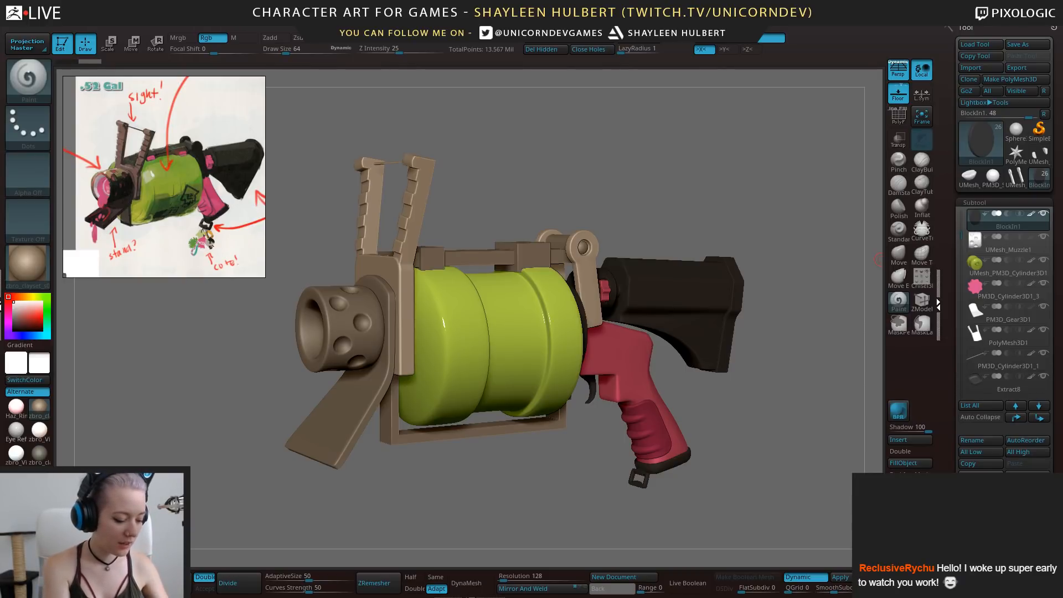
# Examine the assembled gun model from several sides, including the straight side view, to compare it with the reference
pyautogui.moveTo(709, 172); pyautogui.dragTo(712, 149)
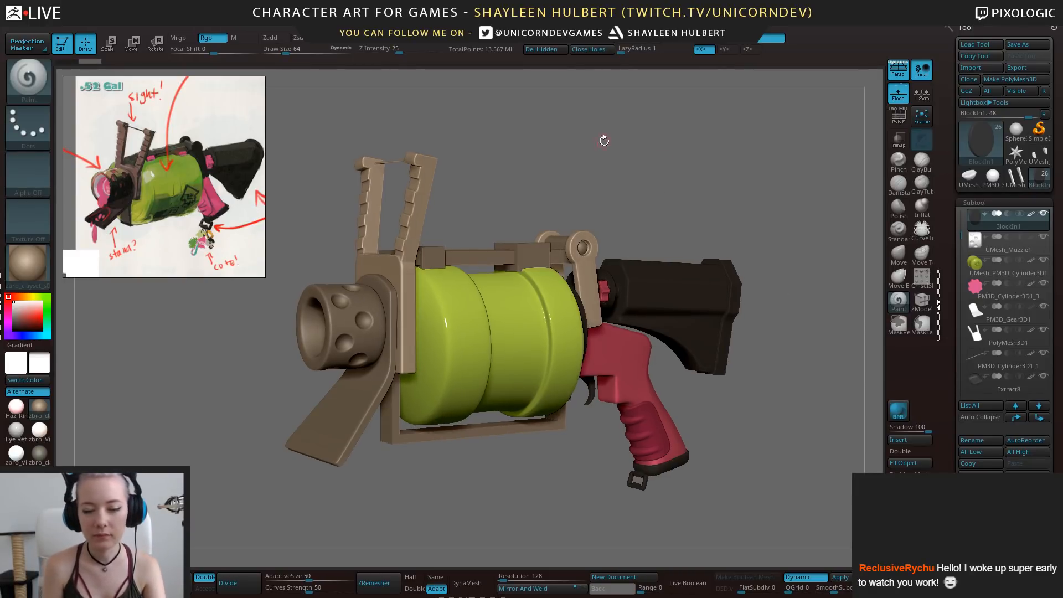
pyautogui.moveTo(650, 188); pyautogui.dragTo(597, 352)
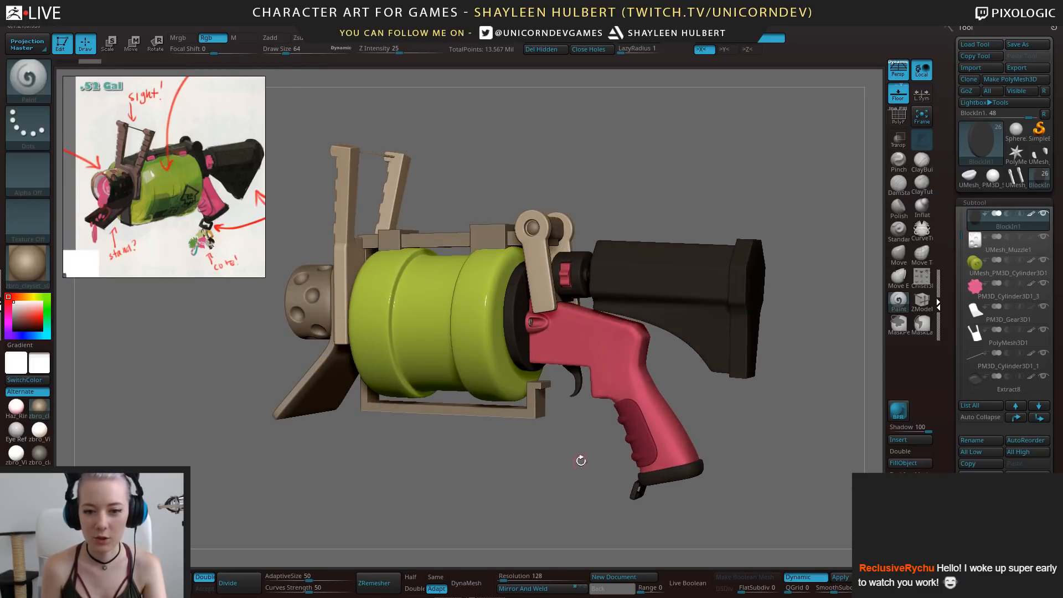
pyautogui.moveTo(579, 460); pyautogui.dragTo(700, 529)
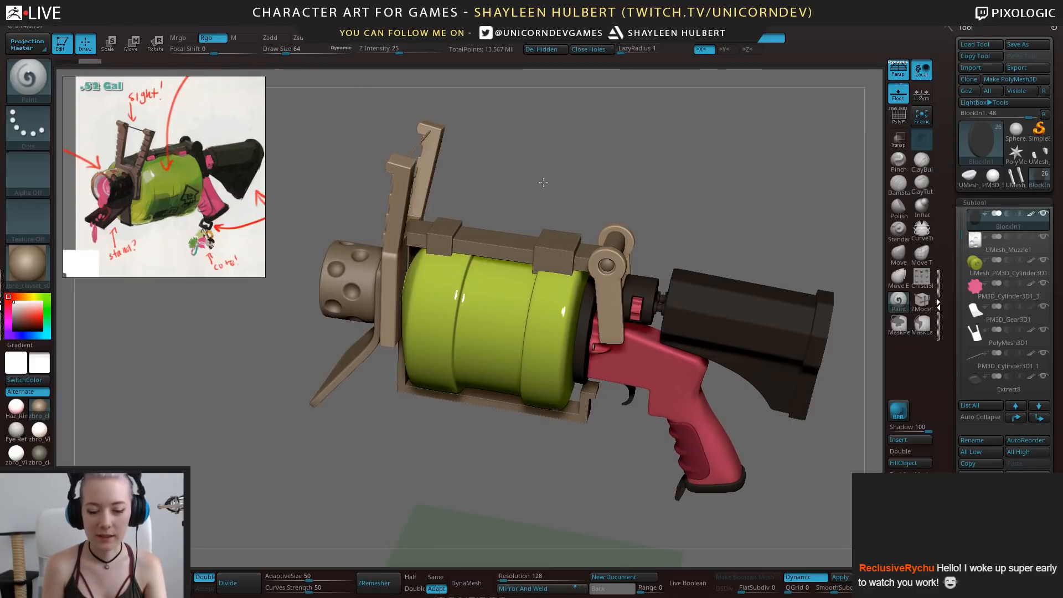
pyautogui.keyDown('shift'); pyautogui.moveTo(483, 176); pyautogui.dragTo(556, 192); pyautogui.keyUp('shift')
pyautogui.keyDown('shift'); pyautogui.moveTo(437, 467); pyautogui.dragTo(470, 467); pyautogui.keyUp('shift')
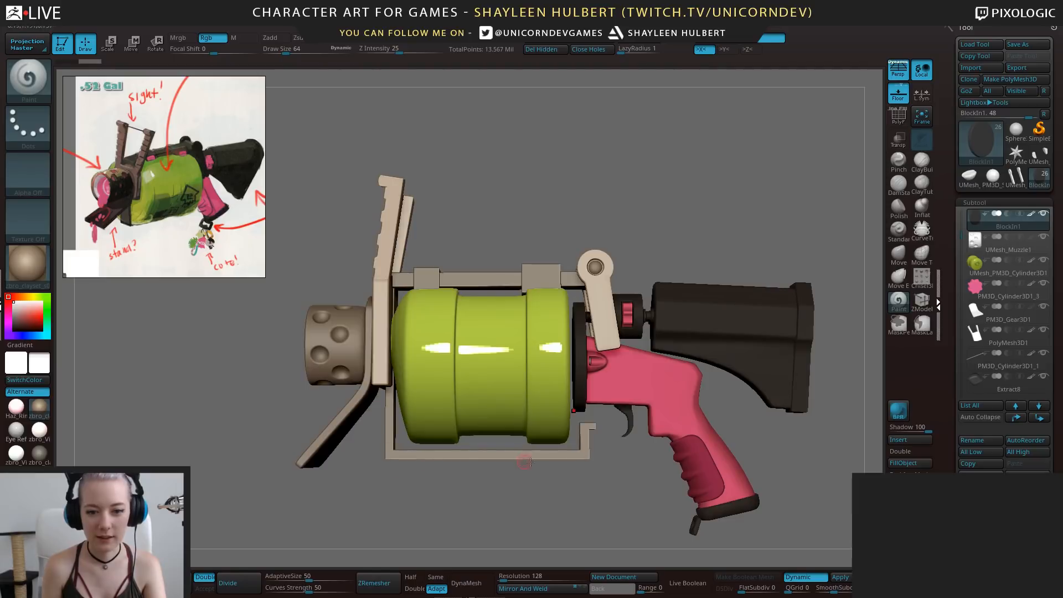
pyautogui.moveTo(557, 504)
pyautogui.keyDown('alt'); pyautogui.mouseDown()
pyautogui.moveTo(568, 479)
pyautogui.moveTo(482, 468)
pyautogui.moveTo(621, 457)
pyautogui.moveTo(613, 456)
pyautogui.moveTo(717, 479)
pyautogui.moveTo(621, 475)
pyautogui.moveTo(572, 450)
pyautogui.moveTo(566, 466)
pyautogui.moveTo(581, 462)
pyautogui.moveTo(513, 468)
pyautogui.moveTo(594, 469)
pyautogui.moveTo(607, 454)
pyautogui.mouseUp(); pyautogui.keyUp('alt')
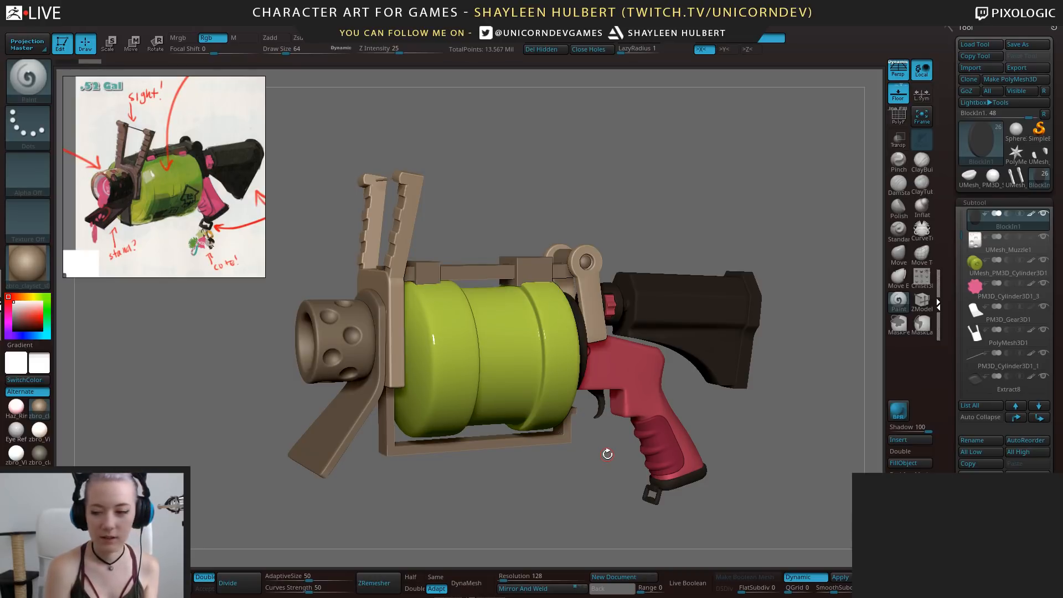
pyautogui.moveTo(1008, 382)
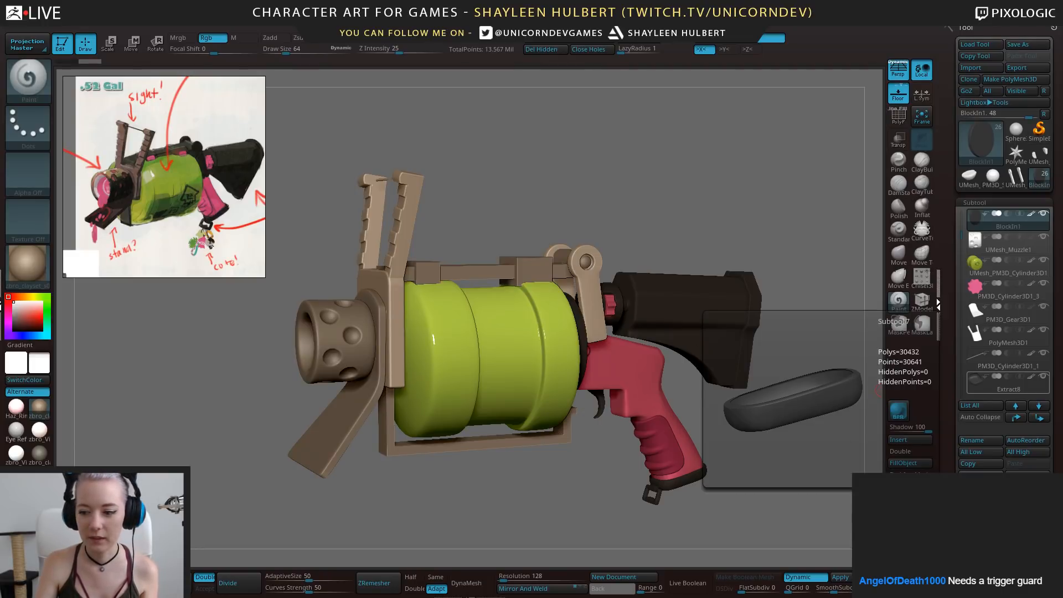
# Switch to Maya and examine the small cylinder part and the L-shaped trigger guard from several angles
pyautogui.hotkey('alt', 'Tab')
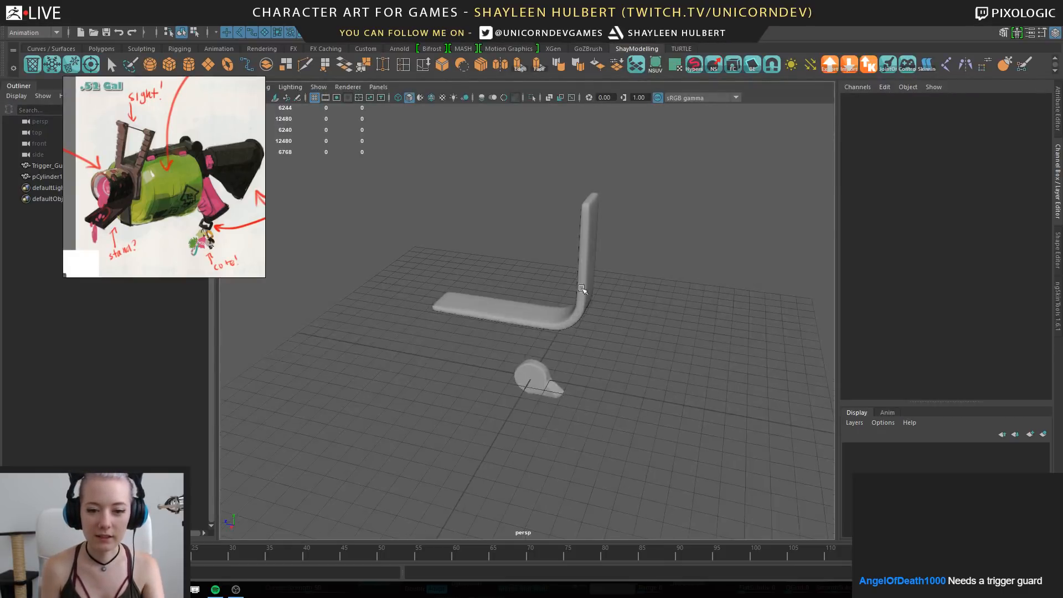
pyautogui.keyDown('alt'); pyautogui.moveTo(584, 341); pyautogui.dragTo(534, 252, button='middle'); pyautogui.keyUp('alt')
pyautogui.keyDown('alt'); pyautogui.moveTo(534, 252); pyautogui.dragTo(581, 384, button='right'); pyautogui.keyUp('alt')
pyautogui.click(516, 331)
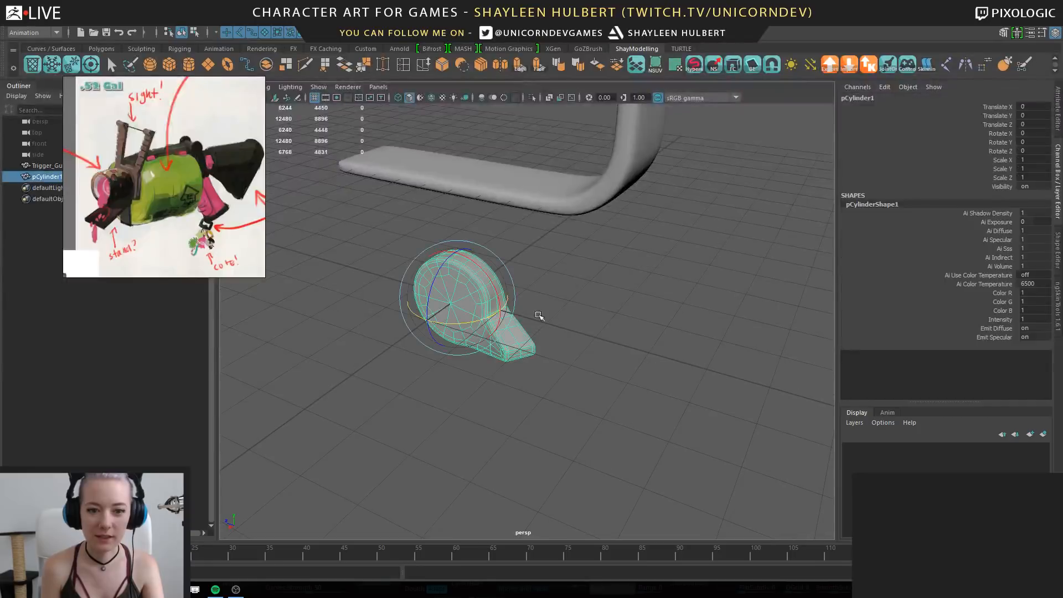
pyautogui.keyDown('alt'); pyautogui.moveTo(539, 316); pyautogui.dragTo(600, 310); pyautogui.keyUp('alt')
pyautogui.keyDown('alt'); pyautogui.moveTo(600, 311); pyautogui.dragTo(401, 275, button='right'); pyautogui.keyUp('alt')
pyautogui.keyDown('alt'); pyautogui.moveTo(401, 274); pyautogui.dragTo(463, 363, button='middle'); pyautogui.keyUp('alt')
pyautogui.moveTo(463, 363)
pyautogui.keyDown('alt'); pyautogui.mouseDown()
pyautogui.moveTo(503, 295)
pyautogui.moveTo(604, 310)
pyautogui.moveTo(451, 367)
pyautogui.mouseUp(); pyautogui.keyUp('alt')
pyautogui.click(503, 295)
pyautogui.keyDown('alt'); pyautogui.moveTo(450, 368); pyautogui.dragTo(407, 308, button='right'); pyautogui.keyUp('alt')
pyautogui.keyDown('alt'); pyautogui.moveTo(407, 307); pyautogui.dragTo(478, 314, button='middle'); pyautogui.keyUp('alt')
pyautogui.keyDown('alt'); pyautogui.moveTo(478, 314); pyautogui.dragTo(470, 342); pyautogui.keyUp('alt')
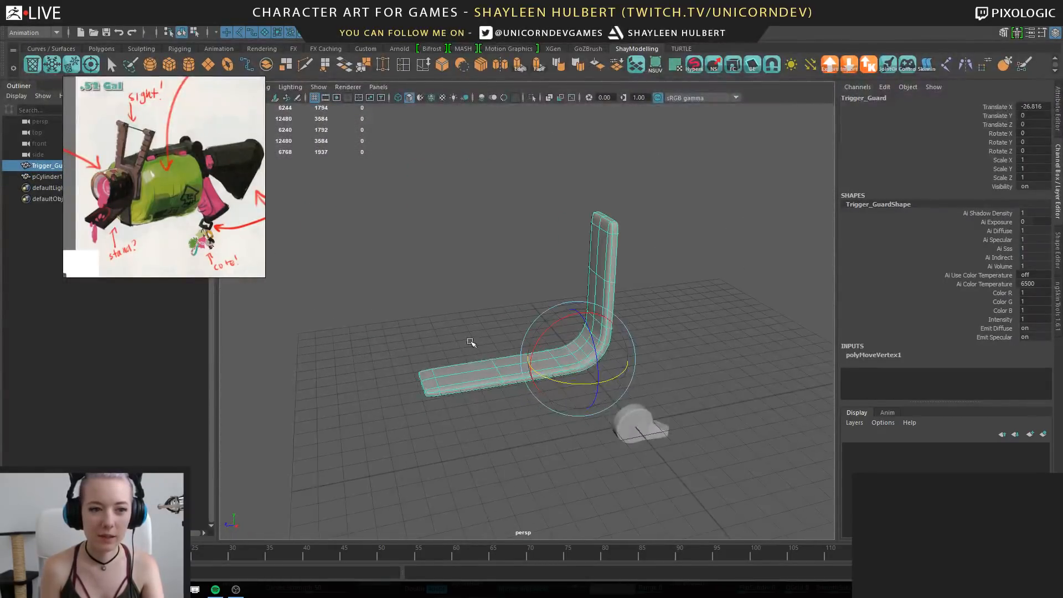
pyautogui.keyDown('alt'); pyautogui.moveTo(471, 343); pyautogui.dragTo(467, 369, button='right'); pyautogui.keyUp('alt')
pyautogui.keyDown('alt'); pyautogui.moveTo(466, 370); pyautogui.dragTo(439, 347, button='middle'); pyautogui.keyUp('alt')
pyautogui.keyDown('alt'); pyautogui.moveTo(439, 347); pyautogui.dragTo(443, 315, button='right'); pyautogui.keyUp('alt')
pyautogui.keyDown('alt'); pyautogui.moveTo(444, 315); pyautogui.dragTo(424, 305, button='middle'); pyautogui.keyUp('alt')
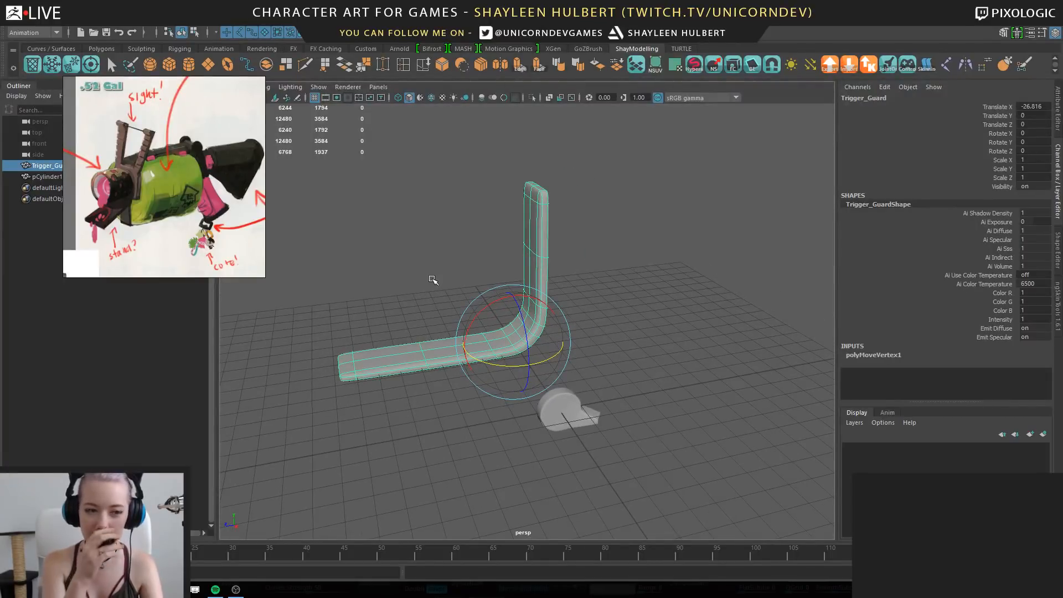
# Move the trigger guard along X closer to the cylinder part, to a Translate X of about -12.8
pyautogui.click(609, 330)
pyautogui.keyDown('alt'); pyautogui.moveTo(629, 334); pyautogui.dragTo(568, 382); pyautogui.keyUp('alt')
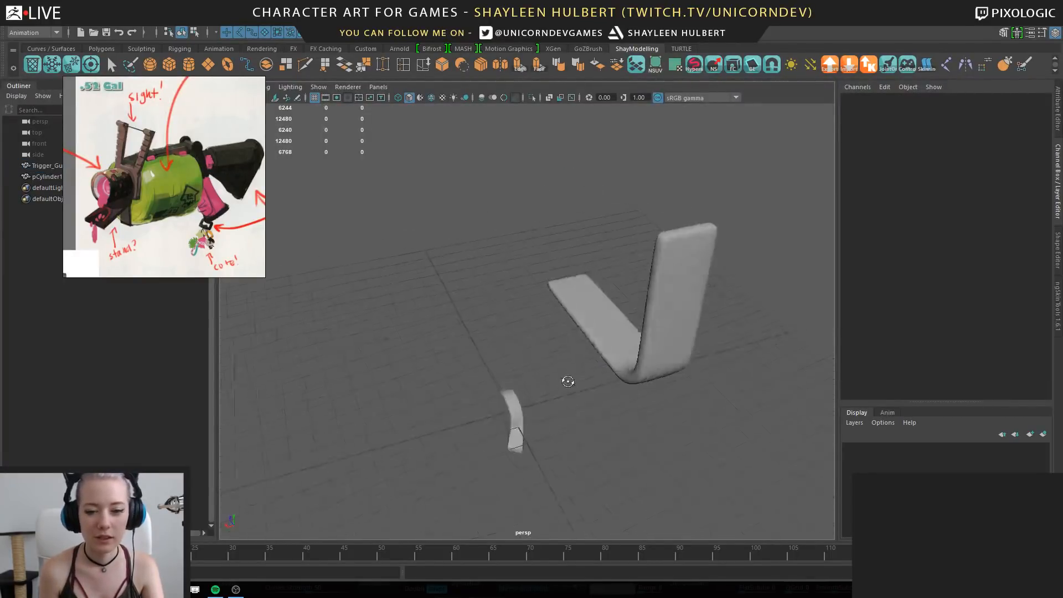
pyautogui.keyDown('alt'); pyautogui.moveTo(568, 381); pyautogui.dragTo(574, 374, button='right'); pyautogui.keyUp('alt')
pyautogui.keyDown('alt'); pyautogui.moveTo(575, 375); pyautogui.dragTo(658, 382); pyautogui.keyUp('alt')
pyautogui.click(570, 320)
pyautogui.press('w')
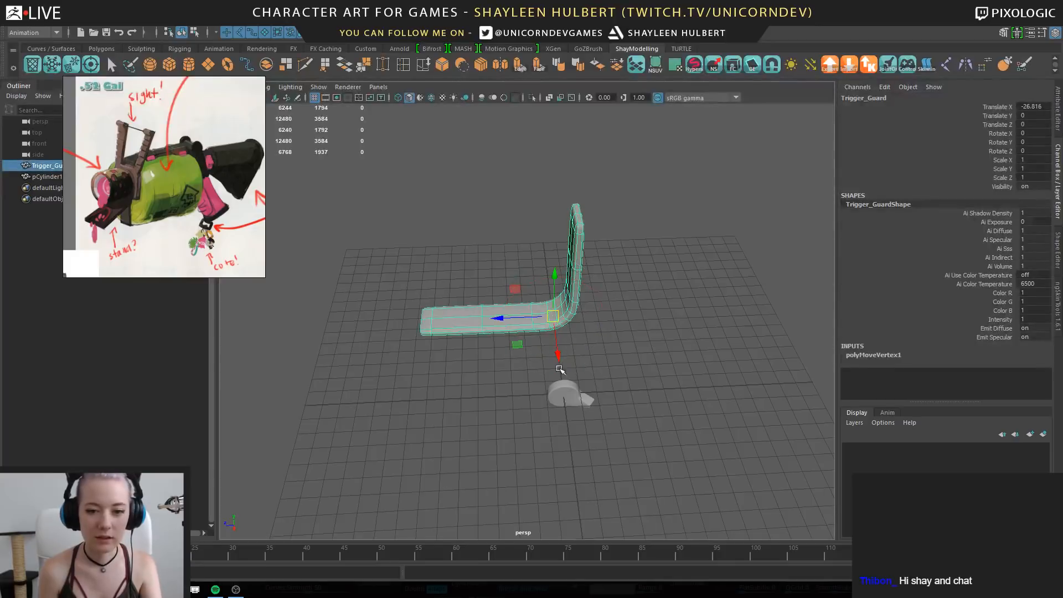
pyautogui.keyDown('alt'); pyautogui.moveTo(560, 369); pyautogui.dragTo(611, 367); pyautogui.keyUp('alt')
pyautogui.click(676, 398)
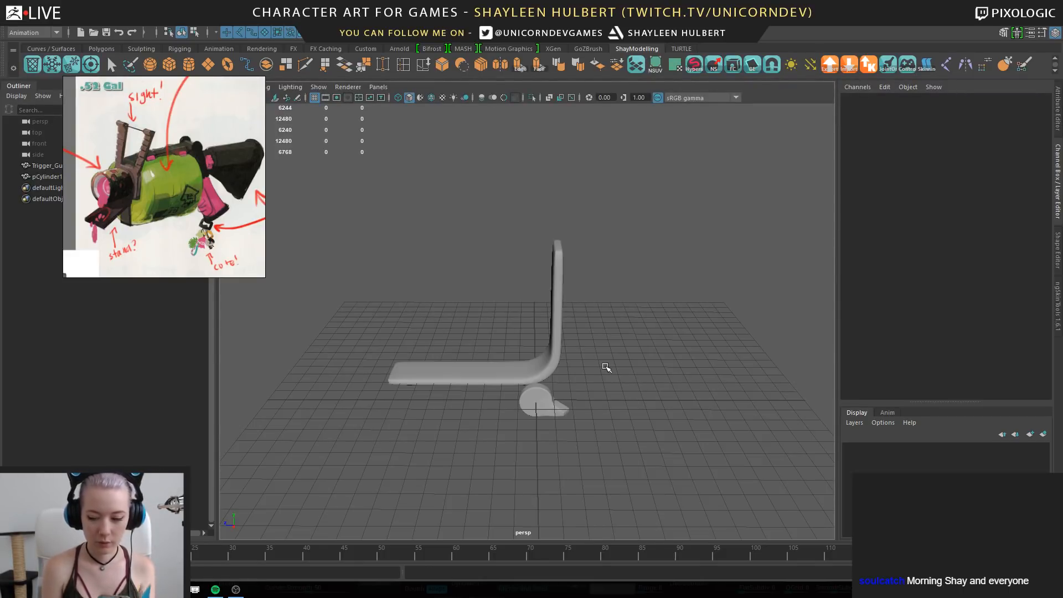
# Switch to ZBrush and look over the assembled gun from slightly different angles
pyautogui.click(175, 590)
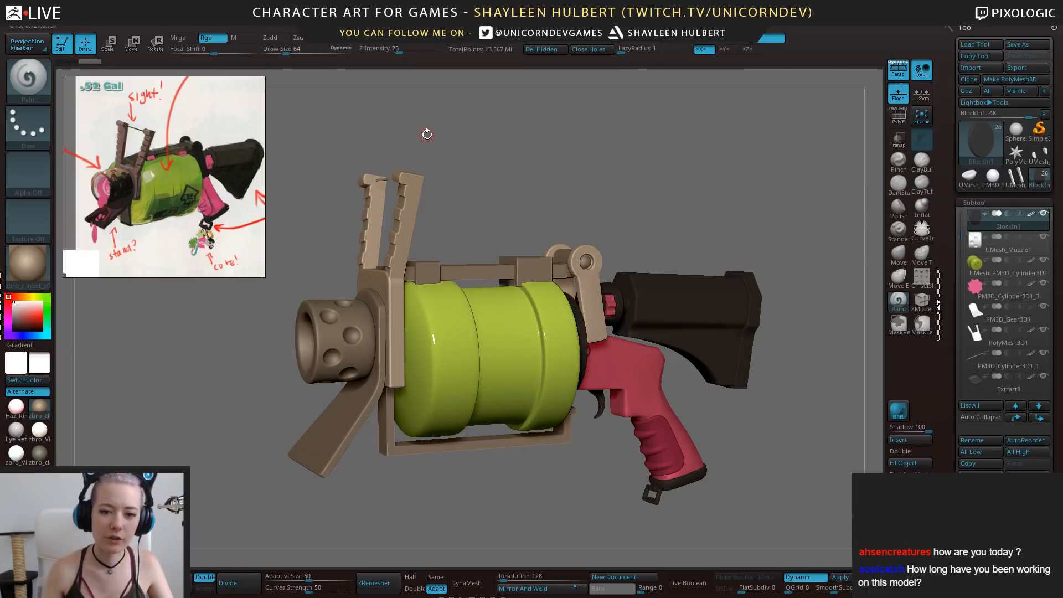
pyautogui.moveTo(636, 230); pyautogui.dragTo(689, 226)
pyautogui.moveTo(641, 220); pyautogui.dragTo(679, 251)
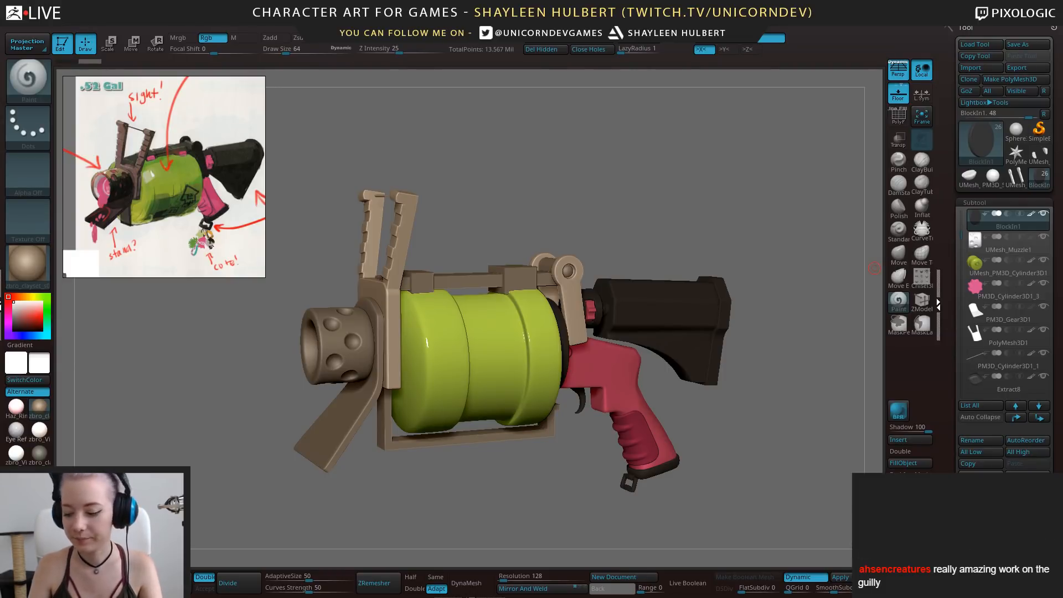
pyautogui.hotkey('alt', 'Tab')
pyautogui.hotkey('alt', 'Tab')
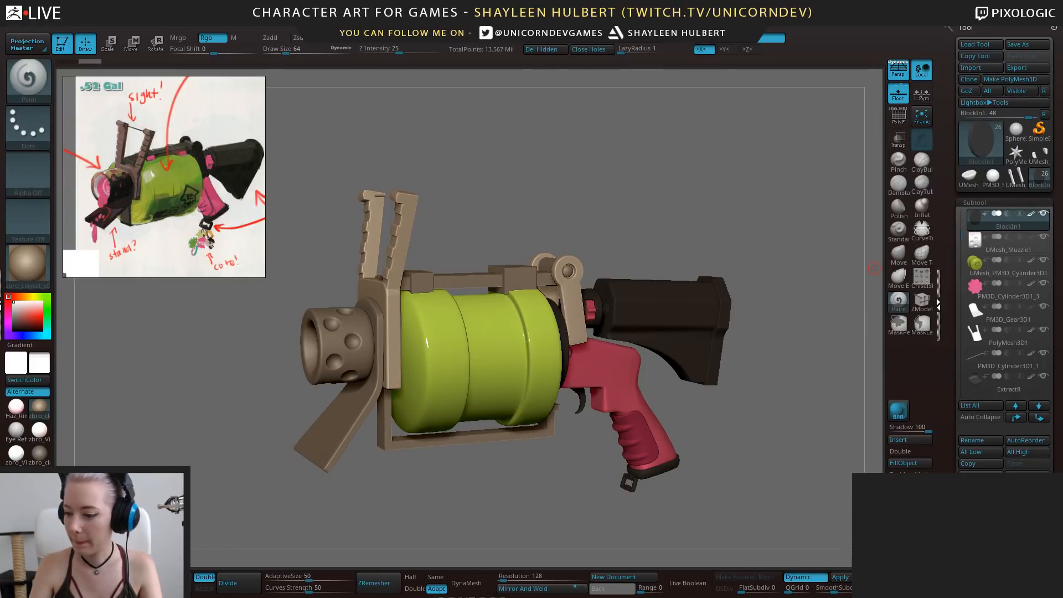
# Switch back to Maya and inspect the trigger guard's shape and its position relative to the cylinder part
pyautogui.hotkey('alt', 'Tab')
pyautogui.keyDown('alt'); pyautogui.moveTo(460, 325); pyautogui.dragTo(544, 326); pyautogui.keyUp('alt')
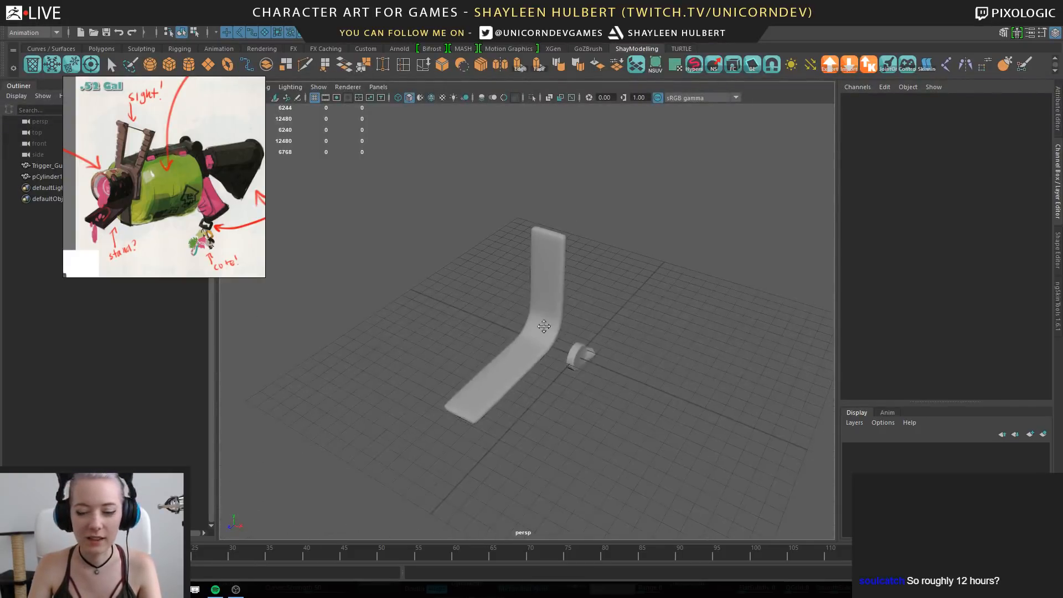
pyautogui.keyDown('alt'); pyautogui.moveTo(544, 327); pyautogui.dragTo(598, 340, button='right'); pyautogui.keyUp('alt')
pyautogui.keyDown('alt'); pyautogui.moveTo(598, 340); pyautogui.dragTo(559, 302); pyautogui.keyUp('alt')
pyautogui.keyDown('alt'); pyautogui.moveTo(560, 302); pyautogui.dragTo(503, 294, button='right'); pyautogui.keyUp('alt')
pyautogui.keyDown('alt'); pyautogui.moveTo(503, 294); pyautogui.dragTo(520, 311); pyautogui.keyUp('alt')
pyautogui.click(520, 310)
pyautogui.keyDown('alt'); pyautogui.moveTo(520, 310); pyautogui.dragTo(654, 336, button='right'); pyautogui.keyUp('alt')
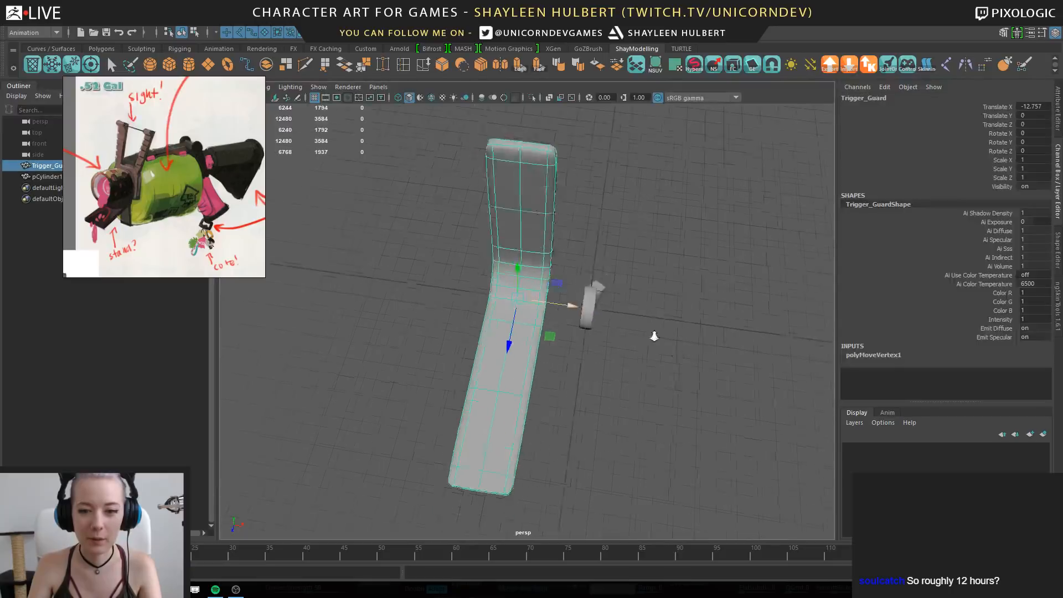
pyautogui.keyDown('alt'); pyautogui.moveTo(654, 336); pyautogui.dragTo(546, 316); pyautogui.keyUp('alt')
pyautogui.click(545, 316)
pyautogui.keyDown('alt'); pyautogui.moveTo(649, 416); pyautogui.dragTo(553, 363, button='middle'); pyautogui.keyUp('alt')
# Move the small cylinder part along Z away from the trigger guard, to a Translate Z of about -23.5
pyautogui.click(530, 433)
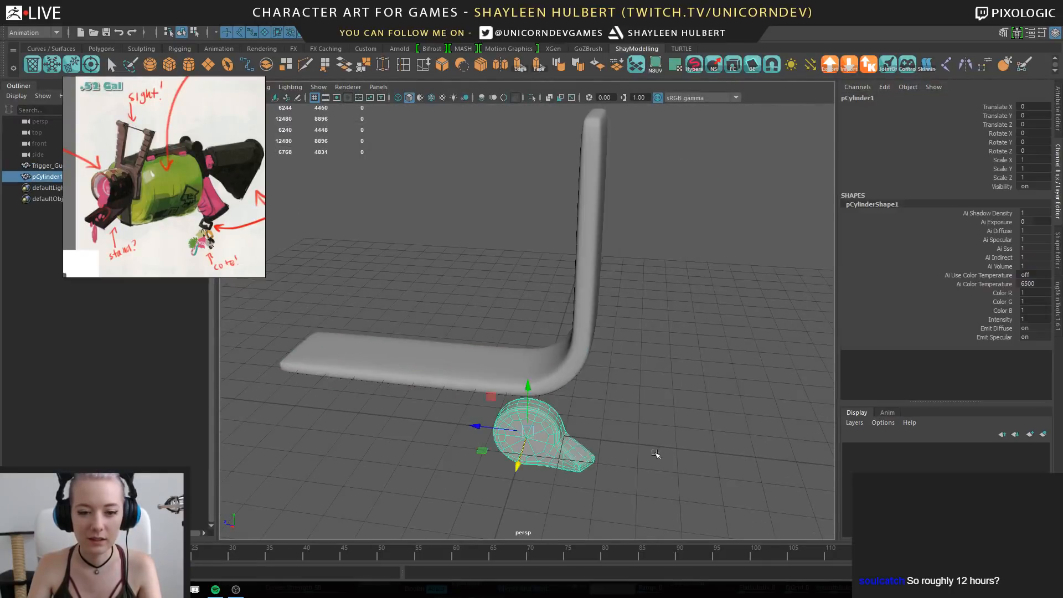
pyautogui.keyDown('alt'); pyautogui.moveTo(656, 453); pyautogui.dragTo(543, 433, button='right'); pyautogui.keyUp('alt')
pyautogui.moveTo(488, 382); pyautogui.dragTo(609, 380)
pyautogui.click(523, 309)
pyautogui.keyDown('alt'); pyautogui.moveTo(677, 368); pyautogui.dragTo(619, 372, button='middle'); pyautogui.keyUp('alt')
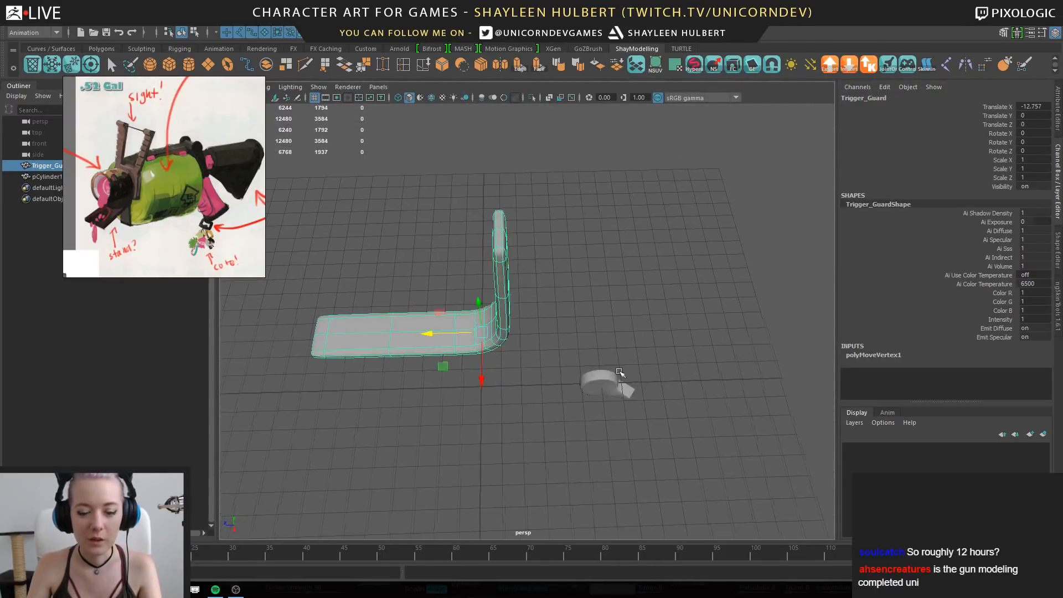
pyautogui.click(604, 393)
# Move the reference image off the object list and rename pCylinder1 as "saftey switch"
pyautogui.moveTo(188, 148); pyautogui.dragTo(135, 319)
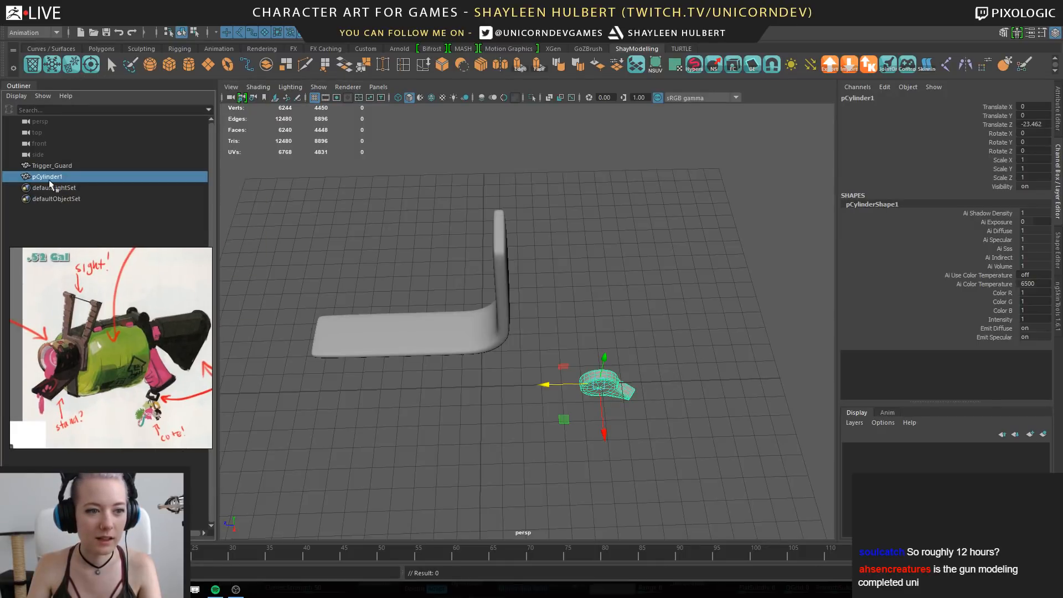
pyautogui.doubleClick(47, 176)
pyautogui.write('saftey switch')
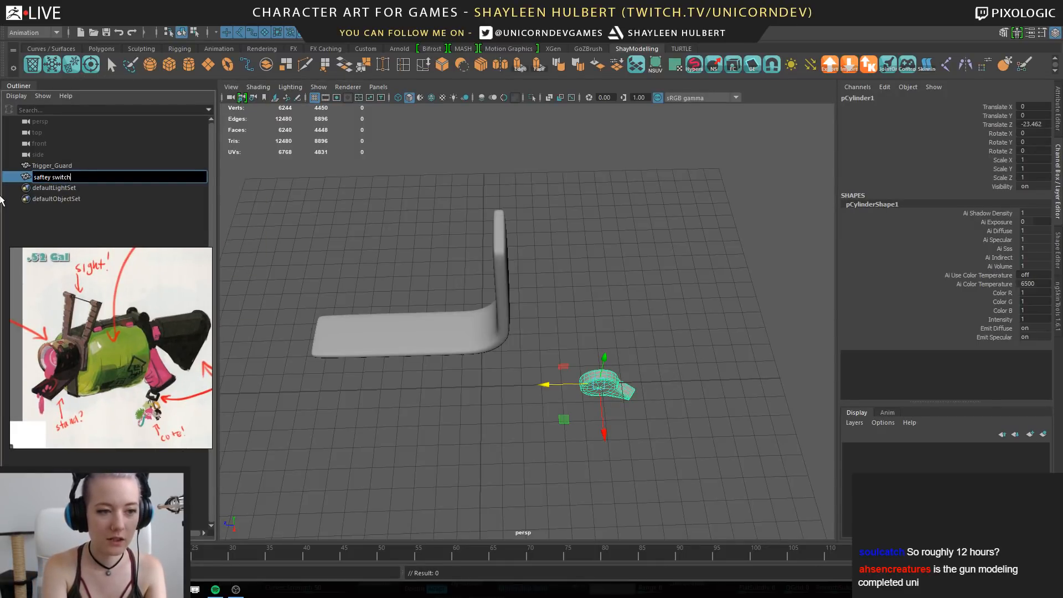
pyautogui.press('Return')
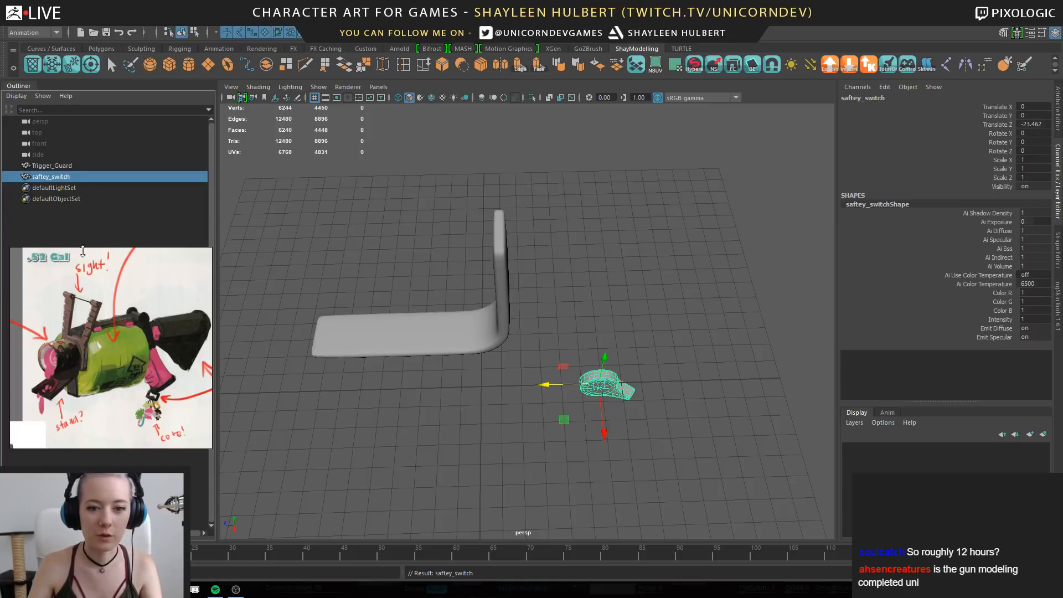
# Move the trigger guard along Z beside the safety switch to clear the centre of the grid
pyautogui.click(350, 330)
pyautogui.moveTo(429, 332); pyautogui.dragTo(678, 331)
pyautogui.keyDown('alt'); pyautogui.moveTo(497, 351); pyautogui.dragTo(528, 293, button='middle'); pyautogui.keyUp('alt')
pyautogui.keyDown('alt'); pyautogui.moveTo(520, 310); pyautogui.dragTo(530, 325, button='right'); pyautogui.keyUp('alt')
pyautogui.keyDown('alt'); pyautogui.moveTo(530, 325); pyautogui.dragTo(537, 304); pyautogui.keyUp('alt')
pyautogui.click(464, 218)
# Create a thin upright polygon cube on the empty grid, about 26.3 wide, 23.8 high and 4.0 deep
pyautogui.keyDown('alt'); pyautogui.moveTo(464, 218); pyautogui.dragTo(404, 330); pyautogui.keyUp('alt')
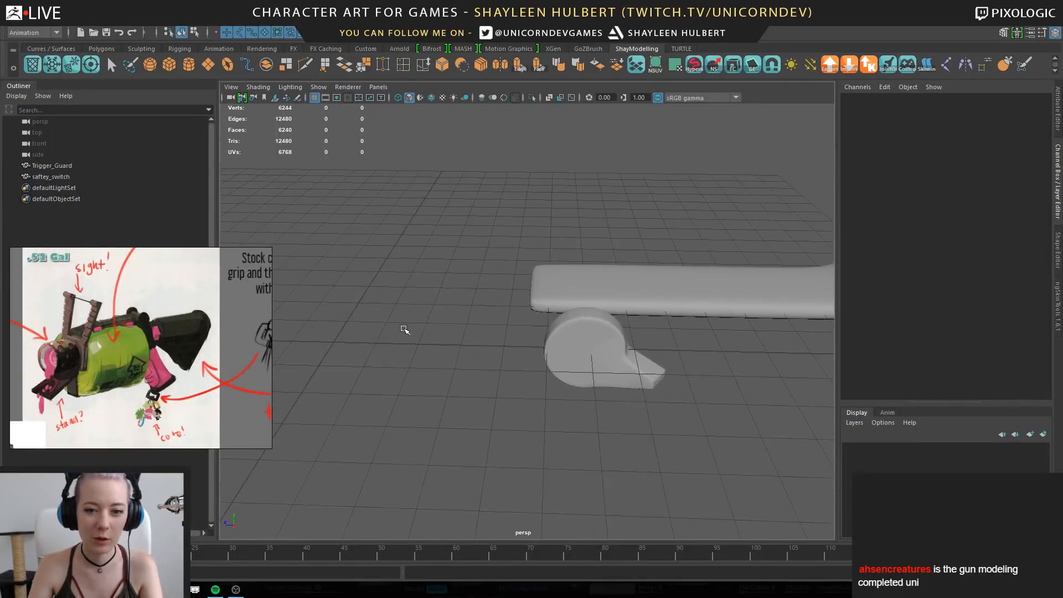
pyautogui.keyDown('alt'); pyautogui.moveTo(403, 330); pyautogui.dragTo(478, 360, button='middle'); pyautogui.keyUp('alt')
pyautogui.keyDown('alt'); pyautogui.moveTo(478, 360); pyautogui.dragTo(479, 332); pyautogui.keyUp('alt')
pyautogui.keyDown('alt'); pyautogui.moveTo(479, 332); pyautogui.dragTo(543, 370, button='right'); pyautogui.keyUp('alt')
pyautogui.keyDown('alt'); pyautogui.moveTo(544, 371); pyautogui.dragTo(560, 348, button='middle'); pyautogui.keyUp('alt')
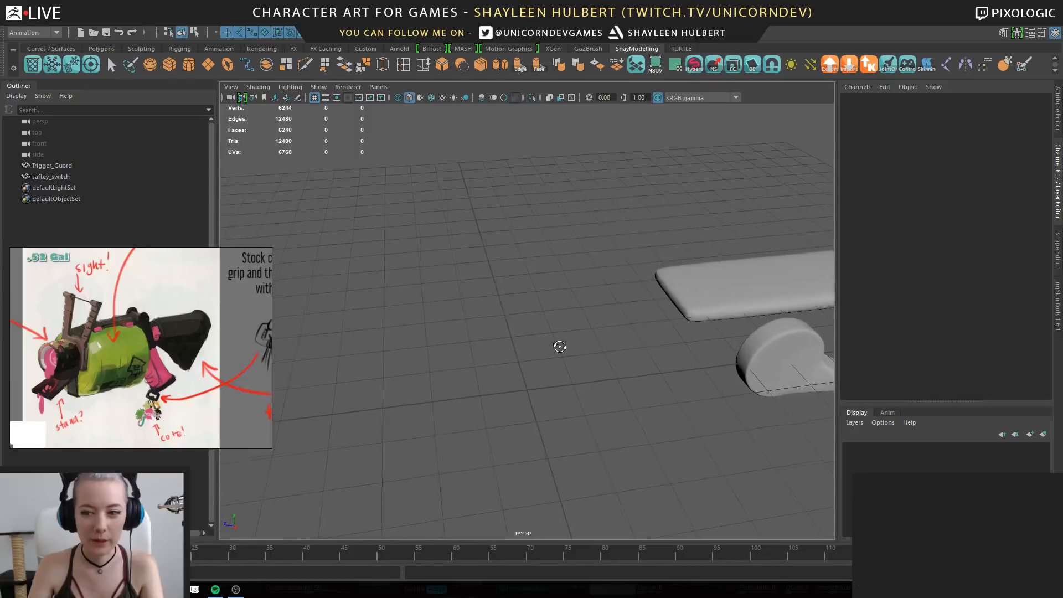
pyautogui.keyDown('alt'); pyautogui.moveTo(491, 309); pyautogui.dragTo(497, 313); pyautogui.keyUp('alt')
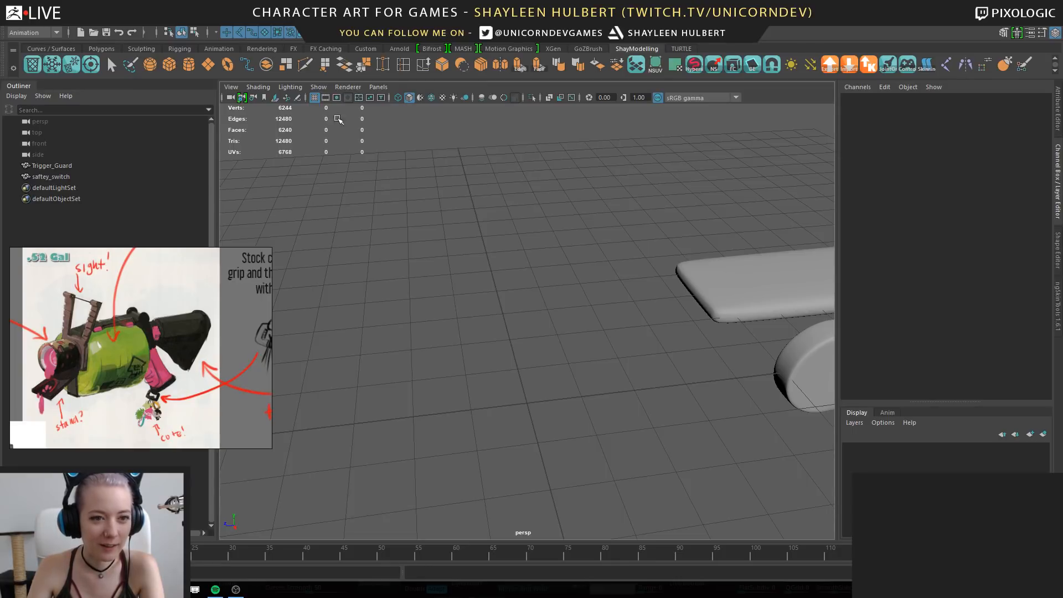
pyautogui.click(172, 67)
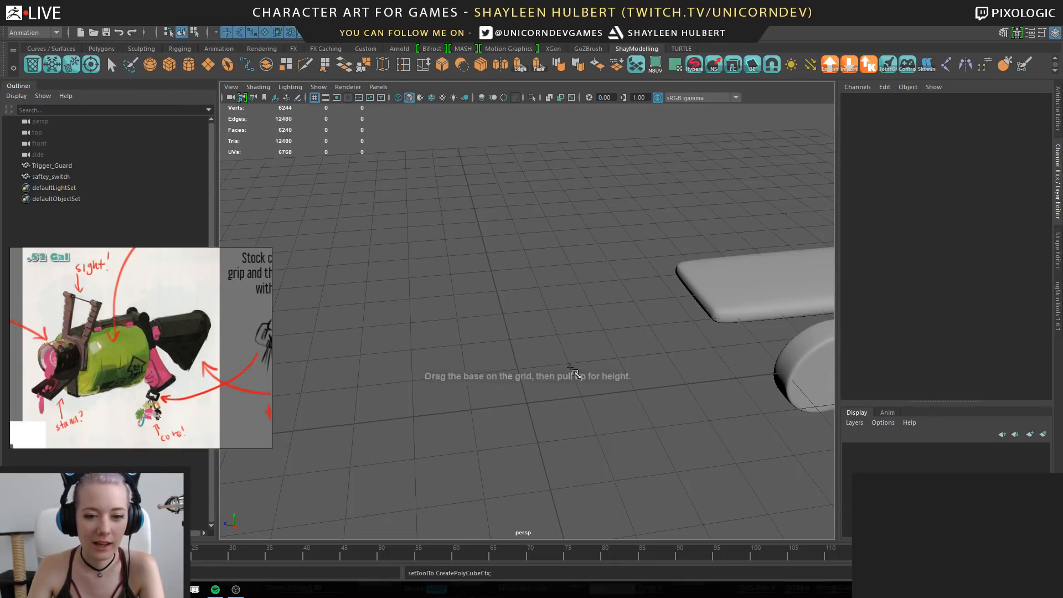
pyautogui.keyDown('alt'); pyautogui.moveTo(482, 252); pyautogui.dragTo(606, 364); pyautogui.keyUp('alt')
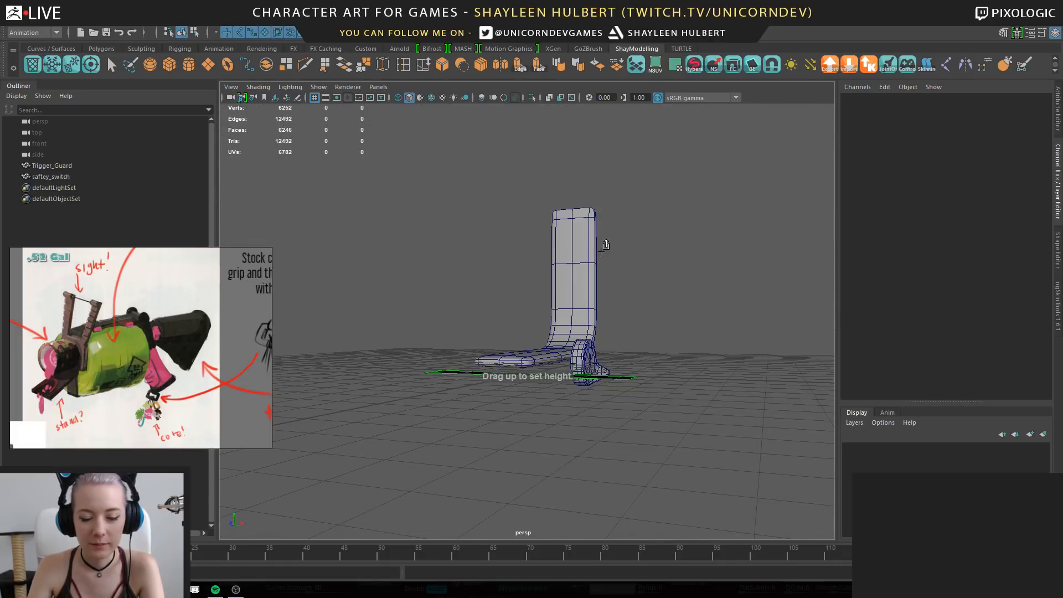
pyautogui.keyDown('alt'); pyautogui.moveTo(601, 252); pyautogui.dragTo(592, 185); pyautogui.keyUp('alt')
# Centre the new cube at the origin by setting its Translate X, Y and Z to 0
pyautogui.keyDown('alt'); pyautogui.moveTo(487, 249); pyautogui.dragTo(517, 296); pyautogui.keyUp('alt')
pyautogui.click(1030, 105)
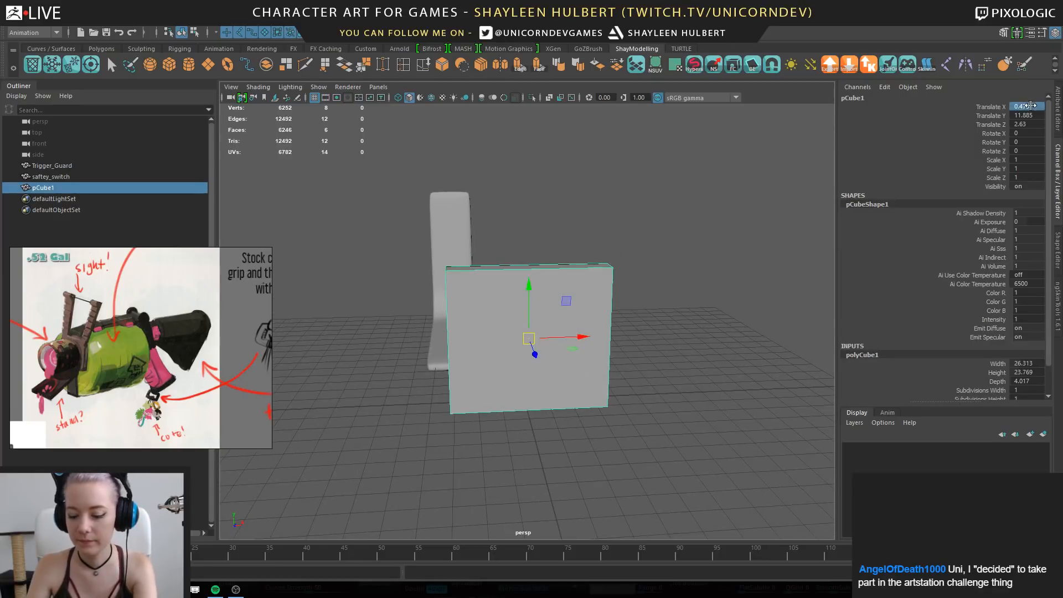
pyautogui.click(1031, 114)
pyautogui.write('0')
pyautogui.click(1031, 122)
pyautogui.press('Return')
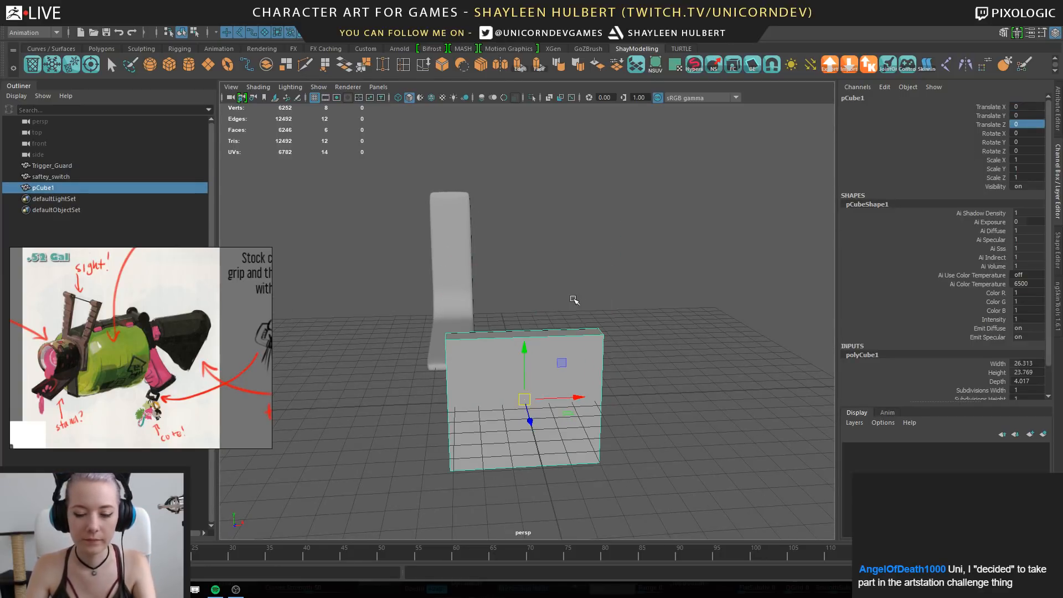
# Bevel the two short top corner edges of the cube
pyautogui.keyDown('alt'); pyautogui.moveTo(590, 351); pyautogui.dragTo(587, 326); pyautogui.keyUp('alt')
pyautogui.keyDown('alt'); pyautogui.moveTo(587, 327); pyautogui.dragTo(645, 344, button='right'); pyautogui.keyUp('alt')
pyautogui.keyDown('alt'); pyautogui.moveTo(645, 345); pyautogui.dragTo(632, 341); pyautogui.keyUp('alt')
pyautogui.keyDown('alt'); pyautogui.moveTo(483, 260); pyautogui.dragTo(497, 254); pyautogui.keyUp('alt')
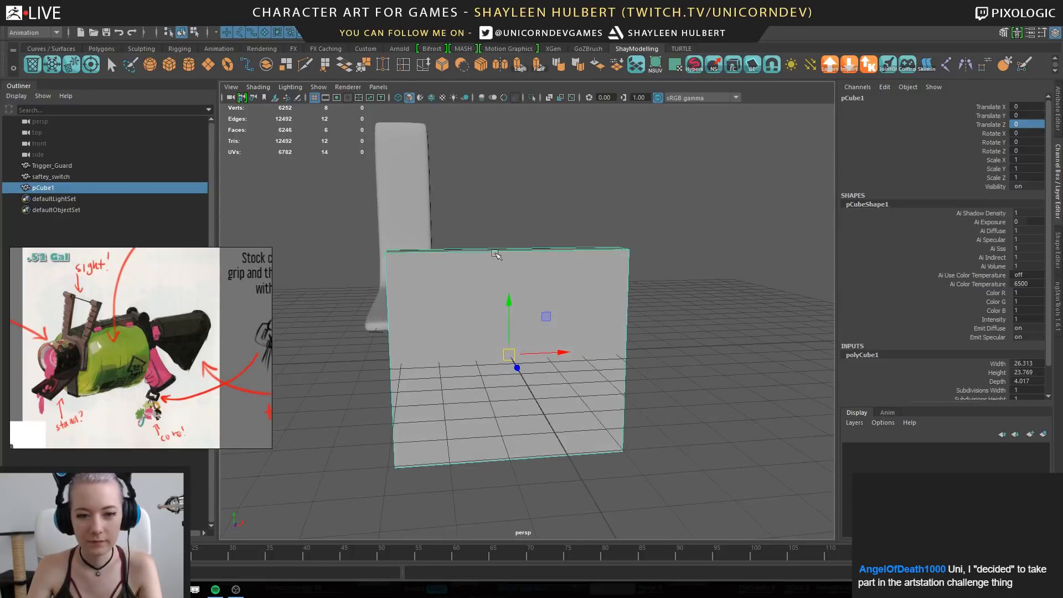
pyautogui.moveTo(432, 268); pyautogui.dragTo(431, 220, button='right')
pyautogui.keyDown('alt'); pyautogui.moveTo(430, 221); pyautogui.dragTo(515, 260); pyautogui.keyUp('alt')
pyautogui.click(408, 276)
pyautogui.keyDown('alt'); pyautogui.moveTo(409, 277); pyautogui.dragTo(638, 310); pyautogui.keyUp('alt')
pyautogui.keyDown('shift'); pyautogui.click(633, 255); pyautogui.keyUp('shift')
pyautogui.keyDown('alt'); pyautogui.moveTo(649, 350); pyautogui.dragTo(574, 355); pyautogui.keyUp('alt')
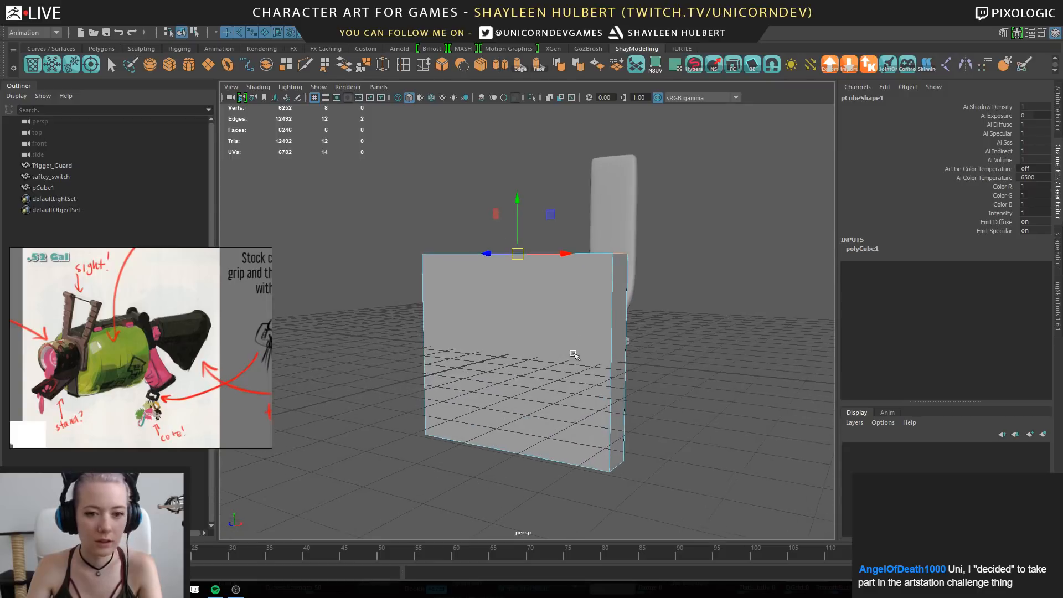
pyautogui.click(443, 64)
pyautogui.keyDown('alt'); pyautogui.moveTo(631, 233); pyautogui.dragTo(614, 232); pyautogui.keyUp('alt')
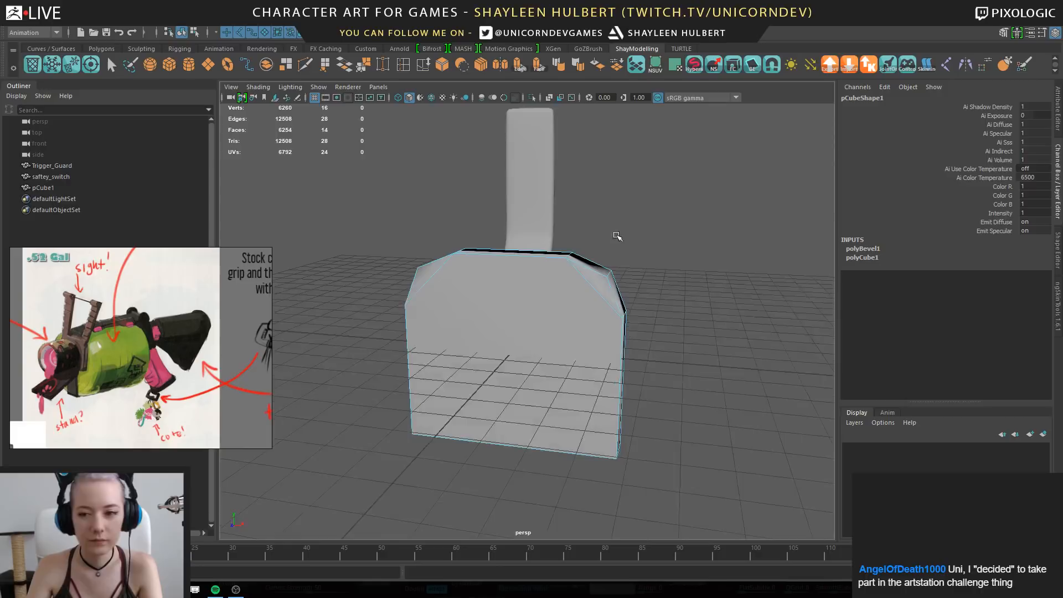
# Set the corner bevel's segments to 5 to round the cube's upper corners
pyautogui.click(860, 249)
pyautogui.click(999, 292)
pyautogui.moveTo(708, 261); pyautogui.dragTo(726, 260, button='middle')
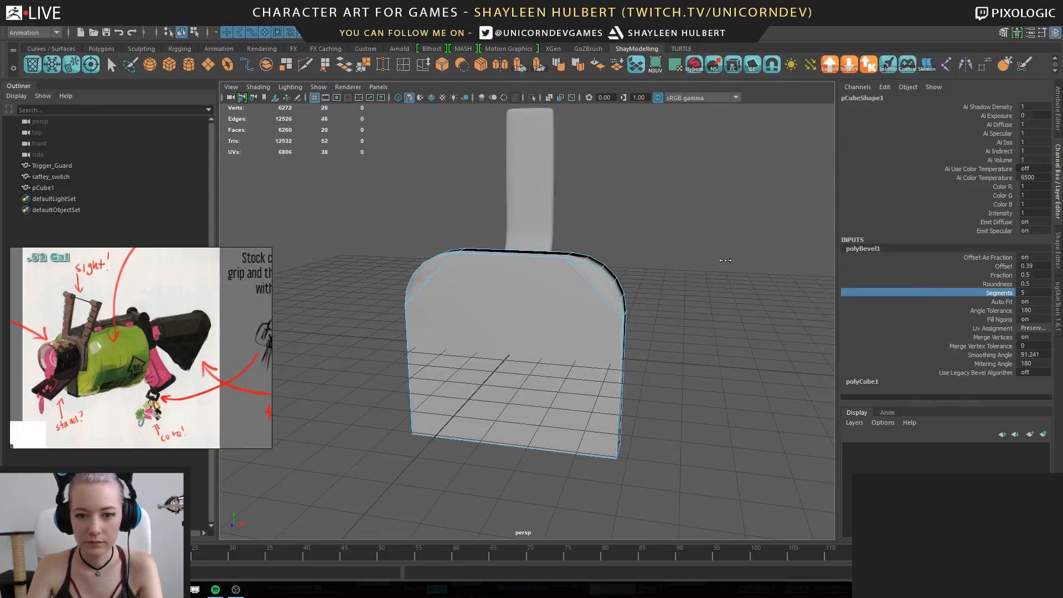
pyautogui.keyDown('alt'); pyautogui.moveTo(497, 314); pyautogui.dragTo(456, 307); pyautogui.keyUp('alt')
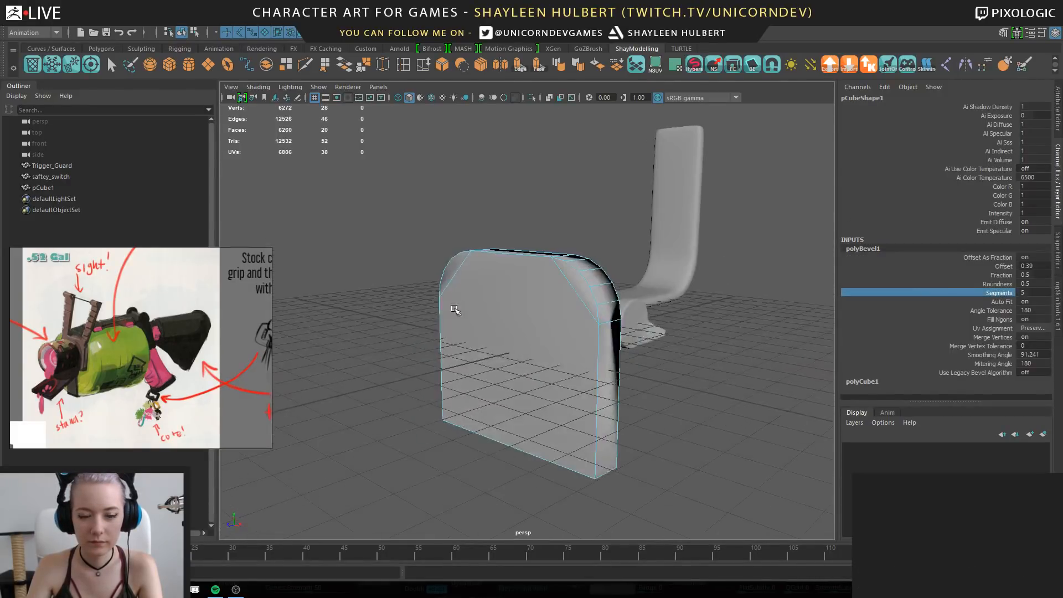
# Select the whole round-cornered plate and thin its depth to Scale Z 0.753
pyautogui.moveTo(467, 268); pyautogui.dragTo(501, 256, button='right')
pyautogui.keyDown('alt'); pyautogui.moveTo(664, 280); pyautogui.dragTo(579, 305); pyautogui.keyUp('alt')
pyautogui.click(579, 305)
pyautogui.click(533, 307)
pyautogui.press('w')
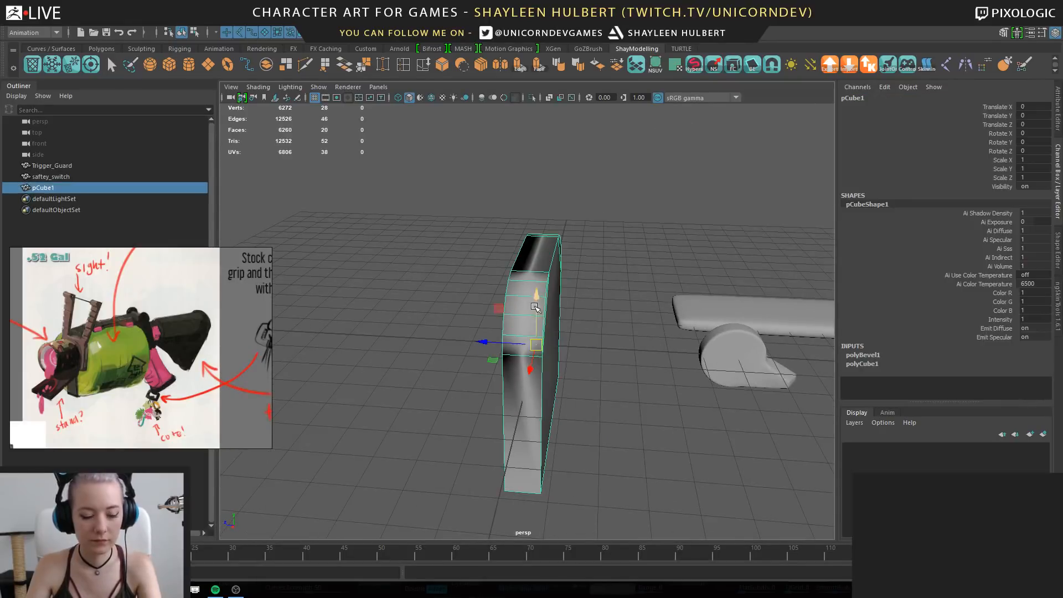
pyautogui.press('e')
pyautogui.press('r')
pyautogui.moveTo(486, 343); pyautogui.dragTo(499, 344)
pyautogui.keyDown('alt'); pyautogui.moveTo(383, 311); pyautogui.dragTo(466, 304); pyautogui.keyUp('alt')
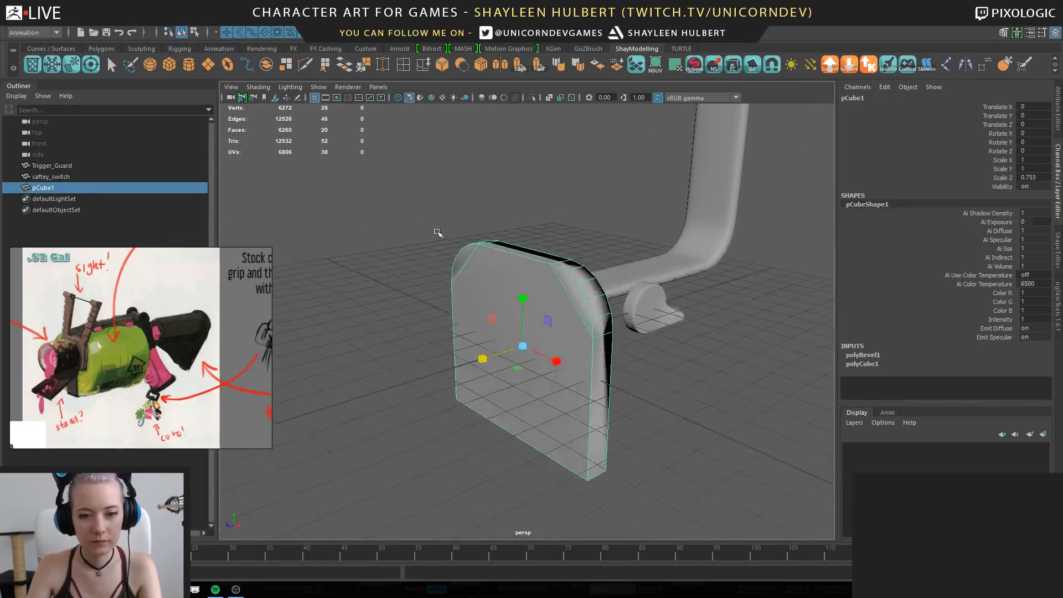
# Move the round-cornered plate back along Z to about -46.4, clear of the origin
pyautogui.click(436, 233)
pyautogui.keyDown('alt'); pyautogui.moveTo(692, 324); pyautogui.dragTo(665, 311); pyautogui.keyUp('alt')
pyautogui.click(541, 304)
pyautogui.keyDown('alt'); pyautogui.moveTo(535, 302); pyautogui.dragTo(413, 268, button='right'); pyautogui.keyUp('alt')
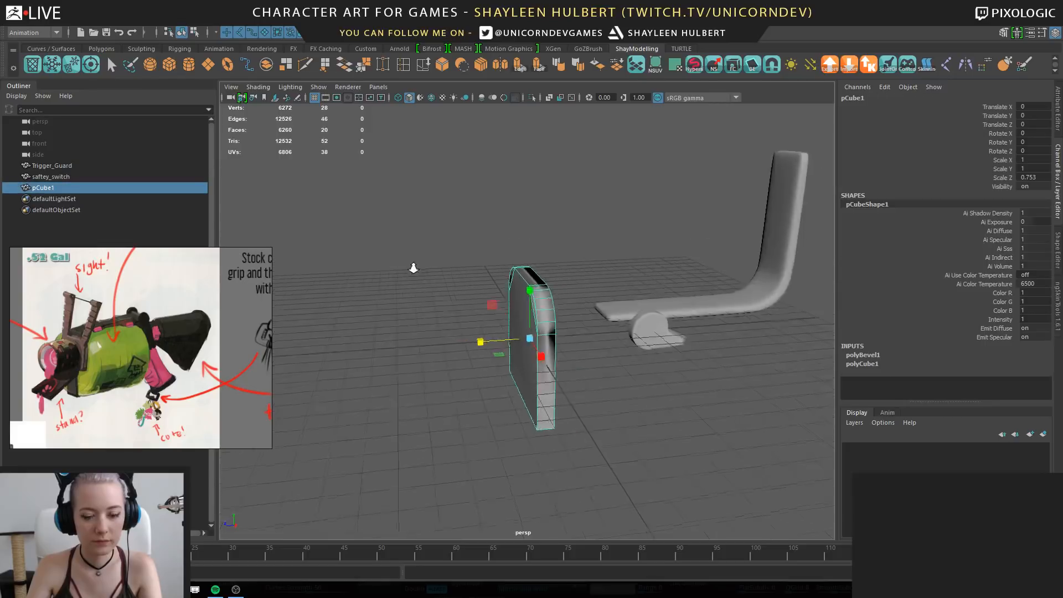
pyautogui.keyDown('alt'); pyautogui.moveTo(413, 268); pyautogui.dragTo(626, 311); pyautogui.keyUp('alt')
pyautogui.click(71, 70)
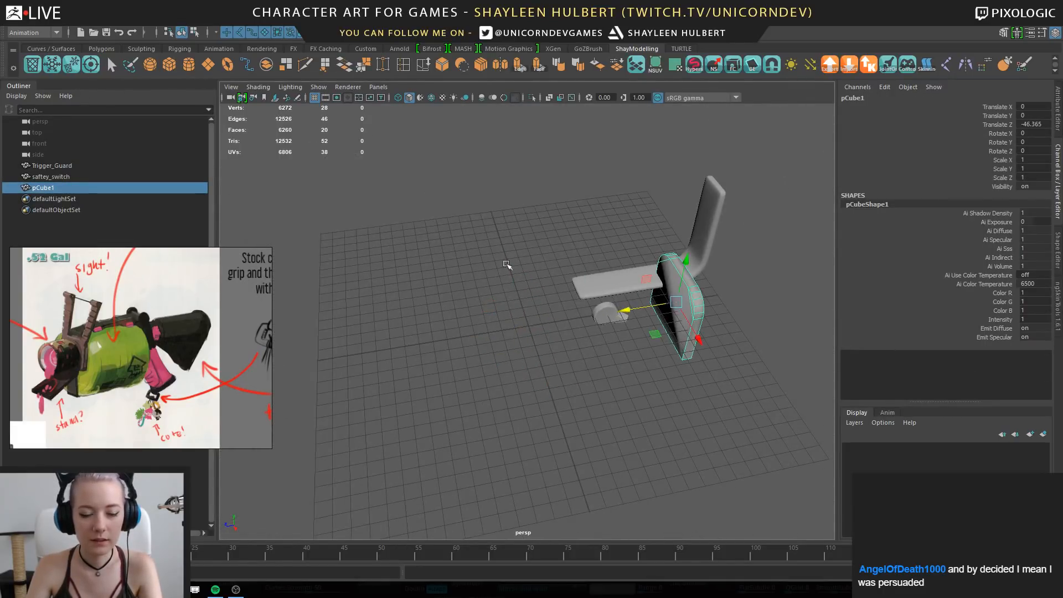
# Create a tall thin polygon cube, about 5.3 wide, 23.4 high and 1.5 deep, near the origin and narrow it to Scale X 0.831
pyautogui.keyDown('alt'); pyautogui.moveTo(437, 271); pyautogui.dragTo(446, 310, button='right'); pyautogui.keyUp('alt')
pyautogui.keyDown('alt'); pyautogui.moveTo(446, 310); pyautogui.dragTo(471, 314); pyautogui.keyUp('alt')
pyautogui.keyDown('alt'); pyautogui.moveTo(403, 280); pyautogui.dragTo(420, 311, button='right'); pyautogui.keyUp('alt')
pyautogui.keyDown('alt'); pyautogui.moveTo(419, 310); pyautogui.dragTo(541, 241); pyautogui.keyUp('alt')
pyautogui.click(169, 64)
pyautogui.keyDown('alt'); pyautogui.moveTo(681, 310); pyautogui.dragTo(612, 278); pyautogui.keyUp('alt')
pyautogui.keyDown('alt'); pyautogui.moveTo(613, 278); pyautogui.dragTo(604, 352, button='middle'); pyautogui.keyUp('alt')
pyautogui.keyDown('alt'); pyautogui.moveTo(516, 336); pyautogui.dragTo(625, 357); pyautogui.keyUp('alt')
pyautogui.press('e')
pyautogui.press('r')
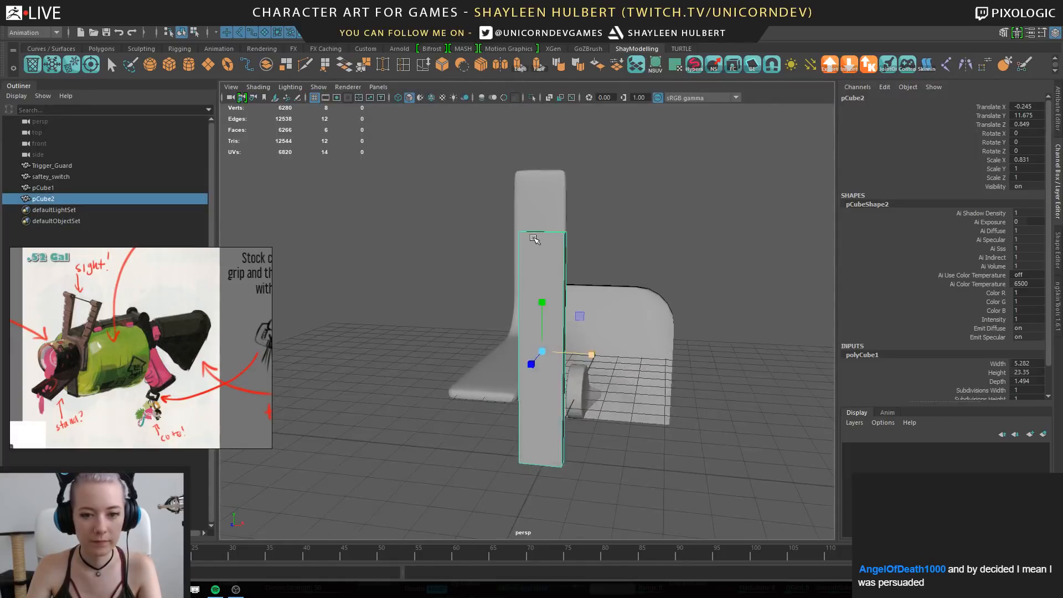
pyautogui.moveTo(538, 240); pyautogui.dragTo(538, 209, button='right')
pyautogui.keyDown('alt'); pyautogui.moveTo(700, 309); pyautogui.dragTo(581, 334); pyautogui.keyUp('alt')
pyautogui.hotkey('ctrl', 'z')
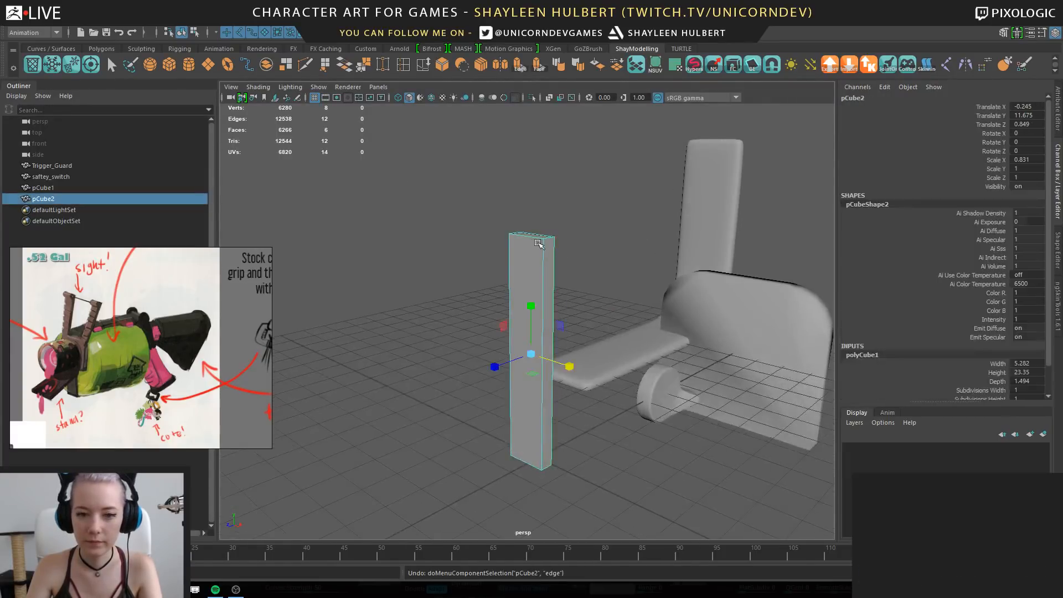
pyautogui.moveTo(532, 242); pyautogui.dragTo(576, 225, button='right')
# Set the tall bar's Subdivisions Height to 10
pyautogui.scroll(-3, 976, 352)
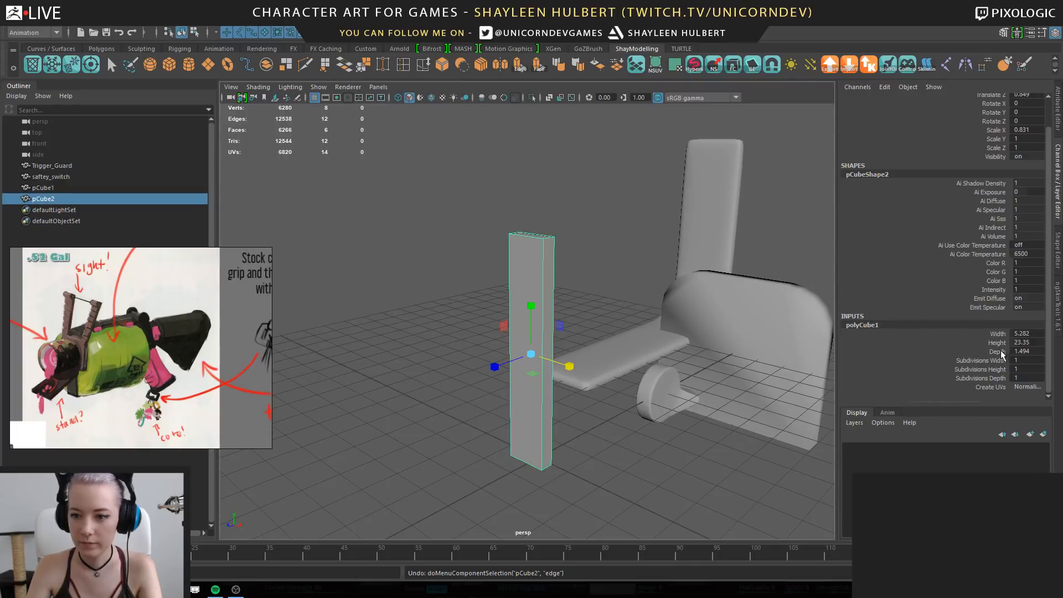
pyautogui.click(991, 369)
pyautogui.moveTo(643, 261); pyautogui.dragTo(671, 259, button='middle')
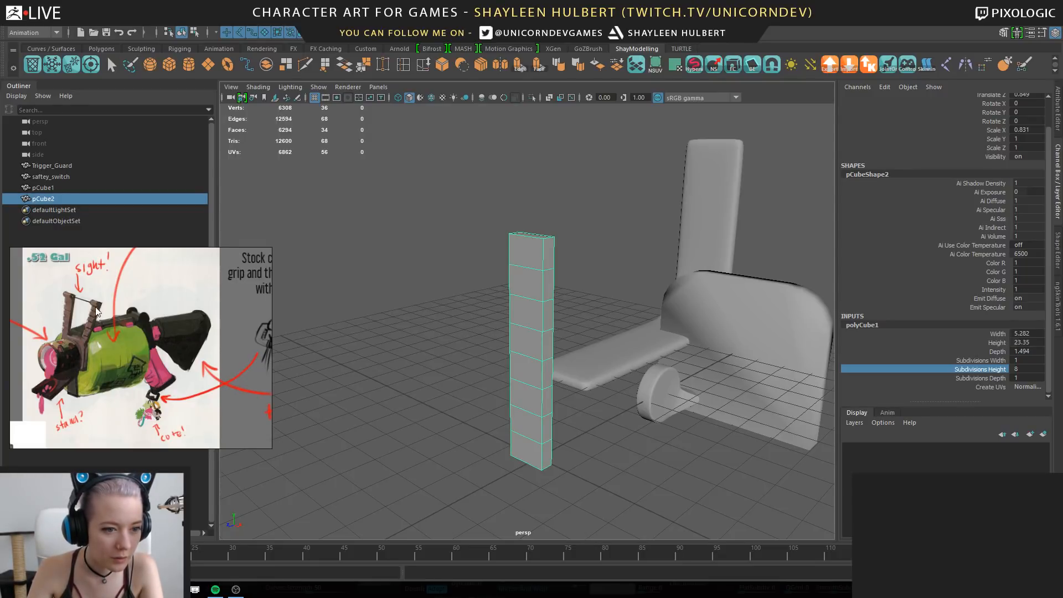
pyautogui.keyDown('alt'); pyautogui.moveTo(523, 320); pyautogui.dragTo(543, 330, button='right'); pyautogui.keyUp('alt')
pyautogui.keyDown('alt'); pyautogui.moveTo(543, 330); pyautogui.dragTo(587, 317); pyautogui.keyUp('alt')
pyautogui.keyDown('alt'); pyautogui.moveTo(587, 317); pyautogui.dragTo(542, 313, button='right'); pyautogui.keyUp('alt')
pyautogui.moveTo(543, 313); pyautogui.dragTo(623, 307, button='middle')
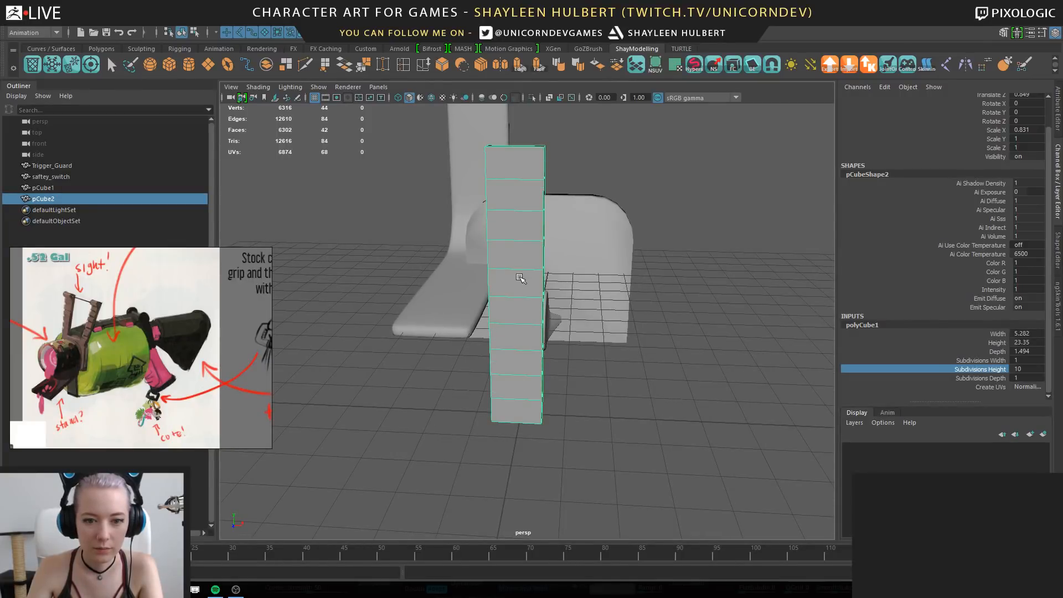
pyautogui.keyDown('alt'); pyautogui.moveTo(523, 229); pyautogui.dragTo(626, 347); pyautogui.keyUp('alt')
pyautogui.keyDown('alt'); pyautogui.moveTo(568, 283); pyautogui.dragTo(619, 280); pyautogui.keyUp('alt')
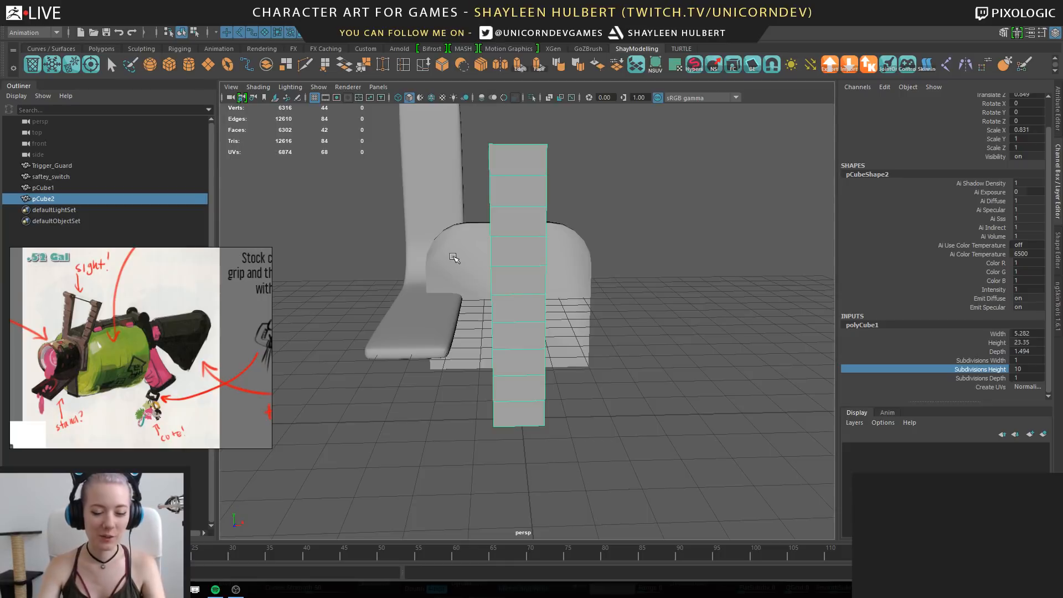
pyautogui.keyDown('alt'); pyautogui.moveTo(496, 191); pyautogui.dragTo(524, 290, button='right'); pyautogui.keyUp('alt')
pyautogui.keyDown('alt'); pyautogui.moveTo(524, 407); pyautogui.dragTo(553, 447); pyautogui.keyUp('alt')
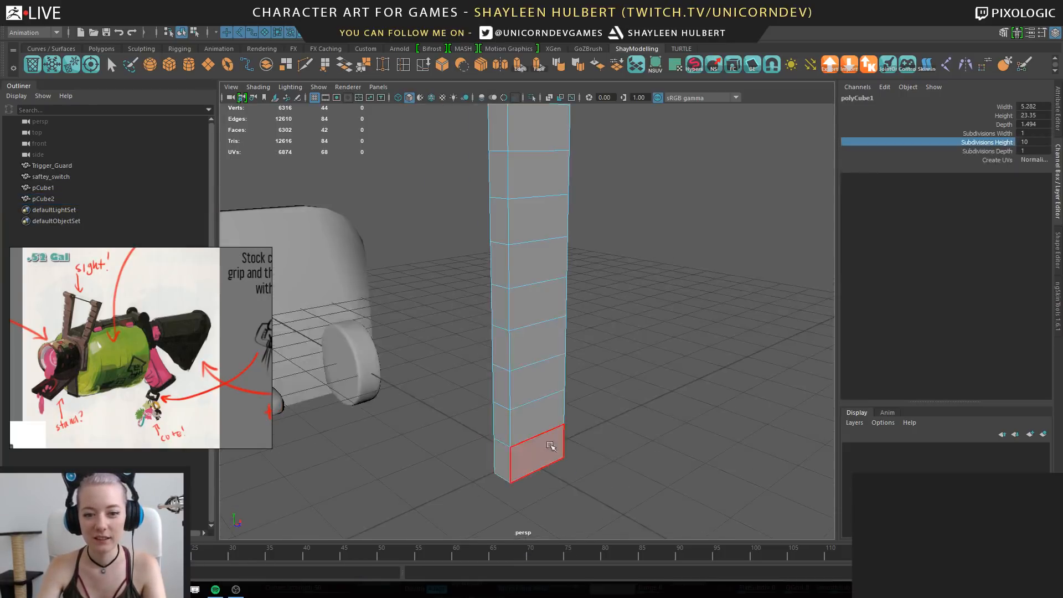
pyautogui.click(546, 448)
pyautogui.keyDown('shift'); pyautogui.click(537, 374); pyautogui.keyUp('shift')
pyautogui.keyDown('shift'); pyautogui.click(533, 304); pyautogui.keyUp('shift')
pyautogui.keyDown('shift'); pyautogui.click(534, 219); pyautogui.keyUp('shift')
pyautogui.scroll(-3, 531, 232)
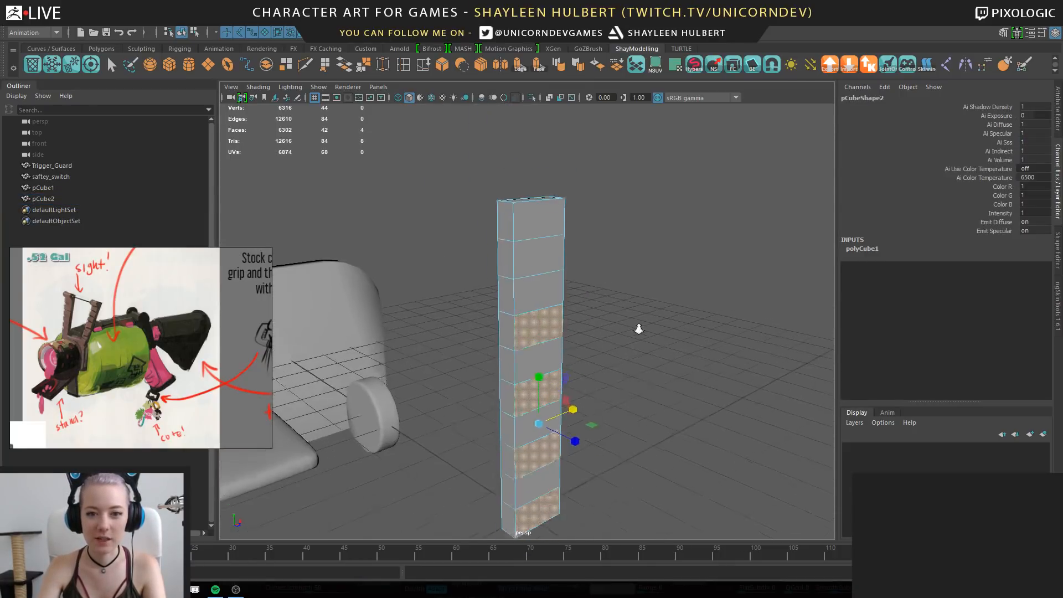
# Extrude every second front face of the bar, starting from the topmost one, with a thickness of 0.4
pyautogui.click(536, 227)
pyautogui.keyDown('shift'); pyautogui.click(536, 293); pyautogui.keyUp('shift')
pyautogui.keyDown('shift'); pyautogui.click(536, 360); pyautogui.keyUp('shift')
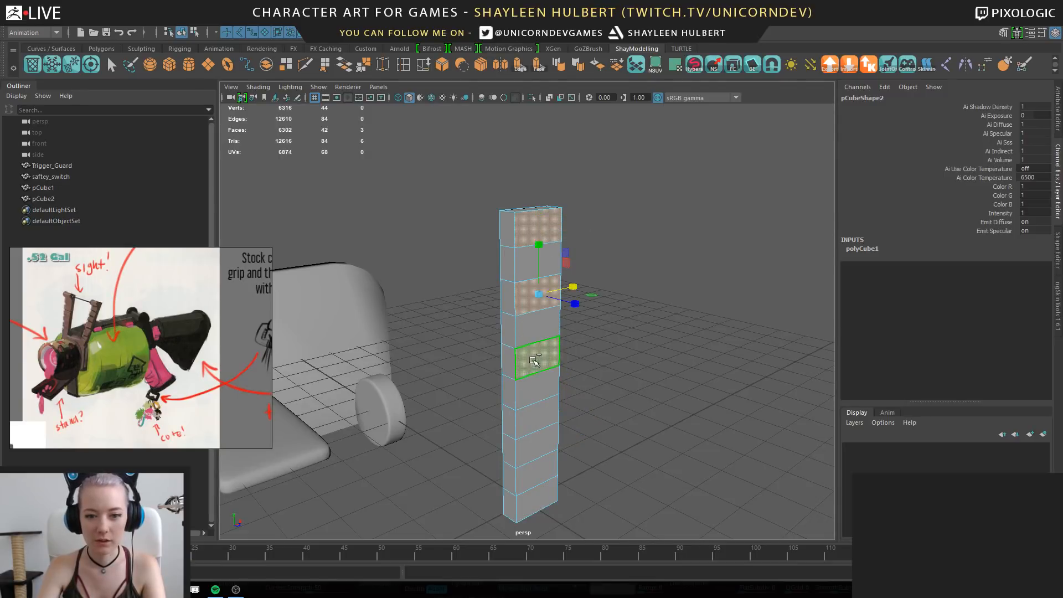
pyautogui.keyDown('shift'); pyautogui.click(536, 418); pyautogui.keyUp('shift')
pyautogui.keyDown('shift'); pyautogui.click(537, 477); pyautogui.keyUp('shift')
pyautogui.keyDown('alt'); pyautogui.moveTo(648, 410); pyautogui.dragTo(576, 335); pyautogui.keyUp('alt')
pyautogui.hotkey('ctrl', 'e')
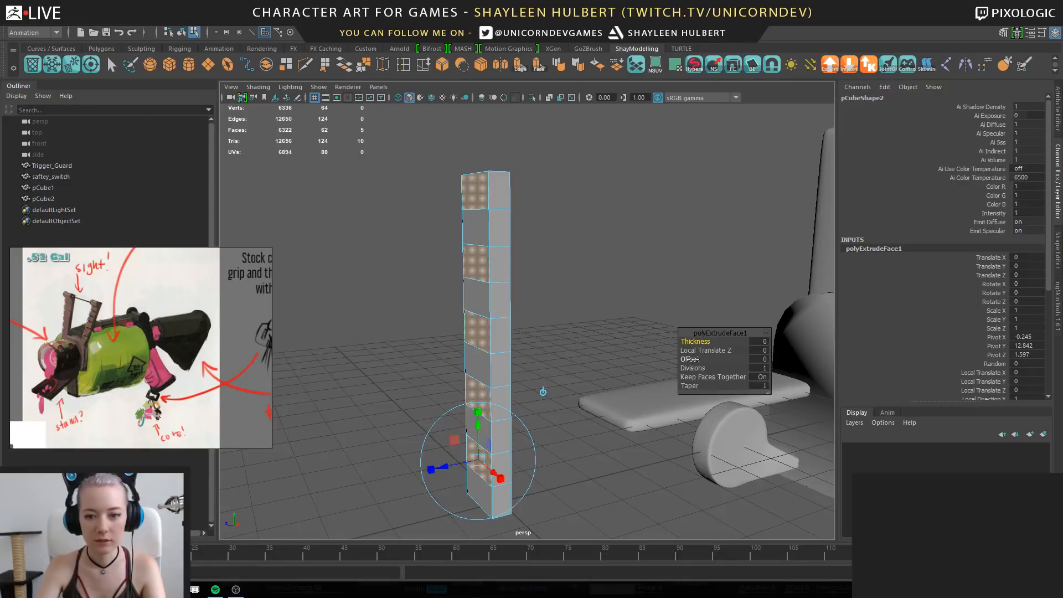
pyautogui.moveTo(690, 359)
pyautogui.mouseDown()
pyautogui.moveTo(705, 342)
pyautogui.moveTo(695, 342)
pyautogui.mouseUp()
pyautogui.hotkey('ctrl', 'z')
pyautogui.keyDown('alt'); pyautogui.moveTo(381, 283); pyautogui.dragTo(455, 264); pyautogui.keyUp('alt')
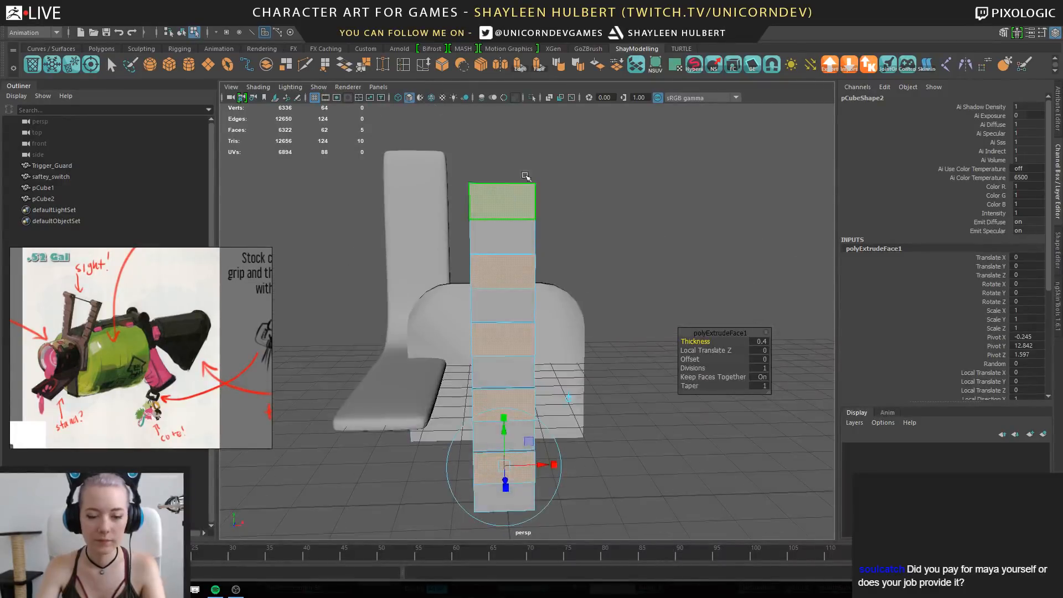
# In the left side view, shift the vertices of the upper raised blocks down group by group to narrow the gaps between them
pyautogui.press('space')
pyautogui.moveTo(549, 152); pyautogui.dragTo(574, 227)
pyautogui.press('f')
pyautogui.scroll(1, 526, 251)
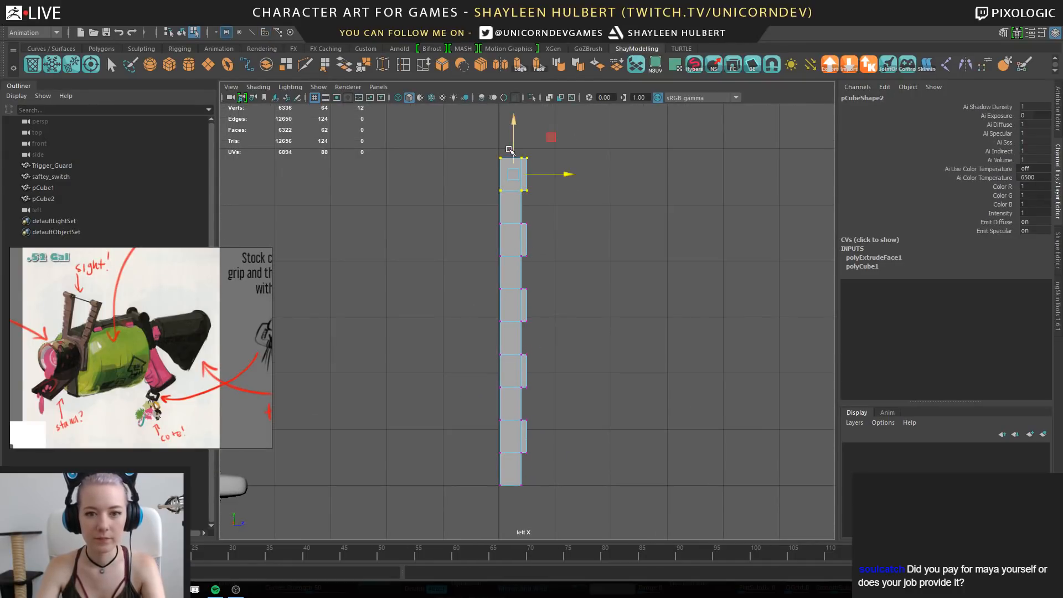
pyautogui.moveTo(515, 130); pyautogui.dragTo(518, 148)
pyautogui.moveTo(556, 263); pyautogui.dragTo(556, 264)
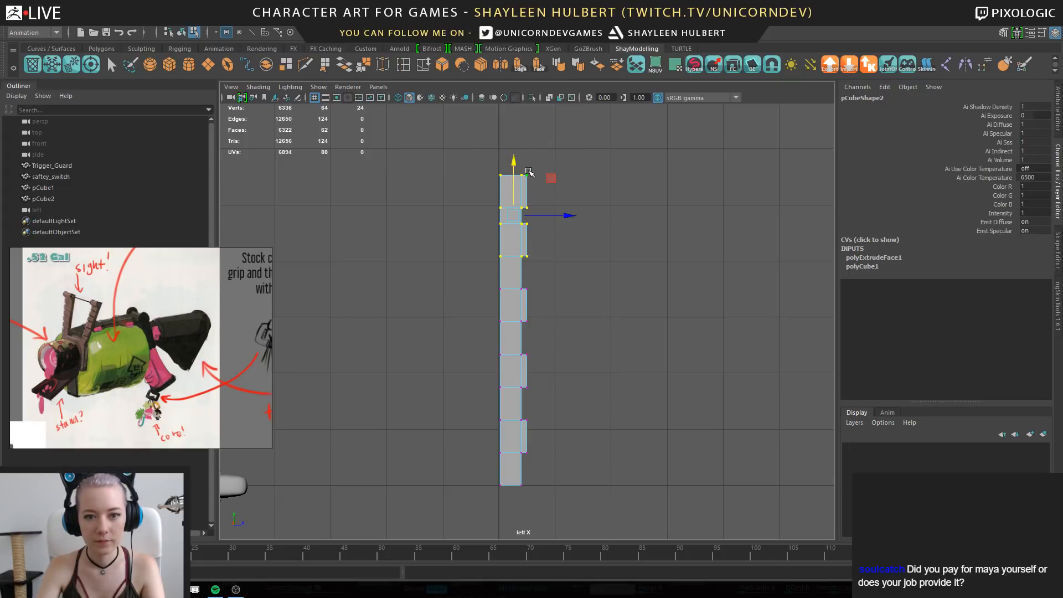
pyautogui.moveTo(514, 165); pyautogui.dragTo(513, 184)
pyautogui.moveTo(442, 181); pyautogui.dragTo(590, 331)
pyautogui.moveTo(512, 207); pyautogui.dragTo(516, 222)
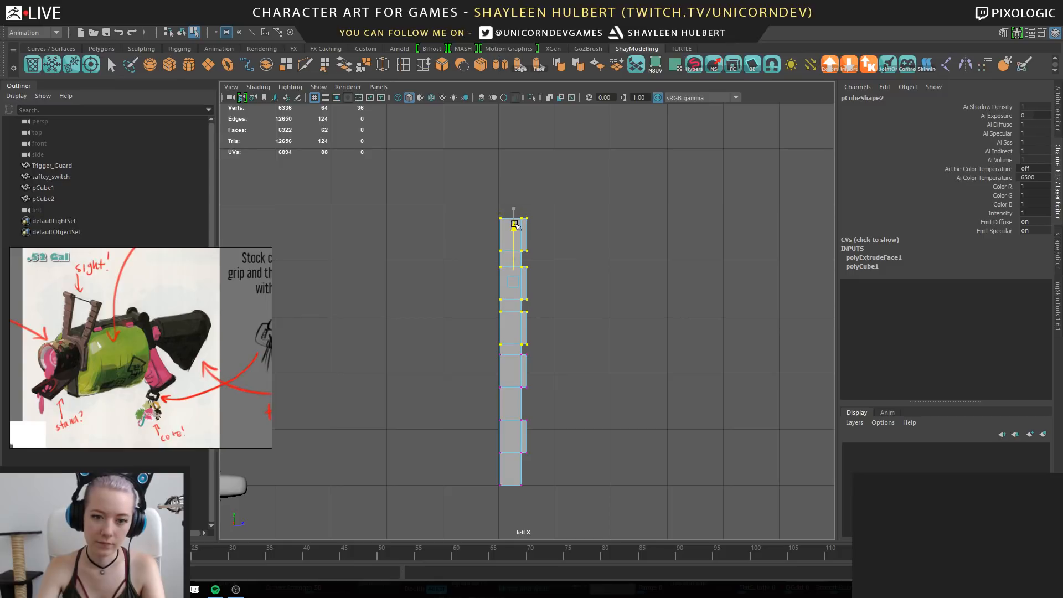
pyautogui.moveTo(404, 161); pyautogui.dragTo(582, 388)
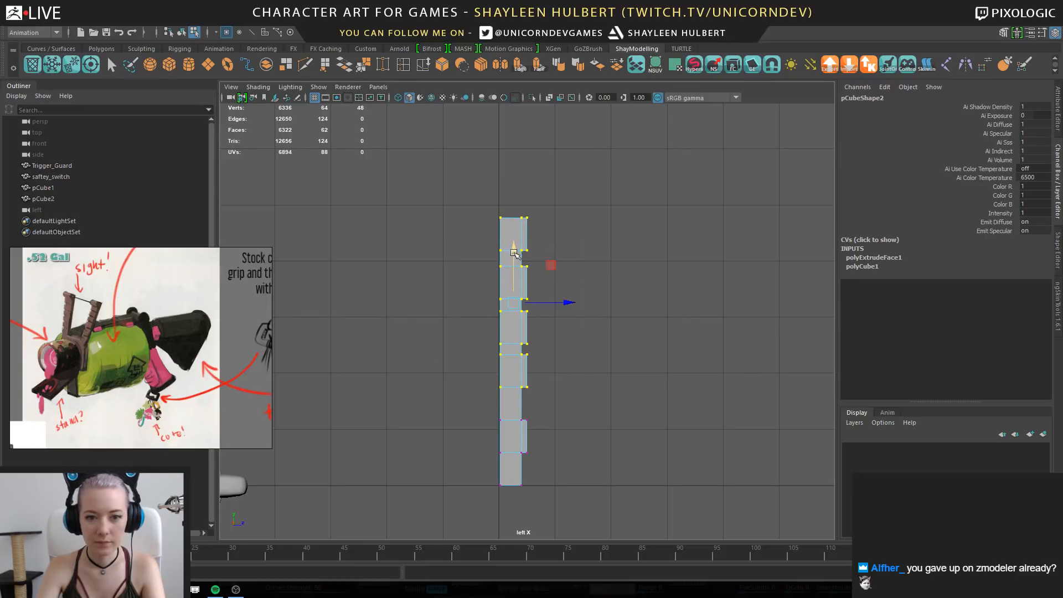
pyautogui.moveTo(516, 252); pyautogui.dragTo(517, 271)
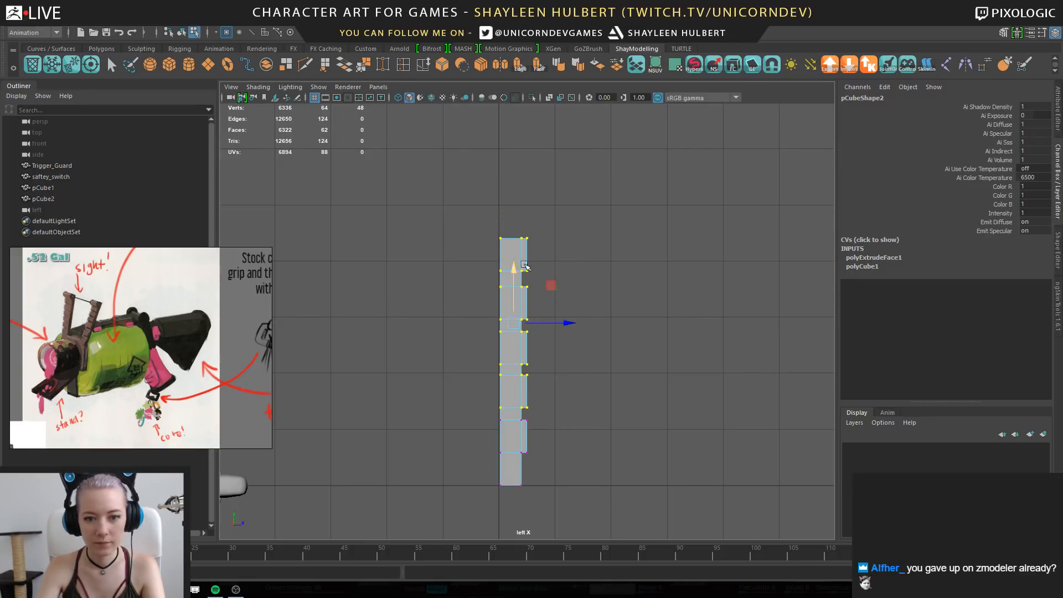
# Back in the perspective view, stretch the whole bar to Scale Y 1.309 and raise it to Translate Y 15.626
pyautogui.press('space')
pyautogui.moveTo(579, 214); pyautogui.dragTo(574, 187)
pyautogui.keyDown('alt'); pyautogui.moveTo(601, 332); pyautogui.dragTo(536, 302); pyautogui.keyUp('alt')
pyautogui.keyDown('alt'); pyautogui.moveTo(536, 302); pyautogui.dragTo(539, 247, button='middle'); pyautogui.keyUp('alt')
pyautogui.keyDown('alt'); pyautogui.moveTo(539, 247); pyautogui.dragTo(609, 214, button='right'); pyautogui.keyUp('alt')
pyautogui.click(615, 209)
pyautogui.click(525, 231)
pyautogui.moveTo(490, 219); pyautogui.dragTo(523, 203, button='right')
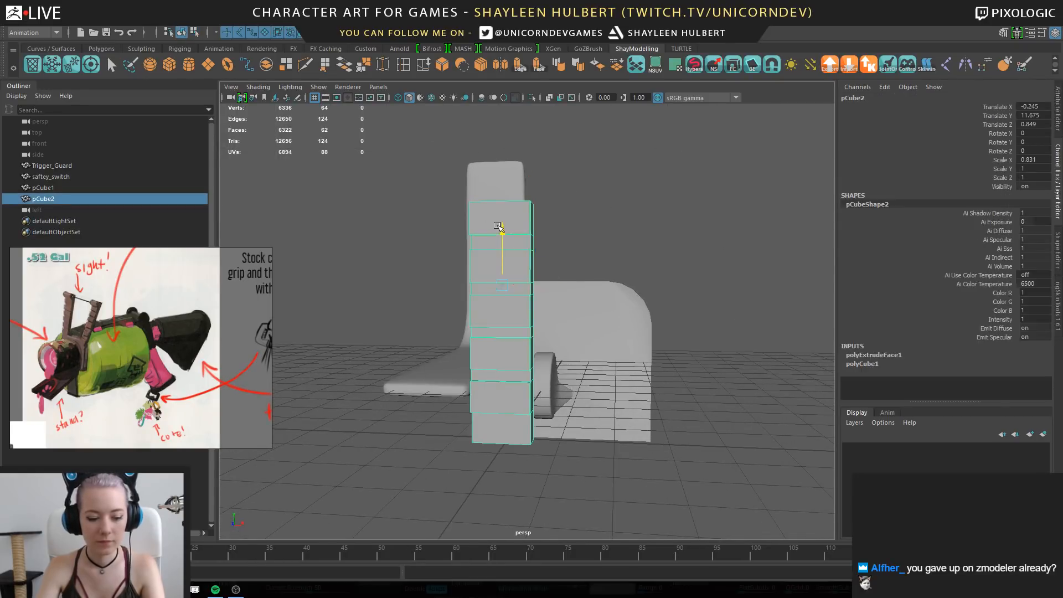
pyautogui.moveTo(507, 230); pyautogui.dragTo(503, 168)
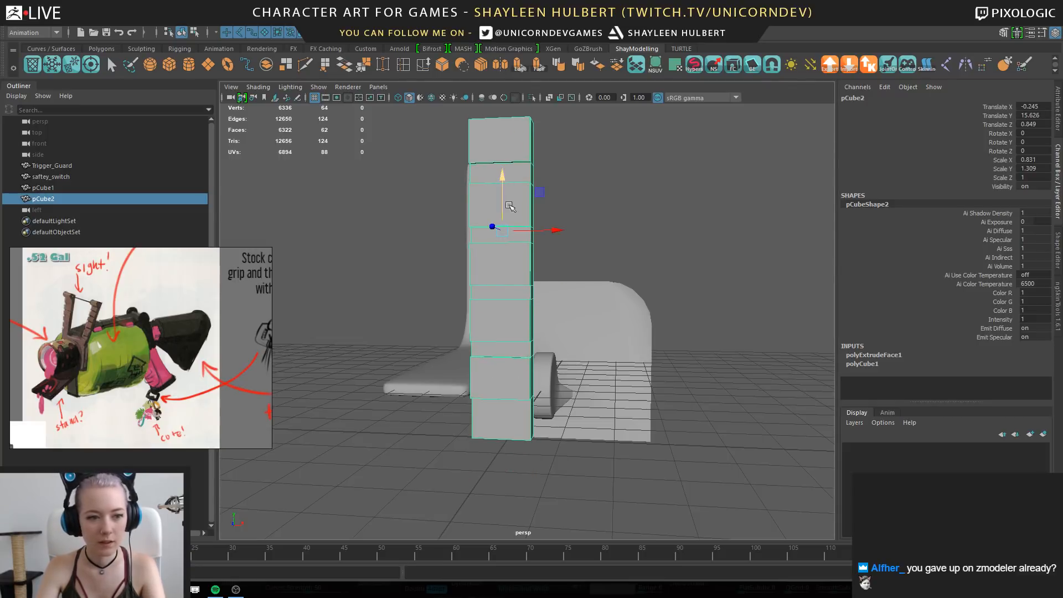
# Narrow the bar's width to Scale X 0.636
pyautogui.moveTo(510, 273)
pyautogui.keyDown('alt'); pyautogui.mouseDown()
pyautogui.moveTo(508, 294)
pyautogui.moveTo(413, 298)
pyautogui.moveTo(529, 266)
pyautogui.mouseUp(); pyautogui.keyUp('alt')
pyautogui.keyDown('alt'); pyautogui.moveTo(528, 267); pyautogui.dragTo(541, 318, button='right'); pyautogui.keyUp('alt')
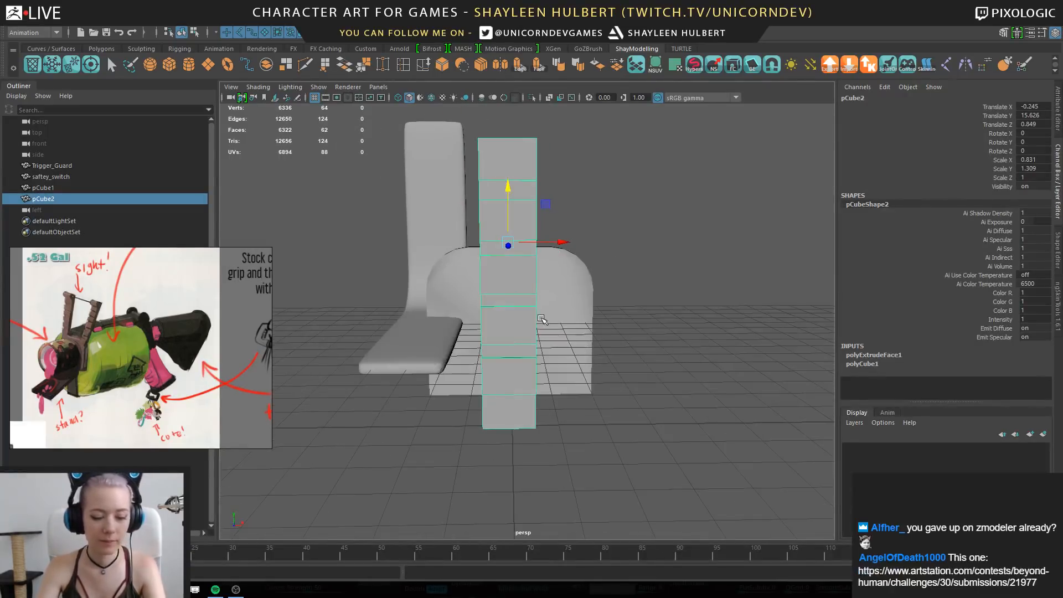
pyautogui.press('e')
pyautogui.press('r')
pyautogui.moveTo(557, 242); pyautogui.dragTo(576, 306)
pyautogui.click(593, 218)
pyautogui.click(505, 187)
# Extrude the topmost block's front face outward by 0.665 to form a deeper head
pyautogui.keyDown('alt'); pyautogui.moveTo(515, 180); pyautogui.dragTo(534, 297, button='middle'); pyautogui.keyUp('alt')
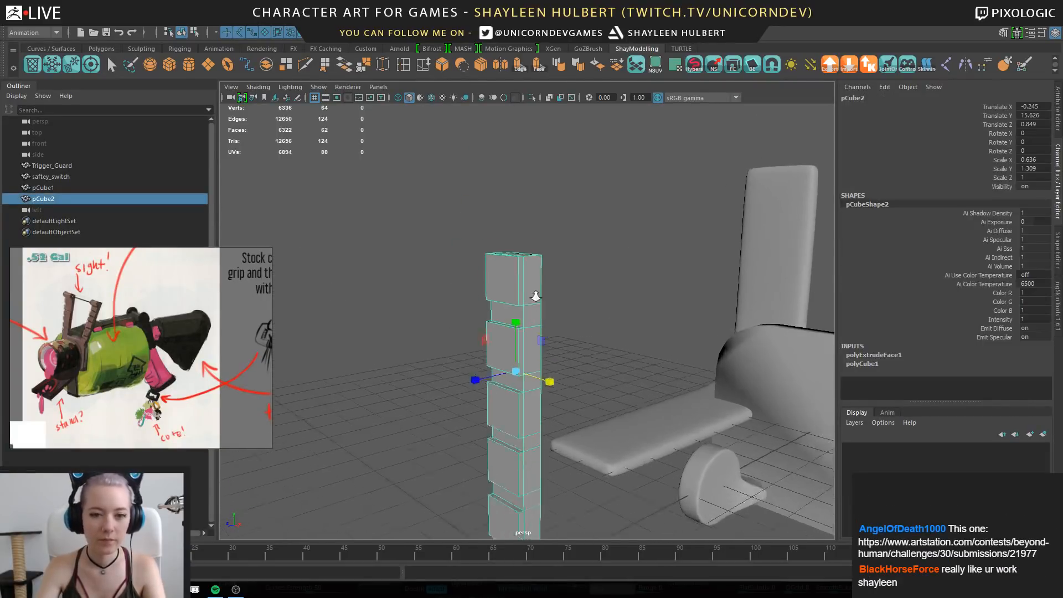
pyautogui.keyDown('alt'); pyautogui.moveTo(534, 297); pyautogui.dragTo(554, 277, button='right'); pyautogui.keyUp('alt')
pyautogui.moveTo(492, 250); pyautogui.dragTo(491, 279, button='right')
pyautogui.click(499, 252)
pyautogui.keyDown('alt'); pyautogui.moveTo(498, 252); pyautogui.dragTo(463, 295); pyautogui.keyUp('alt')
pyautogui.hotkey('ctrl', 'e')
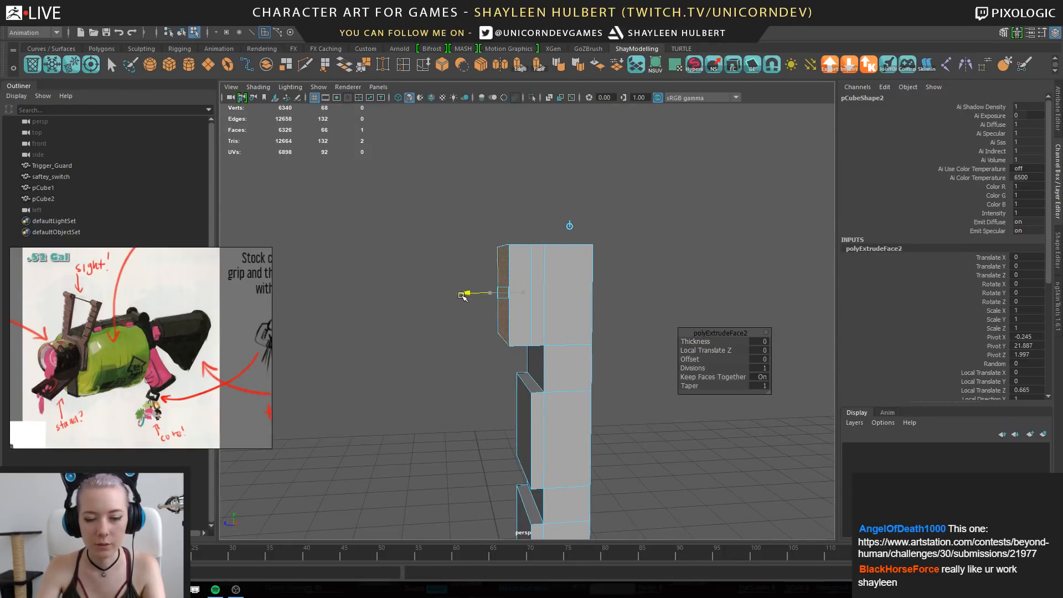
pyautogui.keyDown('alt'); pyautogui.moveTo(464, 295); pyautogui.dragTo(479, 309, button='right'); pyautogui.keyUp('alt')
pyautogui.keyDown('alt'); pyautogui.moveTo(480, 308); pyautogui.dragTo(668, 304); pyautogui.keyUp('alt')
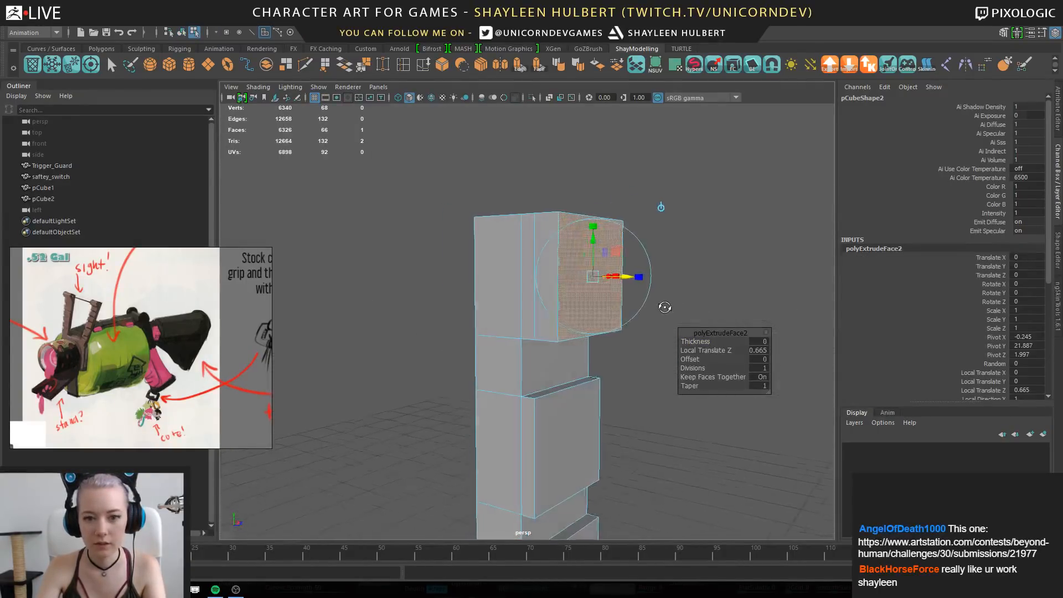
# Connect a horizontal edge loop around the middle of the top block and pull its front edge outward to a point
pyautogui.press('F10')
pyautogui.doubleClick(492, 262)
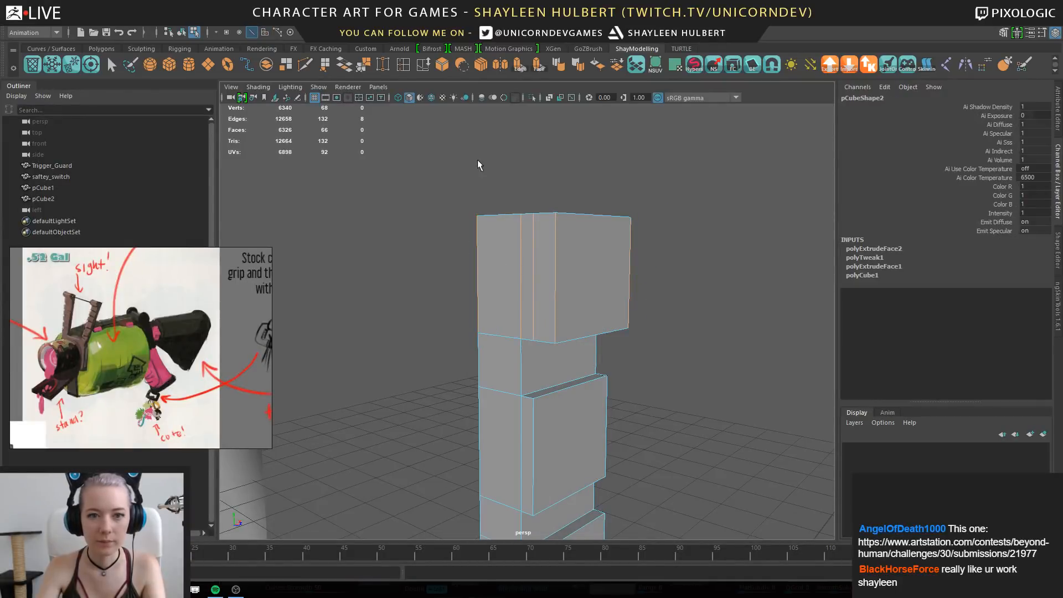
pyautogui.keyDown('shift'); pyautogui.moveTo(588, 171); pyautogui.dragTo(598, 320, button='right'); pyautogui.keyUp('shift')
pyautogui.keyDown('alt'); pyautogui.moveTo(560, 268); pyautogui.dragTo(610, 296); pyautogui.keyUp('alt')
pyautogui.click(595, 274)
pyautogui.press('w')
pyautogui.moveTo(653, 275); pyautogui.dragTo(672, 277)
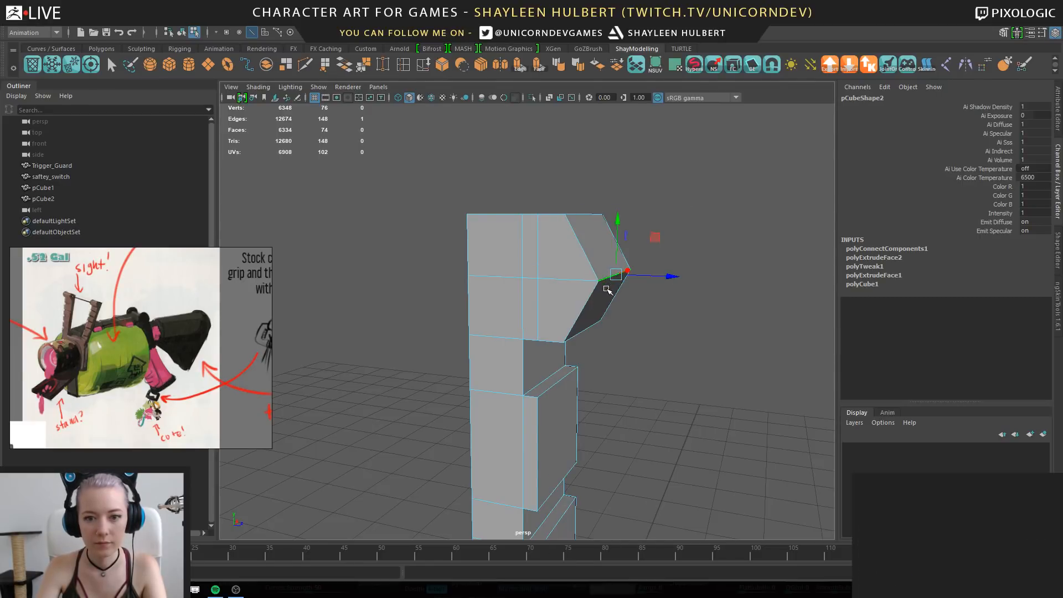
# Bevel the top block's middle edge loop and set the bevel's segments to 3
pyautogui.doubleClick(586, 279)
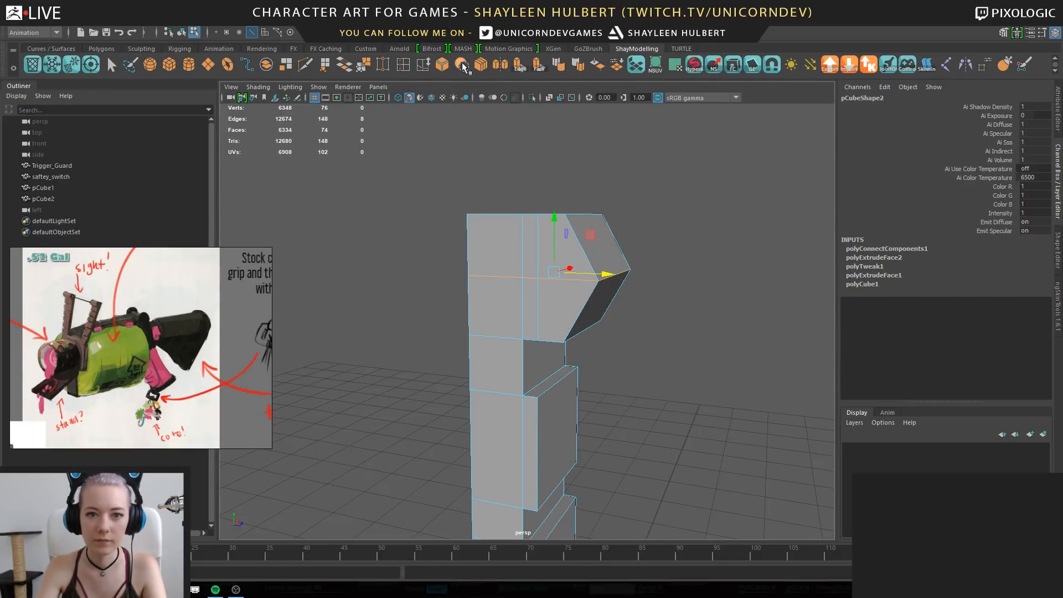
pyautogui.click(443, 65)
pyautogui.keyDown('alt'); pyautogui.moveTo(693, 246); pyautogui.dragTo(733, 292); pyautogui.keyUp('alt')
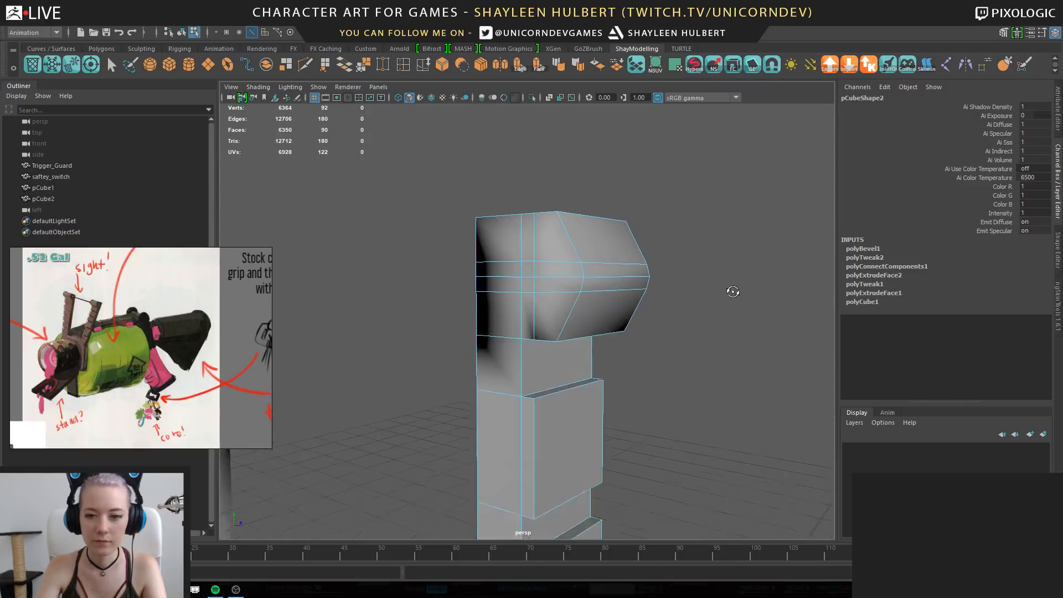
pyautogui.click(863, 249)
pyautogui.click(994, 293)
pyautogui.moveTo(676, 231); pyautogui.dragTo(685, 228, button='middle')
# Set the bevel's fraction to 1.5 to round the front of the top block
pyautogui.click(996, 276)
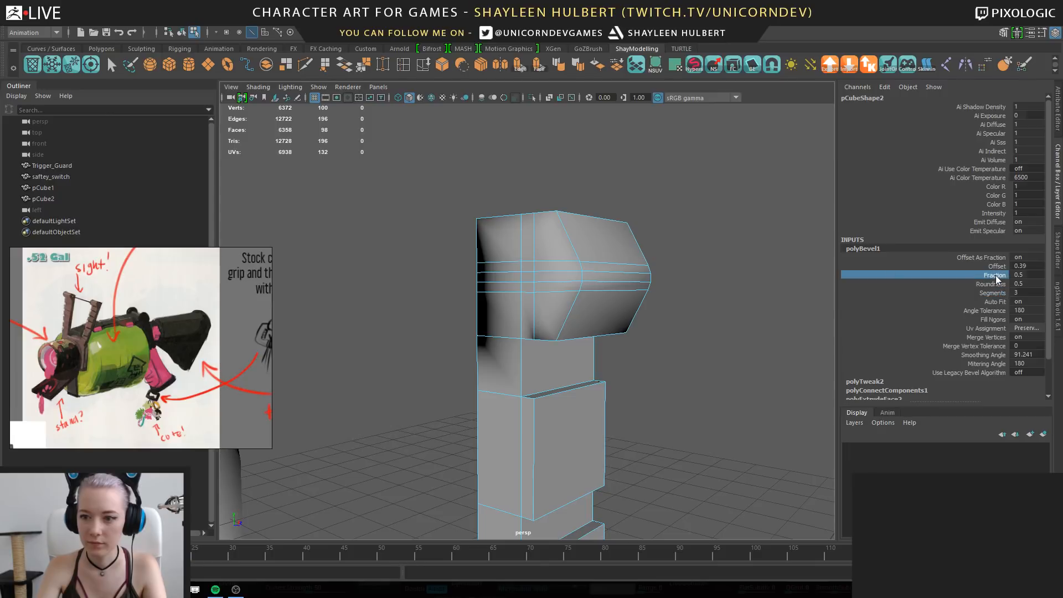
pyautogui.moveTo(754, 233); pyautogui.dragTo(766, 233, button='middle')
pyautogui.doubleClick(1017, 276)
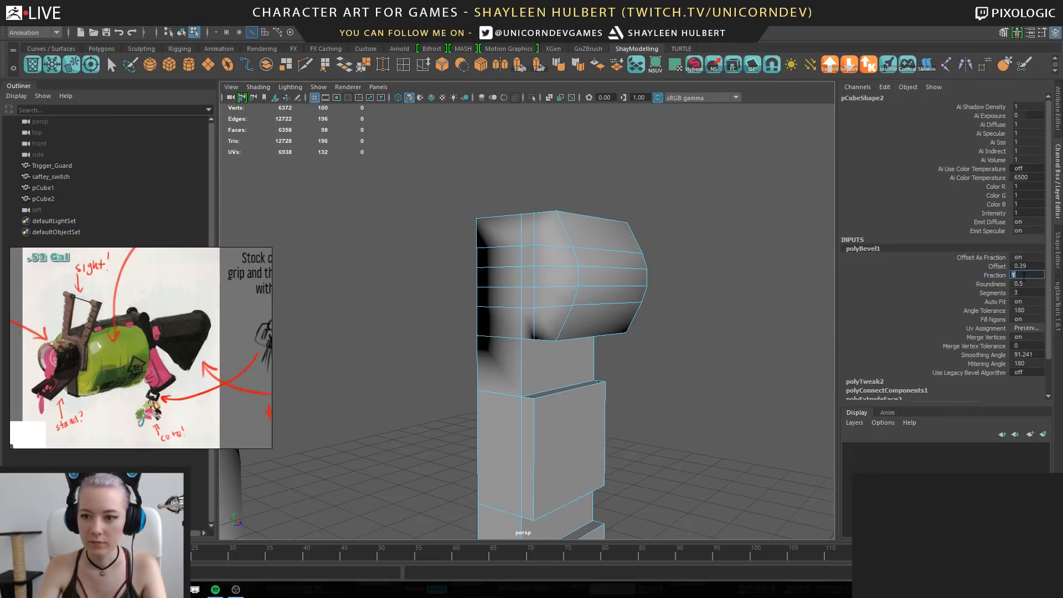
pyautogui.press('Return')
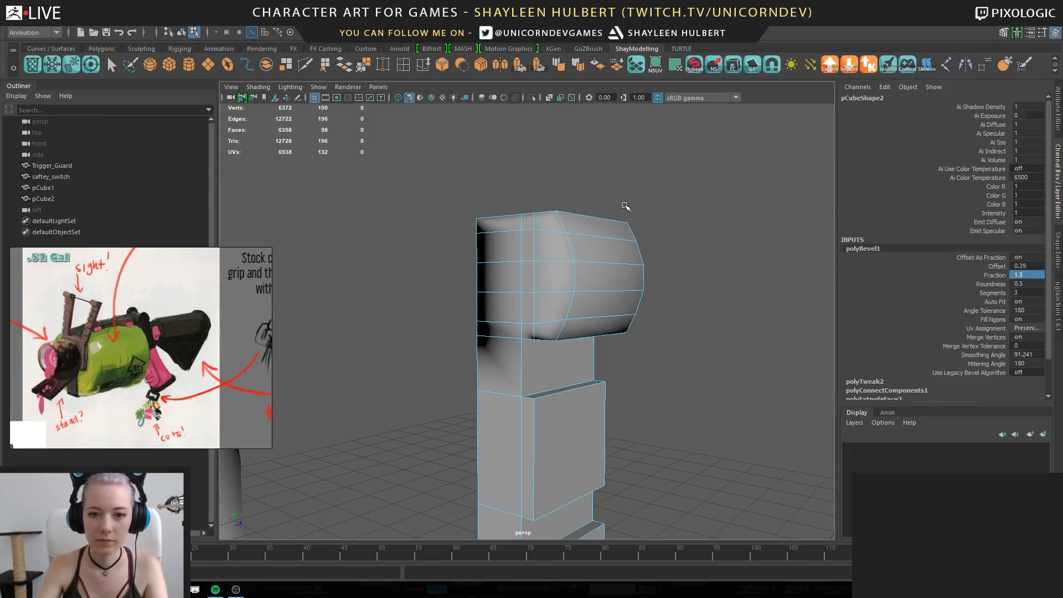
# Return to object mode and examine the rounded head and stepped bar from several sides
pyautogui.keyDown('alt'); pyautogui.moveTo(564, 274); pyautogui.dragTo(339, 284); pyautogui.keyUp('alt')
pyautogui.moveTo(475, 264); pyautogui.dragTo(521, 248, button='right')
pyautogui.keyDown('alt'); pyautogui.moveTo(515, 252); pyautogui.dragTo(371, 297, button='right'); pyautogui.keyUp('alt')
pyautogui.keyDown('alt'); pyautogui.moveTo(371, 297); pyautogui.dragTo(469, 287); pyautogui.keyUp('alt')
pyautogui.click(470, 287)
pyautogui.keyDown('alt'); pyautogui.moveTo(470, 287); pyautogui.dragTo(657, 359, button='right'); pyautogui.keyUp('alt')
pyautogui.click(615, 322)
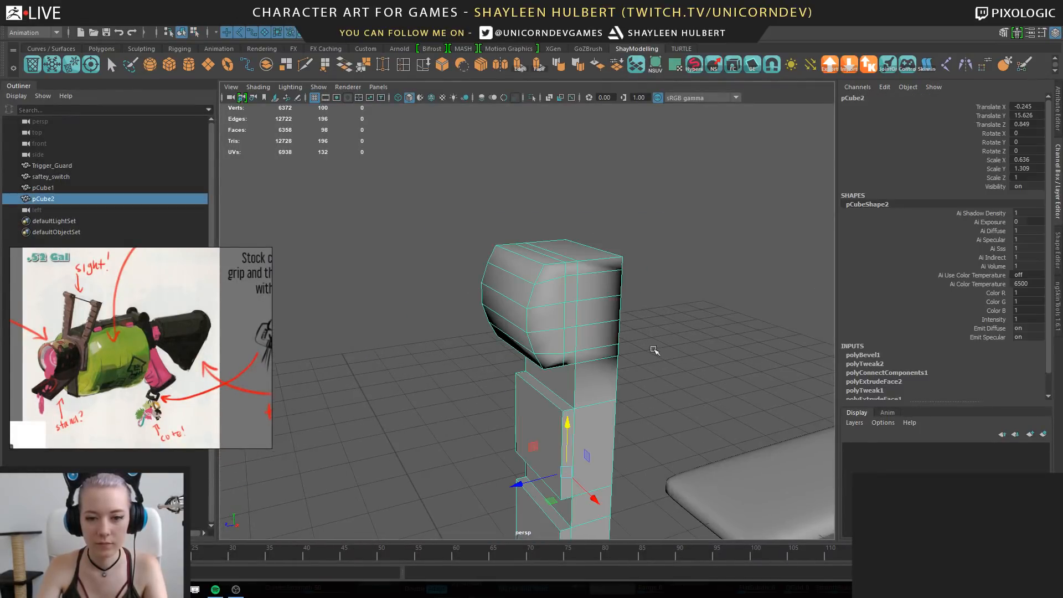
pyautogui.keyDown('alt'); pyautogui.moveTo(655, 351); pyautogui.dragTo(583, 335); pyautogui.keyUp('alt')
pyautogui.keyDown('alt'); pyautogui.moveTo(583, 336); pyautogui.dragTo(460, 301, button='right'); pyautogui.keyUp('alt')
pyautogui.keyDown('alt'); pyautogui.moveTo(459, 301); pyautogui.dragTo(429, 230, button='middle'); pyautogui.keyUp('alt')
pyautogui.keyDown('alt'); pyautogui.moveTo(429, 229); pyautogui.dragTo(502, 237); pyautogui.keyUp('alt')
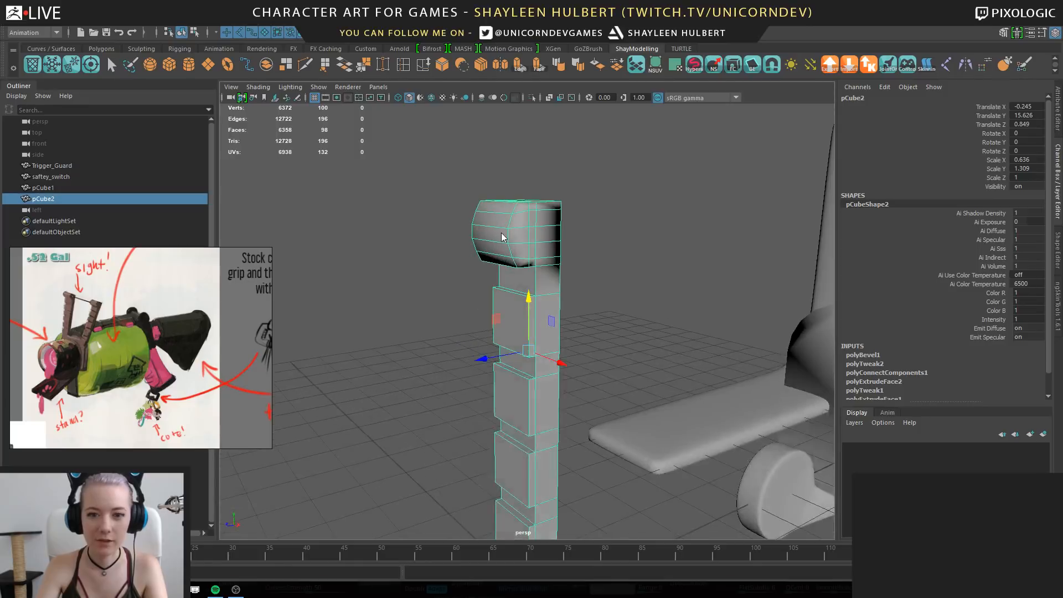
# Select every edge of the sight bar and soften them
pyautogui.rightClick(503, 237)
pyautogui.keyDown('alt'); pyautogui.moveTo(279, 261); pyautogui.dragTo(406, 262); pyautogui.keyUp('alt')
pyautogui.click(406, 263)
pyautogui.keyDown('alt'); pyautogui.moveTo(648, 324); pyautogui.dragTo(551, 297, button='right'); pyautogui.keyUp('alt')
pyautogui.moveTo(550, 297)
pyautogui.keyDown('alt'); pyautogui.mouseDown()
pyautogui.moveTo(605, 294)
pyautogui.moveTo(555, 288)
pyautogui.mouseUp(); pyautogui.keyUp('alt')
pyautogui.click(556, 268)
pyautogui.moveTo(556, 268); pyautogui.dragTo(513, 211, button='right')
pyautogui.moveTo(478, 191); pyautogui.dragTo(630, 537)
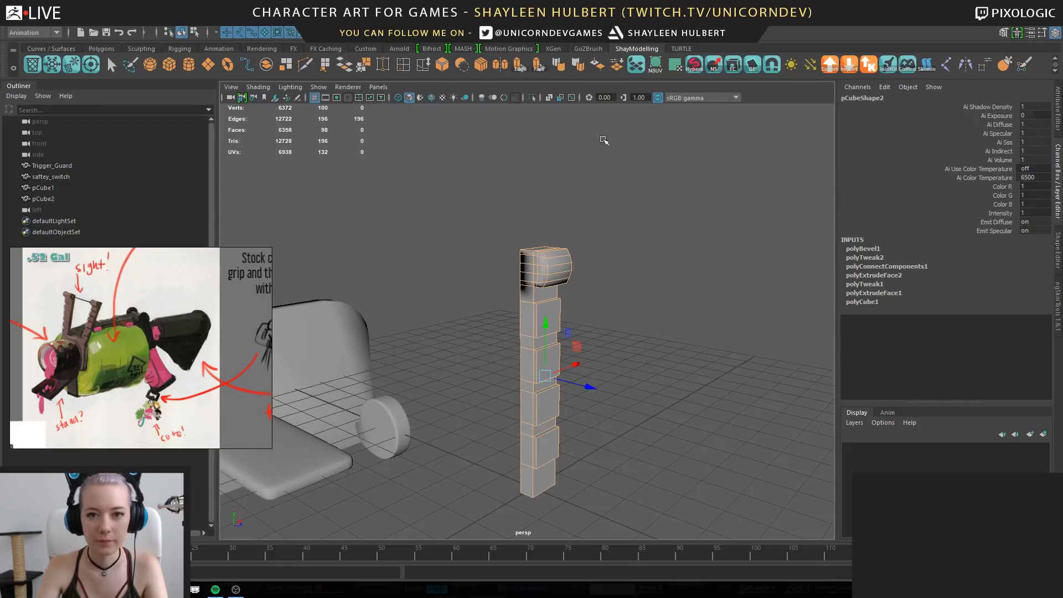
pyautogui.click(558, 65)
pyautogui.moveTo(546, 252); pyautogui.dragTo(570, 105, button='right')
# Harden all edges of the sight bar and return to object mode to check its faceted shading
pyautogui.moveTo(534, 271); pyautogui.dragTo(529, 232, button='right')
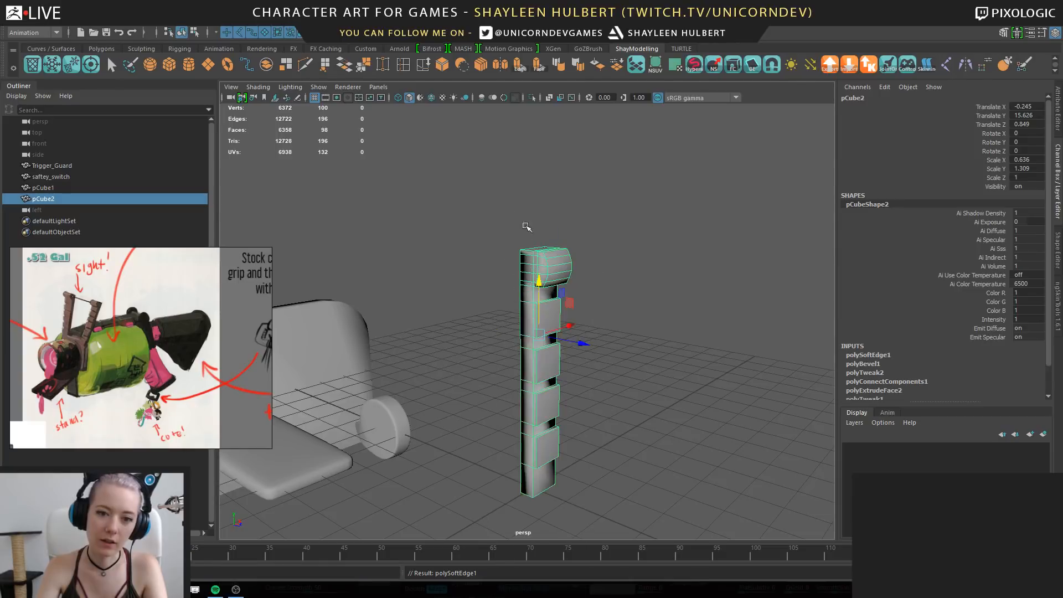
pyautogui.moveTo(492, 203); pyautogui.dragTo(612, 545)
pyautogui.click(578, 65)
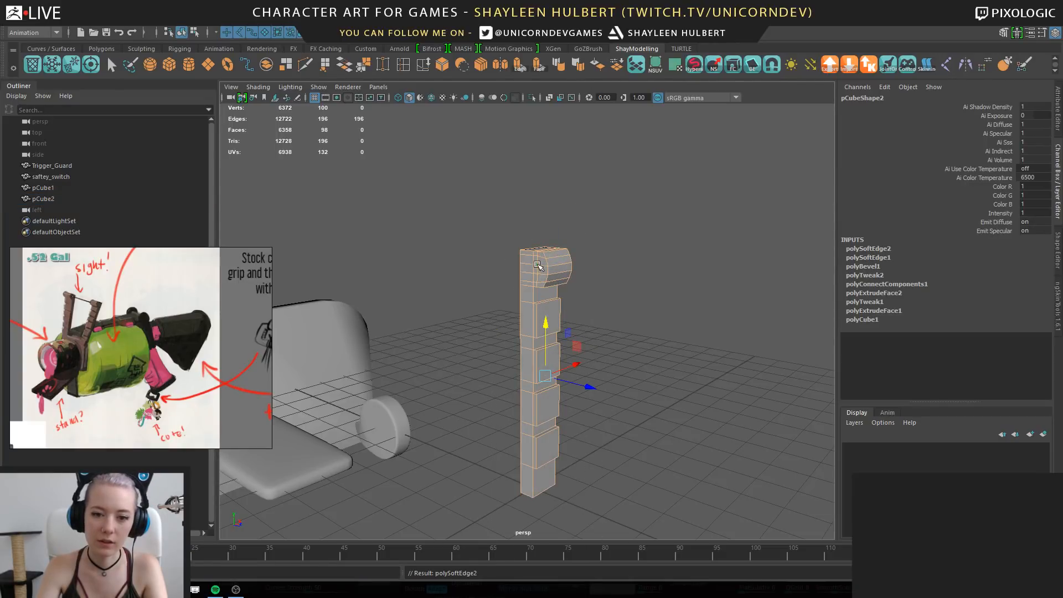
pyautogui.moveTo(551, 269); pyautogui.dragTo(577, 244, button='right')
pyautogui.click(637, 261)
pyautogui.keyDown('alt'); pyautogui.moveTo(653, 288); pyautogui.dragTo(518, 351); pyautogui.keyUp('alt')
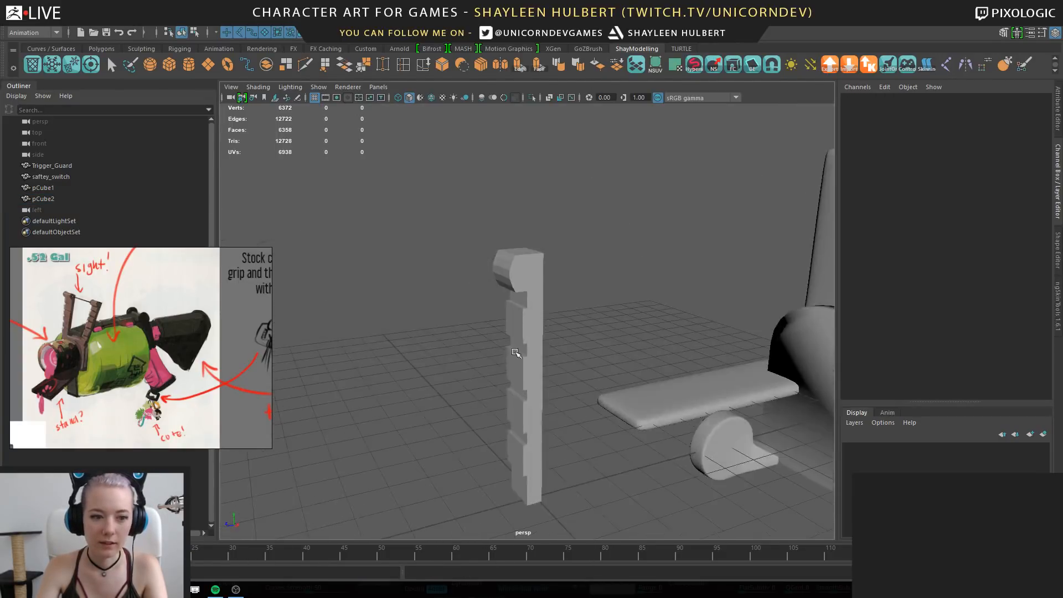
pyautogui.keyDown('alt'); pyautogui.moveTo(519, 351); pyautogui.dragTo(562, 404, button='right'); pyautogui.keyUp('alt')
pyautogui.keyDown('alt'); pyautogui.moveTo(561, 404); pyautogui.dragTo(536, 334, button='middle'); pyautogui.keyUp('alt')
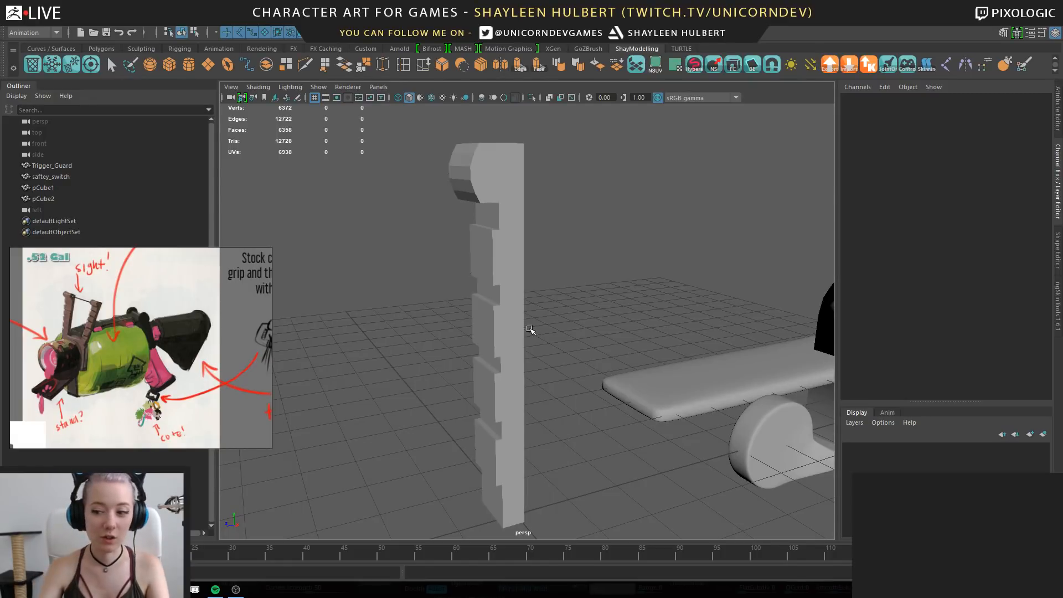
# Select the front faces of the four raised blocks on the bar and nudge them slightly along the depth axis
pyautogui.click(486, 189)
pyautogui.keyDown('alt'); pyautogui.moveTo(524, 299); pyautogui.dragTo(686, 266); pyautogui.keyUp('alt')
pyautogui.click(686, 266)
pyautogui.keyDown('alt'); pyautogui.moveTo(576, 249); pyautogui.dragTo(605, 283, button='right'); pyautogui.keyUp('alt')
pyautogui.click(566, 252)
pyautogui.keyDown('alt'); pyautogui.moveTo(566, 252); pyautogui.dragTo(520, 195); pyautogui.keyUp('alt')
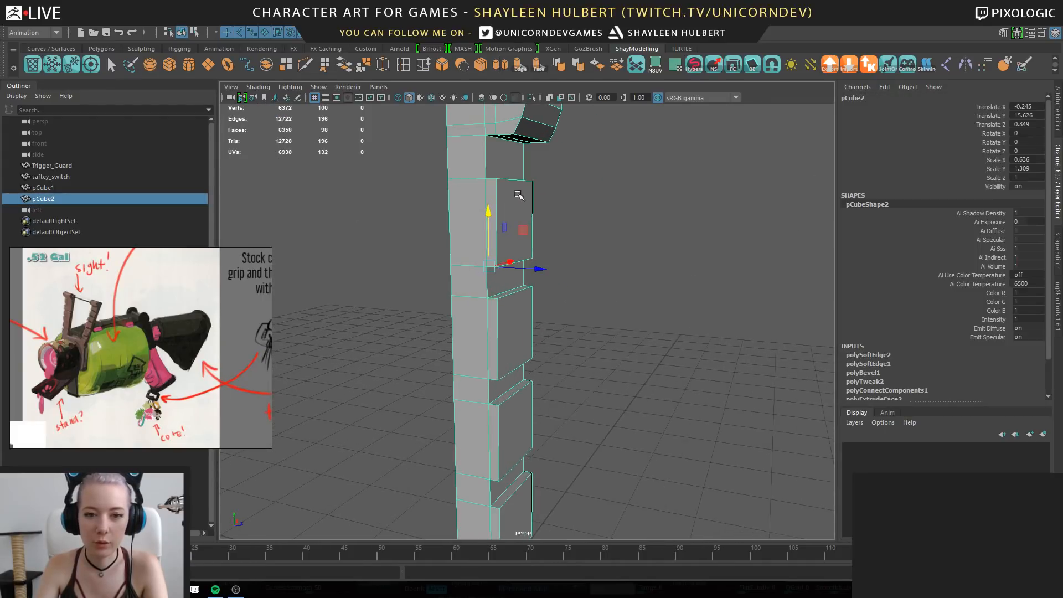
pyautogui.moveTo(519, 195); pyautogui.dragTo(521, 213, button='right')
pyautogui.click(522, 200)
pyautogui.keyDown('shift'); pyautogui.click(518, 330); pyautogui.keyUp('shift')
pyautogui.keyDown('shift'); pyautogui.click(518, 435); pyautogui.keyUp('shift')
pyautogui.keyDown('alt'); pyautogui.moveTo(552, 470); pyautogui.dragTo(537, 349, button='middle'); pyautogui.keyUp('alt')
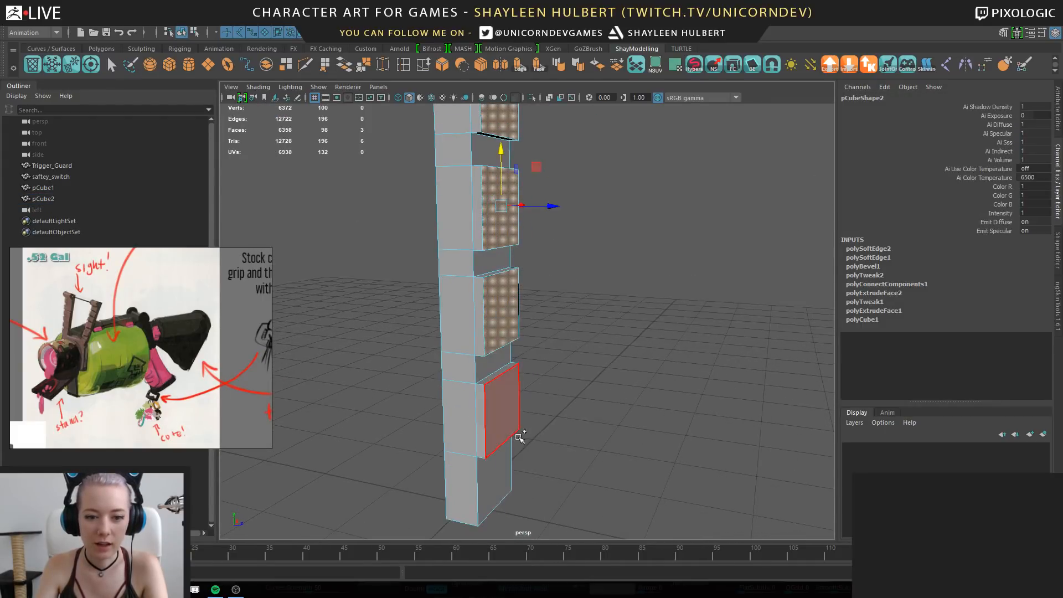
pyautogui.keyDown('shift'); pyautogui.click(517, 435); pyautogui.keyUp('shift')
pyautogui.keyDown('alt'); pyautogui.moveTo(519, 410); pyautogui.dragTo(526, 284, button='right'); pyautogui.keyUp('alt')
pyautogui.moveTo(560, 282); pyautogui.dragTo(564, 283)
pyautogui.keyDown('alt'); pyautogui.moveTo(565, 252); pyautogui.dragTo(592, 335, button='middle'); pyautogui.keyUp('alt')
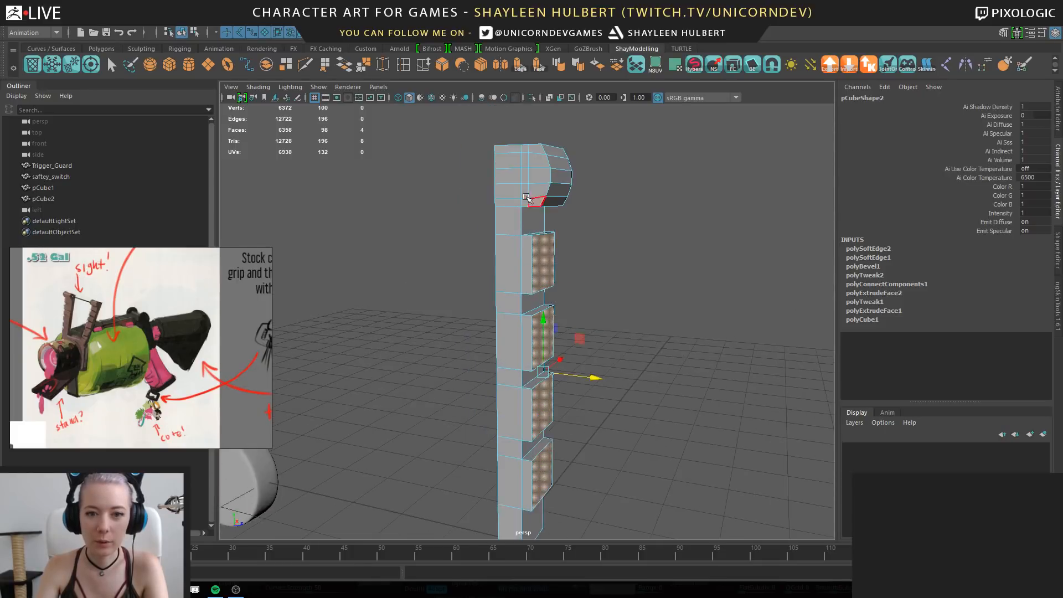
pyautogui.moveTo(544, 204); pyautogui.dragTo(576, 183, button='right')
# Examine the depth of the raised blocks and the rounded head from several sides
pyautogui.keyDown('alt'); pyautogui.moveTo(576, 184); pyautogui.dragTo(413, 248); pyautogui.keyUp('alt')
pyautogui.click(463, 309)
pyautogui.keyDown('alt'); pyautogui.moveTo(463, 309); pyautogui.dragTo(502, 270); pyautogui.keyUp('alt')
pyautogui.keyDown('alt'); pyautogui.moveTo(502, 270); pyautogui.dragTo(497, 261, button='right'); pyautogui.keyUp('alt')
pyautogui.click(488, 212)
pyautogui.keyDown('alt'); pyautogui.moveTo(489, 212); pyautogui.dragTo(491, 225, button='right'); pyautogui.keyUp('alt')
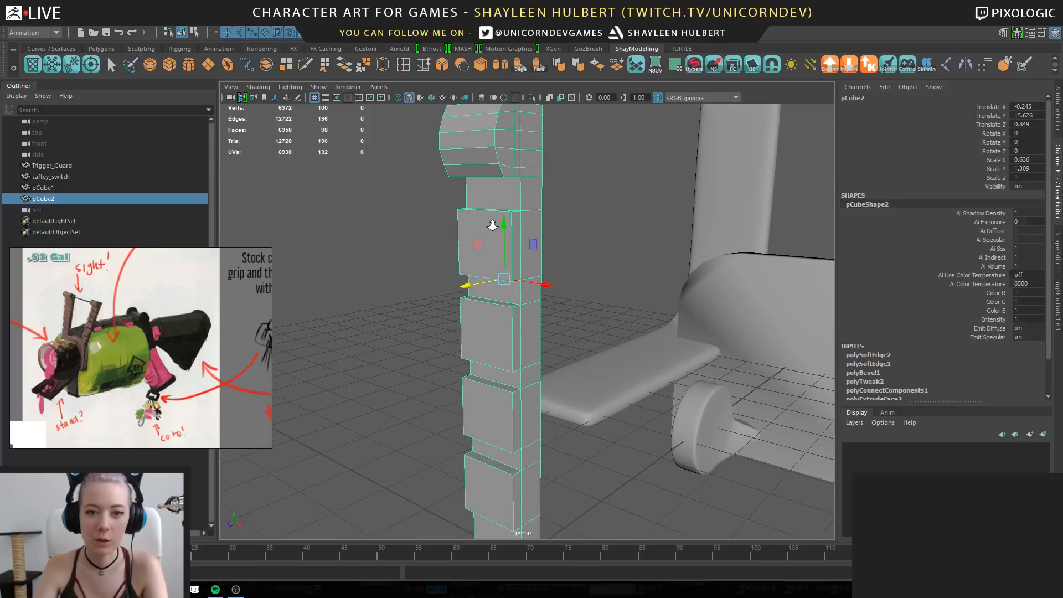
pyautogui.keyDown('alt'); pyautogui.moveTo(512, 252); pyautogui.dragTo(487, 257); pyautogui.keyUp('alt')
pyautogui.keyDown('alt'); pyautogui.moveTo(531, 257); pyautogui.dragTo(578, 263, button='right'); pyautogui.keyUp('alt')
pyautogui.moveTo(576, 261)
pyautogui.keyDown('alt'); pyautogui.mouseDown()
pyautogui.moveTo(511, 254)
pyautogui.moveTo(593, 254)
pyautogui.mouseUp(); pyautogui.keyUp('alt')
pyautogui.keyDown('alt'); pyautogui.moveTo(593, 253); pyautogui.dragTo(557, 252, button='right'); pyautogui.keyUp('alt')
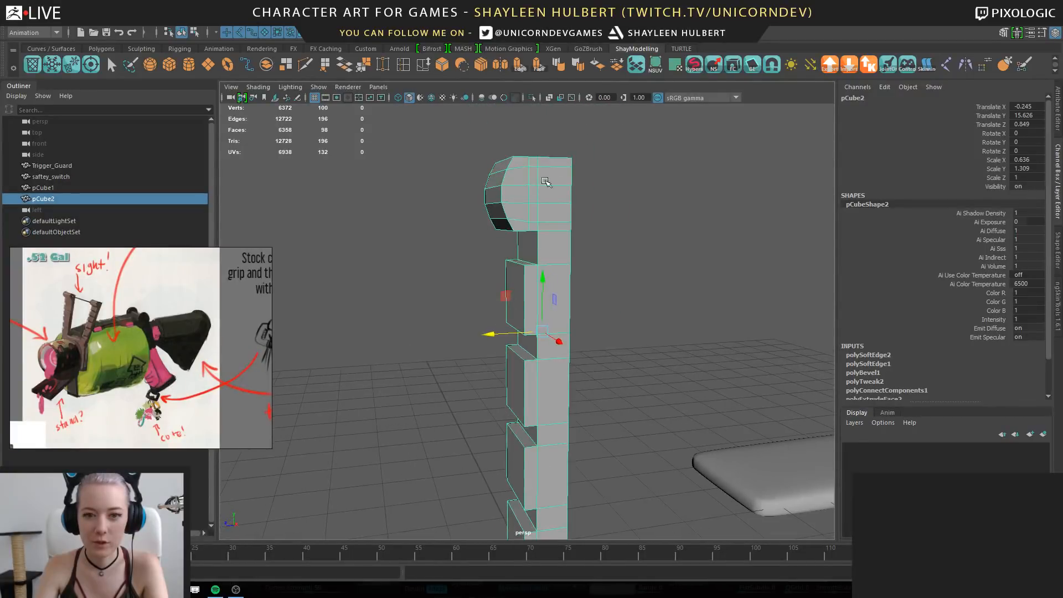
# Connect the crosswise edges on the bar's sides with a vertical edge loop running down the bar's length
pyautogui.moveTo(545, 181); pyautogui.dragTo(544, 151, button='right')
pyautogui.keyDown('alt'); pyautogui.moveTo(557, 348); pyautogui.dragTo(533, 352, button='right'); pyautogui.keyUp('alt')
pyautogui.keyDown('alt'); pyautogui.moveTo(533, 352); pyautogui.dragTo(501, 337); pyautogui.keyUp('alt')
pyautogui.click(541, 255)
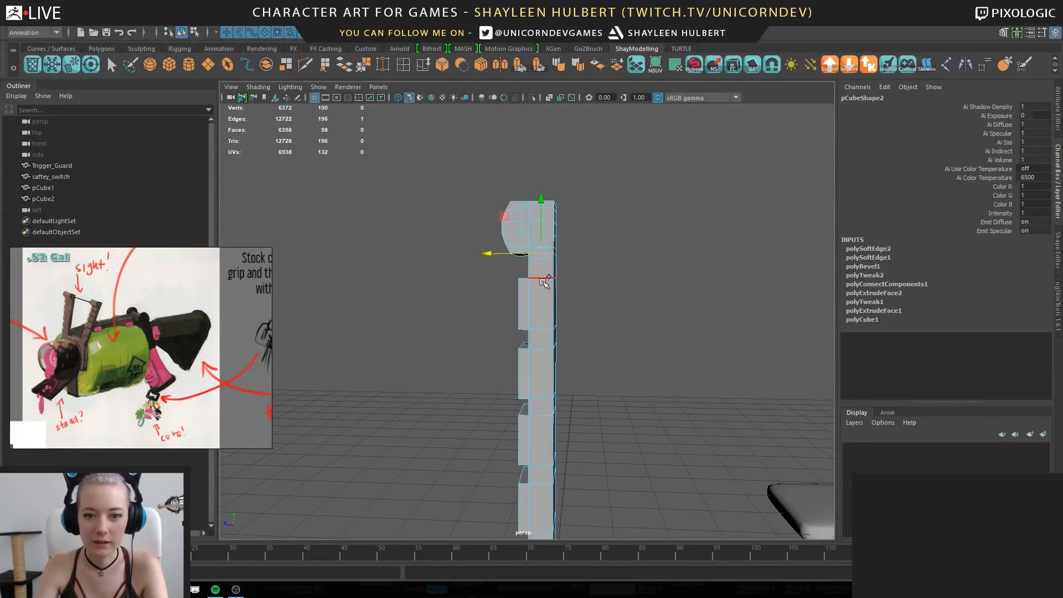
pyautogui.keyDown('shift'); pyautogui.doubleClick(542, 278); pyautogui.keyUp('shift')
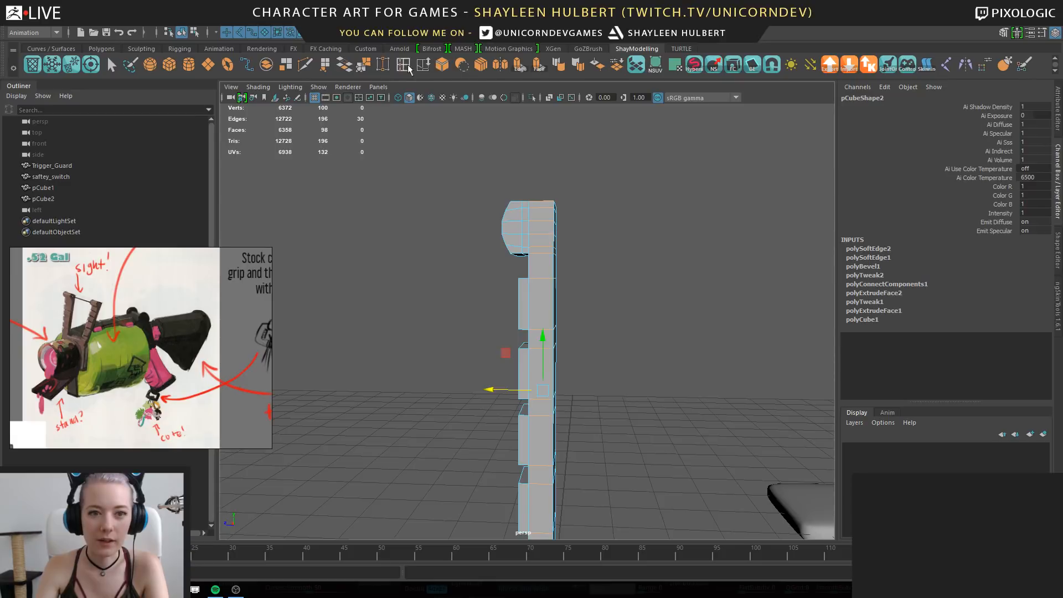
pyautogui.keyDown('shift'); pyautogui.moveTo(594, 160); pyautogui.dragTo(580, 309, button='right'); pyautogui.keyUp('shift')
pyautogui.keyDown('alt'); pyautogui.moveTo(498, 310); pyautogui.dragTo(556, 310); pyautogui.keyUp('alt')
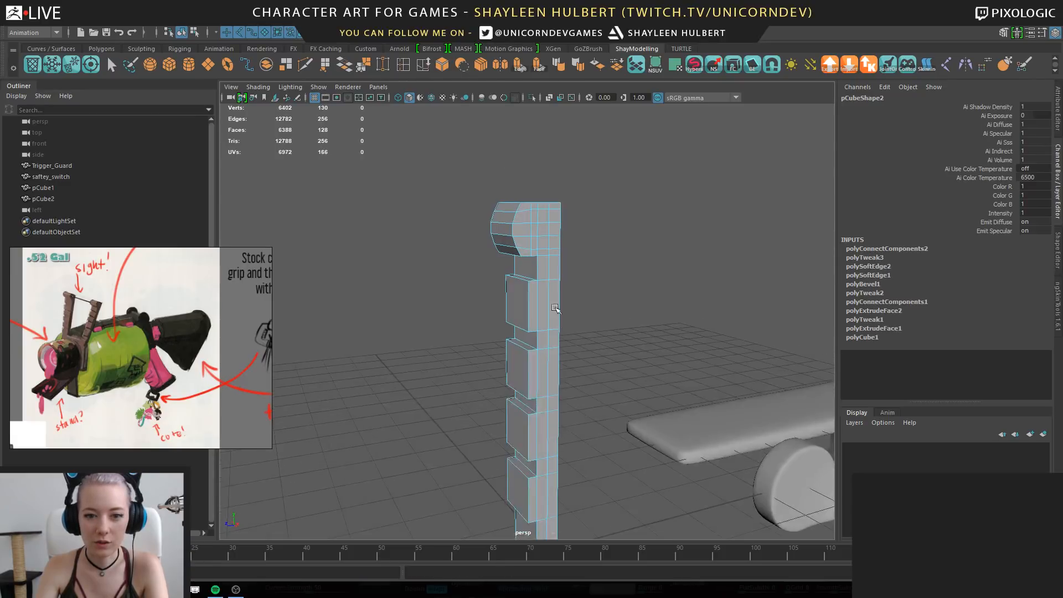
pyautogui.moveTo(548, 221); pyautogui.dragTo(576, 209, button='right')
pyautogui.keyDown('alt'); pyautogui.moveTo(587, 244); pyautogui.dragTo(763, 269); pyautogui.keyUp('alt')
pyautogui.click(603, 288)
pyautogui.scroll(5, 554, 323)
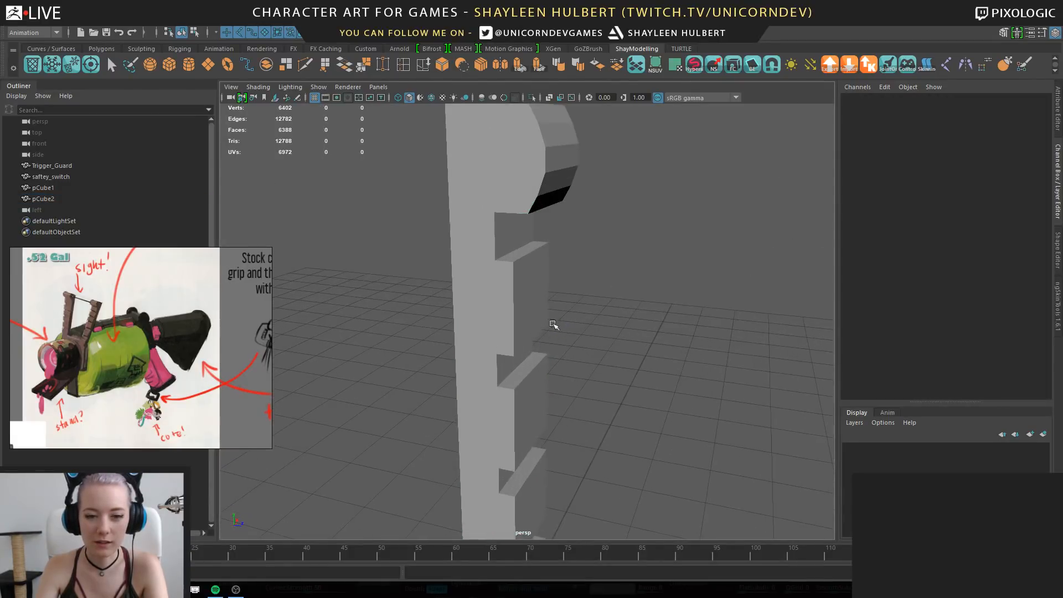
# Select the vertical edges of the four raised blocks and bottom section and connect them with horizontal edge loops through their middles
pyautogui.click(538, 326)
pyautogui.keyDown('alt'); pyautogui.moveTo(662, 354); pyautogui.dragTo(510, 321); pyautogui.keyUp('alt')
pyautogui.rightClick(498, 257)
pyautogui.moveTo(498, 257); pyautogui.dragTo(499, 229, button='right')
pyautogui.keyDown('alt'); pyautogui.moveTo(591, 351); pyautogui.dragTo(586, 312); pyautogui.keyUp('alt')
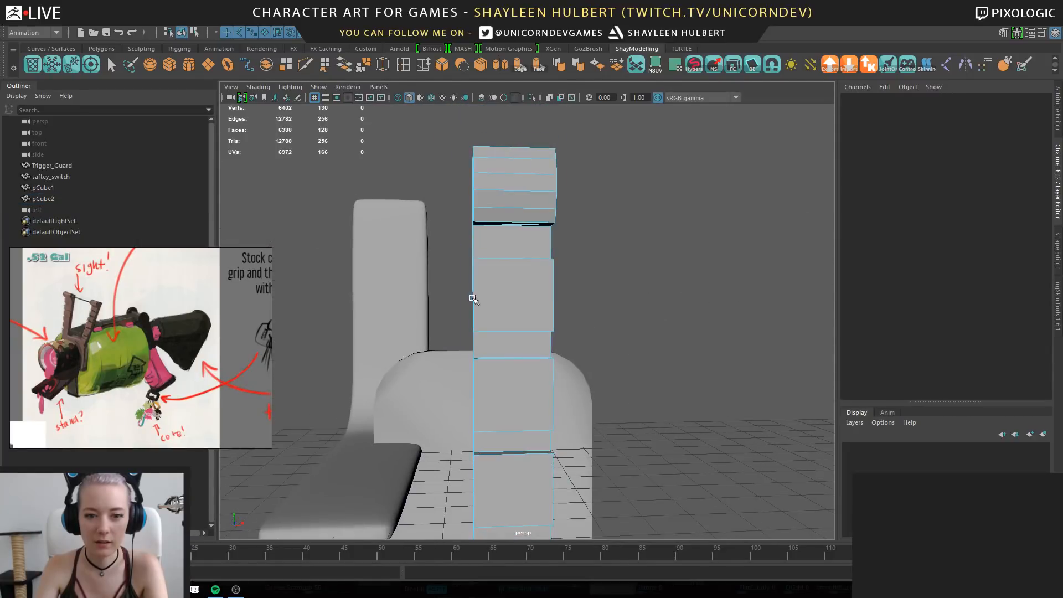
pyautogui.moveTo(449, 300); pyautogui.dragTo(582, 299)
pyautogui.keyDown('shift'); pyautogui.moveTo(445, 396); pyautogui.dragTo(614, 397); pyautogui.keyUp('shift')
pyautogui.keyDown('alt'); pyautogui.moveTo(540, 475); pyautogui.dragTo(508, 287, button='middle'); pyautogui.keyUp('alt')
pyautogui.keyDown('shift'); pyautogui.moveTo(427, 298); pyautogui.dragTo(547, 299); pyautogui.keyUp('shift')
pyautogui.keyDown('shift'); pyautogui.moveTo(413, 393); pyautogui.dragTo(548, 394); pyautogui.keyUp('shift')
pyautogui.keyDown('alt'); pyautogui.moveTo(543, 395); pyautogui.dragTo(525, 413); pyautogui.keyUp('alt')
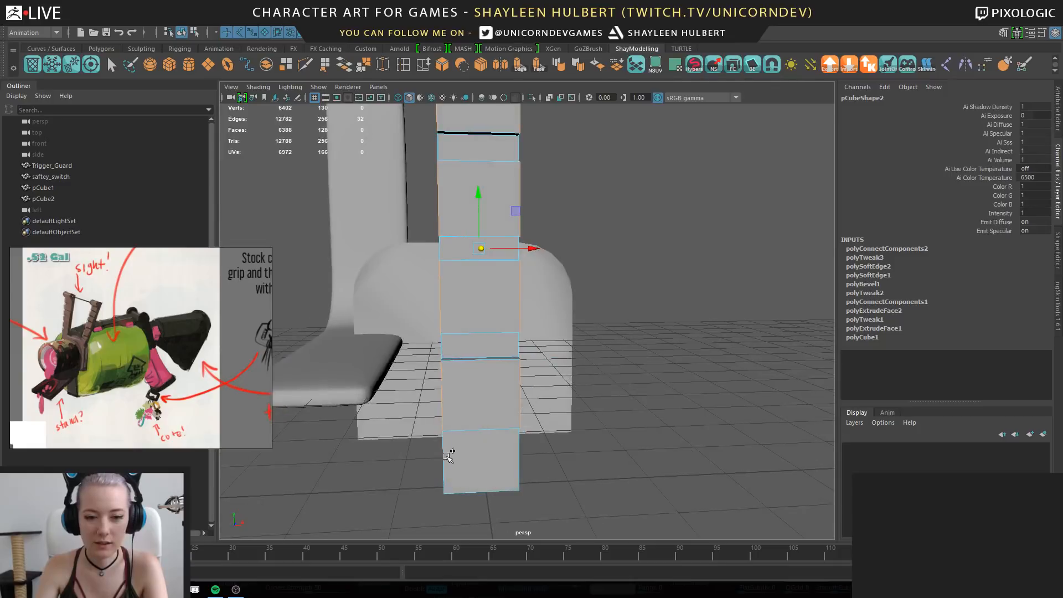
pyautogui.keyDown('alt'); pyautogui.moveTo(452, 451); pyautogui.dragTo(599, 464); pyautogui.keyUp('alt')
pyautogui.keyDown('alt'); pyautogui.moveTo(592, 421); pyautogui.dragTo(559, 428); pyautogui.keyUp('alt')
pyautogui.click(403, 64)
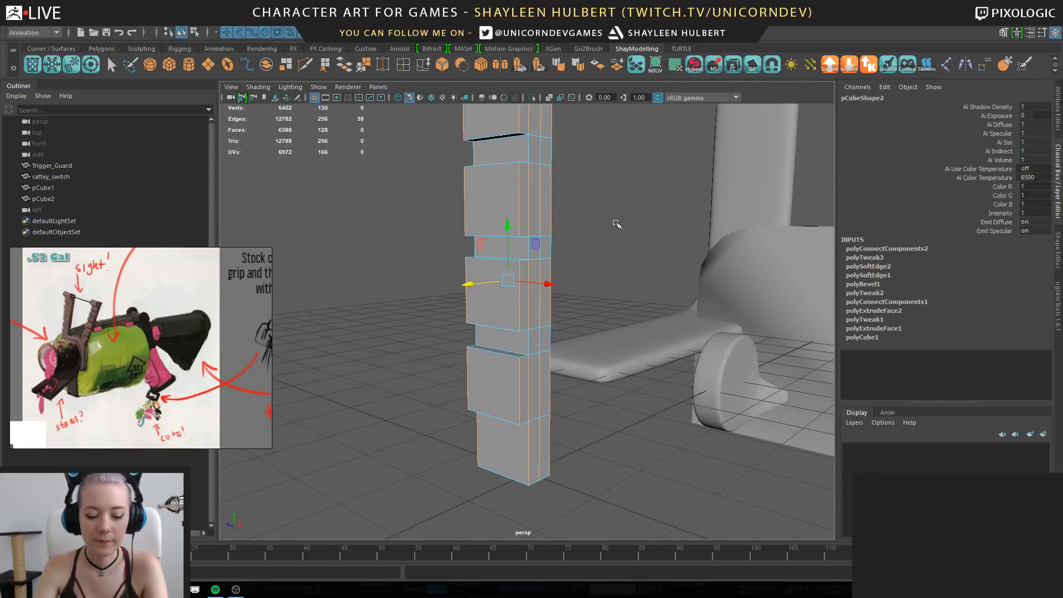
# Connect all horizontal edges across the bar's width with a vertical edge loop down its centre, and return to object mode
pyautogui.keyDown('alt'); pyautogui.moveTo(624, 232); pyautogui.dragTo(512, 297); pyautogui.keyUp('alt')
pyautogui.keyDown('alt'); pyautogui.moveTo(512, 296); pyautogui.dragTo(409, 220, button='right'); pyautogui.keyUp('alt')
pyautogui.keyDown('alt'); pyautogui.moveTo(408, 220); pyautogui.dragTo(434, 200); pyautogui.keyUp('alt')
pyautogui.keyDown('alt'); pyautogui.moveTo(522, 259); pyautogui.dragTo(493, 222); pyautogui.keyUp('alt')
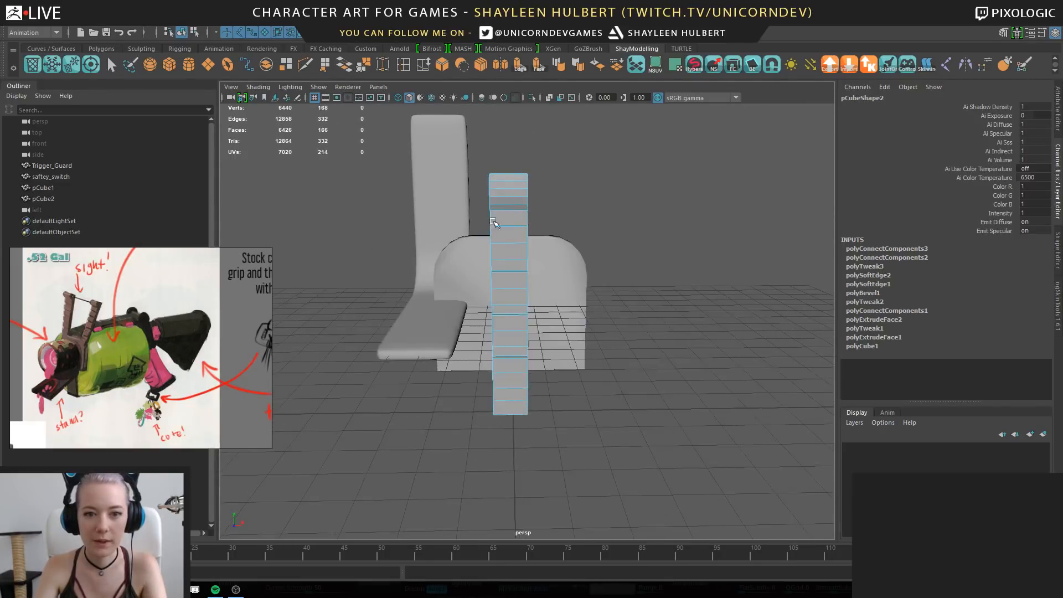
pyautogui.moveTo(506, 145); pyautogui.dragTo(512, 442)
pyautogui.press('g')
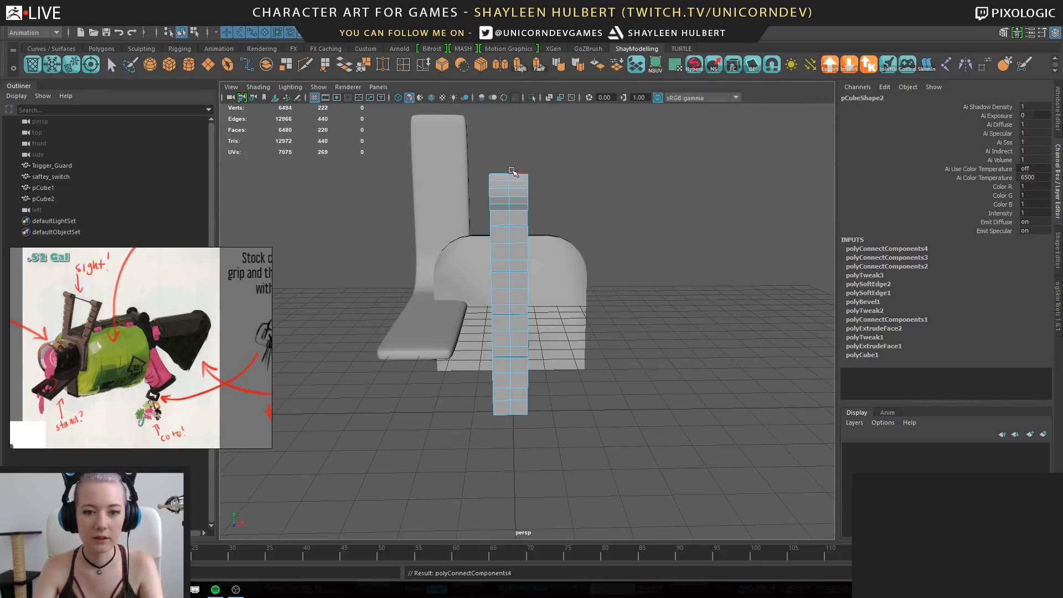
pyautogui.rightClick(511, 170)
pyautogui.moveTo(511, 182); pyautogui.dragTo(540, 168, button='right')
pyautogui.click(556, 204)
# Examine the subdivided sight bar alongside the rounded plate, trigger guard and safety switch
pyautogui.keyDown('alt'); pyautogui.moveTo(554, 210); pyautogui.dragTo(591, 247); pyautogui.keyUp('alt')
pyautogui.click(505, 239)
pyautogui.keyDown('alt'); pyautogui.moveTo(591, 247); pyautogui.dragTo(677, 355, button='right'); pyautogui.keyUp('alt')
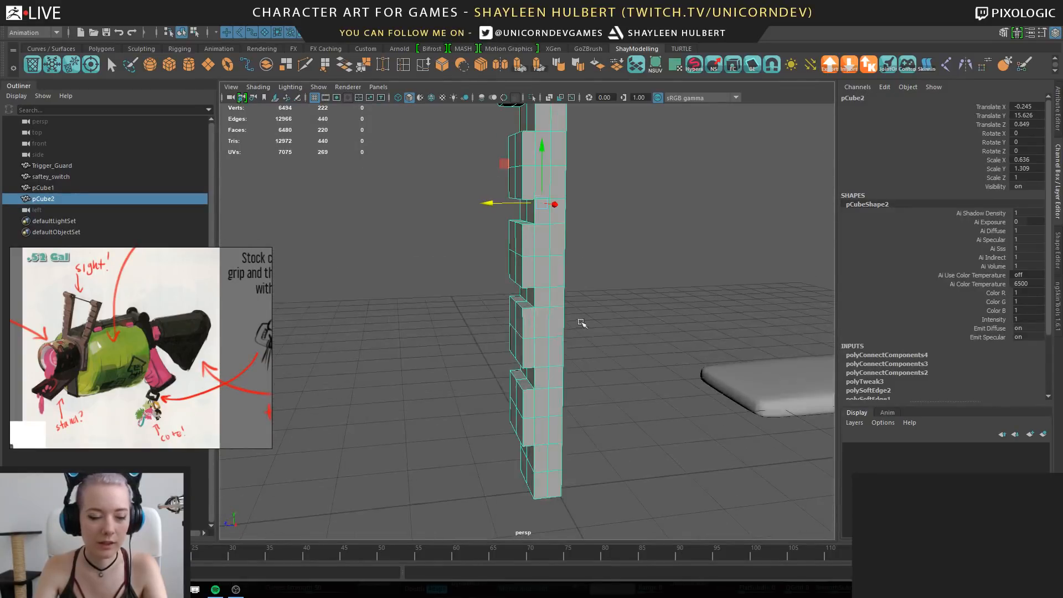
pyautogui.keyDown('alt'); pyautogui.moveTo(507, 342); pyautogui.dragTo(576, 327); pyautogui.keyUp('alt')
pyautogui.keyDown('alt'); pyautogui.moveTo(576, 327); pyautogui.dragTo(382, 265, button='right'); pyautogui.keyUp('alt')
pyautogui.click(746, 331)
pyautogui.keyDown('alt'); pyautogui.moveTo(742, 332); pyautogui.dragTo(491, 350, button='middle'); pyautogui.keyUp('alt')
pyautogui.keyDown('alt'); pyautogui.moveTo(491, 350); pyautogui.dragTo(359, 377); pyautogui.keyUp('alt')
pyautogui.keyDown('alt'); pyautogui.moveTo(360, 376); pyautogui.dragTo(554, 419, button='middle'); pyautogui.keyUp('alt')
pyautogui.keyDown('alt'); pyautogui.moveTo(554, 419); pyautogui.dragTo(520, 371); pyautogui.keyUp('alt')
pyautogui.keyDown('alt'); pyautogui.moveTo(519, 370); pyautogui.dragTo(550, 448, button='right'); pyautogui.keyUp('alt')
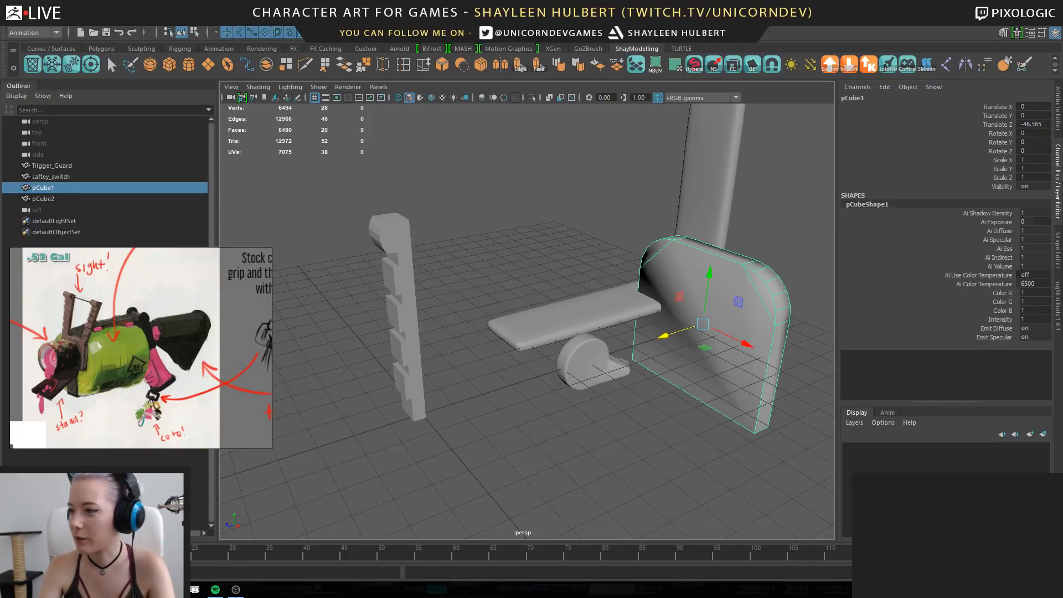
# Switch to the web browser, view the environment concept image in the challenge post, and return to Maya
pyautogui.moveTo(1062, 288); pyautogui.dragTo(541, 26)
pyautogui.scroll(-10, 463, 261)
pyautogui.click(759, 356)
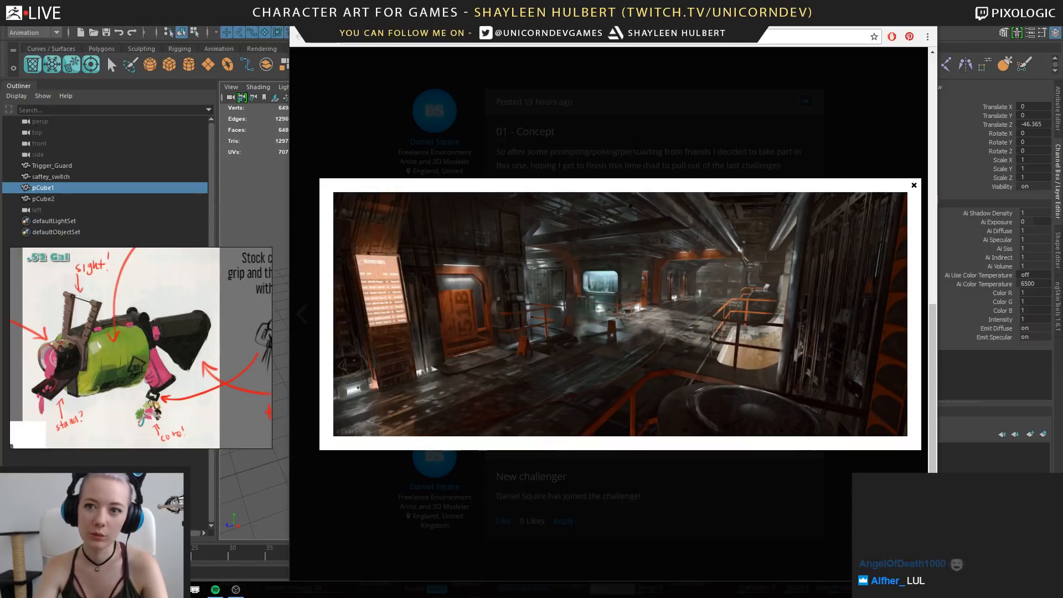
pyautogui.click(873, 13)
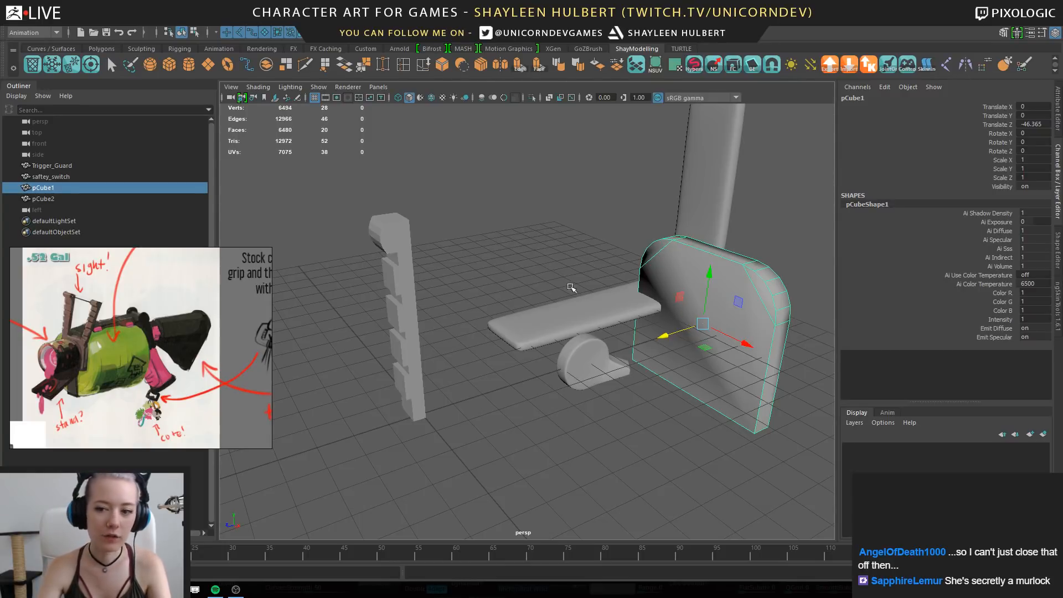
# Select all edges of the upright rounded plate, soften them, and return to object mode
pyautogui.keyDown('alt'); pyautogui.moveTo(548, 239); pyautogui.dragTo(561, 262, button='middle'); pyautogui.keyUp('alt')
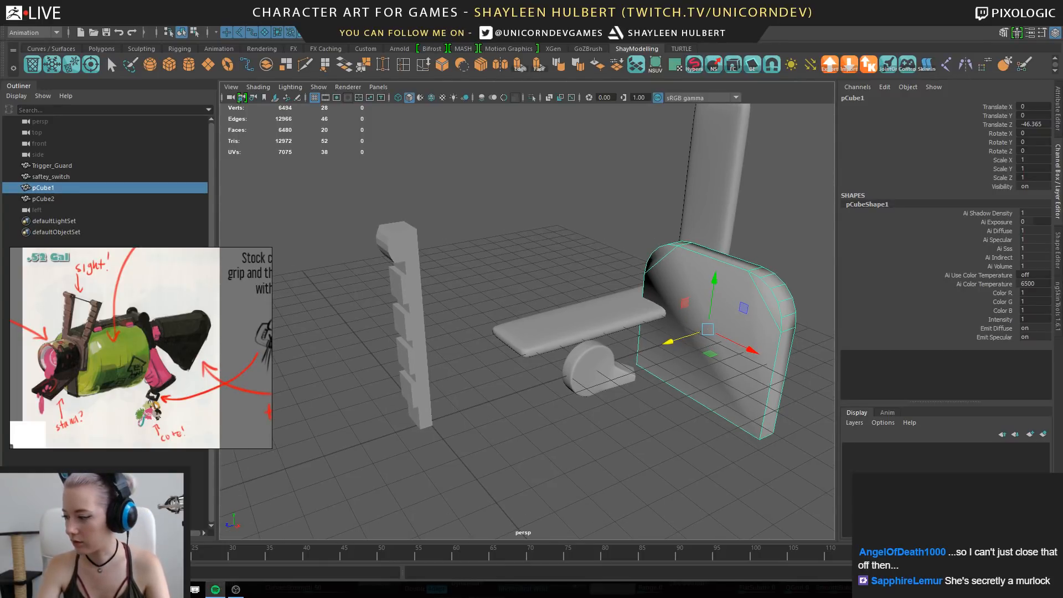
pyautogui.keyDown('alt'); pyautogui.moveTo(742, 401); pyautogui.dragTo(427, 309); pyautogui.keyUp('alt')
pyautogui.hotkey('ctrl', 'F10')
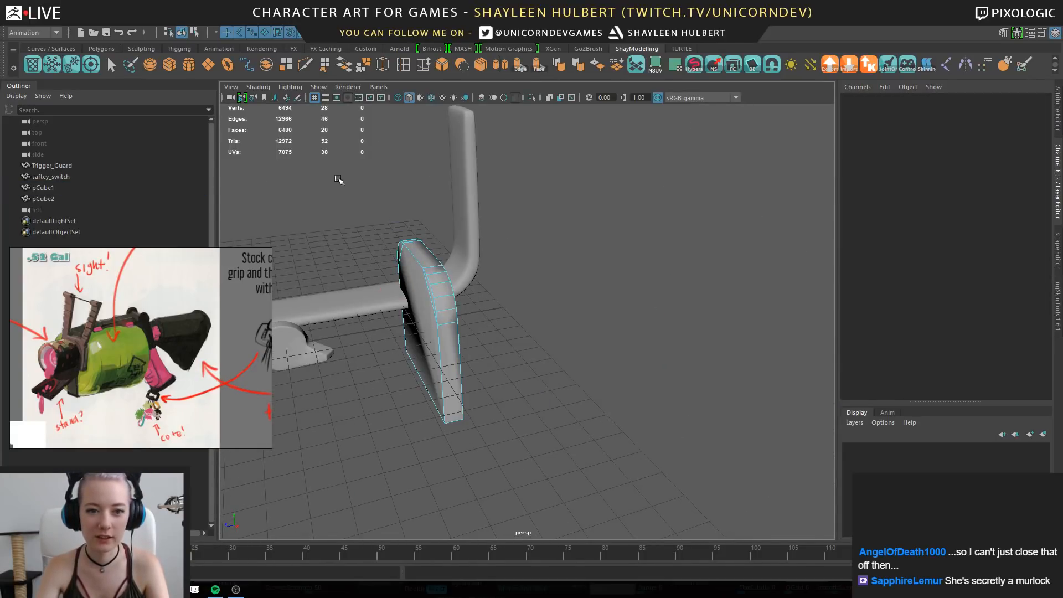
pyautogui.keyDown('shift'); pyautogui.rightClick(570, 195); pyautogui.keyUp('shift')
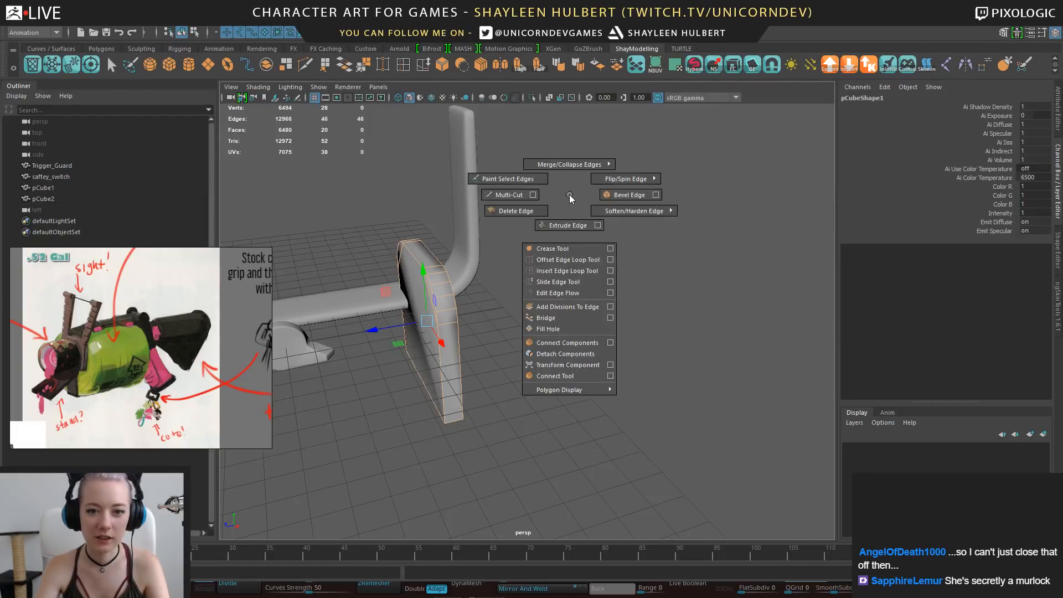
pyautogui.moveTo(570, 197)
pyautogui.keyDown('shift'); pyautogui.mouseDown(button='right')
pyautogui.moveTo(561, 354)
pyautogui.moveTo(570, 193)
pyautogui.mouseUp(button='right'); pyautogui.keyUp('shift')
pyautogui.click(580, 70)
pyautogui.moveTo(415, 249); pyautogui.dragTo(446, 235, button='right')
pyautogui.click(466, 245)
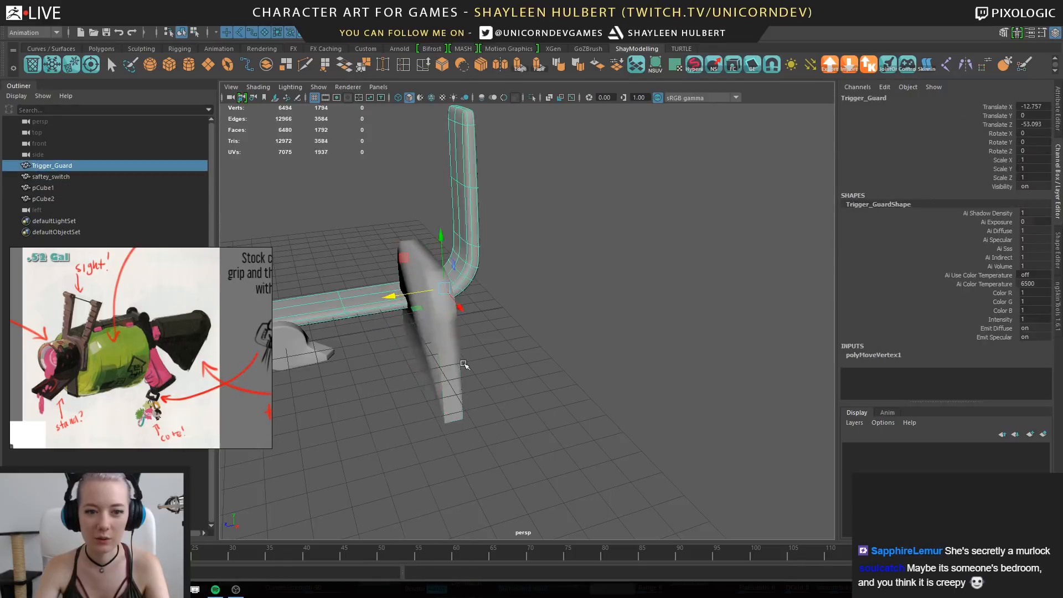
pyautogui.keyDown('alt'); pyautogui.moveTo(463, 366); pyautogui.dragTo(579, 267); pyautogui.keyUp('alt')
pyautogui.keyDown('shift'); pyautogui.moveTo(578, 267); pyautogui.dragTo(636, 422, button='right'); pyautogui.keyUp('shift')
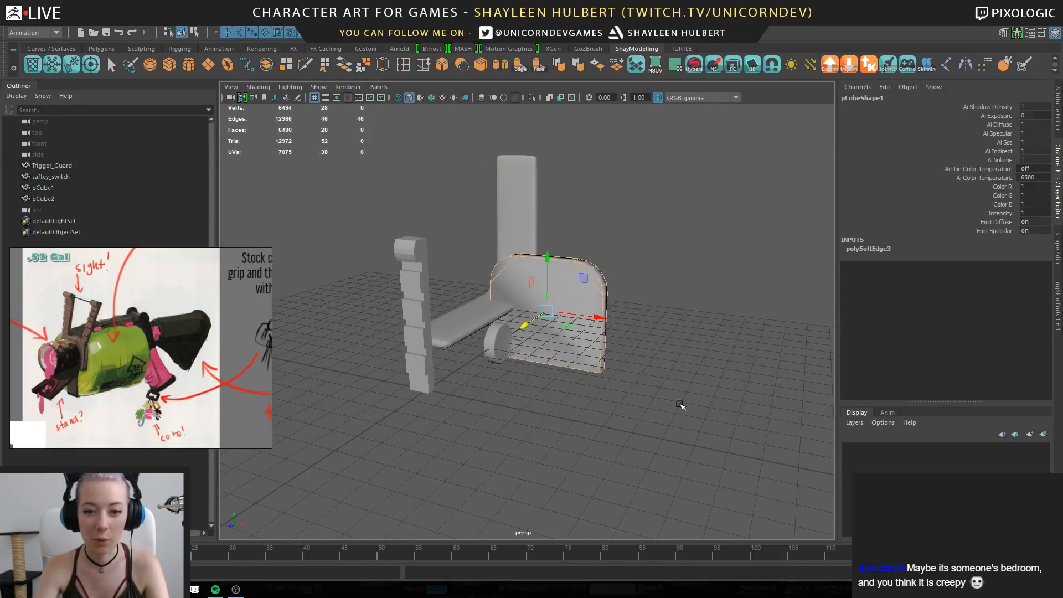
pyautogui.moveTo(522, 260); pyautogui.dragTo(556, 240, button='right')
pyautogui.click(550, 236)
# Examine the trigger guard, rounded plate, safety switch and sight bar together from several sides
pyautogui.scroll(4, 418, 308)
pyautogui.keyDown('alt'); pyautogui.moveTo(419, 307); pyautogui.dragTo(593, 361); pyautogui.keyUp('alt')
pyautogui.scroll(-3, 593, 362)
pyautogui.click(510, 356)
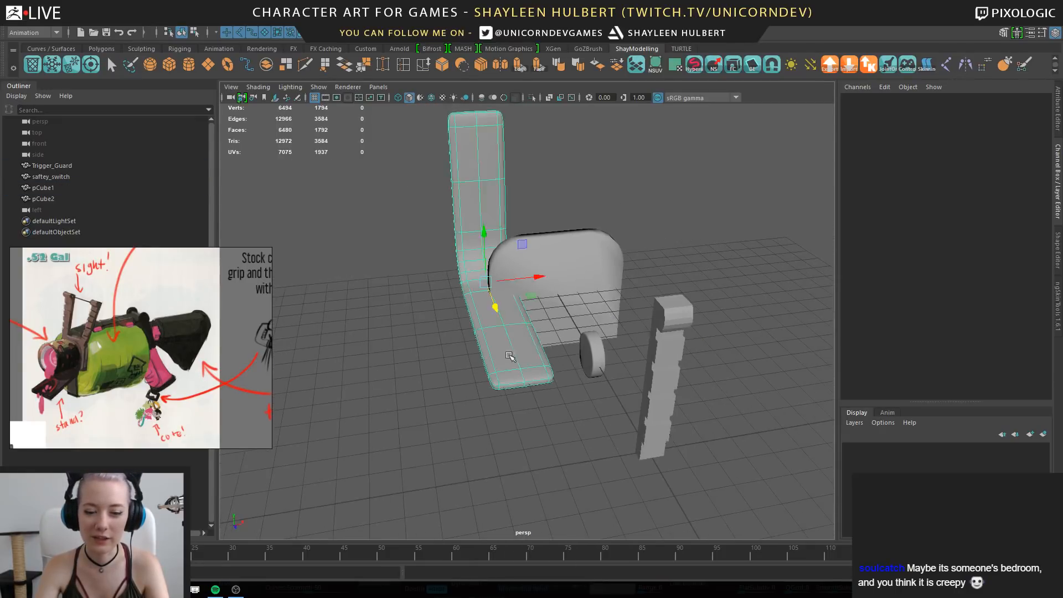
pyautogui.keyDown('alt'); pyautogui.moveTo(546, 224); pyautogui.dragTo(500, 269); pyautogui.keyUp('alt')
pyautogui.keyDown('alt'); pyautogui.moveTo(556, 290); pyautogui.dragTo(484, 420); pyautogui.keyUp('alt')
pyautogui.click(568, 404)
pyautogui.scroll(-2, 482, 417)
pyautogui.keyDown('alt'); pyautogui.moveTo(480, 408); pyautogui.dragTo(506, 428, button='middle'); pyautogui.keyUp('alt')
pyautogui.scroll(8, 506, 428)
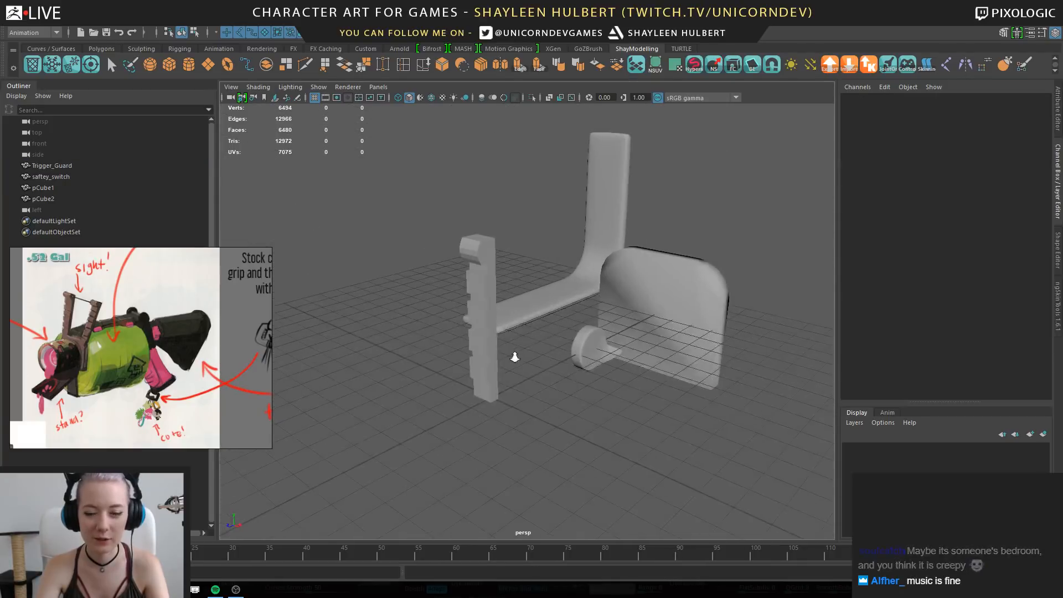
# Select the vertices of the sight bar's rounded head, scale them down vertically, and return to object mode to check the shape
pyautogui.click(470, 364)
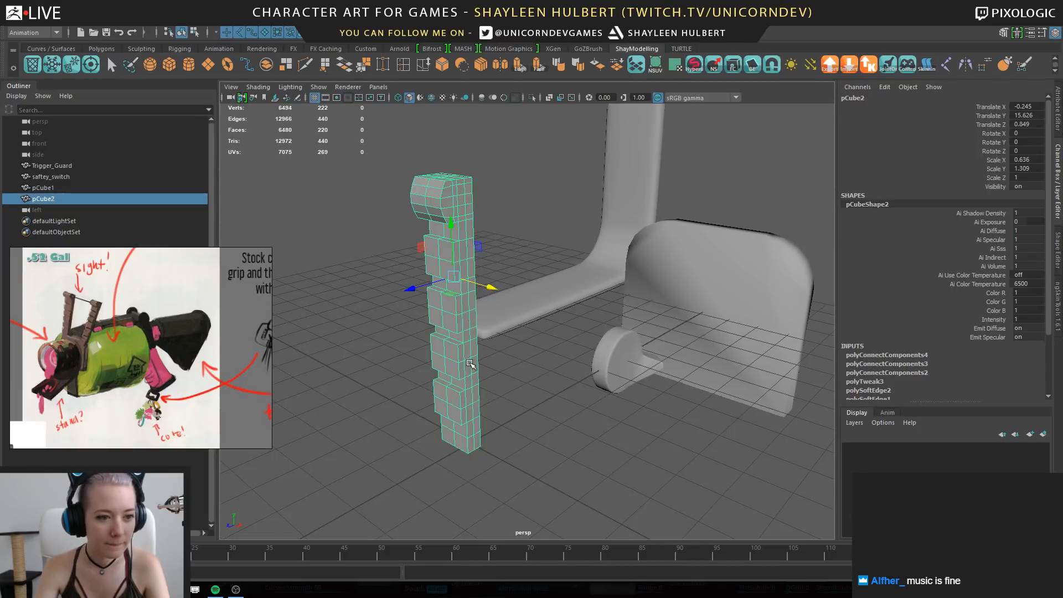
pyautogui.keyDown('alt'); pyautogui.moveTo(469, 364); pyautogui.dragTo(411, 294); pyautogui.keyUp('alt')
pyautogui.keyDown('alt'); pyautogui.moveTo(410, 294); pyautogui.dragTo(554, 354, button='middle'); pyautogui.keyUp('alt')
pyautogui.scroll(4, 553, 354)
pyautogui.keyDown('alt'); pyautogui.moveTo(498, 316); pyautogui.dragTo(426, 277); pyautogui.keyUp('alt')
pyautogui.scroll(-3, 426, 277)
pyautogui.keyDown('alt'); pyautogui.moveTo(427, 277); pyautogui.dragTo(471, 309, button='middle'); pyautogui.keyUp('alt')
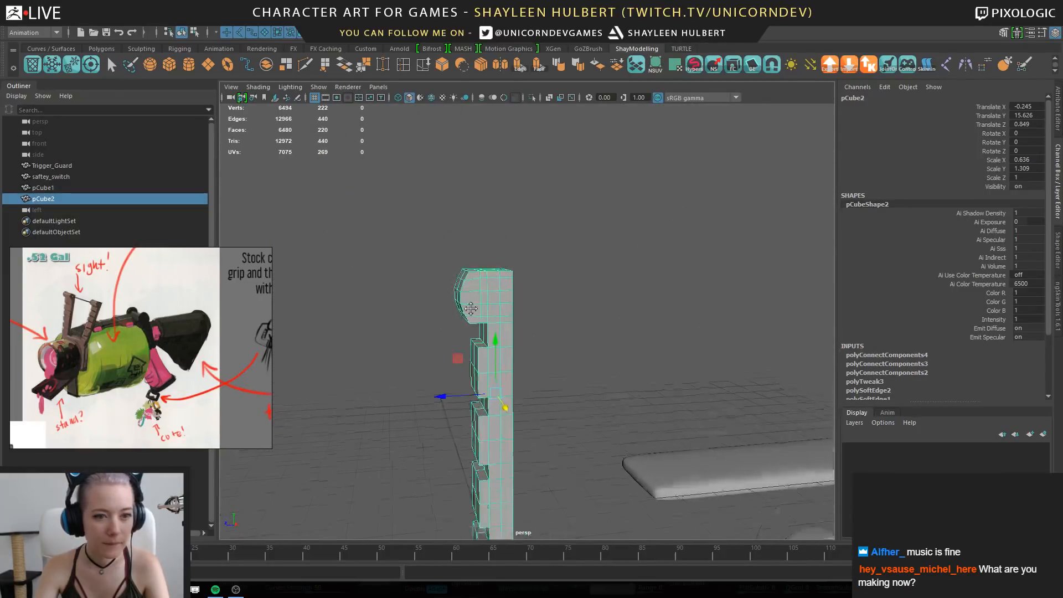
pyautogui.moveTo(465, 265); pyautogui.dragTo(419, 235, button='right')
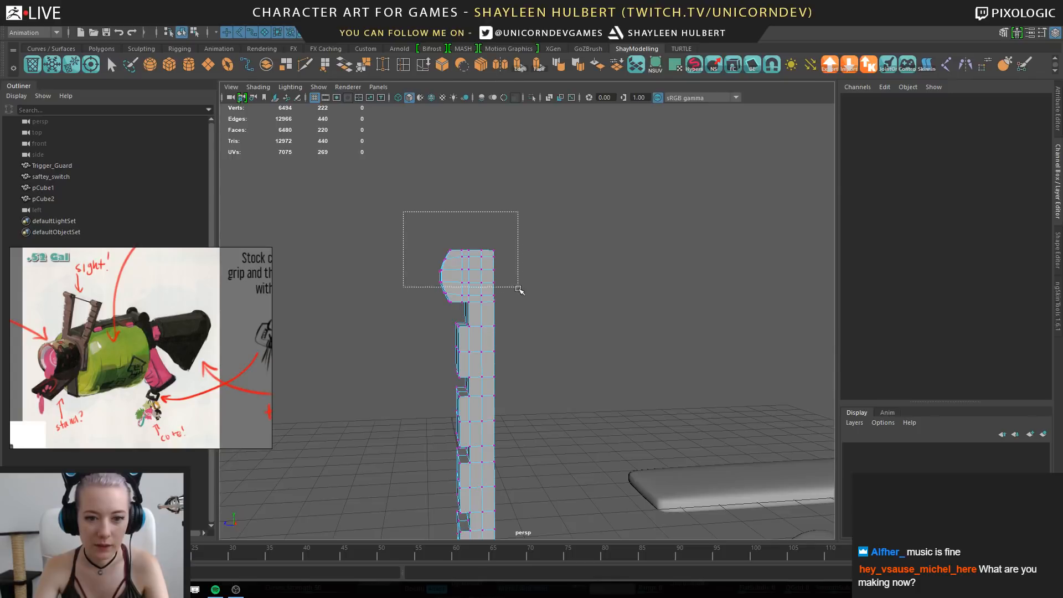
pyautogui.moveTo(519, 289); pyautogui.dragTo(526, 309)
pyautogui.press('r')
pyautogui.moveTo(466, 226); pyautogui.dragTo(467, 237)
pyautogui.moveTo(481, 276); pyautogui.dragTo(517, 253, button='right')
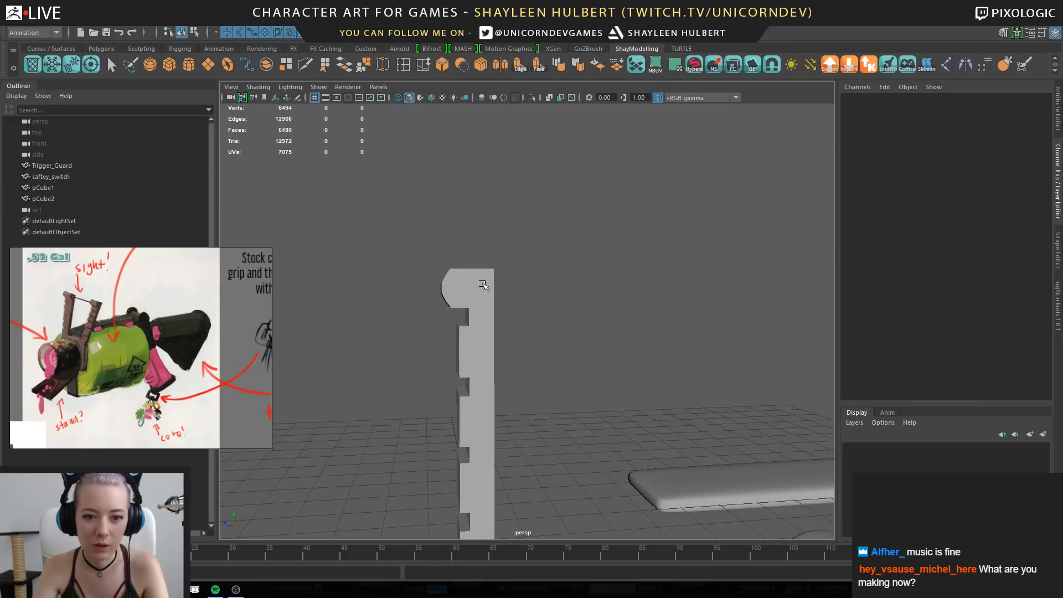
pyautogui.keyDown('alt'); pyautogui.moveTo(454, 396); pyautogui.dragTo(491, 327); pyautogui.keyUp('alt')
pyautogui.click(502, 329)
pyautogui.keyDown('alt'); pyautogui.moveTo(504, 369); pyautogui.dragTo(580, 396); pyautogui.keyUp('alt')
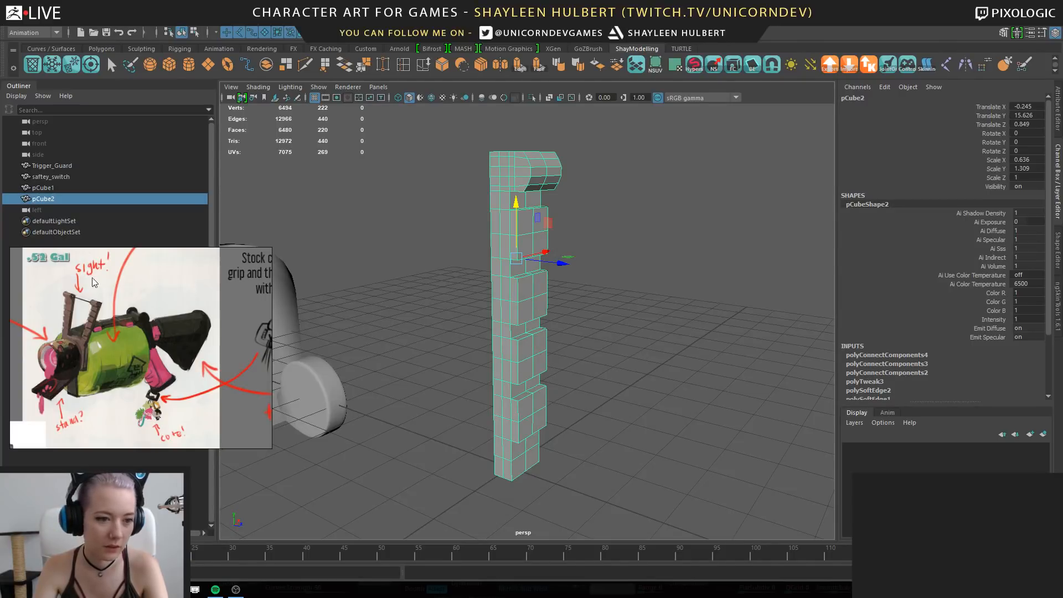
# Select the vertices of the sight bar's rounded head and move them up to lengthen the neck below it
pyautogui.keyDown('alt'); pyautogui.moveTo(461, 281); pyautogui.dragTo(575, 323); pyautogui.keyUp('alt')
pyautogui.moveTo(565, 198); pyautogui.dragTo(527, 193, button='right')
pyautogui.keyDown('alt'); pyautogui.moveTo(579, 224); pyautogui.dragTo(518, 225); pyautogui.keyUp('alt')
pyautogui.moveTo(452, 148); pyautogui.dragTo(604, 244)
pyautogui.moveTo(535, 161); pyautogui.dragTo(536, 104)
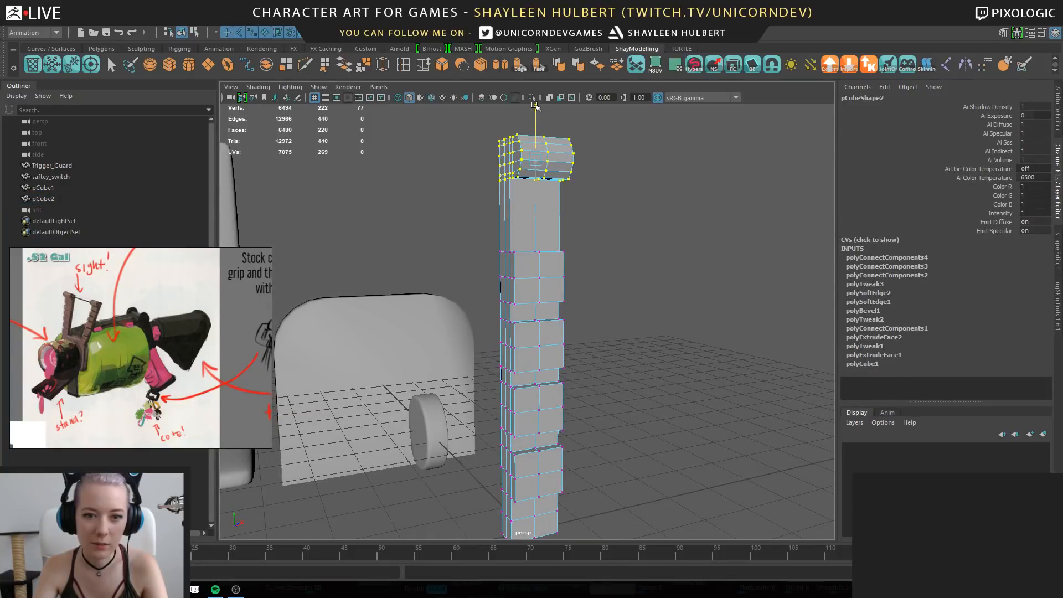
pyautogui.keyDown('alt'); pyautogui.moveTo(536, 103); pyautogui.dragTo(458, 317, button='middle'); pyautogui.keyUp('alt')
pyautogui.keyDown('alt'); pyautogui.moveTo(458, 317); pyautogui.dragTo(509, 405, button='right'); pyautogui.keyUp('alt')
pyautogui.keyDown('alt'); pyautogui.moveTo(509, 405); pyautogui.dragTo(522, 375); pyautogui.keyUp('alt')
pyautogui.keyDown('alt'); pyautogui.moveTo(437, 344); pyautogui.dragTo(522, 339, button='middle'); pyautogui.keyUp('alt')
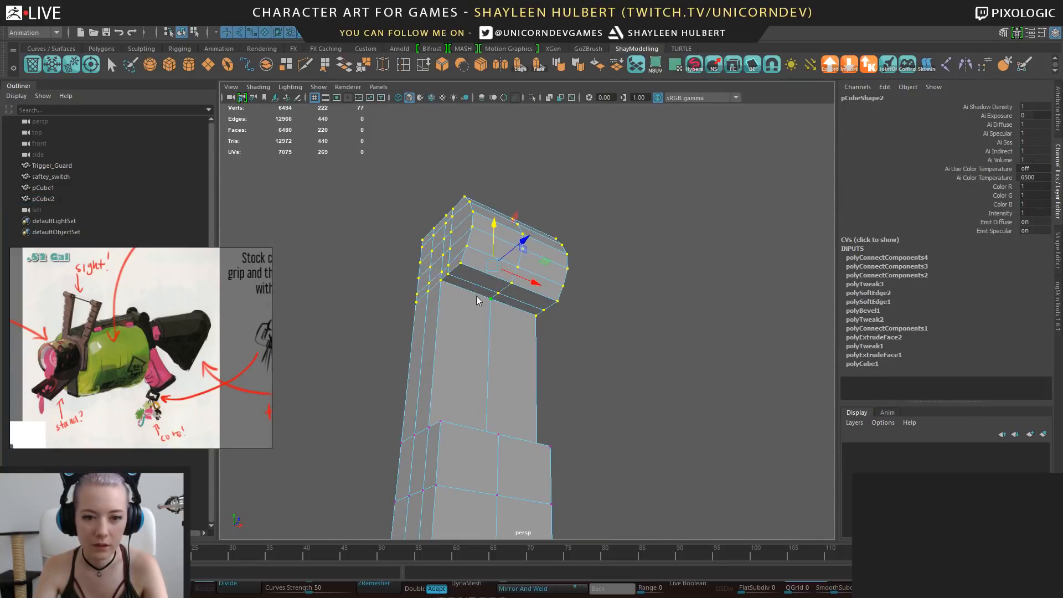
# Select the lengthwise edges of the neck below the head and connect them with a new edge loop across the middle
pyautogui.moveTo(477, 301); pyautogui.dragTo(477, 309, button='right')
pyautogui.moveTo(496, 253); pyautogui.dragTo(495, 221, button='right')
pyautogui.keyDown('alt'); pyautogui.moveTo(521, 417); pyautogui.dragTo(507, 380); pyautogui.keyUp('alt')
pyautogui.moveTo(400, 354); pyautogui.dragTo(574, 357)
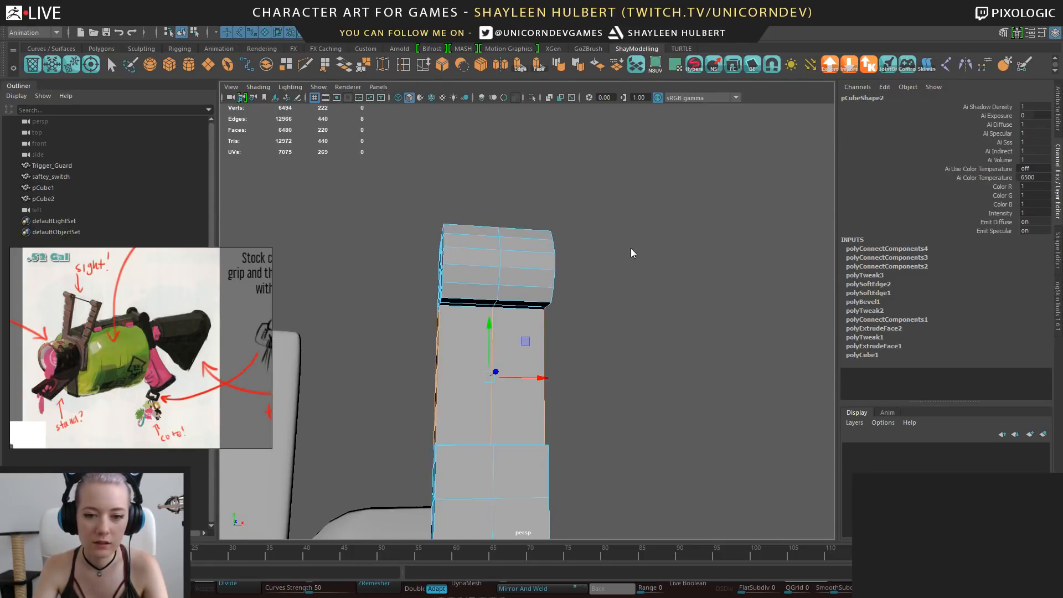
pyautogui.keyDown('shift'); pyautogui.moveTo(630, 248); pyautogui.dragTo(619, 336, button='right'); pyautogui.keyUp('shift')
pyautogui.keyDown('shift'); pyautogui.moveTo(619, 388); pyautogui.dragTo(618, 396, button='right'); pyautogui.keyUp('shift')
pyautogui.keyDown('alt'); pyautogui.moveTo(396, 292); pyautogui.dragTo(420, 356, button='right'); pyautogui.keyUp('alt')
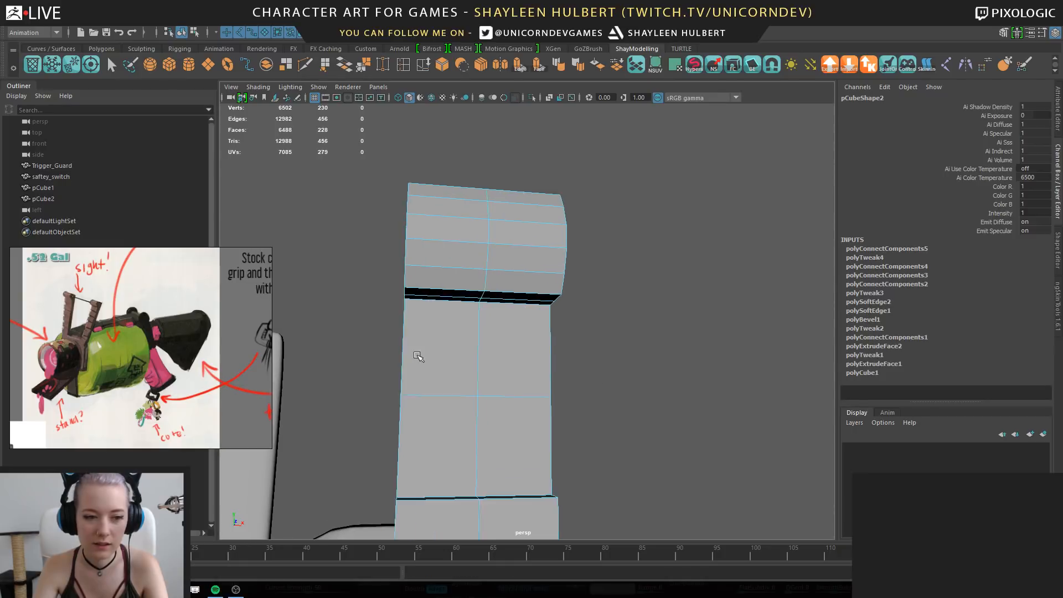
# Delete the two front faces of the neck's upper half, directly beneath the rounded head
pyautogui.keyDown('alt'); pyautogui.moveTo(420, 356); pyautogui.dragTo(506, 342, button='middle'); pyautogui.keyUp('alt')
pyautogui.keyDown('alt'); pyautogui.moveTo(528, 282); pyautogui.dragTo(700, 377); pyautogui.keyUp('alt')
pyautogui.keyDown('alt'); pyautogui.moveTo(700, 377); pyautogui.dragTo(502, 323, button='middle'); pyautogui.keyUp('alt')
pyautogui.keyDown('alt'); pyautogui.moveTo(503, 323); pyautogui.dragTo(596, 394, button='right'); pyautogui.keyUp('alt')
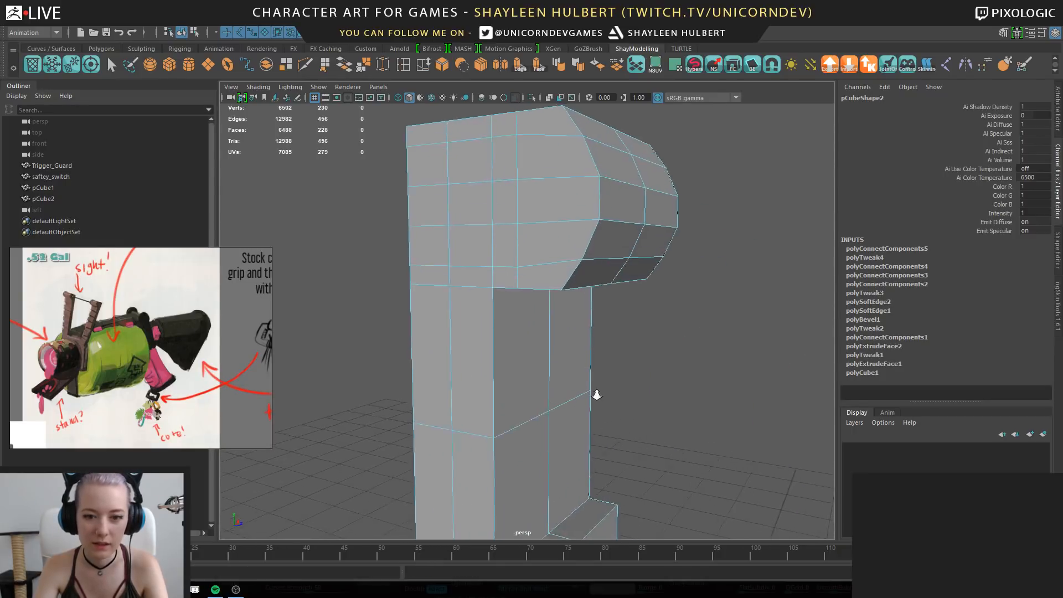
pyautogui.keyDown('alt'); pyautogui.moveTo(596, 393); pyautogui.dragTo(581, 357); pyautogui.keyUp('alt')
pyautogui.rightClick(480, 286)
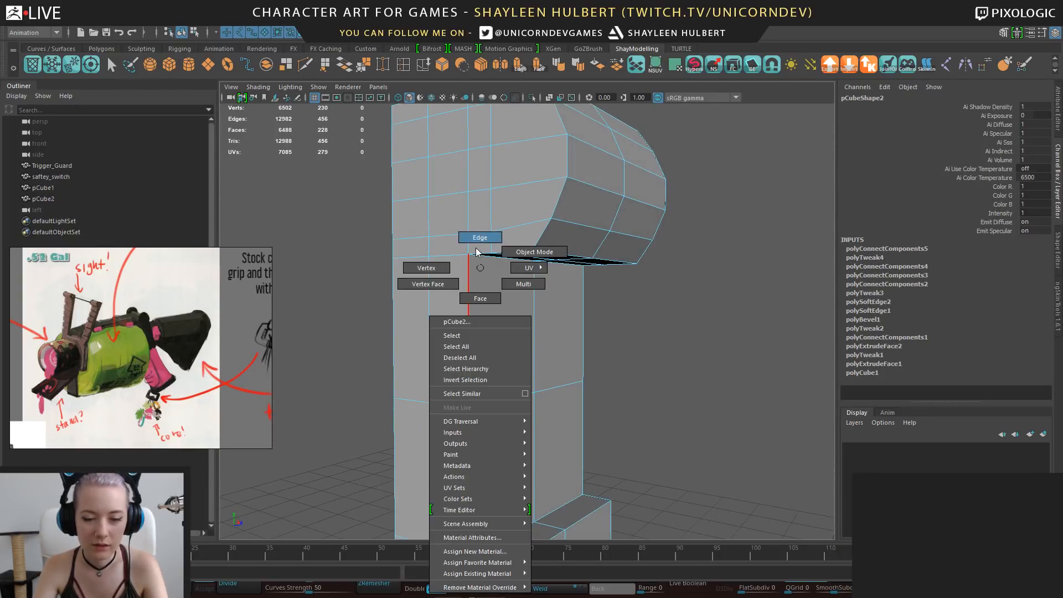
pyautogui.click(480, 298)
pyautogui.click(501, 332)
pyautogui.keyDown('shift'); pyautogui.click(558, 329); pyautogui.keyUp('shift')
pyautogui.press('Delete')
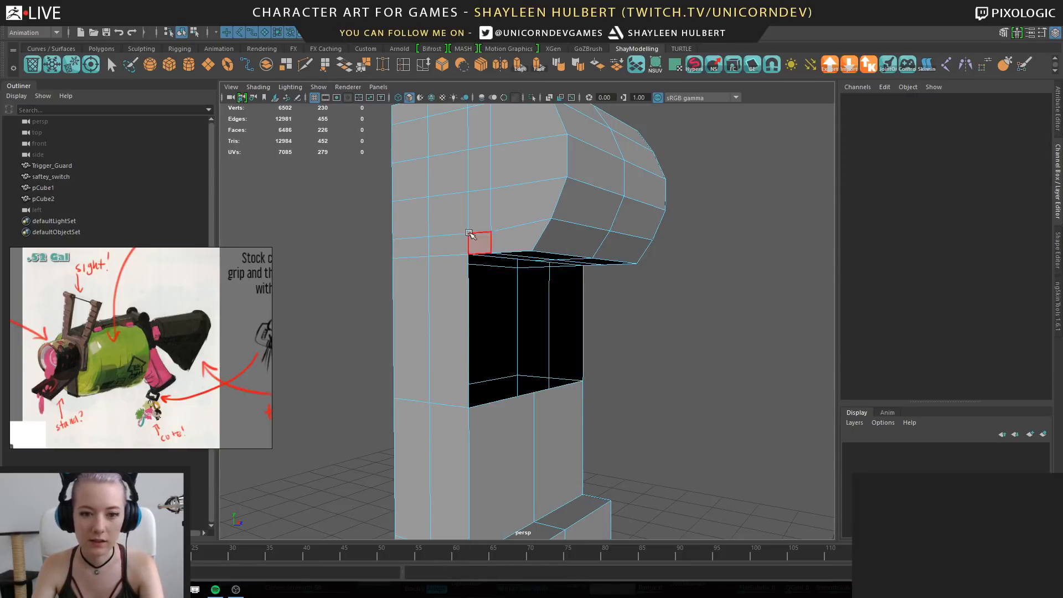
# Extrude the opening's two lower front edges outward into a ledge and align its outer vertices with the raised blocks below
pyautogui.moveTo(442, 223); pyautogui.dragTo(441, 192, button='right')
pyautogui.click(517, 406)
pyautogui.keyDown('shift'); pyautogui.click(563, 390); pyautogui.keyUp('shift')
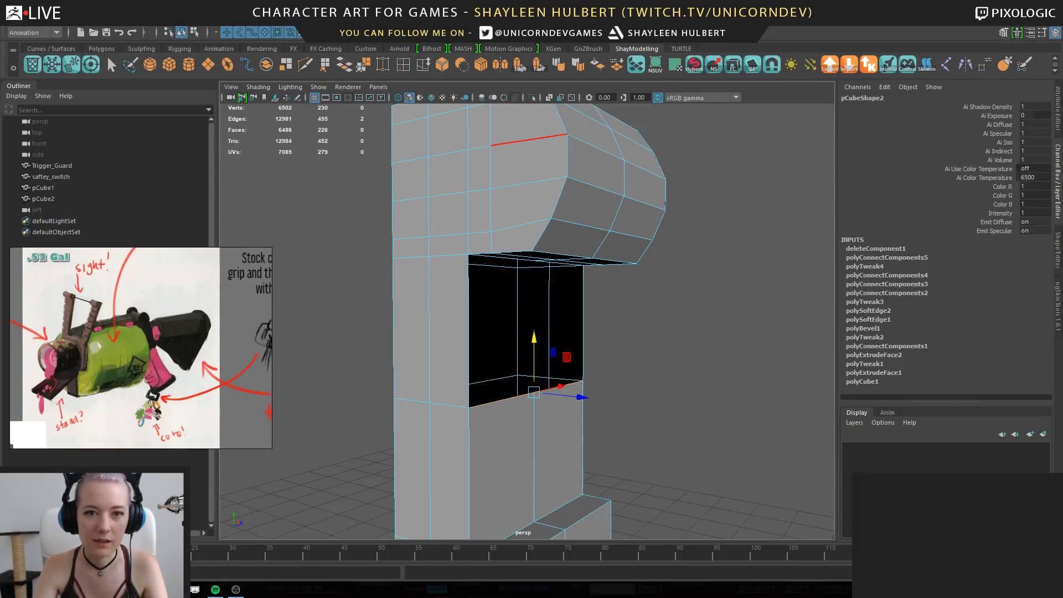
pyautogui.hotkey('ctrl', 'e')
pyautogui.keyDown('alt'); pyautogui.moveTo(672, 349); pyautogui.dragTo(606, 320); pyautogui.keyUp('alt')
pyautogui.press('w')
pyautogui.moveTo(591, 269); pyautogui.dragTo(554, 284, button='right')
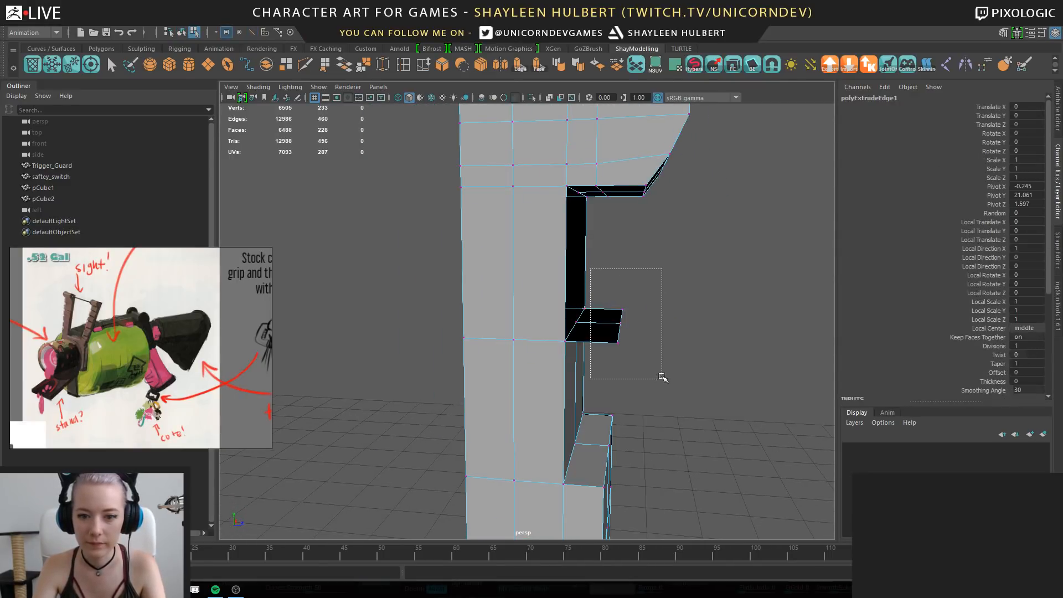
pyautogui.moveTo(662, 378); pyautogui.dragTo(660, 358)
pyautogui.press('r')
pyautogui.click(614, 342)
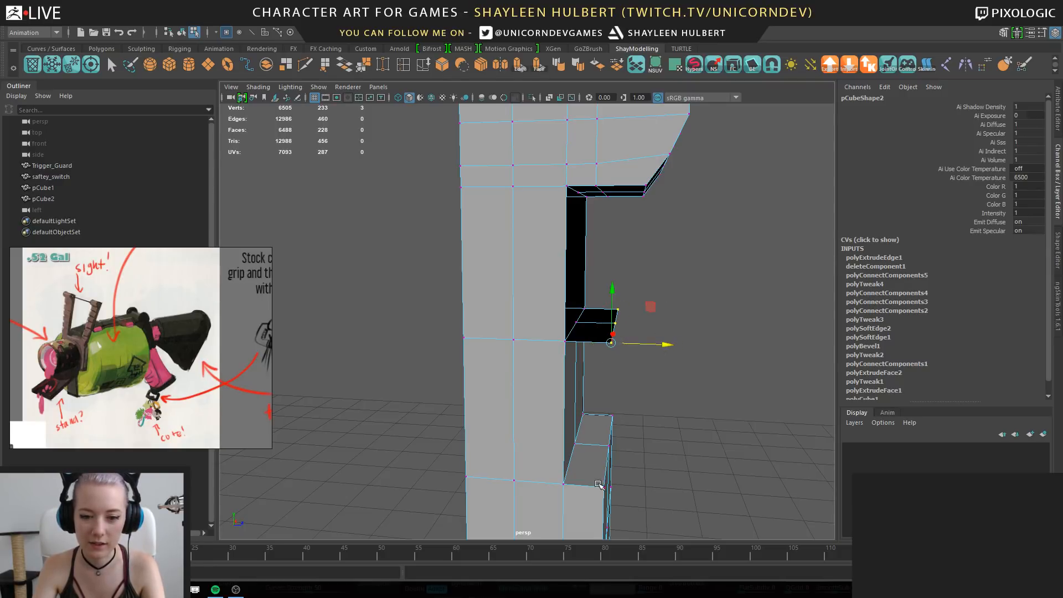
pyautogui.keyDown('alt'); pyautogui.moveTo(685, 399); pyautogui.dragTo(618, 252); pyautogui.keyUp('alt')
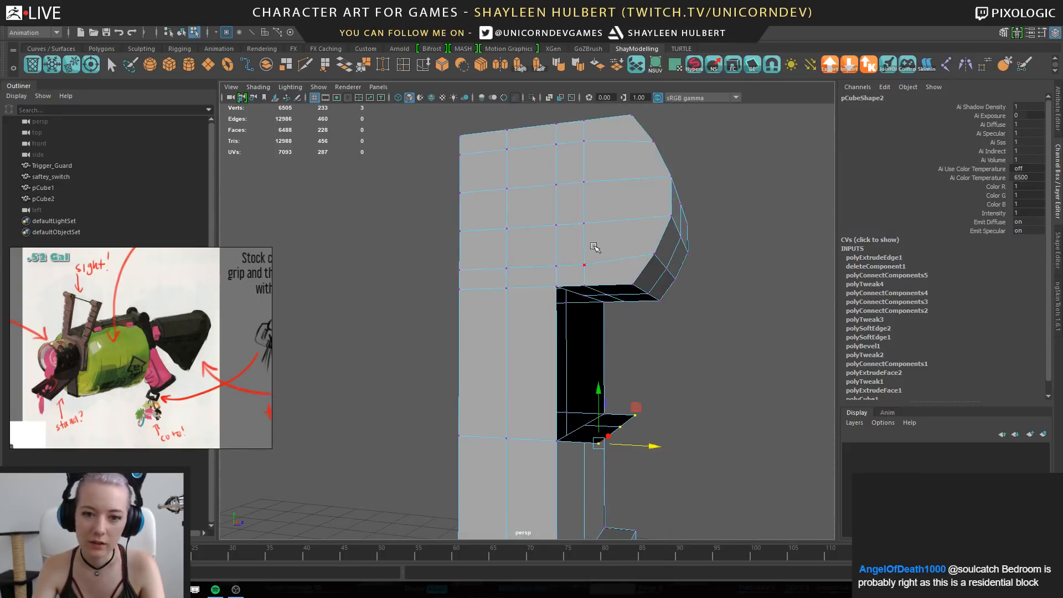
# Select the head's vertex loop above the opening and move it forward to line up with the ledge's outer edge
pyautogui.click(592, 244)
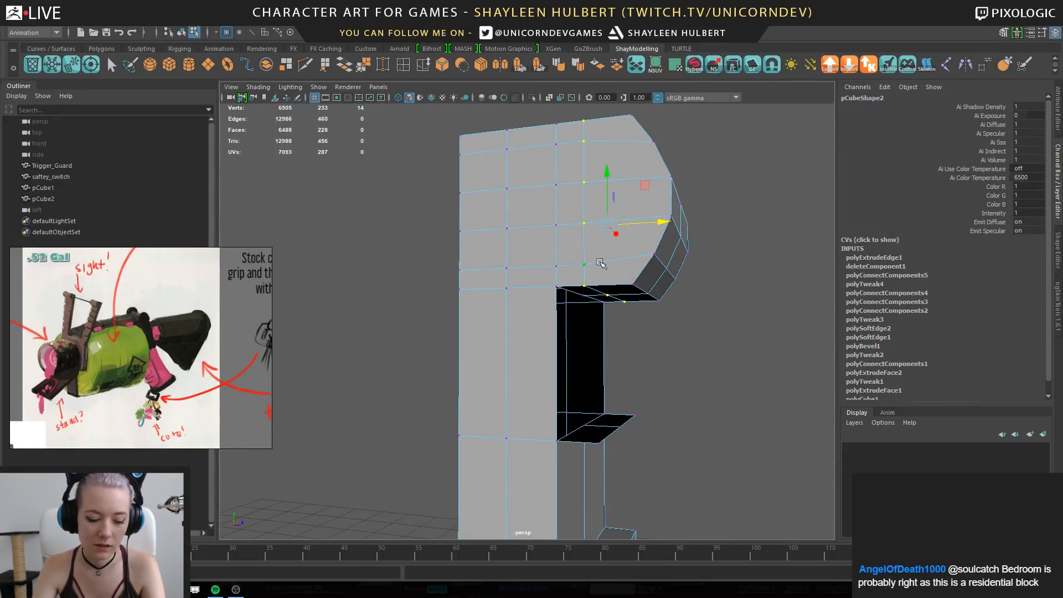
pyautogui.press('d')
pyautogui.click(585, 292)
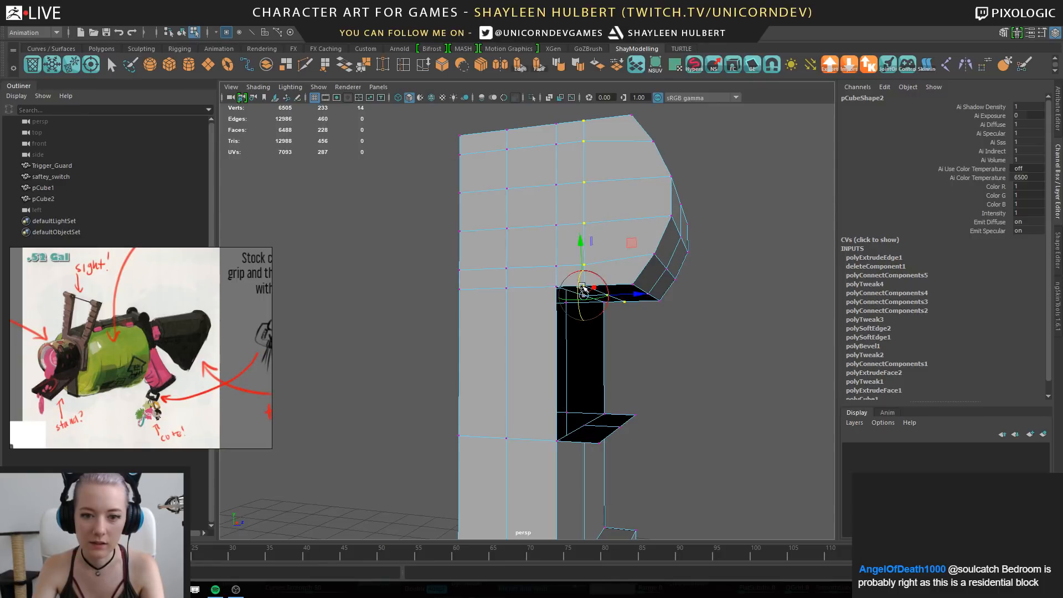
pyautogui.press('d')
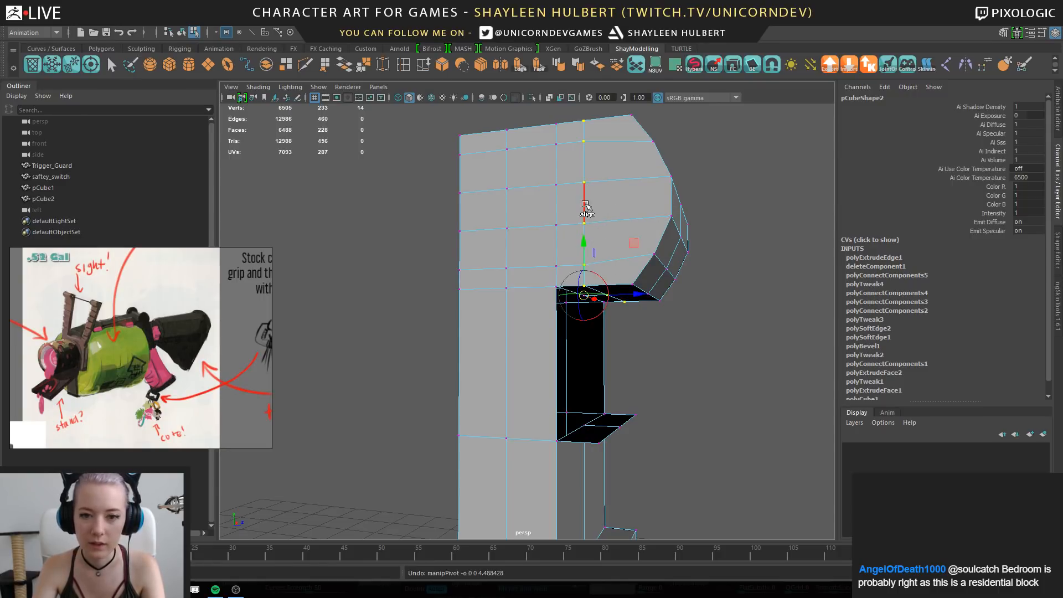
pyautogui.click(585, 223)
pyautogui.moveTo(641, 218); pyautogui.dragTo(638, 218)
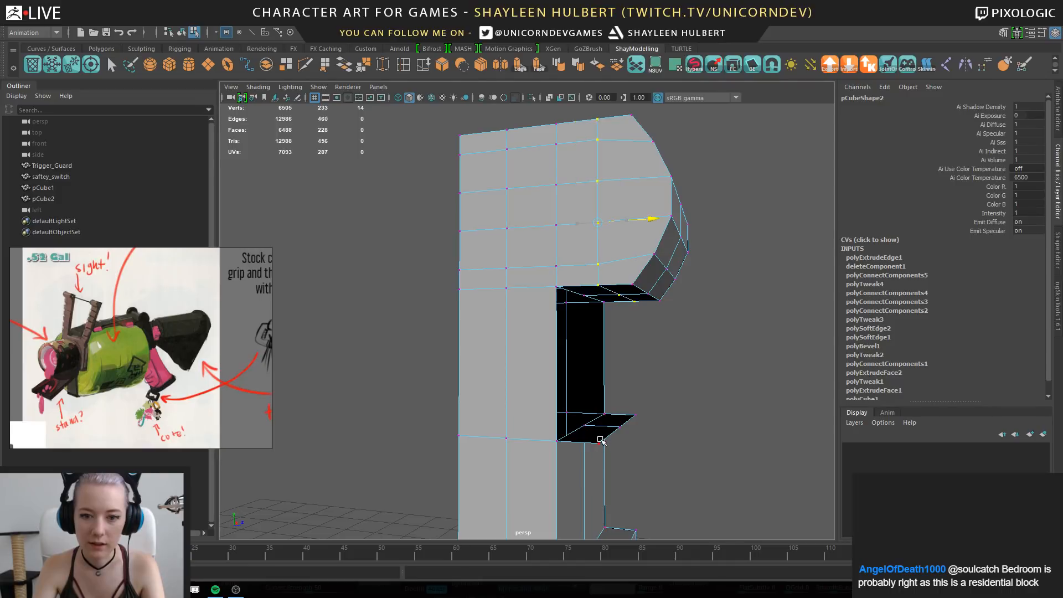
# Delete the two faces on the underside of the head that lie directly above the new ledge
pyautogui.keyDown('alt'); pyautogui.moveTo(623, 380); pyautogui.dragTo(579, 252); pyautogui.keyUp('alt')
pyautogui.moveTo(570, 218); pyautogui.dragTo(567, 160, button='right')
pyautogui.keyDown('alt'); pyautogui.moveTo(637, 324); pyautogui.dragTo(586, 279); pyautogui.keyUp('alt')
pyautogui.moveTo(520, 184); pyautogui.dragTo(520, 213, button='right')
pyautogui.click(509, 180)
pyautogui.keyDown('shift'); pyautogui.click(545, 218); pyautogui.keyUp('shift')
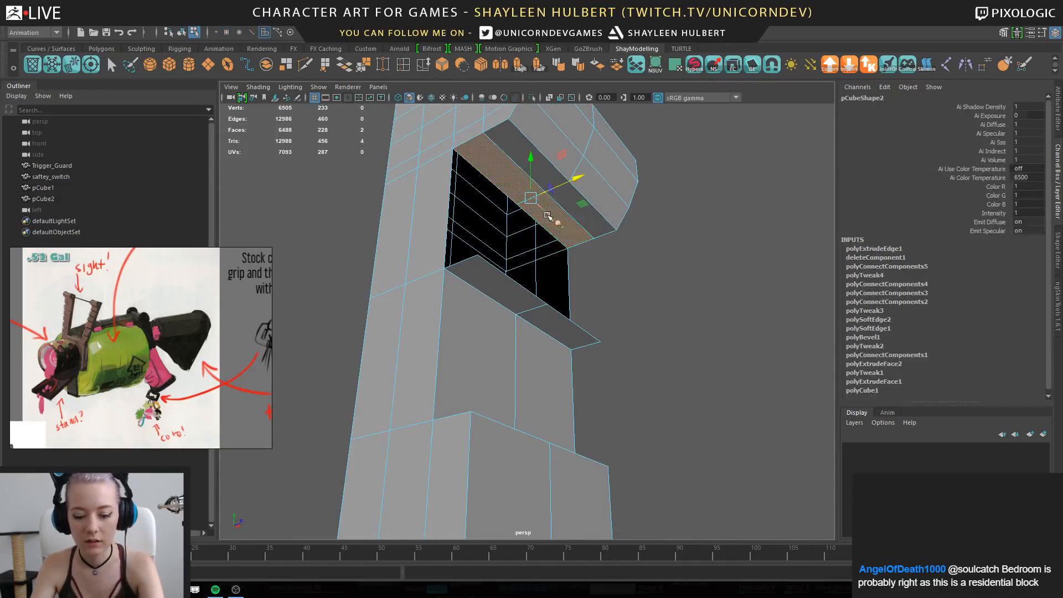
pyautogui.press('Delete')
# Bridge the ledge's side edge to the matching edge under the head to close one side of the block
pyautogui.moveTo(513, 145); pyautogui.dragTo(515, 123, button='right')
pyautogui.keyDown('alt'); pyautogui.moveTo(505, 316); pyautogui.dragTo(512, 331); pyautogui.keyUp('alt')
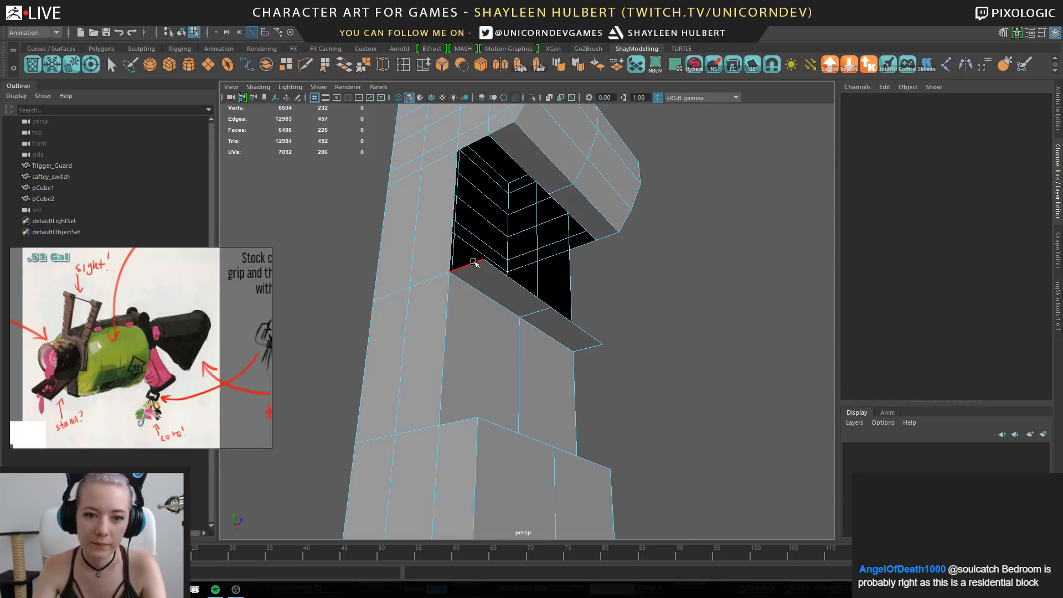
pyautogui.click(473, 263)
pyautogui.keyDown('shift'); pyautogui.click(464, 145); pyautogui.keyUp('shift')
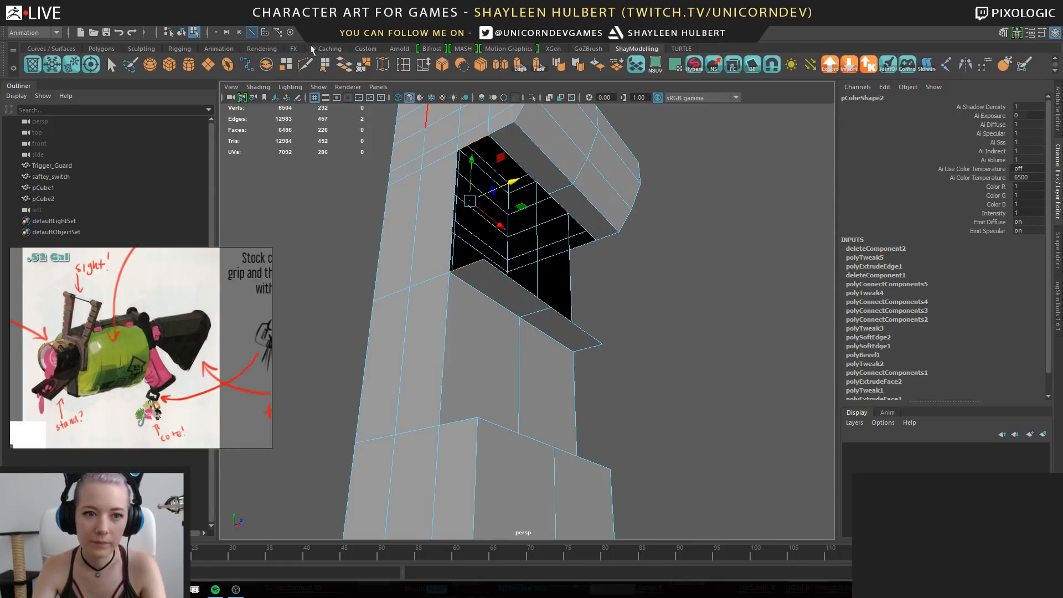
pyautogui.click(343, 64)
pyautogui.keyDown('alt'); pyautogui.moveTo(518, 270); pyautogui.dragTo(480, 306); pyautogui.keyUp('alt')
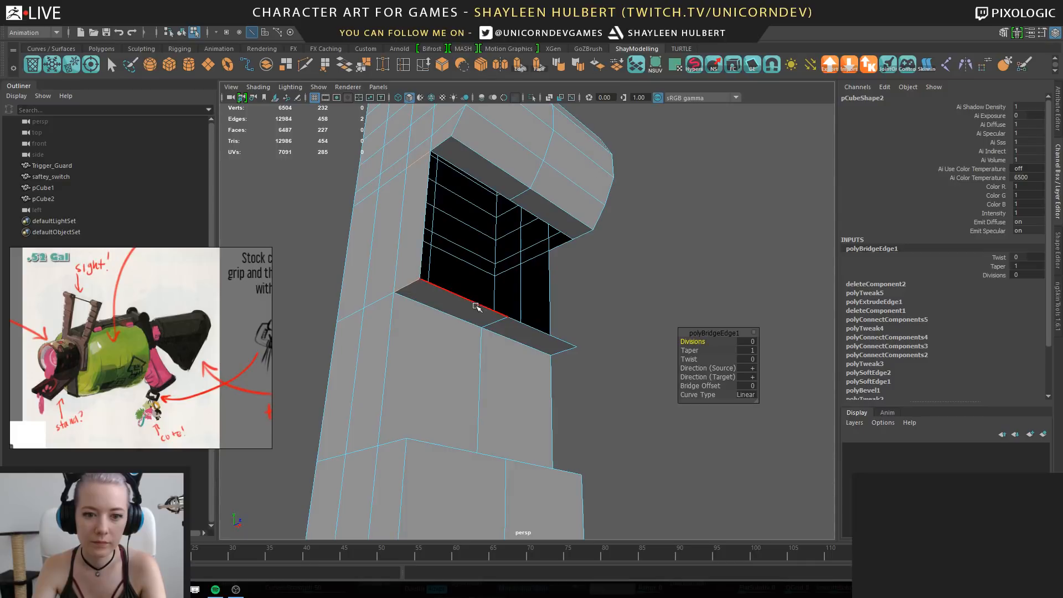
# Bridge the ledge's two front edges to the matching edges under the head to close the front of the block
pyautogui.click(476, 306)
pyautogui.keyDown('shift'); pyautogui.click(468, 167); pyautogui.keyUp('shift')
pyautogui.press('g')
pyautogui.click(544, 337)
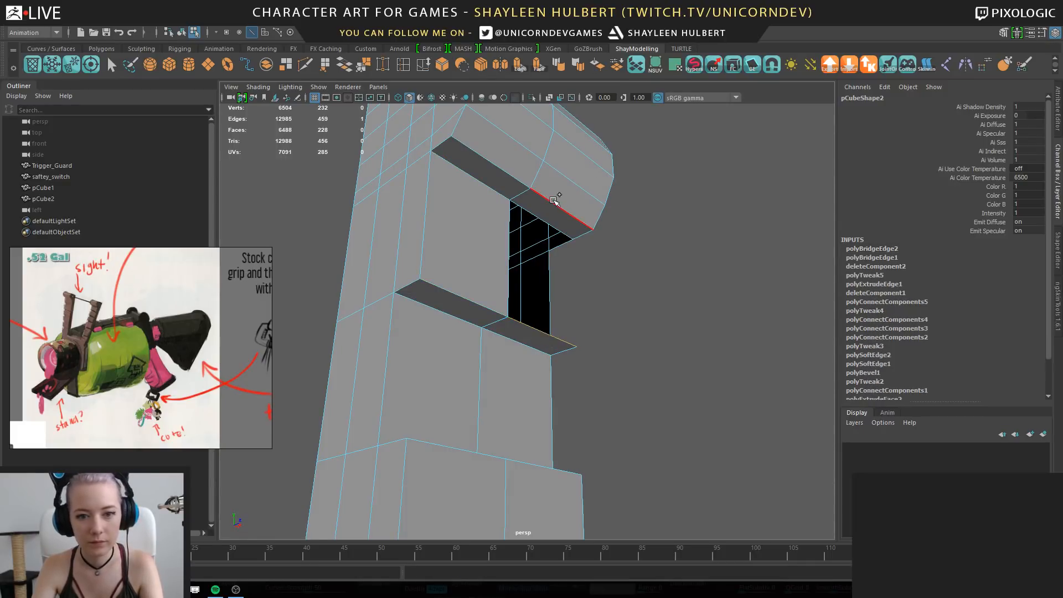
pyautogui.keyDown('shift'); pyautogui.click(548, 225); pyautogui.keyUp('shift')
pyautogui.press('g')
# Bridge the two remaining open edges on the far side to close the new block beneath the head
pyautogui.keyDown('alt'); pyautogui.moveTo(548, 224); pyautogui.dragTo(529, 395); pyautogui.keyUp('alt')
pyautogui.click(493, 359)
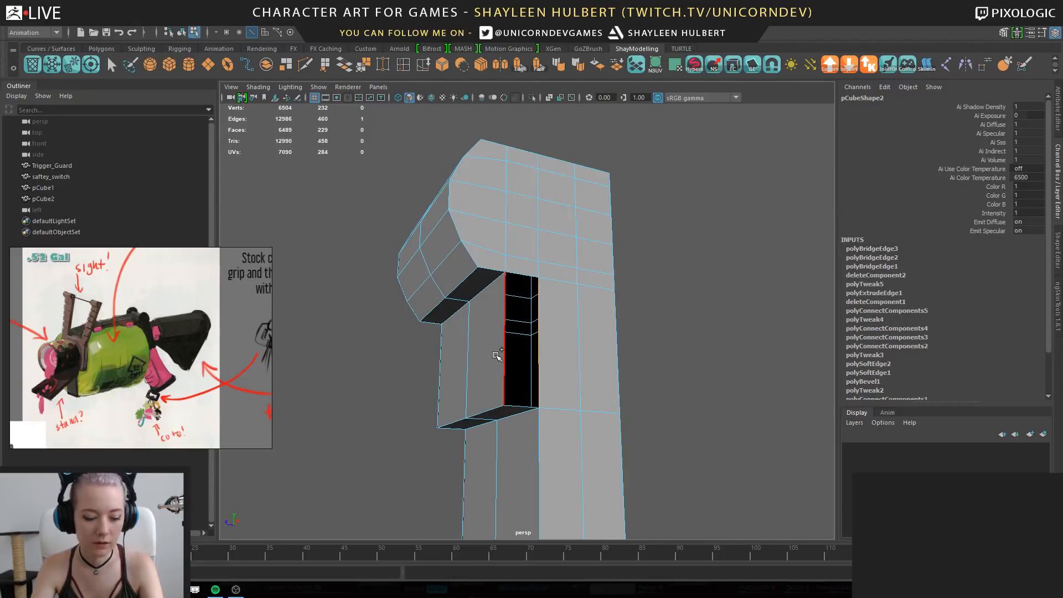
pyautogui.keyDown('shift'); pyautogui.click(496, 356); pyautogui.keyUp('shift')
pyautogui.press('h')
pyautogui.hotkey('ctrl', 'shift', 'h')
pyautogui.keyDown('alt'); pyautogui.moveTo(515, 344); pyautogui.dragTo(527, 289); pyautogui.keyUp('alt')
pyautogui.press('g')
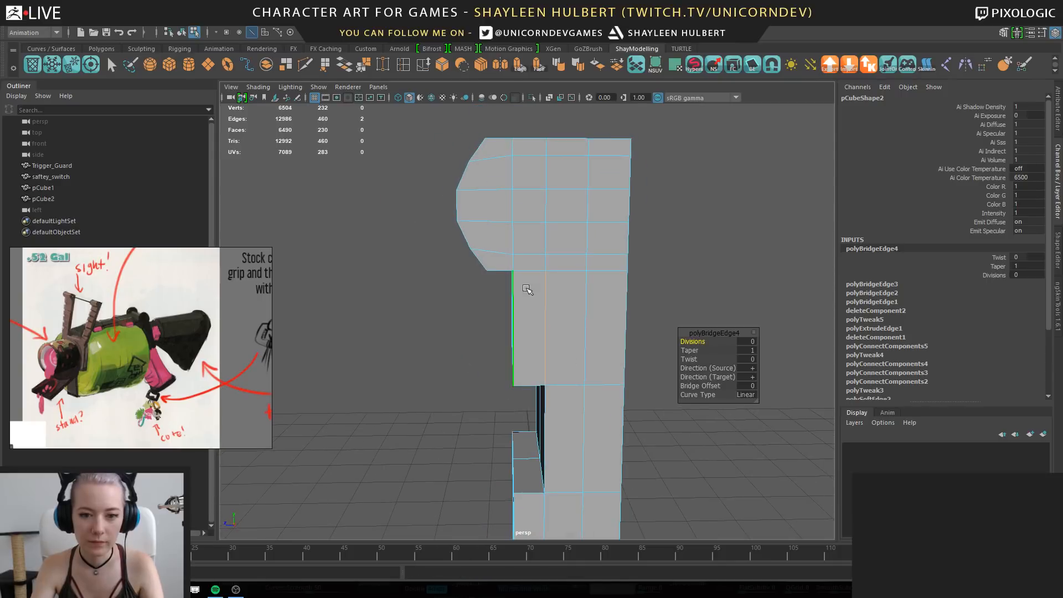
# Select the vertical edges around the new block's section and connect them with an edge loop around the bar
pyautogui.moveTo(525, 268); pyautogui.dragTo(519, 243, button='right')
pyautogui.click(573, 317)
pyautogui.keyDown('shift'); pyautogui.doubleClick(541, 321); pyautogui.keyUp('shift')
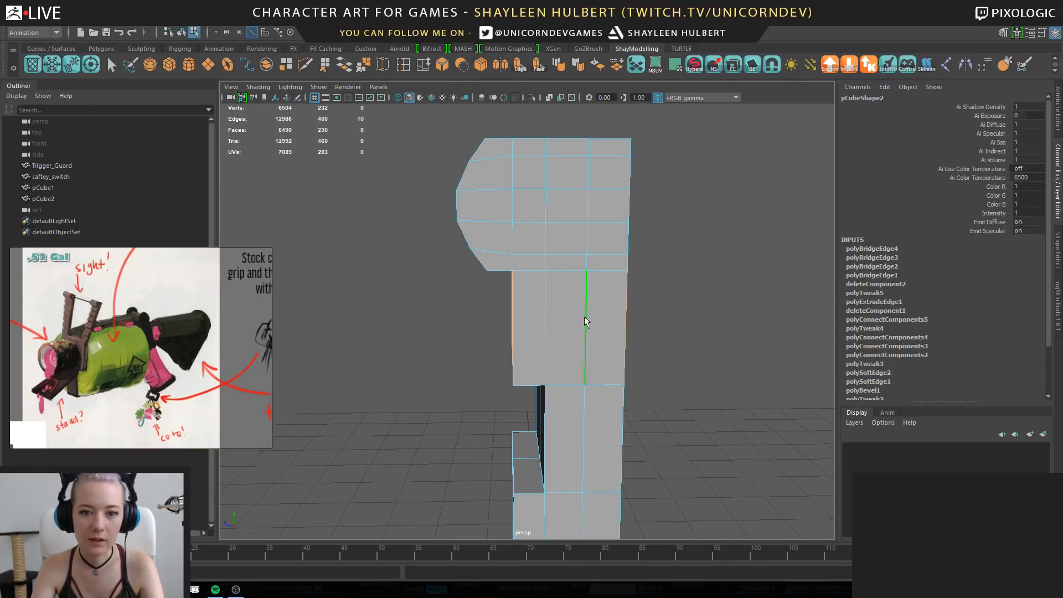
pyautogui.keyDown('shift'); pyautogui.moveTo(683, 235); pyautogui.dragTo(682, 251, button='right'); pyautogui.keyUp('shift')
pyautogui.keyDown('shift'); pyautogui.moveTo(675, 384); pyautogui.dragTo(674, 383, button='right'); pyautogui.keyUp('shift')
# Connect the vertical edges of the recessed section below the new block with an edge loop, and return to object mode
pyautogui.keyDown('alt'); pyautogui.moveTo(675, 383); pyautogui.dragTo(503, 271); pyautogui.keyUp('alt')
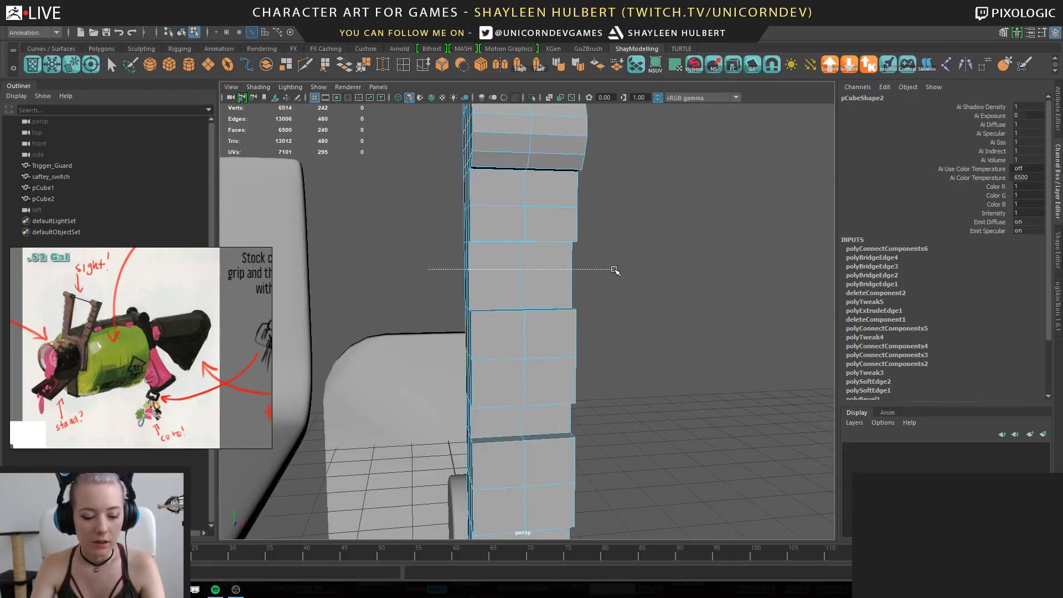
pyautogui.click(681, 226)
pyautogui.keyDown('alt'); pyautogui.moveTo(681, 226); pyautogui.dragTo(414, 273); pyautogui.keyUp('alt')
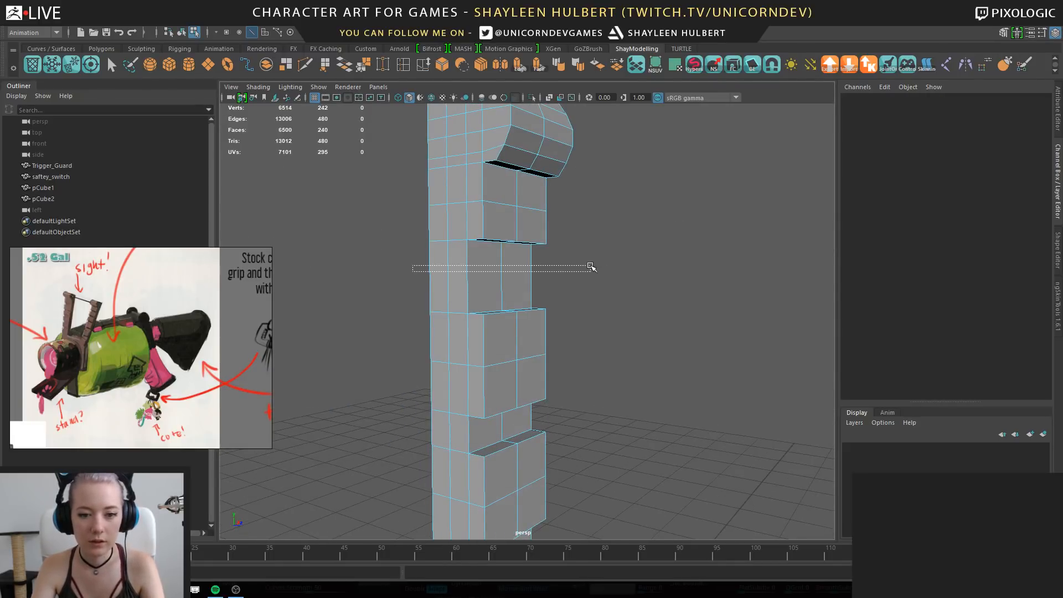
pyautogui.moveTo(591, 266); pyautogui.dragTo(591, 268)
pyautogui.press('g')
pyautogui.moveTo(488, 206); pyautogui.dragTo(548, 209, button='right')
pyautogui.keyDown('alt'); pyautogui.moveTo(548, 211); pyautogui.dragTo(368, 294); pyautogui.keyUp('alt')
pyautogui.scroll(-6, 418, 340)
pyautogui.click(368, 294)
pyautogui.scroll(6, 554, 366)
pyautogui.keyDown('alt'); pyautogui.moveTo(553, 366); pyautogui.dragTo(669, 419); pyautogui.keyUp('alt')
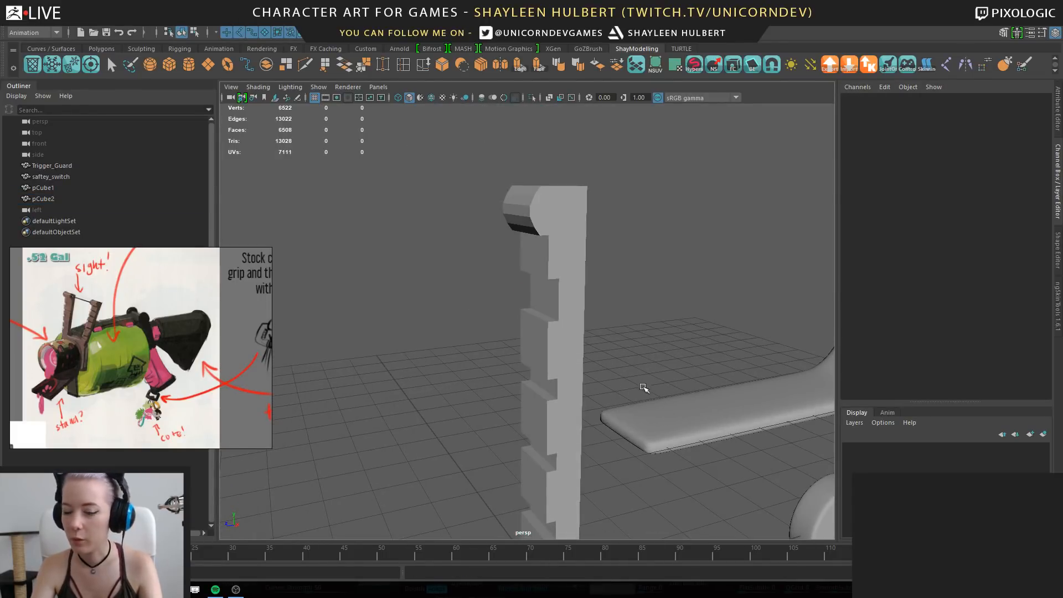
# Zoom the reference image in on the gun's sight and compare it with the modelled parts
pyautogui.moveTo(182, 345)
pyautogui.mouseDown(button='middle')
pyautogui.moveTo(333, 314)
pyautogui.moveTo(165, 325)
pyautogui.moveTo(168, 333)
pyautogui.mouseUp(button='middle')
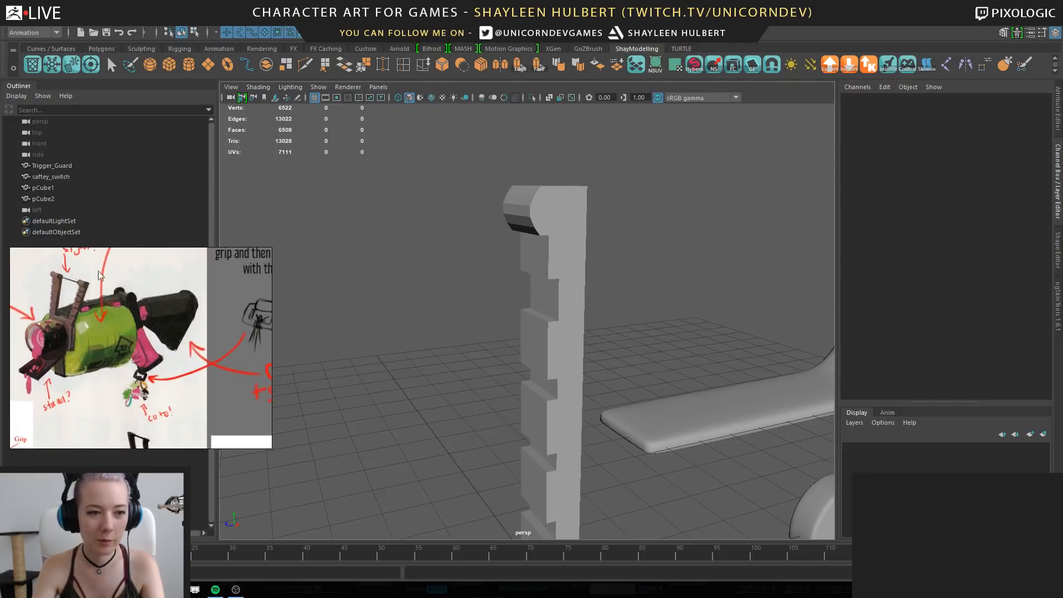
pyautogui.scroll(5, 56, 313)
pyautogui.moveTo(56, 314); pyautogui.dragTo(104, 352, button='middle')
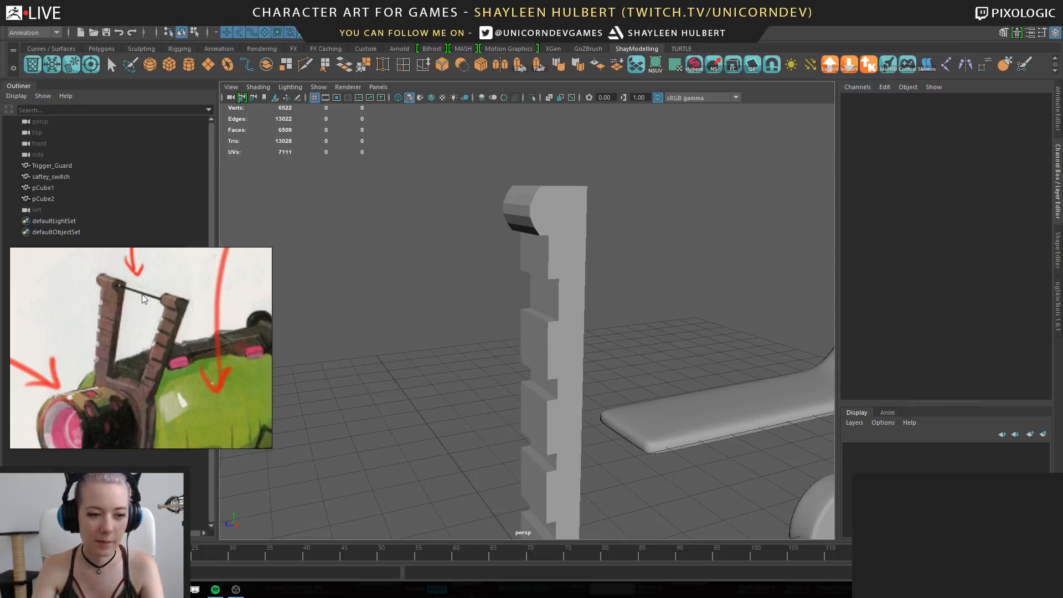
pyautogui.keyDown('alt'); pyautogui.moveTo(669, 349); pyautogui.dragTo(575, 254, button='middle'); pyautogui.keyUp('alt')
pyautogui.keyDown('alt'); pyautogui.moveTo(576, 255); pyautogui.dragTo(470, 301, button='right'); pyautogui.keyUp('alt')
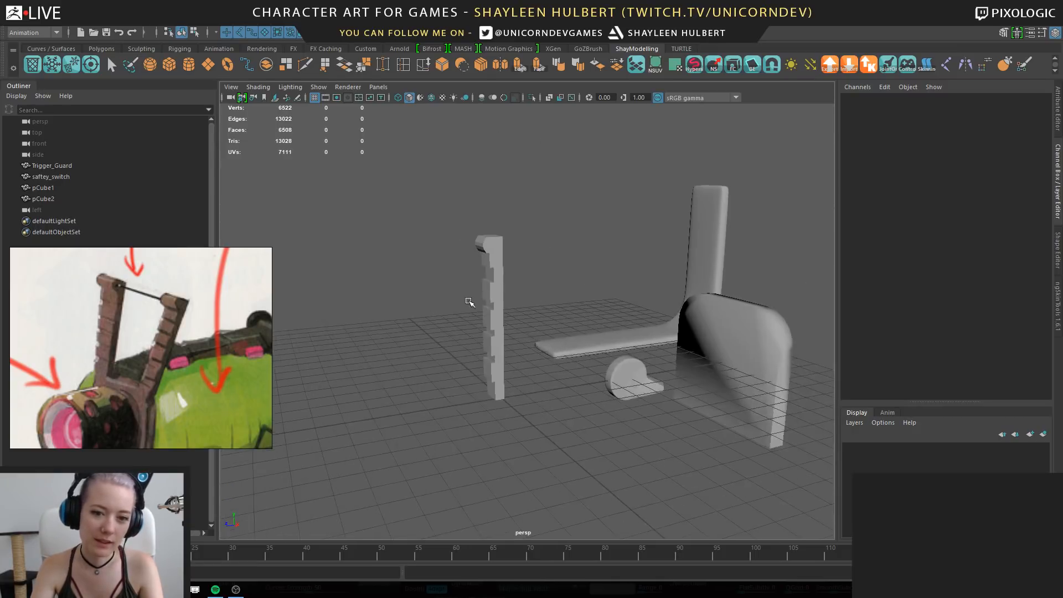
# Select the upright rounded plate among the modelled parts
pyautogui.click(499, 288)
pyautogui.click(745, 339)
pyautogui.keyDown('alt'); pyautogui.moveTo(526, 331); pyautogui.dragTo(572, 343); pyautogui.keyUp('alt')
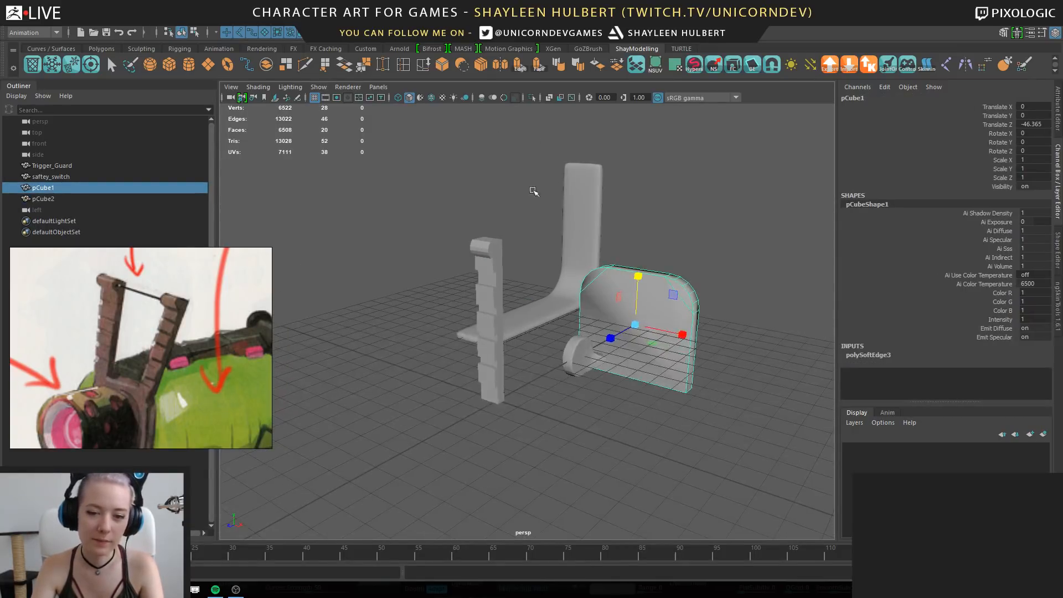
pyautogui.keyDown('alt'); pyautogui.moveTo(638, 288); pyautogui.dragTo(498, 211); pyautogui.keyUp('alt')
pyautogui.keyDown('alt'); pyautogui.moveTo(498, 211); pyautogui.dragTo(529, 250, button='right'); pyautogui.keyUp('alt')
# Try to move the rounded plate's pivot up to its top edge
pyautogui.press('d')
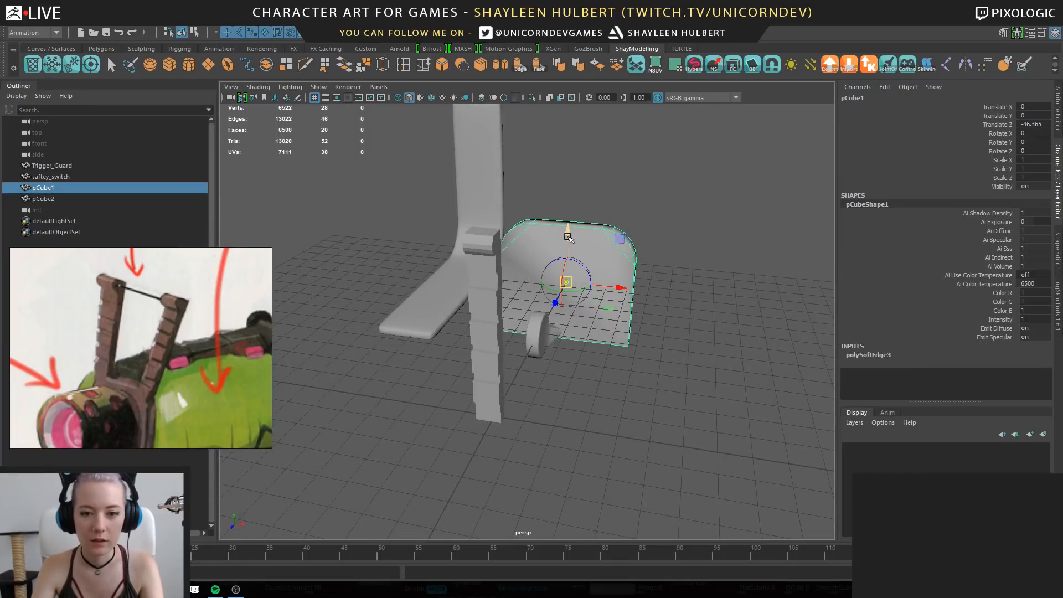
pyautogui.moveTo(568, 237); pyautogui.dragTo(570, 179)
pyautogui.press('d')
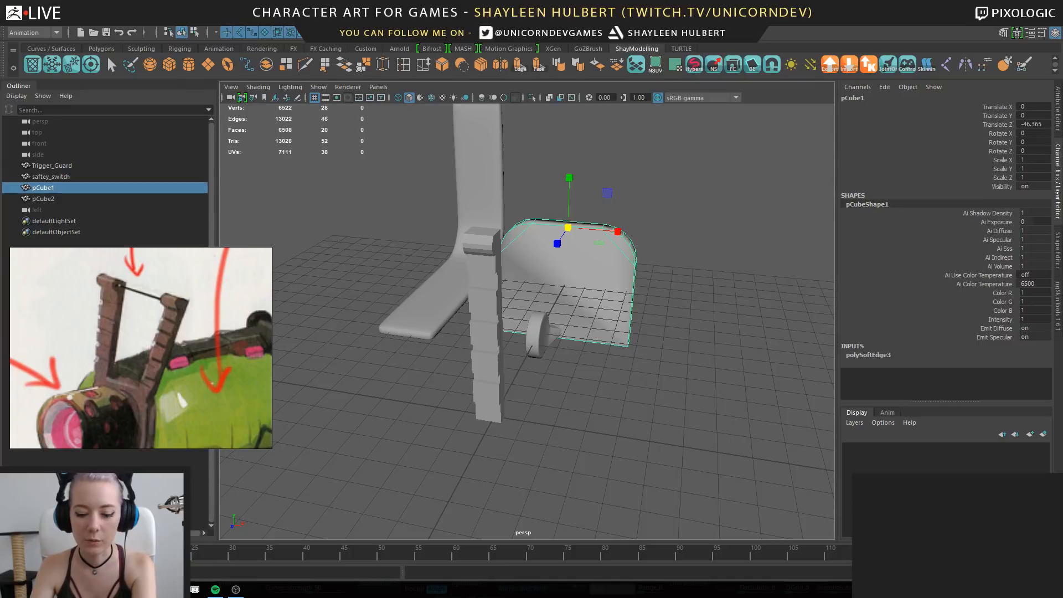
pyautogui.press('Return')
pyautogui.keyDown('alt'); pyautogui.moveTo(612, 131); pyautogui.dragTo(389, 238, button='right'); pyautogui.keyUp('alt')
pyautogui.keyDown('alt'); pyautogui.moveTo(389, 238); pyautogui.dragTo(447, 284); pyautogui.keyUp('alt')
pyautogui.keyDown('alt'); pyautogui.moveTo(447, 283); pyautogui.dragTo(314, 240, button='right'); pyautogui.keyUp('alt')
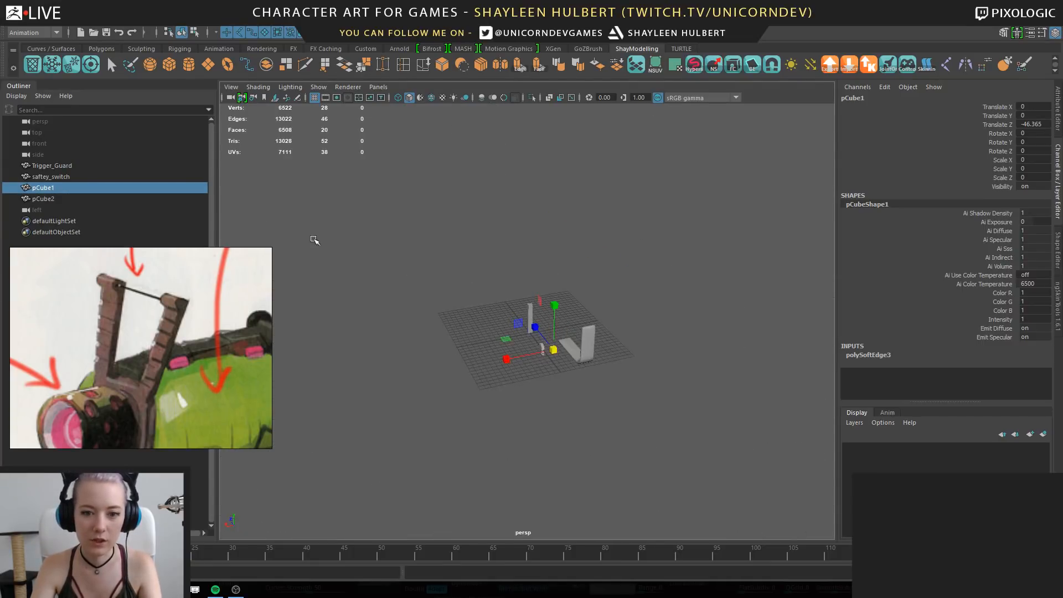
pyautogui.hotkey('ctrl', 'z')
pyautogui.hotkey('ctrl', 'z')
# Set the rounded plate's Translate Z to 0
pyautogui.keyDown('alt'); pyautogui.moveTo(430, 249); pyautogui.dragTo(532, 285, button='right'); pyautogui.keyUp('alt')
pyautogui.keyDown('alt'); pyautogui.moveTo(531, 285); pyautogui.dragTo(649, 342); pyautogui.keyUp('alt')
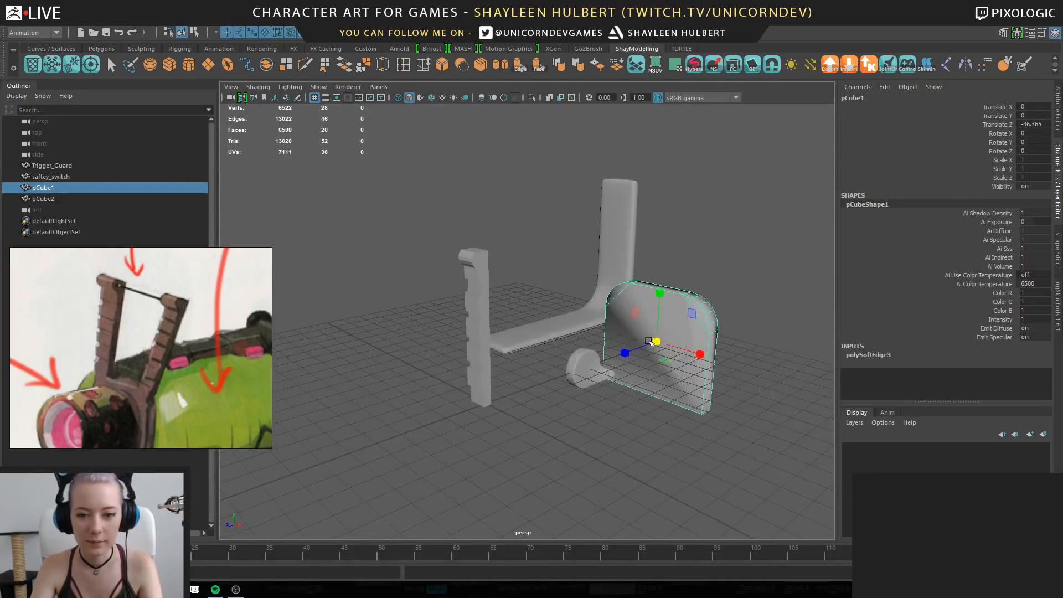
pyautogui.write('0')
pyautogui.press('Return')
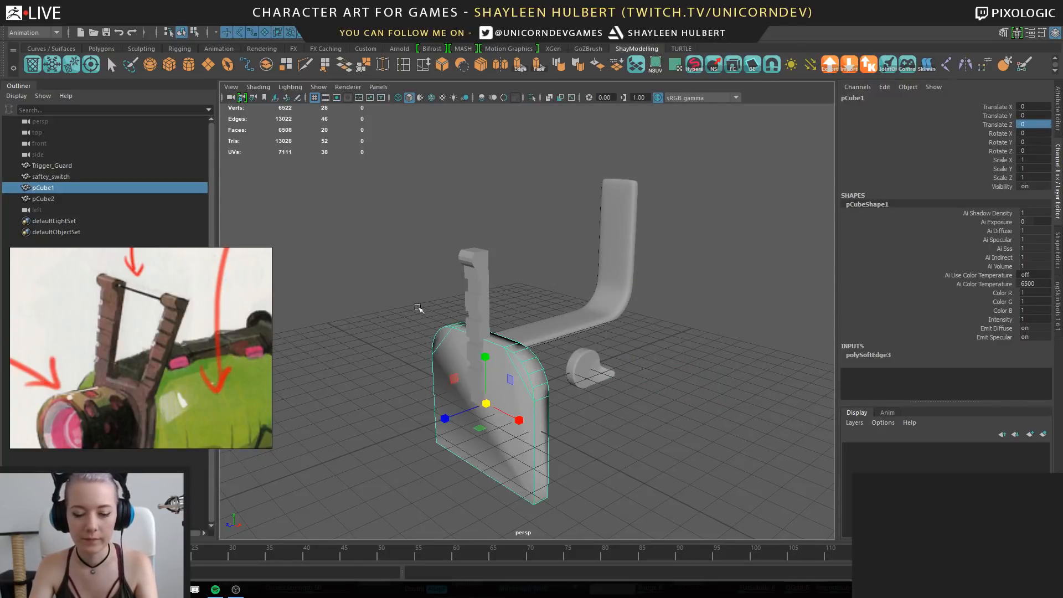
# Widen the notched sight bar to a Scale X of about 0.792
pyautogui.click(486, 279)
pyautogui.moveTo(486, 278)
pyautogui.keyDown('alt'); pyautogui.mouseDown()
pyautogui.moveTo(534, 304)
pyautogui.moveTo(472, 263)
pyautogui.mouseUp(); pyautogui.keyUp('alt')
pyautogui.keyDown('alt'); pyautogui.moveTo(472, 263); pyautogui.dragTo(483, 325, button='right'); pyautogui.keyUp('alt')
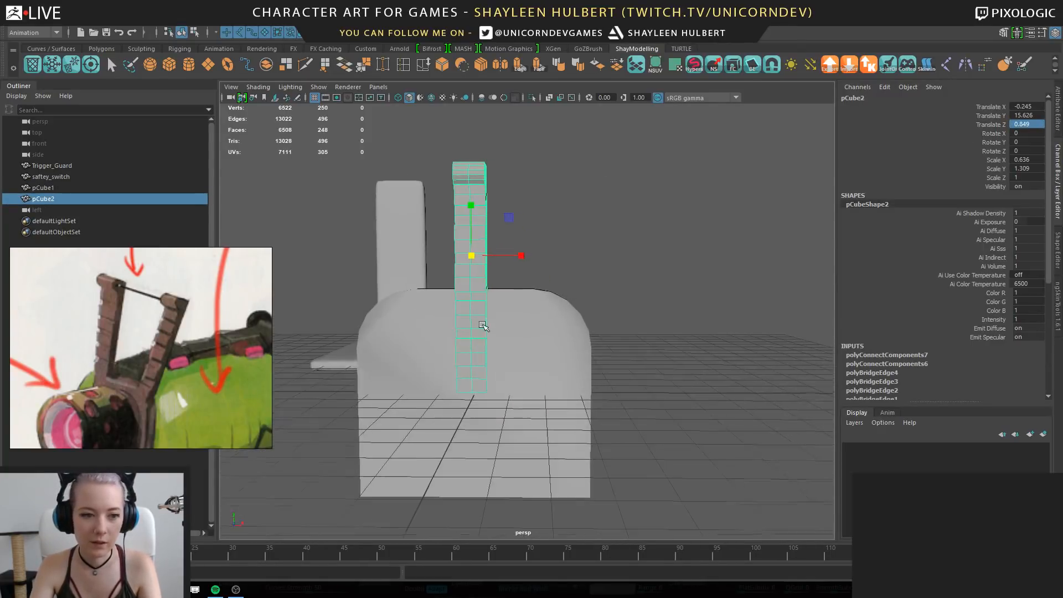
pyautogui.moveTo(519, 254); pyautogui.dragTo(530, 254)
pyautogui.press('w')
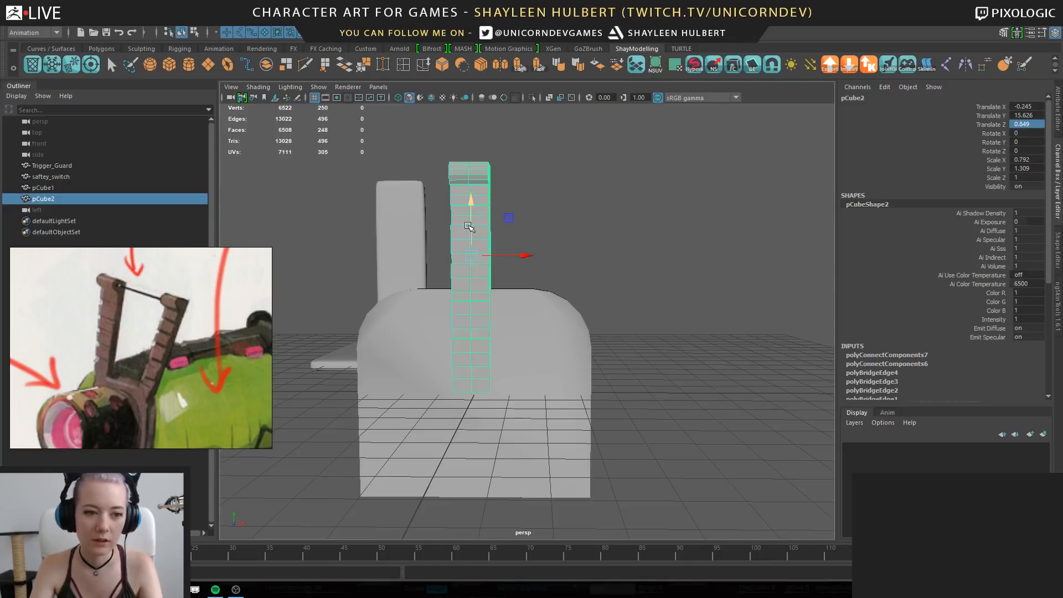
# Move the sight bar above one rounded corner of the plate, to about X -9.993, Y 28.191, Z 0.147
pyautogui.moveTo(469, 216); pyautogui.dragTo(450, 117)
pyautogui.keyDown('alt'); pyautogui.moveTo(420, 216); pyautogui.dragTo(332, 324); pyautogui.keyUp('alt')
pyautogui.moveTo(438, 148); pyautogui.dragTo(489, 251)
pyautogui.moveTo(525, 188); pyautogui.dragTo(472, 192)
pyautogui.keyDown('alt'); pyautogui.moveTo(479, 241); pyautogui.dragTo(451, 239); pyautogui.keyUp('alt')
pyautogui.moveTo(407, 134); pyautogui.dragTo(588, 304)
pyautogui.moveTo(542, 164); pyautogui.dragTo(543, 109)
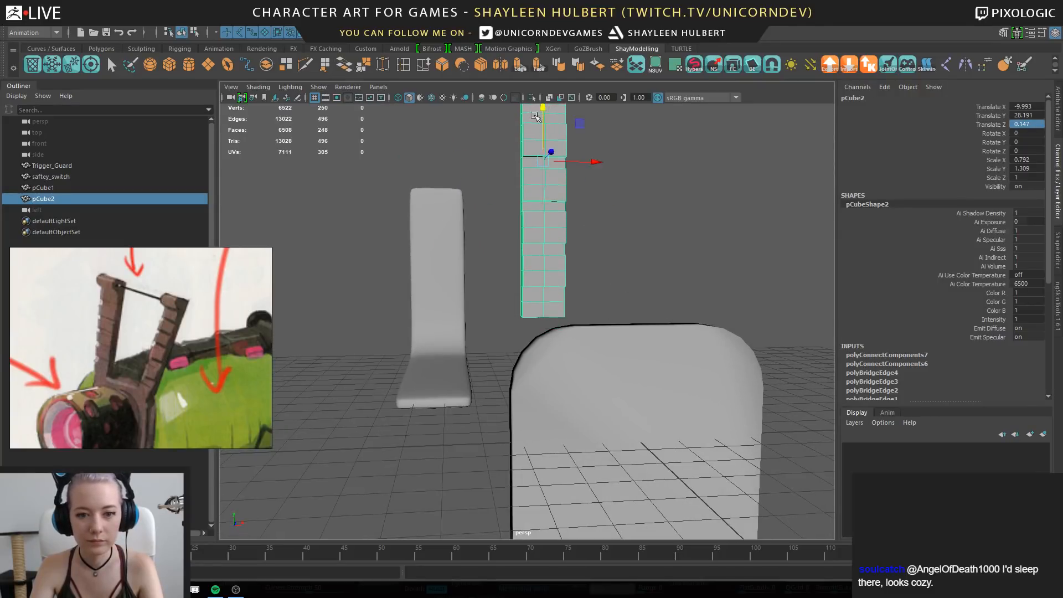
pyautogui.keyDown('alt'); pyautogui.moveTo(543, 110); pyautogui.dragTo(532, 125, button='middle'); pyautogui.keyUp('alt')
# Lengthen the sight bar by moving its lowest row of vertices down into the plate's rounded corner
pyautogui.moveTo(522, 268); pyautogui.dragTo(462, 253, button='right')
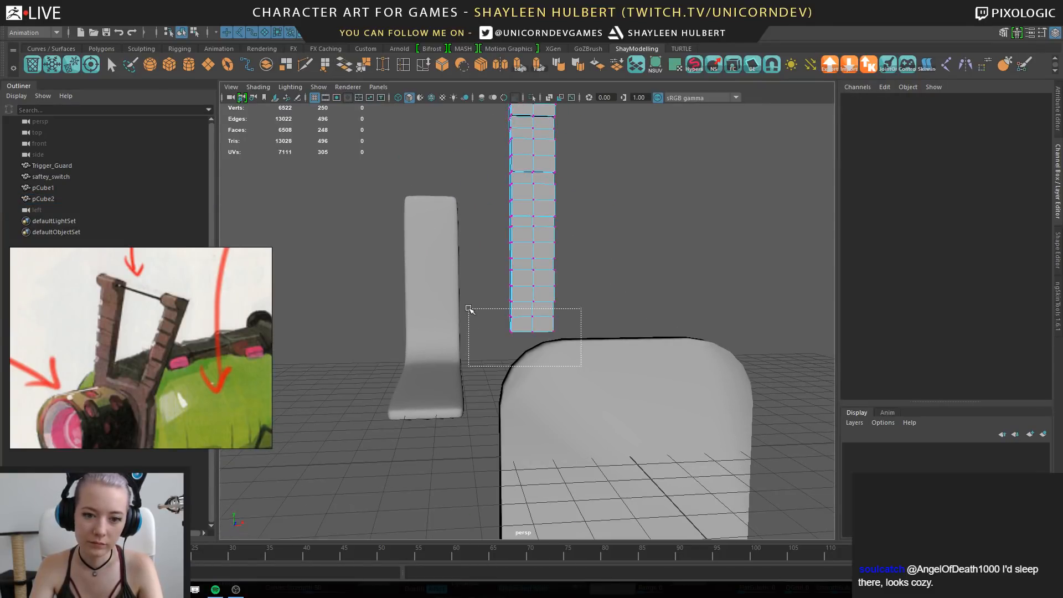
pyautogui.moveTo(468, 309); pyautogui.dragTo(469, 309)
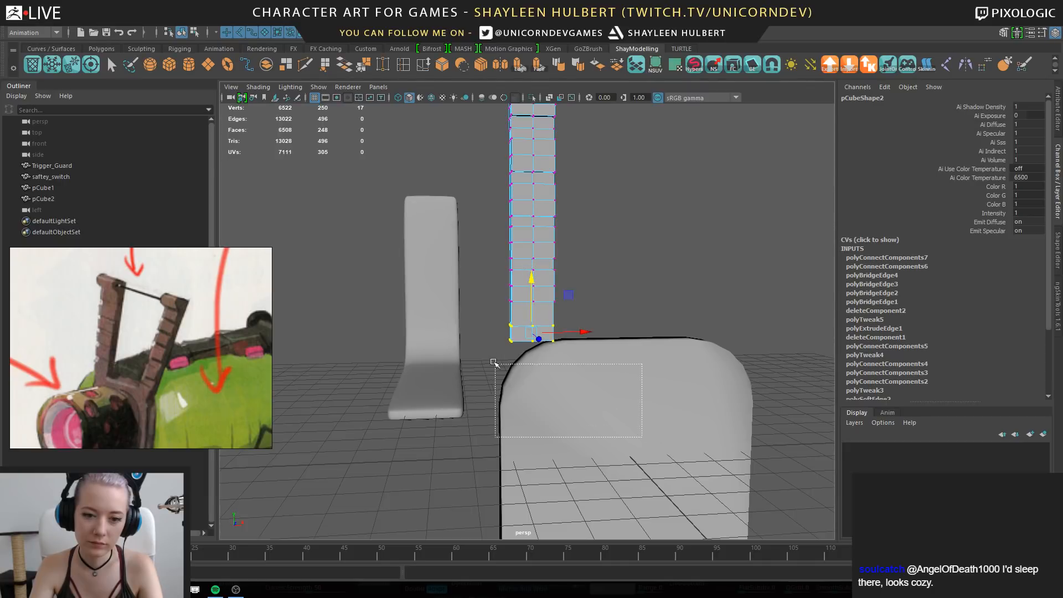
pyautogui.moveTo(494, 362); pyautogui.dragTo(492, 332)
pyautogui.moveTo(532, 290); pyautogui.dragTo(532, 307)
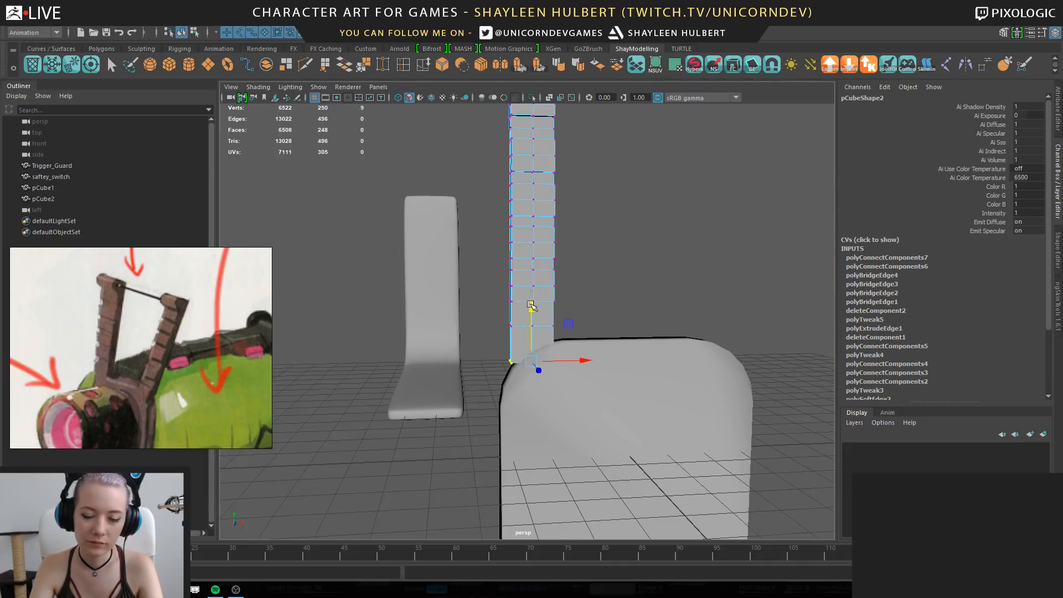
pyautogui.moveTo(526, 194); pyautogui.dragTo(543, 184, button='right')
# Lower the whole sight bar onto the plate to a Translate Y of about 26.374
pyautogui.keyDown('alt'); pyautogui.moveTo(545, 310); pyautogui.dragTo(518, 304); pyautogui.keyUp('alt')
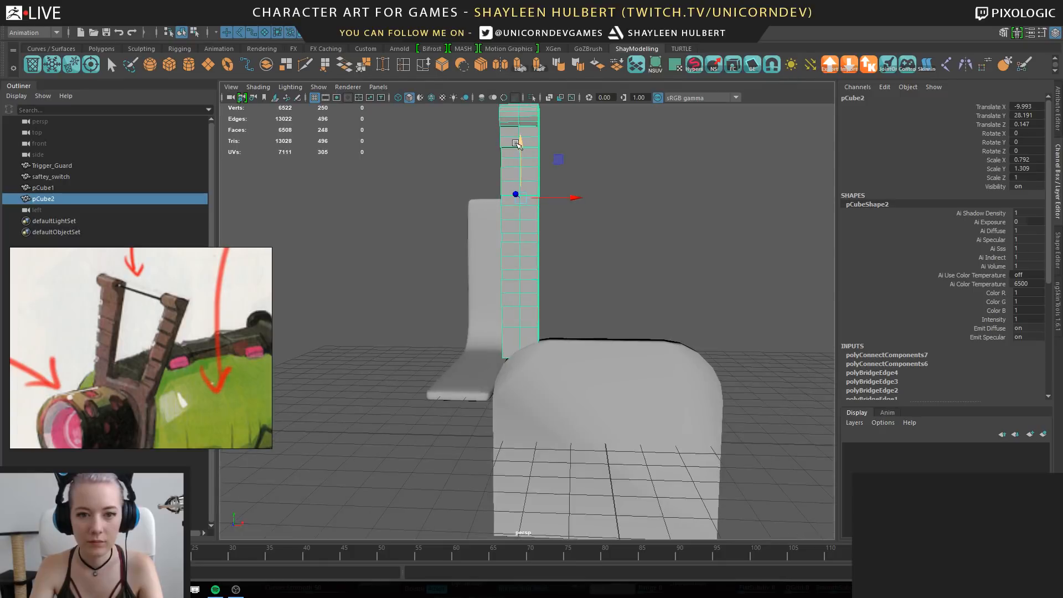
pyautogui.moveTo(516, 144); pyautogui.dragTo(518, 160)
pyautogui.keyDown('alt'); pyautogui.moveTo(471, 349); pyautogui.dragTo(604, 361); pyautogui.keyUp('alt')
pyautogui.click(604, 363)
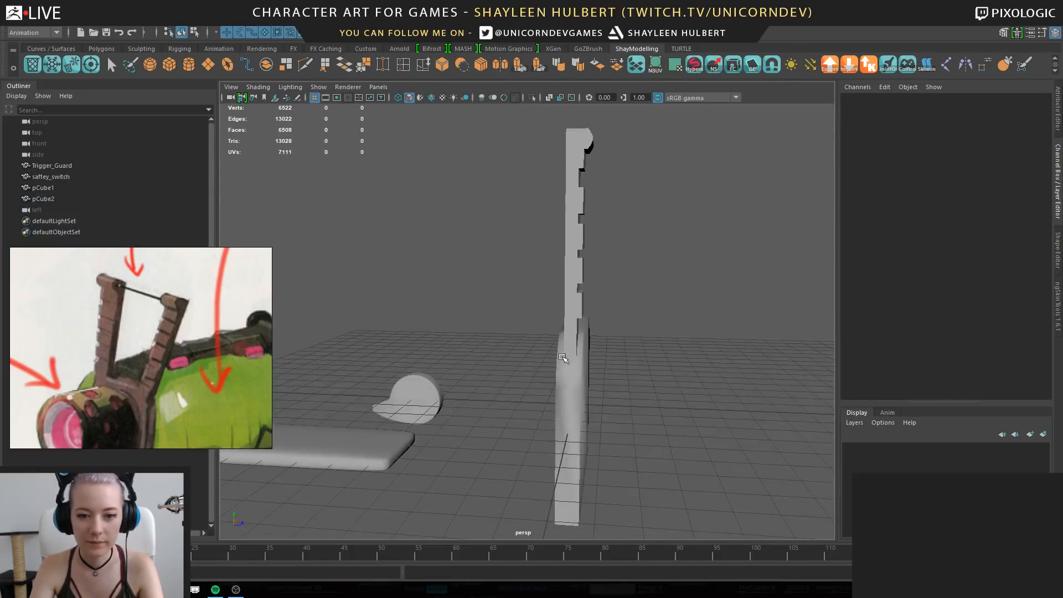
# Thicken the sight bar to a Scale Z of about 1.805 and align it with the plate at Translate Z 0.058
pyautogui.click(568, 293)
pyautogui.keyDown('alt'); pyautogui.moveTo(560, 290); pyautogui.dragTo(502, 352); pyautogui.keyUp('alt')
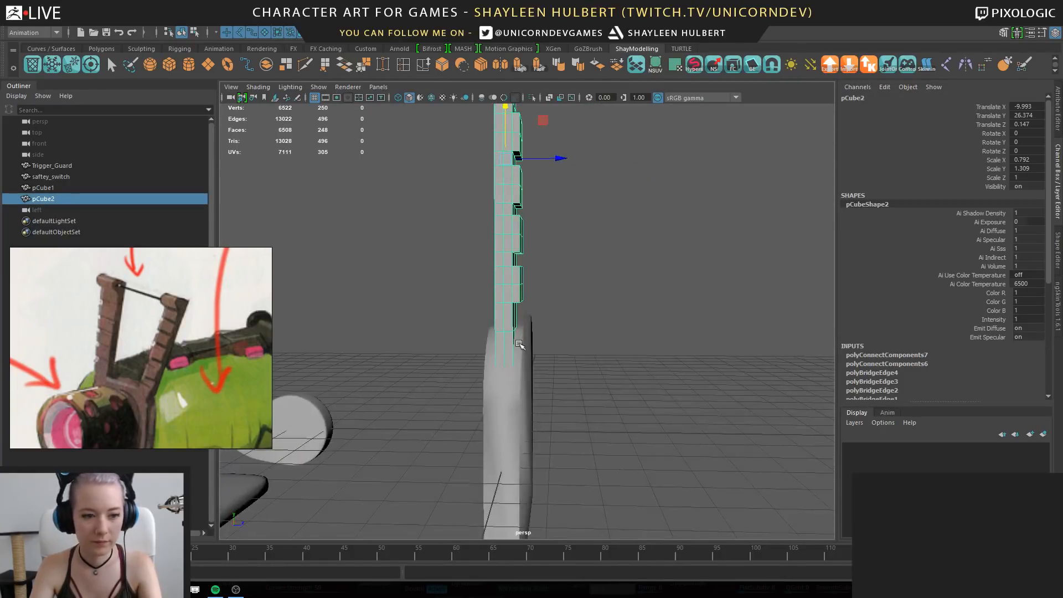
pyautogui.moveTo(553, 160); pyautogui.dragTo(589, 159)
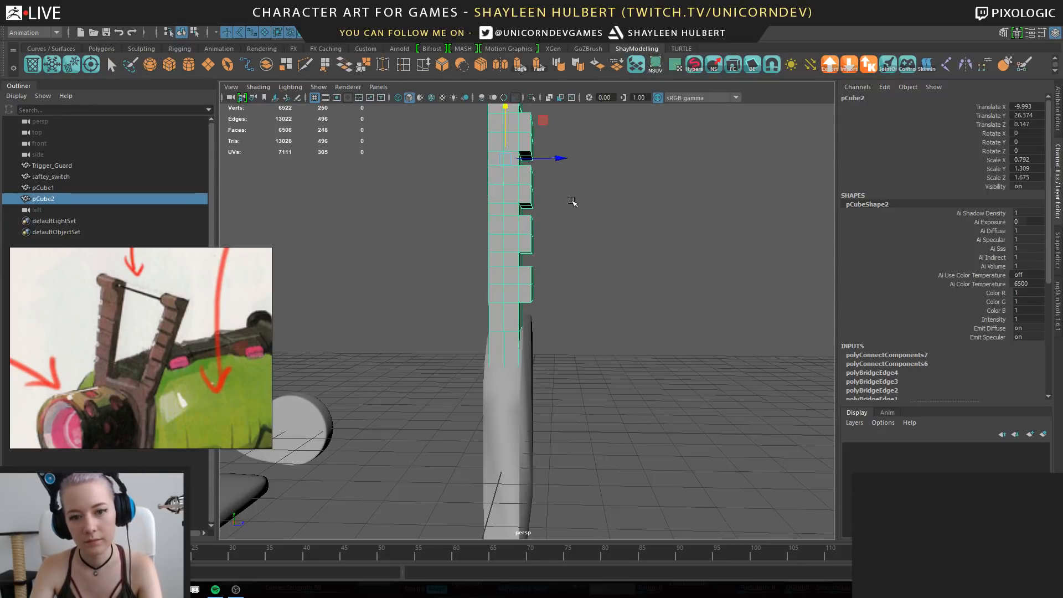
pyautogui.keyDown('alt'); pyautogui.moveTo(487, 206); pyautogui.dragTo(554, 284); pyautogui.keyUp('alt')
pyautogui.keyDown('alt'); pyautogui.moveTo(549, 131); pyautogui.dragTo(504, 265); pyautogui.keyUp('alt')
pyautogui.moveTo(553, 177); pyautogui.dragTo(558, 180)
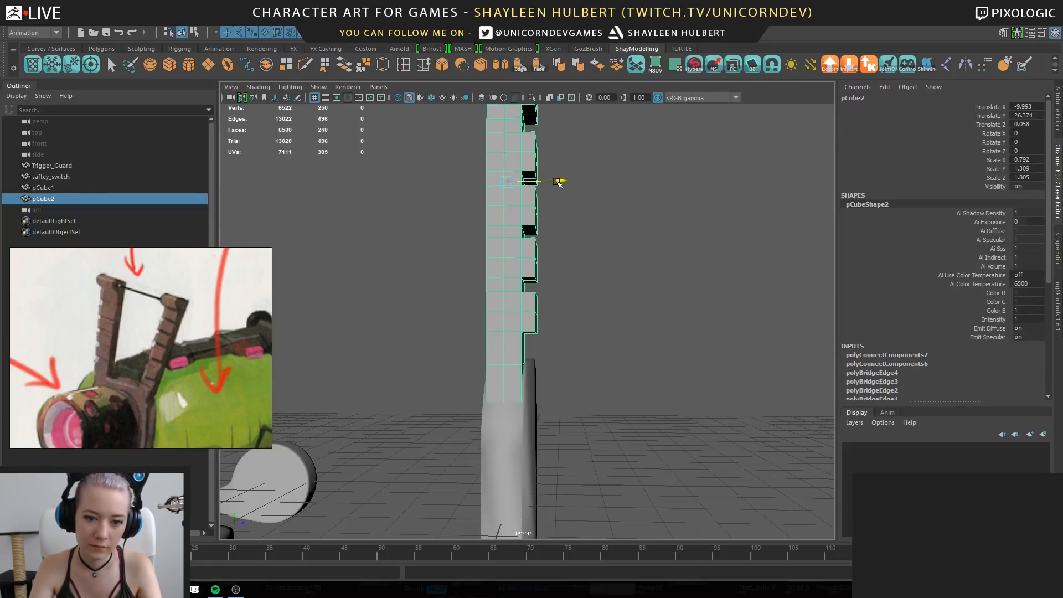
# Try to slant the sight bar's outer side by rotating its outer column of vertices around the bar's lower end
pyautogui.keyDown('alt'); pyautogui.moveTo(678, 320); pyautogui.dragTo(541, 314); pyautogui.keyUp('alt')
pyautogui.click(615, 278)
pyautogui.click(544, 271)
pyautogui.keyDown('alt'); pyautogui.moveTo(540, 314); pyautogui.dragTo(572, 346, button='right'); pyautogui.keyUp('alt')
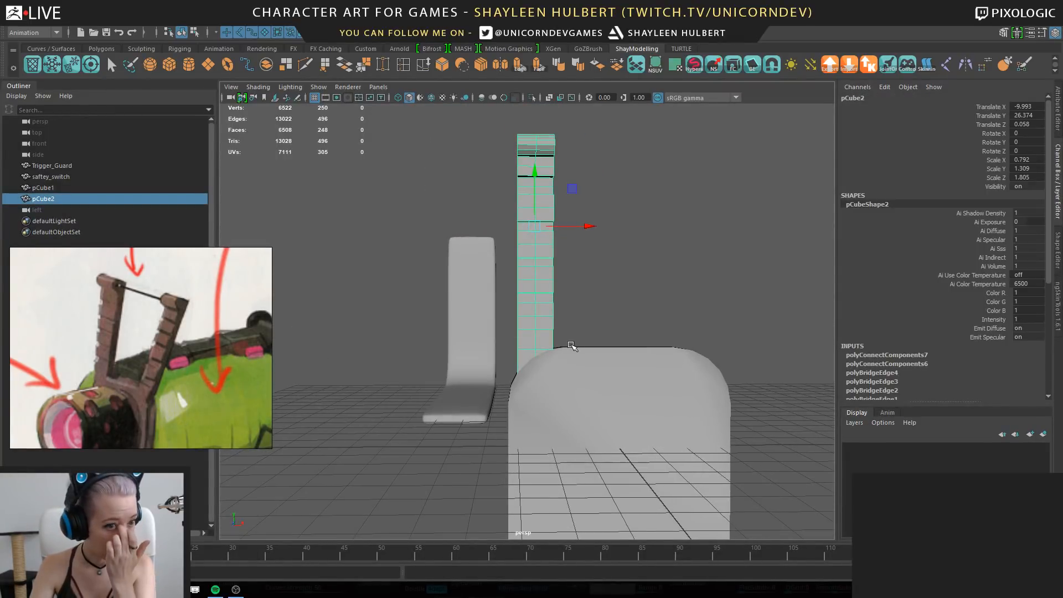
pyautogui.keyDown('alt'); pyautogui.moveTo(590, 270); pyautogui.dragTo(564, 303, button='middle'); pyautogui.keyUp('alt')
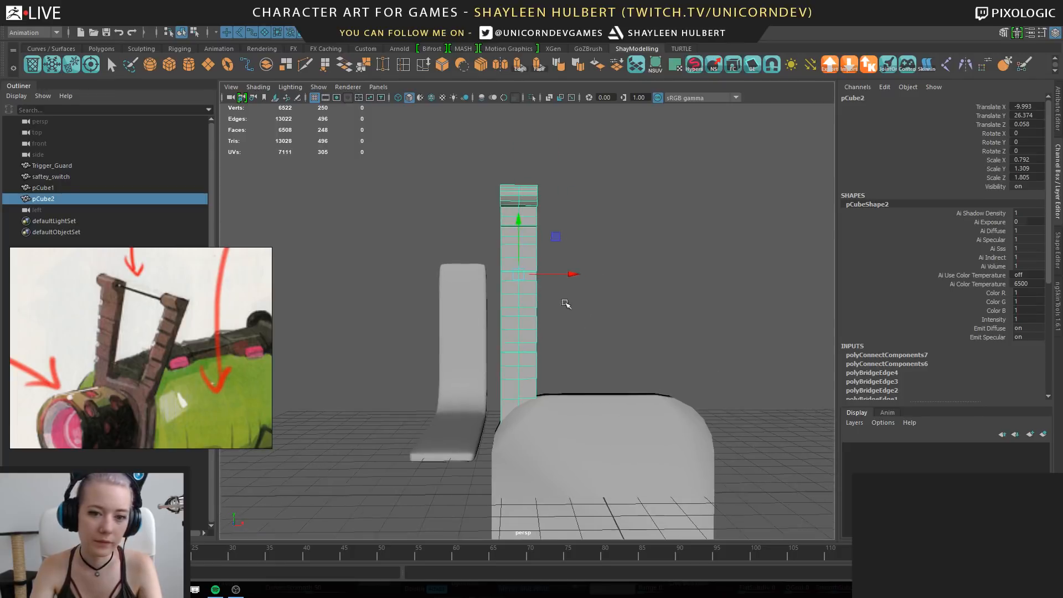
pyautogui.keyDown('alt'); pyautogui.moveTo(565, 304); pyautogui.dragTo(535, 290, button='right'); pyautogui.keyUp('alt')
pyautogui.moveTo(513, 204); pyautogui.dragTo(461, 203, button='right')
pyautogui.moveTo(462, 154); pyautogui.dragTo(512, 347)
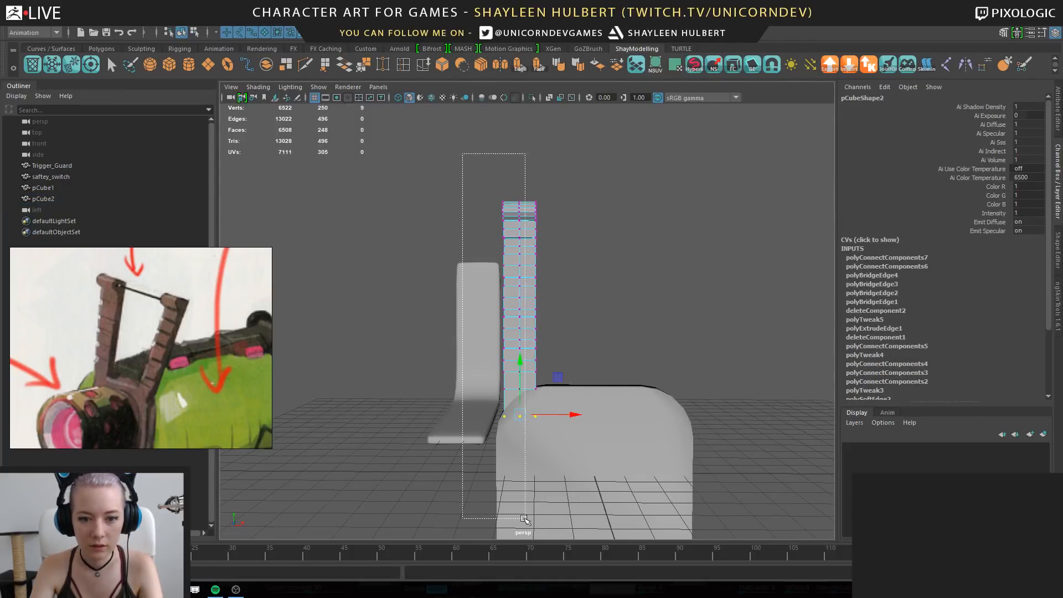
pyautogui.scroll(5, 511, 354)
pyautogui.scroll(-2, 508, 372)
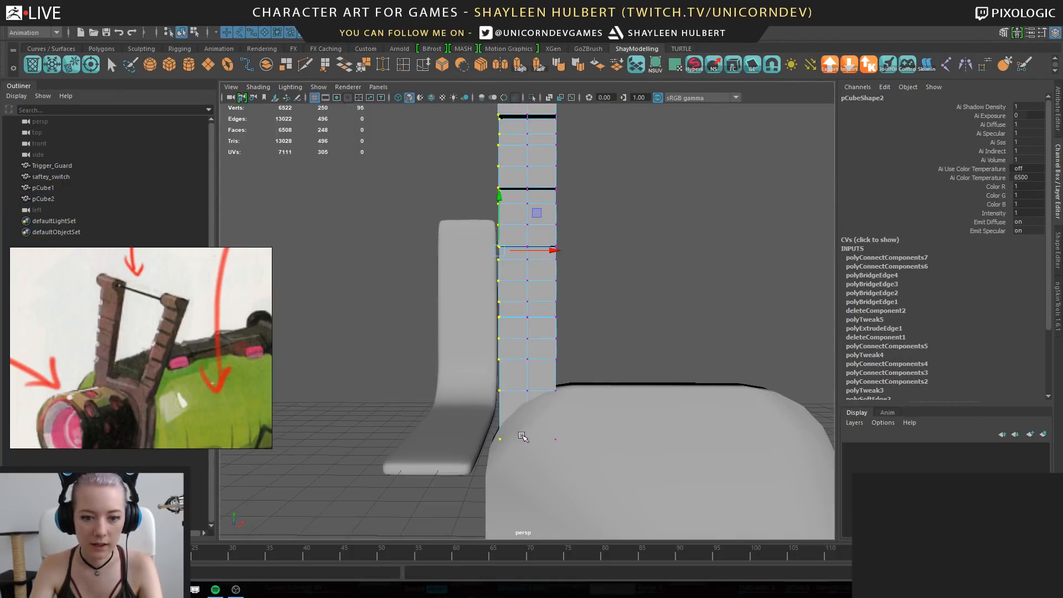
pyautogui.press('e')
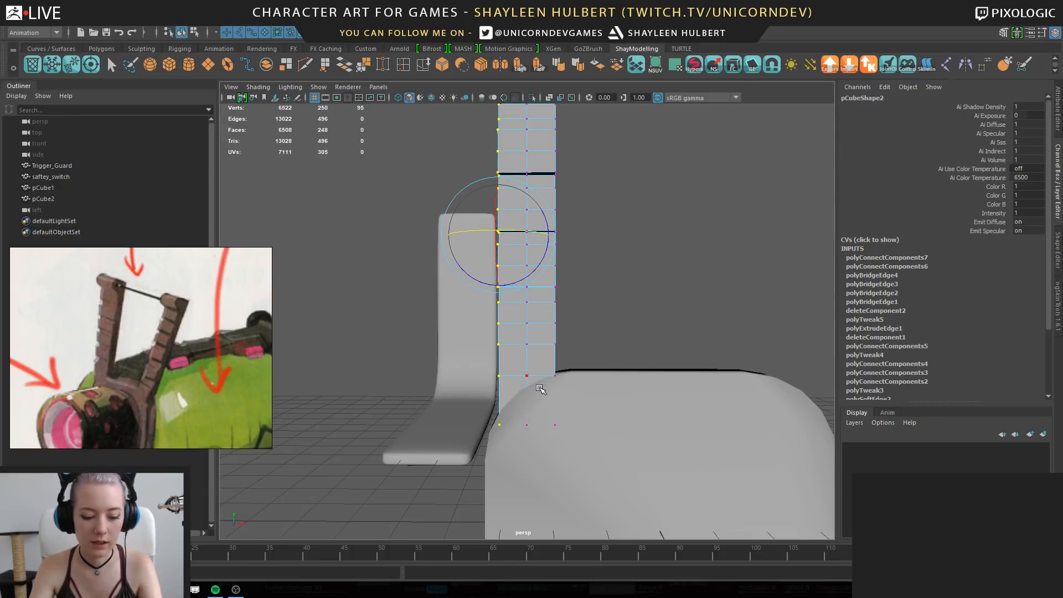
pyautogui.click(527, 425)
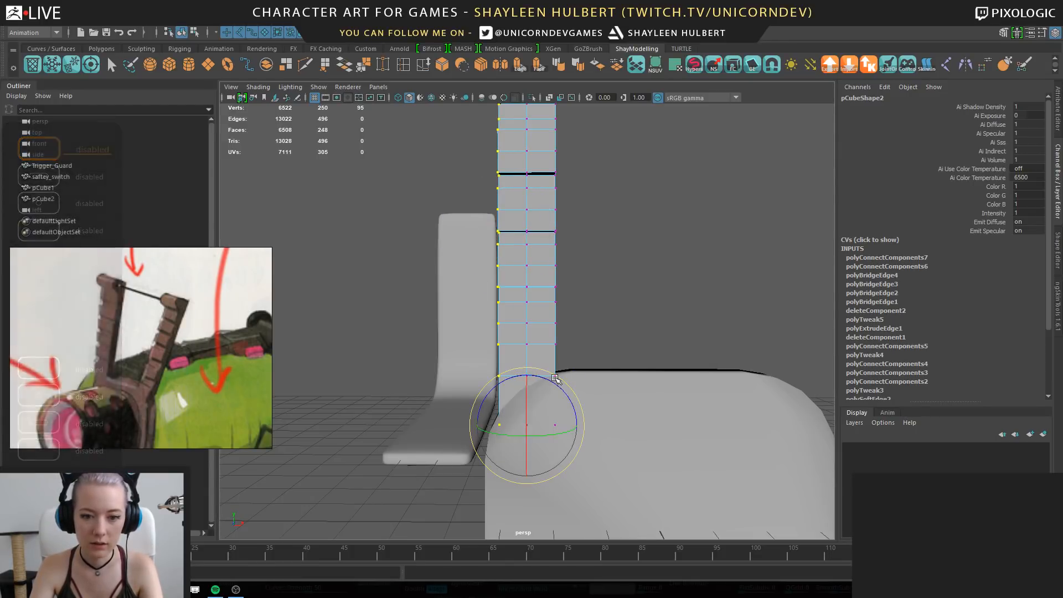
pyautogui.moveTo(555, 378); pyautogui.dragTo(527, 292)
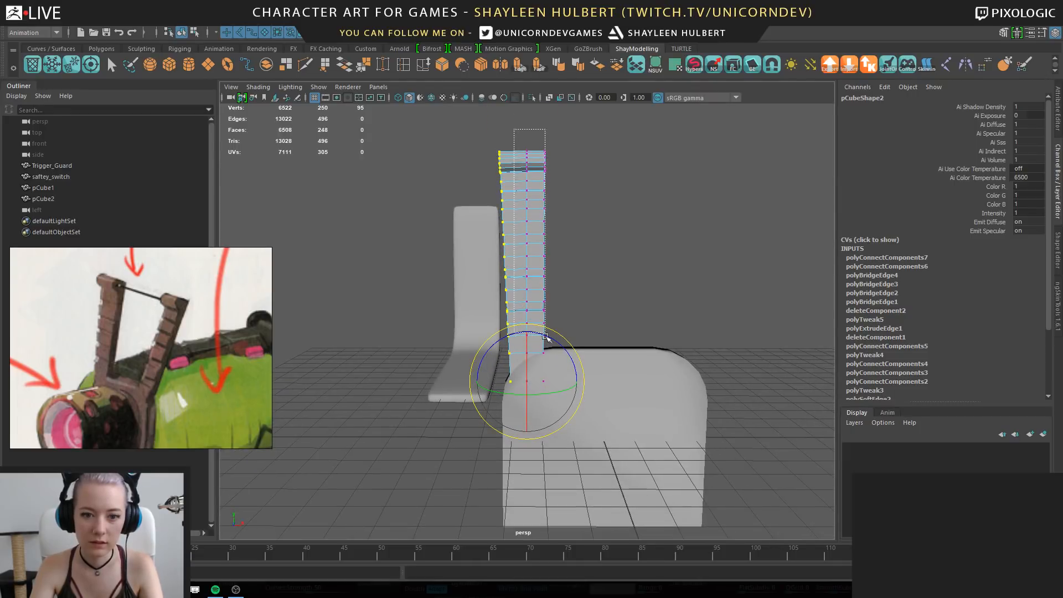
# Try to slant the sight bar's middle column of vertices around the same lower pivot to follow the outer side
pyautogui.moveTo(540, 403); pyautogui.dragTo(540, 403)
pyautogui.scroll(5, 537, 396)
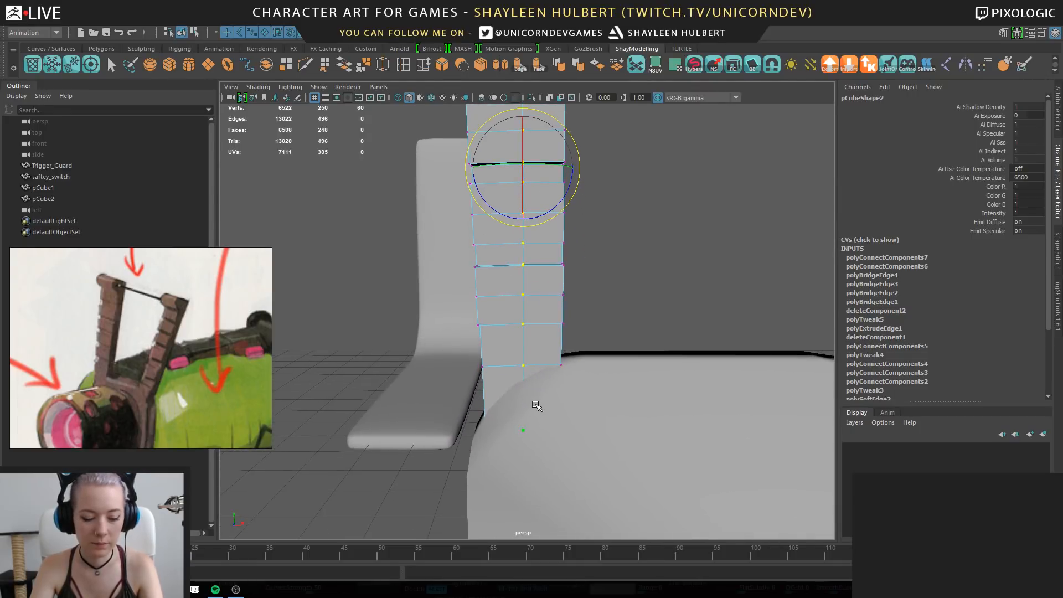
pyautogui.press('d')
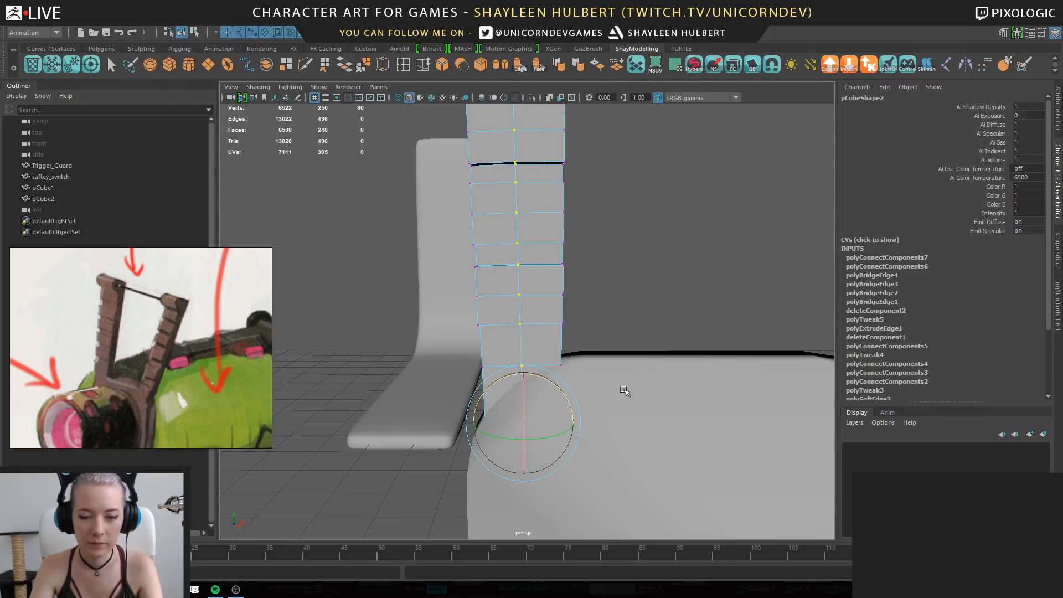
pyautogui.keyDown('alt'); pyautogui.moveTo(625, 391); pyautogui.dragTo(515, 365, button='right'); pyautogui.keyUp('alt')
pyautogui.keyDown('alt'); pyautogui.moveTo(515, 332); pyautogui.dragTo(515, 357, button='middle'); pyautogui.keyUp('alt')
pyautogui.moveTo(523, 216); pyautogui.dragTo(556, 198, button='right')
pyautogui.click(676, 277)
# Try to thin the sight bar in depth to a Scale Z of about 1.284
pyautogui.keyDown('alt'); pyautogui.moveTo(697, 304); pyautogui.dragTo(529, 293); pyautogui.keyUp('alt')
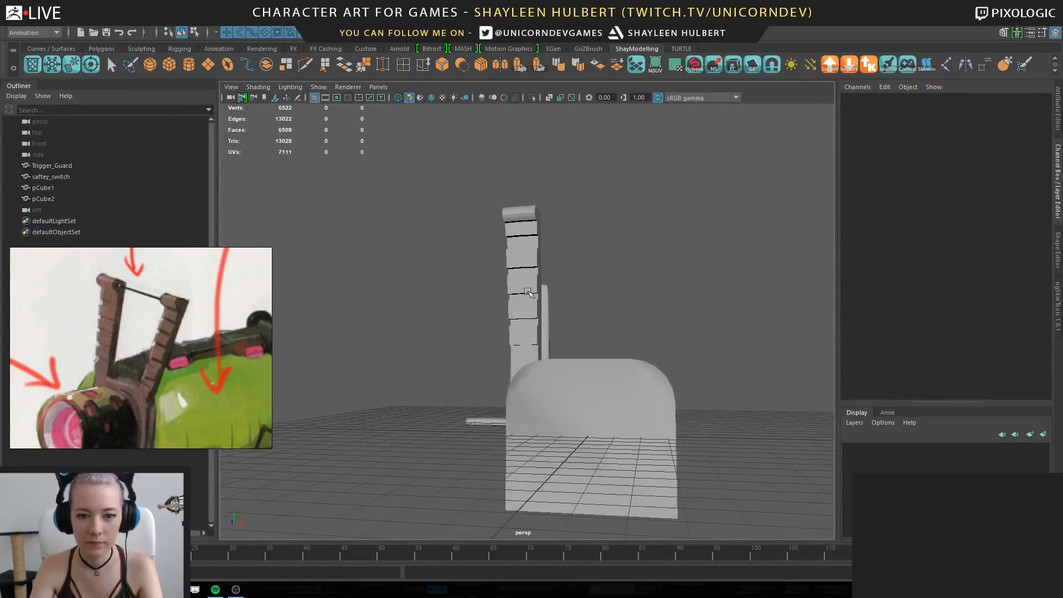
pyautogui.click(529, 292)
pyautogui.keyDown('alt'); pyautogui.moveTo(593, 301); pyautogui.dragTo(530, 396); pyautogui.keyUp('alt')
pyautogui.keyDown('shift'); pyautogui.click(526, 398); pyautogui.keyUp('shift')
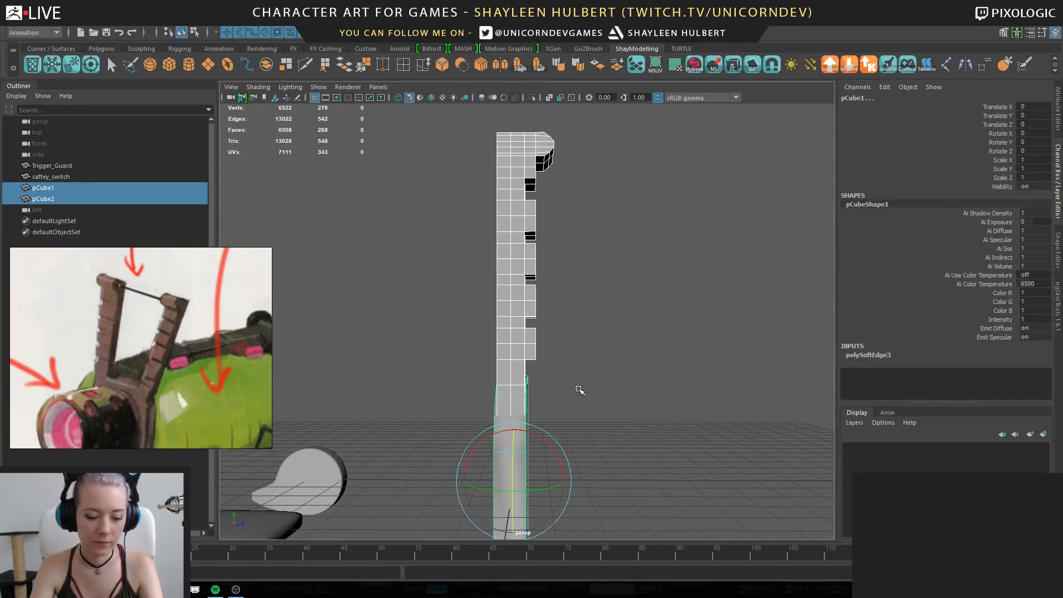
pyautogui.press('r')
pyautogui.moveTo(562, 478); pyautogui.dragTo(562, 320)
pyautogui.click(667, 306)
pyautogui.keyDown('alt'); pyautogui.moveTo(666, 306); pyautogui.dragTo(557, 296); pyautogui.keyUp('alt')
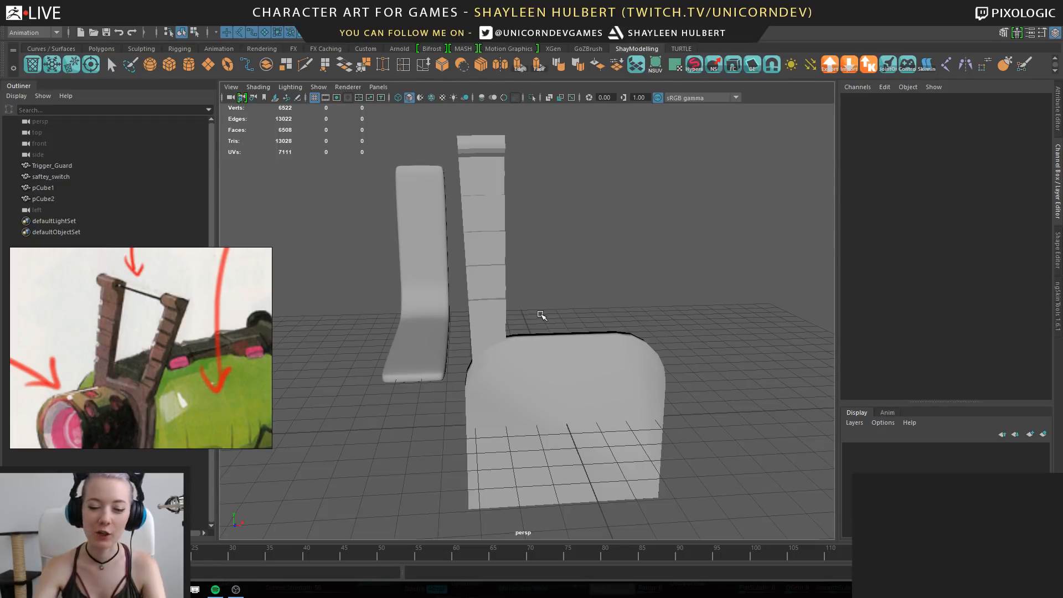
pyautogui.keyDown('alt'); pyautogui.moveTo(612, 262); pyautogui.dragTo(543, 268); pyautogui.keyUp('alt')
pyautogui.click(502, 252)
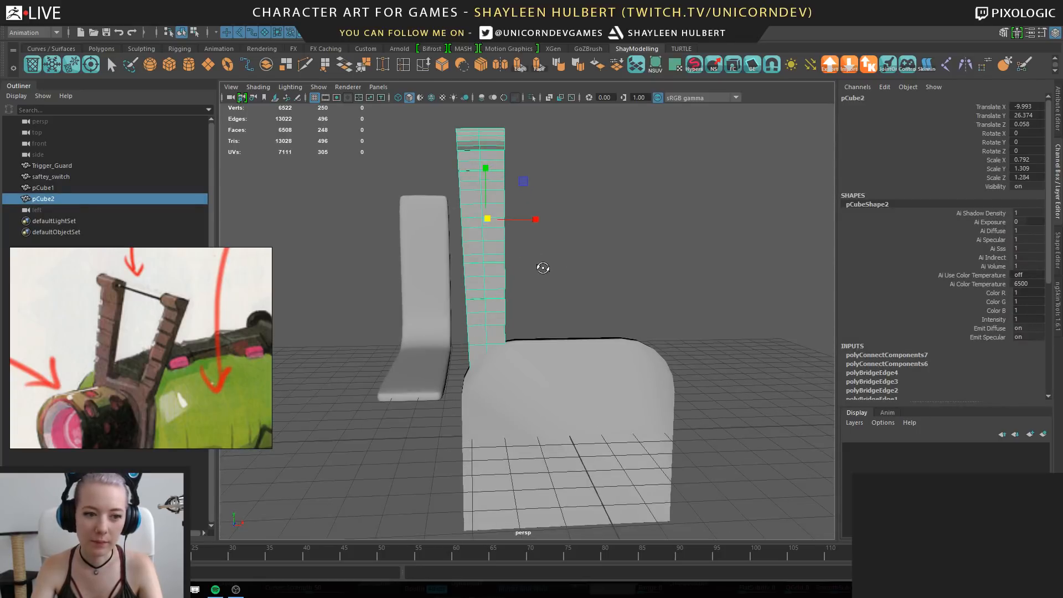
# Undo the depth scaling and the vertex rotations on the sight bar
pyautogui.hotkey('ctrl', 'z')
pyautogui.hotkey('ctrl', 'z')
pyautogui.hotkey('ctrl', 'z')
pyautogui.hotkey('ctrl', 'z')
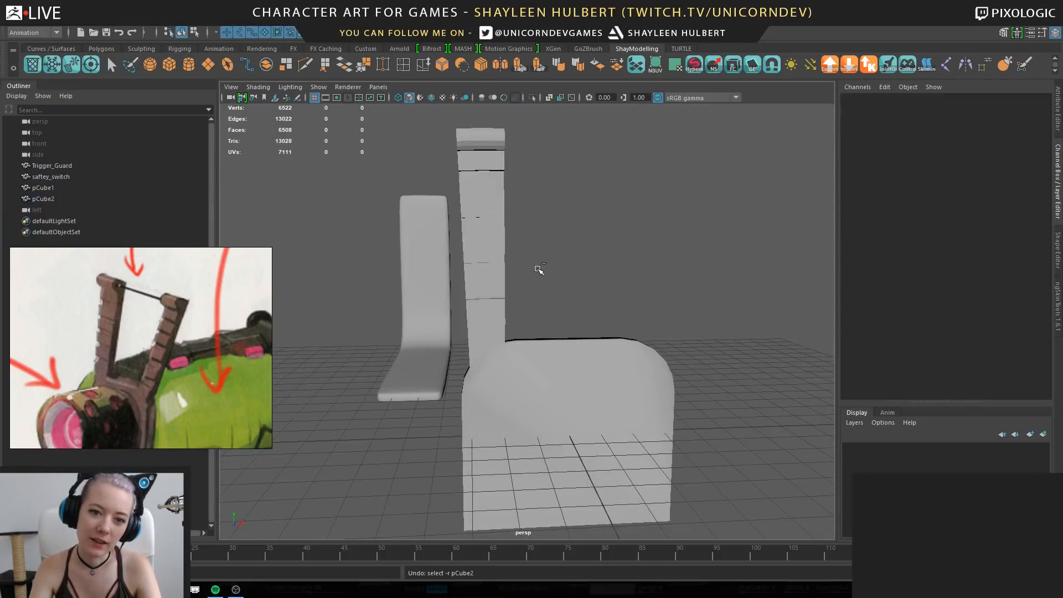
pyautogui.hotkey('ctrl', 'z')
pyautogui.hotkey('ctrl', 'z')
pyautogui.hotkey('ctrl', 'z')
pyautogui.hotkey('ctrl', 'z')
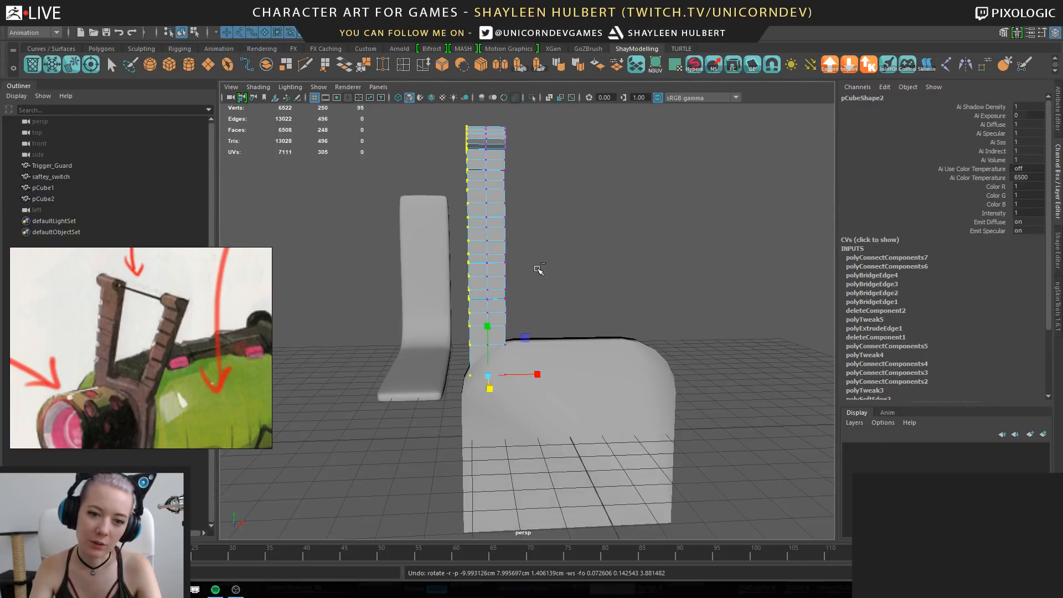
pyautogui.hotkey('ctrl', 'z')
pyautogui.hotkey('ctrl', 'z')
pyautogui.hotkey('ctrl', 'z')
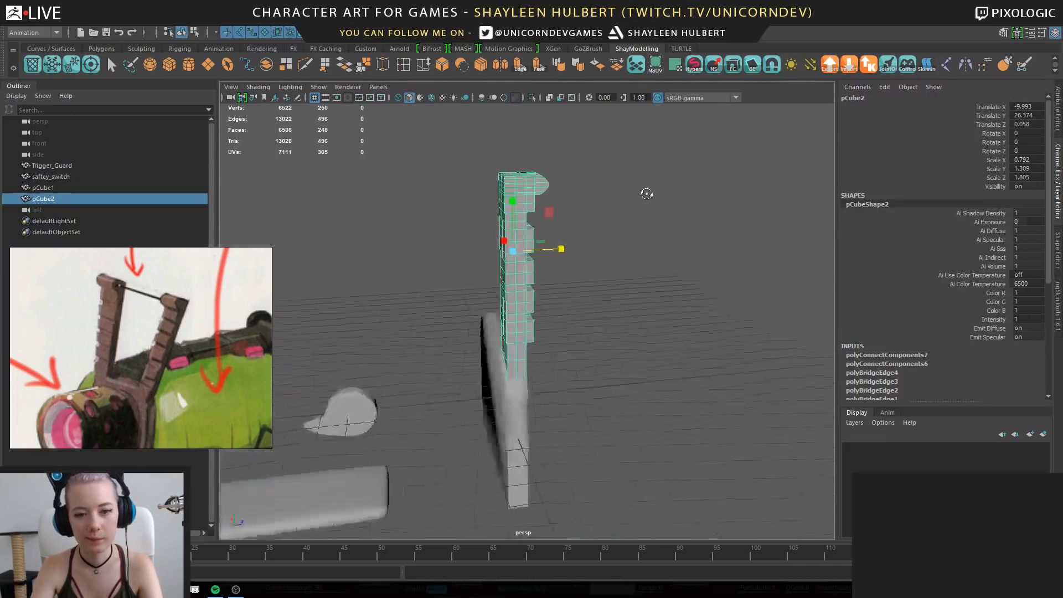
# Tilt the whole sight bar outward to about 4.477 degrees in Rotate Z and shift it to Translate X -11.755
pyautogui.press('e')
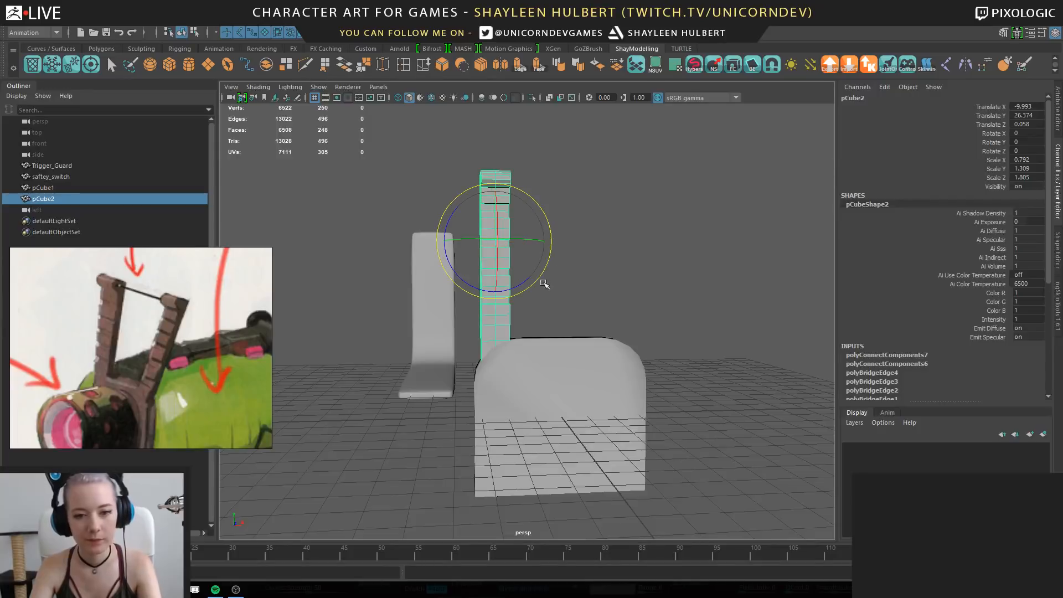
pyautogui.moveTo(543, 284); pyautogui.dragTo(520, 280)
pyautogui.press('w')
pyautogui.moveTo(548, 243)
pyautogui.mouseDown()
pyautogui.moveTo(529, 240)
pyautogui.moveTo(539, 238)
pyautogui.mouseUp()
pyautogui.click(613, 324)
pyautogui.keyDown('alt'); pyautogui.moveTo(614, 327); pyautogui.dragTo(611, 330, button='right'); pyautogui.keyUp('alt')
pyautogui.keyDown('alt'); pyautogui.moveTo(610, 330); pyautogui.dragTo(482, 215); pyautogui.keyUp('alt')
pyautogui.keyDown('alt'); pyautogui.moveTo(482, 215); pyautogui.dragTo(503, 292, button='right'); pyautogui.keyUp('alt')
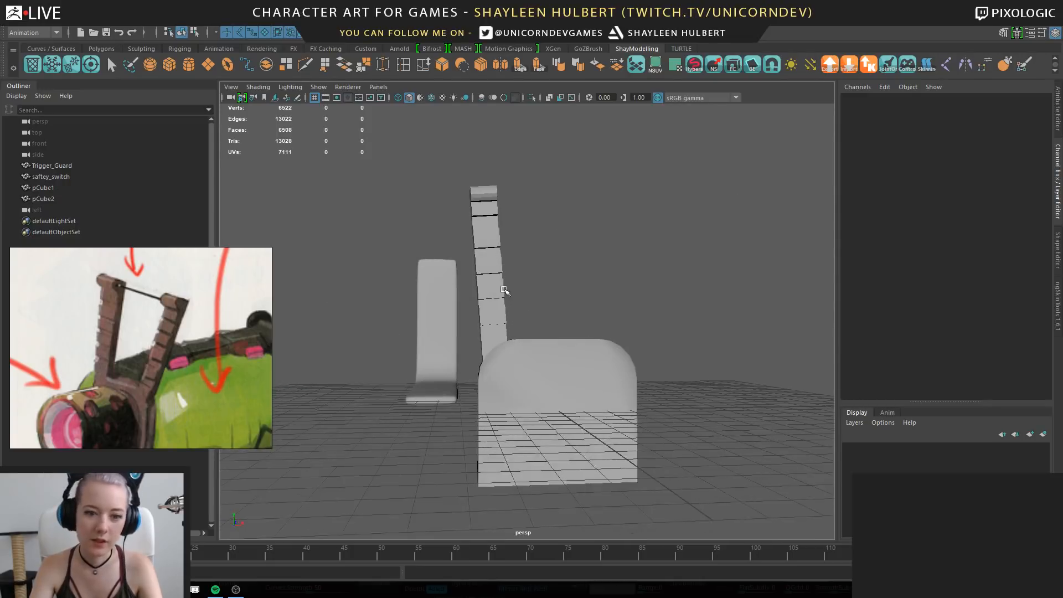
# Mirror the sight bar across the world X axis with a merge threshold of 0
pyautogui.click(522, 339)
pyautogui.click(480, 292)
pyautogui.keyDown('alt'); pyautogui.moveTo(570, 318); pyautogui.dragTo(587, 285); pyautogui.keyUp('alt')
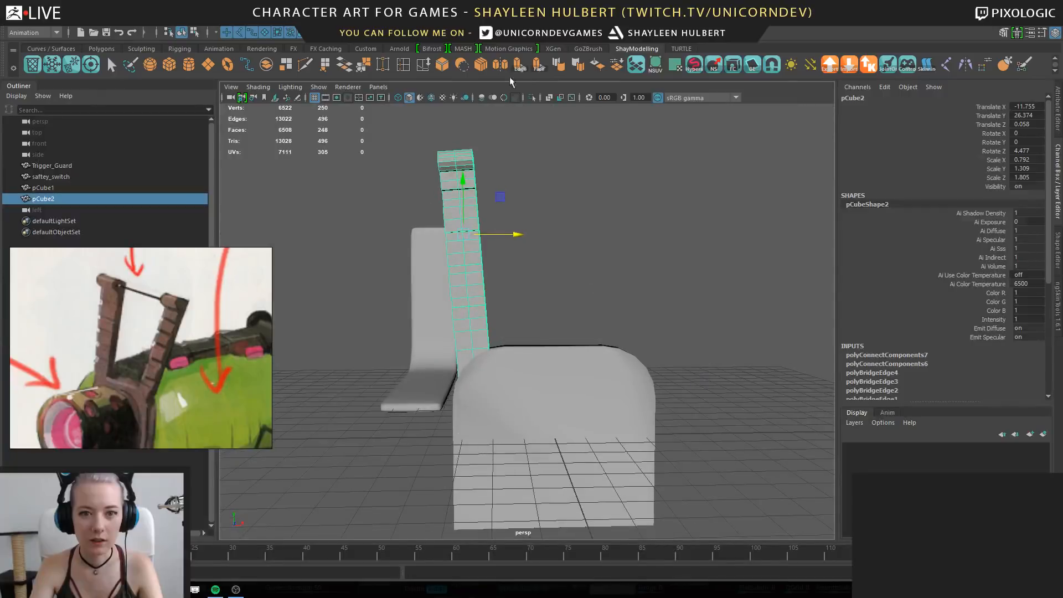
pyautogui.click(515, 69)
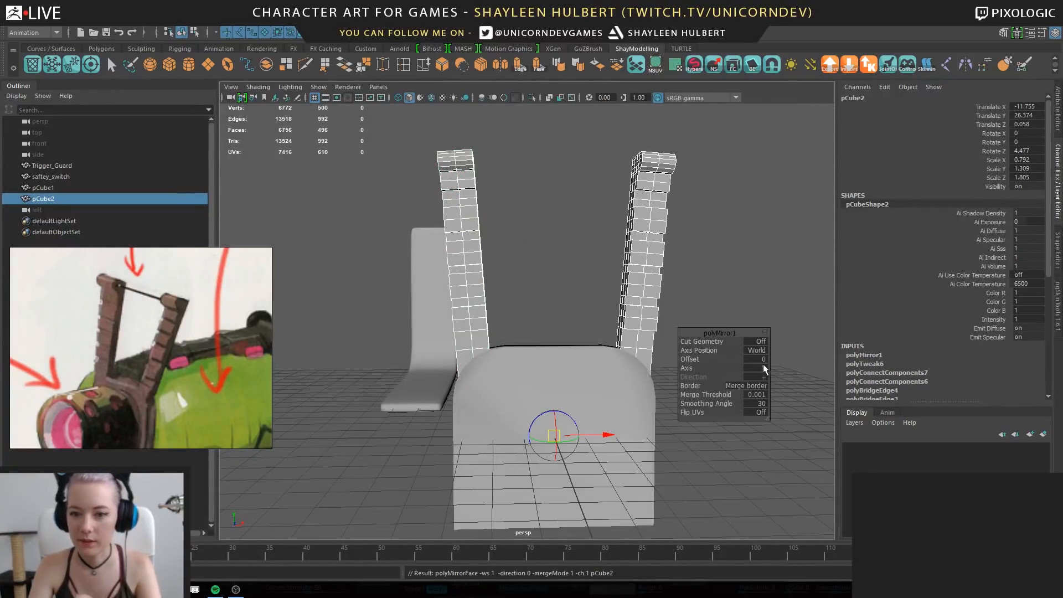
pyautogui.keyDown('alt'); pyautogui.moveTo(659, 351); pyautogui.dragTo(648, 336); pyautogui.keyUp('alt')
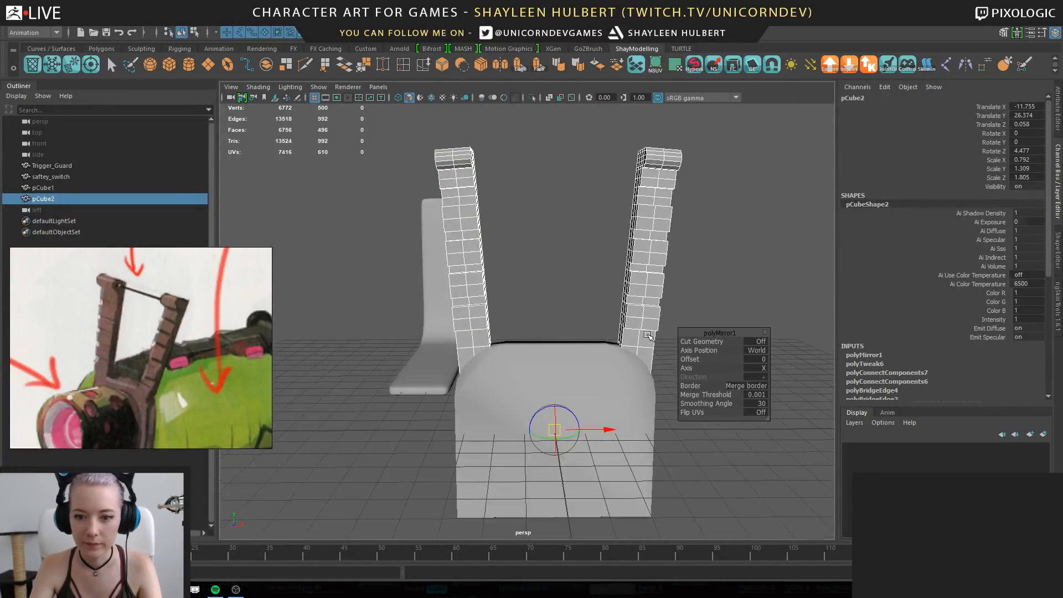
pyautogui.click(762, 395)
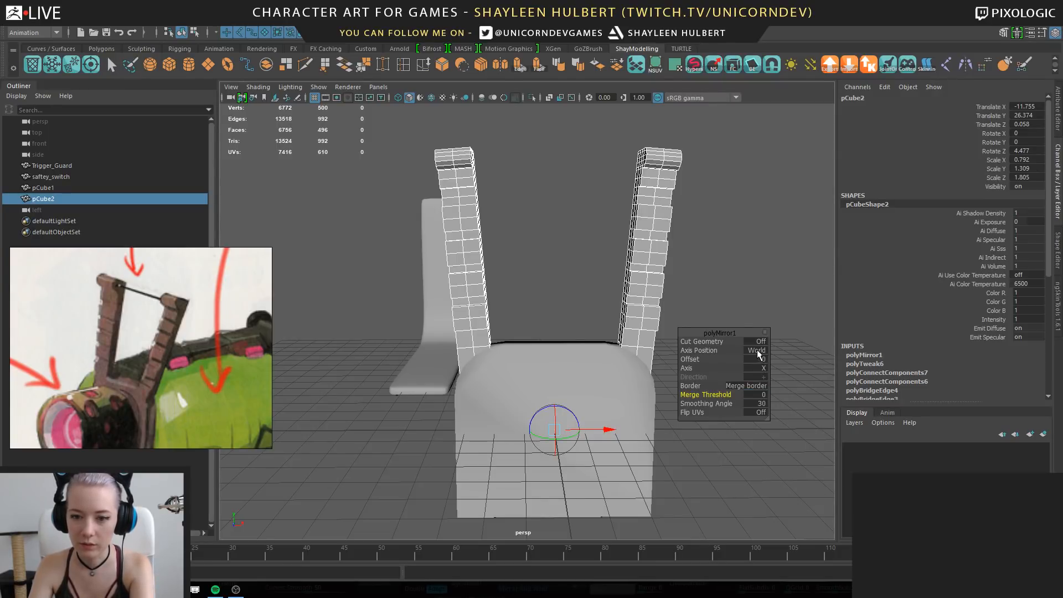
pyautogui.click(773, 246)
pyautogui.scroll(-4, 544, 312)
pyautogui.moveTo(543, 312)
pyautogui.keyDown('alt'); pyautogui.mouseDown()
pyautogui.moveTo(368, 318)
pyautogui.moveTo(441, 306)
pyautogui.moveTo(552, 312)
pyautogui.mouseUp(); pyautogui.keyUp('alt')
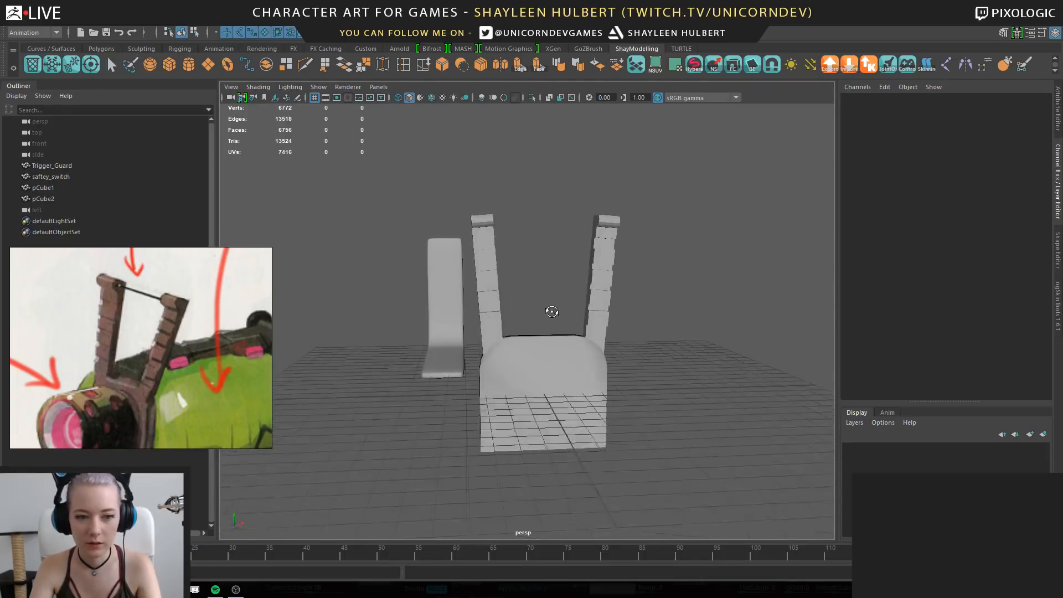
# Bevel the two short edges at the bottom corners of the rounded plate
pyautogui.click(550, 359)
pyautogui.scroll(5, 551, 395)
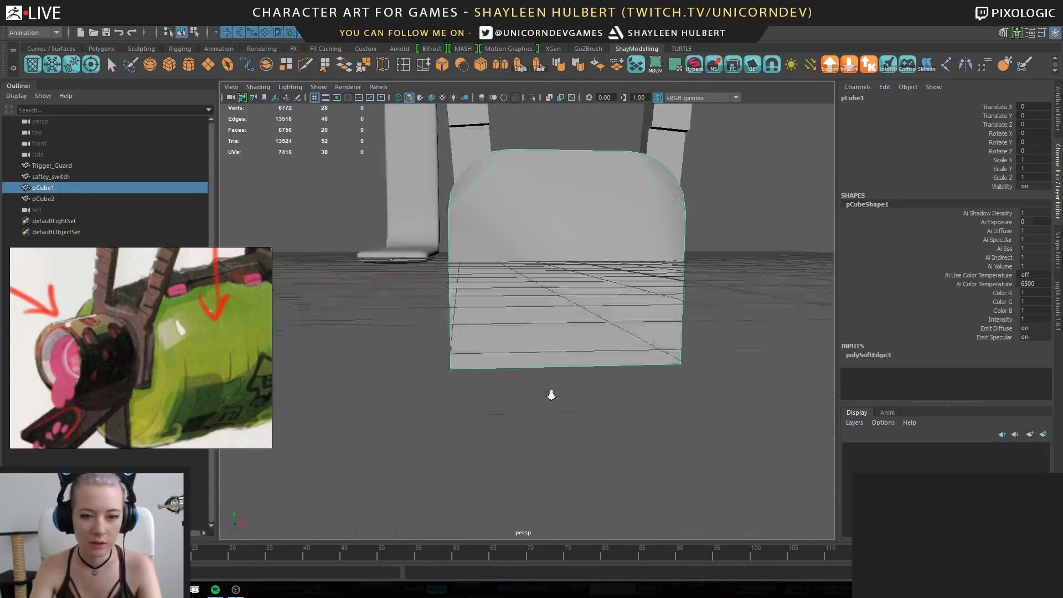
pyautogui.keyDown('alt'); pyautogui.moveTo(551, 395); pyautogui.dragTo(573, 415, button='right'); pyautogui.keyUp('alt')
pyautogui.keyDown('alt'); pyautogui.moveTo(573, 415); pyautogui.dragTo(458, 370); pyautogui.keyUp('alt')
pyautogui.keyDown('alt'); pyautogui.moveTo(352, 357); pyautogui.dragTo(499, 307, button='middle'); pyautogui.keyUp('alt')
pyautogui.moveTo(509, 258); pyautogui.dragTo(509, 229, button='right')
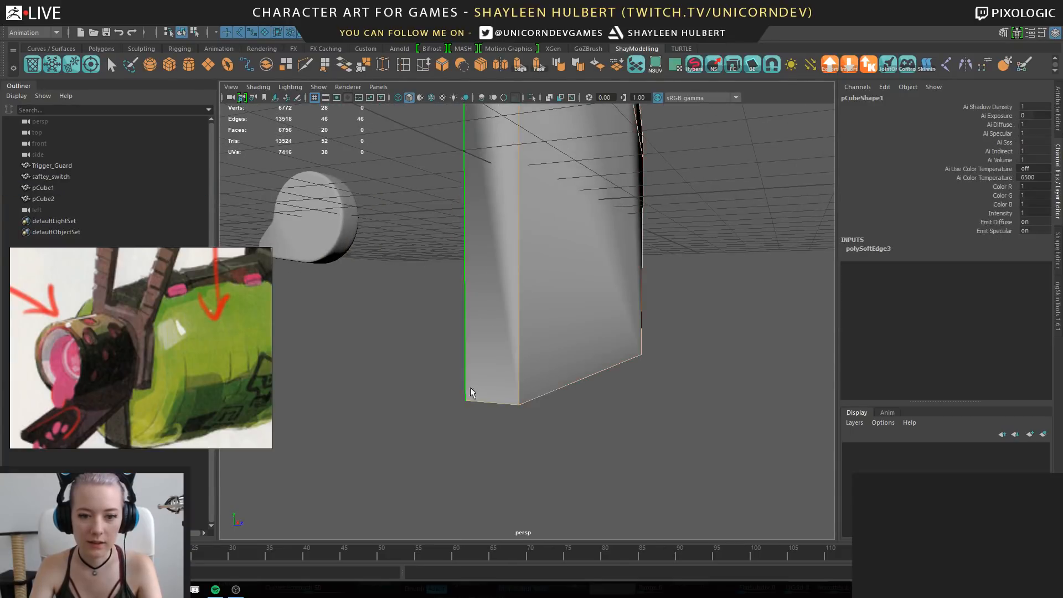
pyautogui.click(486, 399)
pyautogui.keyDown('alt'); pyautogui.moveTo(797, 411); pyautogui.dragTo(567, 359); pyautogui.keyUp('alt')
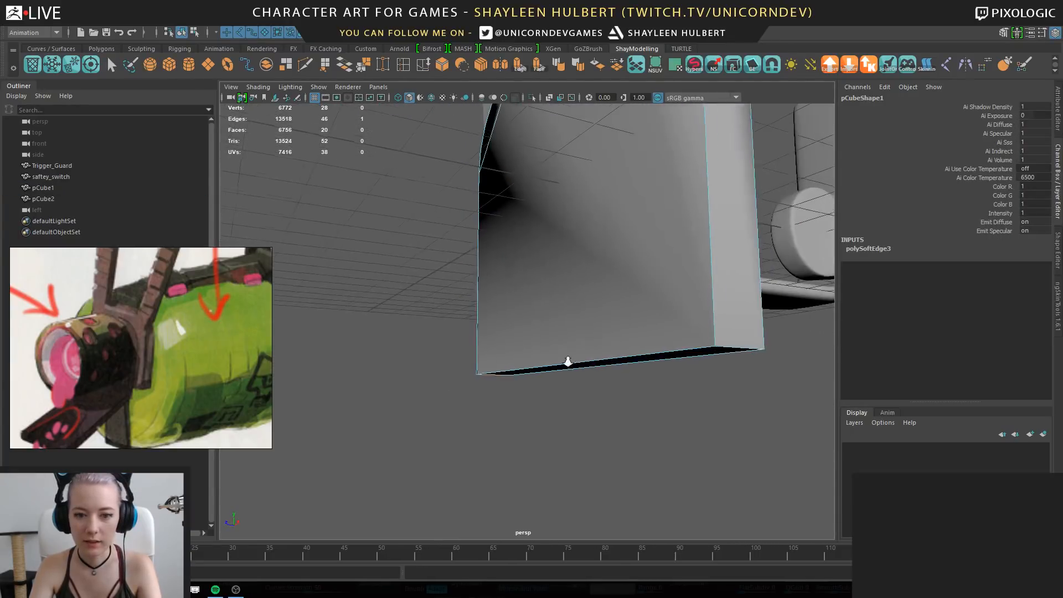
pyautogui.keyDown('shift'); pyautogui.click(729, 343); pyautogui.keyUp('shift')
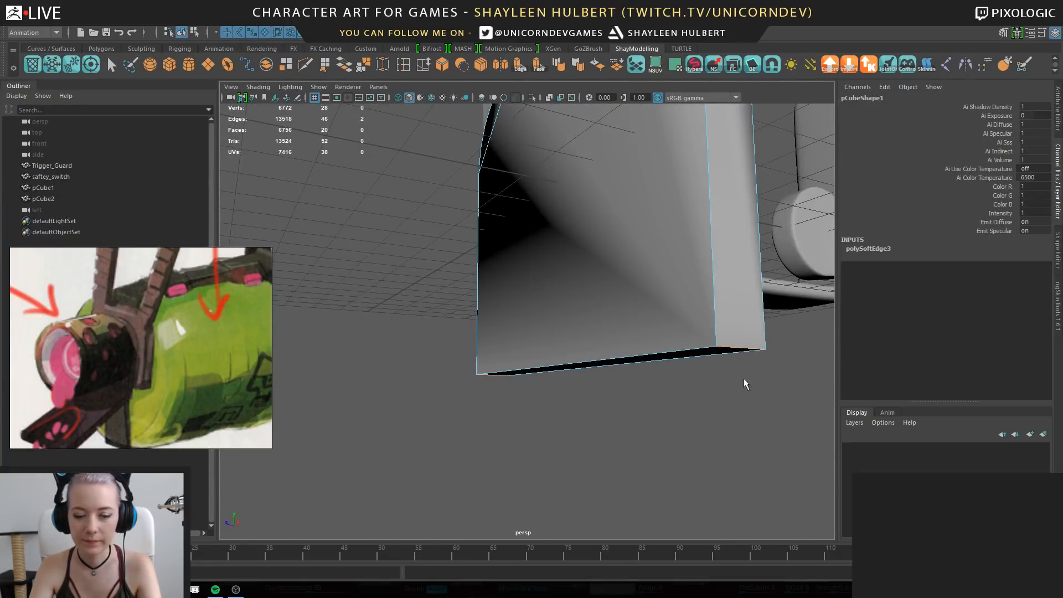
pyautogui.click(481, 65)
# Set the bottom corner bevel to 1 segment and a Fraction of 0.05
pyautogui.keyDown('alt'); pyautogui.moveTo(715, 293); pyautogui.dragTo(673, 312); pyautogui.keyUp('alt')
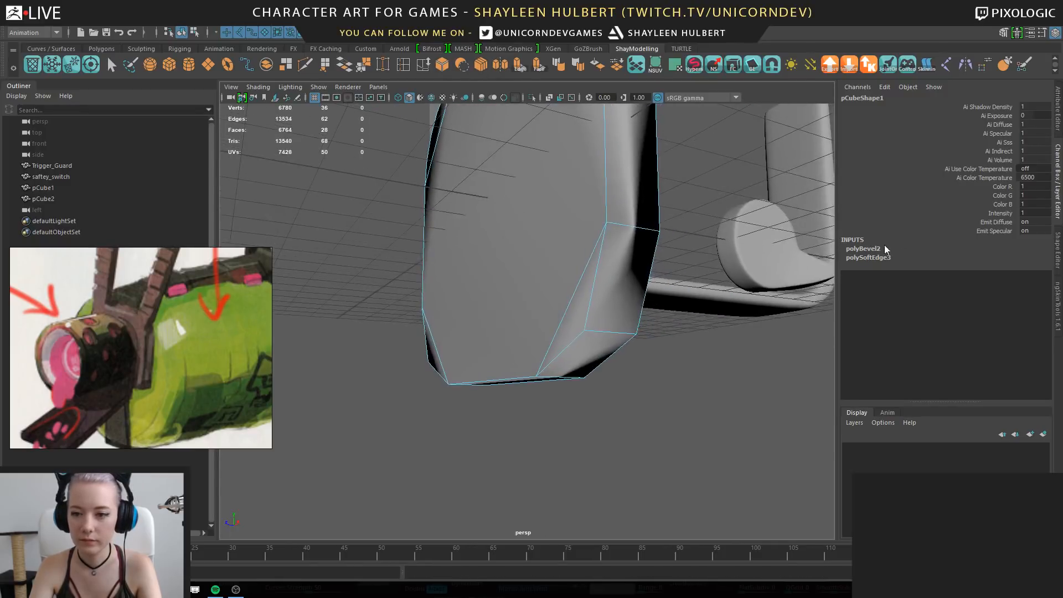
pyautogui.click(884, 248)
pyautogui.click(999, 292)
pyautogui.moveTo(999, 292); pyautogui.dragTo(660, 321, button='middle')
pyautogui.click(1002, 275)
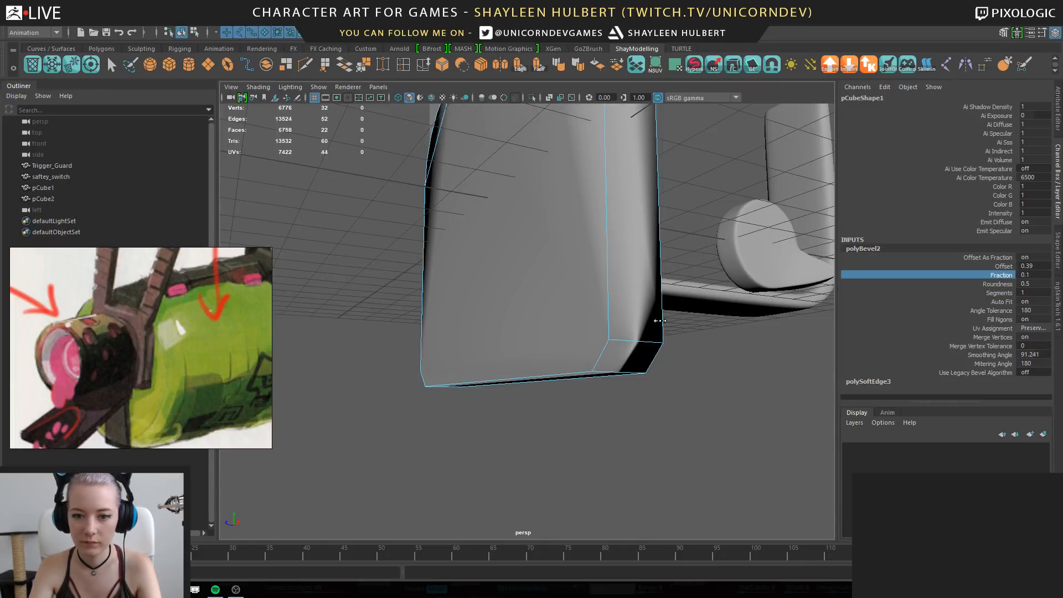
pyautogui.doubleClick(1033, 275)
pyautogui.write('0.05')
pyautogui.press('Return')
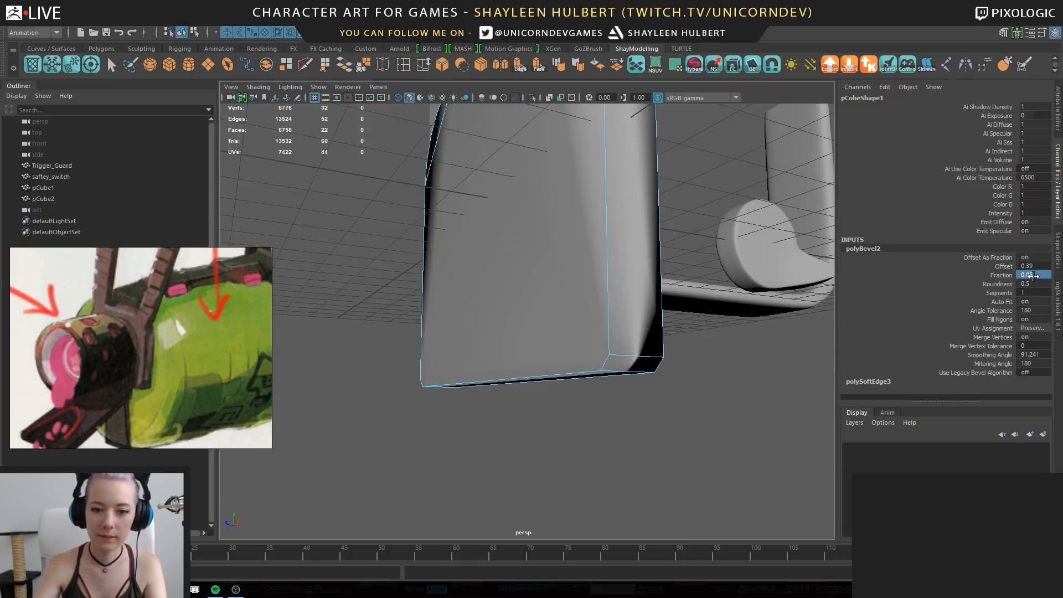
# Delete the diagonal edges cutting across the upper corners of the plate's front and back faces
pyautogui.scroll(-5, 482, 359)
pyautogui.keyDown('alt'); pyautogui.moveTo(482, 360); pyautogui.dragTo(584, 259); pyautogui.keyUp('alt')
pyautogui.moveTo(584, 258); pyautogui.dragTo(589, 279, button='right')
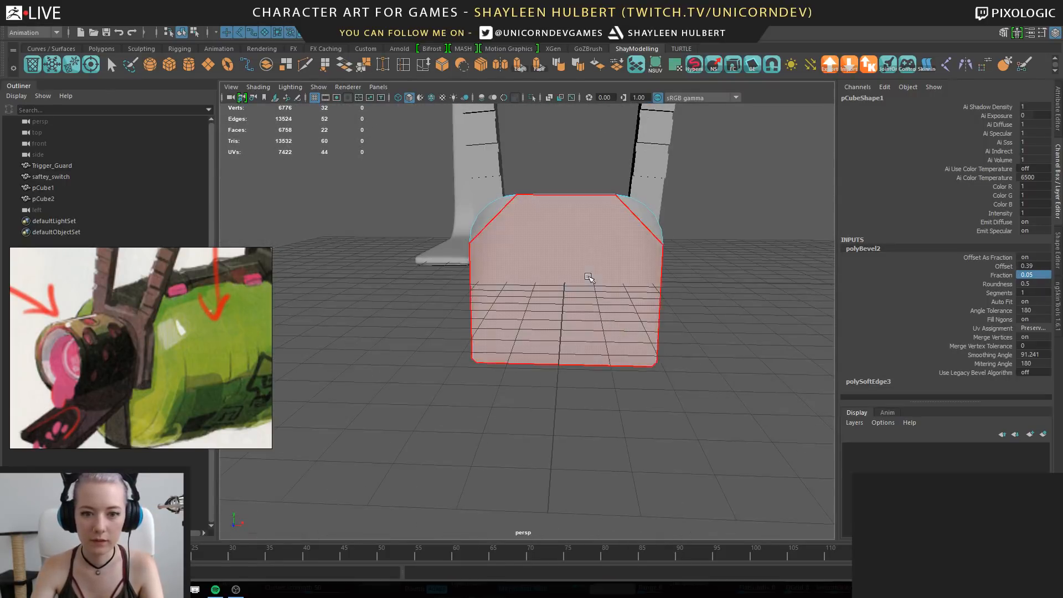
pyautogui.click(589, 278)
pyautogui.keyDown('shift'); pyautogui.click(492, 218); pyautogui.keyUp('shift')
pyautogui.keyDown('alt'); pyautogui.moveTo(638, 212); pyautogui.dragTo(552, 272); pyautogui.keyUp('alt')
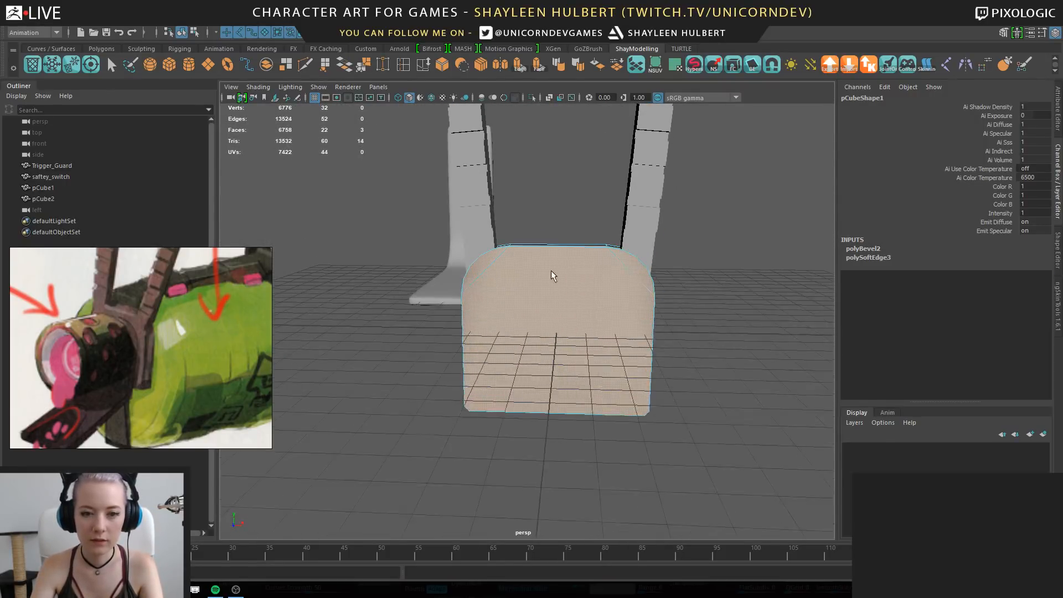
pyautogui.moveTo(552, 272); pyautogui.dragTo(553, 238, button='right')
pyautogui.keyDown('alt'); pyautogui.moveTo(534, 277); pyautogui.dragTo(453, 282); pyautogui.keyUp('alt')
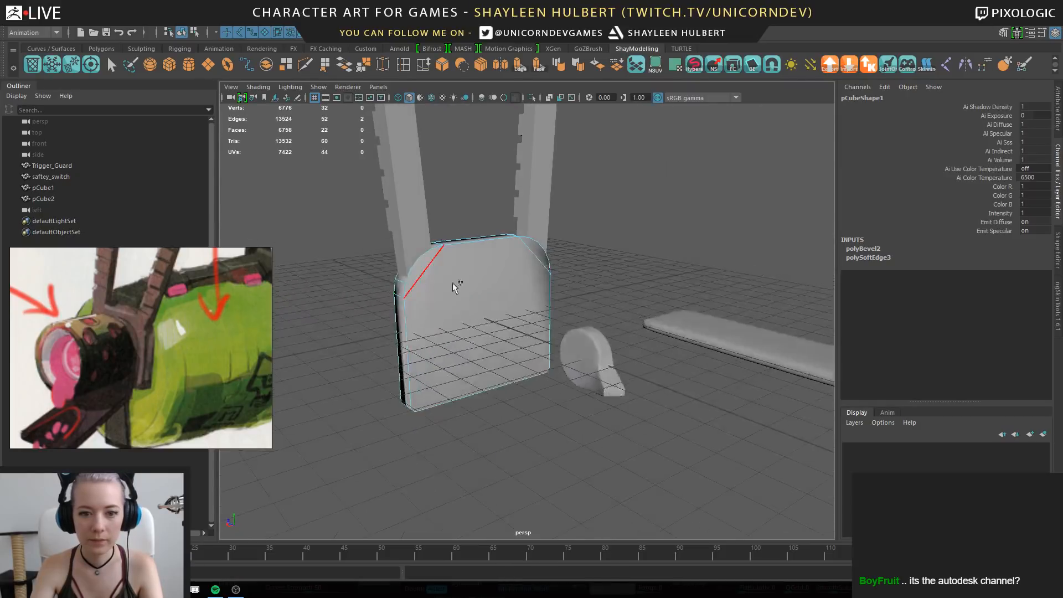
pyautogui.press('Delete')
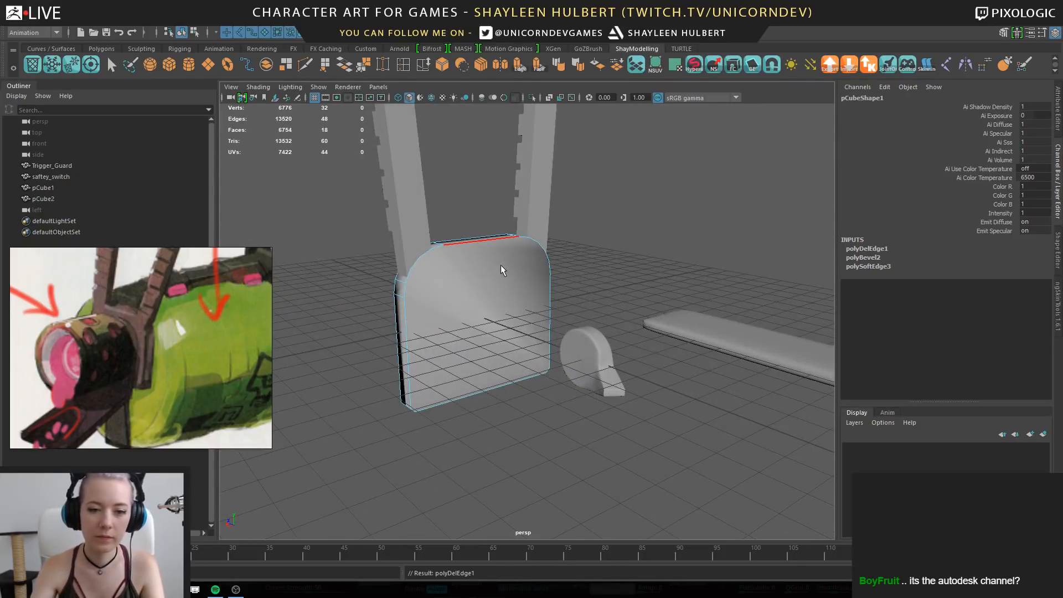
# Inset the plate's front and back faces with an extrude Offset of 0.7
pyautogui.moveTo(501, 264); pyautogui.dragTo(493, 294, button='right')
pyautogui.keyDown('alt'); pyautogui.moveTo(494, 294); pyautogui.dragTo(582, 320); pyautogui.keyUp('alt')
pyautogui.hotkey('ctrl', 'e')
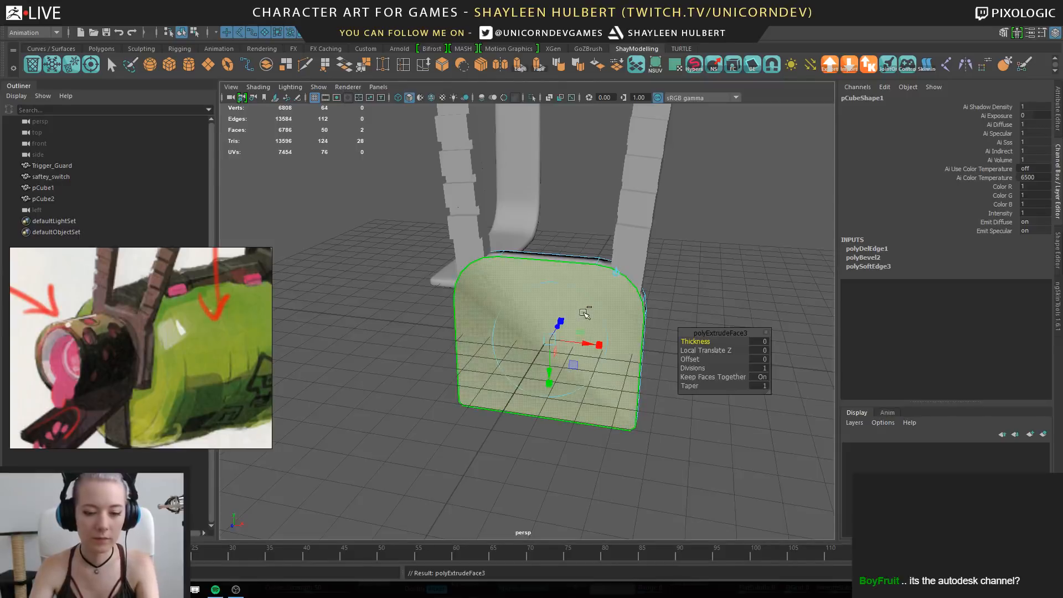
pyautogui.moveTo(696, 360); pyautogui.dragTo(699, 360)
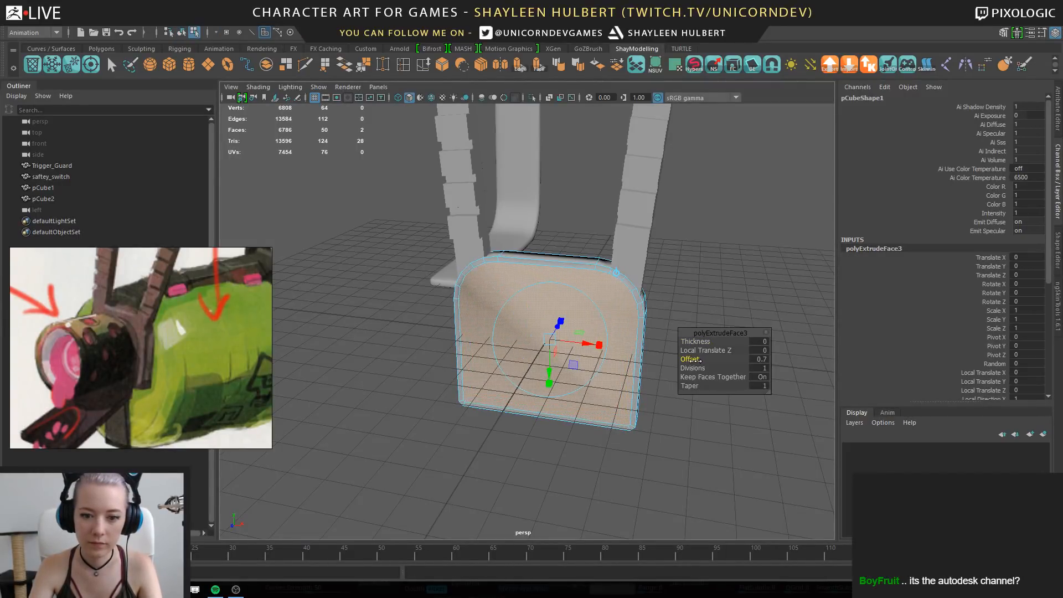
pyautogui.scroll(2, 444, 318)
pyautogui.keyDown('alt'); pyautogui.moveTo(445, 318); pyautogui.dragTo(495, 261); pyautogui.keyUp('alt')
pyautogui.rightClick(597, 247)
pyautogui.click(651, 231)
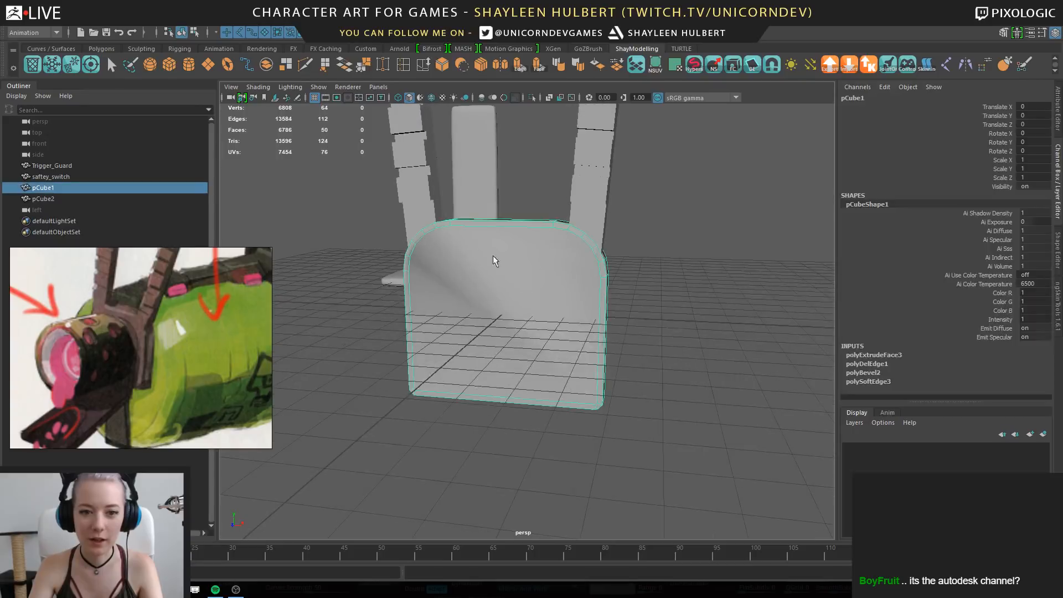
# Bevel the outer rim edge loops on both sides of the plate with 2 segments and a Fraction of 0.3
pyautogui.rightClick(513, 257)
pyautogui.click(513, 282)
pyautogui.scroll(3, 490, 343)
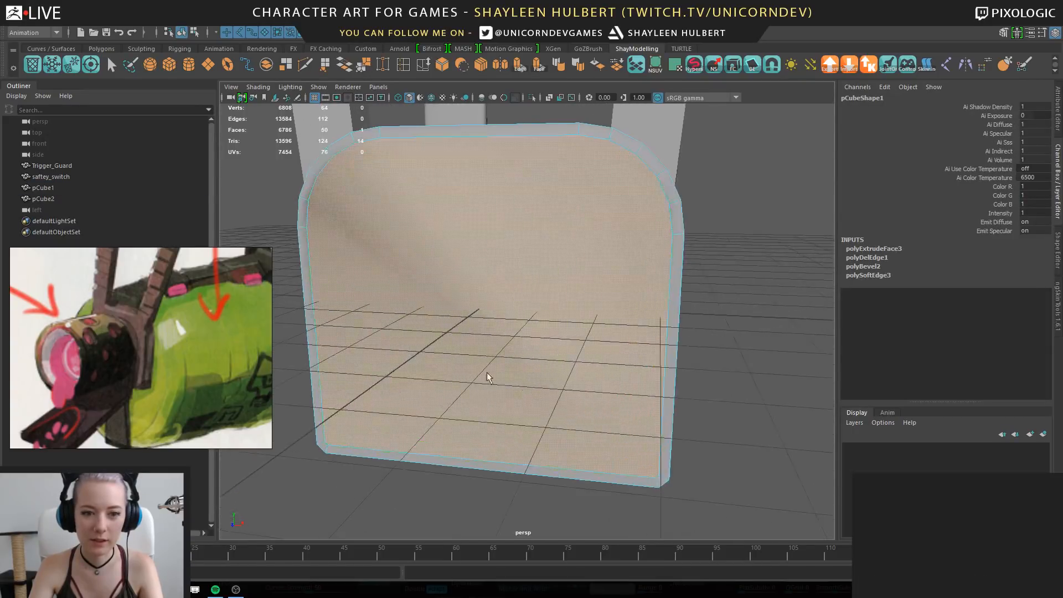
pyautogui.keyDown('alt'); pyautogui.moveTo(486, 372); pyautogui.dragTo(435, 251); pyautogui.keyUp('alt')
pyautogui.moveTo(474, 201); pyautogui.dragTo(474, 172, button='right')
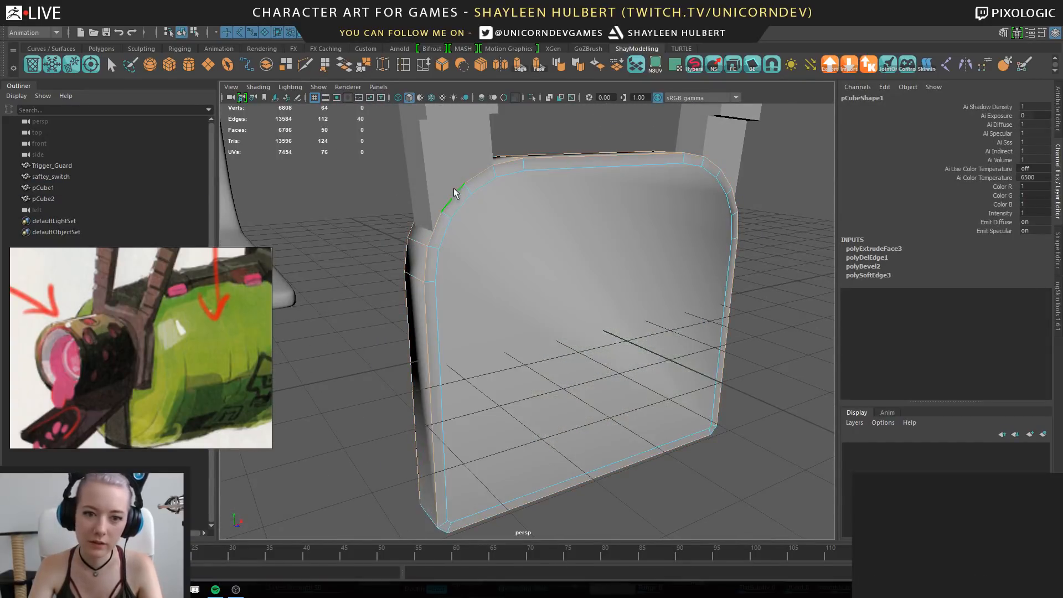
pyautogui.doubleClick(479, 180)
pyautogui.keyDown('alt'); pyautogui.moveTo(479, 180); pyautogui.dragTo(712, 226); pyautogui.keyUp('alt')
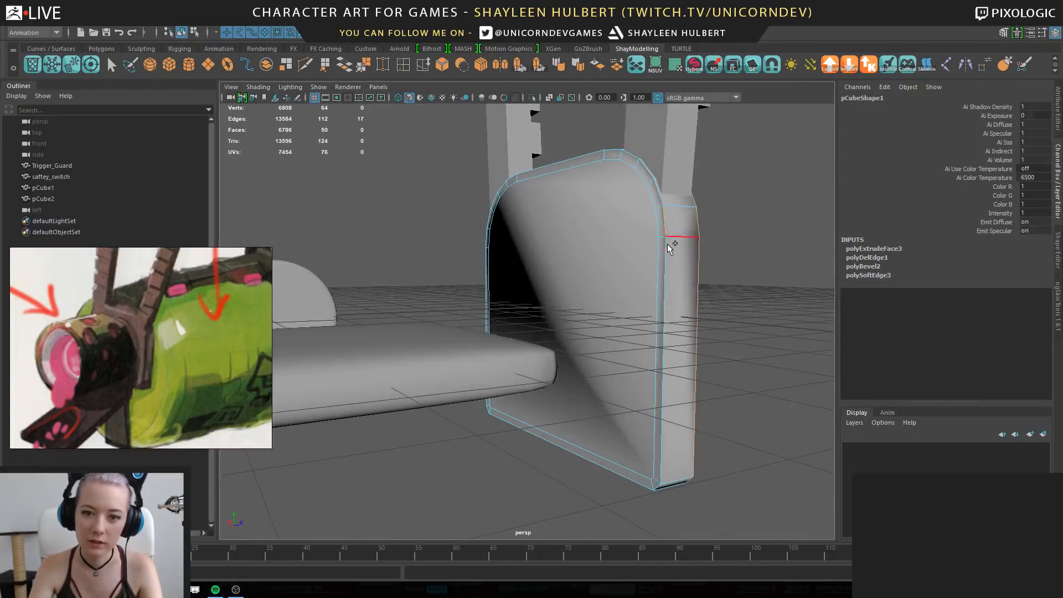
pyautogui.keyDown('alt'); pyautogui.moveTo(686, 294); pyautogui.dragTo(557, 245); pyautogui.keyUp('alt')
pyautogui.click(449, 68)
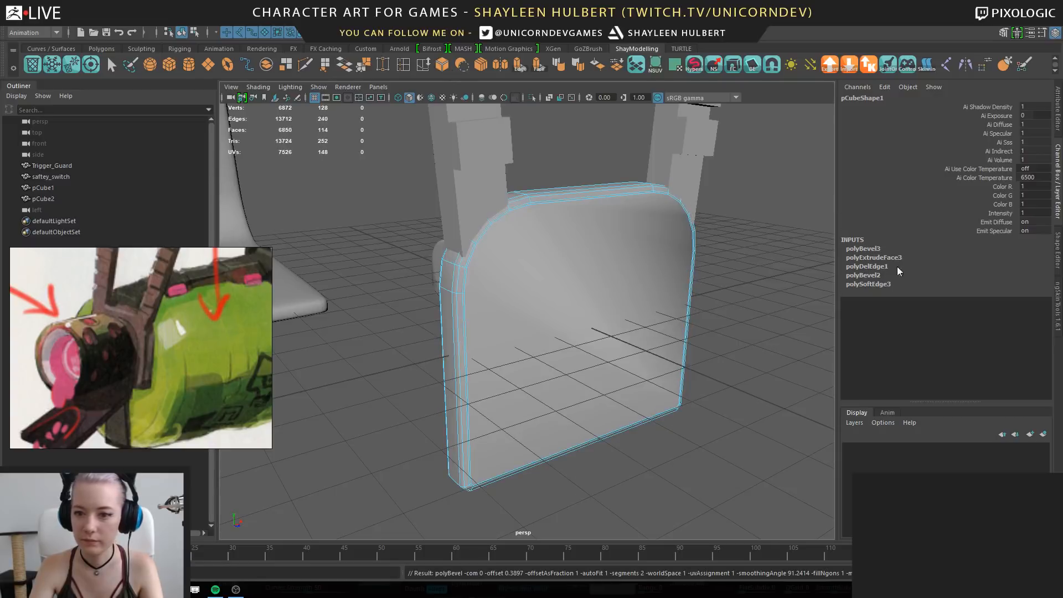
pyautogui.click(866, 248)
pyautogui.click(999, 273)
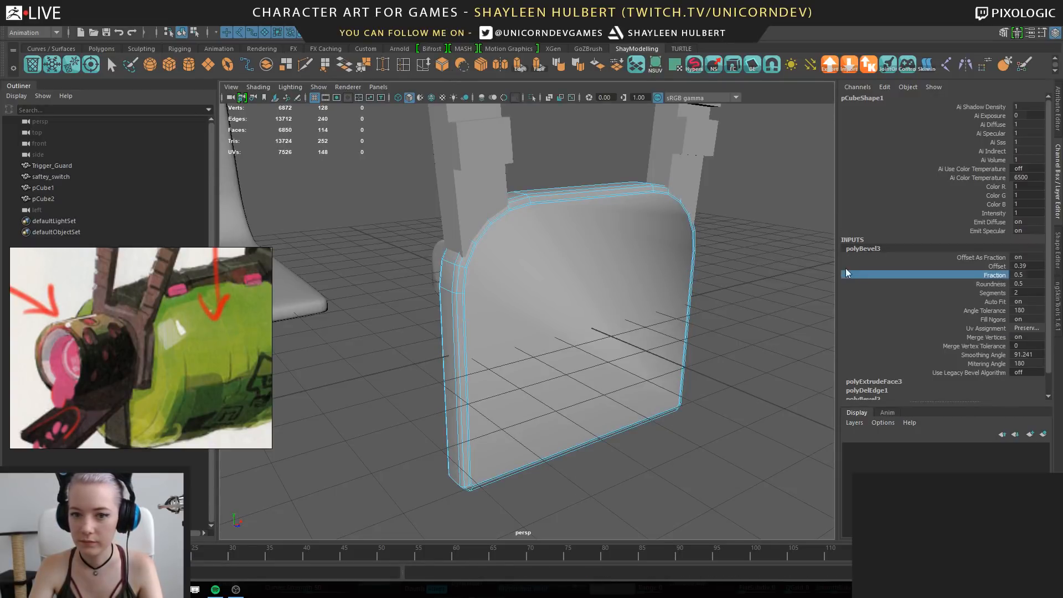
pyautogui.moveTo(784, 255); pyautogui.dragTo(762, 251, button='middle')
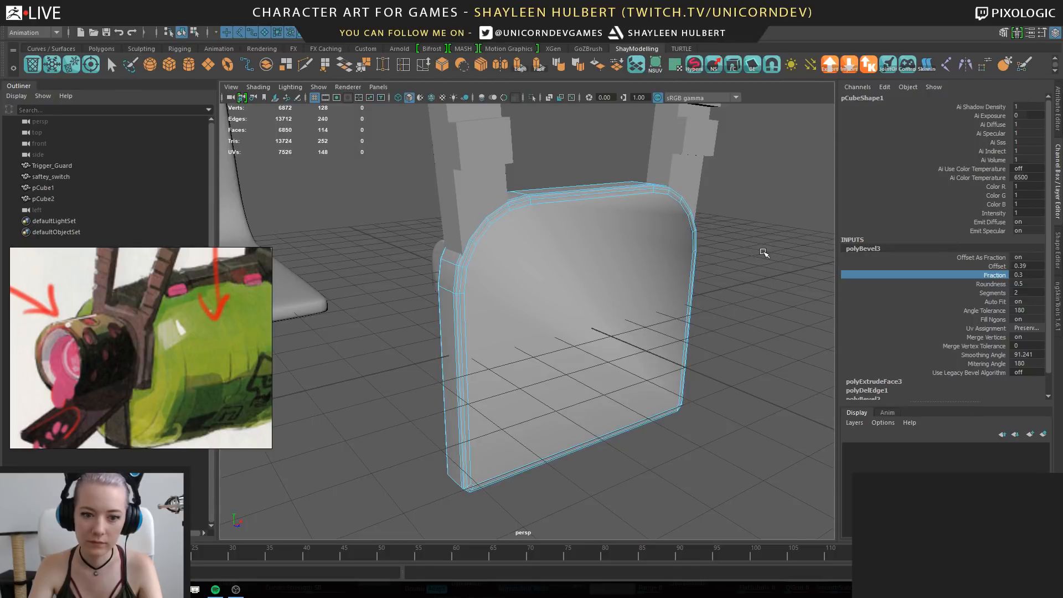
# Merge the pair of close inner vertices at one bottom corner of the plate's inset face
pyautogui.keyDown('alt'); pyautogui.moveTo(764, 253); pyautogui.dragTo(612, 316); pyautogui.keyUp('alt')
pyautogui.moveTo(532, 286); pyautogui.dragTo(534, 304, button='right')
pyautogui.click(533, 302)
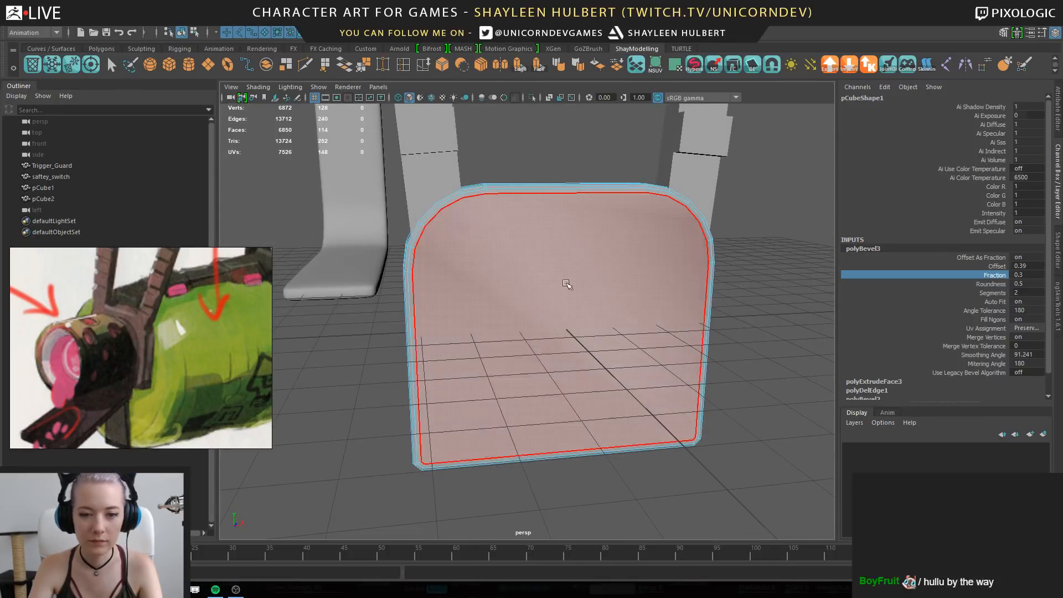
pyautogui.click(574, 289)
pyautogui.keyDown('alt'); pyautogui.moveTo(579, 307); pyautogui.dragTo(539, 258); pyautogui.keyUp('alt')
pyautogui.scroll(5, 536, 276)
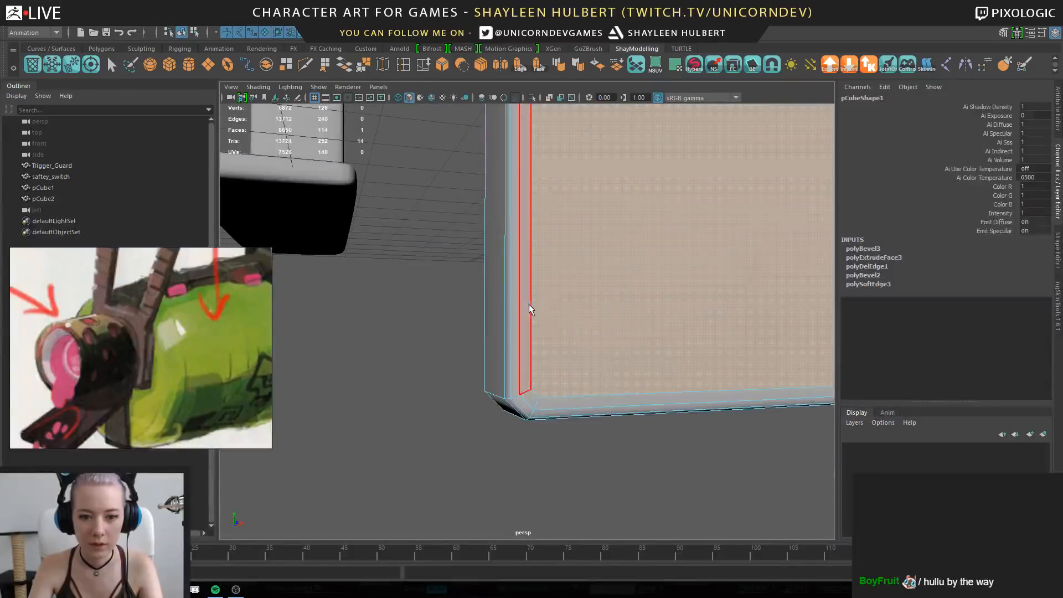
pyautogui.moveTo(529, 268); pyautogui.dragTo(470, 271, button='right')
pyautogui.moveTo(527, 380); pyautogui.dragTo(548, 402)
pyautogui.keyDown('shift'); pyautogui.moveTo(586, 297); pyautogui.dragTo(575, 213, button='right'); pyautogui.keyUp('shift')
# Merge the paired inner vertices at the three remaining bottom corners on the plate's front and back
pyautogui.keyDown('alt'); pyautogui.moveTo(800, 355); pyautogui.dragTo(687, 379); pyautogui.keyUp('alt')
pyautogui.keyDown('alt'); pyautogui.moveTo(687, 379); pyautogui.dragTo(484, 289, button='middle'); pyautogui.keyUp('alt')
pyautogui.keyDown('alt'); pyautogui.moveTo(819, 272); pyautogui.dragTo(710, 328, button='middle'); pyautogui.keyUp('alt')
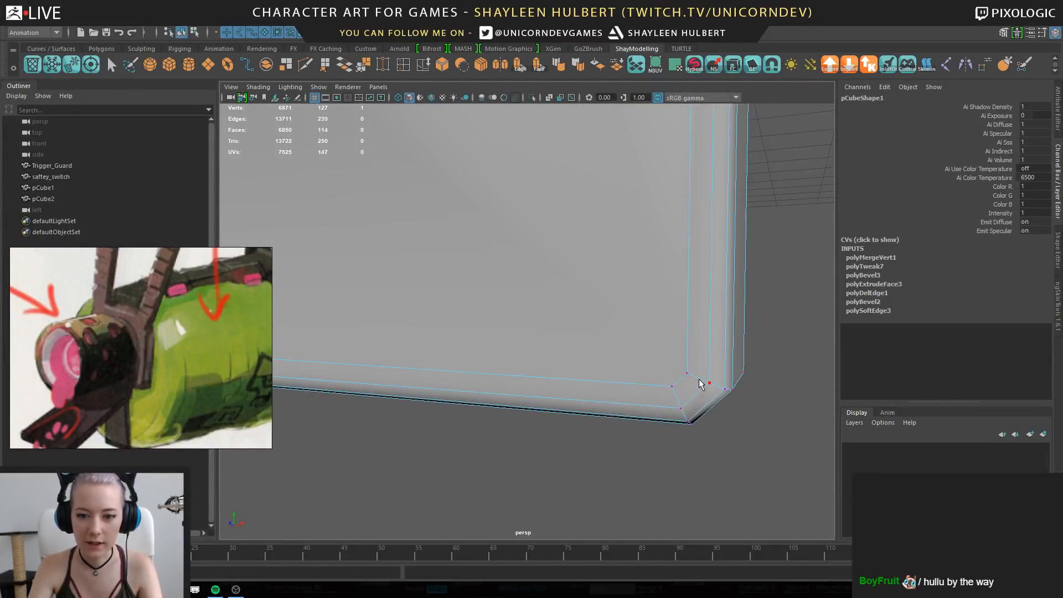
pyautogui.keyDown('shift'); pyautogui.click(675, 394); pyautogui.keyUp('shift')
pyautogui.press('g')
pyautogui.keyDown('alt'); pyautogui.moveTo(729, 332); pyautogui.dragTo(617, 361); pyautogui.keyUp('alt')
pyautogui.scroll(3, 617, 361)
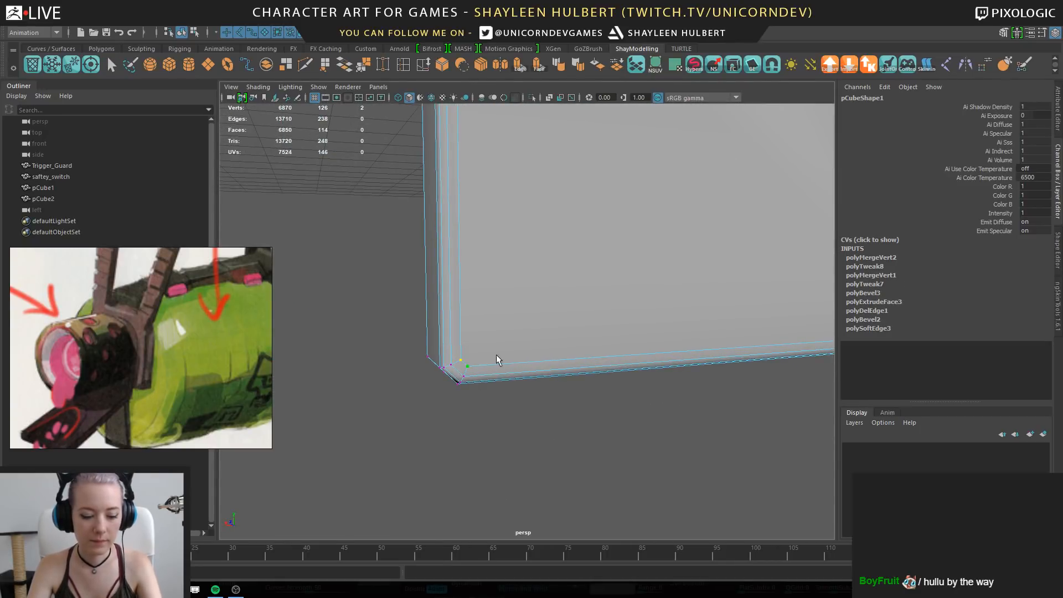
pyautogui.press('g')
pyautogui.keyDown('alt'); pyautogui.moveTo(696, 319); pyautogui.dragTo(679, 408); pyautogui.keyUp('alt')
pyautogui.keyDown('alt'); pyautogui.moveTo(679, 409); pyautogui.dragTo(531, 399, button='middle'); pyautogui.keyUp('alt')
pyautogui.keyDown('alt'); pyautogui.moveTo(759, 348); pyautogui.dragTo(483, 358, button='middle'); pyautogui.keyUp('alt')
pyautogui.keyDown('shift'); pyautogui.click(693, 387); pyautogui.keyUp('shift')
pyautogui.press('g')
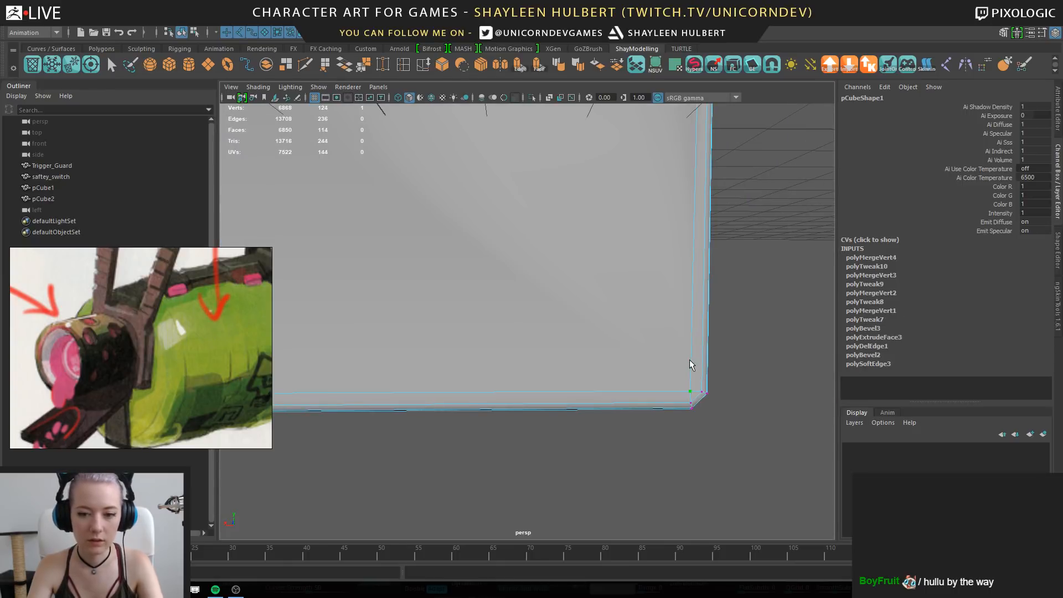
# Connect the plate's top and bottom edges to add a vertical edge loop down its centre
pyautogui.scroll(-4, 602, 273)
pyautogui.keyDown('alt'); pyautogui.moveTo(603, 273); pyautogui.dragTo(637, 338, button='middle'); pyautogui.keyUp('alt')
pyautogui.keyDown('alt'); pyautogui.moveTo(520, 232); pyautogui.dragTo(546, 266); pyautogui.keyUp('alt')
pyautogui.moveTo(410, 155); pyautogui.dragTo(410, 127, button='right')
pyautogui.scroll(-6, 465, 234)
pyautogui.moveTo(487, 453); pyautogui.dragTo(486, 453)
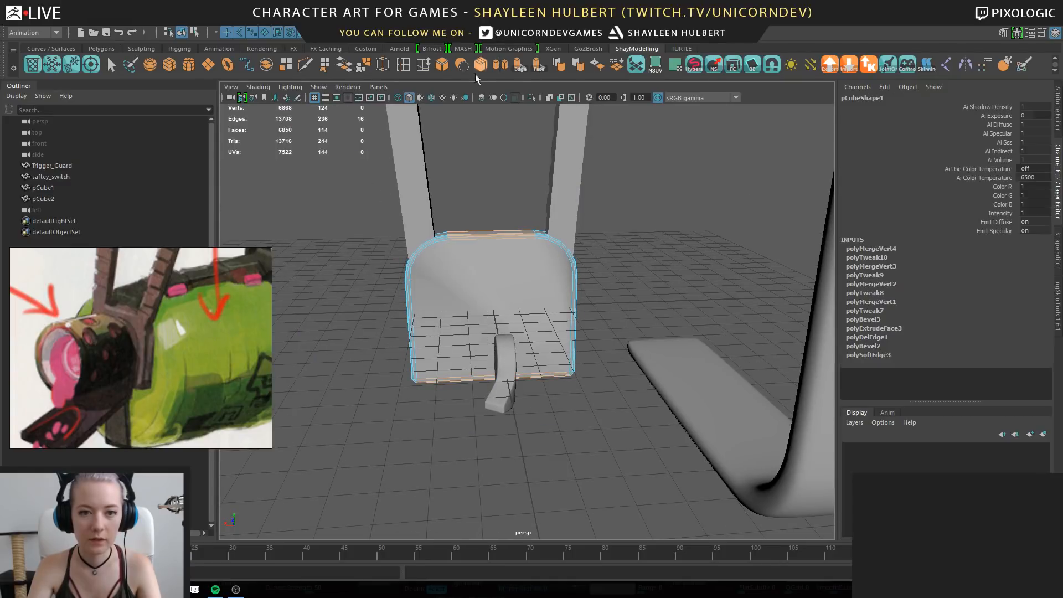
pyautogui.keyDown('shift'); pyautogui.moveTo(509, 162); pyautogui.dragTo(510, 204, button='right'); pyautogui.keyUp('shift')
pyautogui.keyDown('shift'); pyautogui.moveTo(498, 308); pyautogui.dragTo(498, 308, button='right'); pyautogui.keyUp('shift')
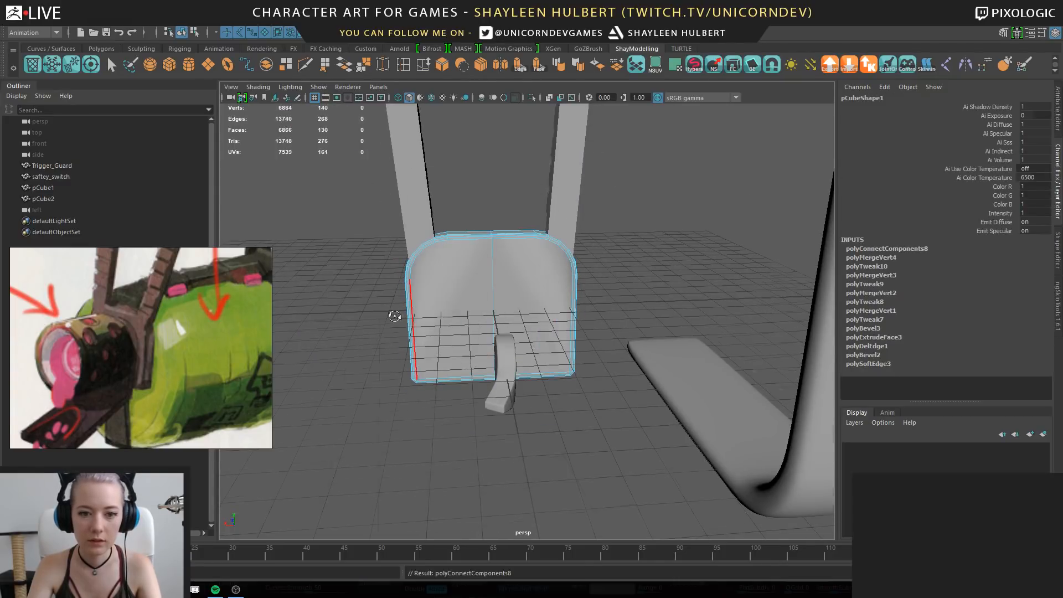
# Connect the plate's side edges to add a horizontal edge loop across its lower half
pyautogui.keyDown('alt'); pyautogui.moveTo(393, 315); pyautogui.dragTo(450, 329); pyautogui.keyUp('alt')
pyautogui.moveTo(636, 327); pyautogui.dragTo(636, 327)
pyautogui.press('g')
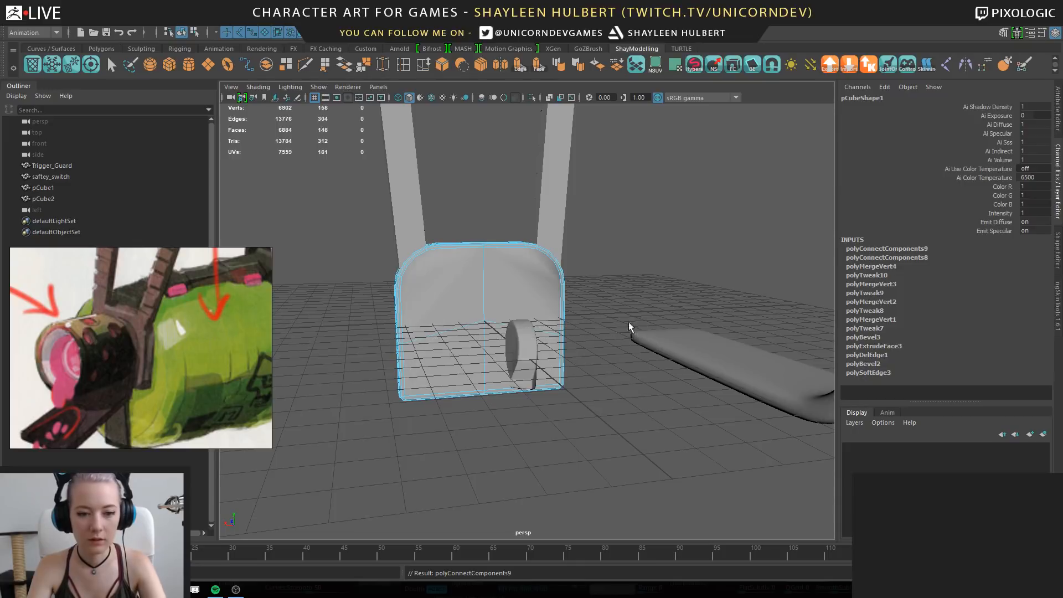
# Move the centre vertices of the plate's front and back faces vertically to line up with the horizontal edge loop
pyautogui.moveTo(474, 288)
pyautogui.mouseDown(button='right')
pyautogui.moveTo(410, 273)
pyautogui.moveTo(416, 266)
pyautogui.mouseUp(button='right')
pyautogui.hotkey('ctrl', 'z')
pyautogui.click(482, 317)
pyautogui.moveTo(482, 318)
pyautogui.keyDown('alt'); pyautogui.mouseDown()
pyautogui.moveTo(518, 333)
pyautogui.moveTo(576, 316)
pyautogui.moveTo(606, 361)
pyautogui.mouseUp(); pyautogui.keyUp('alt')
pyautogui.keyDown('shift'); pyautogui.click(599, 341); pyautogui.keyUp('shift')
pyautogui.keyDown('alt'); pyautogui.moveTo(606, 361); pyautogui.dragTo(636, 354, button='right'); pyautogui.keyUp('alt')
pyautogui.keyDown('alt'); pyautogui.moveTo(637, 354); pyautogui.dragTo(593, 321, button='middle'); pyautogui.keyUp('alt')
pyautogui.press('w')
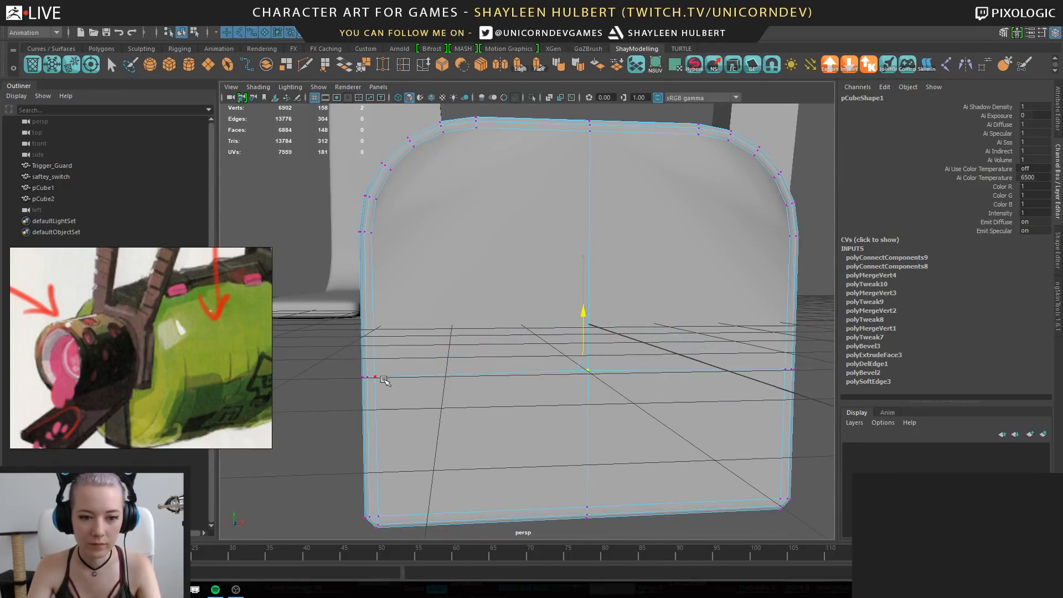
# Inset the four front and four back faces of the plate with an extrude Offset of about 1.8
pyautogui.keyDown('alt'); pyautogui.moveTo(714, 383); pyautogui.dragTo(575, 333, button='right'); pyautogui.keyUp('alt')
pyautogui.moveTo(533, 276)
pyautogui.mouseDown(button='right')
pyautogui.moveTo(532, 249)
pyautogui.moveTo(548, 258)
pyautogui.moveTo(547, 286)
pyautogui.mouseUp(button='right')
pyautogui.click(540, 271)
pyautogui.click(546, 311)
pyautogui.keyDown('shift'); pyautogui.click(540, 374); pyautogui.keyUp('shift')
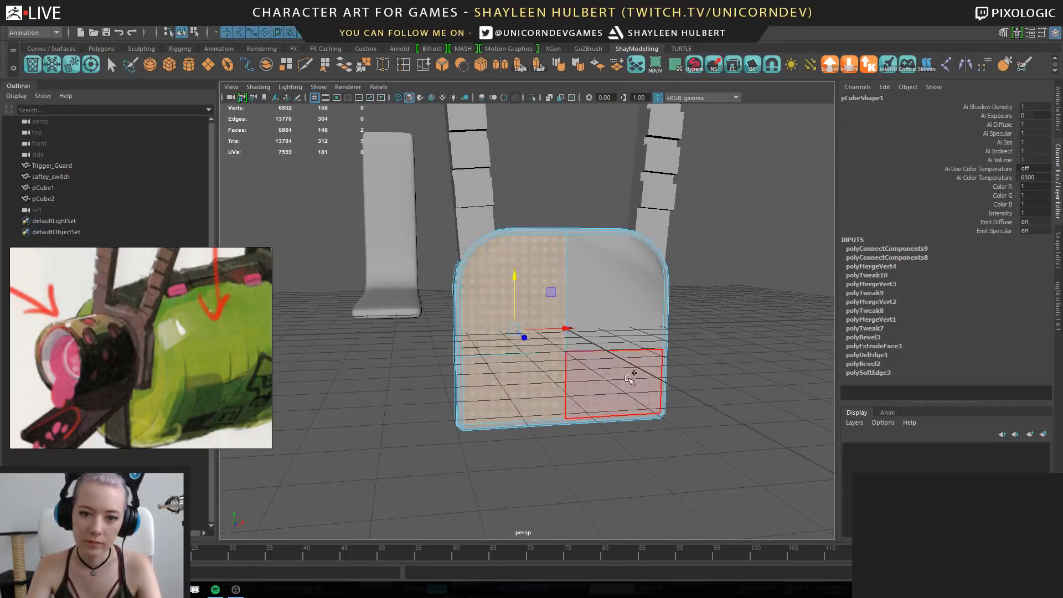
pyautogui.keyDown('shift'); pyautogui.click(634, 377); pyautogui.keyUp('shift')
pyautogui.keyDown('shift'); pyautogui.click(631, 303); pyautogui.keyUp('shift')
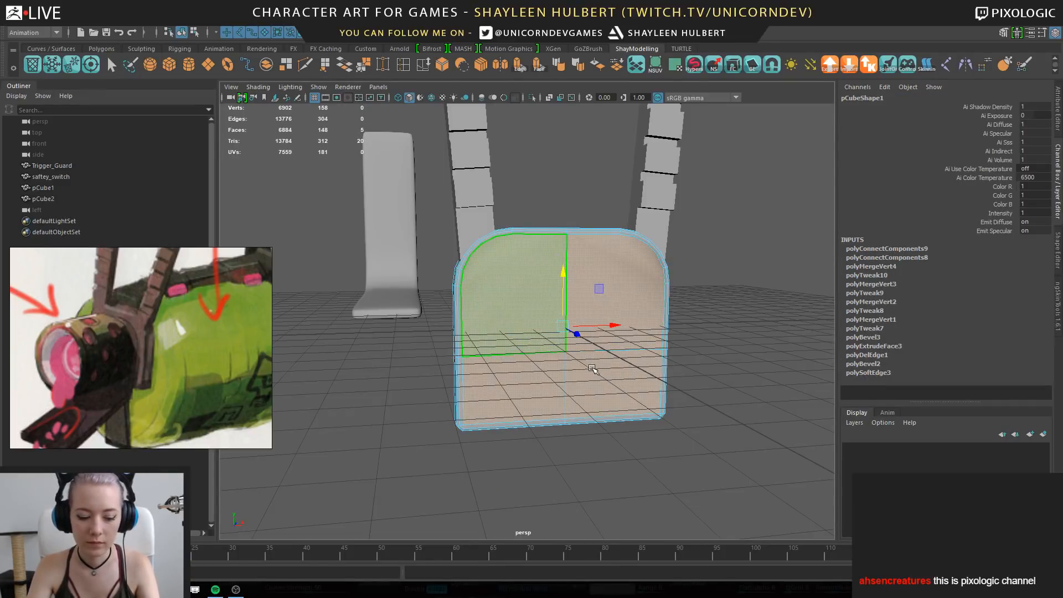
pyautogui.hotkey('ctrl', 'e')
pyautogui.moveTo(692, 364); pyautogui.dragTo(699, 359)
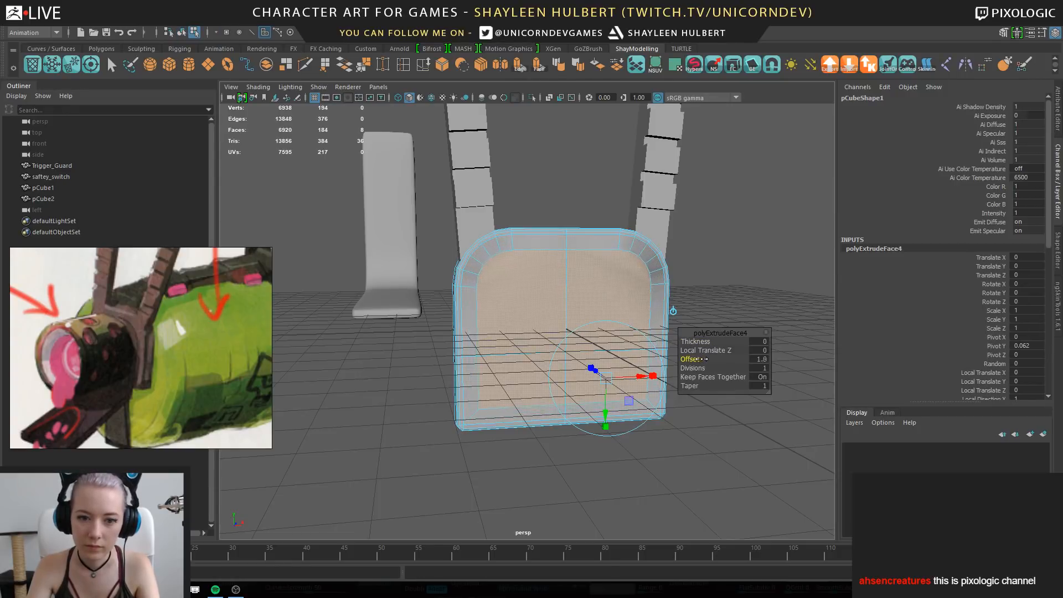
# Return to object mode, preview the plate smoothed and examine it against the sight bars from several angles
pyautogui.moveTo(528, 231); pyautogui.dragTo(576, 216, button='right')
pyautogui.click(577, 215)
pyautogui.keyDown('alt'); pyautogui.moveTo(443, 238); pyautogui.dragTo(576, 271); pyautogui.keyUp('alt')
pyautogui.keyDown('alt'); pyautogui.moveTo(698, 283); pyautogui.dragTo(418, 333); pyautogui.keyUp('alt')
pyautogui.click(644, 291)
pyautogui.click(680, 279)
pyautogui.click(459, 286)
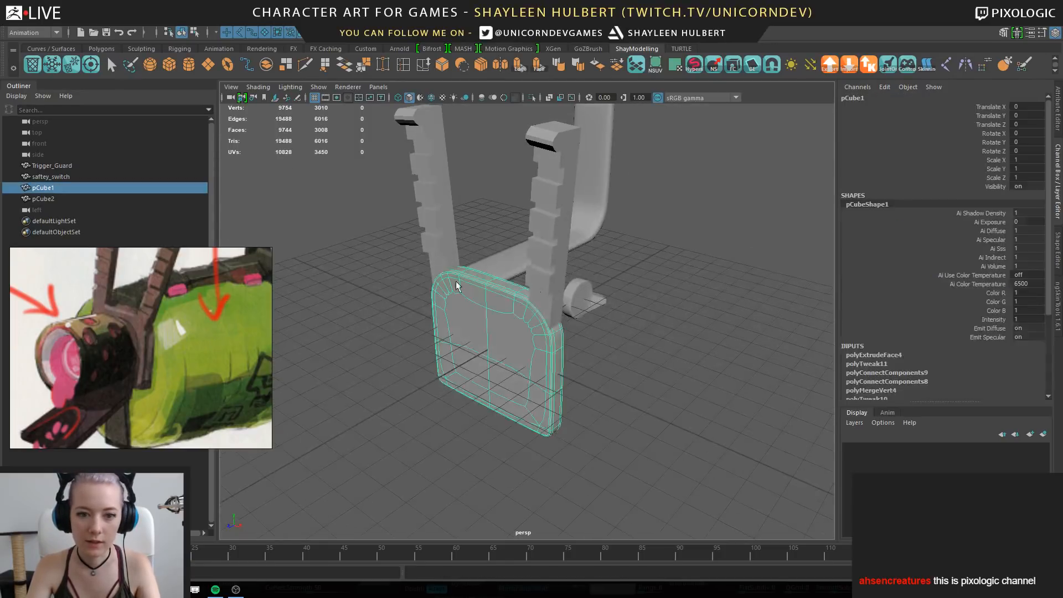
pyautogui.click(553, 283)
pyautogui.click(595, 366)
pyautogui.click(493, 369)
pyautogui.keyDown('alt'); pyautogui.moveTo(540, 368); pyautogui.dragTo(591, 366, button='right'); pyautogui.keyUp('alt')
pyautogui.moveTo(592, 366)
pyautogui.keyDown('alt'); pyautogui.mouseDown()
pyautogui.moveTo(577, 385)
pyautogui.moveTo(583, 374)
pyautogui.mouseUp(); pyautogui.keyUp('alt')
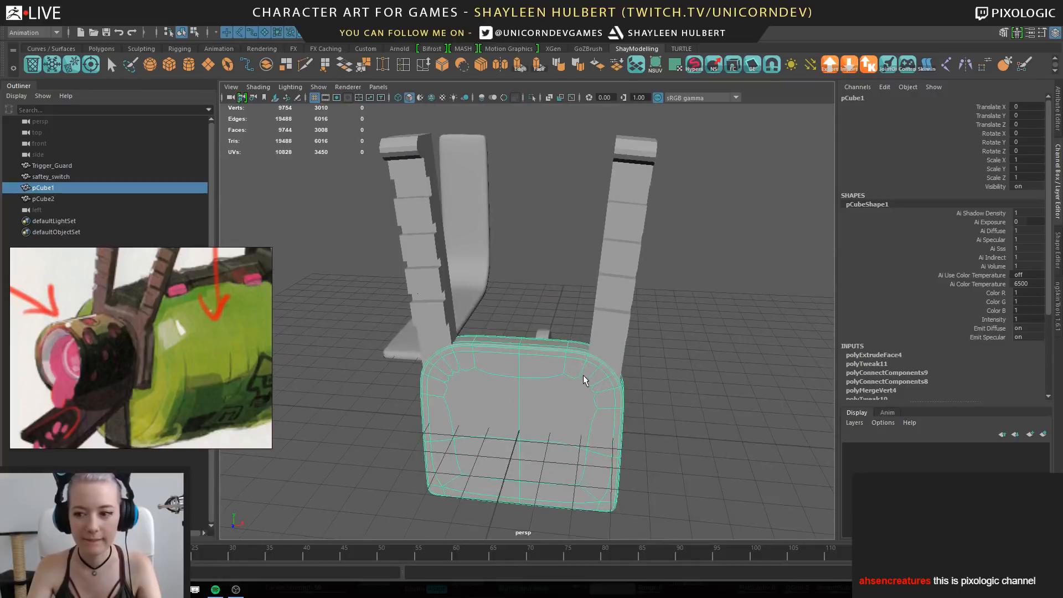
# Delete the horizontal edge loops running through the middle of the teeth along the notched sight bars
pyautogui.click(455, 253)
pyautogui.keyDown('alt'); pyautogui.moveTo(455, 254); pyautogui.dragTo(476, 200); pyautogui.keyUp('alt')
pyautogui.moveTo(494, 156); pyautogui.dragTo(490, 112, button='right')
pyautogui.keyDown('alt'); pyautogui.moveTo(490, 161); pyautogui.dragTo(489, 287, button='middle'); pyautogui.keyUp('alt')
pyautogui.keyDown('alt'); pyautogui.moveTo(489, 288); pyautogui.dragTo(581, 314); pyautogui.keyUp('alt')
pyautogui.keyDown('alt'); pyautogui.moveTo(582, 314); pyautogui.dragTo(598, 267, button='middle'); pyautogui.keyUp('alt')
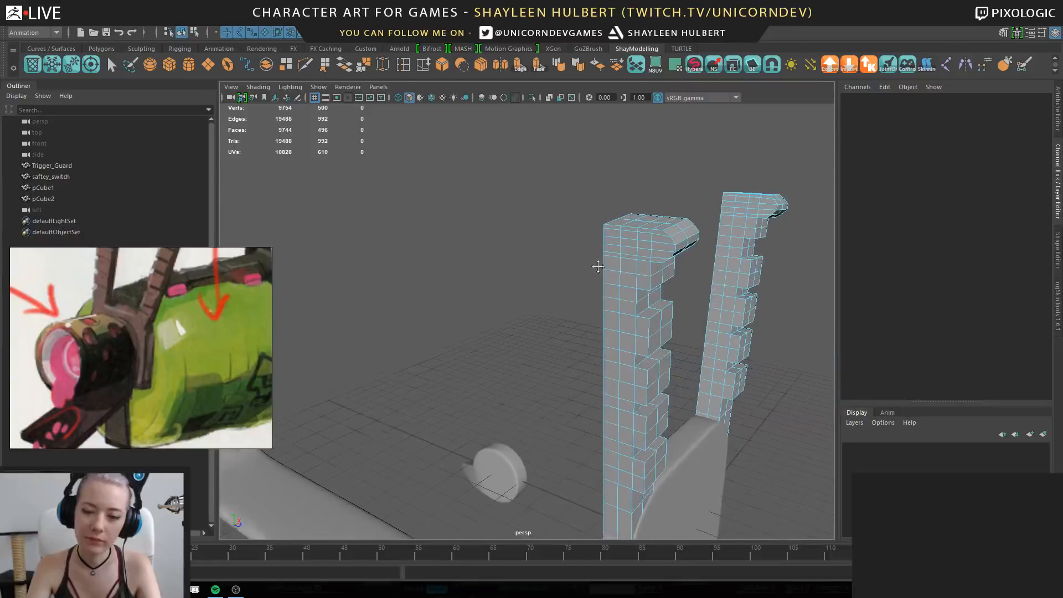
pyautogui.keyDown('alt'); pyautogui.moveTo(598, 266); pyautogui.dragTo(535, 266); pyautogui.keyUp('alt')
pyautogui.doubleClick(508, 266)
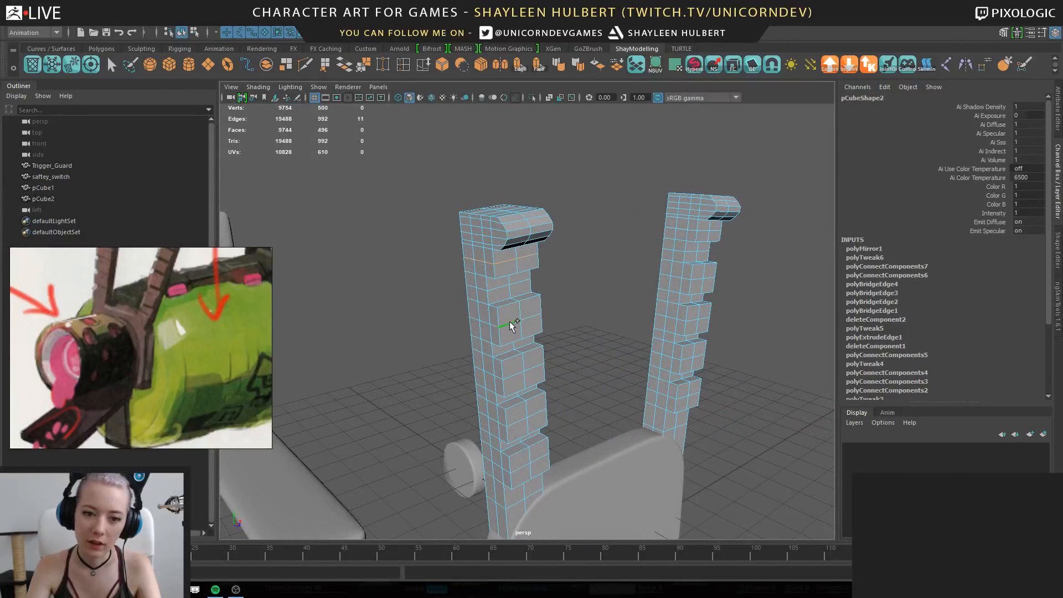
pyautogui.keyDown('alt'); pyautogui.moveTo(518, 377); pyautogui.dragTo(529, 274, button='middle'); pyautogui.keyUp('alt')
pyautogui.keyDown('alt'); pyautogui.moveTo(529, 273); pyautogui.dragTo(558, 362, button='right'); pyautogui.keyUp('alt')
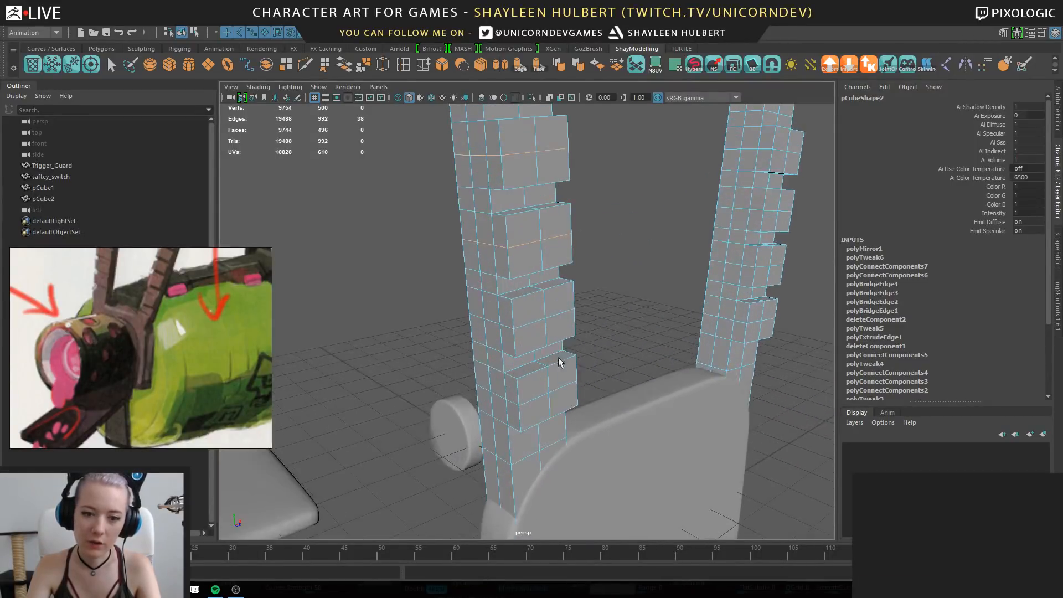
pyautogui.keyDown('shift'); pyautogui.doubleClick(532, 326); pyautogui.keyUp('shift')
pyautogui.keyDown('shift'); pyautogui.doubleClick(534, 403); pyautogui.keyUp('shift')
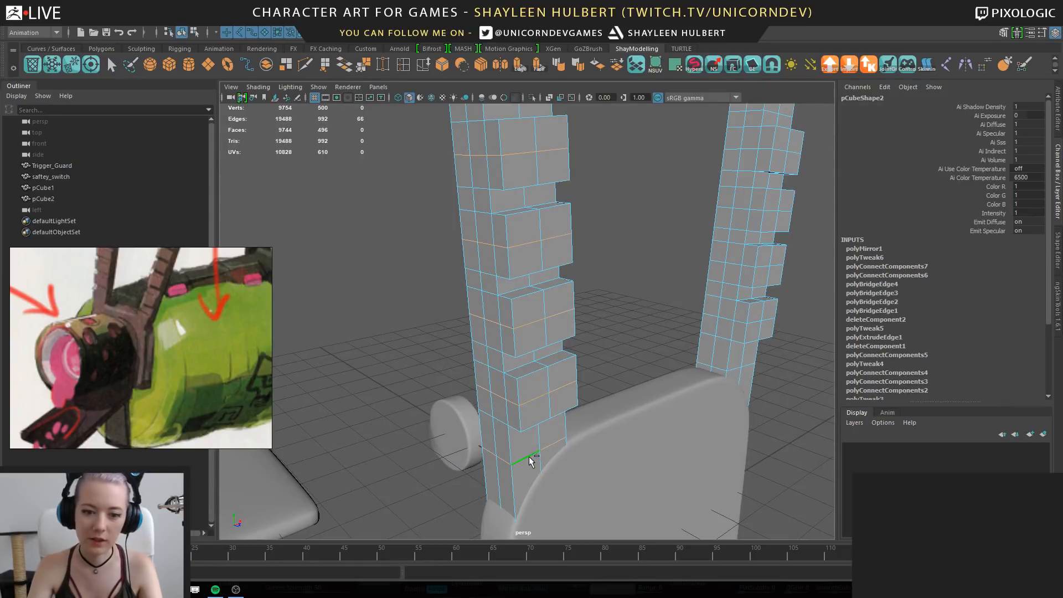
pyautogui.press('Delete')
# Delete all faces of the mirrored sight bar, keeping only the original bar
pyautogui.keyDown('alt'); pyautogui.moveTo(604, 115); pyautogui.dragTo(584, 232, button='right'); pyautogui.keyUp('alt')
pyautogui.keyDown('alt'); pyautogui.moveTo(584, 232); pyautogui.dragTo(517, 284, button='middle'); pyautogui.keyUp('alt')
pyautogui.moveTo(624, 196); pyautogui.dragTo(627, 227, button='right')
pyautogui.click(627, 232)
pyautogui.doubleClick(626, 232)
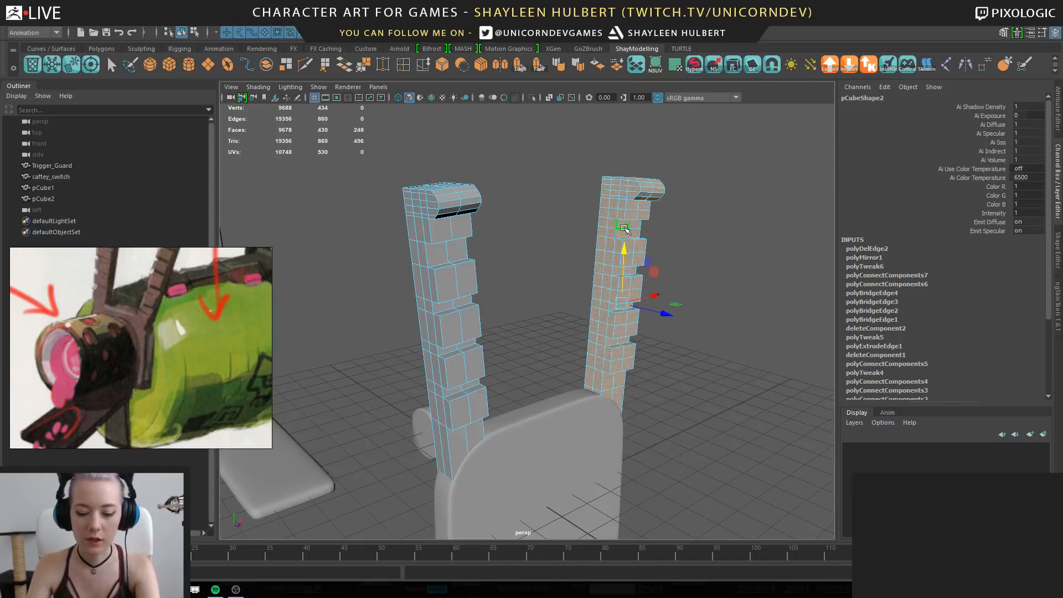
pyautogui.press('Delete')
# Delete the lengthwise edge loop nearest the rear edge on the side of the remaining sight bar
pyautogui.keyDown('alt'); pyautogui.moveTo(429, 195); pyautogui.dragTo(486, 261); pyautogui.keyUp('alt')
pyautogui.keyDown('alt'); pyautogui.moveTo(487, 260); pyautogui.dragTo(553, 354, button='right'); pyautogui.keyUp('alt')
pyautogui.keyDown('alt'); pyautogui.moveTo(554, 354); pyautogui.dragTo(567, 332); pyautogui.keyUp('alt')
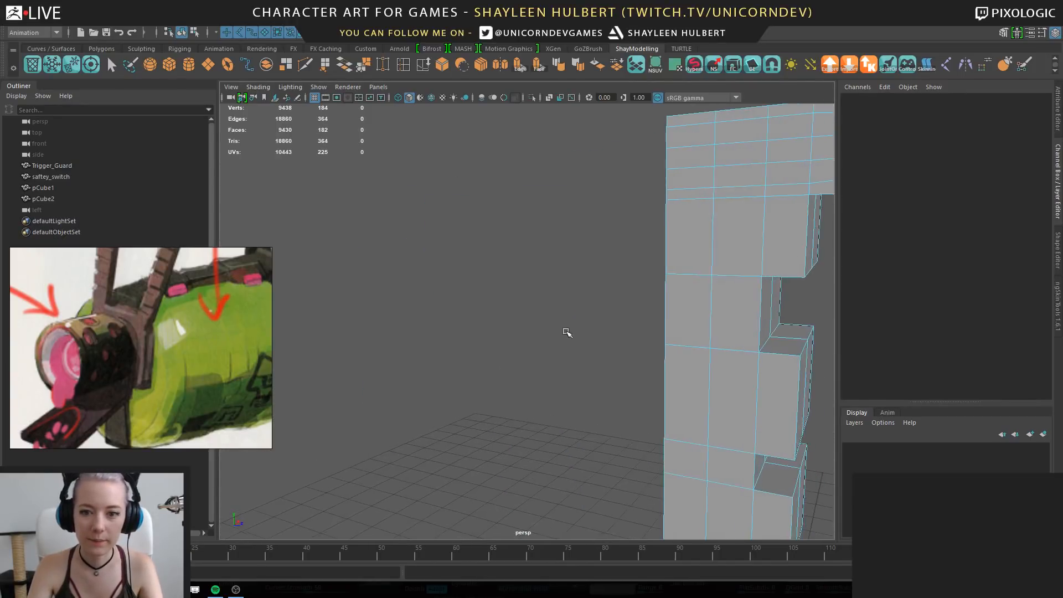
pyautogui.keyDown('alt'); pyautogui.moveTo(567, 332); pyautogui.dragTo(437, 432, button='middle'); pyautogui.keyUp('alt')
pyautogui.moveTo(636, 245); pyautogui.dragTo(636, 202, button='right')
pyautogui.click(576, 246)
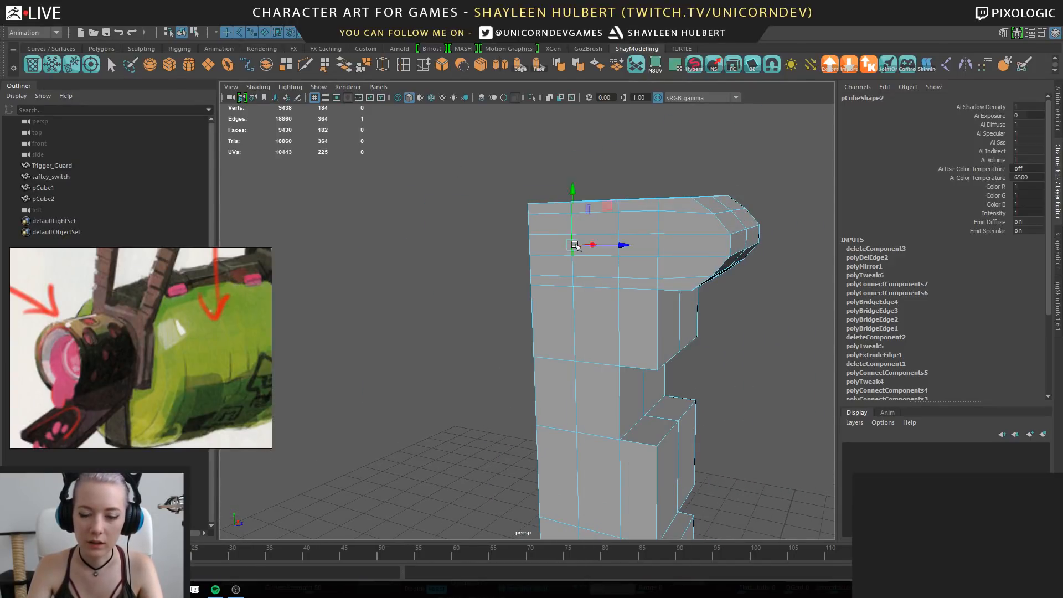
pyautogui.hotkey('ctrl', 'Delete')
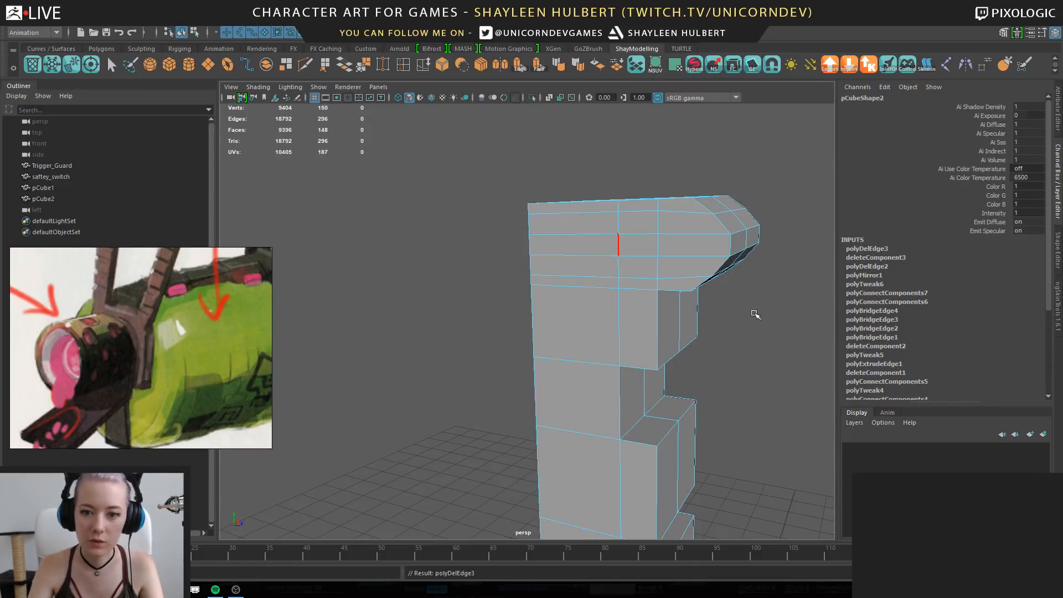
# Delete the lengthwise centre edge loop that runs down the sight bar's toothed front
pyautogui.keyDown('alt'); pyautogui.moveTo(756, 314); pyautogui.dragTo(332, 264); pyautogui.keyUp('alt')
pyautogui.keyDown('alt'); pyautogui.moveTo(332, 264); pyautogui.dragTo(594, 263, button='middle'); pyautogui.keyUp('alt')
pyautogui.keyDown('alt'); pyautogui.moveTo(593, 264); pyautogui.dragTo(549, 164); pyautogui.keyUp('alt')
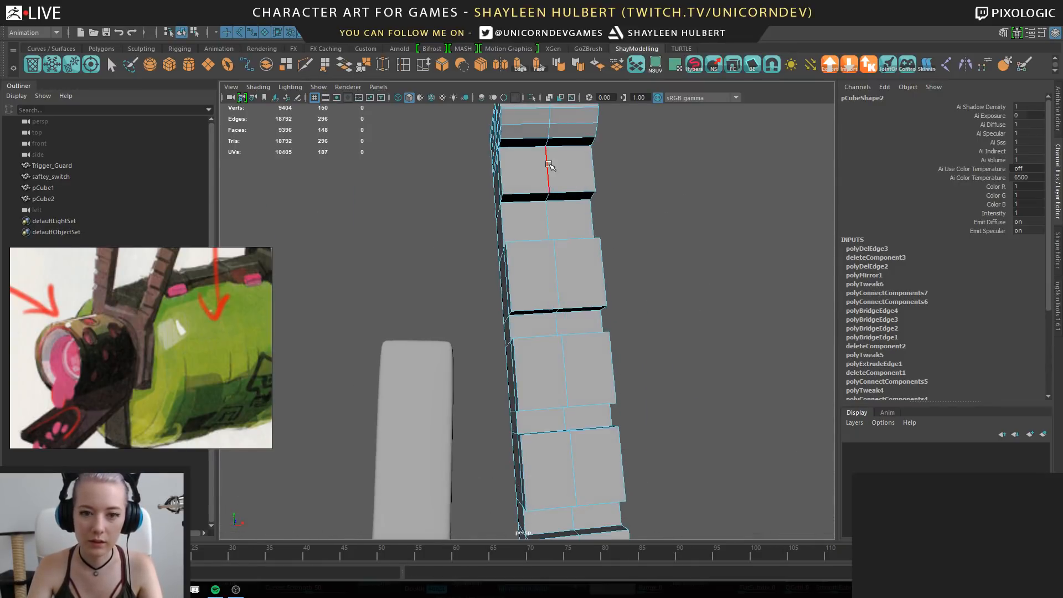
pyautogui.hotkey('ctrl', 'Delete')
# Return to object mode and move the sight bar along Z to a Translate Z of 0.013, centring it on the plate
pyautogui.keyDown('alt'); pyautogui.moveTo(594, 285); pyautogui.dragTo(631, 219); pyautogui.keyUp('alt')
pyautogui.moveTo(636, 220); pyautogui.dragTo(624, 183, button='right')
pyautogui.click(622, 182)
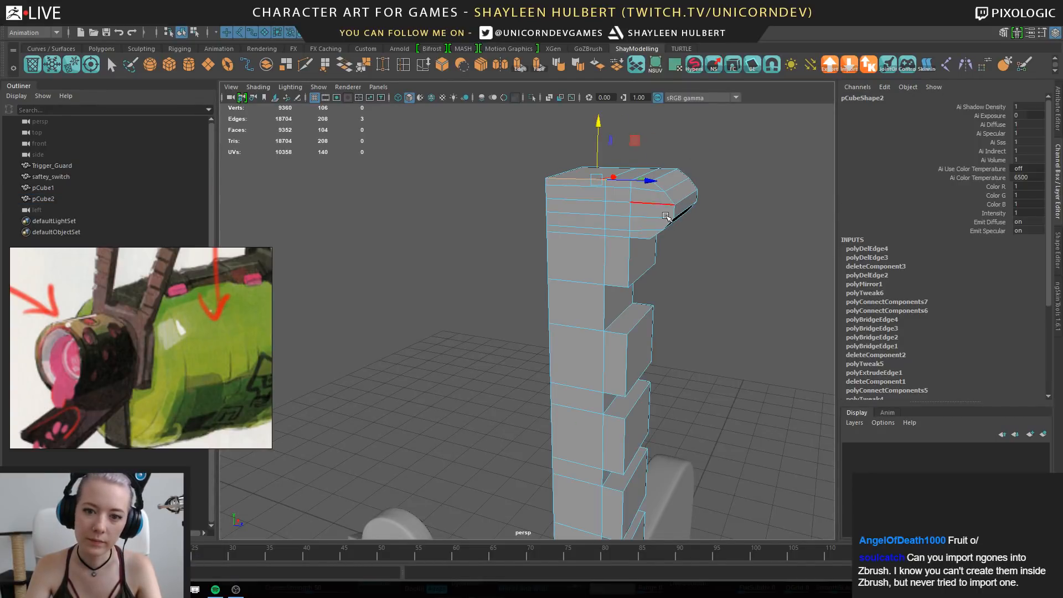
pyautogui.keyDown('alt'); pyautogui.moveTo(623, 185); pyautogui.dragTo(571, 247); pyautogui.keyUp('alt')
pyautogui.moveTo(568, 248); pyautogui.dragTo(603, 233, button='right')
pyautogui.keyDown('alt'); pyautogui.moveTo(604, 232); pyautogui.dragTo(617, 256); pyautogui.keyUp('alt')
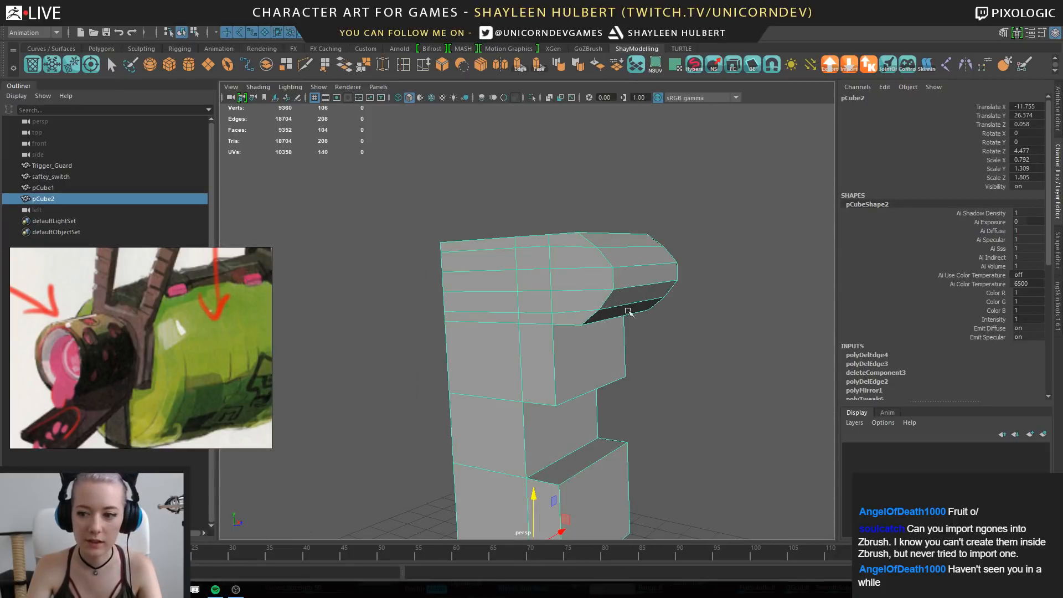
pyautogui.keyDown('alt'); pyautogui.moveTo(645, 314); pyautogui.dragTo(539, 287); pyautogui.keyUp('alt')
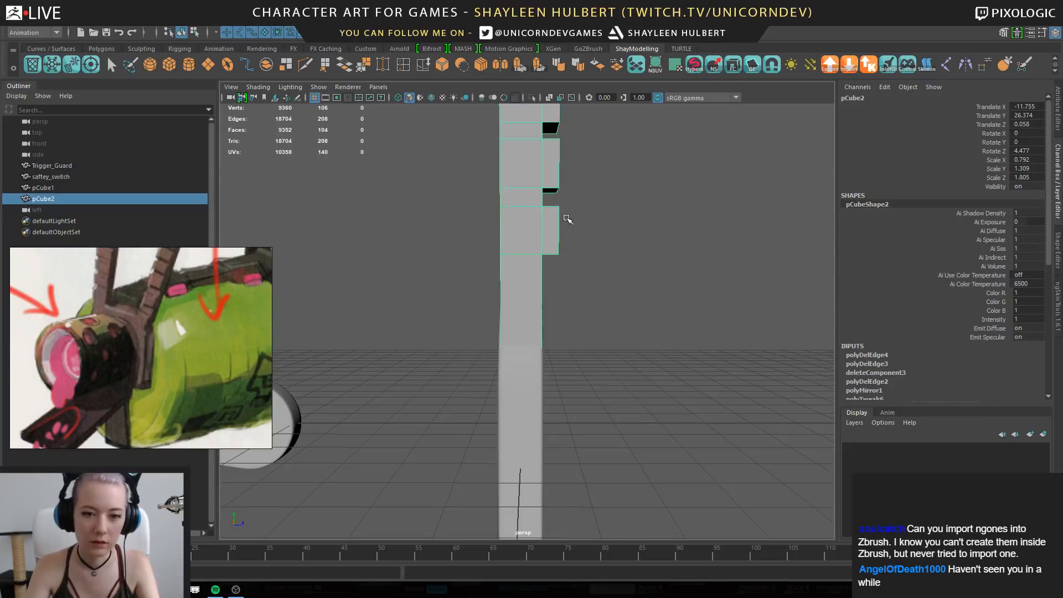
pyautogui.keyDown('alt'); pyautogui.moveTo(568, 219); pyautogui.dragTo(594, 197); pyautogui.keyUp('alt')
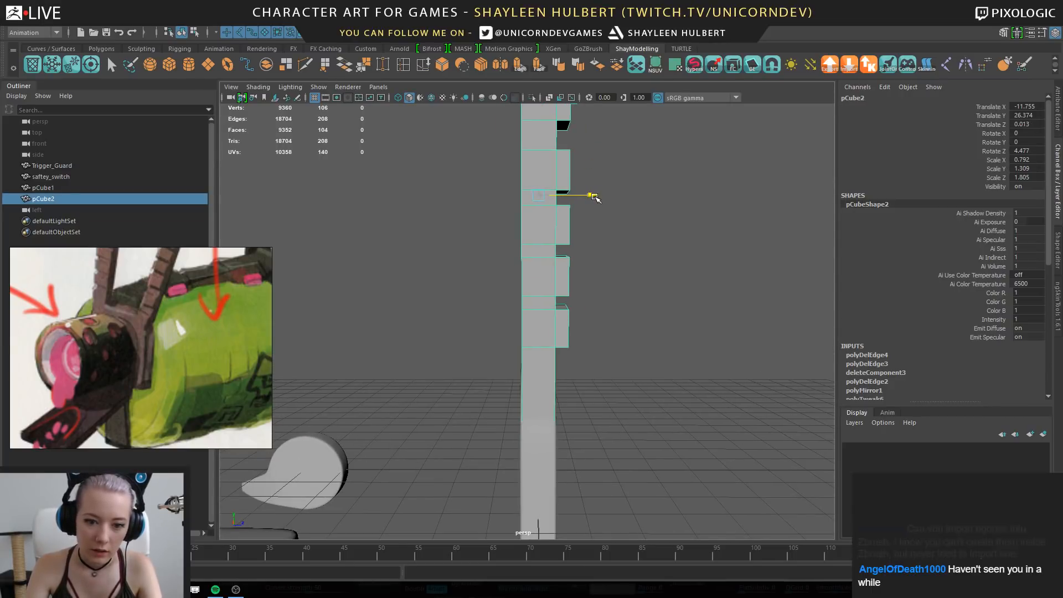
# Try deleting the faces of the plate's half opposite the sight bar, and undo the deletion
pyautogui.keyDown('alt'); pyautogui.moveTo(655, 299); pyautogui.dragTo(553, 382); pyautogui.keyUp('alt')
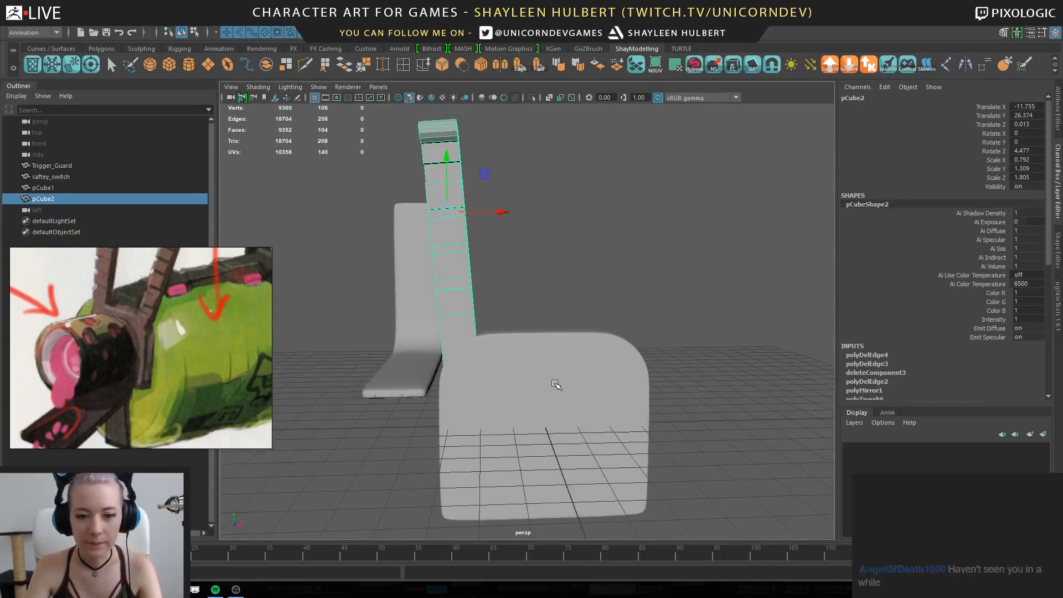
pyautogui.click(583, 349)
pyautogui.keyDown('alt'); pyautogui.moveTo(584, 348); pyautogui.dragTo(563, 316, button='middle'); pyautogui.keyUp('alt')
pyautogui.moveTo(553, 268); pyautogui.dragTo(554, 299, button='right')
pyautogui.moveTo(536, 248); pyautogui.dragTo(663, 505)
pyautogui.press('Delete')
pyautogui.moveTo(493, 327); pyautogui.dragTo(529, 249, button='right')
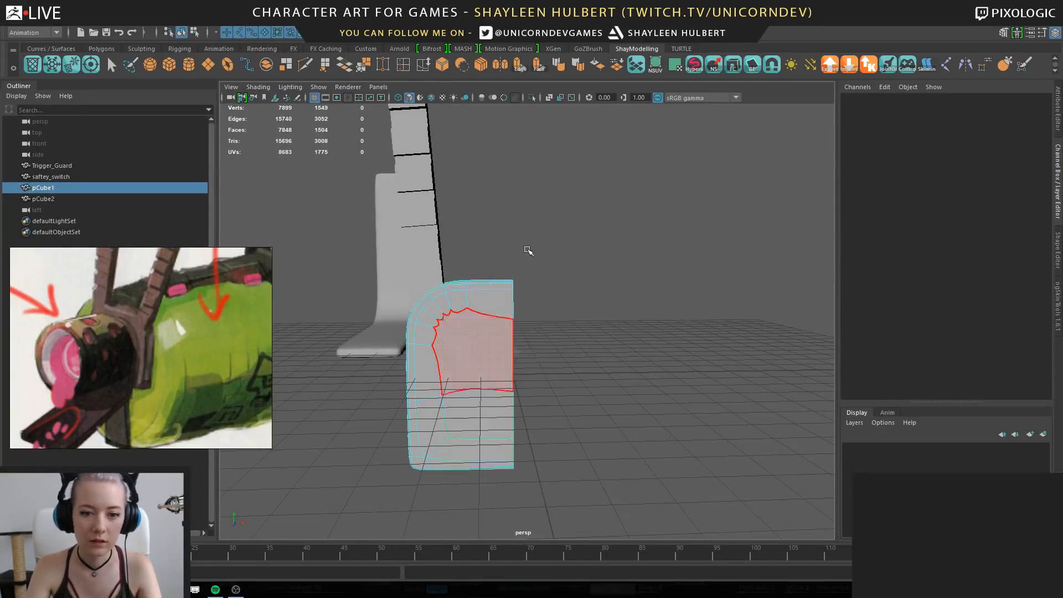
pyautogui.keyDown('alt'); pyautogui.moveTo(565, 282); pyautogui.dragTo(522, 379); pyautogui.keyUp('alt')
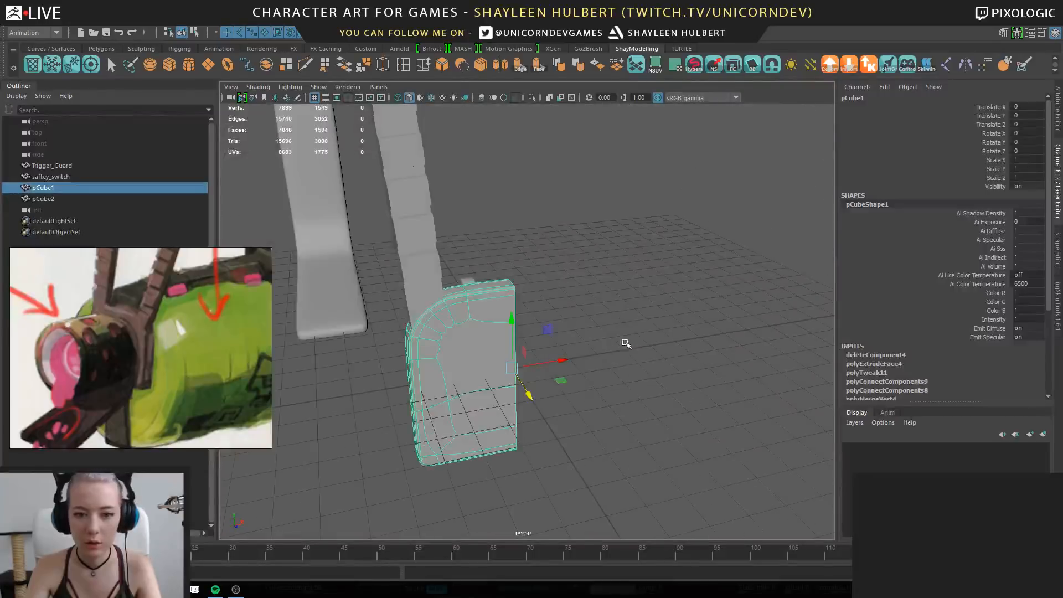
pyautogui.hotkey('ctrl', 'z')
pyautogui.hotkey('ctrl', 'z')
pyautogui.keyDown('alt'); pyautogui.moveTo(636, 315); pyautogui.dragTo(528, 318); pyautogui.keyUp('alt')
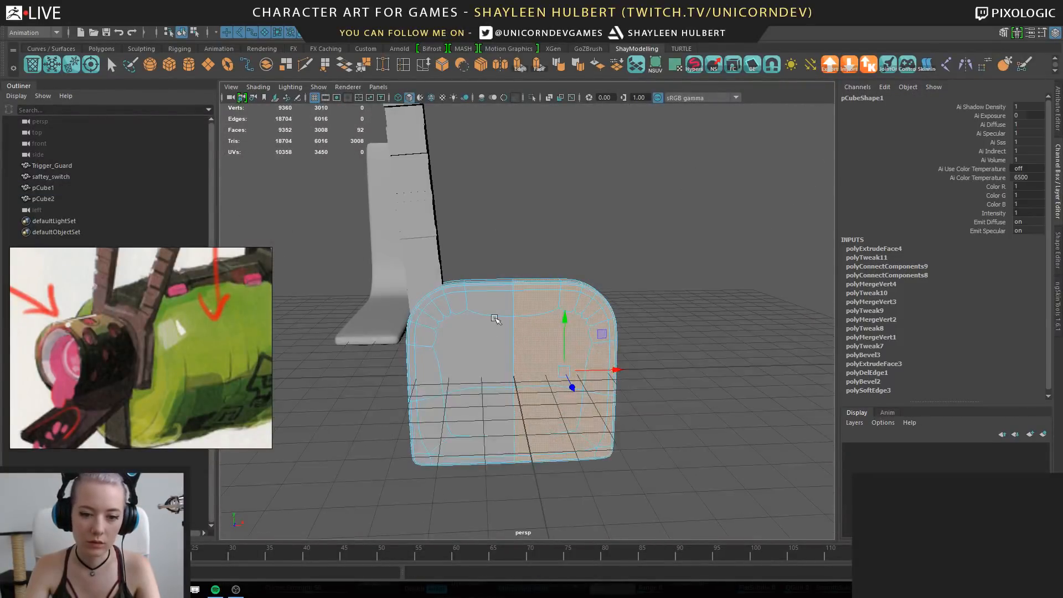
# Return to object mode and hide the rounded plate
pyautogui.moveTo(494, 318); pyautogui.dragTo(541, 253, button='right')
pyautogui.click(556, 260)
pyautogui.click(572, 332)
pyautogui.keyDown('alt'); pyautogui.moveTo(572, 335); pyautogui.dragTo(556, 407); pyautogui.keyUp('alt')
pyautogui.click(423, 268)
pyautogui.keyDown('alt'); pyautogui.moveTo(517, 366); pyautogui.dragTo(498, 280); pyautogui.keyUp('alt')
pyautogui.keyDown('alt'); pyautogui.moveTo(462, 227); pyautogui.dragTo(491, 284, button='middle'); pyautogui.keyUp('alt')
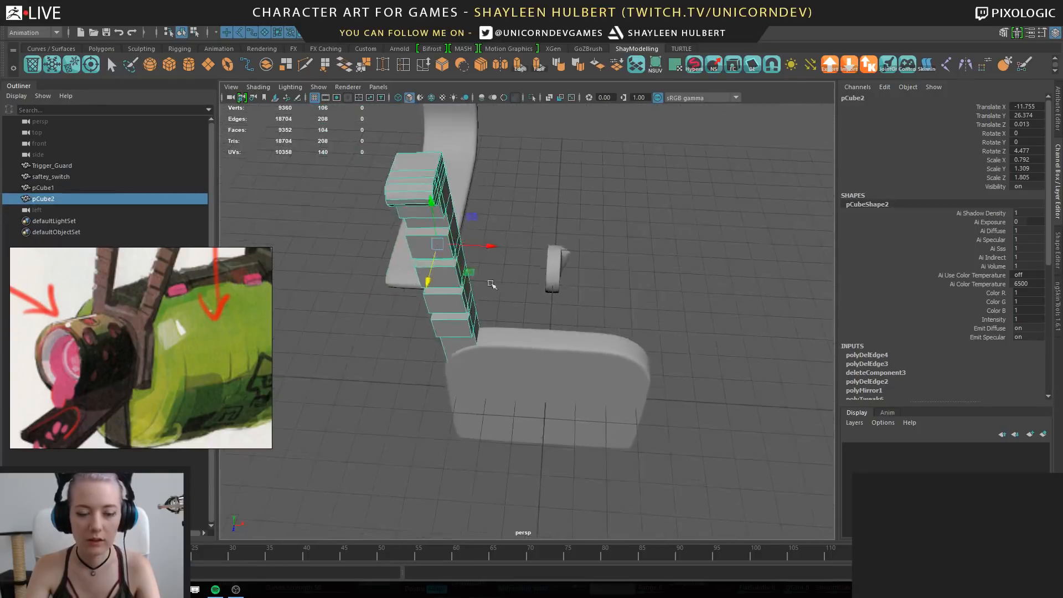
pyautogui.keyDown('alt'); pyautogui.moveTo(491, 284); pyautogui.dragTo(523, 382); pyautogui.keyUp('alt')
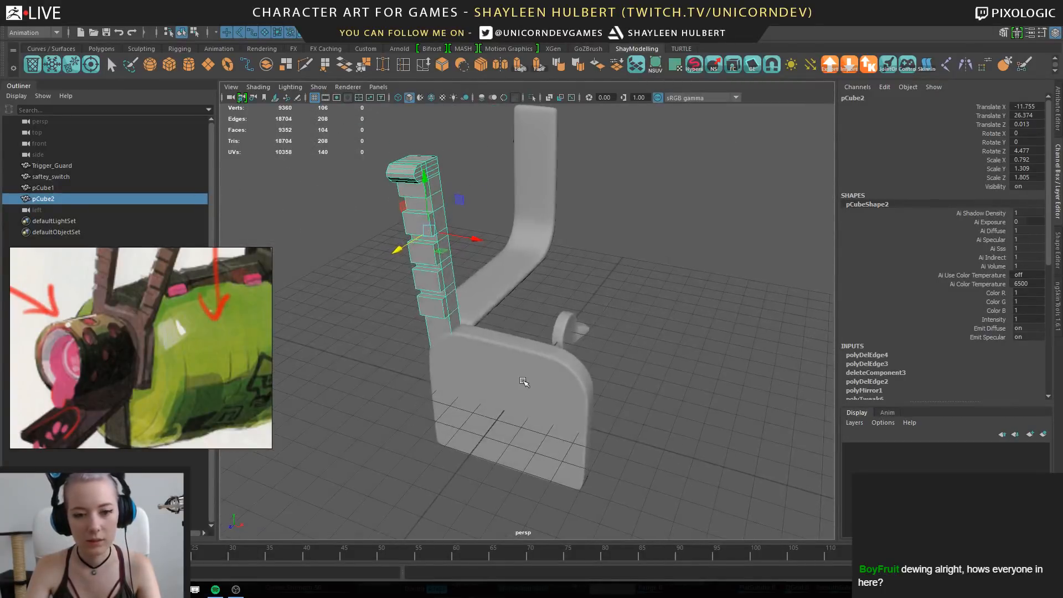
pyautogui.click(524, 382)
pyautogui.hotkey('ctrl', 'h')
# Snap the sight bar's pivot to the grid origin
pyautogui.click(454, 305)
pyautogui.keyDown('alt'); pyautogui.moveTo(449, 326); pyautogui.dragTo(473, 337); pyautogui.keyUp('alt')
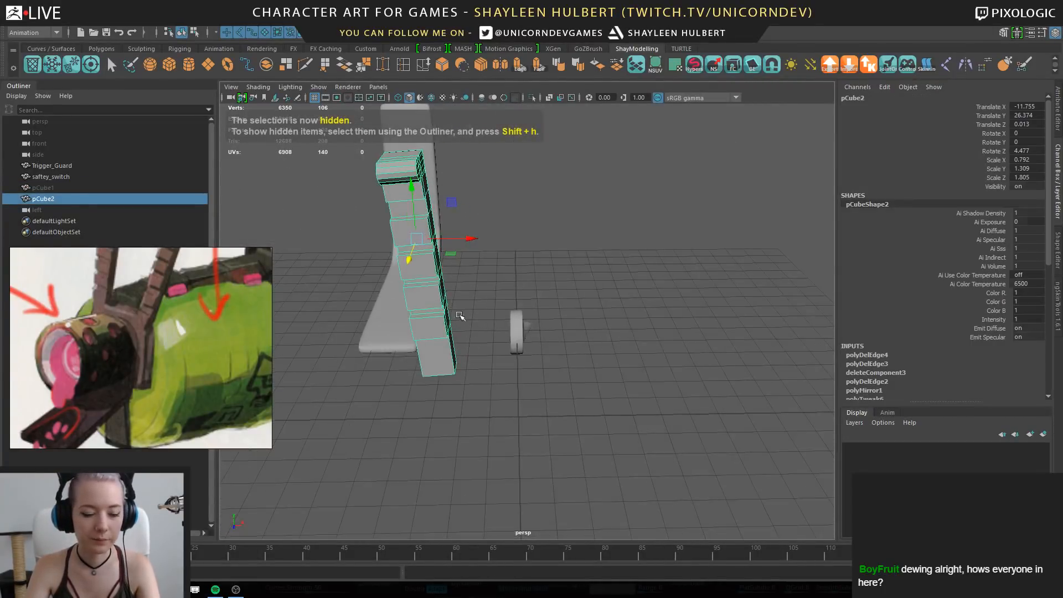
pyautogui.press('d')
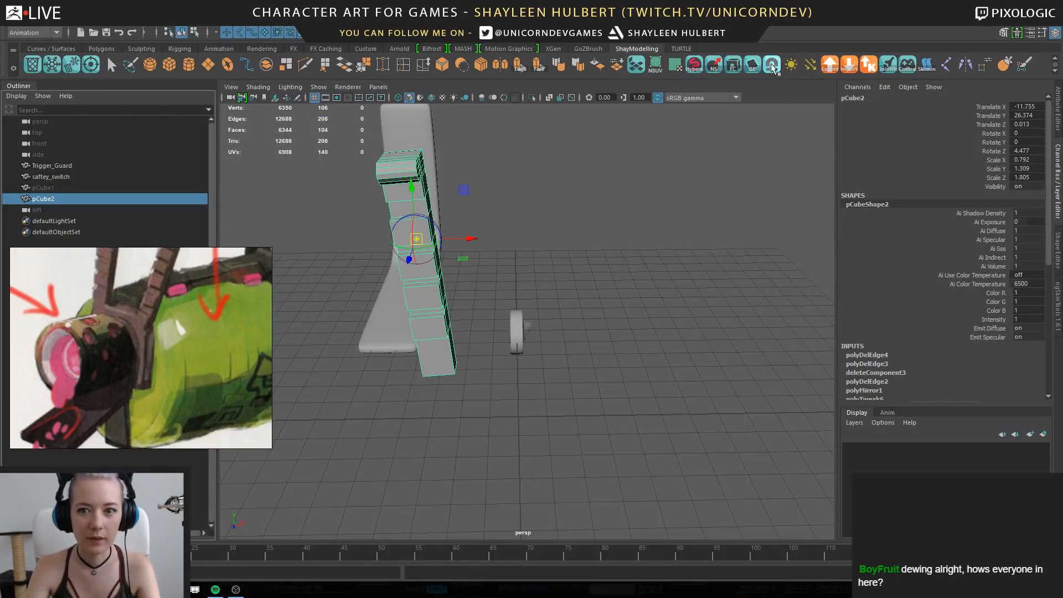
pyautogui.press('x')
pyautogui.moveTo(412, 187); pyautogui.dragTo(529, 421)
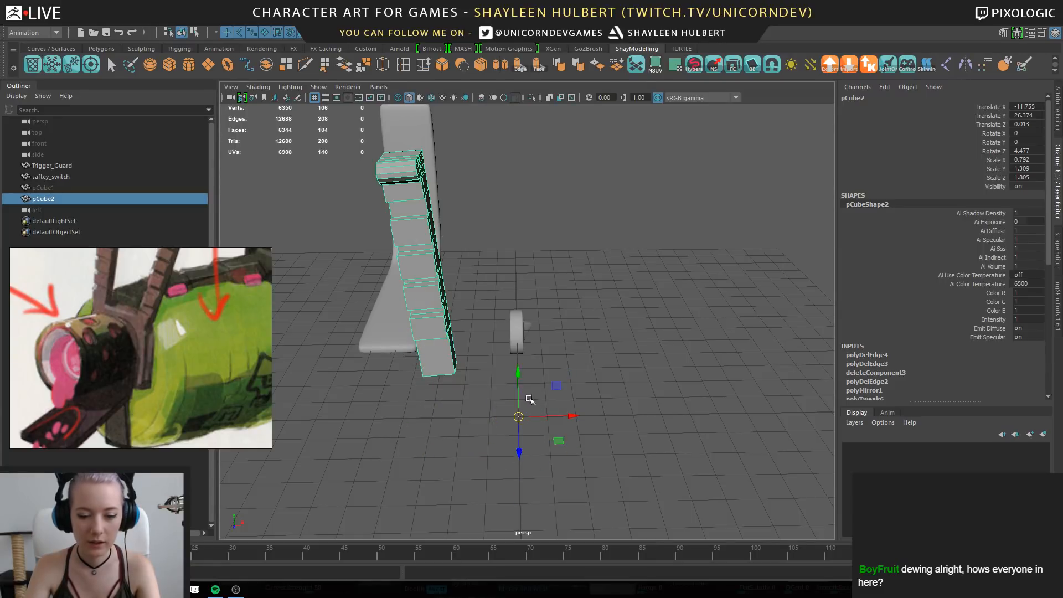
pyautogui.keyDown('alt'); pyautogui.moveTo(649, 326); pyautogui.dragTo(562, 297); pyautogui.keyUp('alt')
pyautogui.scroll(-2, 562, 296)
pyautogui.moveTo(442, 231); pyautogui.dragTo(469, 216, button='right')
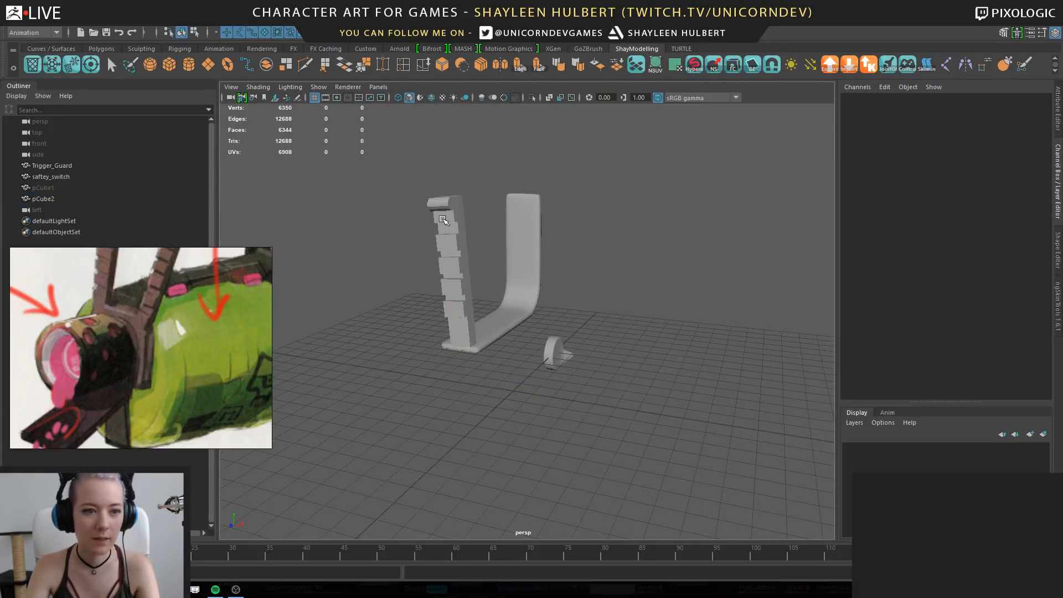
# Unhide the rounded plate and select it together with the sight bar
pyautogui.click(44, 188)
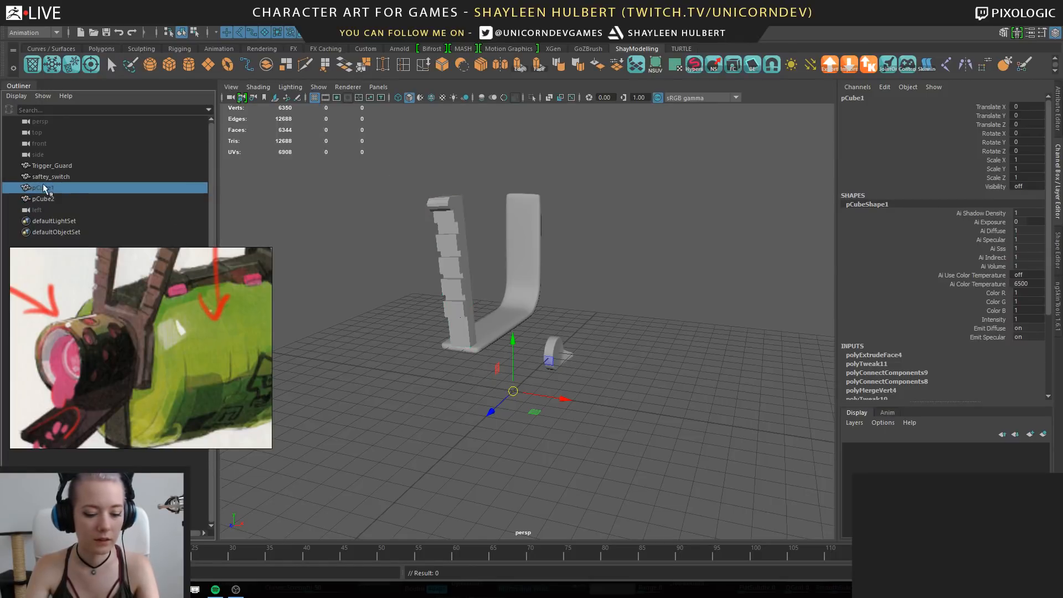
pyautogui.hotkey('shift', 'h')
pyautogui.click(721, 233)
pyautogui.keyDown('alt'); pyautogui.moveTo(587, 327); pyautogui.dragTo(495, 266); pyautogui.keyUp('alt')
pyautogui.click(546, 343)
pyautogui.keyDown('shift'); pyautogui.click(582, 362); pyautogui.keyUp('shift')
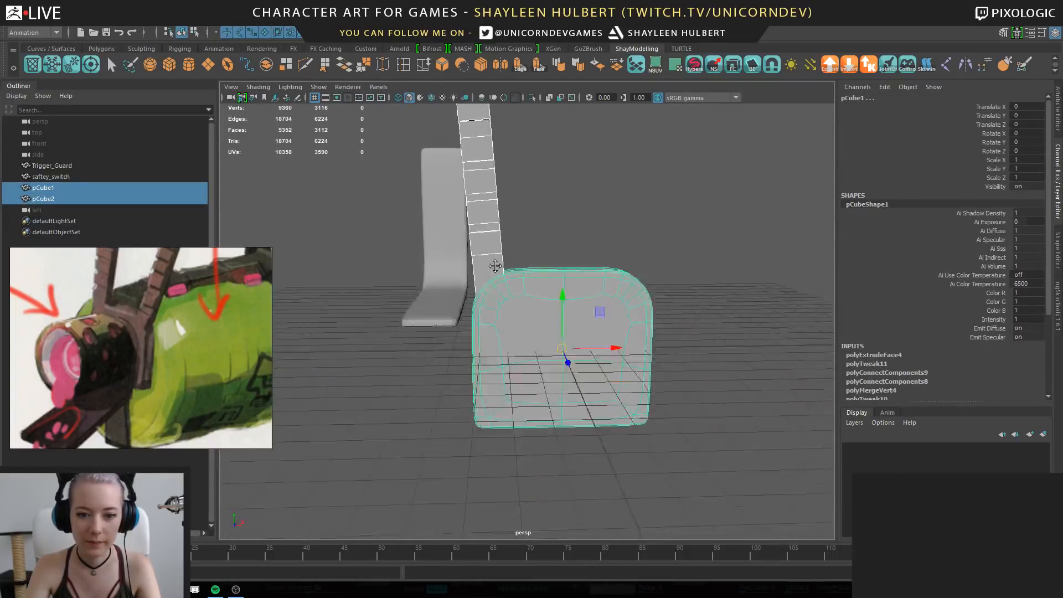
# Examine the plate's inner corner vertices and its four inset faces for smoothing, and return to object mode
pyautogui.keyDown('alt'); pyautogui.moveTo(495, 266); pyautogui.dragTo(470, 234, button='middle'); pyautogui.keyUp('alt')
pyautogui.scroll(3, 459, 235)
pyautogui.moveTo(451, 234); pyautogui.dragTo(421, 223, button='right')
pyautogui.click(454, 257)
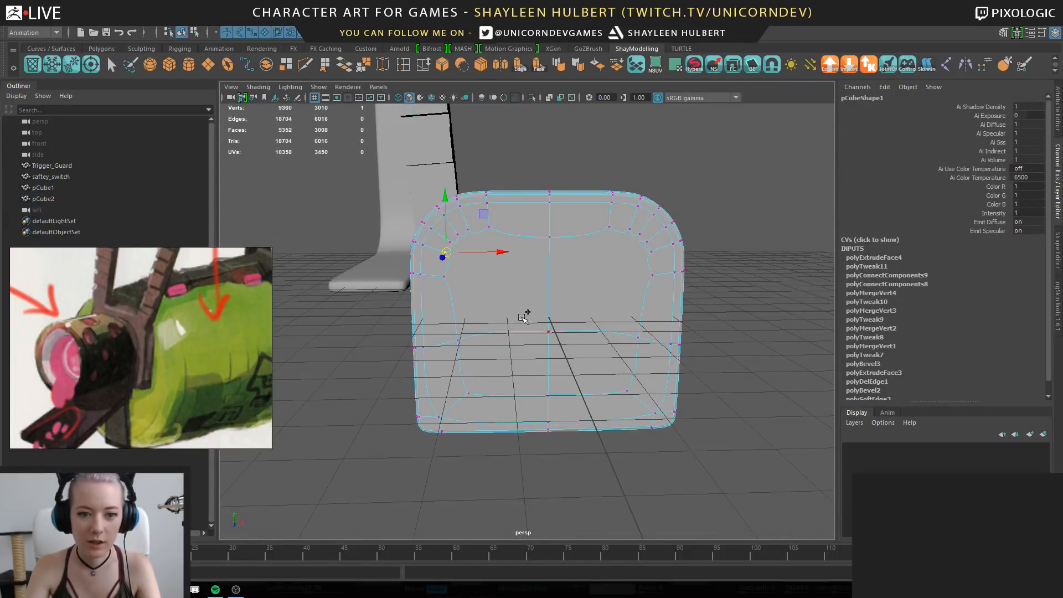
pyautogui.keyDown('shift'); pyautogui.click(522, 317); pyautogui.keyUp('shift')
pyautogui.keyDown('shift'); pyautogui.click(471, 239); pyautogui.keyUp('shift')
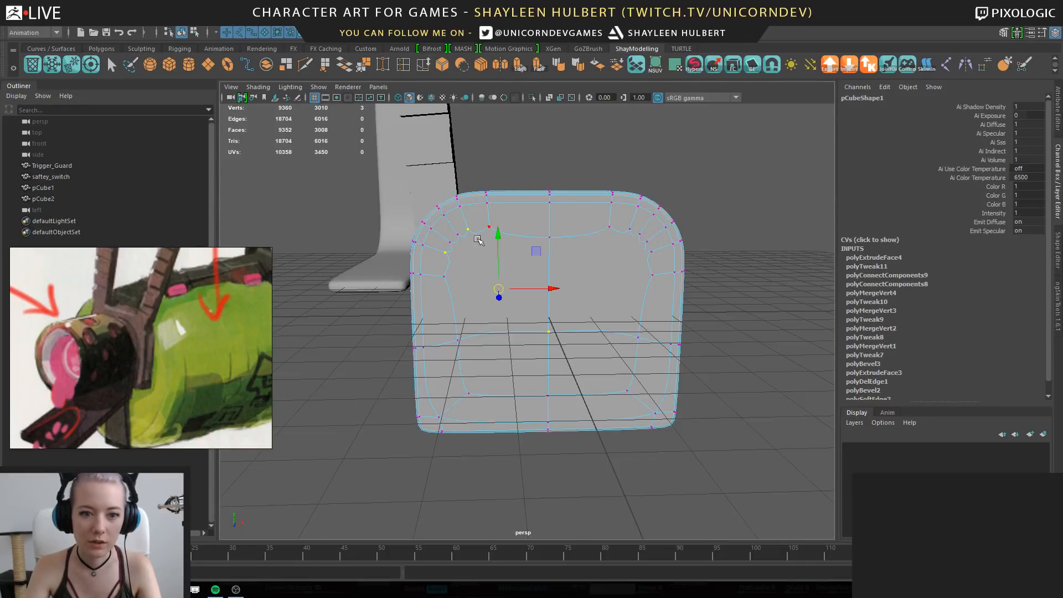
pyautogui.click(461, 245)
pyautogui.keyDown('alt'); pyautogui.moveTo(518, 292); pyautogui.dragTo(567, 303); pyautogui.keyUp('alt')
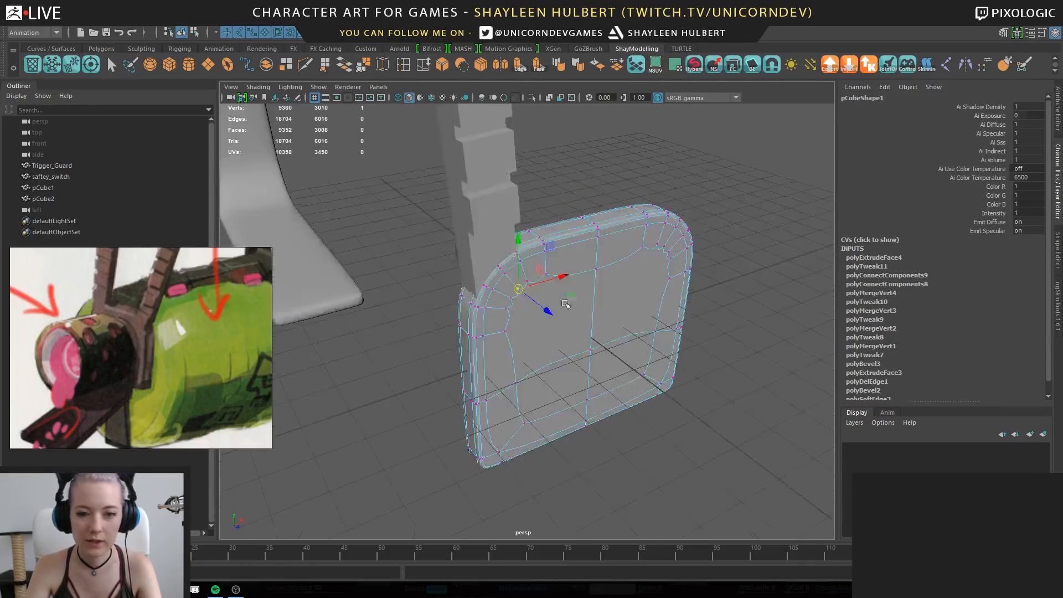
pyautogui.moveTo(565, 269); pyautogui.dragTo(573, 310, button='right')
pyautogui.click(573, 317)
pyautogui.keyDown('alt'); pyautogui.moveTo(652, 325); pyautogui.dragTo(615, 305); pyautogui.keyUp('alt')
pyautogui.click(614, 304)
pyautogui.click(607, 367)
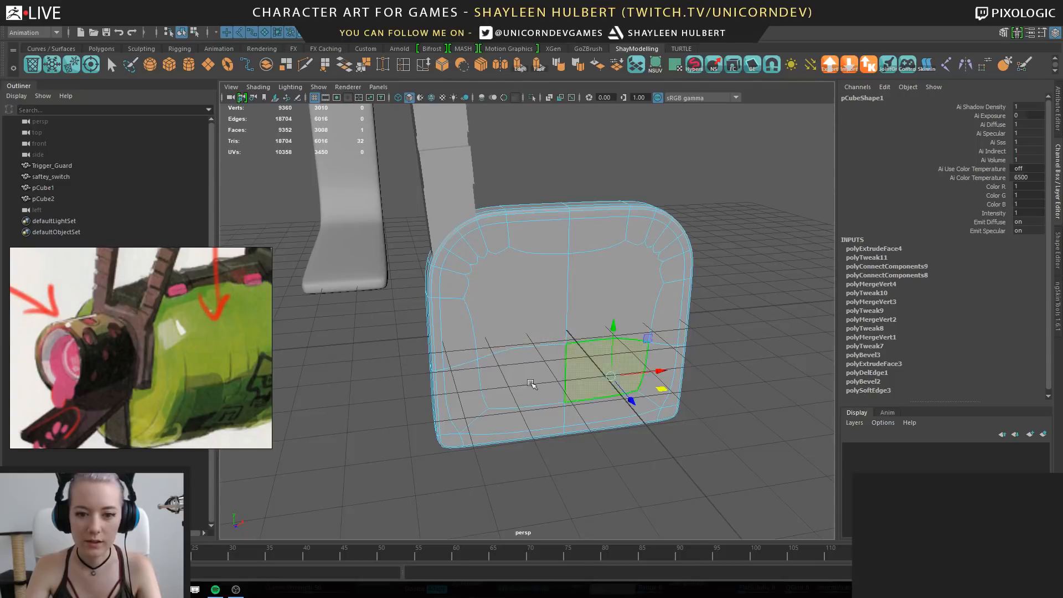
pyautogui.click(524, 371)
pyautogui.click(515, 307)
pyautogui.click(612, 305)
pyautogui.click(607, 367)
pyautogui.keyDown('alt'); pyautogui.moveTo(512, 300); pyautogui.dragTo(545, 331); pyautogui.keyUp('alt')
pyautogui.moveTo(629, 291); pyautogui.dragTo(676, 280, button='right')
pyautogui.click(659, 337)
# Rename the rounded plate as Sight_Base
pyautogui.keyDown('alt'); pyautogui.moveTo(660, 337); pyautogui.dragTo(408, 213); pyautogui.keyUp('alt')
pyautogui.keyDown('shift'); pyautogui.click(477, 218); pyautogui.keyUp('shift')
pyautogui.doubleClick(44, 187)
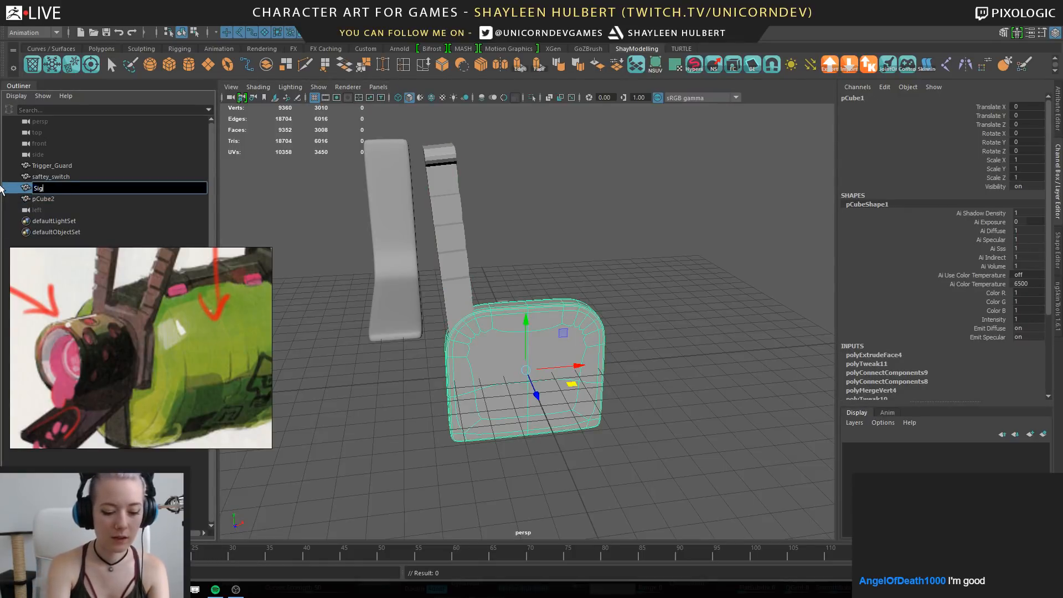
pyautogui.write('Sight_Base')
pyautogui.press('Return')
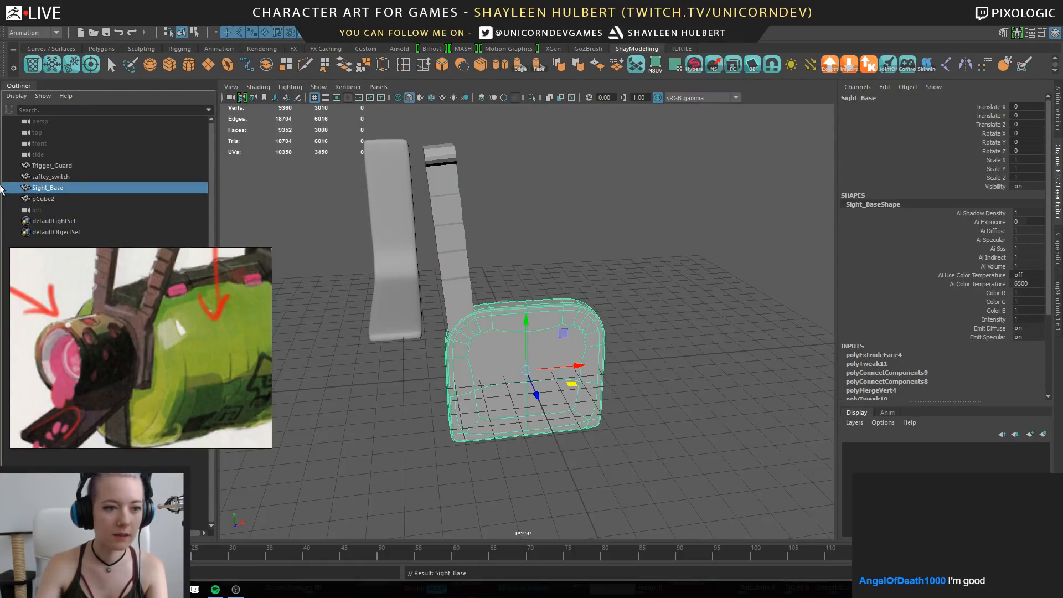
# Rename the notched sight bar as Sight_finger
pyautogui.doubleClick(38, 199)
pyautogui.write('S')
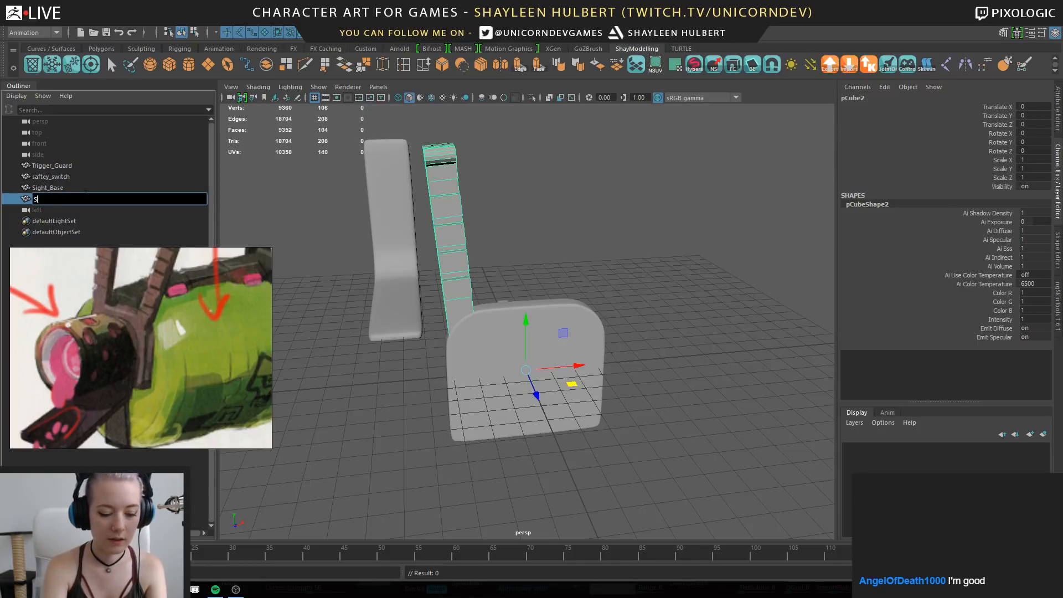
pyautogui.write('ight_finger')
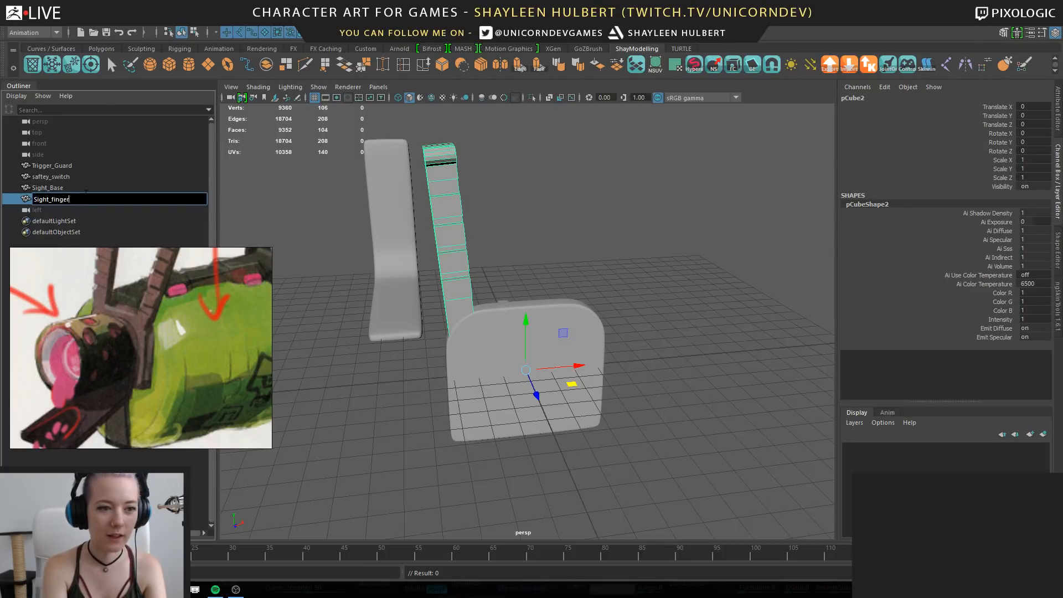
pyautogui.press('Return')
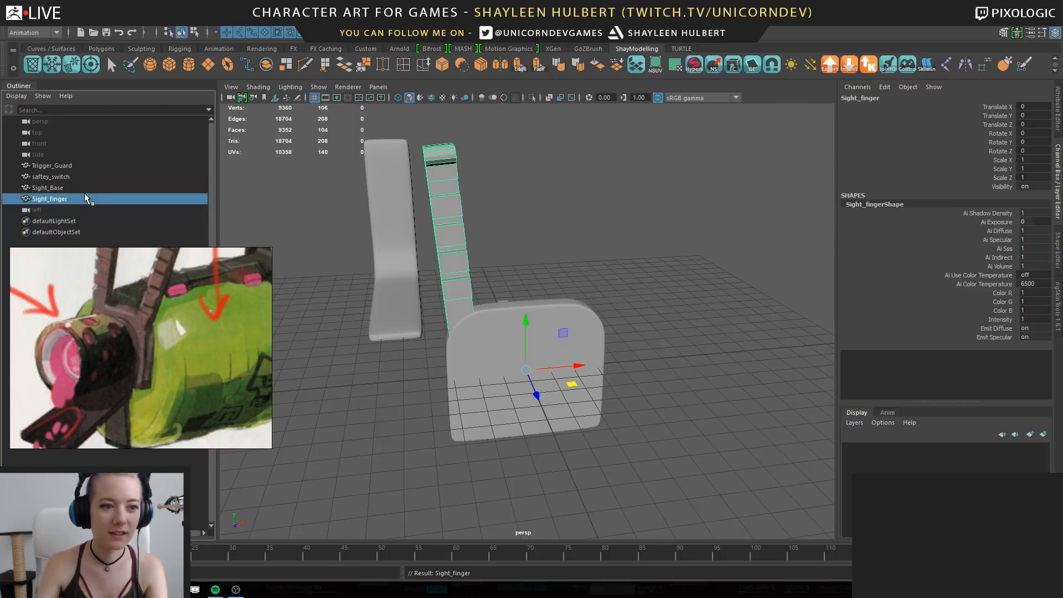
pyautogui.click(714, 320)
pyautogui.keyDown('alt'); pyautogui.moveTo(715, 320); pyautogui.dragTo(524, 313); pyautogui.keyUp('alt')
pyautogui.click(502, 334)
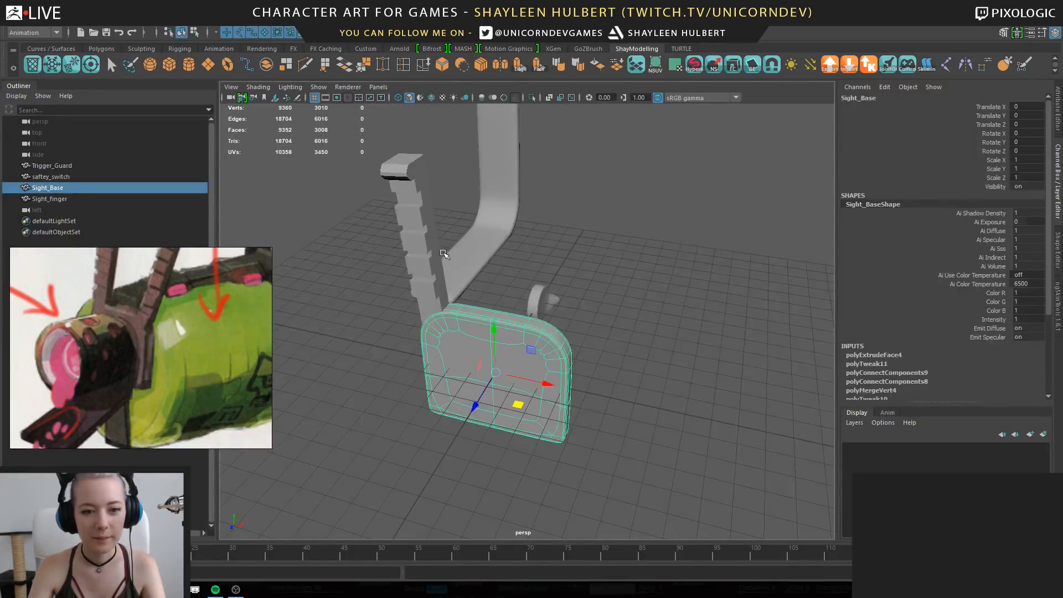
# Select the trigger guard, safety switch, Sight_Base and Sight_finger and move them to the world origin
pyautogui.keyDown('shift'); pyautogui.click(423, 256); pyautogui.keyUp('shift')
pyautogui.keyDown('alt'); pyautogui.moveTo(676, 334); pyautogui.dragTo(554, 302); pyautogui.keyUp('alt')
pyautogui.scroll(-1, 548, 302)
pyautogui.moveTo(384, 210); pyautogui.dragTo(571, 382)
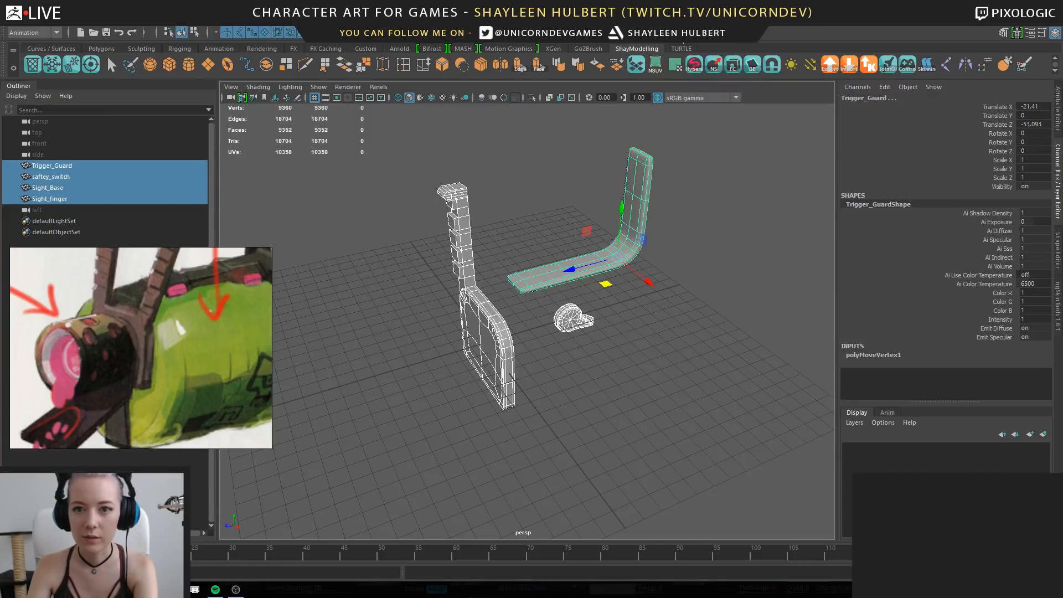
pyautogui.click(714, 64)
pyautogui.click(570, 266)
pyautogui.keyDown('alt'); pyautogui.moveTo(570, 265); pyautogui.dragTo(527, 313); pyautogui.keyUp('alt')
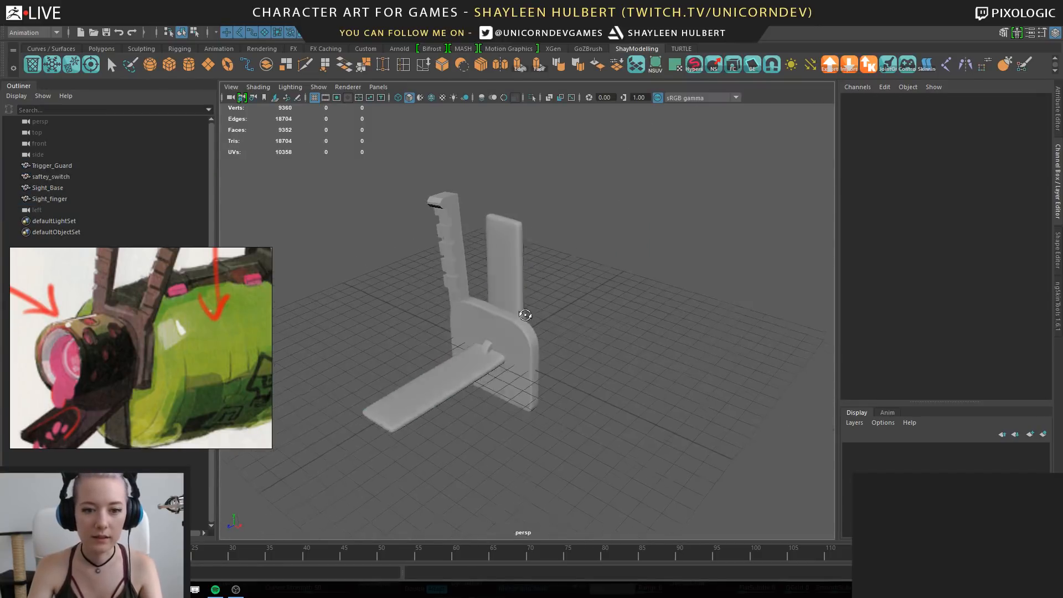
# Add all four gun parts to the FBX exporter's mesh list
pyautogui.moveTo(386, 247); pyautogui.dragTo(568, 403)
pyautogui.scroll(-2, 605, 284)
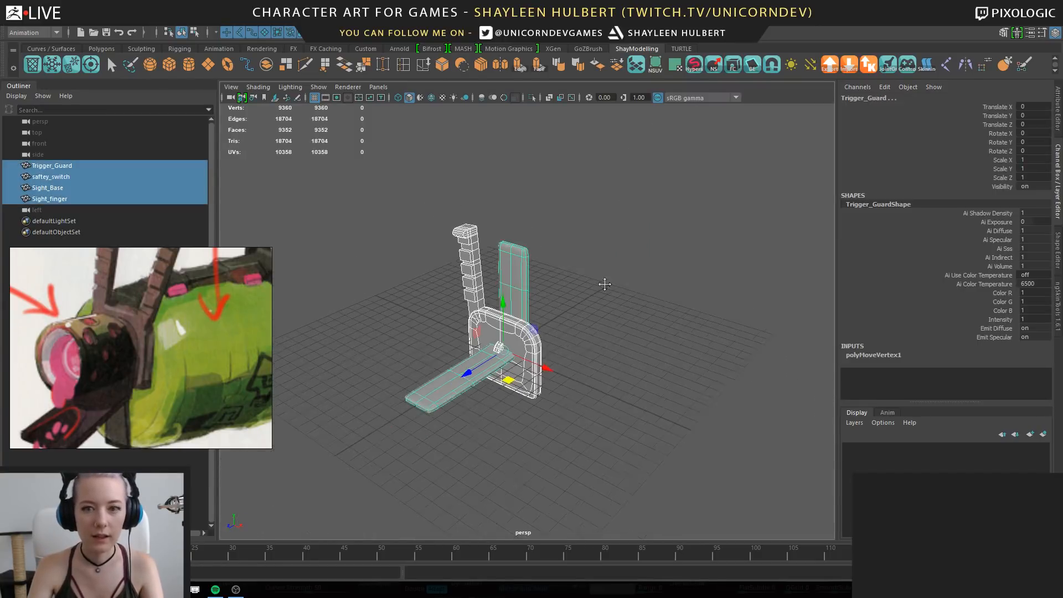
pyautogui.click(865, 63)
pyautogui.moveTo(675, 149); pyautogui.dragTo(676, 153)
pyautogui.click(625, 176)
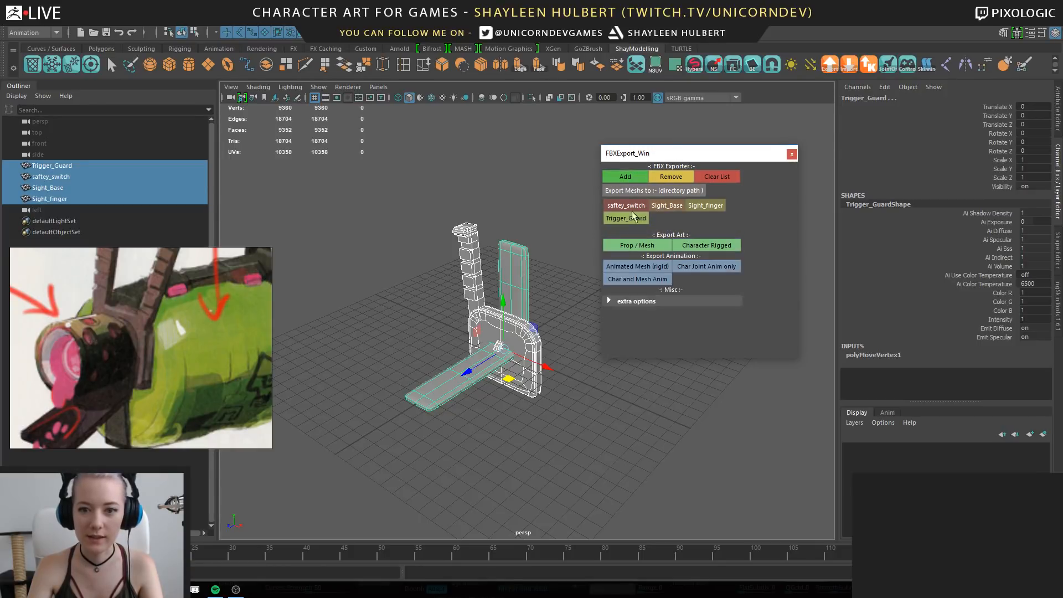
# Set the FBX exporter's directory to E:/Pictures/Projects/2017/SplatGun/exports and close the exporter without exporting
pyautogui.keyDown('alt'); pyautogui.moveTo(409, 292); pyautogui.dragTo(454, 291, button='right'); pyautogui.keyUp('alt')
pyautogui.keyDown('alt'); pyautogui.moveTo(454, 291); pyautogui.dragTo(469, 267); pyautogui.keyUp('alt')
pyautogui.click(666, 190)
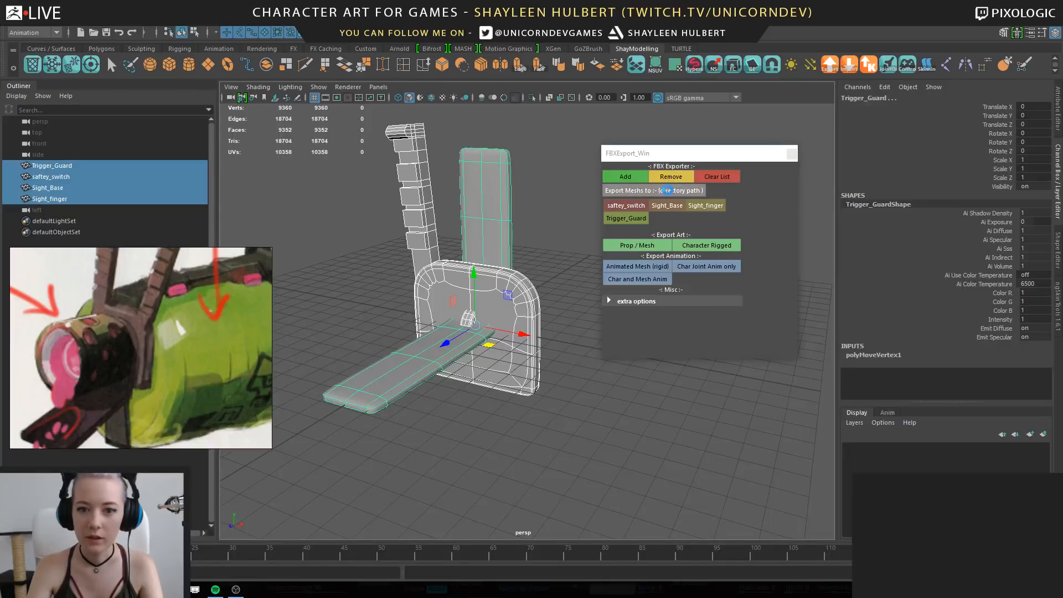
pyautogui.moveTo(696, 172); pyautogui.dragTo(630, 131)
pyautogui.click(512, 269)
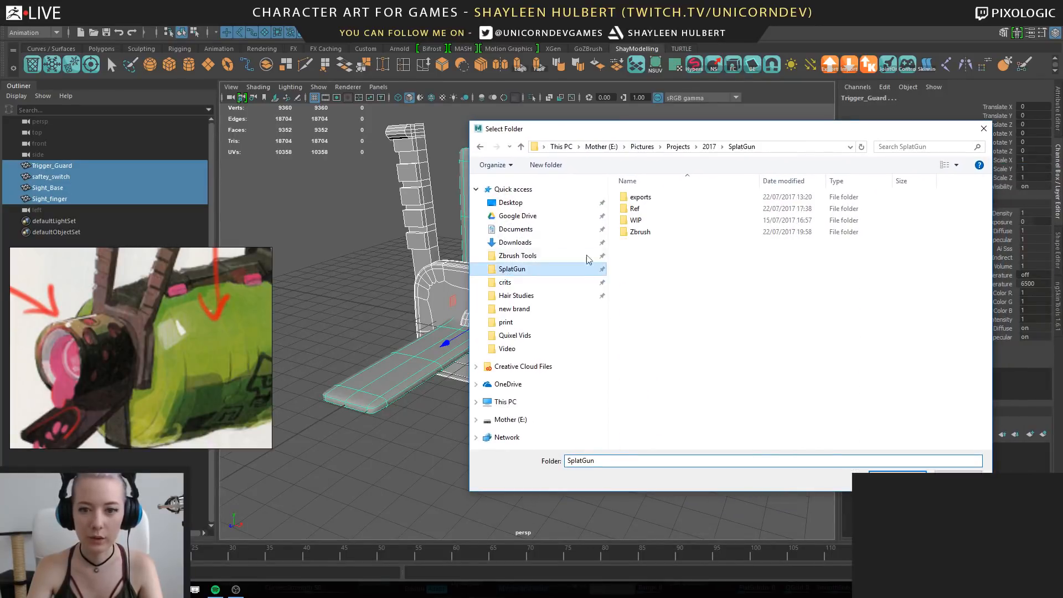
pyautogui.click(643, 200)
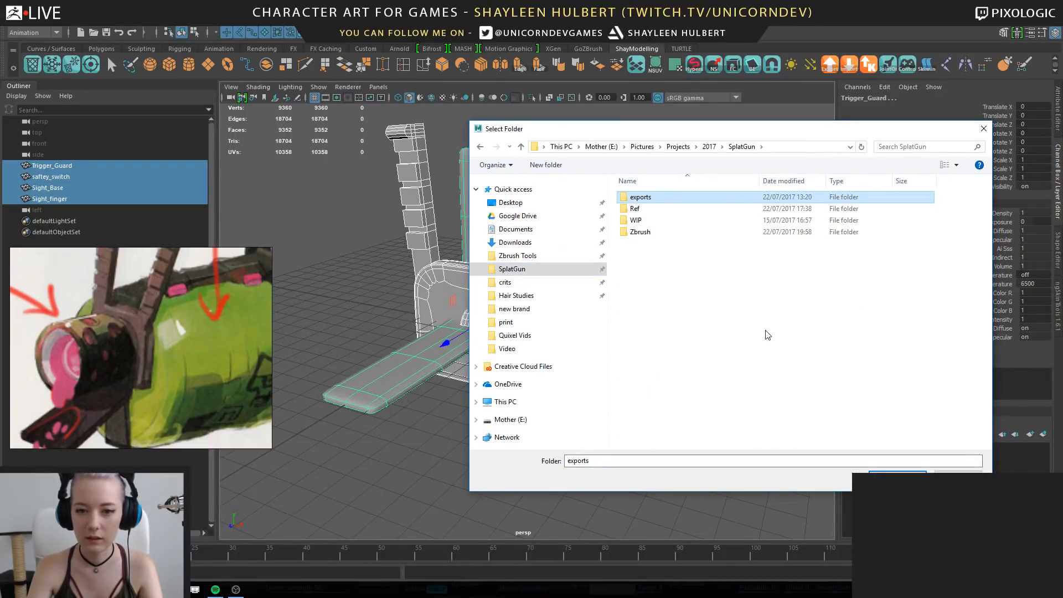
pyautogui.press('Return')
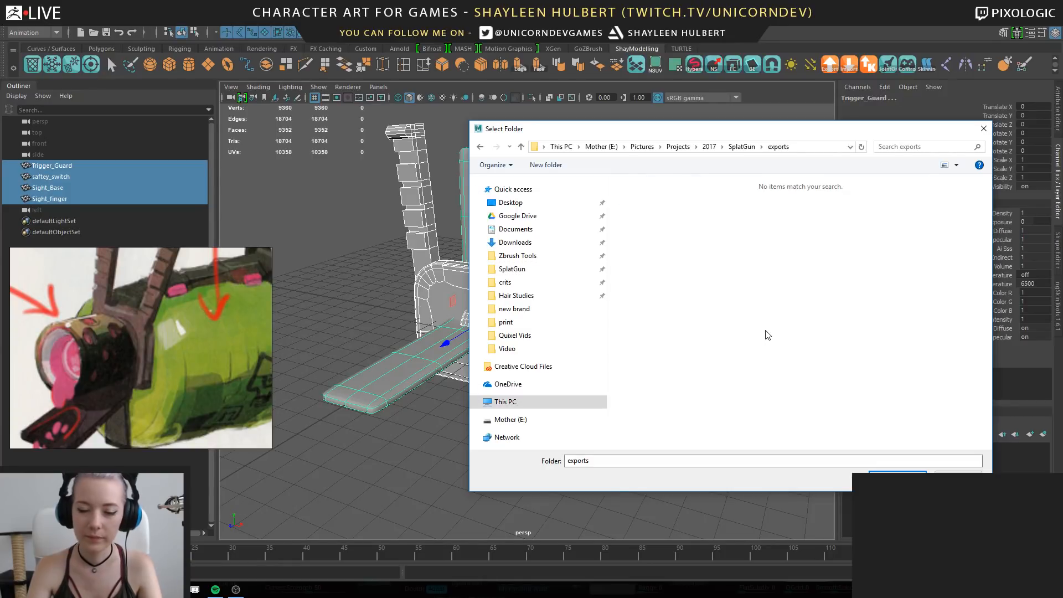
pyautogui.click(479, 146)
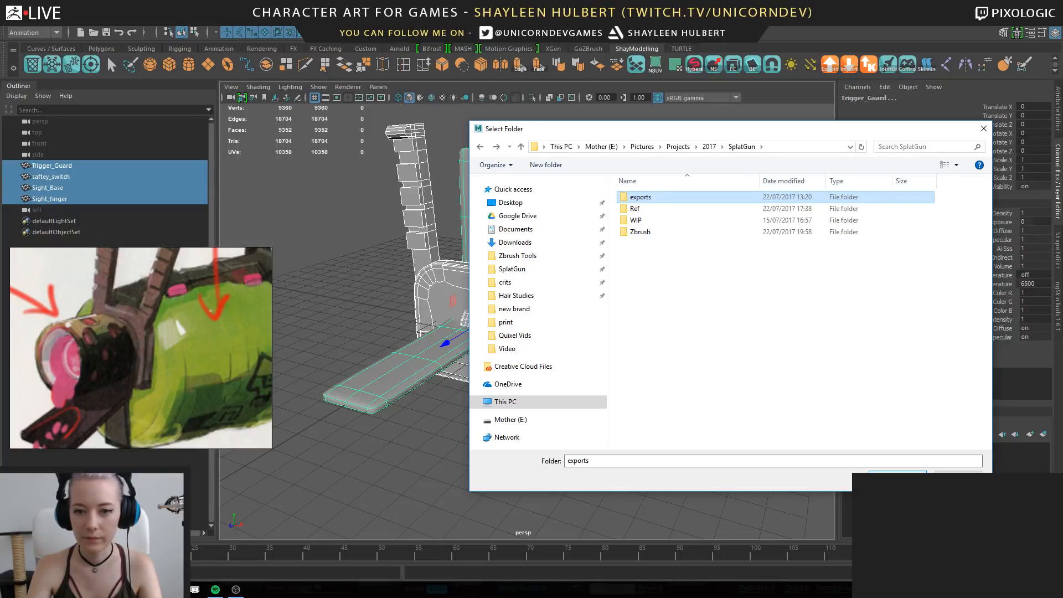
pyautogui.click(897, 478)
pyautogui.keyDown('alt'); pyautogui.moveTo(481, 206); pyautogui.dragTo(481, 245); pyautogui.keyUp('alt')
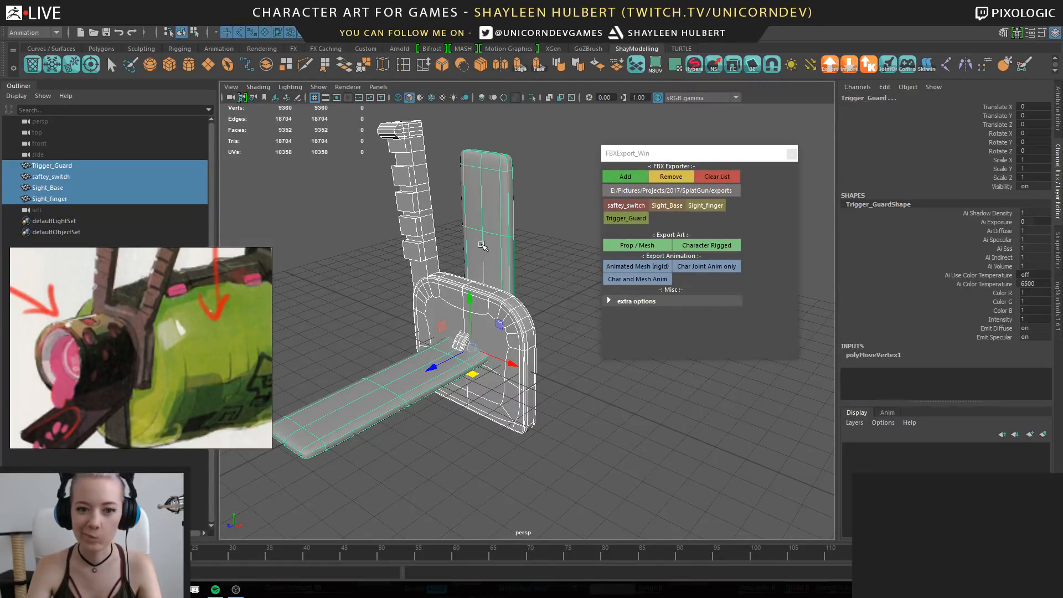
pyautogui.keyDown('alt'); pyautogui.moveTo(483, 246); pyautogui.dragTo(487, 253, button='middle'); pyautogui.keyUp('alt')
pyautogui.click(793, 157)
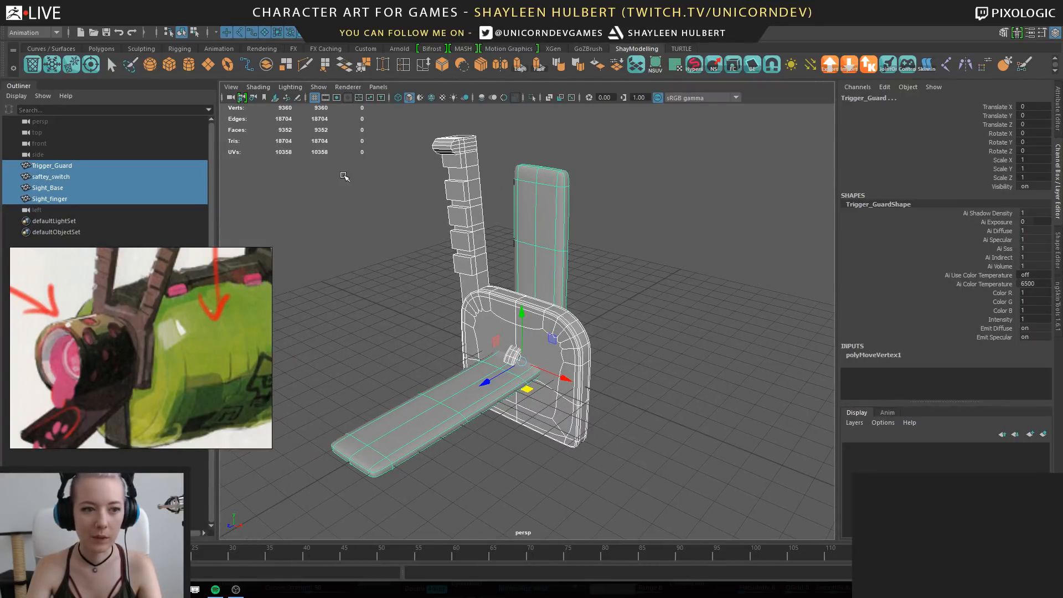
# Export the notched sight bar as an OBJ file named sight_finger into the SplatGun exports folder
pyautogui.click(452, 158)
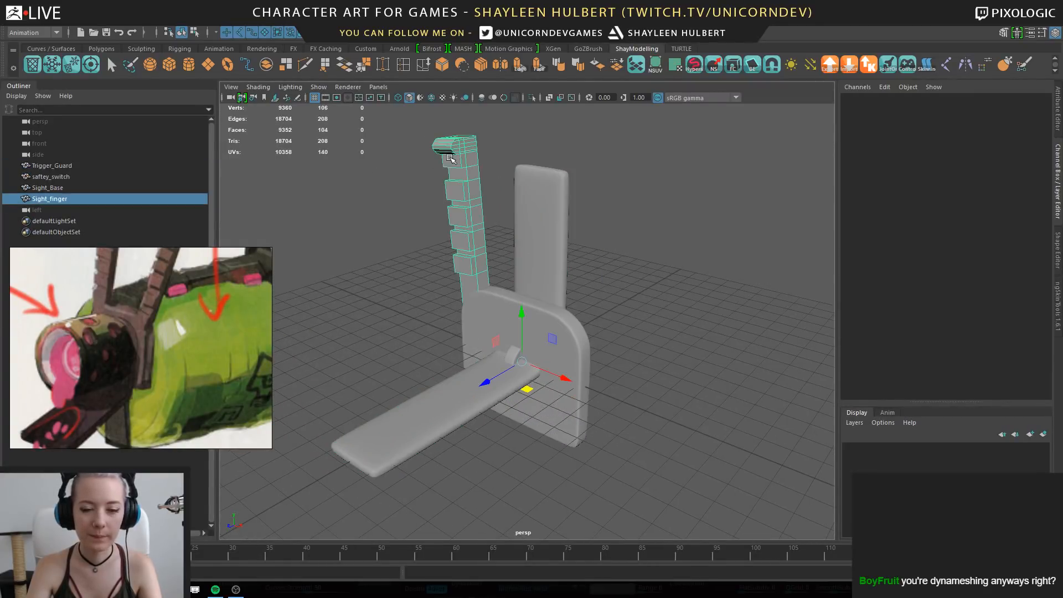
pyautogui.click(829, 64)
pyautogui.click(360, 500)
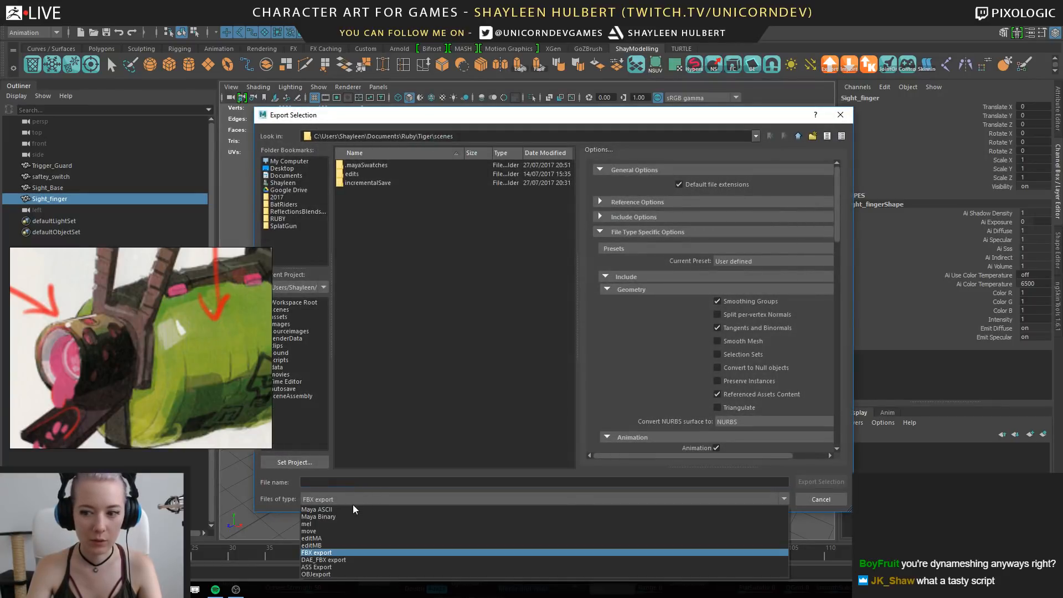
pyautogui.click(318, 574)
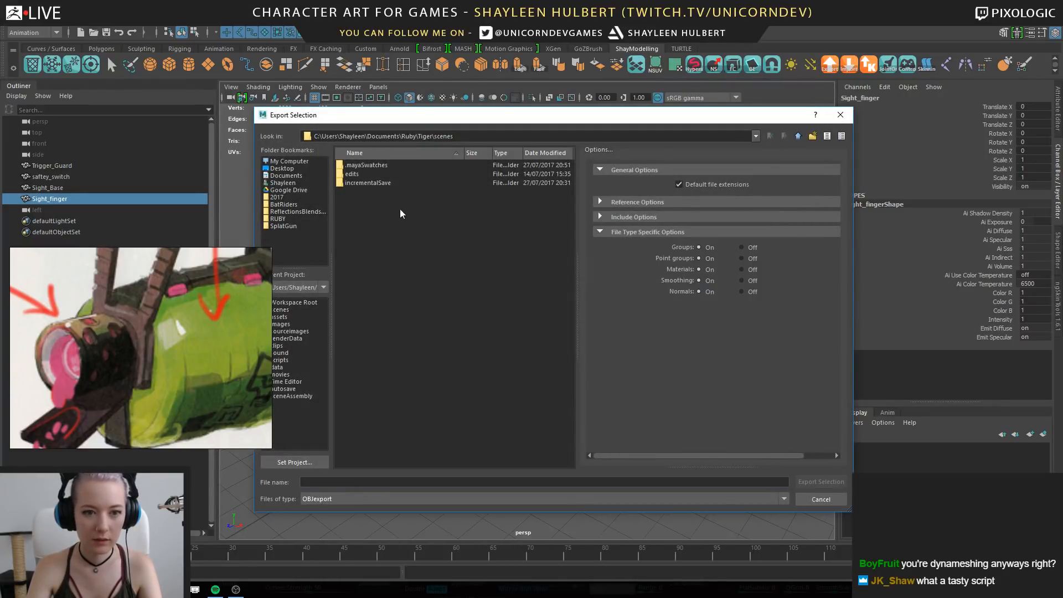
pyautogui.click(277, 198)
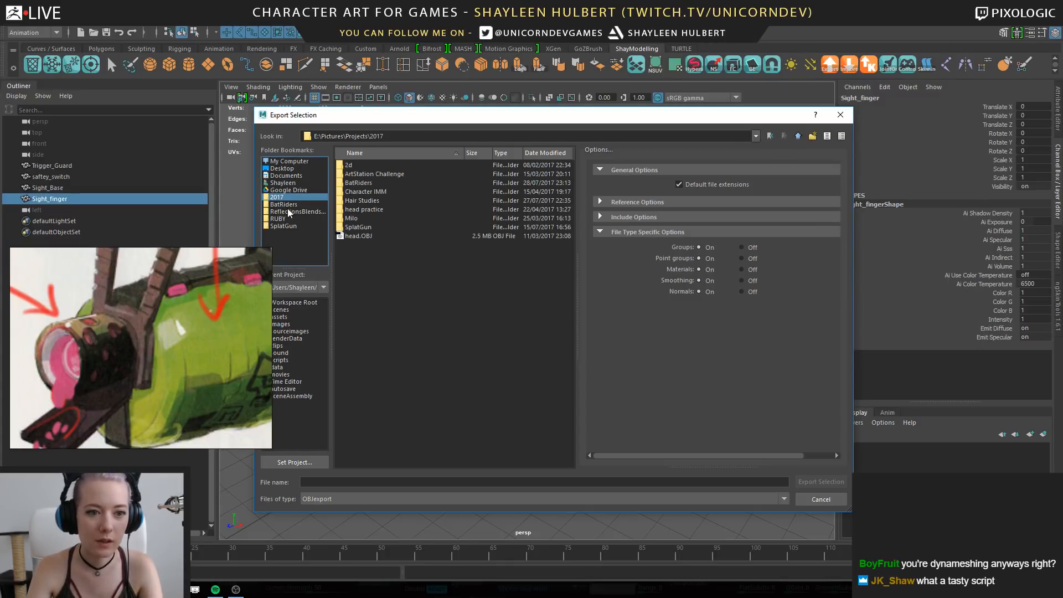
pyautogui.click(296, 226)
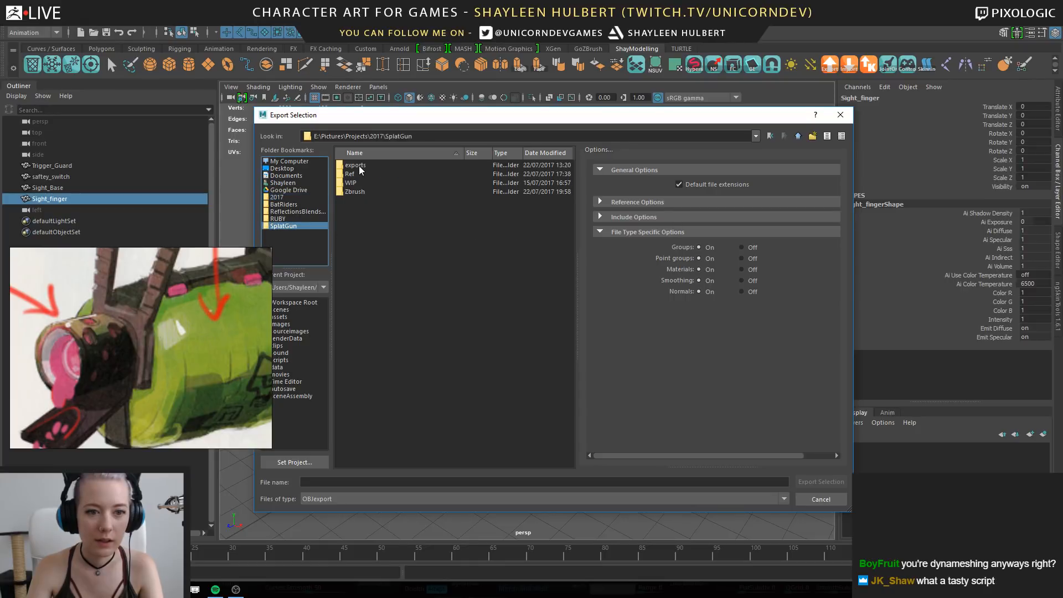
pyautogui.click(378, 483)
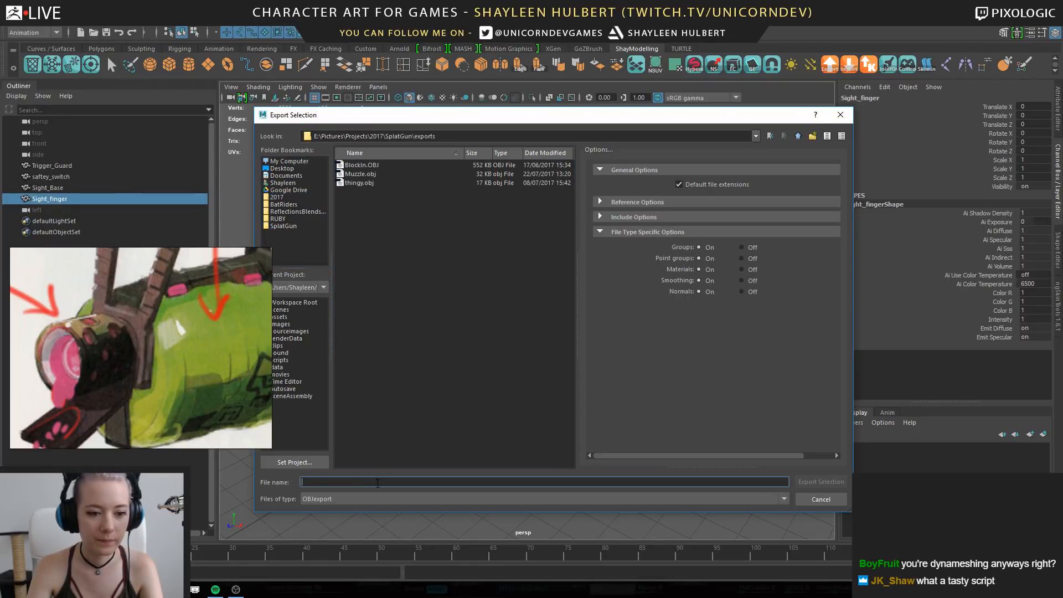
pyautogui.write('sight_g')
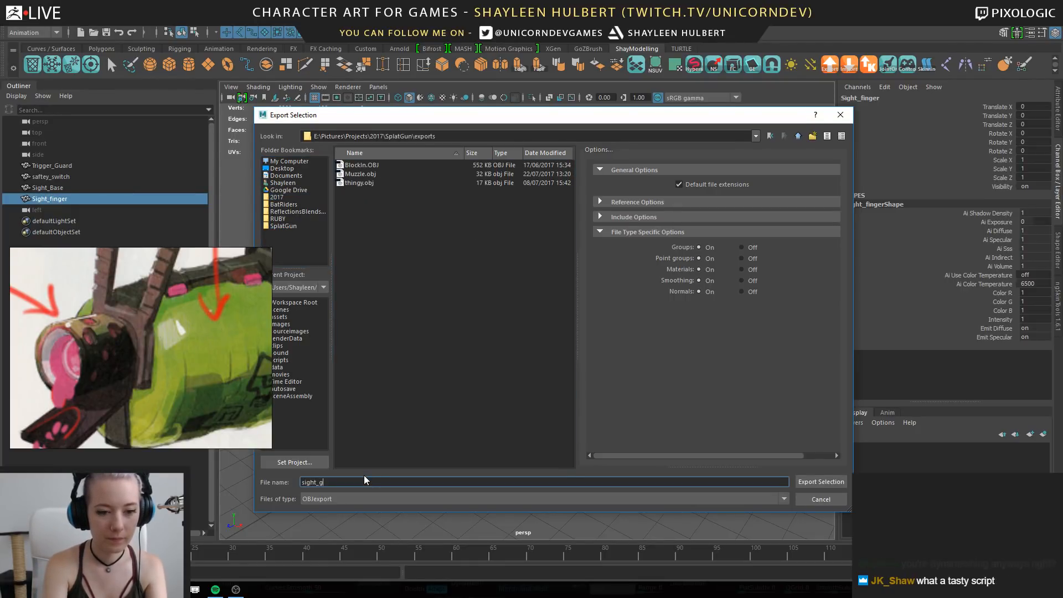
pyautogui.press('BackSpace')
pyautogui.write('finger')
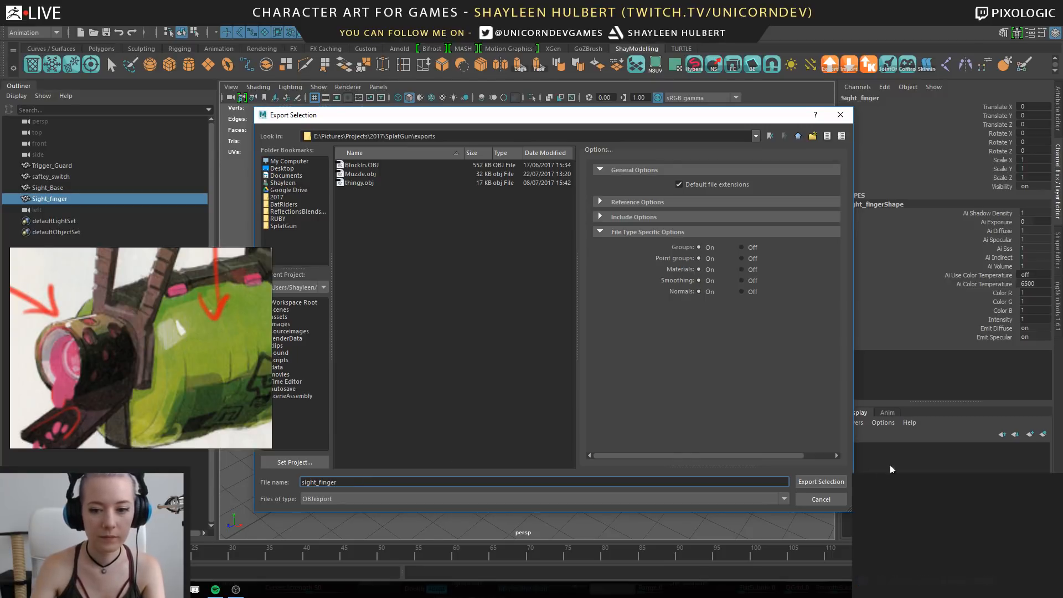
pyautogui.click(821, 482)
# Export the trigger guard as an OBJ named "trigger guard" into the exports folder
pyautogui.click(558, 199)
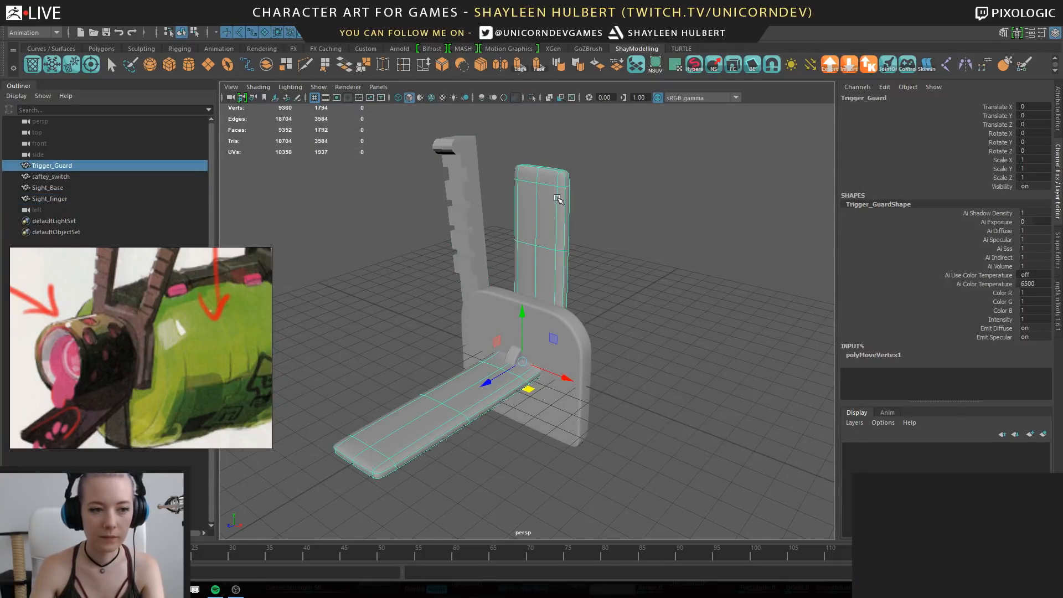
pyautogui.click(828, 64)
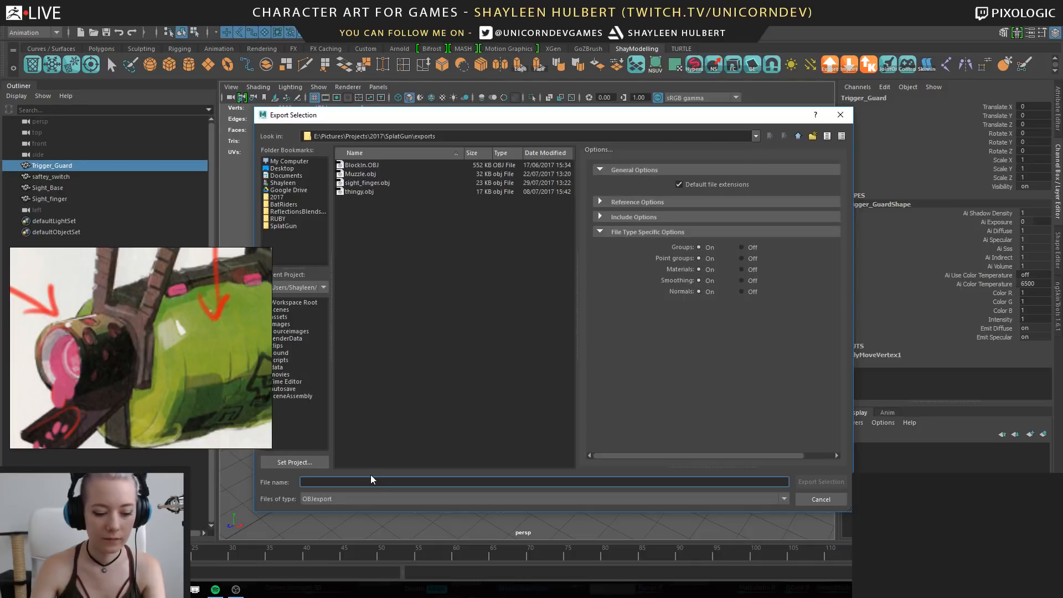
pyautogui.write('trigger guard')
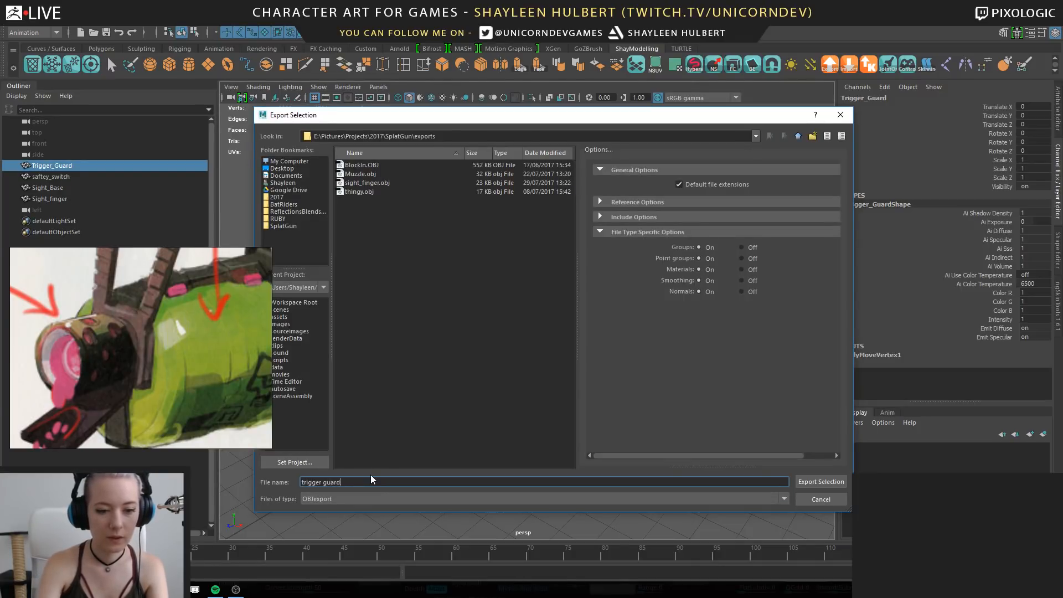
pyautogui.press('Return')
# Export the rounded sight base as an OBJ named sight_base into the exports folder
pyautogui.click(555, 327)
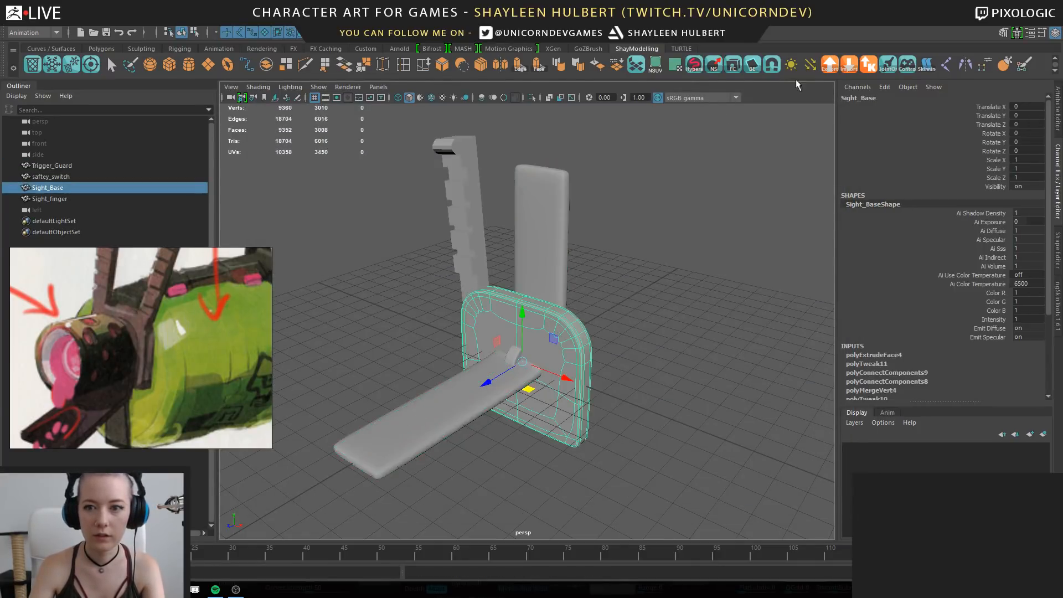
pyautogui.click(829, 65)
pyautogui.write('si')
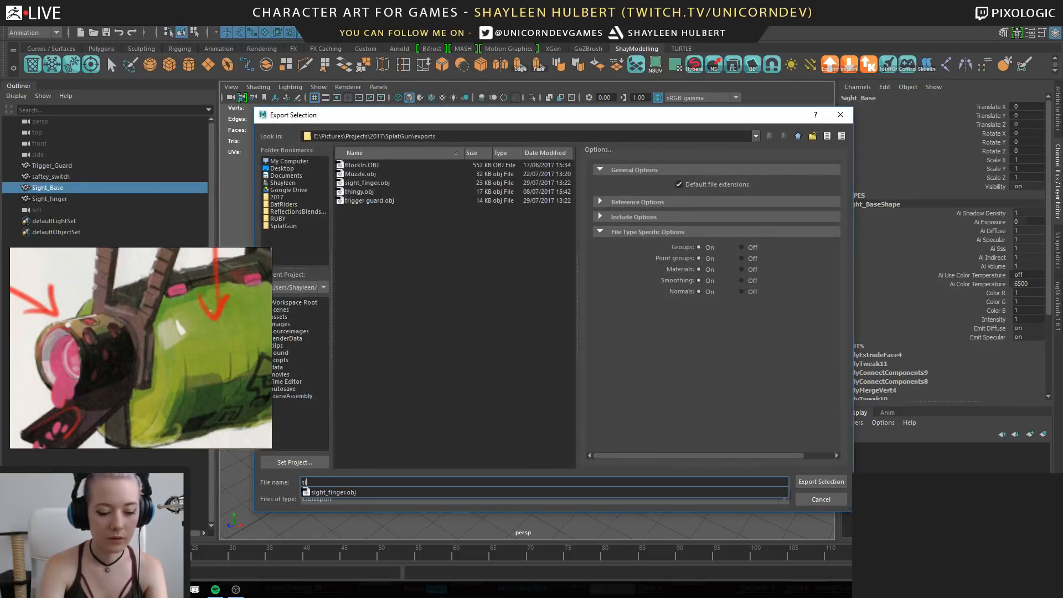
pyautogui.write('ght_base')
pyautogui.press('Return')
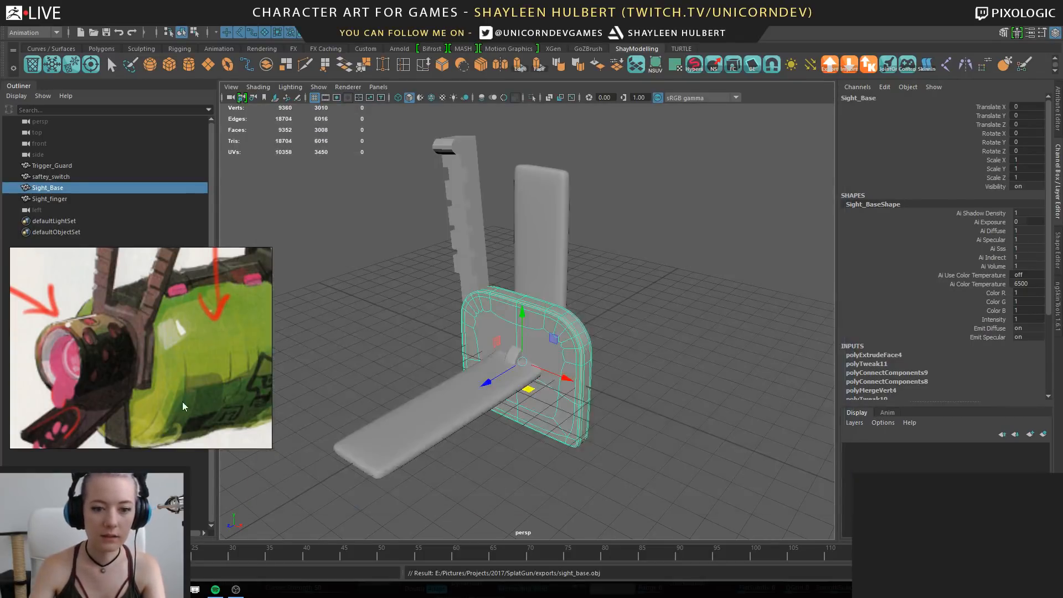
# Export the small safety switch as an OBJ named saftey_switch into the exports folder
pyautogui.click(66, 199)
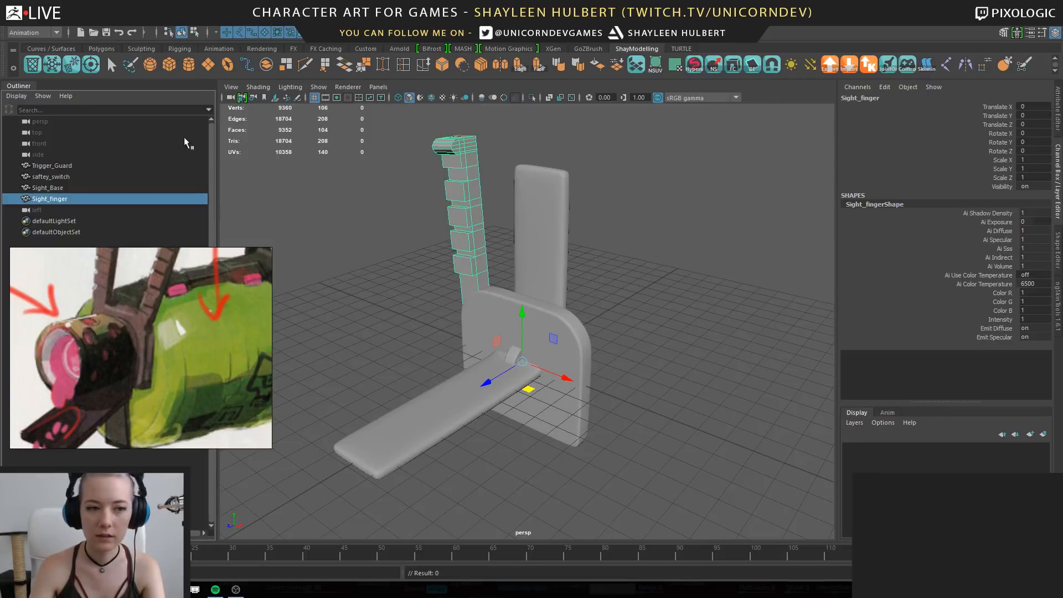
pyautogui.click(510, 356)
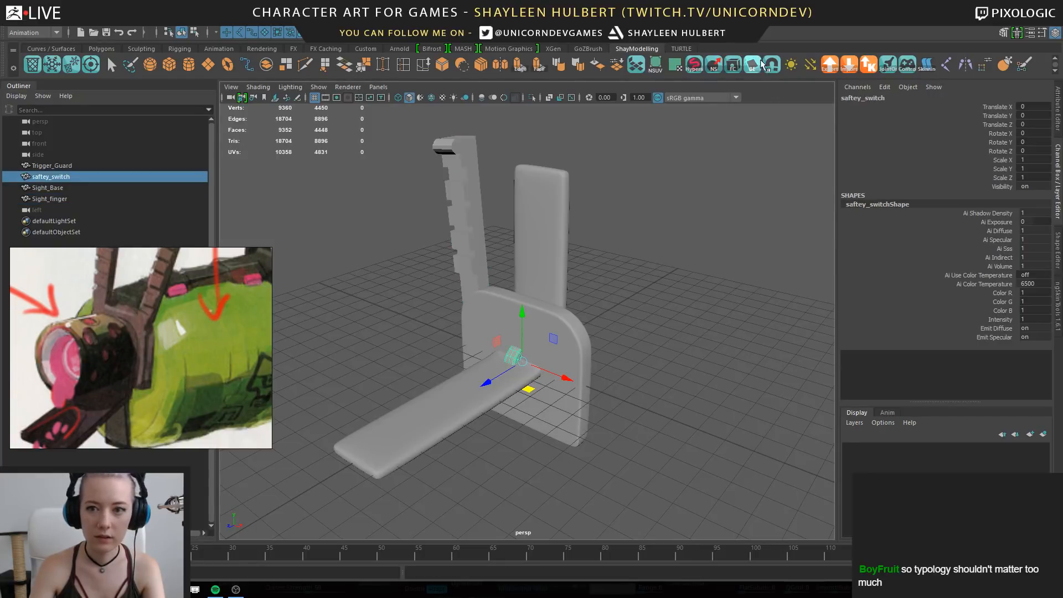
pyautogui.click(830, 65)
pyautogui.write('saftey_switch')
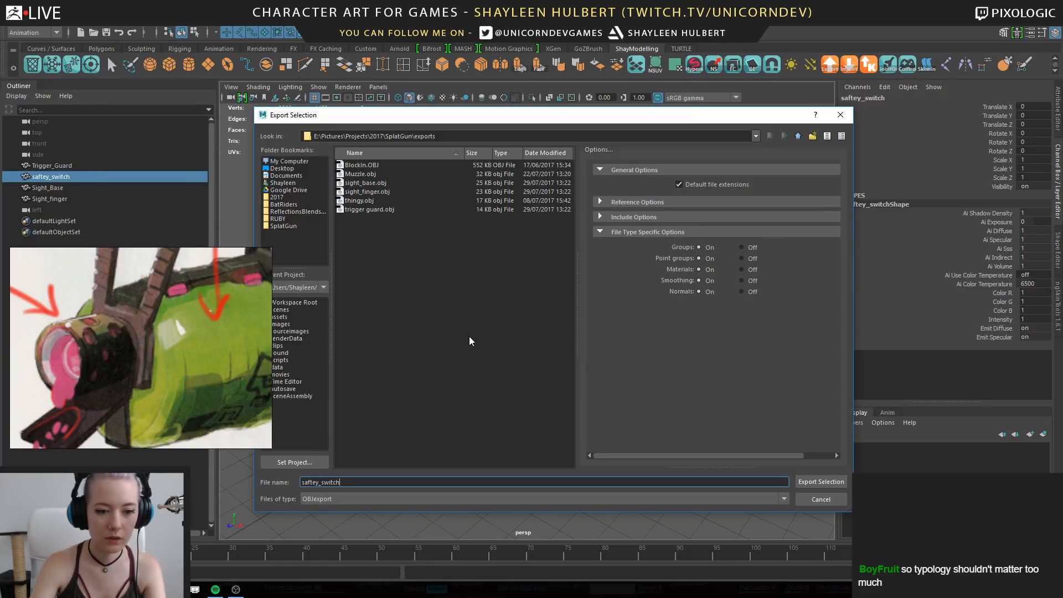
pyautogui.press('Return')
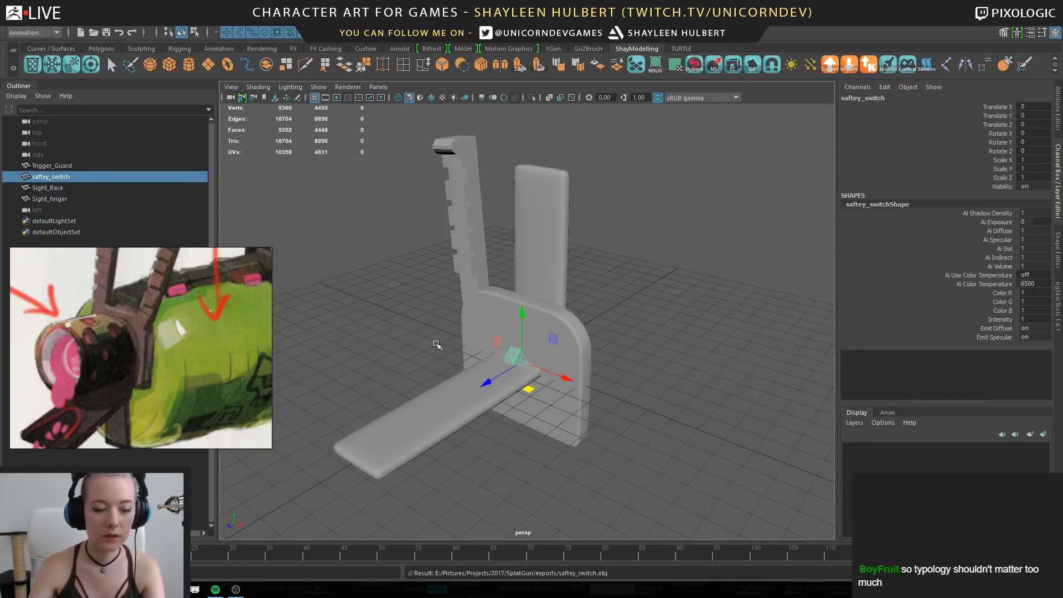
# Switch to ZBrush, then move and shrink the reference image and zoom it out to show the whole gun
pyautogui.click(194, 590)
pyautogui.moveTo(663, 121); pyautogui.dragTo(696, 156)
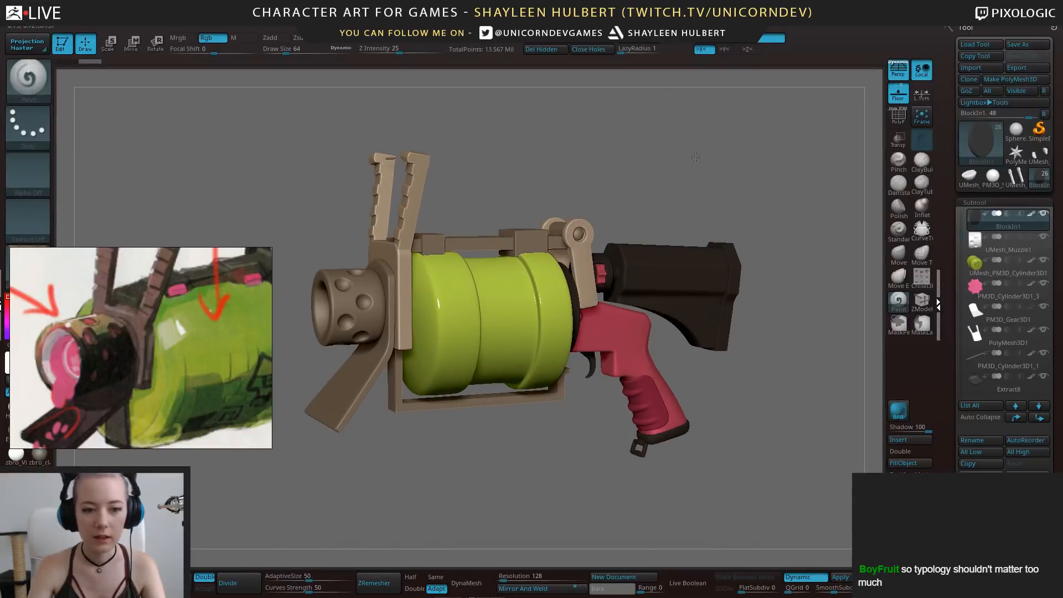
pyautogui.moveTo(214, 317); pyautogui.dragTo(270, 141)
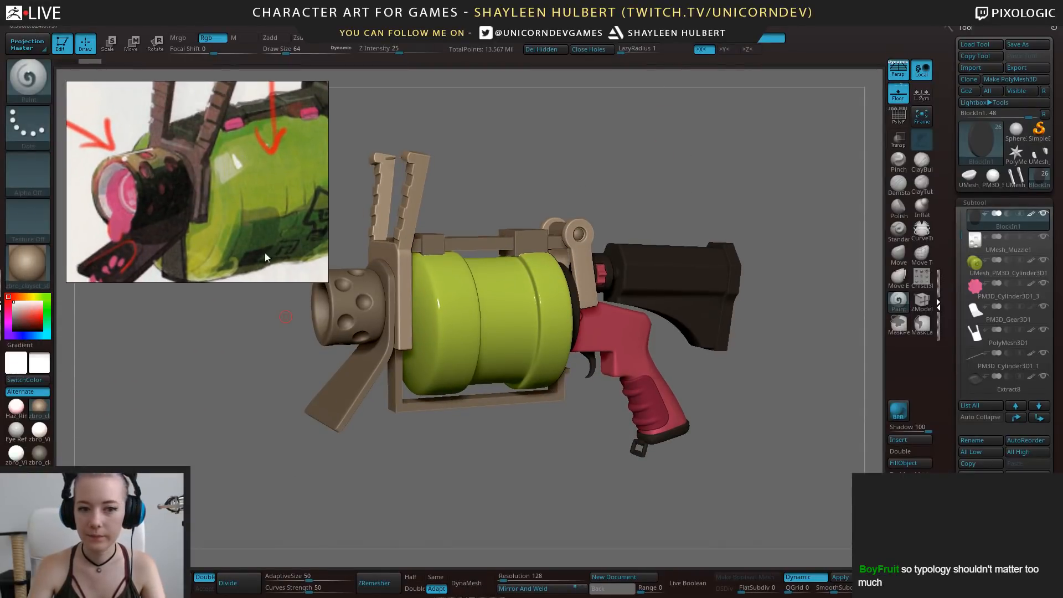
pyautogui.moveTo(325, 279); pyautogui.dragTo(235, 244)
pyautogui.scroll(-5, 147, 178)
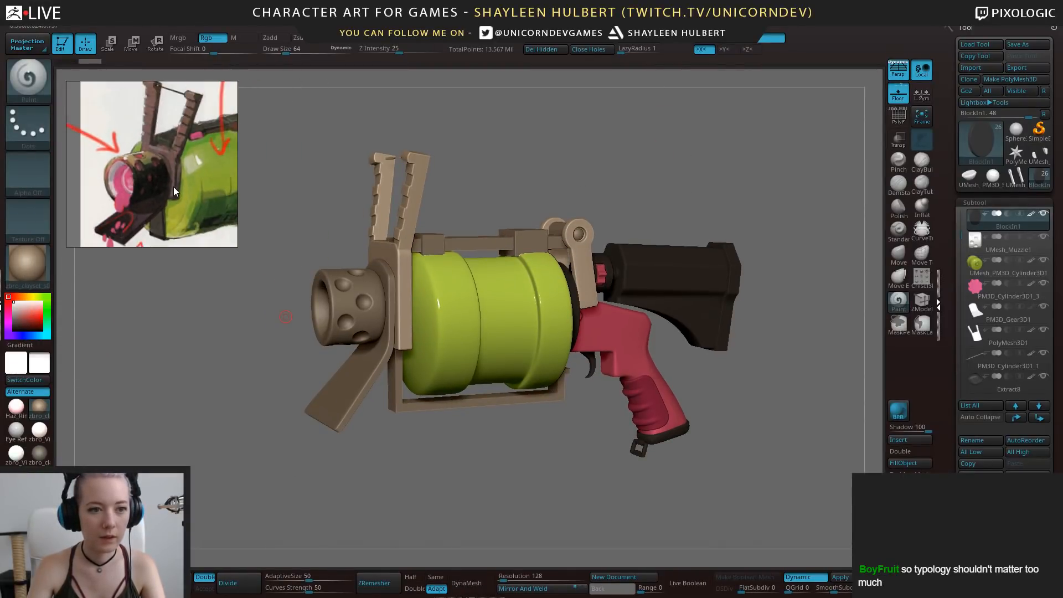
pyautogui.moveTo(411, 186); pyautogui.dragTo(498, 168)
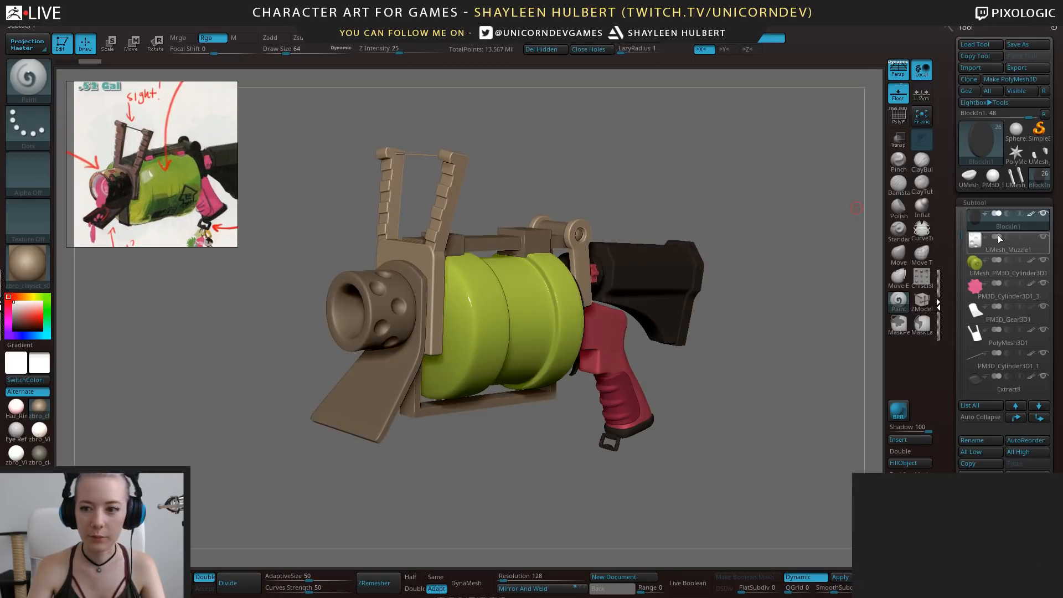
pyautogui.moveTo(961, 235); pyautogui.dragTo(961, 213)
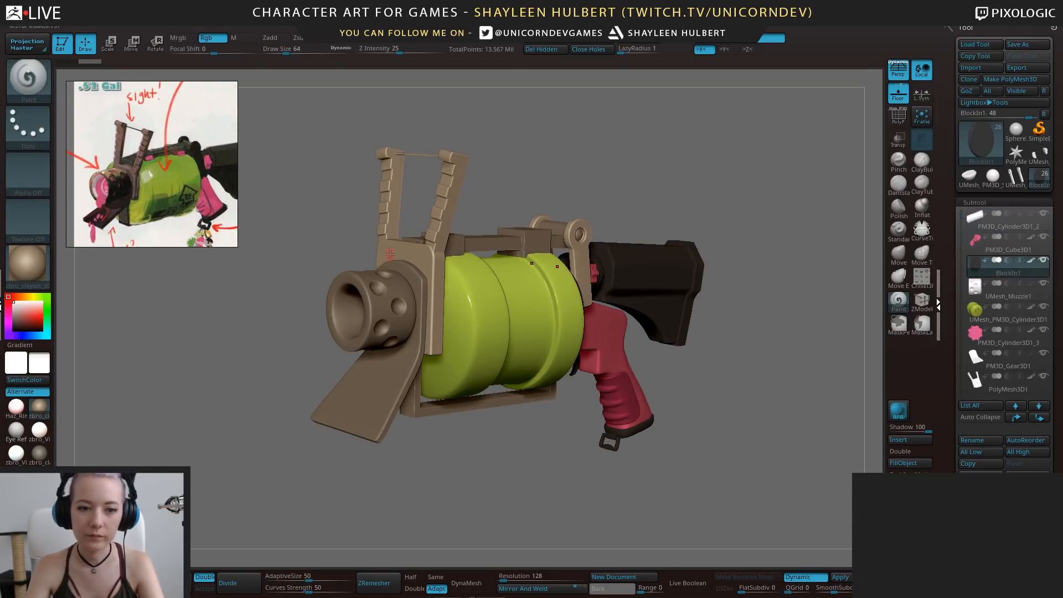
pyautogui.press('w')
pyautogui.press('q')
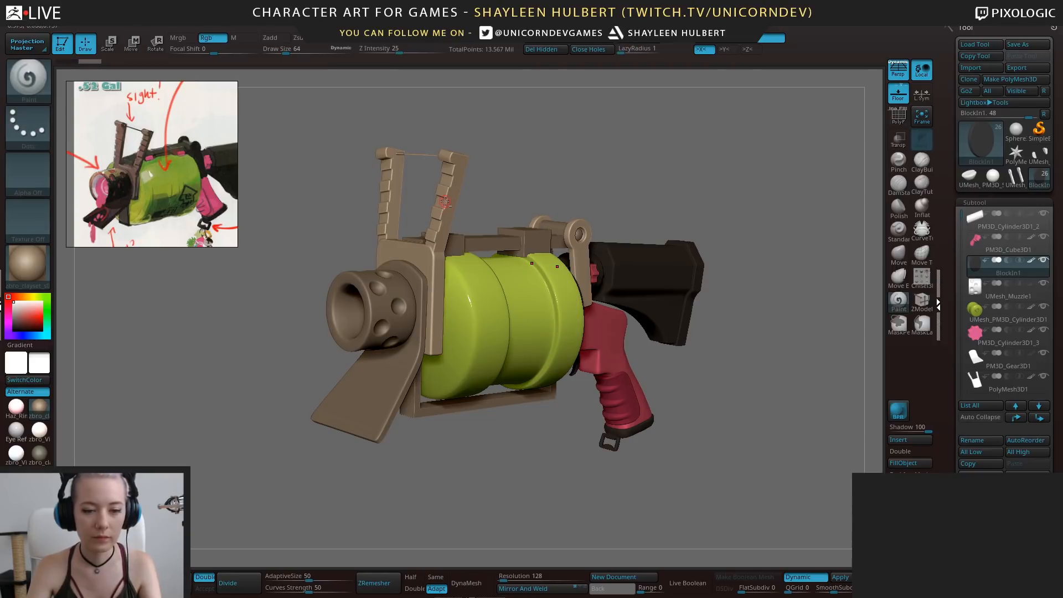
# Hide the notched two-pronged sight fork and keep the thin sight wire subtool selected
pyautogui.keyDown('alt'); pyautogui.click(444, 199); pyautogui.keyUp('alt')
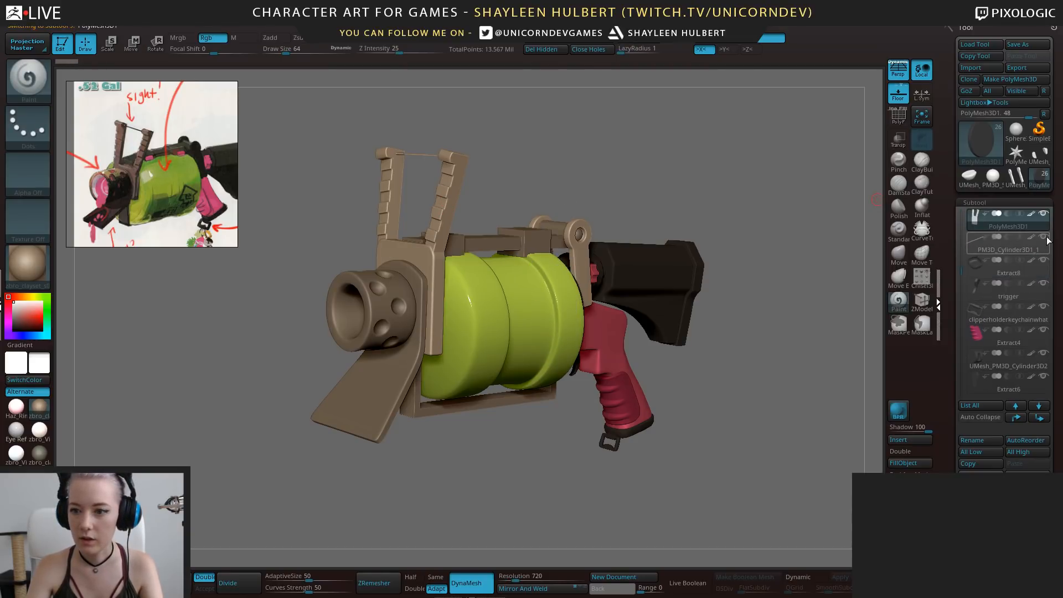
pyautogui.click(1005, 246)
pyautogui.click(1043, 214)
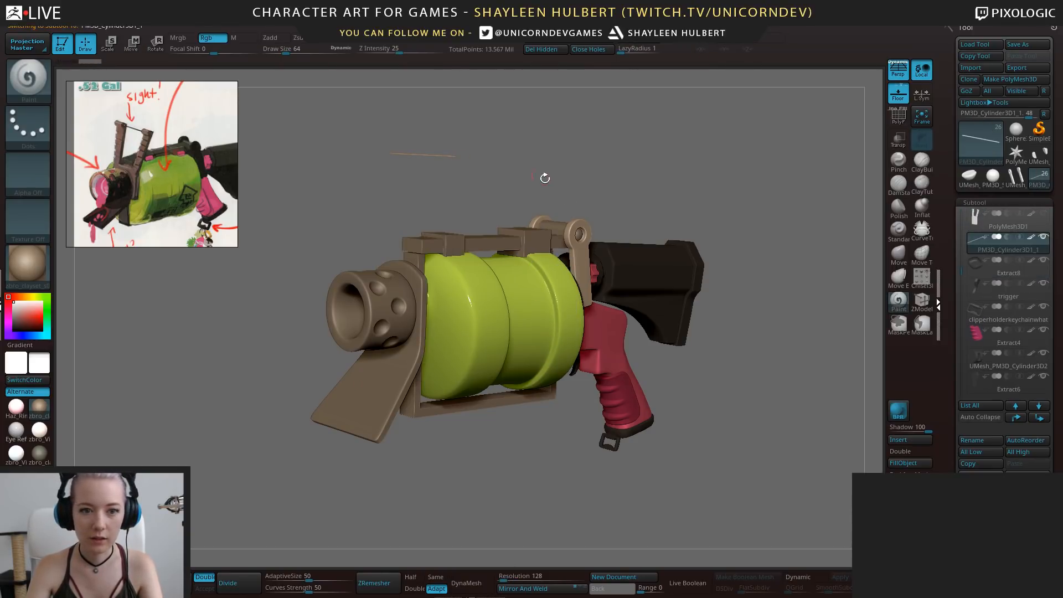
pyautogui.moveTo(544, 177); pyautogui.dragTo(610, 206)
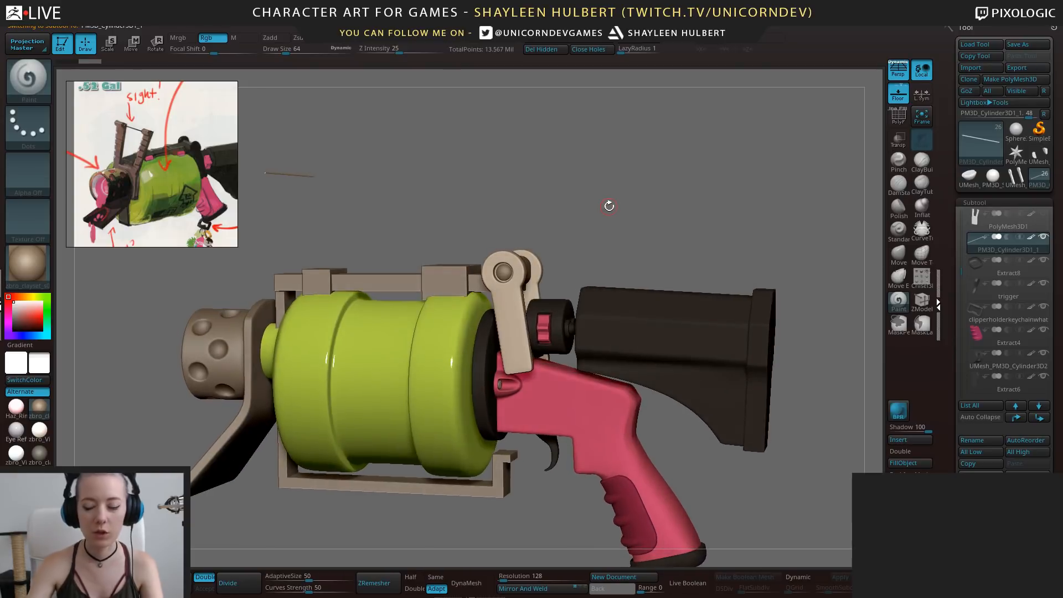
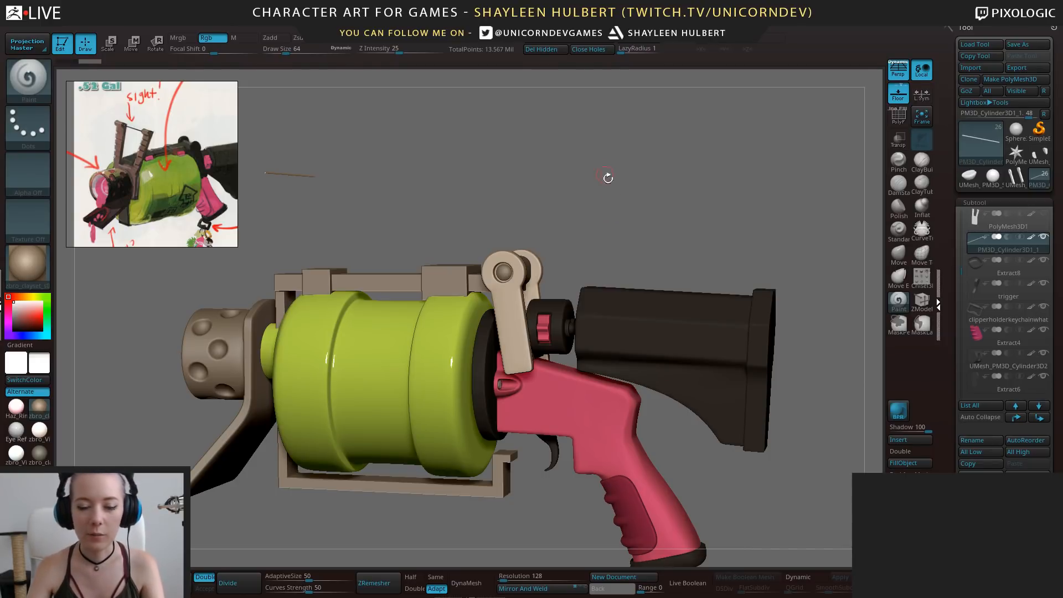
pyautogui.moveTo(607, 178); pyautogui.dragTo(642, 214)
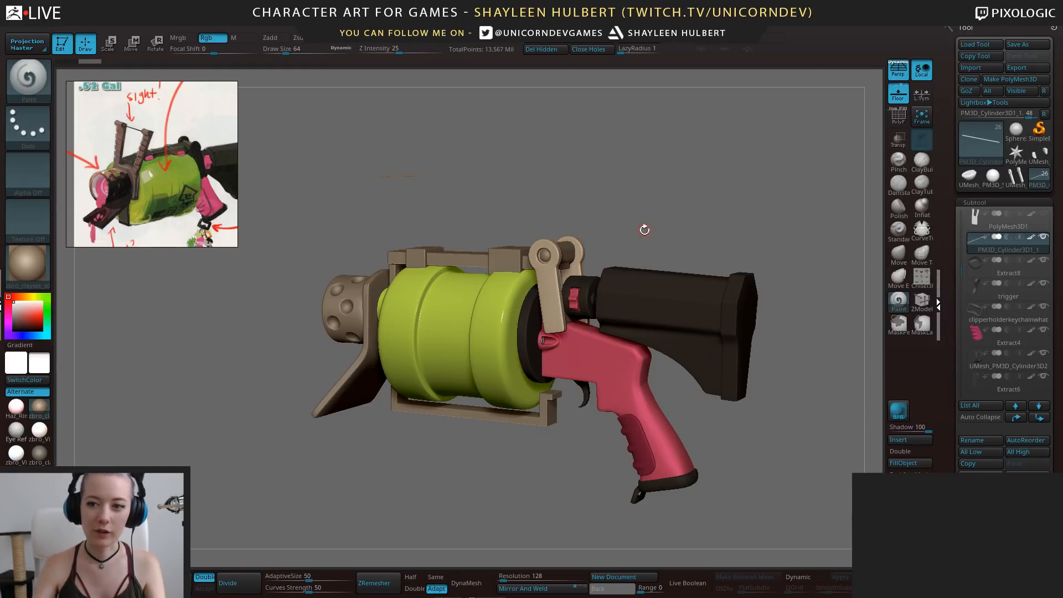
pyautogui.keyDown('alt'); pyautogui.moveTo(726, 165); pyautogui.dragTo(525, 329); pyautogui.keyUp('alt')
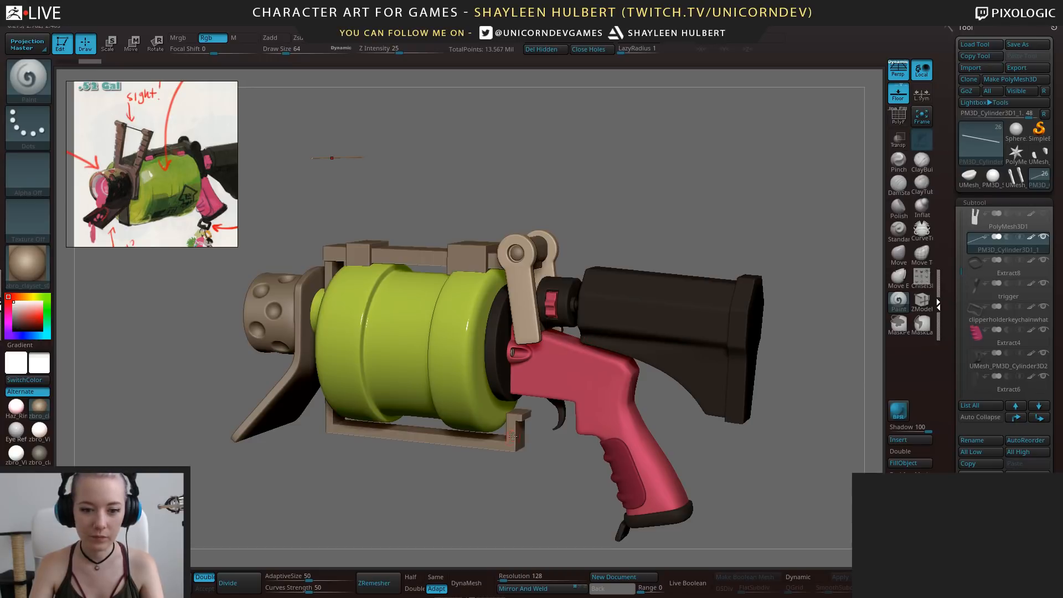
pyautogui.moveTo(632, 195); pyautogui.dragTo(351, 400)
# Hide the angled plate behind the muzzle, leaving the sight fork hidden as well
pyautogui.keyDown('alt'); pyautogui.click(255, 399); pyautogui.keyUp('alt')
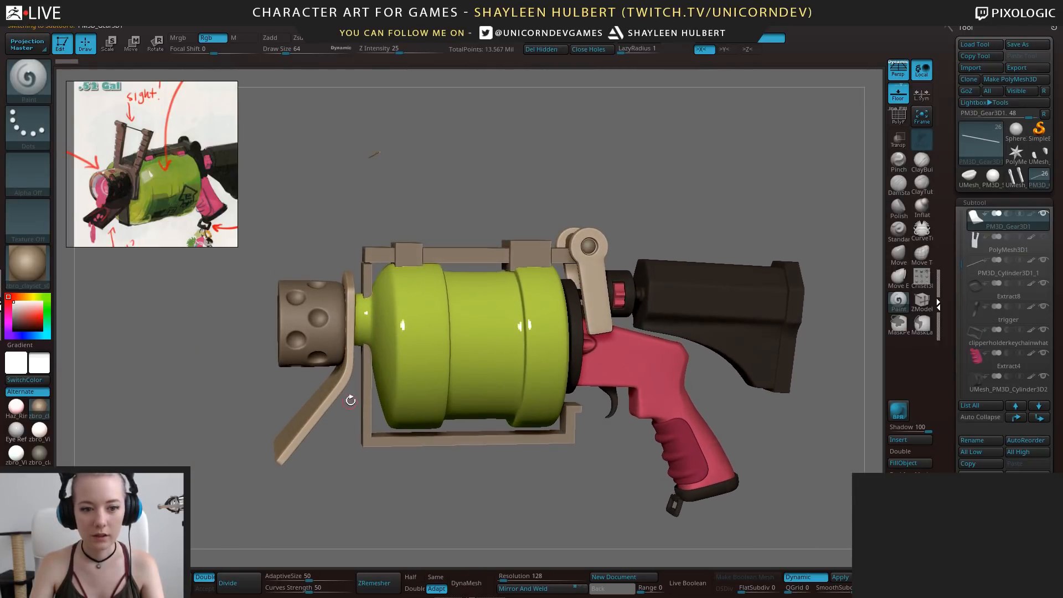
pyautogui.click(1041, 268)
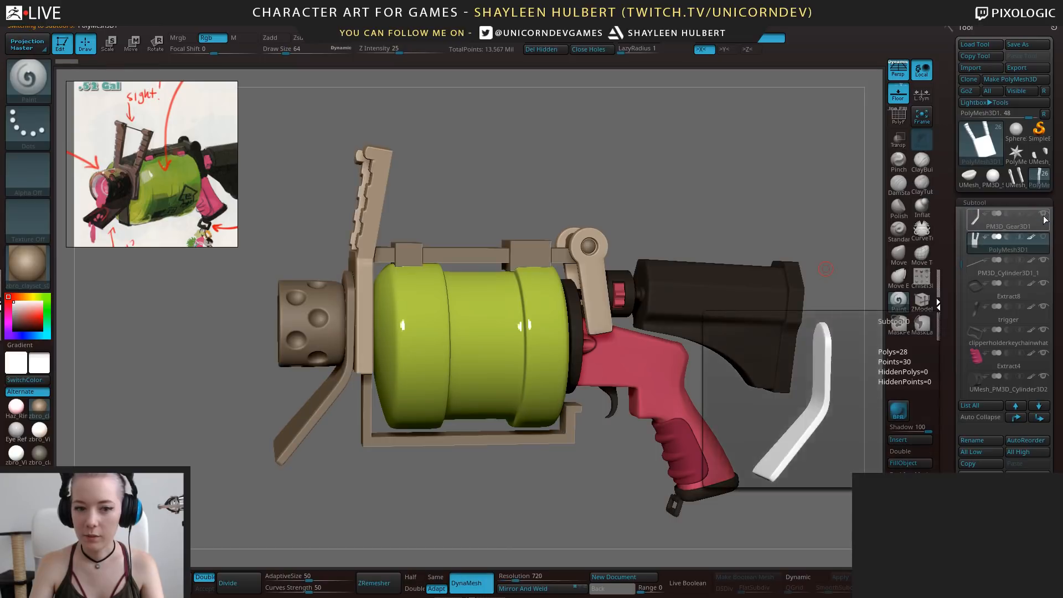
pyautogui.moveTo(470, 180); pyautogui.dragTo(568, 460)
pyautogui.keyDown('alt'); pyautogui.moveTo(485, 407); pyautogui.dragTo(580, 452); pyautogui.keyUp('alt')
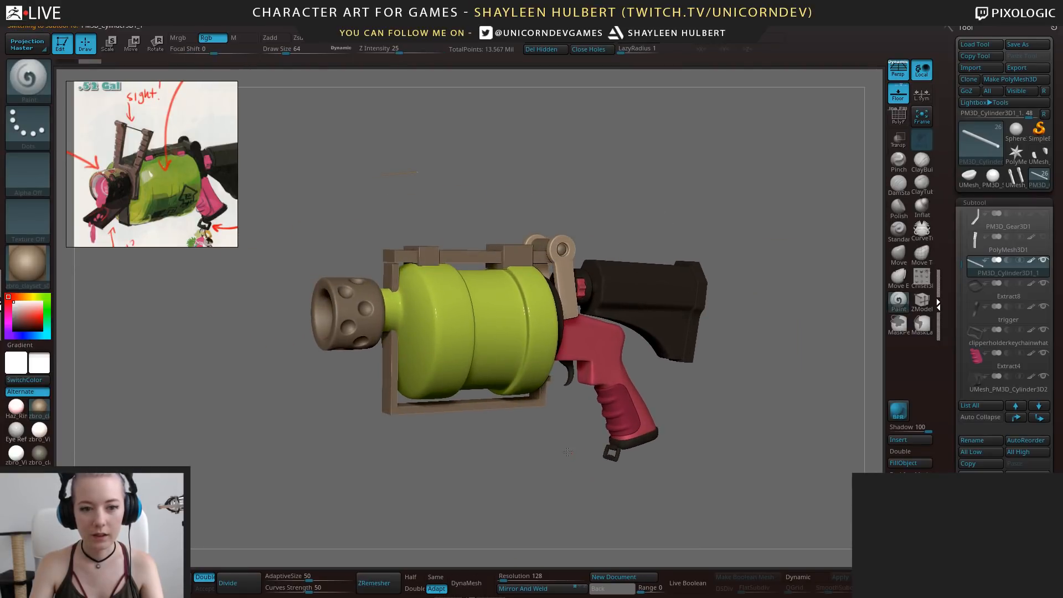
pyautogui.keyDown('shift'); pyautogui.moveTo(836, 244); pyautogui.dragTo(746, 223); pyautogui.keyUp('shift')
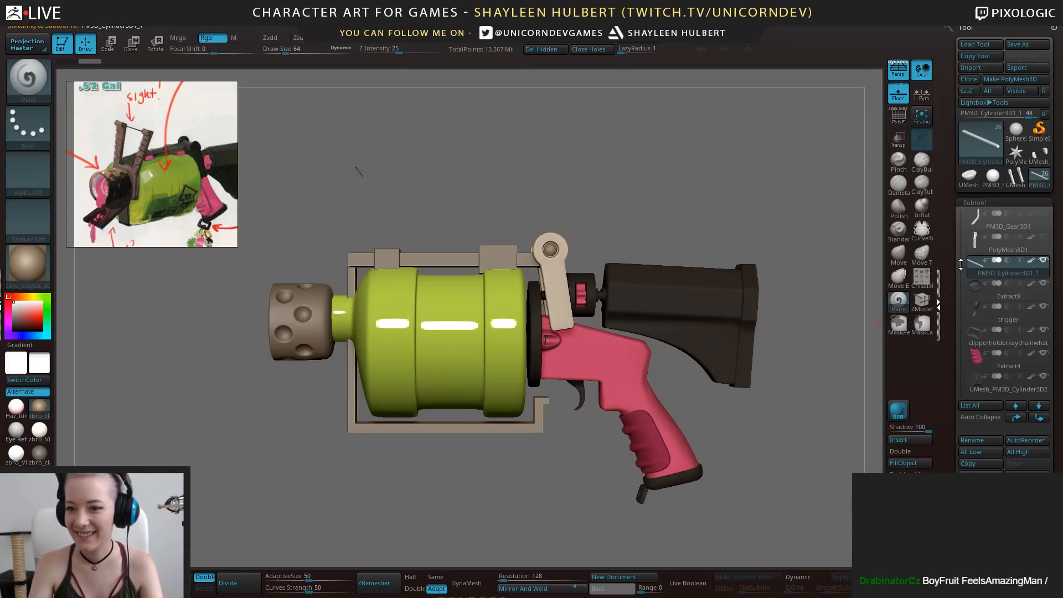
# Insert a PolyMesh3D star as a new subtool below PM3D_Sphere3D1_1
pyautogui.moveTo(961, 264); pyautogui.dragTo(962, 327)
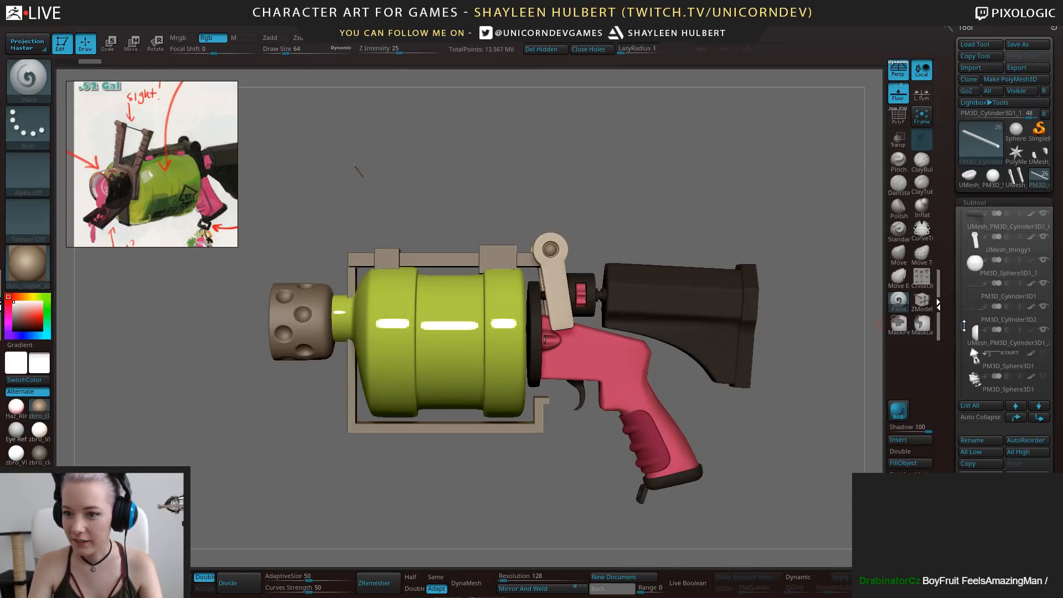
pyautogui.click(998, 270)
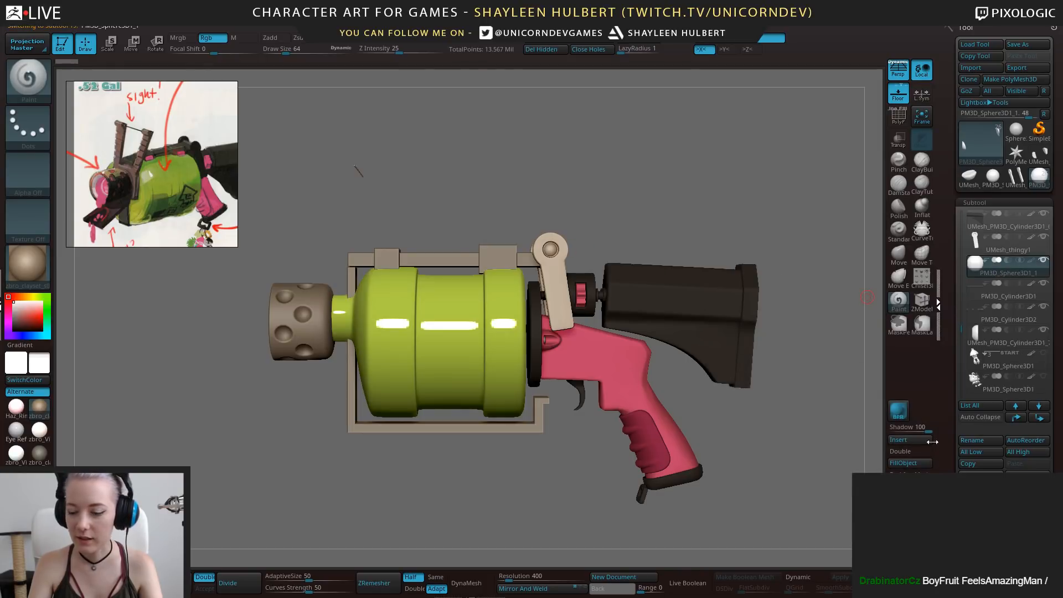
pyautogui.click(911, 440)
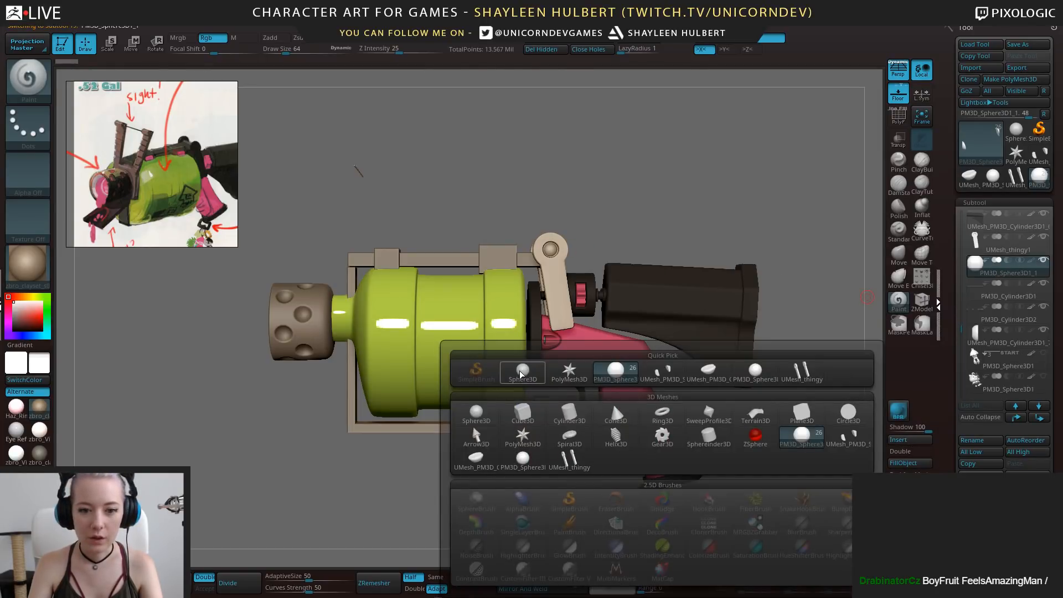
pyautogui.click(522, 436)
pyautogui.moveTo(640, 194); pyautogui.dragTo(670, 197)
# Import saftey_switch from the SplatGun exports folder into the star subtool and turn on Dynamic subdivision for it
pyautogui.click(964, 69)
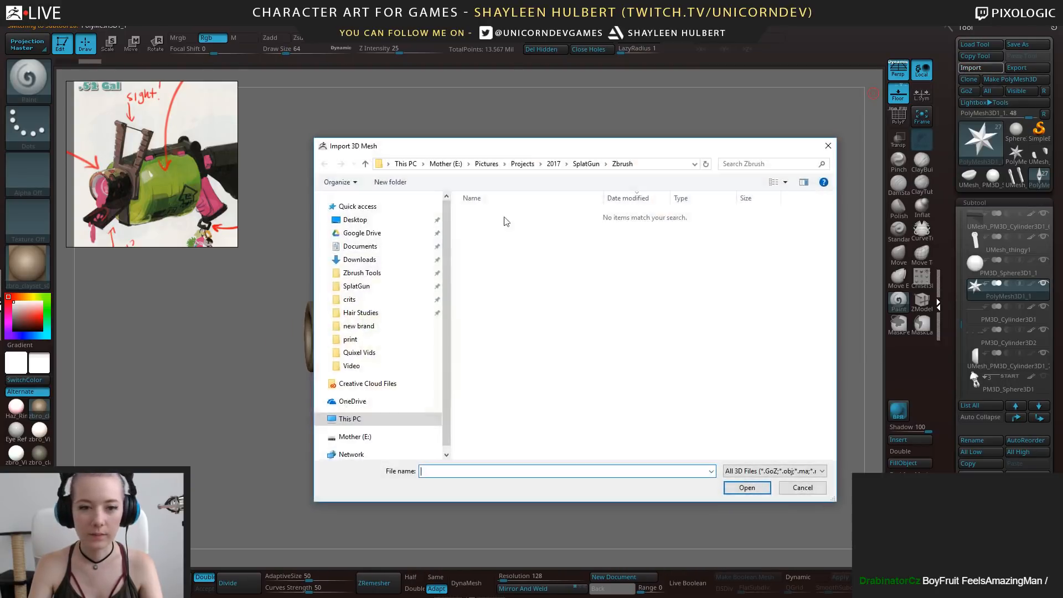
pyautogui.click(420, 286)
pyautogui.click(510, 220)
pyautogui.doubleClick(510, 220)
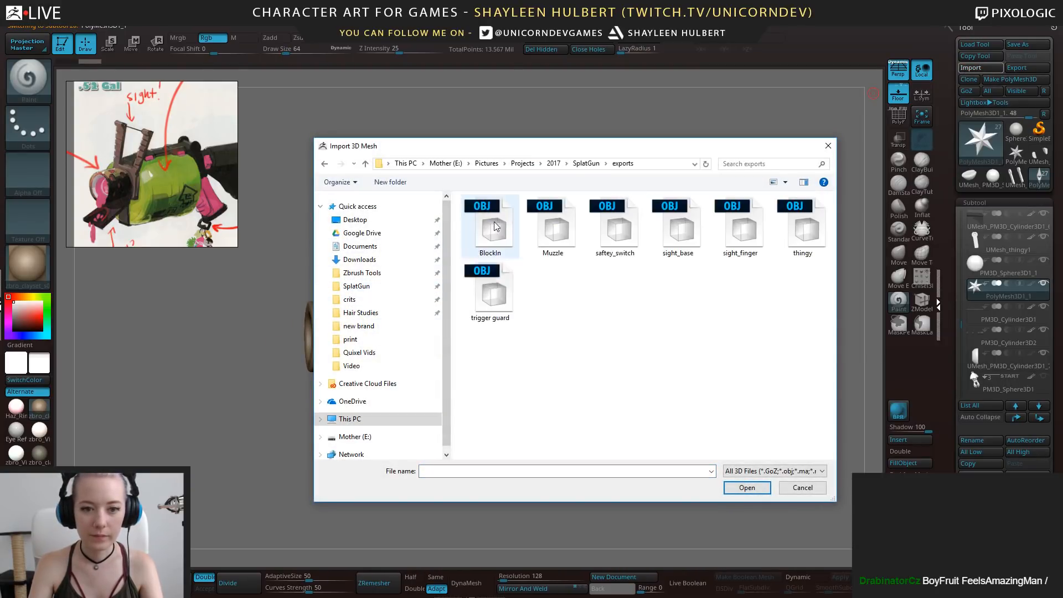
pyautogui.click(615, 228)
pyautogui.click(746, 488)
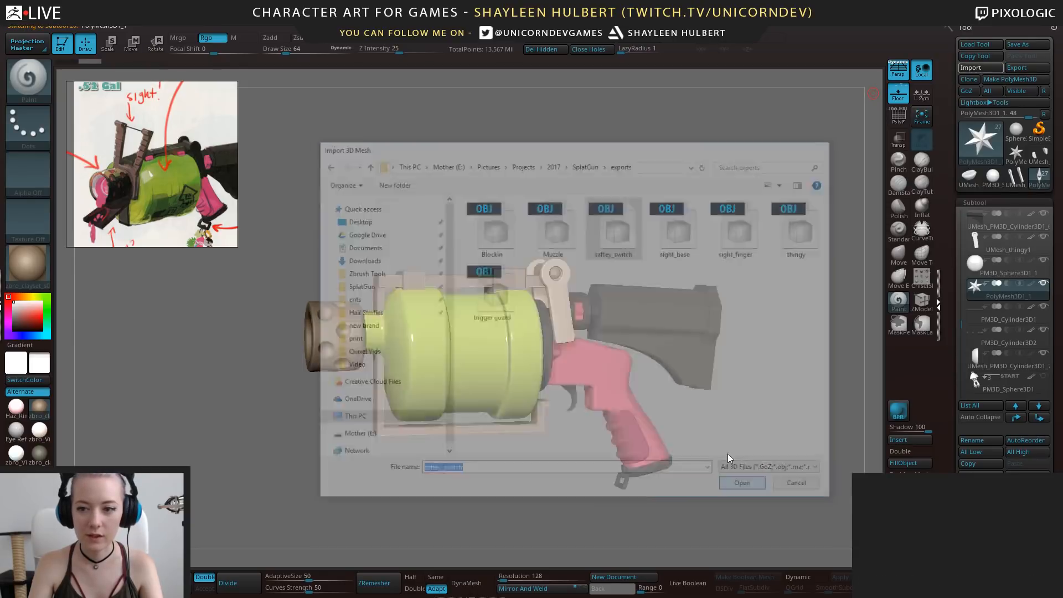
pyautogui.moveTo(740, 208); pyautogui.dragTo(757, 229)
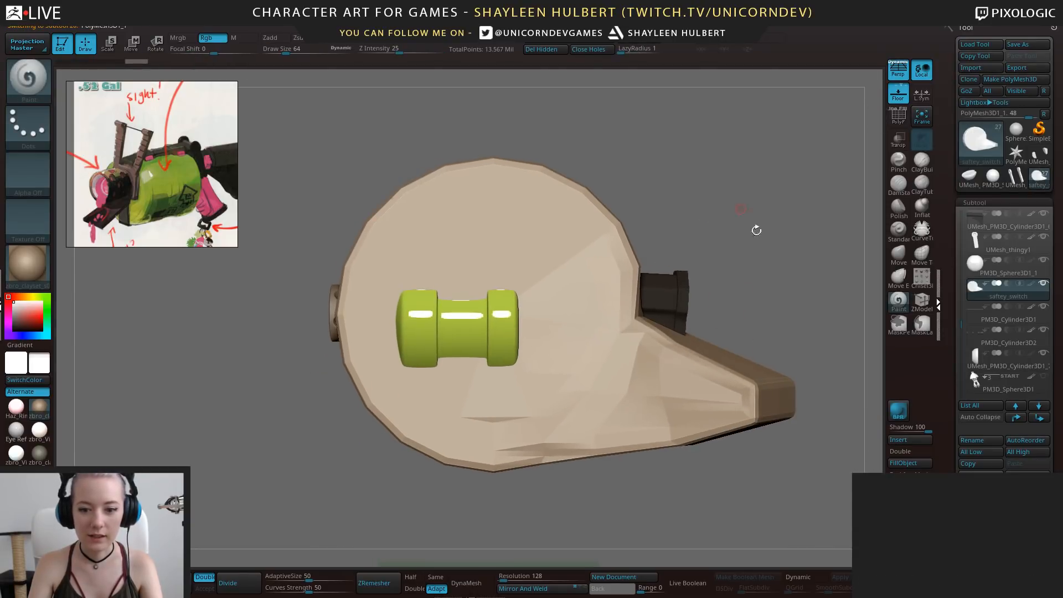
pyautogui.click(810, 579)
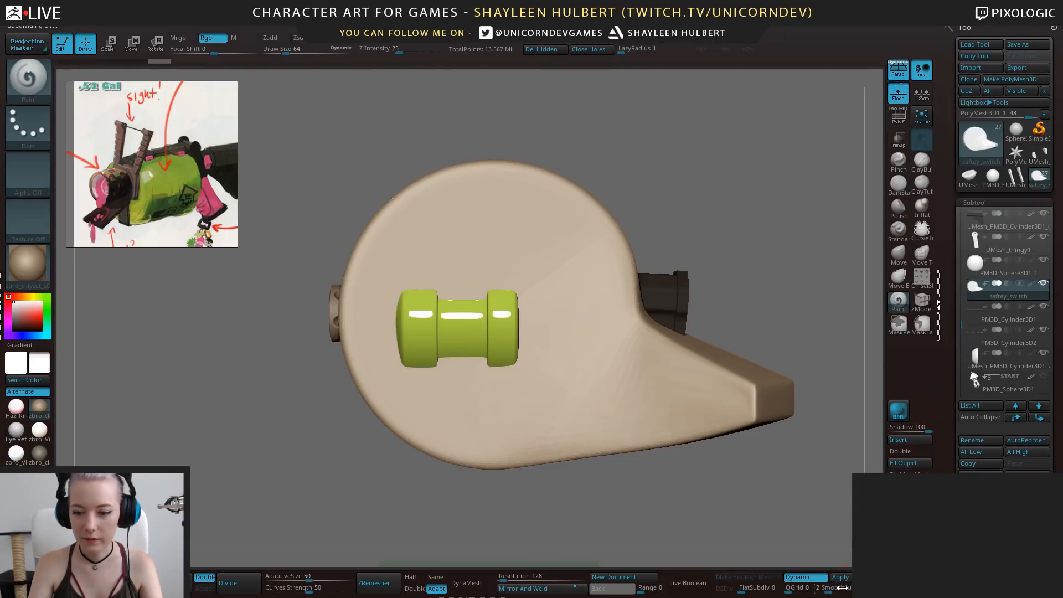
# Scale the safety switch down and move it out to the side of the pink grip body
pyautogui.moveTo(806, 507)
pyautogui.mouseDown()
pyautogui.moveTo(740, 484)
pyautogui.moveTo(678, 391)
pyautogui.moveTo(591, 315)
pyautogui.moveTo(597, 422)
pyautogui.moveTo(645, 321)
pyautogui.moveTo(649, 348)
pyautogui.mouseUp()
pyautogui.press('e')
pyautogui.moveTo(510, 280); pyautogui.dragTo(424, 339)
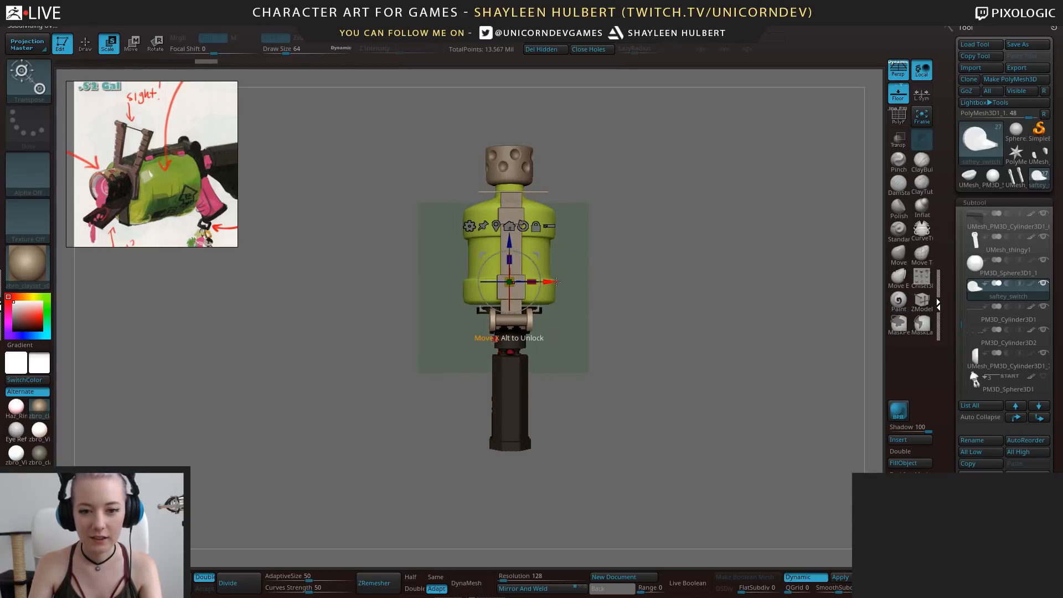
pyautogui.moveTo(557, 282); pyautogui.dragTo(518, 281)
pyautogui.moveTo(354, 410)
pyautogui.mouseDown()
pyautogui.moveTo(332, 360)
pyautogui.moveTo(316, 351)
pyautogui.moveTo(360, 368)
pyautogui.moveTo(338, 360)
pyautogui.moveTo(343, 421)
pyautogui.mouseUp()
pyautogui.moveTo(425, 282); pyautogui.dragTo(563, 282)
pyautogui.moveTo(613, 242); pyautogui.dragTo(613, 297)
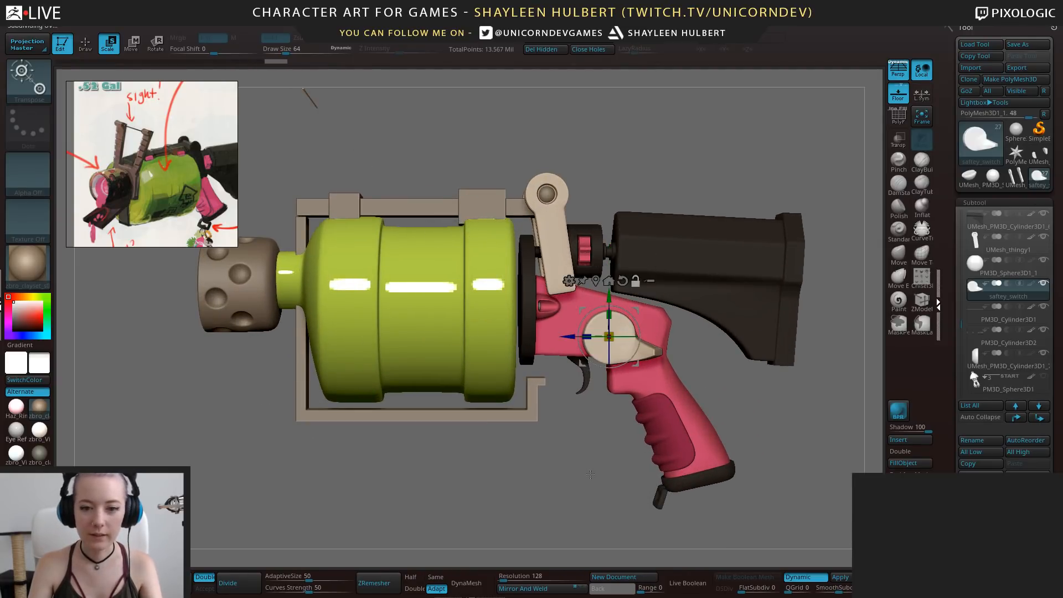
# Shrink the safety switch further, place it above the trigger and rotate its tip diagonally downward
pyautogui.keyDown('alt'); pyautogui.moveTo(576, 443); pyautogui.dragTo(515, 454); pyautogui.keyUp('alt')
pyautogui.moveTo(552, 289); pyautogui.dragTo(513, 305)
pyautogui.keyDown('alt'); pyautogui.moveTo(576, 427); pyautogui.dragTo(581, 476); pyautogui.keyUp('alt')
pyautogui.moveTo(653, 438); pyautogui.dragTo(576, 514)
pyautogui.moveTo(585, 273); pyautogui.dragTo(707, 226)
pyautogui.moveTo(470, 448); pyautogui.dragTo(537, 497)
pyautogui.moveTo(670, 213); pyautogui.dragTo(680, 236)
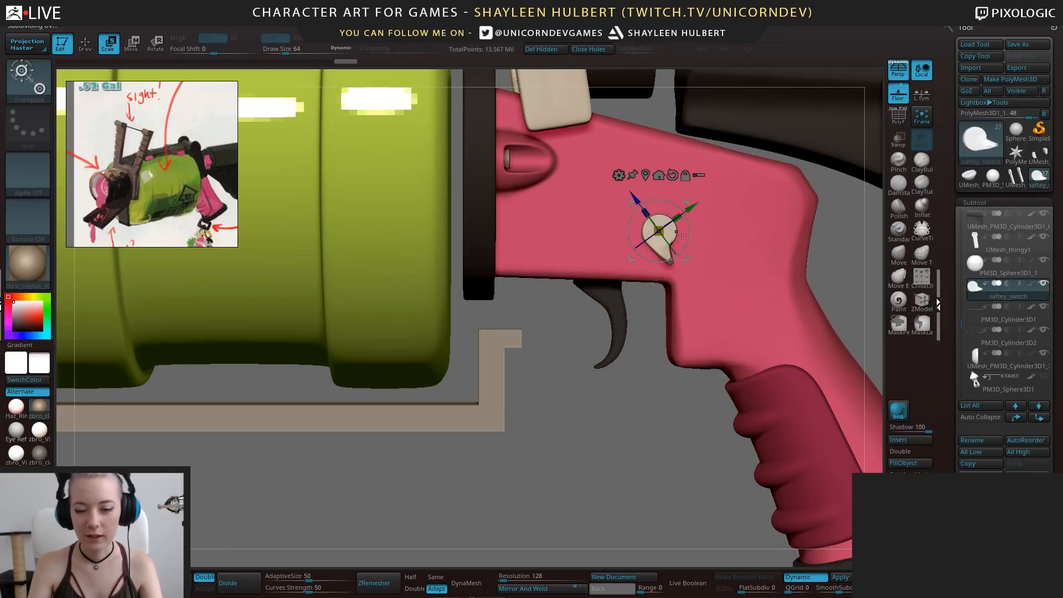
# Adjust the safety switch's depth so that it sits against the side of the pink grip body
pyautogui.keyDown('alt'); pyautogui.moveTo(587, 437); pyautogui.dragTo(514, 476); pyautogui.keyUp('alt')
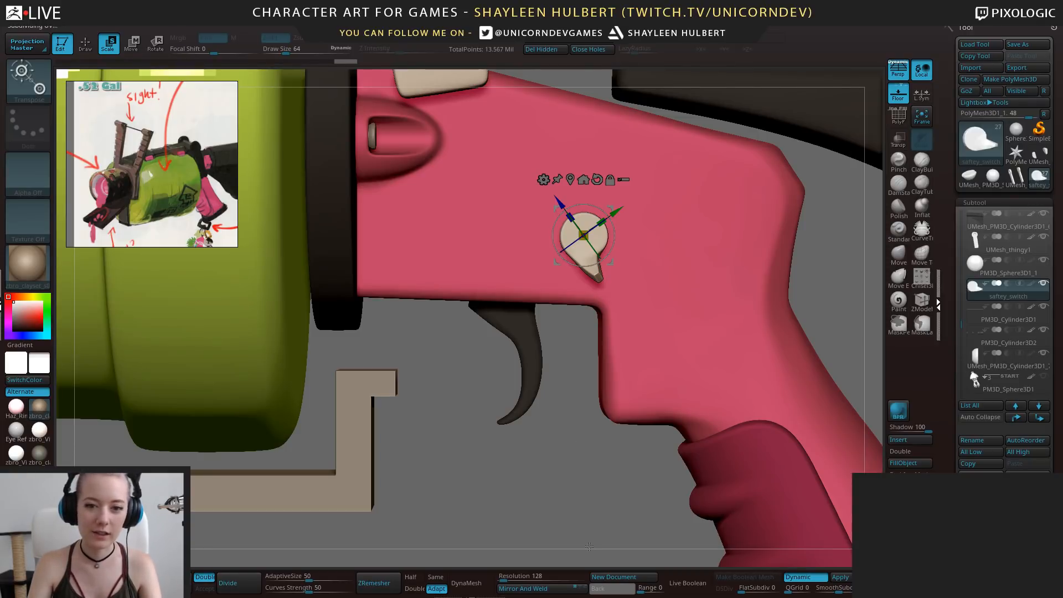
pyautogui.moveTo(589, 546); pyautogui.dragTo(530, 421)
pyautogui.moveTo(444, 433); pyautogui.dragTo(489, 481)
pyautogui.moveTo(512, 447); pyautogui.dragTo(527, 418)
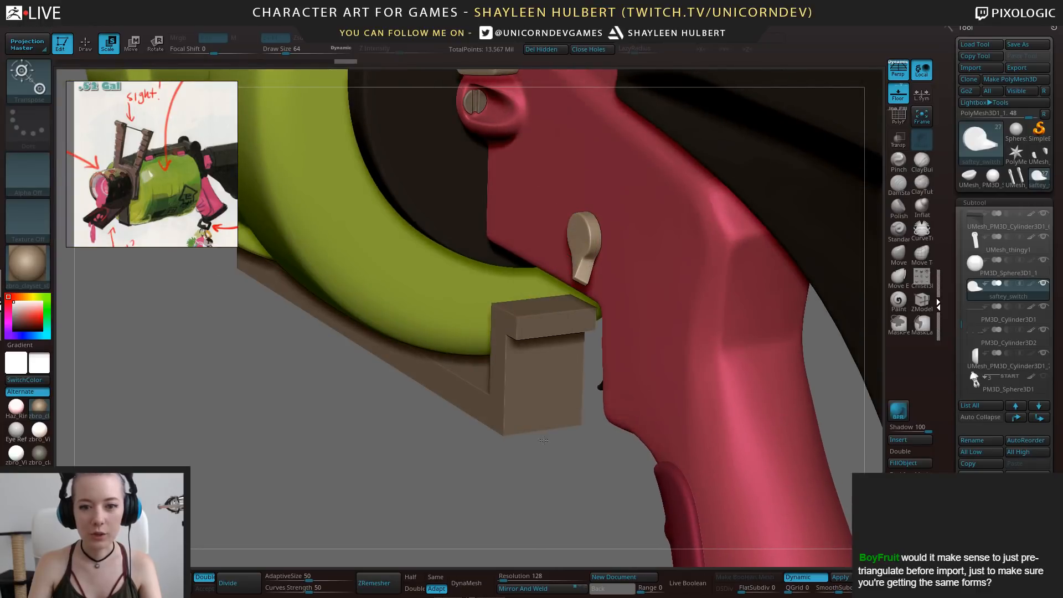
pyautogui.moveTo(572, 446); pyautogui.dragTo(626, 228)
pyautogui.moveTo(471, 399); pyautogui.dragTo(288, 521)
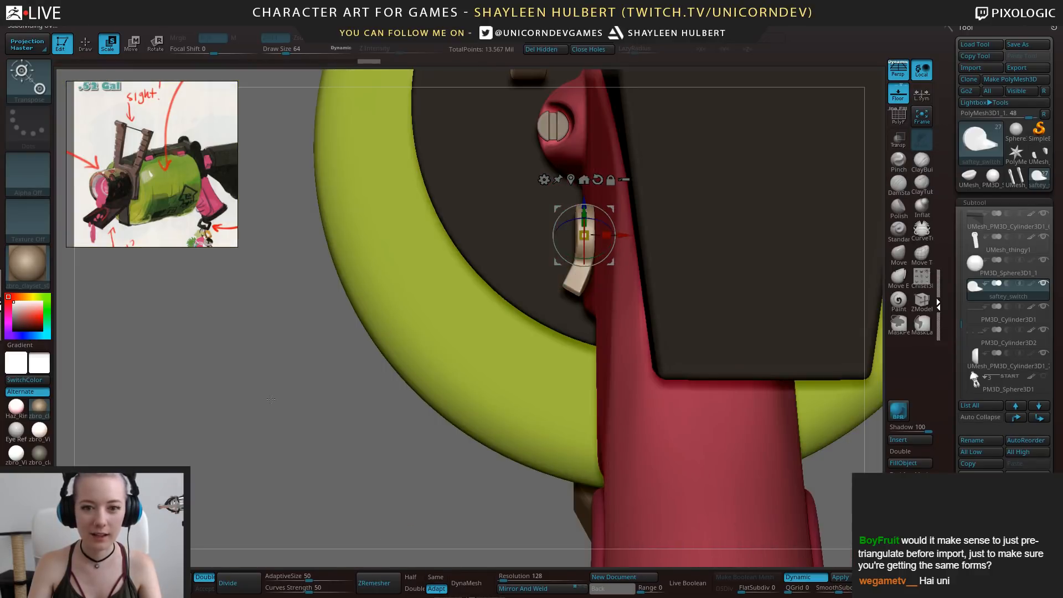
pyautogui.keyDown('alt'); pyautogui.moveTo(288, 470); pyautogui.dragTo(295, 520); pyautogui.keyUp('alt')
# Rotate the safety switch so that its tip points toward the rear of the gun
pyautogui.moveTo(349, 474); pyautogui.dragTo(569, 454)
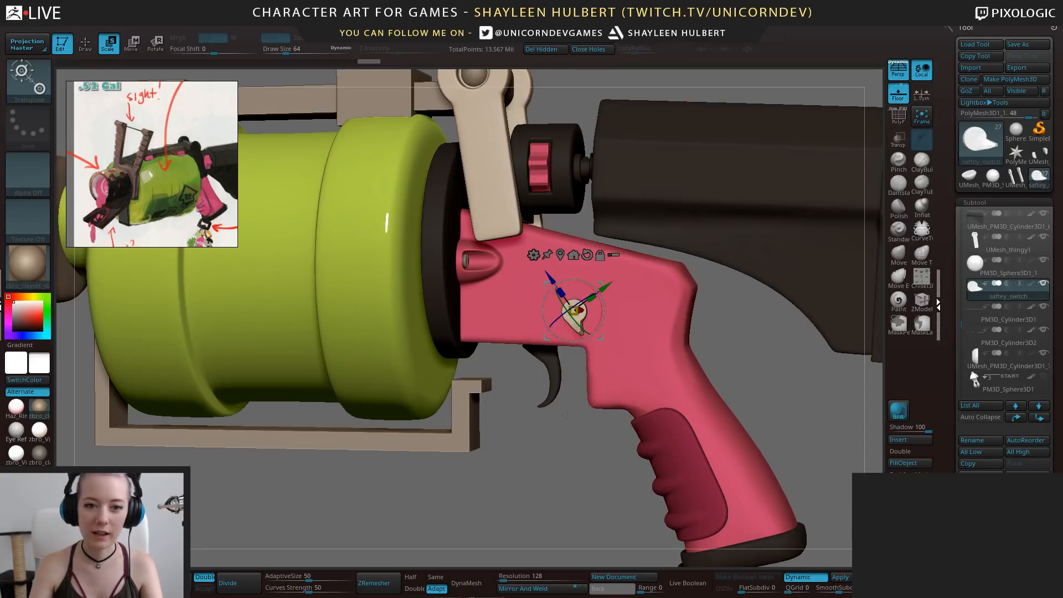
pyautogui.moveTo(581, 412); pyautogui.dragTo(564, 451)
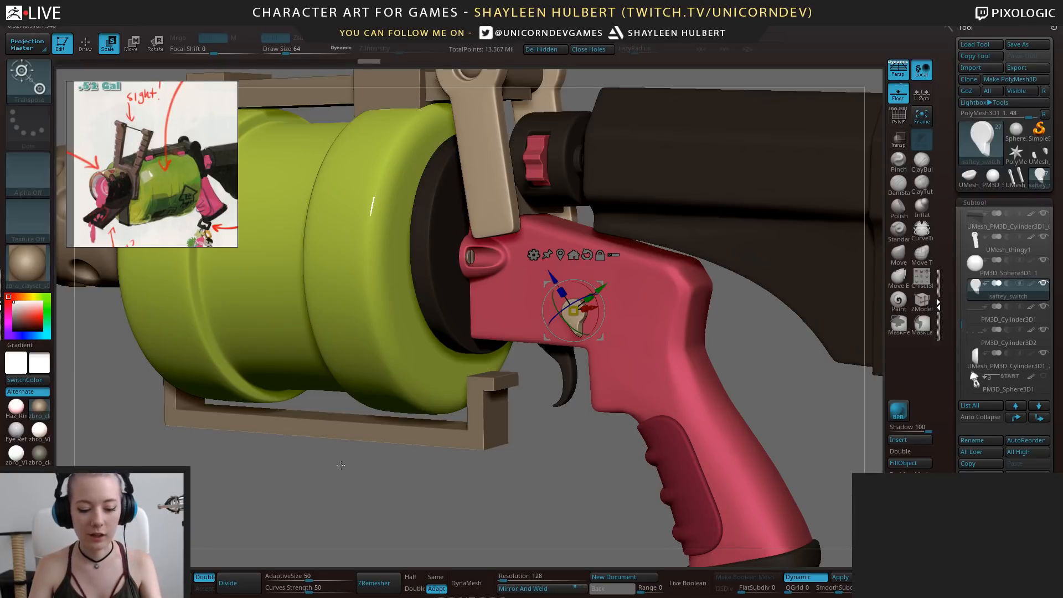
pyautogui.moveTo(550, 484); pyautogui.dragTo(572, 473)
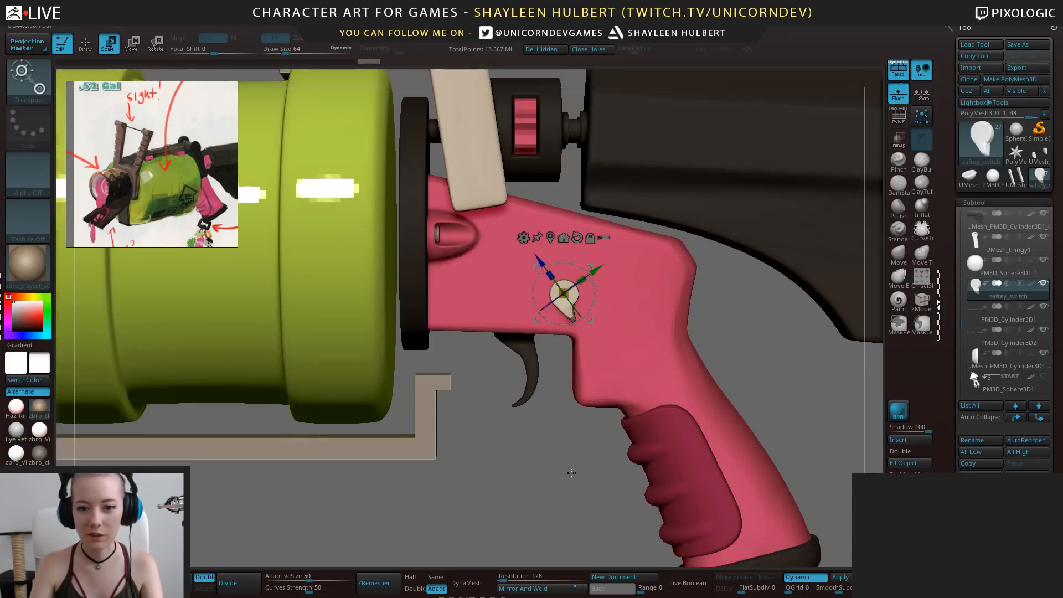
pyautogui.moveTo(582, 318); pyautogui.dragTo(587, 302)
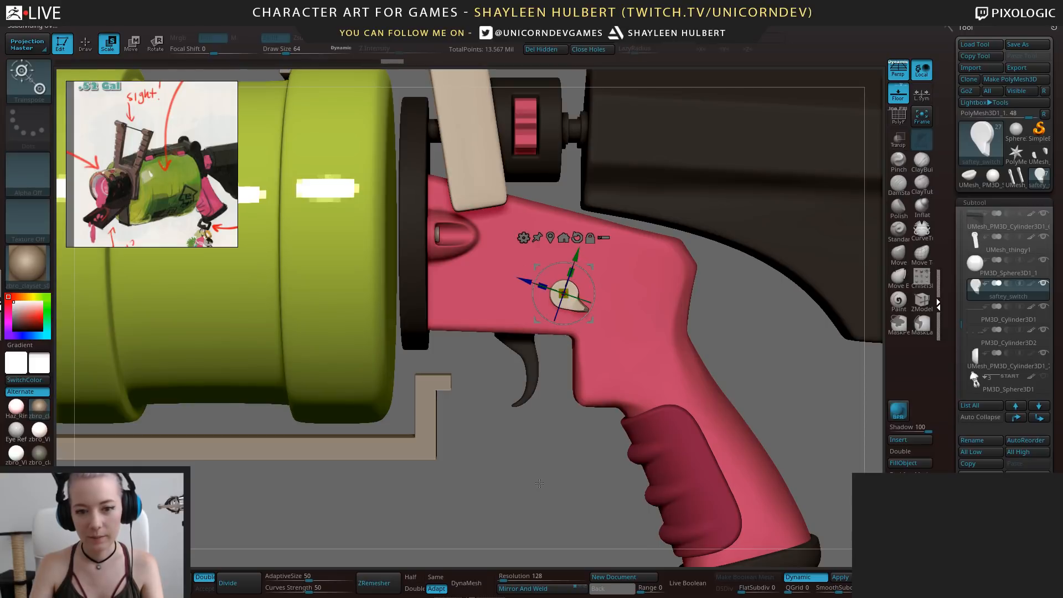
pyautogui.moveTo(540, 484)
pyautogui.keyDown('alt'); pyautogui.mouseDown()
pyautogui.moveTo(520, 419)
pyautogui.moveTo(545, 415)
pyautogui.moveTo(555, 495)
pyautogui.moveTo(551, 471)
pyautogui.mouseUp(); pyautogui.keyUp('alt')
# Insert another PolyMesh3D subtool and import sight_base into it, splitting the nonstandard polygons into Symmetrical Triangles Only
pyautogui.click(908, 442)
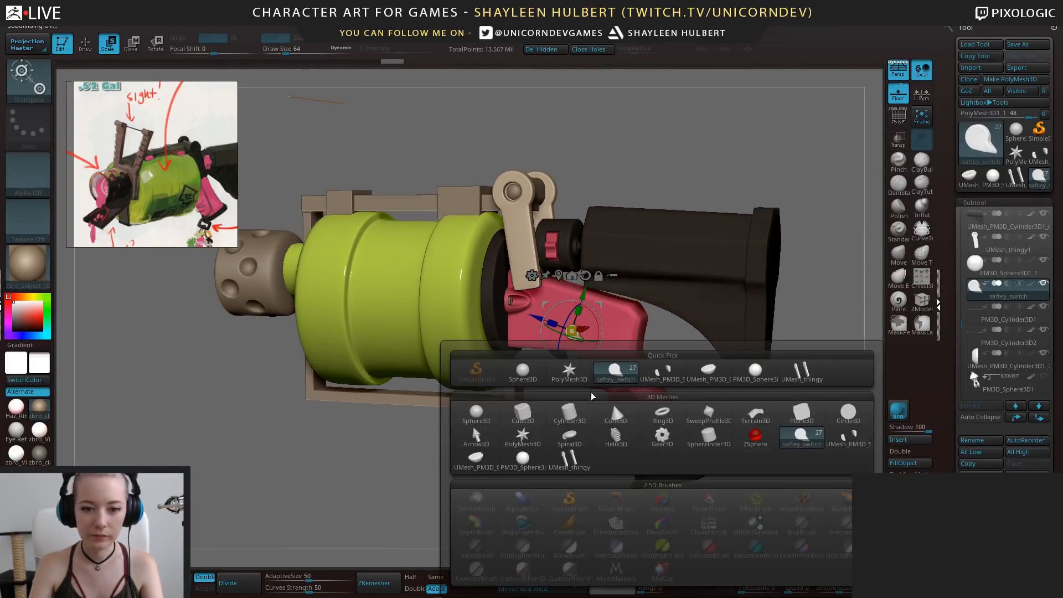
pyautogui.click(576, 376)
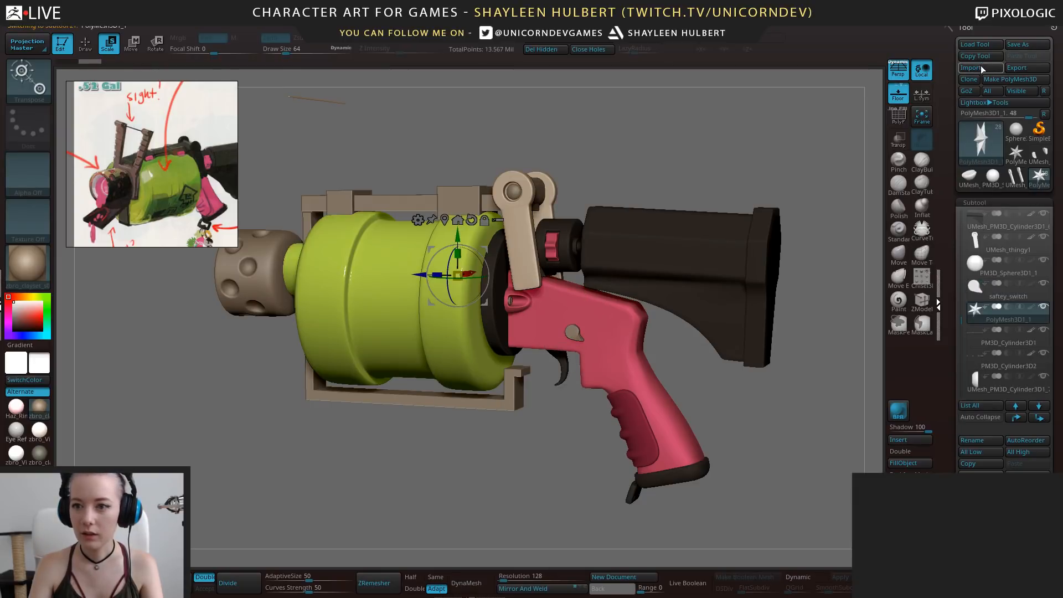
pyautogui.click(982, 65)
pyautogui.click(662, 231)
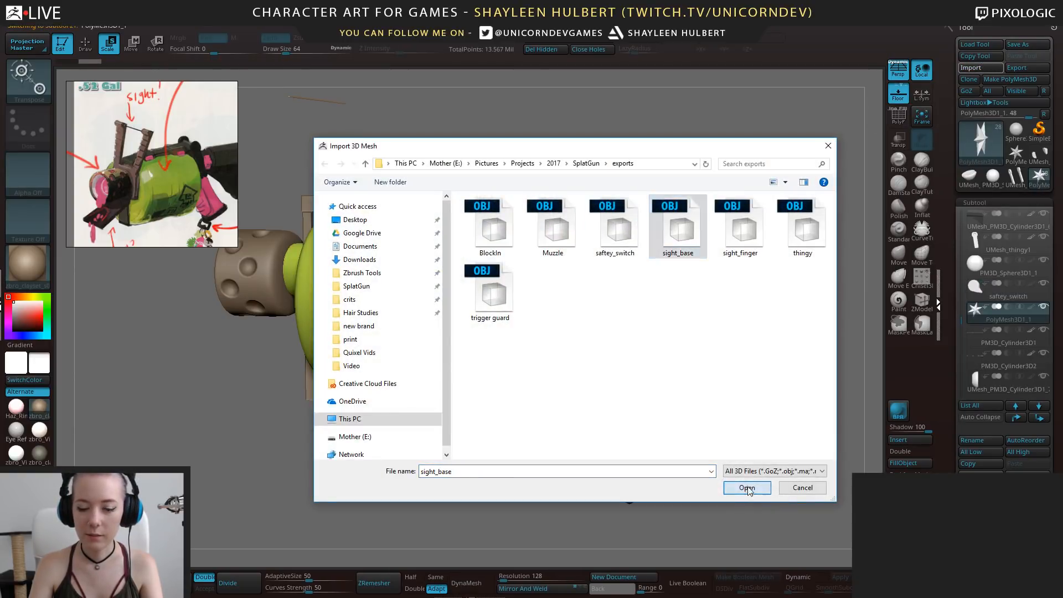
pyautogui.click(747, 488)
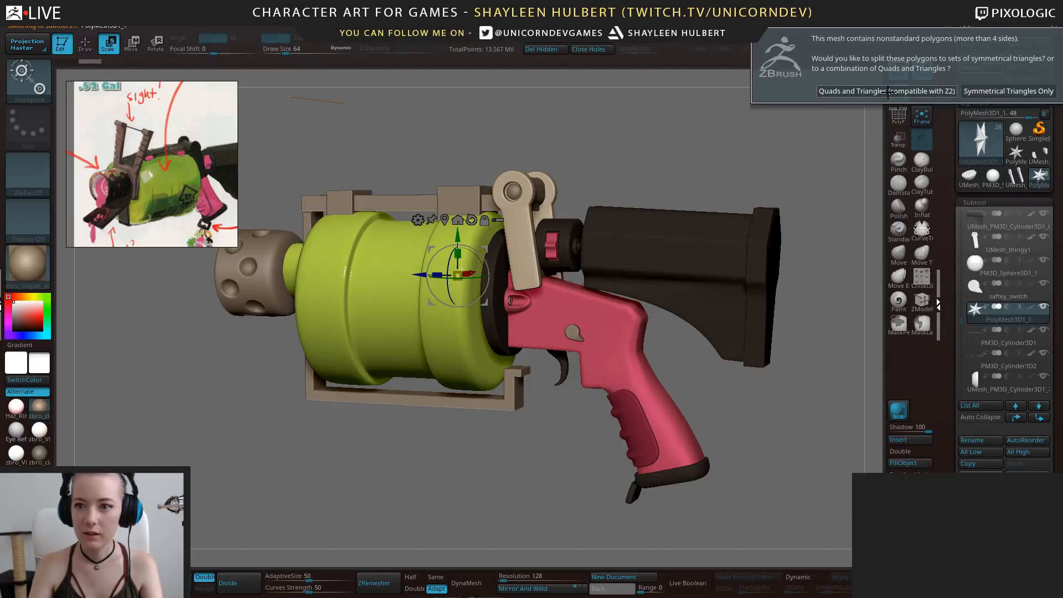
pyautogui.click(977, 90)
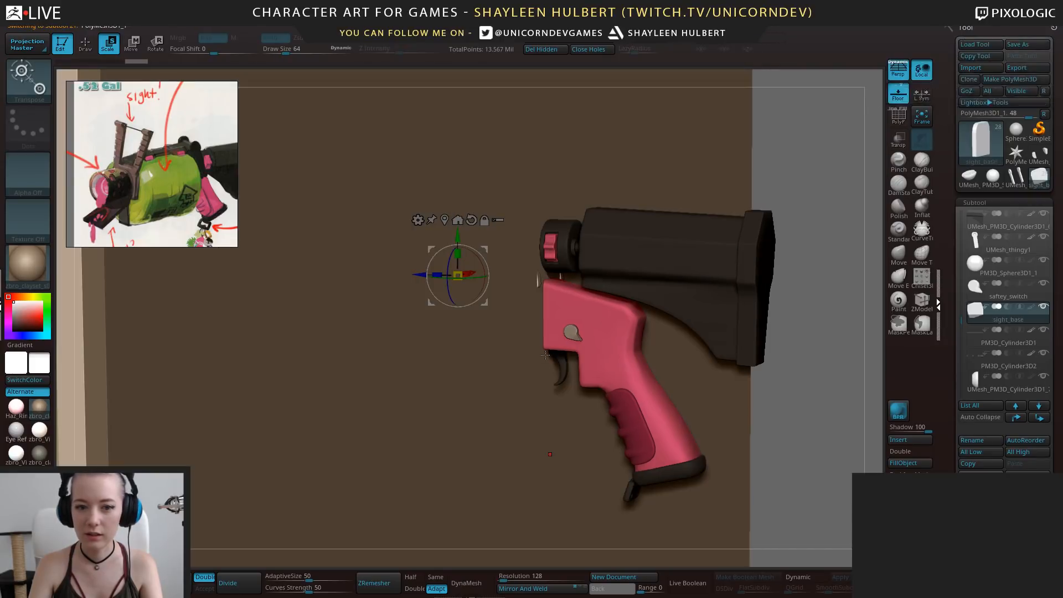
pyautogui.keyDown('alt'); pyautogui.moveTo(785, 429); pyautogui.dragTo(637, 345); pyautogui.keyUp('alt')
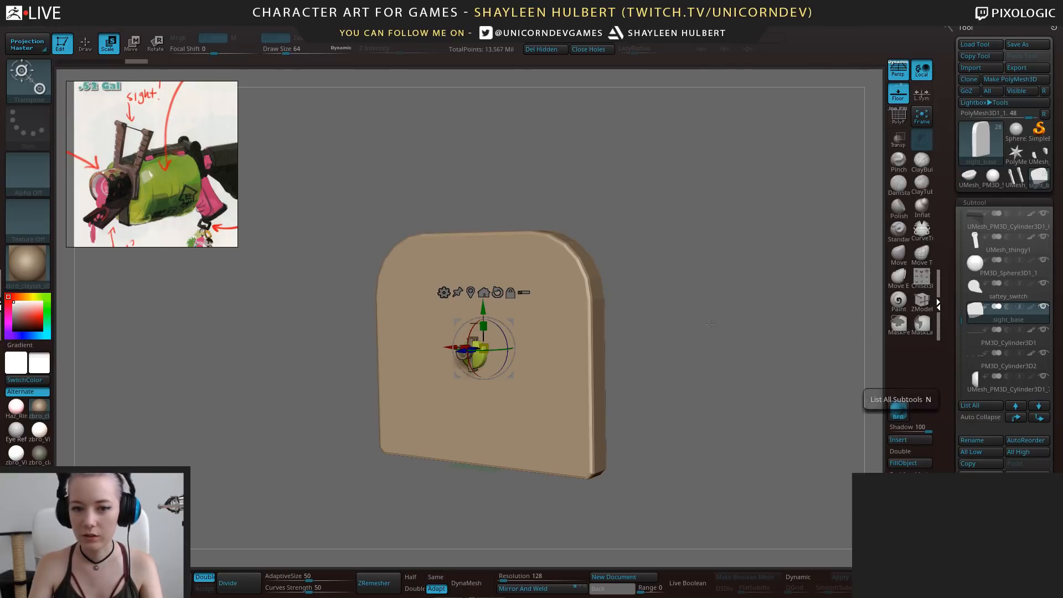
pyautogui.keyDown('shift'); pyautogui.moveTo(710, 324); pyautogui.dragTo(675, 323); pyautogui.keyUp('shift')
pyautogui.moveTo(681, 278); pyautogui.dragTo(321, 206)
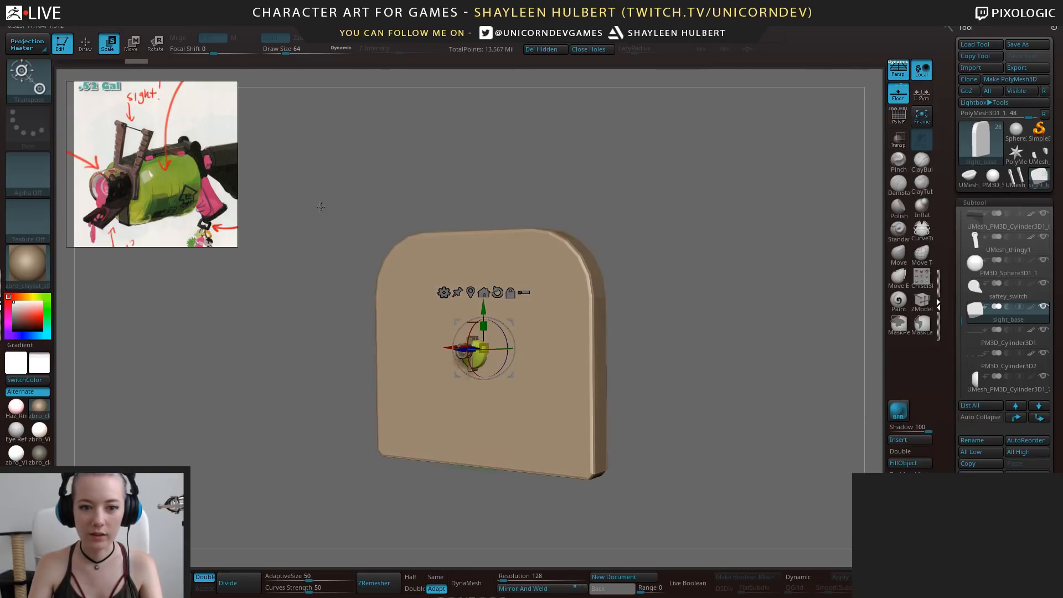
# Insert another PolyMesh3D subtool and import sight_finger into it
pyautogui.click(917, 114)
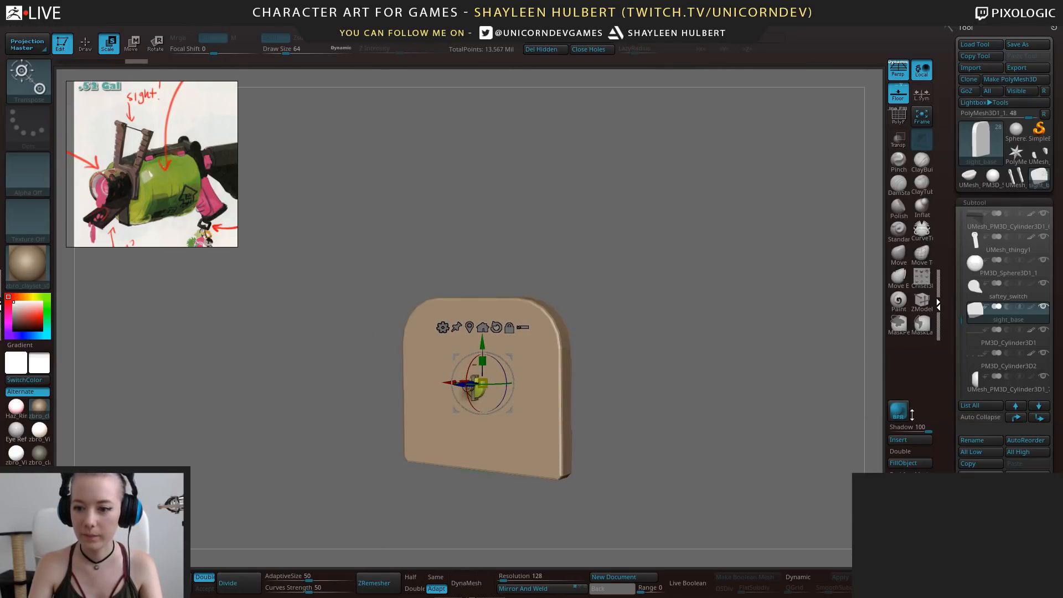
pyautogui.click(909, 440)
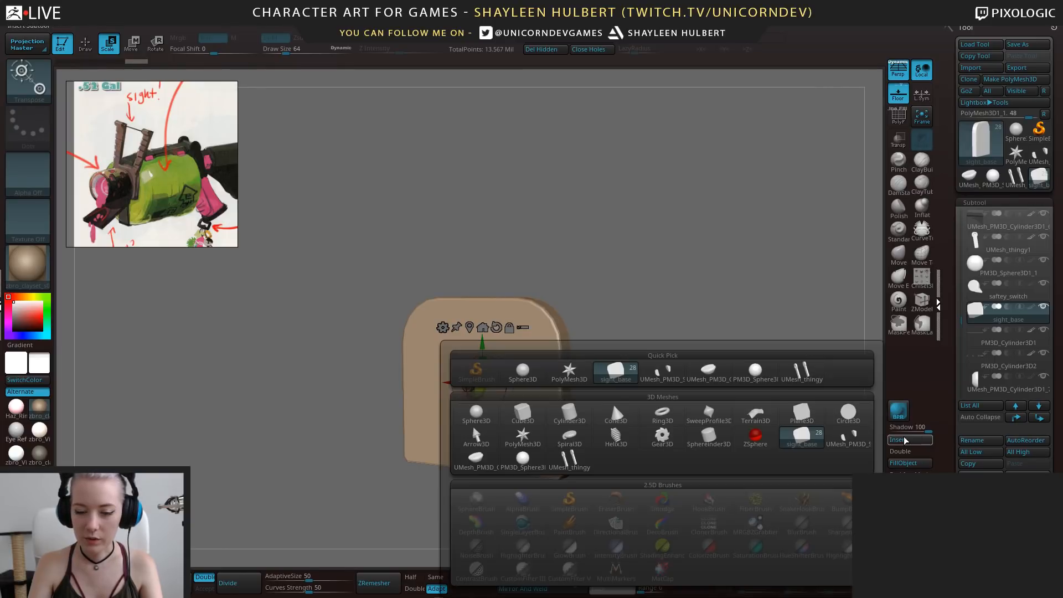
pyautogui.click(581, 368)
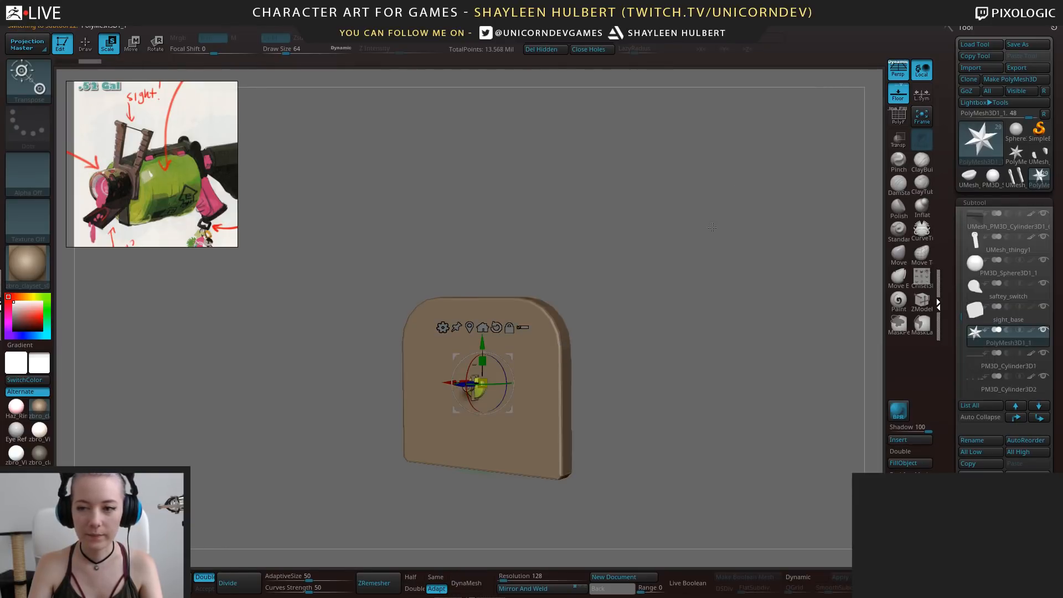
pyautogui.keyDown('shift'); pyautogui.moveTo(712, 227); pyautogui.dragTo(668, 240); pyautogui.keyUp('shift')
pyautogui.click(973, 68)
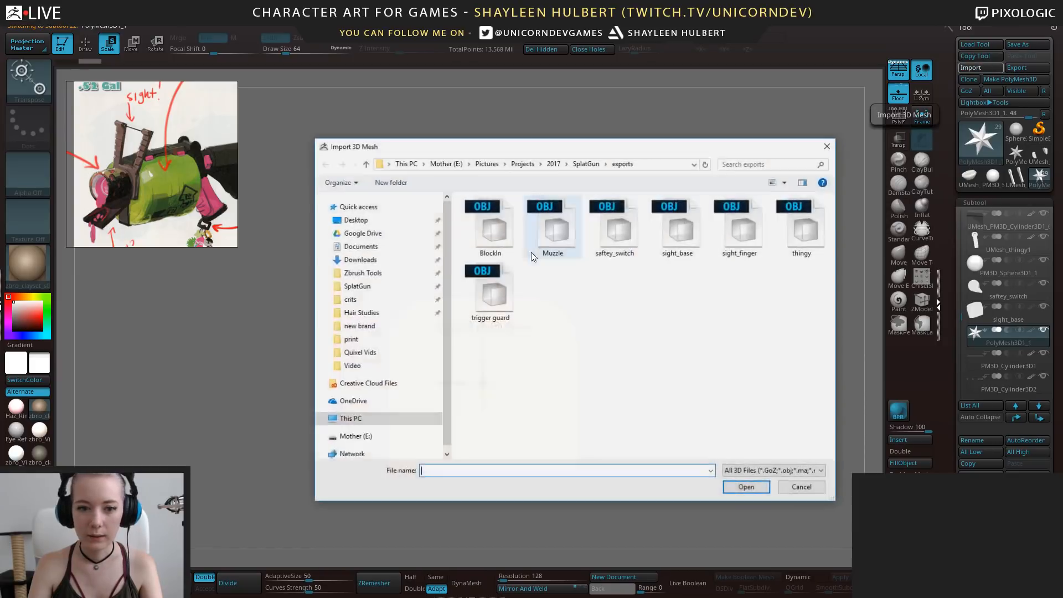
pyautogui.click(740, 227)
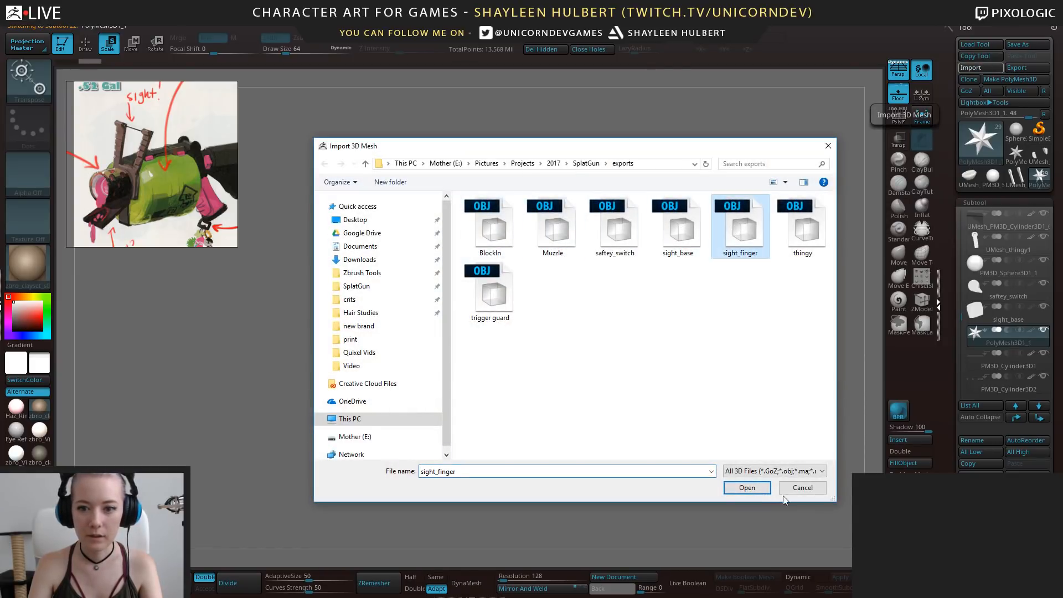
pyautogui.click(747, 487)
pyautogui.keyDown('shift'); pyautogui.moveTo(650, 333); pyautogui.dragTo(597, 325); pyautogui.keyUp('shift')
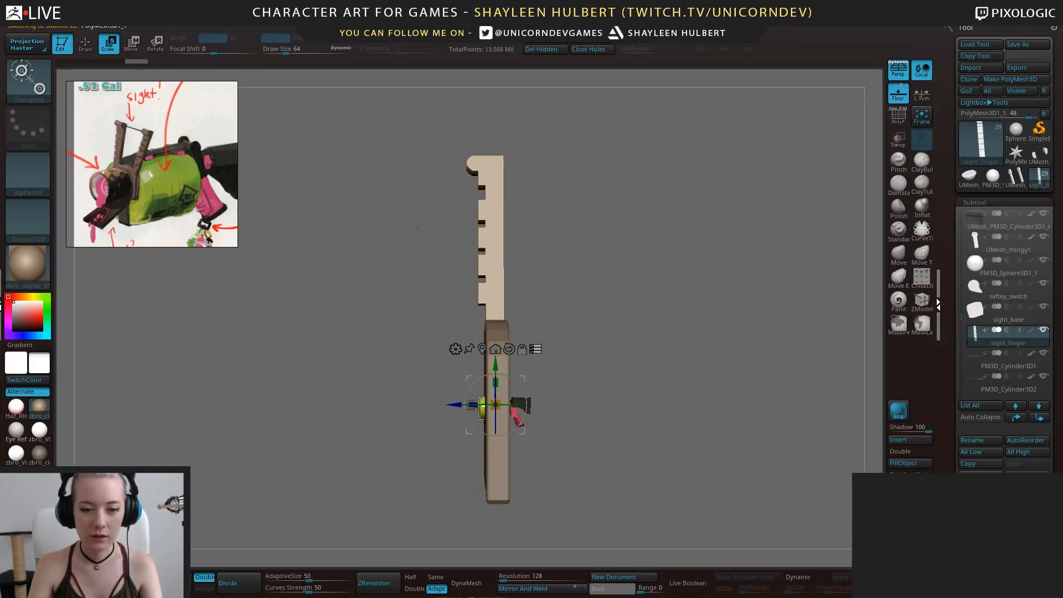
# Select sight_base and sight_finger together and scale both down toward the size of the gun
pyautogui.keyDown('ctrl'); pyautogui.keyDown('shift'); pyautogui.moveTo(411, 215); pyautogui.dragTo(519, 336); pyautogui.keyUp('shift'); pyautogui.keyUp('ctrl')
pyautogui.keyDown('shift'); pyautogui.moveTo(597, 336); pyautogui.dragTo(649, 338); pyautogui.keyUp('shift')
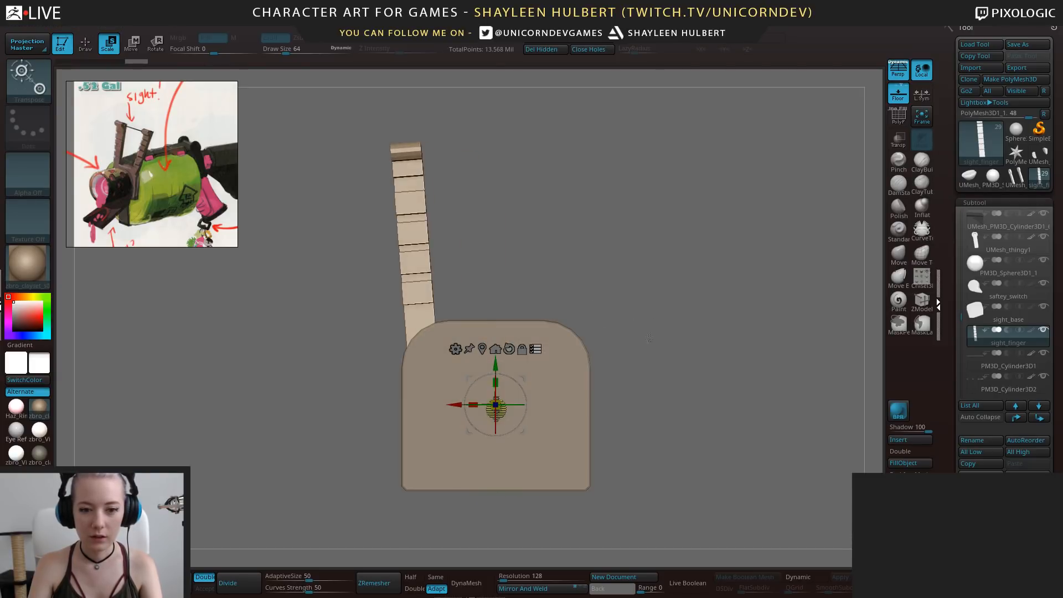
pyautogui.moveTo(498, 401); pyautogui.dragTo(497, 389)
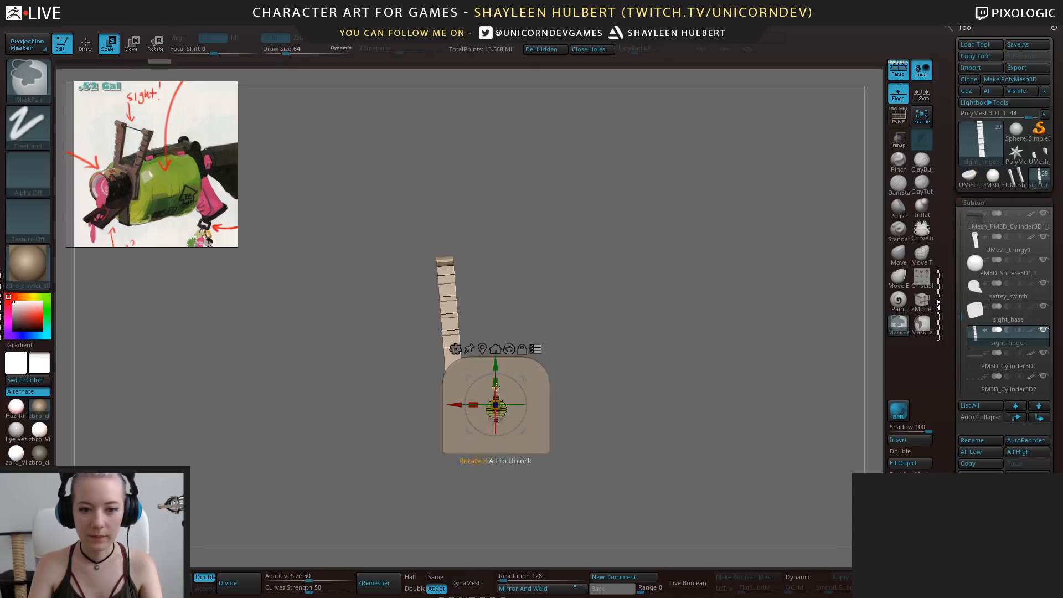
pyautogui.keyDown('ctrl'); pyautogui.moveTo(736, 57); pyautogui.dragTo(736, 139, button='right'); pyautogui.keyUp('ctrl')
pyautogui.moveTo(531, 333)
pyautogui.keyDown('alt'); pyautogui.mouseDown(button='right')
pyautogui.moveTo(552, 256)
pyautogui.moveTo(554, 336)
pyautogui.mouseUp(button='right'); pyautogui.keyUp('alt')
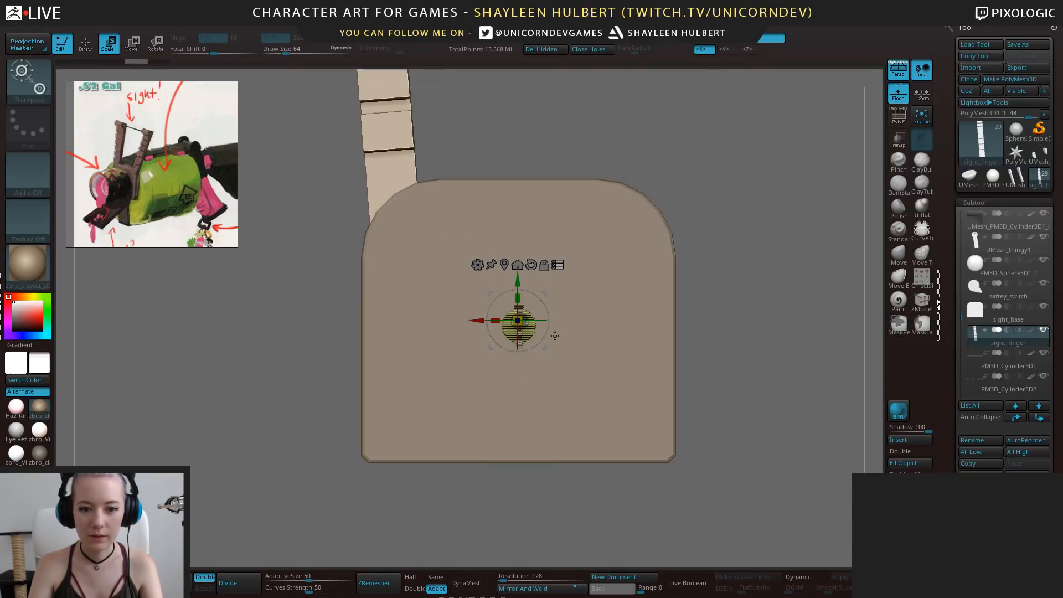
pyautogui.moveTo(518, 320); pyautogui.dragTo(517, 367)
# Move the sight base and finger together along the gun's length so they sit between the muzzle and the green tank
pyautogui.moveTo(614, 331); pyautogui.dragTo(532, 396, button='right')
pyautogui.moveTo(466, 321); pyautogui.dragTo(322, 320)
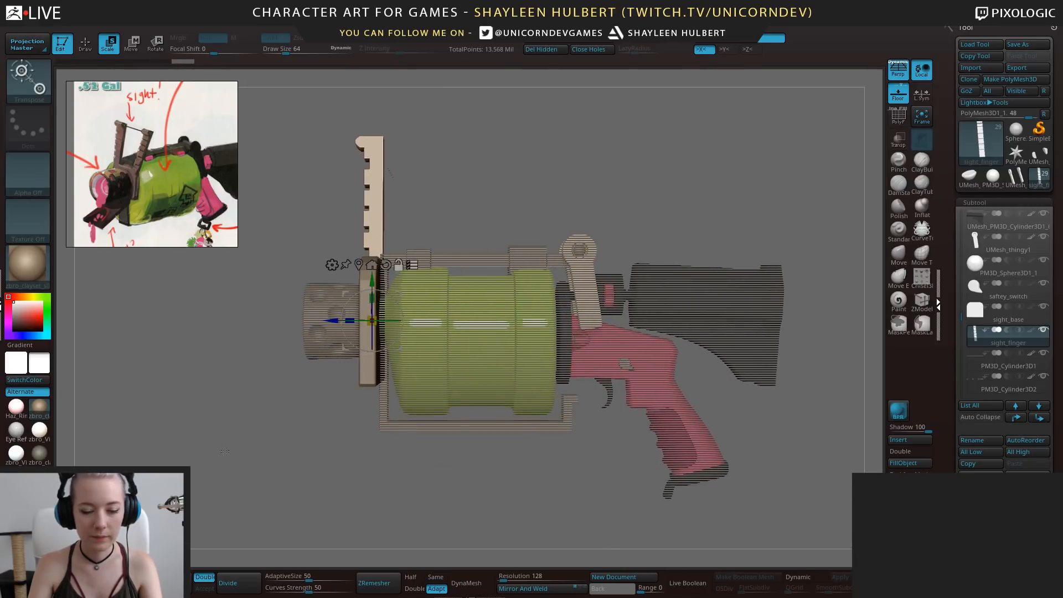
pyautogui.keyDown('alt'); pyautogui.moveTo(381, 299); pyautogui.dragTo(563, 349, button='right'); pyautogui.keyUp('alt')
pyautogui.moveTo(557, 331); pyautogui.dragTo(533, 338)
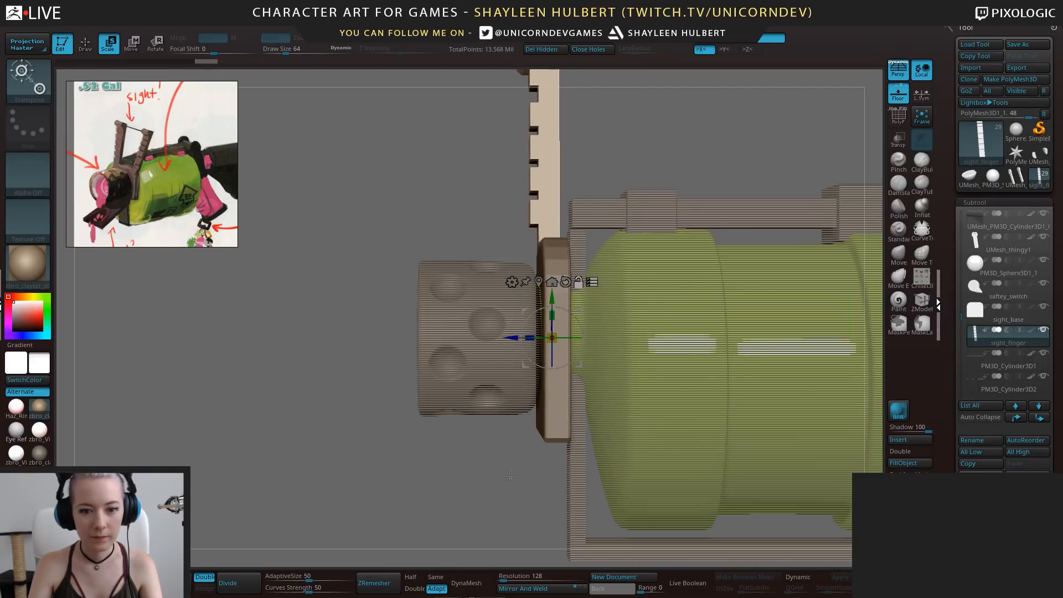
# Try a widthwise scale on the sight base and finger, undo it, and shrink both parts slightly instead
pyautogui.moveTo(266, 465); pyautogui.dragTo(371, 477, button='right')
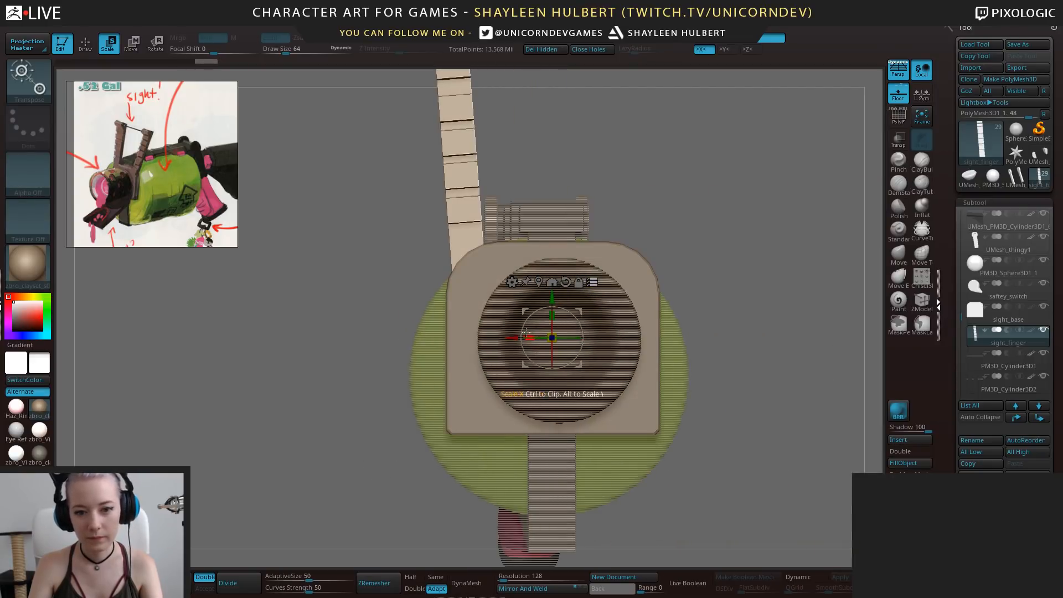
pyautogui.moveTo(528, 335); pyautogui.dragTo(541, 336)
pyautogui.hotkey('ctrl', 'z')
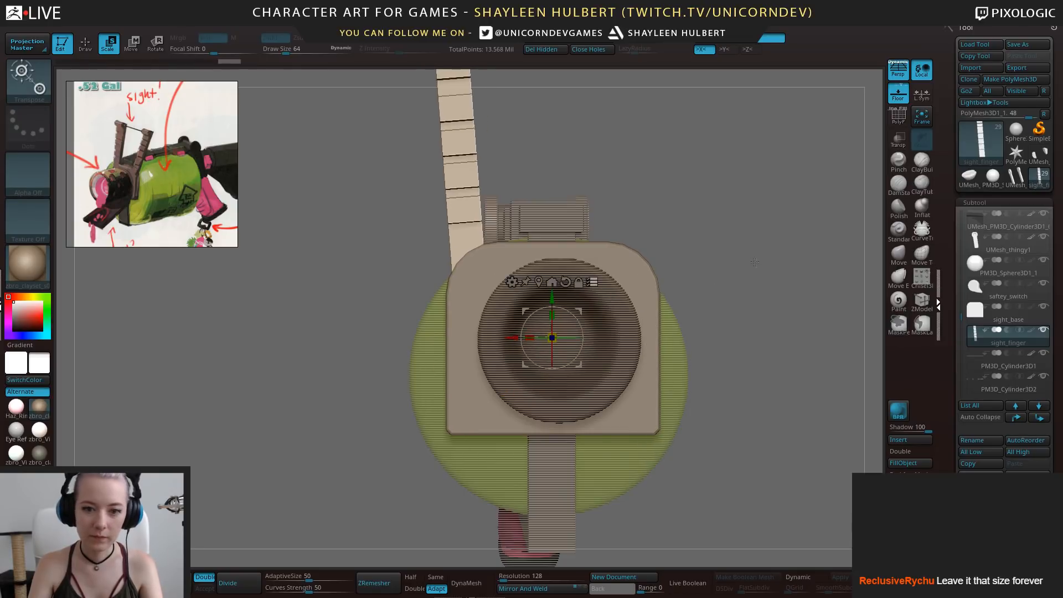
pyautogui.moveTo(480, 455); pyautogui.dragTo(322, 435, button='right')
pyautogui.keyDown('ctrl'); pyautogui.moveTo(323, 436); pyautogui.dragTo(323, 479, button='right'); pyautogui.keyUp('ctrl')
pyautogui.moveTo(514, 357); pyautogui.dragTo(510, 358)
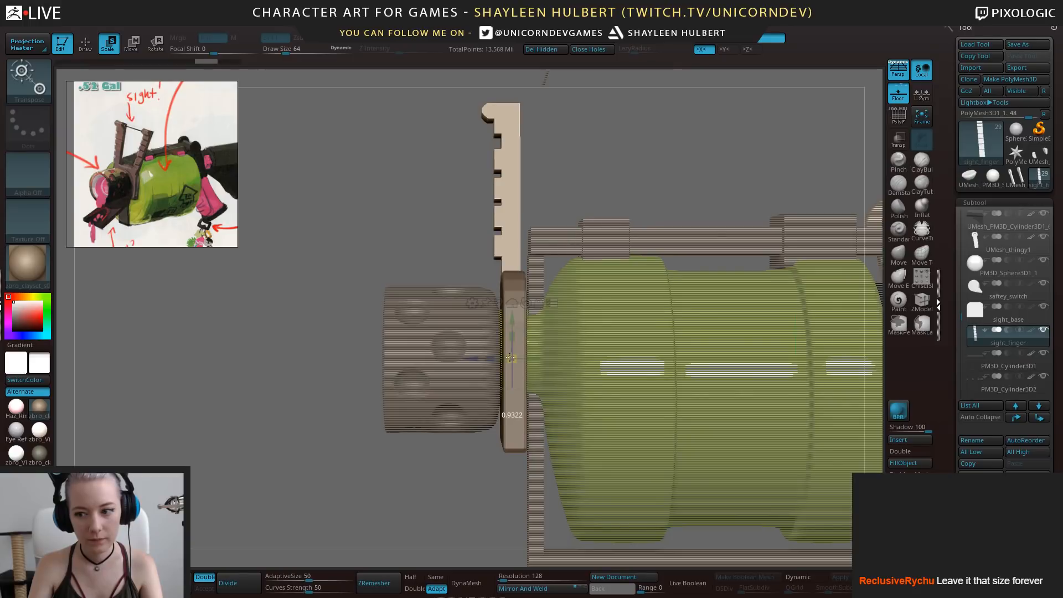
pyautogui.moveTo(209, 472); pyautogui.dragTo(256, 444, button='right')
pyautogui.moveTo(255, 444); pyautogui.dragTo(304, 445, button='right')
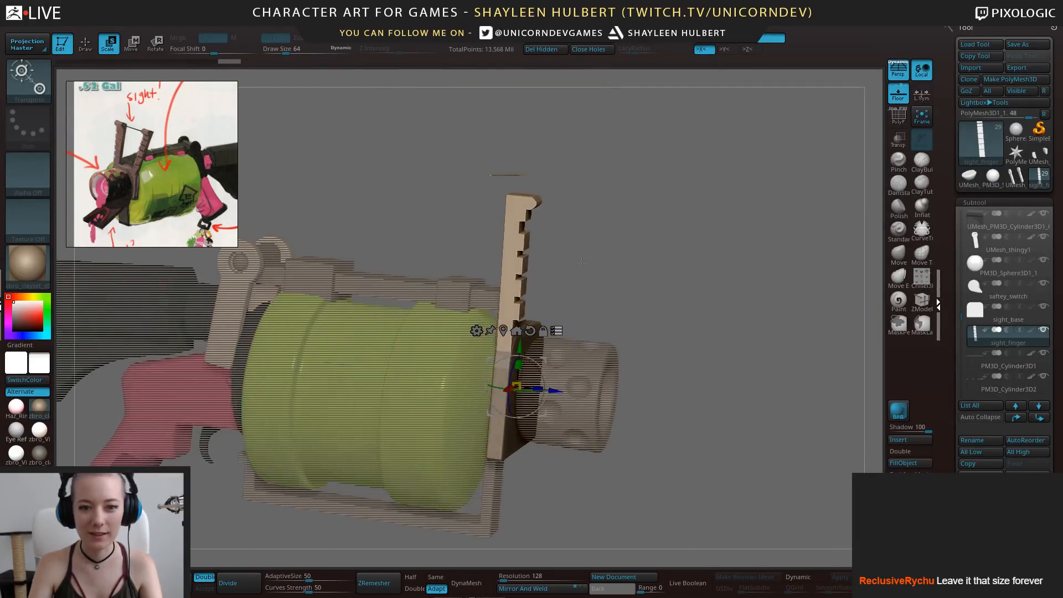
pyautogui.moveTo(714, 242); pyautogui.dragTo(678, 240, button='right')
pyautogui.keyDown('shift'); pyautogui.moveTo(678, 240); pyautogui.dragTo(545, 237, button='right'); pyautogui.keyUp('shift')
# Make sight_finger the only part being edited and mirror and weld it to the opposite side of the sight base
pyautogui.keyDown('ctrl'); pyautogui.moveTo(354, 340); pyautogui.dragTo(356, 277, button='right'); pyautogui.keyUp('ctrl')
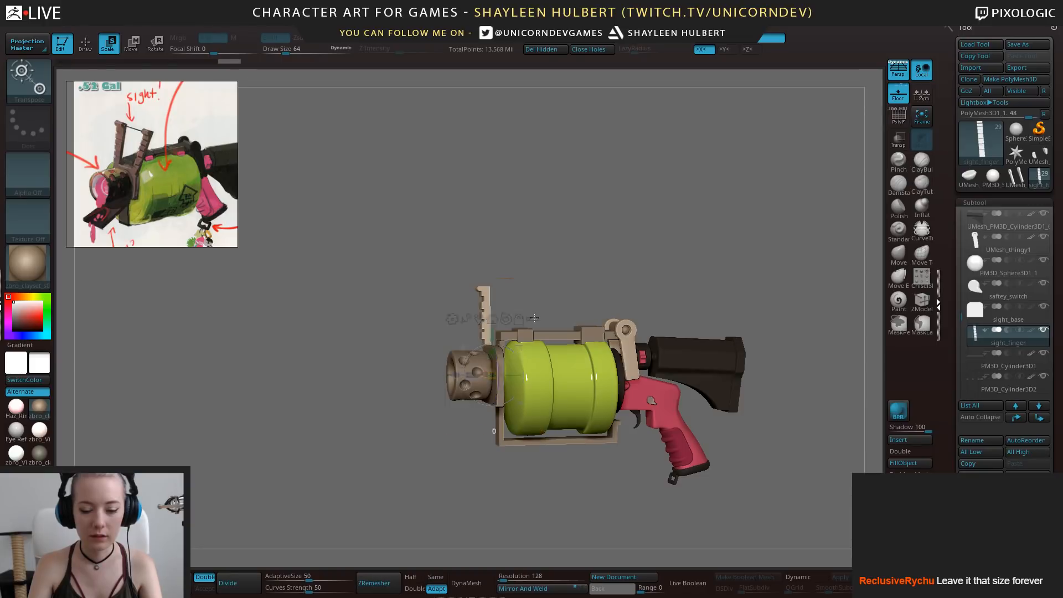
pyautogui.moveTo(544, 318); pyautogui.dragTo(555, 388)
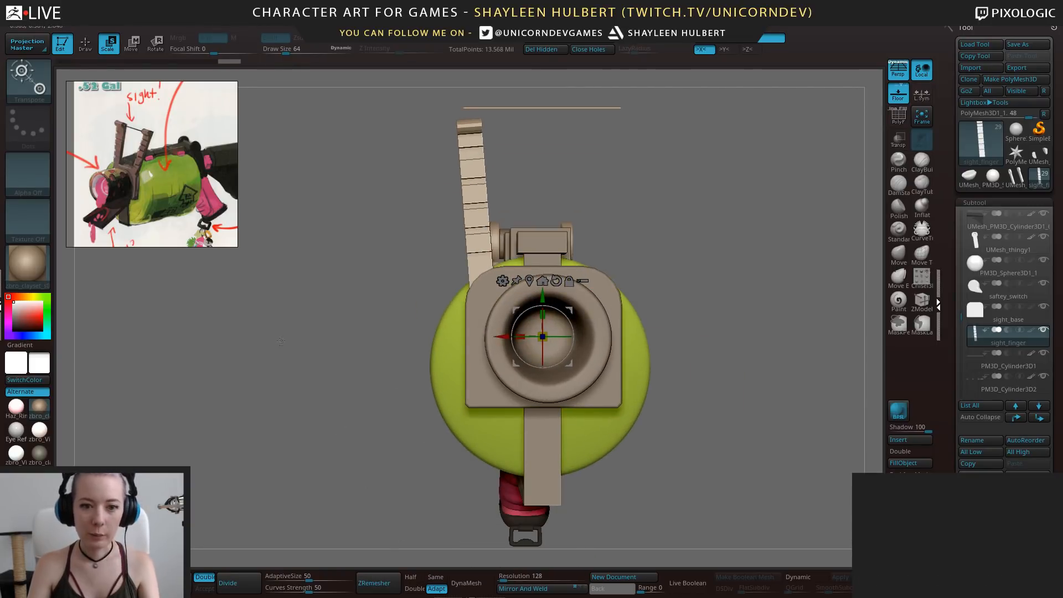
pyautogui.moveTo(737, 293); pyautogui.dragTo(500, 273)
pyautogui.press('q')
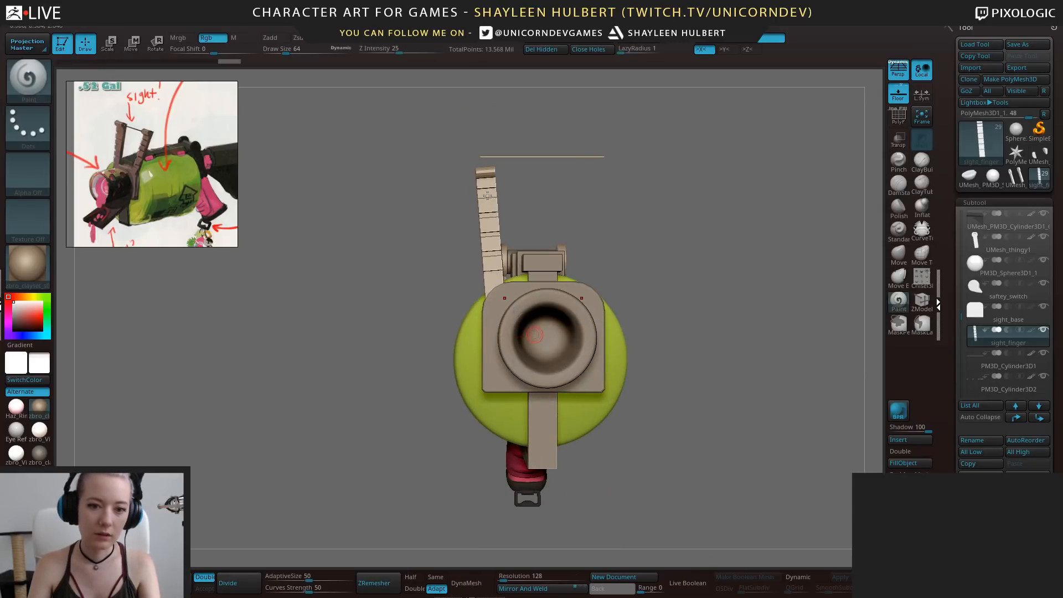
pyautogui.moveTo(409, 259); pyautogui.dragTo(489, 222)
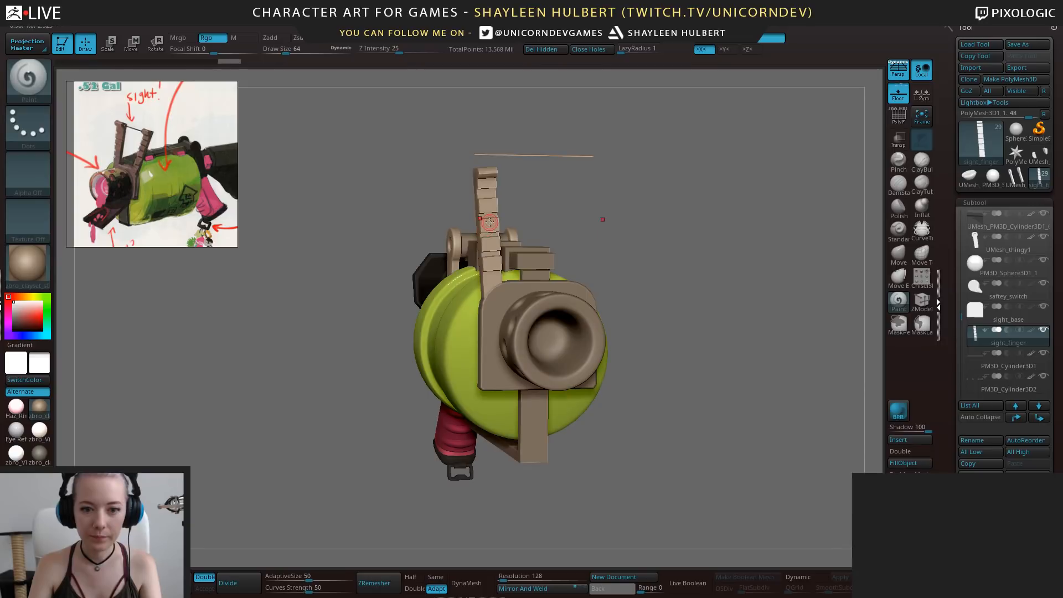
pyautogui.click(530, 590)
pyautogui.moveTo(676, 404); pyautogui.dragTo(703, 431)
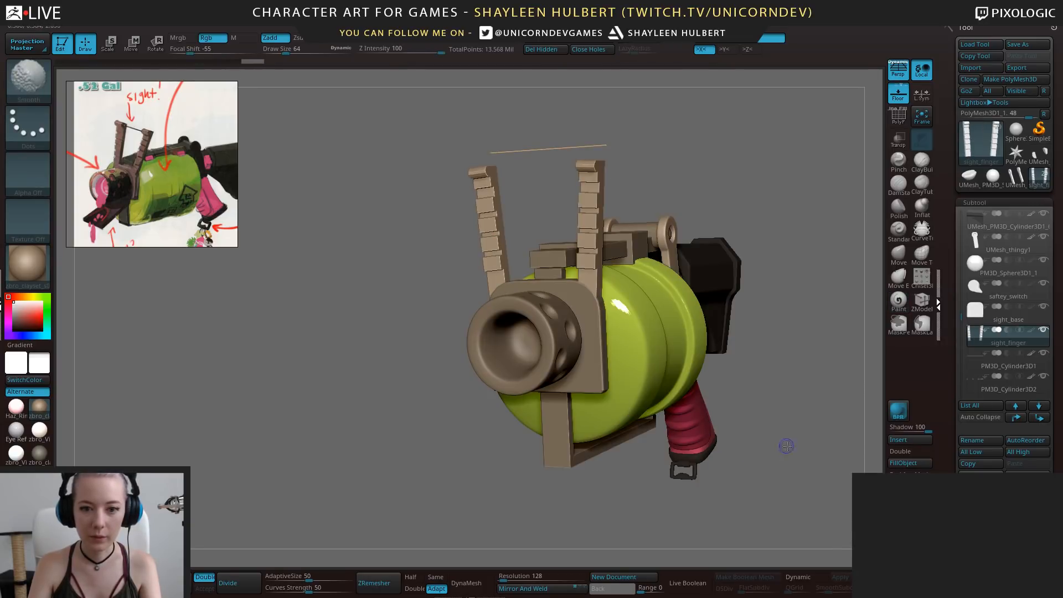
# Lower the mirrored pair of sight fingers on the base and tilt them toward the rear of the gun
pyautogui.moveTo(786, 445)
pyautogui.keyDown('shift'); pyautogui.mouseDown()
pyautogui.moveTo(702, 493)
pyautogui.moveTo(577, 495)
pyautogui.moveTo(365, 422)
pyautogui.moveTo(479, 251)
pyautogui.moveTo(449, 237)
pyautogui.mouseUp(); pyautogui.keyUp('shift')
pyautogui.press('w')
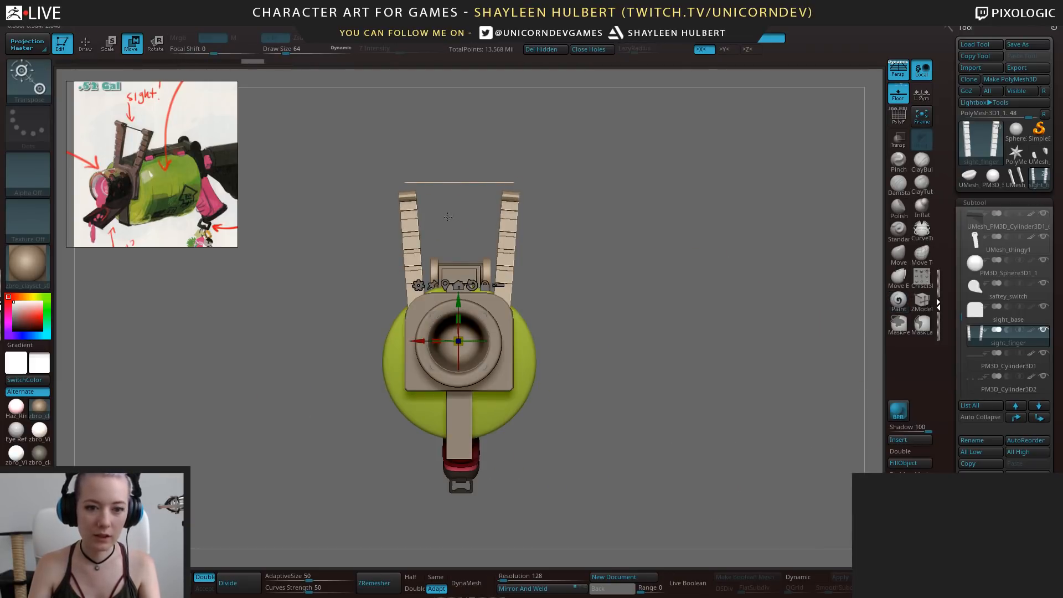
pyautogui.moveTo(471, 311); pyautogui.dragTo(471, 322)
pyautogui.moveTo(625, 257); pyautogui.dragTo(401, 339)
pyautogui.moveTo(320, 414); pyautogui.dragTo(474, 323)
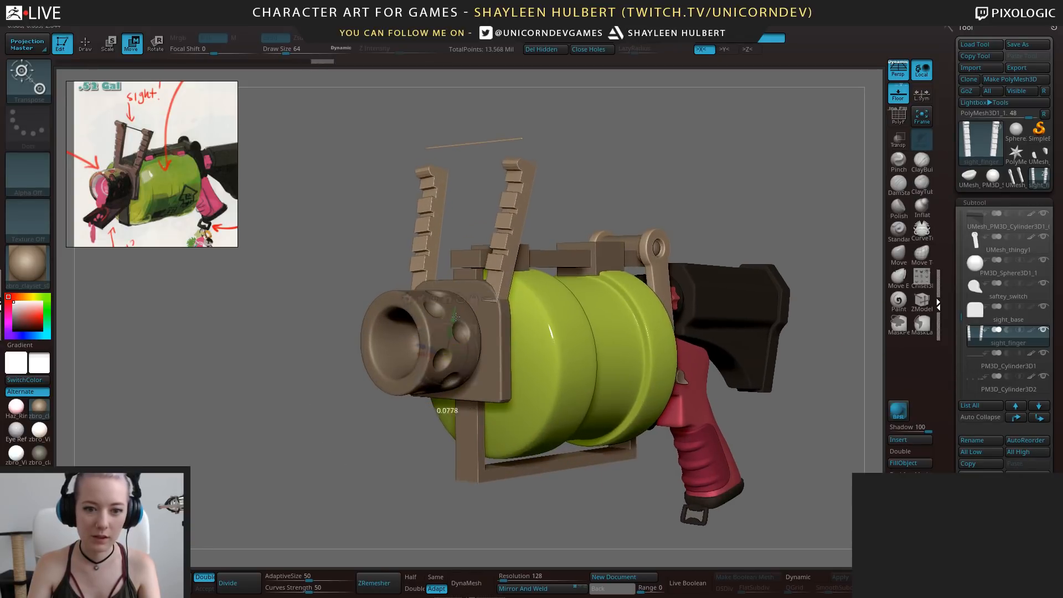
# Rotate the sight fingers closer to upright and move them back so that they rest on the sight base
pyautogui.moveTo(343, 390); pyautogui.dragTo(291, 392)
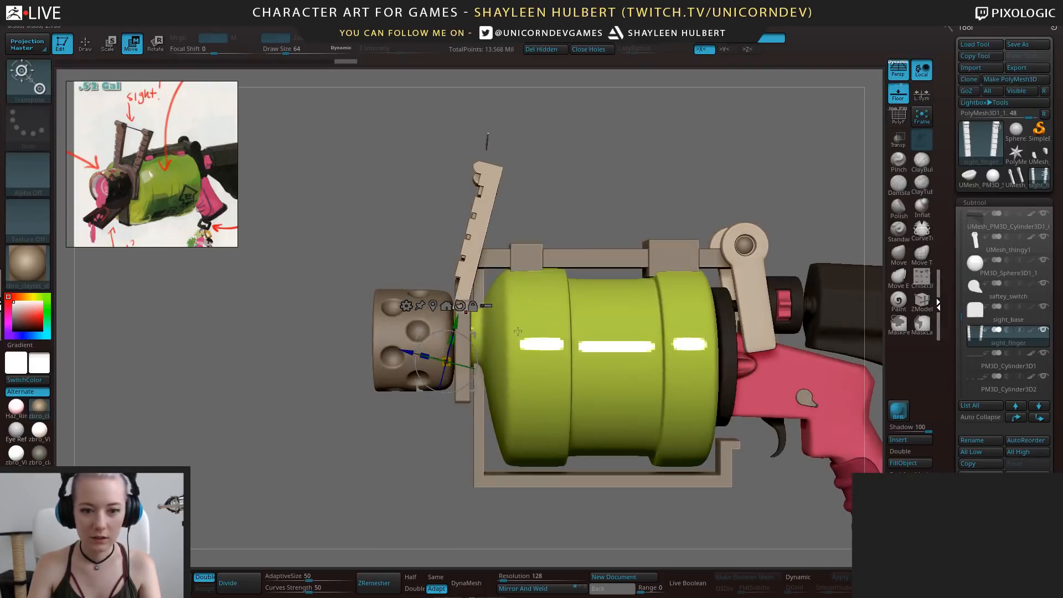
pyautogui.moveTo(476, 343); pyautogui.dragTo(470, 340)
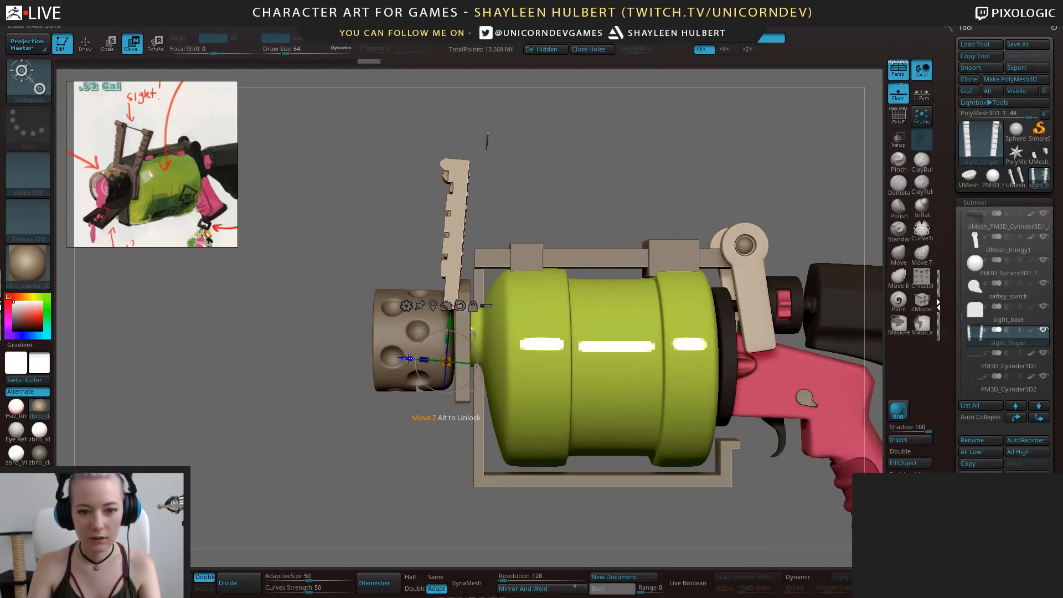
pyautogui.moveTo(408, 359); pyautogui.dragTo(418, 360)
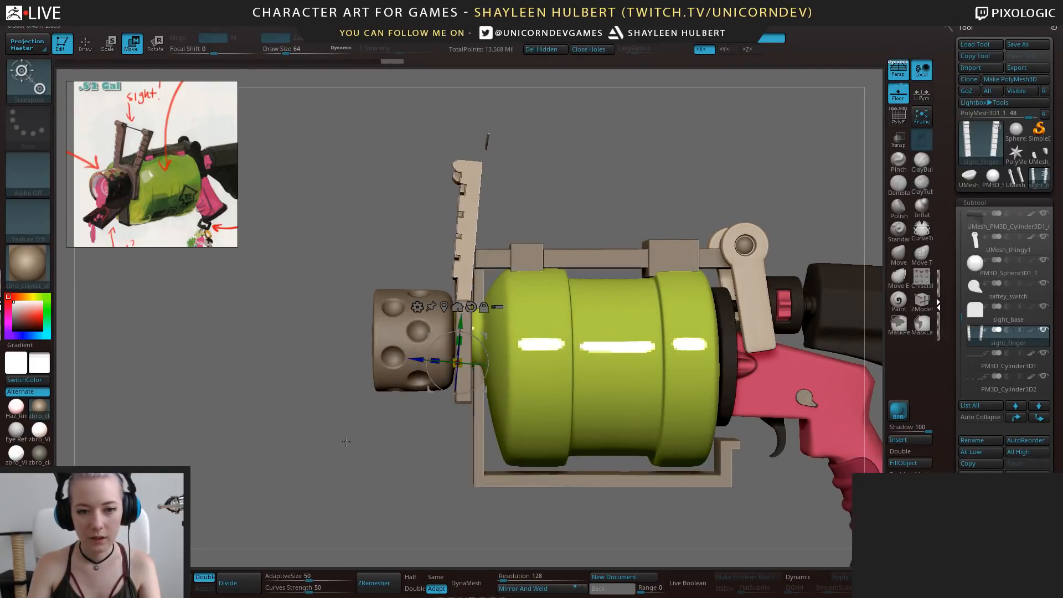
# Stretch the sight fingers slightly in height and leave the transform gizmo
pyautogui.keyDown('shift'); pyautogui.moveTo(382, 390); pyautogui.dragTo(344, 392); pyautogui.keyUp('shift')
pyautogui.keyDown('shift'); pyautogui.moveTo(611, 320); pyautogui.dragTo(612, 354); pyautogui.keyUp('shift')
pyautogui.keyDown('shift'); pyautogui.moveTo(342, 449); pyautogui.dragTo(384, 512); pyautogui.keyUp('shift')
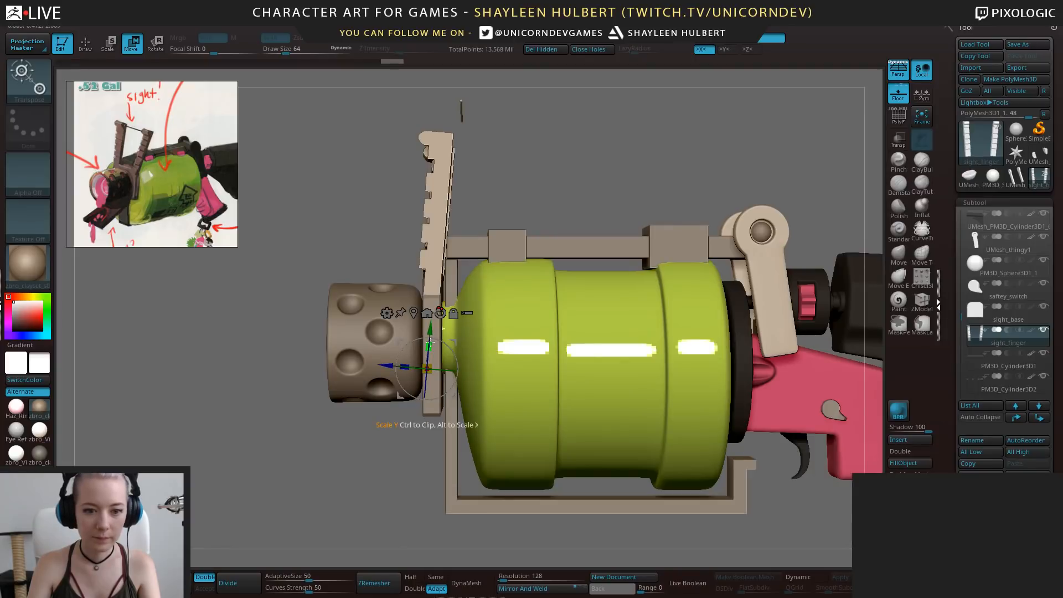
pyautogui.moveTo(430, 342); pyautogui.dragTo(430, 333)
pyautogui.moveTo(277, 394); pyautogui.dragTo(354, 423)
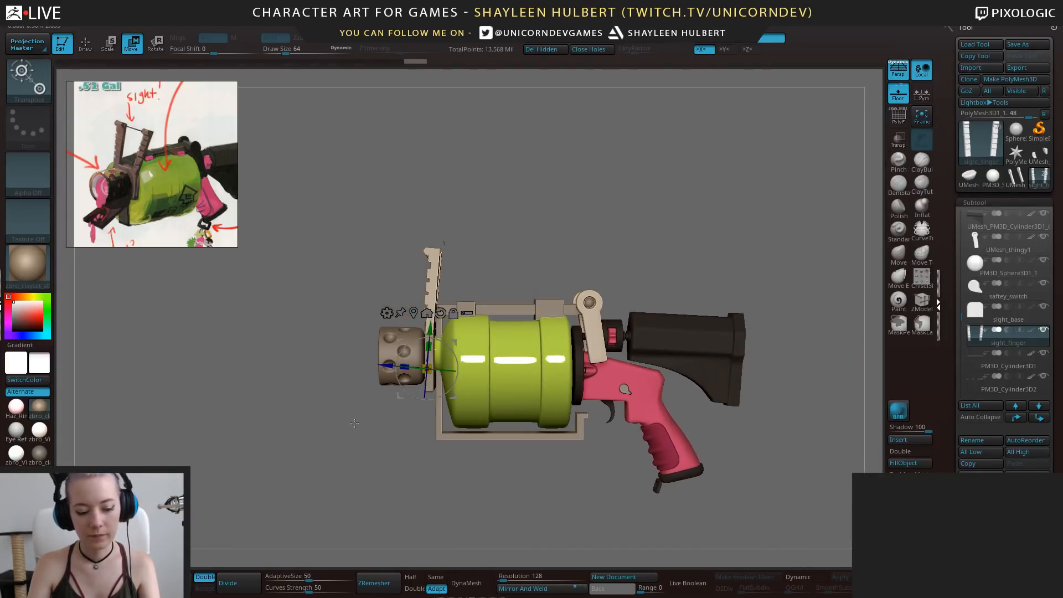
pyautogui.press('q')
pyautogui.moveTo(767, 420)
pyautogui.keyDown('alt'); pyautogui.mouseDown()
pyautogui.moveTo(750, 368)
pyautogui.moveTo(790, 382)
pyautogui.mouseUp(); pyautogui.keyUp('alt')
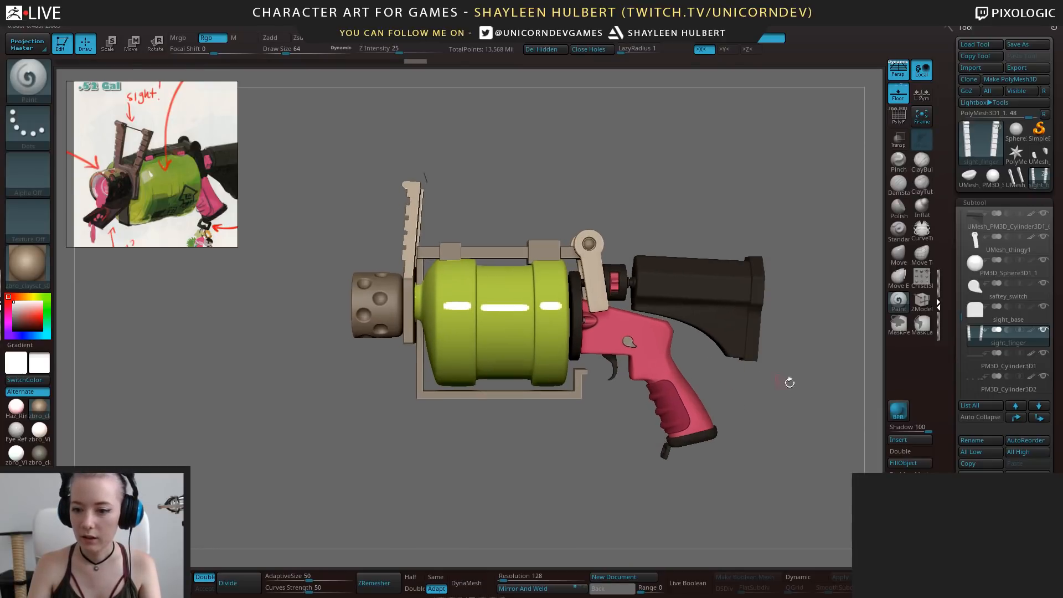
# Insert a new PolyMesh3D subtool and import trigger guard into it
pyautogui.click(908, 442)
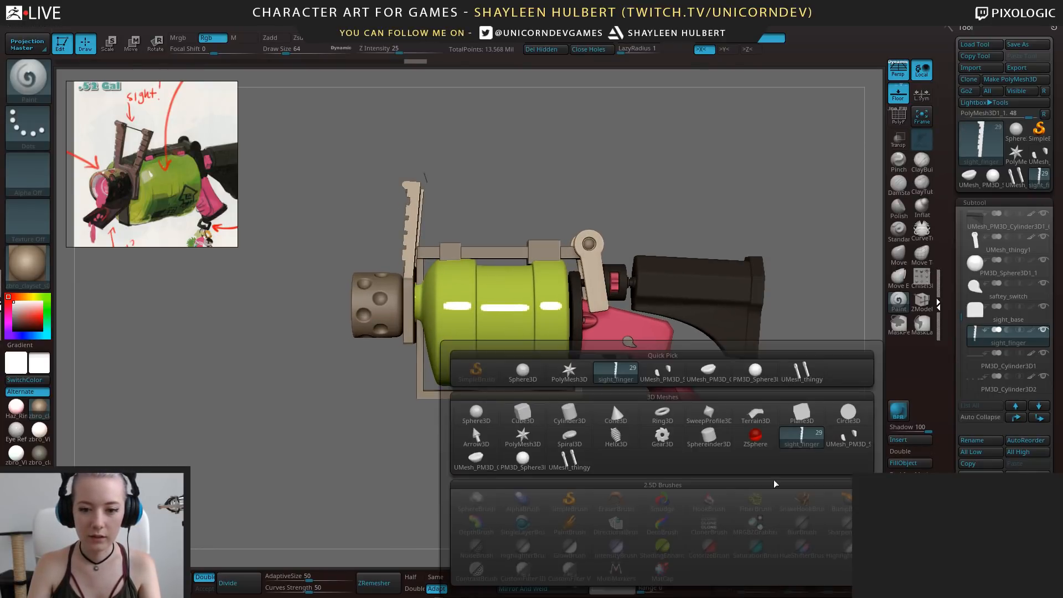
pyautogui.click(571, 375)
pyautogui.click(970, 69)
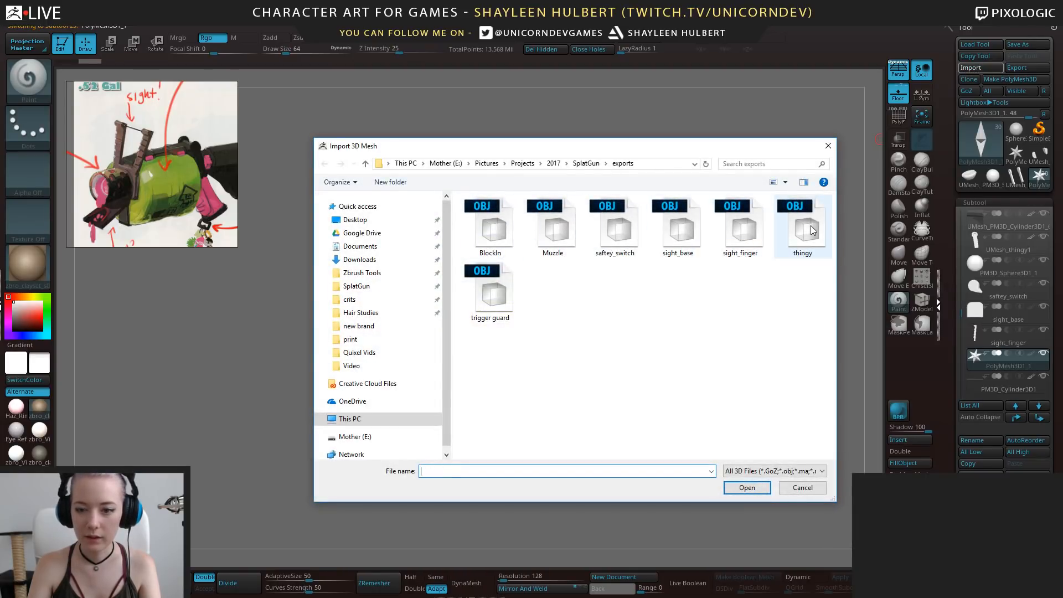
pyautogui.click(490, 292)
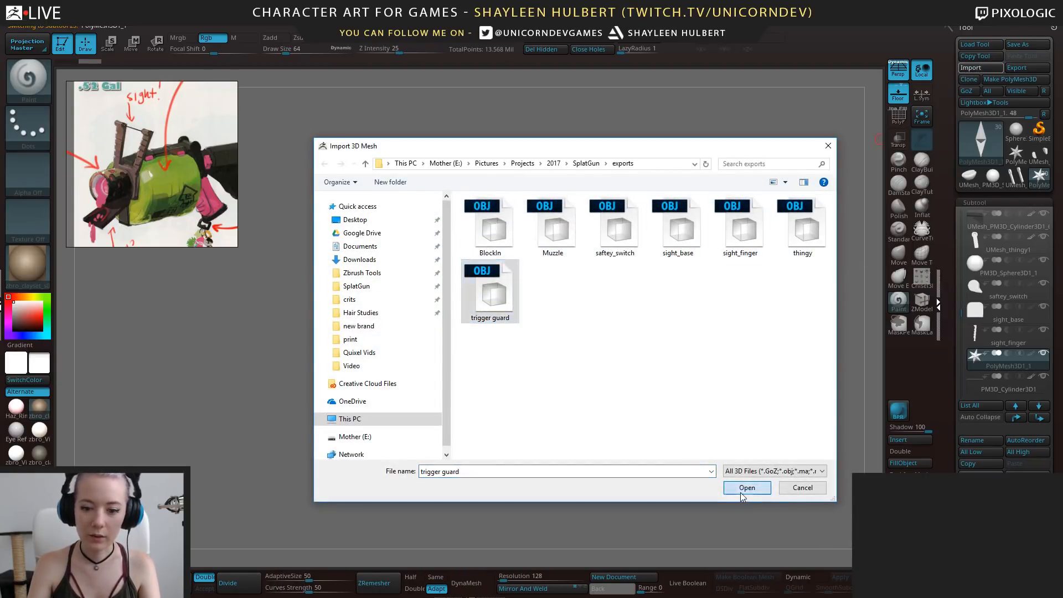
pyautogui.click(746, 488)
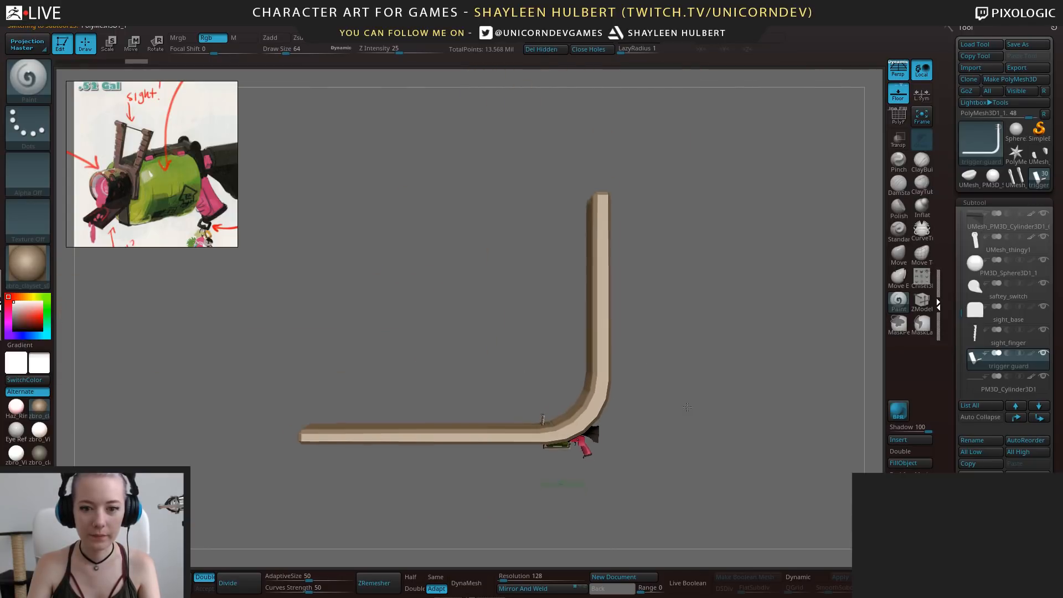
pyautogui.keyDown('alt'); pyautogui.moveTo(687, 407); pyautogui.dragTo(662, 374); pyautogui.keyUp('alt')
# Bring up the rifle's trigger area in the reference images and turn off the perspective view of the model
pyautogui.scroll(-5, 165, 152)
pyautogui.moveTo(164, 168)
pyautogui.mouseDown(button='middle')
pyautogui.moveTo(119, 141)
pyautogui.moveTo(179, 153)
pyautogui.mouseUp(button='middle')
pyautogui.scroll(2, 179, 175)
pyautogui.scroll(-4, 172, 175)
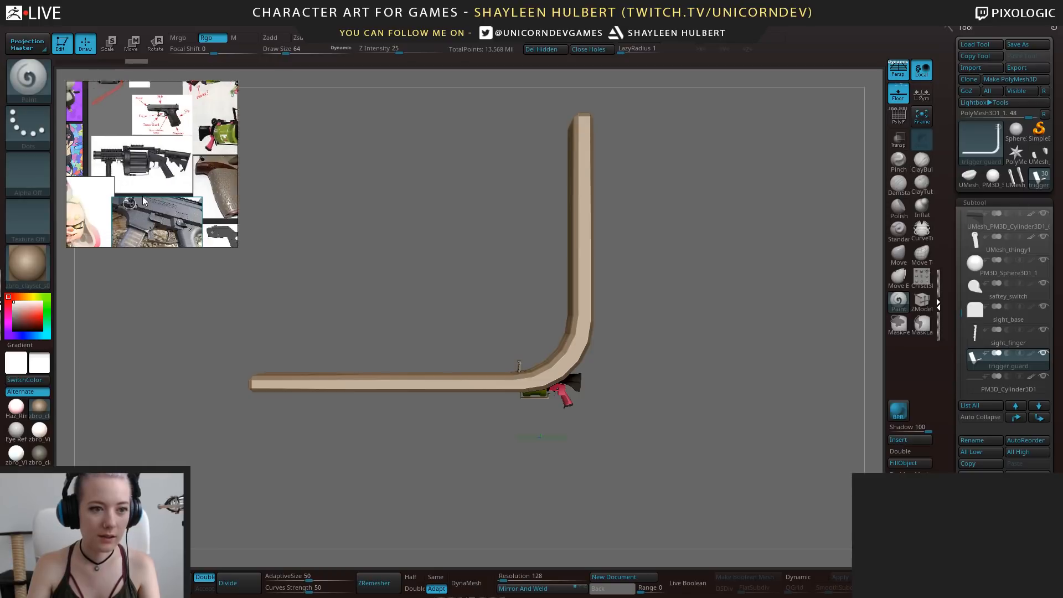
pyautogui.scroll(5, 178, 153)
pyautogui.scroll(5, 179, 153)
pyautogui.moveTo(112, 226); pyautogui.dragTo(135, 197, button='middle')
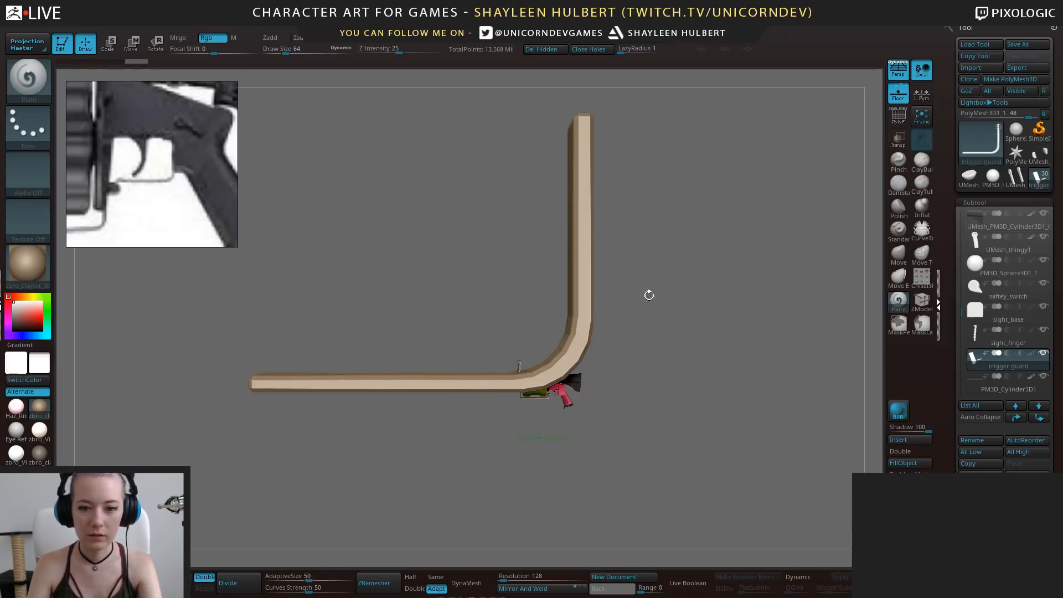
pyautogui.press('p')
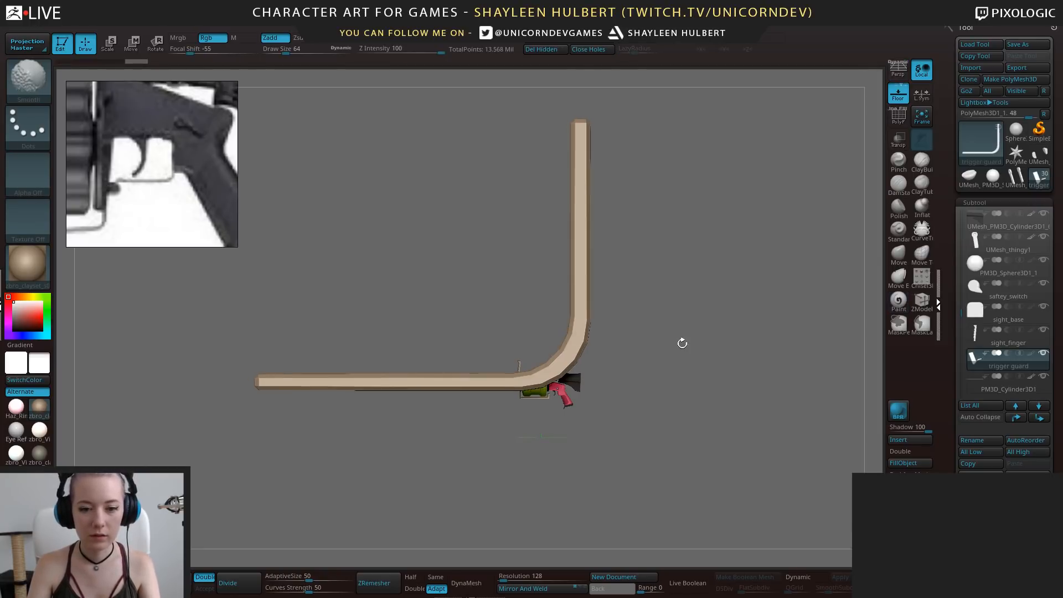
# Shrink the trigger guard to fit the gun and place it behind the trigger against the underside of the grip, using transparency for alignment
pyautogui.press('e')
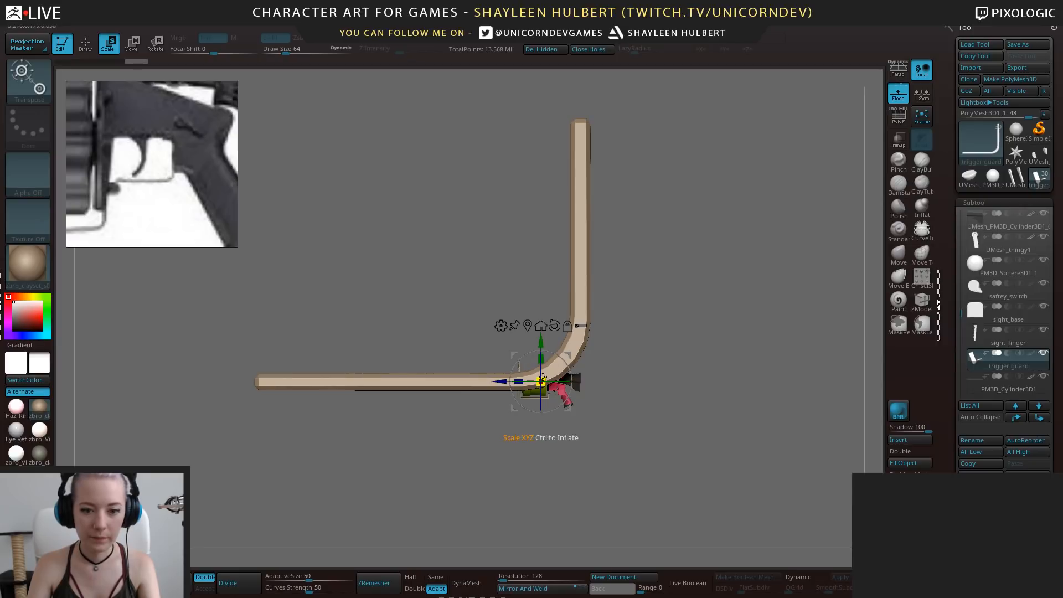
pyautogui.moveTo(541, 381); pyautogui.dragTo(625, 382)
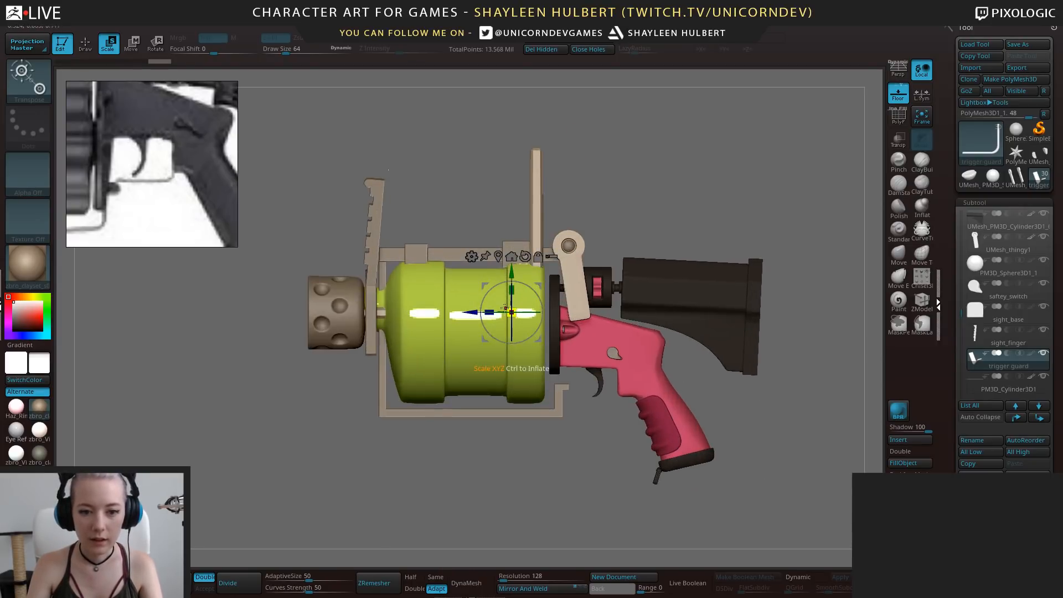
pyautogui.click(898, 137)
pyautogui.keyDown('alt'); pyautogui.moveTo(548, 208); pyautogui.dragTo(544, 261); pyautogui.keyUp('alt')
pyautogui.moveTo(511, 312); pyautogui.dragTo(605, 434)
pyautogui.keyDown('alt'); pyautogui.moveTo(627, 394); pyautogui.dragTo(594, 327); pyautogui.keyUp('alt')
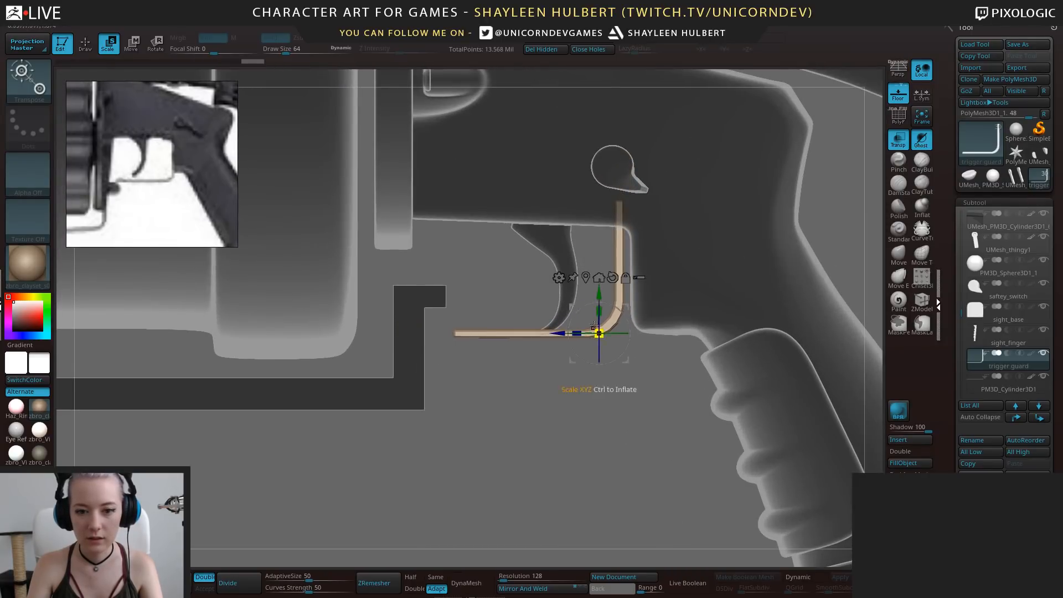
pyautogui.moveTo(599, 289); pyautogui.dragTo(599, 313)
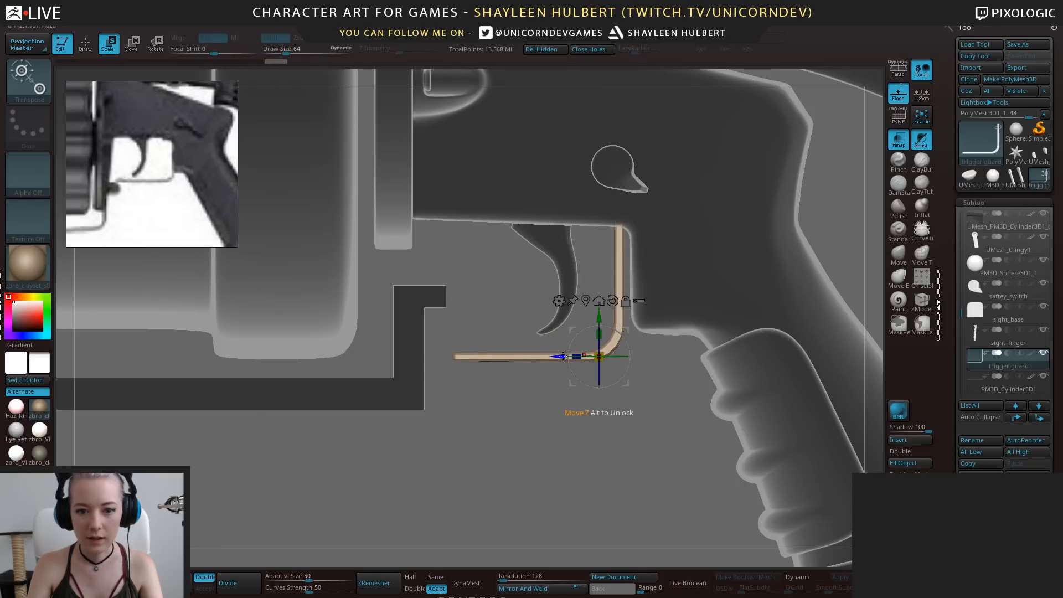
pyautogui.moveTo(562, 356); pyautogui.dragTo(569, 355)
# Mirror and weld the trigger guard, activate X symmetry for it, and turn off transparency
pyautogui.moveTo(684, 222); pyautogui.dragTo(776, 229)
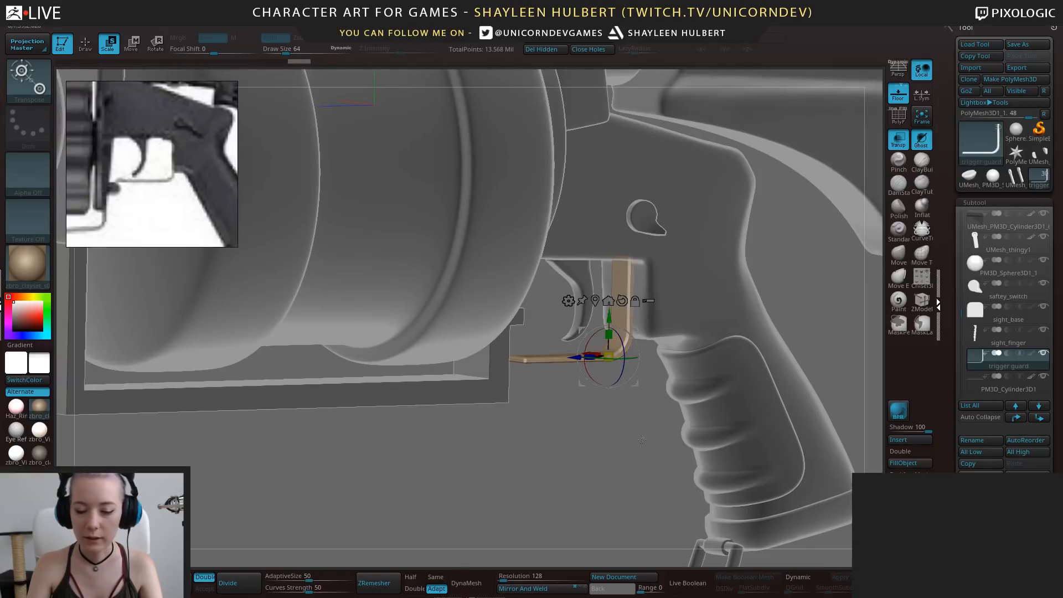
pyautogui.keyDown('shift'); pyautogui.moveTo(642, 439); pyautogui.dragTo(694, 431); pyautogui.keyUp('shift')
pyautogui.click(515, 590)
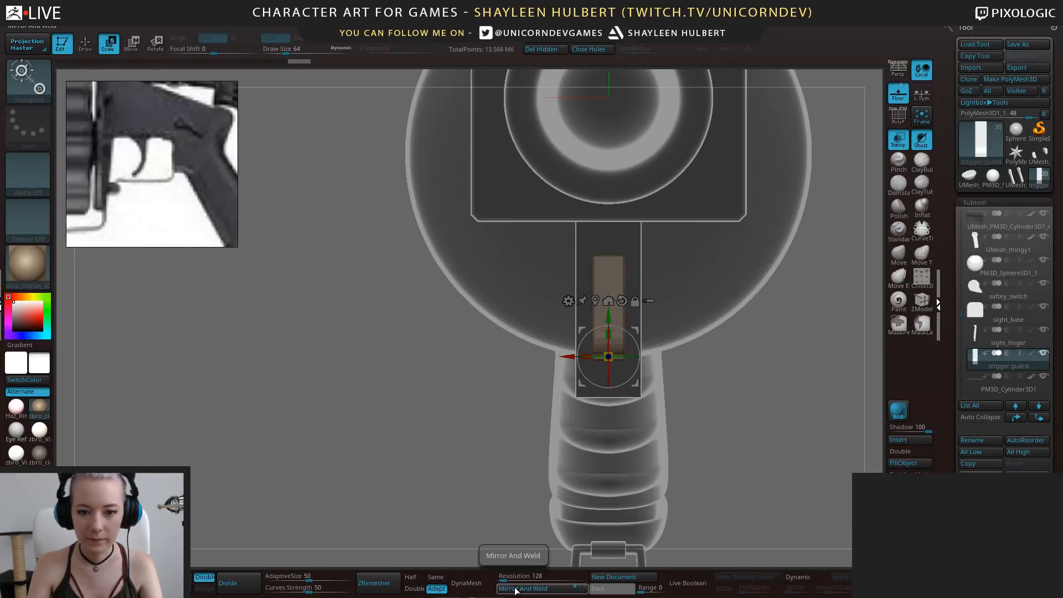
pyautogui.moveTo(842, 372); pyautogui.dragTo(777, 372)
pyautogui.click(742, 38)
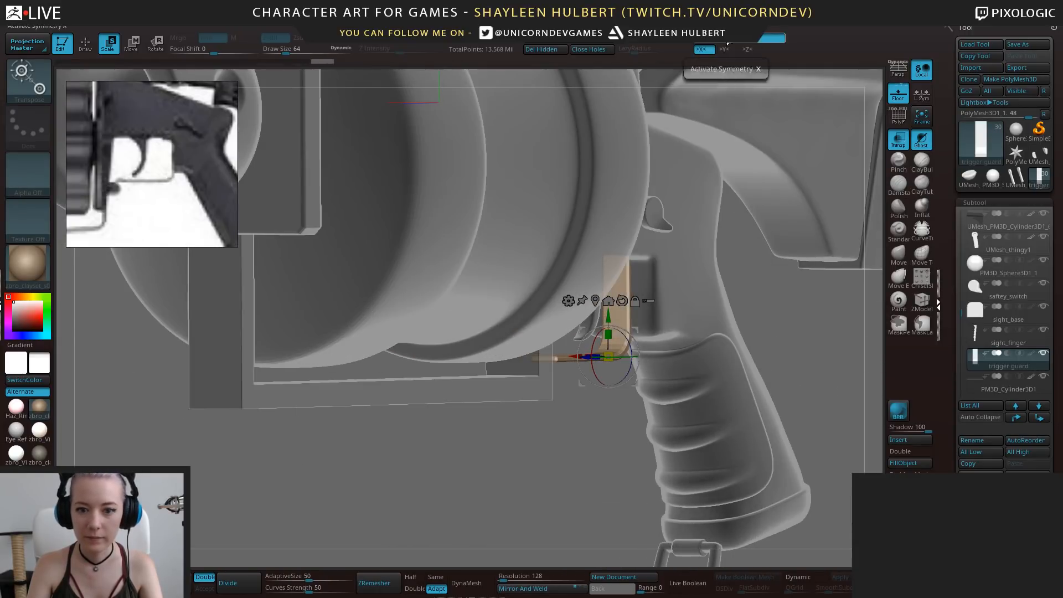
pyautogui.keyDown('alt'); pyautogui.moveTo(775, 332); pyautogui.dragTo(755, 206); pyautogui.keyUp('alt')
pyautogui.click(901, 140)
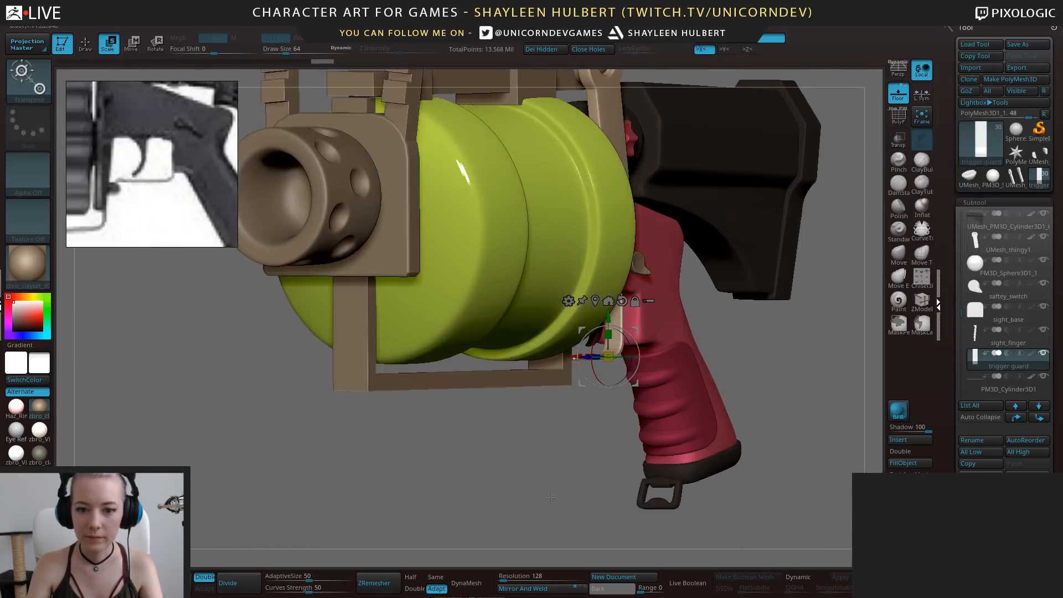
# Compare the trigger guard's shape and its gap to the lower frame with the trigger area in the rifle reference
pyautogui.keyDown('shift'); pyautogui.moveTo(778, 437); pyautogui.dragTo(814, 443); pyautogui.keyUp('shift')
pyautogui.keyDown('alt'); pyautogui.moveTo(803, 515); pyautogui.dragTo(789, 452); pyautogui.keyUp('alt')
pyautogui.moveTo(789, 452); pyautogui.dragTo(699, 430)
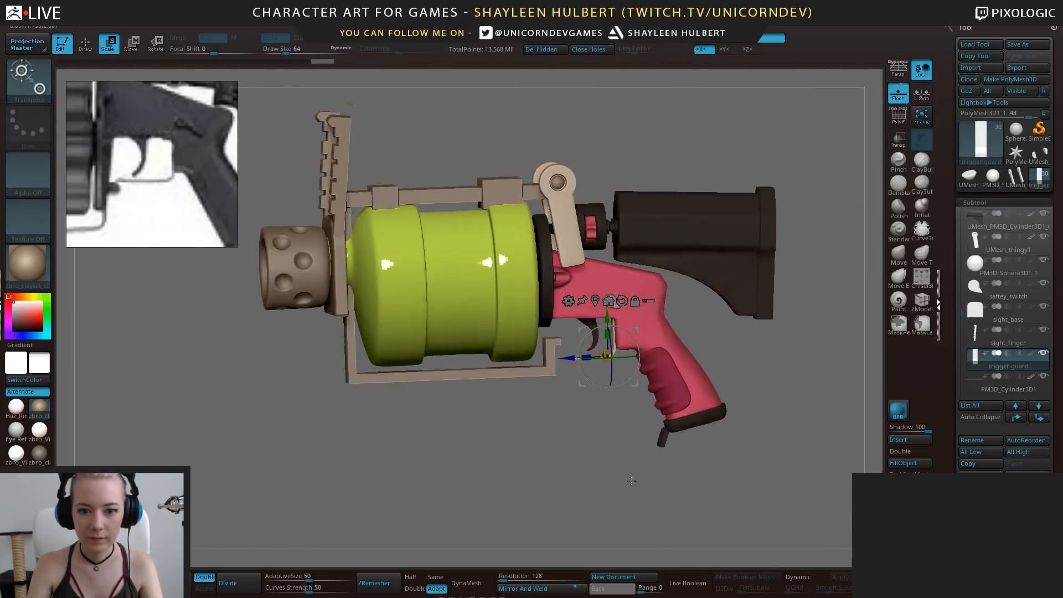
pyautogui.keyDown('alt'); pyautogui.moveTo(582, 421); pyautogui.dragTo(581, 504); pyautogui.keyUp('alt')
pyautogui.moveTo(192, 193); pyautogui.dragTo(237, 209, button='middle')
pyautogui.scroll(-7, 149, 182)
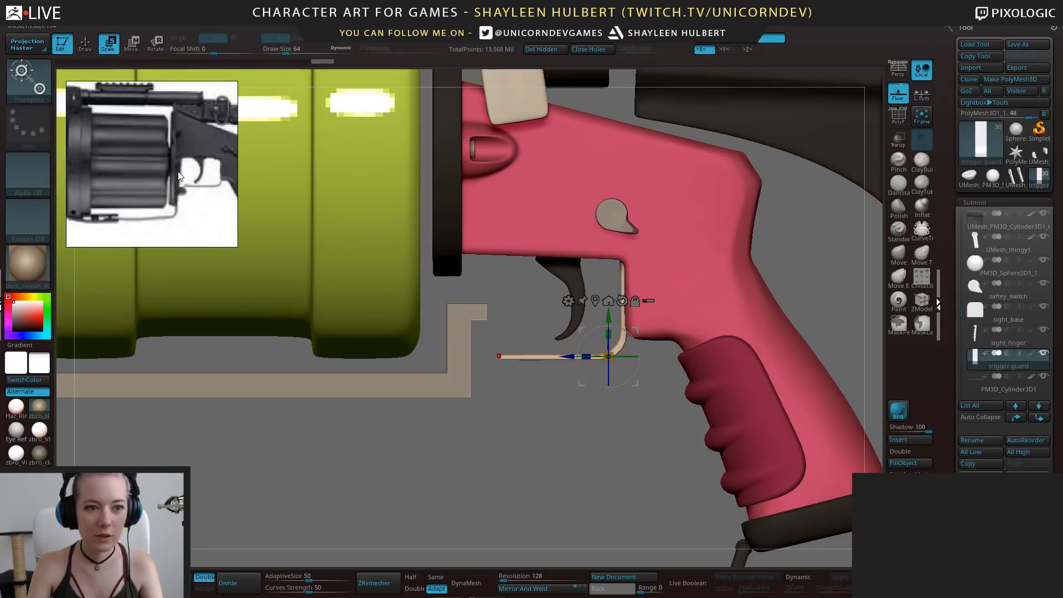
pyautogui.scroll(6, 151, 169)
pyautogui.moveTo(186, 115); pyautogui.dragTo(151, 123, button='middle')
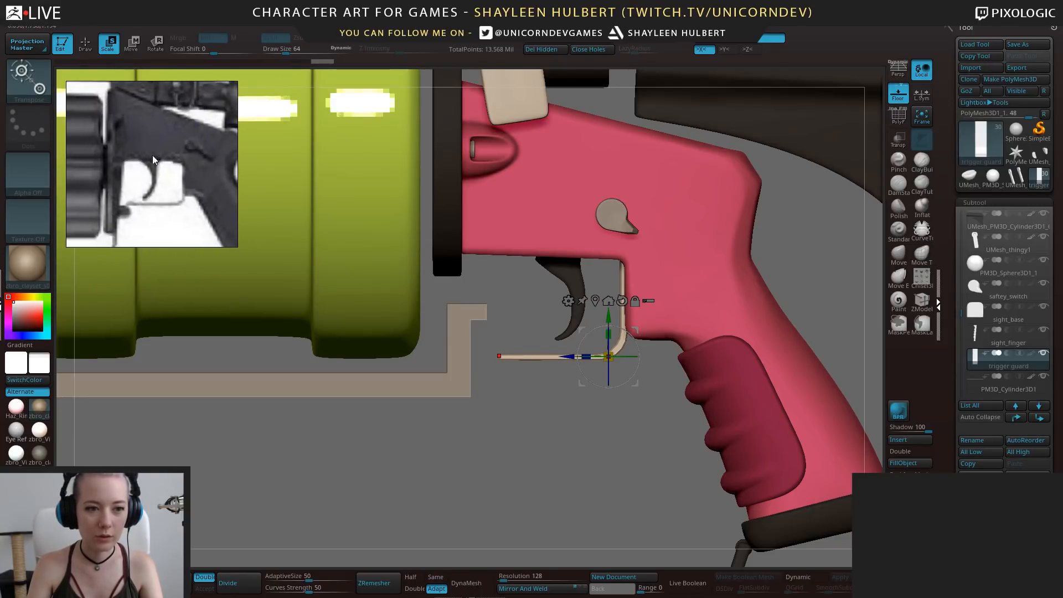
pyautogui.scroll(4, 167, 147)
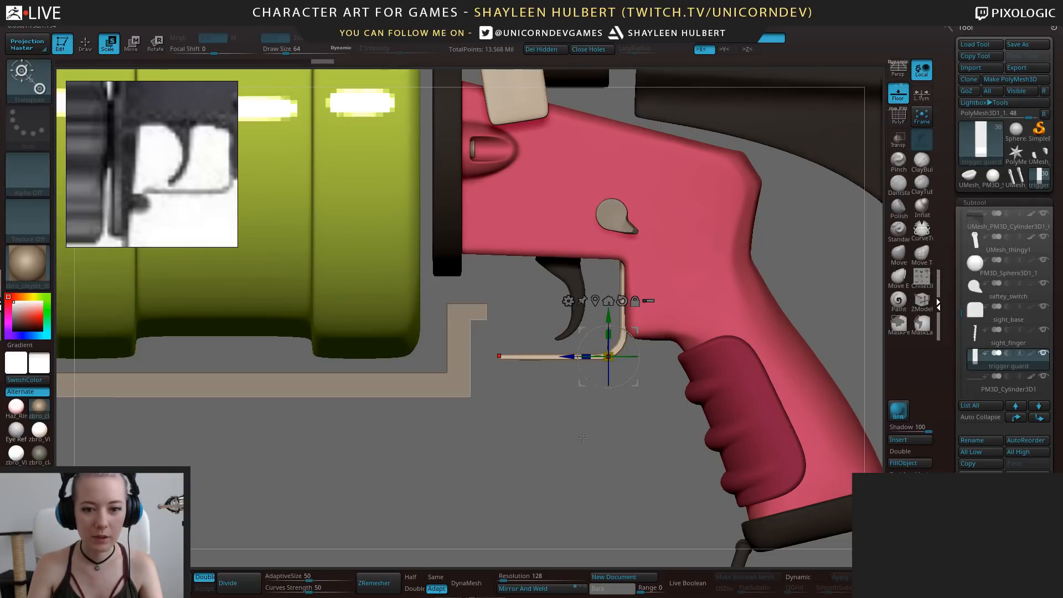
pyautogui.moveTo(583, 438); pyautogui.dragTo(511, 328)
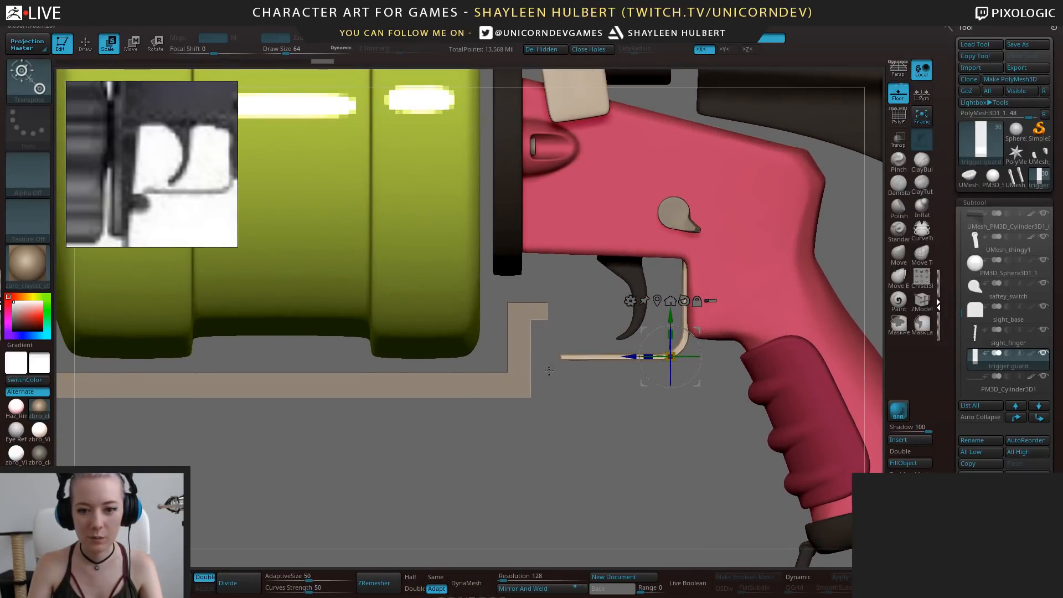
pyautogui.press('q')
pyautogui.keyDown('alt'); pyautogui.click(519, 382); pyautogui.keyUp('alt')
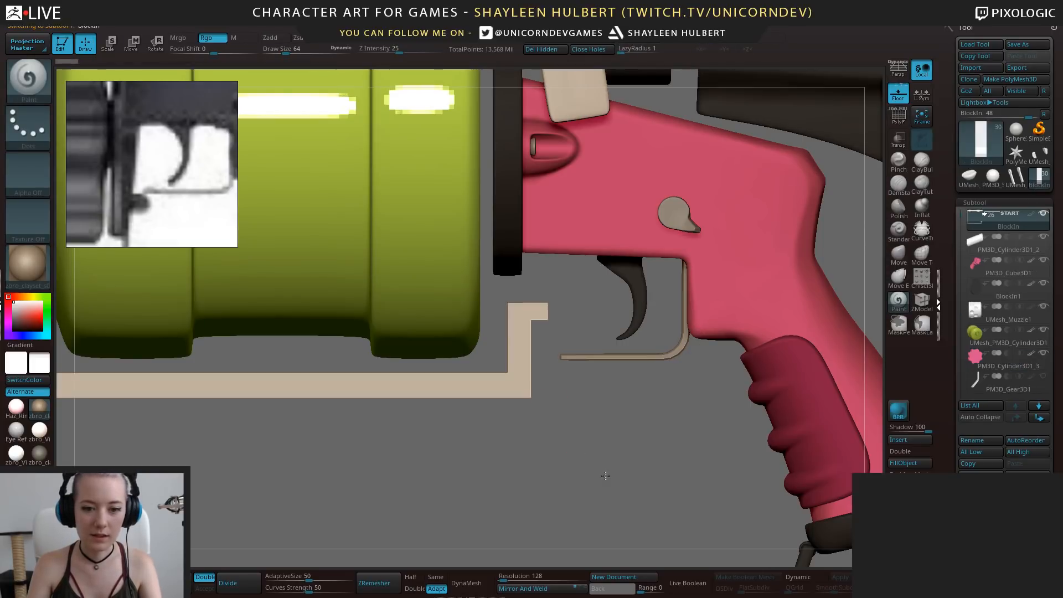
pyautogui.moveTo(568, 427)
pyautogui.keyDown('alt'); pyautogui.mouseDown()
pyautogui.moveTo(560, 384)
pyautogui.moveTo(521, 393)
pyautogui.mouseUp(); pyautogui.keyUp('alt')
pyautogui.press('e')
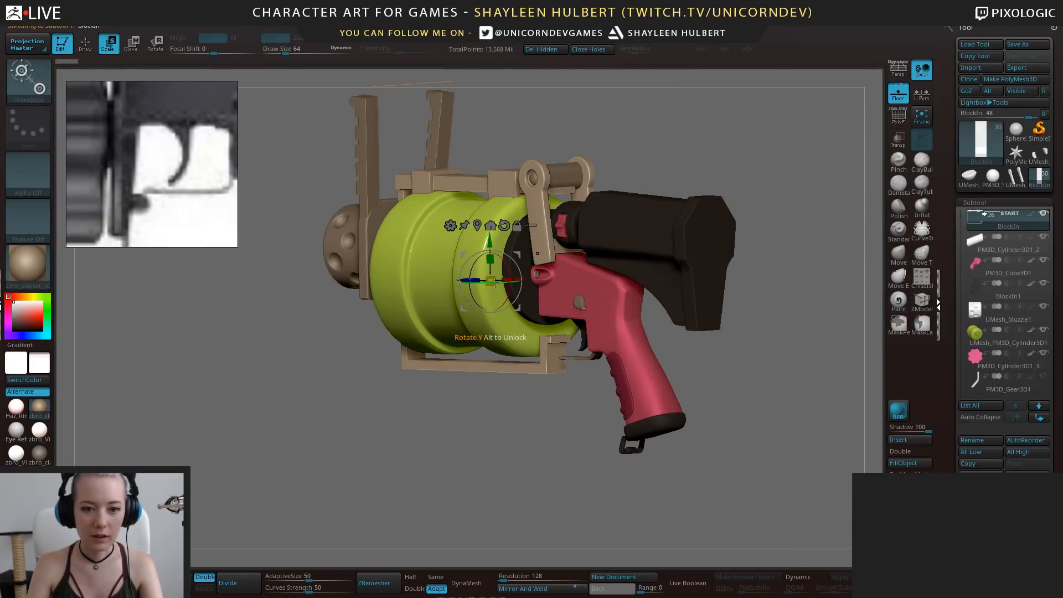
pyautogui.moveTo(495, 283)
pyautogui.mouseDown()
pyautogui.moveTo(453, 286)
pyautogui.moveTo(498, 288)
pyautogui.mouseUp()
pyautogui.hotkey('ctrl', 'z')
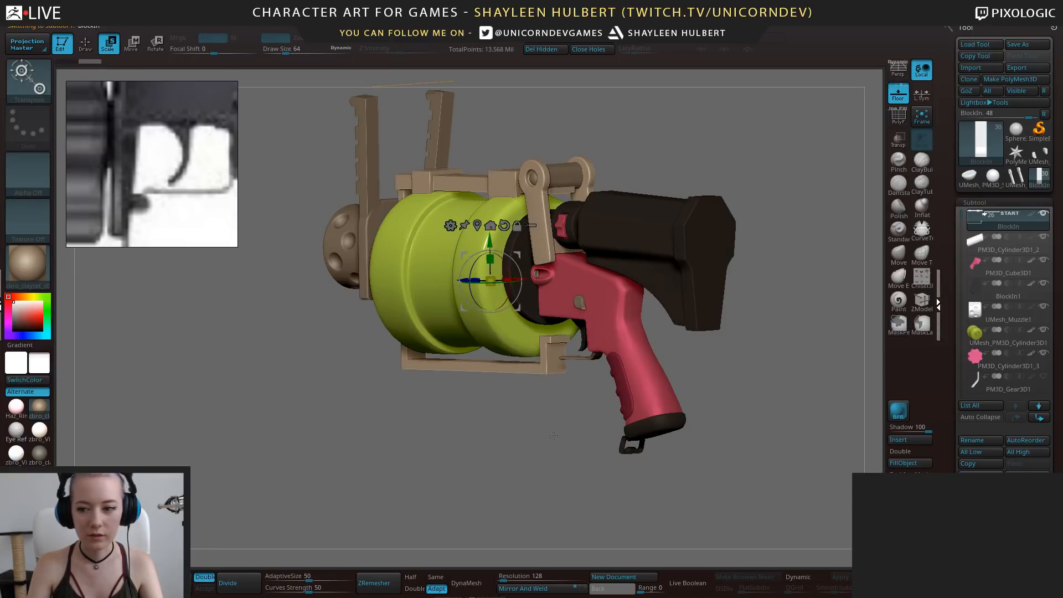
pyautogui.keyDown('shift'); pyautogui.moveTo(554, 436); pyautogui.dragTo(548, 444); pyautogui.keyUp('shift')
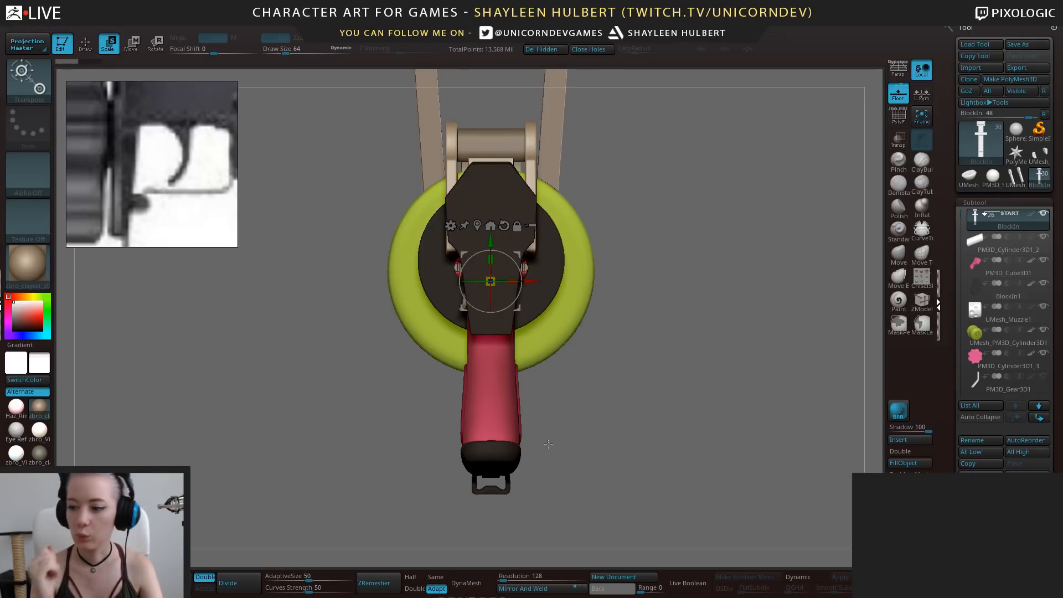
# Reselect the trigger guard, turn on dynamic subdivision for it, and check its smoothed shape on the gun
pyautogui.moveTo(587, 432)
pyautogui.mouseDown()
pyautogui.moveTo(775, 446)
pyautogui.moveTo(706, 440)
pyautogui.moveTo(711, 484)
pyautogui.moveTo(506, 406)
pyautogui.moveTo(579, 465)
pyautogui.moveTo(747, 542)
pyautogui.mouseUp()
pyautogui.press('q')
pyautogui.keyDown('alt'); pyautogui.click(547, 368); pyautogui.keyUp('alt')
pyautogui.click(804, 577)
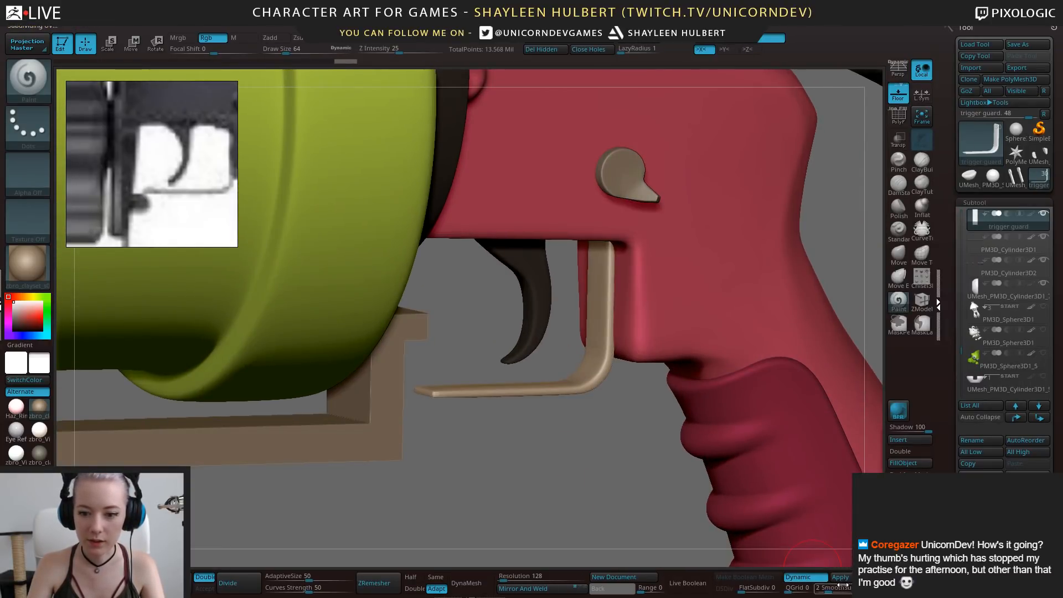
pyautogui.keyDown('alt'); pyautogui.moveTo(634, 478); pyautogui.dragTo(571, 446); pyautogui.keyUp('alt')
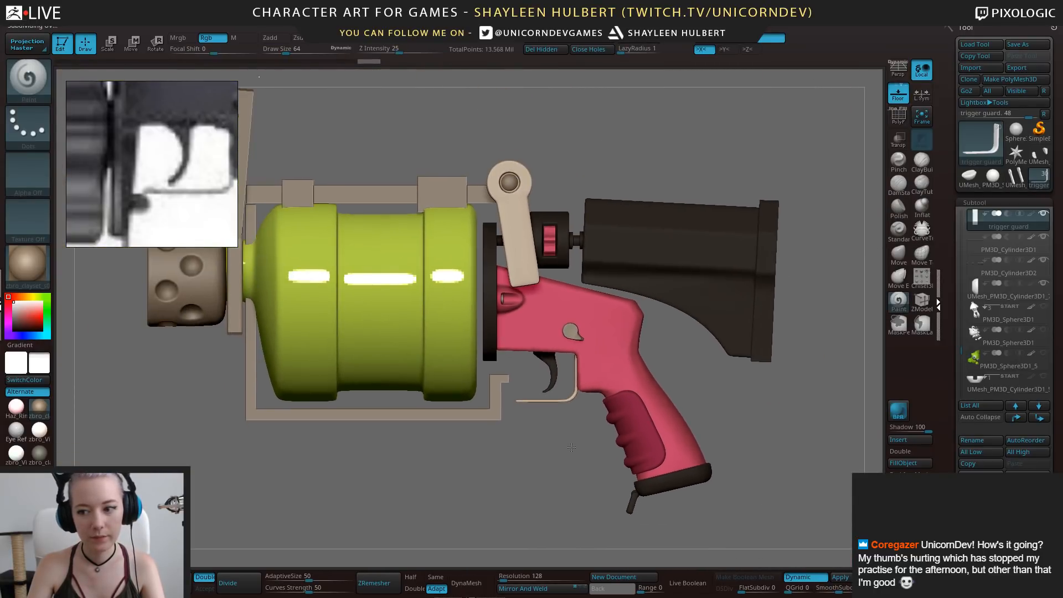
pyautogui.moveTo(591, 481); pyautogui.dragTo(526, 328)
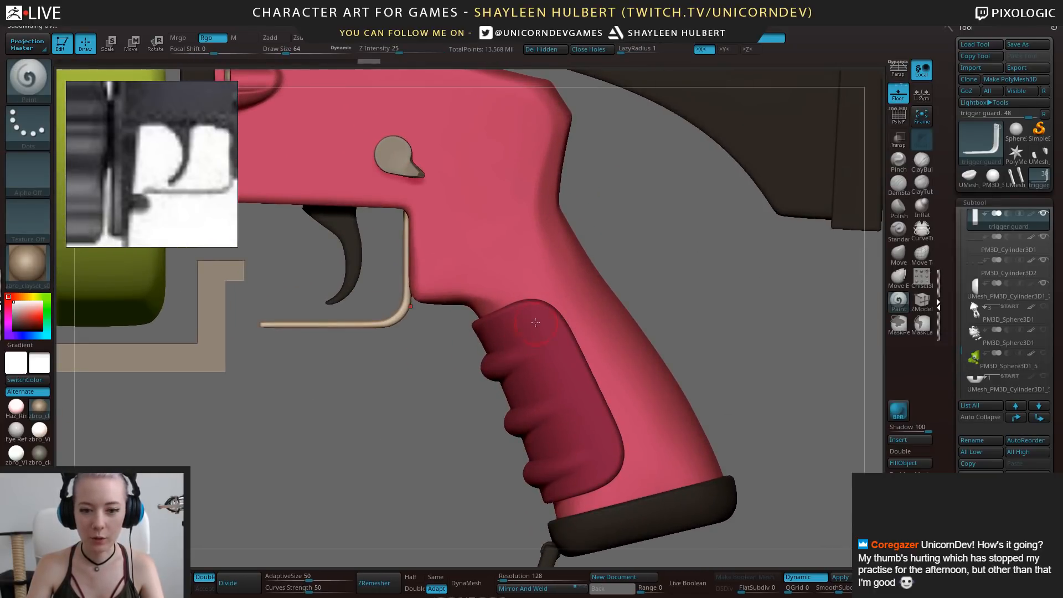
pyautogui.keyDown('alt'); pyautogui.moveTo(438, 470); pyautogui.dragTo(697, 479); pyautogui.keyUp('alt')
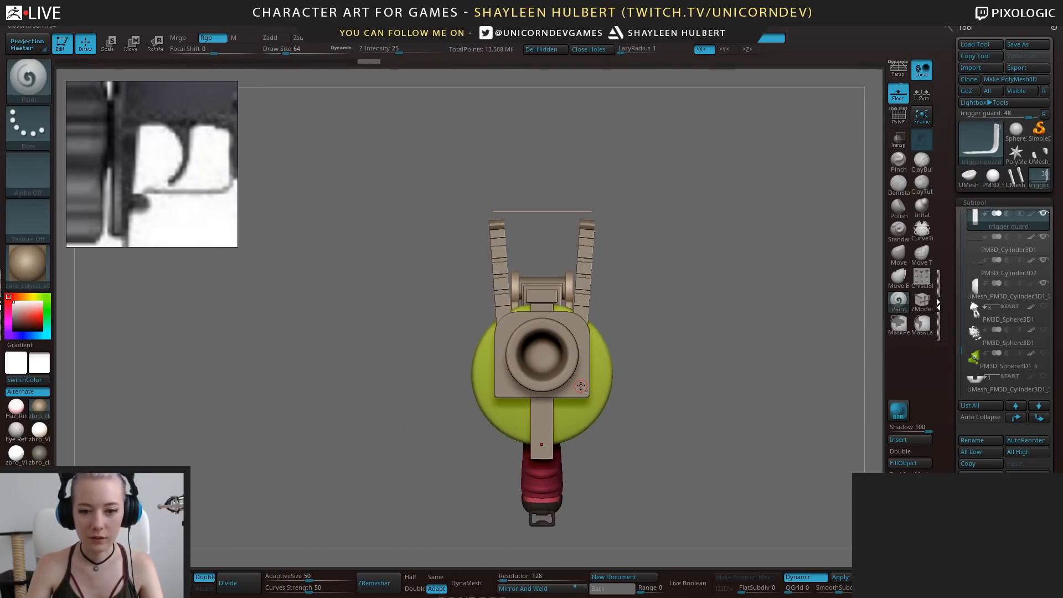
# Select the sight base behind the muzzle and mask its upper part, leaving the lower part free to transform
pyautogui.keyDown('alt'); pyautogui.click(582, 385); pyautogui.keyUp('alt')
pyautogui.keyDown('alt'); pyautogui.moveTo(775, 453); pyautogui.dragTo(745, 476); pyautogui.keyUp('alt')
pyautogui.keyDown('alt'); pyautogui.moveTo(665, 424); pyautogui.dragTo(671, 474); pyautogui.keyUp('alt')
pyautogui.keyDown('ctrl'); pyautogui.moveTo(670, 474); pyautogui.dragTo(272, 278); pyautogui.keyUp('ctrl')
pyautogui.keyDown('ctrl'); pyautogui.click(725, 214); pyautogui.keyUp('ctrl')
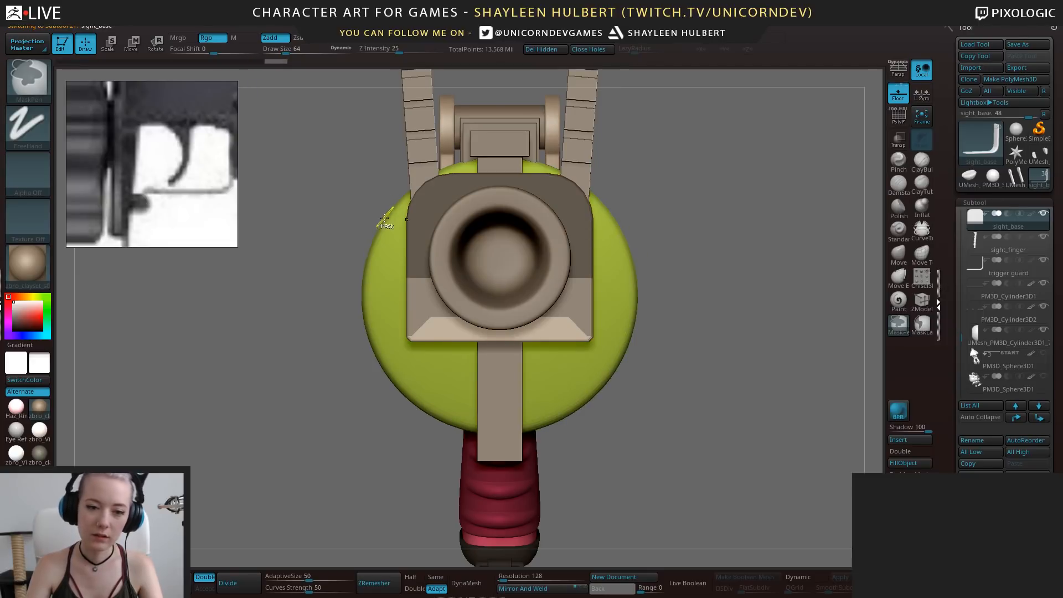
pyautogui.keyDown('ctrl'); pyautogui.moveTo(667, 397); pyautogui.dragTo(330, 247); pyautogui.keyUp('ctrl')
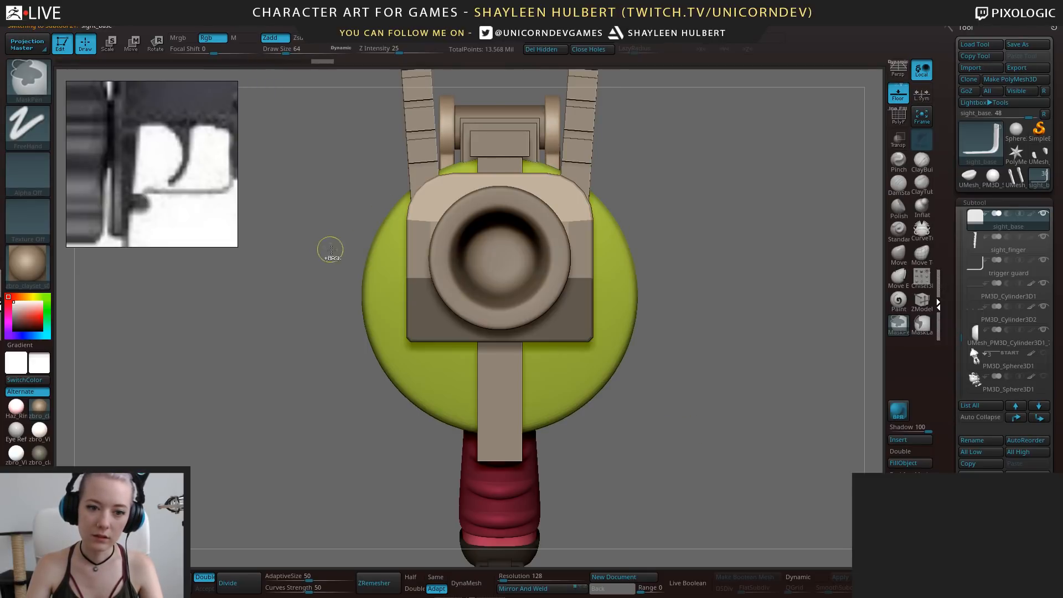
pyautogui.keyDown('ctrl'); pyautogui.click(706, 226); pyautogui.keyUp('ctrl')
pyautogui.press('e')
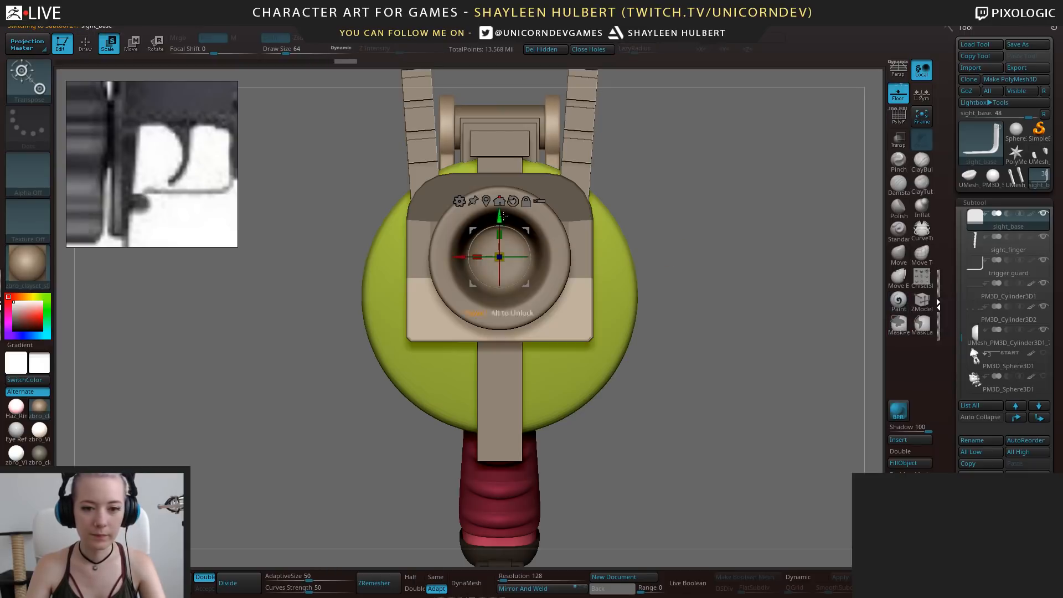
# Extend the masked sight base plate's lower edge downward, clear the mask, and narrow the plate around the muzzle
pyautogui.moveTo(497, 234); pyautogui.dragTo(501, 216)
pyautogui.keyDown('ctrl'); pyautogui.moveTo(673, 266); pyautogui.dragTo(690, 283); pyautogui.keyUp('ctrl')
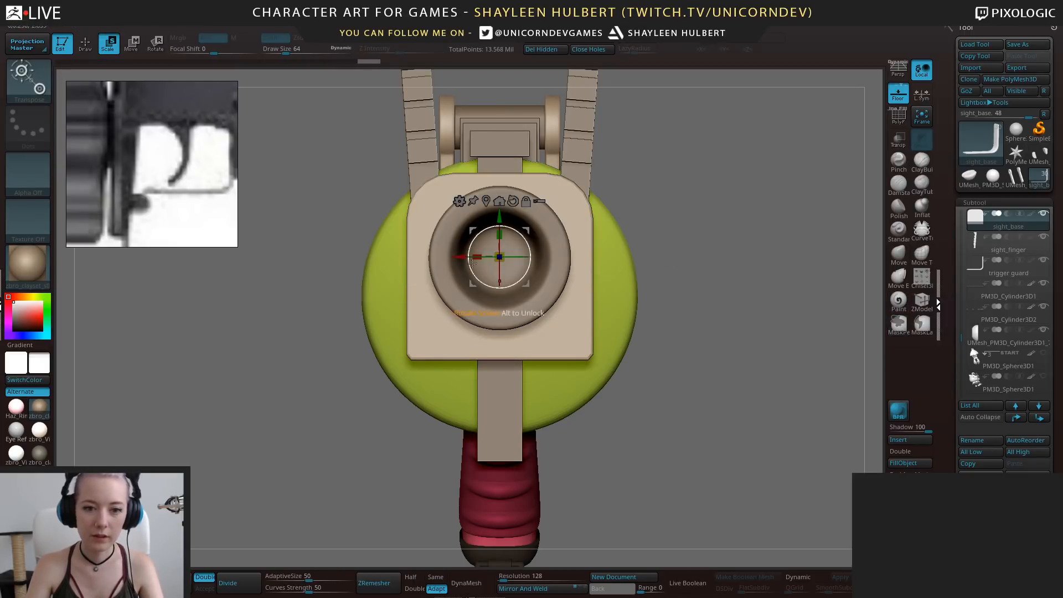
pyautogui.moveTo(476, 255); pyautogui.dragTo(501, 236)
pyautogui.keyDown('alt'); pyautogui.moveTo(501, 237); pyautogui.dragTo(504, 259, button='right'); pyautogui.keyUp('alt')
pyautogui.moveTo(506, 239); pyautogui.dragTo(507, 234)
# Select the sight fingers, centre the gizmo on them with X symmetry active, and move both inward toward the sight base
pyautogui.keyDown('alt'); pyautogui.click(419, 178); pyautogui.keyUp('alt')
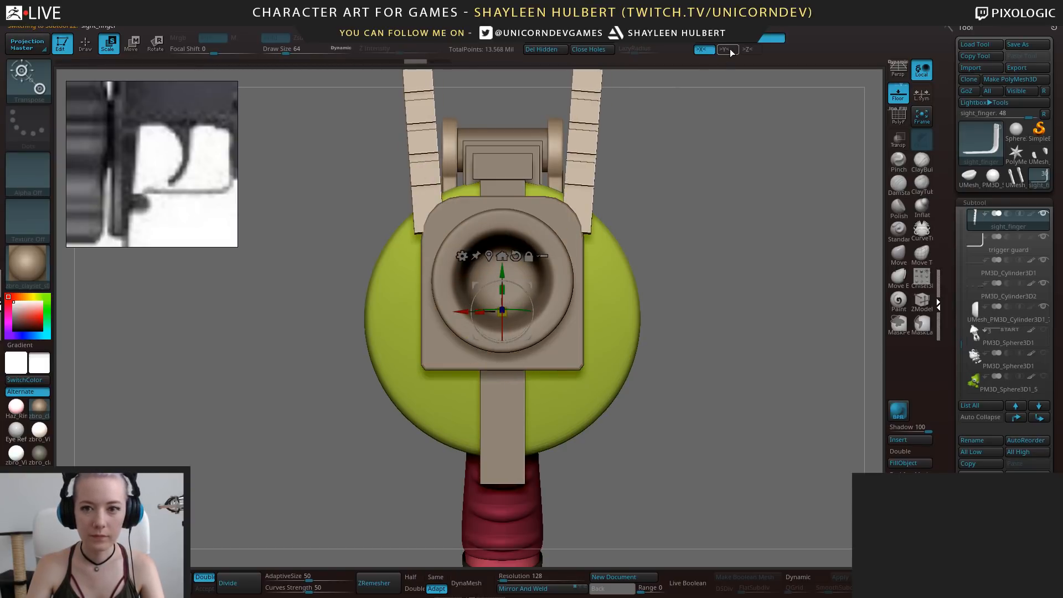
pyautogui.keyDown('alt'); pyautogui.moveTo(704, 176); pyautogui.dragTo(714, 222); pyautogui.keyUp('alt')
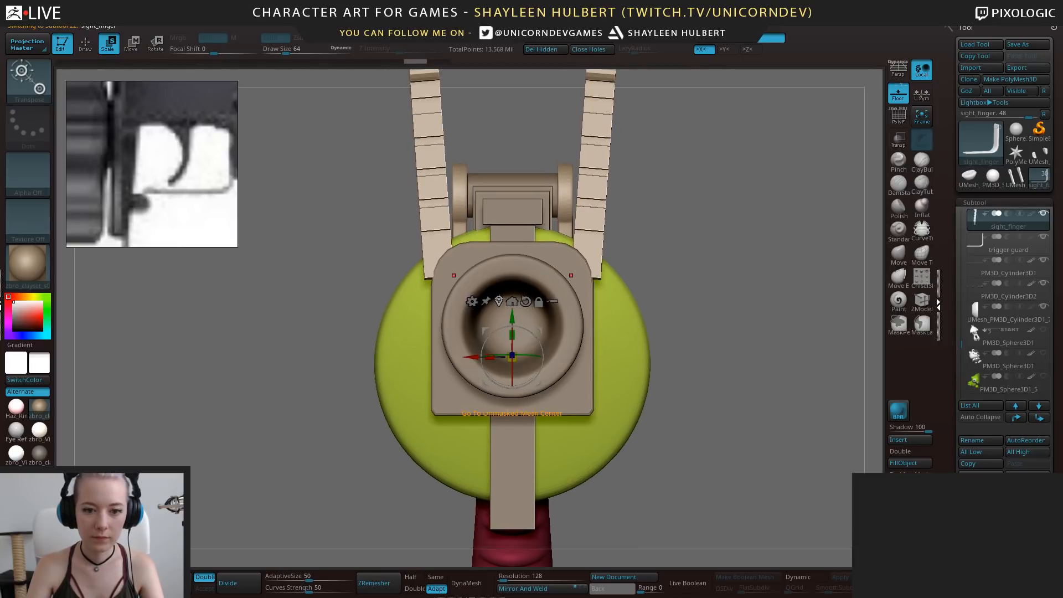
pyautogui.click(512, 301)
pyautogui.moveTo(546, 170); pyautogui.dragTo(535, 170)
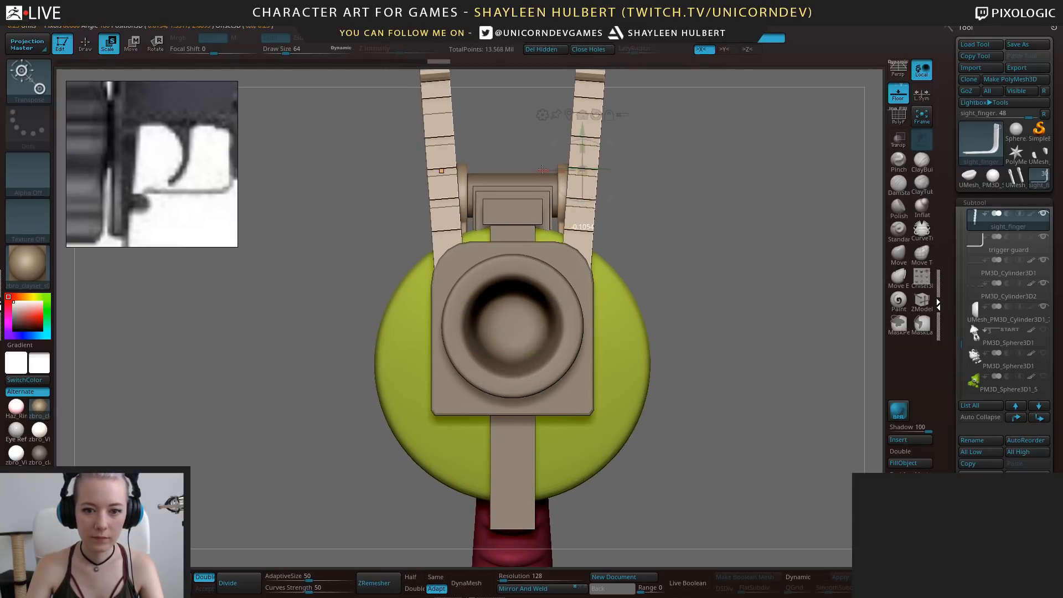
# Enlarge the reference image window and frame the concept sketch's muzzle, sight and stand in it
pyautogui.keyDown('alt'); pyautogui.moveTo(738, 281); pyautogui.dragTo(734, 255); pyautogui.keyUp('alt')
pyautogui.moveTo(734, 255); pyautogui.dragTo(614, 262)
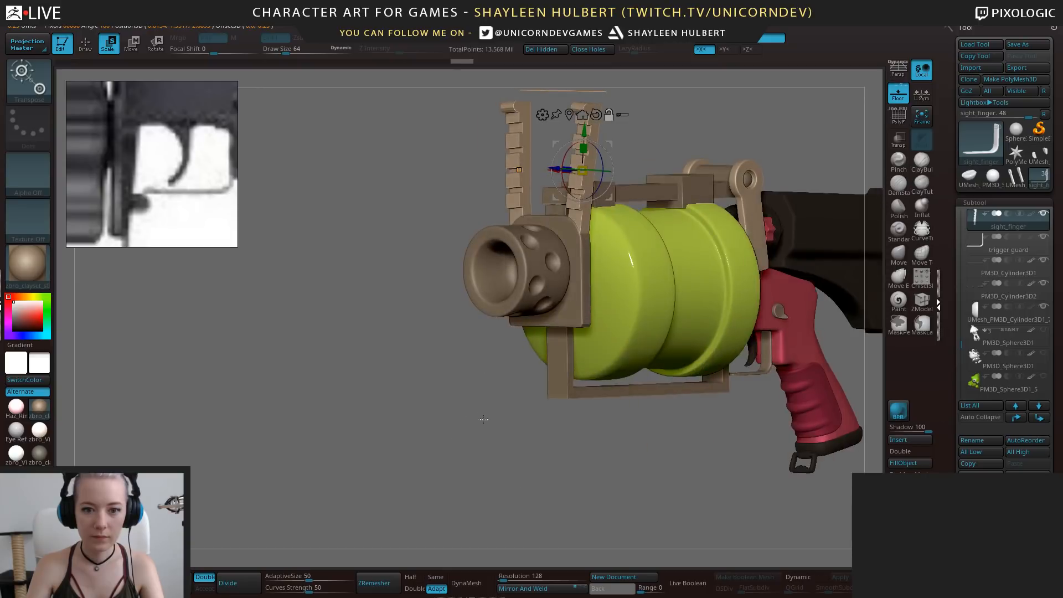
pyautogui.keyDown('alt'); pyautogui.moveTo(482, 415); pyautogui.dragTo(422, 400); pyautogui.keyUp('alt')
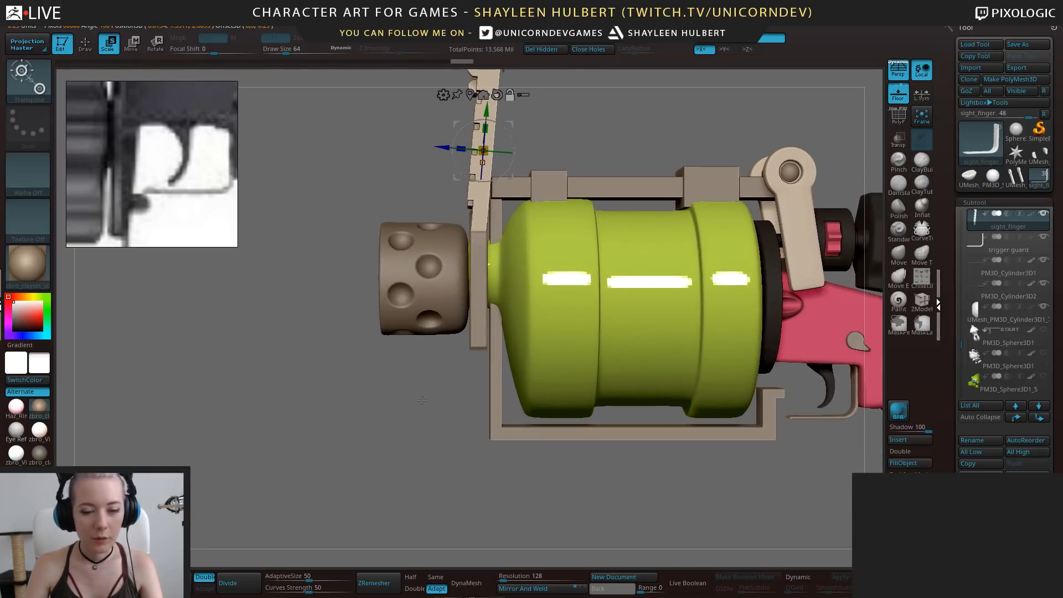
pyautogui.scroll(-5, 132, 131)
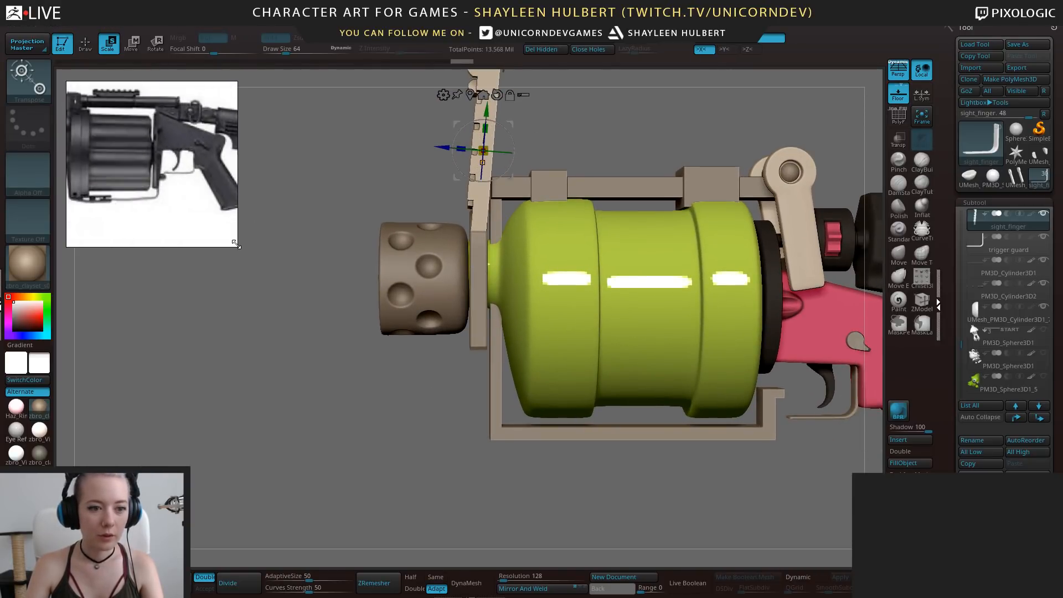
pyautogui.moveTo(236, 244); pyautogui.dragTo(338, 363)
pyautogui.scroll(-5, 283, 354)
pyautogui.moveTo(224, 187)
pyautogui.mouseDown(button='middle')
pyautogui.moveTo(215, 302)
pyautogui.moveTo(175, 320)
pyautogui.mouseUp(button='middle')
pyautogui.scroll(4, 302, 198)
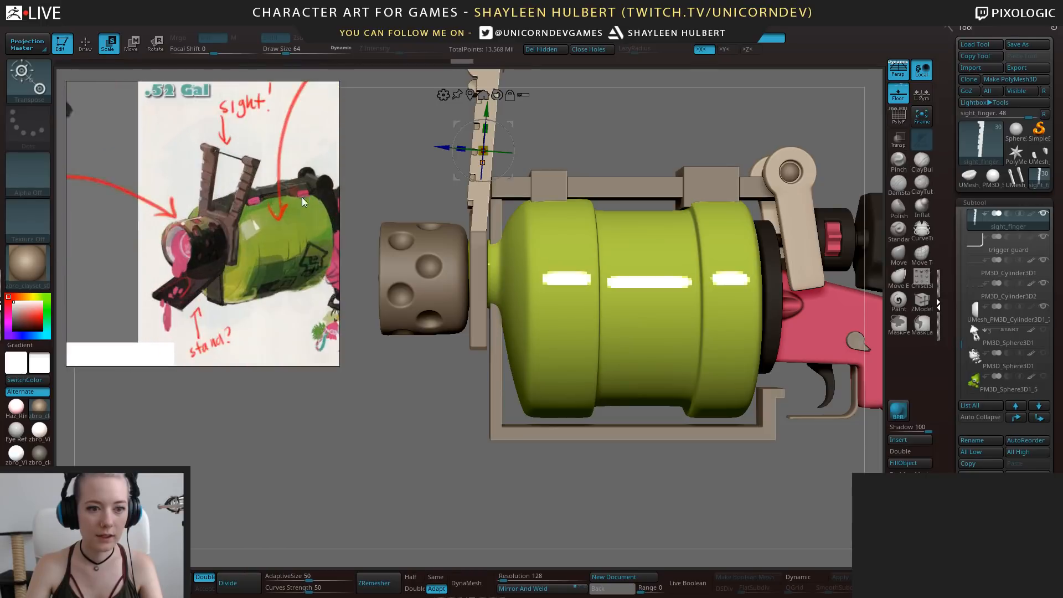
pyautogui.scroll(3, 302, 199)
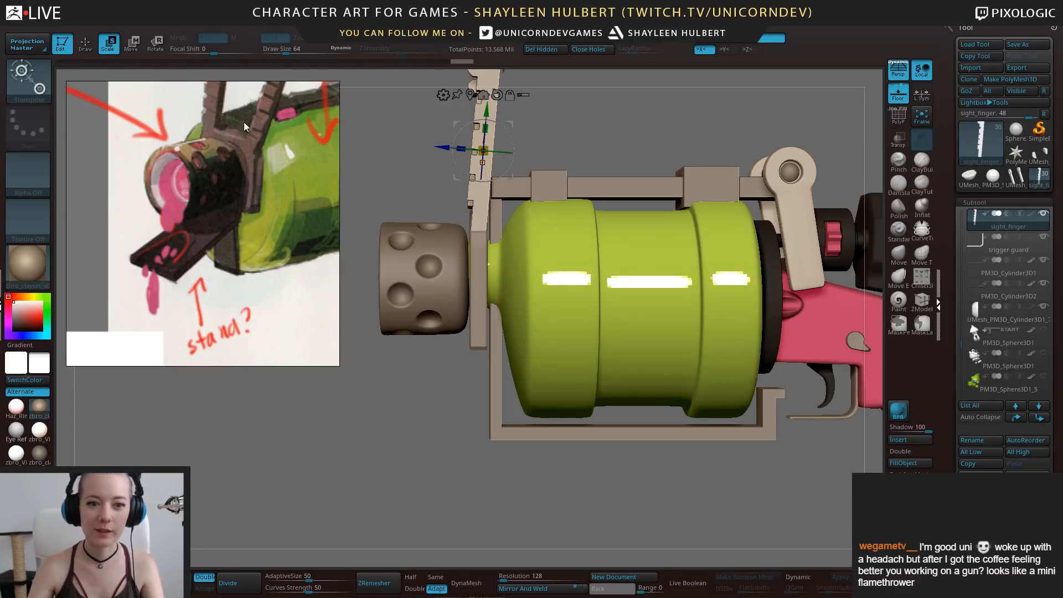
# Select the sight base and sight fingers together, centre the gizmo on them, and move them back toward the tank frame
pyautogui.keyDown('alt'); pyautogui.moveTo(449, 411); pyautogui.dragTo(444, 462); pyautogui.keyUp('alt')
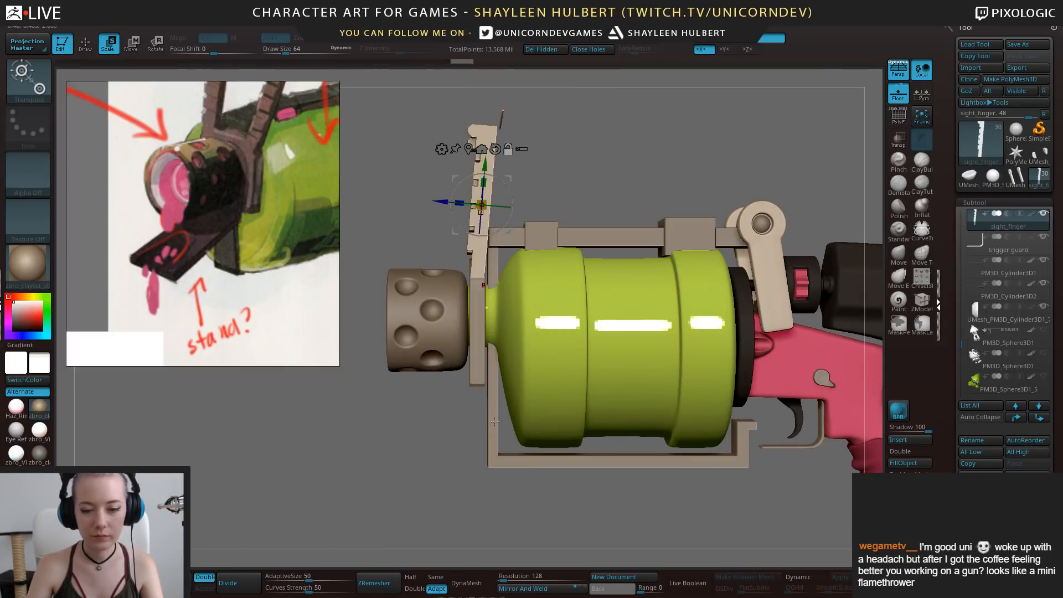
pyautogui.keyDown('alt'); pyautogui.click(477, 331); pyautogui.keyUp('alt')
pyautogui.keyDown('alt'); pyautogui.click(477, 288); pyautogui.keyUp('alt')
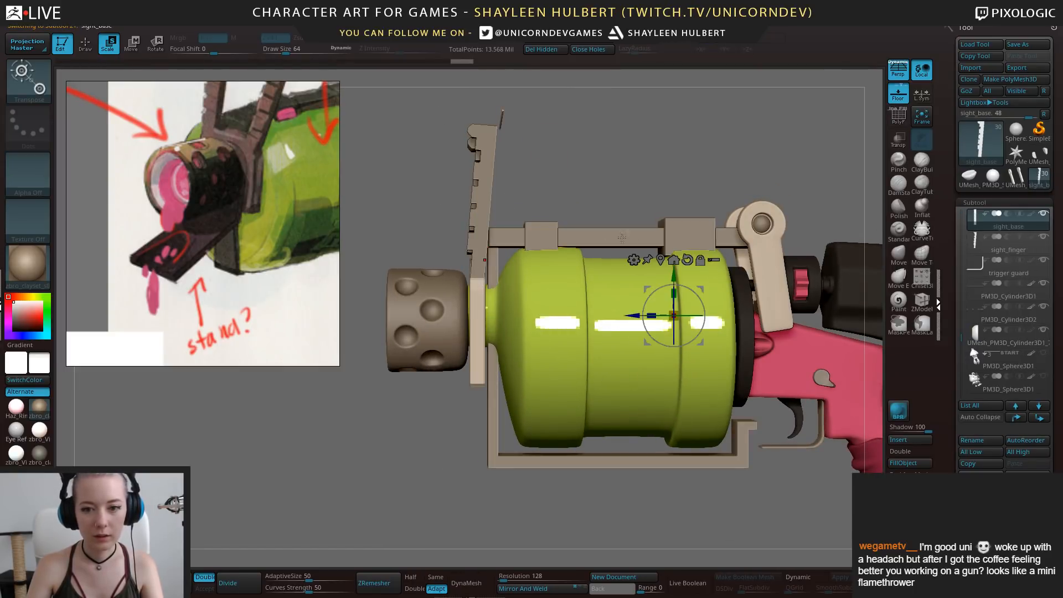
pyautogui.keyDown('ctrl'); pyautogui.keyDown('shift'); pyautogui.moveTo(425, 167); pyautogui.dragTo(506, 192); pyautogui.keyUp('shift'); pyautogui.keyUp('ctrl')
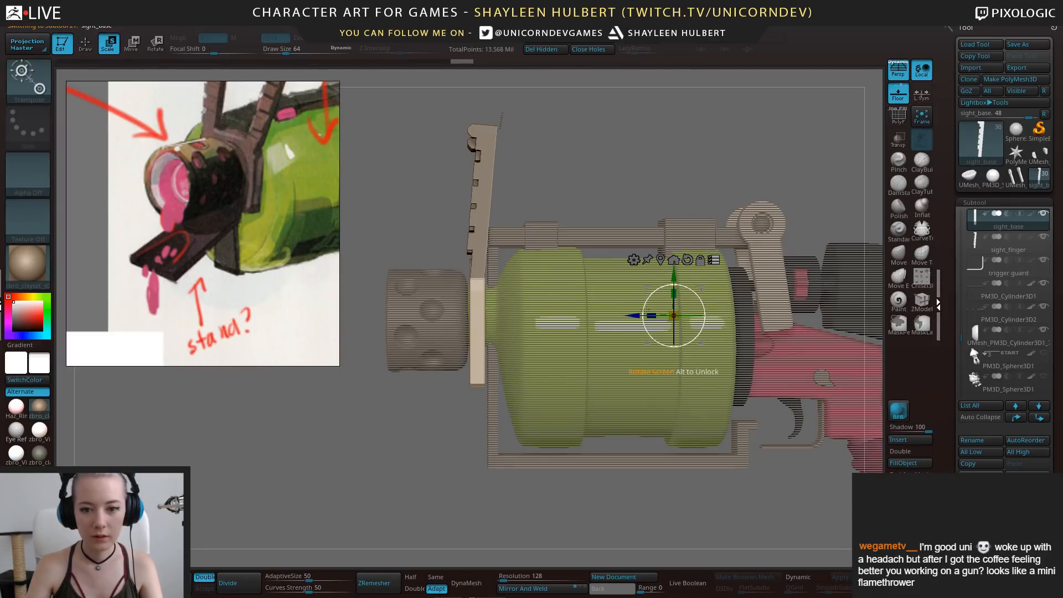
pyautogui.click(661, 259)
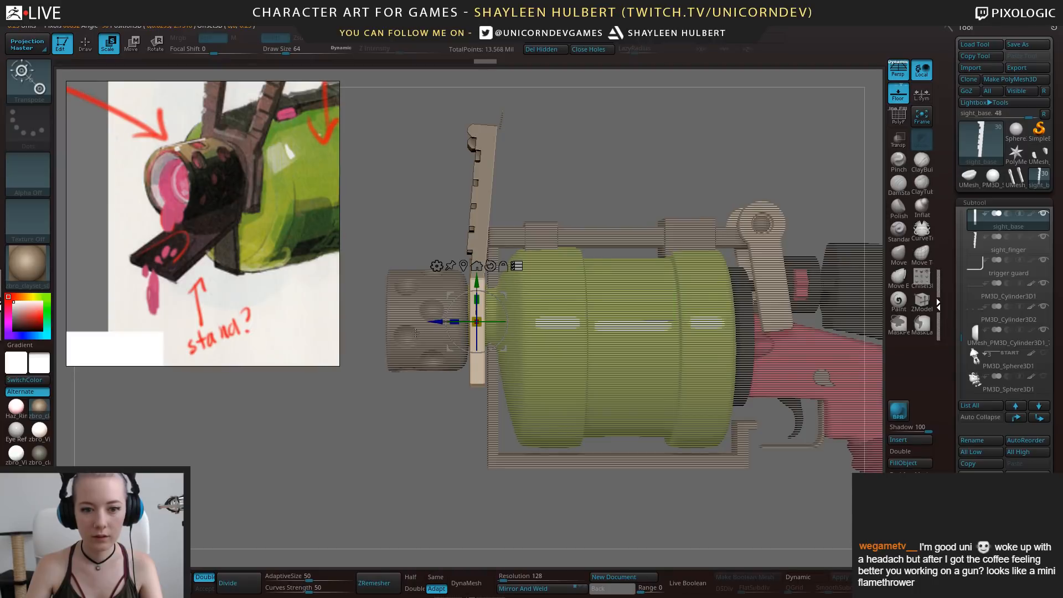
pyautogui.moveTo(435, 321); pyautogui.dragTo(444, 322)
pyautogui.moveTo(482, 443); pyautogui.dragTo(505, 456)
# Clear the multiple-subtool selection so that only the sight base remains active
pyautogui.press('q')
pyautogui.moveTo(643, 494)
pyautogui.keyDown('alt'); pyautogui.mouseDown()
pyautogui.moveTo(598, 482)
pyautogui.moveTo(586, 458)
pyautogui.moveTo(520, 473)
pyautogui.mouseUp(); pyautogui.keyUp('alt')
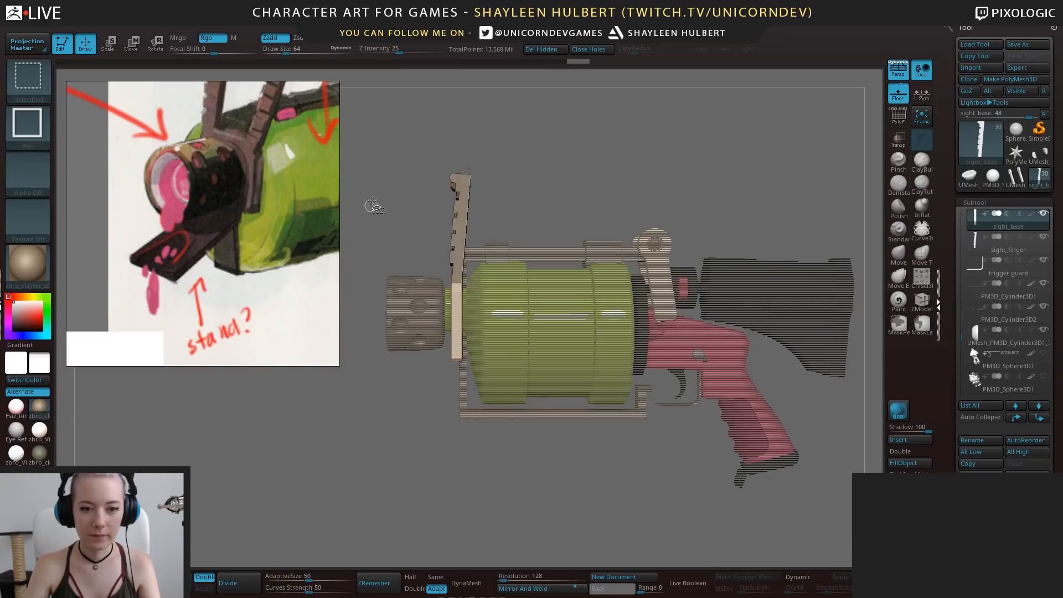
pyautogui.keyDown('ctrl'); pyautogui.keyDown('shift'); pyautogui.moveTo(374, 206); pyautogui.dragTo(799, 499); pyautogui.keyUp('shift'); pyautogui.keyUp('ctrl')
pyautogui.keyDown('alt'); pyautogui.moveTo(659, 475); pyautogui.dragTo(621, 433); pyautogui.keyUp('alt')
pyautogui.keyDown('ctrl'); pyautogui.keyDown('shift'); pyautogui.moveTo(415, 356); pyautogui.dragTo(445, 390); pyautogui.keyUp('shift'); pyautogui.keyUp('ctrl')
pyautogui.press('w')
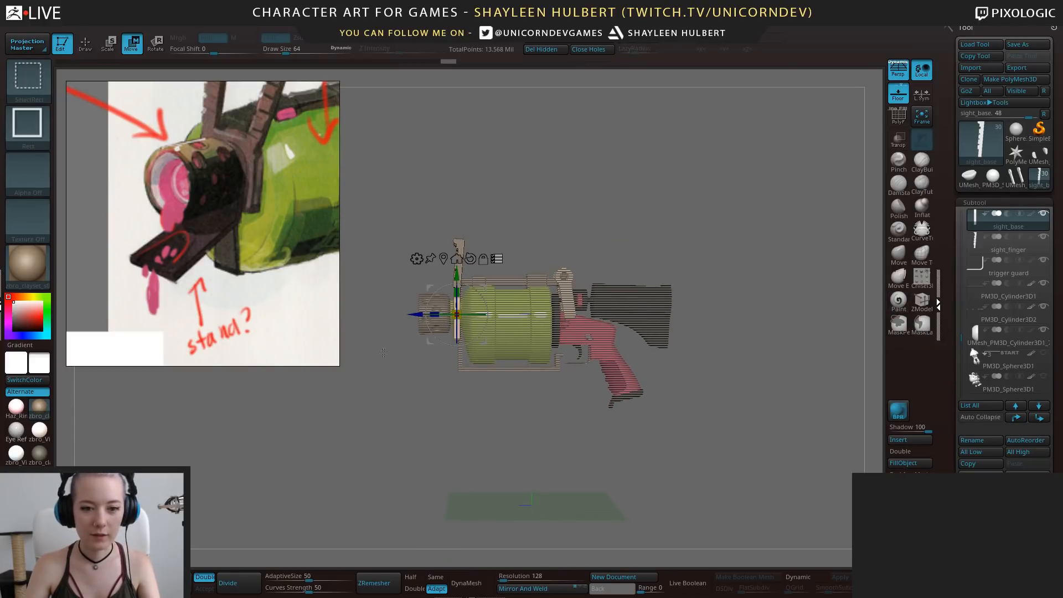
pyautogui.keyDown('ctrl'); pyautogui.keyDown('shift'); pyautogui.moveTo(394, 364); pyautogui.dragTo(450, 412); pyautogui.keyUp('shift'); pyautogui.keyUp('ctrl')
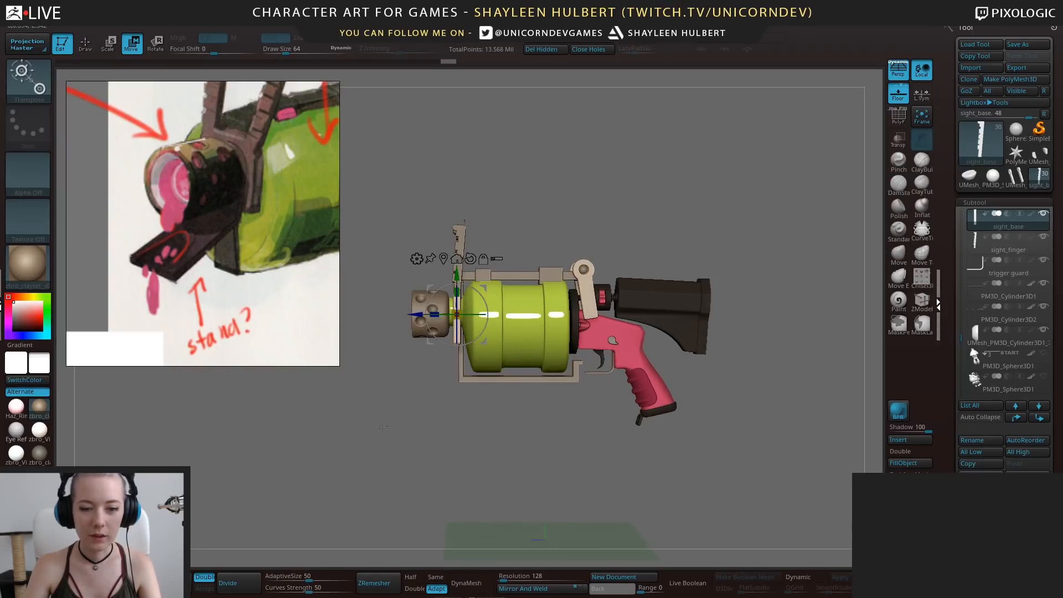
# Select the thin sight crossbar and lower it in front view to sit between the upper ends of the sight fingers
pyautogui.moveTo(384, 427); pyautogui.dragTo(612, 306)
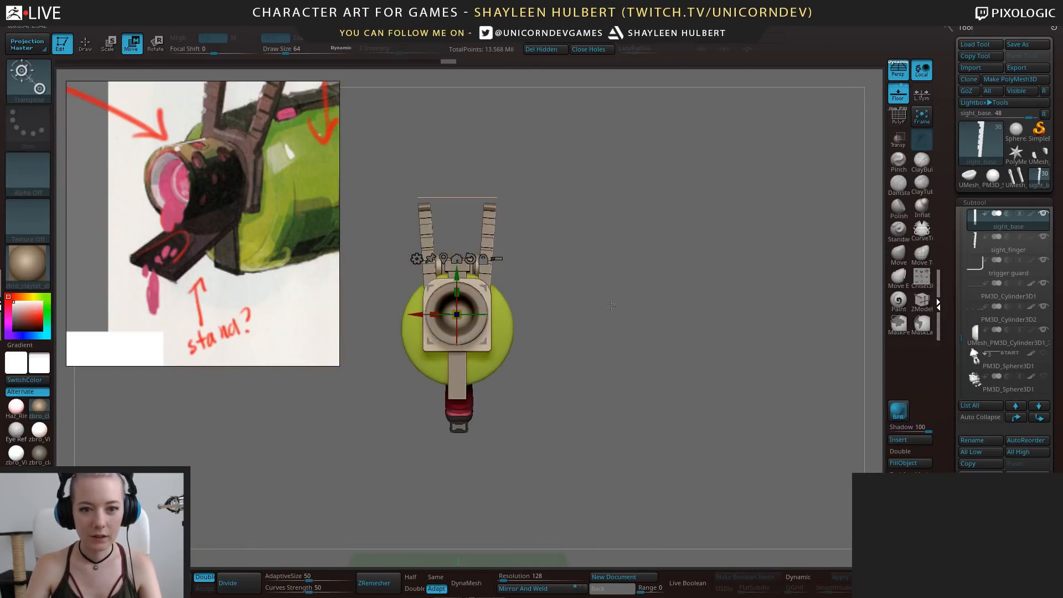
pyautogui.keyDown('alt'); pyautogui.moveTo(619, 211); pyautogui.dragTo(656, 307); pyautogui.keyUp('alt')
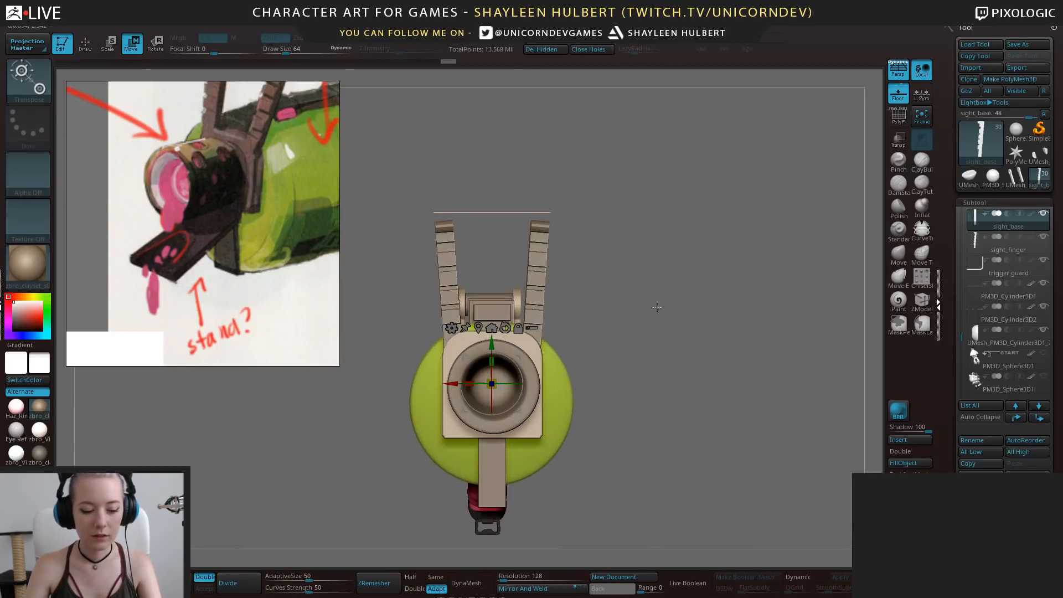
pyautogui.keyDown('alt'); pyautogui.click(495, 212); pyautogui.keyUp('alt')
pyautogui.moveTo(494, 248); pyautogui.dragTo(493, 264)
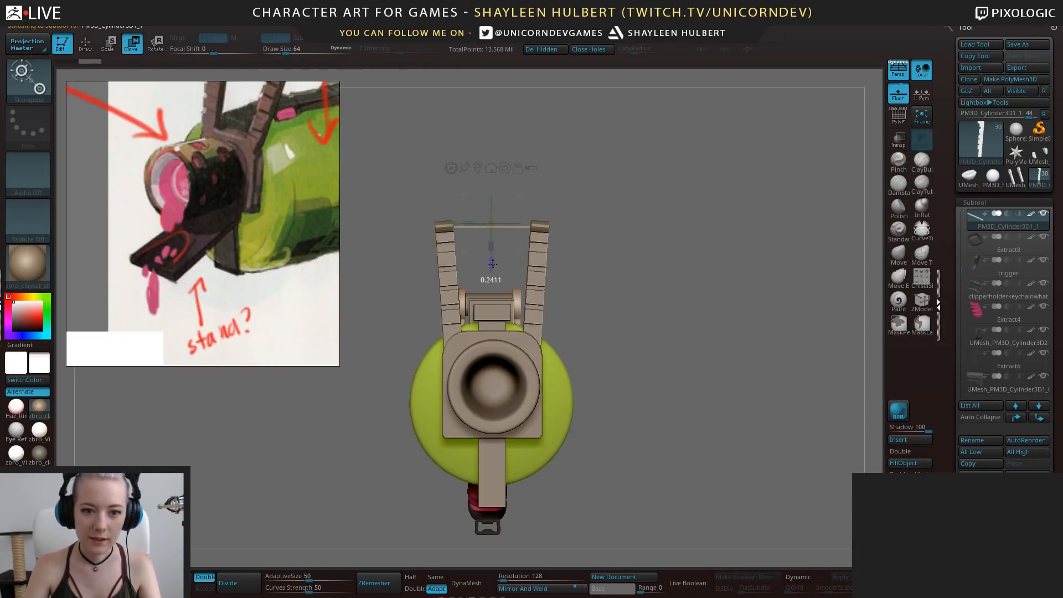
# Move the crossbar forward into the rounded finger tips and shorten it to fit within the two fingers
pyautogui.keyDown('alt'); pyautogui.moveTo(666, 201); pyautogui.dragTo(561, 350); pyautogui.keyUp('alt')
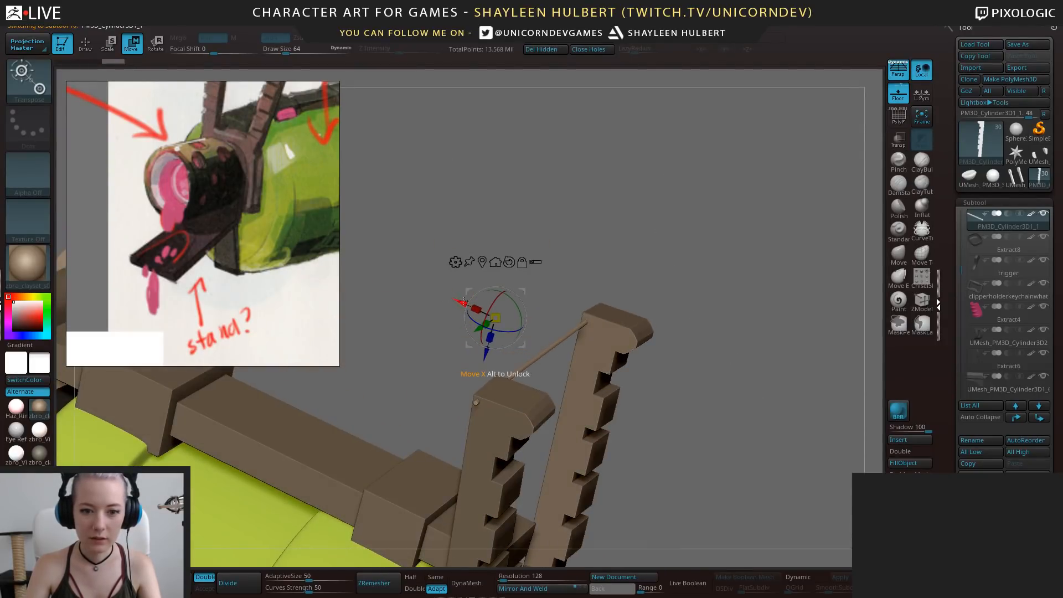
pyautogui.moveTo(463, 301); pyautogui.dragTo(526, 376)
pyautogui.moveTo(703, 391); pyautogui.dragTo(645, 407)
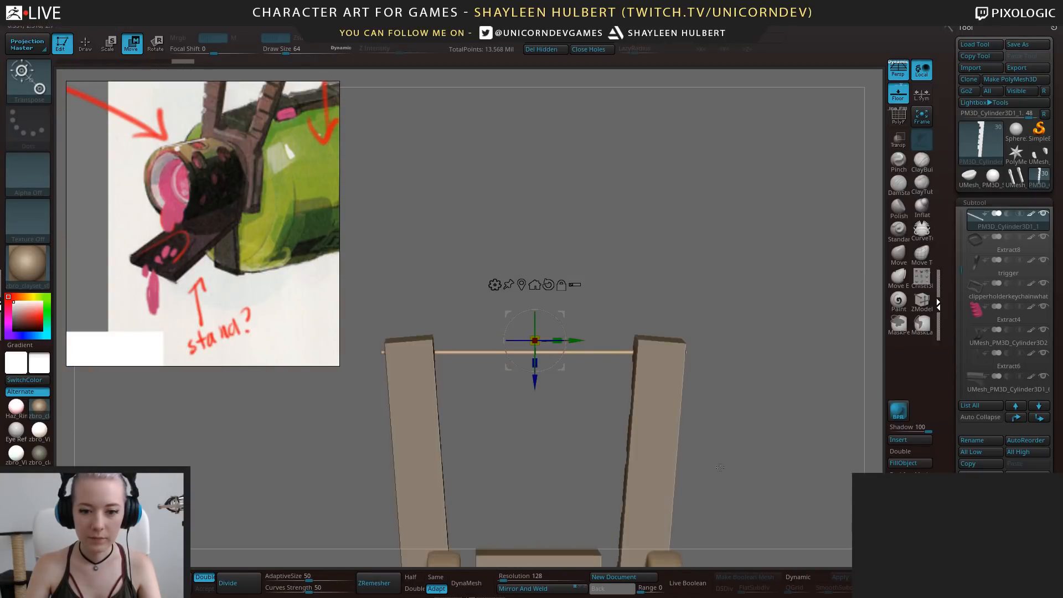
pyautogui.moveTo(797, 396); pyautogui.dragTo(753, 229)
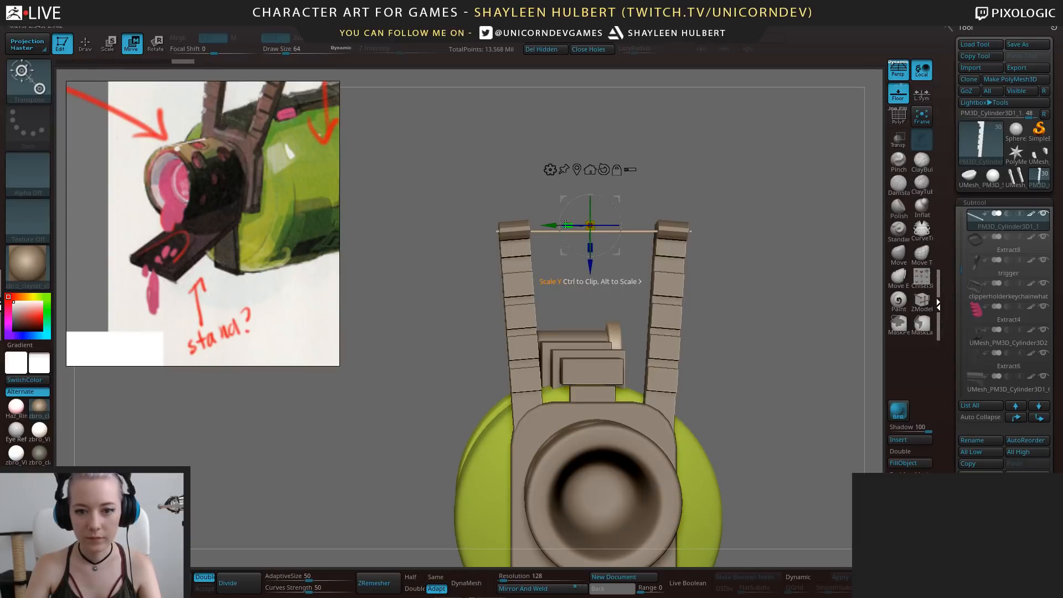
pyautogui.moveTo(566, 226); pyautogui.dragTo(571, 226)
# Examine the crossbar's fit between the sight fingers and the whole weapon from several angles
pyautogui.moveTo(631, 310); pyautogui.dragTo(693, 296)
pyautogui.keyDown('alt'); pyautogui.moveTo(679, 240); pyautogui.dragTo(686, 332); pyautogui.keyUp('alt')
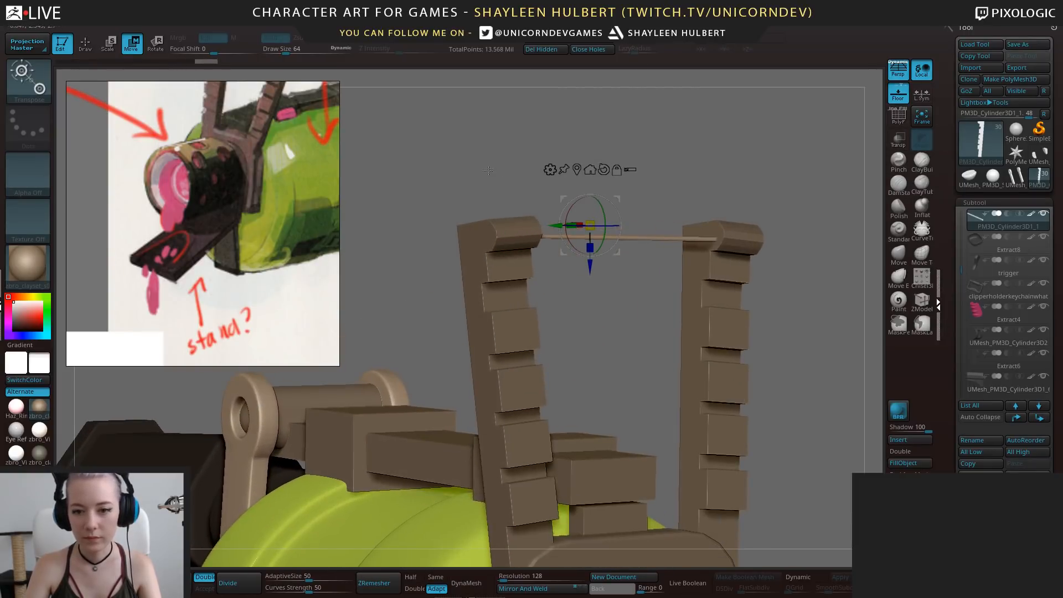
pyautogui.moveTo(471, 183); pyautogui.dragTo(560, 215)
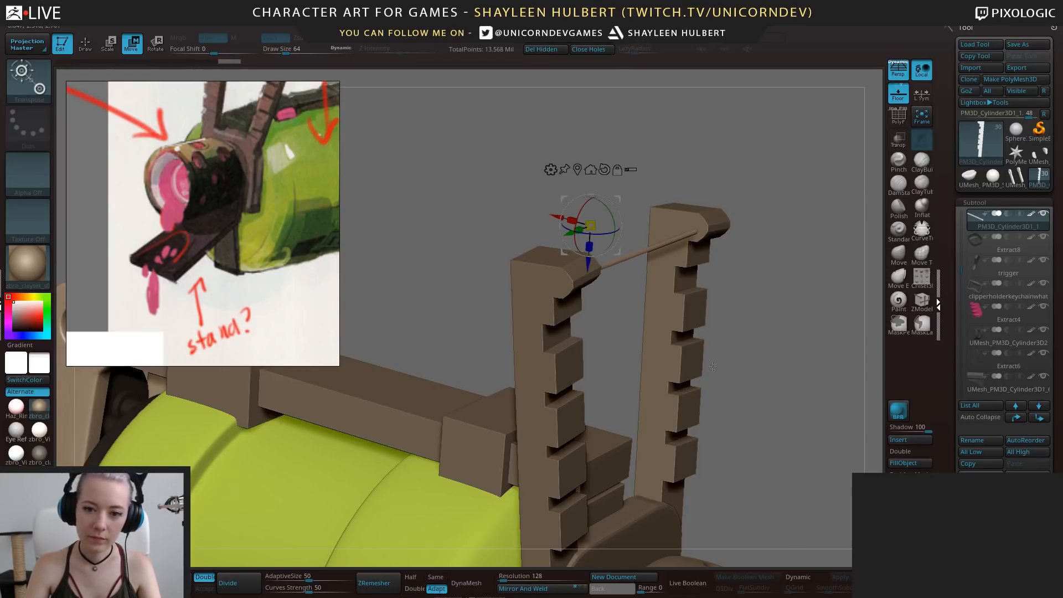
pyautogui.moveTo(487, 277); pyautogui.dragTo(580, 260)
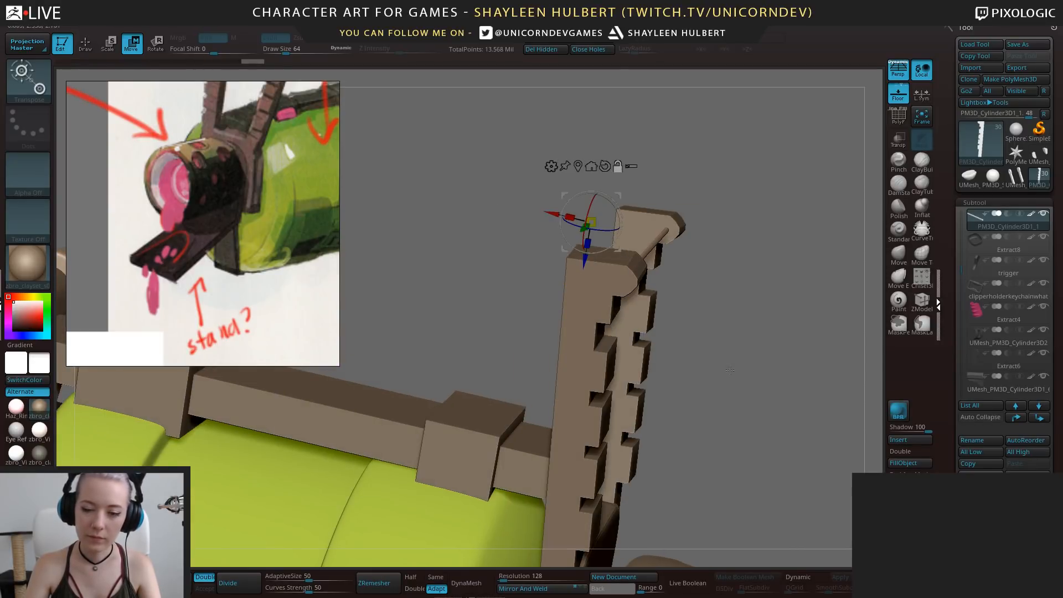
pyautogui.keyDown('alt'); pyautogui.moveTo(499, 310); pyautogui.dragTo(493, 249); pyautogui.keyUp('alt')
pyautogui.moveTo(532, 299); pyautogui.dragTo(409, 461)
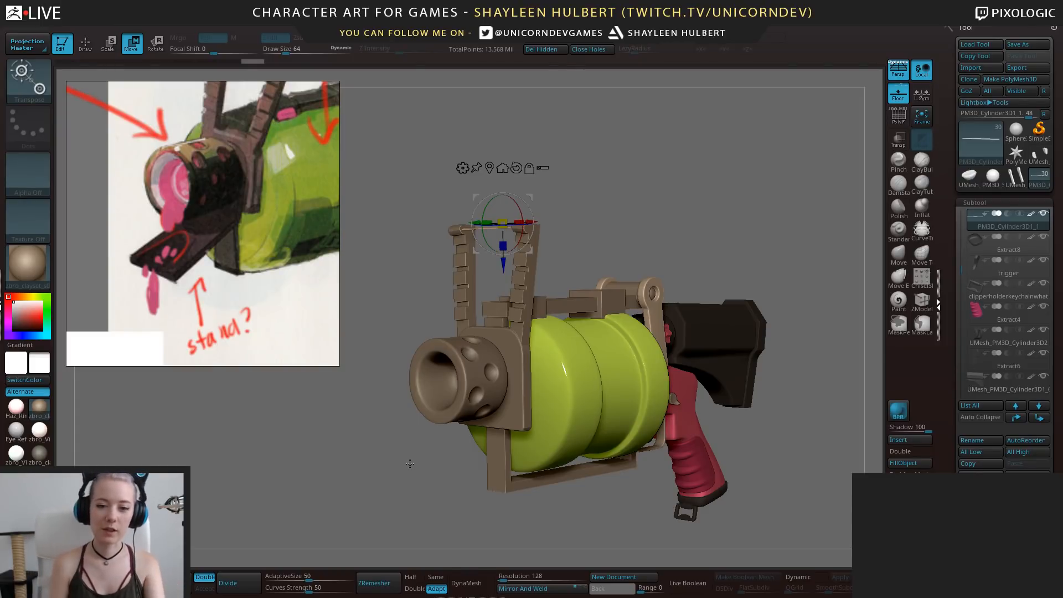
pyautogui.moveTo(652, 224)
pyautogui.mouseDown()
pyautogui.moveTo(656, 356)
pyautogui.moveTo(705, 409)
pyautogui.moveTo(685, 402)
pyautogui.mouseUp()
# Select the sight fingers, display their polygon wireframe, and mask their back edge in a straight side view
pyautogui.press('q')
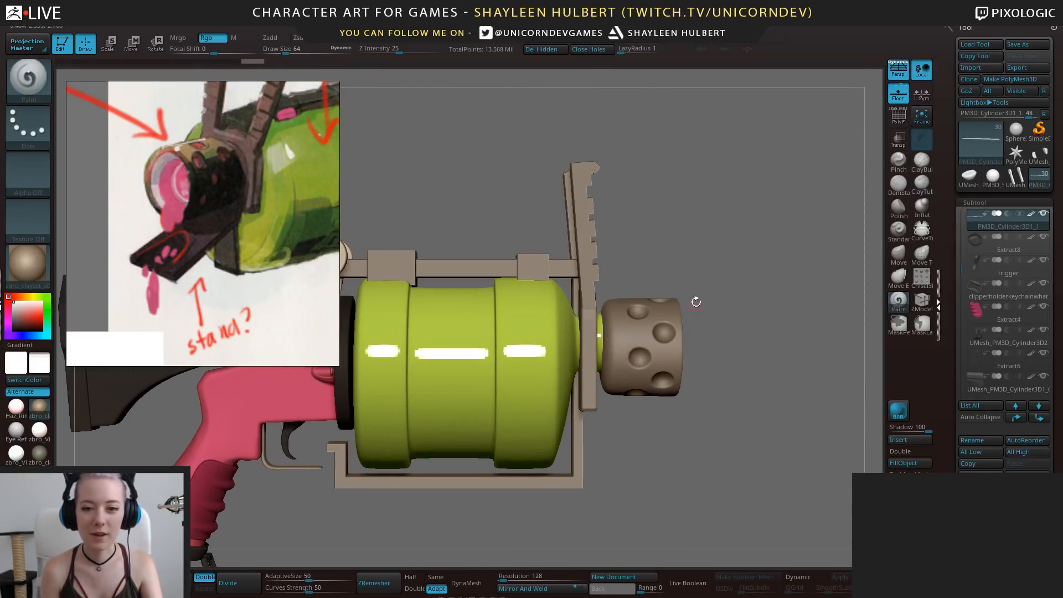
pyautogui.moveTo(696, 302)
pyautogui.keyDown('alt'); pyautogui.mouseDown()
pyautogui.moveTo(660, 327)
pyautogui.moveTo(632, 280)
pyautogui.mouseUp(); pyautogui.keyUp('alt')
pyautogui.keyDown('alt'); pyautogui.click(558, 267); pyautogui.keyUp('alt')
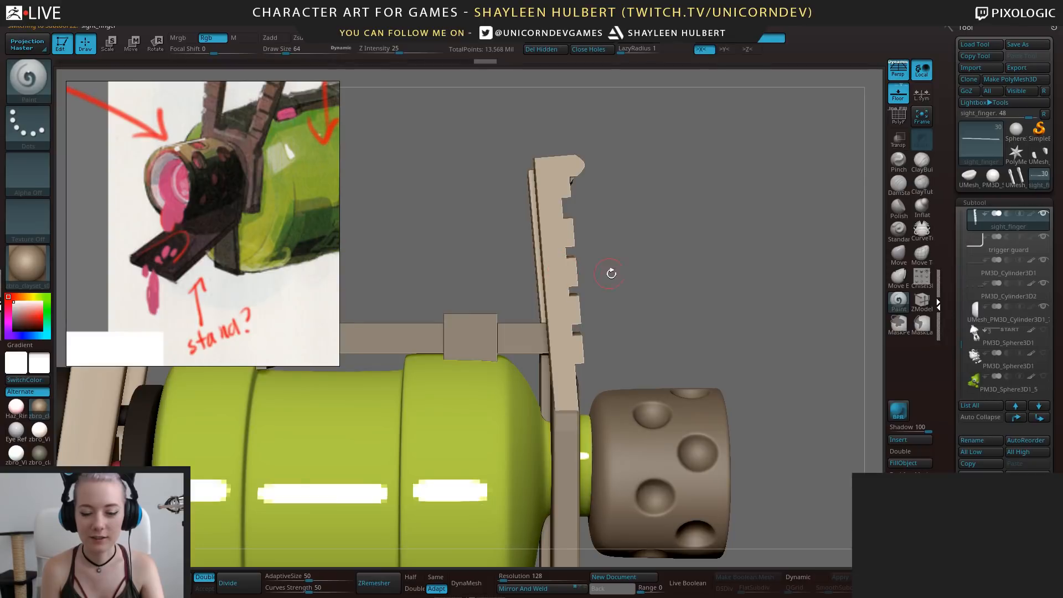
pyautogui.hotkey('shift', 'f')
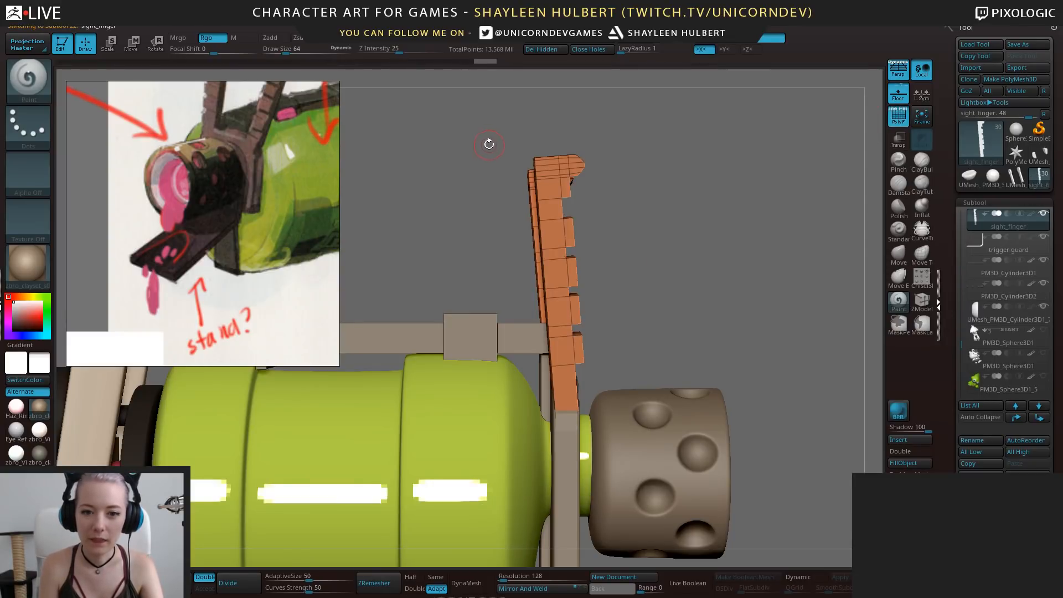
pyautogui.moveTo(680, 192); pyautogui.dragTo(751, 197)
pyautogui.keyDown('shift'); pyautogui.moveTo(663, 232); pyautogui.dragTo(669, 255); pyautogui.keyUp('shift')
pyautogui.moveTo(482, 131)
pyautogui.keyDown('ctrl'); pyautogui.mouseDown()
pyautogui.moveTo(562, 275)
pyautogui.moveTo(564, 388)
pyautogui.mouseUp(); pyautogui.keyUp('ctrl')
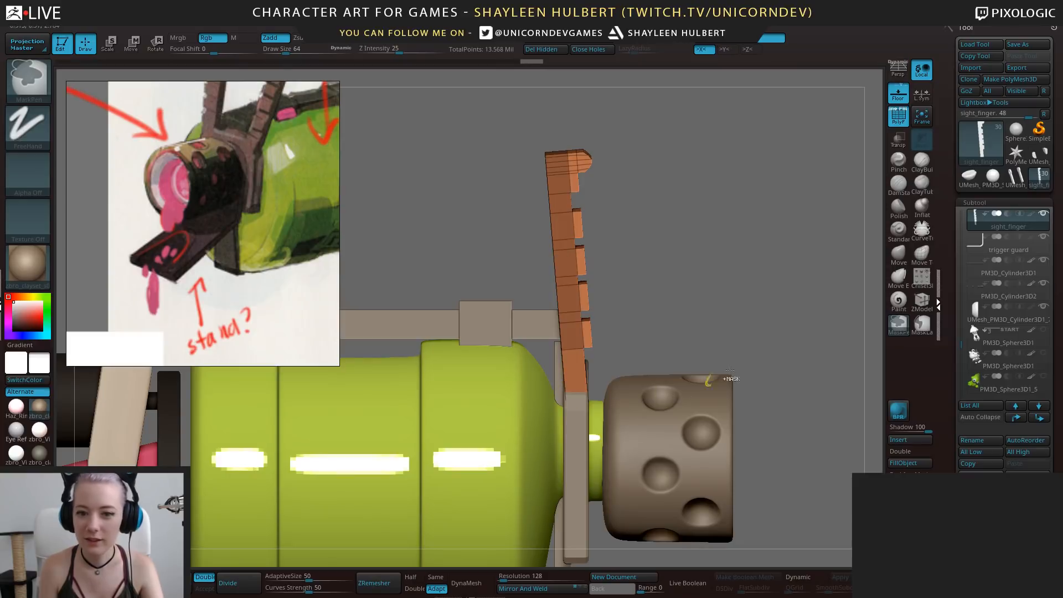
# Isolate the sight fingers, extend the mask down the lower part of their back edge, and invert it
pyautogui.keyDown('shift'); pyautogui.click(1043, 214); pyautogui.keyUp('shift')
pyautogui.keyDown('alt'); pyautogui.moveTo(687, 288); pyautogui.dragTo(667, 249); pyautogui.keyUp('alt')
pyautogui.keyDown('ctrl'); pyautogui.moveTo(473, 296); pyautogui.dragTo(566, 453); pyautogui.keyUp('ctrl')
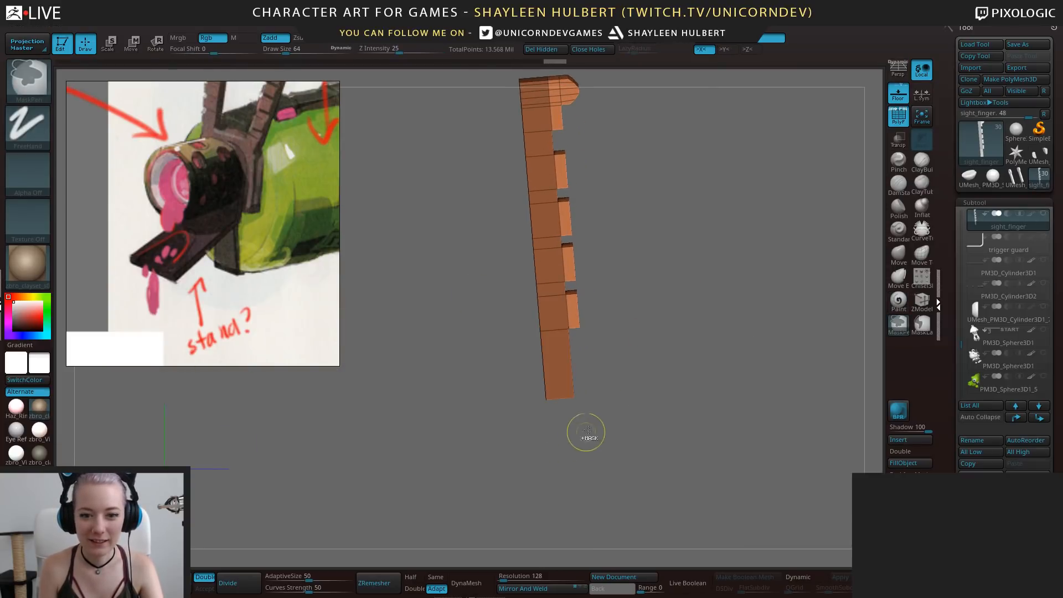
pyautogui.keyDown('ctrl'); pyautogui.click(622, 351); pyautogui.keyUp('ctrl')
# Move the unmasked back edge toward the teeth to slim the sight fingers, and clear the mask
pyautogui.keyDown('alt'); pyautogui.moveTo(632, 313); pyautogui.dragTo(635, 370); pyautogui.keyUp('alt')
pyautogui.press('w')
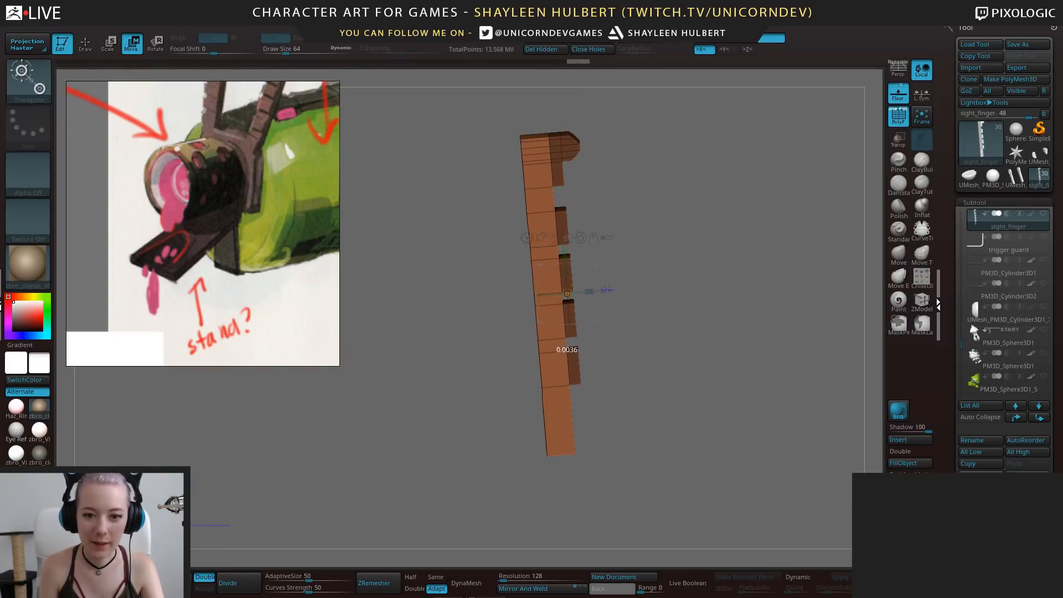
pyautogui.moveTo(608, 286); pyautogui.dragTo(619, 286)
pyautogui.keyDown('ctrl'); pyautogui.moveTo(672, 326); pyautogui.dragTo(682, 336); pyautogui.keyUp('ctrl')
# Make the other weapon parts visible again around the sight fingers
pyautogui.keyDown('alt'); pyautogui.moveTo(681, 339); pyautogui.dragTo(680, 315); pyautogui.keyUp('alt')
pyautogui.moveTo(692, 331); pyautogui.dragTo(632, 336)
pyautogui.keyDown('alt'); pyautogui.moveTo(632, 336); pyautogui.dragTo(671, 370); pyautogui.keyUp('alt')
pyautogui.moveTo(730, 339); pyautogui.dragTo(453, 318)
pyautogui.click(1043, 213)
# Select the old PolyMesh3D1 sight mesh overlapping the new sight and delete that subtool
pyautogui.press('q')
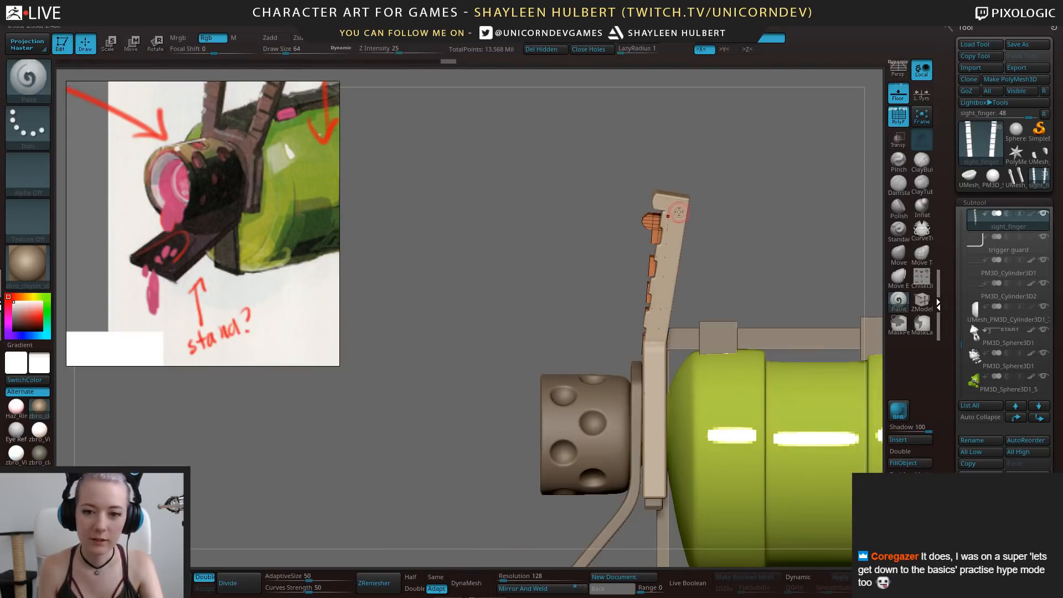
pyautogui.keyDown('alt'); pyautogui.click(676, 202); pyautogui.keyUp('alt')
pyautogui.moveTo(756, 231)
pyautogui.keyDown('alt'); pyautogui.mouseDown()
pyautogui.moveTo(714, 236)
pyautogui.moveTo(692, 219)
pyautogui.mouseUp(); pyautogui.keyUp('alt')
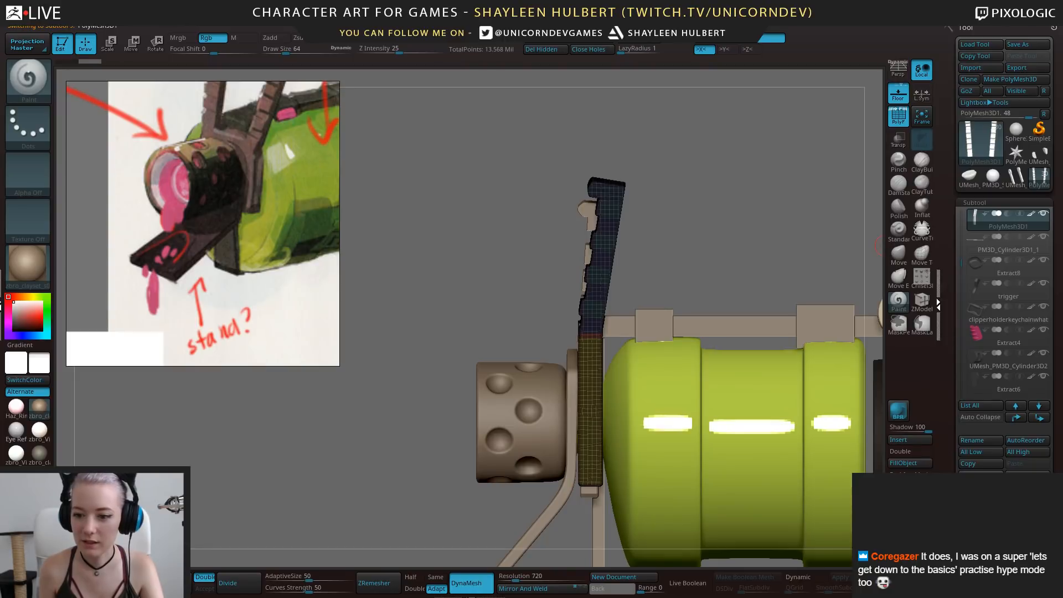
pyautogui.click(980, 501)
pyautogui.click(991, 528)
# Select the sight fingers subtool, shift it slightly toward the muzzle and rotate it about 4.9° so its back edge stands vertical
pyautogui.moveTo(456, 292); pyautogui.dragTo(503, 299)
pyautogui.keyDown('shift'); pyautogui.moveTo(634, 234); pyautogui.dragTo(558, 278); pyautogui.keyUp('shift')
pyautogui.press('w')
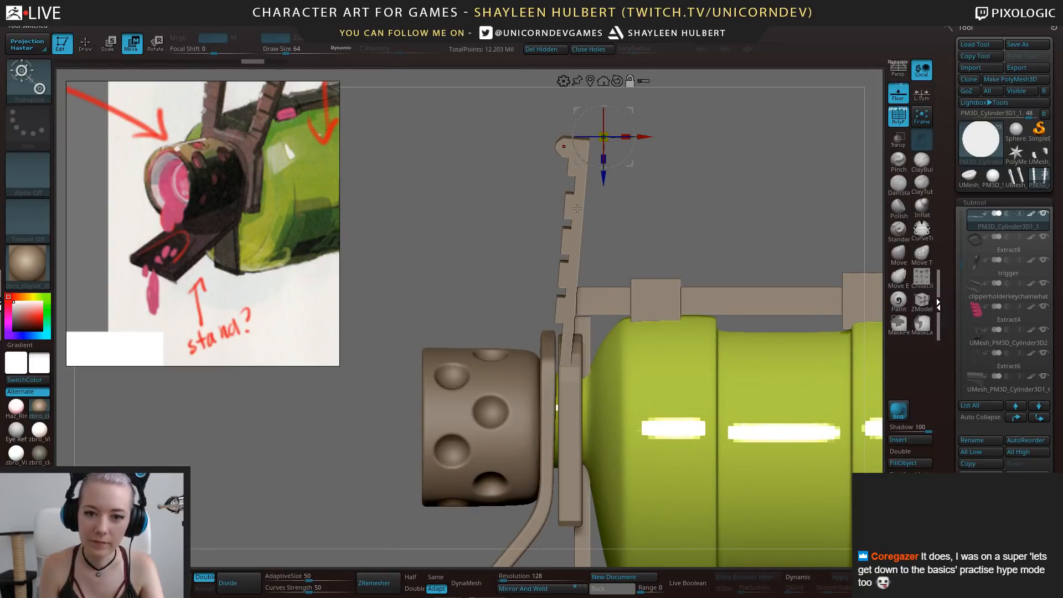
pyautogui.keyDown('alt'); pyautogui.click(577, 207); pyautogui.keyUp('alt')
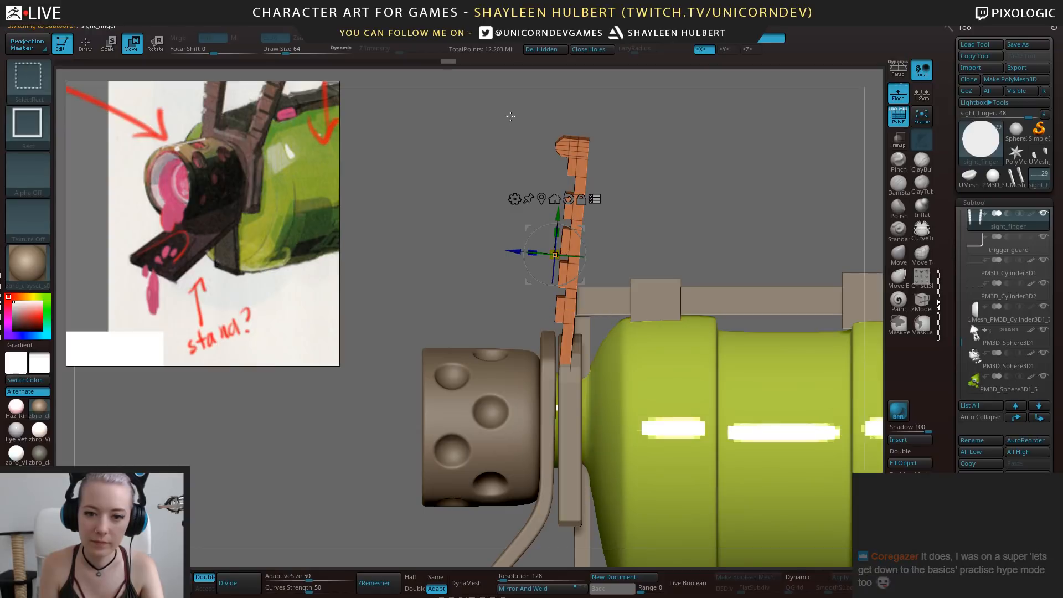
pyautogui.moveTo(512, 251); pyautogui.dragTo(518, 252)
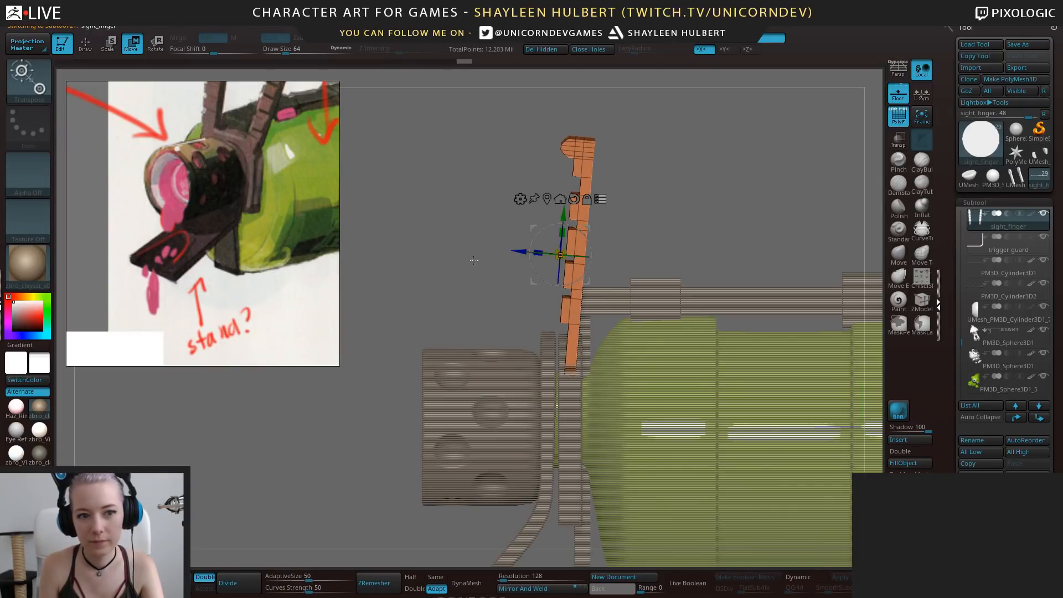
pyautogui.moveTo(523, 251); pyautogui.dragTo(510, 251)
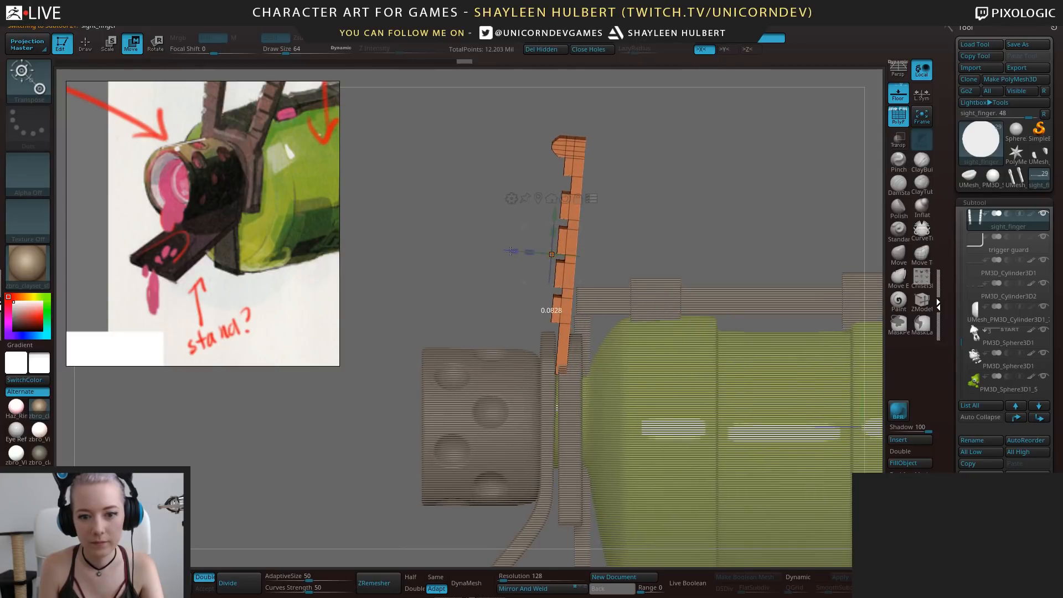
pyautogui.moveTo(578, 231); pyautogui.dragTo(571, 233)
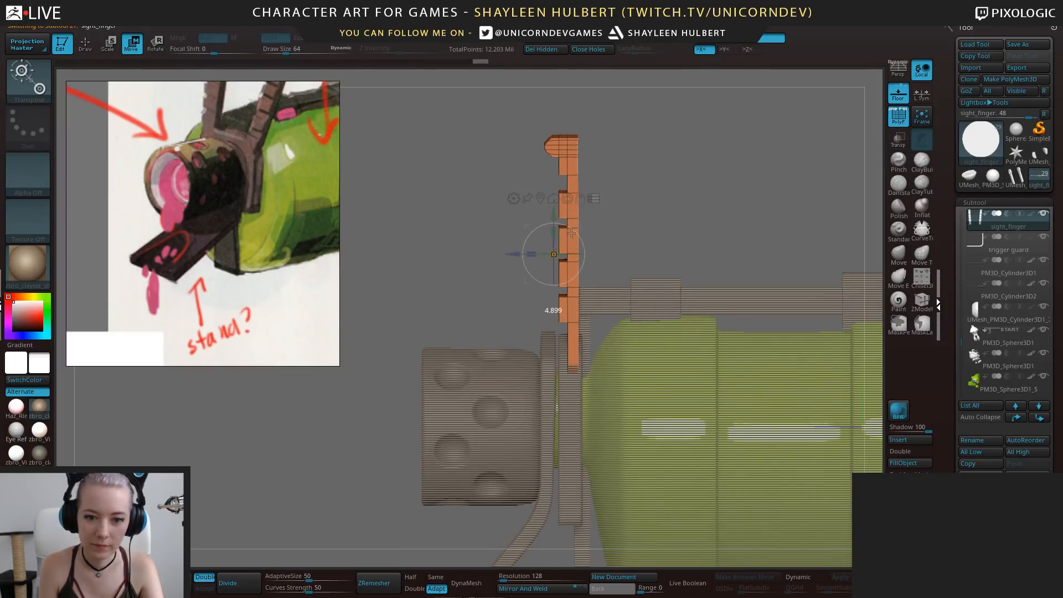
# Slide the upright sight fingers along the barrel direction to line their lower ends up with the base plate's front face
pyautogui.moveTo(515, 254); pyautogui.dragTo(504, 183)
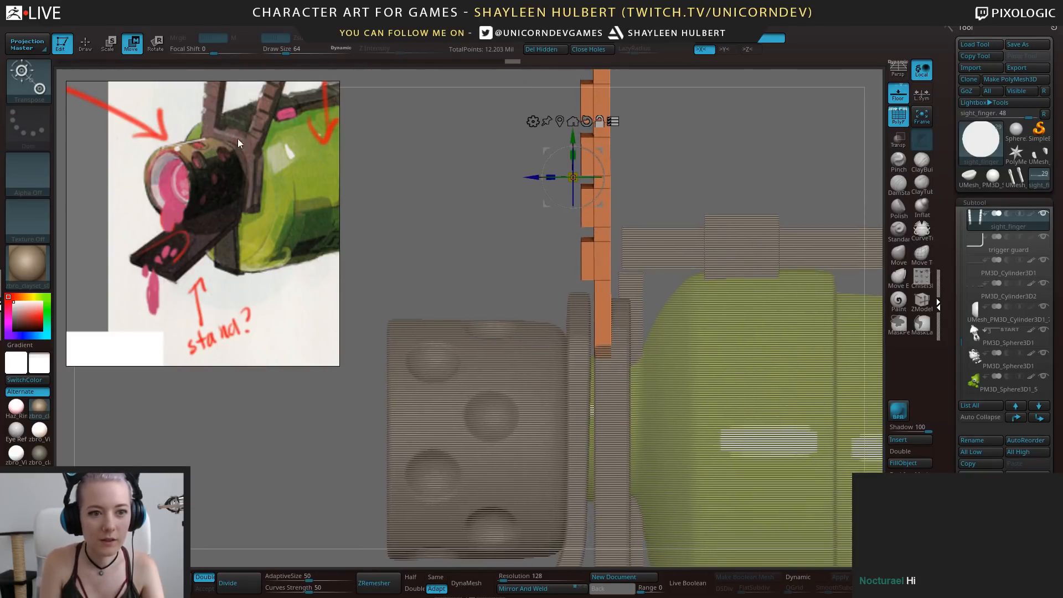
pyautogui.moveTo(522, 248)
pyautogui.keyDown('alt'); pyautogui.mouseDown()
pyautogui.moveTo(506, 209)
pyautogui.moveTo(507, 243)
pyautogui.mouseUp(); pyautogui.keyUp('alt')
pyautogui.moveTo(515, 141); pyautogui.dragTo(515, 142)
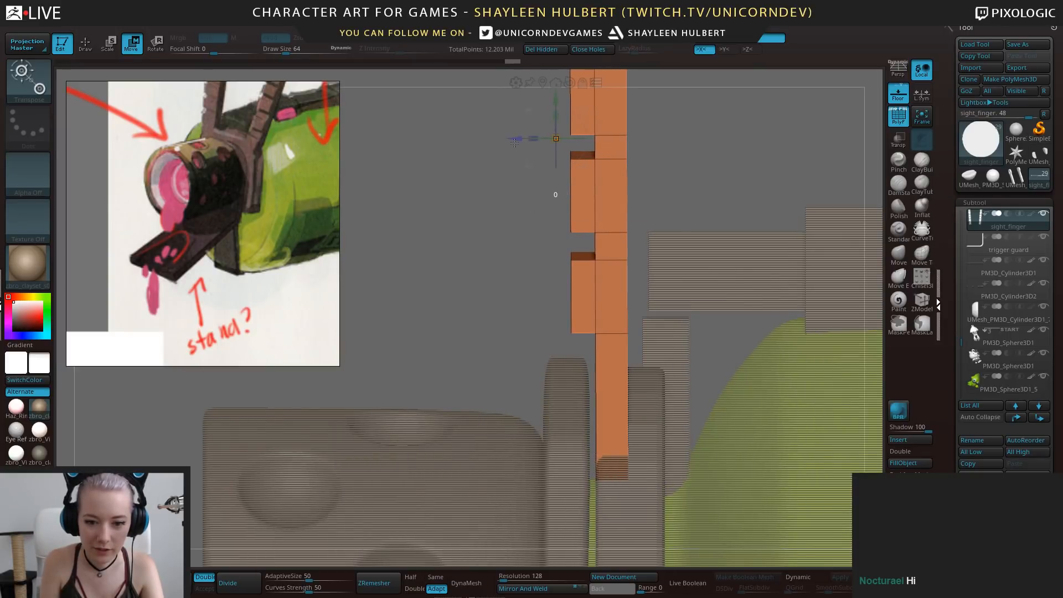
# Examine the sight fingers' alignment with the base plate from several sides, with the perspective view turned on
pyautogui.keyDown('alt'); pyautogui.moveTo(471, 219); pyautogui.dragTo(472, 169); pyautogui.keyUp('alt')
pyautogui.moveTo(473, 169); pyautogui.dragTo(653, 160)
pyautogui.keyDown('alt'); pyautogui.moveTo(653, 105); pyautogui.dragTo(705, 185); pyautogui.keyUp('alt')
pyautogui.moveTo(803, 212)
pyautogui.mouseDown()
pyautogui.moveTo(745, 214)
pyautogui.moveTo(686, 172)
pyautogui.mouseUp()
pyautogui.press('q')
pyautogui.keyDown('alt'); pyautogui.moveTo(464, 404); pyautogui.dragTo(463, 269); pyautogui.keyUp('alt')
pyautogui.moveTo(634, 212); pyautogui.dragTo(678, 172)
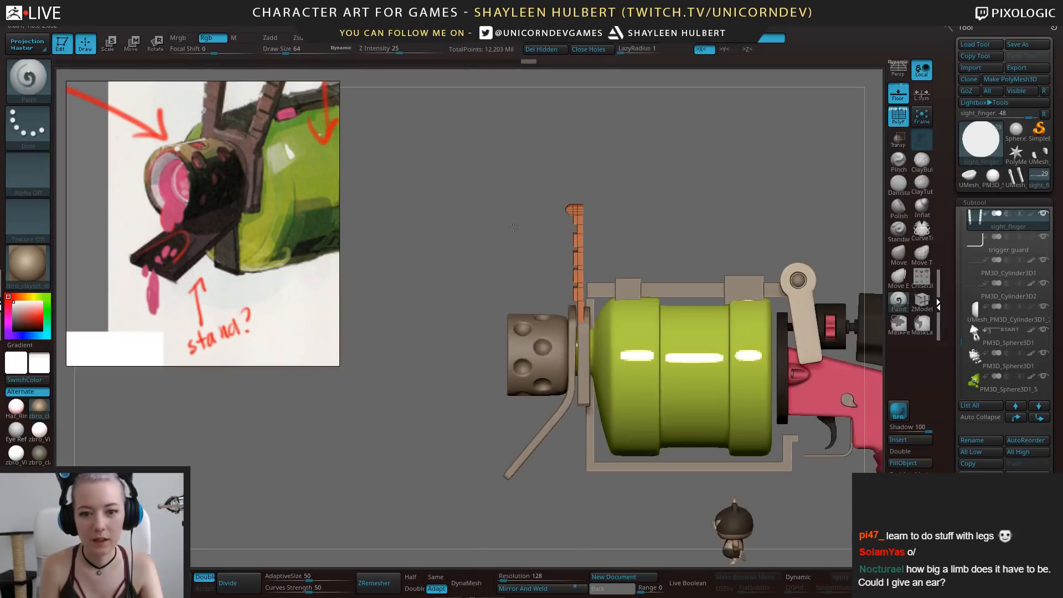
pyautogui.moveTo(424, 243); pyautogui.dragTo(445, 262)
pyautogui.press('p')
pyautogui.keyDown('alt'); pyautogui.moveTo(498, 412); pyautogui.dragTo(531, 310); pyautogui.keyUp('alt')
# Hide the keychain and small figure subtools below the weapon and turn on Auto Collapse for the subtool list
pyautogui.scroll(-2, 991, 260)
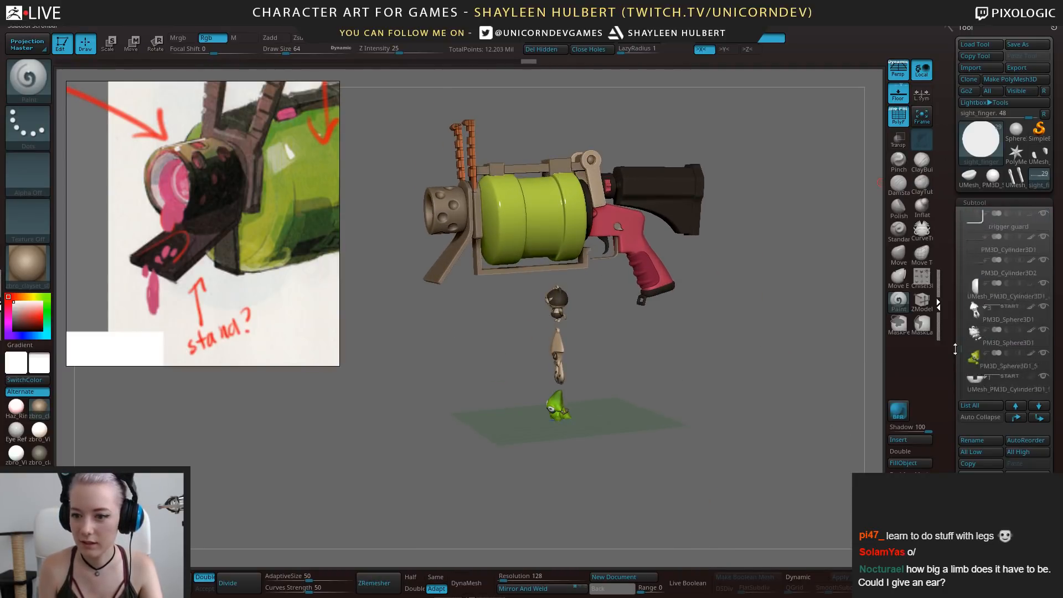
pyautogui.click(1006, 307)
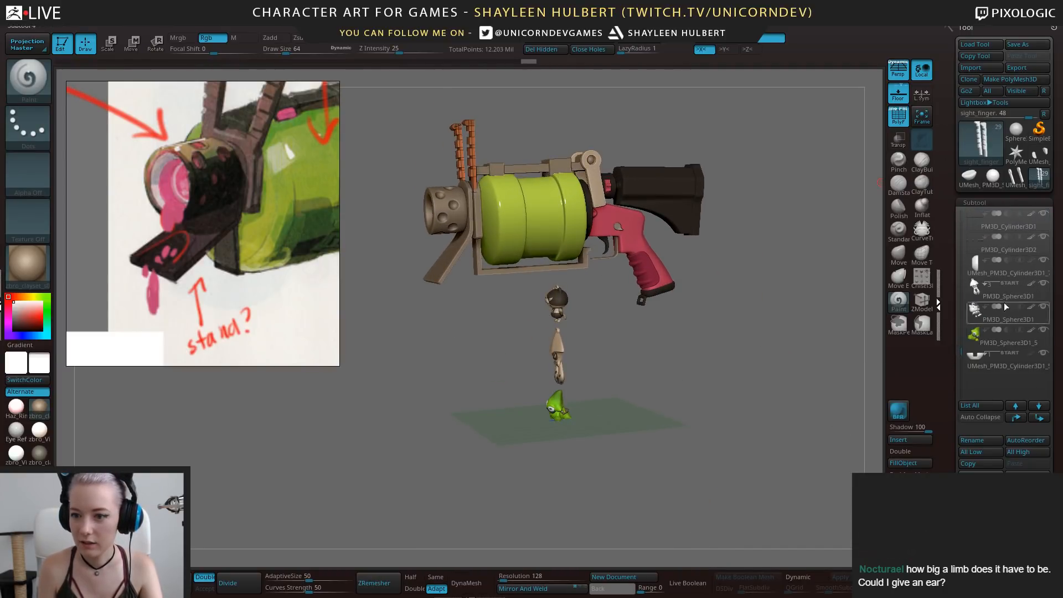
pyautogui.click(1044, 284)
pyautogui.click(975, 418)
pyautogui.keyDown('shift'); pyautogui.moveTo(711, 371); pyautogui.dragTo(703, 393); pyautogui.keyUp('shift')
pyautogui.moveTo(565, 372); pyautogui.dragTo(876, 379)
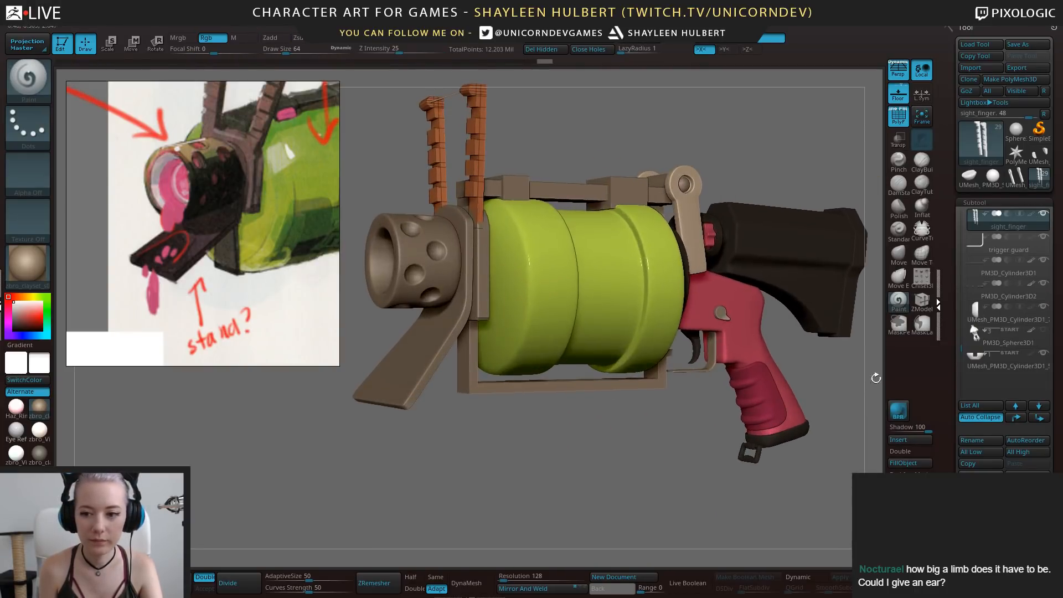
# Select the bent stand plate behind the muzzle and move it down by about 0.17
pyautogui.moveTo(654, 471)
pyautogui.keyDown('alt'); pyautogui.mouseDown()
pyautogui.moveTo(651, 446)
pyautogui.moveTo(601, 451)
pyautogui.moveTo(610, 457)
pyautogui.moveTo(638, 410)
pyautogui.moveTo(639, 461)
pyautogui.mouseUp(); pyautogui.keyUp('alt')
pyautogui.moveTo(638, 461); pyautogui.dragTo(690, 493)
pyautogui.keyDown('alt'); pyautogui.click(421, 431); pyautogui.keyUp('alt')
pyautogui.moveTo(268, 496); pyautogui.dragTo(360, 487)
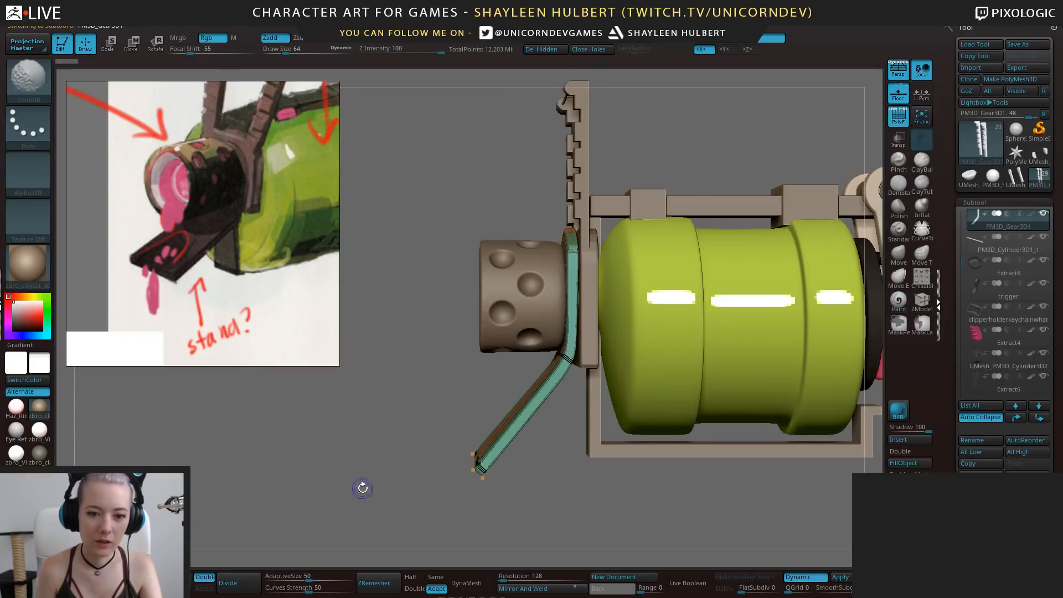
pyautogui.press('w')
pyautogui.keyDown('alt'); pyautogui.moveTo(446, 400); pyautogui.dragTo(377, 416); pyautogui.keyUp('alt')
pyautogui.moveTo(571, 217); pyautogui.dragTo(571, 218)
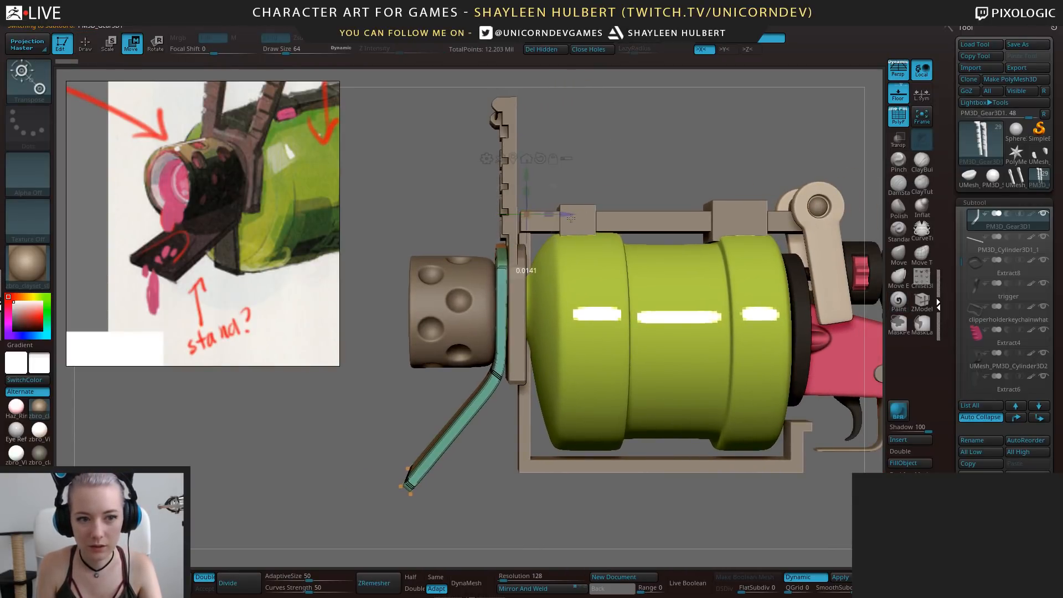
pyautogui.moveTo(528, 179); pyautogui.dragTo(528, 192)
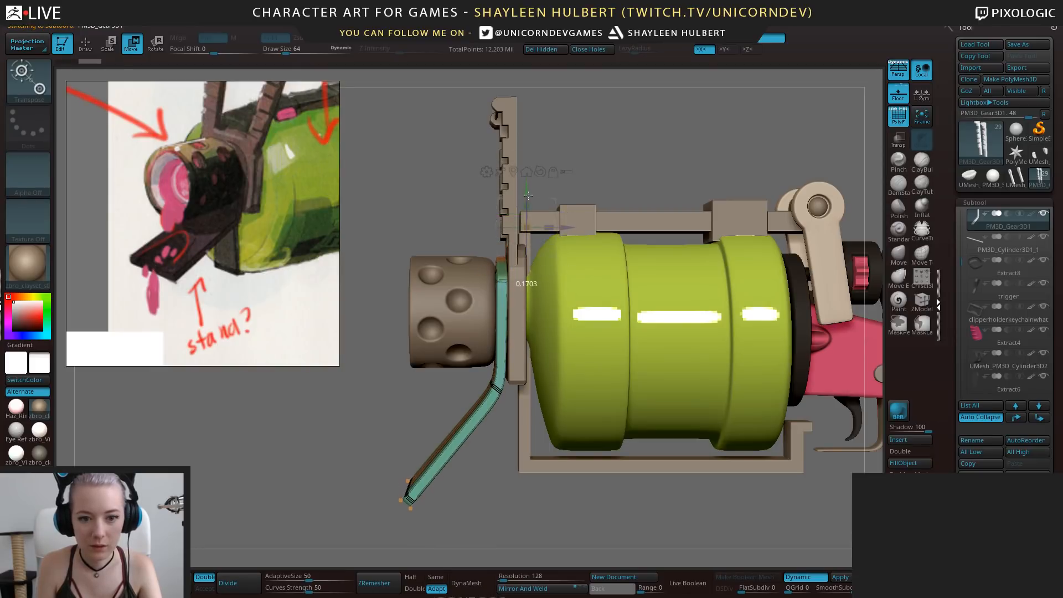
# Narrow the stand plate from side to side so it fits the sight's width, and check it from the front and side
pyautogui.moveTo(377, 406); pyautogui.dragTo(412, 424)
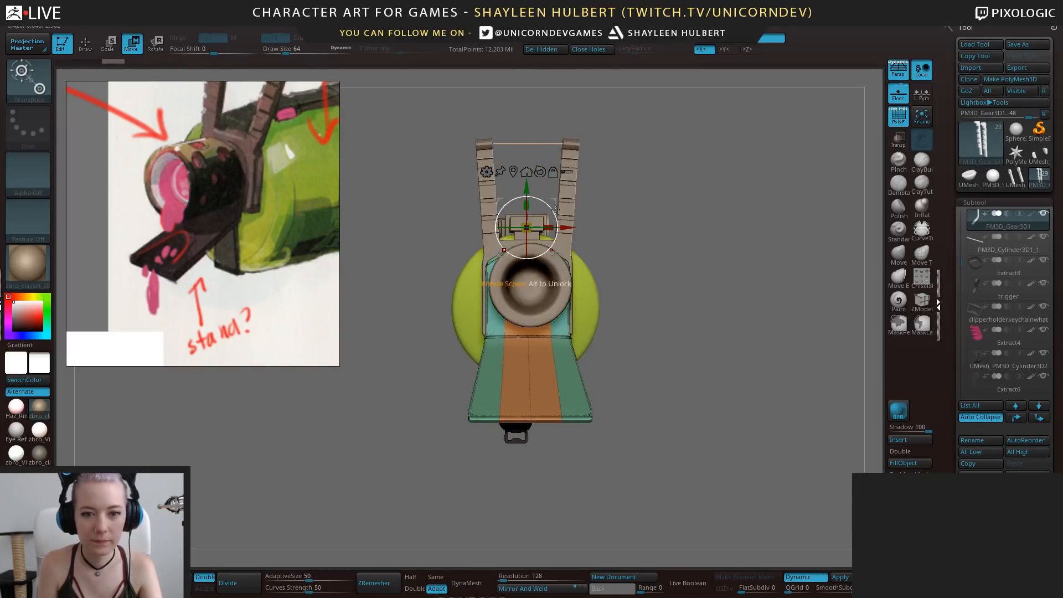
pyautogui.moveTo(552, 223); pyautogui.dragTo(546, 226)
pyautogui.moveTo(626, 243); pyautogui.dragTo(559, 275)
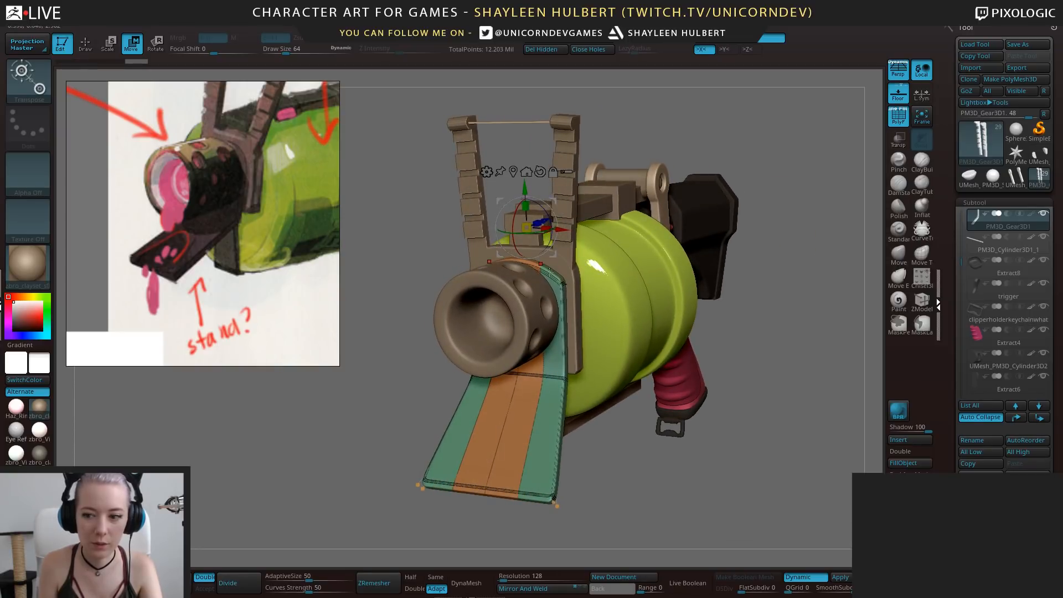
pyautogui.moveTo(722, 403); pyautogui.dragTo(642, 438)
pyautogui.press('q')
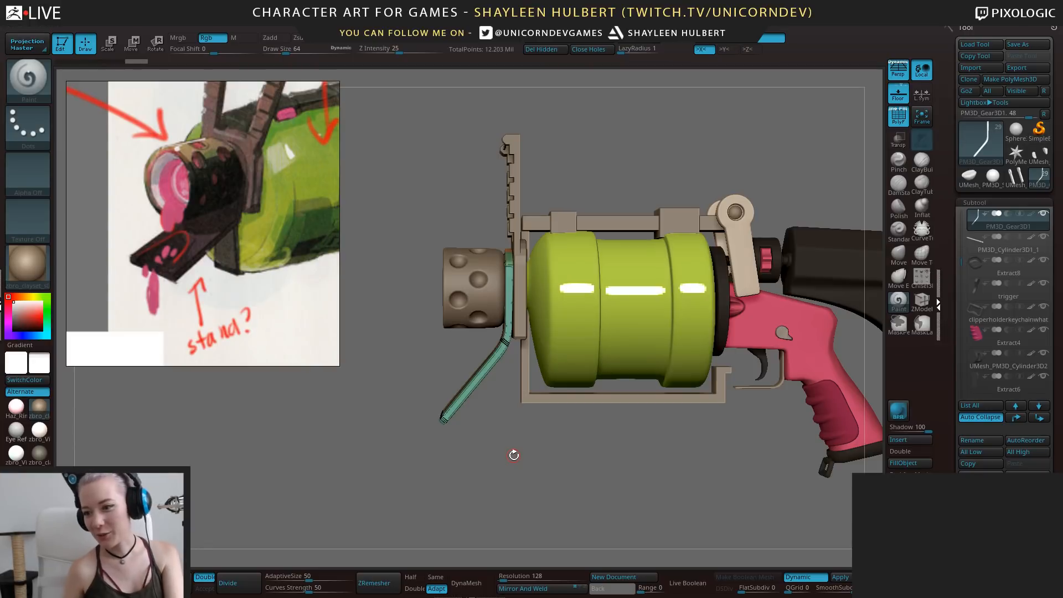
pyautogui.moveTo(539, 407); pyautogui.dragTo(578, 475)
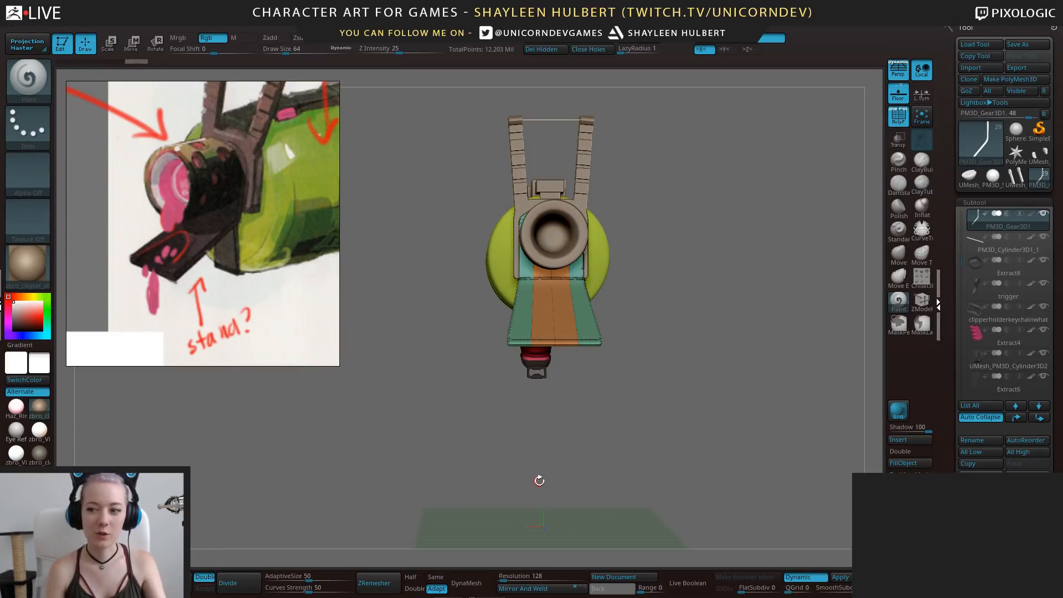
pyautogui.moveTo(629, 350)
pyautogui.mouseDown()
pyautogui.moveTo(628, 332)
pyautogui.moveTo(688, 399)
pyautogui.moveTo(631, 414)
pyautogui.moveTo(628, 401)
pyautogui.moveTo(632, 458)
pyautogui.moveTo(652, 459)
pyautogui.moveTo(626, 433)
pyautogui.moveTo(686, 383)
pyautogui.mouseUp()
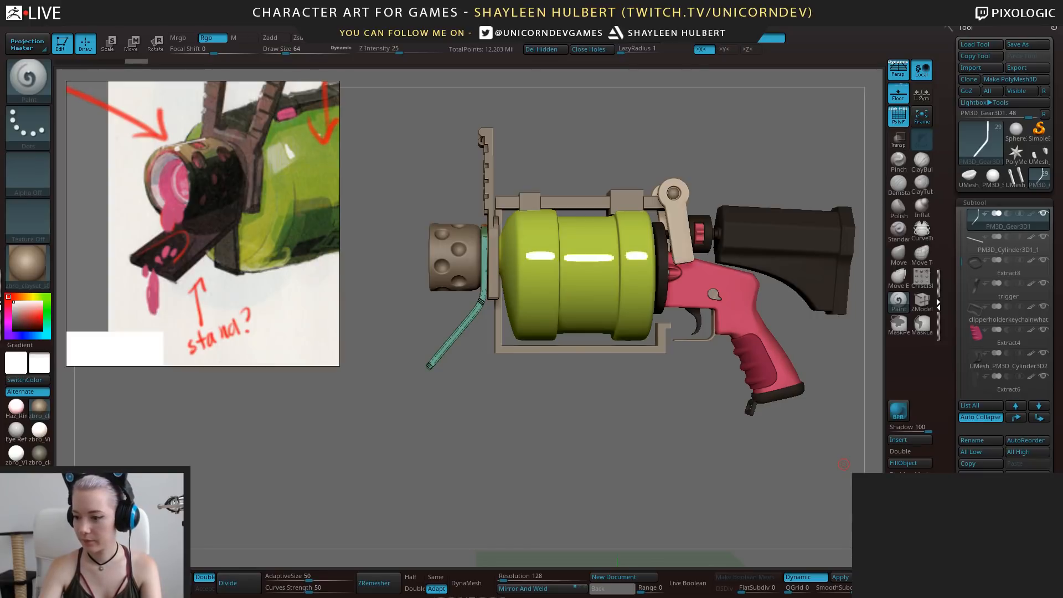
# Switch to Maya, select Sight_Base and scale it to 0.846 in X
pyautogui.hotkey('alt', 'Tab')
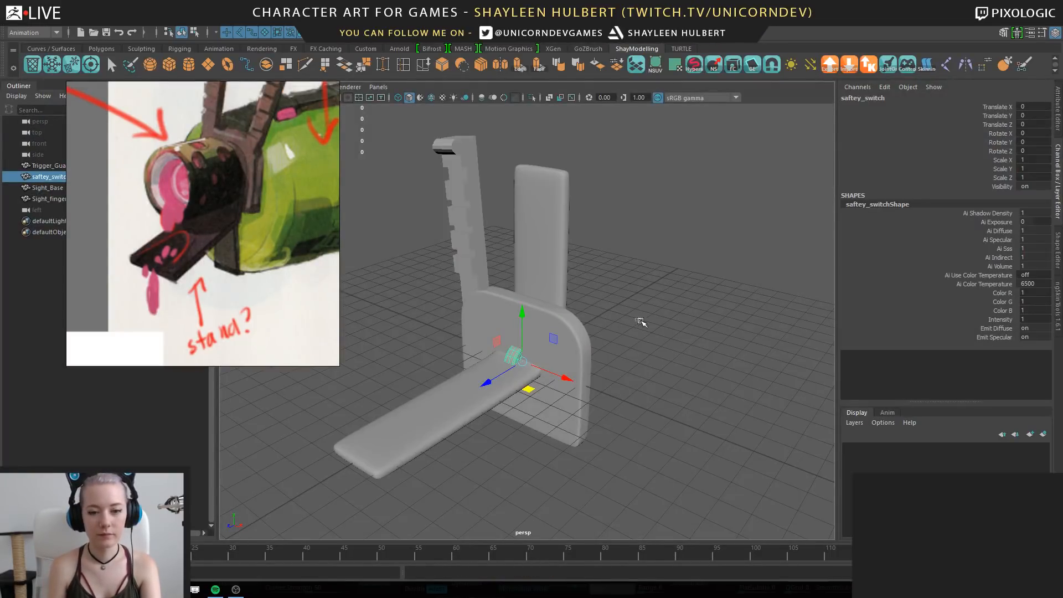
pyautogui.click(640, 321)
pyautogui.keyDown('alt'); pyautogui.moveTo(641, 322); pyautogui.dragTo(651, 354); pyautogui.keyUp('alt')
pyautogui.click(577, 354)
pyautogui.keyDown('alt'); pyautogui.moveTo(578, 353); pyautogui.dragTo(630, 377); pyautogui.keyUp('alt')
pyautogui.moveTo(570, 348); pyautogui.dragTo(561, 347)
pyautogui.keyDown('alt'); pyautogui.moveTo(624, 370); pyautogui.dragTo(607, 446); pyautogui.keyUp('alt')
pyautogui.keyDown('alt'); pyautogui.moveTo(608, 447); pyautogui.dragTo(596, 358, button='middle'); pyautogui.keyUp('alt')
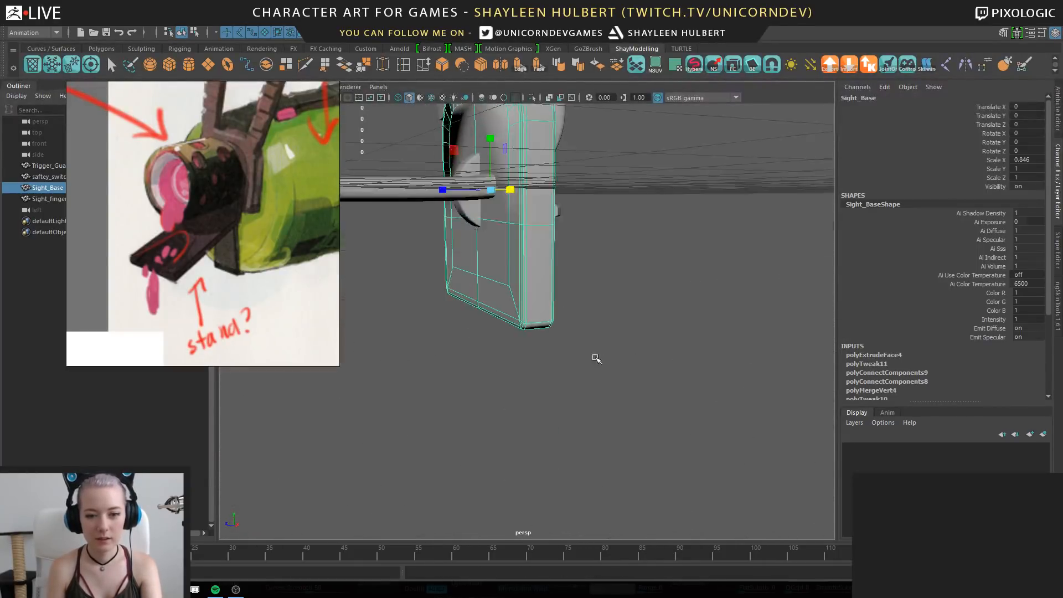
pyautogui.keyDown('alt'); pyautogui.moveTo(595, 358); pyautogui.dragTo(619, 370); pyautogui.keyUp('alt')
pyautogui.keyDown('alt'); pyautogui.moveTo(620, 371); pyautogui.dragTo(610, 438, button='right'); pyautogui.keyUp('alt')
pyautogui.keyDown('alt'); pyautogui.moveTo(611, 438); pyautogui.dragTo(600, 444); pyautogui.keyUp('alt')
pyautogui.keyDown('alt'); pyautogui.moveTo(600, 443); pyautogui.dragTo(583, 327, button='right'); pyautogui.keyUp('alt')
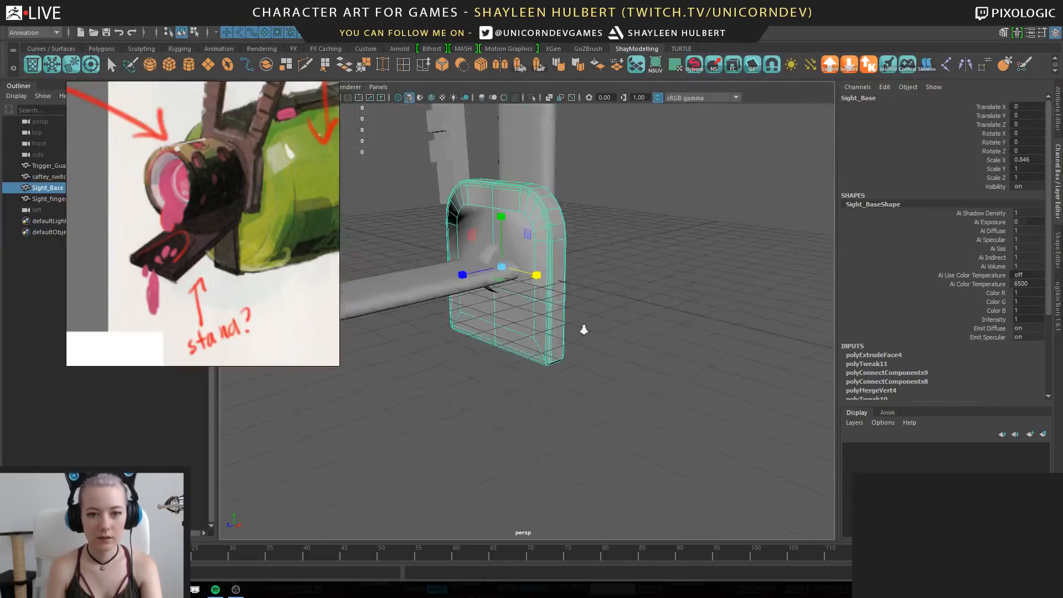
pyautogui.keyDown('alt'); pyautogui.moveTo(583, 327); pyautogui.dragTo(557, 387, button='middle'); pyautogui.keyUp('alt')
pyautogui.keyDown('alt'); pyautogui.moveTo(558, 387); pyautogui.dragTo(532, 380); pyautogui.keyUp('alt')
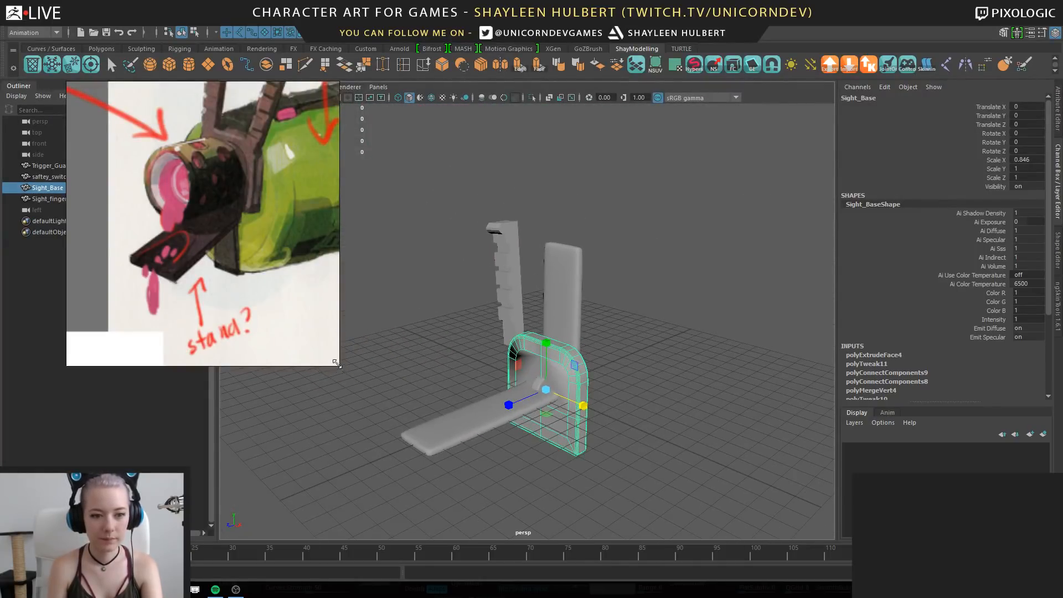
# Shrink the concept art reference image and place it in the empty area below the scene object list
pyautogui.moveTo(337, 364); pyautogui.dragTo(265, 284)
pyautogui.moveTo(216, 238); pyautogui.dragTo(155, 411, button='right')
pyautogui.keyDown('alt'); pyautogui.moveTo(413, 325); pyautogui.dragTo(407, 386, button='right'); pyautogui.keyUp('alt')
pyautogui.keyDown('alt'); pyautogui.moveTo(407, 386); pyautogui.dragTo(427, 377); pyautogui.keyUp('alt')
# Select the trigger guard, safety switch, sight base and sight finger, move them to Translate Z -60, and deselect them
pyautogui.moveTo(396, 251); pyautogui.dragTo(559, 421)
pyautogui.keyDown('alt'); pyautogui.moveTo(642, 396); pyautogui.dragTo(553, 420); pyautogui.keyUp('alt')
pyautogui.keyDown('alt'); pyautogui.moveTo(553, 421); pyautogui.dragTo(536, 354, button='right'); pyautogui.keyUp('alt')
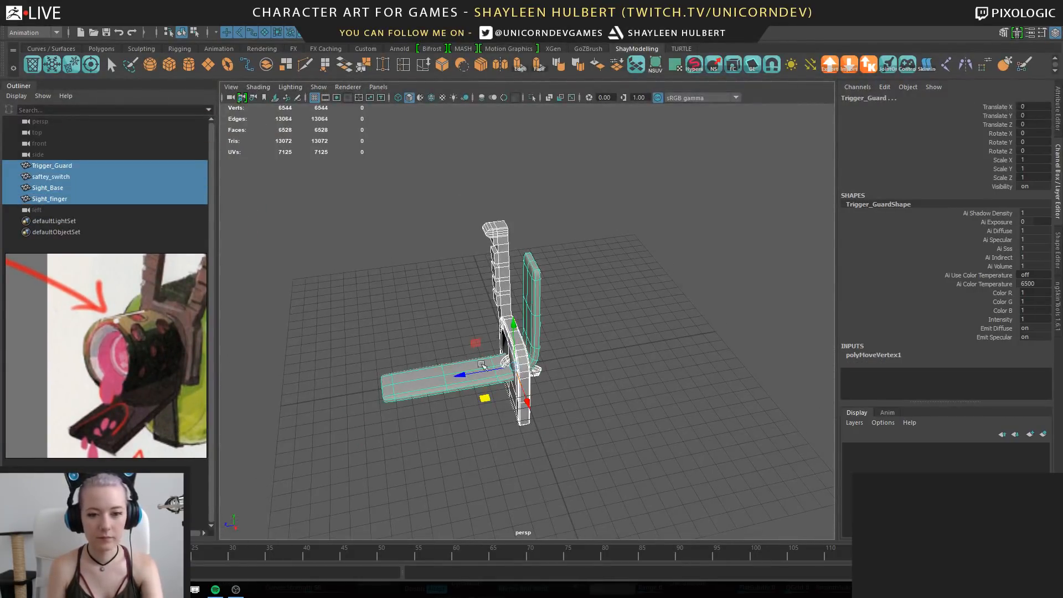
pyautogui.moveTo(508, 367); pyautogui.dragTo(713, 315)
pyautogui.keyDown('alt'); pyautogui.moveTo(535, 368); pyautogui.dragTo(510, 425, button='right'); pyautogui.keyUp('alt')
pyautogui.keyDown('alt'); pyautogui.moveTo(510, 424); pyautogui.dragTo(553, 410); pyautogui.keyUp('alt')
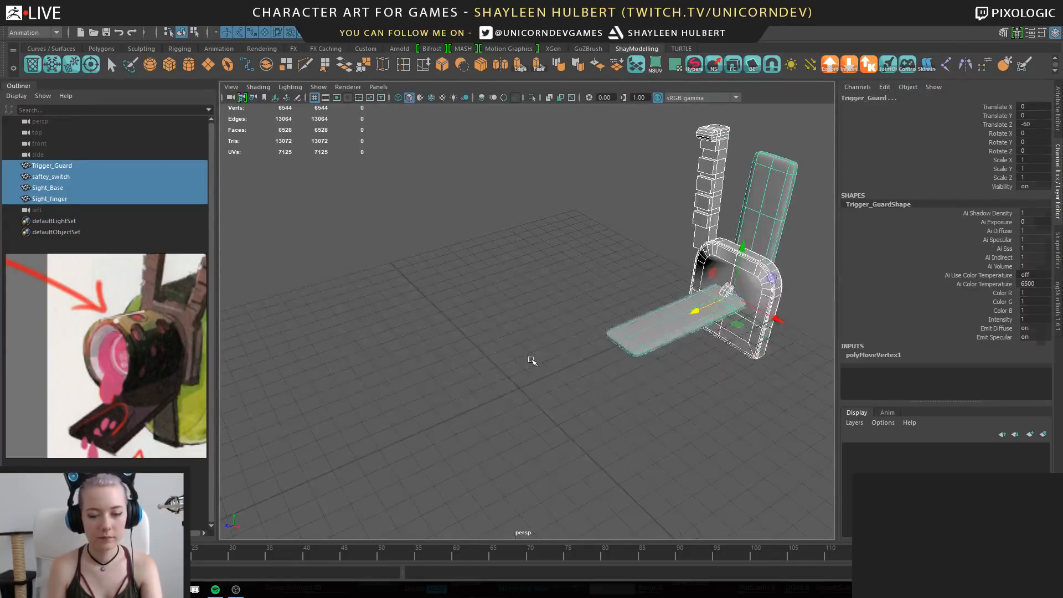
pyautogui.click(492, 287)
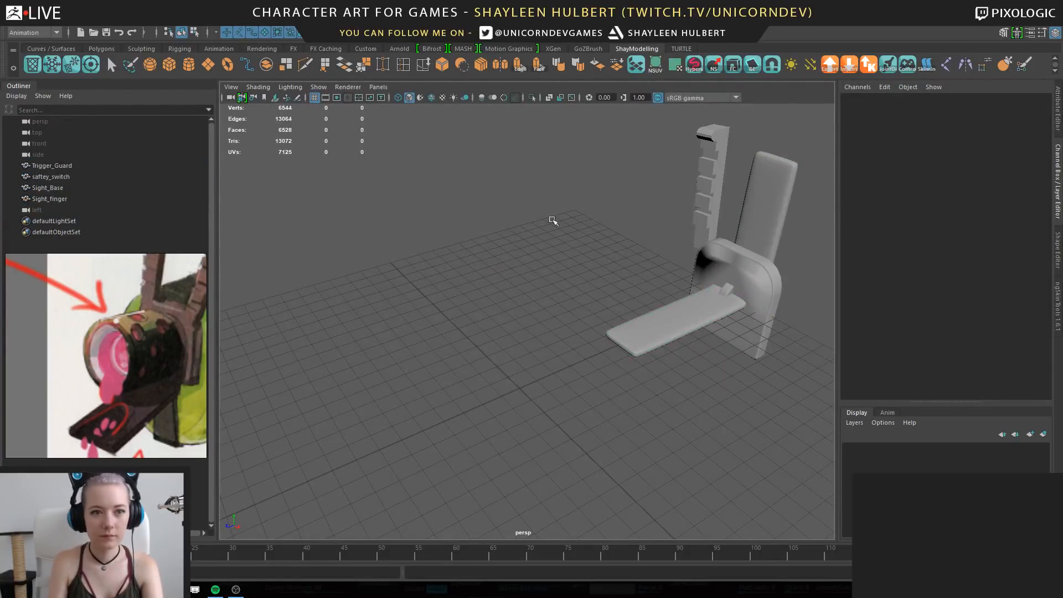
# Collapse the unneeded status line icon groups and set the menu set to Modeling
pyautogui.keyDown('alt'); pyautogui.moveTo(552, 221); pyautogui.dragTo(516, 303); pyautogui.keyUp('alt')
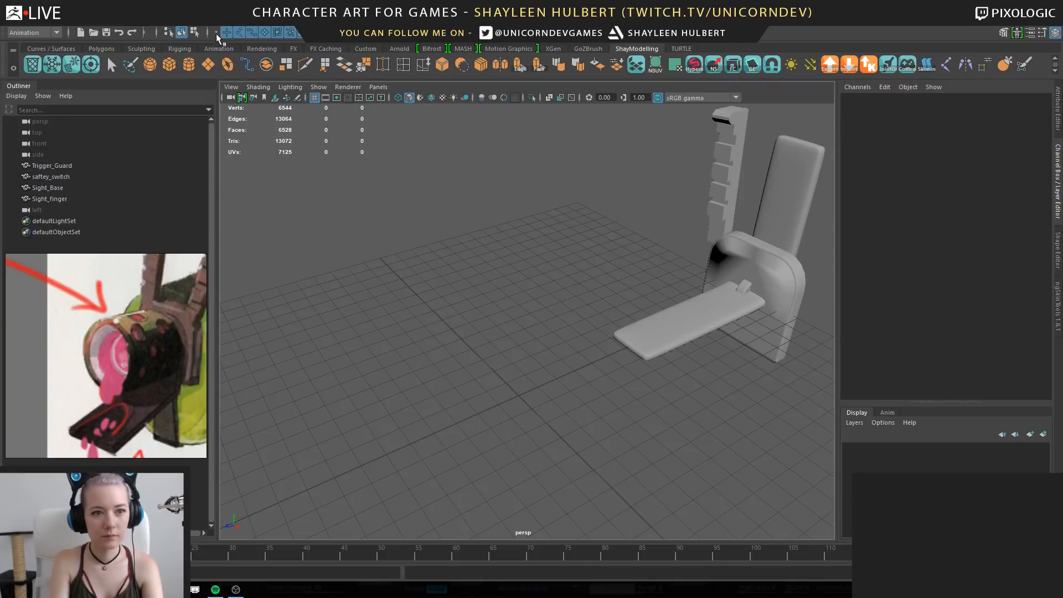
pyautogui.click(208, 32)
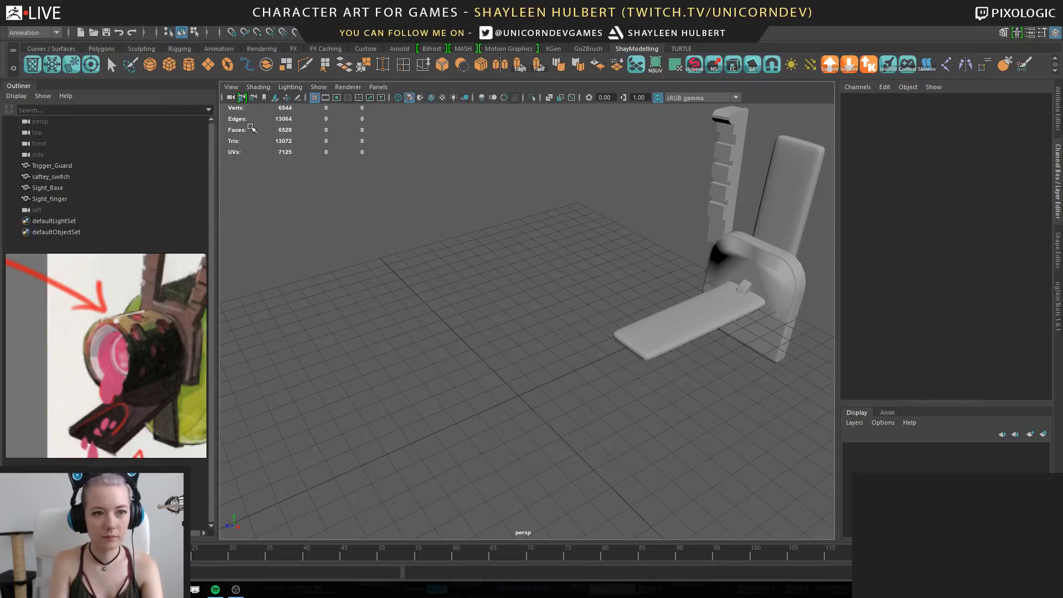
pyautogui.click(68, 32)
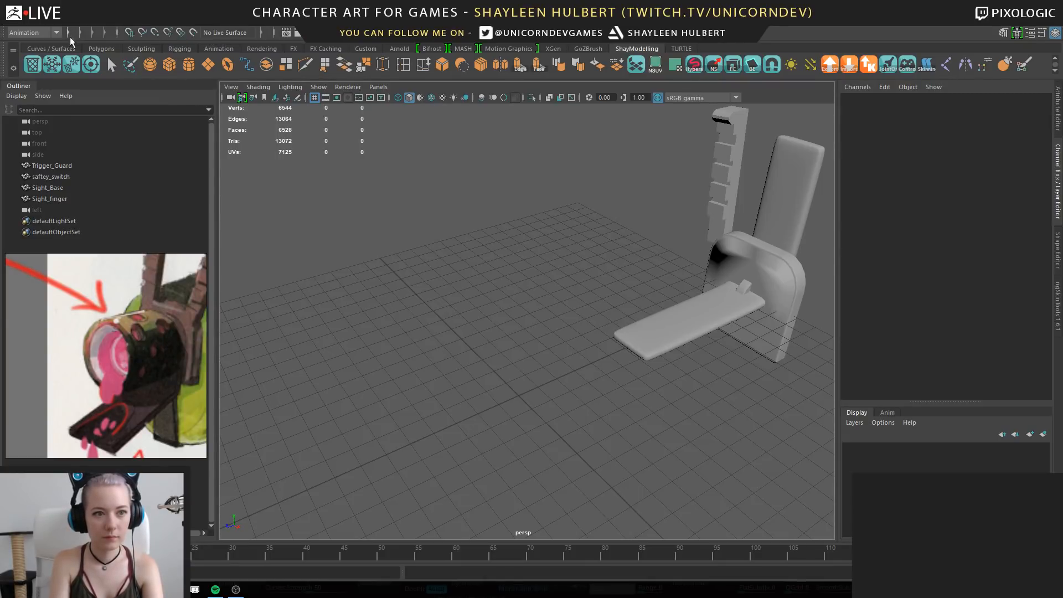
pyautogui.keyDown('alt'); pyautogui.moveTo(454, 294); pyautogui.dragTo(455, 326, button='right'); pyautogui.keyUp('alt')
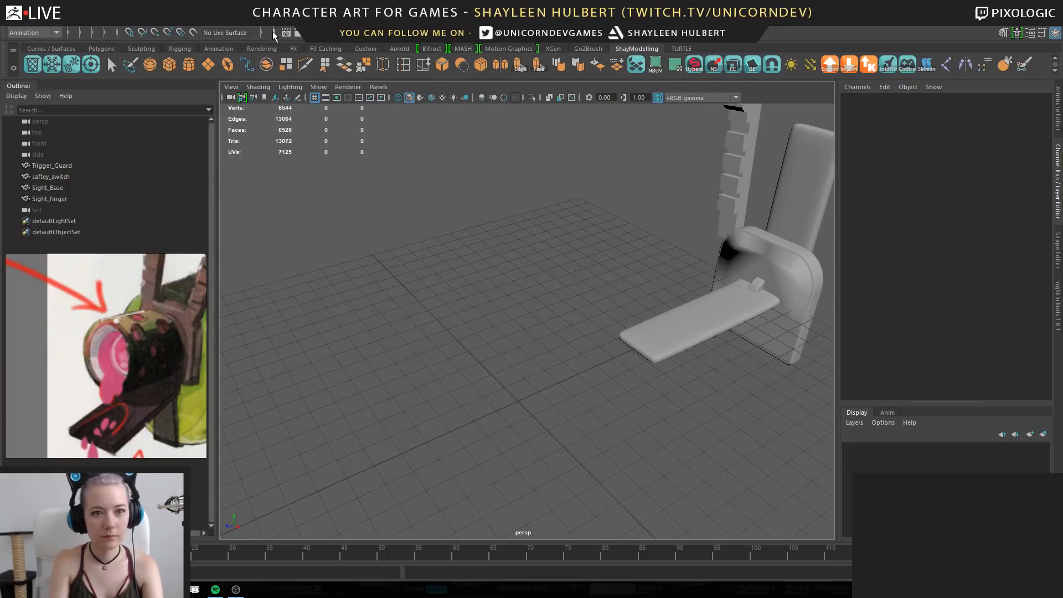
pyautogui.keyDown('alt'); pyautogui.moveTo(456, 327); pyautogui.dragTo(466, 356); pyautogui.keyUp('alt')
pyautogui.click(56, 32)
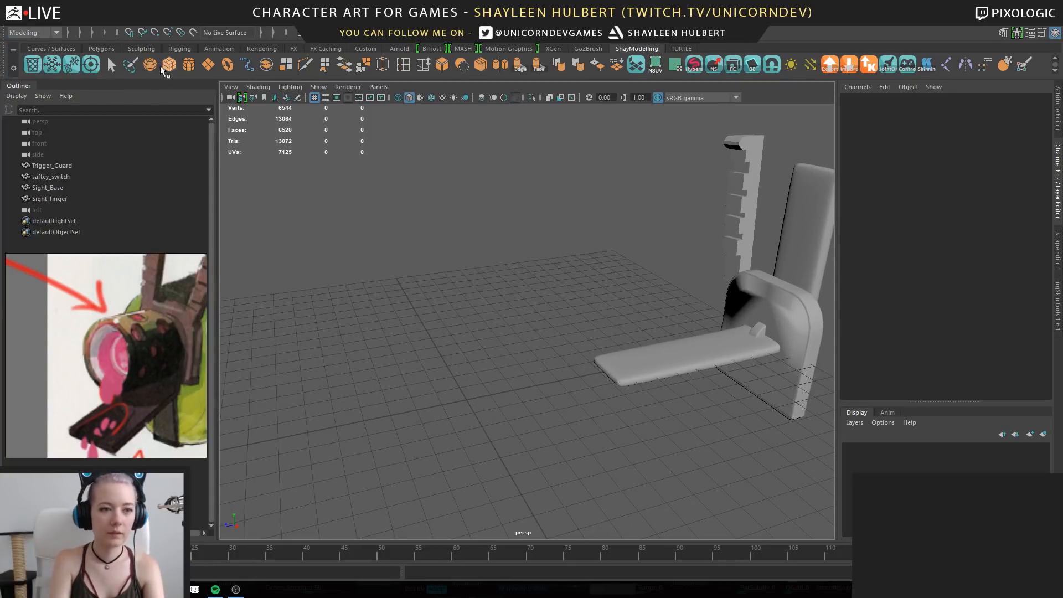
# Create a polygon cube about 32.5 wide, 26.7 high and 4.4 deep, scale it uniformly to 0.69 and adjust its depth
pyautogui.keyDown('alt'); pyautogui.moveTo(447, 358); pyautogui.dragTo(516, 409); pyautogui.keyUp('alt')
pyautogui.moveTo(445, 395); pyautogui.dragTo(560, 372)
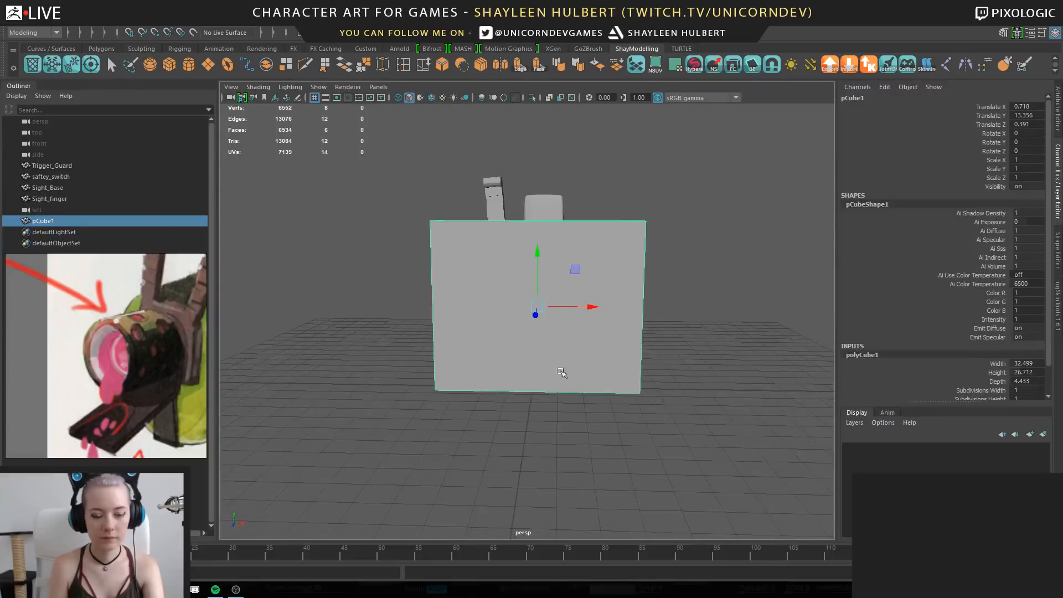
pyautogui.moveTo(535, 311); pyautogui.dragTo(503, 323)
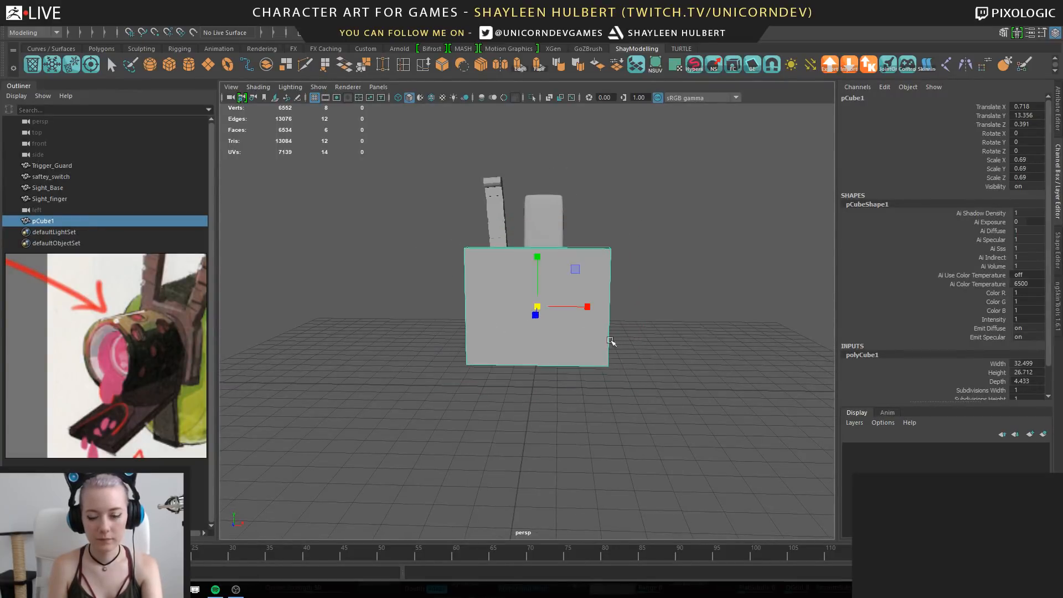
pyautogui.keyDown('alt'); pyautogui.moveTo(610, 340); pyautogui.dragTo(488, 349); pyautogui.keyUp('alt')
pyautogui.moveTo(421, 308); pyautogui.dragTo(446, 308)
pyautogui.keyDown('alt'); pyautogui.moveTo(454, 337); pyautogui.dragTo(556, 357); pyautogui.keyUp('alt')
# Select the cube's four horizontal width edges and connect them with a vertical edge loop through the middle
pyautogui.rightClick(515, 268)
pyautogui.moveTo(515, 271); pyautogui.dragTo(515, 238, button='right')
pyautogui.moveTo(535, 191); pyautogui.dragTo(523, 409)
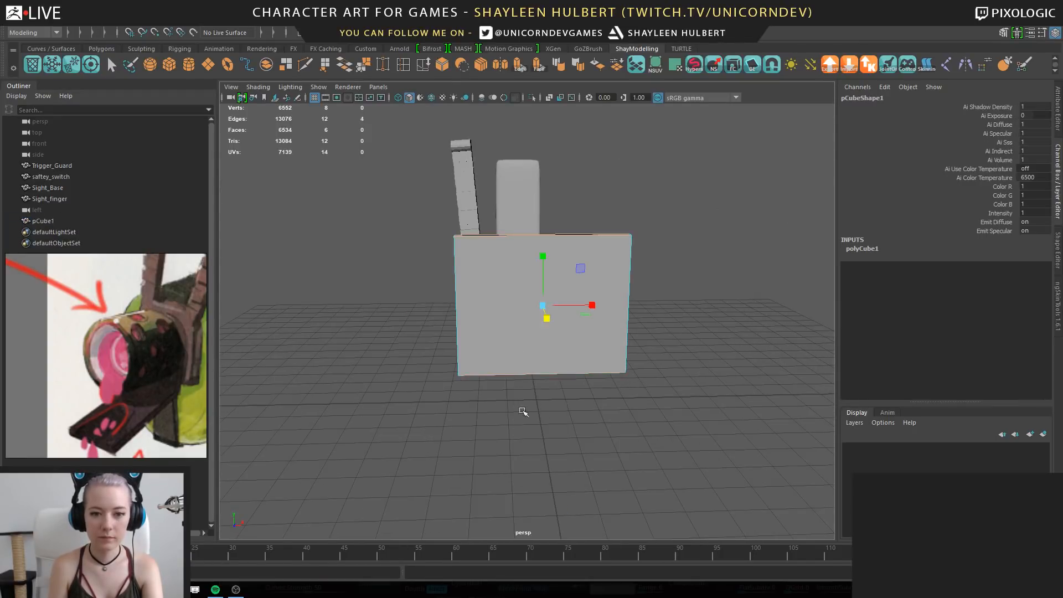
pyautogui.keyDown('shift'); pyautogui.moveTo(669, 242); pyautogui.dragTo(656, 312, button='right'); pyautogui.keyUp('shift')
pyautogui.moveTo(646, 390); pyautogui.dragTo(646, 390, button='right')
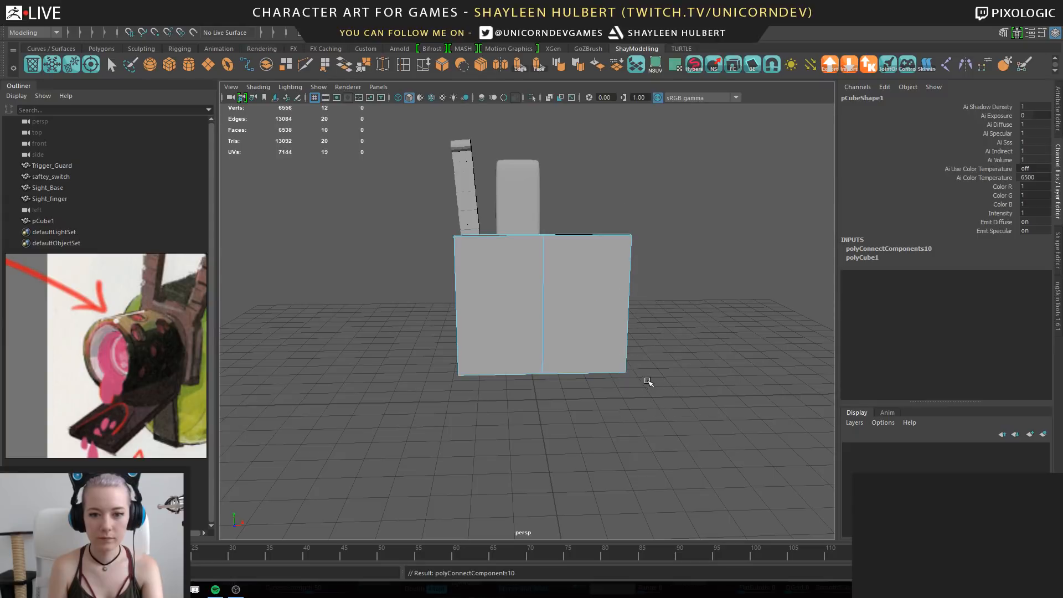
# Turn on symmetry along Object X and select the two bottom faces of the block
pyautogui.keyDown('alt'); pyautogui.moveTo(646, 379); pyautogui.dragTo(534, 358); pyautogui.keyUp('alt')
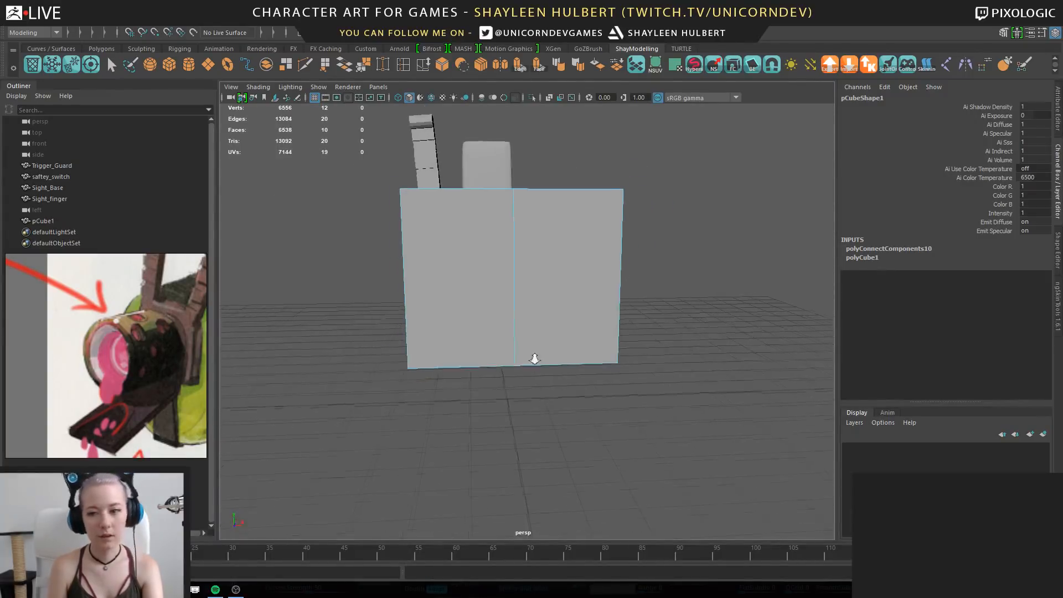
pyautogui.keyDown('alt'); pyautogui.moveTo(533, 359); pyautogui.dragTo(548, 429, button='right'); pyautogui.keyUp('alt')
pyautogui.keyDown('alt'); pyautogui.moveTo(592, 415); pyautogui.dragTo(598, 388); pyautogui.keyUp('alt')
pyautogui.keyDown('alt'); pyautogui.moveTo(587, 382); pyautogui.dragTo(548, 339, button='right'); pyautogui.keyUp('alt')
pyautogui.keyDown('alt'); pyautogui.moveTo(548, 339); pyautogui.dragTo(552, 362, button='middle'); pyautogui.keyUp('alt')
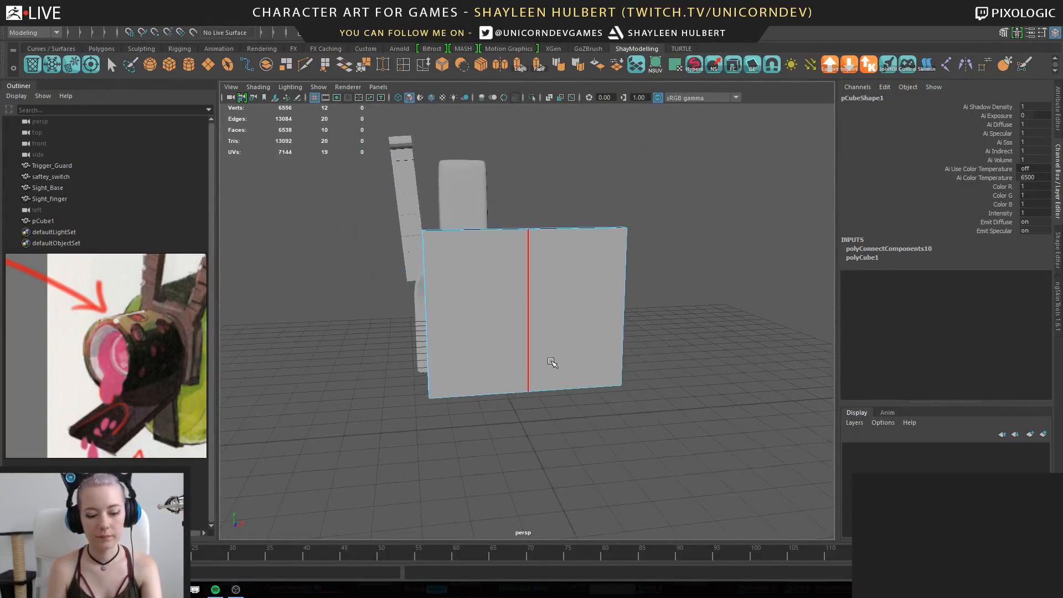
pyautogui.moveTo(656, 270); pyautogui.dragTo(640, 195, button='right')
pyautogui.scroll(1, 523, 319)
pyautogui.moveTo(523, 319)
pyautogui.keyDown('alt'); pyautogui.mouseDown()
pyautogui.moveTo(519, 367)
pyautogui.moveTo(507, 322)
pyautogui.mouseUp(); pyautogui.keyUp('alt')
pyautogui.moveTo(506, 268); pyautogui.dragTo(505, 305, button='right')
pyautogui.click(511, 315)
pyautogui.keyDown('alt'); pyautogui.moveTo(515, 335); pyautogui.dragTo(535, 375); pyautogui.keyUp('alt')
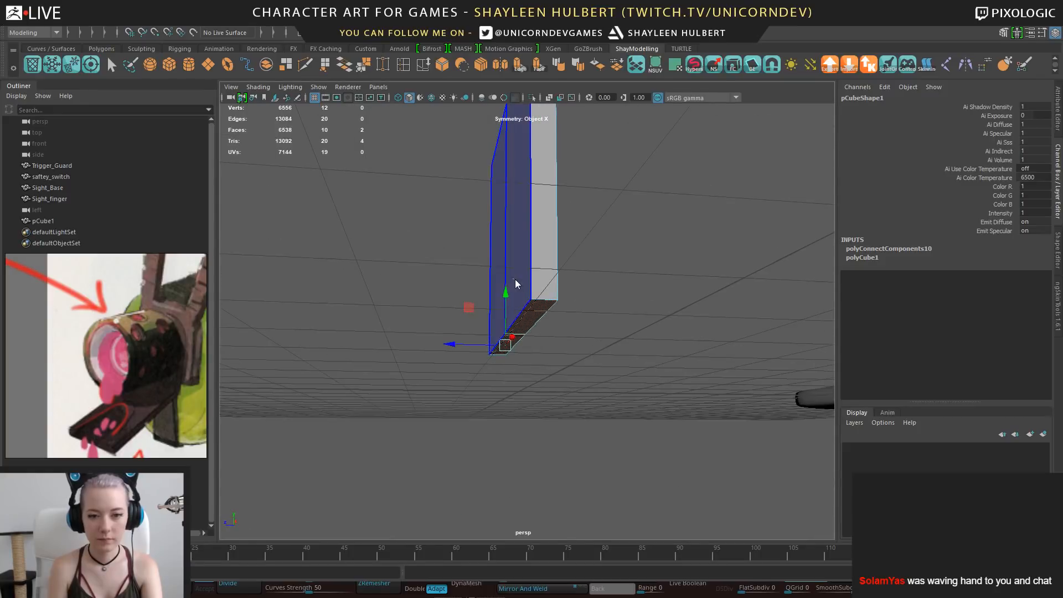
# Select the block's bottom vertices and rotate them in side view so the bottom edge is angled
pyautogui.moveTo(513, 268); pyautogui.dragTo(467, 269, button='right')
pyautogui.moveTo(434, 284); pyautogui.dragTo(560, 370)
pyautogui.keyDown('alt'); pyautogui.moveTo(561, 370); pyautogui.dragTo(532, 403); pyautogui.keyUp('alt')
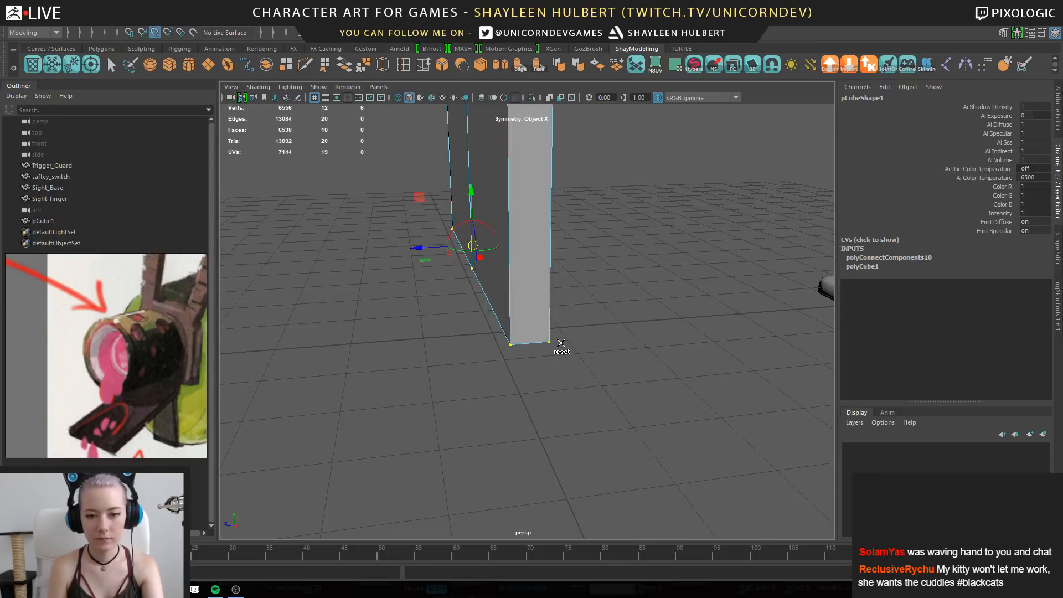
pyautogui.keyDown('alt'); pyautogui.moveTo(607, 336); pyautogui.dragTo(628, 311); pyautogui.keyUp('alt')
pyautogui.press('space')
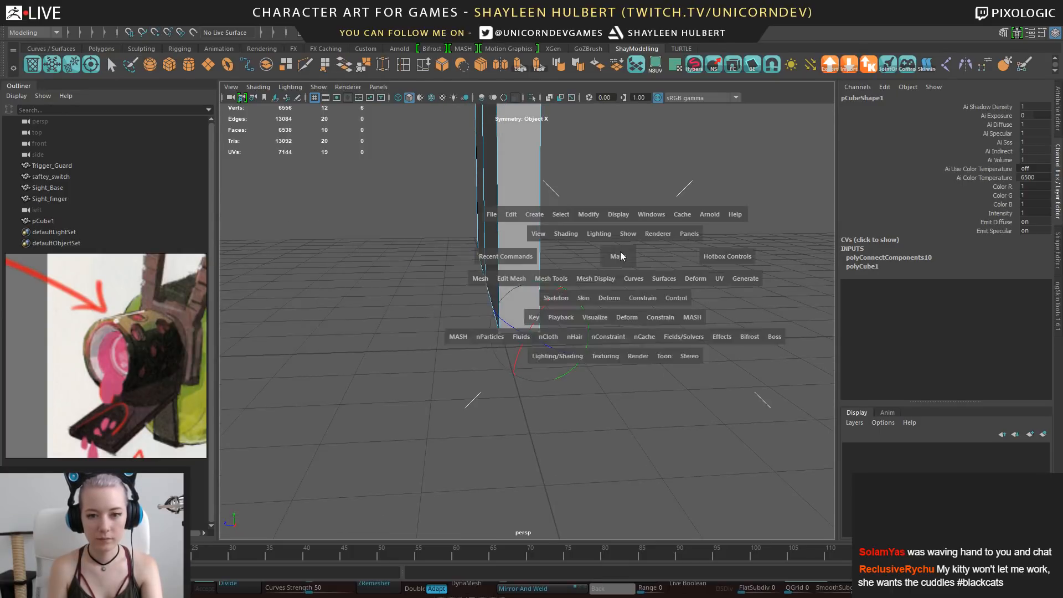
pyautogui.moveTo(621, 252); pyautogui.dragTo(660, 254)
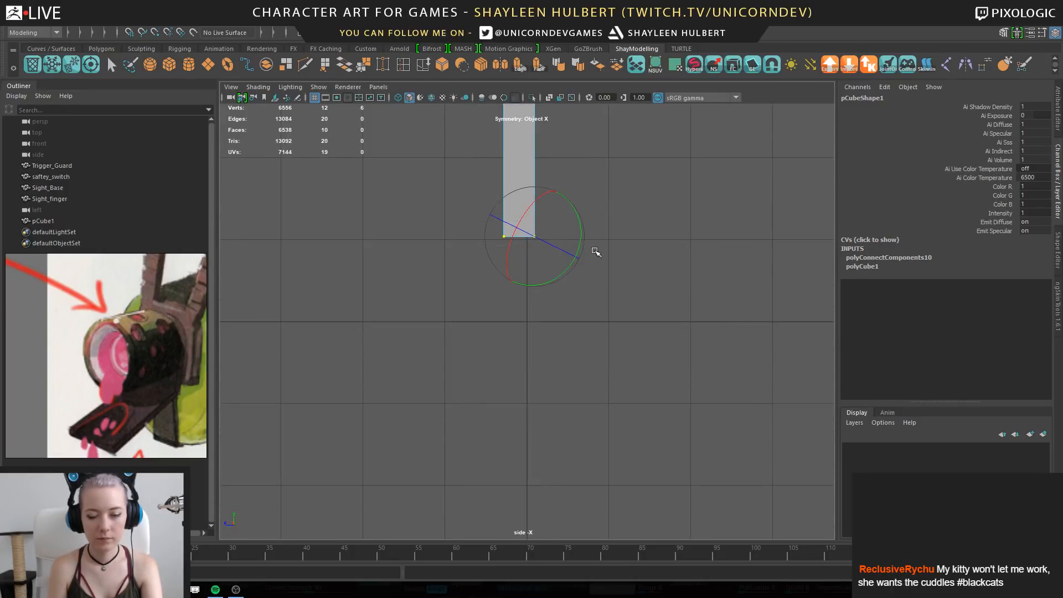
pyautogui.moveTo(530, 244); pyautogui.dragTo(532, 244)
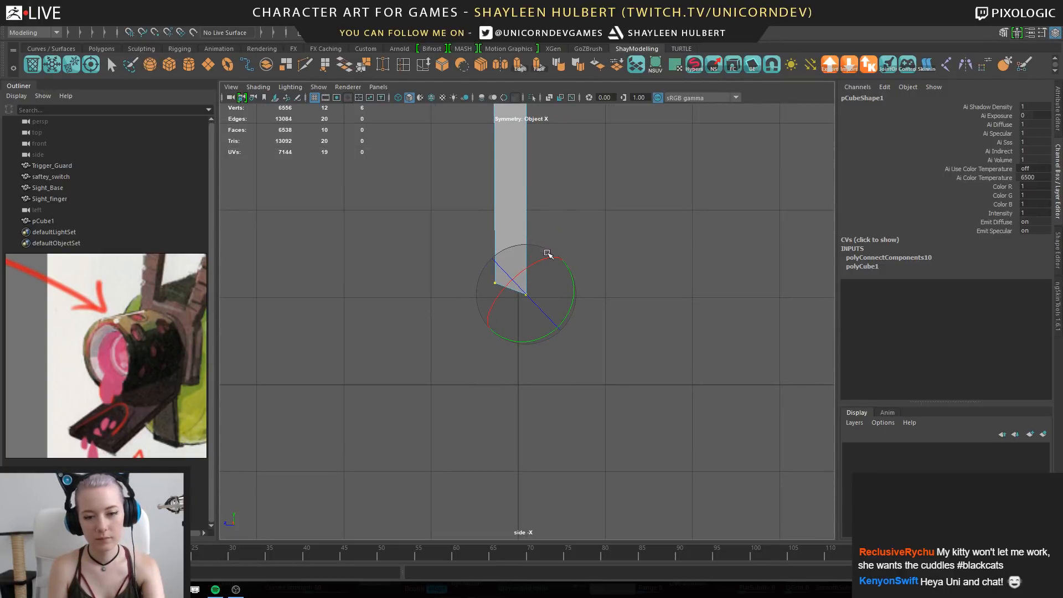
pyautogui.press('w')
# Extrude the two angled bottom faces with a Local Translate Z of about 13.78
pyautogui.press('space')
pyautogui.moveTo(598, 232); pyautogui.dragTo(598, 206)
pyautogui.keyDown('alt'); pyautogui.moveTo(555, 273); pyautogui.dragTo(665, 277); pyautogui.keyUp('alt')
pyautogui.keyDown('alt'); pyautogui.moveTo(506, 311); pyautogui.dragTo(532, 243); pyautogui.keyUp('alt')
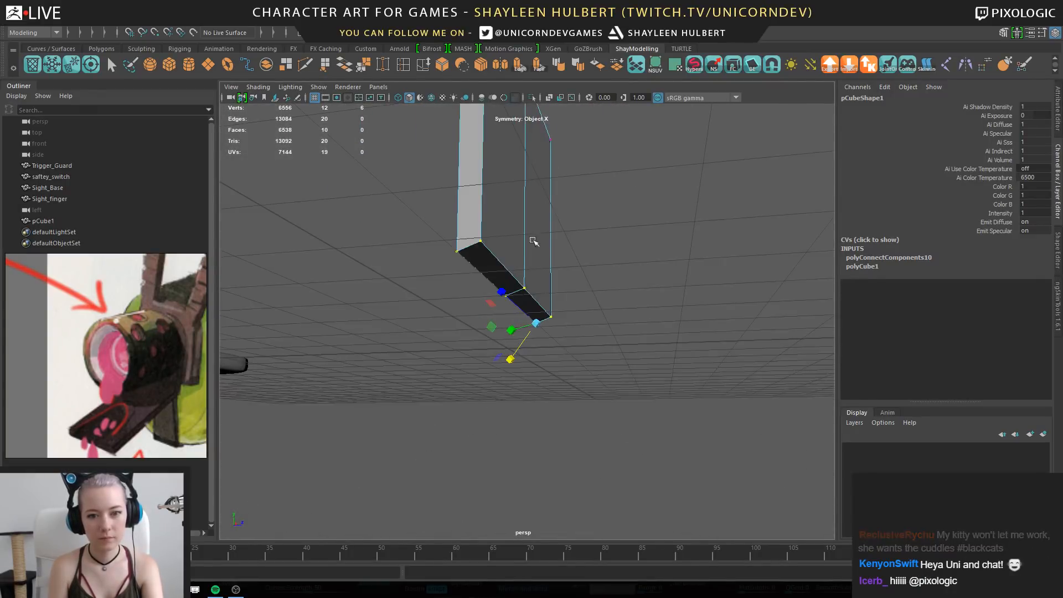
pyautogui.moveTo(532, 242); pyautogui.dragTo(533, 288, button='right')
pyautogui.click(497, 272)
pyautogui.moveTo(523, 308)
pyautogui.keyDown('alt'); pyautogui.mouseDown()
pyautogui.moveTo(498, 288)
pyautogui.moveTo(509, 299)
pyautogui.mouseUp(); pyautogui.keyUp('alt')
pyautogui.hotkey('ctrl', 'e')
pyautogui.keyDown('alt'); pyautogui.moveTo(565, 381); pyautogui.dragTo(501, 471); pyautogui.keyUp('alt')
# In side view, move the extruded end faces outward and rotate them to form a sloping flap of even thickness
pyautogui.press('space')
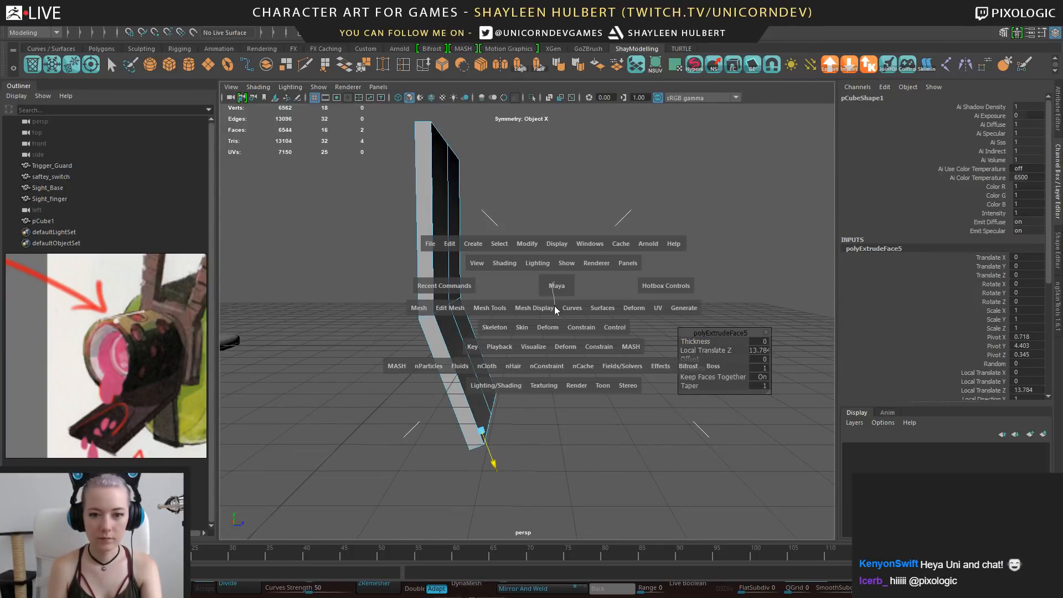
pyautogui.moveTo(554, 305); pyautogui.dragTo(554, 333)
pyautogui.press('space')
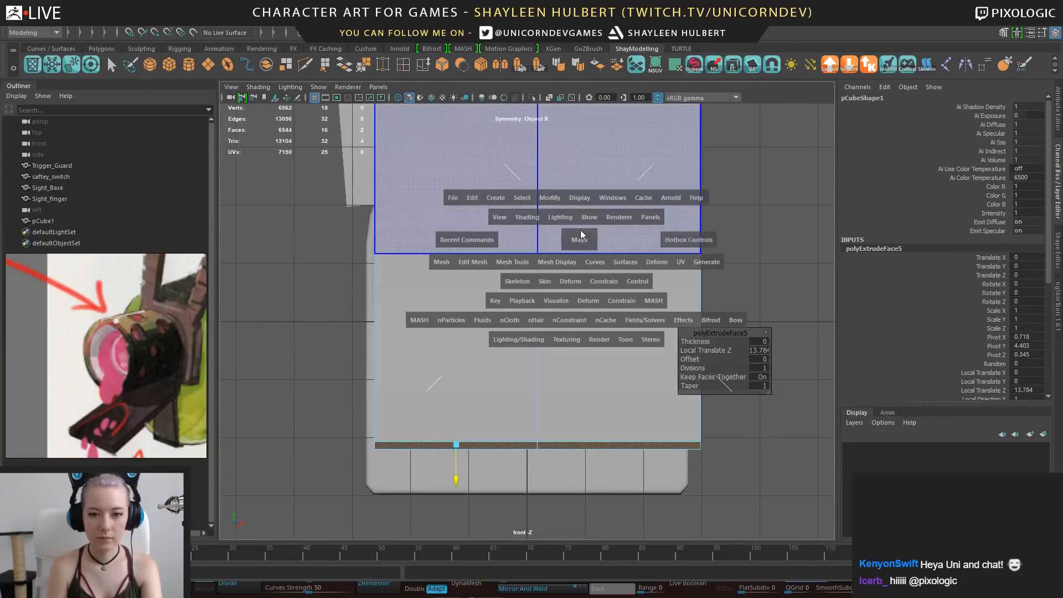
pyautogui.moveTo(587, 237); pyautogui.dragTo(616, 235)
pyautogui.keyDown('alt'); pyautogui.moveTo(569, 359); pyautogui.dragTo(422, 339, button='right'); pyautogui.keyUp('alt')
pyautogui.keyDown('alt'); pyautogui.moveTo(422, 339); pyautogui.dragTo(539, 357, button='middle'); pyautogui.keyUp('alt')
pyautogui.keyDown('alt'); pyautogui.moveTo(540, 357); pyautogui.dragTo(435, 332, button='right'); pyautogui.keyUp('alt')
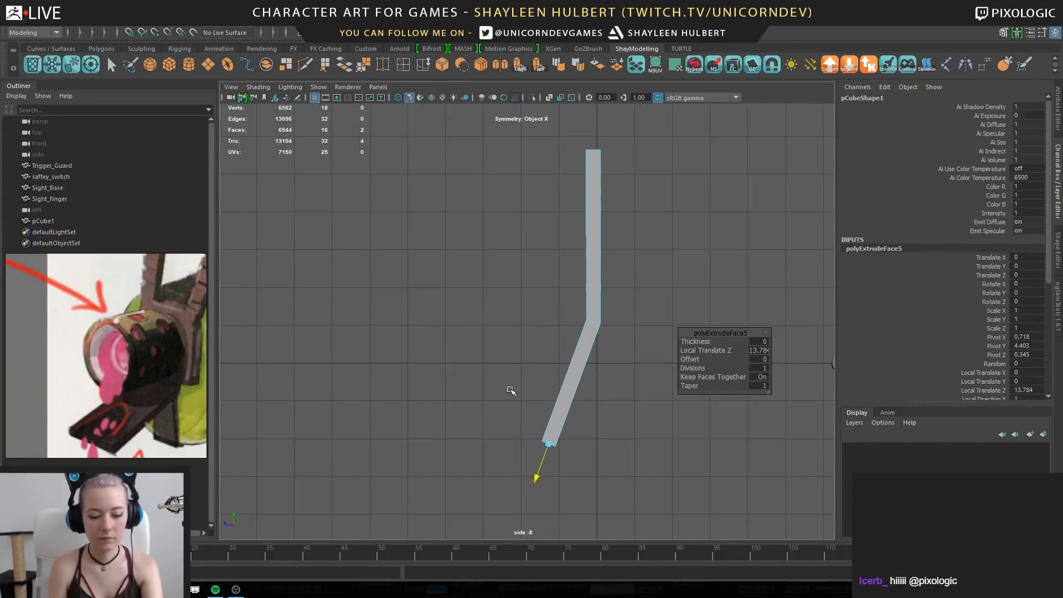
pyautogui.press('w')
pyautogui.moveTo(534, 448); pyautogui.dragTo(399, 446)
pyautogui.moveTo(452, 398); pyautogui.dragTo(446, 366)
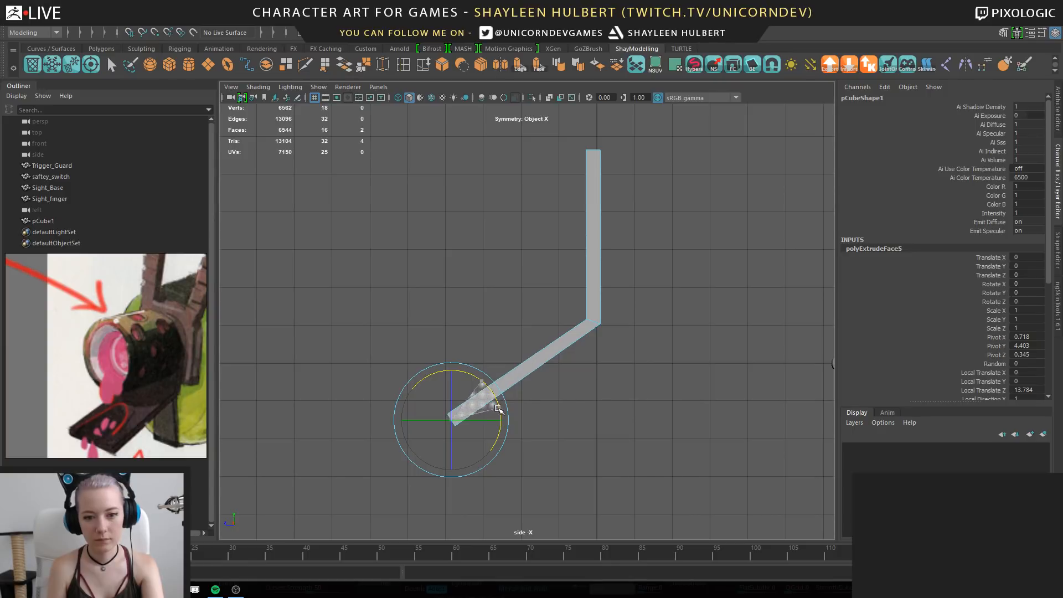
# Move the vertices at the bend between plate and flap downward in side view, and select the flap's end vertices
pyautogui.moveTo(586, 268); pyautogui.dragTo(543, 268, button='right')
pyautogui.moveTo(567, 302); pyautogui.dragTo(636, 347)
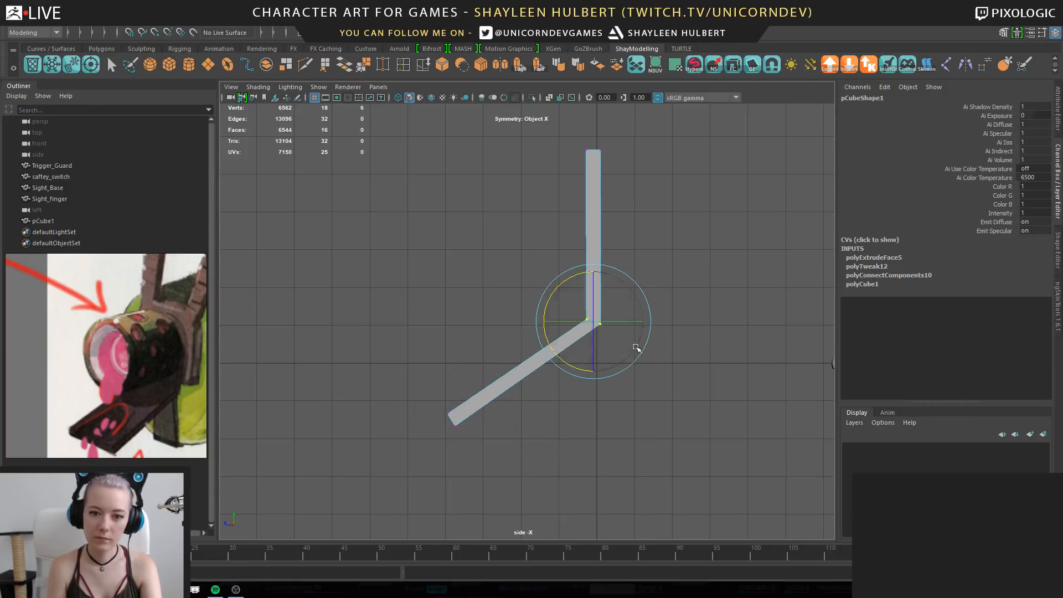
pyautogui.press('w')
pyautogui.moveTo(593, 270); pyautogui.dragTo(597, 301)
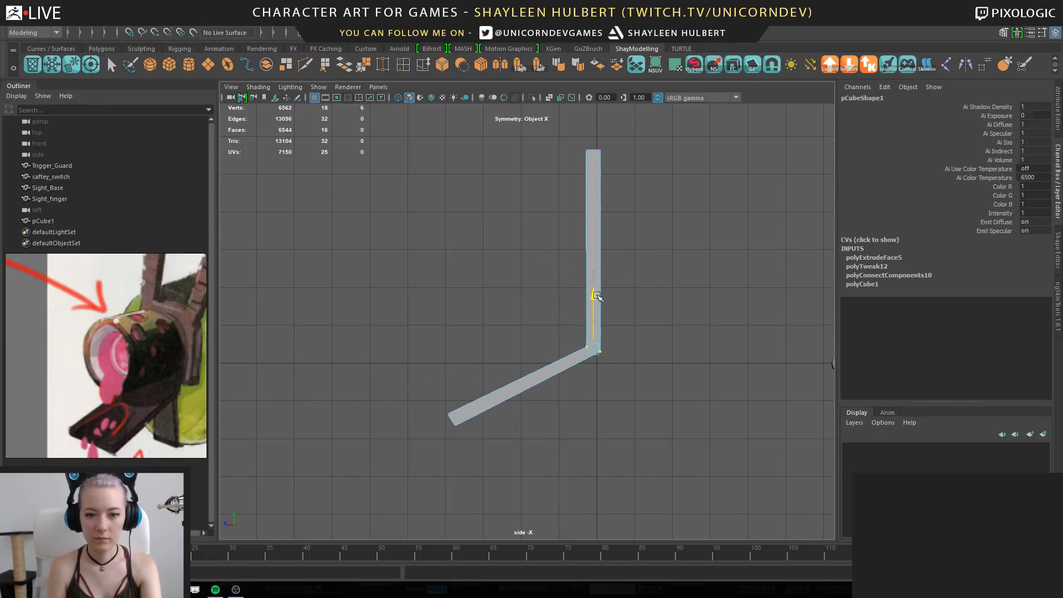
pyautogui.press('e')
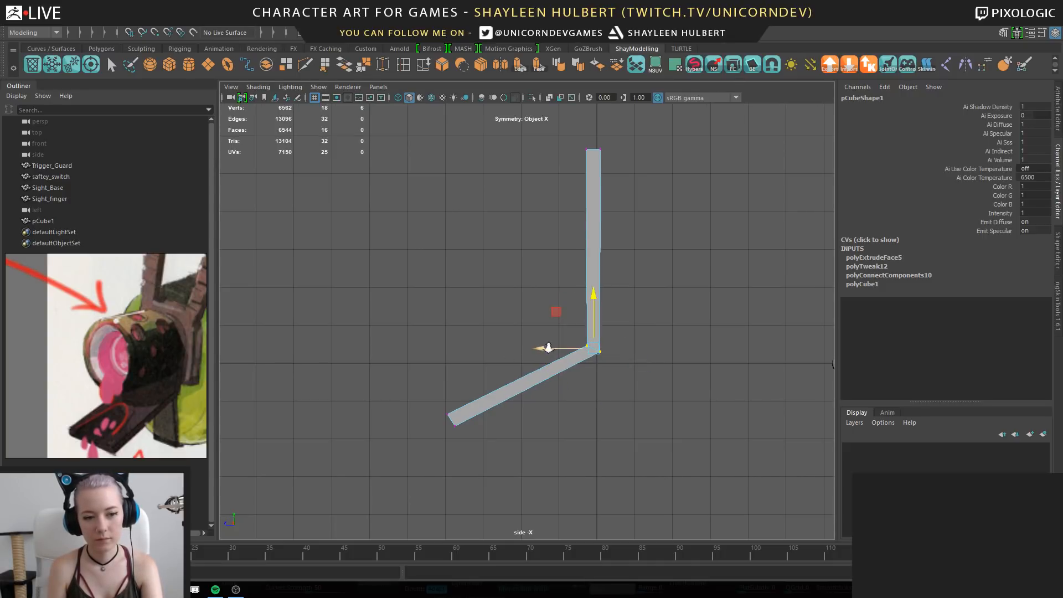
pyautogui.keyDown('alt'); pyautogui.moveTo(548, 347); pyautogui.dragTo(495, 362, button='right'); pyautogui.keyUp('alt')
pyautogui.keyDown('alt'); pyautogui.moveTo(495, 362); pyautogui.dragTo(501, 347, button='middle'); pyautogui.keyUp('alt')
pyautogui.moveTo(507, 451); pyautogui.dragTo(509, 452)
pyautogui.keyDown('alt'); pyautogui.moveTo(512, 453); pyautogui.dragTo(548, 477, button='right'); pyautogui.keyUp('alt')
pyautogui.keyDown('alt'); pyautogui.moveTo(548, 477); pyautogui.dragTo(520, 455, button='middle'); pyautogui.keyUp('alt')
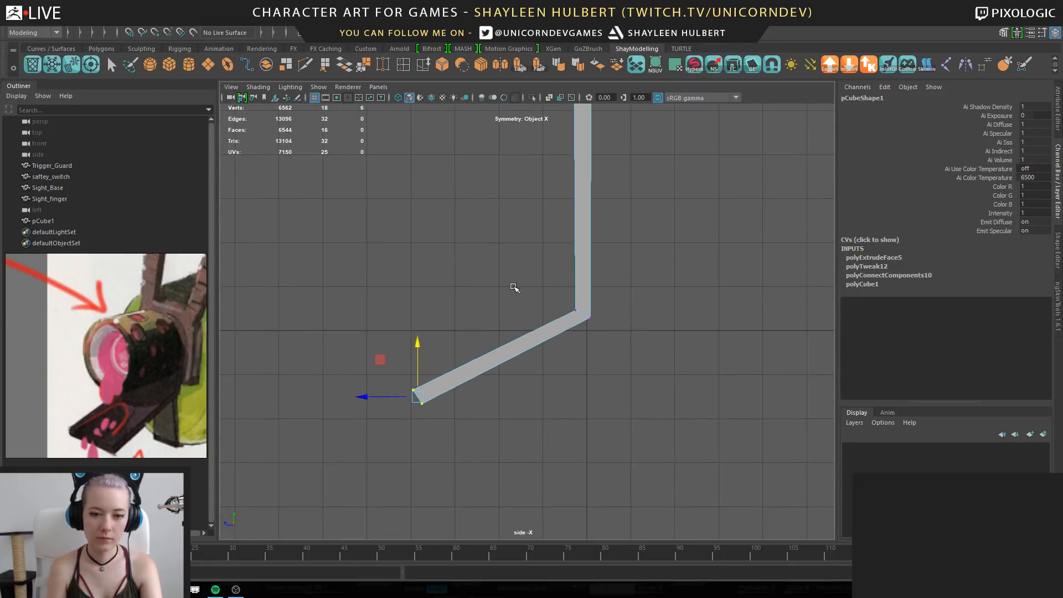
pyautogui.moveTo(514, 287); pyautogui.dragTo(508, 245, button='right')
pyautogui.press('space')
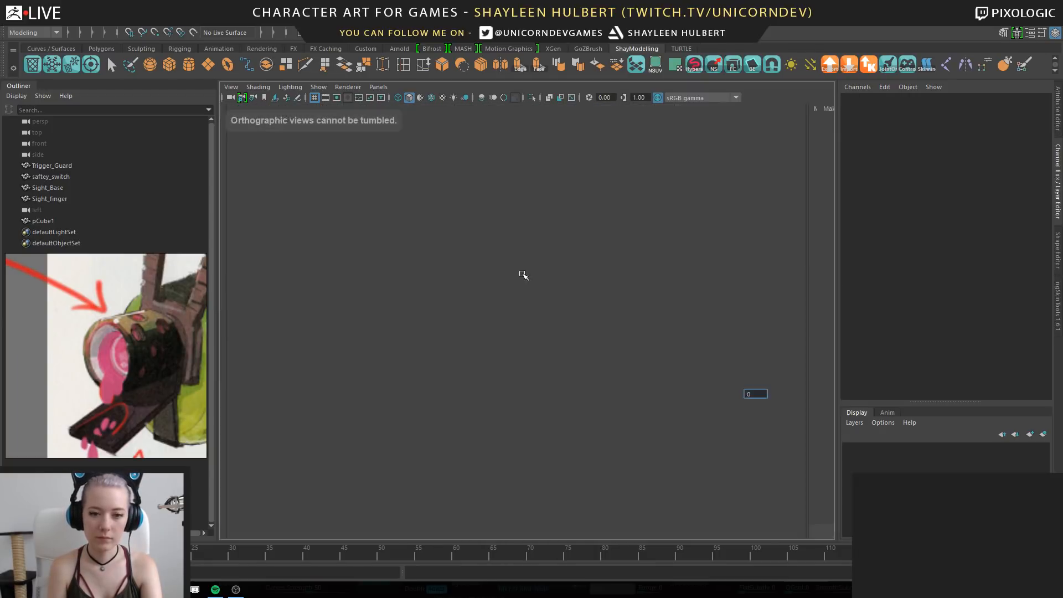
pyautogui.press('space')
pyautogui.keyDown('alt'); pyautogui.moveTo(514, 285); pyautogui.dragTo(520, 338); pyautogui.keyUp('alt')
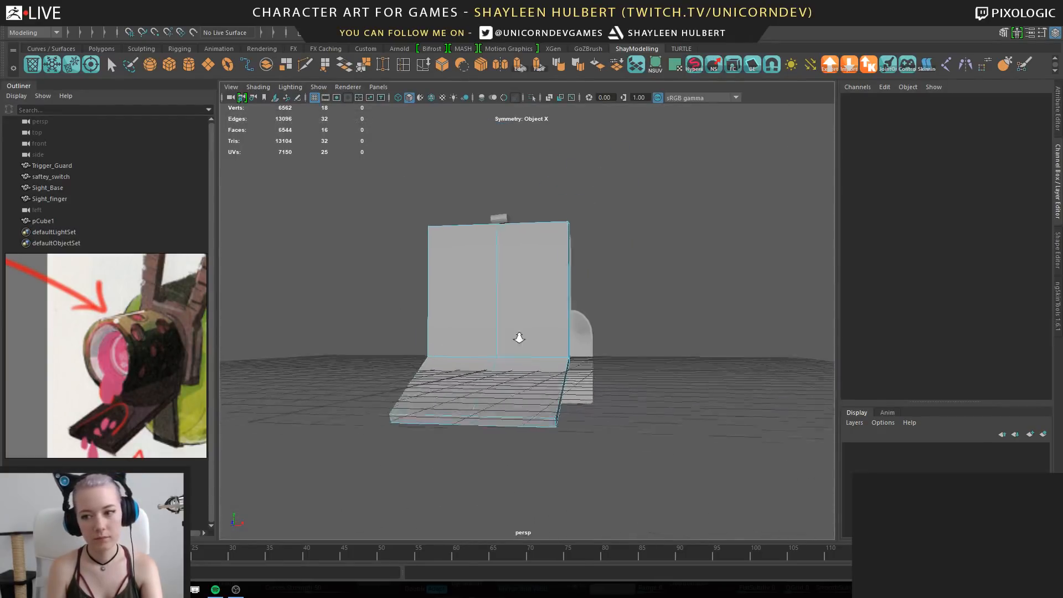
pyautogui.keyDown('alt'); pyautogui.moveTo(471, 293); pyautogui.dragTo(501, 299, button='right'); pyautogui.keyUp('alt')
pyautogui.keyDown('alt'); pyautogui.moveTo(501, 299); pyautogui.dragTo(503, 368); pyautogui.keyUp('alt')
pyautogui.keyDown('alt'); pyautogui.moveTo(503, 367); pyautogui.dragTo(506, 428, button='middle'); pyautogui.keyUp('alt')
pyautogui.moveTo(595, 267); pyautogui.dragTo(593, 239, button='right')
pyautogui.keyDown('alt'); pyautogui.moveTo(687, 235); pyautogui.dragTo(623, 263); pyautogui.keyUp('alt')
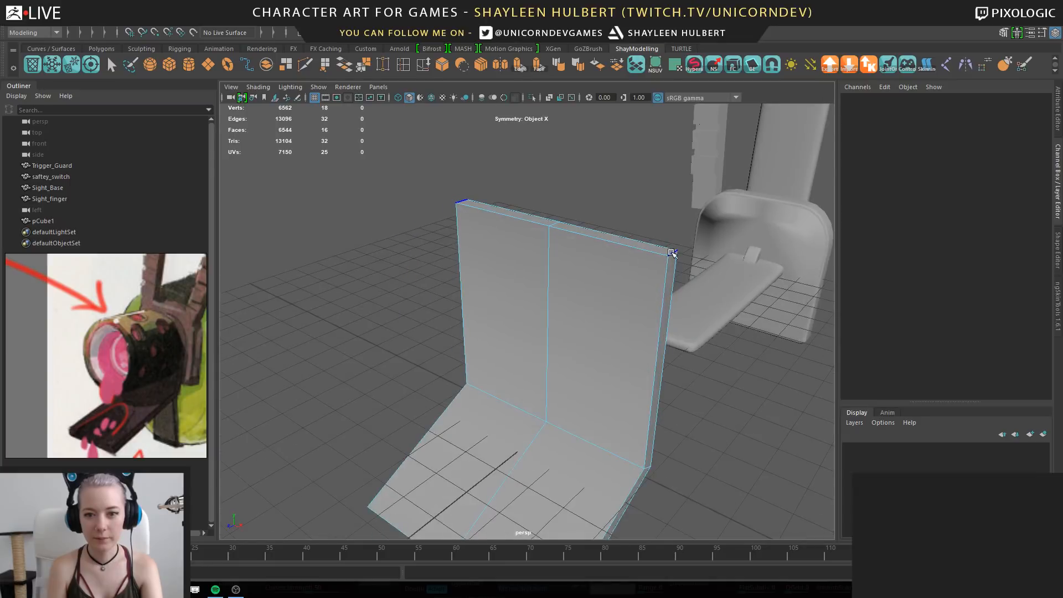
pyautogui.click(672, 253)
pyautogui.keyDown('shift'); pyautogui.click(463, 203); pyautogui.keyUp('shift')
pyautogui.keyDown('alt'); pyautogui.moveTo(443, 290); pyautogui.dragTo(522, 285); pyautogui.keyUp('alt')
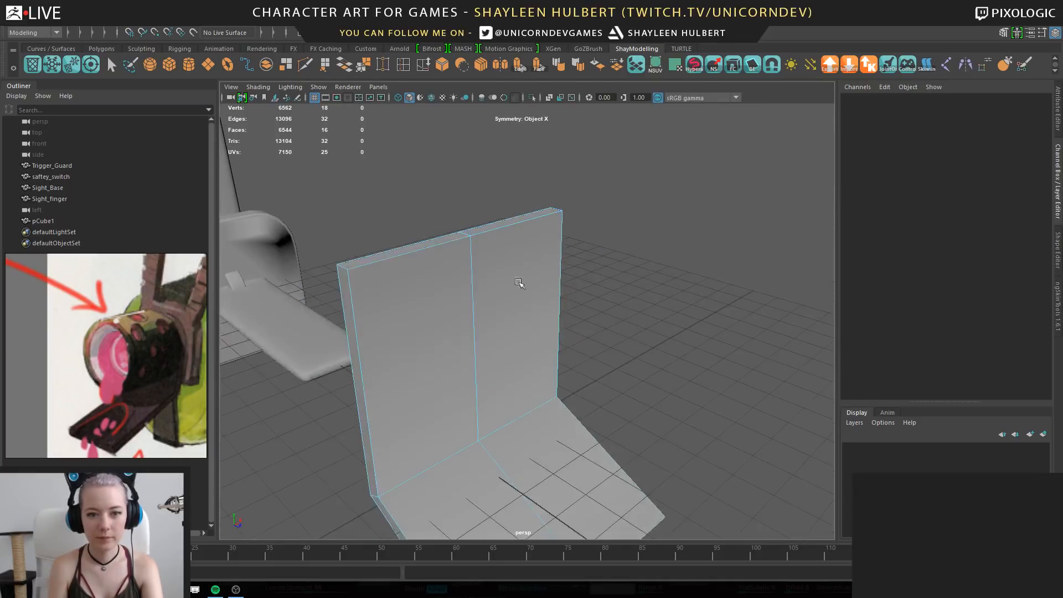
# Select the flap's front vertices and scale them wider so the flap flares outward
pyautogui.keyDown('alt'); pyautogui.moveTo(522, 285); pyautogui.dragTo(465, 297, button='right'); pyautogui.keyUp('alt')
pyautogui.keyDown('alt'); pyautogui.moveTo(529, 241); pyautogui.dragTo(464, 287); pyautogui.keyUp('alt')
pyautogui.moveTo(465, 268); pyautogui.dragTo(430, 260, button='right')
pyautogui.moveTo(397, 357); pyautogui.dragTo(669, 444)
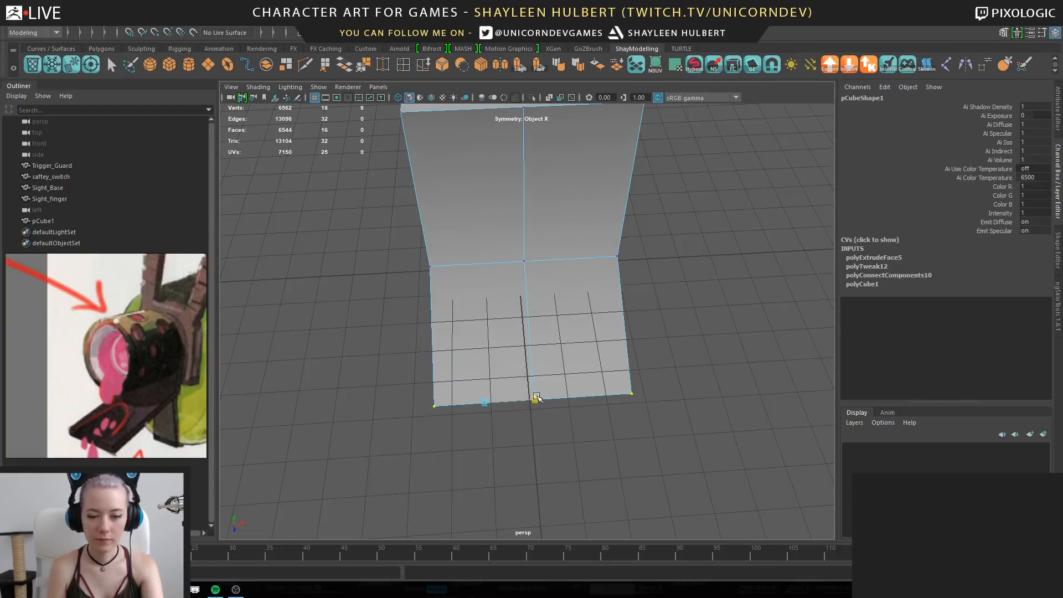
pyautogui.moveTo(536, 397); pyautogui.dragTo(551, 398)
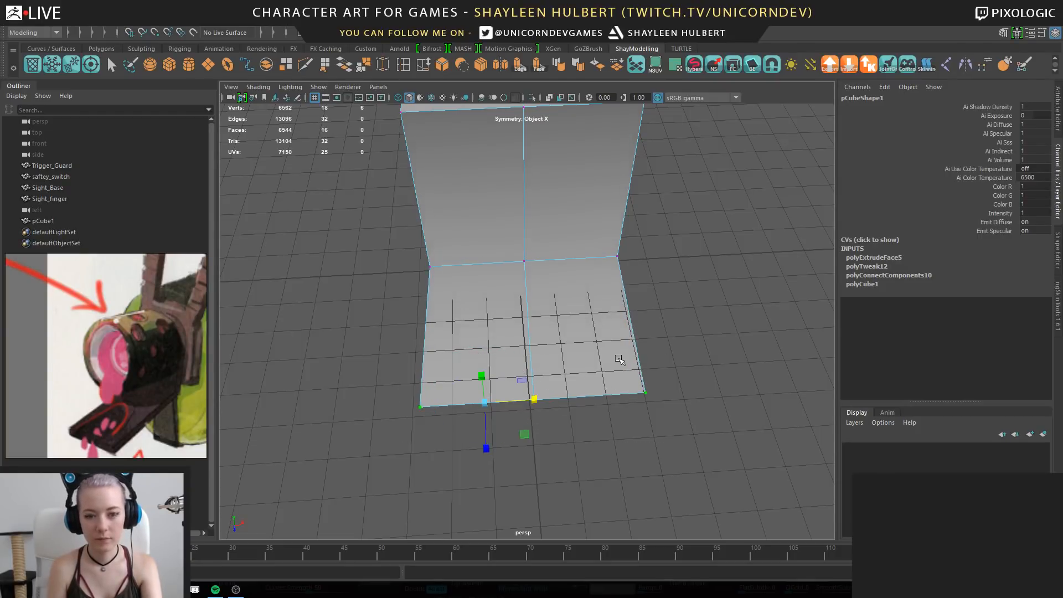
pyautogui.keyDown('alt'); pyautogui.moveTo(619, 359); pyautogui.dragTo(551, 317); pyautogui.keyUp('alt')
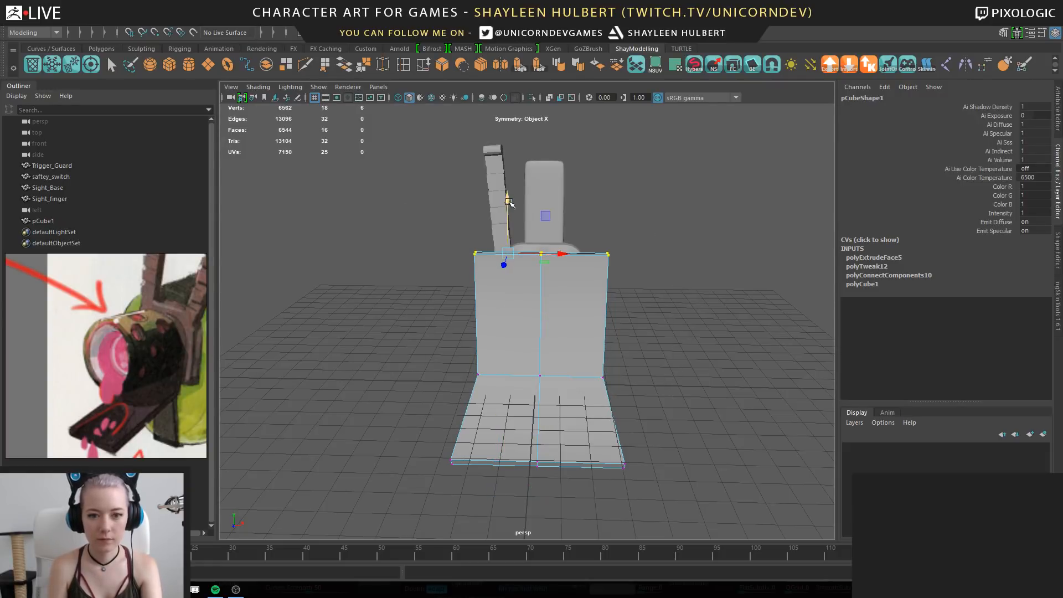
# Lower the upright plate's top vertices and adjust the height of the flap's front edge
pyautogui.moveTo(509, 202); pyautogui.dragTo(514, 230)
pyautogui.keyDown('alt'); pyautogui.moveTo(586, 300); pyautogui.dragTo(526, 424); pyautogui.keyUp('alt')
pyautogui.keyDown('alt'); pyautogui.moveTo(526, 424); pyautogui.dragTo(496, 388); pyautogui.keyUp('alt')
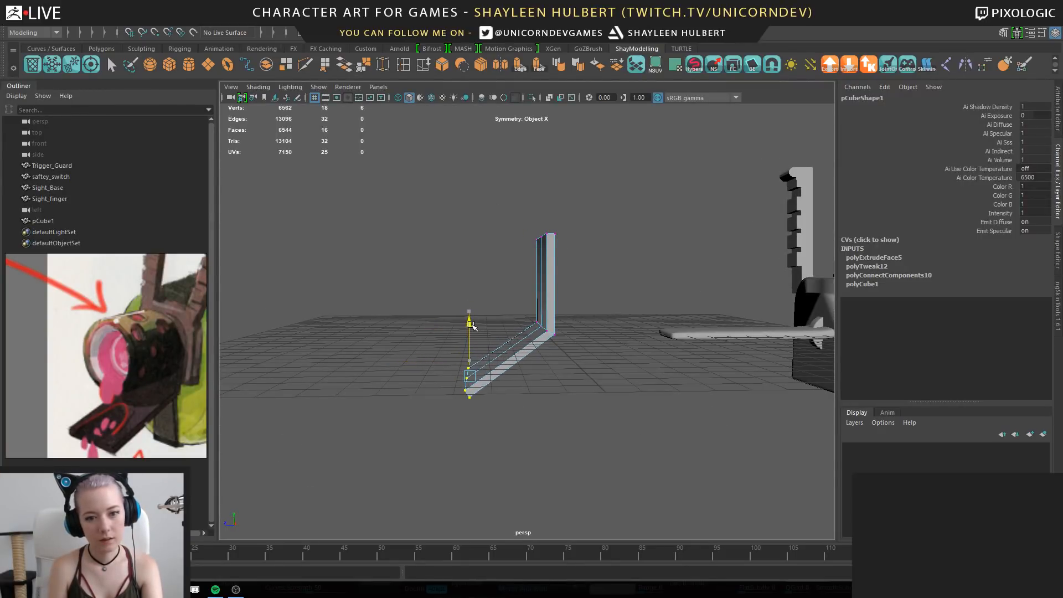
pyautogui.keyDown('alt'); pyautogui.moveTo(479, 361); pyautogui.dragTo(493, 388); pyautogui.keyUp('alt')
# Select all vertices of the upright plate and scale them along its width
pyautogui.keyDown('alt'); pyautogui.moveTo(558, 237); pyautogui.dragTo(513, 281, button='middle'); pyautogui.keyUp('alt')
pyautogui.keyDown('alt'); pyautogui.moveTo(513, 280); pyautogui.dragTo(539, 316); pyautogui.keyUp('alt')
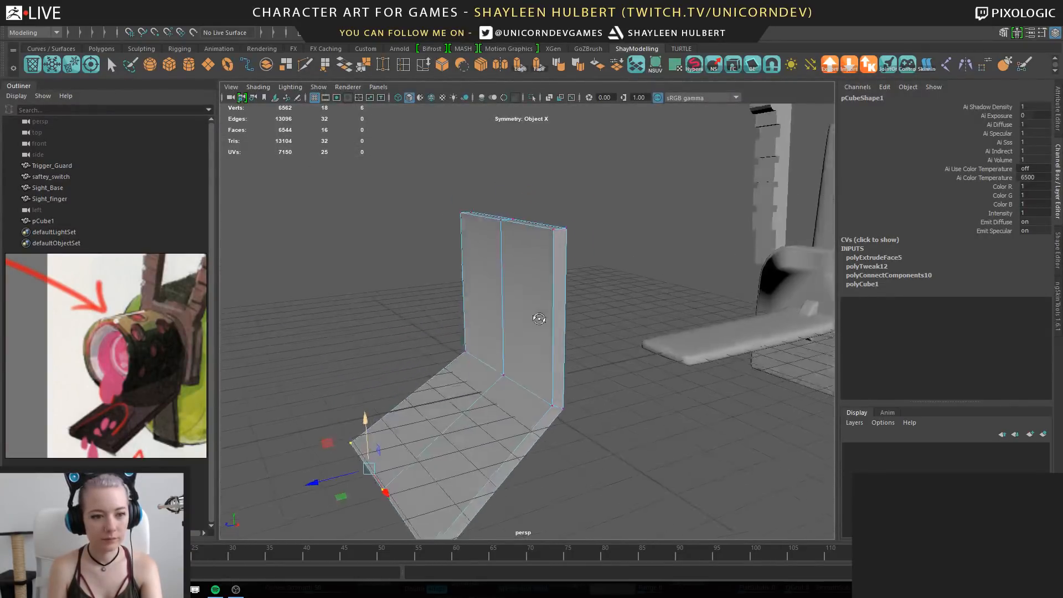
pyautogui.keyDown('alt'); pyautogui.moveTo(538, 316); pyautogui.dragTo(531, 278, button='middle'); pyautogui.keyUp('alt')
pyautogui.keyDown('alt'); pyautogui.moveTo(531, 278); pyautogui.dragTo(526, 443); pyautogui.keyUp('alt')
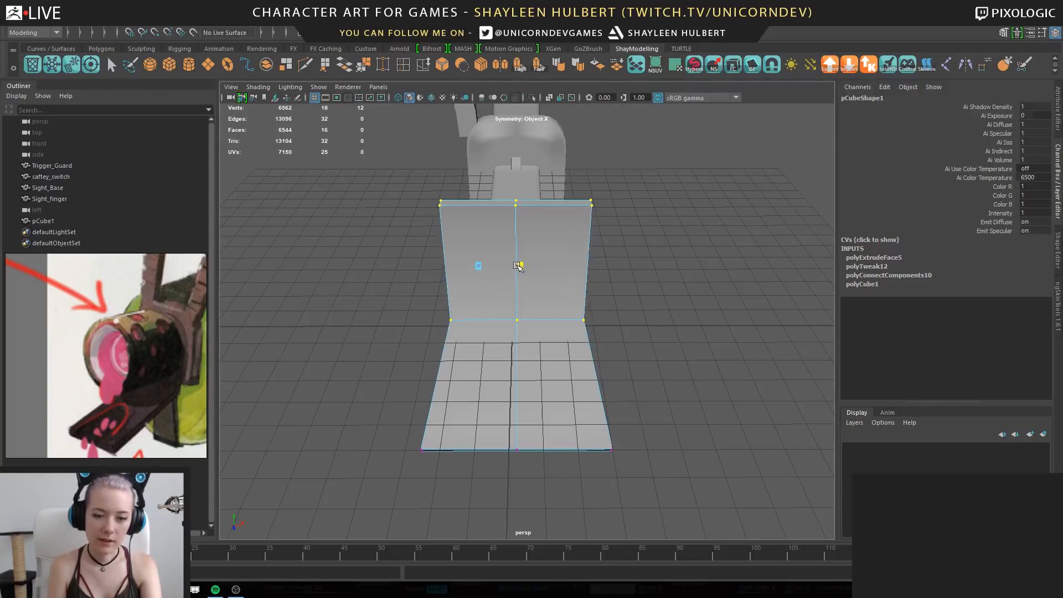
pyautogui.keyDown('alt'); pyautogui.moveTo(577, 351); pyautogui.dragTo(588, 382); pyautogui.keyUp('alt')
# Select the two outer top corner edges of the upright plate and bevel them with offset 0.39 and 2 segments
pyautogui.moveTo(572, 235); pyautogui.dragTo(570, 207, button='right')
pyautogui.keyDown('alt'); pyautogui.moveTo(495, 255); pyautogui.dragTo(531, 287); pyautogui.keyUp('alt')
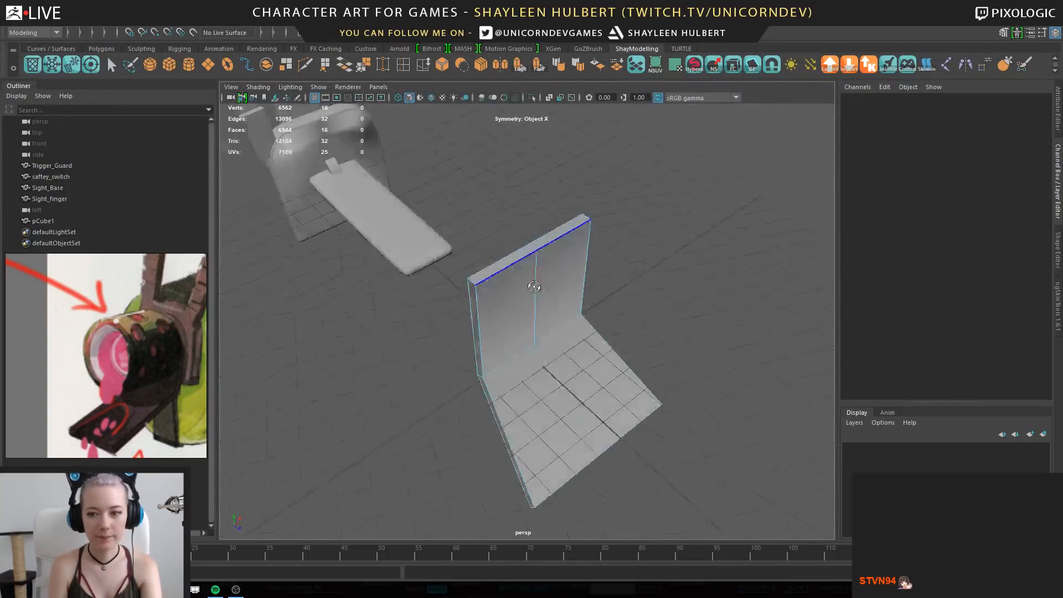
pyautogui.keyDown('alt'); pyautogui.moveTo(531, 287); pyautogui.dragTo(540, 365, button='right'); pyautogui.keyUp('alt')
pyautogui.keyDown('alt'); pyautogui.moveTo(540, 366); pyautogui.dragTo(526, 428, button='middle'); pyautogui.keyUp('alt')
pyautogui.keyDown('alt'); pyautogui.moveTo(526, 428); pyautogui.dragTo(536, 363); pyautogui.keyUp('alt')
pyautogui.click(476, 305)
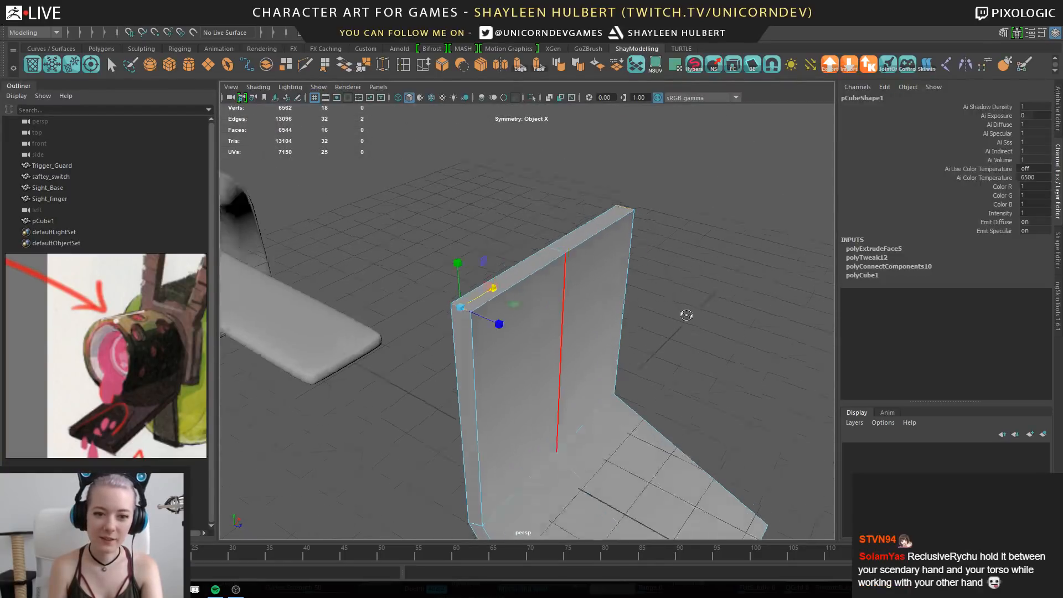
pyautogui.keyDown('alt'); pyautogui.moveTo(686, 311); pyautogui.dragTo(543, 326); pyautogui.keyUp('alt')
pyautogui.keyDown('alt'); pyautogui.moveTo(603, 386); pyautogui.dragTo(544, 344); pyautogui.keyUp('alt')
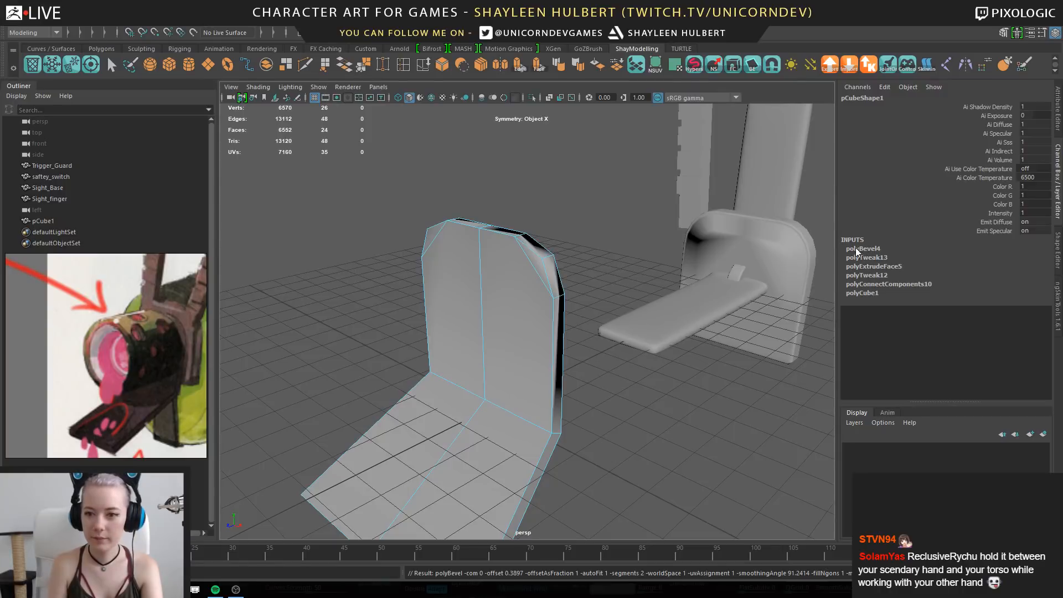
pyautogui.click(857, 248)
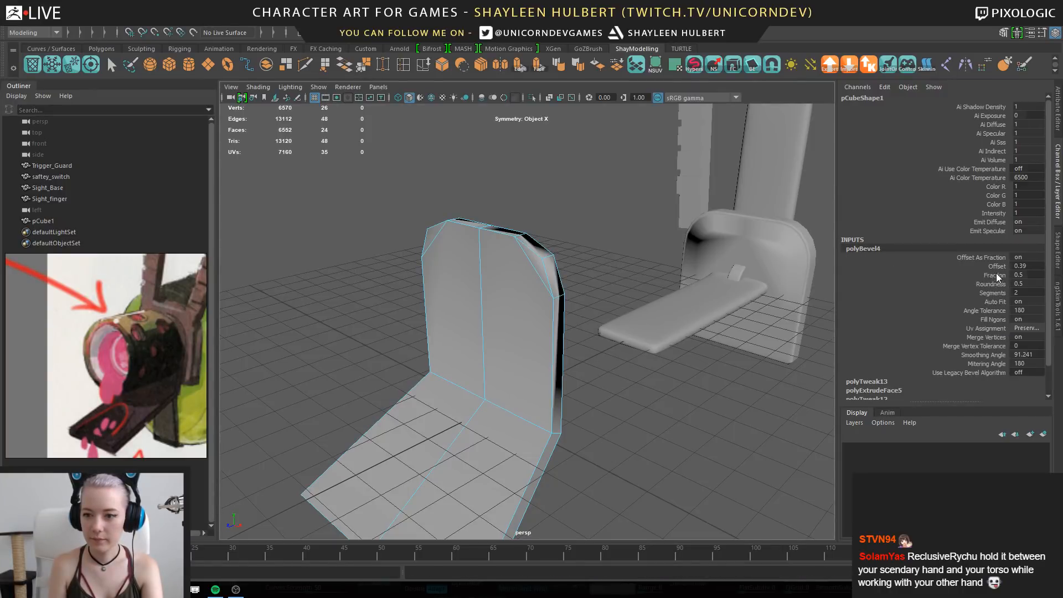
pyautogui.click(990, 293)
pyautogui.keyDown('shift'); pyautogui.moveTo(616, 399); pyautogui.dragTo(626, 397, button='right'); pyautogui.keyUp('shift')
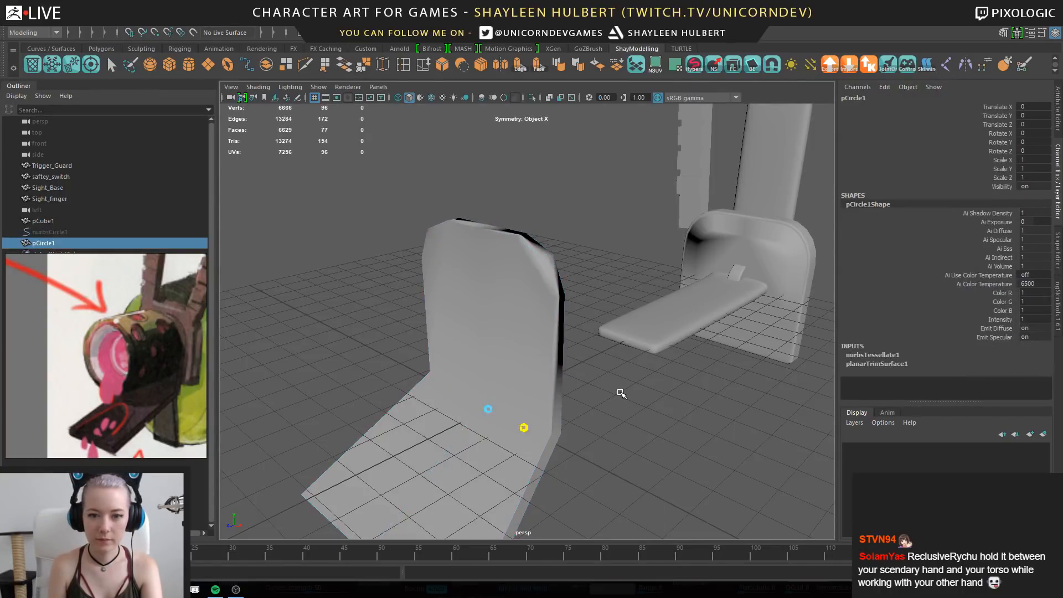
pyautogui.hotkey('ctrl', 'z')
pyautogui.hotkey('ctrl', 'z')
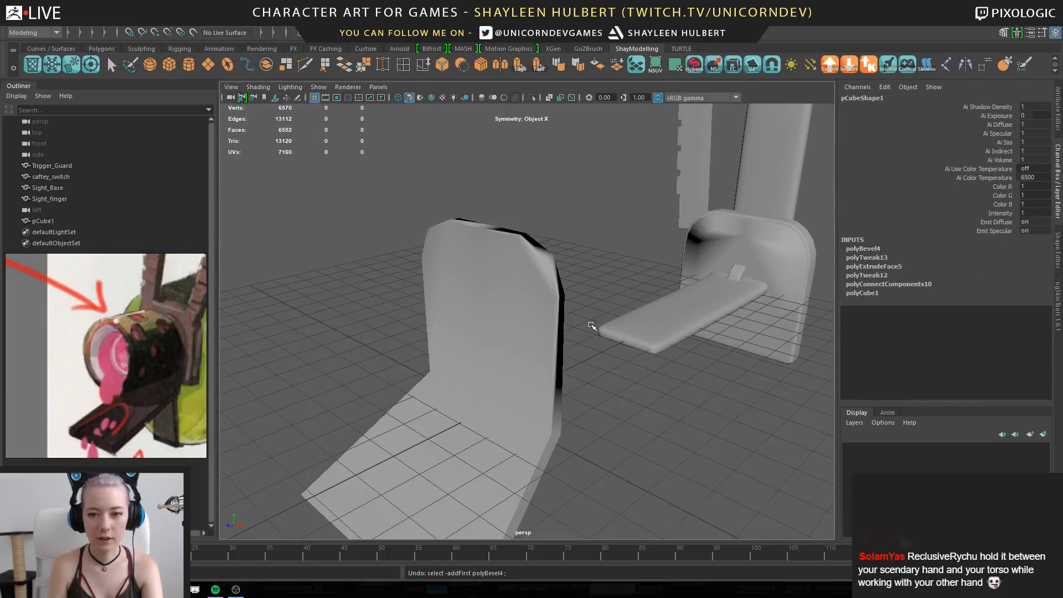
# Set the corner bevel's segments to 11 to round the upright plate's top corners
pyautogui.click(868, 248)
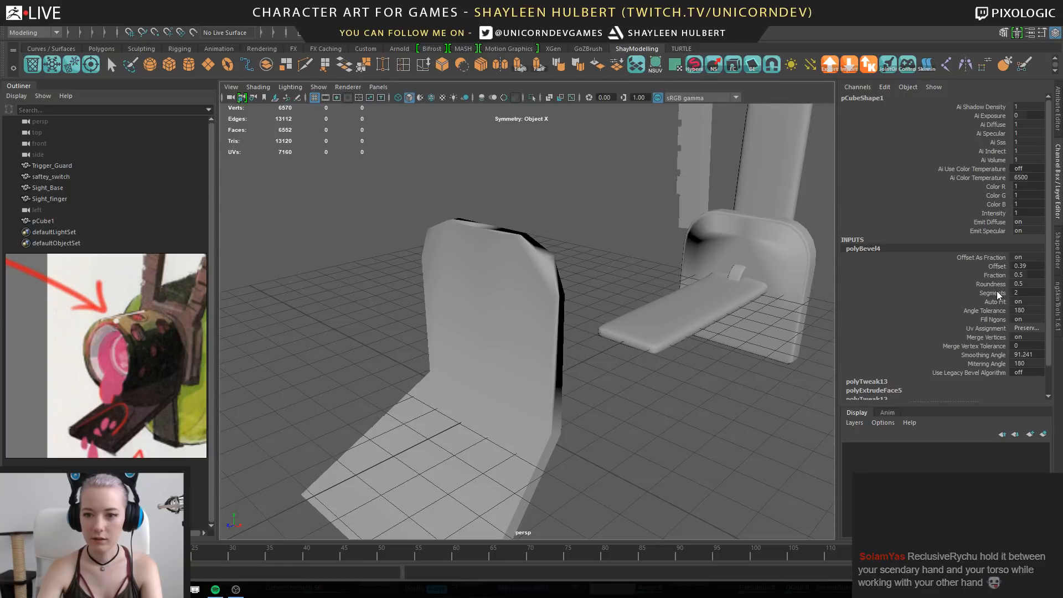
pyautogui.click(992, 293)
pyautogui.moveTo(637, 329); pyautogui.dragTo(666, 328, button='middle')
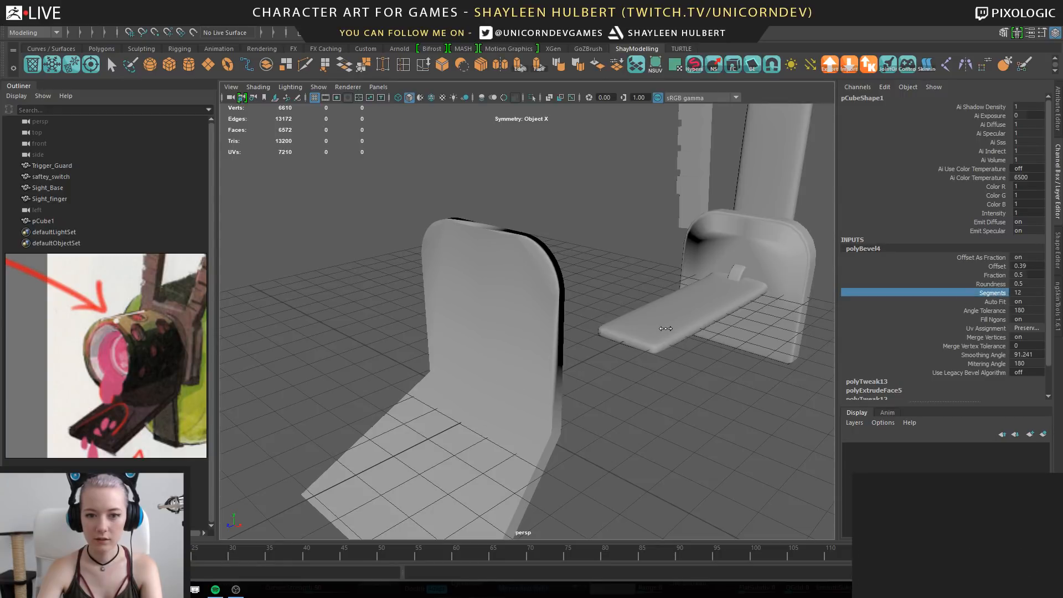
pyautogui.click(540, 305)
pyautogui.keyDown('alt'); pyautogui.moveTo(539, 305); pyautogui.dragTo(520, 337); pyautogui.keyUp('alt')
pyautogui.keyDown('alt'); pyautogui.moveTo(520, 337); pyautogui.dragTo(688, 390, button='right'); pyautogui.keyUp('alt')
pyautogui.moveTo(711, 388); pyautogui.dragTo(693, 388, button='middle')
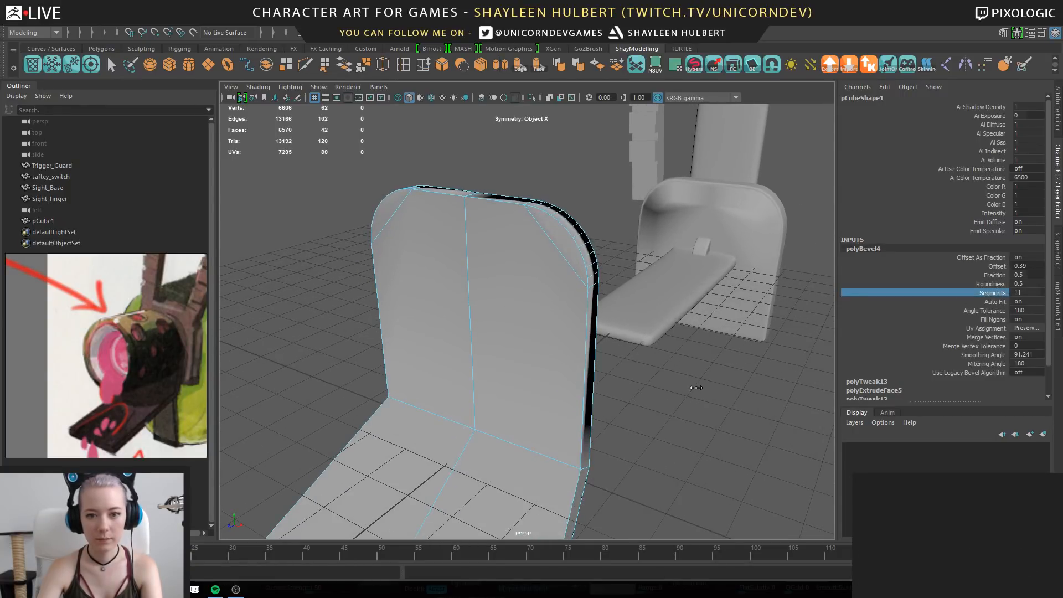
# Select the lower flap's front corner edges and bevel them with offset 0.39 and 2 segments
pyautogui.keyDown('alt'); pyautogui.moveTo(696, 387); pyautogui.dragTo(558, 328); pyautogui.keyUp('alt')
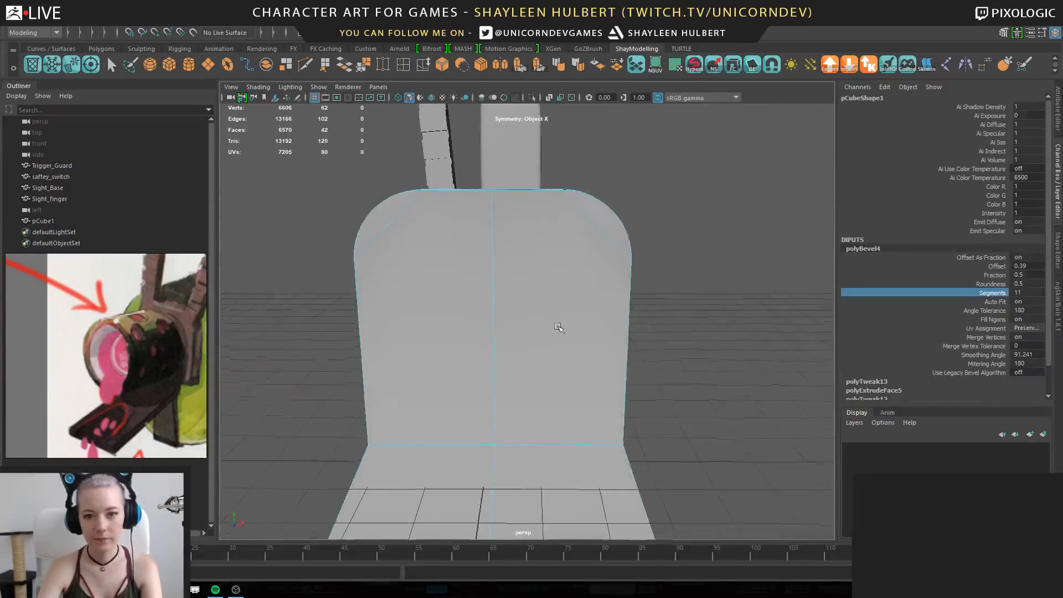
pyautogui.moveTo(668, 301); pyautogui.dragTo(669, 302, button='middle')
pyautogui.keyDown('alt'); pyautogui.moveTo(670, 302); pyautogui.dragTo(485, 332); pyautogui.keyUp('alt')
pyautogui.moveTo(485, 332); pyautogui.dragTo(529, 285, button='middle')
pyautogui.keyDown('alt'); pyautogui.moveTo(528, 285); pyautogui.dragTo(592, 310); pyautogui.keyUp('alt')
pyautogui.click(536, 314)
pyautogui.click(443, 65)
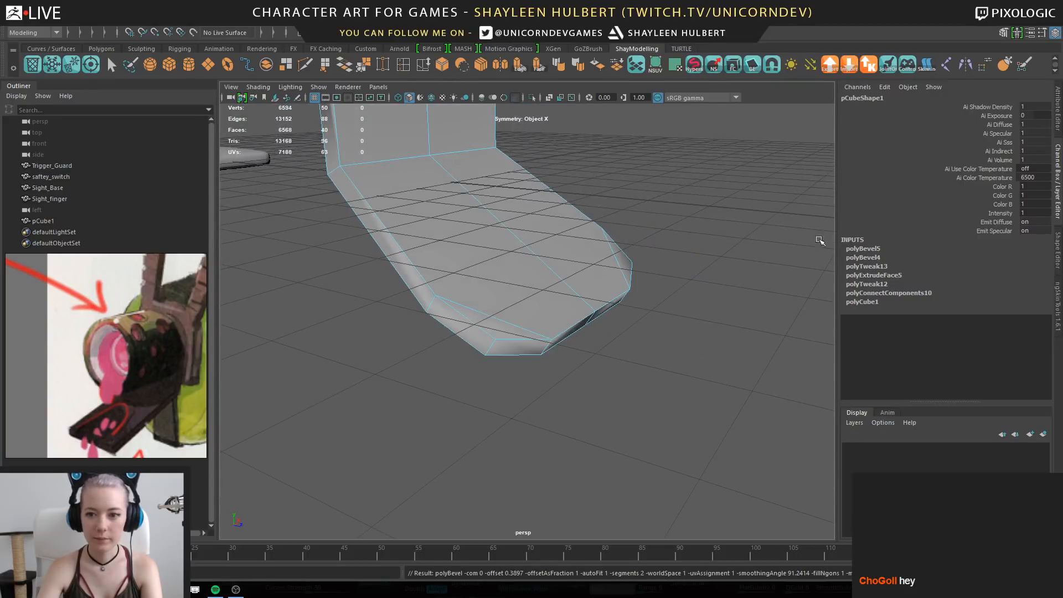
# Reduce the flap corner bevel to 1 segment and set its fraction to 0.05
pyautogui.click(861, 248)
pyautogui.click(1000, 293)
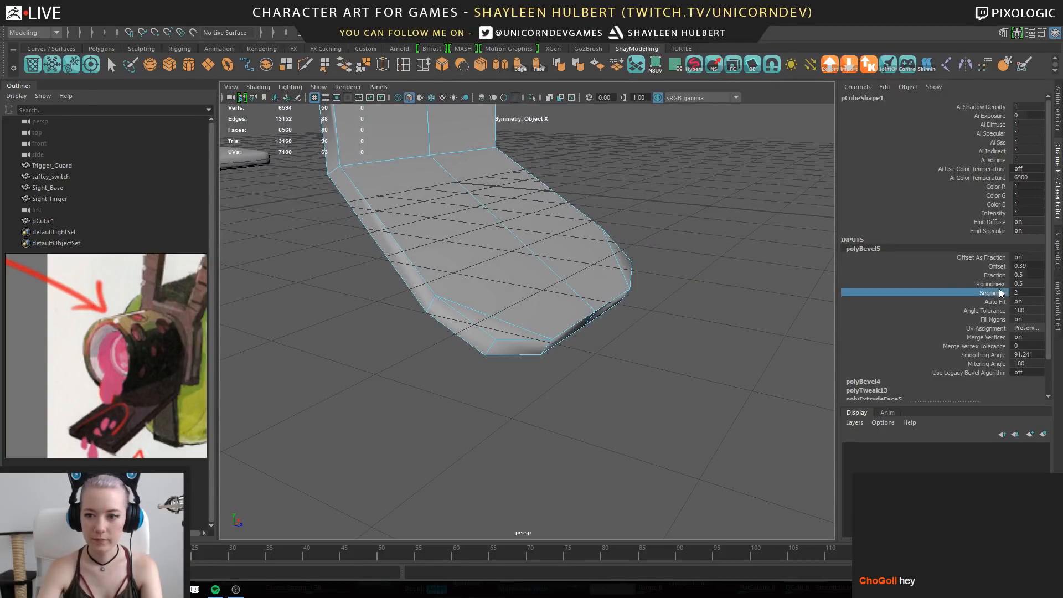
pyautogui.moveTo(808, 264); pyautogui.dragTo(774, 261, button='middle')
pyautogui.click(977, 274)
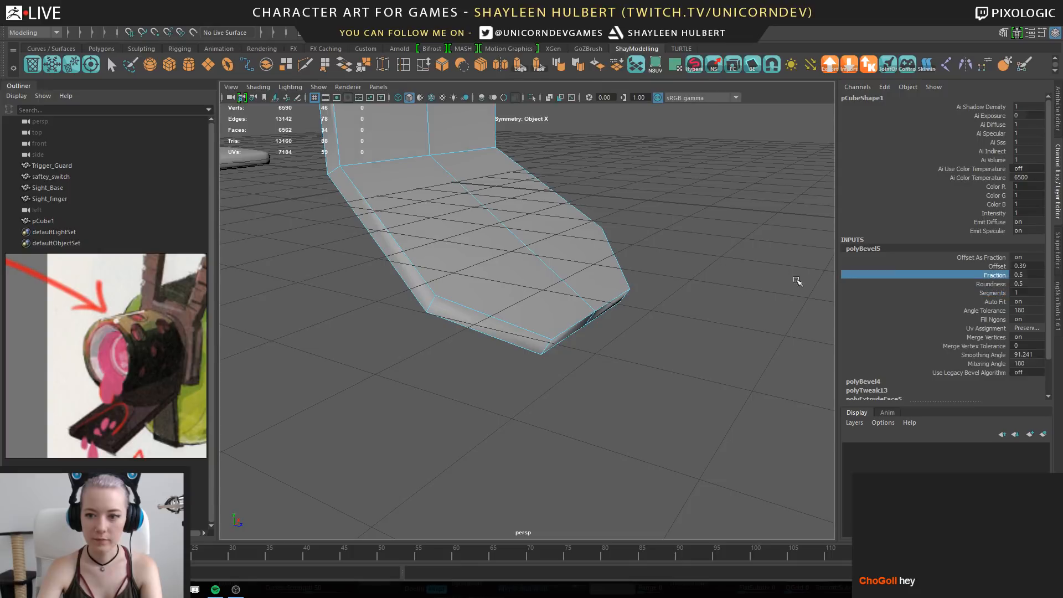
pyautogui.click(1034, 275)
pyautogui.write('0.05')
pyautogui.press('Return')
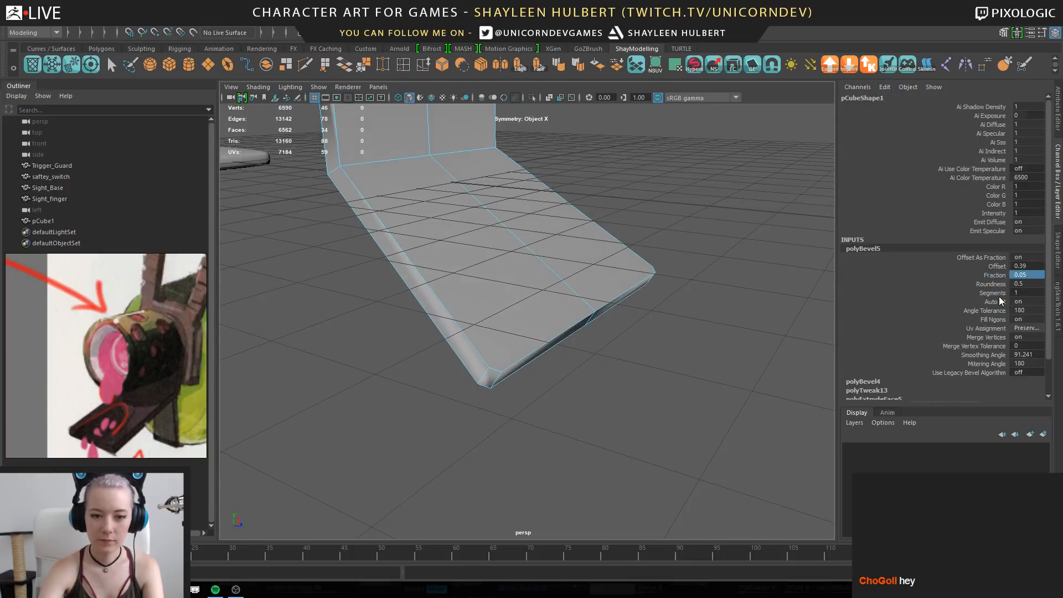
# Delete the diagonal edges cutting across the upright plate's two rounded top corners
pyautogui.keyDown('alt'); pyautogui.moveTo(638, 156); pyautogui.dragTo(490, 173); pyautogui.keyUp('alt')
pyautogui.keyDown('alt'); pyautogui.moveTo(490, 173); pyautogui.dragTo(519, 277, button='middle'); pyautogui.keyUp('alt')
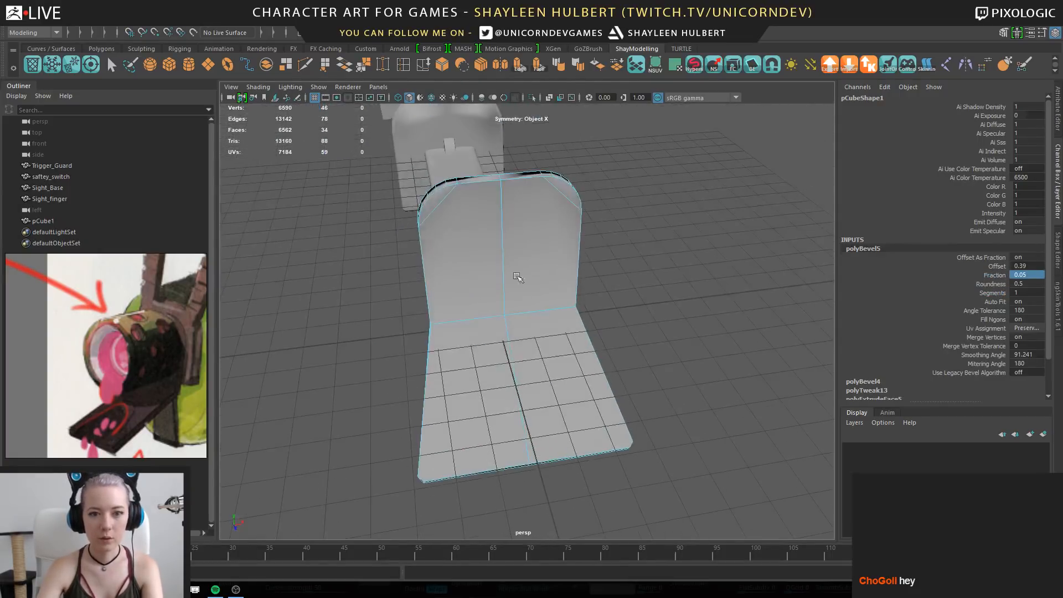
pyautogui.moveTo(513, 238); pyautogui.dragTo(514, 209, button='right')
pyautogui.click(439, 205)
pyautogui.keyDown('alt'); pyautogui.moveTo(441, 206); pyautogui.dragTo(629, 195); pyautogui.keyUp('alt')
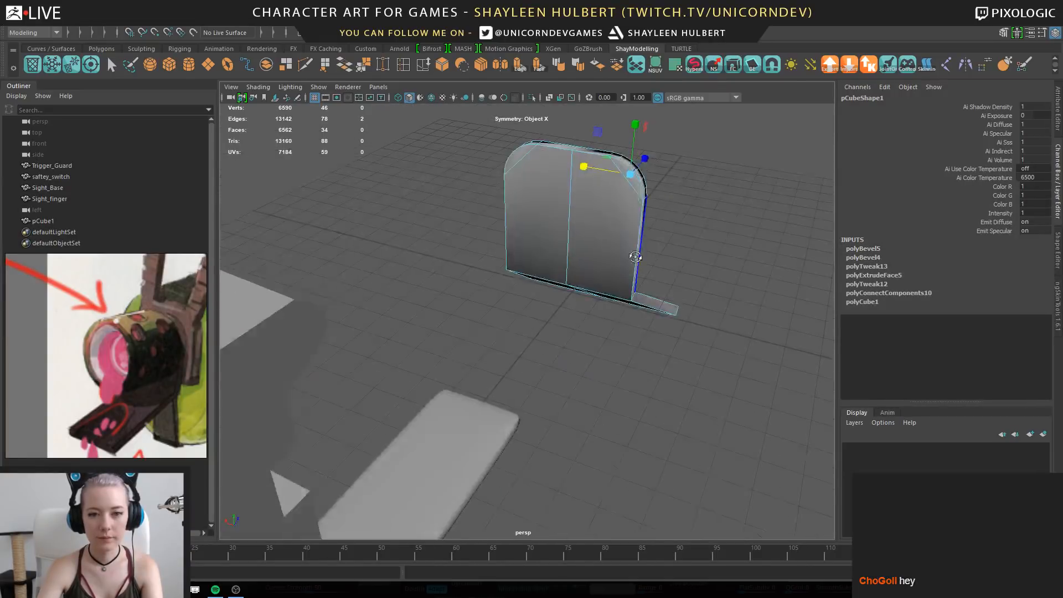
pyautogui.press('Delete')
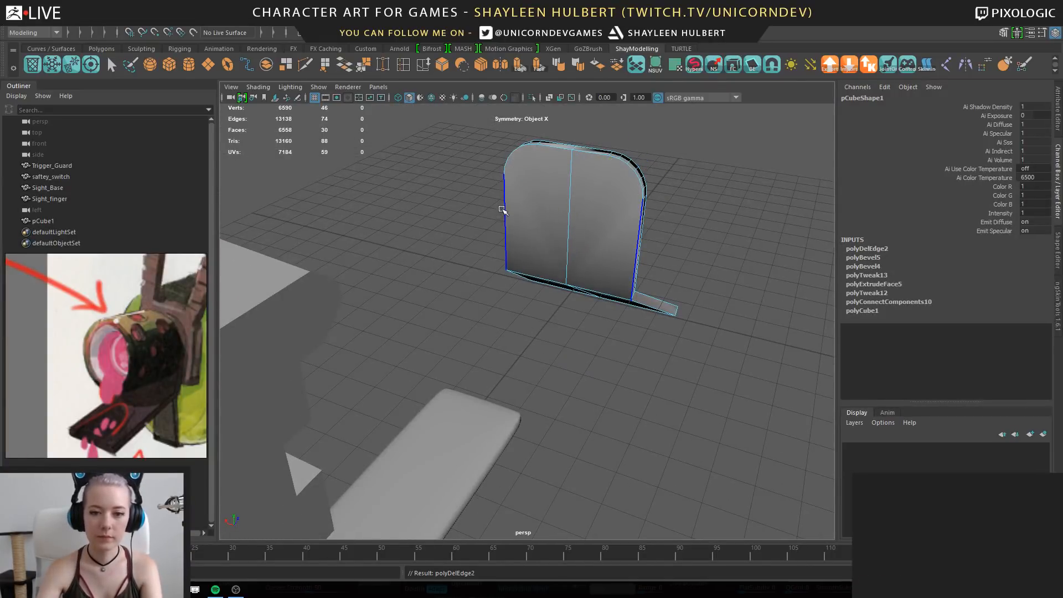
# Select the edge loop along the bend and try to insert an edge loop on the flap next to it
pyautogui.keyDown('alt'); pyautogui.moveTo(637, 233); pyautogui.dragTo(663, 299); pyautogui.keyUp('alt')
pyautogui.moveTo(557, 231); pyautogui.dragTo(558, 261, button='right')
pyautogui.keyDown('alt'); pyautogui.moveTo(656, 280); pyautogui.dragTo(465, 260); pyautogui.keyUp('alt')
pyautogui.scroll(5, 543, 330)
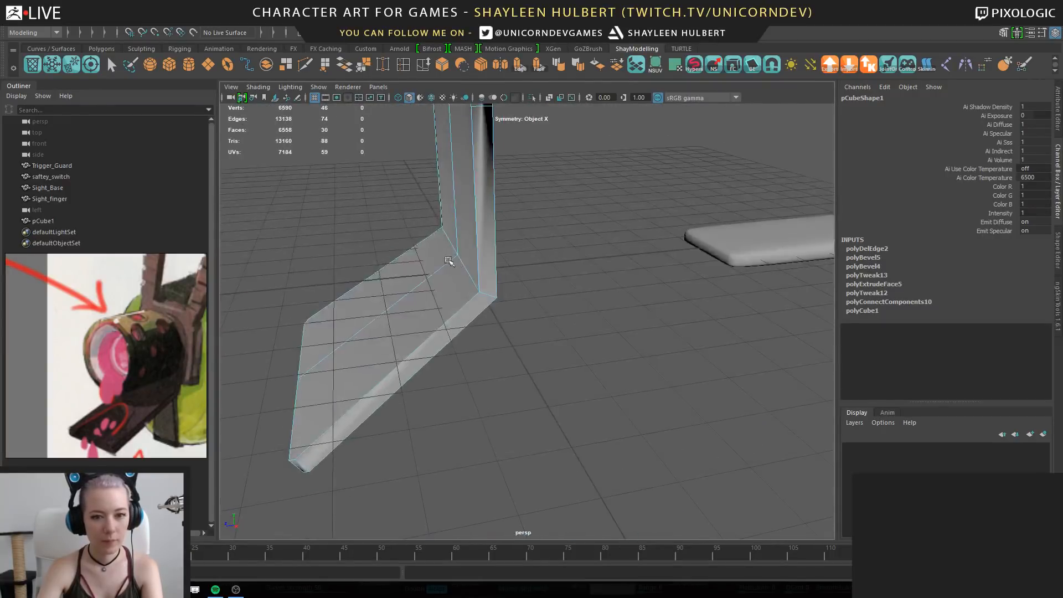
pyautogui.moveTo(462, 254); pyautogui.dragTo(464, 223, button='right')
pyautogui.doubleClick(463, 267)
pyautogui.keyDown('alt'); pyautogui.moveTo(498, 277); pyautogui.dragTo(524, 280); pyautogui.keyUp('alt')
pyautogui.keyDown('alt'); pyautogui.moveTo(524, 280); pyautogui.dragTo(657, 451, button='right'); pyautogui.keyUp('alt')
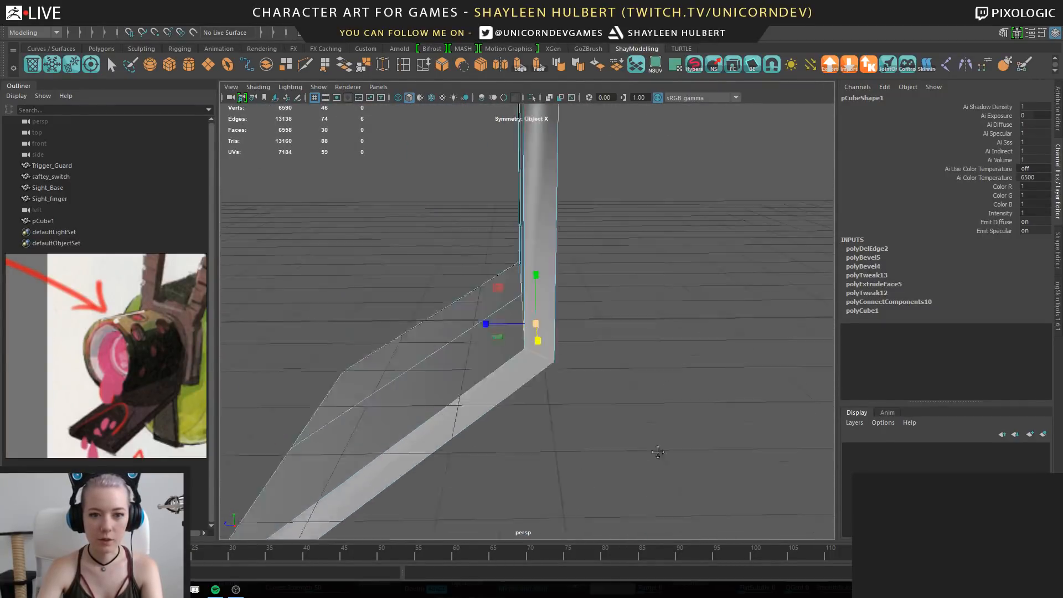
pyautogui.keyDown('alt'); pyautogui.moveTo(657, 451); pyautogui.dragTo(394, 116); pyautogui.keyUp('alt')
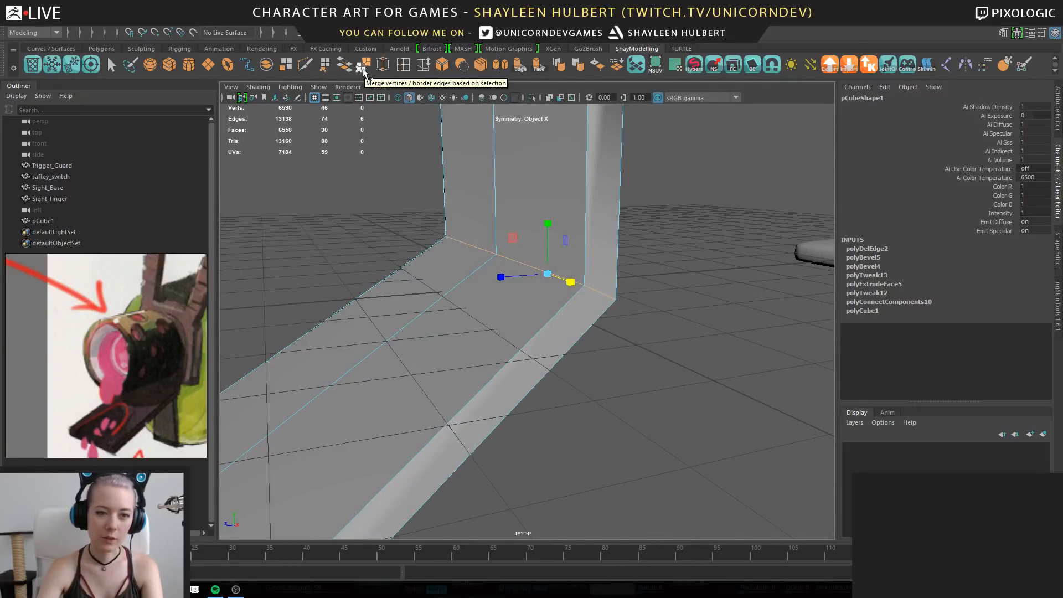
pyautogui.keyDown('alt'); pyautogui.moveTo(618, 314); pyautogui.dragTo(617, 315); pyautogui.keyUp('alt')
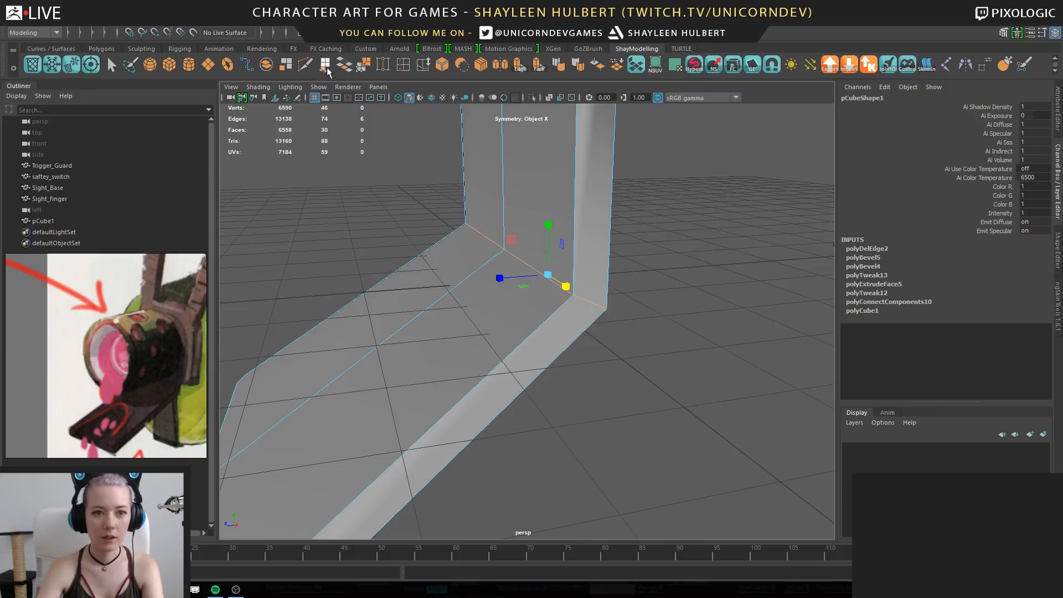
pyautogui.click(400, 66)
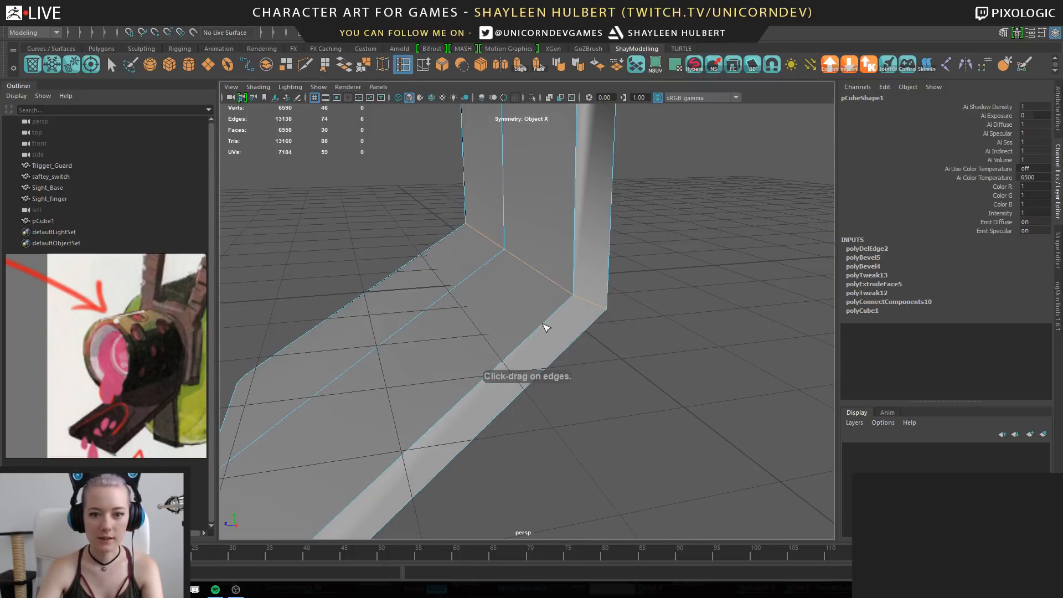
pyautogui.click(571, 314)
pyautogui.moveTo(517, 287)
pyautogui.keyDown('alt'); pyautogui.mouseDown()
pyautogui.moveTo(535, 287)
pyautogui.moveTo(412, 274)
pyautogui.moveTo(511, 297)
pyautogui.mouseUp(); pyautogui.keyUp('alt')
pyautogui.hotkey('ctrl', 'z')
pyautogui.moveTo(485, 237); pyautogui.dragTo(488, 208, button='right')
pyautogui.keyDown('alt'); pyautogui.moveTo(461, 256); pyautogui.dragTo(540, 264); pyautogui.keyUp('alt')
pyautogui.moveTo(558, 188)
pyautogui.keyDown('ctrl'); pyautogui.keyDown('shift'); pyautogui.mouseDown(button='right')
pyautogui.moveTo(557, 148)
pyautogui.moveTo(559, 190)
pyautogui.mouseUp(button='right'); pyautogui.keyUp('shift'); pyautogui.keyUp('ctrl')
pyautogui.keyDown('ctrl'); pyautogui.keyDown('shift'); pyautogui.rightClick(729, 256); pyautogui.keyUp('shift'); pyautogui.keyUp('ctrl')
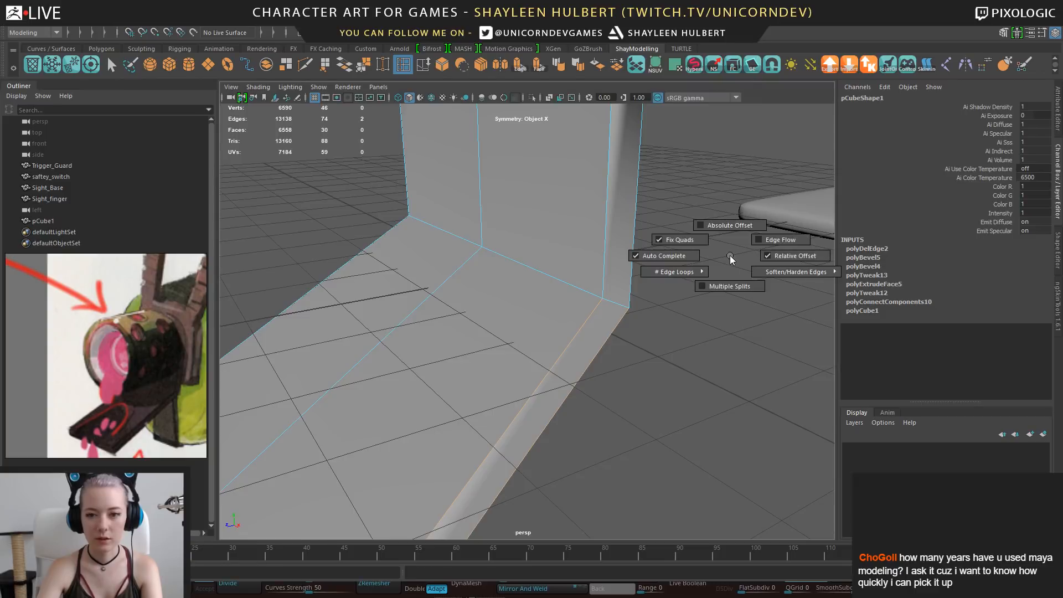
pyautogui.moveTo(615, 229); pyautogui.dragTo(662, 216, button='right')
pyautogui.click(702, 270)
pyautogui.press('q')
# Try again to insert an edge loop on the flap near the bend and undo it
pyautogui.moveTo(694, 230); pyautogui.dragTo(687, 172)
pyautogui.click(546, 258)
pyautogui.moveTo(543, 252); pyautogui.dragTo(540, 221, button='right')
pyautogui.click(410, 65)
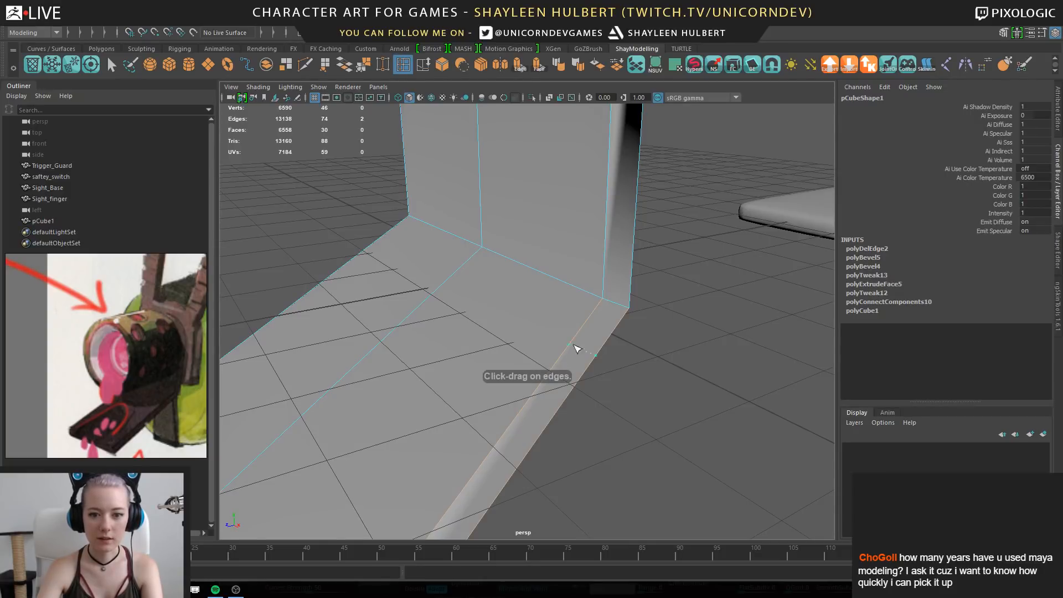
pyautogui.click(577, 349)
pyautogui.hotkey('ctrl', 'z')
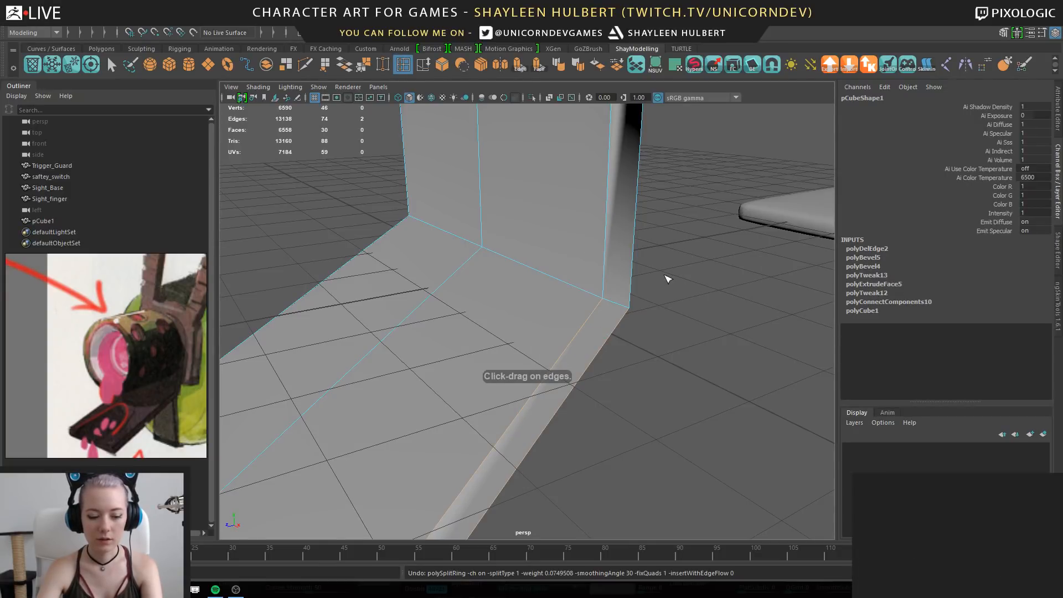
pyautogui.press('q')
pyautogui.moveTo(581, 244); pyautogui.dragTo(653, 233, button='right')
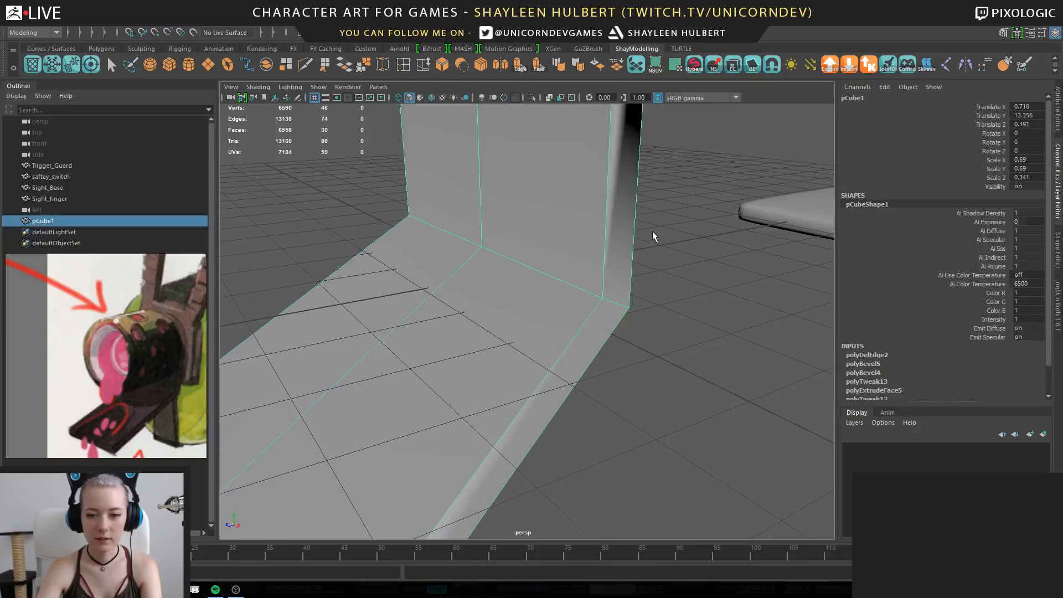
# Select the flap's lengthwise edges and connect them to add a crosswise edge loop at the flap's middle
pyautogui.press('q')
pyautogui.moveTo(681, 227); pyautogui.dragTo(680, 188)
pyautogui.moveTo(593, 235); pyautogui.dragTo(593, 207, button='right')
pyautogui.keyDown('alt'); pyautogui.moveTo(439, 312); pyautogui.dragTo(406, 267); pyautogui.keyUp('alt')
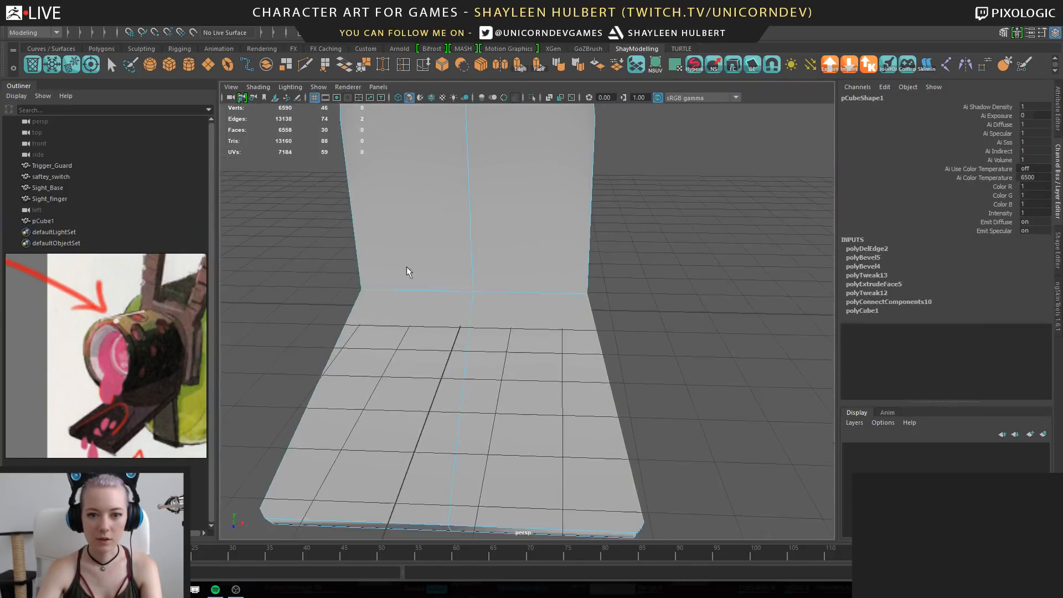
pyautogui.keyDown('alt'); pyautogui.moveTo(521, 264); pyautogui.dragTo(539, 297); pyautogui.keyUp('alt')
pyautogui.press('1')
pyautogui.moveTo(501, 266); pyautogui.dragTo(486, 237, button='right')
pyautogui.scroll(3, 461, 256)
pyautogui.moveTo(426, 234); pyautogui.dragTo(495, 501)
pyautogui.keyDown('shift'); pyautogui.moveTo(674, 313); pyautogui.dragTo(677, 362, button='right'); pyautogui.keyUp('shift')
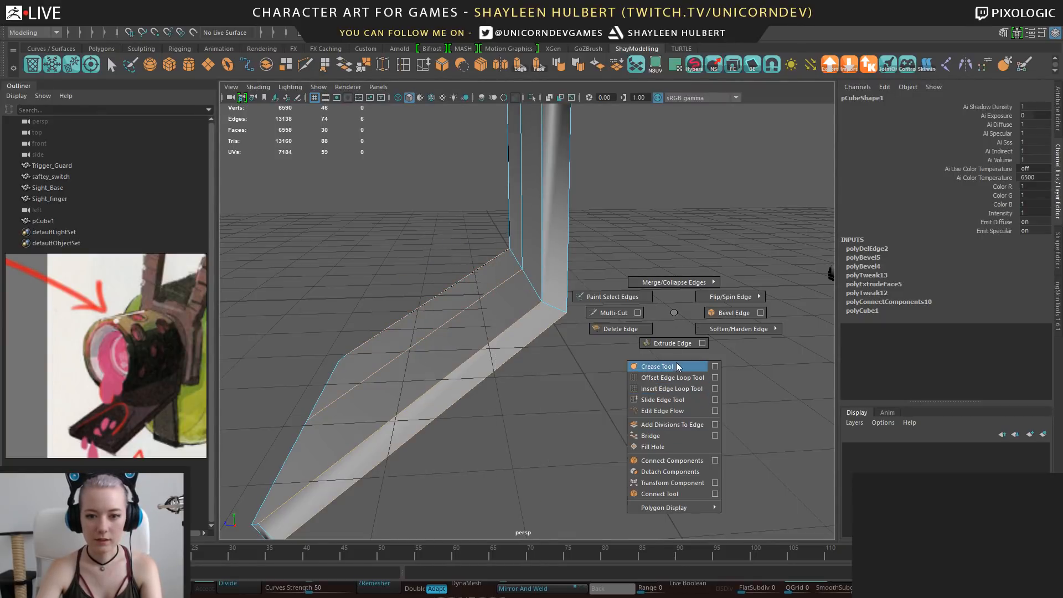
pyautogui.keyDown('shift'); pyautogui.moveTo(666, 453); pyautogui.dragTo(662, 458, button='right'); pyautogui.keyUp('shift')
pyautogui.keyDown('alt'); pyautogui.moveTo(663, 458); pyautogui.dragTo(363, 251); pyautogui.keyUp('alt')
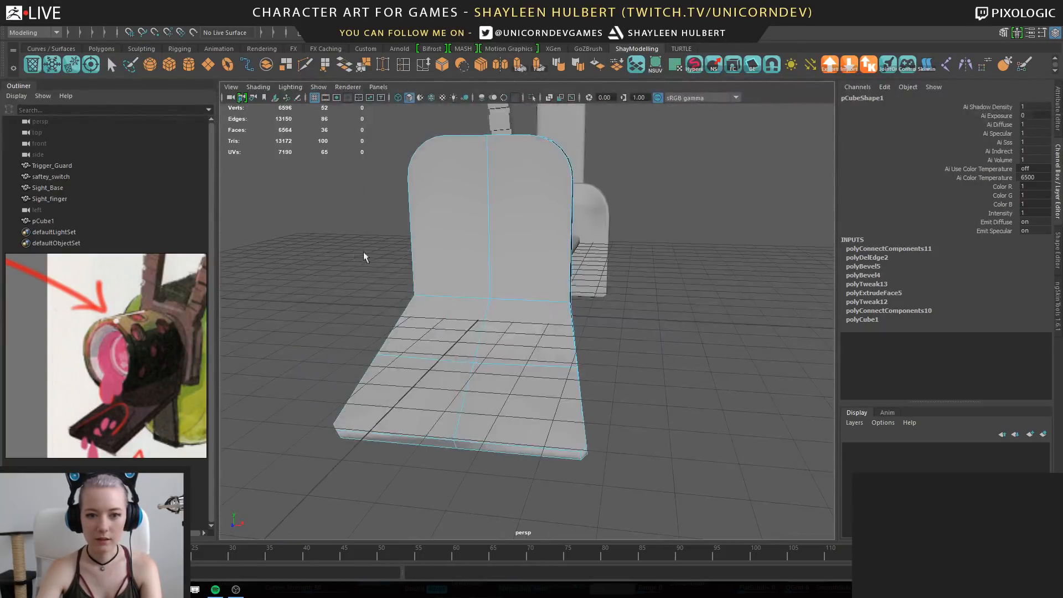
# Select the upright plate's vertical edges and connect them to add an edge loop across the plate
pyautogui.moveTo(599, 266); pyautogui.dragTo(543, 261)
pyautogui.moveTo(426, 237); pyautogui.dragTo(700, 239)
pyautogui.keyDown('shift'); pyautogui.moveTo(700, 239); pyautogui.dragTo(674, 241, button='right'); pyautogui.keyUp('shift')
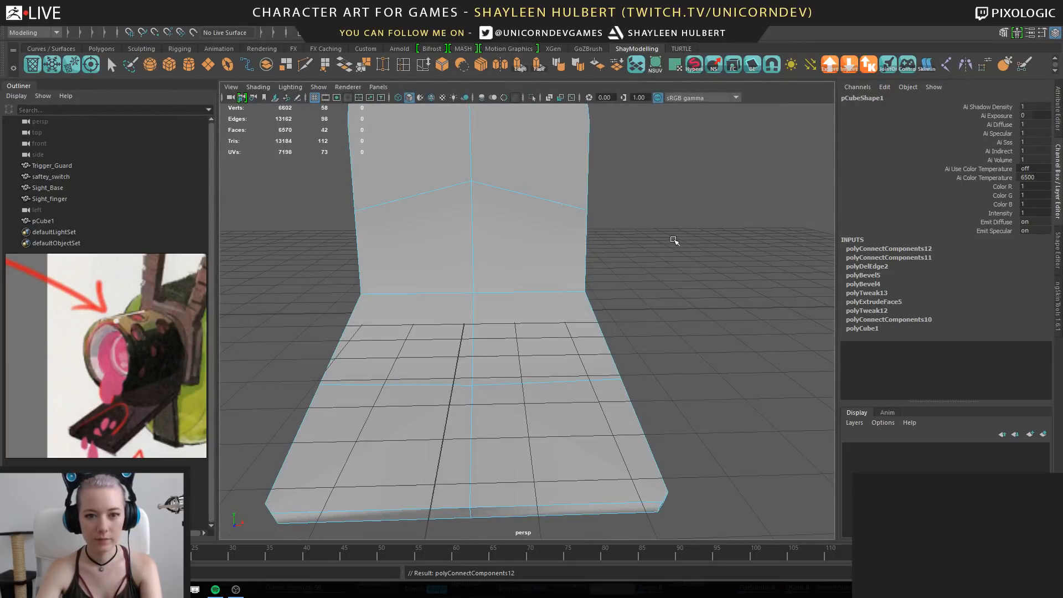
# Select the new edge loop across the upright plate and slide it along the plate's vertical edges
pyautogui.keyDown('alt'); pyautogui.moveTo(564, 211); pyautogui.dragTo(543, 206); pyautogui.keyUp('alt')
pyautogui.doubleClick(541, 207)
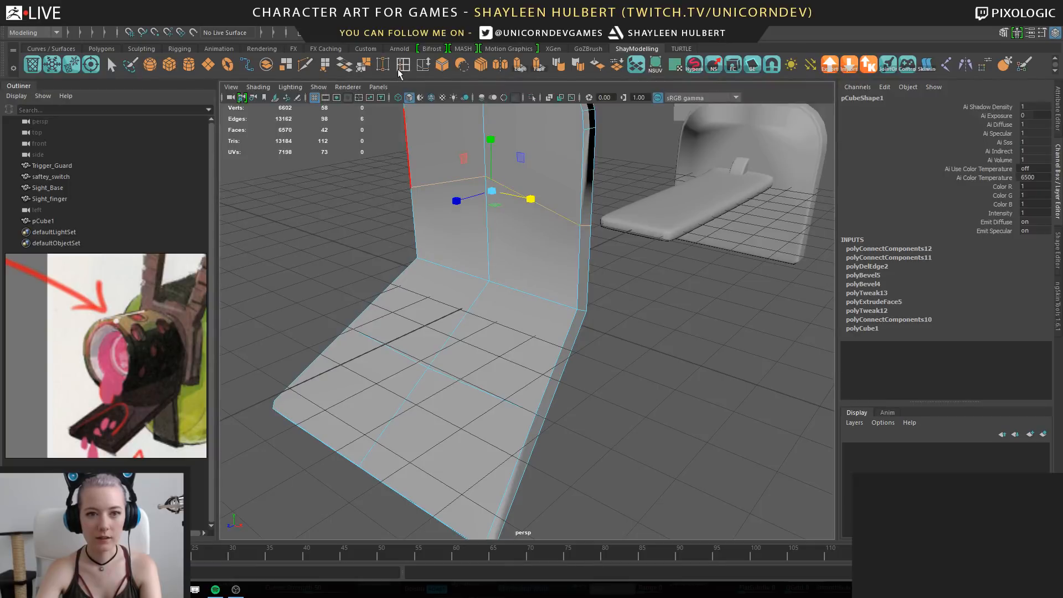
pyautogui.click(423, 65)
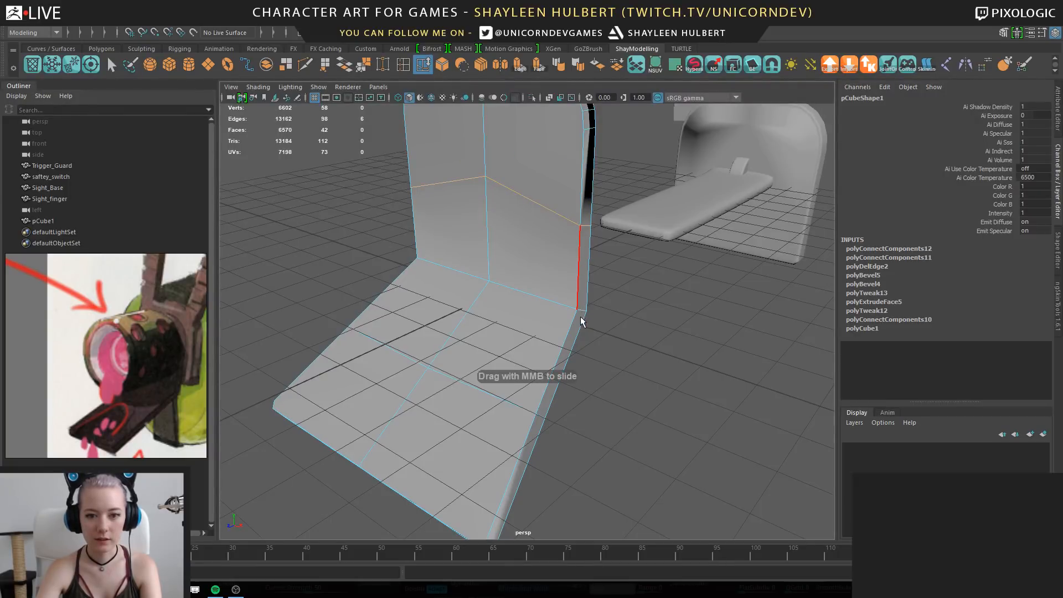
pyautogui.moveTo(580, 276); pyautogui.dragTo(588, 303, button='middle')
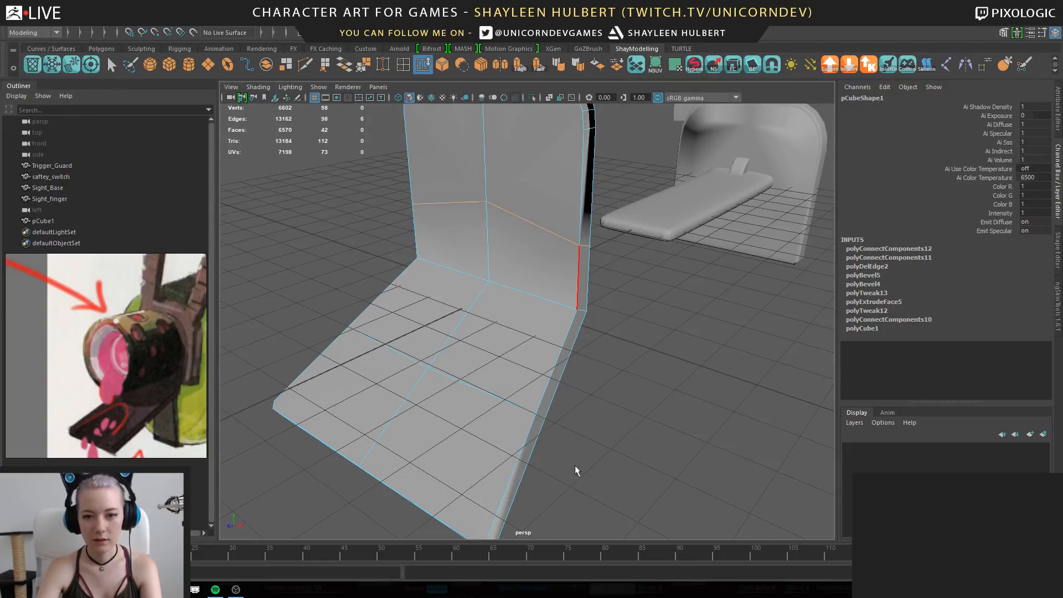
pyautogui.moveTo(575, 466); pyautogui.dragTo(557, 359, button='middle')
# Scale the upright plate's new edge loop flat vertically and move it down to just above the bend
pyautogui.press('r')
pyautogui.moveTo(492, 147); pyautogui.dragTo(497, 151)
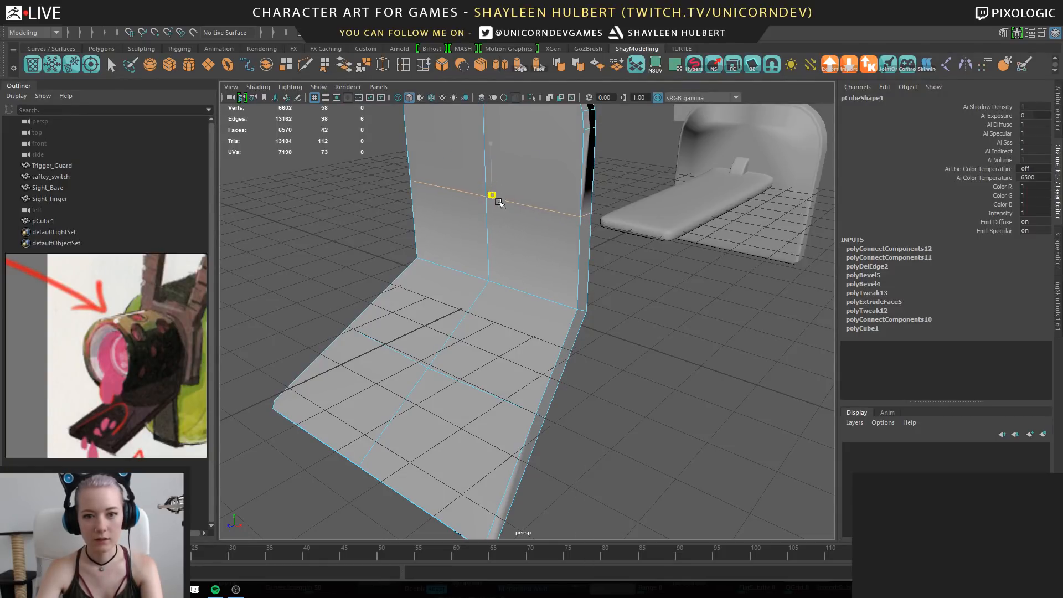
pyautogui.moveTo(497, 200); pyautogui.dragTo(501, 211)
pyautogui.press('w')
pyautogui.moveTo(492, 149); pyautogui.dragTo(598, 316)
pyautogui.keyDown('alt'); pyautogui.moveTo(598, 315); pyautogui.dragTo(629, 325, button='right'); pyautogui.keyUp('alt')
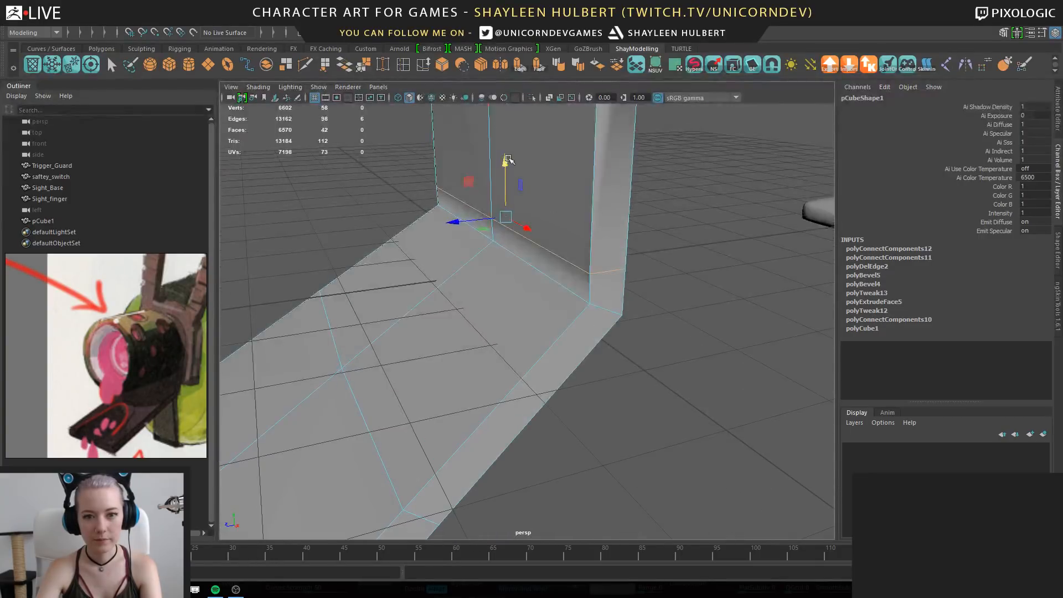
pyautogui.moveTo(508, 160); pyautogui.dragTo(506, 171)
# Insert an edge loop across the flap just in front of the bend
pyautogui.doubleClick(389, 442)
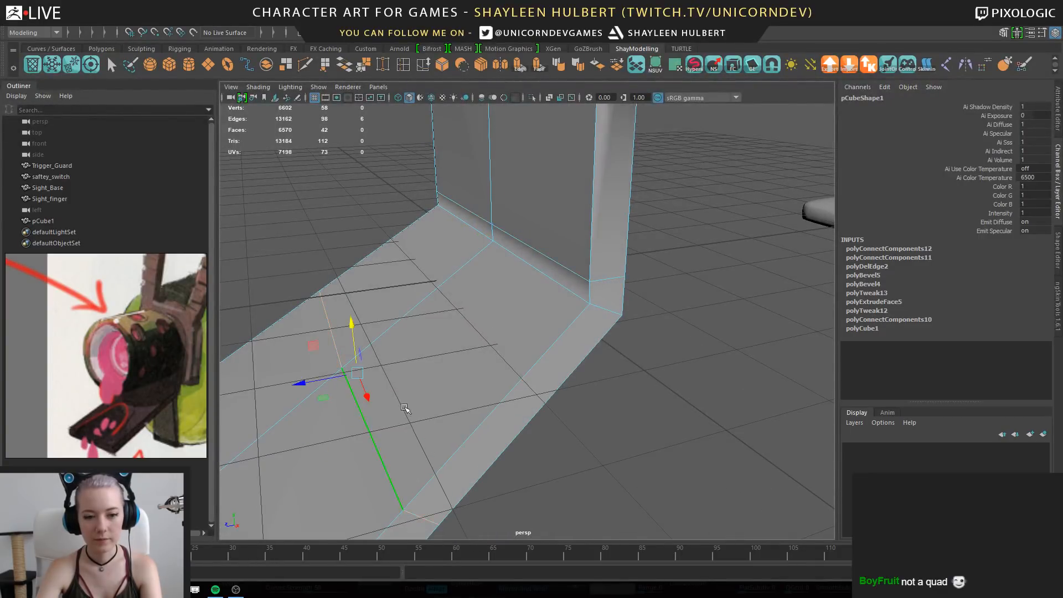
pyautogui.keyDown('alt'); pyautogui.moveTo(406, 408); pyautogui.dragTo(422, 405); pyautogui.keyUp('alt')
pyautogui.click(403, 65)
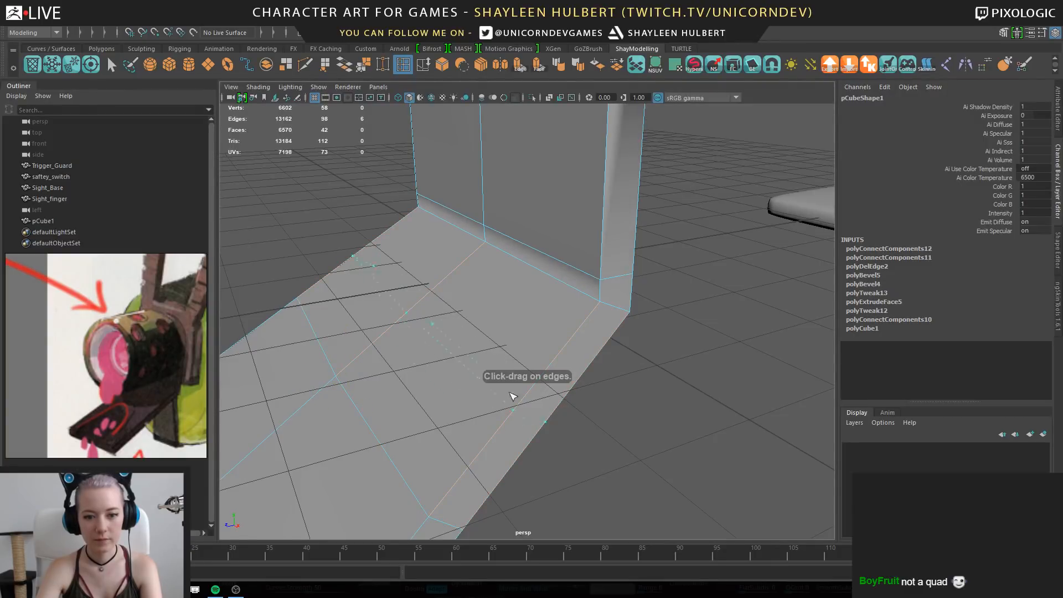
pyautogui.click(587, 315)
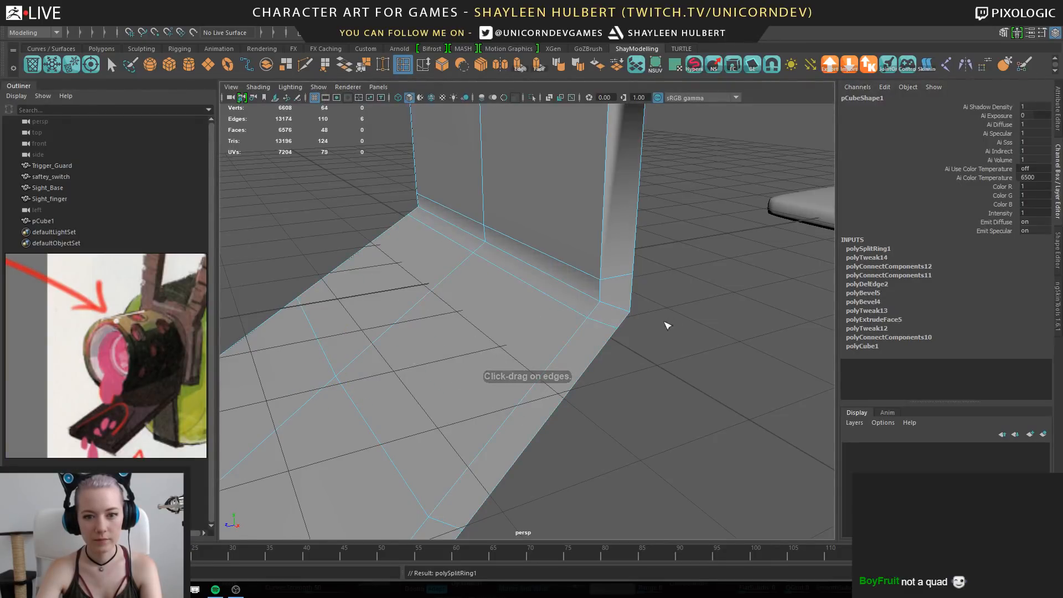
# Insert two more tight edge loops, one directly above the bend and one directly in front of it
pyautogui.keyDown('alt'); pyautogui.moveTo(587, 314); pyautogui.dragTo(632, 272); pyautogui.keyUp('alt')
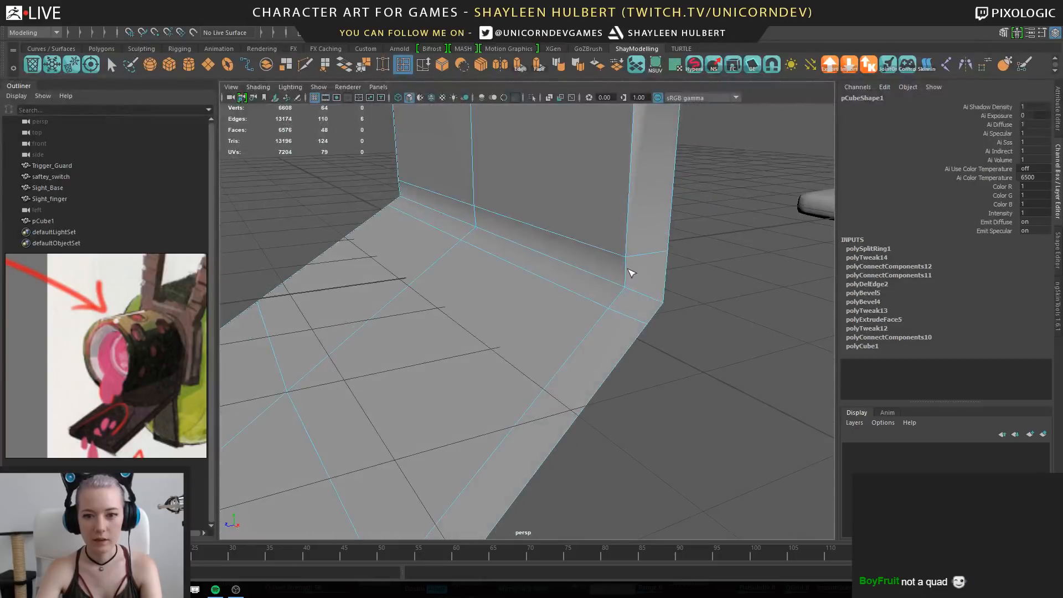
pyautogui.click(628, 278)
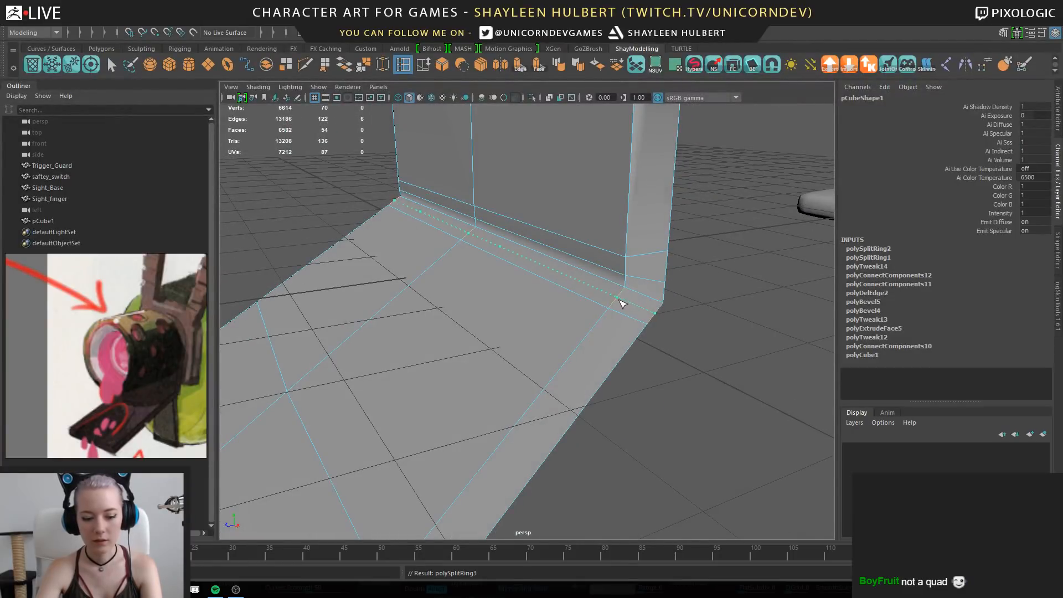
pyautogui.click(619, 300)
# Preview the stand plate smoothed to examine the bend, and return it to the unsmoothed display
pyautogui.press('3')
pyautogui.moveTo(635, 225); pyautogui.dragTo(677, 210, button='right')
pyautogui.click(681, 242)
pyautogui.press('q')
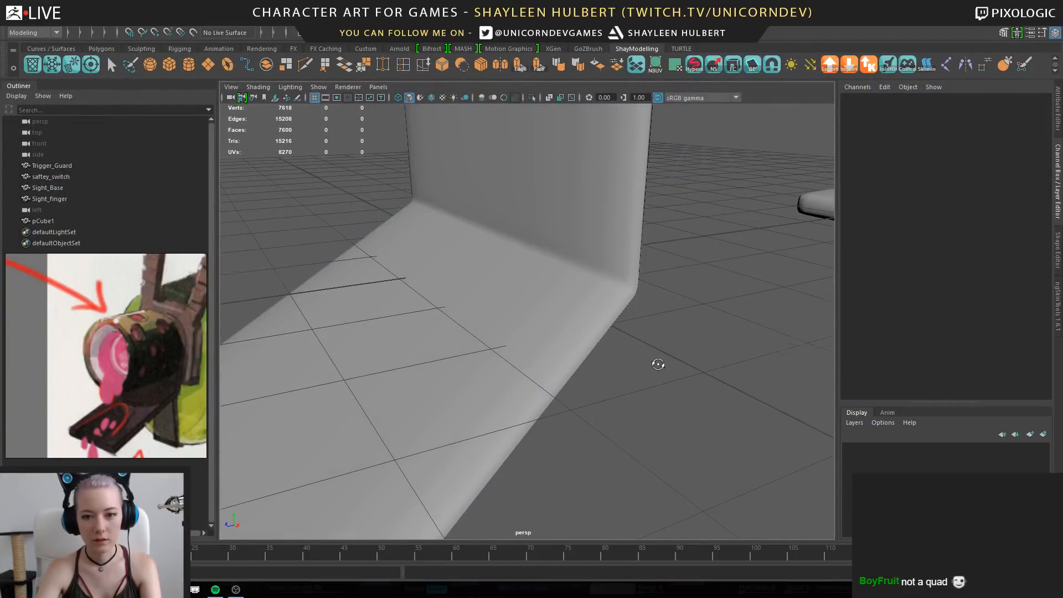
pyautogui.keyDown('alt'); pyautogui.moveTo(658, 364); pyautogui.dragTo(510, 302); pyautogui.keyUp('alt')
pyautogui.click(519, 288)
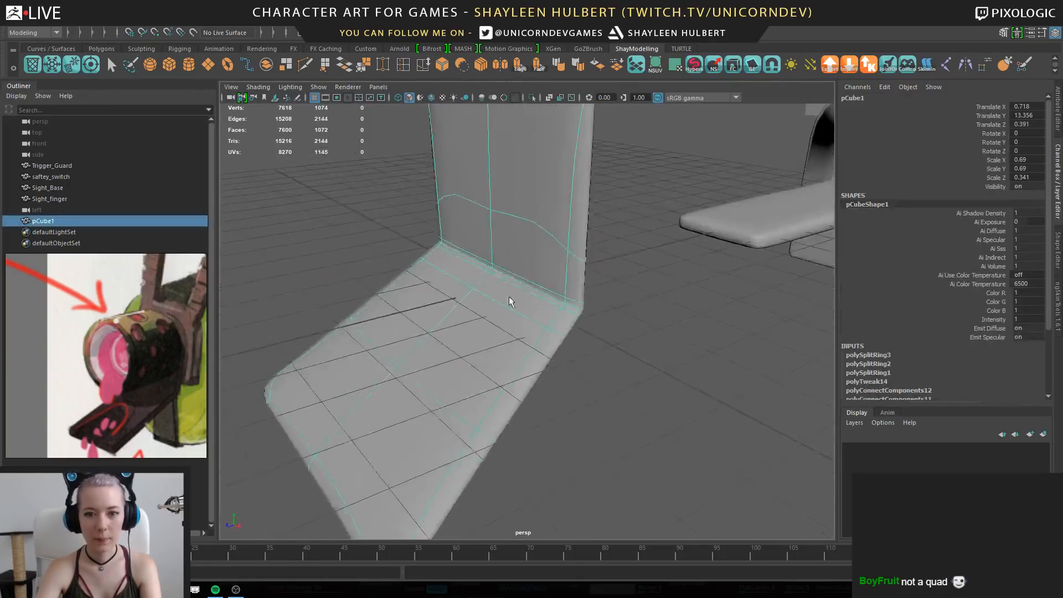
pyautogui.press('1')
pyautogui.click(617, 327)
pyautogui.keyDown('alt'); pyautogui.moveTo(618, 327); pyautogui.dragTo(465, 360); pyautogui.keyUp('alt')
# Inset the front and back faces of both the upright plate and the flap using Extrude with an offset of 0.8
pyautogui.click(514, 300)
pyautogui.moveTo(464, 268); pyautogui.dragTo(403, 254, button='right')
pyautogui.keyDown('alt'); pyautogui.moveTo(403, 254); pyautogui.dragTo(533, 239); pyautogui.keyUp('alt')
pyautogui.moveTo(533, 240); pyautogui.dragTo(524, 197, button='right')
pyautogui.keyDown('alt'); pyautogui.moveTo(524, 197); pyautogui.dragTo(576, 244); pyautogui.keyUp('alt')
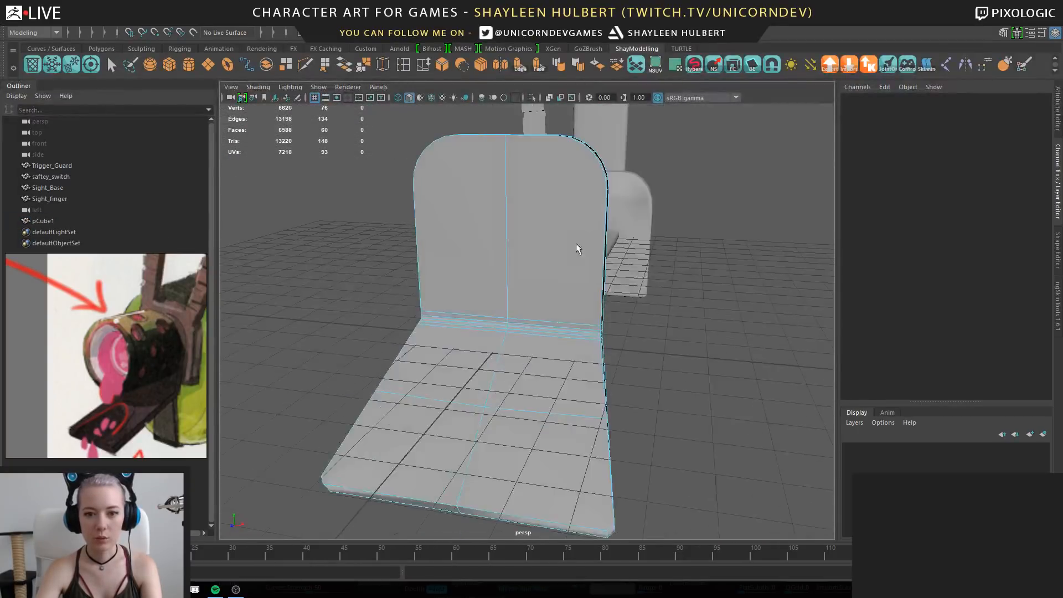
pyautogui.moveTo(563, 230); pyautogui.dragTo(563, 257, button='right')
pyautogui.click(548, 258)
pyautogui.keyDown('shift'); pyautogui.click(475, 258); pyautogui.keyUp('shift')
pyautogui.keyDown('alt'); pyautogui.moveTo(478, 332); pyautogui.dragTo(502, 371, button='right'); pyautogui.keyUp('alt')
pyautogui.keyDown('alt'); pyautogui.moveTo(503, 370); pyautogui.dragTo(521, 363); pyautogui.keyUp('alt')
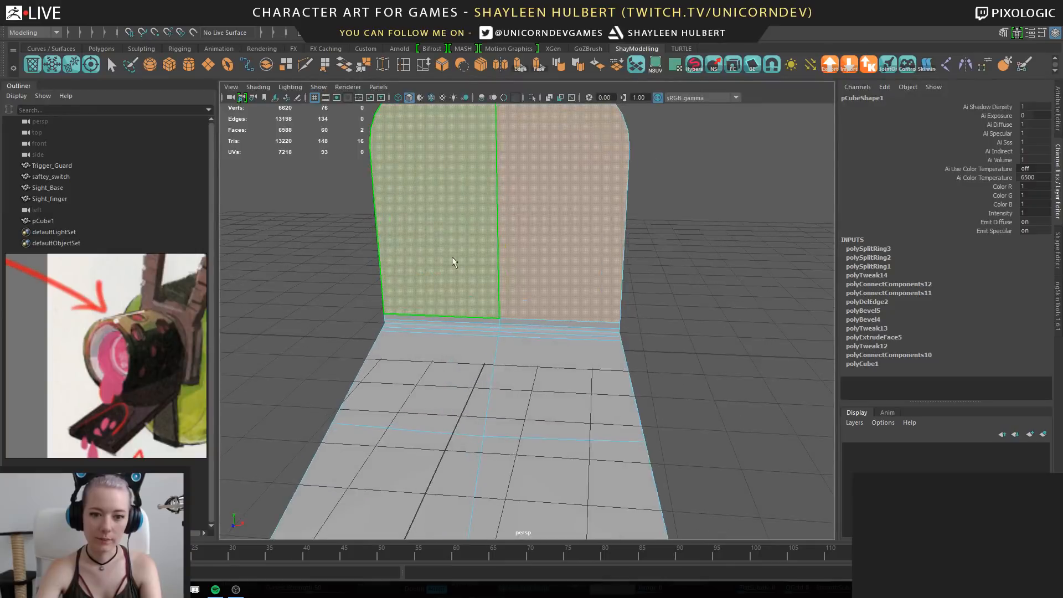
pyautogui.moveTo(540, 480); pyautogui.dragTo(540, 480)
pyautogui.keyDown('alt'); pyautogui.moveTo(540, 480); pyautogui.dragTo(690, 474); pyautogui.keyUp('alt')
pyautogui.hotkey('ctrl', 'e')
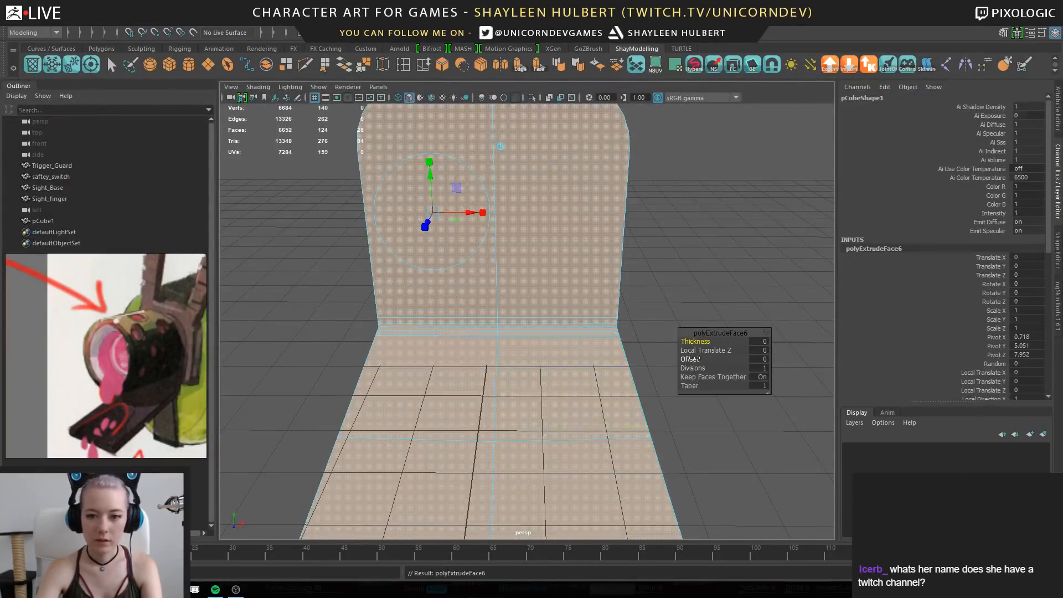
pyautogui.keyDown('alt'); pyautogui.moveTo(560, 421); pyautogui.dragTo(516, 373, button='right'); pyautogui.keyUp('alt')
pyautogui.keyDown('alt'); pyautogui.moveTo(516, 373); pyautogui.dragTo(451, 273, button='middle'); pyautogui.keyUp('alt')
pyautogui.keyDown('alt'); pyautogui.moveTo(451, 273); pyautogui.dragTo(572, 435, button='right'); pyautogui.keyUp('alt')
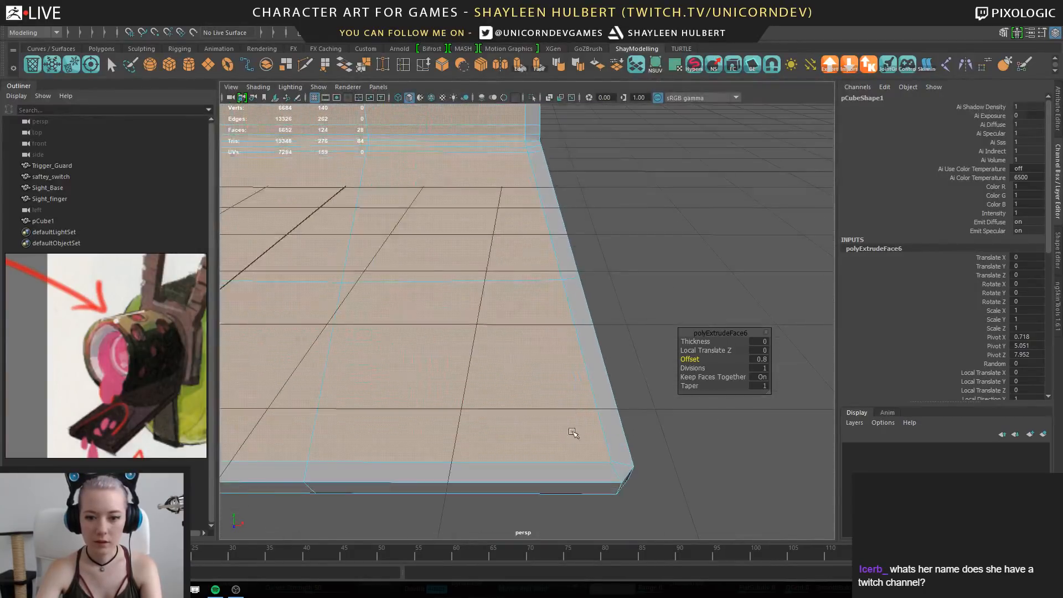
# Turn on Object X symmetry and slide the inset vertices at the flap's front outer corners along their edges, away from the corner
pyautogui.moveTo(563, 381); pyautogui.dragTo(509, 269, button='right')
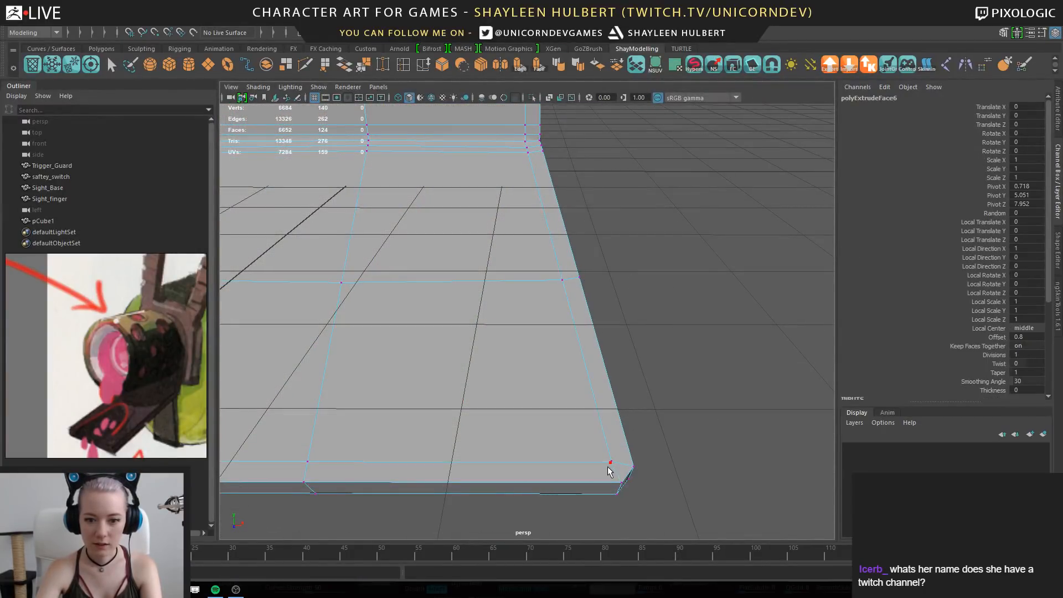
pyautogui.click(608, 467)
pyautogui.keyDown('alt'); pyautogui.moveTo(633, 491); pyautogui.dragTo(548, 349, button='middle'); pyautogui.keyUp('alt')
pyautogui.keyDown('alt'); pyautogui.moveTo(548, 349); pyautogui.dragTo(595, 469, button='right'); pyautogui.keyUp('alt')
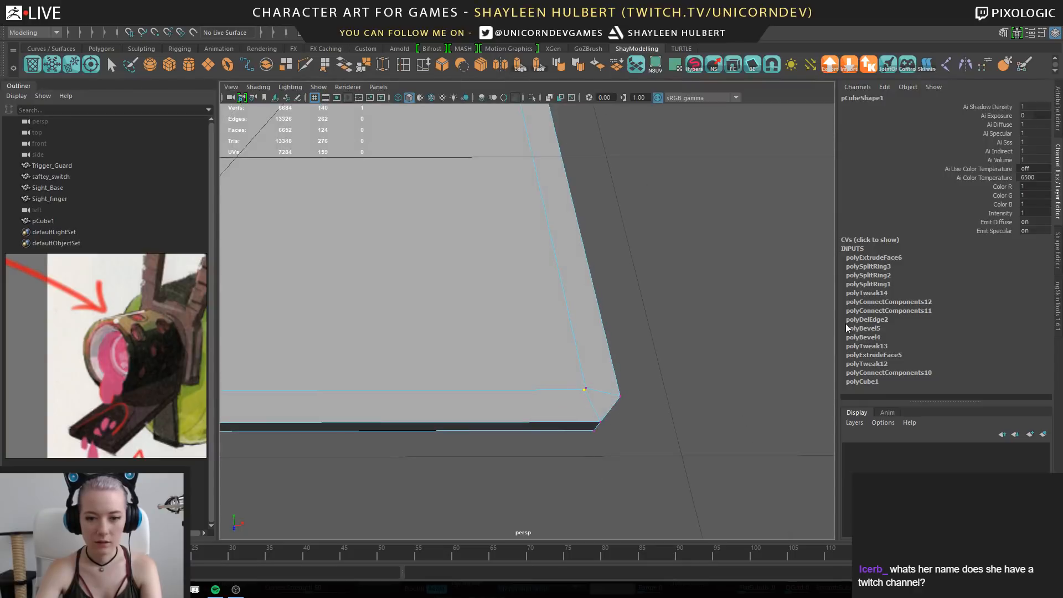
pyautogui.keyDown('ctrl'); pyautogui.keyDown('shift'); pyautogui.moveTo(713, 283); pyautogui.dragTo(699, 203, button='right'); pyautogui.keyUp('shift'); pyautogui.keyUp('ctrl')
pyautogui.click(583, 382)
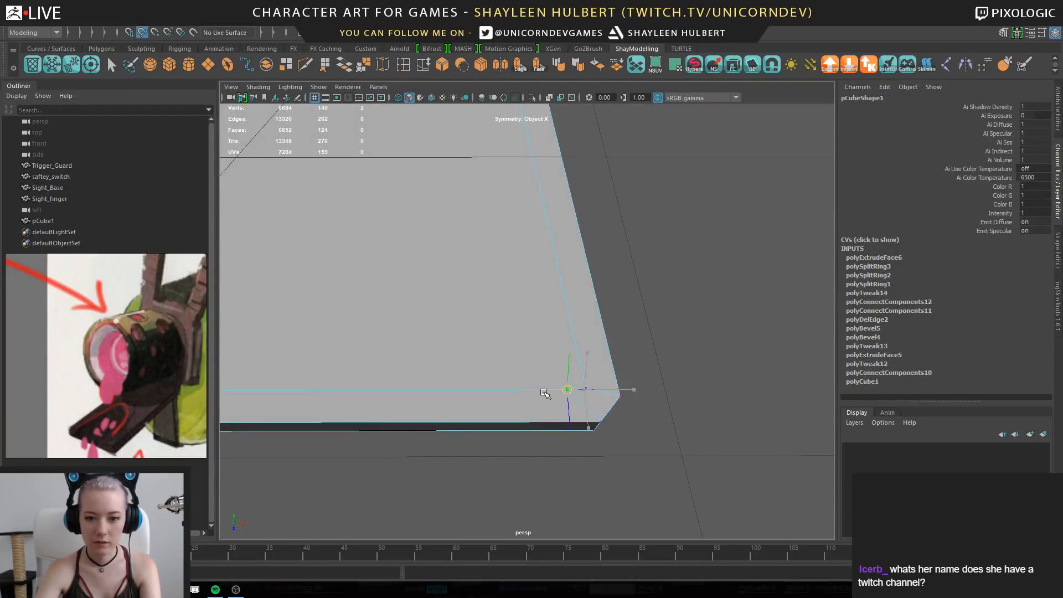
pyautogui.click(588, 379)
pyautogui.press('c')
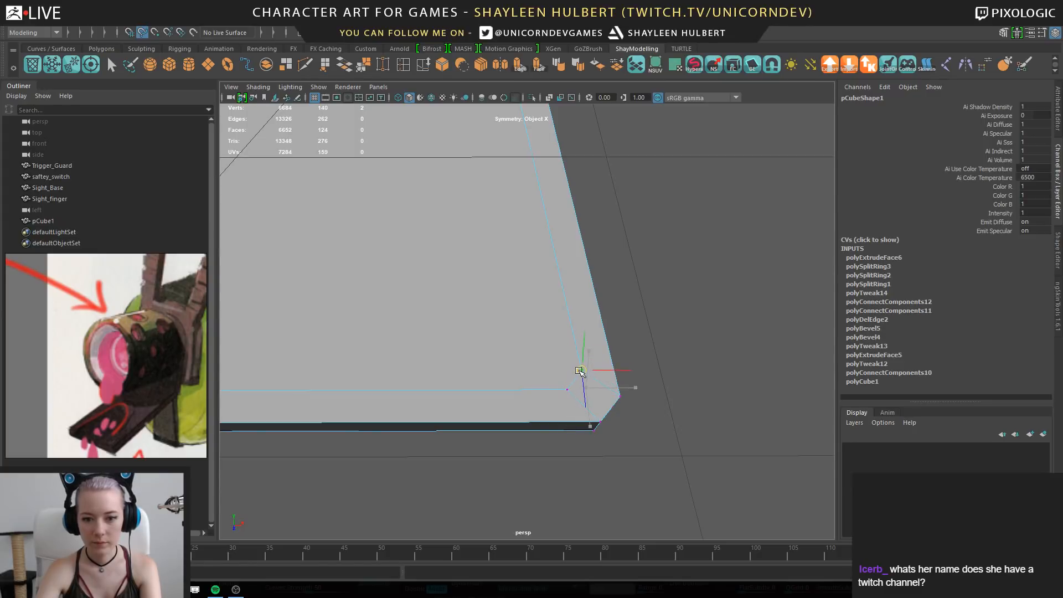
# Select the ring of edges between the front inset and the plate's border, and connect them with a new edge loop
pyautogui.moveTo(588, 304); pyautogui.dragTo(587, 250, button='right')
pyautogui.click(588, 401)
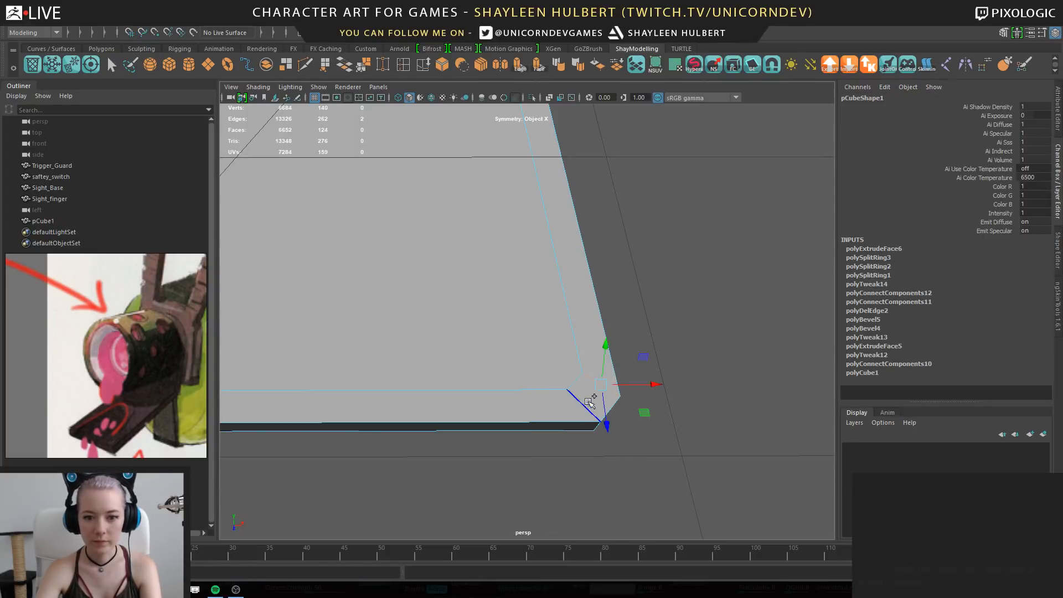
pyautogui.keyDown('alt'); pyautogui.moveTo(686, 463); pyautogui.dragTo(586, 398, button='right'); pyautogui.keyUp('alt')
pyautogui.keyDown('alt'); pyautogui.moveTo(587, 399); pyautogui.dragTo(546, 337); pyautogui.keyUp('alt')
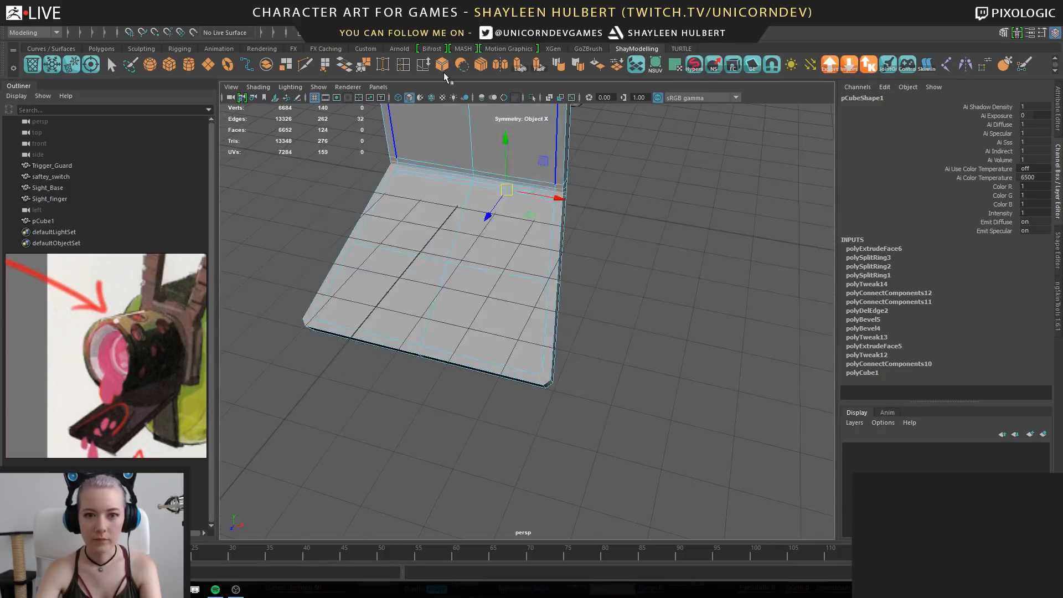
pyautogui.keyDown('shift'); pyautogui.moveTo(636, 216); pyautogui.dragTo(634, 362, button='right'); pyautogui.keyUp('shift')
pyautogui.keyDown('alt'); pyautogui.moveTo(615, 356); pyautogui.dragTo(510, 247); pyautogui.keyUp('alt')
pyautogui.keyDown('alt'); pyautogui.moveTo(510, 247); pyautogui.dragTo(539, 323, button='middle'); pyautogui.keyUp('alt')
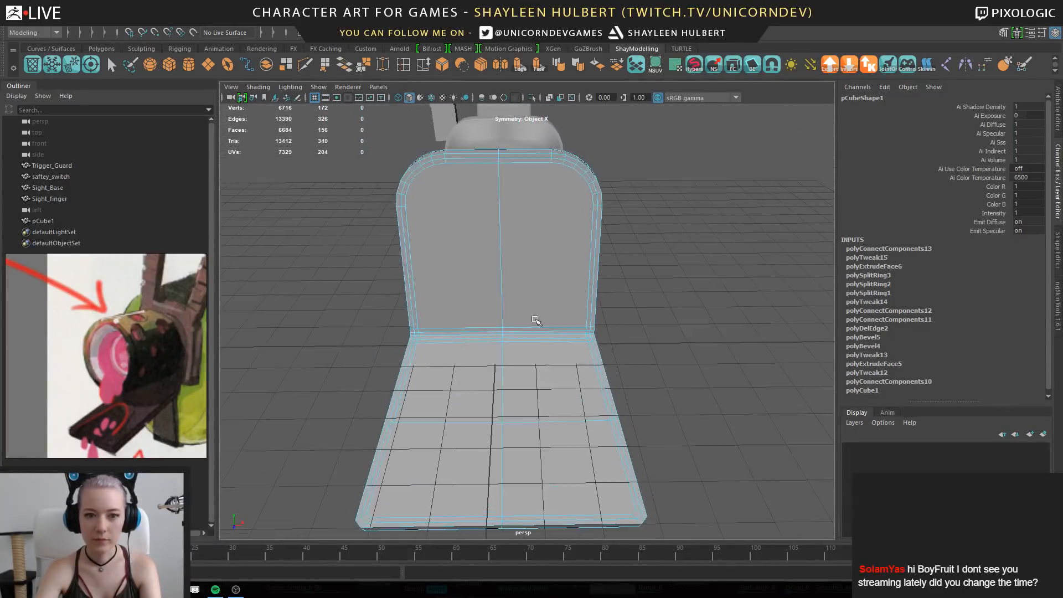
pyautogui.moveTo(511, 227); pyautogui.dragTo(512, 258, button='right')
pyautogui.click(544, 244)
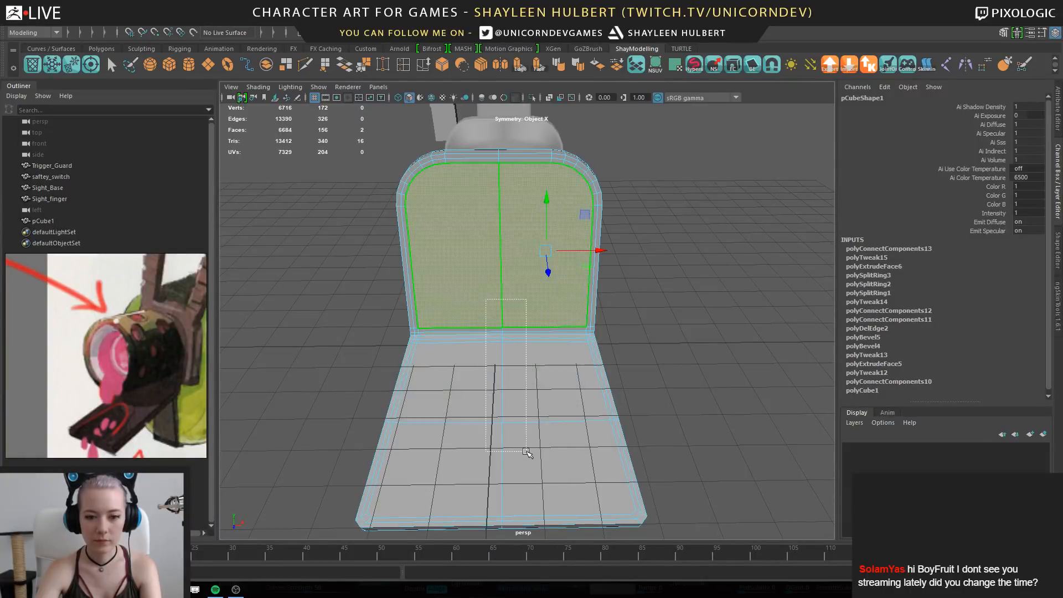
pyautogui.moveTo(526, 451); pyautogui.dragTo(526, 452)
# Slide the inset vertices at the outer corners of the flap's back side along their edges, away from the corner
pyautogui.keyDown('alt'); pyautogui.moveTo(476, 434); pyautogui.dragTo(539, 325); pyautogui.keyUp('alt')
pyautogui.keyDown('alt'); pyautogui.moveTo(539, 325); pyautogui.dragTo(648, 222, button='right'); pyautogui.keyUp('alt')
pyautogui.keyDown('alt'); pyautogui.moveTo(647, 221); pyautogui.dragTo(534, 293, button='middle'); pyautogui.keyUp('alt')
pyautogui.keyDown('alt'); pyautogui.moveTo(534, 293); pyautogui.dragTo(665, 399, button='right'); pyautogui.keyUp('alt')
pyautogui.moveTo(598, 268); pyautogui.dragTo(548, 270, button='right')
pyautogui.click(609, 339)
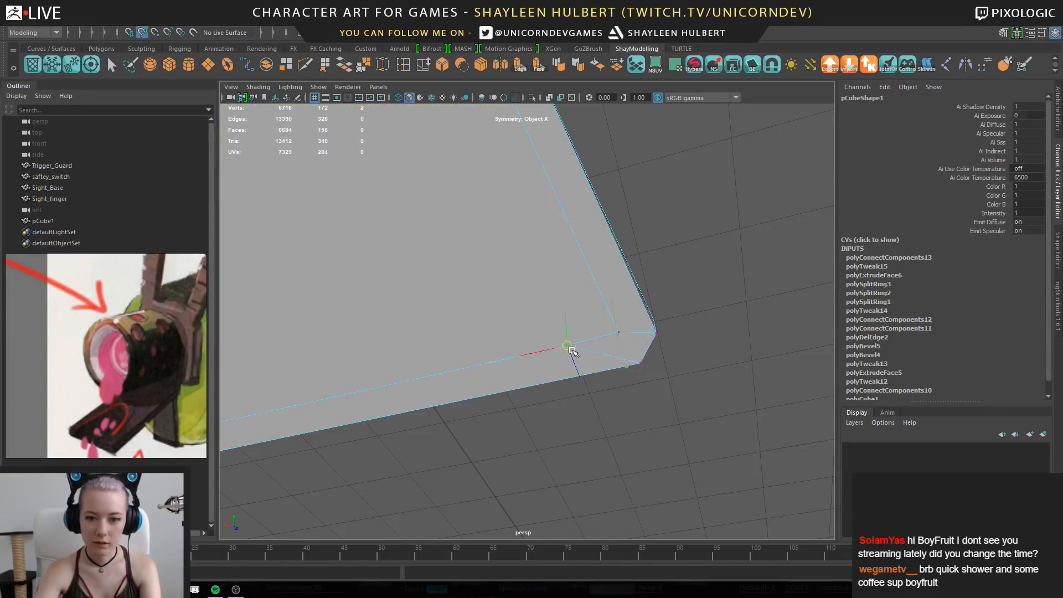
pyautogui.click(619, 332)
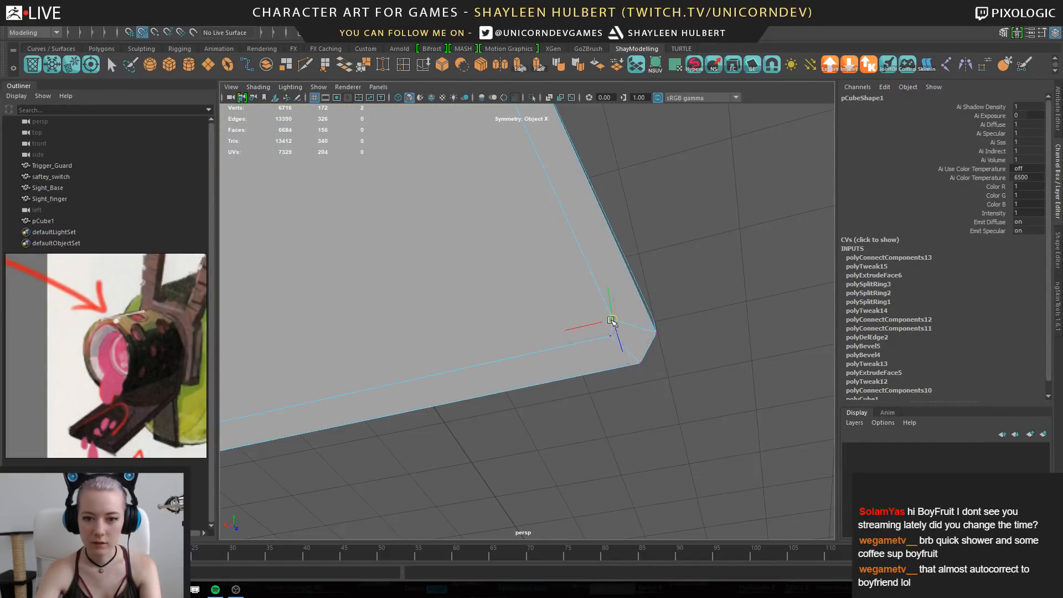
pyautogui.keyDown('alt'); pyautogui.moveTo(696, 377); pyautogui.dragTo(626, 354, button='right'); pyautogui.keyUp('alt')
# Connect the ring of edges between the back inset and the plate's border with a new edge loop
pyautogui.moveTo(536, 179); pyautogui.dragTo(535, 143, button='right')
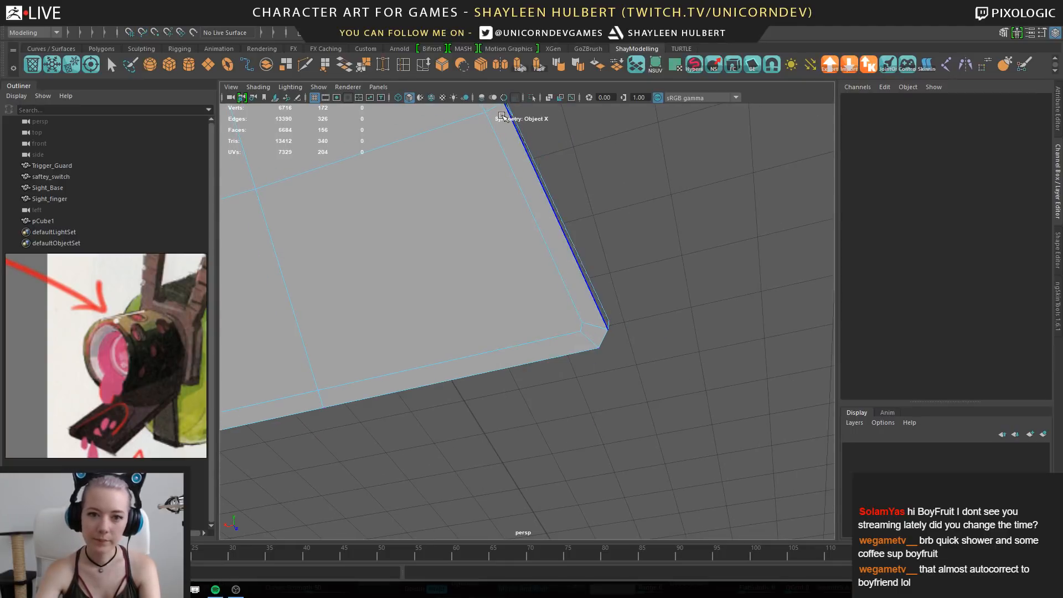
pyautogui.click(490, 110)
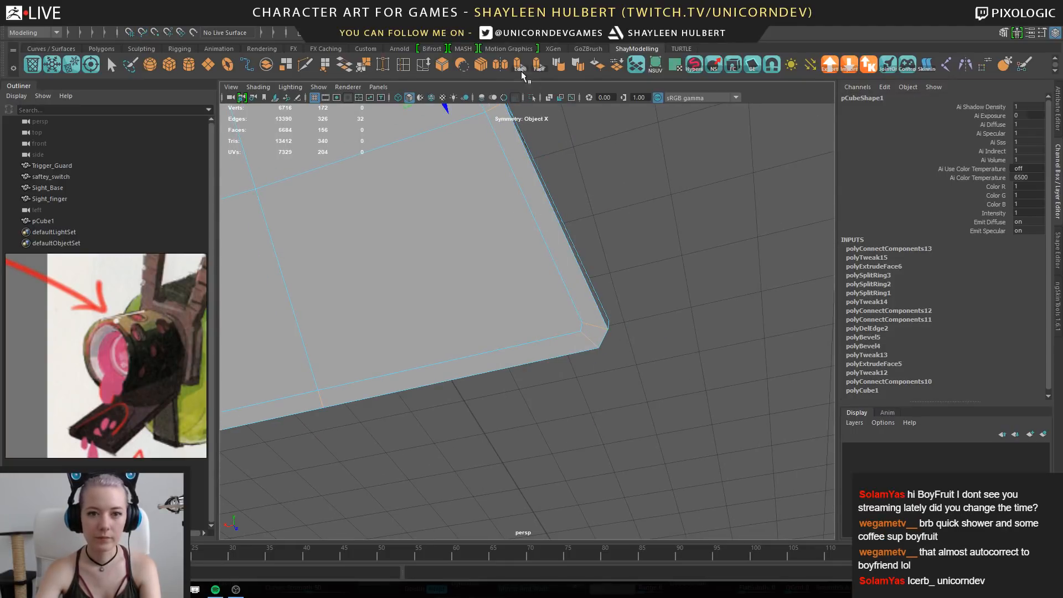
pyautogui.keyDown('shift'); pyautogui.moveTo(619, 182); pyautogui.dragTo(613, 332, button='right'); pyautogui.keyUp('shift')
pyautogui.moveTo(473, 229); pyautogui.dragTo(526, 214, button='right')
# Merge the paired innermost vertices at each outer corner on the back side of the flap
pyautogui.keyDown('alt'); pyautogui.moveTo(704, 270); pyautogui.dragTo(384, 177, button='right'); pyautogui.keyUp('alt')
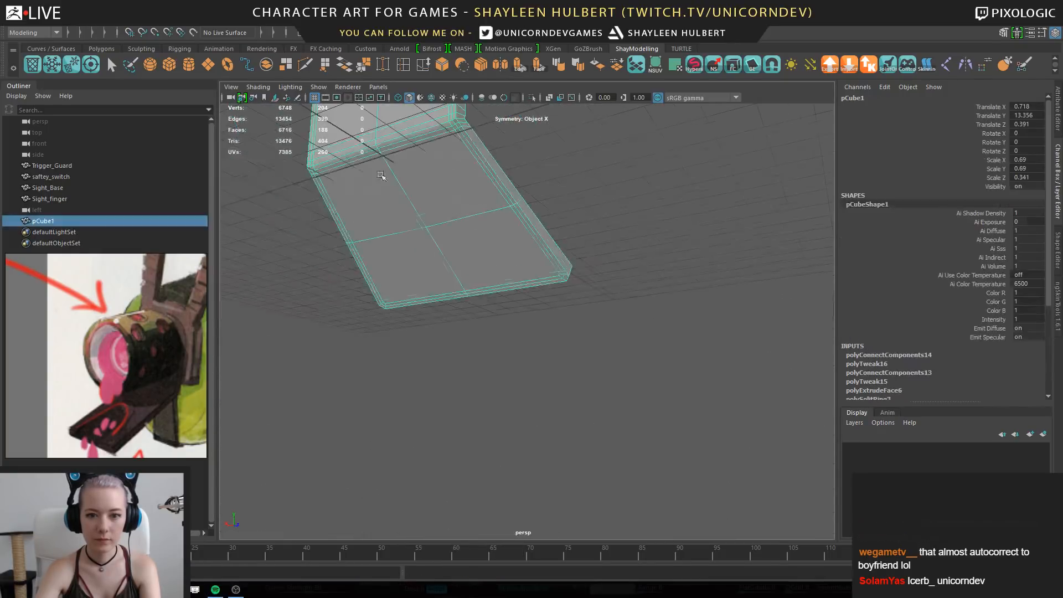
pyautogui.keyDown('alt'); pyautogui.moveTo(452, 194); pyautogui.dragTo(486, 281, button='middle'); pyautogui.keyUp('alt')
pyautogui.keyDown('alt'); pyautogui.moveTo(486, 282); pyautogui.dragTo(626, 303, button='right'); pyautogui.keyUp('alt')
pyautogui.keyDown('alt'); pyautogui.moveTo(626, 303); pyautogui.dragTo(551, 268, button='middle'); pyautogui.keyUp('alt')
pyautogui.moveTo(550, 268); pyautogui.dragTo(495, 271, button='right')
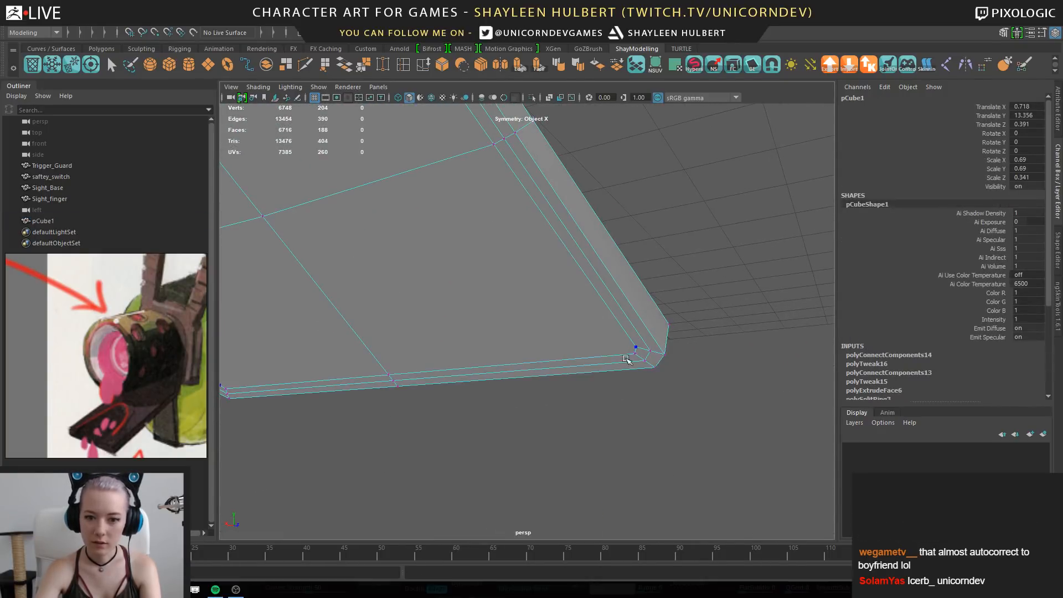
pyautogui.click(632, 349)
pyautogui.keyDown('shift'); pyautogui.moveTo(625, 360); pyautogui.dragTo(622, 264, button='right'); pyautogui.keyUp('shift')
# Merge the paired innermost vertices at each outer corner on the front side of the flap
pyautogui.keyDown('alt'); pyautogui.moveTo(622, 265); pyautogui.dragTo(392, 266); pyautogui.keyUp('alt')
pyautogui.keyDown('alt'); pyautogui.moveTo(686, 302); pyautogui.dragTo(605, 312); pyautogui.keyUp('alt')
pyautogui.click(368, 378)
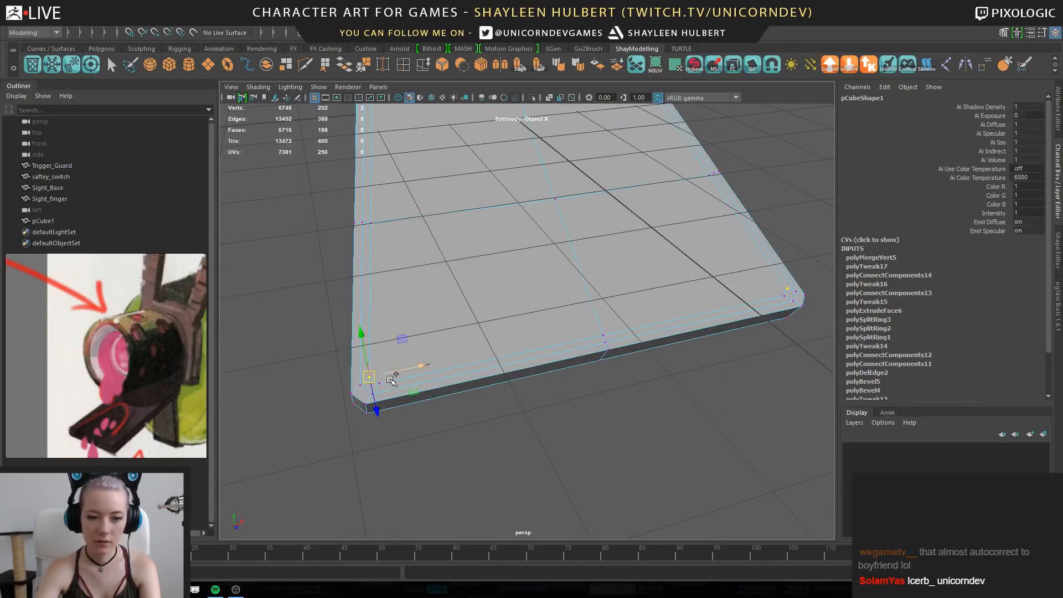
pyautogui.keyDown('shift'); pyautogui.click(381, 383); pyautogui.keyUp('shift')
pyautogui.press('g')
pyautogui.moveTo(501, 247); pyautogui.dragTo(443, 250, button='right')
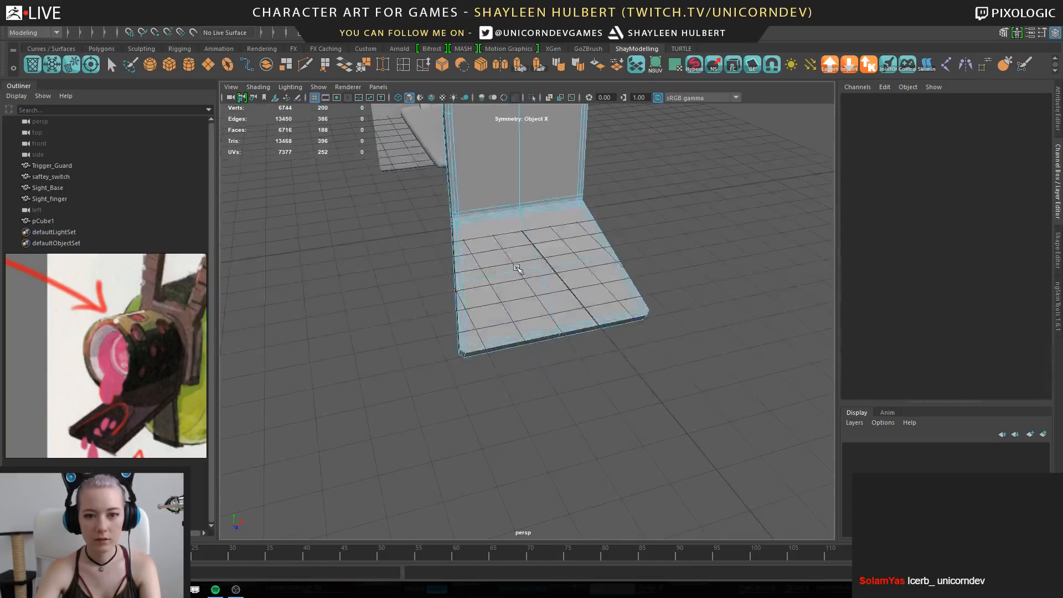
# Preview the stand smoothed to examine its bend and rounded borders, and return it to the unsmoothed display
pyautogui.moveTo(512, 172); pyautogui.dragTo(543, 160, button='right')
pyautogui.press('3')
pyautogui.click(382, 266)
pyautogui.keyDown('alt'); pyautogui.moveTo(382, 265); pyautogui.dragTo(582, 262); pyautogui.keyUp('alt')
pyautogui.keyDown('alt'); pyautogui.moveTo(582, 261); pyautogui.dragTo(637, 369, button='right'); pyautogui.keyUp('alt')
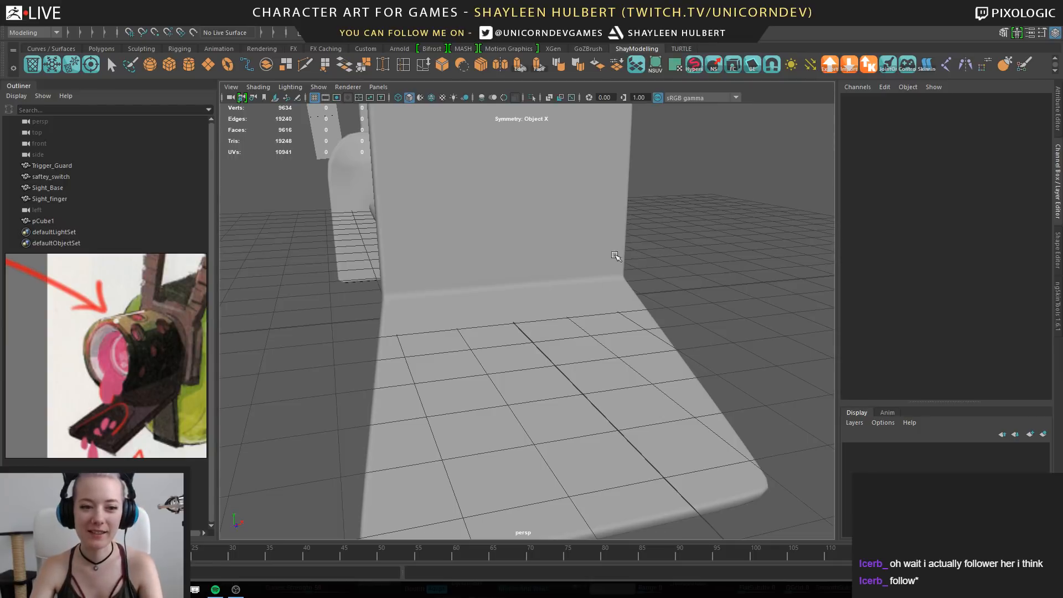
pyautogui.keyDown('alt'); pyautogui.moveTo(630, 300); pyautogui.dragTo(579, 277, button='right'); pyautogui.keyUp('alt')
pyautogui.click(587, 254)
pyautogui.keyDown('alt'); pyautogui.moveTo(637, 346); pyautogui.dragTo(578, 358); pyautogui.keyUp('alt')
pyautogui.press('1')
# Inset the inner front and back faces of the stand again using Extrude with an offset of 2
pyautogui.keyDown('alt'); pyautogui.moveTo(541, 247); pyautogui.dragTo(576, 245); pyautogui.keyUp('alt')
pyautogui.moveTo(480, 173); pyautogui.dragTo(481, 203, button='right')
pyautogui.click(511, 244)
pyautogui.moveTo(497, 279); pyautogui.dragTo(539, 387)
pyautogui.keyDown('alt'); pyautogui.moveTo(539, 387); pyautogui.dragTo(561, 381, button='right'); pyautogui.keyUp('alt')
pyautogui.hotkey('ctrl', 'e')
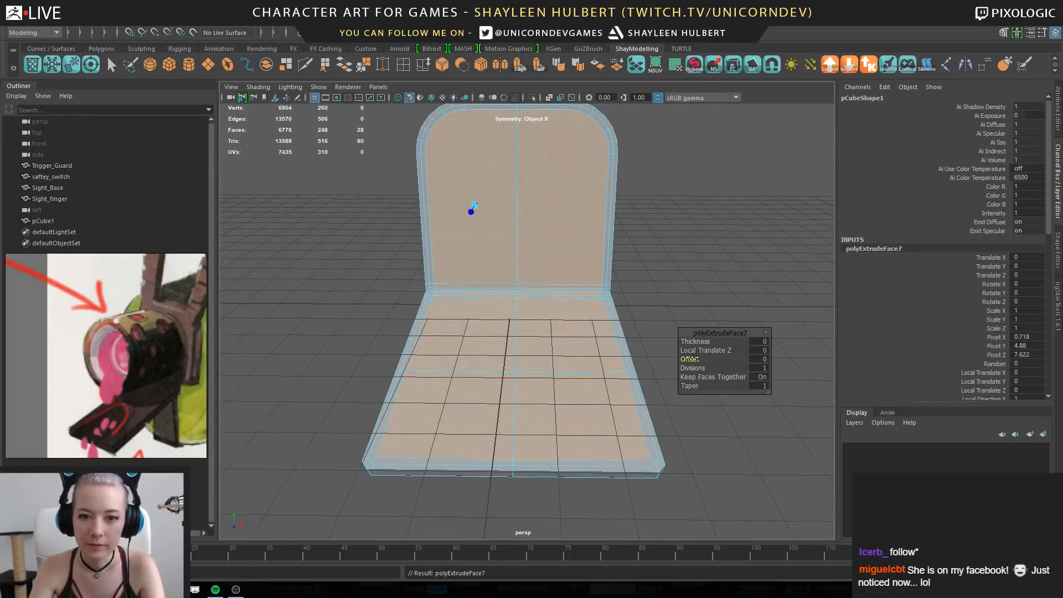
pyautogui.moveTo(701, 359); pyautogui.dragTo(705, 357)
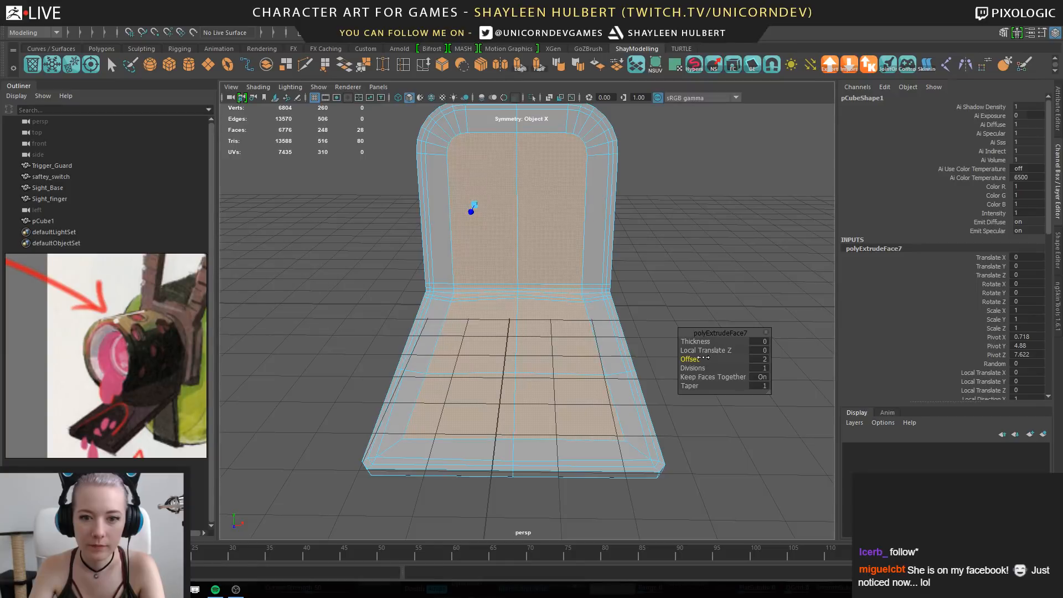
# Display the stand smoothed and examine its faces, bend and side profile from several angles
pyautogui.keyDown('alt'); pyautogui.moveTo(463, 191); pyautogui.dragTo(427, 239); pyautogui.keyUp('alt')
pyautogui.moveTo(533, 218); pyautogui.dragTo(633, 209, button='right')
pyautogui.click(590, 239)
pyautogui.keyDown('alt'); pyautogui.moveTo(382, 280); pyautogui.dragTo(406, 255); pyautogui.keyUp('alt')
pyautogui.keyDown('alt'); pyautogui.moveTo(405, 255); pyautogui.dragTo(524, 280, button='right'); pyautogui.keyUp('alt')
pyautogui.click(524, 280)
pyautogui.keyDown('alt'); pyautogui.moveTo(637, 277); pyautogui.dragTo(501, 275); pyautogui.keyUp('alt')
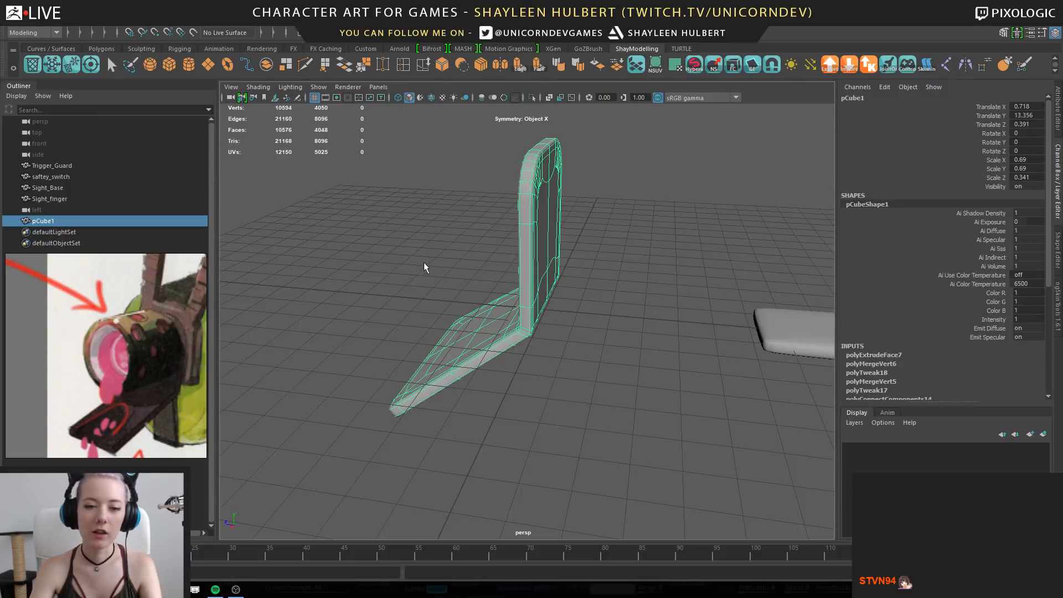
pyautogui.keyDown('alt'); pyautogui.moveTo(403, 272); pyautogui.dragTo(566, 297); pyautogui.keyUp('alt')
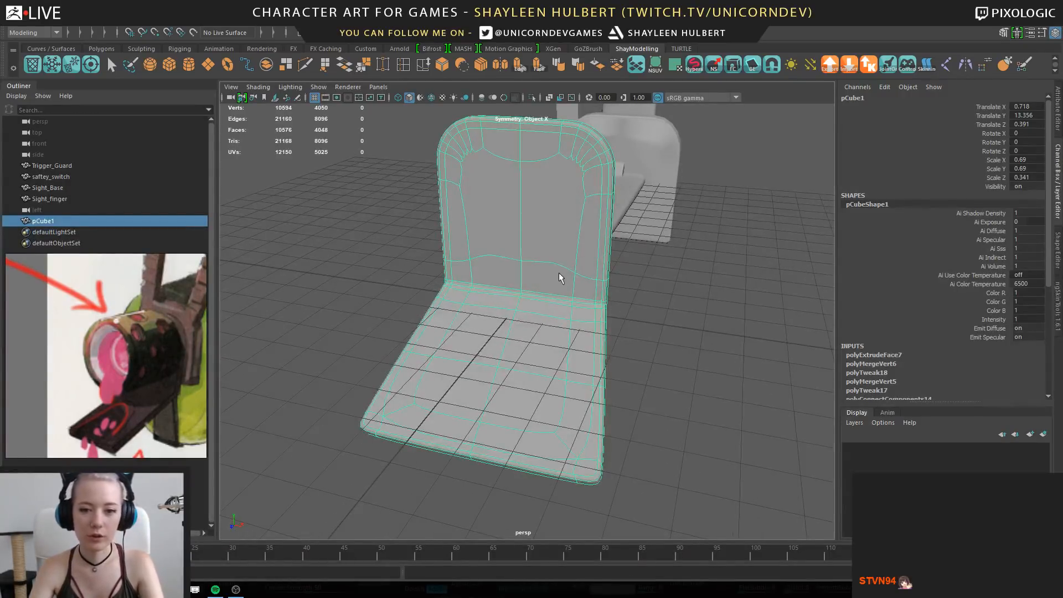
pyautogui.moveTo(555, 253); pyautogui.dragTo(587, 238, button='right')
pyautogui.click(643, 257)
pyautogui.keyDown('alt'); pyautogui.moveTo(642, 257); pyautogui.dragTo(476, 288, button='right'); pyautogui.keyUp('alt')
pyautogui.click(560, 319)
pyautogui.keyDown('alt'); pyautogui.moveTo(477, 288); pyautogui.dragTo(576, 335); pyautogui.keyUp('alt')
pyautogui.keyDown('alt'); pyautogui.moveTo(576, 335); pyautogui.dragTo(558, 349, button='right'); pyautogui.keyUp('alt')
pyautogui.press('w')
pyautogui.keyDown('alt'); pyautogui.moveTo(650, 290); pyautogui.dragTo(570, 287); pyautogui.keyUp('alt')
pyautogui.click(569, 287)
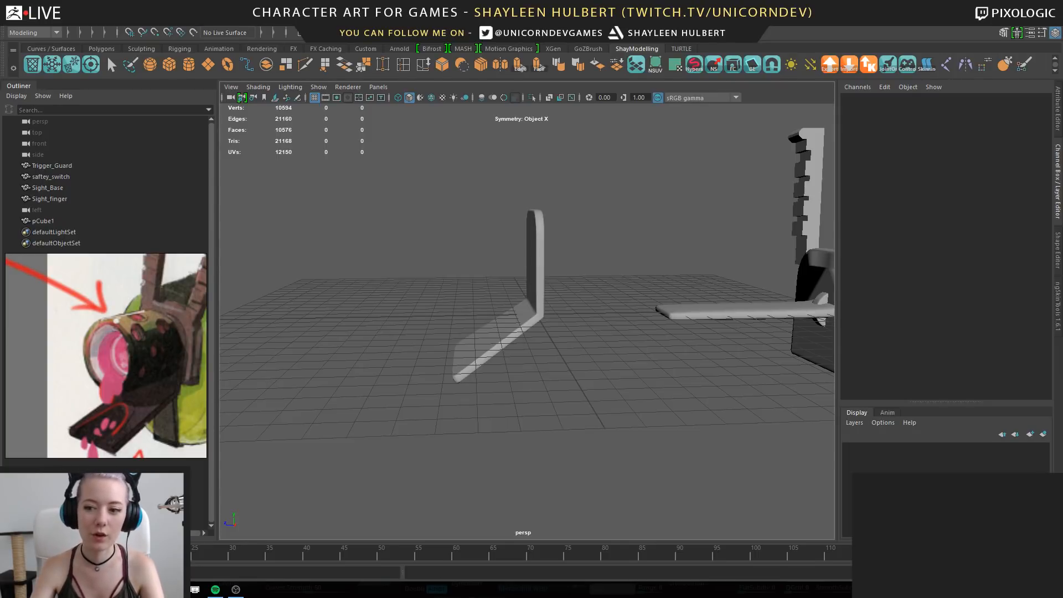
# Rename the bent plate object pCube1 as Stand
pyautogui.keyDown('alt'); pyautogui.moveTo(494, 243); pyautogui.dragTo(484, 275); pyautogui.keyUp('alt')
pyautogui.keyDown('alt'); pyautogui.moveTo(484, 275); pyautogui.dragTo(559, 275, button='right'); pyautogui.keyUp('alt')
pyautogui.click(559, 274)
pyautogui.keyDown('alt'); pyautogui.moveTo(661, 220); pyautogui.dragTo(611, 252, button='right'); pyautogui.keyUp('alt')
pyautogui.doubleClick(43, 219)
pyautogui.write('Stand')
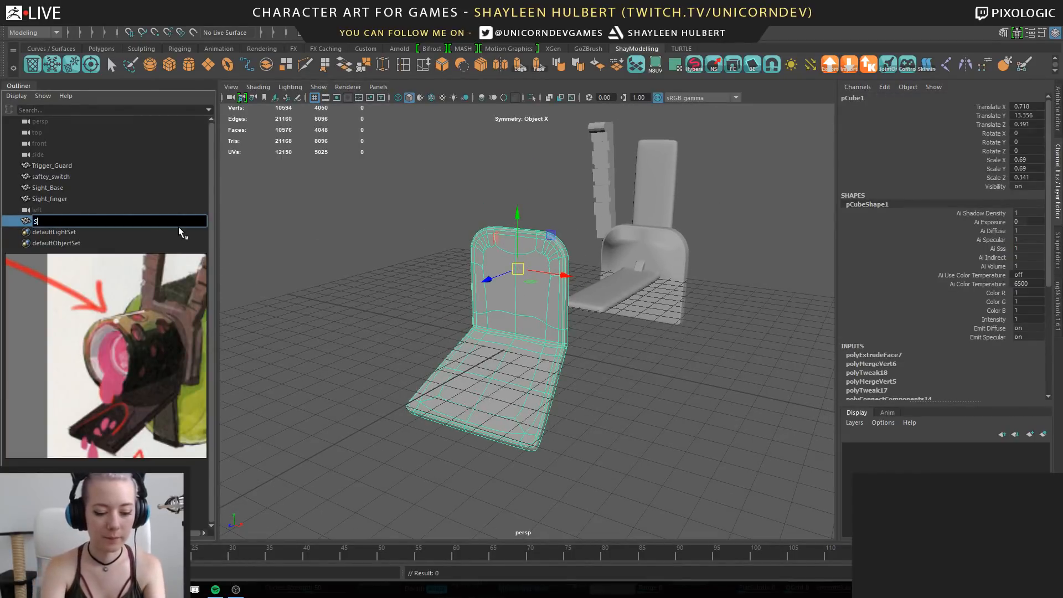
pyautogui.press('Return')
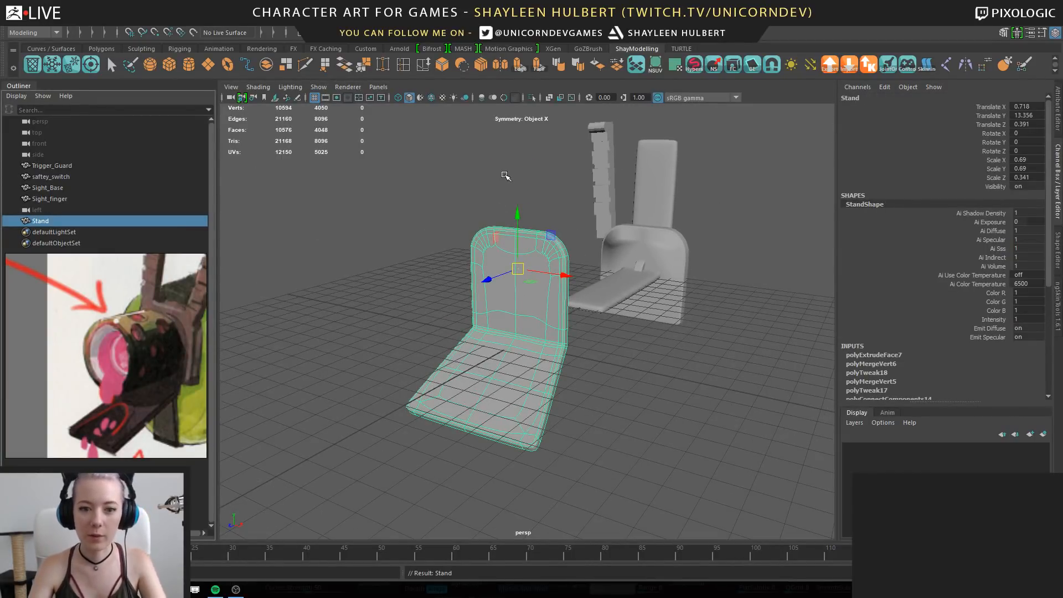
# Examine the smoothed stand next to the sight parts from different angles and distances
pyautogui.click(505, 200)
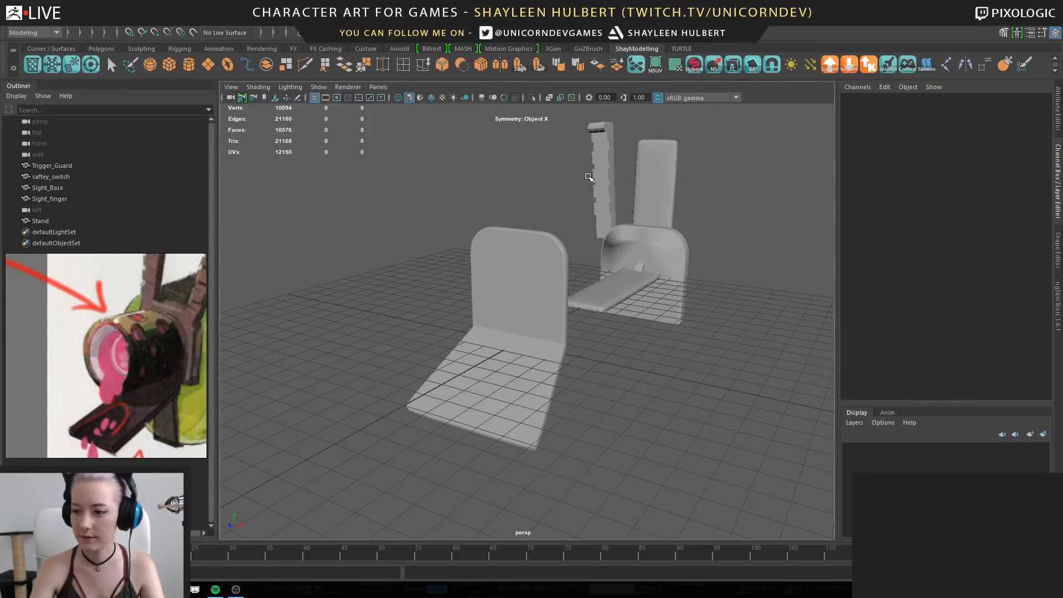
pyautogui.keyDown('alt'); pyautogui.moveTo(619, 221); pyautogui.dragTo(612, 233); pyautogui.keyUp('alt')
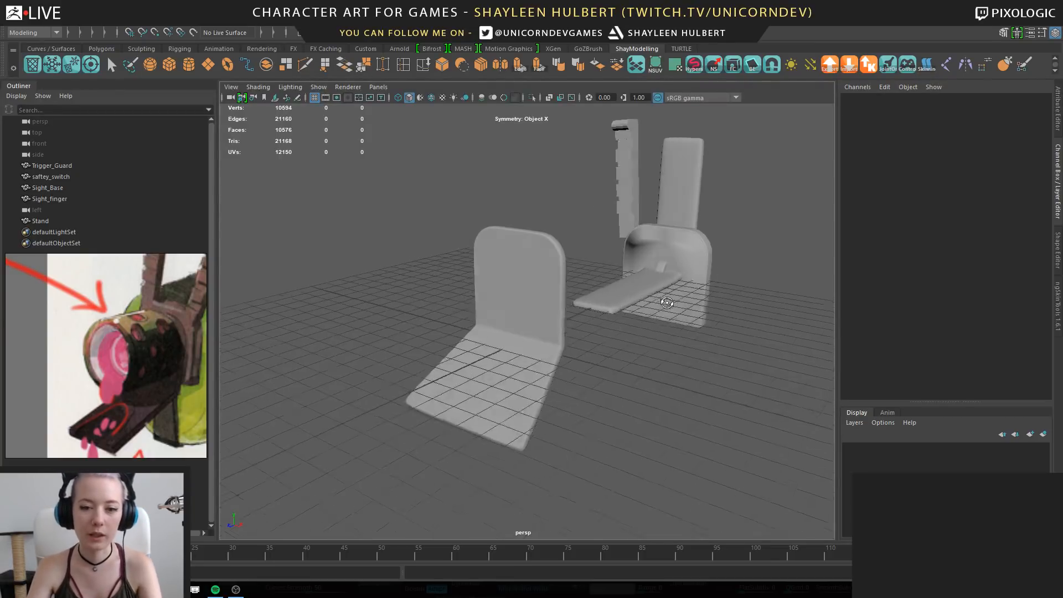
pyautogui.keyDown('alt'); pyautogui.moveTo(612, 277); pyautogui.dragTo(617, 335, button='right'); pyautogui.keyUp('alt')
pyautogui.click(518, 262)
pyautogui.keyDown('alt'); pyautogui.moveTo(609, 287); pyautogui.dragTo(573, 326); pyautogui.keyUp('alt')
pyautogui.click(613, 270)
pyautogui.click(532, 277)
pyautogui.click(630, 290)
pyautogui.keyDown('alt'); pyautogui.moveTo(630, 291); pyautogui.dragTo(661, 195, button='right'); pyautogui.keyUp('alt')
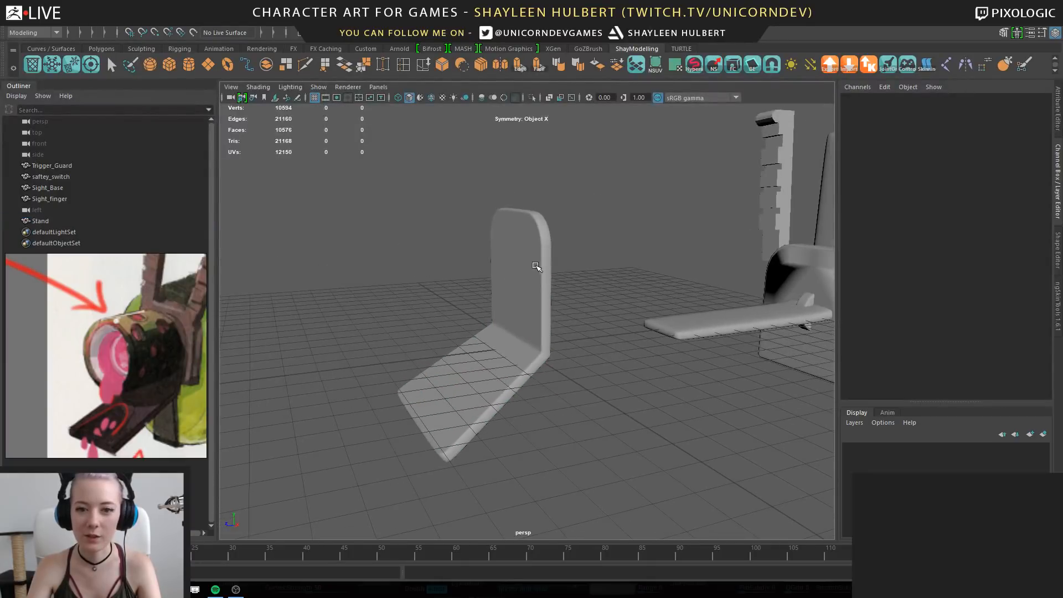
# Export the selected stand as an OBJ file named stand into the SplatGun exports folder
pyautogui.click(534, 265)
pyautogui.click(828, 66)
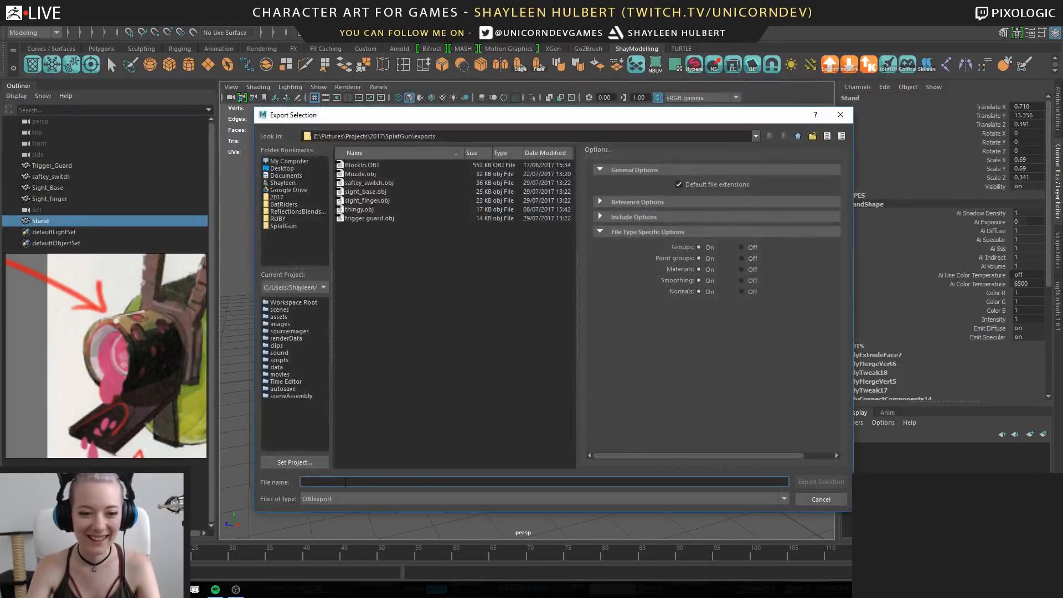
pyautogui.write('Stand')
pyautogui.press('Return')
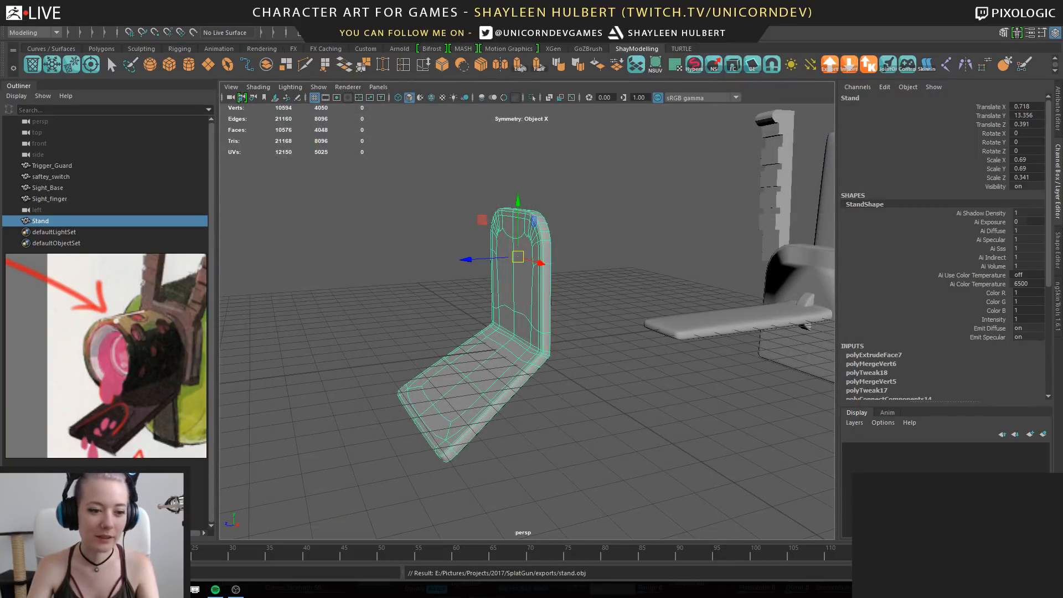
# Switch to ZBrush and save the project as SplatGun_16 in the SplatGun Zbrush folder
pyautogui.hotkey('alt', 'Tab')
pyautogui.moveTo(605, 446); pyautogui.dragTo(653, 460)
pyautogui.keyDown('alt'); pyautogui.moveTo(618, 397); pyautogui.dragTo(609, 442); pyautogui.keyUp('alt')
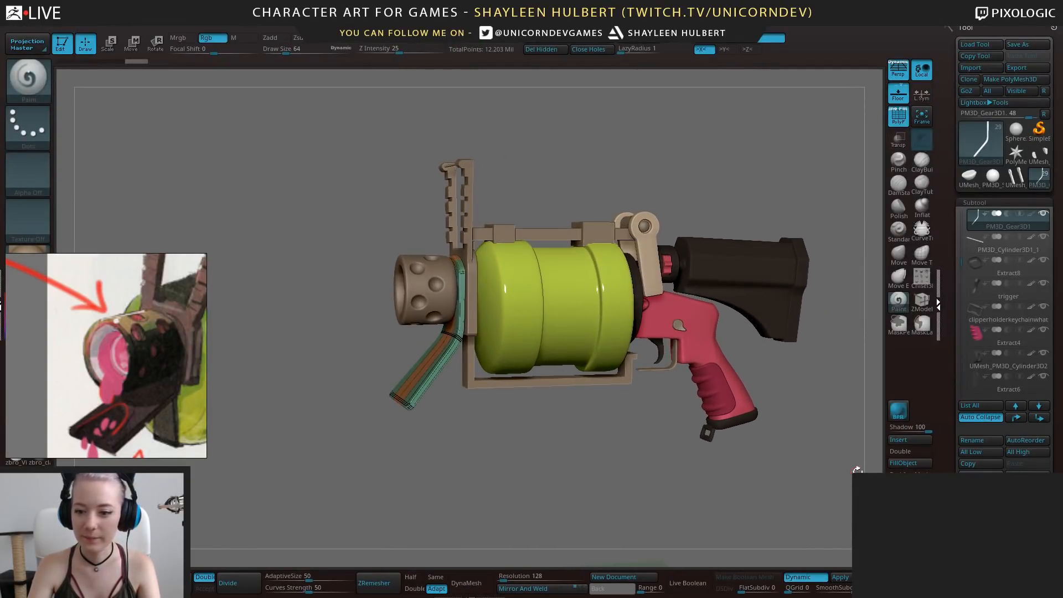
pyautogui.hotkey('ctrl', 's')
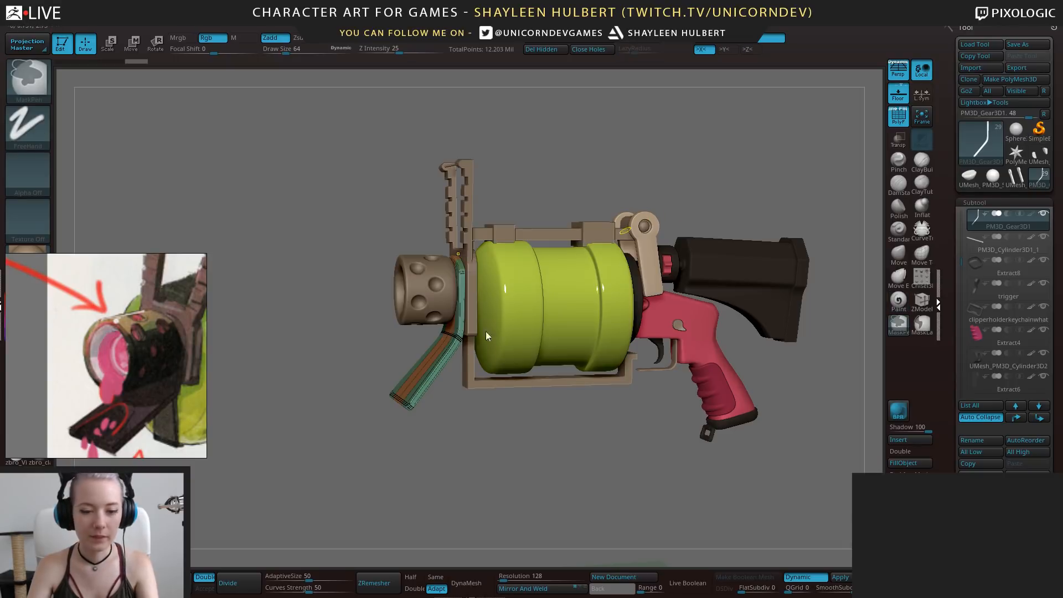
pyautogui.click(434, 450)
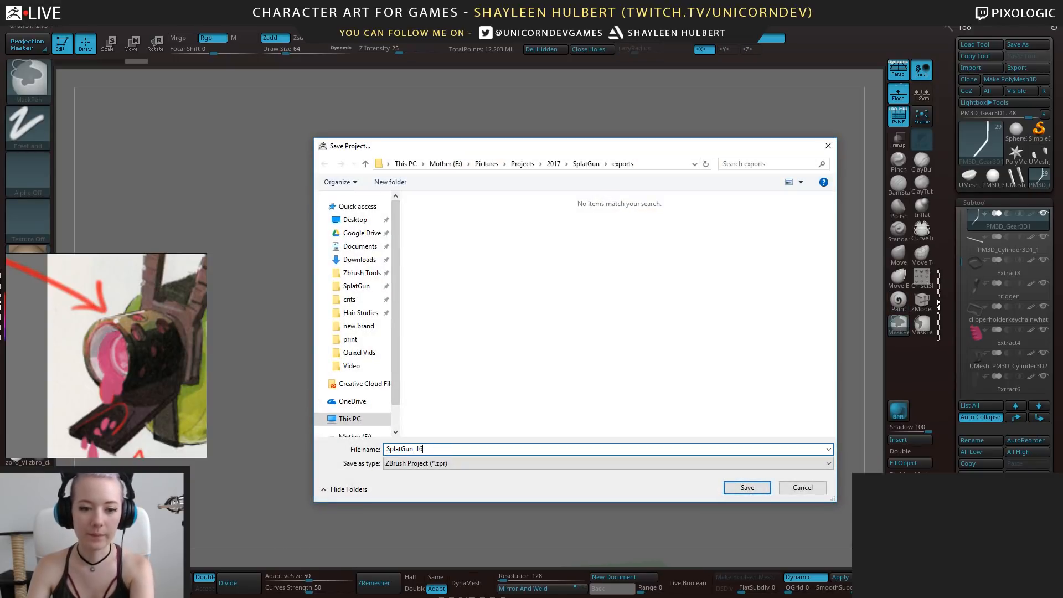
pyautogui.click(361, 273)
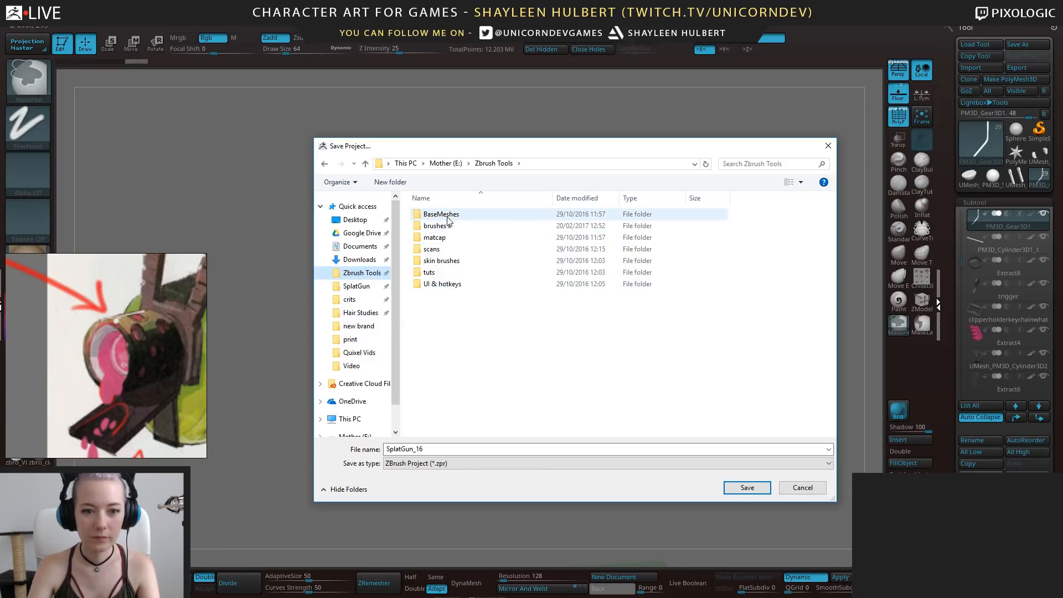
pyautogui.click(357, 286)
pyautogui.doubleClick(450, 250)
pyautogui.click(746, 488)
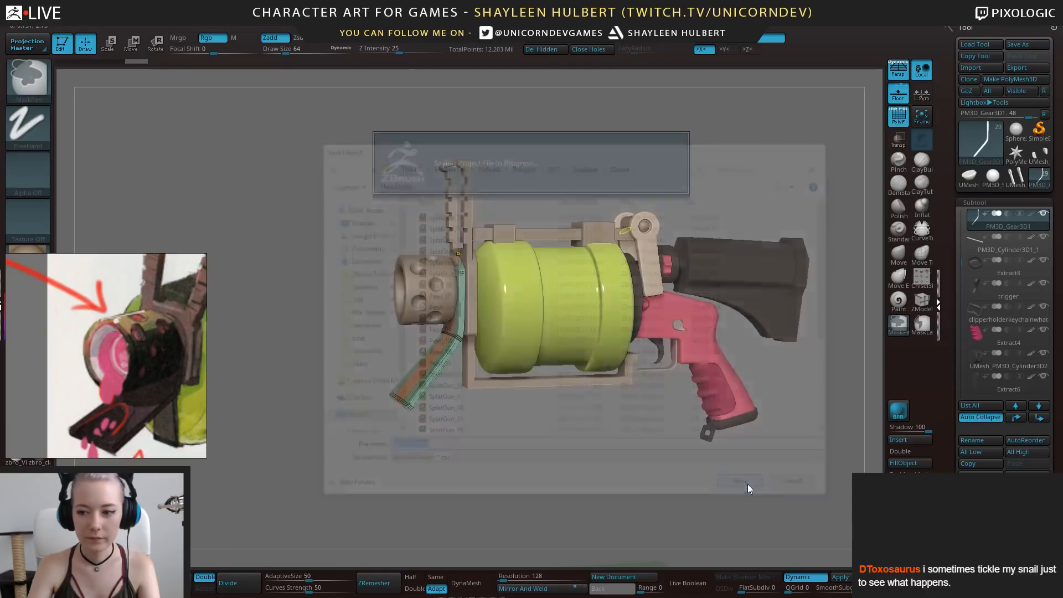
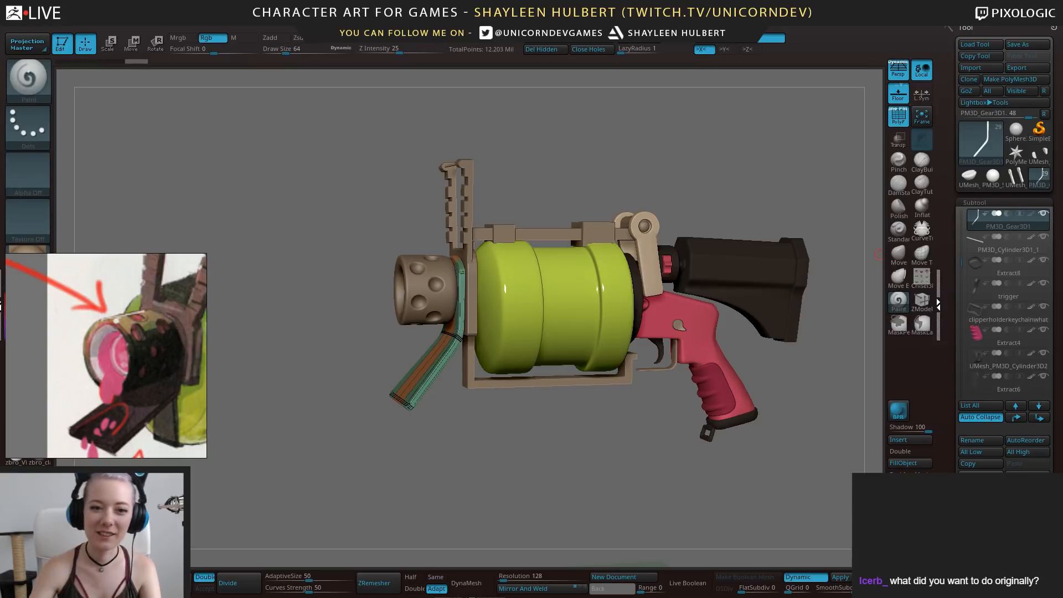
# Import the stand OBJ from the SplatGun exports folder, splitting its nonstandard polygons into quads and triangles
pyautogui.moveTo(784, 186); pyautogui.dragTo(559, 443)
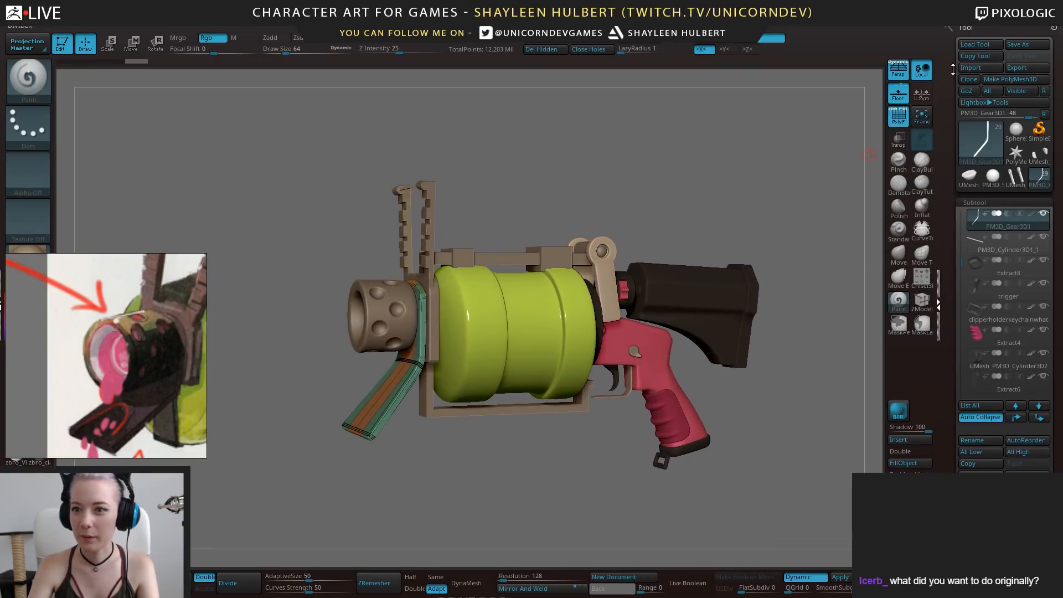
pyautogui.click(987, 68)
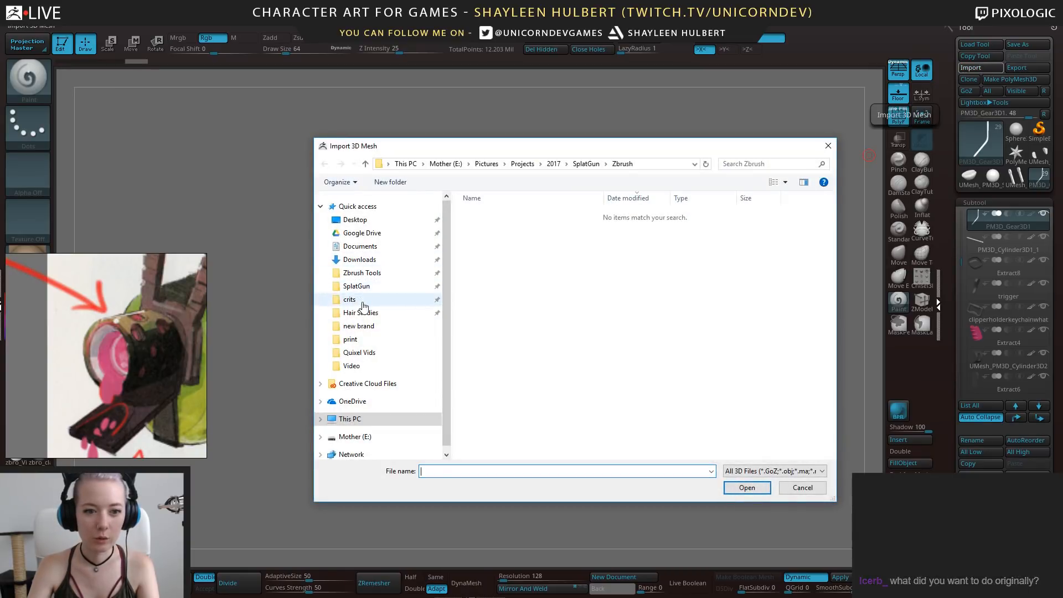
pyautogui.click(357, 286)
pyautogui.doubleClick(501, 249)
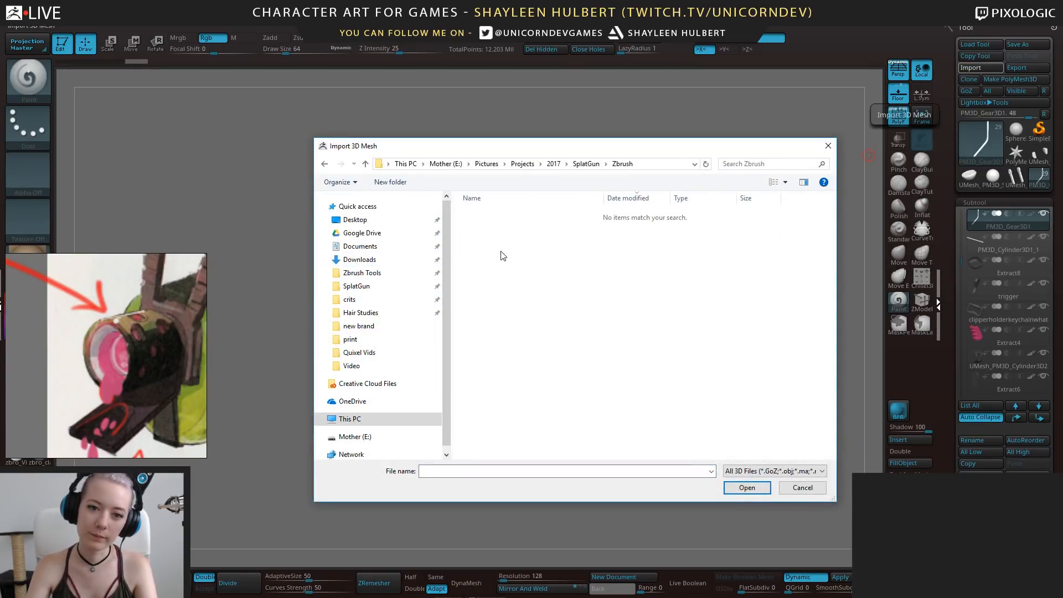
pyautogui.click(376, 274)
pyautogui.click(387, 286)
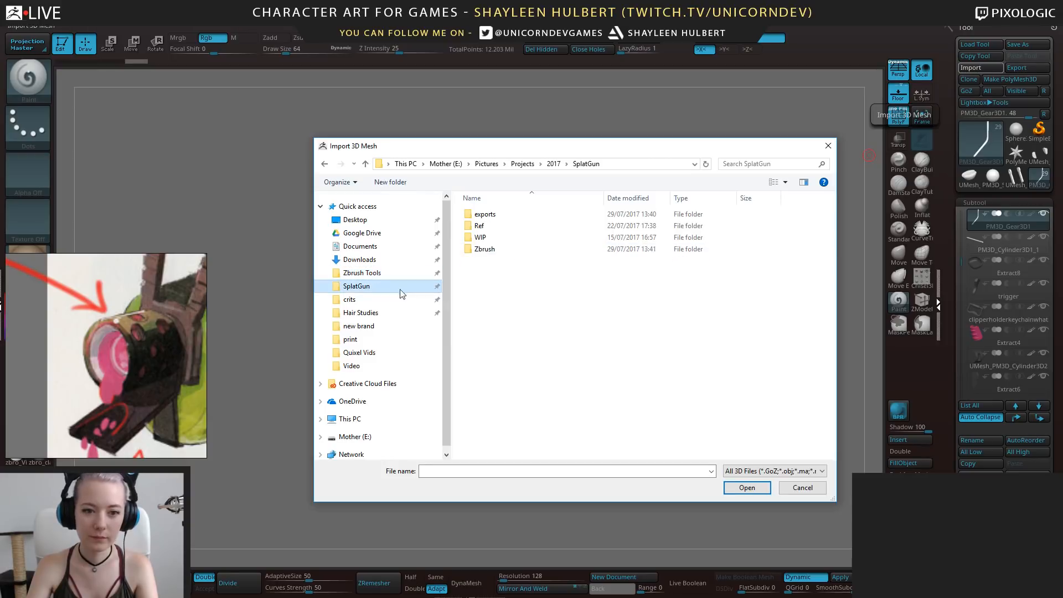
pyautogui.doubleClick(484, 215)
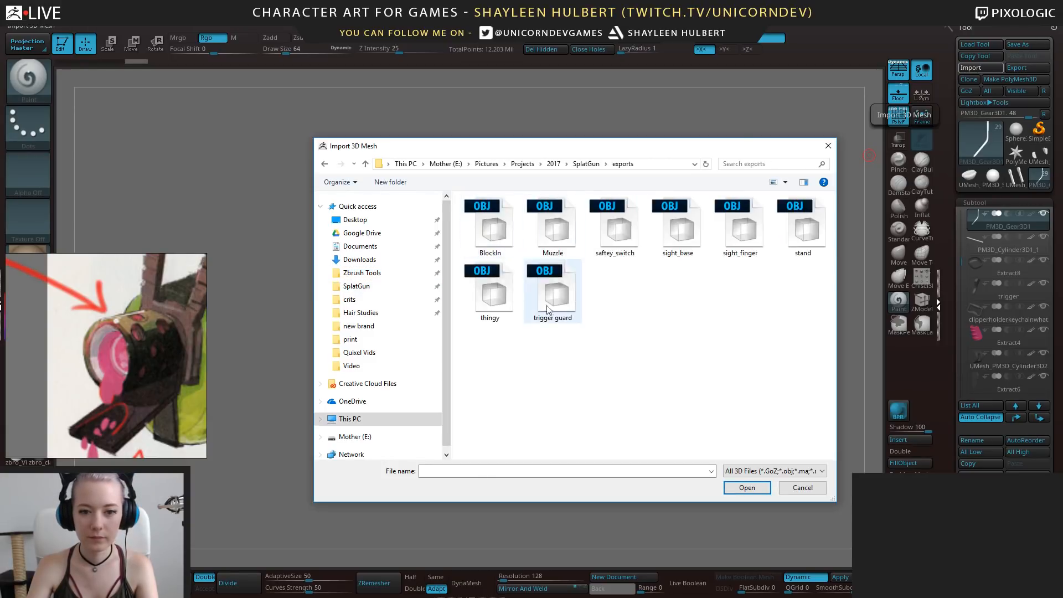
pyautogui.click(801, 231)
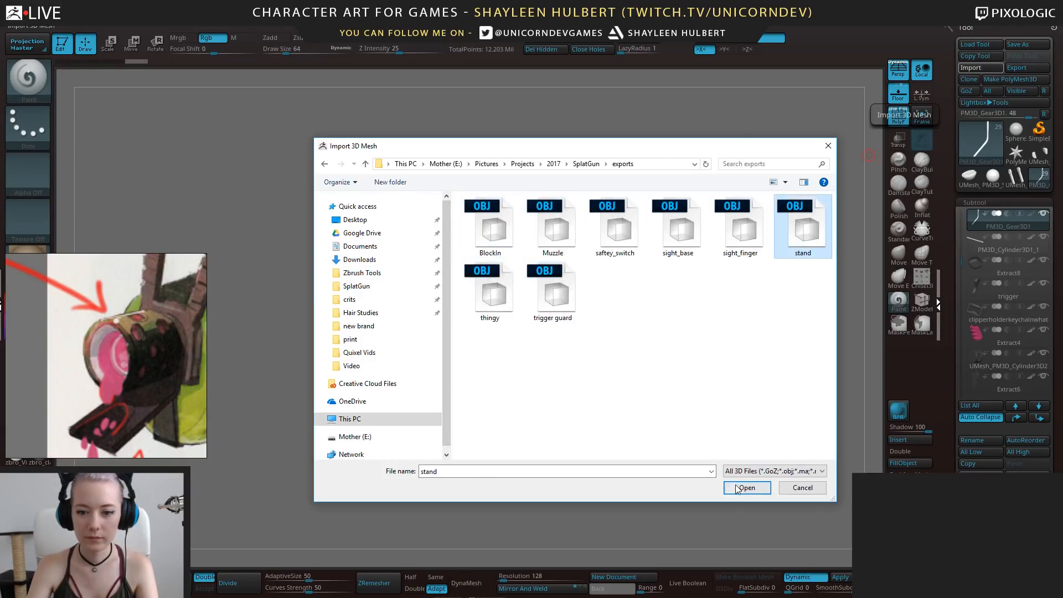
pyautogui.click(737, 486)
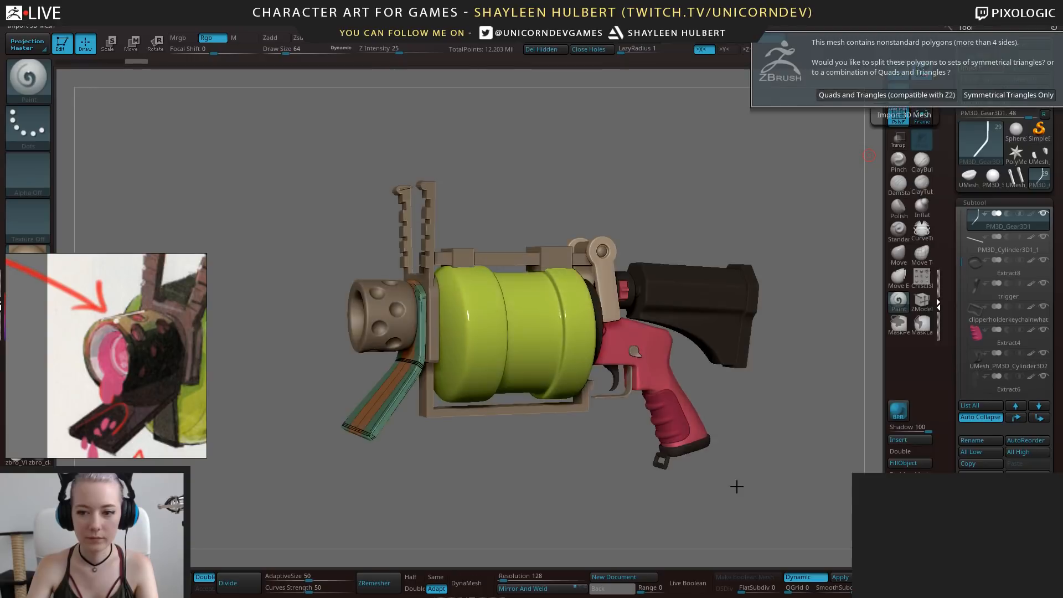
pyautogui.click(935, 95)
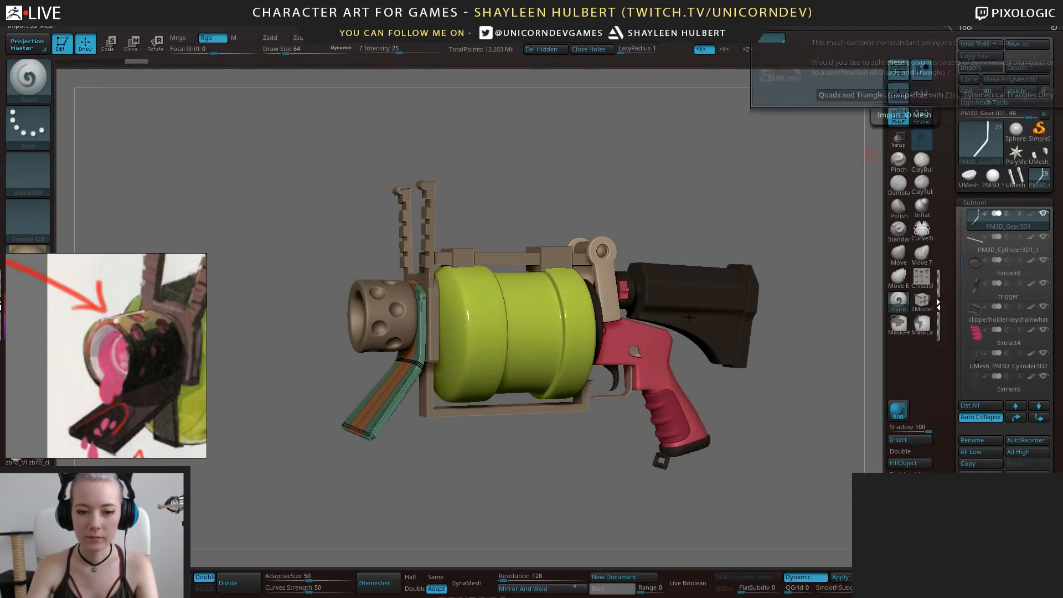
# Turn off the stand's polyframe display and dynamic subdivision, and apply Mirror And Weld to it
pyautogui.keyDown('alt'); pyautogui.moveTo(774, 422); pyautogui.dragTo(692, 332); pyautogui.keyUp('alt')
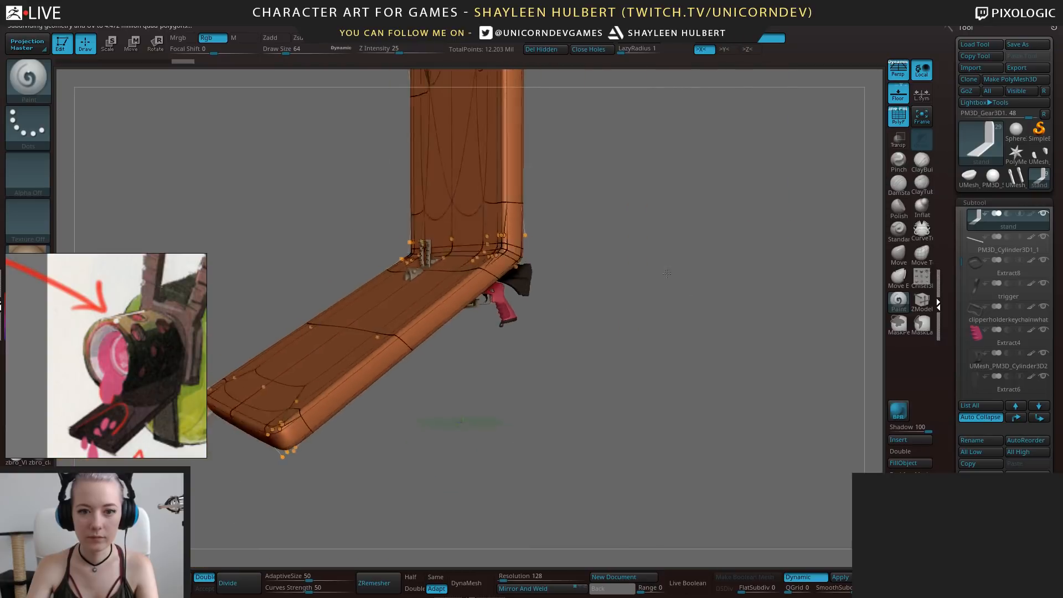
pyautogui.moveTo(546, 305)
pyautogui.mouseDown()
pyautogui.moveTo(641, 297)
pyautogui.moveTo(681, 398)
pyautogui.moveTo(681, 363)
pyautogui.moveTo(669, 373)
pyautogui.moveTo(685, 363)
pyautogui.moveTo(687, 336)
pyautogui.moveTo(664, 336)
pyautogui.moveTo(752, 342)
pyautogui.mouseUp()
pyautogui.click(891, 120)
pyautogui.click(805, 577)
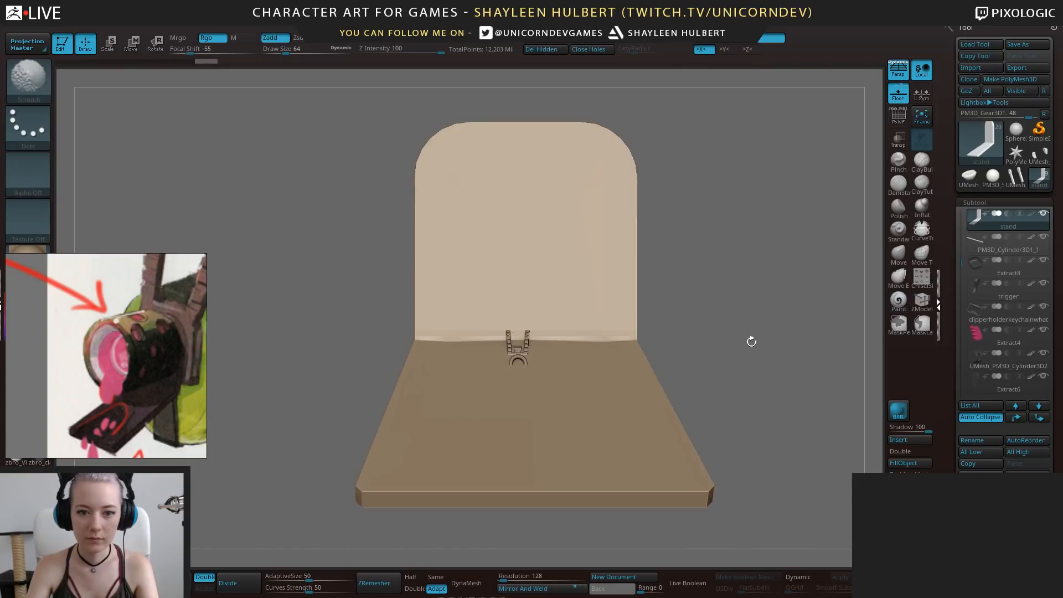
pyautogui.click(526, 591)
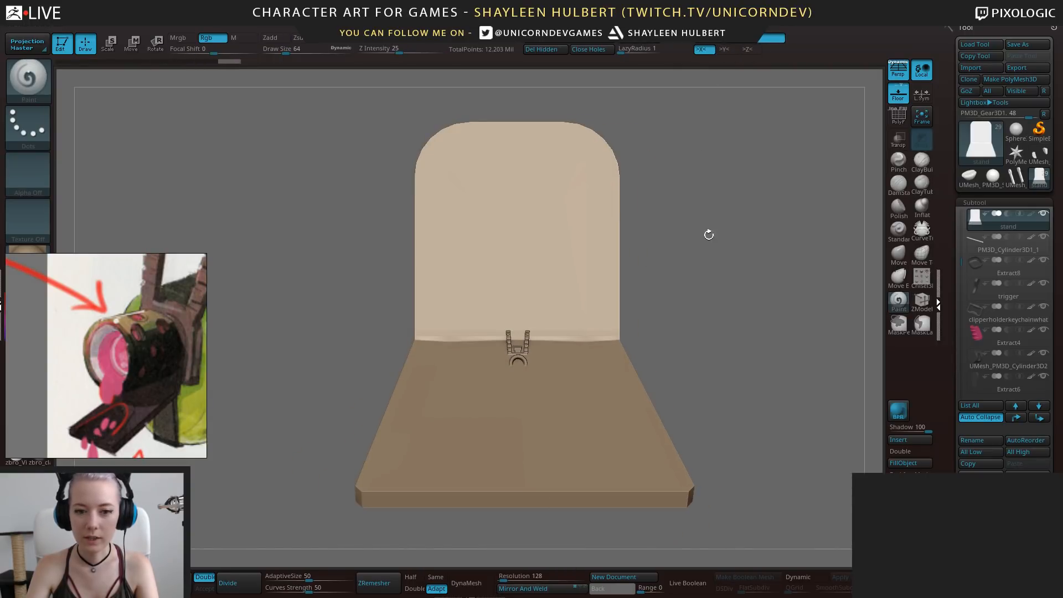
# Scale the oversized stand down to the gun's proportions in a side view without perspective
pyautogui.moveTo(708, 235); pyautogui.dragTo(697, 140)
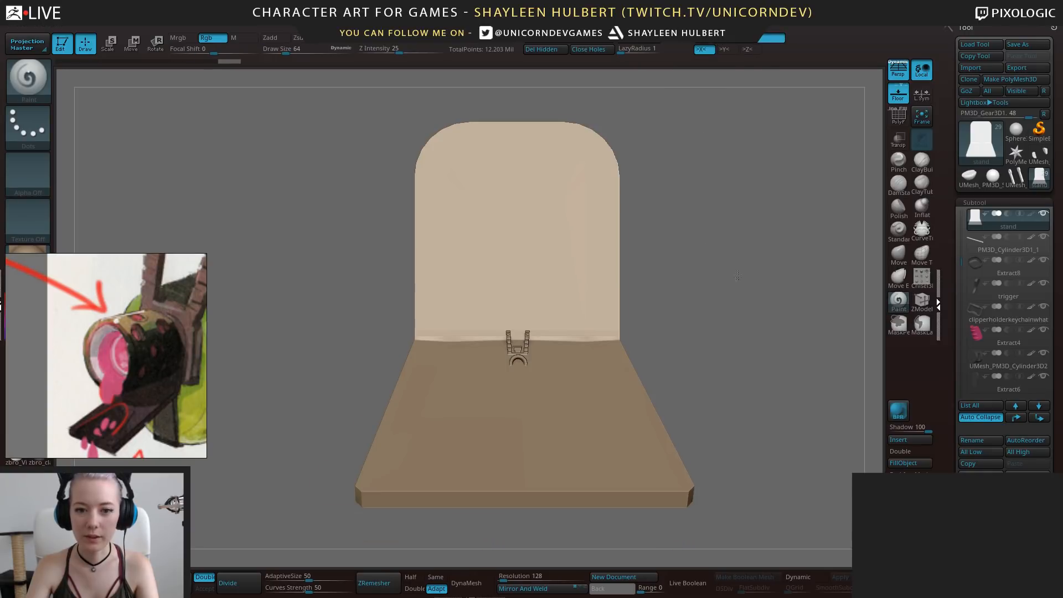
pyautogui.keyDown('shift'); pyautogui.moveTo(738, 275); pyautogui.dragTo(690, 262); pyautogui.keyUp('shift')
pyautogui.press('p')
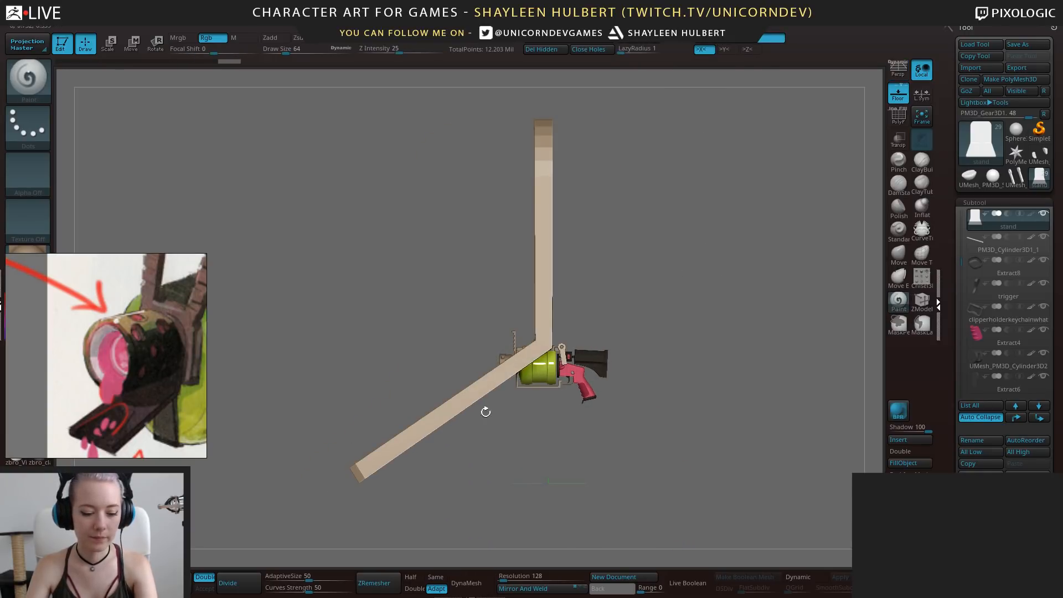
pyautogui.press('e')
pyautogui.moveTo(518, 348); pyautogui.dragTo(510, 420)
pyautogui.keyDown('alt'); pyautogui.moveTo(539, 470); pyautogui.dragTo(612, 521); pyautogui.keyUp('alt')
pyautogui.moveTo(586, 257); pyautogui.dragTo(600, 366)
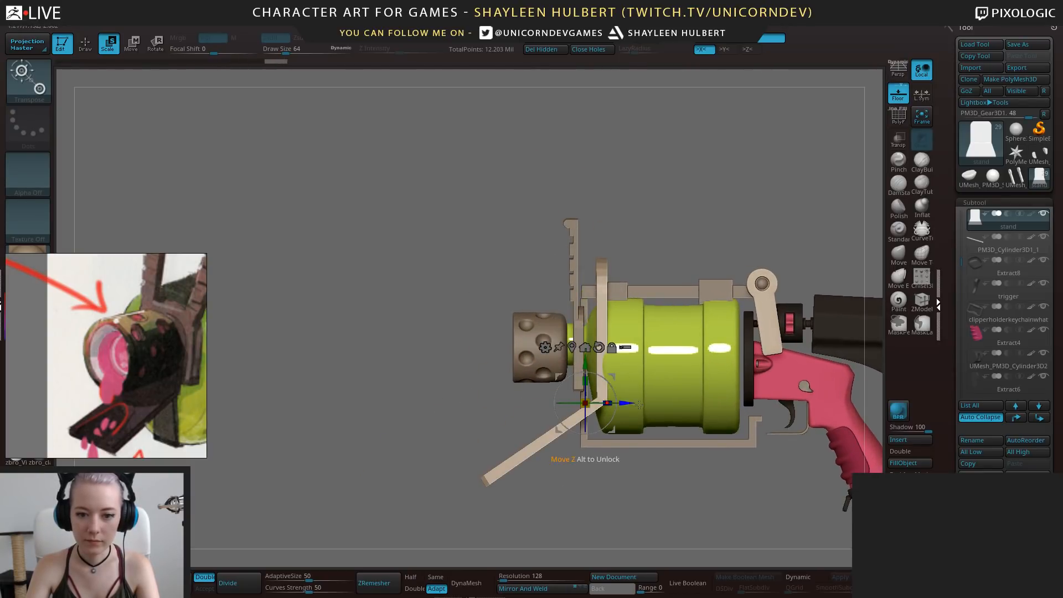
# Move the stand forward to just behind the muzzle, and adjust its scale and height there
pyautogui.moveTo(627, 403); pyautogui.dragTo(525, 415)
pyautogui.moveTo(594, 404); pyautogui.dragTo(602, 404)
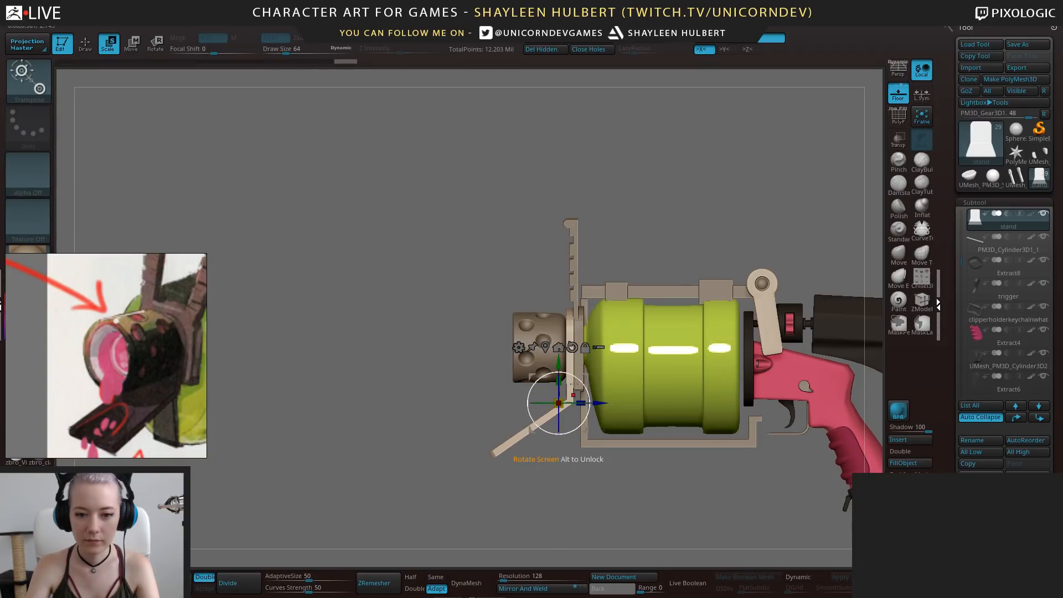
pyautogui.moveTo(554, 362); pyautogui.dragTo(553, 358)
pyautogui.moveTo(559, 362)
pyautogui.mouseDown(button='right')
pyautogui.moveTo(693, 377)
pyautogui.moveTo(707, 400)
pyautogui.moveTo(628, 407)
pyautogui.mouseUp(button='right')
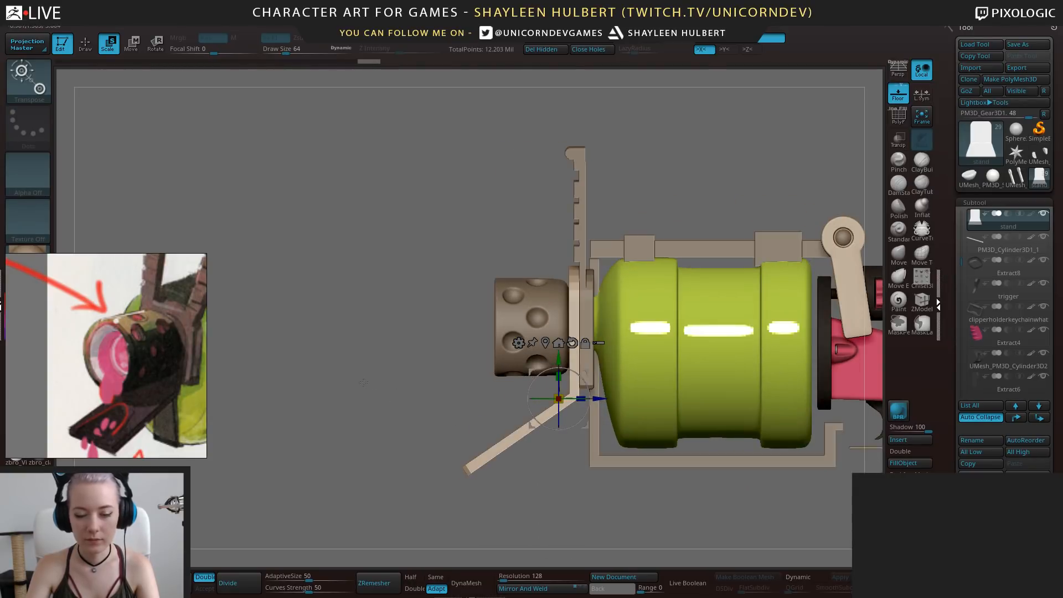
pyautogui.moveTo(367, 384)
pyautogui.keyDown('ctrl'); pyautogui.mouseDown()
pyautogui.moveTo(506, 490)
pyautogui.moveTo(589, 509)
pyautogui.mouseUp(); pyautogui.keyUp('ctrl')
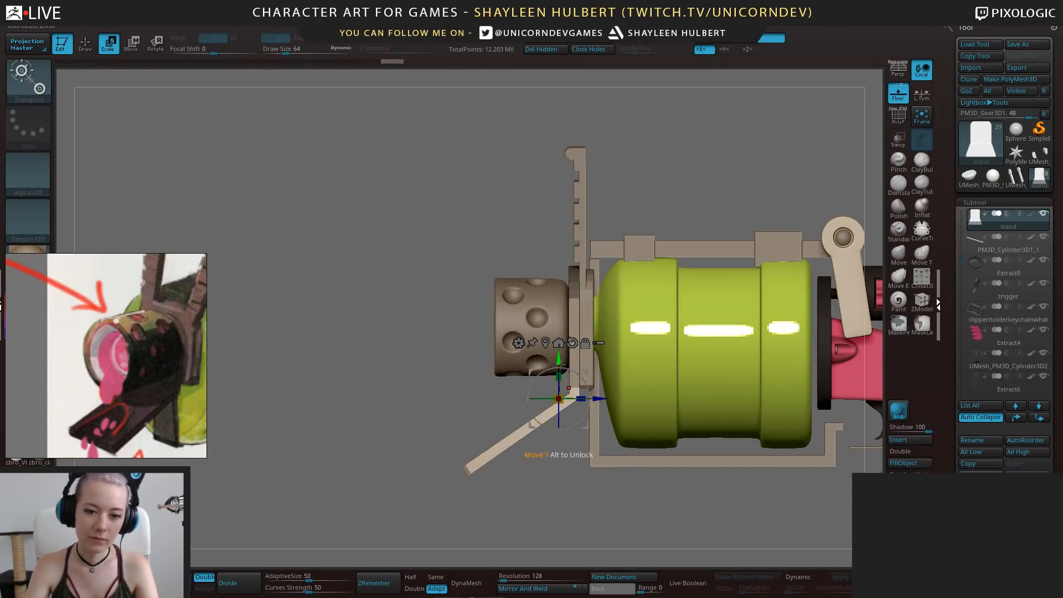
pyautogui.moveTo(559, 357); pyautogui.dragTo(558, 339)
# Fine-tune the stand's height and front-to-back position behind the muzzle from the gun's opposite side
pyautogui.press('q')
pyautogui.moveTo(401, 351)
pyautogui.keyDown('alt'); pyautogui.mouseDown()
pyautogui.moveTo(404, 370)
pyautogui.moveTo(443, 396)
pyautogui.moveTo(373, 403)
pyautogui.moveTo(548, 528)
pyautogui.mouseUp(); pyautogui.keyUp('alt')
pyautogui.moveTo(387, 392)
pyautogui.keyDown('ctrl'); pyautogui.mouseDown()
pyautogui.moveTo(396, 405)
pyautogui.moveTo(386, 365)
pyautogui.mouseUp(); pyautogui.keyUp('ctrl')
pyautogui.moveTo(386, 366)
pyautogui.mouseDown()
pyautogui.moveTo(659, 365)
pyautogui.moveTo(630, 351)
pyautogui.mouseUp()
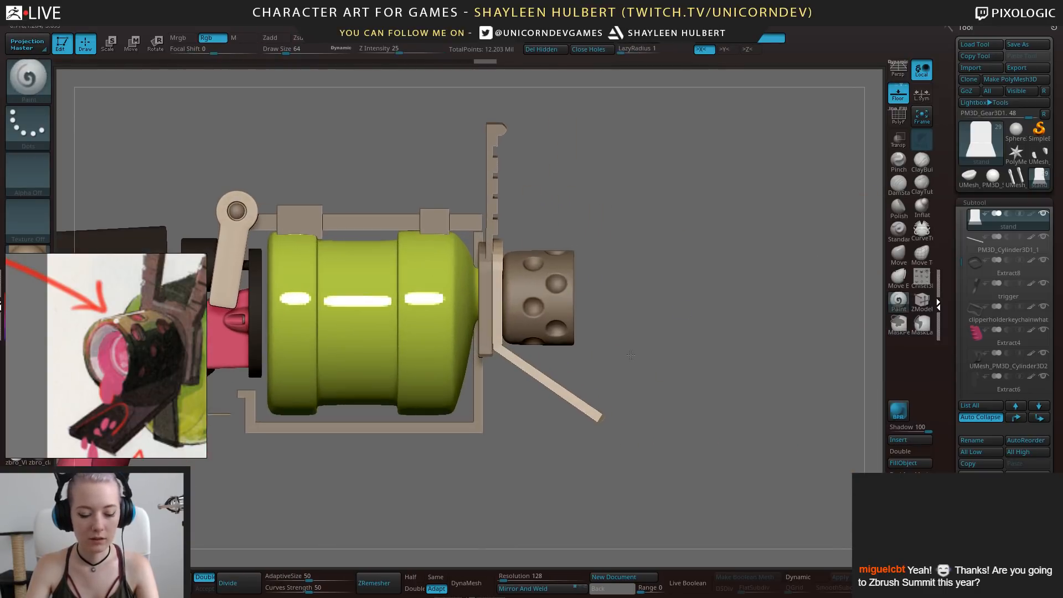
pyautogui.press('w')
pyautogui.moveTo(512, 305); pyautogui.dragTo(512, 311)
pyautogui.keyDown('alt'); pyautogui.moveTo(588, 299); pyautogui.dragTo(606, 297); pyautogui.keyUp('alt')
pyautogui.moveTo(468, 355); pyautogui.dragTo(471, 354)
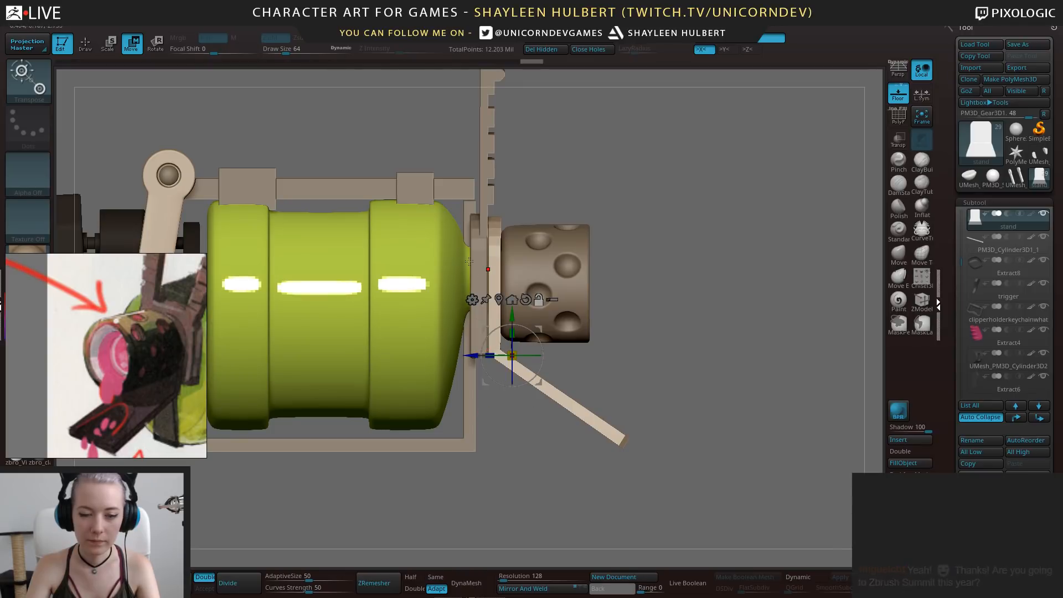
# Check the sight_base subtool, reselect the stand, and nudge it along the gun's length against the sight base
pyautogui.keyDown('alt'); pyautogui.click(478, 337); pyautogui.keyUp('alt')
pyautogui.keyDown('alt'); pyautogui.moveTo(575, 168); pyautogui.dragTo(486, 309); pyautogui.keyUp('alt')
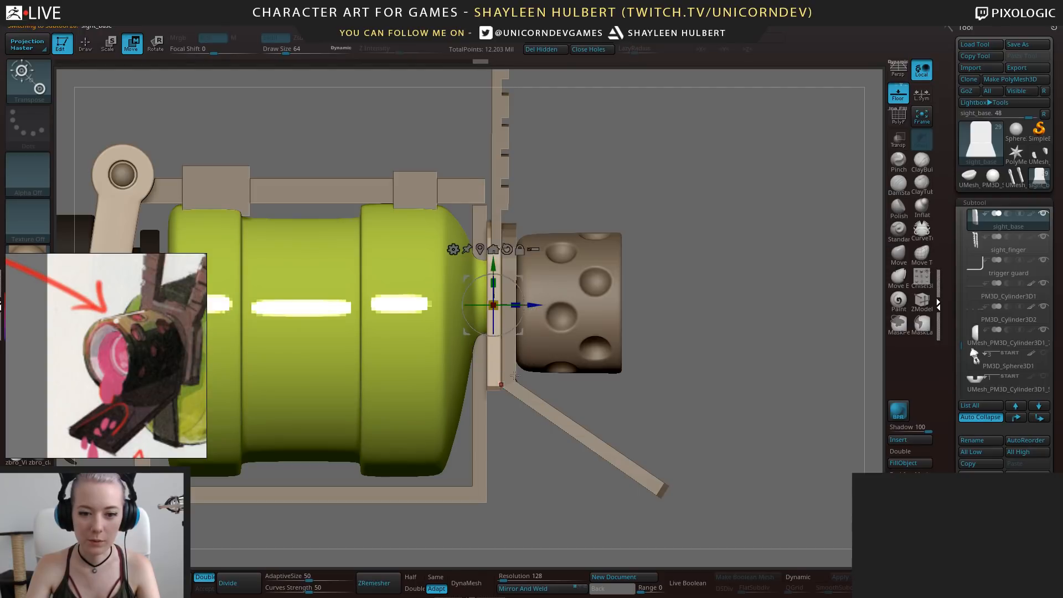
pyautogui.keyDown('alt'); pyautogui.click(530, 386); pyautogui.keyUp('alt')
pyautogui.moveTo(487, 391); pyautogui.dragTo(490, 388)
pyautogui.moveTo(624, 359); pyautogui.dragTo(568, 331)
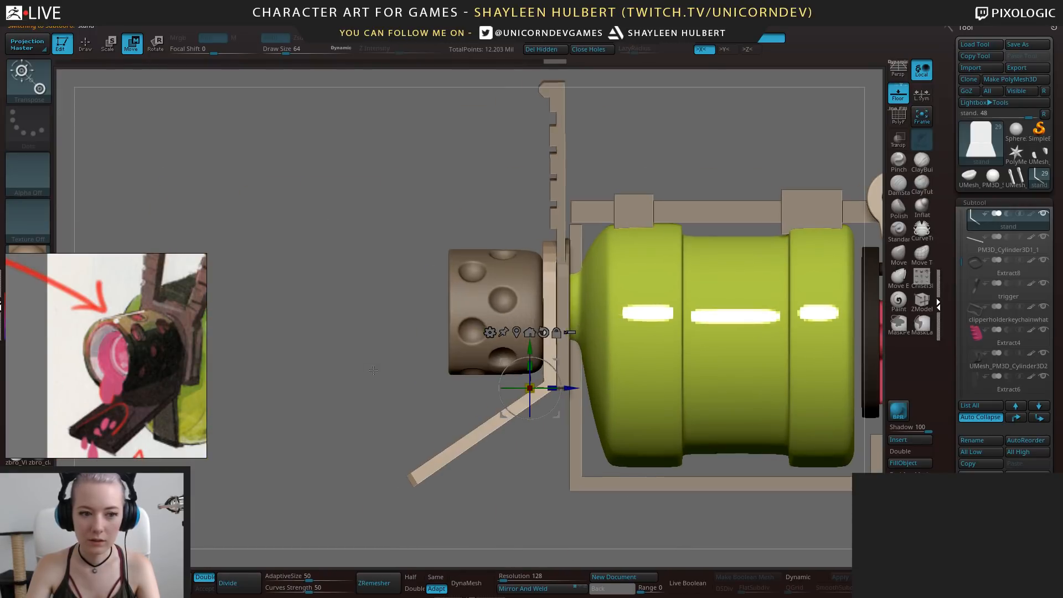
pyautogui.moveTo(375, 360); pyautogui.dragTo(408, 397)
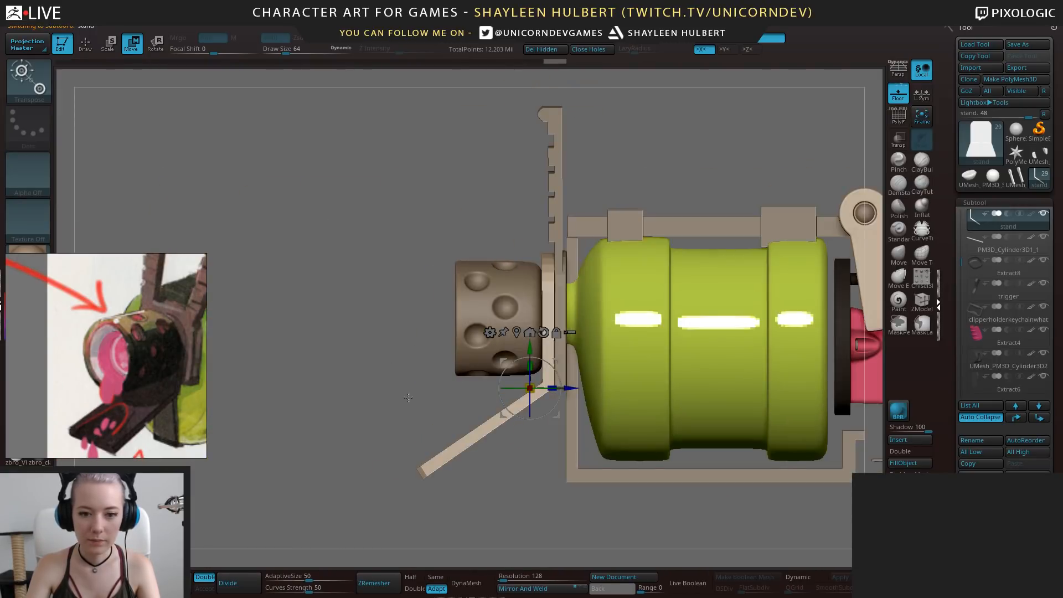
# Place the transform gizmo near the stand's bend, reset its orientation, and scale the stand slightly smaller
pyautogui.keyDown('alt'); pyautogui.click(464, 444); pyautogui.keyUp('alt')
pyautogui.moveTo(449, 444); pyautogui.dragTo(533, 446, button='right')
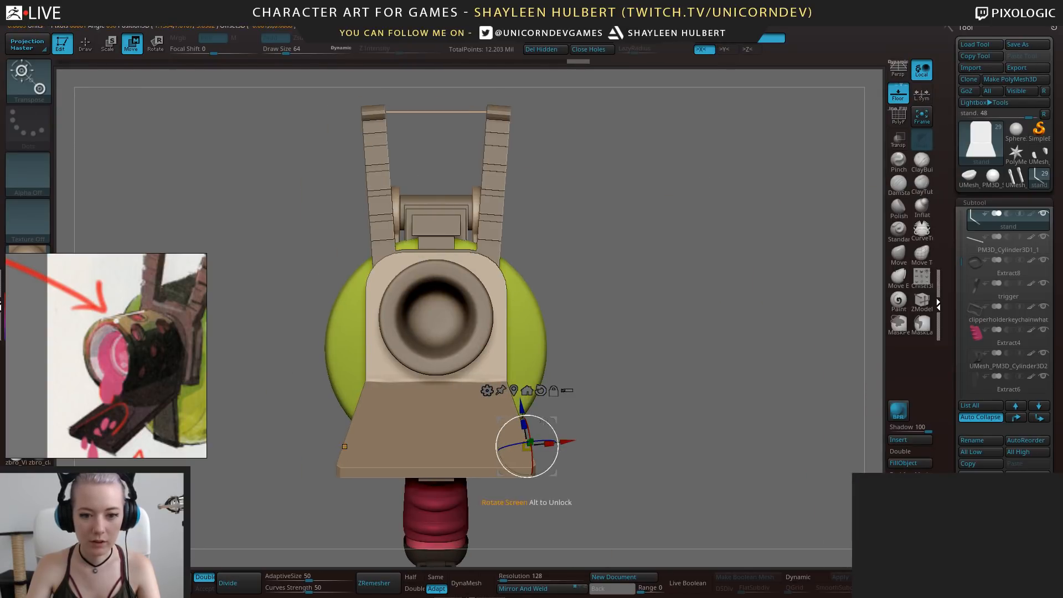
pyautogui.keyDown('alt'); pyautogui.click(502, 366); pyautogui.keyUp('alt')
pyautogui.keyDown('alt'); pyautogui.moveTo(602, 361); pyautogui.dragTo(700, 382); pyautogui.keyUp('alt')
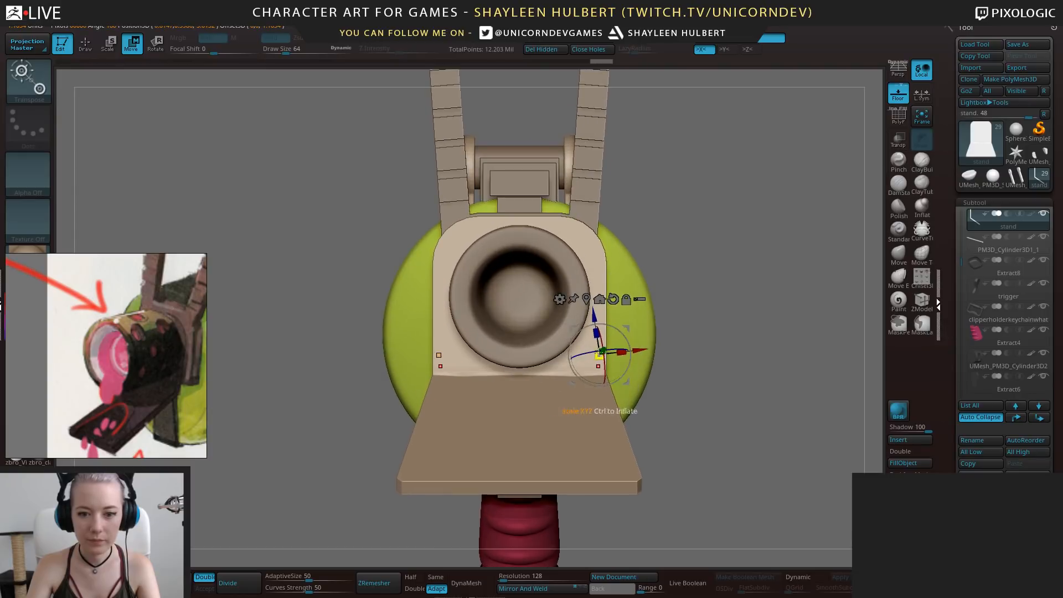
pyautogui.click(613, 299)
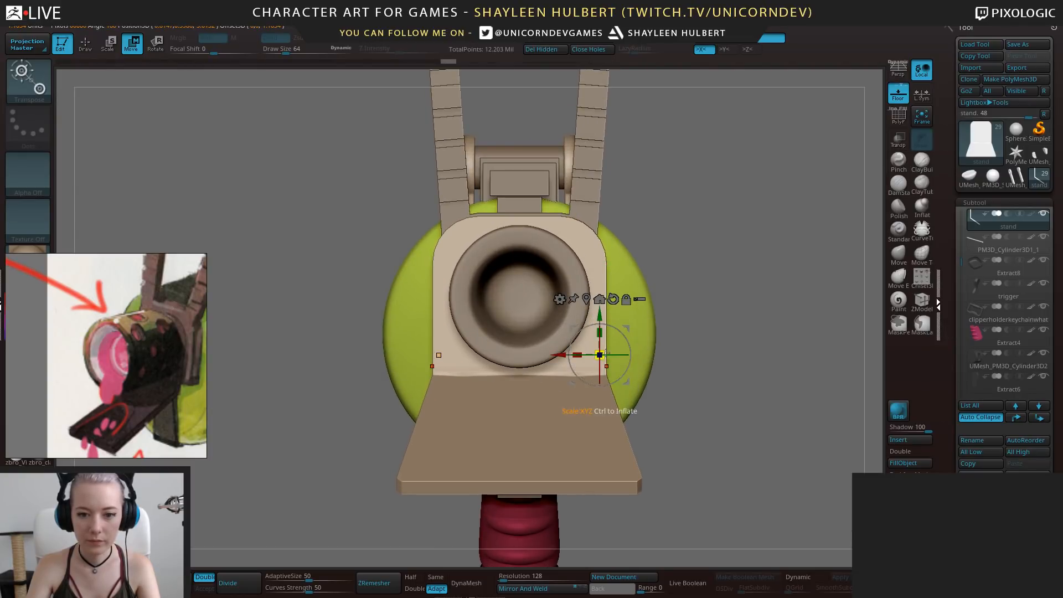
pyautogui.moveTo(605, 352); pyautogui.dragTo(466, 370)
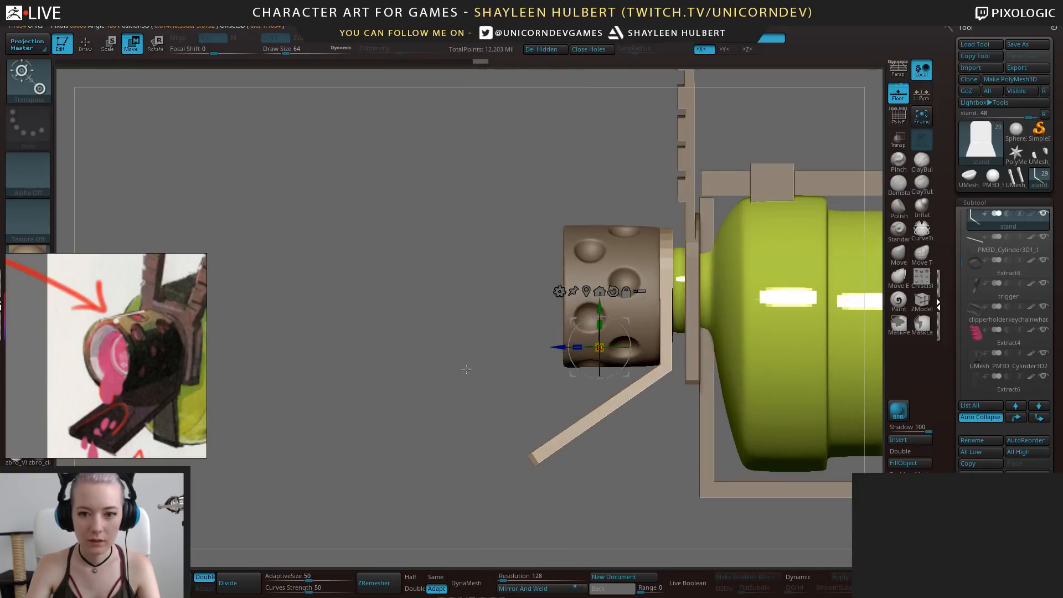
# Move the stand back against the sight base and adjust its fit around the muzzle from the front
pyautogui.moveTo(557, 347); pyautogui.dragTo(194, 330)
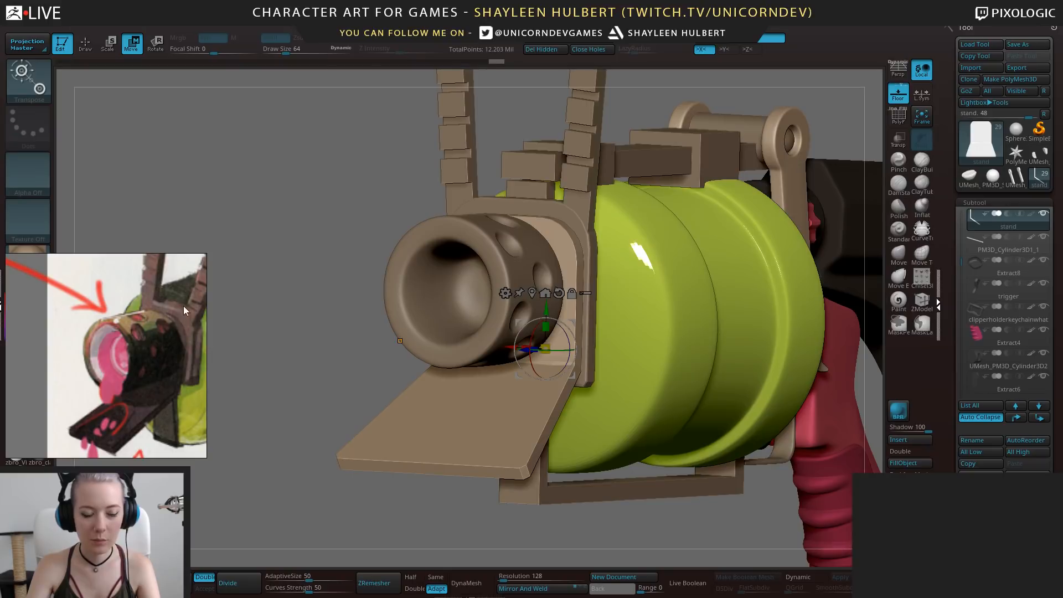
pyautogui.keyDown('shift'); pyautogui.moveTo(265, 389); pyautogui.dragTo(299, 361); pyautogui.keyUp('shift')
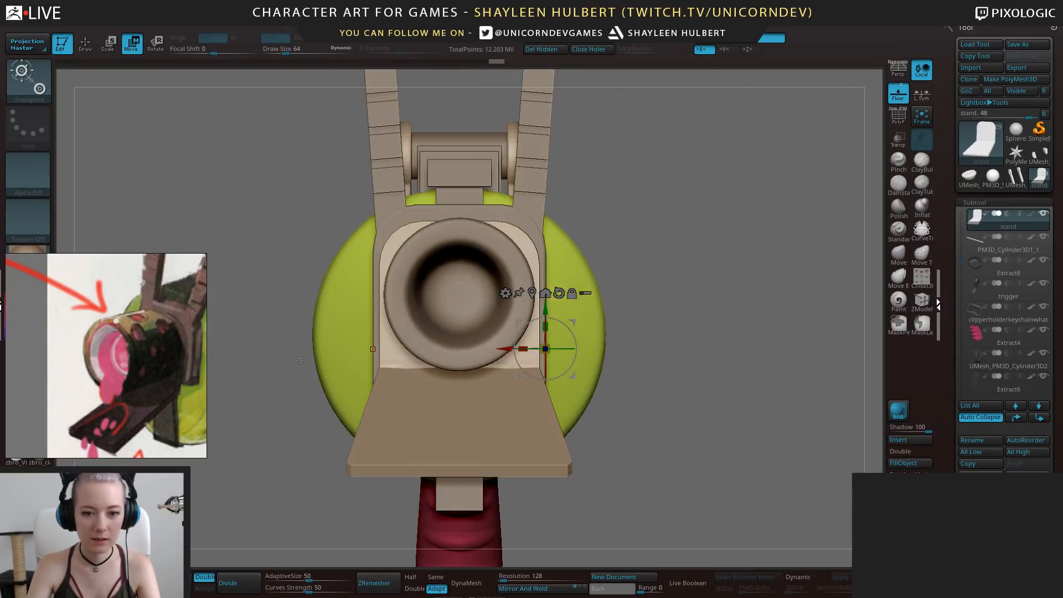
pyautogui.moveTo(535, 339); pyautogui.dragTo(532, 348)
pyautogui.moveTo(533, 349)
pyautogui.mouseDown(button='right')
pyautogui.moveTo(529, 357)
pyautogui.moveTo(546, 355)
pyautogui.mouseUp(button='right')
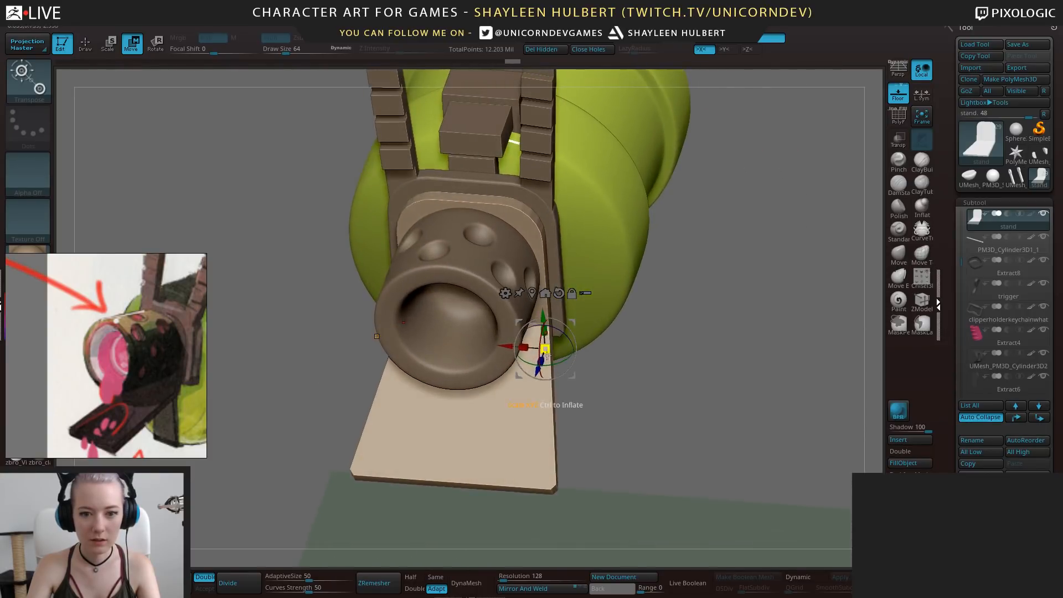
# Nudge the stand sideways to line it up behind the muzzle, and lower it slightly in the side view
pyautogui.moveTo(523, 348); pyautogui.dragTo(530, 349)
pyautogui.moveTo(717, 352)
pyautogui.mouseDown()
pyautogui.moveTo(753, 275)
pyautogui.moveTo(679, 527)
pyautogui.moveTo(361, 361)
pyautogui.moveTo(359, 349)
pyautogui.mouseUp()
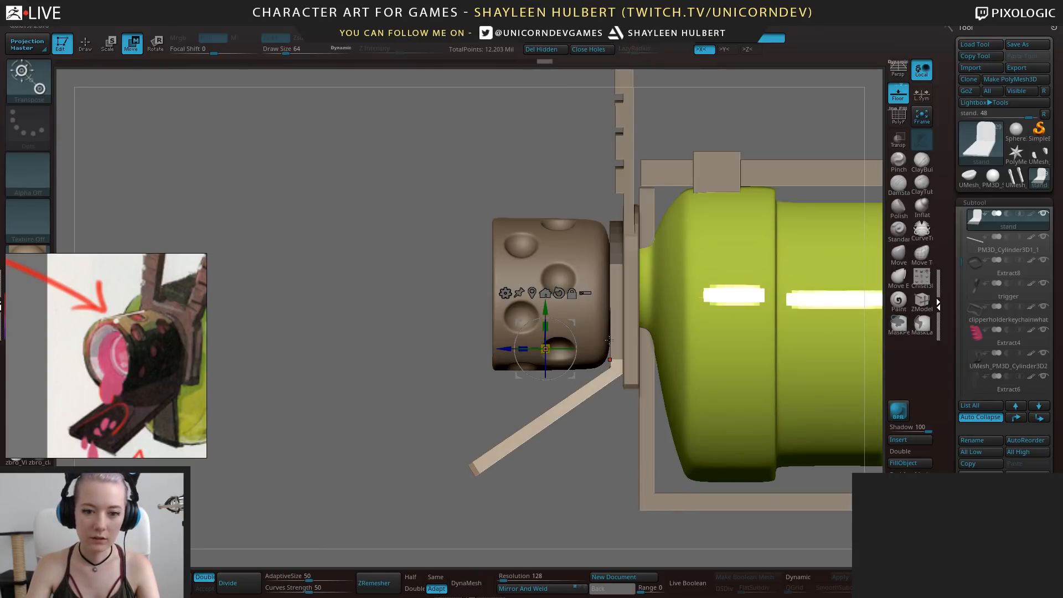
pyautogui.moveTo(546, 315); pyautogui.dragTo(540, 338)
pyautogui.keyDown('alt'); pyautogui.moveTo(393, 457); pyautogui.dragTo(404, 416); pyautogui.keyUp('alt')
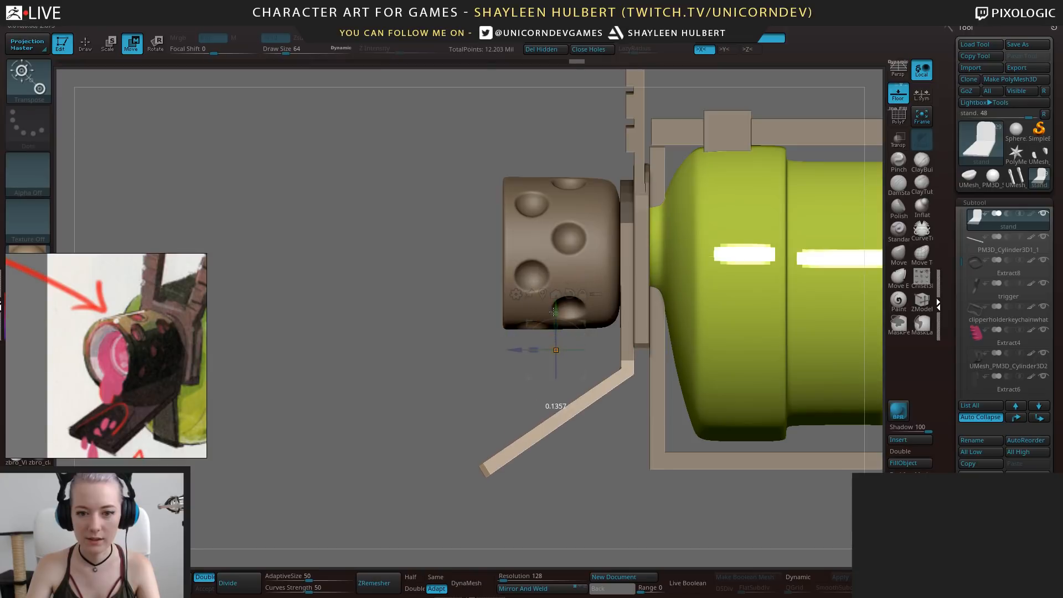
pyautogui.moveTo(424, 347); pyautogui.dragTo(689, 406)
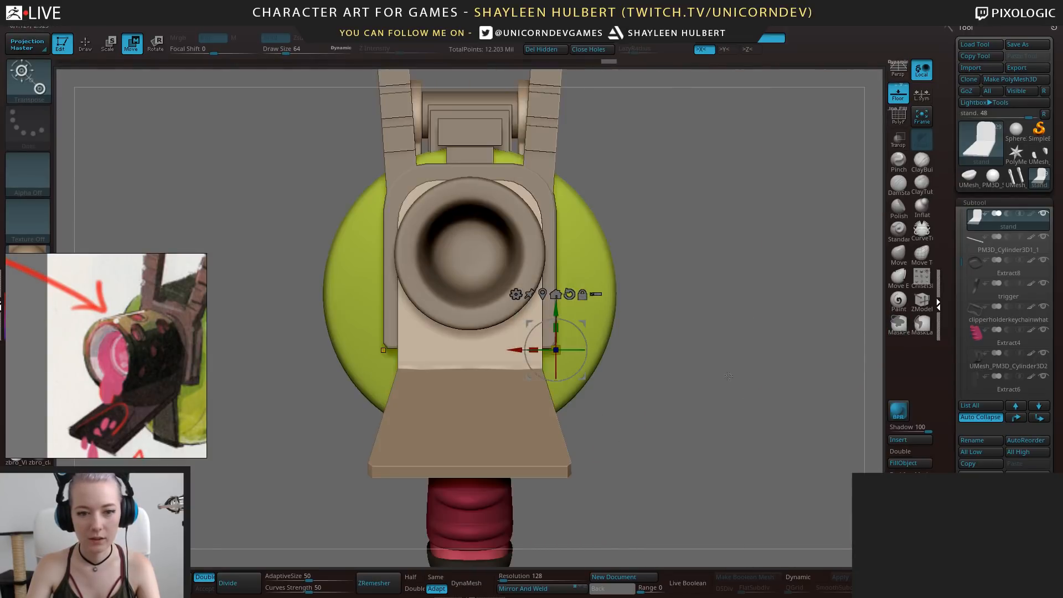
# Select the muzzle and move it down slightly relative to the tank, checking the fit from the side and front
pyautogui.moveTo(728, 376); pyautogui.dragTo(378, 353)
pyautogui.keyDown('alt'); pyautogui.click(540, 265); pyautogui.keyUp('alt')
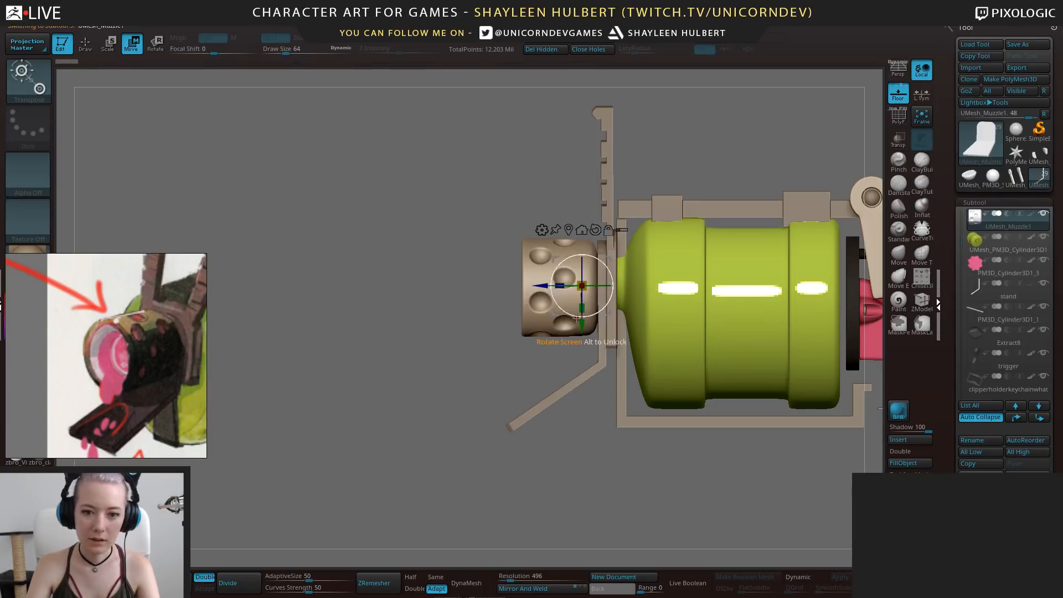
pyautogui.moveTo(582, 323); pyautogui.dragTo(582, 339)
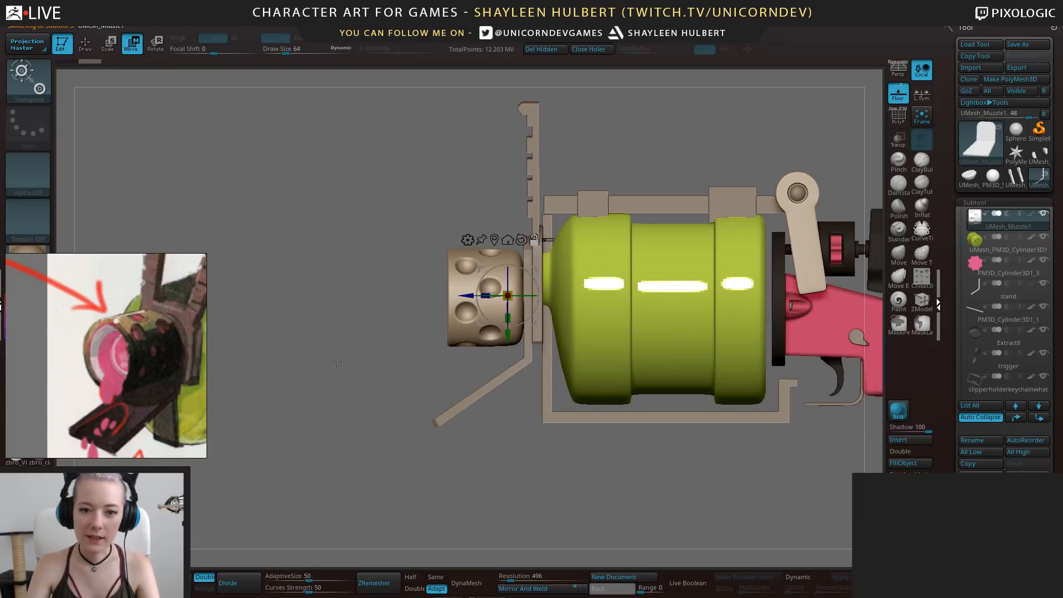
pyautogui.moveTo(404, 360); pyautogui.dragTo(344, 361)
pyautogui.moveTo(370, 315); pyautogui.dragTo(670, 341)
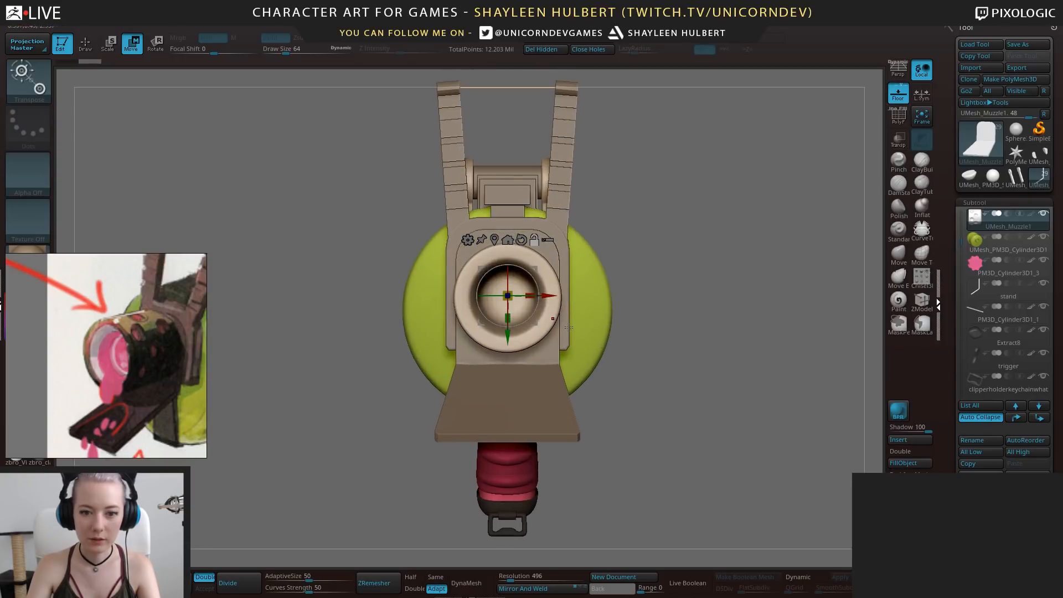
# Nudge the sight_base and then the sight_finger subtool into better alignment around the muzzle, and leave transform mode
pyautogui.keyDown('alt'); pyautogui.click(529, 225); pyautogui.keyUp('alt')
pyautogui.moveTo(481, 281); pyautogui.dragTo(474, 282)
pyautogui.keyDown('alt'); pyautogui.moveTo(662, 145); pyautogui.dragTo(673, 218); pyautogui.keyUp('alt')
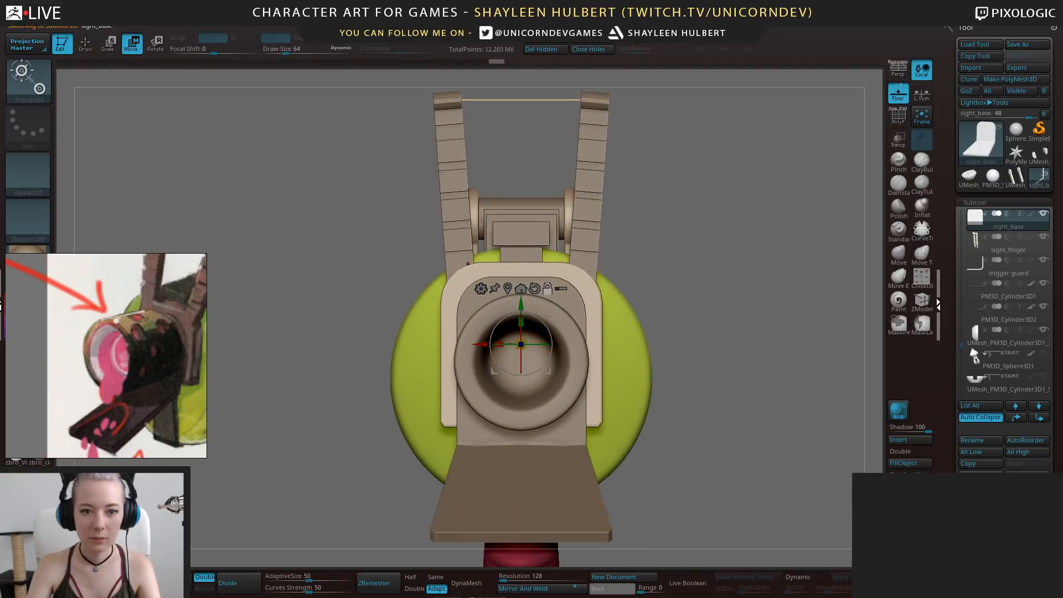
pyautogui.keyDown('alt'); pyautogui.click(479, 260); pyautogui.keyUp('alt')
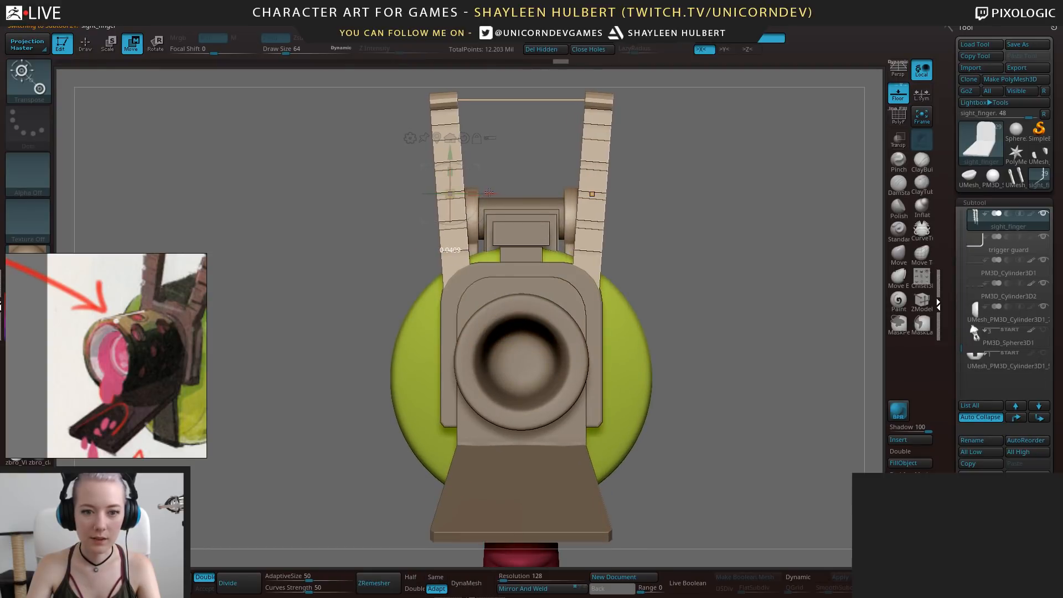
pyautogui.keyDown('alt'); pyautogui.moveTo(298, 212); pyautogui.dragTo(352, 250); pyautogui.keyUp('alt')
pyautogui.press('q')
# Select the green tank, display its polyframe, and isolate it from the other subtools
pyautogui.keyDown('alt'); pyautogui.moveTo(380, 325); pyautogui.dragTo(302, 251); pyautogui.keyUp('alt')
pyautogui.moveTo(662, 278); pyautogui.dragTo(705, 349)
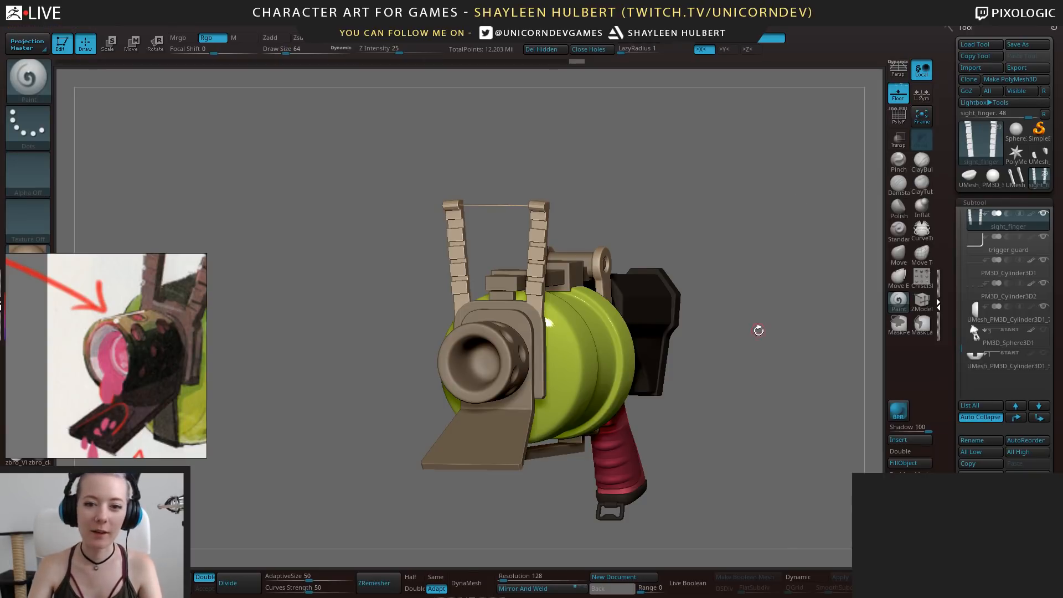
pyautogui.moveTo(758, 331)
pyautogui.mouseDown()
pyautogui.moveTo(715, 342)
pyautogui.moveTo(657, 459)
pyautogui.moveTo(591, 429)
pyautogui.moveTo(538, 453)
pyautogui.moveTo(553, 477)
pyautogui.moveTo(519, 482)
pyautogui.moveTo(549, 491)
pyautogui.moveTo(469, 487)
pyautogui.moveTo(559, 497)
pyautogui.moveTo(501, 490)
pyautogui.mouseUp()
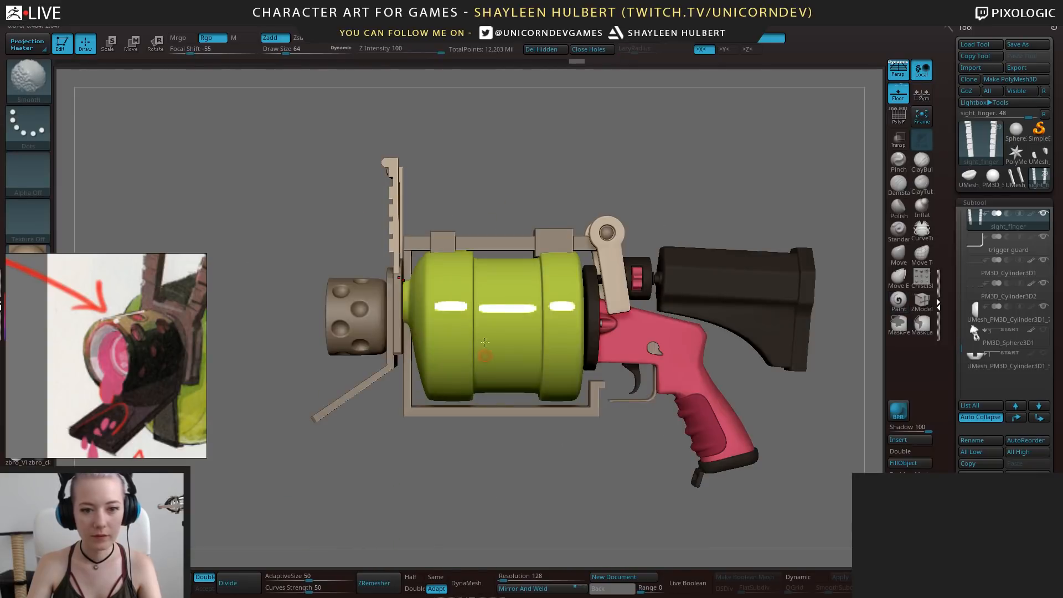
pyautogui.keyDown('alt'); pyautogui.click(494, 309); pyautogui.keyUp('alt')
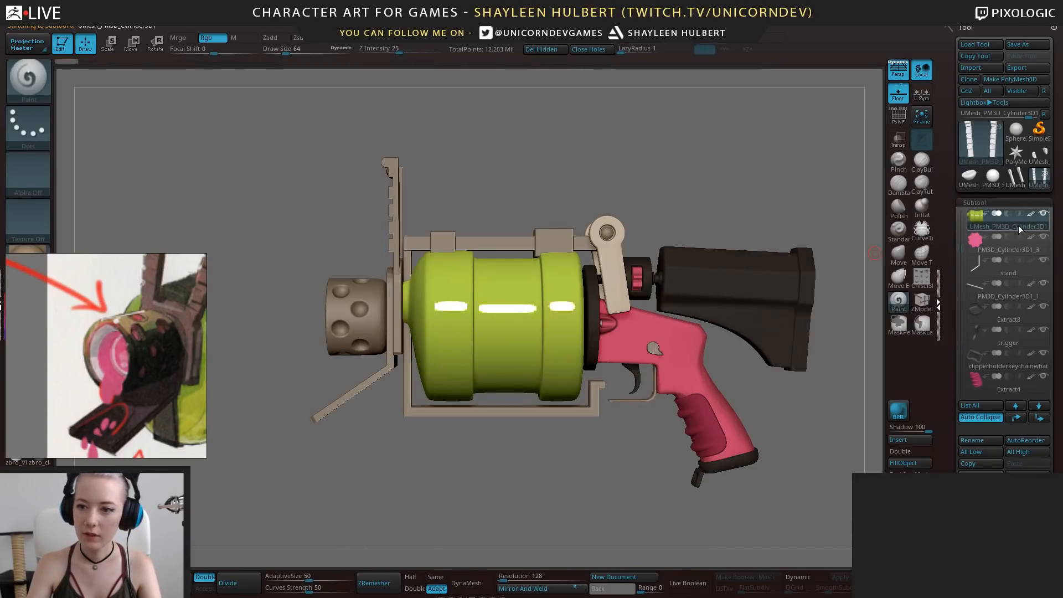
pyautogui.click(901, 117)
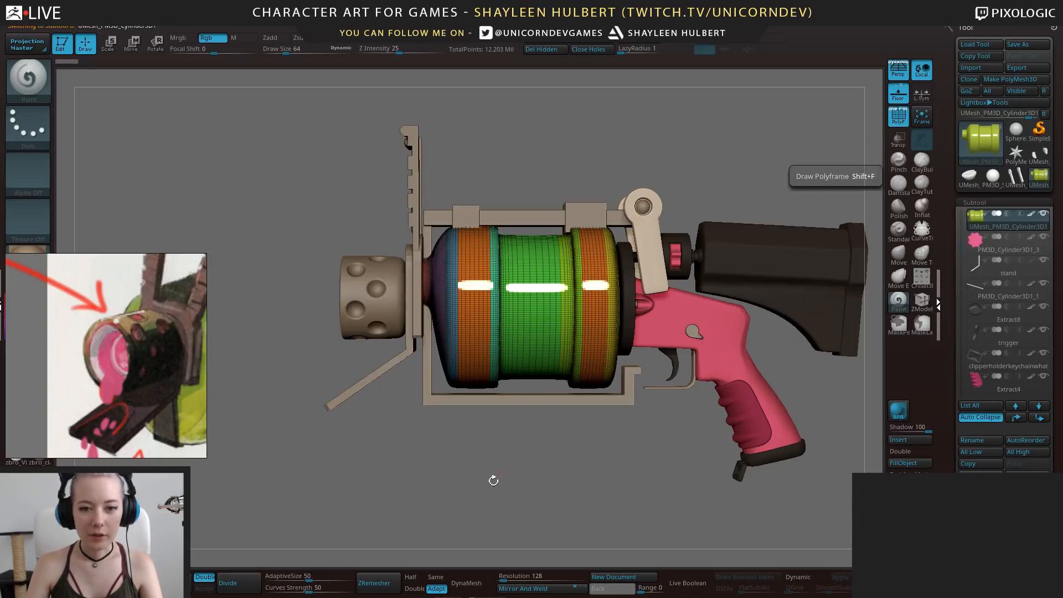
pyautogui.moveTo(531, 485)
pyautogui.mouseDown()
pyautogui.moveTo(539, 525)
pyautogui.moveTo(518, 479)
pyautogui.mouseUp()
pyautogui.keyDown('shift'); pyautogui.click(1044, 214); pyautogui.keyUp('shift')
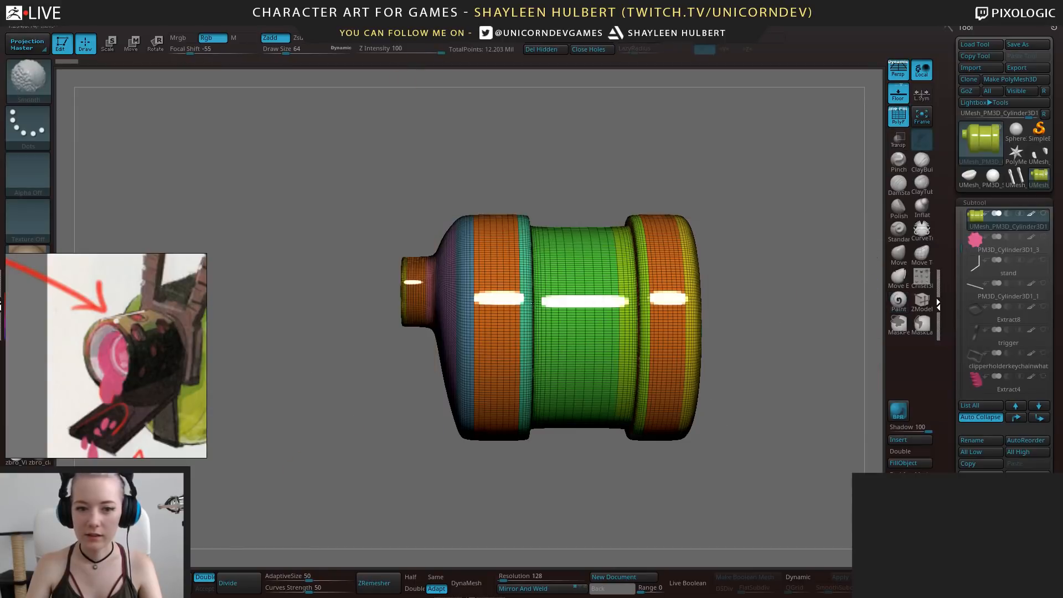
# Examine the isolated tank's wireframe and polygroups from both sides and around the front nozzle
pyautogui.moveTo(343, 232); pyautogui.dragTo(779, 244)
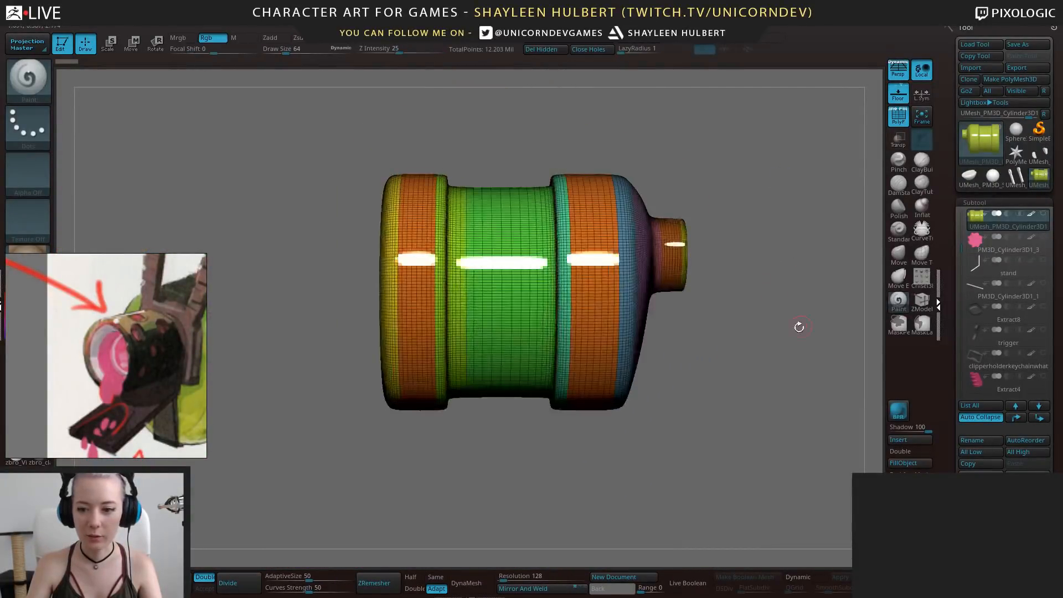
pyautogui.keyDown('alt'); pyautogui.moveTo(798, 326); pyautogui.dragTo(749, 297); pyautogui.keyUp('alt')
pyautogui.moveTo(944, 375)
pyautogui.mouseDown()
pyautogui.moveTo(937, 290)
pyautogui.moveTo(947, 358)
pyautogui.mouseUp()
pyautogui.moveTo(796, 372); pyautogui.dragTo(863, 363)
pyautogui.moveTo(687, 355); pyautogui.dragTo(668, 331)
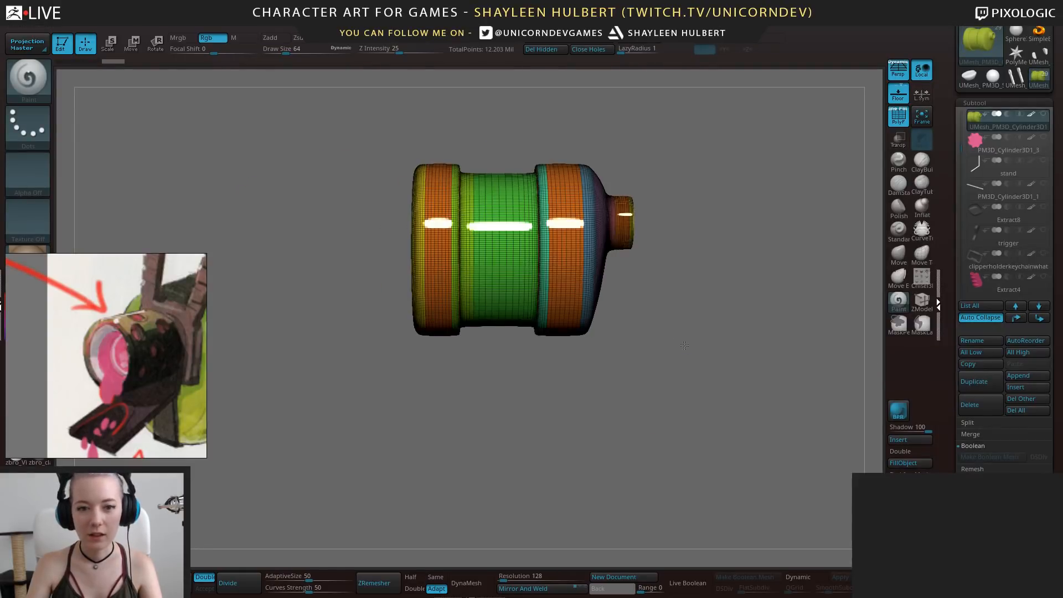
pyautogui.keyDown('alt'); pyautogui.moveTo(705, 272); pyautogui.dragTo(702, 311); pyautogui.keyUp('alt')
pyautogui.moveTo(727, 351); pyautogui.dragTo(641, 385)
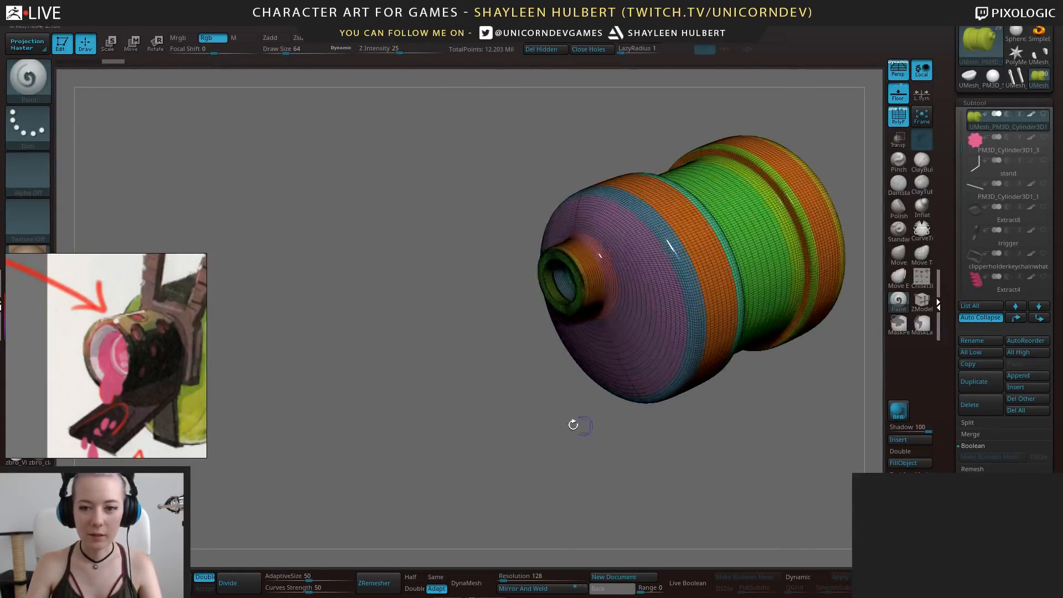
pyautogui.keyDown('shift'); pyautogui.moveTo(573, 424); pyautogui.dragTo(553, 423); pyautogui.keyUp('shift')
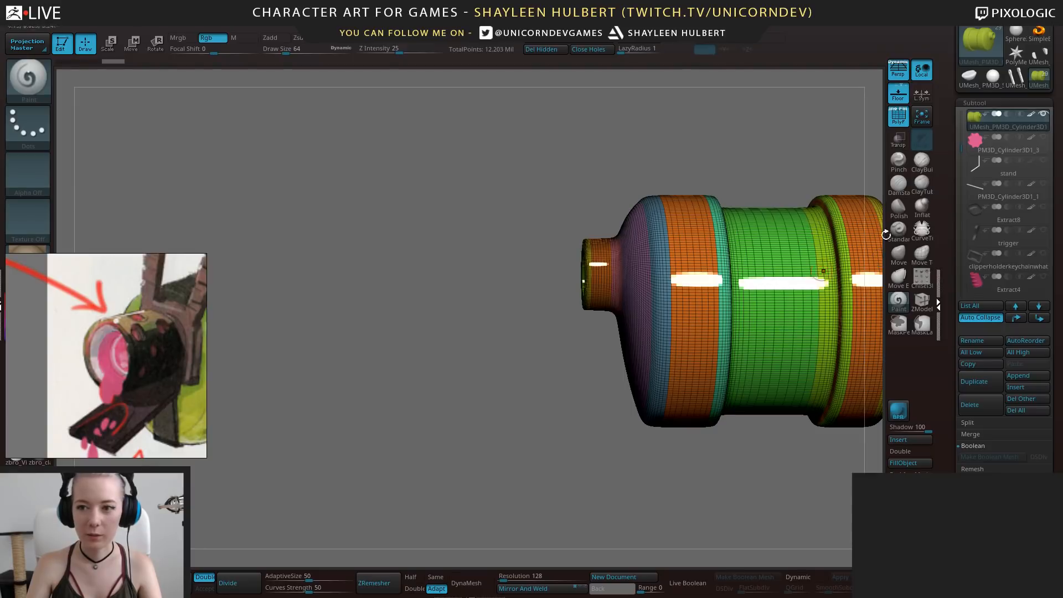
# Show the whole gun again with polyframe off, hiding PM3D_Sphere3D1 and the subtool listed below it
pyautogui.keyDown('shift'); pyautogui.click(1043, 114); pyautogui.keyUp('shift')
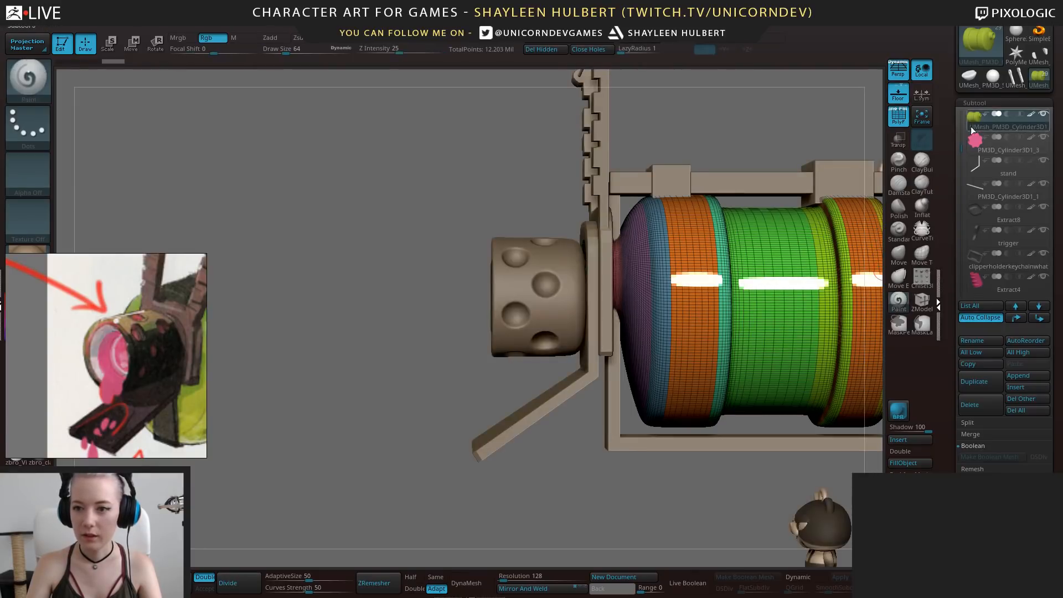
pyautogui.moveTo(962, 147); pyautogui.dragTo(952, 274)
pyautogui.click(1044, 162)
pyautogui.click(1043, 184)
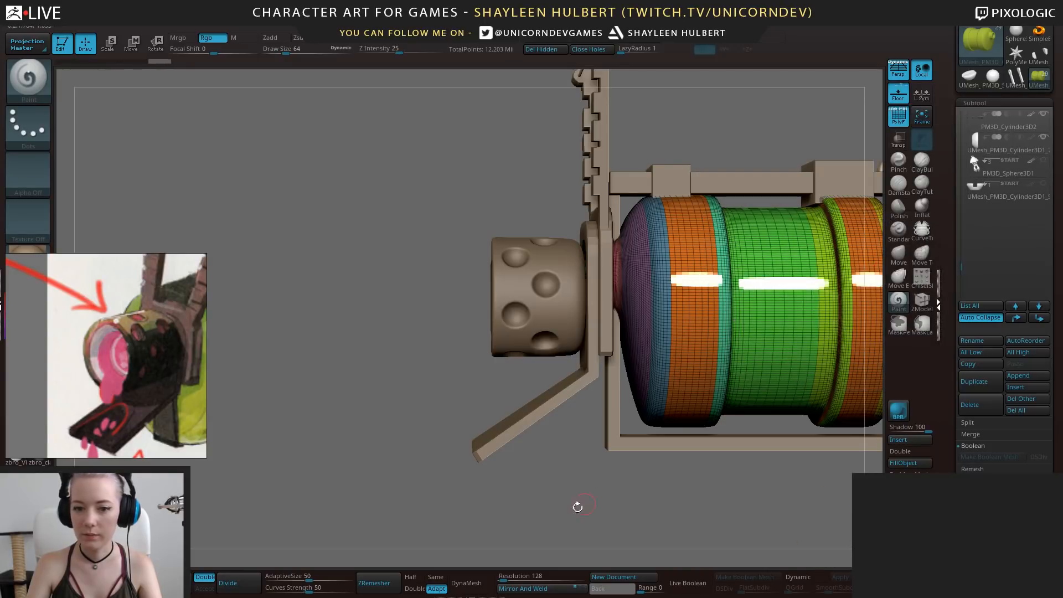
pyautogui.moveTo(577, 506)
pyautogui.keyDown('alt'); pyautogui.mouseDown()
pyautogui.moveTo(587, 465)
pyautogui.moveTo(513, 457)
pyautogui.moveTo(515, 423)
pyautogui.moveTo(620, 435)
pyautogui.mouseUp(); pyautogui.keyUp('alt')
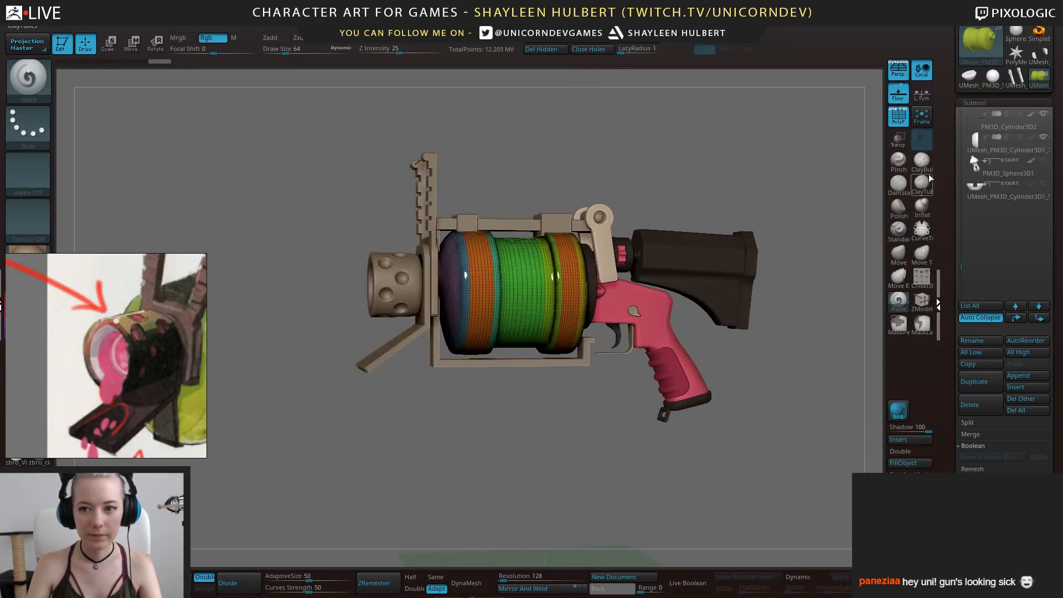
pyautogui.click(900, 123)
pyautogui.moveTo(538, 452); pyautogui.dragTo(590, 457)
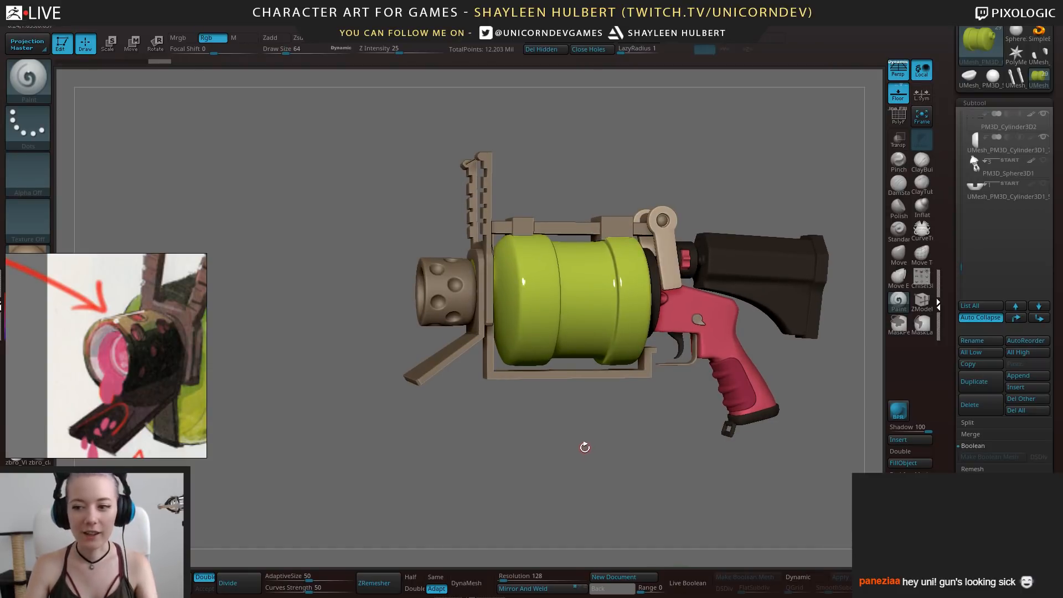
# Try to apply Mirror And Weld to the muzzle from the front view
pyautogui.moveTo(609, 494); pyautogui.dragTo(628, 341)
pyautogui.keyDown('alt'); pyautogui.click(578, 322); pyautogui.keyUp('alt')
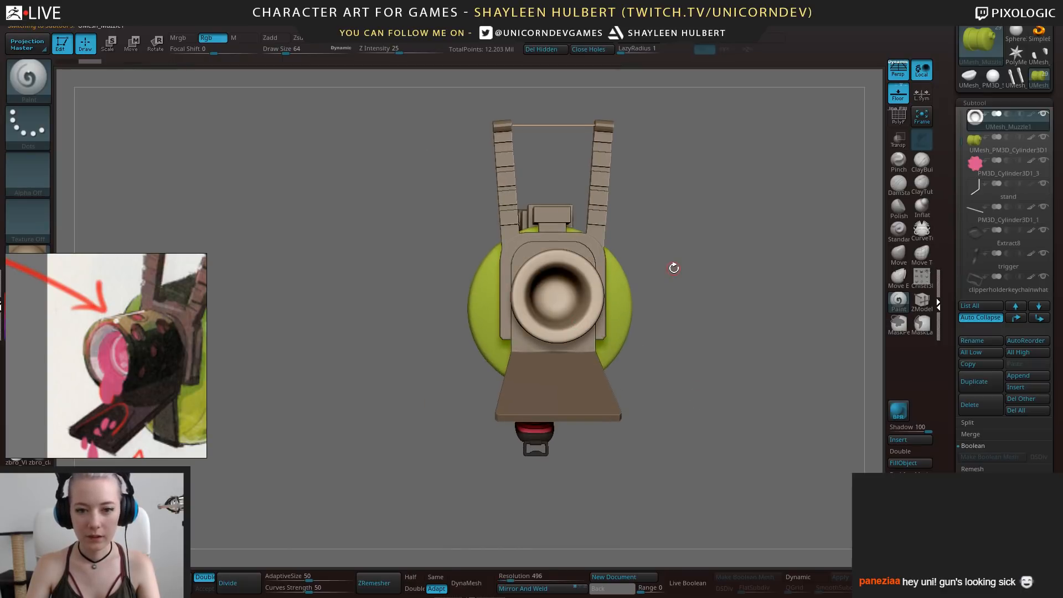
pyautogui.click(547, 588)
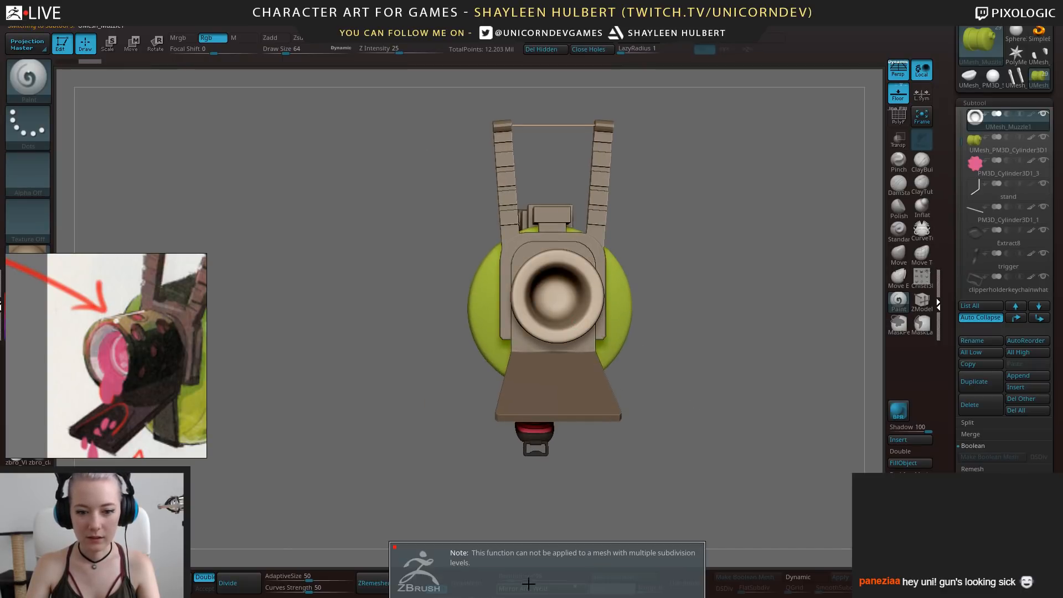
pyautogui.keyDown('alt'); pyautogui.moveTo(772, 311); pyautogui.dragTo(745, 399); pyautogui.keyUp('alt')
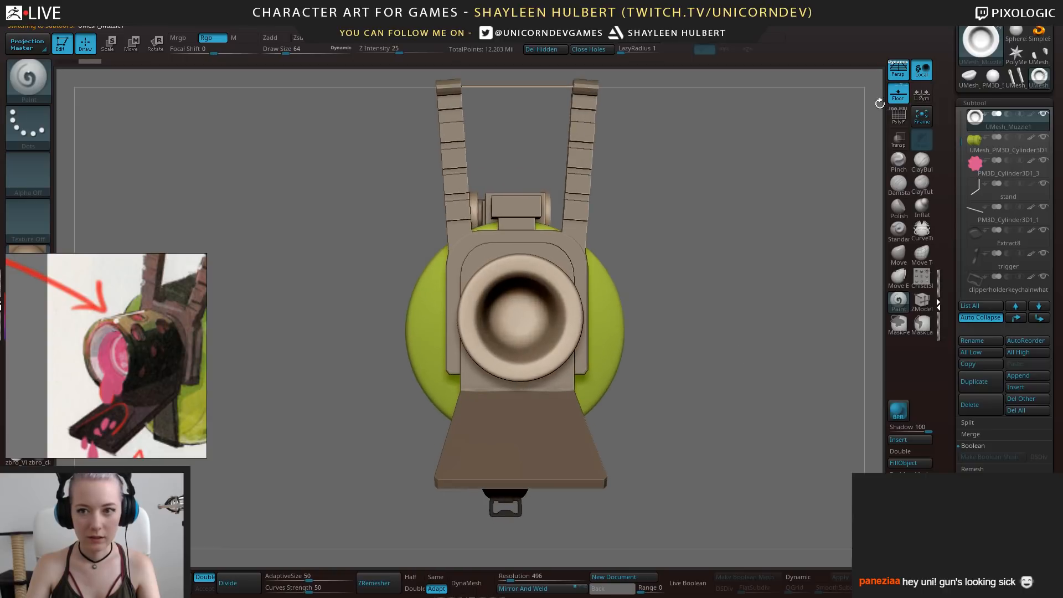
# Turn off perspective and select the sight_base subtool around the muzzle
pyautogui.click(906, 78)
pyautogui.keyDown('alt'); pyautogui.moveTo(728, 262); pyautogui.dragTo(733, 303); pyautogui.keyUp('alt')
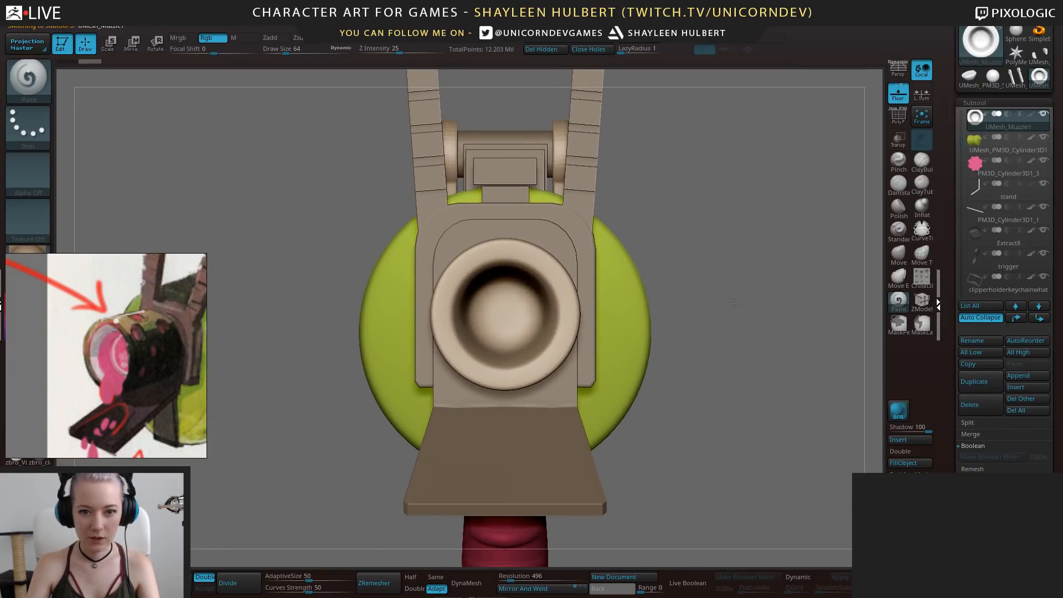
pyautogui.keyDown('alt'); pyautogui.click(552, 207); pyautogui.keyUp('alt')
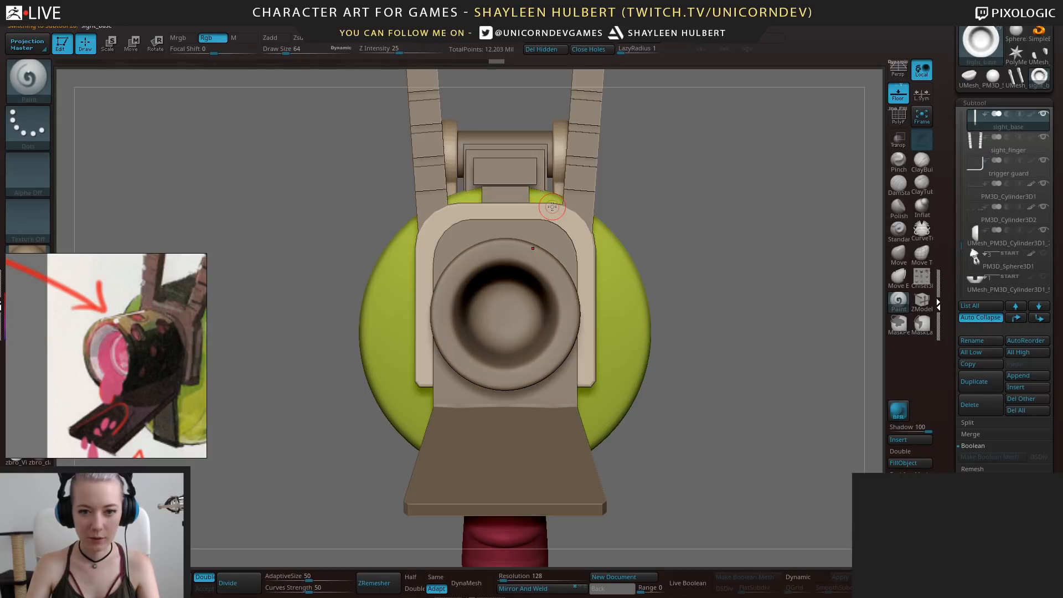
pyautogui.moveTo(759, 358)
pyautogui.keyDown('alt'); pyautogui.mouseDown()
pyautogui.moveTo(763, 305)
pyautogui.moveTo(725, 410)
pyautogui.mouseUp(); pyautogui.keyUp('alt')
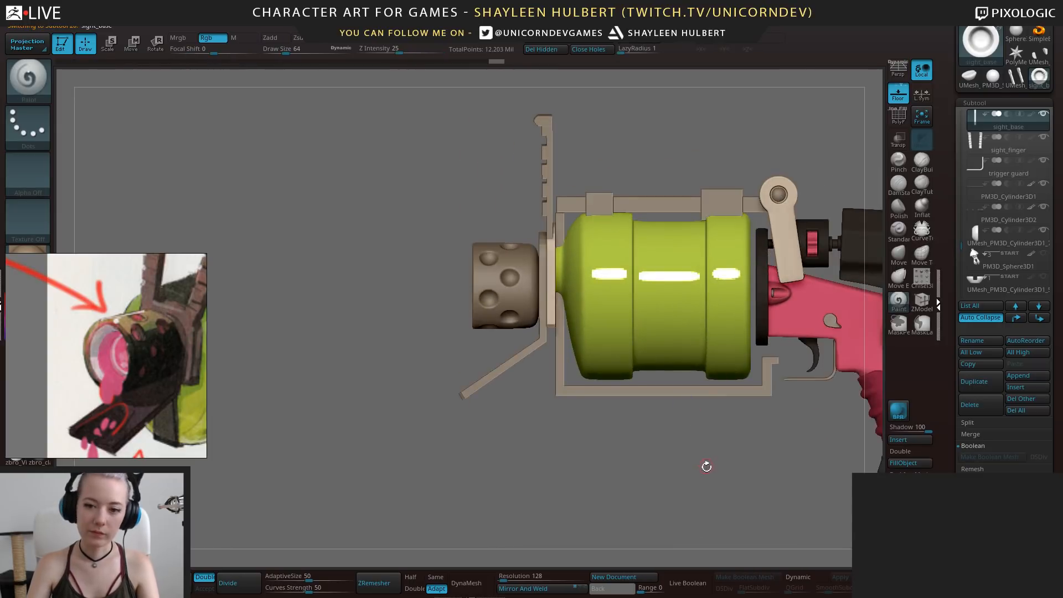
# Select the trigger guard, check the reference images, and fill it with the dark colour sampled from the gun
pyautogui.moveTo(705, 465)
pyautogui.mouseDown()
pyautogui.moveTo(623, 445)
pyautogui.moveTo(688, 446)
pyautogui.mouseUp()
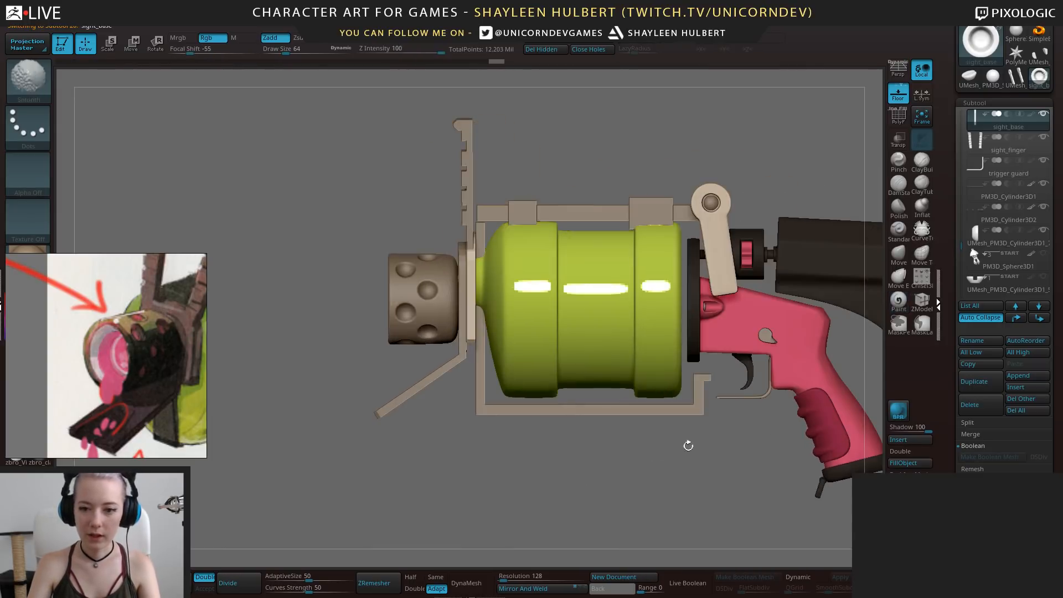
pyautogui.keyDown('alt'); pyautogui.moveTo(766, 425); pyautogui.dragTo(657, 400); pyautogui.keyUp('alt')
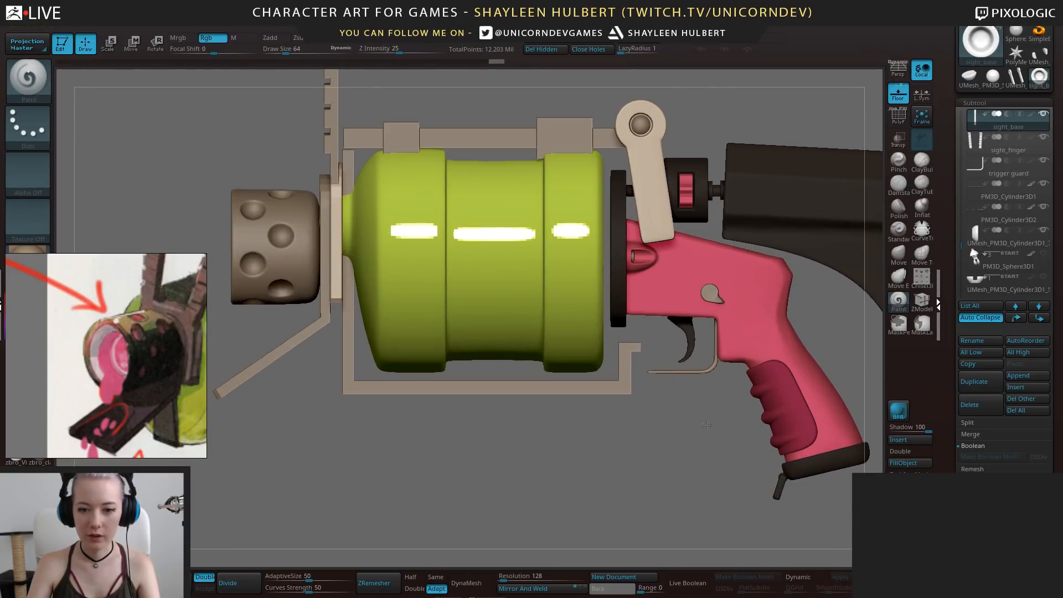
pyautogui.moveTo(707, 424); pyautogui.dragTo(625, 393)
pyautogui.keyDown('alt'); pyautogui.click(619, 378); pyautogui.keyUp('alt')
pyautogui.scroll(-5, 127, 357)
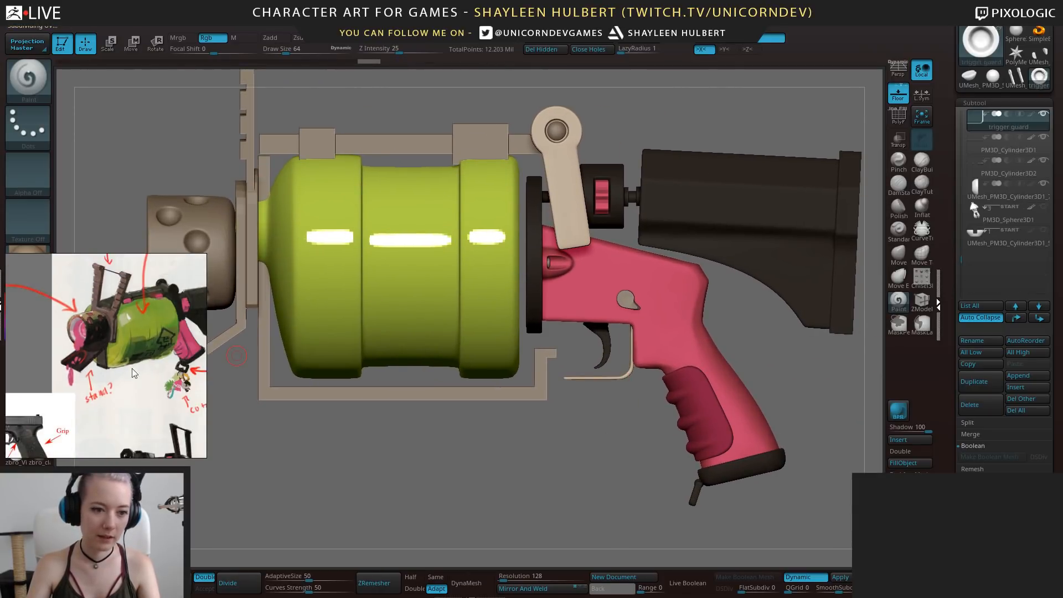
pyautogui.scroll(5, 126, 357)
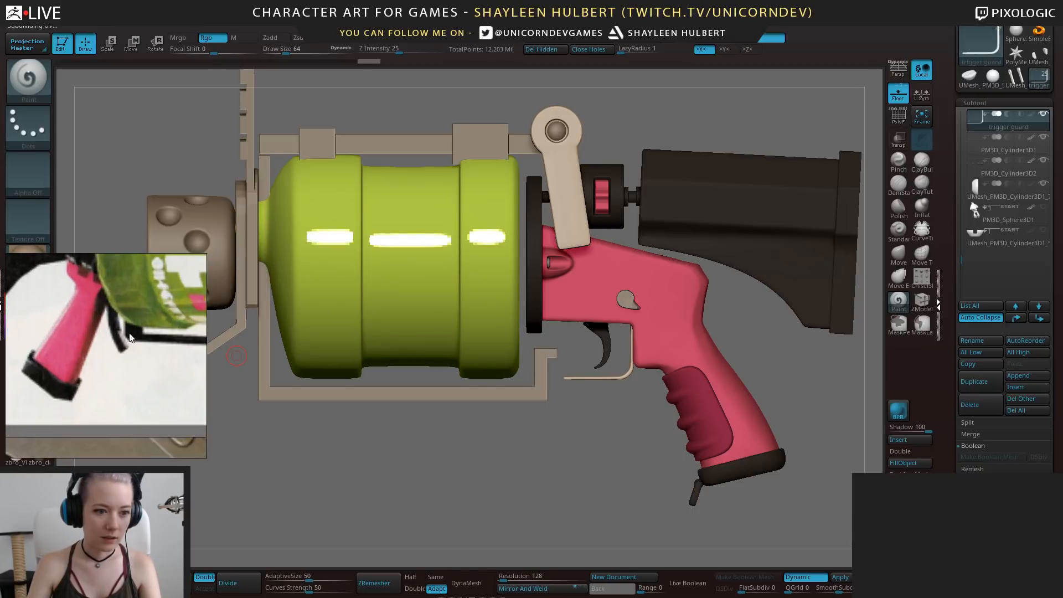
pyautogui.scroll(-2, 126, 345)
pyautogui.scroll(-3, 126, 345)
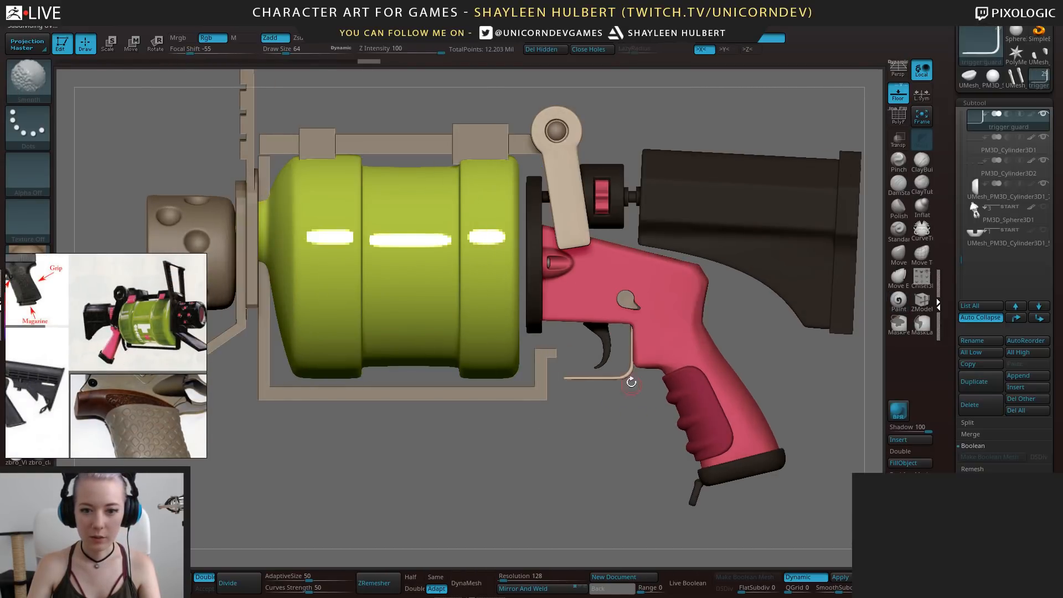
pyautogui.press('c')
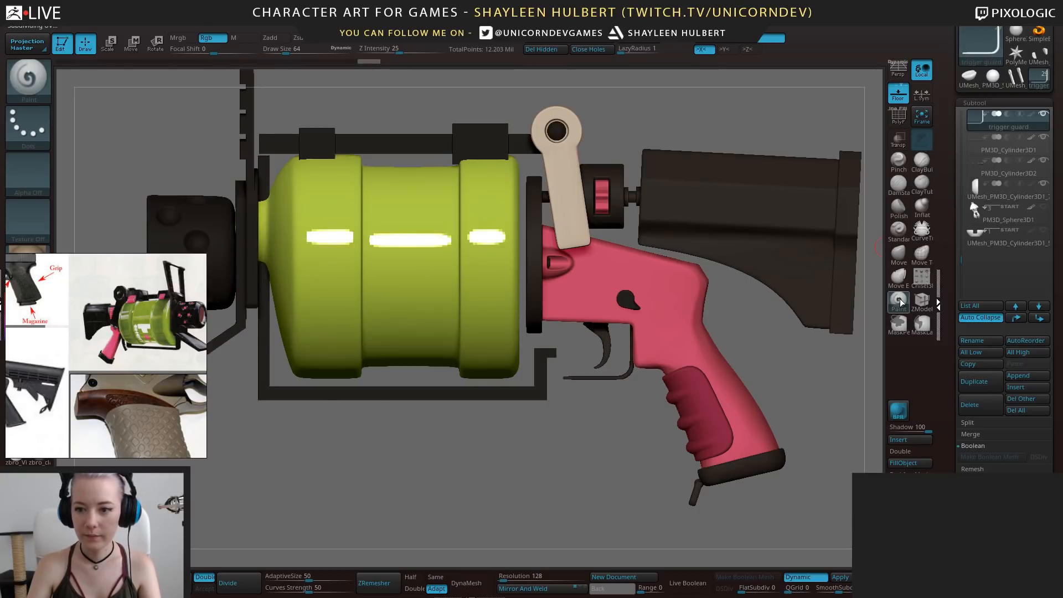
pyautogui.click(913, 464)
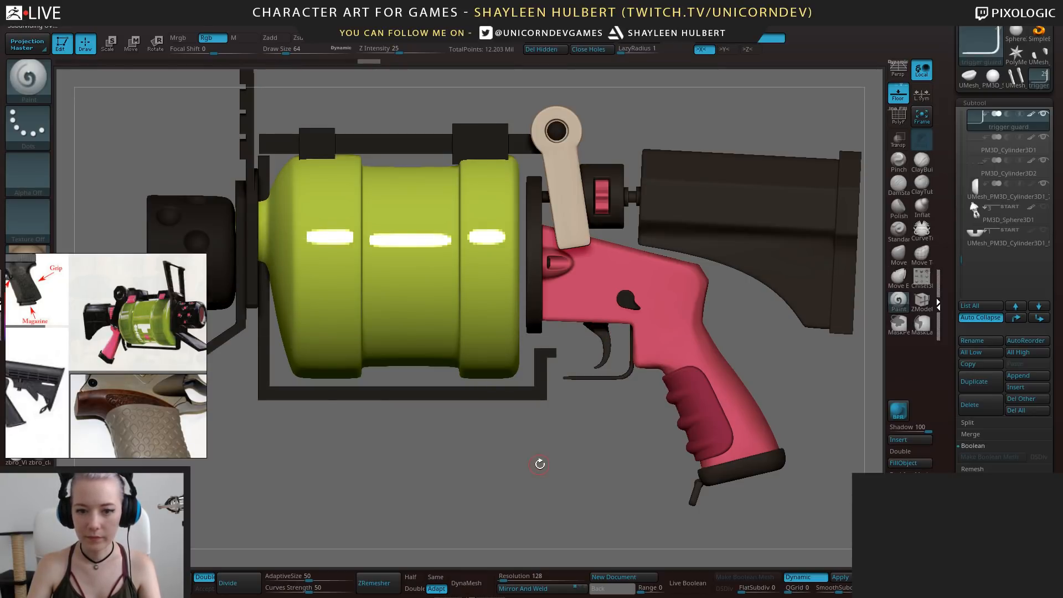
# Select the safety switch above the trigger and fill it with the dark colour
pyautogui.keyDown('alt'); pyautogui.moveTo(539, 463); pyautogui.dragTo(567, 485); pyautogui.keyUp('alt')
pyautogui.keyDown('alt'); pyautogui.click(654, 318); pyautogui.keyUp('alt')
pyautogui.keyDown('alt'); pyautogui.moveTo(650, 501); pyautogui.dragTo(614, 489); pyautogui.keyUp('alt')
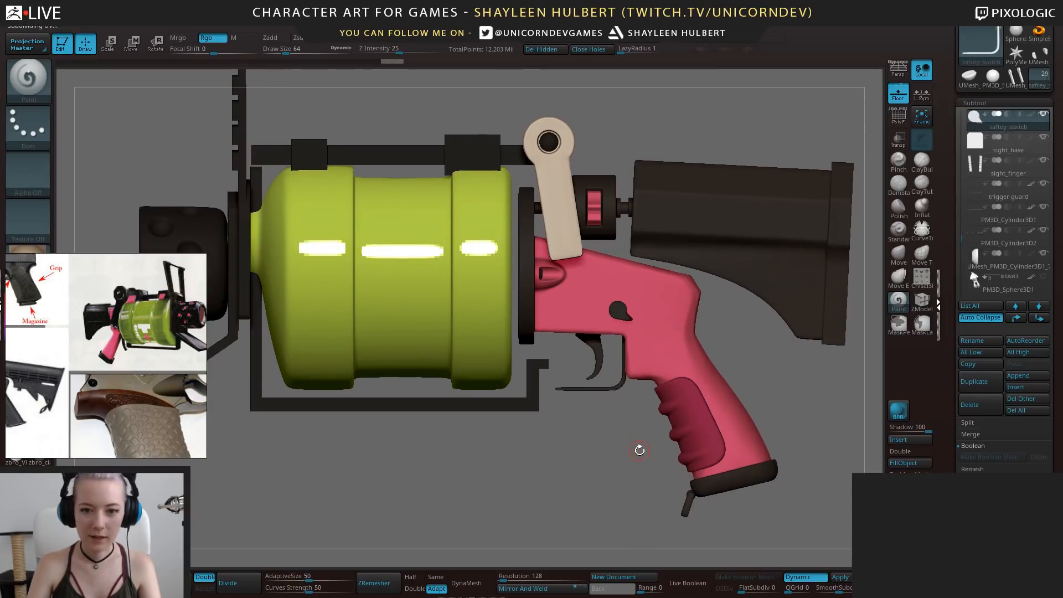
pyautogui.moveTo(623, 448); pyautogui.dragTo(618, 462)
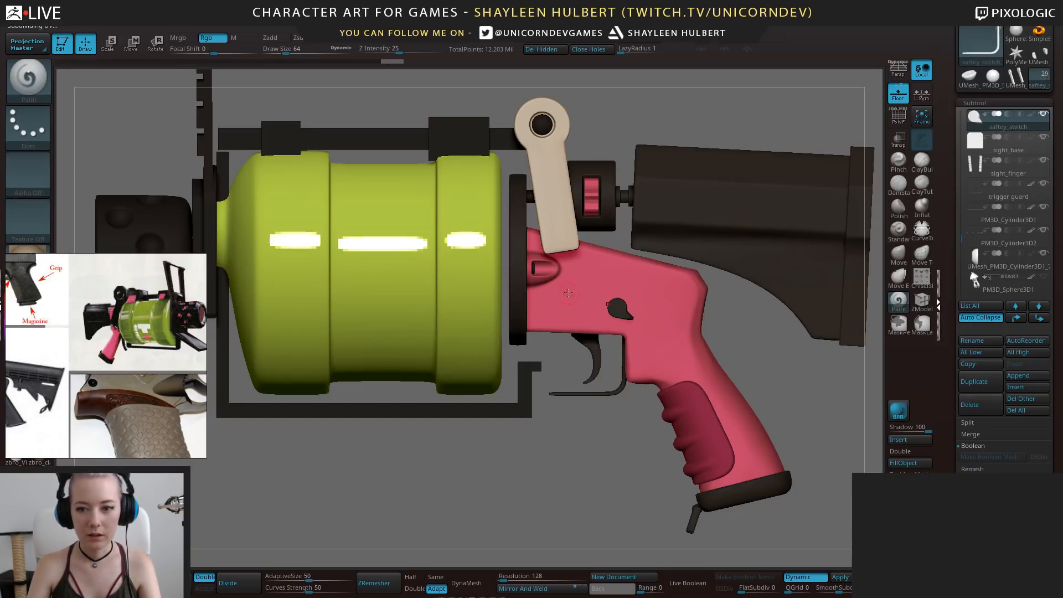
pyautogui.moveTo(825, 472); pyautogui.dragTo(836, 471)
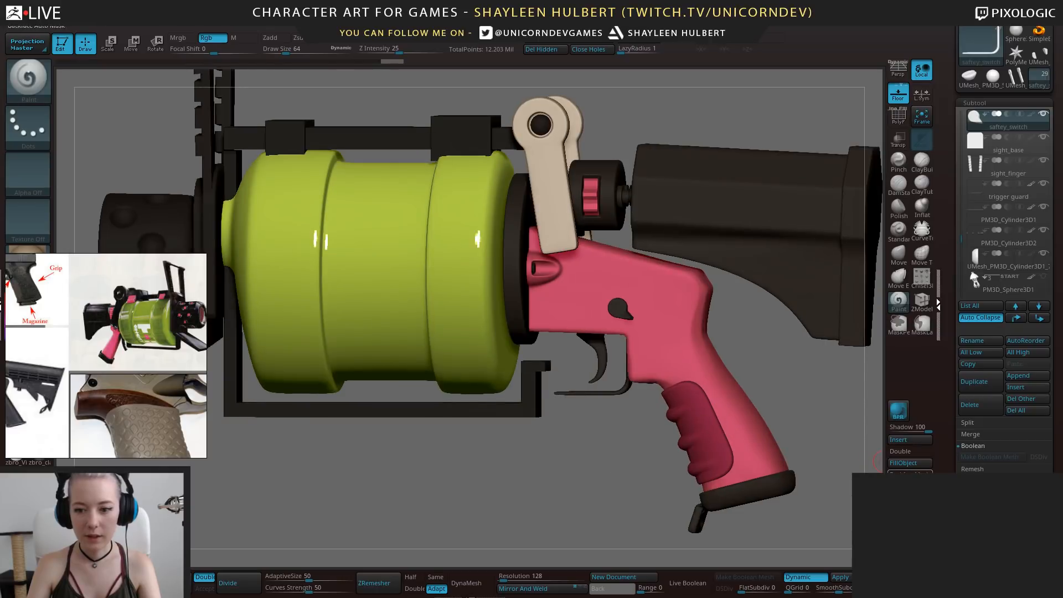
pyautogui.moveTo(605, 487); pyautogui.dragTo(600, 227)
pyautogui.keyDown('alt'); pyautogui.moveTo(644, 131); pyautogui.dragTo(587, 194); pyautogui.keyUp('alt')
pyautogui.moveTo(465, 166); pyautogui.dragTo(512, 248)
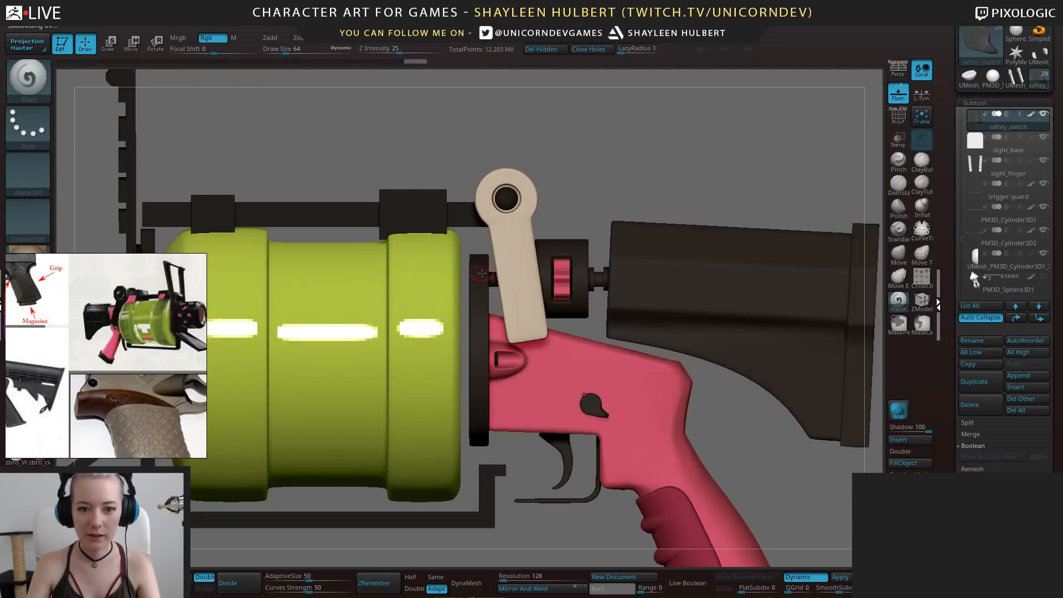
# Fill the uncoloured bracket arms beside the rear of the tank with the dark colour and select the sphere part between them
pyautogui.keyDown('alt'); pyautogui.moveTo(606, 150); pyautogui.dragTo(684, 119); pyautogui.keyUp('alt')
pyautogui.moveTo(642, 136)
pyautogui.mouseDown()
pyautogui.moveTo(677, 168)
pyautogui.moveTo(598, 180)
pyautogui.moveTo(722, 189)
pyautogui.moveTo(646, 213)
pyautogui.moveTo(634, 242)
pyautogui.mouseUp()
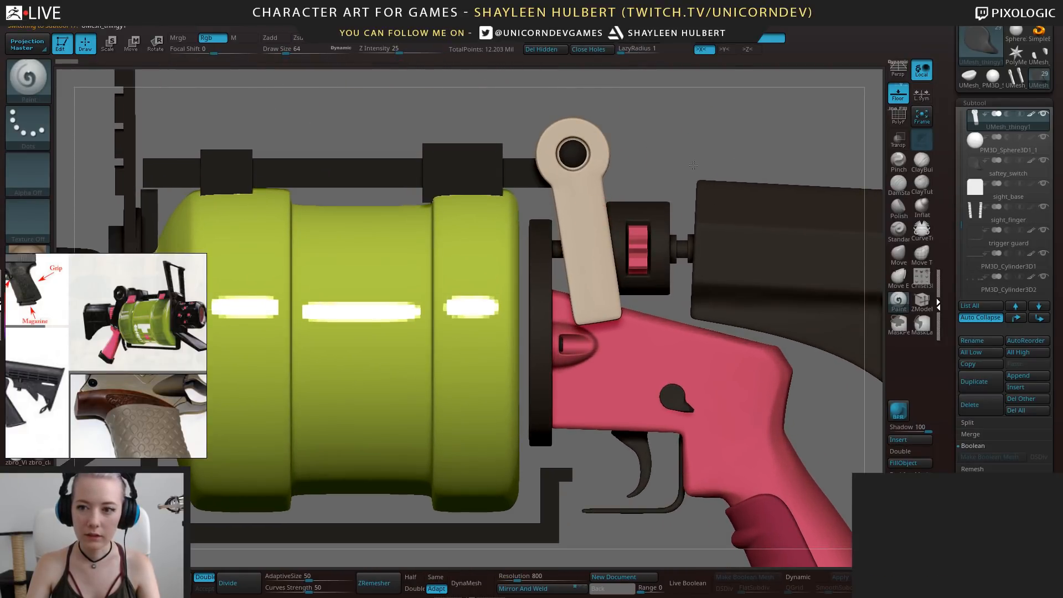
pyautogui.moveTo(693, 165); pyautogui.dragTo(844, 443)
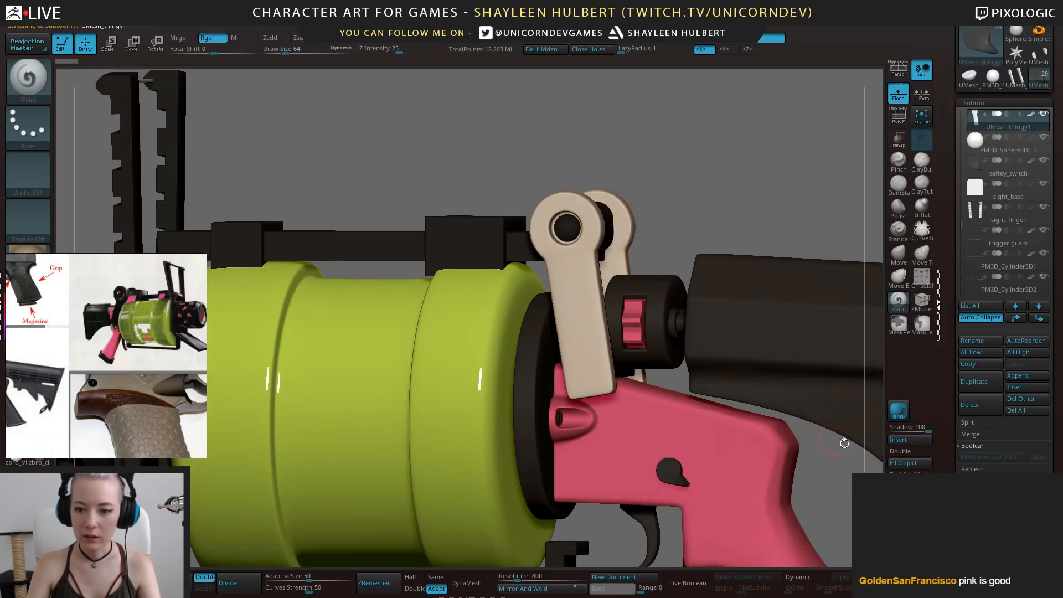
pyautogui.click(905, 463)
pyautogui.moveTo(651, 164); pyautogui.dragTo(615, 180)
pyautogui.keyDown('alt'); pyautogui.click(571, 227); pyautogui.keyUp('alt')
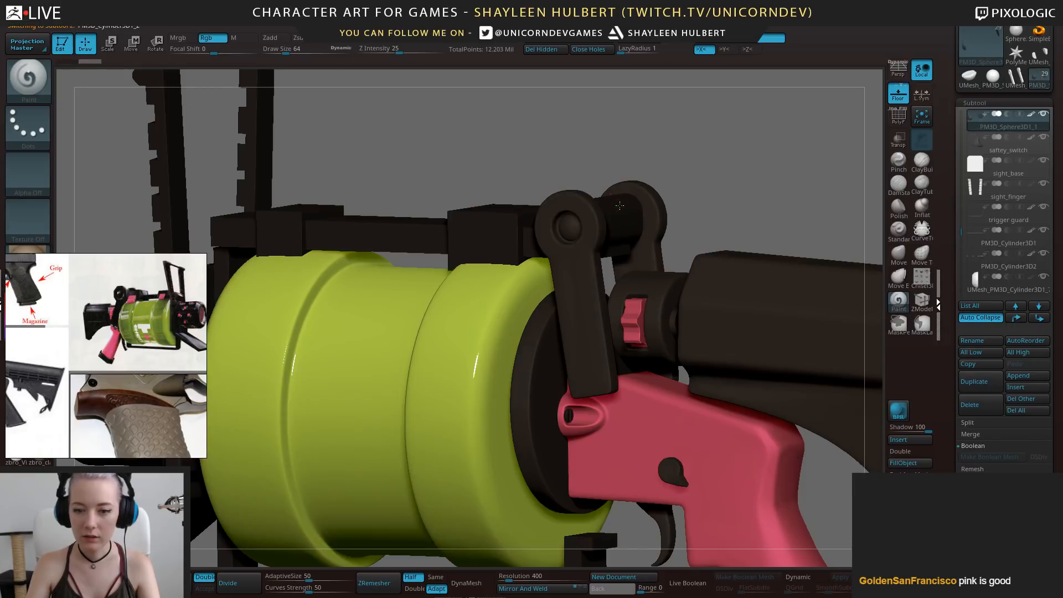
# Move the reference board clear of the colour picker and set the active colour to white
pyautogui.moveTo(81, 295); pyautogui.dragTo(144, 123)
pyautogui.click(14, 302)
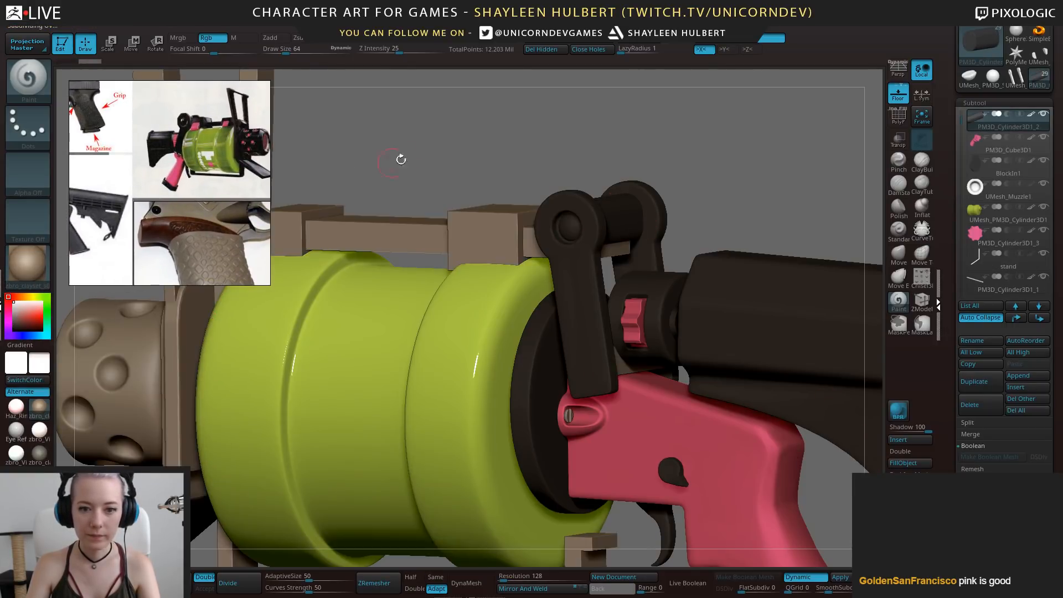
# Select the pink adjustment wheel and fill it with the dark pink sampled from the grip inlay
pyautogui.keyDown('shift'); pyautogui.moveTo(400, 159); pyautogui.dragTo(423, 117); pyautogui.keyUp('shift')
pyautogui.moveTo(705, 121); pyautogui.dragTo(709, 584)
pyautogui.moveTo(619, 462); pyautogui.dragTo(530, 449)
pyautogui.keyDown('alt'); pyautogui.click(529, 426); pyautogui.keyUp('alt')
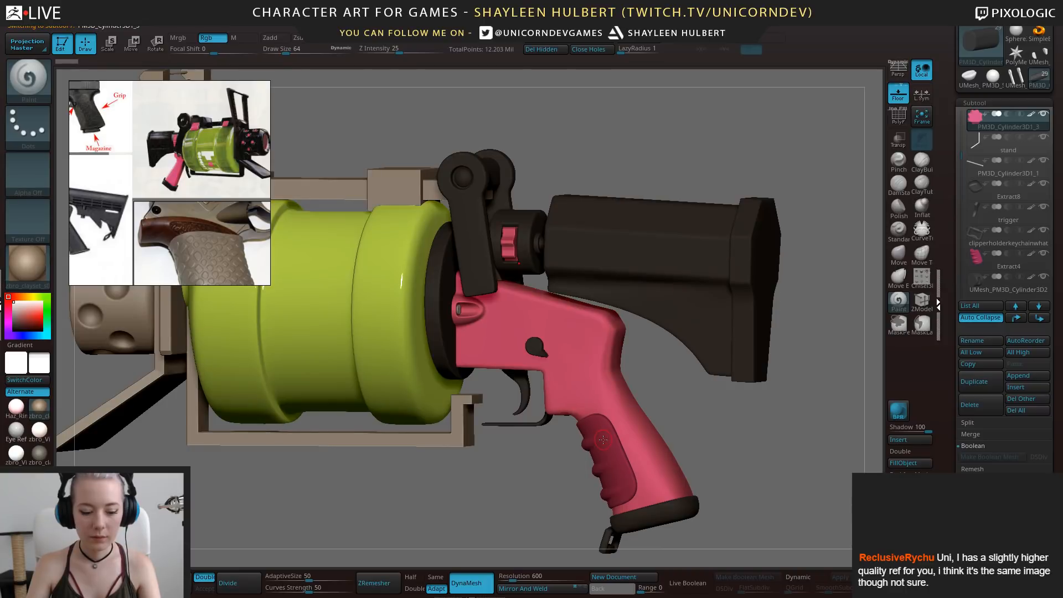
pyautogui.press('c')
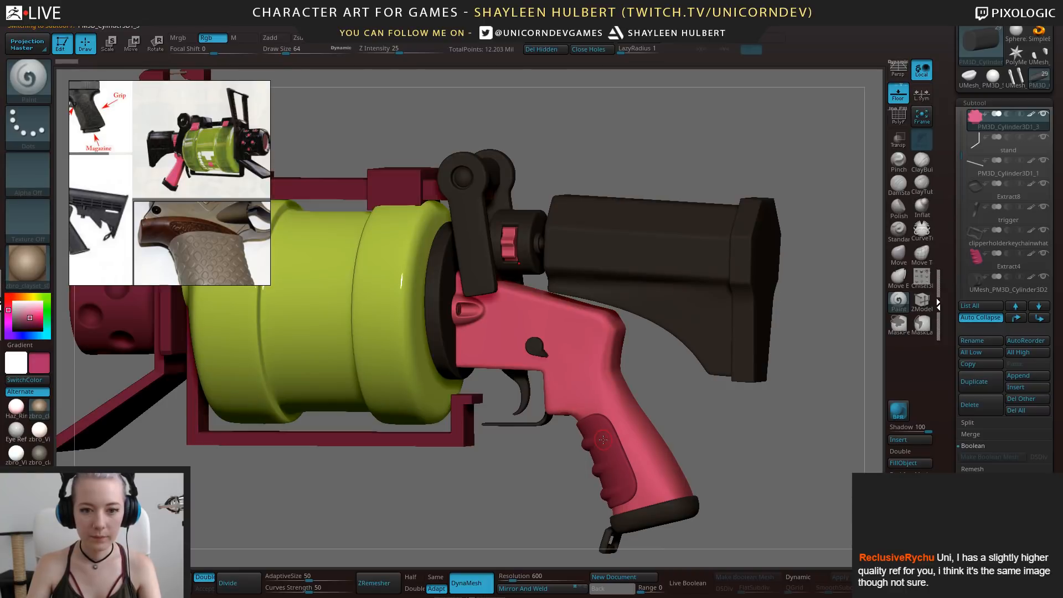
pyautogui.click(912, 464)
# Fill the safety switch with the same dark pink and reset the active colour to white
pyautogui.keyDown('alt'); pyautogui.click(536, 345); pyautogui.keyUp('alt')
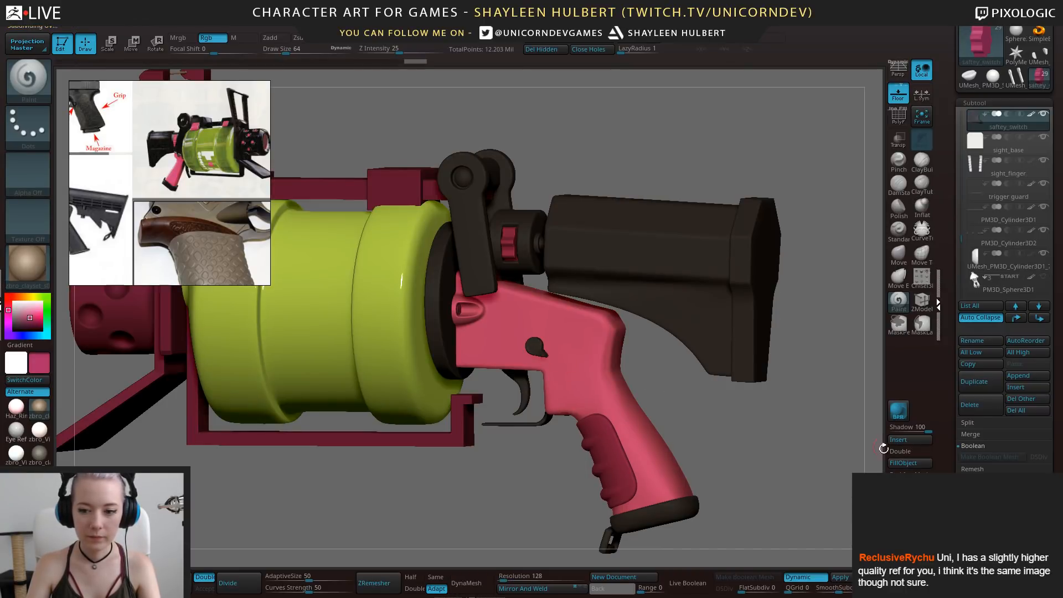
pyautogui.click(903, 463)
pyautogui.moveTo(820, 443)
pyautogui.keyDown('shift'); pyautogui.mouseDown()
pyautogui.moveTo(775, 426)
pyautogui.moveTo(536, 444)
pyautogui.moveTo(545, 445)
pyautogui.mouseUp(); pyautogui.keyUp('shift')
pyautogui.click(13, 302)
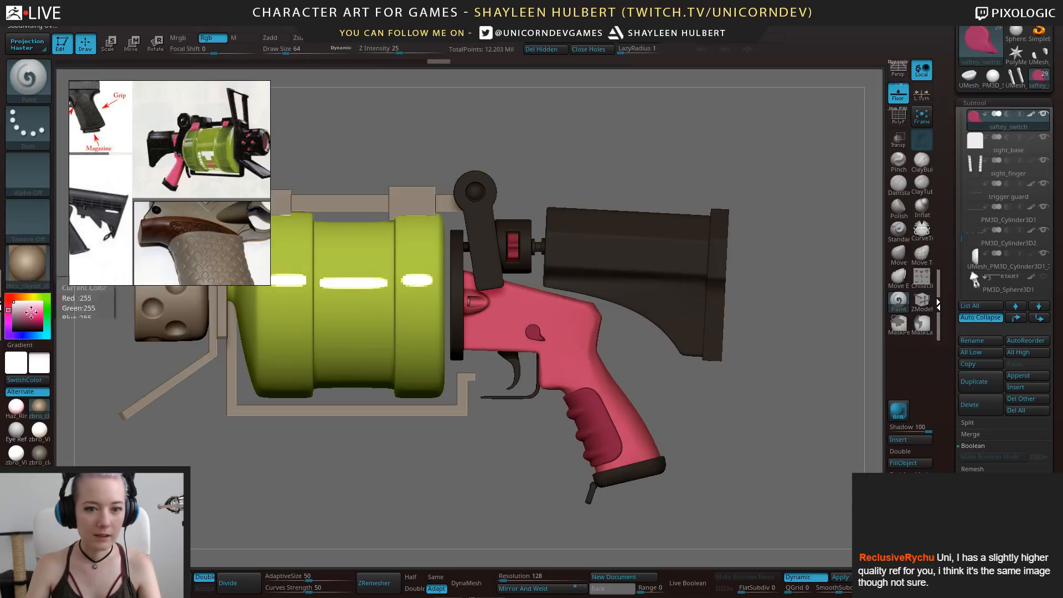
pyautogui.moveTo(454, 480); pyautogui.dragTo(599, 523)
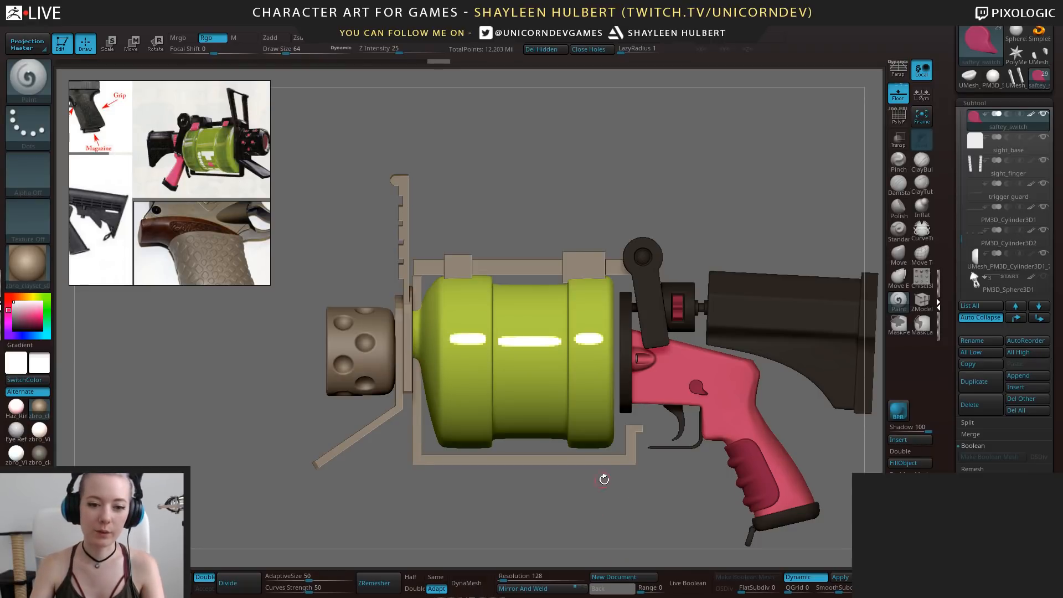
pyautogui.moveTo(604, 480)
pyautogui.mouseDown()
pyautogui.moveTo(719, 482)
pyautogui.moveTo(598, 484)
pyautogui.moveTo(613, 476)
pyautogui.mouseUp()
pyautogui.keyDown('alt'); pyautogui.moveTo(693, 160); pyautogui.dragTo(666, 187); pyautogui.keyUp('alt')
pyautogui.moveTo(1008, 260)
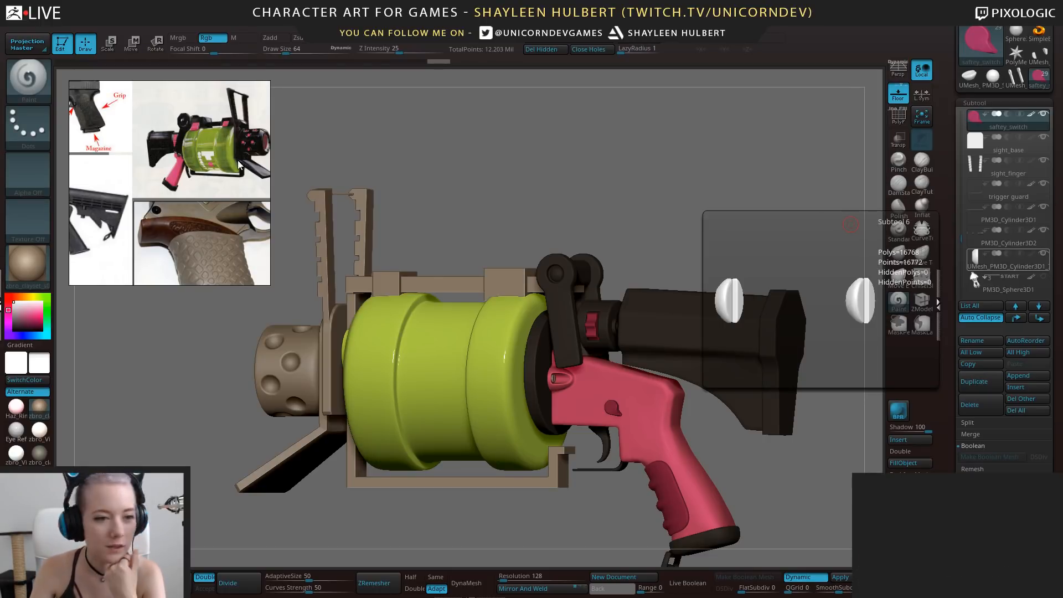
# Widen the reference board and paste the sharper splat gun image into a free area of it
pyautogui.moveTo(270, 189); pyautogui.dragTo(499, 189)
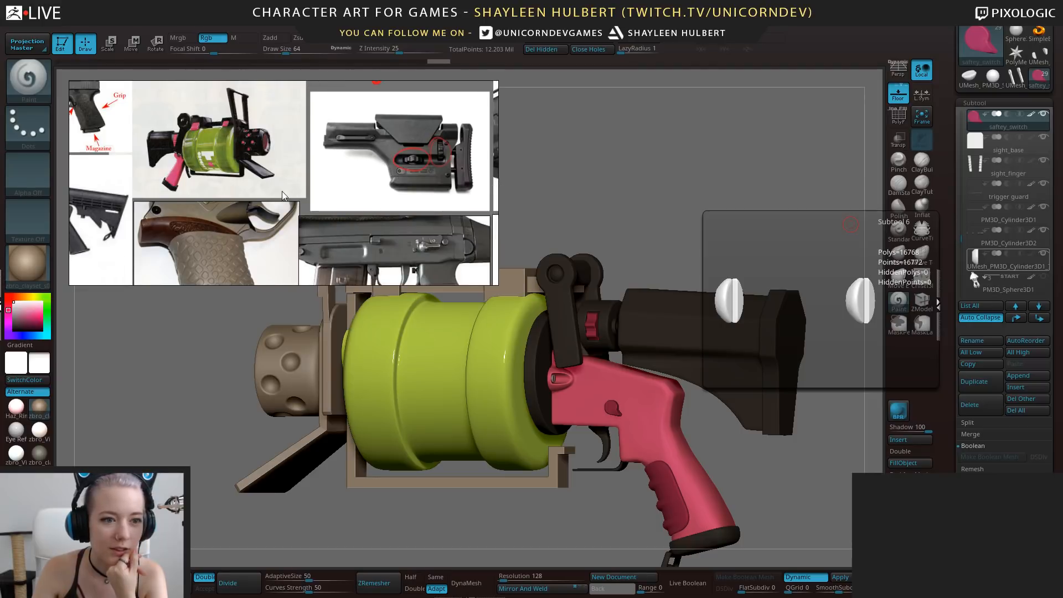
pyautogui.scroll(-5, 279, 231)
pyautogui.scroll(-2, 278, 225)
pyautogui.moveTo(324, 166); pyautogui.dragTo(289, 211, button='middle')
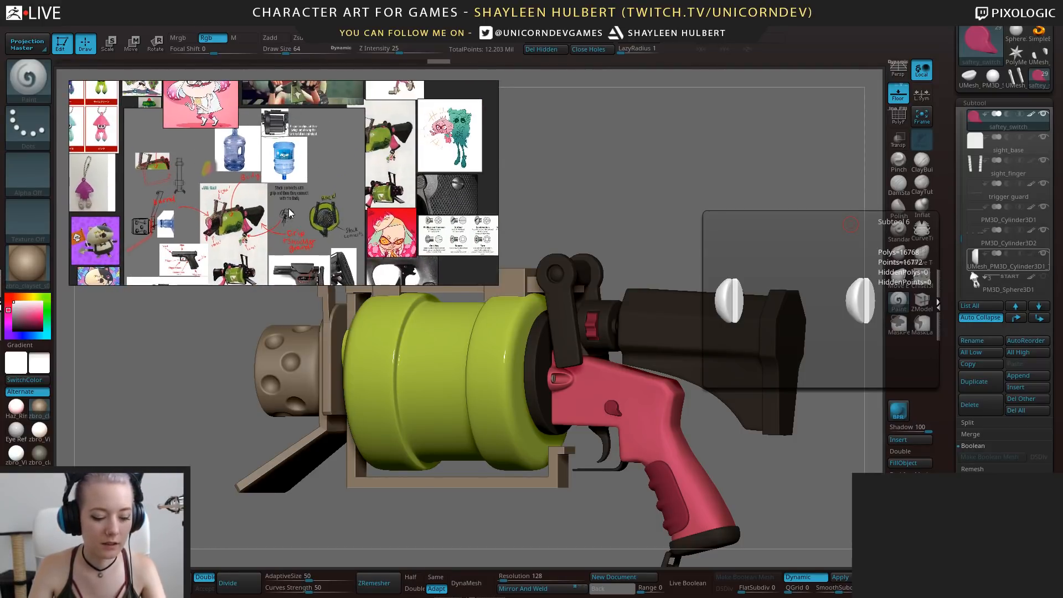
pyautogui.hotkey('ctrl', 'v')
pyautogui.keyDown('ctrl'); pyautogui.keyDown('alt'); pyautogui.moveTo(327, 187); pyautogui.dragTo(376, 145); pyautogui.keyUp('alt'); pyautogui.keyUp('ctrl')
# Narrow the reference window and frame the shoulder stock, bracket and grip of the new splat gun image
pyautogui.scroll(7, 375, 145)
pyautogui.scroll(3, 350, 191)
pyautogui.scroll(3, 290, 154)
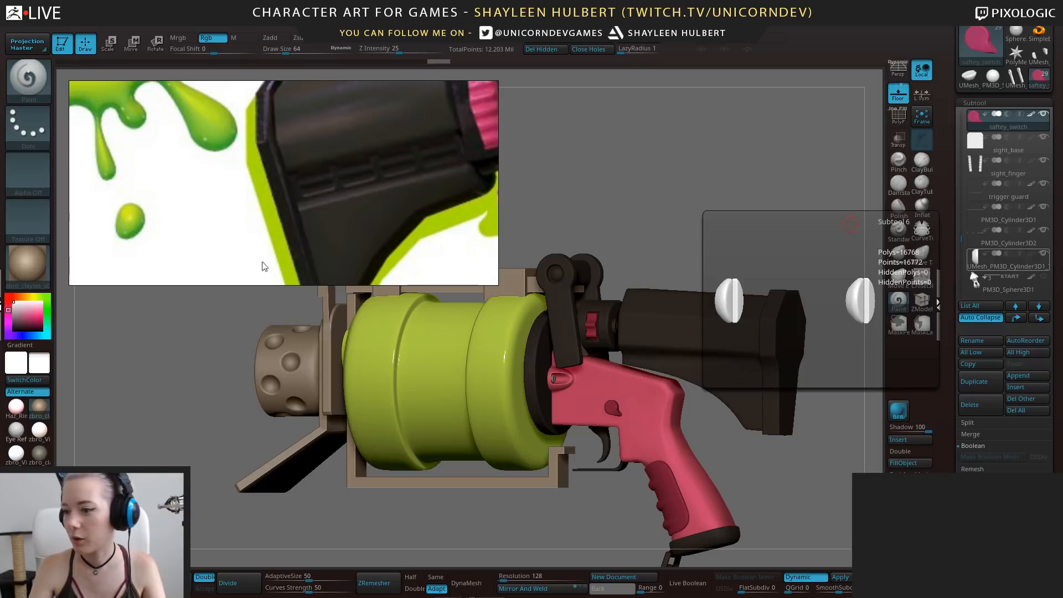
pyautogui.moveTo(497, 194); pyautogui.dragTo(424, 195)
pyautogui.moveTo(411, 134); pyautogui.dragTo(228, 158, button='middle')
pyautogui.scroll(-1, 227, 158)
pyautogui.scroll(-5, 220, 165)
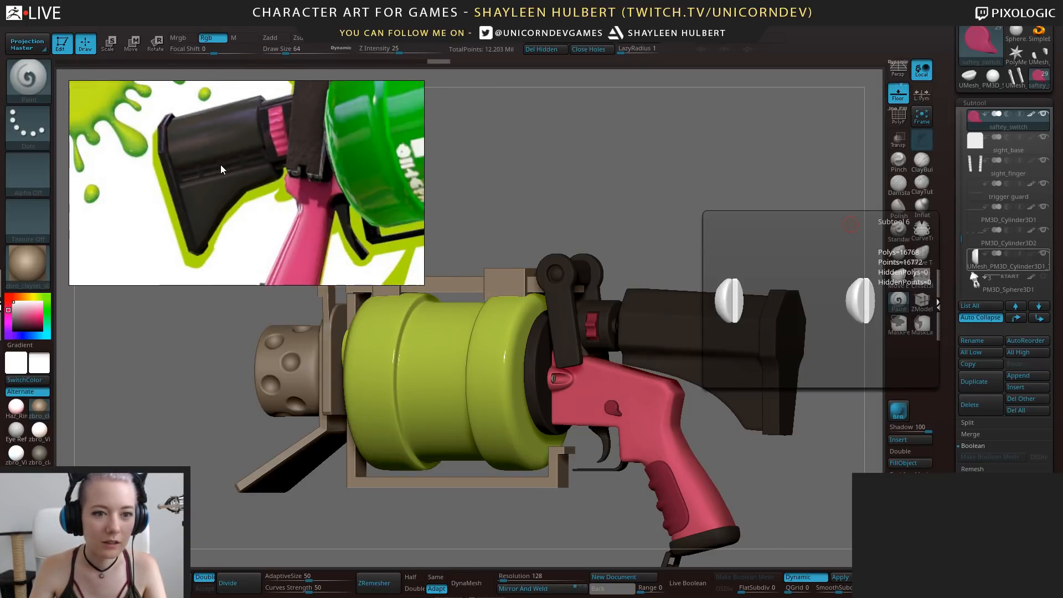
pyautogui.moveTo(276, 193); pyautogui.dragTo(232, 187, button='middle')
pyautogui.scroll(-4, 240, 184)
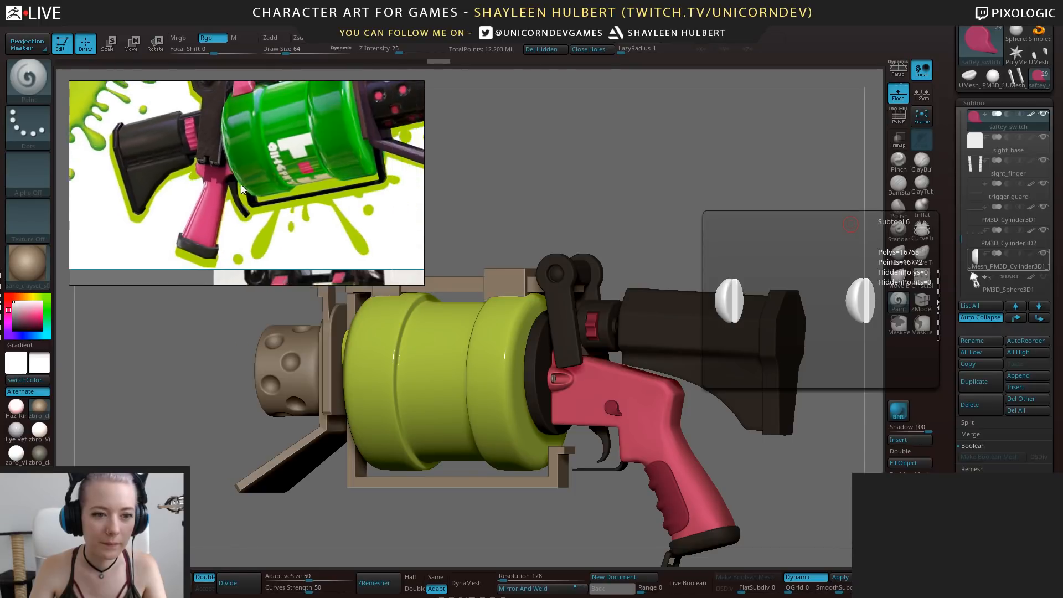
pyautogui.scroll(1, 247, 197)
pyautogui.scroll(-2, 247, 198)
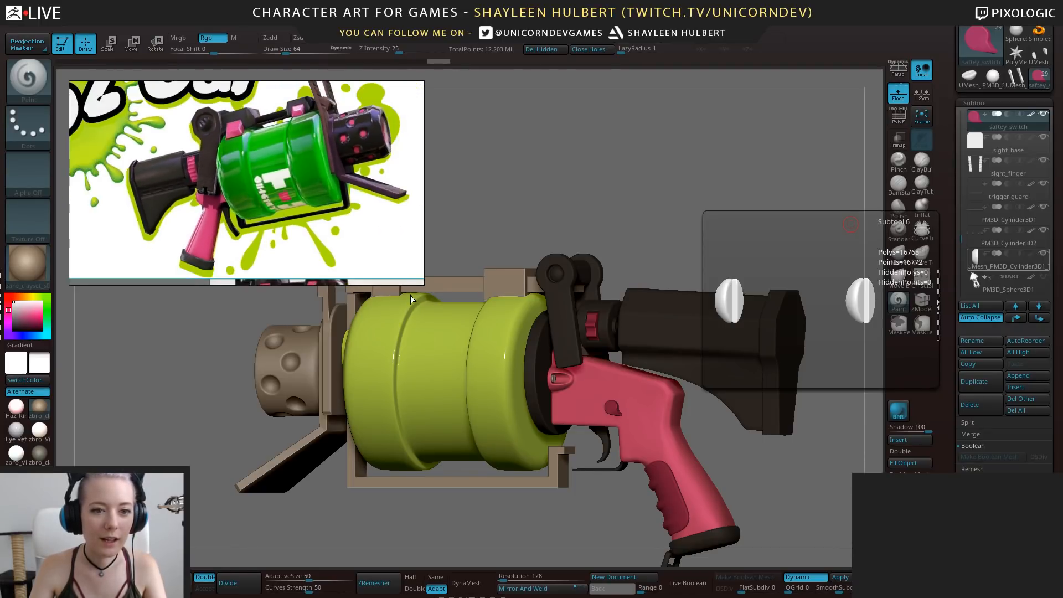
pyautogui.moveTo(427, 274); pyautogui.dragTo(343, 274)
pyautogui.scroll(4, 137, 152)
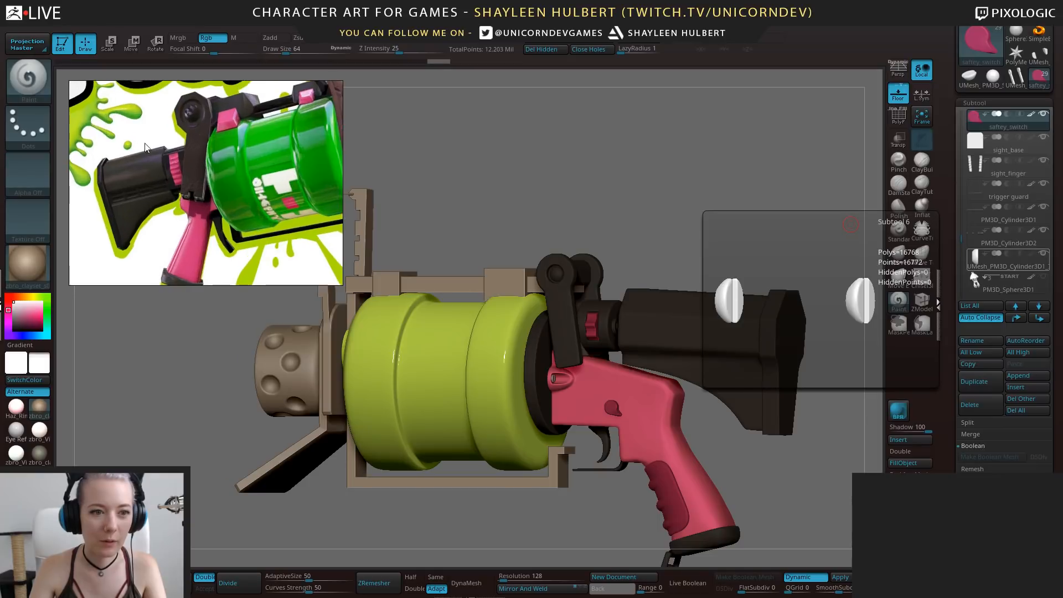
pyautogui.scroll(3, 144, 164)
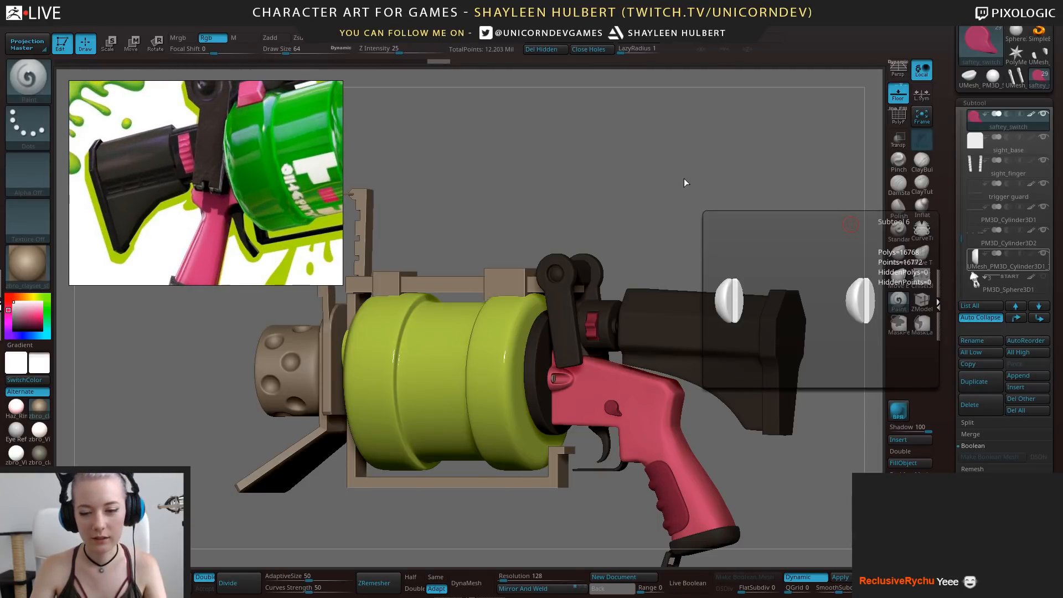
# Select the dark shoulder stock subtool and frame it from the side for comparison with the reference
pyautogui.keyDown('shift'); pyautogui.moveTo(610, 190); pyautogui.dragTo(653, 217); pyautogui.keyUp('shift')
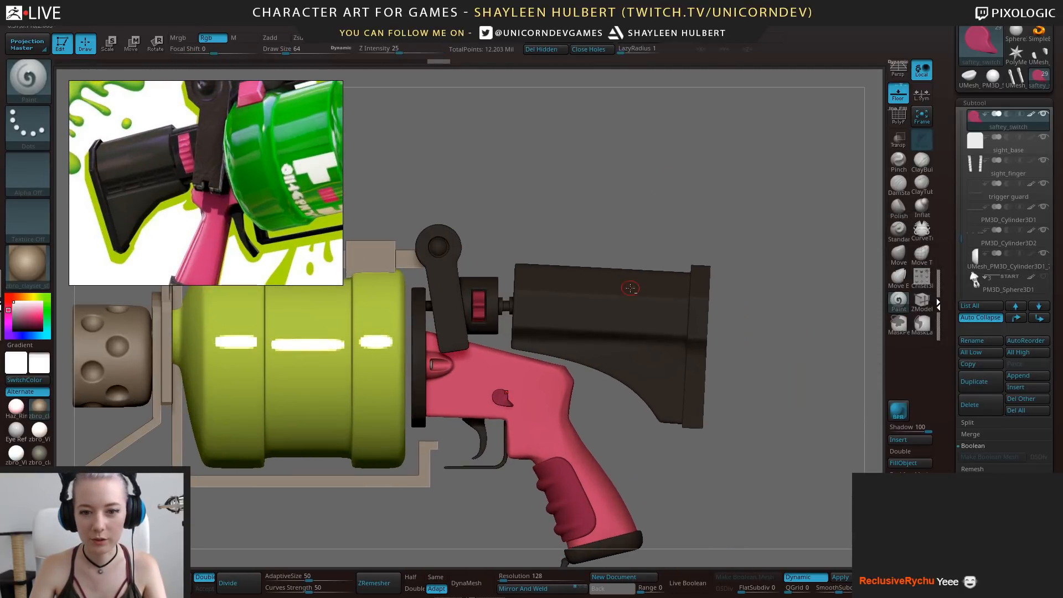
pyautogui.keyDown('alt'); pyautogui.click(630, 289); pyautogui.keyUp('alt')
pyautogui.keyDown('alt'); pyautogui.moveTo(696, 186); pyautogui.dragTo(611, 216); pyautogui.keyUp('alt')
pyautogui.moveTo(742, 199); pyautogui.dragTo(660, 177)
pyautogui.moveTo(948, 461); pyautogui.dragTo(949, 418)
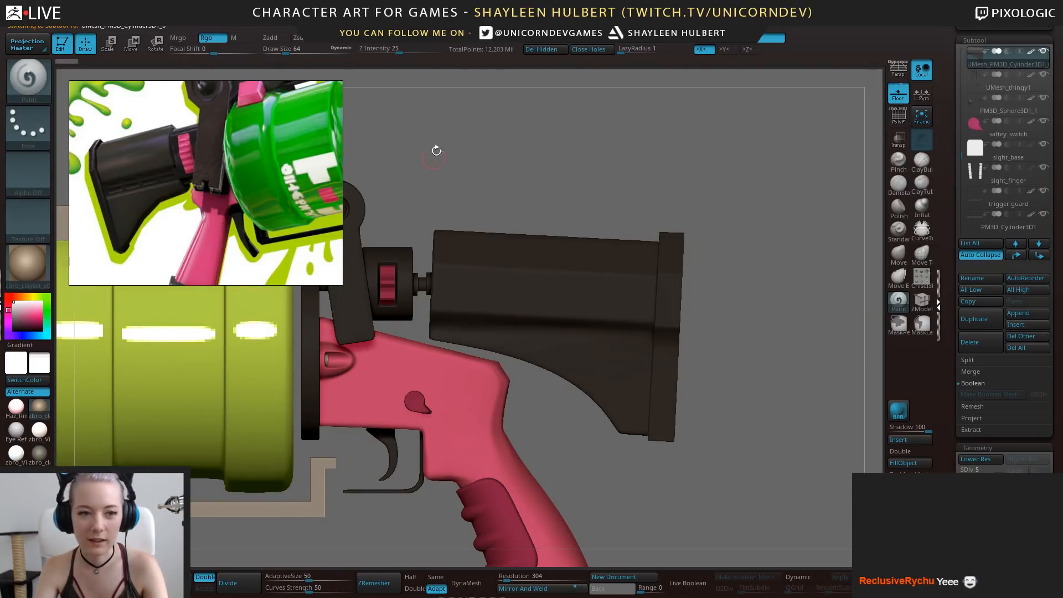
pyautogui.keyDown('alt'); pyautogui.moveTo(437, 151); pyautogui.dragTo(505, 175); pyautogui.keyUp('alt')
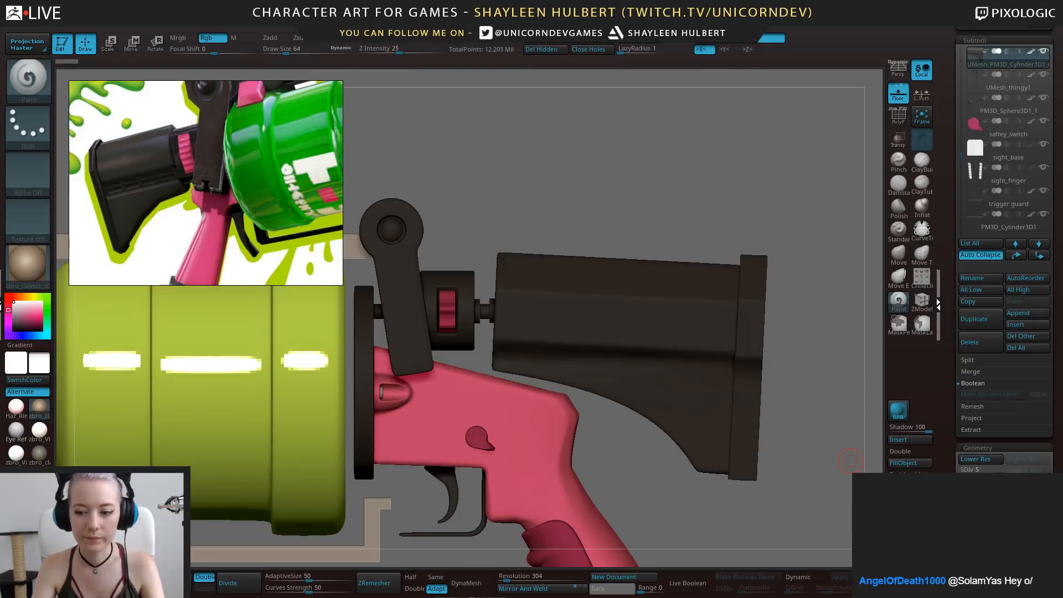
# Switch to Maya, show the Stand in the side view, and move the reference window clear of the Outliner
pyautogui.hotkey('alt', 'Tab')
pyautogui.keyDown('alt'); pyautogui.moveTo(582, 272); pyautogui.dragTo(622, 275, button='right'); pyautogui.keyUp('alt')
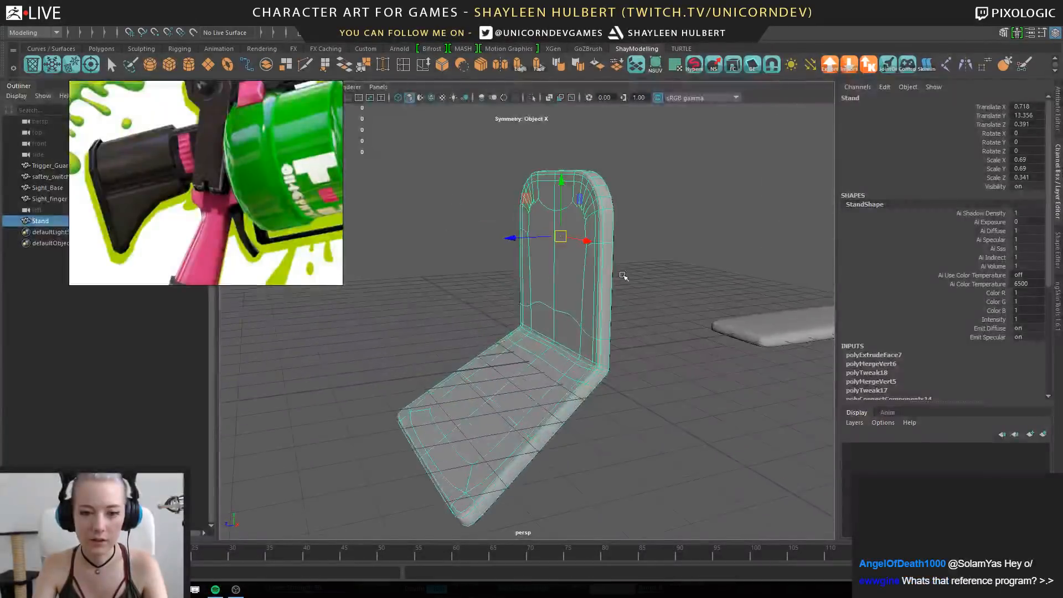
pyautogui.keyDown('alt'); pyautogui.moveTo(622, 274); pyautogui.dragTo(642, 258); pyautogui.keyUp('alt')
pyautogui.press('space')
pyautogui.moveTo(655, 204); pyautogui.dragTo(657, 225)
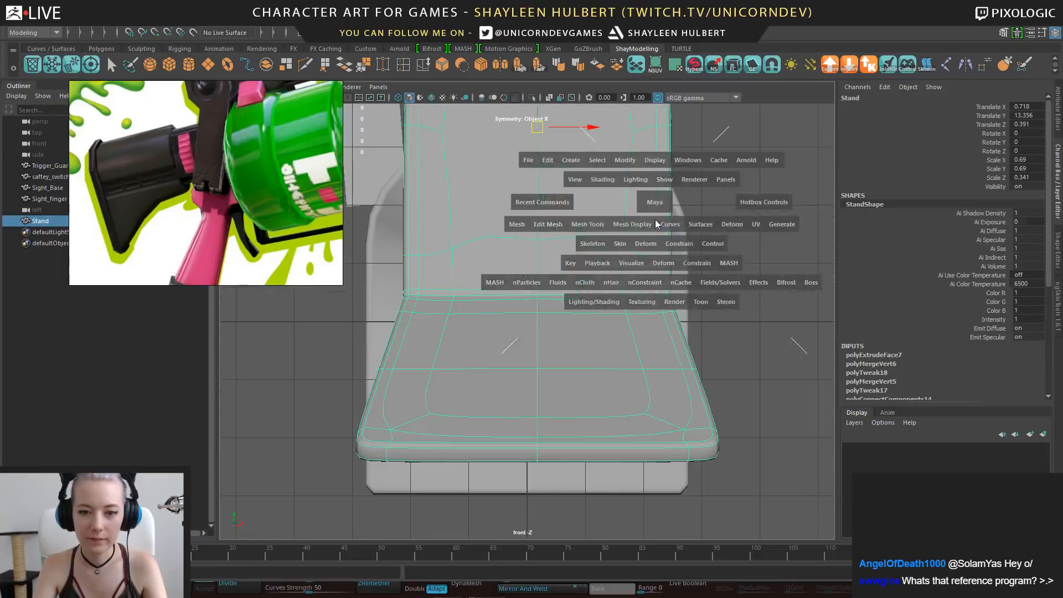
pyautogui.keyDown('alt'); pyautogui.moveTo(657, 225); pyautogui.dragTo(371, 255, button='right'); pyautogui.keyUp('alt')
pyautogui.press('space')
pyautogui.moveTo(647, 203); pyautogui.dragTo(684, 204)
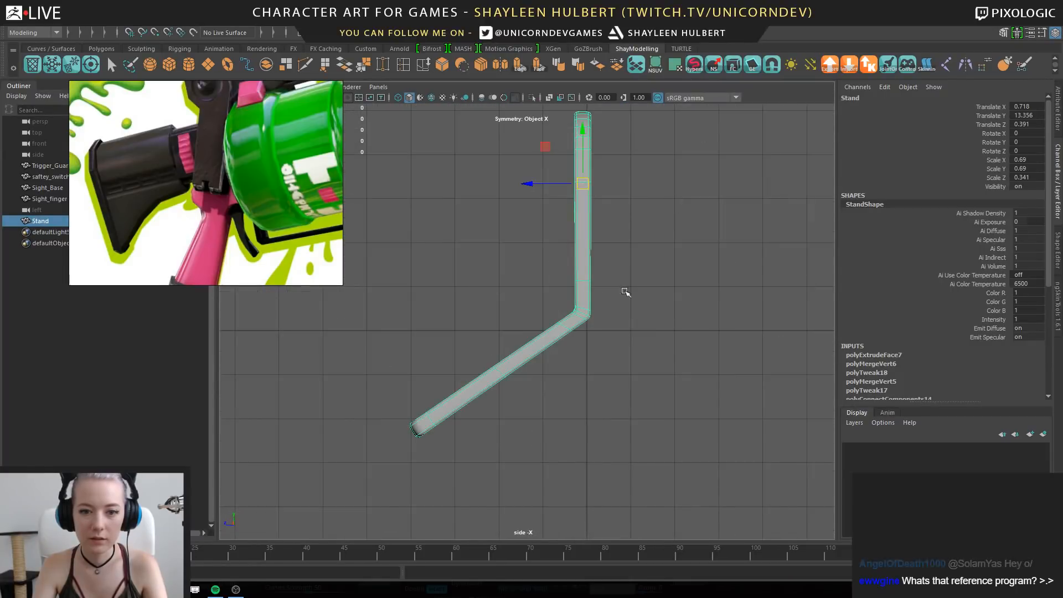
pyautogui.keyDown('alt'); pyautogui.moveTo(624, 292); pyautogui.dragTo(546, 266, button='right'); pyautogui.keyUp('alt')
pyautogui.keyDown('alt'); pyautogui.moveTo(546, 266); pyautogui.dragTo(530, 292, button='middle'); pyautogui.keyUp('alt')
pyautogui.moveTo(246, 168); pyautogui.dragTo(189, 360, button='right')
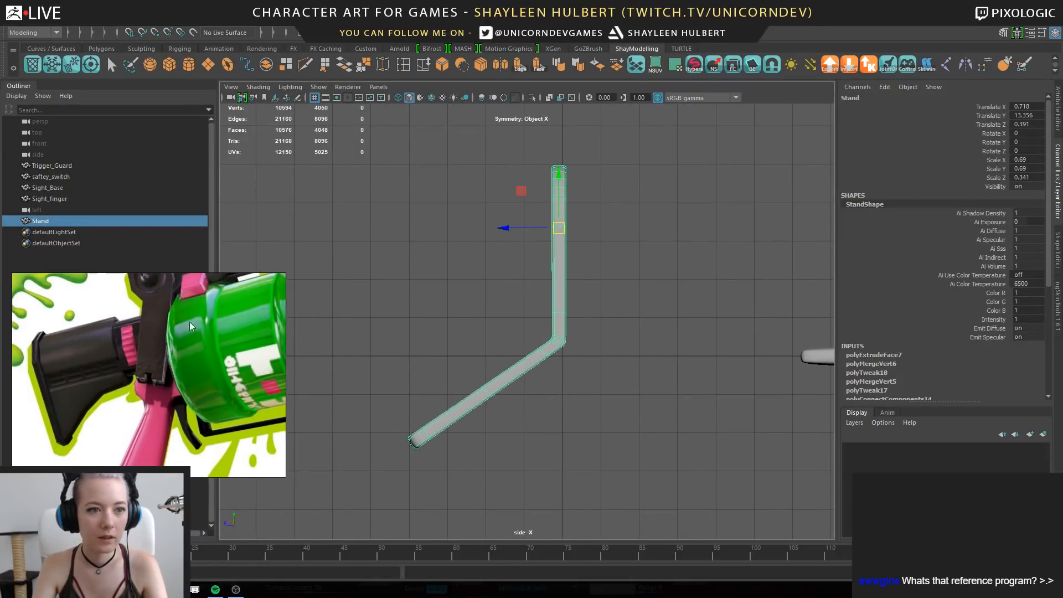
# Create a polygon cylinder of about 1.065 radius and 0.182 height in the side view, just below the Stand's bend
pyautogui.click(189, 65)
pyautogui.keyDown('alt'); pyautogui.moveTo(515, 333); pyautogui.dragTo(563, 316, button='middle'); pyautogui.keyUp('alt')
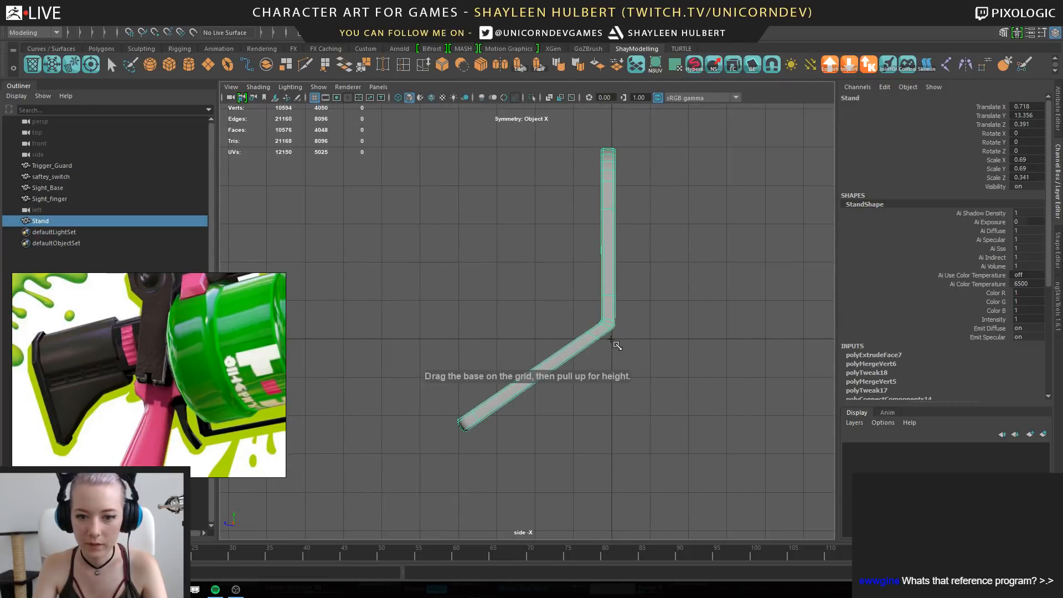
pyautogui.moveTo(611, 339); pyautogui.dragTo(622, 341)
pyautogui.keyDown('alt'); pyautogui.moveTo(623, 313); pyautogui.dragTo(513, 258, button='middle'); pyautogui.keyUp('alt')
pyautogui.keyDown('alt'); pyautogui.moveTo(512, 258); pyautogui.dragTo(607, 427, button='right'); pyautogui.keyUp('alt')
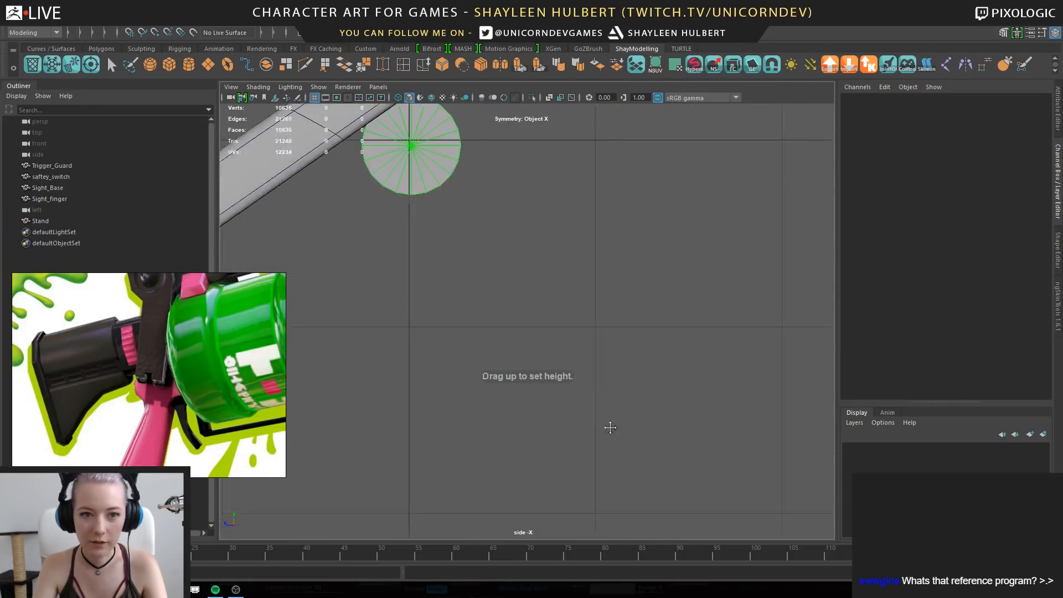
pyautogui.keyDown('alt'); pyautogui.moveTo(396, 111); pyautogui.dragTo(479, 219, button='middle'); pyautogui.keyUp('alt')
pyautogui.scroll(3, 479, 205)
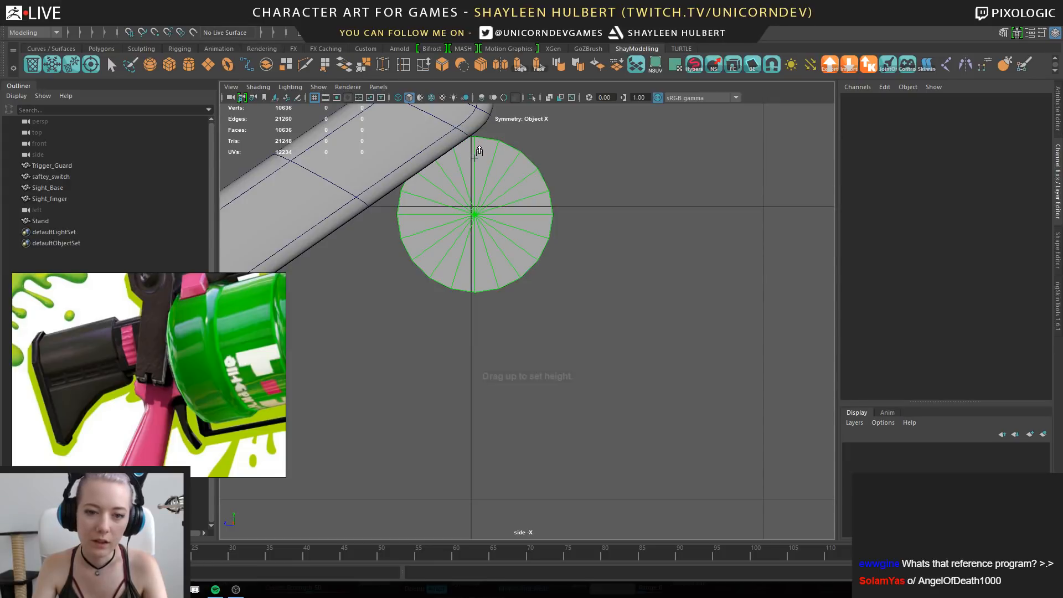
pyautogui.click(502, 157)
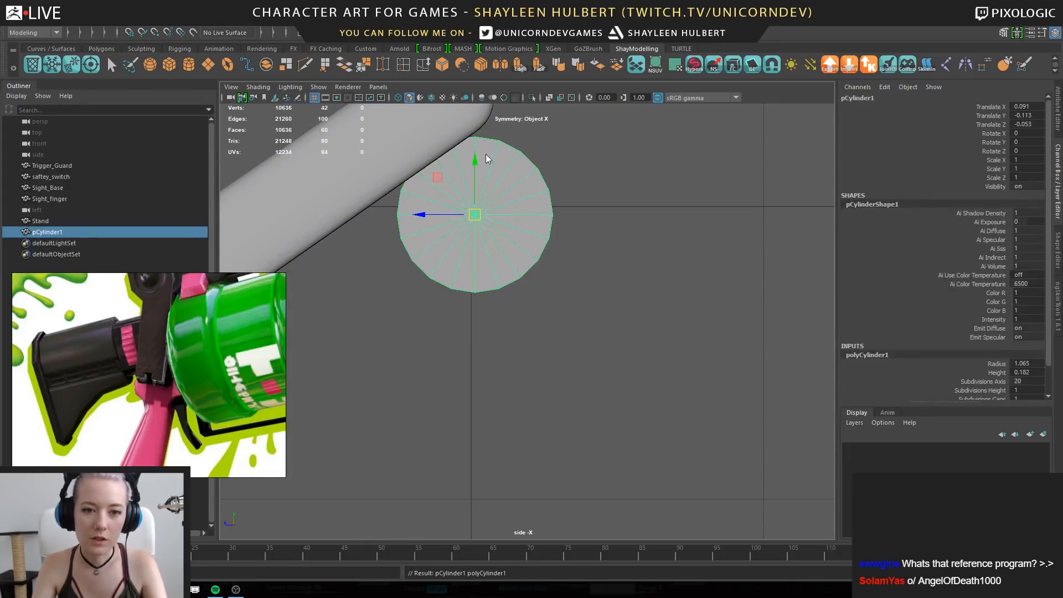
# Delete the edges along the lower vertical spoke of the new cylinder
pyautogui.moveTo(485, 155); pyautogui.dragTo(486, 129, button='right')
pyautogui.click(477, 159)
pyautogui.keyDown('shift'); pyautogui.click(475, 239); pyautogui.keyUp('shift')
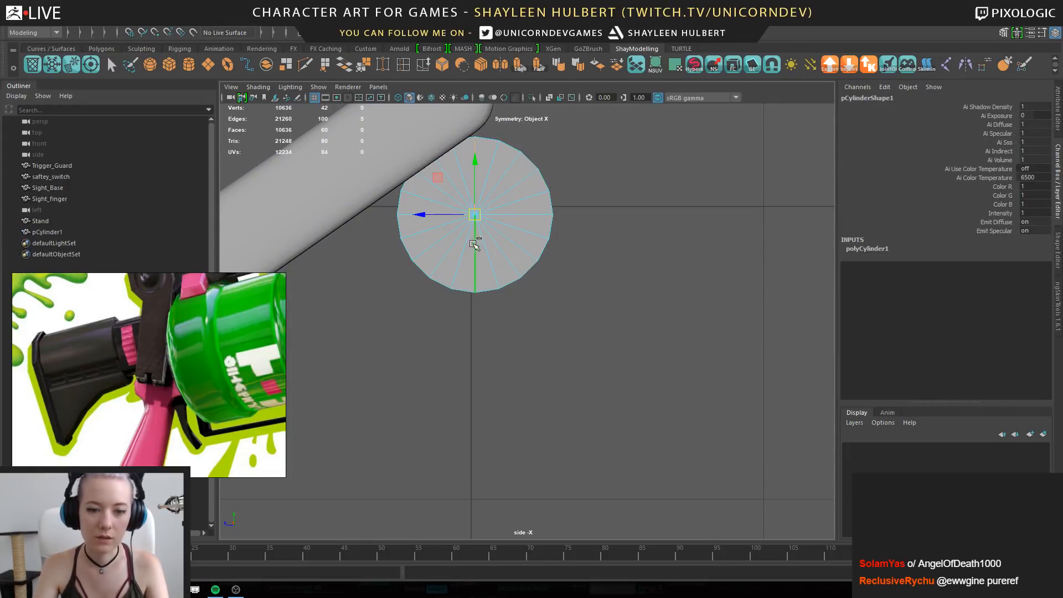
pyautogui.press('Delete')
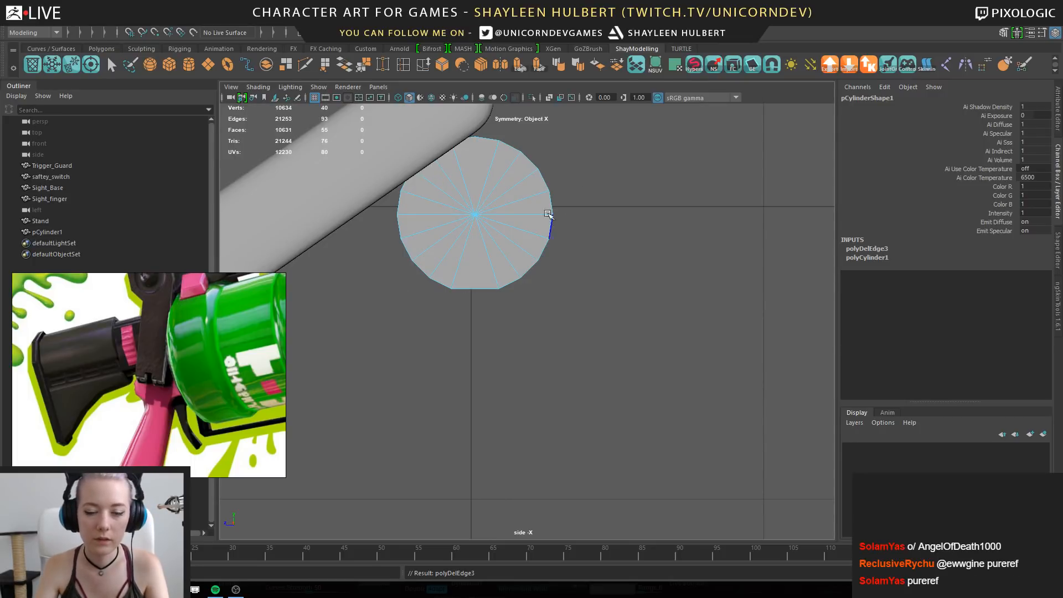
# Show the model in the perspective view and hide the Stand
pyautogui.press('space')
pyautogui.moveTo(501, 172); pyautogui.dragTo(501, 149)
pyautogui.keyDown('alt'); pyautogui.moveTo(607, 214); pyautogui.dragTo(565, 197); pyautogui.keyUp('alt')
pyautogui.click(563, 265)
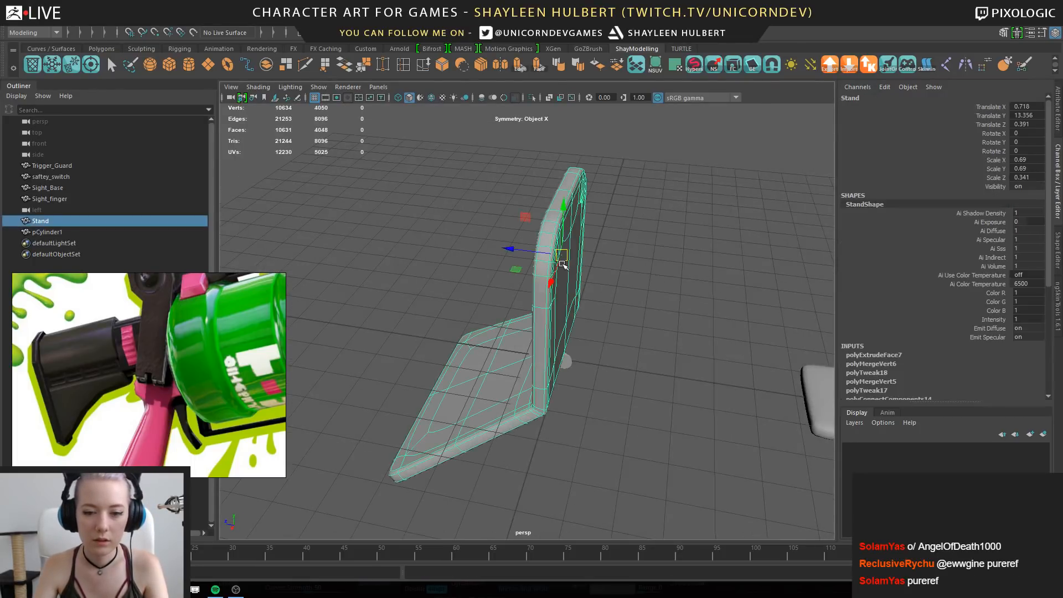
pyautogui.hotkey('ctrl', 'h')
# Select the new cylinder and stretch it along its axis to a Scale X of 6.47
pyautogui.click(563, 360)
pyautogui.keyDown('alt'); pyautogui.moveTo(675, 316); pyautogui.dragTo(570, 338); pyautogui.keyUp('alt')
pyautogui.scroll(3, 562, 334)
pyautogui.keyDown('alt'); pyautogui.moveTo(561, 332); pyautogui.dragTo(534, 337, button='middle'); pyautogui.keyUp('alt')
pyautogui.moveTo(467, 382); pyautogui.dragTo(223, 502)
pyautogui.keyDown('alt'); pyautogui.moveTo(505, 464); pyautogui.dragTo(515, 341, button='middle'); pyautogui.keyUp('alt')
pyautogui.scroll(3, 515, 341)
pyautogui.keyDown('alt'); pyautogui.moveTo(412, 280); pyautogui.dragTo(523, 217); pyautogui.keyUp('alt')
pyautogui.keyDown('alt'); pyautogui.moveTo(430, 299); pyautogui.dragTo(567, 231, button='middle'); pyautogui.keyUp('alt')
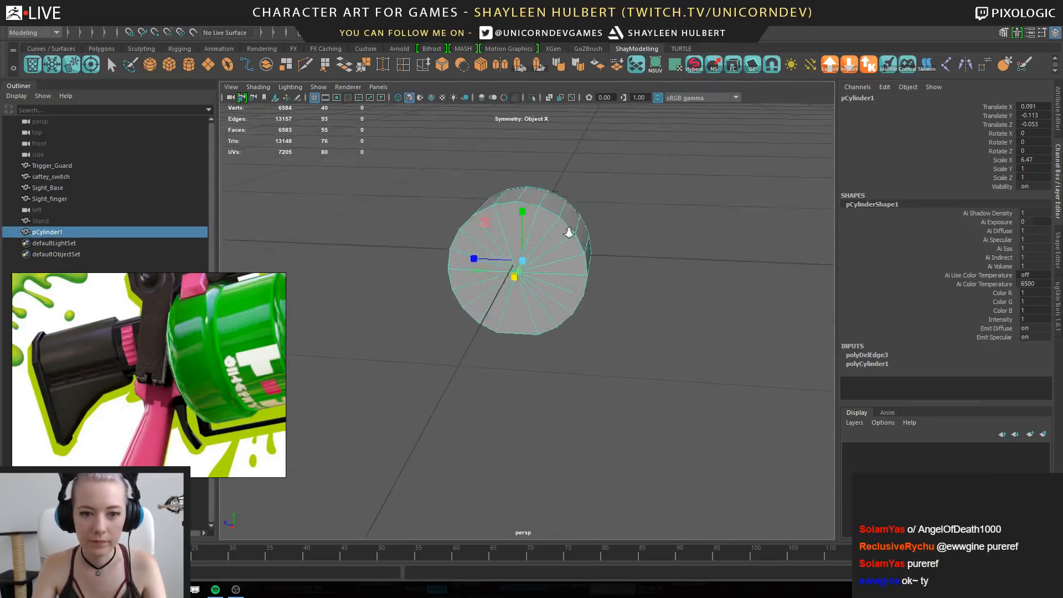
# Delete the crosswise edge at the top middle of the cylinder's curved side
pyautogui.scroll(4, 567, 230)
pyautogui.moveTo(544, 154); pyautogui.dragTo(550, 130, button='right')
pyautogui.keyDown('alt'); pyautogui.moveTo(550, 131); pyautogui.dragTo(543, 247, button='middle'); pyautogui.keyUp('alt')
pyautogui.click(513, 209)
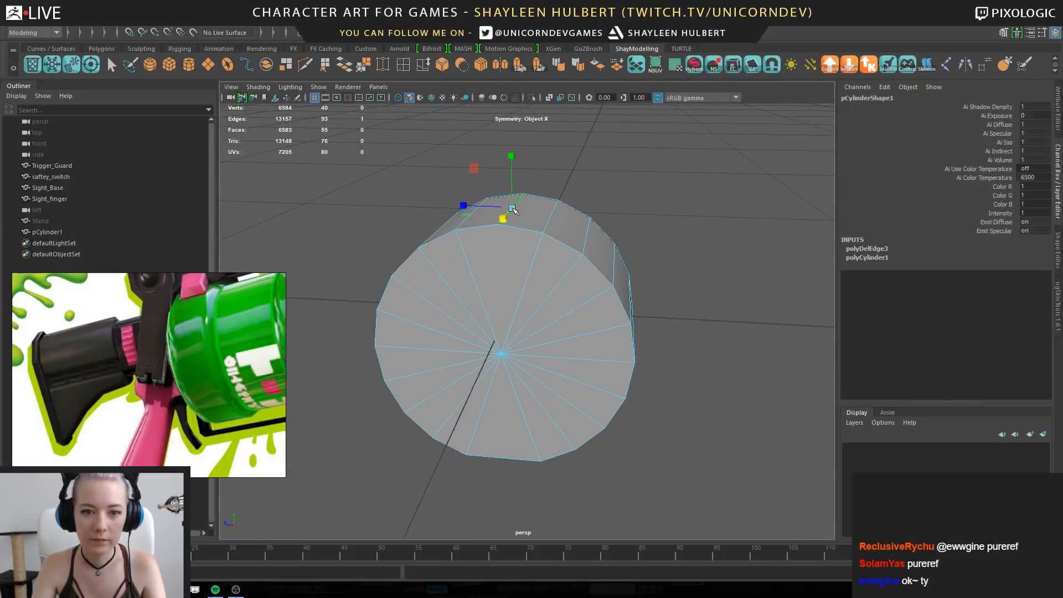
pyautogui.press('Delete')
# Select the vertices of the cylinder's right half in the side view, excluding the cap centres, and move them outward horizontally
pyautogui.keyDown('alt'); pyautogui.moveTo(534, 212); pyautogui.dragTo(353, 260); pyautogui.keyUp('alt')
pyautogui.scroll(4, 570, 306)
pyautogui.moveTo(541, 219); pyautogui.dragTo(490, 212, button='right')
pyautogui.moveTo(436, 175); pyautogui.dragTo(568, 420)
pyautogui.keyDown('alt'); pyautogui.moveTo(586, 382); pyautogui.dragTo(531, 357, button='middle'); pyautogui.keyUp('alt')
pyautogui.press('space')
pyautogui.click(598, 157)
pyautogui.moveTo(599, 156); pyautogui.dragTo(605, 183)
pyautogui.scroll(-1, 622, 327)
pyautogui.press('space')
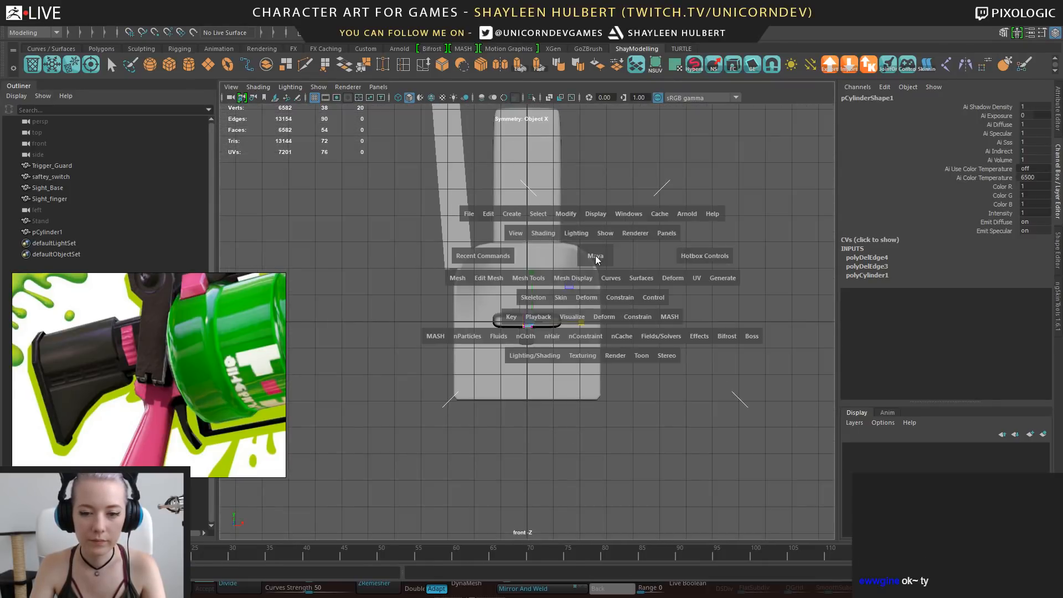
pyautogui.moveTo(597, 256); pyautogui.dragTo(621, 255)
pyautogui.keyDown('alt'); pyautogui.moveTo(509, 226); pyautogui.dragTo(592, 273, button='middle'); pyautogui.keyUp('alt')
pyautogui.scroll(1, 614, 280)
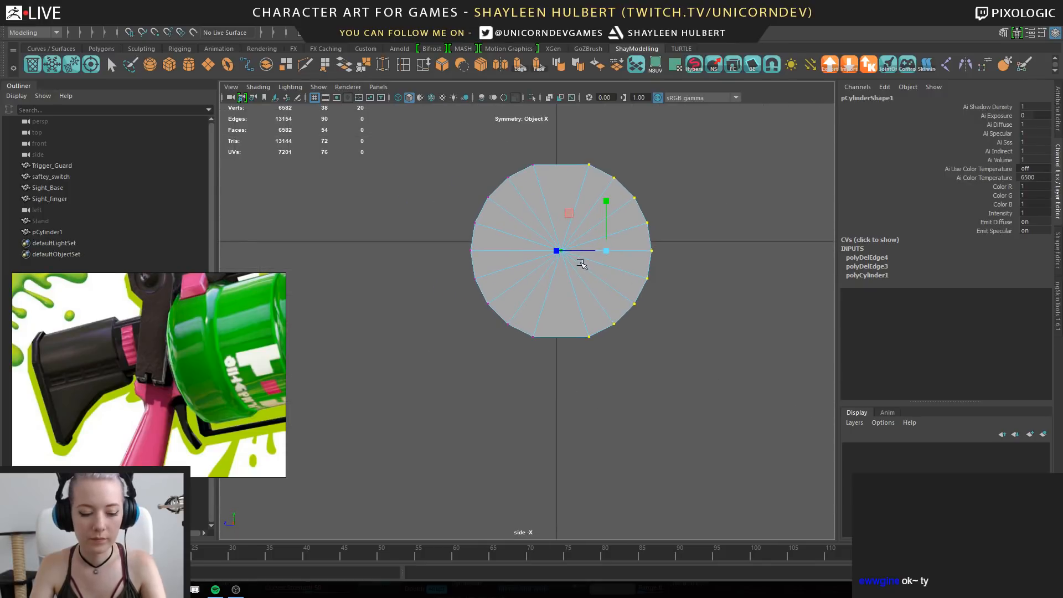
pyautogui.keyDown('ctrl'); pyautogui.moveTo(549, 255); pyautogui.dragTo(564, 235); pyautogui.keyUp('ctrl')
pyautogui.keyDown('alt'); pyautogui.moveTo(740, 294); pyautogui.dragTo(598, 258, button='right'); pyautogui.keyUp('alt')
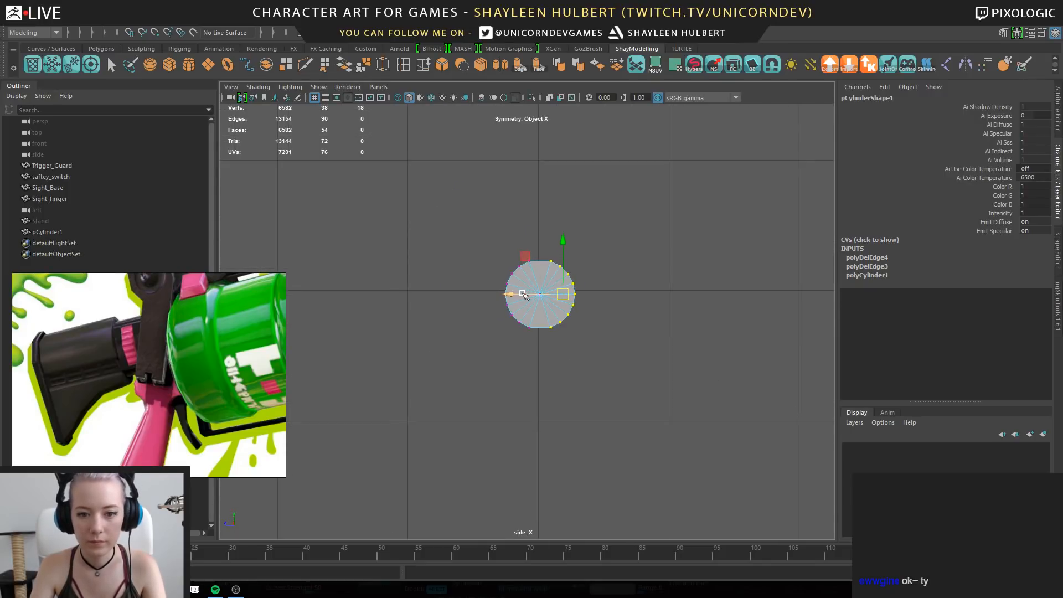
pyautogui.moveTo(524, 295); pyautogui.dragTo(582, 299)
# Move the left half's vertices outward by a similar distance to form a long, symmetrical capsule shape
pyautogui.moveTo(473, 229); pyautogui.dragTo(534, 372)
pyautogui.moveTo(465, 294); pyautogui.dragTo(403, 300)
pyautogui.keyDown('alt'); pyautogui.moveTo(482, 228); pyautogui.dragTo(551, 200, button='right'); pyautogui.keyUp('alt')
pyautogui.keyDown('alt'); pyautogui.moveTo(507, 196); pyautogui.dragTo(482, 200, button='middle'); pyautogui.keyUp('alt')
pyautogui.keyDown('alt'); pyautogui.moveTo(482, 200); pyautogui.dragTo(522, 258, button='right'); pyautogui.keyUp('alt')
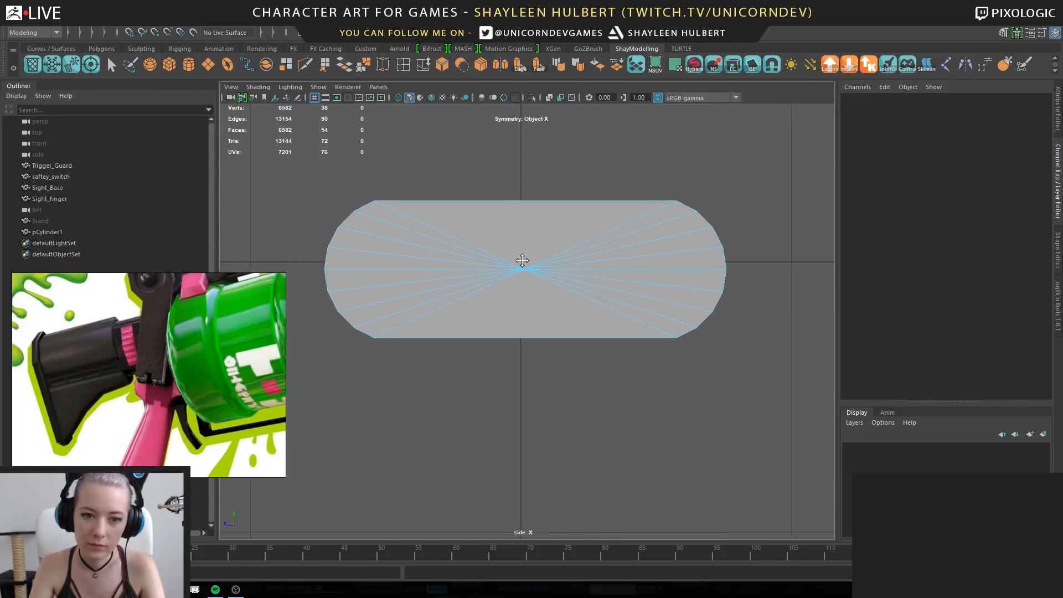
# Delete the spoke edges meeting at the cap centres and connect the long straight edges across the capsule's middle
pyautogui.rightClick(510, 224)
pyautogui.moveTo(515, 245); pyautogui.dragTo(540, 290)
pyautogui.hotkey('ctrl', 'Delete')
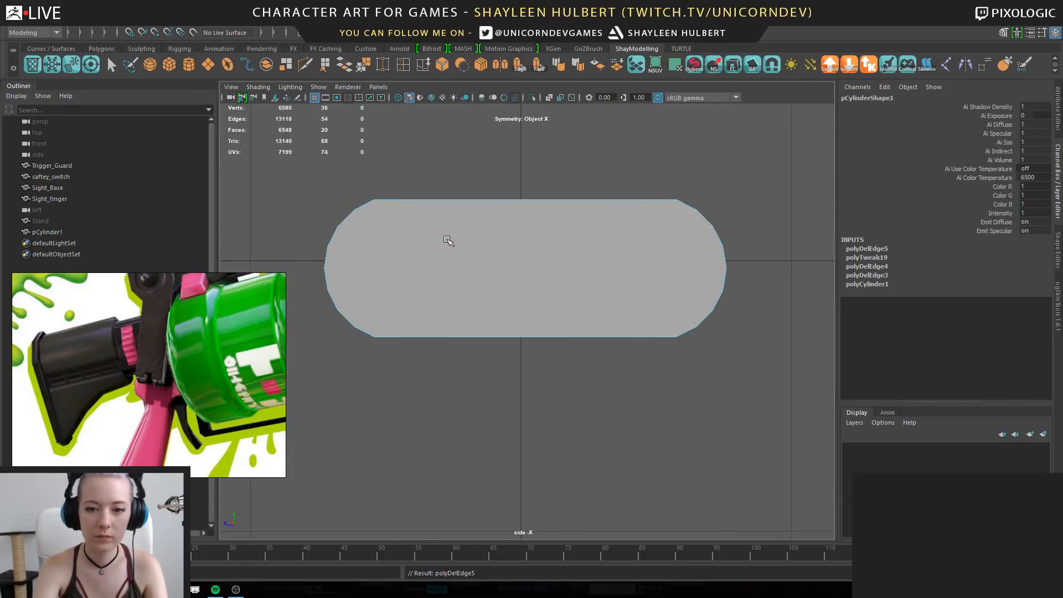
pyautogui.moveTo(550, 157); pyautogui.dragTo(540, 380)
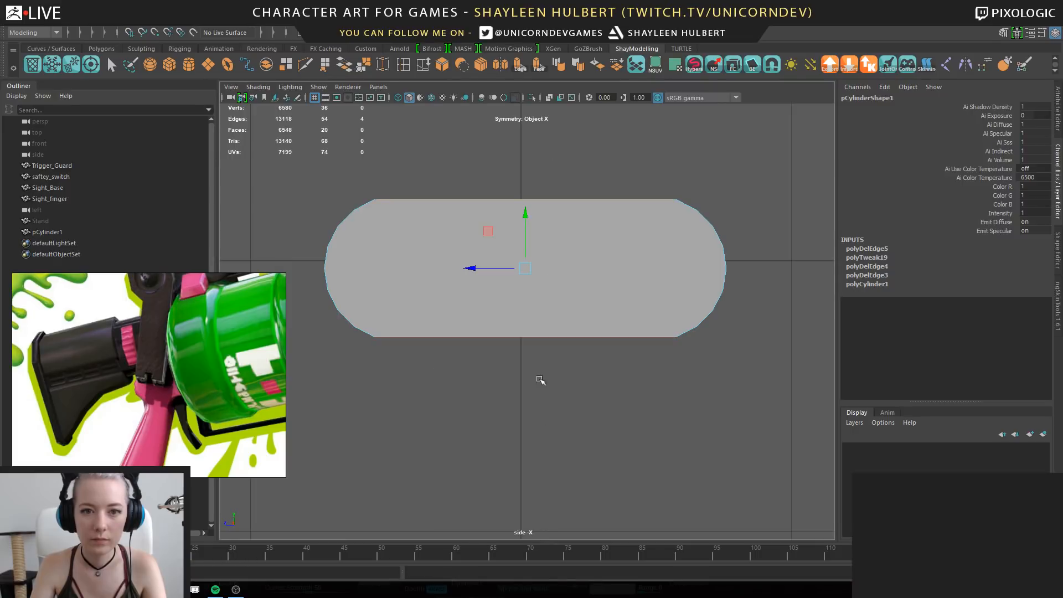
pyautogui.keyDown('shift'); pyautogui.moveTo(607, 154); pyautogui.dragTo(595, 302, button='right'); pyautogui.keyUp('shift')
# Inset the flat faces on both sides of the capsule by extruding them with a small offset
pyautogui.press('space')
pyautogui.moveTo(589, 173); pyautogui.dragTo(588, 148)
pyautogui.keyDown('alt'); pyautogui.moveTo(705, 268); pyautogui.dragTo(626, 256); pyautogui.keyUp('alt')
pyautogui.moveTo(600, 273); pyautogui.dragTo(605, 292, button='right')
pyautogui.click(605, 292)
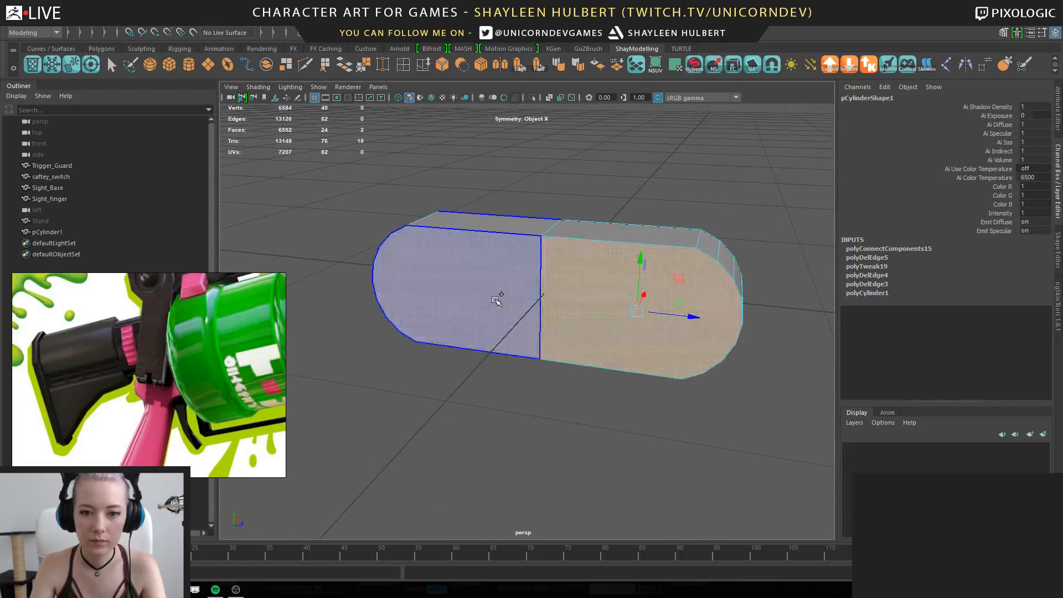
pyautogui.keyDown('shift'); pyautogui.click(500, 295); pyautogui.keyUp('shift')
pyautogui.keyDown('alt'); pyautogui.moveTo(502, 295); pyautogui.dragTo(693, 310); pyautogui.keyUp('alt')
pyautogui.hotkey('ctrl', 'e')
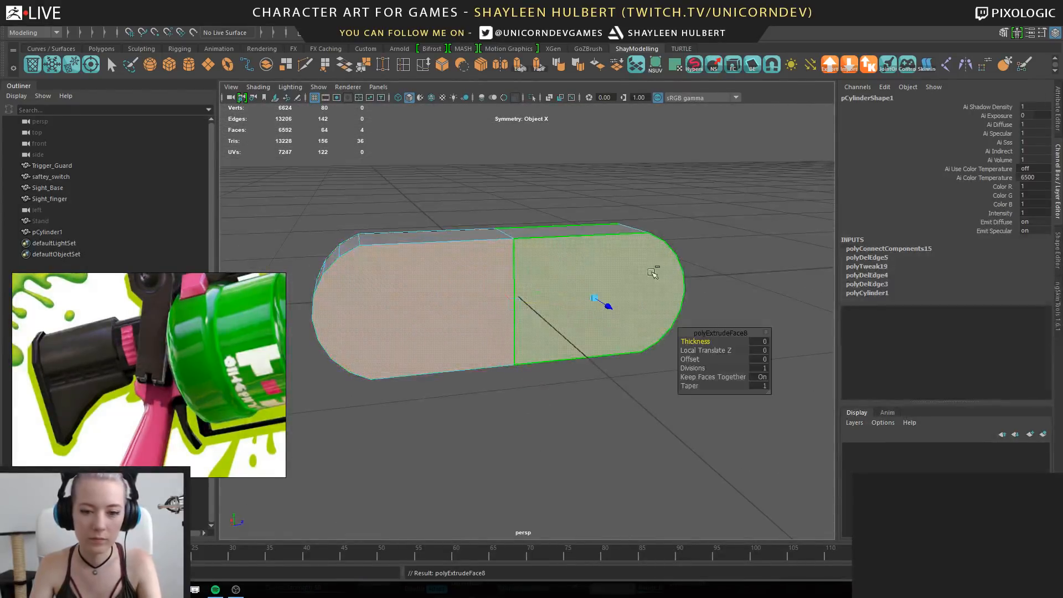
pyautogui.moveTo(694, 357); pyautogui.dragTo(691, 359)
pyautogui.moveTo(607, 227); pyautogui.dragTo(654, 211, button='right')
pyautogui.click(670, 214)
pyautogui.click(652, 299)
# Cut a lengthwise edge through the middle of the capsule's flat faces from one rounded end to the other
pyautogui.keyDown('alt'); pyautogui.moveTo(651, 299); pyautogui.dragTo(623, 328); pyautogui.keyUp('alt')
pyautogui.scroll(2, 553, 343)
pyautogui.keyDown('alt'); pyautogui.moveTo(541, 349); pyautogui.dragTo(577, 315, button='middle'); pyautogui.keyUp('alt')
pyautogui.moveTo(548, 270); pyautogui.dragTo(544, 240, button='right')
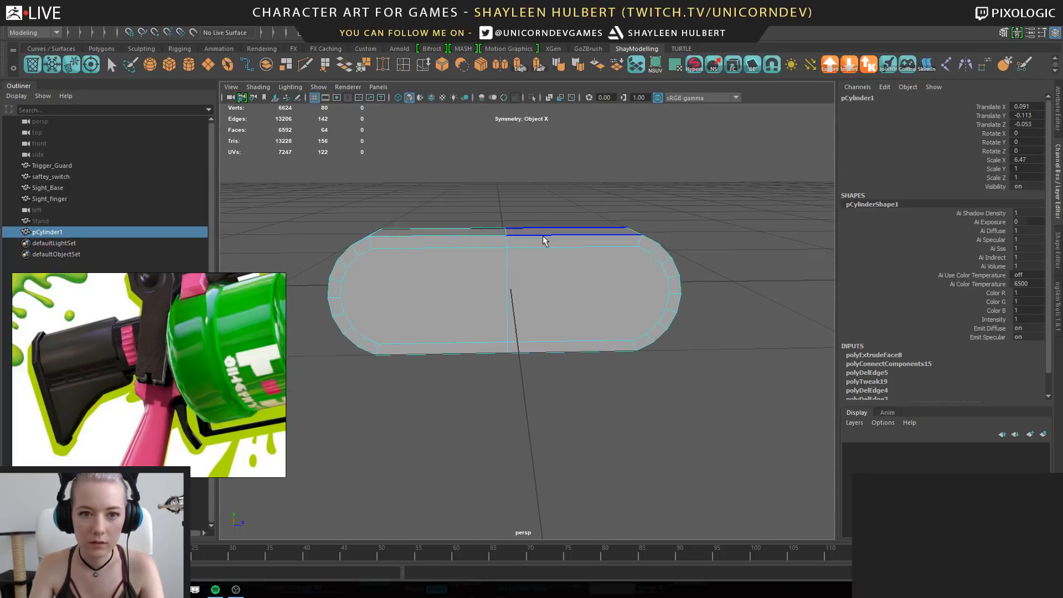
pyautogui.click(304, 66)
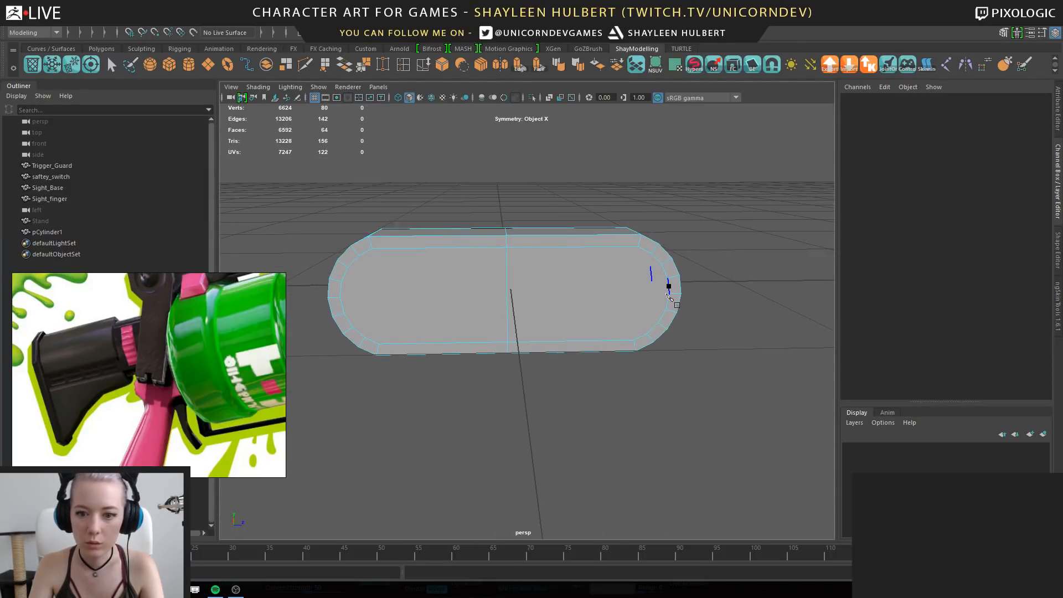
pyautogui.click(669, 292)
pyautogui.click(507, 295)
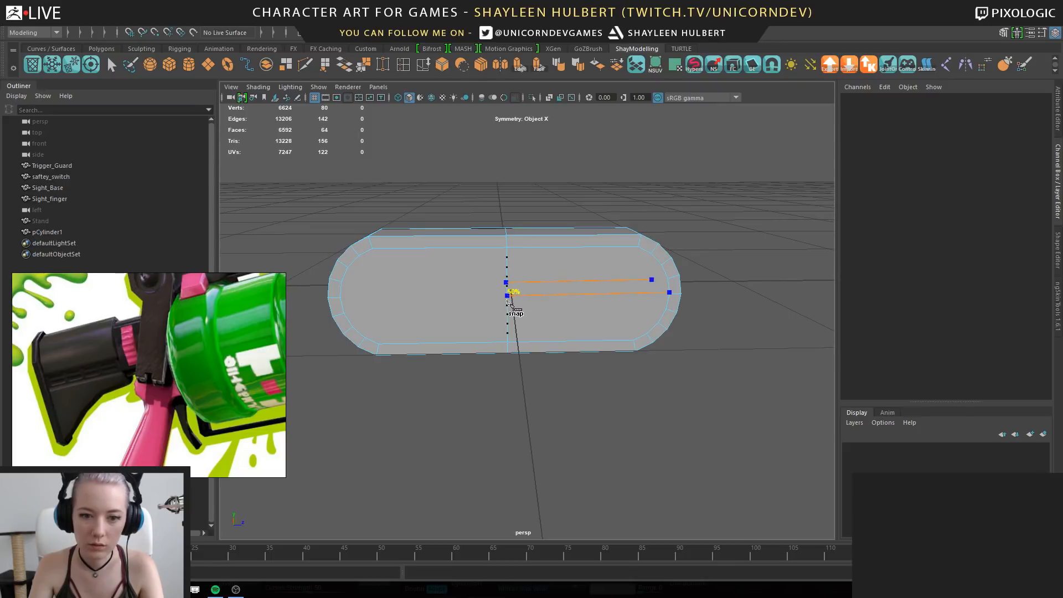
pyautogui.click(339, 298)
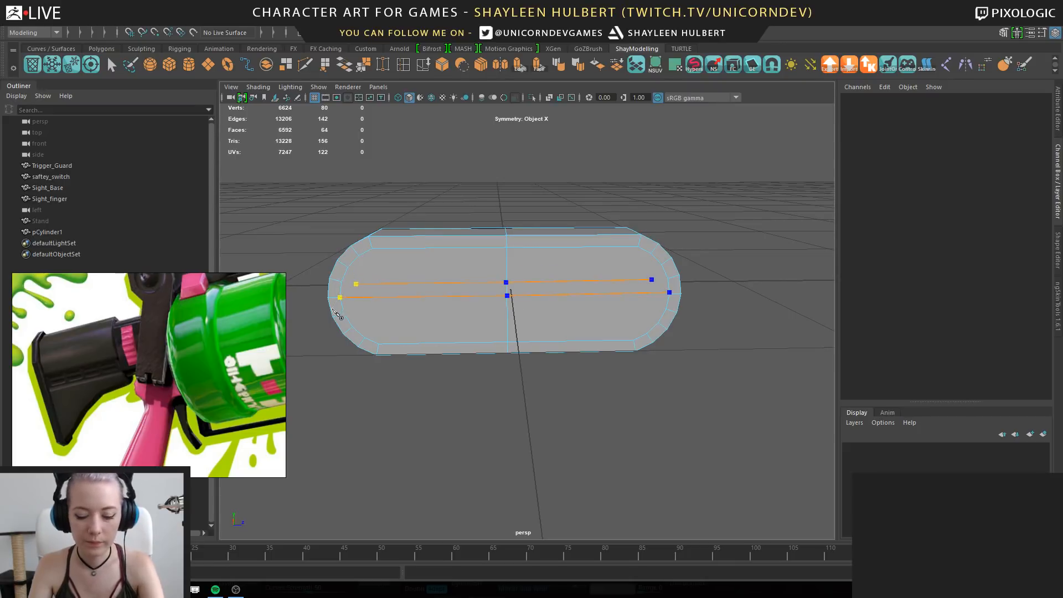
pyautogui.press('Return')
pyautogui.moveTo(520, 202); pyautogui.dragTo(542, 194, button='right')
# Connect the lengthwise edges of both capsule halves with one crosswise edge loop in each half
pyautogui.moveTo(487, 225); pyautogui.dragTo(492, 183, button='right')
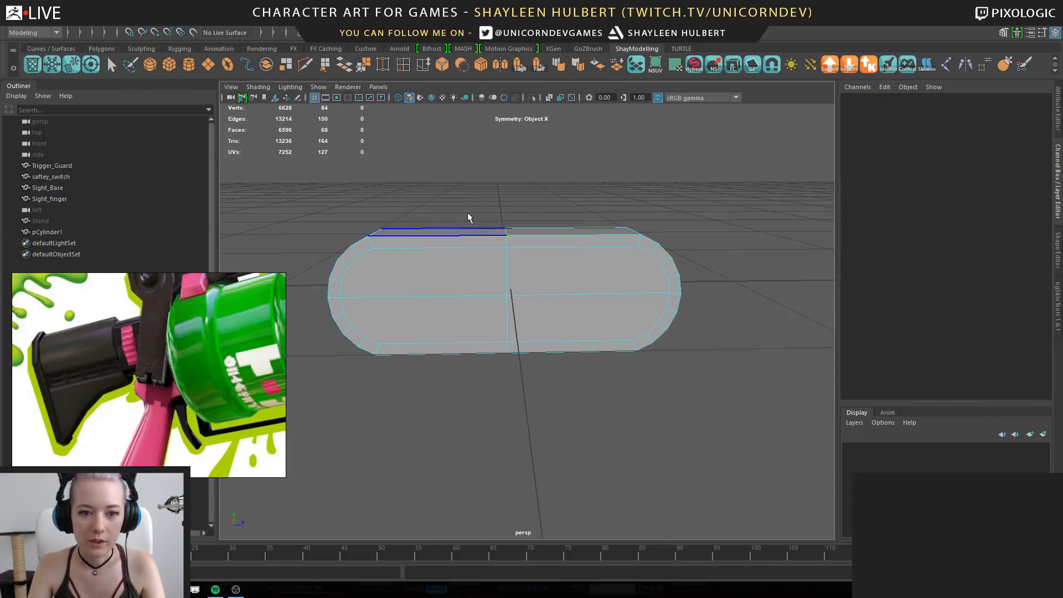
pyautogui.moveTo(461, 199); pyautogui.dragTo(463, 384)
pyautogui.keyDown('shift'); pyautogui.moveTo(567, 196); pyautogui.dragTo(577, 294); pyautogui.keyUp('shift')
pyautogui.keyDown('shift'); pyautogui.moveTo(610, 193); pyautogui.dragTo(592, 338, button='right'); pyautogui.keyUp('shift')
pyautogui.moveTo(608, 215); pyautogui.dragTo(609, 214, button='right')
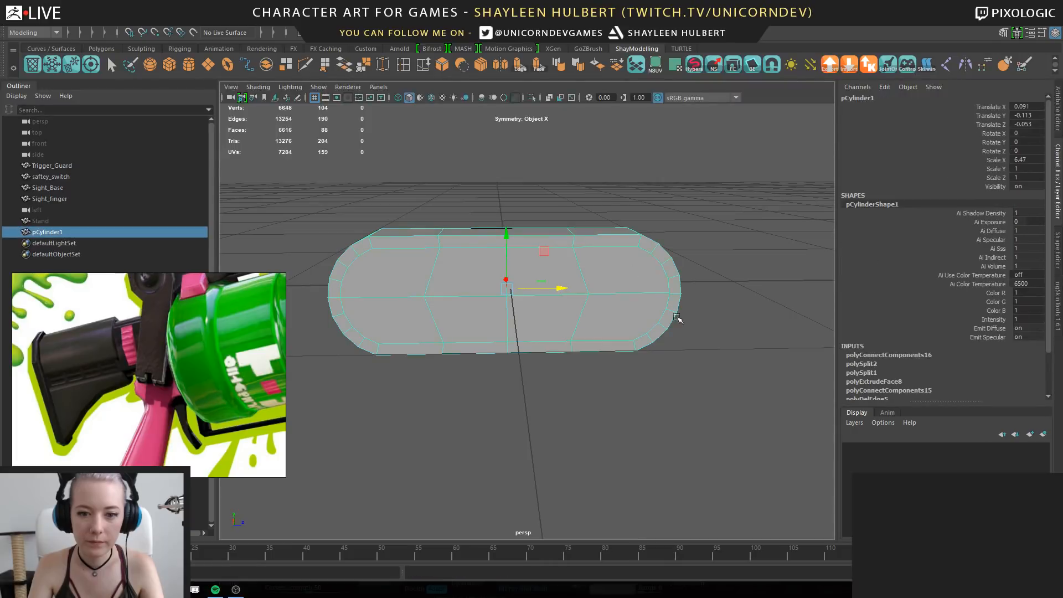
# Widen the capsule to a Scale X of 13.621 and check its proportions
pyautogui.keyDown('alt'); pyautogui.moveTo(498, 305); pyautogui.dragTo(478, 343); pyautogui.keyUp('alt')
pyautogui.keyDown('alt'); pyautogui.moveTo(478, 344); pyautogui.dragTo(551, 375, button='right'); pyautogui.keyUp('alt')
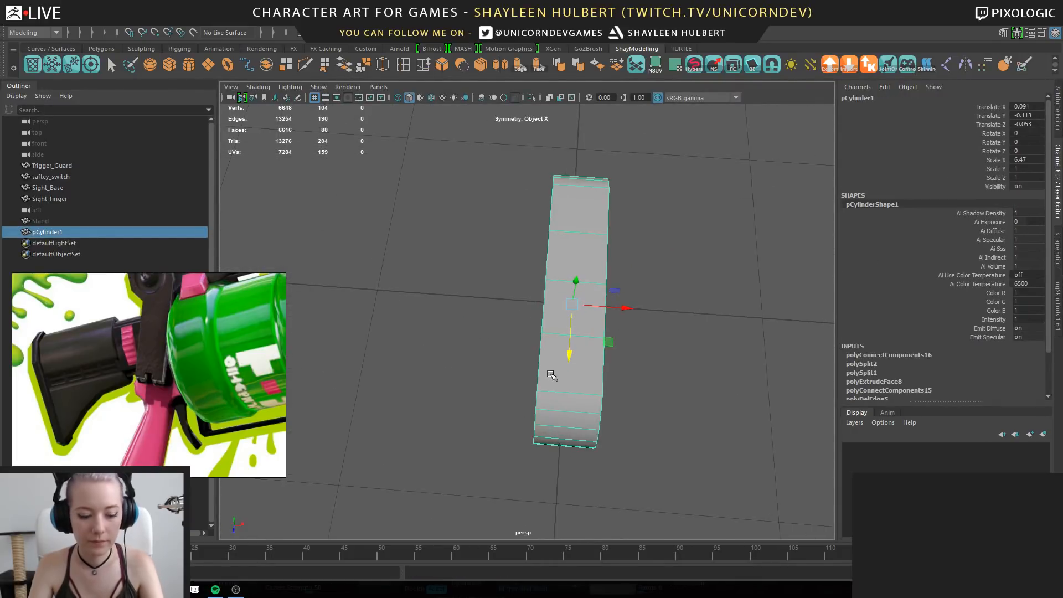
pyautogui.moveTo(616, 306); pyautogui.dragTo(679, 310)
pyautogui.moveTo(591, 212); pyautogui.dragTo(647, 196, button='right')
pyautogui.click(676, 221)
pyautogui.keyDown('alt'); pyautogui.moveTo(659, 355); pyautogui.dragTo(548, 294); pyautogui.keyUp('alt')
pyautogui.keyDown('alt'); pyautogui.moveTo(620, 282); pyautogui.dragTo(587, 258, button='right'); pyautogui.keyUp('alt')
pyautogui.click(587, 258)
pyautogui.keyDown('alt'); pyautogui.moveTo(587, 258); pyautogui.dragTo(530, 216); pyautogui.keyUp('alt')
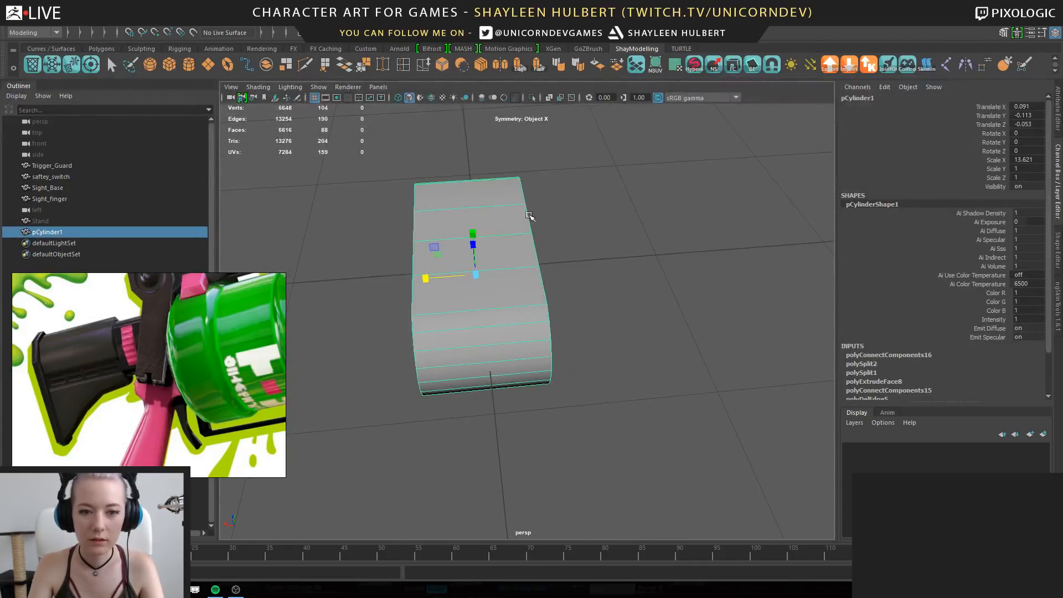
# Connect the widthwise edges to add an edge loop around the middle of the capsule's outer side
pyautogui.moveTo(487, 191); pyautogui.dragTo(481, 162, button='right')
pyautogui.moveTo(481, 162); pyautogui.dragTo(482, 424)
pyautogui.keyDown('alt'); pyautogui.moveTo(482, 424); pyautogui.dragTo(566, 150); pyautogui.keyUp('alt')
pyautogui.keyDown('shift'); pyautogui.moveTo(566, 147); pyautogui.dragTo(566, 296, button='right'); pyautogui.keyUp('shift')
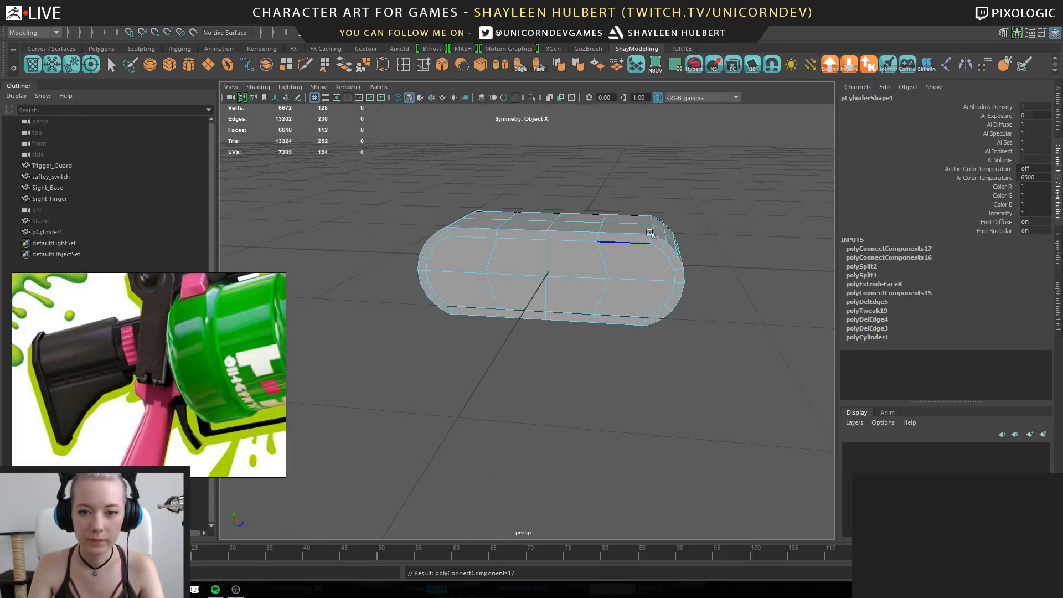
pyautogui.keyDown('alt'); pyautogui.moveTo(566, 296); pyautogui.dragTo(556, 196); pyautogui.keyUp('alt')
# Bevel the outer rim edge loops on both sides of the capsule with 2 segments and a fraction of 0.1
pyautogui.moveTo(557, 195); pyautogui.dragTo(558, 169, button='right')
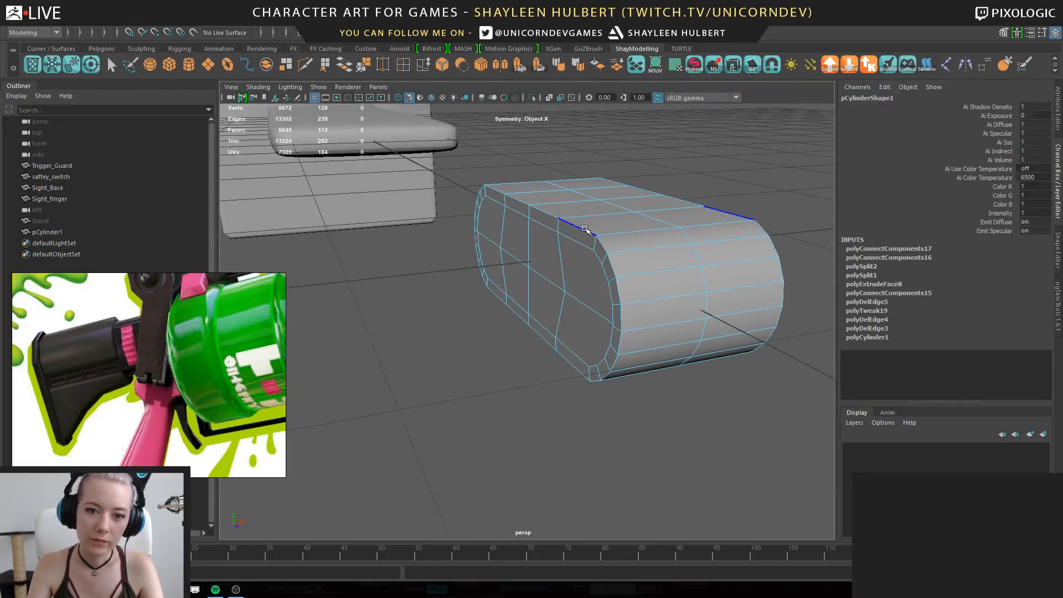
pyautogui.doubleClick(588, 231)
pyautogui.keyDown('alt'); pyautogui.moveTo(590, 233); pyautogui.dragTo(585, 261); pyautogui.keyUp('alt')
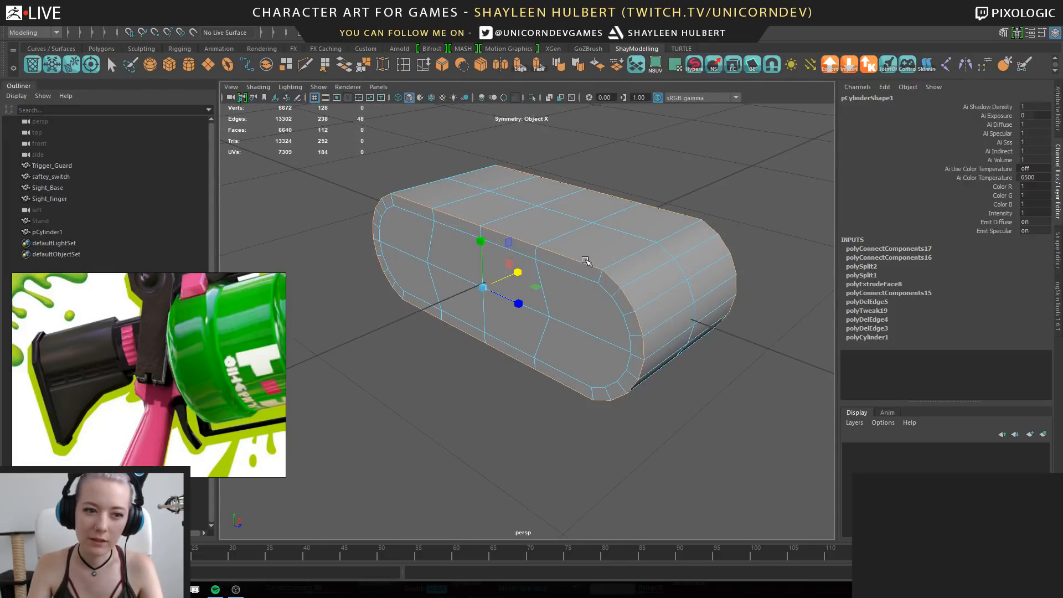
pyautogui.click(443, 65)
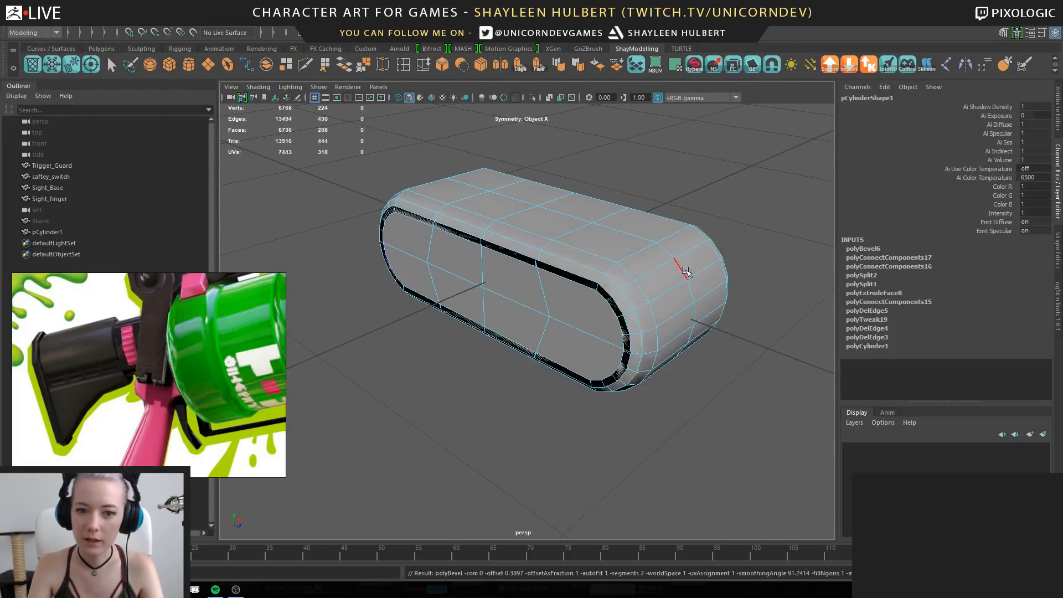
pyautogui.click(860, 248)
pyautogui.click(996, 293)
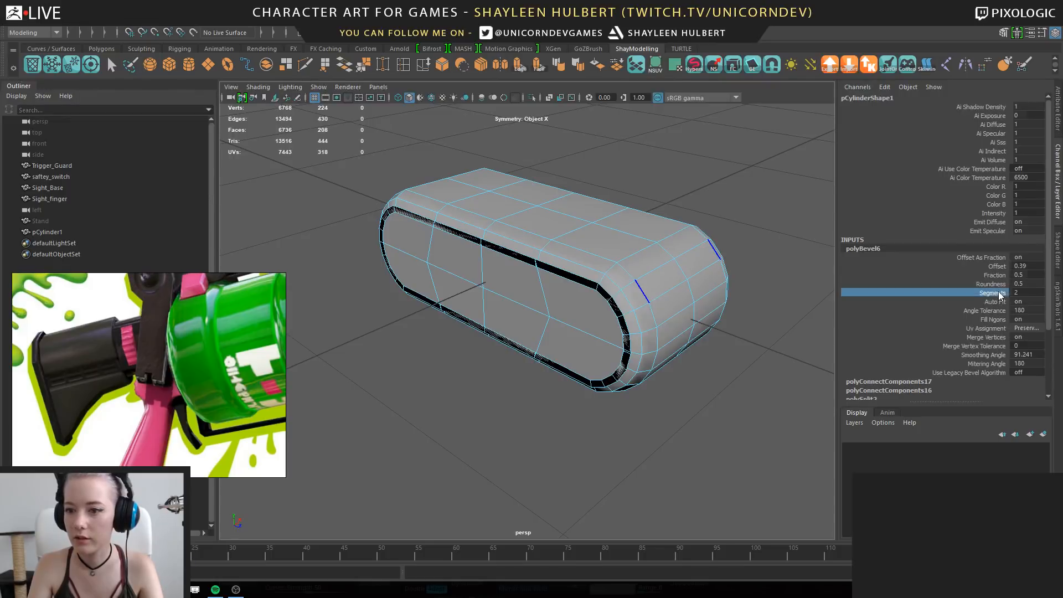
pyautogui.moveTo(768, 213); pyautogui.dragTo(795, 214, button='middle')
pyautogui.click(995, 275)
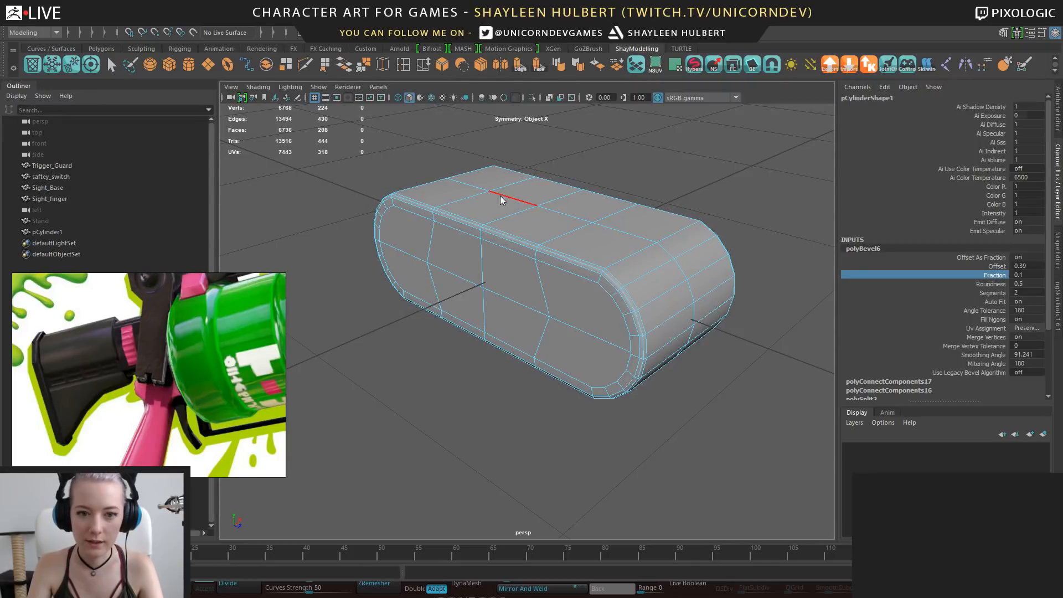
# Show the capsule in smooth preview and inspect its beveled shape from several angles
pyautogui.moveTo(506, 182); pyautogui.dragTo(607, 161, button='right')
pyautogui.press('w')
pyautogui.press('3')
pyautogui.click(630, 160)
pyautogui.keyDown('alt'); pyautogui.moveTo(491, 310); pyautogui.dragTo(589, 321); pyautogui.keyUp('alt')
pyautogui.scroll(-3, 529, 312)
pyautogui.click(505, 282)
pyautogui.click(645, 245)
pyautogui.scroll(2, 642, 246)
# Export the selected capsule as cylinderthingy.obj to the SplatGun exports folder
pyautogui.click(614, 268)
pyautogui.keyDown('alt'); pyautogui.moveTo(612, 269); pyautogui.dragTo(581, 282); pyautogui.keyUp('alt')
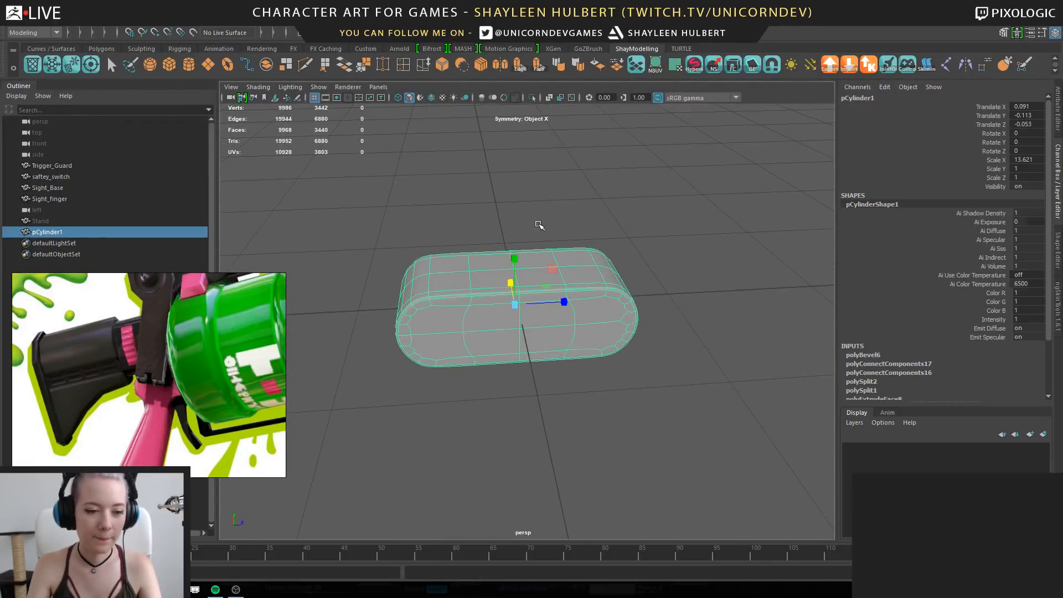
pyautogui.click(831, 64)
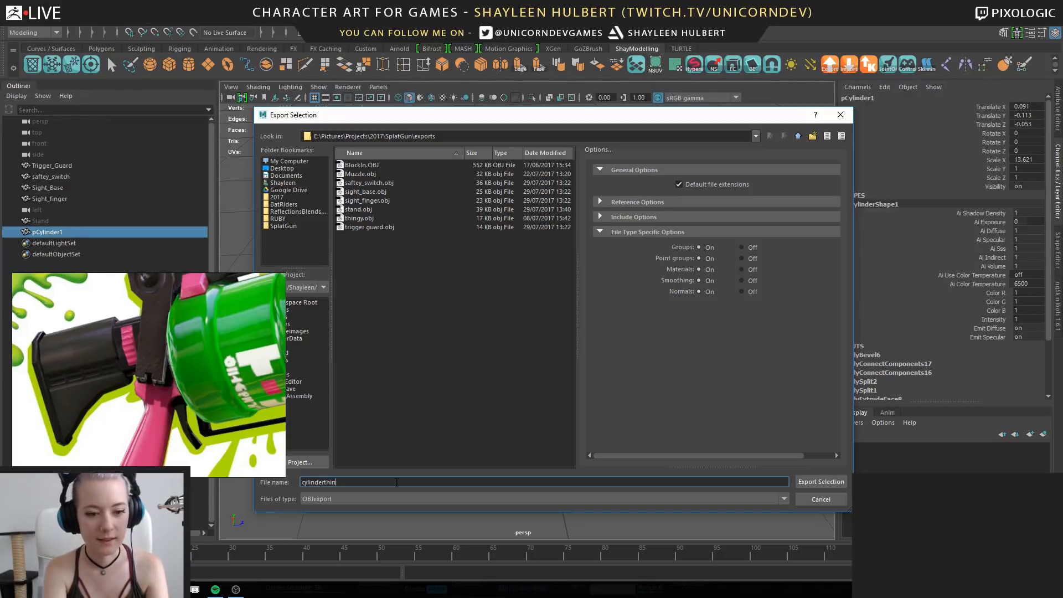
pyautogui.press('Return')
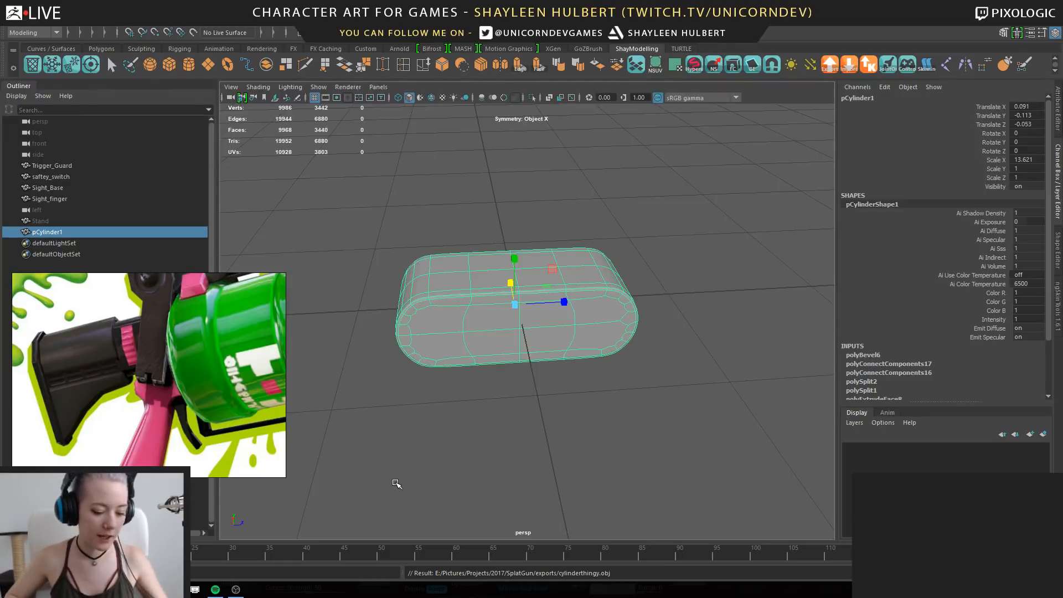
# Turn off the capsule's smooth preview and delete the middle edge loop of the bevel on both rims
pyautogui.keyDown('alt'); pyautogui.moveTo(564, 224); pyautogui.dragTo(626, 318, button='right'); pyautogui.keyUp('alt')
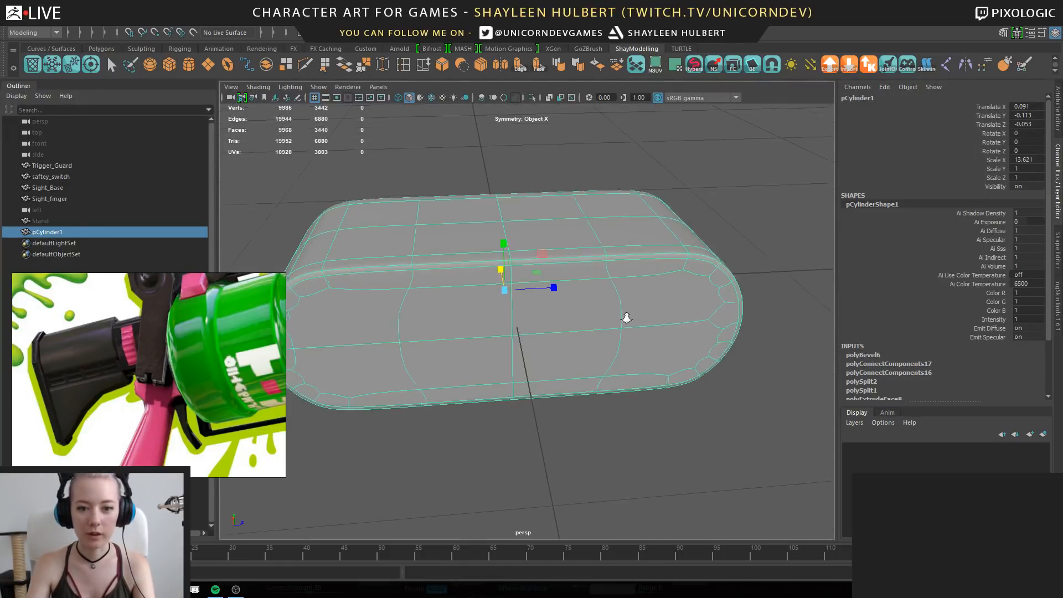
pyautogui.moveTo(637, 185); pyautogui.dragTo(581, 310, button='right')
pyautogui.click(688, 169)
pyautogui.keyDown('alt'); pyautogui.moveTo(582, 310); pyautogui.dragTo(493, 299); pyautogui.keyUp('alt')
pyautogui.click(544, 260)
pyautogui.keyDown('alt'); pyautogui.moveTo(532, 277); pyautogui.dragTo(615, 368, button='right'); pyautogui.keyUp('alt')
pyautogui.moveTo(572, 240); pyautogui.dragTo(574, 212, button='right')
pyautogui.press('1')
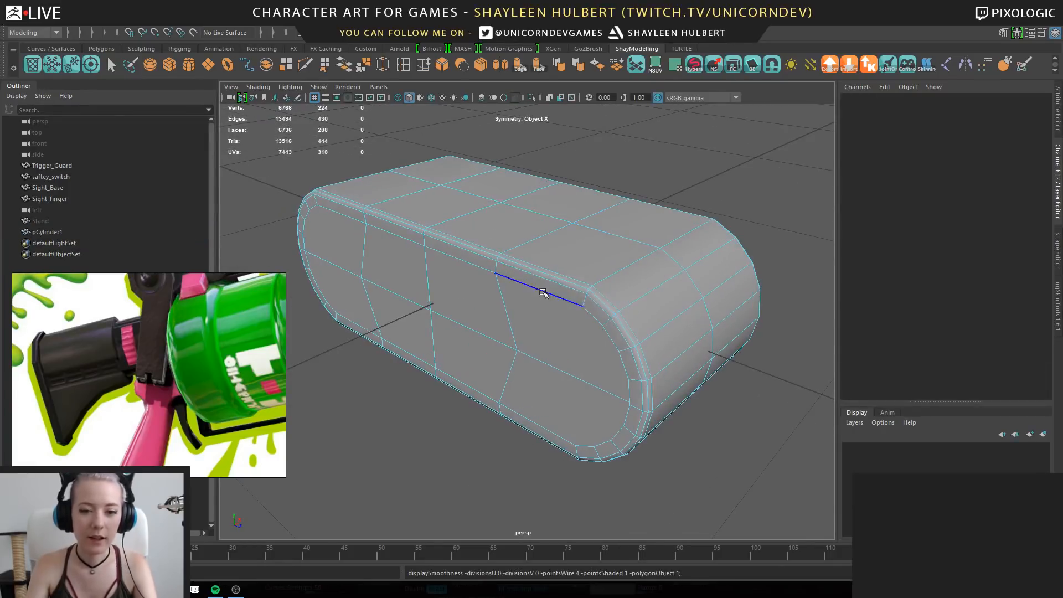
pyautogui.doubleClick(541, 275)
pyautogui.keyDown('alt'); pyautogui.moveTo(726, 271); pyautogui.dragTo(614, 275); pyautogui.keyUp('alt')
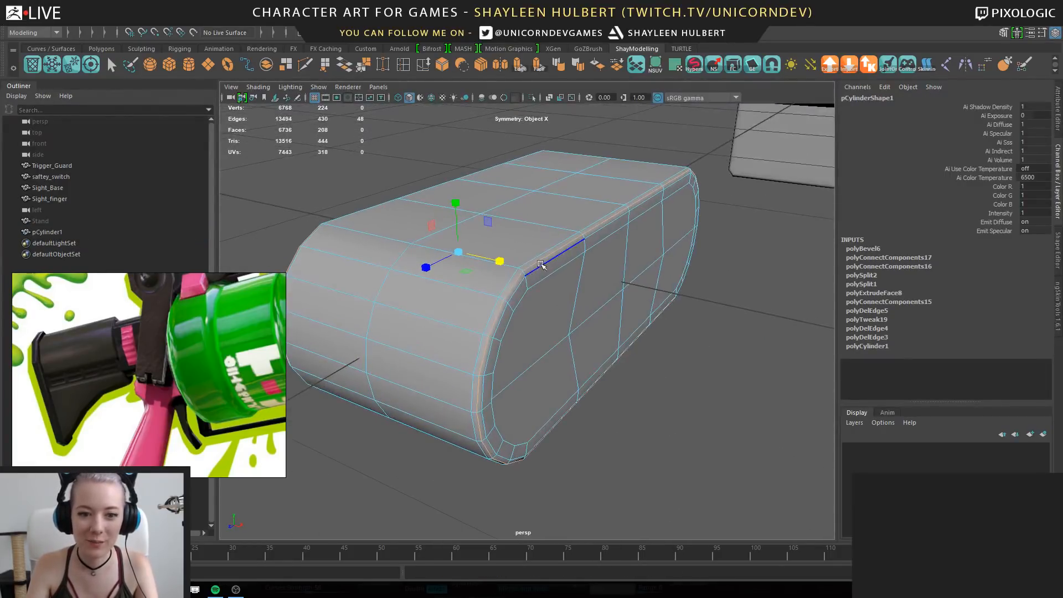
pyautogui.hotkey('ctrl', 'Delete')
pyautogui.moveTo(494, 240); pyautogui.dragTo(534, 220, button='right')
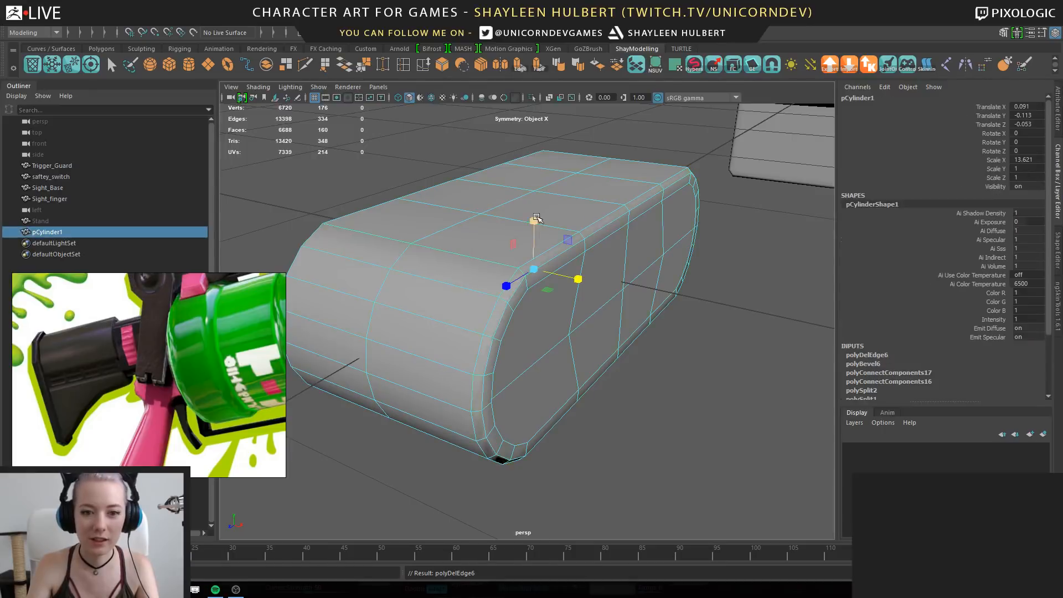
# Turn smooth preview back on and examine how softly the capsule's rims round off
pyautogui.press('3')
pyautogui.click(673, 417)
pyautogui.keyDown('alt'); pyautogui.moveTo(674, 417); pyautogui.dragTo(670, 399); pyautogui.keyUp('alt')
pyautogui.keyDown('alt'); pyautogui.moveTo(670, 399); pyautogui.dragTo(521, 355, button='right'); pyautogui.keyUp('alt')
pyautogui.keyDown('alt'); pyautogui.moveTo(521, 354); pyautogui.dragTo(554, 280); pyautogui.keyUp('alt')
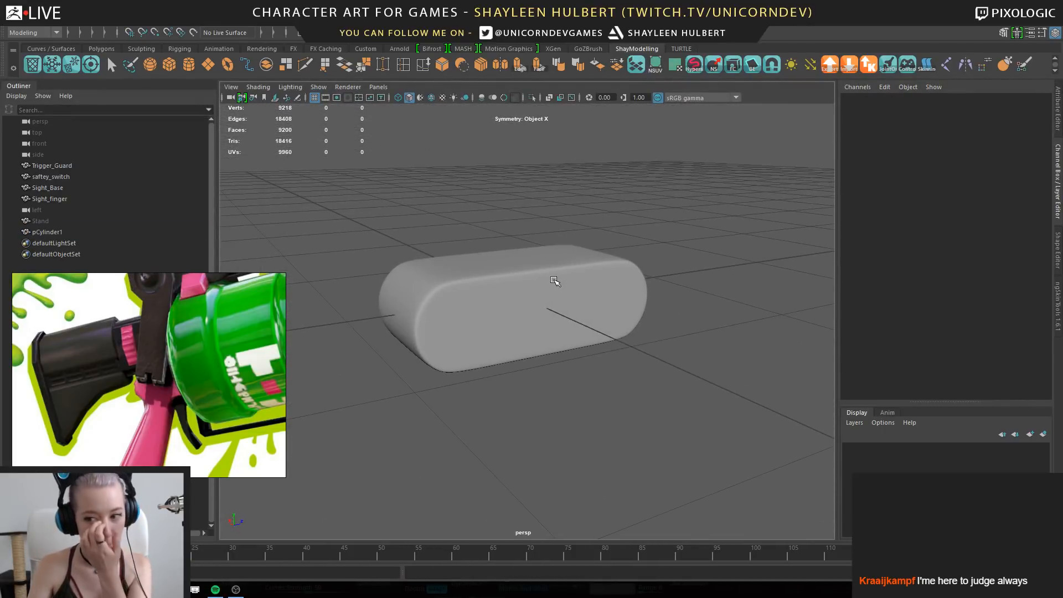
pyautogui.click(582, 274)
pyautogui.keyDown('alt'); pyautogui.moveTo(581, 274); pyautogui.dragTo(570, 226, button='right'); pyautogui.keyUp('alt')
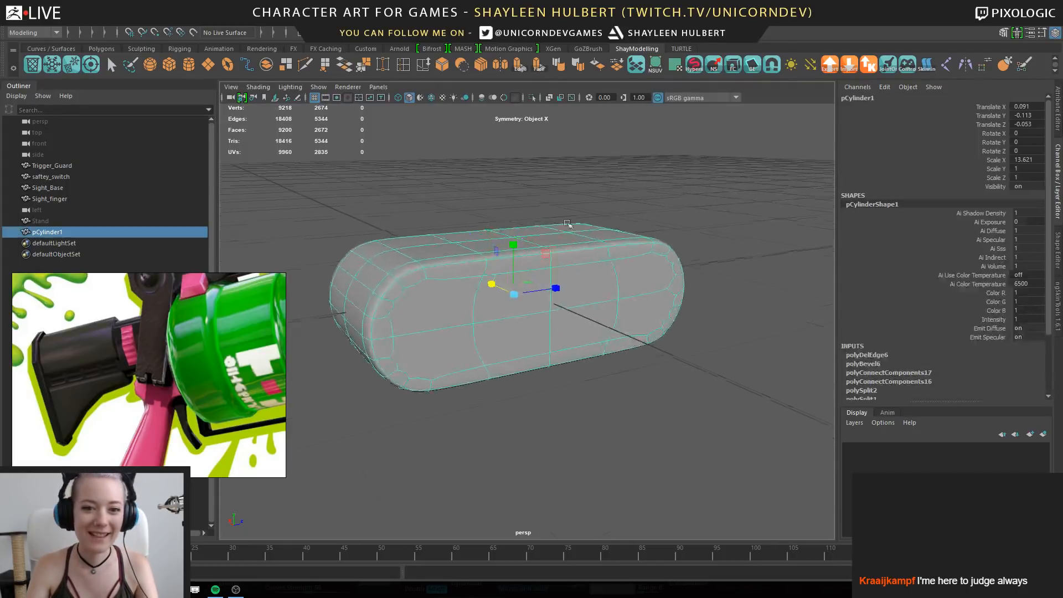
pyautogui.keyDown('alt'); pyautogui.moveTo(570, 226); pyautogui.dragTo(567, 237); pyautogui.keyUp('alt')
pyautogui.keyDown('alt'); pyautogui.moveTo(435, 275); pyautogui.dragTo(405, 289, button='right'); pyautogui.keyUp('alt')
pyautogui.keyDown('alt'); pyautogui.moveTo(405, 289); pyautogui.dragTo(470, 269, button='middle'); pyautogui.keyUp('alt')
pyautogui.keyDown('alt'); pyautogui.moveTo(470, 269); pyautogui.dragTo(508, 251, button='right'); pyautogui.keyUp('alt')
pyautogui.moveTo(652, 211); pyautogui.dragTo(682, 196, button='right')
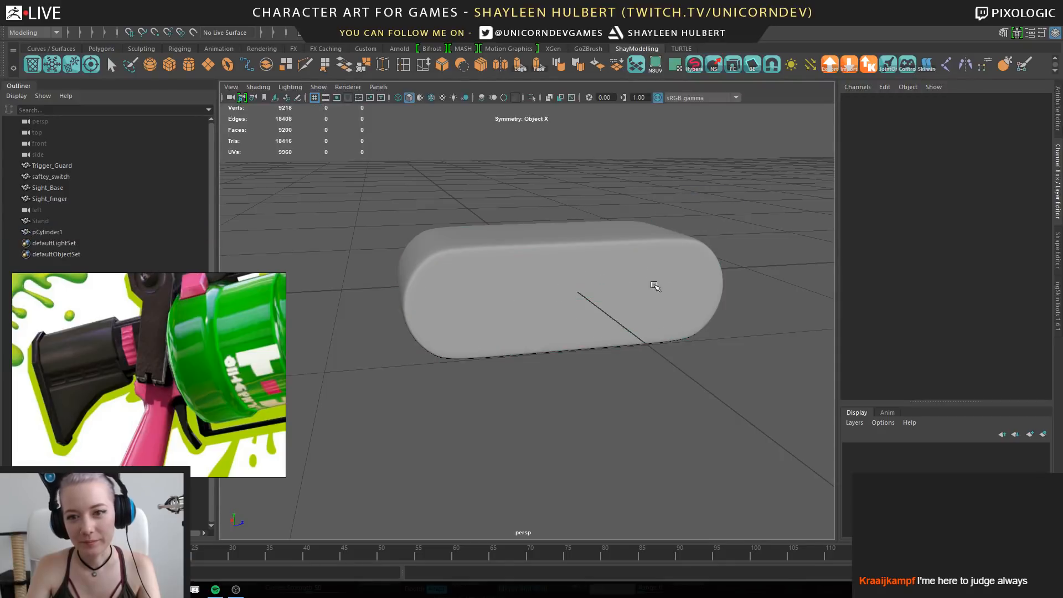
# Export the selected capsule over the existing cylinderthingy.obj in the SplatGun exports folder, replacing the file
pyautogui.click(830, 64)
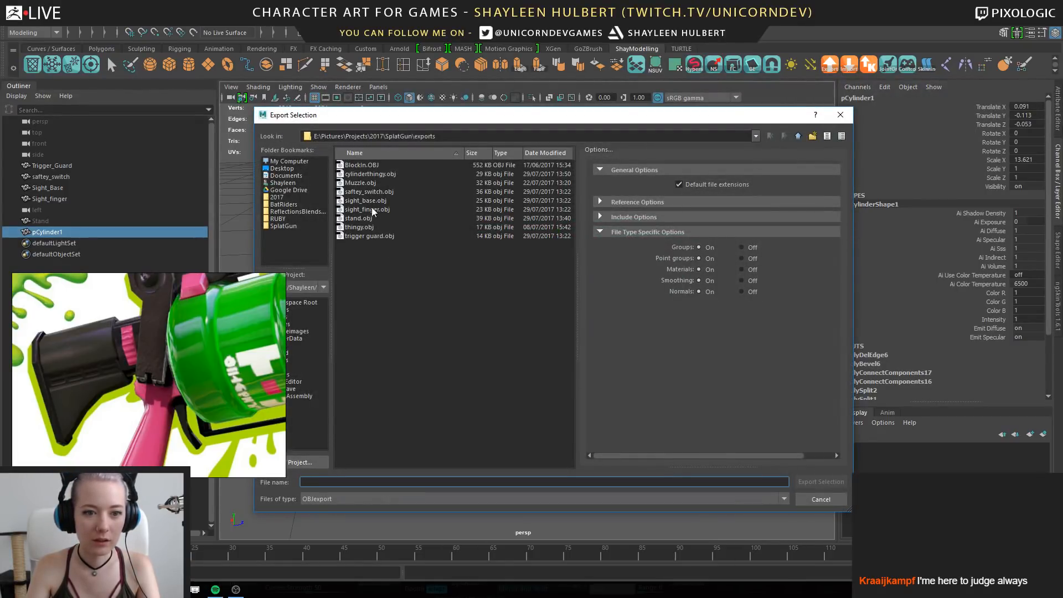
pyautogui.click(379, 175)
pyautogui.click(821, 482)
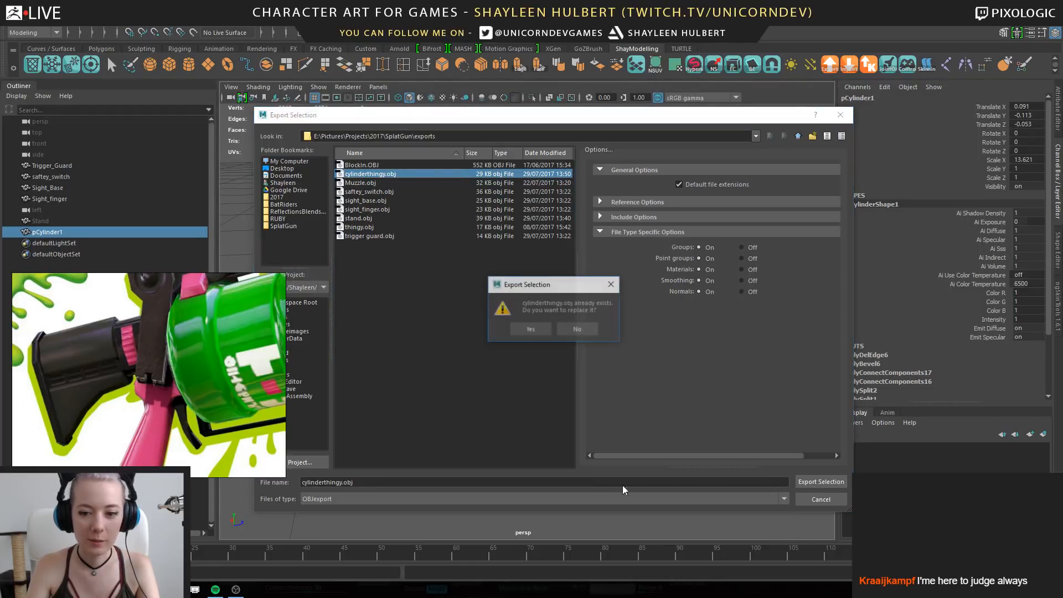
pyautogui.click(530, 329)
# Switch to ZBrush, duplicate the dark stock body's subtool and move the copy up to the start of the subtool list
pyautogui.click(175, 589)
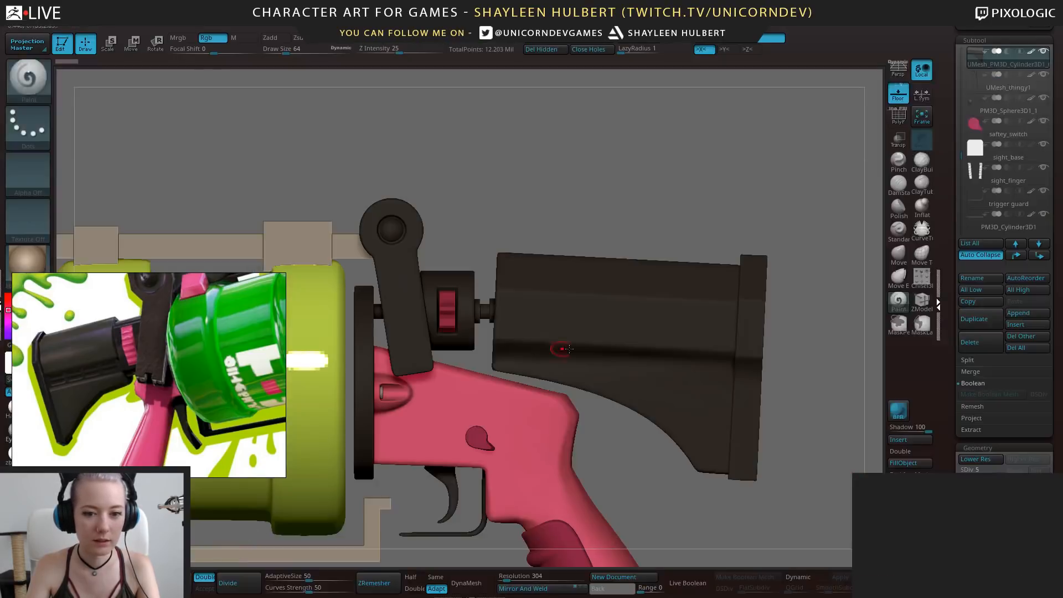
pyautogui.keyDown('alt'); pyautogui.moveTo(713, 508); pyautogui.dragTo(705, 431); pyautogui.keyUp('alt')
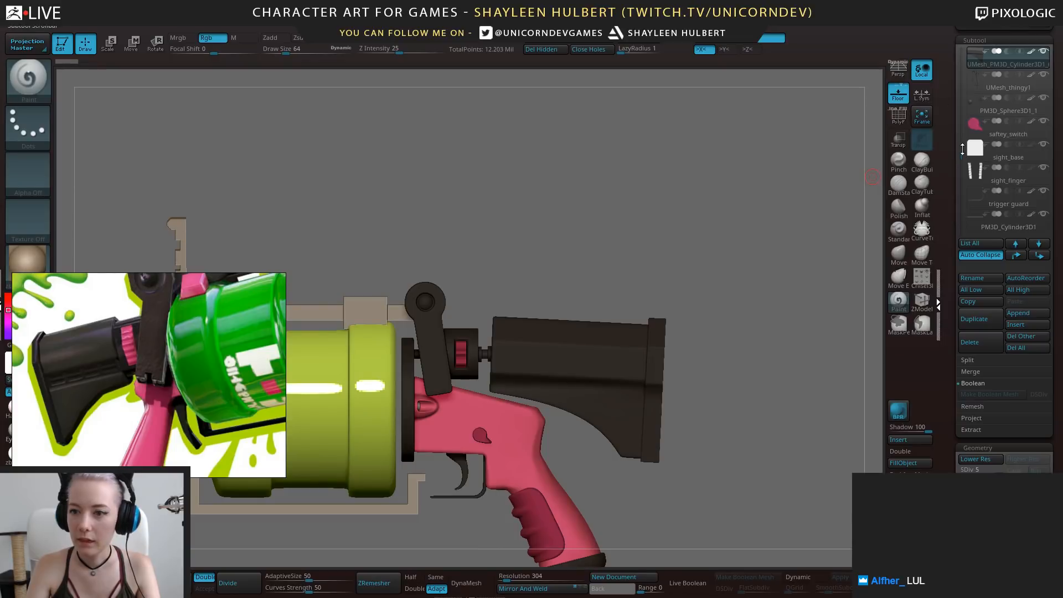
pyautogui.moveTo(963, 149); pyautogui.dragTo(962, 101)
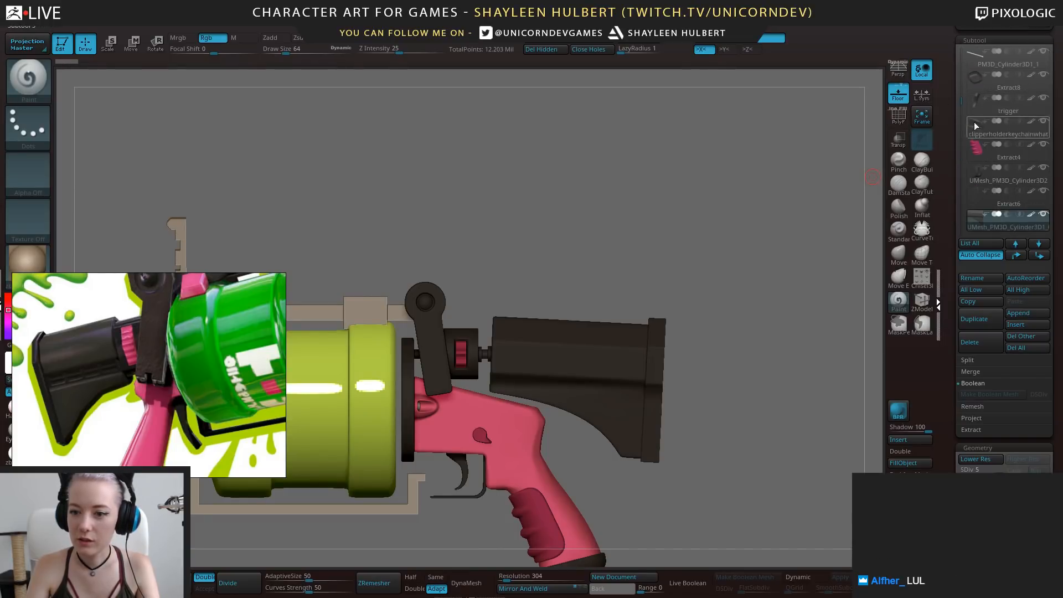
pyautogui.click(975, 327)
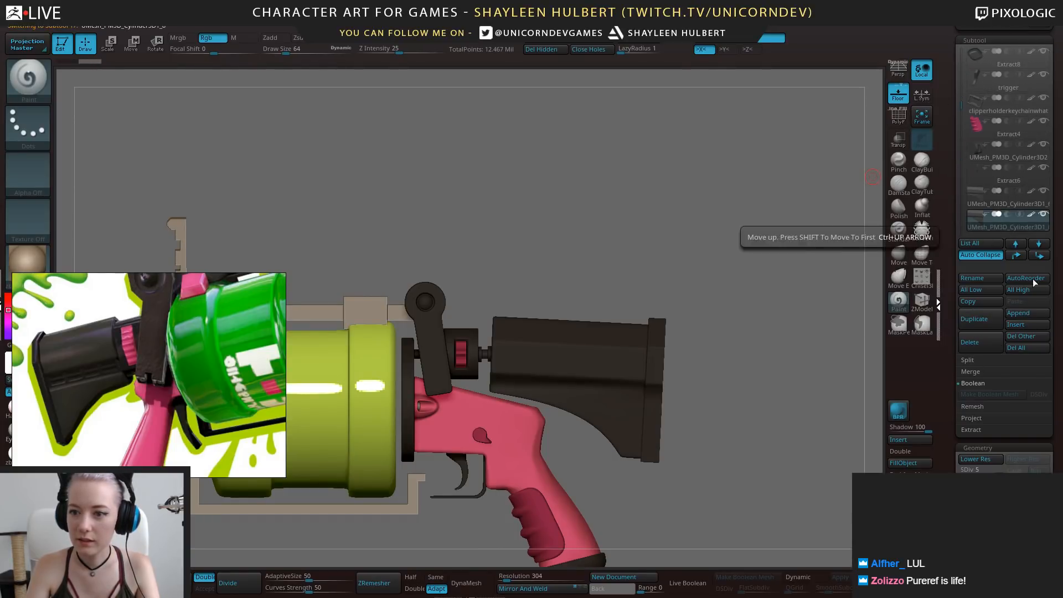
pyautogui.click(1017, 255)
pyautogui.click(1016, 255)
pyautogui.click(1017, 255)
pyautogui.click(1017, 255)
pyautogui.click(1016, 255)
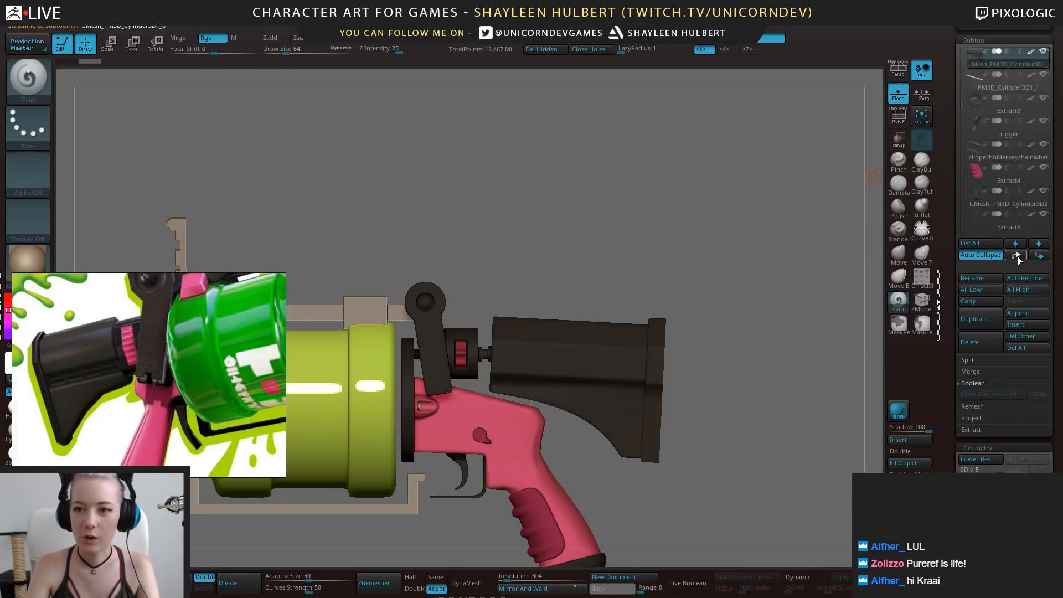
pyautogui.click(1017, 257)
pyautogui.click(1018, 257)
pyautogui.click(1018, 257)
pyautogui.click(1018, 257)
pyautogui.click(1018, 256)
pyautogui.click(1018, 256)
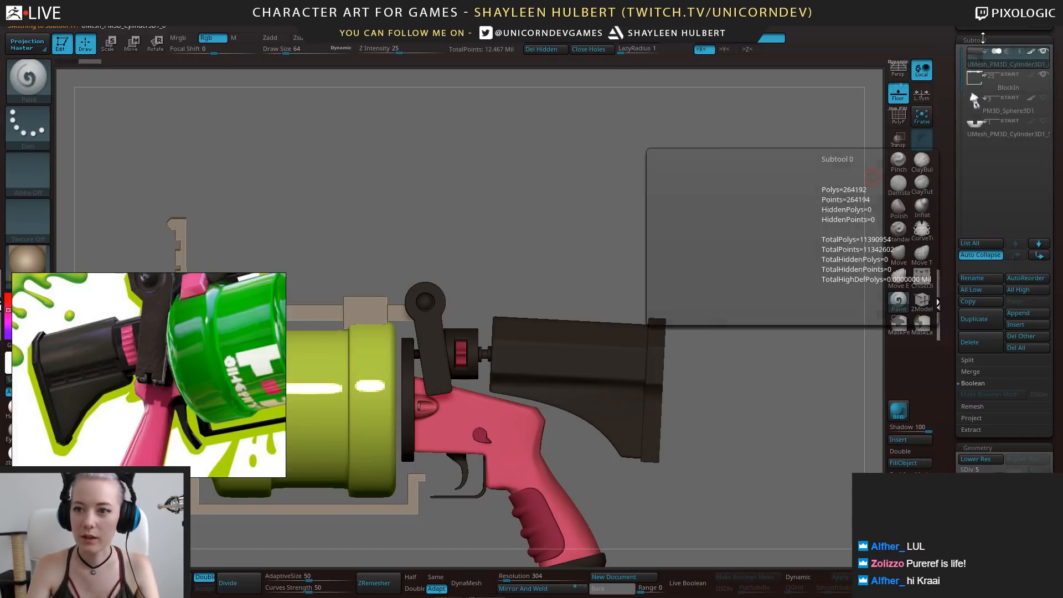
# Hide the other gun parts so only the stock copy shows, and turn off its polypaint display
pyautogui.moveTo(619, 187)
pyautogui.mouseDown()
pyautogui.moveTo(665, 150)
pyautogui.moveTo(532, 346)
pyautogui.mouseUp()
pyautogui.click(1041, 75)
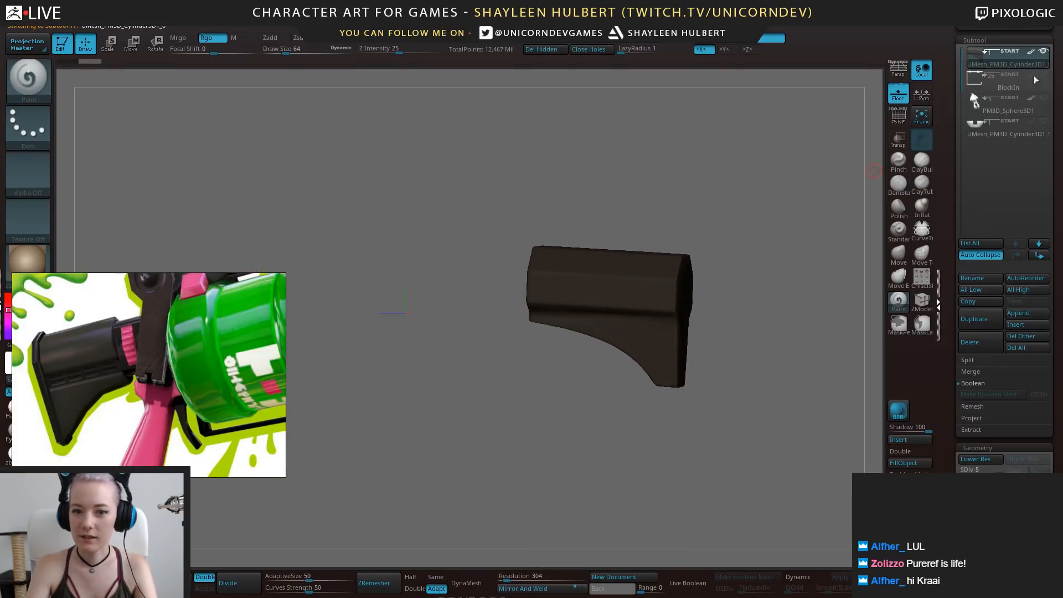
pyautogui.keyDown('shift'); pyautogui.moveTo(772, 202); pyautogui.dragTo(680, 253); pyautogui.keyUp('shift')
pyautogui.keyDown('alt'); pyautogui.moveTo(798, 250); pyautogui.dragTo(781, 297); pyautogui.keyUp('alt')
pyautogui.click(1035, 52)
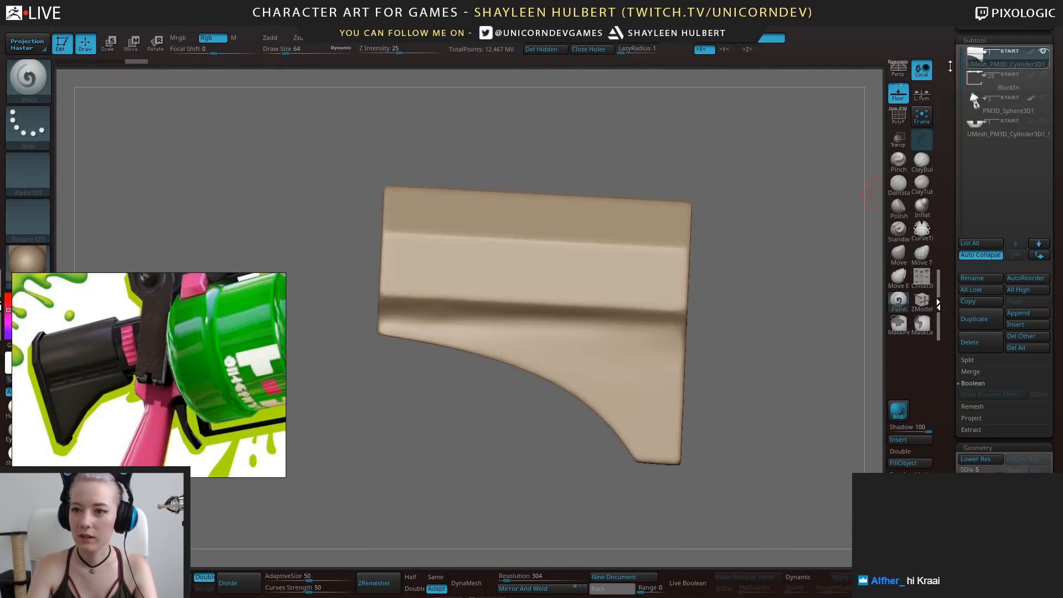
# Lower the subdivision level of the stock copy
pyautogui.moveTo(950, 65); pyautogui.dragTo(951, 31)
pyautogui.moveTo(950, 115); pyautogui.dragTo(951, 31)
pyautogui.click(979, 453)
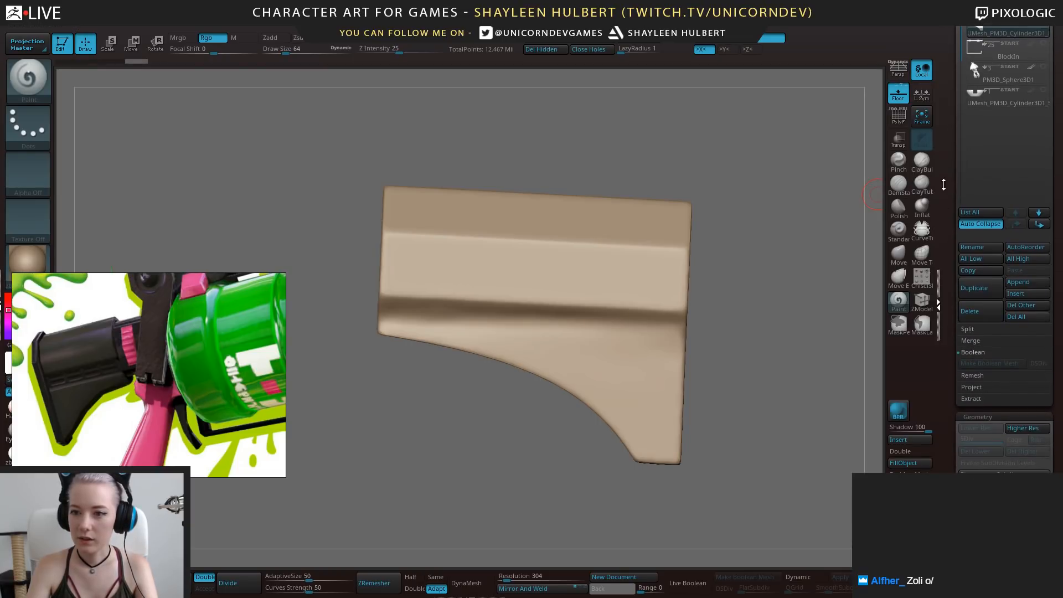
# Insert a PolyMesh3D star as a new subtool directly below the stock copy
pyautogui.moveTo(948, 161); pyautogui.dragTo(957, 246)
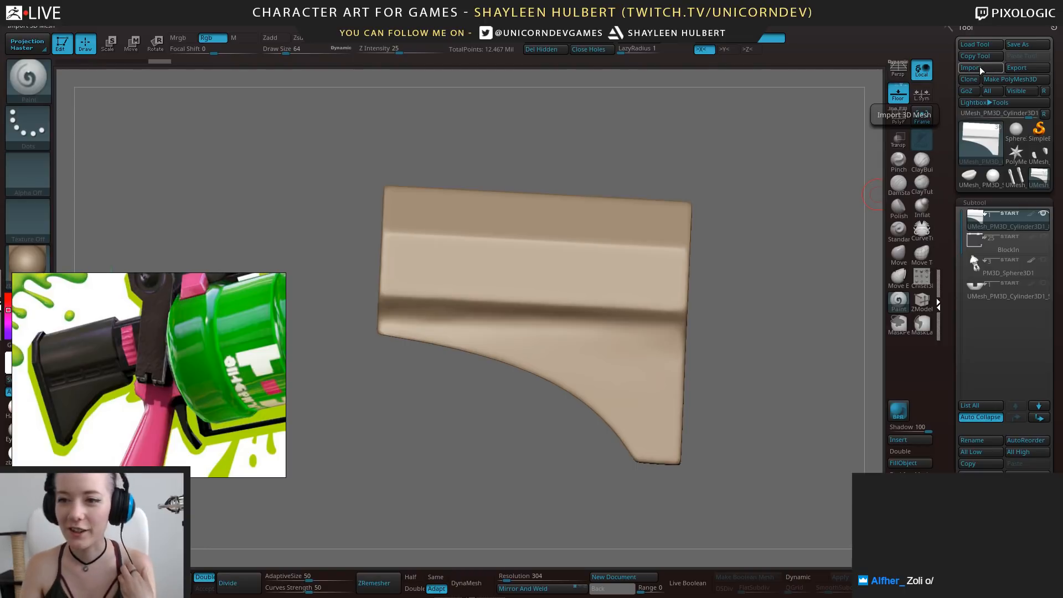
pyautogui.click(909, 441)
pyautogui.click(909, 441)
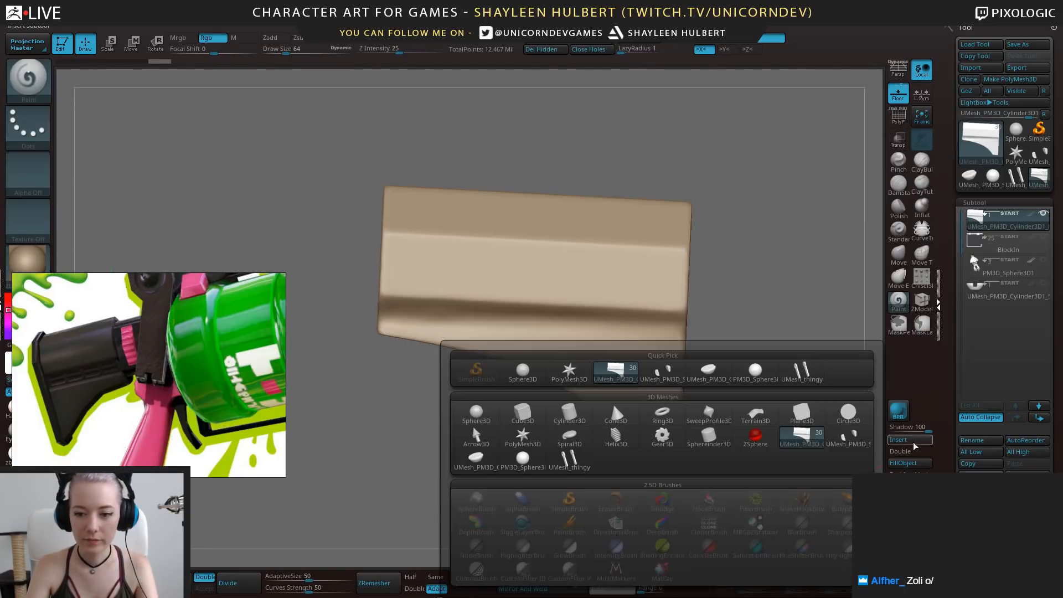
pyautogui.click(904, 441)
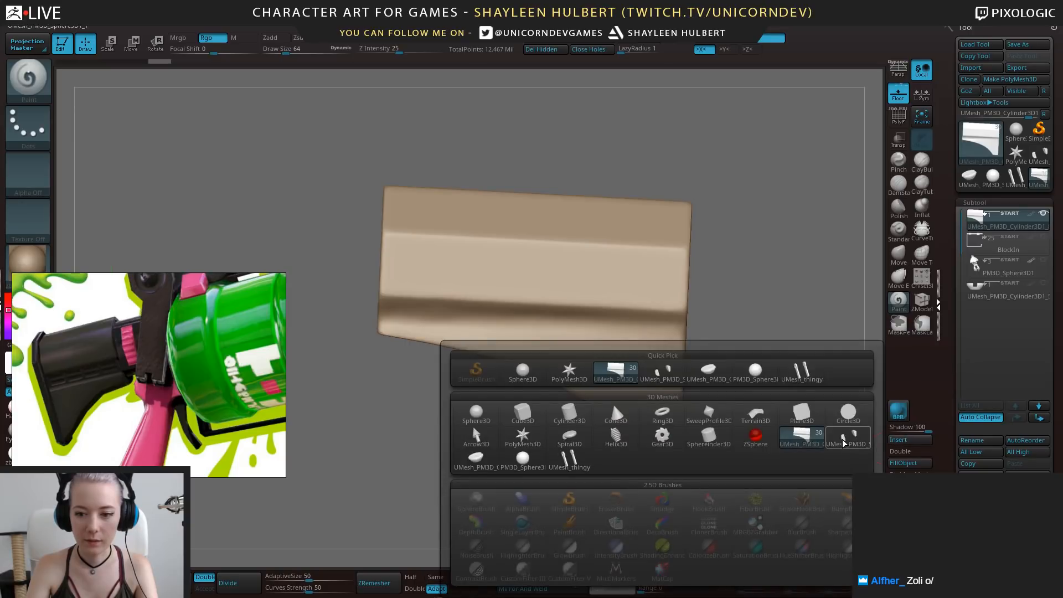
pyautogui.click(569, 372)
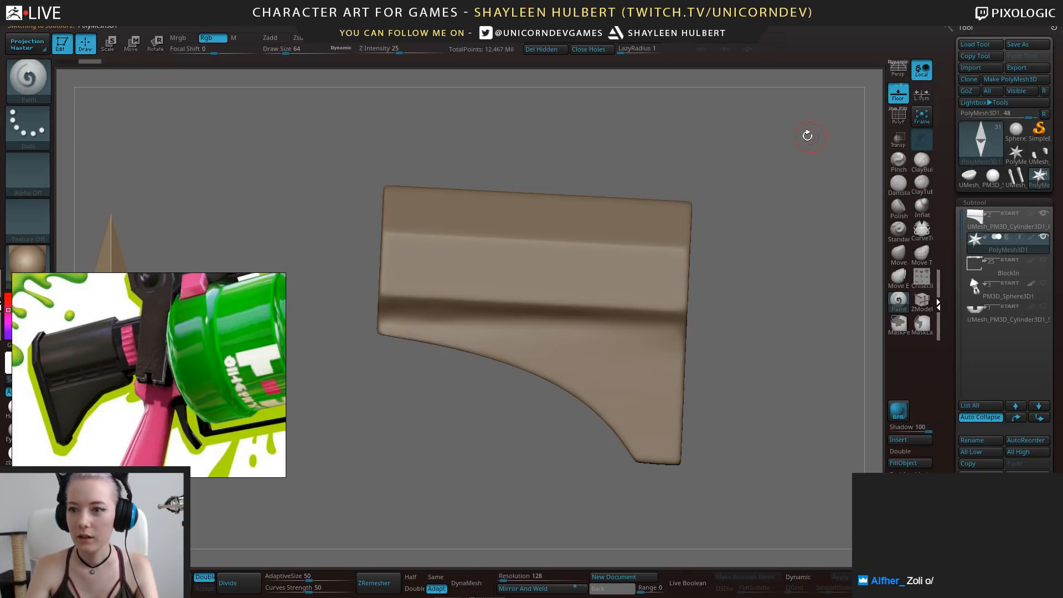
# Replace the star by importing cylinderthingy.obj from the exports folder, splitting its nonstandard polygons into symmetrical triangles only
pyautogui.moveTo(996, 122)
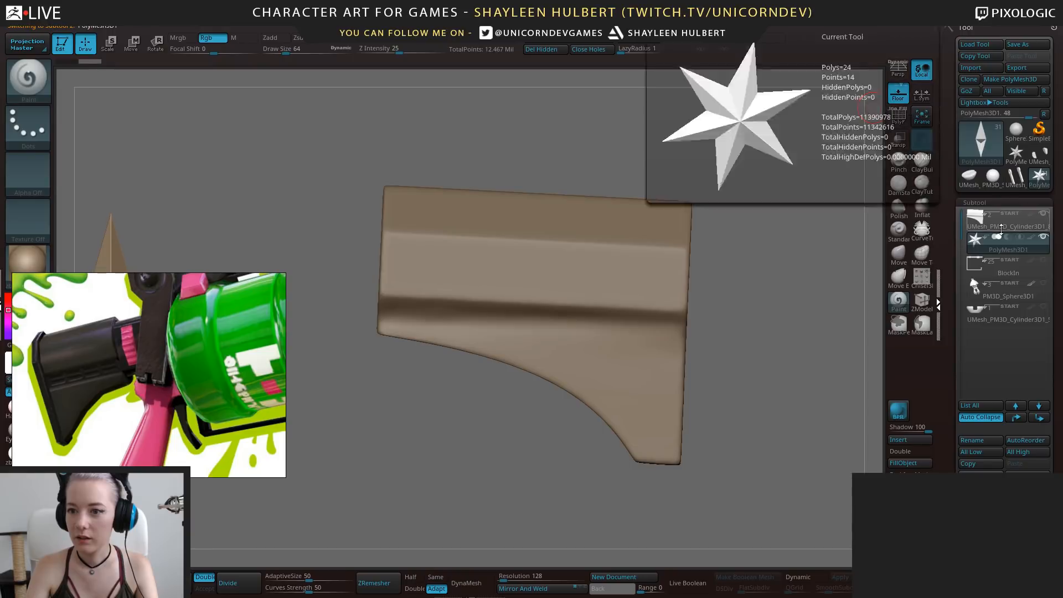
pyautogui.click(979, 68)
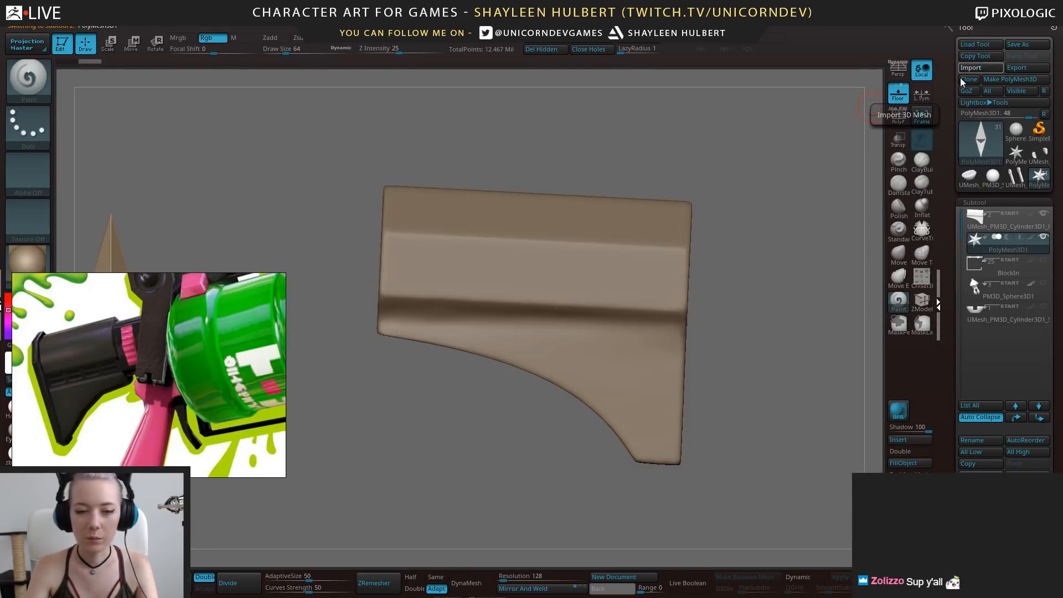
pyautogui.click(555, 227)
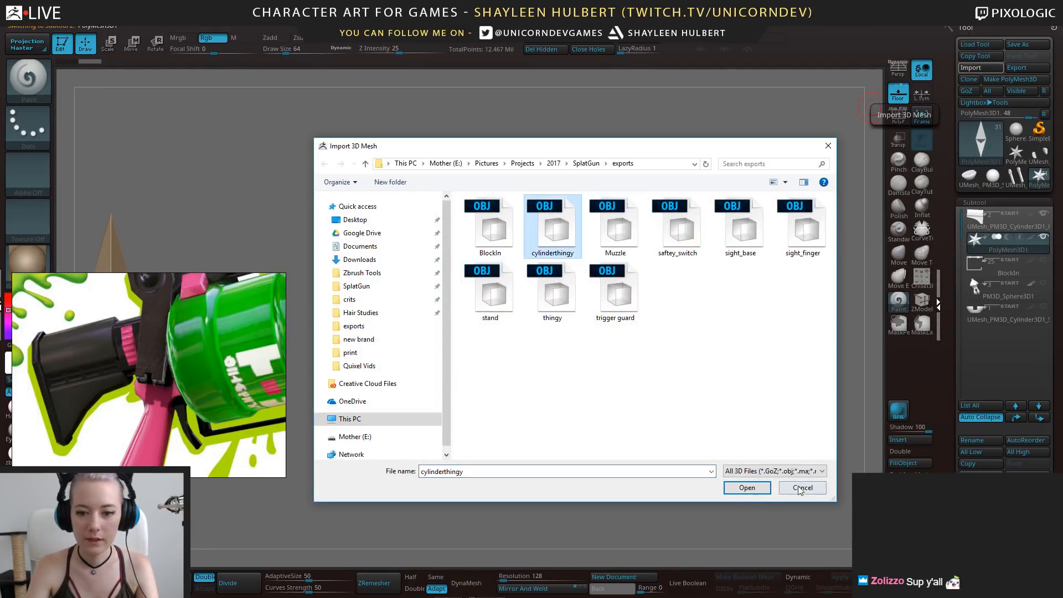
pyautogui.click(751, 486)
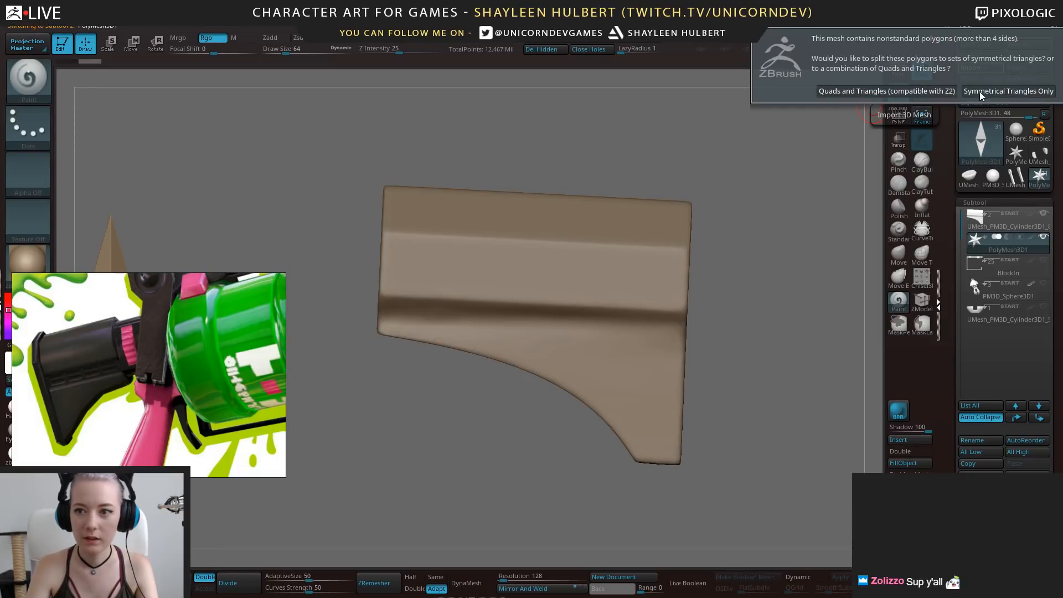
pyautogui.click(975, 91)
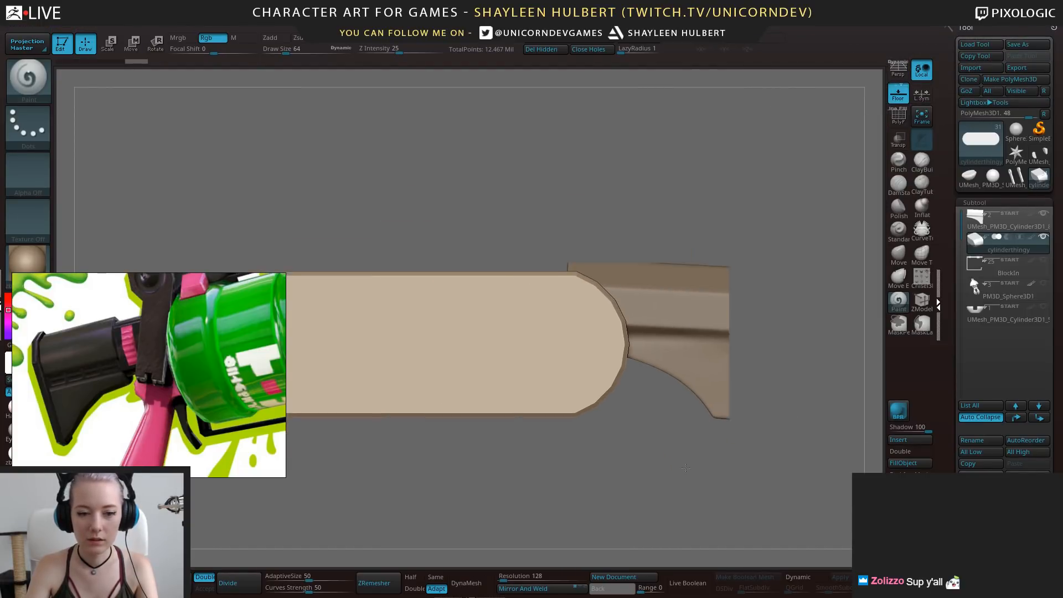
# Scale the imported capsule down uniformly and move it onto one side of the stock, near its front lower corner
pyautogui.moveTo(713, 428); pyautogui.dragTo(763, 445)
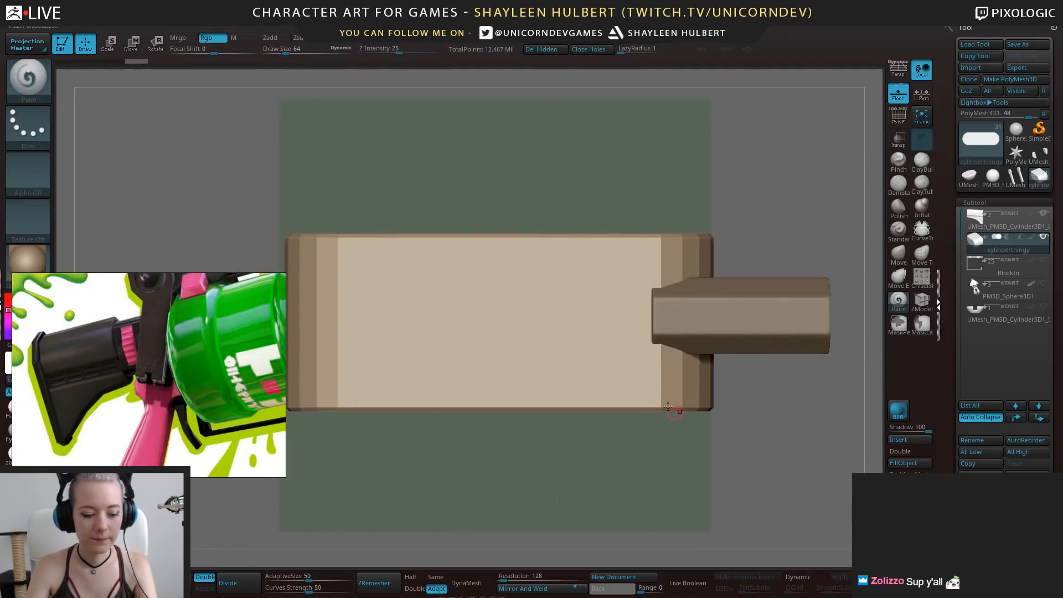
pyautogui.press('e')
pyautogui.moveTo(495, 314); pyautogui.dragTo(343, 277)
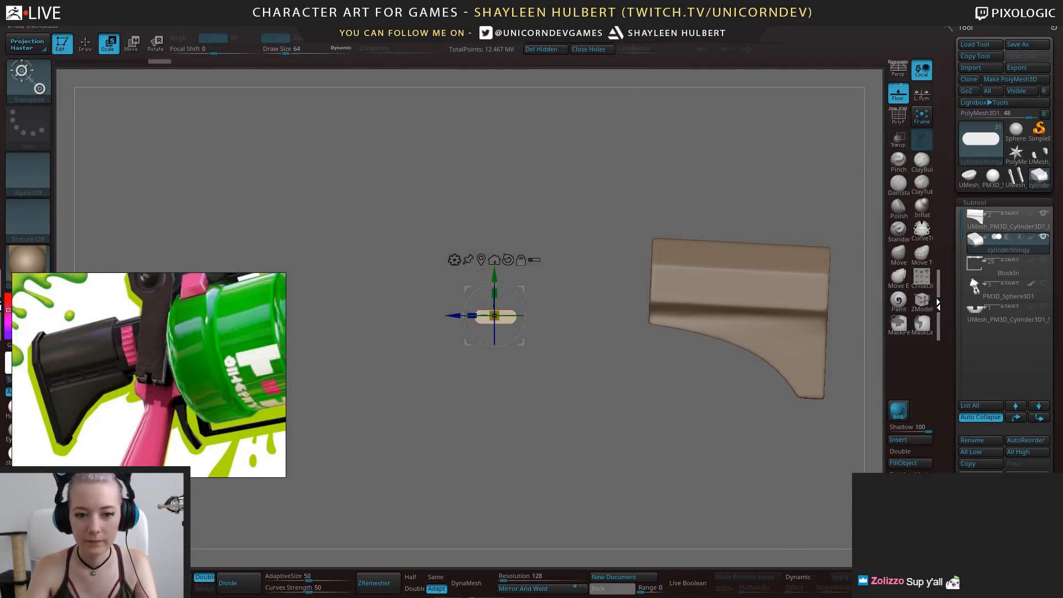
pyautogui.moveTo(451, 315); pyautogui.dragTo(654, 314)
pyautogui.keyDown('shift'); pyautogui.moveTo(649, 410); pyautogui.dragTo(692, 424); pyautogui.keyUp('shift')
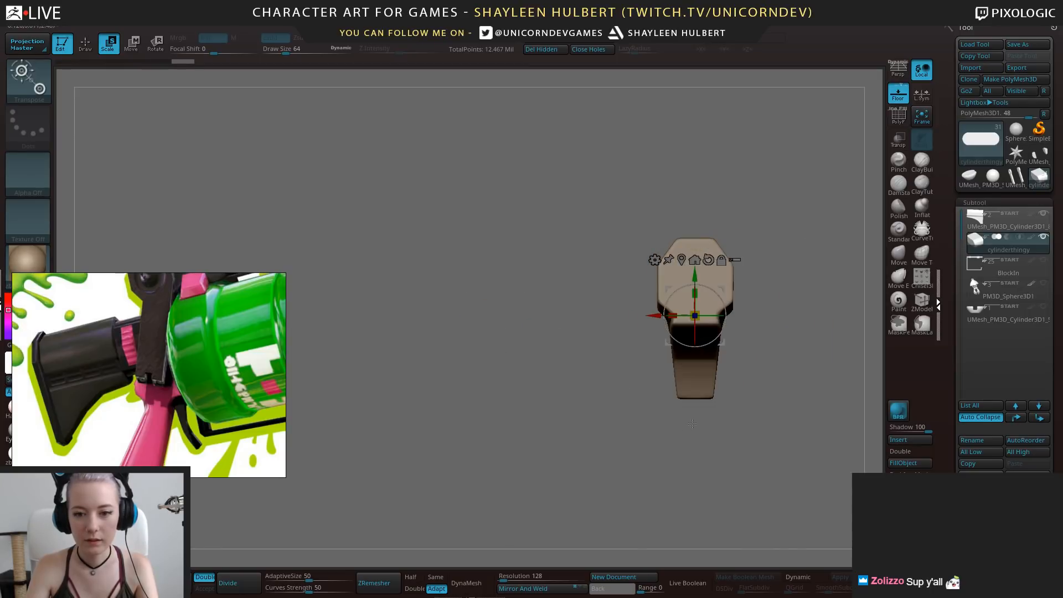
pyautogui.moveTo(655, 316); pyautogui.dragTo(690, 316)
pyautogui.keyDown('alt'); pyautogui.moveTo(798, 349); pyautogui.dragTo(700, 379); pyautogui.keyUp('alt')
# Flip the capsule to the stock's opposite side, then mirror and weld it so both sides have one
pyautogui.click(550, 590)
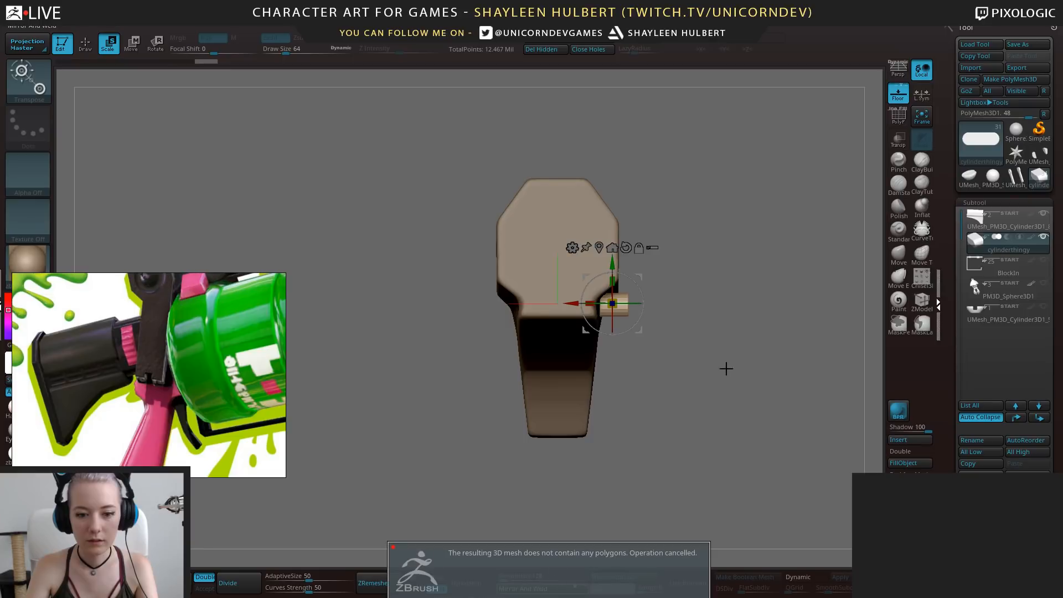
pyautogui.click(482, 597)
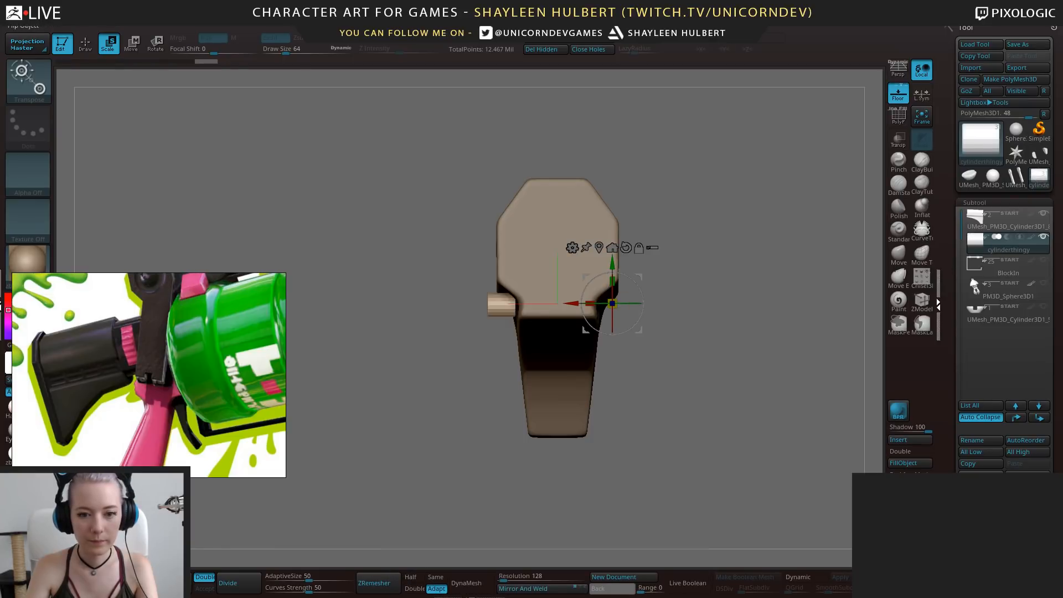
pyautogui.click(552, 592)
# Undo the sideways shift of the mirrored capsules and turn on X symmetry
pyautogui.moveTo(737, 438); pyautogui.dragTo(566, 459)
pyautogui.moveTo(570, 320); pyautogui.dragTo(569, 288)
pyautogui.moveTo(518, 405); pyautogui.dragTo(688, 393)
pyautogui.moveTo(503, 310); pyautogui.dragTo(488, 312)
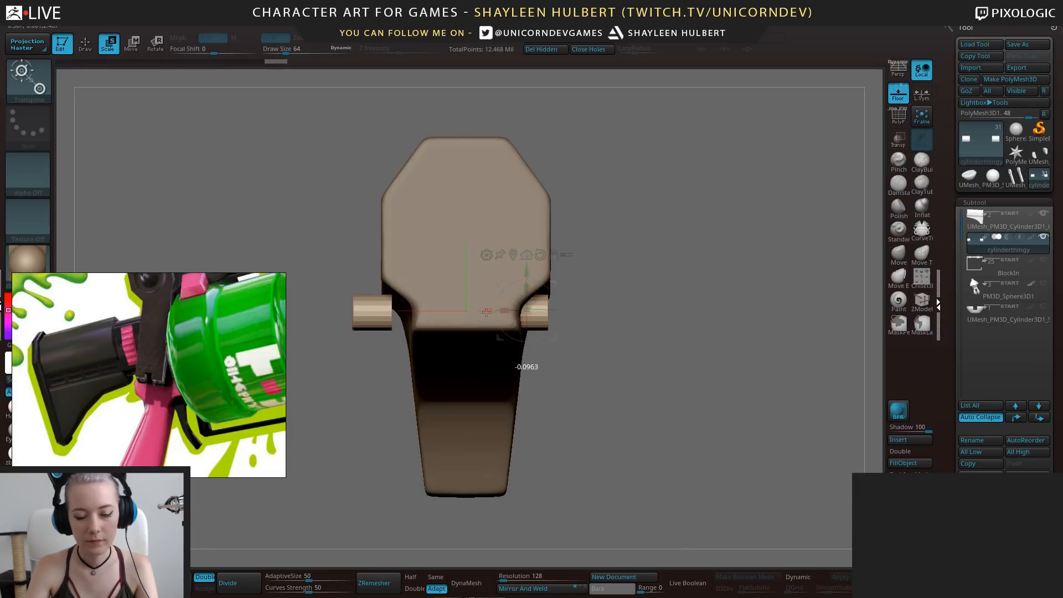
pyautogui.hotkey('ctrl', 'z')
pyautogui.click(712, 39)
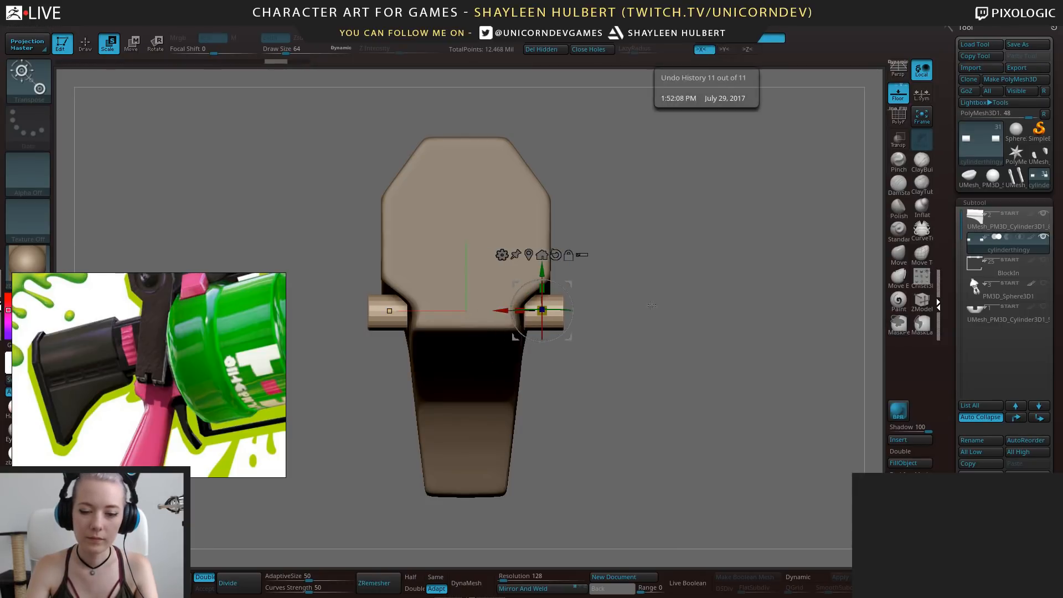
# Tilt both capsules to follow the stock's slope and reposition them symmetrically, close to its front edge and partly sunk into its sides
pyautogui.keyDown('shift'); pyautogui.moveTo(660, 422); pyautogui.dragTo(500, 445); pyautogui.keyUp('shift')
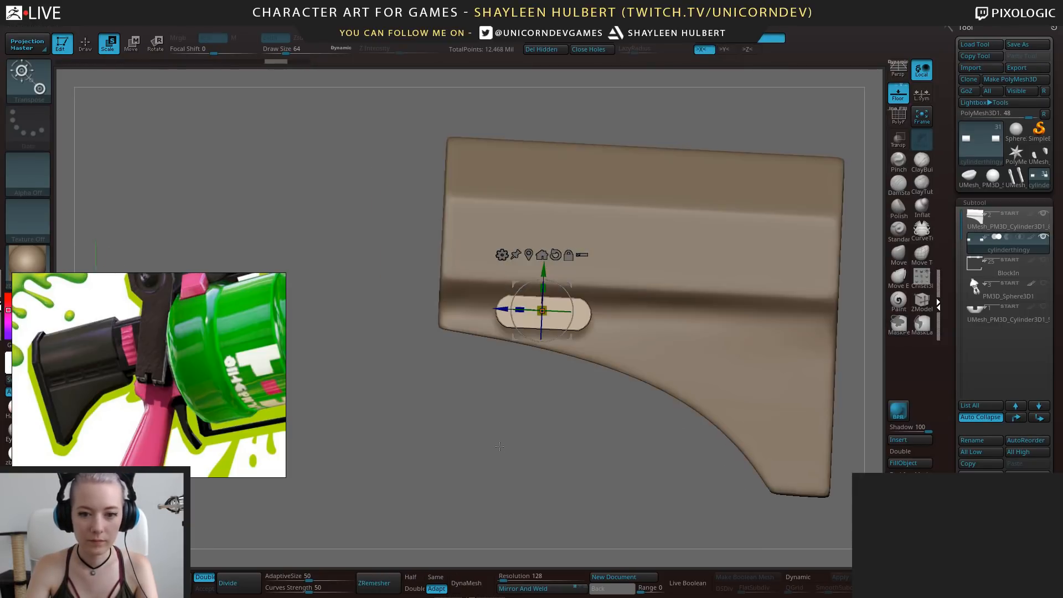
pyautogui.moveTo(549, 293); pyautogui.dragTo(562, 284)
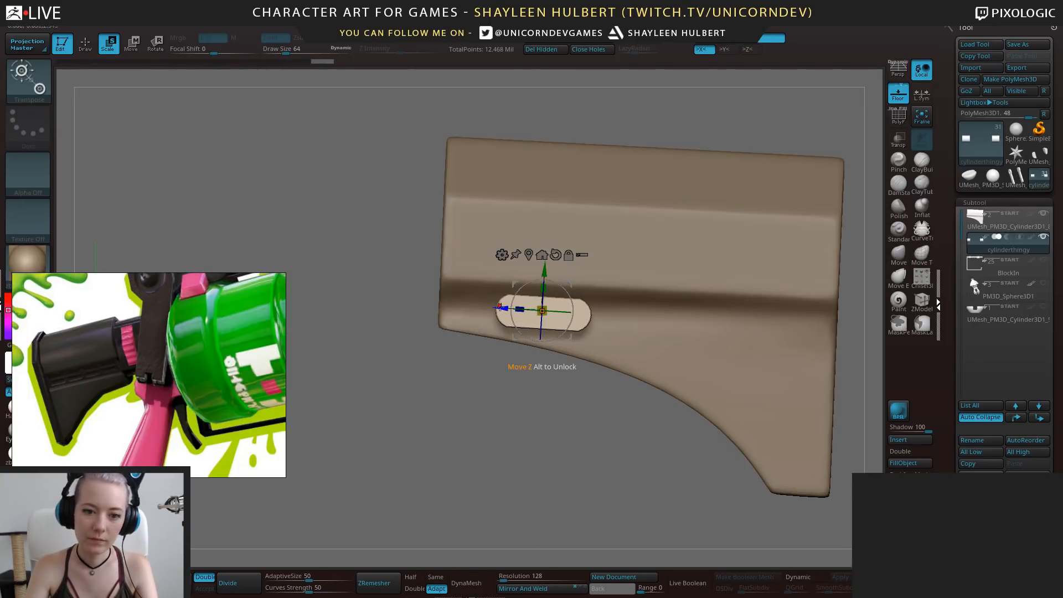
pyautogui.moveTo(505, 310); pyautogui.dragTo(453, 306)
pyautogui.moveTo(499, 404); pyautogui.dragTo(657, 409)
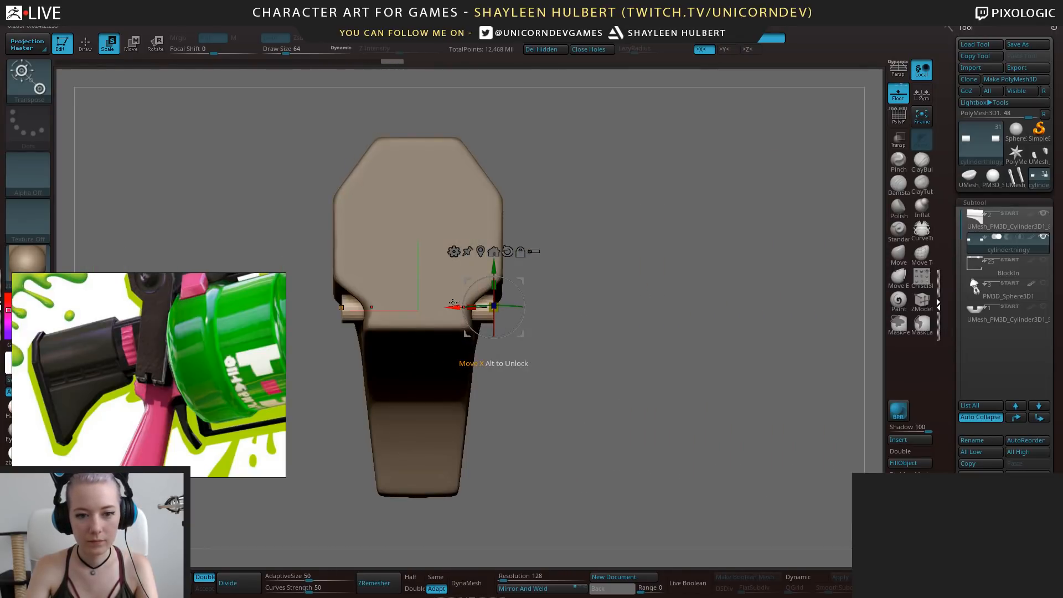
pyautogui.moveTo(453, 303); pyautogui.dragTo(449, 303)
# Turn on dynamic subdivision for the capsules to smooth their rims
pyautogui.moveTo(542, 404); pyautogui.dragTo(387, 409)
pyautogui.moveTo(625, 438); pyautogui.dragTo(548, 456)
pyautogui.click(809, 578)
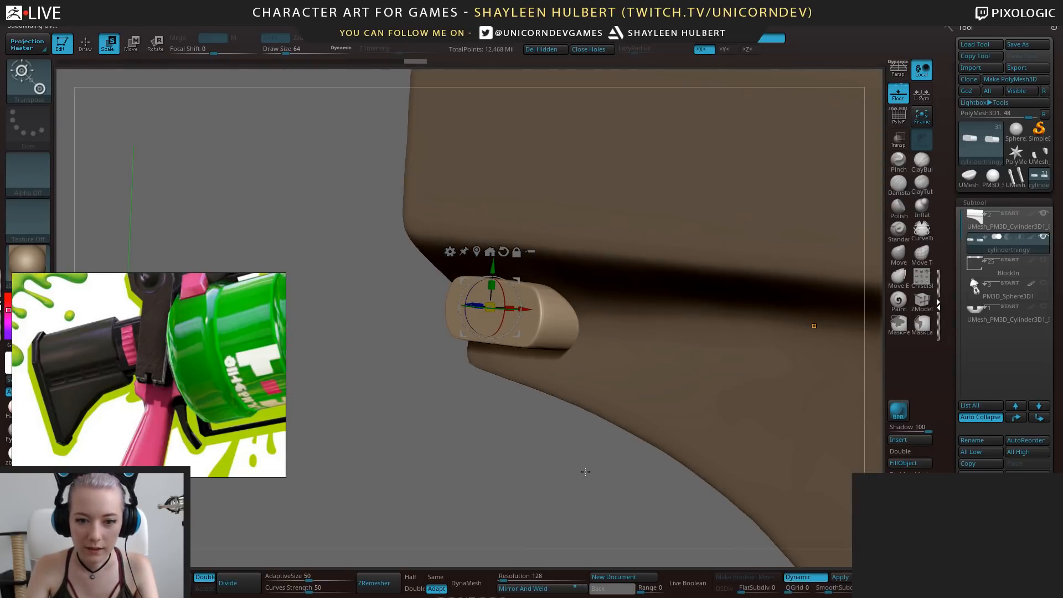
pyautogui.moveTo(534, 455); pyautogui.dragTo(542, 430)
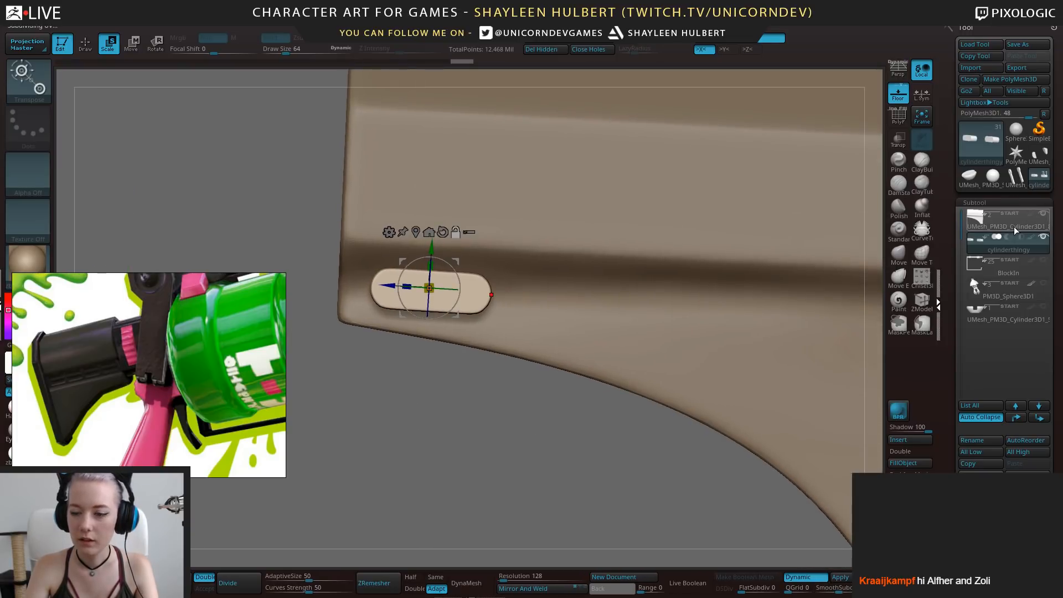
# Turn on Live Boolean and set the cylinderthingy subtool to subtract from the stock
pyautogui.click(1009, 219)
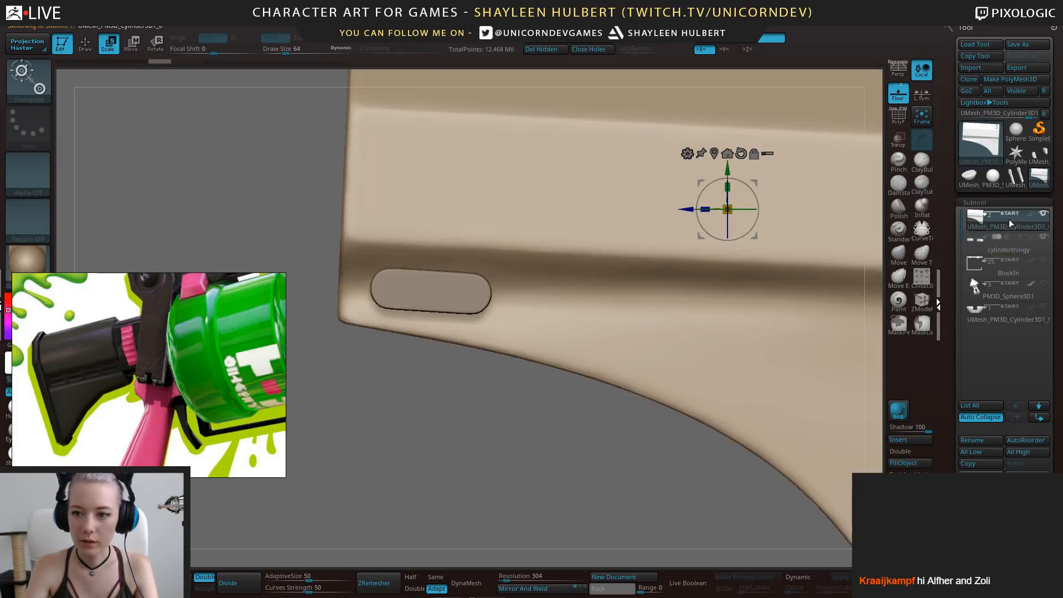
pyautogui.click(687, 582)
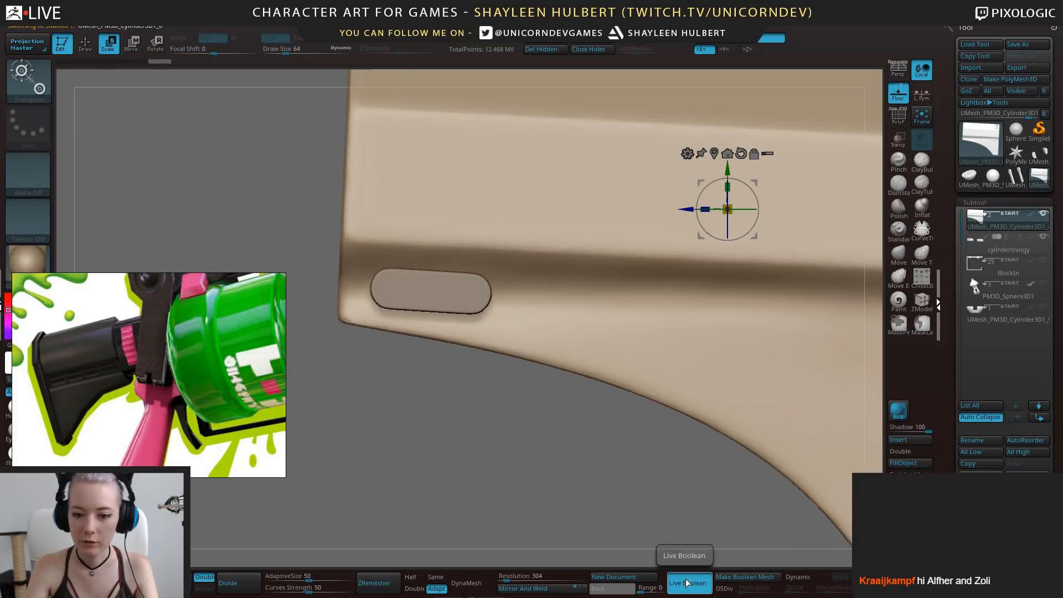
pyautogui.click(1009, 235)
pyautogui.moveTo(498, 432); pyautogui.dragTo(510, 363)
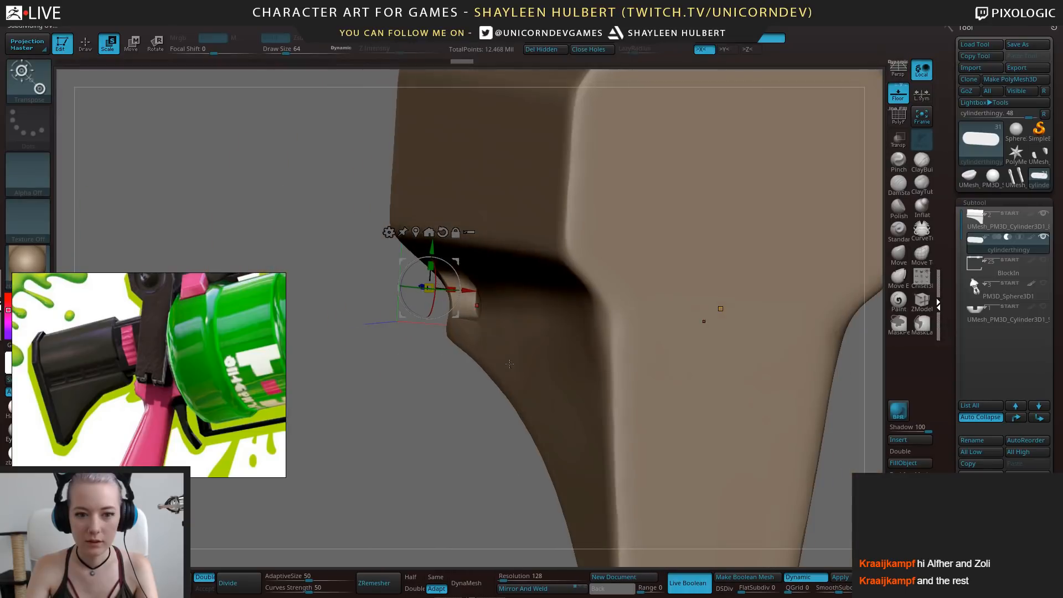
# Shift the mirrored capsules slightly outward from the stock's sides to make the recesses shallower
pyautogui.moveTo(466, 290)
pyautogui.mouseDown()
pyautogui.moveTo(447, 289)
pyautogui.moveTo(456, 289)
pyautogui.mouseUp()
pyautogui.moveTo(393, 448); pyautogui.dragTo(530, 468)
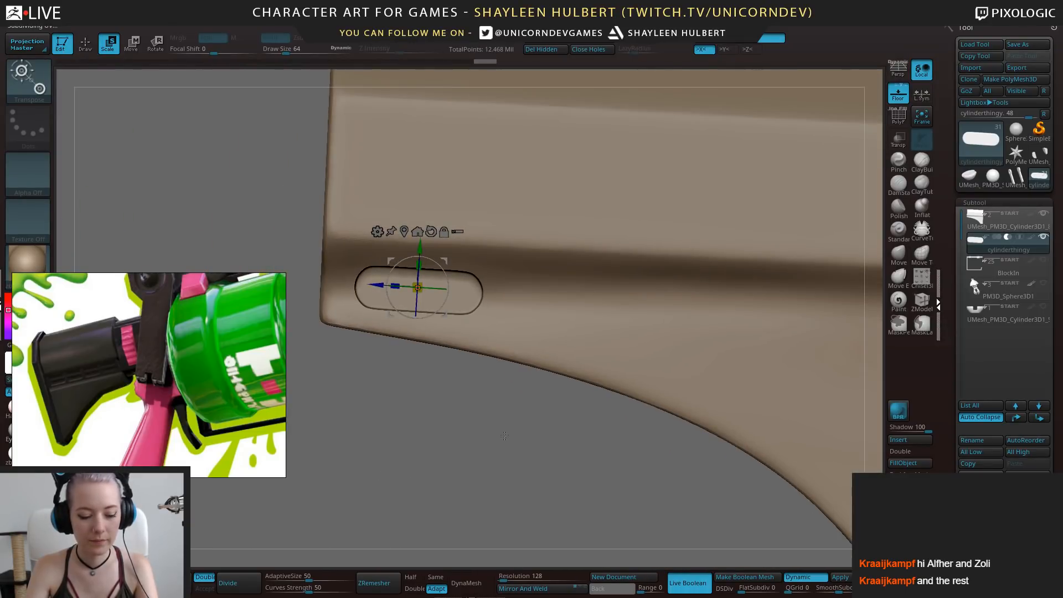
pyautogui.moveTo(479, 414); pyautogui.dragTo(506, 440)
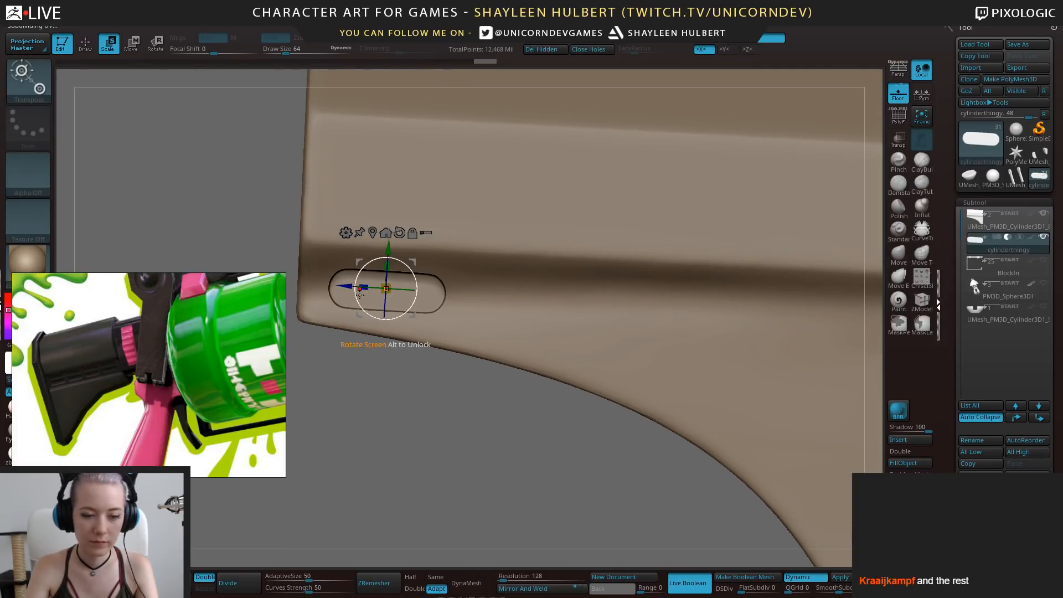
# Duplicate the capsule backward along the stock's side to form a row of four evenly spaced recesses
pyautogui.keyDown('ctrl'); pyautogui.moveTo(347, 285); pyautogui.dragTo(493, 292); pyautogui.keyUp('ctrl')
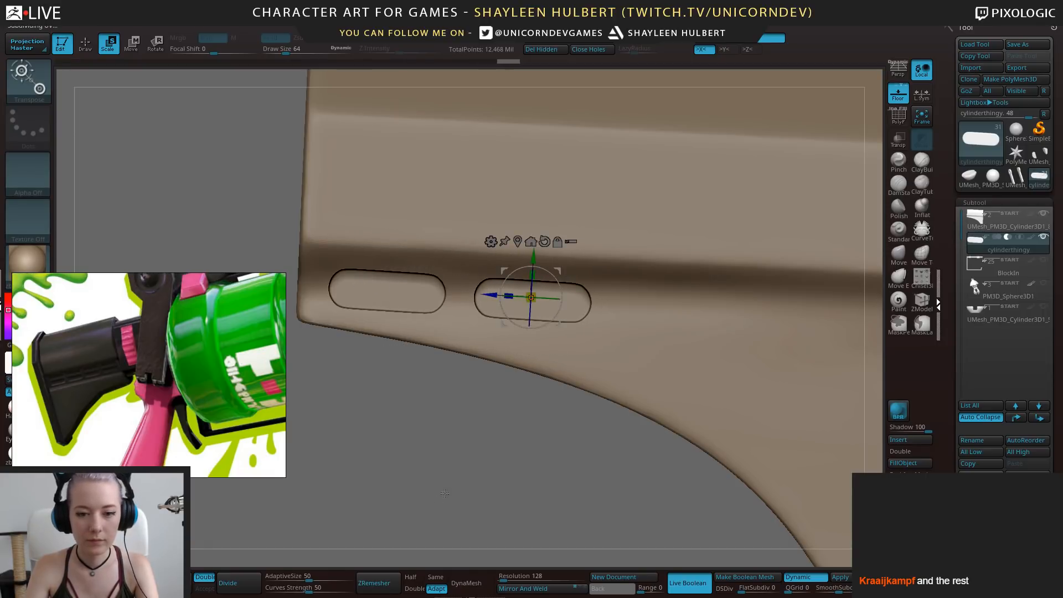
pyautogui.keyDown('alt'); pyautogui.moveTo(607, 465); pyautogui.dragTo(555, 456); pyautogui.keyUp('alt')
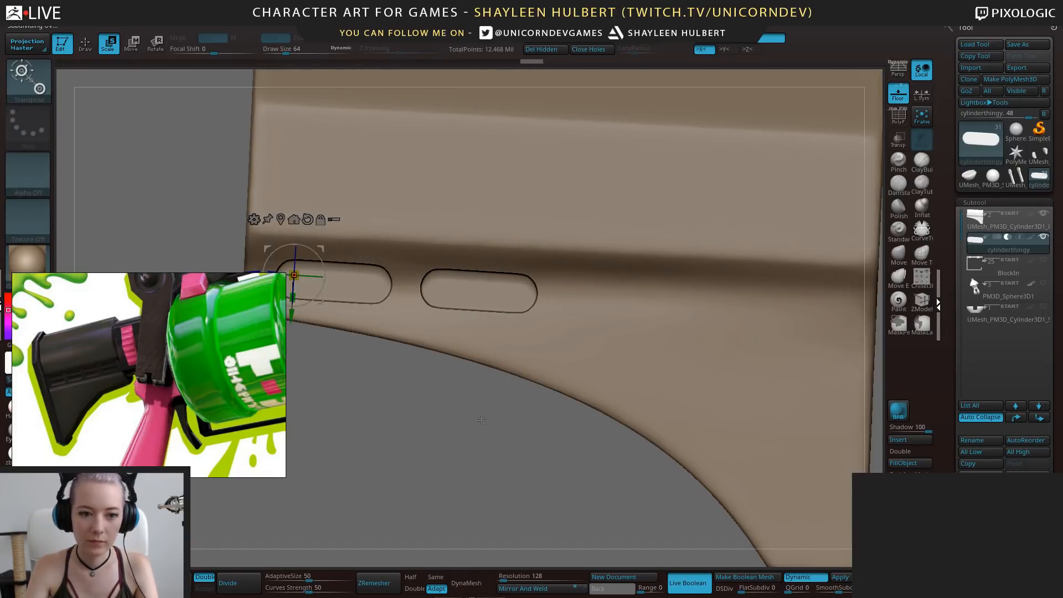
pyautogui.keyDown('alt'); pyautogui.moveTo(481, 420); pyautogui.dragTo(508, 393); pyautogui.keyUp('alt')
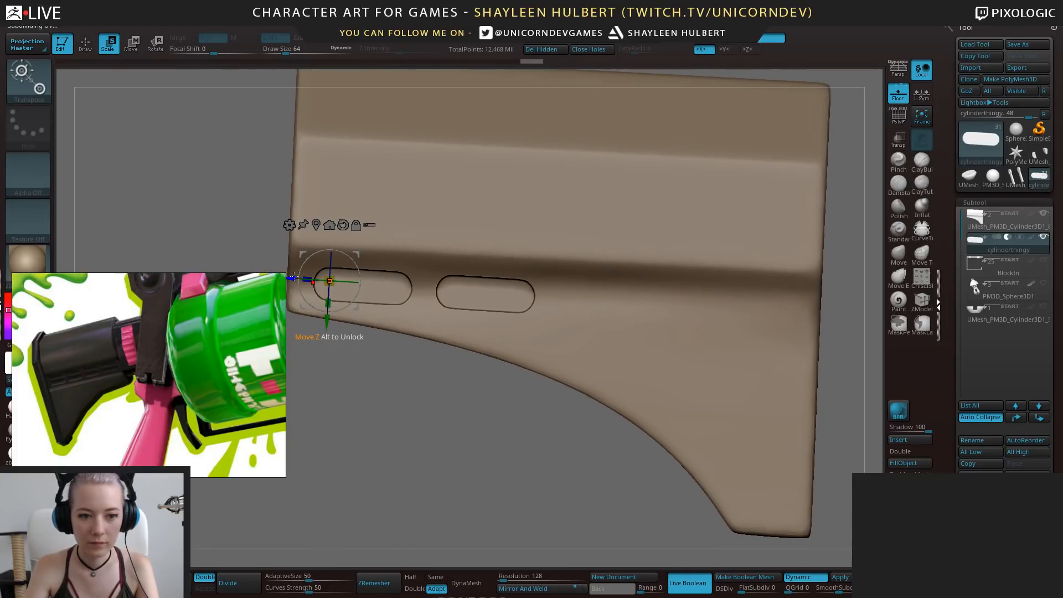
pyautogui.moveTo(294, 276); pyautogui.dragTo(590, 299)
pyautogui.hotkey('ctrl', 'z')
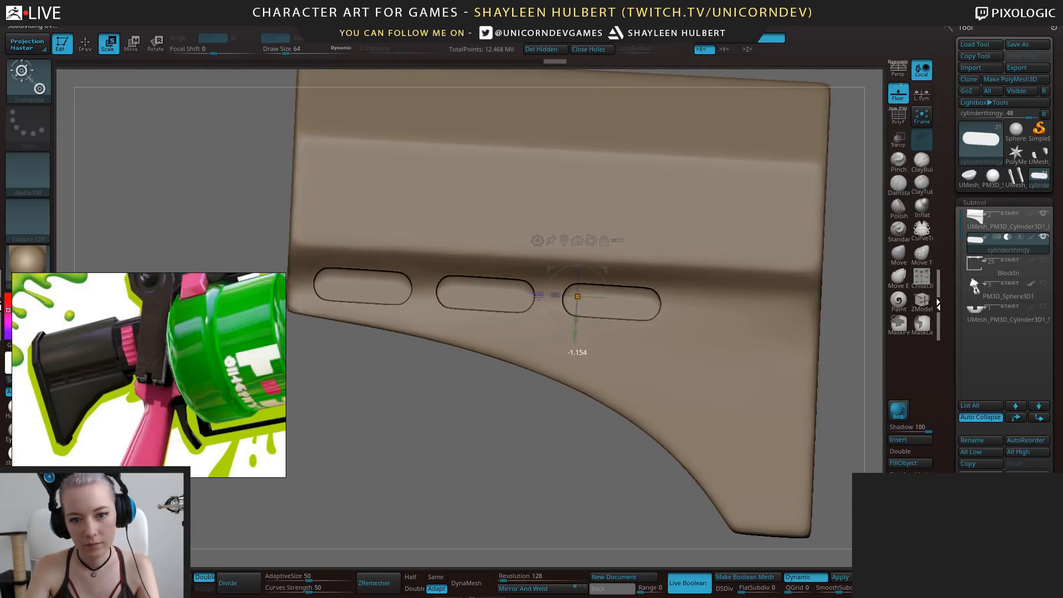
pyautogui.keyDown('alt'); pyautogui.moveTo(577, 486); pyautogui.dragTo(486, 436); pyautogui.keyUp('alt')
pyautogui.moveTo(443, 270); pyautogui.dragTo(568, 283)
pyautogui.moveTo(491, 465)
pyautogui.keyDown('alt'); pyautogui.mouseDown()
pyautogui.moveTo(482, 424)
pyautogui.moveTo(421, 421)
pyautogui.moveTo(564, 421)
pyautogui.moveTo(502, 410)
pyautogui.moveTo(505, 449)
pyautogui.mouseUp(); pyautogui.keyUp('alt')
# Duplicate the rearmost capsule directly below the row and copy it once forward to form a second row of two
pyautogui.keyDown('ctrl'); pyautogui.moveTo(601, 328); pyautogui.dragTo(608, 372); pyautogui.keyUp('ctrl')
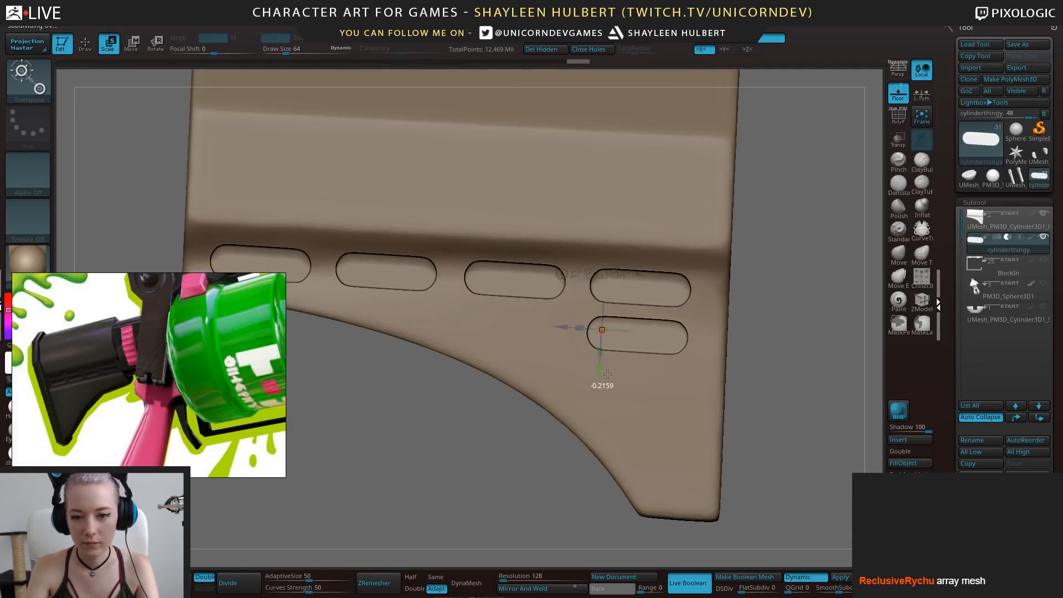
pyautogui.moveTo(565, 328); pyautogui.dragTo(441, 330)
pyautogui.press('f')
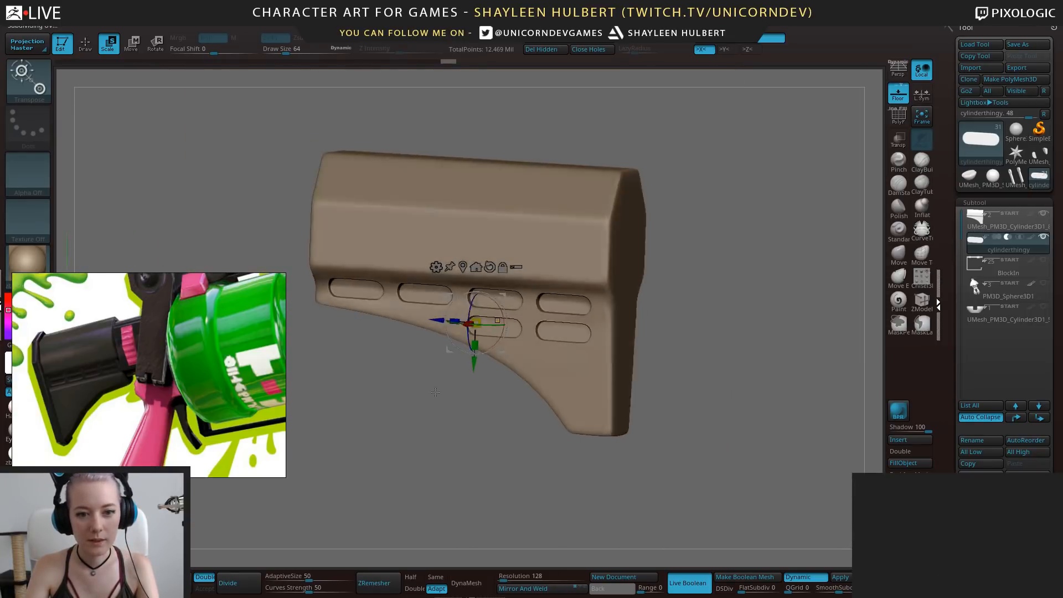
pyautogui.keyDown('alt'); pyautogui.moveTo(430, 385); pyautogui.dragTo(450, 423); pyautogui.keyUp('alt')
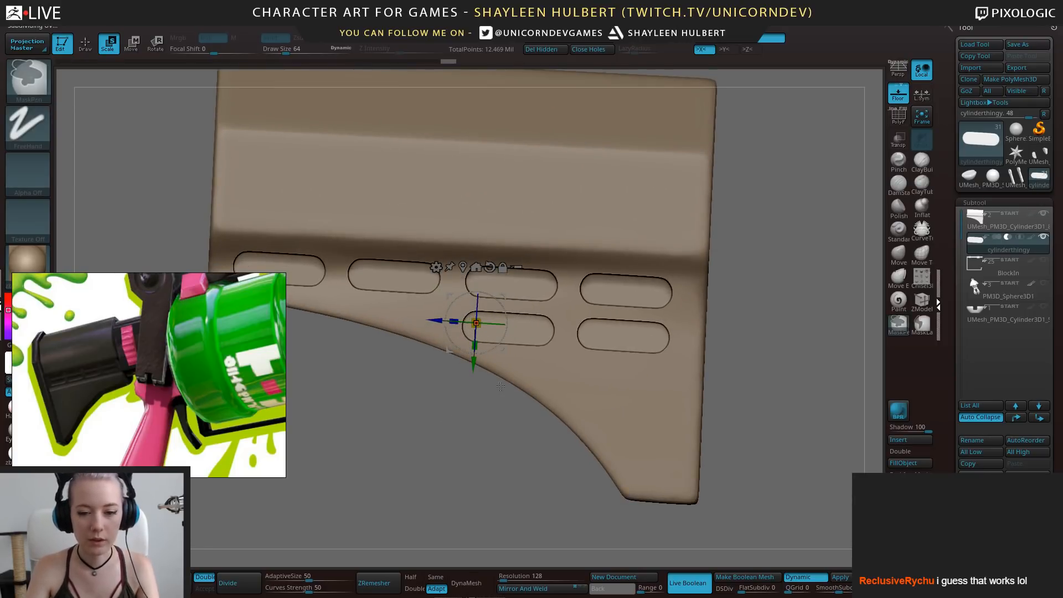
# Undo the duplicated capsules back to the single original recess on the stock's side
pyautogui.hotkey('ctrl', 'z')
pyautogui.hotkey('ctrl', 'z')
pyautogui.hotkey('ctrl', 'z')
pyautogui.hotkey('ctrl', 'z')
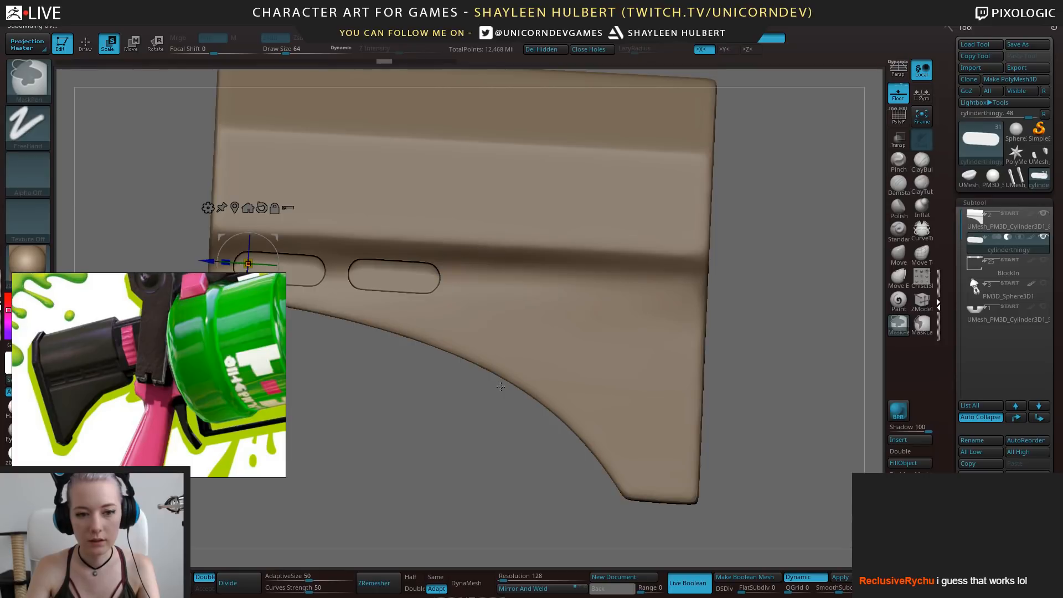
pyautogui.hotkey('ctrl', 'z')
pyautogui.keyDown('alt'); pyautogui.moveTo(400, 388); pyautogui.dragTo(544, 423); pyautogui.keyUp('alt')
pyautogui.hotkey('ctrl', 'z')
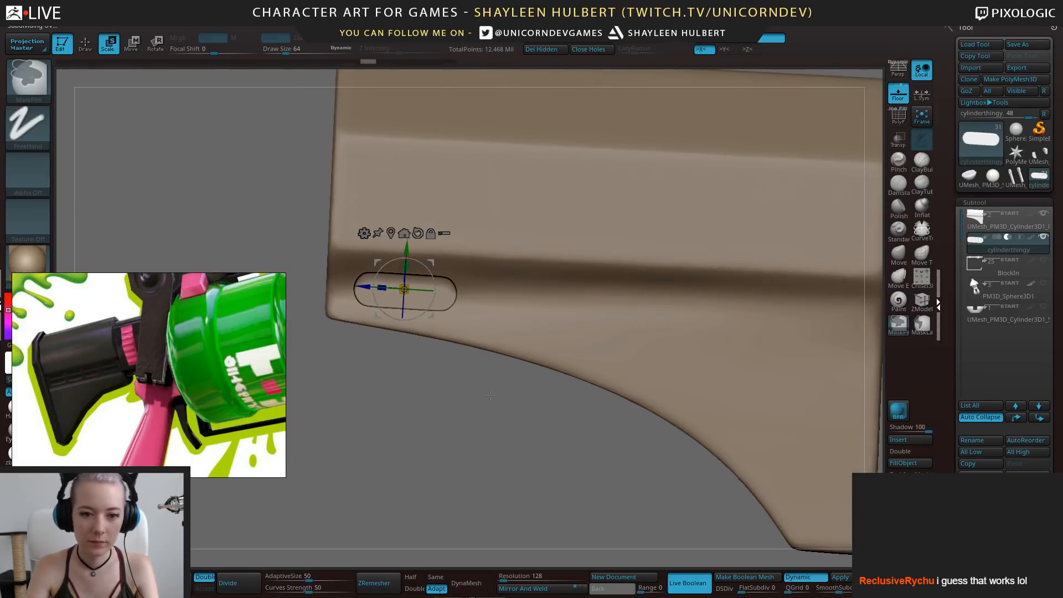
# Nudge the single capsule toward the stock's front edge and fine-tune its height
pyautogui.moveTo(411, 285); pyautogui.dragTo(390, 292)
pyautogui.moveTo(406, 248)
pyautogui.mouseDown()
pyautogui.moveTo(406, 235)
pyautogui.moveTo(406, 248)
pyautogui.mouseUp()
pyautogui.moveTo(355, 410); pyautogui.dragTo(351, 295)
pyautogui.moveTo(415, 327); pyautogui.dragTo(586, 331)
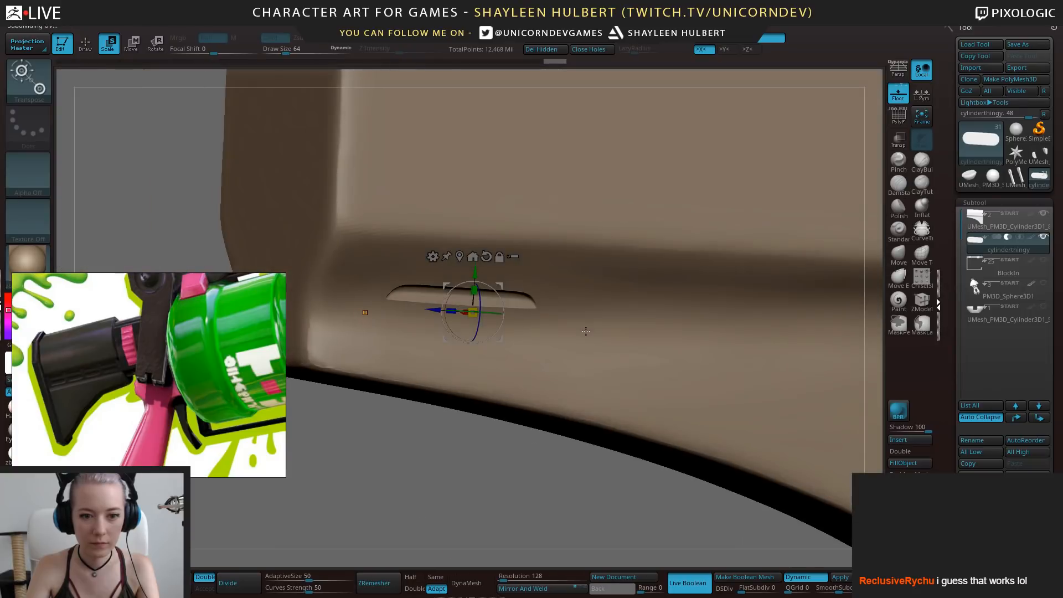
# Turn on the PolyFrame display and shift the mirrored capsules inward so they sink deeper into the stock's sides
pyautogui.click(900, 115)
pyautogui.moveTo(637, 354); pyautogui.dragTo(408, 313)
pyautogui.moveTo(559, 465); pyautogui.dragTo(401, 485)
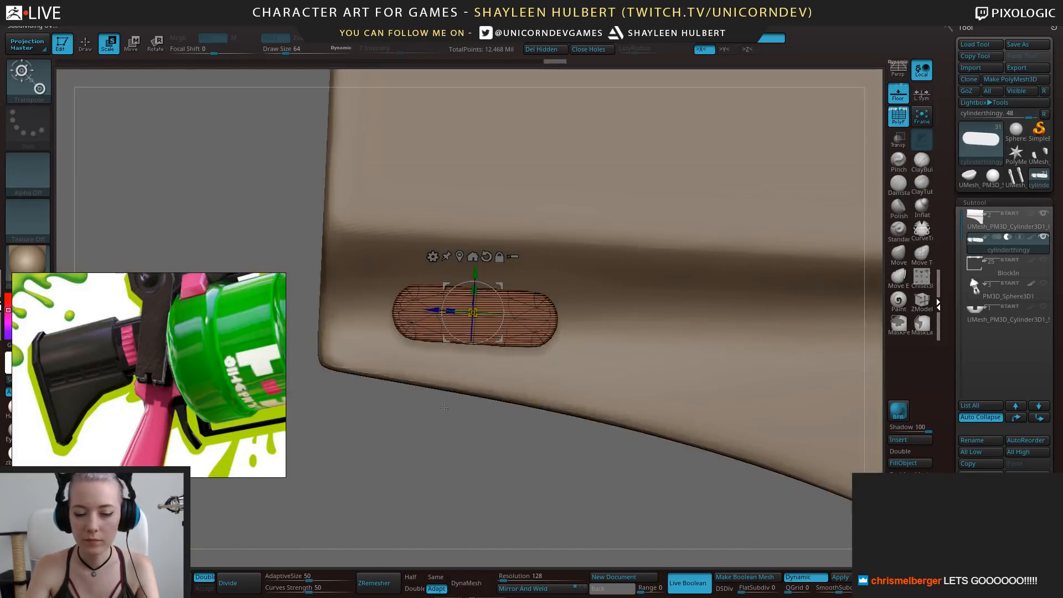
pyautogui.moveTo(444, 407); pyautogui.dragTo(338, 396)
pyautogui.moveTo(495, 308); pyautogui.dragTo(545, 301)
pyautogui.hotkey('ctrl', 'z')
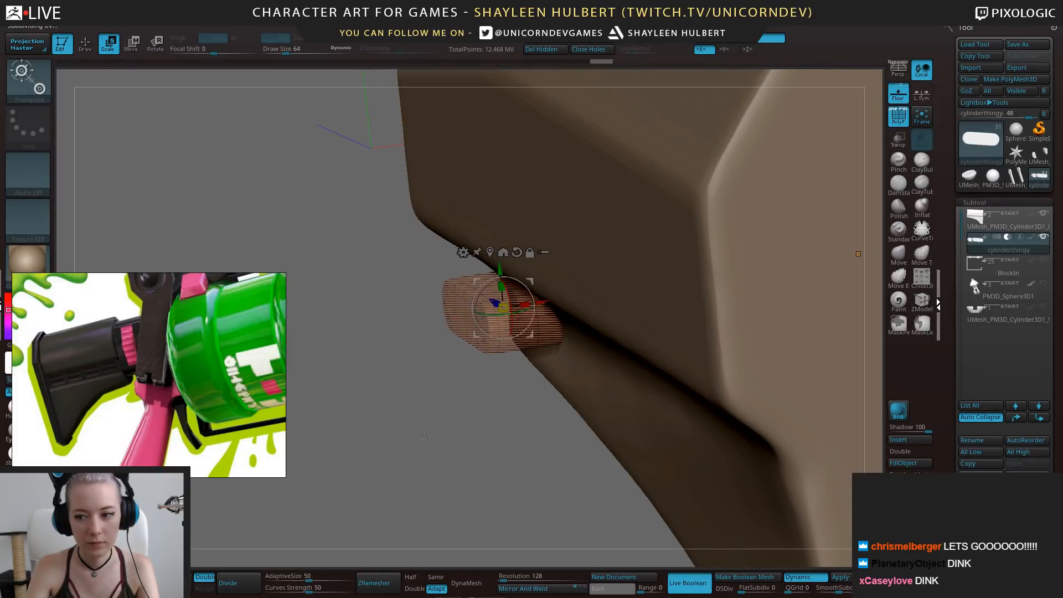
pyautogui.moveTo(424, 437); pyautogui.dragTo(453, 501)
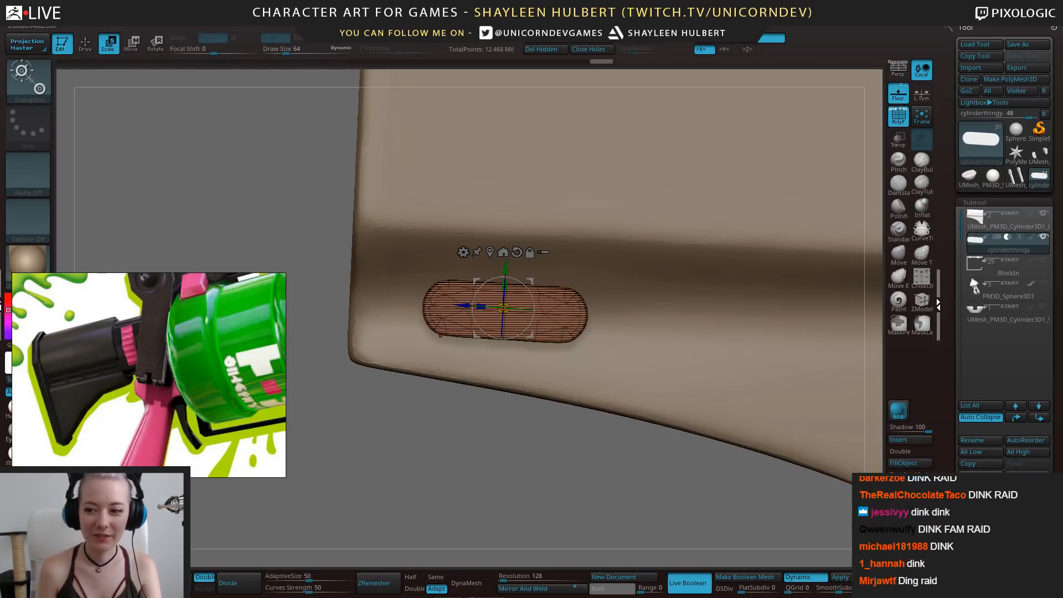
pyautogui.moveTo(491, 446); pyautogui.dragTo(717, 477)
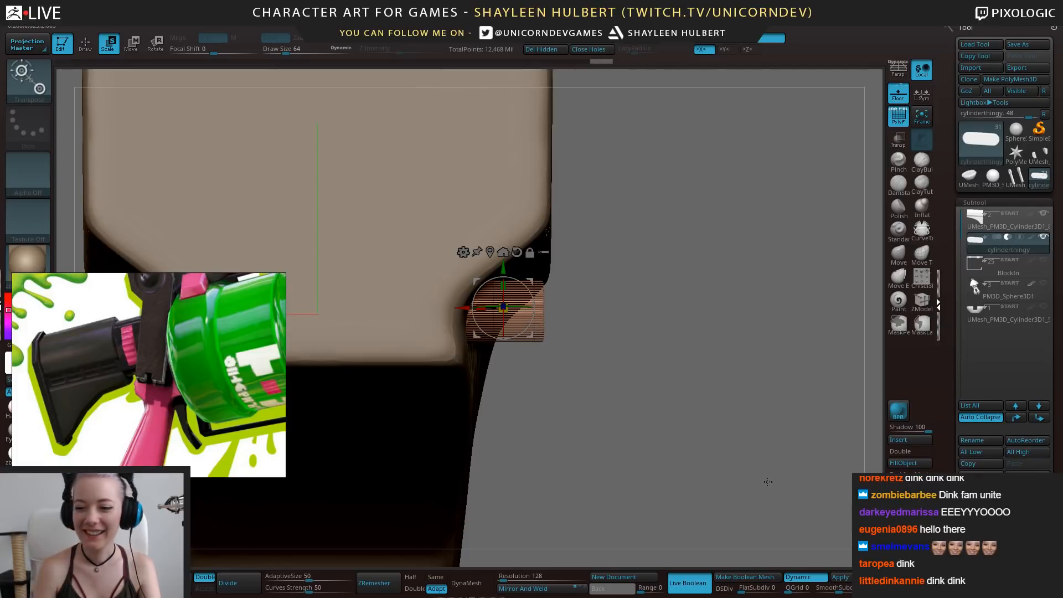
pyautogui.moveTo(681, 341); pyautogui.dragTo(706, 358)
pyautogui.moveTo(503, 322); pyautogui.dragTo(482, 321)
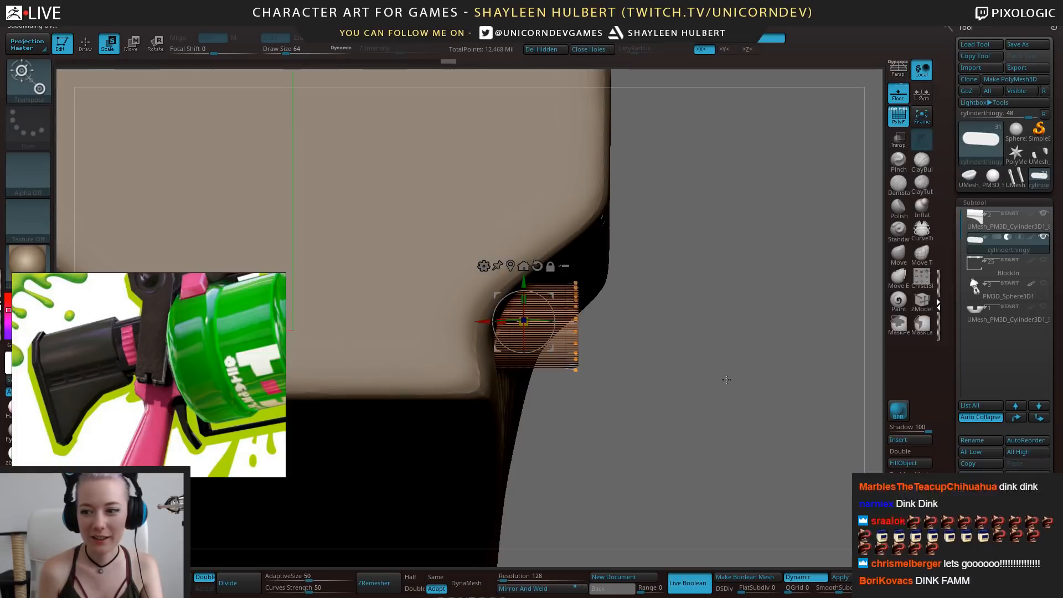
pyautogui.moveTo(779, 383); pyautogui.dragTo(532, 438)
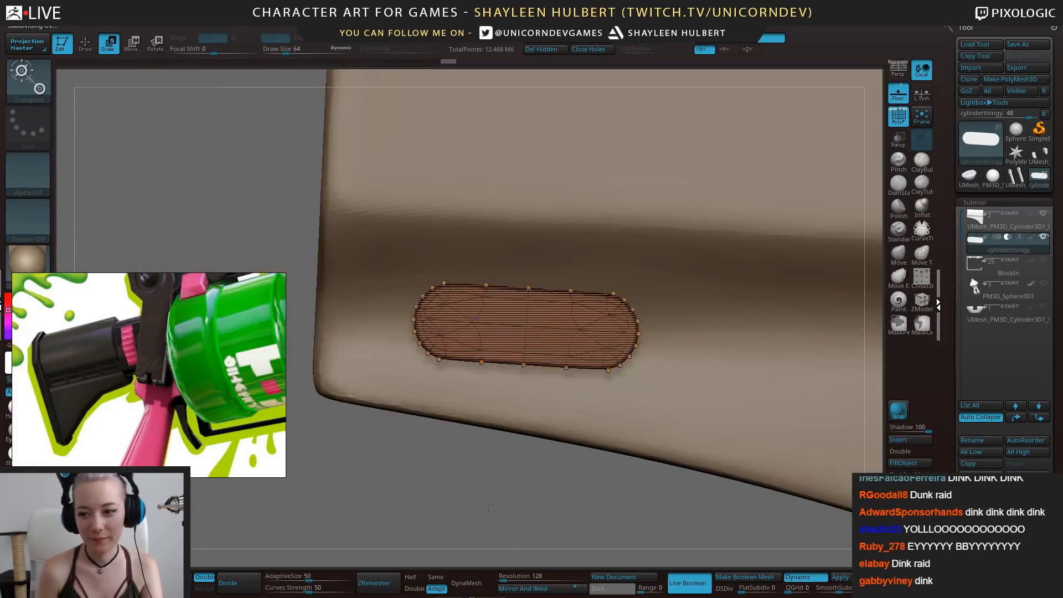
# Move the capsules closer to the stock's front edge and up toward the ledge, and turn off PolyFrame
pyautogui.keyDown('ctrl'); pyautogui.moveTo(490, 503); pyautogui.dragTo(478, 478, button='right'); pyautogui.keyUp('ctrl')
pyautogui.keyDown('alt'); pyautogui.moveTo(478, 477); pyautogui.dragTo(433, 496); pyautogui.keyUp('alt')
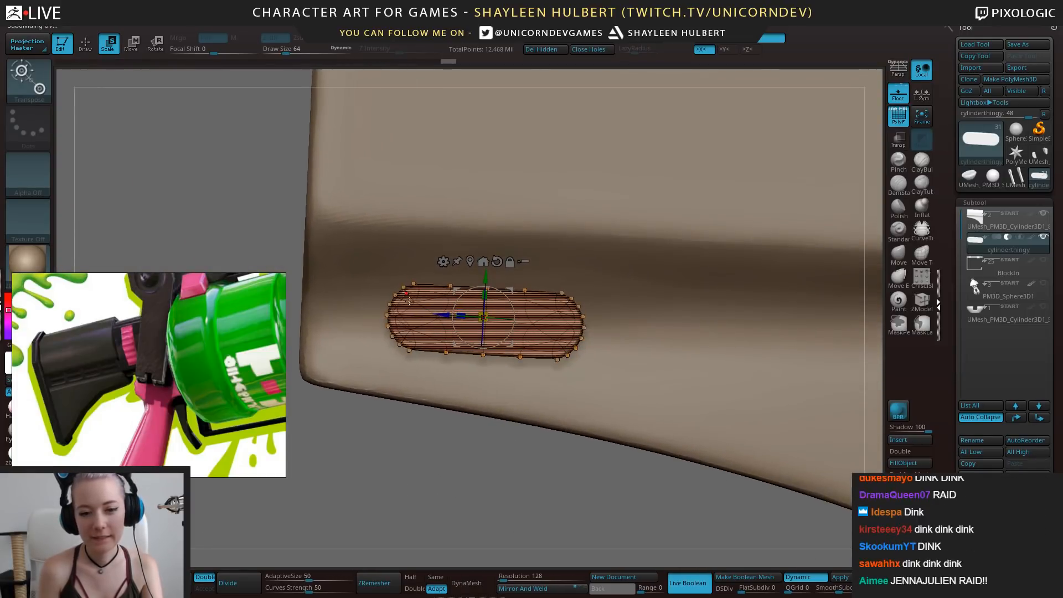
pyautogui.moveTo(441, 317); pyautogui.dragTo(417, 304)
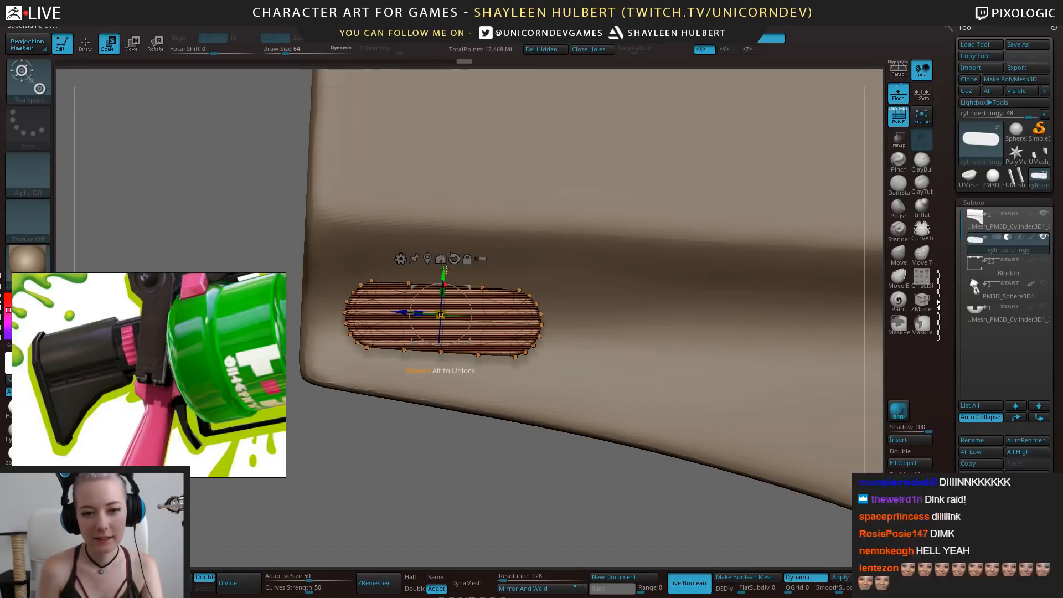
pyautogui.moveTo(446, 270); pyautogui.dragTo(445, 237)
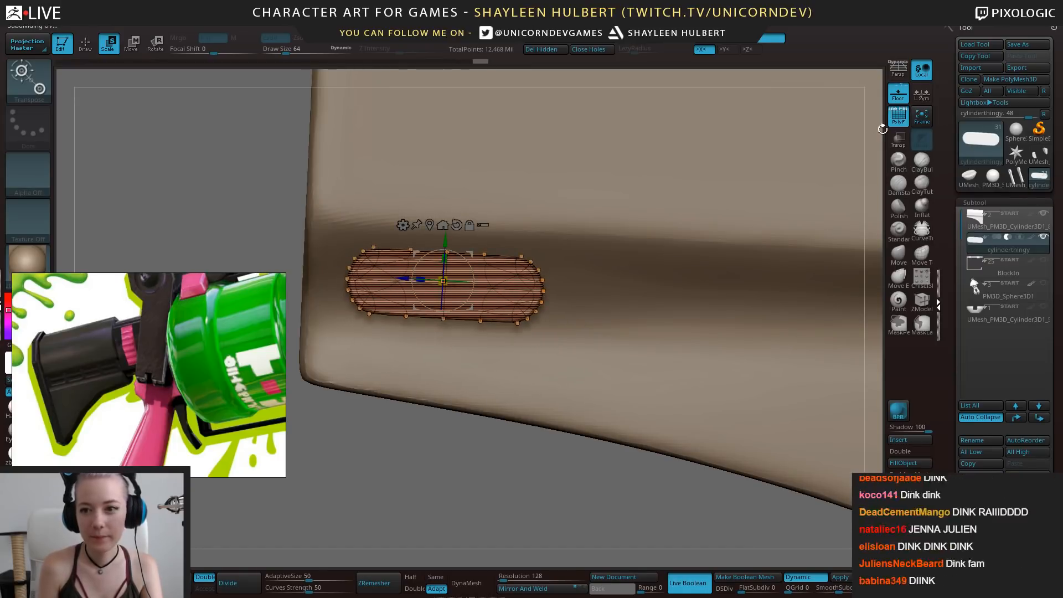
pyautogui.click(897, 117)
# Check the recess depth from the front and nudge the capsules slightly closer to the stock's front edge
pyautogui.moveTo(546, 478); pyautogui.dragTo(669, 412)
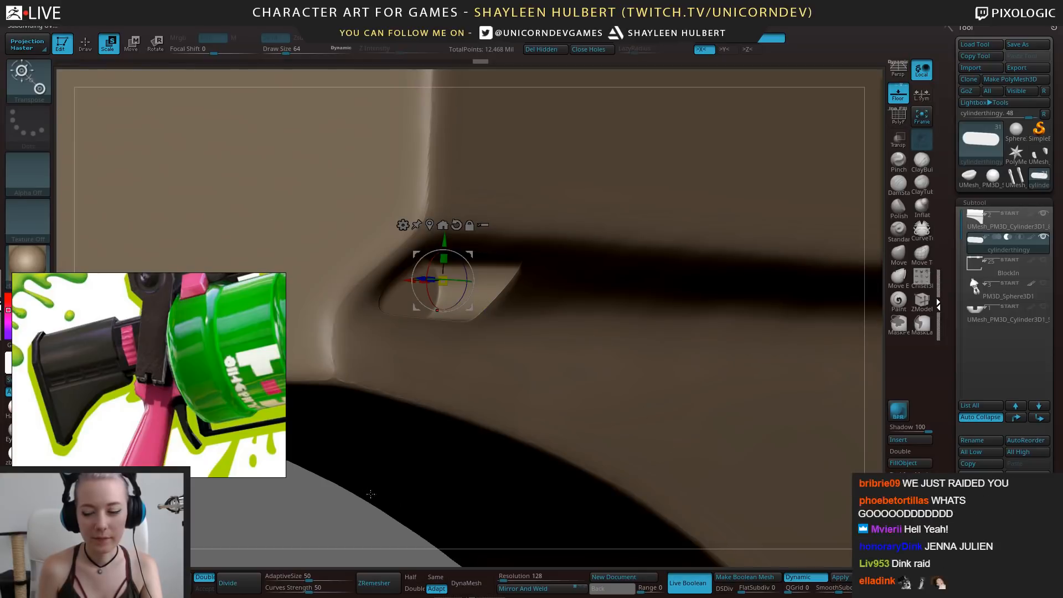
pyautogui.moveTo(371, 493)
pyautogui.mouseDown()
pyautogui.moveTo(350, 475)
pyautogui.moveTo(380, 485)
pyautogui.mouseUp()
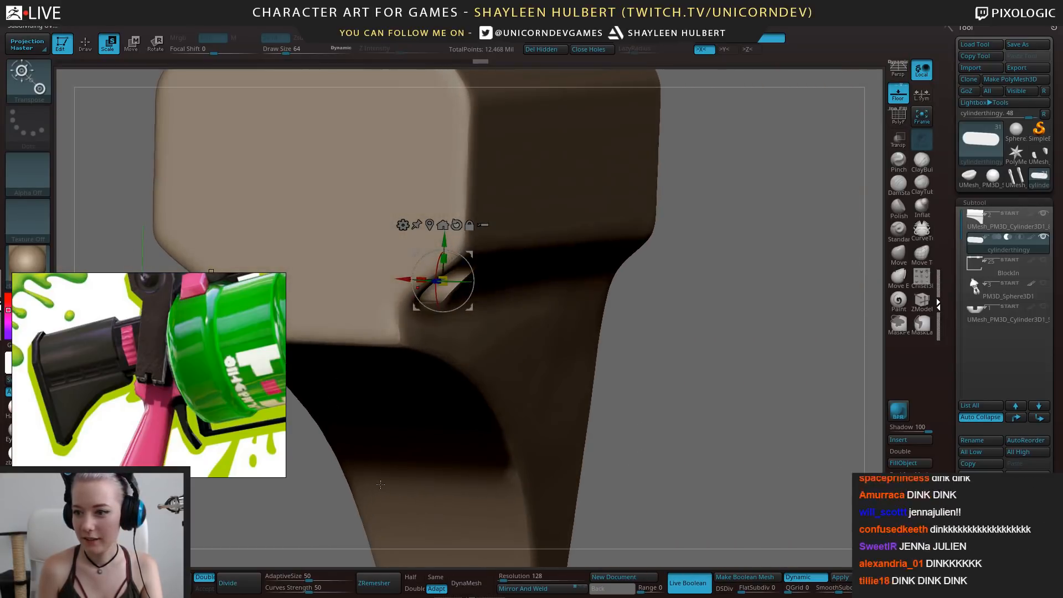
pyautogui.keyDown('shift'); pyautogui.moveTo(649, 424); pyautogui.dragTo(663, 416); pyautogui.keyUp('shift')
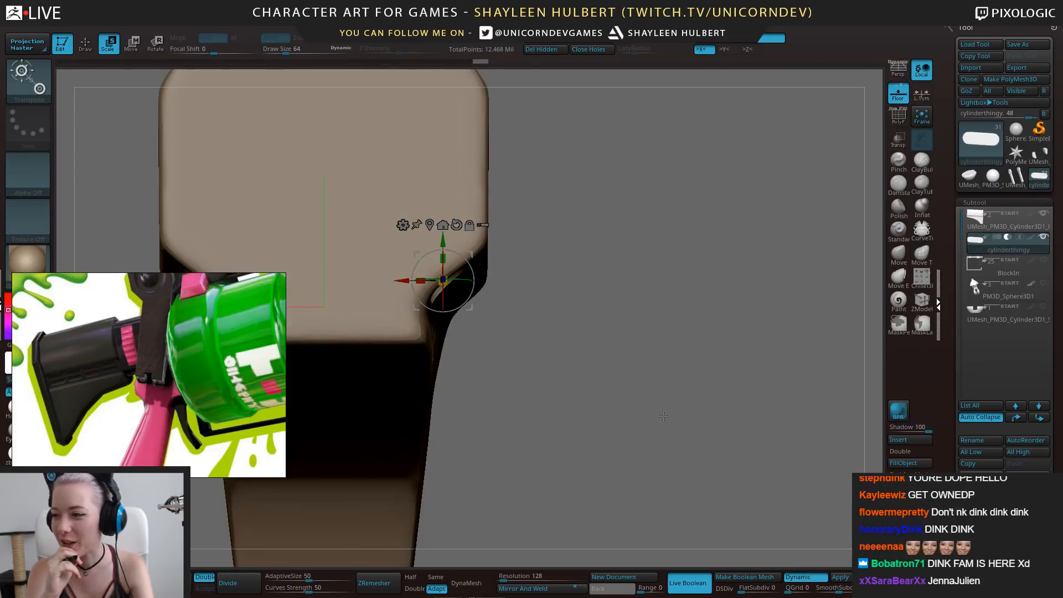
pyautogui.keyDown('alt'); pyautogui.moveTo(613, 314); pyautogui.dragTo(449, 465); pyautogui.keyUp('alt')
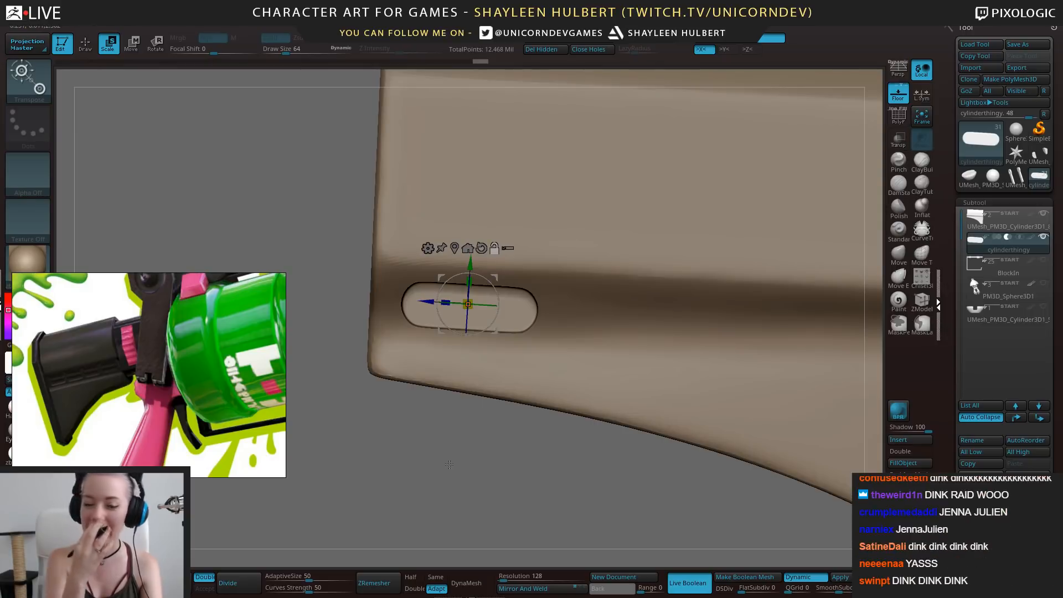
pyautogui.keyDown('alt'); pyautogui.moveTo(501, 372); pyautogui.dragTo(470, 416); pyautogui.keyUp('alt')
pyautogui.moveTo(387, 294); pyautogui.dragTo(376, 293)
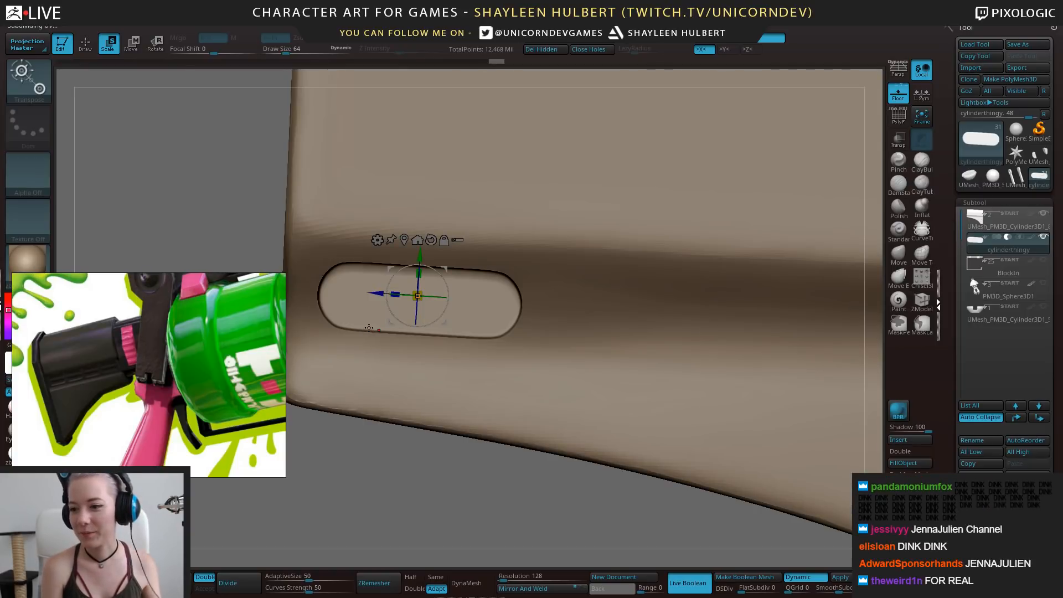
# Hide the stock subtool to isolate the cylinderthingy capsules
pyautogui.keyDown('alt'); pyautogui.moveTo(455, 477); pyautogui.dragTo(447, 443); pyautogui.keyUp('alt')
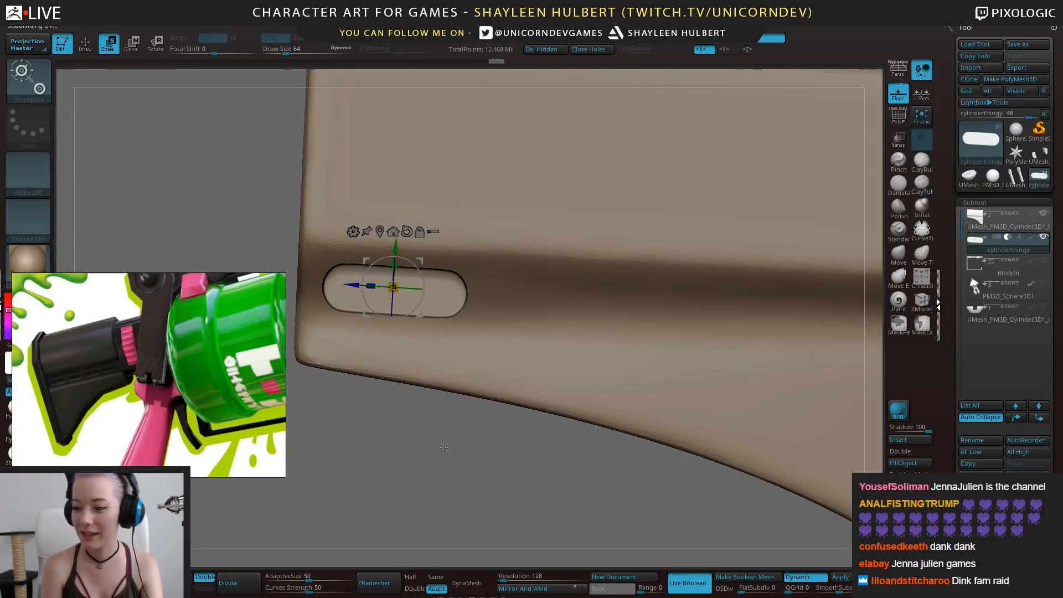
pyautogui.keyDown('alt'); pyautogui.moveTo(532, 445); pyautogui.dragTo(560, 444); pyautogui.keyUp('alt')
pyautogui.moveTo(443, 456)
pyautogui.keyDown('alt'); pyautogui.mouseDown()
pyautogui.moveTo(441, 400)
pyautogui.moveTo(559, 402)
pyautogui.moveTo(603, 382)
pyautogui.mouseUp(); pyautogui.keyUp('alt')
pyautogui.click(1042, 215)
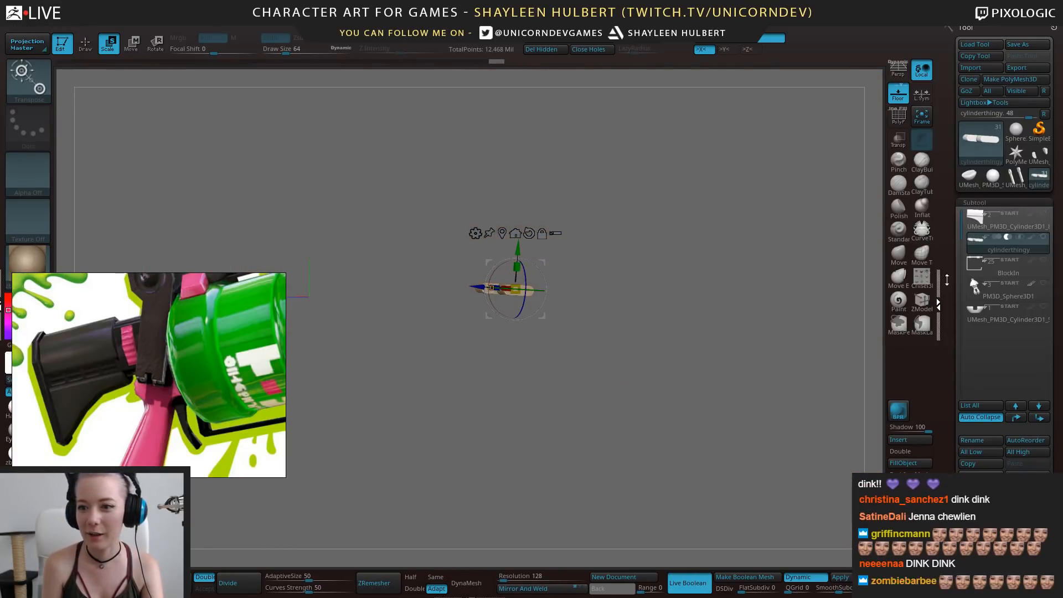
# Make the hidden gun subtools visible, including BlockIn, and inspect the complete weapon from the side and front
pyautogui.click(1044, 214)
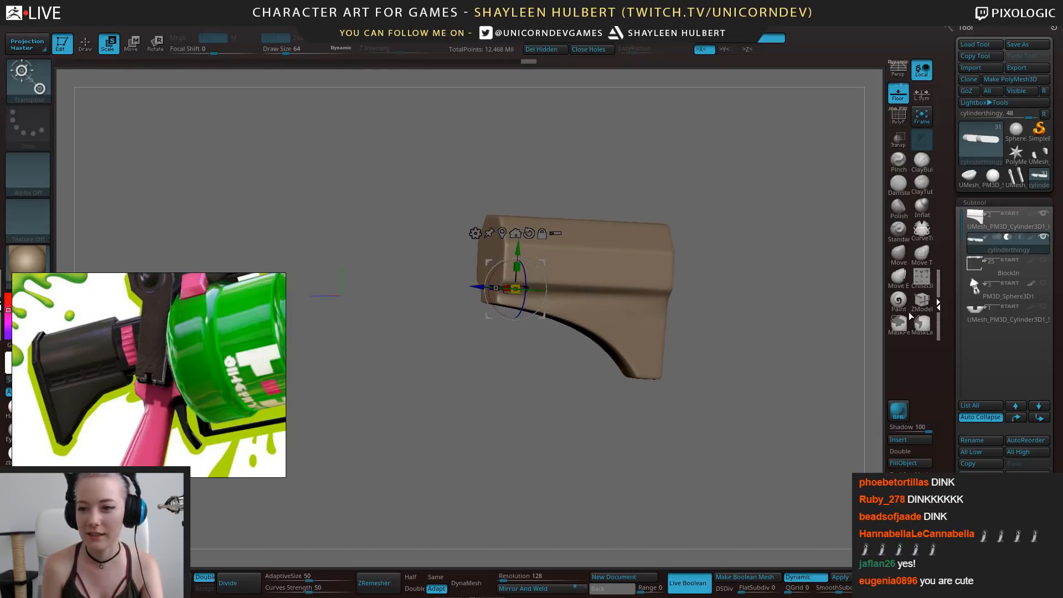
pyautogui.click(1043, 214)
pyautogui.click(1044, 259)
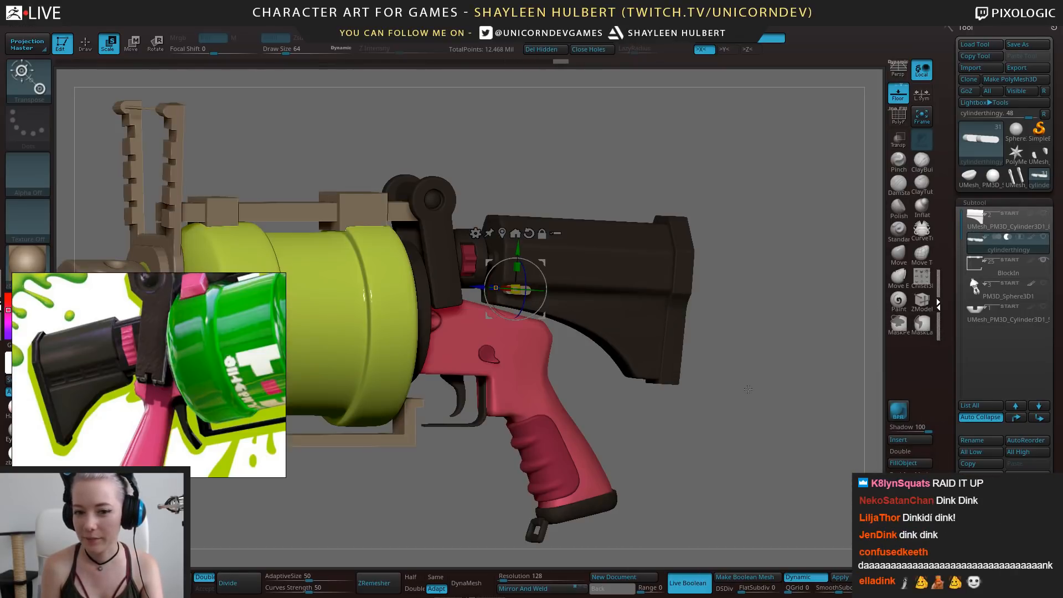
pyautogui.keyDown('alt'); pyautogui.moveTo(433, 456); pyautogui.dragTo(551, 481); pyautogui.keyUp('alt')
pyautogui.moveTo(488, 471); pyautogui.dragTo(498, 440)
pyautogui.moveTo(253, 386); pyautogui.dragTo(282, 596, button='right')
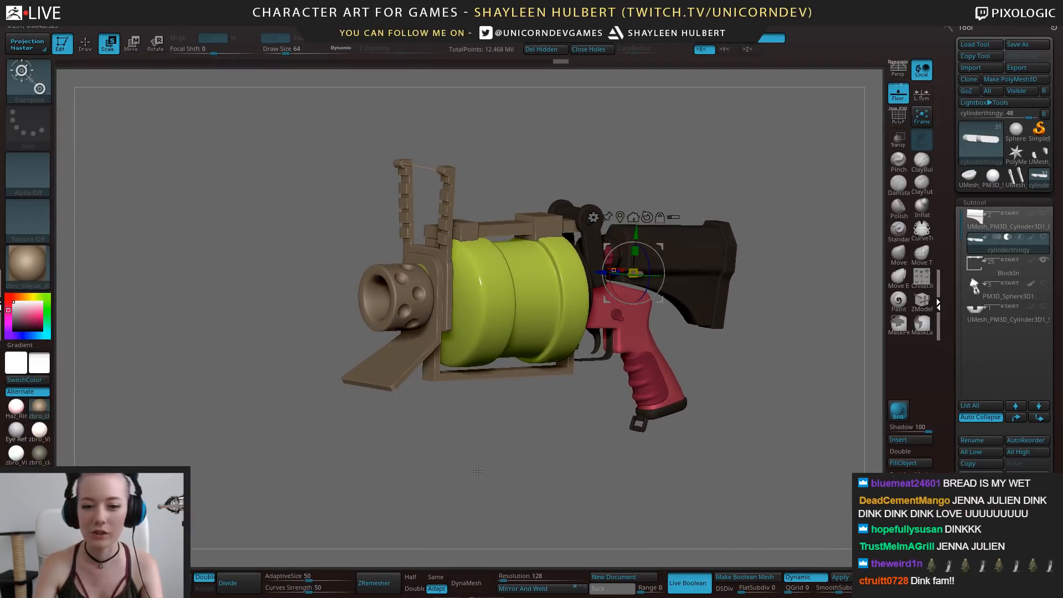
pyautogui.keyDown('alt'); pyautogui.moveTo(540, 459); pyautogui.dragTo(475, 497); pyautogui.keyUp('alt')
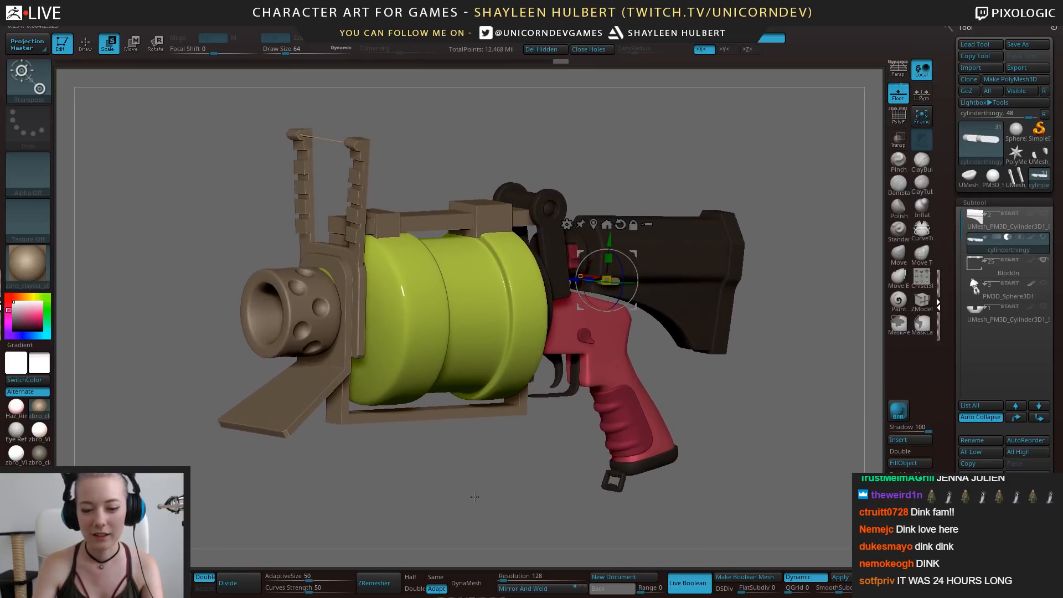
pyautogui.keyDown('shift'); pyautogui.moveTo(418, 517); pyautogui.dragTo(708, 388); pyautogui.keyUp('shift')
# Open File Explorer and browse from the SplatGun folder up to Projects and into the elphelt folder under 2016
pyautogui.press('super+e')
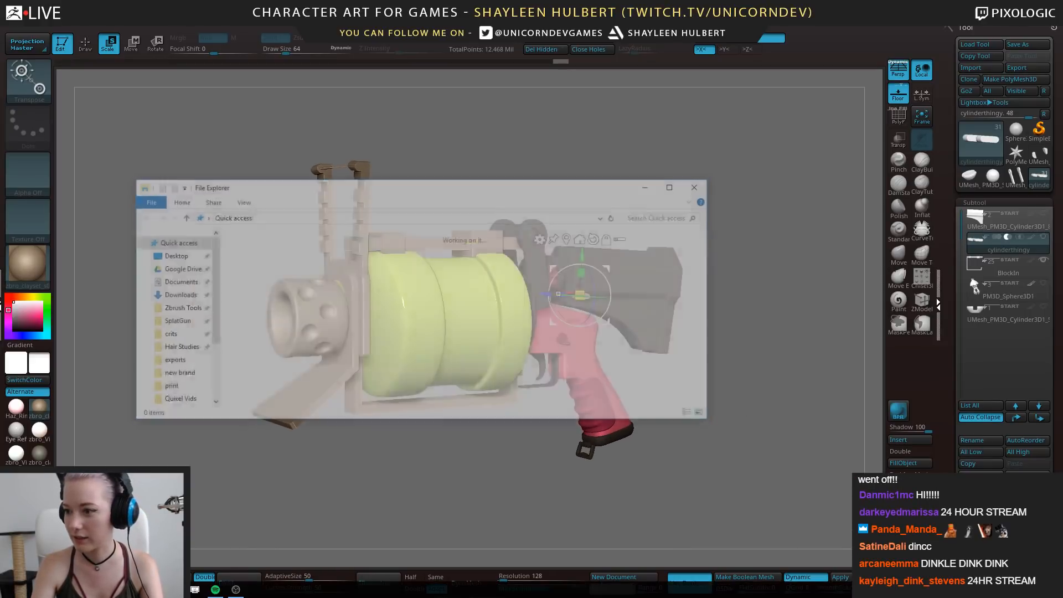
pyautogui.moveTo(320, 191); pyautogui.dragTo(439, 76)
pyautogui.click(270, 219)
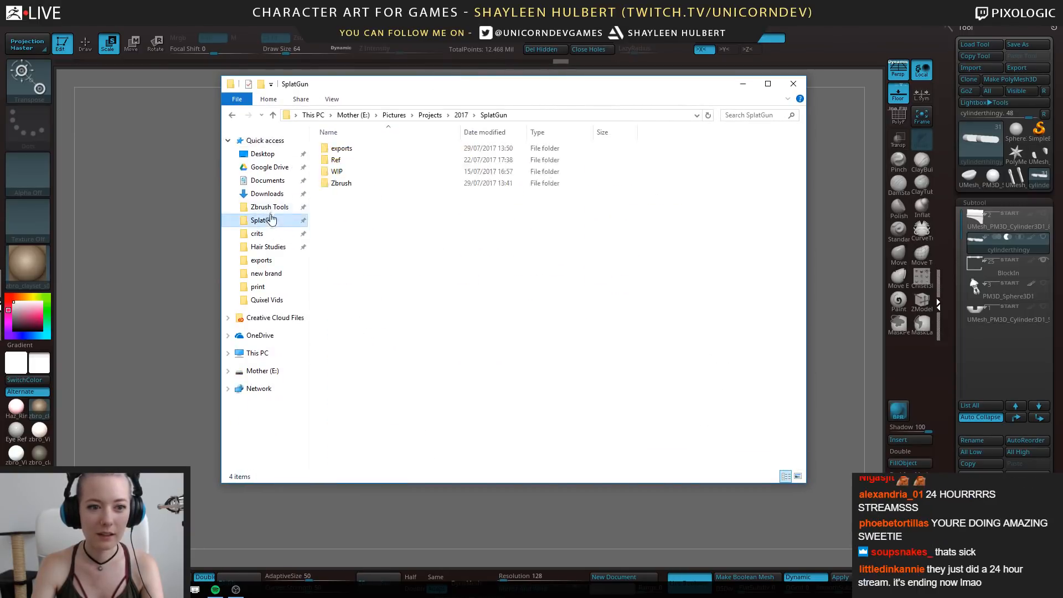
pyautogui.click(462, 114)
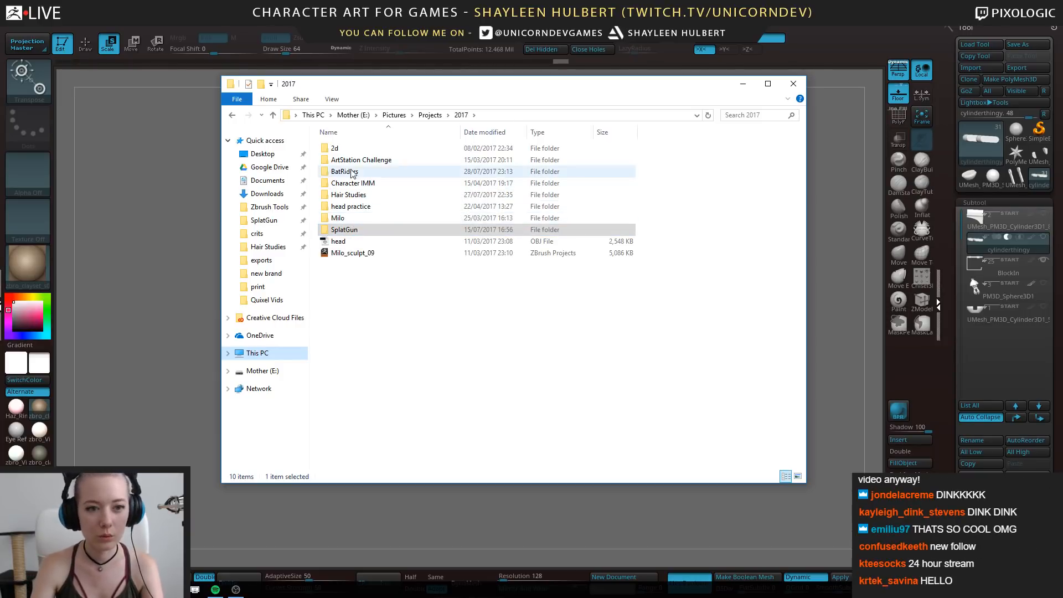
pyautogui.click(430, 114)
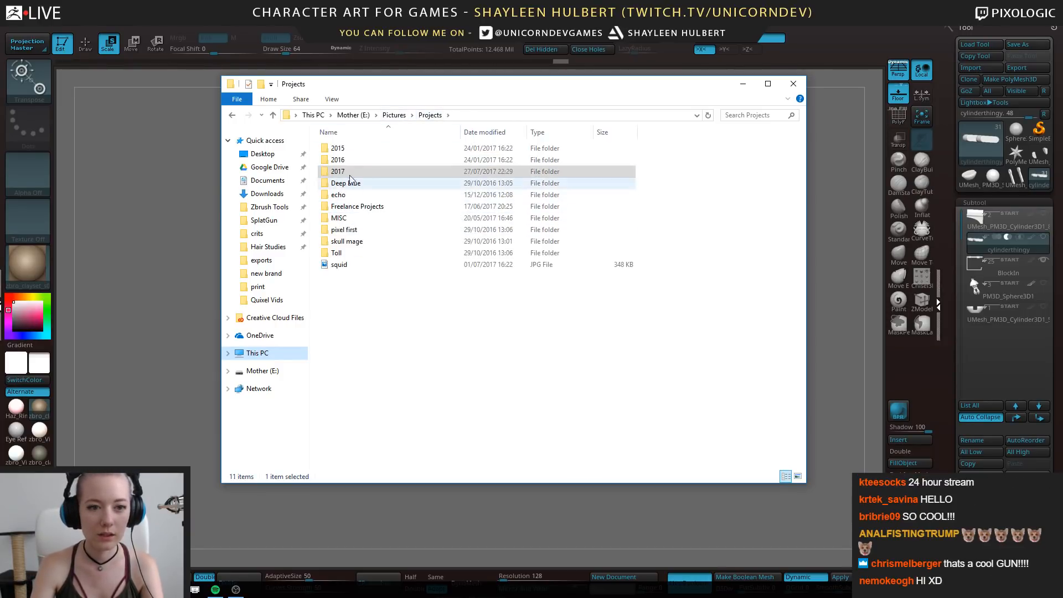
pyautogui.doubleClick(334, 150)
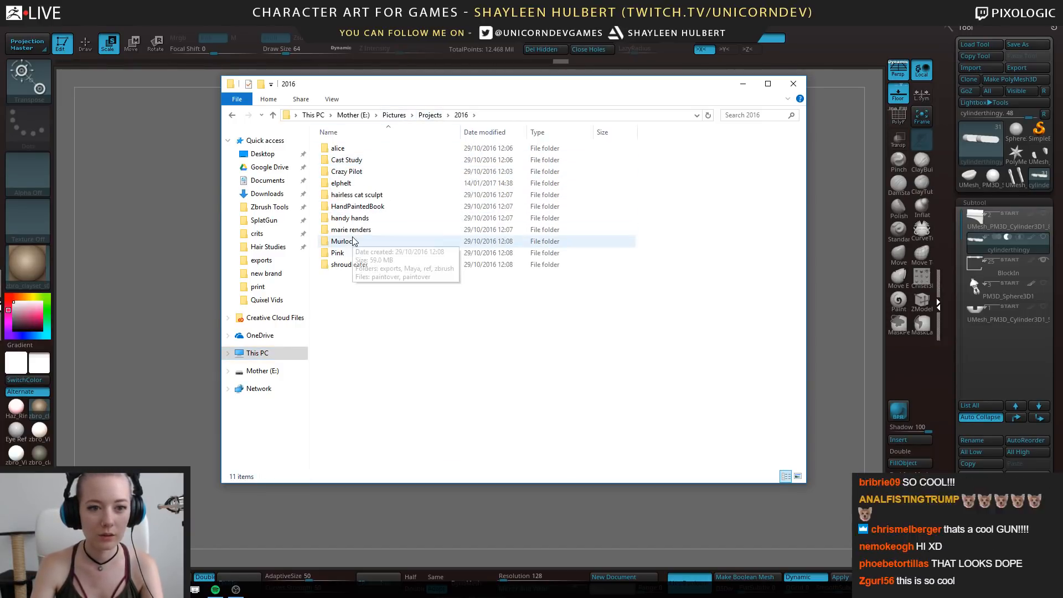
pyautogui.doubleClick(342, 183)
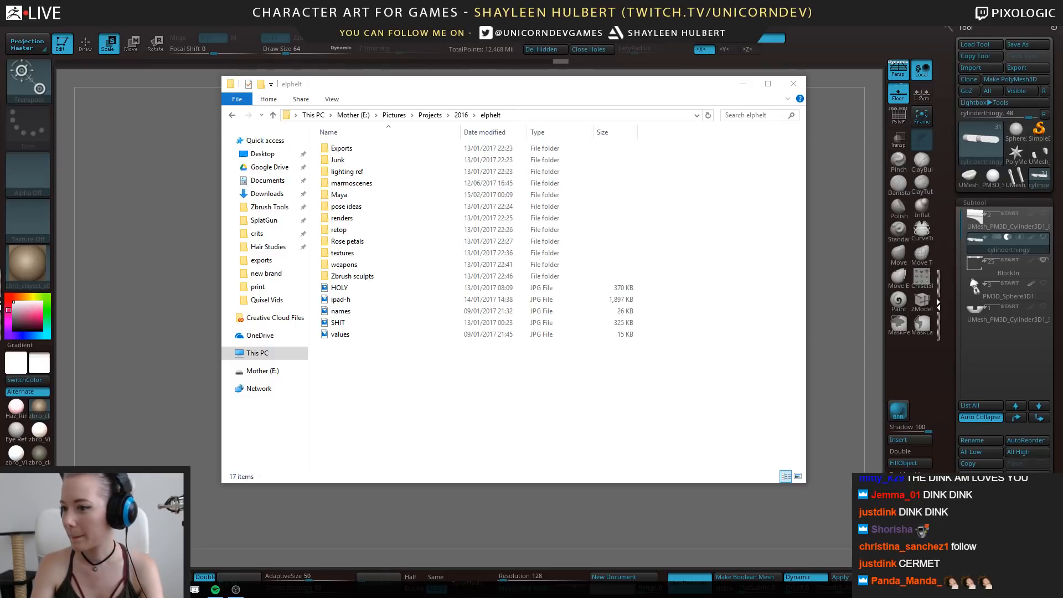
# Switch to the browser window with ArtStation, open the account's own profile and maximise the window
pyautogui.moveTo(0, 221); pyautogui.dragTo(380, 138)
pyautogui.click(646, 185)
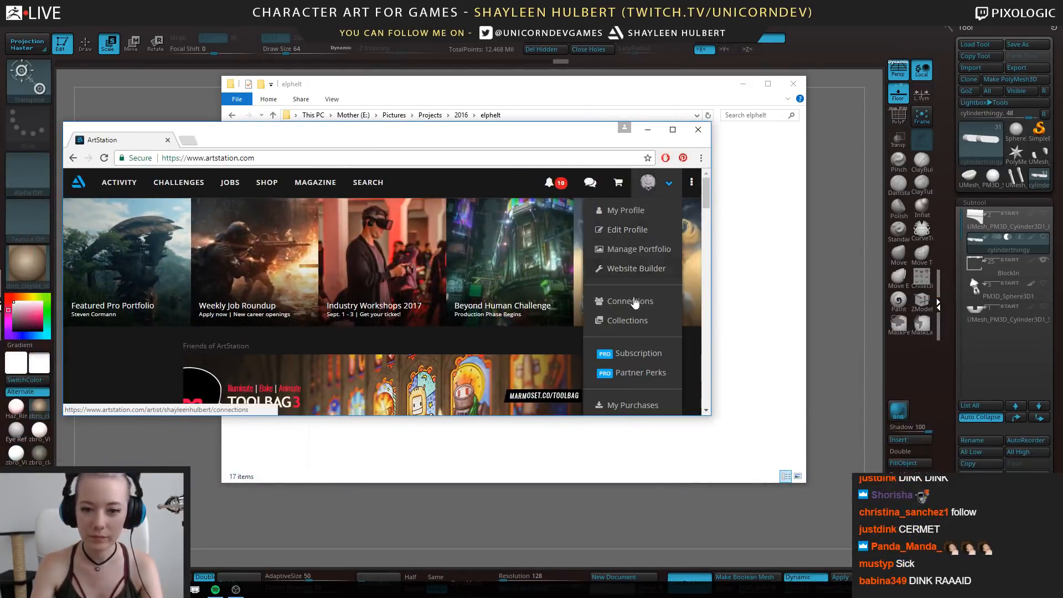
pyautogui.click(630, 209)
pyautogui.click(673, 130)
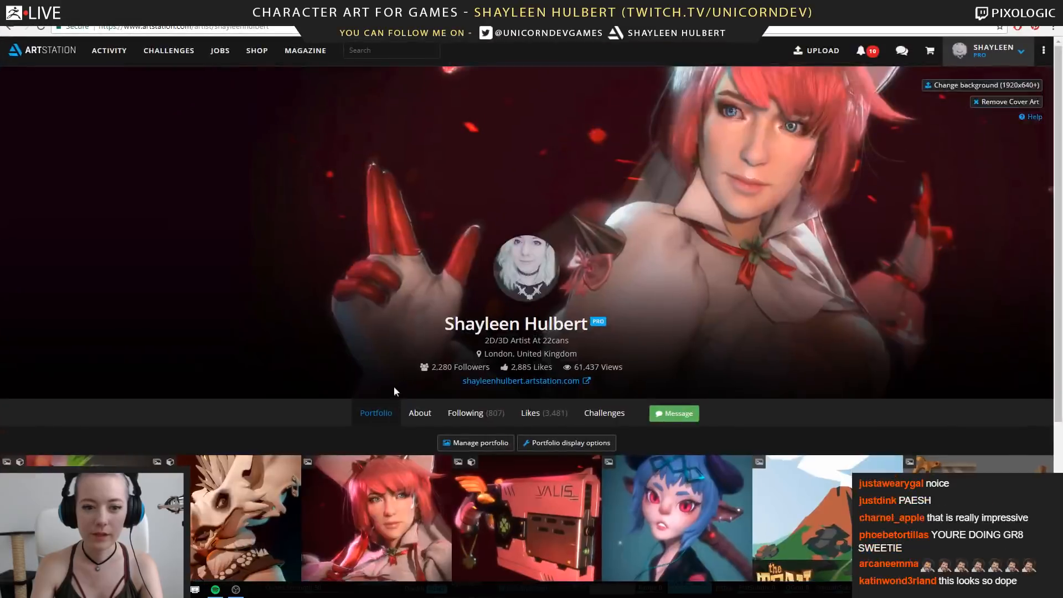
# Open the Güilly The Bat Rider artwork from the portfolio and look through its renders and wireframe images
pyautogui.scroll(-5, 394, 386)
pyautogui.click(384, 278)
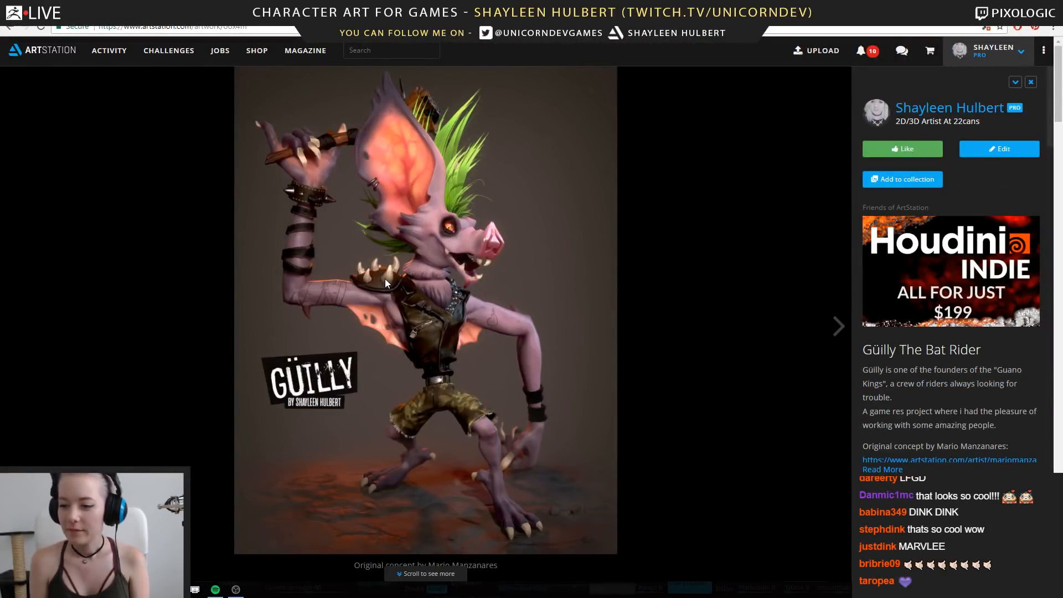
pyautogui.scroll(-8, 386, 283)
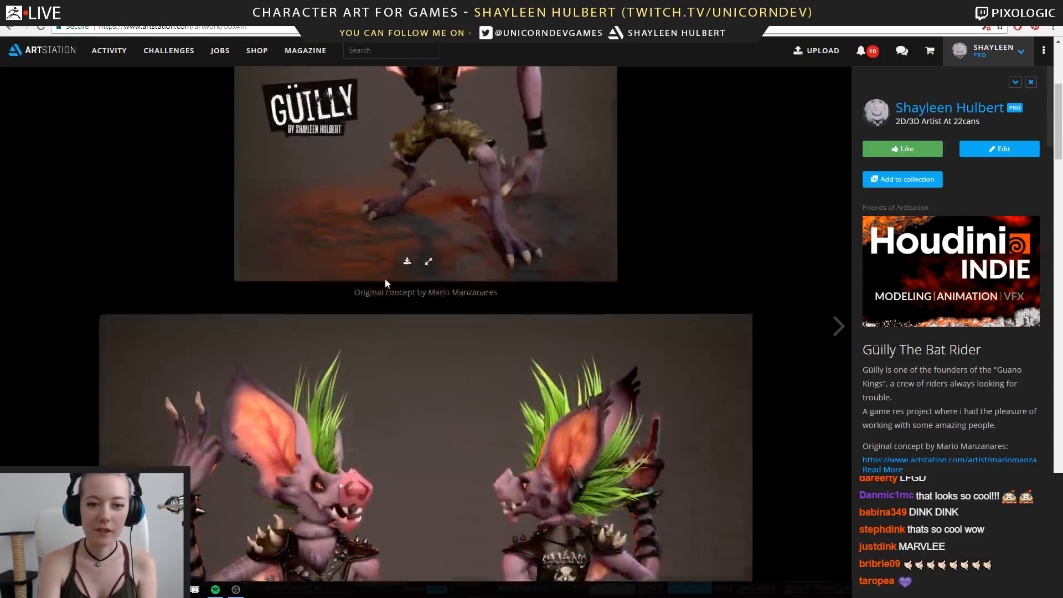
pyautogui.scroll(-6, 386, 283)
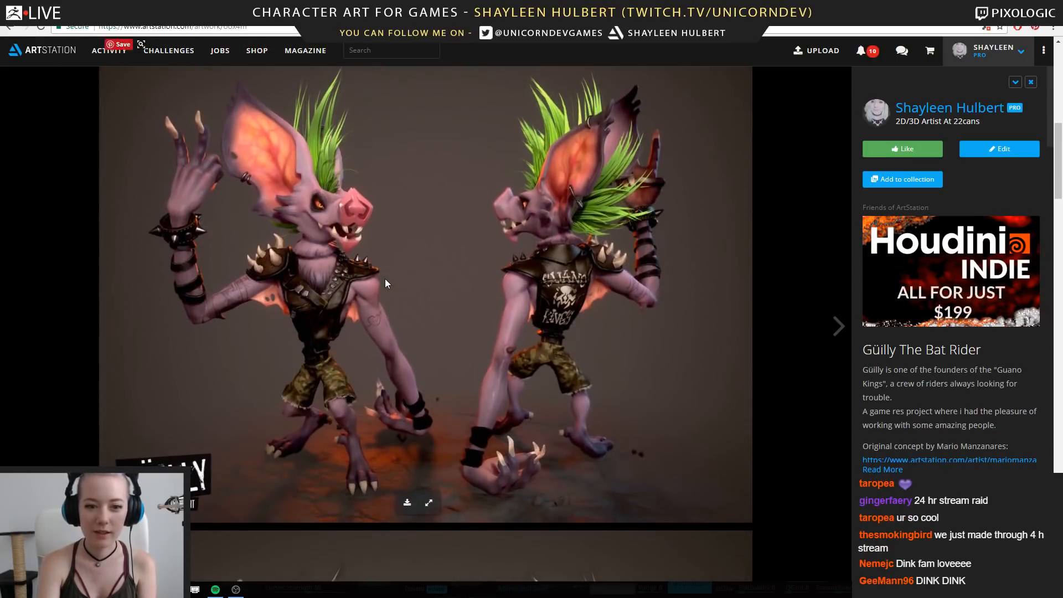
pyautogui.scroll(-4, 386, 283)
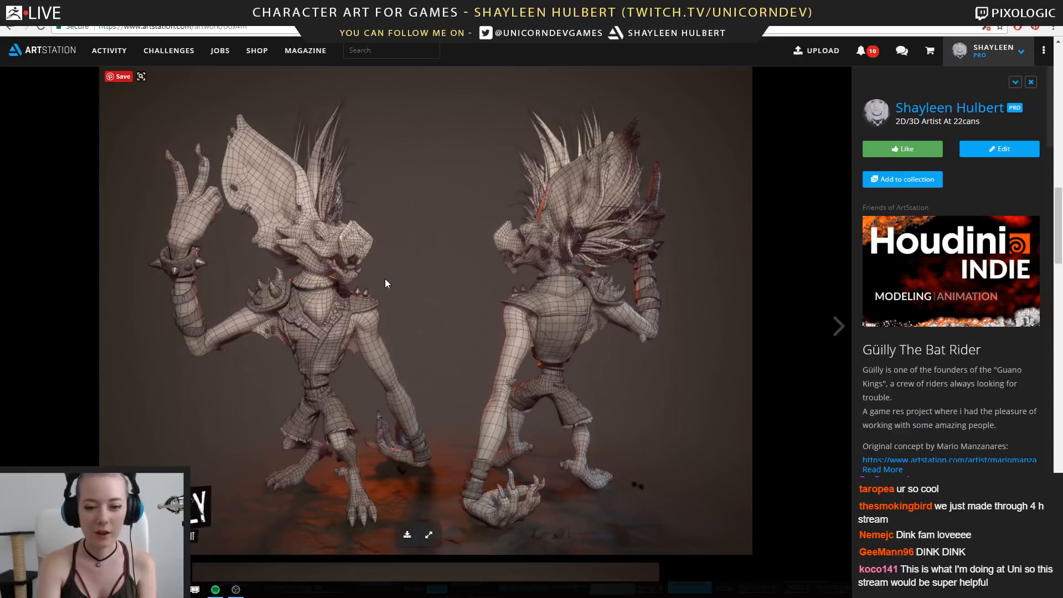
pyautogui.scroll(15, 386, 284)
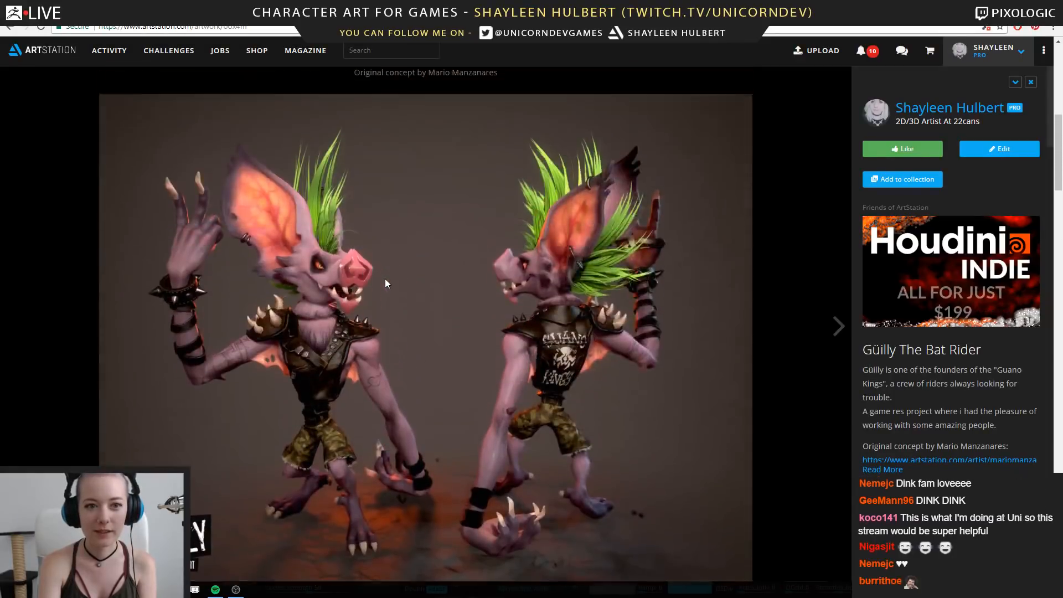
pyautogui.scroll(3, 386, 284)
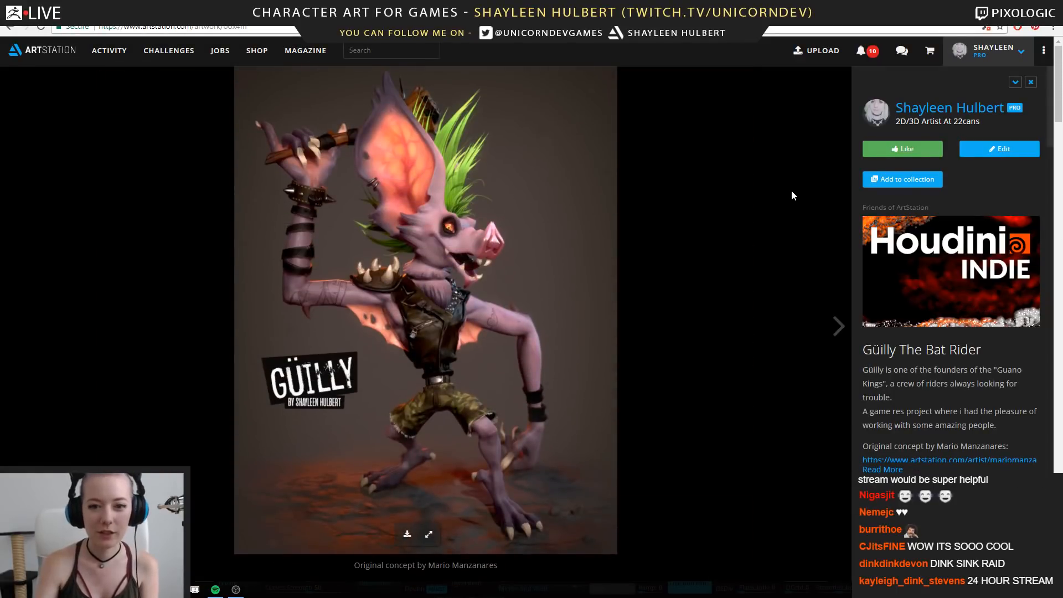
# Advance past the Güilly sculpt to the Elphelt Valentine artwork and its pistol project, and examine their renders
pyautogui.press('Right')
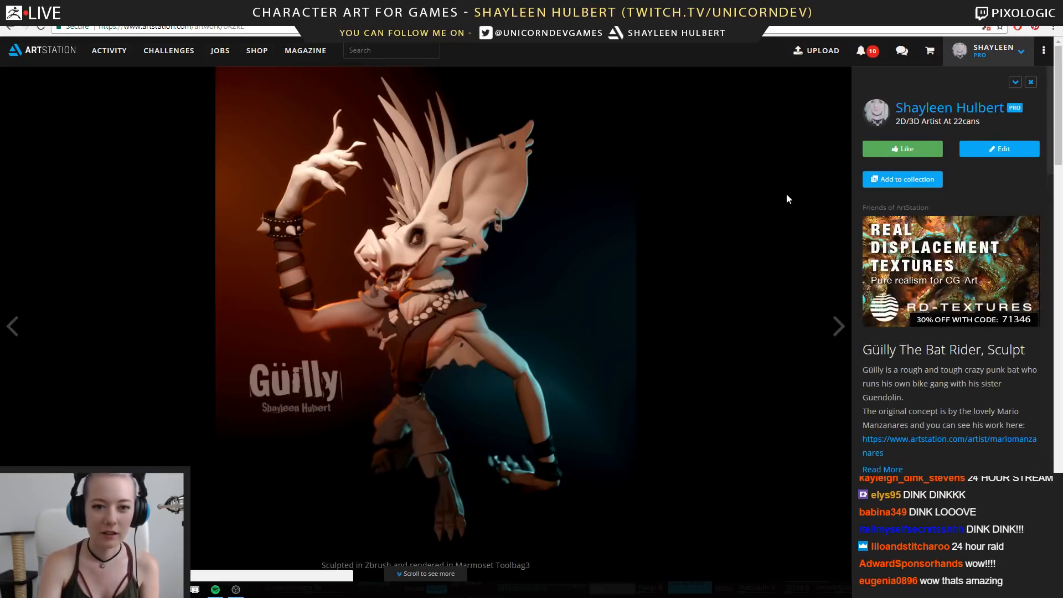
pyautogui.press('Right')
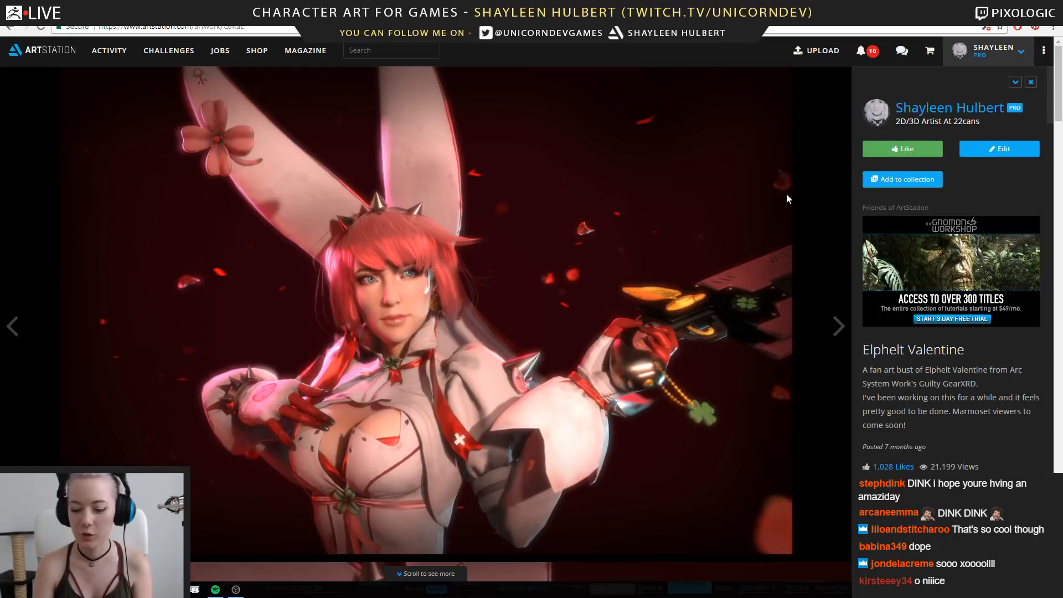
pyautogui.scroll(-8, 786, 199)
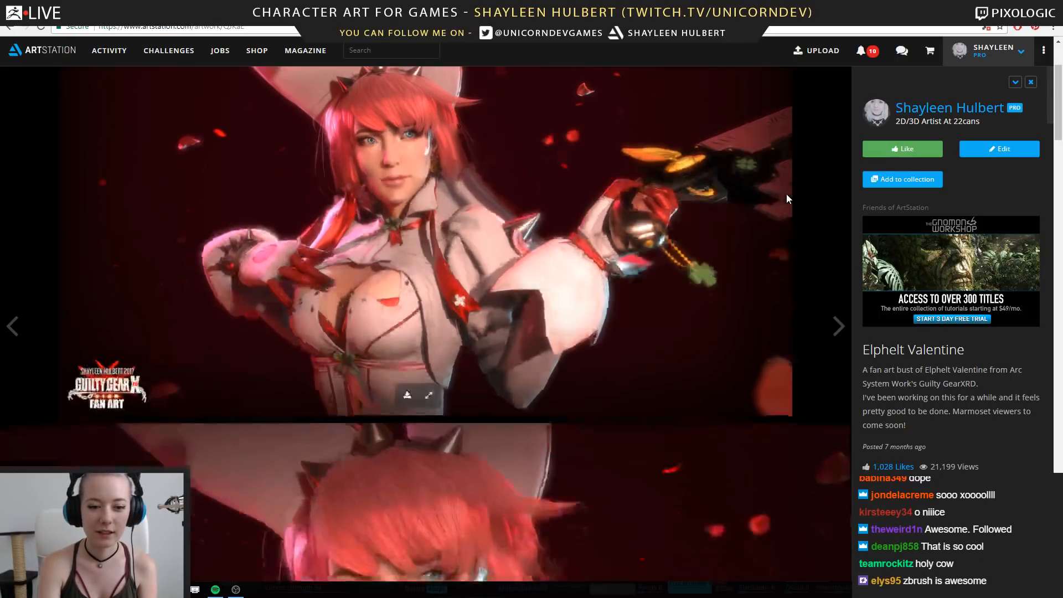
pyautogui.scroll(-10, 788, 198)
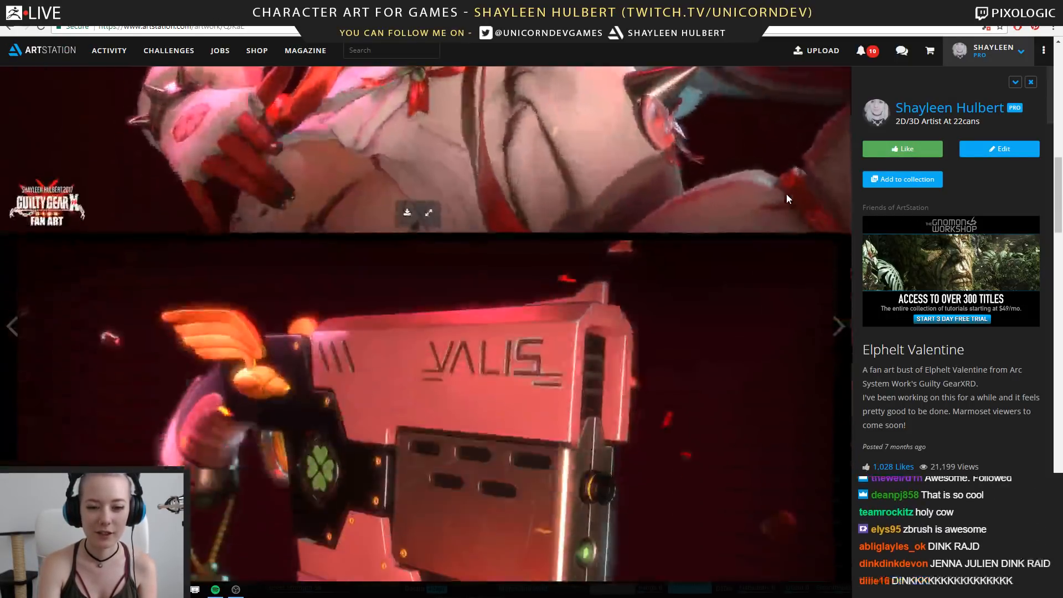
pyautogui.scroll(5, 788, 199)
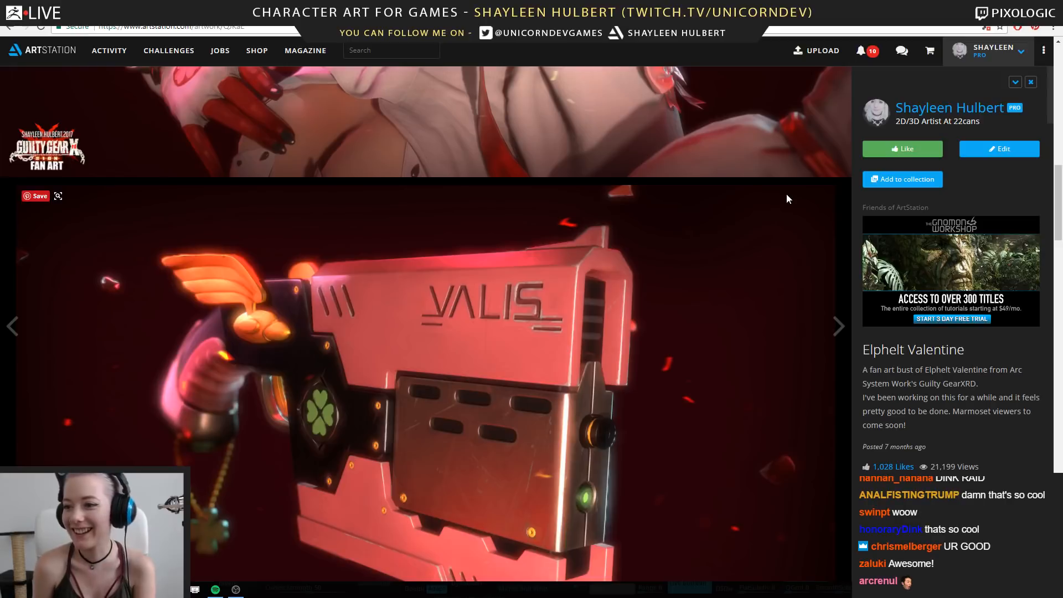
pyautogui.press('Right')
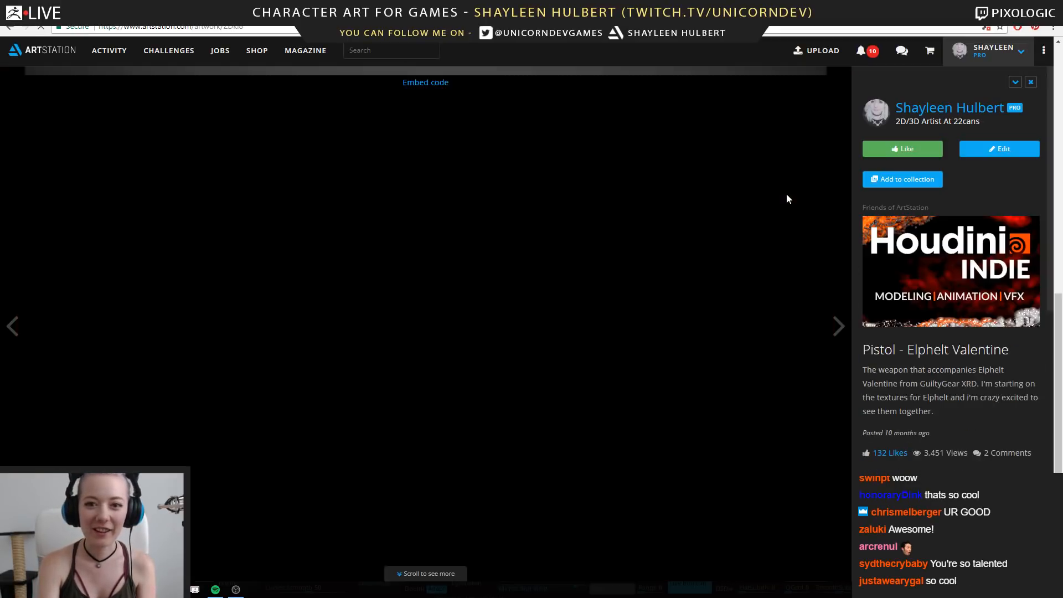
pyautogui.scroll(5, 786, 198)
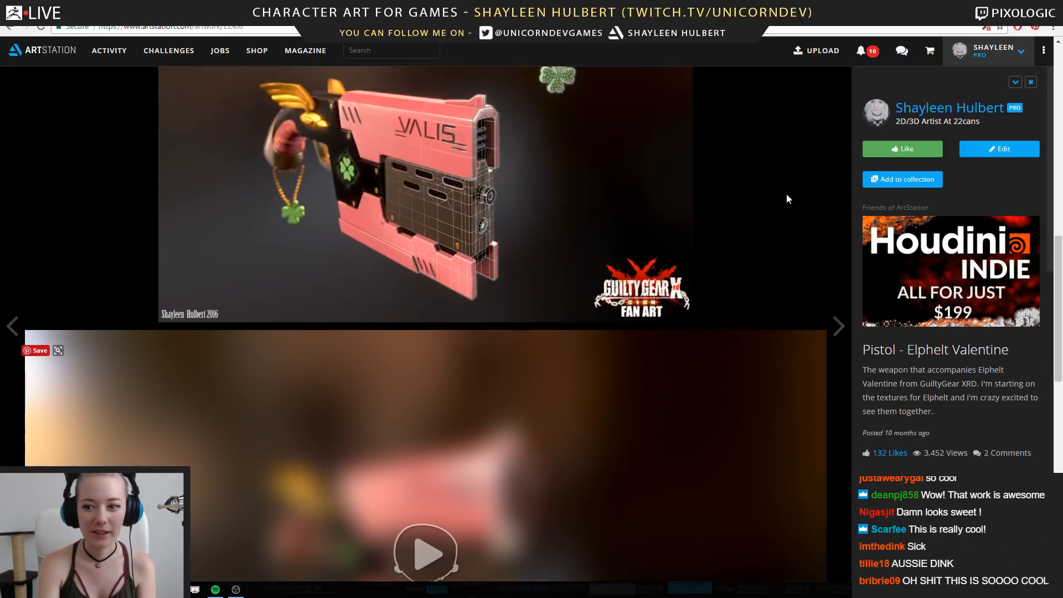
# Advance to the Horned artwork and look through its character renders from several angles
pyautogui.press('Right')
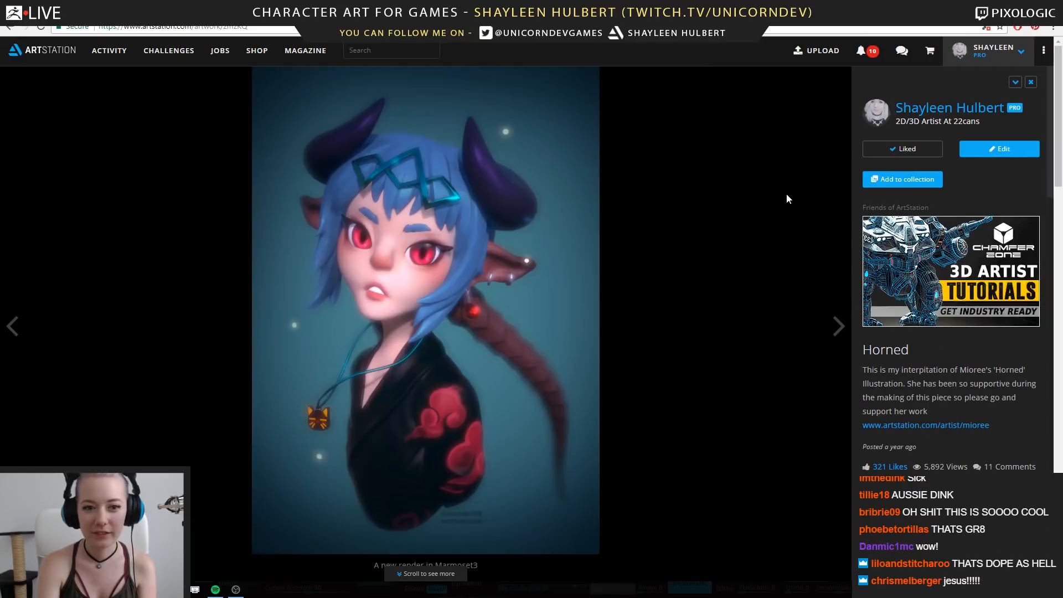
pyautogui.scroll(-10, 787, 195)
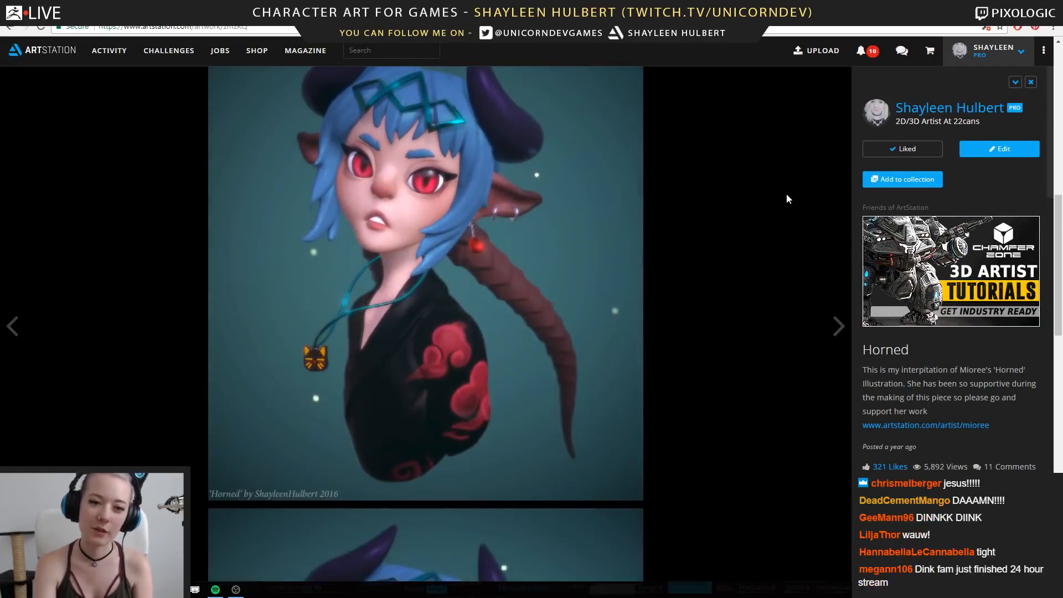
pyautogui.scroll(-8, 786, 199)
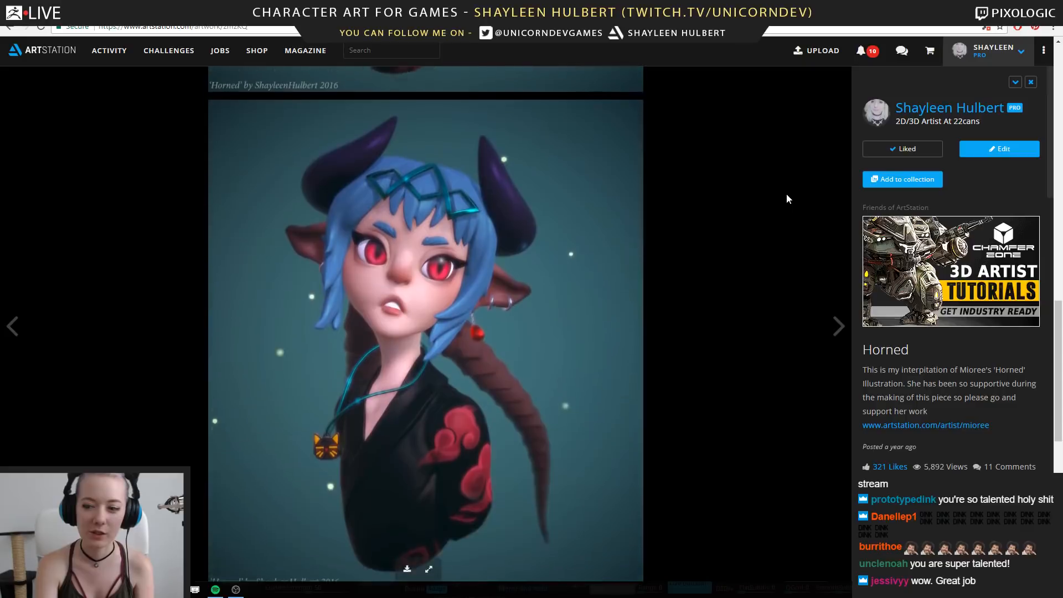
pyautogui.scroll(-8, 787, 199)
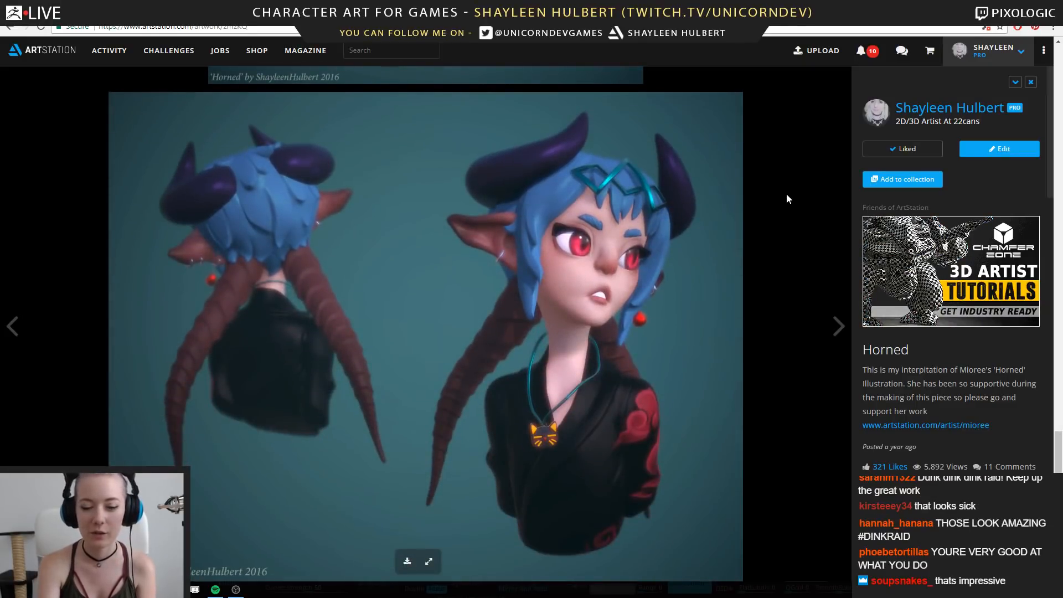
pyautogui.scroll(-3, 787, 199)
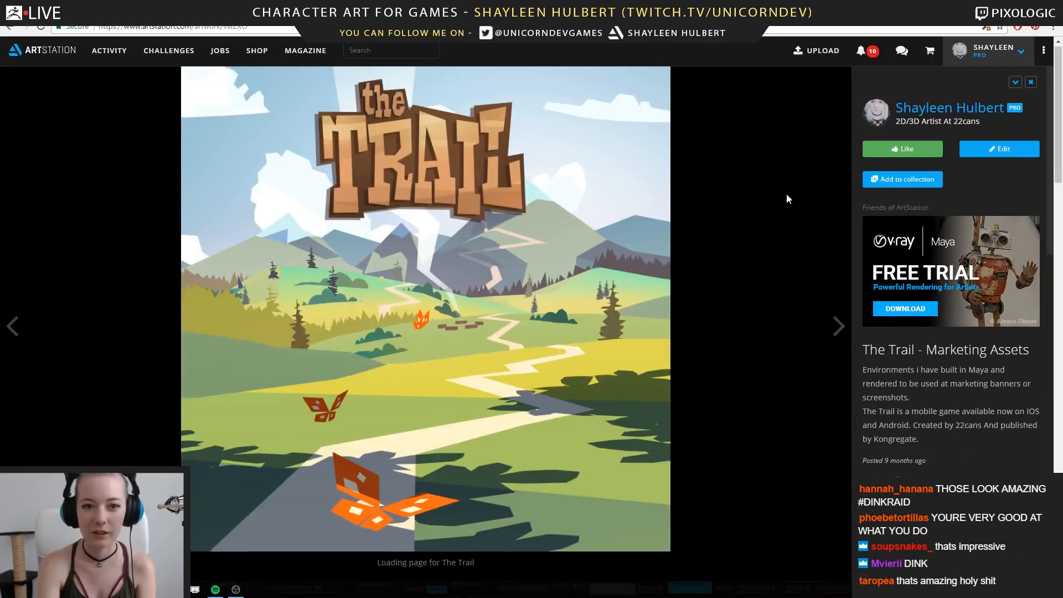
# Browse The Trail's marketing assets, environment concepts and character concepts, advancing as far as the Lil' Cactus Redesign artwork
pyautogui.scroll(-8, 787, 198)
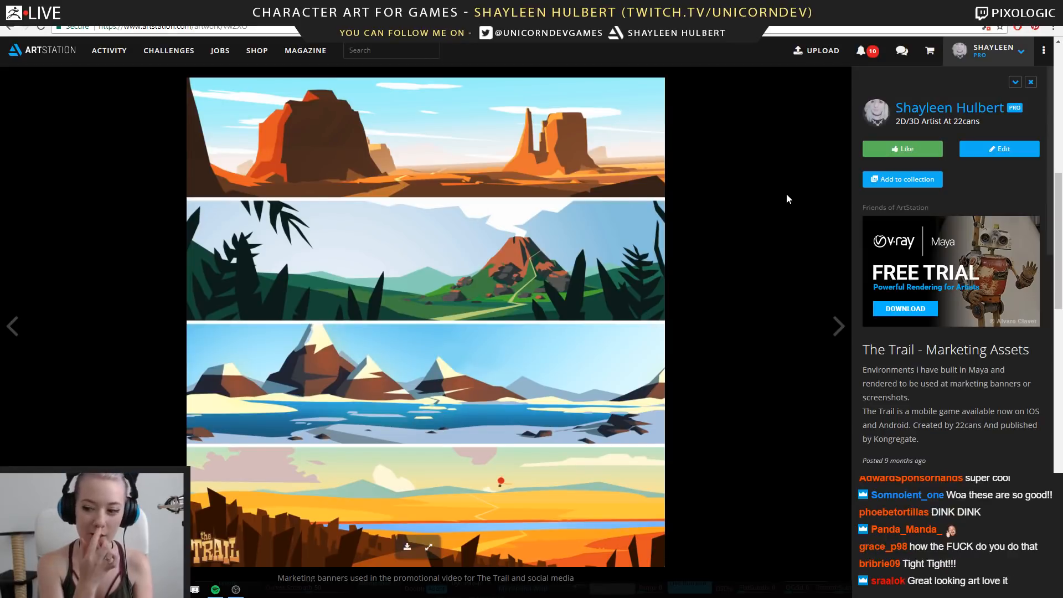
pyautogui.scroll(-1, 787, 199)
pyautogui.press('Right')
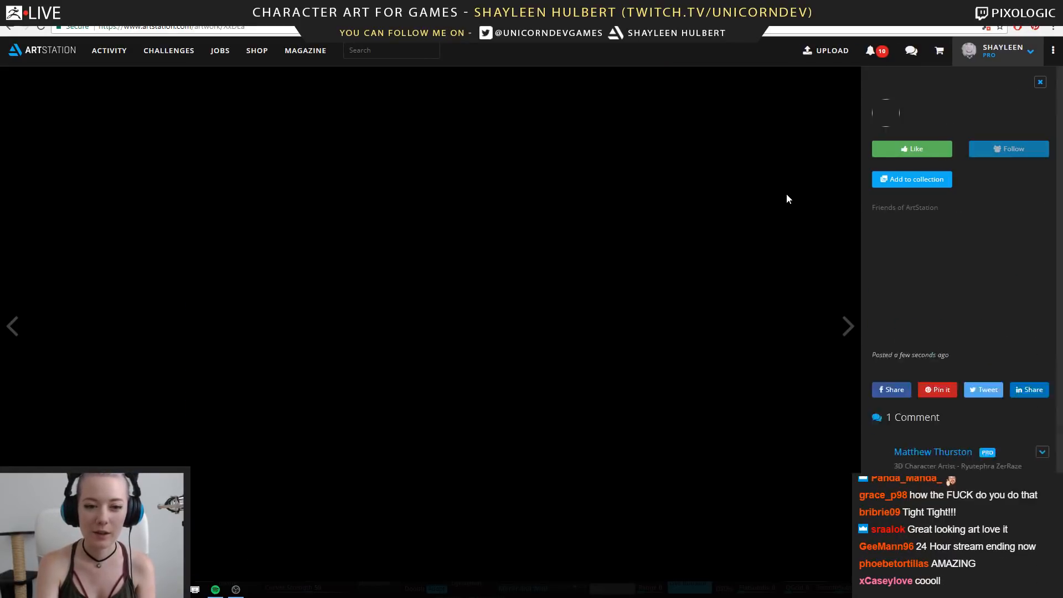
pyautogui.press('Right')
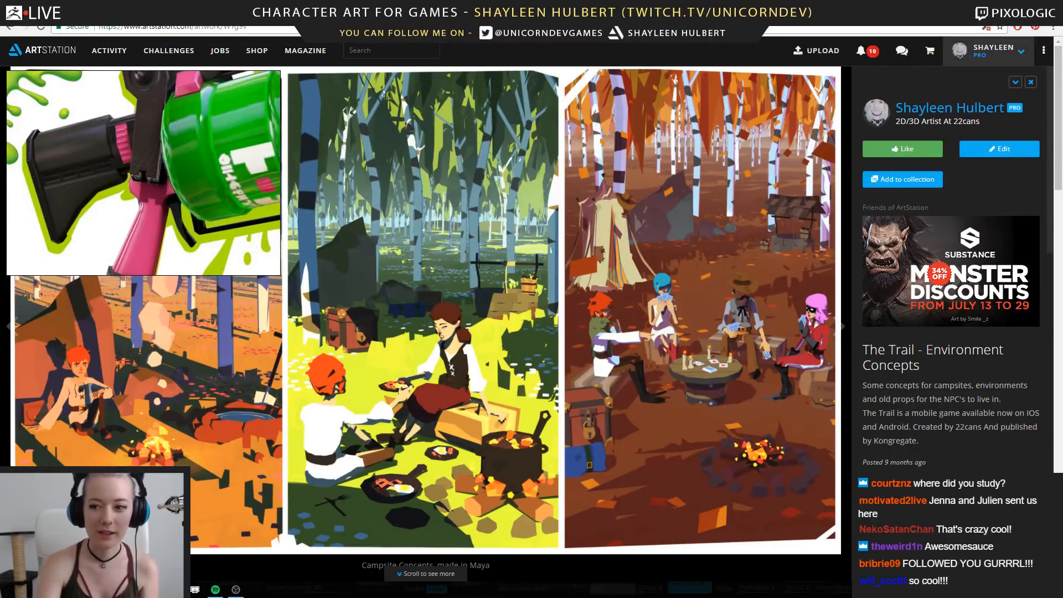
pyautogui.press('Right')
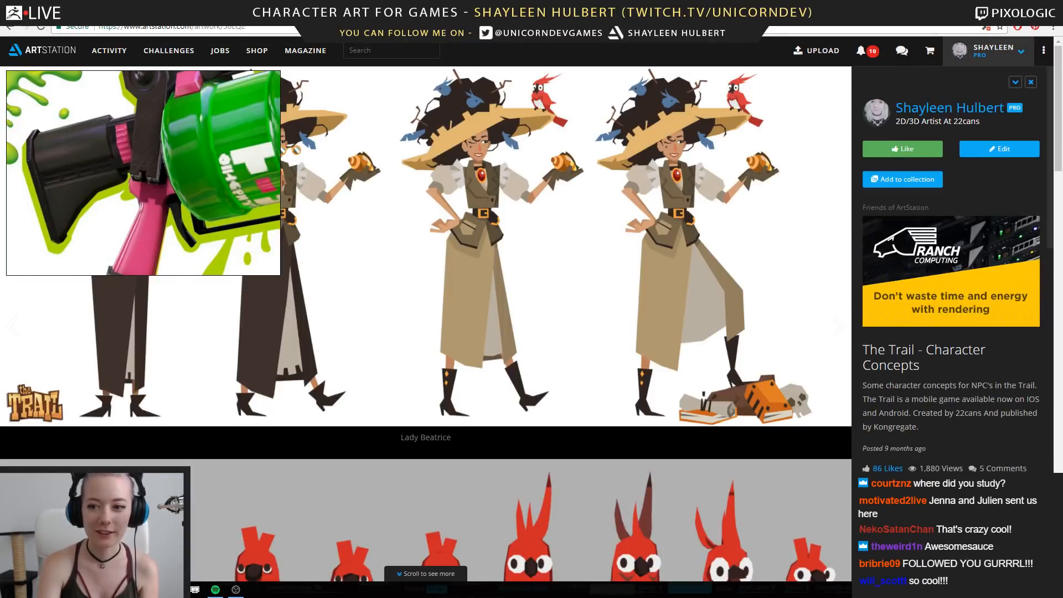
pyautogui.press('Right')
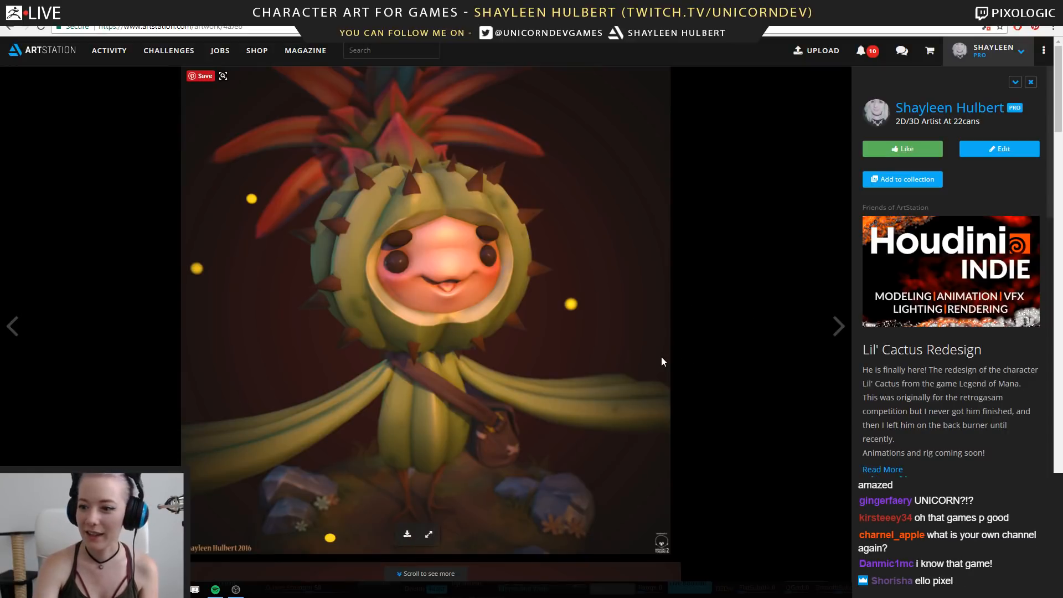
# Close the Twitch page and browse the portfolio again, covering The Trail GUI Design, Horned, Elphelt Valentine and both Güilly artworks
pyautogui.press('Right')
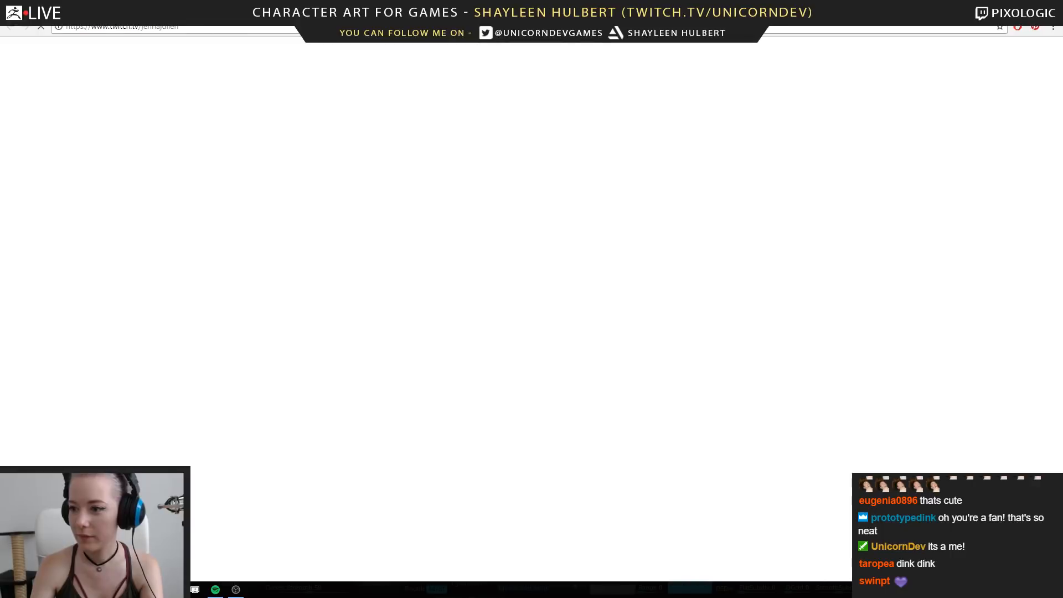
pyautogui.hotkey('ctrl', 'w')
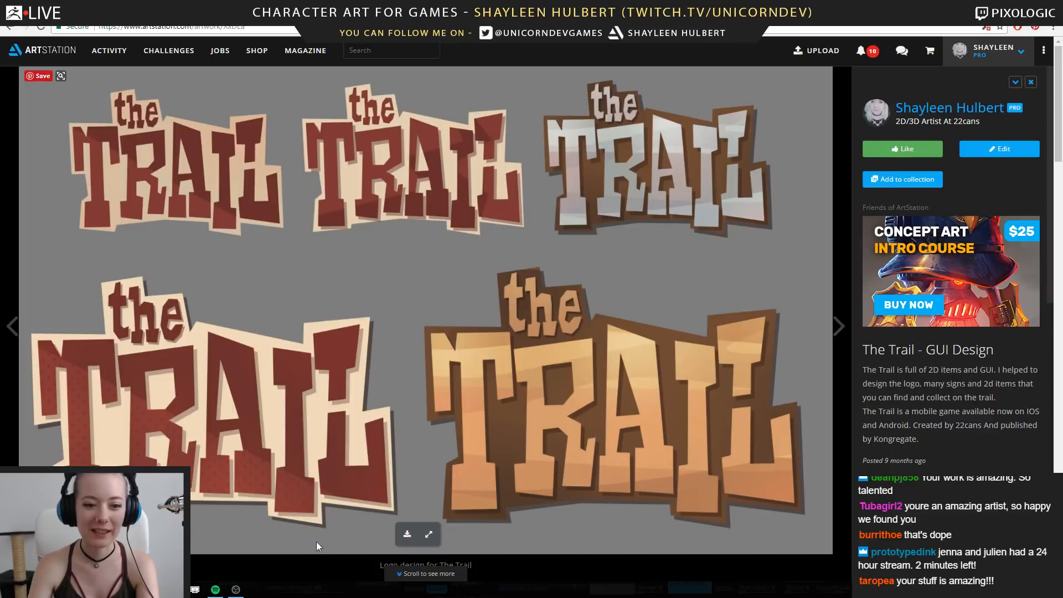
pyautogui.click(153, 336)
pyautogui.click(153, 336)
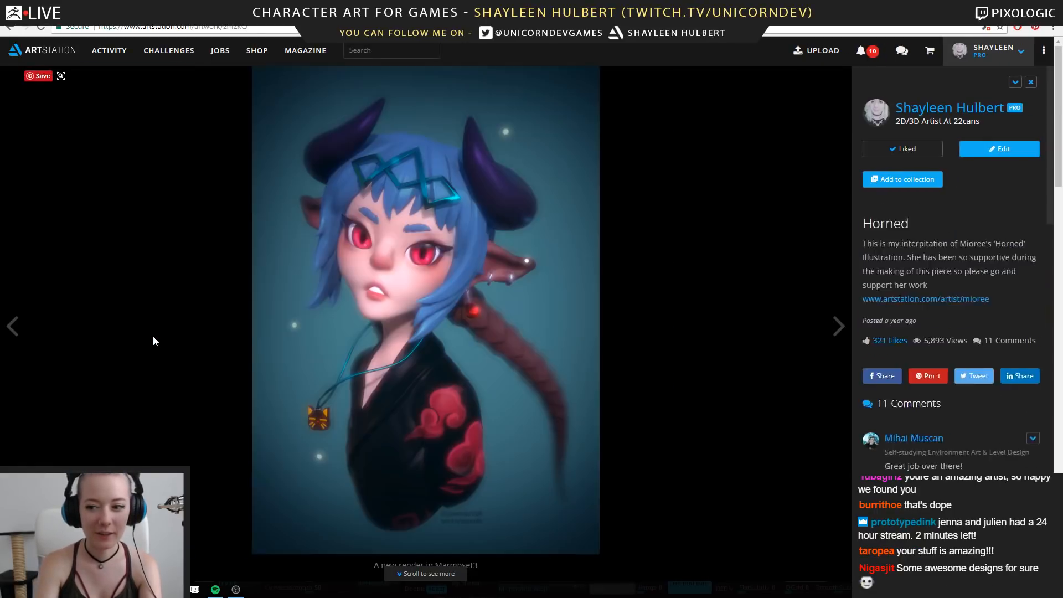
pyautogui.click(153, 335)
pyautogui.click(153, 335)
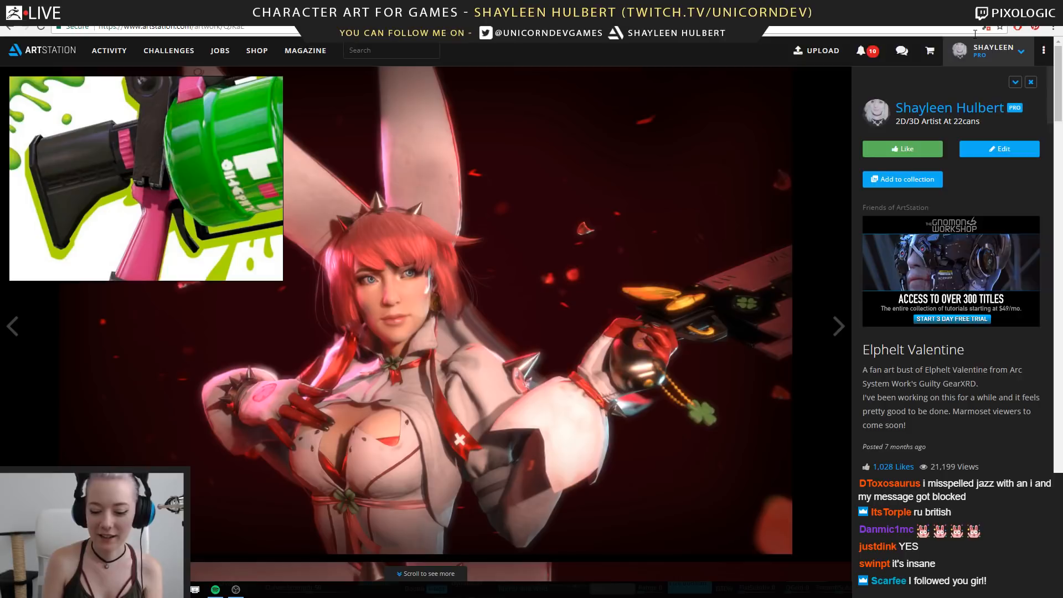
pyautogui.press('Right')
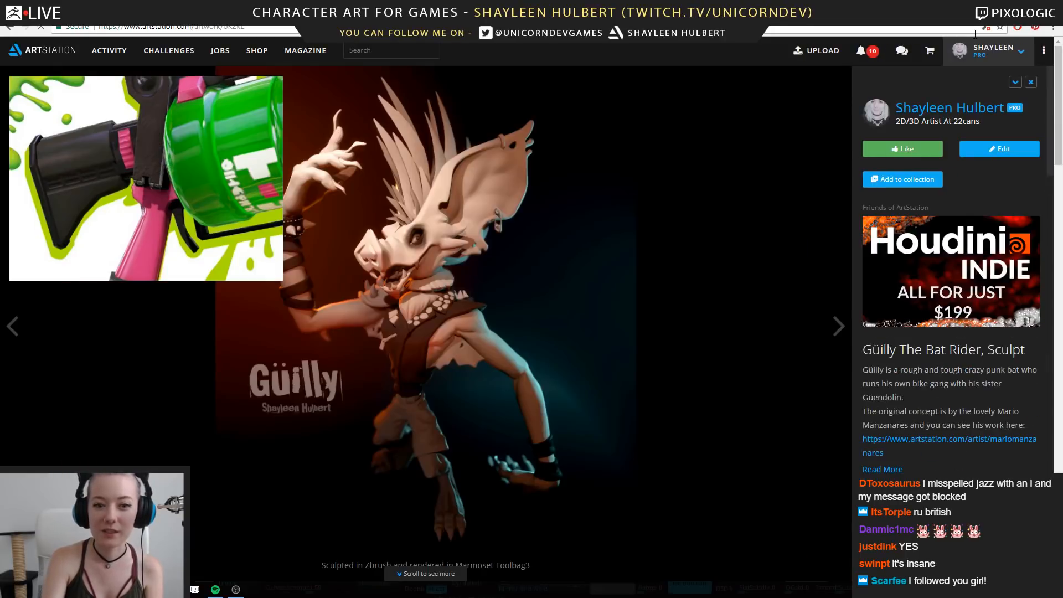
pyautogui.press('Right')
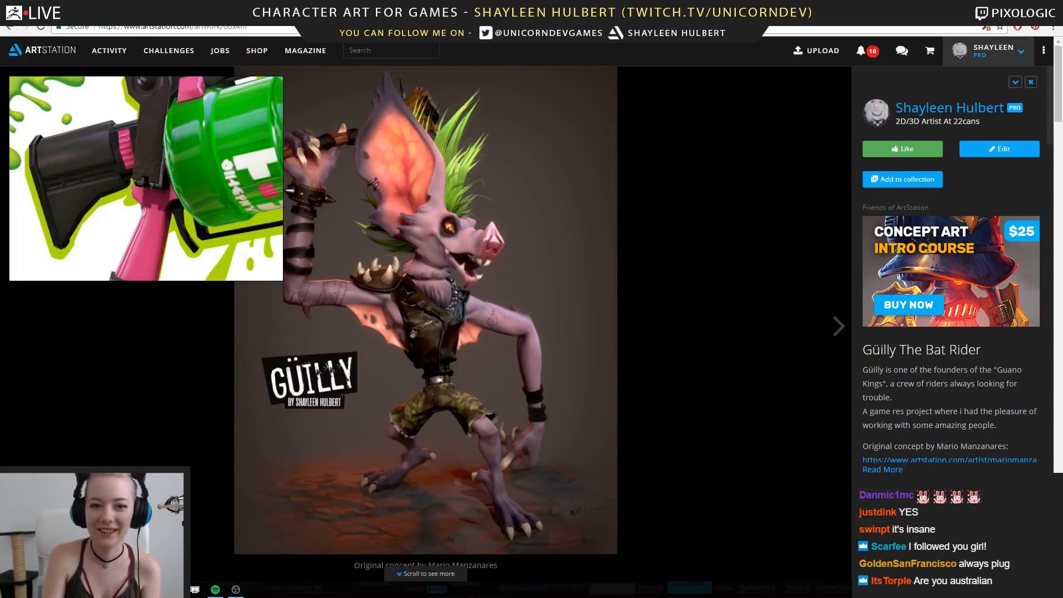
# Switch back to ZBrush, close the file browser window and examine the splat gun sculpt from the front and side
pyautogui.click(999, 7)
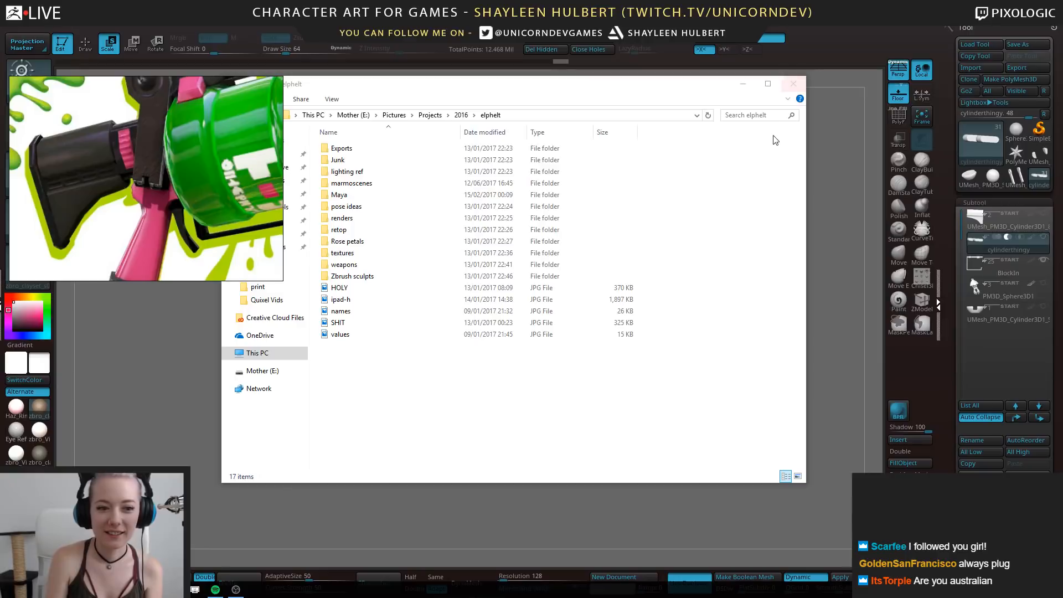
pyautogui.click(794, 87)
pyautogui.moveTo(722, 399); pyautogui.dragTo(704, 382)
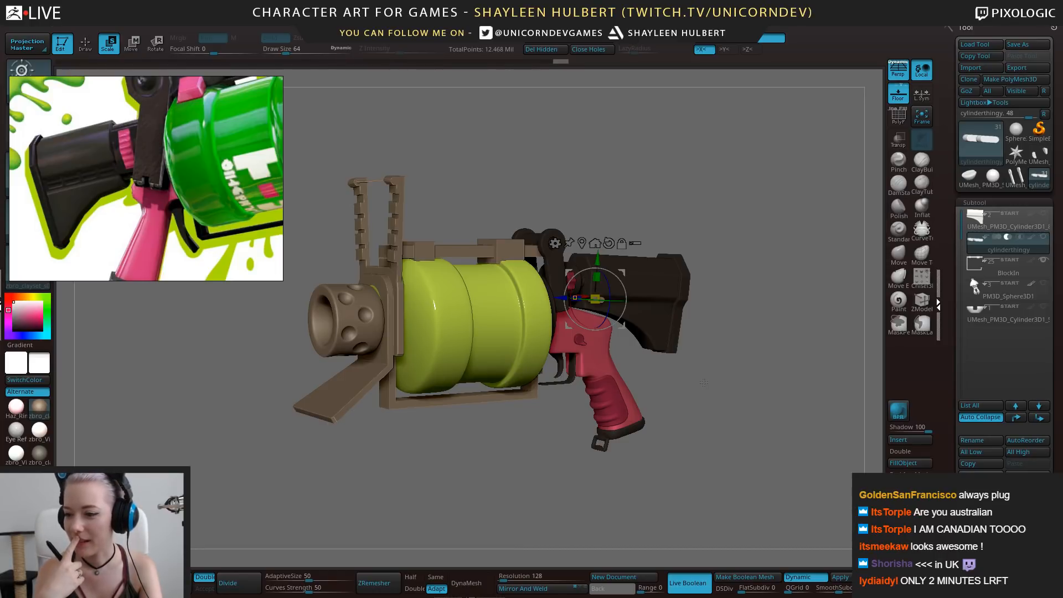
pyautogui.moveTo(704, 382); pyautogui.dragTo(704, 408)
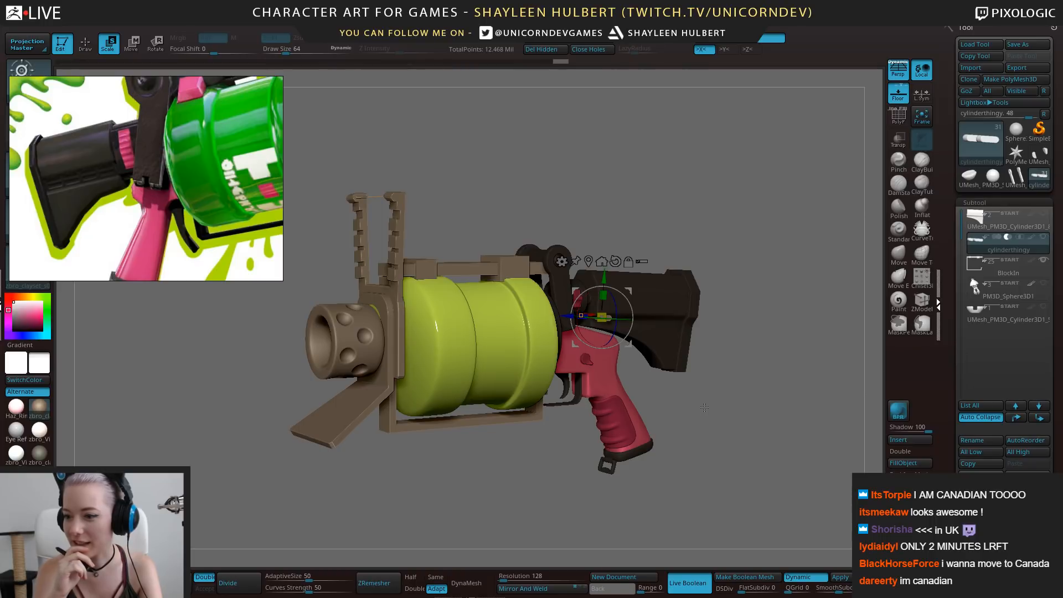
pyautogui.moveTo(705, 407); pyautogui.dragTo(752, 394)
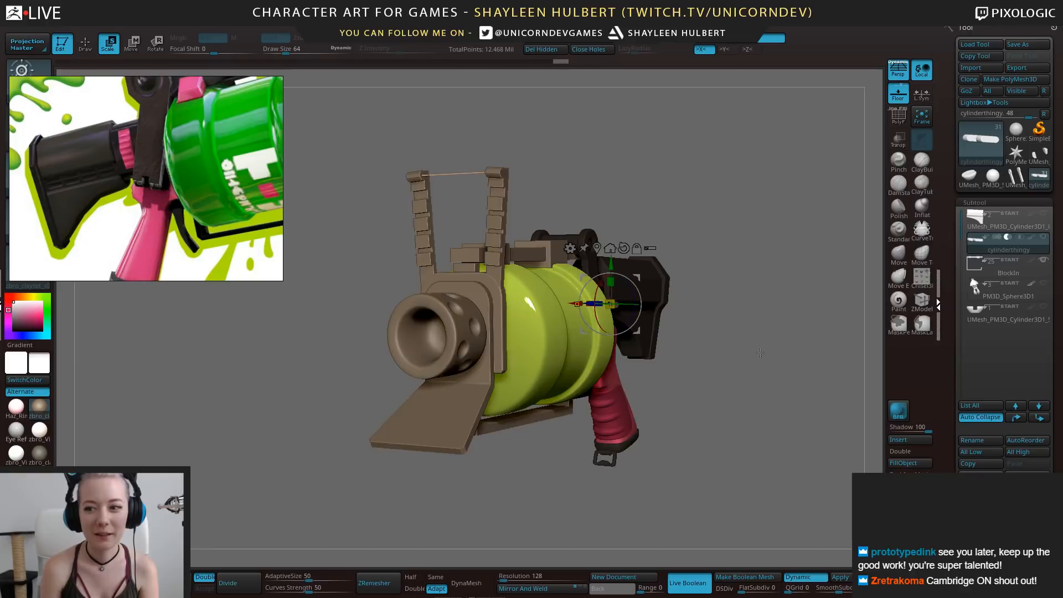
pyautogui.moveTo(761, 352); pyautogui.dragTo(773, 377)
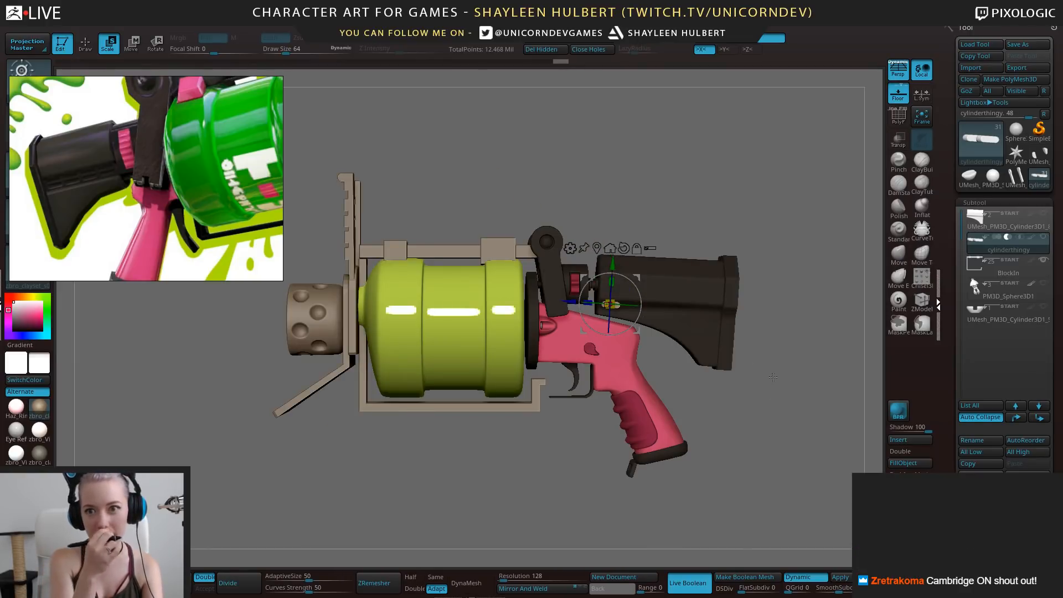
# Isolate the cylinderthingy slot subtool and the gun stock subtool, hiding all other parts of the gun
pyautogui.keyDown('alt'); pyautogui.moveTo(773, 377); pyautogui.dragTo(705, 445); pyautogui.keyUp('alt')
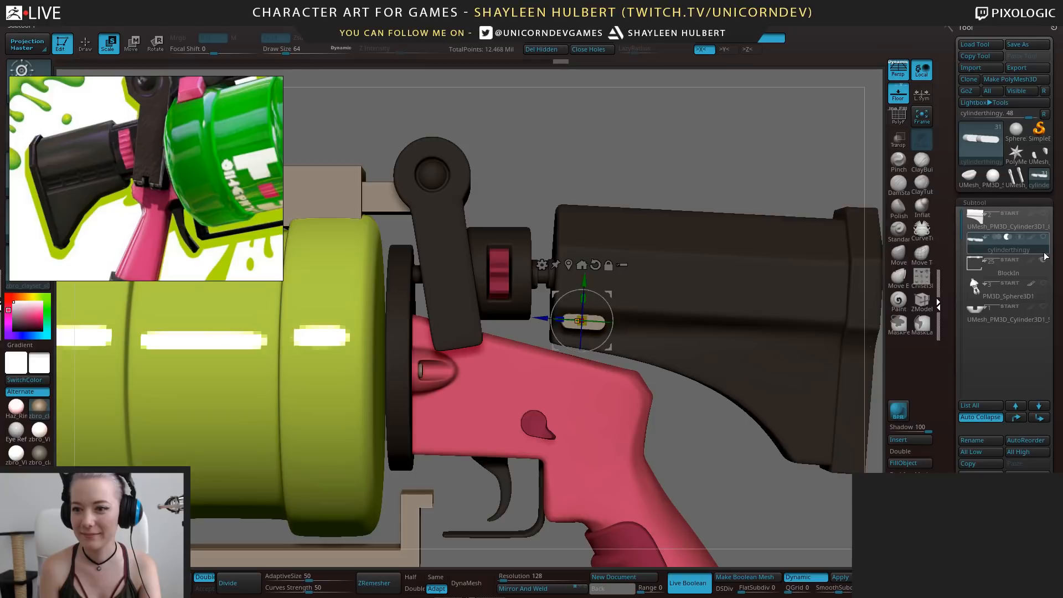
pyautogui.click(1043, 237)
pyautogui.keyDown('alt'); pyautogui.moveTo(785, 407); pyautogui.dragTo(769, 429); pyautogui.keyUp('alt')
pyautogui.click(1043, 215)
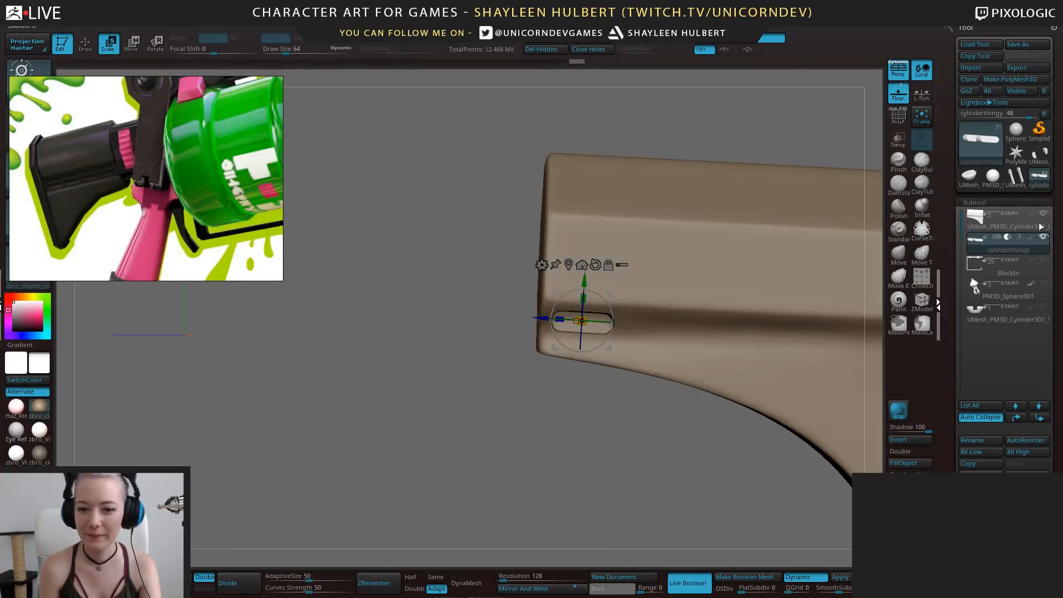
pyautogui.keyDown('alt'); pyautogui.moveTo(651, 472); pyautogui.dragTo(530, 485); pyautogui.keyUp('alt')
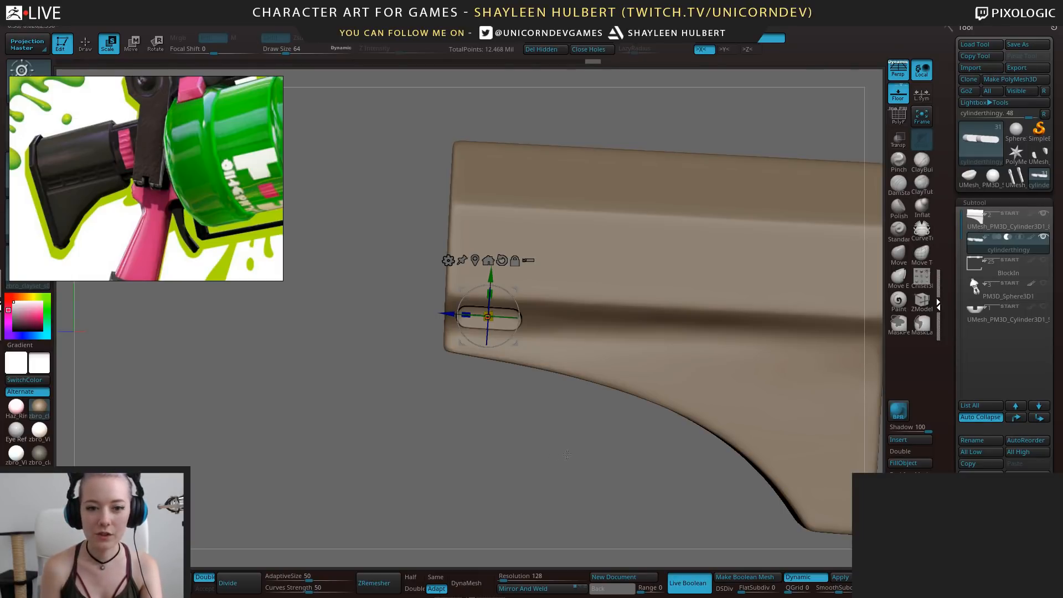
# Turn off perspective and try duplicating the slot cutter lengthwise along the stock's groove
pyautogui.moveTo(567, 455); pyautogui.dragTo(452, 467)
pyautogui.press('w')
pyautogui.keyDown('alt'); pyautogui.moveTo(410, 426); pyautogui.dragTo(492, 446); pyautogui.keyUp('alt')
pyautogui.press('p')
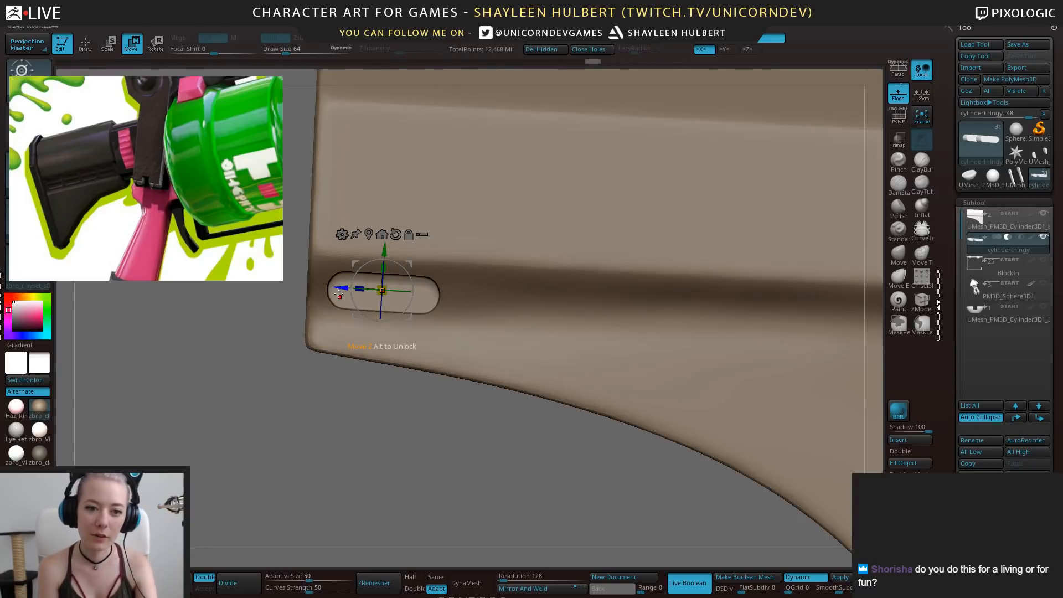
pyautogui.keyDown('ctrl'); pyautogui.moveTo(362, 308); pyautogui.dragTo(483, 308); pyautogui.keyUp('ctrl')
pyautogui.moveTo(477, 432)
pyautogui.keyDown('alt'); pyautogui.mouseDown()
pyautogui.moveTo(468, 377)
pyautogui.moveTo(404, 391)
pyautogui.moveTo(559, 418)
pyautogui.moveTo(487, 407)
pyautogui.moveTo(514, 440)
pyautogui.moveTo(486, 441)
pyautogui.mouseUp(); pyautogui.keyUp('alt')
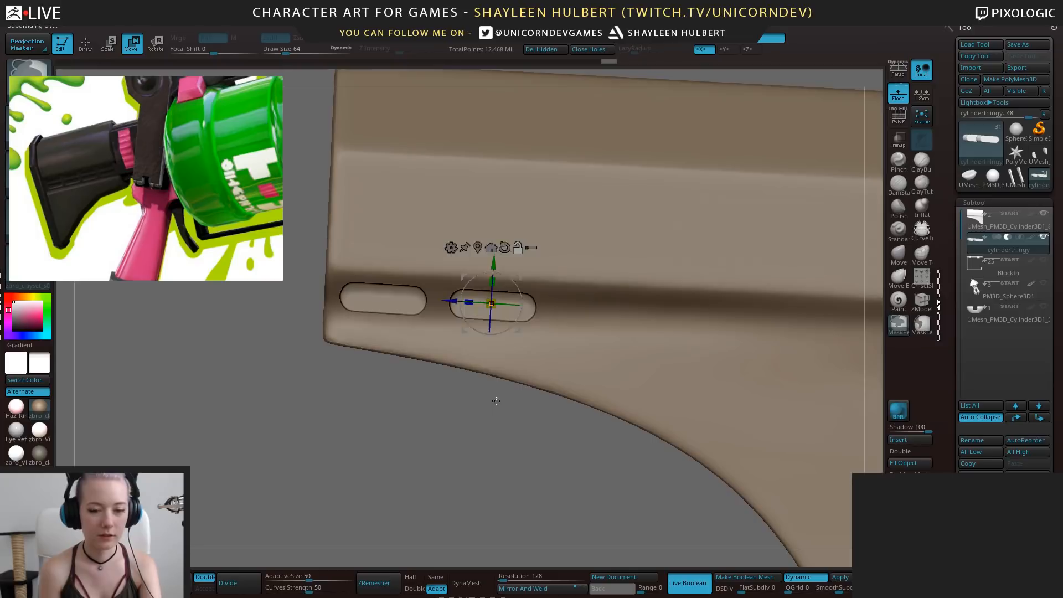
# Move the single slot cutter sideways to adjust how deeply it cuts into the stock's groove
pyautogui.moveTo(492, 301); pyautogui.dragTo(418, 321)
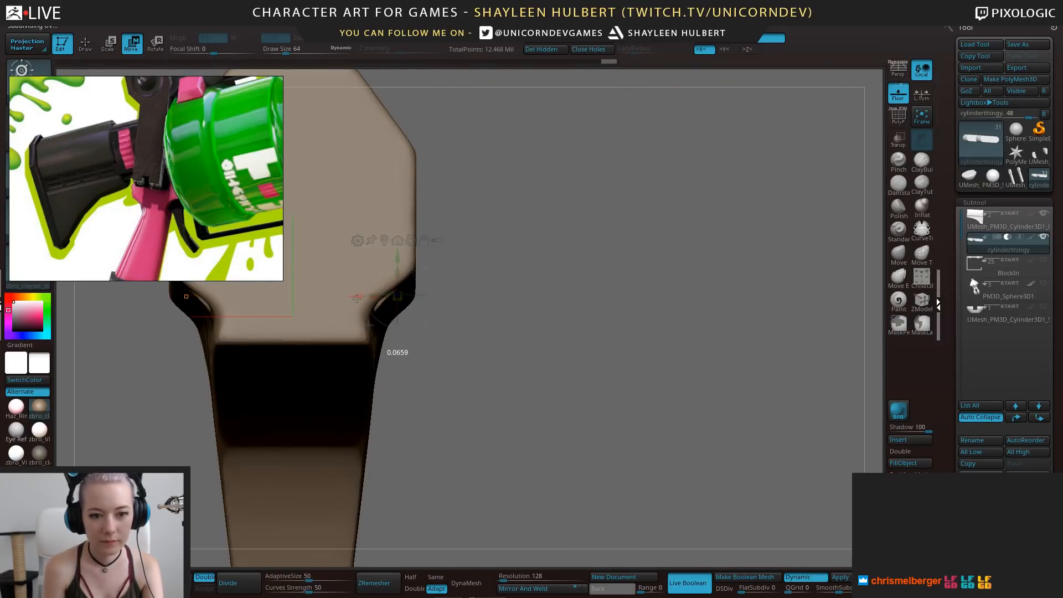
pyautogui.moveTo(528, 345); pyautogui.dragTo(465, 388)
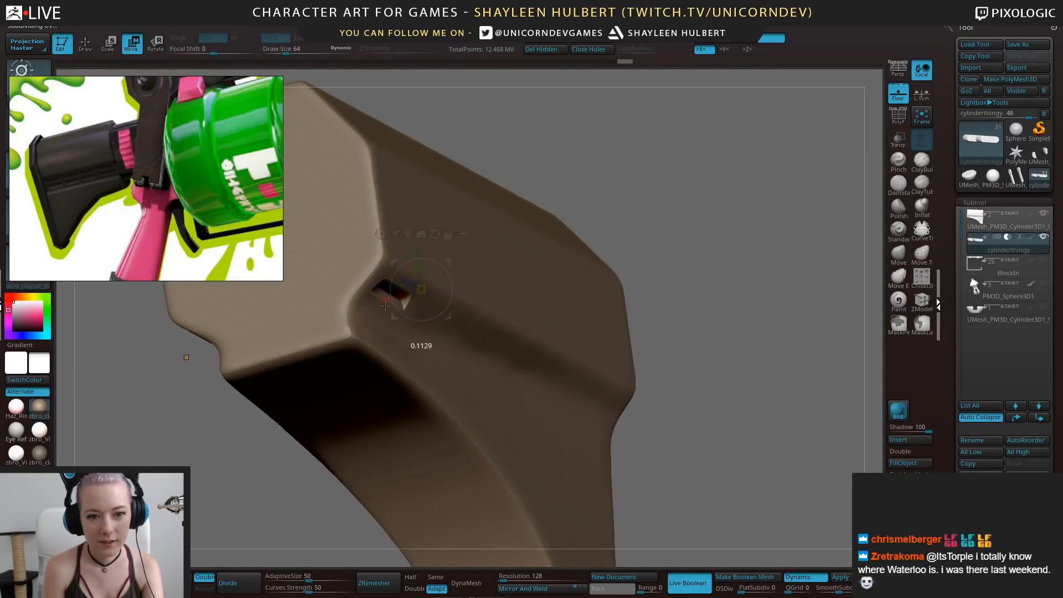
pyautogui.moveTo(331, 494); pyautogui.dragTo(269, 487)
pyautogui.moveTo(455, 435); pyautogui.dragTo(389, 480)
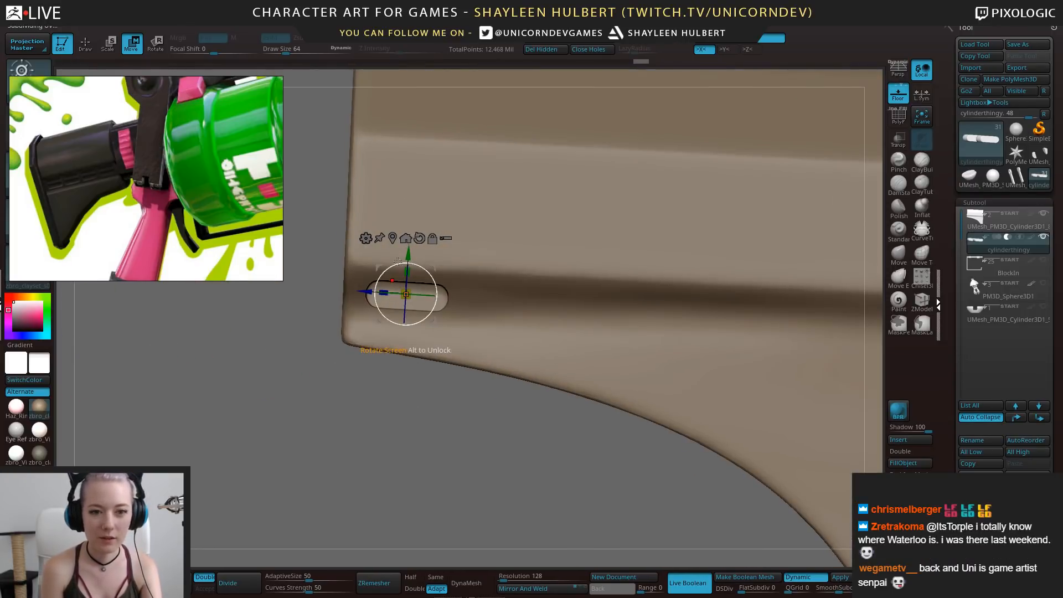
# Raise the slot cutter above the groove and shift it inward into the stock's flat side face
pyautogui.moveTo(408, 255); pyautogui.dragTo(400, 201)
pyautogui.moveTo(326, 448); pyautogui.dragTo(401, 449)
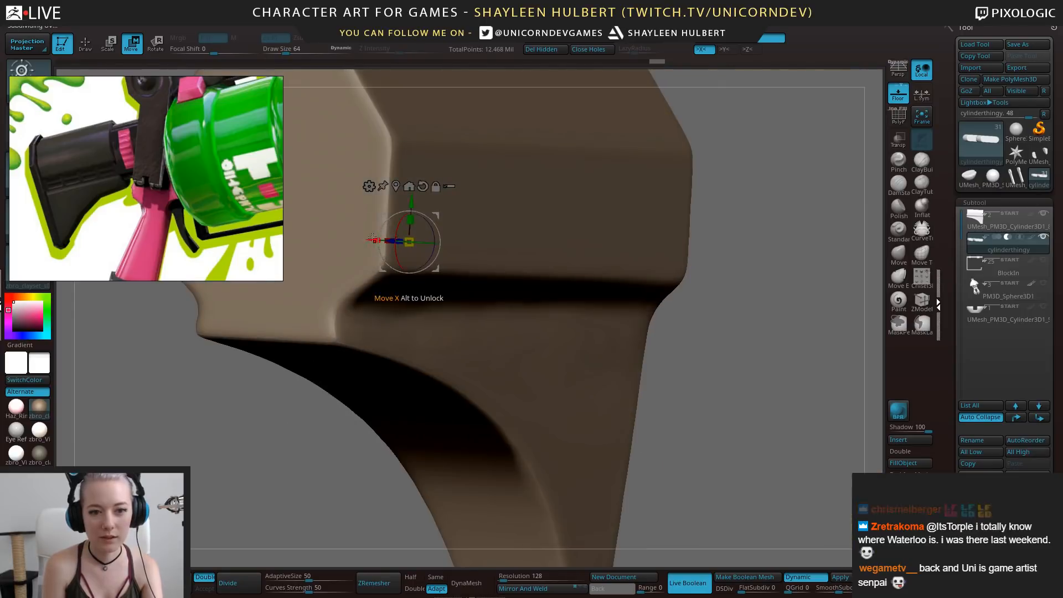
pyautogui.moveTo(376, 240); pyautogui.dragTo(391, 241)
pyautogui.keyDown('alt'); pyautogui.moveTo(379, 456); pyautogui.dragTo(406, 429); pyautogui.keyUp('alt')
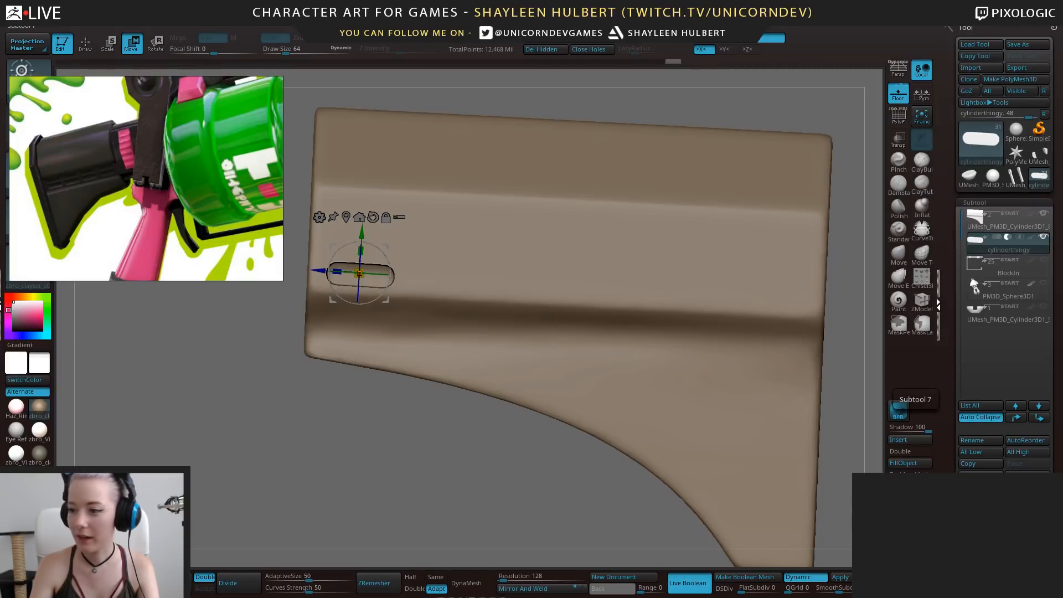
# Lower the slot cutter back into the stock's groove and check its cut from the front
pyautogui.moveTo(361, 441); pyautogui.dragTo(360, 463)
pyautogui.moveTo(363, 237); pyautogui.dragTo(365, 281)
pyautogui.moveTo(330, 469); pyautogui.dragTo(402, 471)
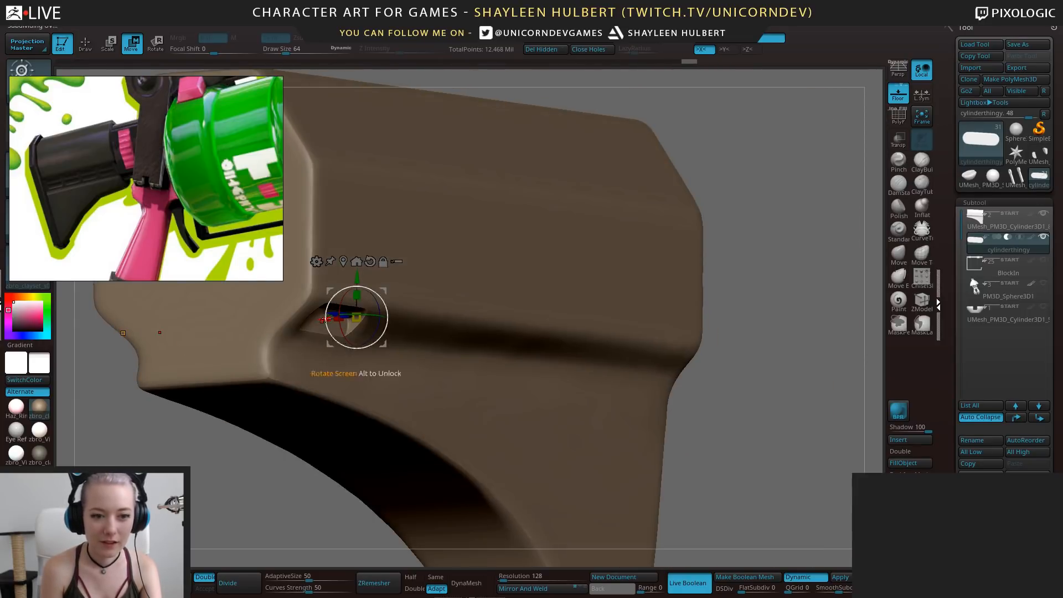
pyautogui.moveTo(233, 481)
pyautogui.mouseDown()
pyautogui.moveTo(288, 483)
pyautogui.moveTo(304, 343)
pyautogui.mouseUp()
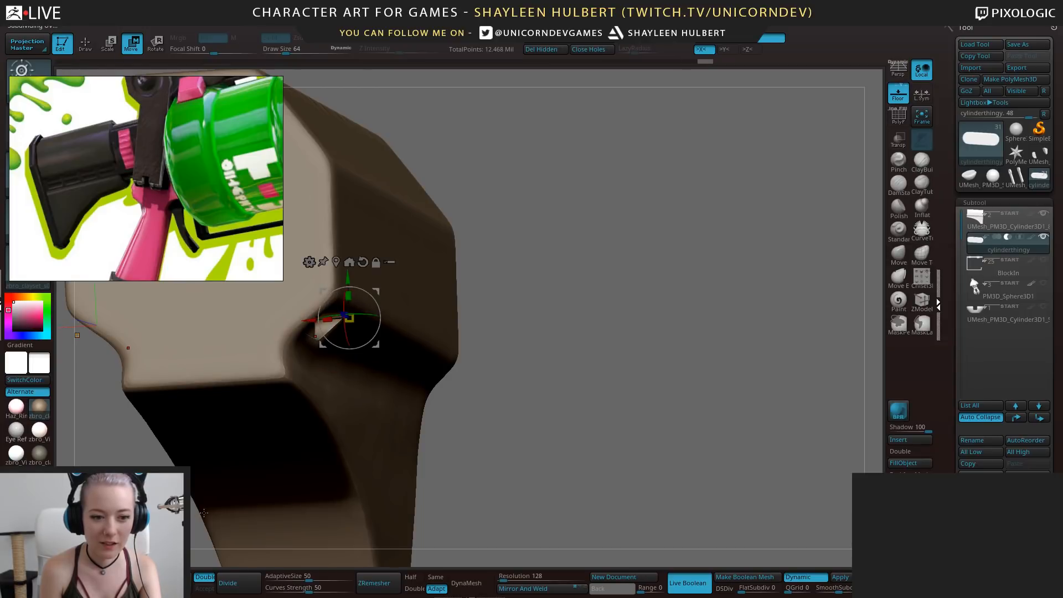
pyautogui.moveTo(204, 513); pyautogui.dragTo(465, 225)
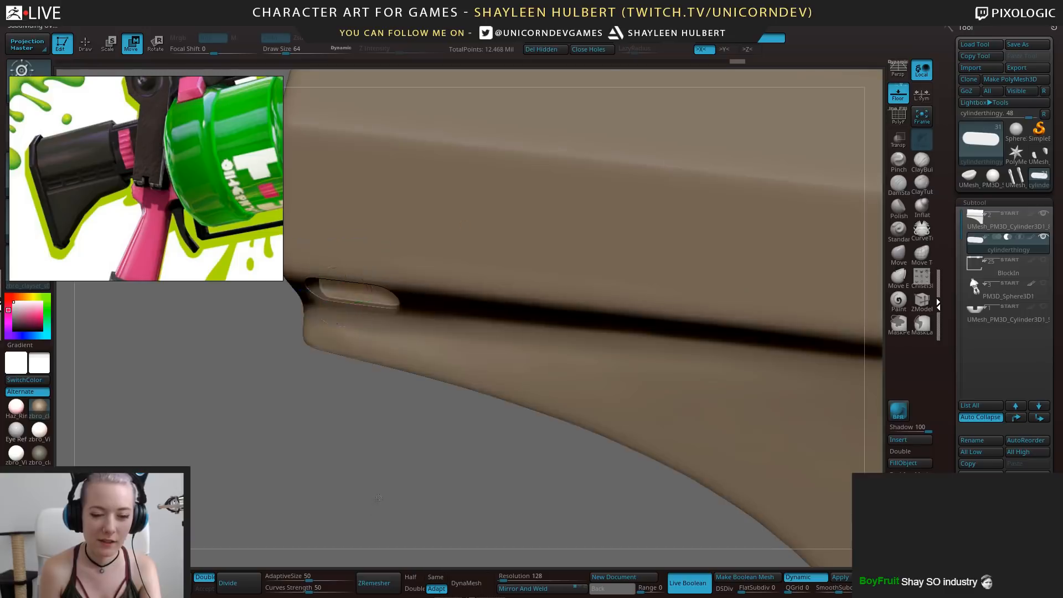
# Fine-tune the slot cutter's depth in the groove, undoing the last moves and redoing one
pyautogui.moveTo(378, 497); pyautogui.dragTo(416, 483)
pyautogui.keyDown('alt'); pyautogui.moveTo(338, 370); pyautogui.dragTo(332, 275); pyautogui.keyUp('alt')
pyautogui.keyDown('alt'); pyautogui.moveTo(355, 466); pyautogui.dragTo(414, 492); pyautogui.keyUp('alt')
pyautogui.moveTo(376, 457); pyautogui.dragTo(425, 438)
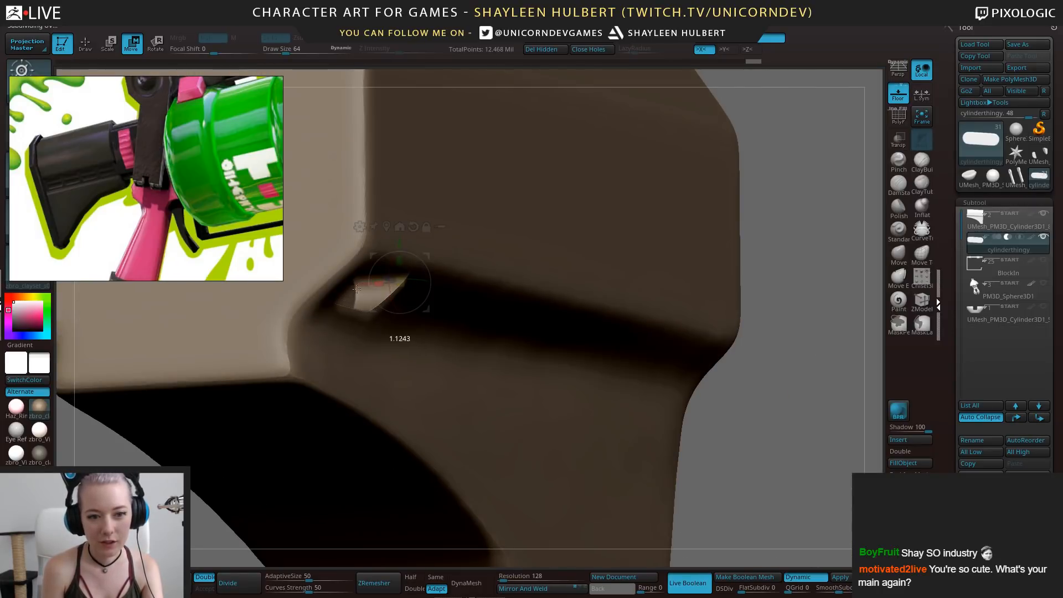
pyautogui.moveTo(361, 286); pyautogui.dragTo(352, 287)
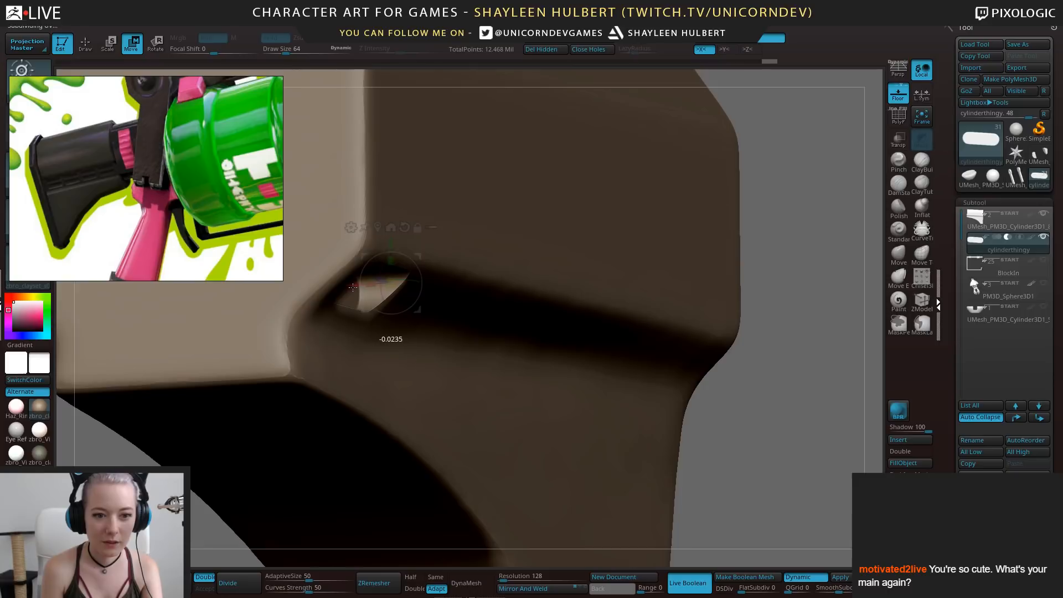
pyautogui.hotkey('ctrl', 'z')
pyautogui.hotkey('ctrl', 'z')
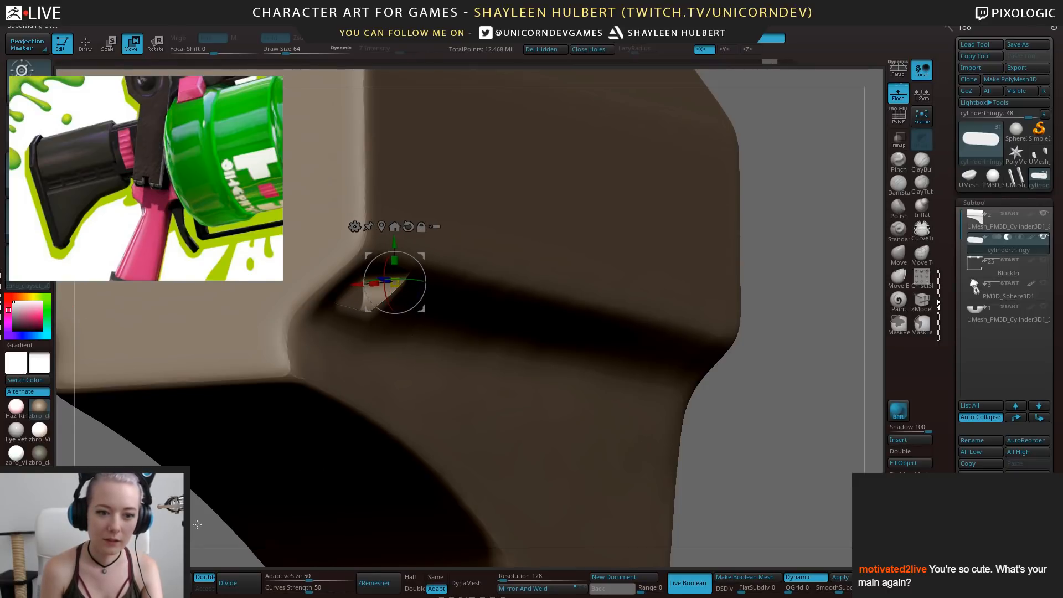
pyautogui.moveTo(401, 399); pyautogui.dragTo(282, 416)
pyautogui.hotkey('ctrl', 'shift', 'z')
# Duplicate the slot cutter once along the stock's groove, leaving a small gap between both slots
pyautogui.moveTo(410, 421)
pyautogui.mouseDown()
pyautogui.moveTo(499, 443)
pyautogui.moveTo(434, 431)
pyautogui.moveTo(462, 448)
pyautogui.mouseUp()
pyautogui.moveTo(311, 291); pyautogui.dragTo(378, 290)
pyautogui.hotkey('ctrl', 'z')
pyautogui.keyDown('ctrl'); pyautogui.moveTo(313, 285); pyautogui.dragTo(392, 287); pyautogui.keyUp('ctrl')
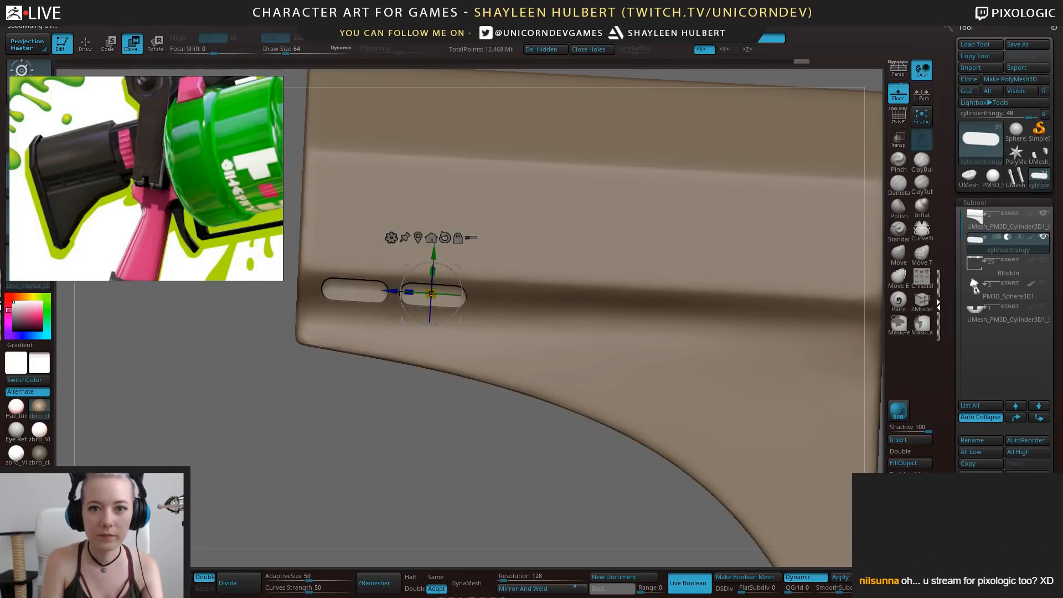
pyautogui.moveTo(620, 17)
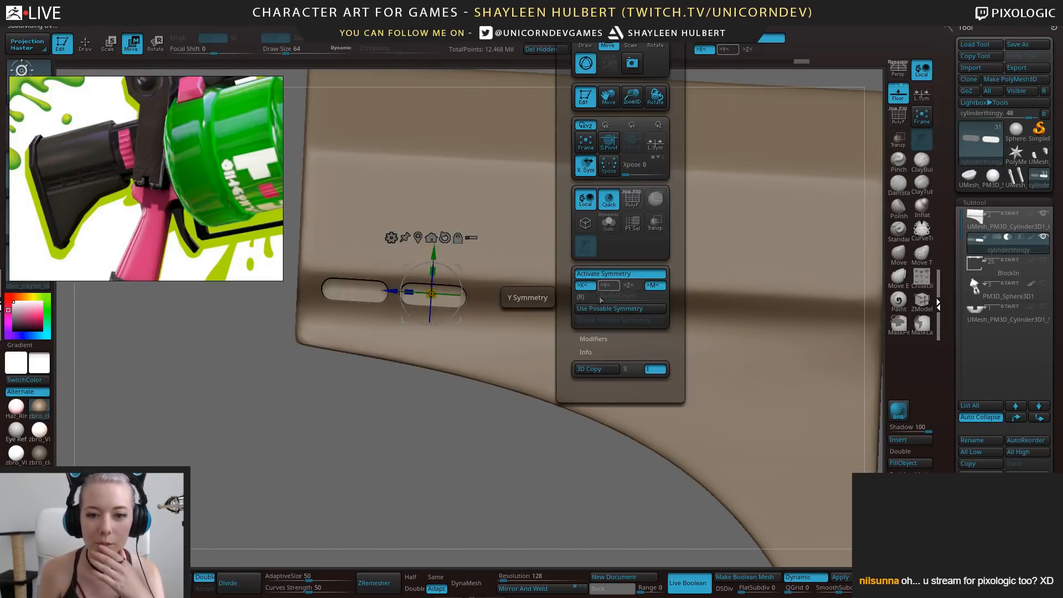
pyautogui.click(600, 339)
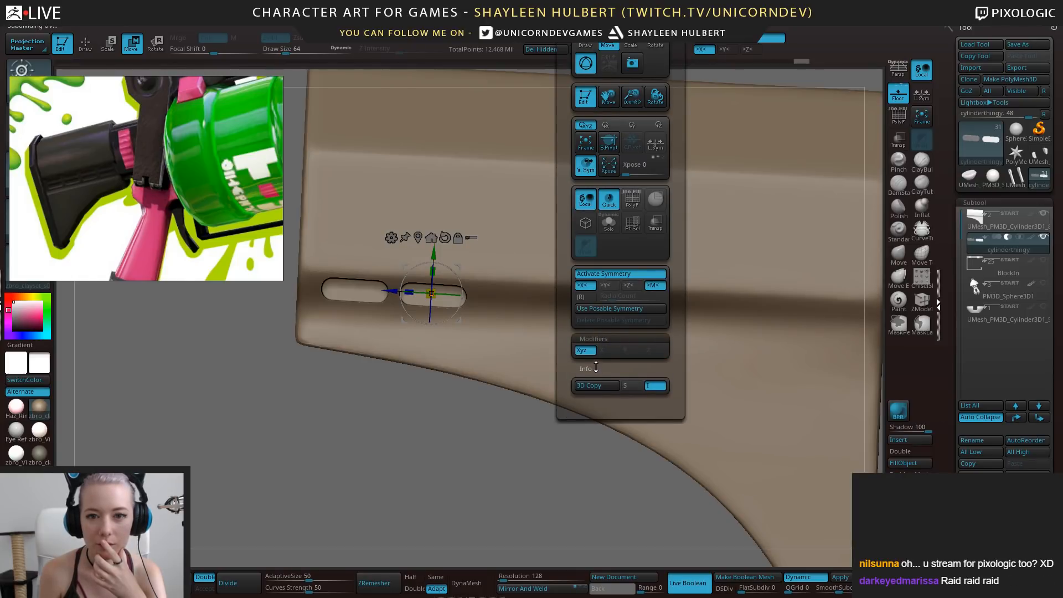
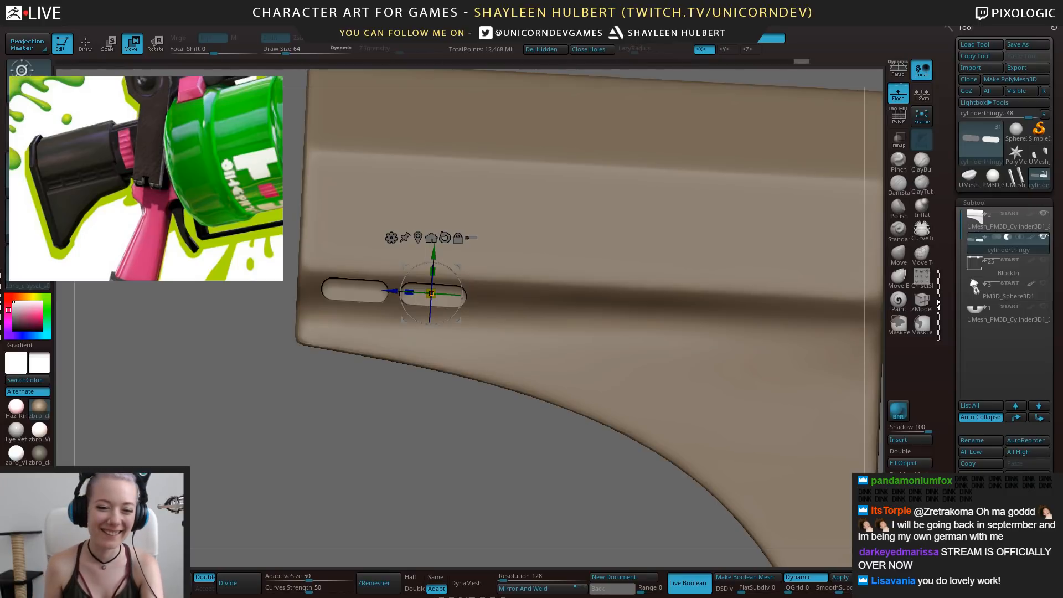
# Keep duplicating the slot cutter along the groove until seven evenly spaced slots span the length of the stock
pyautogui.moveTo(439, 445)
pyautogui.mouseDown()
pyautogui.moveTo(504, 435)
pyautogui.moveTo(440, 432)
pyautogui.moveTo(448, 459)
pyautogui.mouseUp()
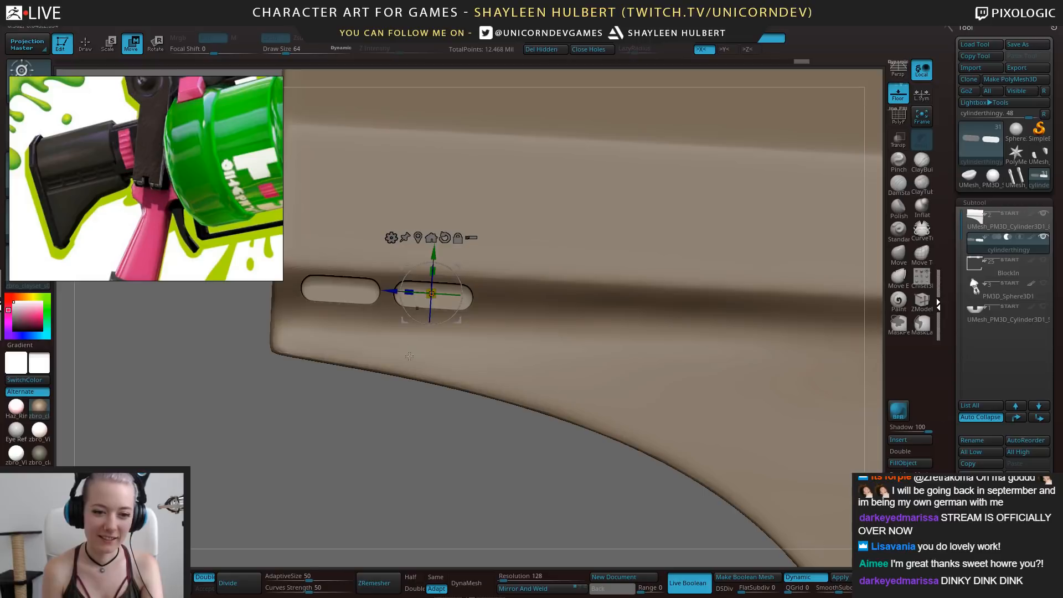
pyautogui.moveTo(388, 292); pyautogui.dragTo(483, 294)
pyautogui.hotkey('ctrl', 'z')
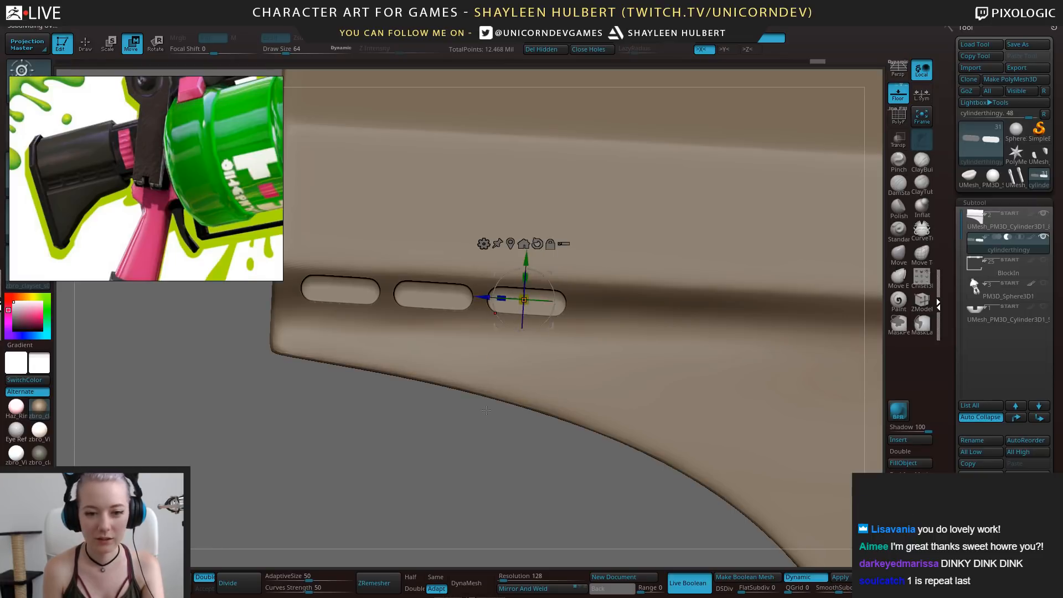
pyautogui.keyDown('alt'); pyautogui.moveTo(501, 498); pyautogui.dragTo(416, 484); pyautogui.keyUp('alt')
pyautogui.keyDown('ctrl'); pyautogui.moveTo(405, 294); pyautogui.dragTo(475, 297); pyautogui.keyUp('ctrl')
pyautogui.keyDown('alt'); pyautogui.moveTo(479, 459); pyautogui.dragTo(422, 447); pyautogui.keyUp('alt')
pyautogui.keyDown('ctrl'); pyautogui.moveTo(419, 284); pyautogui.dragTo(501, 284); pyautogui.keyUp('ctrl')
pyautogui.moveTo(556, 400); pyautogui.dragTo(495, 379)
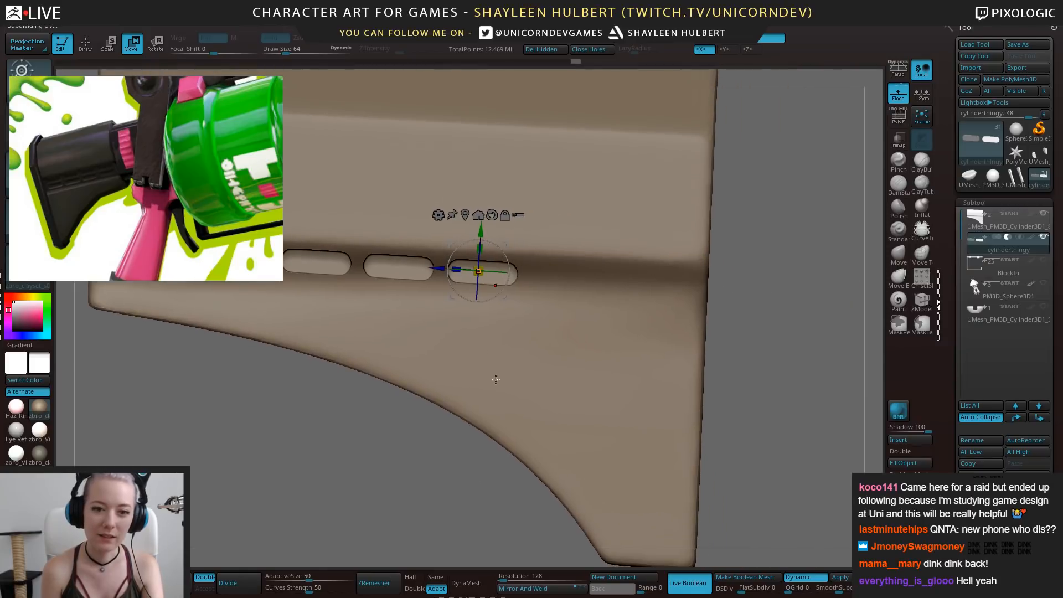
pyautogui.keyDown('ctrl'); pyautogui.moveTo(438, 270); pyautogui.dragTo(610, 277); pyautogui.keyUp('ctrl')
pyautogui.keyDown('ctrl'); pyautogui.moveTo(450, 470); pyautogui.dragTo(528, 445, button='right'); pyautogui.keyUp('ctrl')
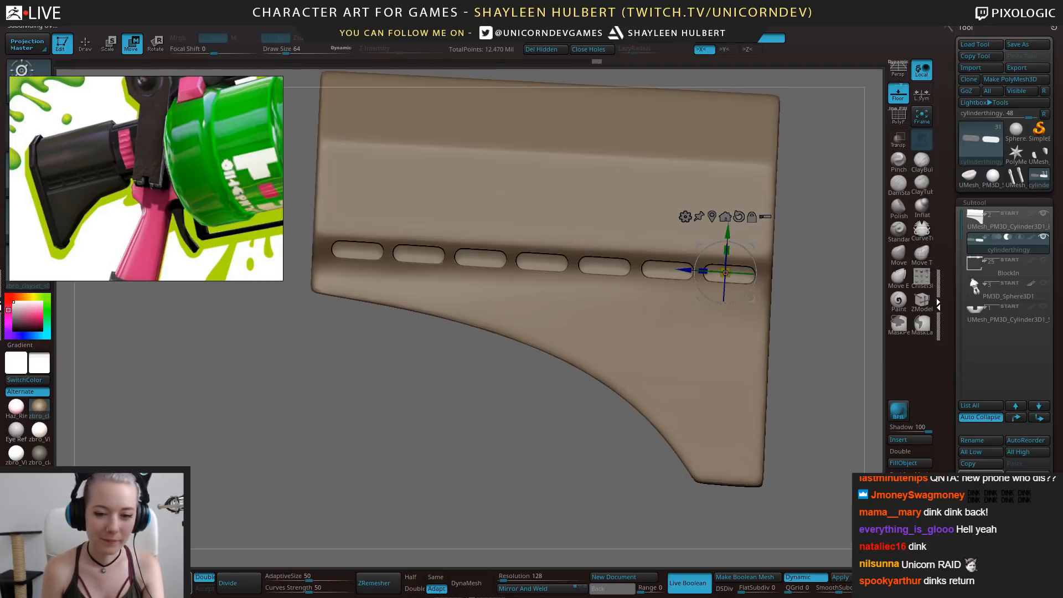
# Duplicate the slot cutter row, move the copy just below the first row on the stock, and set it to subtract
pyautogui.click(981, 475)
pyautogui.moveTo(728, 237); pyautogui.dragTo(726, 260)
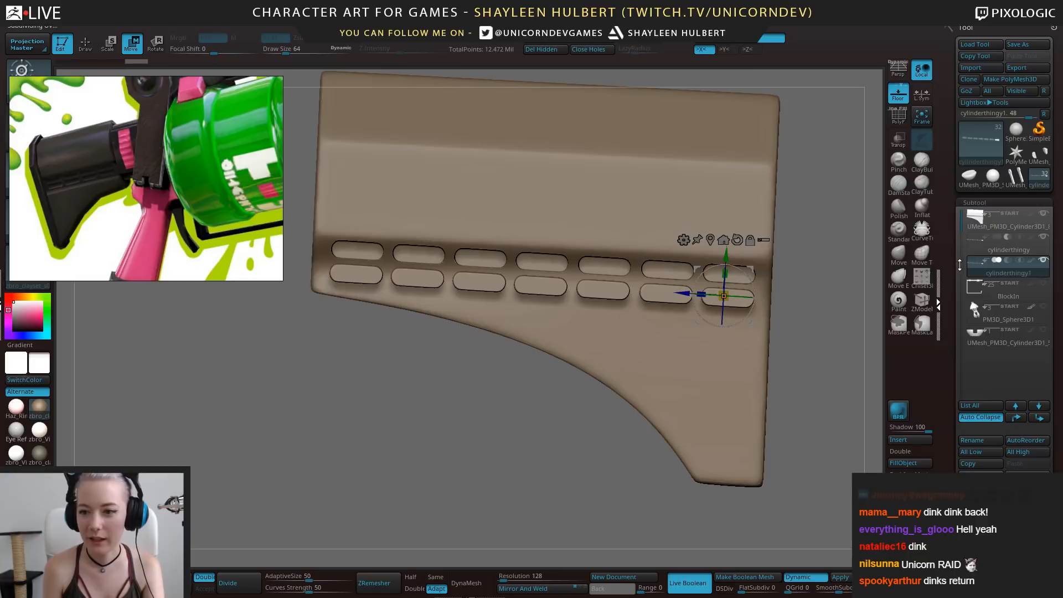
pyautogui.click(1004, 259)
# Shift the lower slot row sideways so that it cuts only shallowly into the stock's side
pyautogui.moveTo(714, 383)
pyautogui.keyDown('shift'); pyautogui.mouseDown(button='right')
pyautogui.moveTo(809, 381)
pyautogui.moveTo(697, 385)
pyautogui.mouseUp(button='right'); pyautogui.keyUp('shift')
pyautogui.moveTo(571, 298); pyautogui.dragTo(565, 298)
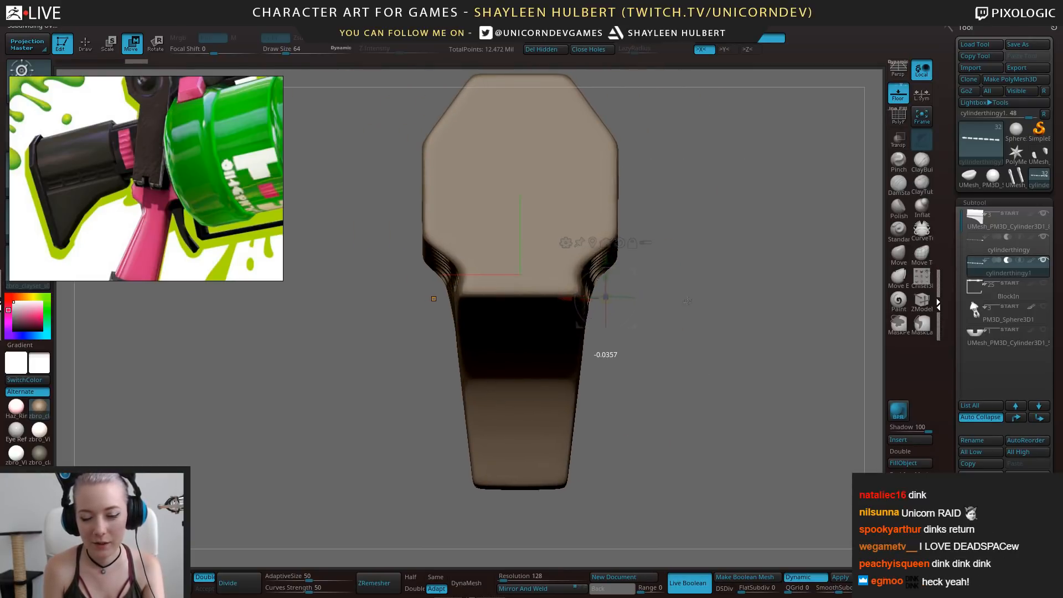
pyautogui.moveTo(601, 435); pyautogui.dragTo(593, 467, button='right')
pyautogui.moveTo(593, 468); pyautogui.dragTo(549, 471, button='right')
pyautogui.moveTo(724, 311); pyautogui.dragTo(728, 308)
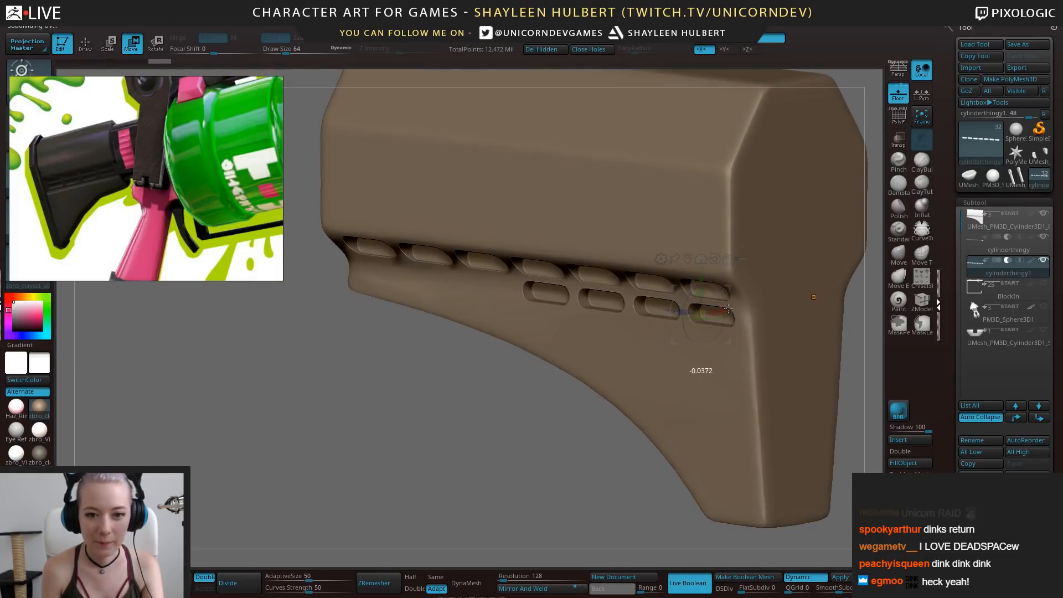
pyautogui.moveTo(686, 344); pyautogui.dragTo(683, 345)
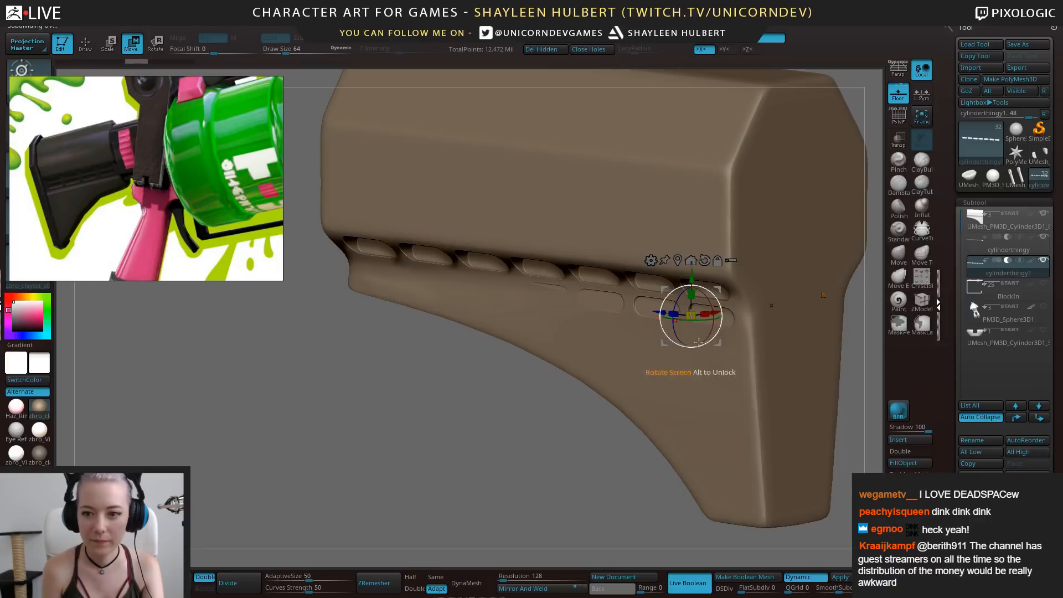
# Display the lower slot row's wireframe and shift the row further out of the stock's side with the gizmo centred on it
pyautogui.click(898, 118)
pyautogui.moveTo(728, 285)
pyautogui.keyDown('shift'); pyautogui.mouseDown(button='right')
pyautogui.moveTo(767, 294)
pyautogui.moveTo(731, 304)
pyautogui.mouseUp(button='right'); pyautogui.keyUp('shift')
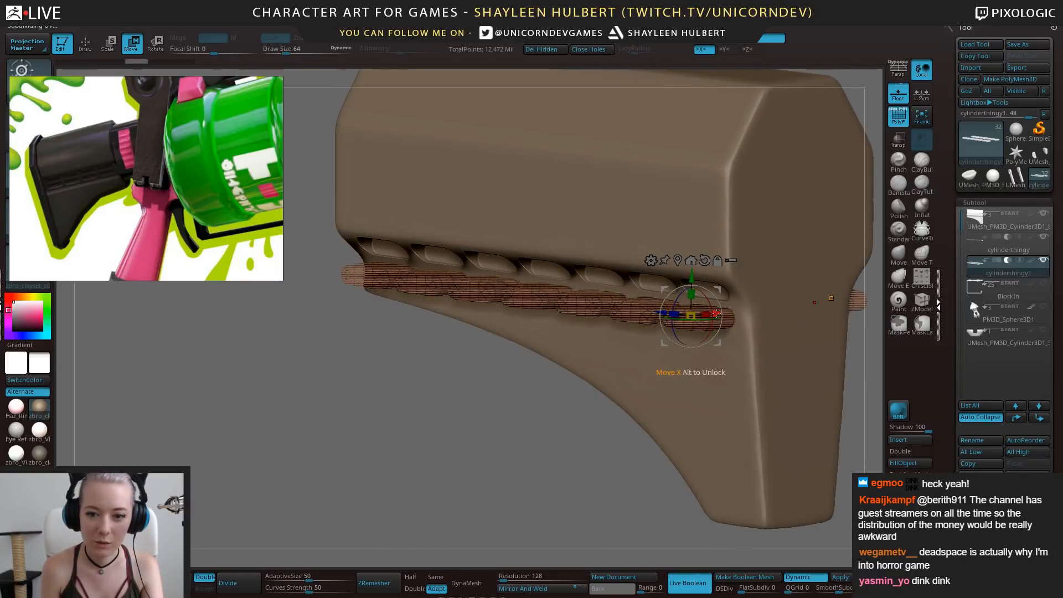
pyautogui.moveTo(716, 314); pyautogui.dragTo(723, 313)
pyautogui.moveTo(711, 321); pyautogui.dragTo(534, 400, button='right')
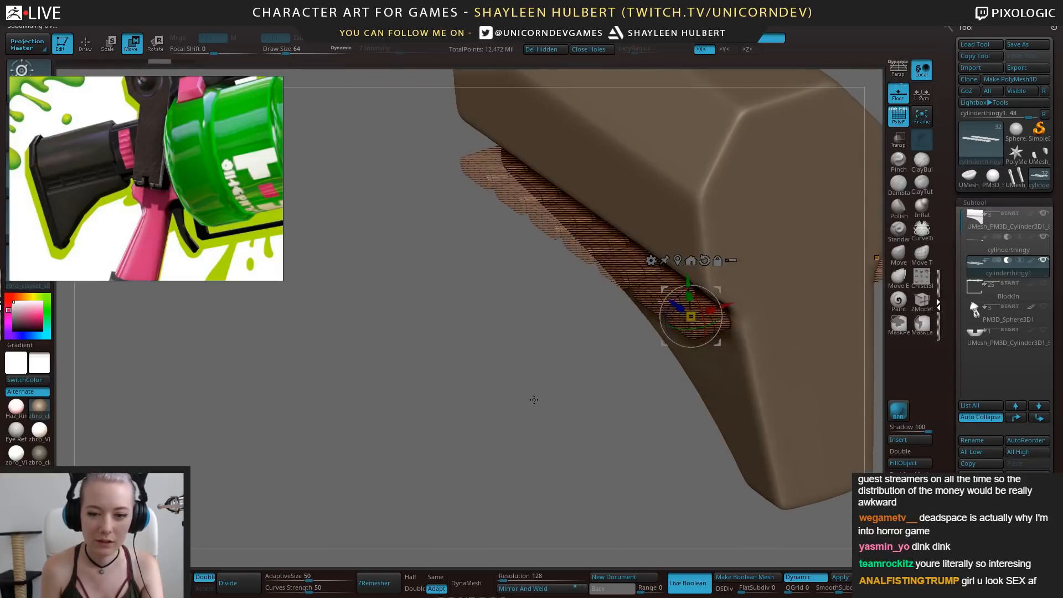
pyautogui.click(678, 261)
pyautogui.keyDown('alt'); pyautogui.moveTo(592, 154); pyautogui.dragTo(613, 223, button='right'); pyautogui.keyUp('alt')
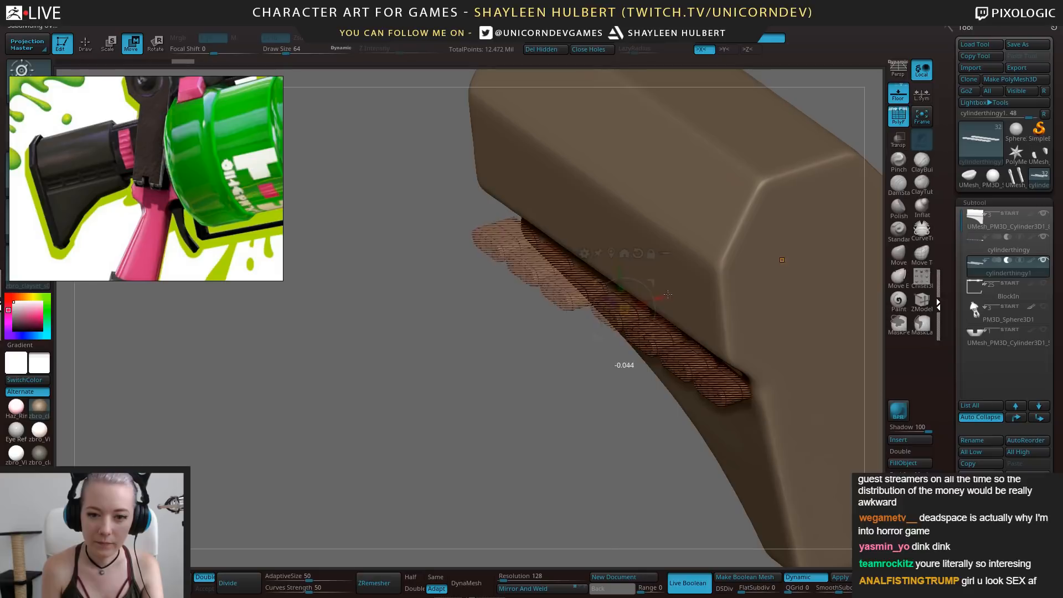
pyautogui.keyDown('ctrl'); pyautogui.moveTo(590, 414); pyautogui.dragTo(542, 441, button='right'); pyautogui.keyUp('ctrl')
pyautogui.moveTo(661, 292)
pyautogui.mouseDown()
pyautogui.moveTo(634, 309)
pyautogui.moveTo(671, 291)
pyautogui.mouseUp()
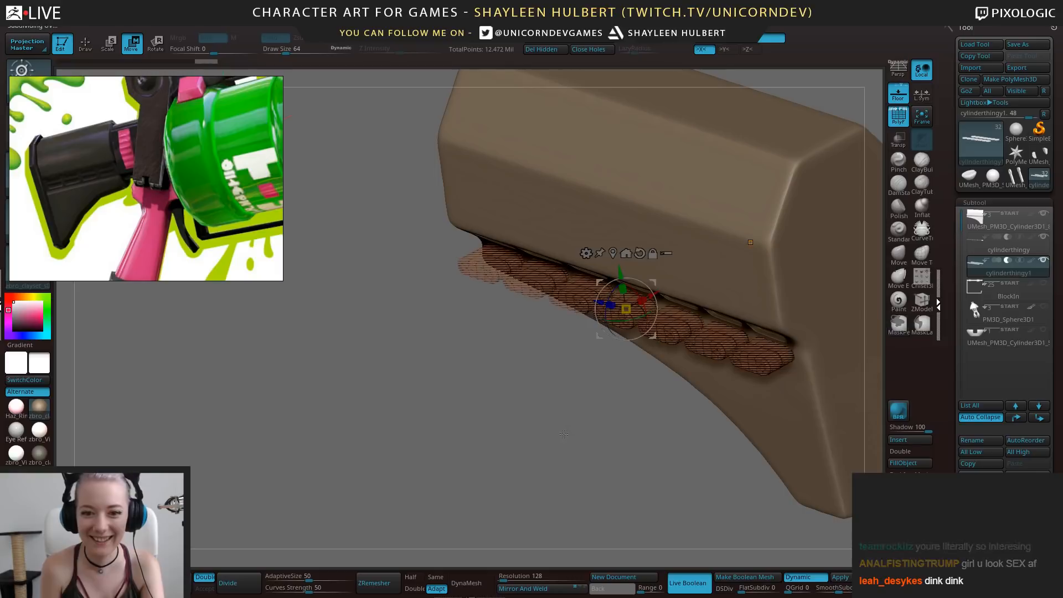
# Mask the three lower slot cutters at the stock's short end and adjust the depth of the other four with the wireframe hidden again
pyautogui.keyDown('shift'); pyautogui.moveTo(546, 413); pyautogui.dragTo(579, 413, button='right'); pyautogui.keyUp('shift')
pyautogui.keyDown('ctrl'); pyautogui.moveTo(361, 241); pyautogui.dragTo(594, 392); pyautogui.keyUp('ctrl')
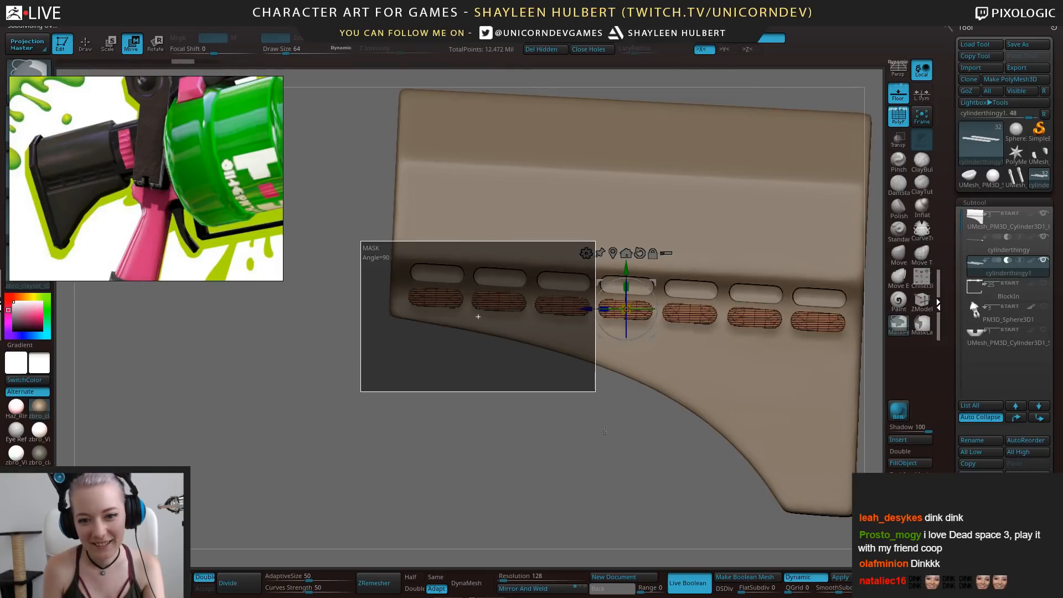
pyautogui.moveTo(604, 430); pyautogui.dragTo(543, 438)
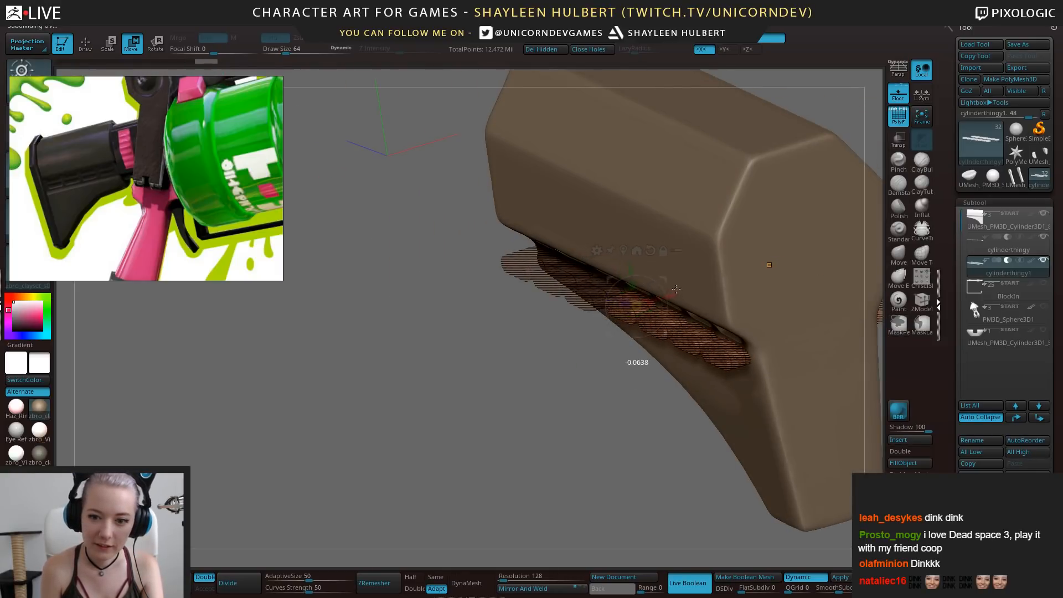
pyautogui.hotkey('shift', 'f')
# Examine the lower slots' depth and spacing on the stock from several angles and close up
pyautogui.moveTo(432, 399); pyautogui.dragTo(477, 366)
pyautogui.moveTo(482, 414); pyautogui.dragTo(482, 459)
pyautogui.moveTo(482, 460); pyautogui.dragTo(507, 366)
pyautogui.moveTo(476, 407); pyautogui.dragTo(526, 427)
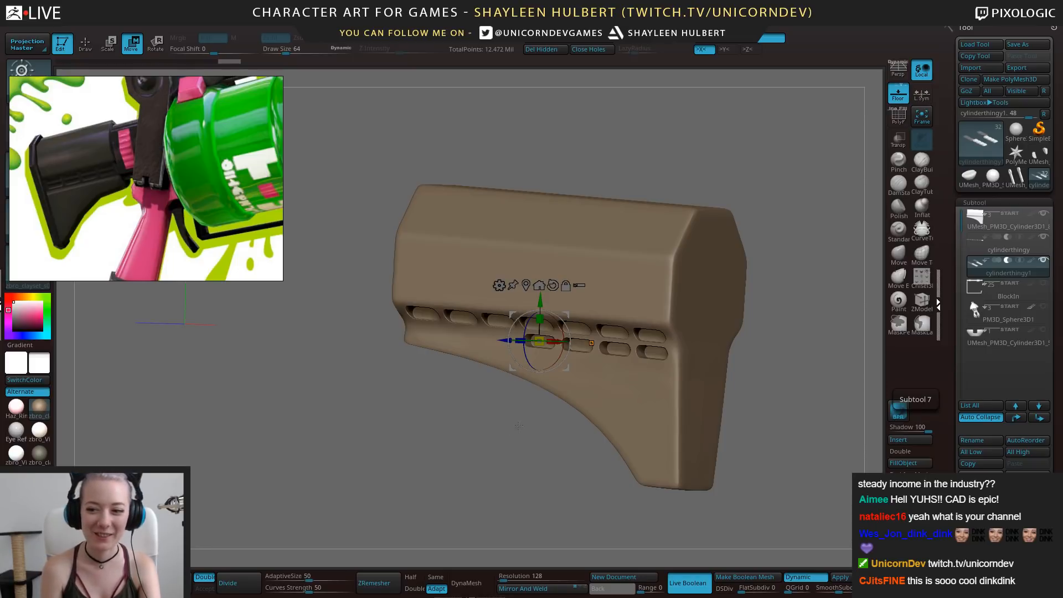
pyautogui.moveTo(519, 426)
pyautogui.mouseDown()
pyautogui.moveTo(510, 428)
pyautogui.moveTo(526, 440)
pyautogui.mouseUp()
pyautogui.moveTo(526, 440); pyautogui.dragTo(652, 459)
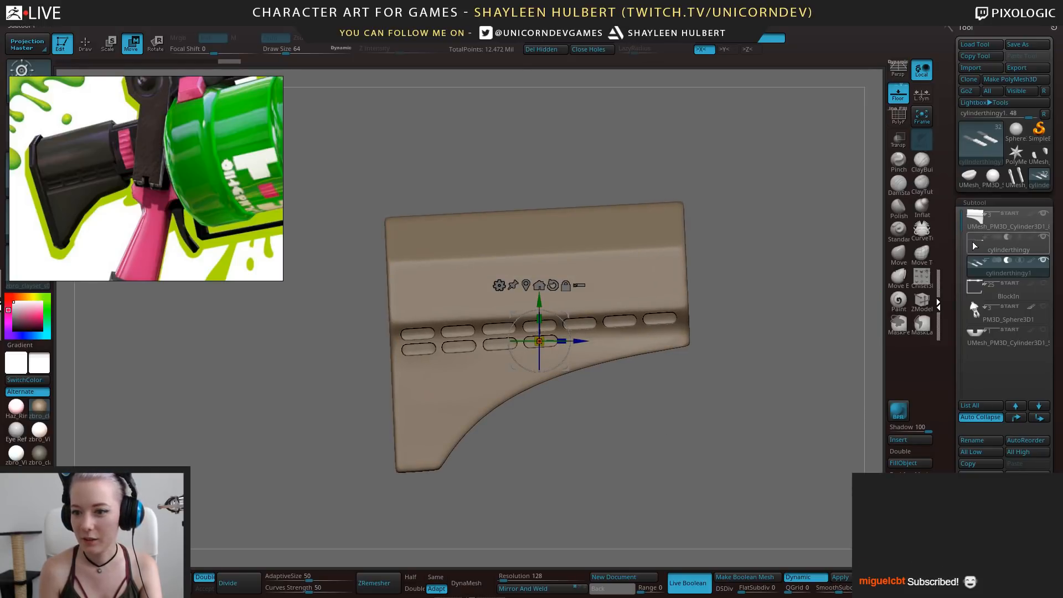
pyautogui.moveTo(798, 429)
pyautogui.mouseDown()
pyautogui.moveTo(722, 442)
pyautogui.moveTo(681, 408)
pyautogui.moveTo(732, 406)
pyautogui.moveTo(707, 338)
pyautogui.moveTo(740, 416)
pyautogui.moveTo(755, 412)
pyautogui.mouseUp()
pyautogui.press('q')
pyautogui.moveTo(767, 410)
pyautogui.mouseDown()
pyautogui.moveTo(758, 405)
pyautogui.moveTo(787, 404)
pyautogui.moveTo(729, 409)
pyautogui.moveTo(742, 381)
pyautogui.moveTo(780, 361)
pyautogui.moveTo(732, 346)
pyautogui.moveTo(763, 311)
pyautogui.moveTo(776, 396)
pyautogui.mouseUp()
pyautogui.moveTo(783, 393); pyautogui.dragTo(725, 407)
pyautogui.moveTo(479, 465)
pyautogui.keyDown('alt'); pyautogui.mouseDown()
pyautogui.moveTo(402, 464)
pyautogui.moveTo(493, 462)
pyautogui.moveTo(462, 475)
pyautogui.mouseUp(); pyautogui.keyUp('alt')
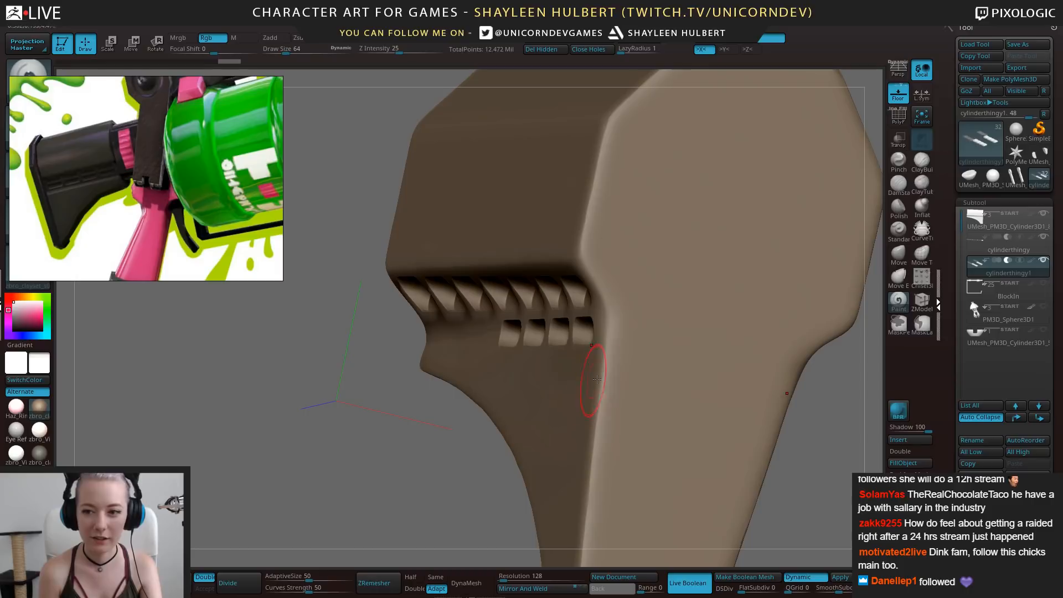
# Nudge the lower slot row outward for shallower cuts and check it from both sides of the stock
pyautogui.press('w')
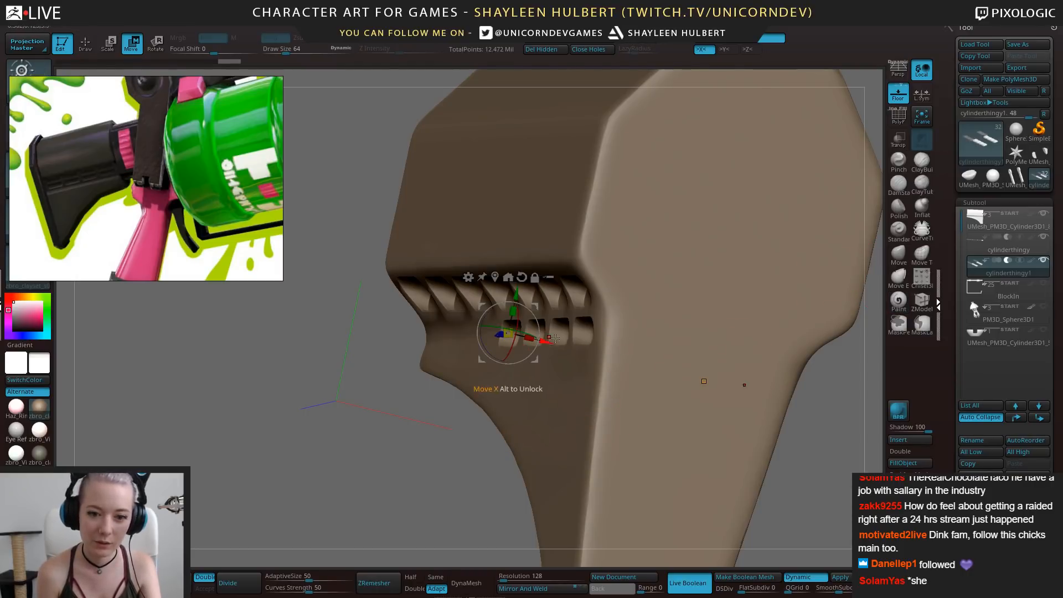
pyautogui.moveTo(536, 334); pyautogui.dragTo(535, 334)
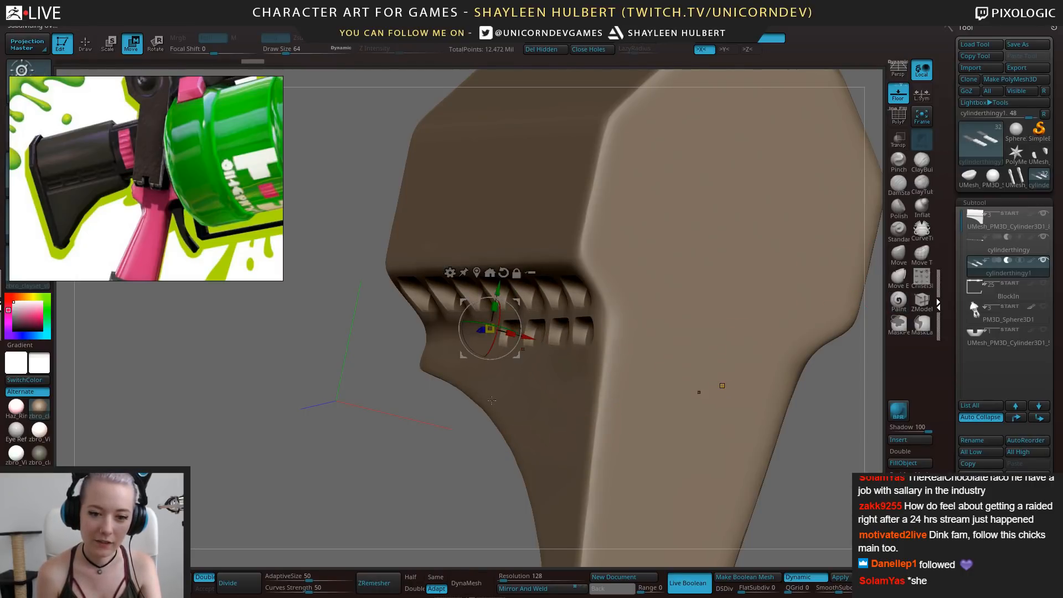
pyautogui.moveTo(343, 457); pyautogui.dragTo(481, 434)
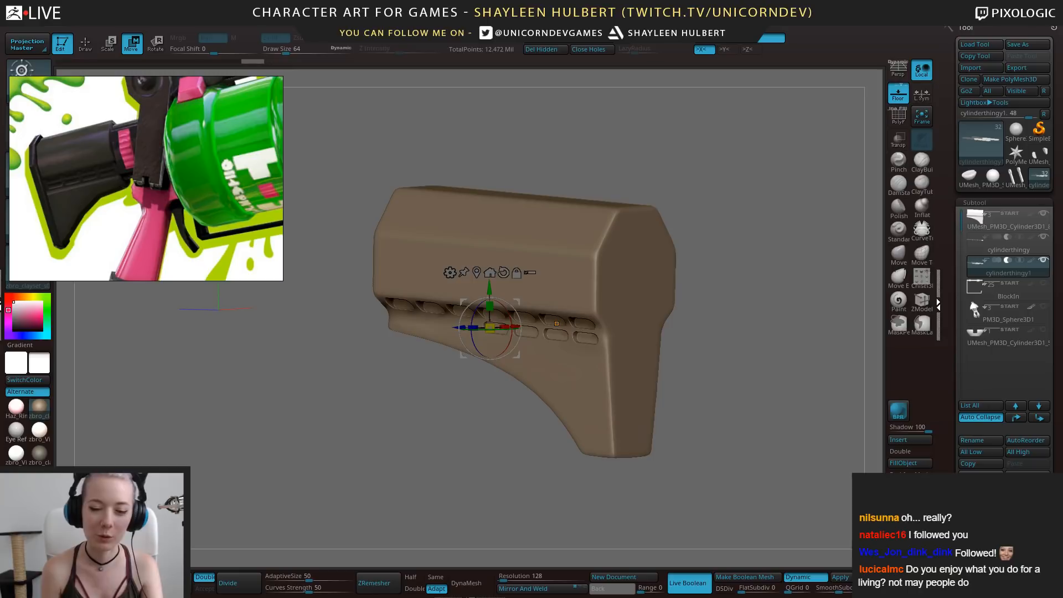
pyautogui.moveTo(467, 422); pyautogui.dragTo(548, 479)
pyautogui.moveTo(449, 331); pyautogui.dragTo(445, 331)
pyautogui.moveTo(720, 360); pyautogui.dragTo(568, 378)
pyautogui.keyDown('alt'); pyautogui.moveTo(480, 499); pyautogui.dragTo(476, 435); pyautogui.keyUp('alt')
pyautogui.moveTo(528, 466); pyautogui.dragTo(440, 460)
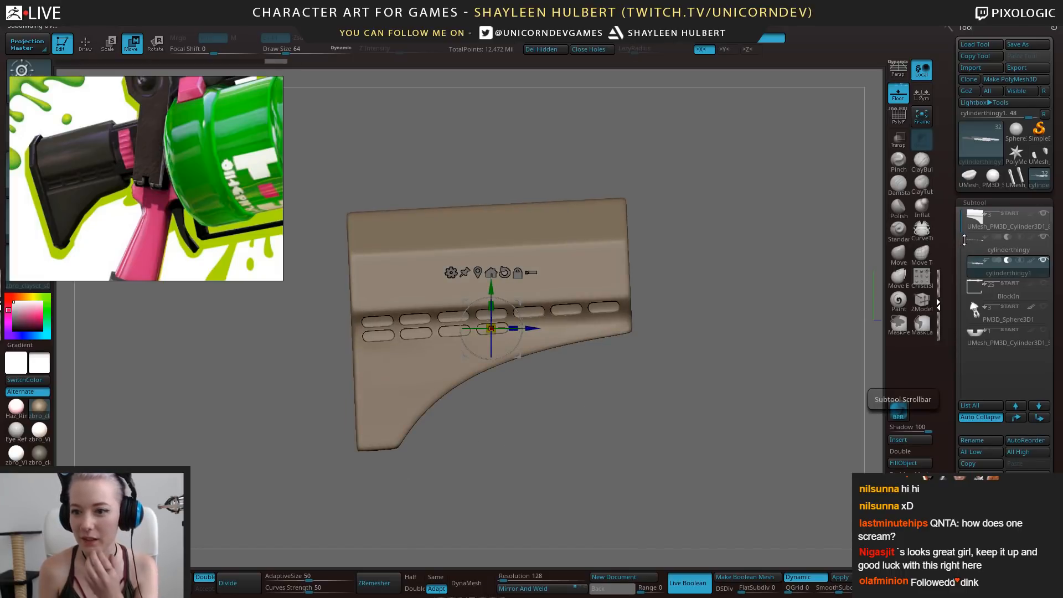
# Select the upper slot row's cutter and nudge it slightly to refine its position in the stock's groove
pyautogui.click(1016, 245)
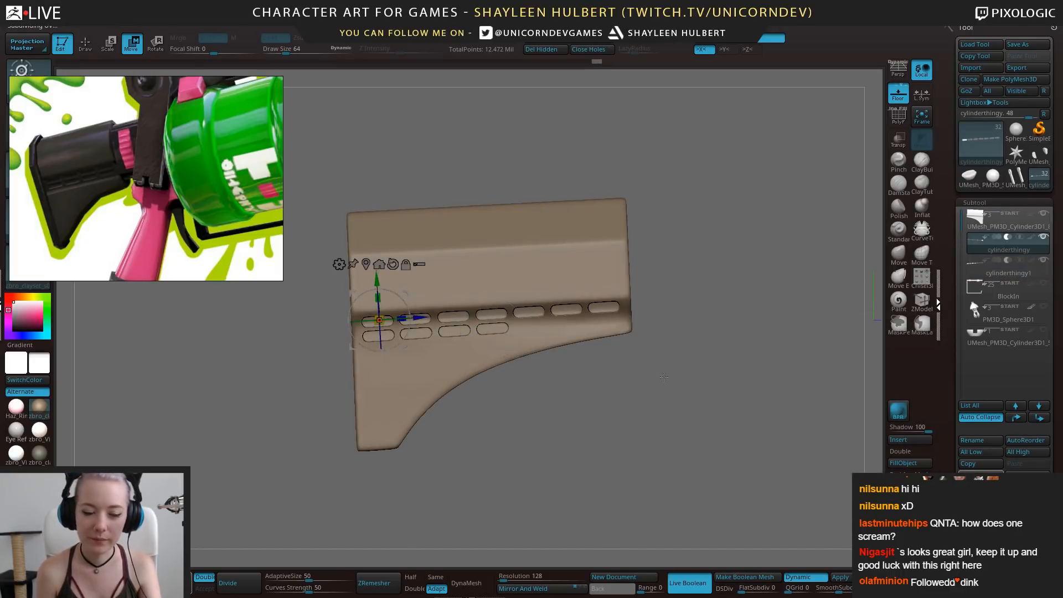
pyautogui.keyDown('alt'); pyautogui.moveTo(664, 377); pyautogui.dragTo(636, 405); pyautogui.keyUp('alt')
pyautogui.moveTo(417, 317)
pyautogui.mouseDown()
pyautogui.moveTo(403, 321)
pyautogui.moveTo(414, 320)
pyautogui.mouseUp()
pyautogui.moveTo(559, 421)
pyautogui.mouseDown()
pyautogui.moveTo(631, 423)
pyautogui.moveTo(570, 432)
pyautogui.mouseUp()
pyautogui.moveTo(571, 432); pyautogui.dragTo(620, 437)
pyautogui.keyDown('alt'); pyautogui.moveTo(664, 471); pyautogui.dragTo(741, 554); pyautogui.keyUp('alt')
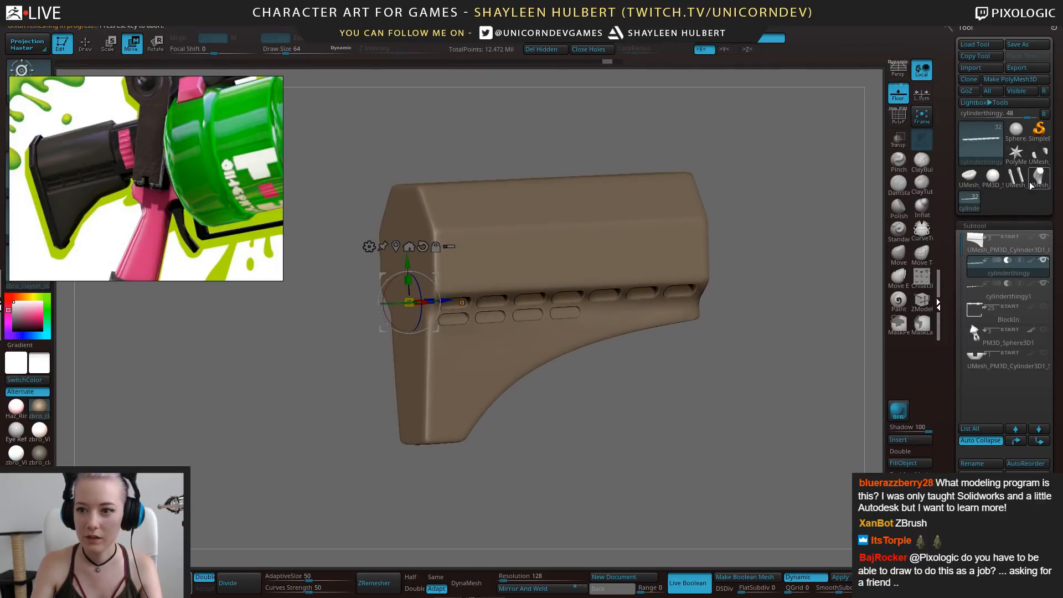
# Switch to the stock's boolean result mesh as the active tool
pyautogui.click(1031, 185)
pyautogui.moveTo(676, 391)
pyautogui.mouseDown()
pyautogui.moveTo(760, 378)
pyautogui.moveTo(711, 409)
pyautogui.moveTo(748, 390)
pyautogui.moveTo(668, 385)
pyautogui.mouseUp()
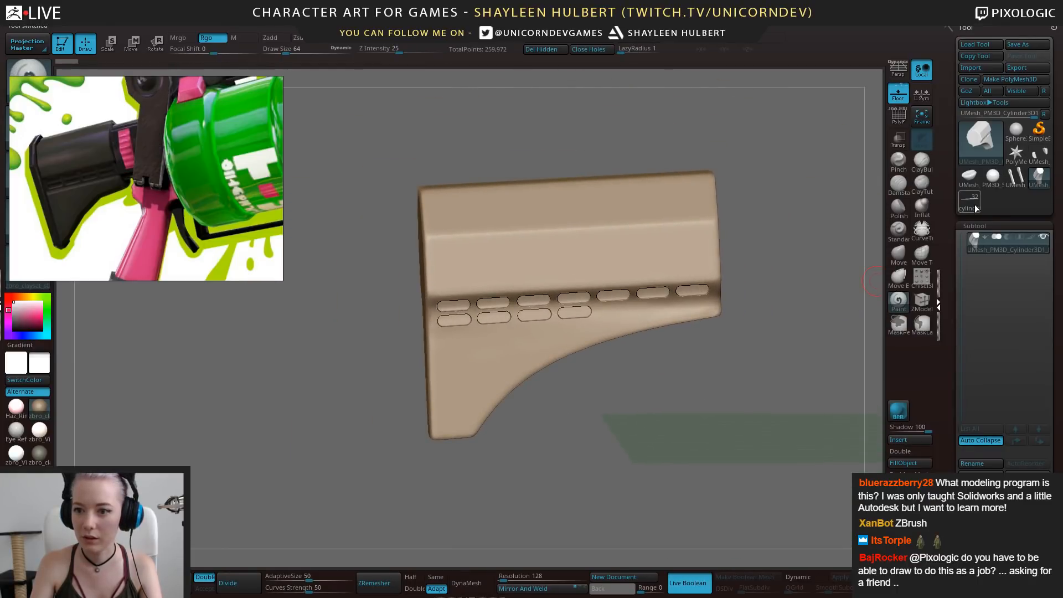
# Save the project as SplatGun_17 in the SplatGun project's Zbrush folder
pyautogui.hotkey('ctrl', 's')
pyautogui.click(479, 449)
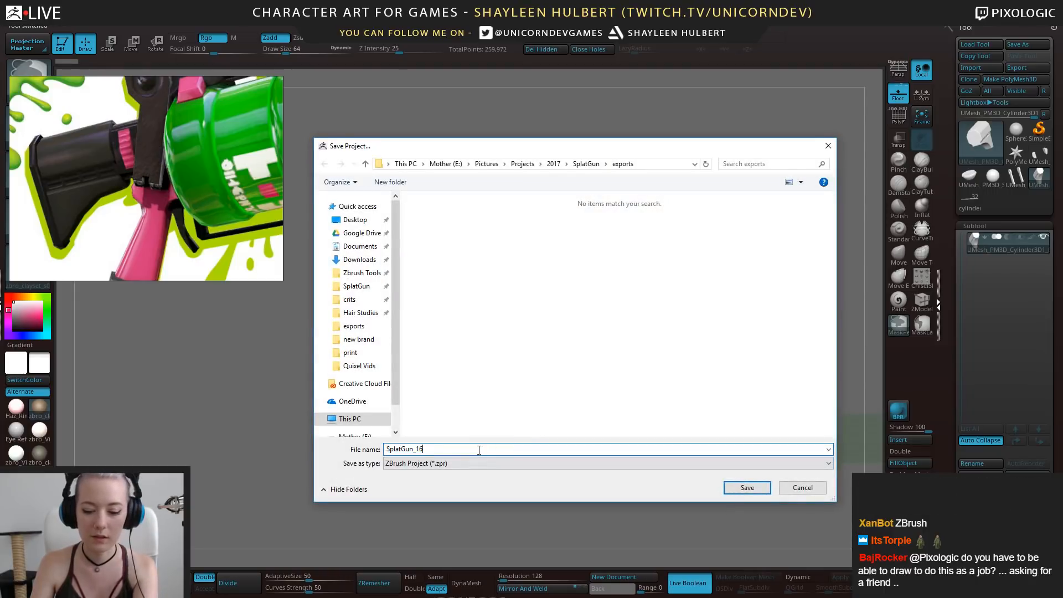
pyautogui.press('BackSpace')
pyautogui.write('7')
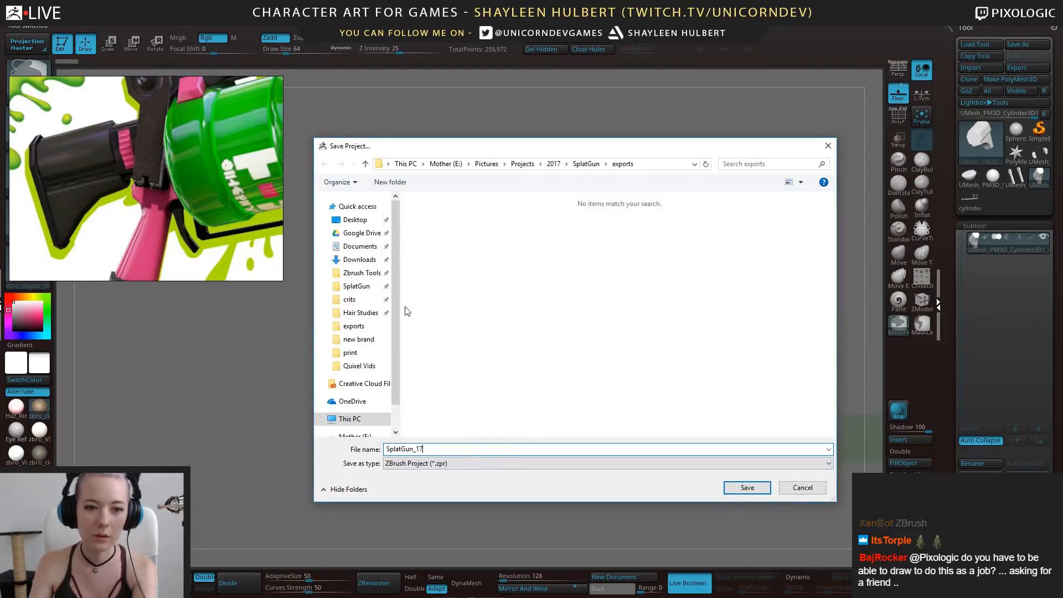
pyautogui.click(359, 287)
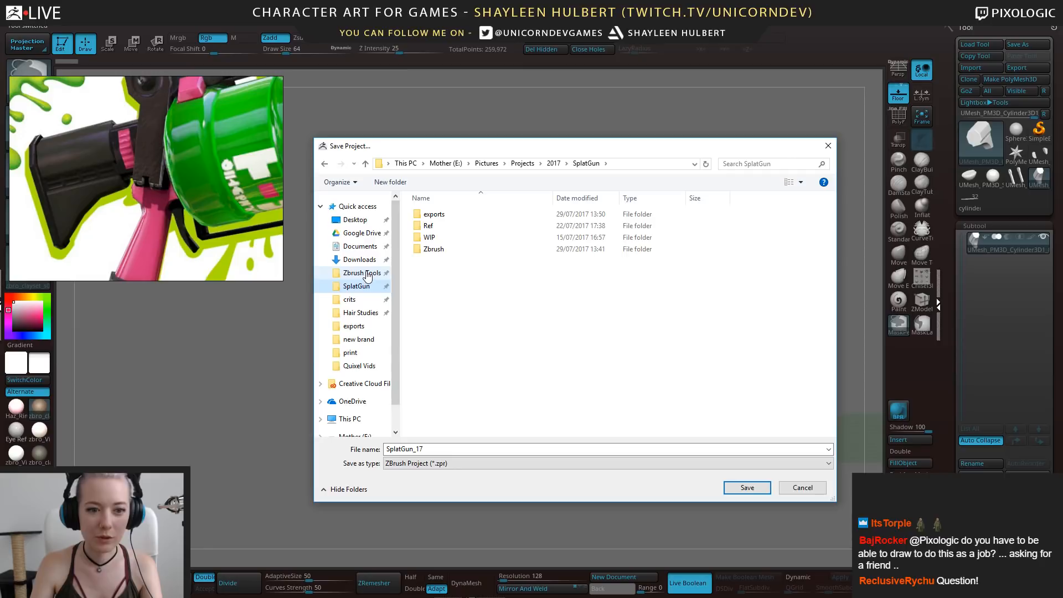
pyautogui.moveTo(367, 275)
pyautogui.mouseDown()
pyautogui.moveTo(361, 313)
pyautogui.moveTo(364, 277)
pyautogui.mouseUp()
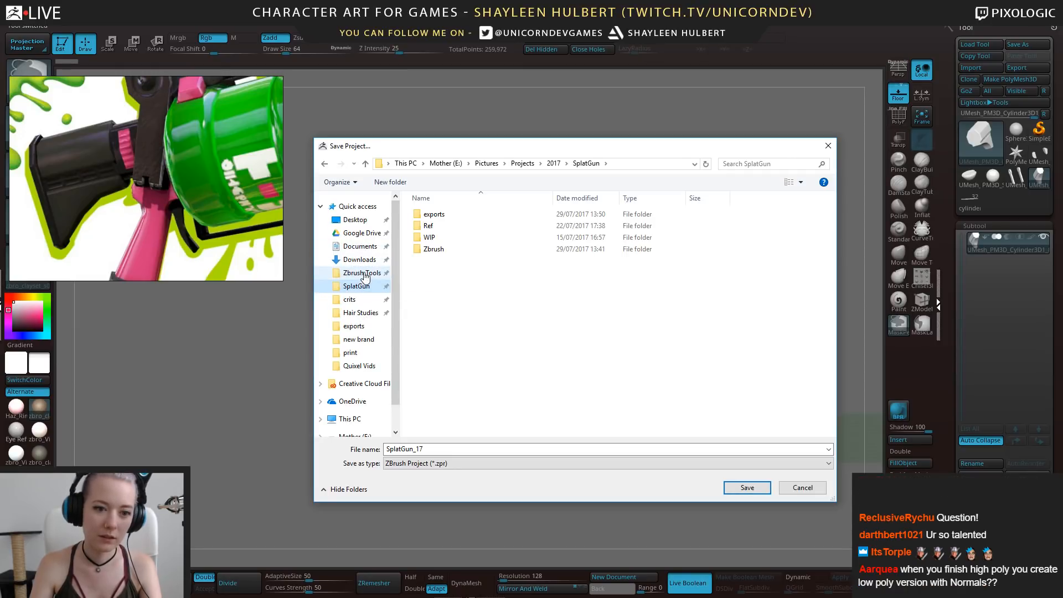
pyautogui.doubleClick(434, 249)
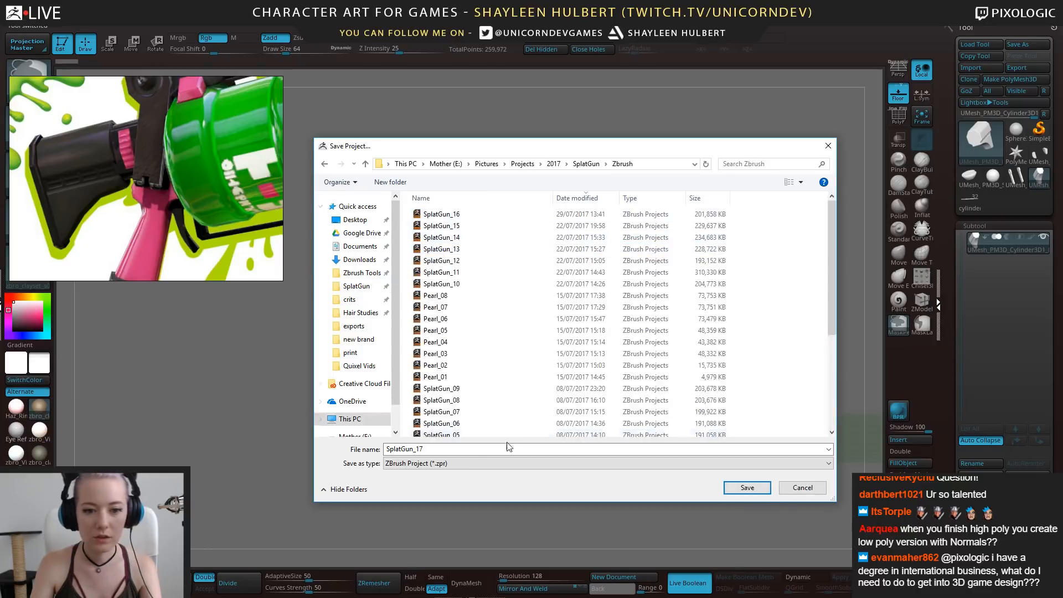
pyautogui.click(748, 488)
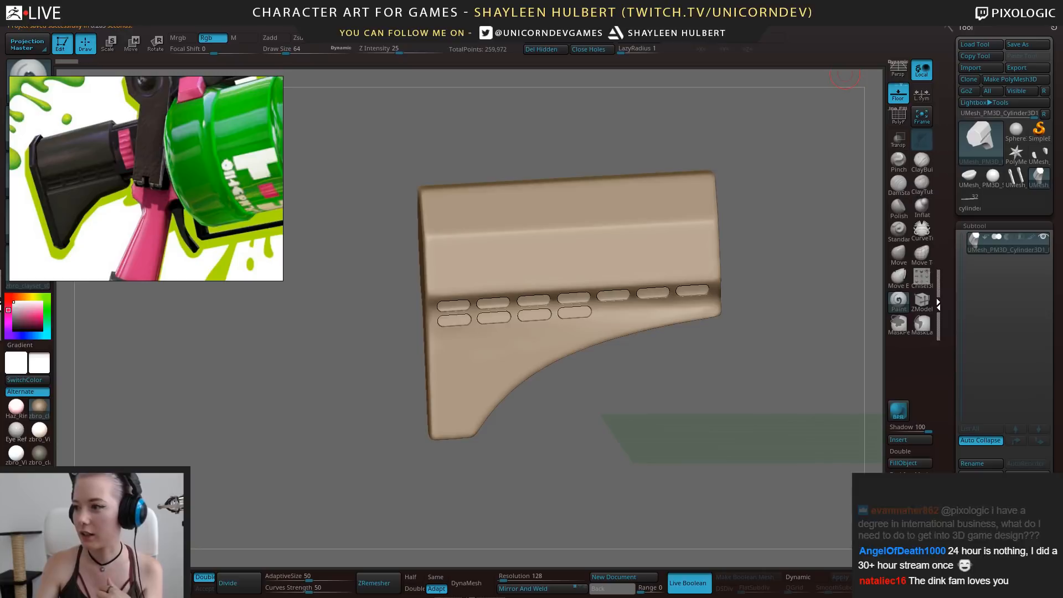
# Switch to the browser to look over the Pixologic Twitch page's ZBrush trial, Pixologic.com and schedule panels
pyautogui.moveTo(1062, 200); pyautogui.dragTo(722, 84)
pyautogui.scroll(-1, 676, 229)
pyautogui.scroll(-4, 714, 222)
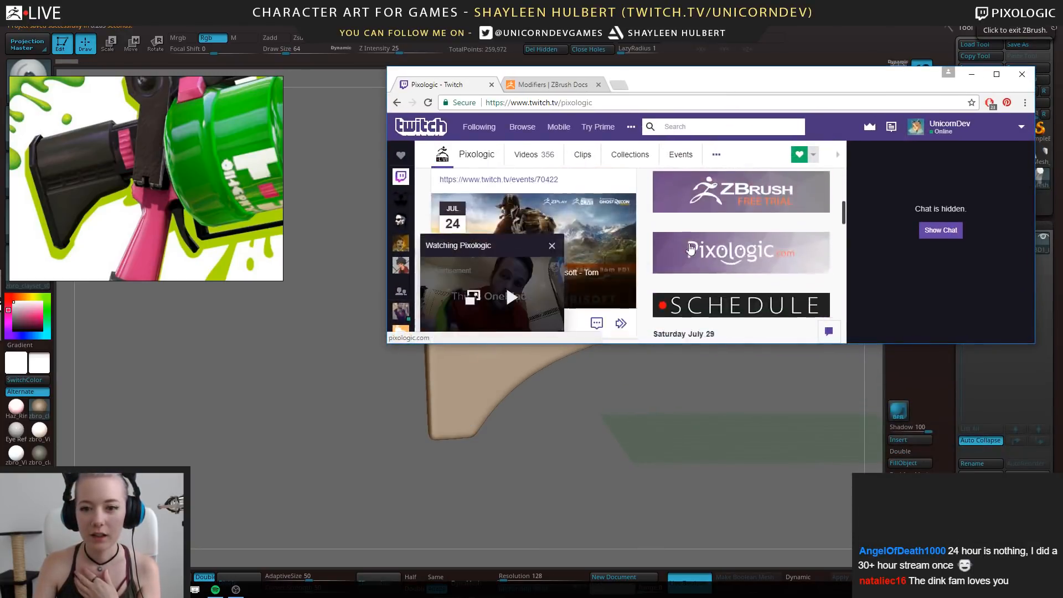
pyautogui.scroll(1, 716, 222)
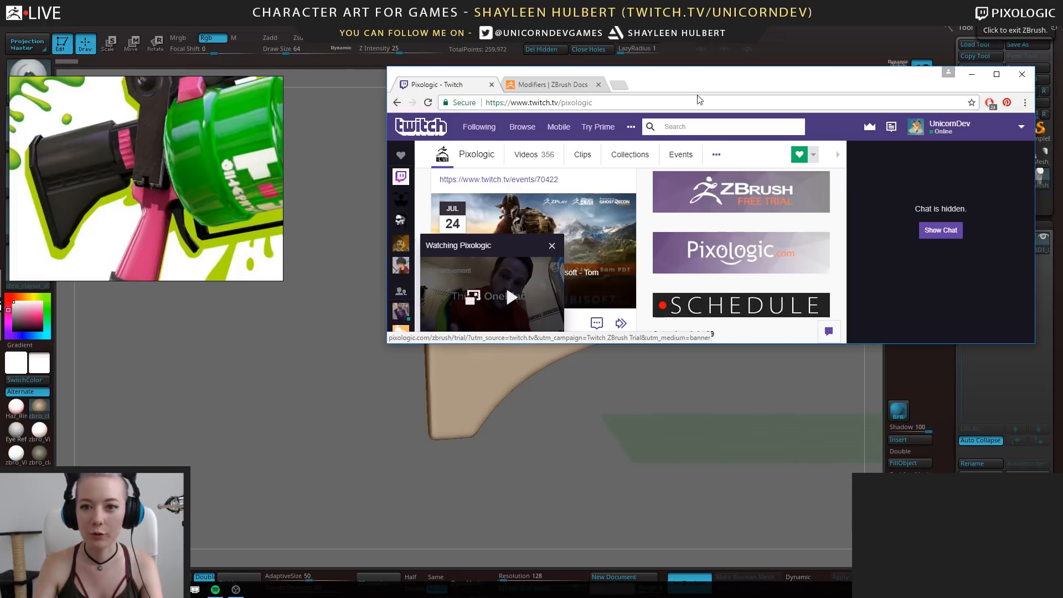
pyautogui.moveTo(701, 85); pyautogui.dragTo(1062, 166)
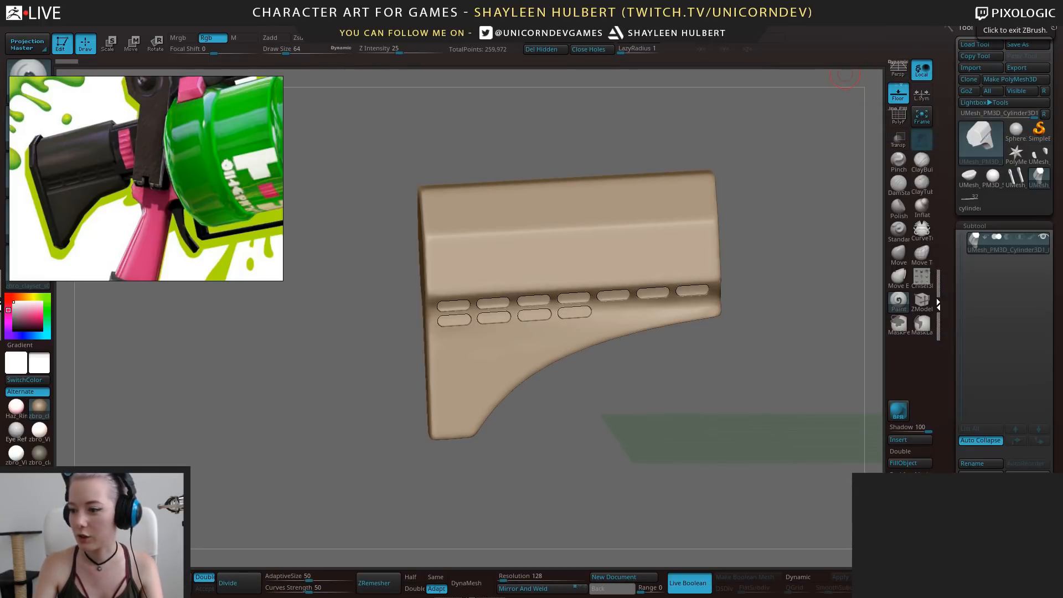
# Smooth the stock's lower corner at its short end and the edge beside the last upper slot
pyautogui.moveTo(724, 344); pyautogui.dragTo(679, 424)
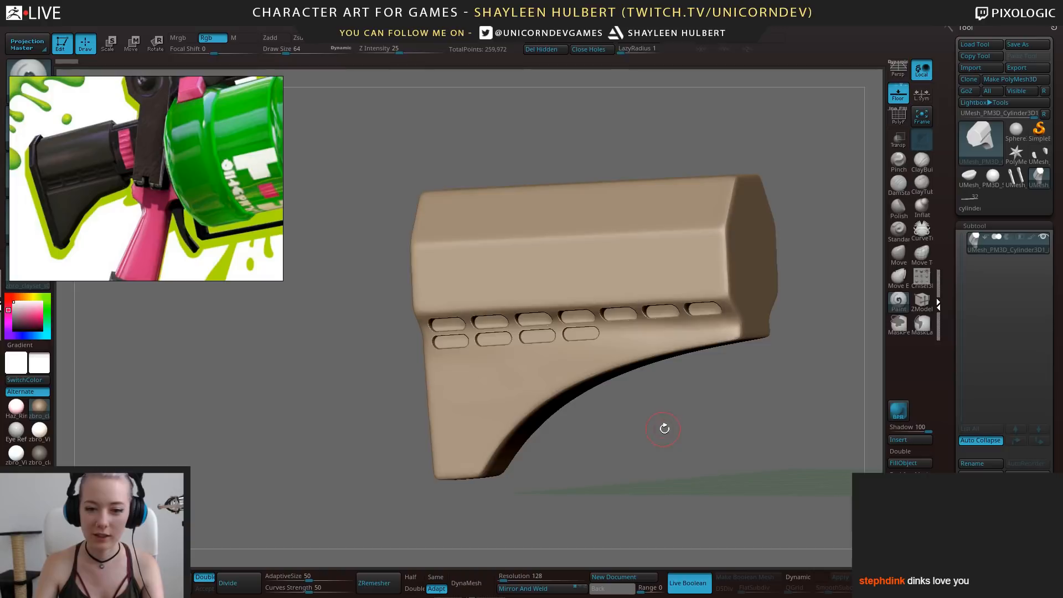
pyautogui.moveTo(664, 428)
pyautogui.mouseDown()
pyautogui.moveTo(695, 420)
pyautogui.moveTo(667, 434)
pyautogui.moveTo(719, 444)
pyautogui.moveTo(711, 465)
pyautogui.moveTo(694, 435)
pyautogui.mouseUp()
pyautogui.moveTo(650, 336)
pyautogui.keyDown('shift'); pyautogui.mouseDown()
pyautogui.moveTo(658, 269)
pyautogui.moveTo(642, 360)
pyautogui.mouseUp(); pyautogui.keyUp('shift')
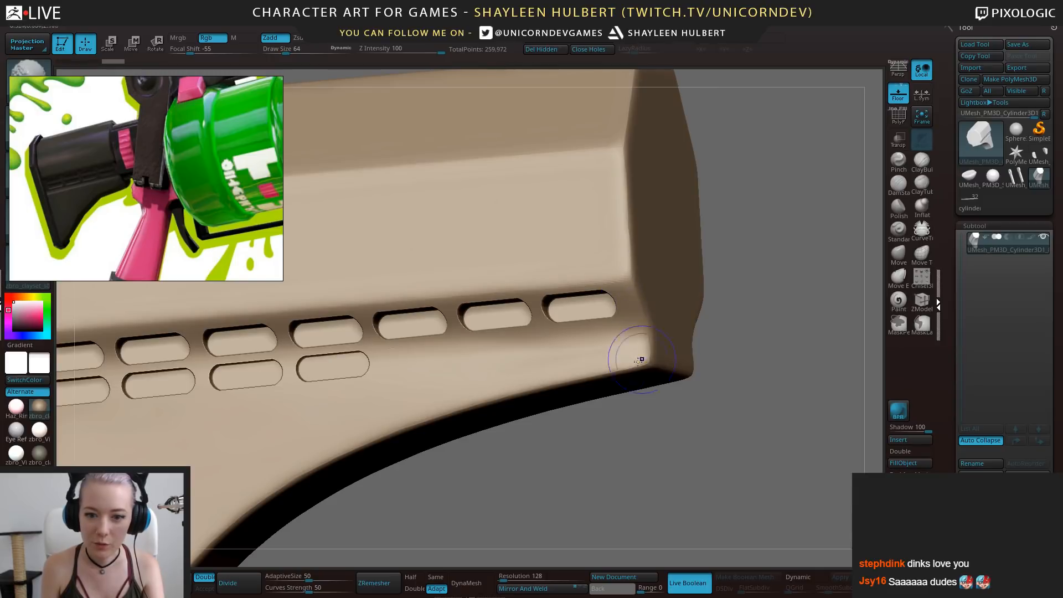
pyautogui.moveTo(758, 321)
pyautogui.keyDown('alt'); pyautogui.mouseDown()
pyautogui.moveTo(754, 244)
pyautogui.moveTo(734, 384)
pyautogui.mouseUp(); pyautogui.keyUp('alt')
pyautogui.keyDown('shift'); pyautogui.moveTo(606, 273); pyautogui.dragTo(605, 296); pyautogui.keyUp('shift')
pyautogui.keyDown('alt'); pyautogui.moveTo(747, 288); pyautogui.dragTo(673, 383); pyautogui.keyUp('alt')
# Smooth the bottom corner of the stock's tall end and check the result from the side
pyautogui.moveTo(692, 496); pyautogui.dragTo(606, 457)
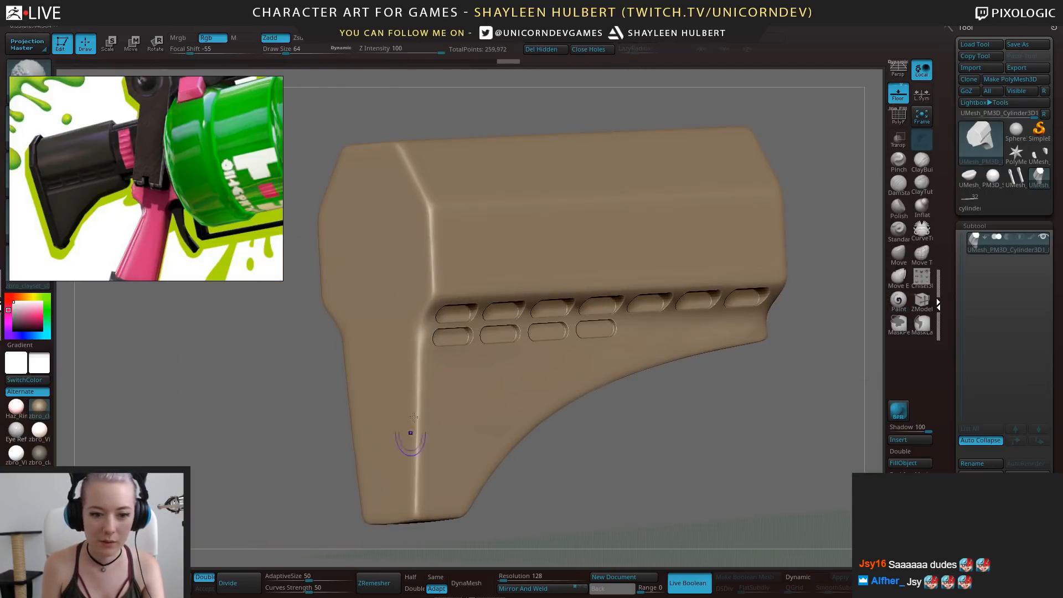
pyautogui.moveTo(551, 504); pyautogui.dragTo(587, 408)
pyautogui.moveTo(464, 436); pyautogui.dragTo(475, 420)
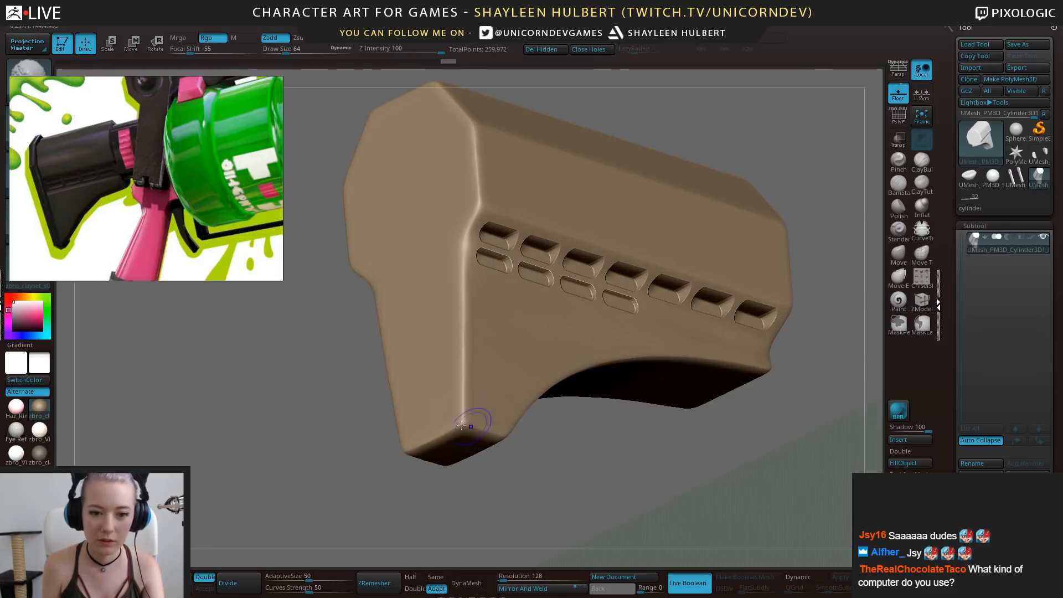
pyautogui.moveTo(581, 493); pyautogui.dragTo(531, 443)
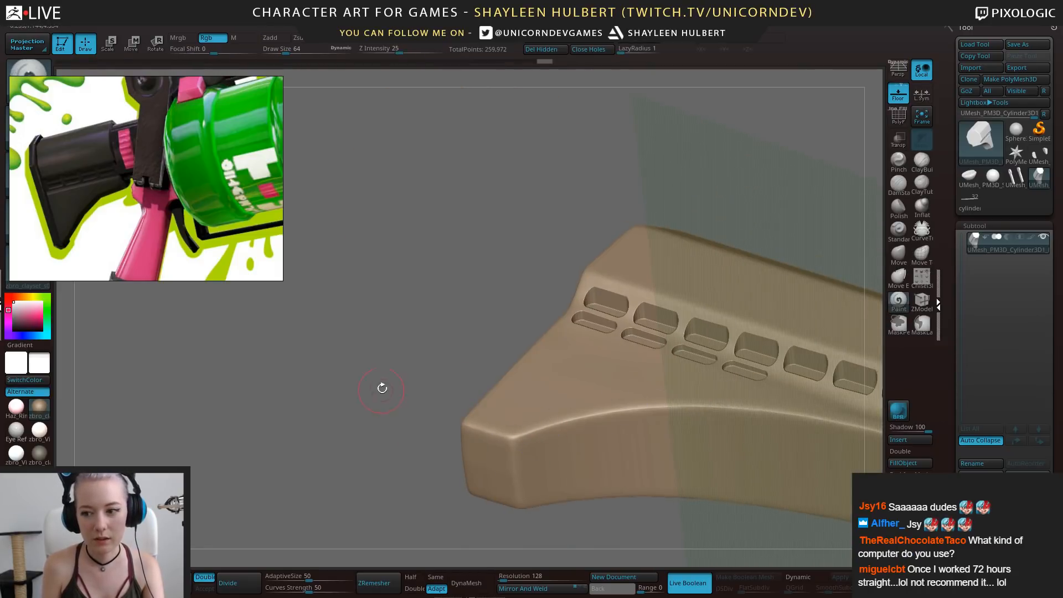
pyautogui.keyDown('shift'); pyautogui.moveTo(380, 387); pyautogui.dragTo(403, 473); pyautogui.keyUp('shift')
pyautogui.keyDown('ctrl'); pyautogui.moveTo(403, 472); pyautogui.dragTo(420, 433, button='right'); pyautogui.keyUp('ctrl')
pyautogui.moveTo(686, 420); pyautogui.dragTo(653, 404)
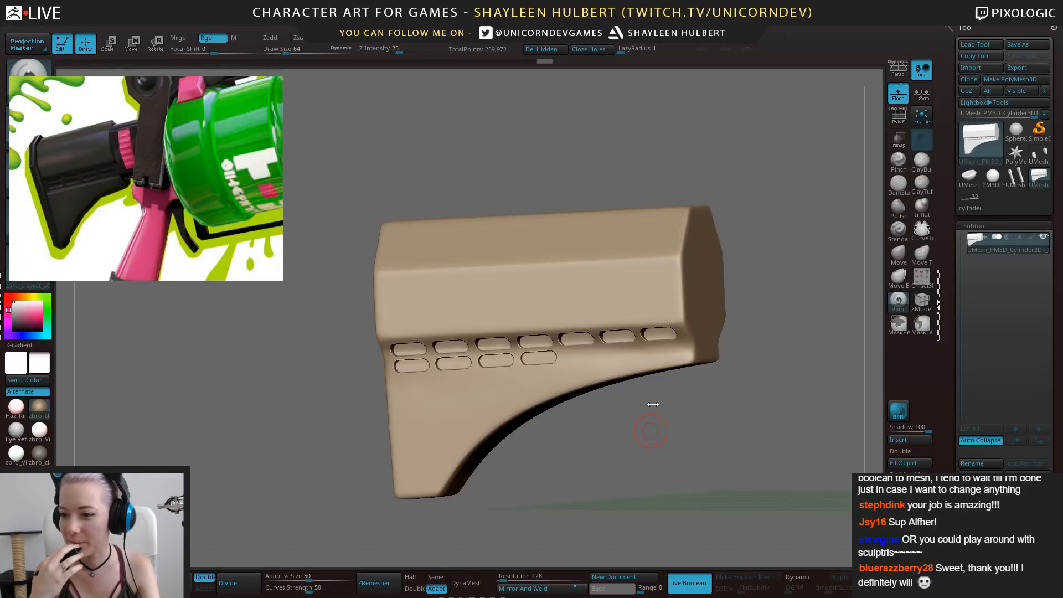
# Switch back to the full gun tool and select its original stock subtool
pyautogui.moveTo(729, 439)
pyautogui.mouseDown()
pyautogui.moveTo(707, 432)
pyautogui.moveTo(729, 426)
pyautogui.mouseUp()
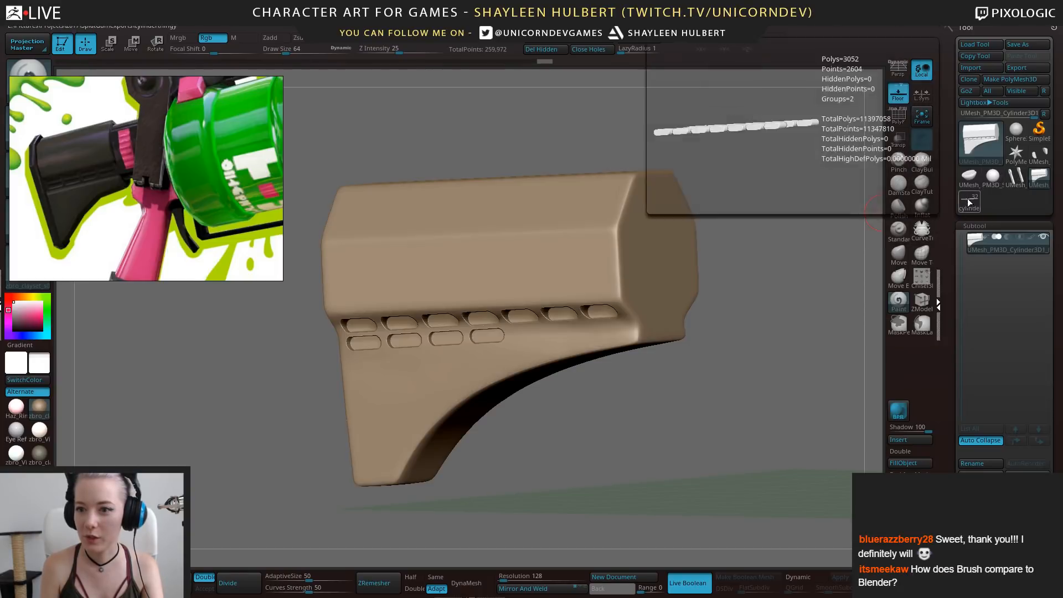
pyautogui.click(1010, 185)
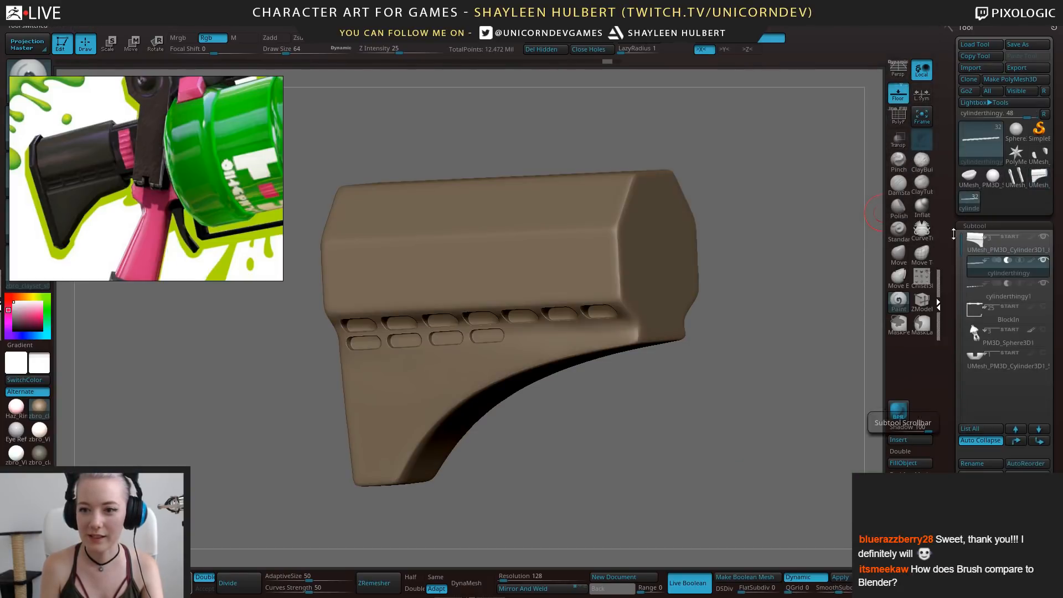
pyautogui.moveTo(780, 399); pyautogui.dragTo(767, 389)
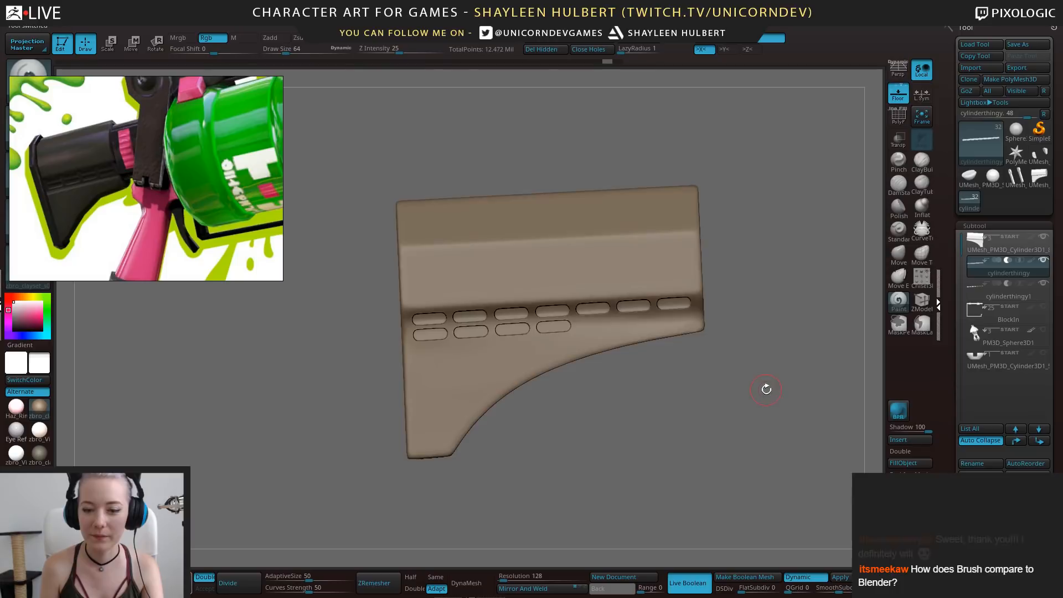
pyautogui.click(1010, 245)
# Insert a PolyMesh3D star below the stock and move it to the top of the subtool list
pyautogui.click(907, 440)
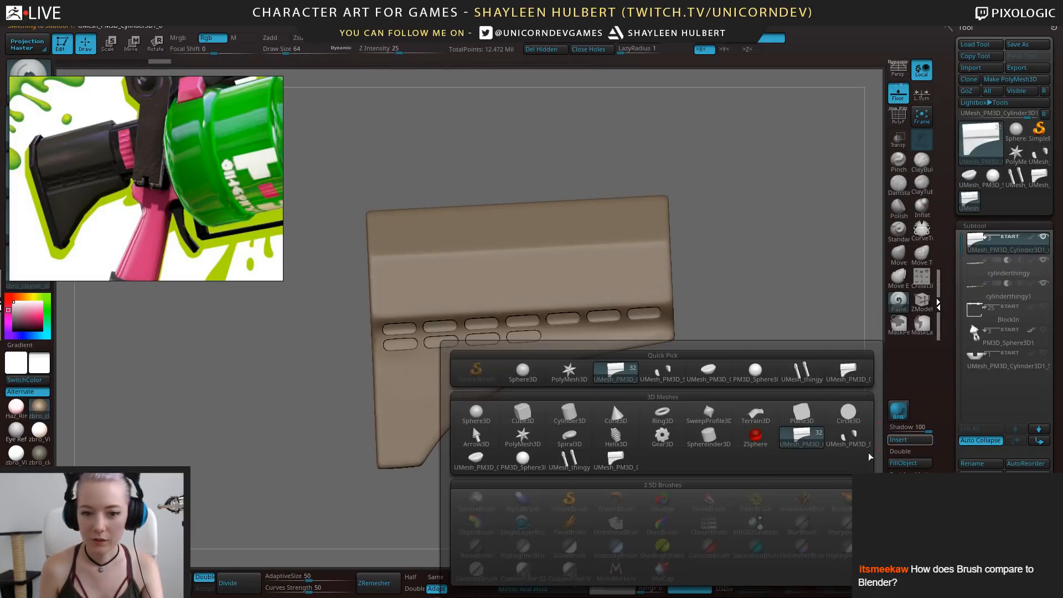
pyautogui.click(570, 372)
pyautogui.moveTo(760, 393); pyautogui.dragTo(778, 387)
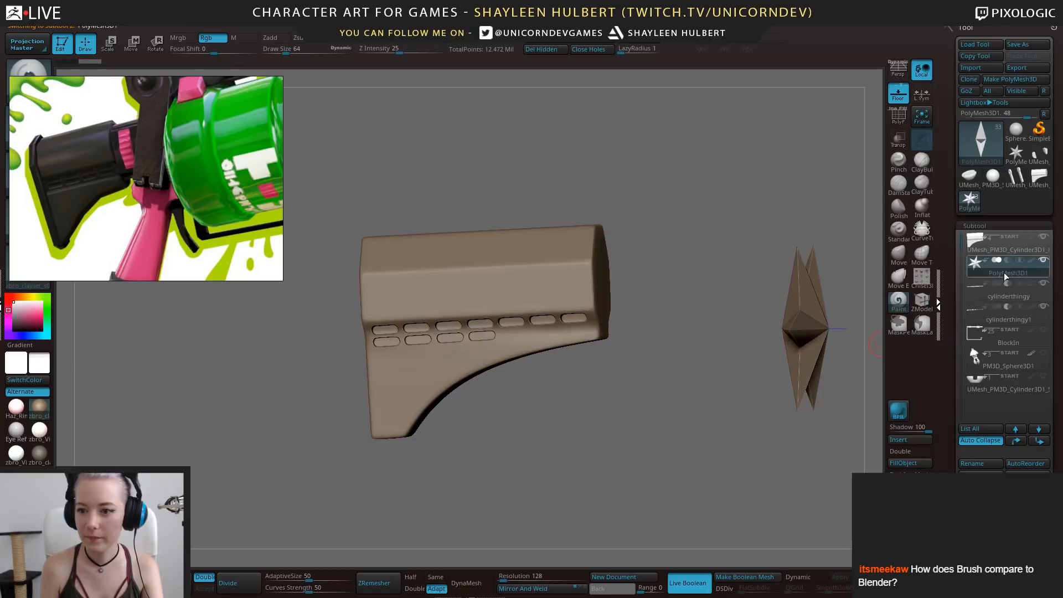
pyautogui.click(1017, 442)
pyautogui.moveTo(735, 427); pyautogui.dragTo(764, 369)
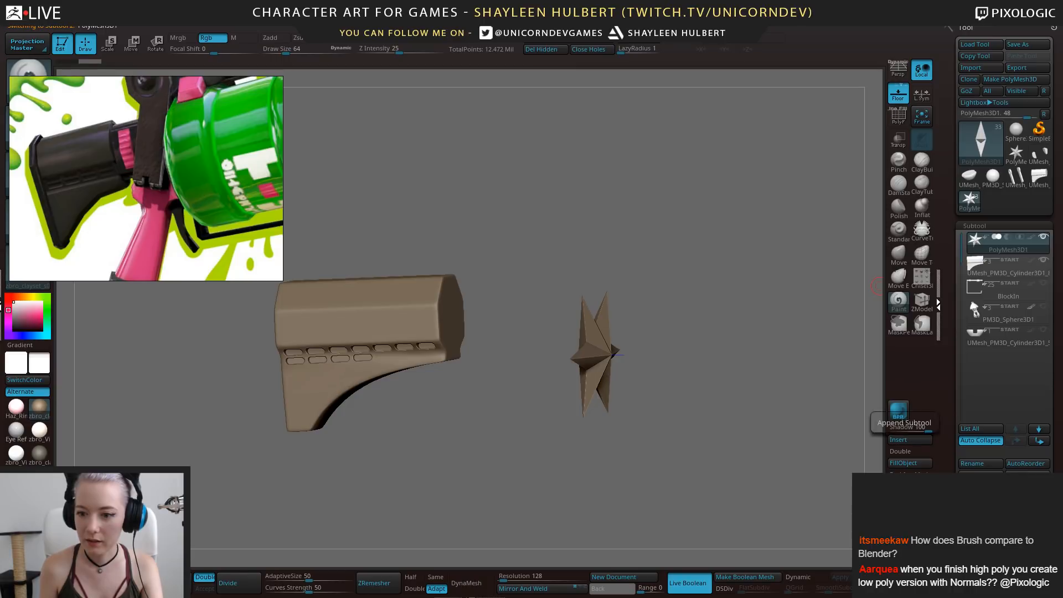
# Append the boolean-converted slotted stock mesh to the gun's subtools twice
pyautogui.click(898, 440)
pyautogui.click(735, 463)
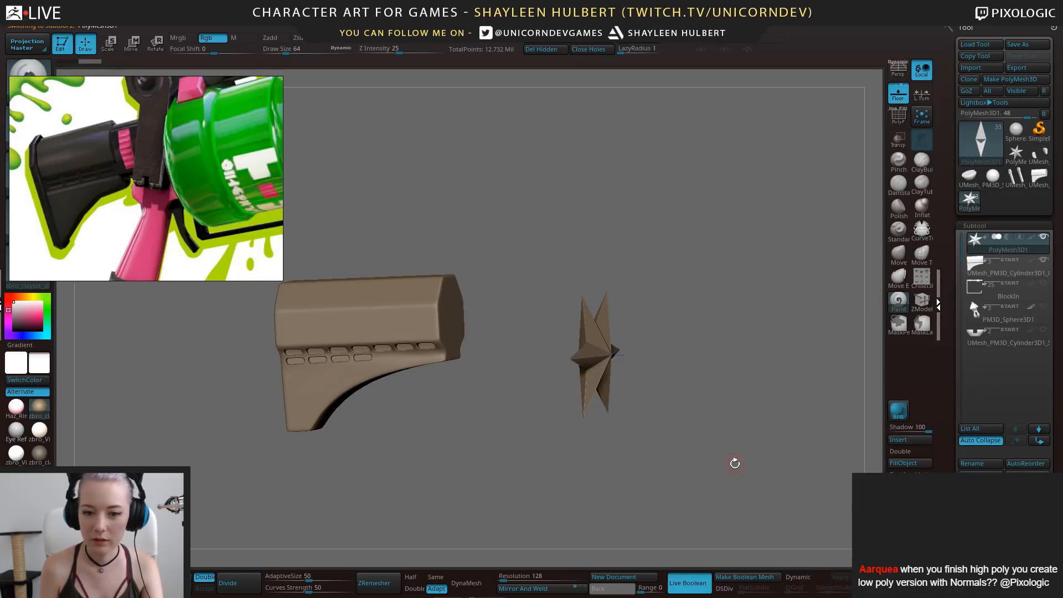
pyautogui.moveTo(665, 468); pyautogui.dragTo(783, 379)
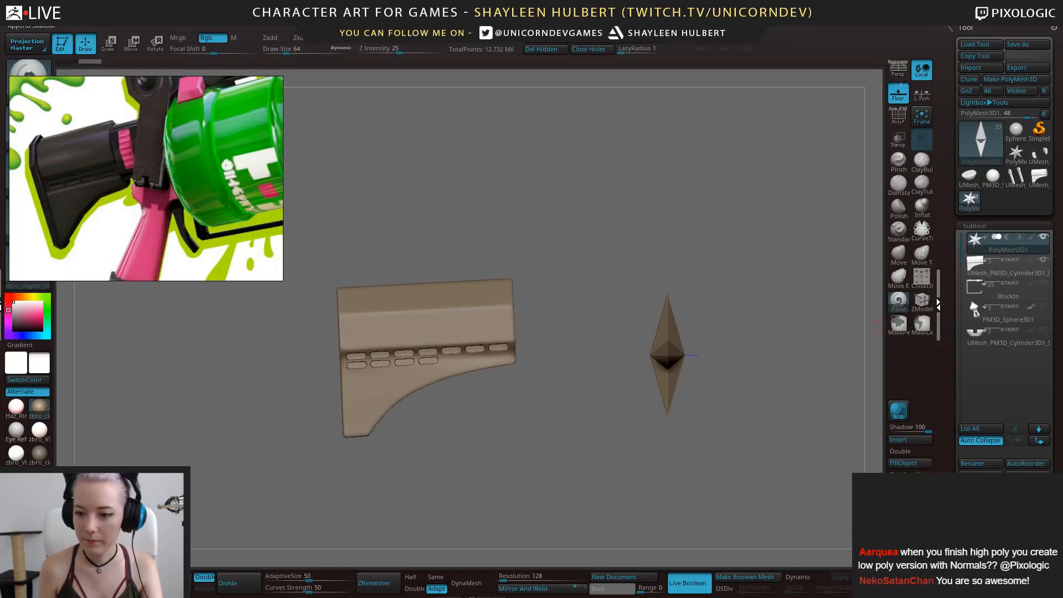
pyautogui.click(1027, 502)
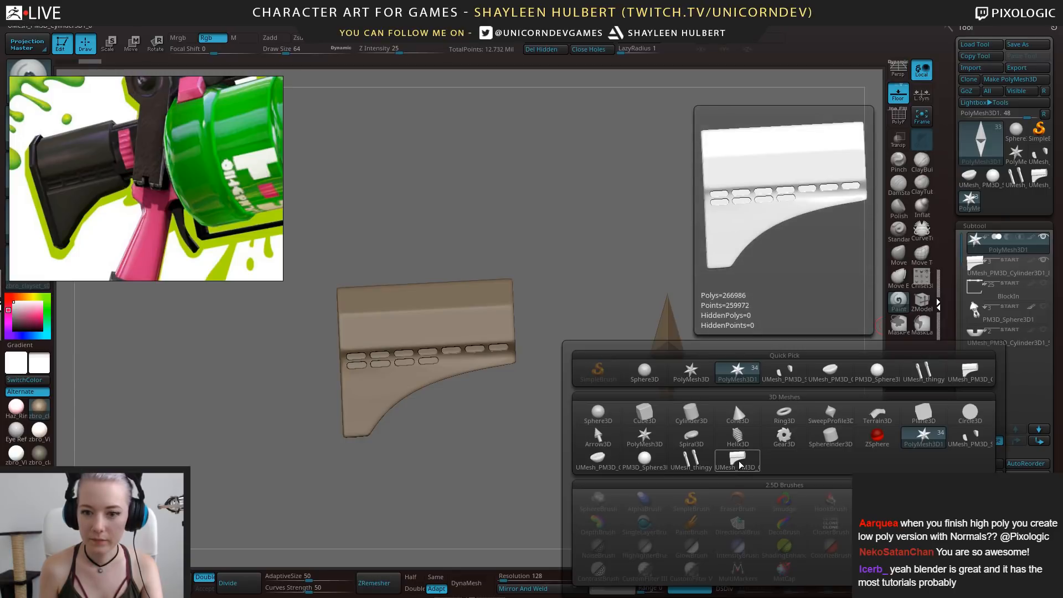
pyautogui.click(740, 460)
pyautogui.moveTo(744, 460); pyautogui.dragTo(758, 421)
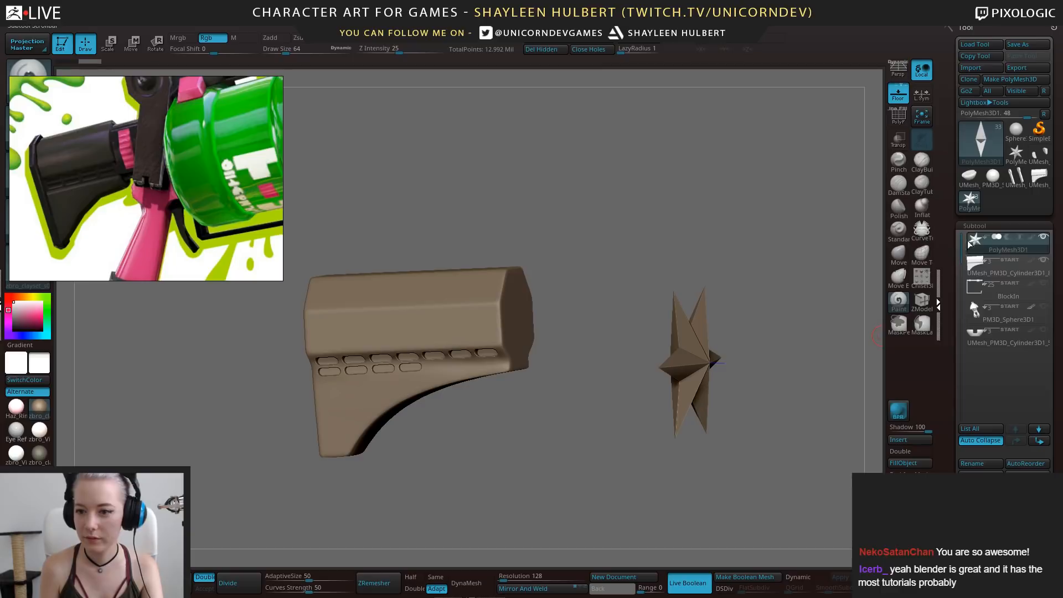
# Delete the original unslotted stock subtool from the gun
pyautogui.click(984, 264)
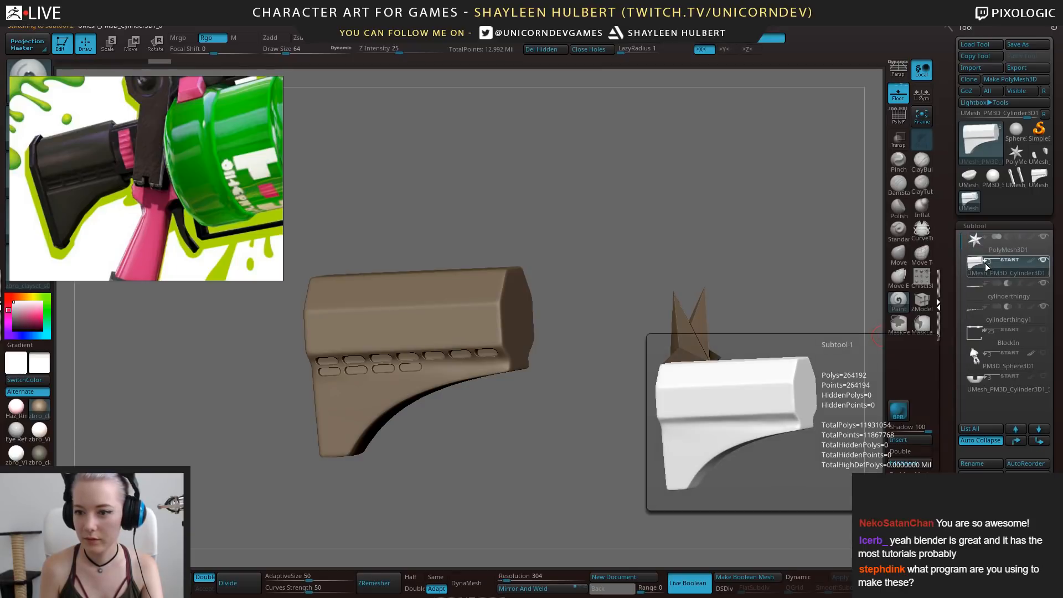
pyautogui.moveTo(774, 403); pyautogui.dragTo(797, 364)
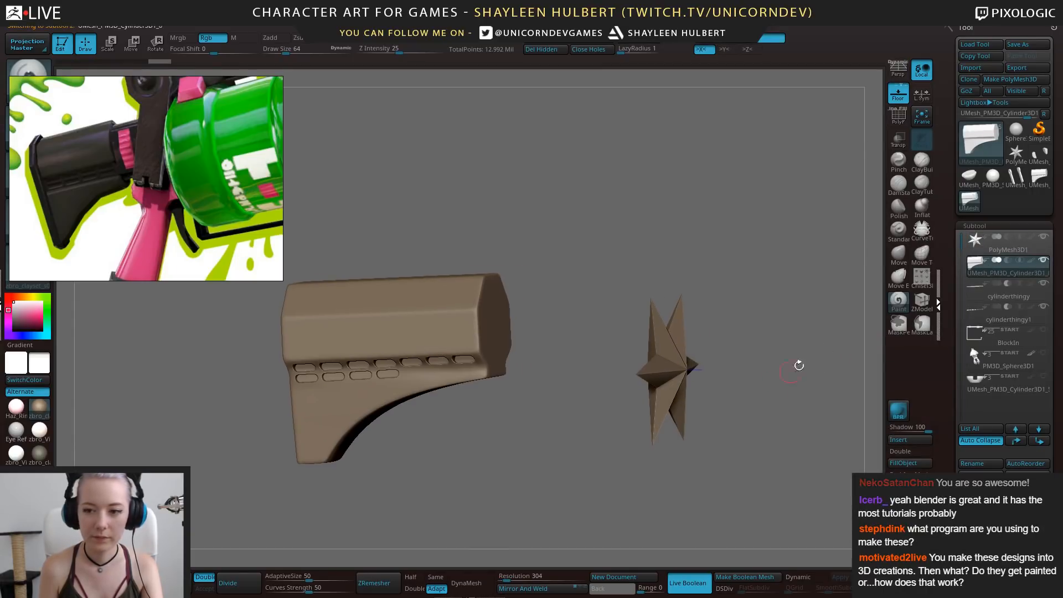
pyautogui.click(980, 523)
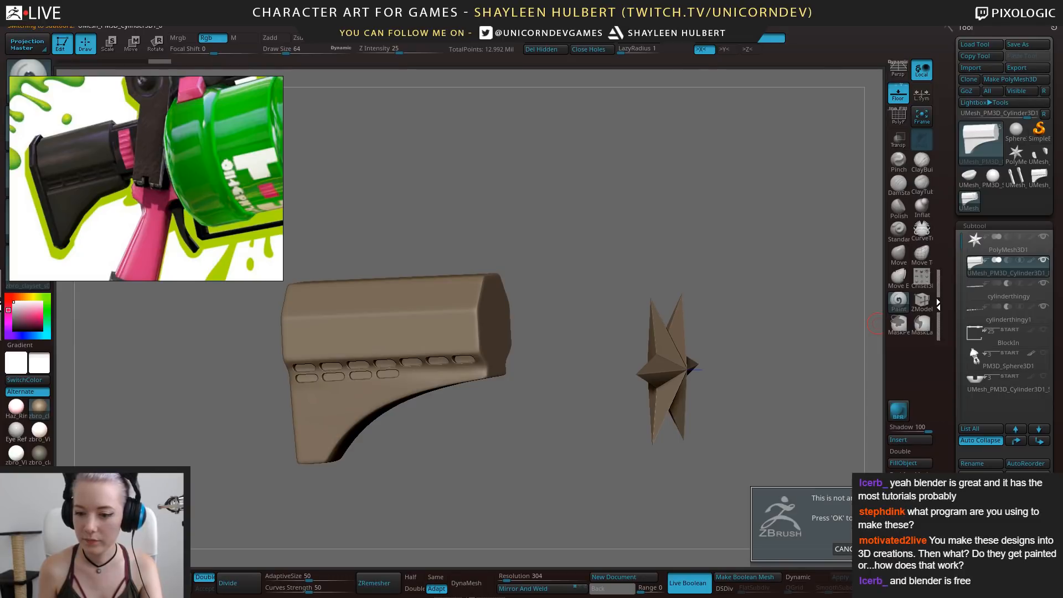
pyautogui.click(908, 545)
# Delete the slot cutter subtools cylinderthingy and cylinderthingy1, along with the accidental duplicate
pyautogui.click(980, 507)
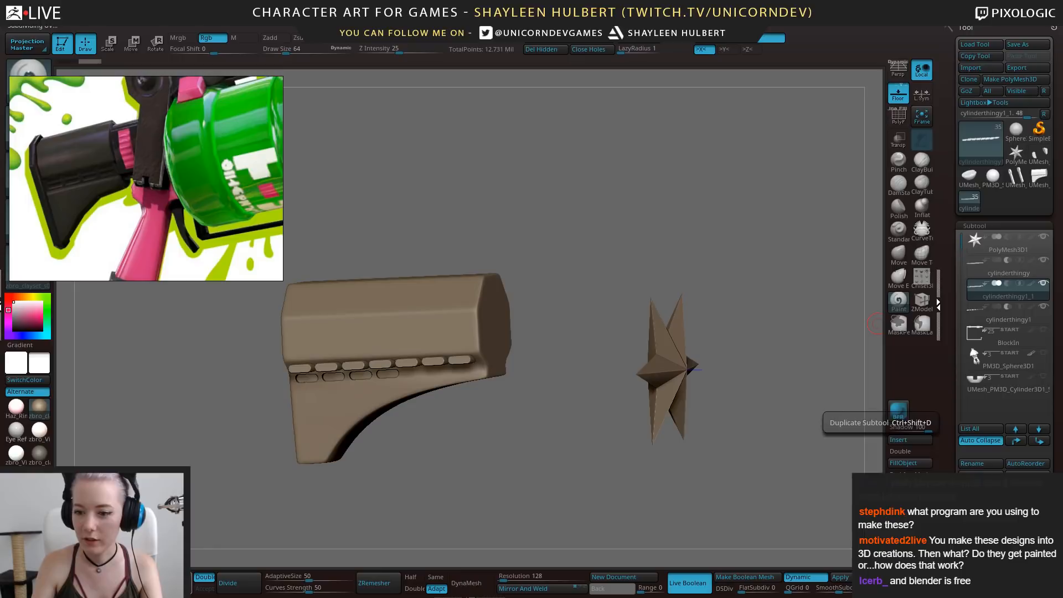
pyautogui.click(980, 523)
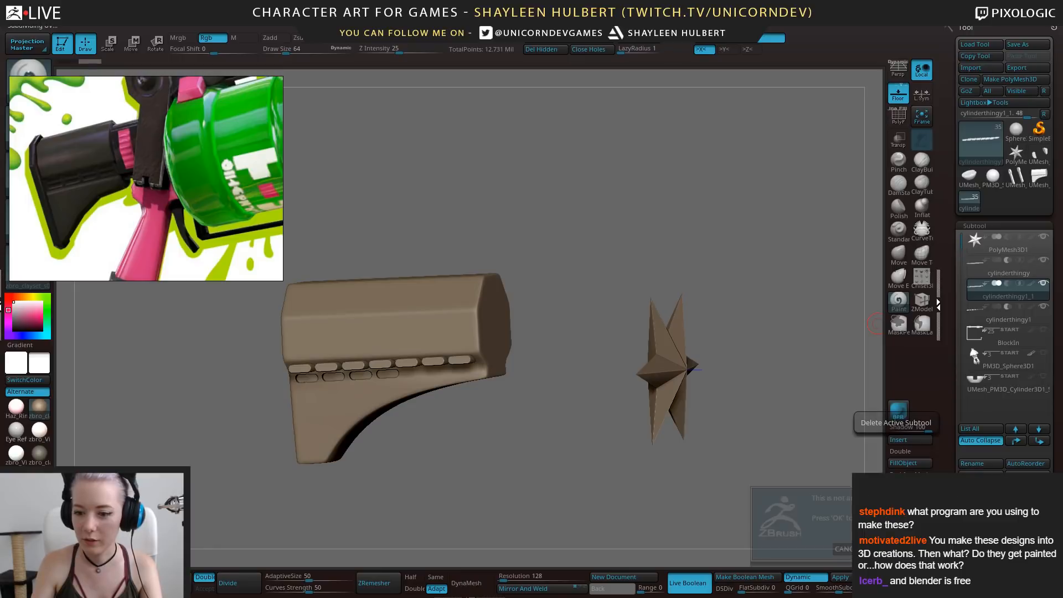
pyautogui.click(994, 268)
pyautogui.click(980, 523)
pyautogui.click(877, 551)
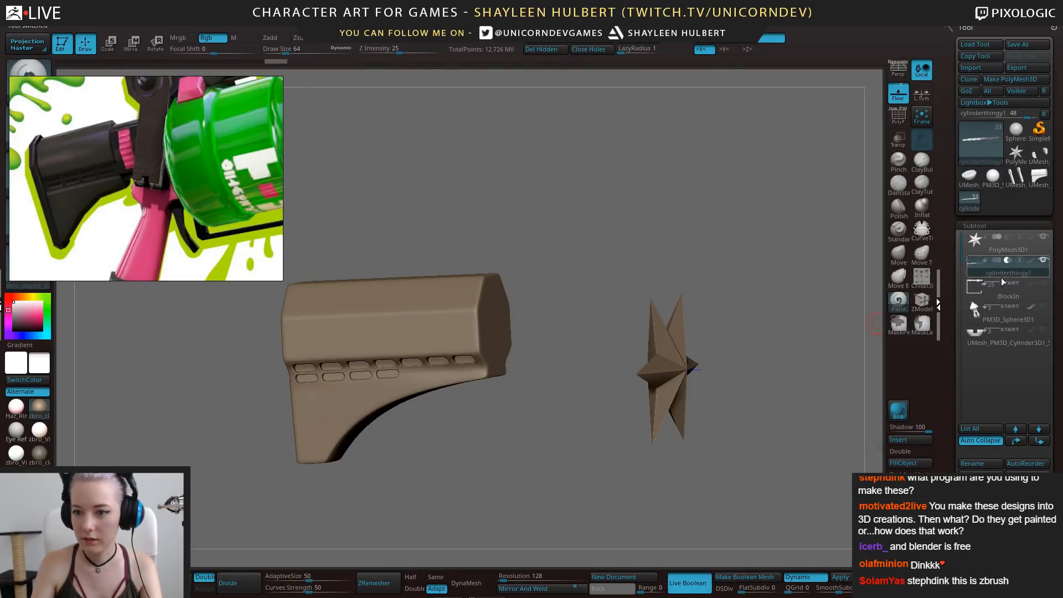
pyautogui.click(980, 522)
pyautogui.click(877, 551)
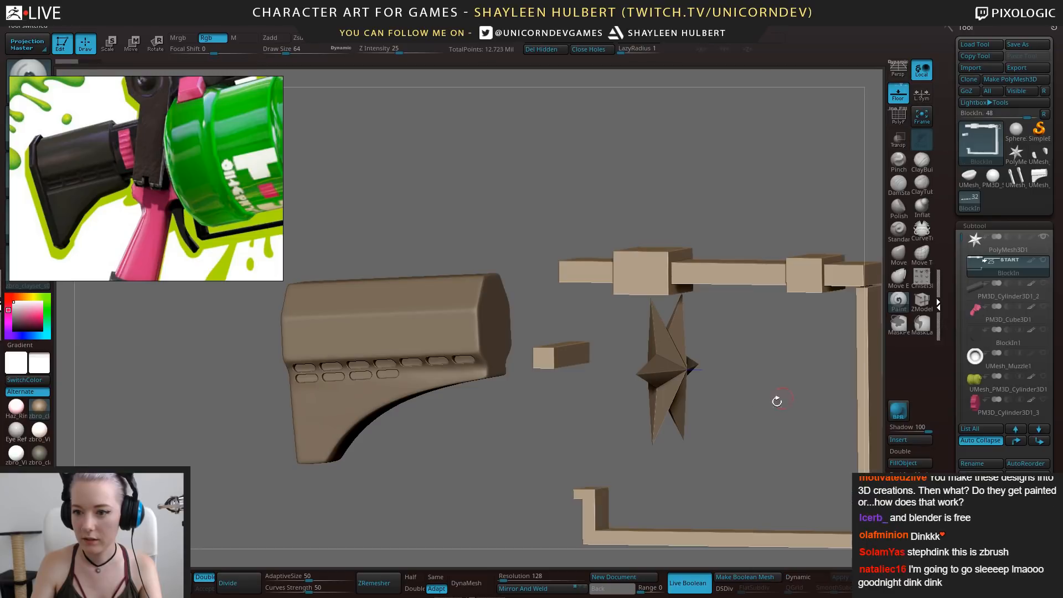
# Delete the redundant second copy of the appended slotted stock
pyautogui.moveTo(619, 191); pyautogui.dragTo(681, 191)
pyautogui.keyDown('alt'); pyautogui.click(476, 326); pyautogui.keyUp('alt')
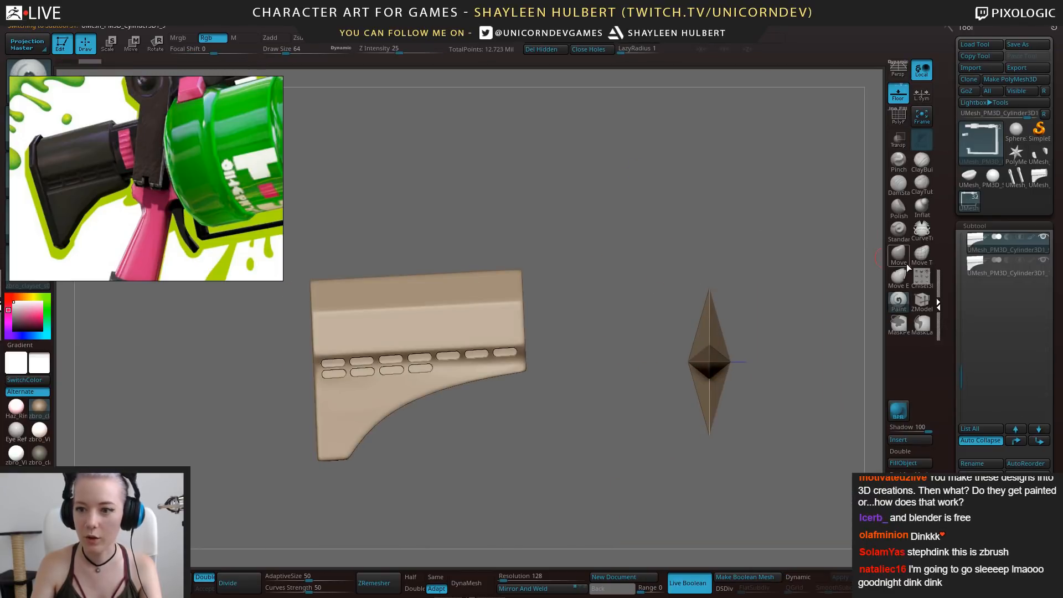
pyautogui.click(981, 269)
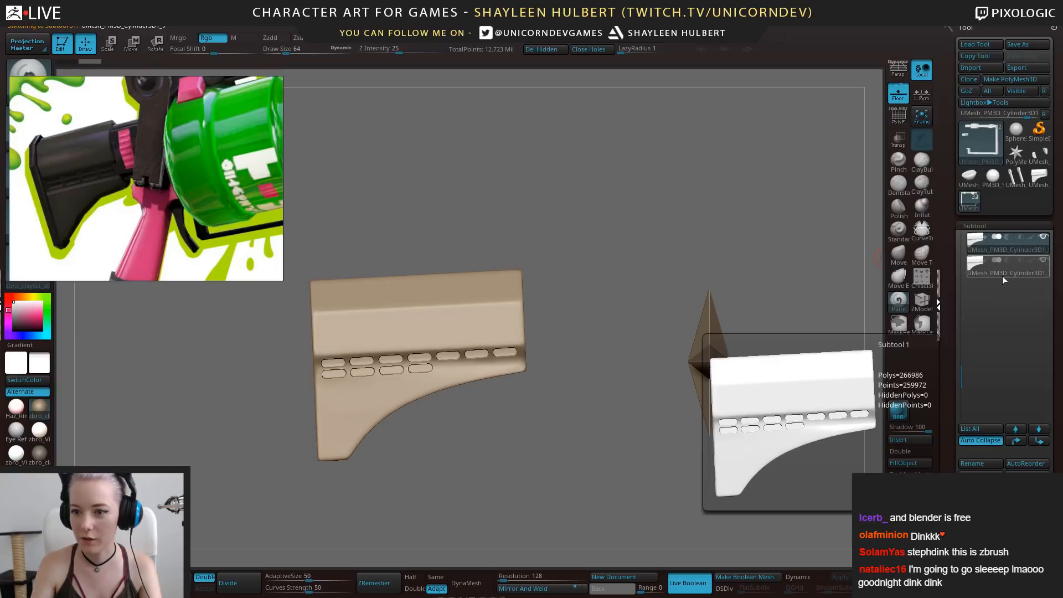
pyautogui.click(1026, 463)
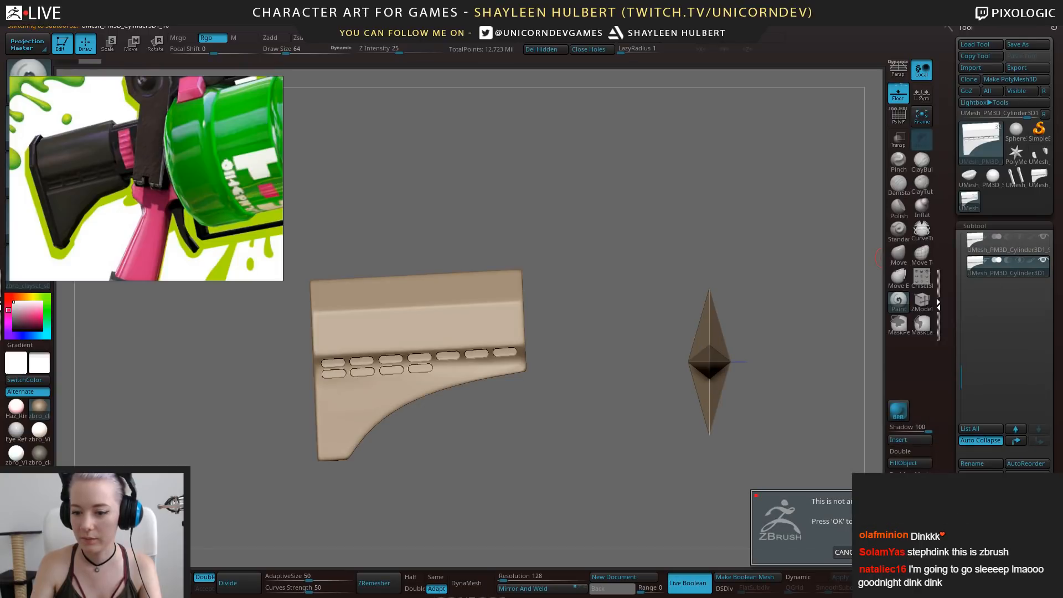
pyautogui.click(900, 552)
# Move the slotted stock subtool up to the very top of the subtool list, above the star
pyautogui.moveTo(963, 381); pyautogui.dragTo(958, 298)
pyautogui.click(1017, 445)
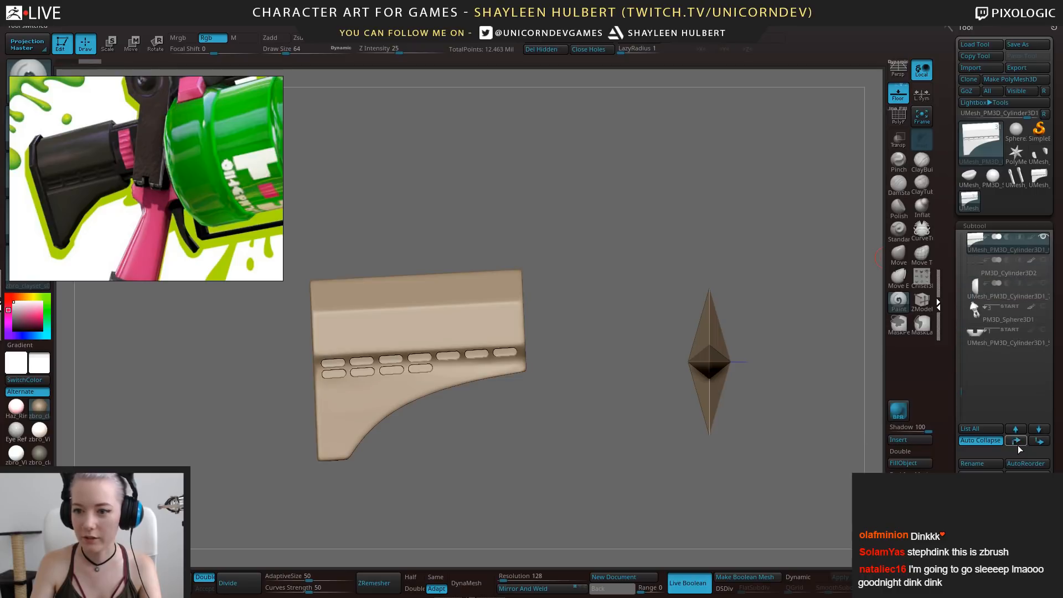
pyautogui.click(1017, 445)
pyautogui.click(1017, 444)
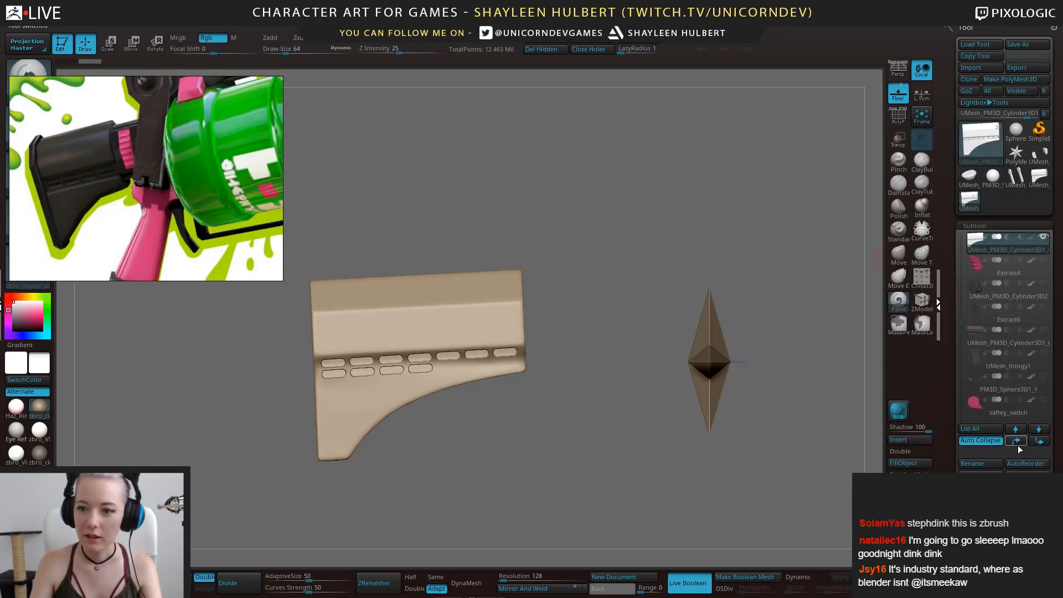
pyautogui.click(1018, 445)
pyautogui.click(1018, 444)
pyautogui.click(1017, 444)
pyautogui.click(1017, 444)
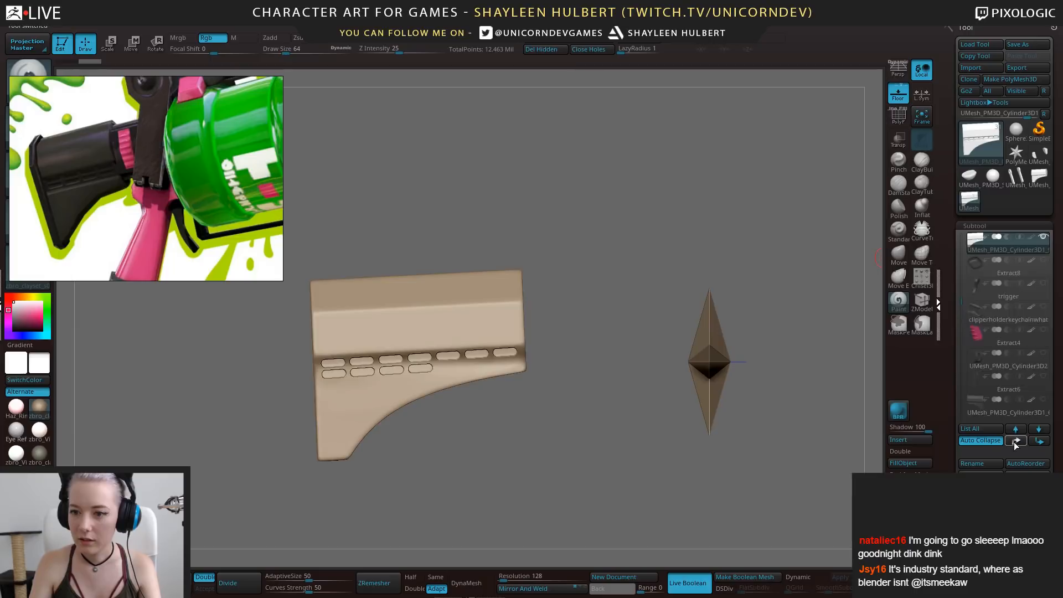
pyautogui.click(1018, 444)
pyautogui.click(1017, 445)
pyautogui.click(1017, 445)
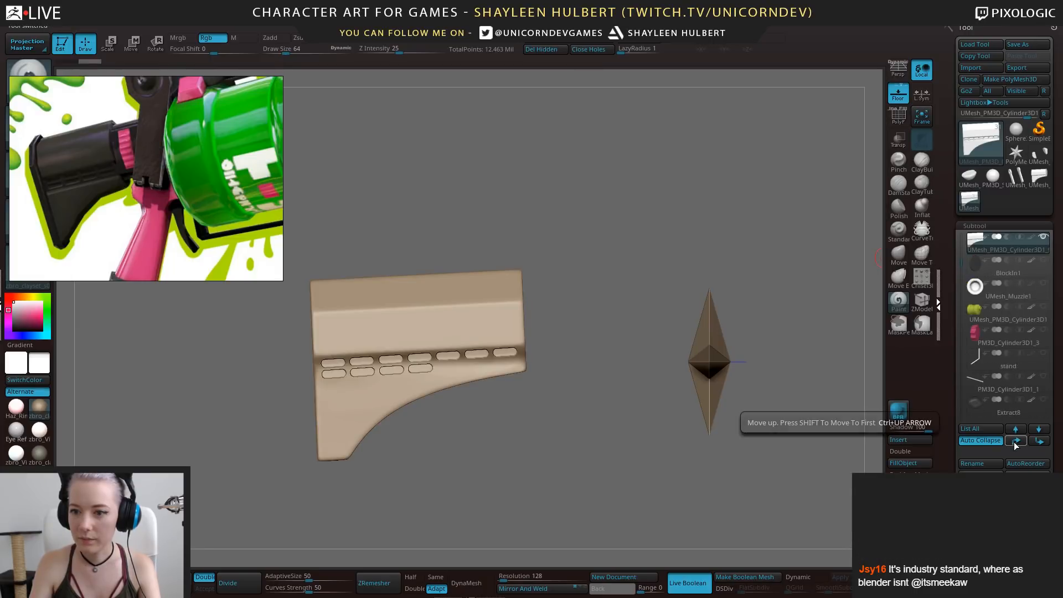
pyautogui.click(1018, 445)
pyautogui.click(1017, 445)
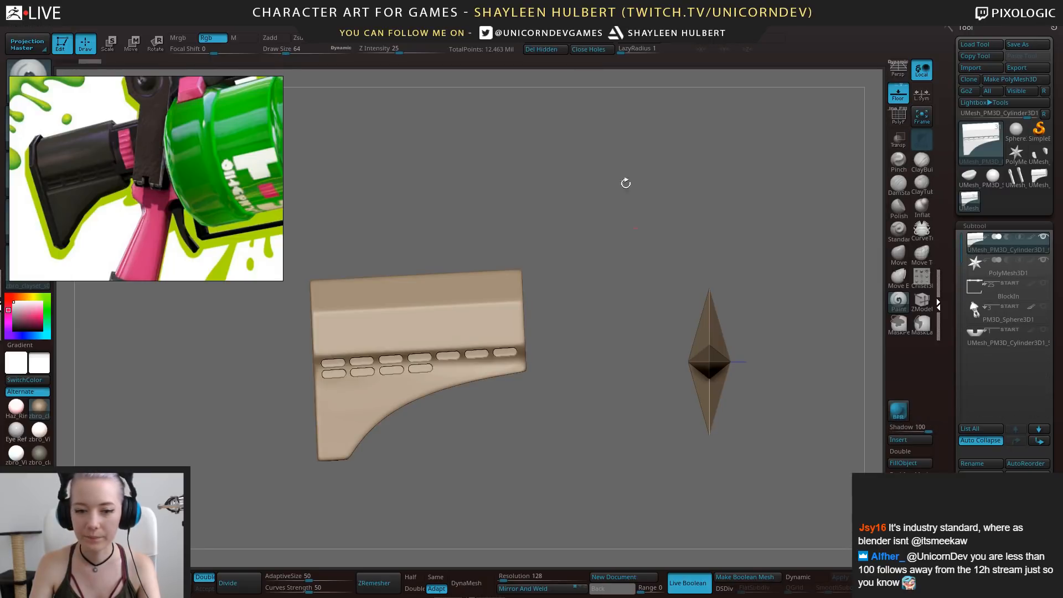
# Delete the star placeholder and make all of the gun's subtools visible again
pyautogui.moveTo(624, 180); pyautogui.dragTo(647, 361)
pyautogui.keyDown('alt'); pyautogui.click(682, 378); pyautogui.keyUp('alt')
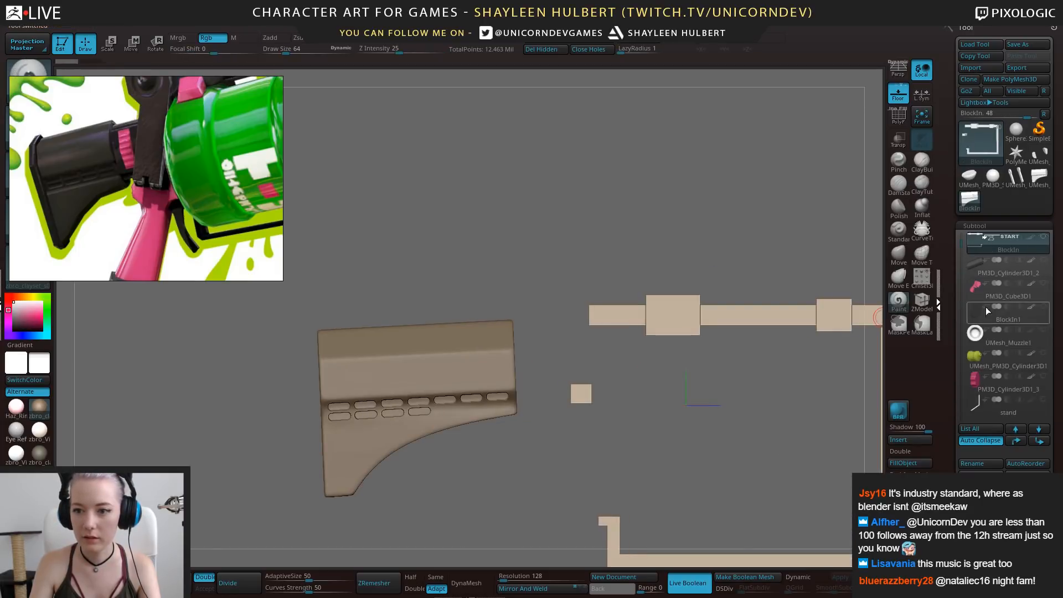
pyautogui.click(1044, 259)
pyautogui.click(1045, 261)
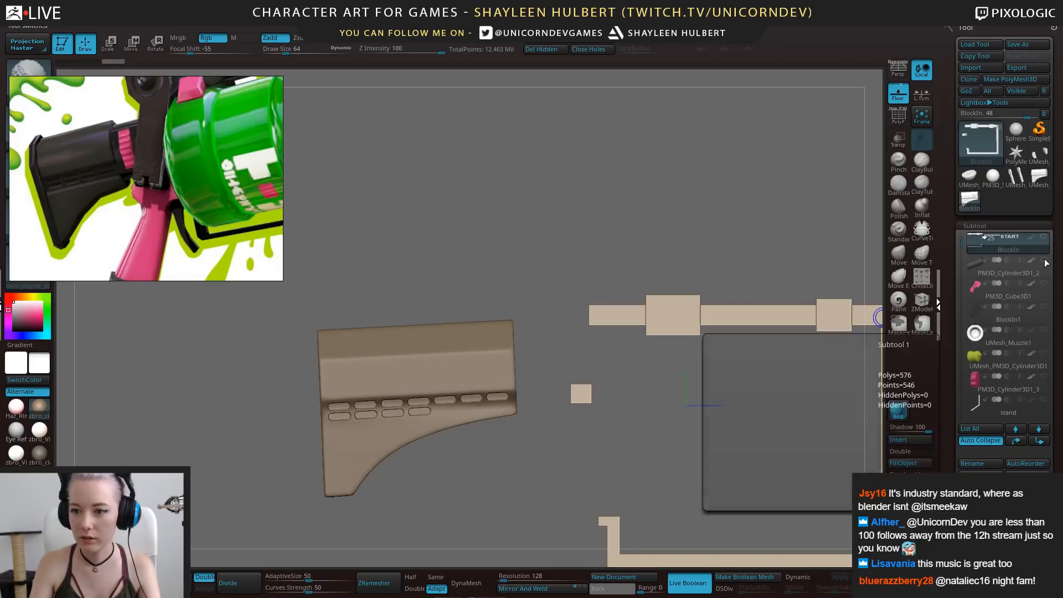
pyautogui.click(1043, 237)
# Delete the old dark stock subtool that overlaps the new slotted stock
pyautogui.keyDown('alt'); pyautogui.moveTo(709, 221); pyautogui.dragTo(561, 239); pyautogui.keyUp('alt')
pyautogui.moveTo(960, 246); pyautogui.dragTo(965, 317)
pyautogui.click(983, 315)
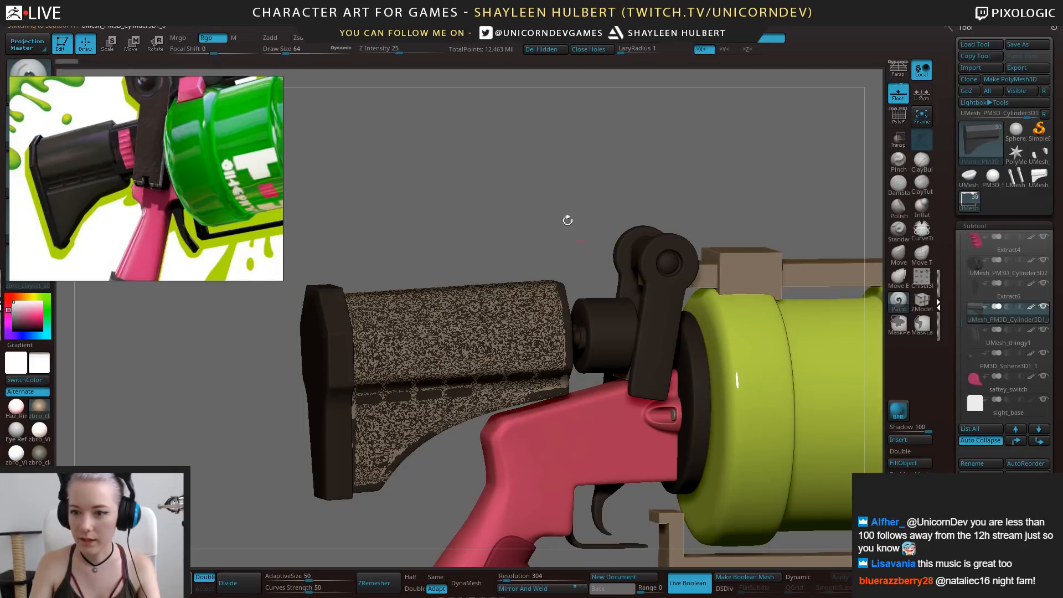
pyautogui.keyDown('alt'); pyautogui.moveTo(565, 221); pyautogui.dragTo(535, 185); pyautogui.keyUp('alt')
pyautogui.click(980, 540)
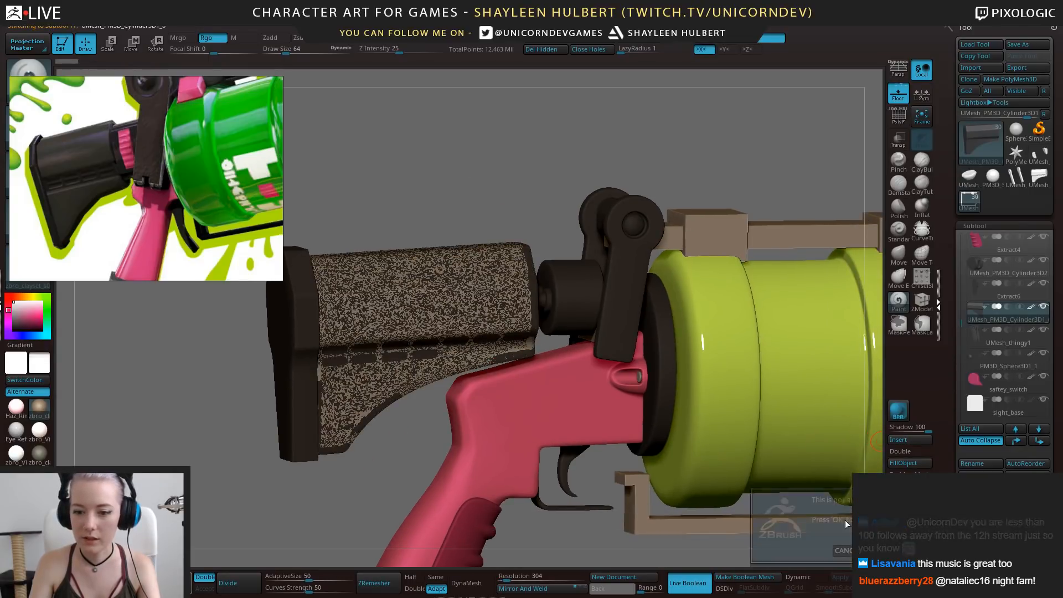
pyautogui.click(782, 532)
# Examine the slotted stock's fit on the assembled gun from several angles
pyautogui.moveTo(410, 165); pyautogui.dragTo(656, 167)
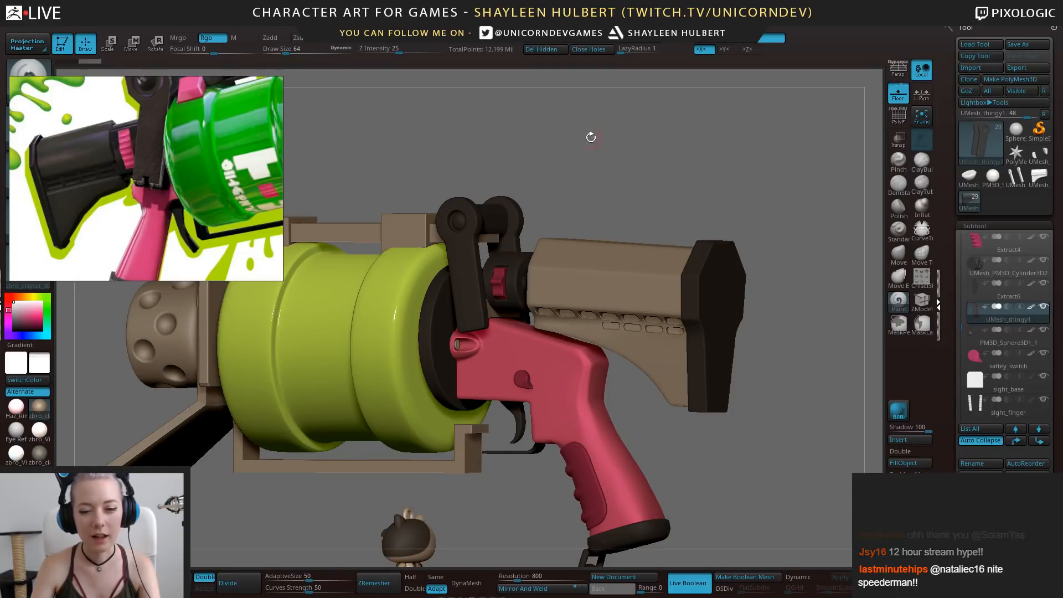
pyautogui.keyDown('alt'); pyautogui.moveTo(591, 138); pyautogui.dragTo(615, 180); pyautogui.keyUp('alt')
pyautogui.moveTo(664, 174); pyautogui.dragTo(632, 173)
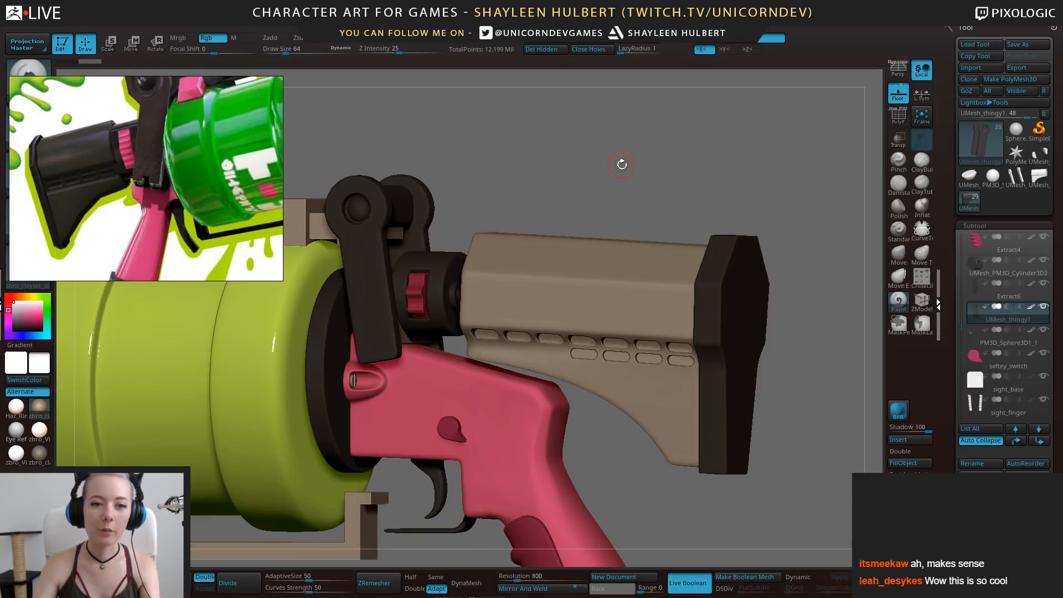
pyautogui.keyDown('alt'); pyautogui.moveTo(643, 203); pyautogui.dragTo(678, 214); pyautogui.keyUp('alt')
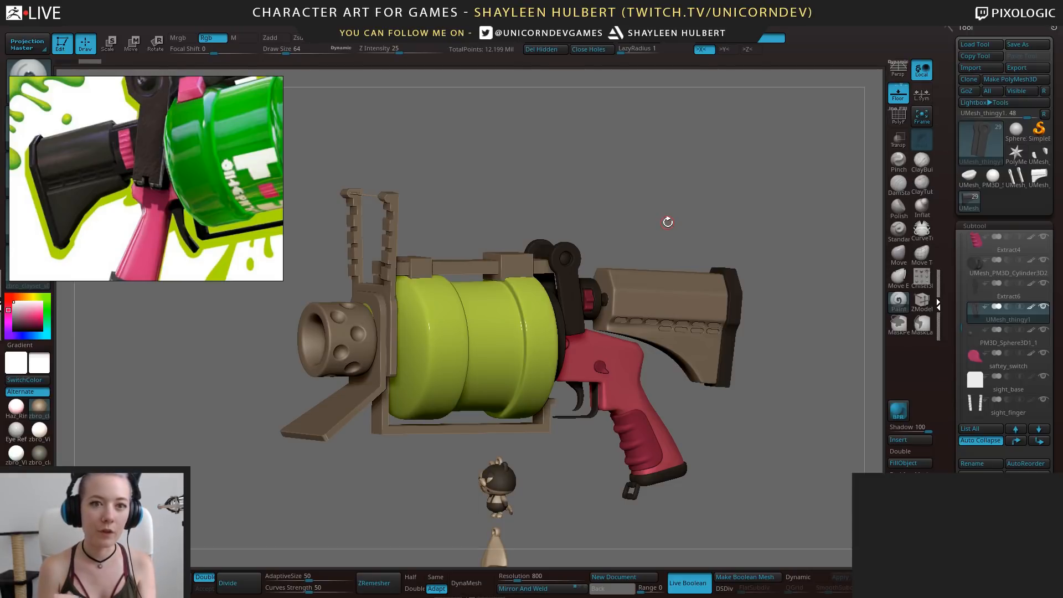
pyautogui.moveTo(665, 222); pyautogui.dragTo(637, 244)
# Select the slotted stock and display its polyframe close up around the slots beside the hinge
pyautogui.keyDown('alt'); pyautogui.click(674, 285); pyautogui.keyUp('alt')
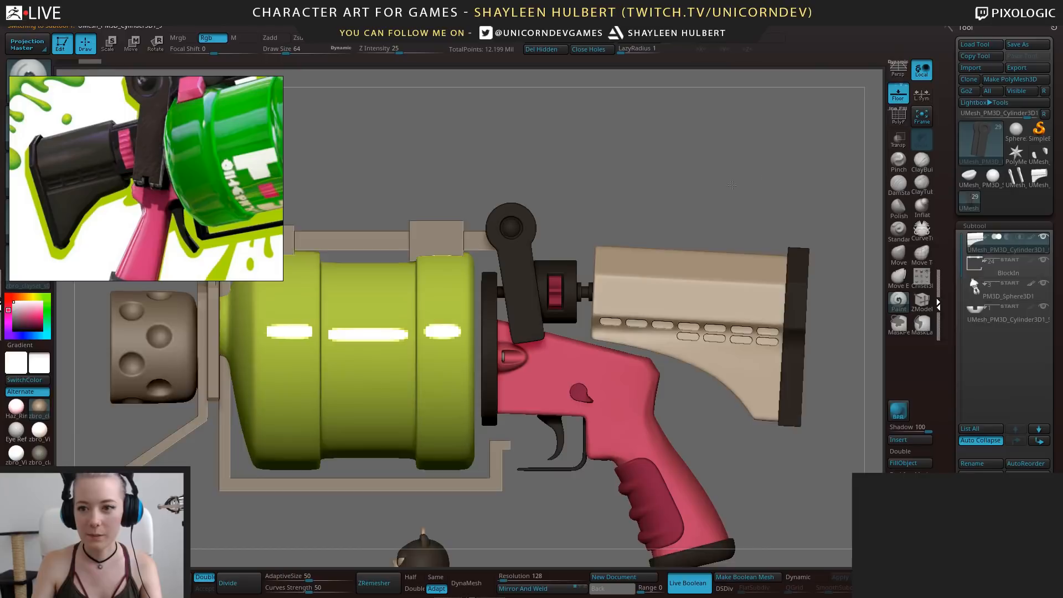
pyautogui.keyDown('alt'); pyautogui.moveTo(732, 185); pyautogui.dragTo(656, 259); pyautogui.keyUp('alt')
pyautogui.hotkey('shift', 'f')
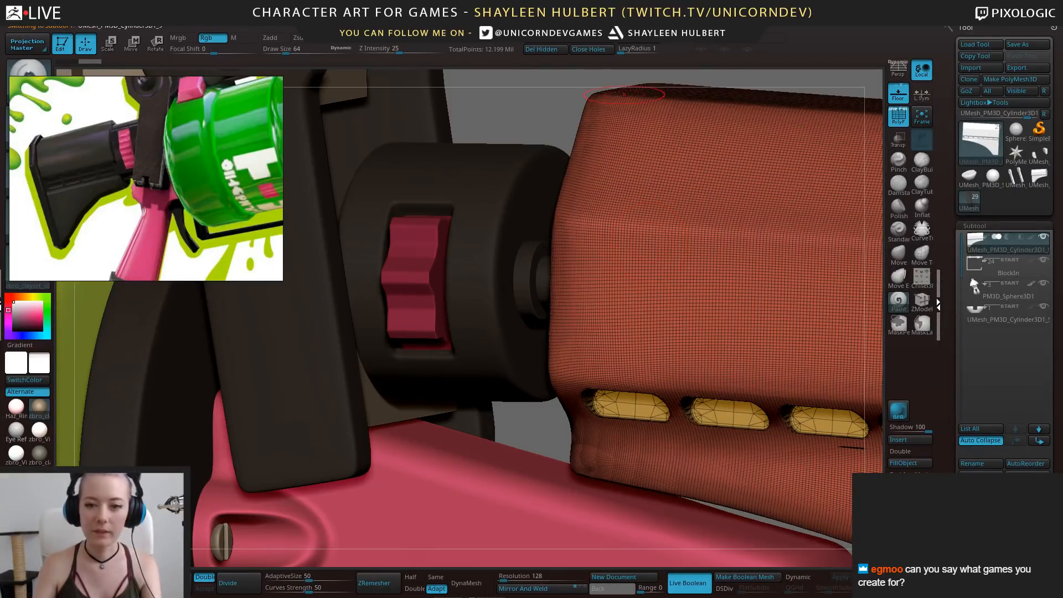
pyautogui.keyDown('alt'); pyautogui.moveTo(674, 114); pyautogui.dragTo(499, 117, button='right'); pyautogui.keyUp('alt')
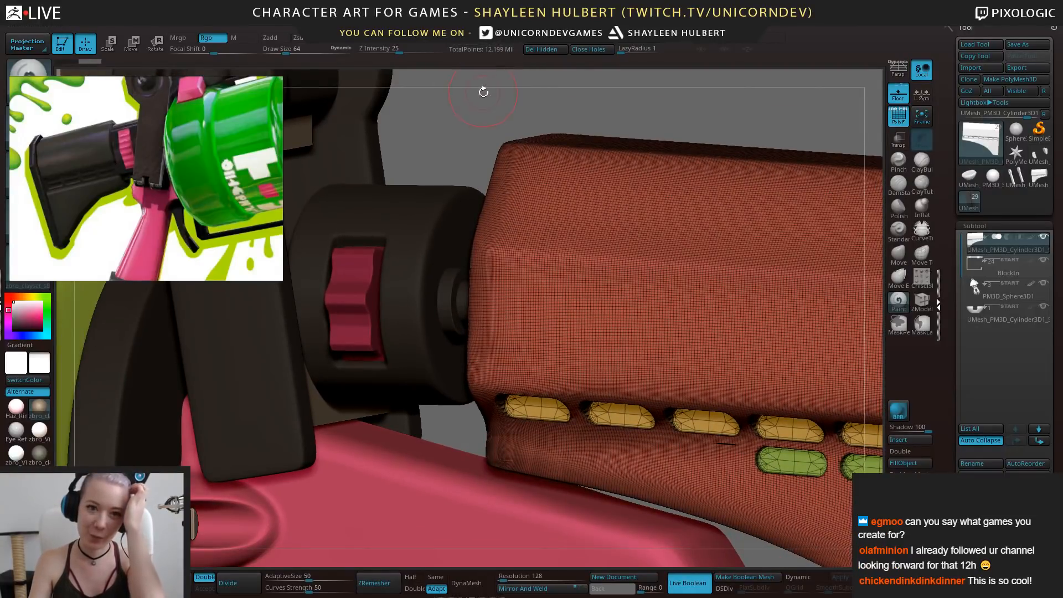
# Examine the slotted stock's mesh around the slots and its fit on the whole gun from several distances and angles
pyautogui.keyDown('ctrl'); pyautogui.moveTo(478, 114); pyautogui.dragTo(475, 114, button='right'); pyautogui.keyUp('ctrl')
pyautogui.keyDown('ctrl'); pyautogui.moveTo(523, 158); pyautogui.dragTo(547, 177, button='right'); pyautogui.keyUp('ctrl')
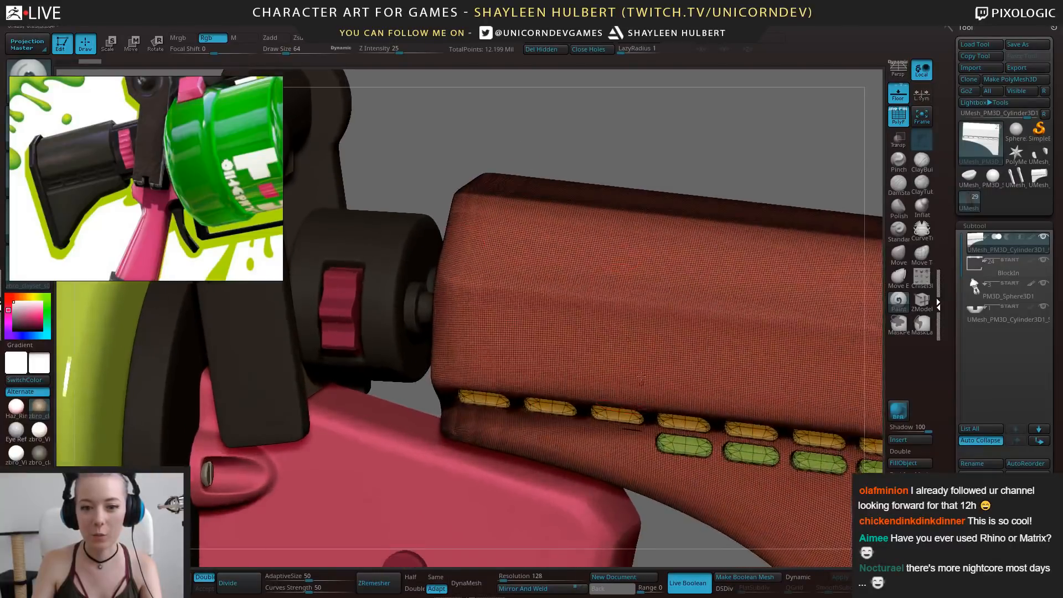
pyautogui.moveTo(619, 147); pyautogui.dragTo(587, 122, button='right')
pyautogui.keyDown('ctrl'); pyautogui.moveTo(587, 122); pyautogui.dragTo(595, 166, button='right'); pyautogui.keyUp('ctrl')
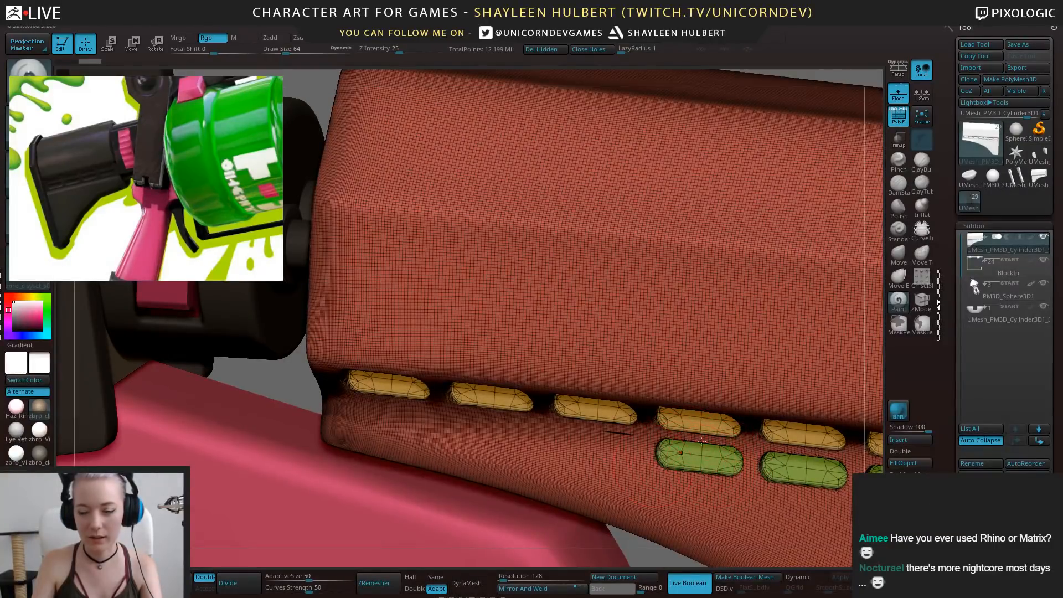
pyautogui.keyDown('alt'); pyautogui.moveTo(841, 77); pyautogui.dragTo(703, 61); pyautogui.keyUp('alt')
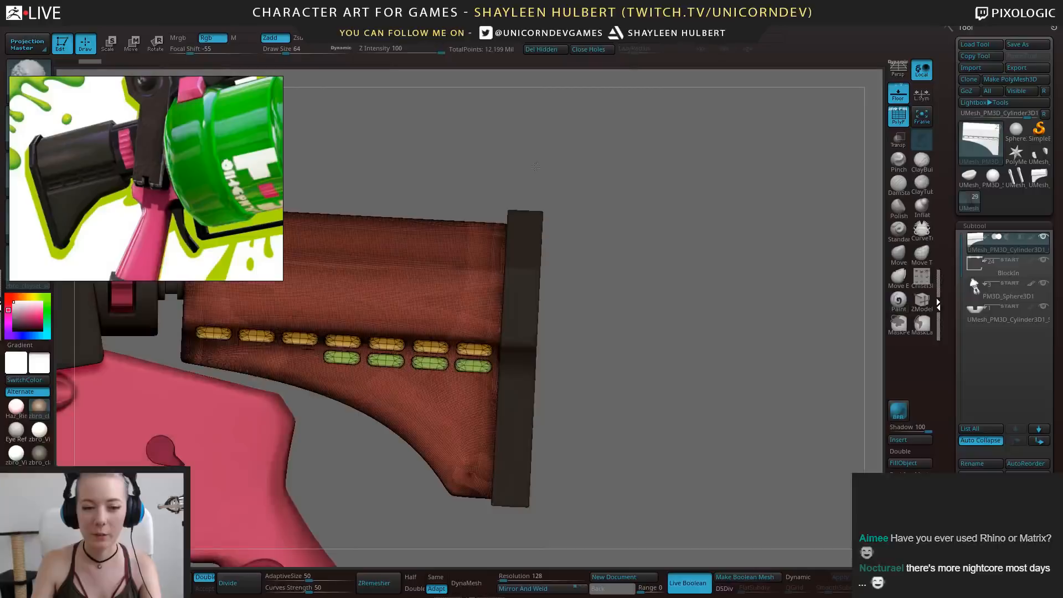
pyautogui.keyDown('alt'); pyautogui.moveTo(443, 147); pyautogui.dragTo(683, 182); pyautogui.keyUp('alt')
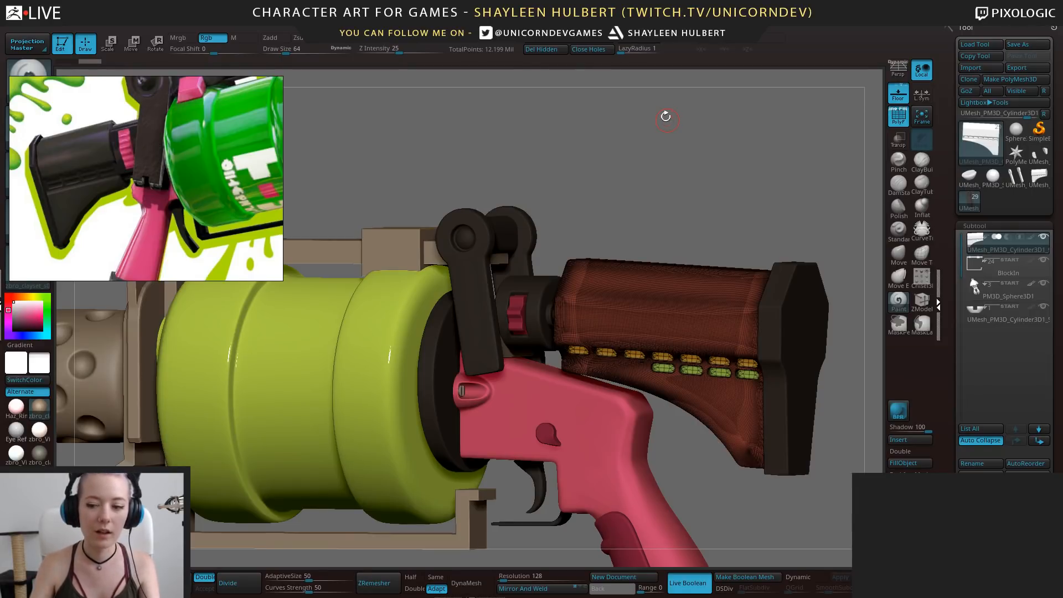
pyautogui.moveTo(665, 169)
pyautogui.keyDown('alt'); pyautogui.mouseDown()
pyautogui.moveTo(522, 185)
pyautogui.moveTo(653, 194)
pyautogui.moveTo(583, 191)
pyautogui.moveTo(636, 200)
pyautogui.moveTo(674, 159)
pyautogui.moveTo(648, 166)
pyautogui.moveTo(701, 235)
pyautogui.moveTo(647, 200)
pyautogui.moveTo(649, 221)
pyautogui.moveTo(615, 233)
pyautogui.moveTo(654, 380)
pyautogui.moveTo(689, 260)
pyautogui.moveTo(678, 382)
pyautogui.moveTo(648, 462)
pyautogui.moveTo(677, 435)
pyautogui.moveTo(668, 431)
pyautogui.moveTo(696, 441)
pyautogui.moveTo(679, 457)
pyautogui.moveTo(655, 425)
pyautogui.mouseUp(); pyautogui.keyUp('alt')
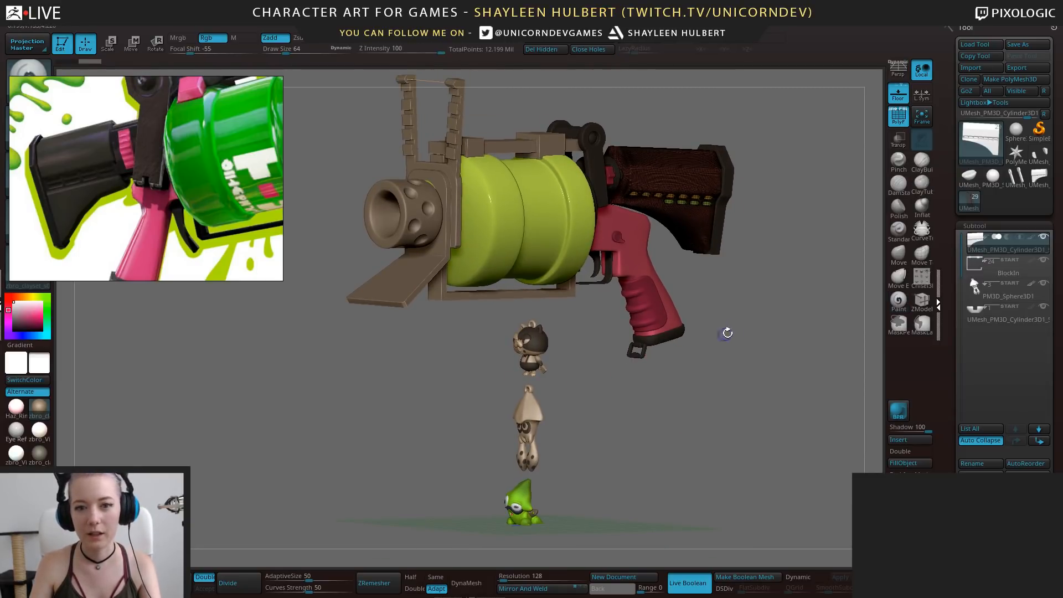
pyautogui.moveTo(726, 332); pyautogui.dragTo(510, 228)
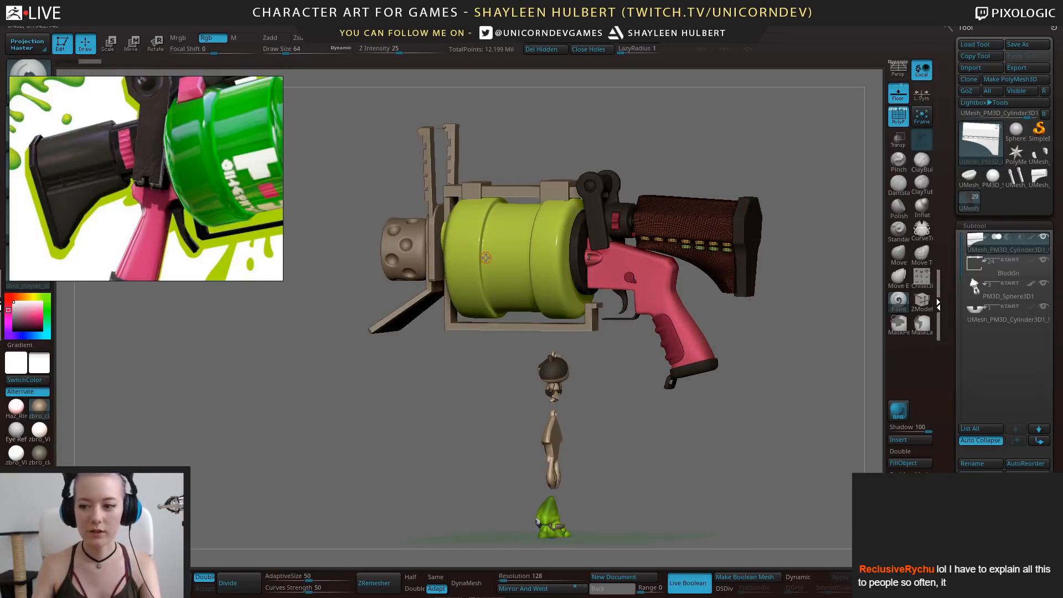
pyautogui.keyDown('alt'); pyautogui.moveTo(663, 469); pyautogui.dragTo(572, 511); pyautogui.keyUp('alt')
pyautogui.moveTo(559, 482); pyautogui.dragTo(437, 479)
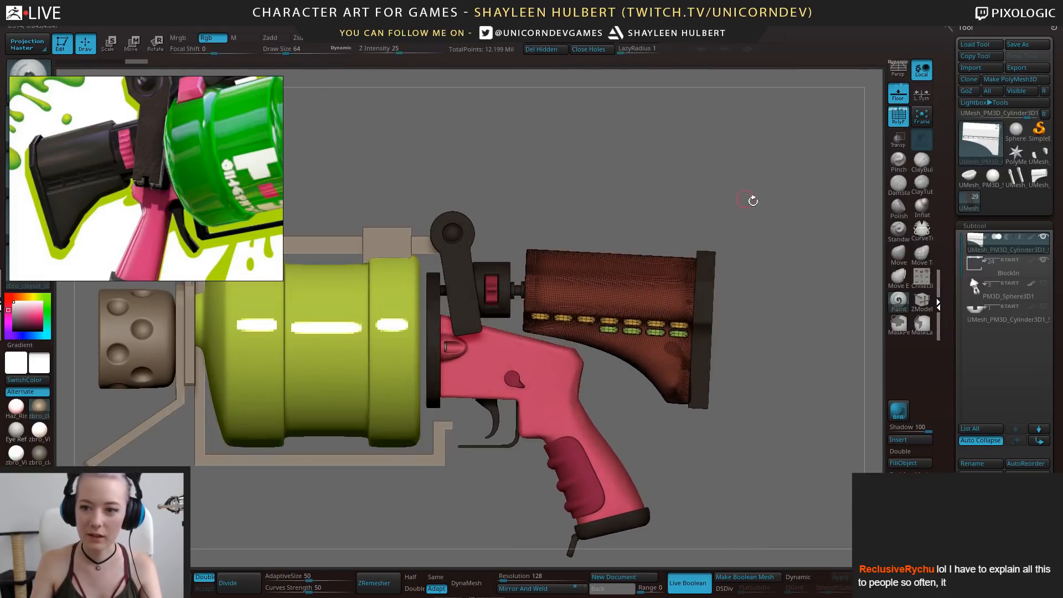
# Fill the slotted stock with the dark brown colour sampled from the gun's dark parts
pyautogui.press('c')
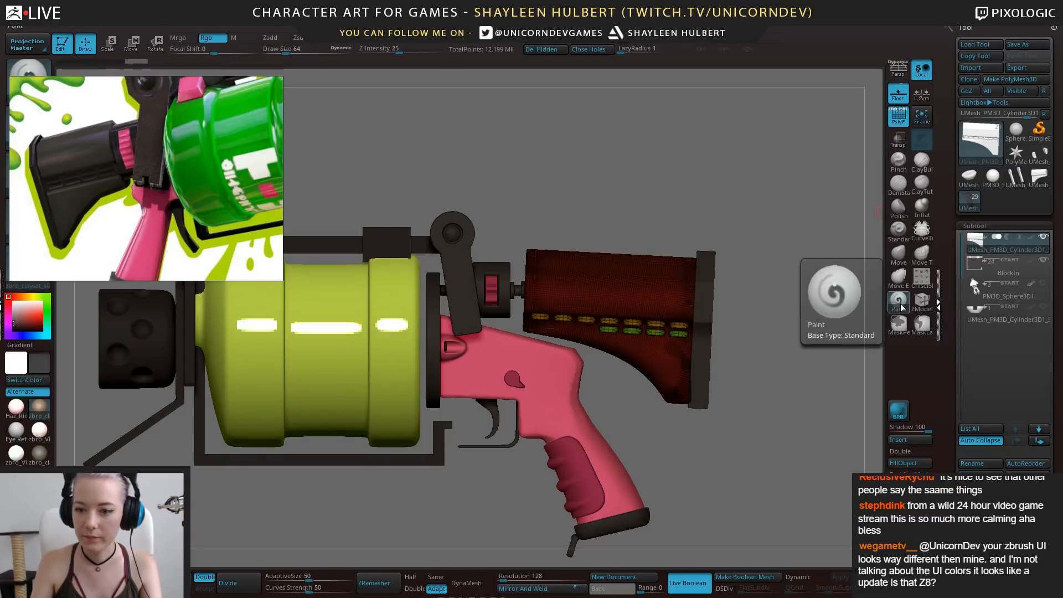
pyautogui.click(908, 464)
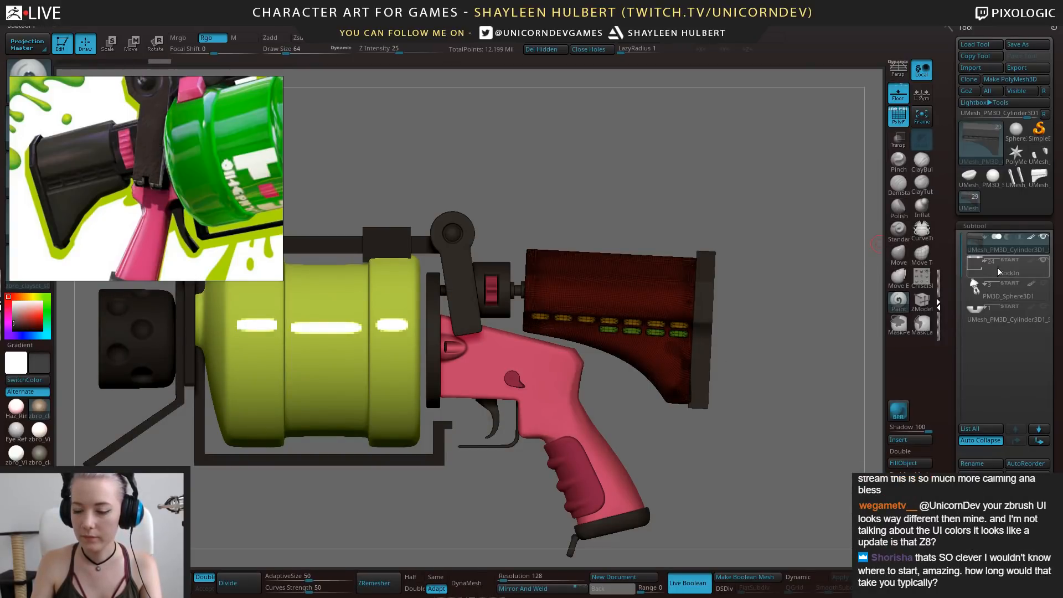
pyautogui.moveTo(702, 190); pyautogui.dragTo(848, 138)
# Select the BlockIn folder's subtool with the polyframe turned off and restore white as the main colour
pyautogui.click(1042, 277)
pyautogui.click(897, 123)
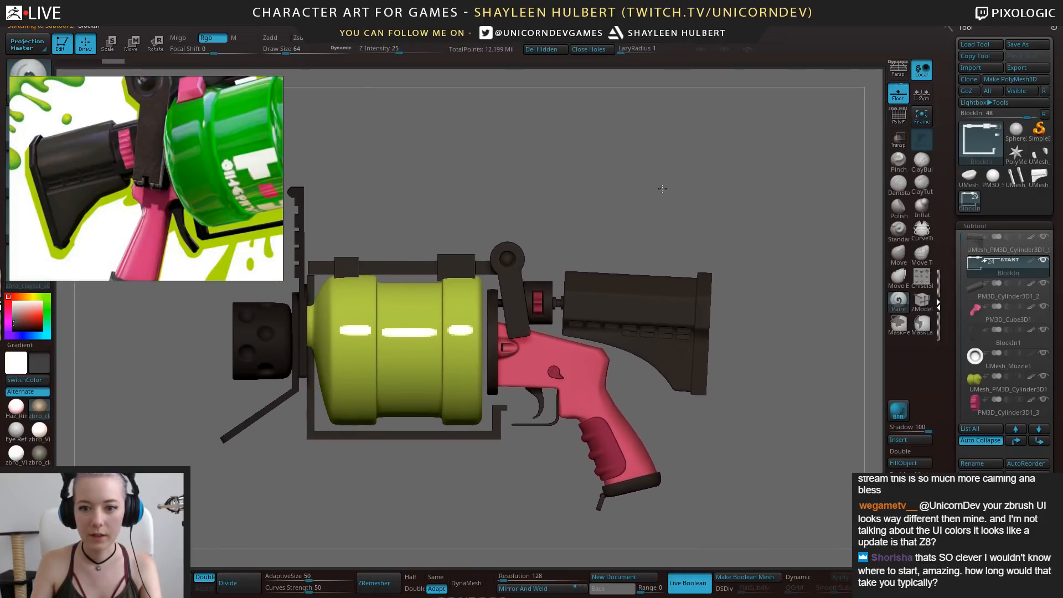
pyautogui.moveTo(698, 310); pyautogui.dragTo(647, 304)
pyautogui.click(38, 362)
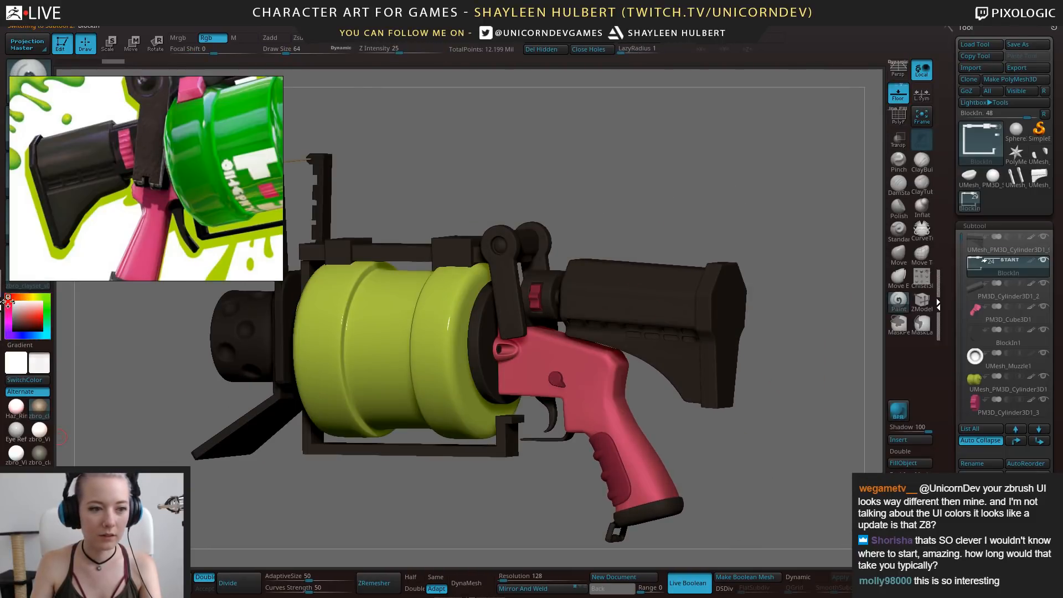
# Enlarge the reference image around the notched lower end of the hinge arm to study its shape
pyautogui.moveTo(415, 142); pyautogui.dragTo(582, 183)
pyautogui.scroll(3, 204, 194)
pyautogui.moveTo(95, 177)
pyautogui.mouseDown(button='middle')
pyautogui.moveTo(205, 195)
pyautogui.moveTo(111, 187)
pyautogui.mouseUp(button='middle')
pyautogui.scroll(2, 153, 190)
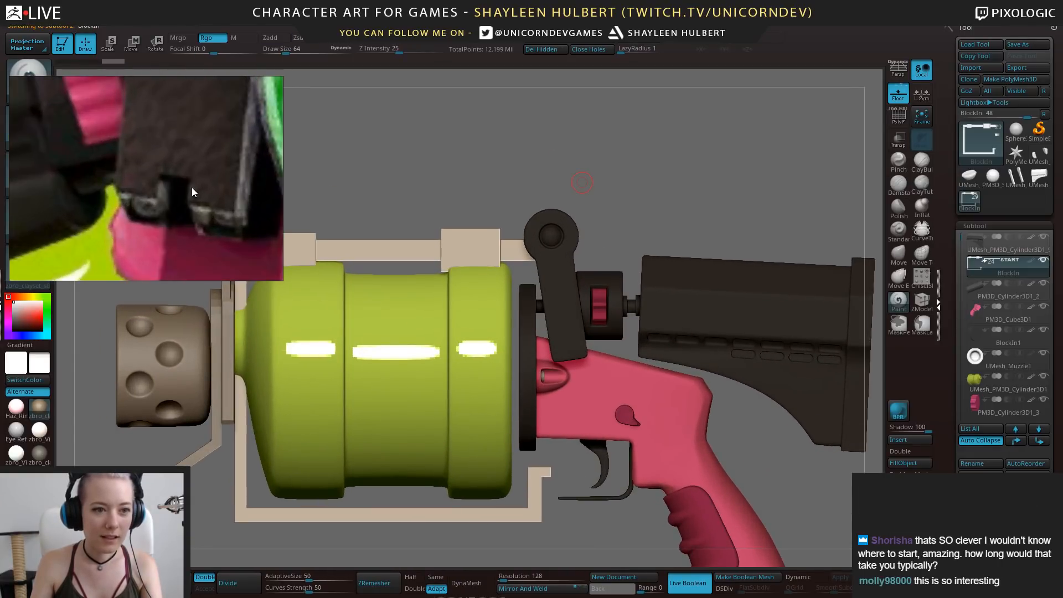
pyautogui.moveTo(178, 202); pyautogui.dragTo(176, 195, button='middle')
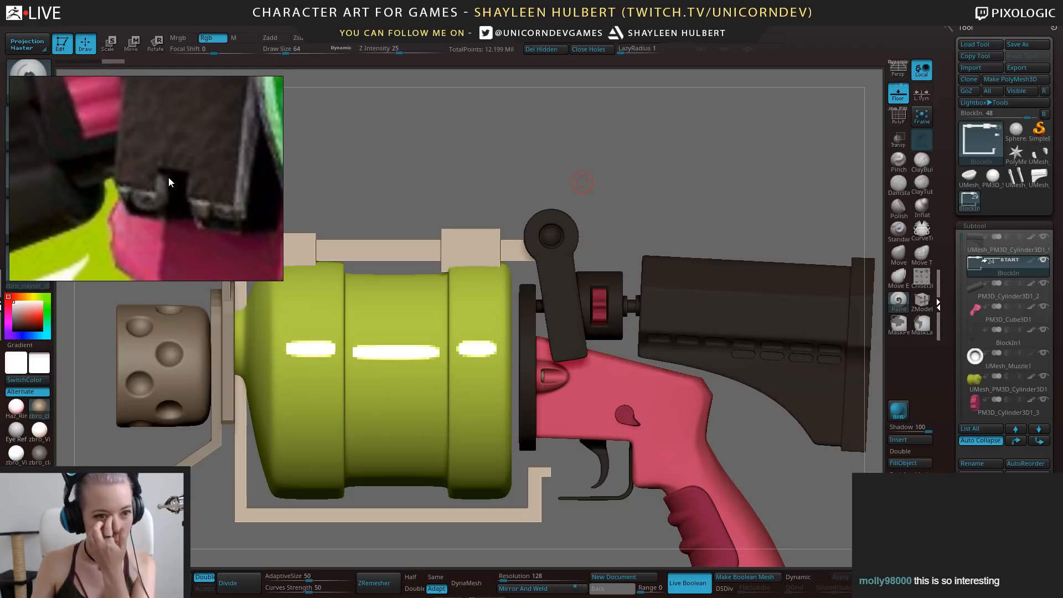
# Duplicate the hinge arms subtool and move the copy up to the beginning of the subtool list
pyautogui.moveTo(549, 159); pyautogui.dragTo(465, 162)
pyautogui.keyDown('alt'); pyautogui.click(563, 274); pyautogui.keyUp('alt')
pyautogui.moveTo(703, 169)
pyautogui.mouseDown()
pyautogui.moveTo(680, 169)
pyautogui.moveTo(705, 189)
pyautogui.mouseUp()
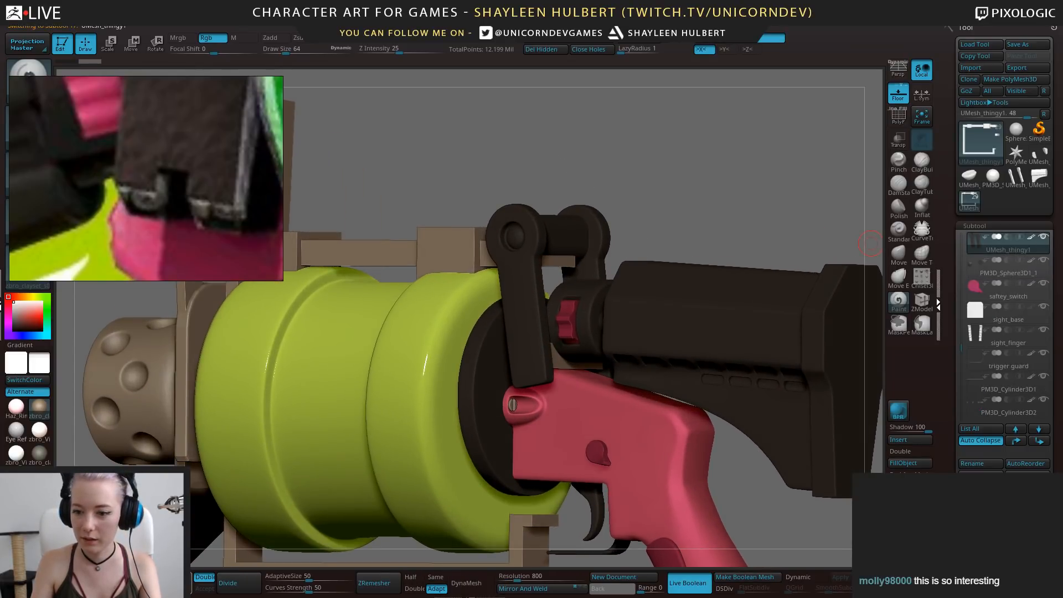
pyautogui.click(981, 505)
pyautogui.click(1016, 441)
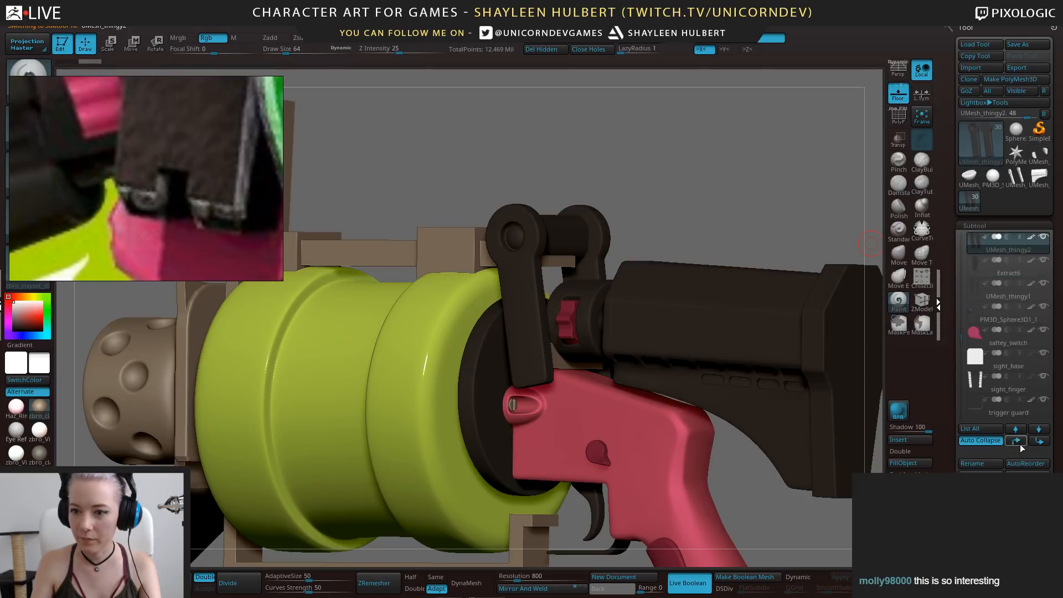
pyautogui.click(1016, 441)
pyautogui.click(1016, 441)
pyautogui.click(1016, 441)
pyautogui.click(1020, 444)
pyautogui.click(1020, 444)
pyautogui.click(1020, 444)
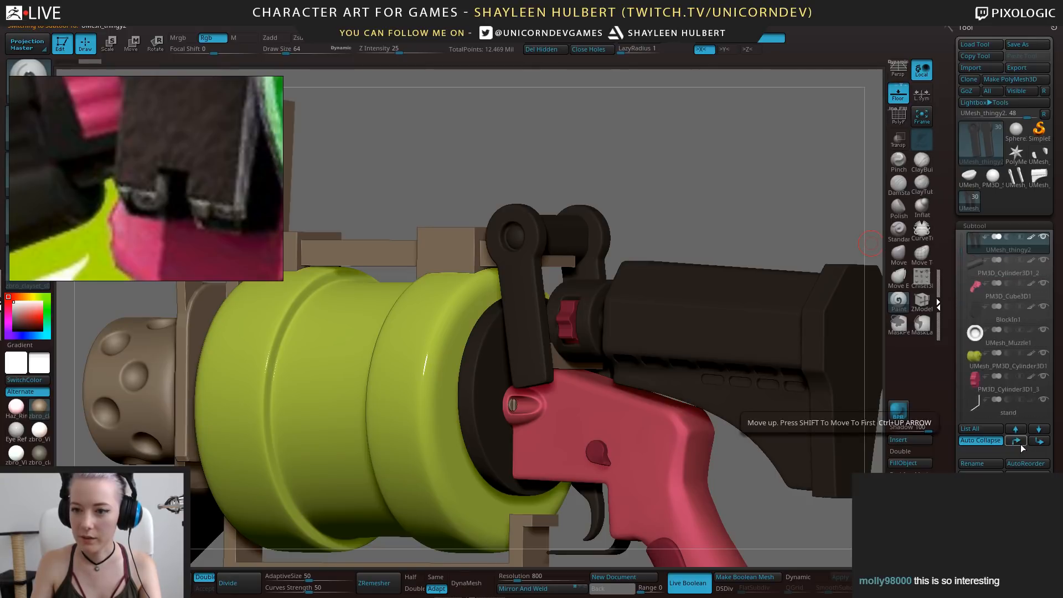
pyautogui.click(1020, 444)
pyautogui.click(1020, 444)
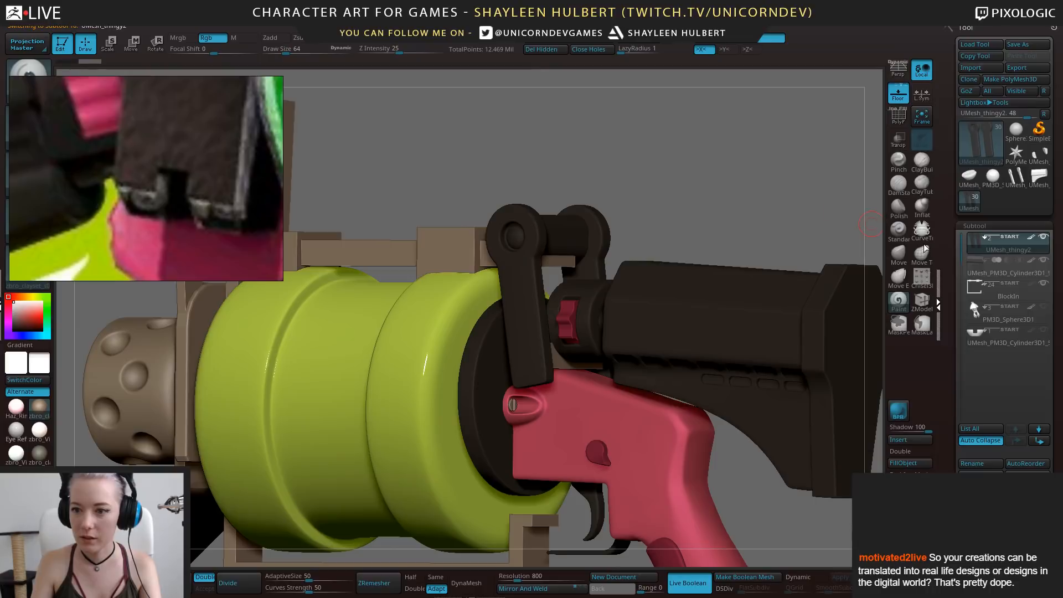
# Select the slotted stock subtool and move it down into the BlockIn folder
pyautogui.keyDown('alt'); pyautogui.moveTo(742, 183); pyautogui.dragTo(693, 180); pyautogui.keyUp('alt')
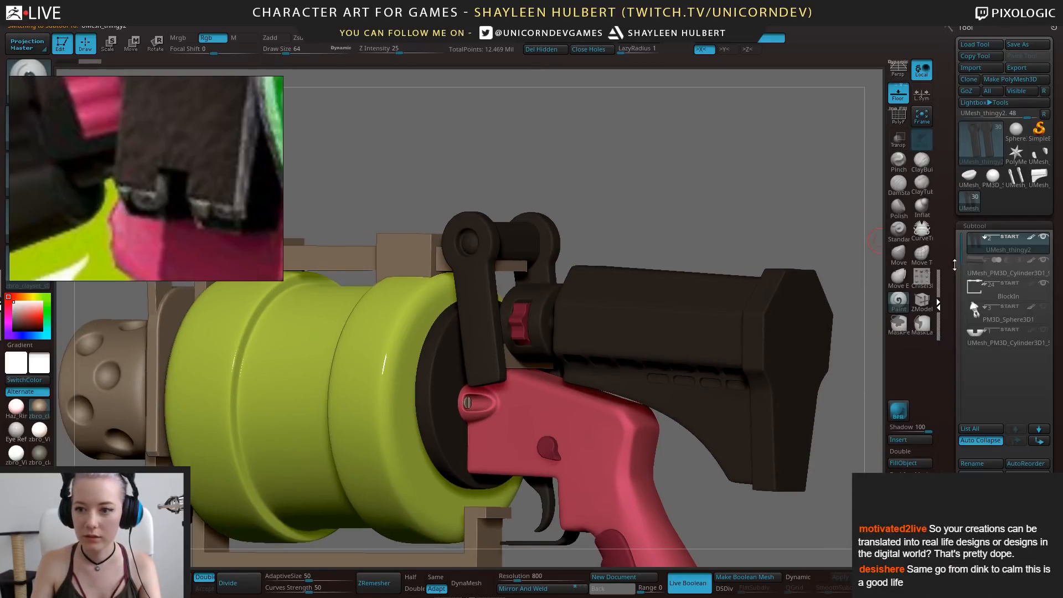
pyautogui.click(985, 263)
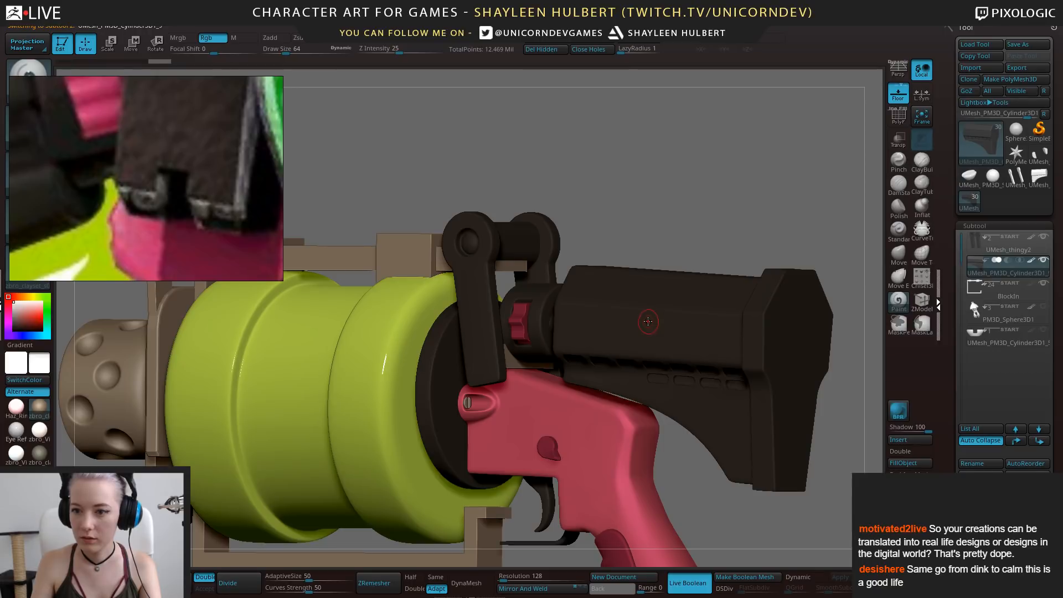
pyautogui.click(1044, 444)
# Select the duplicated hinge arms and hide the BlockIn folder so that only the arms are shown
pyautogui.click(1001, 245)
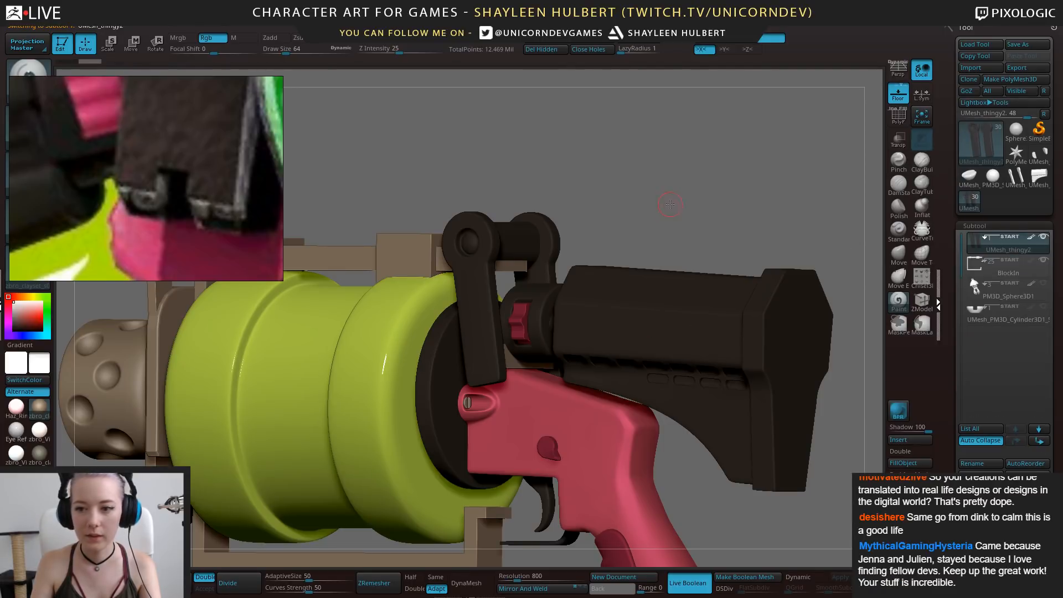
pyautogui.click(1044, 260)
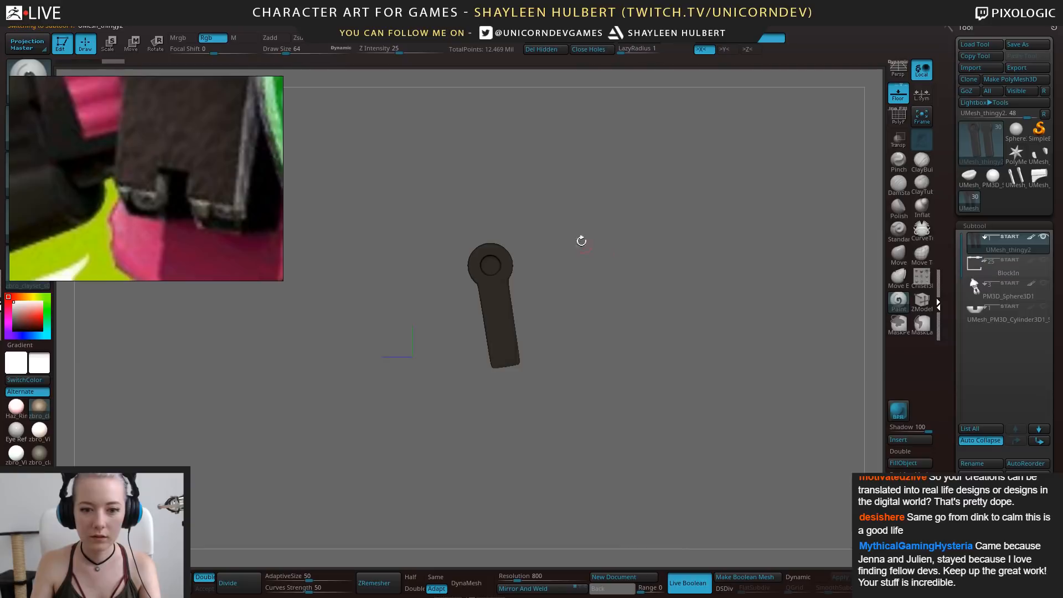
pyautogui.keyDown('alt'); pyautogui.moveTo(582, 240); pyautogui.dragTo(587, 312); pyautogui.keyUp('alt')
pyautogui.keyDown('alt'); pyautogui.moveTo(548, 308); pyautogui.dragTo(720, 304); pyautogui.keyUp('alt')
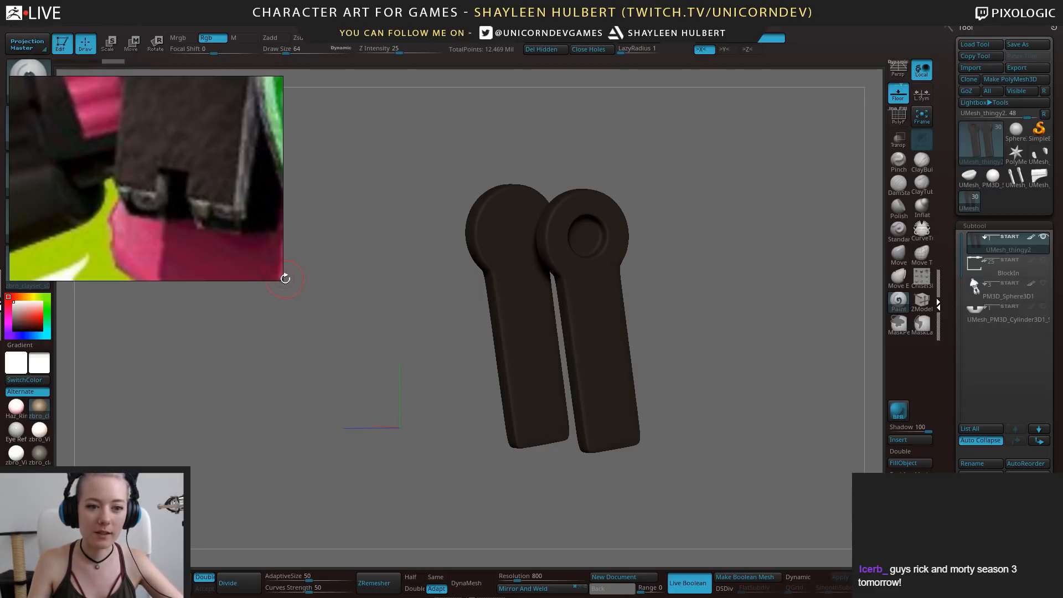
# Shrink the floating reference image, zoom it out around the hinge arm and move it clear of the brush settings
pyautogui.moveTo(284, 280); pyautogui.dragTo(230, 244)
pyautogui.moveTo(155, 174); pyautogui.dragTo(95, 148, button='middle')
pyautogui.scroll(-5, 124, 168)
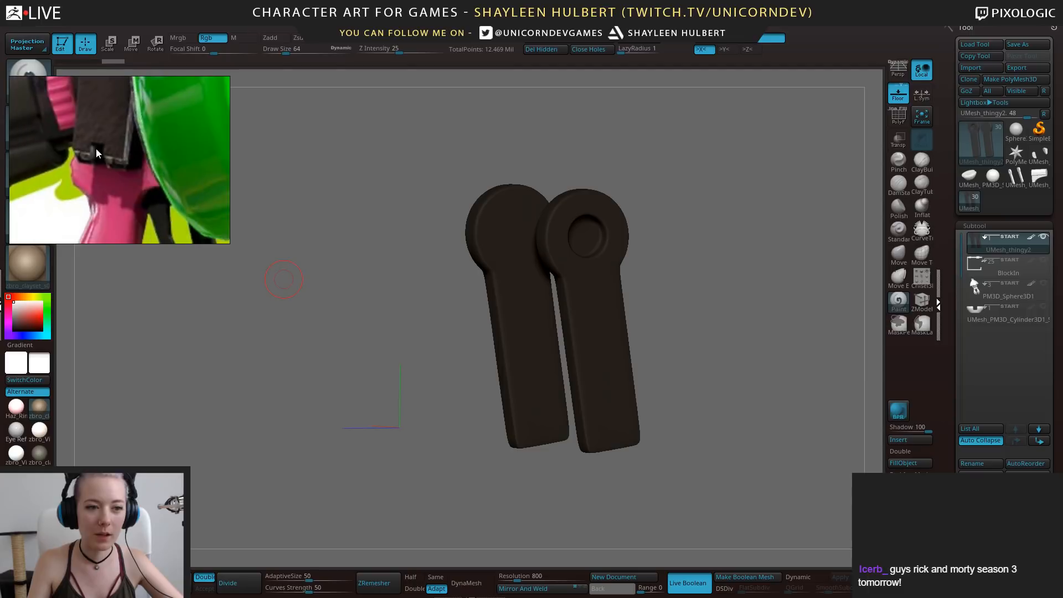
pyautogui.moveTo(120, 151); pyautogui.dragTo(178, 152)
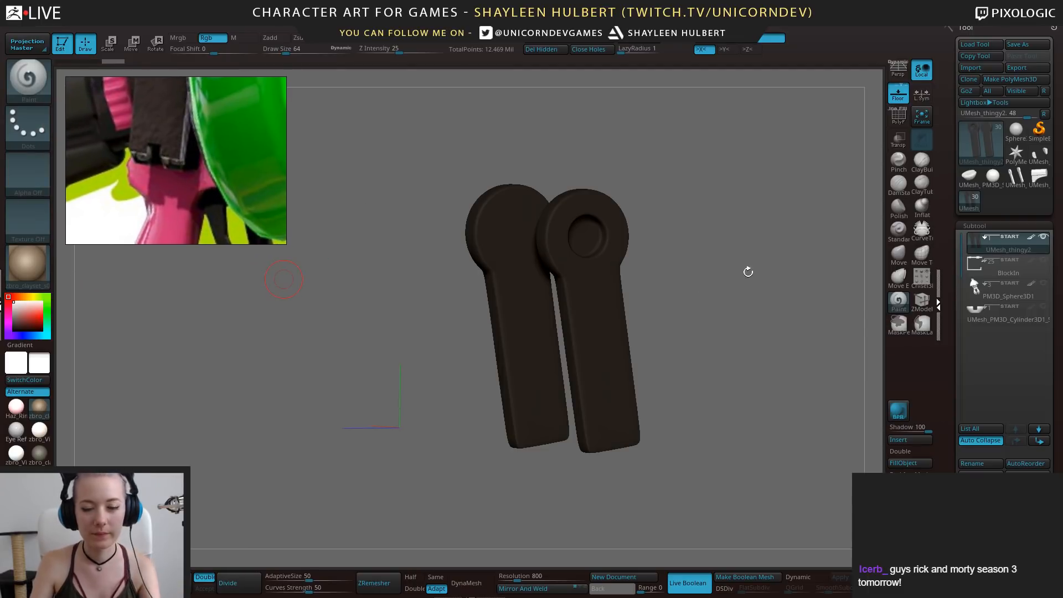
# Inspect both hinge arms from the front and side, and insert a Cube3D as a new subtool
pyautogui.keyDown('shift'); pyautogui.moveTo(748, 271); pyautogui.dragTo(681, 266); pyautogui.keyUp('shift')
pyautogui.keyDown('alt'); pyautogui.moveTo(788, 310); pyautogui.dragTo(226, 299); pyautogui.keyUp('alt')
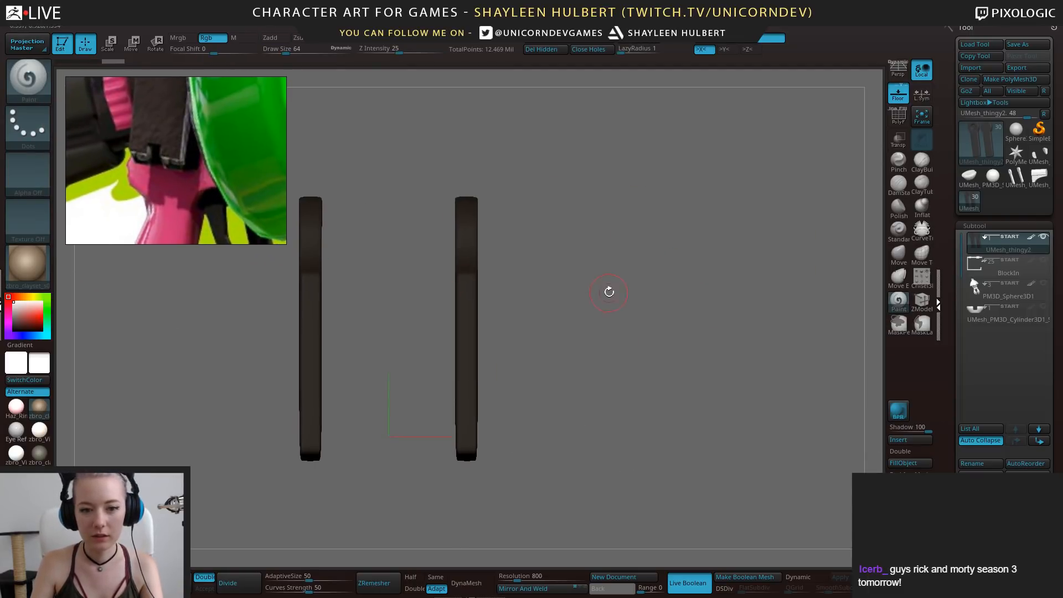
pyautogui.moveTo(610, 292); pyautogui.dragTo(602, 343)
pyautogui.keyDown('alt'); pyautogui.moveTo(623, 263); pyautogui.dragTo(678, 303); pyautogui.keyUp('alt')
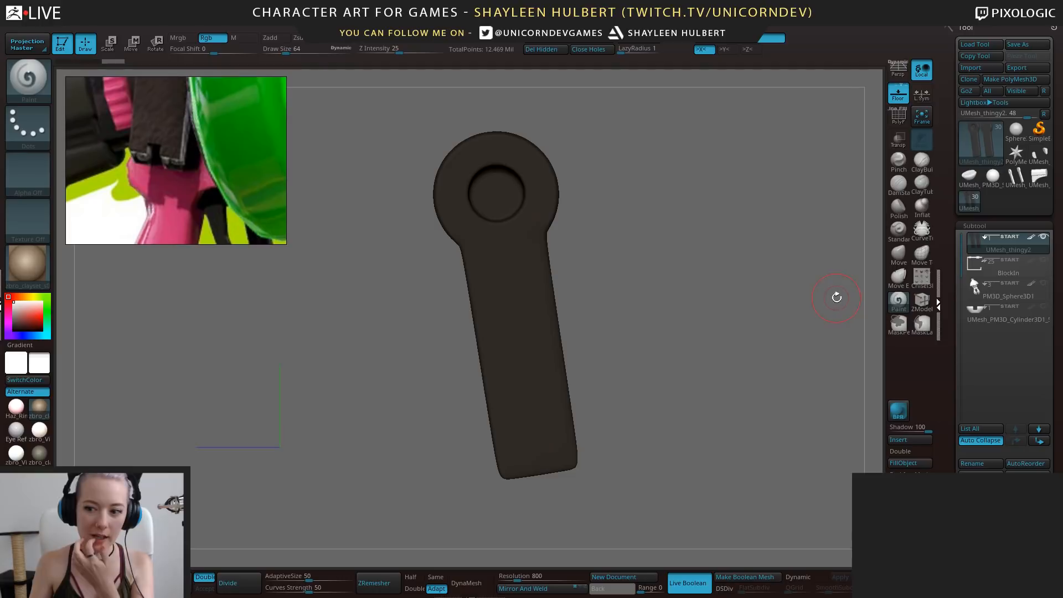
pyautogui.moveTo(715, 281); pyautogui.dragTo(866, 391)
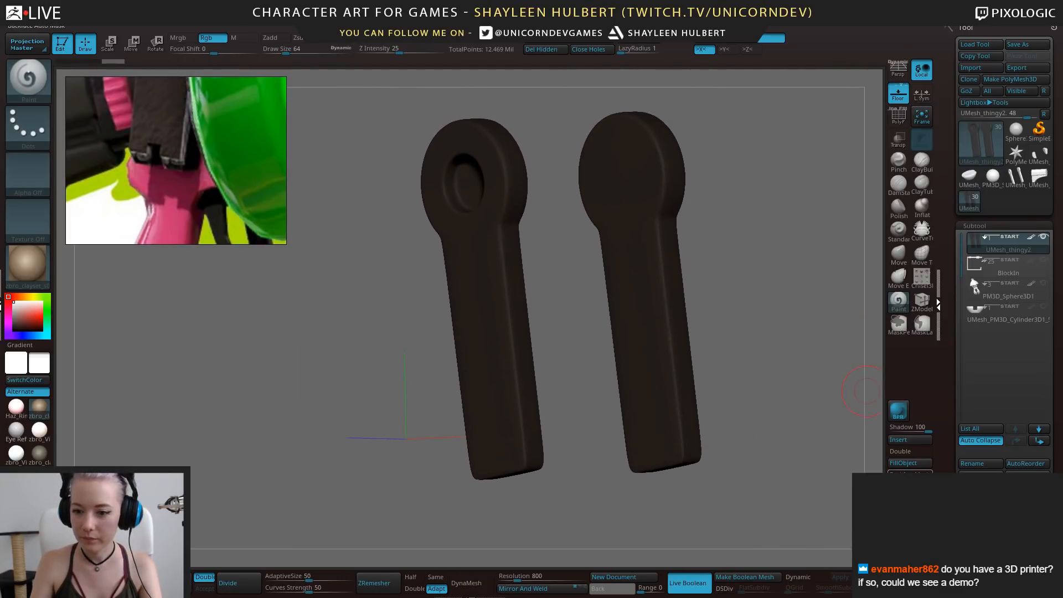
pyautogui.click(909, 441)
pyautogui.click(898, 440)
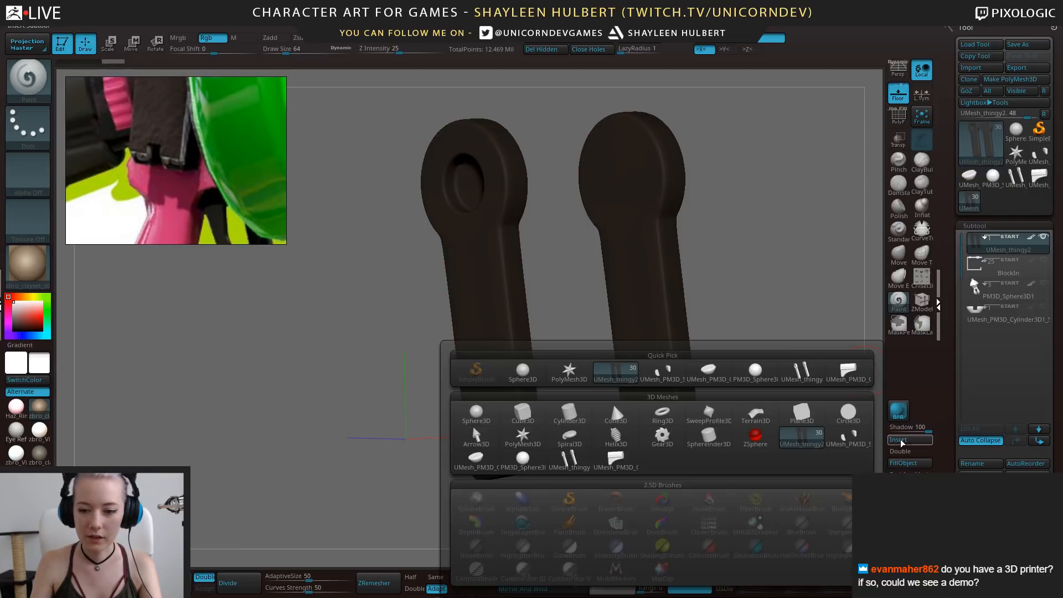
pyautogui.click(610, 400)
# Scale the cube down to a small block and place it over the lower end of one hinge arm
pyautogui.keyDown('alt'); pyautogui.moveTo(809, 353); pyautogui.dragTo(771, 327); pyautogui.keyUp('alt')
pyautogui.keyDown('shift'); pyautogui.moveTo(771, 326); pyautogui.dragTo(687, 306); pyautogui.keyUp('shift')
pyautogui.press('e')
pyautogui.moveTo(546, 378); pyautogui.dragTo(516, 397)
pyautogui.moveTo(516, 342); pyautogui.dragTo(516, 368)
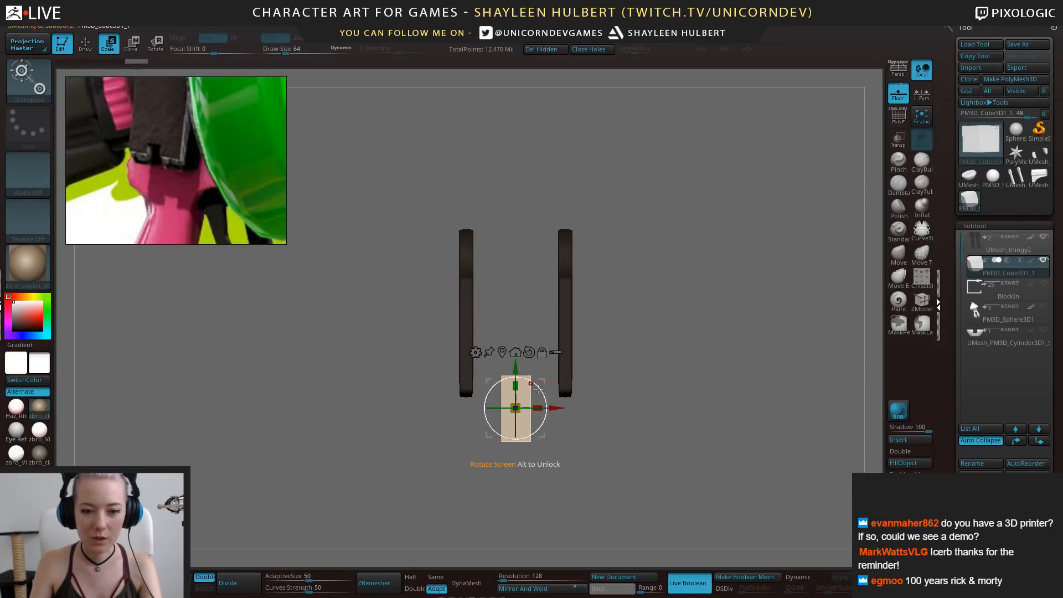
pyautogui.moveTo(557, 408); pyautogui.dragTo(501, 408)
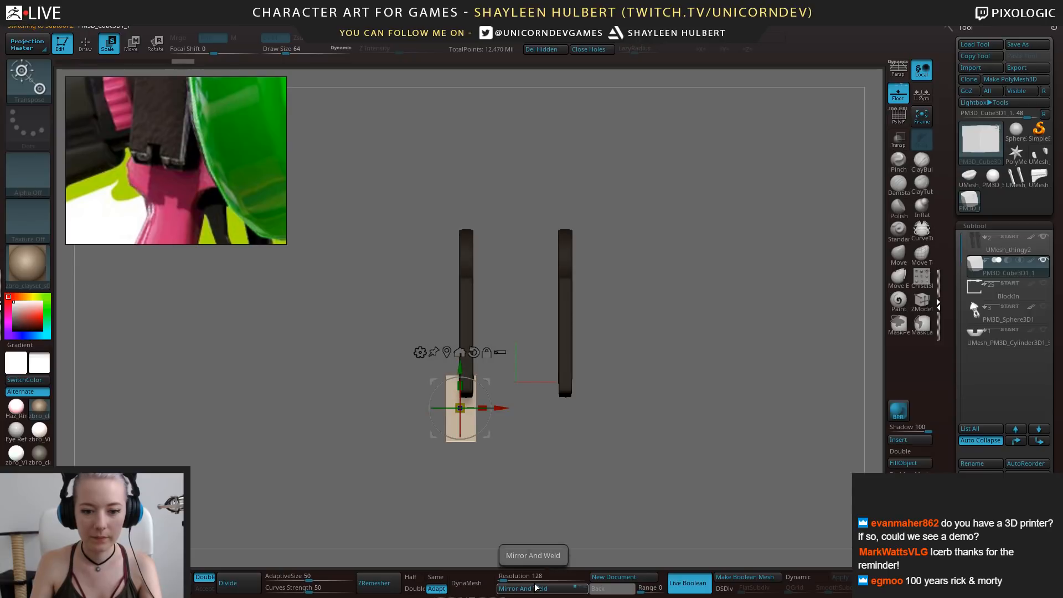
# Mirror the block across X onto the other hinge arm and shift both blocks sideways over the arms' lower ends
pyautogui.click(535, 587)
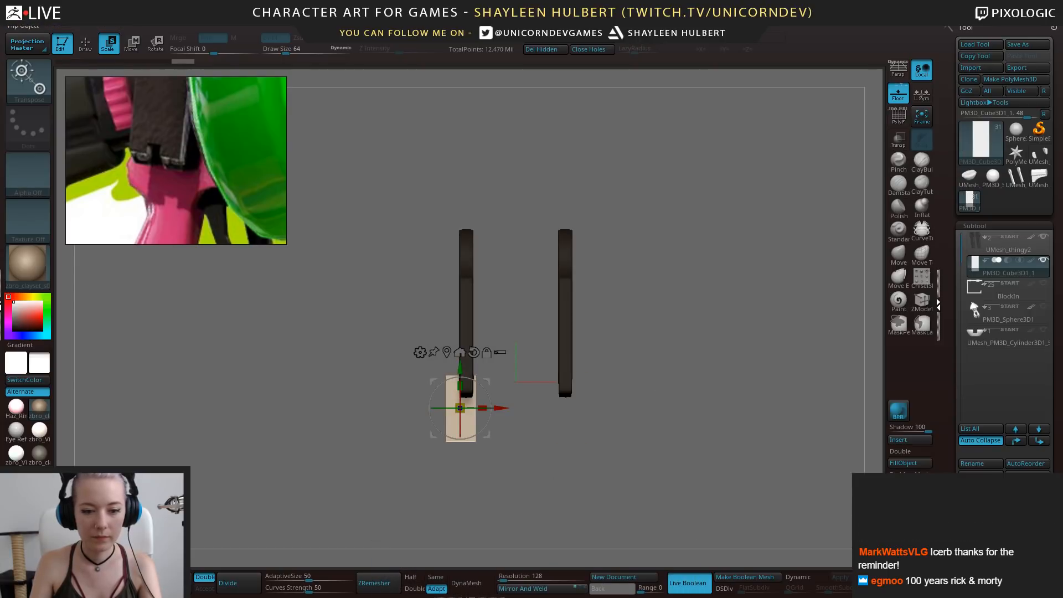
pyautogui.click(714, 42)
pyautogui.moveTo(603, 442); pyautogui.dragTo(663, 413)
pyautogui.moveTo(439, 346); pyautogui.dragTo(486, 357)
pyautogui.moveTo(415, 353); pyautogui.dragTo(563, 353)
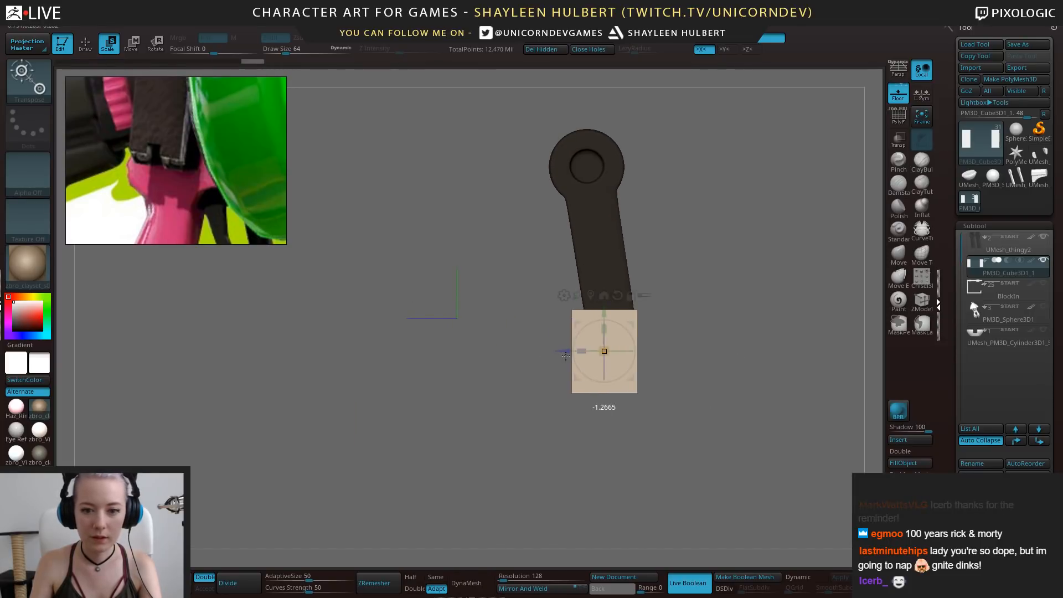
# Set the block subtool to boolean subtraction so it cuts the hinge arms' lower ends off flat
pyautogui.keyDown('alt'); pyautogui.moveTo(714, 382); pyautogui.dragTo(715, 415); pyautogui.keyUp('alt')
pyautogui.click(992, 247)
pyautogui.keyDown('alt'); pyautogui.moveTo(785, 367); pyautogui.dragTo(718, 441); pyautogui.keyUp('alt')
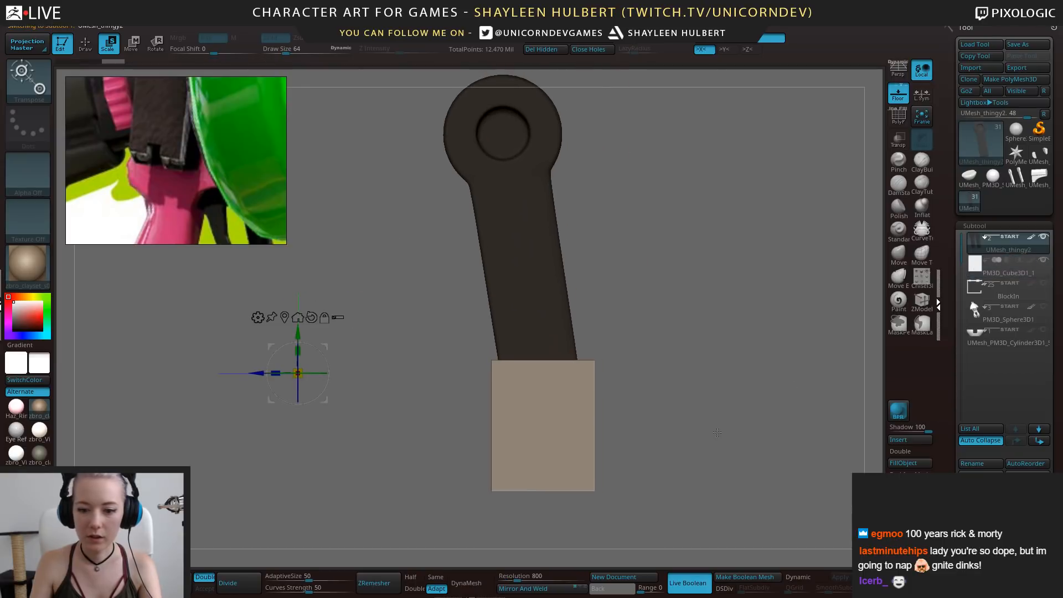
pyautogui.keyDown('alt'); pyautogui.moveTo(720, 383); pyautogui.dragTo(705, 367); pyautogui.keyUp('alt')
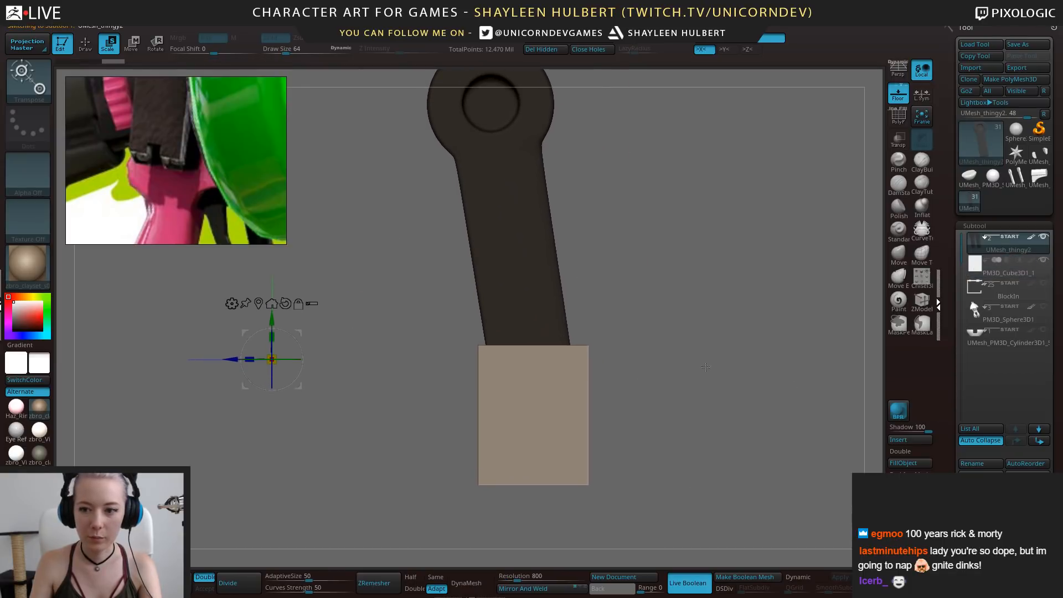
pyautogui.click(1006, 260)
pyautogui.keyDown('alt'); pyautogui.moveTo(537, 379); pyautogui.dragTo(537, 393); pyautogui.keyUp('alt')
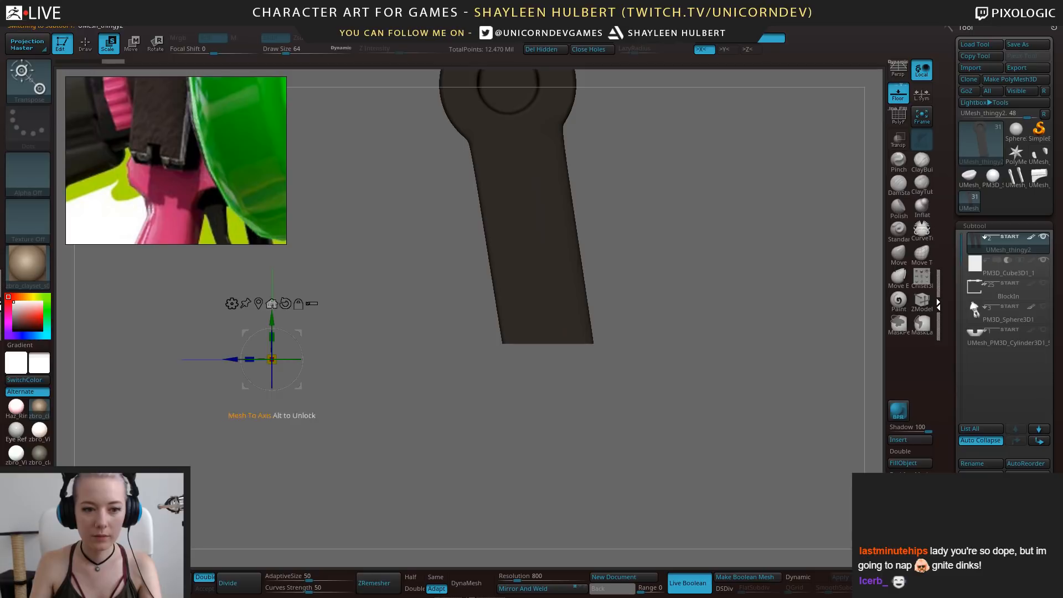
# Select the cutting block subtool and rotate it about 10 degrees to match the hinge arm's tilt
pyautogui.click(271, 304)
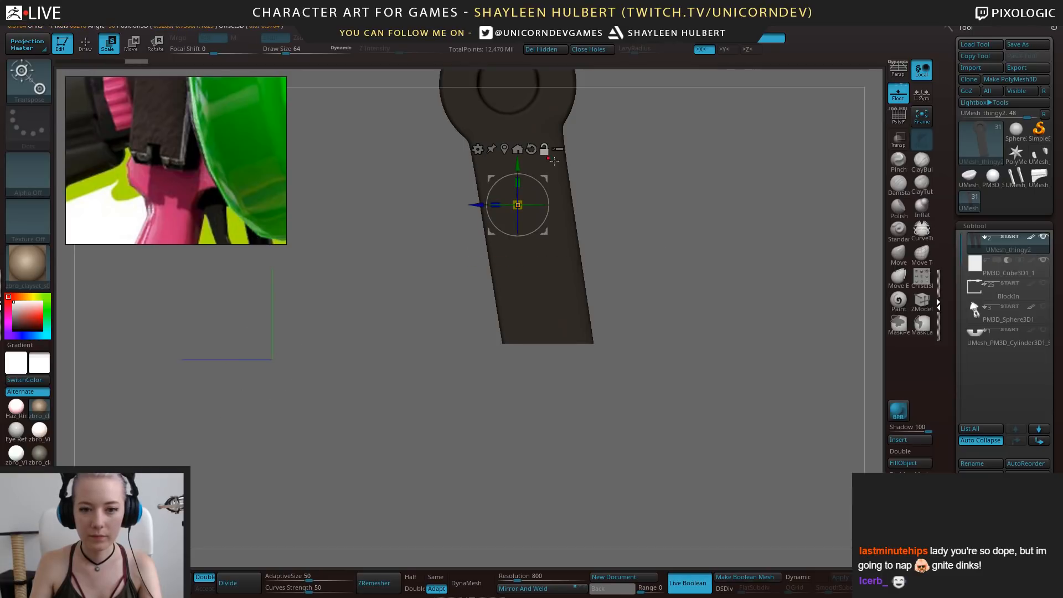
pyautogui.click(1007, 266)
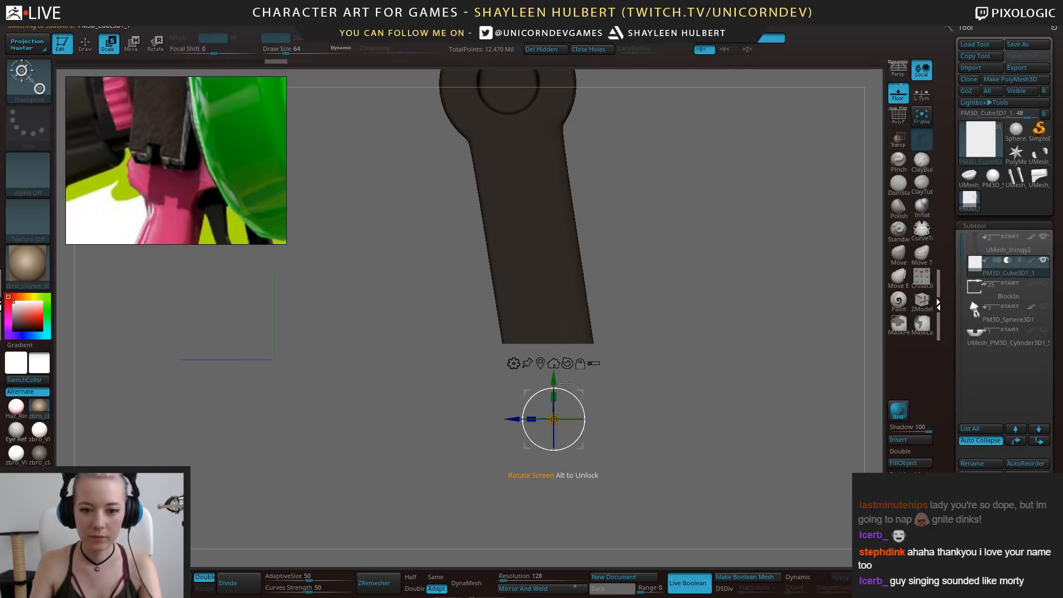
pyautogui.click(898, 116)
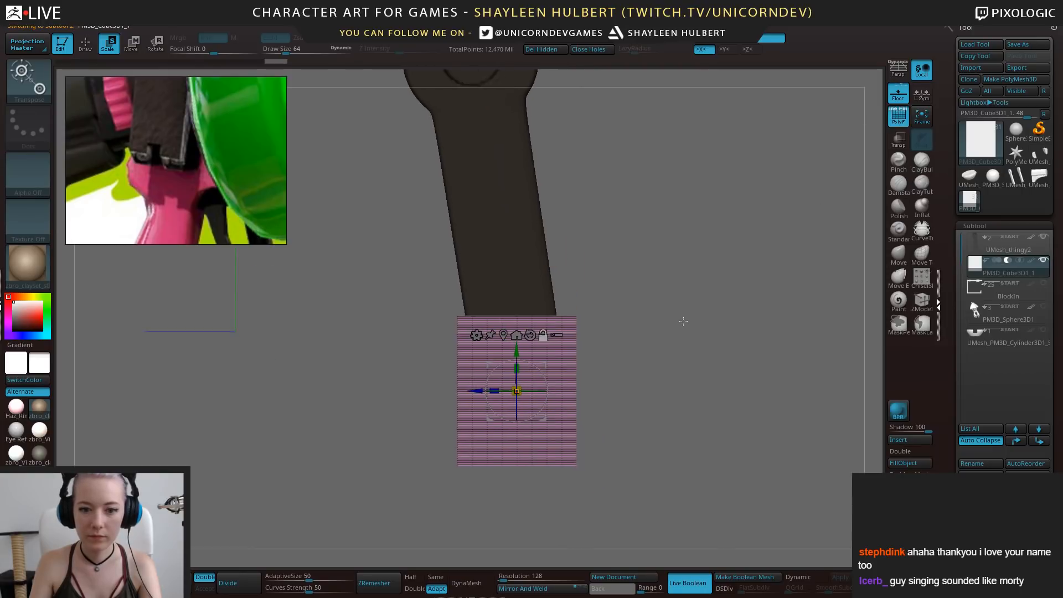
pyautogui.moveTo(548, 380); pyautogui.dragTo(546, 372)
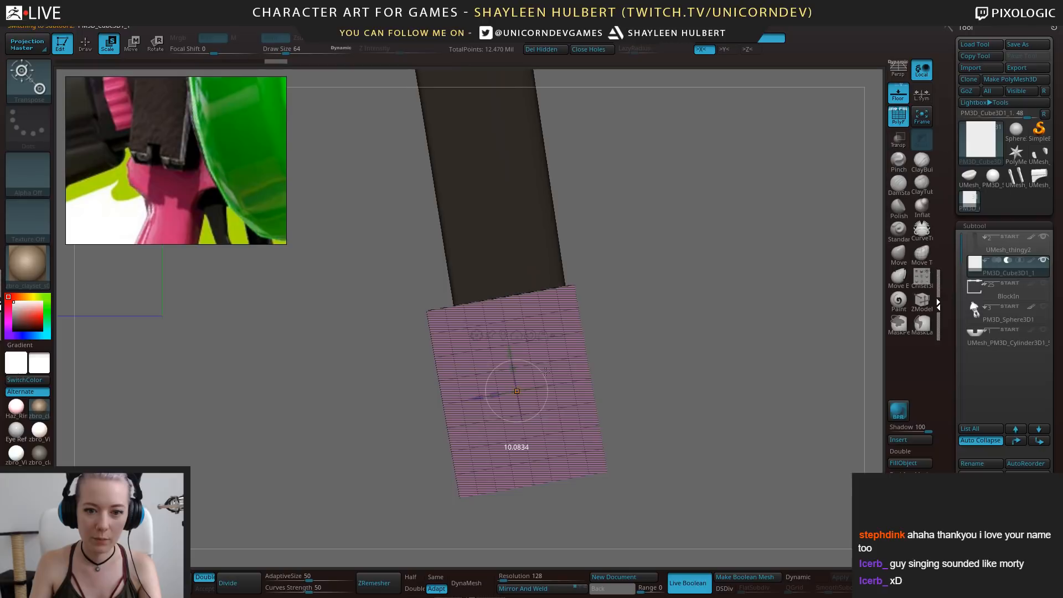
pyautogui.moveTo(546, 371); pyautogui.dragTo(544, 372)
# Narrow the cutting block along Z and adjust its width to cut a small notch in the middle of the arm's lower end
pyautogui.moveTo(489, 394); pyautogui.dragTo(505, 392)
pyautogui.keyDown('alt'); pyautogui.moveTo(628, 335); pyautogui.dragTo(553, 362); pyautogui.keyUp('alt')
pyautogui.click(896, 121)
pyautogui.moveTo(740, 316); pyautogui.dragTo(714, 373)
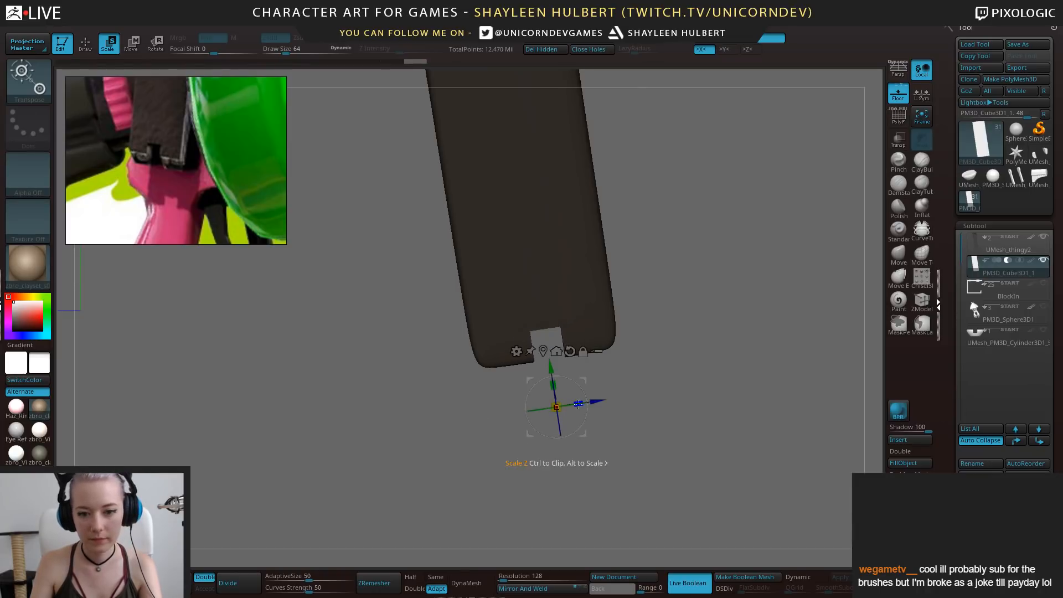
pyautogui.moveTo(578, 404); pyautogui.dragTo(595, 400)
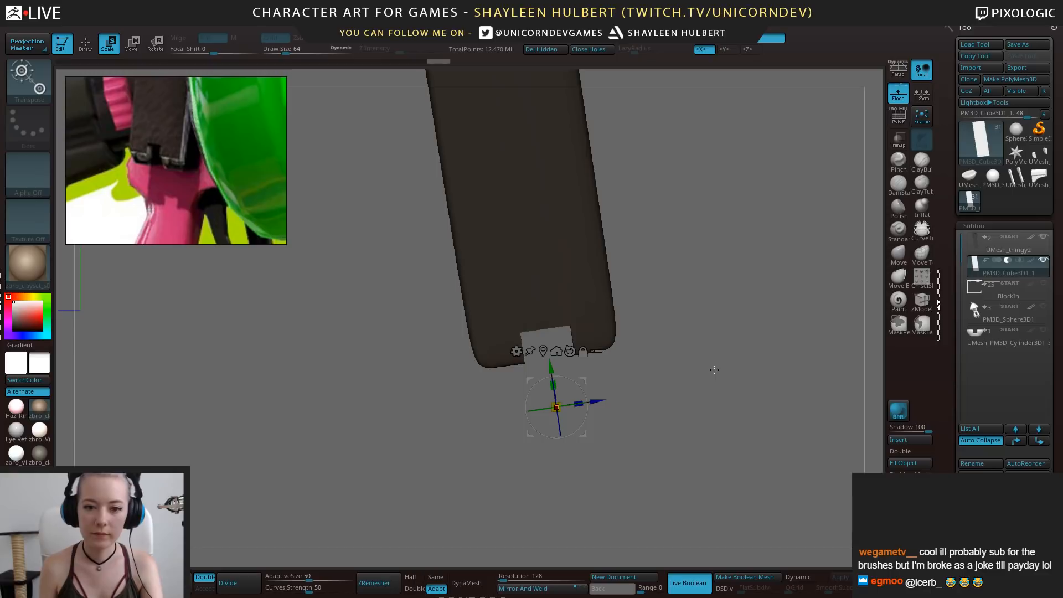
pyautogui.moveTo(715, 369); pyautogui.dragTo(689, 396)
pyautogui.moveTo(533, 406); pyautogui.dragTo(534, 406)
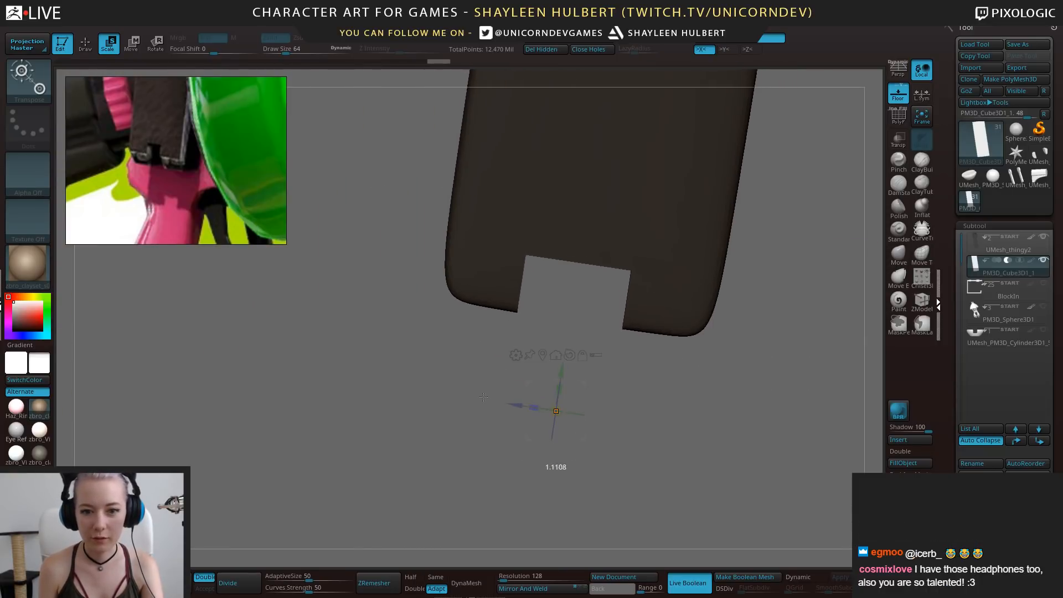
pyautogui.moveTo(450, 399); pyautogui.dragTo(523, 405)
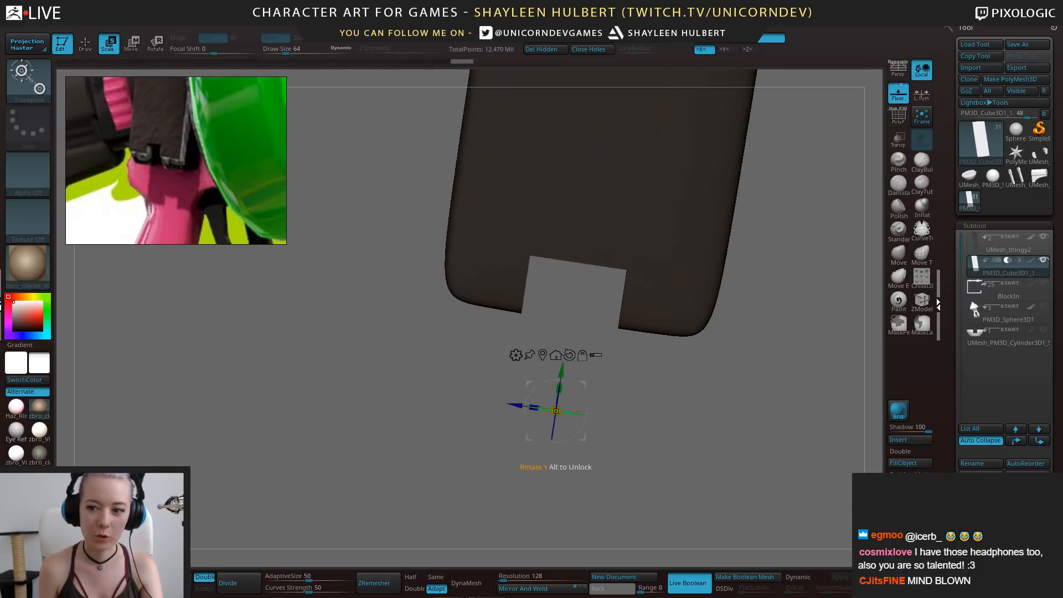
# Raise the cutting block to deepen the notches in both arms, then try scaling it uniformly and undo that
pyautogui.keyDown('alt'); pyautogui.moveTo(655, 382); pyautogui.dragTo(653, 299); pyautogui.keyUp('alt')
pyautogui.moveTo(711, 345); pyautogui.dragTo(670, 342)
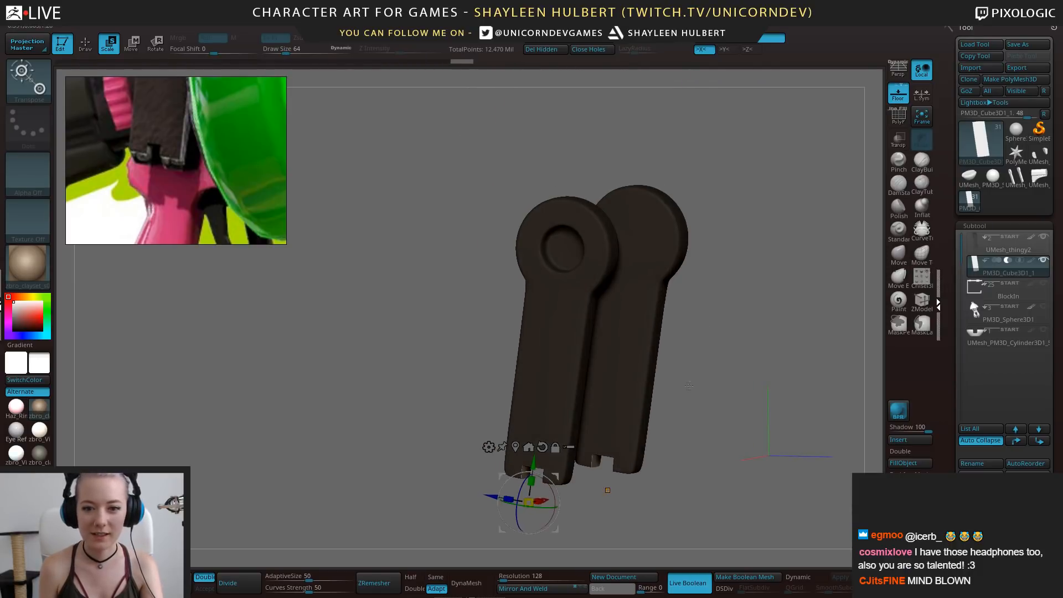
pyautogui.keyDown('shift'); pyautogui.moveTo(688, 386); pyautogui.dragTo(716, 351); pyautogui.keyUp('shift')
pyautogui.keyDown('alt'); pyautogui.moveTo(717, 352); pyautogui.dragTo(716, 387); pyautogui.keyUp('alt')
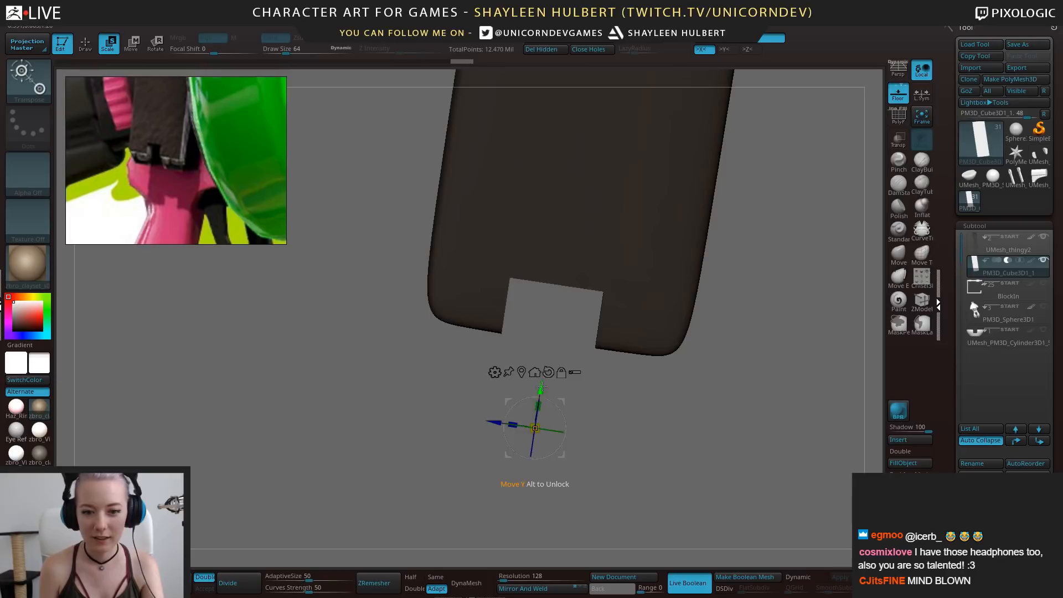
pyautogui.moveTo(541, 387); pyautogui.dragTo(544, 362)
pyautogui.moveTo(764, 384); pyautogui.dragTo(667, 396)
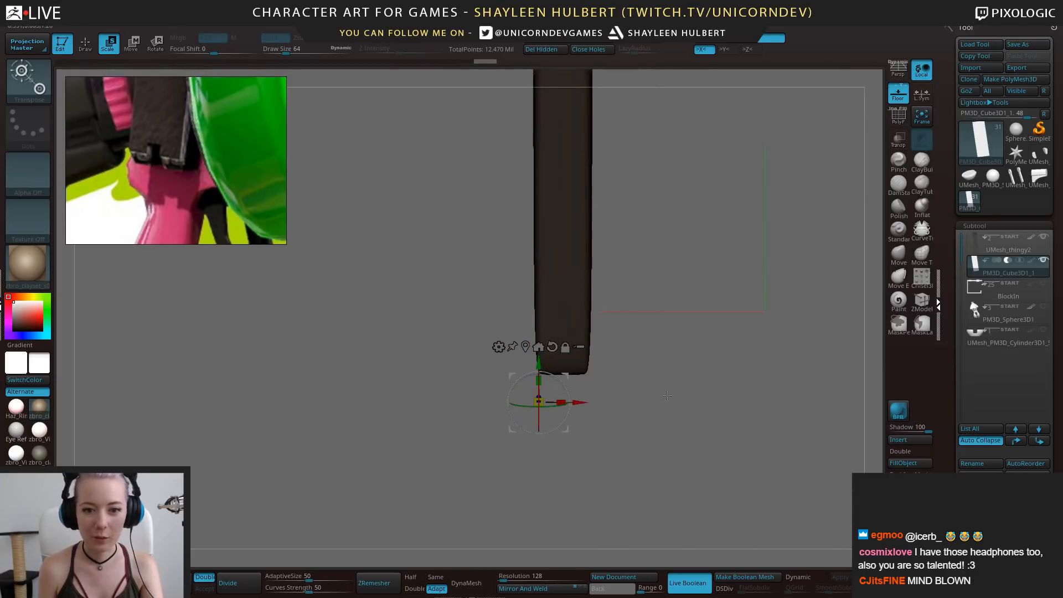
pyautogui.moveTo(795, 391); pyautogui.dragTo(668, 402)
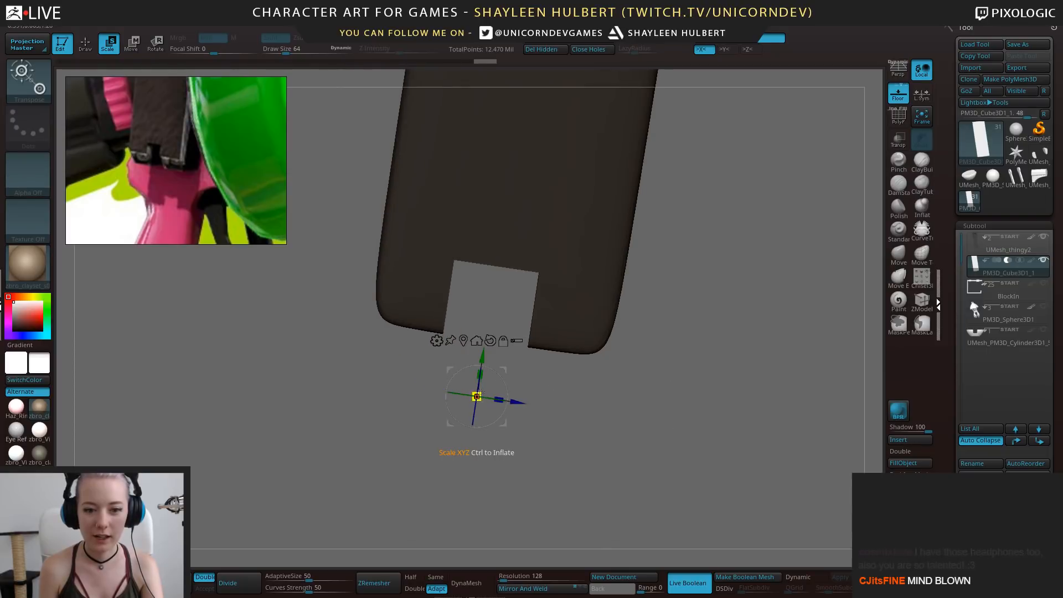
pyautogui.moveTo(479, 394); pyautogui.dragTo(498, 393)
pyautogui.hotkey('ctrl', 'z')
pyautogui.keyDown('alt'); pyautogui.moveTo(682, 429); pyautogui.dragTo(500, 292); pyautogui.keyUp('alt')
pyautogui.moveTo(651, 438); pyautogui.dragTo(701, 407)
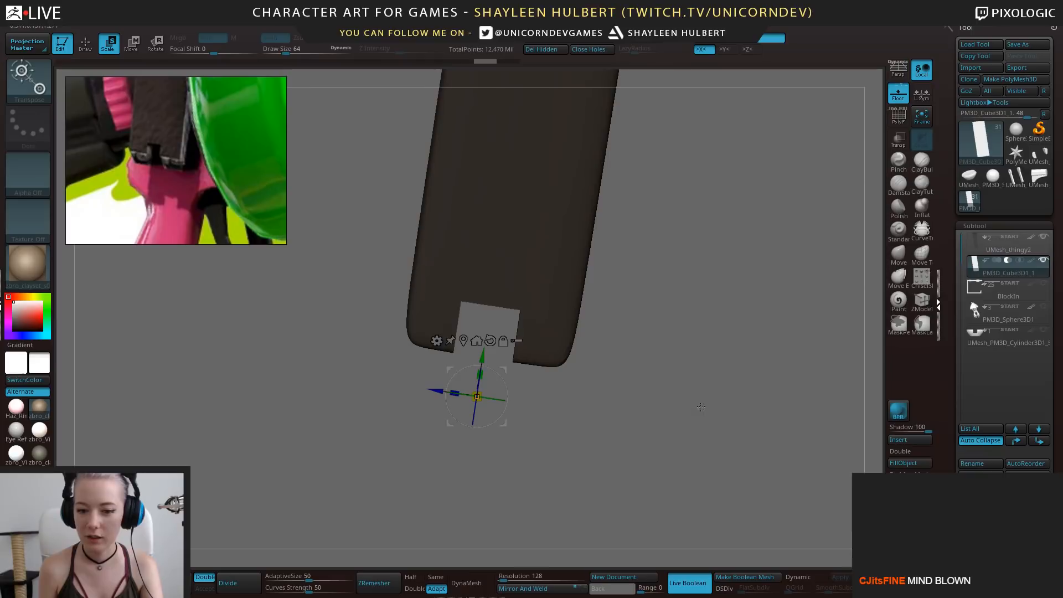
# Duplicate the notch block subtool and set the duplicate to boolean subtraction
pyautogui.hotkey('ctrl', 'shift', 'd')
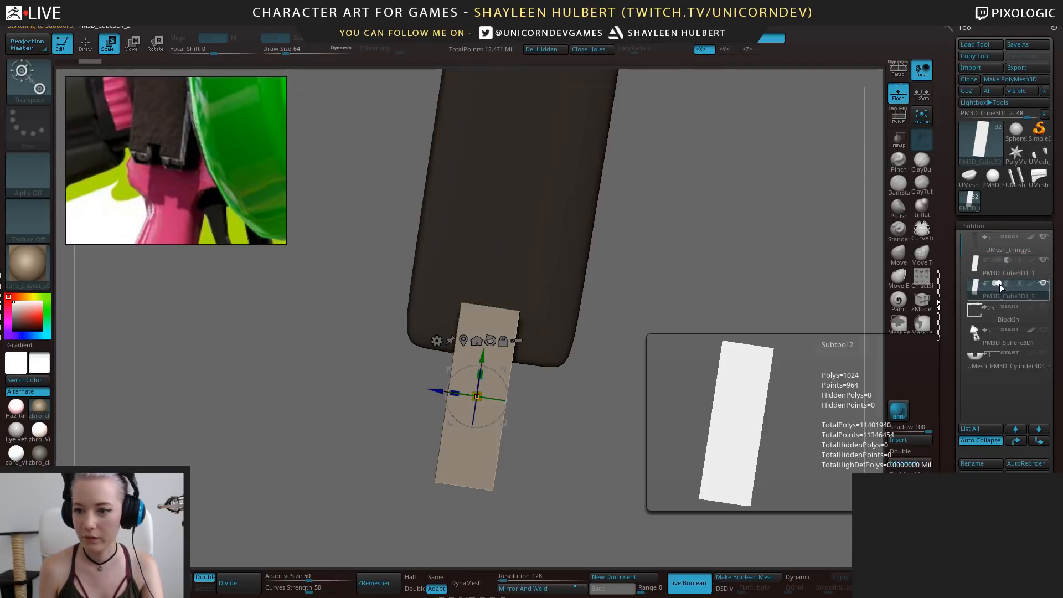
pyautogui.click(1007, 283)
pyautogui.keyDown('shift'); pyautogui.moveTo(645, 417); pyautogui.dragTo(704, 414); pyautogui.keyUp('shift')
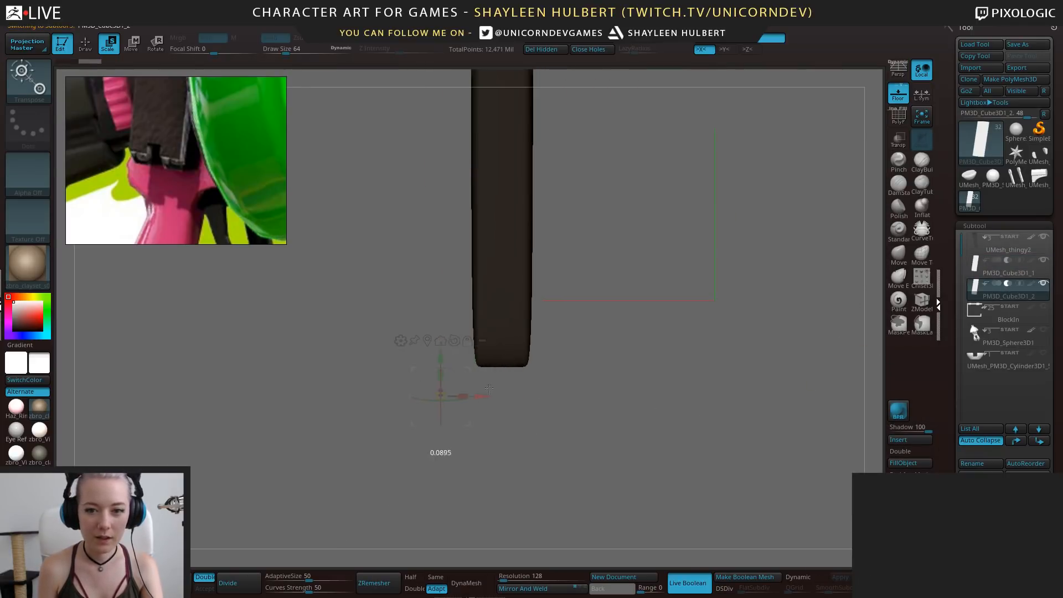
pyautogui.click(898, 120)
pyautogui.moveTo(665, 382); pyautogui.dragTo(604, 395)
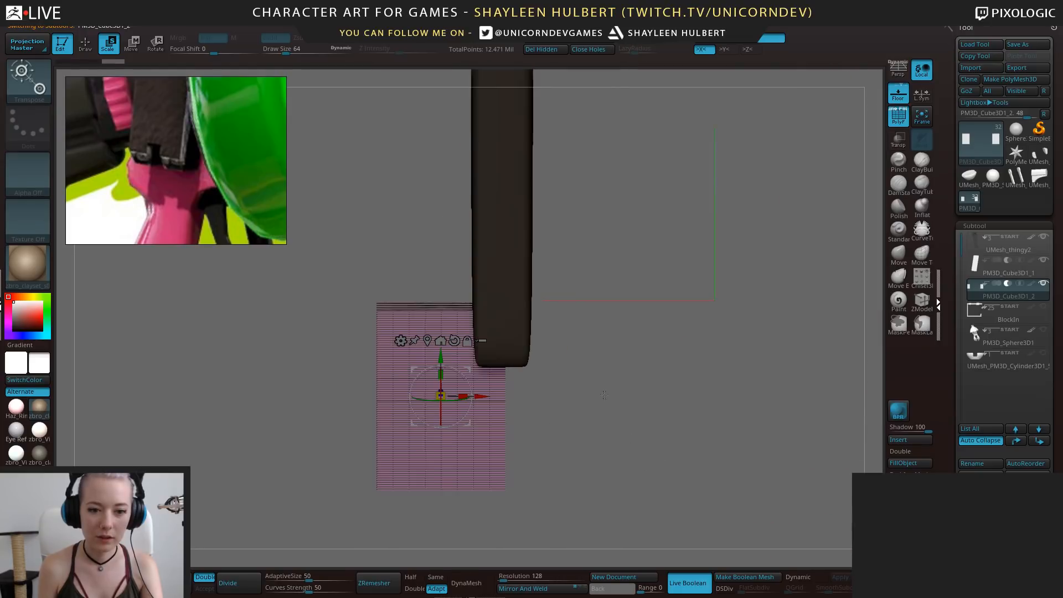
# Narrow the duplicate blocks along X and move them beside the outer faces of the hinge arms' lower ends
pyautogui.moveTo(464, 397); pyautogui.dragTo(432, 396)
pyautogui.click(440, 340)
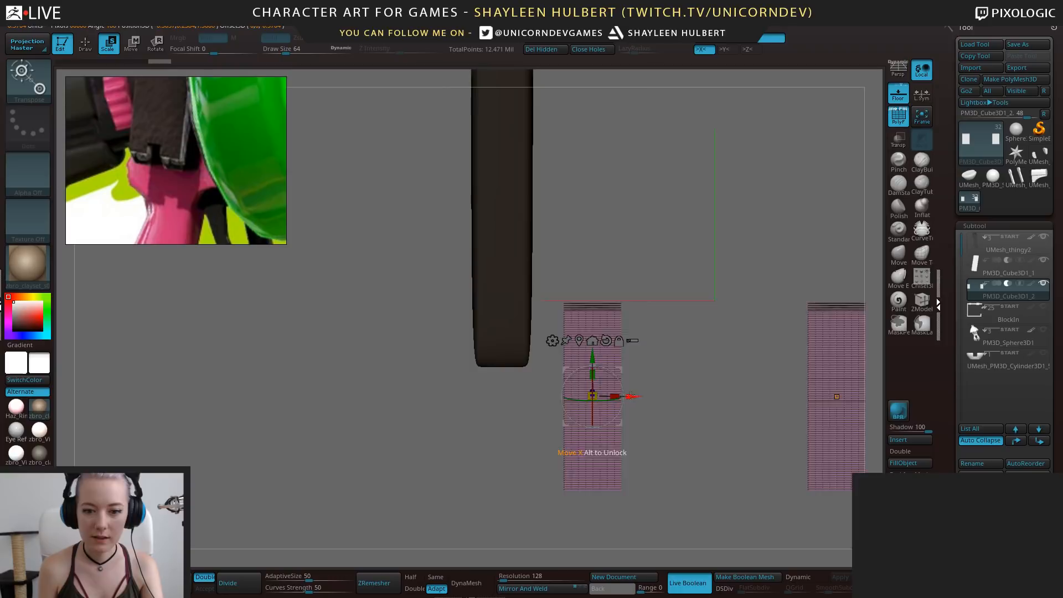
pyautogui.moveTo(631, 396); pyautogui.dragTo(444, 364)
# Try widening the duplicate block along Z to span the arm's full width, undoing unwanted transforms and shifting it sideways
pyautogui.moveTo(686, 382); pyautogui.dragTo(580, 388)
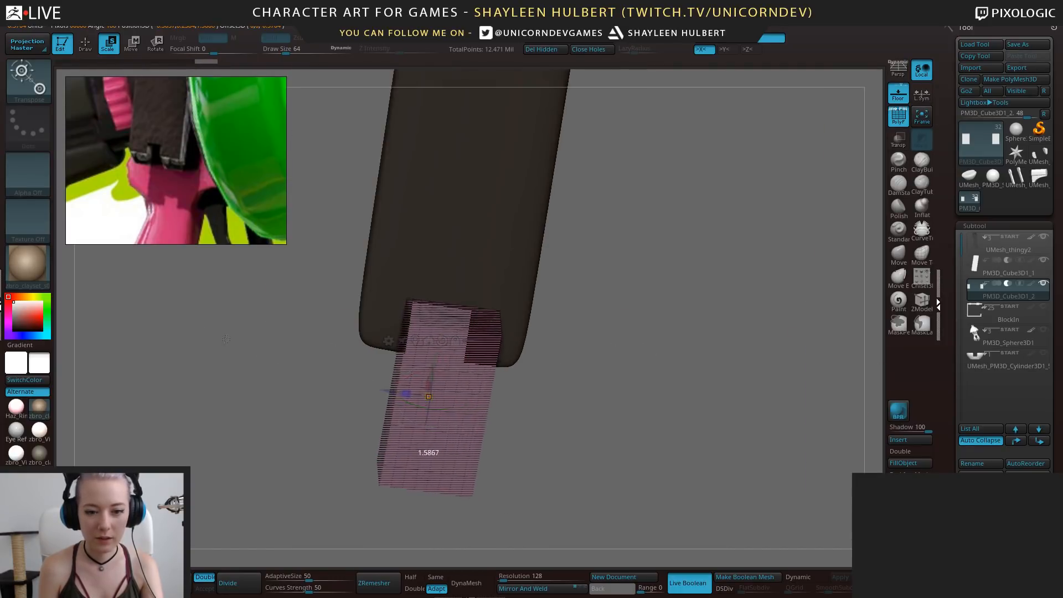
pyautogui.moveTo(356, 379); pyautogui.dragTo(346, 378)
pyautogui.moveTo(620, 302); pyautogui.dragTo(622, 426)
pyautogui.hotkey('ctrl', 'z')
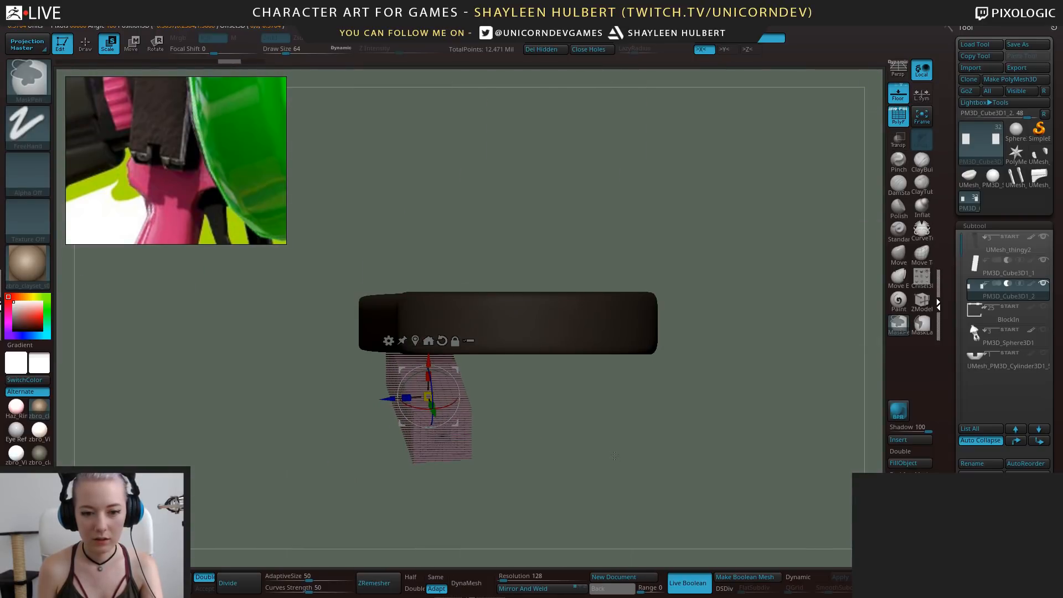
pyautogui.hotkey('ctrl', 'z')
pyautogui.hotkey('ctrl', 'z')
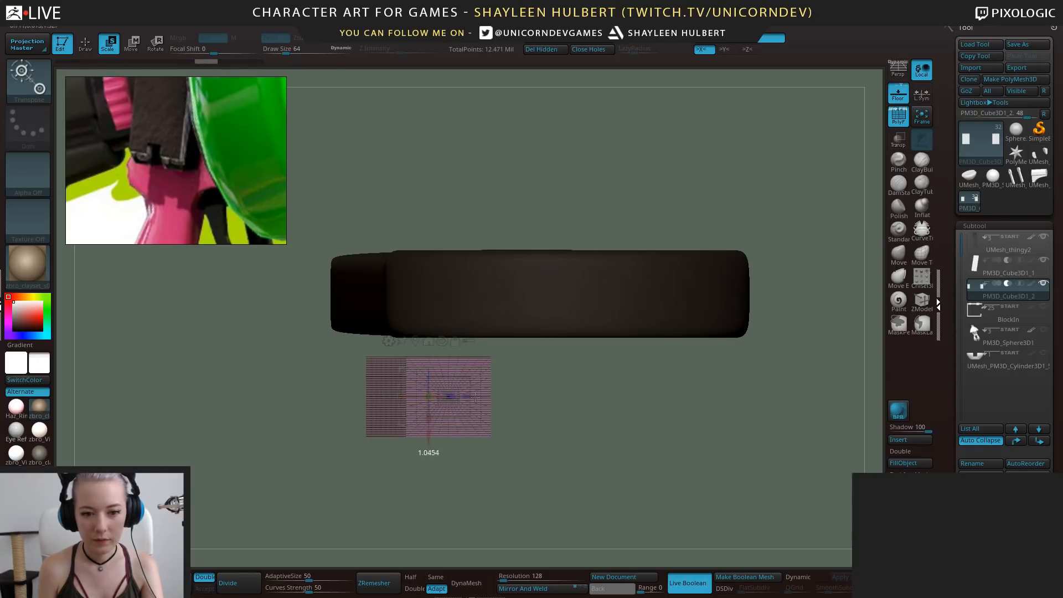
pyautogui.moveTo(475, 396)
pyautogui.mouseDown()
pyautogui.moveTo(468, 386)
pyautogui.moveTo(472, 399)
pyautogui.mouseUp()
pyautogui.moveTo(720, 462); pyautogui.dragTo(707, 344)
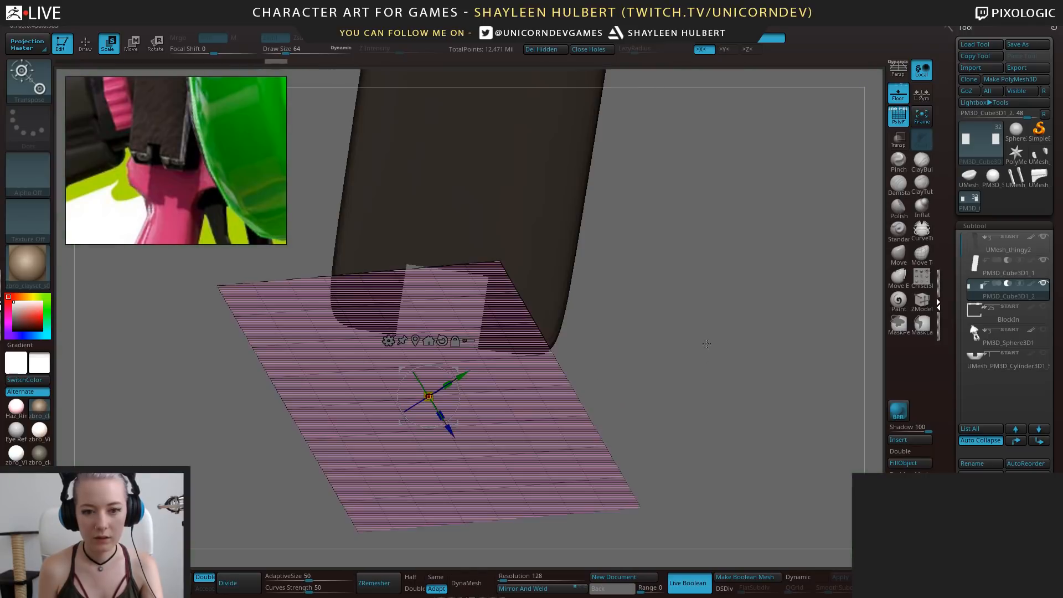
pyautogui.hotkey('ctrl', 'z')
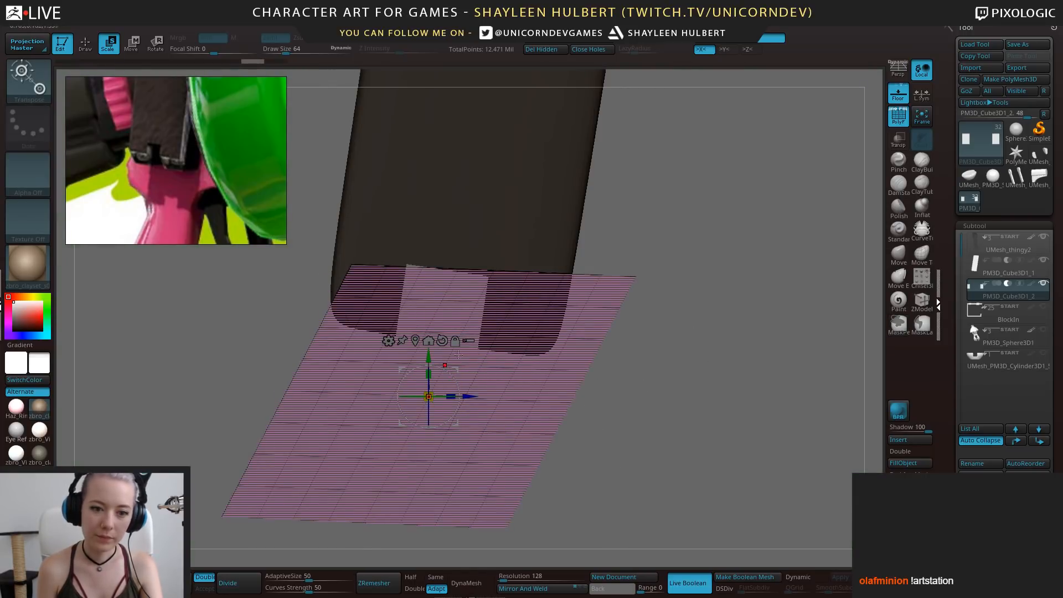
pyautogui.moveTo(468, 395); pyautogui.dragTo(439, 396)
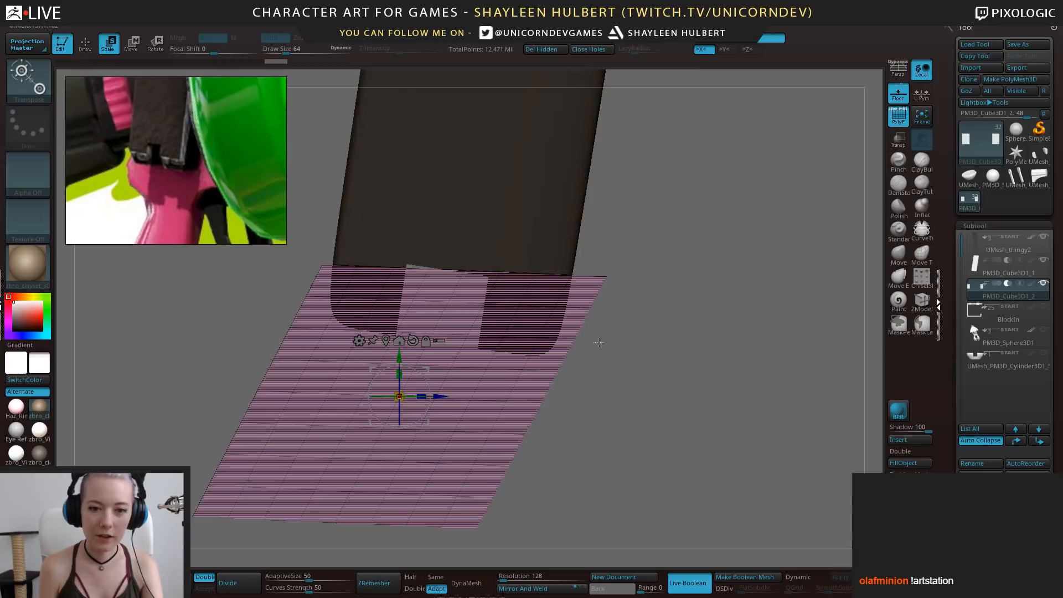
# Tilt the duplicate block in the front view so it cuts a slanted bevel into the outer face of each arm's lower end
pyautogui.moveTo(745, 407); pyautogui.dragTo(601, 406)
pyautogui.moveTo(416, 358); pyautogui.dragTo(409, 352)
pyautogui.moveTo(356, 393); pyautogui.dragTo(406, 380)
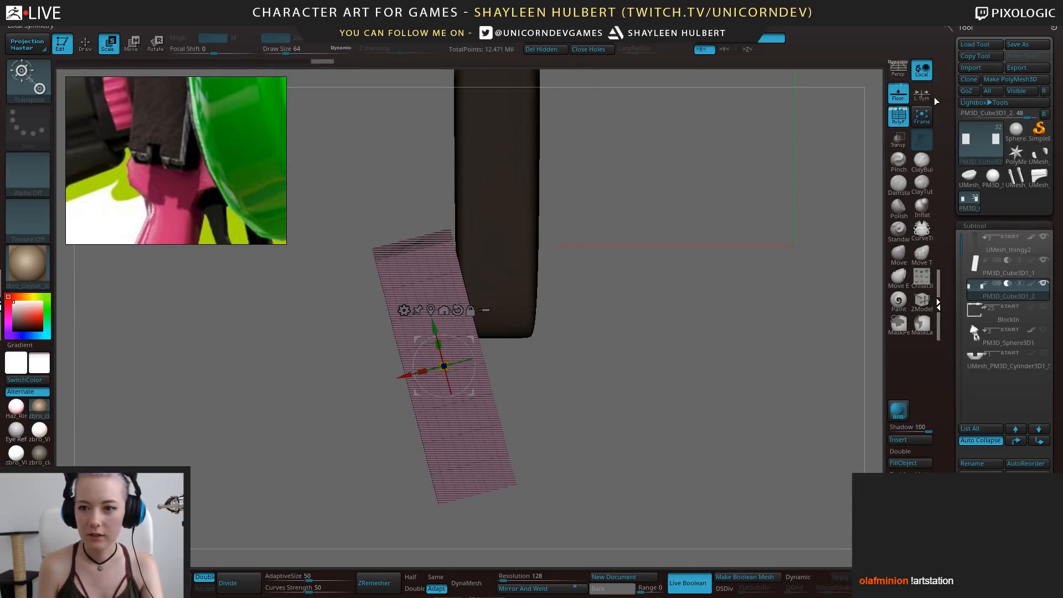
pyautogui.click(898, 126)
pyautogui.moveTo(523, 387); pyautogui.dragTo(659, 417)
pyautogui.moveTo(470, 347); pyautogui.dragTo(473, 351)
# Inspect the slanted cuts on both arms' lower ends and delete the duplicate block subtool
pyautogui.keyDown('alt'); pyautogui.moveTo(602, 347); pyautogui.dragTo(596, 389); pyautogui.keyUp('alt')
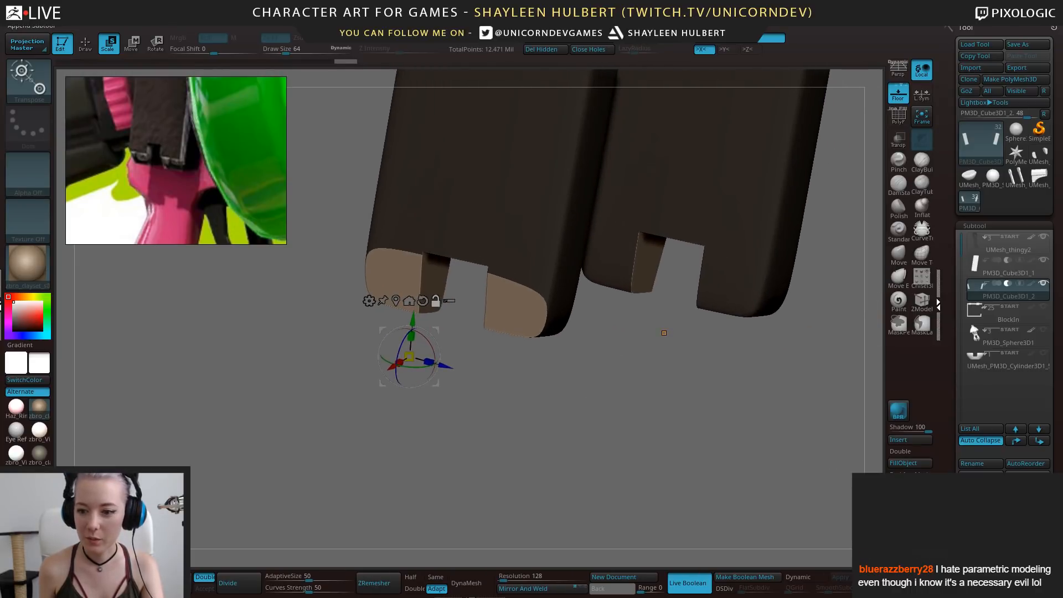
pyautogui.click(972, 534)
pyautogui.click(936, 549)
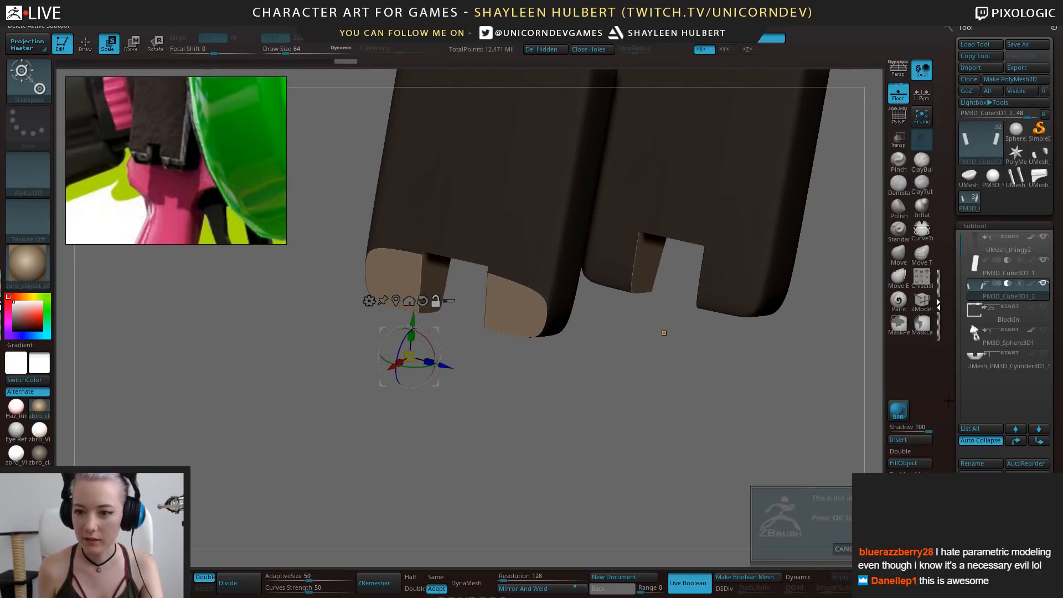
# Select the hinge arms subtool and insert a fresh Cube3D as a new subtool after it
pyautogui.click(991, 249)
pyautogui.click(898, 442)
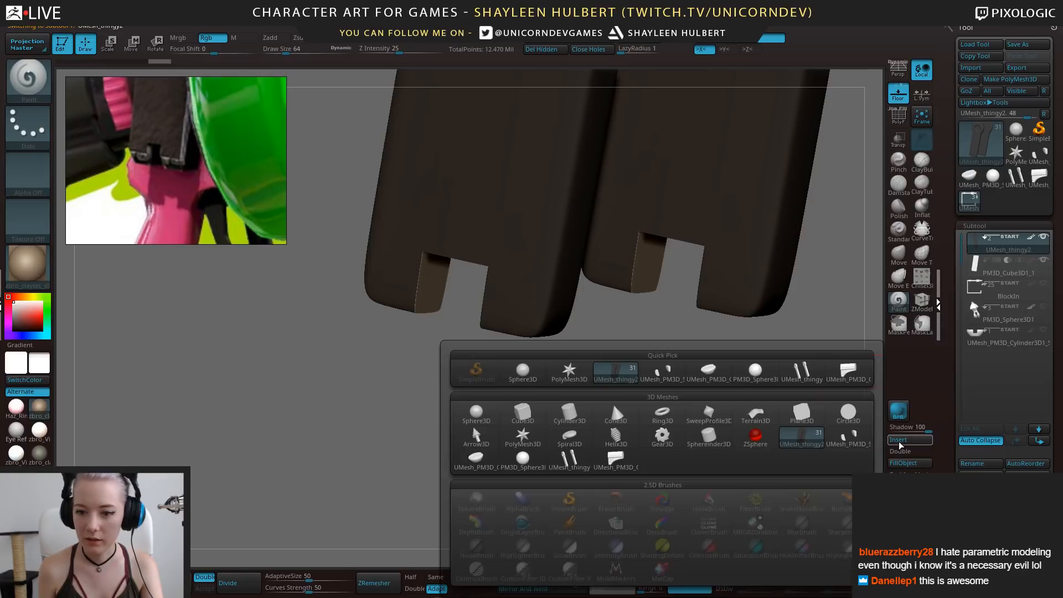
pyautogui.click(610, 400)
pyautogui.press('f')
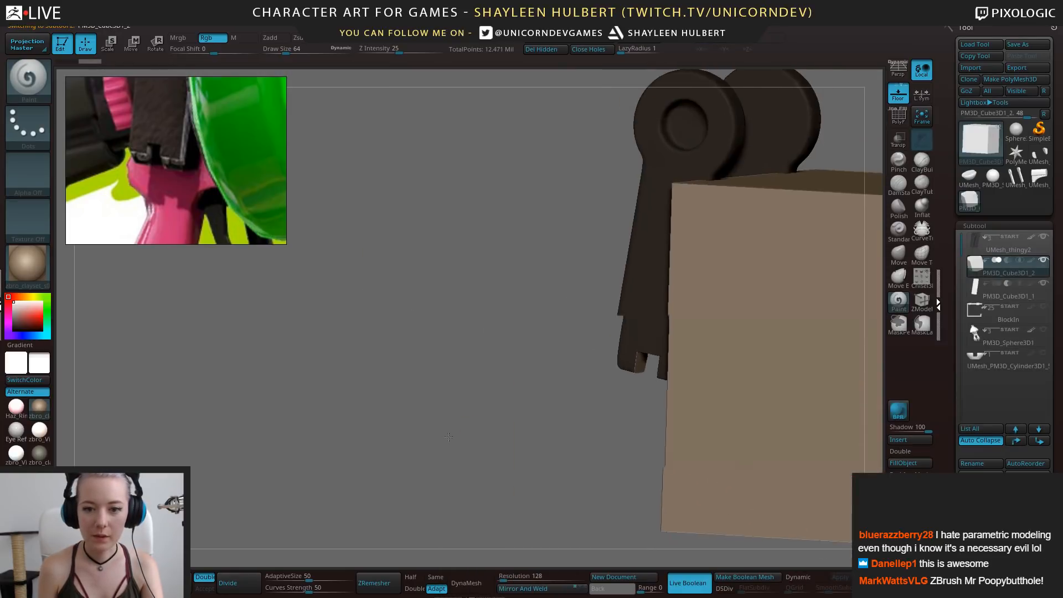
pyautogui.press('e')
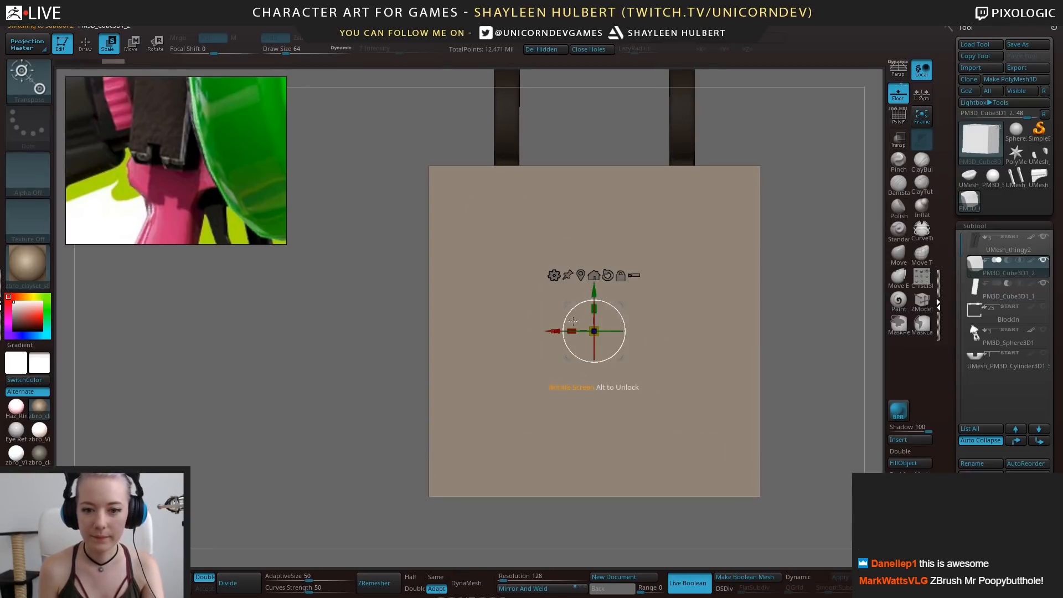
# Scale the new cube into a narrower, shorter block and move it along X beside one hinge arm's lower end
pyautogui.moveTo(594, 330); pyautogui.dragTo(693, 352)
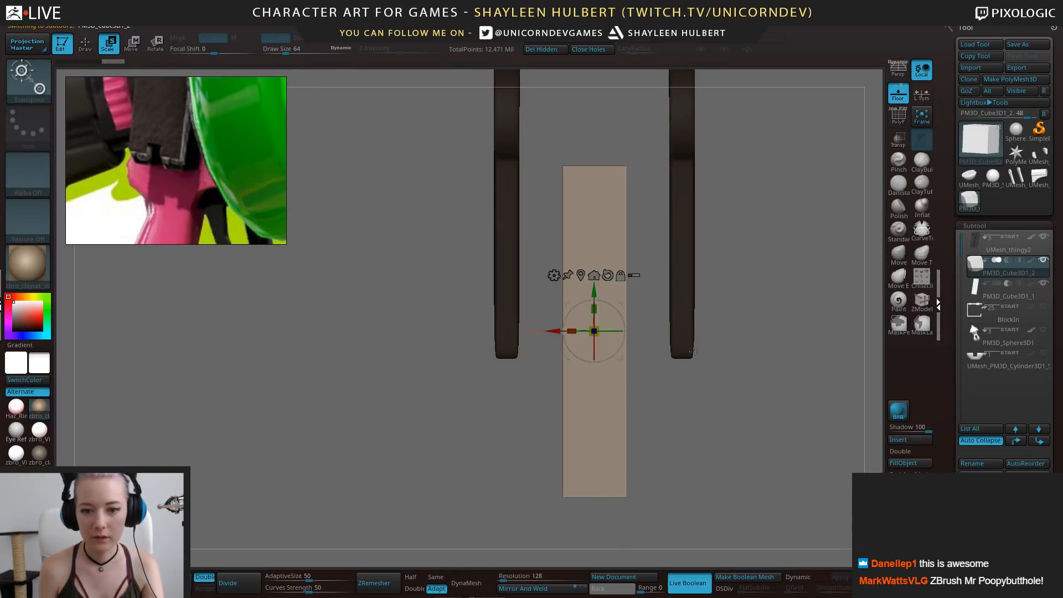
pyautogui.moveTo(593, 309)
pyautogui.mouseDown()
pyautogui.moveTo(613, 303)
pyautogui.moveTo(584, 381)
pyautogui.mouseUp()
pyautogui.moveTo(557, 331); pyautogui.dragTo(435, 331)
pyautogui.keyDown('ctrl'); pyautogui.moveTo(449, 361); pyautogui.dragTo(510, 376, button='right'); pyautogui.keyUp('ctrl')
# Tilt the block in the front view and slide it down along the outer side of the arm's lower end
pyautogui.moveTo(500, 322); pyautogui.dragTo(493, 311)
pyautogui.moveTo(436, 344)
pyautogui.mouseDown()
pyautogui.moveTo(414, 359)
pyautogui.moveTo(427, 357)
pyautogui.mouseUp()
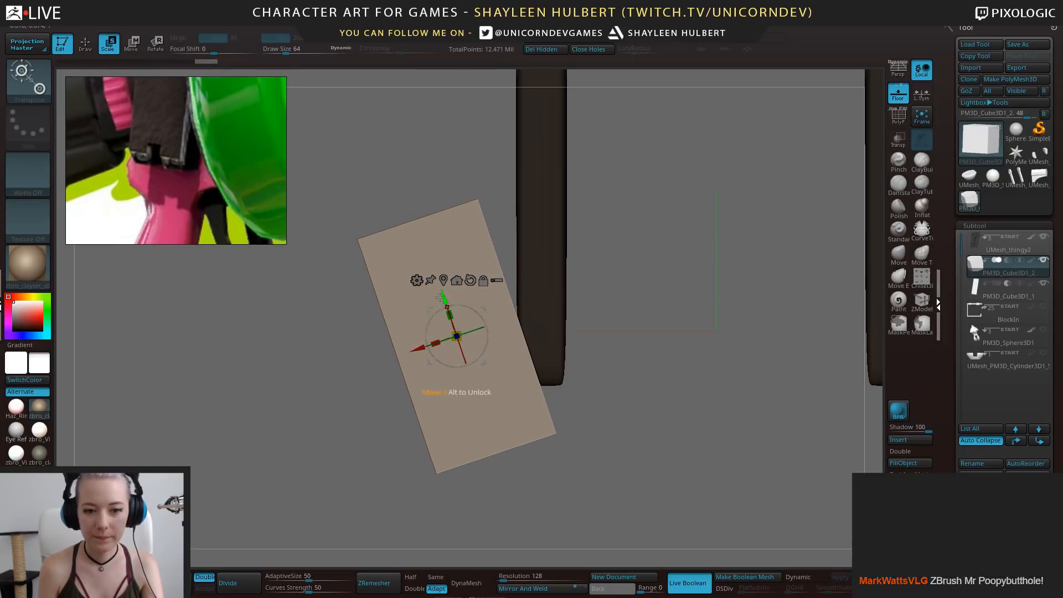
pyautogui.moveTo(441, 298); pyautogui.dragTo(457, 344)
# Move the tilted block along Z so it spans the arm's lower end in the side view
pyautogui.moveTo(458, 338); pyautogui.dragTo(653, 293, button='right')
pyautogui.keyDown('alt'); pyautogui.moveTo(499, 327); pyautogui.dragTo(647, 357, button='right'); pyautogui.keyUp('alt')
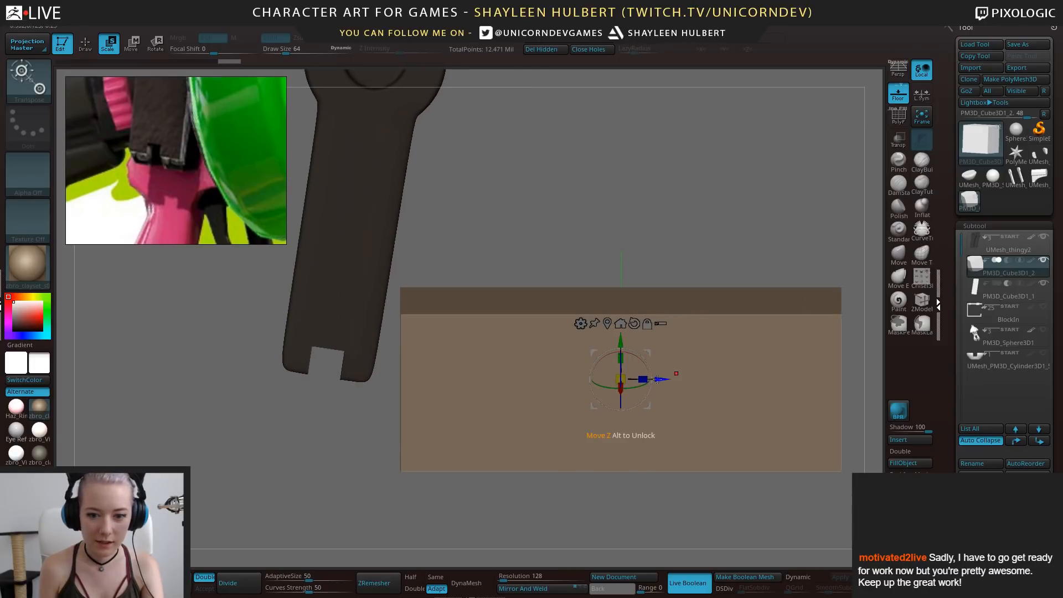
pyautogui.moveTo(662, 379); pyautogui.dragTo(415, 379)
pyautogui.keyDown('alt'); pyautogui.moveTo(472, 237); pyautogui.dragTo(637, 210, button='right'); pyautogui.keyUp('alt')
pyautogui.keyDown('ctrl'); pyautogui.moveTo(636, 211); pyautogui.dragTo(649, 249, button='right'); pyautogui.keyUp('ctrl')
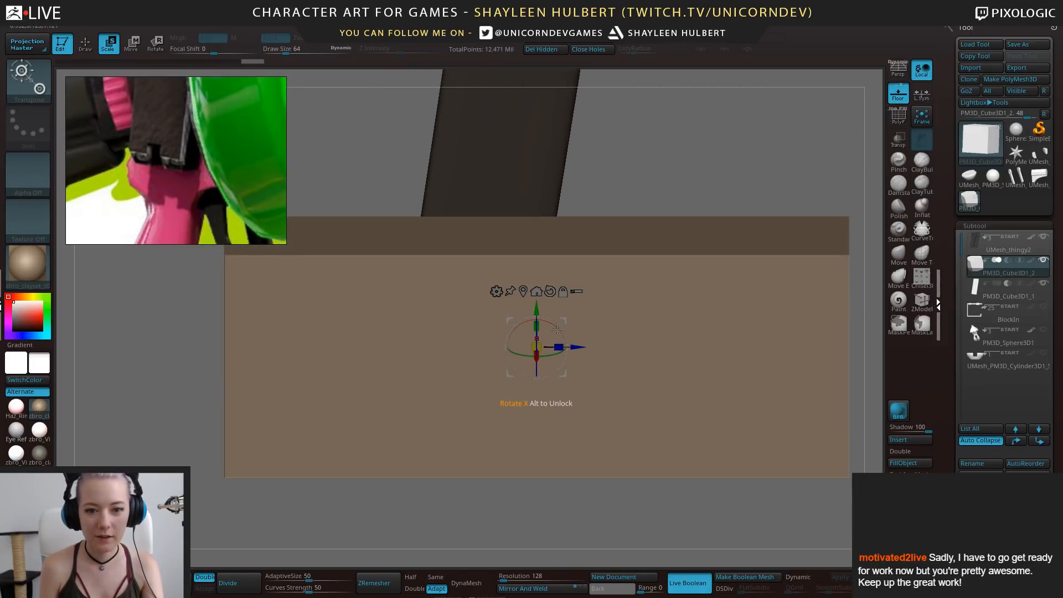
# Try rotating the block about X, undo that, and lower the block along its tilted axis
pyautogui.moveTo(560, 325); pyautogui.dragTo(534, 393)
pyautogui.hotkey('ctrl', 'z')
pyautogui.moveTo(653, 268); pyautogui.dragTo(676, 330)
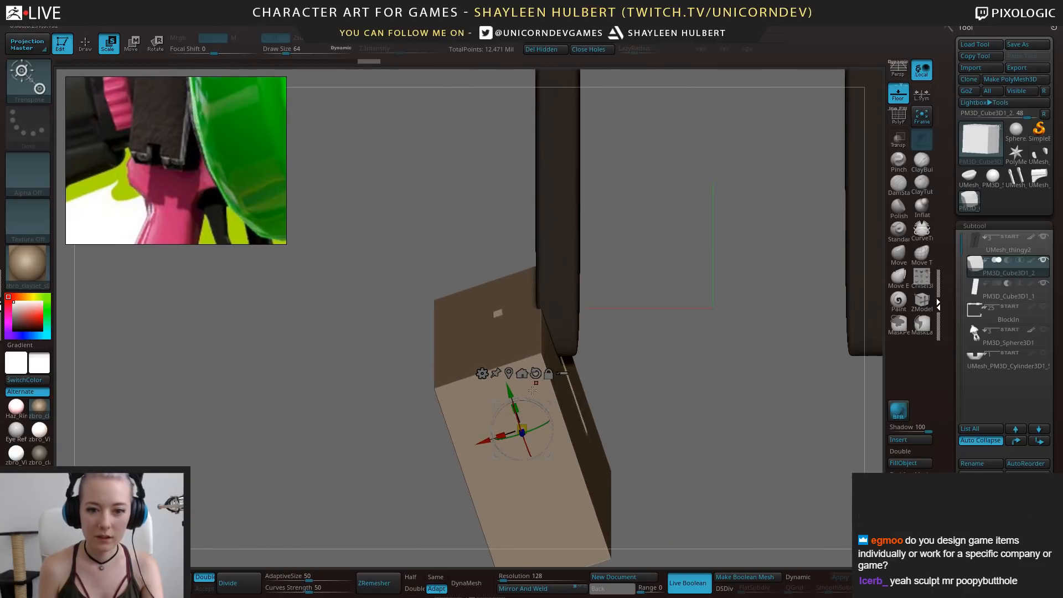
pyautogui.moveTo(510, 391); pyautogui.dragTo(517, 414)
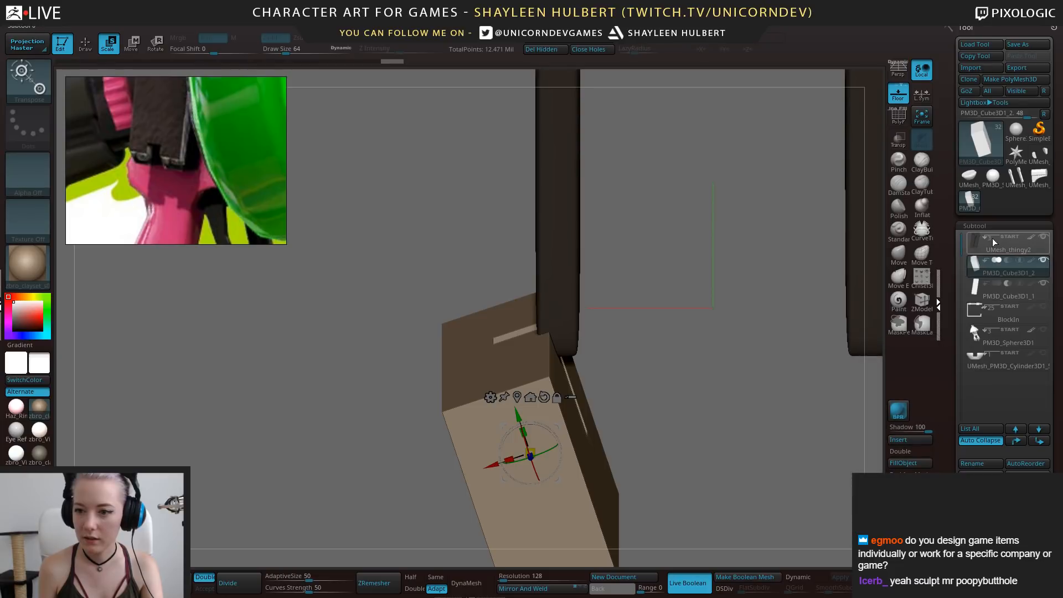
# Reorder the tilted block below the notch cube in the subtool list and set it to boolean subtraction
pyautogui.click(1037, 442)
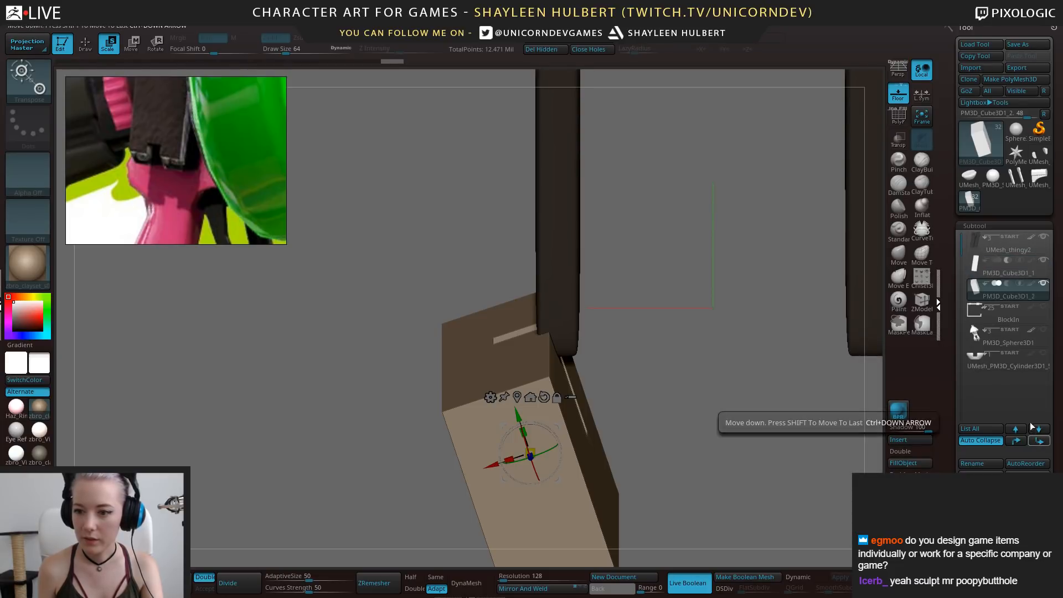
pyautogui.click(1007, 283)
pyautogui.moveTo(614, 412)
pyautogui.mouseDown()
pyautogui.moveTo(675, 420)
pyautogui.moveTo(609, 414)
pyautogui.mouseUp()
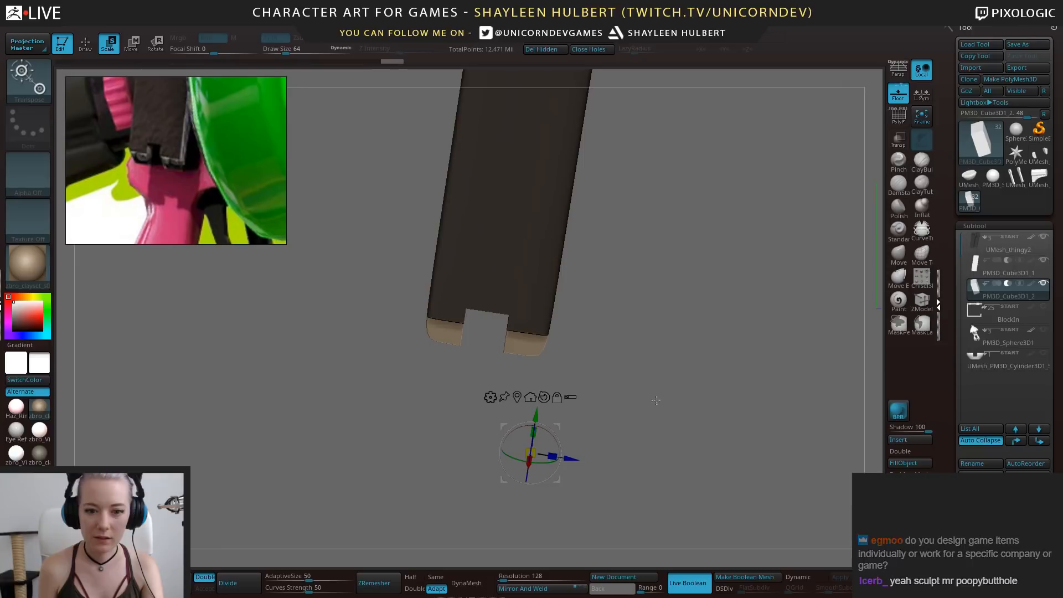
# Raise the subtracting block along its tilted axis to deepen the bevel across the arm's notched lower end
pyautogui.moveTo(531, 418); pyautogui.dragTo(534, 398)
pyautogui.moveTo(546, 365); pyautogui.dragTo(565, 415)
pyautogui.moveTo(483, 447); pyautogui.dragTo(485, 447)
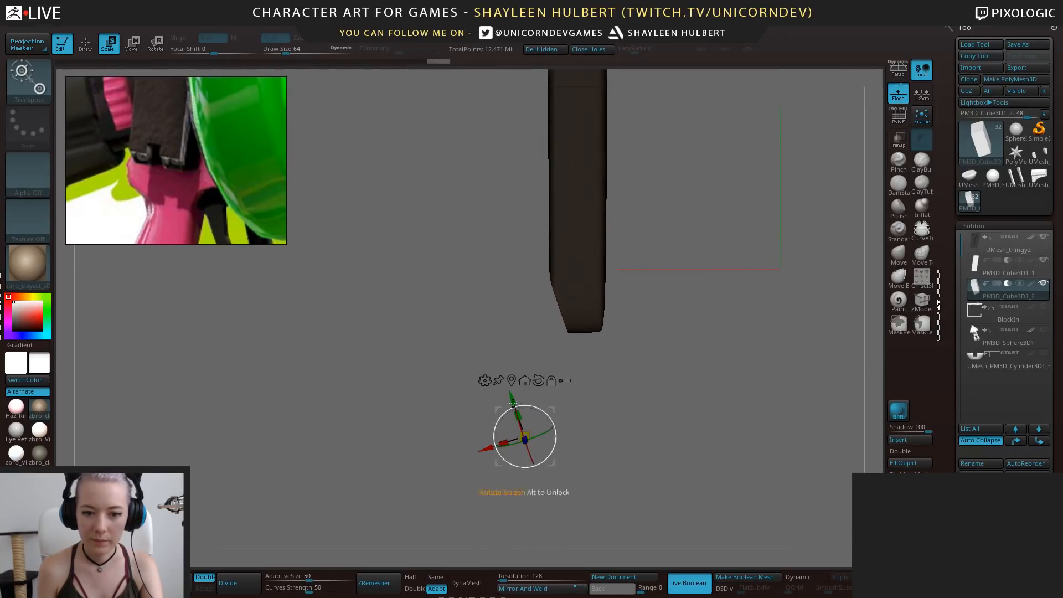
pyautogui.moveTo(509, 397); pyautogui.dragTo(508, 392)
pyautogui.moveTo(574, 358); pyautogui.dragTo(661, 332)
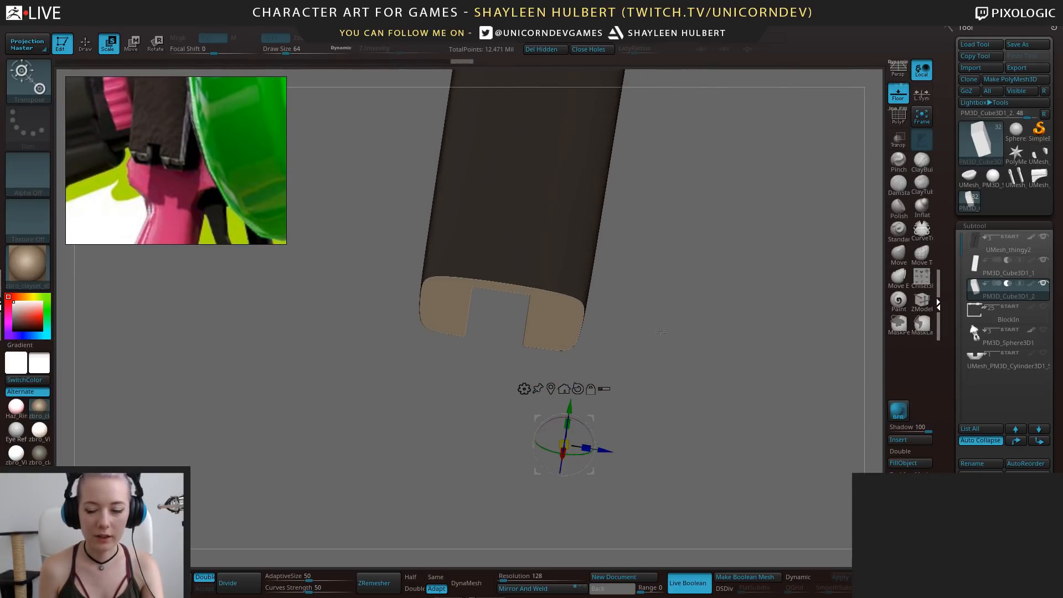
# Lower the subtracting block along its tilted axis and nudge it along its X axis to refine the bevel
pyautogui.click(898, 256)
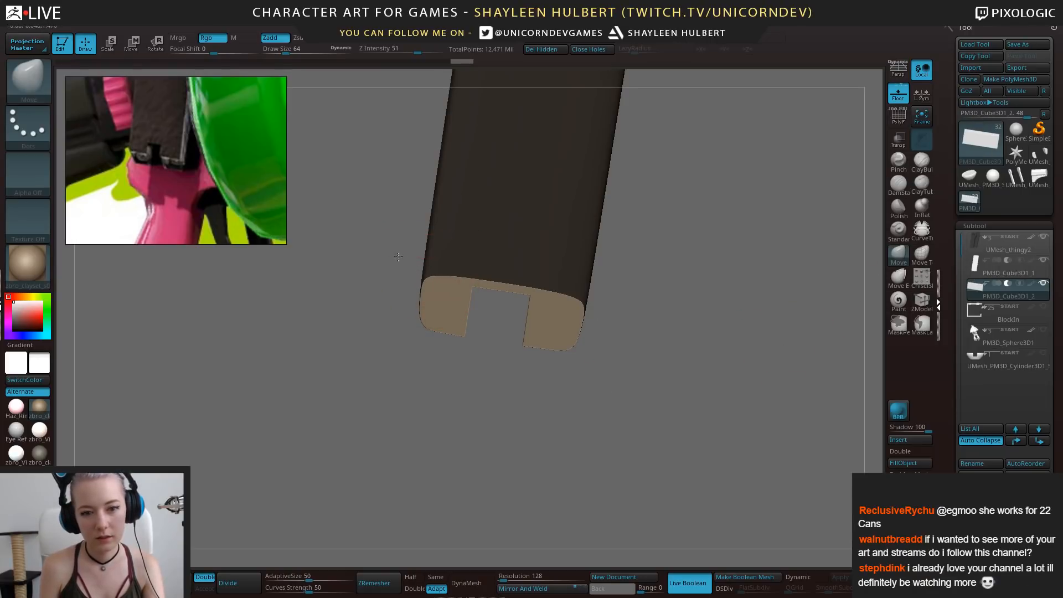
pyautogui.hotkey('ctrl', 'z')
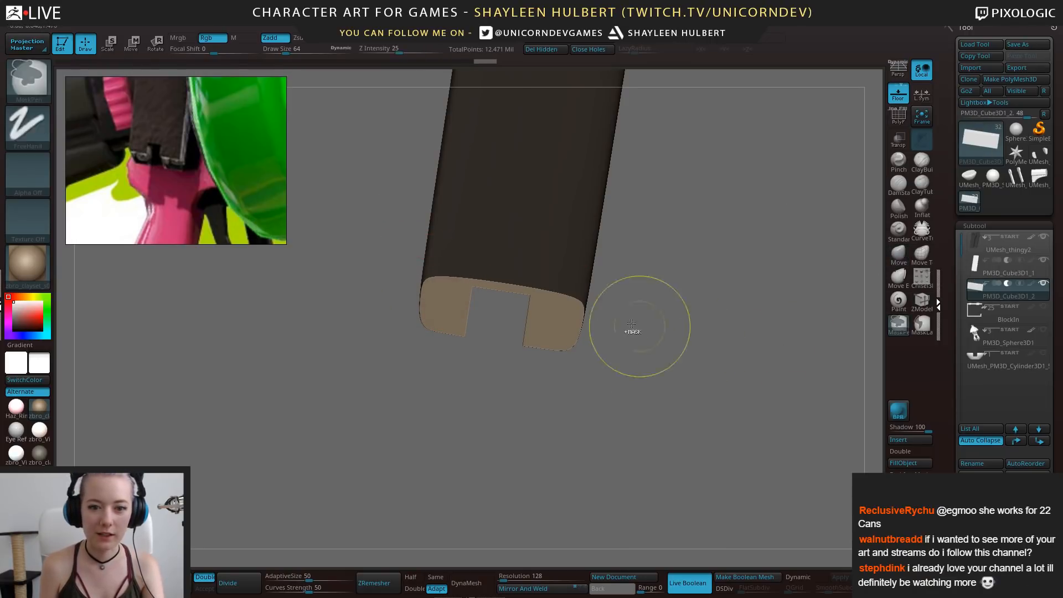
pyautogui.moveTo(657, 339); pyautogui.dragTo(652, 341)
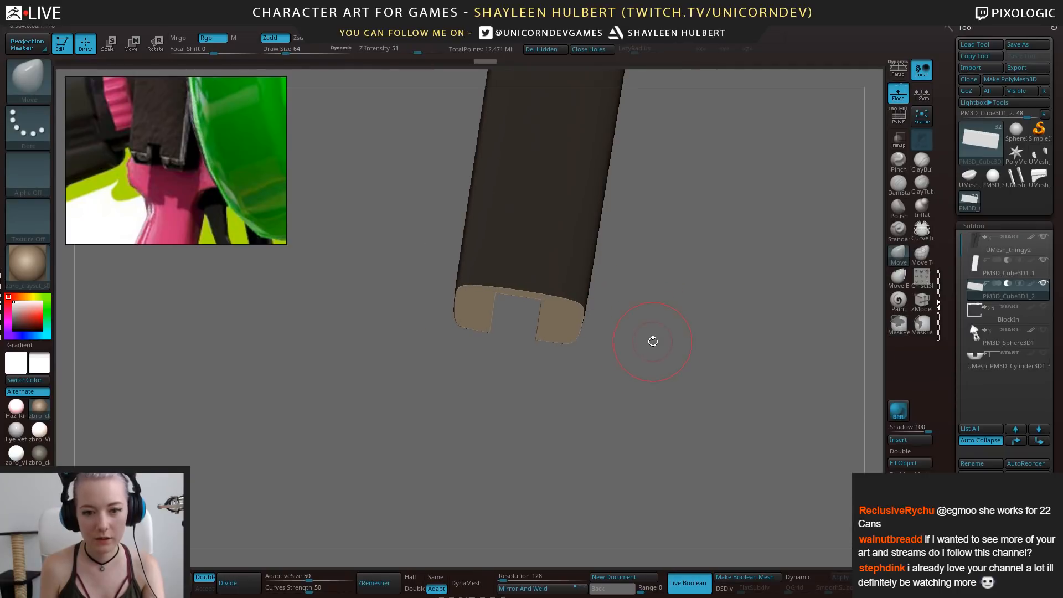
pyautogui.press('w')
pyautogui.moveTo(573, 379); pyautogui.dragTo(566, 406)
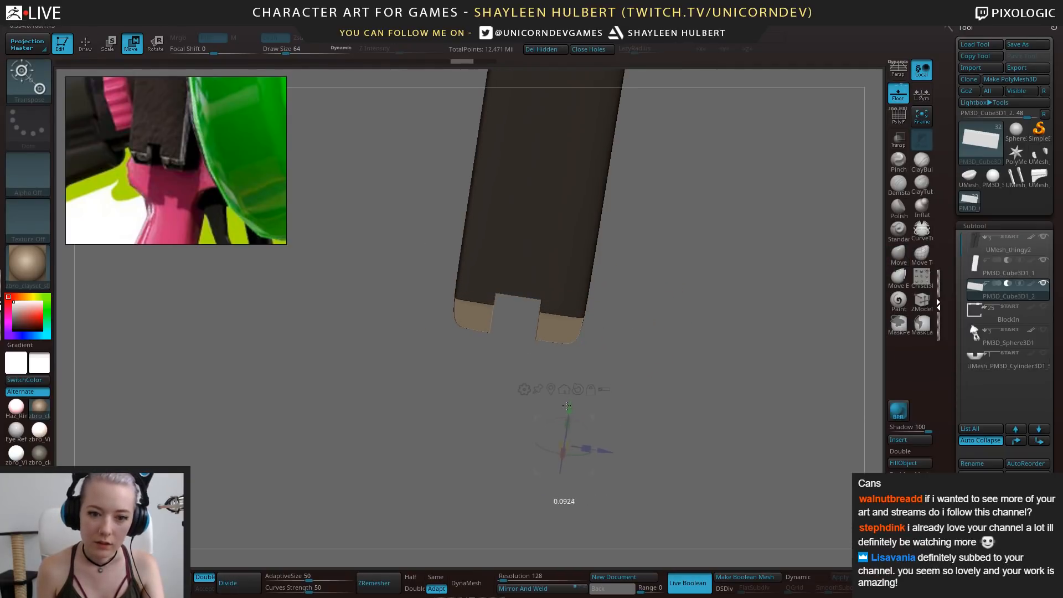
pyautogui.moveTo(680, 404); pyautogui.dragTo(570, 429)
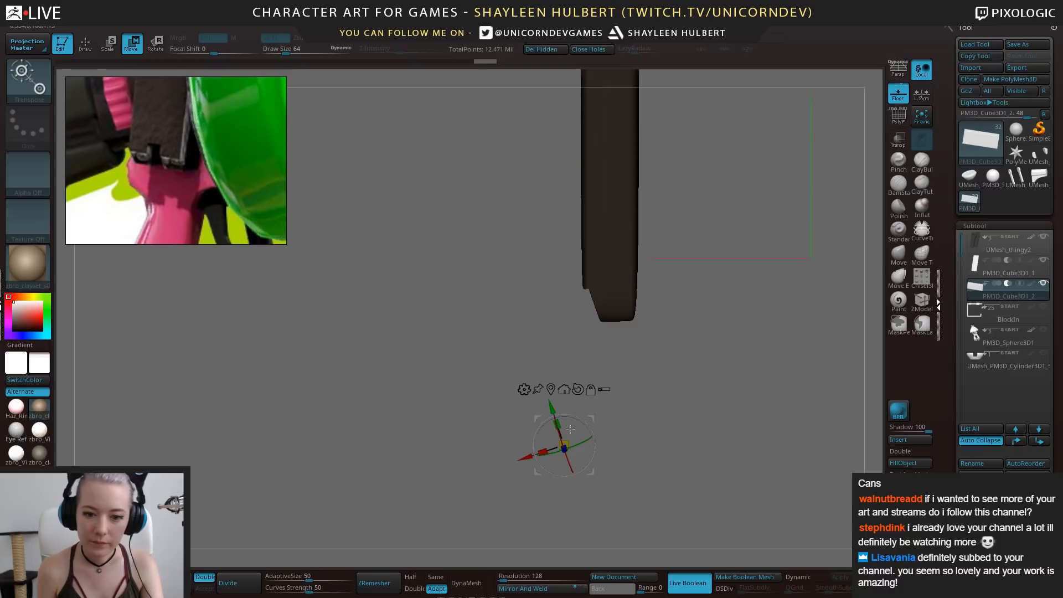
pyautogui.moveTo(521, 456); pyautogui.dragTo(517, 459)
pyautogui.moveTo(499, 410); pyautogui.dragTo(723, 327)
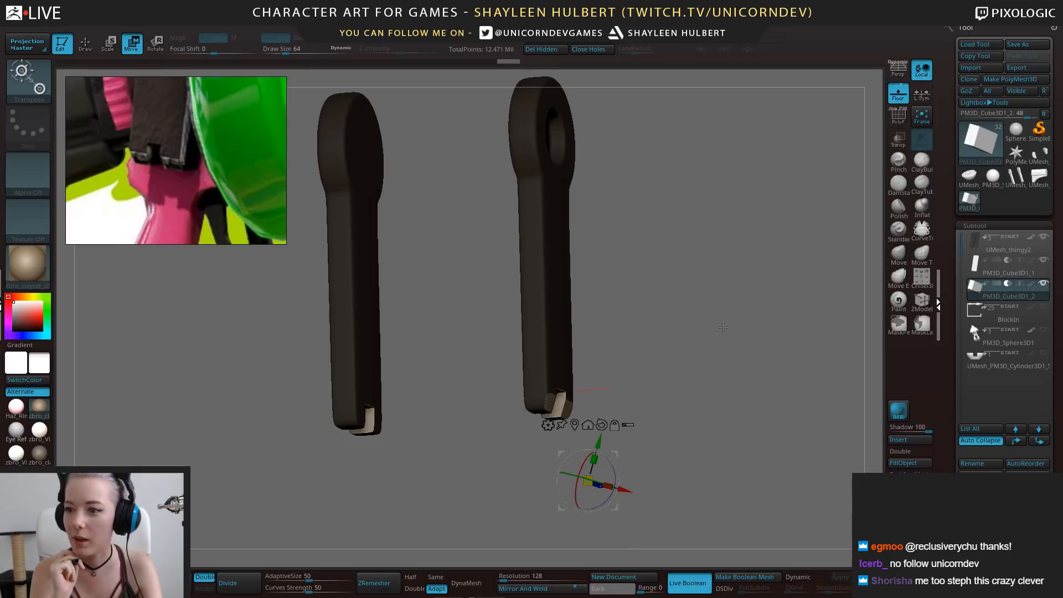
# Nudge the bevel block slightly along its X axis in the front view and check the cut on both arms
pyautogui.moveTo(682, 339); pyautogui.dragTo(587, 345)
pyautogui.moveTo(681, 349); pyautogui.dragTo(692, 402)
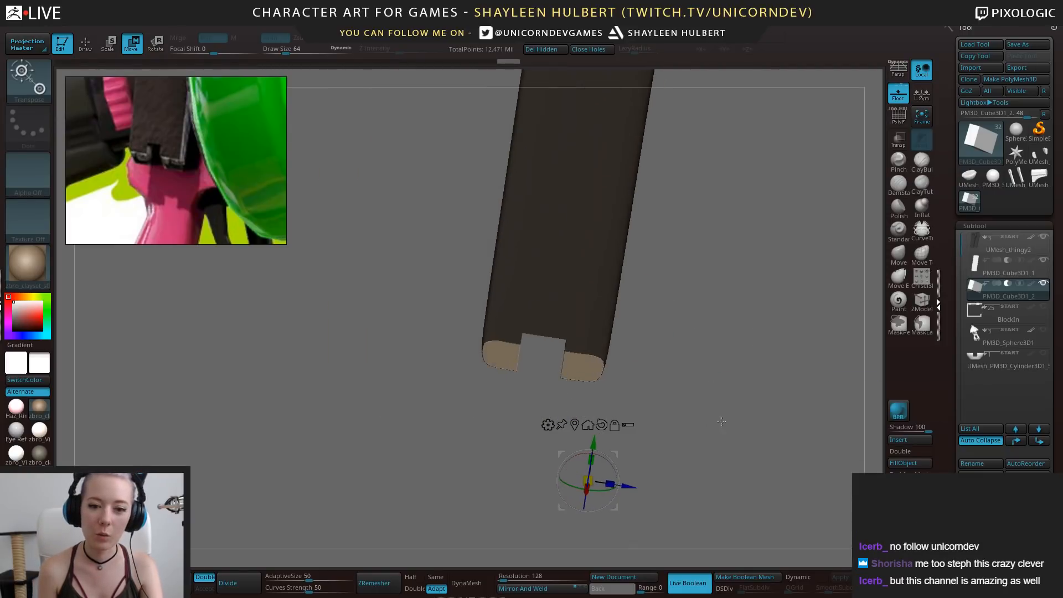
pyautogui.keyDown('shift'); pyautogui.moveTo(803, 403); pyautogui.dragTo(458, 473); pyautogui.keyUp('shift')
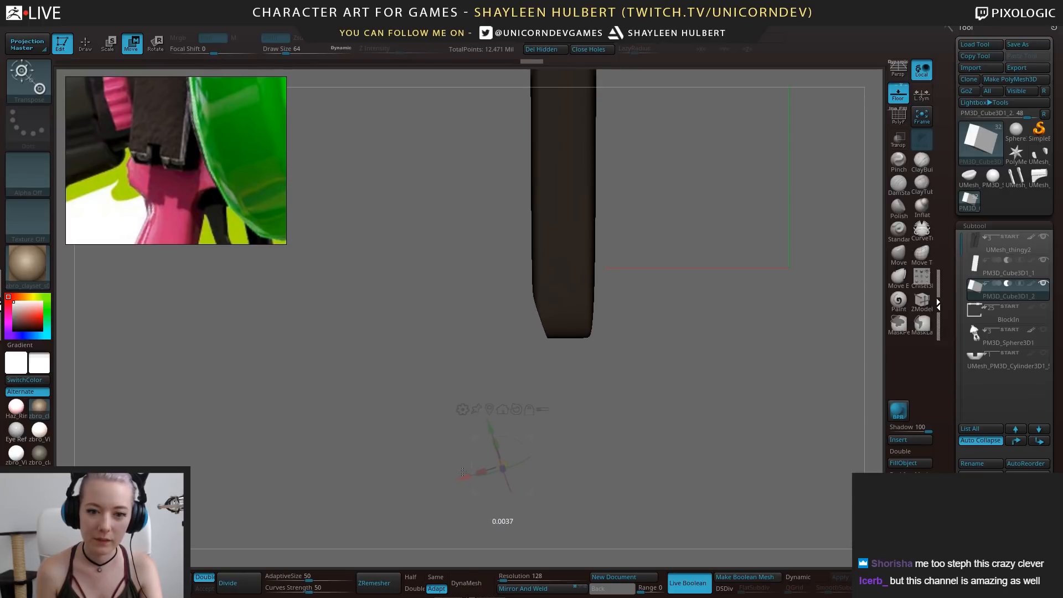
pyautogui.moveTo(565, 418); pyautogui.dragTo(703, 353)
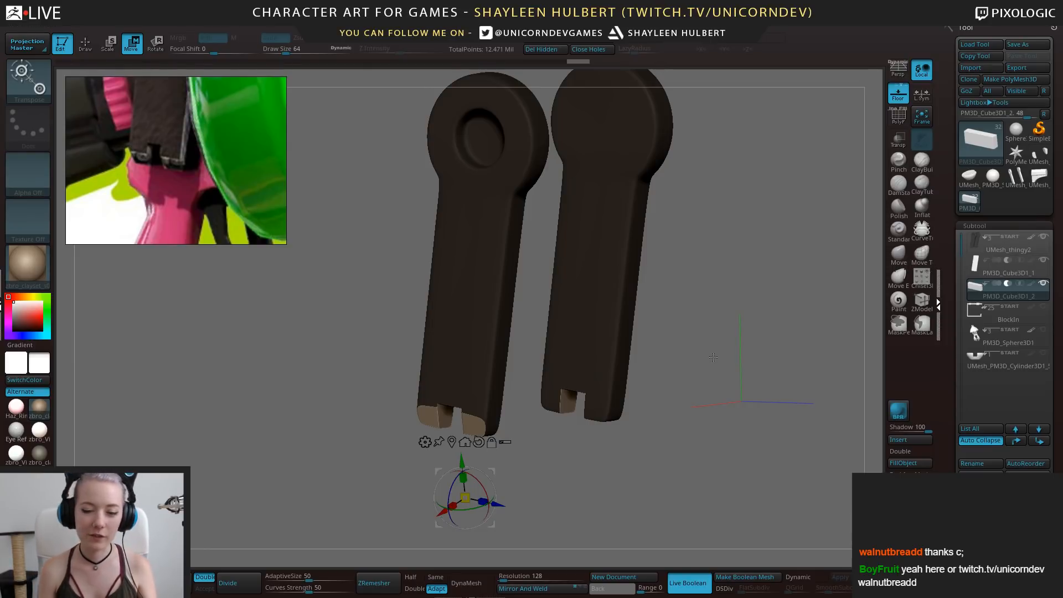
# Undo the last block move and shift the block outward along its X axis in the front view
pyautogui.keyDown('alt'); pyautogui.moveTo(665, 409); pyautogui.dragTo(610, 445); pyautogui.keyUp('alt')
pyautogui.moveTo(534, 442); pyautogui.dragTo(524, 464)
pyautogui.hotkey('ctrl', 'z')
pyautogui.moveTo(656, 429); pyautogui.dragTo(605, 426)
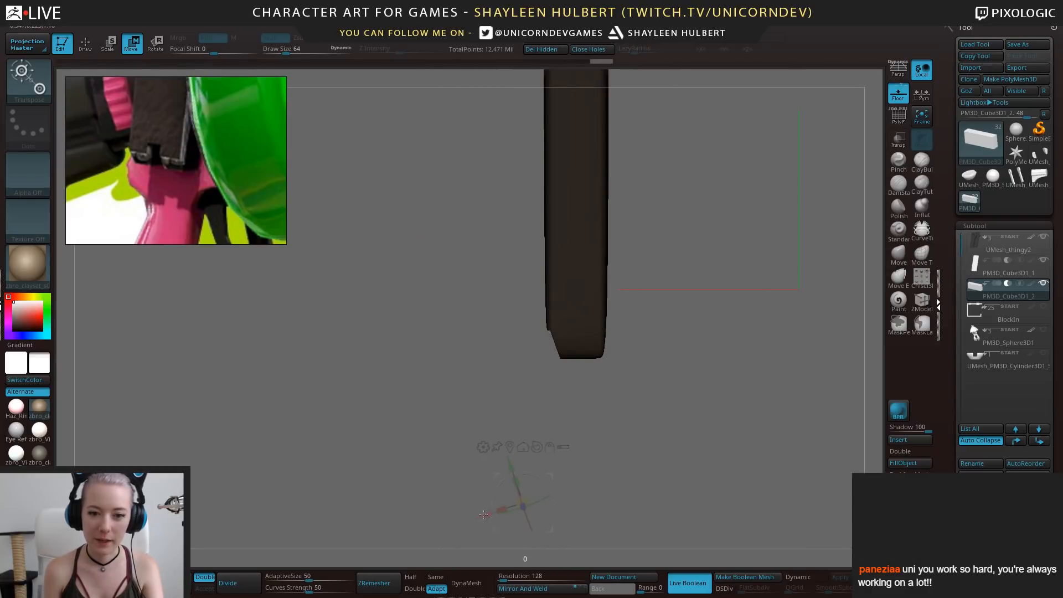
pyautogui.moveTo(484, 515); pyautogui.dragTo(509, 459)
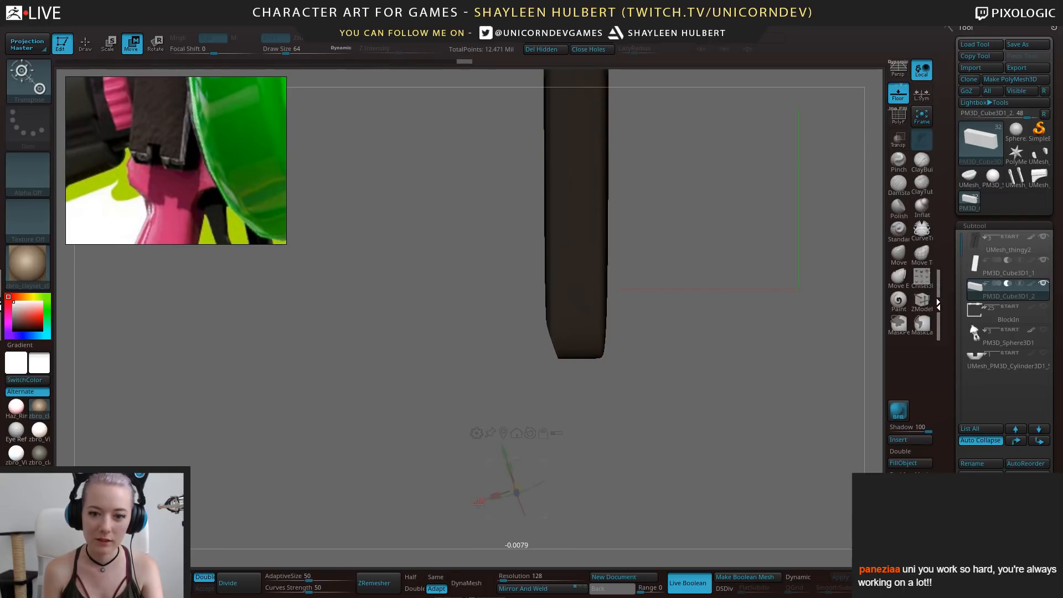
# Rotate the bevel block about Z and move it along its X axis to change the bevel's slant
pyautogui.moveTo(483, 445); pyautogui.dragTo(646, 434)
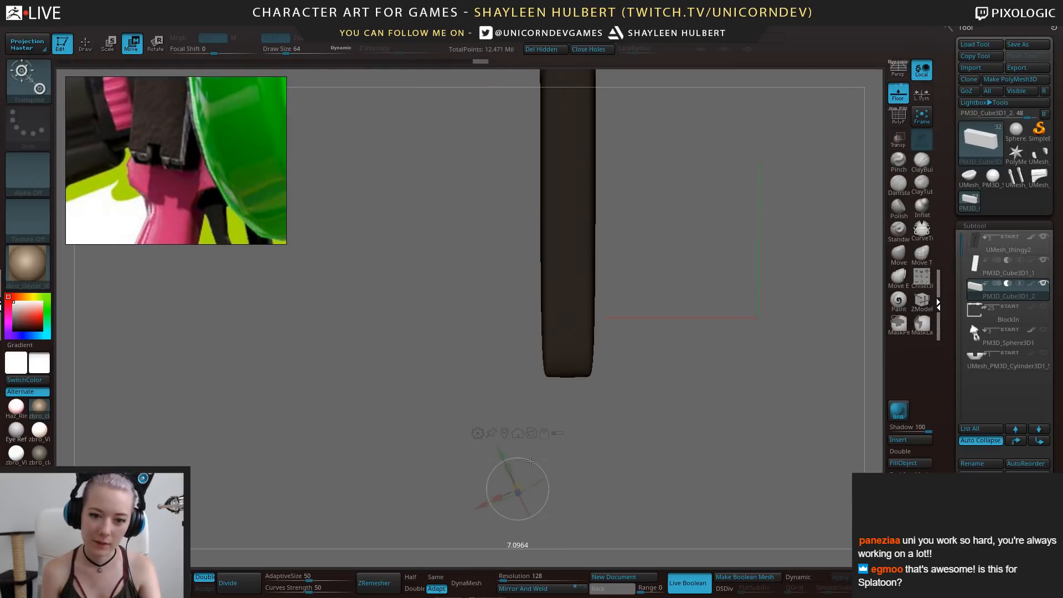
pyautogui.moveTo(494, 494); pyautogui.dragTo(491, 495)
pyautogui.moveTo(587, 443); pyautogui.dragTo(666, 408)
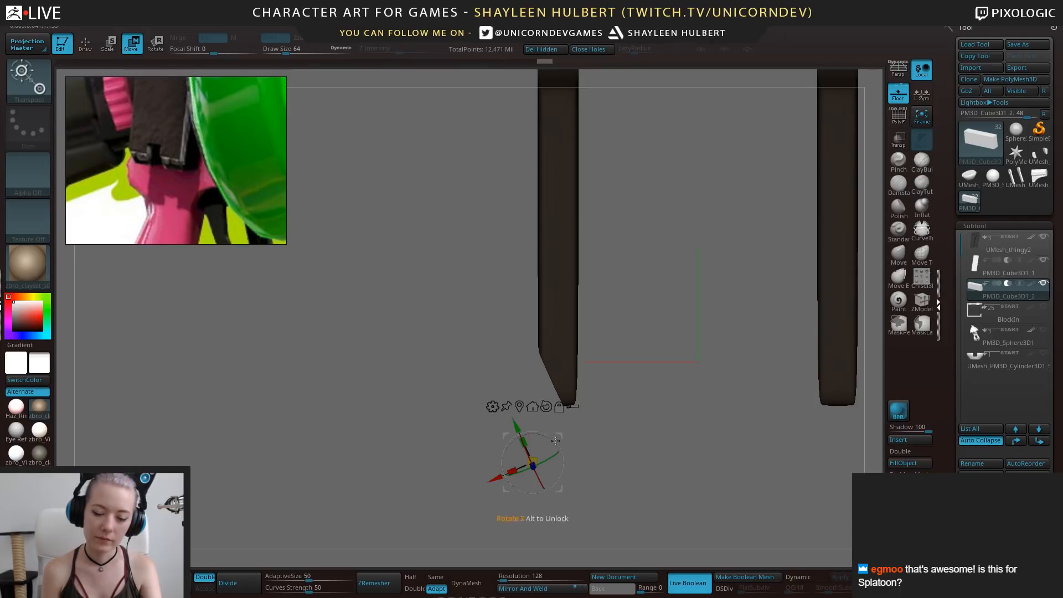
# Rotate the block slightly about X and reposition it along its tilted axes for a shallower bevel
pyautogui.moveTo(615, 419); pyautogui.dragTo(687, 396)
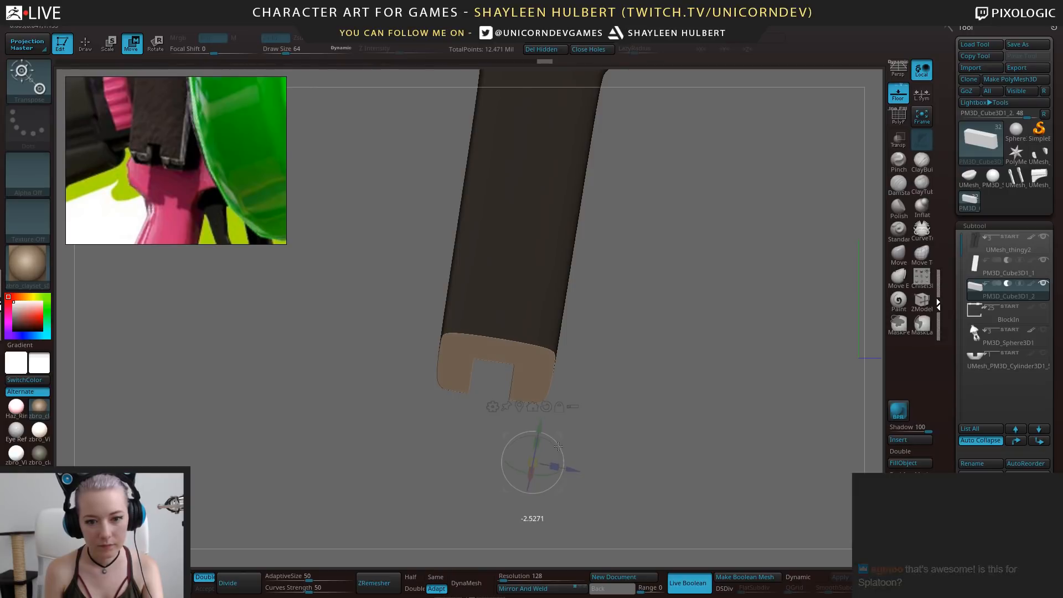
pyautogui.moveTo(540, 426); pyautogui.dragTo(534, 450)
pyautogui.moveTo(598, 443); pyautogui.dragTo(531, 465)
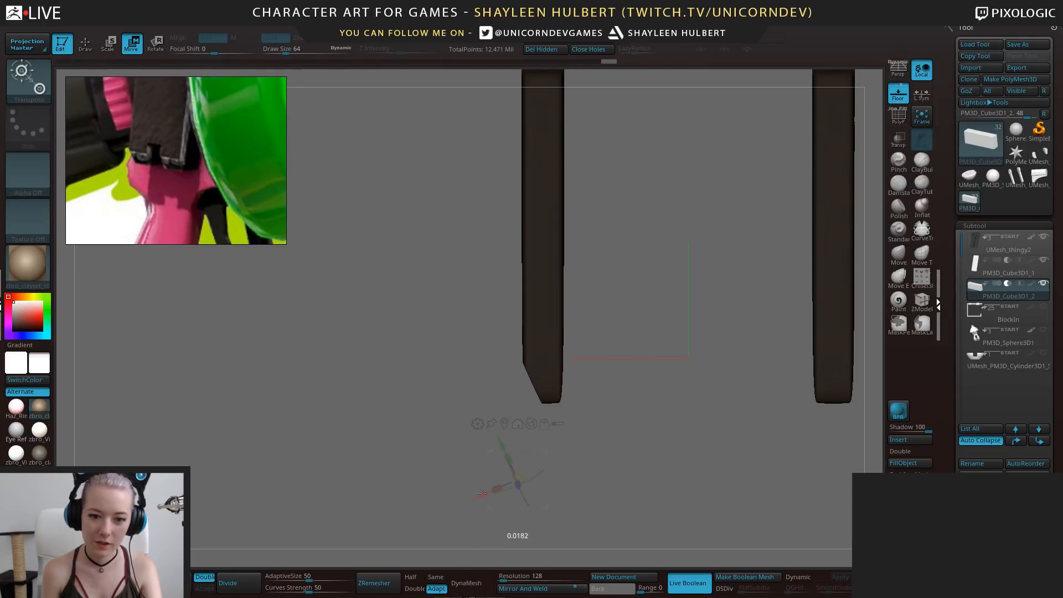
pyautogui.moveTo(481, 492); pyautogui.dragTo(651, 459)
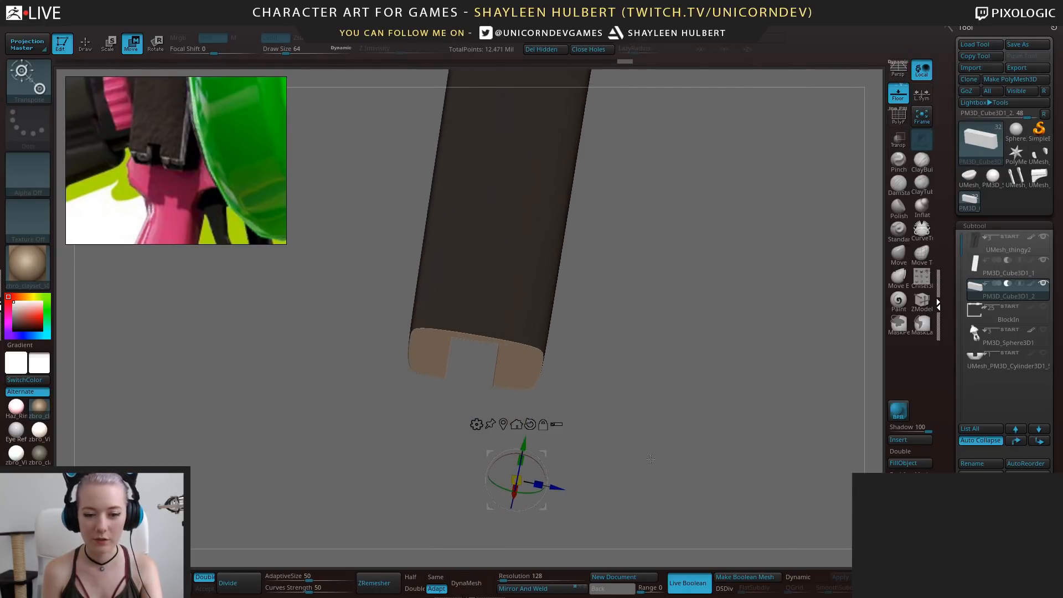
# Lower the bevel block, shift it along X, and rotate it slightly to even out the bevel's upper edge
pyautogui.moveTo(521, 444); pyautogui.dragTo(540, 484)
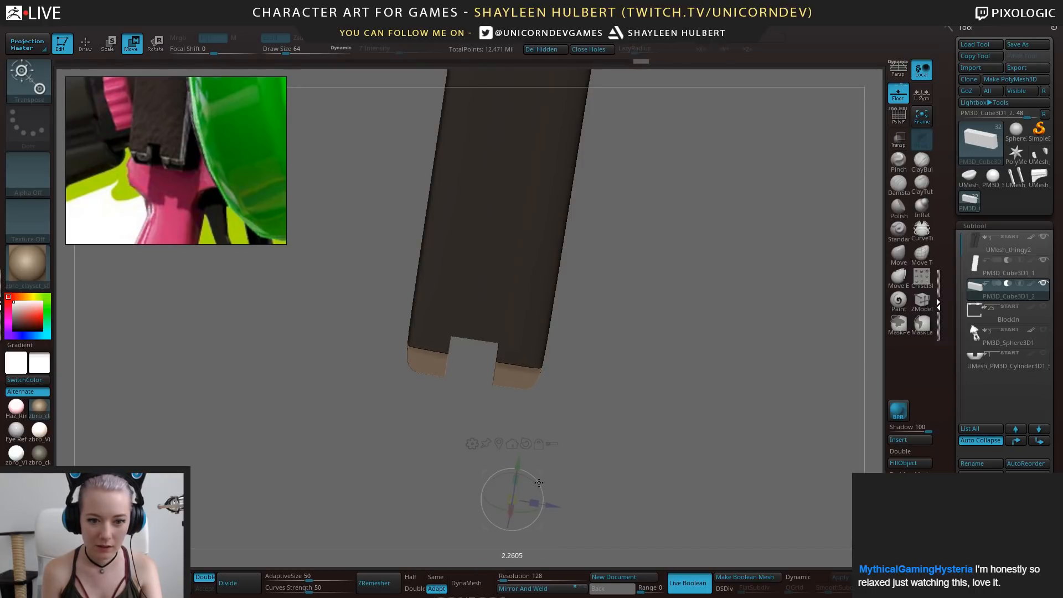
pyautogui.moveTo(604, 477); pyautogui.dragTo(545, 482)
pyautogui.moveTo(480, 513); pyautogui.dragTo(474, 514)
pyautogui.moveTo(578, 442); pyautogui.dragTo(649, 422)
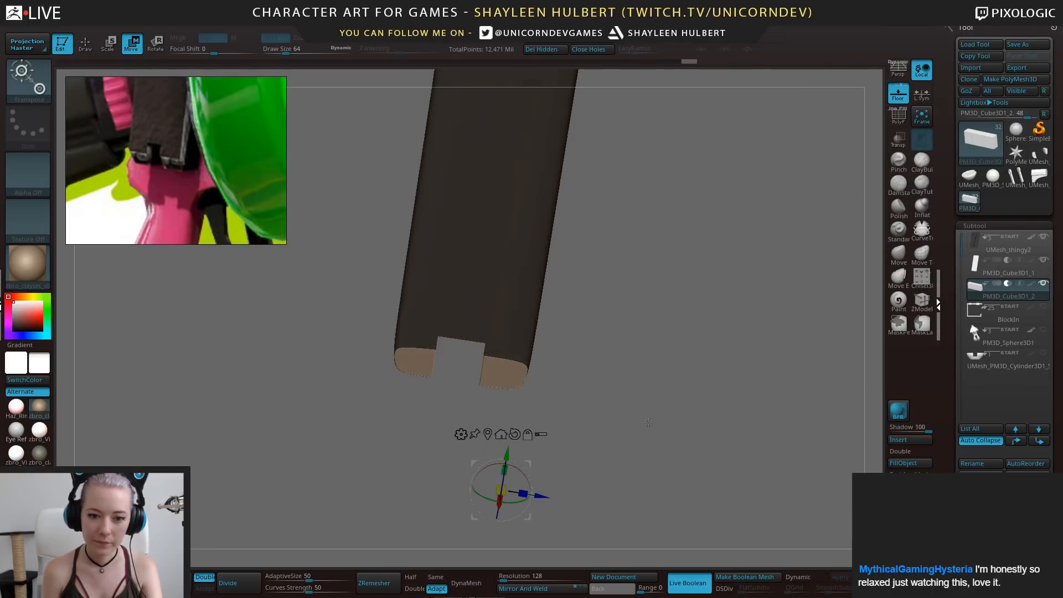
pyautogui.moveTo(523, 475); pyautogui.dragTo(526, 477)
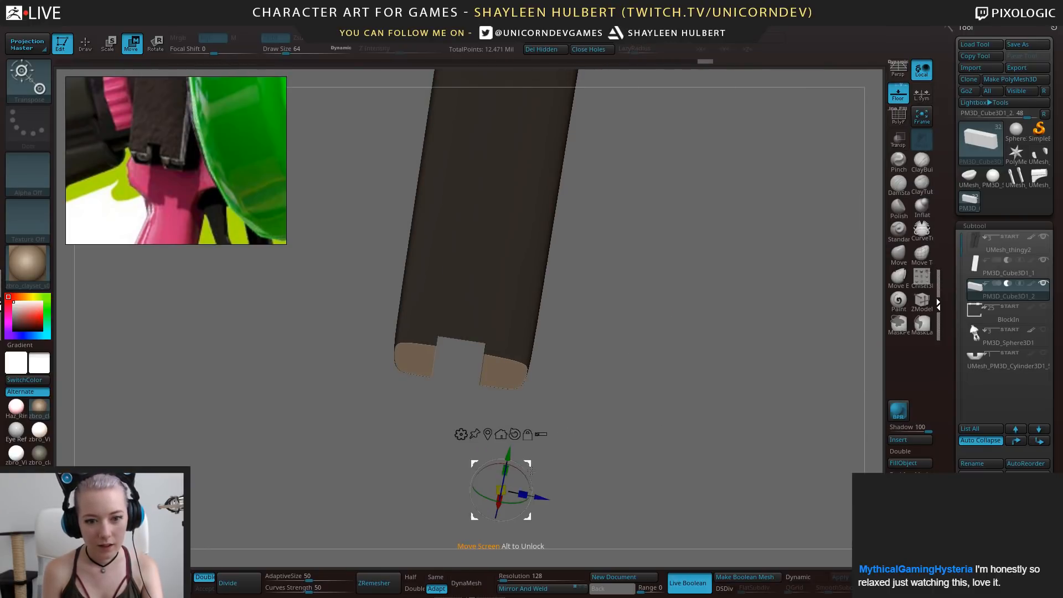
# Review the bevelled arm end against the reference and delete the bevel block's subtool
pyautogui.keyDown('alt'); pyautogui.moveTo(598, 459); pyautogui.dragTo(592, 409); pyautogui.keyUp('alt')
pyautogui.moveTo(592, 410); pyautogui.dragTo(552, 440)
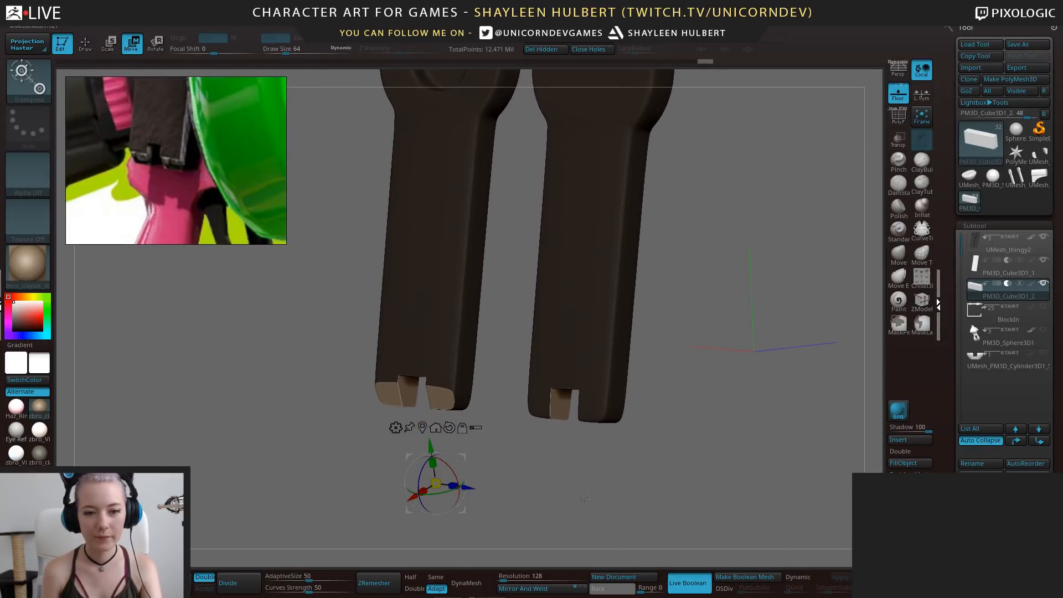
pyautogui.moveTo(583, 498); pyautogui.dragTo(566, 494)
pyautogui.keyDown('alt'); pyautogui.moveTo(566, 495); pyautogui.dragTo(566, 456); pyautogui.keyUp('alt')
pyautogui.rightClick(566, 455)
pyautogui.click(979, 522)
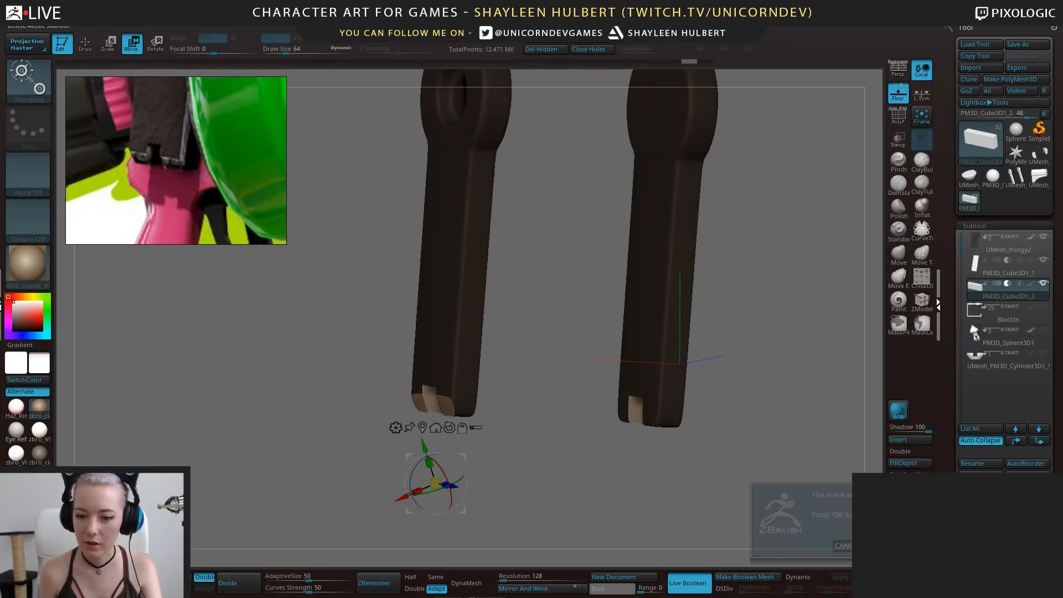
pyautogui.press('Return')
# Select the hinge arms subtool and examine both arms' notched lower ends from several angles
pyautogui.moveTo(585, 480)
pyautogui.keyDown('alt'); pyautogui.mouseDown()
pyautogui.moveTo(604, 523)
pyautogui.moveTo(565, 472)
pyautogui.mouseUp(); pyautogui.keyUp('alt')
pyautogui.click(1015, 251)
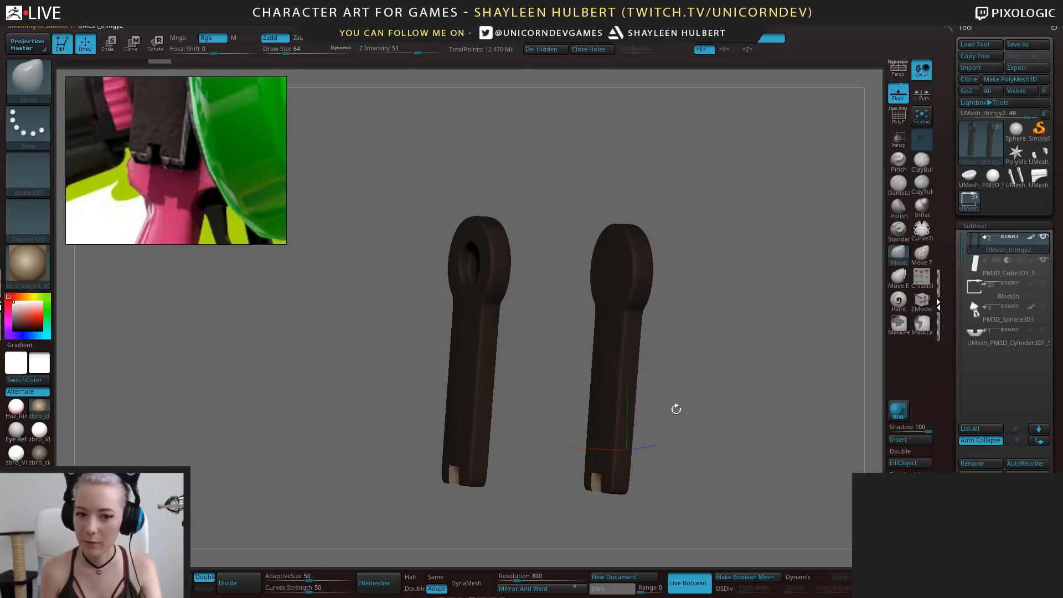
pyautogui.moveTo(677, 408); pyautogui.dragTo(687, 476)
pyautogui.moveTo(687, 454); pyautogui.dragTo(650, 387)
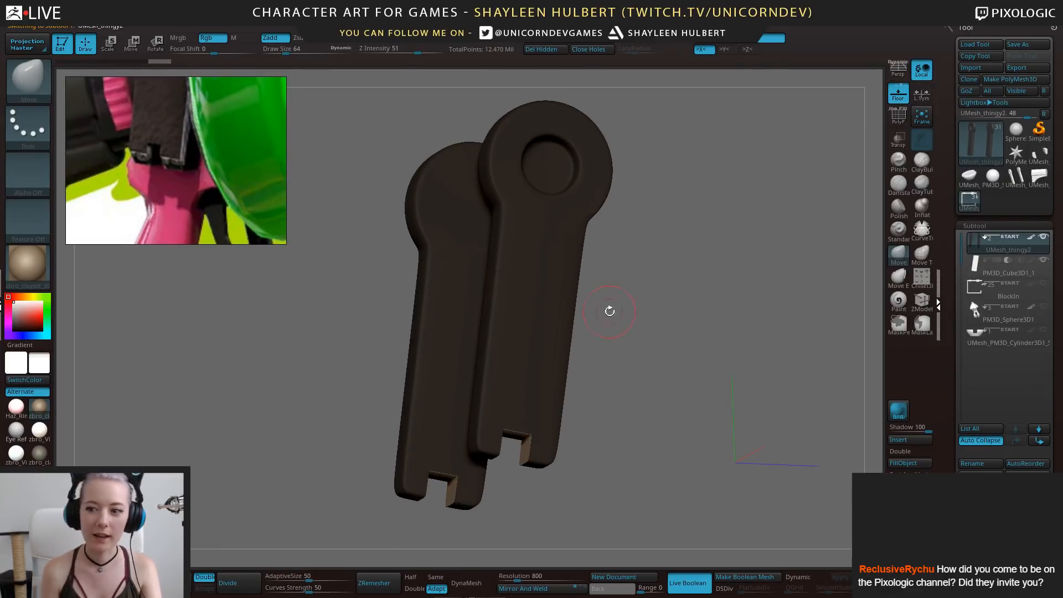
pyautogui.moveTo(610, 311)
pyautogui.mouseDown()
pyautogui.moveTo(703, 434)
pyautogui.moveTo(698, 320)
pyautogui.moveTo(747, 427)
pyautogui.moveTo(669, 475)
pyautogui.moveTo(714, 366)
pyautogui.moveTo(709, 387)
pyautogui.moveTo(705, 369)
pyautogui.moveTo(738, 420)
pyautogui.moveTo(703, 406)
pyautogui.moveTo(745, 408)
pyautogui.moveTo(752, 419)
pyautogui.moveTo(692, 366)
pyautogui.moveTo(560, 301)
pyautogui.moveTo(466, 302)
pyautogui.moveTo(487, 439)
pyautogui.moveTo(624, 422)
pyautogui.moveTo(631, 391)
pyautogui.moveTo(702, 412)
pyautogui.moveTo(605, 419)
pyautogui.mouseUp()
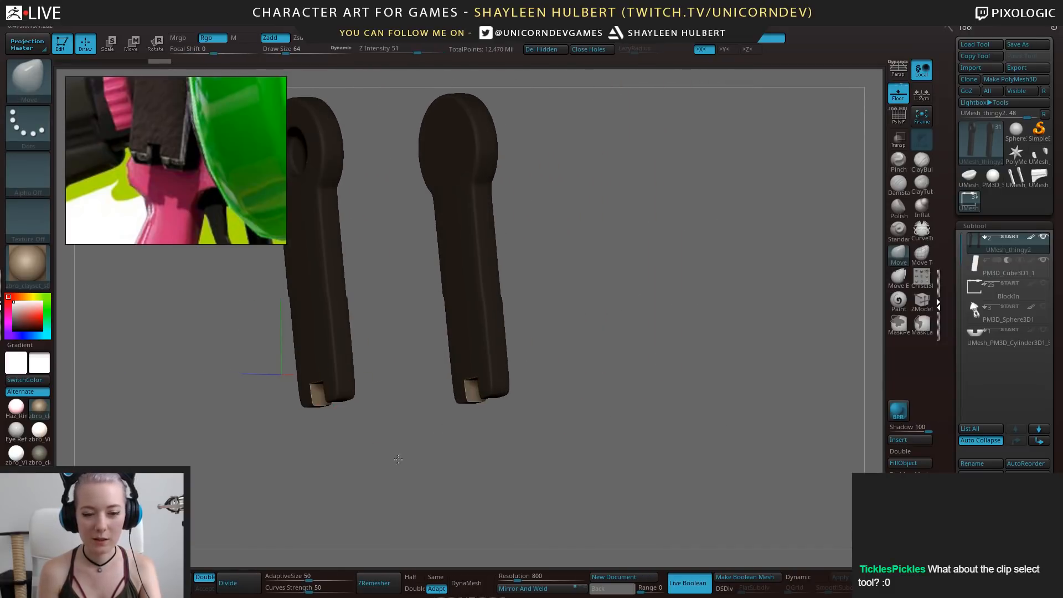
pyautogui.moveTo(398, 459); pyautogui.dragTo(509, 469)
pyautogui.moveTo(503, 462); pyautogui.dragTo(612, 425)
# Select the notch-cutting cube and adjust its width and rotation at the arm's lower end in the side view
pyautogui.press('e')
pyautogui.moveTo(652, 266); pyautogui.dragTo(691, 288)
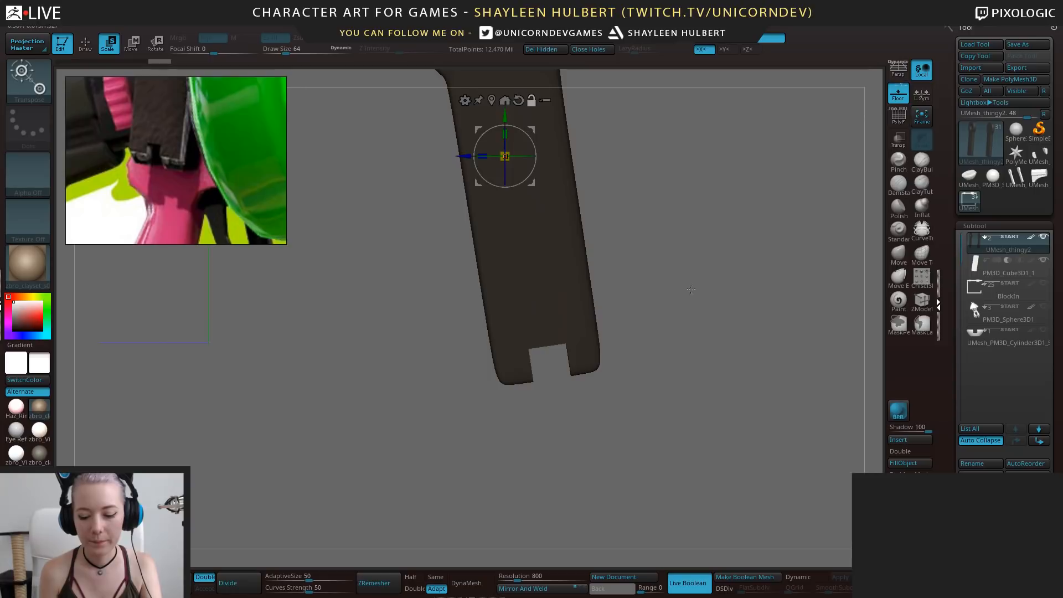
pyautogui.keyDown('alt'); pyautogui.click(553, 363); pyautogui.keyUp('alt')
pyautogui.moveTo(577, 399); pyautogui.dragTo(564, 402)
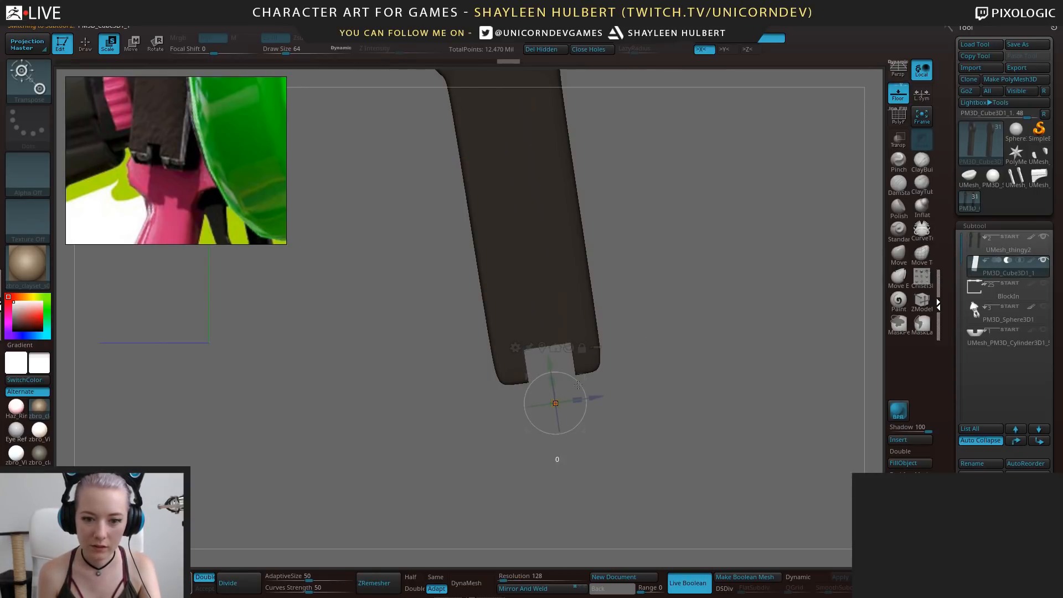
pyautogui.moveTo(577, 384); pyautogui.dragTo(569, 401)
pyautogui.moveTo(703, 387); pyautogui.dragTo(582, 391)
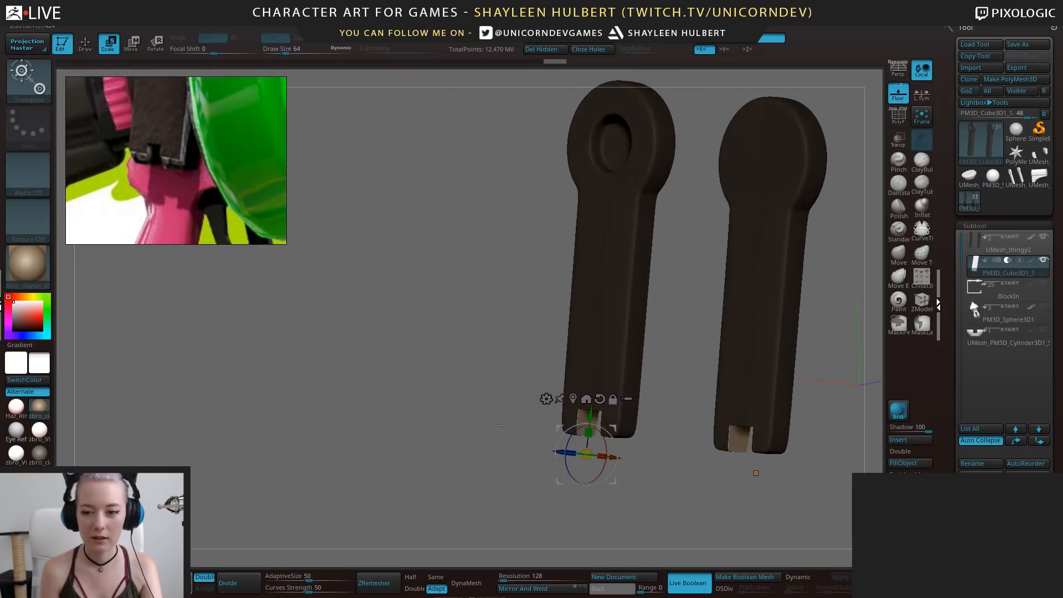
pyautogui.moveTo(500, 426); pyautogui.dragTo(434, 403)
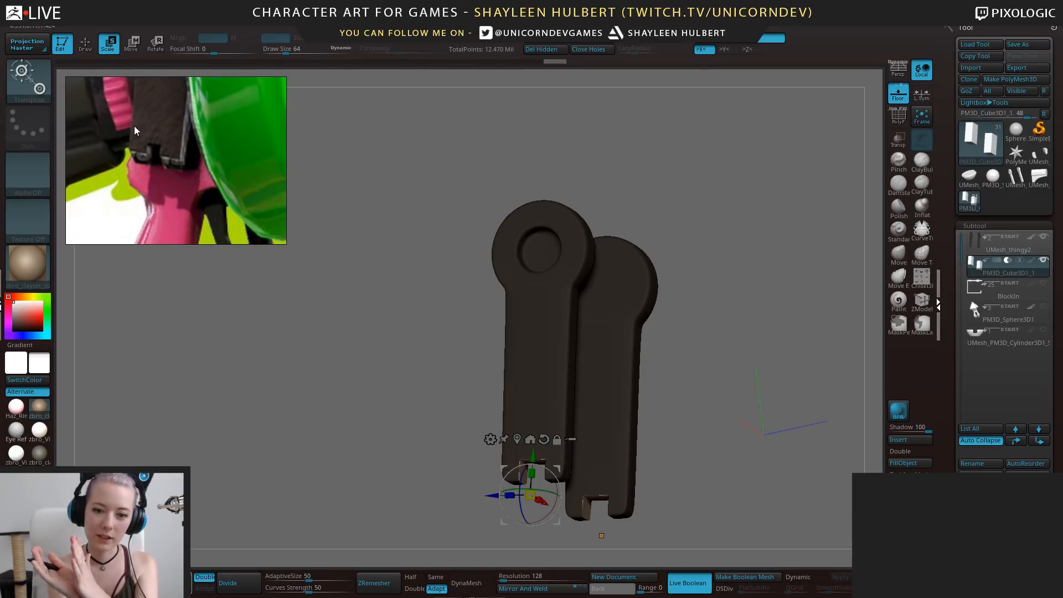
# Select the hinge arms subtool and show the lower ends of both arms in the front view
pyautogui.keyDown('shift'); pyautogui.moveTo(387, 465); pyautogui.dragTo(599, 422); pyautogui.keyUp('shift')
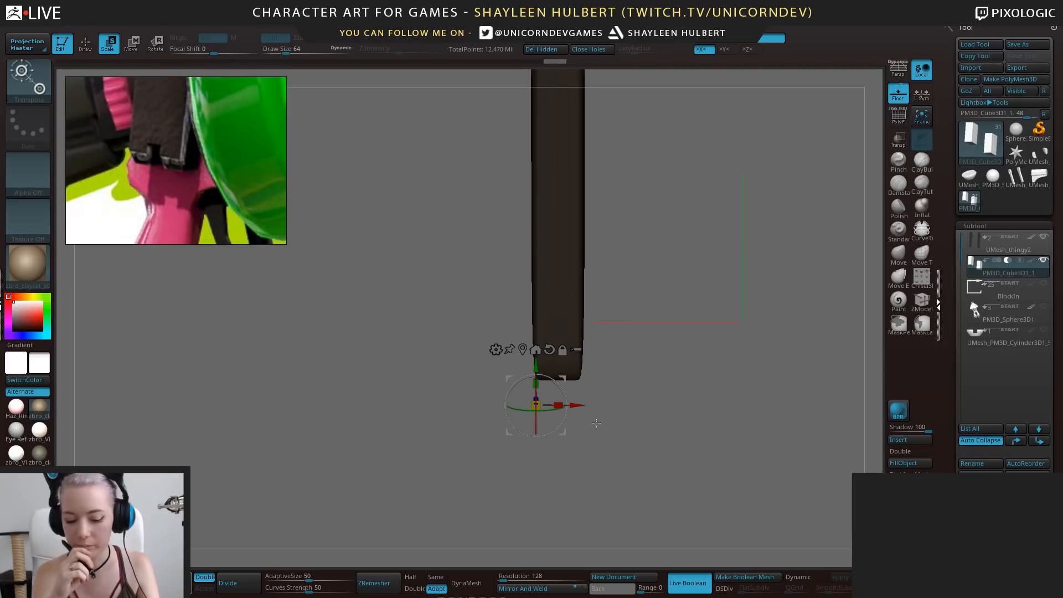
pyautogui.press('w')
pyautogui.keyDown('alt'); pyautogui.moveTo(598, 407); pyautogui.dragTo(597, 436); pyautogui.keyUp('alt')
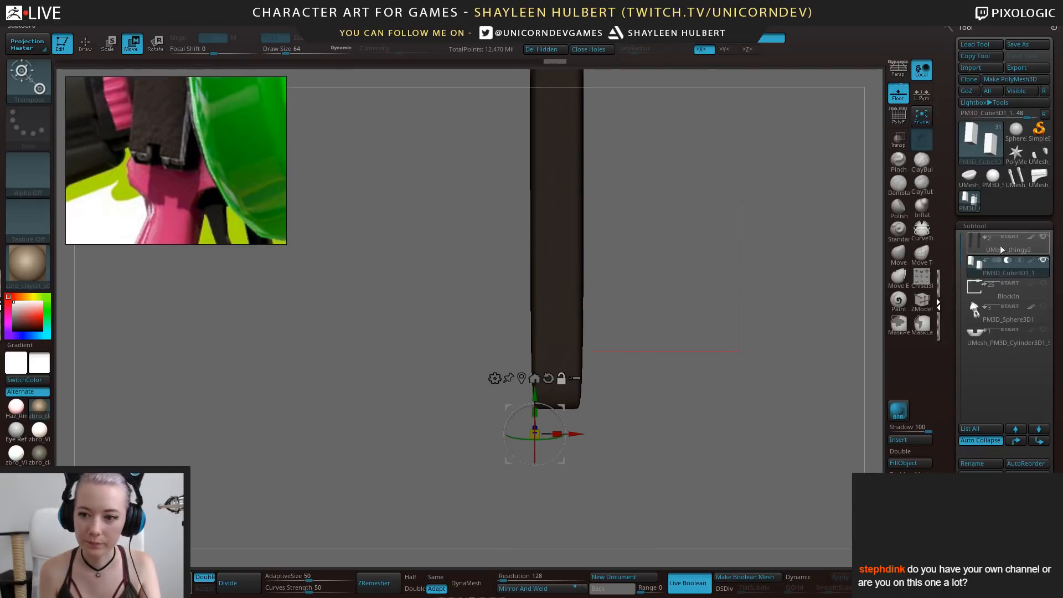
pyautogui.click(1000, 249)
pyautogui.keyDown('alt'); pyautogui.moveTo(653, 413); pyautogui.dragTo(460, 413); pyautogui.keyUp('alt')
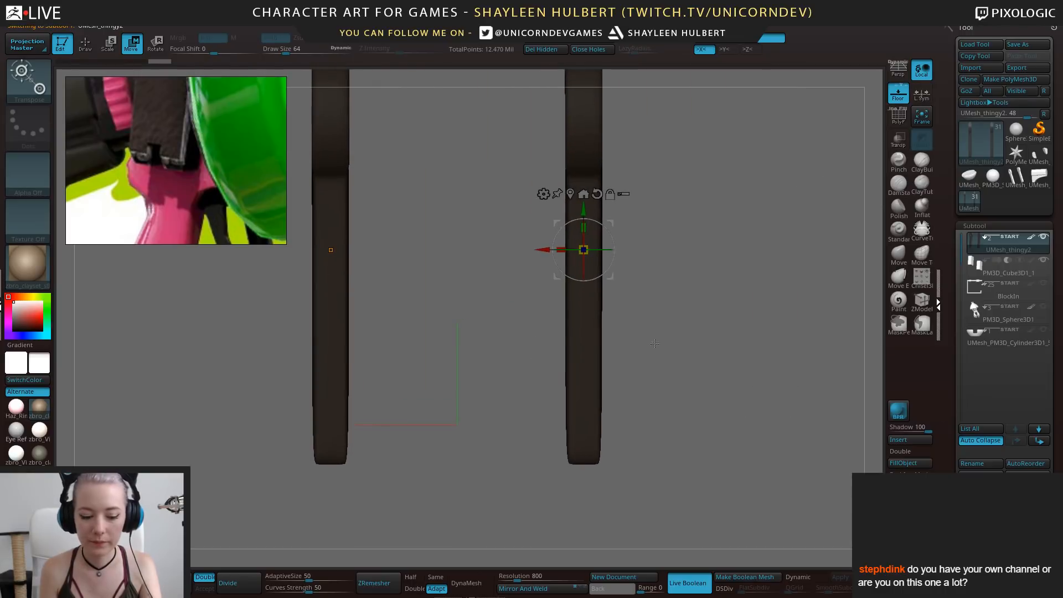
# Try to clip the outer lower corners of both hinge arms along a diagonal transpose line
pyautogui.press('y')
pyautogui.keyDown('alt'); pyautogui.moveTo(678, 365); pyautogui.dragTo(601, 378); pyautogui.keyUp('alt')
pyautogui.press('y')
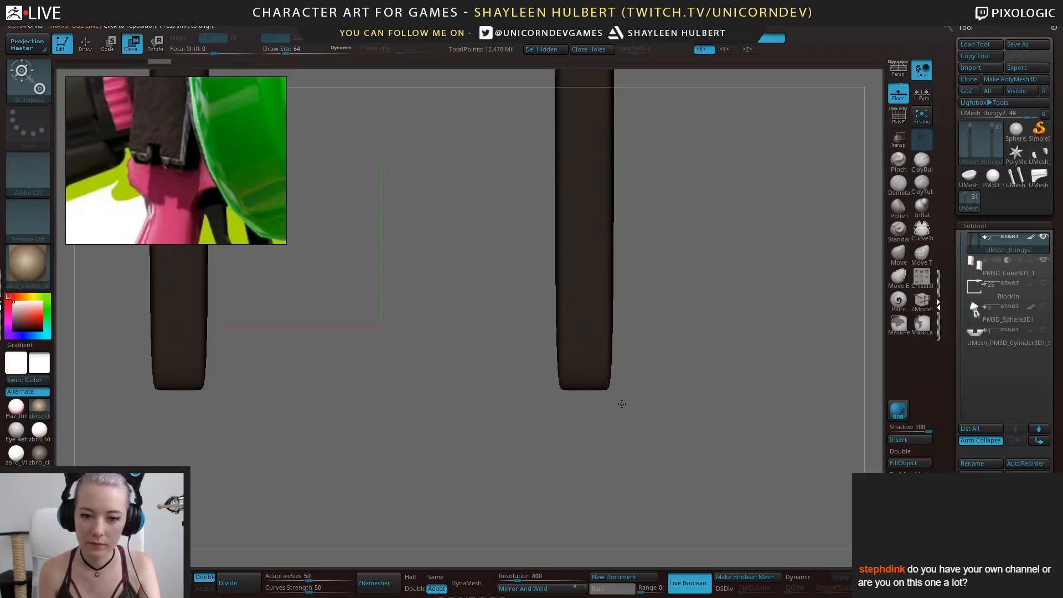
pyautogui.press('y')
pyautogui.press('y')
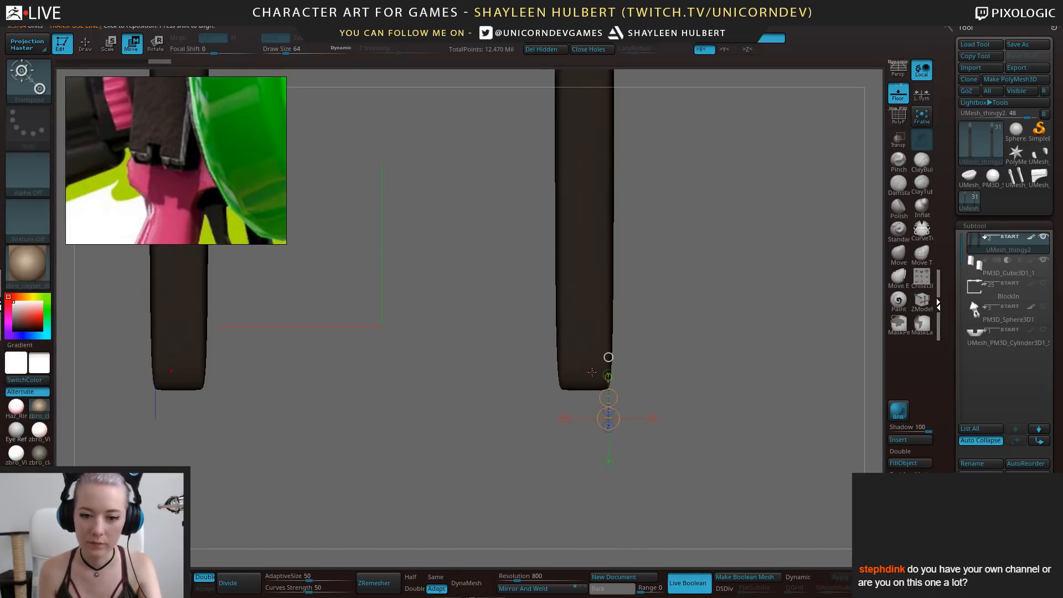
pyautogui.moveTo(576, 355); pyautogui.dragTo(693, 473)
pyautogui.moveTo(576, 356); pyautogui.dragTo(602, 383)
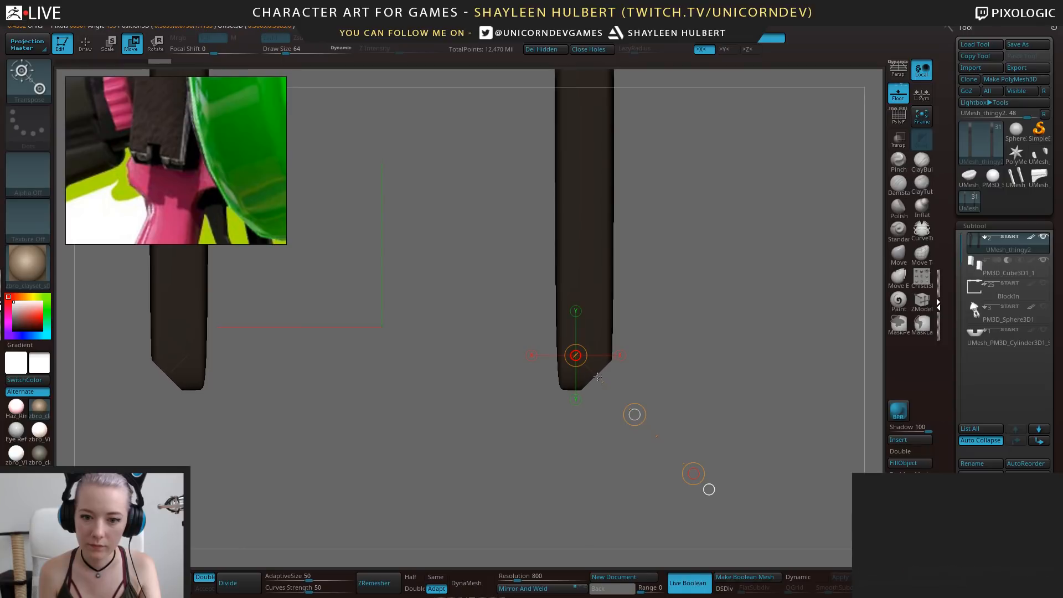
pyautogui.moveTo(758, 415); pyautogui.dragTo(734, 416)
pyautogui.moveTo(800, 195)
pyautogui.mouseDown()
pyautogui.moveTo(791, 195)
pyautogui.moveTo(802, 194)
pyautogui.mouseUp()
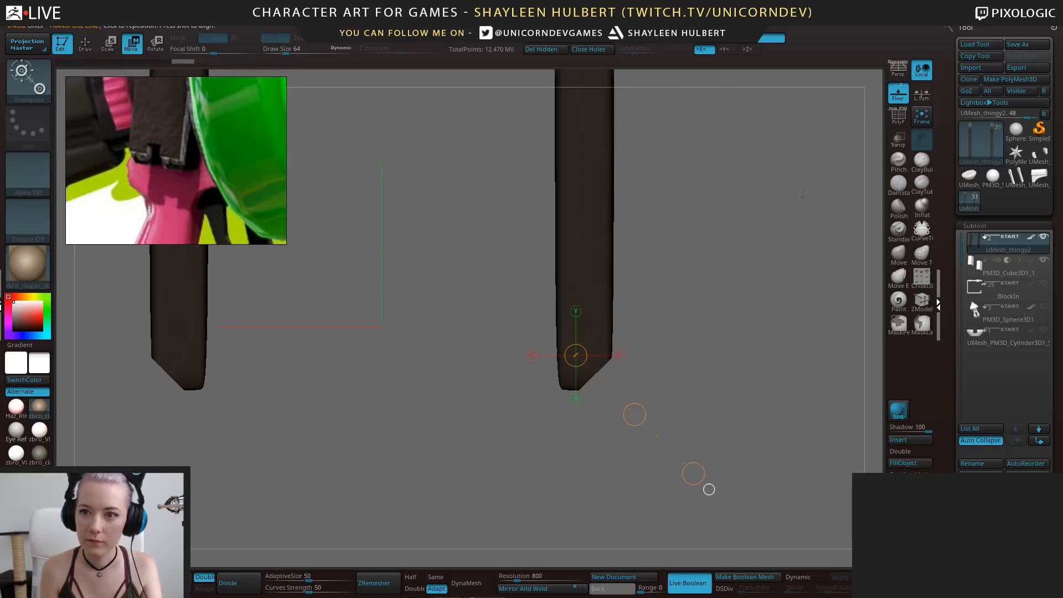
# Retry the corner clip with a newly placed diagonal line across the arm's lower end, and undo it
pyautogui.moveTo(760, 307); pyautogui.dragTo(610, 326)
pyautogui.moveTo(587, 376); pyautogui.dragTo(738, 445)
pyautogui.moveTo(595, 375); pyautogui.dragTo(702, 454)
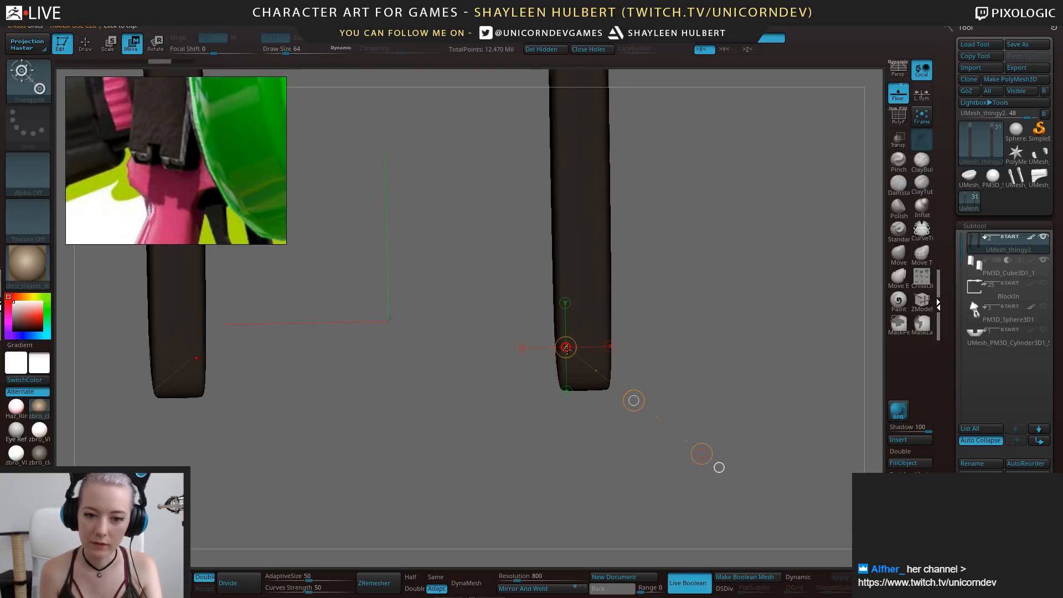
pyautogui.moveTo(565, 347); pyautogui.dragTo(597, 378)
pyautogui.moveTo(600, 385); pyautogui.dragTo(716, 437)
pyautogui.hotkey('ctrl', 'z')
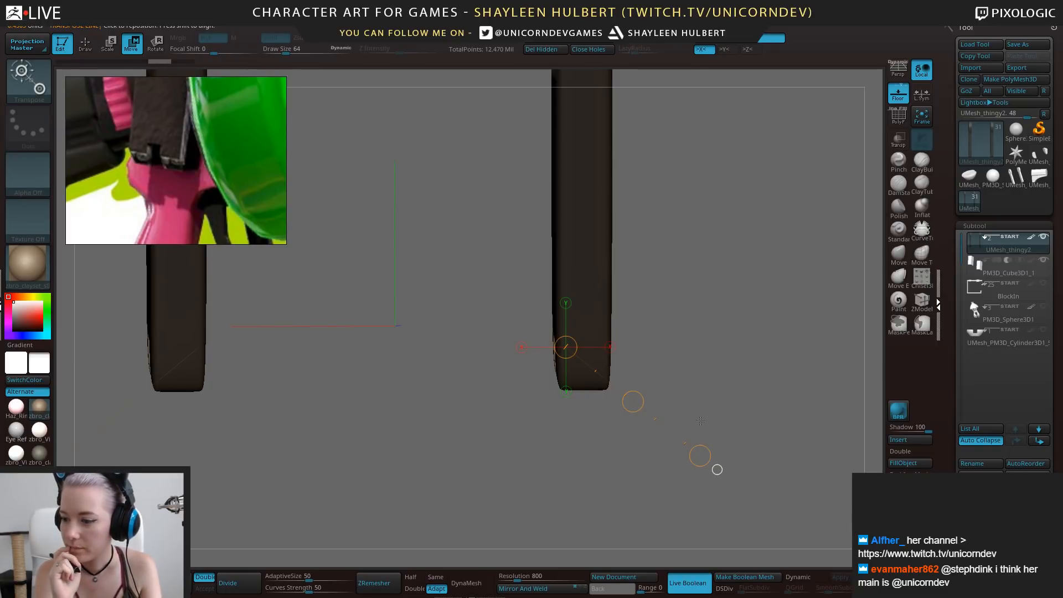
# Try the diagonal corner clip on the arm's lower end from the opposite view, and undo it
pyautogui.moveTo(701, 421); pyautogui.dragTo(630, 460)
pyautogui.moveTo(633, 339)
pyautogui.mouseDown()
pyautogui.moveTo(634, 365)
pyautogui.moveTo(640, 352)
pyautogui.moveTo(625, 354)
pyautogui.mouseUp()
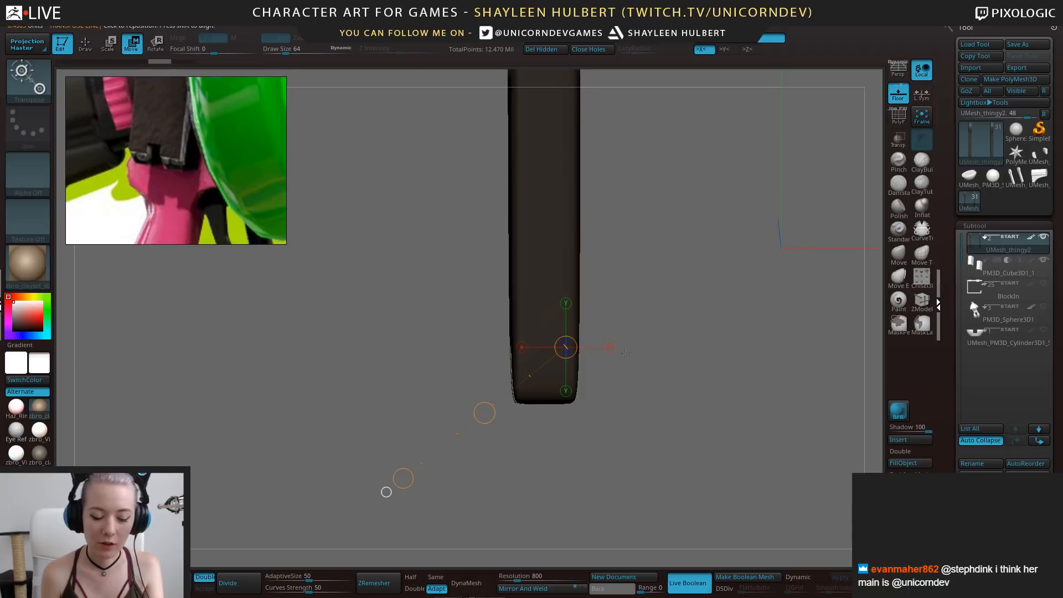
pyautogui.click(563, 355)
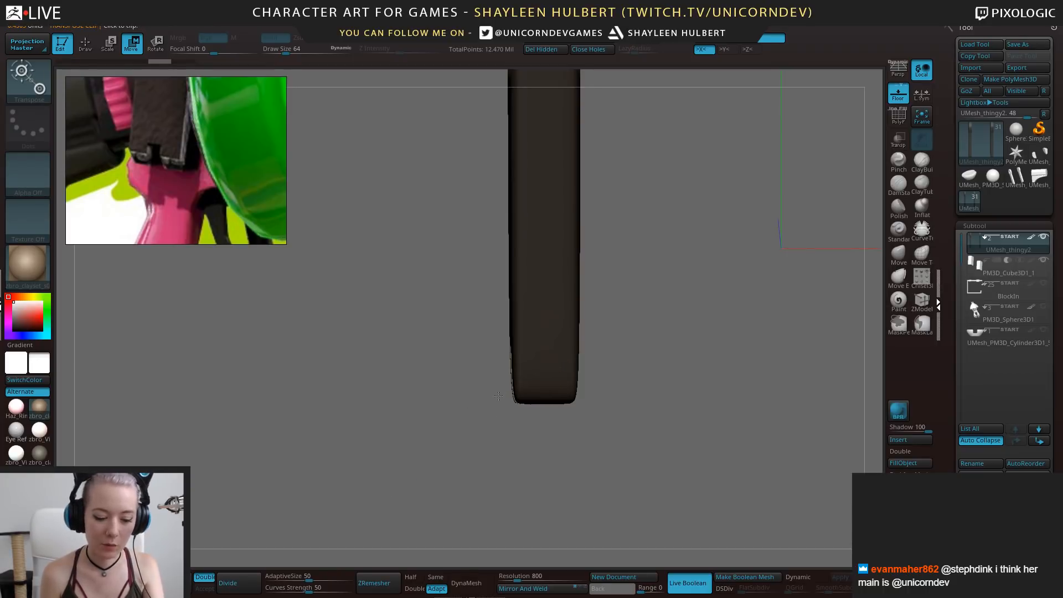
pyautogui.moveTo(498, 396); pyautogui.dragTo(400, 476)
pyautogui.moveTo(421, 432)
pyautogui.keyDown('alt'); pyautogui.mouseDown()
pyautogui.moveTo(412, 382)
pyautogui.moveTo(423, 407)
pyautogui.mouseUp(); pyautogui.keyUp('alt')
pyautogui.moveTo(572, 364); pyautogui.dragTo(447, 430)
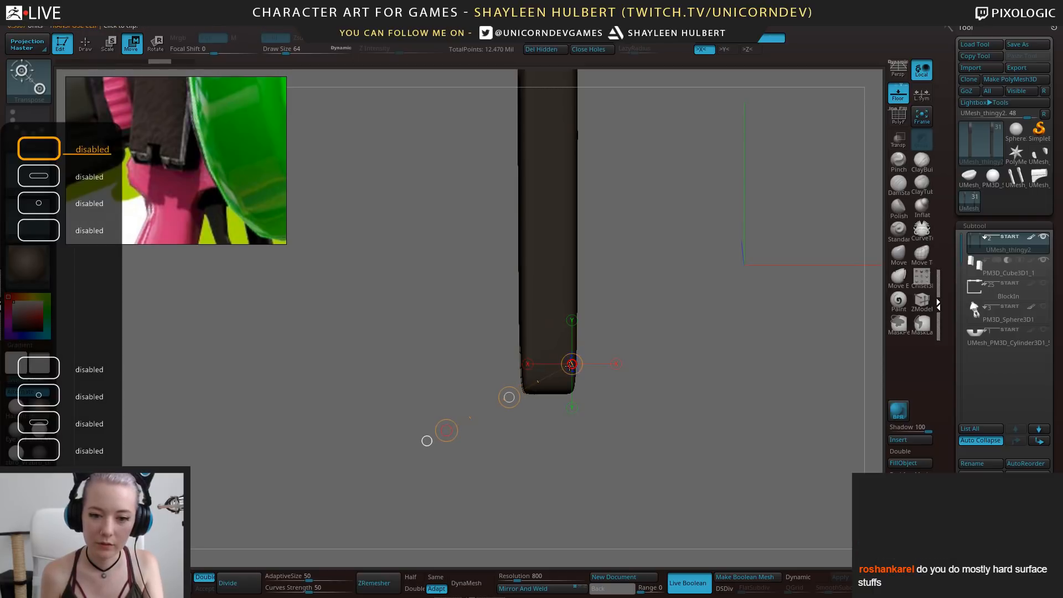
pyautogui.moveTo(571, 364)
pyautogui.mouseDown()
pyautogui.moveTo(522, 389)
pyautogui.moveTo(532, 444)
pyautogui.moveTo(503, 426)
pyautogui.moveTo(523, 421)
pyautogui.moveTo(501, 435)
pyautogui.moveTo(496, 411)
pyautogui.moveTo(515, 451)
pyautogui.moveTo(582, 423)
pyautogui.mouseUp()
pyautogui.hotkey('ctrl', 'z')
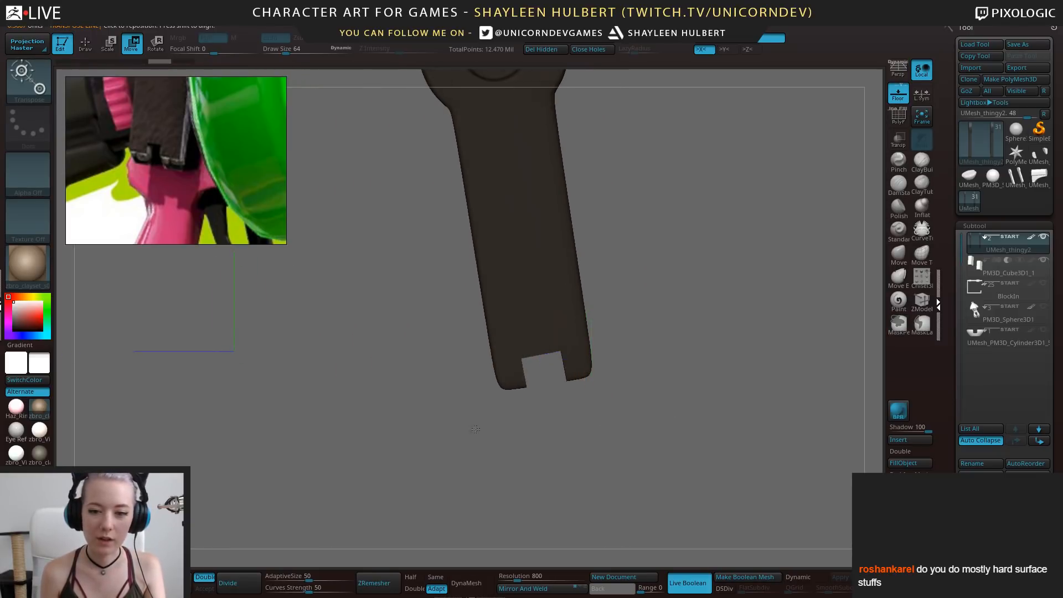
# Return to Draw mode and make a boolean mesh from the hinge arms and their notch-cutting cubes
pyautogui.moveTo(474, 427)
pyautogui.keyDown('alt'); pyautogui.mouseDown()
pyautogui.moveTo(499, 468)
pyautogui.moveTo(468, 469)
pyautogui.moveTo(460, 429)
pyautogui.moveTo(460, 456)
pyautogui.moveTo(436, 426)
pyautogui.mouseUp(); pyautogui.keyUp('alt')
pyautogui.press('q')
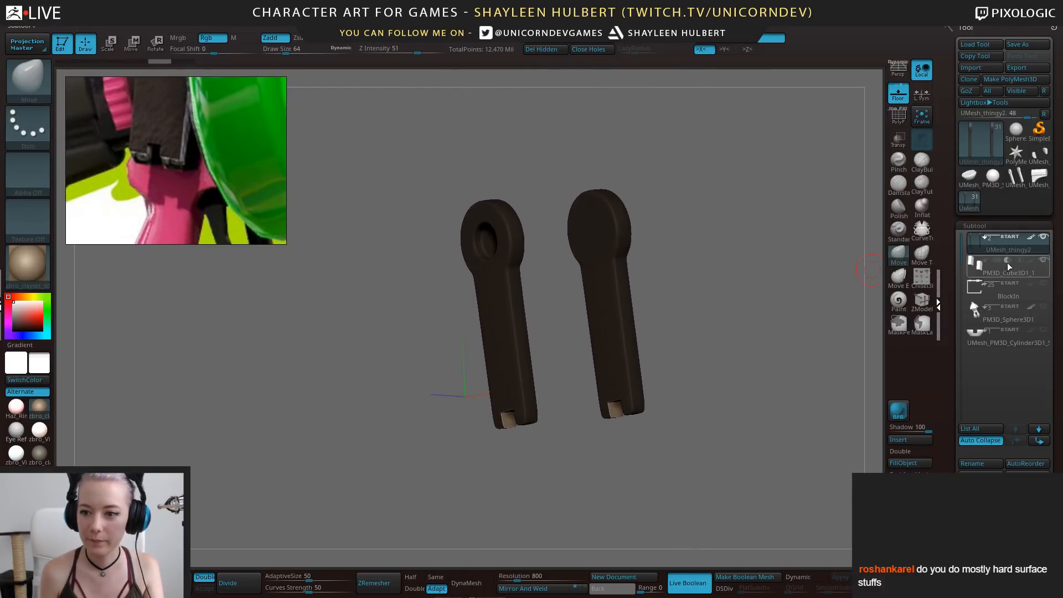
pyautogui.moveTo(703, 310); pyautogui.dragTo(747, 354)
pyautogui.moveTo(747, 354); pyautogui.dragTo(727, 387)
pyautogui.keyDown('alt'); pyautogui.moveTo(790, 370); pyautogui.dragTo(745, 366); pyautogui.keyUp('alt')
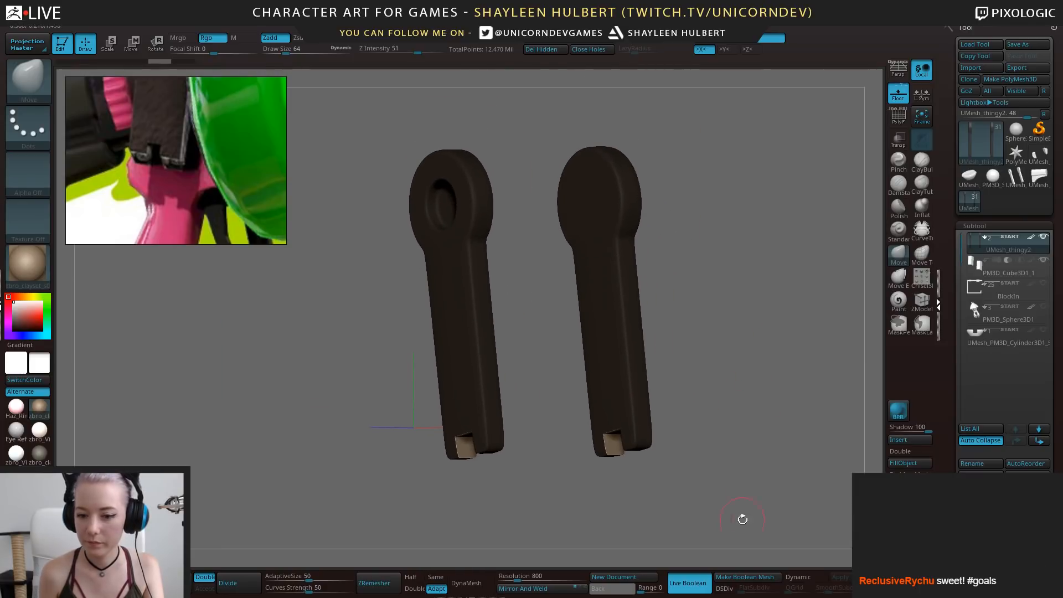
pyautogui.click(739, 581)
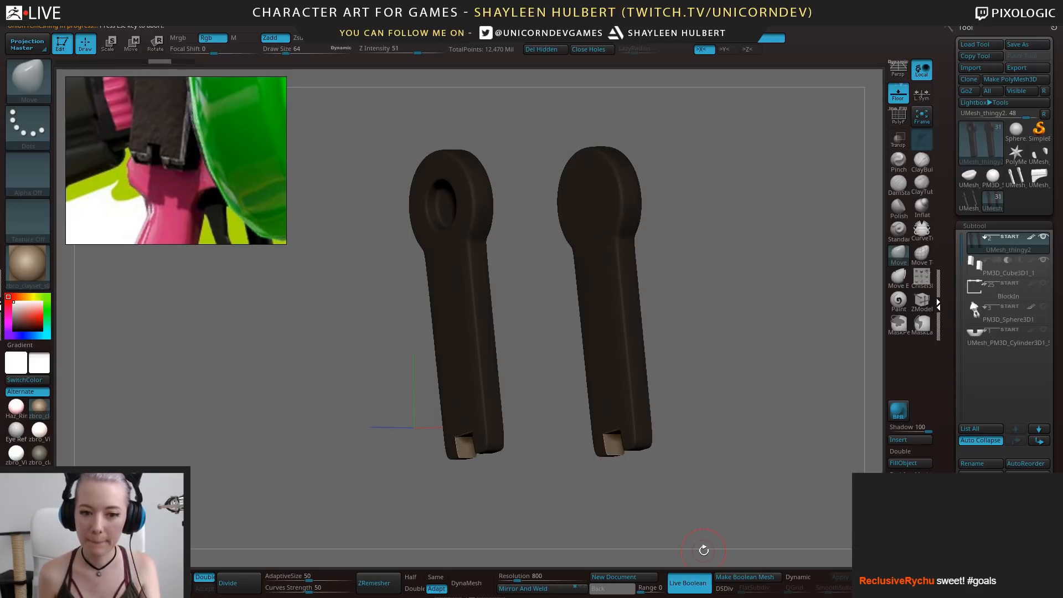
pyautogui.keyDown('shift'); pyautogui.moveTo(676, 505); pyautogui.dragTo(714, 500); pyautogui.keyUp('shift')
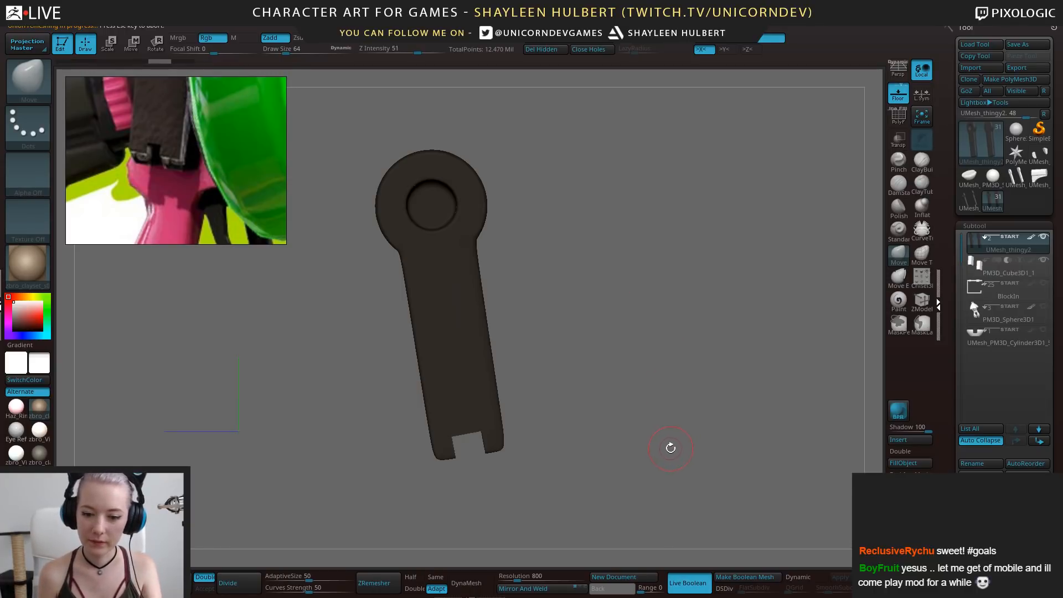
pyautogui.moveTo(671, 448); pyautogui.dragTo(687, 398)
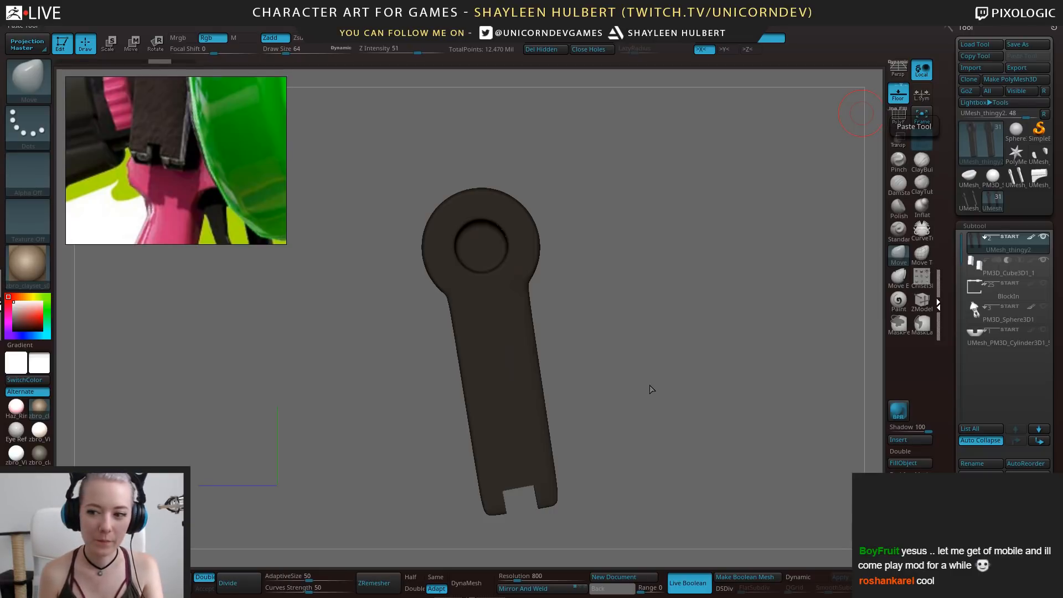
pyautogui.moveTo(651, 389); pyautogui.dragTo(680, 382)
pyautogui.keyDown('shift'); pyautogui.moveTo(680, 382); pyautogui.dragTo(679, 363); pyautogui.keyUp('shift')
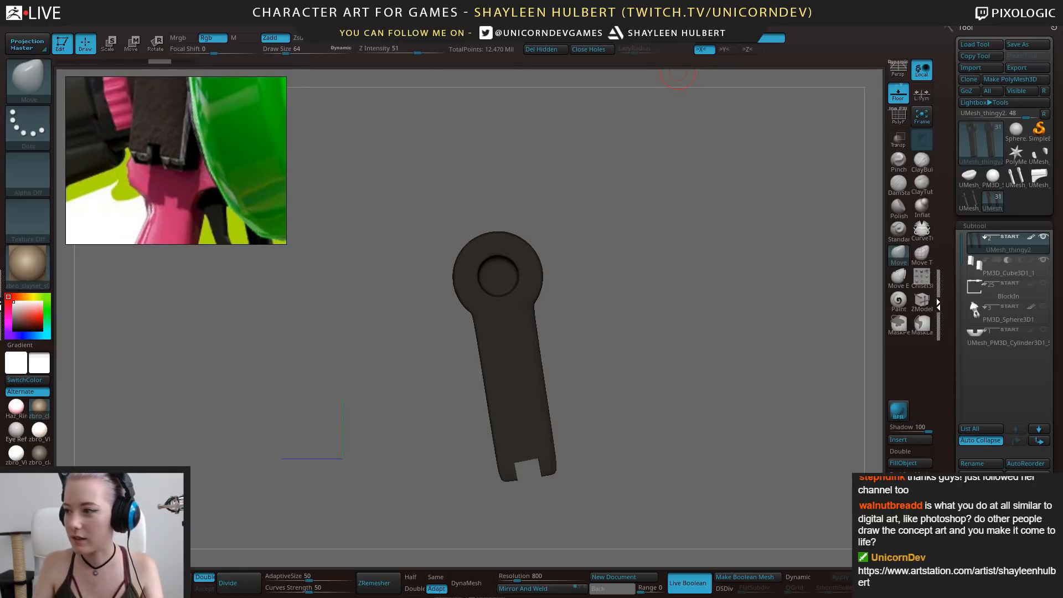
# Switch to the browser, browse the ArtStation portfolio, open the VALIS pistol artwork, and return to ZBrush
pyautogui.moveTo(1062, 233); pyautogui.dragTo(659, 1)
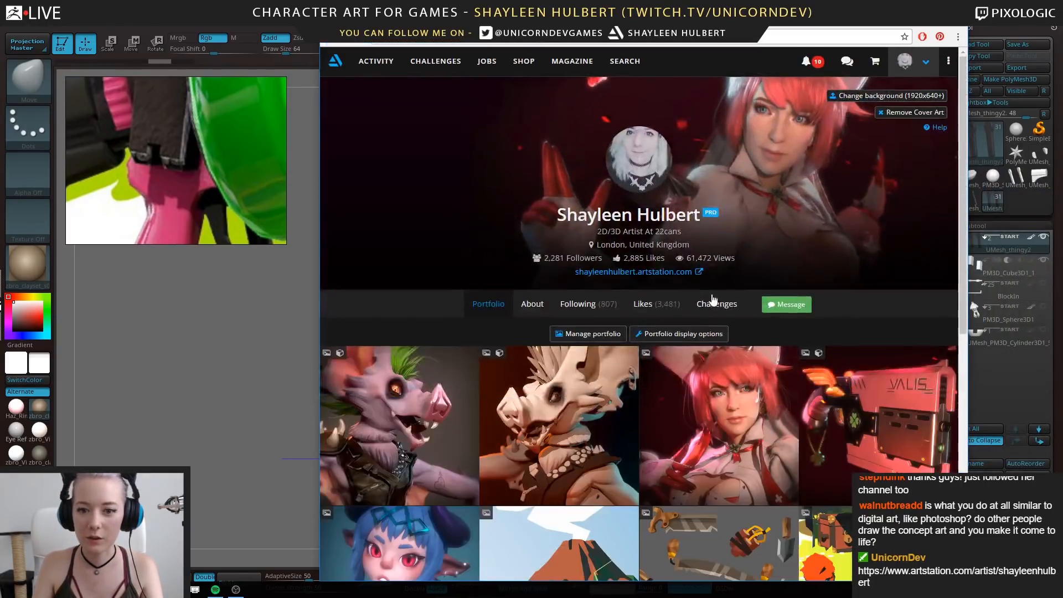
pyautogui.scroll(-8, 715, 299)
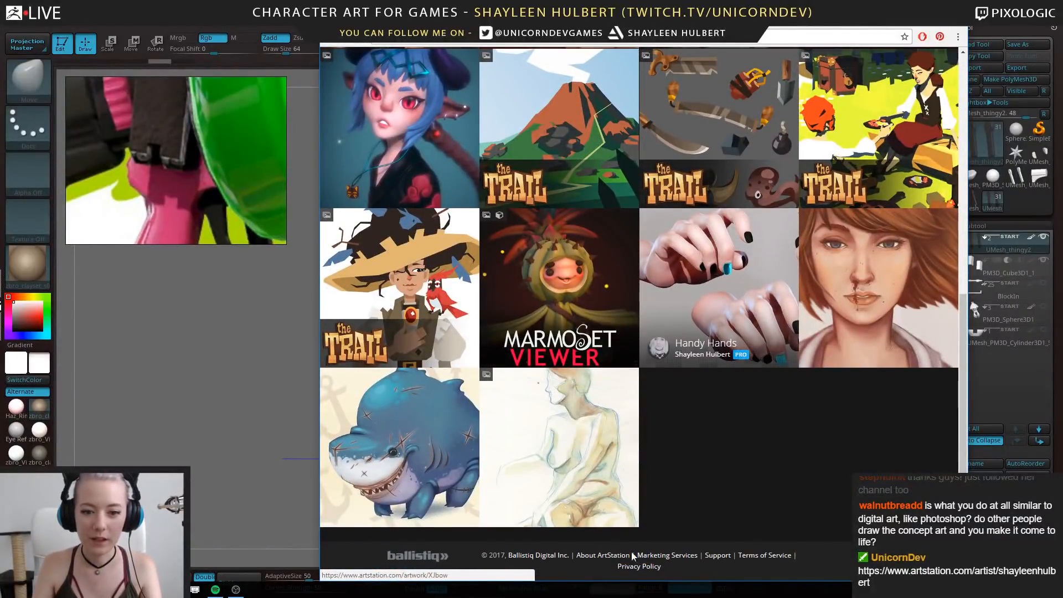
pyautogui.scroll(3, 739, 463)
pyautogui.scroll(-3, 739, 461)
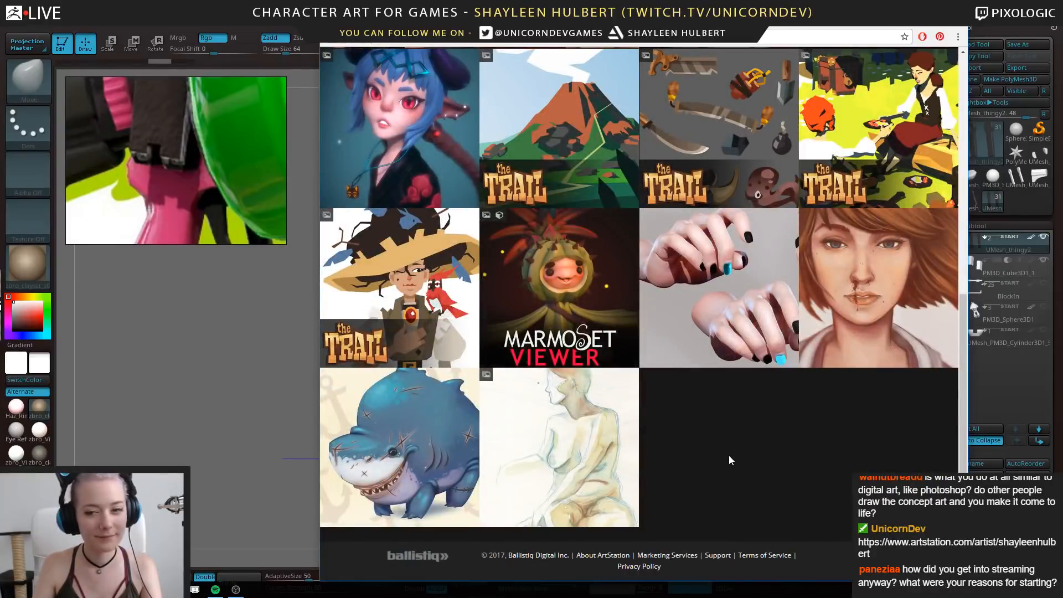
pyautogui.scroll(5, 729, 460)
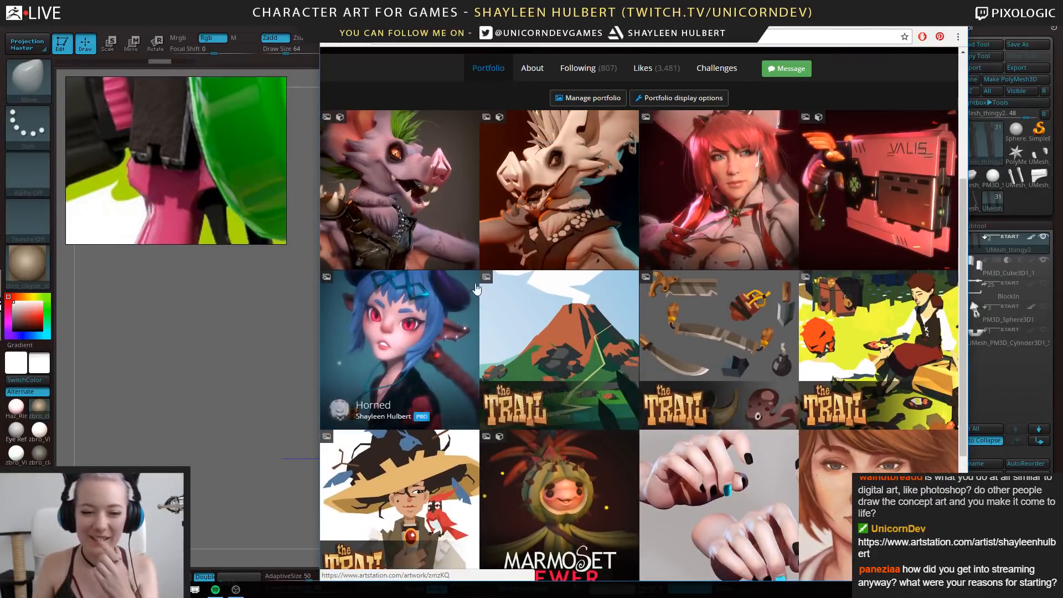
pyautogui.click(904, 175)
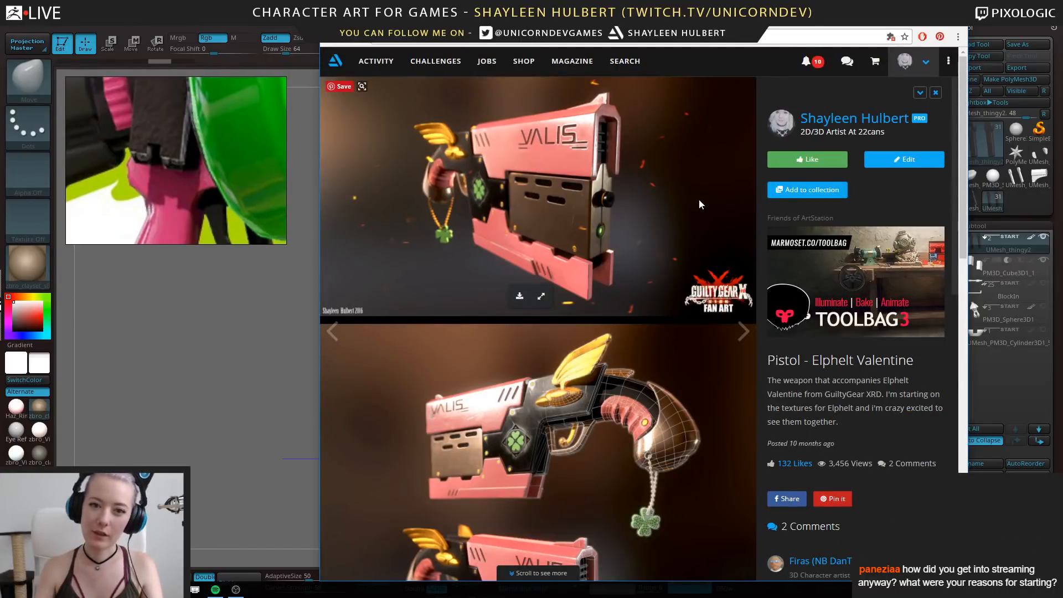
pyautogui.hotkey('alt', 'Tab')
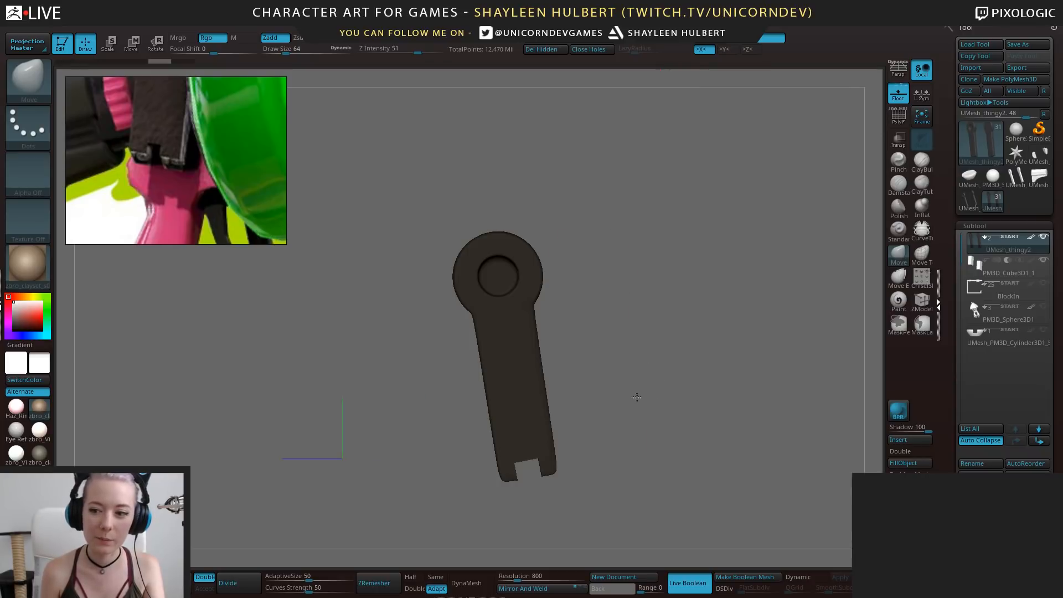
# Save the project and load the new boolean result of the hinge arms as the active tool
pyautogui.moveTo(637, 397)
pyautogui.mouseDown()
pyautogui.moveTo(741, 373)
pyautogui.moveTo(681, 465)
pyautogui.moveTo(567, 403)
pyautogui.moveTo(570, 394)
pyautogui.moveTo(634, 388)
pyautogui.moveTo(651, 360)
pyautogui.moveTo(715, 342)
pyautogui.moveTo(568, 390)
pyautogui.mouseUp()
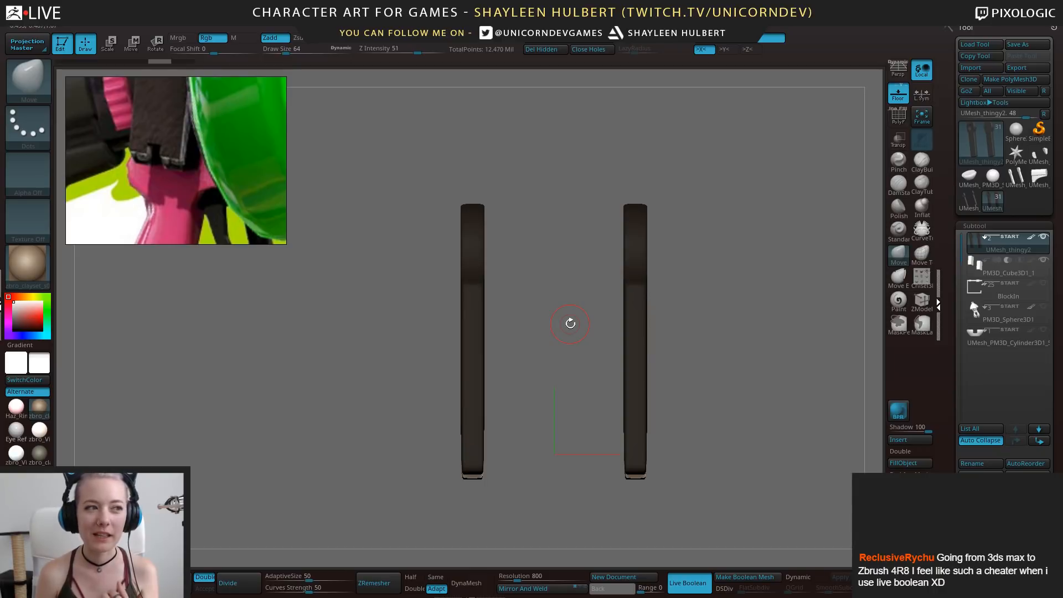
pyautogui.hotkey('ctrl', 's')
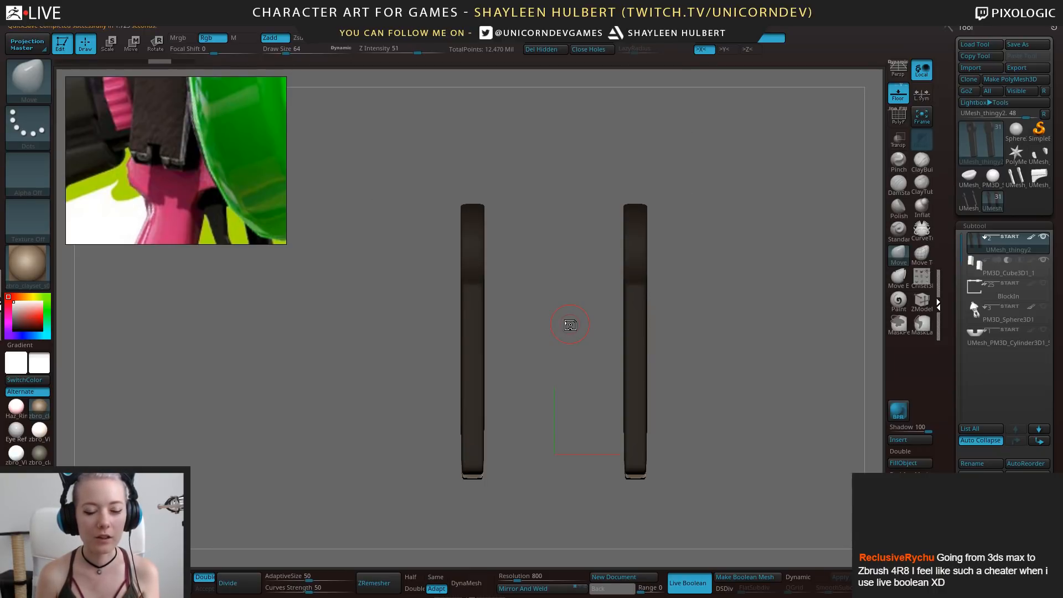
pyautogui.keyDown('alt'); pyautogui.moveTo(599, 353); pyautogui.dragTo(613, 380); pyautogui.keyUp('alt')
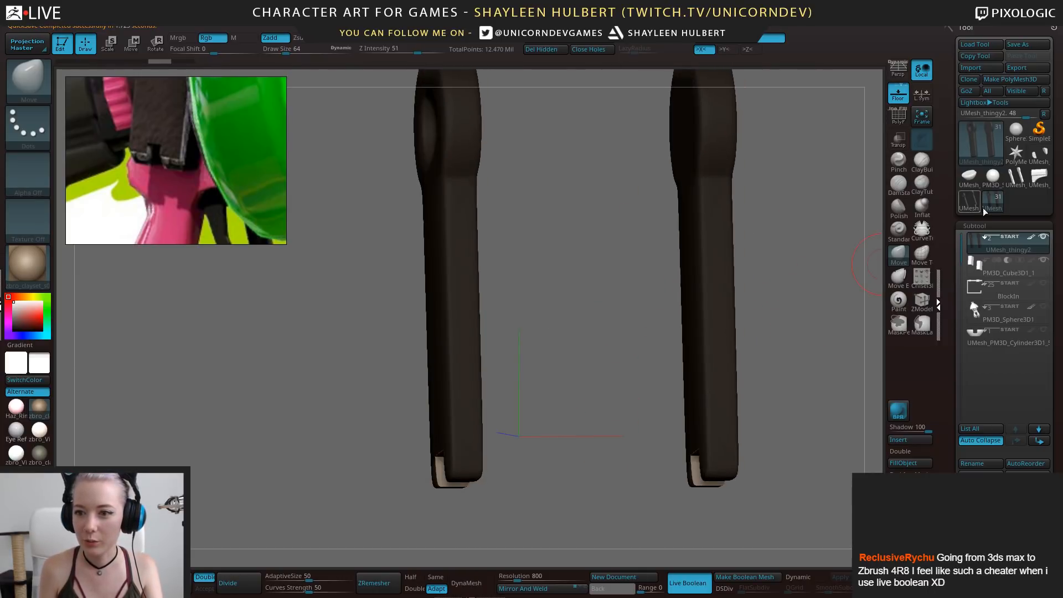
pyautogui.moveTo(784, 338); pyautogui.dragTo(516, 394)
# Place a transpose line in Rotate mode along the hinge arm from its rounded head to the notched lower end
pyautogui.press('r')
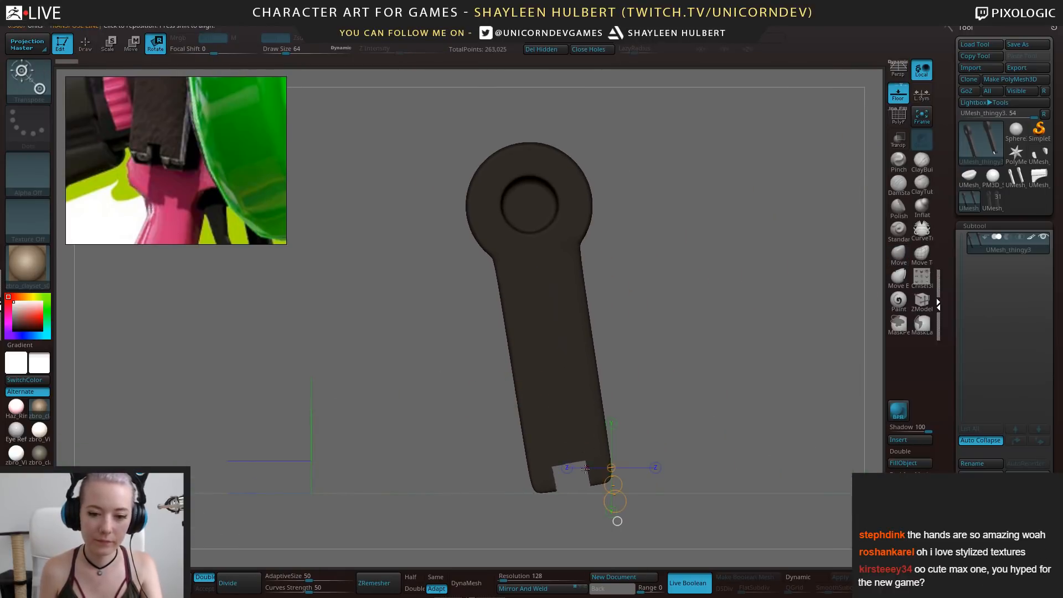
pyautogui.click(568, 465)
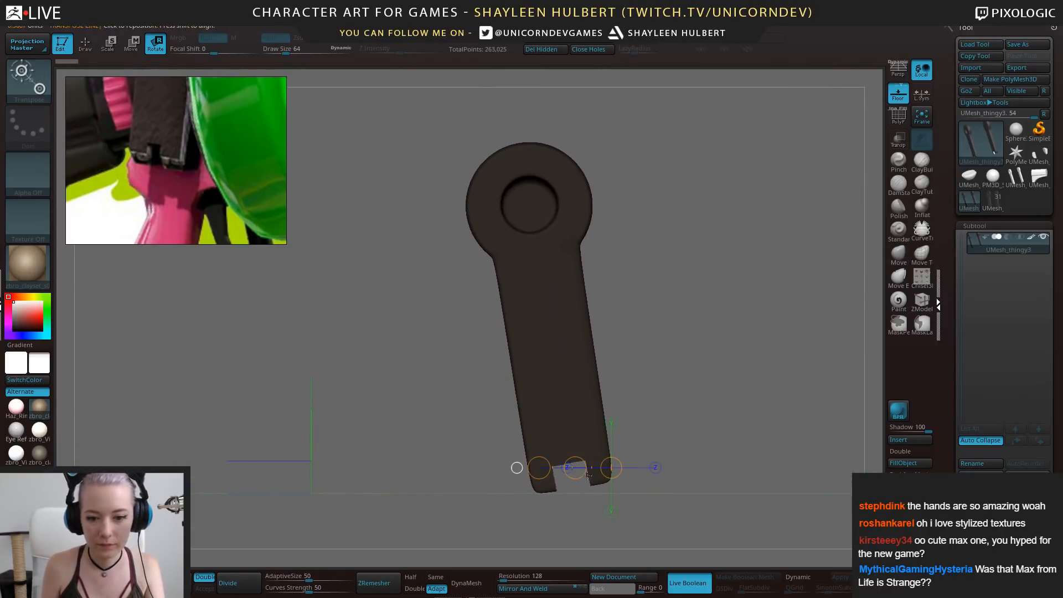
pyautogui.moveTo(519, 146); pyautogui.dragTo(574, 492)
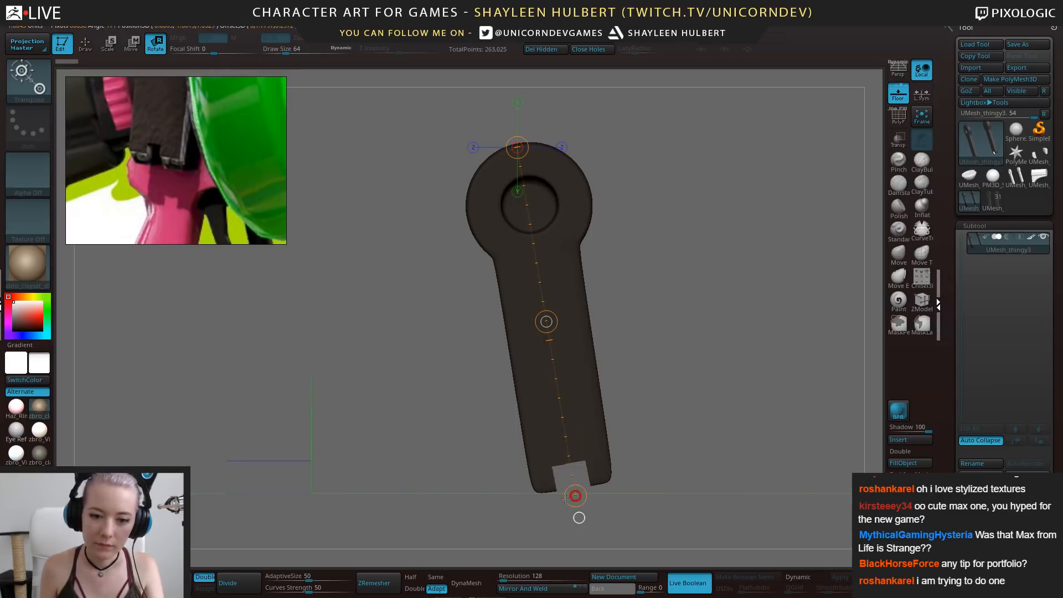
# Try to save the project and close the unresponsive ZBrush program
pyautogui.hotkey('ctrl', 's')
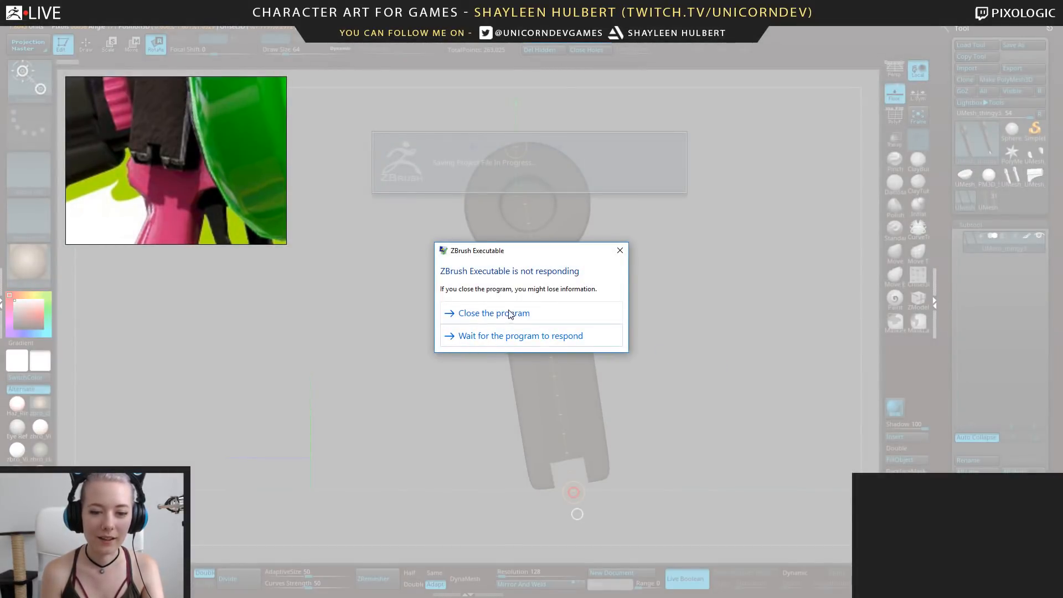
pyautogui.click(515, 314)
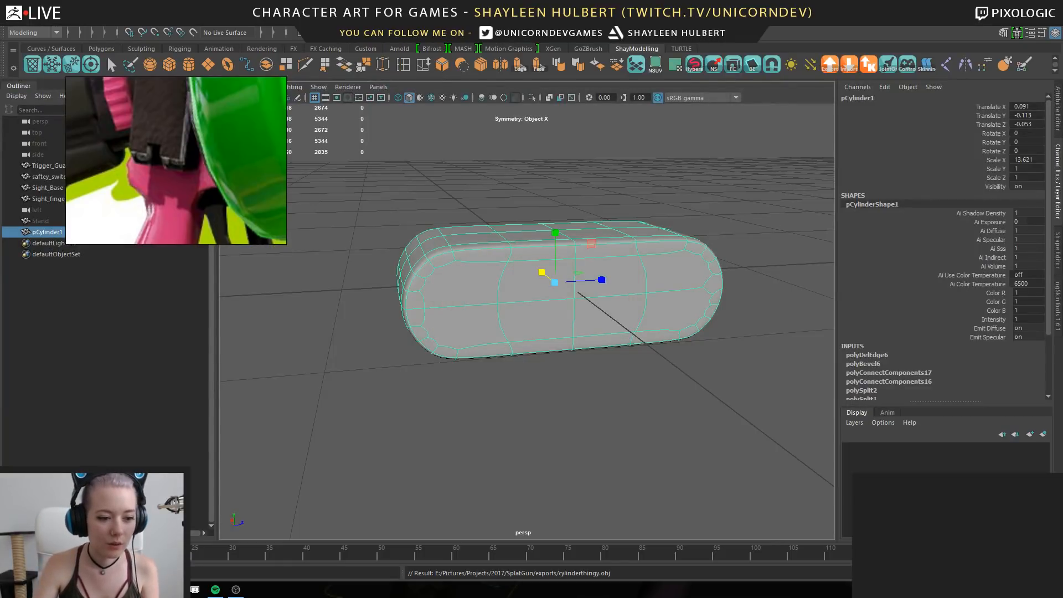
# Zoom out the reference image to view the gun's stock, grip and green tank
pyautogui.press('super')
pyautogui.press('super')
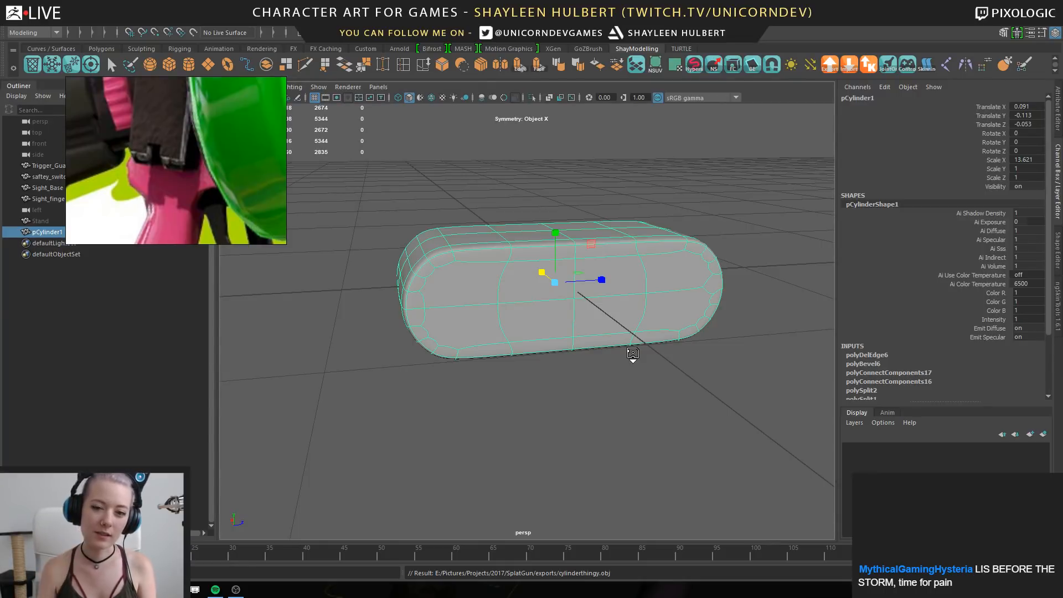
pyautogui.hotkey('alt', 'Tab')
pyautogui.scroll(-7, 200, 151)
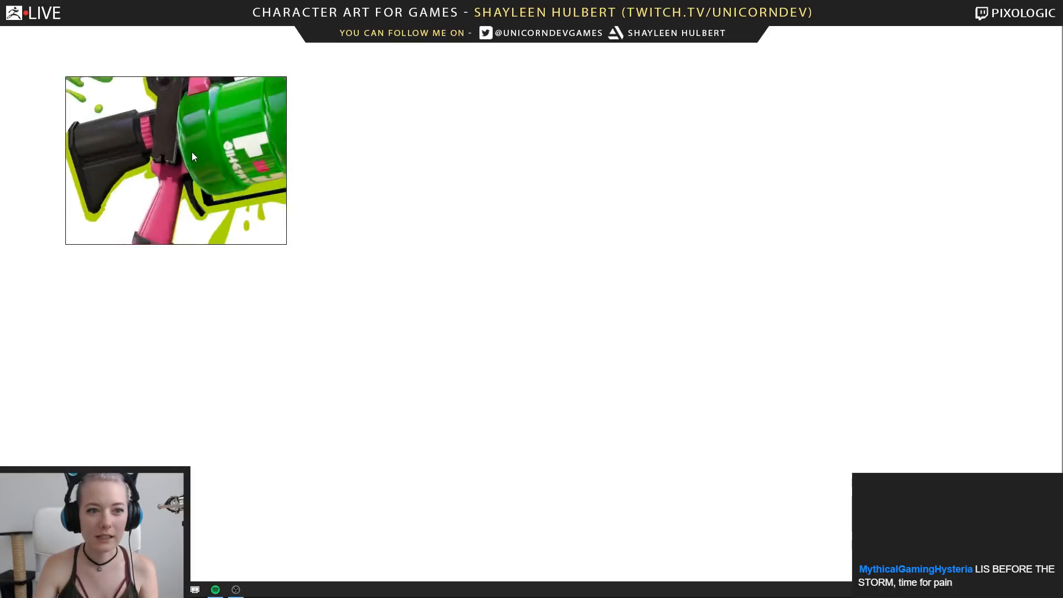
# Reposition and shrink the reference image, and zoom it out until the whole gun fits in its frame
pyautogui.moveTo(202, 155); pyautogui.dragTo(172, 174)
pyautogui.moveTo(235, 200); pyautogui.dragTo(187, 252, button='right')
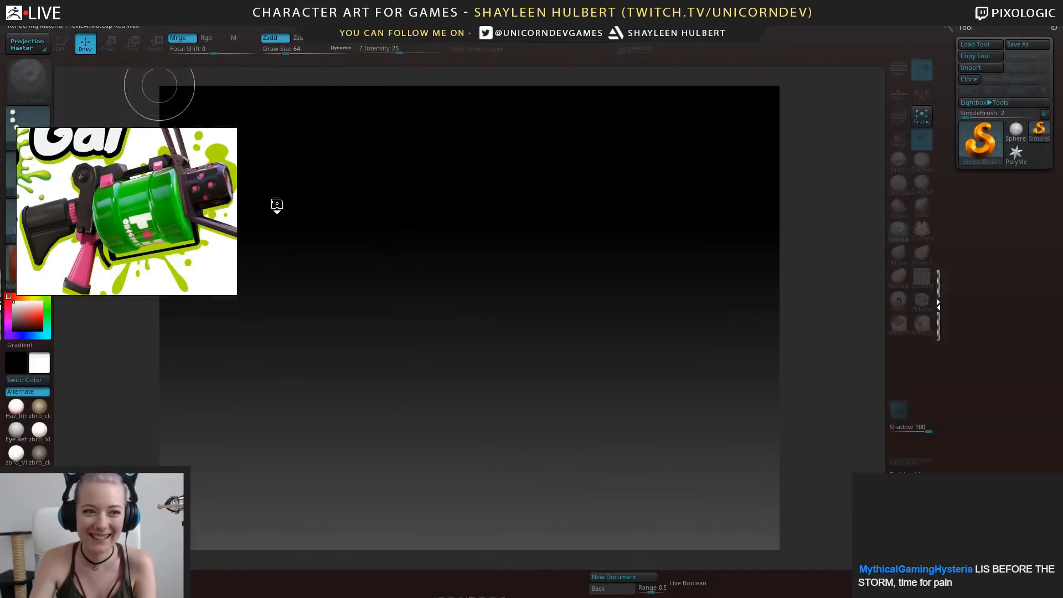
pyautogui.moveTo(204, 291)
pyautogui.mouseDown(button='right')
pyautogui.moveTo(252, 232)
pyautogui.moveTo(239, 239)
pyautogui.mouseUp(button='right')
pyautogui.moveTo(270, 241); pyautogui.dragTo(216, 207)
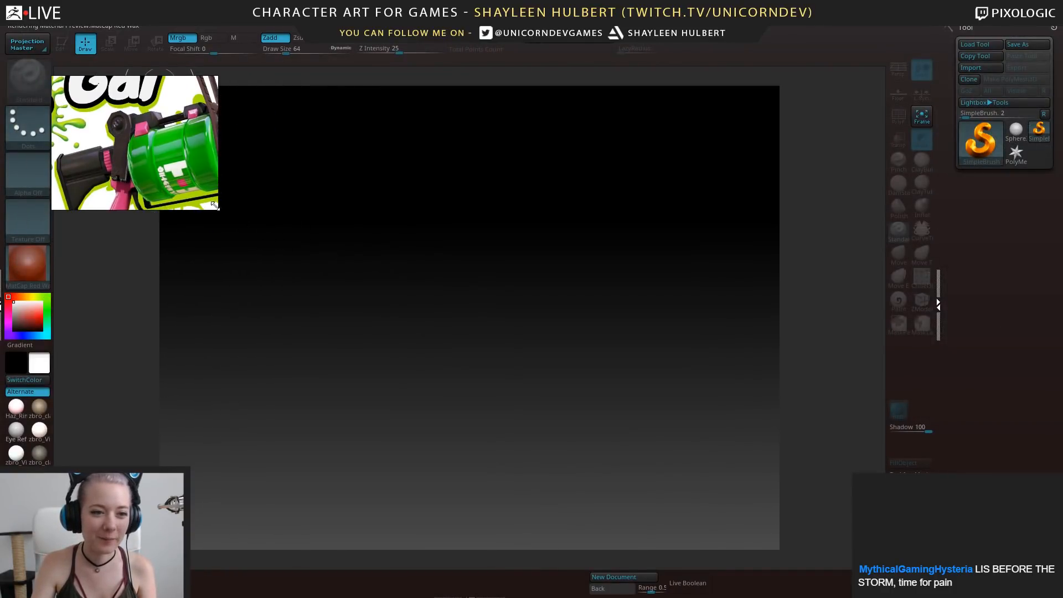
pyautogui.scroll(-3, 156, 171)
pyautogui.moveTo(156, 171); pyautogui.dragTo(143, 159, button='middle')
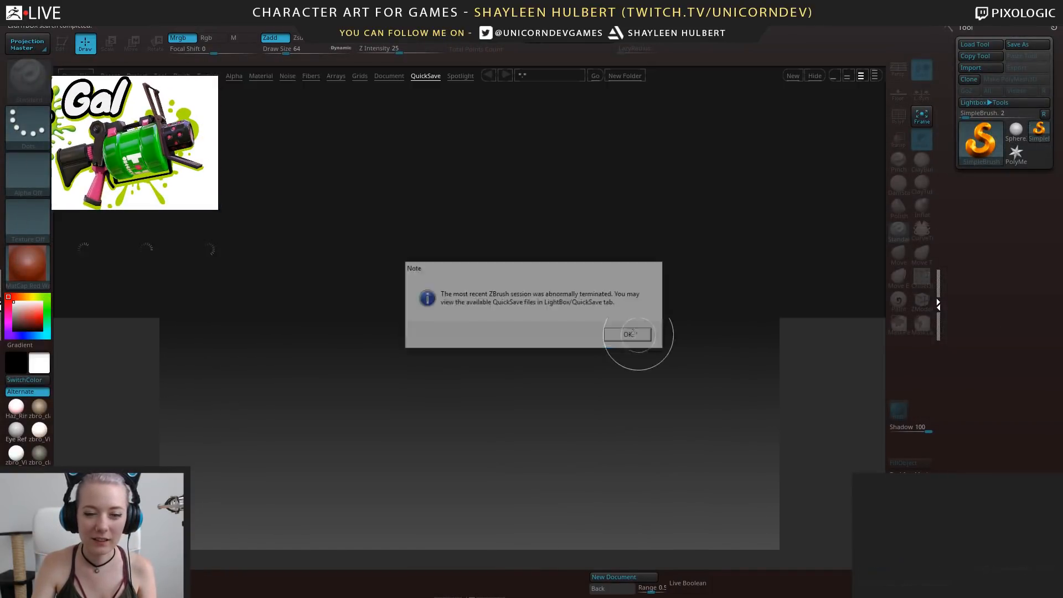
# Dismiss the crash note and open the recovered QuickSave project Recovered_3693.ZPR without saving the current project
pyautogui.click(630, 335)
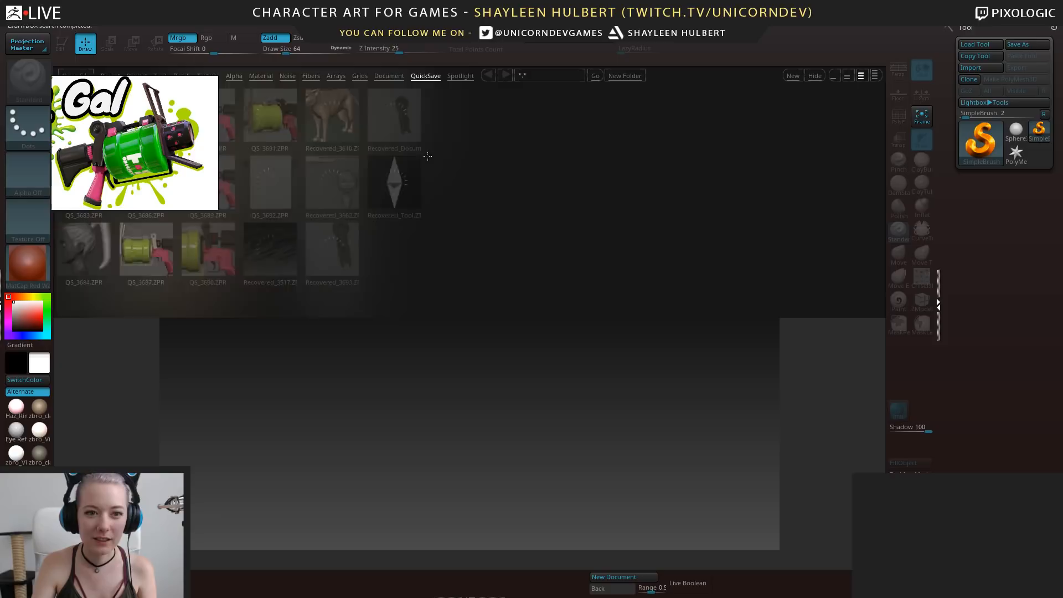
pyautogui.doubleClick(403, 126)
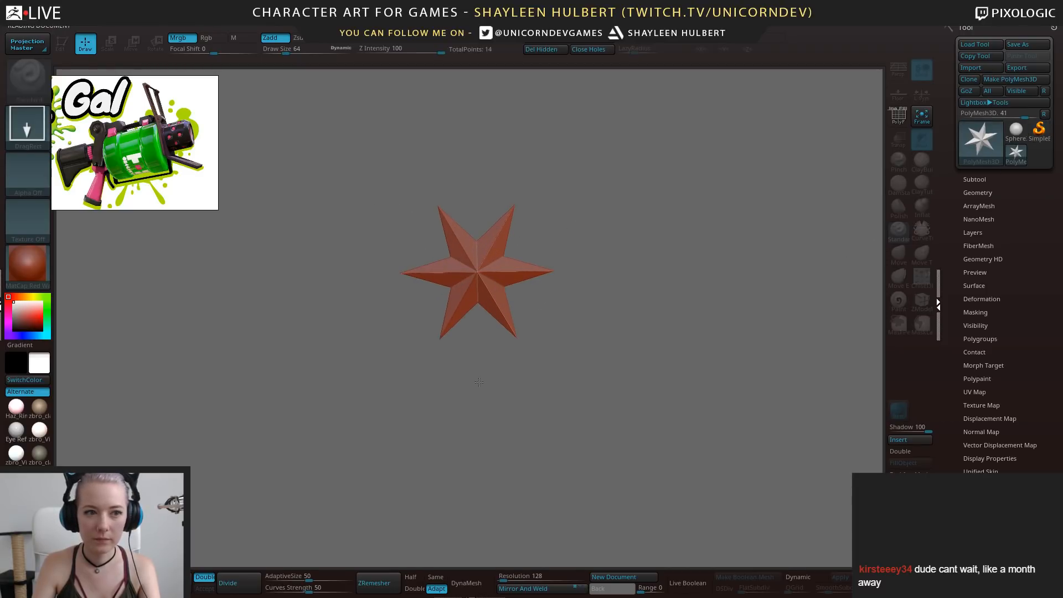
pyautogui.moveTo(677, 279); pyautogui.dragTo(592, 146)
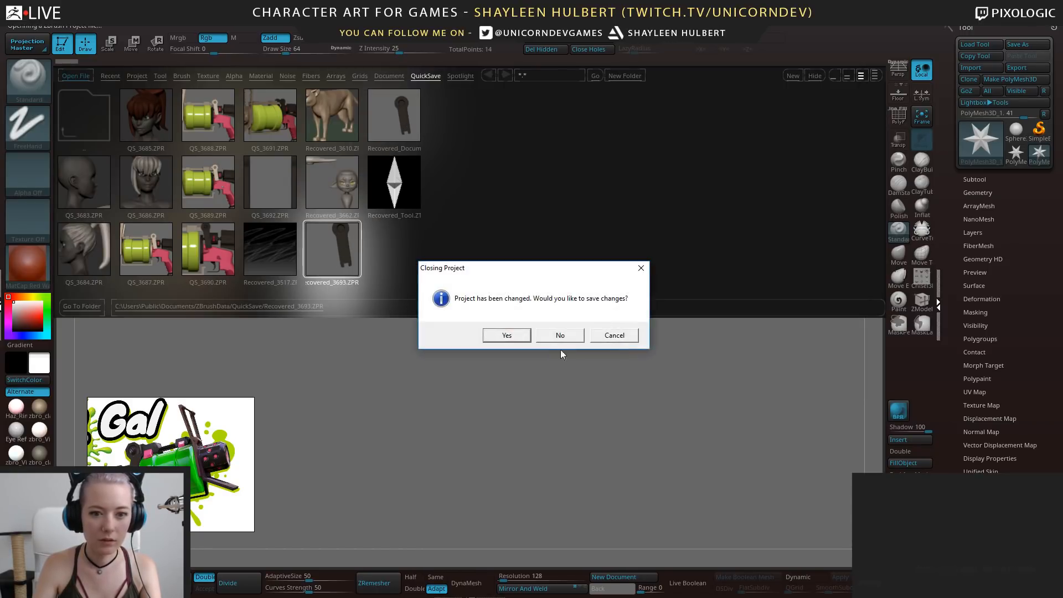
pyautogui.click(560, 335)
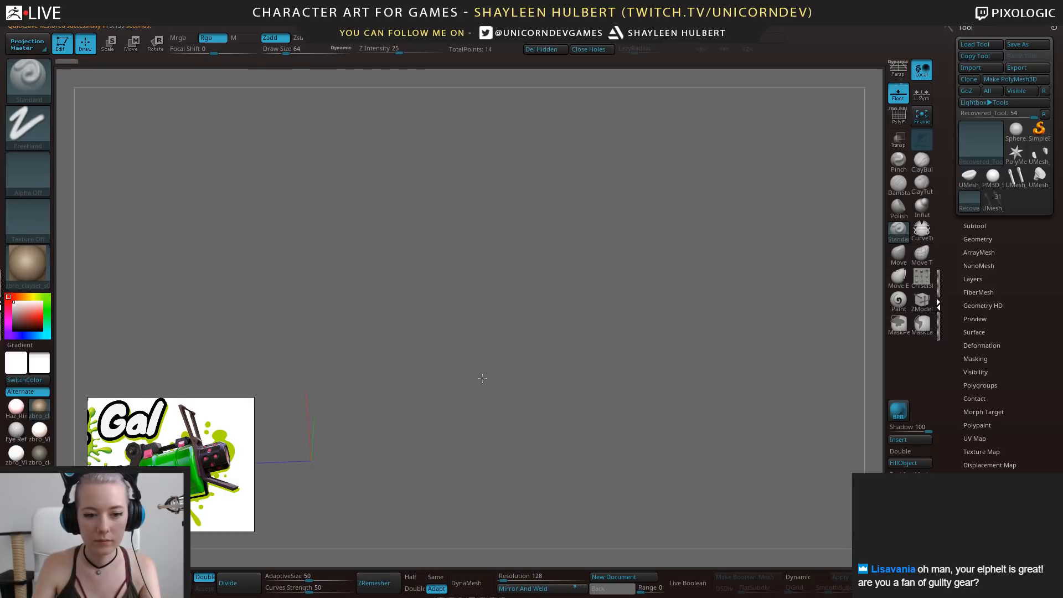
# Select the UMesh_thingy2 subtool, draw the gun in a new document and turn it to a side view in Edit mode
pyautogui.click(971, 226)
pyautogui.click(996, 206)
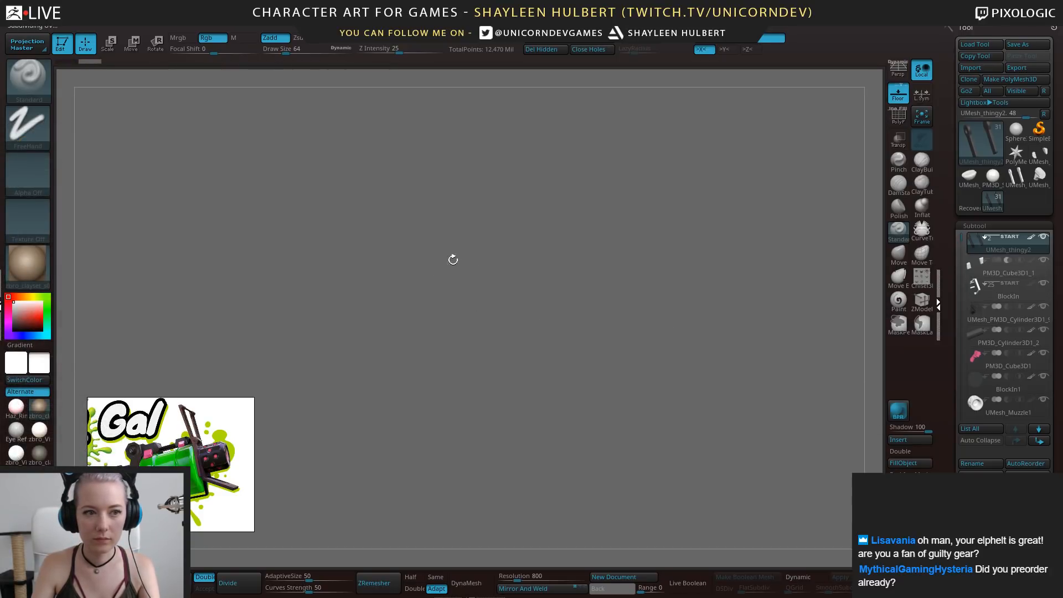
pyautogui.click(644, 577)
pyautogui.click(569, 338)
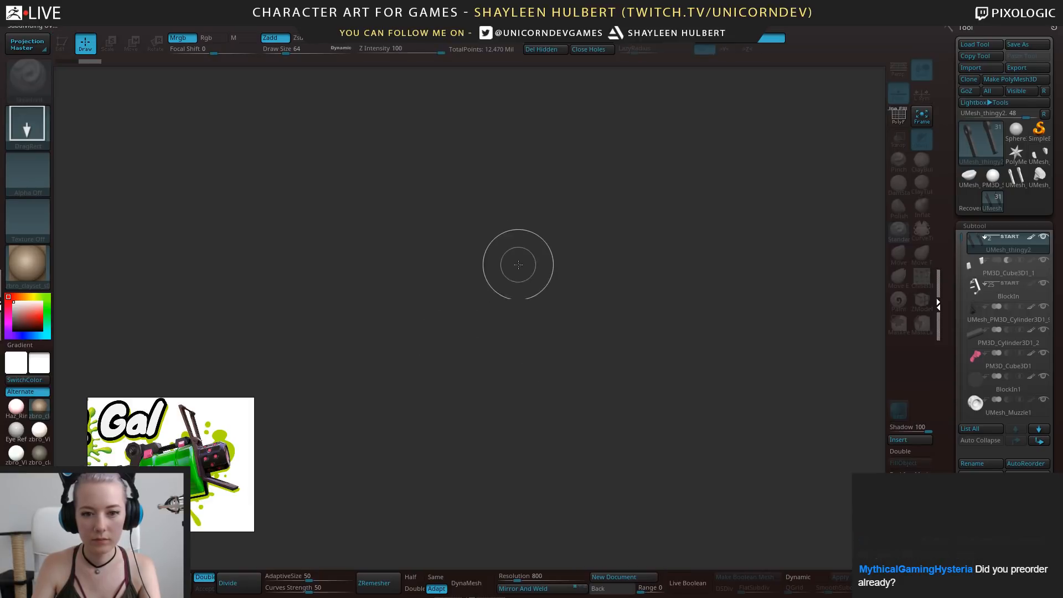
pyautogui.moveTo(515, 263); pyautogui.dragTo(523, 392)
pyautogui.press('t')
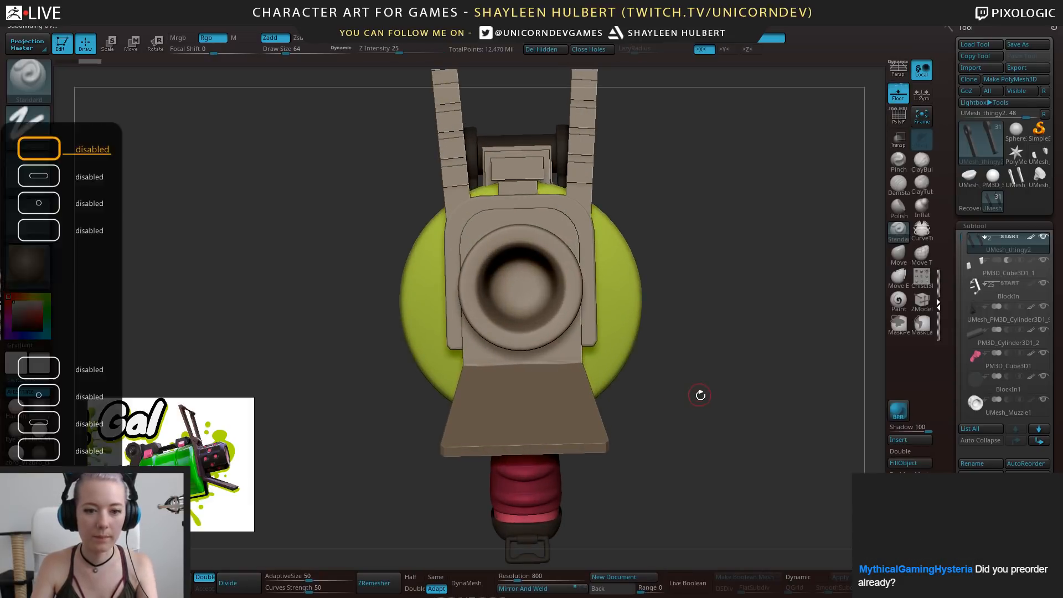
pyautogui.press('f')
pyautogui.moveTo(712, 348)
pyautogui.keyDown('shift'); pyautogui.mouseDown()
pyautogui.moveTo(719, 336)
pyautogui.moveTo(722, 383)
pyautogui.moveTo(721, 357)
pyautogui.mouseUp(); pyautogui.keyUp('shift')
pyautogui.moveTo(721, 357); pyautogui.dragTo(746, 348)
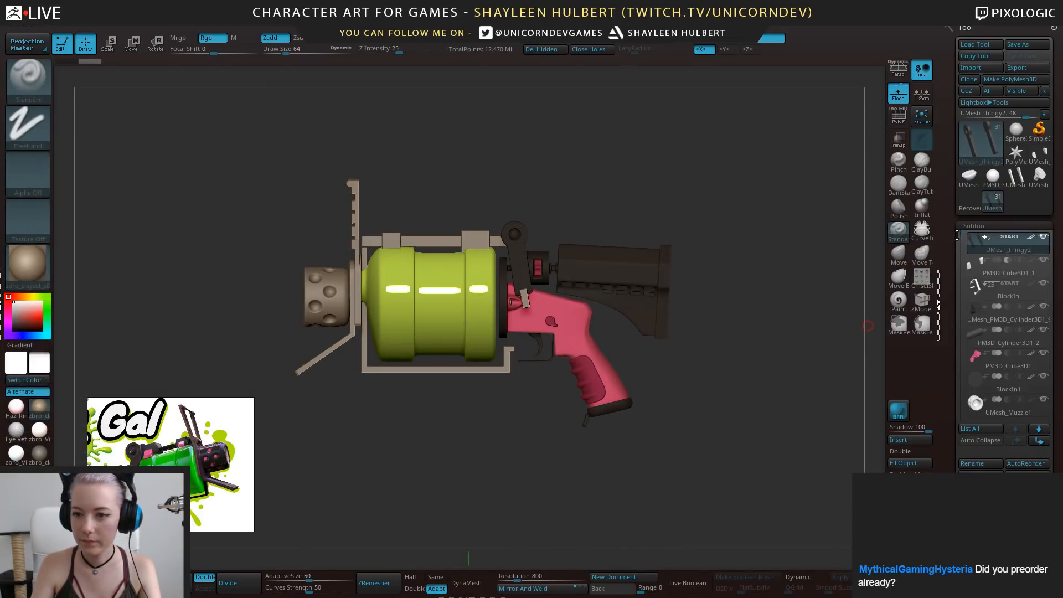
# Change the document background from dark to a lighter grey using the colour picker
pyautogui.keyDown('alt'); pyautogui.moveTo(564, 406); pyautogui.dragTo(578, 413); pyautogui.keyUp('alt')
pyautogui.moveTo(14, 318); pyautogui.dragTo(4, 321)
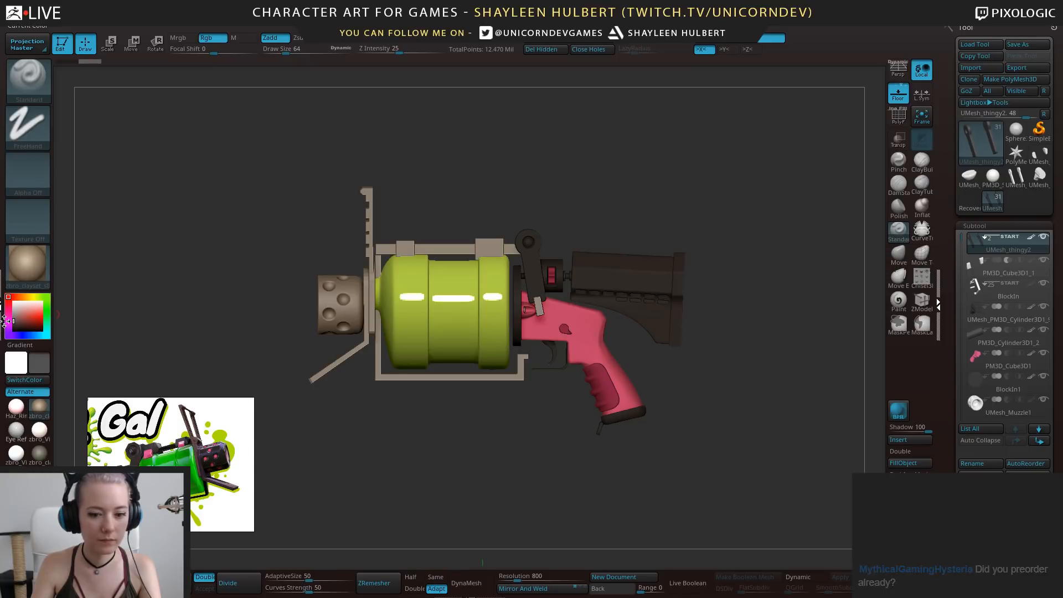
pyautogui.click(617, 594)
pyautogui.keyDown('alt'); pyautogui.moveTo(489, 427); pyautogui.dragTo(515, 439); pyautogui.keyUp('alt')
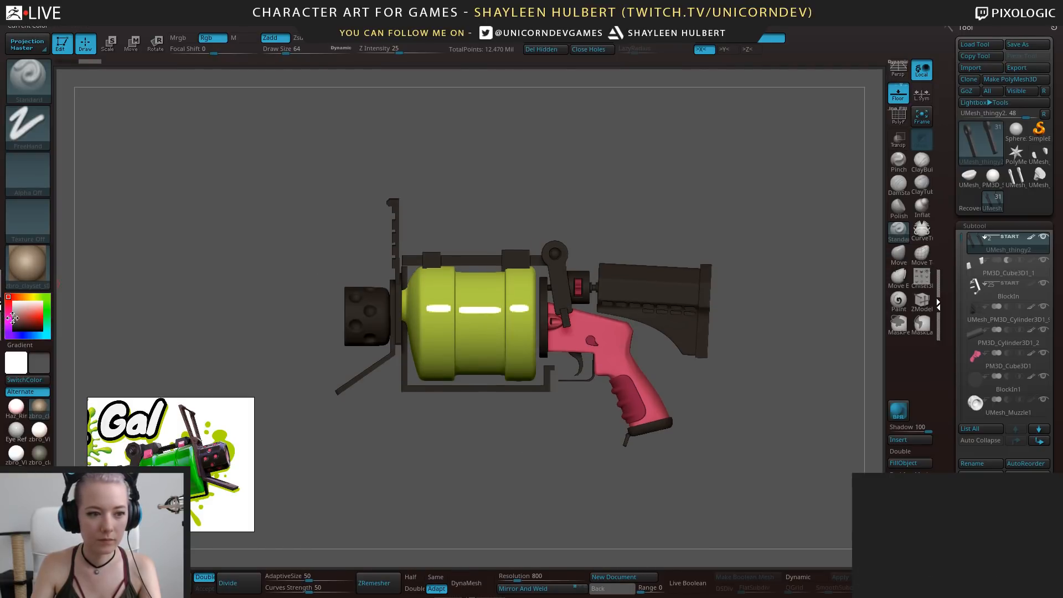
pyautogui.moveTo(14, 317); pyautogui.dragTo(11, 319)
pyautogui.click(537, 587)
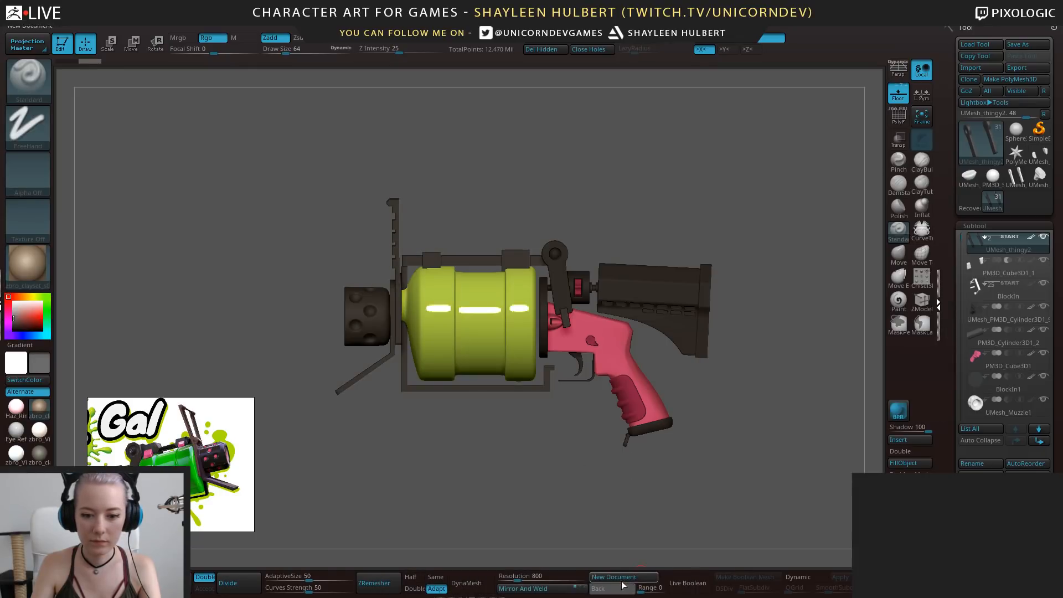
pyautogui.click(620, 590)
pyautogui.moveTo(544, 463); pyautogui.dragTo(524, 446)
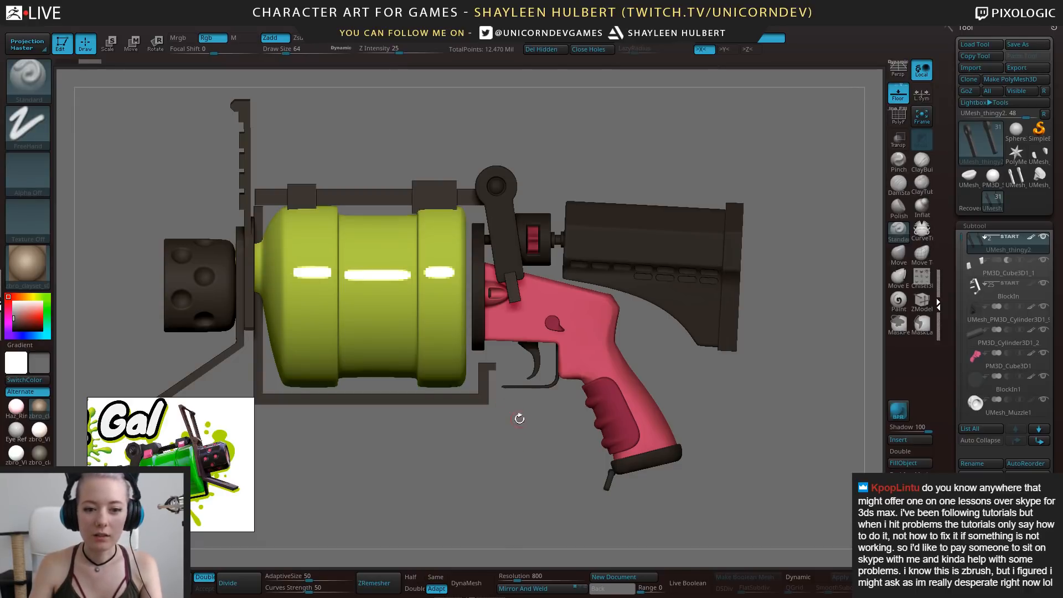
# Move the reference image above the muzzle end so it stays clear of the gun model
pyautogui.moveTo(519, 419); pyautogui.dragTo(500, 431)
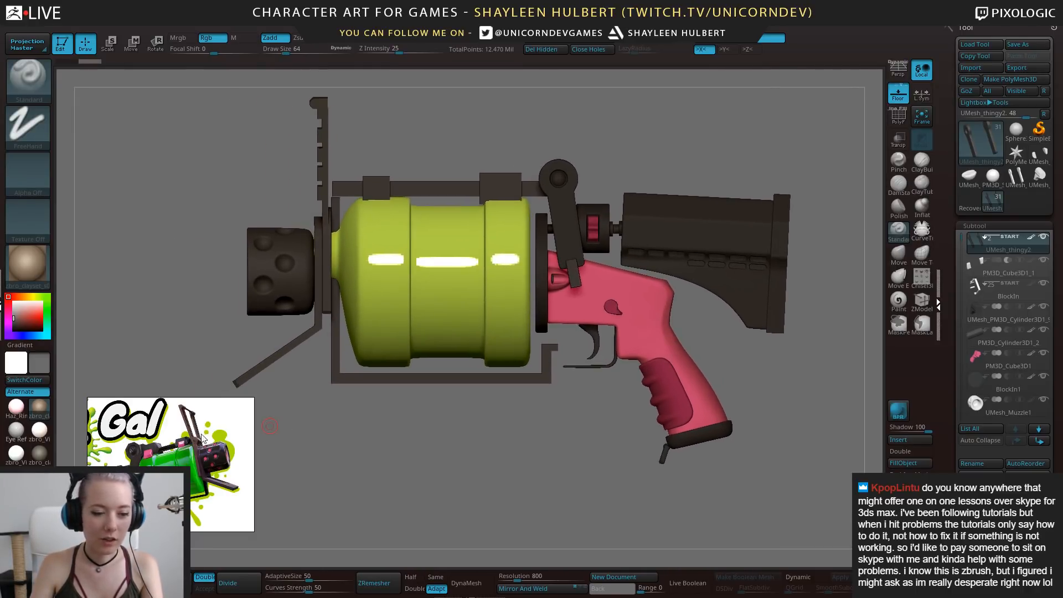
pyautogui.moveTo(203, 439); pyautogui.dragTo(176, 112)
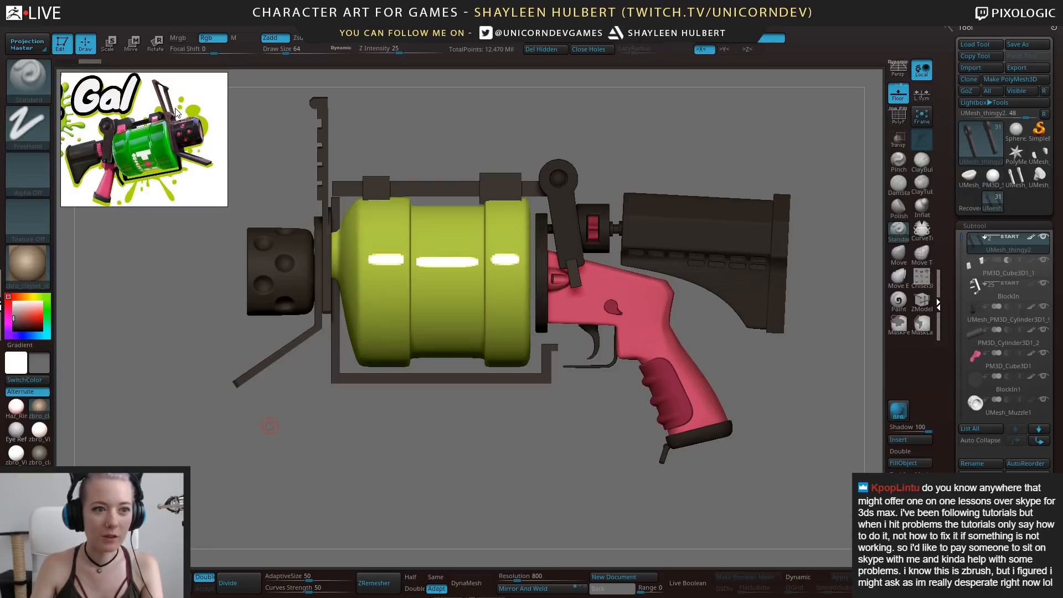
pyautogui.moveTo(506, 448)
pyautogui.mouseDown()
pyautogui.moveTo(539, 462)
pyautogui.moveTo(559, 451)
pyautogui.moveTo(550, 427)
pyautogui.moveTo(575, 463)
pyautogui.moveTo(567, 493)
pyautogui.moveTo(559, 480)
pyautogui.mouseUp()
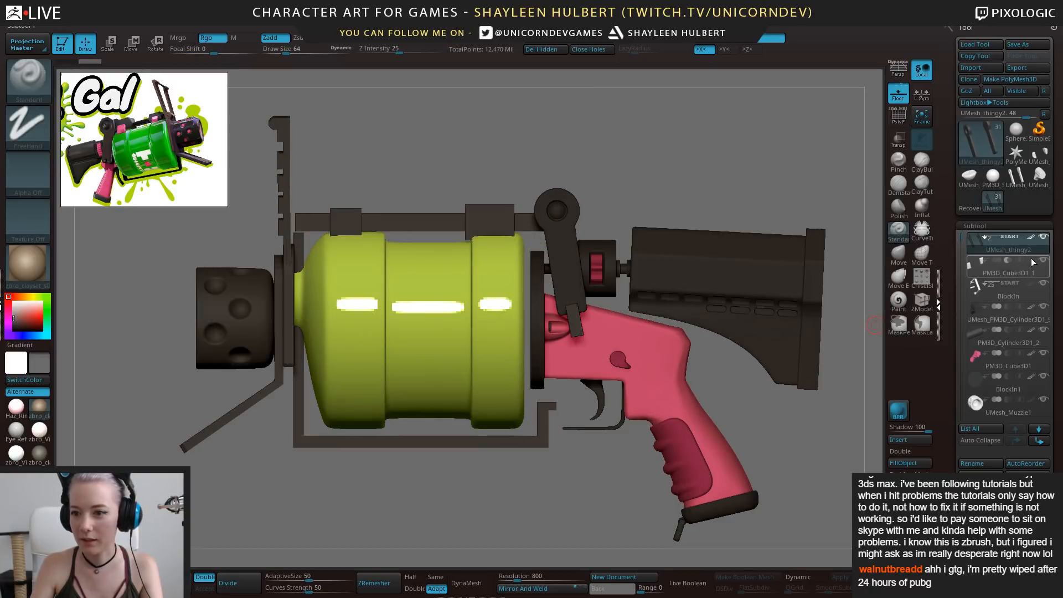
# Auto-collapse the subtool folders, show only the hinge arms and notch cutters, and rotate the PM3D_Cube3D1_1 cutters slightly
pyautogui.click(976, 440)
pyautogui.keyDown('alt'); pyautogui.moveTo(537, 491); pyautogui.dragTo(532, 507); pyautogui.keyUp('alt')
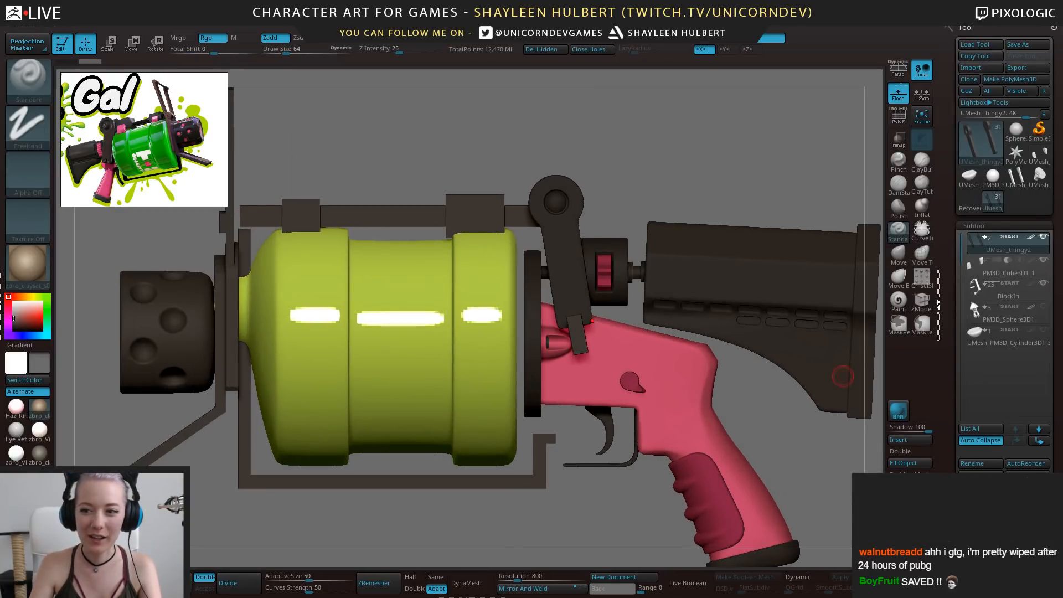
pyautogui.click(1044, 283)
pyautogui.keyDown('alt'); pyautogui.moveTo(716, 188); pyautogui.dragTo(731, 245); pyautogui.keyUp('alt')
pyautogui.click(991, 271)
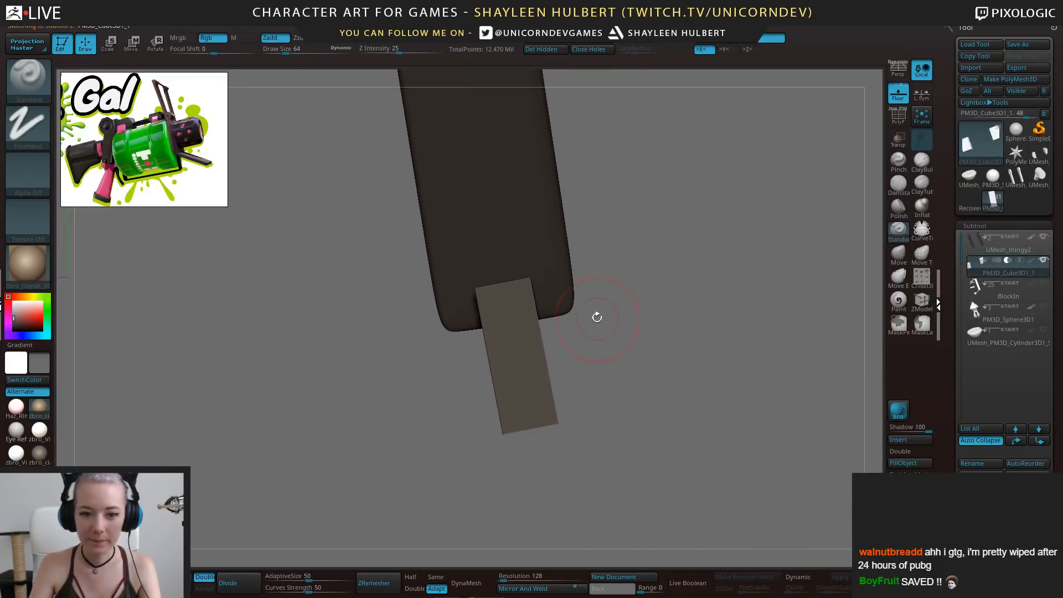
pyautogui.press('r')
pyautogui.moveTo(534, 333); pyautogui.dragTo(536, 333)
# Set the current colour to white, select the hinge arms and turn on Live Boolean to preview their notches
pyautogui.click(1031, 238)
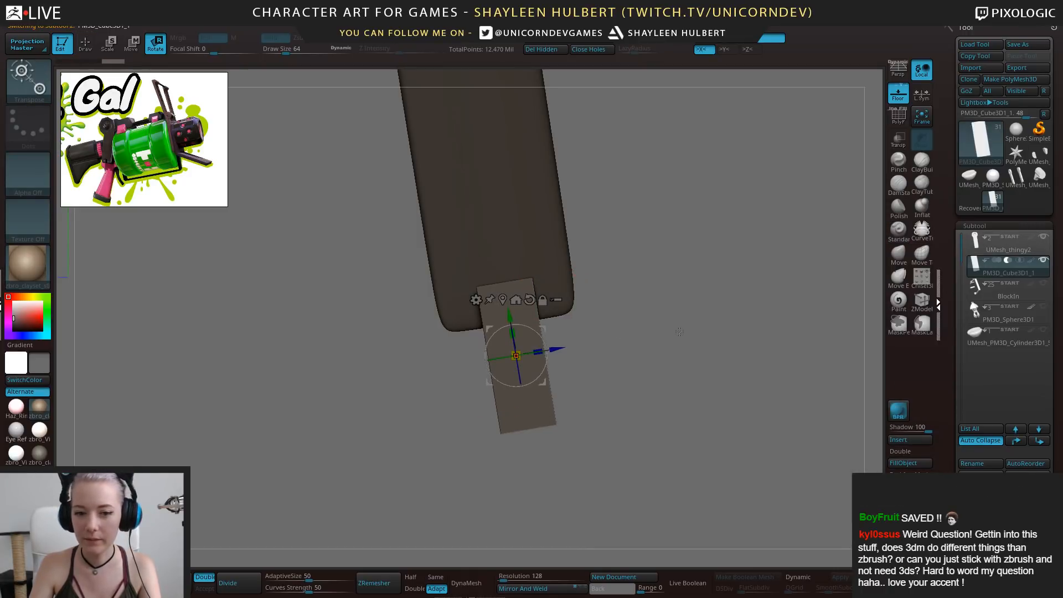
pyautogui.moveTo(694, 276)
pyautogui.keyDown('alt'); pyautogui.mouseDown()
pyautogui.moveTo(699, 334)
pyautogui.moveTo(687, 327)
pyautogui.mouseUp(); pyautogui.keyUp('alt')
pyautogui.click(1029, 235)
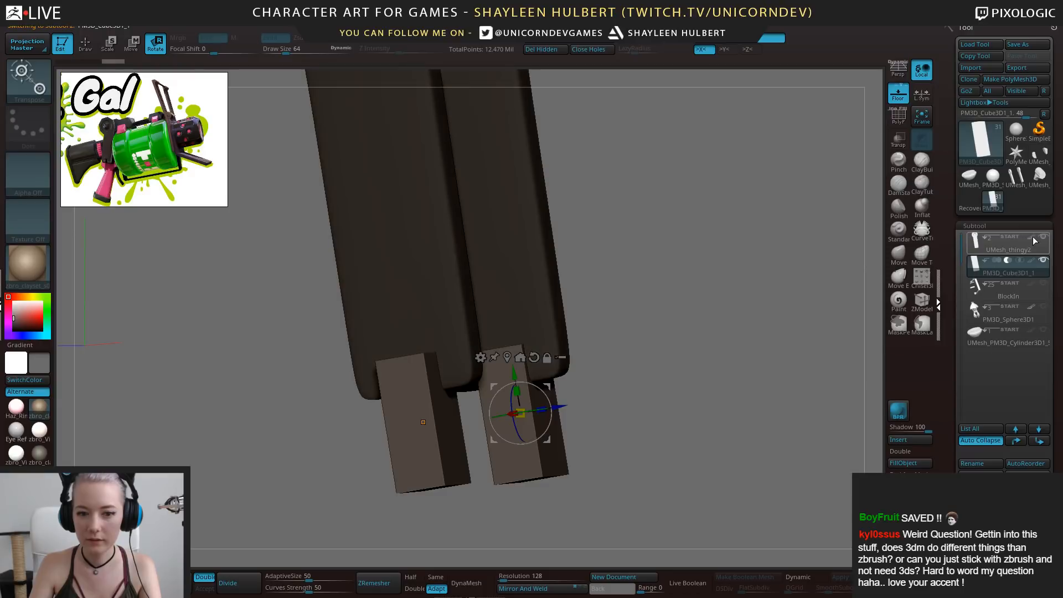
pyautogui.moveTo(1015, 254)
pyautogui.click(1031, 238)
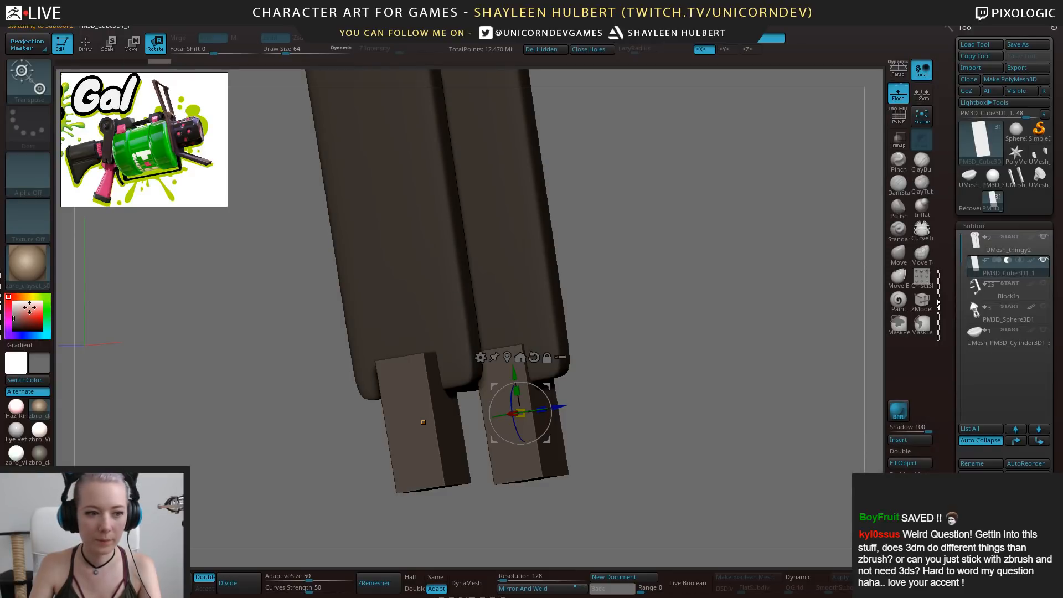
pyautogui.click(14, 300)
pyautogui.click(1008, 247)
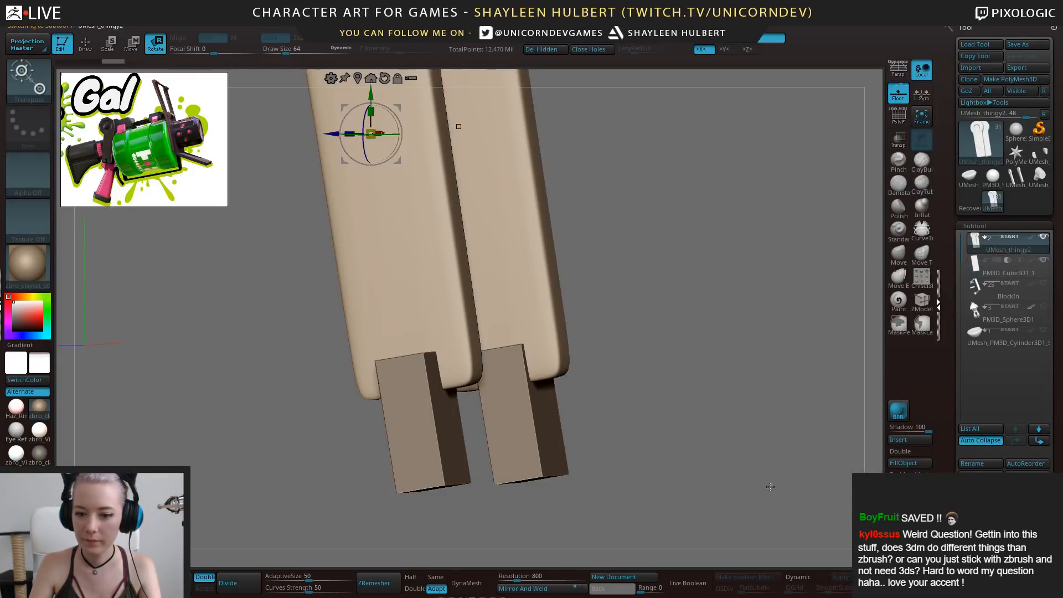
pyautogui.click(688, 583)
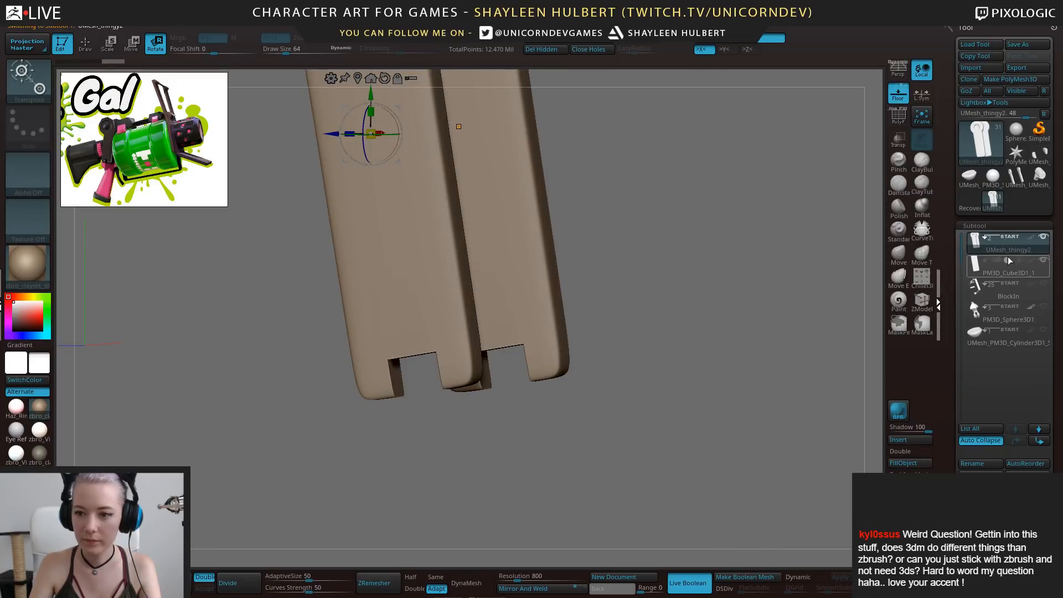
# Rotate the slanted hinge arms in side view until their long edges stand vertical
pyautogui.keyDown('shift'); pyautogui.moveTo(595, 301); pyautogui.dragTo(682, 362); pyautogui.keyUp('shift')
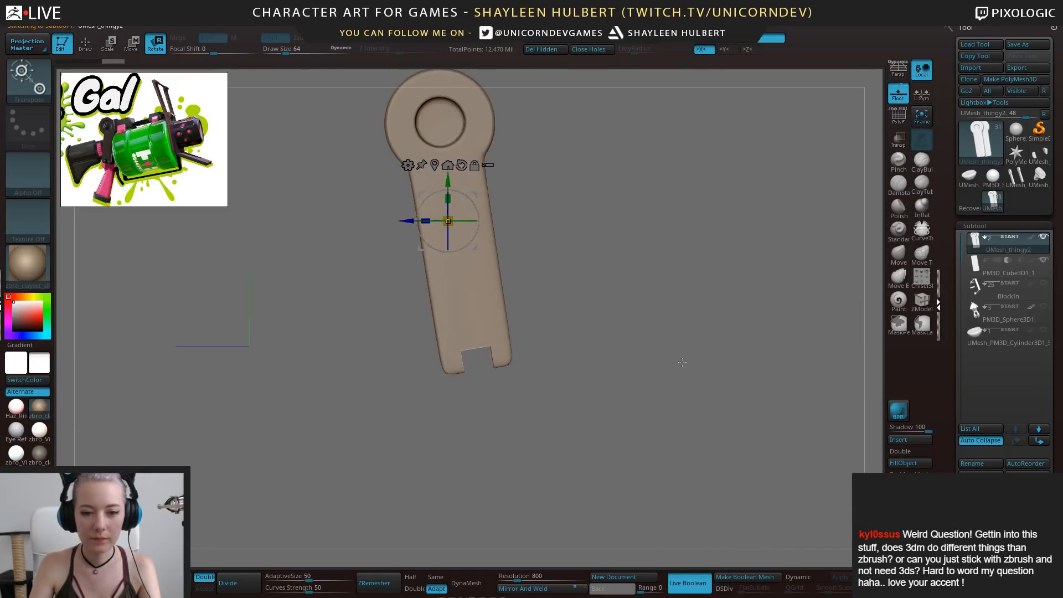
pyautogui.keyDown('alt'); pyautogui.moveTo(650, 266); pyautogui.dragTo(702, 346); pyautogui.keyUp('alt')
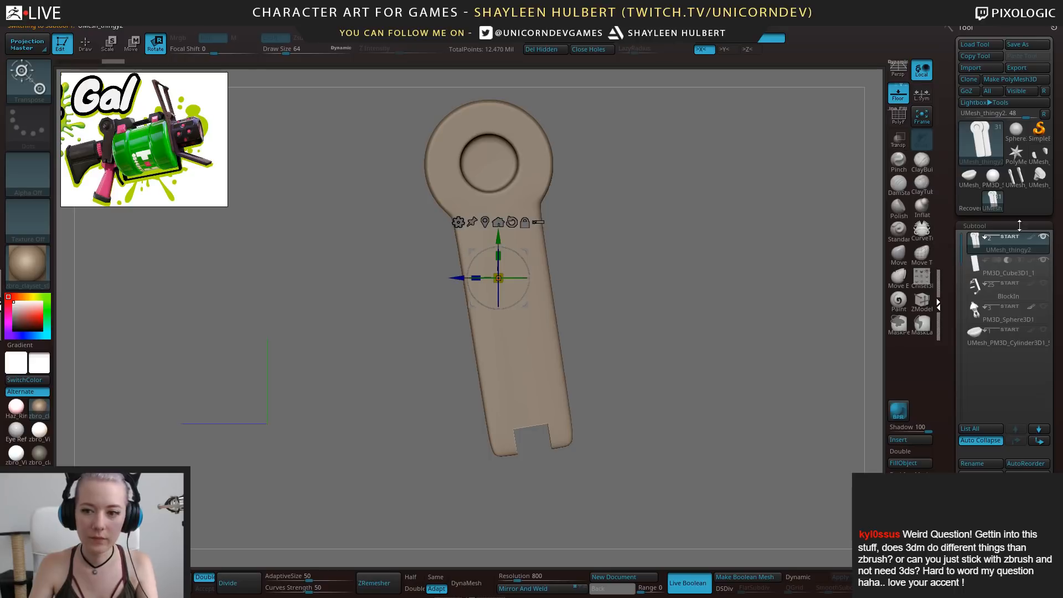
pyautogui.moveTo(522, 260); pyautogui.dragTo(520, 249)
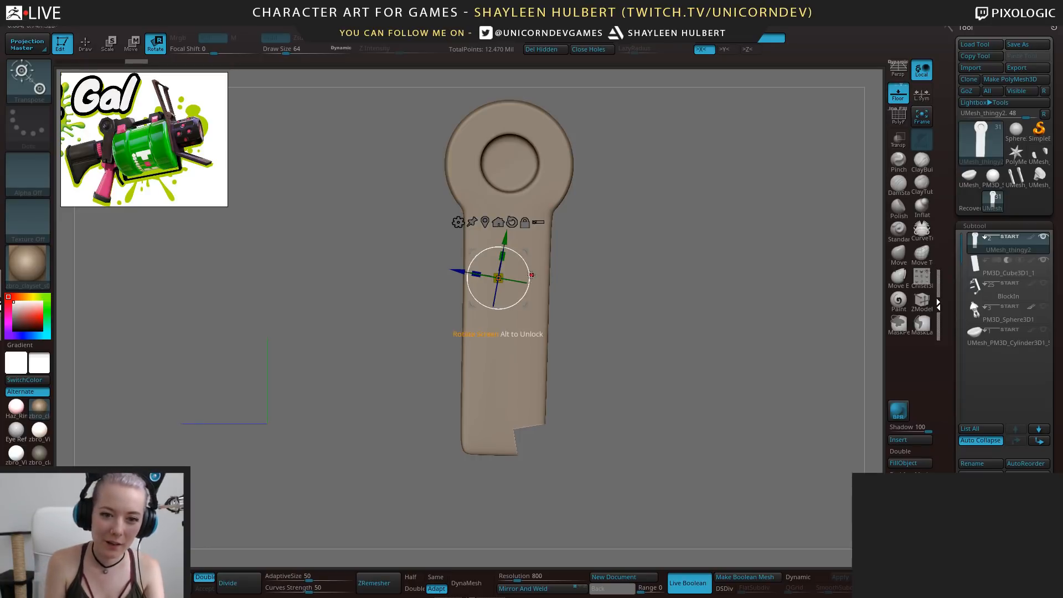
pyautogui.moveTo(530, 268); pyautogui.dragTo(528, 273)
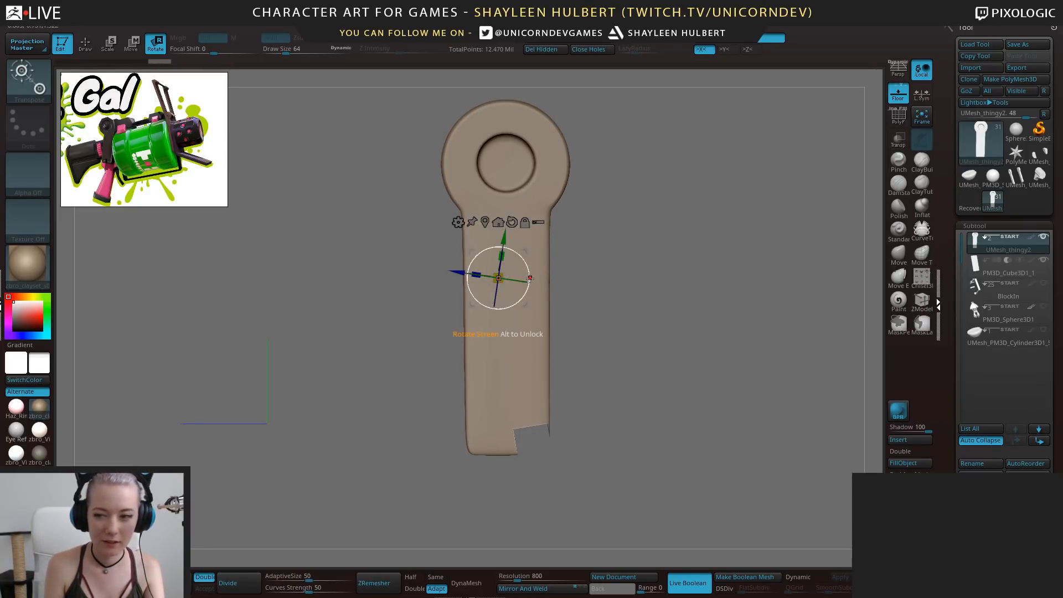
# Select the PM3D_Cube3D1_1 notch cutters, rotate them upright and move them to the middle of the arms' lower ends
pyautogui.keyDown('alt'); pyautogui.moveTo(618, 393); pyautogui.dragTo(700, 383); pyautogui.keyUp('alt')
pyautogui.click(979, 270)
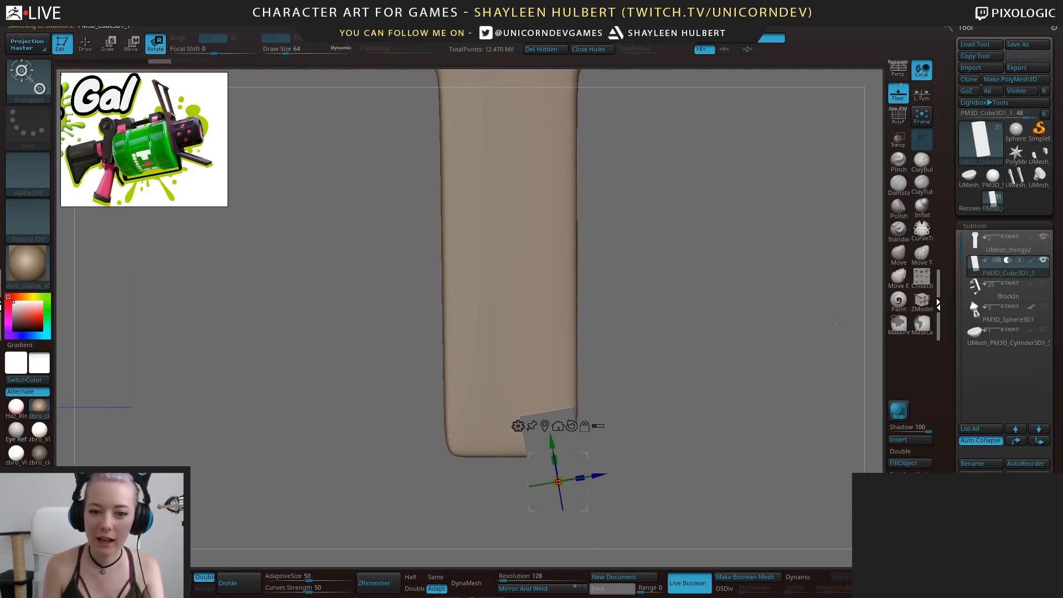
pyautogui.moveTo(583, 463); pyautogui.dragTo(554, 482)
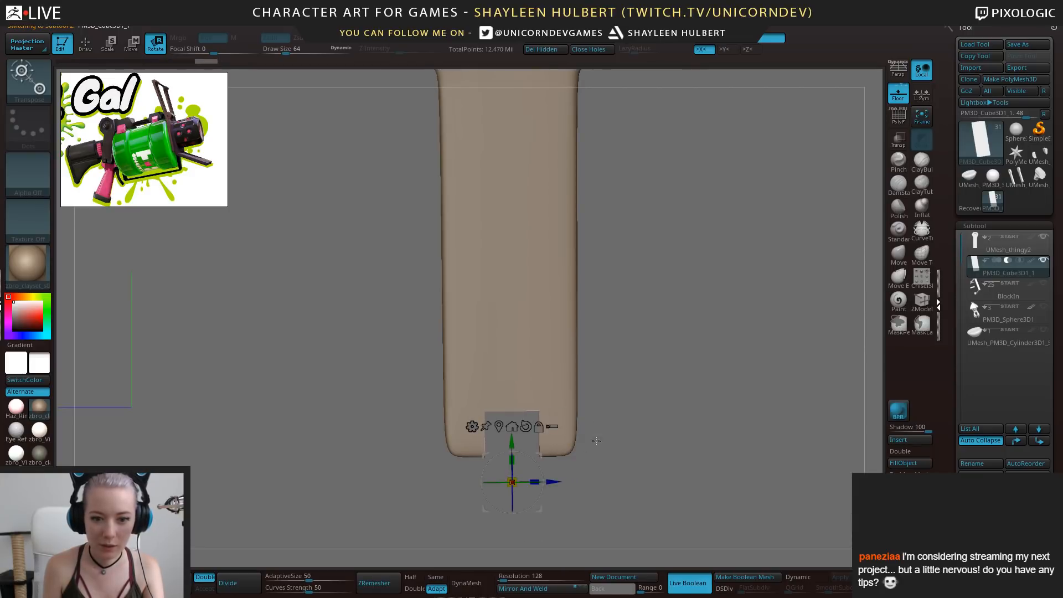
pyautogui.keyDown('alt'); pyautogui.moveTo(638, 451); pyautogui.dragTo(642, 396); pyautogui.keyUp('alt')
pyautogui.moveTo(536, 381); pyautogui.dragTo(553, 399)
pyautogui.keyDown('alt'); pyautogui.moveTo(659, 421); pyautogui.dragTo(684, 386); pyautogui.keyUp('alt')
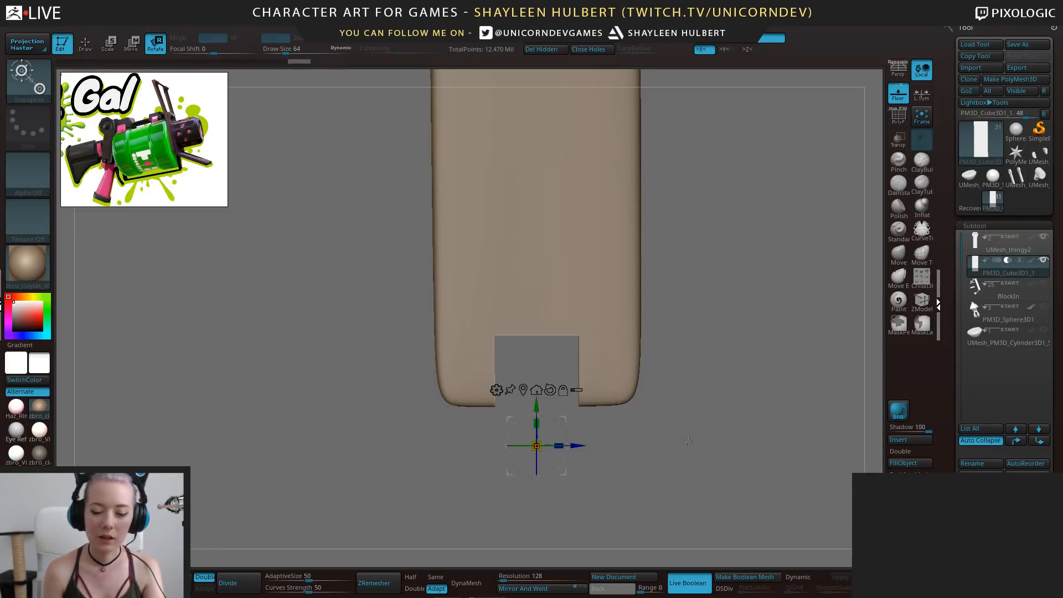
# Fine-tune the notch cutters' placement so the notch is centred across the hinge arm's width, checking it from both sides
pyautogui.moveTo(689, 441)
pyautogui.keyDown('alt'); pyautogui.mouseDown()
pyautogui.moveTo(672, 422)
pyautogui.moveTo(672, 437)
pyautogui.mouseUp(); pyautogui.keyUp('alt')
pyautogui.moveTo(543, 413); pyautogui.dragTo(550, 412)
pyautogui.keyDown('alt'); pyautogui.moveTo(678, 403); pyautogui.dragTo(674, 465); pyautogui.keyUp('alt')
pyautogui.keyDown('alt'); pyautogui.moveTo(674, 465); pyautogui.dragTo(676, 423); pyautogui.keyUp('alt')
pyautogui.moveTo(742, 415); pyautogui.dragTo(682, 388)
pyautogui.moveTo(545, 431); pyautogui.dragTo(529, 432)
pyautogui.moveTo(642, 412); pyautogui.dragTo(712, 391)
pyautogui.keyDown('alt'); pyautogui.moveTo(705, 307); pyautogui.dragTo(645, 438); pyautogui.keyUp('alt')
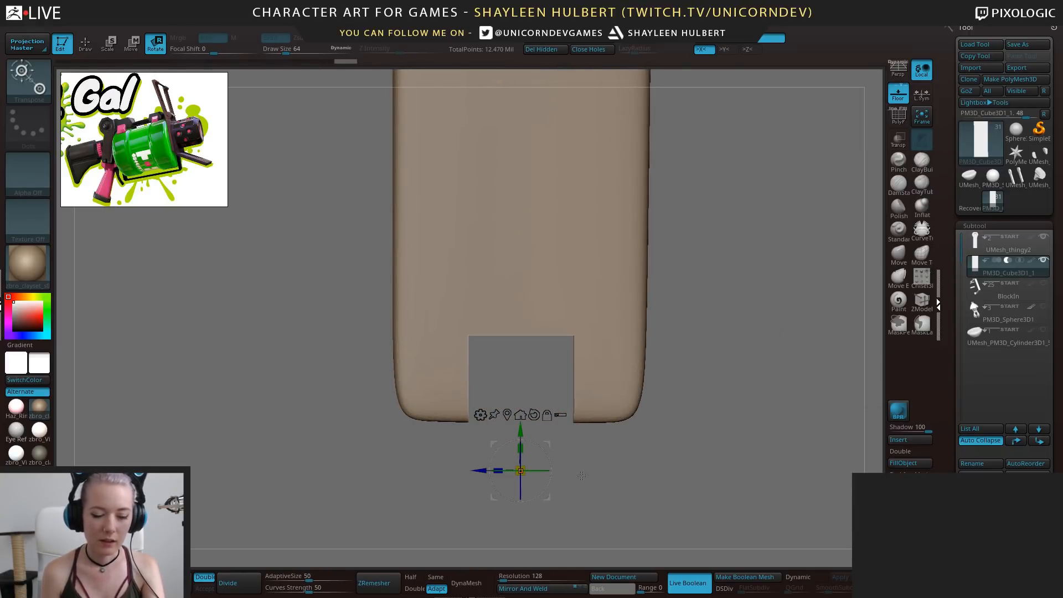
pyautogui.press('w')
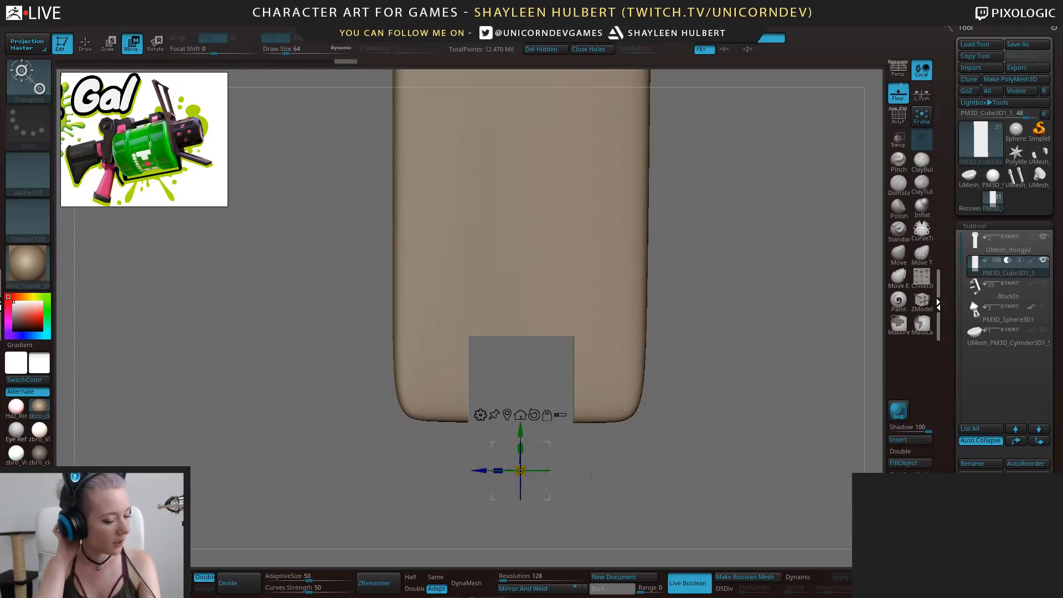
pyautogui.moveTo(692, 422); pyautogui.dragTo(687, 373)
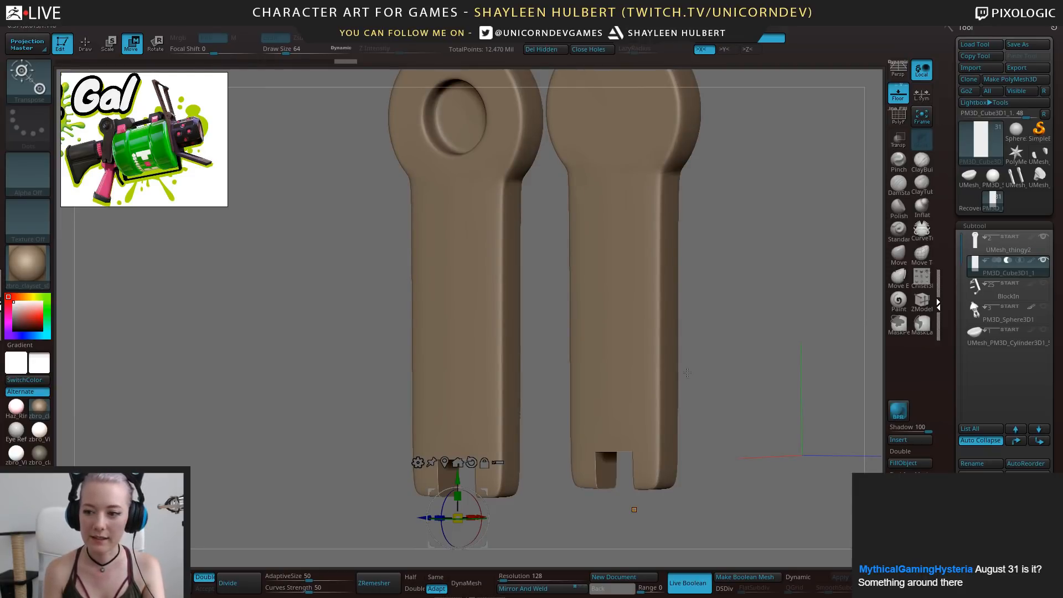
# Save the recovered project as SplatGun_18 in the SplatGun project's Zbrush folder
pyautogui.keyDown('shift'); pyautogui.moveTo(634, 449); pyautogui.dragTo(631, 438); pyautogui.keyUp('shift')
pyautogui.hotkey('ctrl', 's')
pyautogui.click(445, 449)
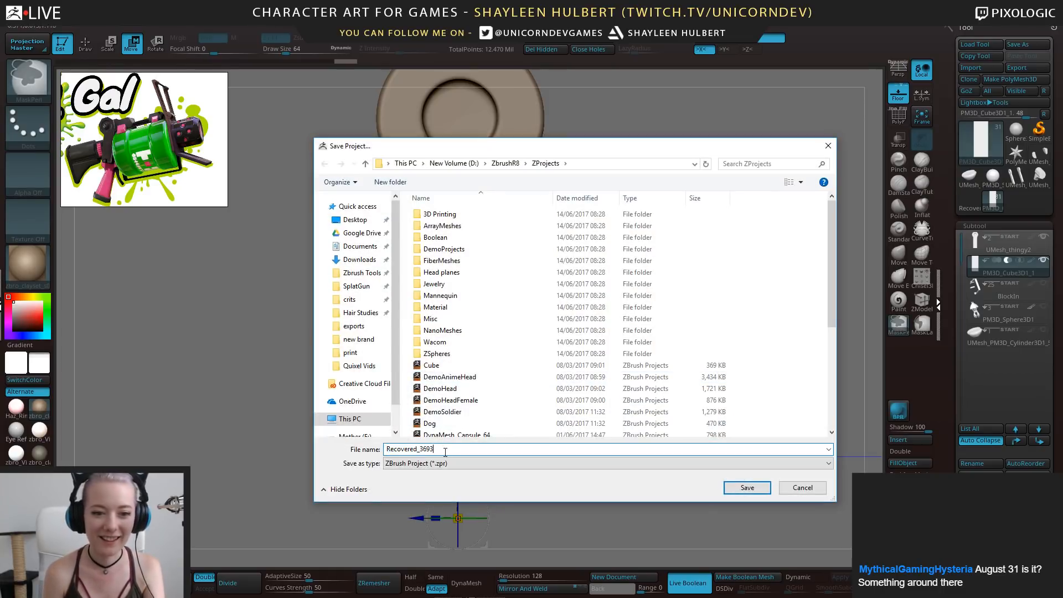
pyautogui.click(356, 286)
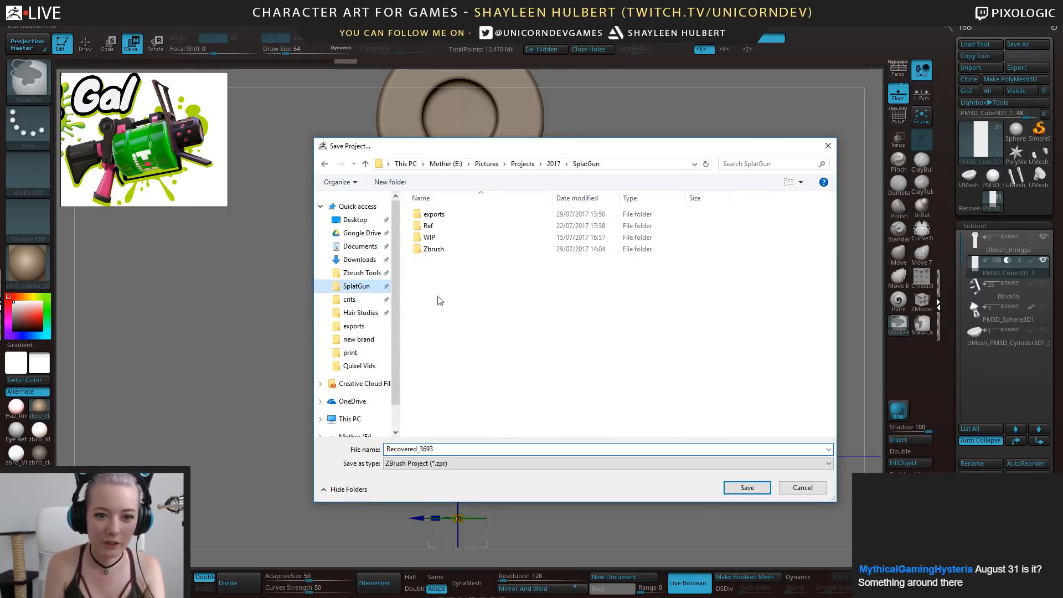
pyautogui.doubleClick(445, 248)
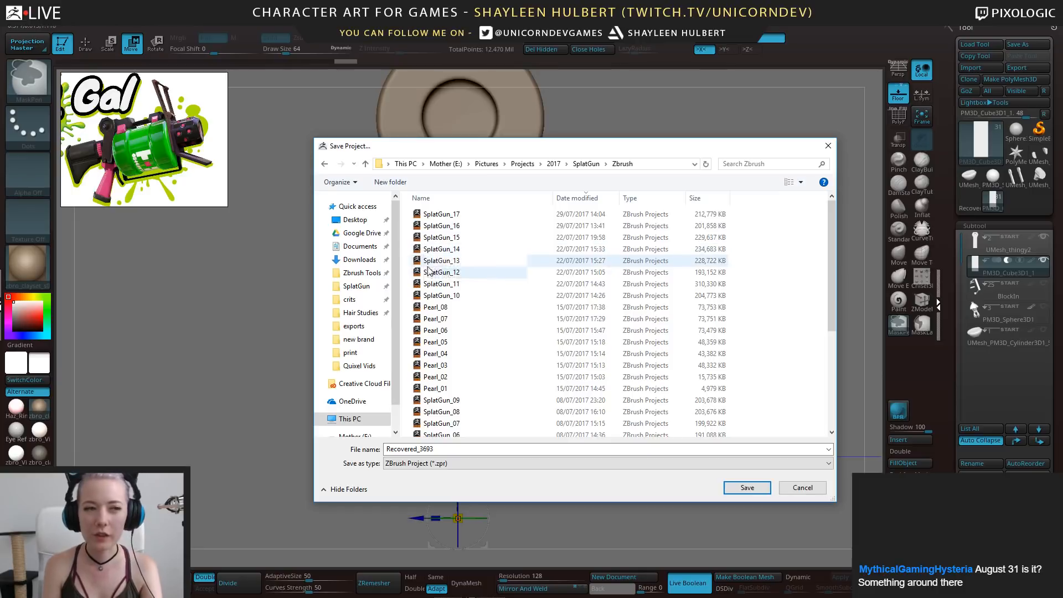
pyautogui.doubleClick(445, 449)
pyautogui.write('SplatGun_18')
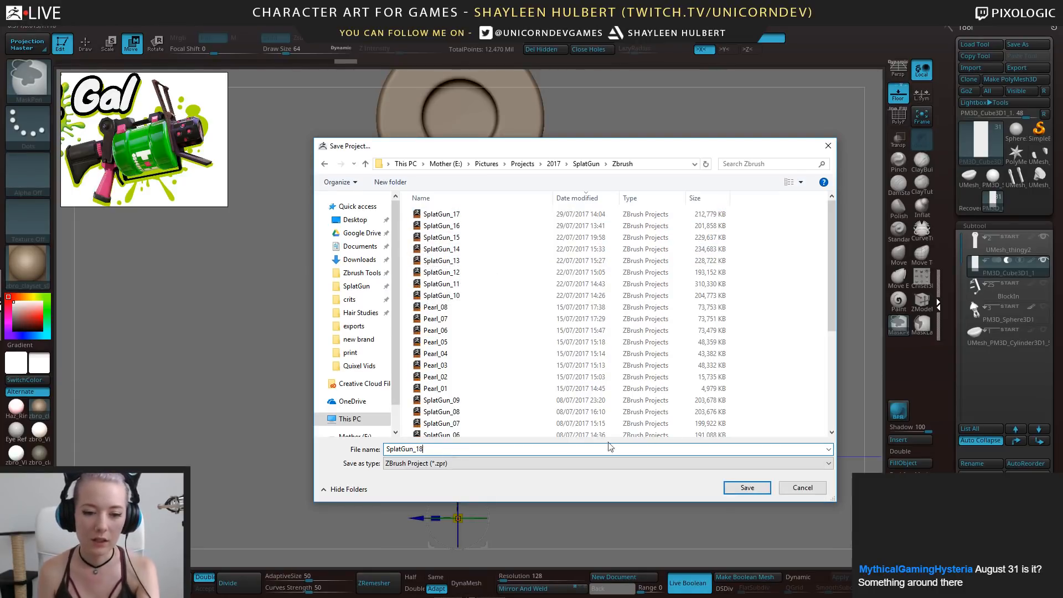
pyautogui.click(746, 487)
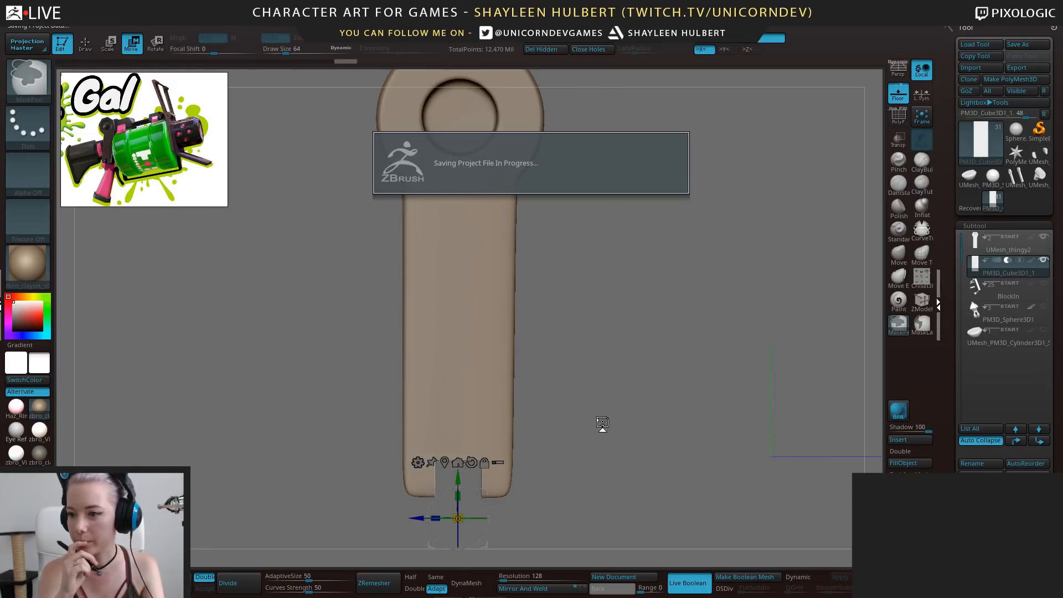
# Nudge the notch cutters slightly sideways to centre the notch on the hinge arm's lower end, checking both arms
pyautogui.press('space')
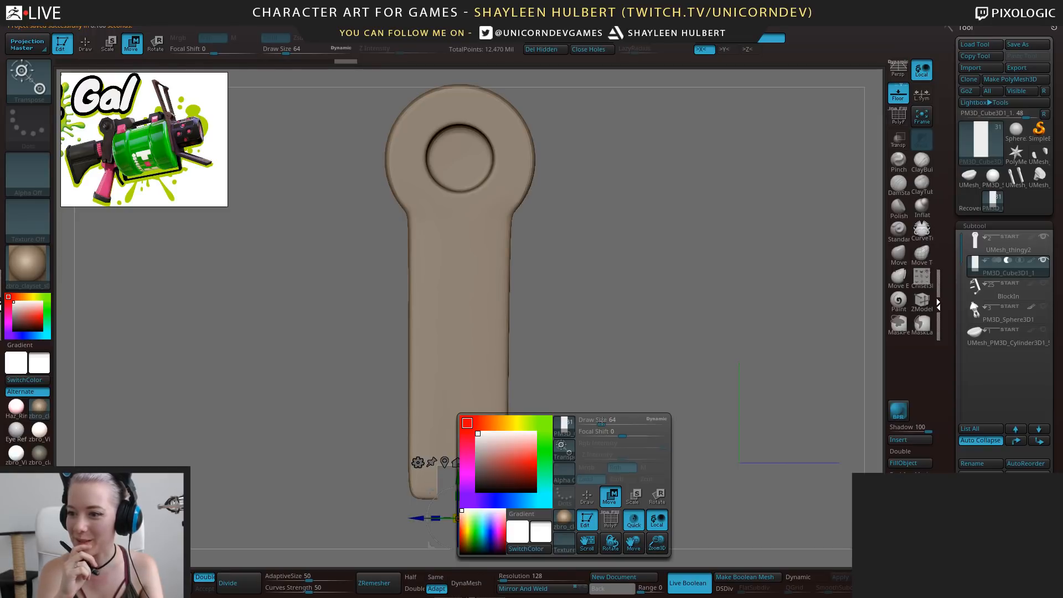
pyautogui.keyDown('alt'); pyautogui.moveTo(695, 294); pyautogui.dragTo(699, 417); pyautogui.keyUp('alt')
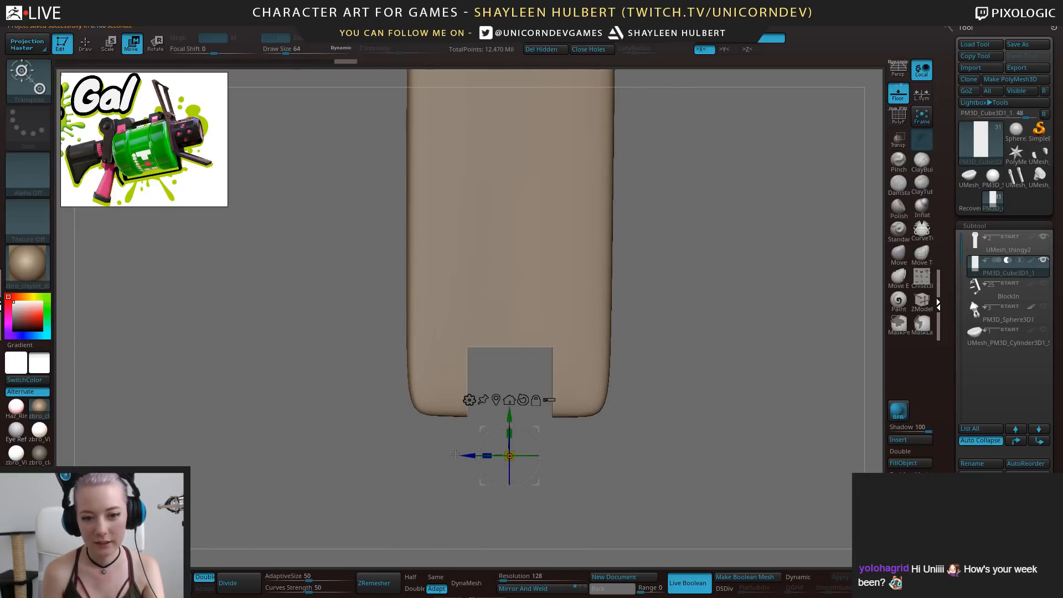
pyautogui.moveTo(471, 458); pyautogui.dragTo(469, 458)
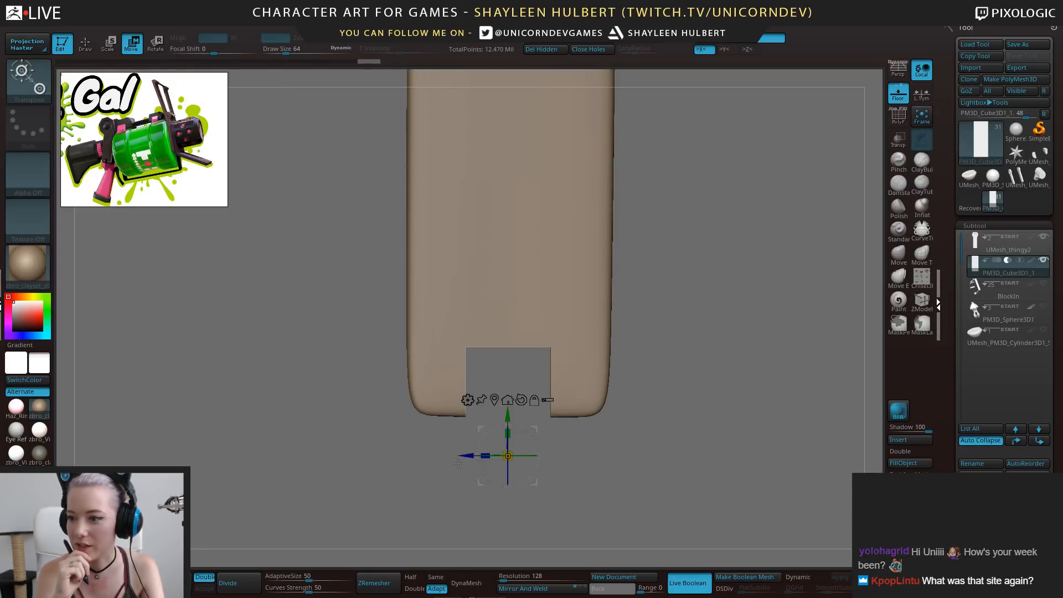
pyautogui.keyDown('alt'); pyautogui.moveTo(657, 418); pyautogui.dragTo(649, 464); pyautogui.keyUp('alt')
pyautogui.moveTo(457, 474); pyautogui.dragTo(456, 476)
pyautogui.keyDown('alt'); pyautogui.moveTo(666, 397); pyautogui.dragTo(764, 391); pyautogui.keyUp('alt')
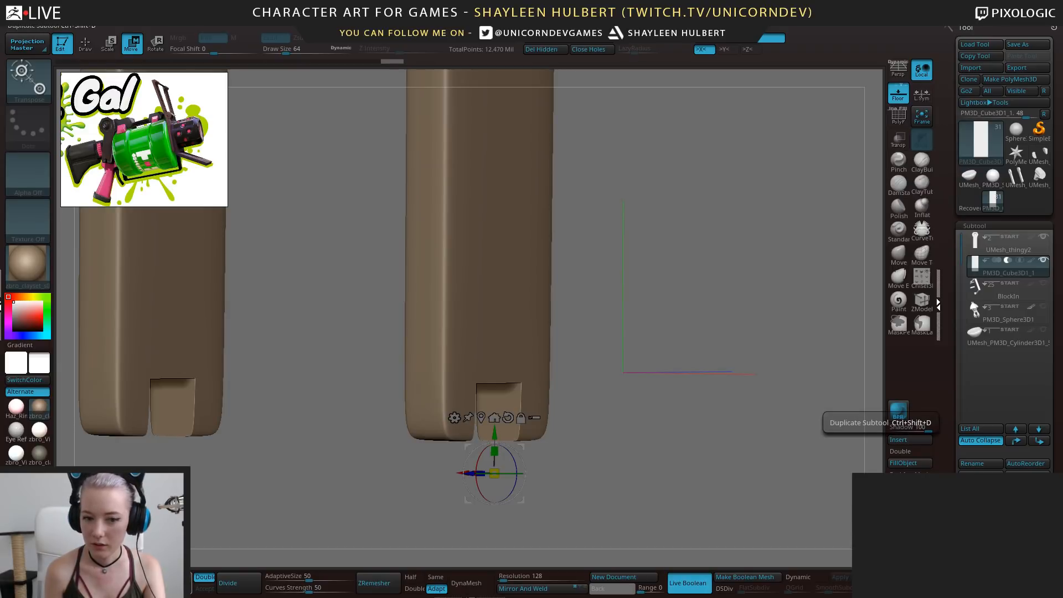
pyautogui.moveTo(839, 501); pyautogui.dragTo(717, 477)
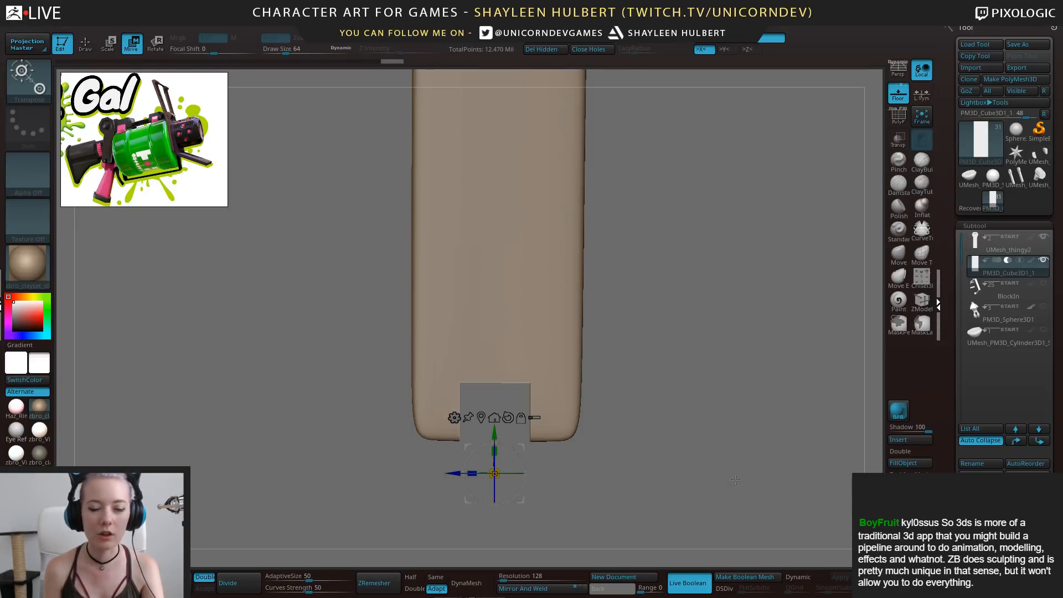
pyautogui.moveTo(759, 488); pyautogui.dragTo(867, 452)
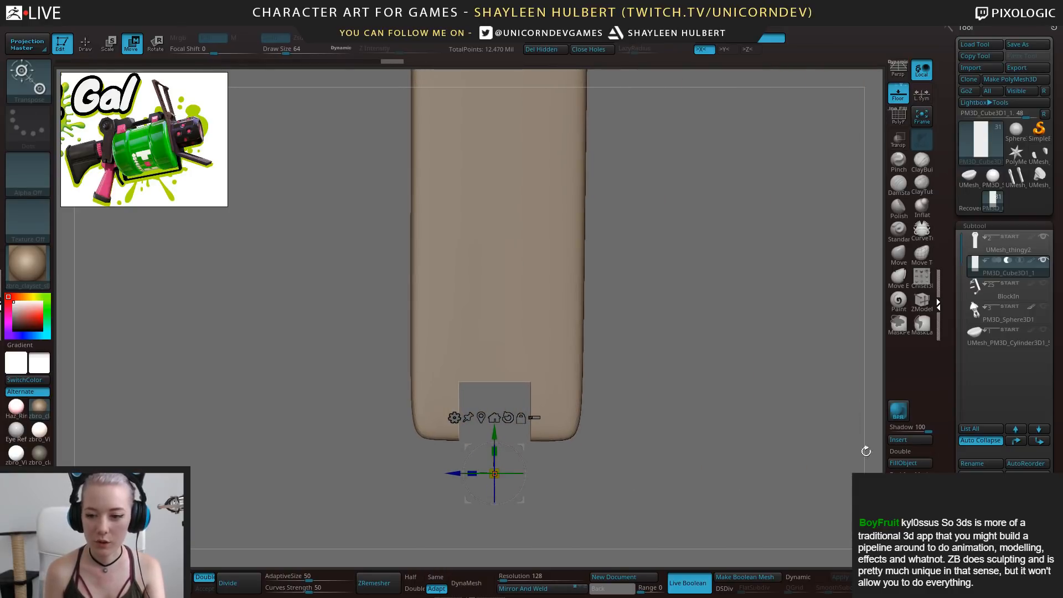
# Duplicate the notch cutters, widen the copy past the arms' edges and set it to boolean subtraction
pyautogui.click(980, 508)
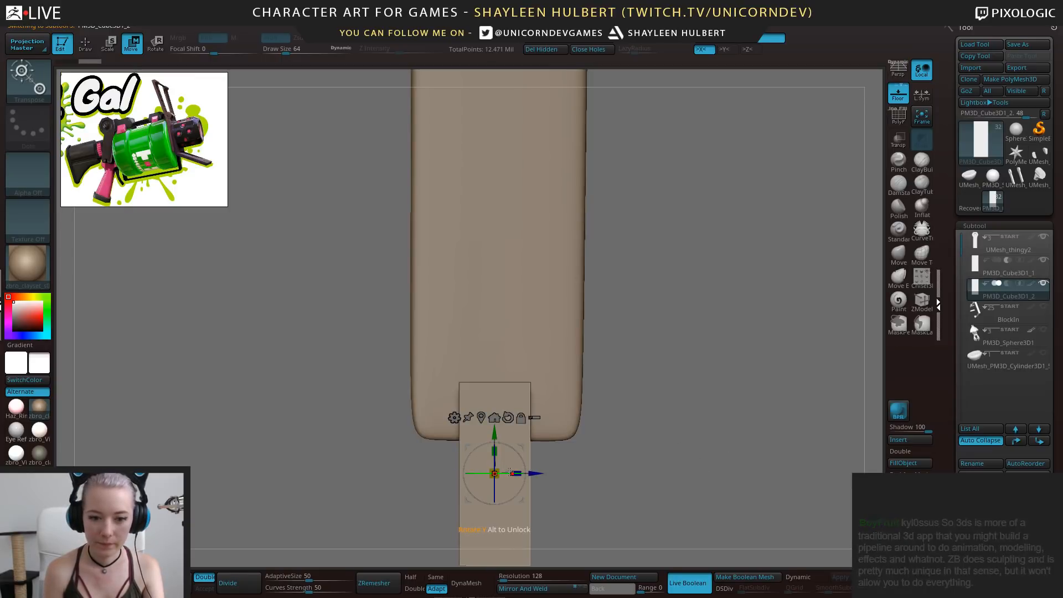
pyautogui.moveTo(736, 459)
pyautogui.mouseDown()
pyautogui.moveTo(648, 458)
pyautogui.moveTo(731, 460)
pyautogui.mouseUp()
pyautogui.moveTo(523, 471); pyautogui.dragTo(723, 475)
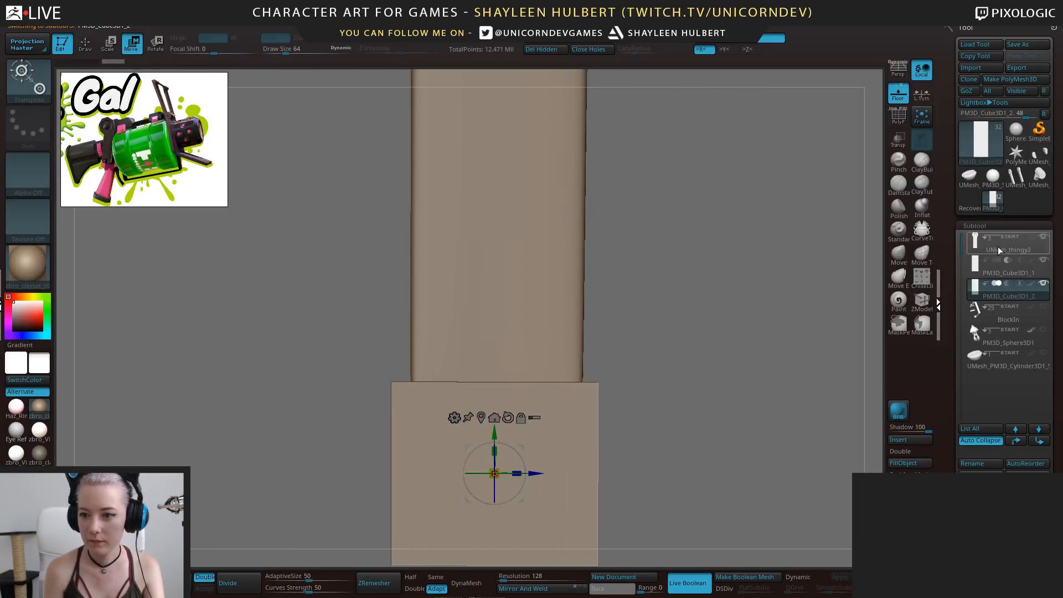
pyautogui.click(1006, 283)
# Tilt and position the duplicated wide cutters so they slice a slanted bevel across the hinge arms' lower ends
pyautogui.moveTo(775, 424); pyautogui.dragTo(731, 354)
pyautogui.moveTo(634, 401); pyautogui.dragTo(648, 412)
pyautogui.moveTo(747, 323); pyautogui.dragTo(817, 313)
pyautogui.keyDown('alt'); pyautogui.moveTo(758, 382); pyautogui.dragTo(651, 431); pyautogui.keyUp('alt')
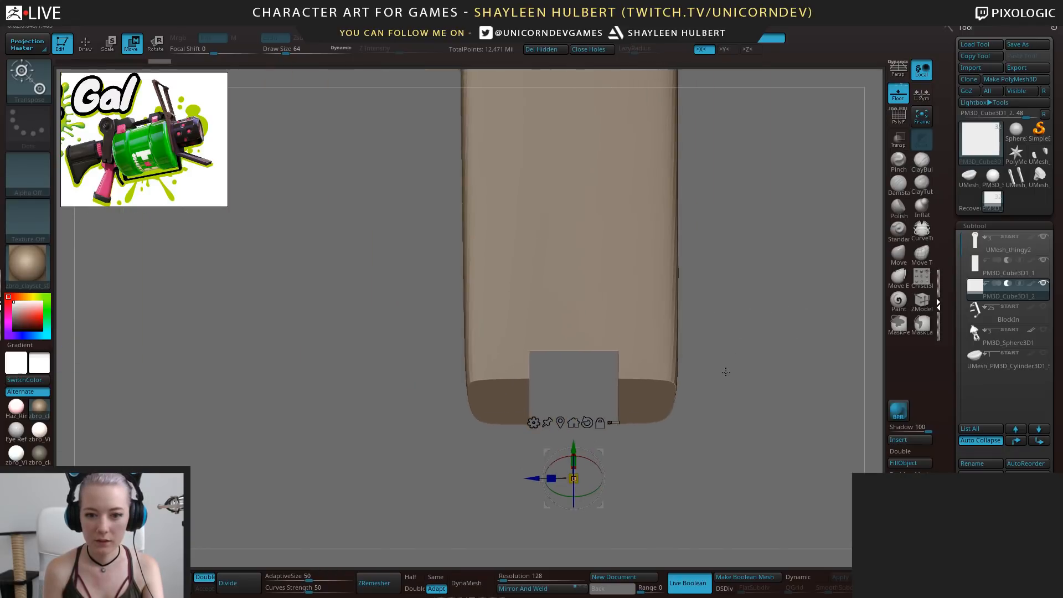
pyautogui.moveTo(552, 478)
pyautogui.mouseDown()
pyautogui.moveTo(491, 486)
pyautogui.moveTo(540, 479)
pyautogui.mouseUp()
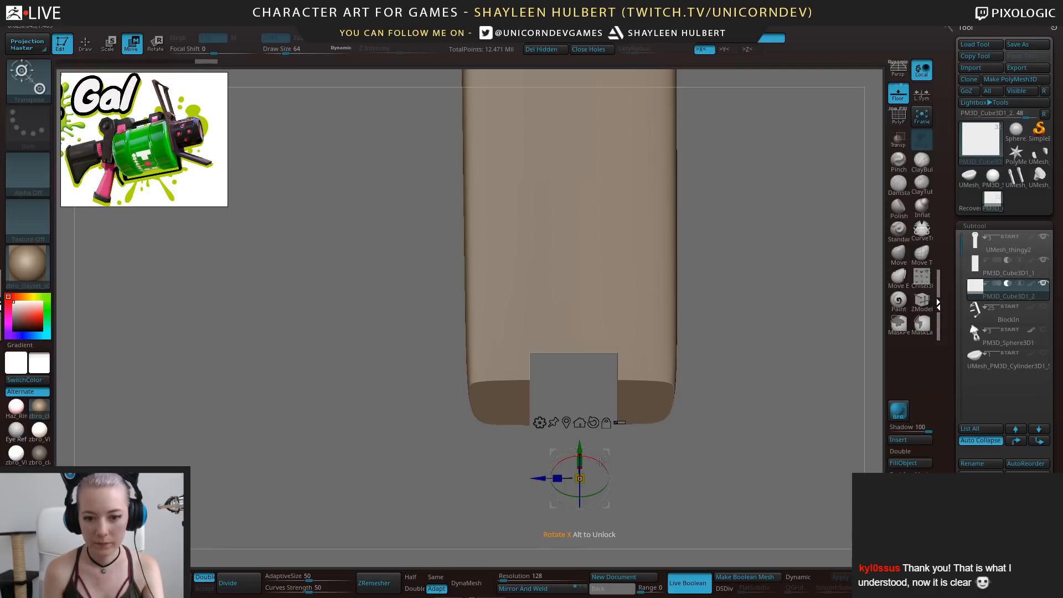
pyautogui.moveTo(601, 462); pyautogui.dragTo(662, 477)
pyautogui.moveTo(556, 469); pyautogui.dragTo(554, 471)
pyautogui.moveTo(620, 463); pyautogui.dragTo(659, 400)
pyautogui.moveTo(659, 400); pyautogui.dragTo(658, 471)
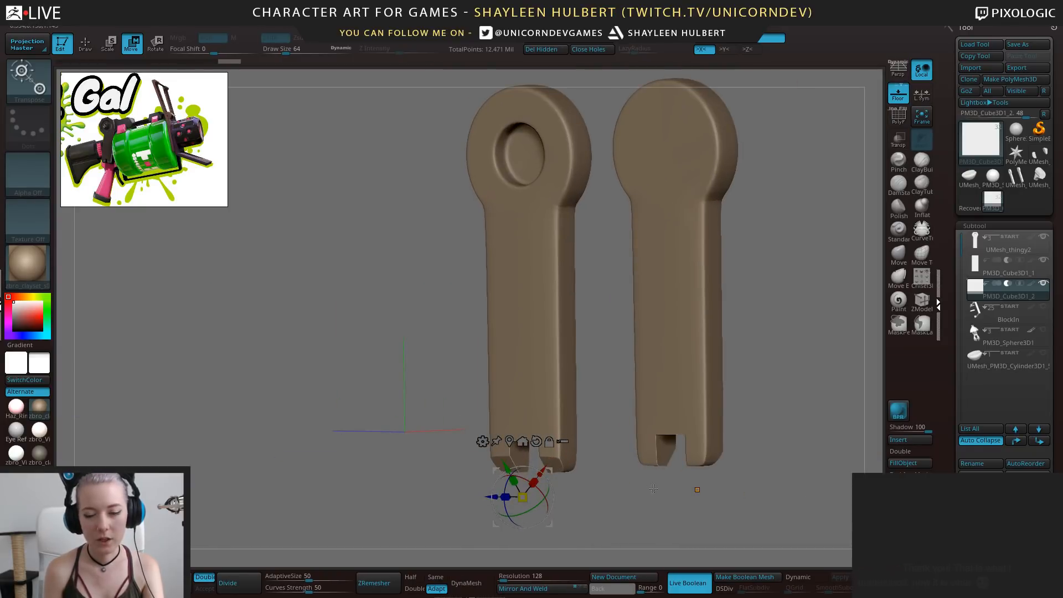
# Save the project as a new version named SplatGun_19
pyautogui.moveTo(742, 505)
pyautogui.keyDown('alt'); pyautogui.mouseDown()
pyautogui.moveTo(699, 506)
pyautogui.moveTo(700, 485)
pyautogui.moveTo(734, 487)
pyautogui.mouseUp(); pyautogui.keyUp('alt')
pyautogui.hotkey('ctrl', 's')
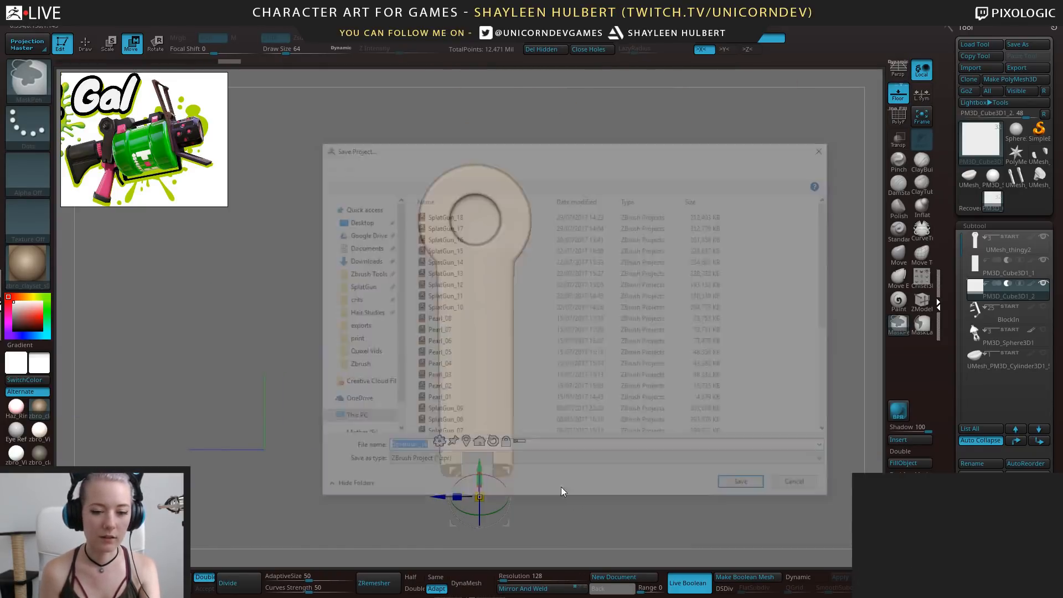
pyautogui.click(442, 450)
pyautogui.press('BackSpace')
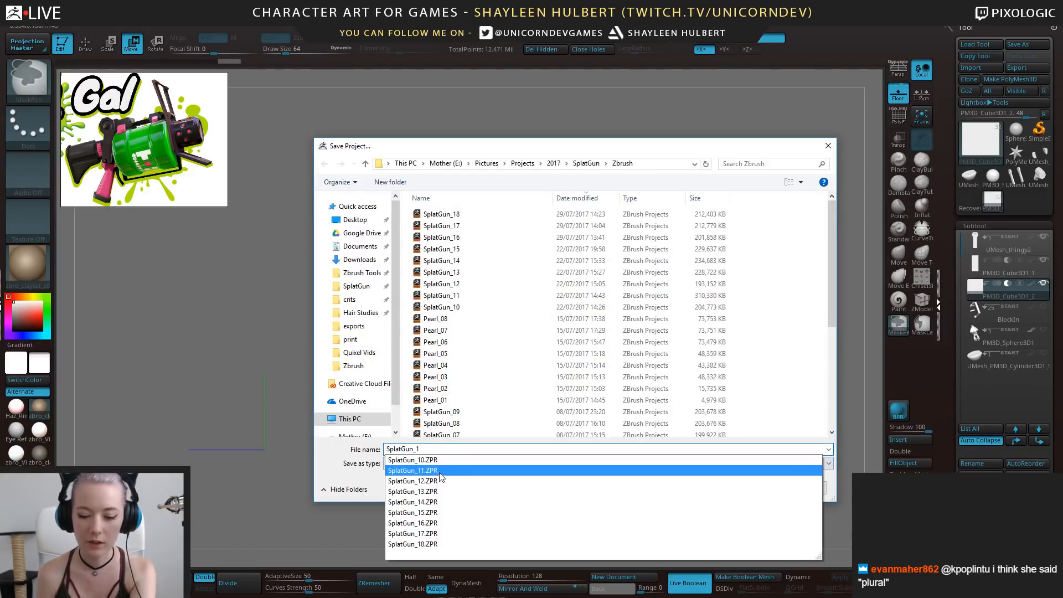
pyautogui.write('9')
pyautogui.click(743, 497)
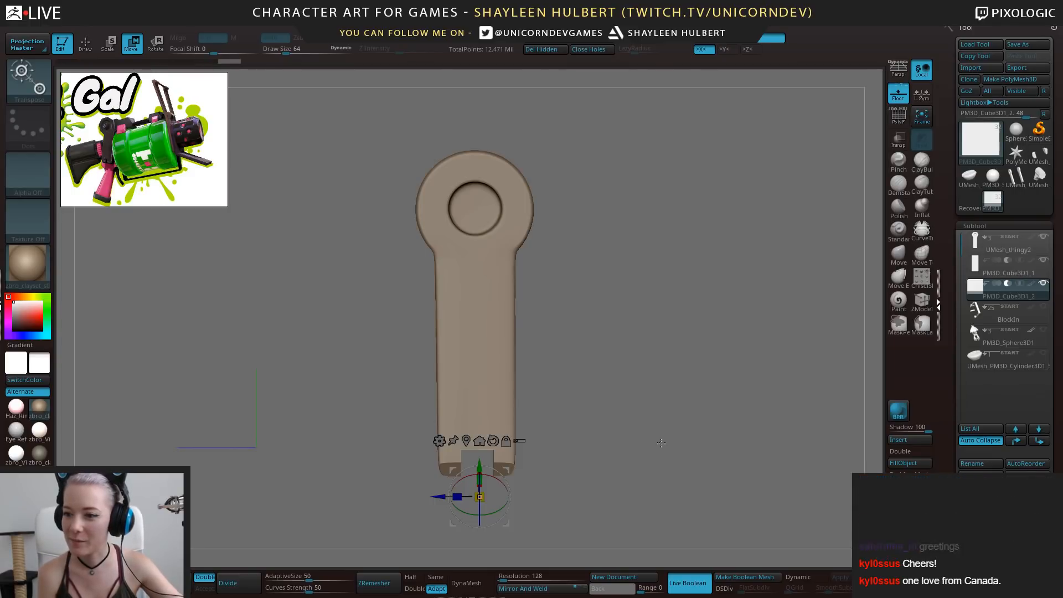
# Inspect the notched, bevelled arm ends and make a boolean mesh from the live boolean preview
pyautogui.keyDown('alt'); pyautogui.moveTo(571, 392); pyautogui.dragTo(643, 464); pyautogui.keyUp('alt')
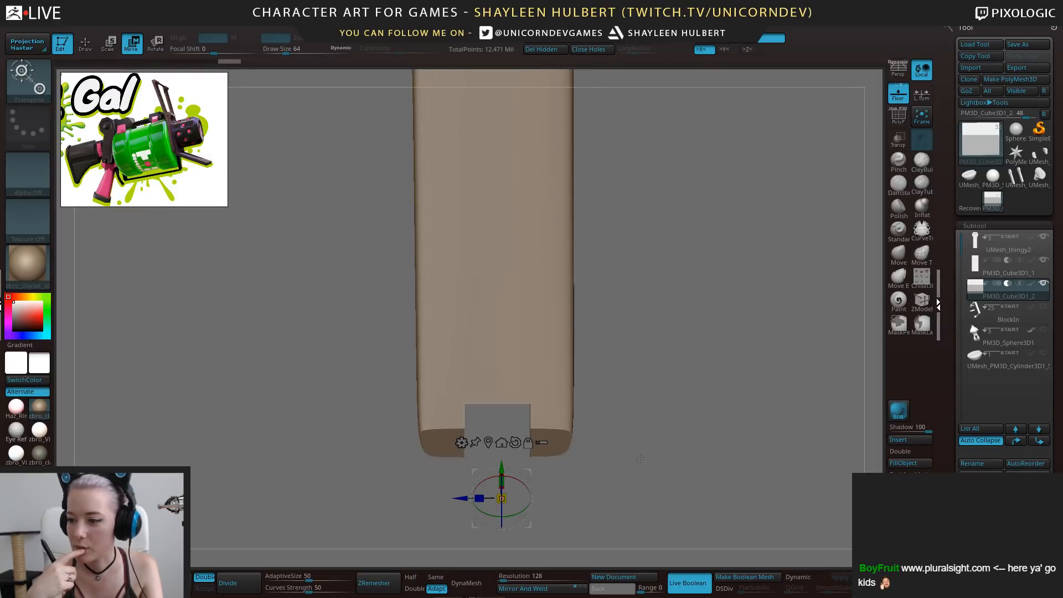
pyautogui.moveTo(633, 289); pyautogui.dragTo(844, 265)
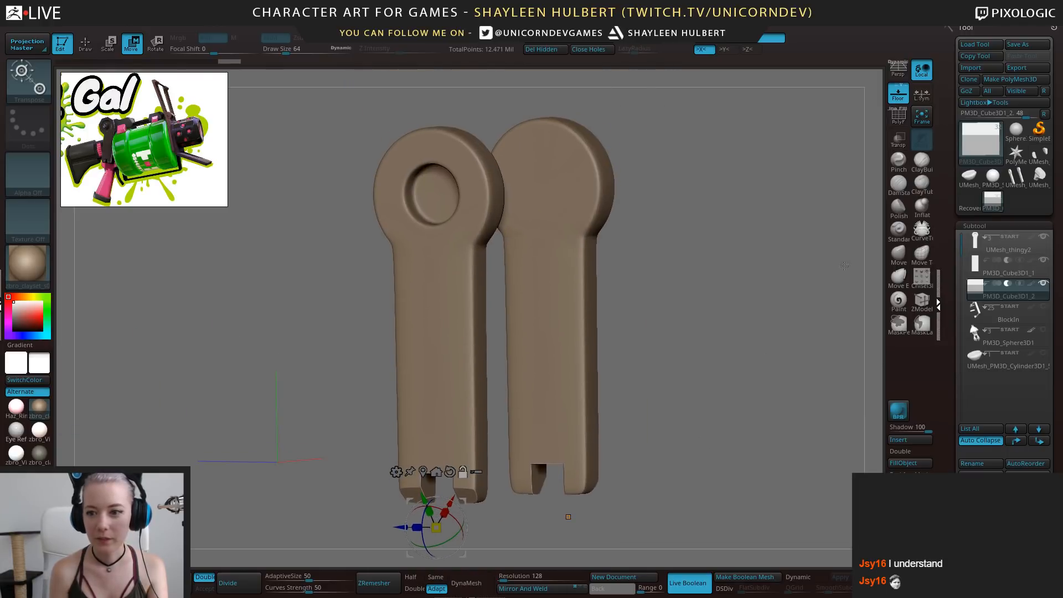
pyautogui.click(730, 578)
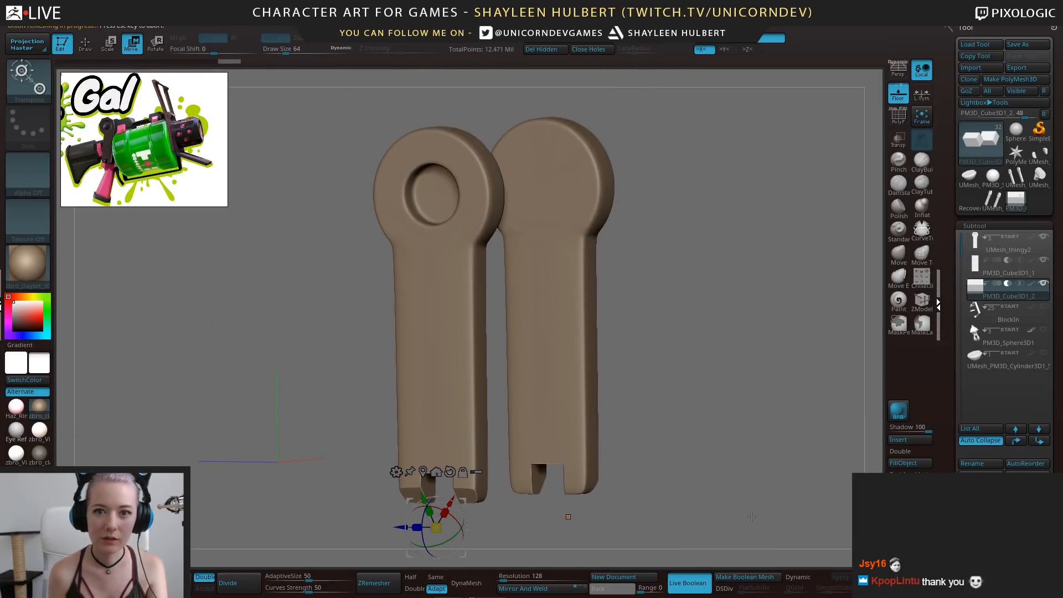
# Save the project as a new version named SplatGun_20
pyautogui.hotkey('ctrl', 's')
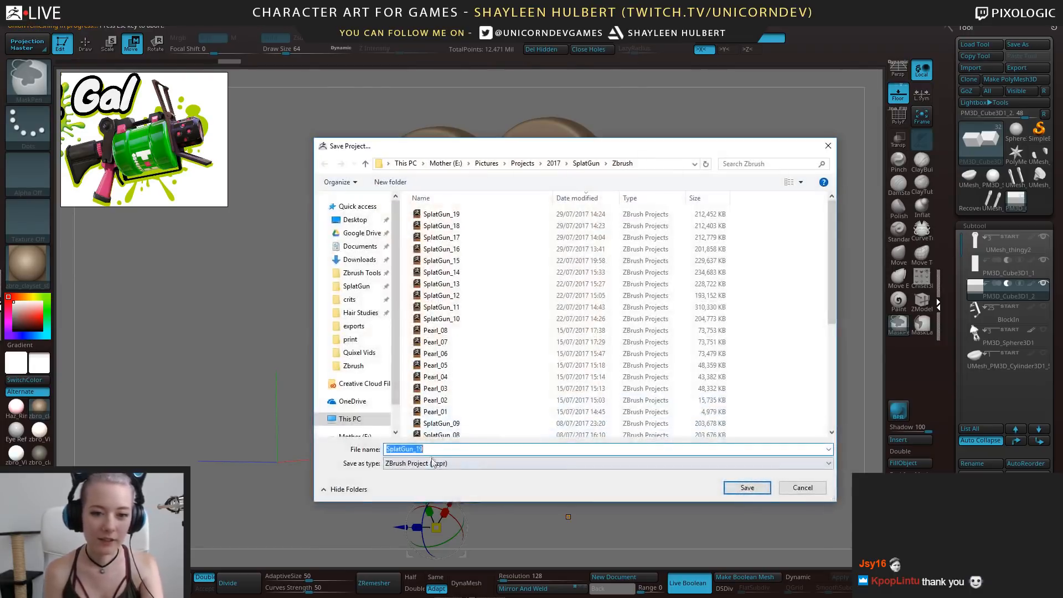
pyautogui.write('SplatGun_1')
pyautogui.press('BackSpace')
pyautogui.write('20')
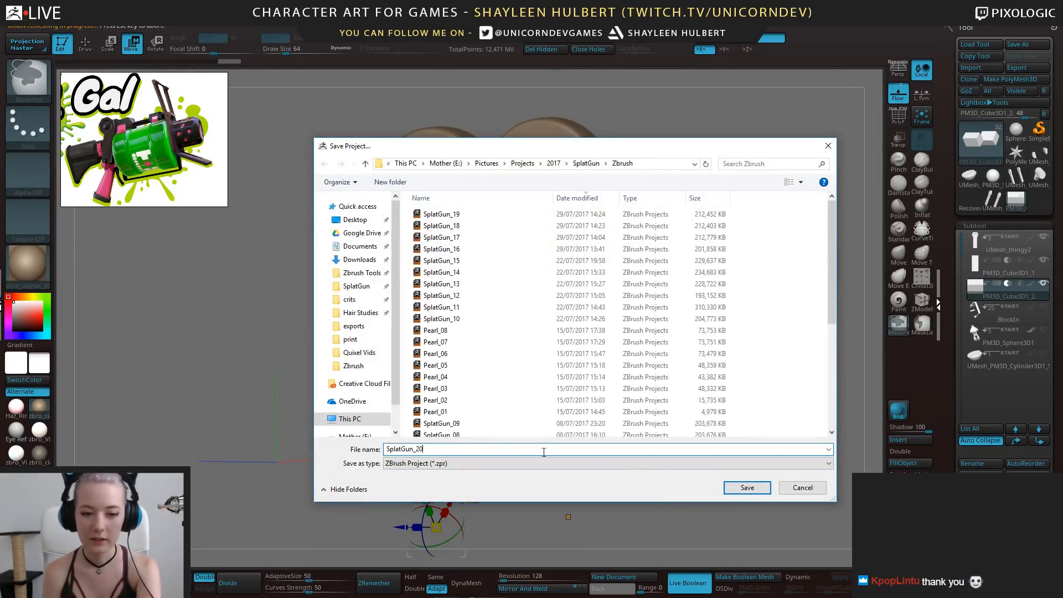
pyautogui.click(733, 489)
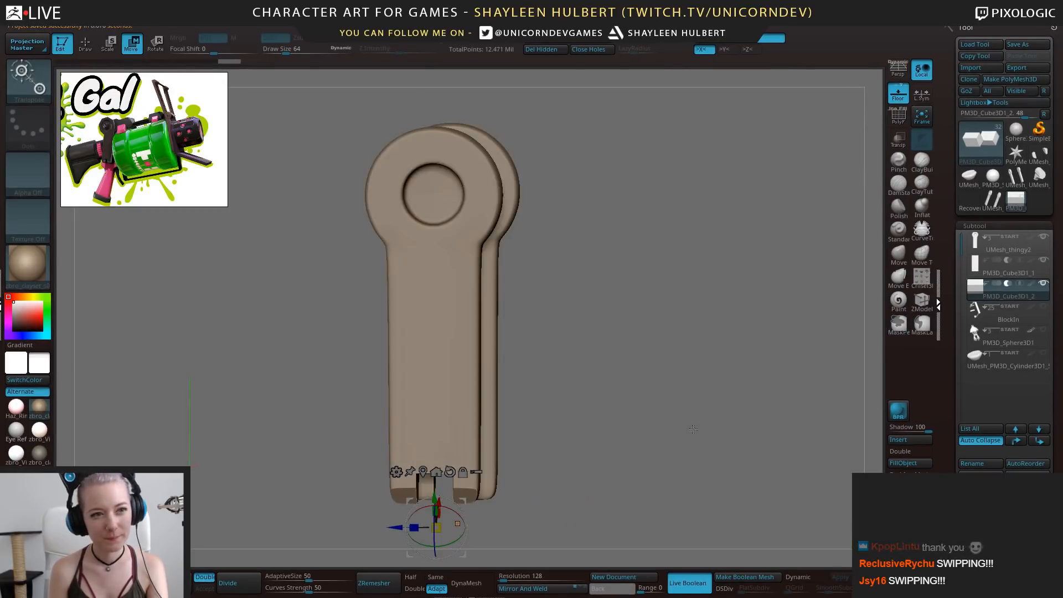
# Load the leftover UMesh_PM3D_Sphere3D1_1 tool and delete it from the project
pyautogui.moveTo(620, 419); pyautogui.dragTo(565, 410)
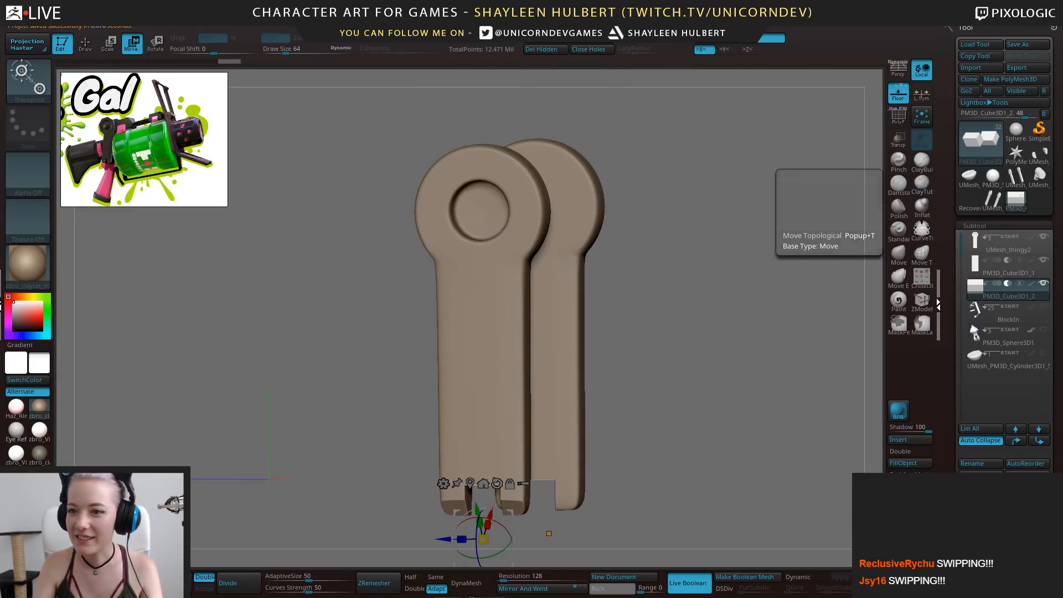
pyautogui.click(1020, 158)
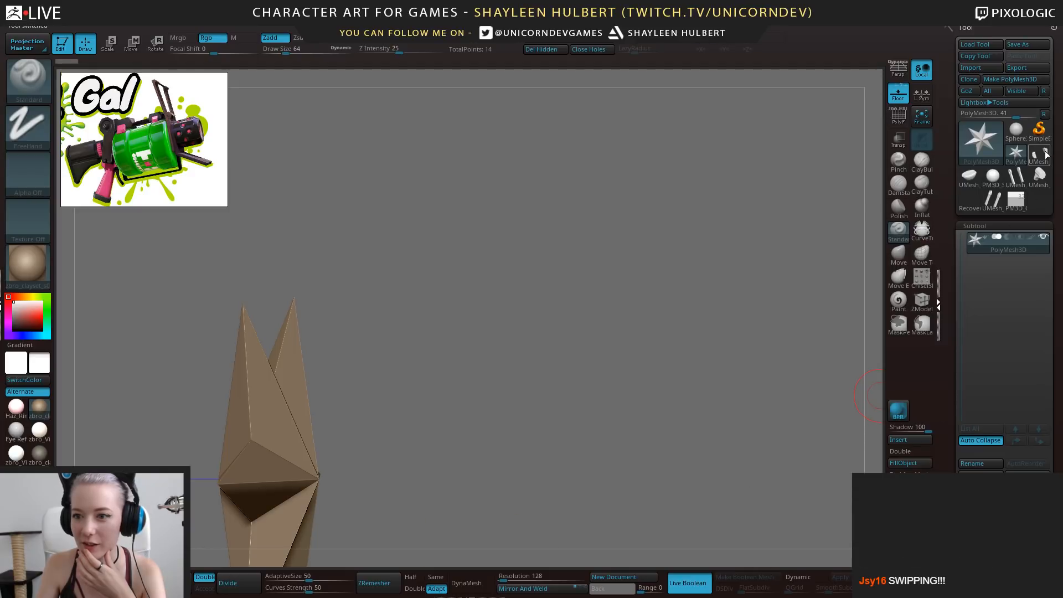
pyautogui.click(1044, 154)
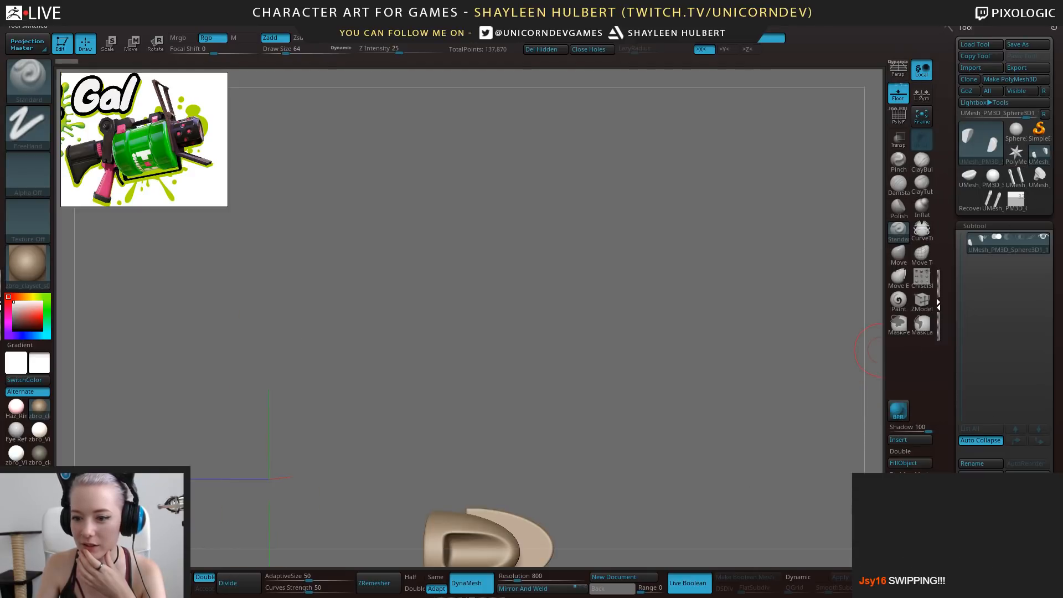
pyautogui.click(980, 535)
pyautogui.click(894, 560)
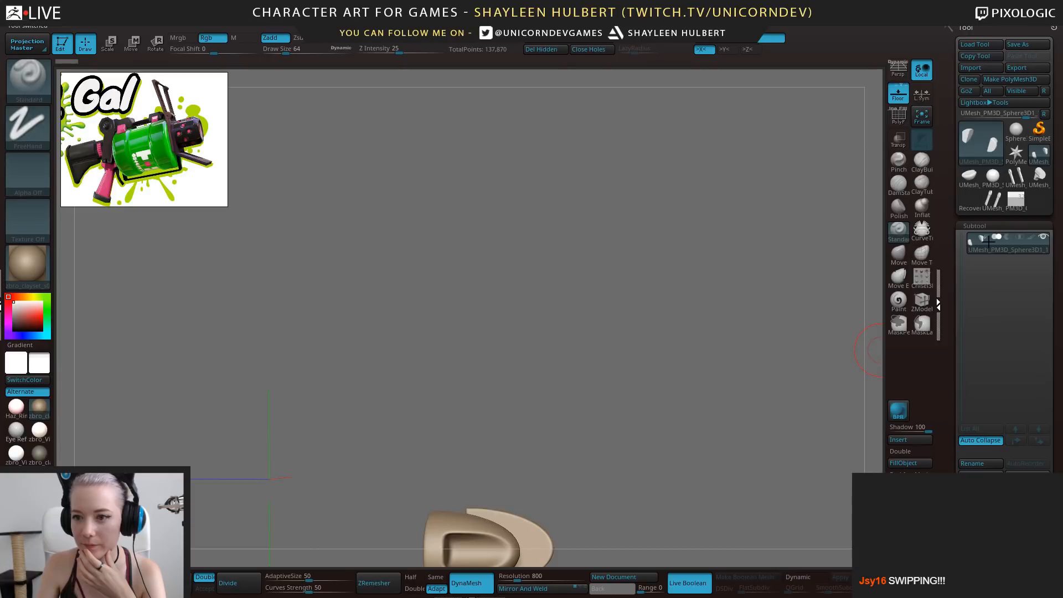
# Delete the leftover PM3D_Sphere3D1_1 and UMesh_thingy tools from the project
pyautogui.click(980, 535)
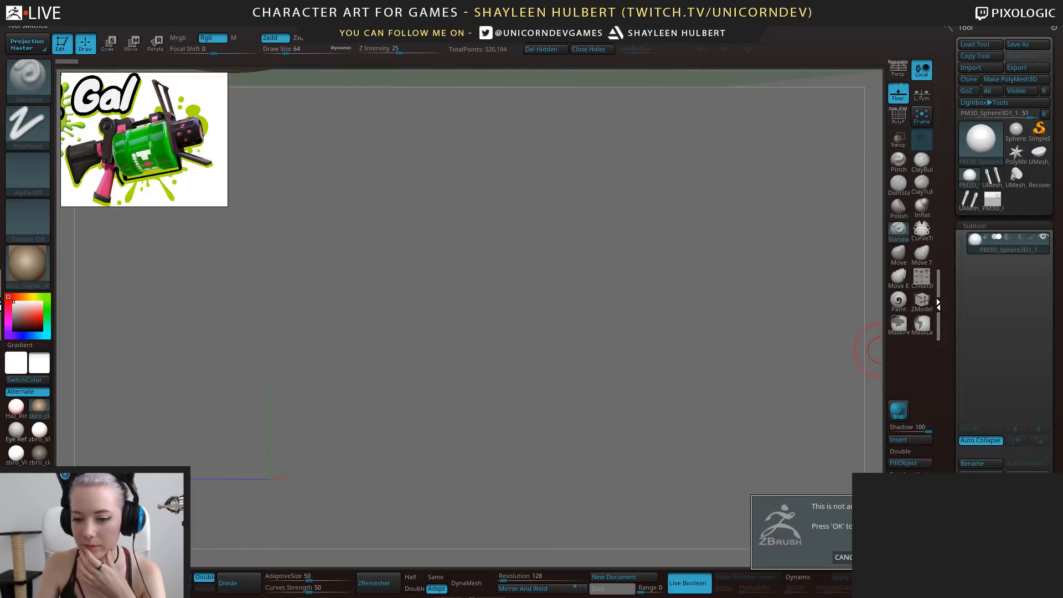
pyautogui.click(894, 560)
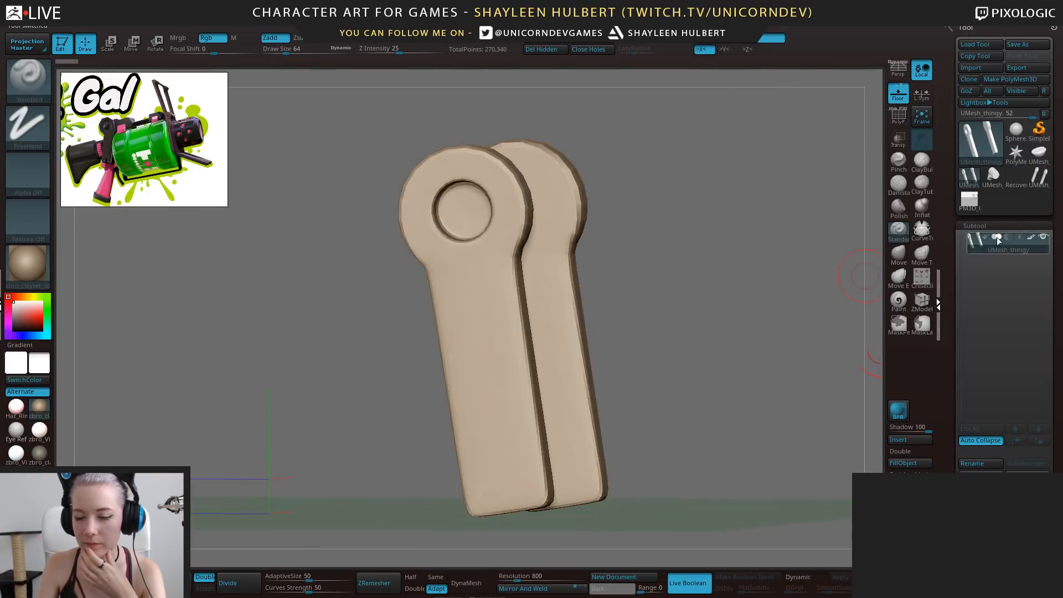
pyautogui.click(980, 535)
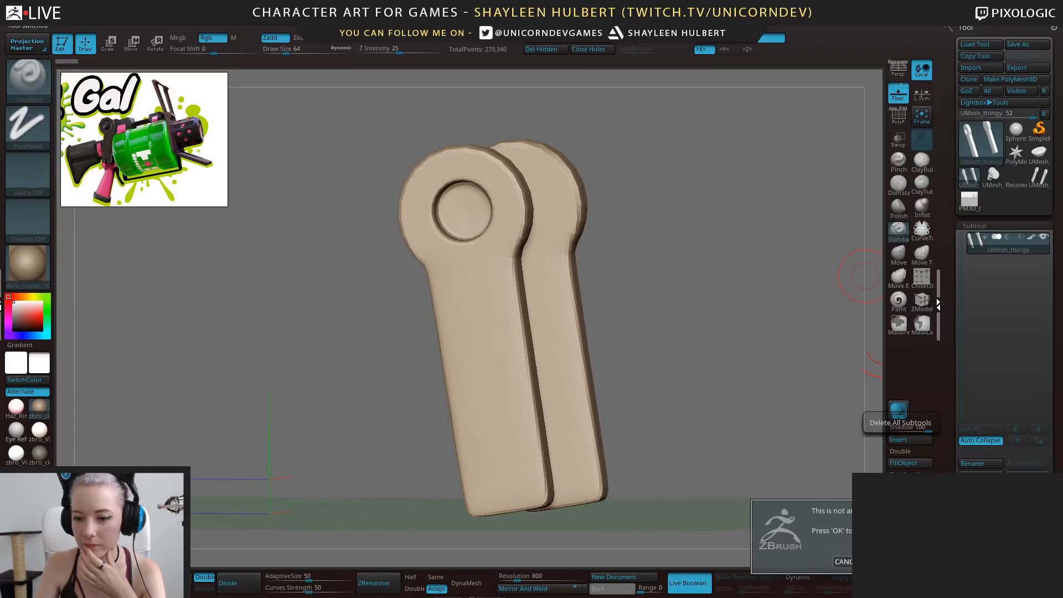
pyautogui.click(893, 561)
# Delete the leftover UMesh_PM3D_Cylinder3D1 gun stock tool and the empty Recovered_Tool from the project
pyautogui.click(970, 178)
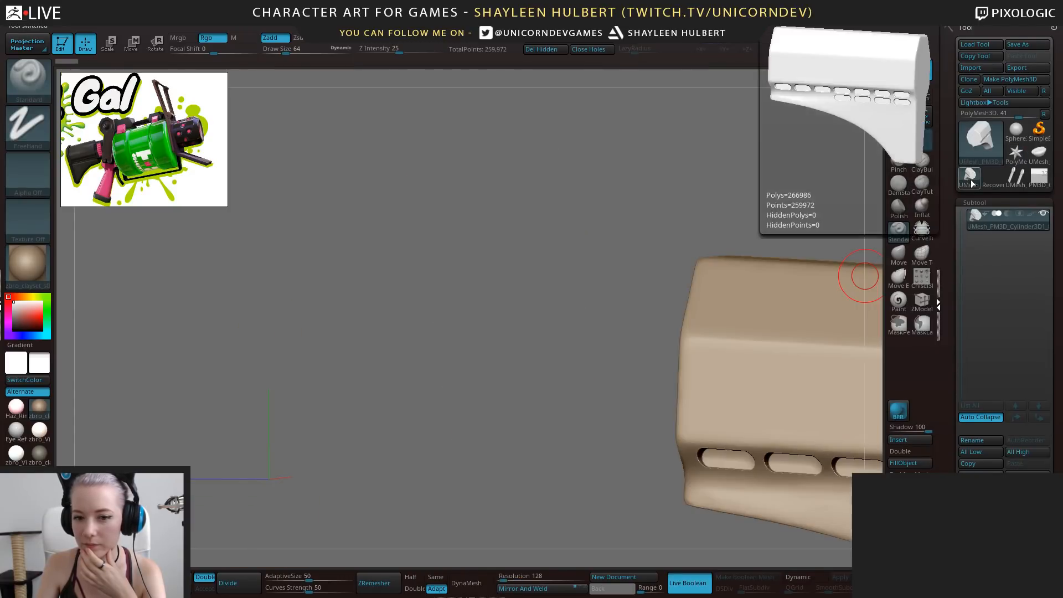
pyautogui.keyDown('alt'); pyautogui.moveTo(715, 188); pyautogui.dragTo(503, 158); pyautogui.keyUp('alt')
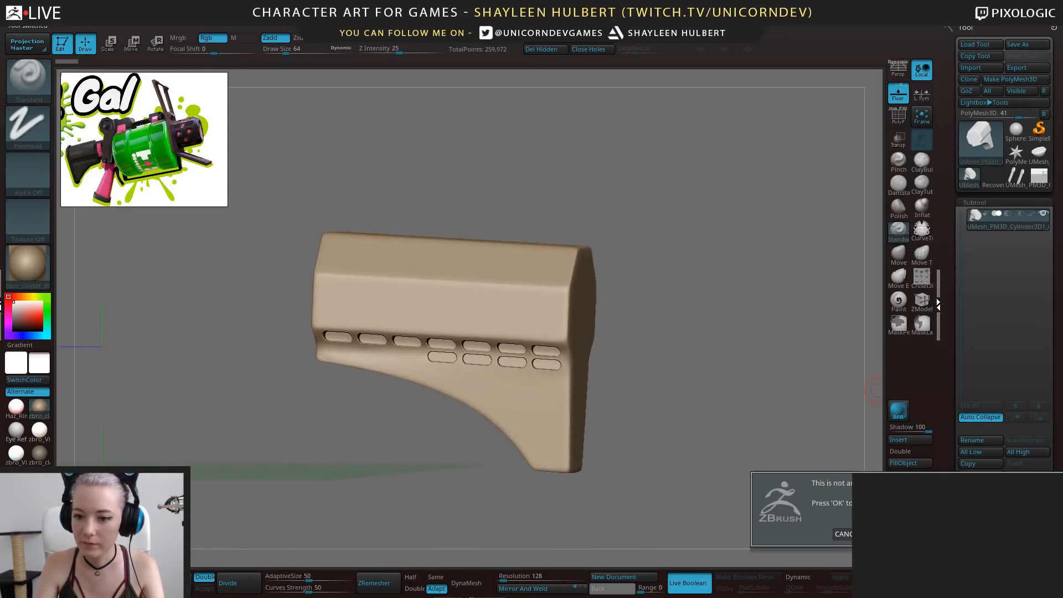
pyautogui.click(970, 178)
pyautogui.click(973, 183)
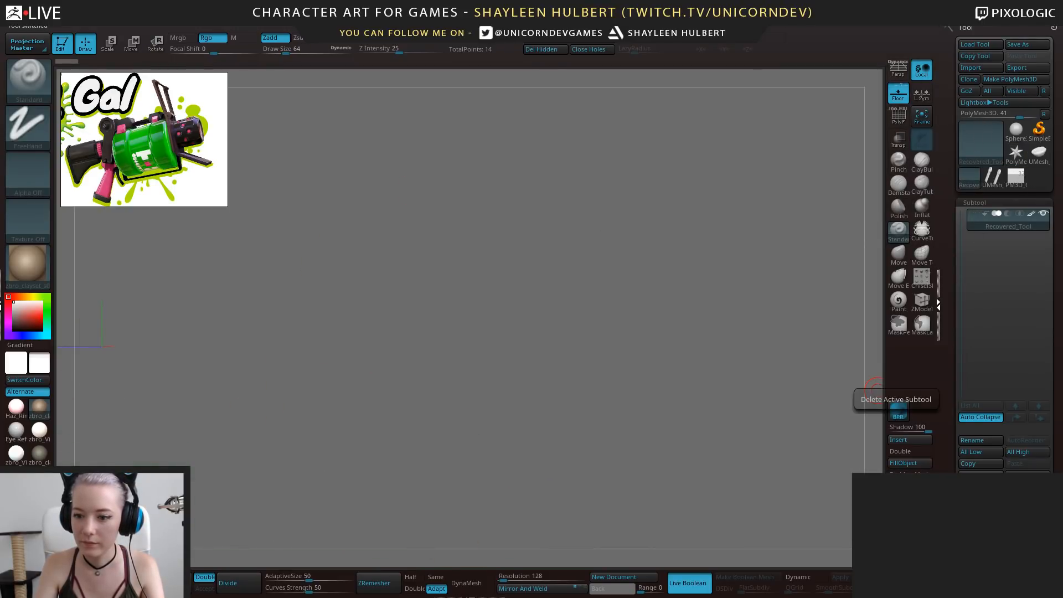
pyautogui.click(975, 509)
pyautogui.click(886, 534)
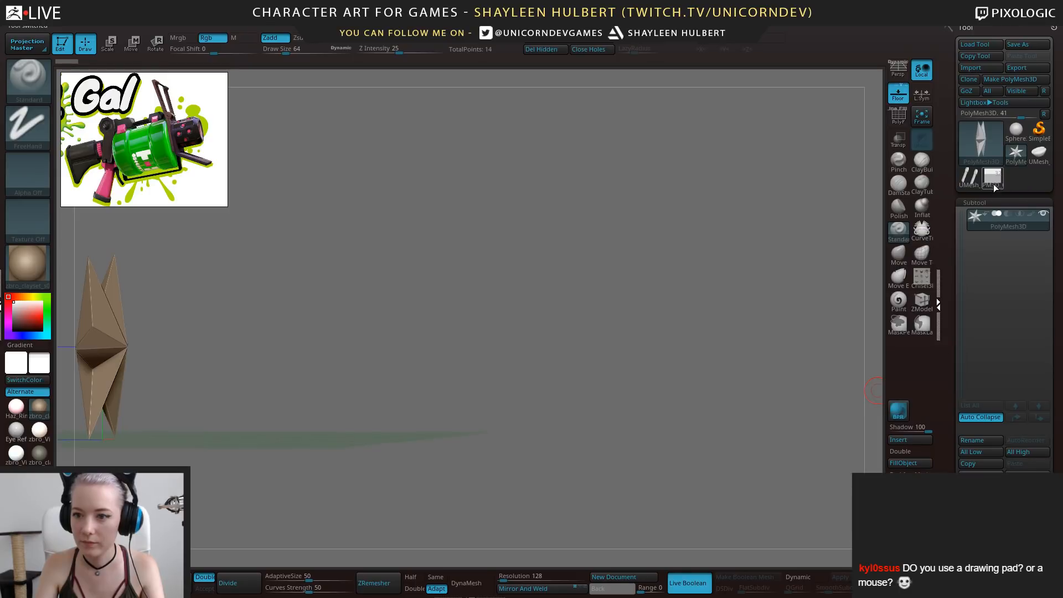
# Check the notched arms tool, delete the leftover bowl-shaped cylinder tool, and reload the main gun tool
pyautogui.click(972, 179)
pyautogui.keyDown('alt'); pyautogui.moveTo(391, 228); pyautogui.dragTo(548, 365); pyautogui.keyUp('alt')
pyautogui.keyDown('shift'); pyautogui.moveTo(598, 365); pyautogui.dragTo(621, 346); pyautogui.keyUp('shift')
pyautogui.keyDown('alt'); pyautogui.moveTo(729, 328); pyautogui.dragTo(729, 389); pyautogui.keyUp('alt')
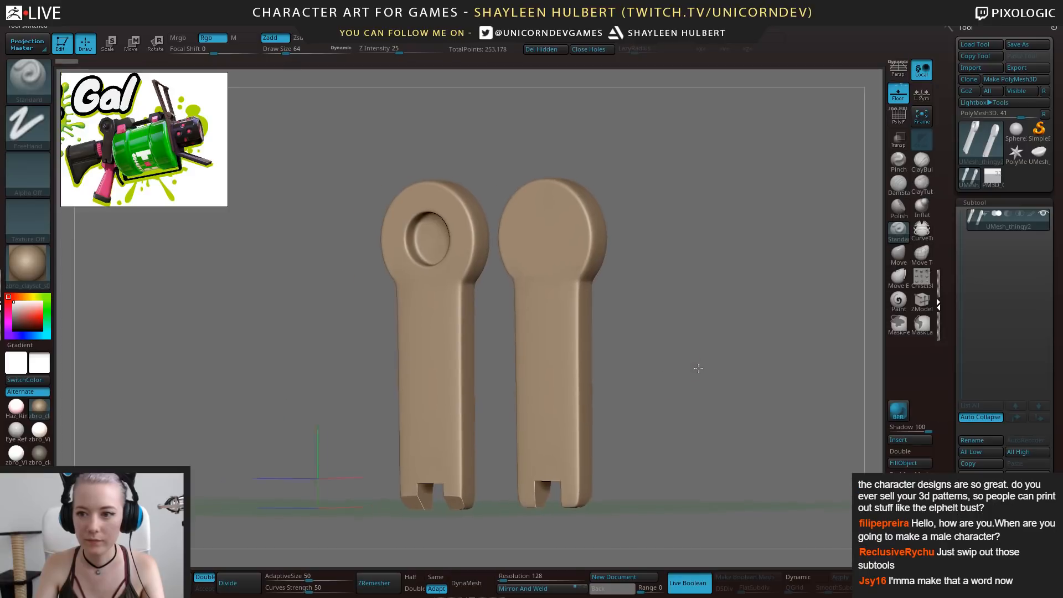
pyautogui.click(1036, 156)
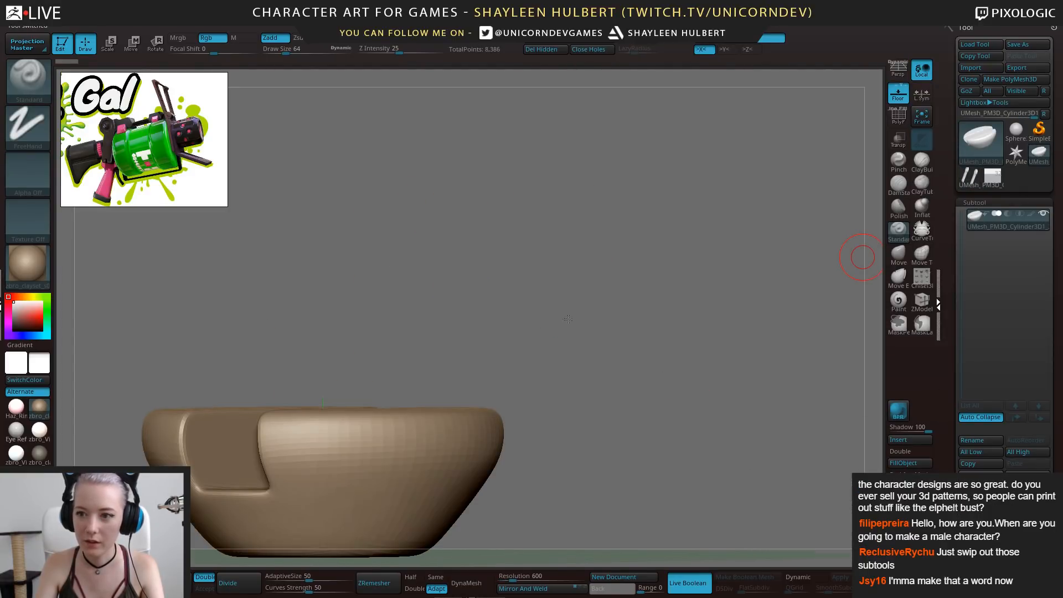
pyautogui.click(1016, 152)
pyautogui.press('f')
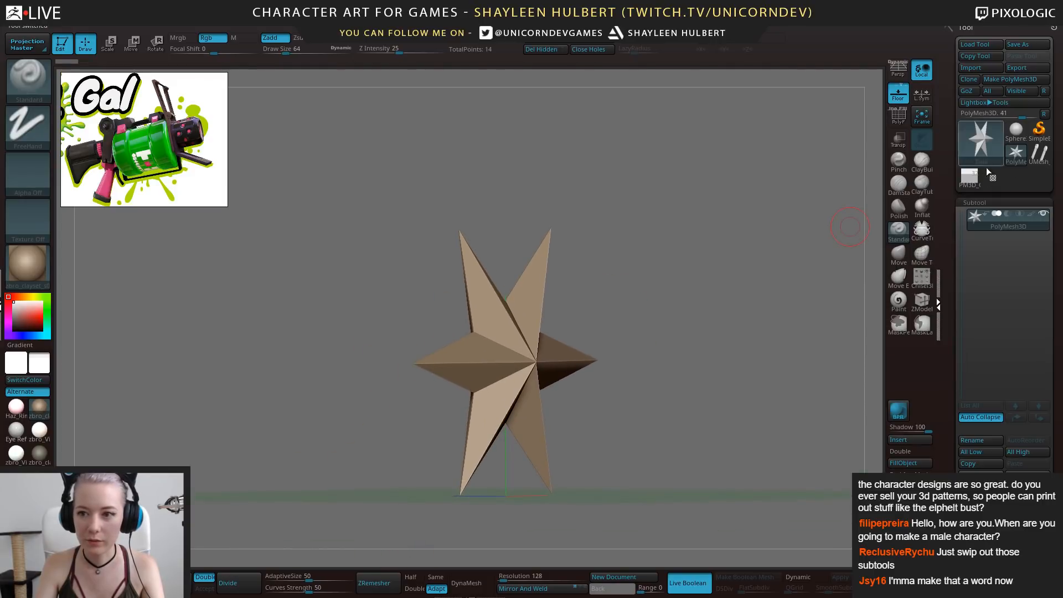
pyautogui.click(1032, 158)
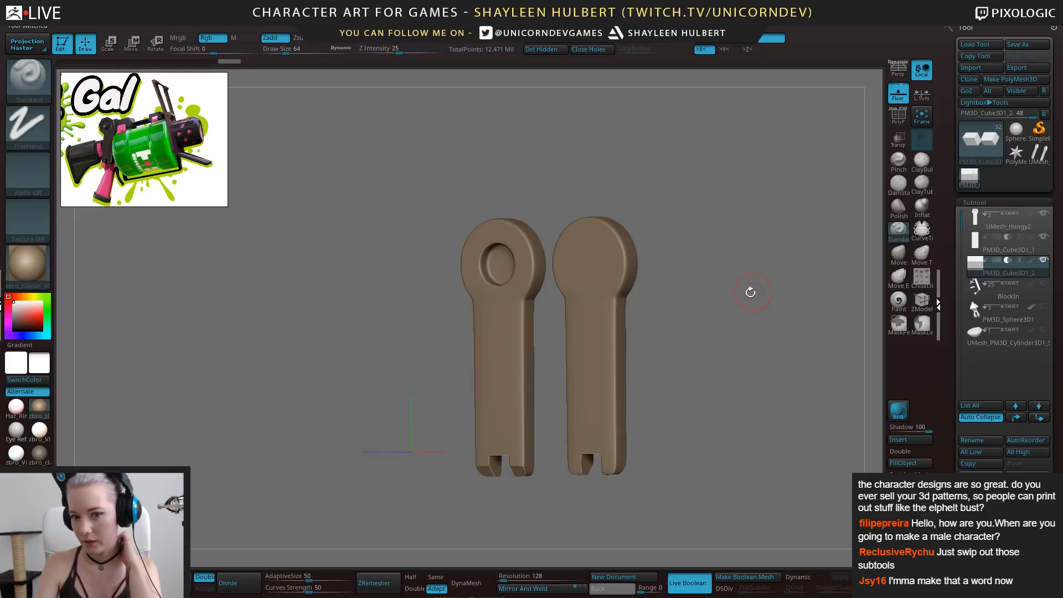
pyautogui.moveTo(1040, 161)
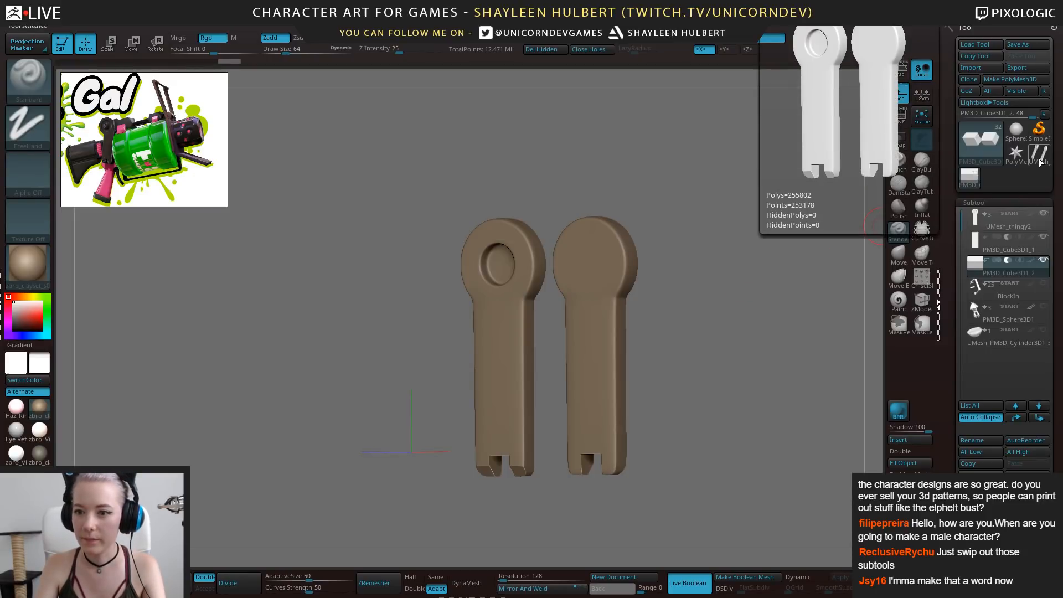
# Save the project over the existing SplatGun_20 file
pyautogui.hotkey('ctrl', 's')
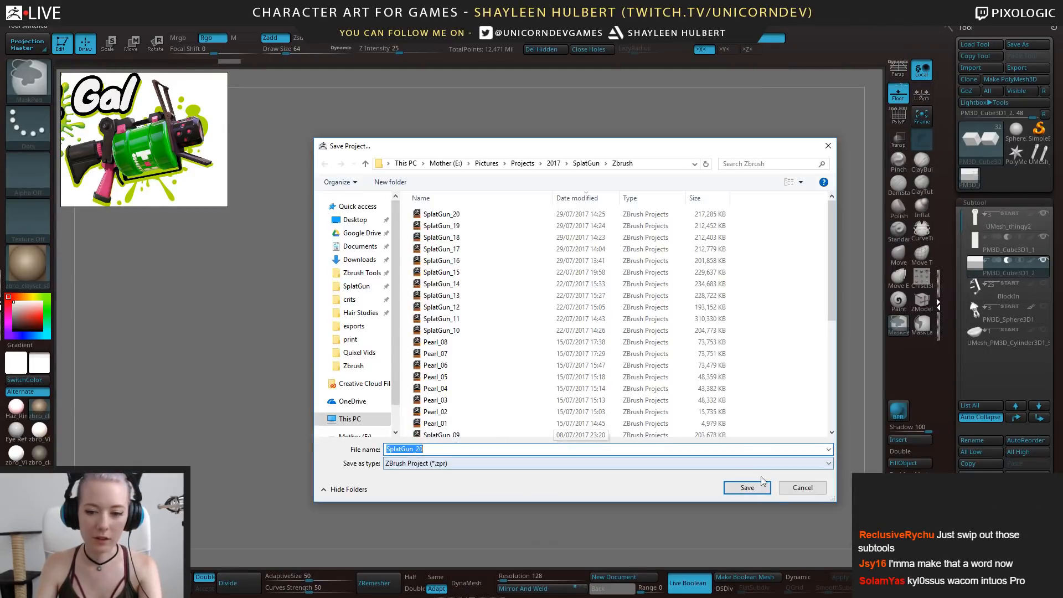
pyautogui.click(747, 487)
pyautogui.click(567, 300)
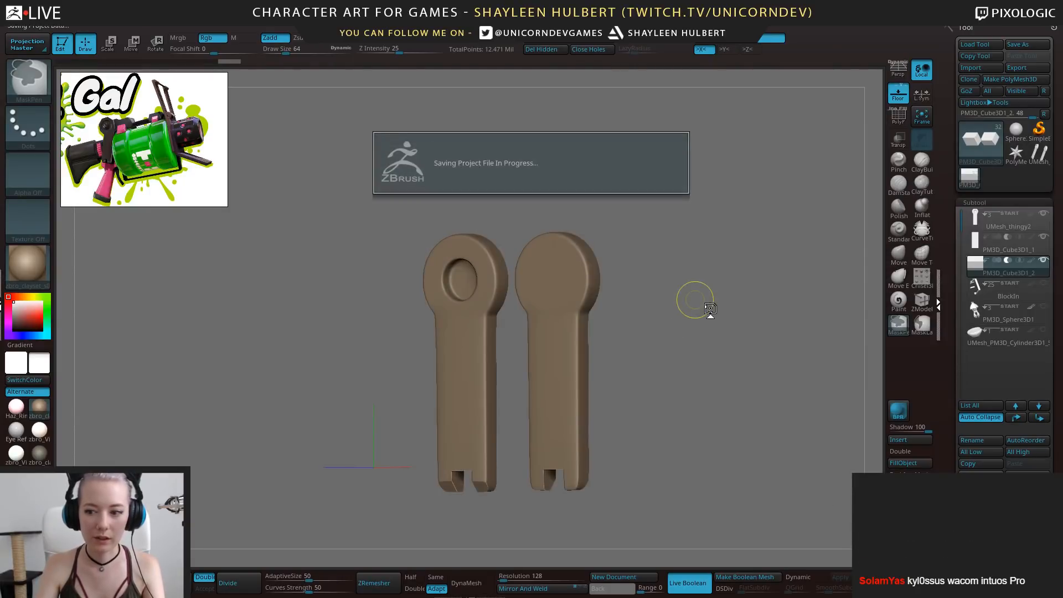
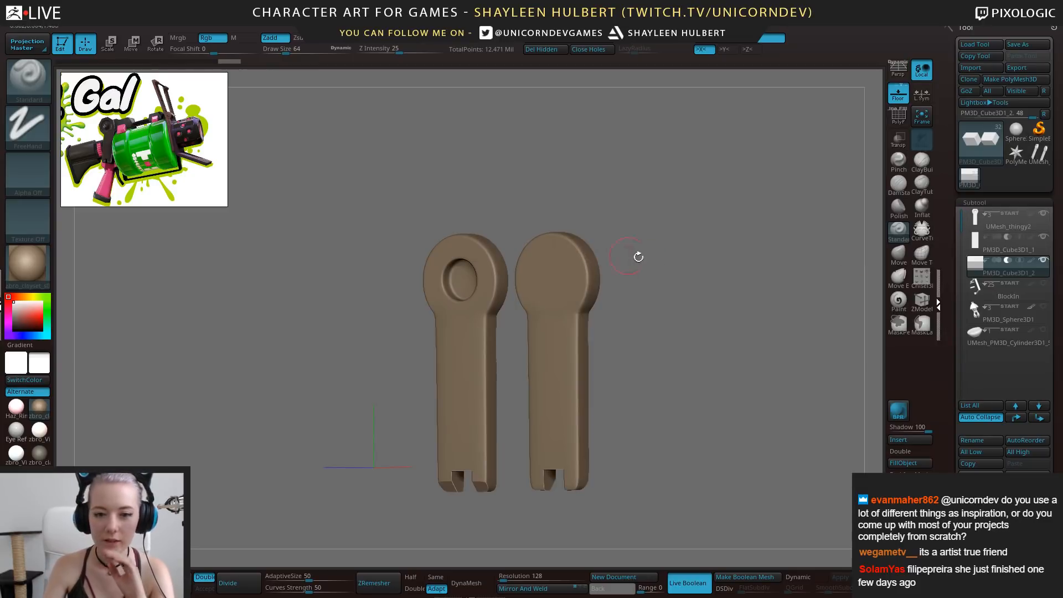
# Delete the UMesh_thingy2 arm subtool and its two boolean cutters, PM3D_Cube3D1_1 and PM3D_Cube3D1_2
pyautogui.keyDown('alt'); pyautogui.moveTo(722, 303); pyautogui.dragTo(774, 294); pyautogui.keyUp('alt')
pyautogui.click(1007, 223)
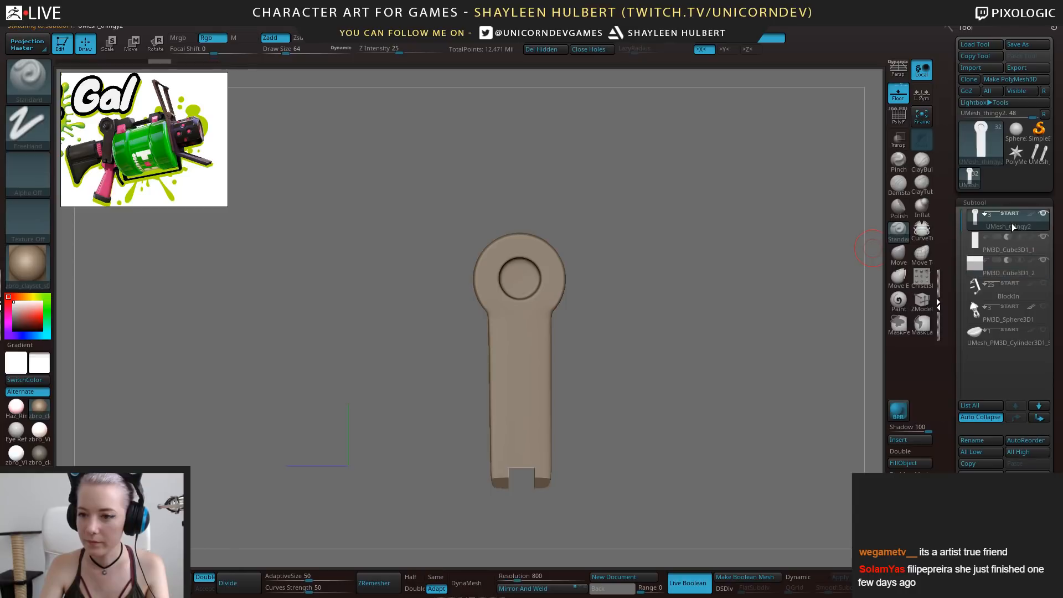
pyautogui.click(980, 500)
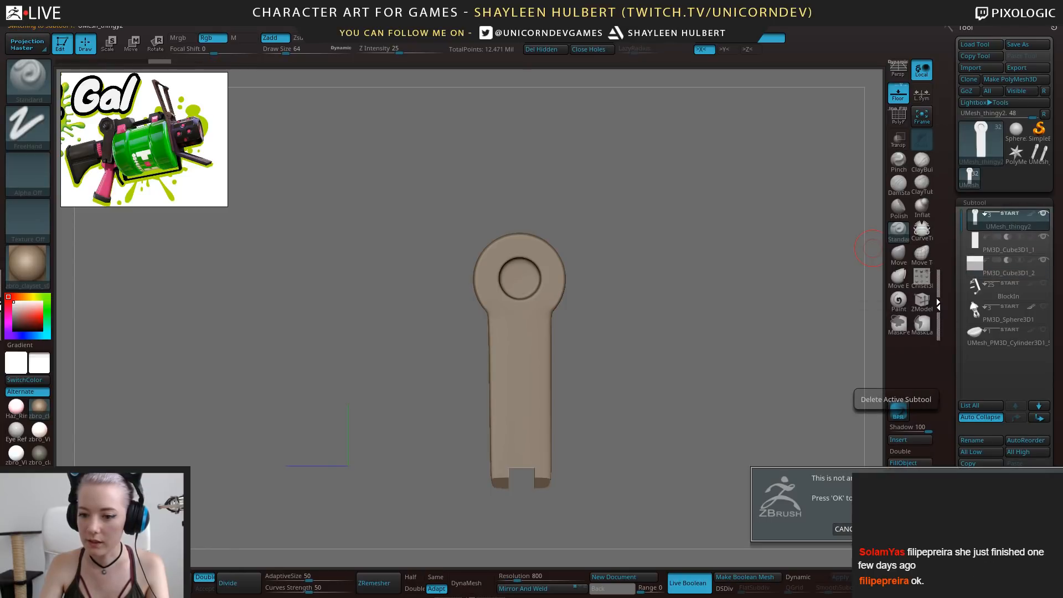
pyautogui.click(896, 531)
pyautogui.click(980, 501)
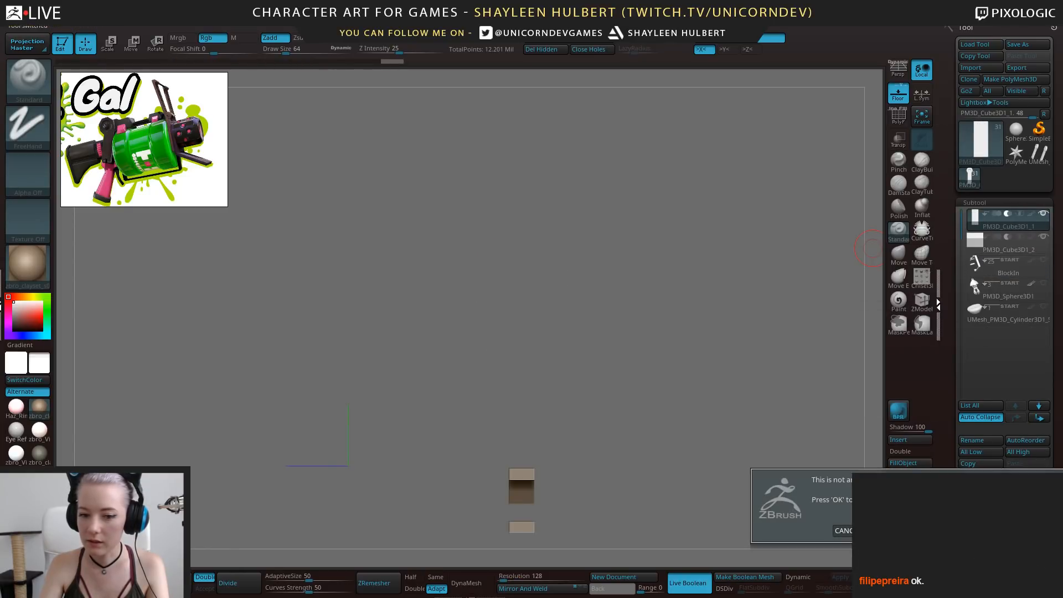
pyautogui.click(896, 530)
pyautogui.click(981, 501)
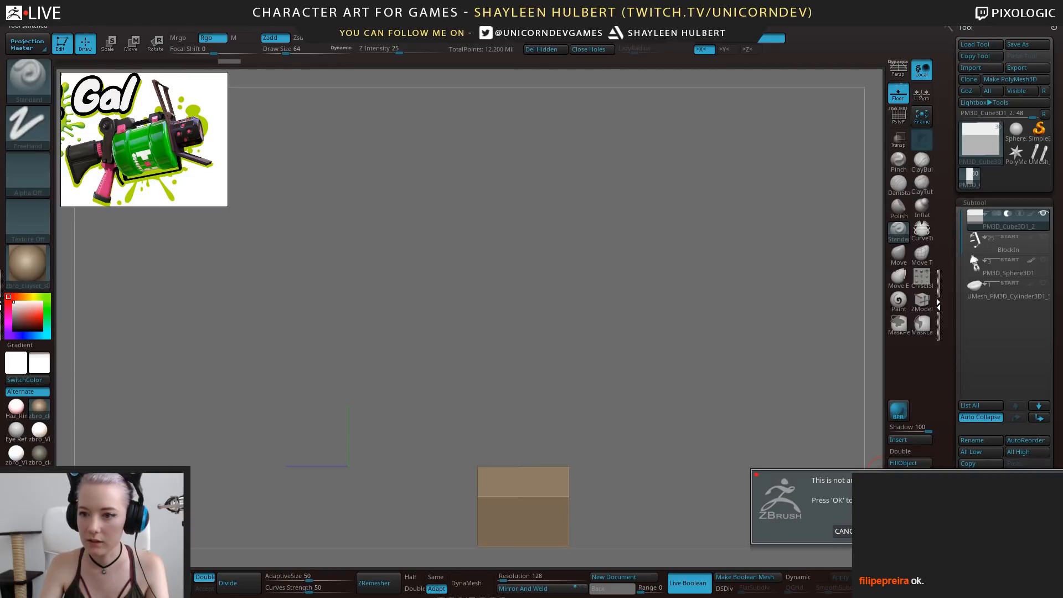
pyautogui.click(896, 530)
# Make all the gun's subtools visible again from the BlockIn folder
pyautogui.keyDown('alt'); pyautogui.moveTo(655, 331); pyautogui.dragTo(664, 360); pyautogui.keyUp('alt')
pyautogui.moveTo(786, 363); pyautogui.dragTo(724, 360)
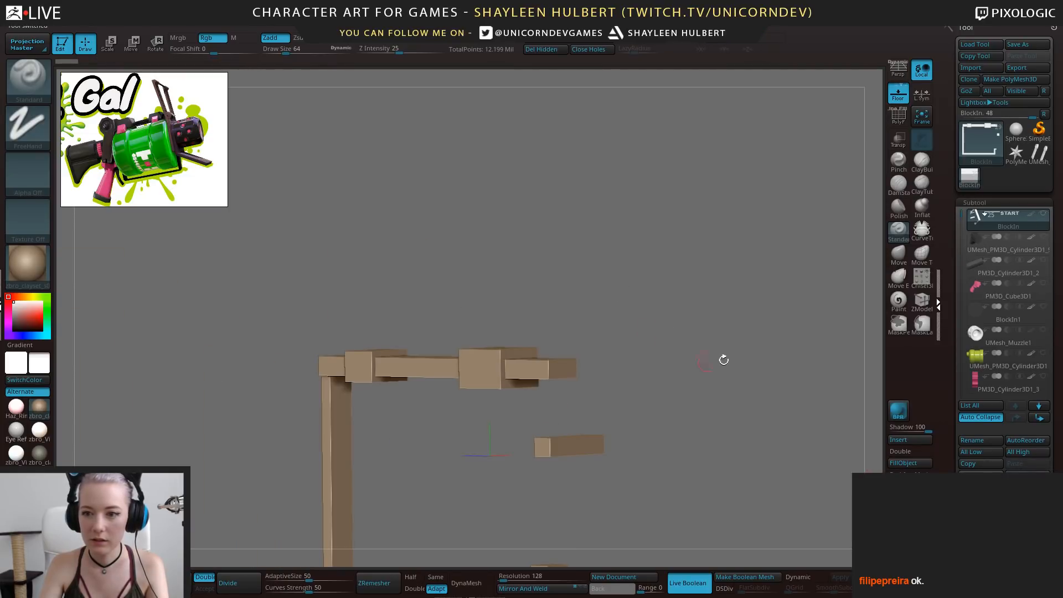
pyautogui.keyDown('shift'); pyautogui.click(1043, 214); pyautogui.keyUp('shift')
pyautogui.keyDown('alt'); pyautogui.moveTo(788, 334); pyautogui.dragTo(574, 286); pyautogui.keyUp('alt')
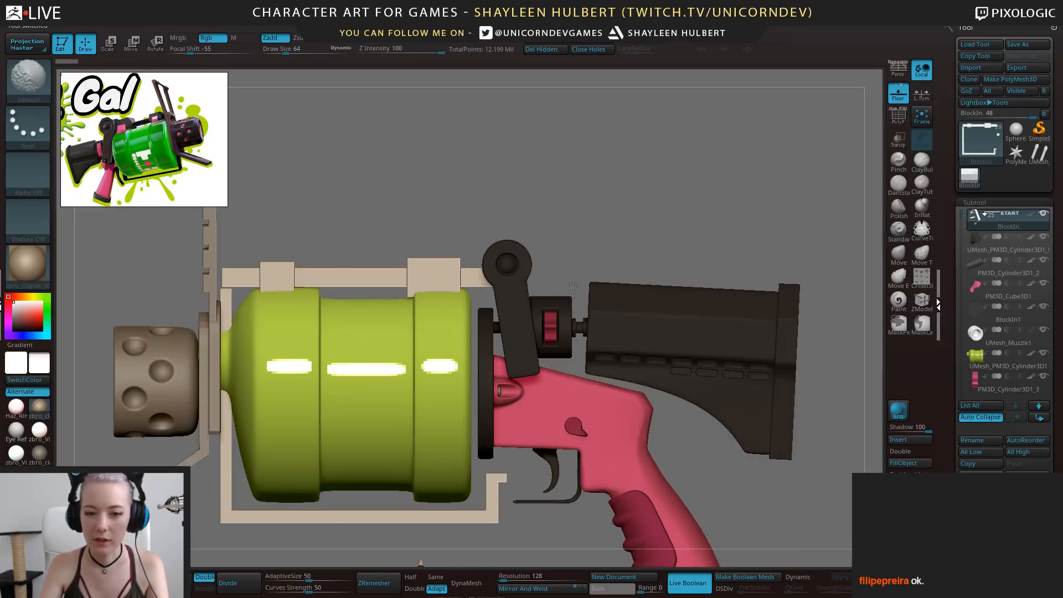
# Select the old dark hinge arms, UMesh_thingy1, on the gun and delete that subtool
pyautogui.keyDown('alt'); pyautogui.click(525, 307); pyautogui.keyUp('alt')
pyautogui.moveTo(622, 212); pyautogui.dragTo(672, 193)
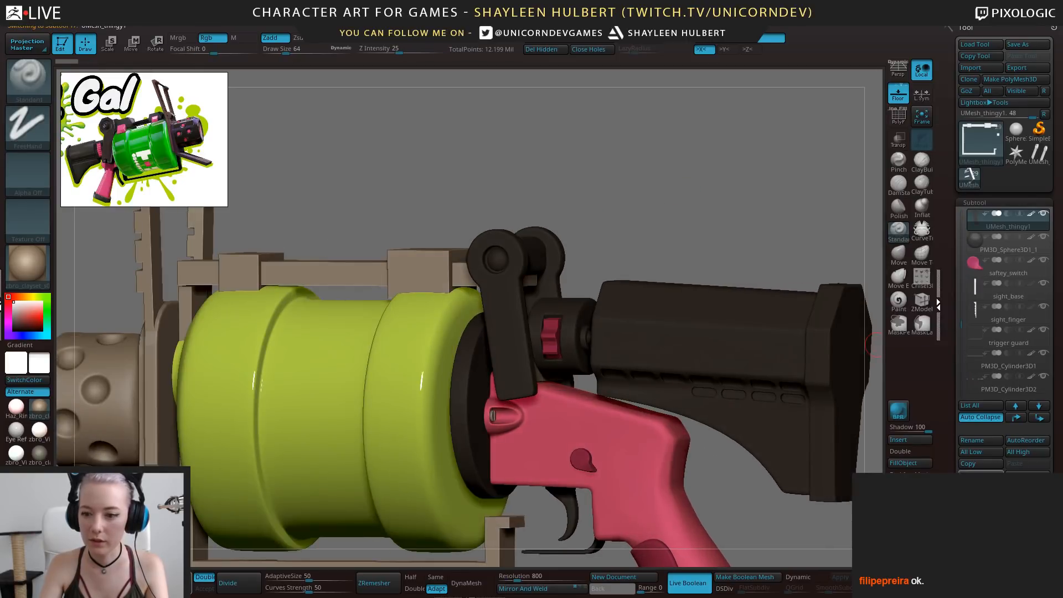
pyautogui.click(981, 500)
pyautogui.click(898, 532)
pyautogui.moveTo(605, 213); pyautogui.dragTo(633, 223)
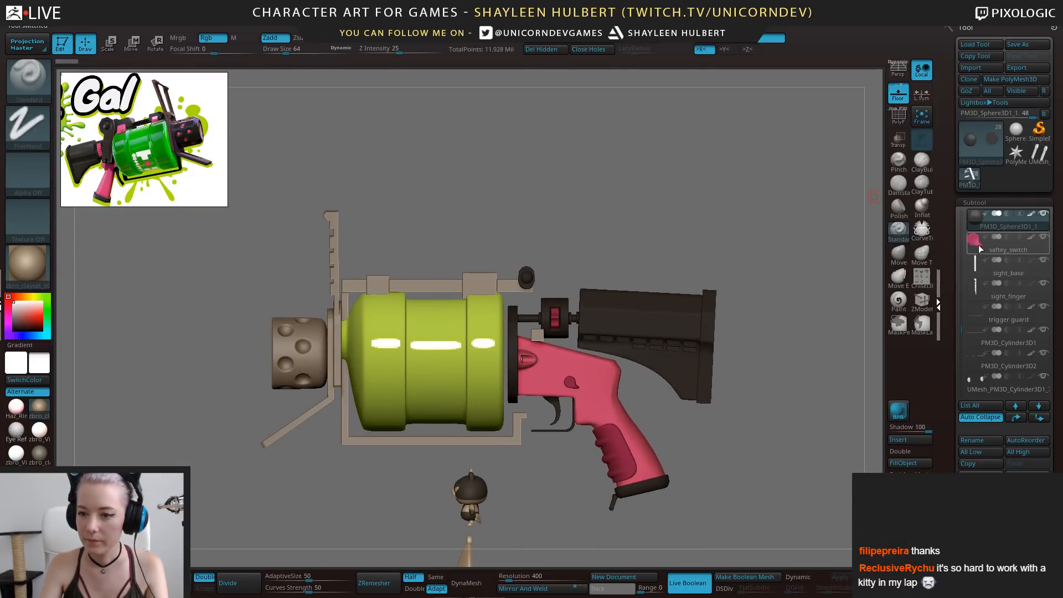
# Insert a PolyMesh3D star as a new subtool and move it above the BlockIn folder
pyautogui.moveTo(958, 308); pyautogui.dragTo(954, 200)
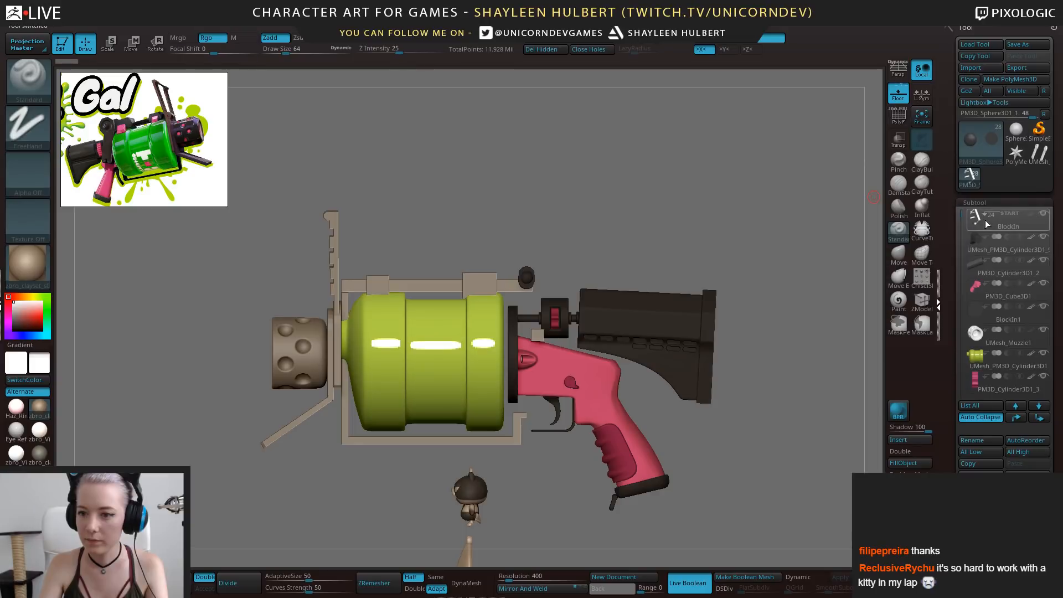
pyautogui.click(987, 223)
pyautogui.click(892, 440)
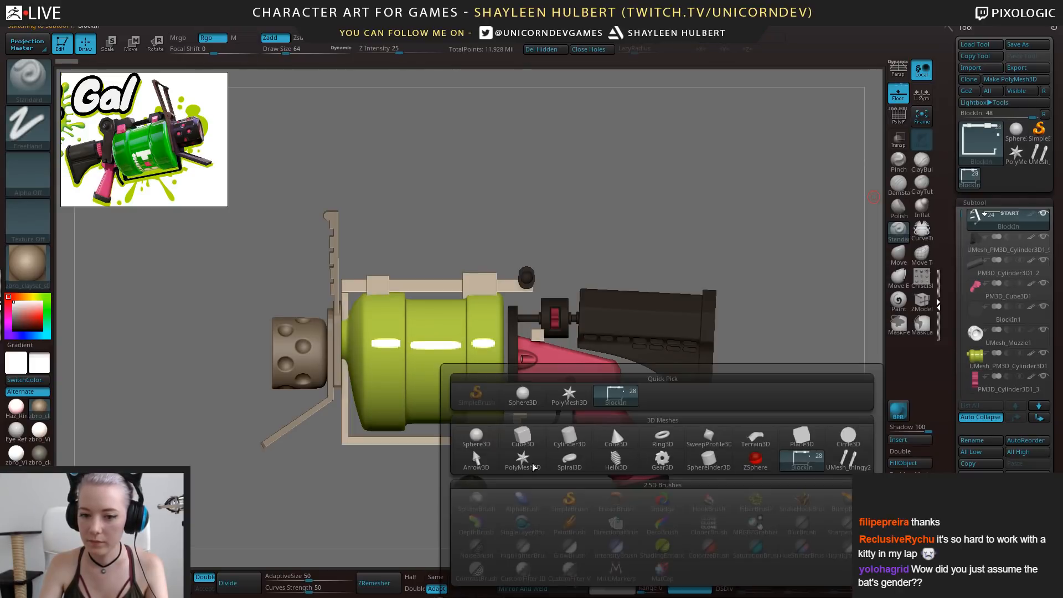
pyautogui.click(610, 424)
pyautogui.click(1017, 418)
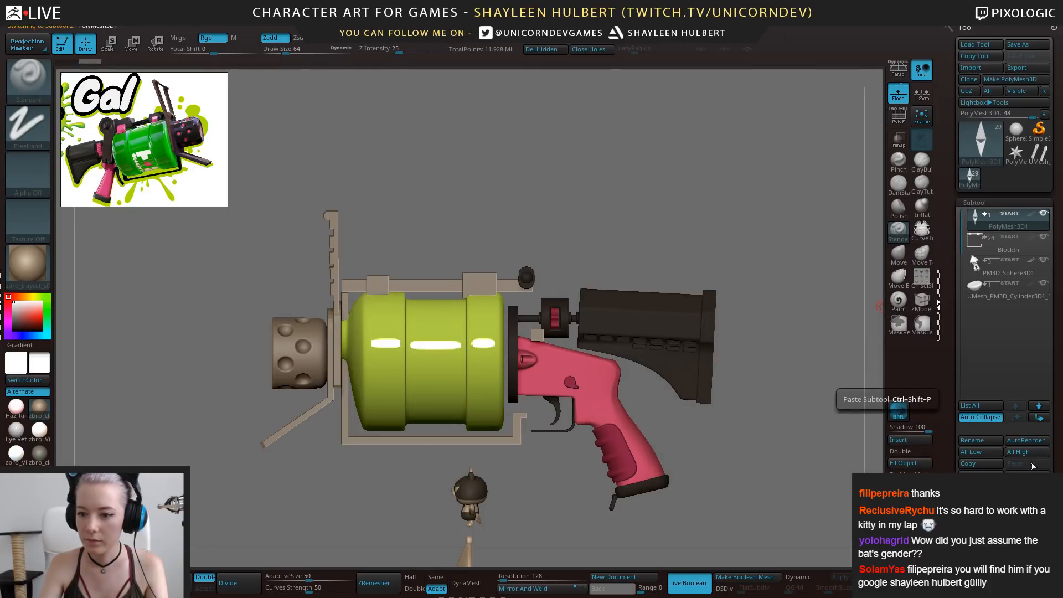
# Insert the finished UMesh_thingy2 notched arms as a new subtool on the gun
pyautogui.click(898, 440)
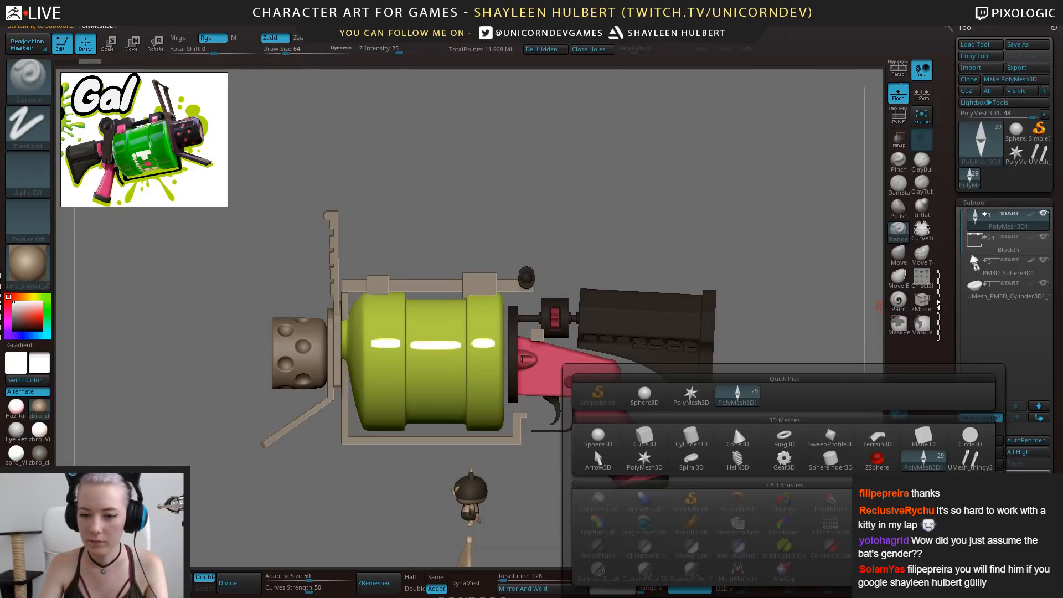
pyautogui.click(973, 464)
pyautogui.keyDown('alt'); pyautogui.moveTo(742, 228); pyautogui.dragTo(655, 195); pyautogui.keyUp('alt')
pyautogui.press('r')
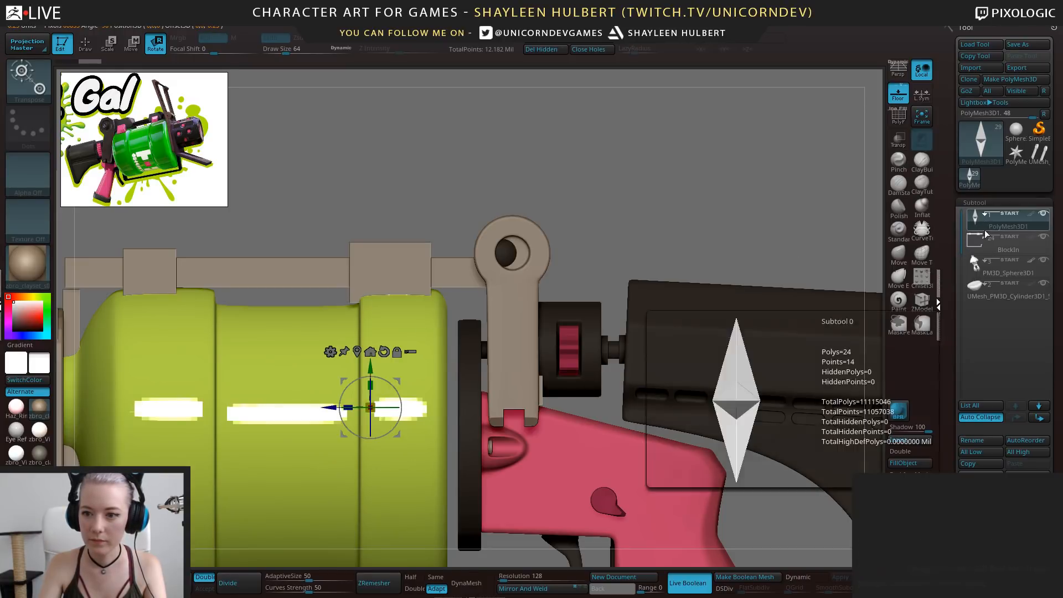
# Select the inserted notched arms and move them up the subtool list past the other gun parts to above UMesh_Muzzle1
pyautogui.keyDown('alt'); pyautogui.click(542, 273); pyautogui.keyUp('alt')
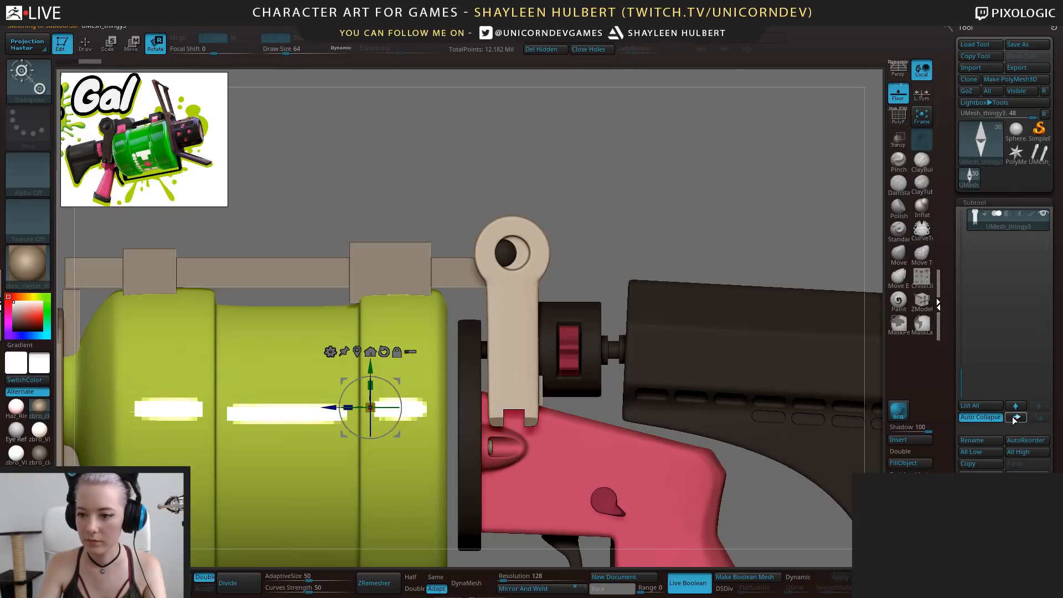
pyautogui.click(1015, 420)
pyautogui.click(1015, 419)
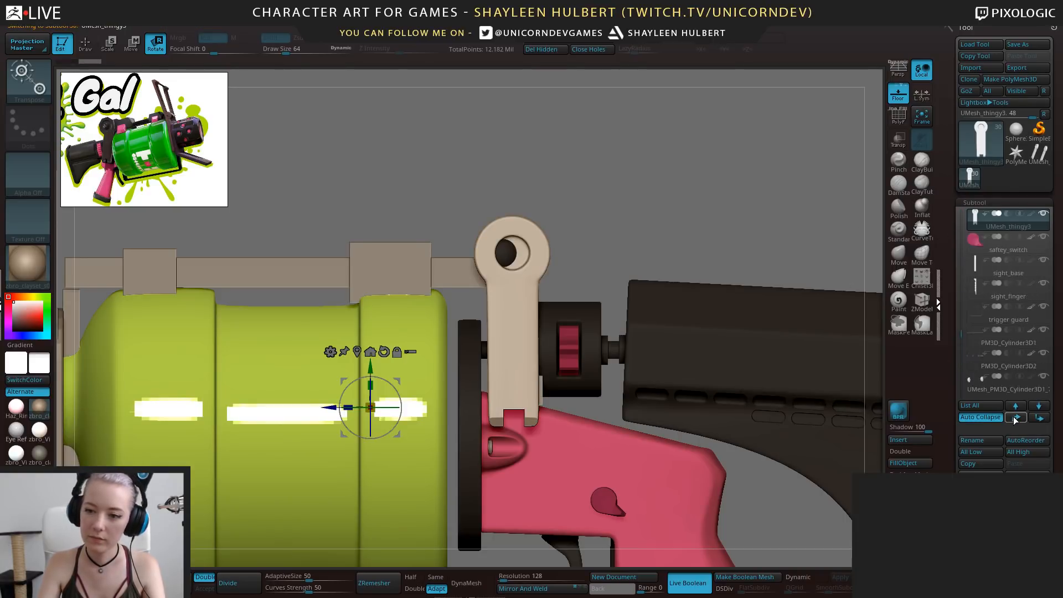
pyautogui.click(1015, 419)
pyautogui.click(1015, 420)
pyautogui.click(1014, 419)
pyautogui.click(1014, 420)
pyautogui.click(1015, 419)
pyautogui.click(1015, 419)
pyautogui.click(1014, 420)
pyautogui.click(1015, 420)
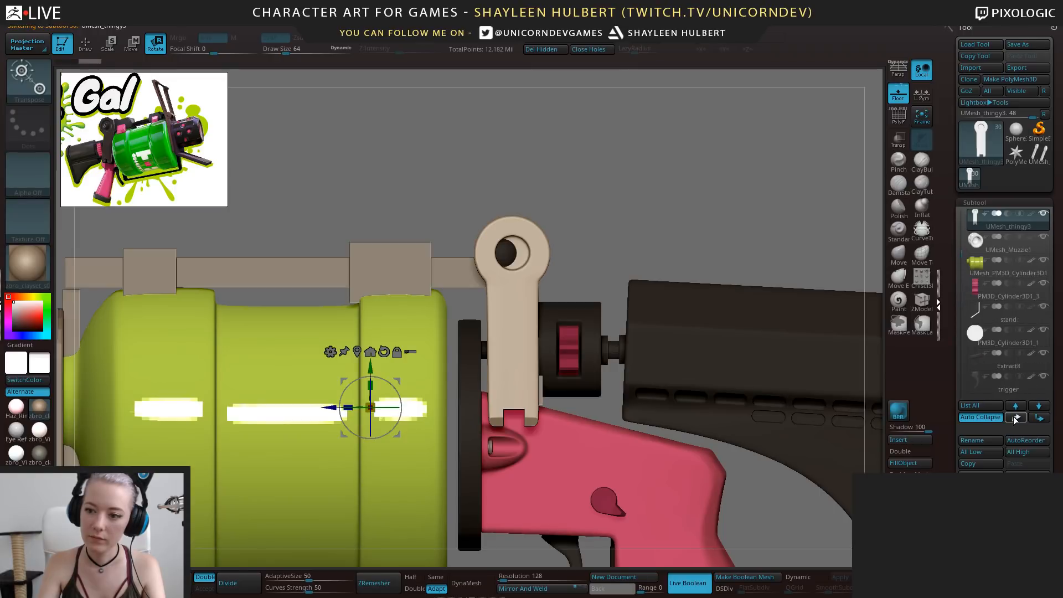
# Move the UMesh_thingy3 subtool up to the start of the subtool list
pyautogui.click(1015, 420)
pyautogui.click(1014, 419)
pyautogui.click(1015, 419)
pyautogui.click(1015, 420)
pyautogui.click(1015, 420)
pyautogui.click(1014, 420)
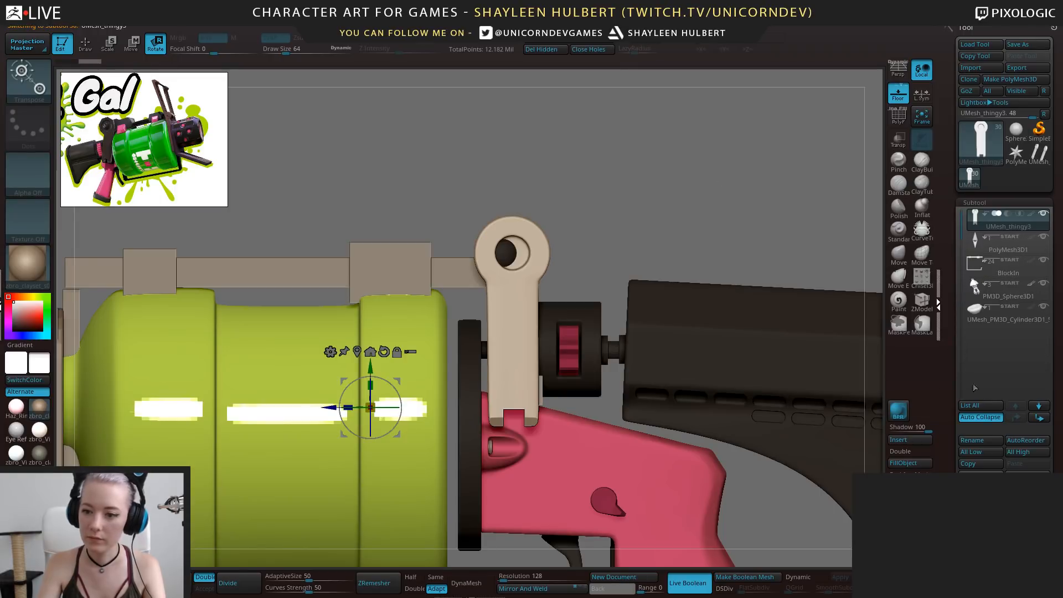
# Centre the gizmo on the beige bracket, and tilt and move the bracket until its ring lines up with the dark hinge rod
pyautogui.keyDown('alt'); pyautogui.moveTo(682, 227); pyautogui.dragTo(687, 242); pyautogui.keyUp('alt')
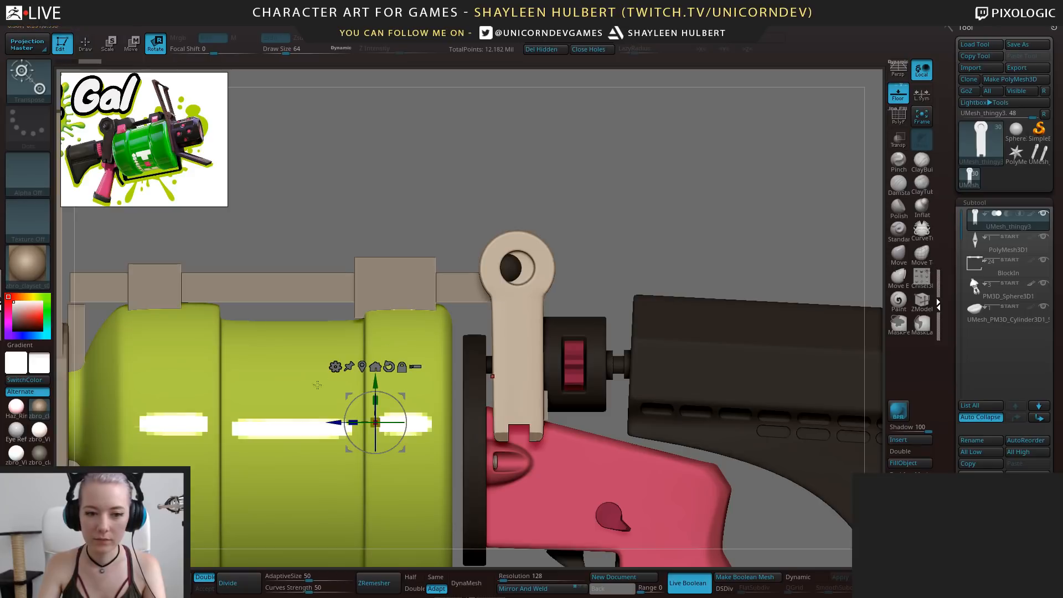
pyautogui.click(362, 367)
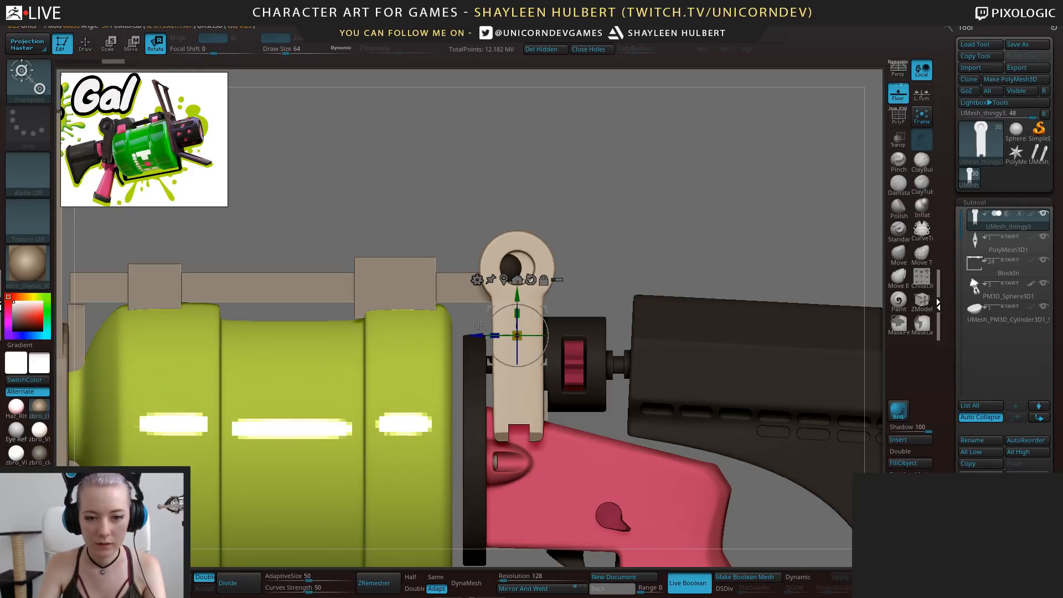
pyautogui.moveTo(476, 336); pyautogui.dragTo(472, 336)
pyautogui.moveTo(539, 323); pyautogui.dragTo(536, 314)
pyautogui.moveTo(470, 342); pyautogui.dragTo(481, 340)
pyautogui.moveTo(511, 295); pyautogui.dragTo(511, 296)
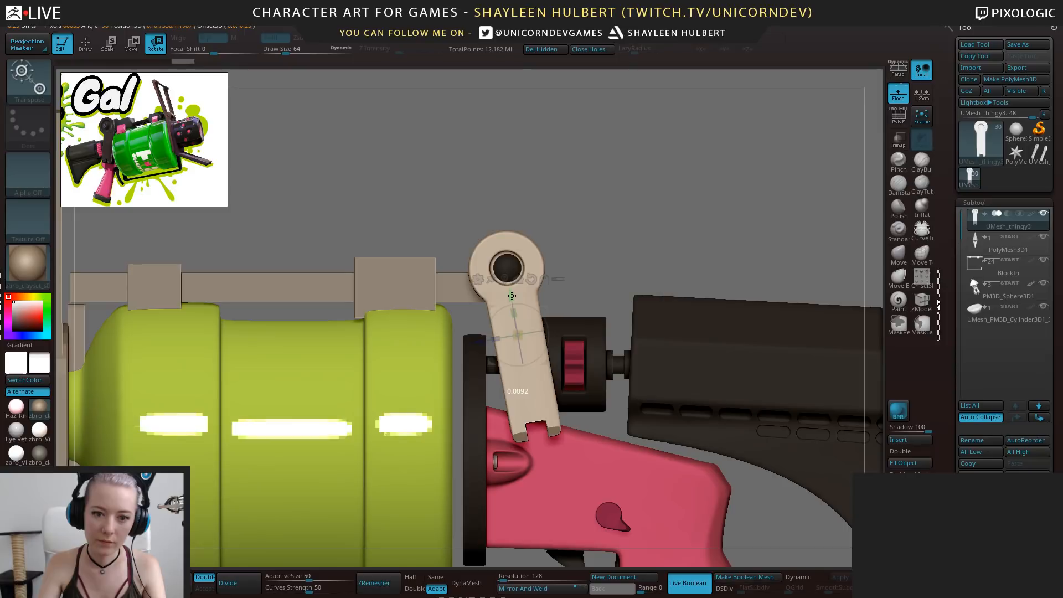
pyautogui.moveTo(477, 342); pyautogui.dragTo(477, 341)
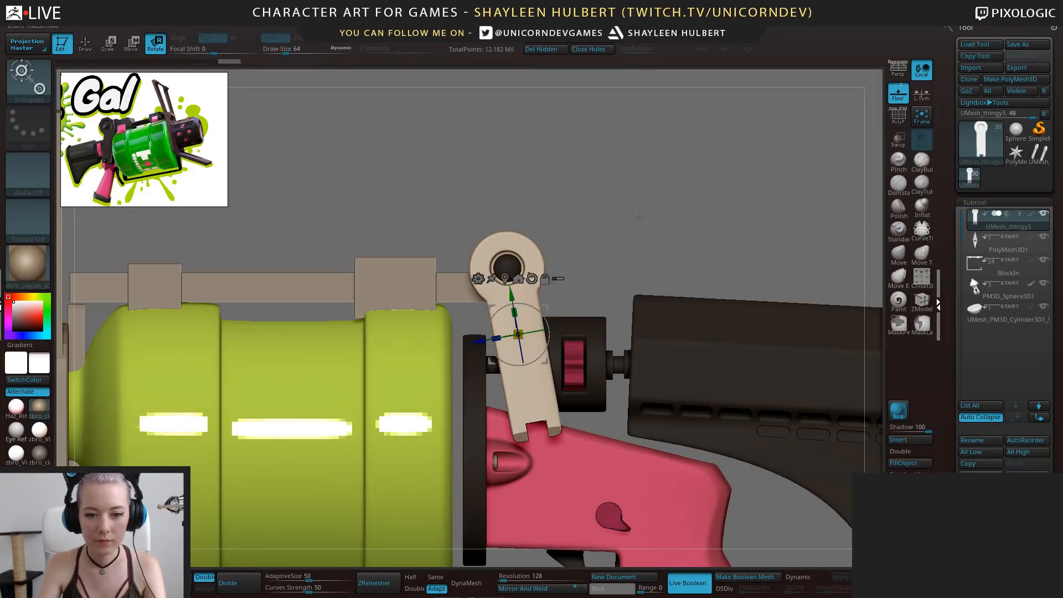
# Mirror the tilted bracket to the other side of the gun and turn on X symmetry
pyautogui.moveTo(650, 225); pyautogui.dragTo(389, 210)
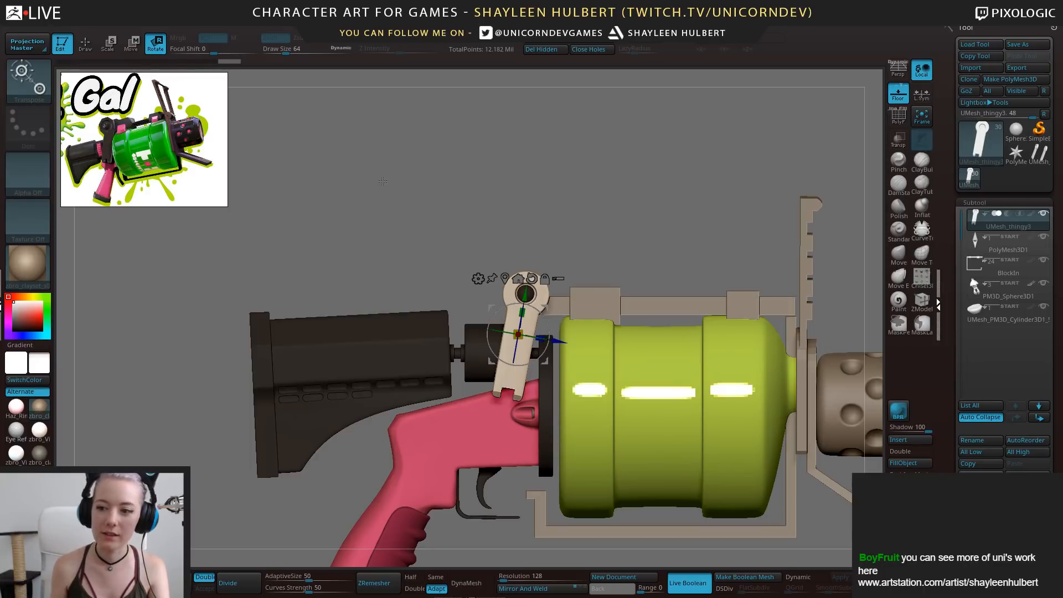
pyautogui.moveTo(445, 208); pyautogui.dragTo(698, 287)
pyautogui.moveTo(664, 244); pyautogui.dragTo(695, 257)
pyautogui.moveTo(540, 330); pyautogui.dragTo(547, 328)
pyautogui.hotkey('ctrl', 'z')
pyautogui.moveTo(659, 230); pyautogui.dragTo(625, 258)
pyautogui.click(772, 38)
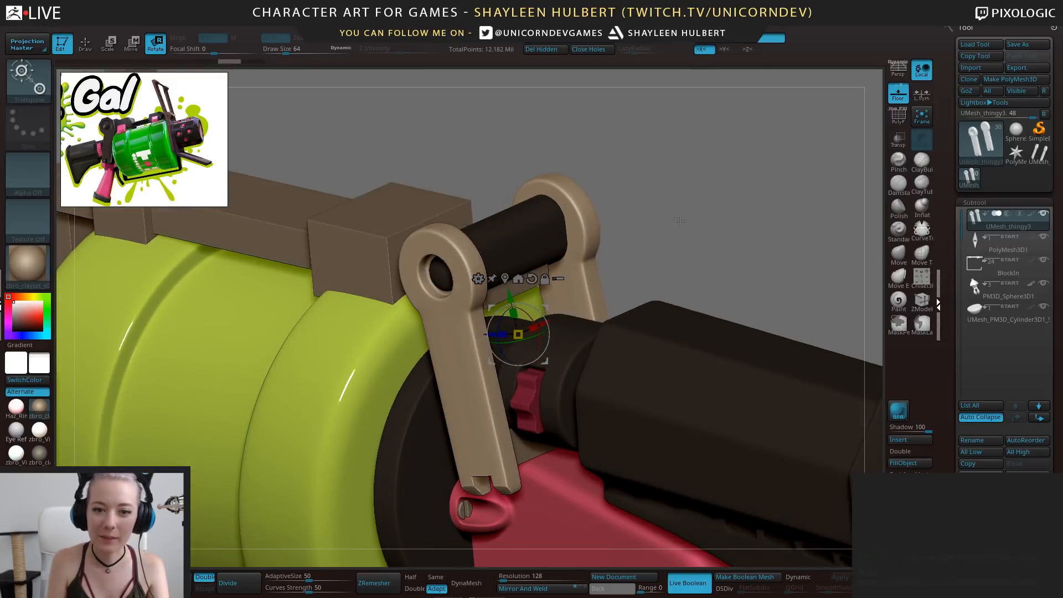
# Nudge the two mirrored brackets symmetrically on the hinge rod and turn on perspective view
pyautogui.moveTo(670, 205); pyautogui.dragTo(645, 235)
pyautogui.moveTo(550, 317); pyautogui.dragTo(551, 317)
pyautogui.keyDown('shift'); pyautogui.moveTo(653, 243); pyautogui.dragTo(700, 430); pyautogui.keyUp('shift')
pyautogui.press('p')
pyautogui.moveTo(716, 431); pyautogui.dragTo(726, 428)
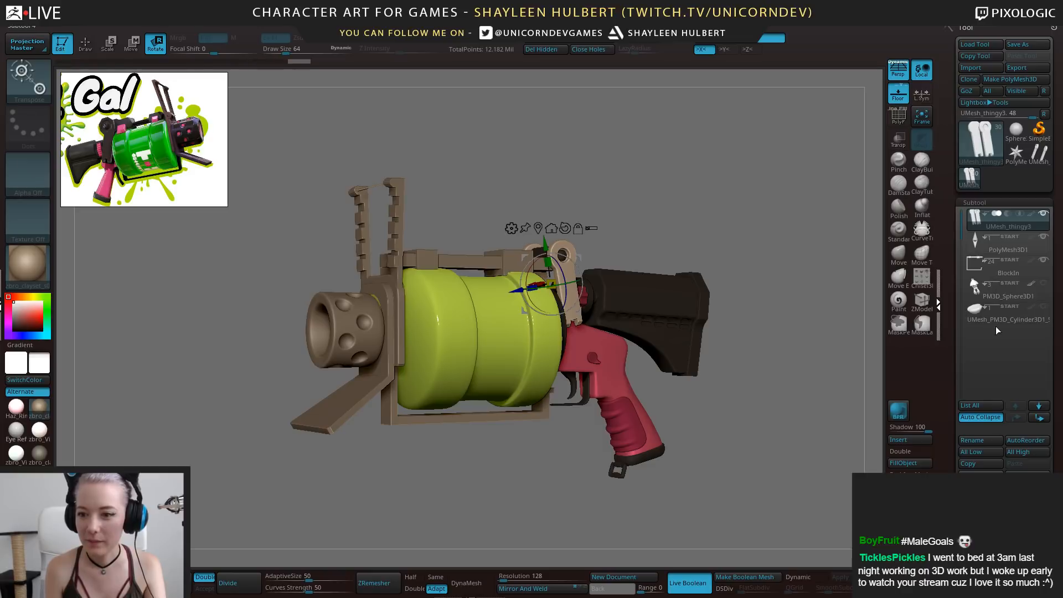
pyautogui.keyDown('alt'); pyautogui.moveTo(753, 321); pyautogui.dragTo(763, 344); pyautogui.keyUp('alt')
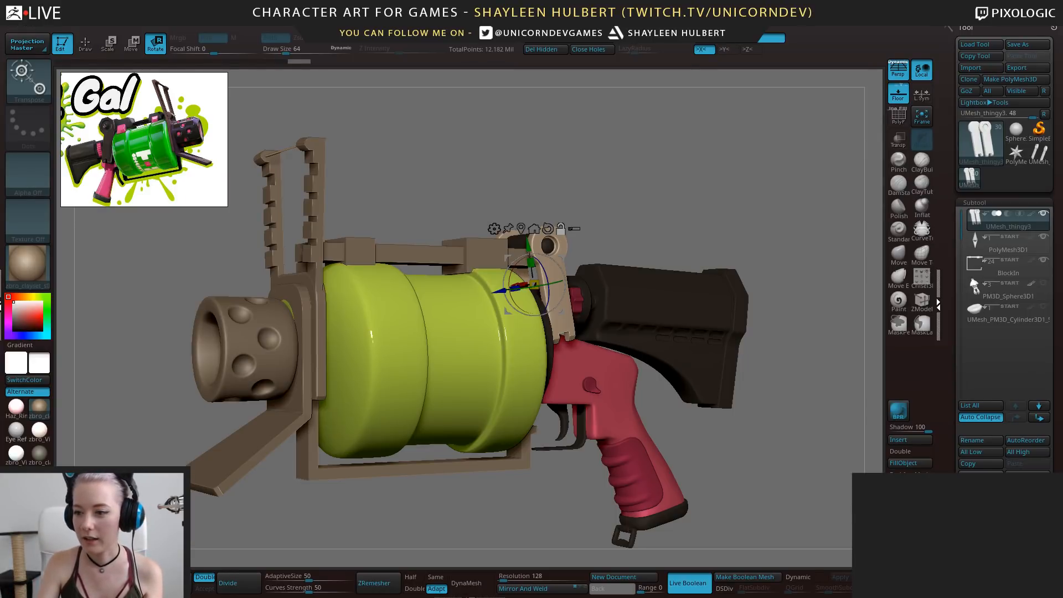
# Switch to the browser showing the ArtStation portfolio, widen its window, view the Horned artwork and return to the portfolio
pyautogui.moveTo(1062, 166); pyautogui.dragTo(548, 2)
pyautogui.scroll(-4, 619, 321)
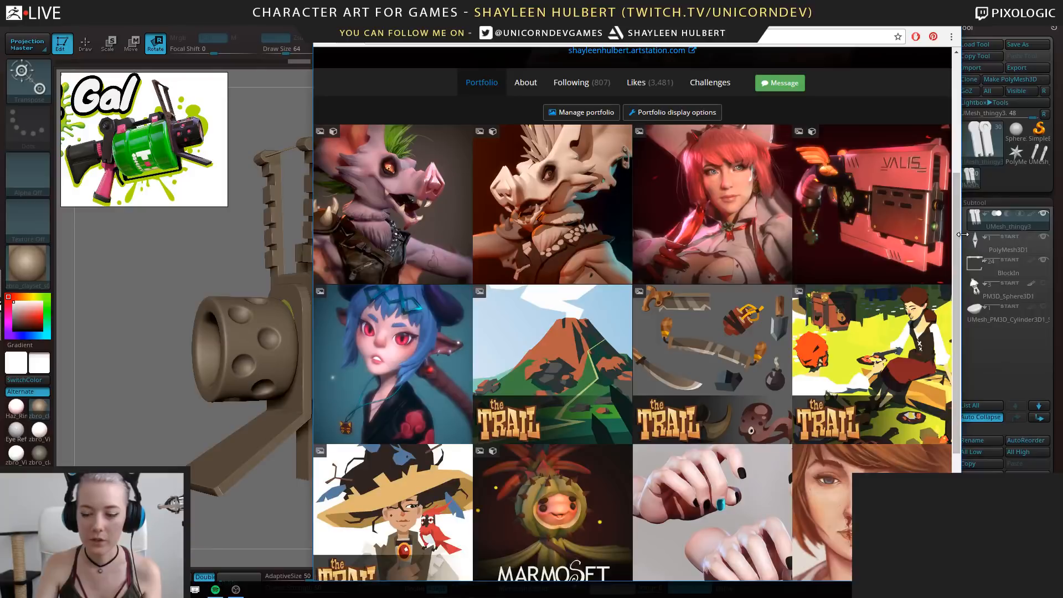
pyautogui.moveTo(962, 239); pyautogui.dragTo(1035, 232)
pyautogui.click(917, 186)
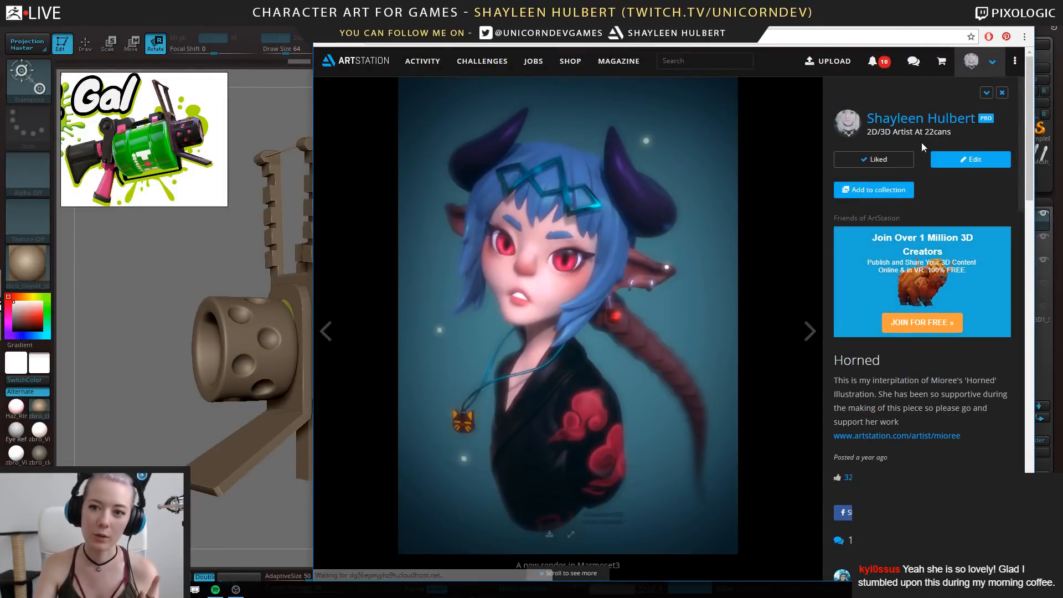
pyautogui.click(921, 122)
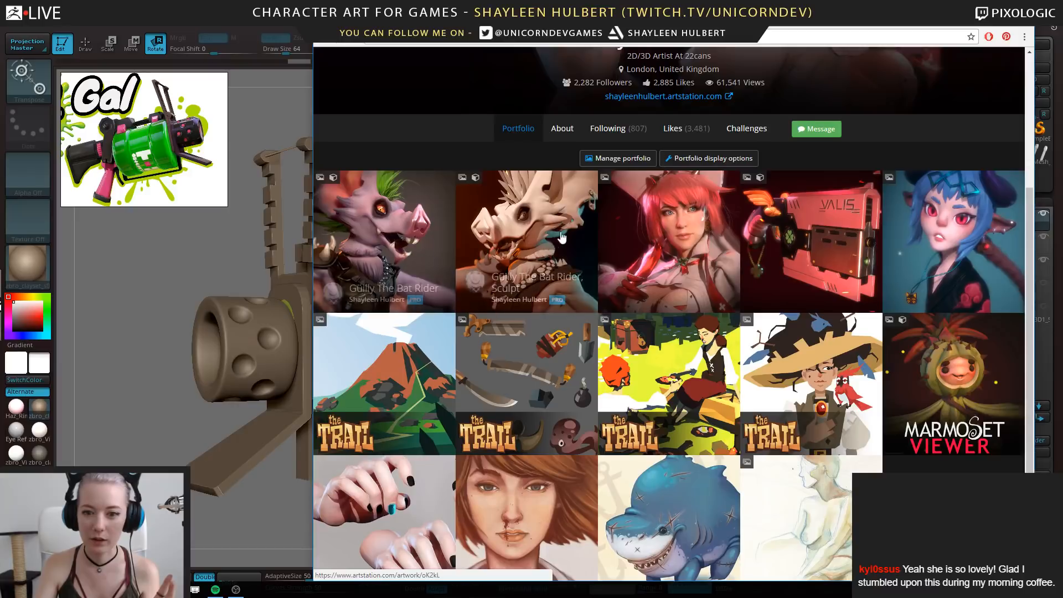
# Look through The Trail - Character Concepts project and return to the portfolio
pyautogui.scroll(-1, 647, 270)
pyautogui.click(840, 303)
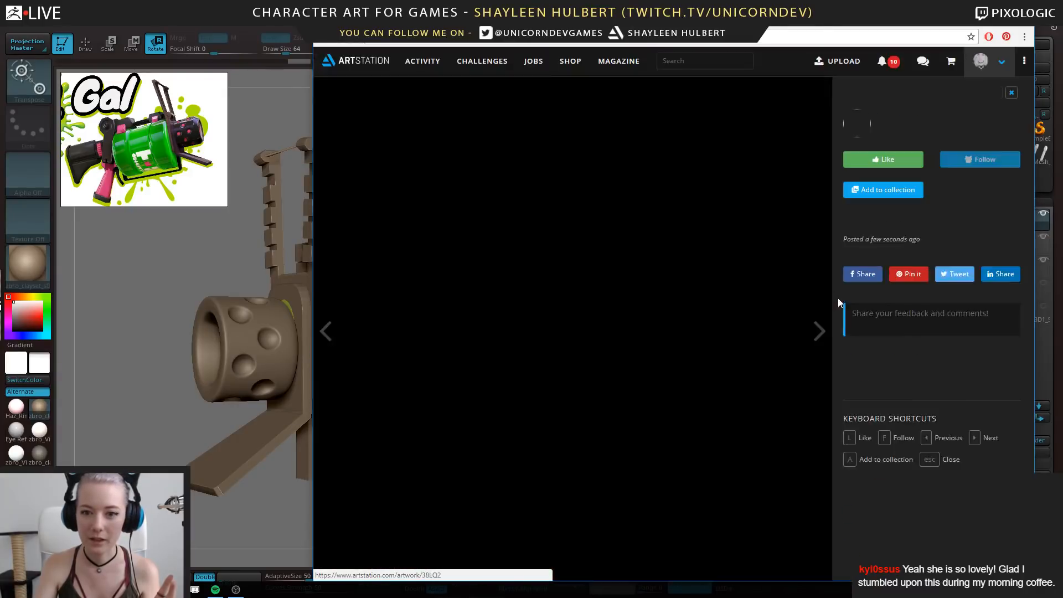
pyautogui.scroll(-15, 755, 218)
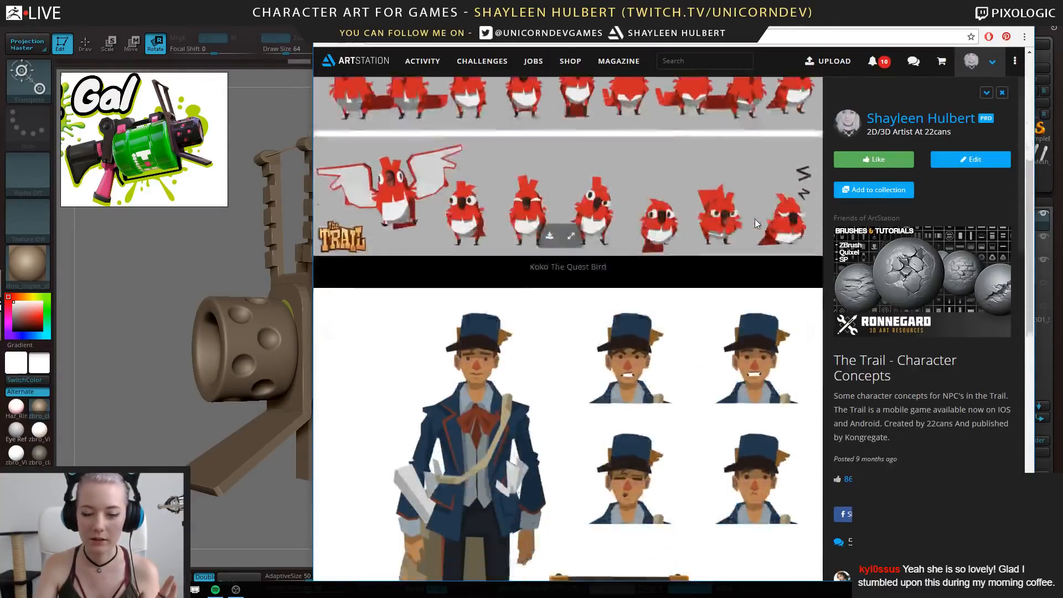
pyautogui.scroll(-3, 755, 218)
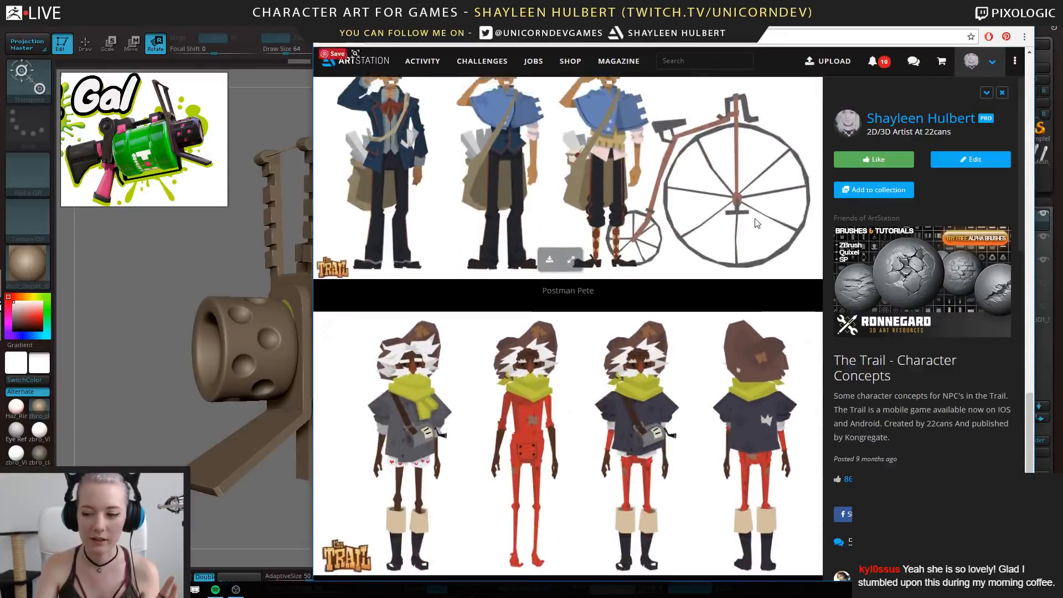
pyautogui.scroll(10, 755, 219)
pyautogui.scroll(4, 756, 218)
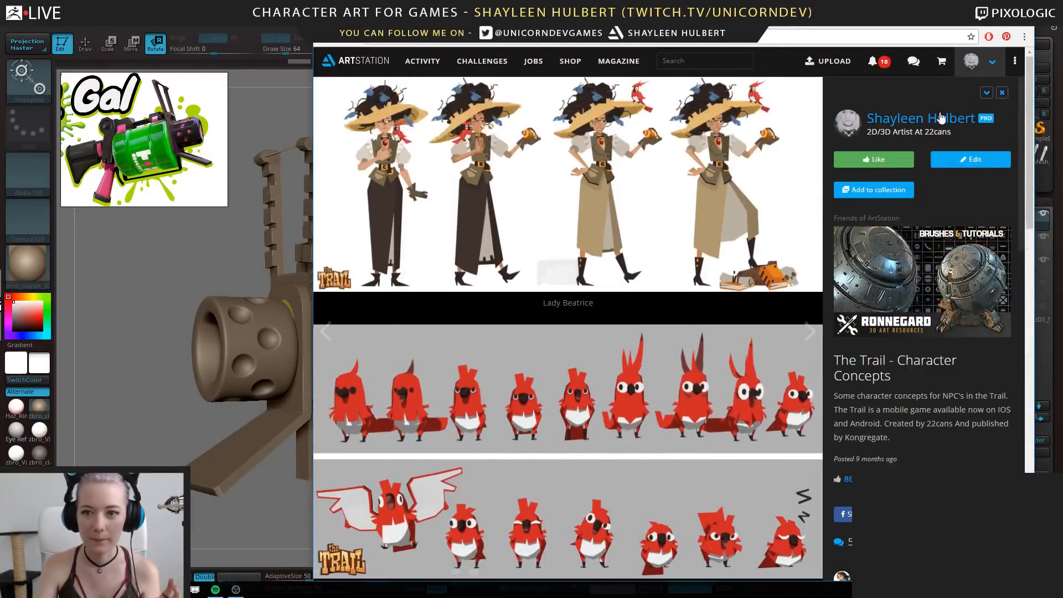
pyautogui.scroll(-3, 723, 193)
pyautogui.scroll(-5, 723, 192)
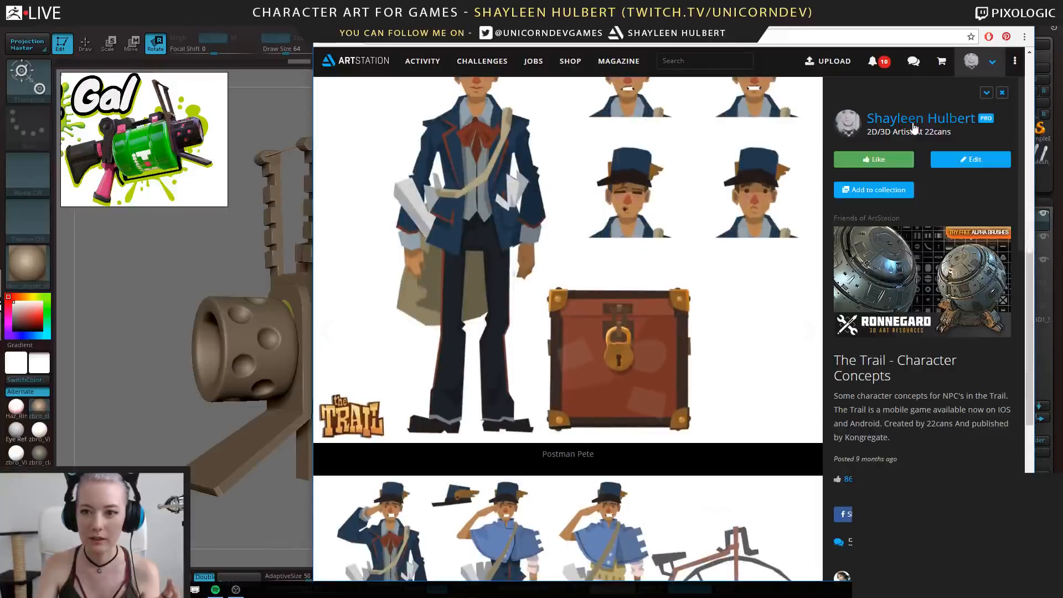
pyautogui.press('Escape')
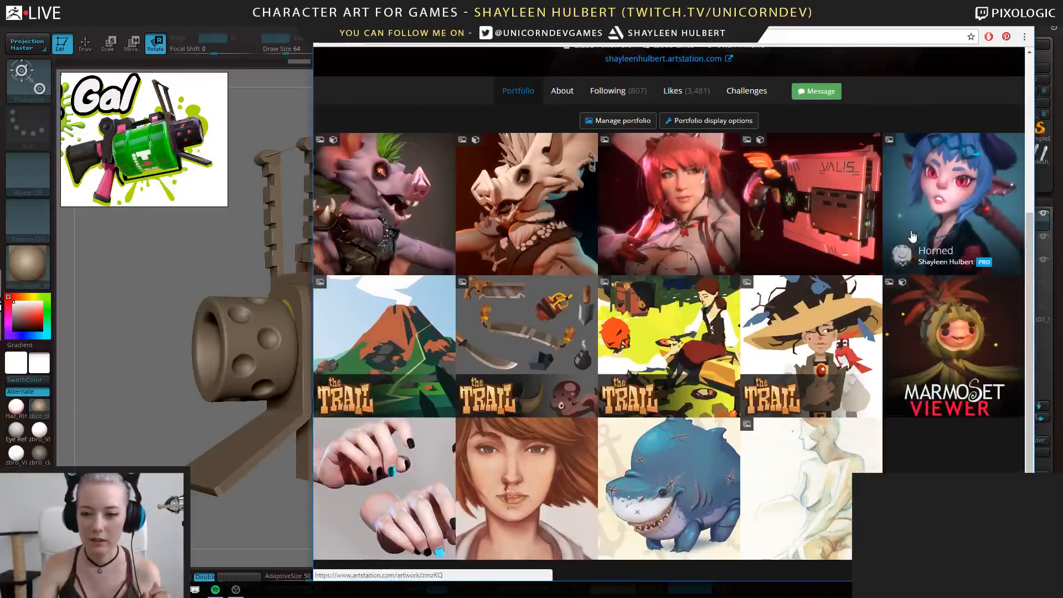
# Look through the Lil' Cactus Redesign project and return from the browser to ZBrush
pyautogui.click(951, 317)
pyautogui.scroll(-3, 766, 255)
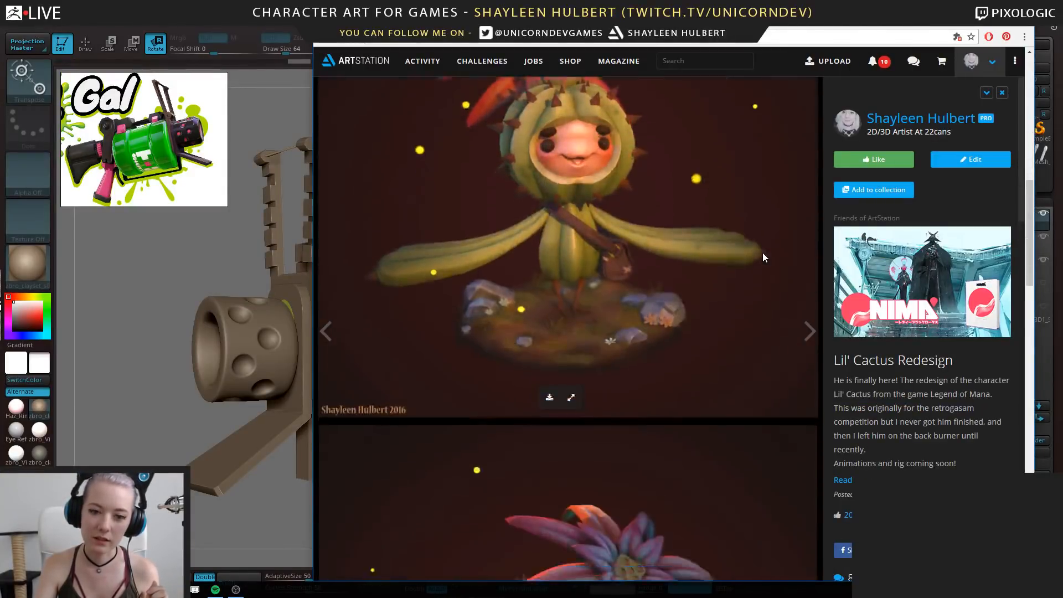
pyautogui.scroll(-10, 762, 258)
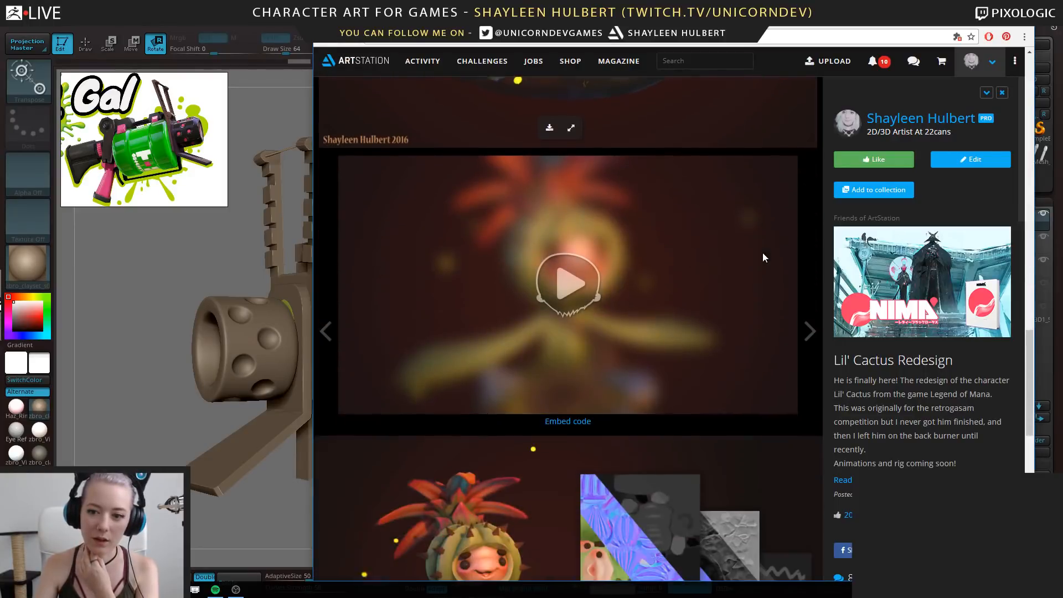
pyautogui.scroll(-3, 762, 254)
pyautogui.scroll(4, 698, 259)
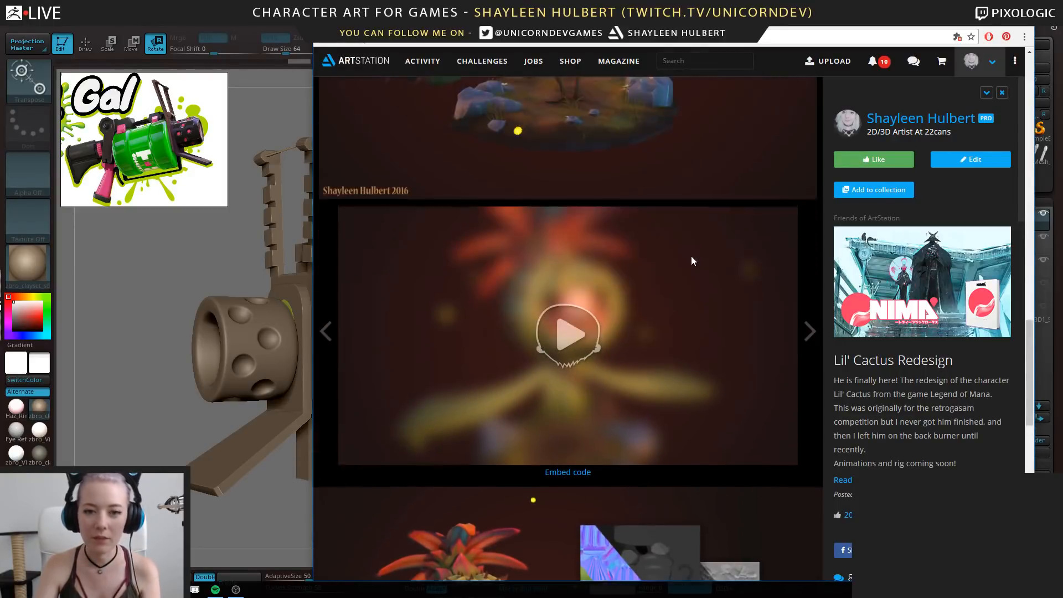
pyautogui.scroll(5, 691, 260)
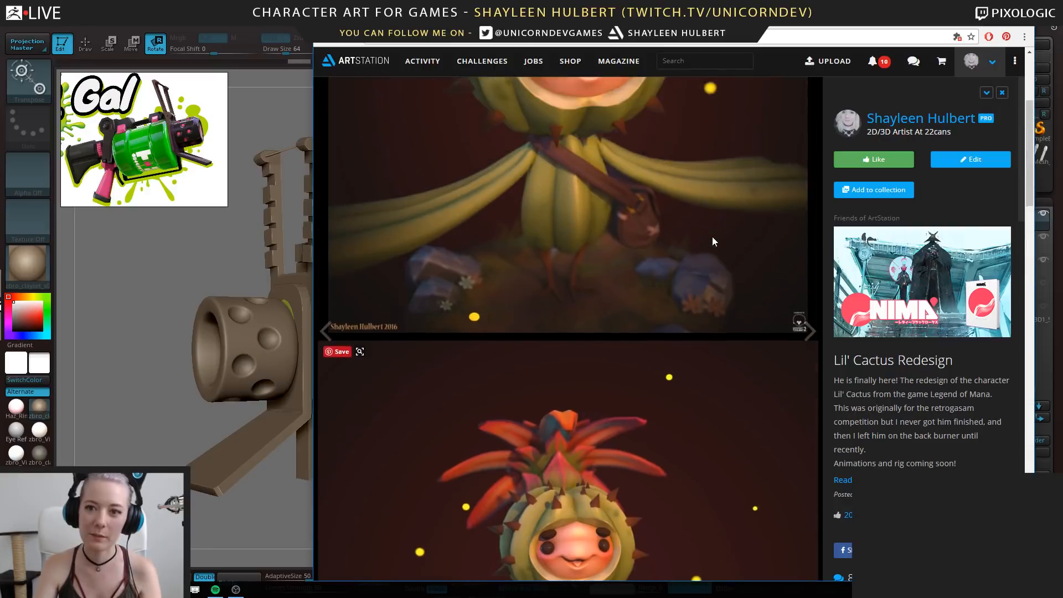
pyautogui.scroll(-5, 712, 241)
pyautogui.click(908, 118)
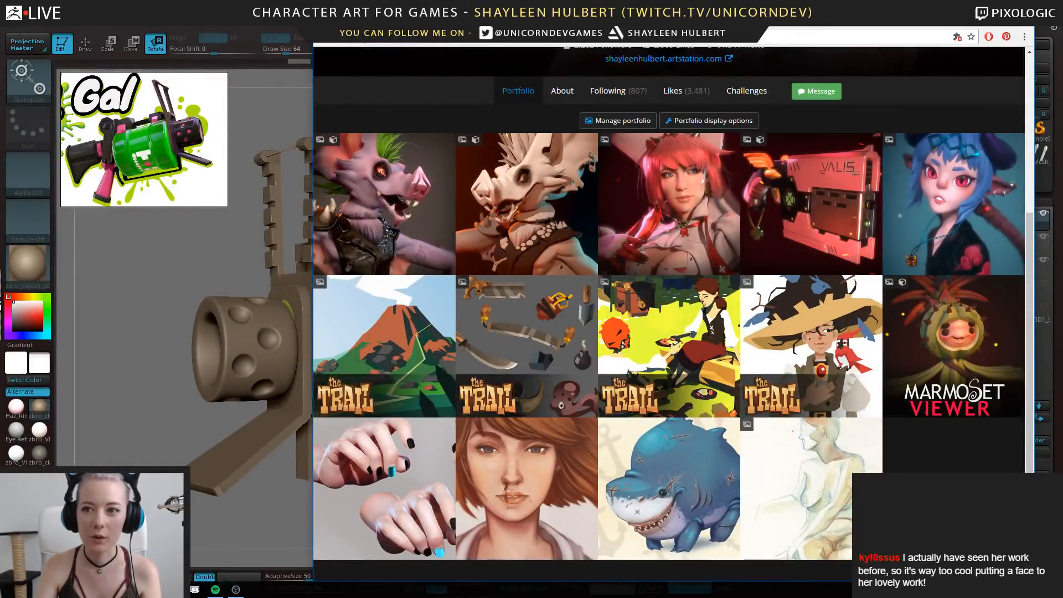
pyautogui.click(970, 13)
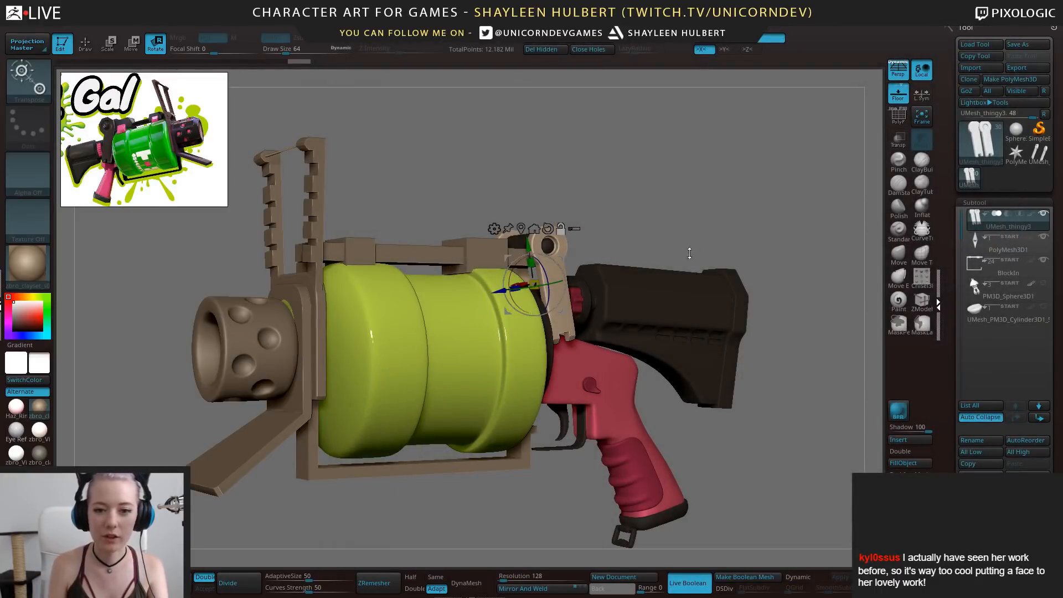
# Delete the PolyMesh3D1 subtool
pyautogui.moveTo(722, 209); pyautogui.dragTo(669, 186)
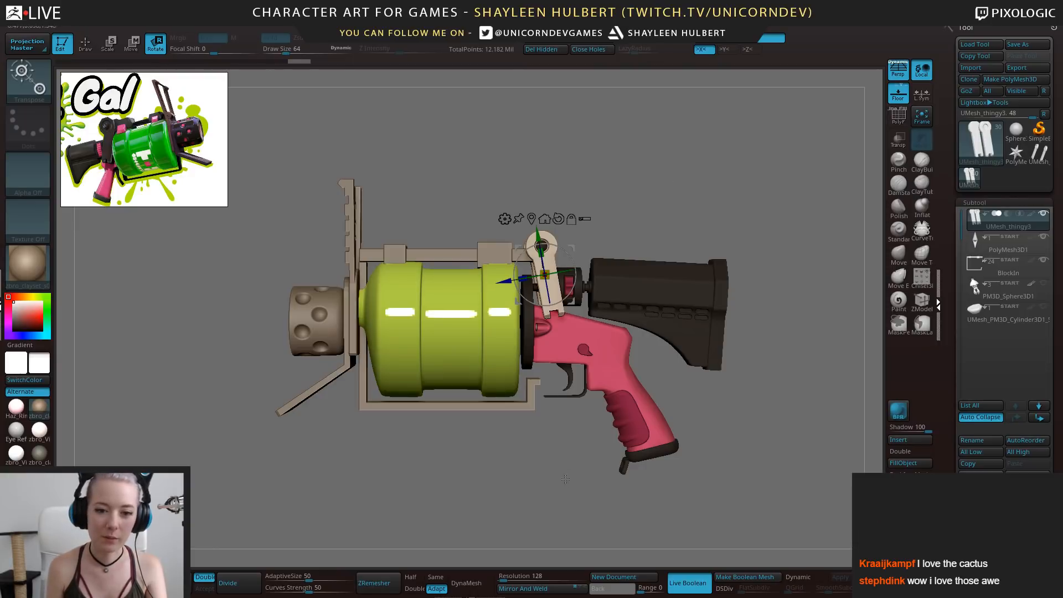
pyautogui.moveTo(565, 479); pyautogui.dragTo(567, 493)
pyautogui.click(997, 243)
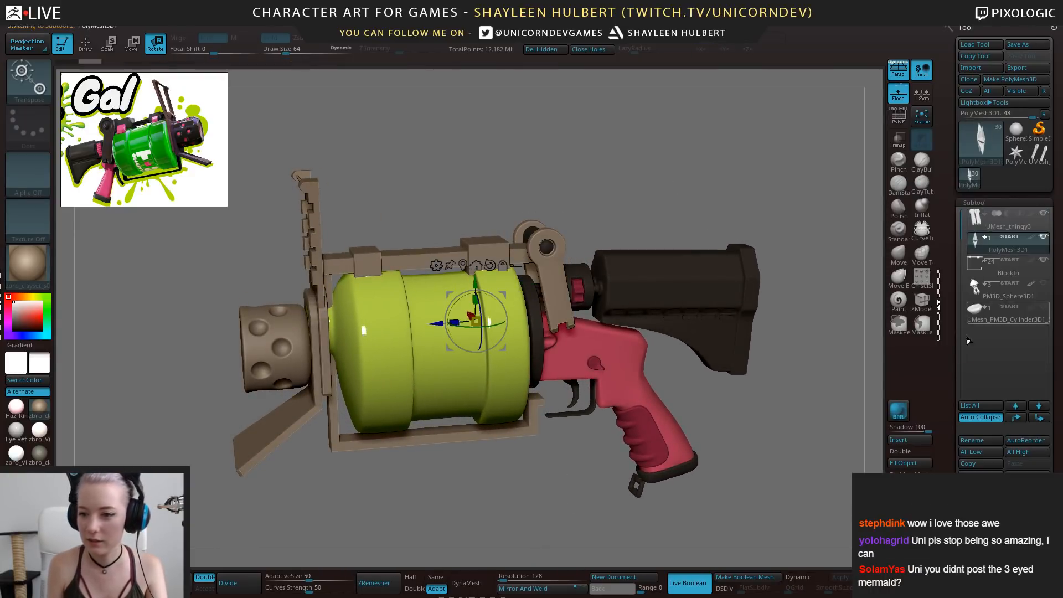
pyautogui.click(980, 498)
pyautogui.click(886, 532)
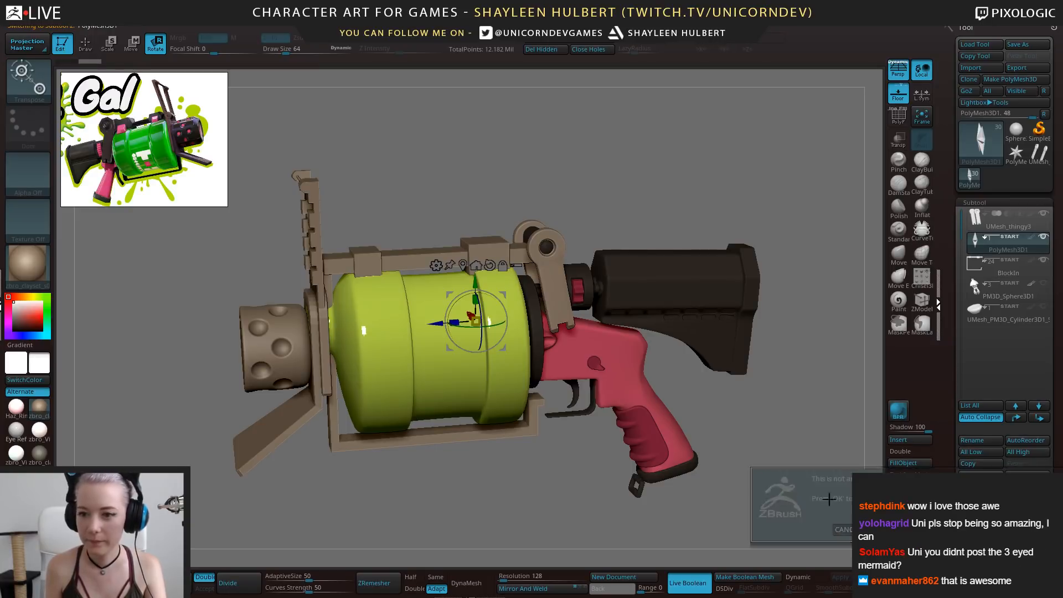
# Fill the UMesh_thingy3 brackets with the dark brown colour sampled from the gun, and reset the active colour to white
pyautogui.moveTo(752, 434)
pyautogui.keyDown('shift'); pyautogui.mouseDown()
pyautogui.moveTo(538, 500)
pyautogui.moveTo(540, 535)
pyautogui.mouseUp(); pyautogui.keyUp('shift')
pyautogui.keyDown('alt'); pyautogui.click(529, 306); pyautogui.keyUp('alt')
pyautogui.keyDown('alt'); pyautogui.moveTo(628, 188); pyautogui.dragTo(619, 256); pyautogui.keyUp('alt')
pyautogui.press('c')
pyautogui.click(902, 299)
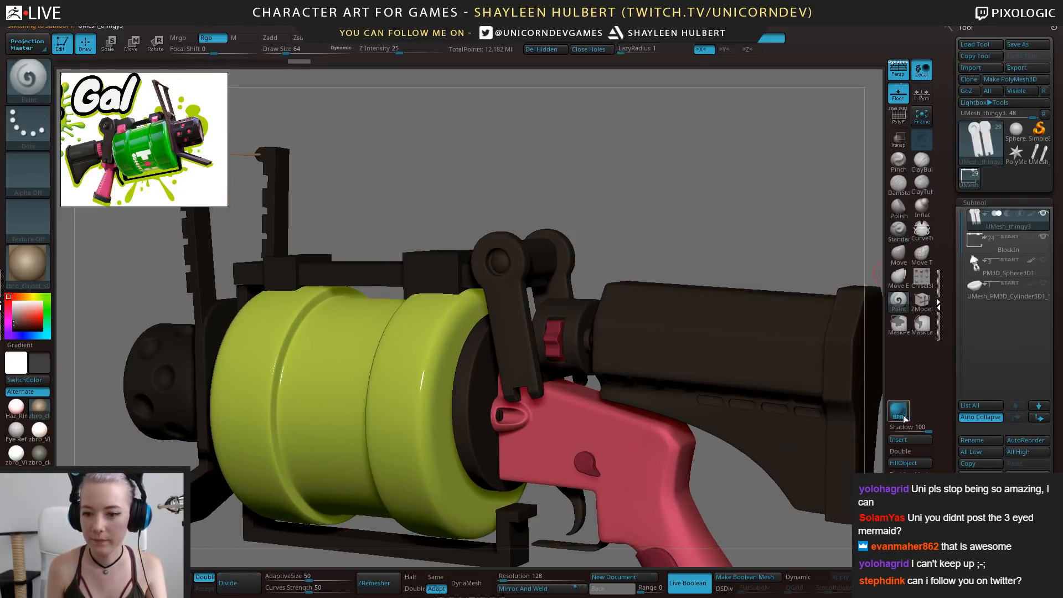
pyautogui.click(908, 469)
pyautogui.keyDown('alt'); pyautogui.moveTo(691, 254); pyautogui.dragTo(659, 222); pyautogui.keyUp('alt')
pyautogui.moveTo(659, 222); pyautogui.dragTo(808, 364)
pyautogui.moveTo(26, 316); pyautogui.dragTo(12, 300)
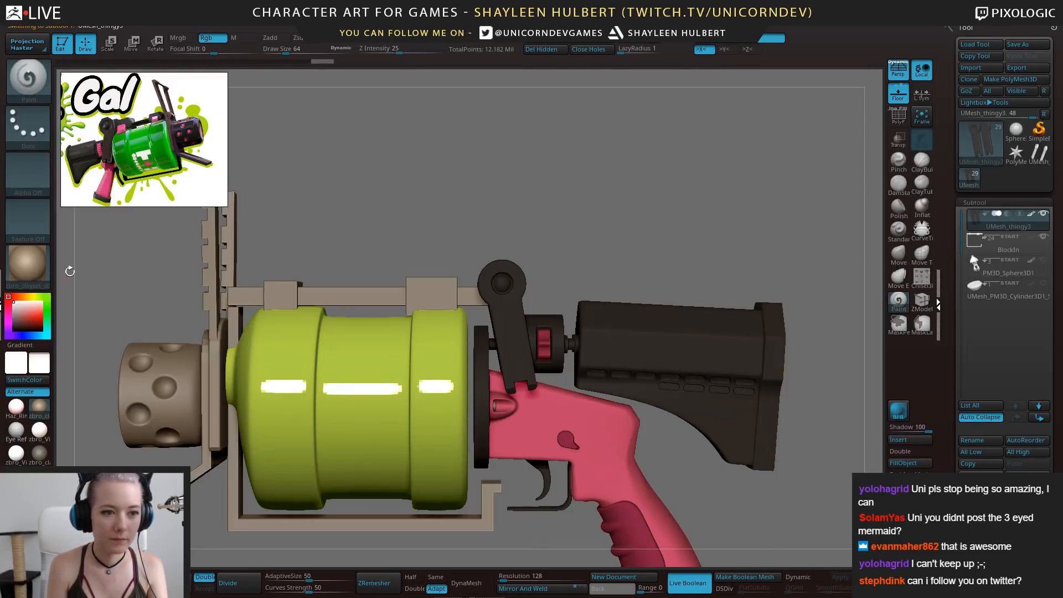
pyautogui.moveTo(598, 225); pyautogui.dragTo(630, 276)
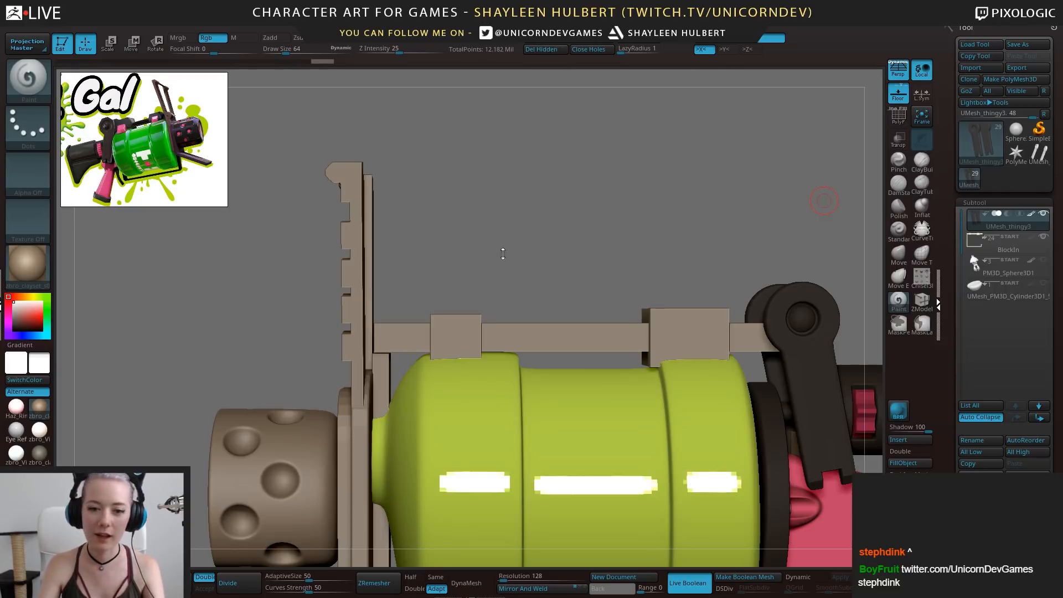
pyautogui.moveTo(581, 236); pyautogui.dragTo(535, 187)
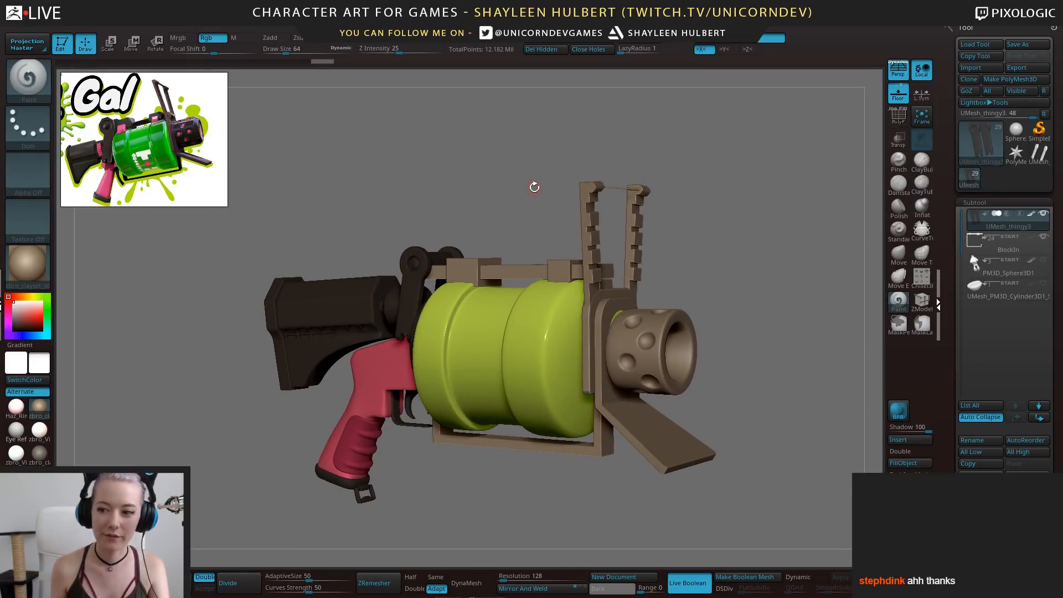
pyautogui.moveTo(732, 315)
pyautogui.mouseDown()
pyautogui.moveTo(768, 319)
pyautogui.moveTo(565, 504)
pyautogui.moveTo(562, 491)
pyautogui.moveTo(582, 484)
pyautogui.moveTo(573, 478)
pyautogui.mouseUp()
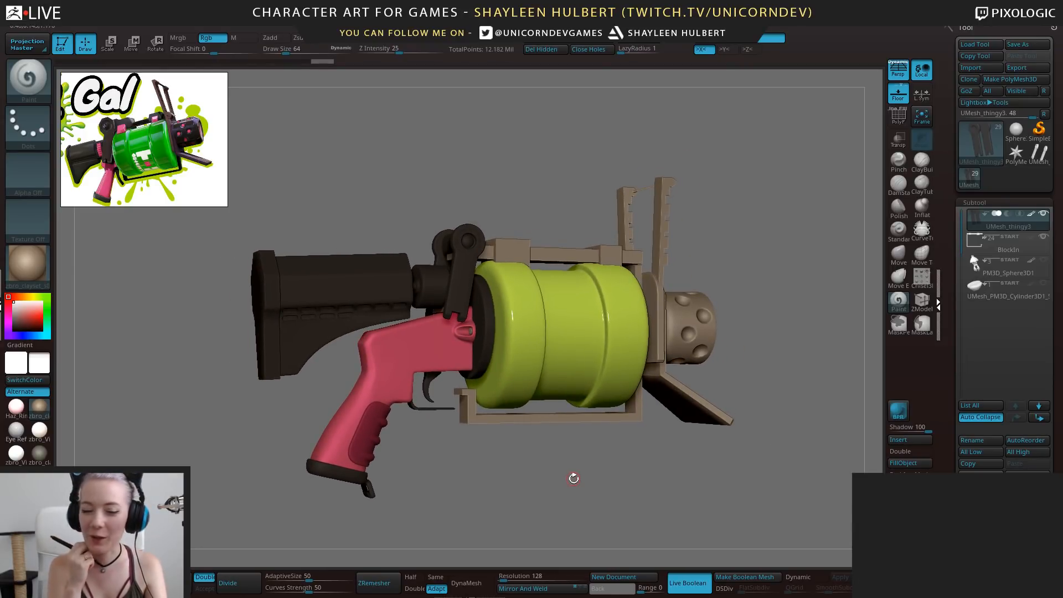
# Select the UMesh_PM3D_Cylinder3D2 cylinder behind the hinge brackets and hide all the other subtools
pyautogui.moveTo(527, 424)
pyautogui.mouseDown()
pyautogui.moveTo(621, 424)
pyautogui.moveTo(625, 481)
pyautogui.mouseUp()
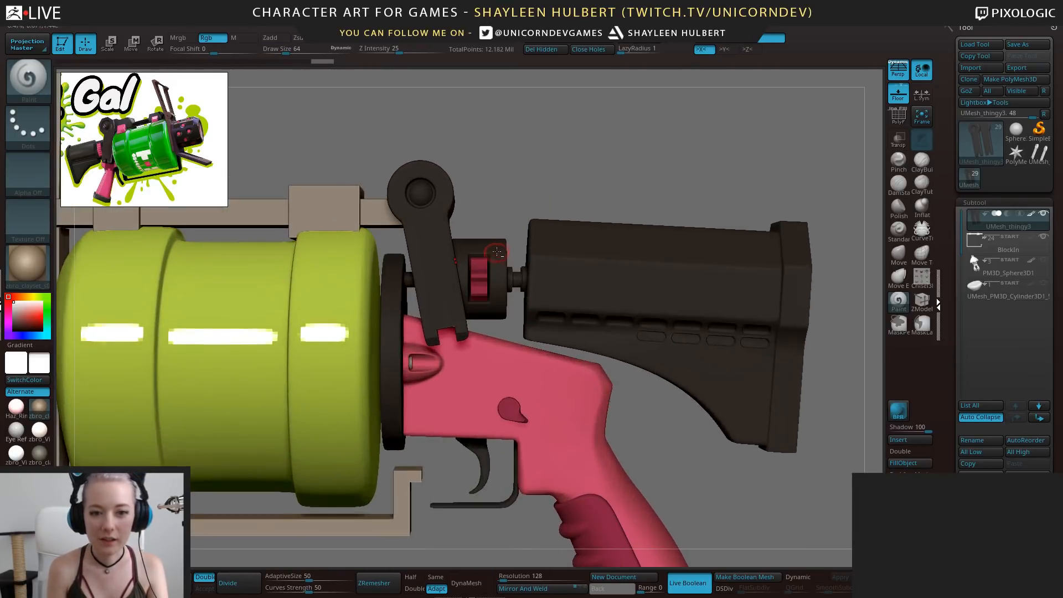
pyautogui.keyDown('alt'); pyautogui.click(493, 249); pyautogui.keyUp('alt')
pyautogui.keyDown('alt'); pyautogui.moveTo(510, 178); pyautogui.dragTo(540, 195); pyautogui.keyUp('alt')
pyautogui.click(1044, 214)
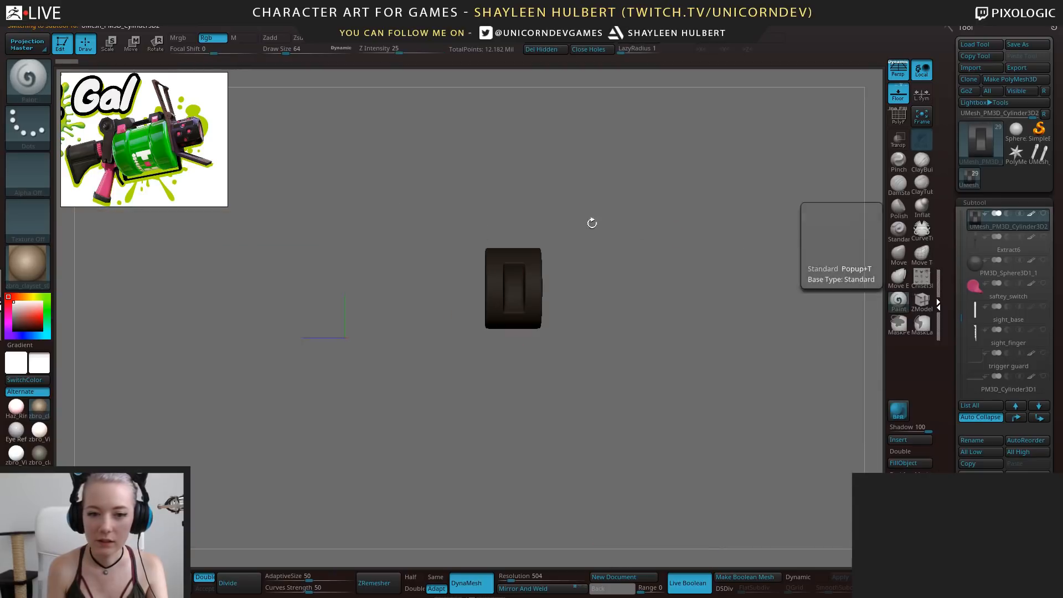
# Mask the slotted part of the cylinder and pull its front end outward along the cylinder's axis to lengthen it
pyautogui.keyDown('ctrl'); pyautogui.moveTo(449, 221); pyautogui.dragTo(529, 428); pyautogui.keyUp('ctrl')
pyautogui.keyDown('alt'); pyautogui.moveTo(529, 428); pyautogui.dragTo(502, 398); pyautogui.keyUp('alt')
pyautogui.moveTo(948, 454); pyautogui.dragTo(945, 354)
pyautogui.click(973, 321)
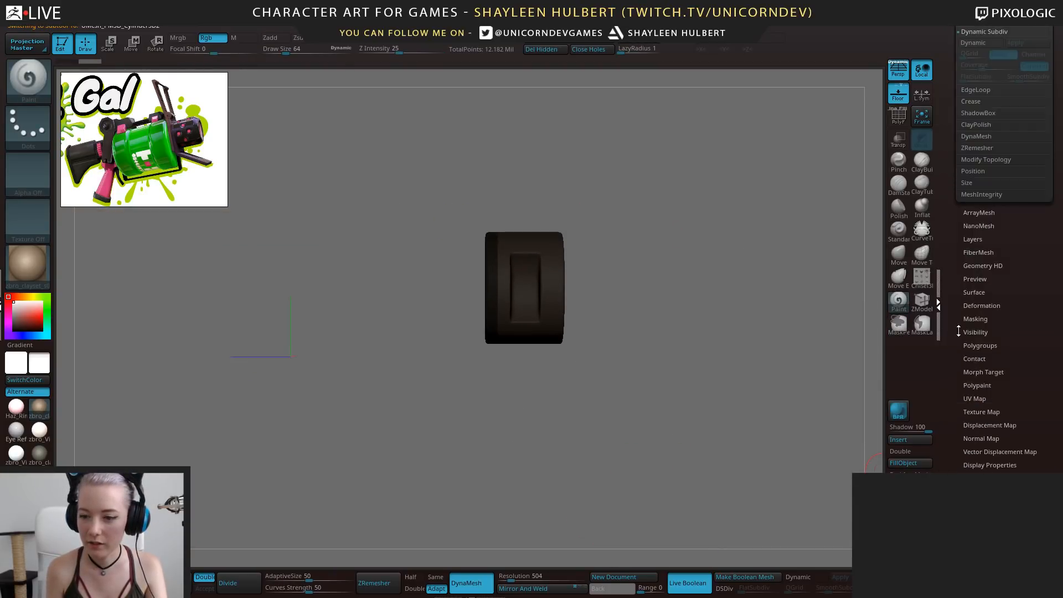
pyautogui.moveTo(655, 339)
pyautogui.keyDown('alt'); pyautogui.mouseDown()
pyautogui.moveTo(705, 427)
pyautogui.moveTo(678, 408)
pyautogui.mouseUp(); pyautogui.keyUp('alt')
pyautogui.keyDown('ctrl'); pyautogui.click(654, 351); pyautogui.keyUp('ctrl')
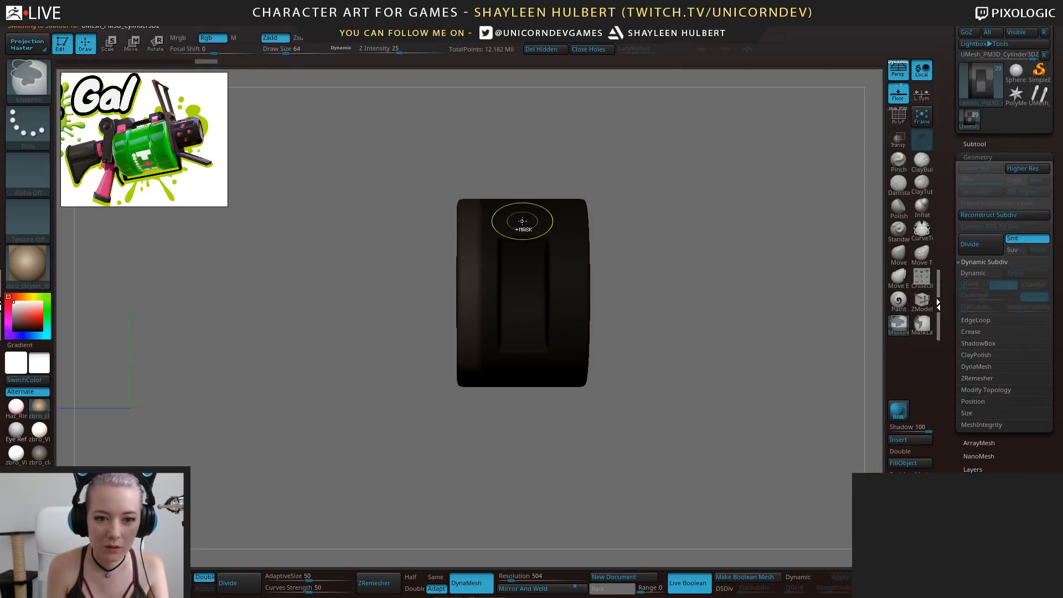
pyautogui.press('w')
pyautogui.moveTo(377, 427); pyautogui.dragTo(304, 412)
pyautogui.click(116, 351)
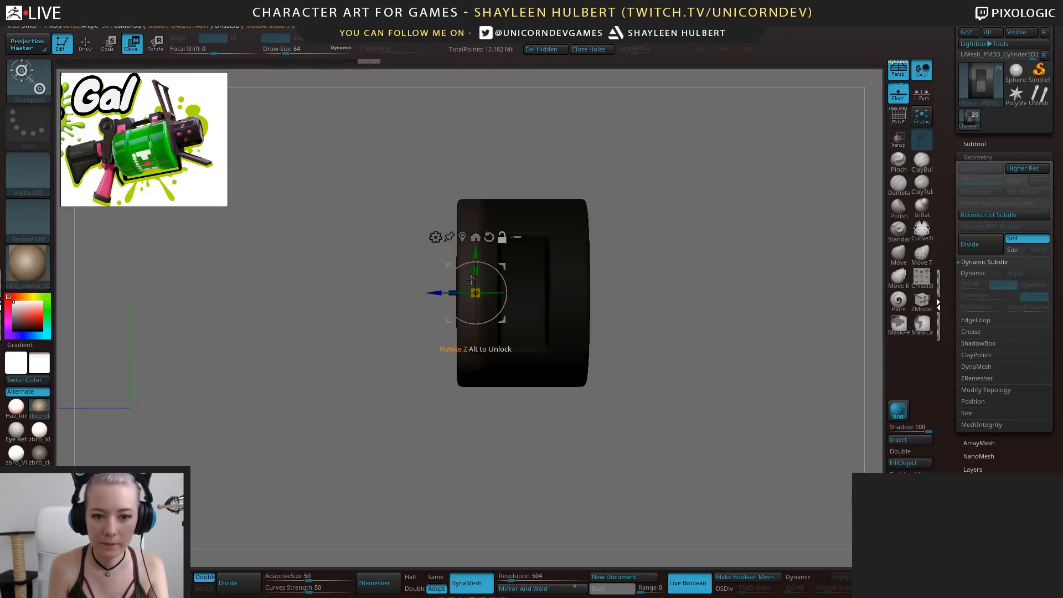
pyautogui.moveTo(471, 280); pyautogui.dragTo(363, 297)
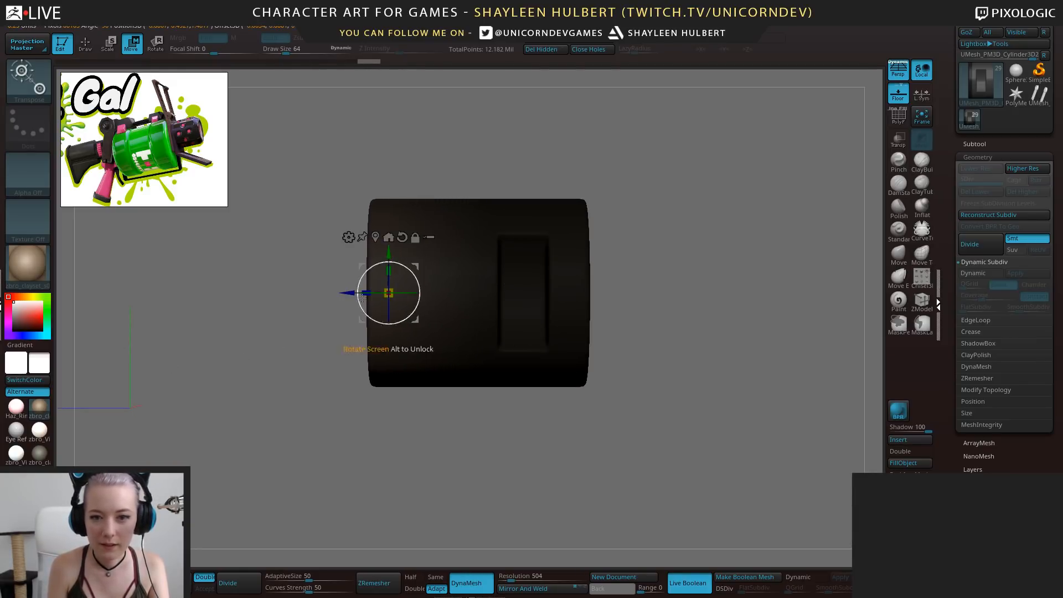
# Show the BlockIn1 disc and extend the cylinder's unmasked front end until it reaches into the disc
pyautogui.click(973, 144)
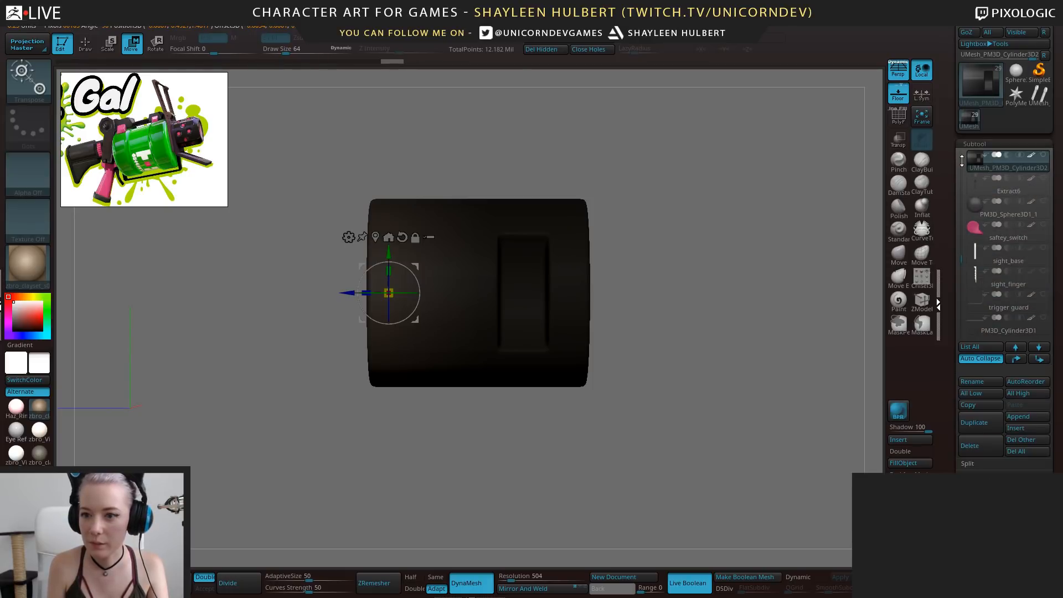
pyautogui.scroll(5, 963, 160)
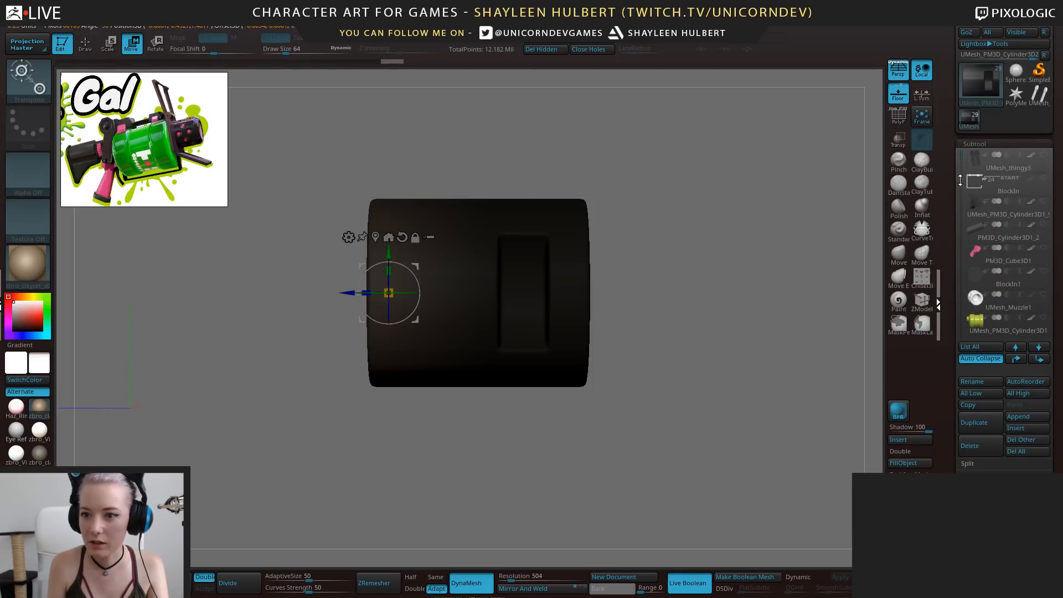
pyautogui.scroll(-2, 962, 165)
pyautogui.click(1043, 225)
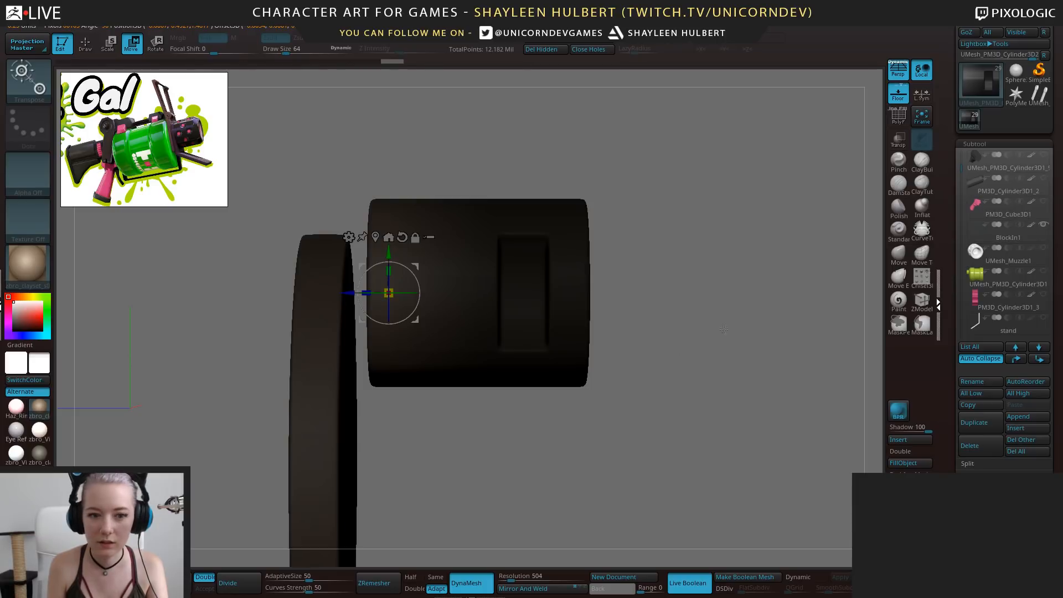
pyautogui.moveTo(417, 288); pyautogui.dragTo(384, 286)
pyautogui.moveTo(480, 457); pyautogui.dragTo(801, 244)
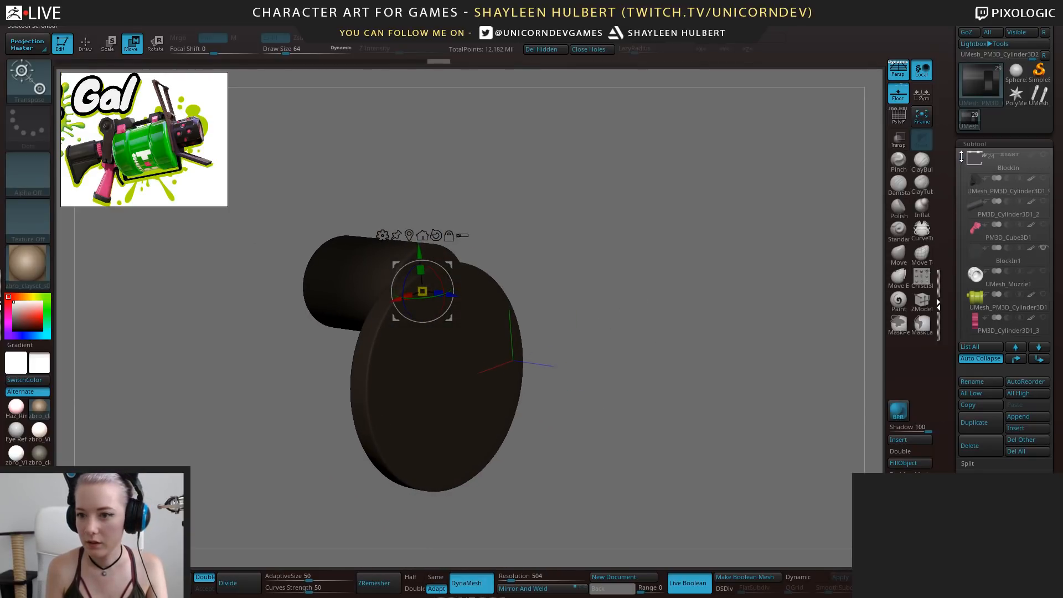
# Turn off the polypaint display for all subtools
pyautogui.moveTo(960, 170)
pyautogui.mouseDown()
pyautogui.moveTo(957, 198)
pyautogui.moveTo(957, 158)
pyautogui.mouseUp()
pyautogui.keyDown('alt'); pyautogui.moveTo(620, 376); pyautogui.dragTo(656, 335); pyautogui.keyUp('alt')
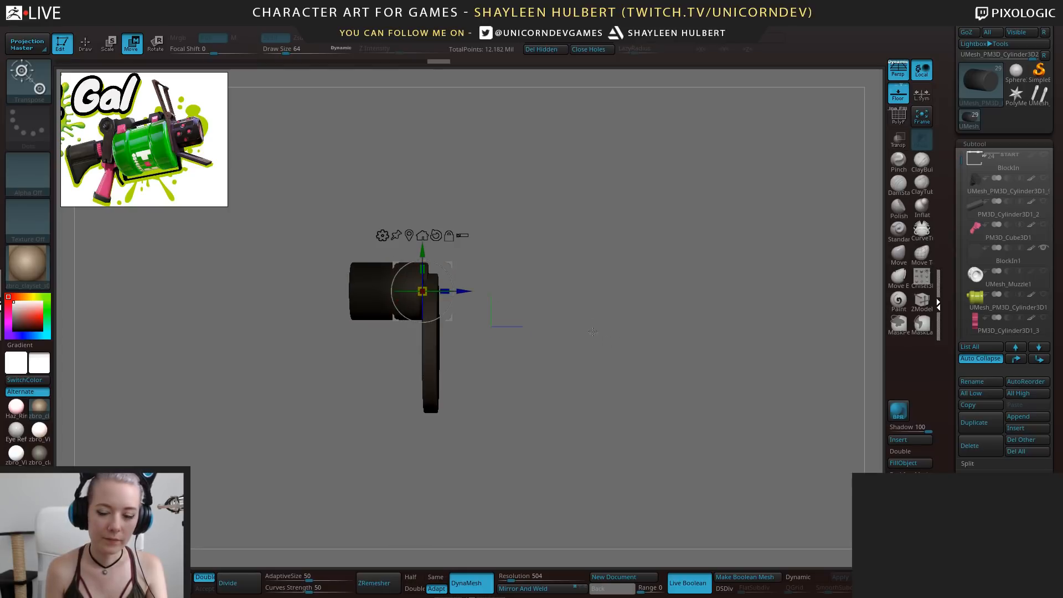
pyautogui.keyDown('alt'); pyautogui.moveTo(594, 315); pyautogui.dragTo(885, 305); pyautogui.keyUp('alt')
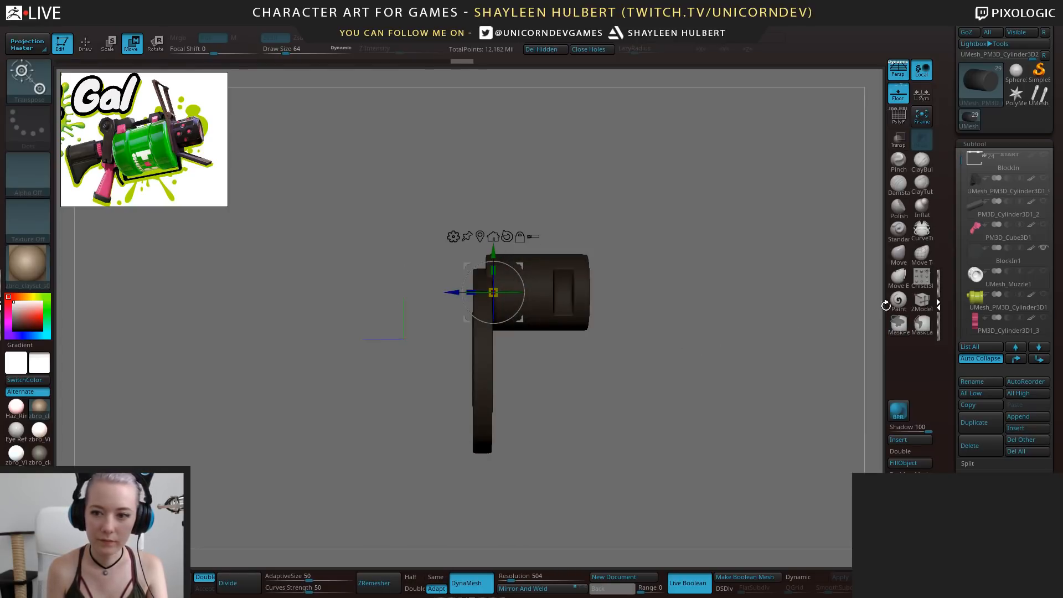
pyautogui.keyDown('shift'); pyautogui.click(1031, 179); pyautogui.keyUp('shift')
pyautogui.keyDown('alt'); pyautogui.moveTo(667, 365); pyautogui.dragTo(687, 354); pyautogui.keyUp('alt')
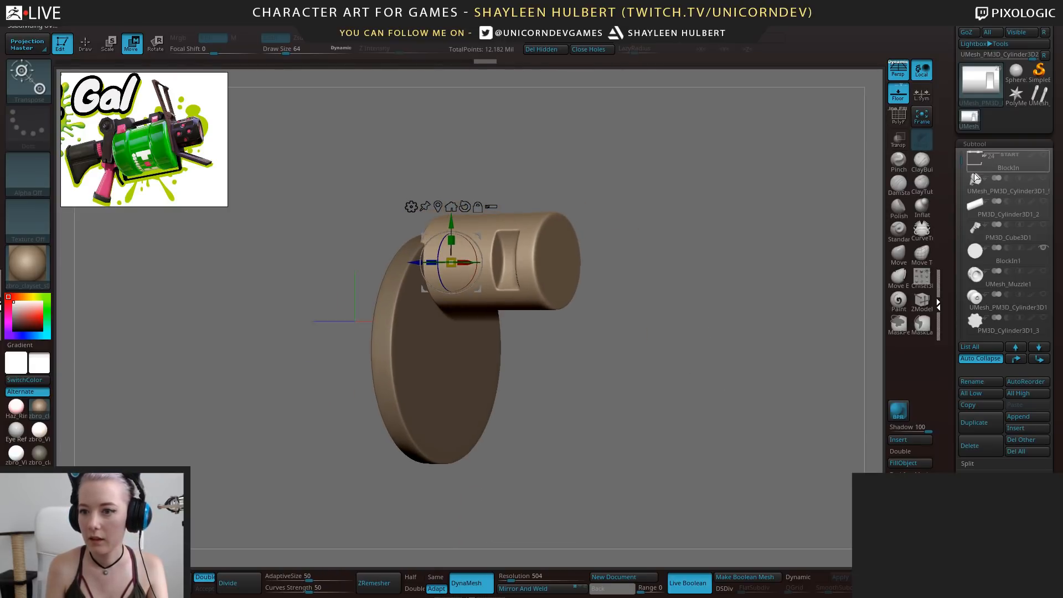
# Move the BlockIn1 disc down the subtool order to sit directly below UMesh_PM3D_Cylinder3D2
pyautogui.click(988, 256)
pyautogui.click(1038, 358)
pyautogui.click(1038, 359)
pyautogui.click(1039, 359)
pyautogui.click(1039, 358)
pyautogui.click(1039, 359)
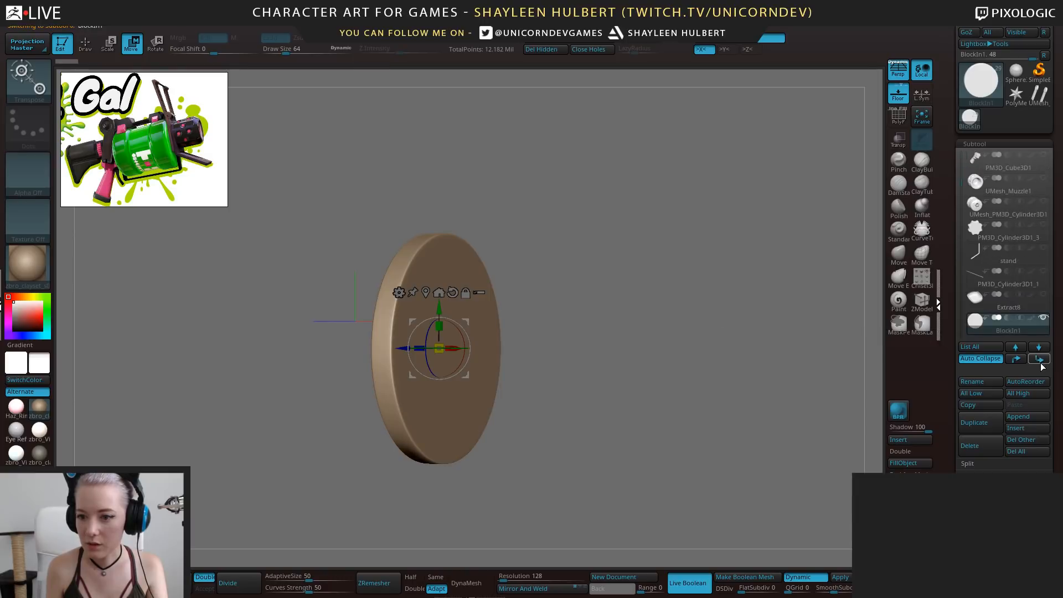
pyautogui.click(1039, 358)
pyautogui.click(1039, 358)
pyautogui.click(1038, 359)
pyautogui.click(1039, 358)
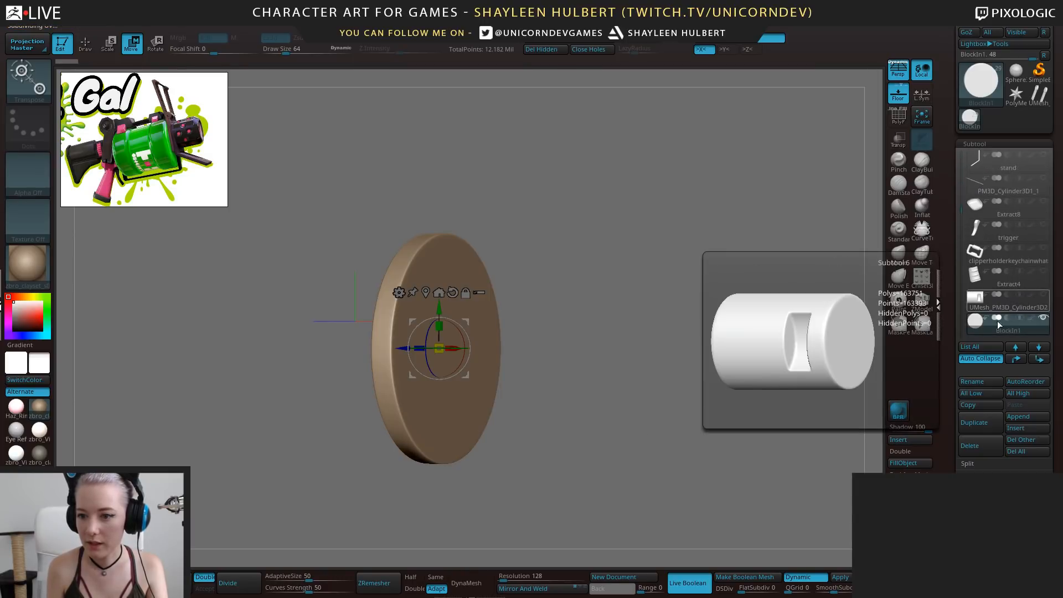
# Save the project as SplatGun_21
pyautogui.keyDown('ctrl'); pyautogui.moveTo(714, 360); pyautogui.dragTo(699, 381, button='right'); pyautogui.keyUp('ctrl')
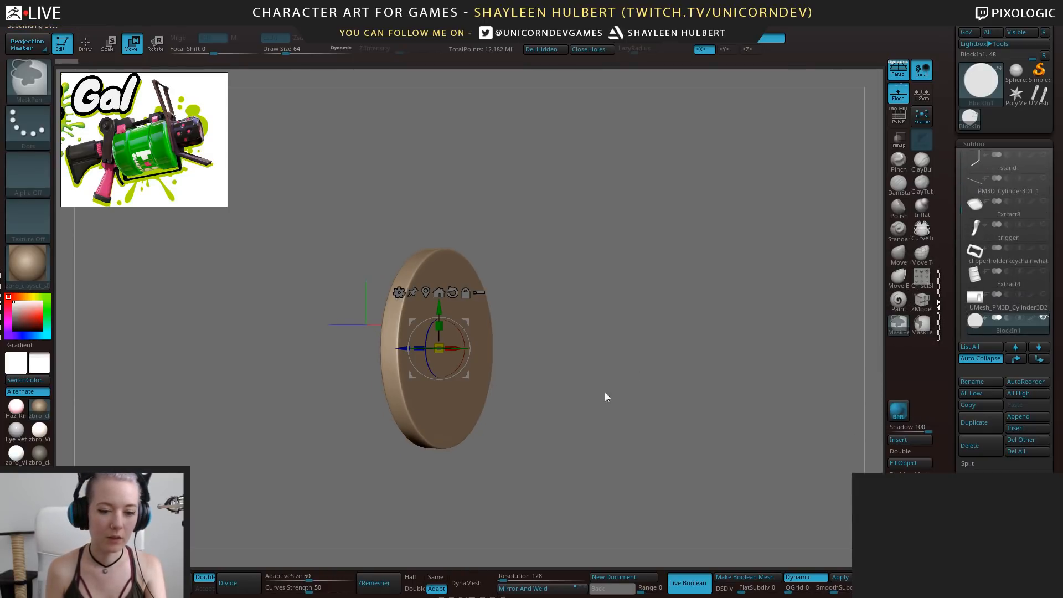
pyautogui.hotkey('ctrl', 's')
pyautogui.press('End')
pyautogui.press('BackSpace')
pyautogui.write('1')
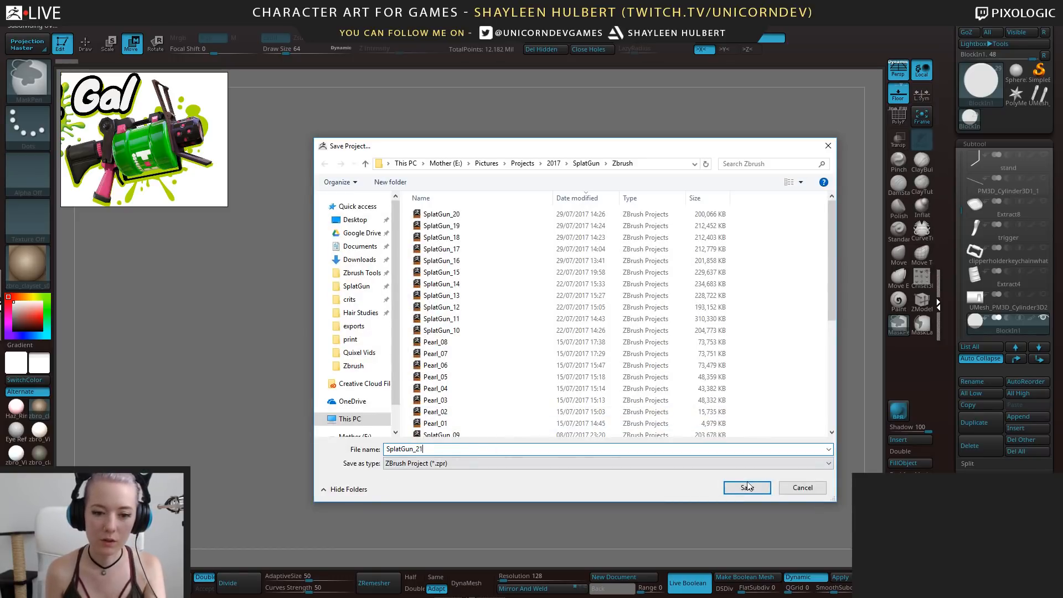
pyautogui.click(747, 487)
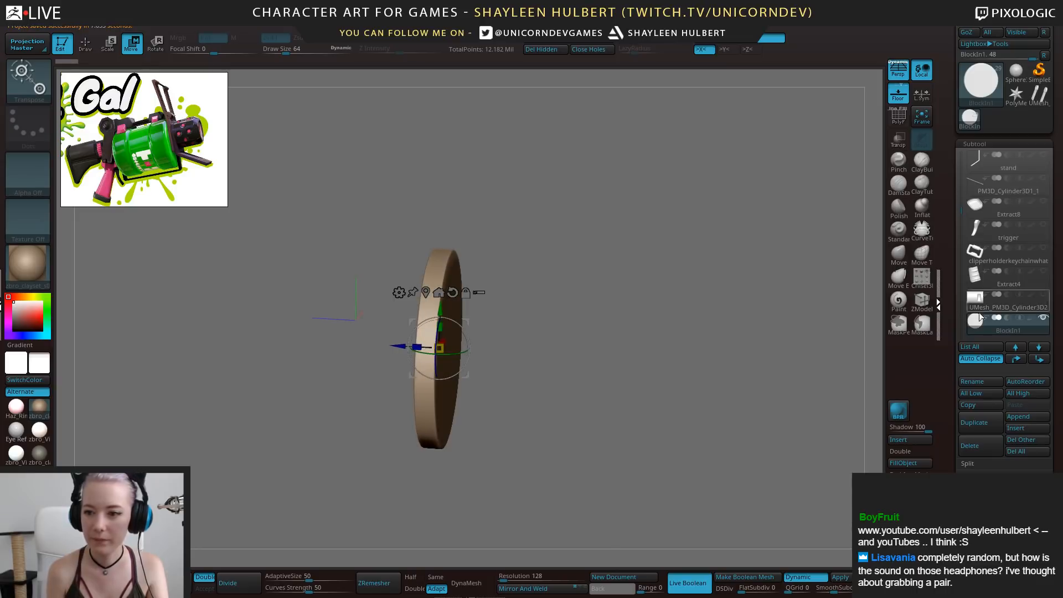
# Merge the UMesh_PM3D_Cylinder3D2 cylinder with the BlockIn1 disc below it into one subtool
pyautogui.click(1028, 304)
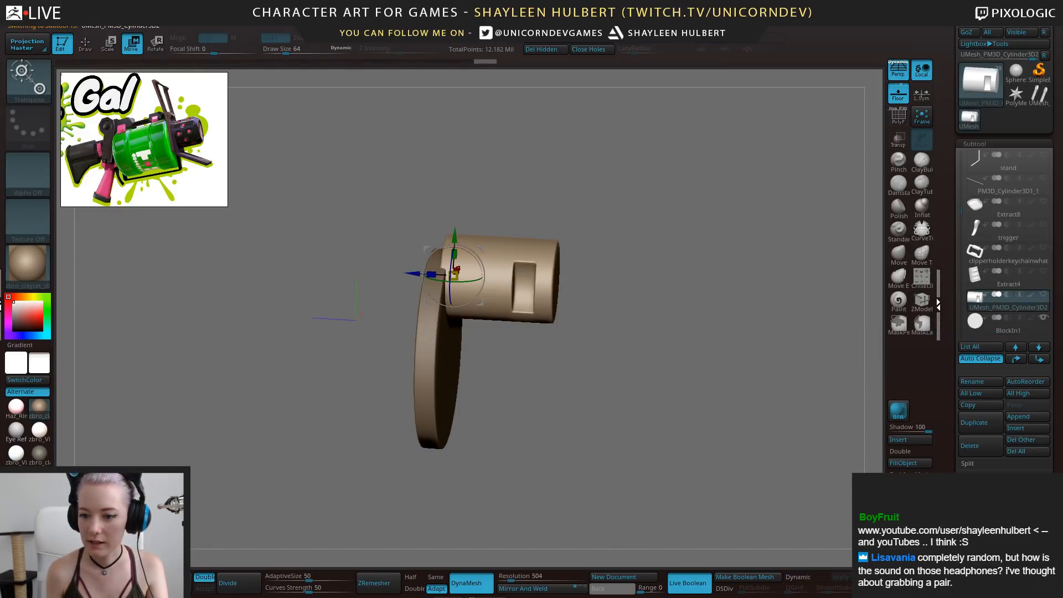
pyautogui.scroll(-1, 975, 465)
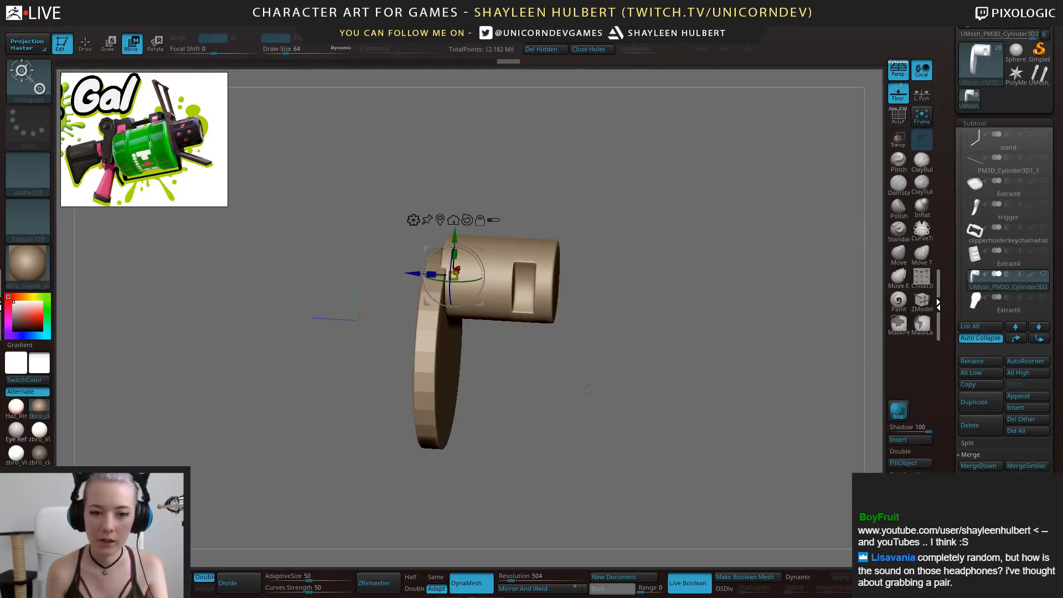
pyautogui.keyDown('shift'); pyautogui.moveTo(589, 388); pyautogui.dragTo(585, 372); pyautogui.keyUp('shift')
pyautogui.keyDown('alt'); pyautogui.click(441, 393); pyautogui.keyUp('alt')
pyautogui.moveTo(492, 396)
pyautogui.mouseDown()
pyautogui.moveTo(581, 399)
pyautogui.moveTo(572, 362)
pyautogui.moveTo(512, 337)
pyautogui.mouseUp()
pyautogui.keyDown('ctrl'); pyautogui.keyDown('shift'); pyautogui.click(481, 284); pyautogui.keyUp('shift'); pyautogui.keyUp('ctrl')
pyautogui.keyDown('ctrl'); pyautogui.click(529, 392); pyautogui.keyUp('ctrl')
pyautogui.click(535, 62)
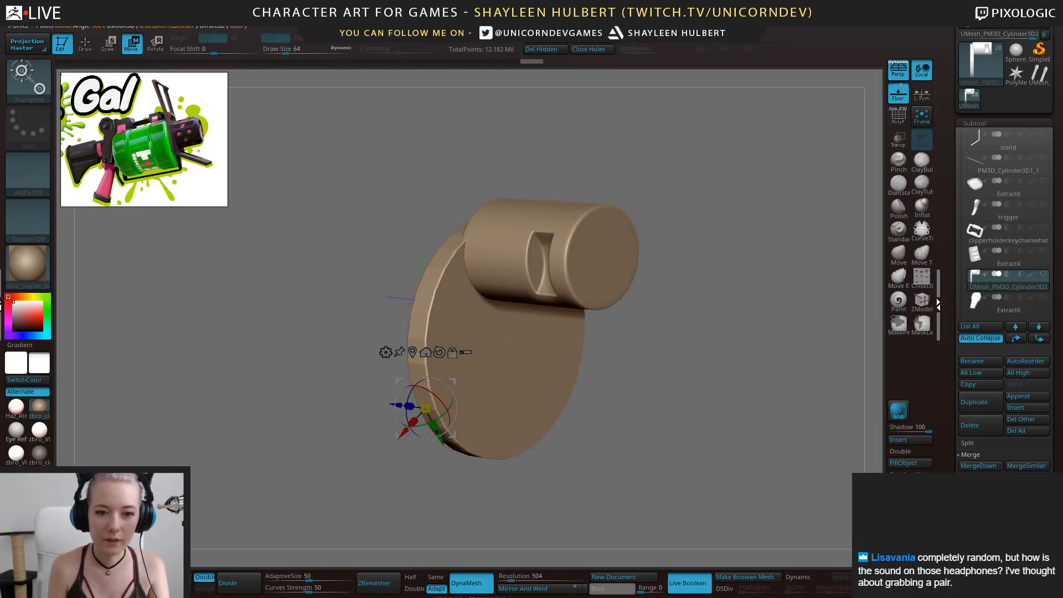
# Enable dynamic subdivision on the merged cylinder and disc, and set SmoothSubdiv to 5
pyautogui.click(804, 577)
pyautogui.keyDown('shift'); pyautogui.moveTo(636, 426); pyautogui.dragTo(677, 412); pyautogui.keyUp('shift')
pyautogui.moveTo(676, 426); pyautogui.dragTo(736, 430)
pyautogui.moveTo(829, 591); pyautogui.dragTo(839, 595)
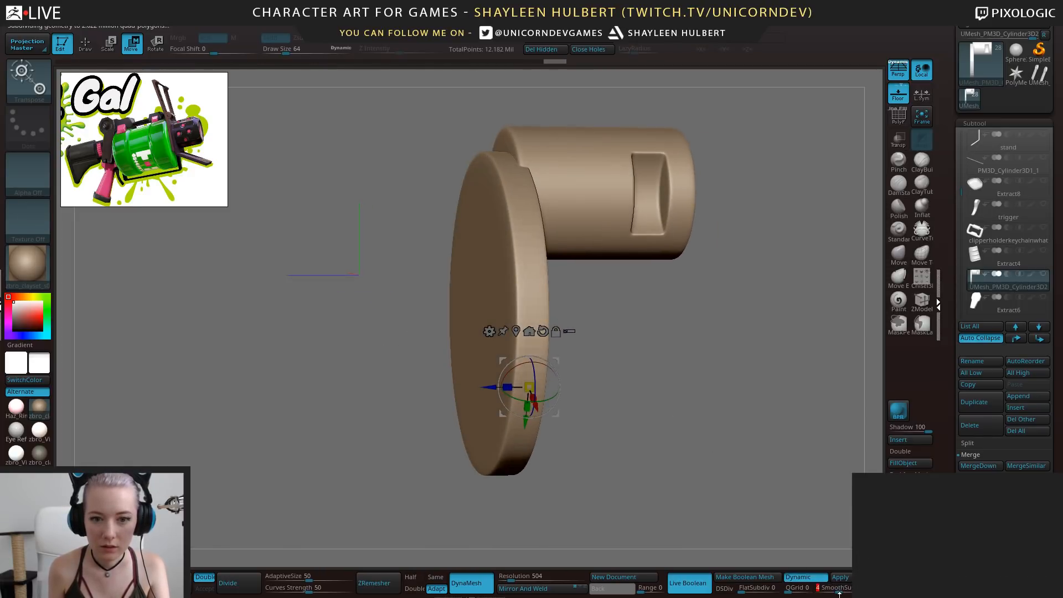
pyautogui.click(843, 597)
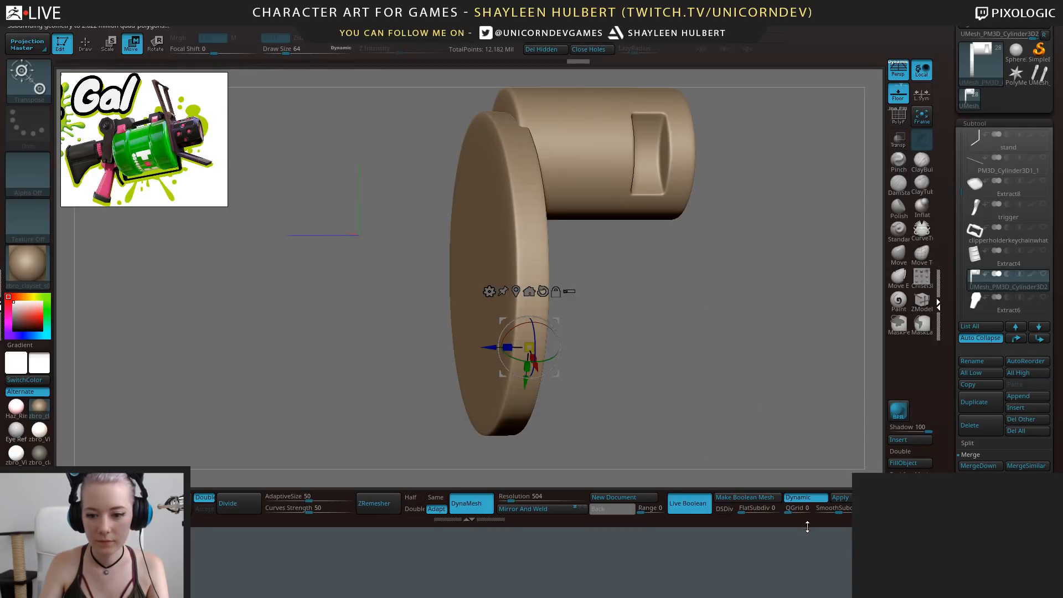
pyautogui.moveTo(807, 527); pyautogui.dragTo(808, 594)
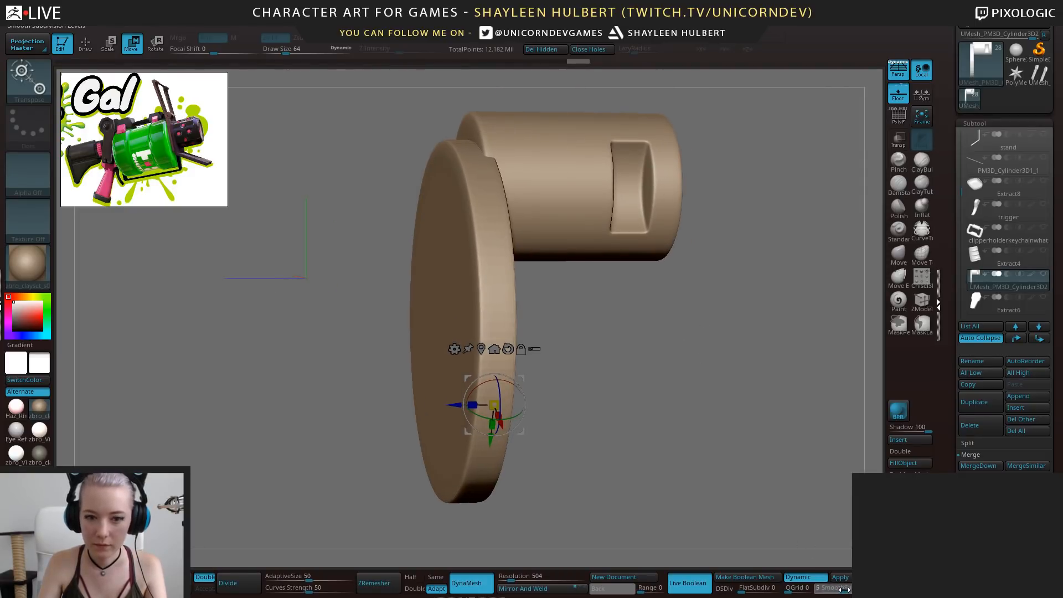
pyautogui.press('Return')
pyautogui.moveTo(742, 440)
pyautogui.mouseDown()
pyautogui.moveTo(714, 401)
pyautogui.moveTo(756, 373)
pyautogui.moveTo(727, 360)
pyautogui.moveTo(699, 381)
pyautogui.moveTo(640, 389)
pyautogui.mouseUp()
# Save the project as SplatGun_22
pyautogui.hotkey('ctrl', 's')
pyautogui.click(468, 449)
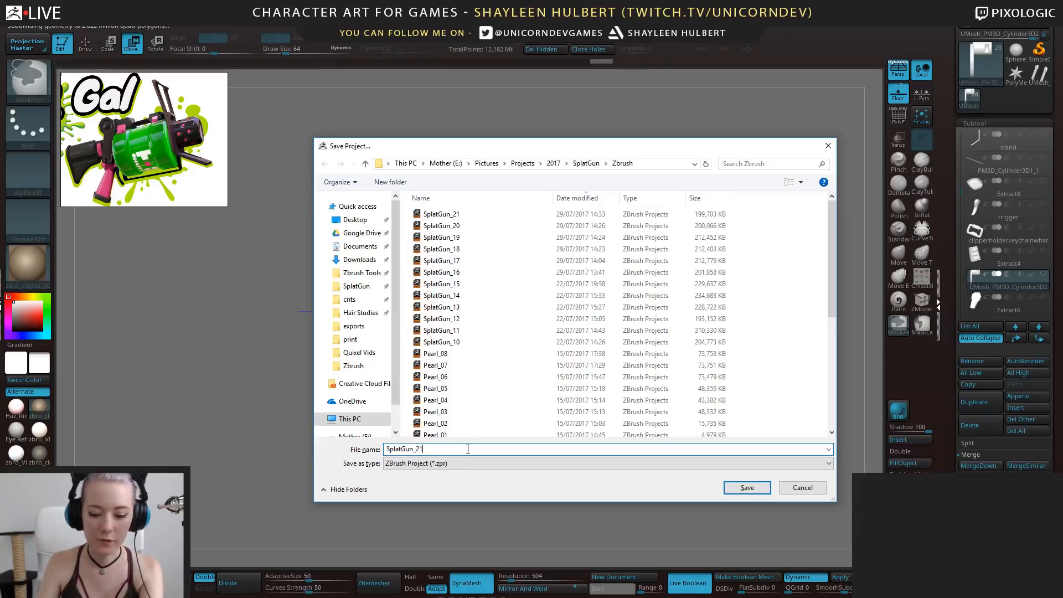
pyautogui.press('BackSpace')
pyautogui.write('2')
pyautogui.click(739, 486)
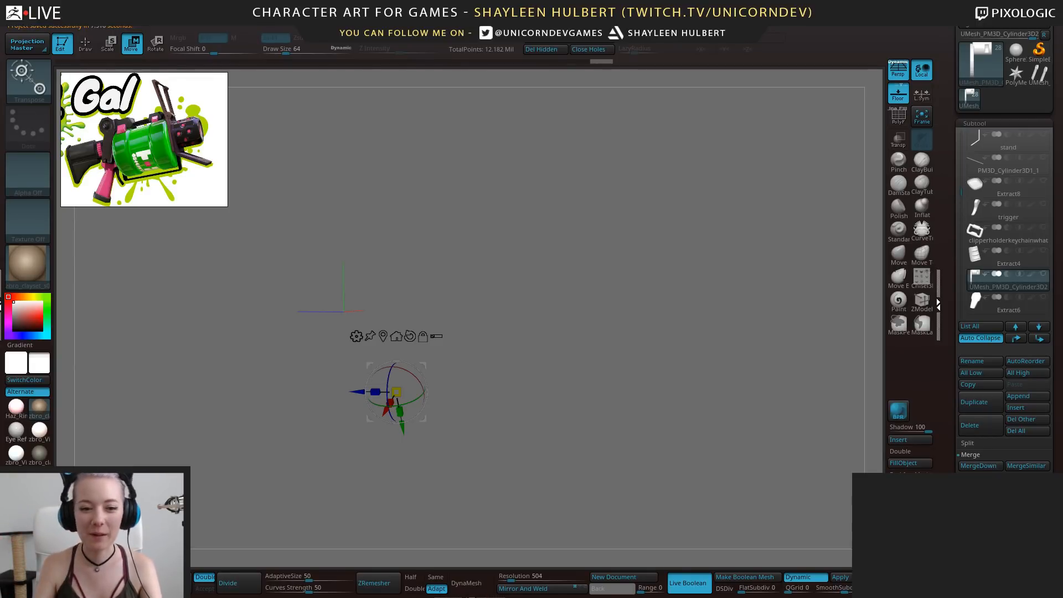
# Try to remesh the merged cylinder and disc with DynaMesh at resolution 800, check the wireframe, and undo the remesh
pyautogui.moveTo(692, 252); pyautogui.dragTo(637, 421)
pyautogui.click(515, 589)
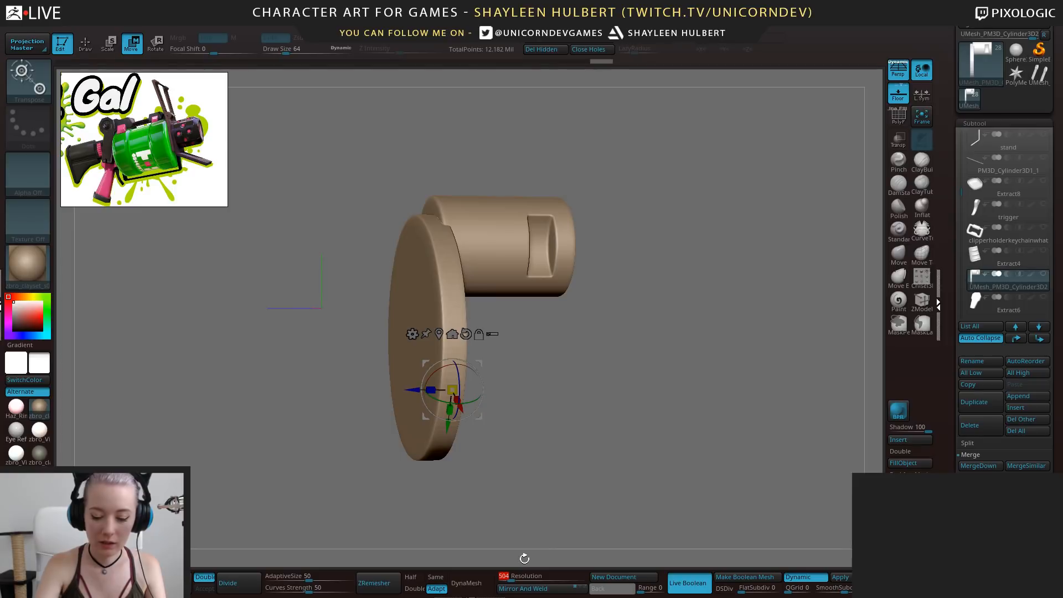
pyautogui.moveTo(831, 400); pyautogui.dragTo(844, 291)
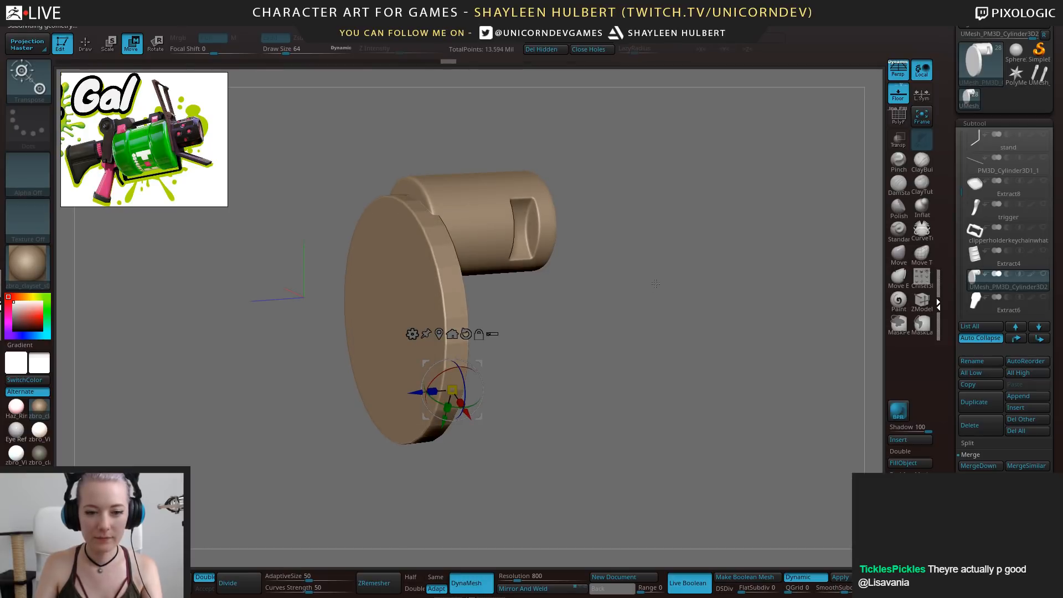
pyautogui.keyDown('shift'); pyautogui.moveTo(652, 293); pyautogui.dragTo(665, 358); pyautogui.keyUp('shift')
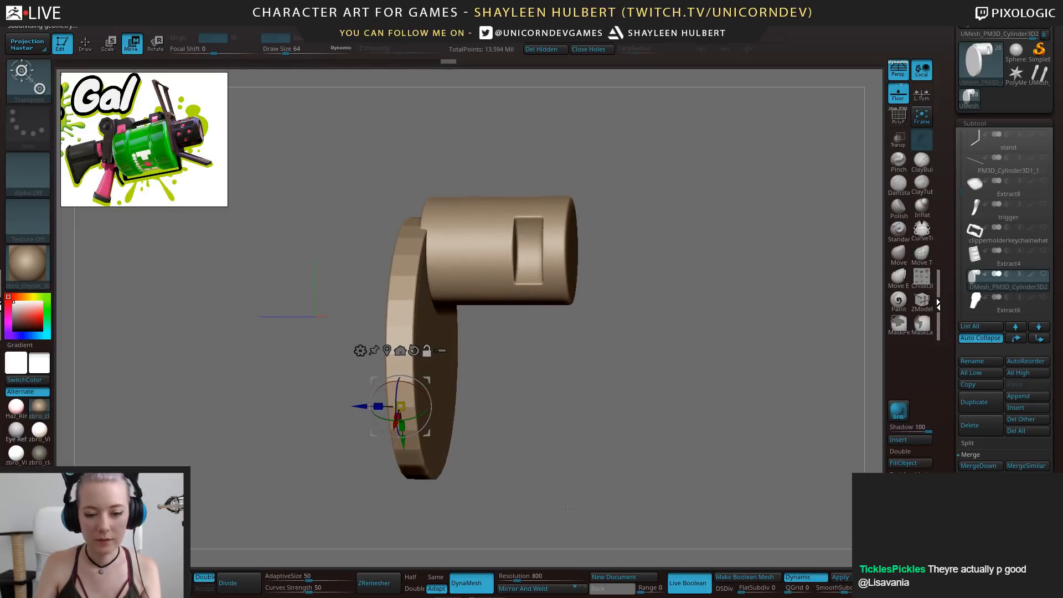
pyautogui.click(895, 123)
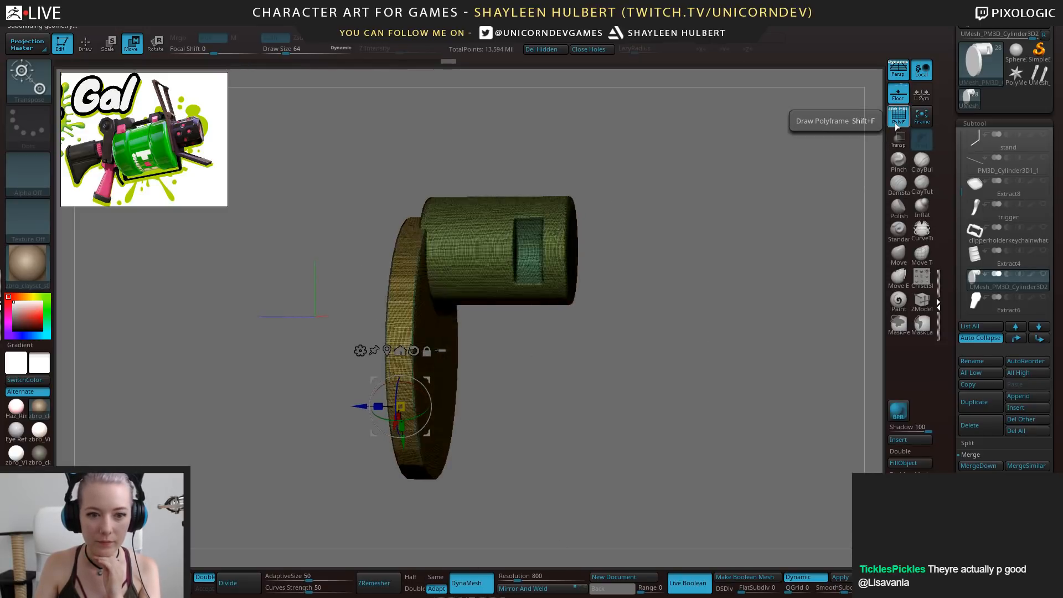
pyautogui.click(894, 123)
pyautogui.hotkey('ctrl', 'z')
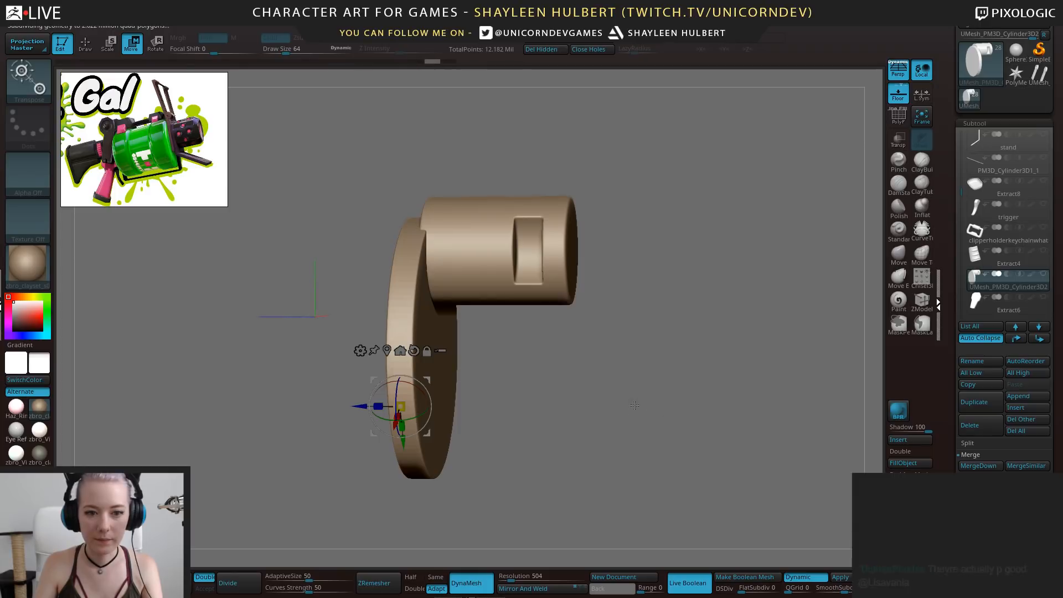
# Set SmoothSubdiv to 5 for the merged cylinder and disc, and apply the dynamic subdivision to the mesh
pyautogui.moveTo(612, 421); pyautogui.dragTo(632, 426)
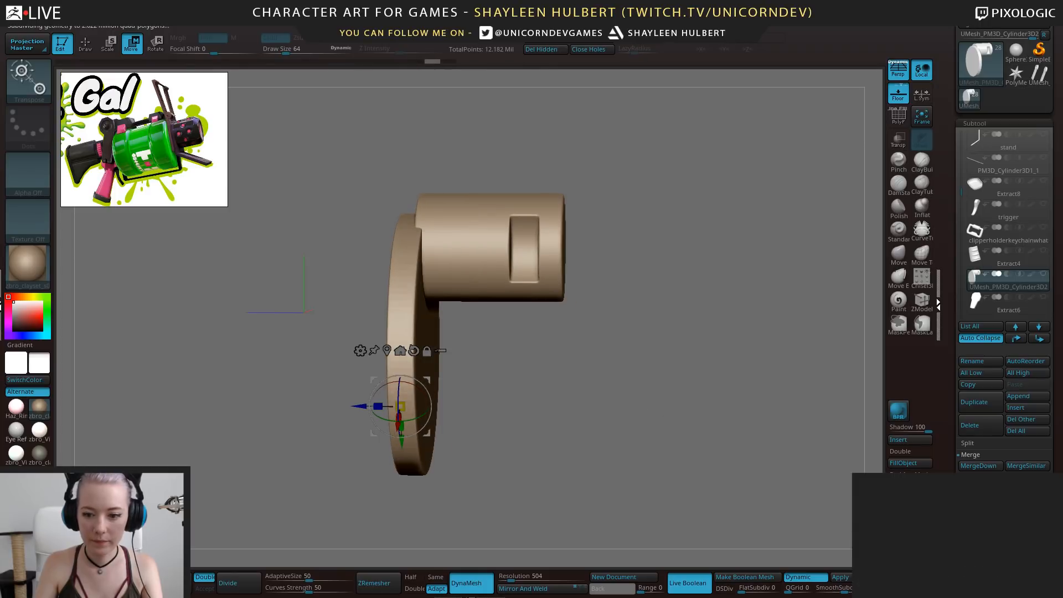
pyautogui.click(844, 590)
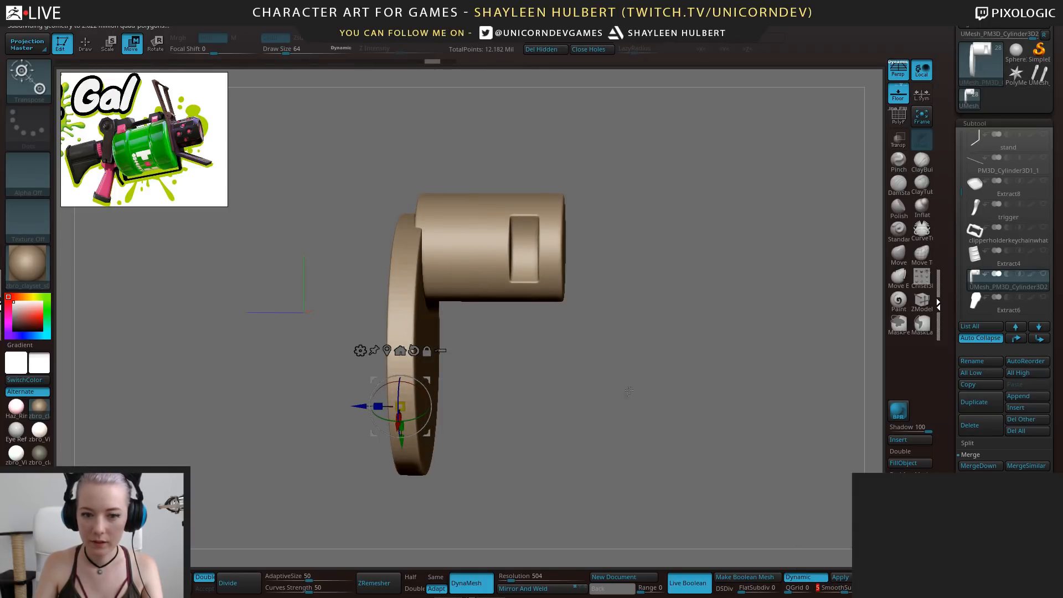
pyautogui.keyDown('alt'); pyautogui.moveTo(705, 371); pyautogui.dragTo(815, 521); pyautogui.keyUp('alt')
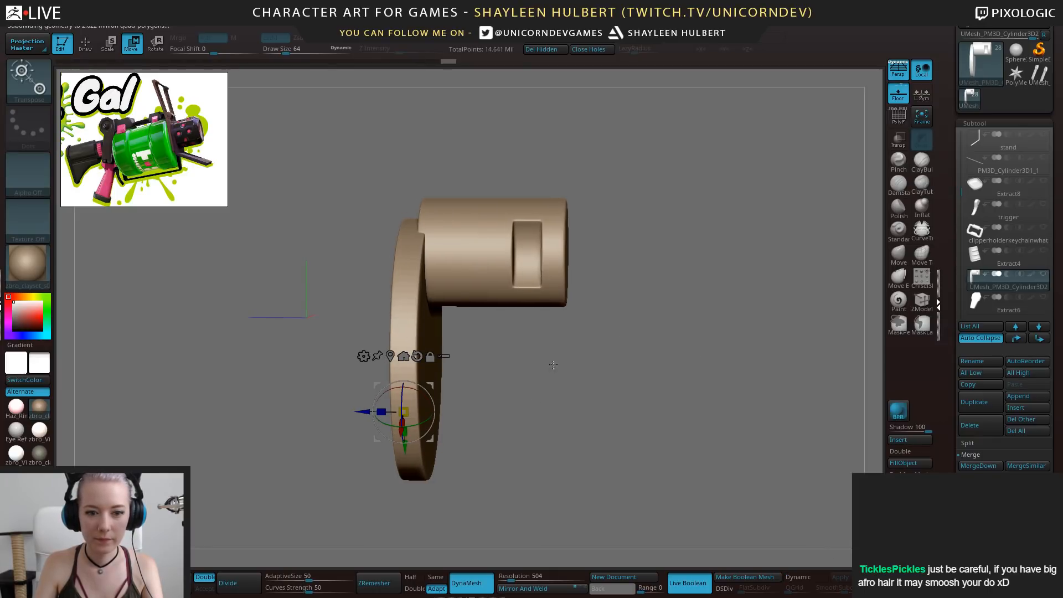
pyautogui.moveTo(572, 368); pyautogui.dragTo(660, 408)
pyautogui.moveTo(660, 407); pyautogui.dragTo(643, 407)
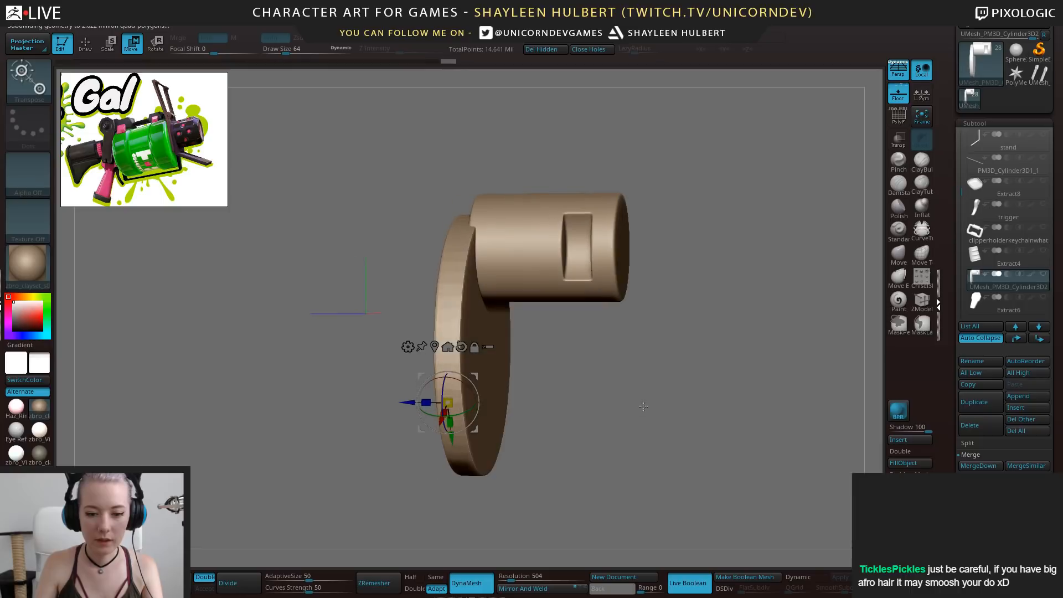
# Remesh the merged cylinder and disc with DynaMesh at resolution 800 and check the wireframe
pyautogui.click(516, 576)
pyautogui.write('800')
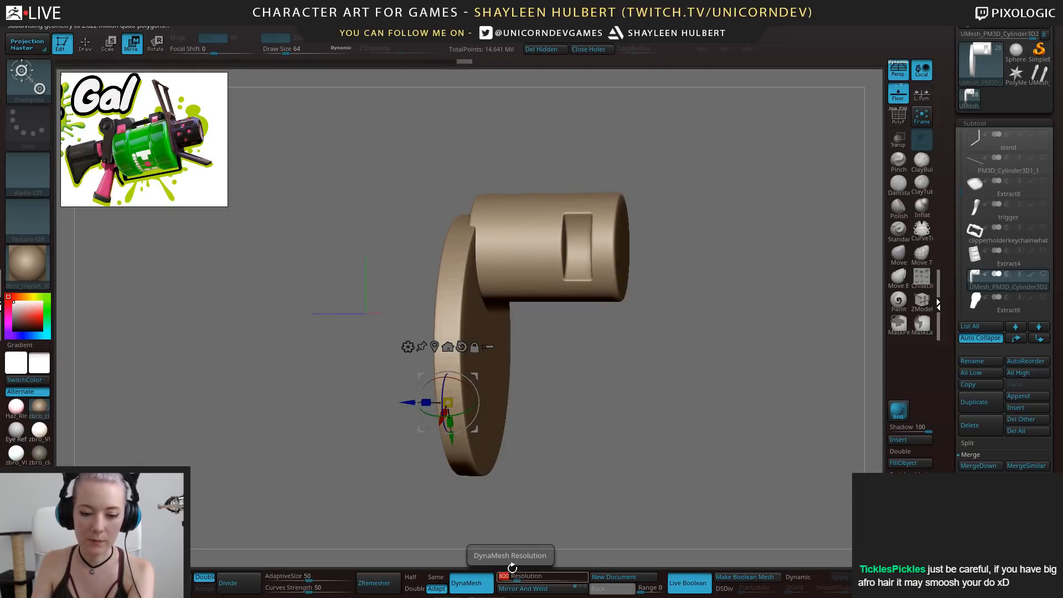
pyautogui.press('Return')
pyautogui.moveTo(621, 396); pyautogui.dragTo(662, 385)
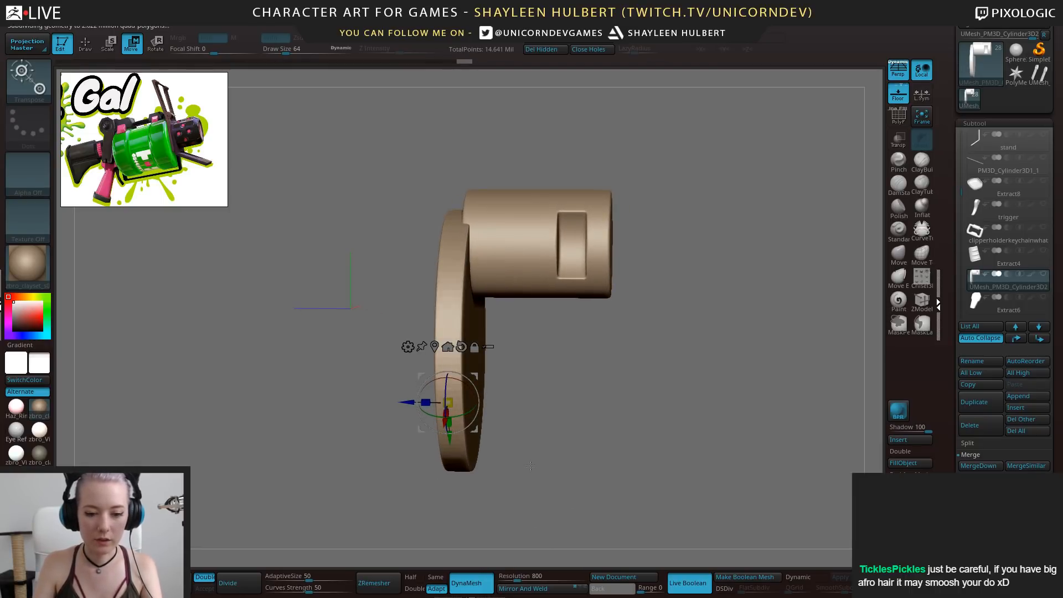
pyautogui.press('ctrl')
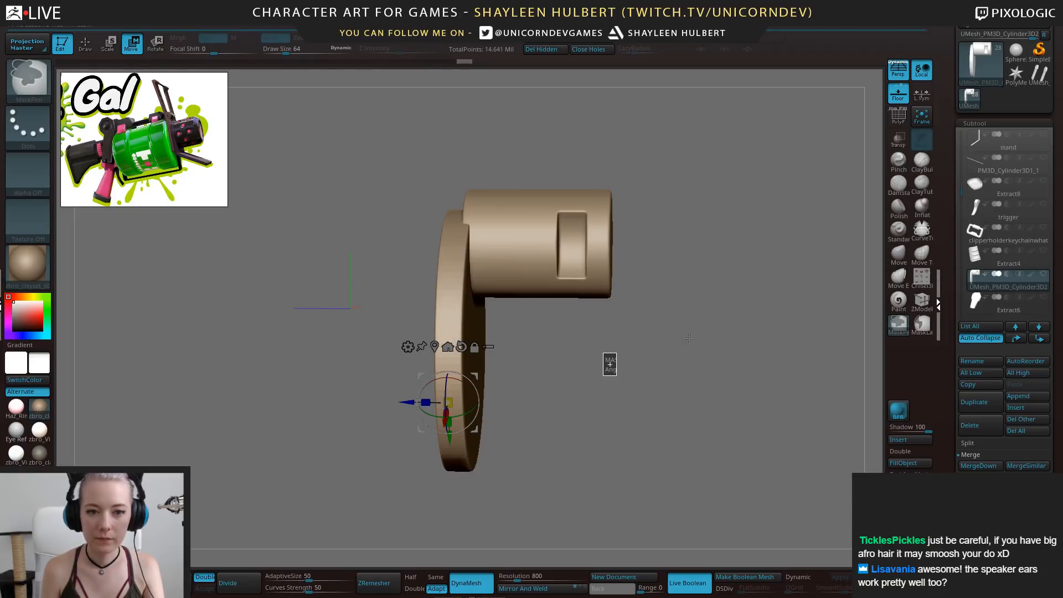
pyautogui.moveTo(695, 311)
pyautogui.keyDown('alt'); pyautogui.mouseDown()
pyautogui.moveTo(706, 352)
pyautogui.moveTo(766, 271)
pyautogui.mouseUp(); pyautogui.keyUp('alt')
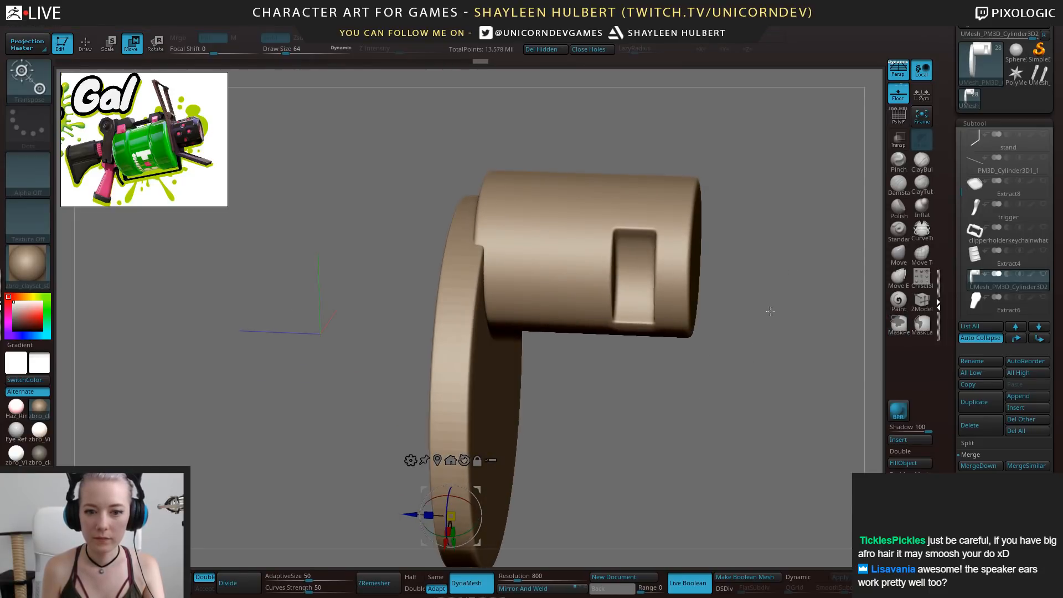
pyautogui.press('q')
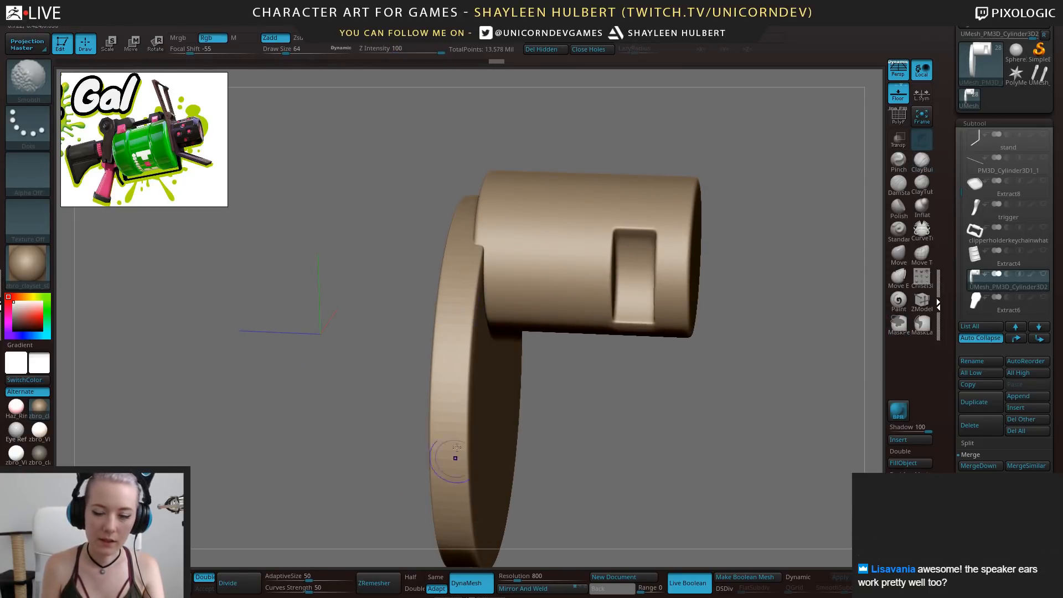
pyautogui.click(900, 118)
pyautogui.click(901, 118)
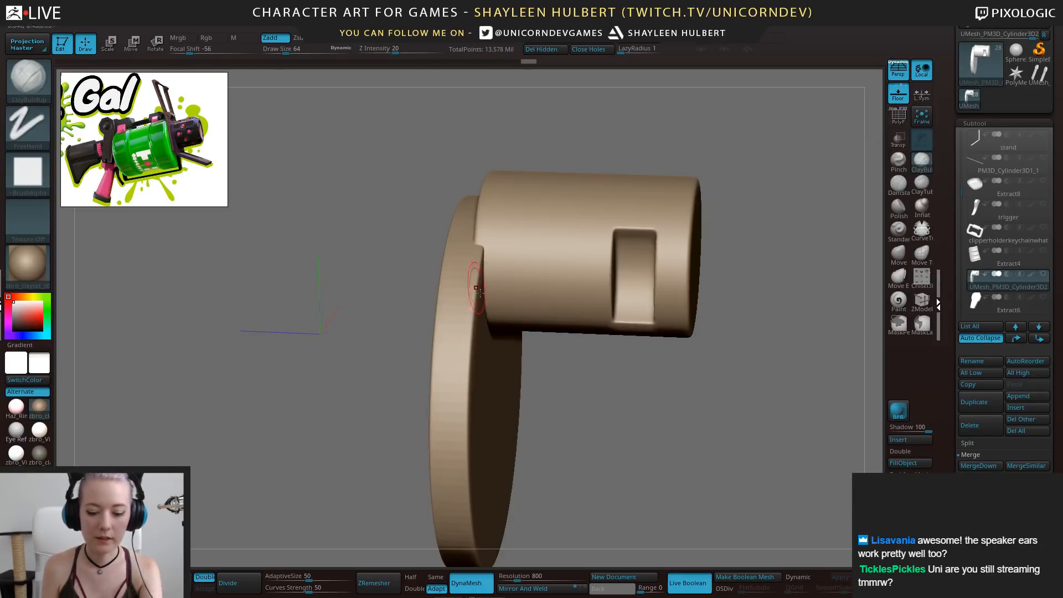
# Turn on X symmetry and smooth the seam where the cylinder meets the disc, using the standard Smooth brush
pyautogui.moveTo(357, 273); pyautogui.dragTo(476, 209)
pyautogui.press('shift')
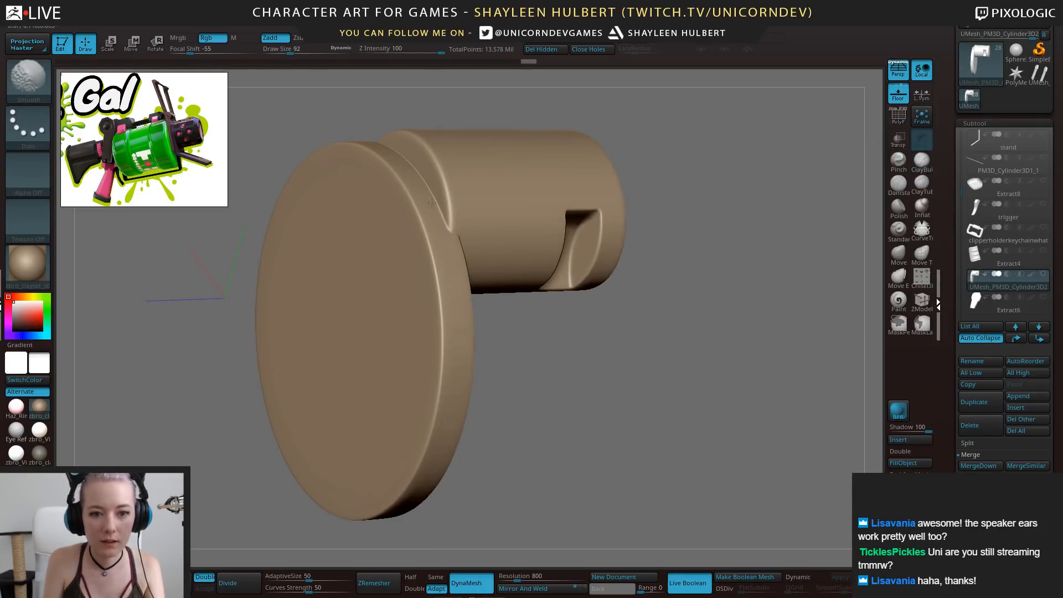
pyautogui.moveTo(396, 151); pyautogui.dragTo(518, 273)
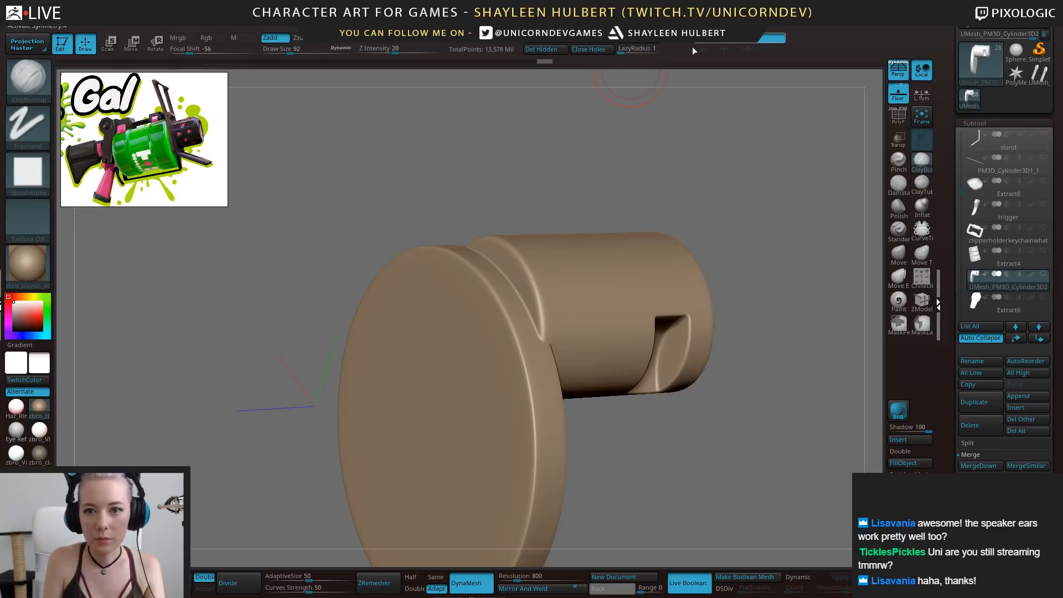
pyautogui.press('shift')
pyautogui.keyDown('shift'); pyautogui.moveTo(475, 241); pyautogui.dragTo(531, 318); pyautogui.keyUp('shift')
pyautogui.moveTo(593, 389); pyautogui.dragTo(443, 357)
pyautogui.press('shift')
pyautogui.press('shift')
pyautogui.moveTo(663, 449)
pyautogui.mouseDown()
pyautogui.moveTo(492, 351)
pyautogui.moveTo(563, 414)
pyautogui.mouseUp()
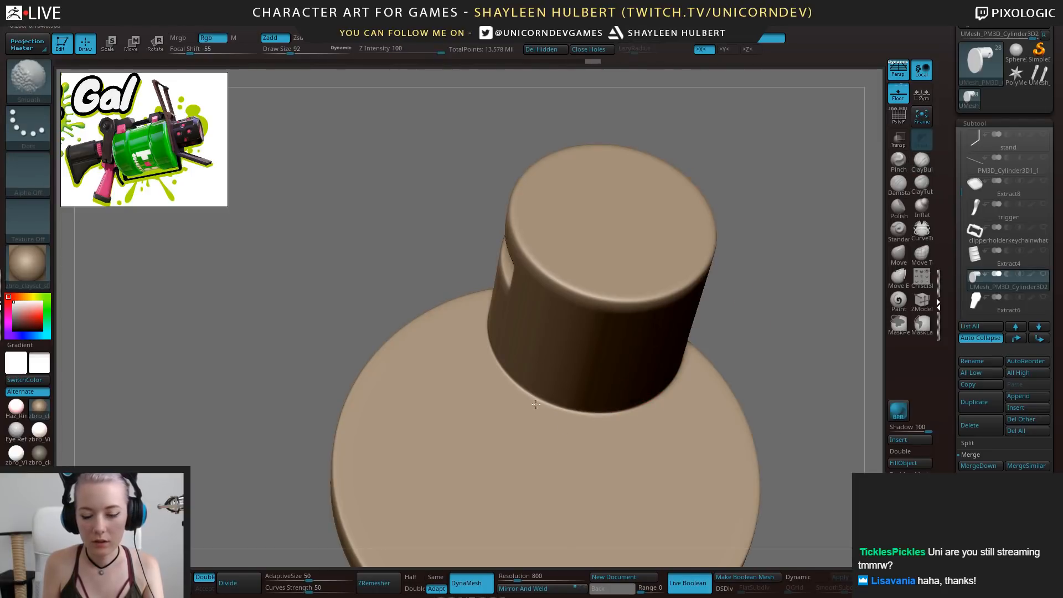
pyautogui.moveTo(752, 261); pyautogui.dragTo(636, 316)
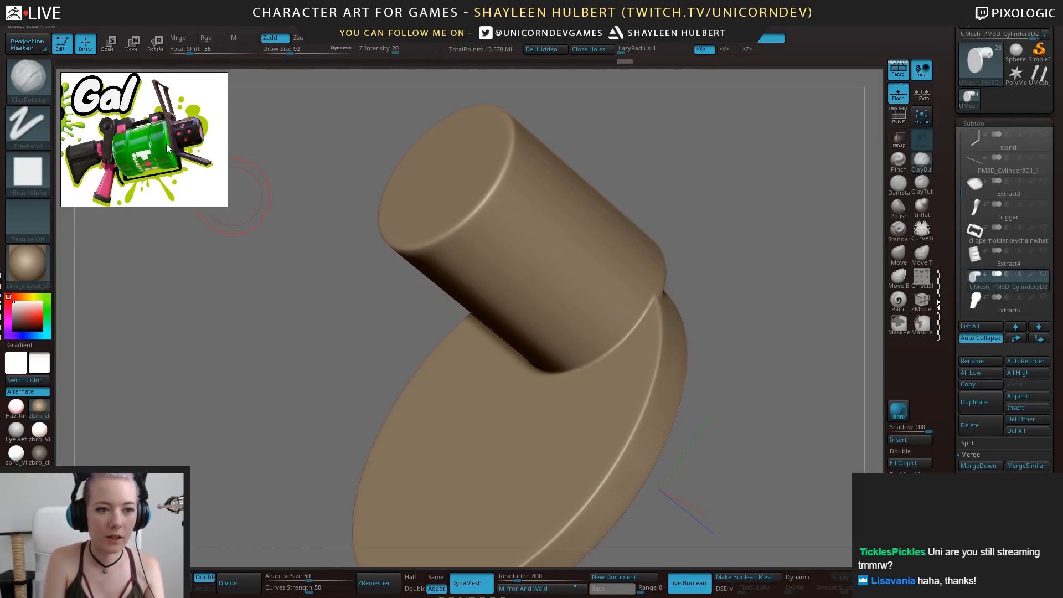
# Move the reference image lower on the canvas and load the Smooth Stronger brush
pyautogui.moveTo(168, 148); pyautogui.dragTo(168, 475)
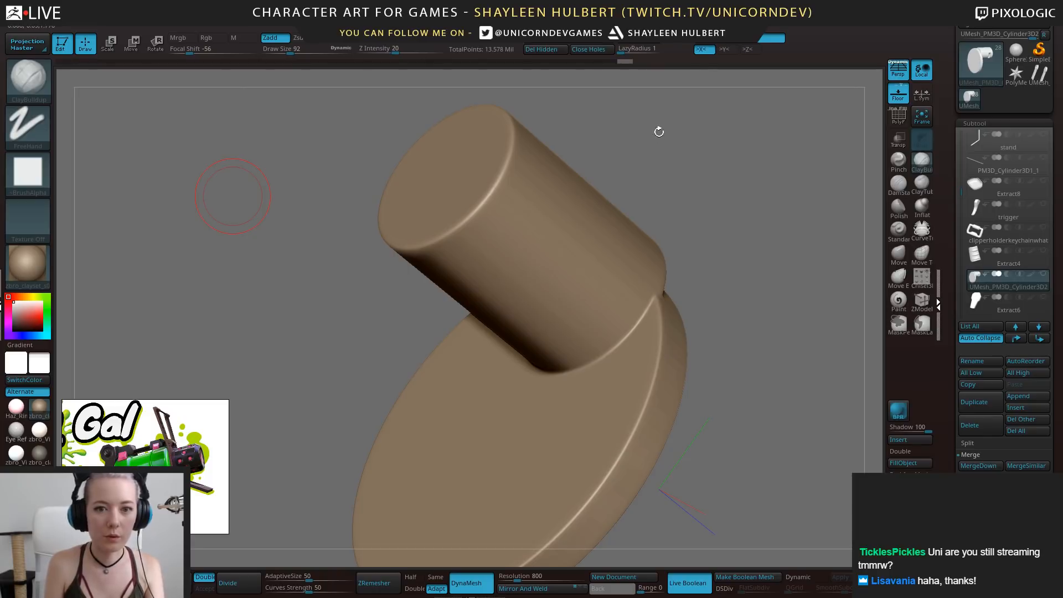
pyautogui.moveTo(659, 131); pyautogui.dragTo(662, 161)
pyautogui.press(',')
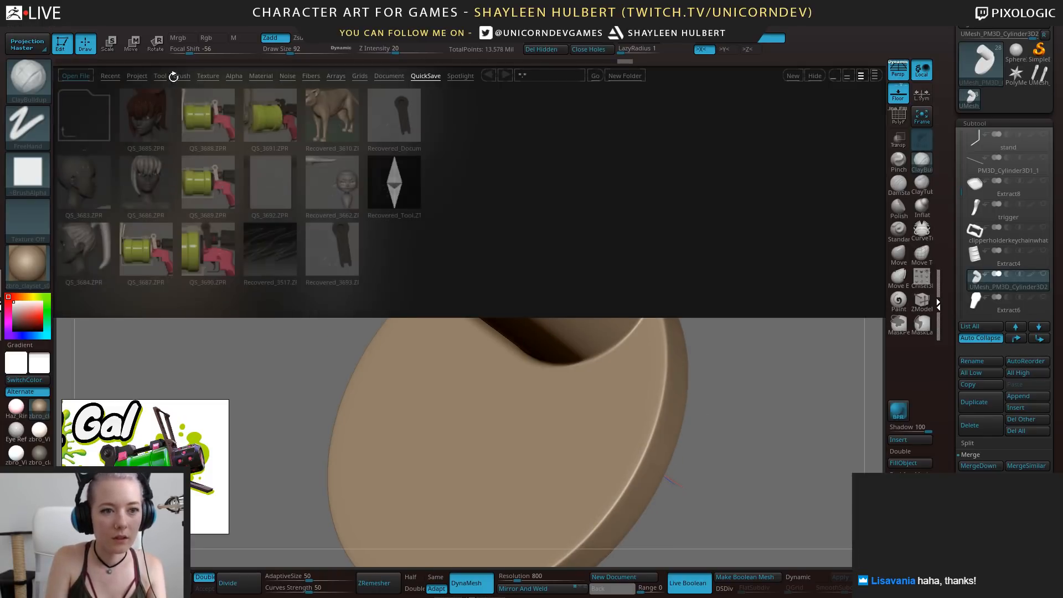
pyautogui.click(182, 76)
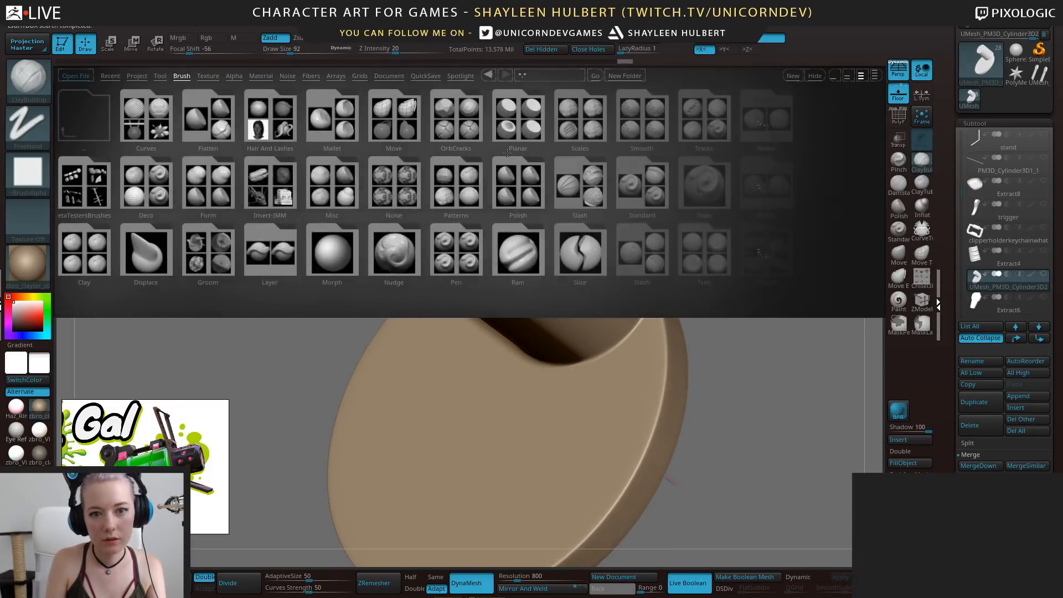
pyautogui.click(279, 145)
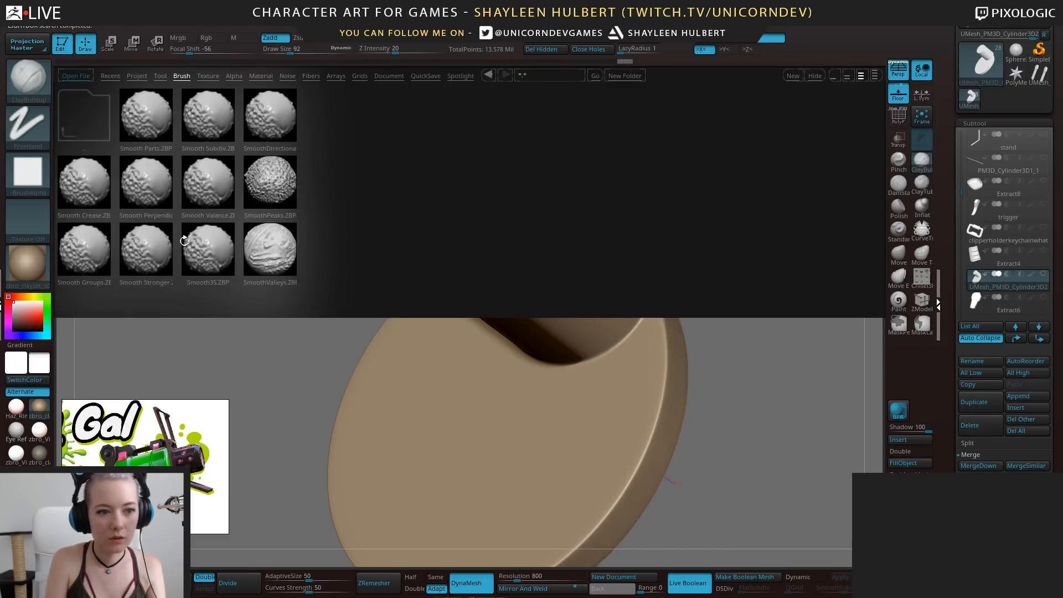
pyautogui.doubleClick(143, 249)
# Smooth the seam around the base of the cylinder with the Smooth Stronger brush
pyautogui.moveTo(261, 335); pyautogui.dragTo(474, 347)
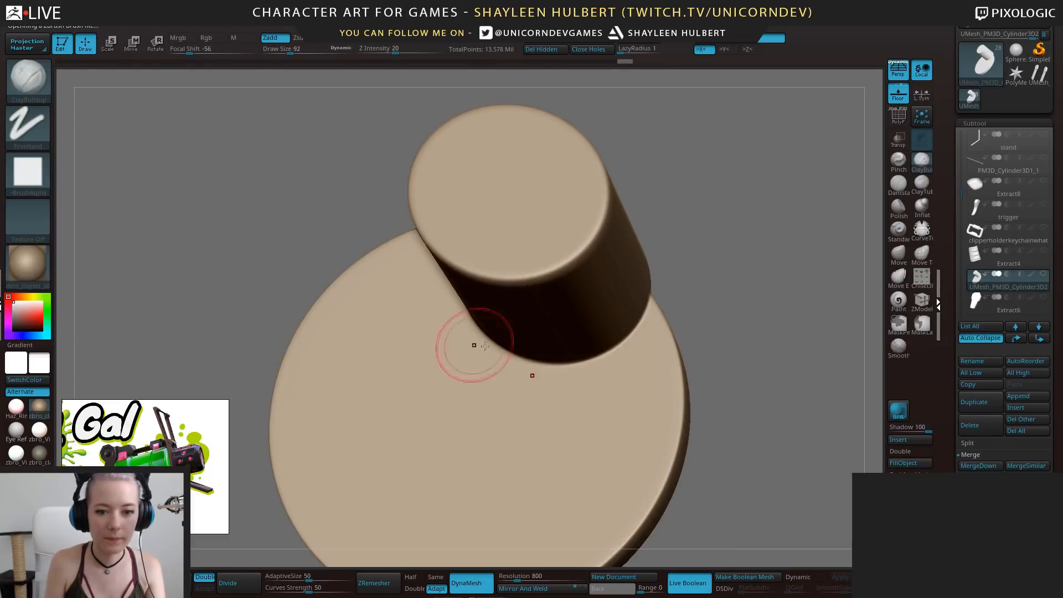
pyautogui.keyDown('shift'); pyautogui.moveTo(559, 357); pyautogui.dragTo(615, 349); pyautogui.keyUp('shift')
pyautogui.moveTo(668, 276); pyautogui.dragTo(529, 288)
pyautogui.moveTo(664, 291)
pyautogui.keyDown('shift'); pyautogui.mouseDown()
pyautogui.moveTo(624, 332)
pyautogui.moveTo(617, 323)
pyautogui.mouseUp(); pyautogui.keyUp('shift')
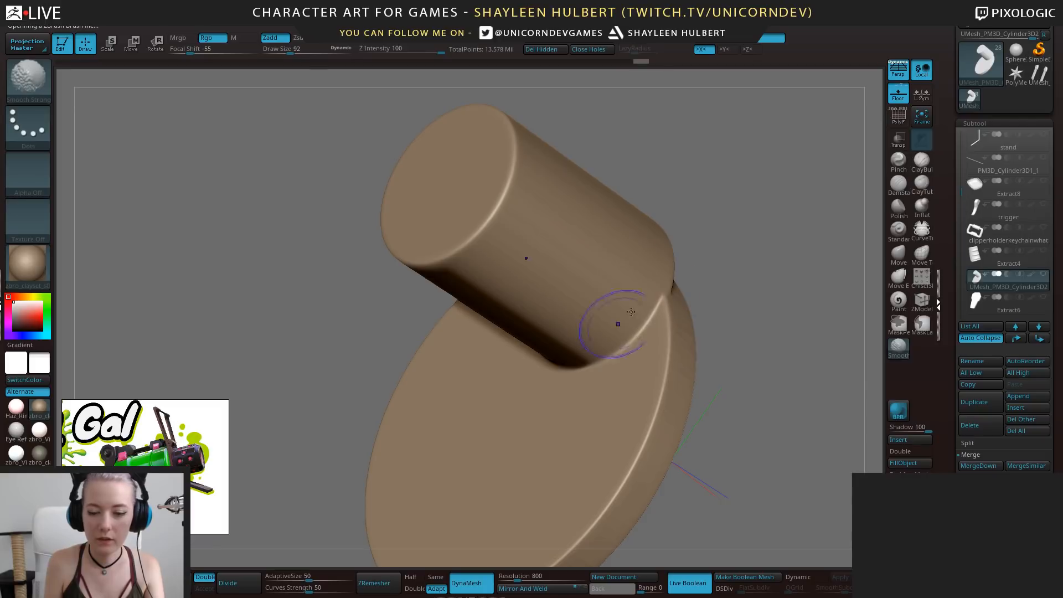
pyautogui.moveTo(742, 238)
pyautogui.mouseDown()
pyautogui.moveTo(687, 213)
pyautogui.moveTo(687, 277)
pyautogui.mouseUp()
pyautogui.moveTo(792, 266)
pyautogui.mouseDown()
pyautogui.moveTo(726, 247)
pyautogui.moveTo(699, 255)
pyautogui.mouseUp()
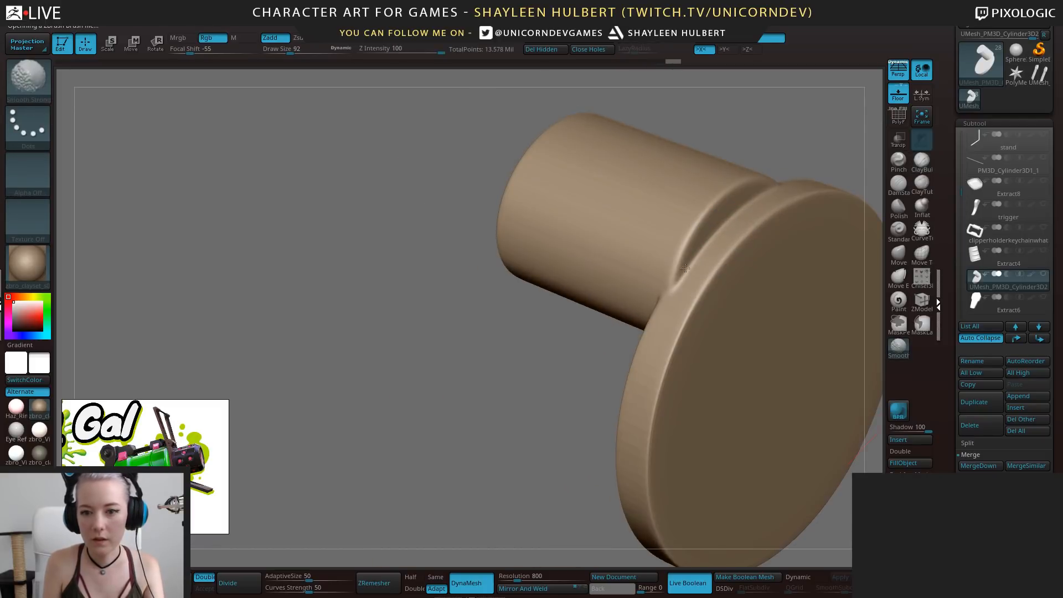
pyautogui.moveTo(482, 412); pyautogui.dragTo(600, 337)
pyautogui.moveTo(711, 270)
pyautogui.keyDown('shift'); pyautogui.mouseDown()
pyautogui.moveTo(725, 266)
pyautogui.moveTo(710, 271)
pyautogui.mouseUp(); pyautogui.keyUp('shift')
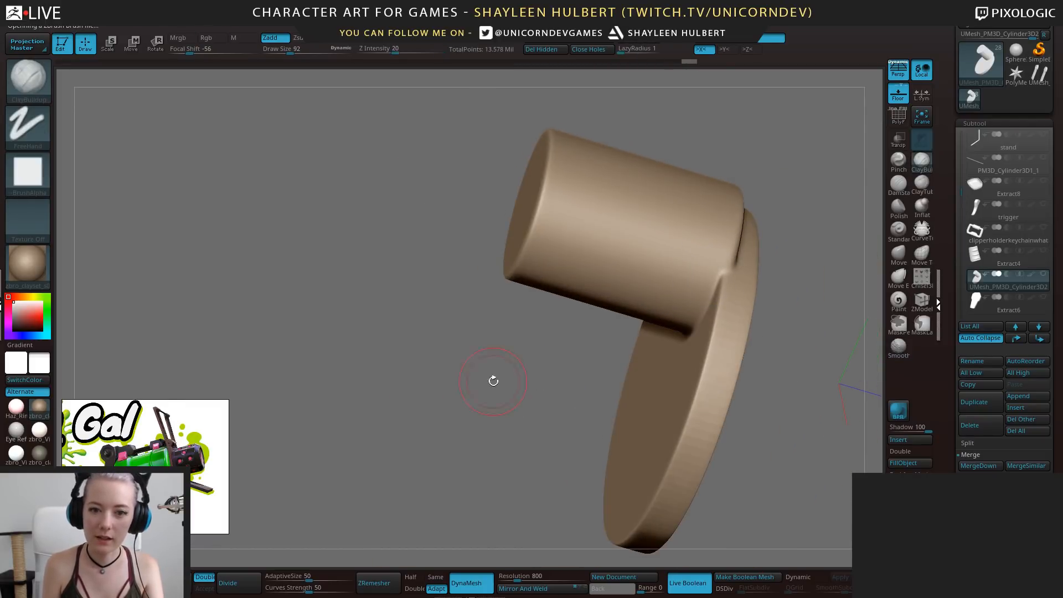
# Smooth away the faceting along the outer rim of the disc
pyautogui.moveTo(493, 380); pyautogui.dragTo(540, 388)
pyautogui.moveTo(713, 441)
pyautogui.keyDown('shift'); pyautogui.mouseDown()
pyautogui.moveTo(714, 493)
pyautogui.moveTo(599, 457)
pyautogui.mouseUp(); pyautogui.keyUp('shift')
pyautogui.moveTo(820, 237); pyautogui.dragTo(769, 259)
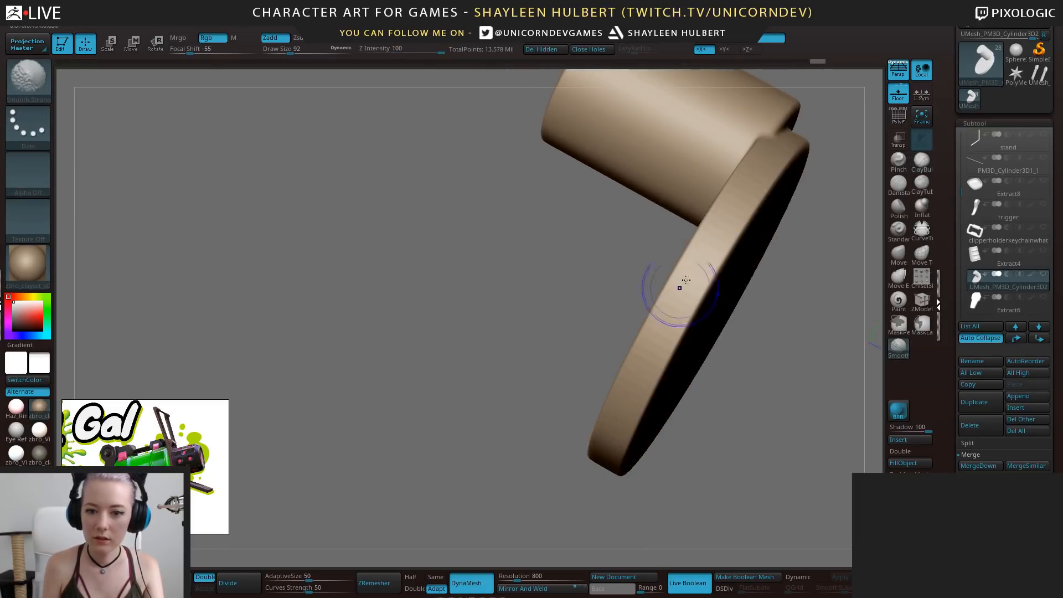
pyautogui.keyDown('shift'); pyautogui.moveTo(664, 321); pyautogui.dragTo(646, 427); pyautogui.keyUp('shift')
pyautogui.keyDown('alt'); pyautogui.moveTo(847, 274); pyautogui.dragTo(665, 332); pyautogui.keyUp('alt')
pyautogui.keyDown('shift'); pyautogui.moveTo(578, 304); pyautogui.dragTo(558, 384); pyautogui.keyUp('shift')
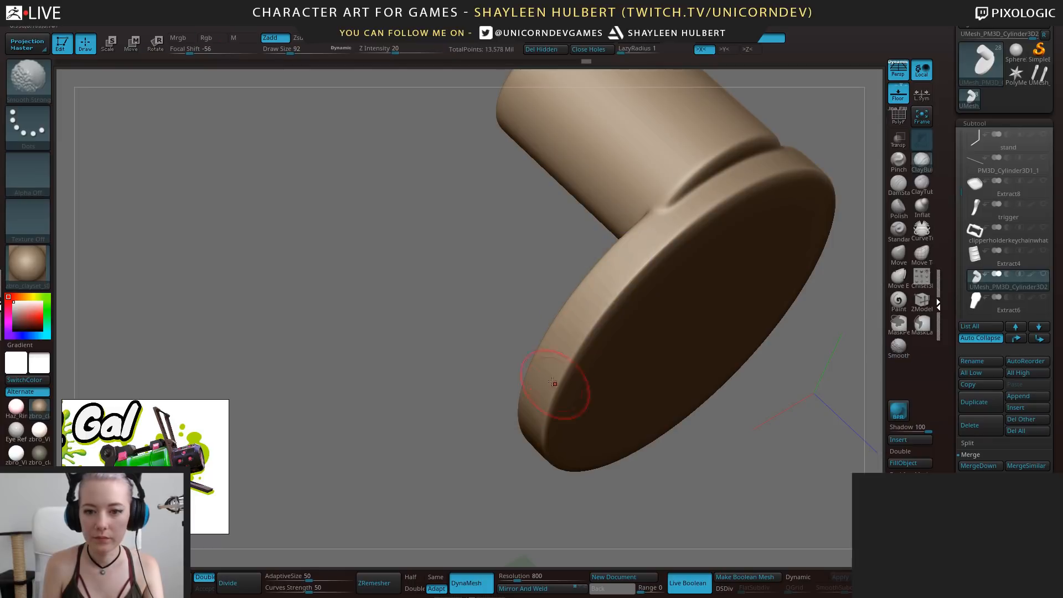
pyautogui.keyDown('alt'); pyautogui.moveTo(418, 338); pyautogui.dragTo(438, 258); pyautogui.keyUp('alt')
pyautogui.moveTo(843, 232)
pyautogui.keyDown('alt'); pyautogui.mouseDown()
pyautogui.moveTo(824, 255)
pyautogui.moveTo(696, 294)
pyautogui.moveTo(700, 209)
pyautogui.moveTo(688, 253)
pyautogui.moveTo(733, 308)
pyautogui.mouseUp(); pyautogui.keyUp('alt')
pyautogui.moveTo(856, 213); pyautogui.dragTo(847, 242)
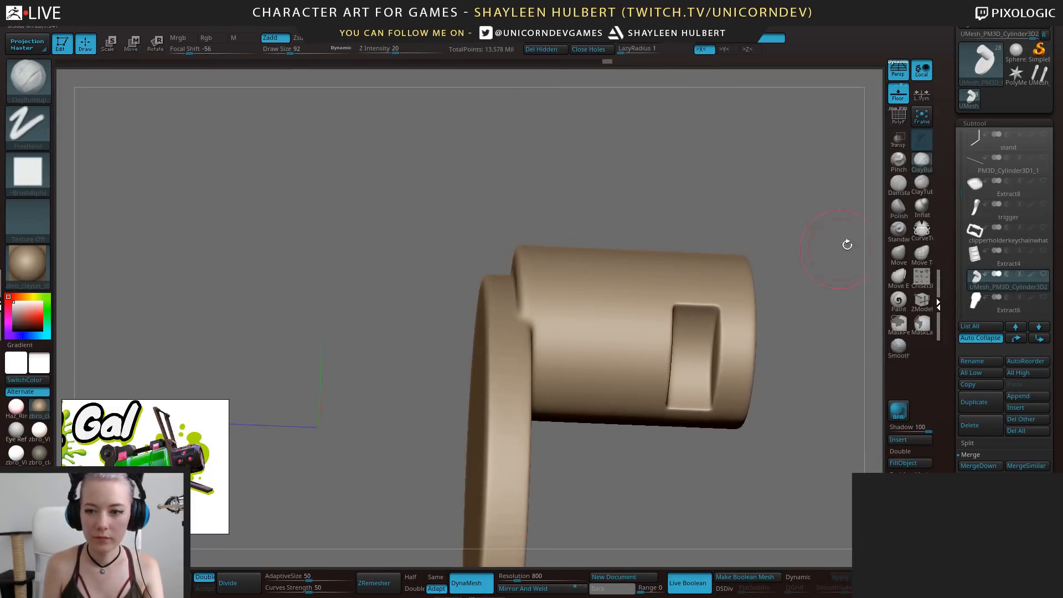
# Build up clay in the notch between the disc rim and the cylinder with ClayBuildup at draw size 48
pyautogui.click(922, 170)
pyautogui.press('[')
pyautogui.press('[')
pyautogui.press('[')
pyautogui.press('[')
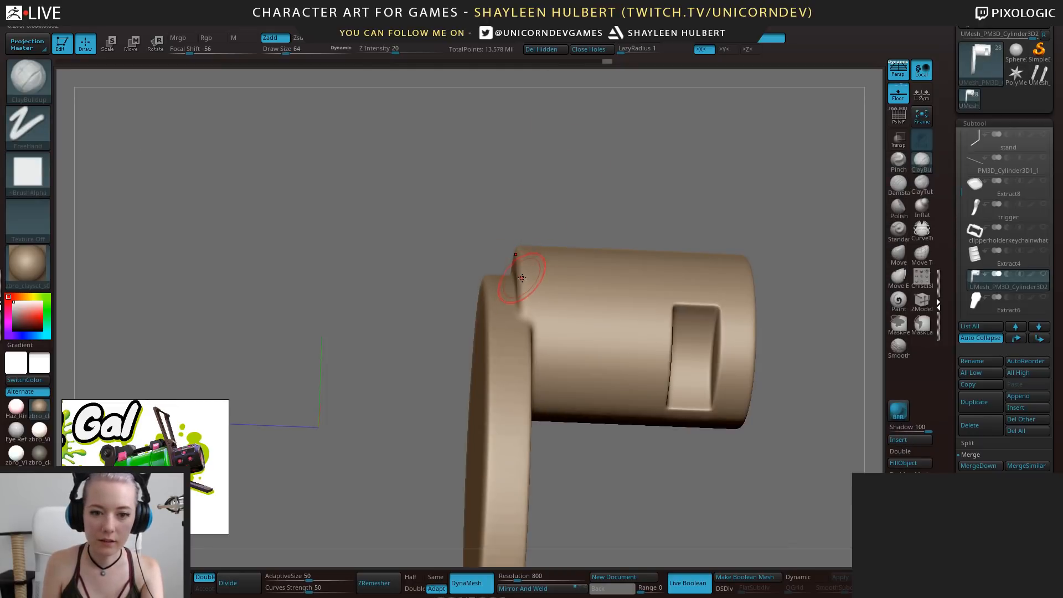
pyautogui.keyDown('alt'); pyautogui.moveTo(599, 185); pyautogui.dragTo(595, 225); pyautogui.keyUp('alt')
pyautogui.moveTo(545, 171); pyautogui.dragTo(589, 209)
pyautogui.moveTo(509, 325); pyautogui.dragTo(521, 360)
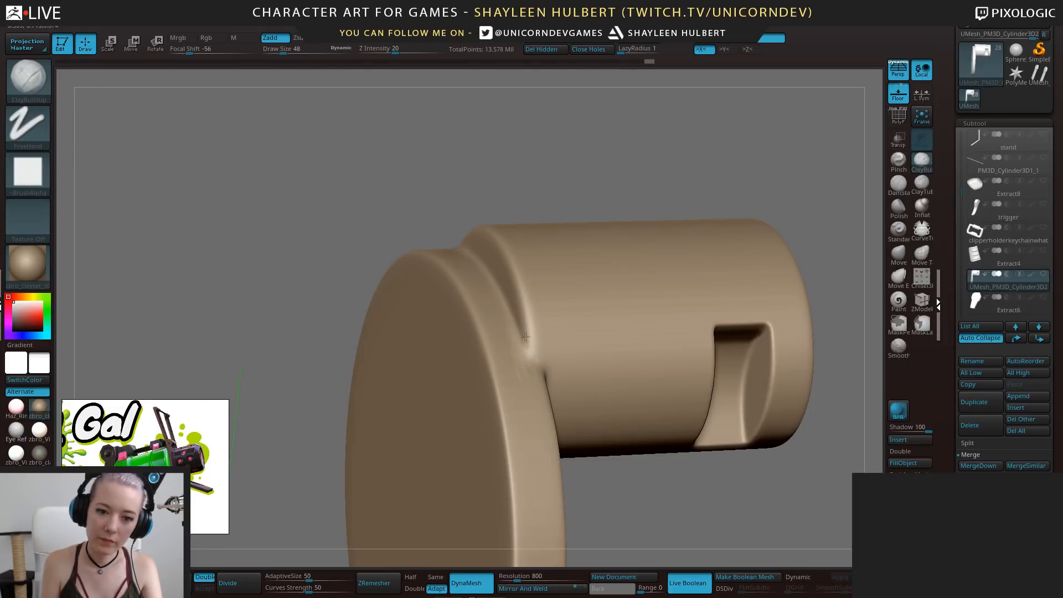
pyautogui.moveTo(614, 148); pyautogui.dragTo(574, 158)
pyautogui.moveTo(537, 370)
pyautogui.mouseDown()
pyautogui.moveTo(547, 376)
pyautogui.moveTo(527, 359)
pyautogui.mouseUp()
pyautogui.moveTo(408, 301); pyautogui.dragTo(457, 294)
pyautogui.moveTo(519, 333)
pyautogui.mouseDown()
pyautogui.moveTo(469, 247)
pyautogui.moveTo(483, 285)
pyautogui.mouseUp()
pyautogui.moveTo(518, 138); pyautogui.dragTo(515, 166)
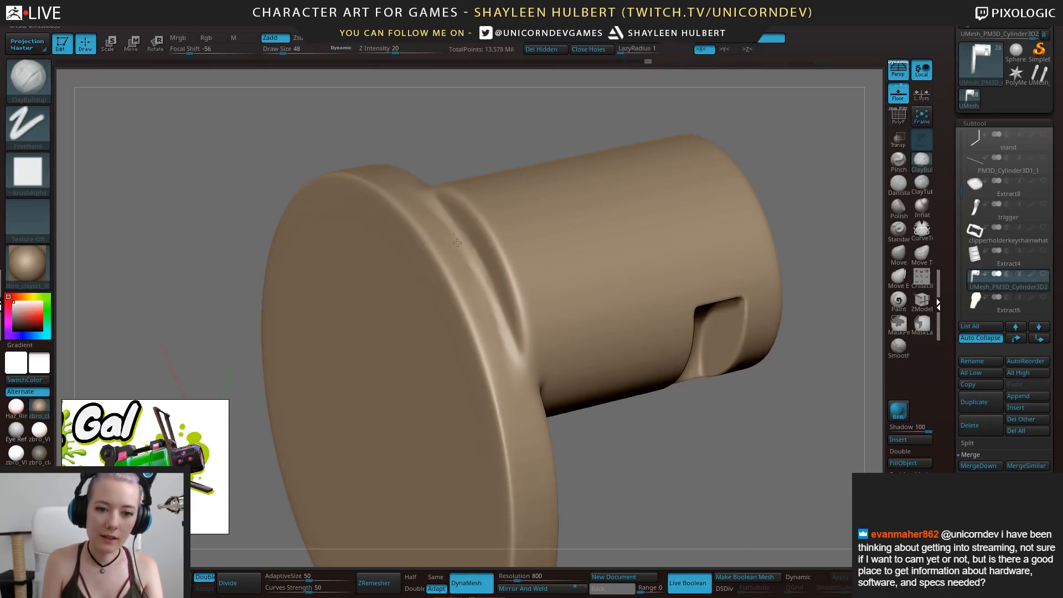
# Add more clay along the groove between the disc rim and the cylinder and smooth it into a soft transition
pyautogui.moveTo(510, 333)
pyautogui.mouseDown()
pyautogui.moveTo(475, 252)
pyautogui.moveTo(509, 339)
pyautogui.moveTo(573, 415)
pyautogui.mouseUp()
pyautogui.moveTo(474, 259); pyautogui.dragTo(521, 370)
pyautogui.moveTo(594, 434); pyautogui.dragTo(646, 491)
pyautogui.keyDown('shift'); pyautogui.moveTo(534, 351); pyautogui.dragTo(490, 271); pyautogui.keyUp('shift')
pyautogui.moveTo(598, 429); pyautogui.dragTo(546, 382)
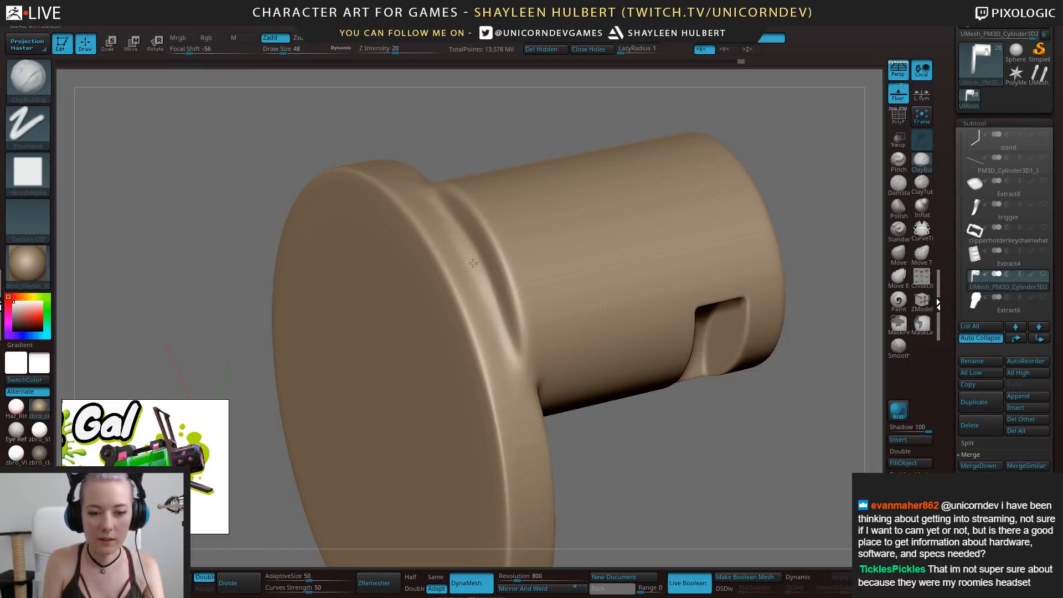
pyautogui.moveTo(476, 252)
pyautogui.keyDown('shift'); pyautogui.mouseDown()
pyautogui.moveTo(454, 221)
pyautogui.moveTo(493, 287)
pyautogui.mouseUp(); pyautogui.keyUp('shift')
pyautogui.moveTo(653, 451); pyautogui.dragTo(590, 413)
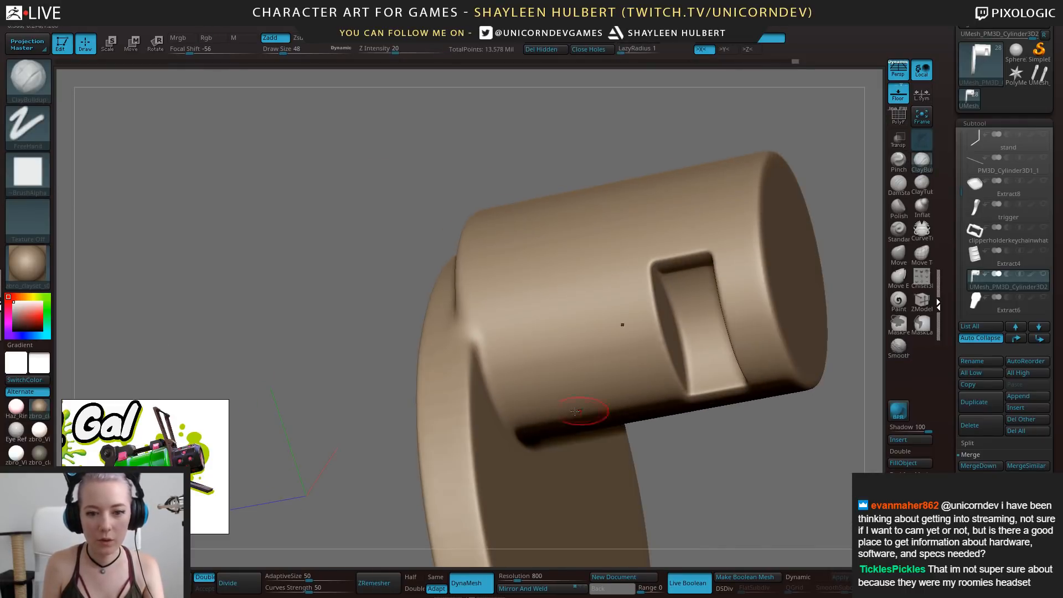
# Fill the junction between the cylinder and the disc's inner face with ClayBuildup strokes and smooth it
pyautogui.moveTo(342, 422); pyautogui.dragTo(356, 380)
pyautogui.moveTo(483, 348)
pyautogui.mouseDown()
pyautogui.moveTo(457, 333)
pyautogui.moveTo(468, 345)
pyautogui.mouseUp()
pyautogui.moveTo(744, 465)
pyautogui.mouseDown()
pyautogui.moveTo(740, 413)
pyautogui.moveTo(664, 391)
pyautogui.mouseUp()
pyautogui.moveTo(802, 370); pyautogui.dragTo(745, 316)
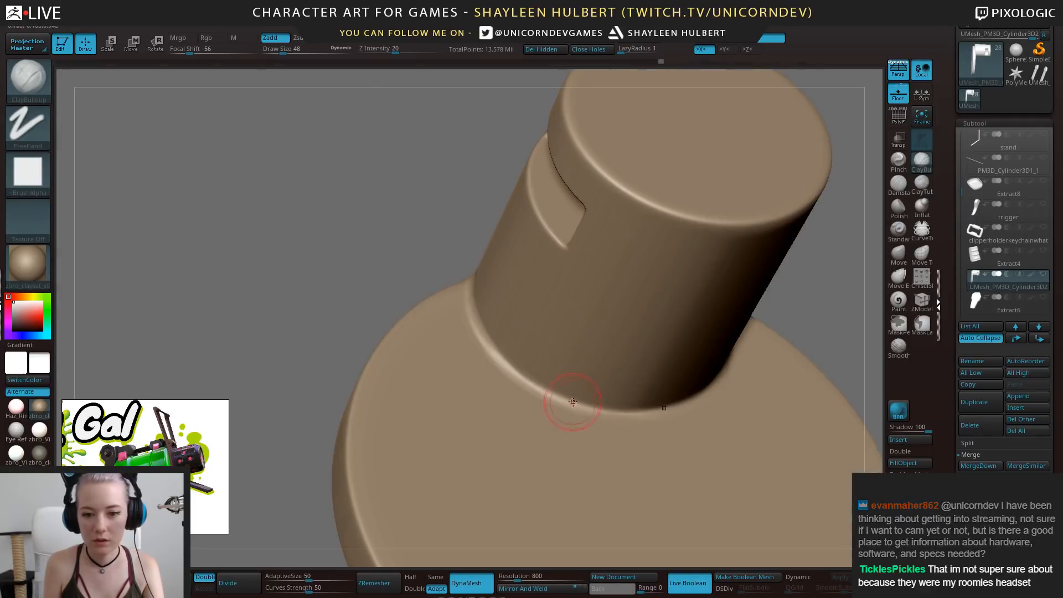
pyautogui.moveTo(576, 404); pyautogui.dragTo(538, 383)
pyautogui.moveTo(650, 413)
pyautogui.keyDown('shift'); pyautogui.mouseDown()
pyautogui.moveTo(562, 404)
pyautogui.moveTo(464, 360)
pyautogui.mouseUp(); pyautogui.keyUp('shift')
pyautogui.moveTo(355, 327); pyautogui.dragTo(443, 332)
pyautogui.keyDown('shift'); pyautogui.moveTo(480, 312); pyautogui.dragTo(498, 360); pyautogui.keyUp('shift')
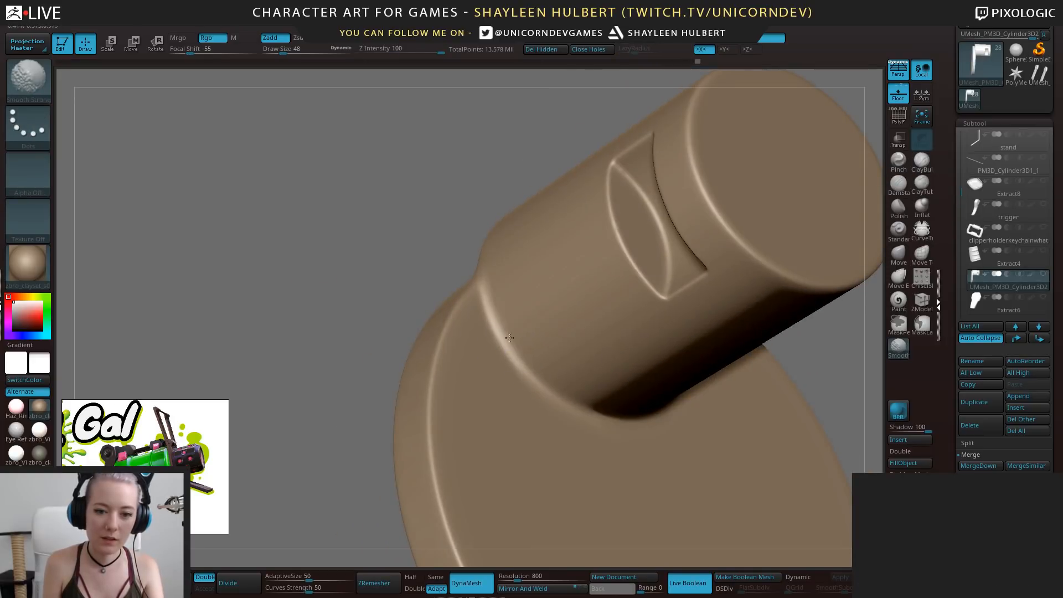
# Smooth the seam on the opposite side of the cylinder and along the groove beside the disc rim
pyautogui.keyDown('alt'); pyautogui.moveTo(288, 354); pyautogui.dragTo(259, 290); pyautogui.keyUp('alt')
pyautogui.moveTo(371, 398)
pyautogui.mouseDown()
pyautogui.moveTo(358, 337)
pyautogui.moveTo(667, 268)
pyautogui.moveTo(709, 277)
pyautogui.mouseUp()
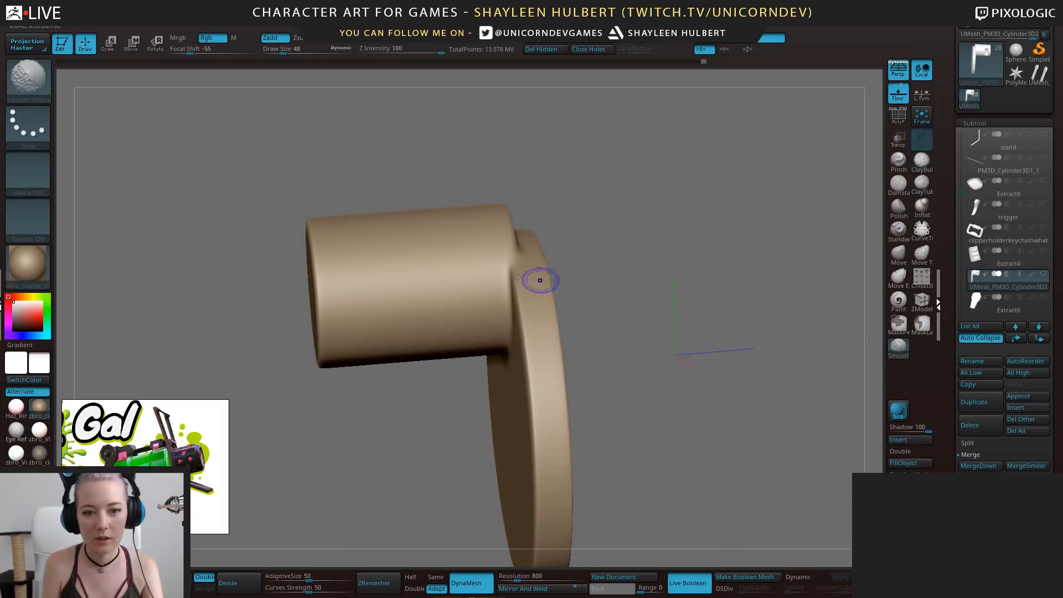
pyautogui.keyDown('shift'); pyautogui.moveTo(541, 280); pyautogui.dragTo(404, 255); pyautogui.keyUp('shift')
pyautogui.moveTo(360, 343)
pyautogui.mouseDown()
pyautogui.moveTo(515, 328)
pyautogui.moveTo(524, 264)
pyautogui.mouseUp()
pyautogui.press('shift')
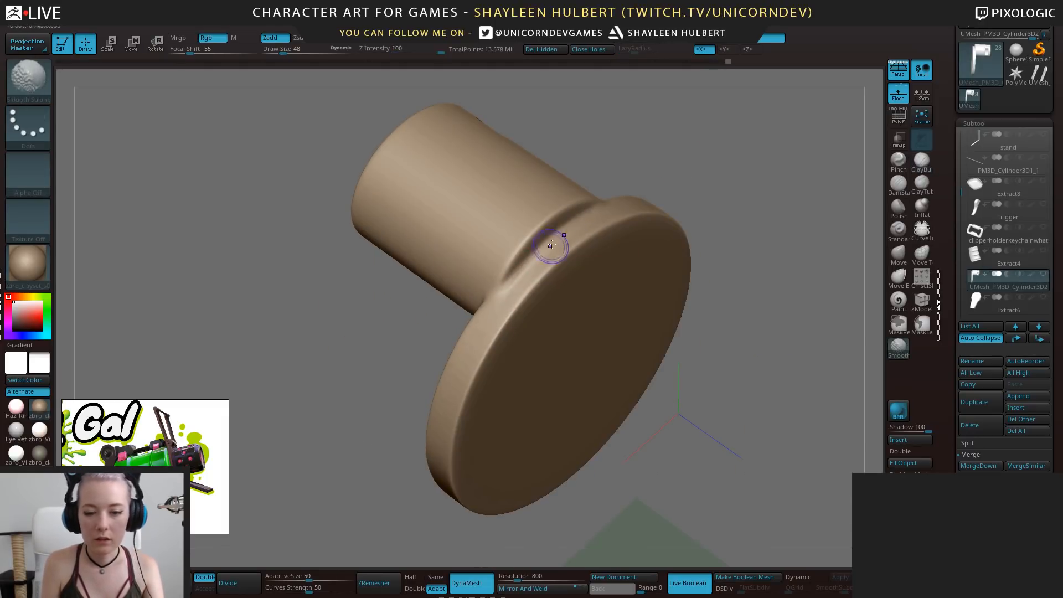
pyautogui.moveTo(455, 361)
pyautogui.mouseDown(button='right')
pyautogui.moveTo(558, 242)
pyautogui.moveTo(605, 237)
pyautogui.mouseUp(button='right')
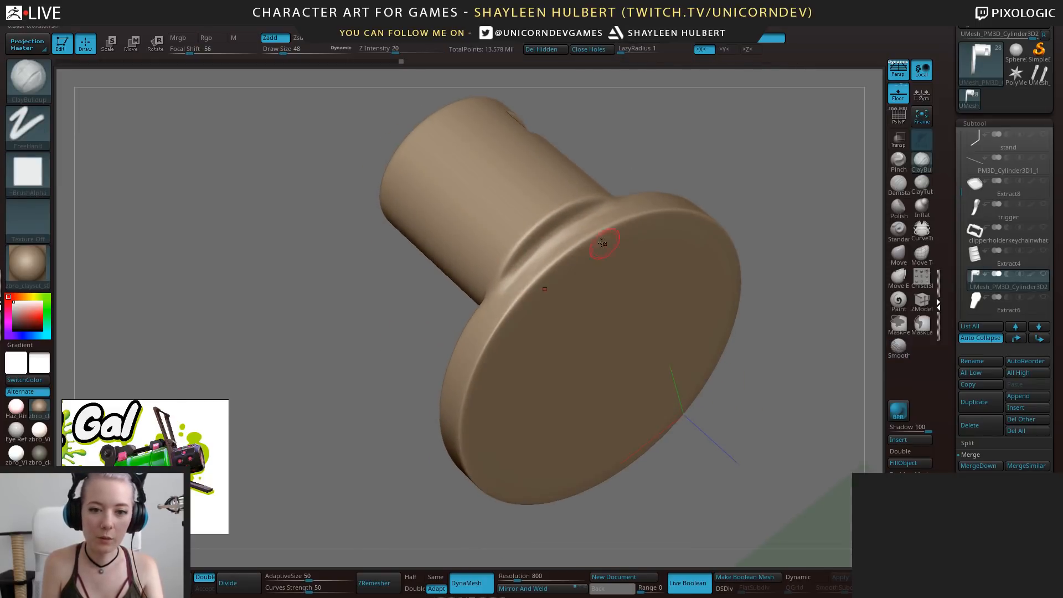
pyautogui.press('shift')
pyautogui.moveTo(372, 344)
pyautogui.mouseDown(button='right')
pyautogui.moveTo(690, 143)
pyautogui.moveTo(717, 200)
pyautogui.moveTo(711, 241)
pyautogui.moveTo(646, 227)
pyautogui.moveTo(712, 325)
pyautogui.moveTo(543, 297)
pyautogui.moveTo(714, 292)
pyautogui.moveTo(682, 343)
pyautogui.moveTo(729, 318)
pyautogui.mouseUp(button='right')
pyautogui.press('shift')
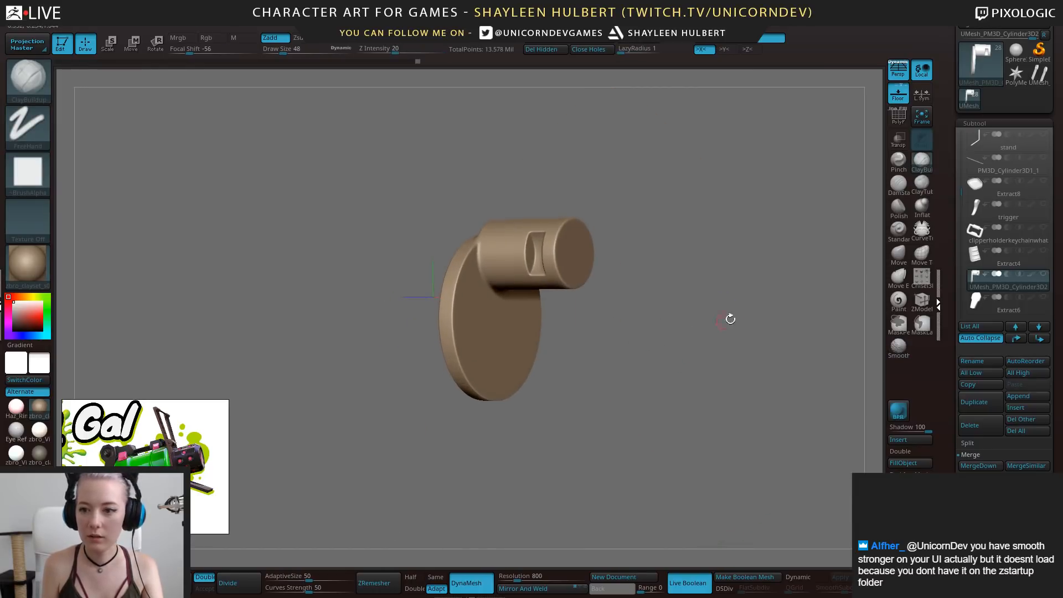
# Show all subtools so the whole gun is visible again, and scroll to the end of the subtool list
pyautogui.press('shift')
pyautogui.keyDown('shift'); pyautogui.click(1044, 275); pyautogui.keyUp('shift')
pyautogui.keyDown('ctrl'); pyautogui.moveTo(788, 354); pyautogui.dragTo(752, 417, button='right'); pyautogui.keyUp('ctrl')
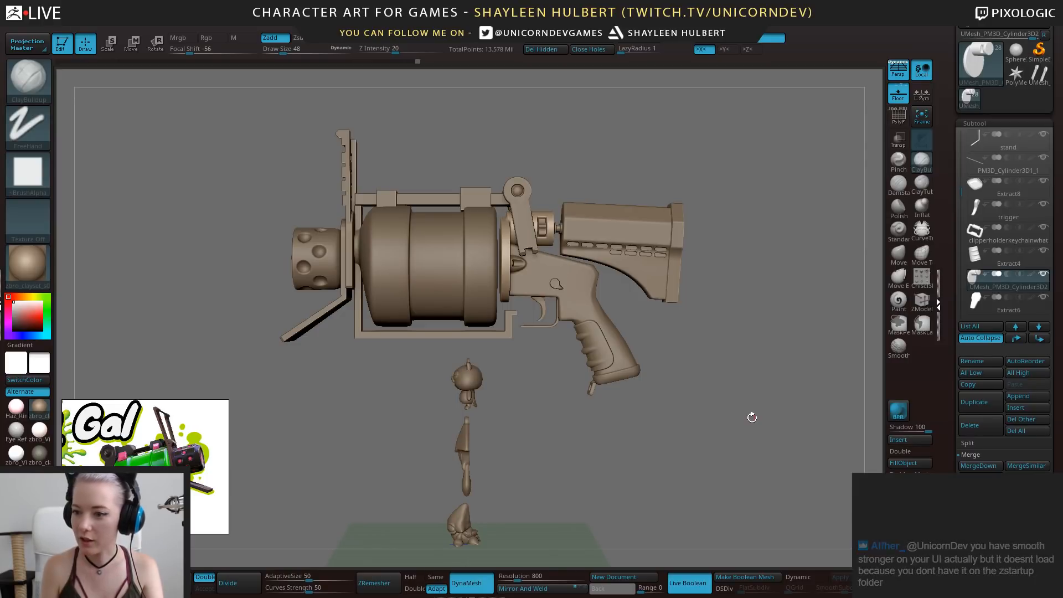
pyautogui.moveTo(662, 451); pyautogui.dragTo(651, 446, button='right')
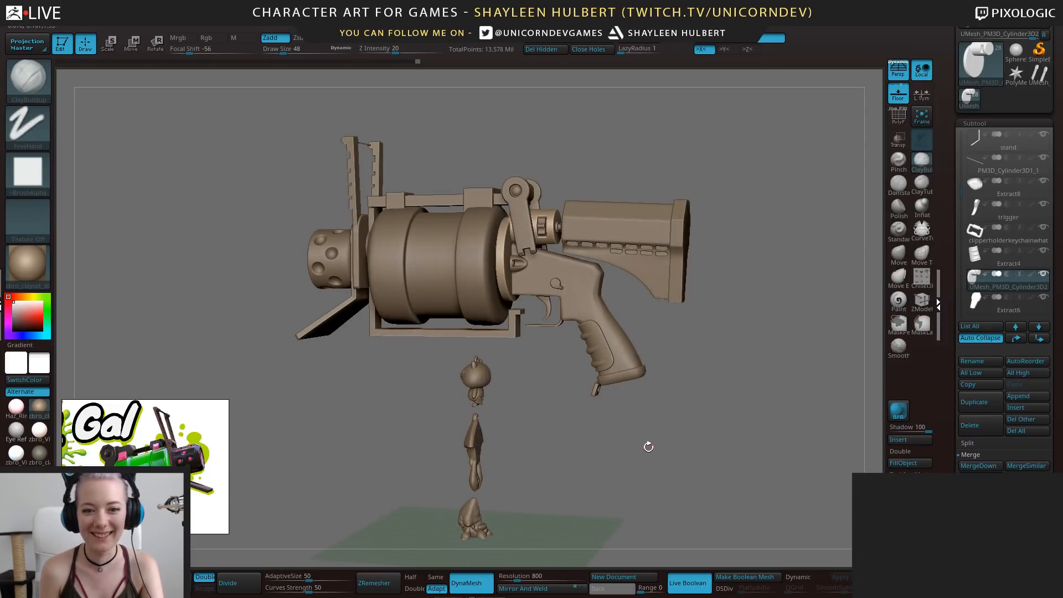
pyautogui.moveTo(960, 196); pyautogui.dragTo(960, 265)
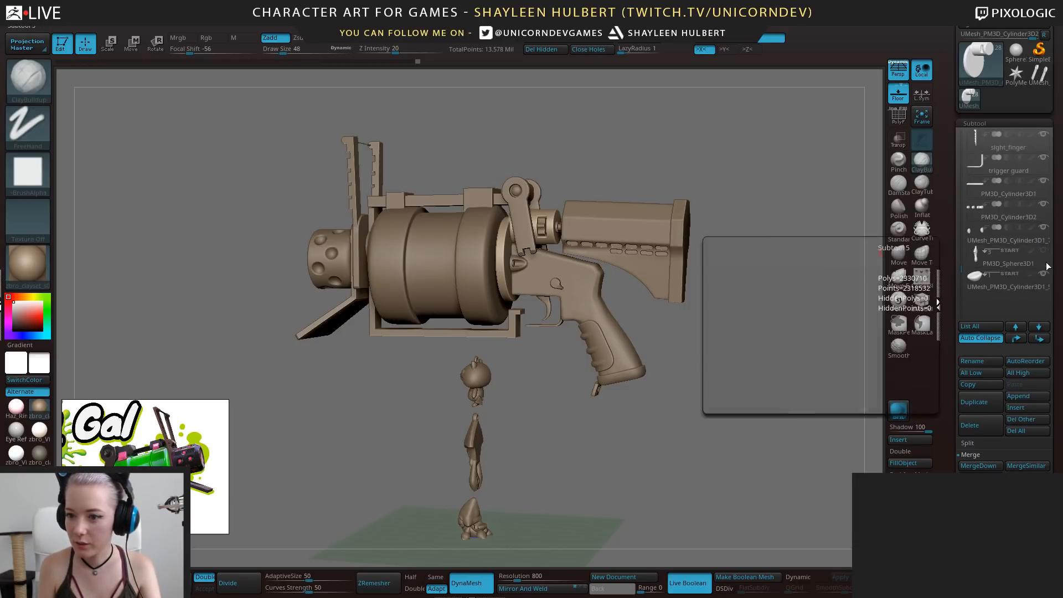
# Hide the PM3D_Sphere3D1 and UMesh_PM3D_Cylinder3D1 folders below the gun parts, leaving only the gun visible
pyautogui.click(1044, 251)
pyautogui.click(1044, 273)
pyautogui.moveTo(738, 394)
pyautogui.keyDown('shift'); pyautogui.mouseDown()
pyautogui.moveTo(736, 385)
pyautogui.moveTo(736, 451)
pyautogui.moveTo(770, 471)
pyautogui.mouseUp(); pyautogui.keyUp('shift')
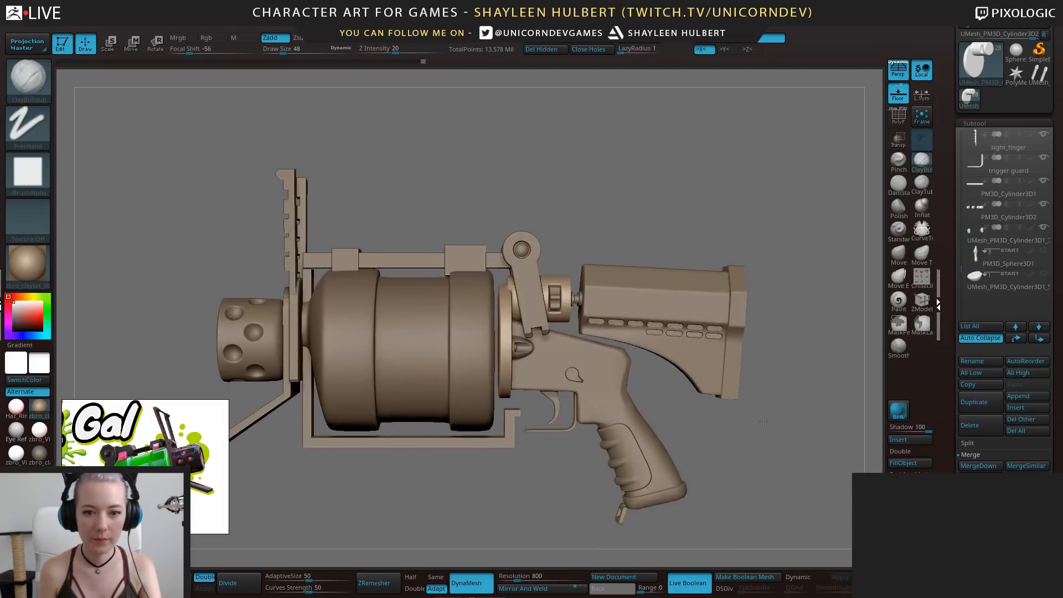
pyautogui.moveTo(792, 423); pyautogui.dragTo(758, 430)
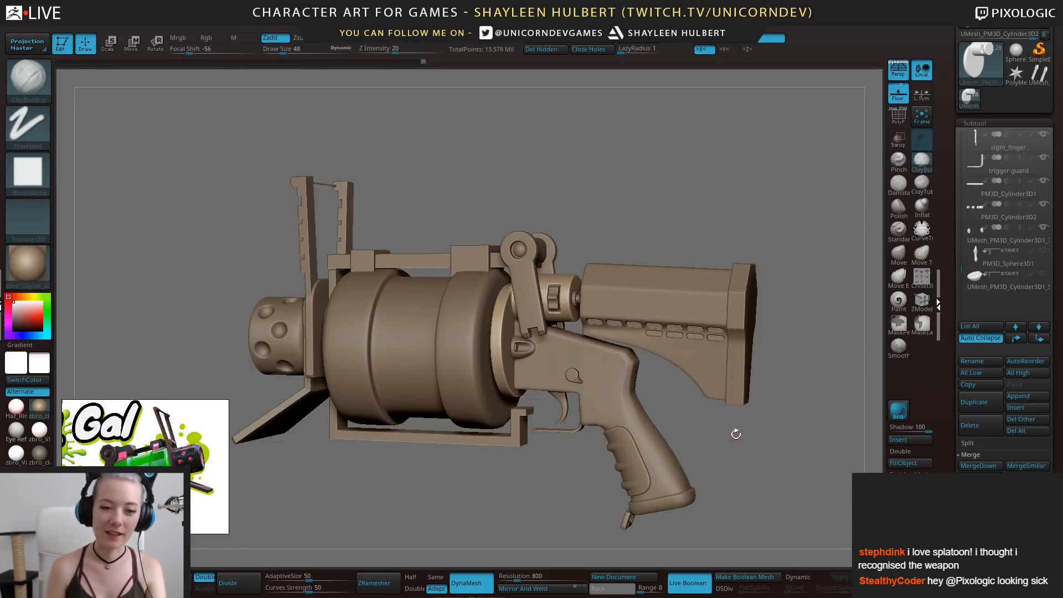
pyautogui.keyDown('alt'); pyautogui.moveTo(557, 481); pyautogui.dragTo(611, 532); pyautogui.keyUp('alt')
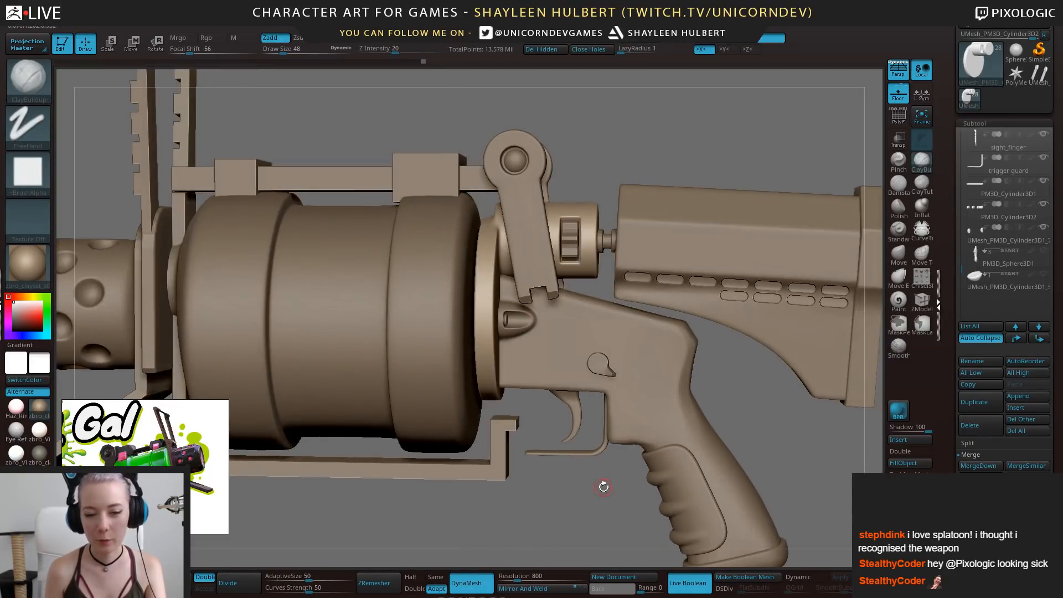
pyautogui.moveTo(621, 128); pyautogui.dragTo(705, 176)
# Move the disc-and-cylinder subtool down past the other gun parts to the end of the subtool list
pyautogui.moveTo(960, 190); pyautogui.dragTo(961, 222)
pyautogui.click(1039, 338)
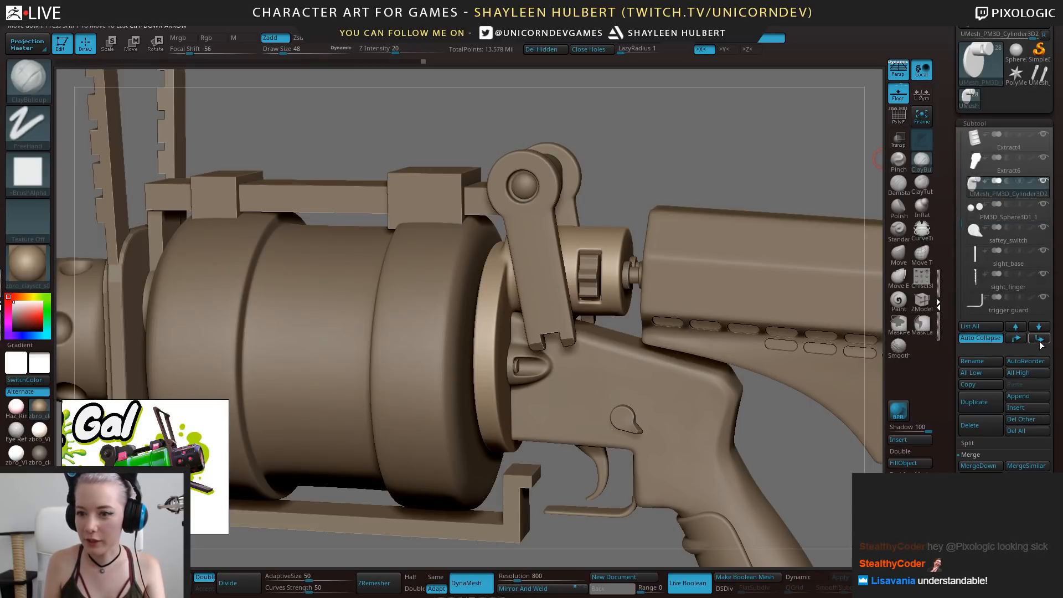
pyautogui.click(1039, 338)
pyautogui.click(1040, 338)
pyautogui.click(1039, 338)
pyautogui.click(1040, 338)
pyautogui.click(1039, 338)
pyautogui.click(1039, 338)
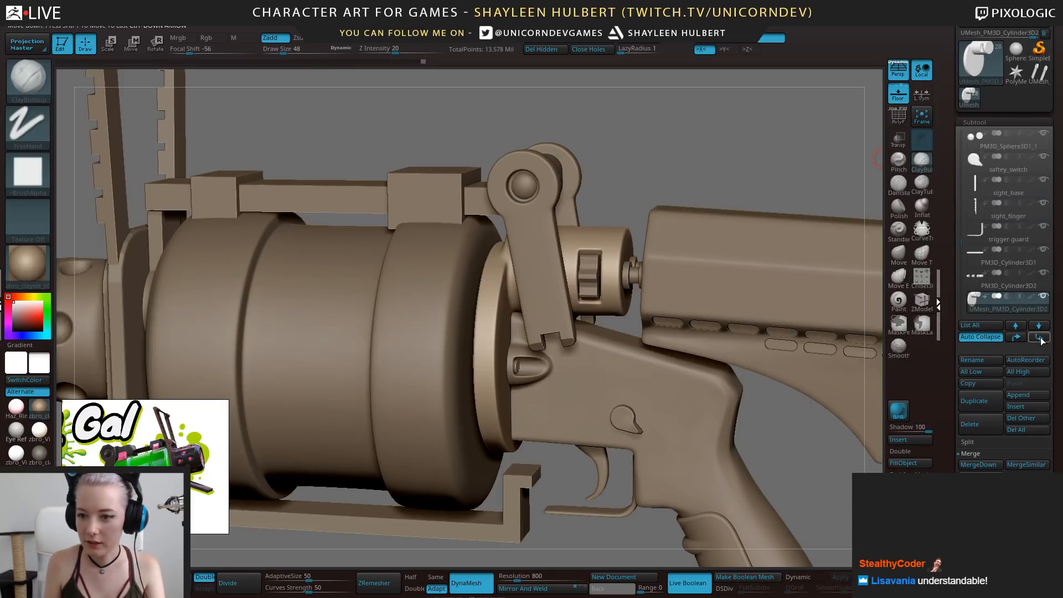
pyautogui.click(1039, 337)
pyautogui.click(1039, 338)
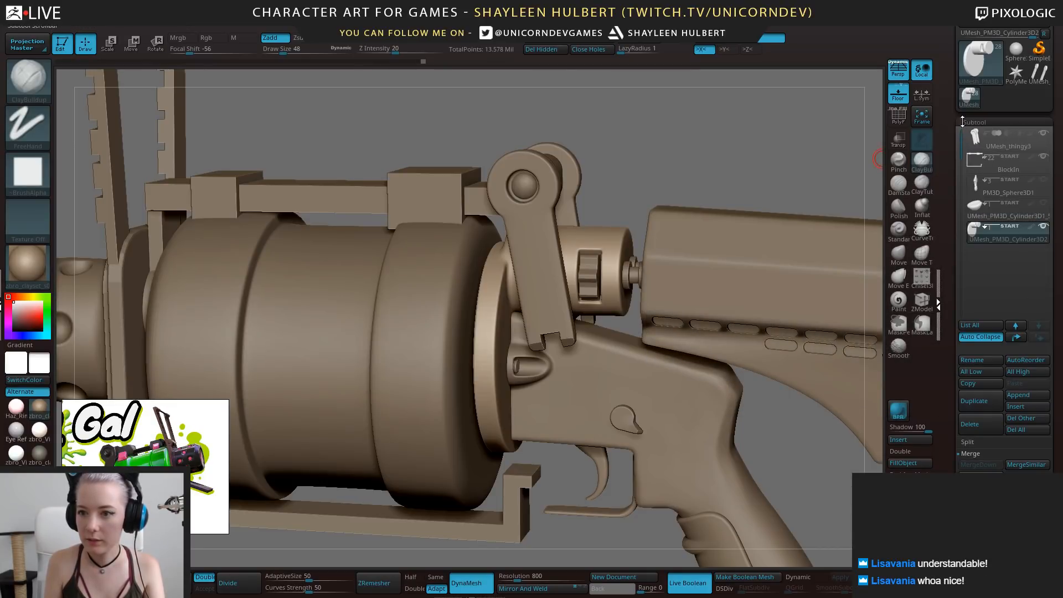
# Select the hinge bracket subtool and move it down into the BlockIn folder
pyautogui.click(1019, 141)
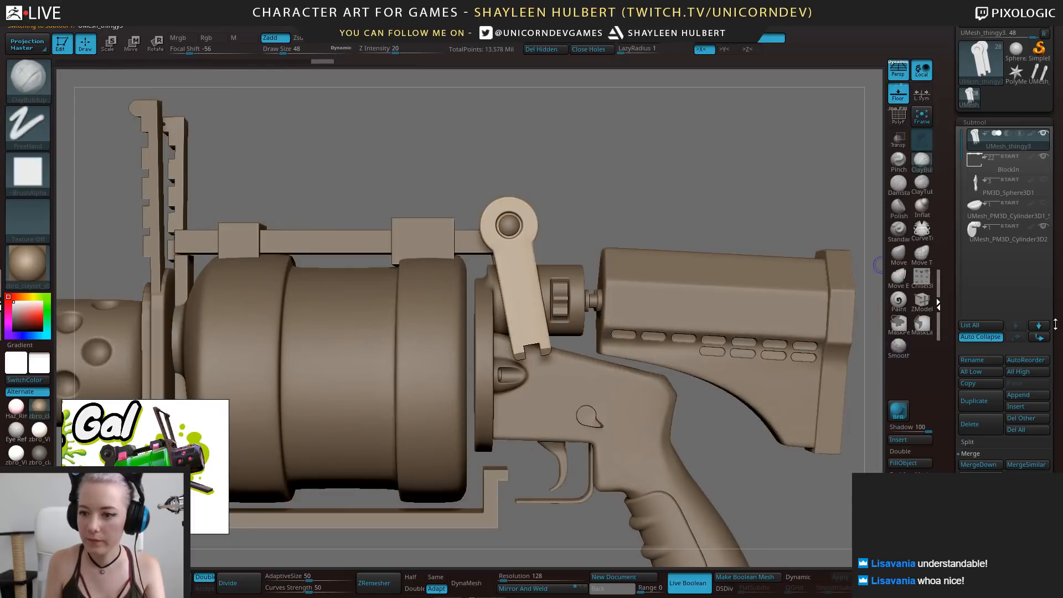
pyautogui.click(1040, 339)
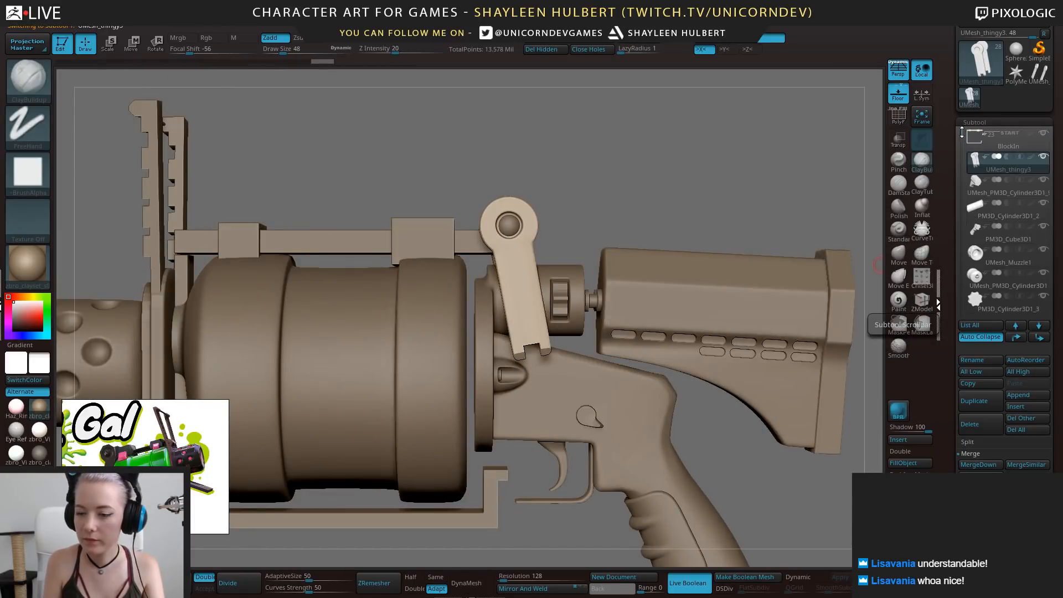
pyautogui.moveTo(961, 151); pyautogui.dragTo(960, 213)
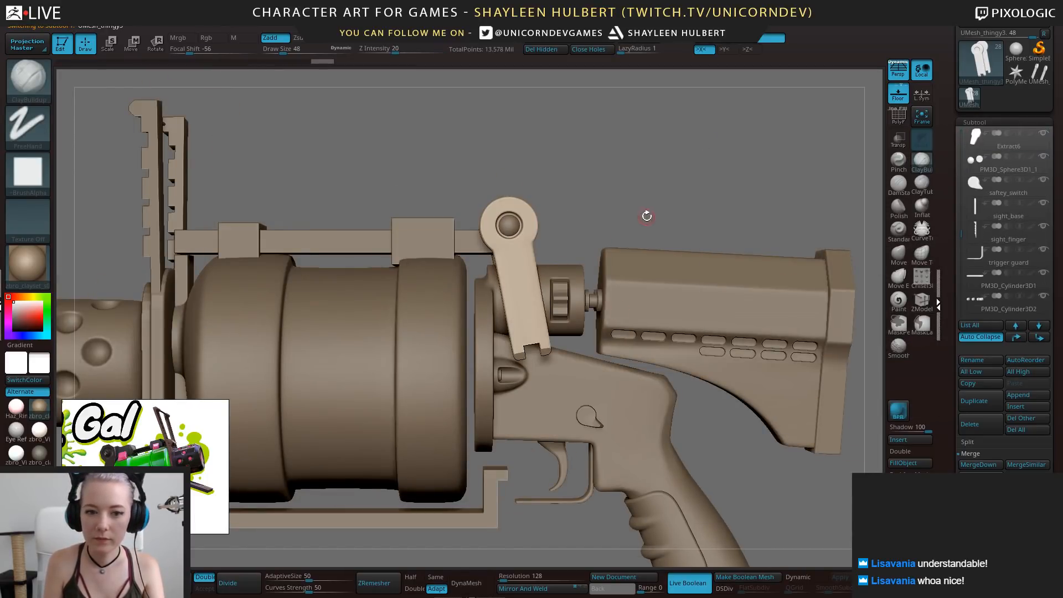
# Select the disc-and-cylinder part behind the hinge, show it alone and check its wireframe
pyautogui.moveTo(647, 216); pyautogui.dragTo(604, 220)
pyautogui.keyDown('alt'); pyautogui.click(583, 277); pyautogui.keyUp('alt')
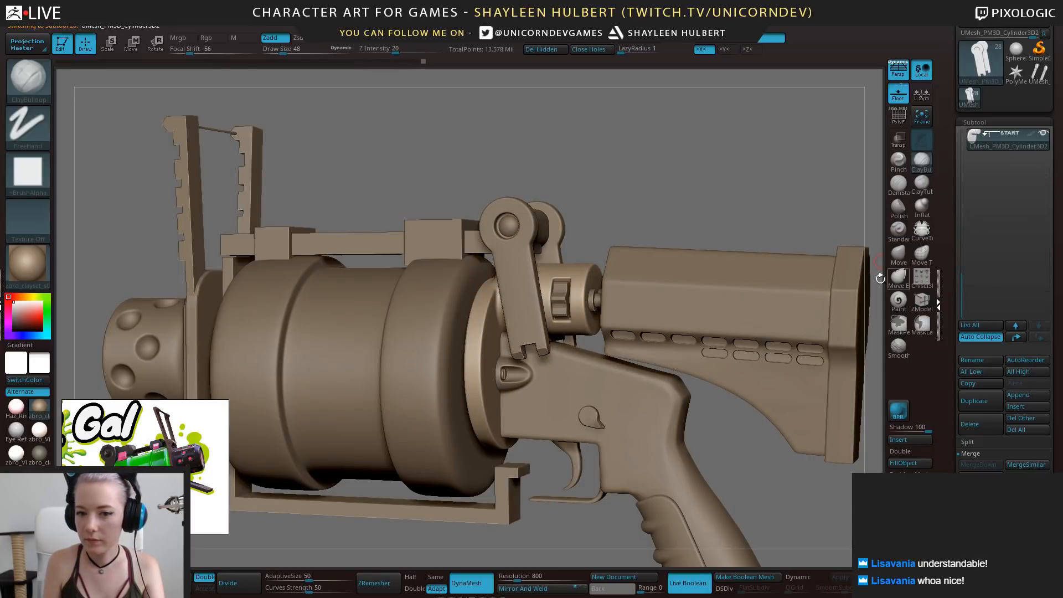
pyautogui.keyDown('shift'); pyautogui.click(1045, 138); pyautogui.keyUp('shift')
pyautogui.keyDown('alt'); pyautogui.moveTo(707, 180); pyautogui.dragTo(719, 282); pyautogui.keyUp('alt')
pyautogui.click(898, 116)
pyautogui.keyDown('alt'); pyautogui.moveTo(714, 232); pyautogui.dragTo(703, 310); pyautogui.keyUp('alt')
pyautogui.moveTo(626, 366); pyautogui.dragTo(679, 337)
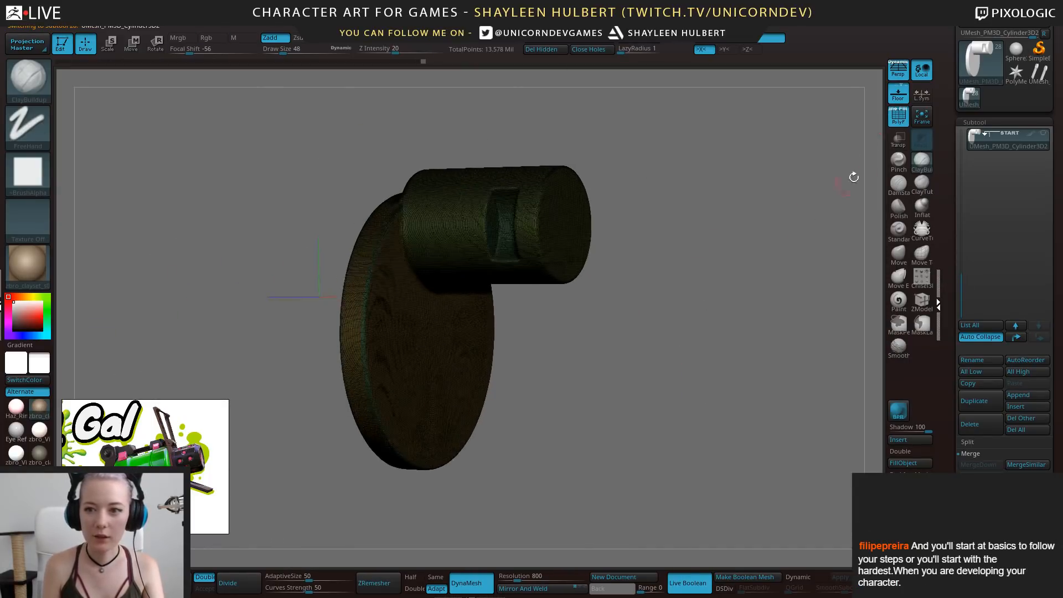
pyautogui.click(894, 120)
# Duplicate the disc-and-cylinder subtool, then reselect the original and hide the copy
pyautogui.keyDown('alt'); pyautogui.moveTo(667, 382); pyautogui.dragTo(703, 360); pyautogui.keyUp('alt')
pyautogui.keyDown('alt'); pyautogui.moveTo(586, 254); pyautogui.dragTo(559, 299); pyautogui.keyUp('alt')
pyautogui.moveTo(559, 299); pyautogui.dragTo(596, 303)
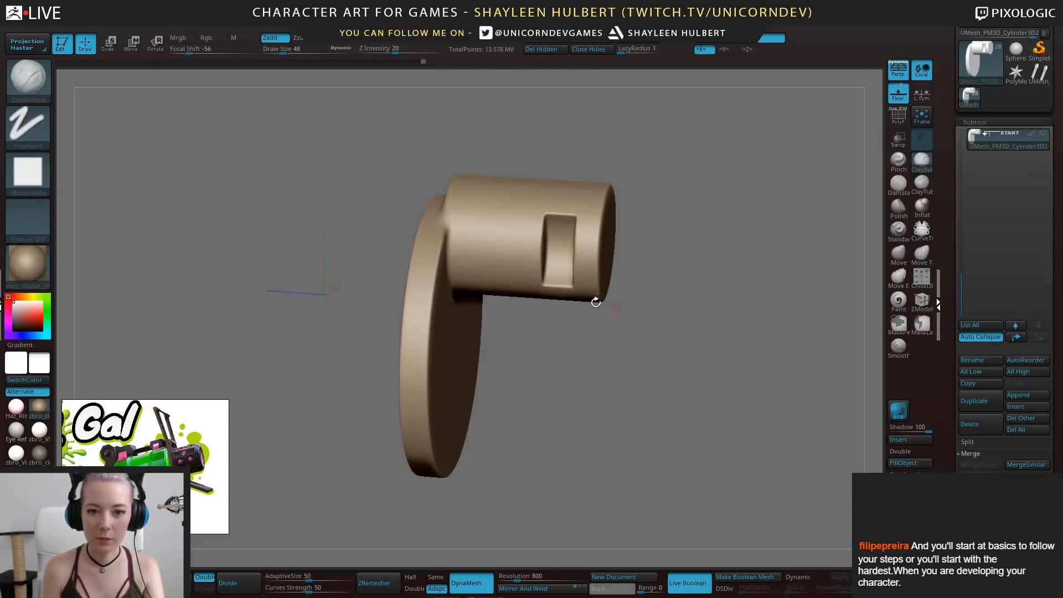
pyautogui.press('shift')
pyautogui.moveTo(703, 395); pyautogui.dragTo(659, 407)
pyautogui.moveTo(659, 407)
pyautogui.keyDown('alt'); pyautogui.mouseDown()
pyautogui.moveTo(690, 370)
pyautogui.moveTo(701, 394)
pyautogui.moveTo(678, 405)
pyautogui.moveTo(703, 323)
pyautogui.moveTo(714, 372)
pyautogui.mouseUp(); pyautogui.keyUp('alt')
pyautogui.click(978, 411)
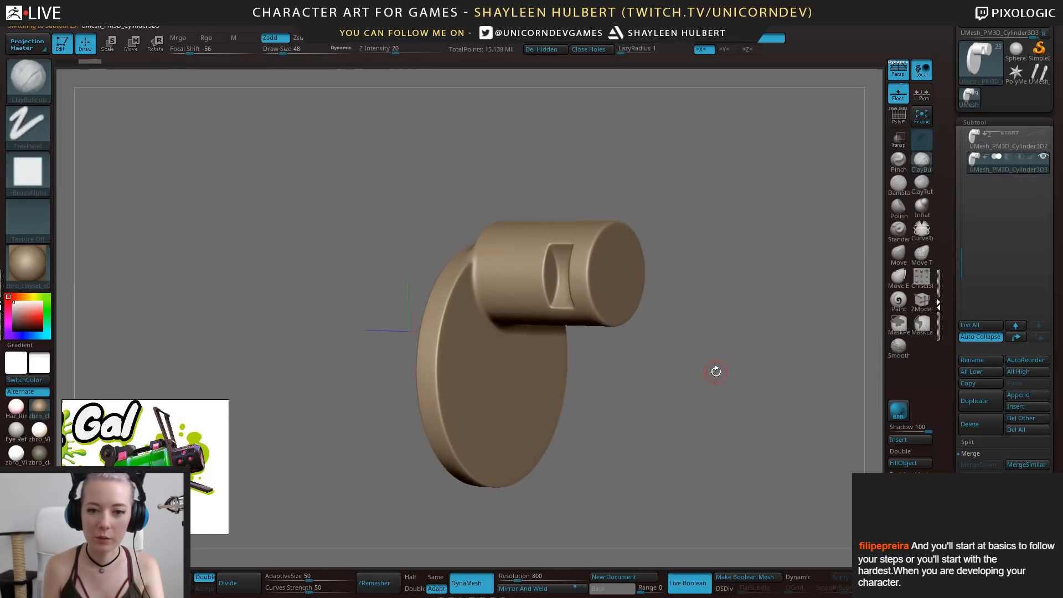
pyautogui.click(1047, 145)
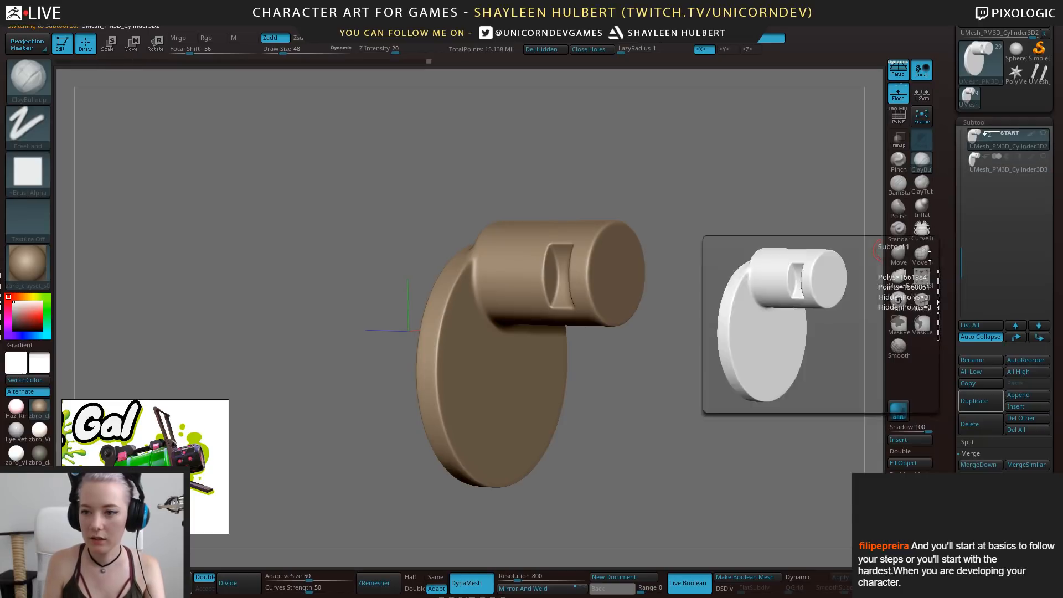
# Open the ZRemesher settings for the original disc-and-cylinder and set the target polygon count to 0.5
pyautogui.moveTo(703, 415)
pyautogui.mouseDown()
pyautogui.moveTo(913, 423)
pyautogui.moveTo(946, 387)
pyautogui.moveTo(950, 197)
pyautogui.mouseUp()
pyautogui.keyDown('shift'); pyautogui.click(988, 209); pyautogui.keyUp('shift')
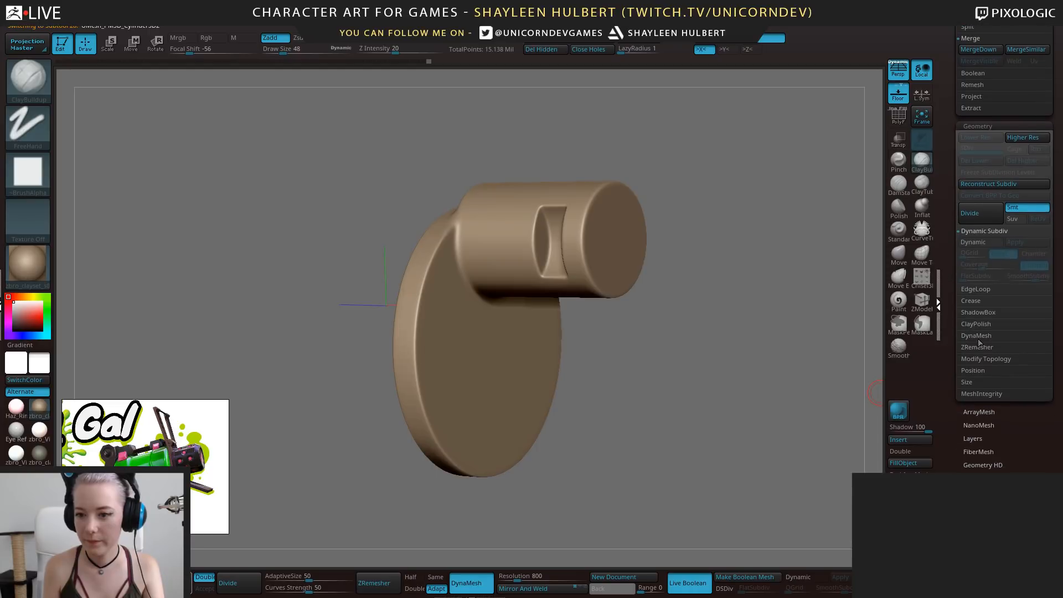
pyautogui.click(979, 347)
pyautogui.moveTo(973, 347); pyautogui.dragTo(966, 346)
pyautogui.moveTo(720, 372); pyautogui.dragTo(753, 367)
pyautogui.click(973, 345)
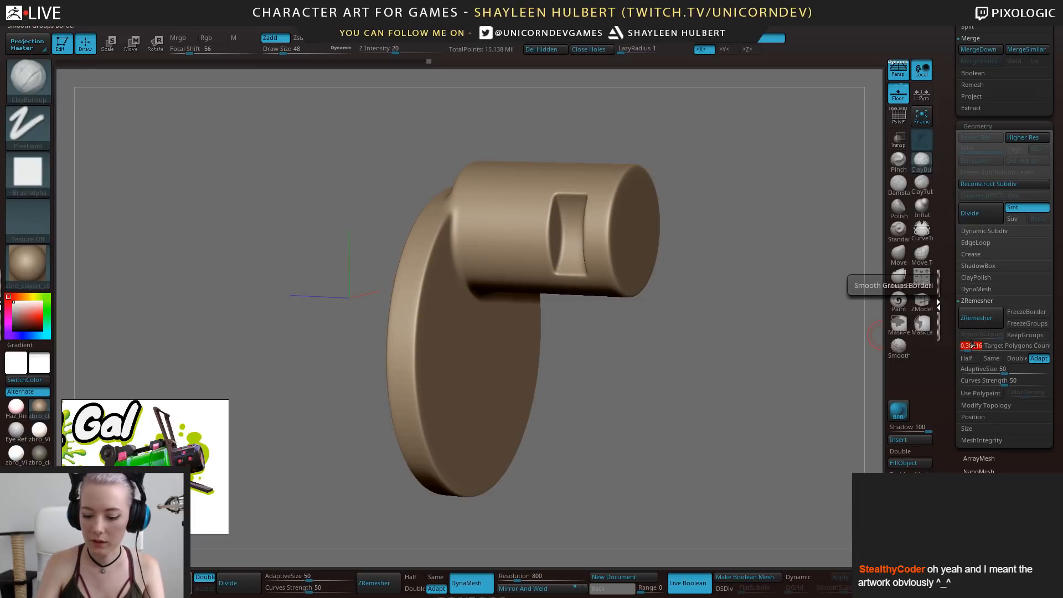
pyautogui.write('0.5')
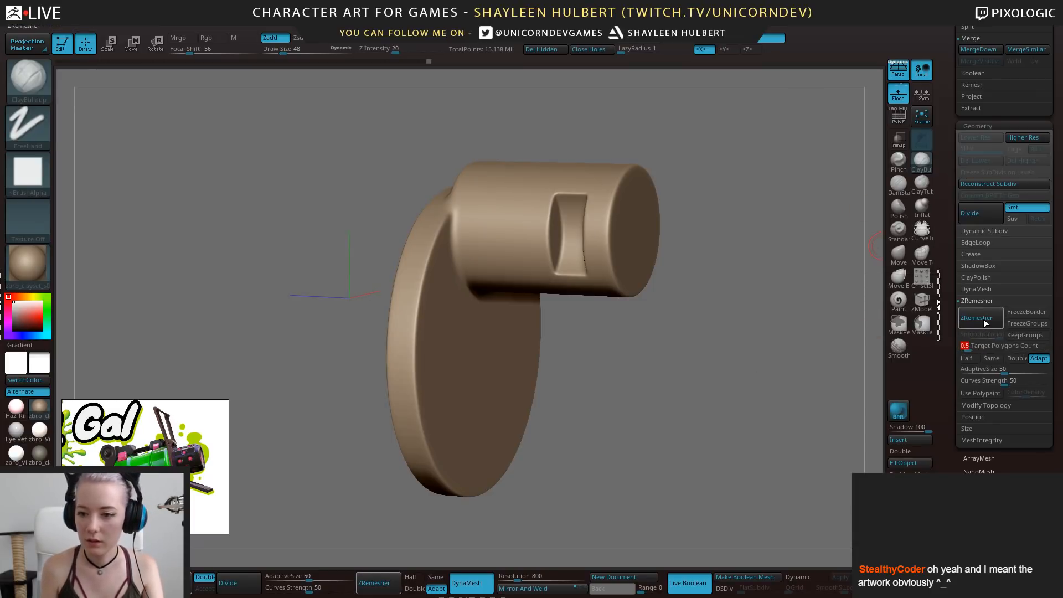
# Save the project as a new version named SplatGun_23
pyautogui.hotkey('ctrl', 's')
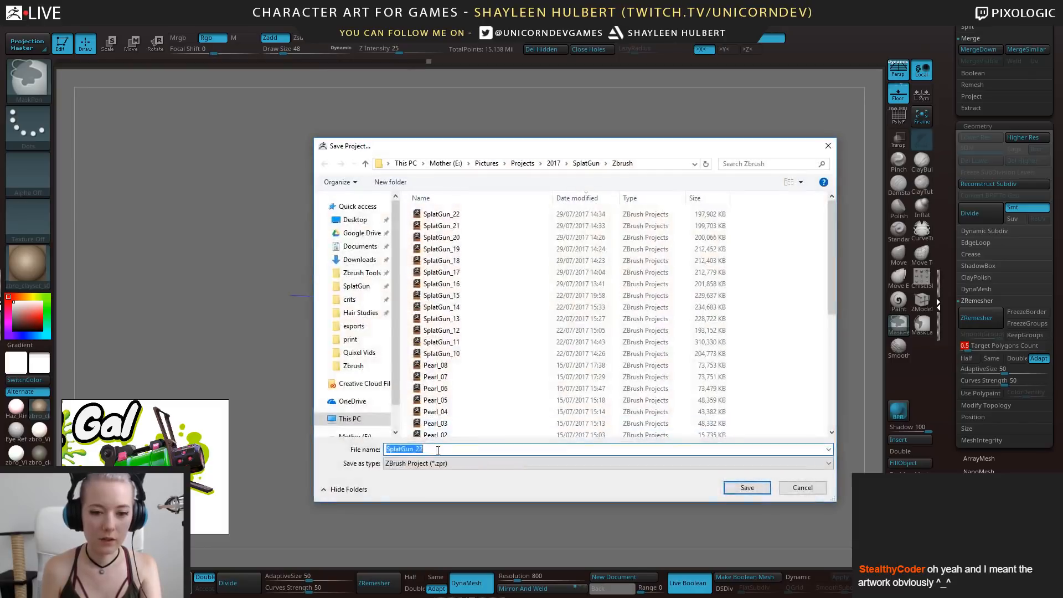
pyautogui.press('BackSpace')
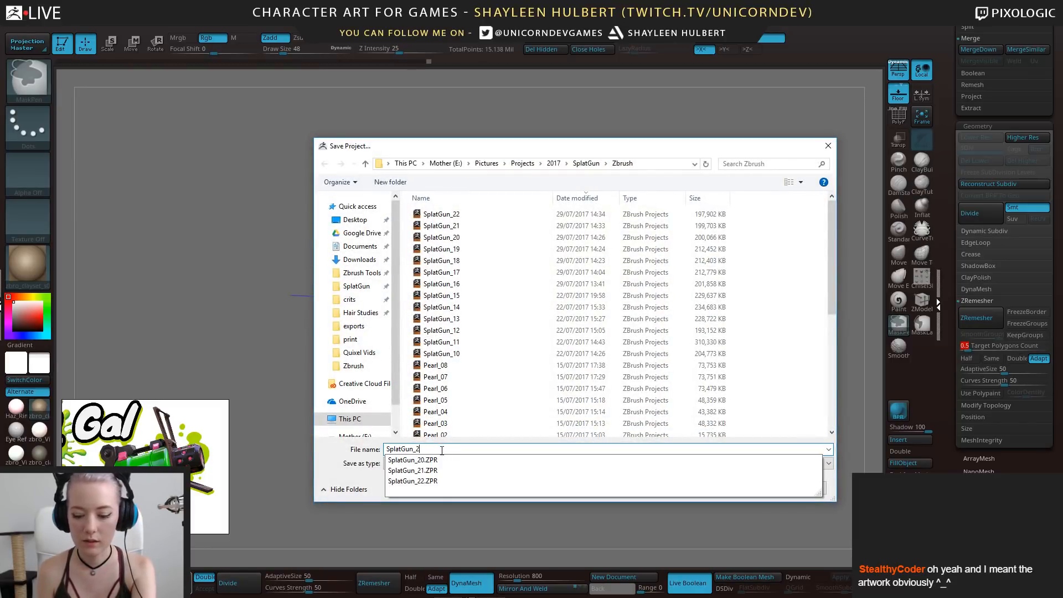
pyautogui.write('3')
pyautogui.click(734, 493)
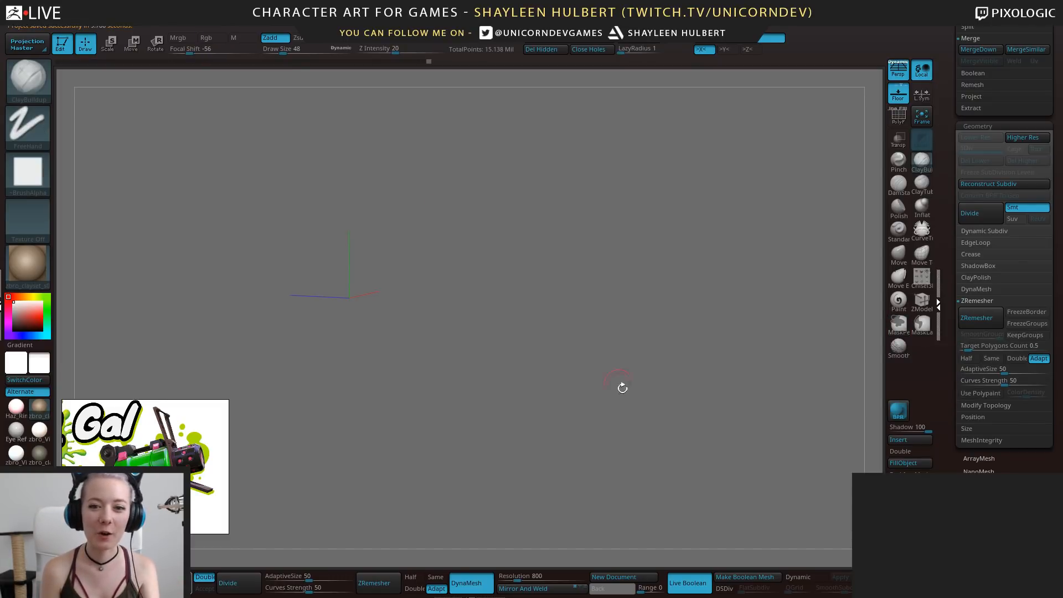
pyautogui.moveTo(634, 413); pyautogui.dragTo(702, 383)
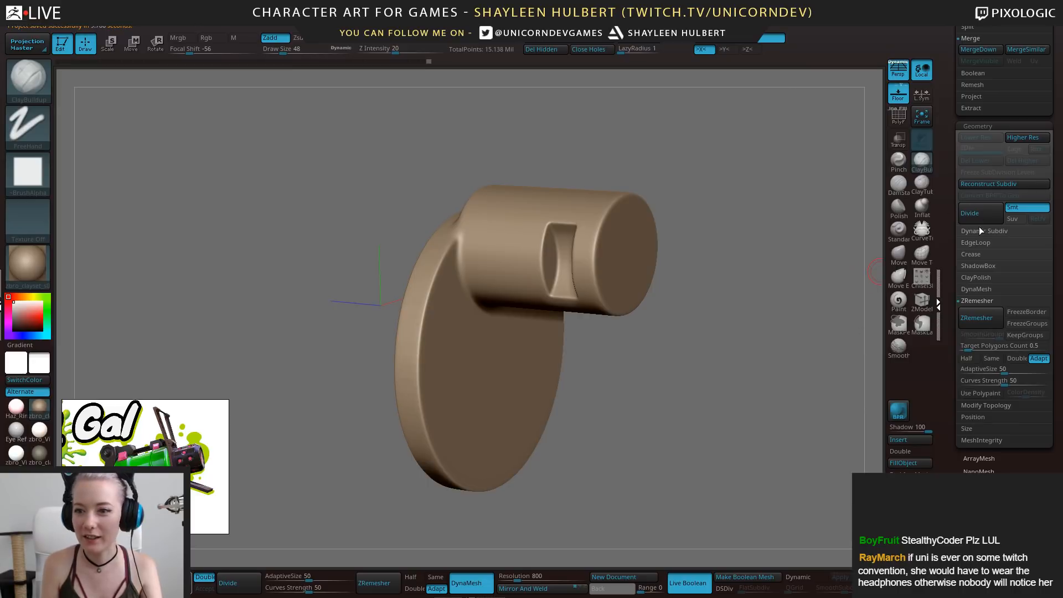
# Remesh the original disc-and-cylinder with ZRemesher and check the new topology in wireframe
pyautogui.scroll(-2, 950, 239)
pyautogui.scroll(-1, 950, 239)
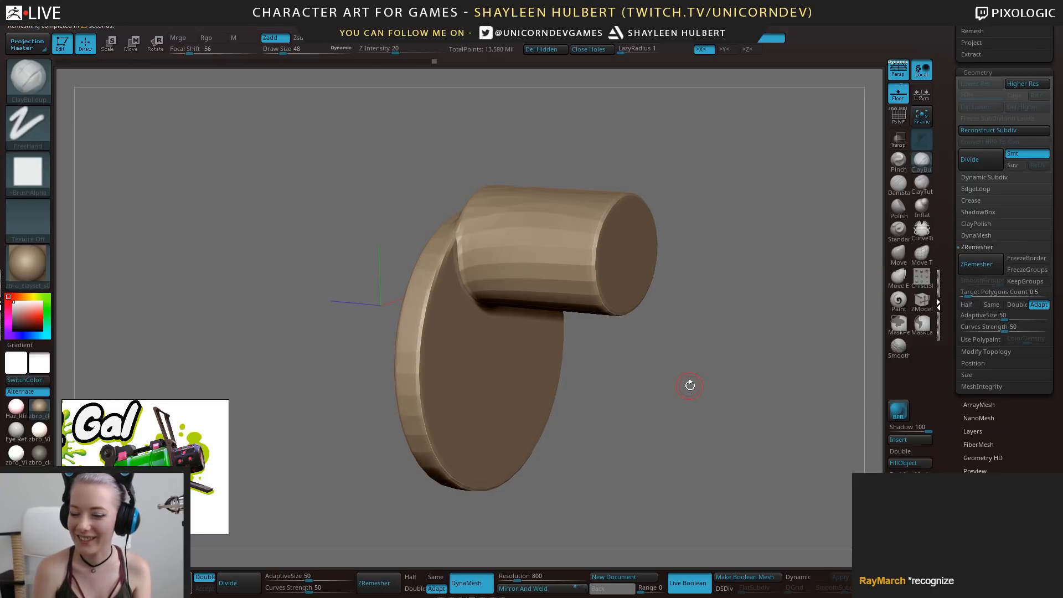
pyautogui.moveTo(641, 314); pyautogui.dragTo(702, 398)
pyautogui.click(897, 128)
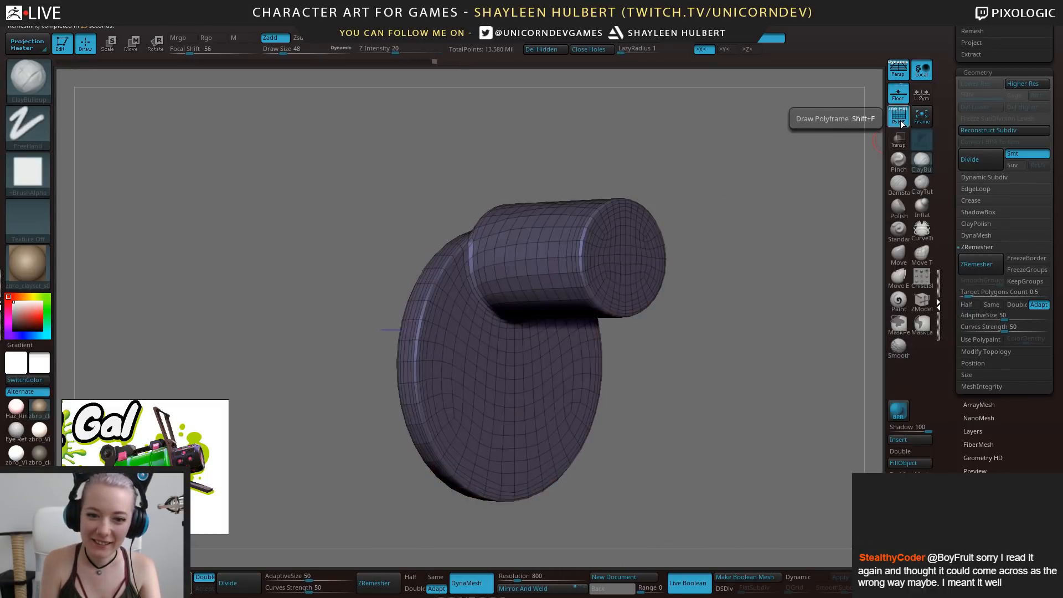
pyautogui.click(897, 128)
# Divide the remeshed disc-and-cylinder repeatedly up to subdivision level 7
pyautogui.click(976, 161)
pyautogui.click(978, 160)
pyautogui.click(980, 161)
pyautogui.click(979, 161)
pyautogui.click(977, 162)
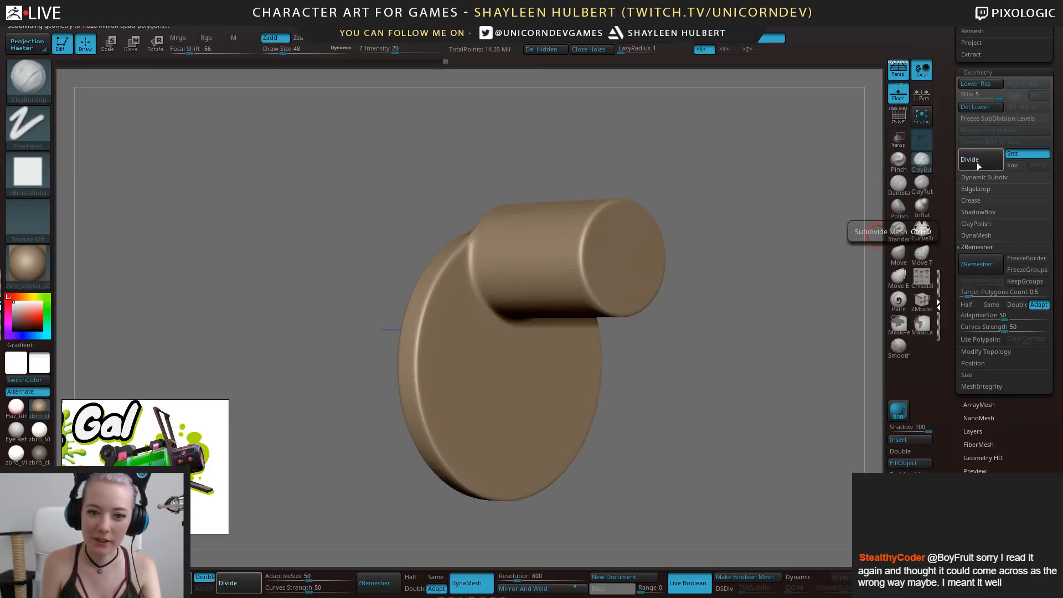
pyautogui.keyDown('shift'); pyautogui.moveTo(756, 324); pyautogui.dragTo(808, 331); pyautogui.keyUp('shift')
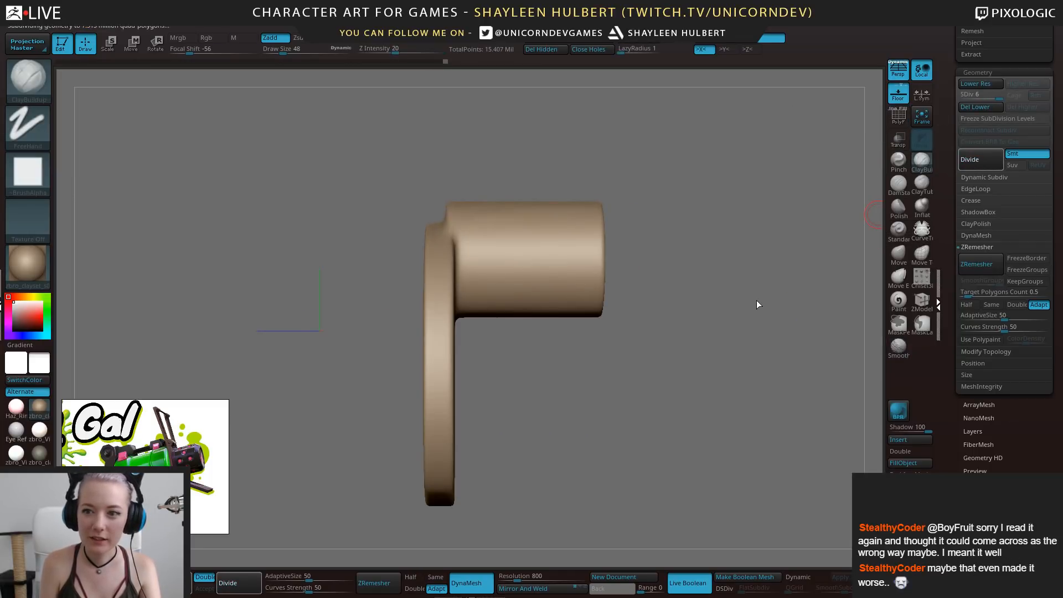
pyautogui.moveTo(756, 305)
pyautogui.mouseDown()
pyautogui.moveTo(719, 311)
pyautogui.moveTo(764, 310)
pyautogui.mouseUp()
# Select the duplicated disc-and-cylinder, set the projection distance to 0.03239 and run ProjectAll against the remeshed part
pyautogui.moveTo(954, 111); pyautogui.dragTo(954, 222)
pyautogui.moveTo(734, 392); pyautogui.dragTo(711, 387)
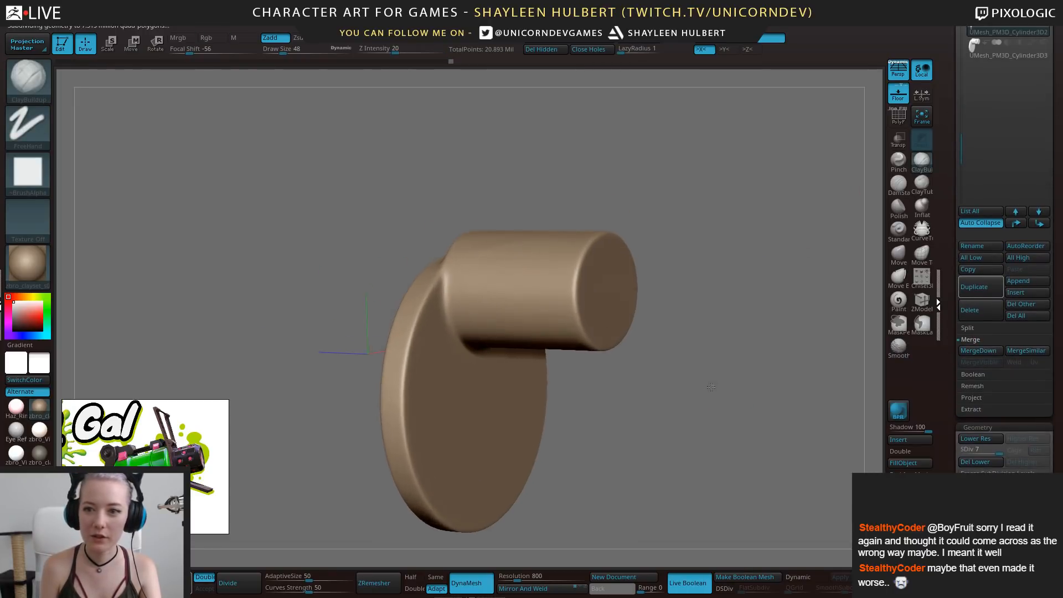
pyautogui.click(992, 55)
pyautogui.moveTo(736, 280); pyautogui.dragTo(771, 257)
pyautogui.moveTo(872, 176); pyautogui.dragTo(767, 310)
pyautogui.click(974, 400)
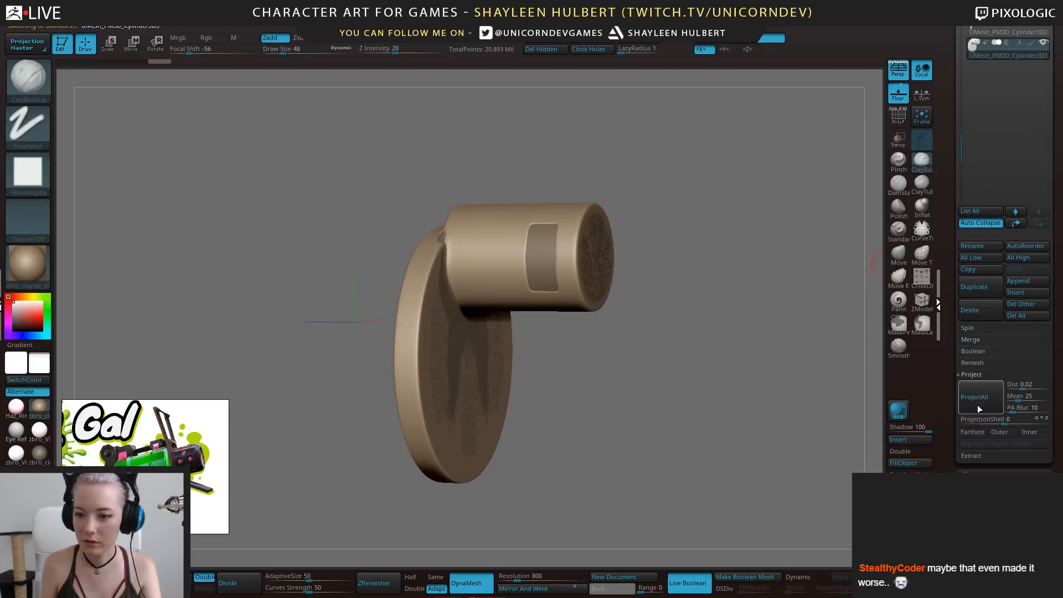
pyautogui.moveTo(1019, 386); pyautogui.dragTo(1025, 386)
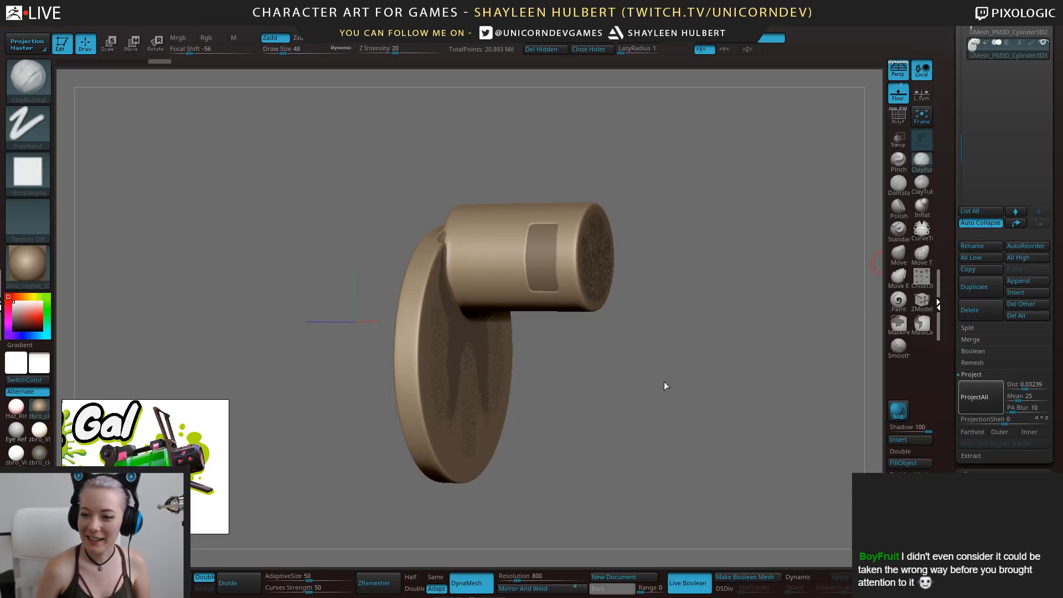
# Show only the remeshed disc-and-cylinder and step back through its undo history to before the remesh
pyautogui.moveTo(708, 265); pyautogui.dragTo(716, 277)
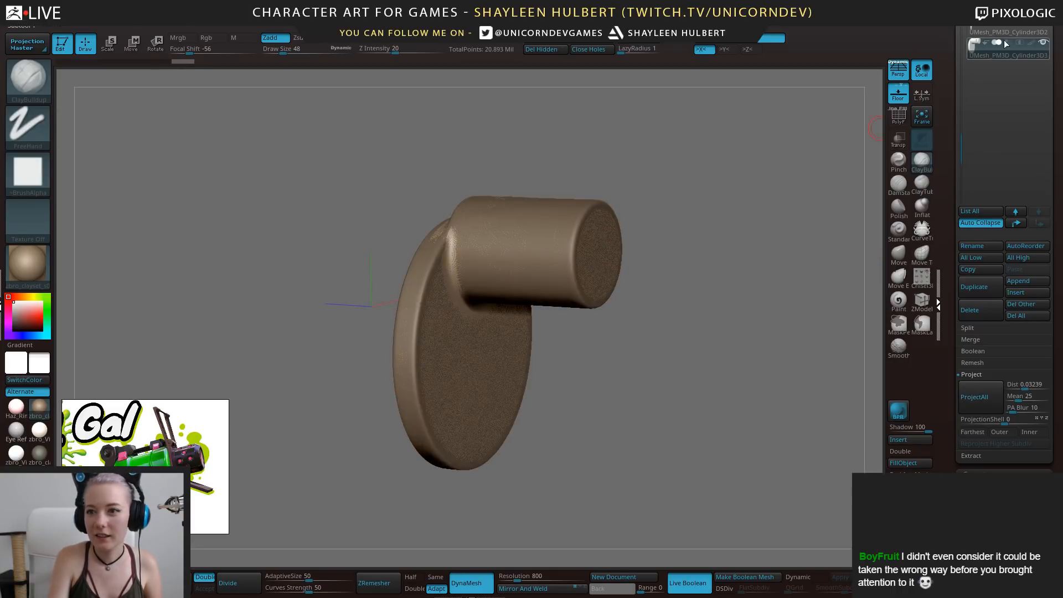
pyautogui.click(1041, 32)
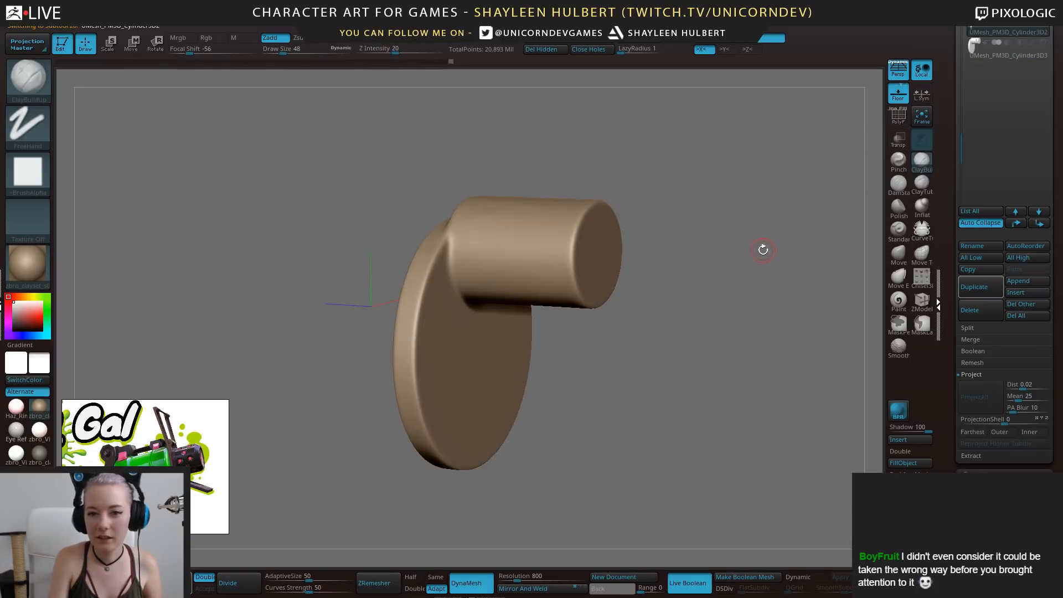
pyautogui.moveTo(703, 261)
pyautogui.keyDown('alt'); pyautogui.mouseDown()
pyautogui.moveTo(709, 288)
pyautogui.moveTo(750, 300)
pyautogui.mouseUp(); pyautogui.keyUp('alt')
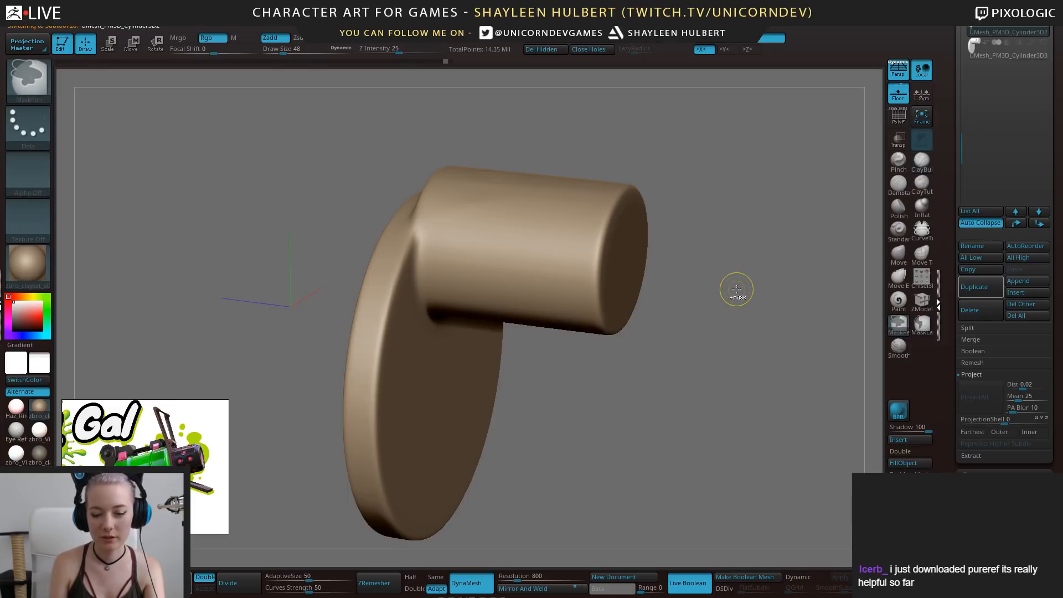
pyautogui.moveTo(439, 62); pyautogui.dragTo(430, 59)
# Isolate the duplicate to examine its projected slot, then switch back to the original disc-and-cylinder
pyautogui.click(1031, 52)
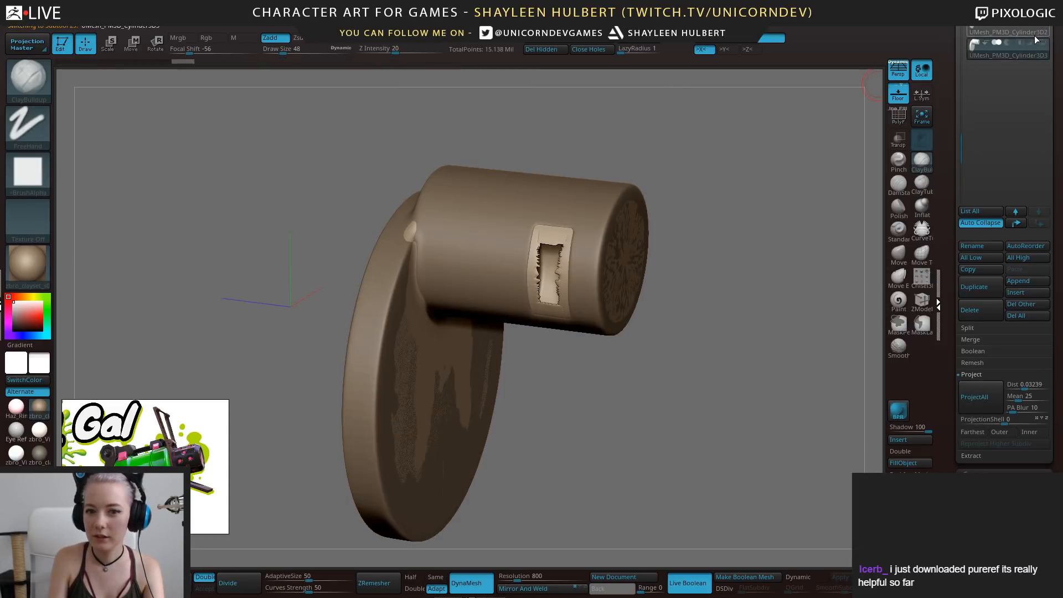
pyautogui.moveTo(719, 223); pyautogui.dragTo(752, 195)
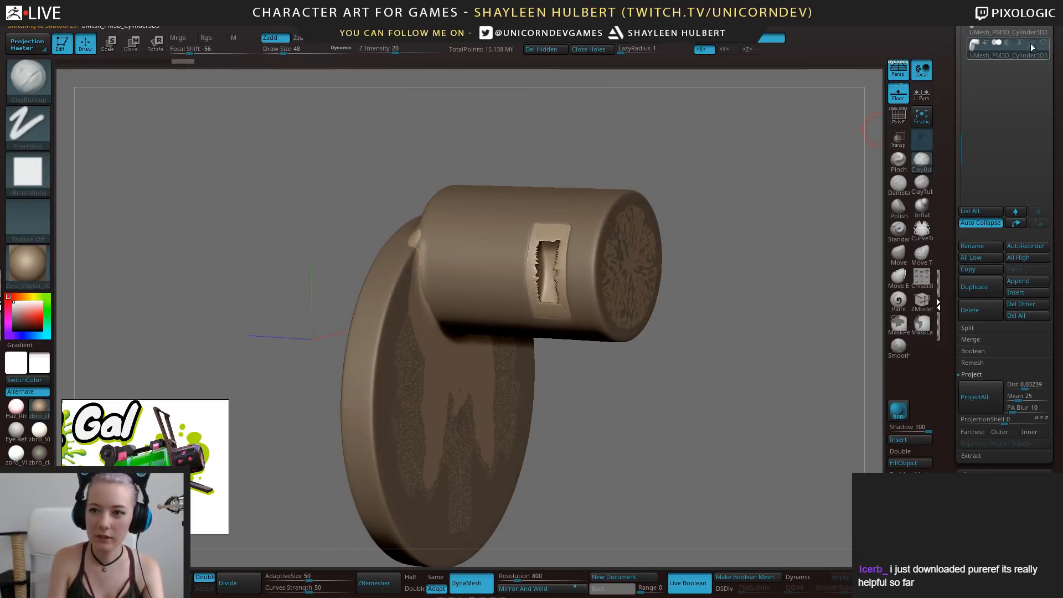
pyautogui.click(1043, 25)
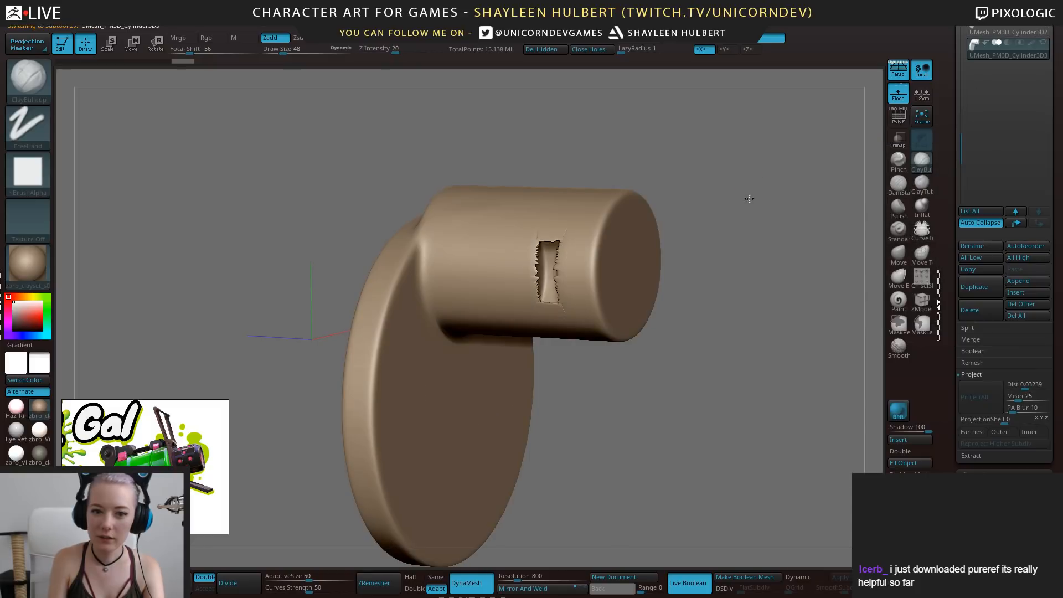
pyautogui.moveTo(751, 200); pyautogui.dragTo(783, 214)
pyautogui.keyDown('alt'); pyautogui.moveTo(828, 167); pyautogui.dragTo(819, 141); pyautogui.keyUp('alt')
pyautogui.click(1046, 33)
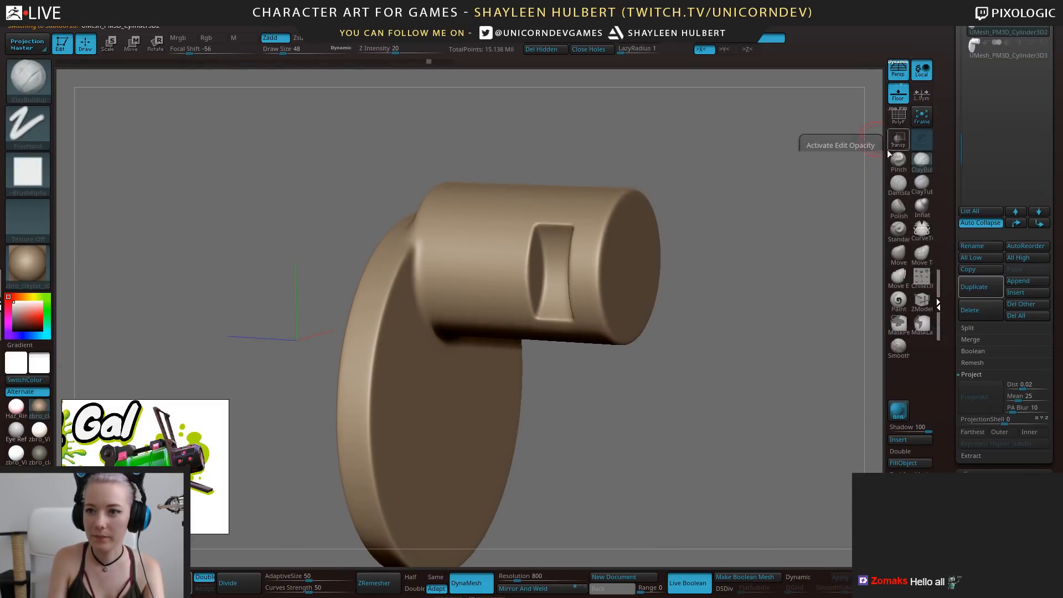
# Select the duplicated disc-and-cylinder and step its undo history back to before the projection, restoring its sculpted slot
pyautogui.click(1008, 51)
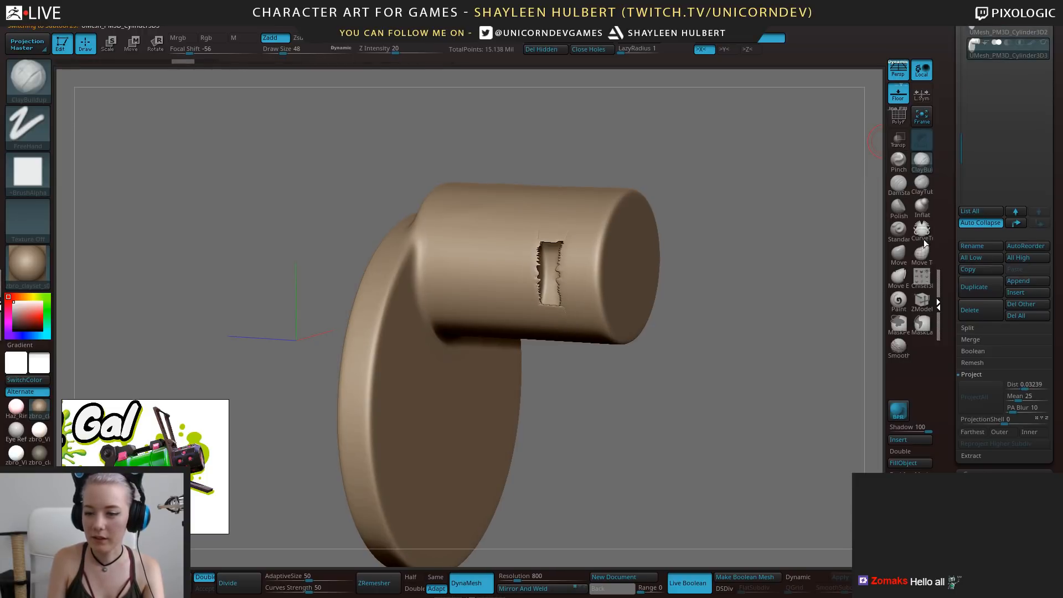
pyautogui.moveTo(753, 226)
pyautogui.mouseDown()
pyautogui.moveTo(755, 237)
pyautogui.moveTo(755, 228)
pyautogui.mouseUp()
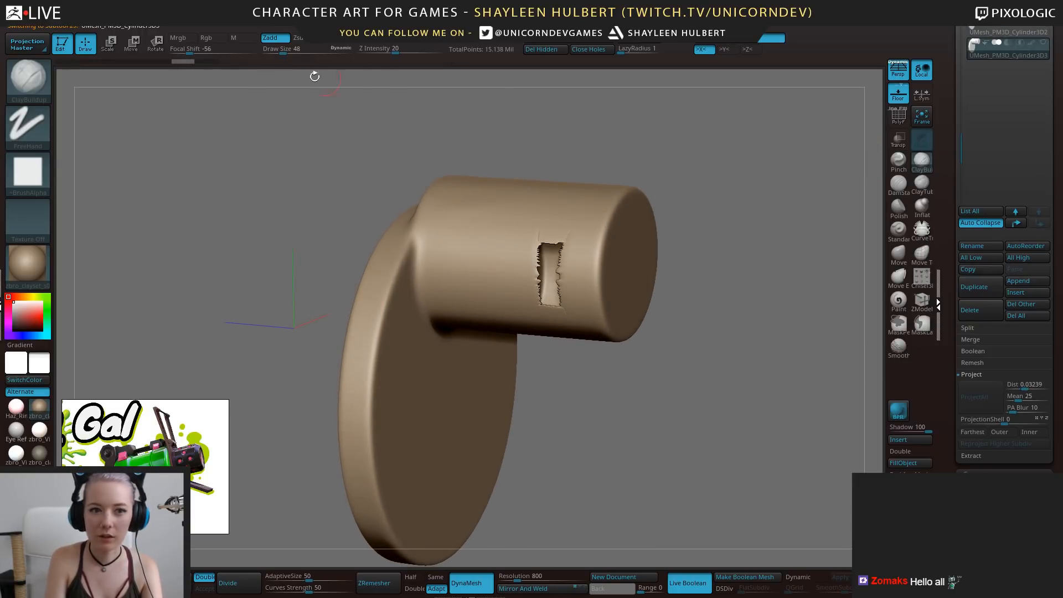
pyautogui.click(160, 63)
pyautogui.moveTo(767, 248)
pyautogui.keyDown('shift'); pyautogui.mouseDown()
pyautogui.moveTo(756, 279)
pyautogui.moveTo(731, 273)
pyautogui.mouseUp(); pyautogui.keyUp('shift')
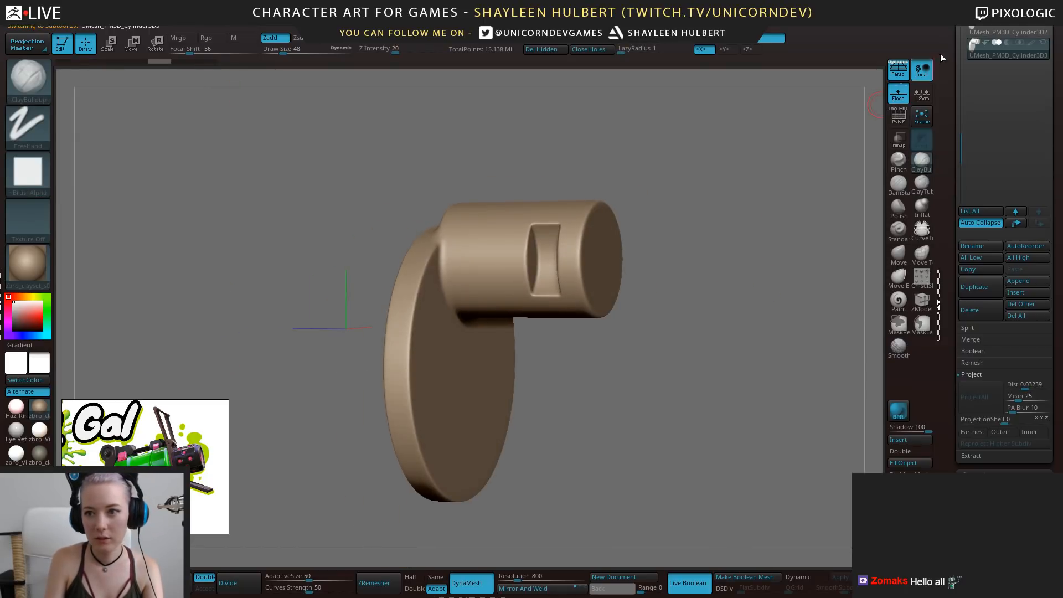
# Compare the original disc-and-cylinder with the restored duplicate and save the project
pyautogui.click(1014, 31)
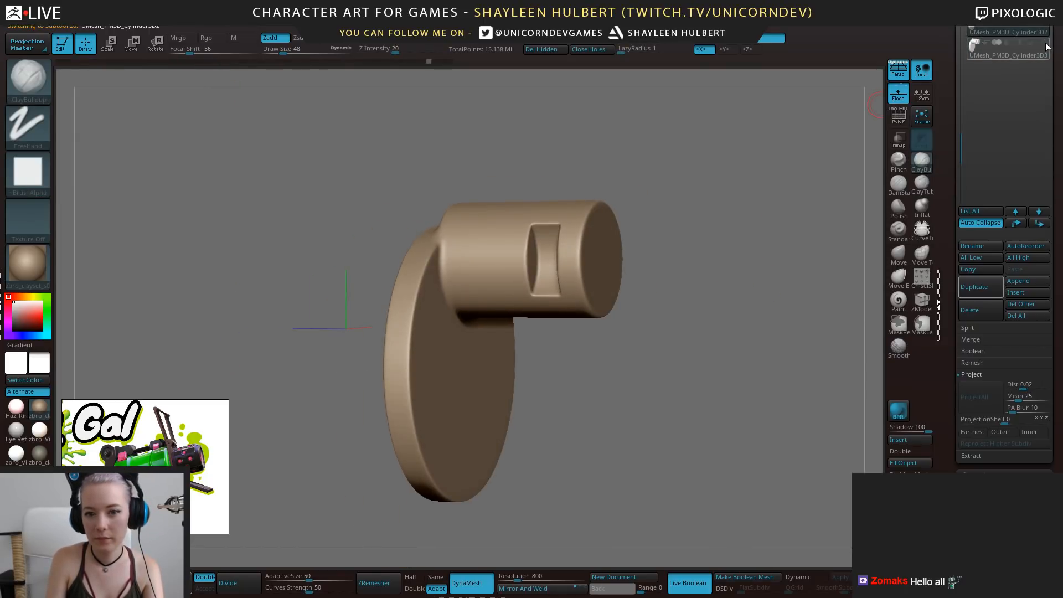
pyautogui.moveTo(760, 176); pyautogui.dragTo(752, 225)
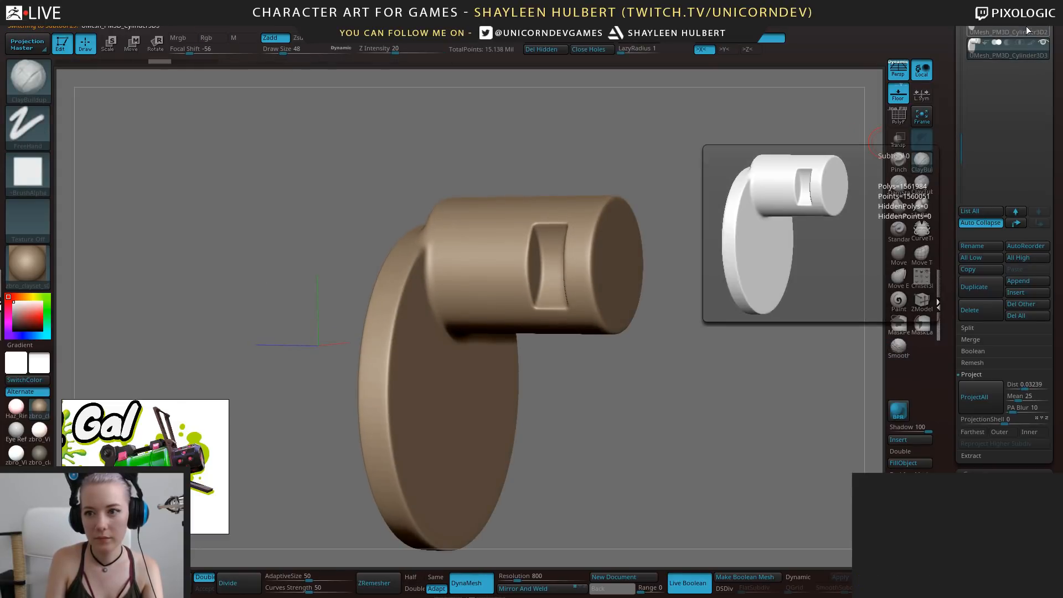
pyautogui.keyDown('shift'); pyautogui.moveTo(705, 173); pyautogui.dragTo(684, 166); pyautogui.keyUp('shift')
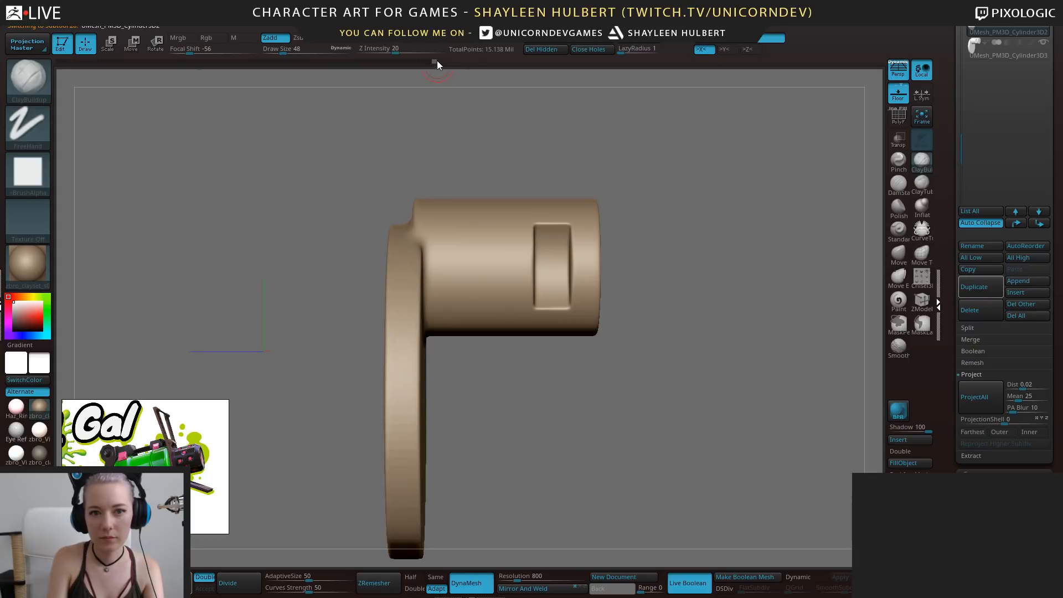
pyautogui.moveTo(490, 145); pyautogui.dragTo(429, 174)
pyautogui.moveTo(789, 364); pyautogui.dragTo(792, 372)
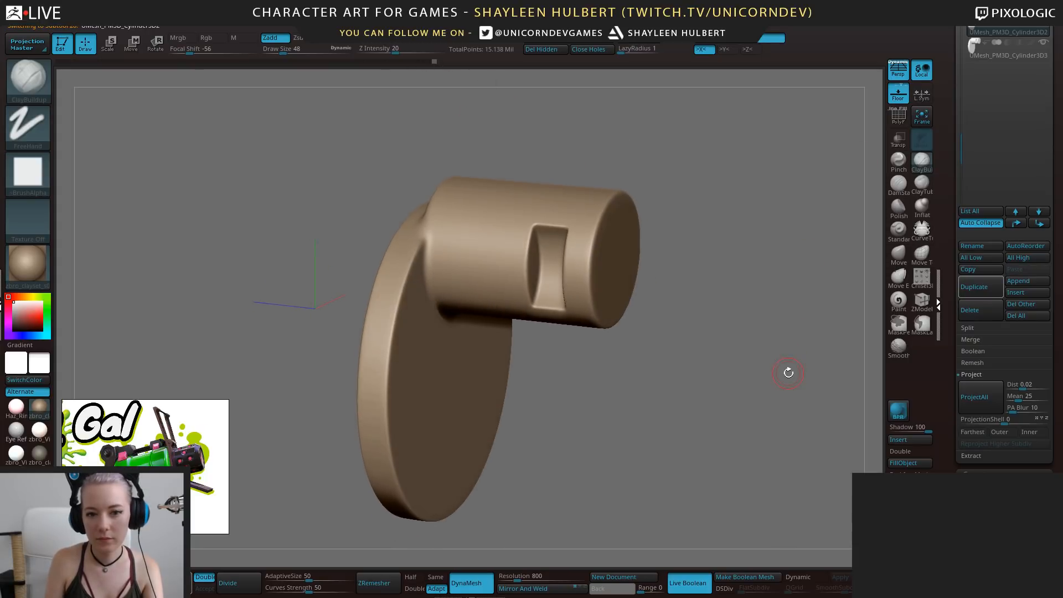
pyautogui.hotkey('ctrl', 's')
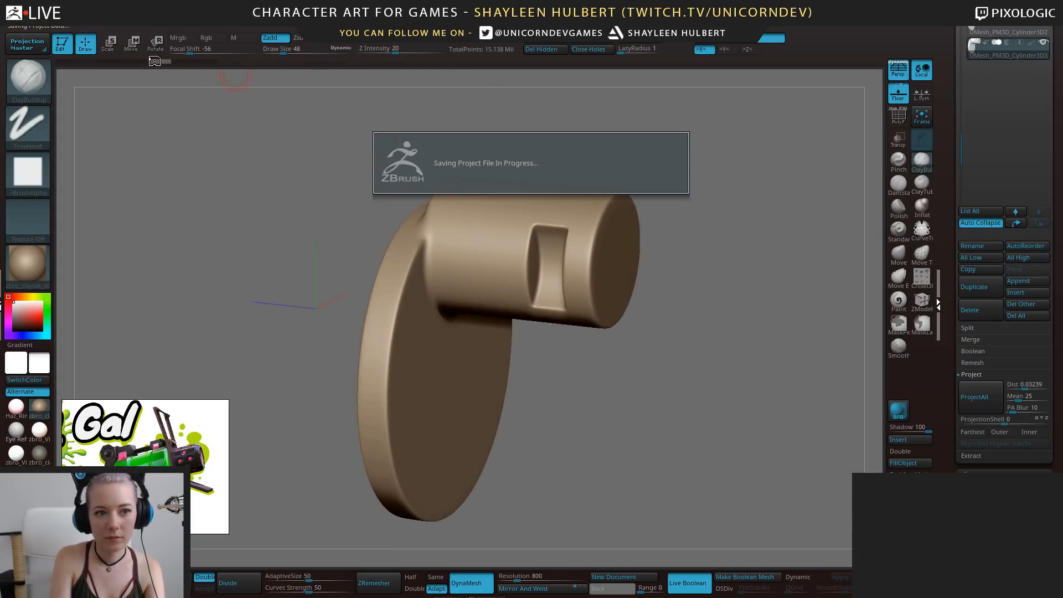
# Examine the slot and edges of the original disc-and-cylinder and its duplicate by alternating between the two subtools
pyautogui.moveTo(756, 262)
pyautogui.mouseDown()
pyautogui.moveTo(761, 271)
pyautogui.moveTo(745, 263)
pyautogui.mouseUp()
pyautogui.click(1014, 32)
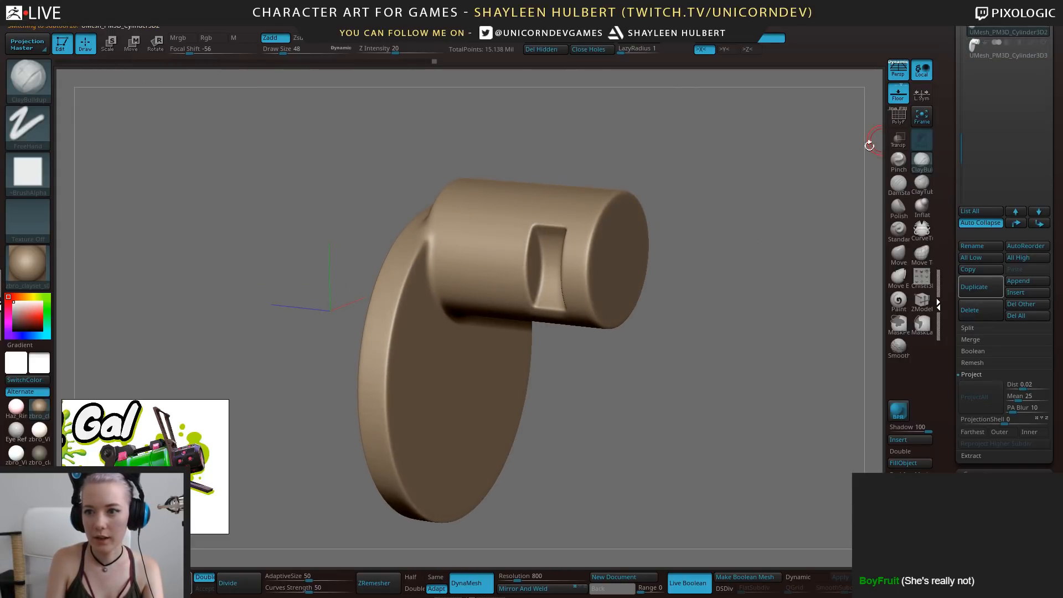
pyautogui.moveTo(727, 214); pyautogui.dragTo(458, 100)
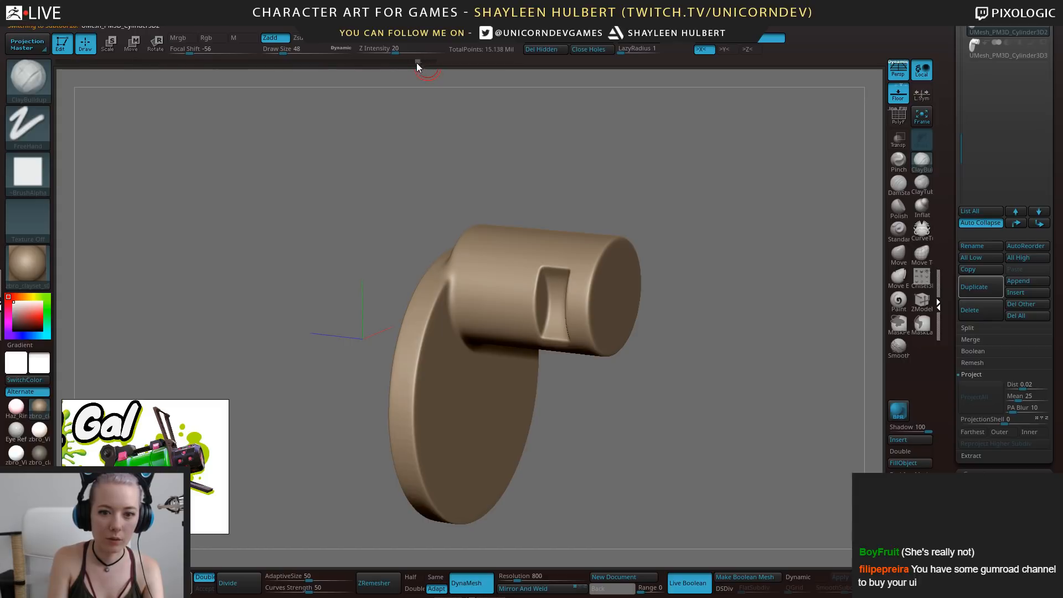
pyautogui.keyDown('alt'); pyautogui.moveTo(717, 315); pyautogui.dragTo(705, 295); pyautogui.keyUp('alt')
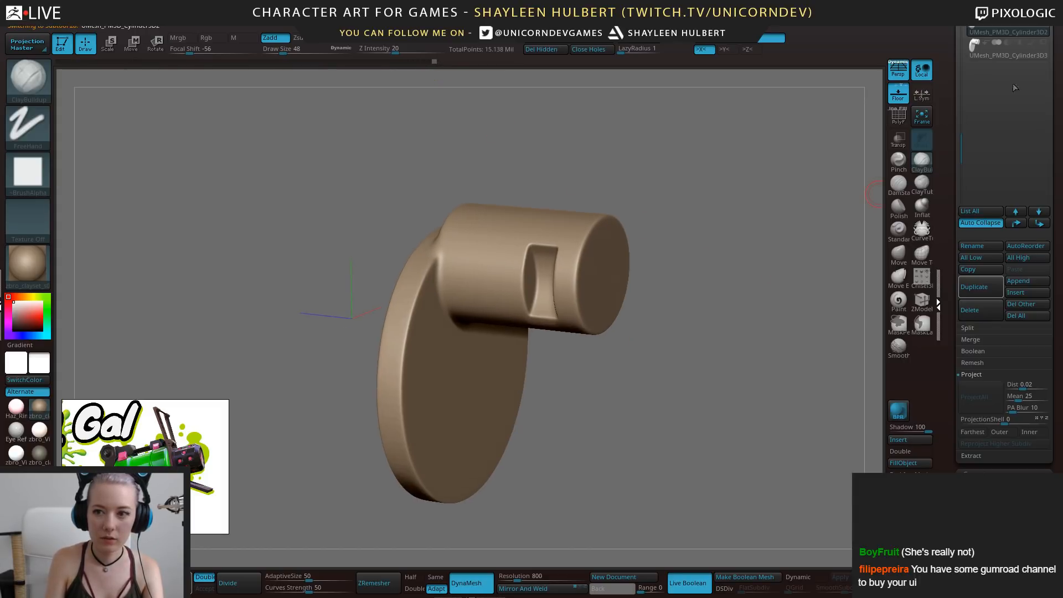
pyautogui.click(1019, 54)
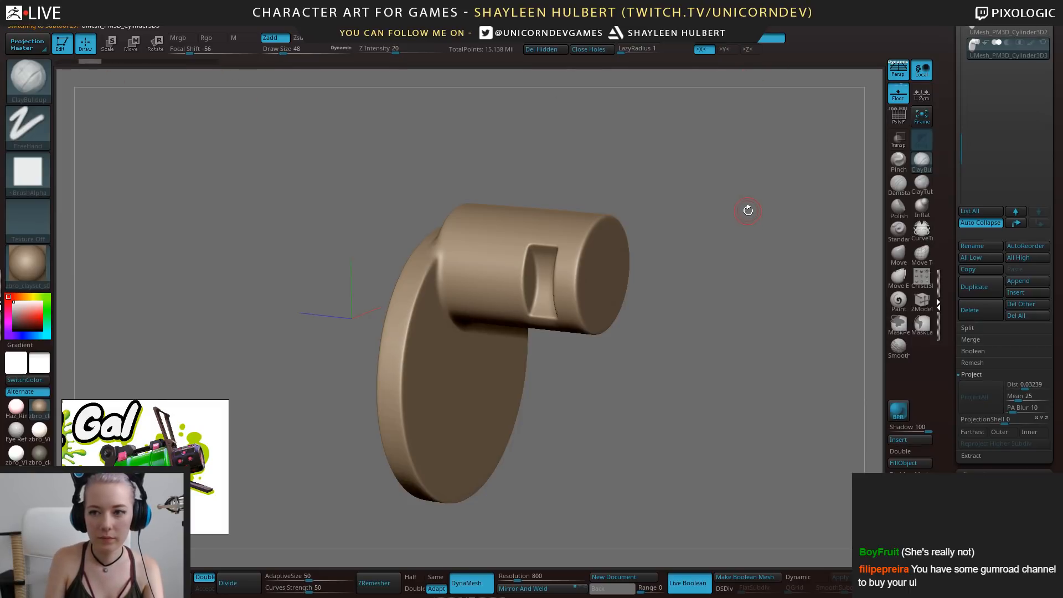
pyautogui.keyDown('shift'); pyautogui.moveTo(748, 210); pyautogui.dragTo(712, 204); pyautogui.keyUp('shift')
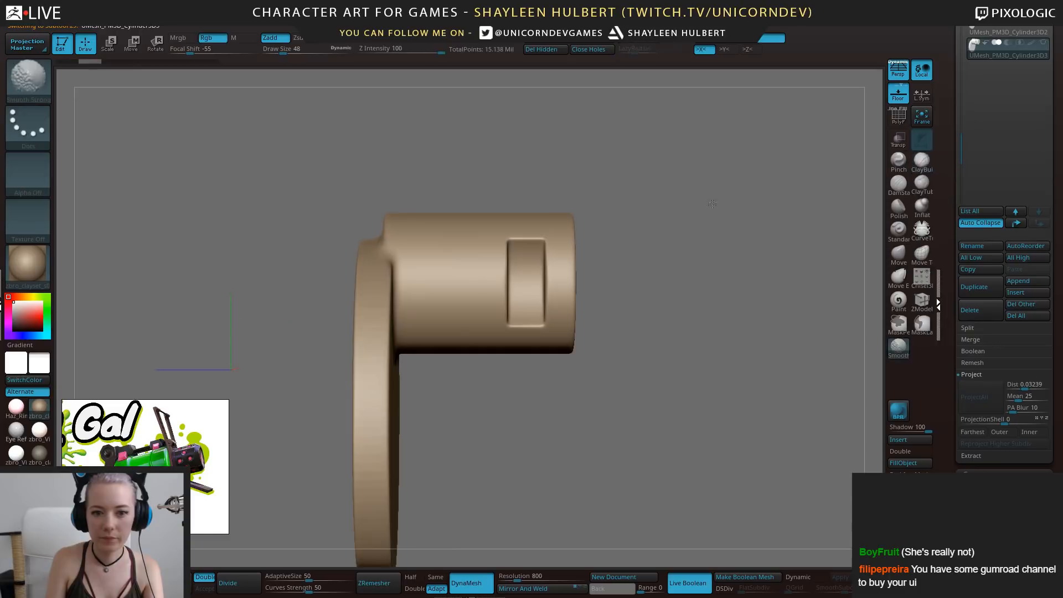
pyautogui.click(1017, 31)
pyautogui.keyDown('alt'); pyautogui.moveTo(702, 276); pyautogui.dragTo(772, 268); pyautogui.keyUp('alt')
pyautogui.moveTo(786, 268); pyautogui.dragTo(731, 285)
# Select the duplicated disc-and-cylinder, choose a red colour with the Paint brush and fill the whole object with it
pyautogui.click(1028, 48)
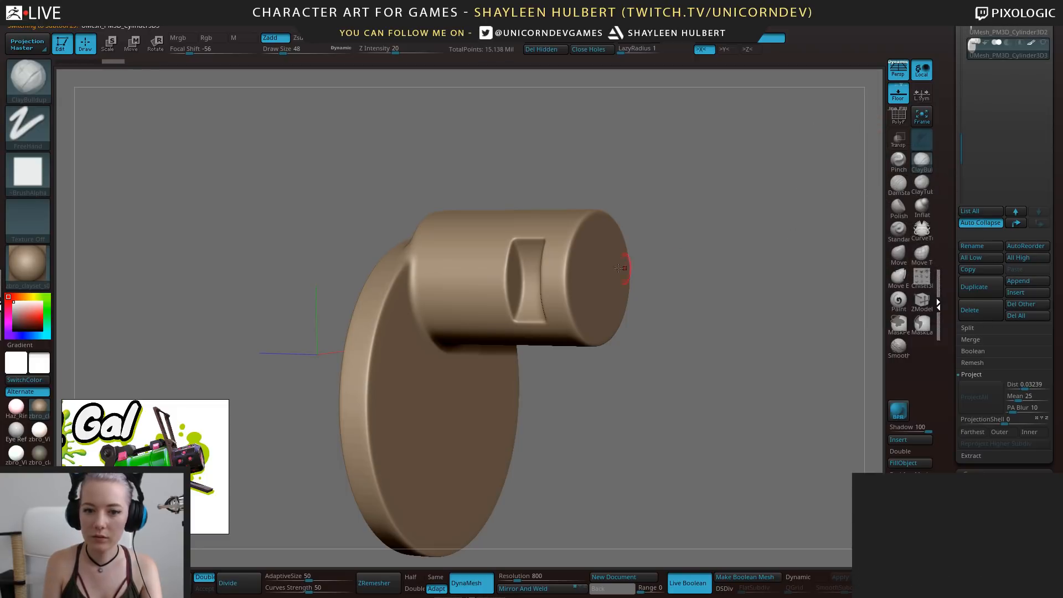
pyautogui.moveTo(16, 312); pyautogui.dragTo(26, 318)
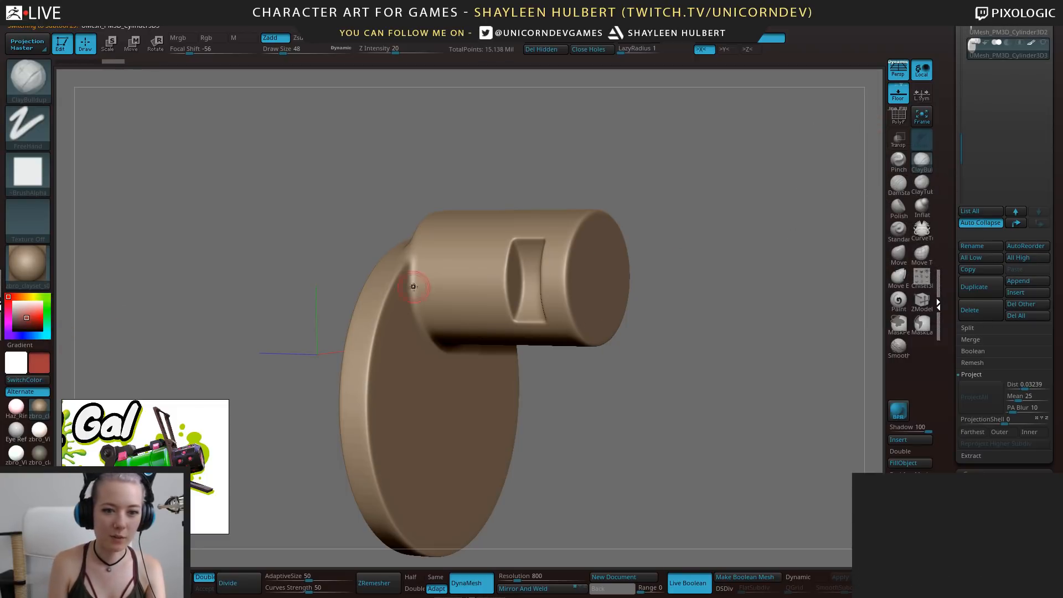
pyautogui.keyDown('alt'); pyautogui.moveTo(691, 307); pyautogui.dragTo(703, 260); pyautogui.keyUp('alt')
pyautogui.click(899, 300)
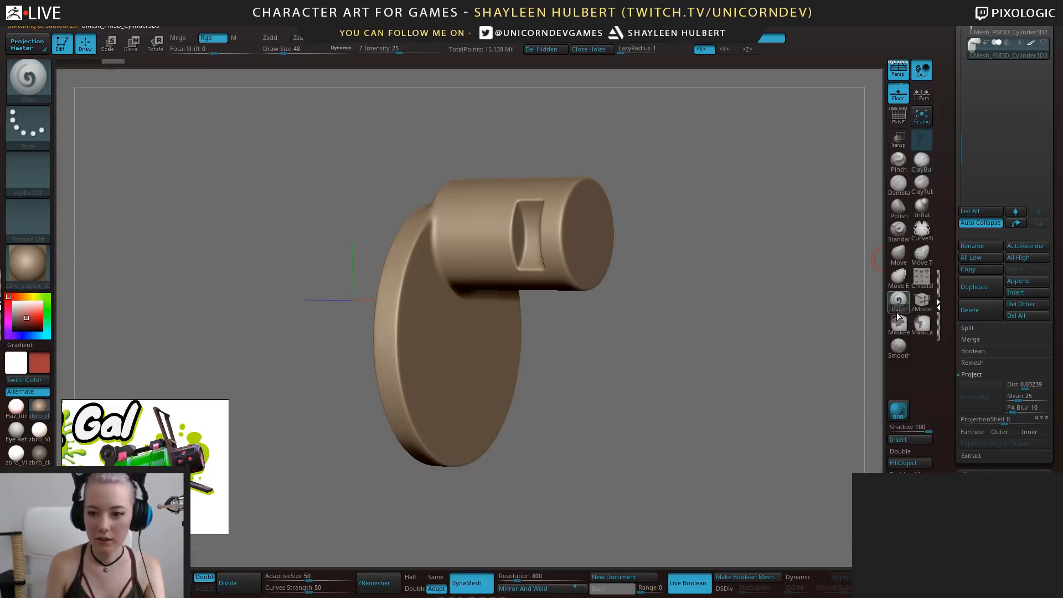
pyautogui.click(905, 463)
pyautogui.keyDown('alt'); pyautogui.moveTo(701, 358); pyautogui.dragTo(709, 404); pyautogui.keyUp('alt')
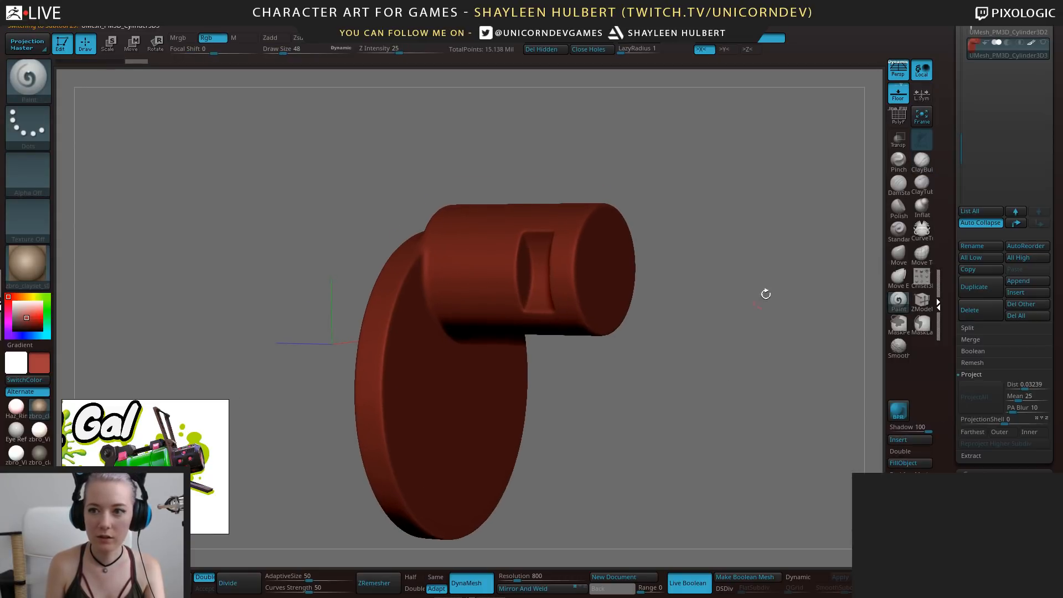
# Reselect the original disc-and-cylinder, reset the active colour to white and compare it with the red duplicate
pyautogui.click(1009, 33)
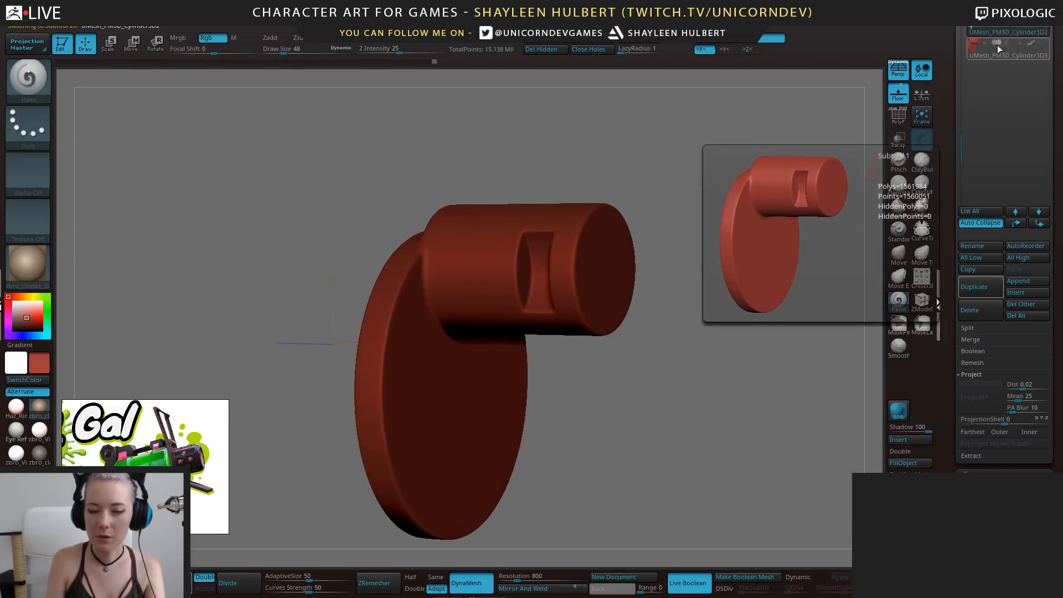
pyautogui.click(13, 302)
pyautogui.keyDown('alt'); pyautogui.moveTo(698, 213); pyautogui.dragTo(690, 190); pyautogui.keyUp('alt')
pyautogui.press('Down')
pyautogui.press('Up')
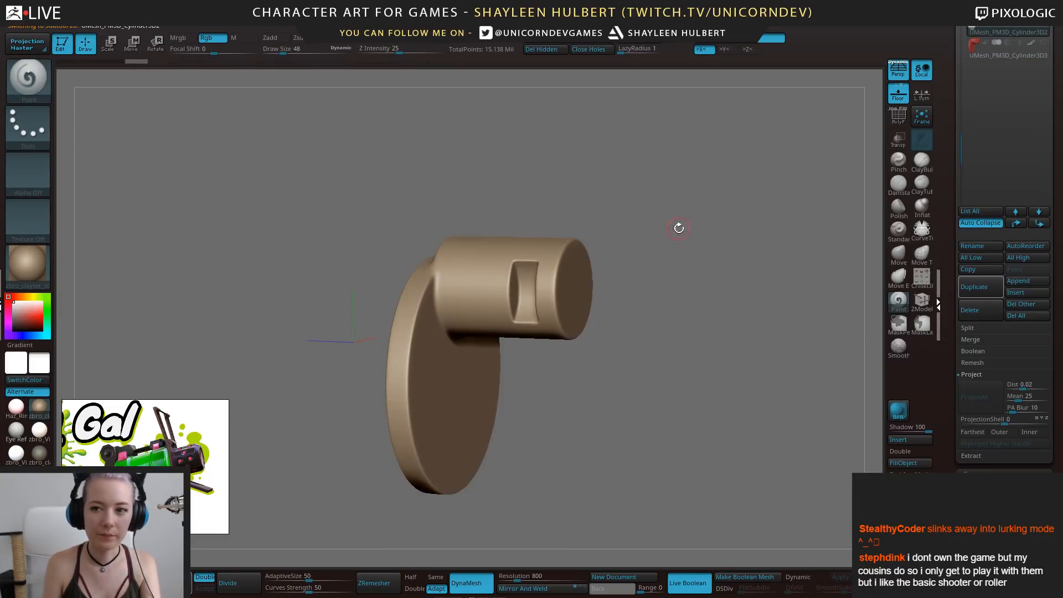
# Set the ZRemesher target polygons count to 0.7 for the original disc-and-cylinder
pyautogui.moveTo(651, 230); pyautogui.dragTo(871, 381)
pyautogui.moveTo(947, 390); pyautogui.dragTo(947, 269)
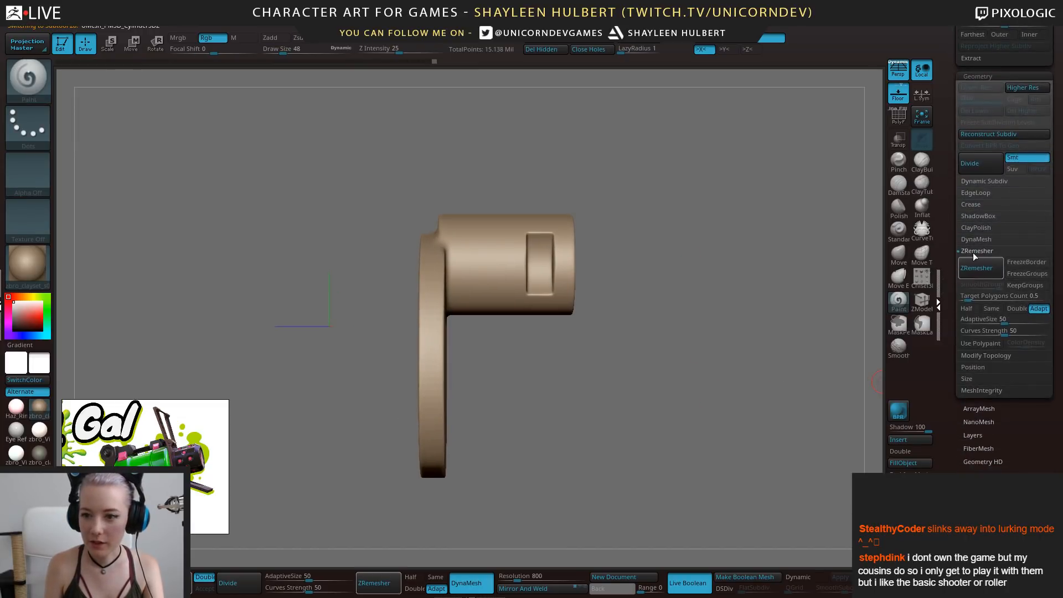
pyautogui.moveTo(765, 404); pyautogui.dragTo(741, 402)
pyautogui.click(968, 296)
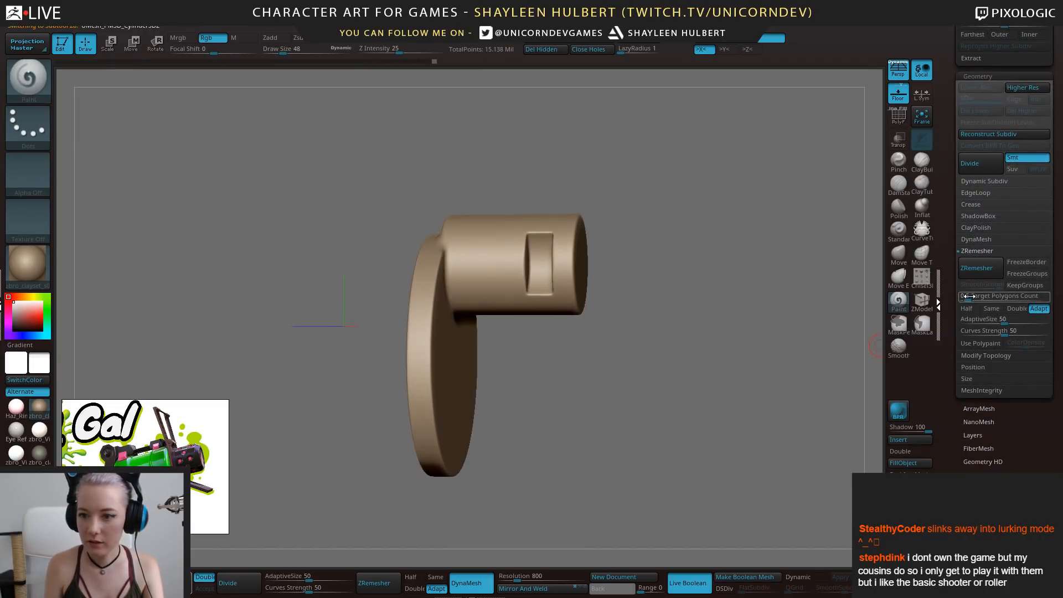
pyautogui.write('0.7')
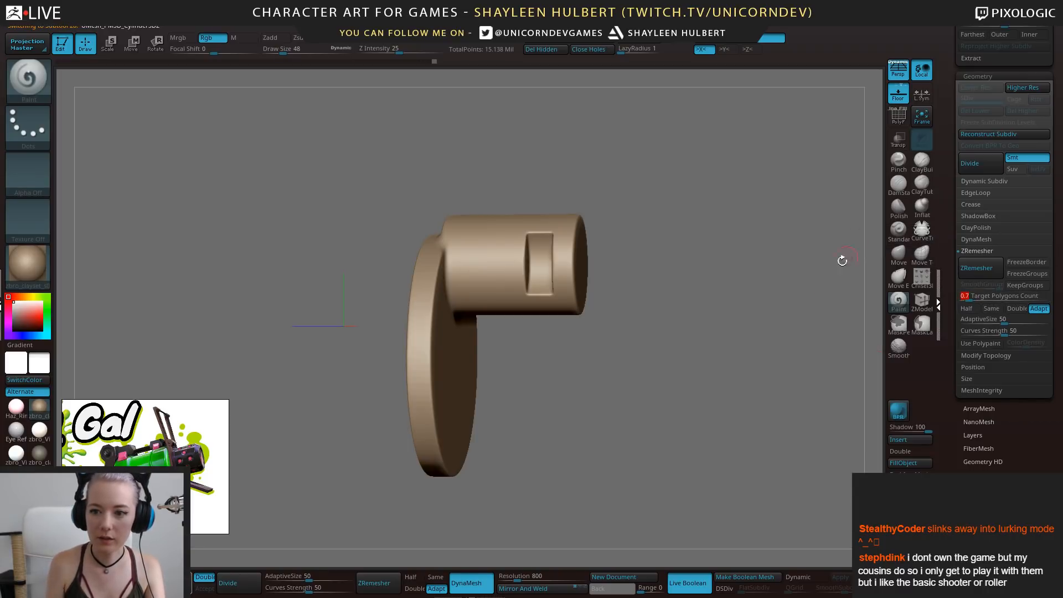
pyautogui.moveTo(750, 284); pyautogui.dragTo(742, 308)
# Try to ZRemesh the original disc-and-cylinder, inspect the simplified topology and undo the remesh
pyautogui.click(964, 268)
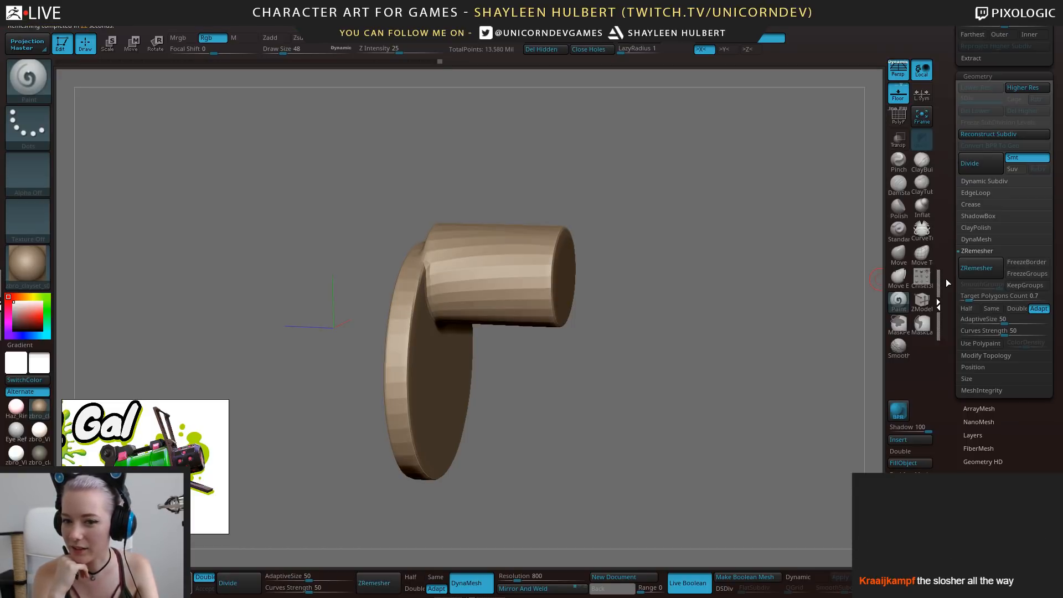
pyautogui.moveTo(689, 315)
pyautogui.mouseDown()
pyautogui.moveTo(667, 382)
pyautogui.moveTo(691, 373)
pyautogui.moveTo(661, 308)
pyautogui.moveTo(696, 313)
pyautogui.moveTo(705, 326)
pyautogui.mouseUp()
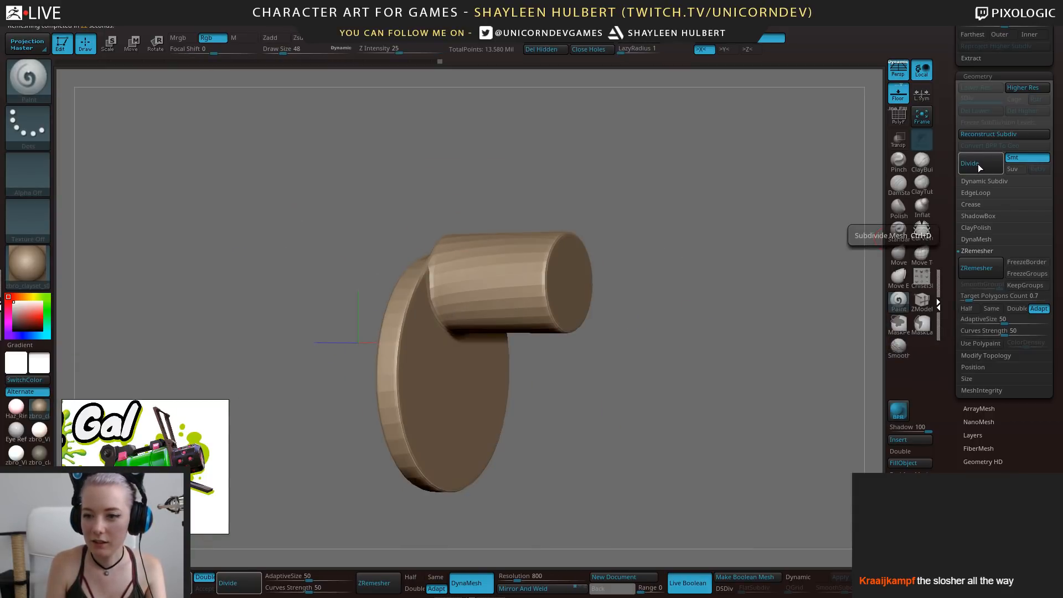
pyautogui.moveTo(804, 231); pyautogui.dragTo(481, 237)
pyautogui.moveTo(645, 328); pyautogui.dragTo(637, 369)
pyautogui.hotkey('ctrl', 'z')
pyautogui.moveTo(682, 263)
pyautogui.mouseDown()
pyautogui.moveTo(698, 242)
pyautogui.moveTo(679, 264)
pyautogui.moveTo(685, 244)
pyautogui.mouseUp()
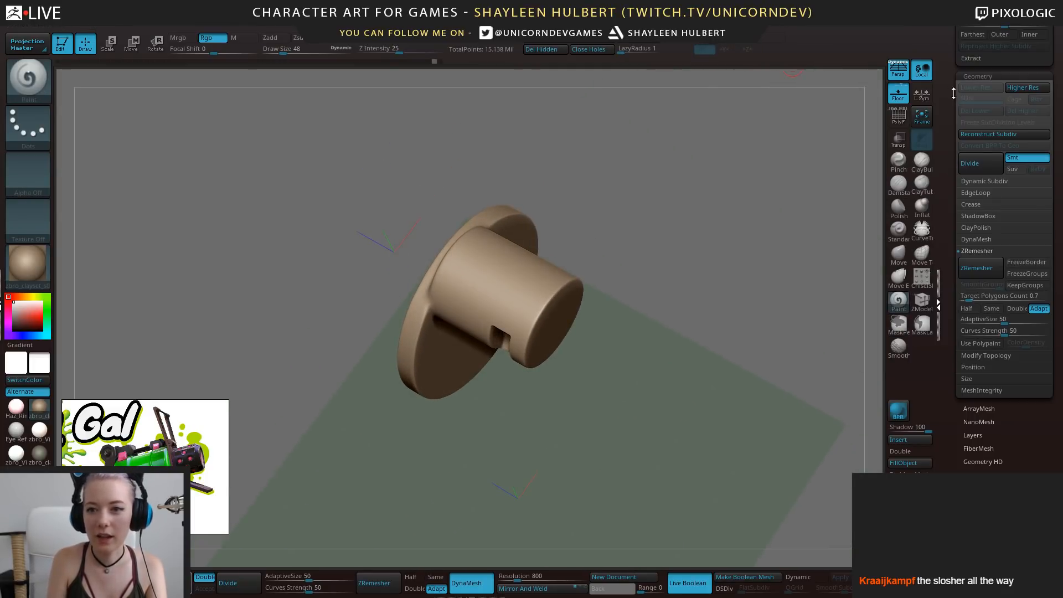
# Check the red duplicate, return to the original disc-and-cylinder and run ZRemesher on it again
pyautogui.moveTo(953, 93); pyautogui.dragTo(948, 249)
pyautogui.click(973, 215)
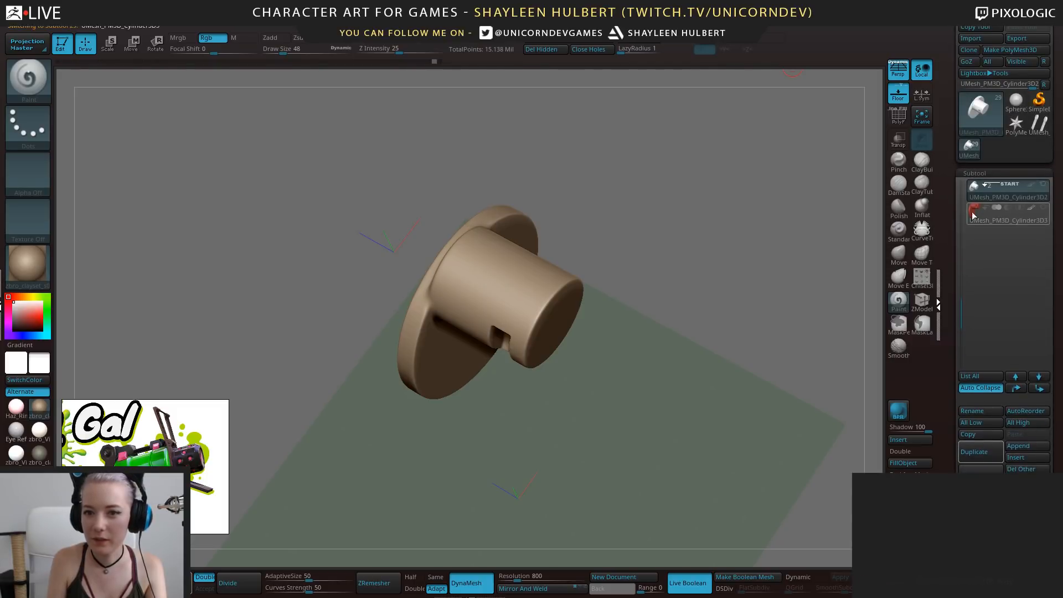
pyautogui.moveTo(725, 273)
pyautogui.mouseDown()
pyautogui.moveTo(714, 251)
pyautogui.moveTo(556, 311)
pyautogui.moveTo(607, 307)
pyautogui.moveTo(668, 340)
pyautogui.moveTo(717, 315)
pyautogui.mouseUp()
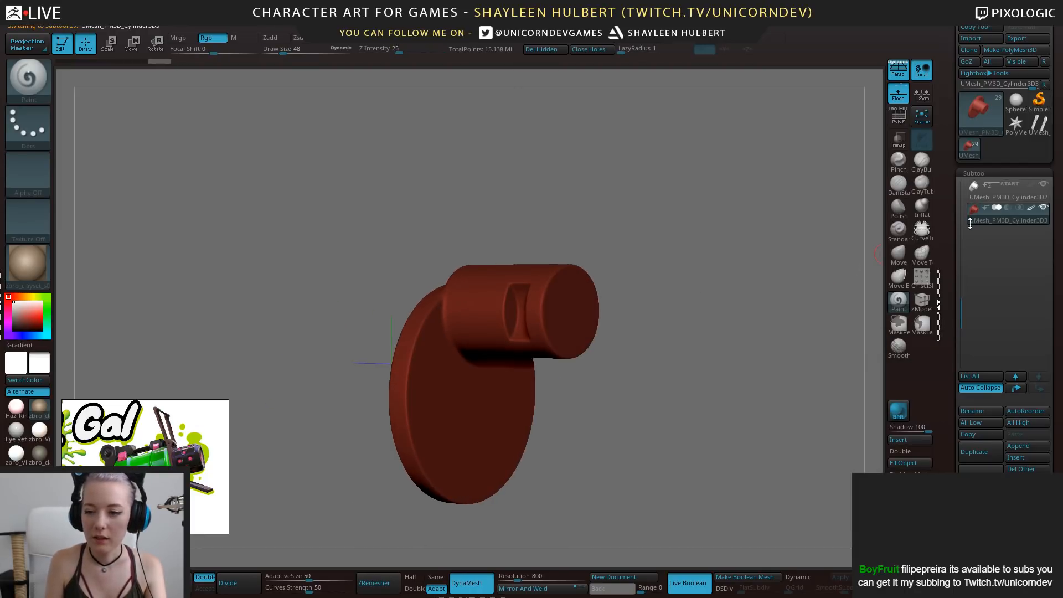
pyautogui.click(1038, 195)
pyautogui.moveTo(719, 368); pyautogui.dragTo(741, 354)
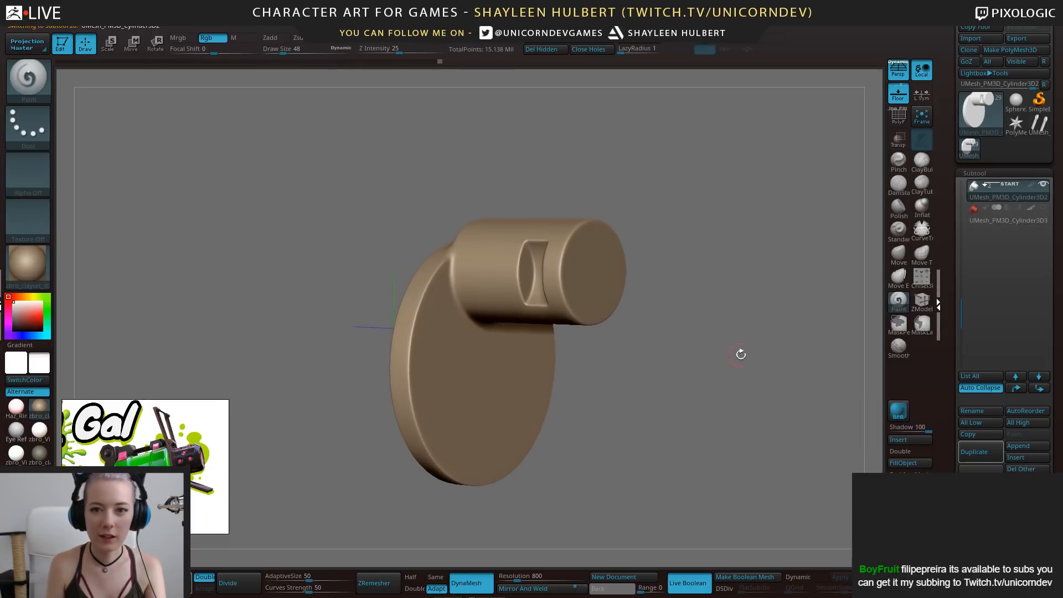
pyautogui.moveTo(951, 278); pyautogui.dragTo(950, 137)
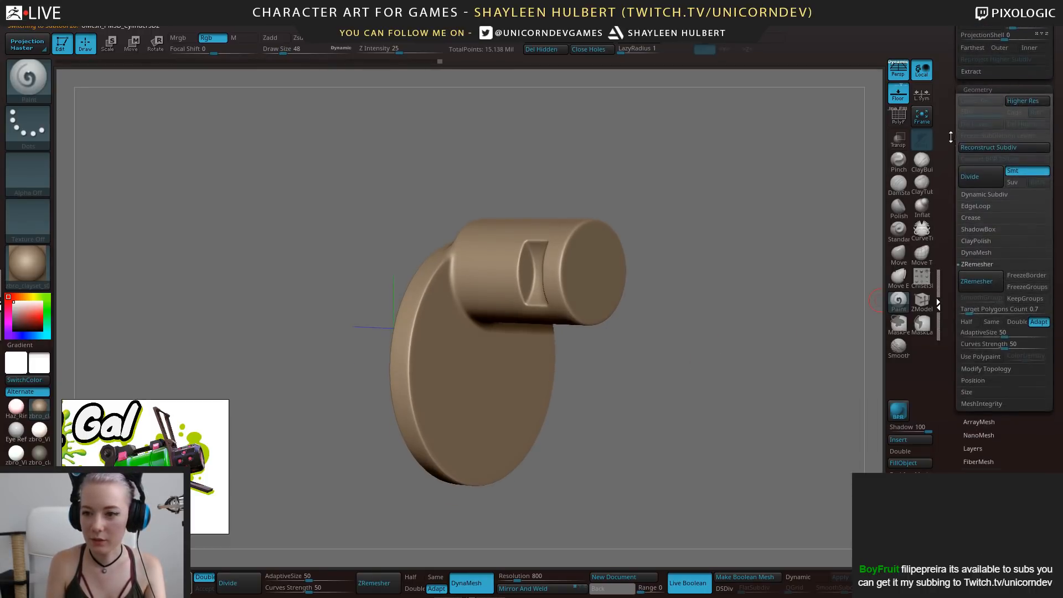
pyautogui.click(976, 283)
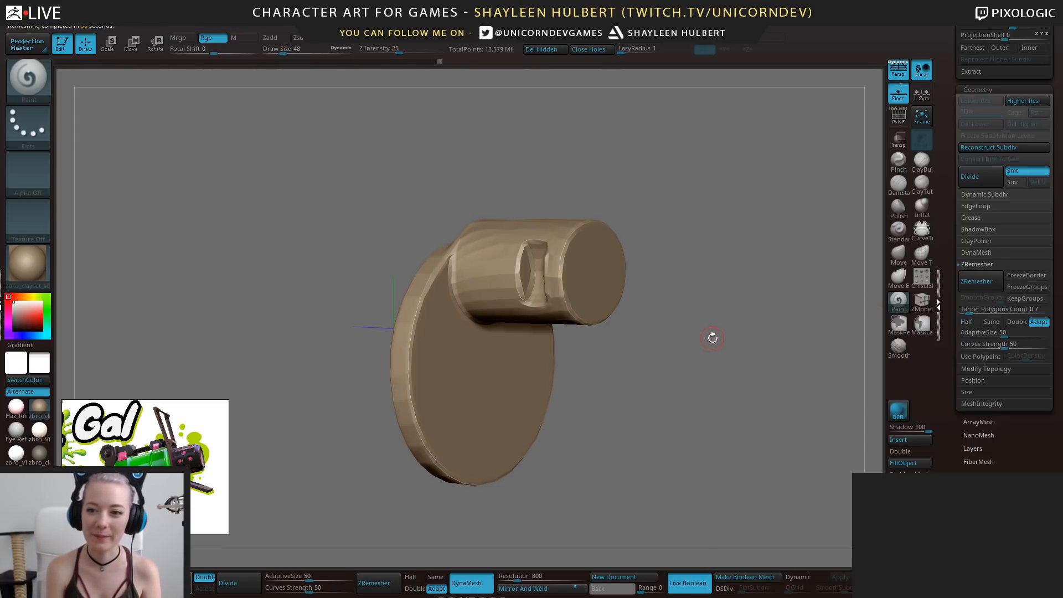
# Divide the remeshed disc-and-cylinder repeatedly up to subdivision level 5
pyautogui.moveTo(710, 337); pyautogui.dragTo(874, 247)
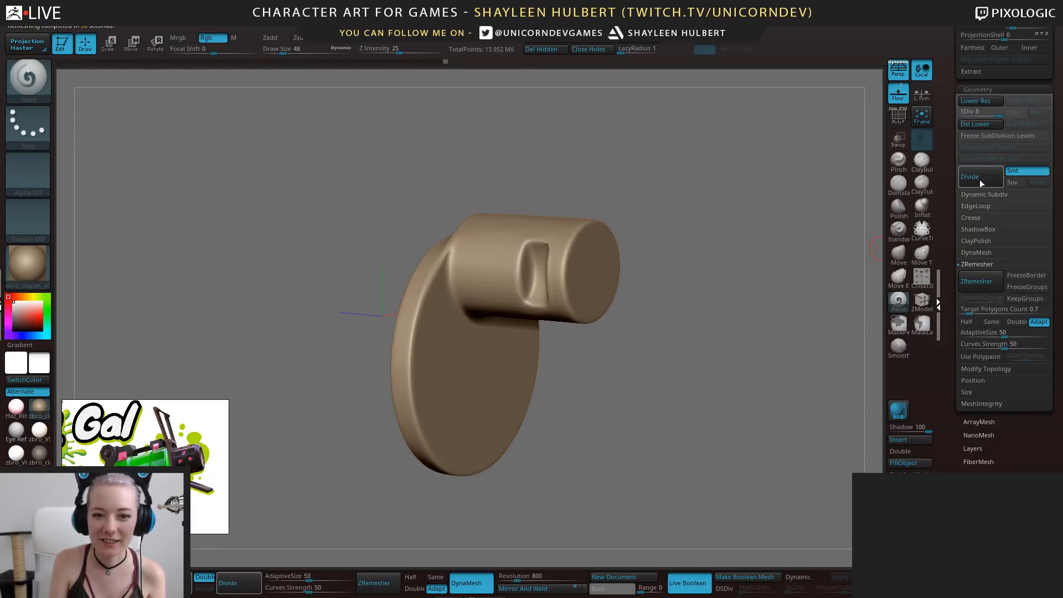
pyautogui.click(979, 179)
pyautogui.moveTo(624, 208)
pyautogui.mouseDown()
pyautogui.moveTo(696, 344)
pyautogui.moveTo(705, 324)
pyautogui.mouseUp()
# Show the red duplicate alongside the remeshed disc-and-cylinder and run ProjectAll, accepting the confirmation
pyautogui.moveTo(949, 165); pyautogui.dragTo(944, 259)
pyautogui.click(1042, 156)
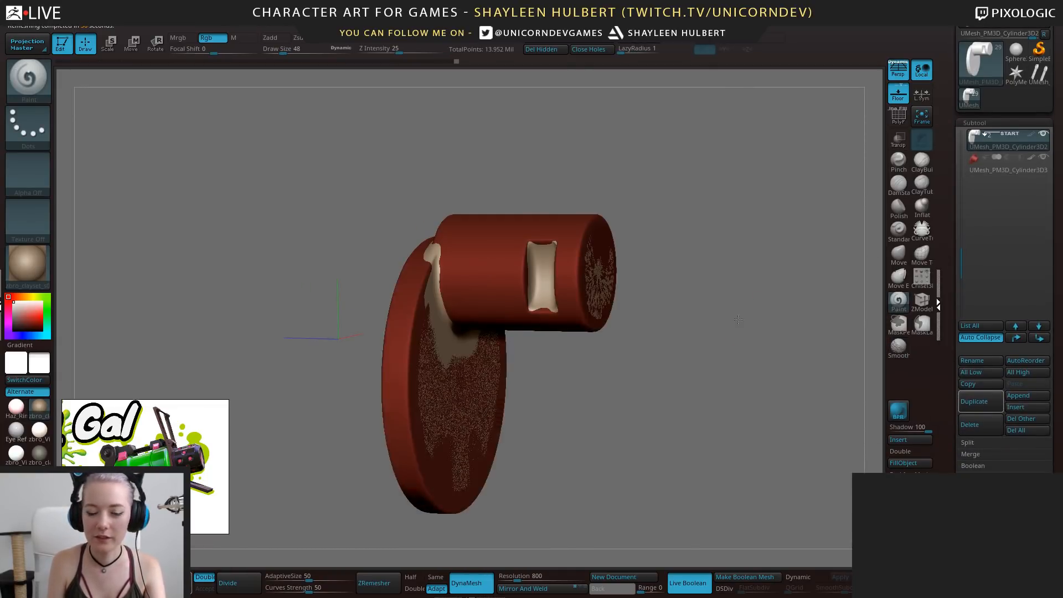
pyautogui.moveTo(731, 280); pyautogui.dragTo(730, 322)
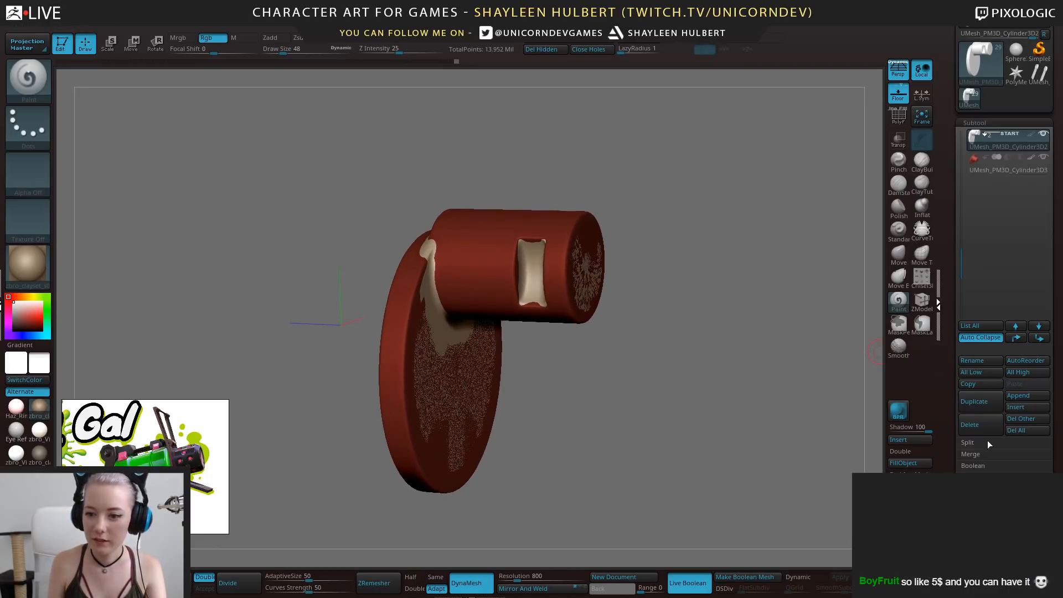
pyautogui.click(979, 511)
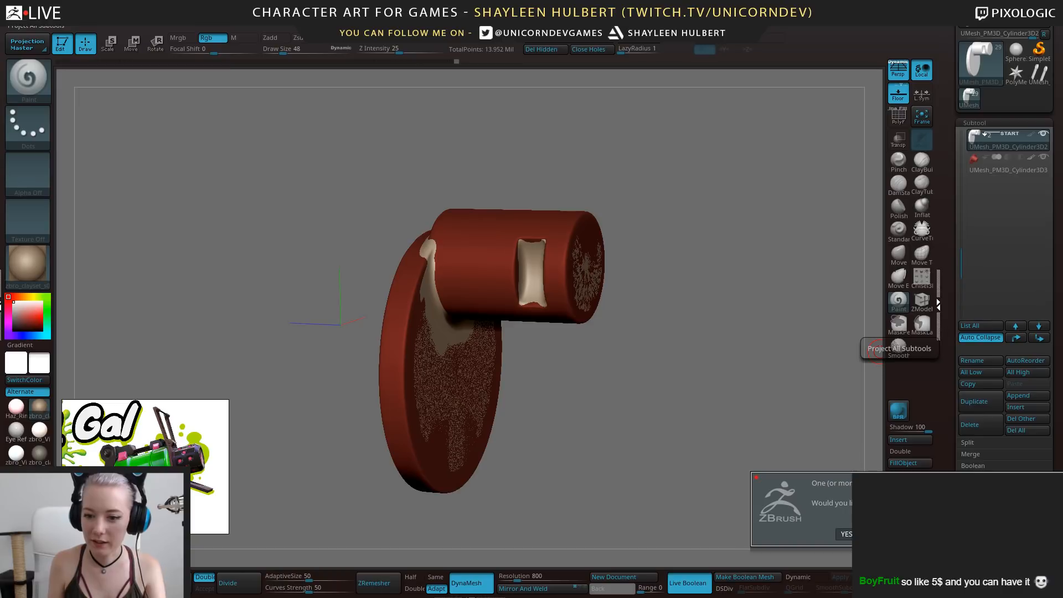
pyautogui.click(850, 535)
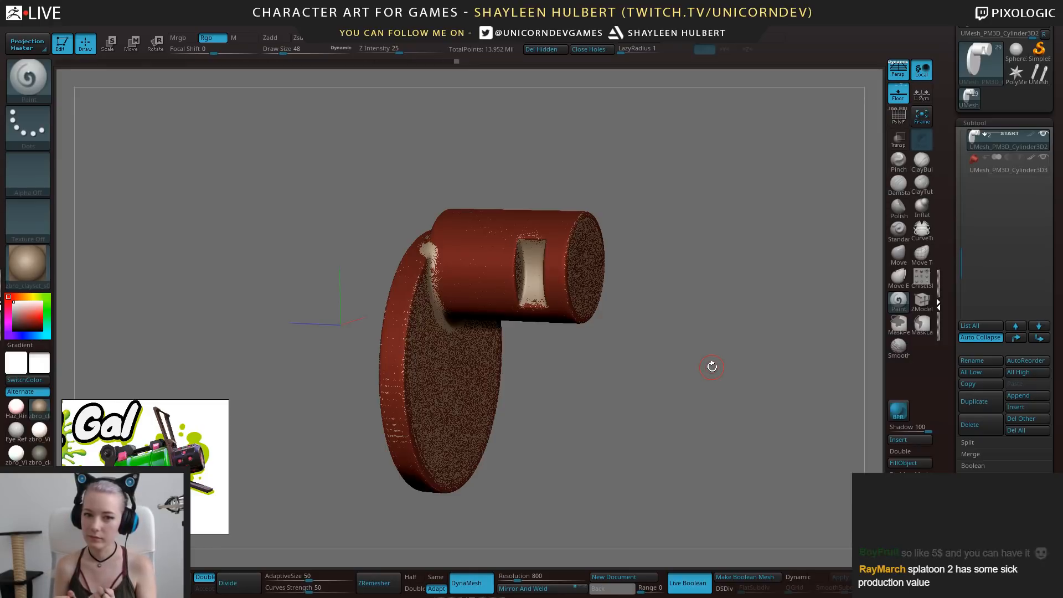
# Hide the red duplicate to check the projected disc-and-cylinder, and delete that duplicate, accepting the confirmation
pyautogui.click(1042, 158)
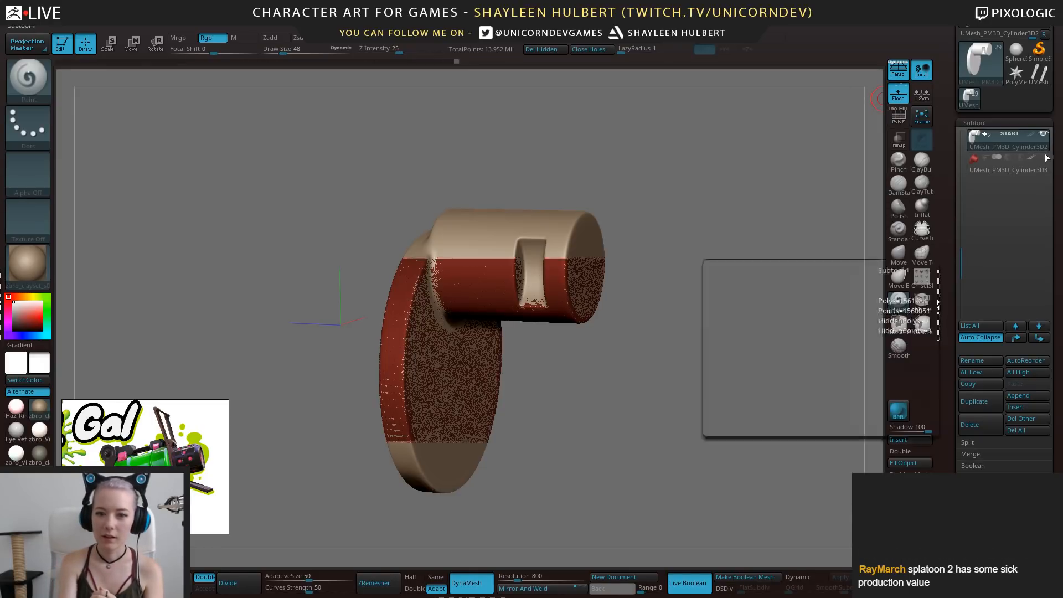
pyautogui.moveTo(684, 294); pyautogui.dragTo(683, 392)
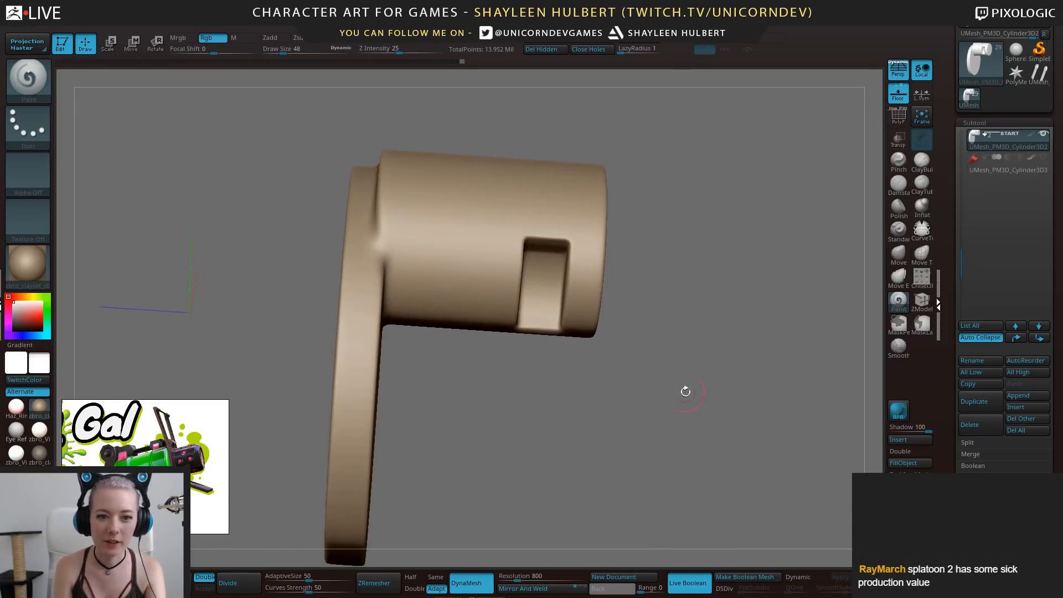
pyautogui.moveTo(559, 356); pyautogui.dragTo(684, 344)
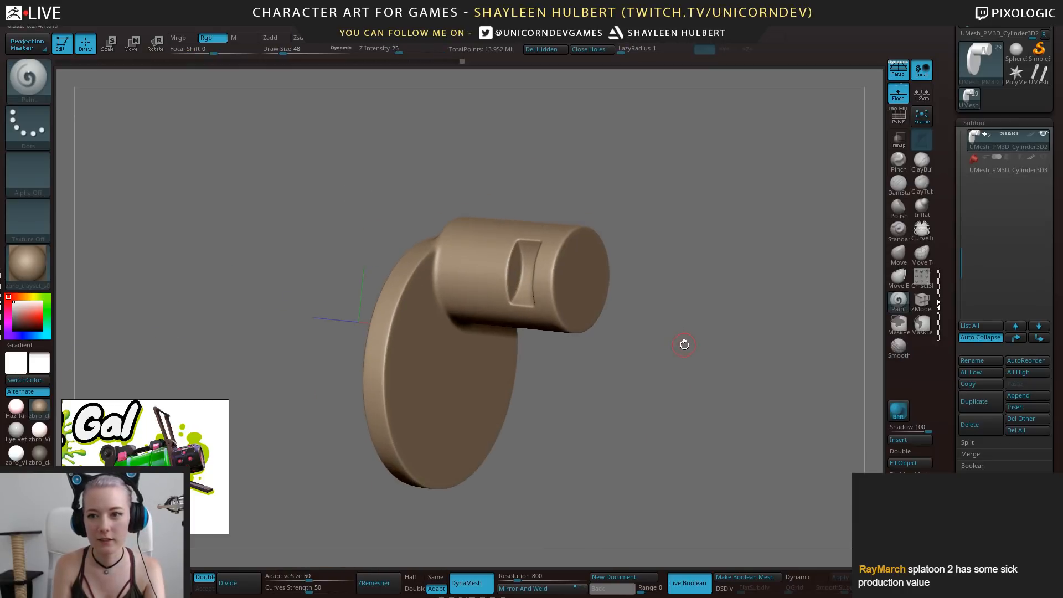
pyautogui.click(996, 172)
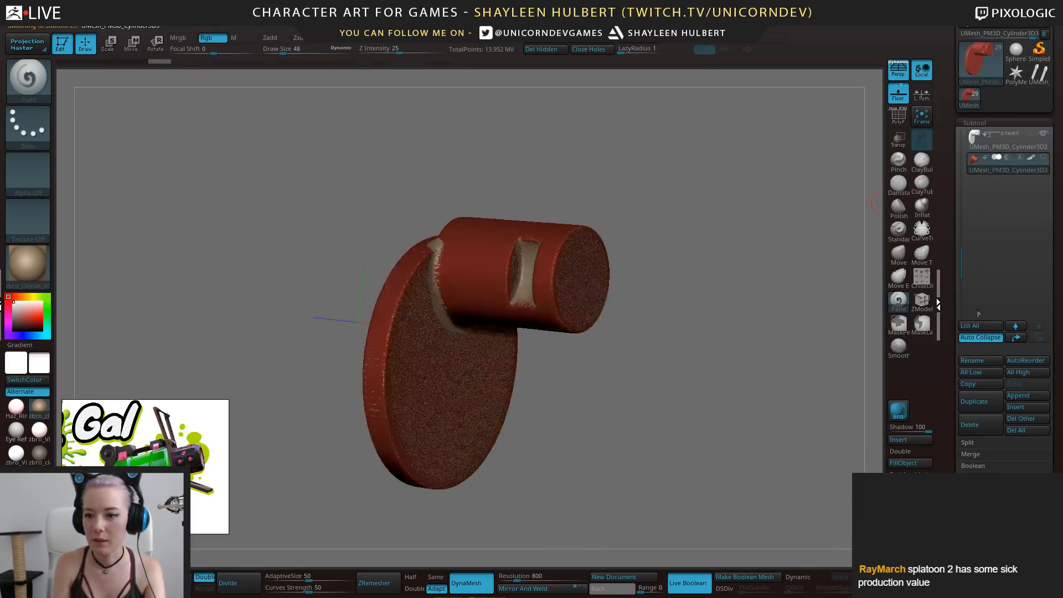
pyautogui.click(977, 424)
pyautogui.click(879, 448)
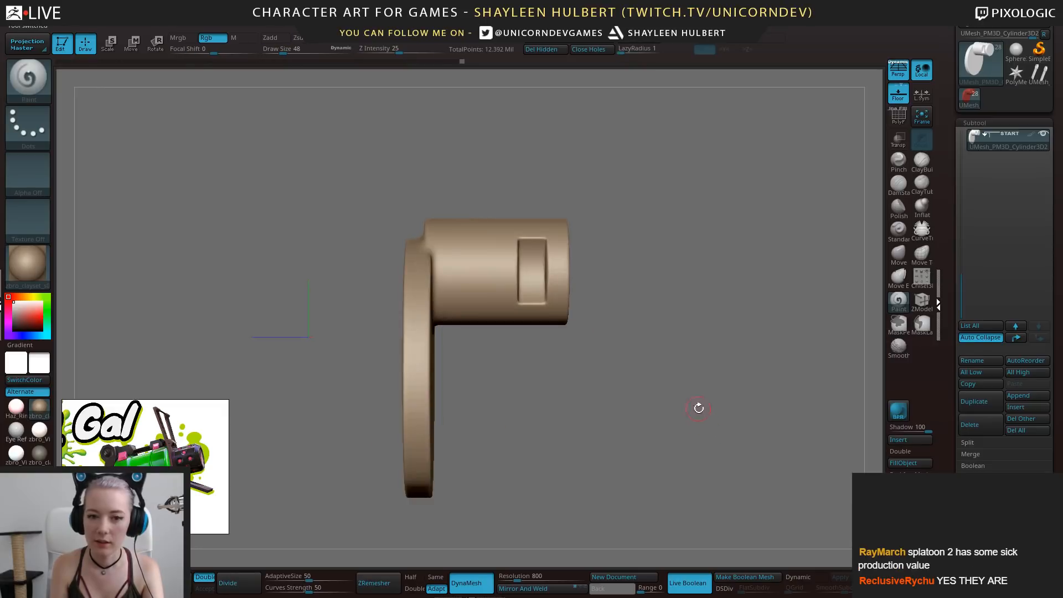
# Move the disc-and-cylinder subtool up the list into the BlockIn folder
pyautogui.moveTo(699, 408)
pyautogui.mouseDown()
pyautogui.moveTo(698, 443)
pyautogui.moveTo(712, 397)
pyautogui.mouseUp()
pyautogui.moveTo(950, 438); pyautogui.dragTo(950, 185)
pyautogui.click(964, 359)
pyautogui.moveTo(700, 411)
pyautogui.mouseDown()
pyautogui.moveTo(744, 400)
pyautogui.moveTo(699, 407)
pyautogui.mouseUp()
pyautogui.moveTo(995, 358); pyautogui.dragTo(1005, 358)
pyautogui.moveTo(726, 425); pyautogui.dragTo(803, 319)
pyautogui.moveTo(952, 200); pyautogui.dragTo(958, 248)
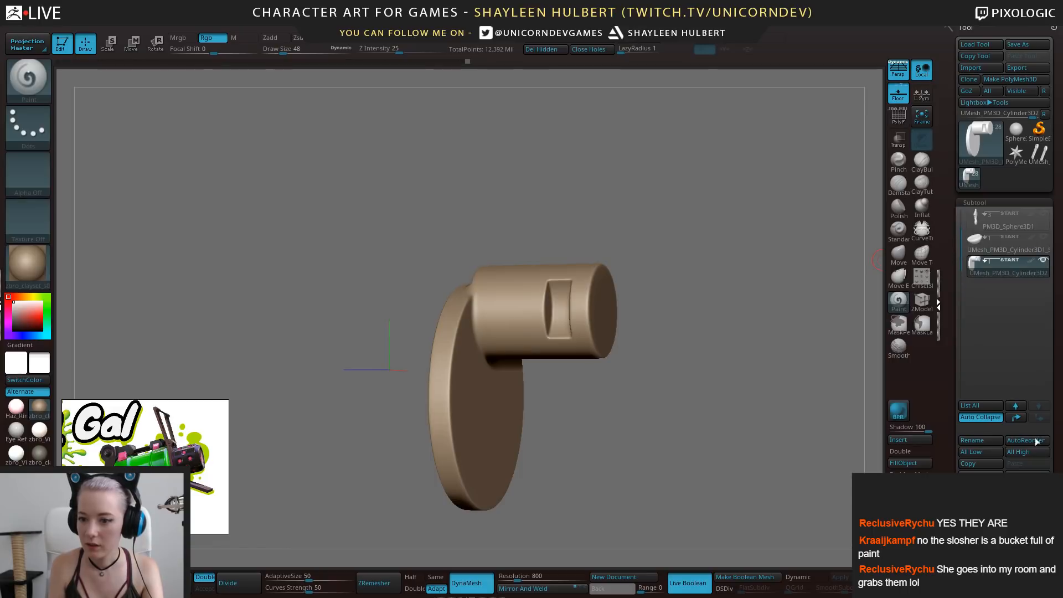
pyautogui.click(1022, 419)
pyautogui.click(1021, 419)
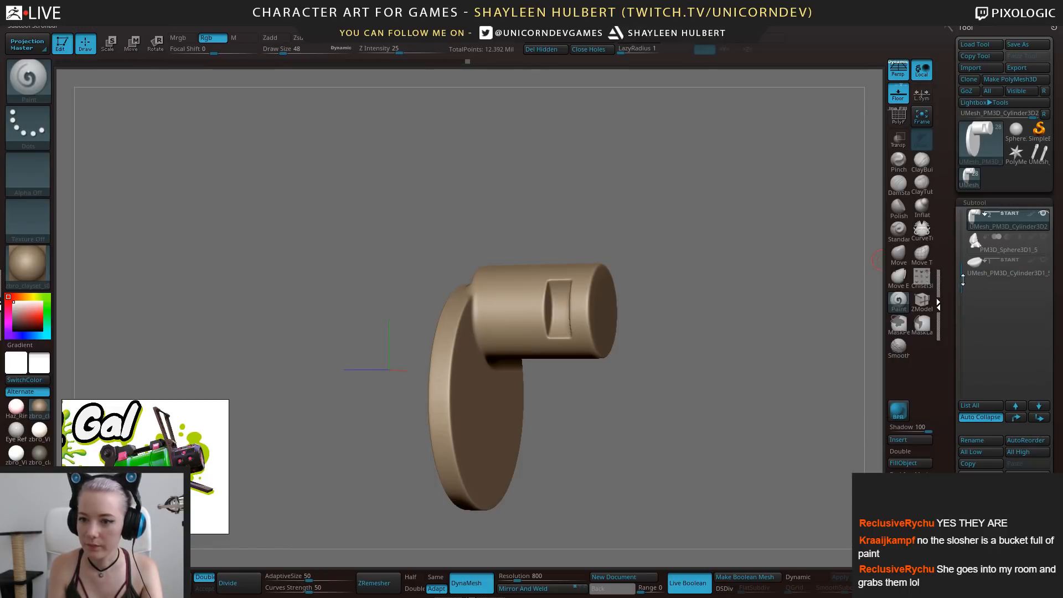
pyautogui.moveTo(962, 277); pyautogui.dragTo(960, 214)
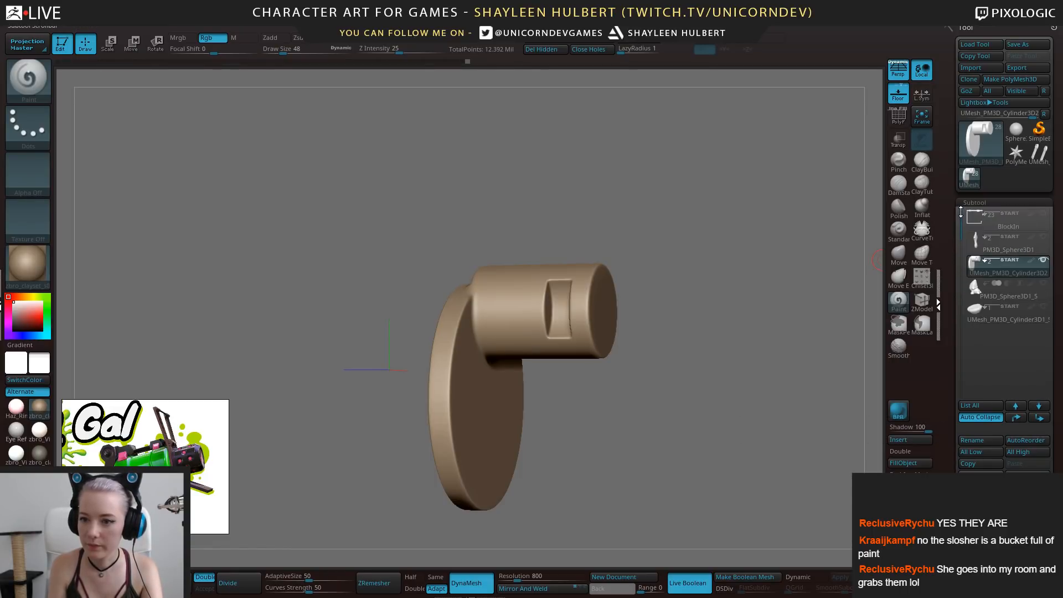
pyautogui.click(1018, 419)
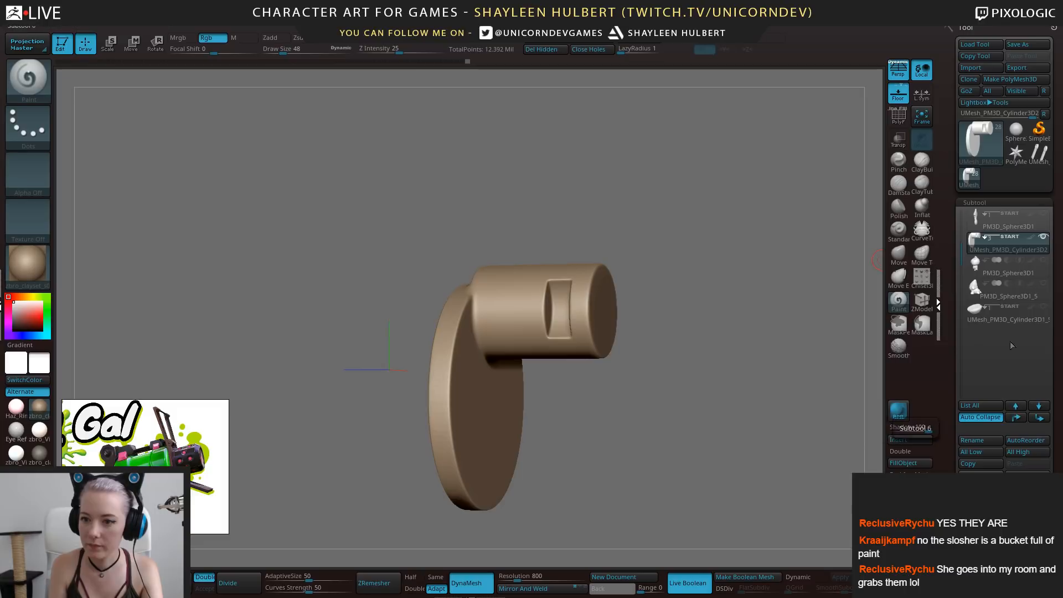
pyautogui.click(1018, 420)
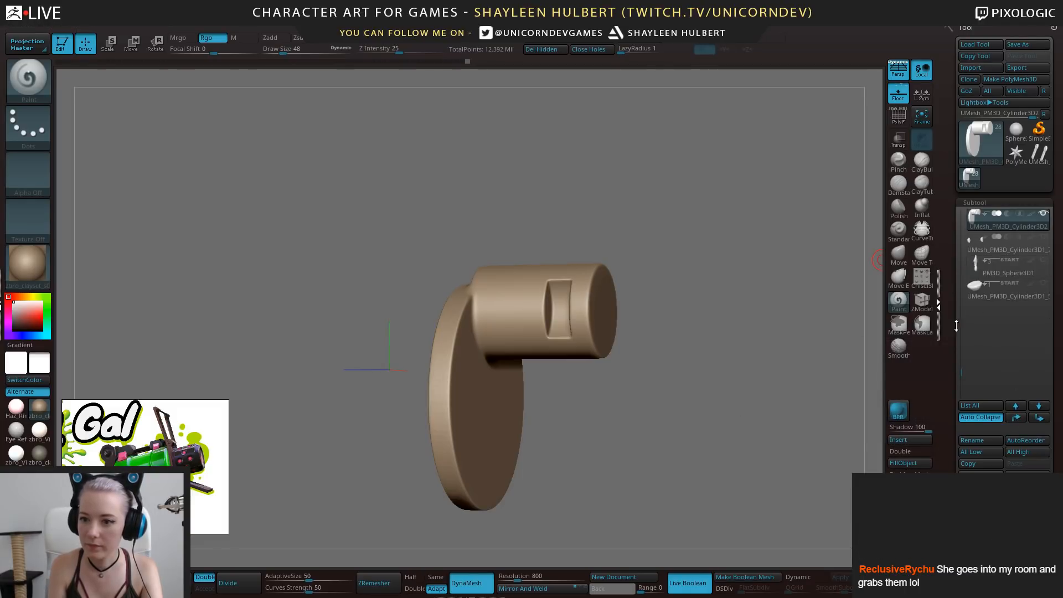
pyautogui.moveTo(961, 338); pyautogui.dragTo(962, 214)
# Show all gun parts and examine the assembled model from the side and rear, including the frame, stock and grip
pyautogui.keyDown('shift'); pyautogui.click(1041, 215); pyautogui.keyUp('shift')
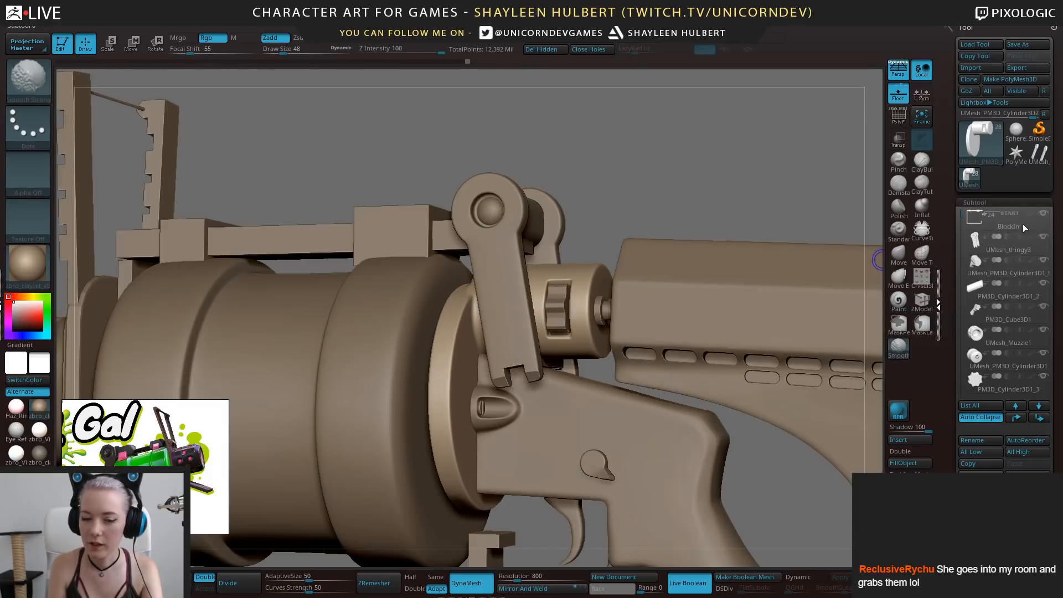
pyautogui.keyDown('alt'); pyautogui.moveTo(742, 460); pyautogui.dragTo(728, 321); pyautogui.keyUp('alt')
pyautogui.moveTo(720, 238)
pyautogui.keyDown('shift'); pyautogui.mouseDown()
pyautogui.moveTo(689, 221)
pyautogui.moveTo(714, 344)
pyautogui.mouseUp(); pyautogui.keyUp('shift')
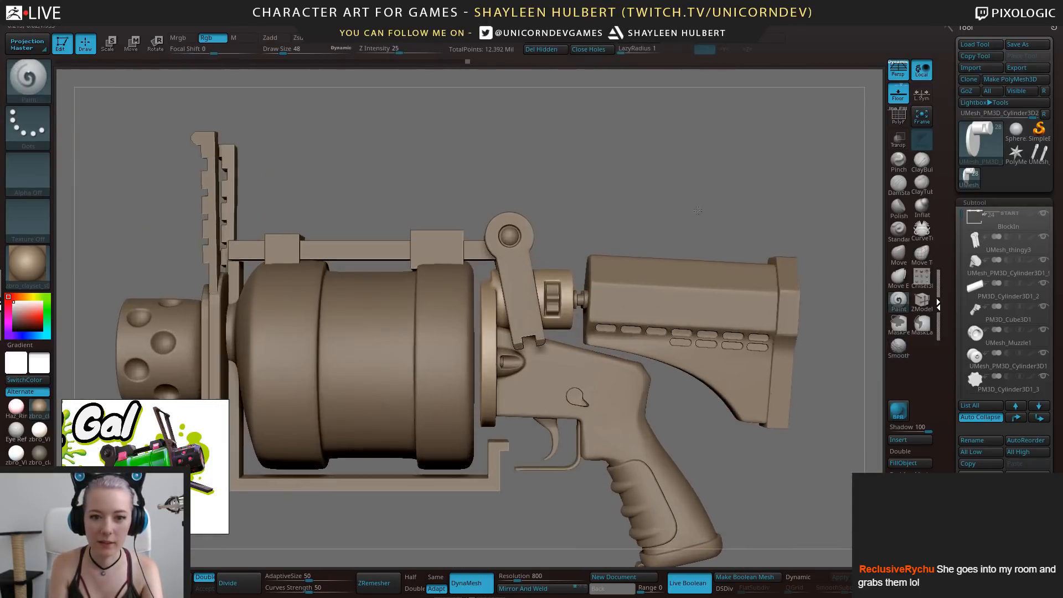
pyautogui.moveTo(719, 449)
pyautogui.mouseDown()
pyautogui.moveTo(687, 451)
pyautogui.moveTo(723, 456)
pyautogui.moveTo(766, 524)
pyautogui.moveTo(740, 327)
pyautogui.moveTo(782, 333)
pyautogui.mouseUp()
pyautogui.moveTo(817, 379)
pyautogui.mouseDown()
pyautogui.moveTo(795, 380)
pyautogui.moveTo(813, 383)
pyautogui.mouseUp()
pyautogui.keyDown('alt'); pyautogui.moveTo(813, 382); pyautogui.dragTo(789, 452); pyautogui.keyUp('alt')
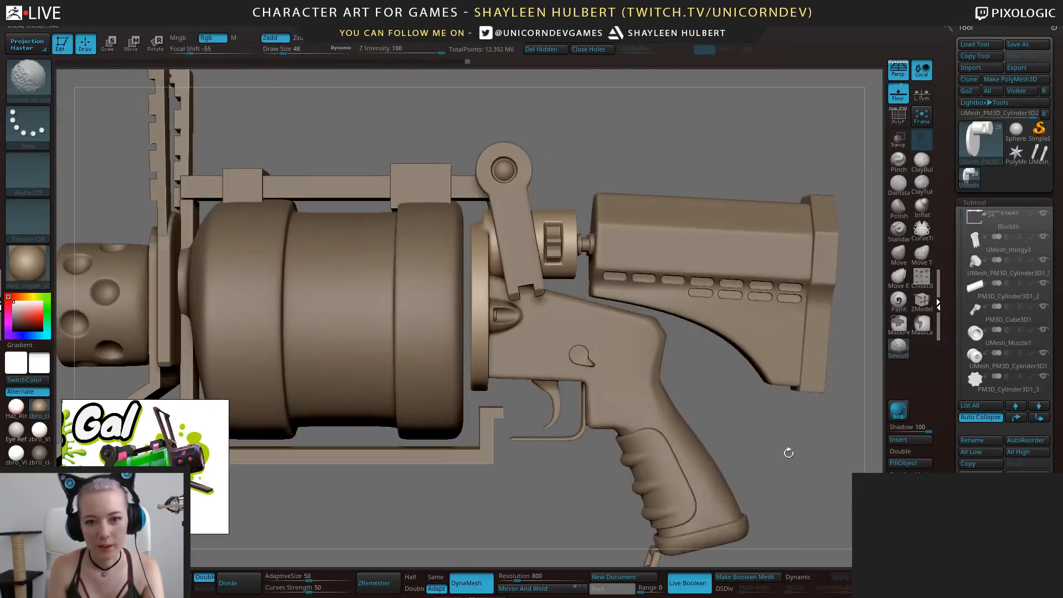
pyautogui.moveTo(617, 166); pyautogui.dragTo(636, 183)
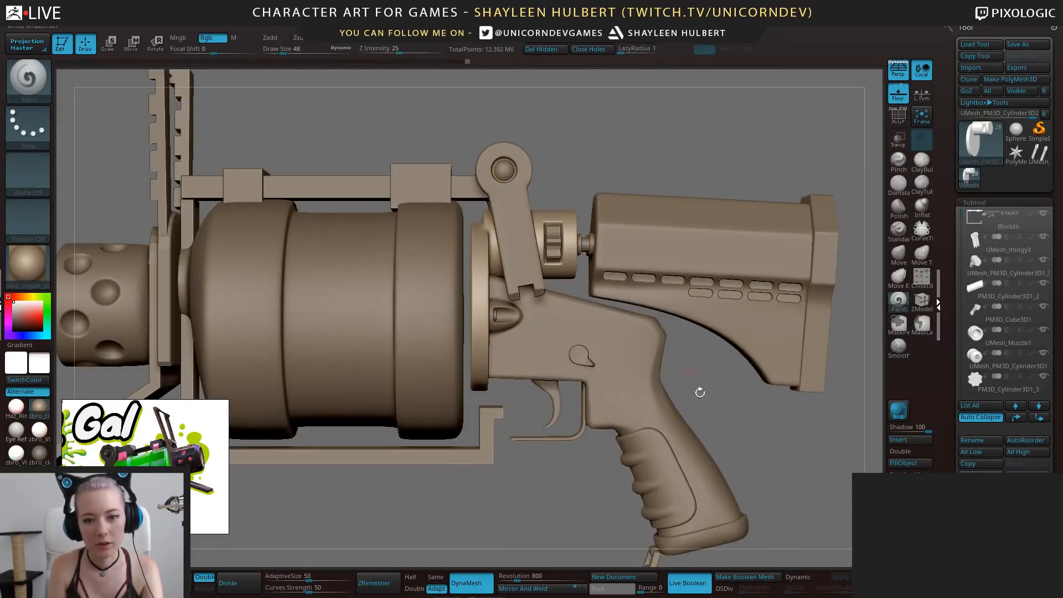
pyautogui.keyDown('alt'); pyautogui.moveTo(714, 445); pyautogui.dragTo(654, 432); pyautogui.keyUp('alt')
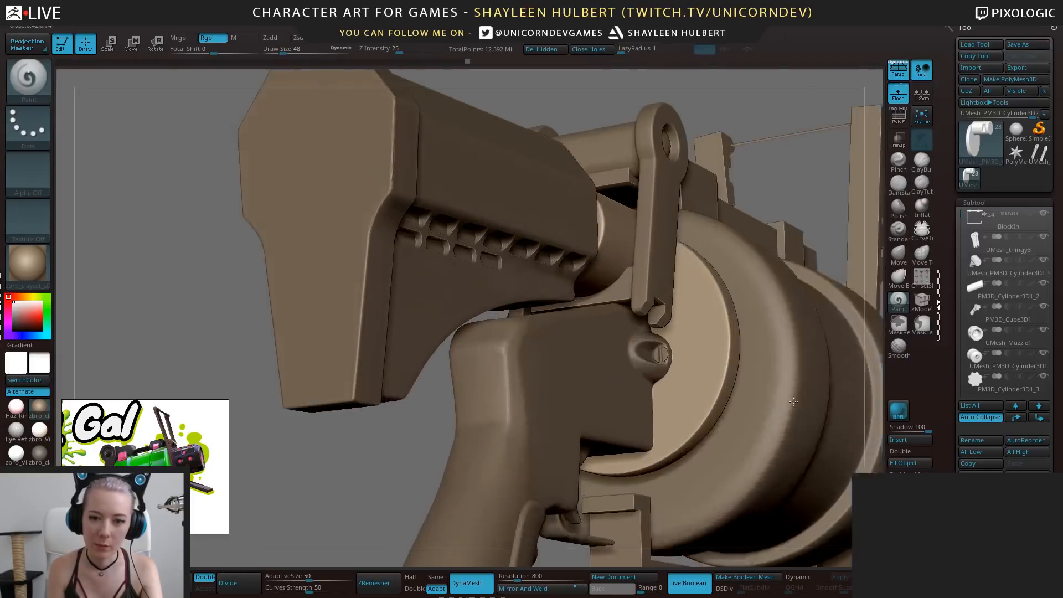
pyautogui.moveTo(615, 285); pyautogui.dragTo(631, 292)
pyautogui.keyDown('alt'); pyautogui.click(631, 292); pyautogui.keyUp('alt')
pyautogui.moveTo(344, 524); pyautogui.dragTo(408, 496)
pyautogui.moveTo(597, 535)
pyautogui.keyDown('alt'); pyautogui.mouseDown()
pyautogui.moveTo(604, 503)
pyautogui.moveTo(629, 506)
pyautogui.mouseUp(); pyautogui.keyUp('alt')
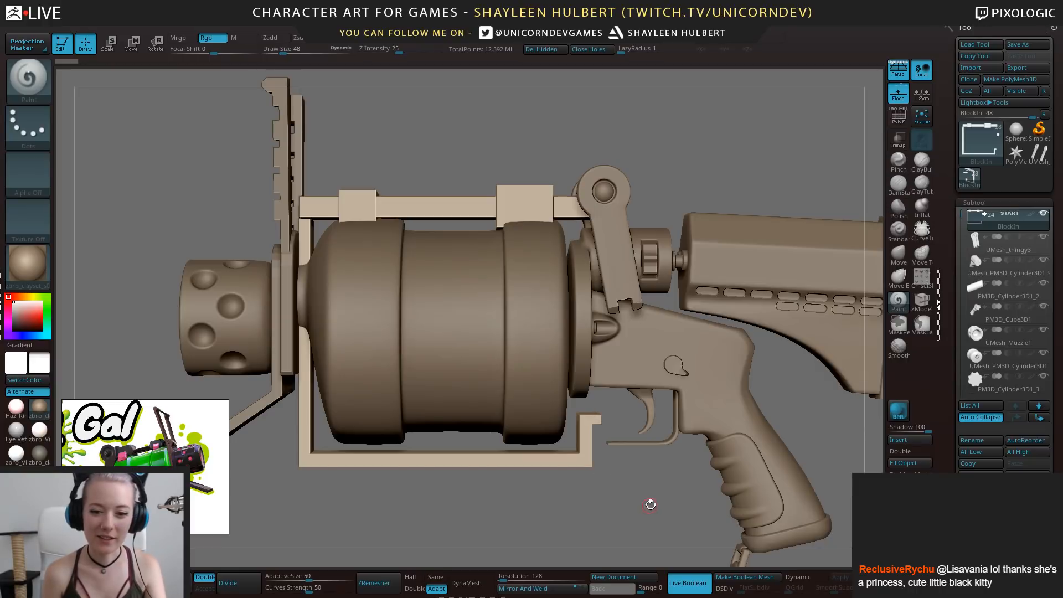
pyautogui.moveTo(650, 503)
pyautogui.mouseDown()
pyautogui.moveTo(626, 500)
pyautogui.moveTo(628, 479)
pyautogui.moveTo(601, 498)
pyautogui.moveTo(526, 488)
pyautogui.moveTo(655, 496)
pyautogui.moveTo(609, 479)
pyautogui.moveTo(599, 517)
pyautogui.moveTo(579, 498)
pyautogui.moveTo(600, 449)
pyautogui.mouseUp()
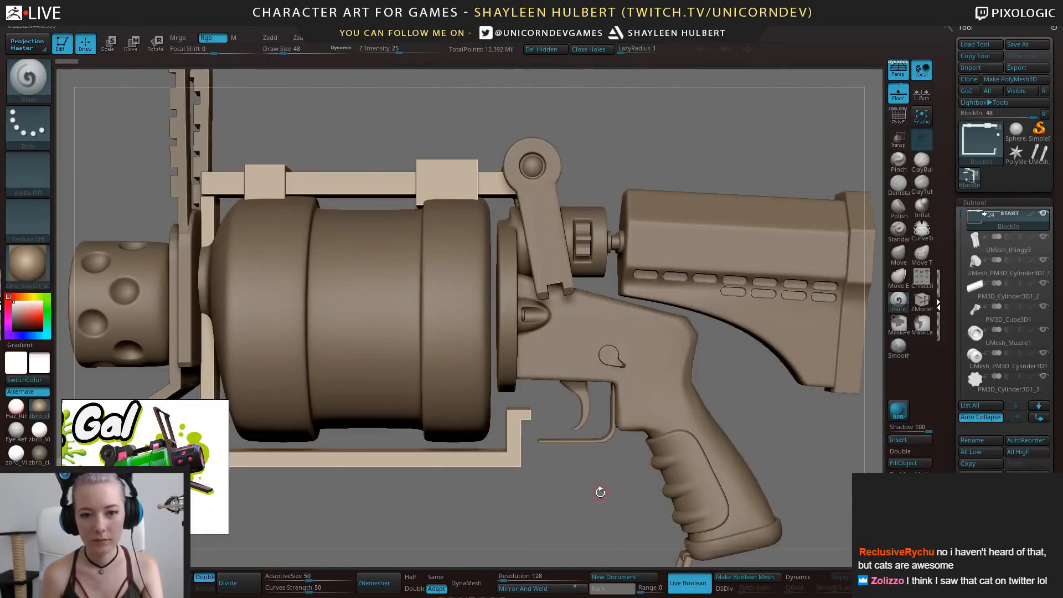
pyautogui.moveTo(600, 493)
pyautogui.mouseDown()
pyautogui.moveTo(577, 495)
pyautogui.moveTo(600, 498)
pyautogui.moveTo(601, 511)
pyautogui.moveTo(690, 454)
pyautogui.mouseUp()
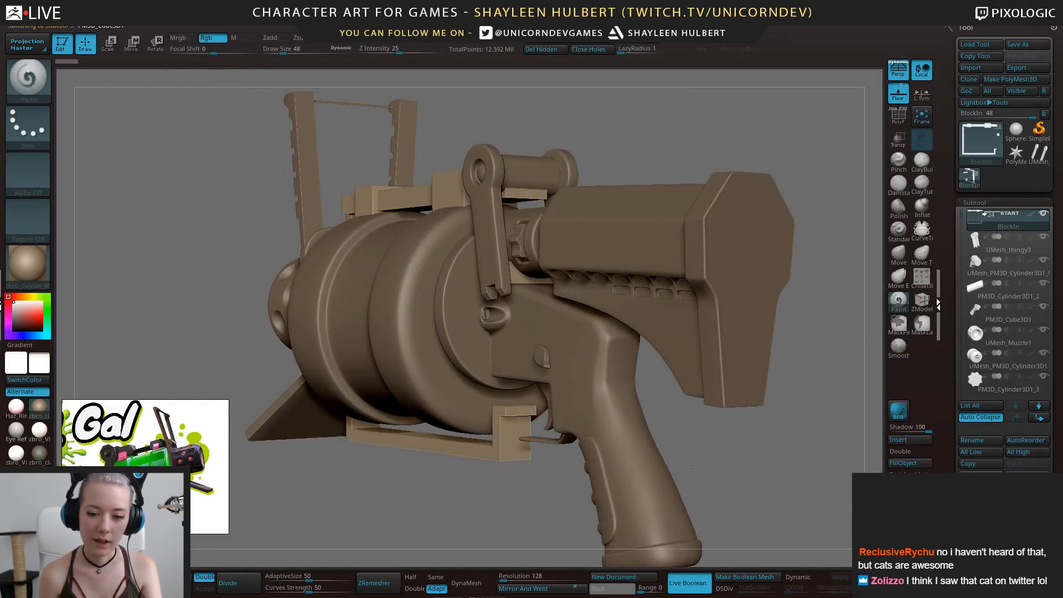
# Select the pistol grip body, isolate it and check its shape from the back, underside, side and front
pyautogui.keyDown('alt'); pyautogui.click(659, 470); pyautogui.keyUp('alt')
pyautogui.keyDown('alt'); pyautogui.moveTo(759, 481); pyautogui.dragTo(696, 435); pyautogui.keyUp('alt')
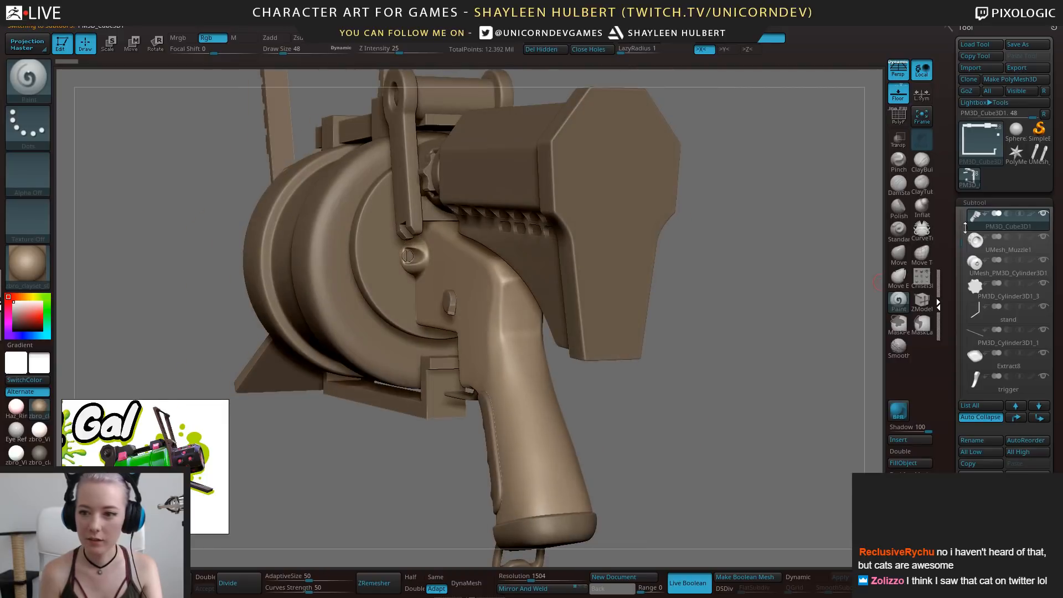
pyautogui.keyDown('shift'); pyautogui.click(1043, 214); pyautogui.keyUp('shift')
pyautogui.moveTo(716, 371); pyautogui.dragTo(674, 354)
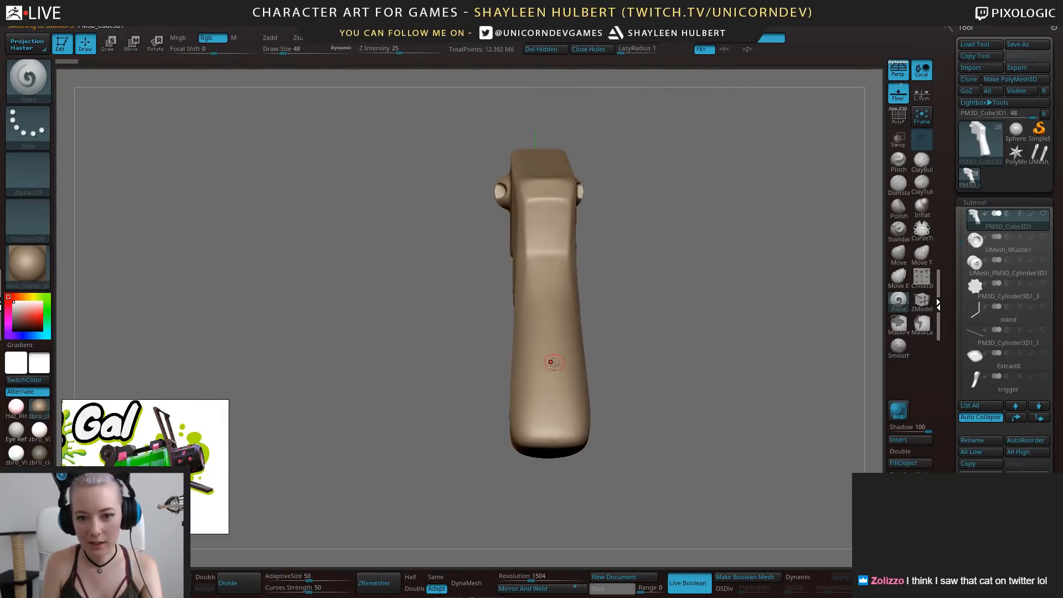
pyautogui.moveTo(557, 484)
pyautogui.keyDown('shift'); pyautogui.mouseDown()
pyautogui.moveTo(630, 477)
pyautogui.moveTo(646, 425)
pyautogui.mouseUp(); pyautogui.keyUp('shift')
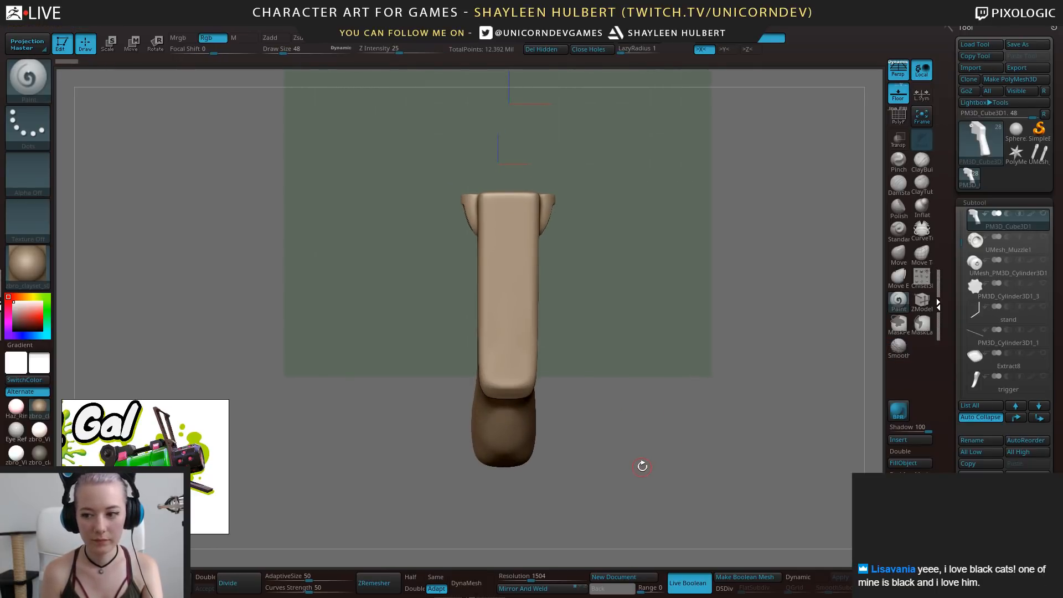
pyautogui.moveTo(643, 467); pyautogui.dragTo(702, 385)
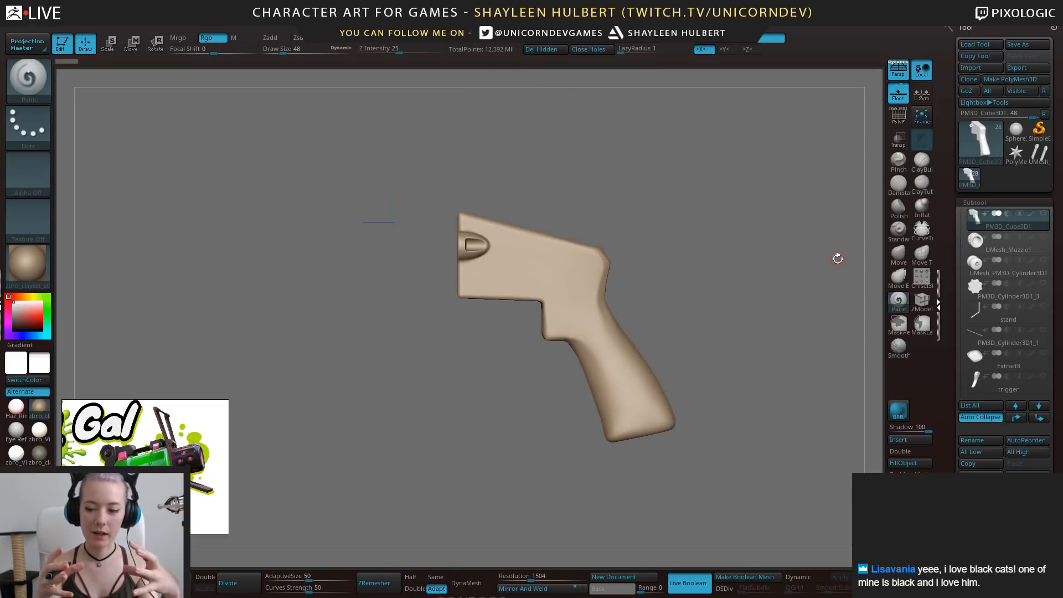
pyautogui.moveTo(667, 262); pyautogui.dragTo(726, 381)
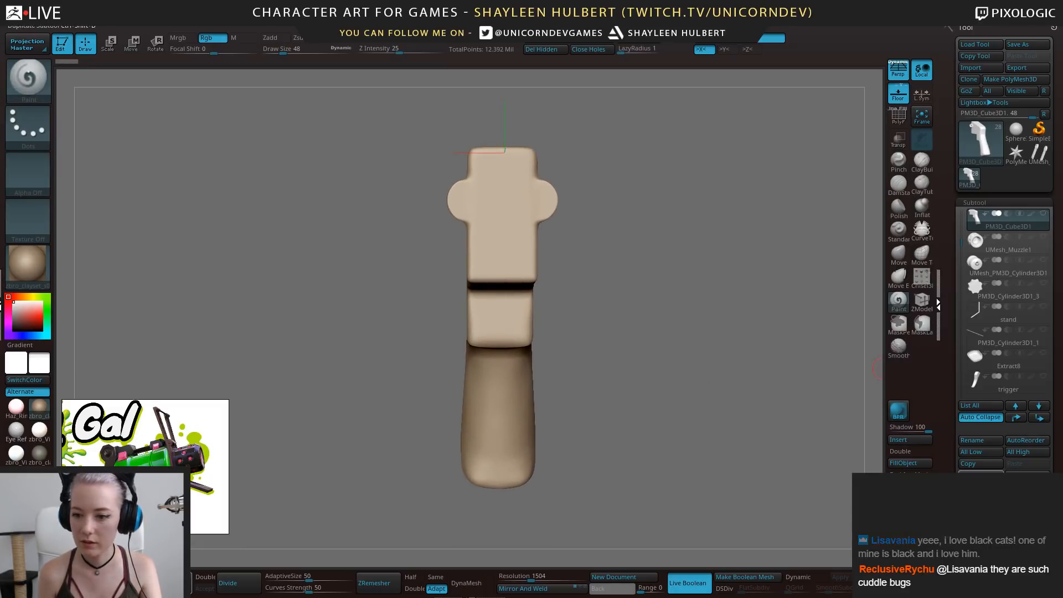
# Duplicate the pistol grip subtool and move the copy to the head of the subtool list
pyautogui.click(981, 475)
pyautogui.click(1017, 419)
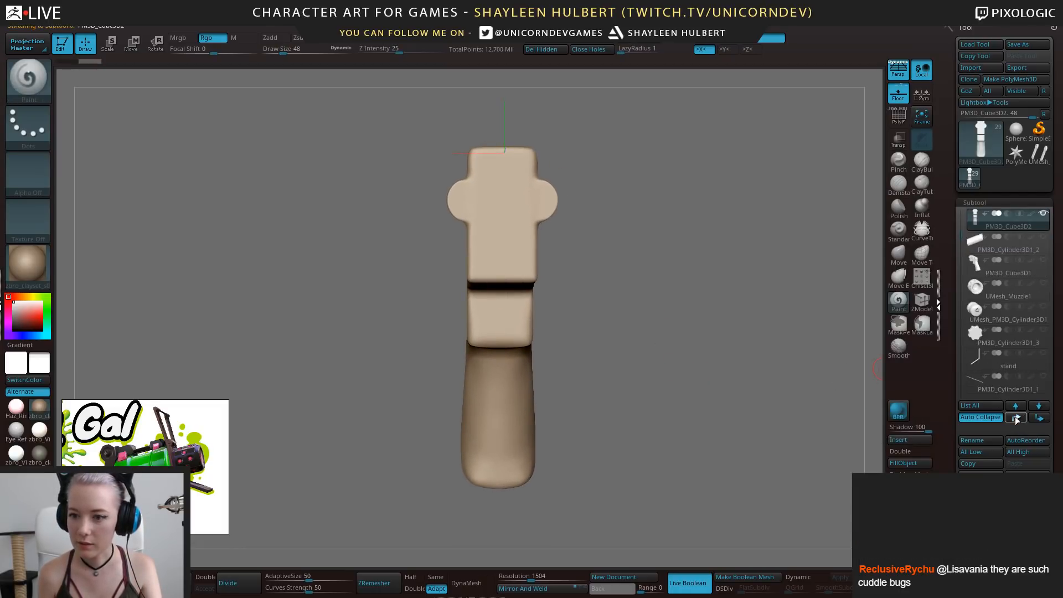
pyautogui.click(1016, 419)
# Draw a straight vertical CurveTube curve down the middle of the grip copy and try to generate the tube
pyautogui.moveTo(662, 336); pyautogui.dragTo(649, 363)
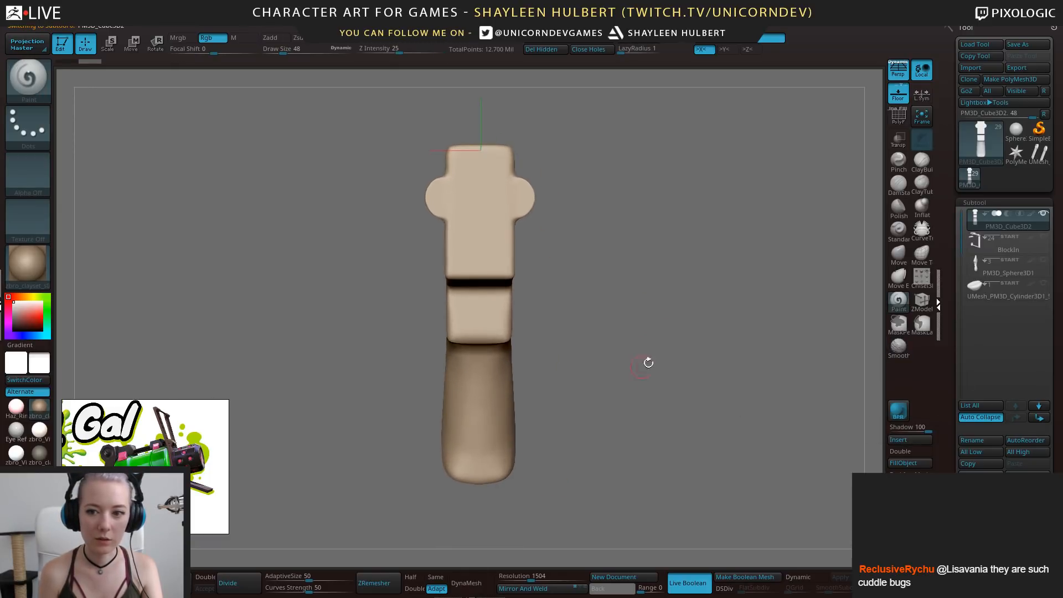
pyautogui.click(928, 231)
pyautogui.keyDown('alt'); pyautogui.moveTo(625, 256); pyautogui.dragTo(616, 301); pyautogui.keyUp('alt')
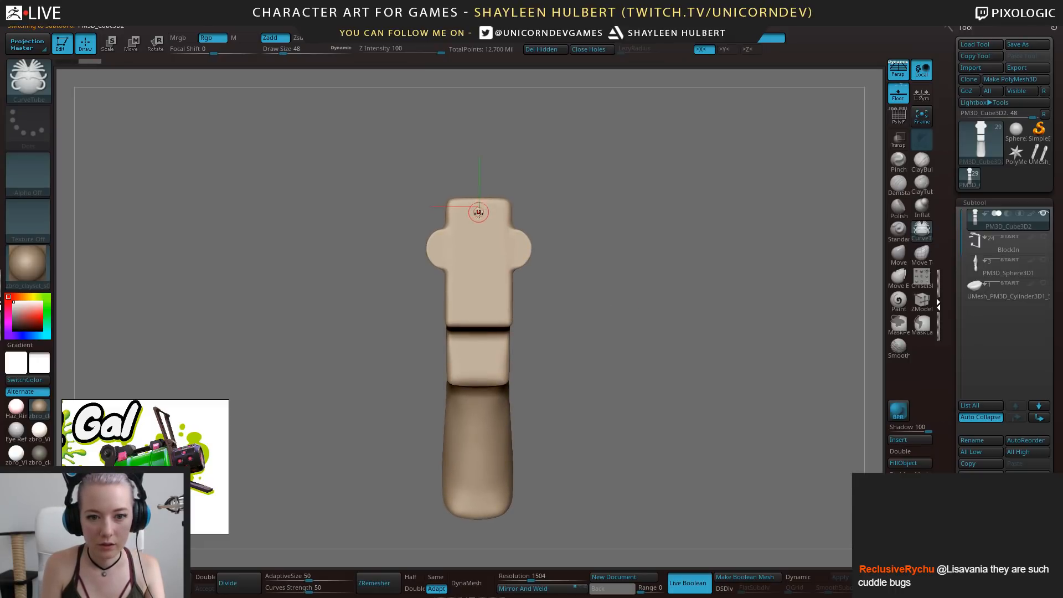
pyautogui.moveTo(480, 197); pyautogui.dragTo(477, 519)
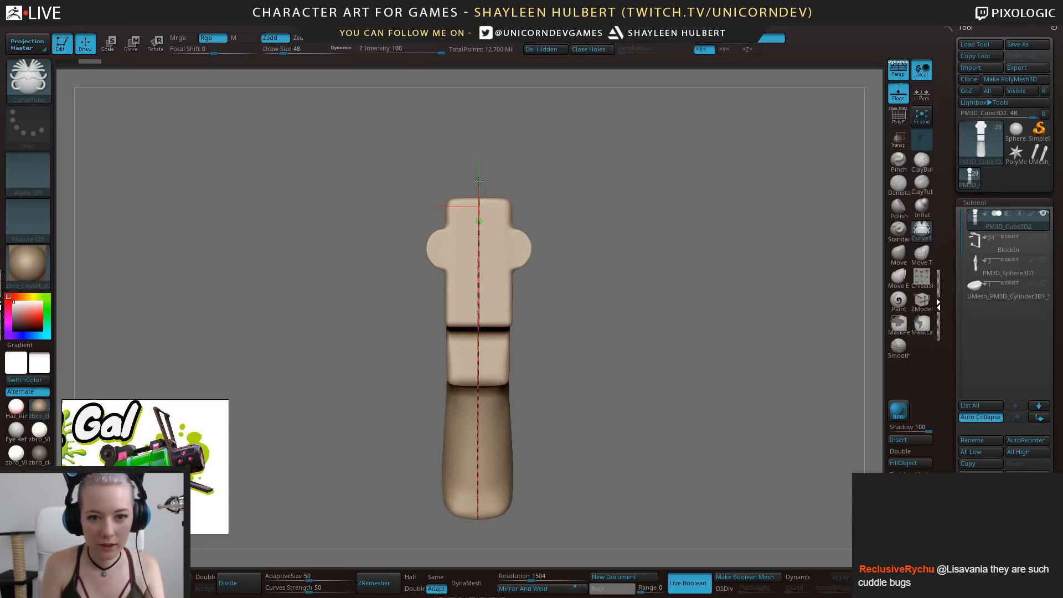
pyautogui.click(480, 172)
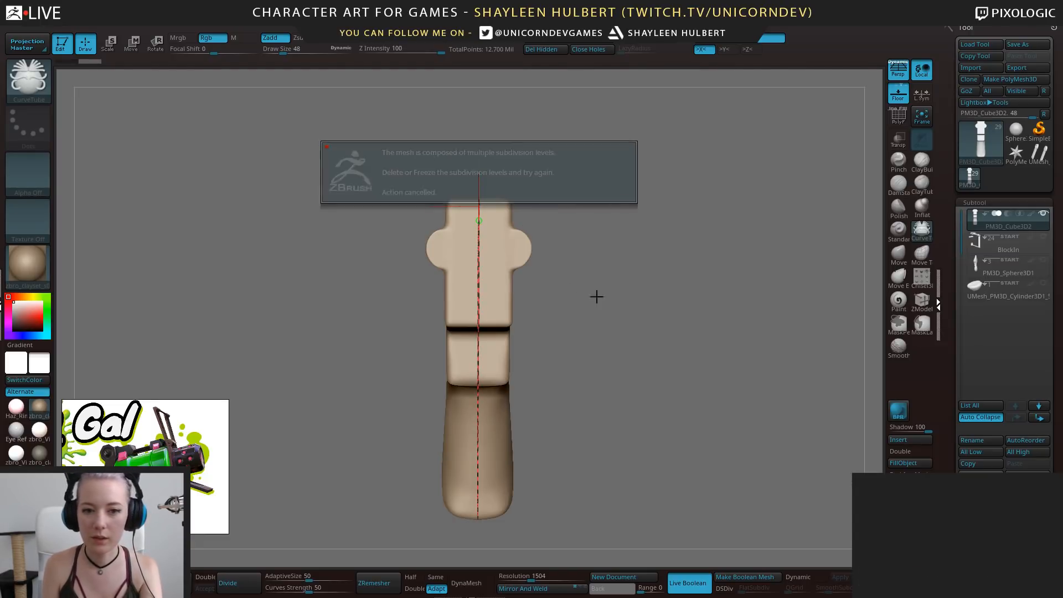
# Delete the lower subdivision levels of the grip copy
pyautogui.moveTo(596, 297); pyautogui.dragTo(718, 375)
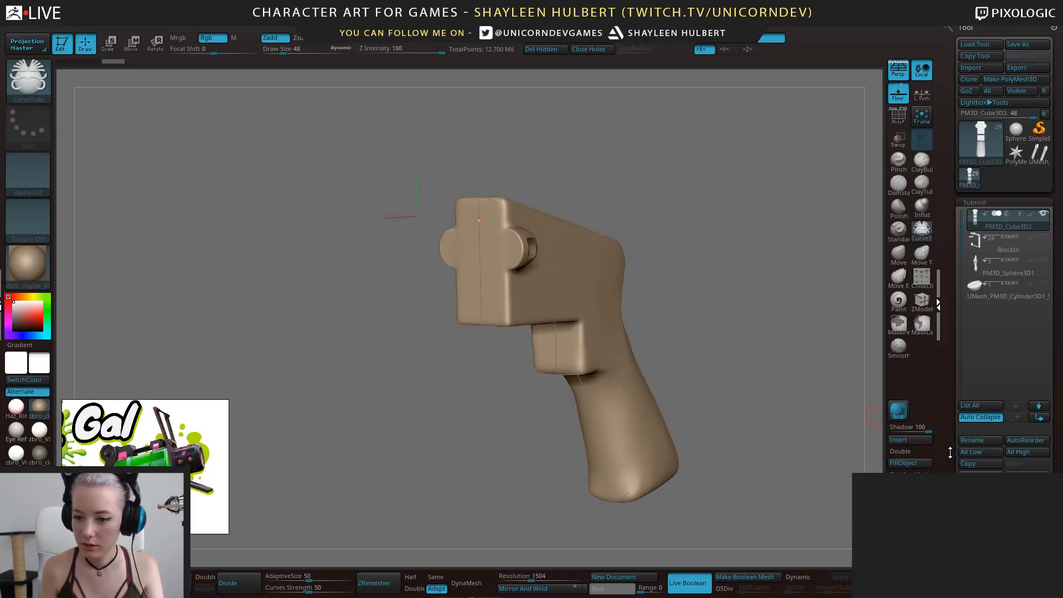
pyautogui.moveTo(952, 464); pyautogui.dragTo(952, 34)
pyautogui.click(983, 275)
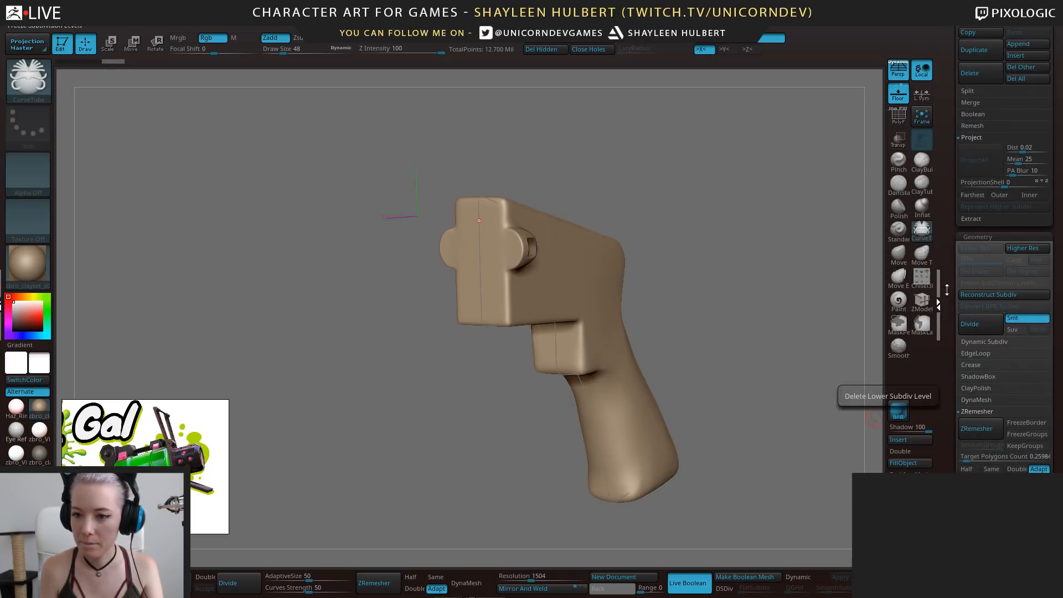
# Generate the tube along the grip copy's centre curve at draw size 64 and check how it wraps around the back
pyautogui.moveTo(842, 277); pyautogui.dragTo(742, 291)
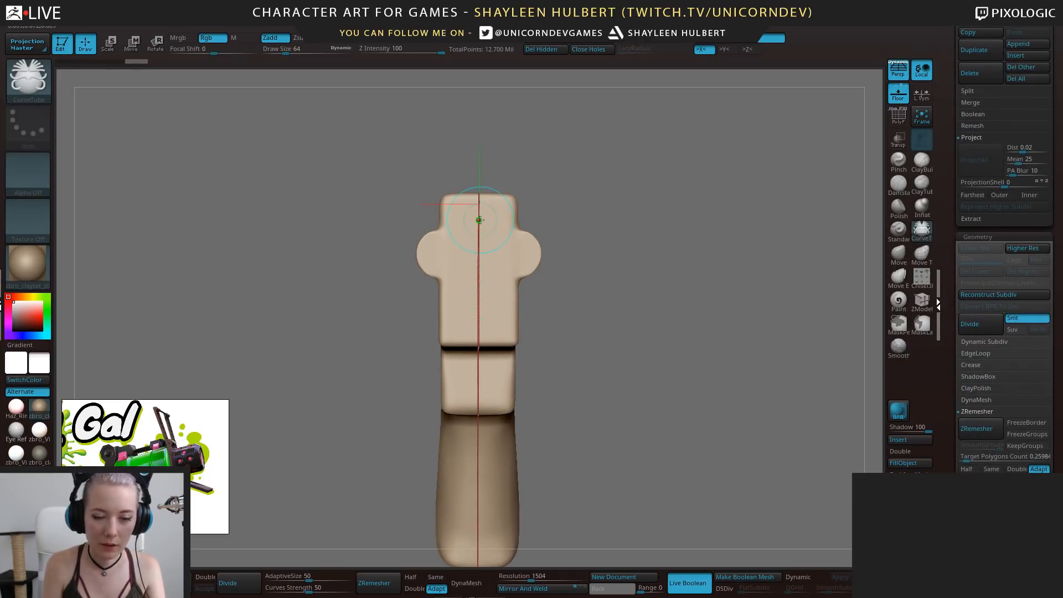
pyautogui.click(479, 221)
pyautogui.moveTo(564, 233)
pyautogui.mouseDown()
pyautogui.moveTo(409, 260)
pyautogui.moveTo(376, 425)
pyautogui.moveTo(454, 427)
pyautogui.moveTo(615, 388)
pyautogui.moveTo(674, 361)
pyautogui.moveTo(764, 294)
pyautogui.moveTo(634, 424)
pyautogui.mouseUp()
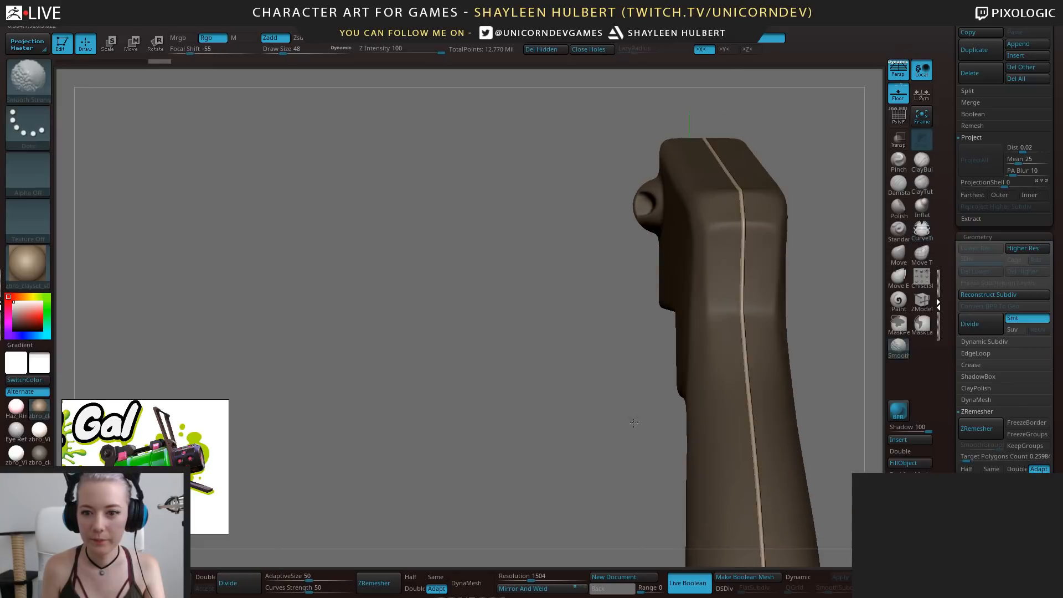
pyautogui.moveTo(852, 318)
pyautogui.keyDown('alt'); pyautogui.mouseDown()
pyautogui.moveTo(678, 305)
pyautogui.moveTo(693, 314)
pyautogui.mouseUp(); pyautogui.keyUp('alt')
pyautogui.moveTo(776, 327)
pyautogui.keyDown('alt'); pyautogui.mouseDown()
pyautogui.moveTo(759, 282)
pyautogui.moveTo(738, 272)
pyautogui.mouseUp(); pyautogui.keyUp('alt')
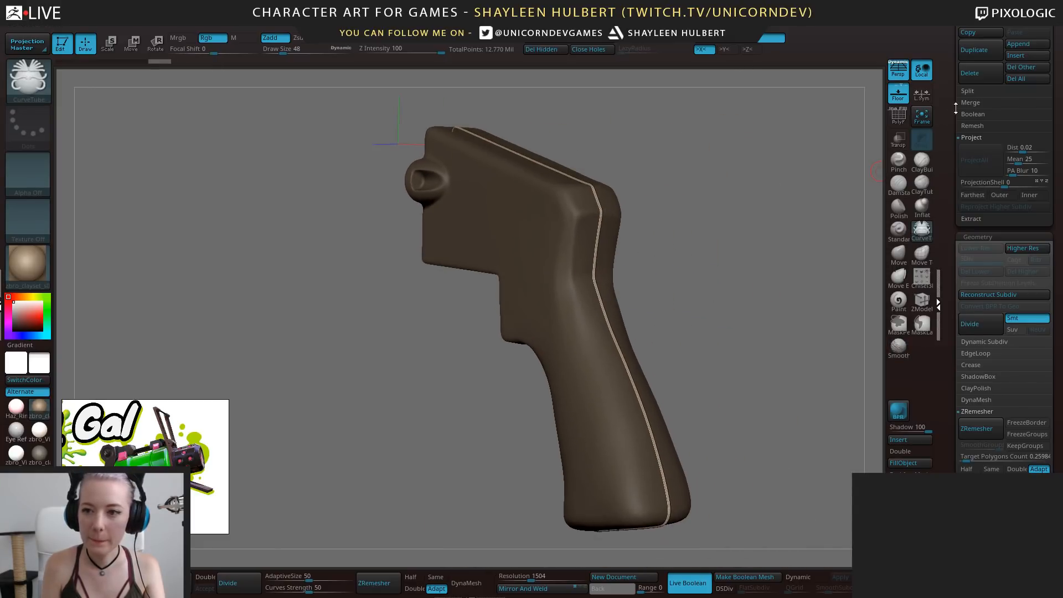
# Separate the new tube from the grip copy by splitting its unmasked points
pyautogui.moveTo(956, 109); pyautogui.dragTo(973, 298)
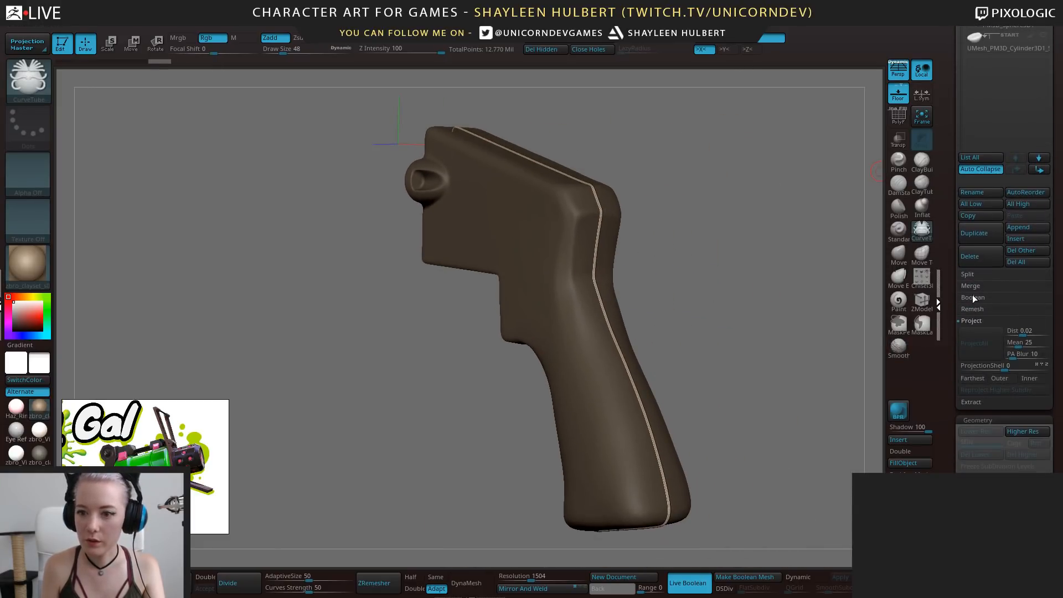
pyautogui.click(971, 273)
pyautogui.click(983, 321)
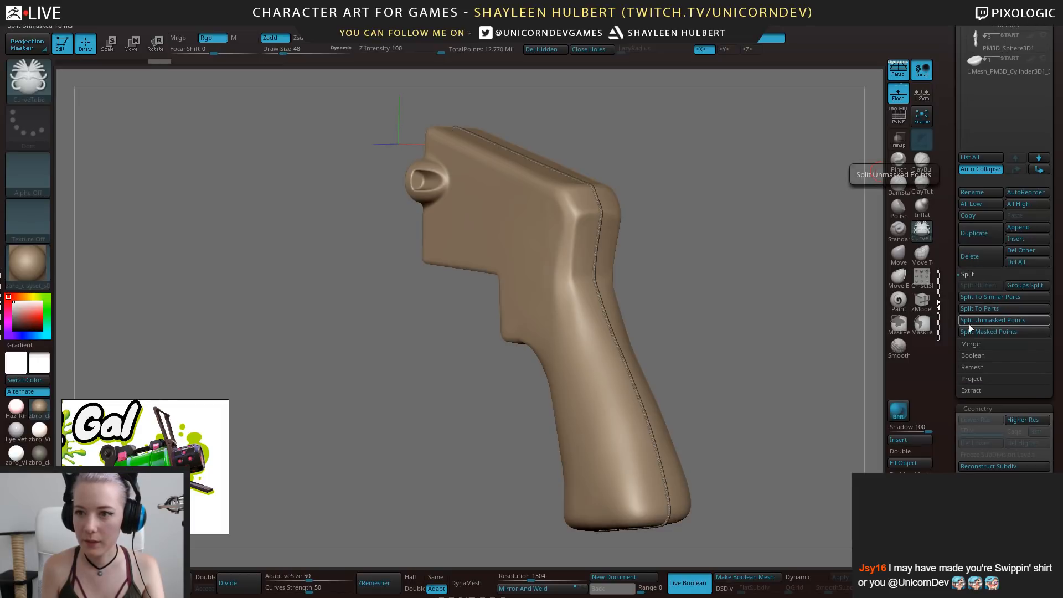
# Clear the mask on the split-off centre tube and set it to subtract from the grip, checking the groove along the back
pyautogui.moveTo(943, 251); pyautogui.dragTo(940, 270)
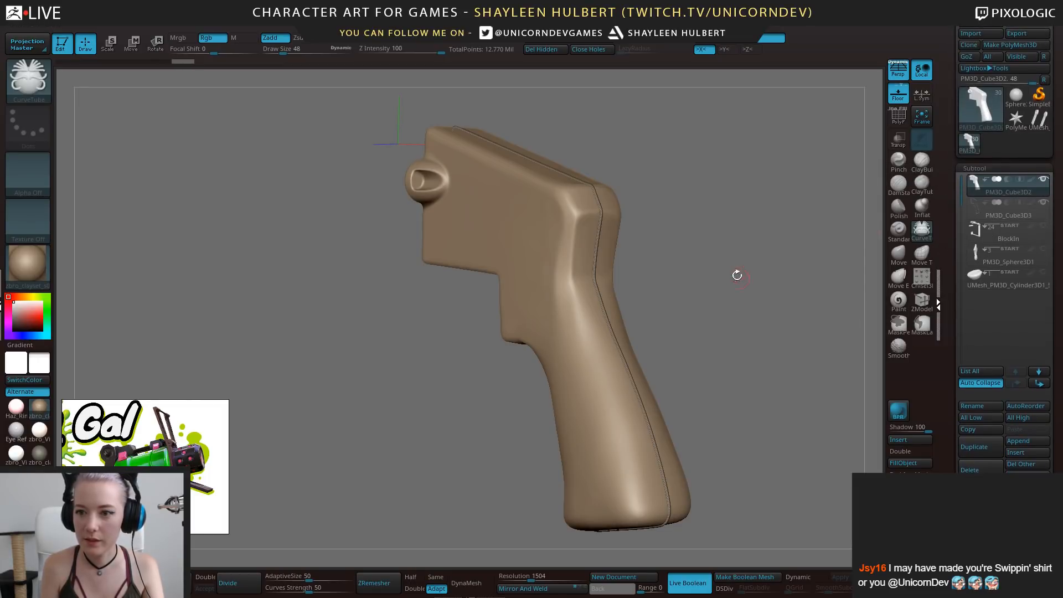
pyautogui.moveTo(730, 294); pyautogui.dragTo(749, 285)
pyautogui.press('Down')
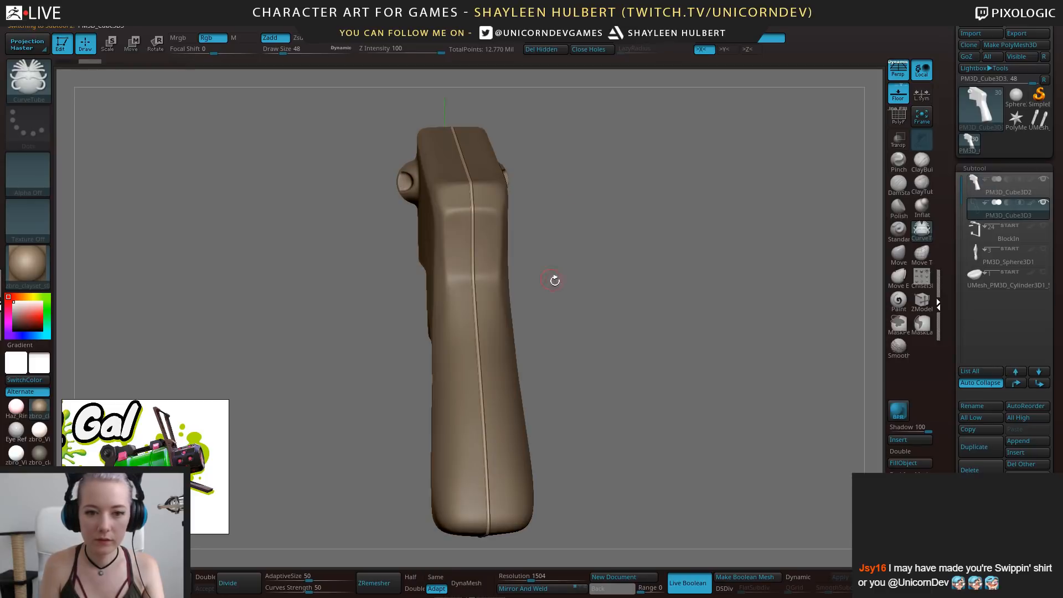
pyautogui.keyDown('ctrl'); pyautogui.click(580, 320); pyautogui.keyUp('ctrl')
pyautogui.keyDown('ctrl'); pyautogui.moveTo(591, 313); pyautogui.dragTo(720, 310); pyautogui.keyUp('ctrl')
pyautogui.click(1026, 188)
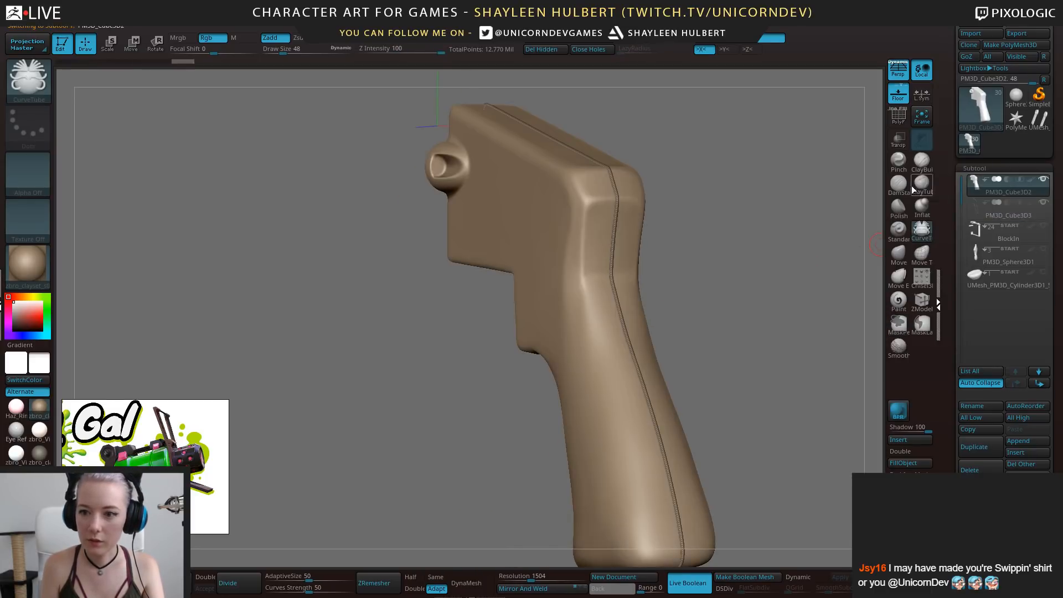
pyautogui.moveTo(816, 302)
pyautogui.mouseDown()
pyautogui.moveTo(727, 301)
pyautogui.moveTo(726, 353)
pyautogui.moveTo(707, 392)
pyautogui.moveTo(737, 244)
pyautogui.moveTo(697, 193)
pyautogui.moveTo(713, 221)
pyautogui.moveTo(617, 311)
pyautogui.moveTo(636, 294)
pyautogui.moveTo(649, 313)
pyautogui.moveTo(645, 299)
pyautogui.moveTo(671, 373)
pyautogui.moveTo(697, 358)
pyautogui.moveTo(685, 339)
pyautogui.mouseUp()
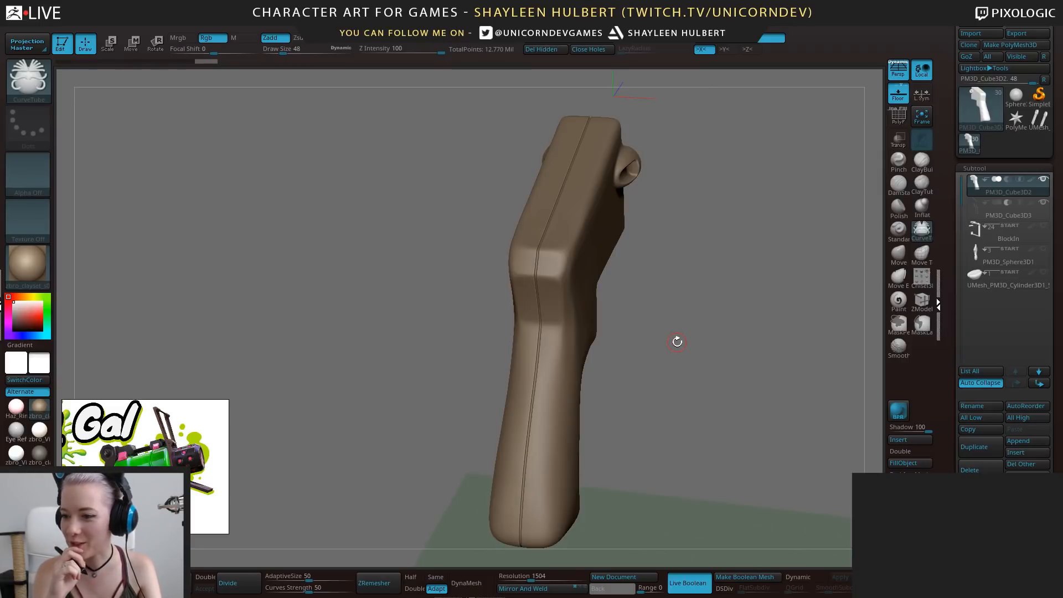
pyautogui.moveTo(636, 388); pyautogui.dragTo(719, 352)
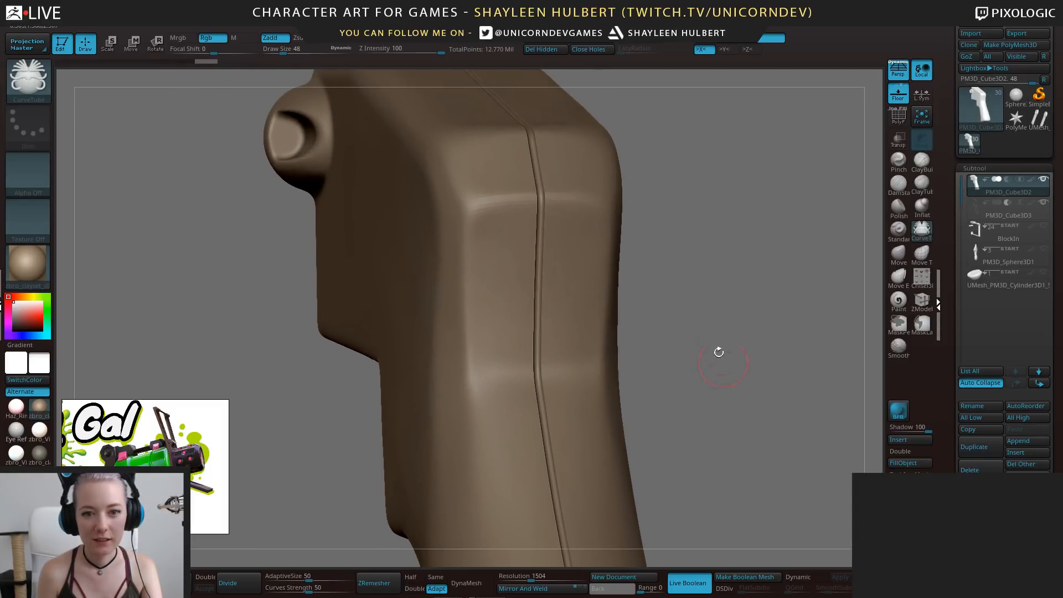
pyautogui.moveTo(683, 177); pyautogui.dragTo(783, 353)
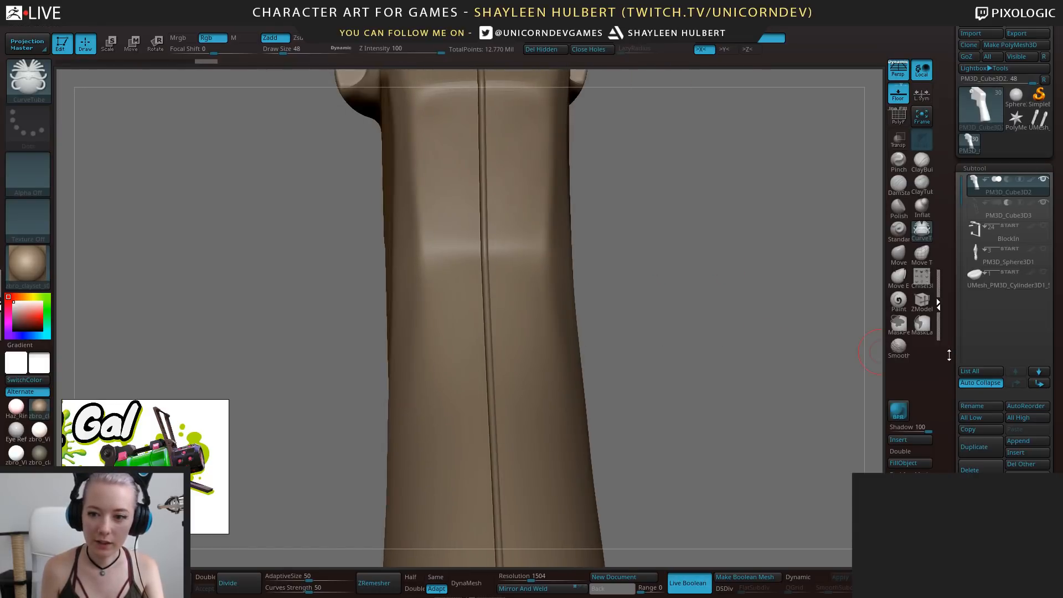
# Thin the centre groove by applying a slight negative Inflate deformation to the tube subtool
pyautogui.moveTo(949, 355)
pyautogui.mouseDown()
pyautogui.moveTo(943, 178)
pyautogui.moveTo(945, 192)
pyautogui.mouseUp()
pyautogui.press('shift')
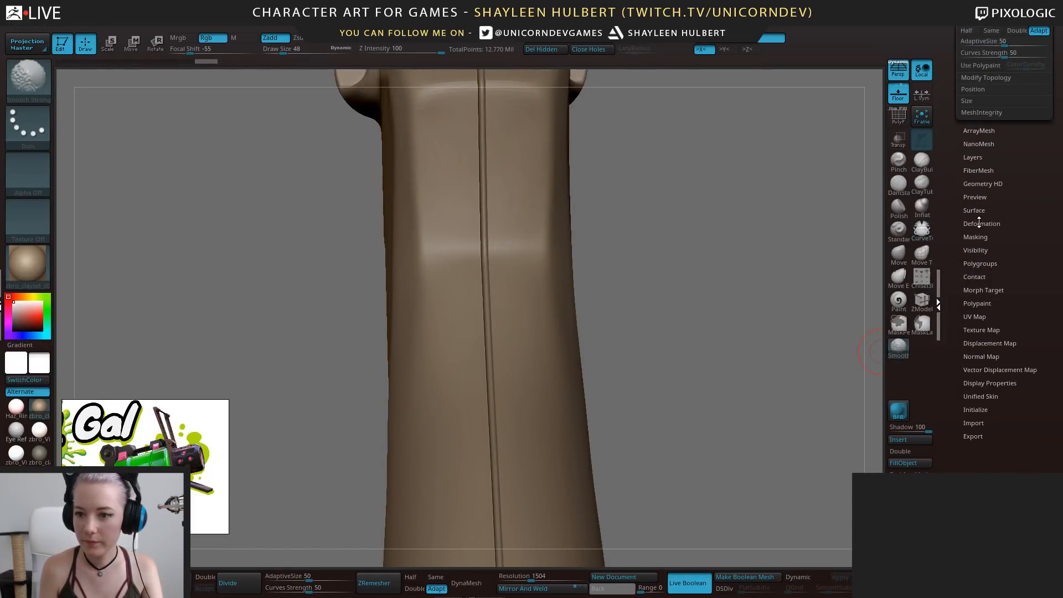
pyautogui.click(979, 223)
pyautogui.scroll(-2, 950, 375)
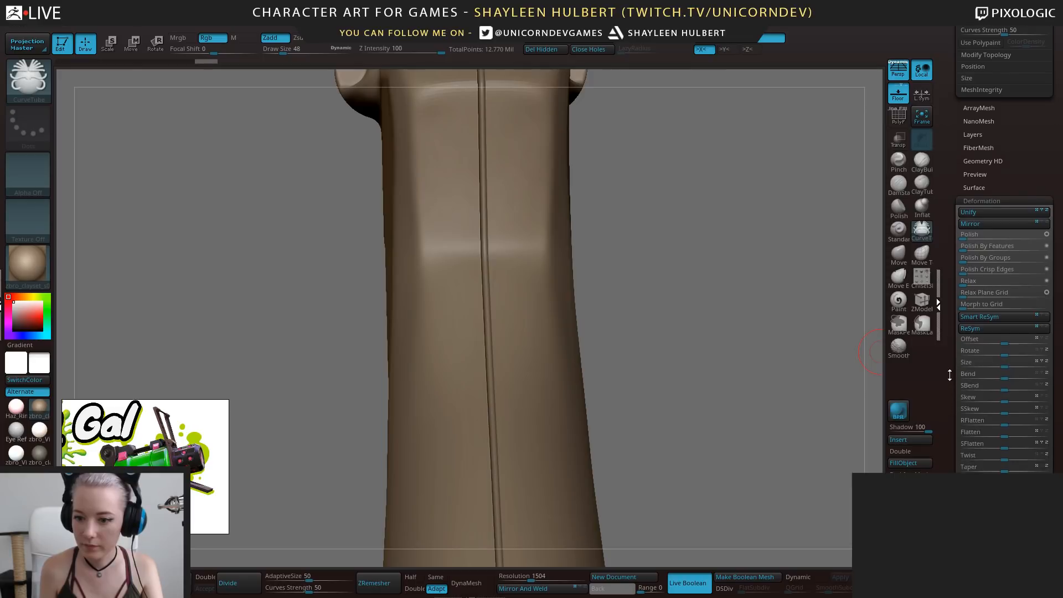
pyautogui.scroll(-3, 950, 375)
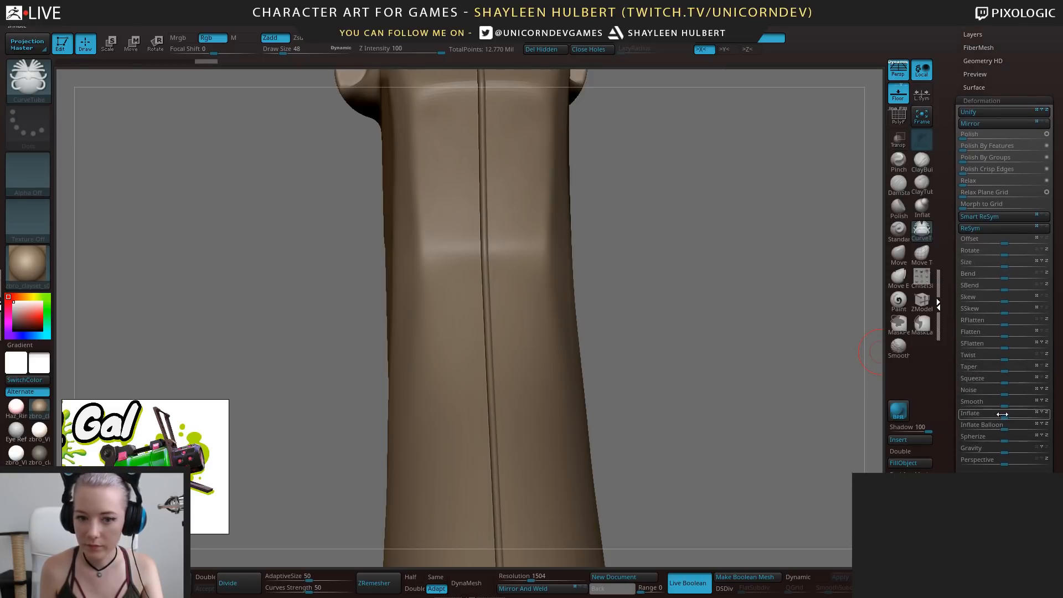
pyautogui.moveTo(1003, 414); pyautogui.dragTo(999, 414)
pyautogui.hotkey('ctrl', 'z')
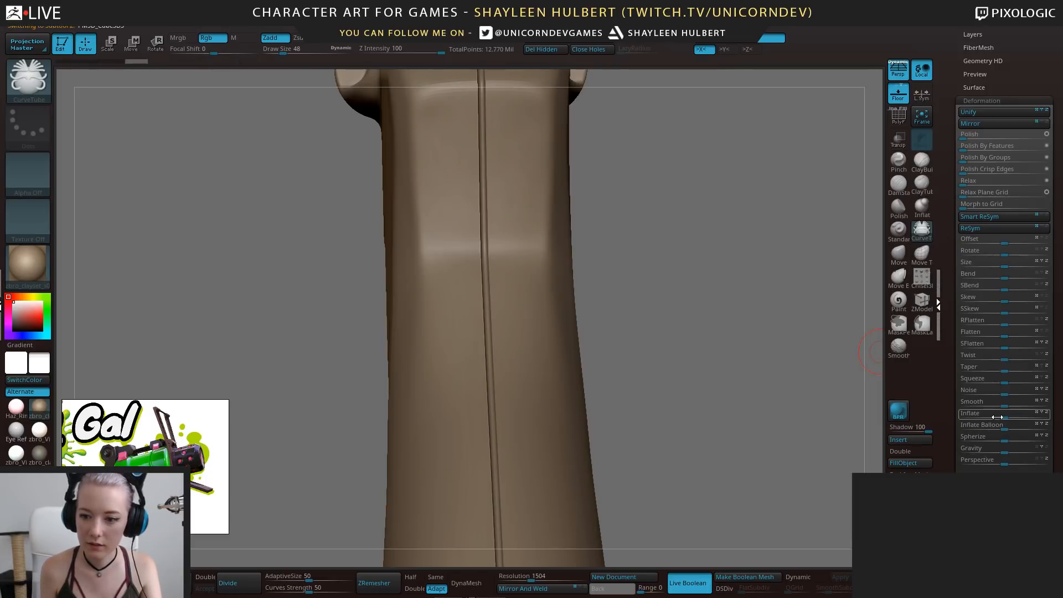
pyautogui.moveTo(1001, 414); pyautogui.dragTo(997, 420)
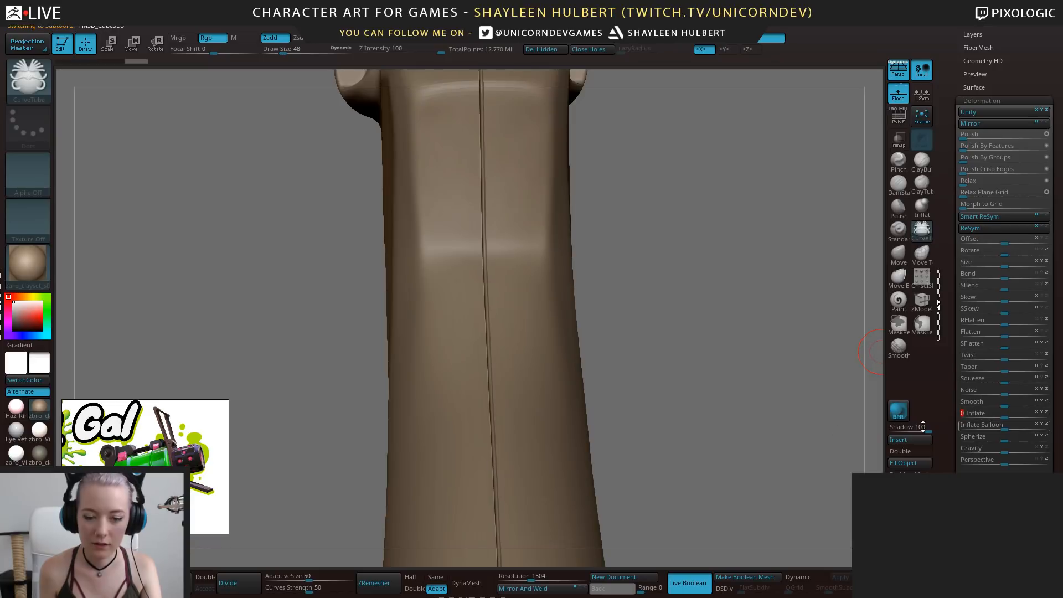
pyautogui.keyDown('alt'); pyautogui.moveTo(777, 406); pyautogui.dragTo(745, 360); pyautogui.keyUp('alt')
pyautogui.moveTo(745, 360)
pyautogui.mouseDown()
pyautogui.moveTo(723, 344)
pyautogui.moveTo(767, 321)
pyautogui.moveTo(728, 344)
pyautogui.moveTo(725, 380)
pyautogui.moveTo(759, 367)
pyautogui.moveTo(759, 400)
pyautogui.moveTo(741, 360)
pyautogui.moveTo(763, 455)
pyautogui.moveTo(748, 389)
pyautogui.moveTo(766, 361)
pyautogui.moveTo(740, 383)
pyautogui.moveTo(705, 380)
pyautogui.moveTo(738, 375)
pyautogui.moveTo(784, 411)
pyautogui.moveTo(742, 404)
pyautogui.moveTo(731, 415)
pyautogui.moveTo(756, 435)
pyautogui.mouseUp()
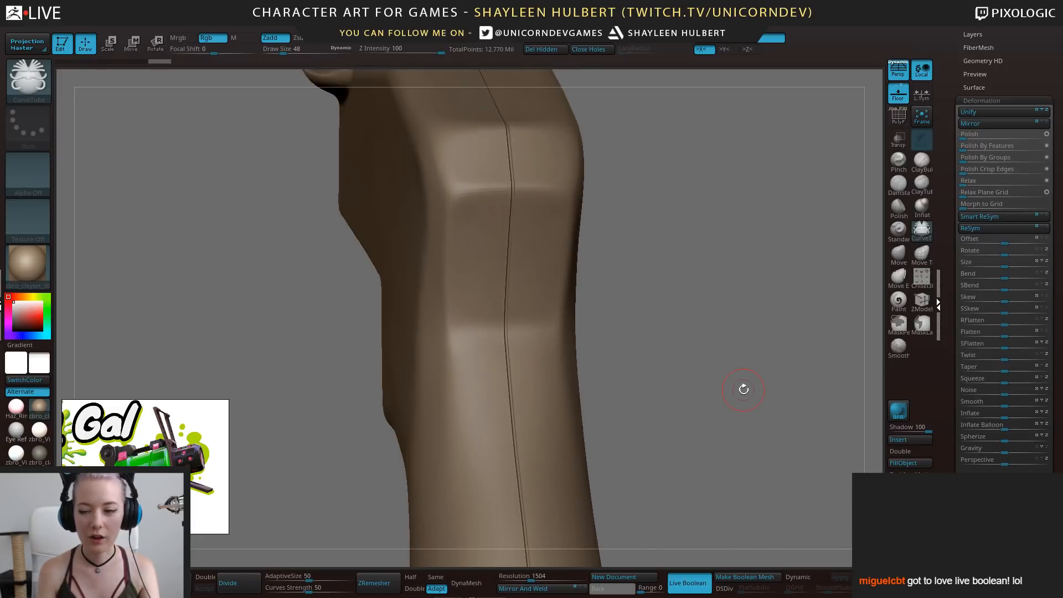
# Generate a Boolean mesh from the grip and the subtracted centre tube
pyautogui.keyDown('alt'); pyautogui.moveTo(747, 316); pyautogui.dragTo(830, 277); pyautogui.keyUp('alt')
pyautogui.moveTo(948, 207); pyautogui.dragTo(943, 342)
pyautogui.moveTo(724, 408)
pyautogui.keyDown('alt'); pyautogui.mouseDown()
pyautogui.moveTo(692, 369)
pyautogui.moveTo(702, 392)
pyautogui.moveTo(693, 394)
pyautogui.moveTo(689, 385)
pyautogui.moveTo(719, 397)
pyautogui.mouseUp(); pyautogui.keyUp('alt')
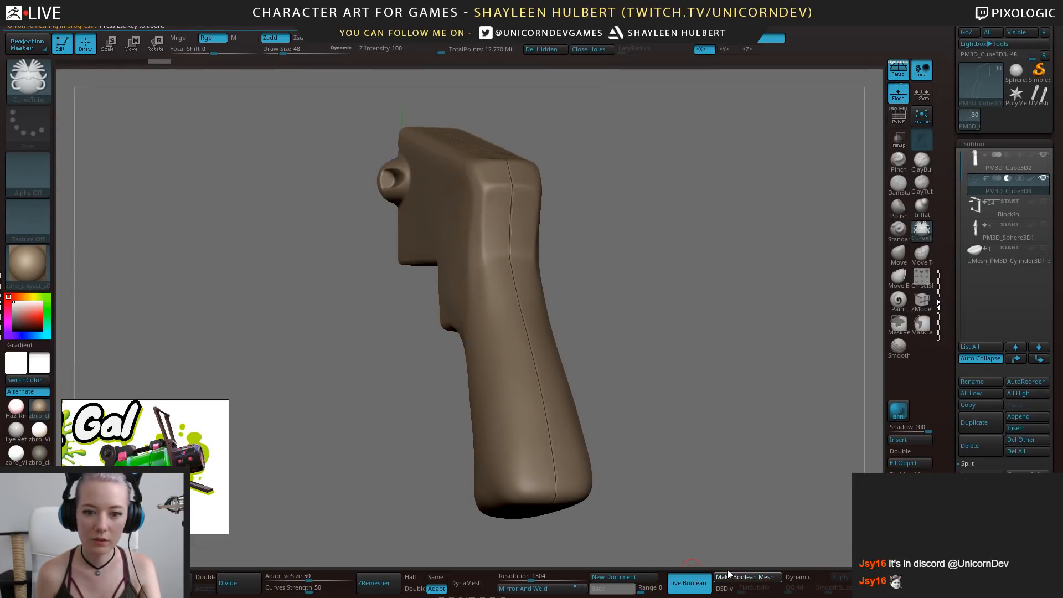
pyautogui.moveTo(707, 504); pyautogui.dragTo(719, 390)
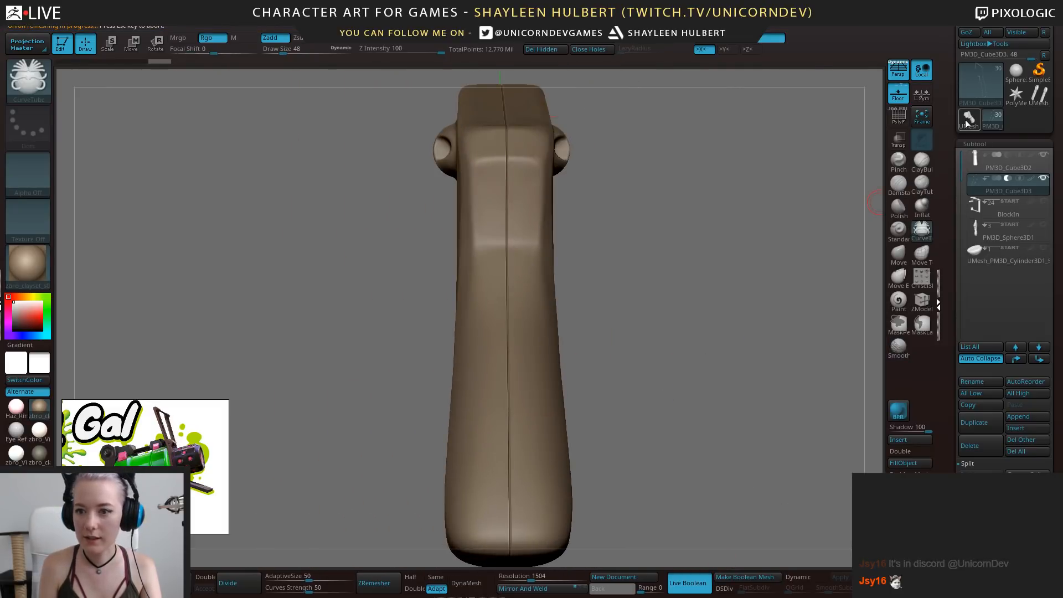
# Delete the centre tube subtool and make the grip the active subtool
pyautogui.click(992, 165)
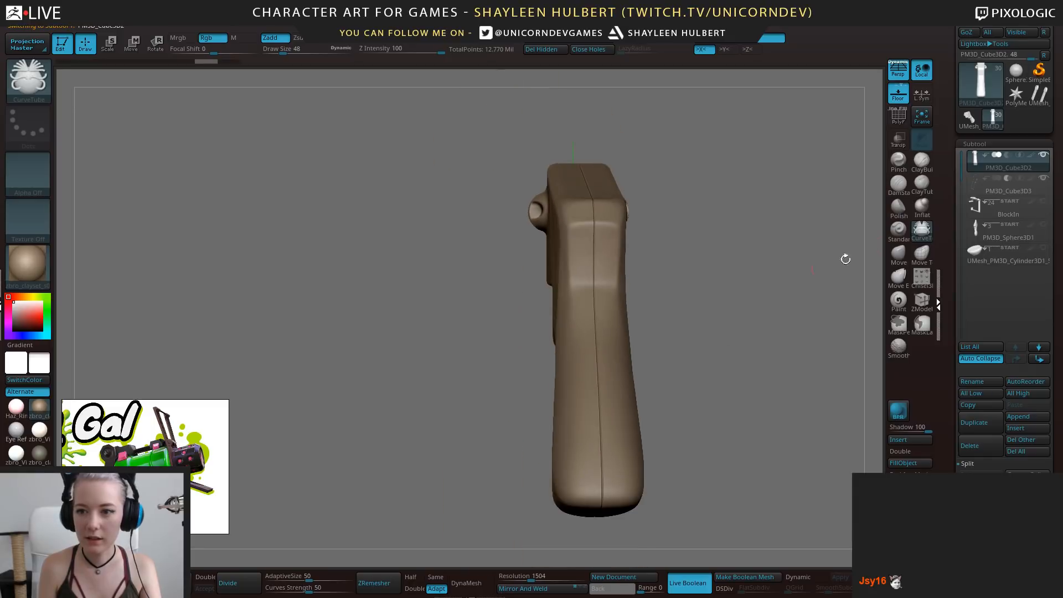
pyautogui.click(1003, 191)
pyautogui.click(969, 452)
pyautogui.click(879, 470)
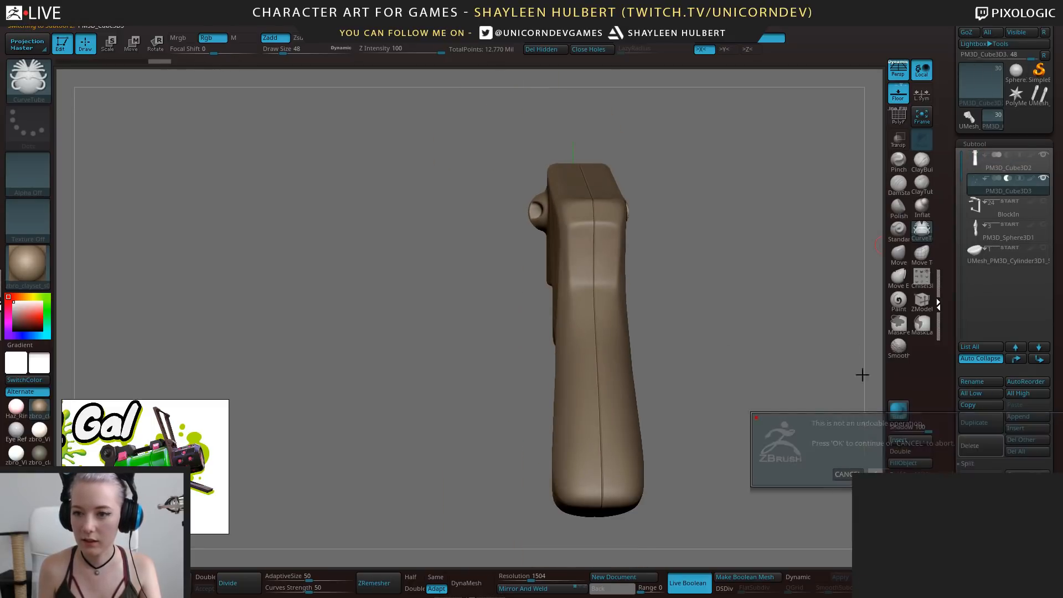
pyautogui.click(992, 165)
# Step the grip back through its undo history to the version with subdivision levels and the centre-line mask
pyautogui.moveTo(775, 310); pyautogui.dragTo(717, 284)
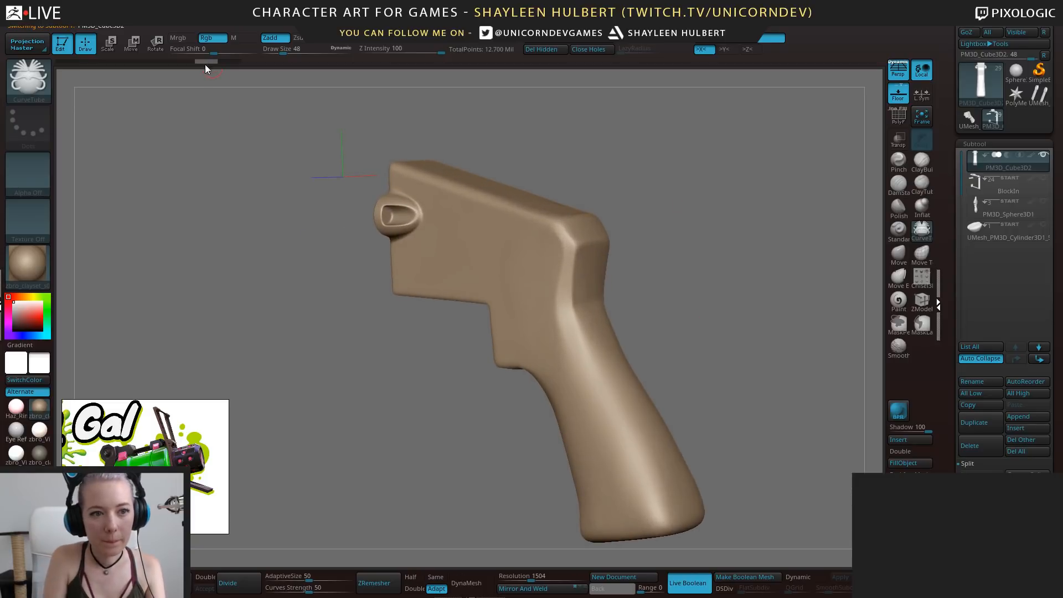
pyautogui.click(185, 62)
pyautogui.moveTo(939, 358); pyautogui.dragTo(942, 238)
pyautogui.moveTo(181, 62); pyautogui.dragTo(112, 61)
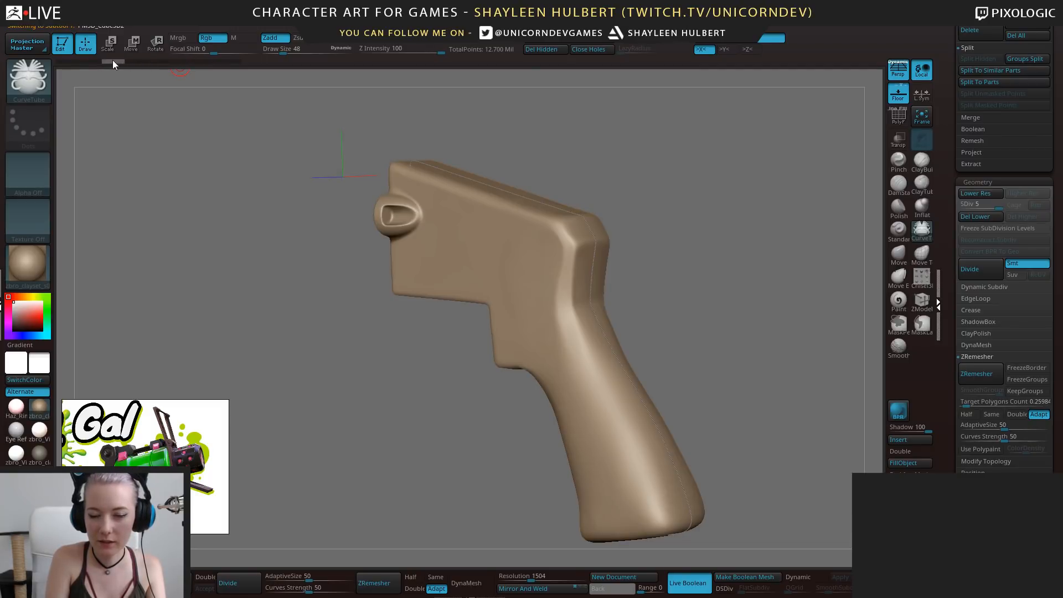
# Clear the centre-line mask from the grip with its subdivision levels
pyautogui.keyDown('shift'); pyautogui.moveTo(725, 277); pyautogui.dragTo(719, 288); pyautogui.keyUp('shift')
pyautogui.keyDown('ctrl'); pyautogui.click(707, 338); pyautogui.keyUp('ctrl')
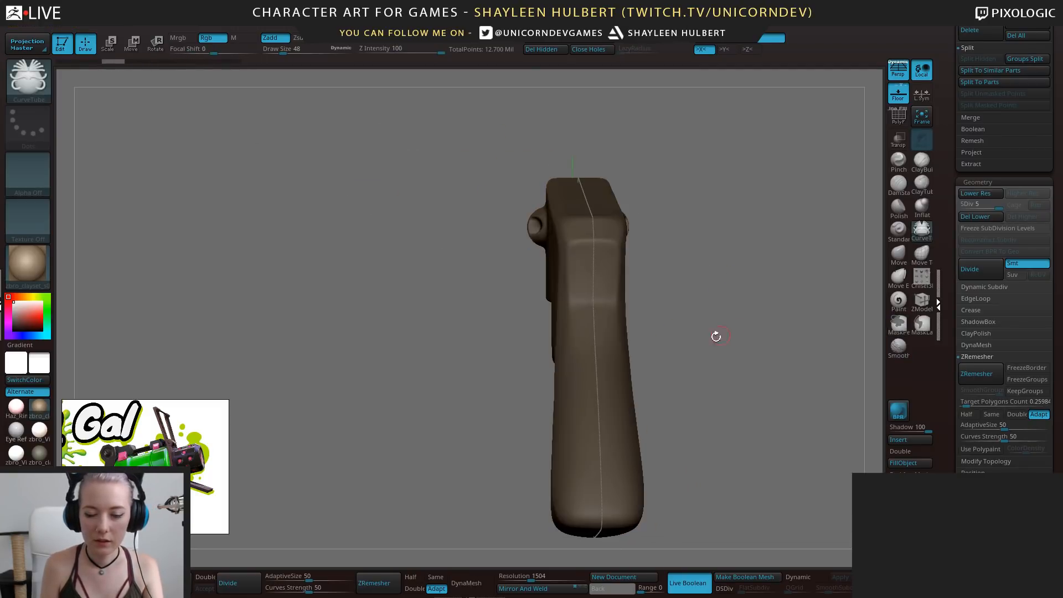
pyautogui.keyDown('ctrl'); pyautogui.click(705, 338); pyautogui.keyUp('ctrl')
pyautogui.moveTo(726, 357)
pyautogui.keyDown('alt'); pyautogui.mouseDown()
pyautogui.moveTo(705, 356)
pyautogui.moveTo(740, 332)
pyautogui.mouseUp(); pyautogui.keyUp('alt')
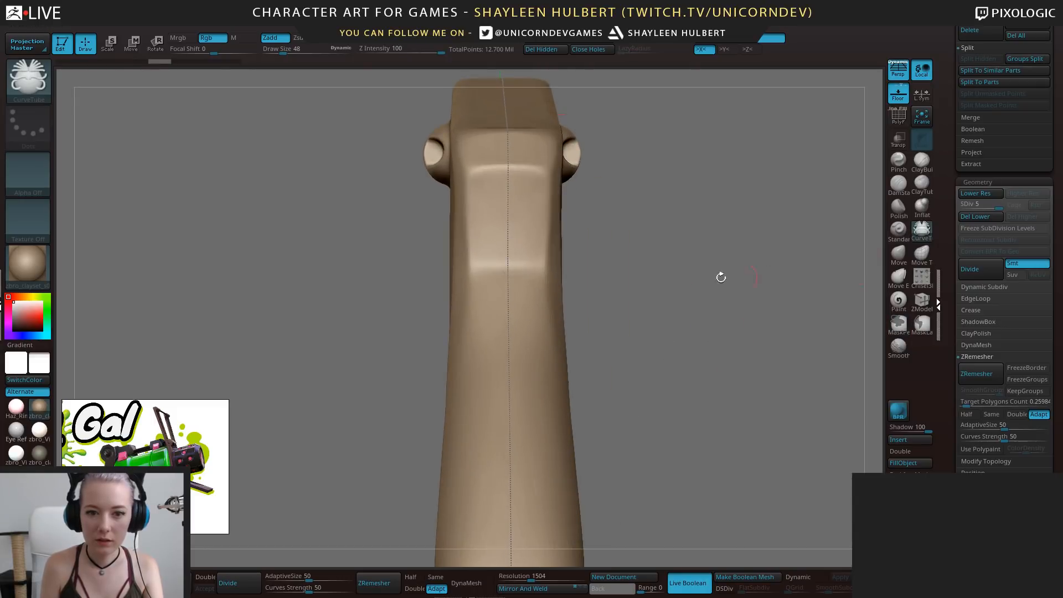
pyautogui.moveTo(721, 277); pyautogui.dragTo(668, 282)
pyautogui.click(551, 319)
pyautogui.moveTo(695, 319)
pyautogui.mouseDown()
pyautogui.moveTo(736, 317)
pyautogui.moveTo(696, 316)
pyautogui.moveTo(726, 316)
pyautogui.moveTo(706, 332)
pyautogui.mouseUp()
# Inspect the grip's wireframe with PolyFrame and preview the generated Boolean mesh among the available tools
pyautogui.click(898, 117)
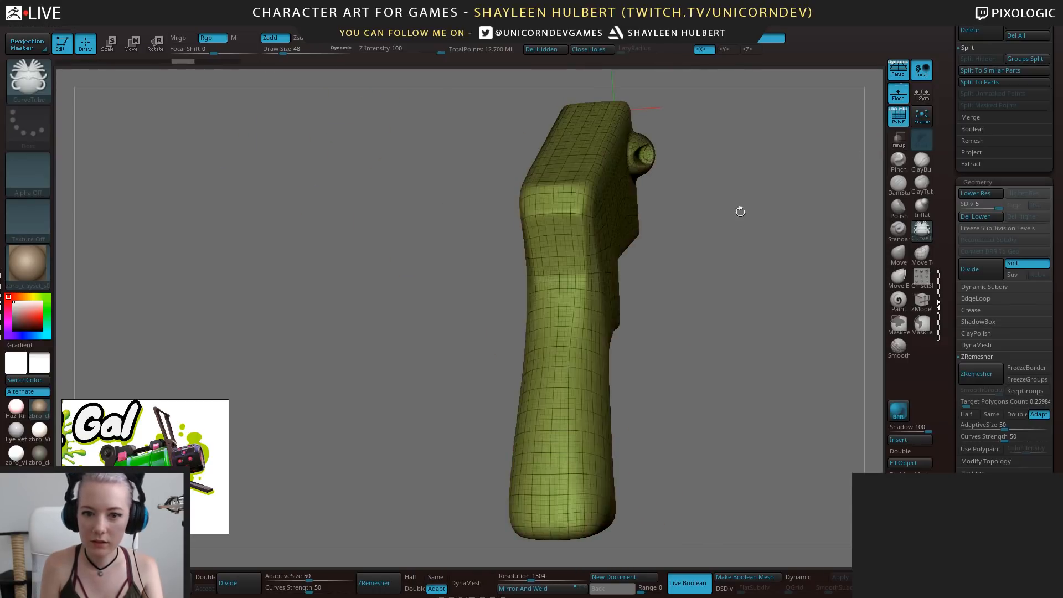
pyautogui.keyDown('alt'); pyautogui.moveTo(741, 212); pyautogui.dragTo(775, 337); pyautogui.keyUp('alt')
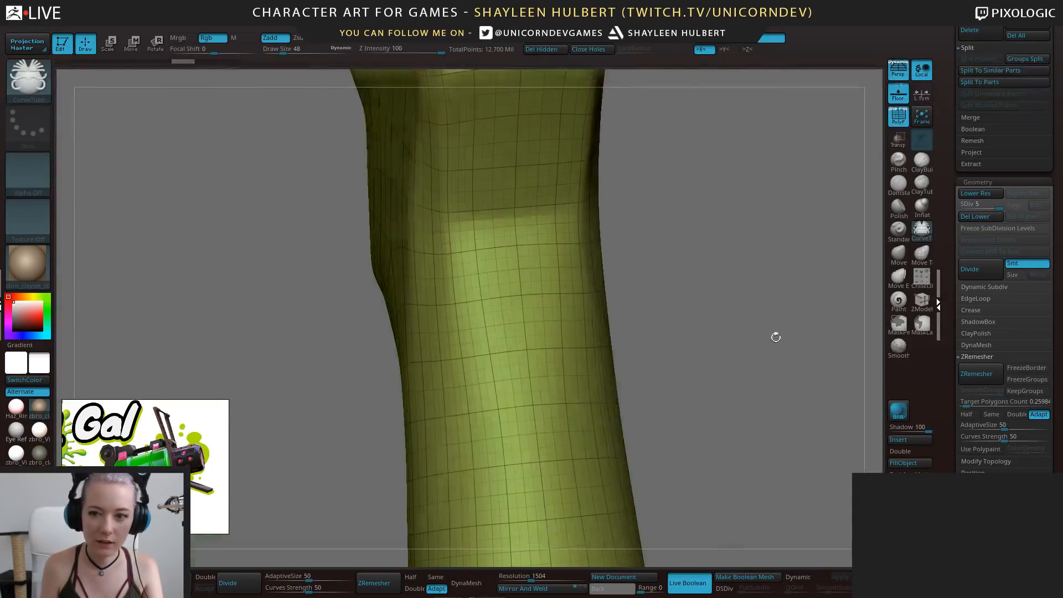
pyautogui.click(893, 119)
pyautogui.keyDown('alt'); pyautogui.moveTo(734, 310); pyautogui.dragTo(713, 248); pyautogui.keyUp('alt')
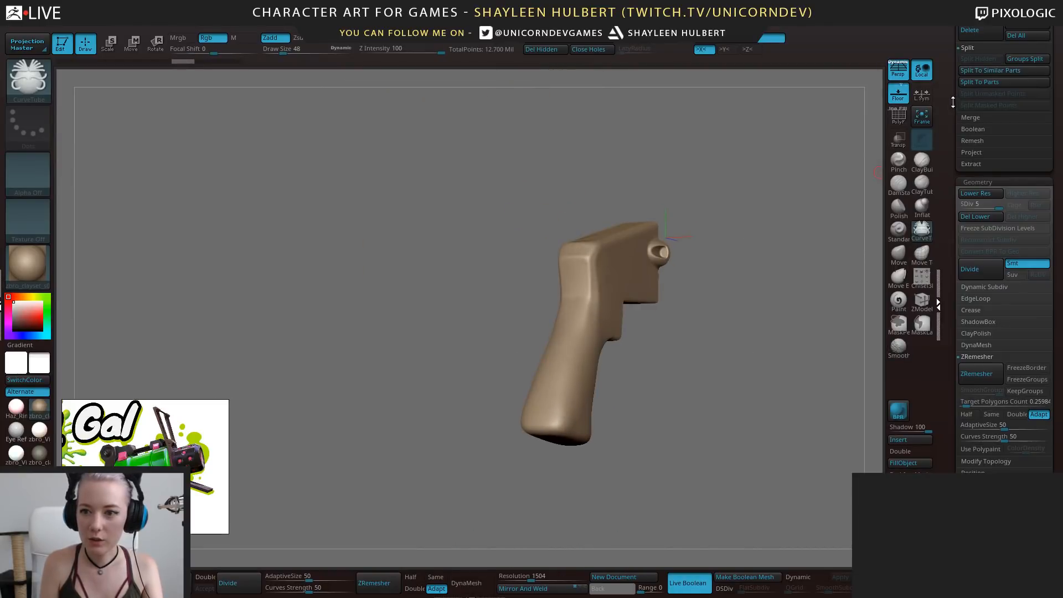
pyautogui.moveTo(953, 102); pyautogui.dragTo(948, 220)
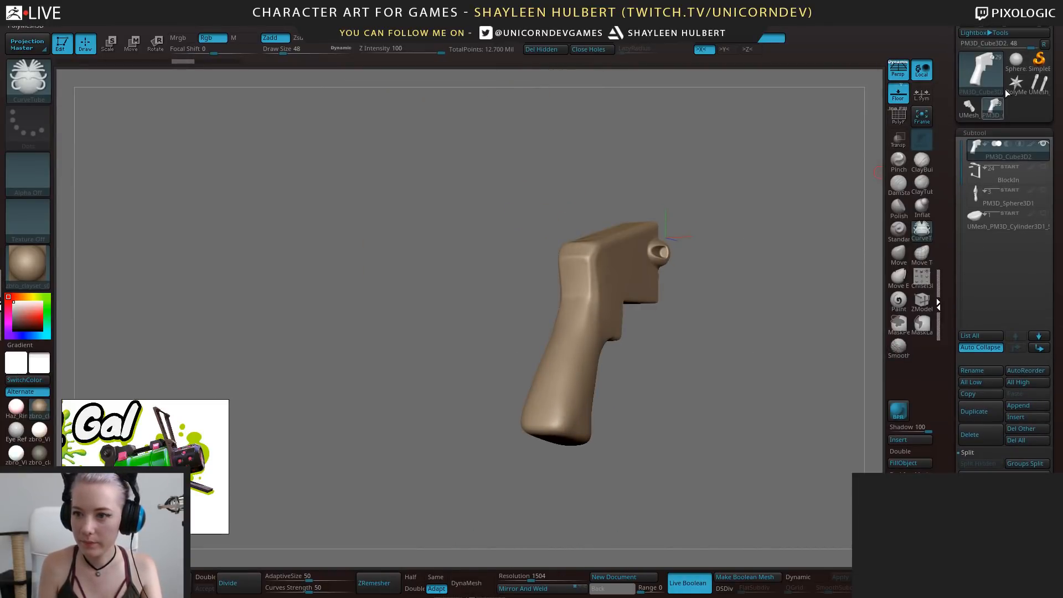
pyautogui.moveTo(997, 111)
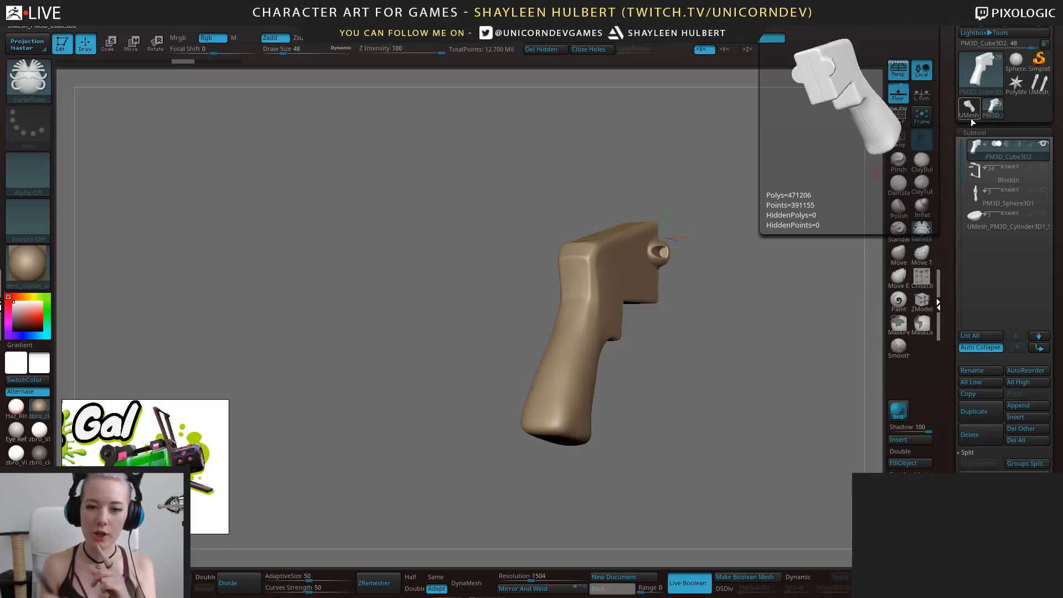
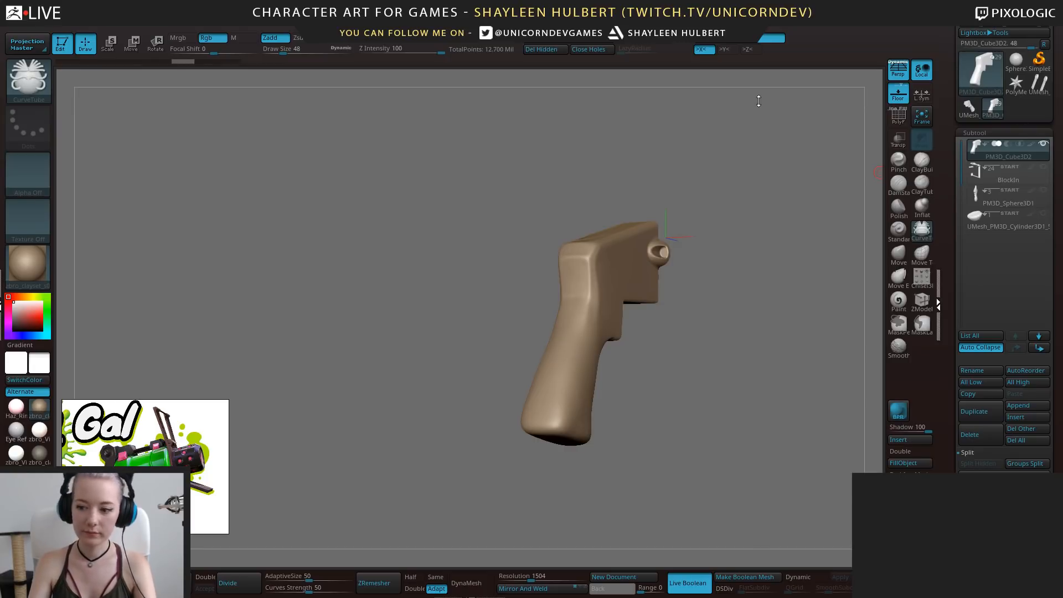
# Switch to Discord, view the shirt image in the-goofs channel, then move the window away and return to ZBrush
pyautogui.hotkey('alt', 'Tab')
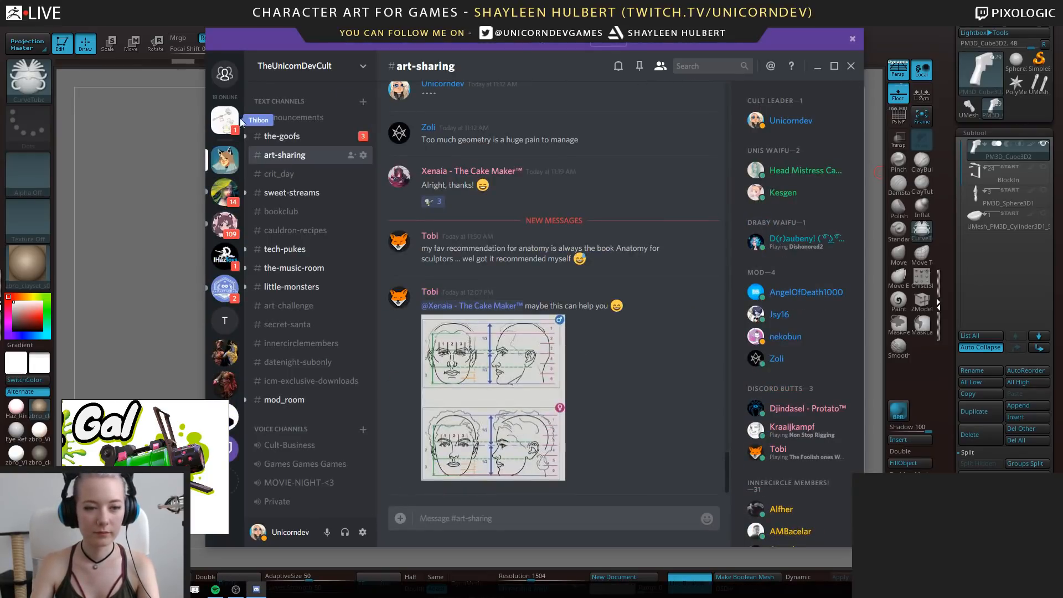
pyautogui.hotkey('alt', 'Tab')
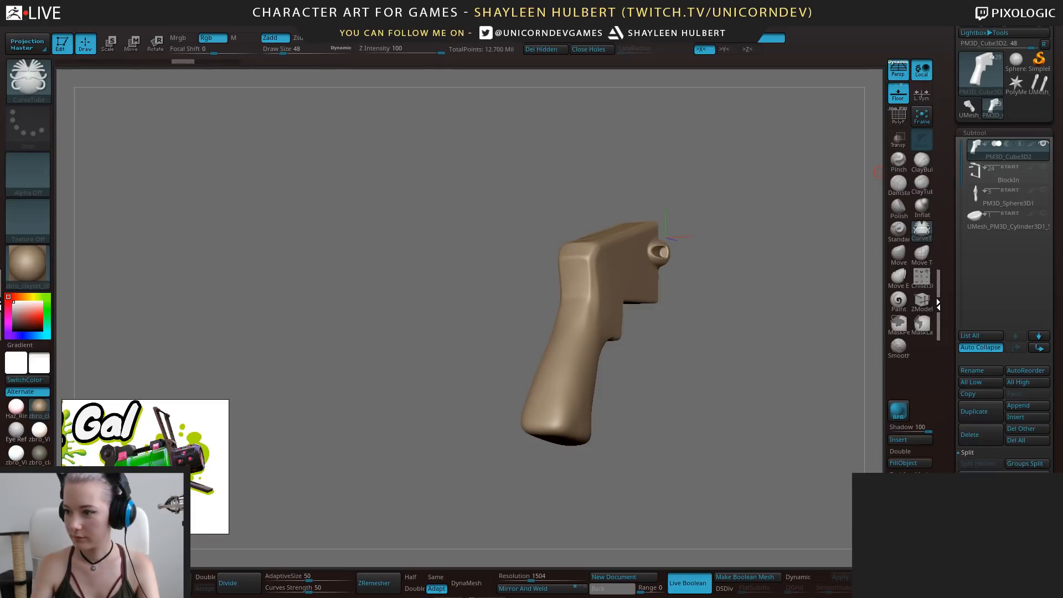
pyautogui.hotkey('alt', 'Tab')
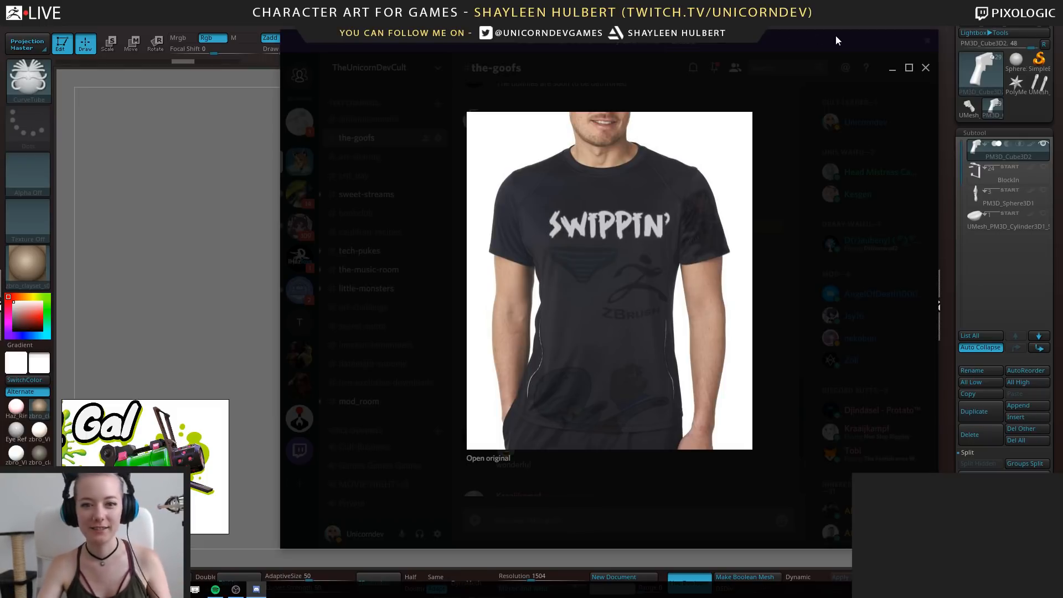
pyautogui.click(744, 94)
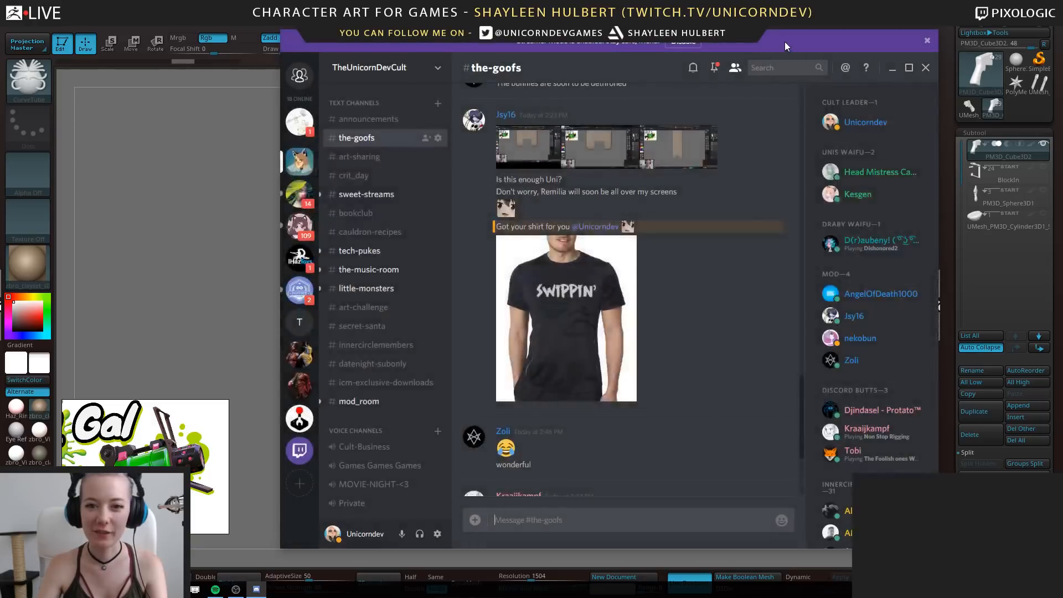
pyautogui.moveTo(786, 44); pyautogui.dragTo(1062, 67)
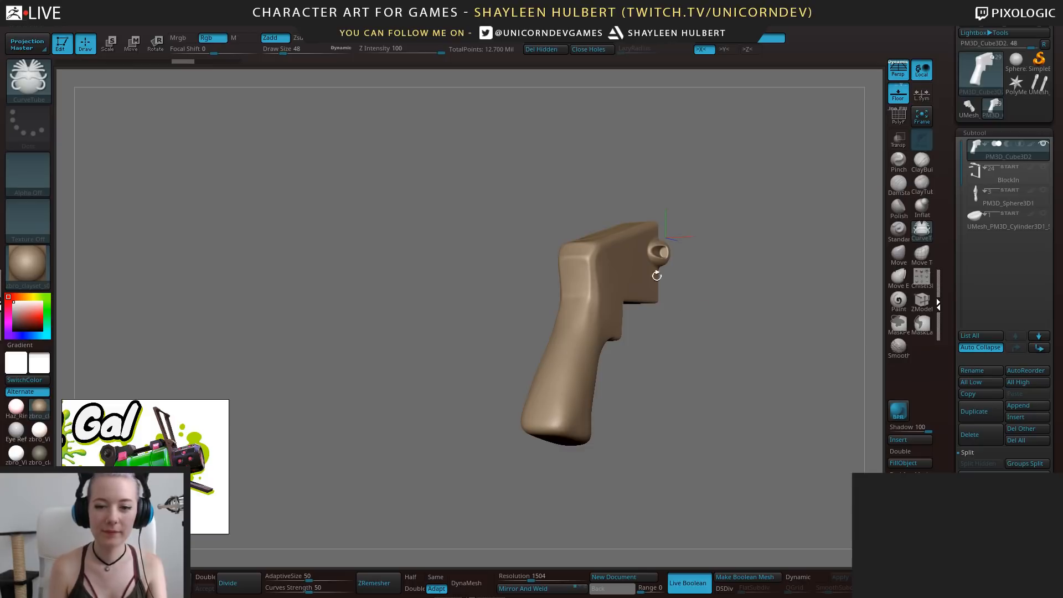
# Insert a PolyMesh3D star as a new subtool directly below the original grip
pyautogui.moveTo(708, 275); pyautogui.dragTo(718, 355)
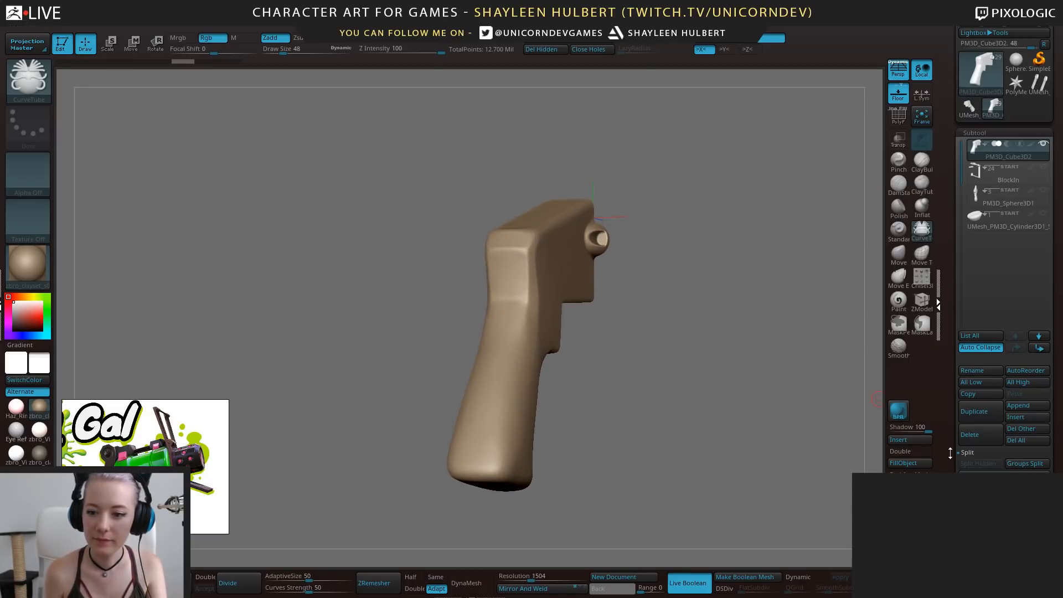
pyautogui.click(921, 441)
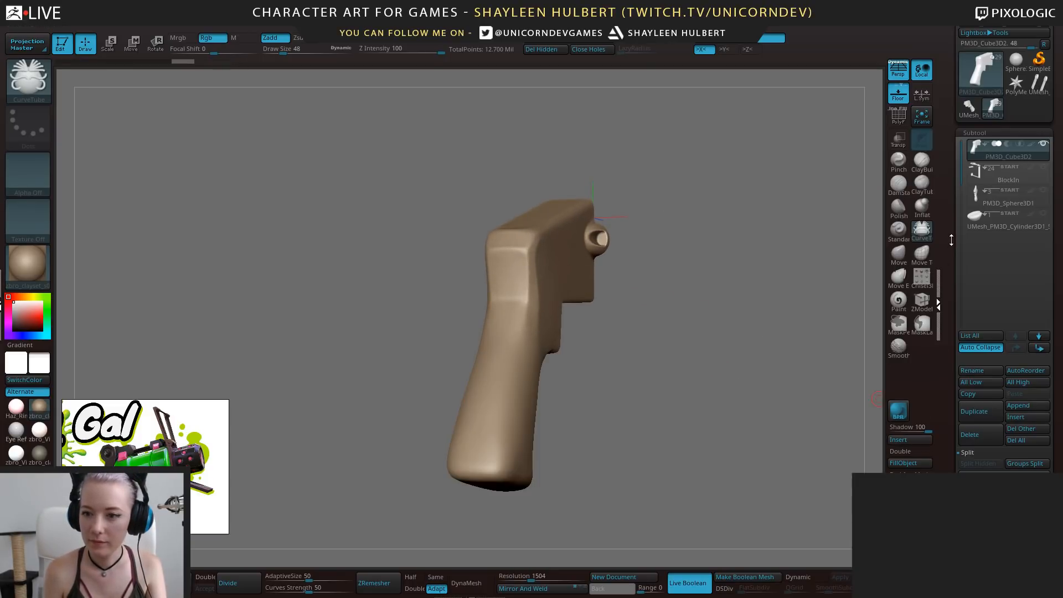
pyautogui.moveTo(952, 240); pyautogui.dragTo(951, 251)
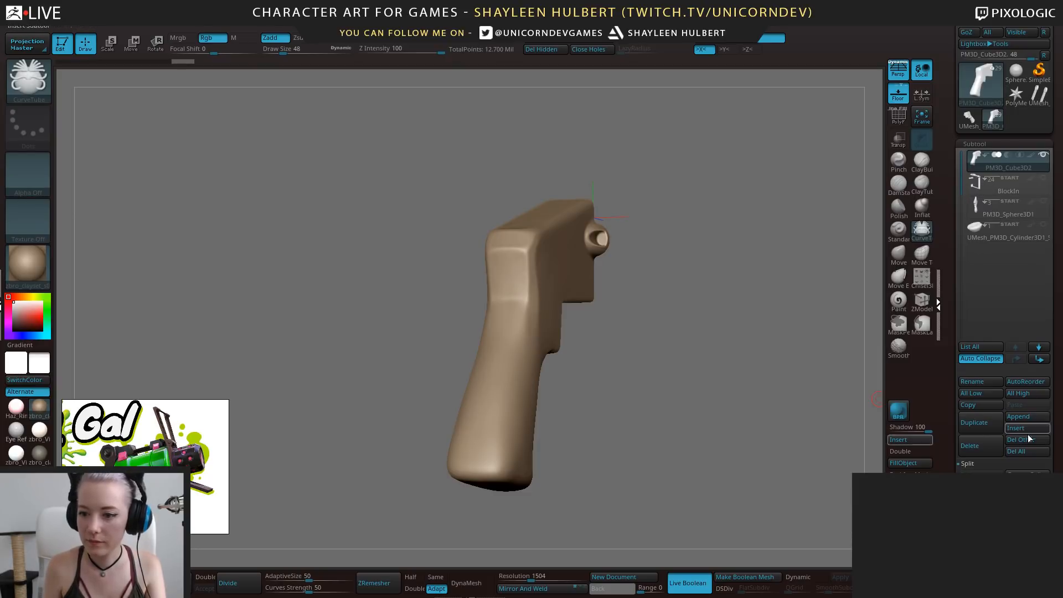
pyautogui.click(916, 441)
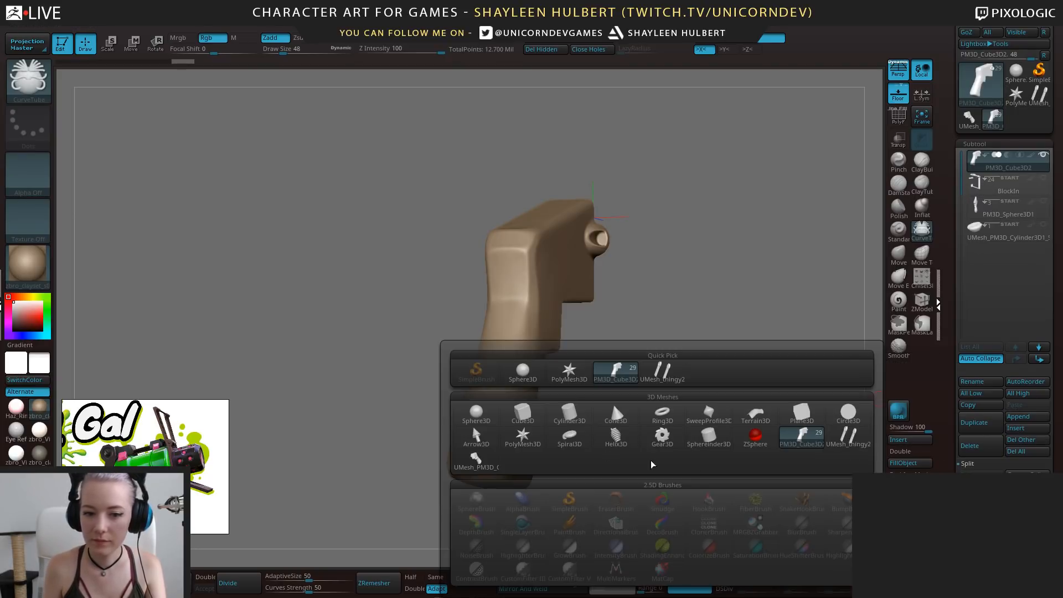
pyautogui.click(523, 438)
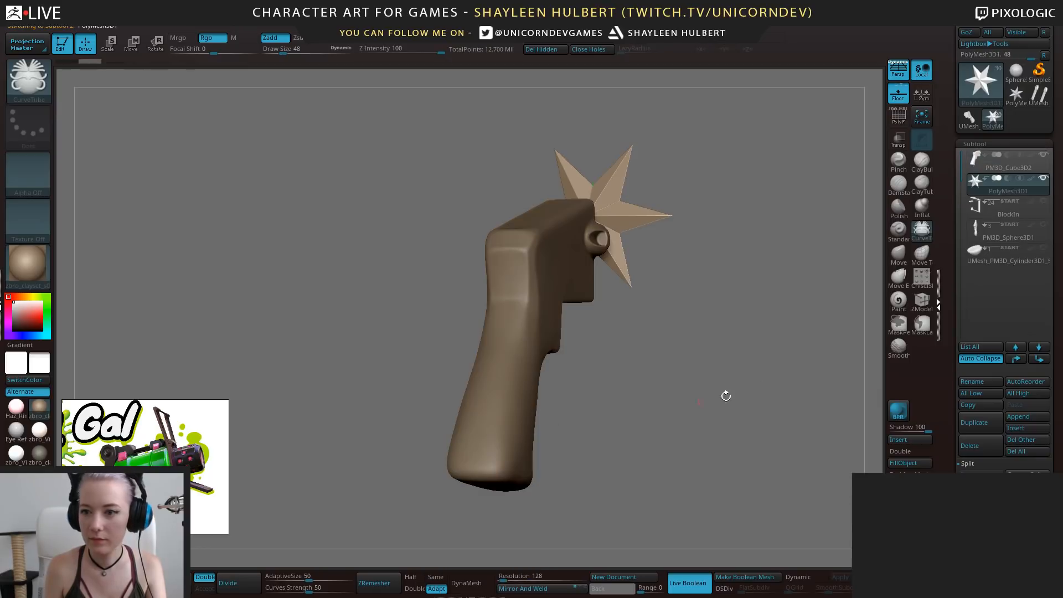
# Append the generated Boolean mesh of the grip to the current tool as a subtool
pyautogui.click(1019, 420)
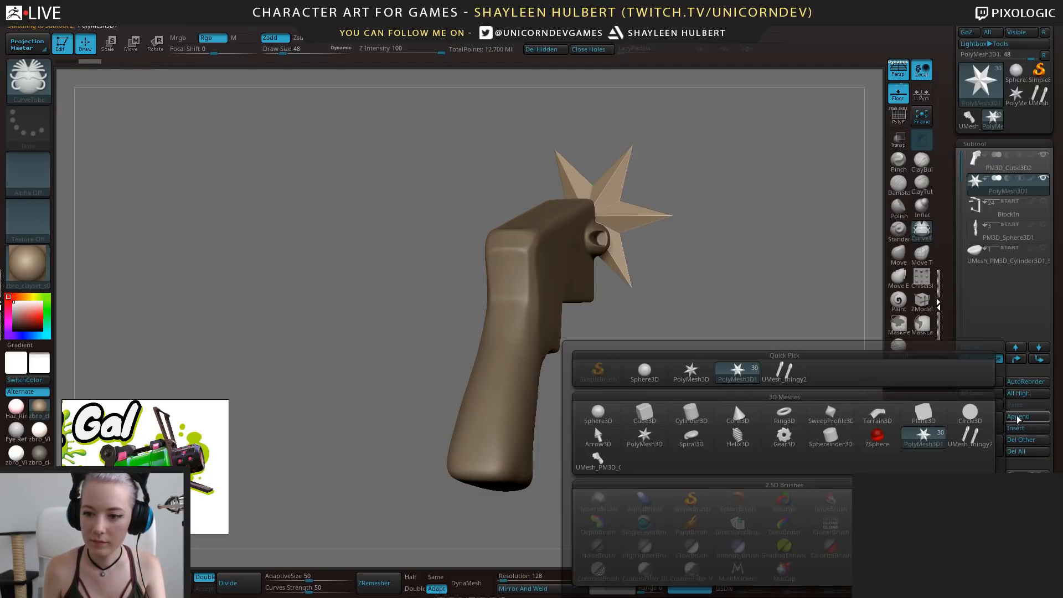
pyautogui.click(601, 461)
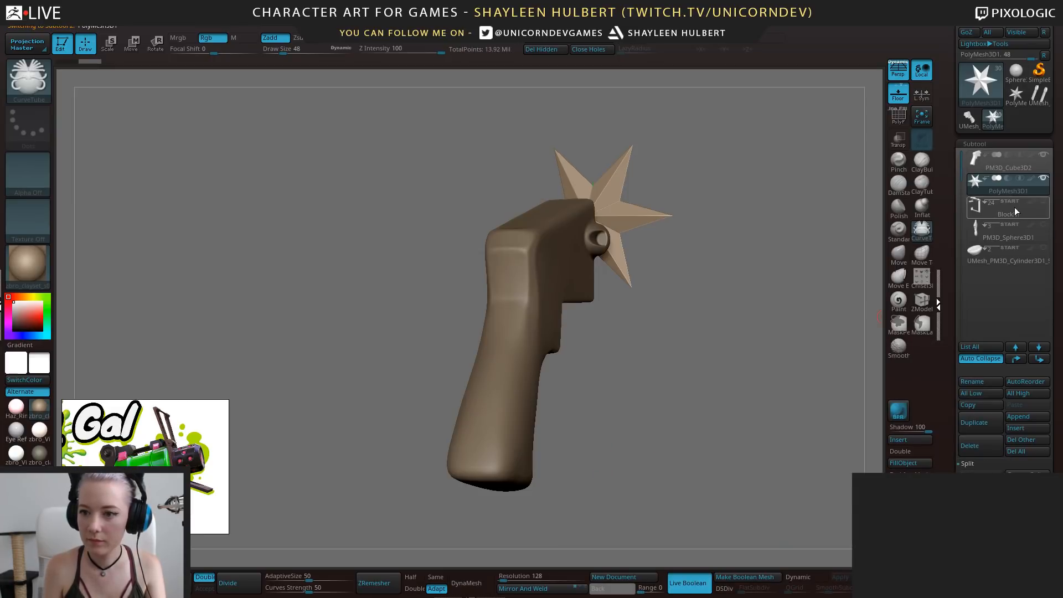
pyautogui.moveTo(962, 162); pyautogui.dragTo(961, 169)
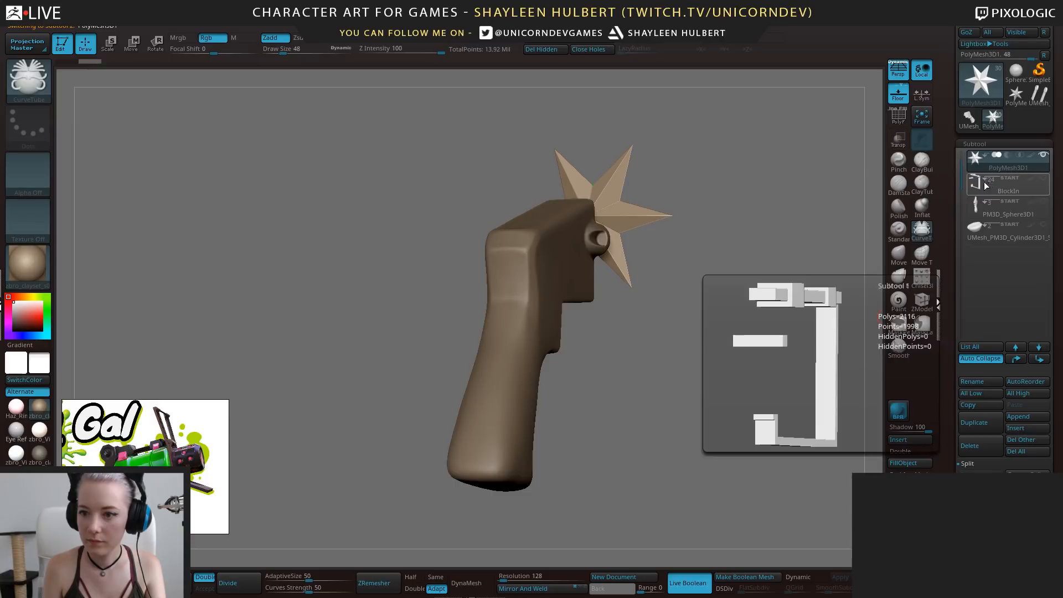
# Look through the subtool folders for the appended Boolean mesh UMesh_PM3D_Cube3D3 and select it
pyautogui.moveTo(972, 205)
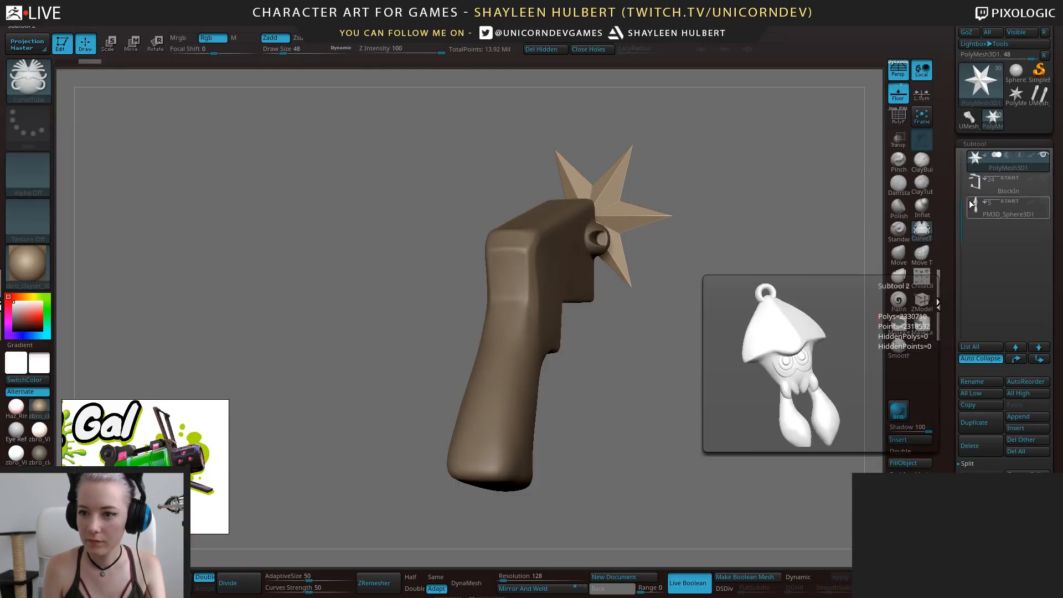
pyautogui.moveTo(962, 161)
pyautogui.mouseDown()
pyautogui.moveTo(961, 171)
pyautogui.moveTo(962, 161)
pyautogui.mouseUp()
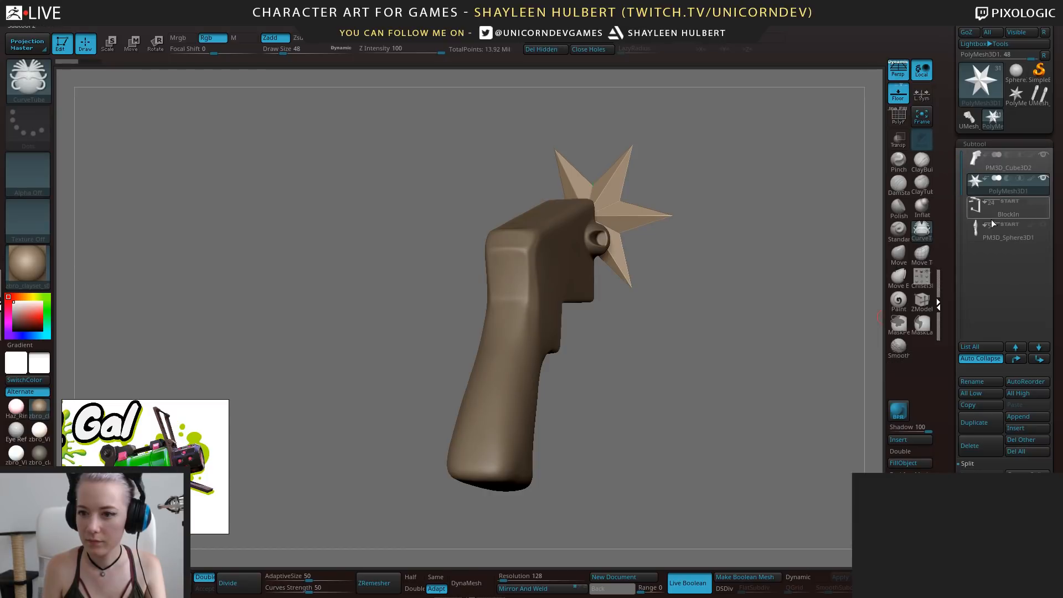
pyautogui.click(985, 224)
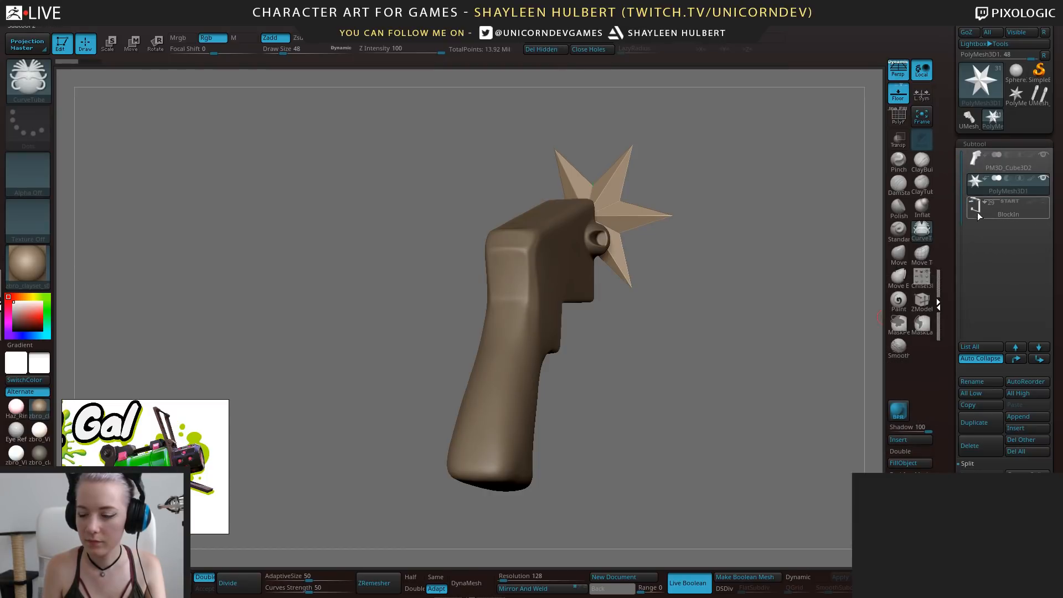
pyautogui.click(997, 216)
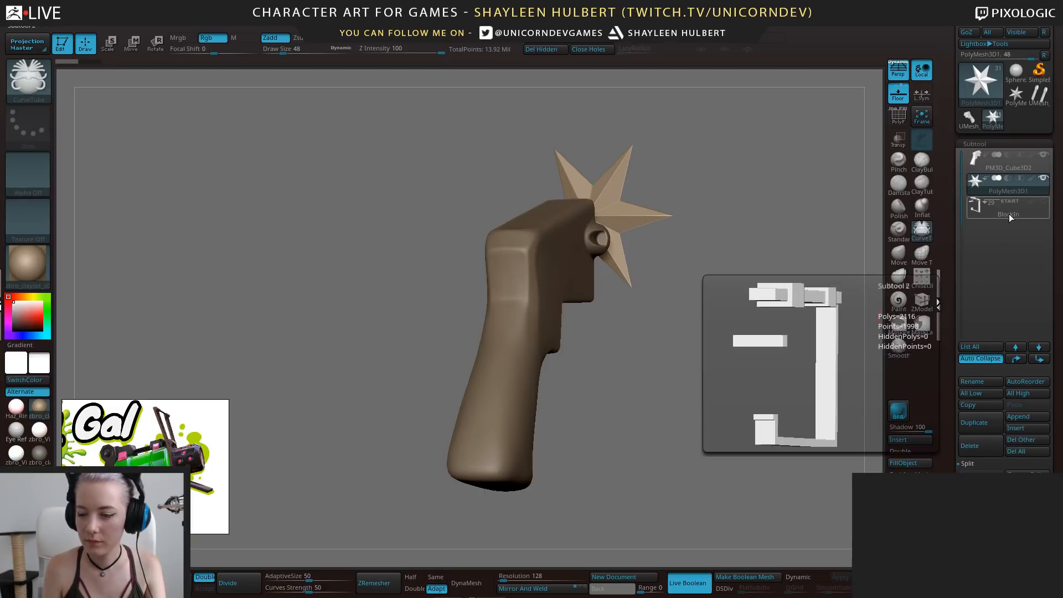
pyautogui.moveTo(962, 159); pyautogui.dragTo(966, 297)
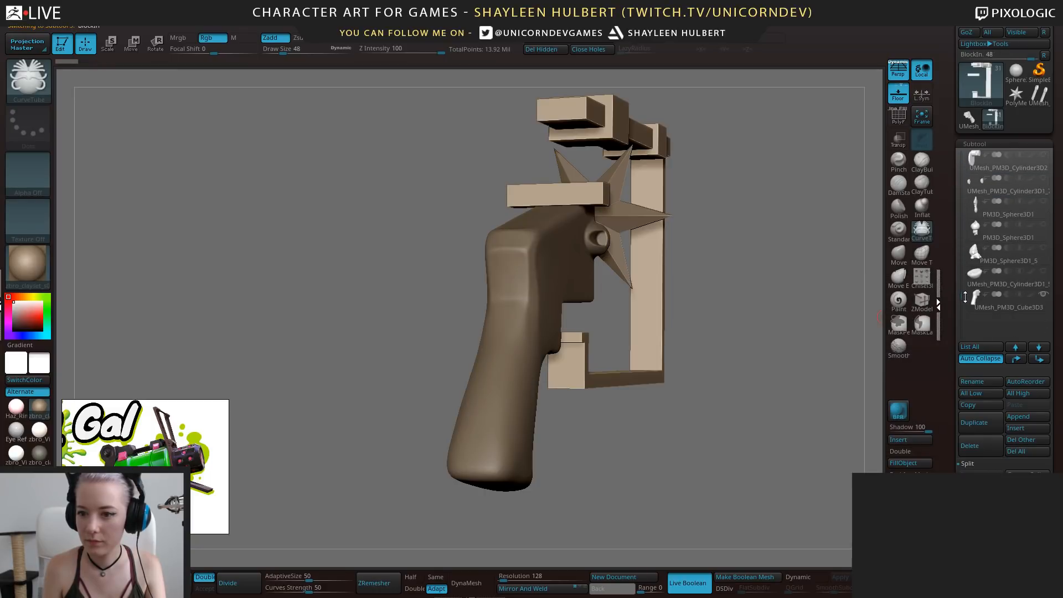
pyautogui.click(982, 209)
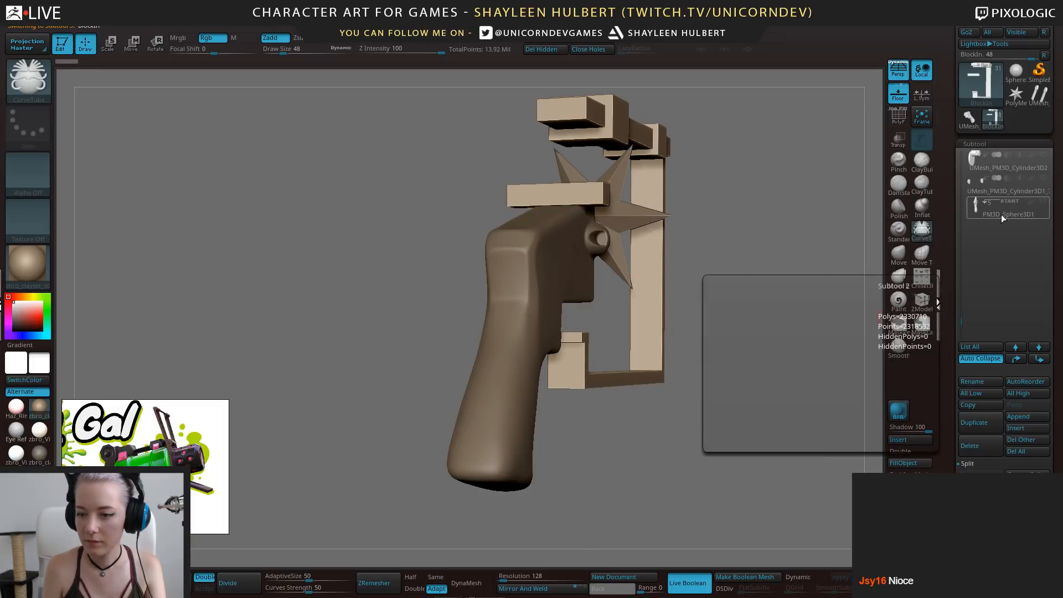
pyautogui.click(1001, 214)
pyautogui.click(987, 270)
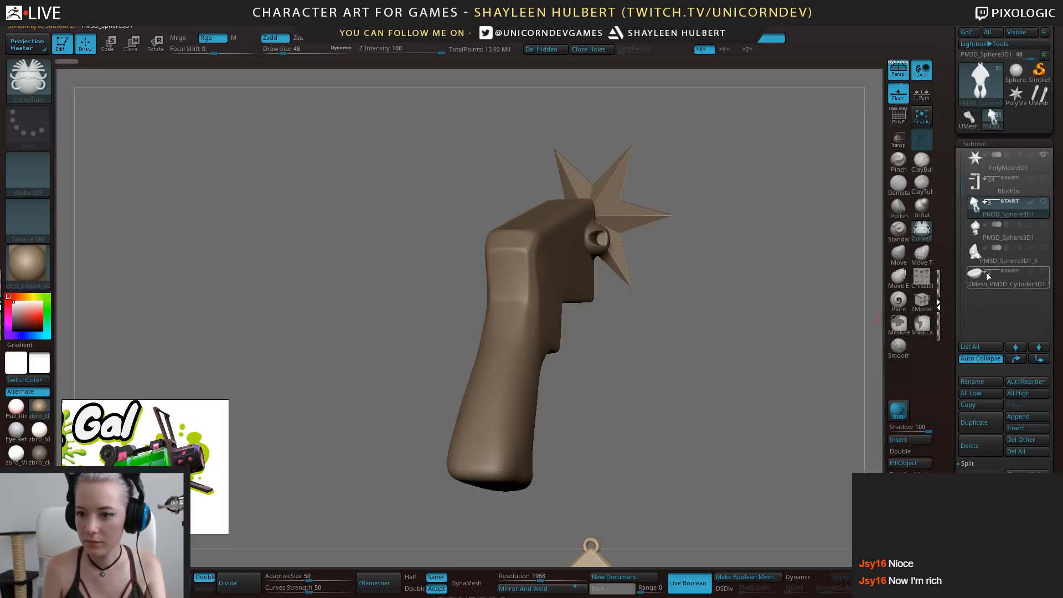
pyautogui.click(986, 271)
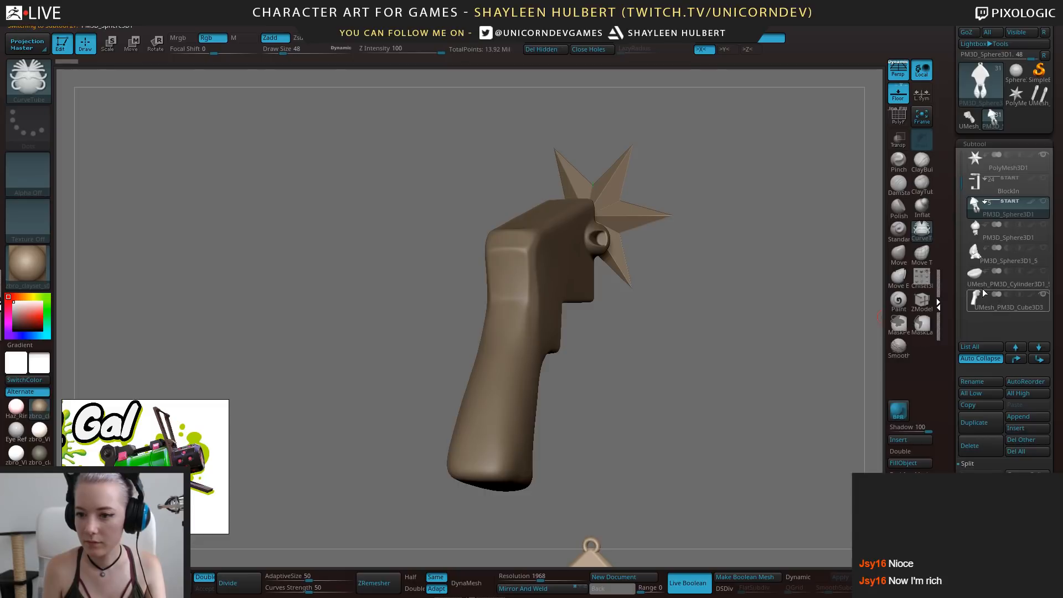
pyautogui.click(987, 274)
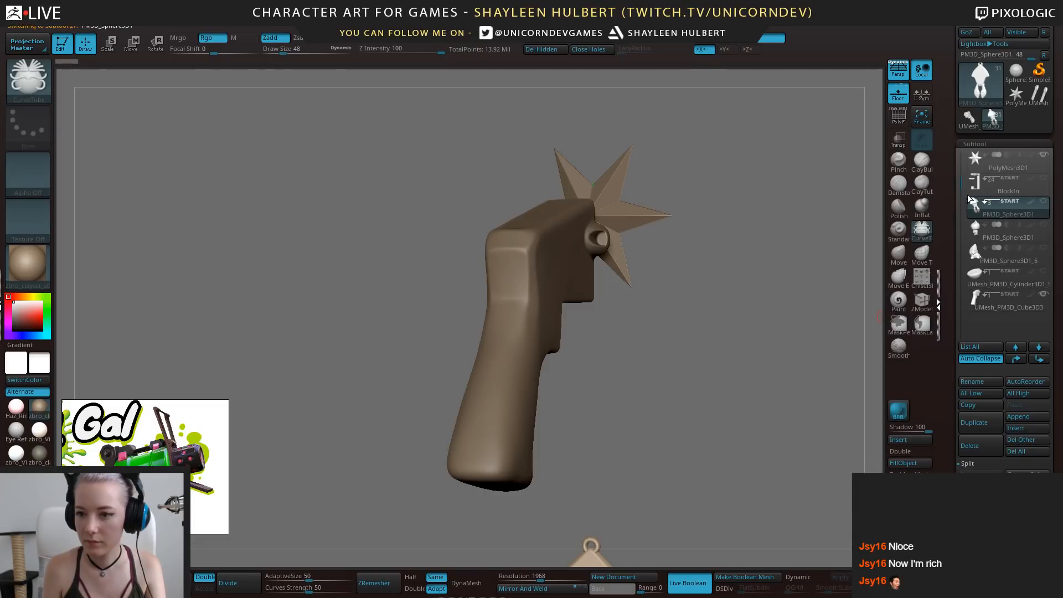
pyautogui.click(998, 305)
# Move the appended Boolean mesh up the subtool list, past the squid keychain folder and the cylinder parts
pyautogui.click(1017, 359)
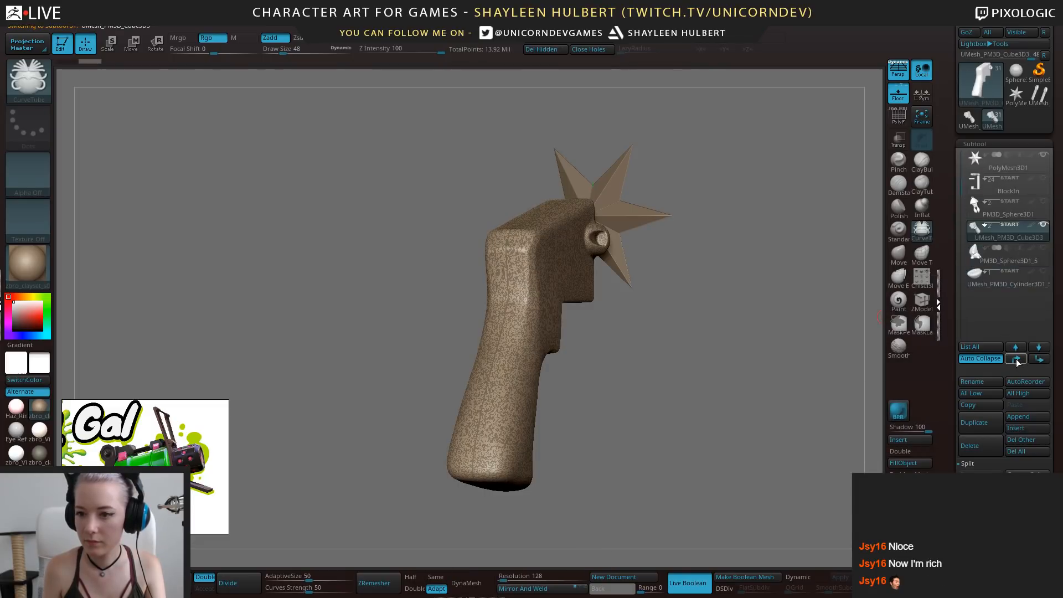
pyautogui.click(1016, 358)
pyautogui.click(1017, 359)
pyautogui.moveTo(720, 355); pyautogui.dragTo(795, 303)
pyautogui.moveTo(961, 246); pyautogui.dragTo(964, 147)
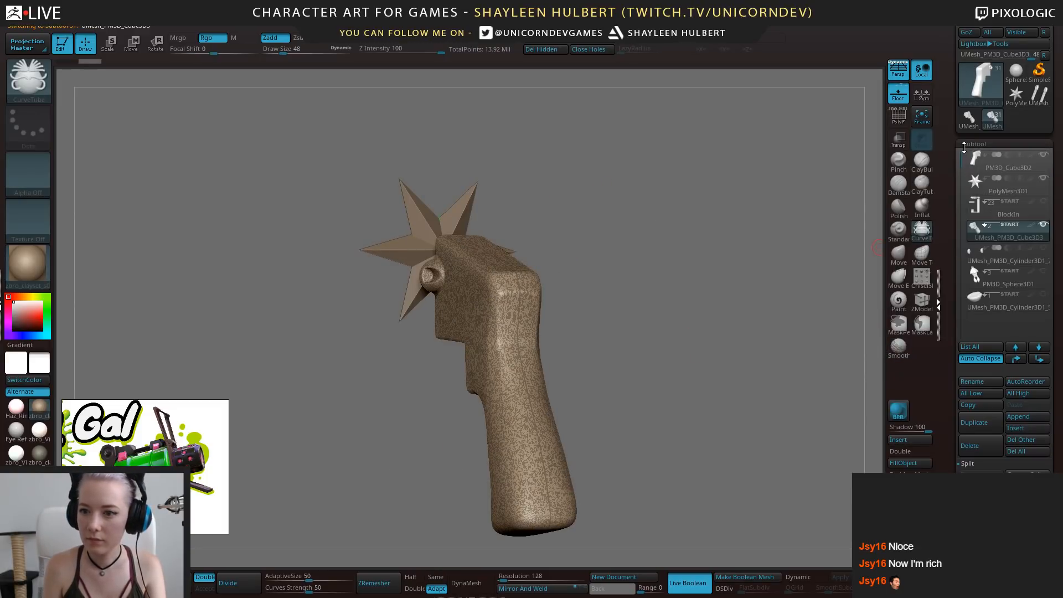
pyautogui.click(1018, 360)
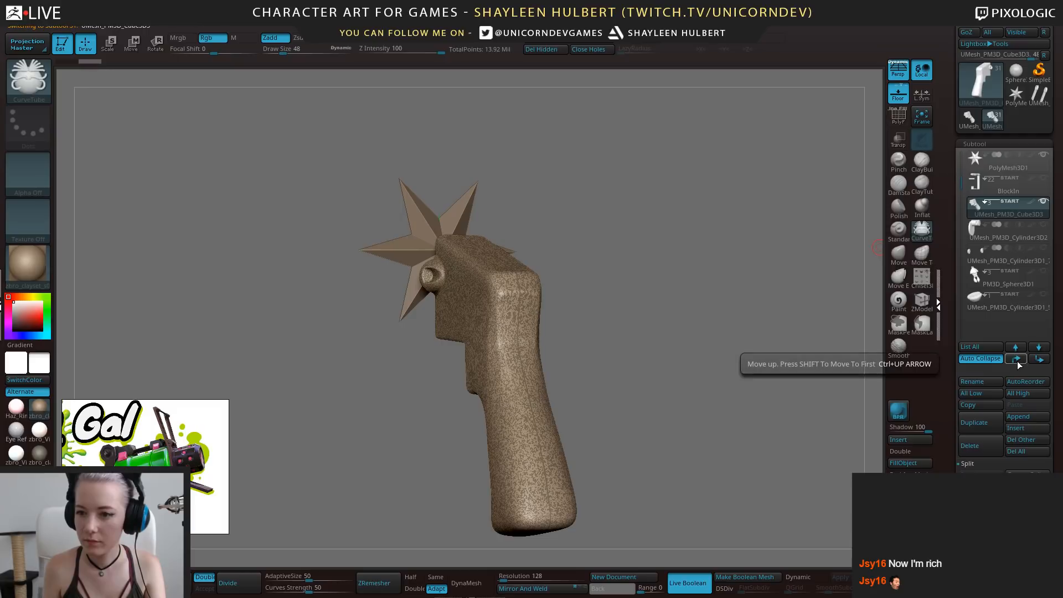
pyautogui.click(1017, 360)
pyautogui.click(1018, 360)
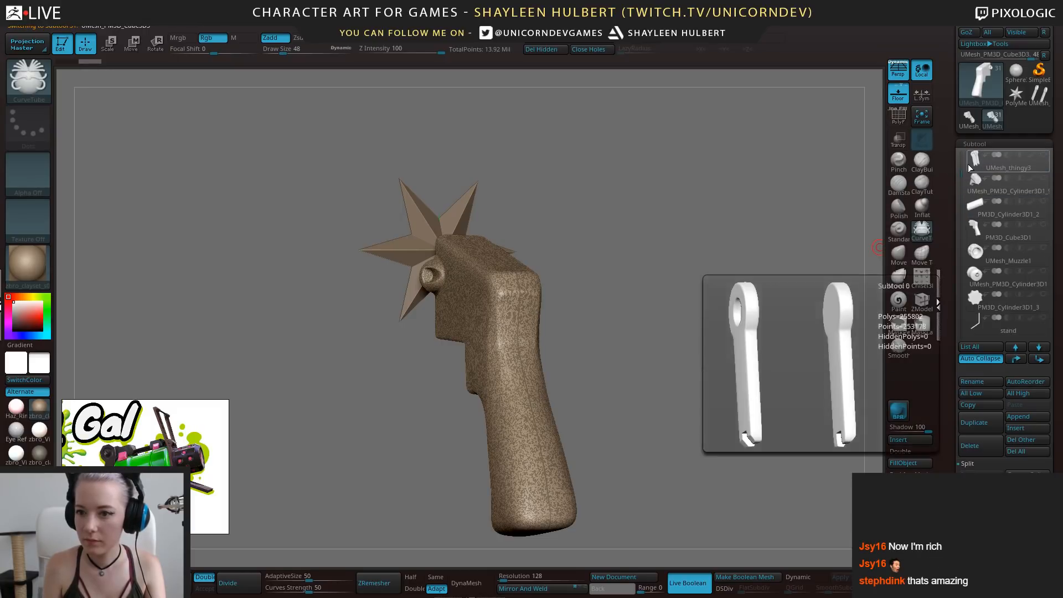
pyautogui.moveTo(963, 161)
pyautogui.mouseDown()
pyautogui.moveTo(963, 145)
pyautogui.moveTo(961, 176)
pyautogui.moveTo(959, 153)
pyautogui.mouseUp()
# Reselect the seamed Boolean grip and move it up to the first place in the subtool list, above the original grip
pyautogui.click(1013, 189)
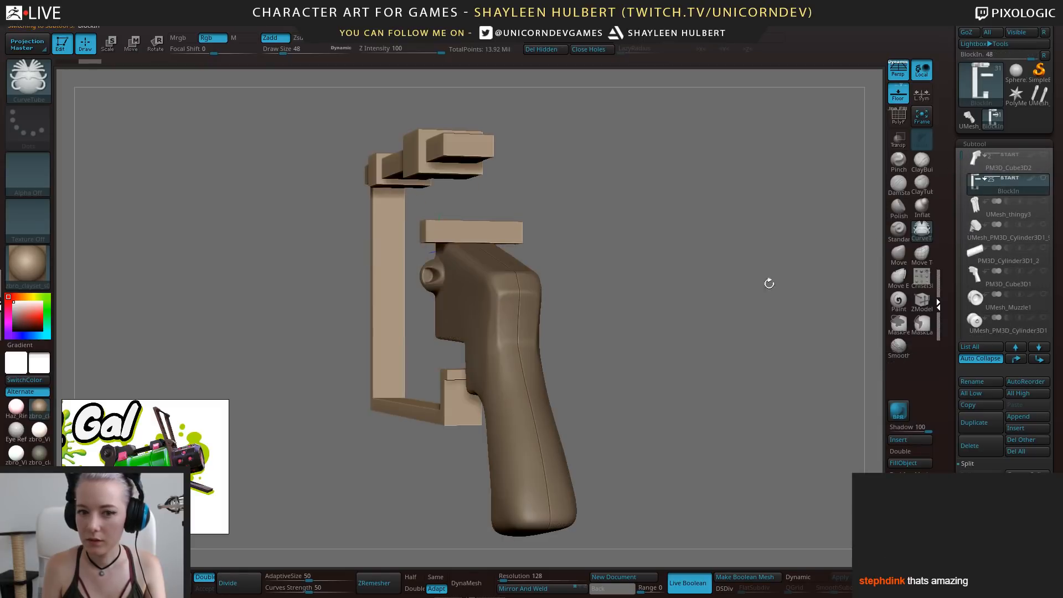
pyautogui.keyDown('alt'); pyautogui.click(502, 324); pyautogui.keyUp('alt')
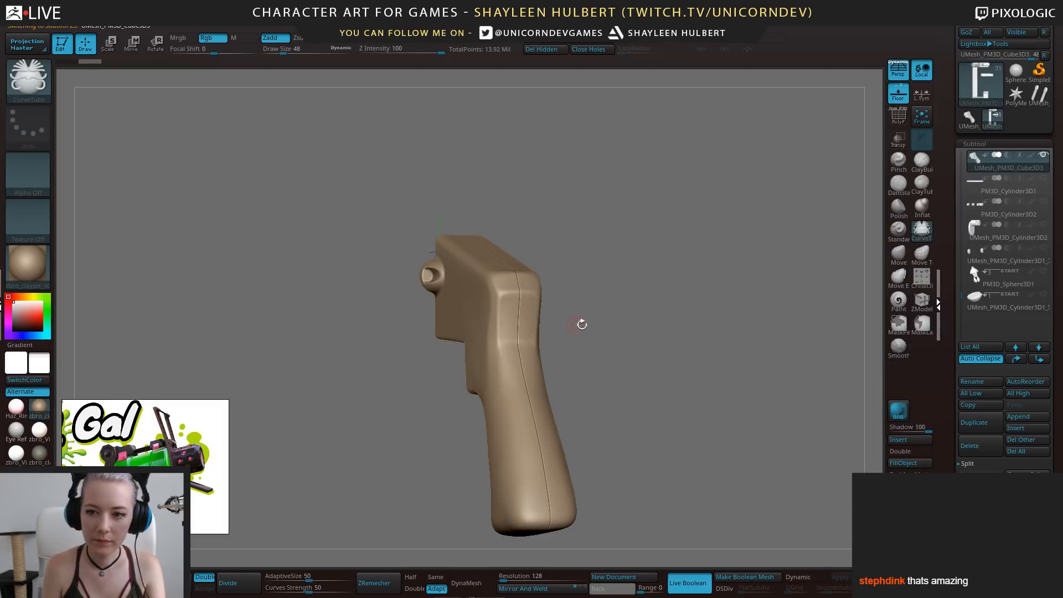
pyautogui.click(1018, 361)
pyautogui.click(1018, 361)
pyautogui.click(1017, 362)
pyautogui.click(1018, 362)
pyautogui.click(1018, 361)
pyautogui.click(1018, 361)
pyautogui.click(1018, 361)
pyautogui.click(1017, 362)
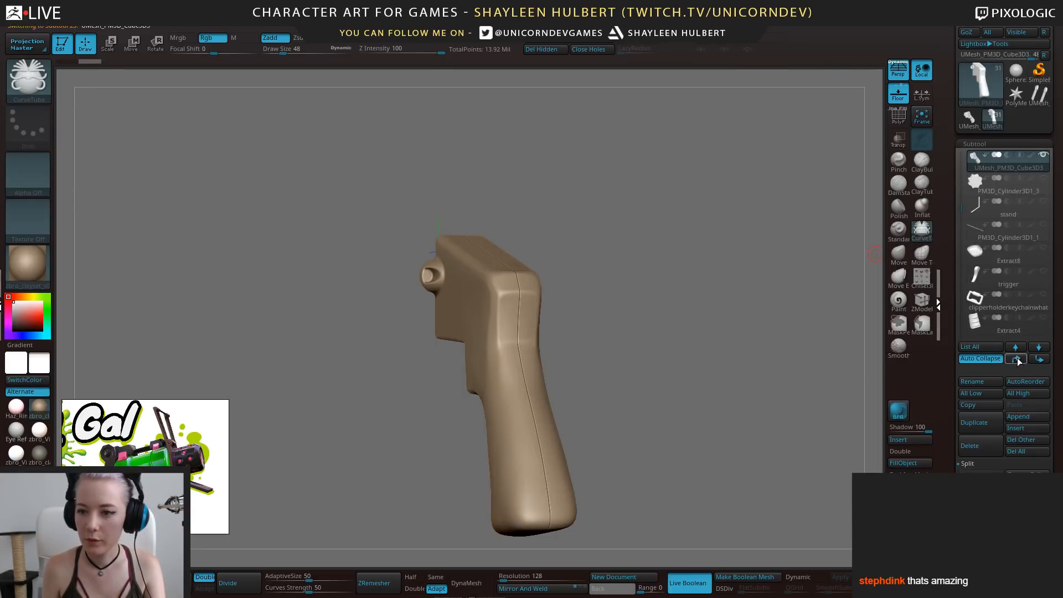
pyautogui.click(1018, 361)
pyautogui.click(1018, 361)
pyautogui.click(1018, 361)
pyautogui.click(1018, 361)
pyautogui.click(1017, 361)
pyautogui.click(1018, 361)
pyautogui.click(1018, 361)
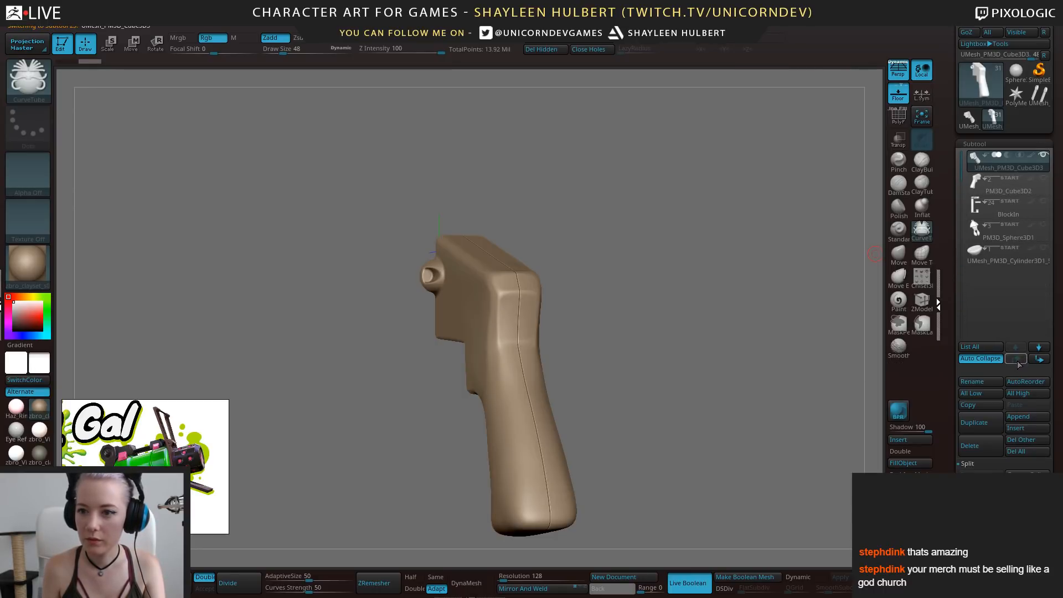
# Delete the PolyMesh3D star subtool and accept the non-undoable operation
pyautogui.click(987, 184)
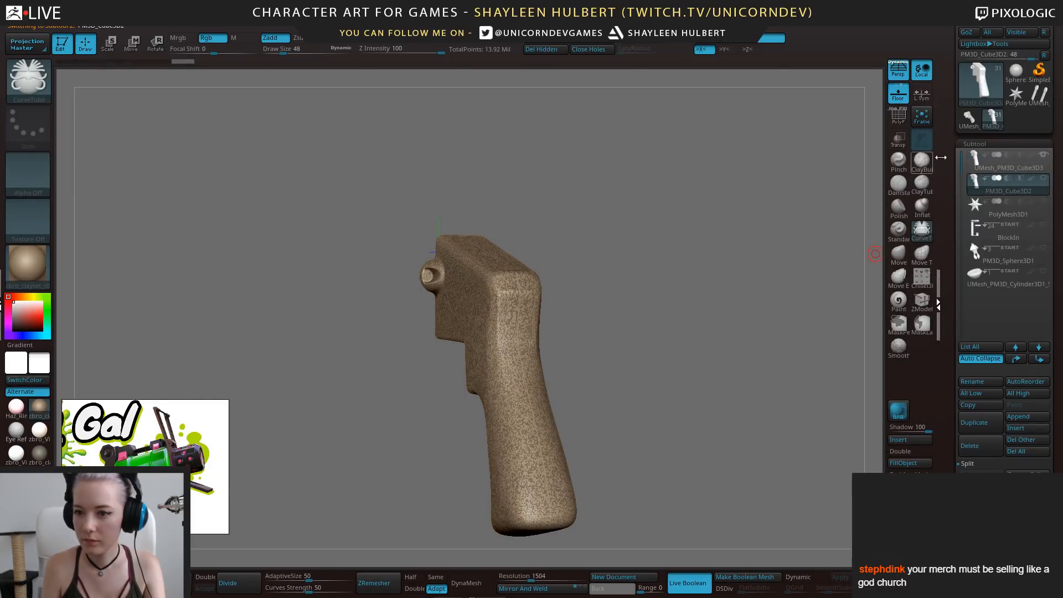
pyautogui.click(985, 213)
pyautogui.click(970, 445)
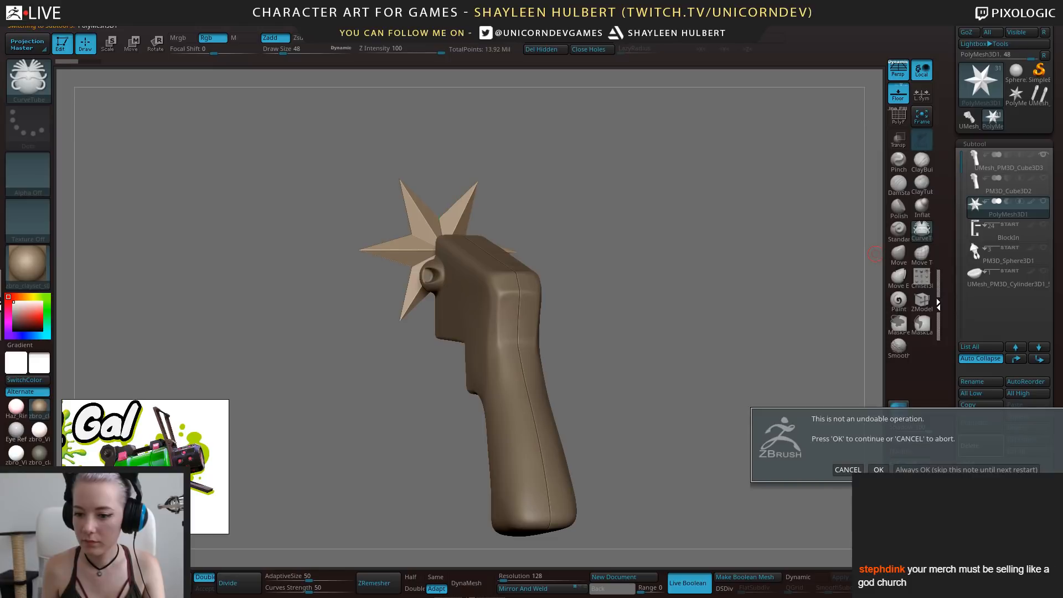
pyautogui.click(880, 469)
# Examine the Boolean grip's centre seam up close, then select the original grip and place it above the Boolean mesh in the subtool list
pyautogui.click(987, 171)
pyautogui.moveTo(725, 341); pyautogui.dragTo(763, 264)
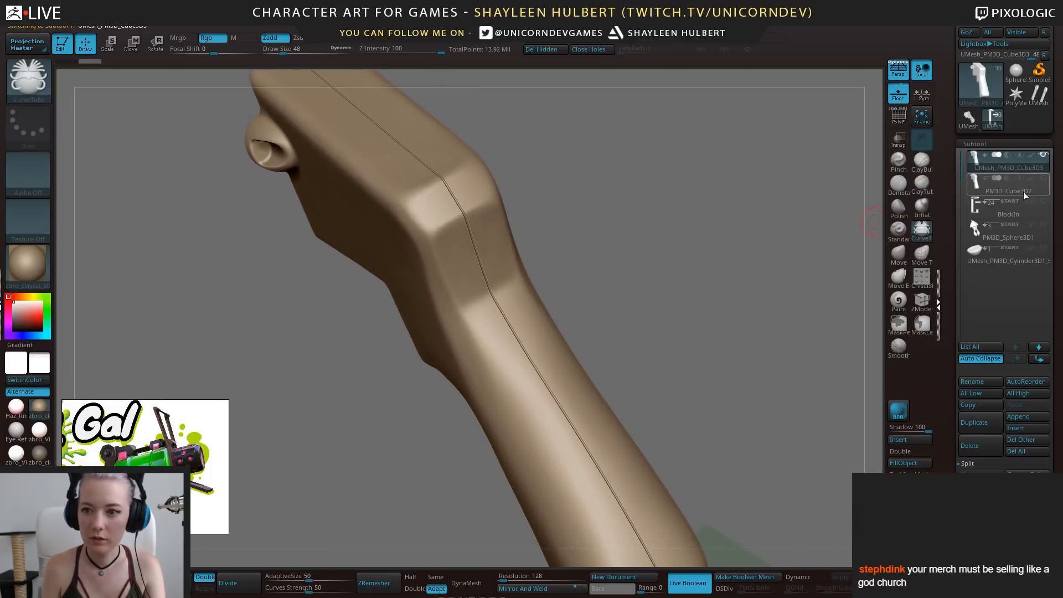
pyautogui.click(1041, 189)
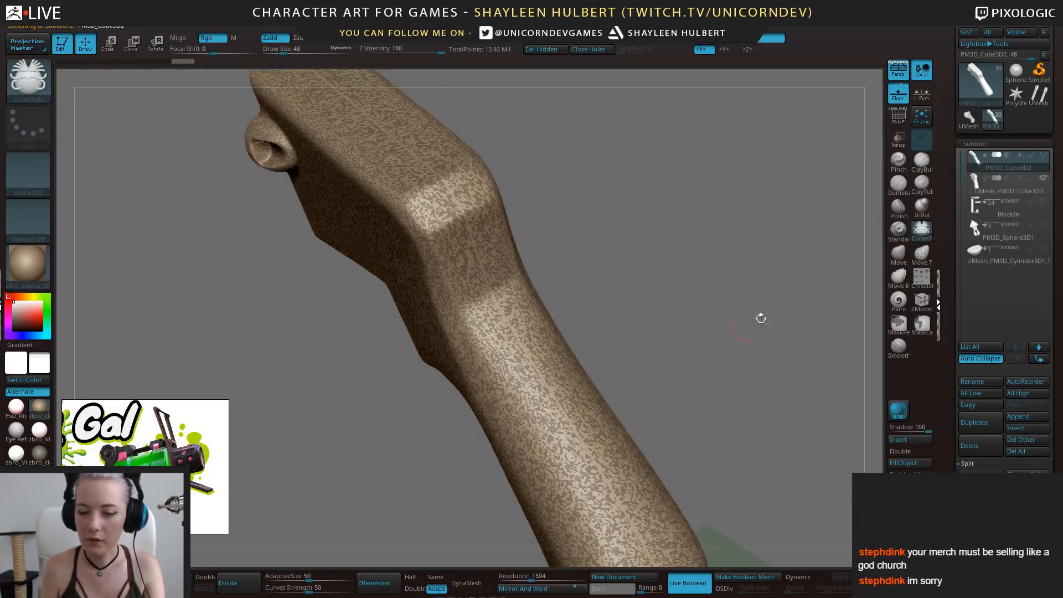
# Save the project as SplatGun_24 in the SplatGun Zbrush folder
pyautogui.keyDown('alt'); pyautogui.moveTo(775, 246); pyautogui.dragTo(659, 278); pyautogui.keyUp('alt')
pyautogui.hotkey('ctrl', 's')
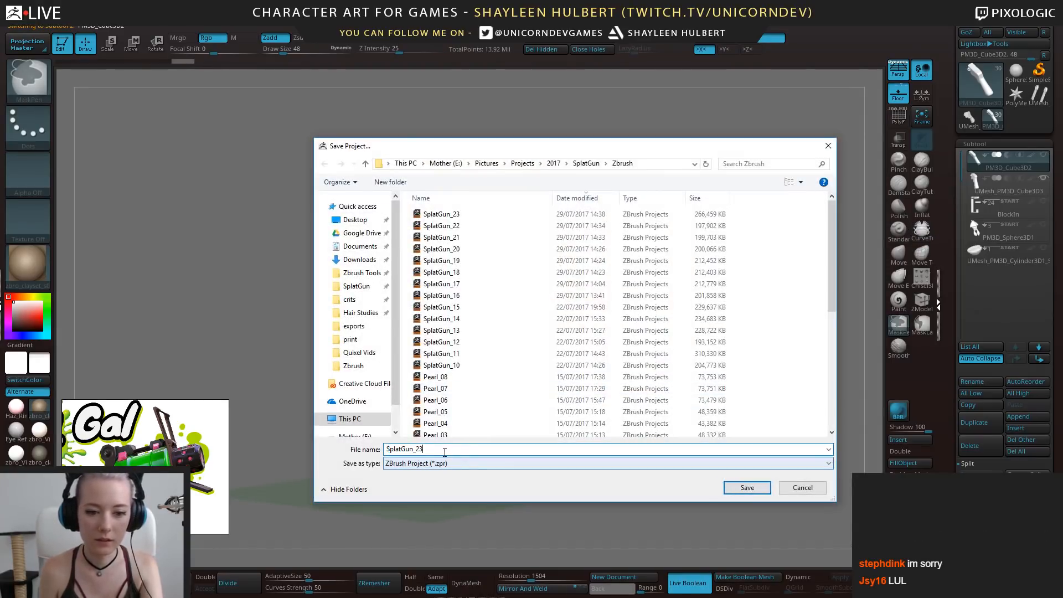
pyautogui.press('BackSpace')
pyautogui.write('4')
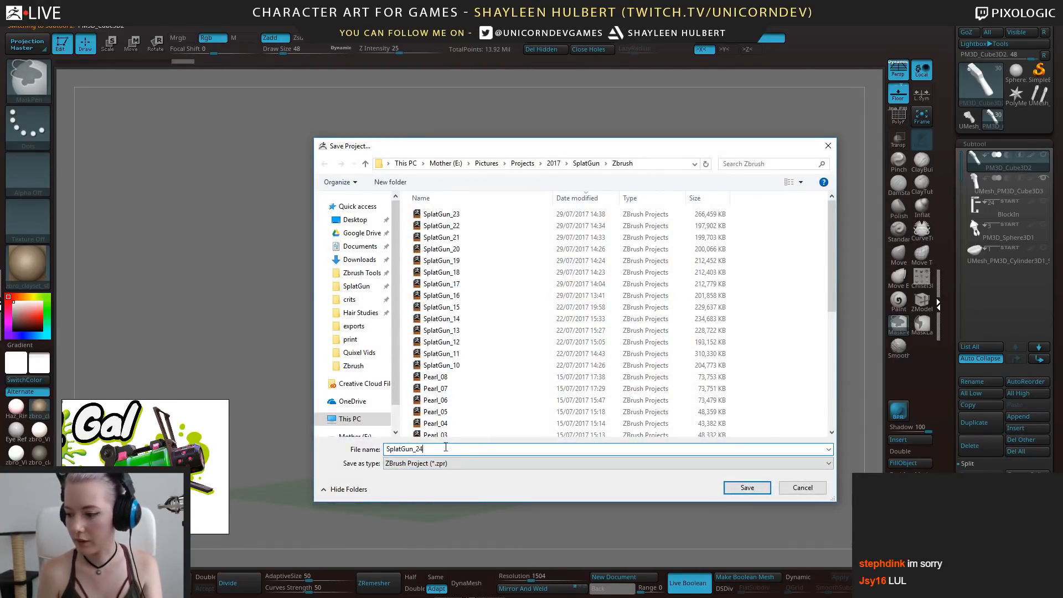
pyautogui.click(748, 492)
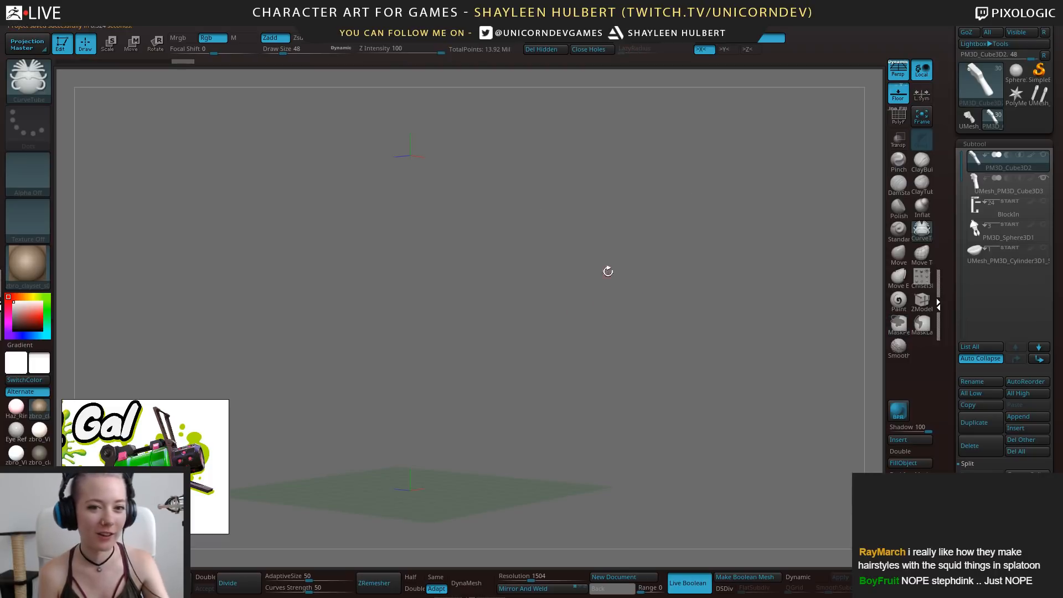
# Project the Boolean mesh's centre seam onto the subdivided grip with ProjectAll
pyautogui.moveTo(649, 331); pyautogui.dragTo(649, 306)
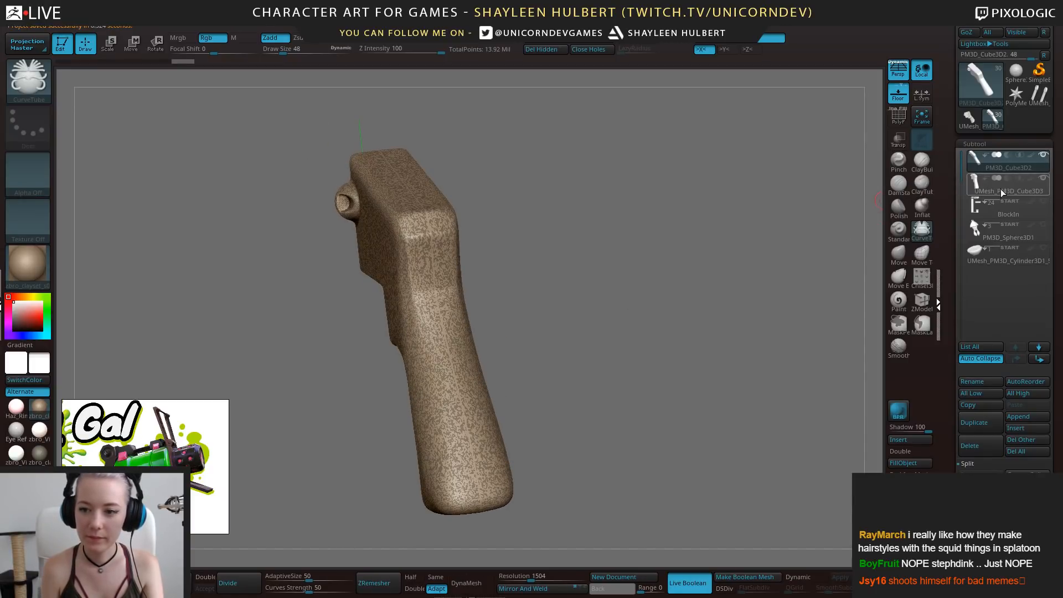
pyautogui.click(1038, 161)
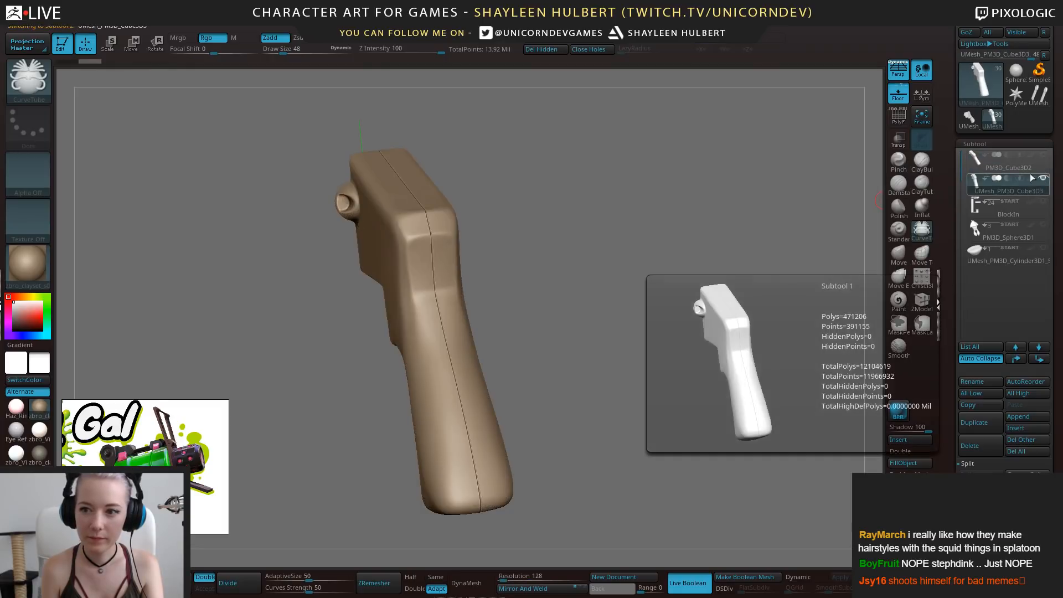
pyautogui.moveTo(606, 343); pyautogui.dragTo(695, 302)
pyautogui.moveTo(952, 443); pyautogui.dragTo(954, 274)
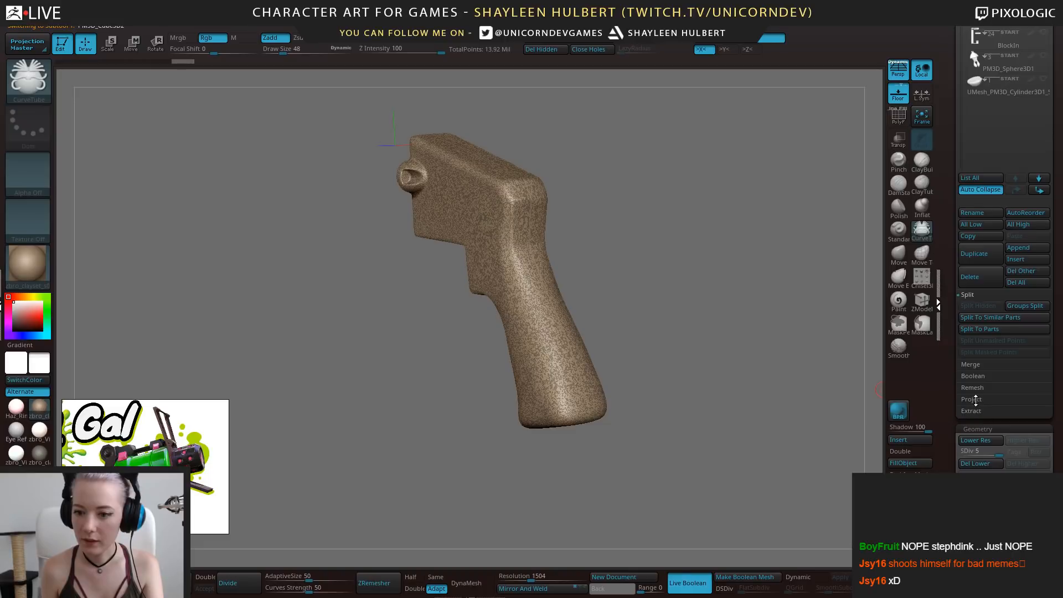
pyautogui.click(972, 399)
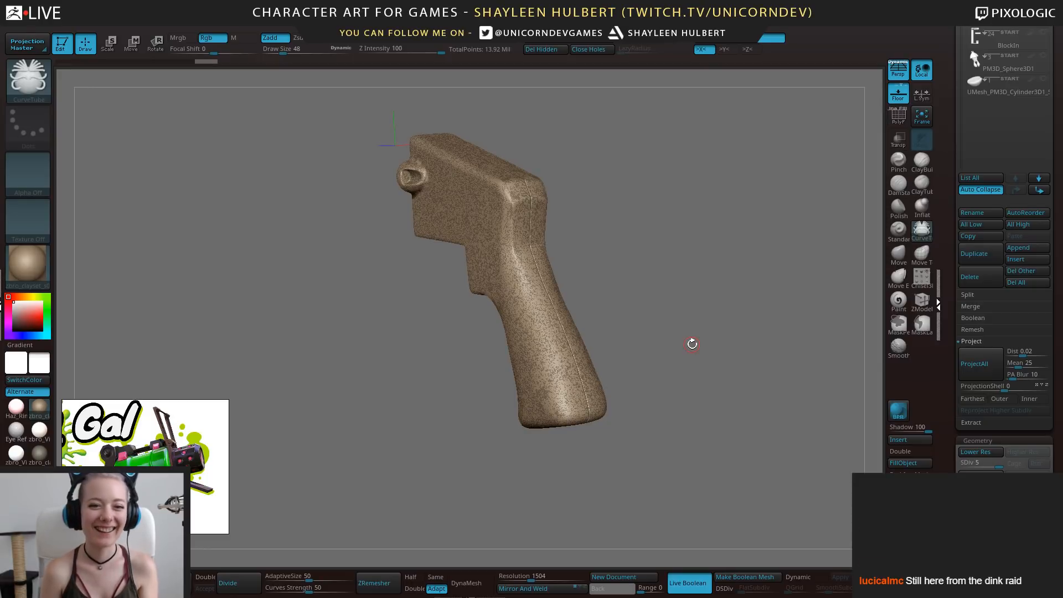
# Hide the Boolean grip and inspect the projected seam along the subdivided grip's back and bottom
pyautogui.moveTo(763, 280); pyautogui.dragTo(832, 200)
pyautogui.moveTo(953, 105); pyautogui.dragTo(952, 165)
pyautogui.click(1044, 237)
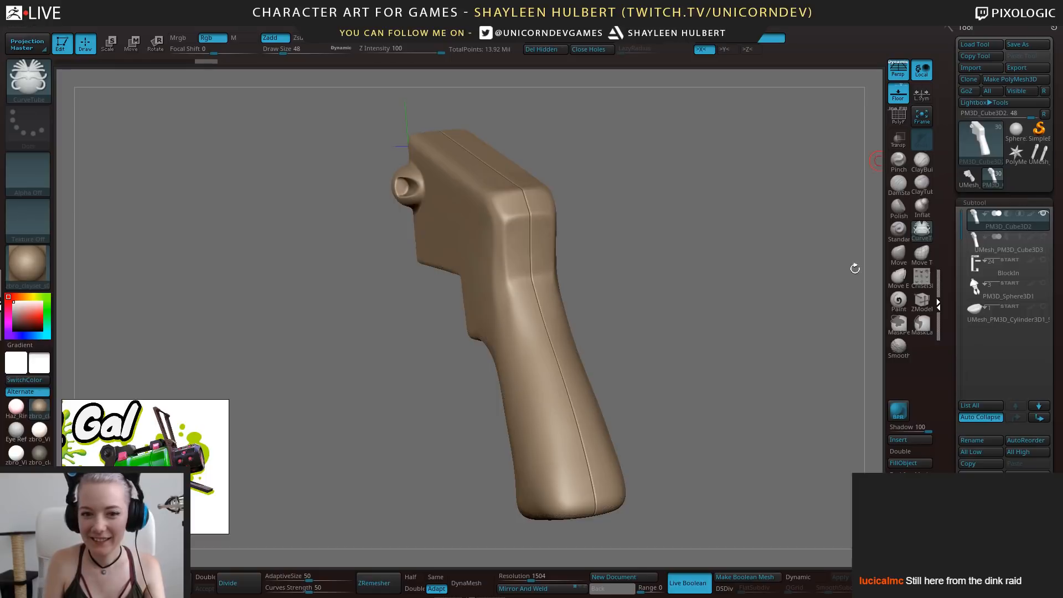
pyautogui.keyDown('alt'); pyautogui.moveTo(854, 266); pyautogui.dragTo(758, 361); pyautogui.keyUp('alt')
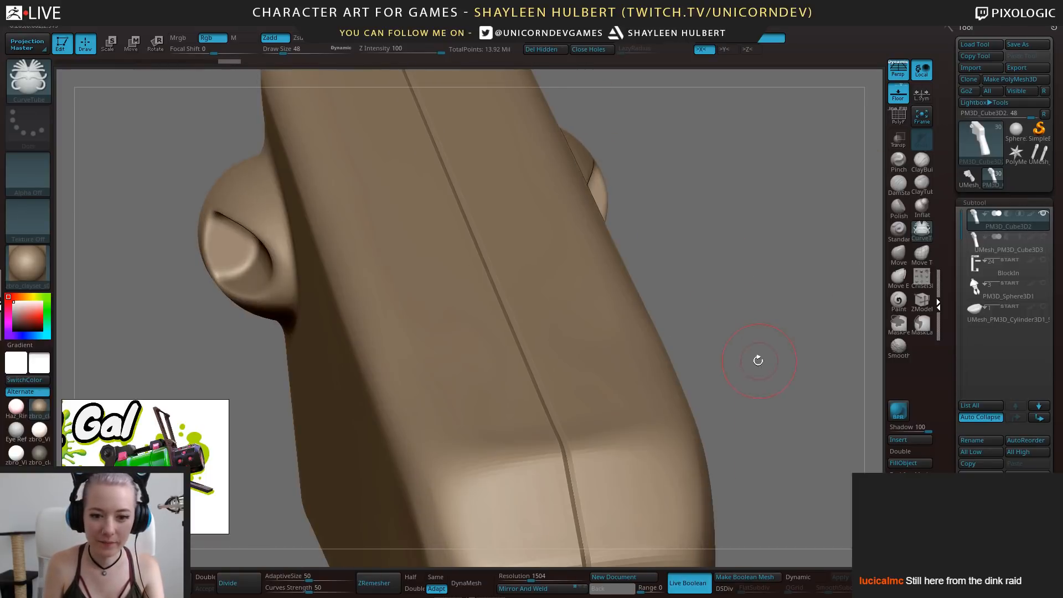
pyautogui.moveTo(791, 467); pyautogui.dragTo(786, 350)
# Delete the UMesh_PM3D_Cube3D3 Boolean grip subtool and accept the non-undoable operation
pyautogui.click(999, 247)
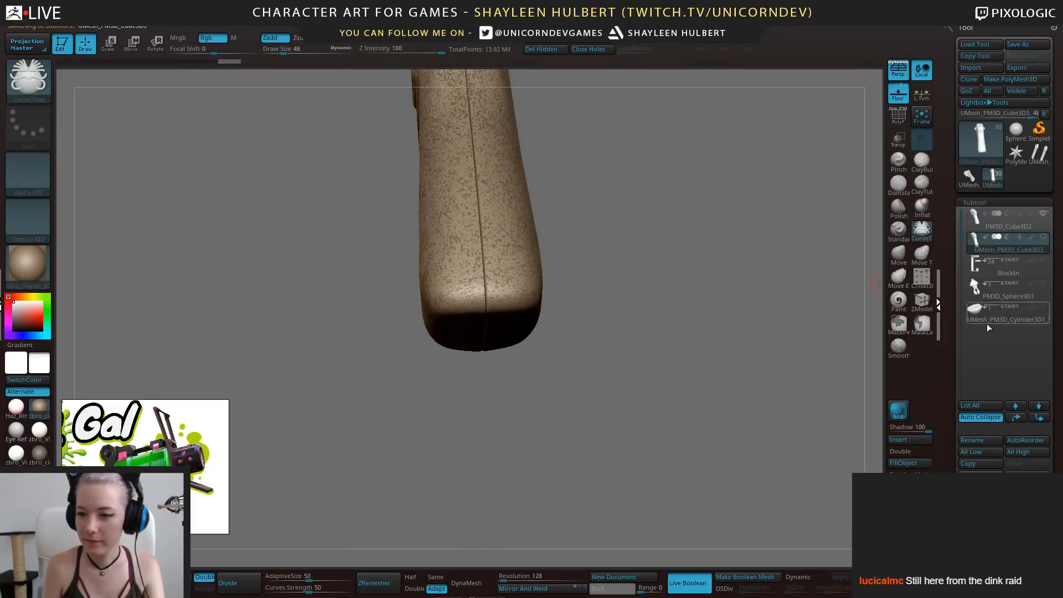
pyautogui.click(982, 502)
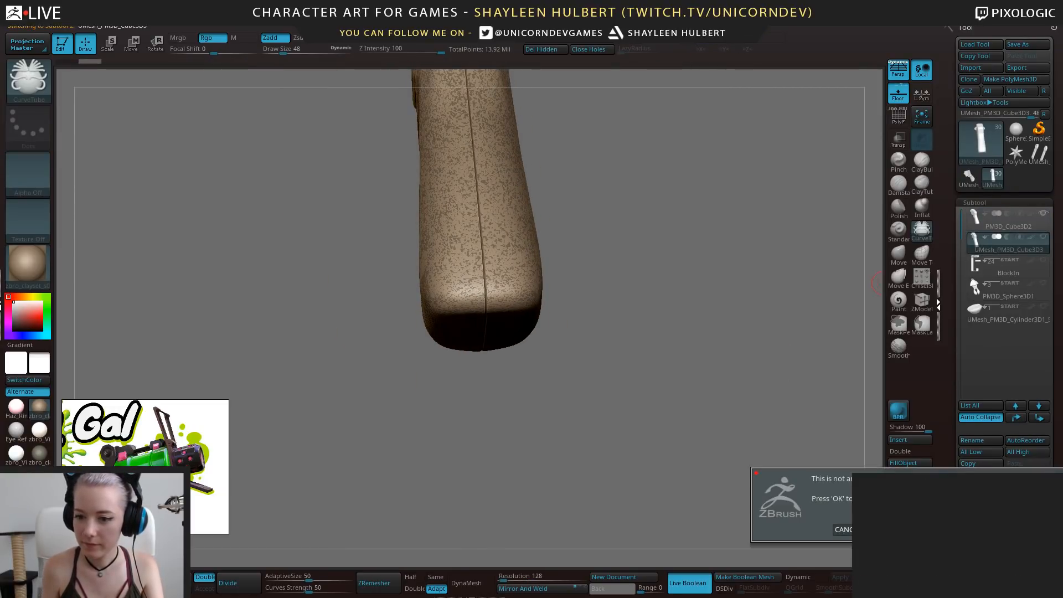
pyautogui.click(897, 530)
# Hide the flat block directly above the grip in the BlockIn subtool and delete its hidden geometry
pyautogui.moveTo(702, 420)
pyautogui.mouseDown()
pyautogui.moveTo(744, 386)
pyautogui.moveTo(717, 343)
pyautogui.moveTo(767, 449)
pyautogui.moveTo(745, 366)
pyautogui.moveTo(731, 407)
pyautogui.moveTo(730, 383)
pyautogui.mouseUp()
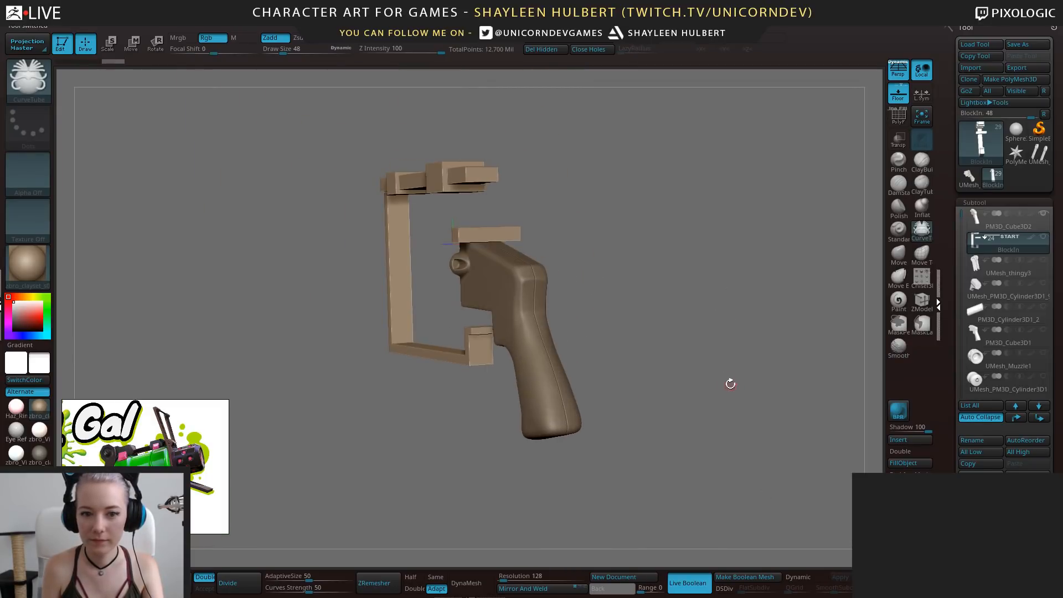
pyautogui.keyDown('alt'); pyautogui.moveTo(690, 338); pyautogui.dragTo(700, 434); pyautogui.keyUp('alt')
pyautogui.moveTo(700, 434); pyautogui.dragTo(699, 393)
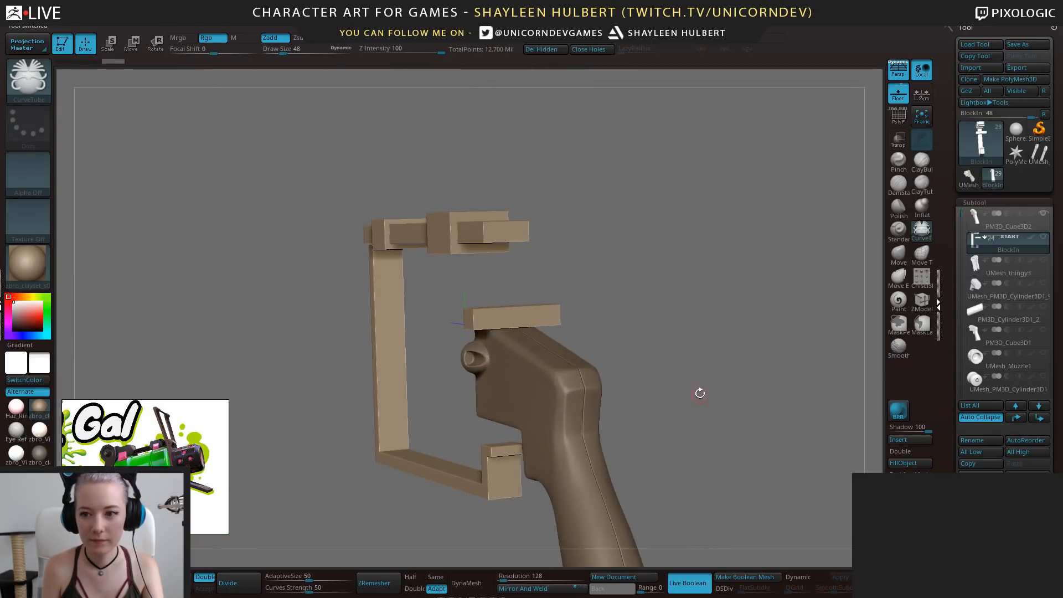
pyautogui.keyDown('ctrl'); pyautogui.keyDown('shift'); pyautogui.click(547, 313); pyautogui.keyUp('shift'); pyautogui.keyUp('ctrl')
pyautogui.keyDown('ctrl'); pyautogui.keyDown('shift'); pyautogui.click(548, 314); pyautogui.keyUp('shift'); pyautogui.keyUp('ctrl')
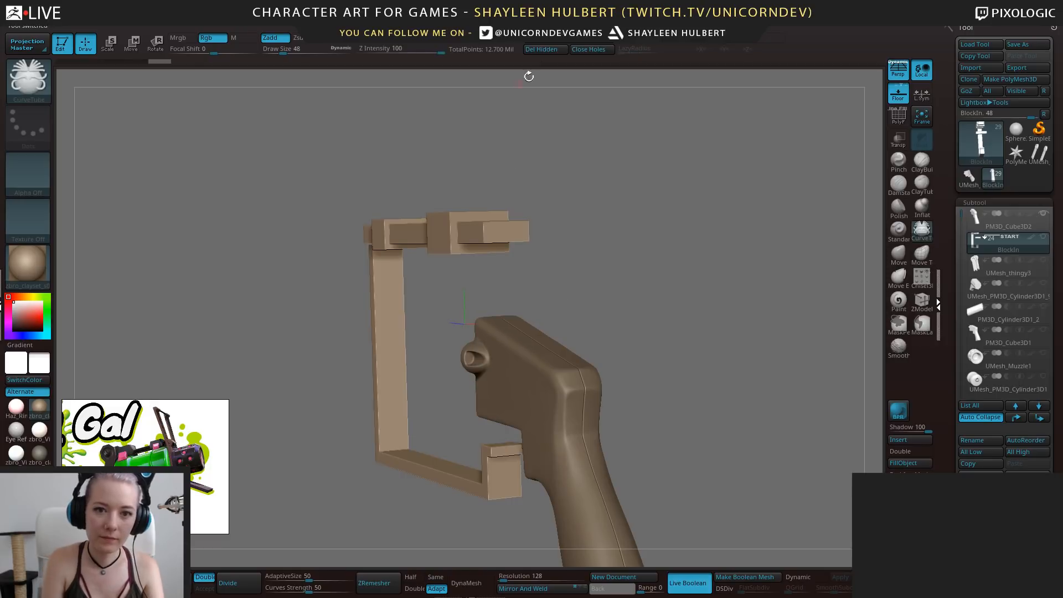
pyautogui.click(547, 50)
# Select the seamed PM3D_Cube3D2 grip and show the whole BlockIn folder together with it
pyautogui.moveTo(655, 310)
pyautogui.mouseDown()
pyautogui.moveTo(736, 334)
pyautogui.moveTo(705, 302)
pyautogui.moveTo(677, 346)
pyautogui.moveTo(839, 283)
pyautogui.mouseUp()
pyautogui.click(1040, 225)
pyautogui.click(1044, 237)
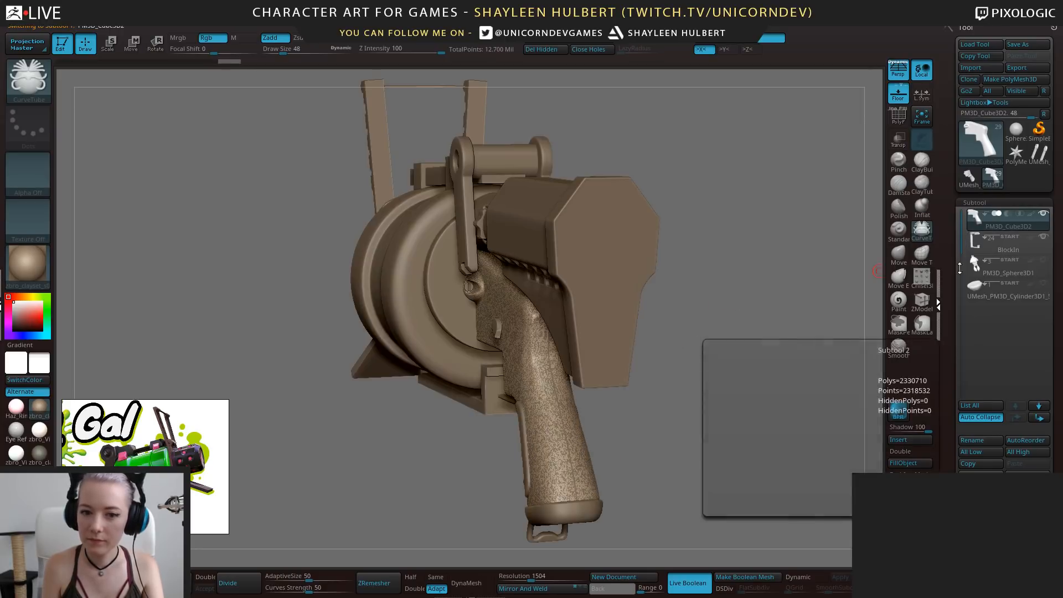
pyautogui.moveTo(739, 331); pyautogui.dragTo(659, 390)
# Delete the old PM3D_Cube3D1 grip from the BlockIn folder and accept the non-undoable operation
pyautogui.click(989, 249)
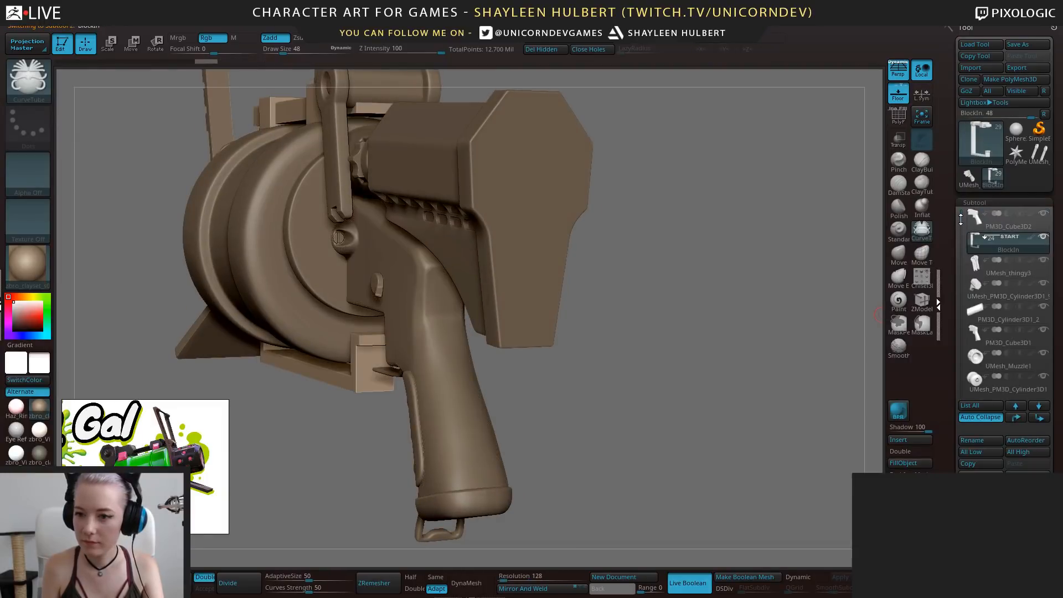
pyautogui.moveTo(961, 216); pyautogui.dragTo(960, 233)
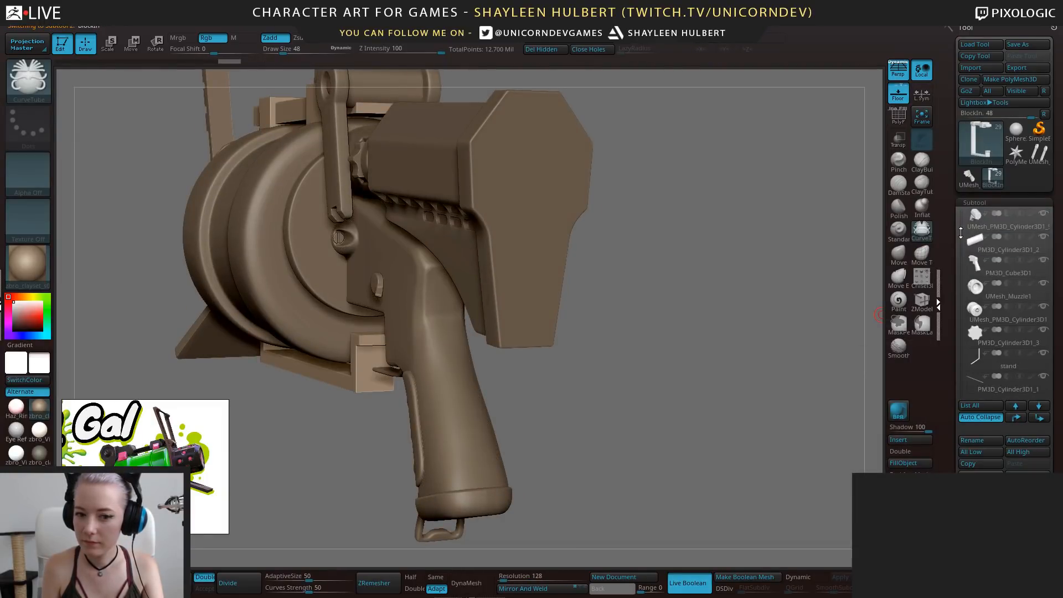
pyautogui.keyDown('alt'); pyautogui.click(491, 437); pyautogui.keyUp('alt')
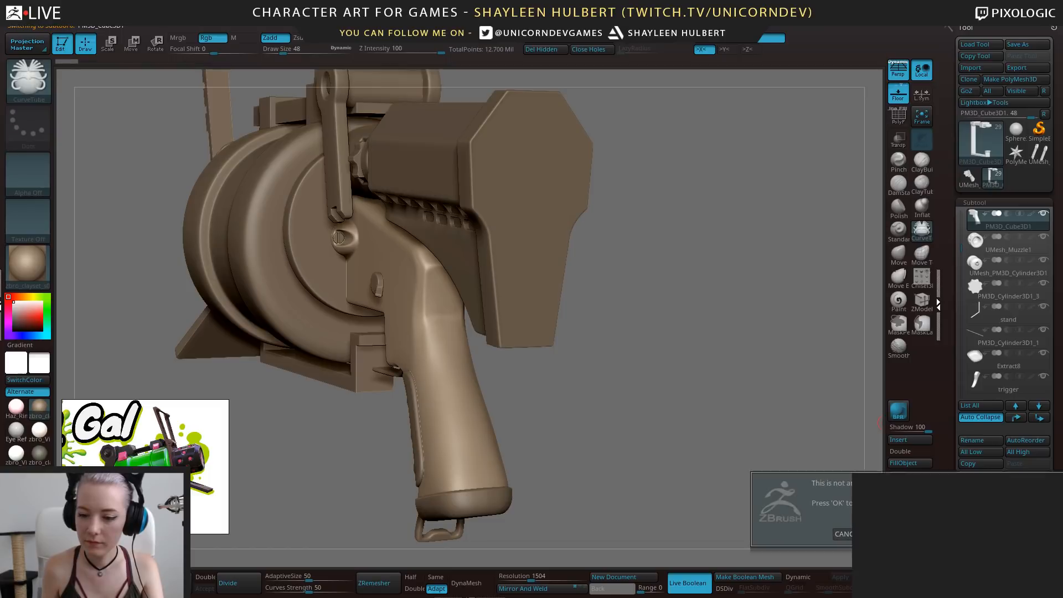
pyautogui.press('Return')
pyautogui.moveTo(961, 243); pyautogui.dragTo(962, 213)
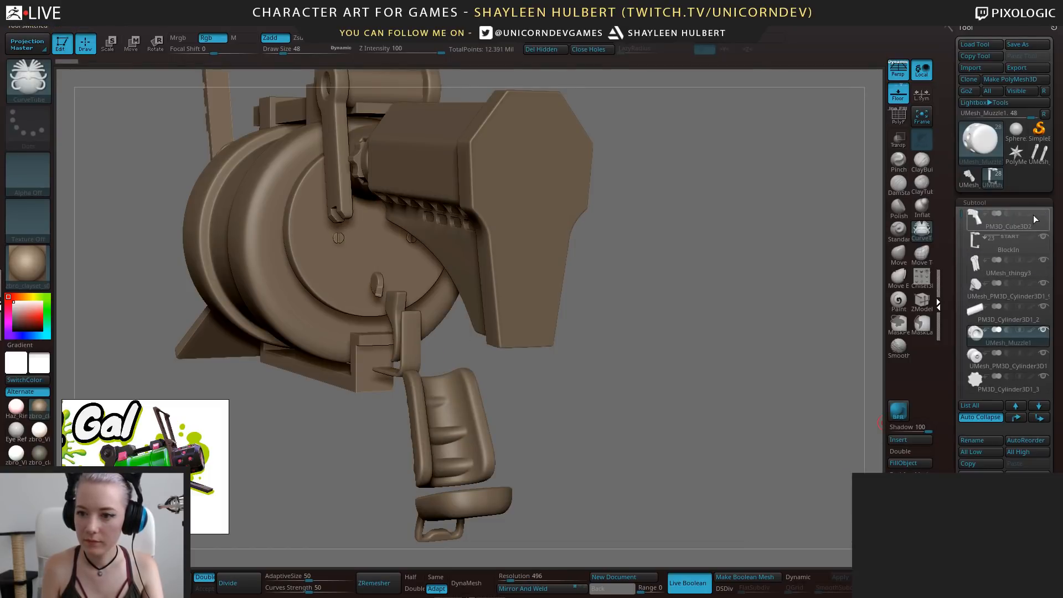
# Show the seamed PM3D_Cube3D2 grip on the gun and move it down into the BlockIn folder
pyautogui.click(1043, 214)
pyautogui.keyDown('shift'); pyautogui.moveTo(731, 382); pyautogui.dragTo(636, 429); pyautogui.keyUp('shift')
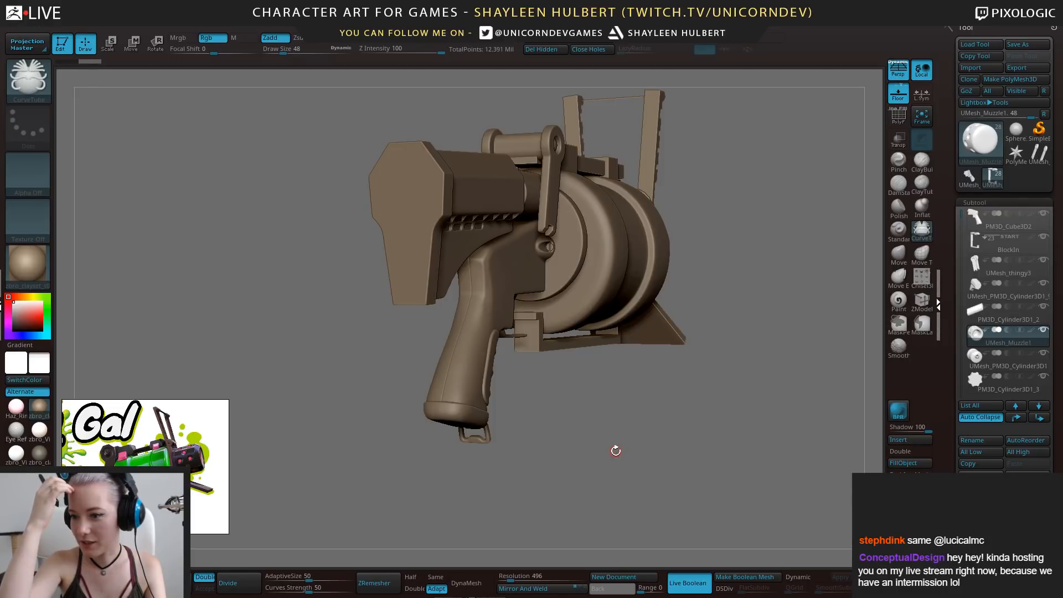
pyautogui.moveTo(615, 418)
pyautogui.keyDown('alt'); pyautogui.mouseDown()
pyautogui.moveTo(607, 479)
pyautogui.moveTo(665, 416)
pyautogui.moveTo(731, 432)
pyautogui.moveTo(710, 451)
pyautogui.moveTo(707, 433)
pyautogui.moveTo(673, 472)
pyautogui.moveTo(680, 431)
pyautogui.mouseUp(); pyautogui.keyUp('alt')
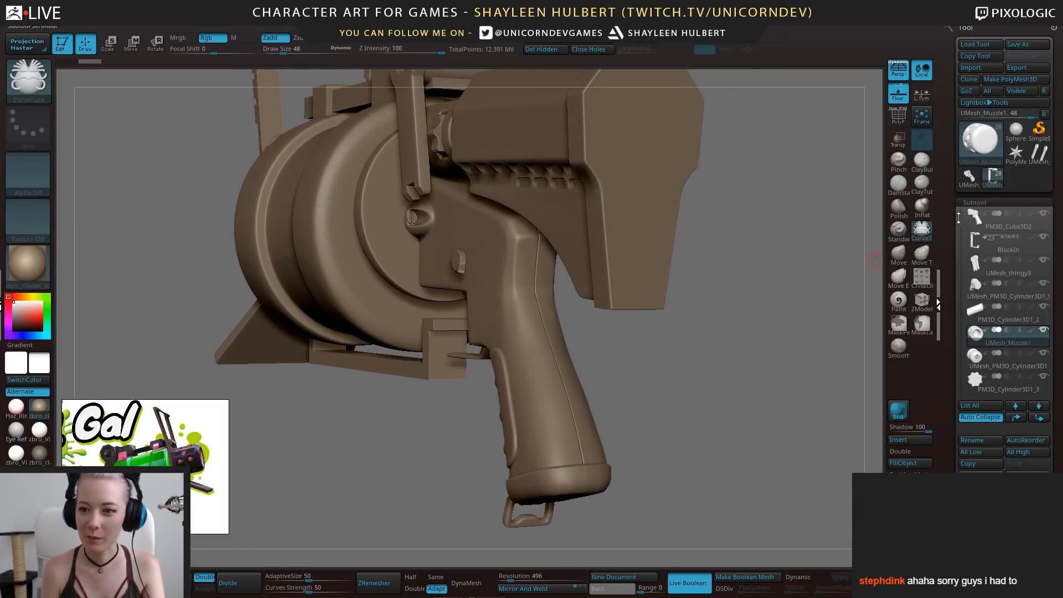
pyautogui.click(991, 221)
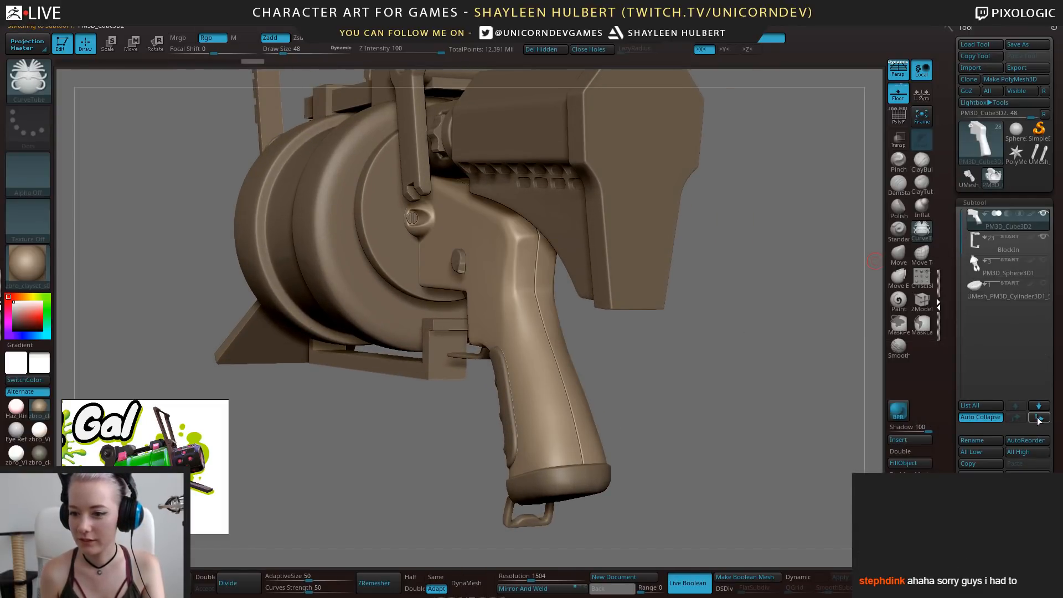
pyautogui.click(1039, 419)
# Select the UMesh_thingy3 lever arms beside the drum, isolate them and switch off perspective
pyautogui.moveTo(705, 410); pyautogui.dragTo(497, 412)
pyautogui.keyDown('alt'); pyautogui.click(436, 291); pyautogui.keyUp('alt')
pyautogui.moveTo(446, 168); pyautogui.dragTo(443, 204)
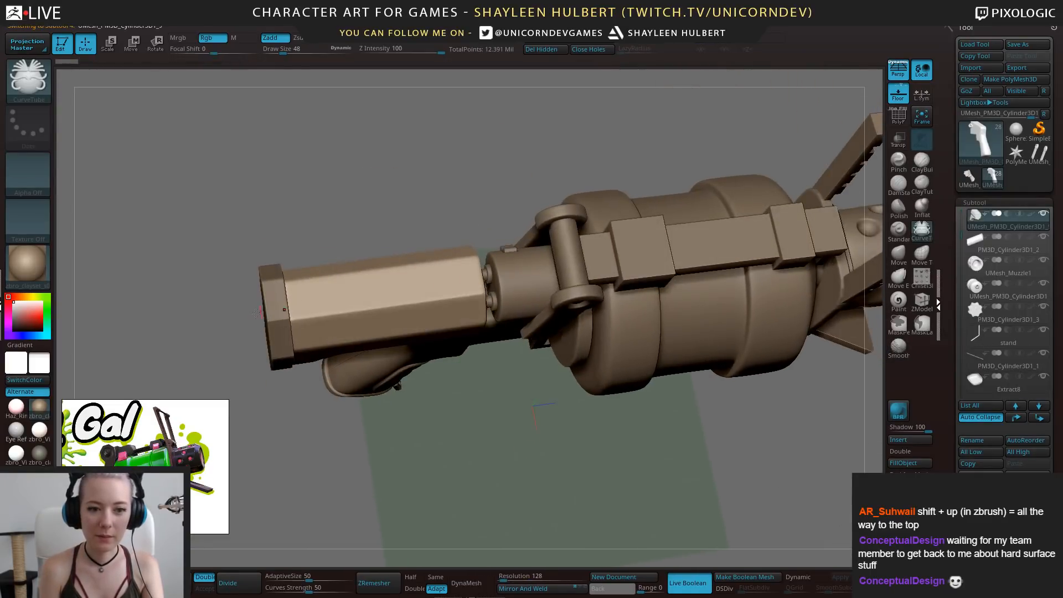
pyautogui.moveTo(414, 359)
pyautogui.mouseDown()
pyautogui.moveTo(533, 391)
pyautogui.moveTo(632, 470)
pyautogui.moveTo(745, 455)
pyautogui.moveTo(637, 434)
pyautogui.mouseUp()
pyautogui.keyDown('alt'); pyautogui.click(447, 221); pyautogui.keyUp('alt')
pyautogui.moveTo(447, 221); pyautogui.dragTo(458, 231, button='right')
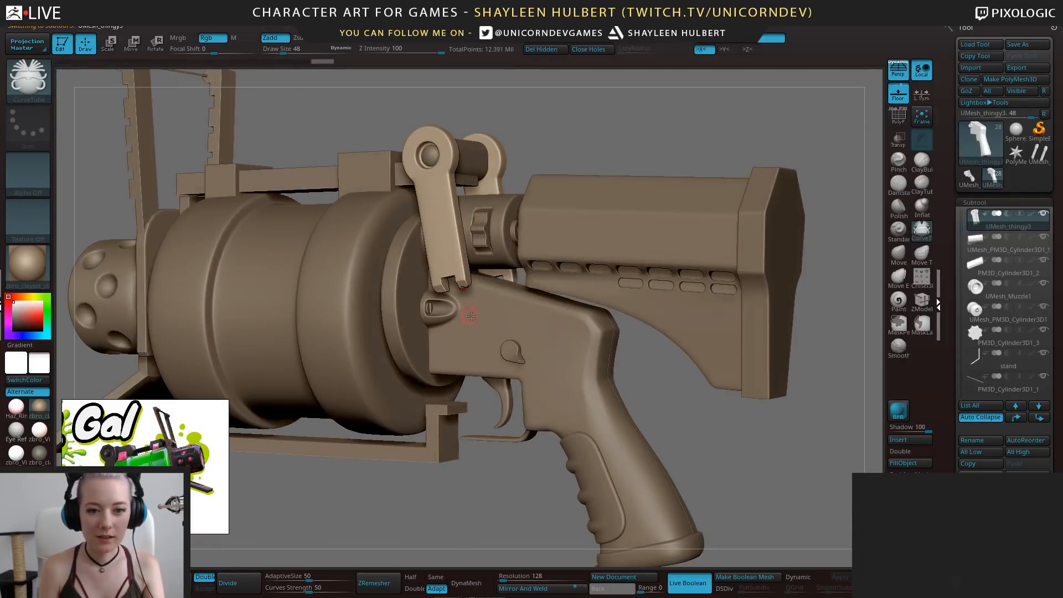
pyautogui.moveTo(503, 488); pyautogui.dragTo(559, 470)
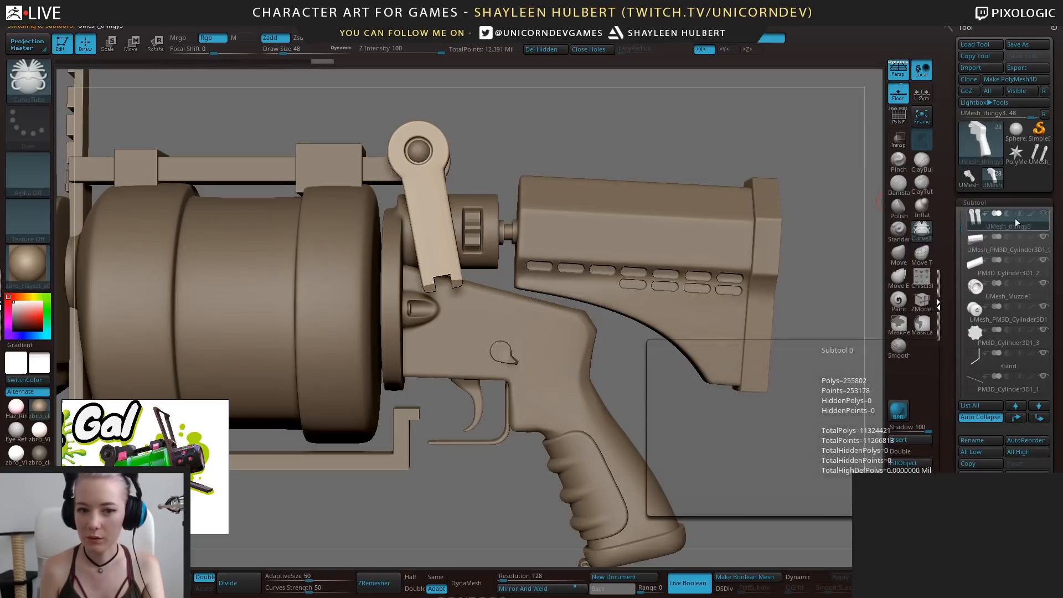
pyautogui.keyDown('shift'); pyautogui.click(1045, 214); pyautogui.keyUp('shift')
pyautogui.keyDown('shift'); pyautogui.click(1045, 216); pyautogui.keyUp('shift')
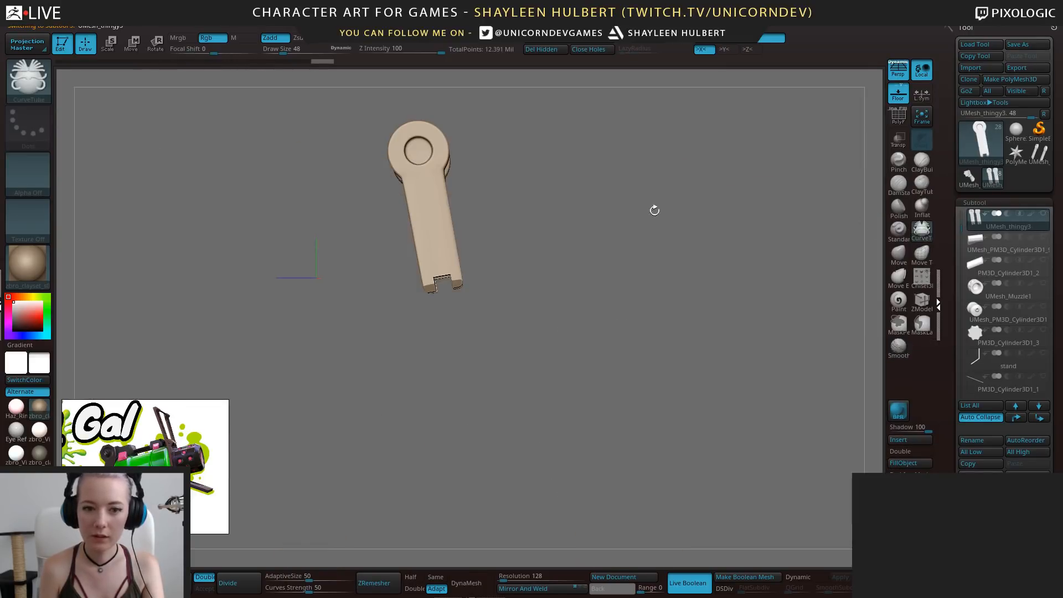
pyautogui.keyDown('alt'); pyautogui.moveTo(654, 209); pyautogui.dragTo(699, 249); pyautogui.keyUp('alt')
pyautogui.press('p')
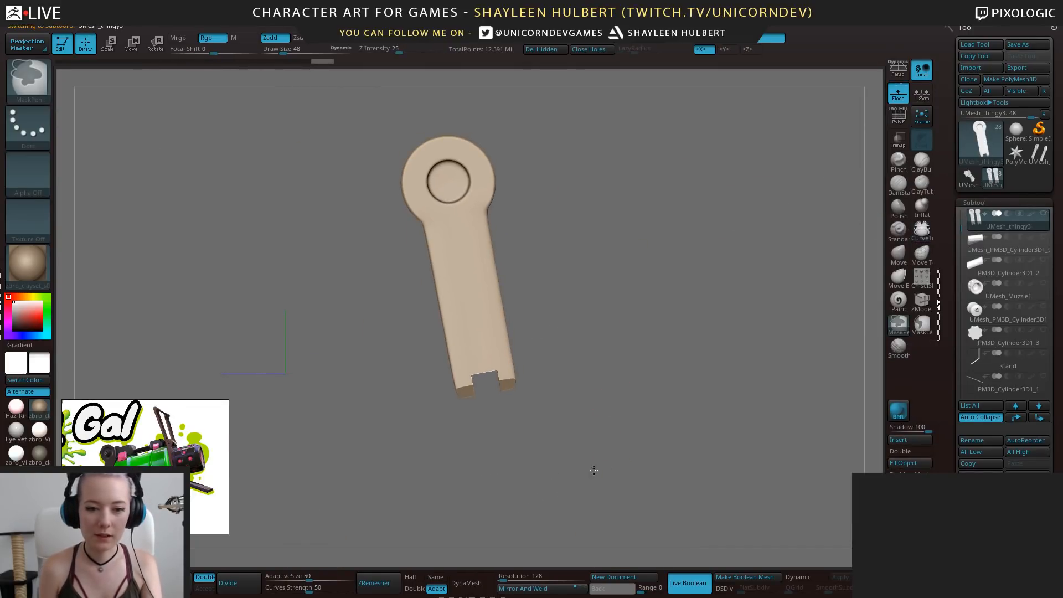
# Try a rectangular mask on the arms' notched lower ends and set the masking stroke to Curve
pyautogui.keyDown('ctrl'); pyautogui.moveTo(610, 472); pyautogui.dragTo(379, 350); pyautogui.keyUp('ctrl')
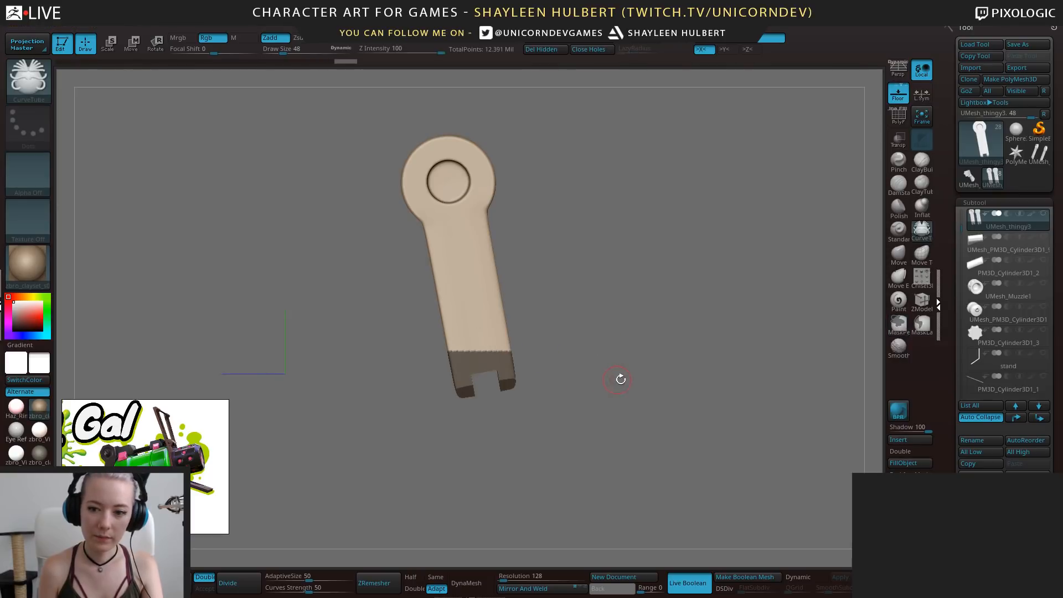
pyautogui.keyDown('ctrl'); pyautogui.click(28, 127); pyautogui.keyUp('ctrl')
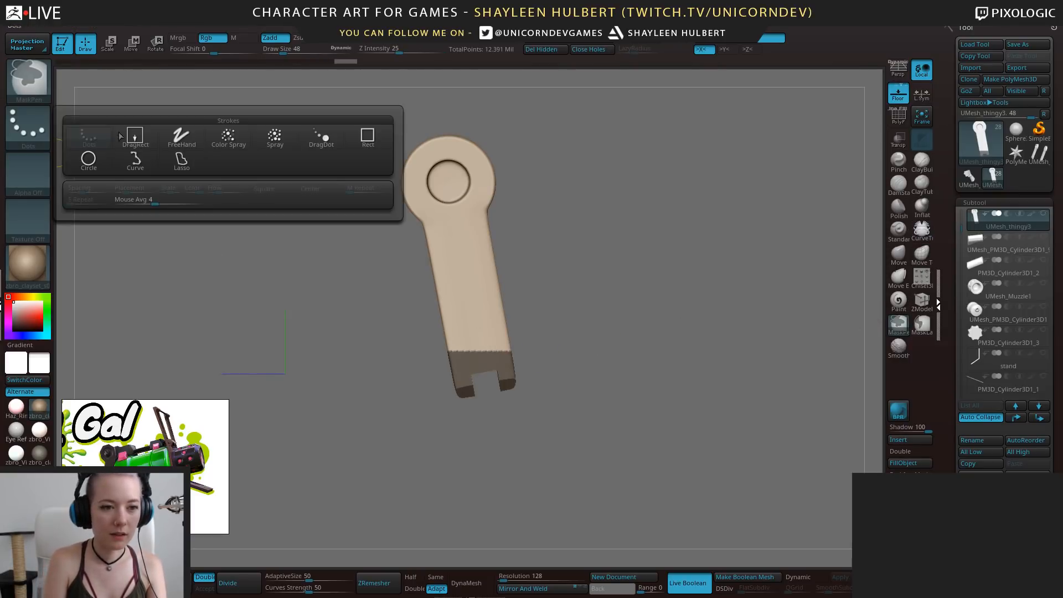
pyautogui.keyDown('ctrl'); pyautogui.click(135, 160); pyautogui.keyUp('ctrl')
pyautogui.keyDown('ctrl'); pyautogui.moveTo(408, 359); pyautogui.dragTo(533, 340); pyautogui.keyUp('ctrl')
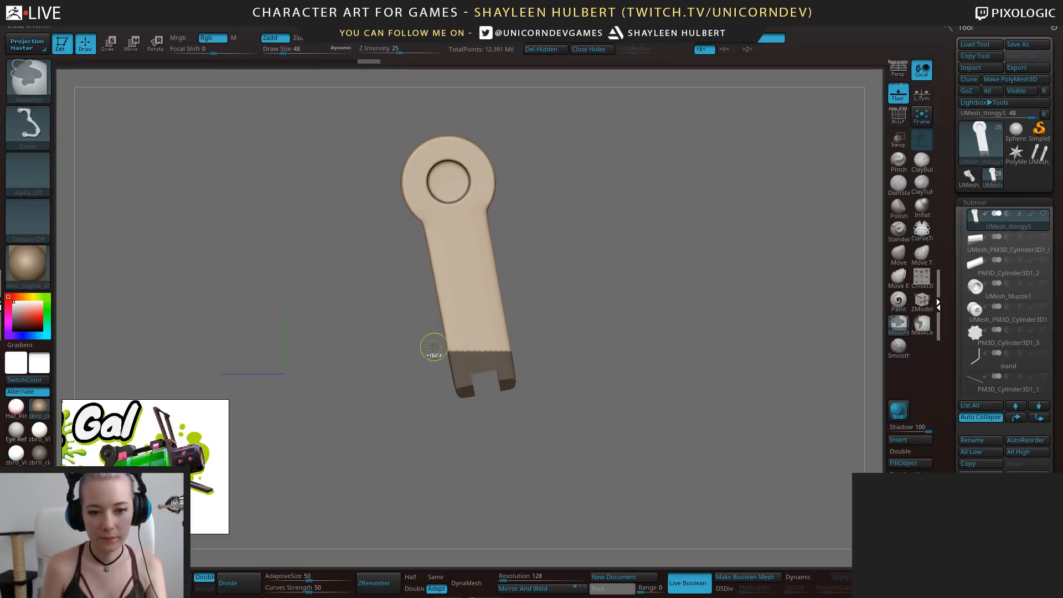
pyautogui.keyDown('ctrl'); pyautogui.moveTo(434, 340); pyautogui.dragTo(542, 331); pyautogui.keyUp('ctrl')
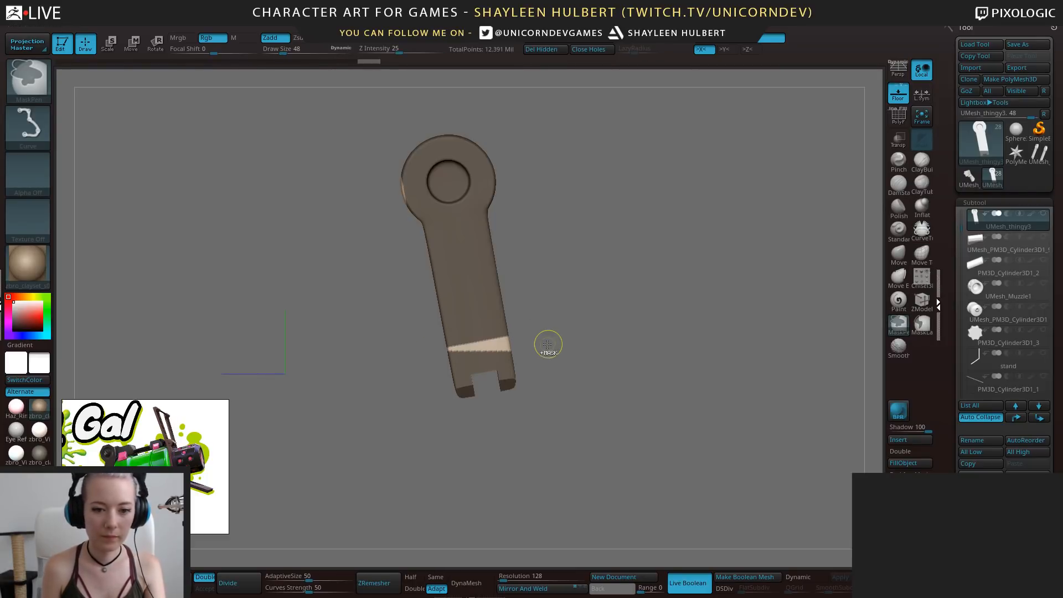
pyautogui.hotkey('ctrl', 'z')
pyautogui.hotkey('ctrl', 'z')
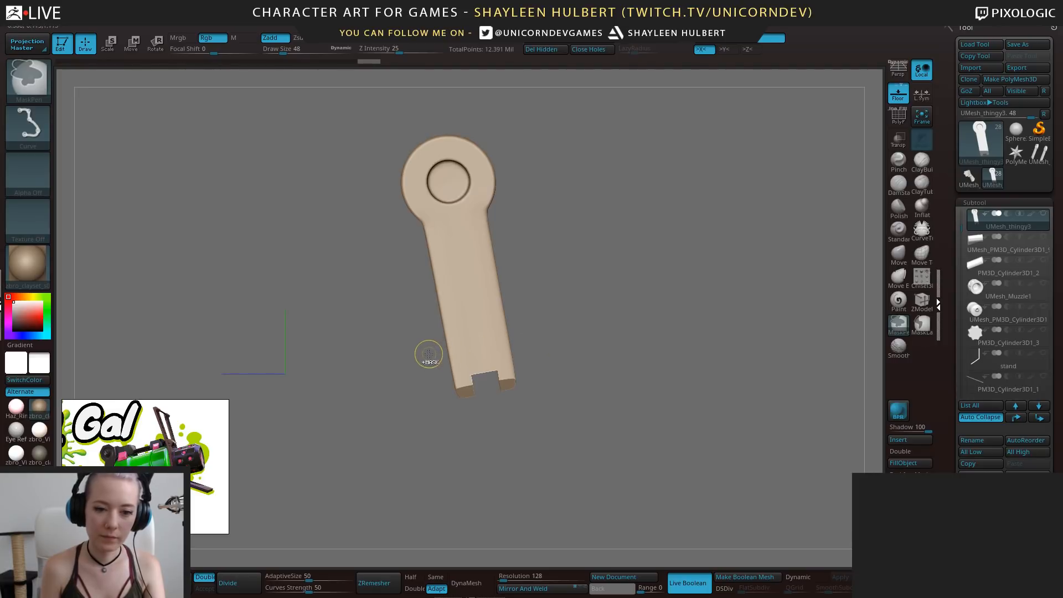
# Mask the arms above their notched lower ends with an angled curve and blur the mask's edge
pyautogui.keyDown('ctrl'); pyautogui.moveTo(422, 354); pyautogui.dragTo(553, 327); pyautogui.keyUp('ctrl')
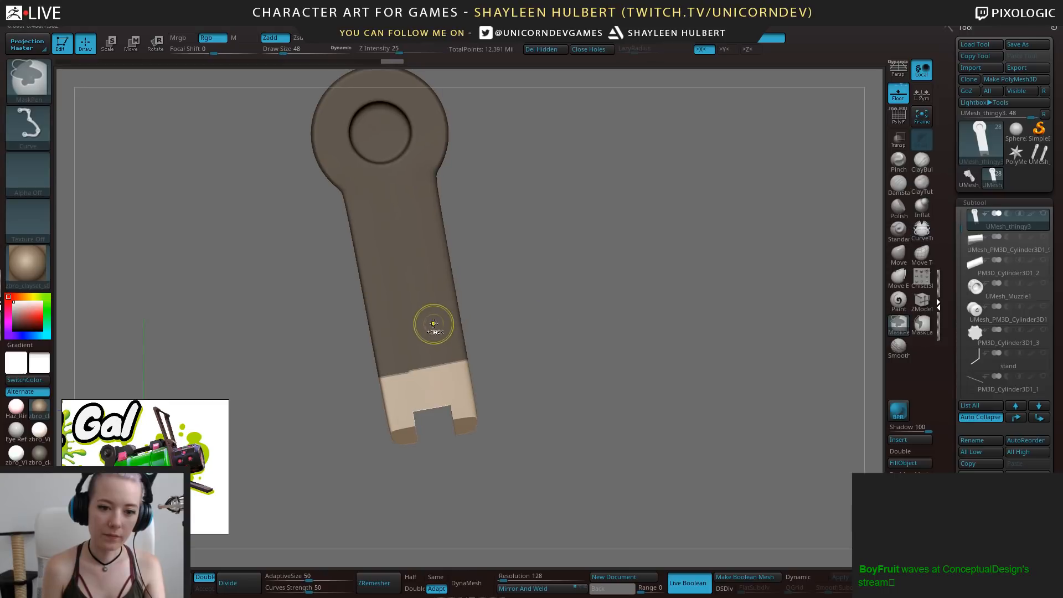
pyautogui.keyDown('ctrl'); pyautogui.click(433, 325); pyautogui.keyUp('ctrl')
pyautogui.keyDown('ctrl'); pyautogui.click(432, 323); pyautogui.keyUp('ctrl')
pyautogui.keyDown('ctrl'); pyautogui.click(433, 324); pyautogui.keyUp('ctrl')
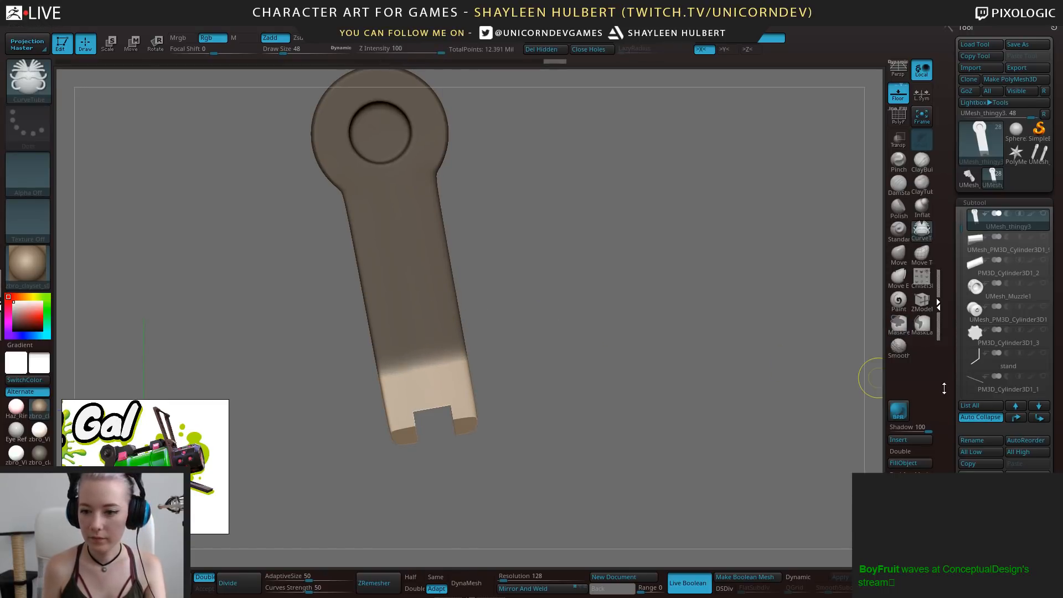
# Place the gizmo at the arms' lower ends, lengthen the unmasked ends and clear the mask
pyautogui.moveTo(943, 387); pyautogui.dragTo(954, 290)
pyautogui.keyDown('alt'); pyautogui.moveTo(649, 388); pyautogui.dragTo(700, 393); pyautogui.keyUp('alt')
pyautogui.press('e')
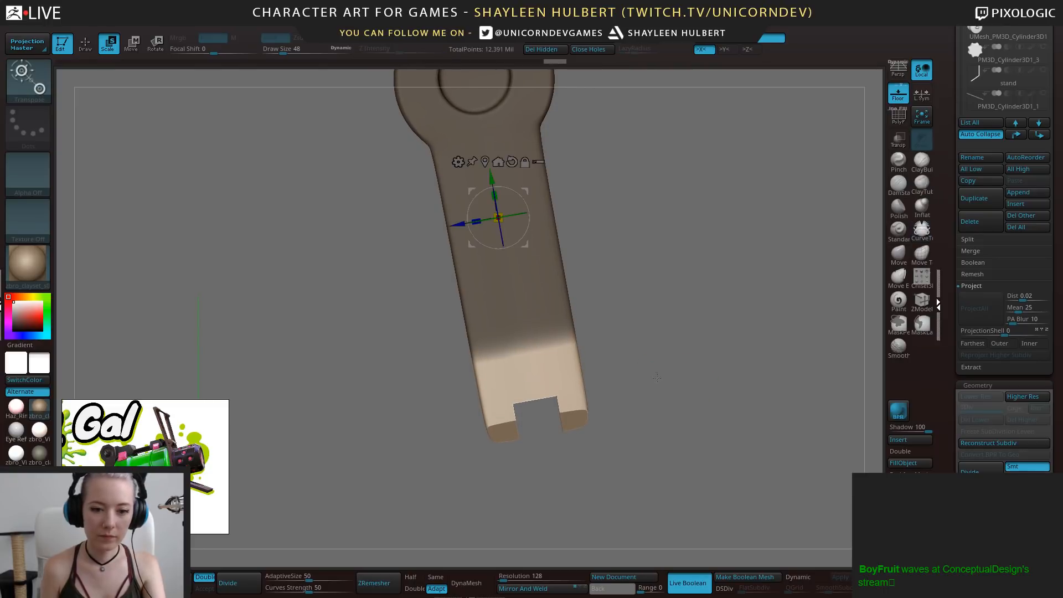
pyautogui.keyDown('alt'); pyautogui.moveTo(490, 176); pyautogui.dragTo(529, 360); pyautogui.keyUp('alt')
pyautogui.hotkey('ctrl', 'z')
pyautogui.keyDown('alt'); pyautogui.moveTo(677, 376); pyautogui.dragTo(642, 355); pyautogui.keyUp('alt')
# Show the PM3D_Cube3D2 grip together with the UMesh_thingy3 lever arms
pyautogui.scroll(5, 963, 168)
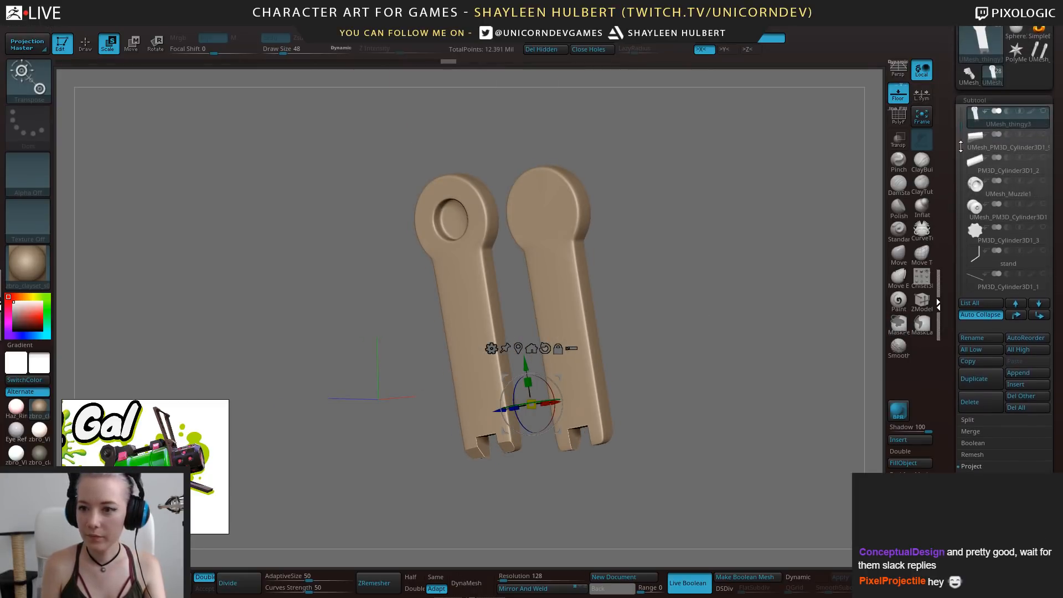
pyautogui.scroll(-3, 962, 168)
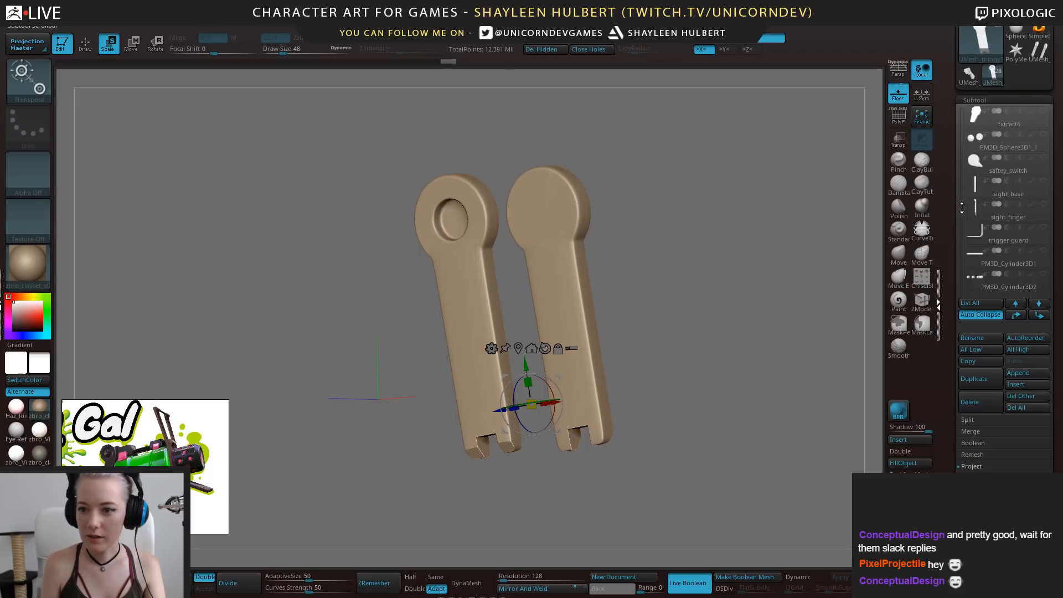
pyautogui.scroll(5, 962, 180)
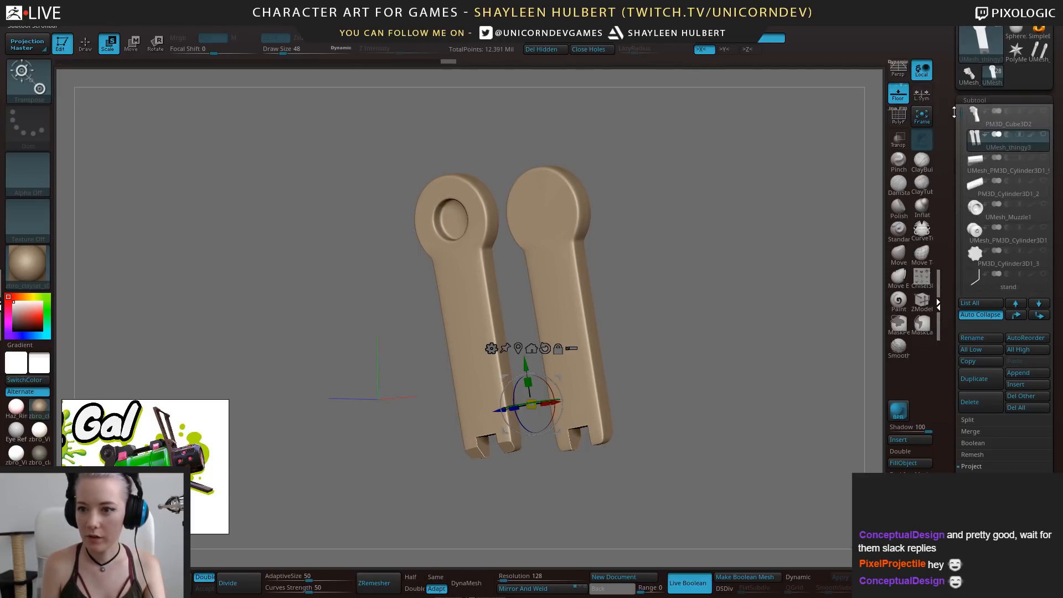
pyautogui.click(1043, 138)
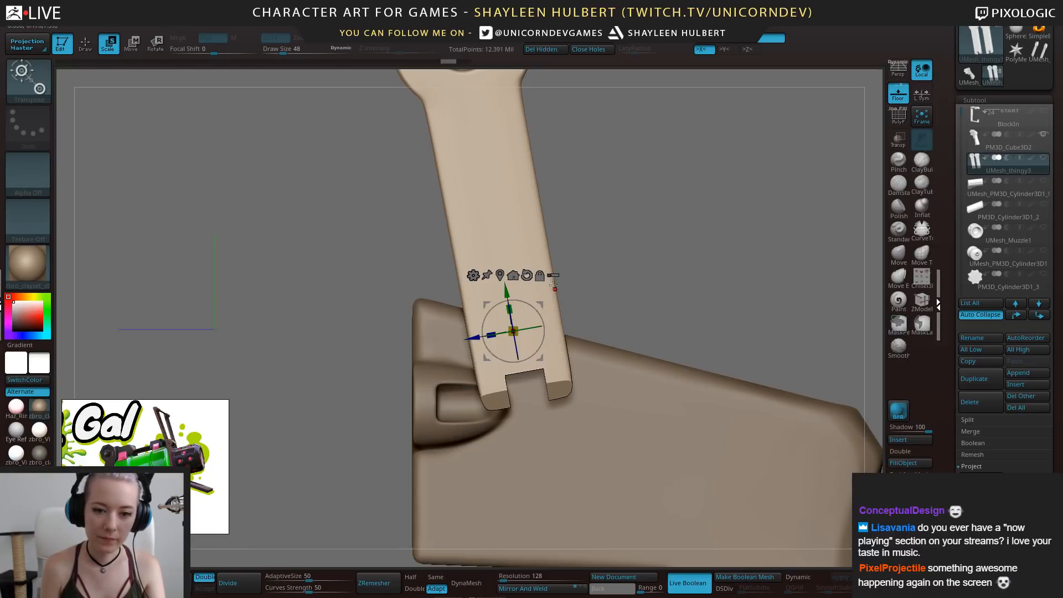
# Mask the lever arms above their notched lower ends and check how the ends sit against the grip
pyautogui.keyDown('ctrl'); pyautogui.moveTo(521, 288); pyautogui.dragTo(515, 342); pyautogui.keyUp('ctrl')
pyautogui.moveTo(647, 261); pyautogui.dragTo(703, 309)
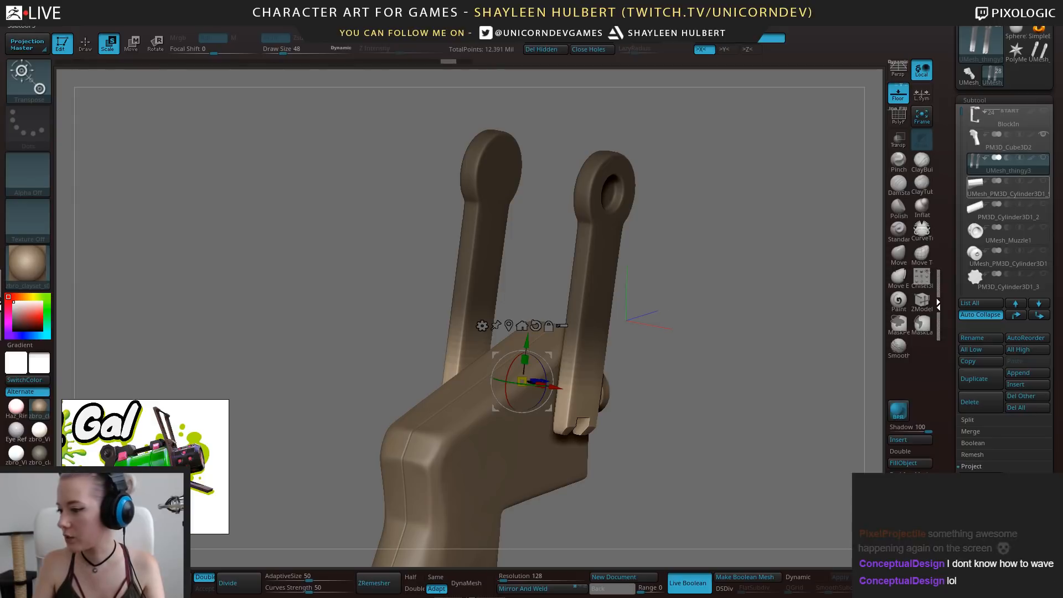
pyautogui.moveTo(976, 185)
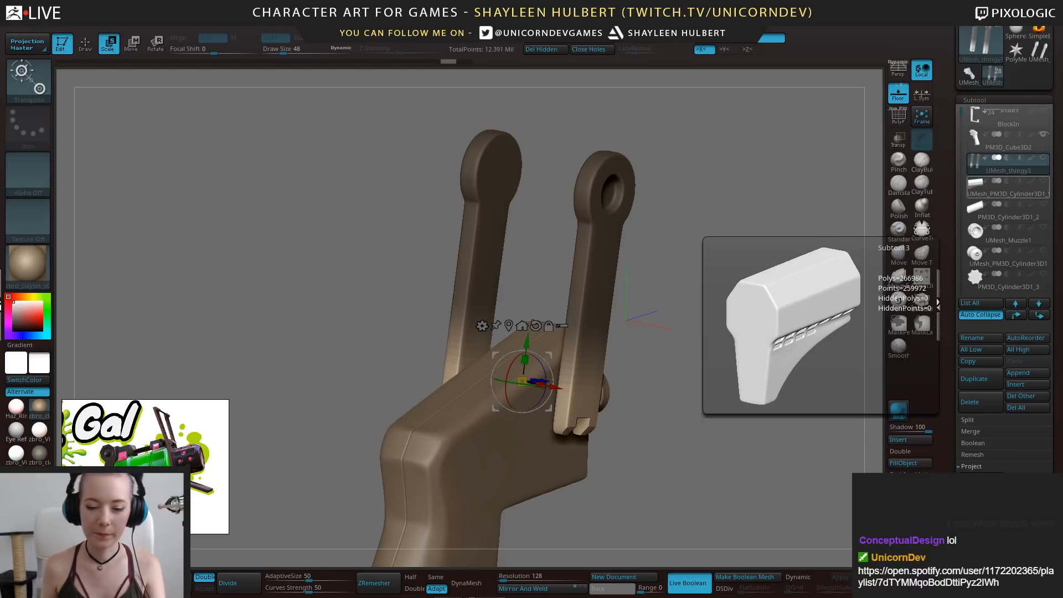
pyautogui.keyDown('shift'); pyautogui.moveTo(272, 299); pyautogui.dragTo(322, 316); pyautogui.keyUp('shift')
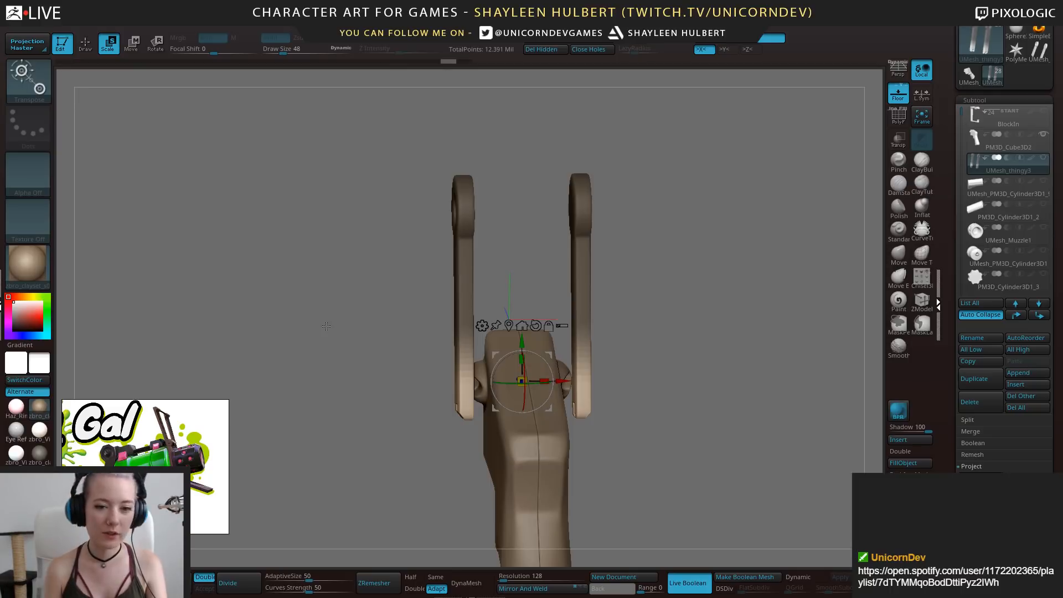
pyautogui.moveTo(691, 326); pyautogui.dragTo(747, 344)
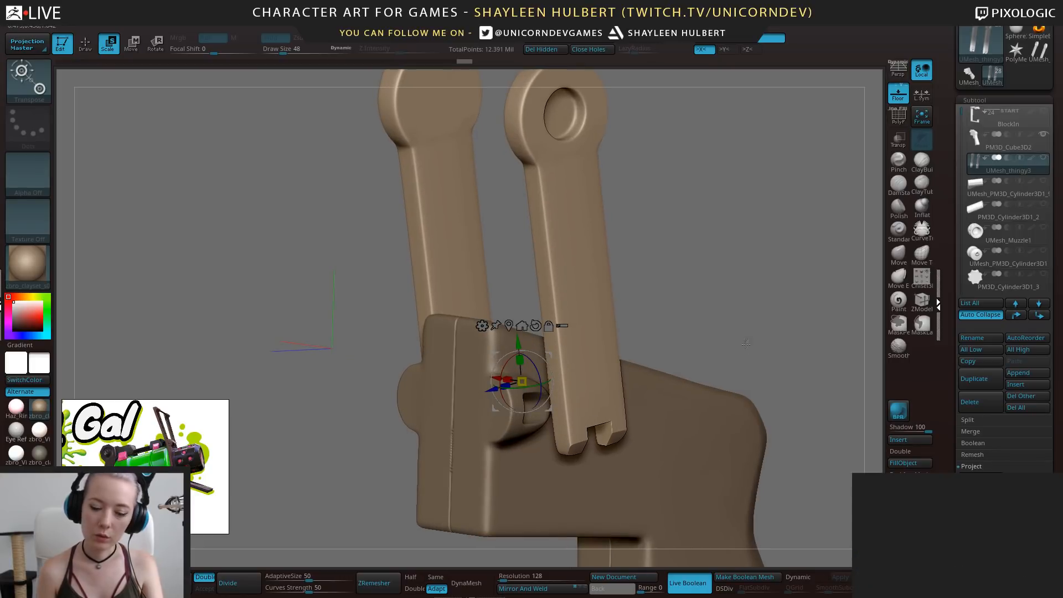
pyautogui.moveTo(709, 313); pyautogui.dragTo(684, 326)
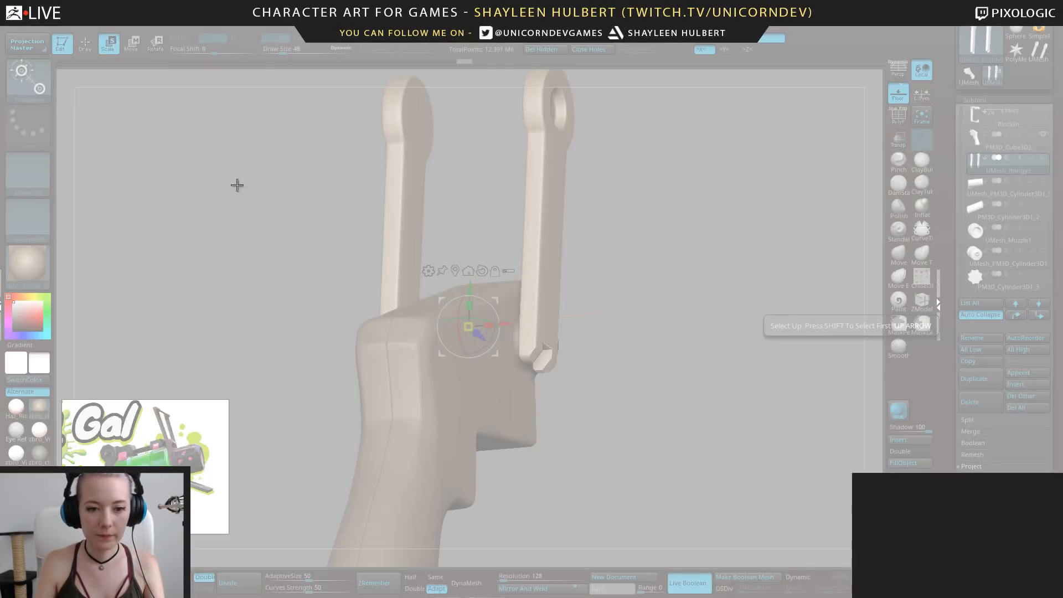
# Capture the arms' lower ends in Snipping Tool, sketch the end piece's shape in red and discard the snip
pyautogui.moveTo(249, 192); pyautogui.dragTo(645, 469)
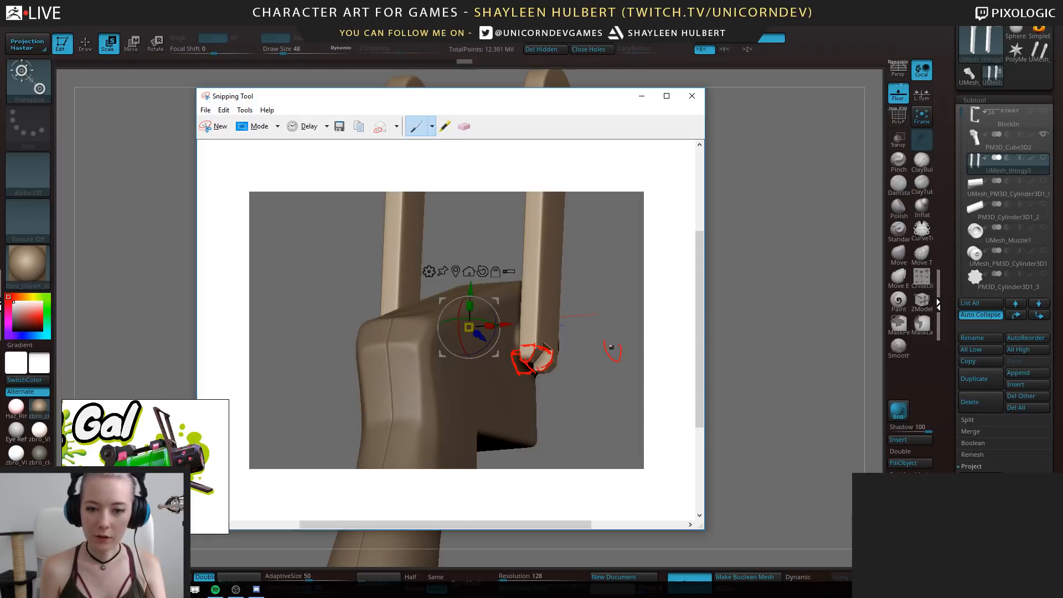
pyautogui.moveTo(623, 350); pyautogui.dragTo(605, 354)
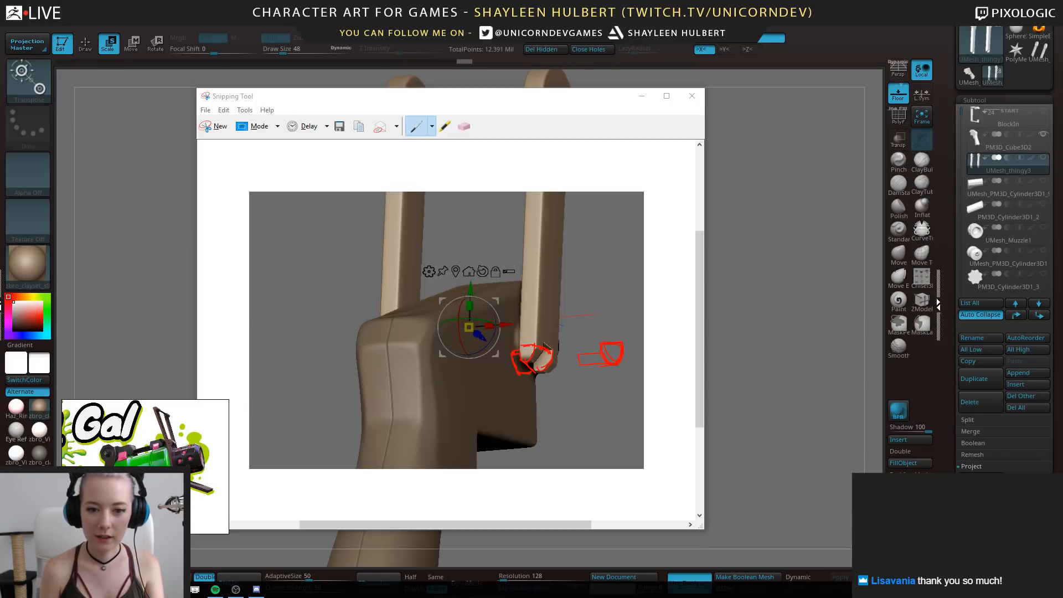
pyautogui.hotkey('alt', 'Tab')
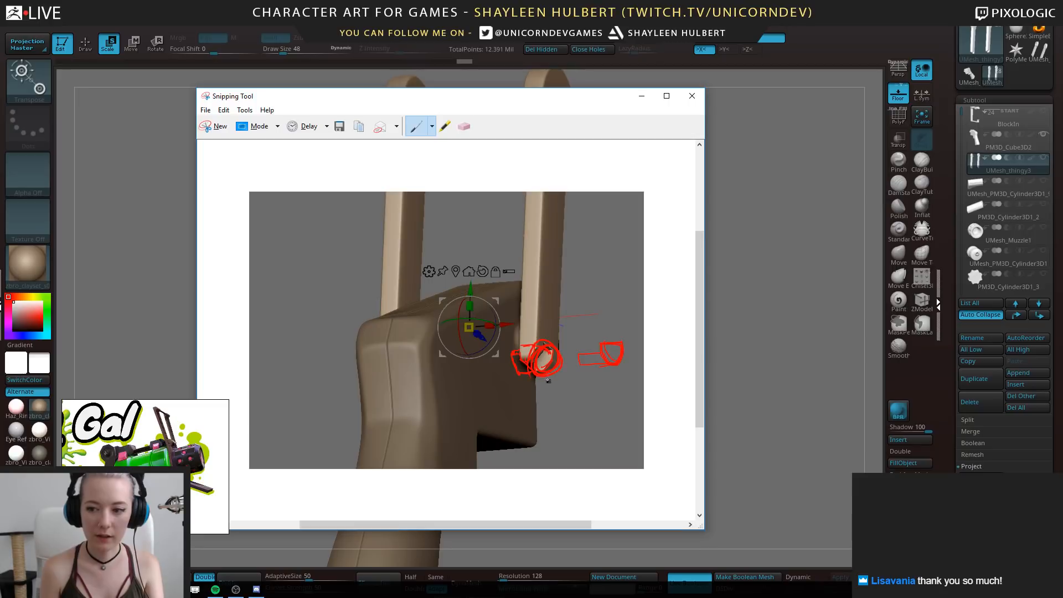
pyautogui.click(693, 96)
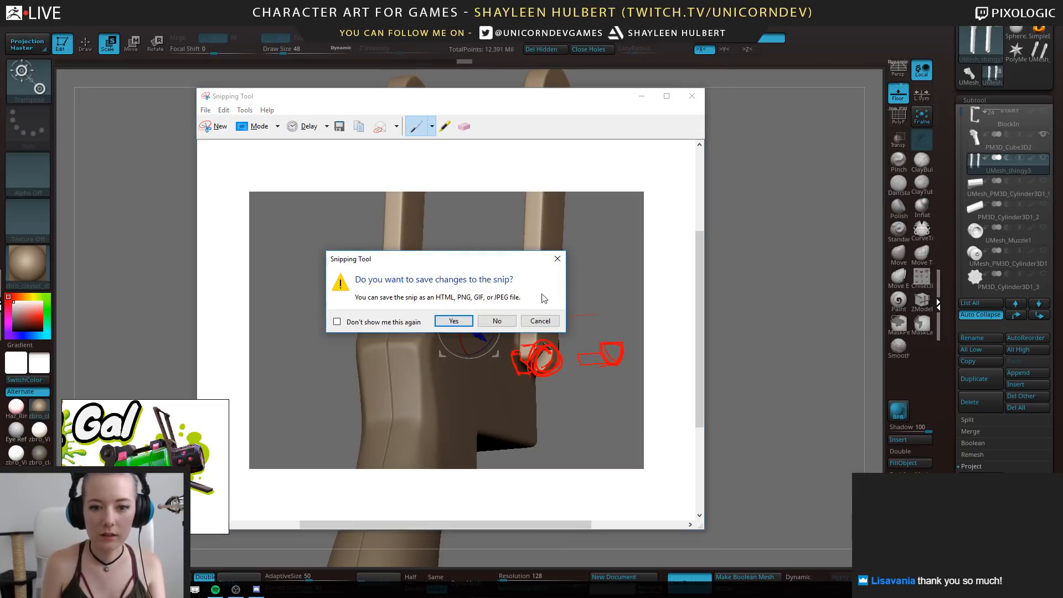
pyautogui.click(496, 319)
pyautogui.moveTo(618, 391); pyautogui.dragTo(643, 347)
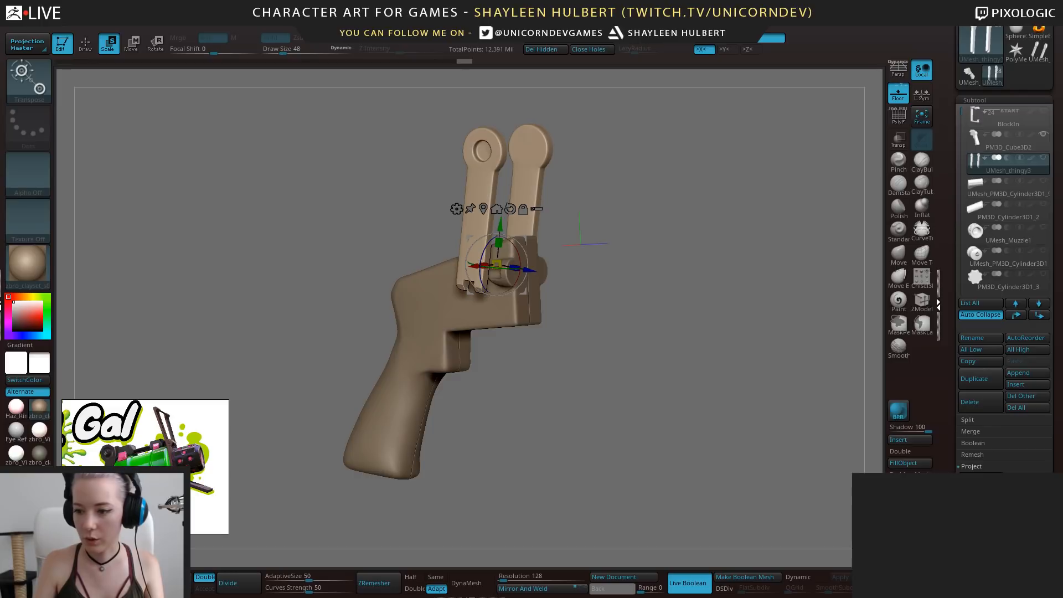
# Switch to Maya and move the pCylinder1 rounded block aside along Z to about -18.92
pyautogui.hotkey('alt', 'Tab')
pyautogui.keyDown('alt'); pyautogui.moveTo(734, 292); pyautogui.dragTo(676, 290); pyautogui.keyUp('alt')
pyautogui.scroll(-8, 697, 330)
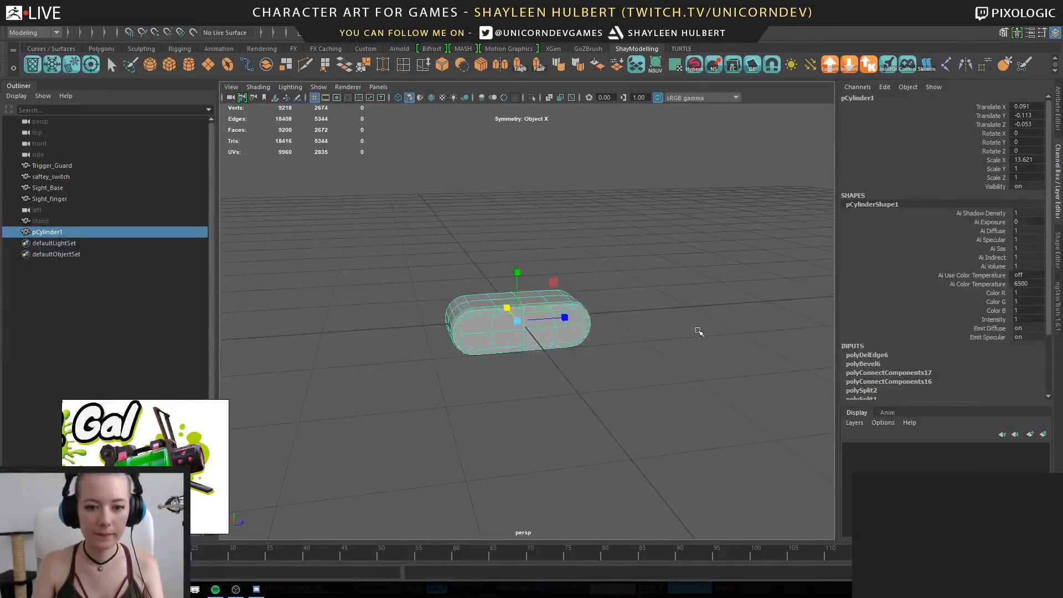
pyautogui.press('w')
pyautogui.scroll(-4, 603, 339)
pyautogui.keyDown('alt'); pyautogui.moveTo(568, 288); pyautogui.dragTo(606, 311, button='middle'); pyautogui.keyUp('alt')
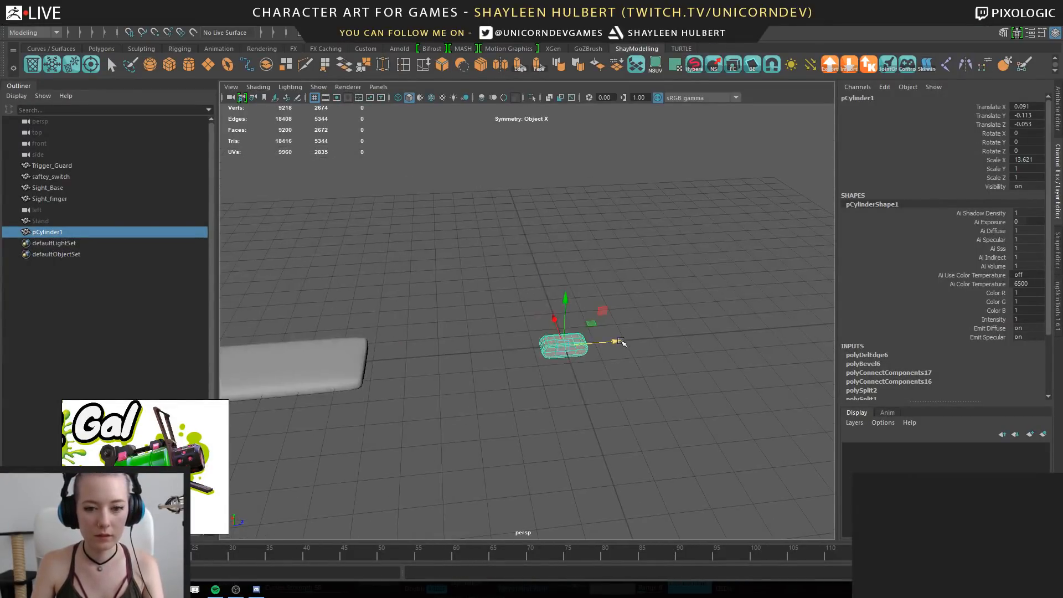
pyautogui.moveTo(615, 341); pyautogui.dragTo(668, 355)
# Duplicate the rounded block and move the copy along Z to about 1.05
pyautogui.scroll(6, 669, 355)
pyautogui.keyDown('alt'); pyautogui.moveTo(669, 355); pyautogui.dragTo(437, 382, button='middle'); pyautogui.keyUp('alt')
pyautogui.keyDown('alt'); pyautogui.moveTo(526, 398); pyautogui.dragTo(561, 340); pyautogui.keyUp('alt')
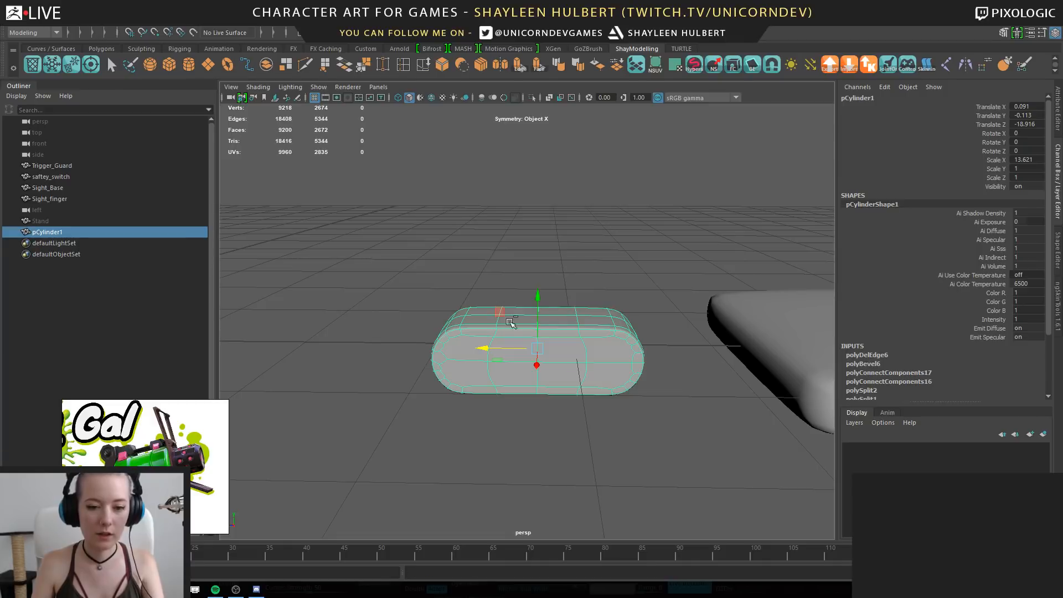
pyautogui.hotkey('ctrl', 'd')
pyautogui.moveTo(487, 349); pyautogui.dragTo(247, 349)
pyautogui.keyDown('alt'); pyautogui.moveTo(249, 326); pyautogui.dragTo(652, 362, button='middle'); pyautogui.keyUp('alt')
pyautogui.scroll(-3, 628, 381)
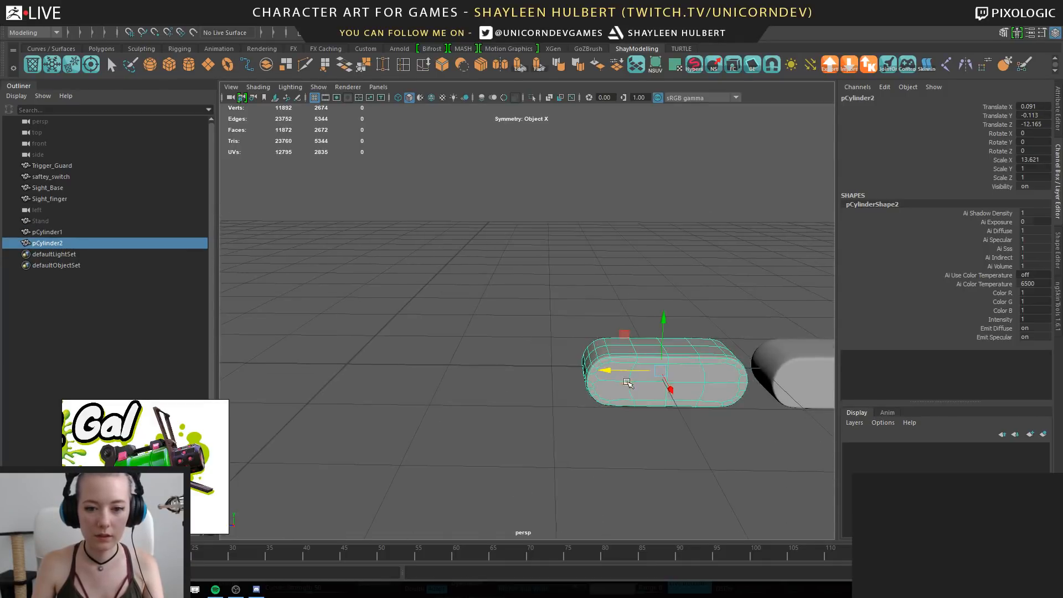
pyautogui.moveTo(628, 382); pyautogui.dragTo(266, 337)
# Delete one rounded half of the duplicated block up to its middle edge loop
pyautogui.press('f')
pyautogui.scroll(-2, 553, 302)
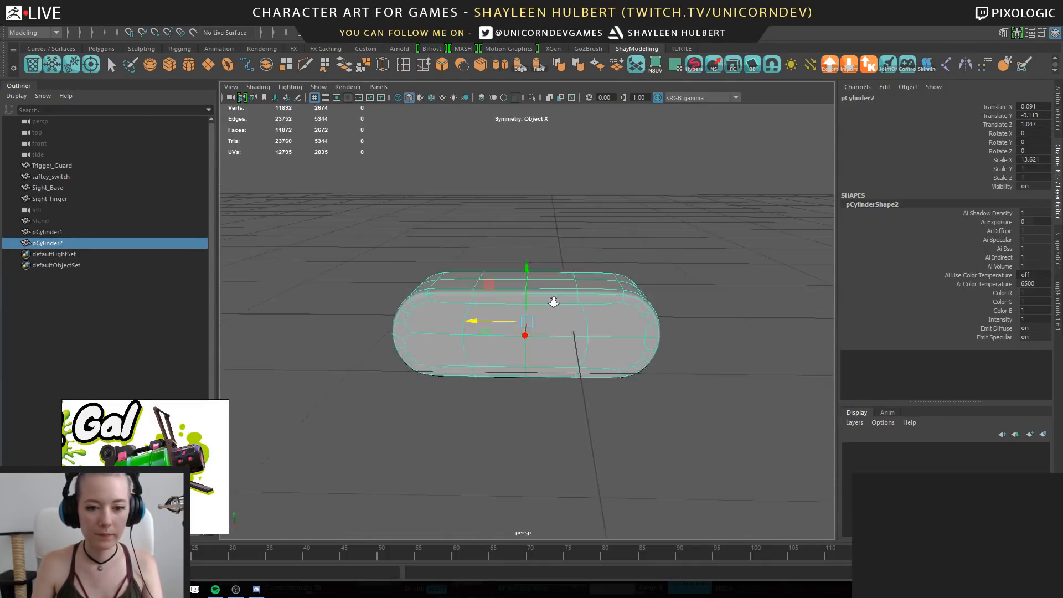
pyautogui.keyDown('alt'); pyautogui.moveTo(554, 301); pyautogui.dragTo(567, 309); pyautogui.keyUp('alt')
pyautogui.press('1')
pyautogui.moveTo(574, 285); pyautogui.dragTo(565, 250, button='right')
pyautogui.moveTo(556, 227); pyautogui.dragTo(674, 428)
pyautogui.press('Delete')
# Select the open border loop of the remaining half and fill the hole with a face
pyautogui.keyDown('alt'); pyautogui.moveTo(510, 280); pyautogui.dragTo(488, 286); pyautogui.keyUp('alt')
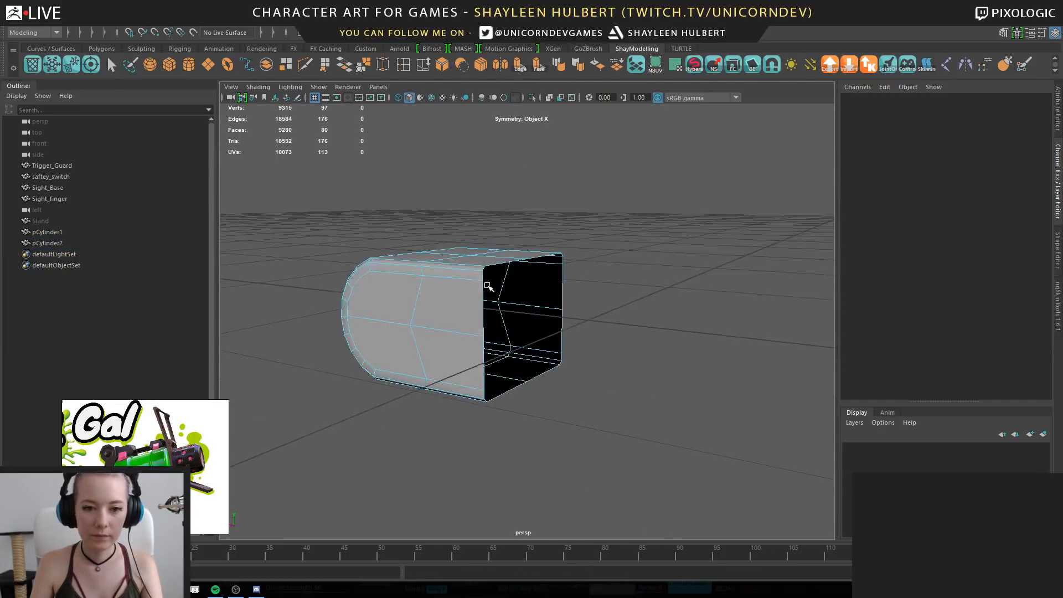
pyautogui.moveTo(487, 268); pyautogui.dragTo(496, 242, button='right')
pyautogui.doubleClick(493, 268)
pyautogui.keyDown('alt'); pyautogui.moveTo(654, 300); pyautogui.dragTo(631, 311); pyautogui.keyUp('alt')
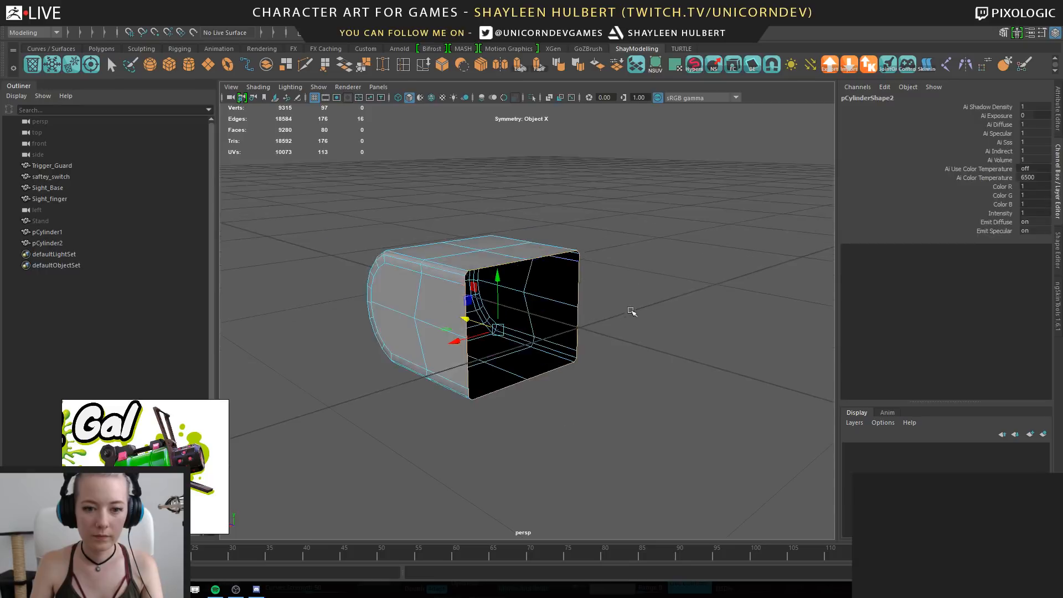
pyautogui.keyDown('shift'); pyautogui.moveTo(657, 236); pyautogui.dragTo(653, 370, button='right'); pyautogui.keyUp('shift')
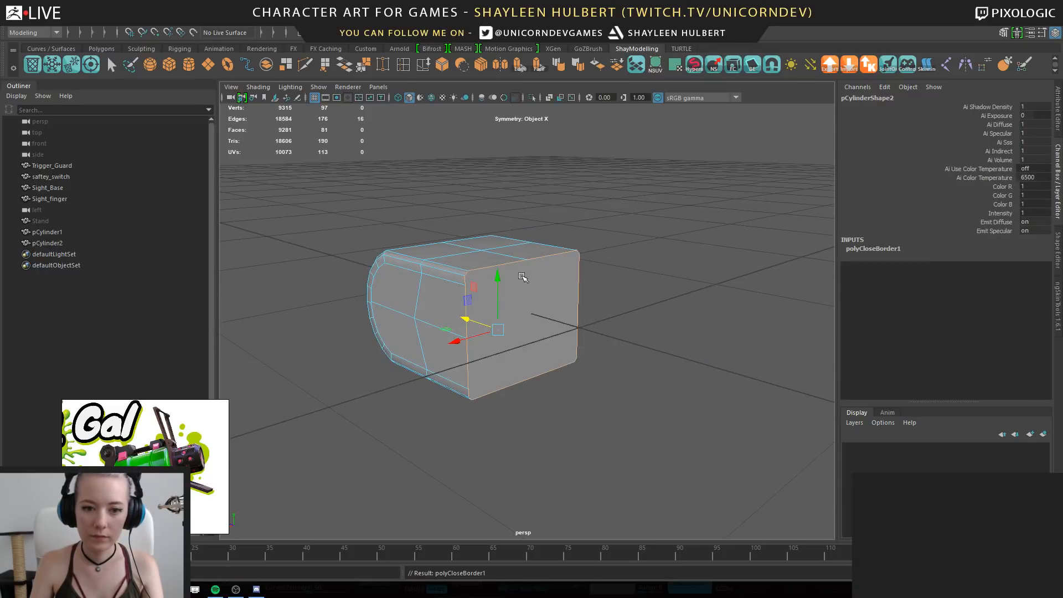
# Extrude the new end face inward with an offset of 0.1
pyautogui.moveTo(522, 268); pyautogui.dragTo(526, 297, button='right')
pyautogui.click(557, 307)
pyautogui.hotkey('ctrl', 'e')
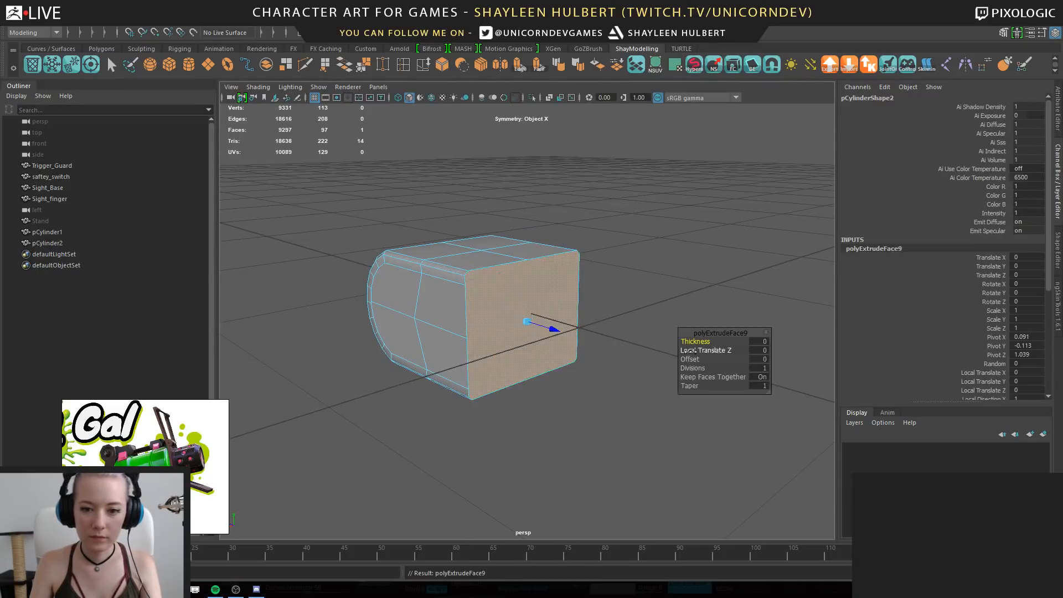
pyautogui.moveTo(690, 359); pyautogui.dragTo(697, 359)
# Add a supporting edge loop around the inset border of the end face by connecting its short edges
pyautogui.scroll(5, 554, 310)
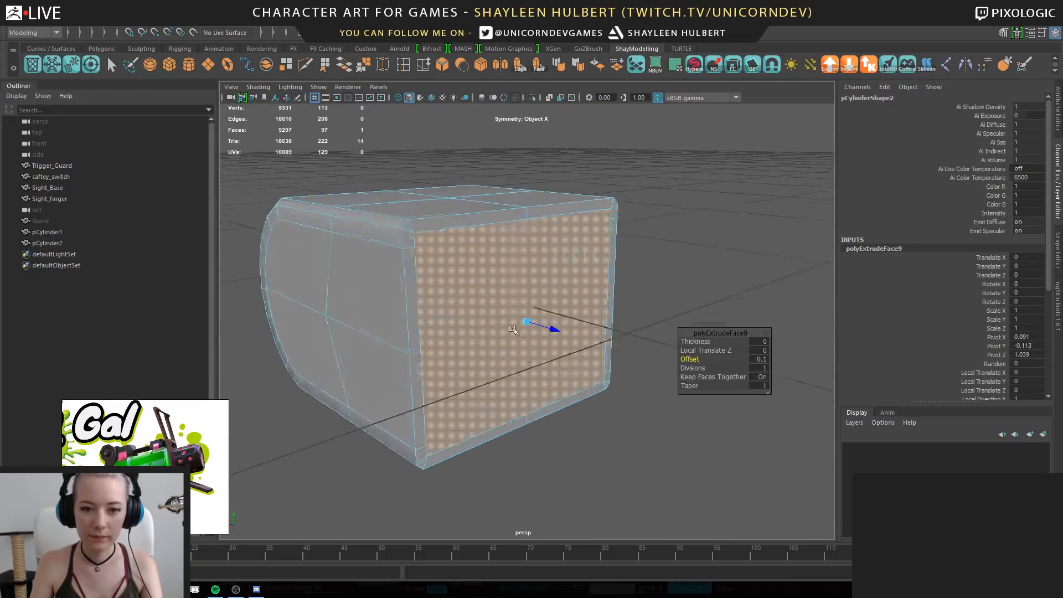
pyautogui.keyDown('alt'); pyautogui.moveTo(534, 305); pyautogui.dragTo(475, 283); pyautogui.keyUp('alt')
pyautogui.scroll(2, 471, 277)
pyautogui.moveTo(419, 199); pyautogui.dragTo(419, 171, button='right')
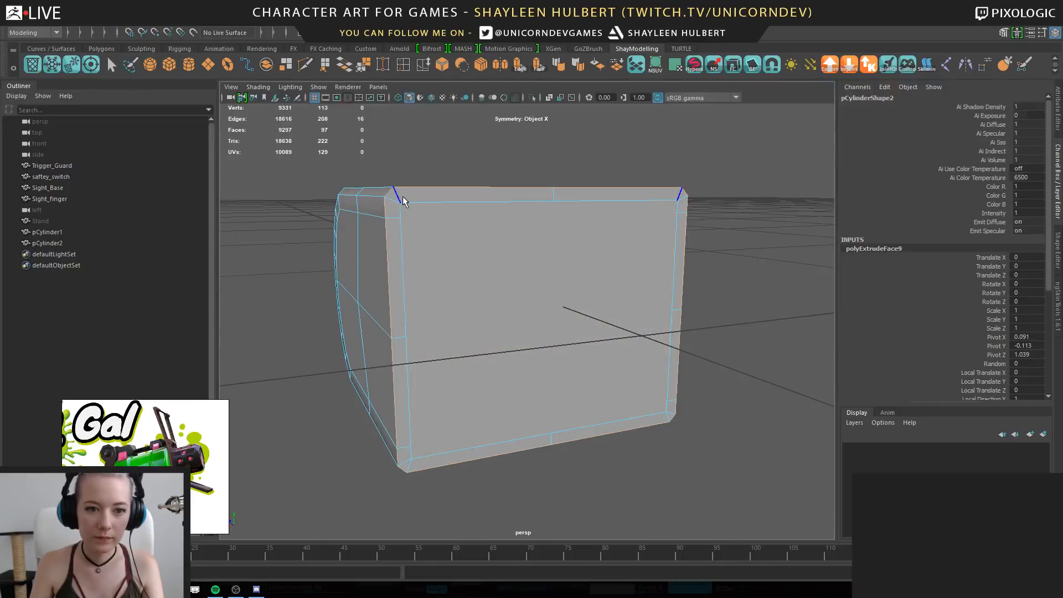
pyautogui.click(397, 197)
pyautogui.keyDown('shift'); pyautogui.moveTo(643, 157); pyautogui.dragTo(644, 304, button='right'); pyautogui.keyUp('shift')
# Merge the doubled inner corner vertices at the upper and lower corners of the end face
pyautogui.keyDown('alt'); pyautogui.moveTo(404, 206); pyautogui.dragTo(424, 249, button='middle'); pyautogui.keyUp('alt')
pyautogui.scroll(3, 424, 249)
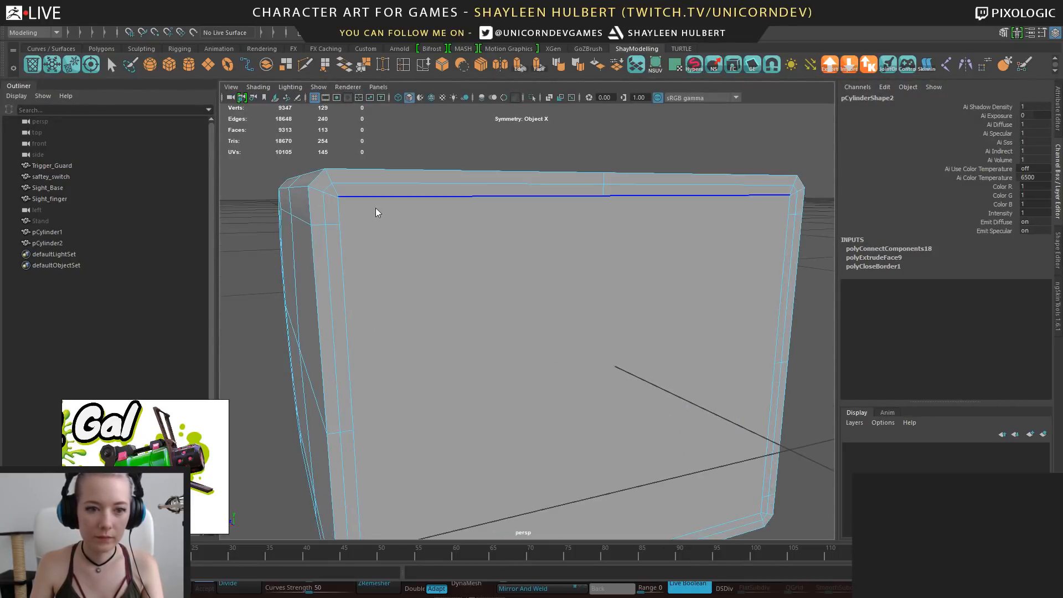
pyautogui.moveTo(375, 208); pyautogui.dragTo(340, 200, button='right')
pyautogui.moveTo(346, 191); pyautogui.dragTo(334, 204)
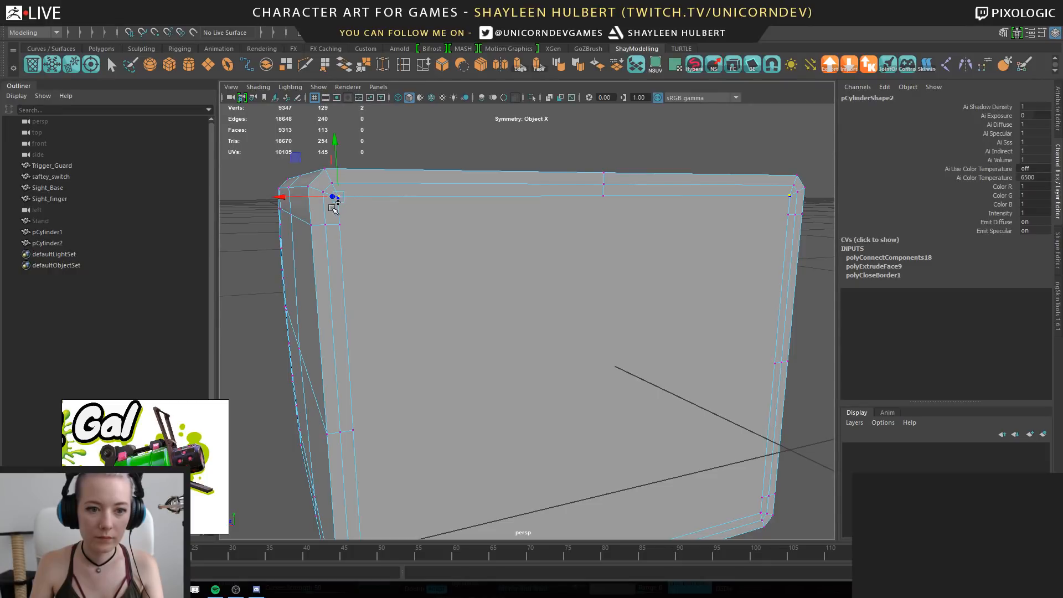
pyautogui.keyDown('shift'); pyautogui.moveTo(332, 212); pyautogui.dragTo(334, 138, button='right'); pyautogui.keyUp('shift')
pyautogui.keyDown('alt'); pyautogui.moveTo(521, 363); pyautogui.dragTo(481, 268, button='middle'); pyautogui.keyUp('alt')
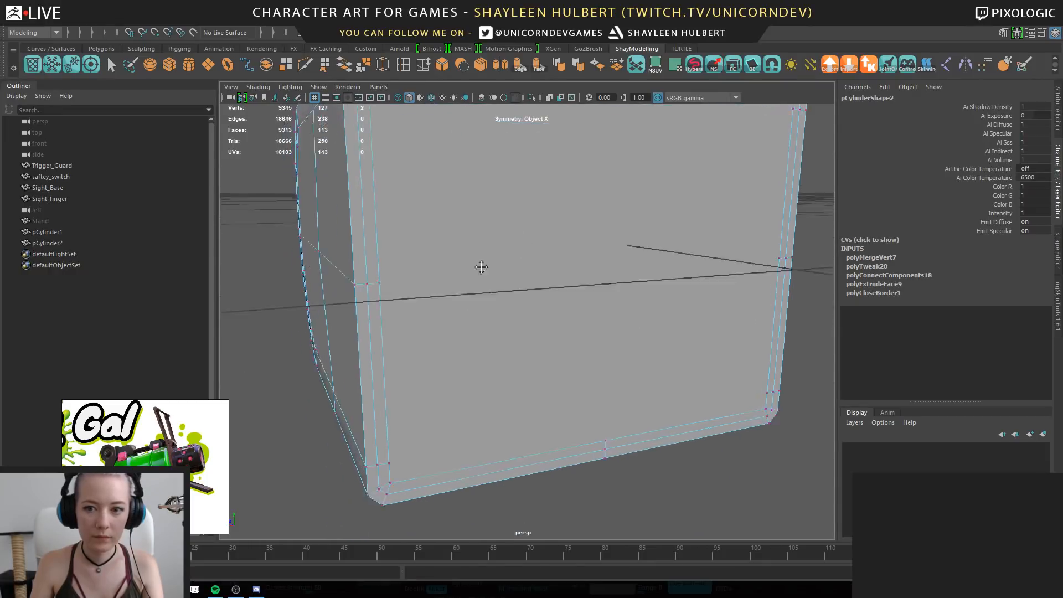
pyautogui.scroll(4, 415, 420)
pyautogui.click(319, 479)
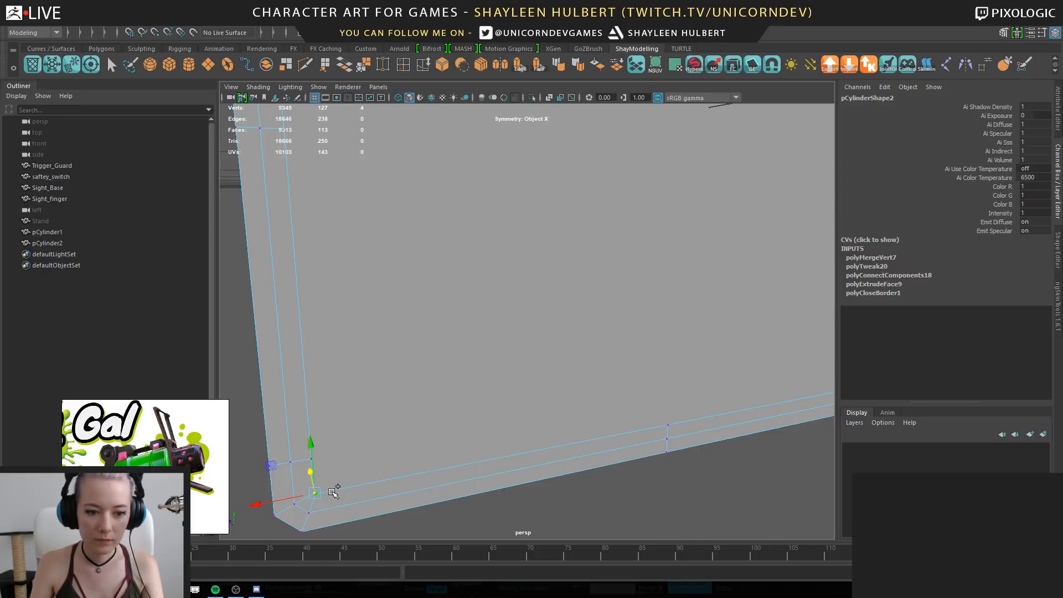
pyautogui.keyDown('shift'); pyautogui.moveTo(370, 408); pyautogui.dragTo(372, 319, button='right'); pyautogui.keyUp('shift')
pyautogui.scroll(-4, 515, 348)
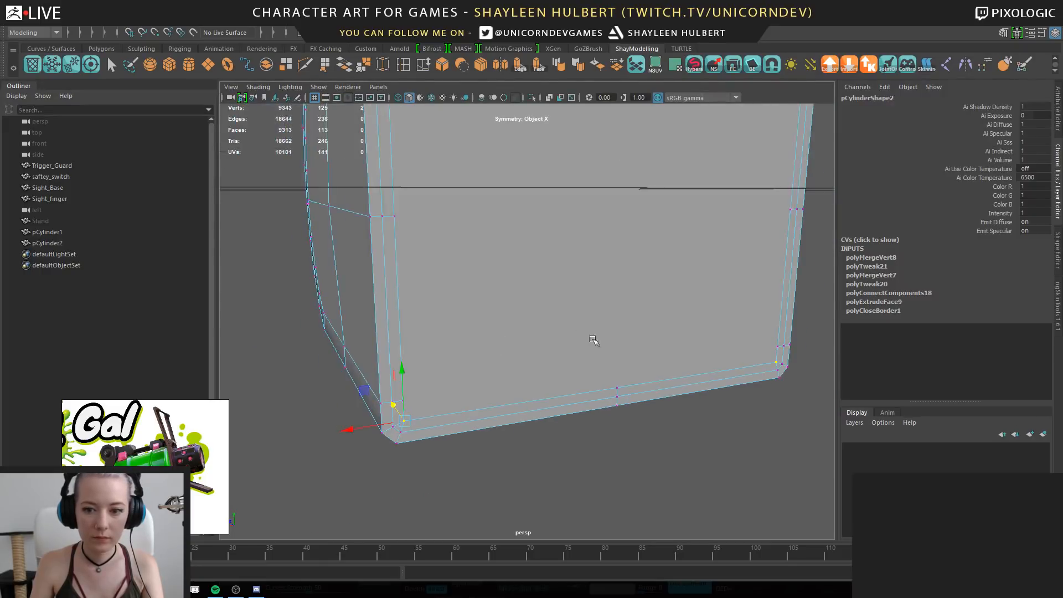
# Connect the upper and lower middle vertices of the end face with a vertical edge
pyautogui.scroll(-3, 593, 340)
pyautogui.keyDown('alt'); pyautogui.moveTo(593, 340); pyautogui.dragTo(484, 330); pyautogui.keyUp('alt')
pyautogui.keyDown('alt'); pyautogui.moveTo(484, 330); pyautogui.dragTo(465, 380, button='middle'); pyautogui.keyUp('alt')
pyautogui.moveTo(576, 228); pyautogui.dragTo(537, 222, button='right')
pyautogui.click(567, 188)
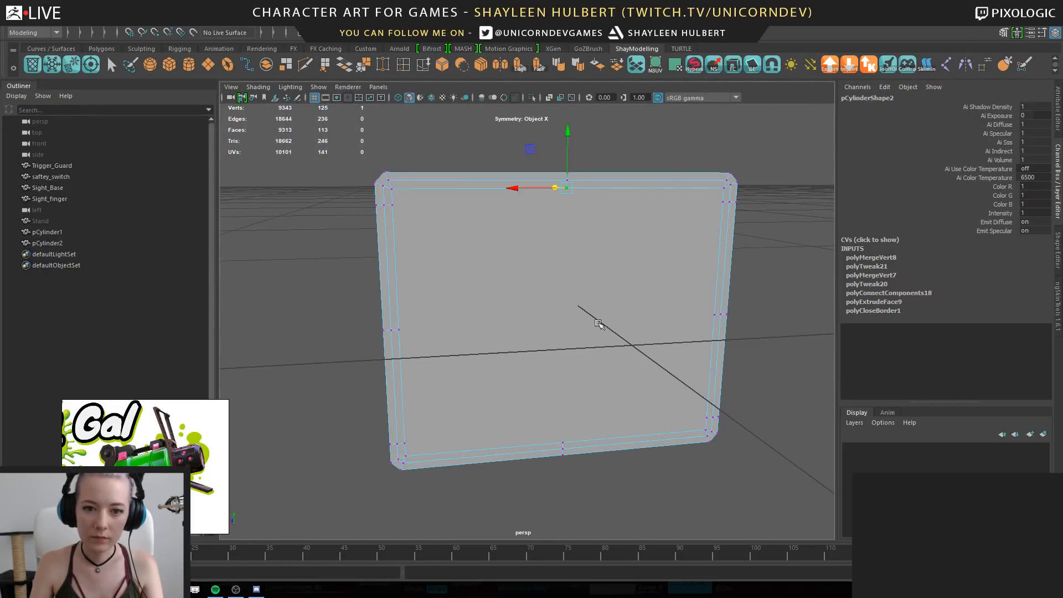
pyautogui.keyDown('shift'); pyautogui.click(563, 441); pyautogui.keyUp('shift')
pyautogui.keyDown('shift'); pyautogui.moveTo(662, 218); pyautogui.dragTo(667, 285, button='right'); pyautogui.keyUp('shift')
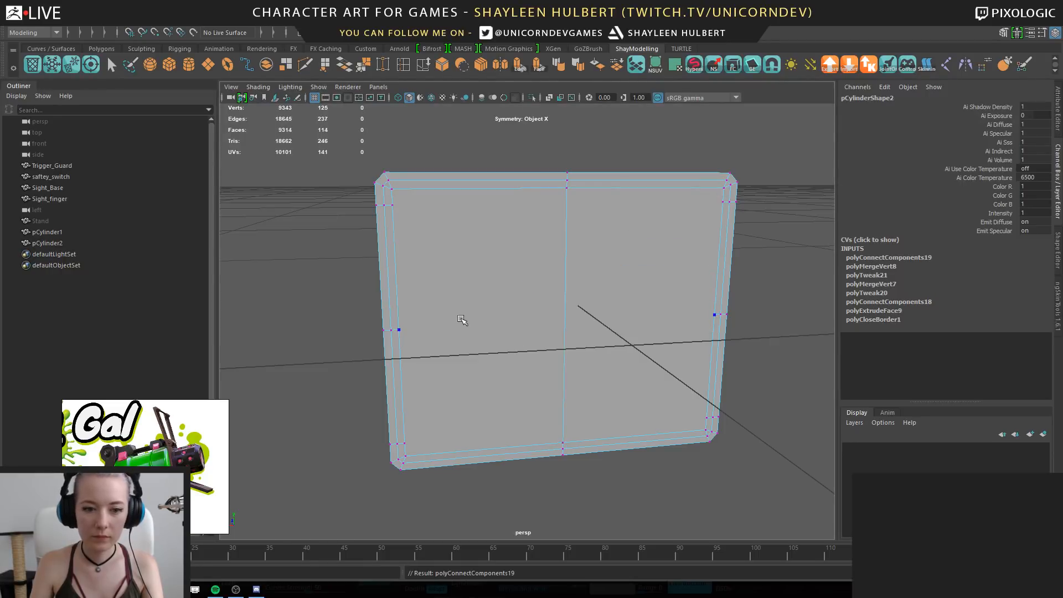
# Cut a horizontal edge across the middle of the end face through the vertical edge and return to object mode
pyautogui.click(400, 330)
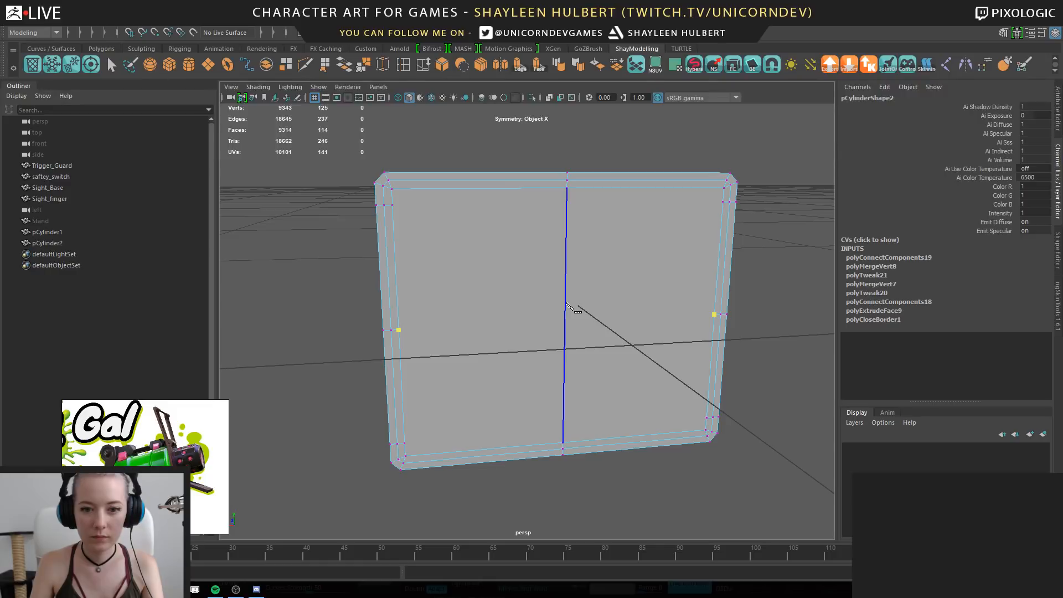
pyautogui.click(566, 322)
pyautogui.press('Return')
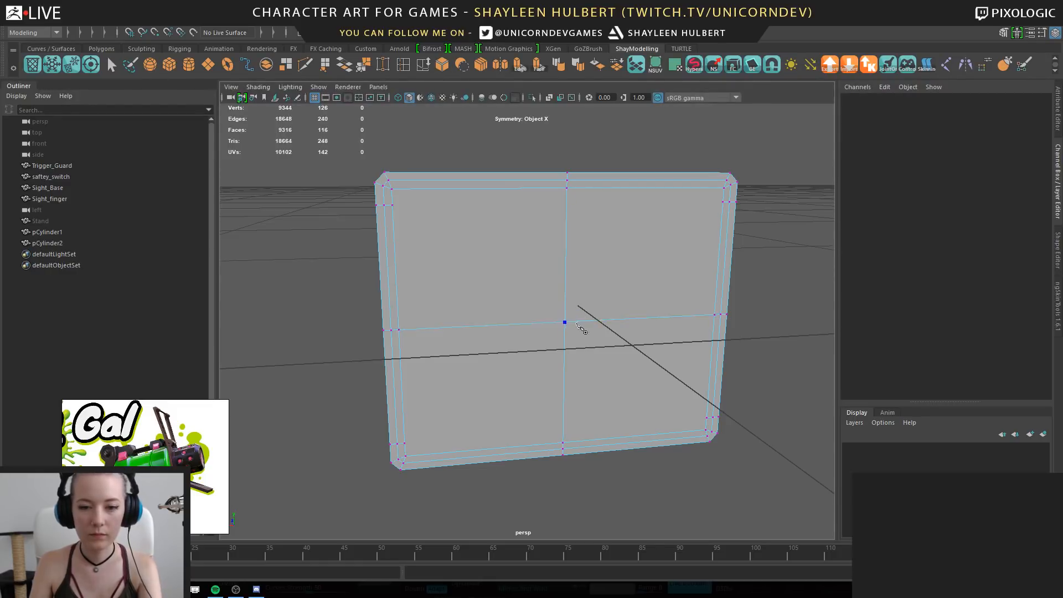
pyautogui.moveTo(503, 239); pyautogui.dragTo(579, 158, button='right')
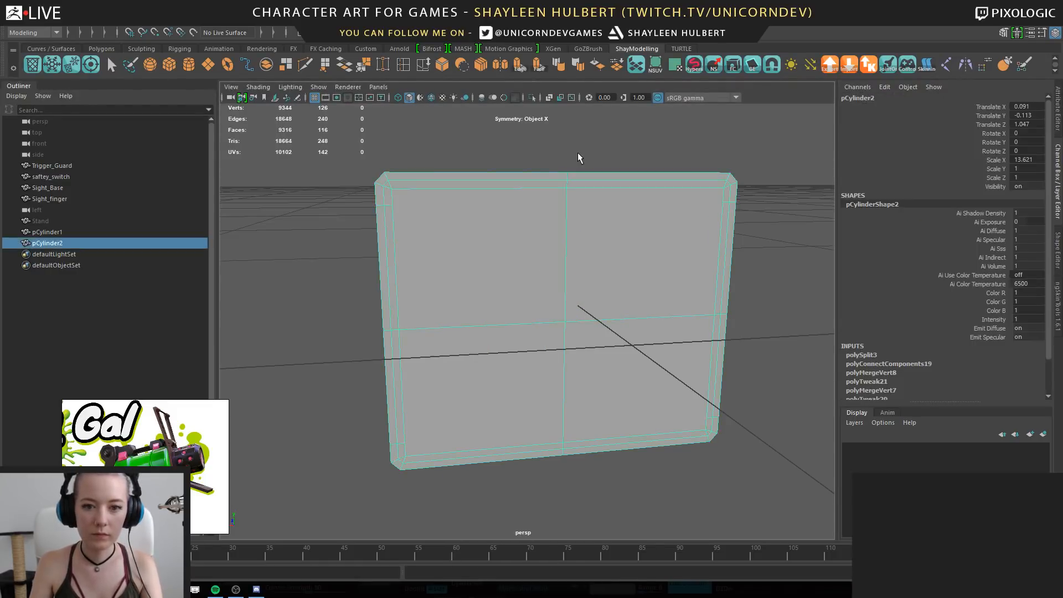
# Straighten the bent middle edge loop running around the block into a flat plane, then shift it slightly toward the rounded end
pyautogui.click(580, 158)
pyautogui.scroll(-4, 579, 221)
pyautogui.keyDown('alt'); pyautogui.moveTo(542, 299); pyautogui.dragTo(615, 332); pyautogui.keyUp('alt')
pyautogui.click(454, 324)
pyautogui.keyDown('alt'); pyautogui.moveTo(481, 345); pyautogui.dragTo(526, 327); pyautogui.keyUp('alt')
pyautogui.keyDown('alt'); pyautogui.moveTo(509, 332); pyautogui.dragTo(528, 305, button='middle'); pyautogui.keyUp('alt')
pyautogui.moveTo(496, 264); pyautogui.dragTo(494, 233, button='right')
pyautogui.doubleClick(529, 264)
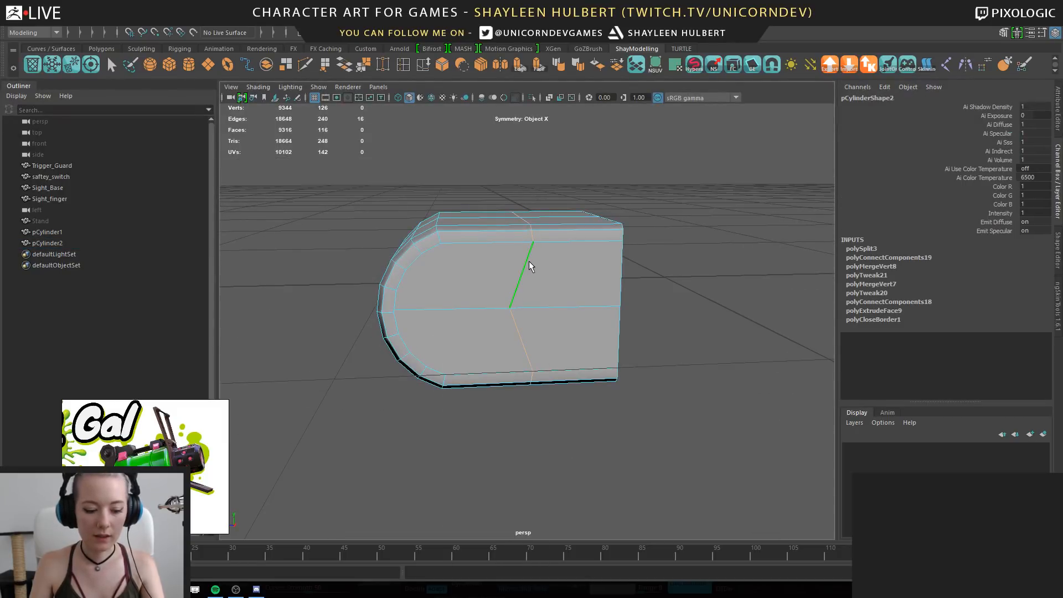
pyautogui.press('e')
pyautogui.press('r')
pyautogui.moveTo(466, 299); pyautogui.dragTo(494, 298)
pyautogui.moveTo(580, 300); pyautogui.dragTo(588, 301)
pyautogui.press('w')
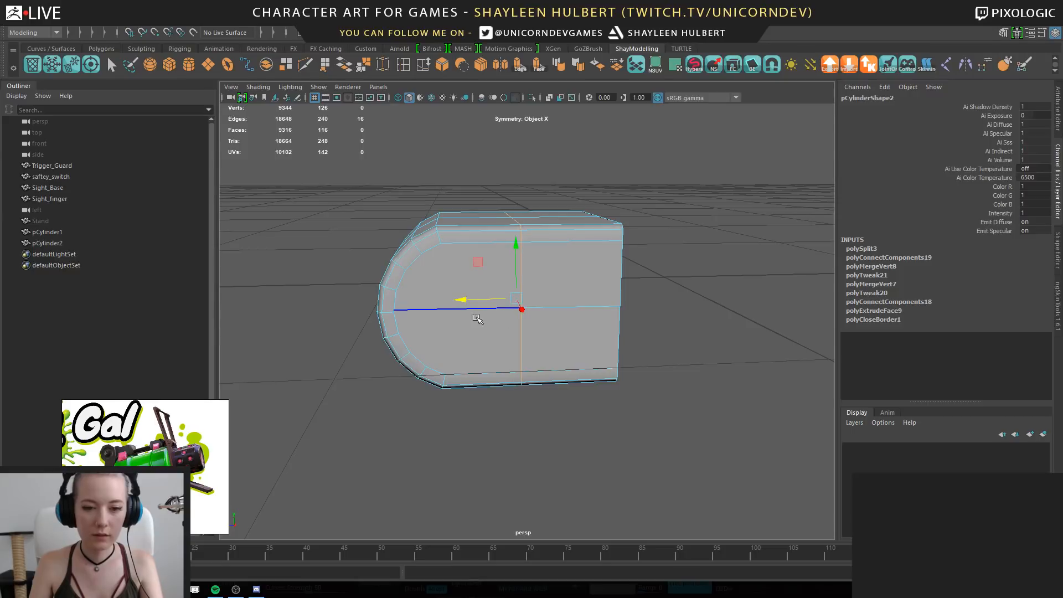
pyautogui.moveTo(464, 300); pyautogui.dragTo(426, 301)
# Move all vertices of the flat end toward the rounded end to shorten the block
pyautogui.moveTo(576, 231); pyautogui.dragTo(535, 209, button='right')
pyautogui.moveTo(553, 175); pyautogui.dragTo(661, 459)
pyautogui.keyDown('alt'); pyautogui.moveTo(687, 421); pyautogui.dragTo(629, 432); pyautogui.keyUp('alt')
pyautogui.moveTo(542, 324); pyautogui.dragTo(463, 310)
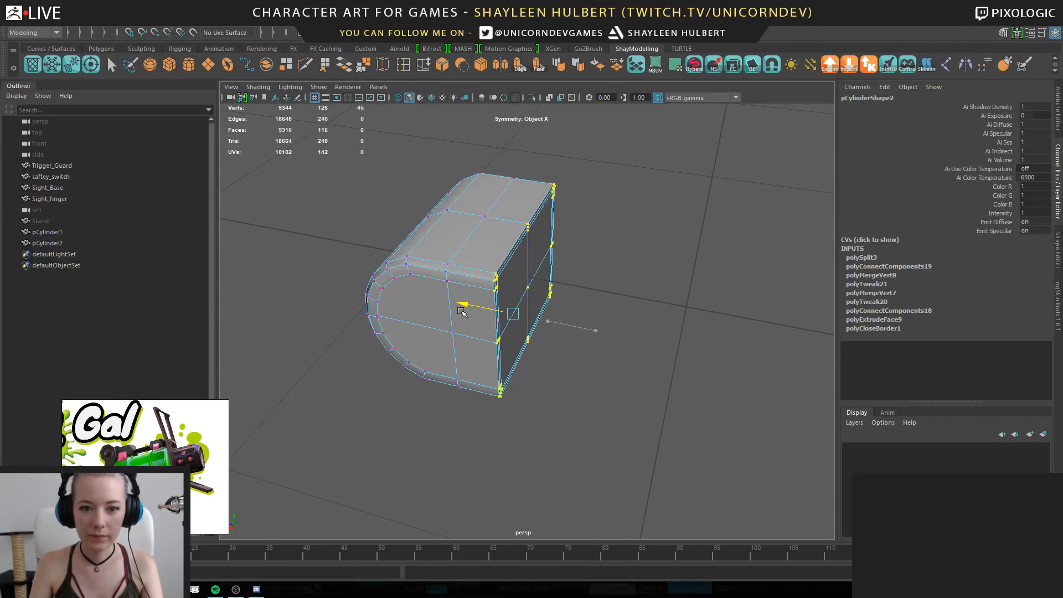
# Delete the middle support edge loop running around the border of the flat end
pyautogui.press('f')
pyautogui.scroll(4, 463, 178)
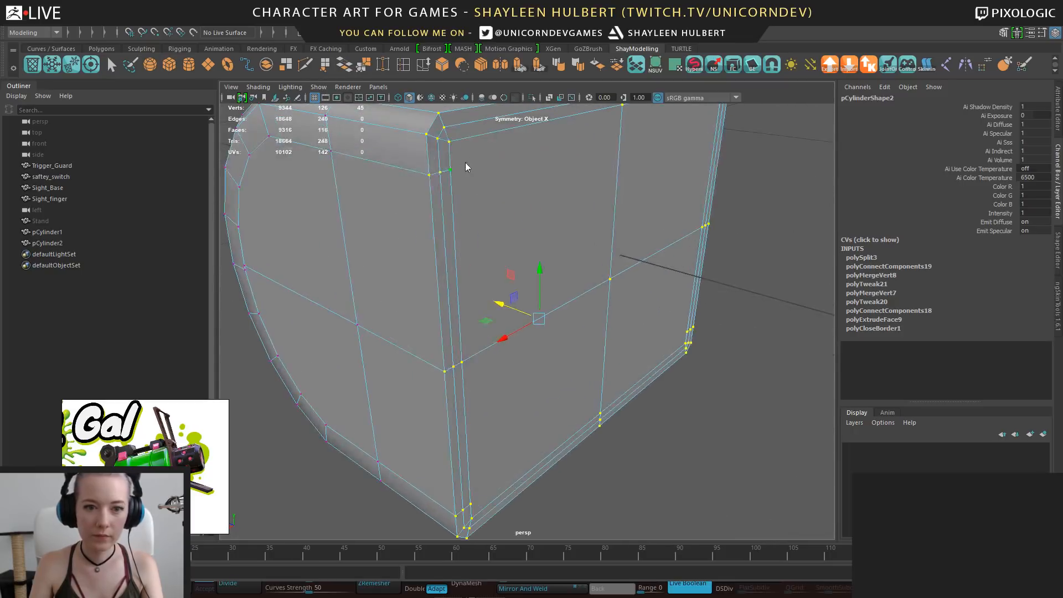
pyautogui.moveTo(464, 176); pyautogui.dragTo(460, 136, button='right')
pyautogui.doubleClick(440, 133)
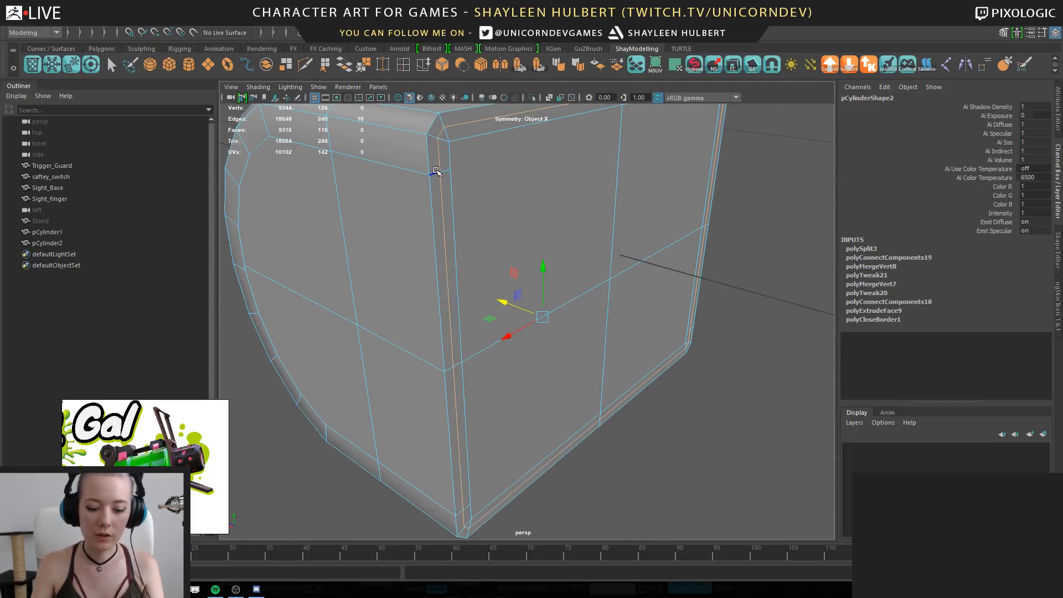
pyautogui.press('Delete')
# Bevel the outer border edge loop of the flat end with 1 segment and a reduced fraction, and return to object mode
pyautogui.doubleClick(431, 158)
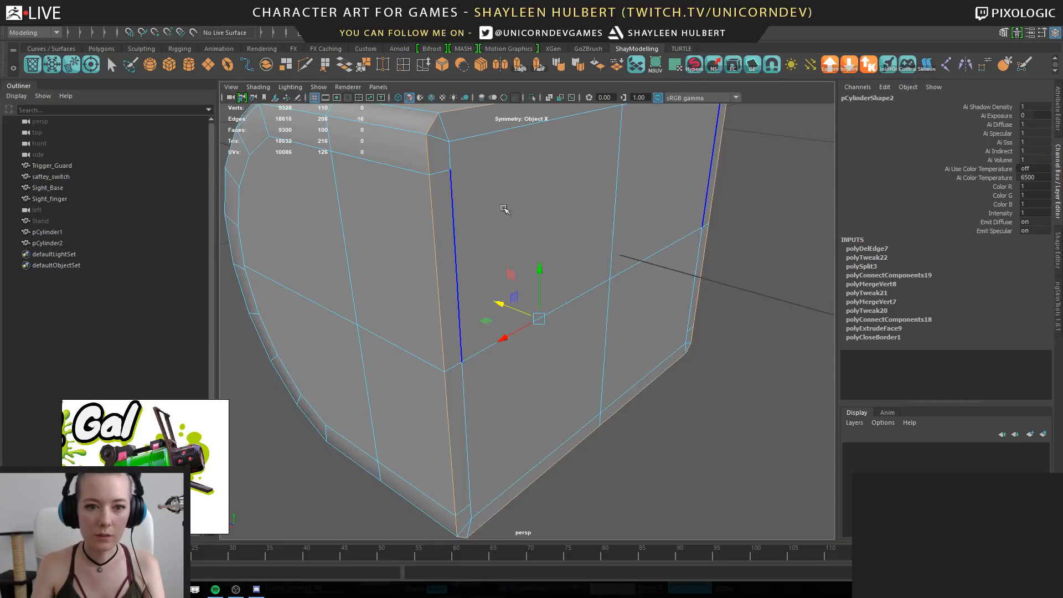
pyautogui.scroll(-3, 409, 194)
pyautogui.keyDown('alt'); pyautogui.moveTo(506, 208); pyautogui.dragTo(484, 237); pyautogui.keyUp('alt')
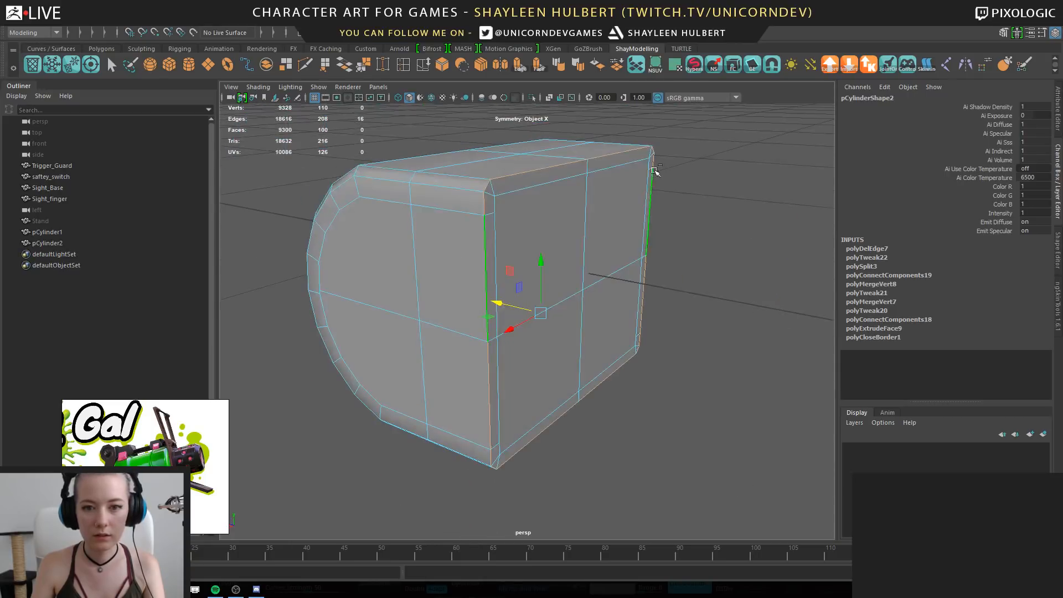
pyautogui.click(442, 65)
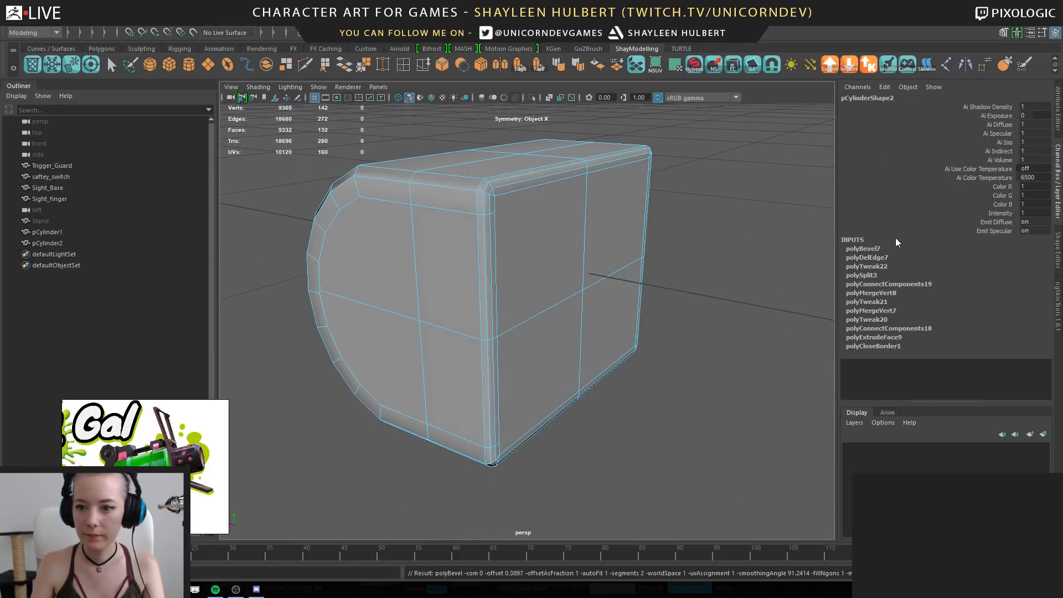
pyautogui.click(864, 249)
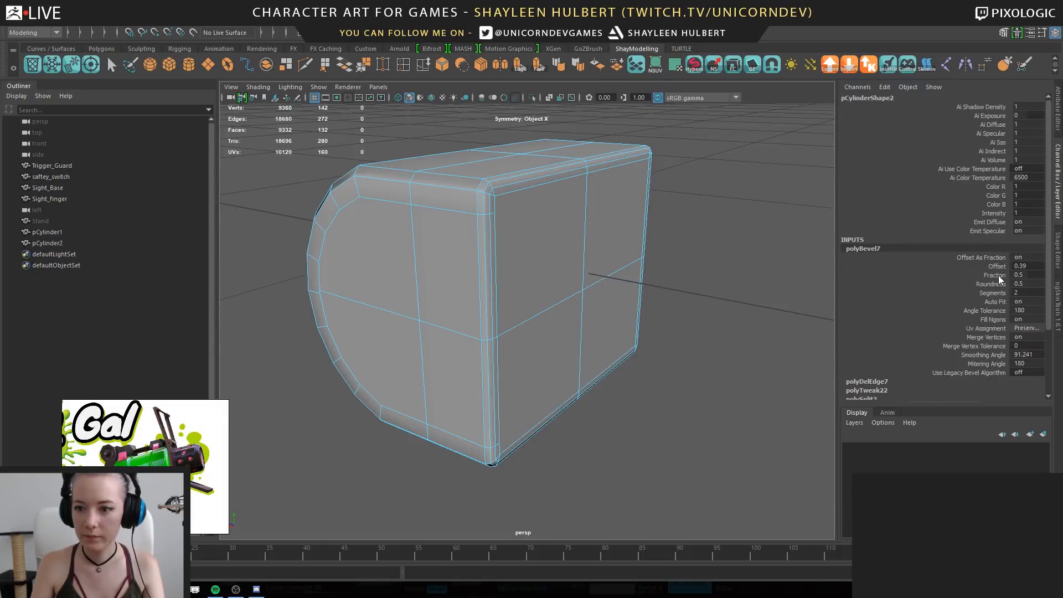
pyautogui.click(995, 275)
pyautogui.moveTo(746, 260); pyautogui.dragTo(723, 256, button='middle')
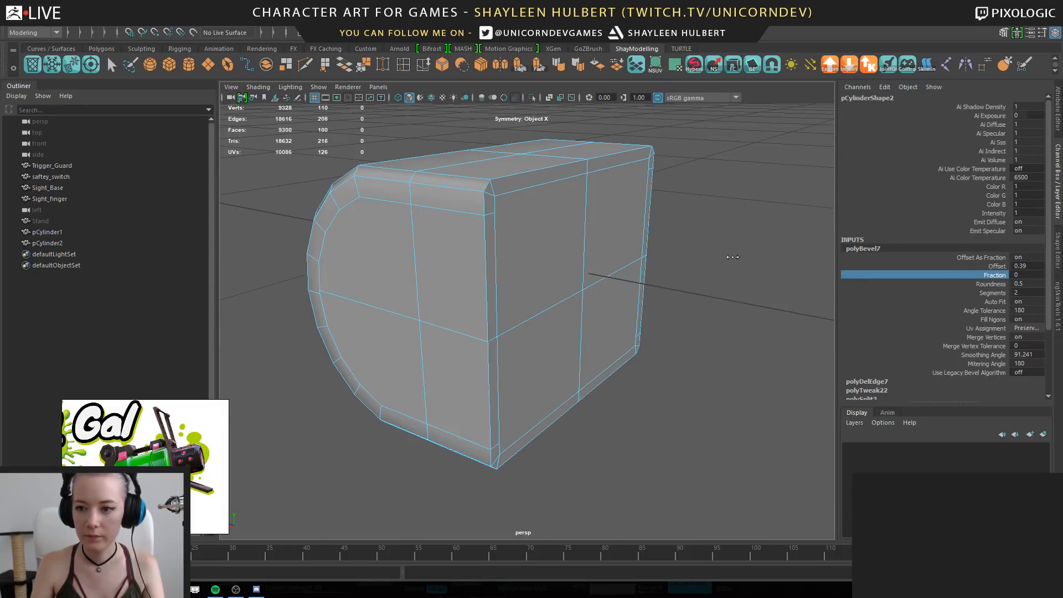
pyautogui.click(997, 293)
pyautogui.click(994, 275)
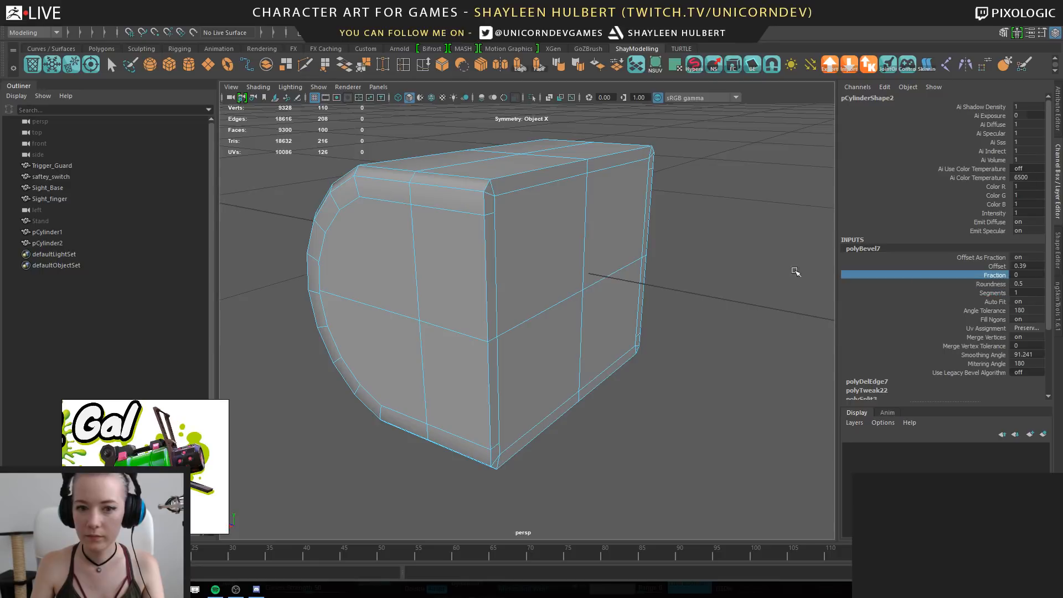
pyautogui.moveTo(671, 259); pyautogui.dragTo(673, 257, button='middle')
pyautogui.moveTo(540, 199); pyautogui.dragTo(586, 171, button='right')
pyautogui.press('f')
pyautogui.click(654, 282)
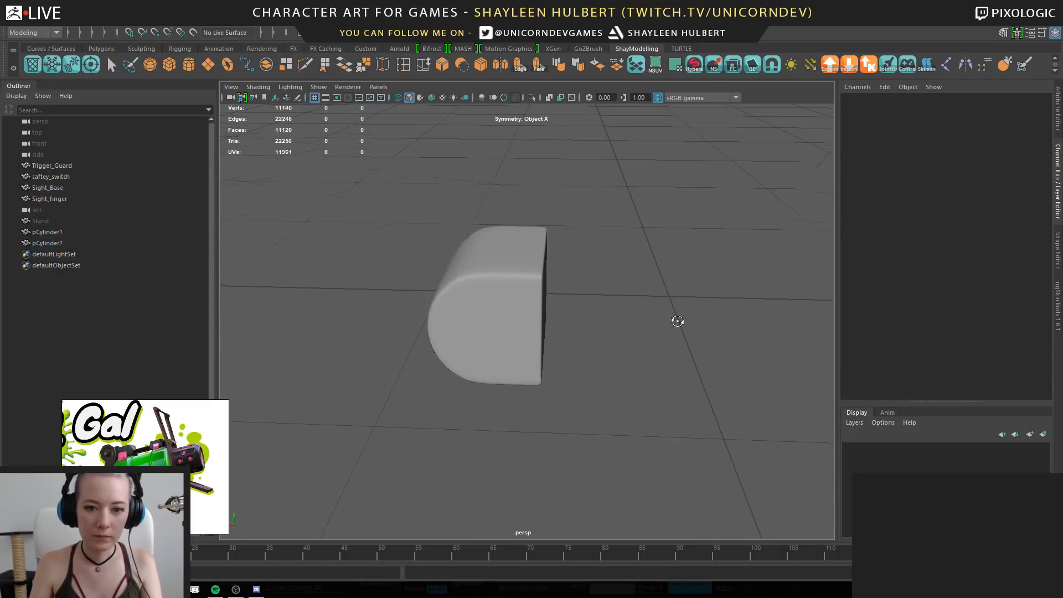
# Rotate the block 90 degrees about X so its flat end faces up, and freeze its transforms and clear its history
pyautogui.keyDown('alt'); pyautogui.moveTo(677, 321); pyautogui.dragTo(519, 316); pyautogui.keyUp('alt')
pyautogui.click(518, 317)
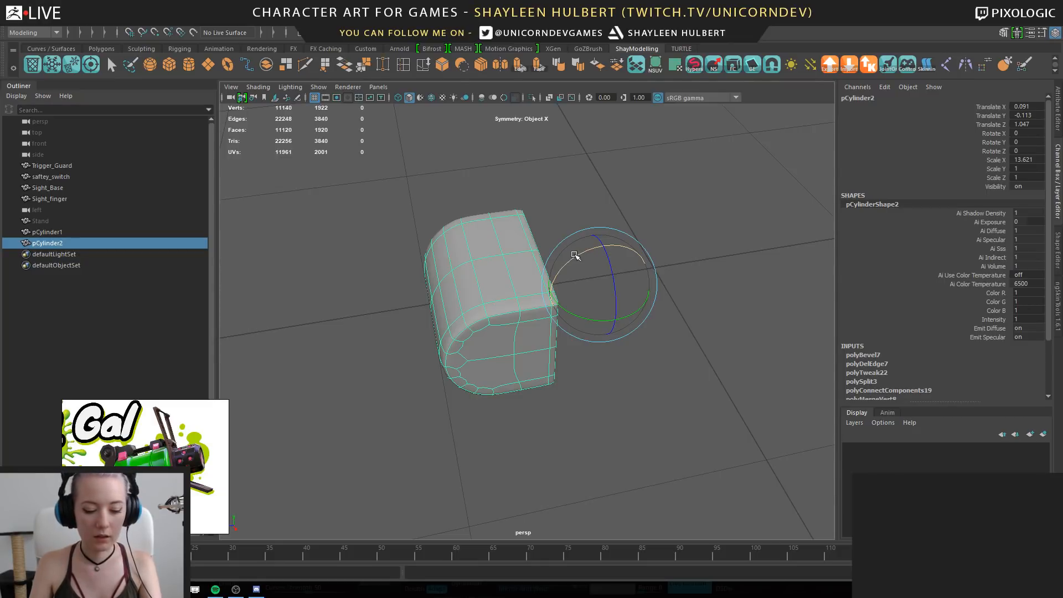
pyautogui.keyDown('alt'); pyautogui.moveTo(574, 256); pyautogui.dragTo(570, 332); pyautogui.keyUp('alt')
pyautogui.press('F11')
pyautogui.click(537, 337)
pyautogui.press('F8')
pyautogui.press('e')
pyautogui.moveTo(609, 303); pyautogui.dragTo(539, 271)
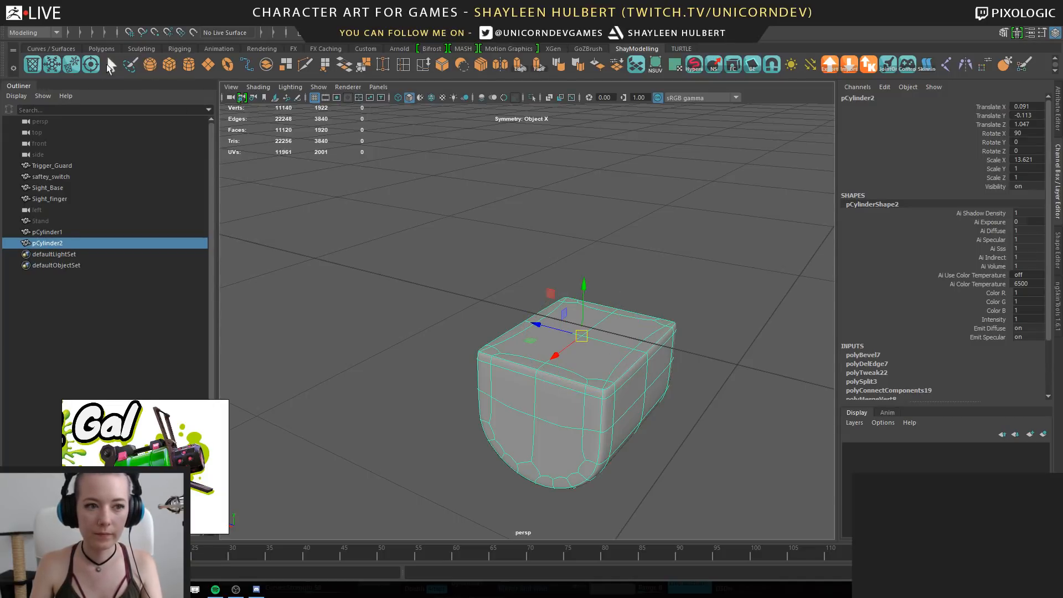
pyautogui.click(194, 64)
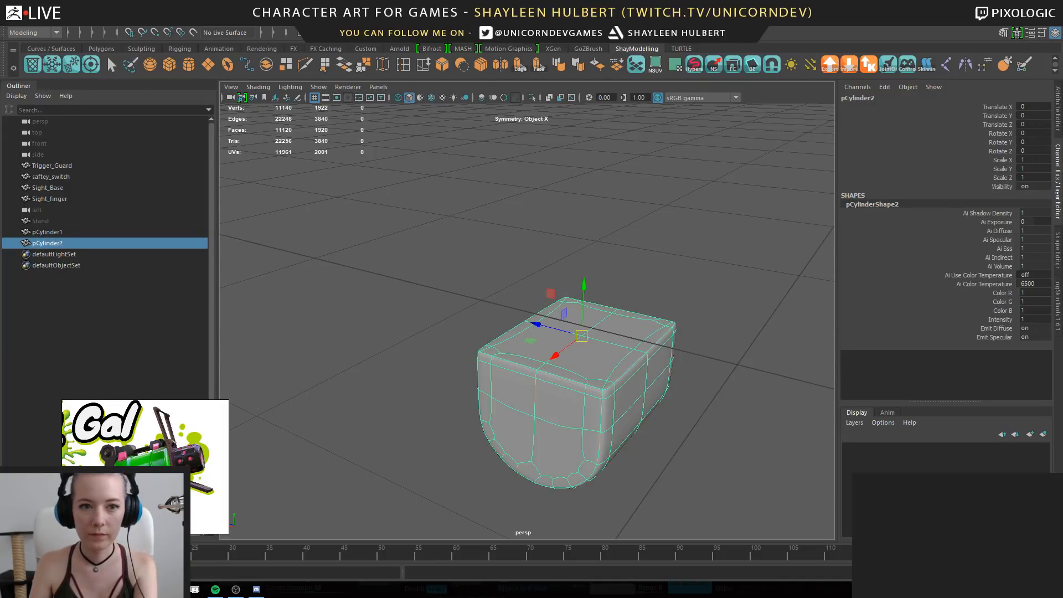
pyautogui.keyDown('alt'); pyautogui.moveTo(685, 354); pyautogui.dragTo(441, 237); pyautogui.keyUp('alt')
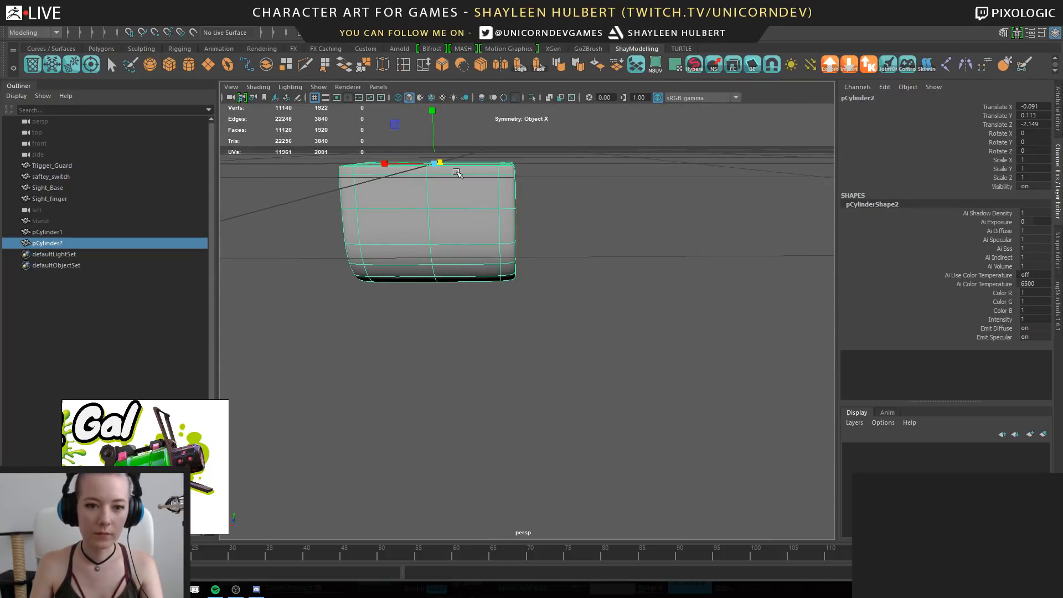
# Extrude the inner faces of one long side and its adjoining lower curve far outward from the unsmoothed block
pyautogui.keyDown('alt'); pyautogui.moveTo(533, 200); pyautogui.dragTo(541, 164); pyautogui.keyUp('alt')
pyautogui.click(545, 183)
pyautogui.keyDown('shift'); pyautogui.click(461, 166); pyautogui.keyUp('shift')
pyautogui.keyDown('shift'); pyautogui.click(462, 230); pyautogui.keyUp('shift')
pyautogui.keyDown('shift'); pyautogui.click(591, 271); pyautogui.keyUp('shift')
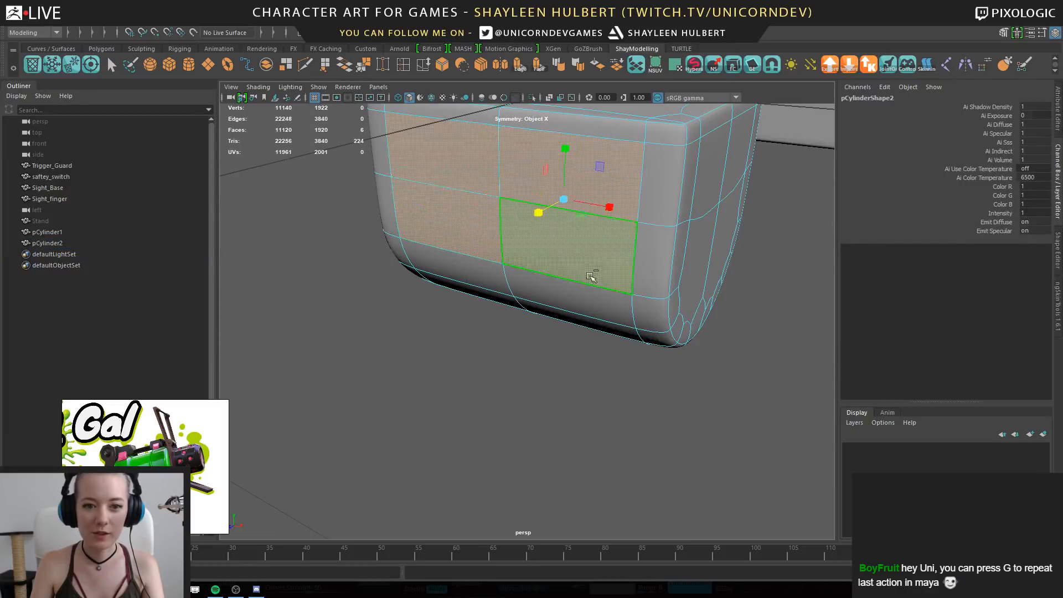
pyautogui.keyDown('alt'); pyautogui.moveTo(593, 273); pyautogui.dragTo(611, 260); pyautogui.keyUp('alt')
pyautogui.keyDown('shift'); pyautogui.click(609, 260); pyautogui.keyUp('shift')
pyautogui.keyDown('shift'); pyautogui.click(543, 264); pyautogui.keyUp('shift')
pyautogui.keyDown('alt'); pyautogui.moveTo(542, 263); pyautogui.dragTo(576, 270); pyautogui.keyUp('alt')
pyautogui.keyDown('shift'); pyautogui.click(548, 266); pyautogui.keyUp('shift')
pyautogui.press('1')
pyautogui.keyDown('alt'); pyautogui.moveTo(543, 237); pyautogui.dragTo(511, 237); pyautogui.keyUp('alt')
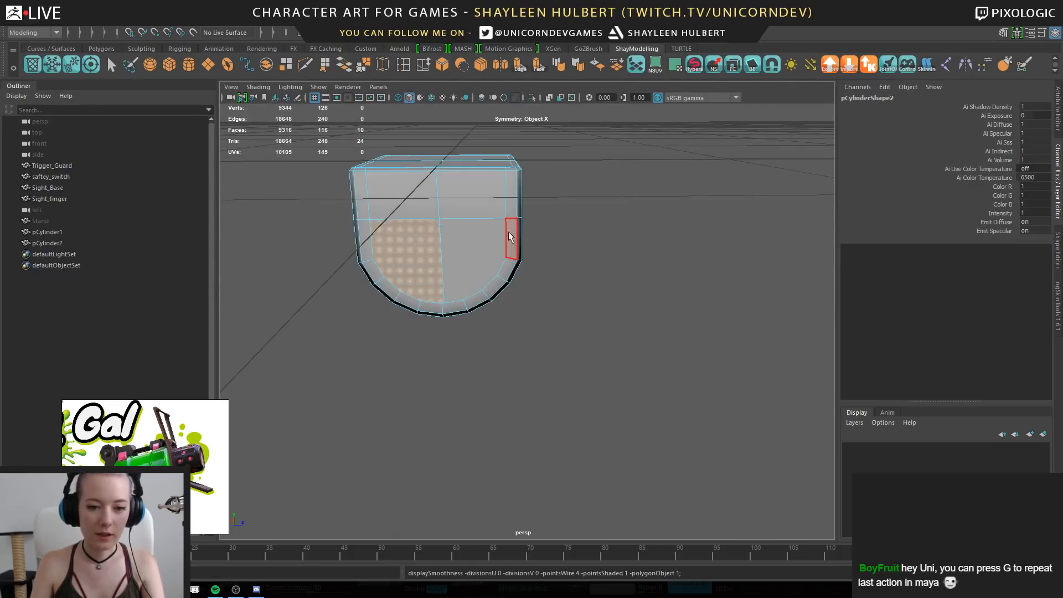
pyautogui.keyDown('alt'); pyautogui.moveTo(601, 355); pyautogui.dragTo(552, 342); pyautogui.keyUp('alt')
pyautogui.hotkey('ctrl', 'e')
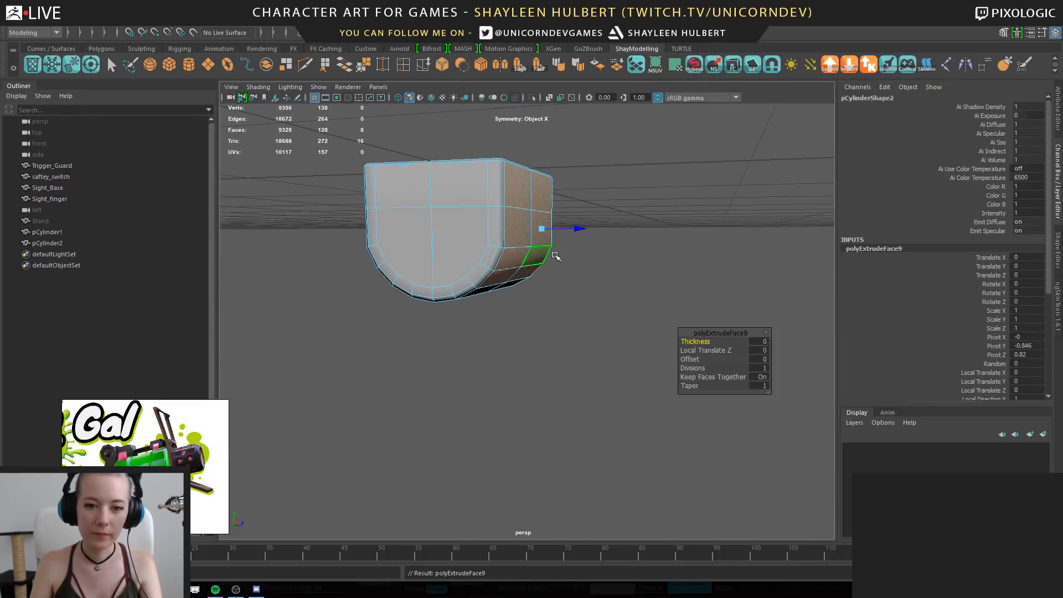
pyautogui.moveTo(576, 229); pyautogui.dragTo(636, 230)
pyautogui.hotkey('ctrl', 'z')
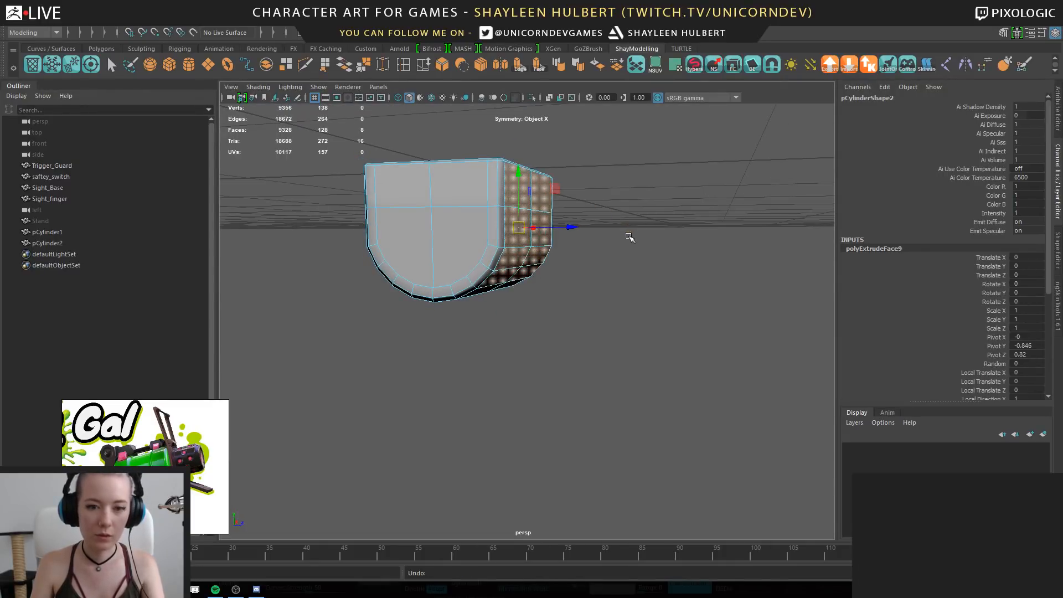
pyautogui.moveTo(570, 227); pyautogui.dragTo(717, 230)
# Flatten the vertices at the far end of the extrusion into one vertical plane
pyautogui.keyDown('alt'); pyautogui.moveTo(703, 232); pyautogui.dragTo(558, 209); pyautogui.keyUp('alt')
pyautogui.moveTo(558, 209); pyautogui.dragTo(514, 203, button='right')
pyautogui.moveTo(531, 148); pyautogui.dragTo(660, 410)
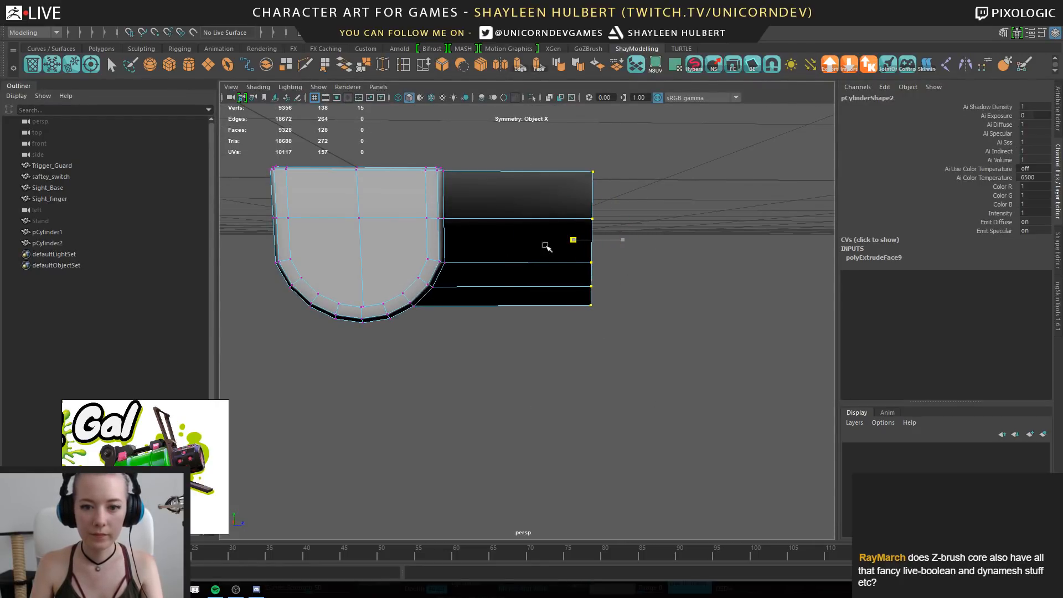
pyautogui.moveTo(526, 198); pyautogui.dragTo(540, 167, button='right')
pyautogui.keyDown('alt'); pyautogui.moveTo(539, 167); pyautogui.dragTo(586, 308); pyautogui.keyUp('alt')
pyautogui.hotkey('ctrl', 'z')
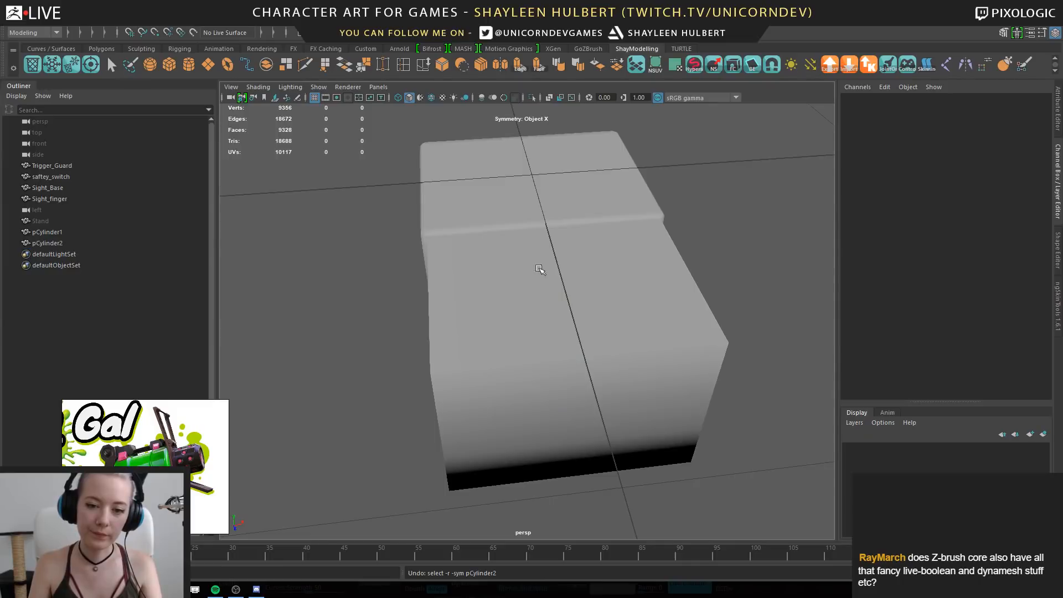
# Move the edge loop where the extrusion meets the block outward along the extrusion
pyautogui.keyDown('alt'); pyautogui.moveTo(539, 269); pyautogui.dragTo(493, 244); pyautogui.keyUp('alt')
pyautogui.keyDown('alt'); pyautogui.moveTo(493, 244); pyautogui.dragTo(350, 221, button='right'); pyautogui.keyUp('alt')
pyautogui.click(550, 305)
pyautogui.keyDown('alt'); pyautogui.moveTo(551, 305); pyautogui.dragTo(725, 270); pyautogui.keyUp('alt')
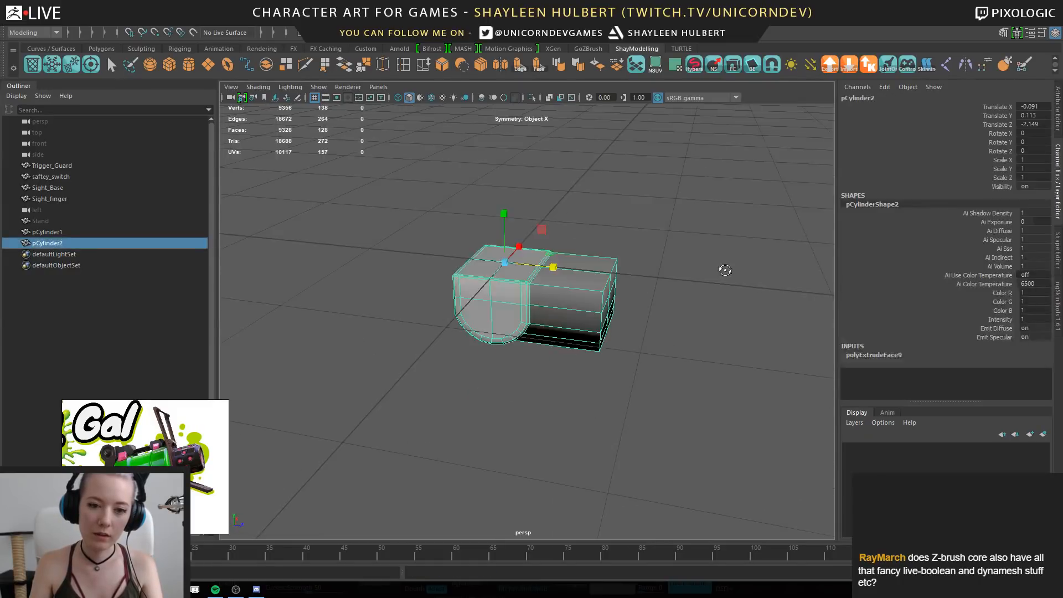
pyautogui.keyDown('alt'); pyautogui.moveTo(512, 237); pyautogui.dragTo(667, 368, button='right'); pyautogui.keyUp('alt')
pyautogui.keyDown('alt'); pyautogui.moveTo(667, 368); pyautogui.dragTo(574, 254); pyautogui.keyUp('alt')
pyautogui.moveTo(552, 225); pyautogui.dragTo(545, 196, button='right')
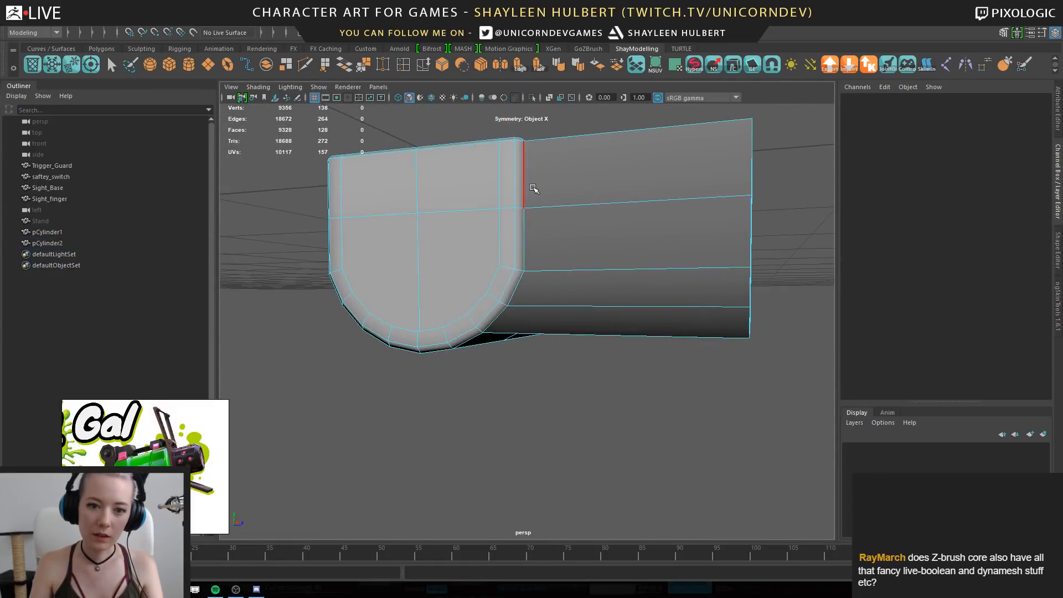
pyautogui.click(534, 188)
pyautogui.keyDown('alt'); pyautogui.moveTo(631, 268); pyautogui.dragTo(479, 281); pyautogui.keyUp('alt')
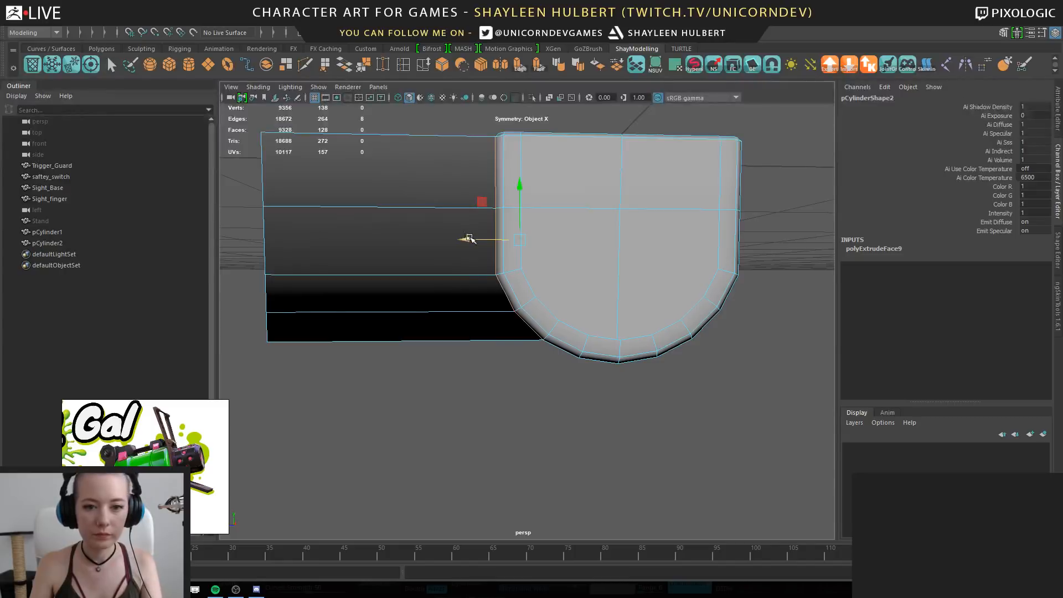
pyautogui.keyDown('alt'); pyautogui.moveTo(469, 238); pyautogui.dragTo(480, 324); pyautogui.keyUp('alt')
# Pull the top centre vertex of the junction outward in line with the shifted edge loop
pyautogui.moveTo(455, 208); pyautogui.dragTo(412, 209, button='right')
pyautogui.click(486, 220)
pyautogui.moveTo(435, 225); pyautogui.dragTo(372, 222)
pyautogui.moveTo(443, 290); pyautogui.dragTo(464, 357, button='middle')
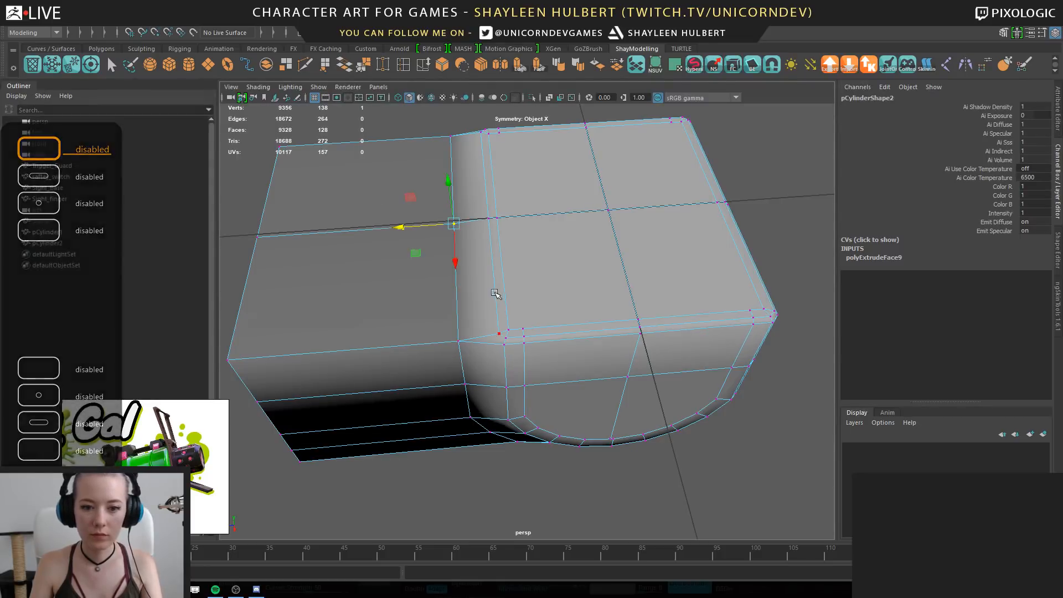
pyautogui.scroll(2, 494, 292)
pyautogui.keyDown('alt'); pyautogui.moveTo(480, 324); pyautogui.dragTo(519, 331); pyautogui.keyUp('alt')
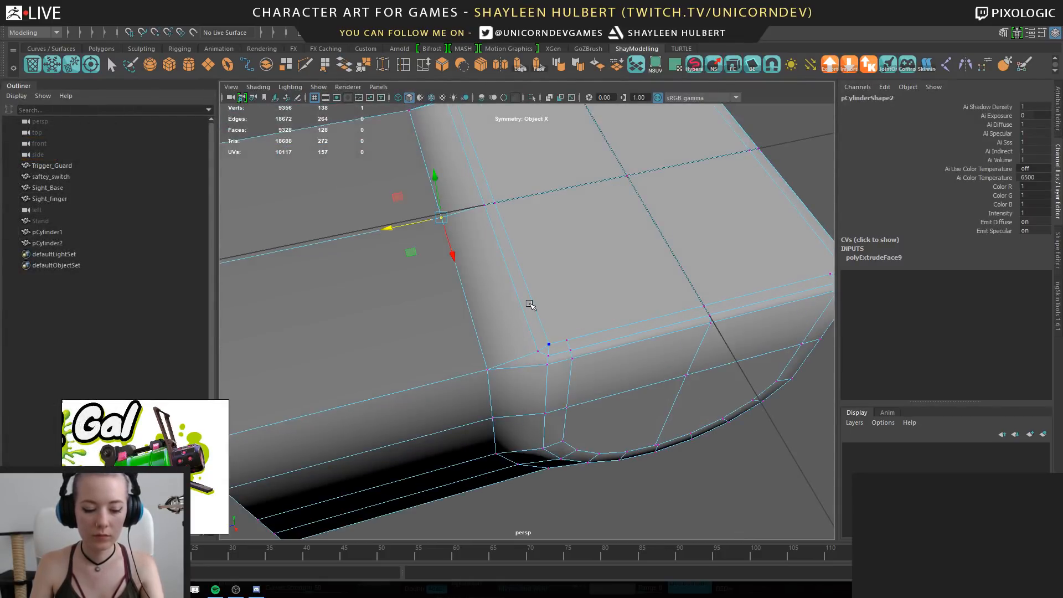
# Examine the extended block's shape in smooth preview from above and from the side
pyautogui.press('3')
pyautogui.moveTo(589, 241); pyautogui.dragTo(621, 224, button='right')
pyautogui.click(764, 438)
pyautogui.keyDown('alt'); pyautogui.moveTo(764, 438); pyautogui.dragTo(649, 418, button='right'); pyautogui.keyUp('alt')
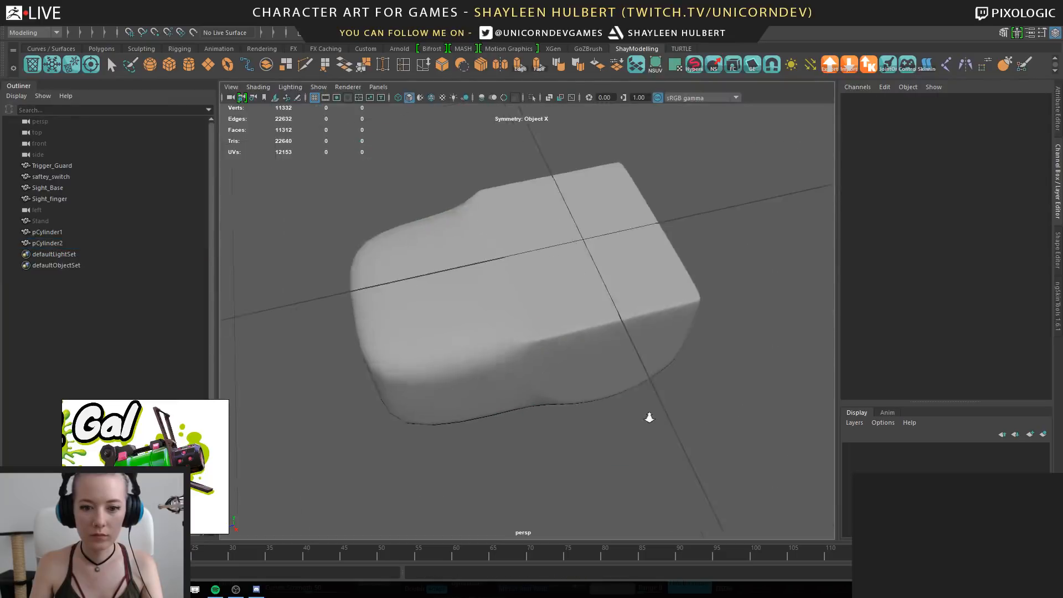
pyautogui.keyDown('alt'); pyautogui.moveTo(649, 417); pyautogui.dragTo(508, 297); pyautogui.keyUp('alt')
pyautogui.click(494, 331)
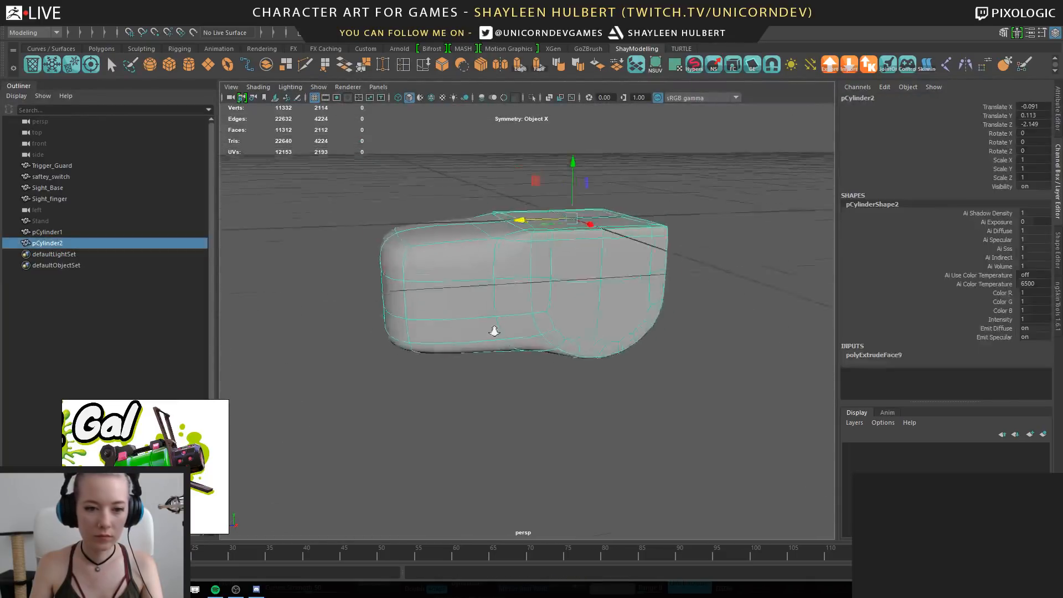
pyautogui.press('1')
# Bevel the border edges of the extrusion's far end face with 2 segments, leaving out the edges inside the face
pyautogui.moveTo(380, 238); pyautogui.dragTo(380, 202, button='right')
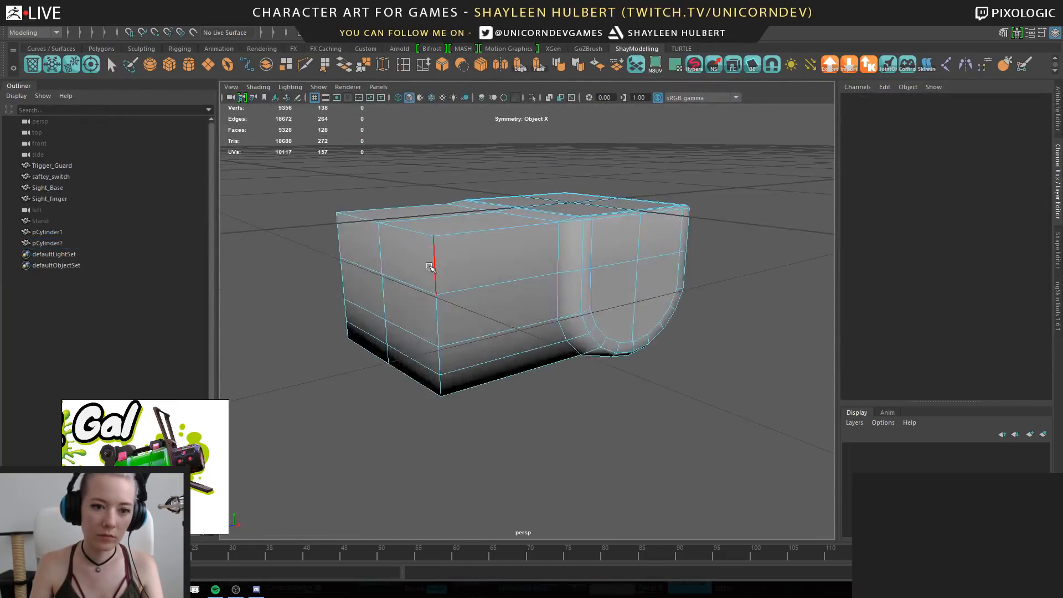
pyautogui.click(429, 268)
pyautogui.keyDown('alt'); pyautogui.moveTo(422, 271); pyautogui.dragTo(411, 354); pyautogui.keyUp('alt')
pyautogui.keyDown('alt'); pyautogui.moveTo(413, 357); pyautogui.dragTo(537, 413); pyautogui.keyUp('alt')
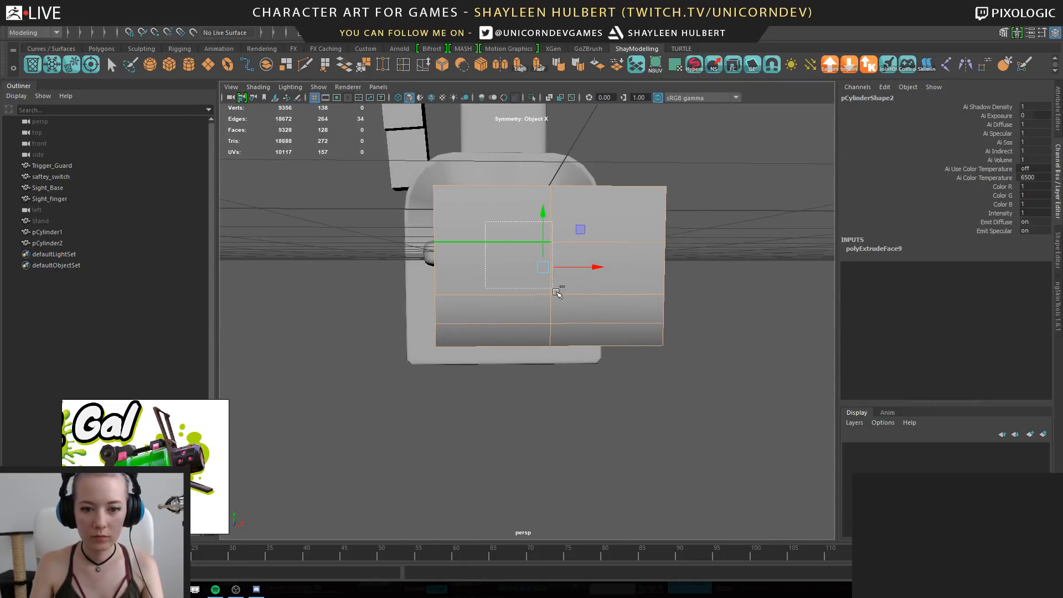
pyautogui.keyDown('ctrl'); pyautogui.moveTo(602, 329); pyautogui.dragTo(602, 328); pyautogui.keyUp('ctrl')
pyautogui.keyDown('alt'); pyautogui.moveTo(602, 328); pyautogui.dragTo(508, 271); pyautogui.keyUp('alt')
pyautogui.hotkey('ctrl', 'b')
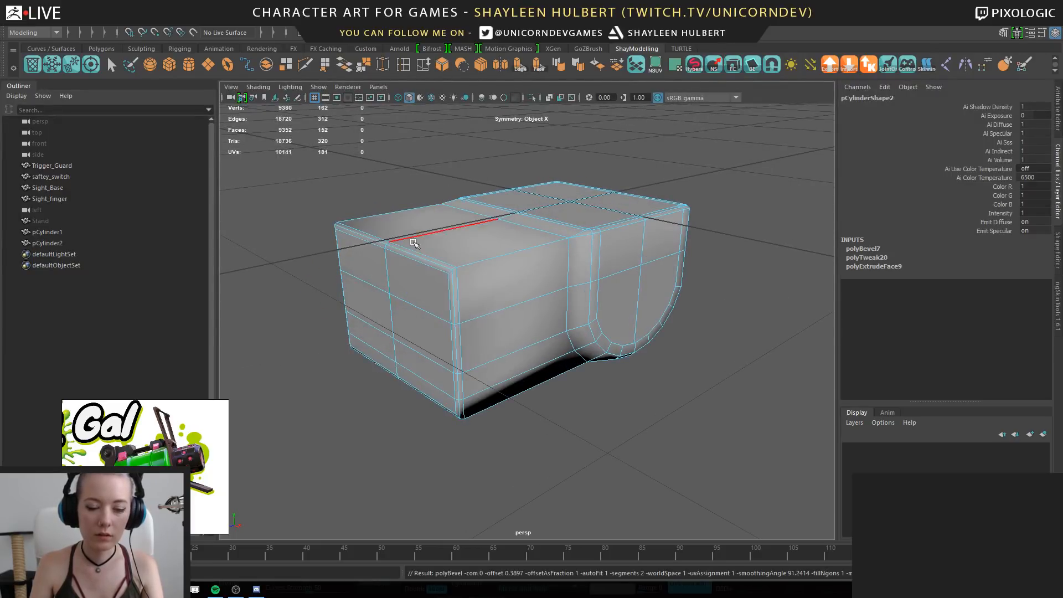
# Delete one of the closely paired support edge loops around the border of the block's original flat top
pyautogui.keyDown('alt'); pyautogui.moveTo(456, 198); pyautogui.dragTo(441, 223); pyautogui.keyUp('alt')
pyautogui.moveTo(441, 223); pyautogui.dragTo(475, 200, button='right')
pyautogui.keyDown('alt'); pyautogui.moveTo(474, 200); pyautogui.dragTo(420, 185); pyautogui.keyUp('alt')
pyautogui.keyDown('alt'); pyautogui.moveTo(421, 185); pyautogui.dragTo(487, 227, button='right'); pyautogui.keyUp('alt')
pyautogui.keyDown('alt'); pyautogui.moveTo(496, 238); pyautogui.dragTo(468, 288); pyautogui.keyUp('alt')
pyautogui.keyDown('alt'); pyautogui.moveTo(441, 278); pyautogui.dragTo(477, 281, button='middle'); pyautogui.keyUp('alt')
pyautogui.moveTo(534, 252); pyautogui.dragTo(536, 216, button='right')
pyautogui.doubleClick(611, 281)
pyautogui.press('Delete')
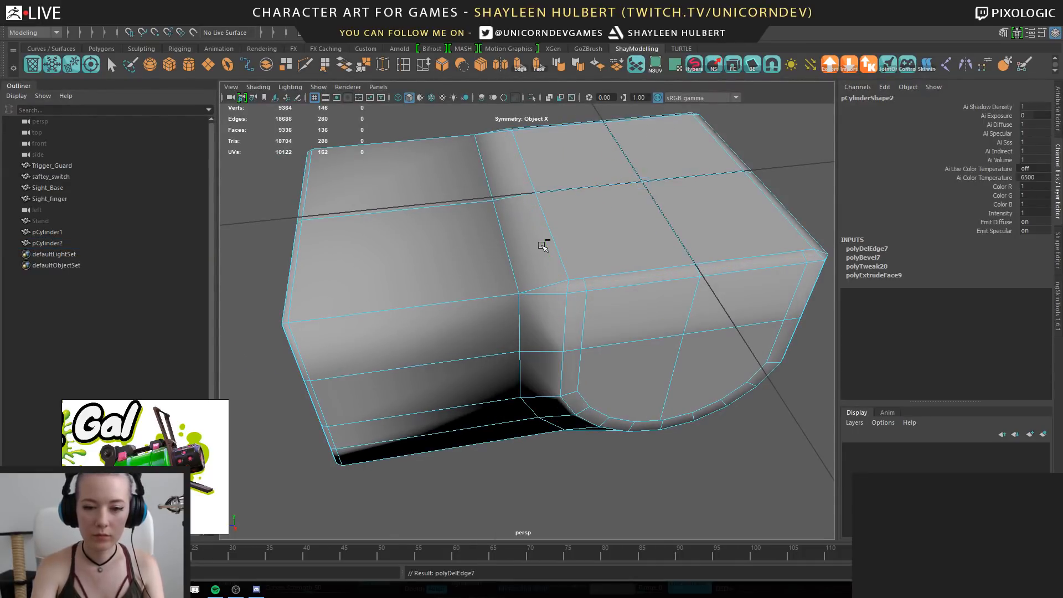
pyautogui.keyDown('alt'); pyautogui.moveTo(554, 252); pyautogui.dragTo(481, 330); pyautogui.keyUp('alt')
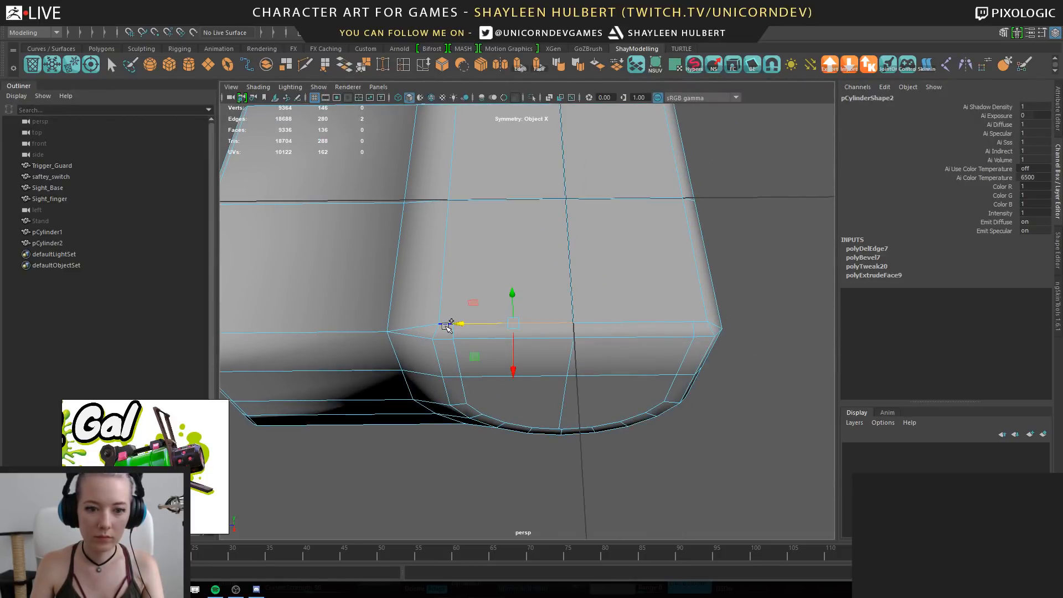
# Return pCylinder2 to object mode and set the modelling symmetry to World X
pyautogui.keyDown('alt'); pyautogui.moveTo(525, 273); pyautogui.dragTo(414, 366); pyautogui.keyUp('alt')
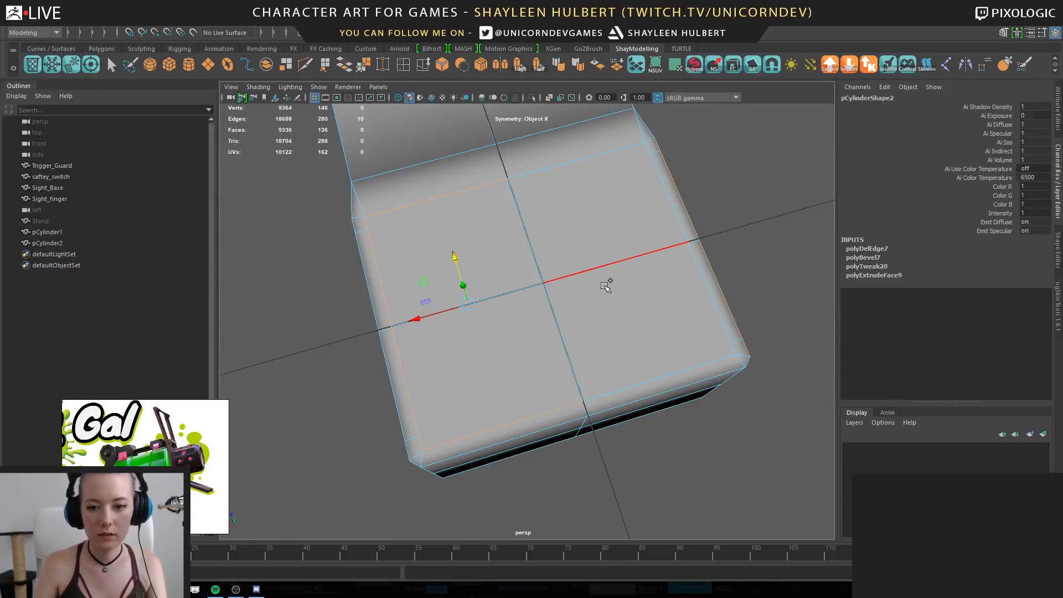
pyautogui.keyDown('alt'); pyautogui.moveTo(604, 287); pyautogui.dragTo(610, 313); pyautogui.keyUp('alt')
pyautogui.scroll(-5, 610, 314)
pyautogui.moveTo(552, 209); pyautogui.dragTo(620, 186, button='right')
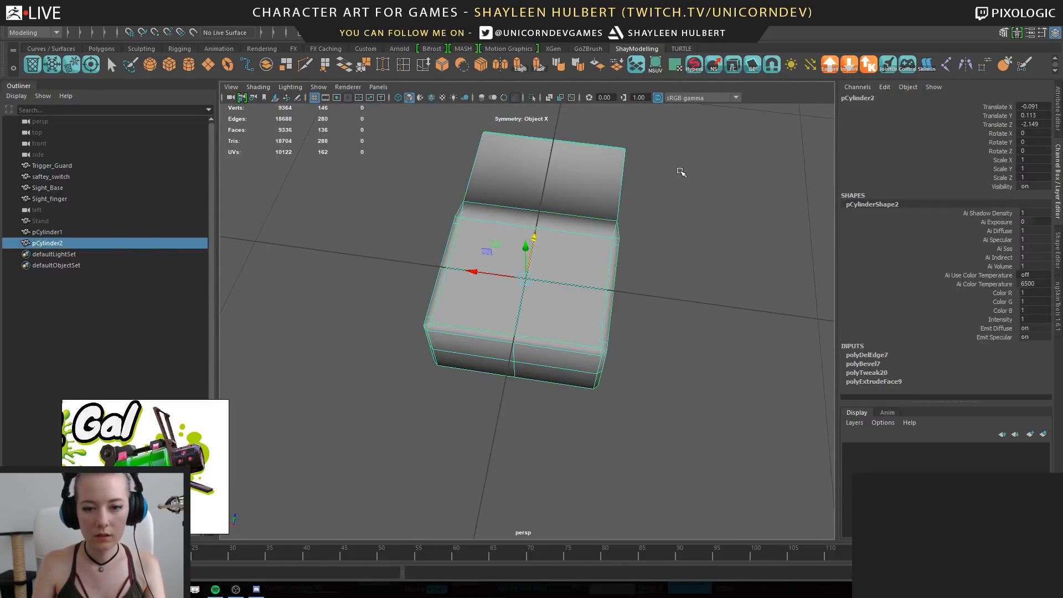
pyautogui.keyDown('shift'); pyautogui.moveTo(680, 170); pyautogui.dragTo(680, 161, button='right'); pyautogui.keyUp('shift')
pyautogui.keyDown('ctrl'); pyautogui.keyDown('shift'); pyautogui.moveTo(696, 213); pyautogui.dragTo(657, 188, button='right'); pyautogui.keyUp('shift'); pyautogui.keyUp('ctrl')
# Delete the inset edges running around the block's top face, including the leftover edge along its long side
pyautogui.keyDown('alt'); pyautogui.moveTo(480, 274); pyautogui.dragTo(468, 310); pyautogui.keyUp('alt')
pyautogui.scroll(4, 468, 310)
pyautogui.moveTo(441, 220); pyautogui.dragTo(439, 191, button='right')
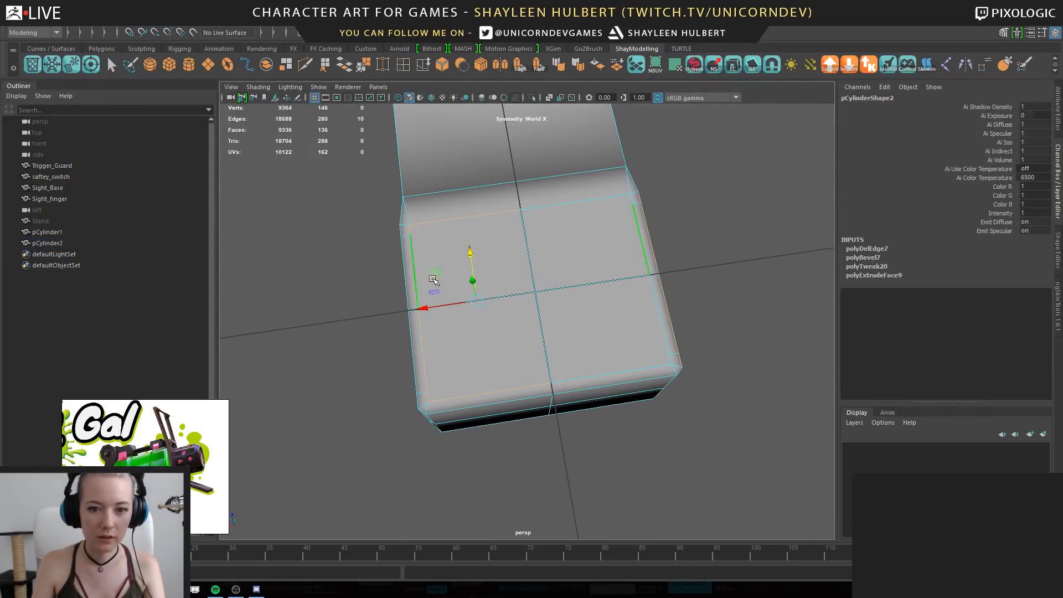
pyautogui.keyDown('shift'); pyautogui.click(657, 306); pyautogui.keyUp('shift')
pyautogui.keyDown('alt'); pyautogui.moveTo(620, 364); pyautogui.dragTo(604, 278, button='middle'); pyautogui.keyUp('alt')
pyautogui.scroll(2, 603, 278)
pyautogui.keyDown('shift'); pyautogui.click(657, 272); pyautogui.keyUp('shift')
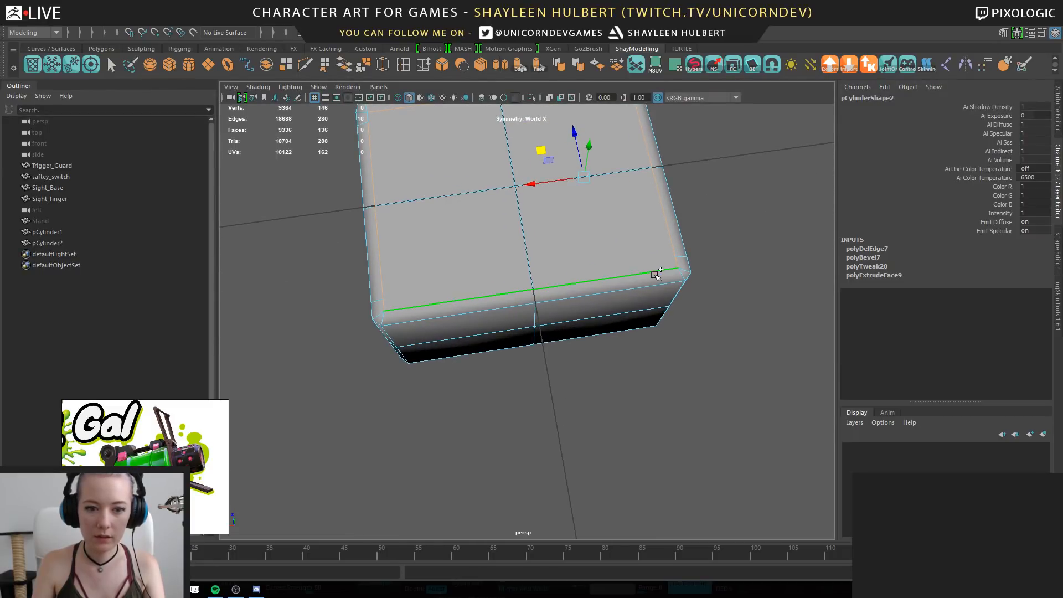
pyautogui.press('Delete')
pyautogui.click(651, 200)
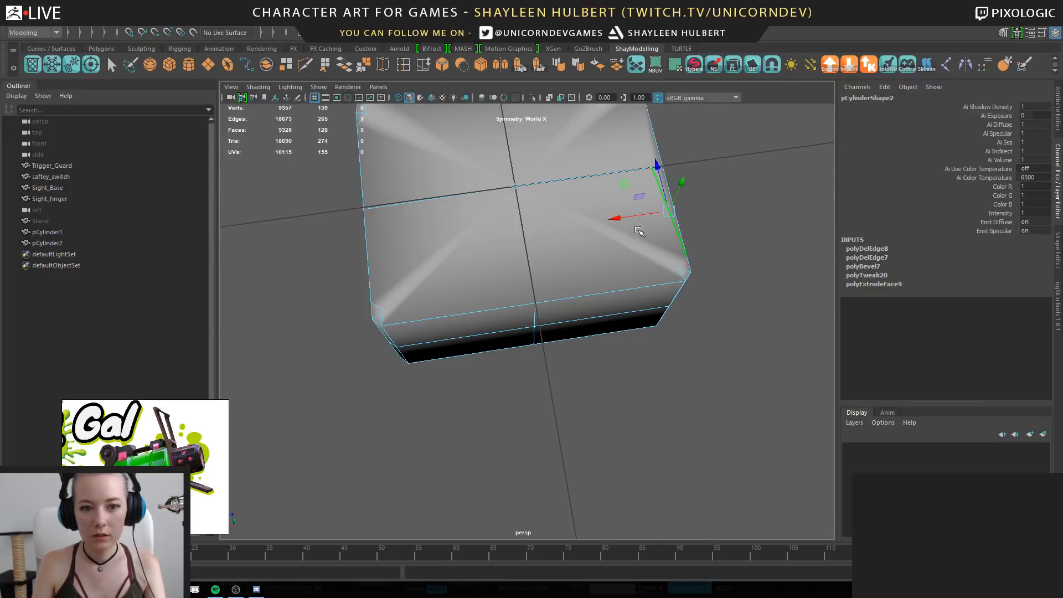
pyautogui.press('Delete')
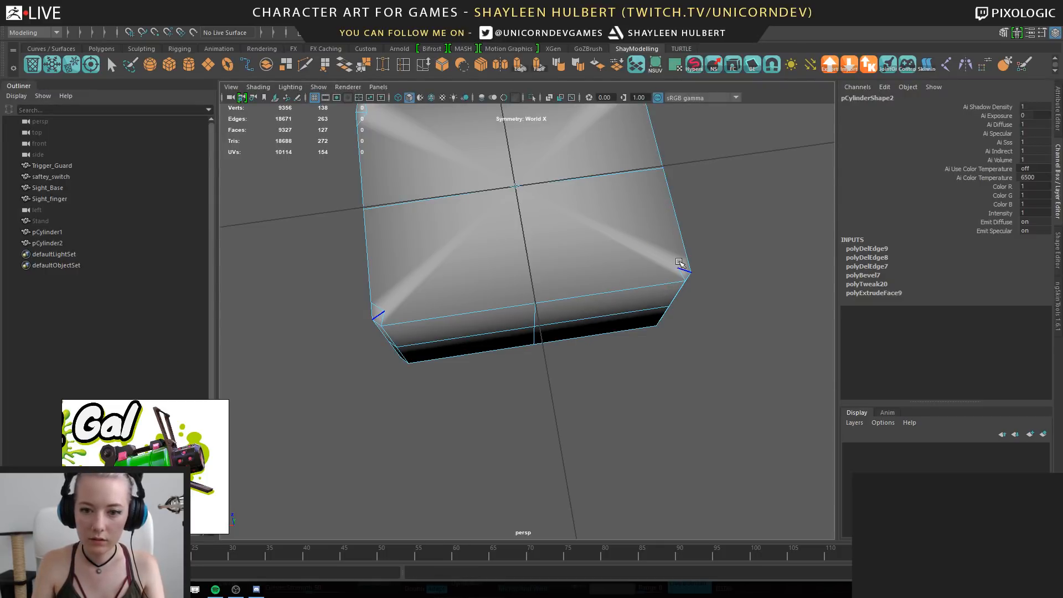
# Delete the small leftover edges and their vertices at the top corner on the rounded lobe's outer end
pyautogui.keyDown('alt'); pyautogui.moveTo(679, 277); pyautogui.dragTo(457, 254, button='middle'); pyautogui.keyUp('alt')
pyautogui.keyDown('alt'); pyautogui.moveTo(457, 254); pyautogui.dragTo(539, 251, button='right'); pyautogui.keyUp('alt')
pyautogui.keyDown('alt'); pyautogui.moveTo(539, 251); pyautogui.dragTo(595, 321, button='middle'); pyautogui.keyUp('alt')
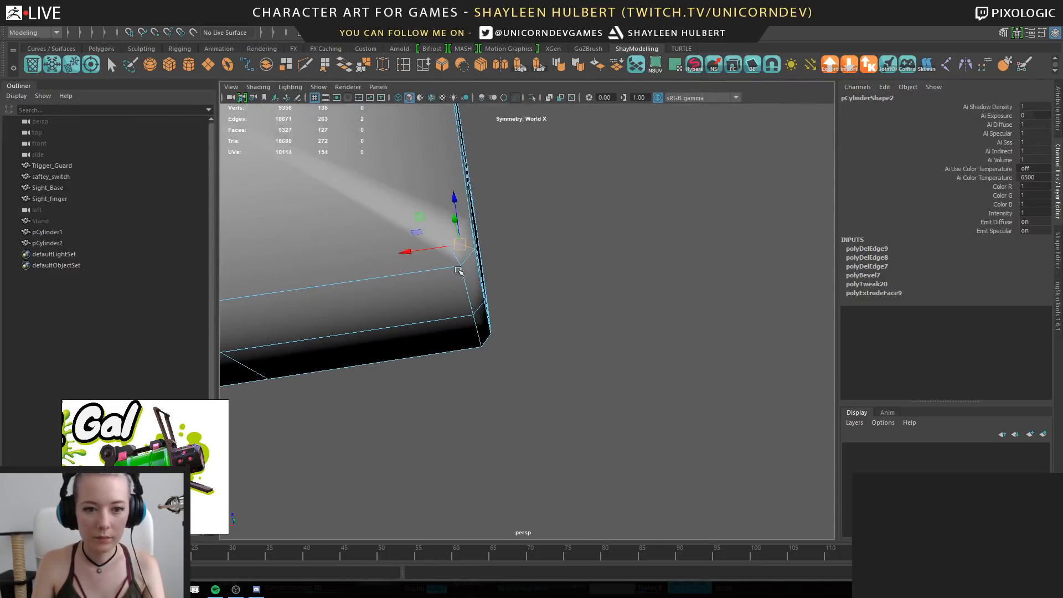
pyautogui.keyDown('shift'); pyautogui.click(455, 254); pyautogui.keyUp('shift')
pyautogui.hotkey('ctrl', 'Delete')
# Delete the short leftover corner edges and their vertices where the rounded lobe meets the rest of the block
pyautogui.keyDown('alt'); pyautogui.moveTo(458, 254); pyautogui.dragTo(530, 208, button='right'); pyautogui.keyUp('alt')
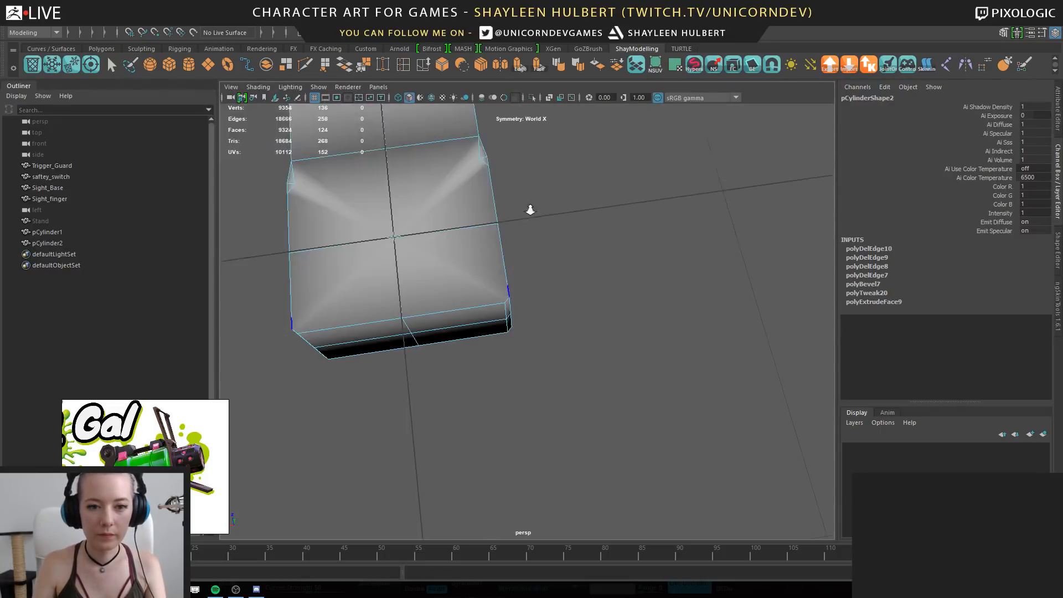
pyautogui.keyDown('alt'); pyautogui.moveTo(530, 208); pyautogui.dragTo(533, 209); pyautogui.keyUp('alt')
pyautogui.keyDown('alt'); pyautogui.moveTo(534, 209); pyautogui.dragTo(492, 327, button='middle'); pyautogui.keyUp('alt')
pyautogui.keyDown('alt'); pyautogui.moveTo(493, 327); pyautogui.dragTo(593, 342, button='right'); pyautogui.keyUp('alt')
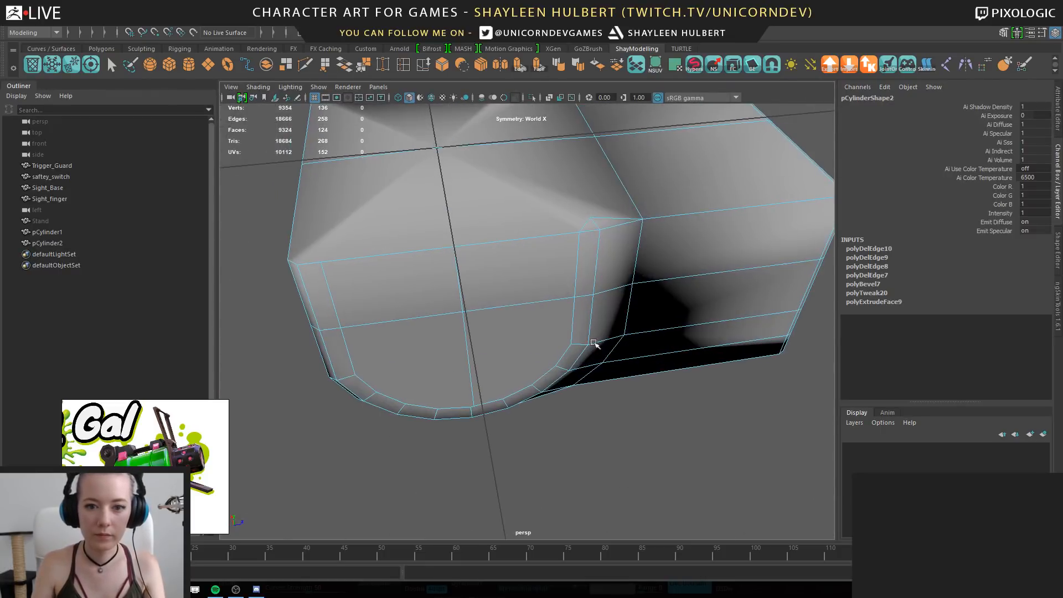
pyautogui.keyDown('shift'); pyautogui.click(595, 224); pyautogui.keyUp('shift')
pyautogui.keyDown('shift'); pyautogui.click(585, 225); pyautogui.keyUp('shift')
pyautogui.hotkey('ctrl', 'Delete')
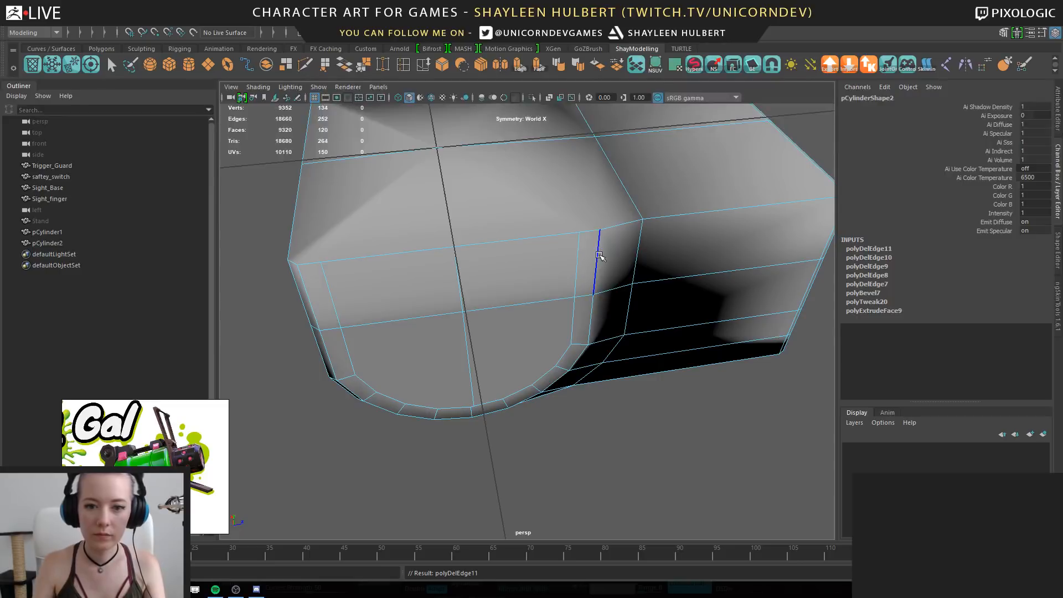
# Select the border edges around the top face of the block, including the short corner segments at the rounded lobe
pyautogui.keyDown('alt'); pyautogui.moveTo(600, 255); pyautogui.dragTo(510, 297, button='right'); pyautogui.keyUp('alt')
pyautogui.keyDown('alt'); pyautogui.moveTo(510, 296); pyautogui.dragTo(526, 288); pyautogui.keyUp('alt')
pyautogui.rightClick(543, 268)
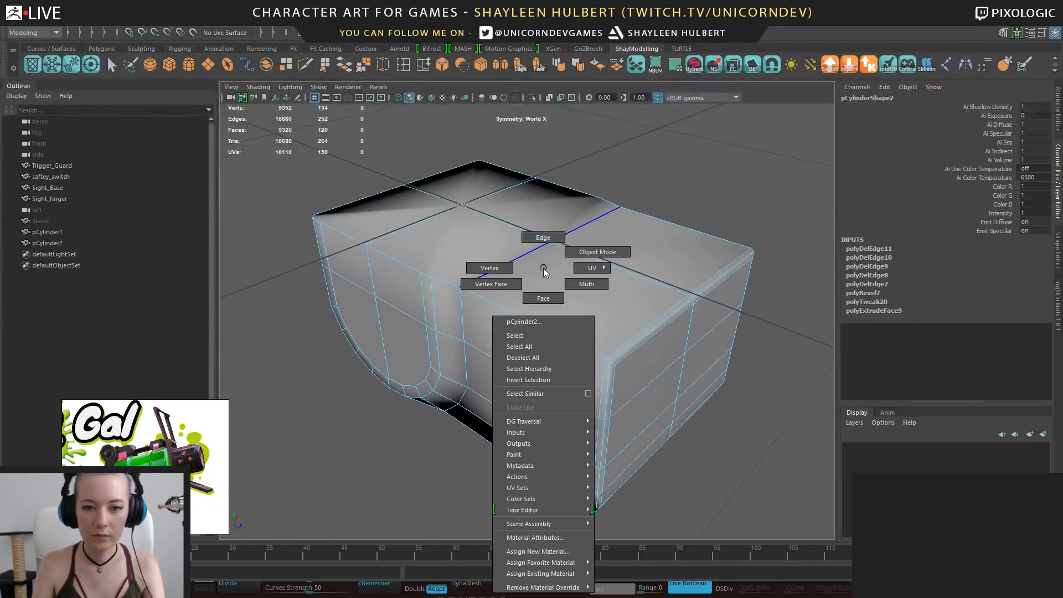
pyautogui.click(543, 238)
pyautogui.keyDown('alt'); pyautogui.moveTo(429, 299); pyautogui.dragTo(491, 303); pyautogui.keyUp('alt')
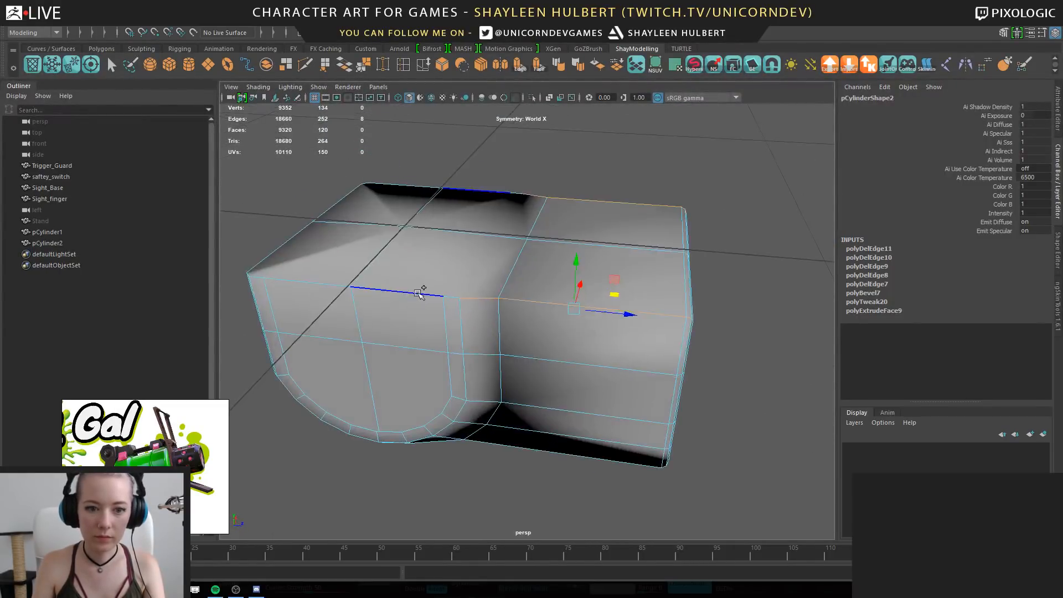
pyautogui.keyDown('shift'); pyautogui.doubleClick(422, 292); pyautogui.keyUp('shift')
pyautogui.keyDown('alt'); pyautogui.moveTo(403, 297); pyautogui.dragTo(490, 320); pyautogui.keyUp('alt')
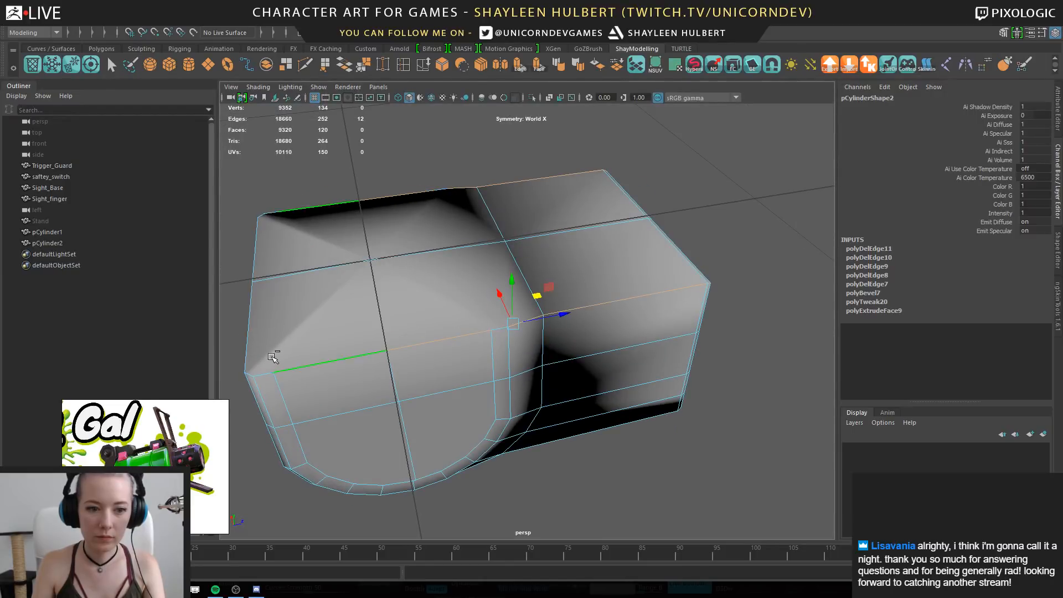
pyautogui.keyDown('shift'); pyautogui.click(262, 372); pyautogui.keyUp('shift')
pyautogui.keyDown('shift'); pyautogui.click(251, 373); pyautogui.keyUp('shift')
pyautogui.keyDown('shift'); pyautogui.click(247, 365); pyautogui.keyUp('shift')
# Try a bevel on the selected top border edges, inspect the rim, and undo it
pyautogui.keyDown('alt'); pyautogui.moveTo(299, 351); pyautogui.dragTo(499, 288); pyautogui.keyUp('alt')
pyautogui.click(444, 66)
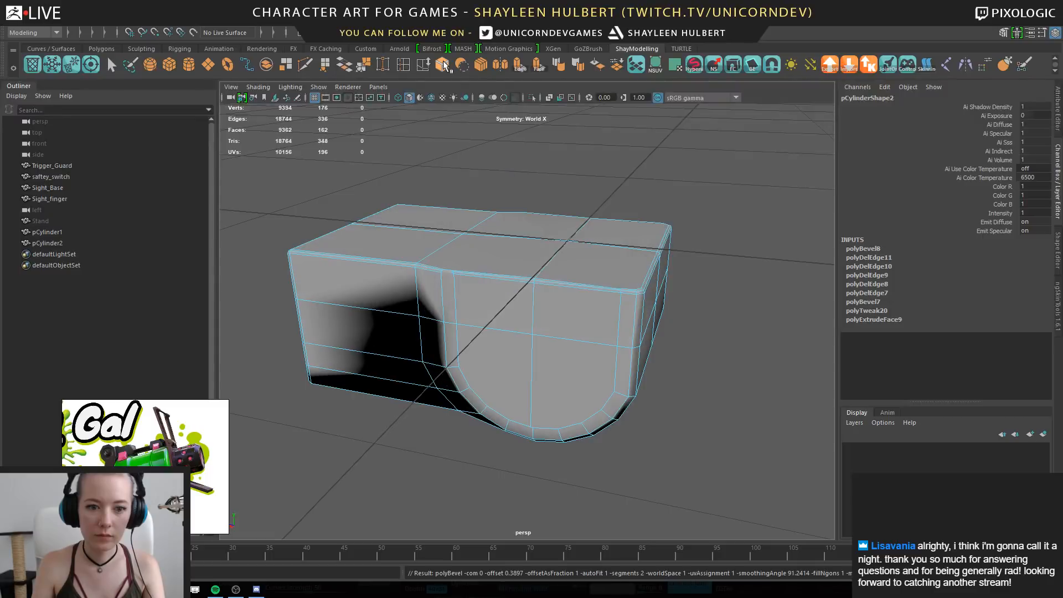
pyautogui.keyDown('alt'); pyautogui.moveTo(399, 223); pyautogui.dragTo(491, 289); pyautogui.keyUp('alt')
pyautogui.scroll(3, 491, 290)
pyautogui.hotkey('ctrl', 'z')
# Add the missed short edge beside the rounded lobe's junction to the top border selection
pyautogui.keyDown('alt'); pyautogui.moveTo(405, 267); pyautogui.dragTo(459, 317, button='right'); pyautogui.keyUp('alt')
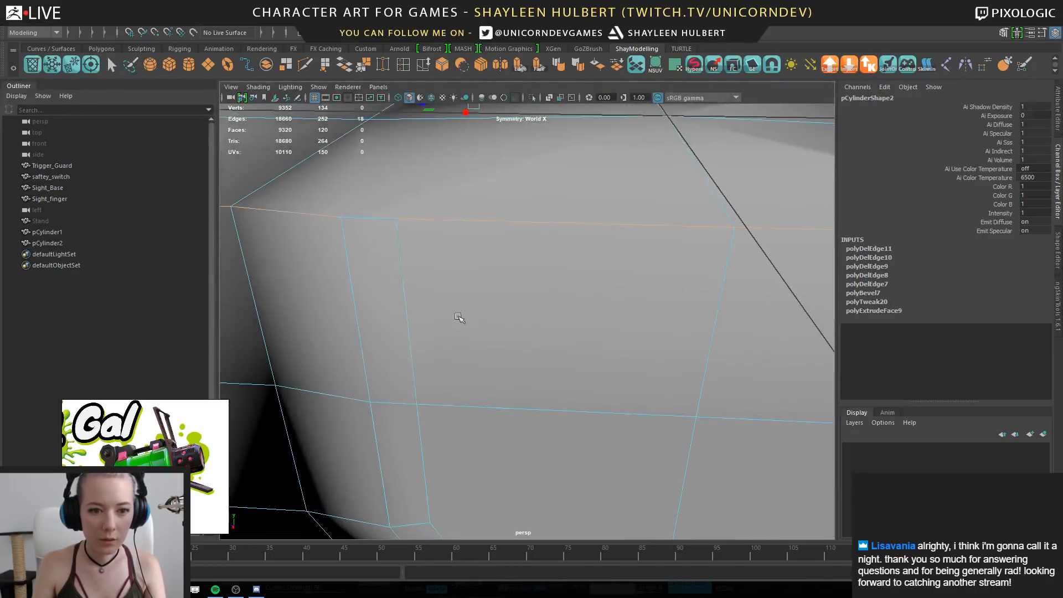
pyautogui.keyDown('shift'); pyautogui.click(377, 228); pyautogui.keyUp('shift')
pyautogui.scroll(-5, 545, 297)
# Test the bevel again with the completed border selection and undo it
pyautogui.click(442, 65)
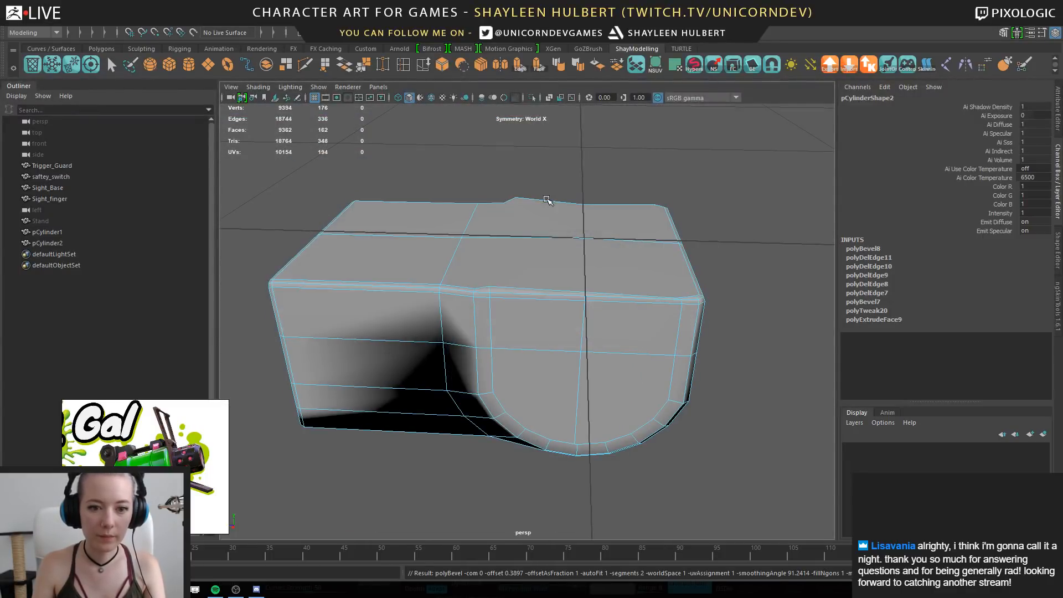
pyautogui.keyDown('alt'); pyautogui.moveTo(377, 310); pyautogui.dragTo(375, 286); pyautogui.keyUp('alt')
pyautogui.hotkey('ctrl', 'z')
# Freeze pCylinder2's transforms and clear its history, and bevel the top border edges with two segments
pyautogui.moveTo(488, 236); pyautogui.dragTo(598, 206, button='right')
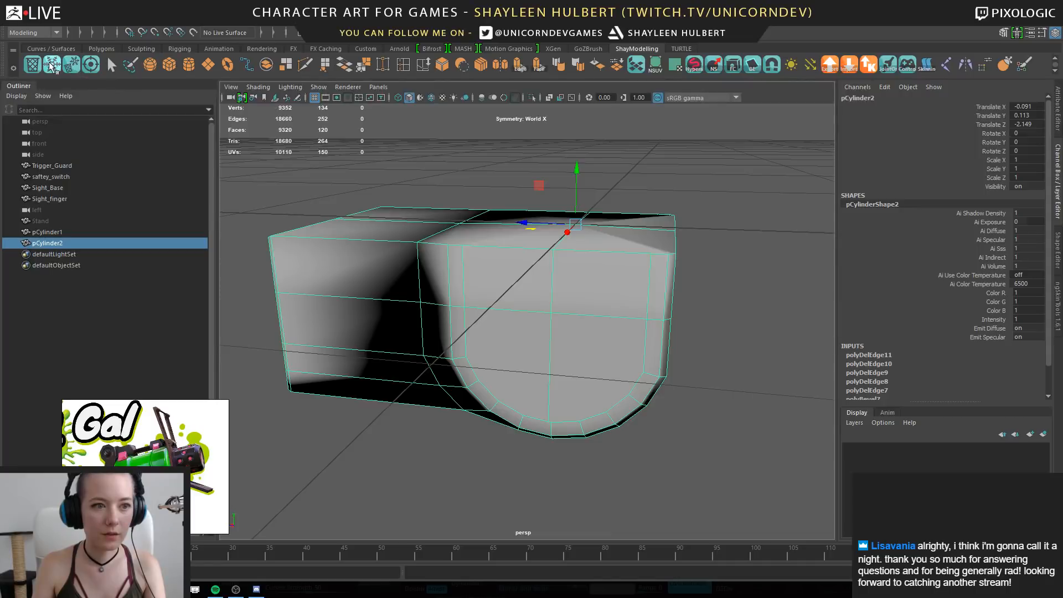
pyautogui.click(32, 65)
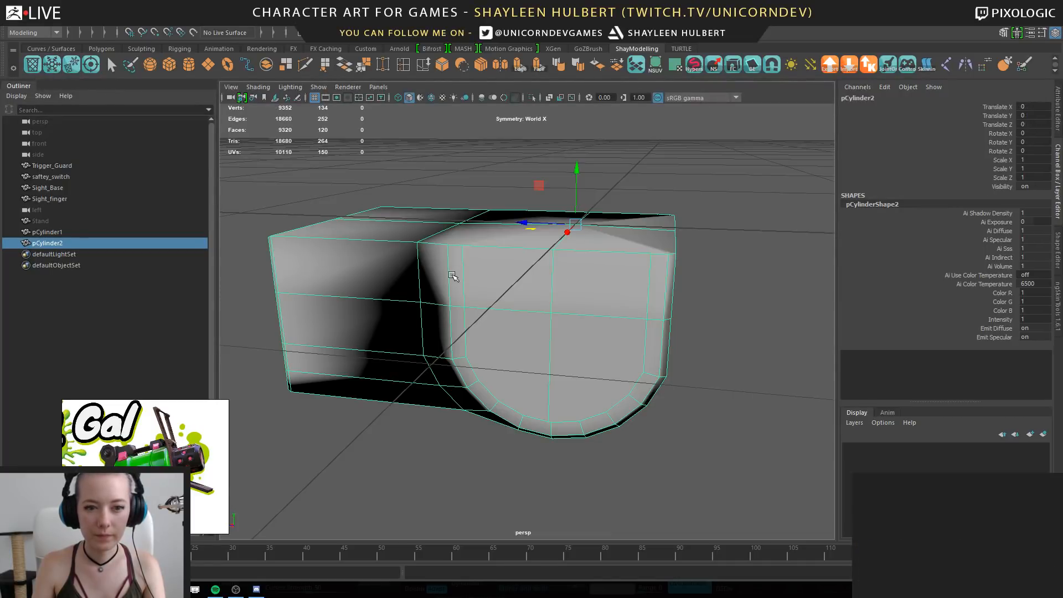
pyautogui.moveTo(453, 276); pyautogui.dragTo(453, 243, button='right')
pyautogui.keyDown('alt'); pyautogui.moveTo(453, 244); pyautogui.dragTo(655, 344); pyautogui.keyUp('alt')
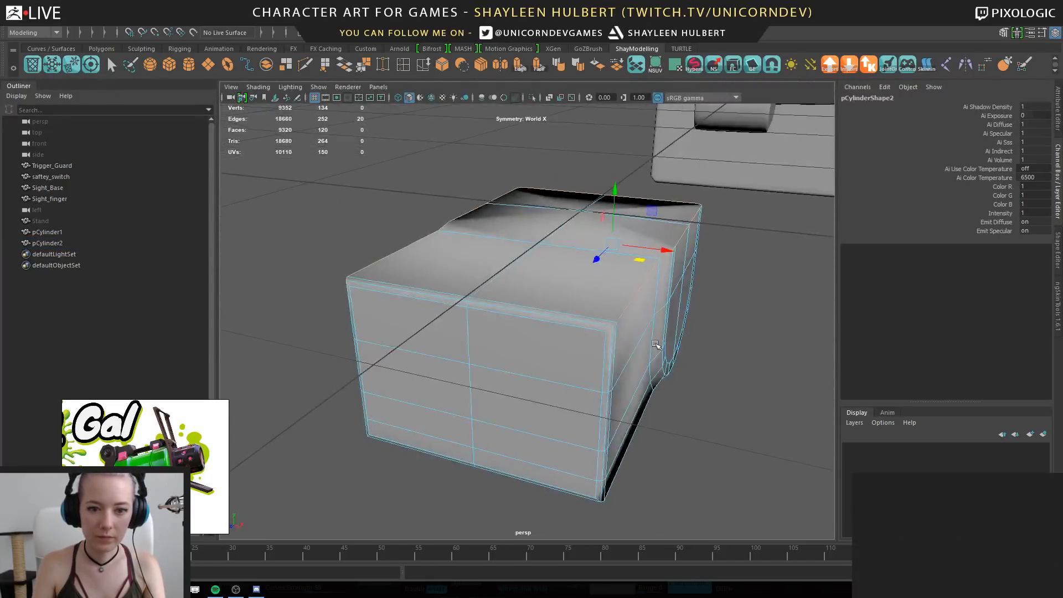
pyautogui.keyDown('alt'); pyautogui.moveTo(698, 316); pyautogui.dragTo(636, 302); pyautogui.keyUp('alt')
pyautogui.click(442, 65)
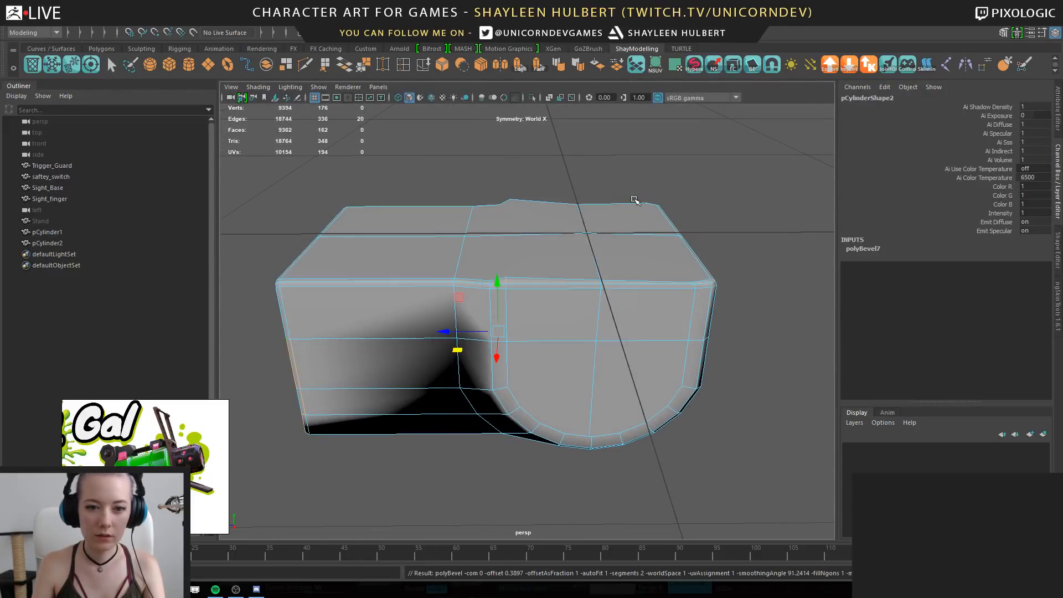
pyautogui.keyDown('alt'); pyautogui.moveTo(636, 198); pyautogui.dragTo(425, 256); pyautogui.keyUp('alt')
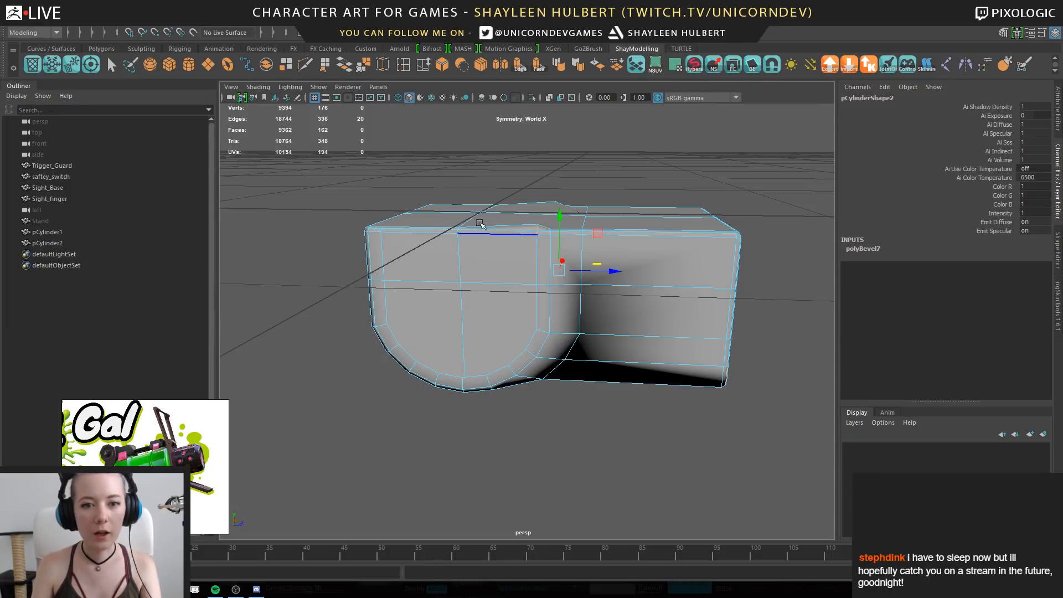
# Lower the raised top-rim vertices above the rounded lobe so they line up with the neighbouring bevel vertices
pyautogui.keyDown('alt'); pyautogui.moveTo(480, 224); pyautogui.dragTo(562, 261, button='right'); pyautogui.keyUp('alt')
pyautogui.keyDown('alt'); pyautogui.moveTo(563, 261); pyautogui.dragTo(496, 316, button='middle'); pyautogui.keyUp('alt')
pyautogui.moveTo(471, 242); pyautogui.dragTo(419, 242, button='right')
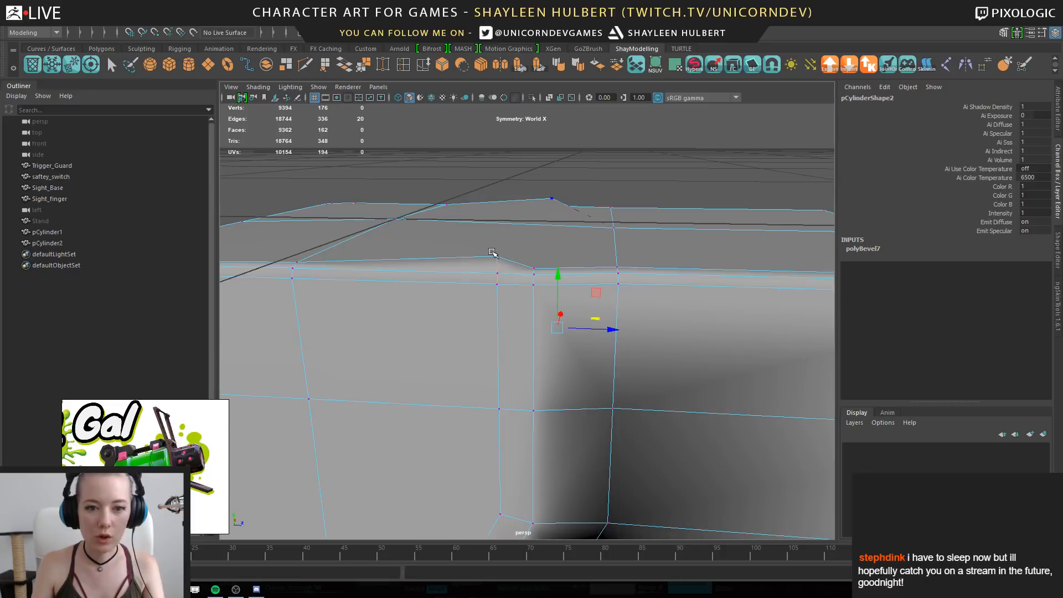
pyautogui.click(492, 253)
pyautogui.moveTo(497, 201); pyautogui.dragTo(537, 264)
pyautogui.press('v')
pyautogui.press('v')
pyautogui.moveTo(488, 257); pyautogui.dragTo(482, 270, button='middle')
pyautogui.click(299, 258)
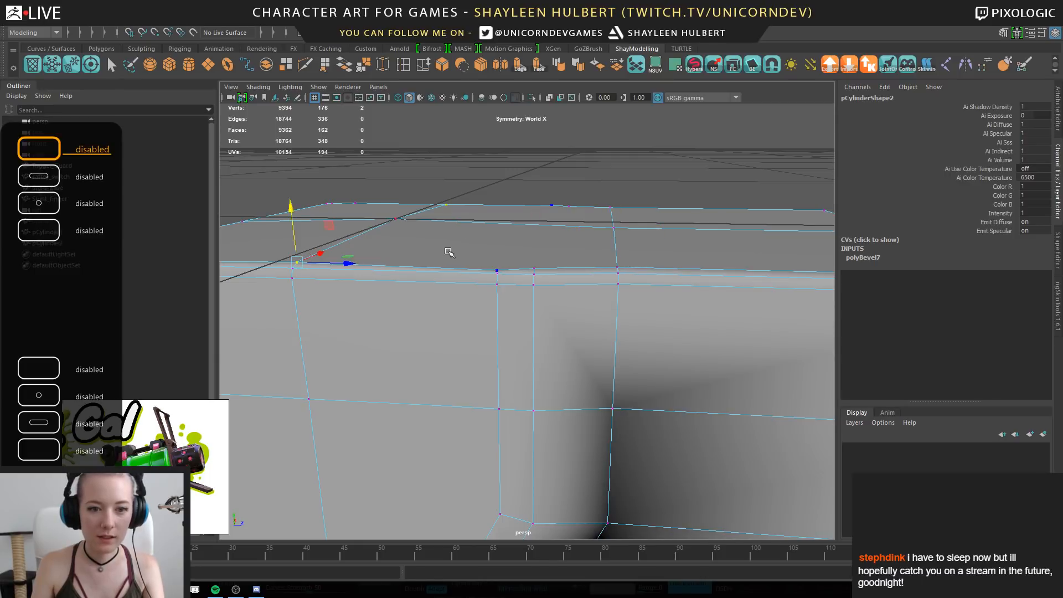
pyautogui.press('v')
# Nudge the bulging rim vertex near the lobe junction inward to straighten the top face's long side
pyautogui.keyDown('alt'); pyautogui.moveTo(493, 261); pyautogui.dragTo(642, 339); pyautogui.keyUp('alt')
pyautogui.click(539, 304)
pyautogui.keyDown('alt'); pyautogui.moveTo(641, 339); pyautogui.dragTo(546, 277, button='right'); pyautogui.keyUp('alt')
pyautogui.keyDown('alt'); pyautogui.moveTo(546, 278); pyautogui.dragTo(538, 318); pyautogui.keyUp('alt')
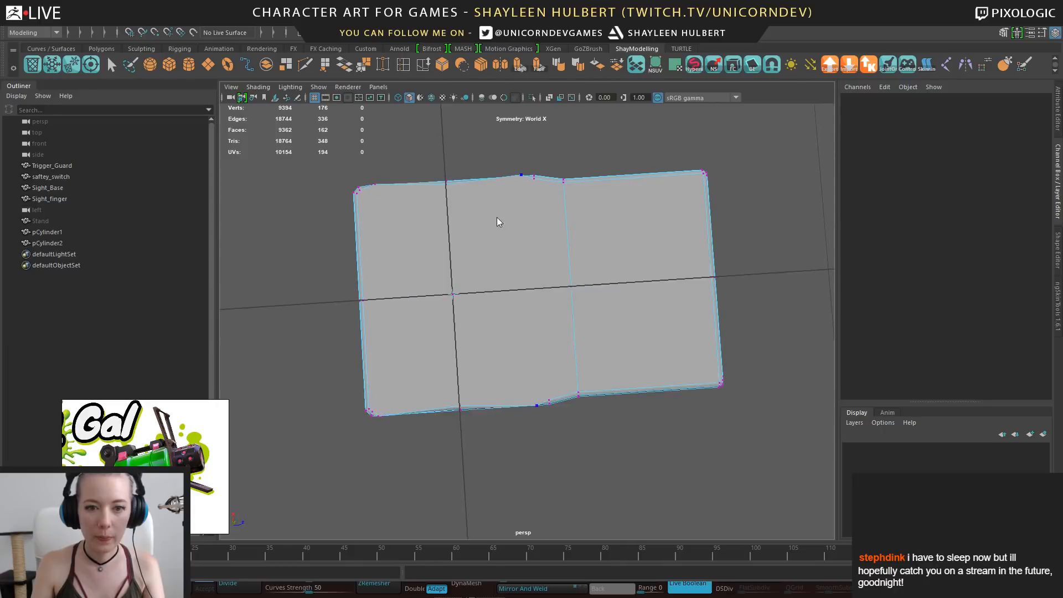
pyautogui.moveTo(497, 220); pyautogui.dragTo(459, 220, button='right')
pyautogui.click(520, 174)
pyautogui.keyDown('alt'); pyautogui.moveTo(525, 189); pyautogui.dragTo(513, 220, button='middle'); pyautogui.keyUp('alt')
pyautogui.scroll(3, 526, 208)
pyautogui.moveTo(505, 160); pyautogui.dragTo(504, 165)
pyautogui.keyDown('alt'); pyautogui.moveTo(543, 233); pyautogui.dragTo(458, 243, button='right'); pyautogui.keyUp('alt')
pyautogui.keyDown('alt'); pyautogui.moveTo(458, 244); pyautogui.dragTo(623, 271, button='middle'); pyautogui.keyUp('alt')
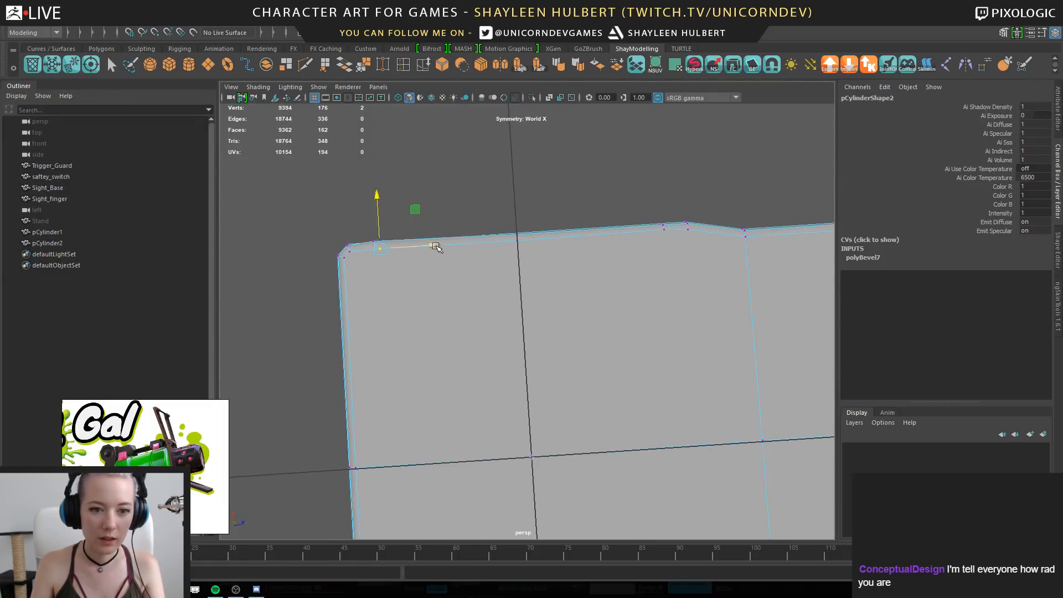
# Select the vertices beside the top corner at the rounded end and shift them along the block's width
pyautogui.keyDown('alt'); pyautogui.moveTo(422, 247); pyautogui.dragTo(405, 233); pyautogui.keyUp('alt')
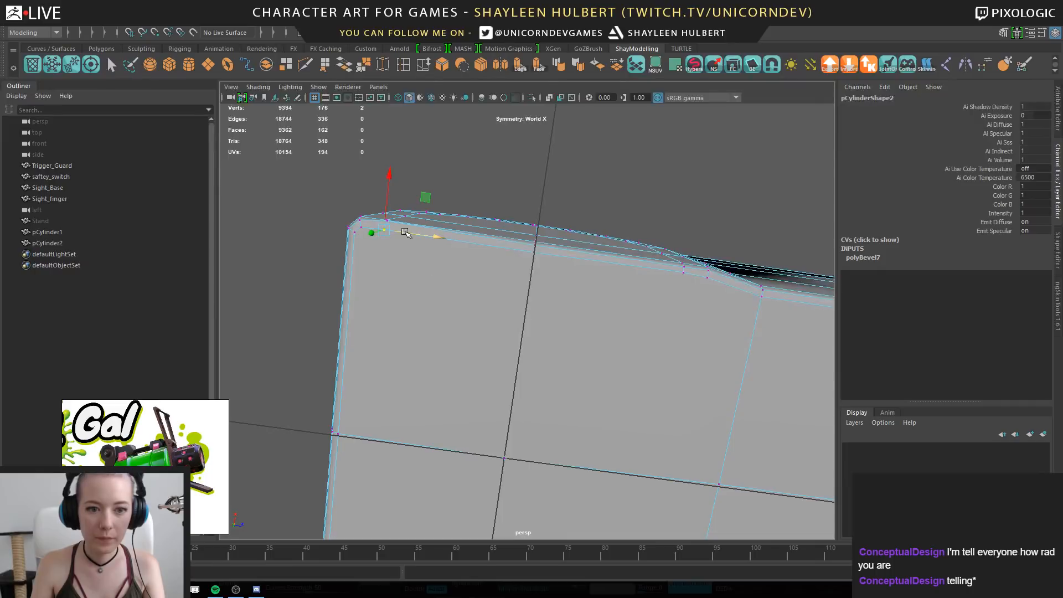
pyautogui.keyDown('alt'); pyautogui.moveTo(651, 283); pyautogui.dragTo(501, 338); pyautogui.keyUp('alt')
pyautogui.keyDown('shift'); pyautogui.click(517, 365); pyautogui.keyUp('shift')
pyautogui.keyDown('alt'); pyautogui.moveTo(435, 318); pyautogui.dragTo(386, 388); pyautogui.keyUp('alt')
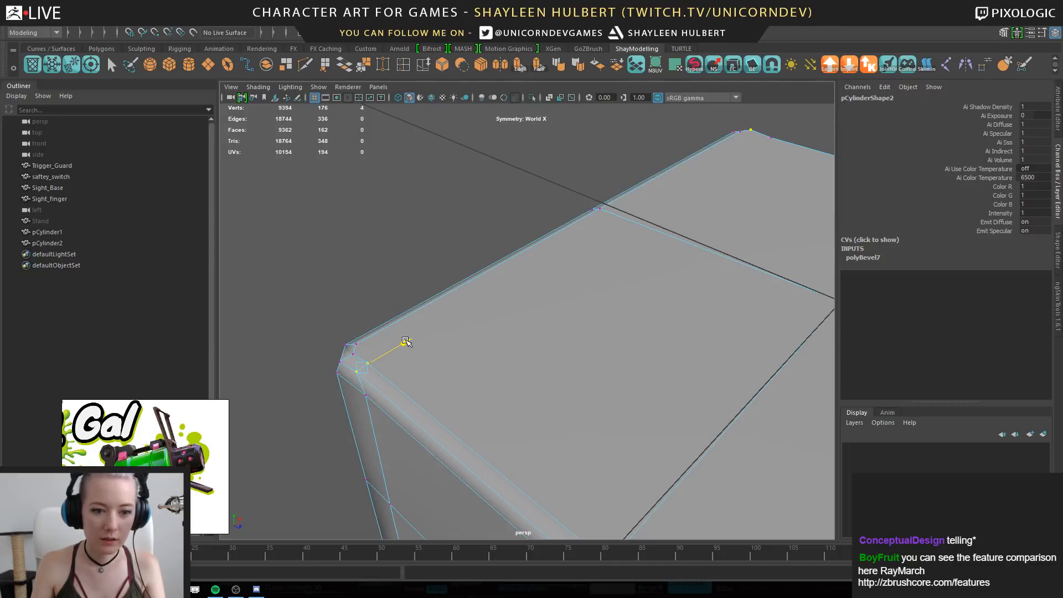
pyautogui.keyDown('alt'); pyautogui.moveTo(405, 342); pyautogui.dragTo(474, 377); pyautogui.keyUp('alt')
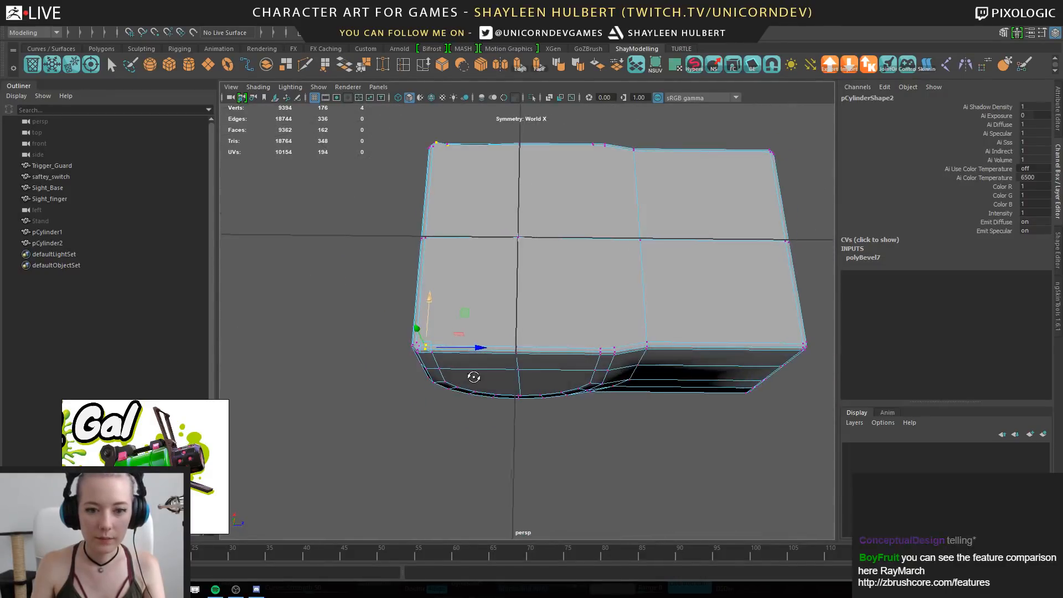
pyautogui.keyDown('alt'); pyautogui.moveTo(598, 279); pyautogui.dragTo(444, 269); pyautogui.keyUp('alt')
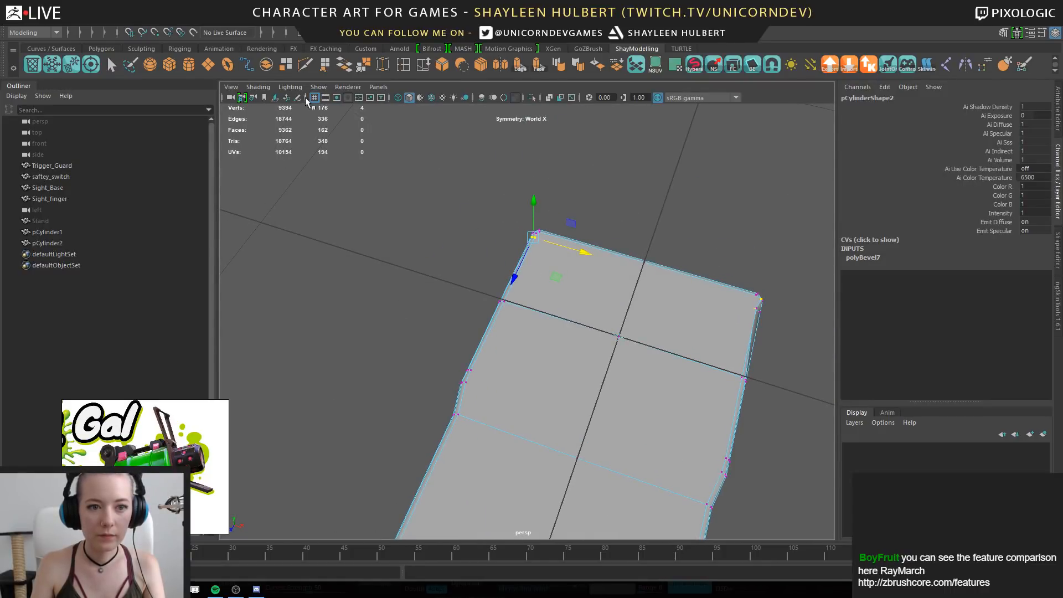
# Select all the top faces of the block and extrude them with an offset of 0.05
pyautogui.keyDown('alt'); pyautogui.moveTo(662, 366); pyautogui.dragTo(551, 264); pyautogui.keyUp('alt')
pyautogui.moveTo(551, 264); pyautogui.dragTo(551, 295, button='right')
pyautogui.click(615, 385)
pyautogui.keyDown('shift'); pyautogui.click(534, 379); pyautogui.keyUp('shift')
pyautogui.keyDown('shift'); pyautogui.click(429, 356); pyautogui.keyUp('shift')
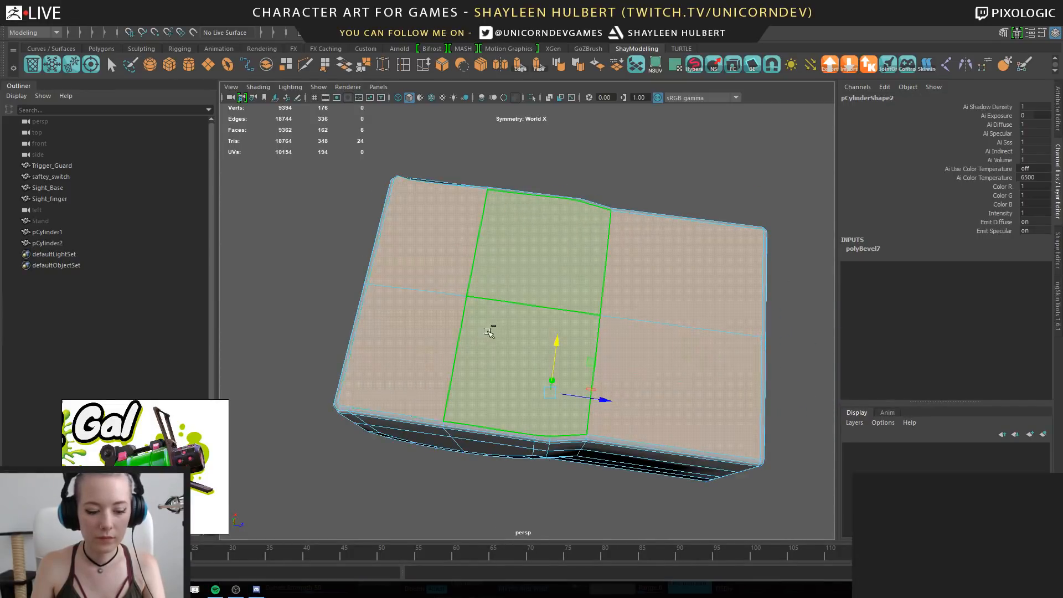
pyautogui.hotkey('ctrl', 'e')
pyautogui.moveTo(691, 359); pyautogui.dragTo(699, 359)
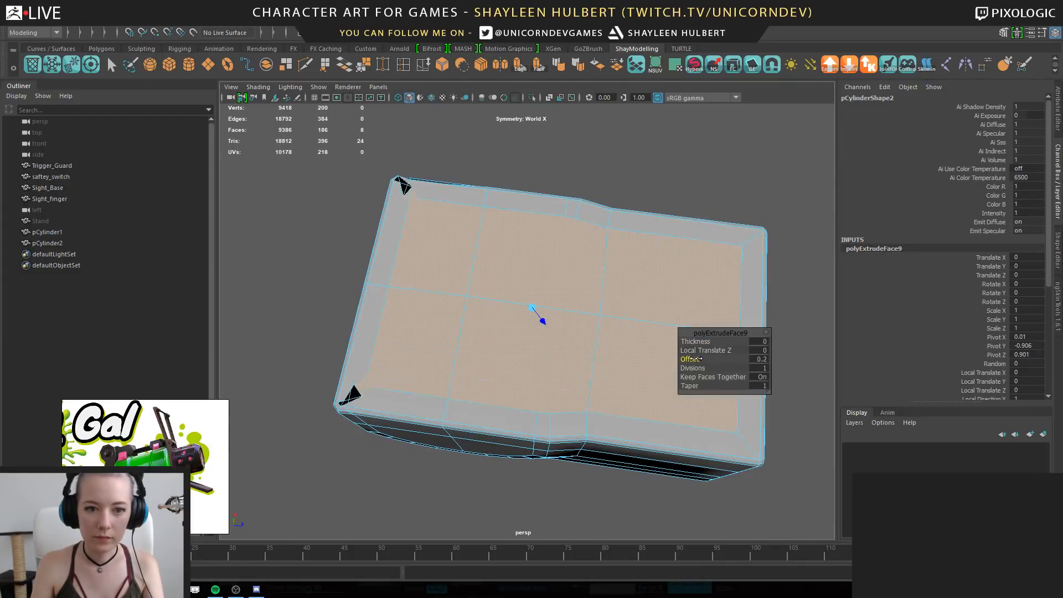
pyautogui.scroll(4, 681, 356)
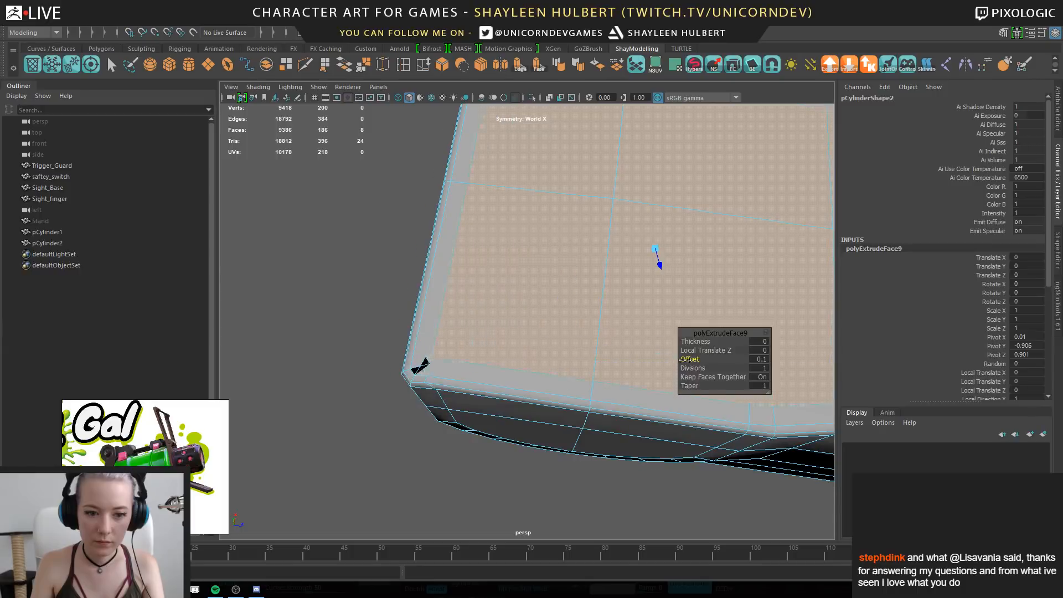
pyautogui.moveTo(684, 359); pyautogui.dragTo(681, 359)
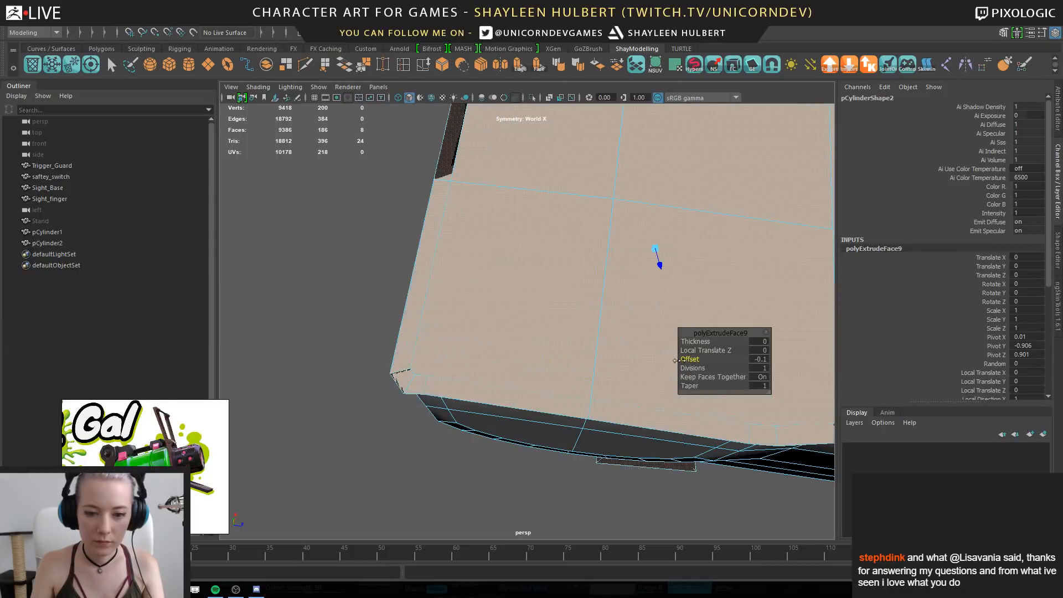
pyautogui.hotkey('ctrl', 'z')
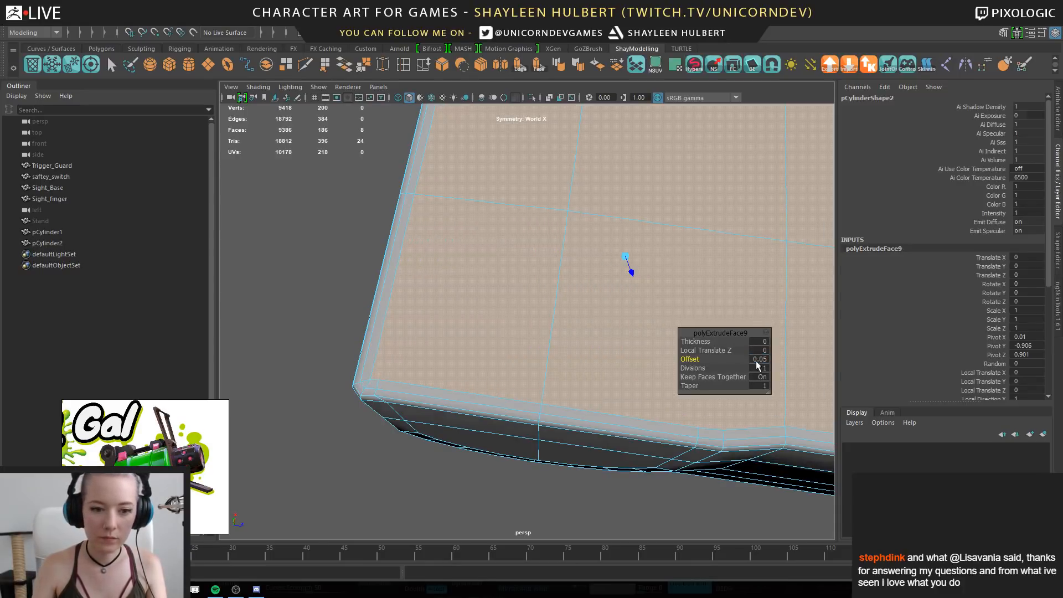
# Adjust the inset corner vertex on the top face at the rounded end to tidy the overlapping corner
pyautogui.keyDown('alt'); pyautogui.moveTo(457, 315); pyautogui.dragTo(495, 261); pyautogui.keyUp('alt')
pyautogui.press('F9')
pyautogui.click(514, 322)
pyautogui.moveTo(525, 324); pyautogui.dragTo(526, 326)
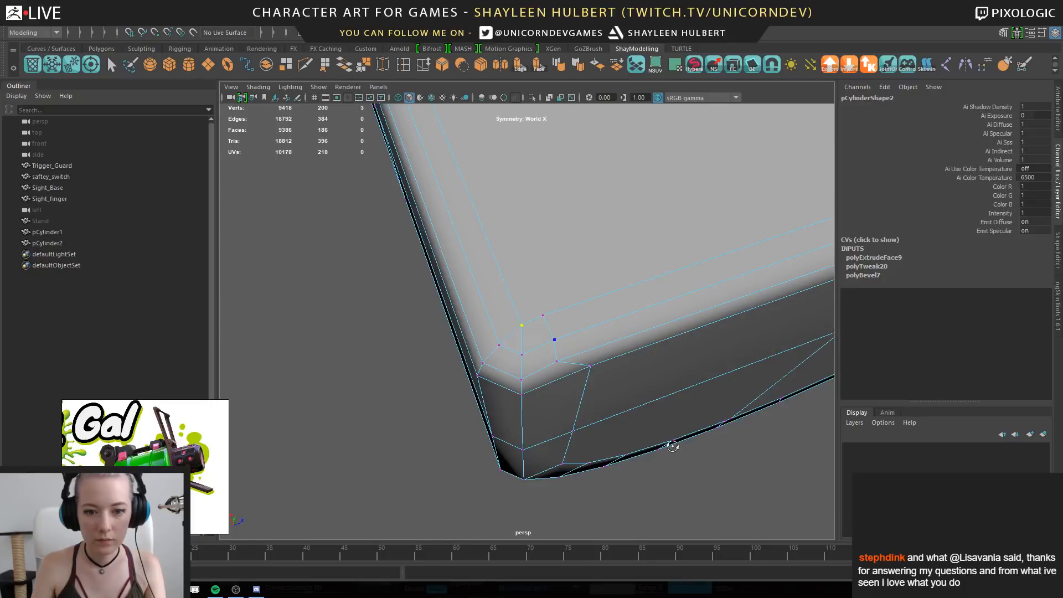
# Merge the overlapping inset vertices at the top face's corner at the rounded end
pyautogui.keyDown('alt'); pyautogui.moveTo(671, 443); pyautogui.dragTo(550, 233); pyautogui.keyUp('alt')
pyautogui.keyDown('shift'); pyautogui.moveTo(550, 234); pyautogui.dragTo(623, 199, button='right'); pyautogui.keyUp('shift')
pyautogui.keyDown('alt'); pyautogui.moveTo(623, 198); pyautogui.dragTo(344, 426); pyautogui.keyUp('alt')
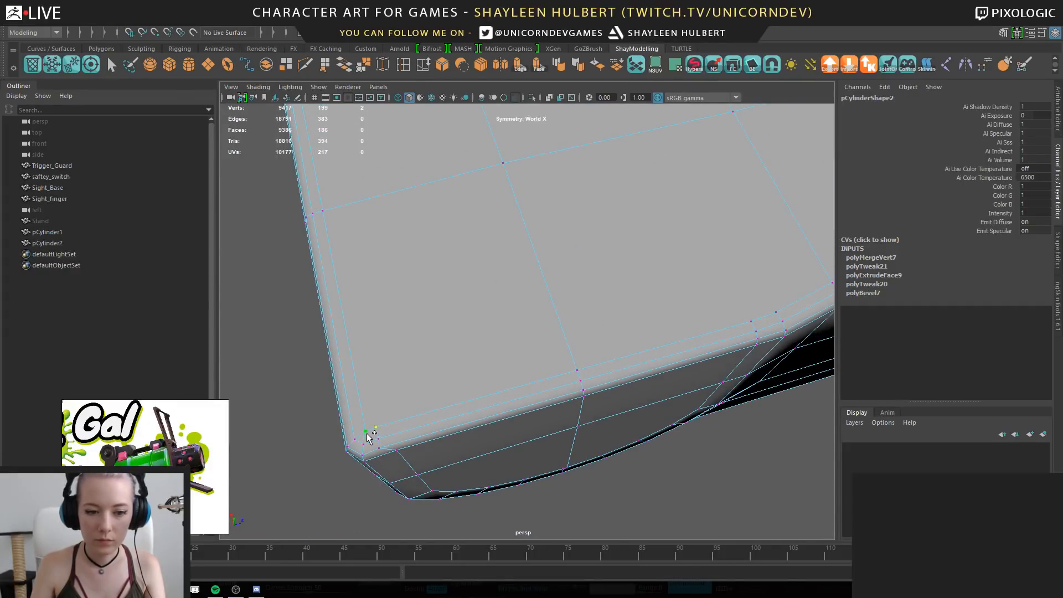
pyautogui.press('g')
pyautogui.keyDown('alt'); pyautogui.moveTo(389, 384); pyautogui.dragTo(513, 350); pyautogui.keyUp('alt')
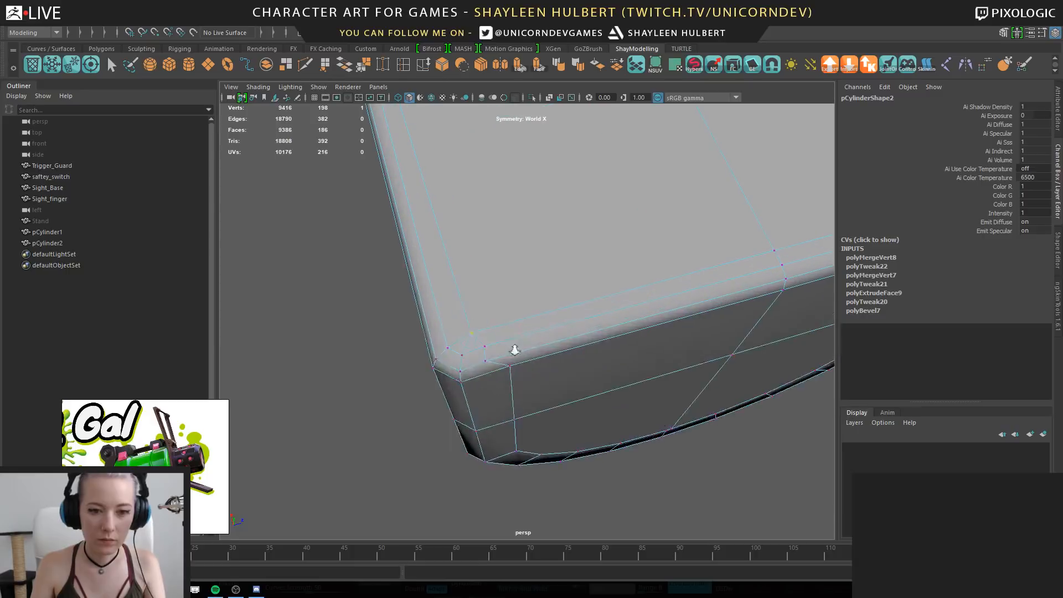
# Delete the stray short edge beside the top face's merged inset corner
pyautogui.moveTo(482, 268); pyautogui.dragTo(480, 241, button='right')
pyautogui.click(467, 349)
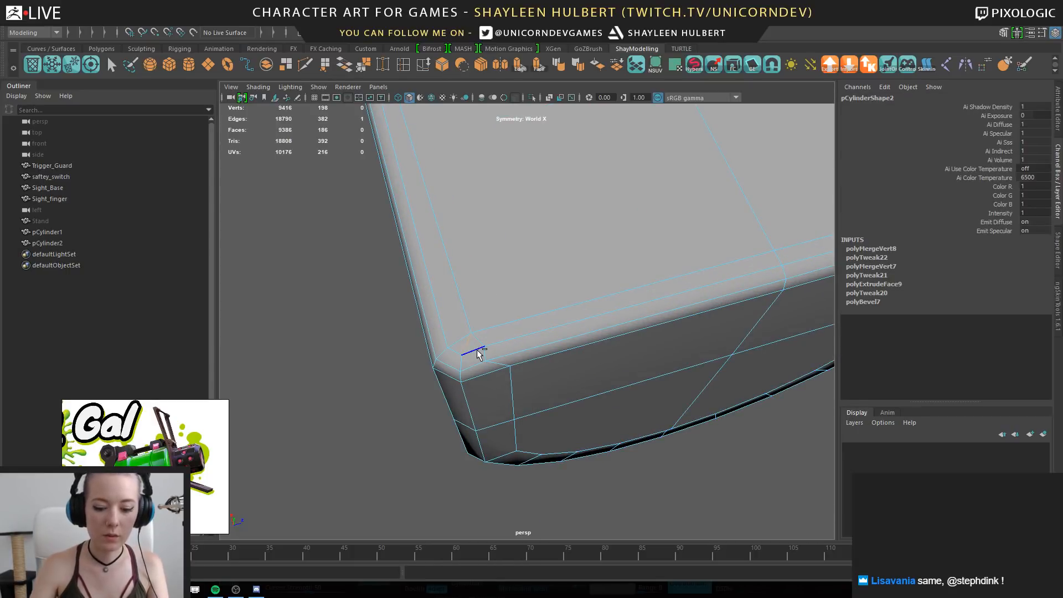
pyautogui.press('Delete')
pyautogui.scroll(-5, 530, 332)
# Examine the block's top face and corners in smooth preview, then return to the unsmoothed mesh
pyautogui.keyDown('alt'); pyautogui.moveTo(531, 332); pyautogui.dragTo(455, 372); pyautogui.keyUp('alt')
pyautogui.moveTo(493, 264); pyautogui.dragTo(529, 250, button='right')
pyautogui.press('3')
pyautogui.click(629, 220)
pyautogui.keyDown('alt'); pyautogui.moveTo(629, 221); pyautogui.dragTo(655, 362); pyautogui.keyUp('alt')
pyautogui.click(583, 369)
pyautogui.keyDown('alt'); pyautogui.moveTo(546, 338); pyautogui.dragTo(597, 380); pyautogui.keyUp('alt')
pyautogui.press('1')
pyautogui.keyDown('alt'); pyautogui.moveTo(585, 331); pyautogui.dragTo(497, 304); pyautogui.keyUp('alt')
pyautogui.keyDown('alt'); pyautogui.moveTo(496, 304); pyautogui.dragTo(529, 396, button='right'); pyautogui.keyUp('alt')
pyautogui.keyDown('alt'); pyautogui.moveTo(529, 396); pyautogui.dragTo(491, 290, button='middle'); pyautogui.keyUp('alt')
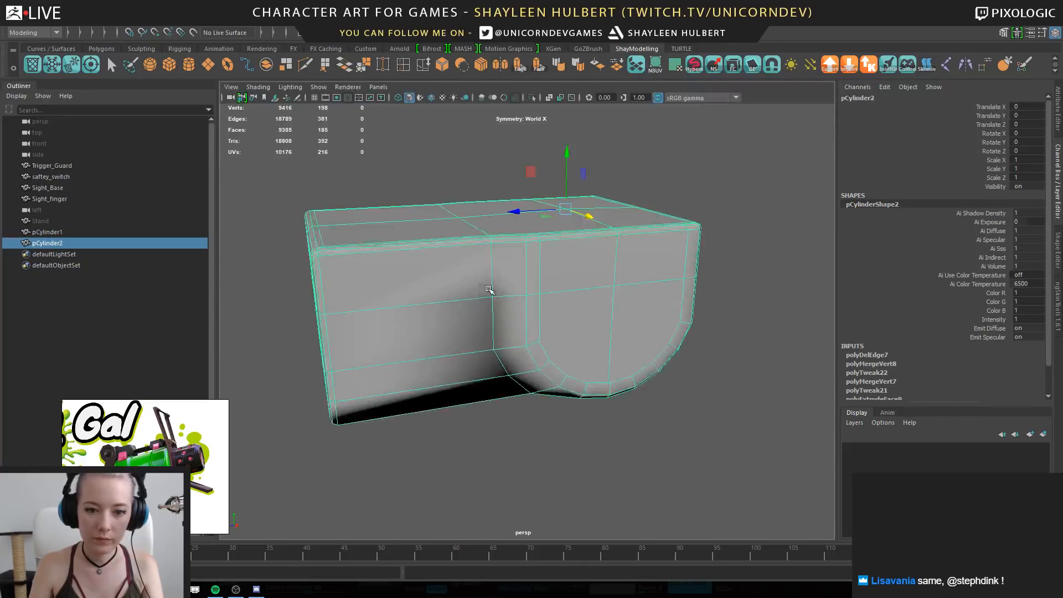
# Adjust the centre vertices at the underside junction and delete the doubled inset edges around the faces beside the lobe junction
pyautogui.keyDown('alt'); pyautogui.moveTo(491, 289); pyautogui.dragTo(478, 293); pyautogui.keyUp('alt')
pyautogui.keyDown('alt'); pyautogui.moveTo(477, 293); pyautogui.dragTo(503, 342, button='right'); pyautogui.keyUp('alt')
pyautogui.keyDown('alt'); pyautogui.moveTo(504, 342); pyautogui.dragTo(512, 339); pyautogui.keyUp('alt')
pyautogui.keyDown('alt'); pyautogui.moveTo(481, 303); pyautogui.dragTo(468, 197); pyautogui.keyUp('alt')
pyautogui.keyDown('alt'); pyautogui.moveTo(523, 392); pyautogui.dragTo(566, 318, button='middle'); pyautogui.keyUp('alt')
pyautogui.moveTo(555, 268); pyautogui.dragTo(555, 299, button='right')
pyautogui.moveTo(594, 345); pyautogui.dragTo(548, 268, button='right')
pyautogui.click(602, 351)
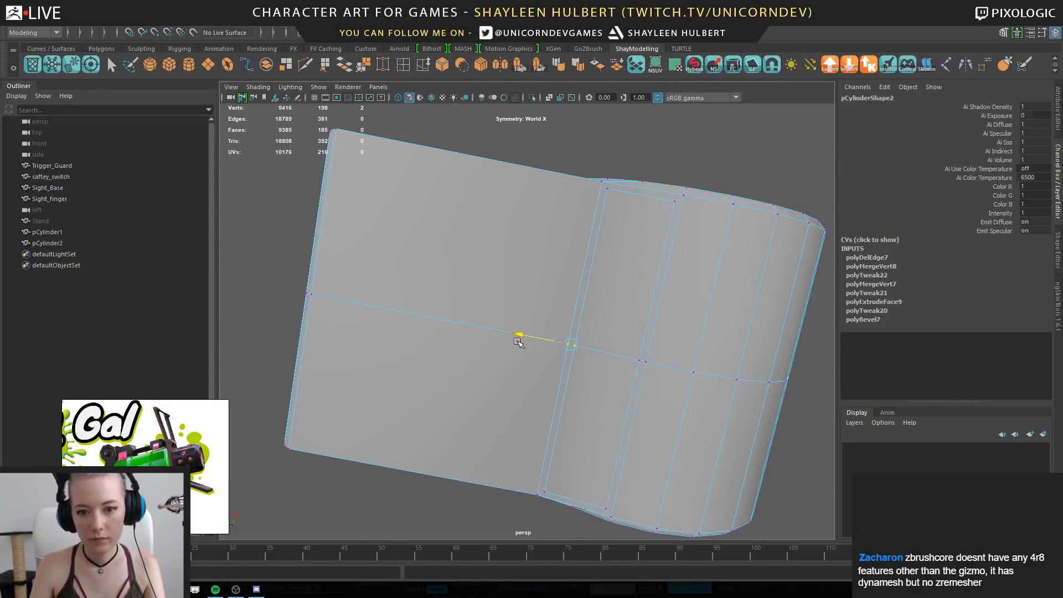
pyautogui.moveTo(612, 266); pyautogui.dragTo(630, 209, button='right')
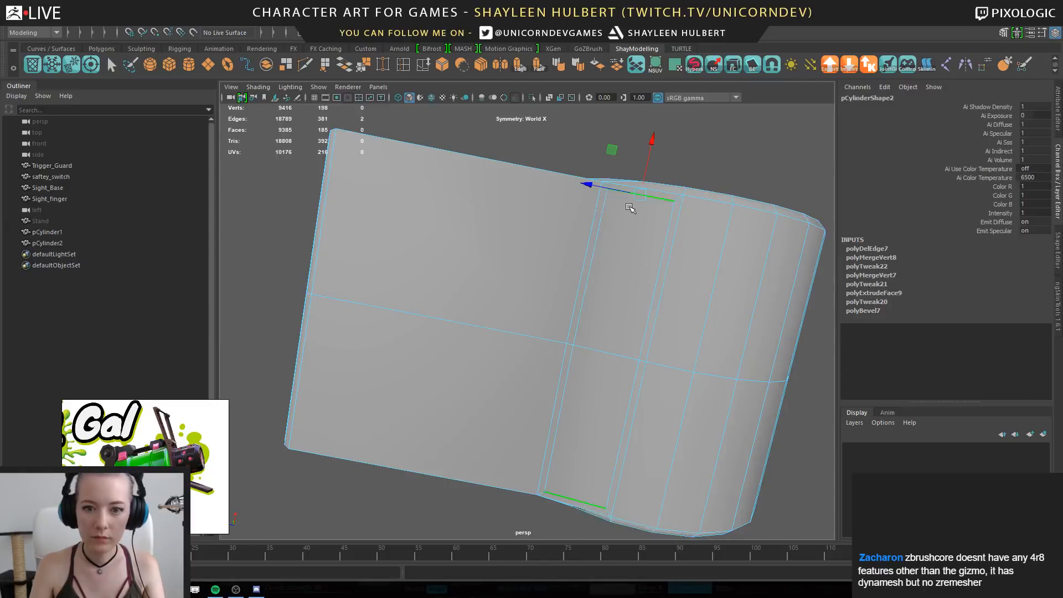
pyautogui.press('Delete')
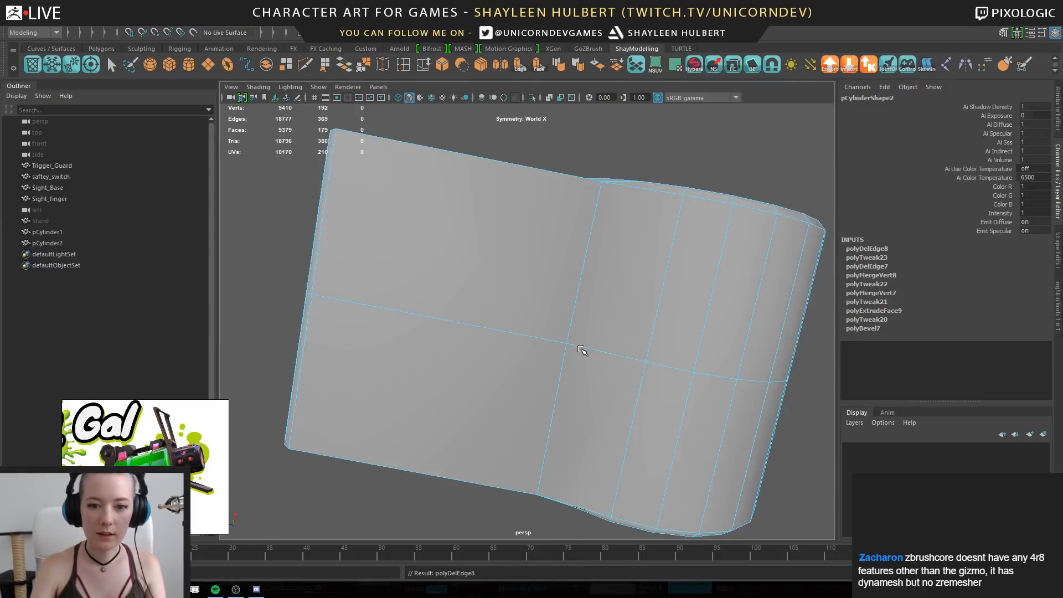
# Examine the underside and lobe junction in smooth preview, then return to the unsmoothed mesh
pyautogui.keyDown('alt'); pyautogui.moveTo(567, 303); pyautogui.dragTo(555, 351); pyautogui.keyUp('alt')
pyautogui.keyDown('alt'); pyautogui.moveTo(556, 351); pyautogui.dragTo(520, 322, button='right'); pyautogui.keyUp('alt')
pyautogui.keyDown('alt'); pyautogui.moveTo(520, 323); pyautogui.dragTo(515, 311); pyautogui.keyUp('alt')
pyautogui.moveTo(548, 240); pyautogui.dragTo(598, 224, button='right')
pyautogui.press('3')
pyautogui.click(586, 444)
pyautogui.keyDown('alt'); pyautogui.moveTo(587, 444); pyautogui.dragTo(671, 450); pyautogui.keyUp('alt')
pyautogui.keyDown('alt'); pyautogui.moveTo(672, 450); pyautogui.dragTo(548, 387, button='right'); pyautogui.keyUp('alt')
pyautogui.keyDown('alt'); pyautogui.moveTo(548, 387); pyautogui.dragTo(543, 332); pyautogui.keyUp('alt')
pyautogui.click(546, 326)
pyautogui.keyDown('alt'); pyautogui.moveTo(546, 325); pyautogui.dragTo(588, 361, button='right'); pyautogui.keyUp('alt')
pyautogui.press('1')
pyautogui.keyDown('alt'); pyautogui.moveTo(580, 334); pyautogui.dragTo(597, 337); pyautogui.keyUp('alt')
pyautogui.keyDown('alt'); pyautogui.moveTo(597, 337); pyautogui.dragTo(653, 375, button='right'); pyautogui.keyUp('alt')
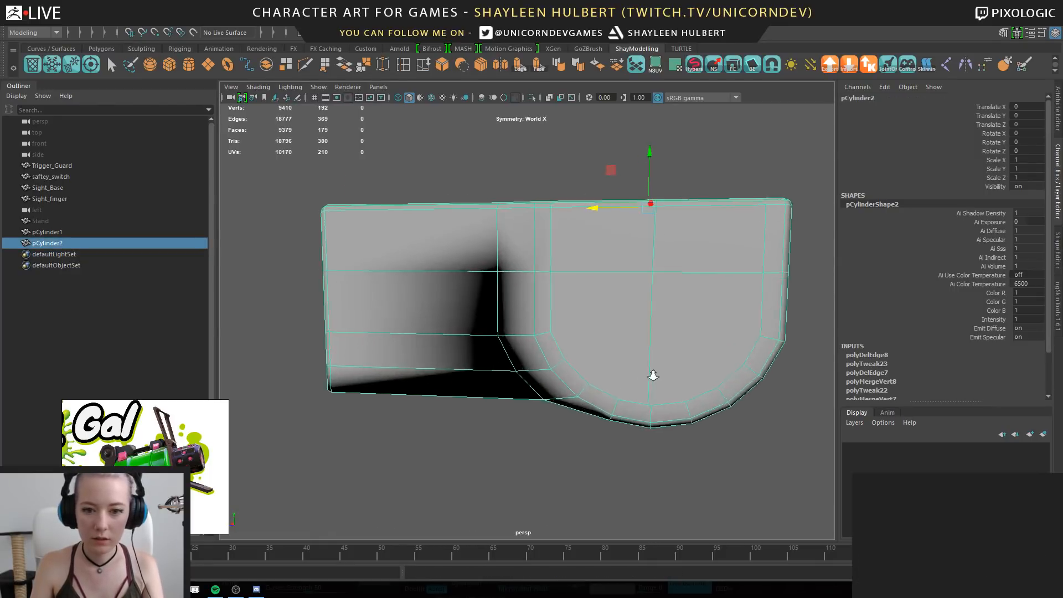
# Select the four flat faces on the lobe's side, mirrored by symmetry, and extrude them with an inward offset
pyautogui.keyDown('alt'); pyautogui.moveTo(653, 375); pyautogui.dragTo(561, 365, button='middle'); pyautogui.keyUp('alt')
pyautogui.keyDown('alt'); pyautogui.moveTo(561, 364); pyautogui.dragTo(557, 309); pyautogui.keyUp('alt')
pyautogui.moveTo(556, 308); pyautogui.dragTo(556, 346, button='right')
pyautogui.click(532, 233)
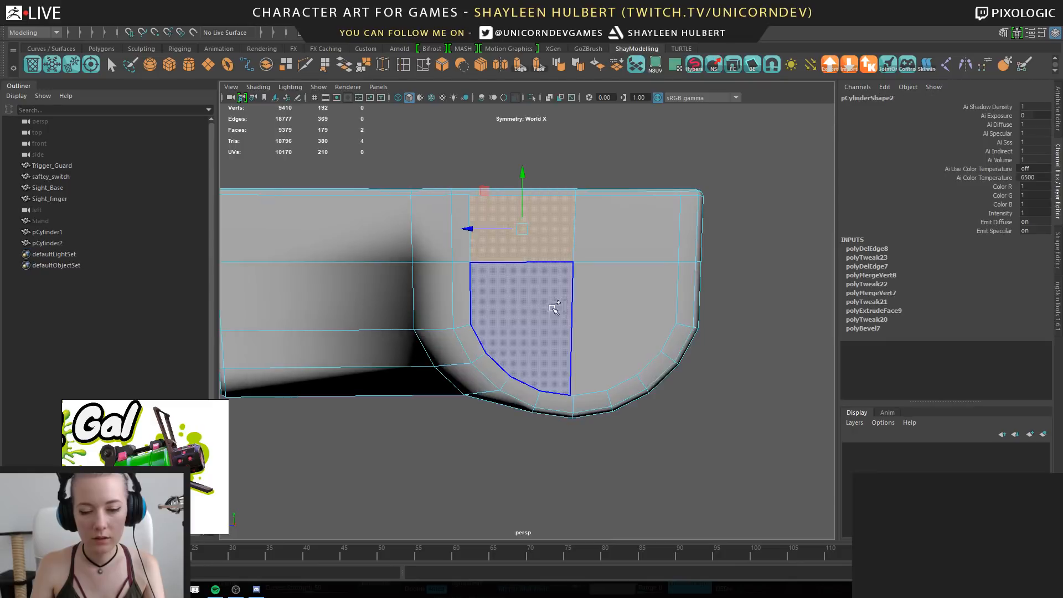
pyautogui.keyDown('shift'); pyautogui.click(557, 309); pyautogui.keyUp('shift')
pyautogui.keyDown('shift'); pyautogui.click(612, 328); pyautogui.keyUp('shift')
pyautogui.keyDown('shift'); pyautogui.click(615, 243); pyautogui.keyUp('shift')
pyautogui.keyDown('alt'); pyautogui.moveTo(631, 356); pyautogui.dragTo(568, 333, button='right'); pyautogui.keyUp('alt')
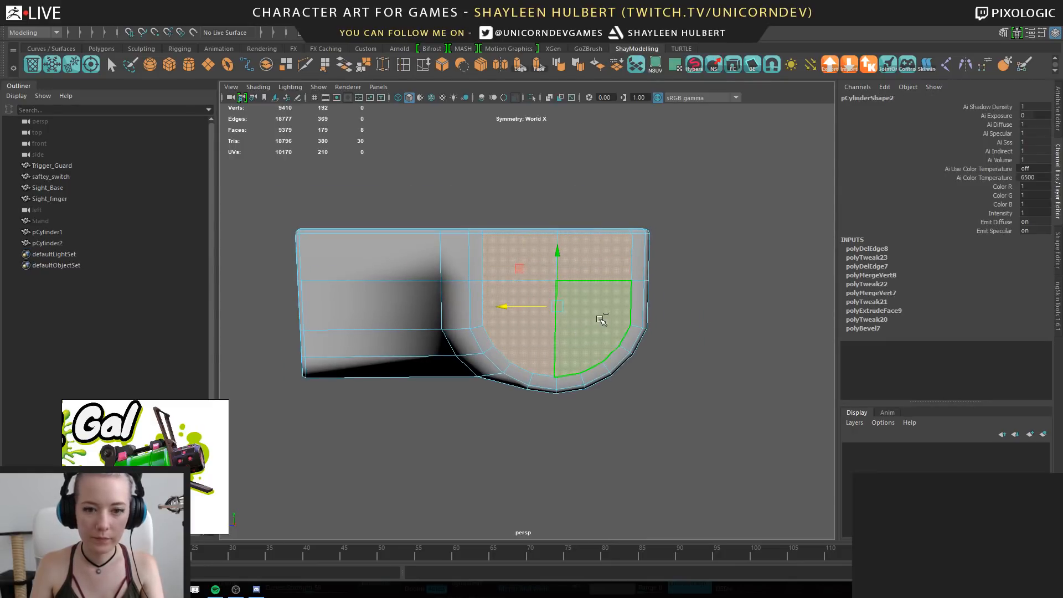
pyautogui.hotkey('ctrl', 'e')
pyautogui.moveTo(693, 359); pyautogui.dragTo(695, 357)
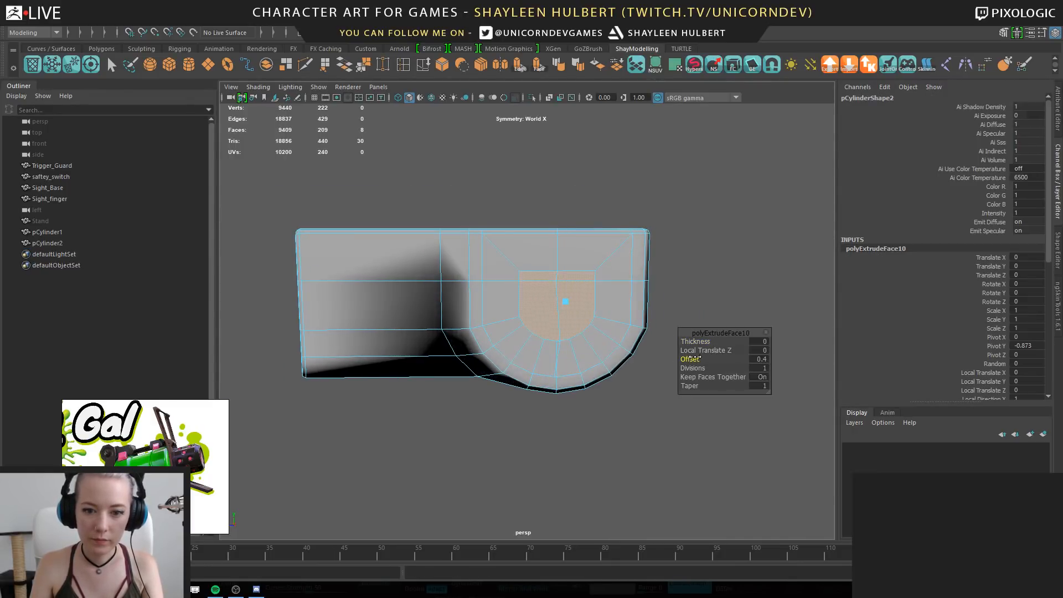
# Examine the inset faces on the lobe's side in smooth preview and compare them with the unsmoothed mesh
pyautogui.moveTo(571, 259); pyautogui.dragTo(623, 242, button='right')
pyautogui.click(620, 213)
pyautogui.click(593, 288)
pyautogui.press('3')
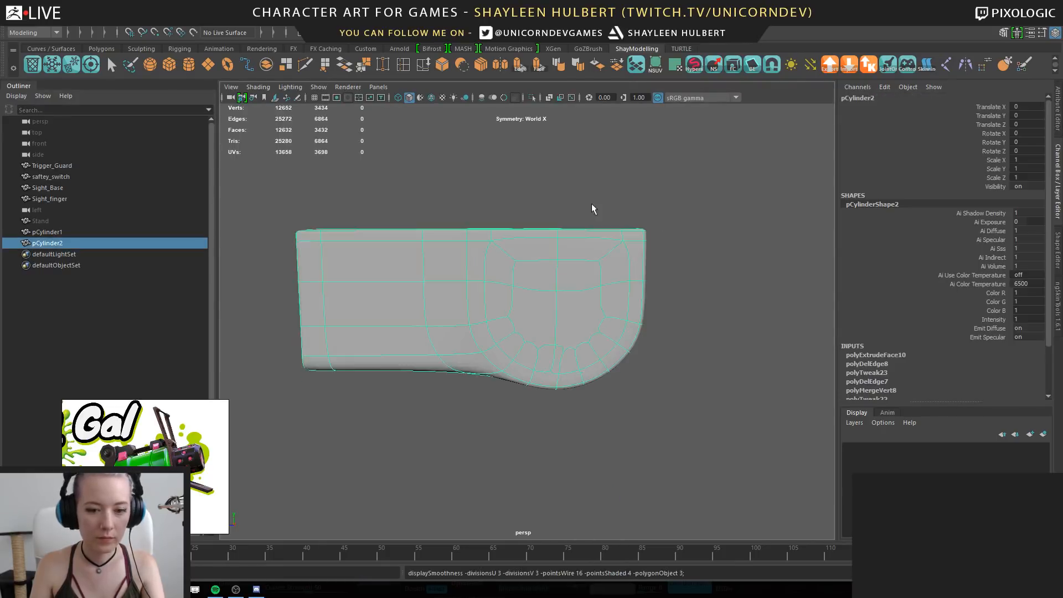
pyautogui.click(592, 203)
pyautogui.keyDown('alt'); pyautogui.moveTo(603, 321); pyautogui.dragTo(606, 326); pyautogui.keyUp('alt')
pyautogui.click(474, 333)
pyautogui.scroll(8, 541, 387)
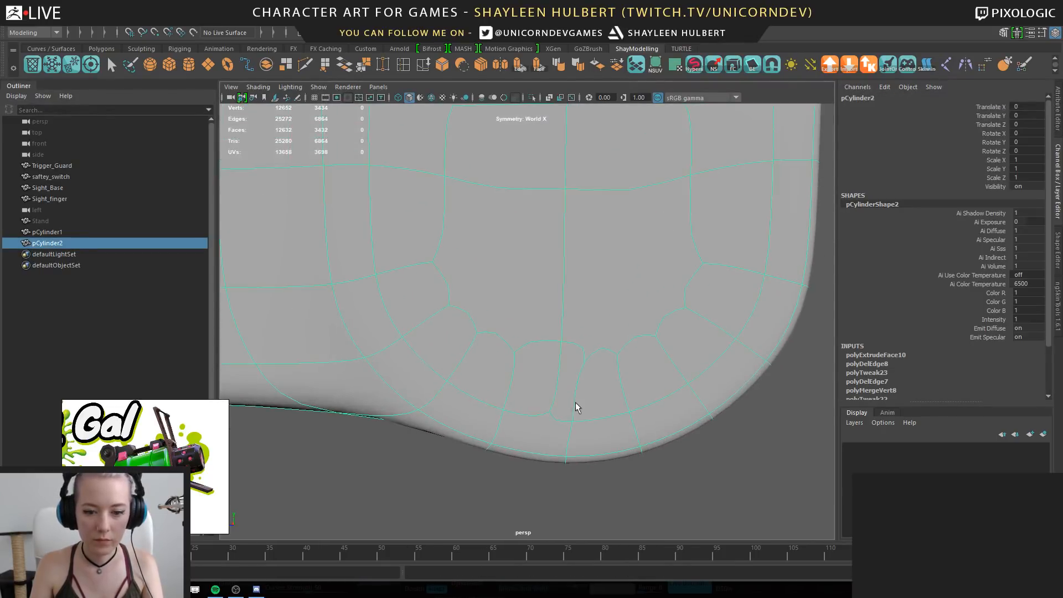
pyautogui.press('1')
pyautogui.press('3')
pyautogui.keyDown('alt'); pyautogui.moveTo(547, 354); pyautogui.dragTo(557, 333); pyautogui.keyUp('alt')
pyautogui.scroll(3, 568, 369)
# Merge the closely spaced vertex pairs along the curved lower edge of the lobe's side inset
pyautogui.moveTo(579, 281); pyautogui.dragTo(537, 267, button='right')
pyautogui.press('1')
pyautogui.moveTo(567, 287); pyautogui.dragTo(594, 303)
pyautogui.keyDown('shift'); pyautogui.moveTo(584, 299); pyautogui.dragTo(576, 202, button='right'); pyautogui.keyUp('shift')
pyautogui.moveTo(565, 396); pyautogui.dragTo(596, 355)
pyautogui.press('g')
pyautogui.scroll(-5, 603, 380)
pyautogui.moveTo(528, 237); pyautogui.dragTo(575, 223, button='right')
pyautogui.scroll(-3, 570, 337)
# Cut two edges across the top face near the lobe junction, connecting matching rim vertices on both long sides
pyautogui.press('3')
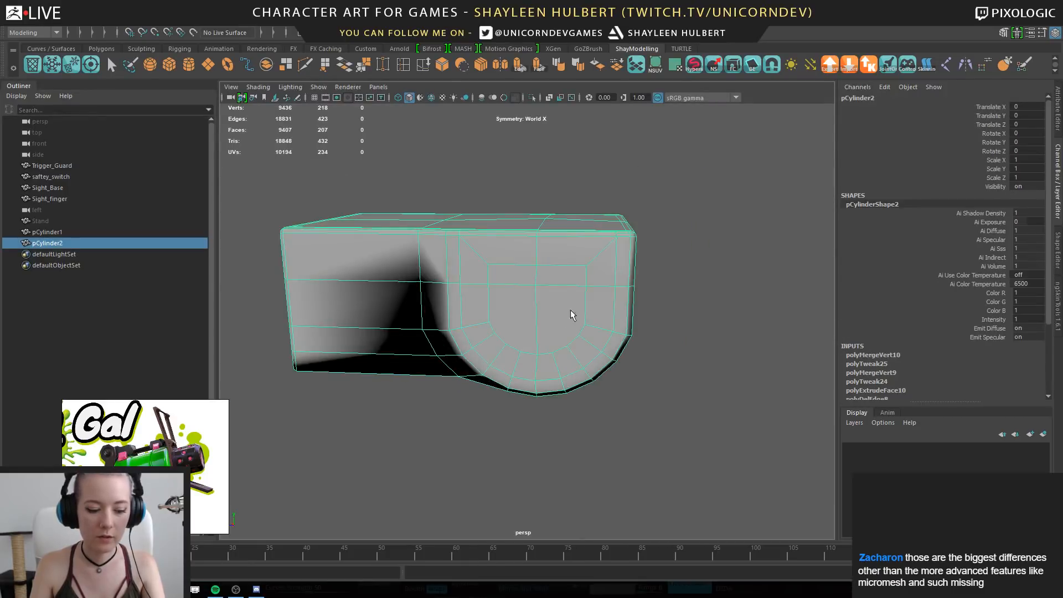
pyautogui.keyDown('alt'); pyautogui.moveTo(572, 310); pyautogui.dragTo(383, 409); pyautogui.keyUp('alt')
pyautogui.keyDown('alt'); pyautogui.moveTo(383, 409); pyautogui.dragTo(461, 351, button='right'); pyautogui.keyUp('alt')
pyautogui.moveTo(444, 253); pyautogui.dragTo(402, 248, button='right')
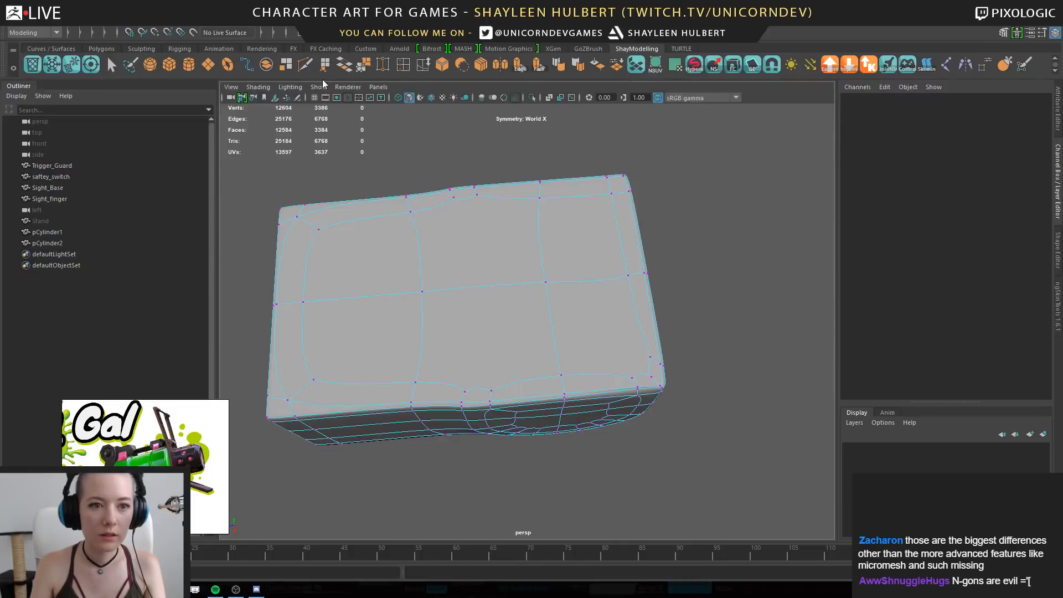
pyautogui.click(306, 65)
pyautogui.press('1')
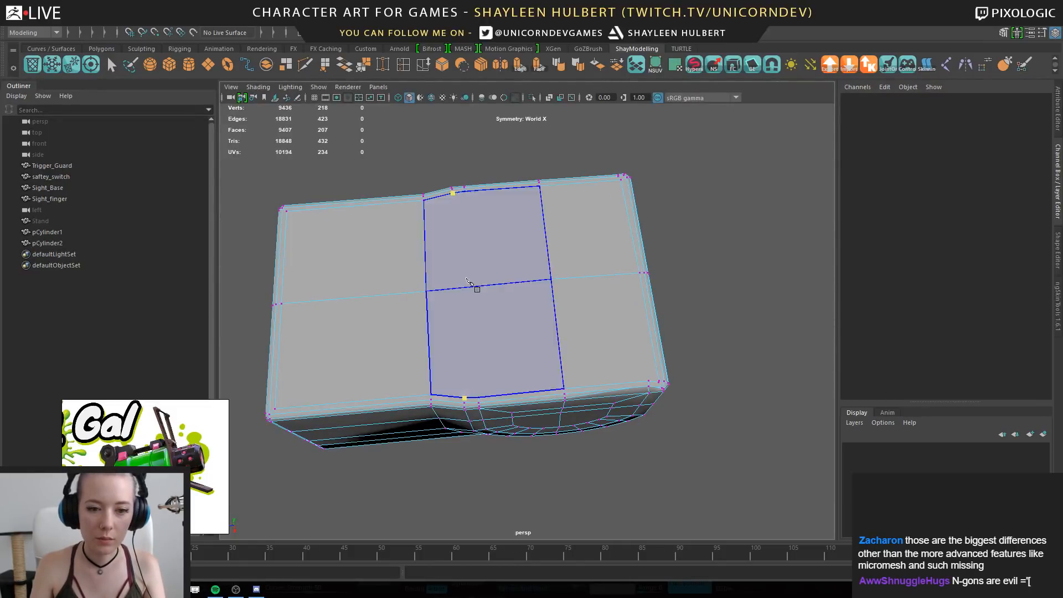
pyautogui.click(458, 290)
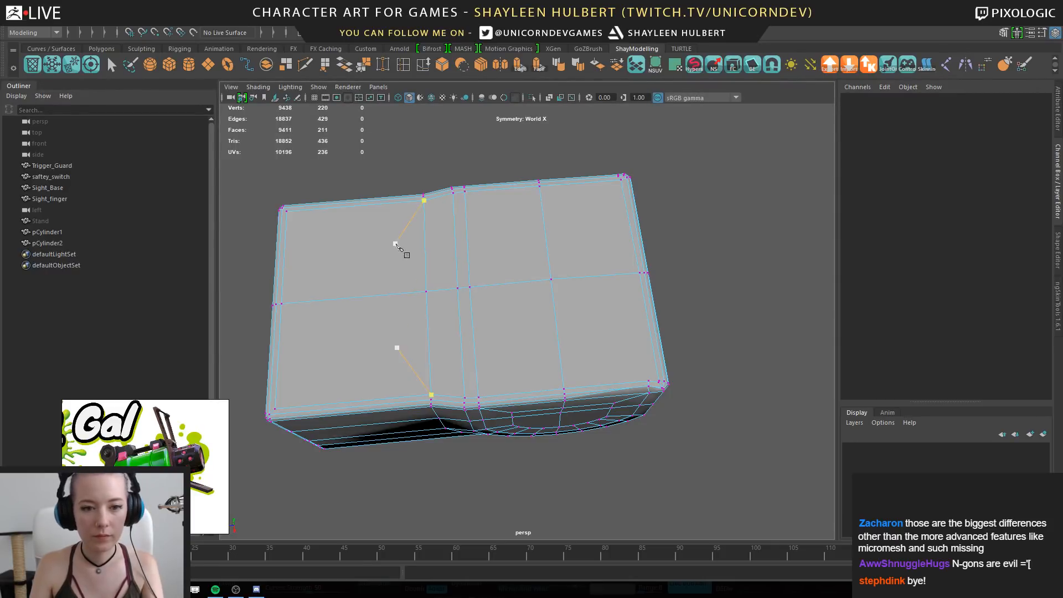
pyautogui.moveTo(395, 246); pyautogui.dragTo(427, 235, button='right')
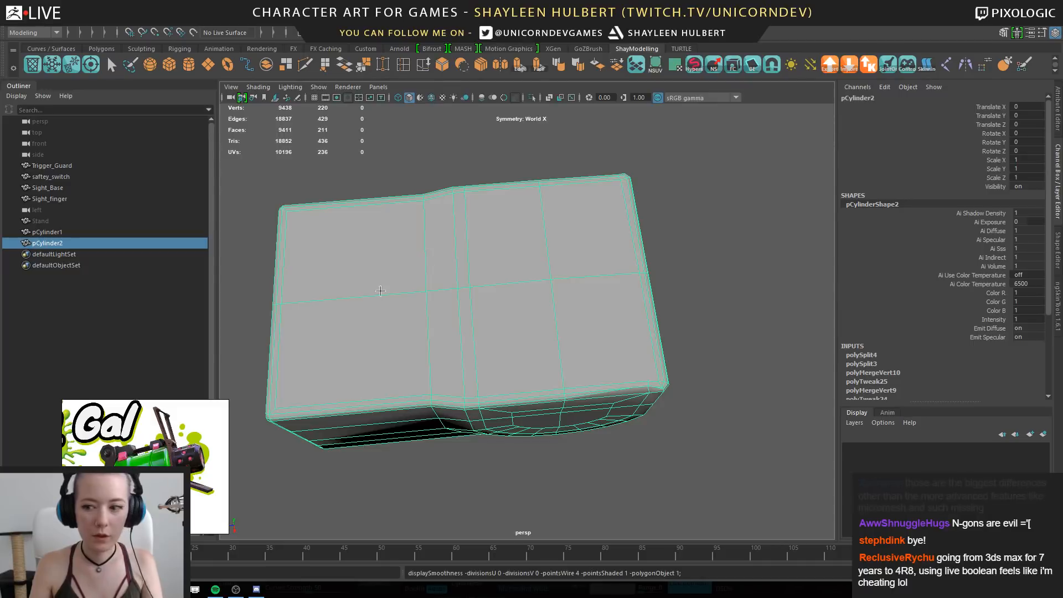
pyautogui.keyDown('alt'); pyautogui.moveTo(380, 290); pyautogui.dragTo(504, 235, button='middle'); pyautogui.keyUp('alt')
pyautogui.keyDown('shift'); pyautogui.moveTo(500, 192); pyautogui.dragTo(529, 208, button='right'); pyautogui.keyUp('shift')
pyautogui.keyDown('alt'); pyautogui.moveTo(547, 228); pyautogui.dragTo(523, 261); pyautogui.keyUp('alt')
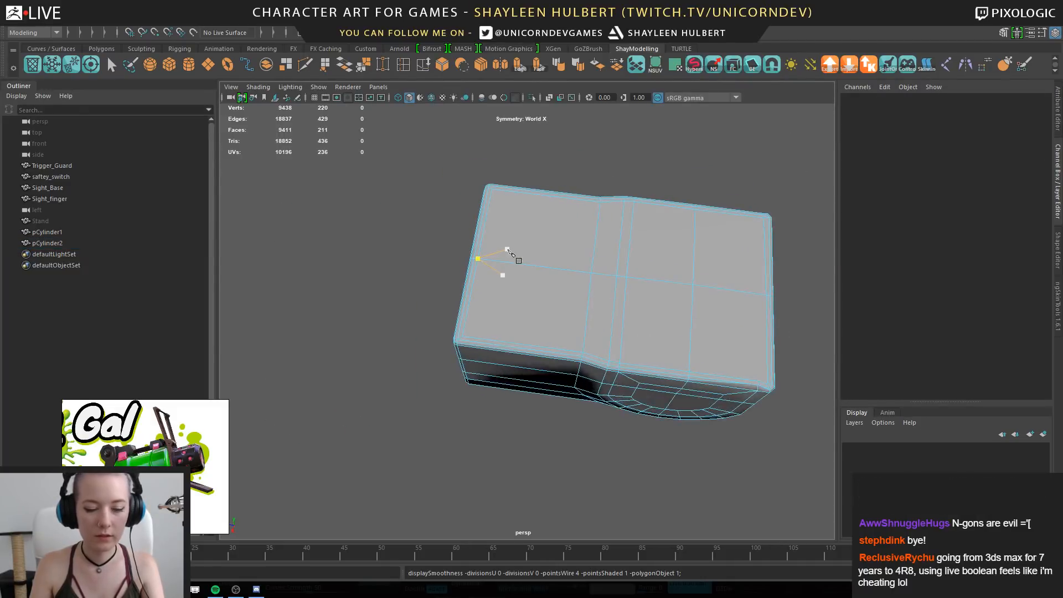
pyautogui.moveTo(511, 253); pyautogui.dragTo(556, 198, button='right')
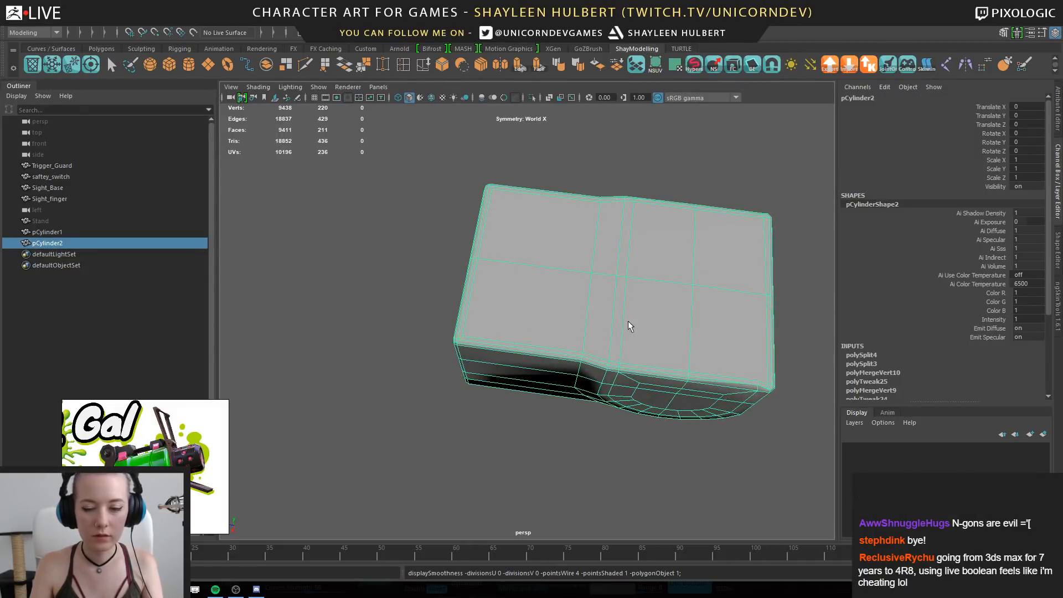
# Select the lengthwise edges around the block's straight section, connect them with a new edge loop, and show the block smoothed
pyautogui.keyDown('alt'); pyautogui.moveTo(628, 321); pyautogui.dragTo(529, 300); pyautogui.keyUp('alt')
pyautogui.keyDown('shift'); pyautogui.moveTo(482, 202); pyautogui.dragTo(488, 223, button='right'); pyautogui.keyUp('shift')
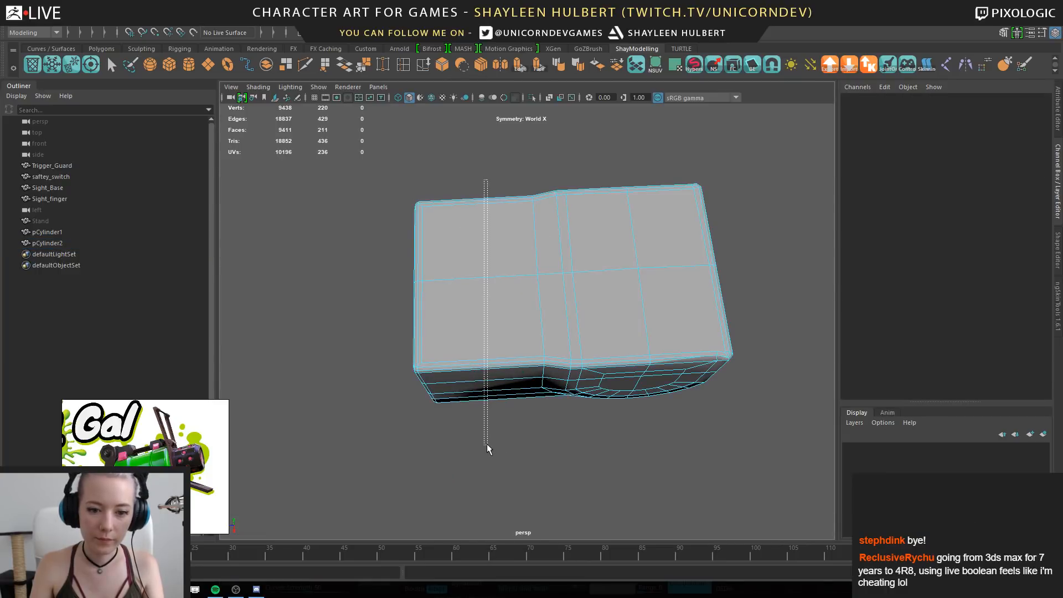
pyautogui.moveTo(487, 445); pyautogui.dragTo(487, 446)
pyautogui.keyDown('alt'); pyautogui.moveTo(515, 427); pyautogui.dragTo(531, 382); pyautogui.keyUp('alt')
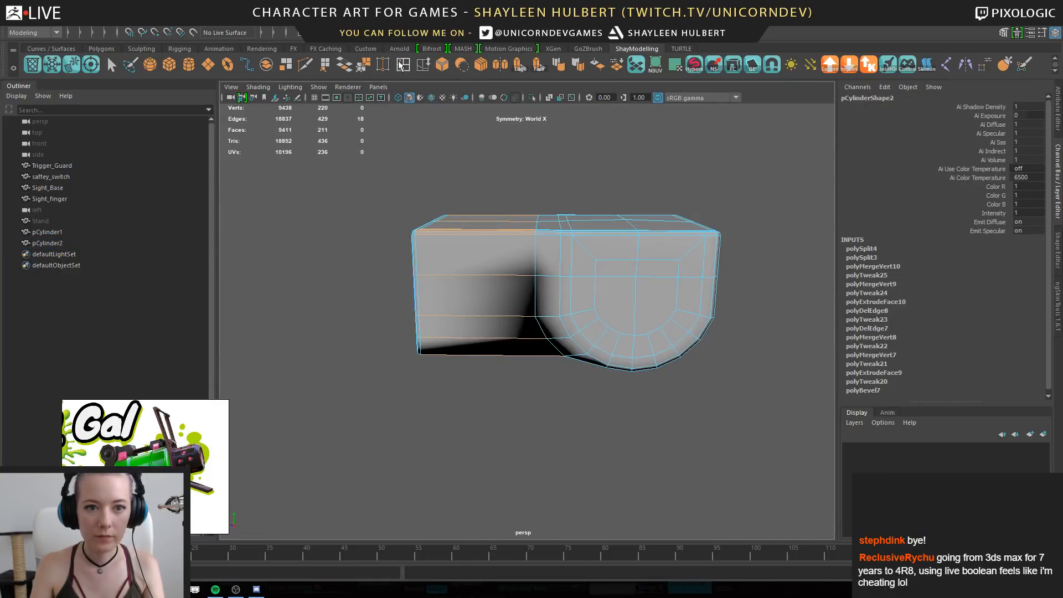
pyautogui.keyDown('shift'); pyautogui.moveTo(519, 224); pyautogui.dragTo(517, 307, button='right'); pyautogui.keyUp('shift')
pyautogui.moveTo(500, 238); pyautogui.dragTo(524, 234, button='right')
pyautogui.click(548, 270)
pyautogui.press('3')
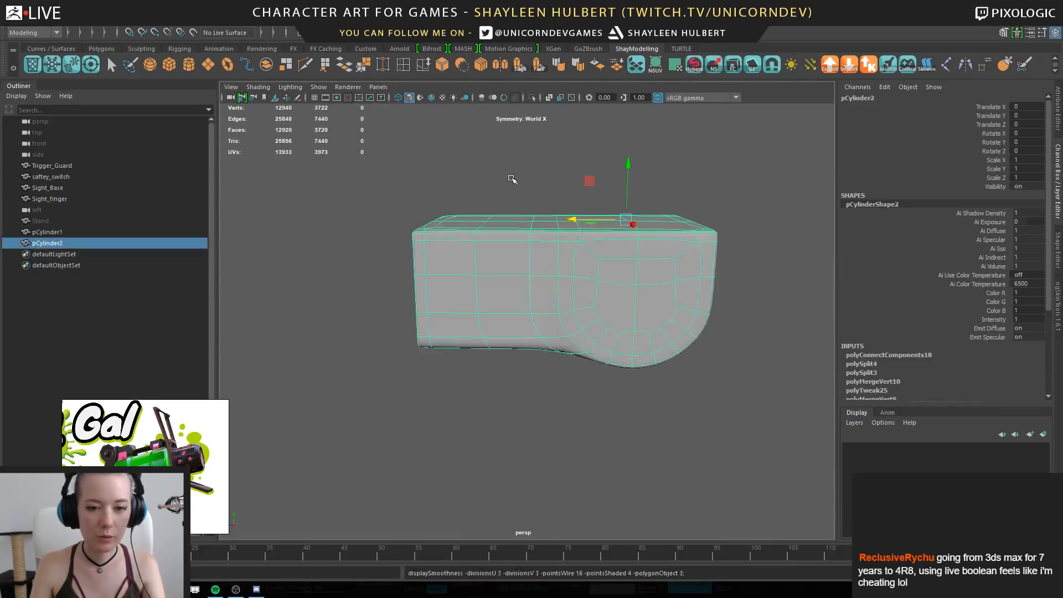
pyautogui.click(510, 178)
# Select all vertices of the straight section beyond the lobe junction and move them inward symmetrically to narrow that end
pyautogui.keyDown('alt'); pyautogui.moveTo(481, 299); pyautogui.dragTo(499, 372); pyautogui.keyUp('alt')
pyautogui.click(587, 320)
pyautogui.keyDown('alt'); pyautogui.moveTo(499, 372); pyautogui.dragTo(560, 376, button='right'); pyautogui.keyUp('alt')
pyautogui.keyDown('alt'); pyautogui.moveTo(560, 376); pyautogui.dragTo(410, 313); pyautogui.keyUp('alt')
pyautogui.moveTo(410, 313); pyautogui.dragTo(396, 289, button='right')
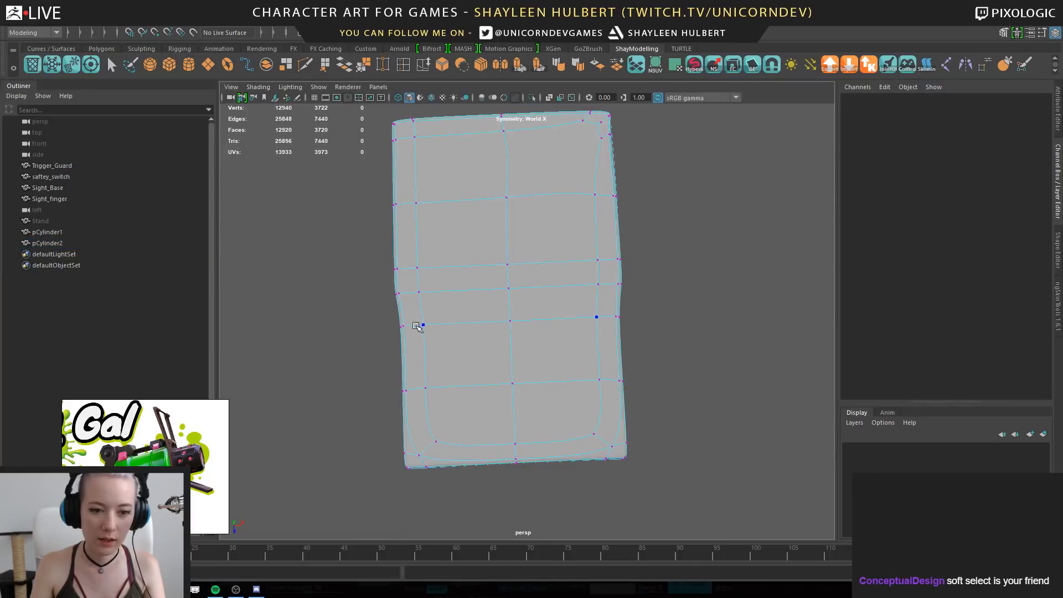
pyautogui.click(424, 325)
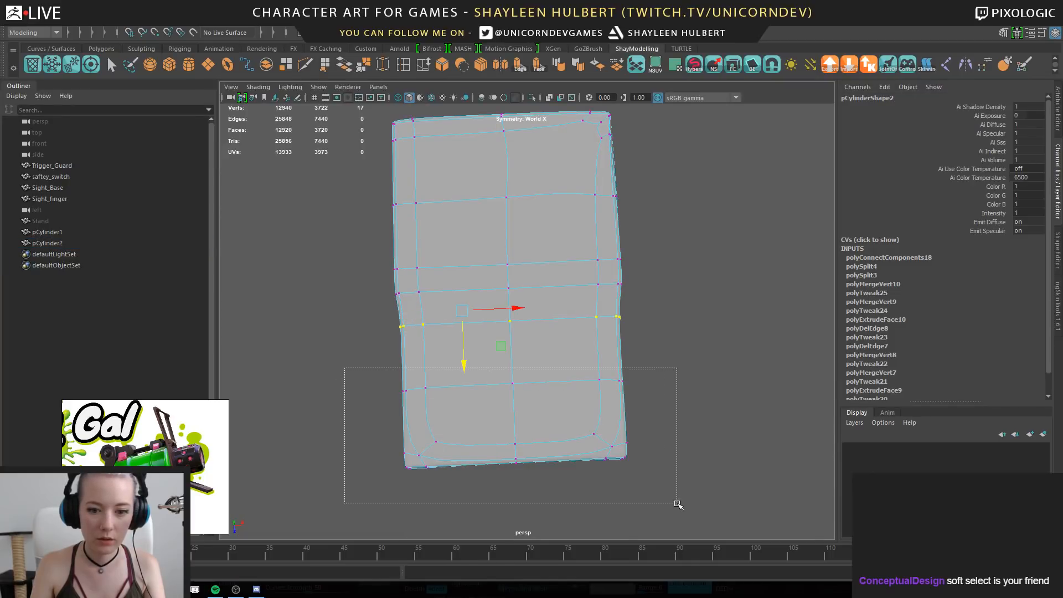
pyautogui.moveTo(678, 504); pyautogui.dragTo(677, 503)
pyautogui.keyDown('alt'); pyautogui.moveTo(677, 504); pyautogui.dragTo(597, 385); pyautogui.keyUp('alt')
pyautogui.moveTo(508, 366); pyautogui.dragTo(501, 367)
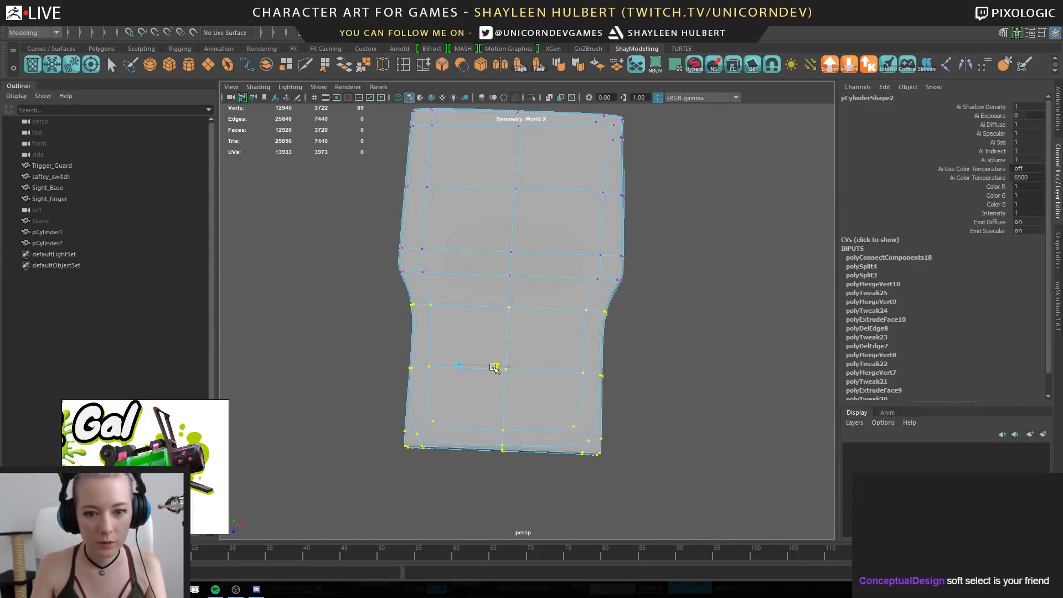
pyautogui.moveTo(522, 221); pyautogui.dragTo(576, 205, button='right')
pyautogui.click(720, 382)
# Unhide the Stand object
pyautogui.keyDown('alt'); pyautogui.moveTo(720, 383); pyautogui.dragTo(354, 324); pyautogui.keyUp('alt')
pyautogui.click(566, 283)
pyautogui.scroll(-5, 570, 277)
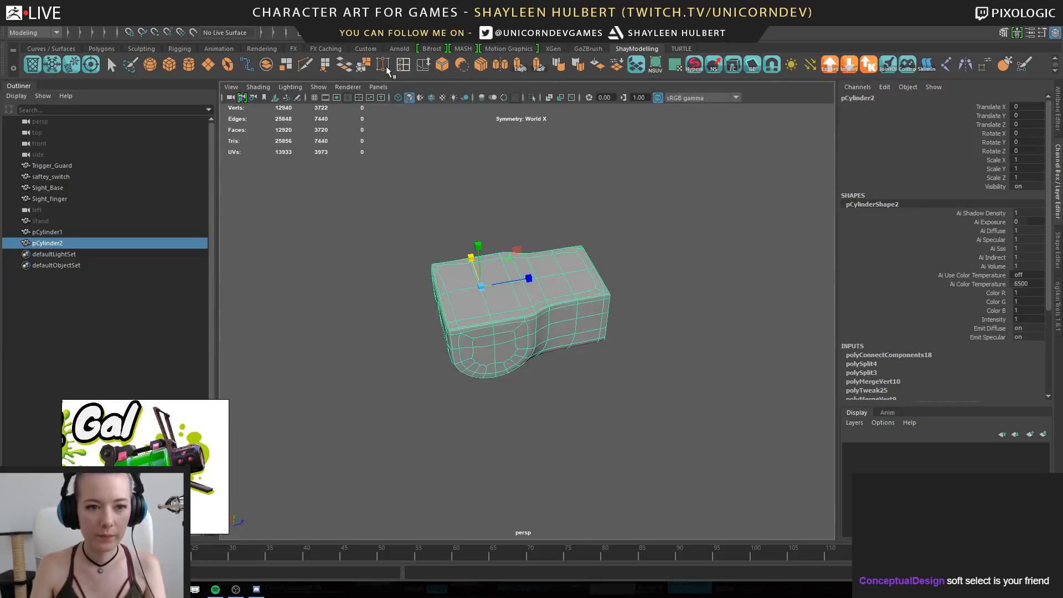
pyautogui.click(52, 221)
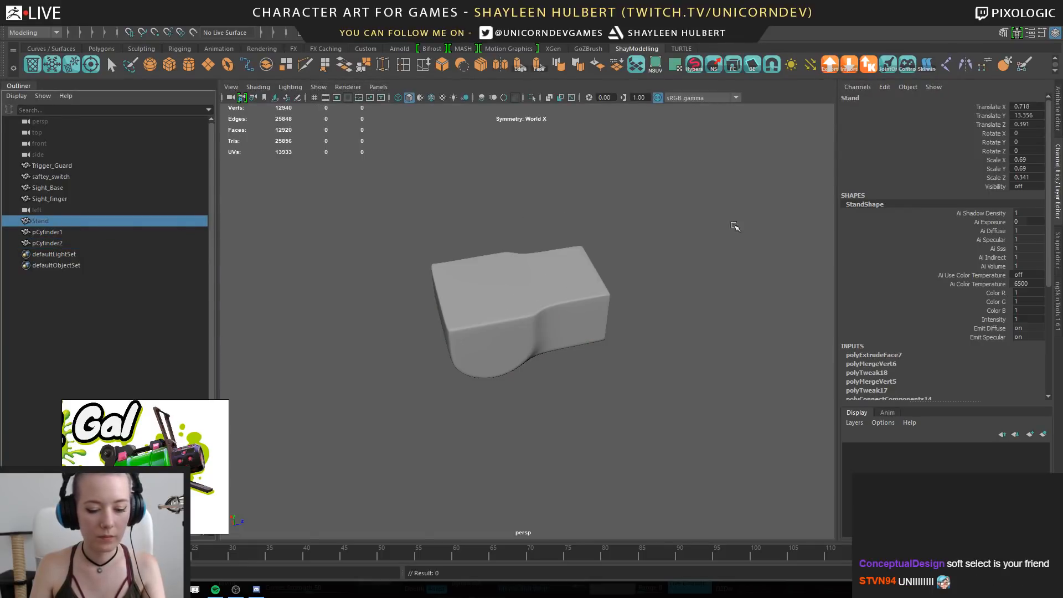
pyautogui.hotkey('shift', 'h')
# Select the pCylinder2 block and rotate it 90 degrees about Y
pyautogui.keyDown('alt'); pyautogui.moveTo(605, 334); pyautogui.dragTo(339, 241, button='right'); pyautogui.keyUp('alt')
pyautogui.keyDown('alt'); pyautogui.moveTo(340, 241); pyautogui.dragTo(490, 285); pyautogui.keyUp('alt')
pyautogui.click(534, 322)
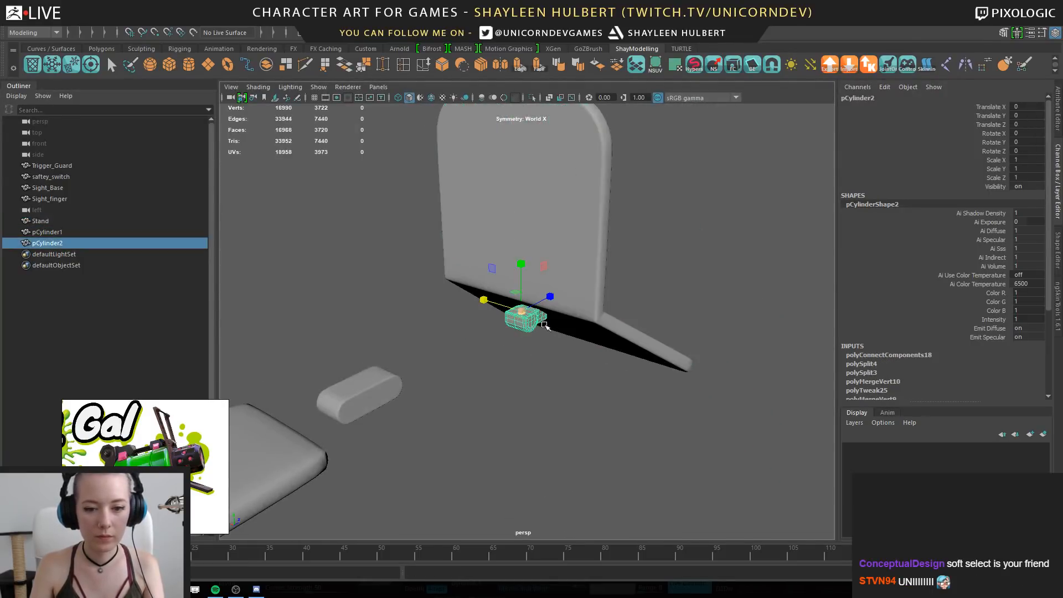
pyautogui.keyDown('alt'); pyautogui.moveTo(546, 327); pyautogui.dragTo(576, 348); pyautogui.keyUp('alt')
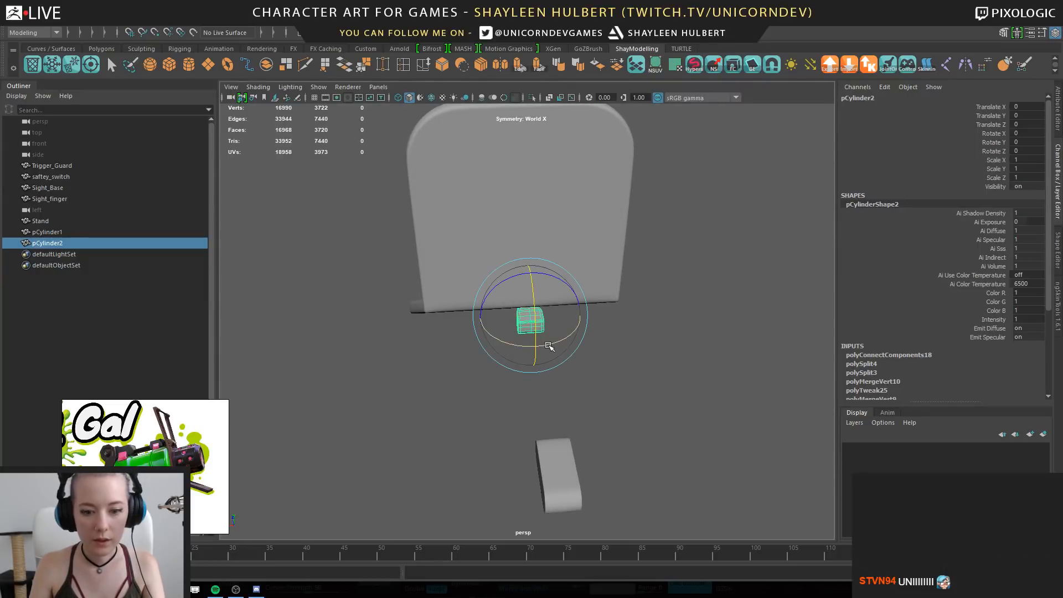
pyautogui.moveTo(604, 333); pyautogui.dragTo(636, 324, button='middle')
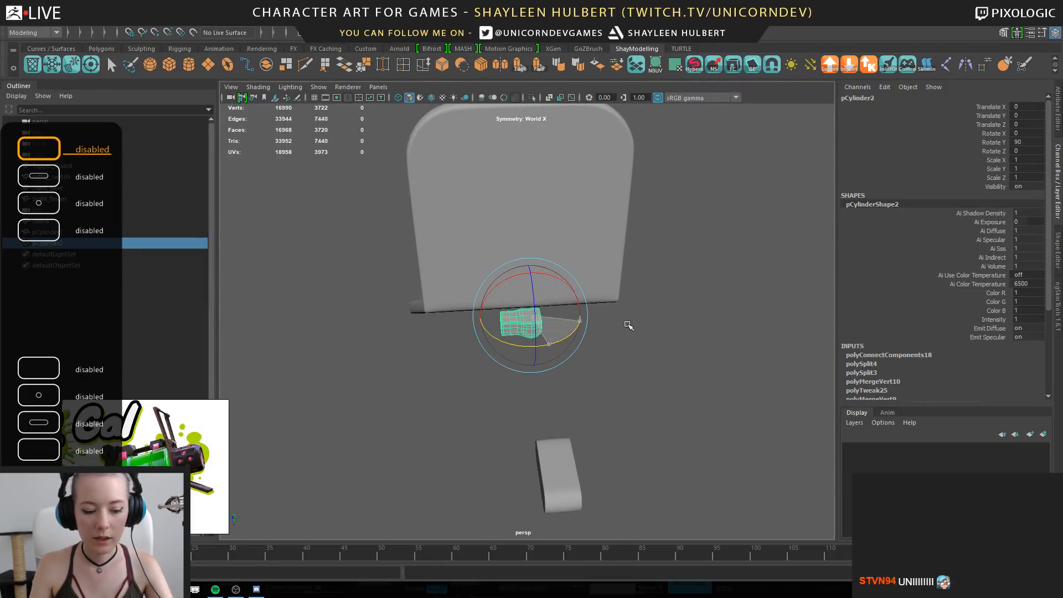
# Move the block along X beside the stand's base, to about -13.455
pyautogui.press('w')
pyautogui.moveTo(476, 319); pyautogui.dragTo(486, 371)
pyautogui.click(546, 408)
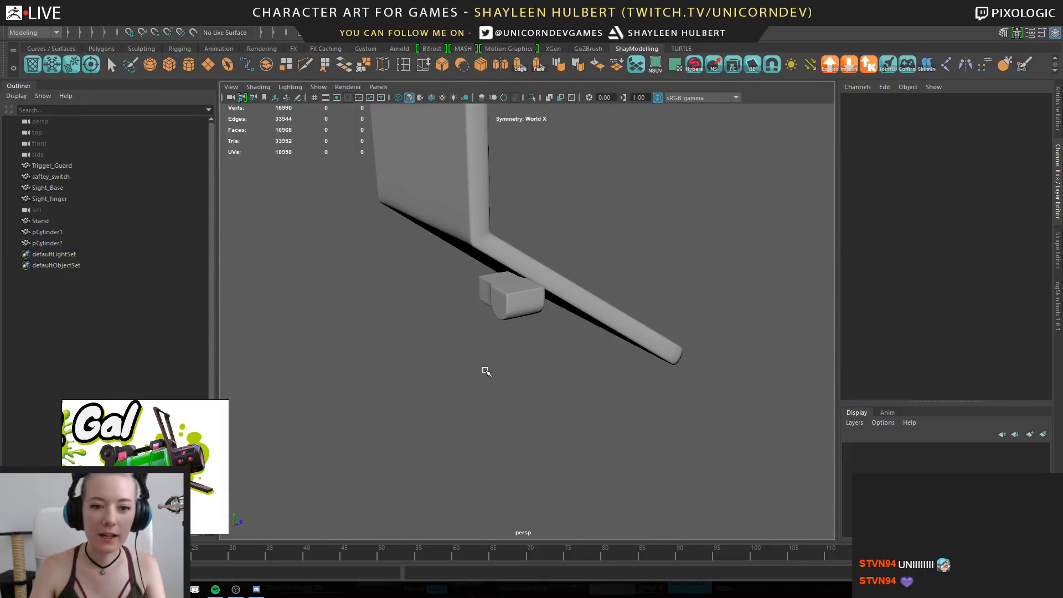
# Merge the overlapping vertices at the block's top corner at the rounded end
pyautogui.keyDown('alt'); pyautogui.moveTo(504, 287); pyautogui.dragTo(487, 356, button='right'); pyautogui.keyUp('alt')
pyautogui.keyDown('alt'); pyautogui.moveTo(487, 356); pyautogui.dragTo(633, 351); pyautogui.keyUp('alt')
pyautogui.click(729, 330)
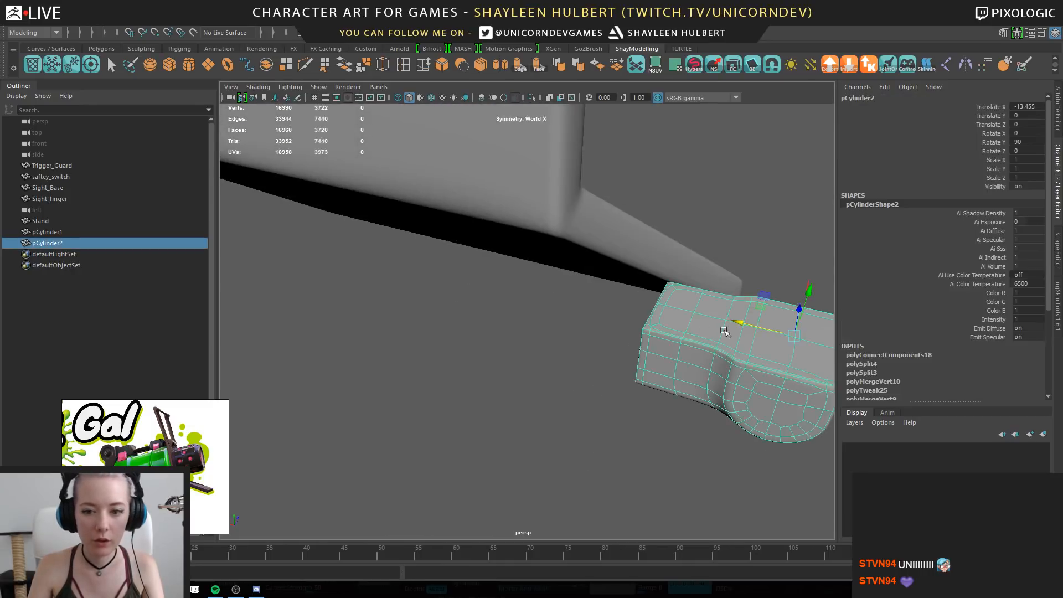
pyautogui.keyDown('alt'); pyautogui.moveTo(729, 330); pyautogui.dragTo(571, 305, button='middle'); pyautogui.keyUp('alt')
pyautogui.keyDown('alt'); pyautogui.moveTo(570, 306); pyautogui.dragTo(640, 333); pyautogui.keyUp('alt')
pyautogui.keyDown('alt'); pyautogui.moveTo(641, 332); pyautogui.dragTo(500, 308, button='middle'); pyautogui.keyUp('alt')
pyautogui.keyDown('alt'); pyautogui.moveTo(500, 308); pyautogui.dragTo(600, 360, button='right'); pyautogui.keyUp('alt')
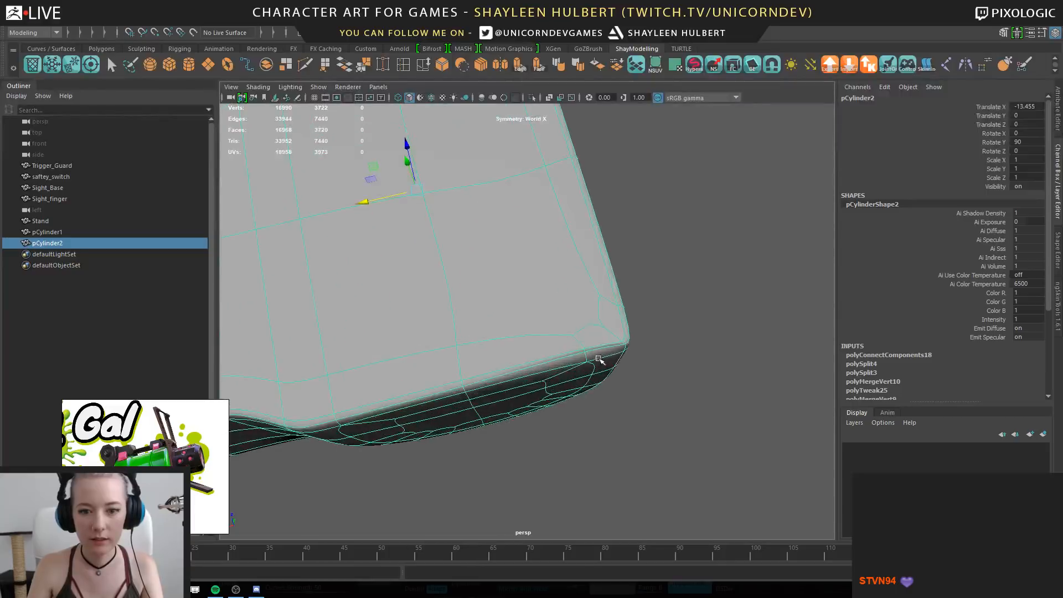
pyautogui.moveTo(579, 266); pyautogui.dragTo(536, 192, button='right')
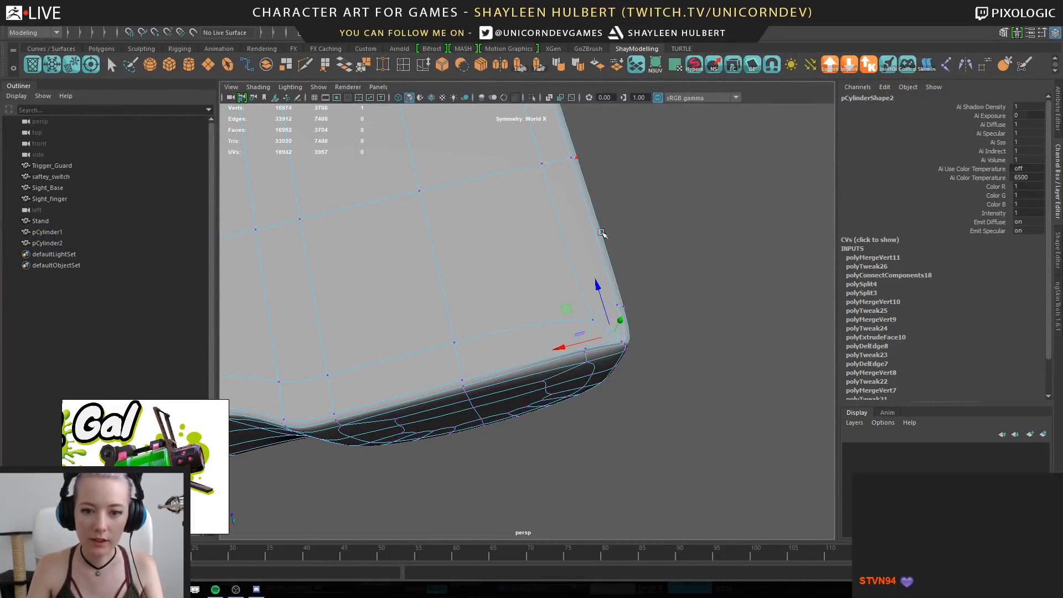
# Delete the edge loop running beside the block's top corner at the rounded end and reselect the whole block
pyautogui.keyDown('alt'); pyautogui.moveTo(601, 235); pyautogui.dragTo(588, 224); pyautogui.keyUp('alt')
pyautogui.moveTo(605, 205); pyautogui.dragTo(627, 198, button='right')
pyautogui.moveTo(579, 264); pyautogui.dragTo(601, 218, button='right')
pyautogui.doubleClick(593, 343)
pyautogui.hotkey('ctrl', 'Delete')
pyautogui.click(717, 394)
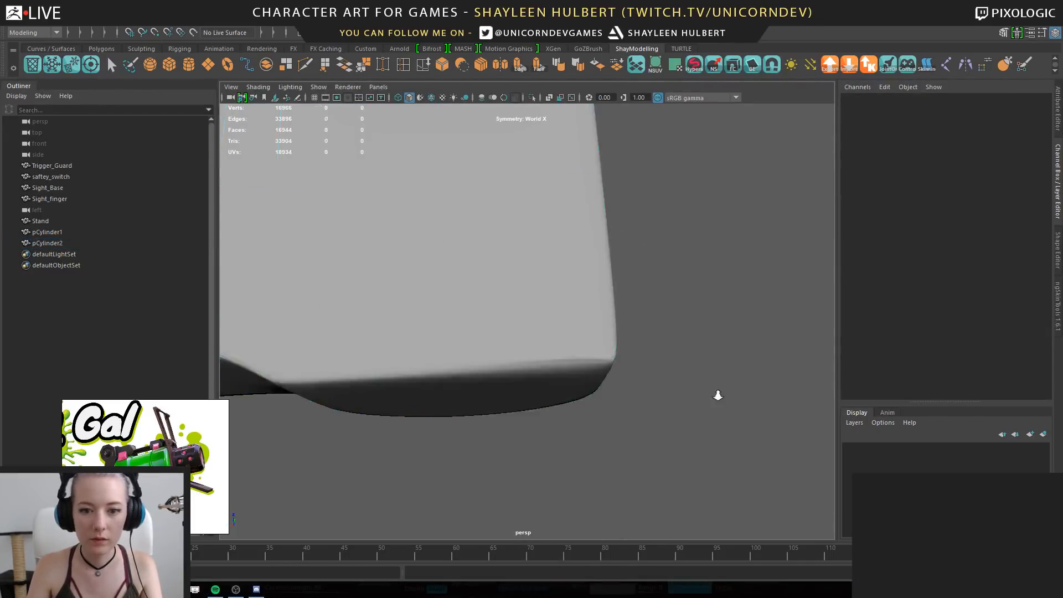
pyautogui.scroll(-5, 586, 318)
pyautogui.keyDown('alt'); pyautogui.moveTo(582, 315); pyautogui.dragTo(570, 277); pyautogui.keyUp('alt')
pyautogui.click(539, 309)
pyautogui.keyDown('alt'); pyautogui.moveTo(570, 282); pyautogui.dragTo(647, 345, button='right'); pyautogui.keyUp('alt')
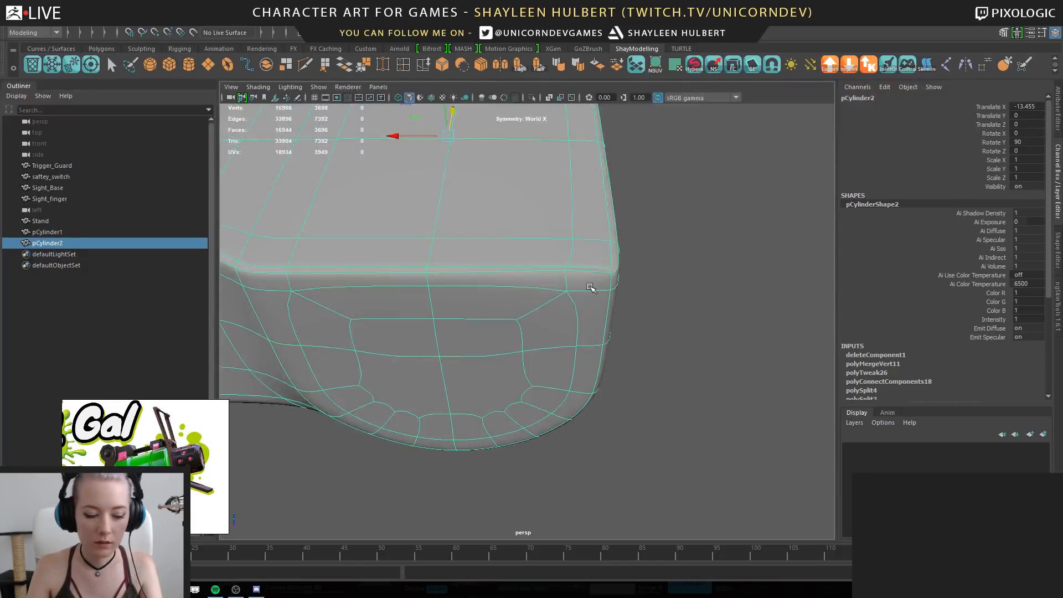
# Turn off smooth preview and shift the vertices beside the rounded end's top corner along X
pyautogui.press('1')
pyautogui.keyDown('alt'); pyautogui.moveTo(600, 242); pyautogui.dragTo(616, 248, button='right'); pyautogui.keyUp('alt')
pyautogui.hotkey('ctrl', 'z')
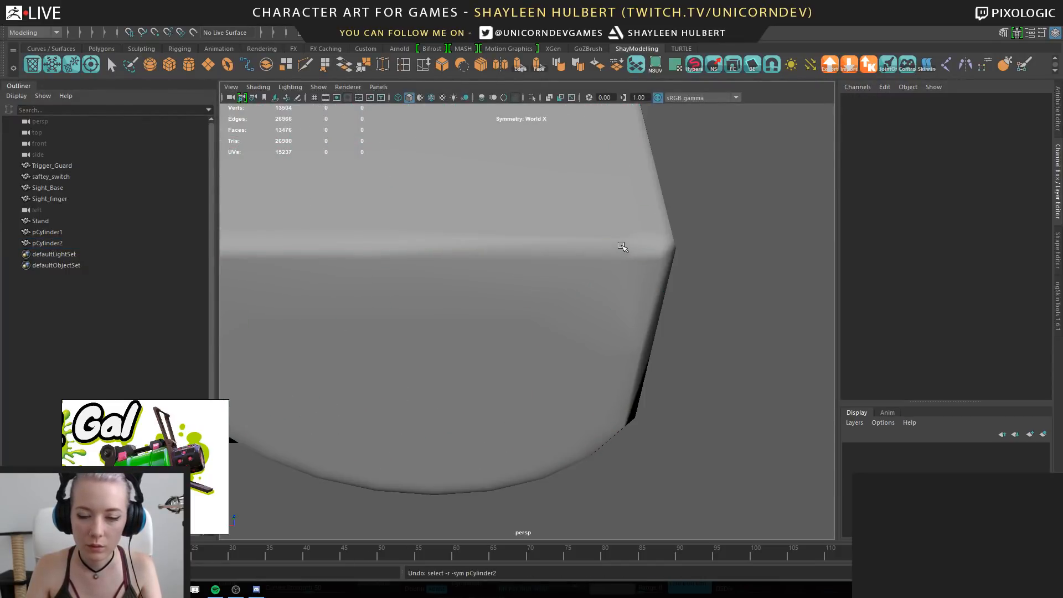
pyautogui.hotkey('ctrl', 'z')
pyautogui.keyDown('alt'); pyautogui.moveTo(597, 201); pyautogui.dragTo(582, 217, button='right'); pyautogui.keyUp('alt')
pyautogui.click(654, 201)
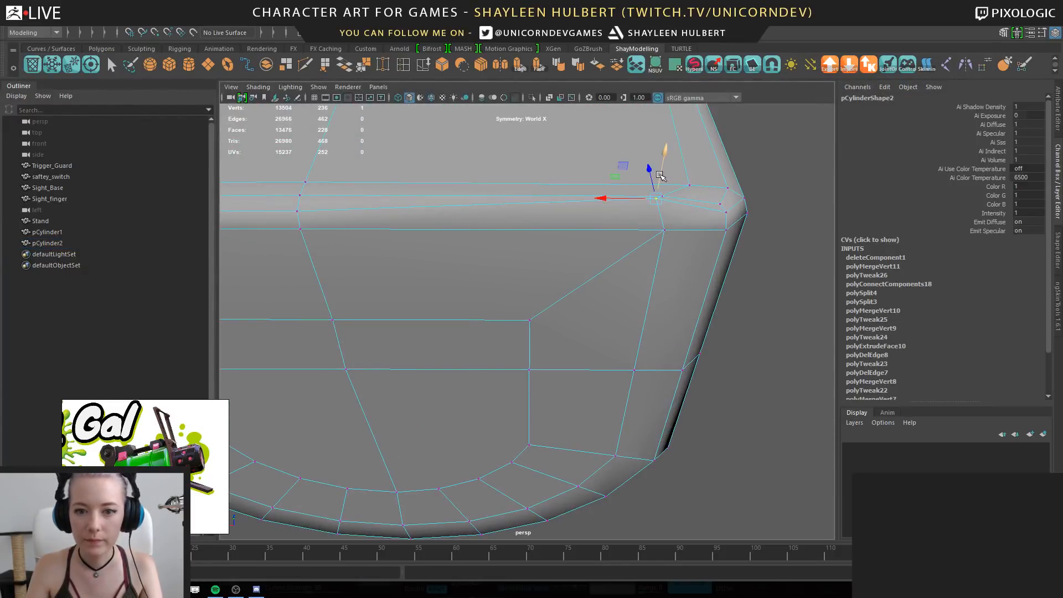
pyautogui.keyDown('alt'); pyautogui.moveTo(663, 186); pyautogui.dragTo(382, 317); pyautogui.keyUp('alt')
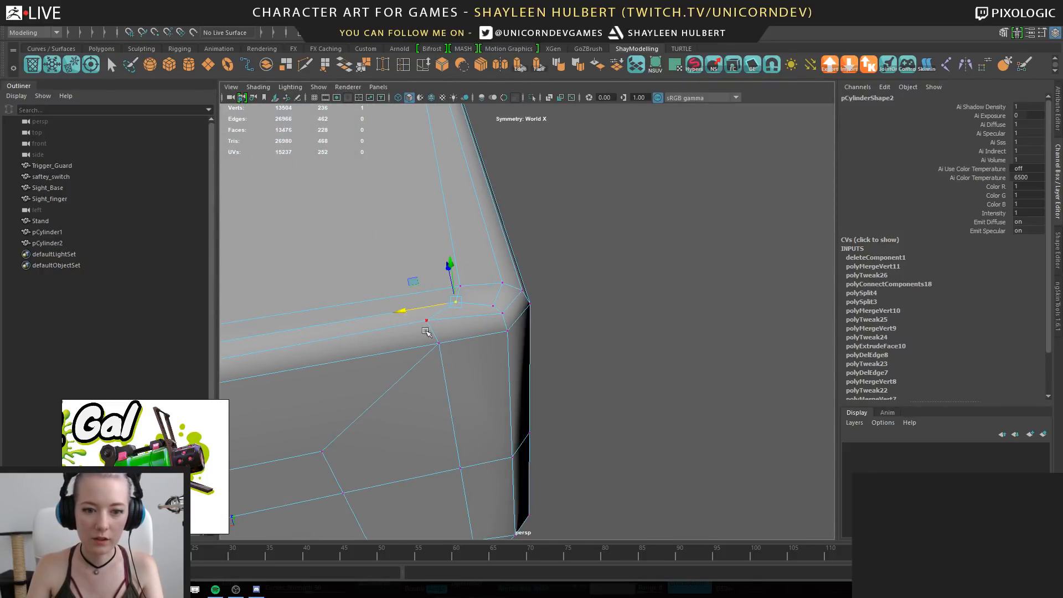
pyautogui.hotkey('ctrl', 'z')
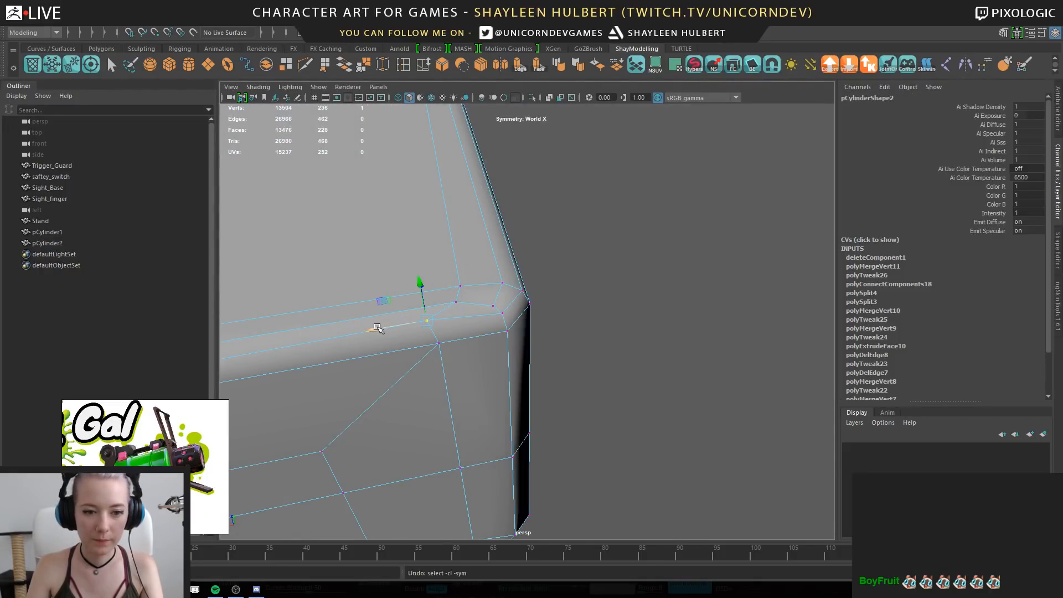
pyautogui.moveTo(373, 329); pyautogui.dragTo(565, 367)
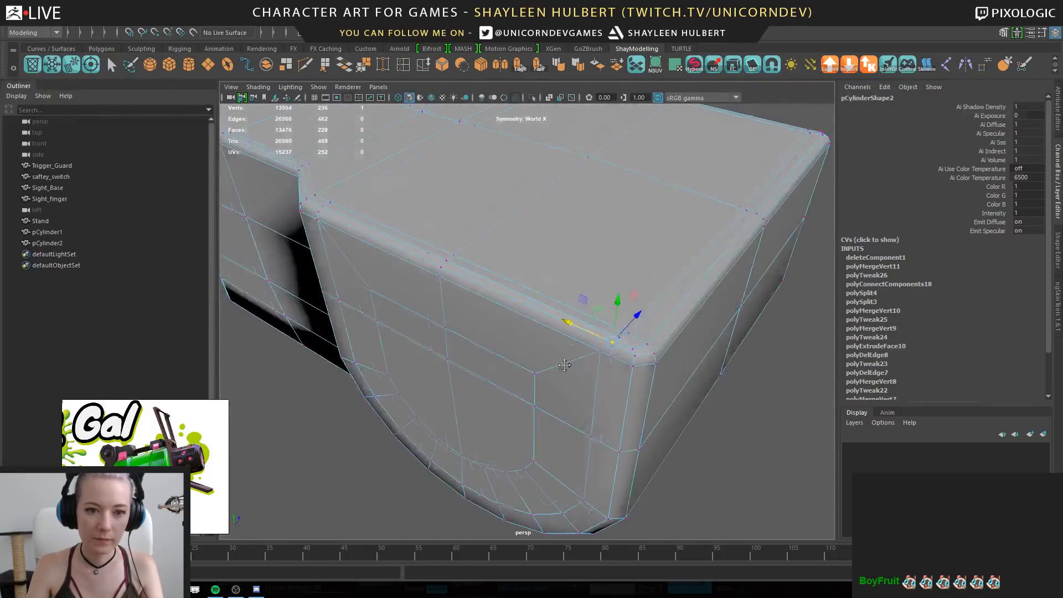
# Delete the surplus edge loop running along the top rim of the block's rounded face
pyautogui.moveTo(493, 250); pyautogui.dragTo(494, 220, button='right')
pyautogui.doubleClick(603, 342)
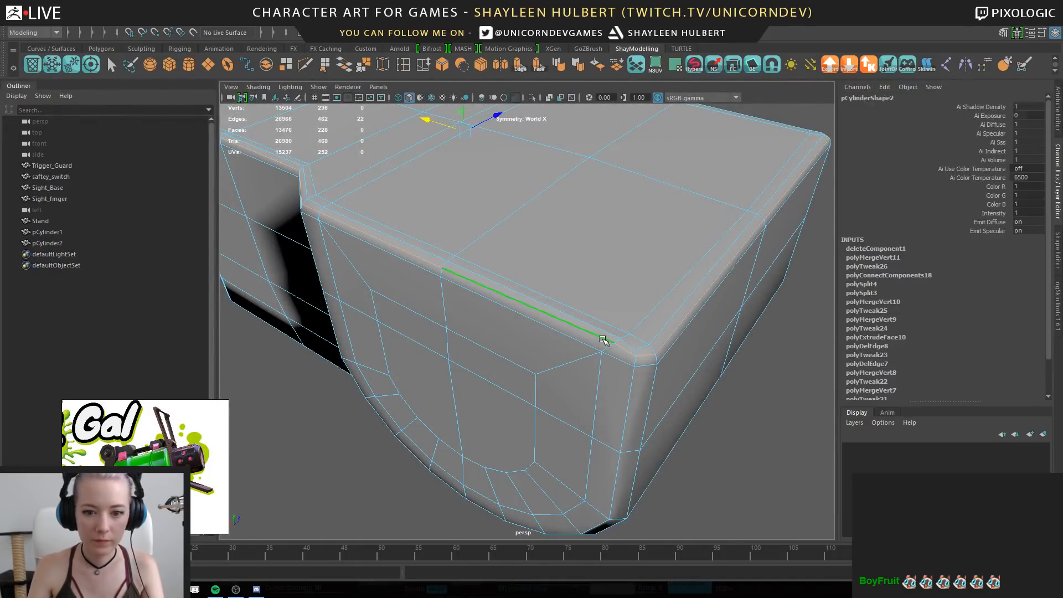
pyautogui.hotkey('ctrl', 'Delete')
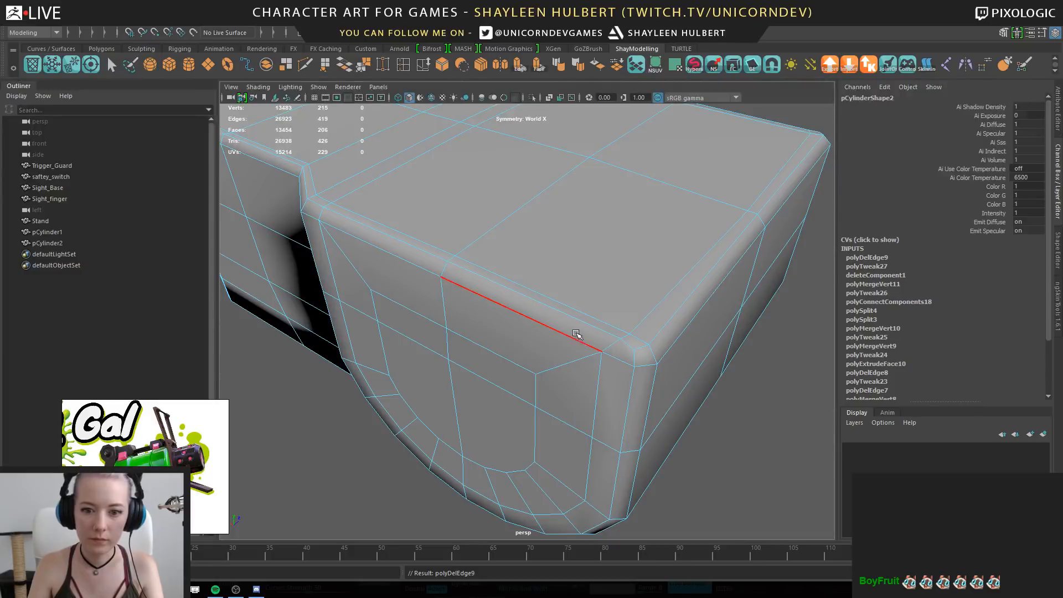
# Adjust the vertex at the block's top corner from the side and turn on smooth preview for the whole block
pyautogui.keyDown('alt'); pyautogui.moveTo(709, 304); pyautogui.dragTo(539, 332); pyautogui.keyUp('alt')
pyautogui.moveTo(506, 268); pyautogui.dragTo(466, 271, button='right')
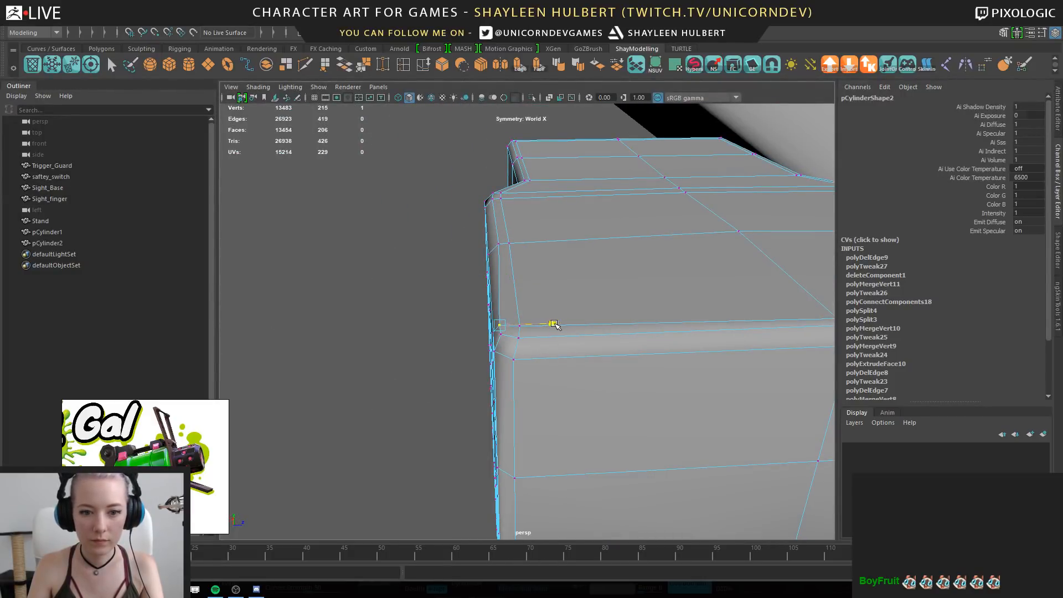
pyautogui.keyDown('alt'); pyautogui.moveTo(554, 324); pyautogui.dragTo(591, 263); pyautogui.keyUp('alt')
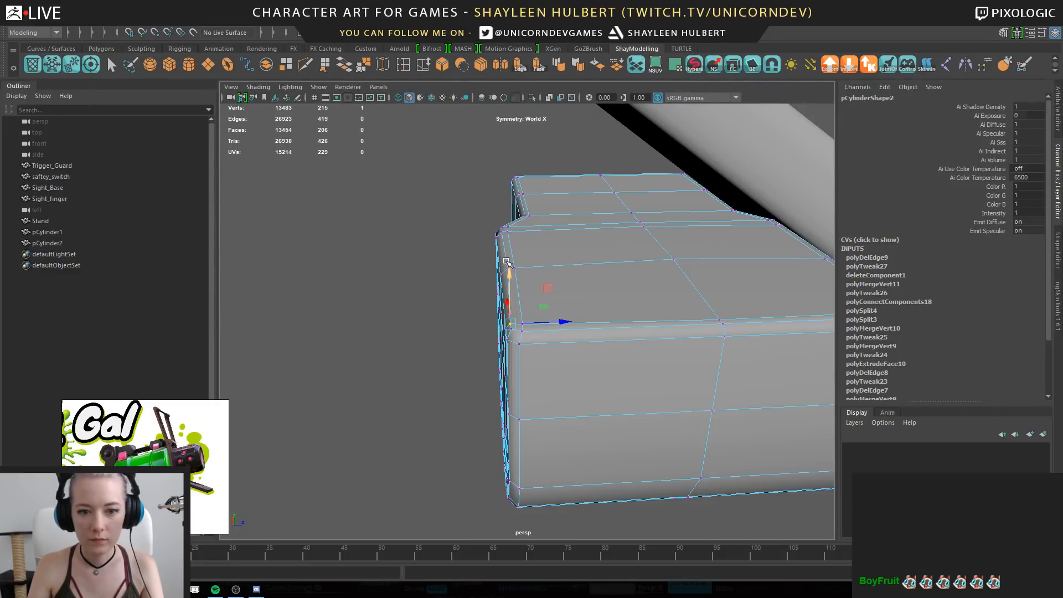
pyautogui.moveTo(579, 225); pyautogui.dragTo(470, 287, button='right')
pyautogui.keyDown('alt'); pyautogui.moveTo(470, 287); pyautogui.dragTo(521, 290); pyautogui.keyUp('alt')
pyautogui.press('3')
pyautogui.keyDown('alt'); pyautogui.moveTo(420, 360); pyautogui.dragTo(596, 152); pyautogui.keyUp('alt')
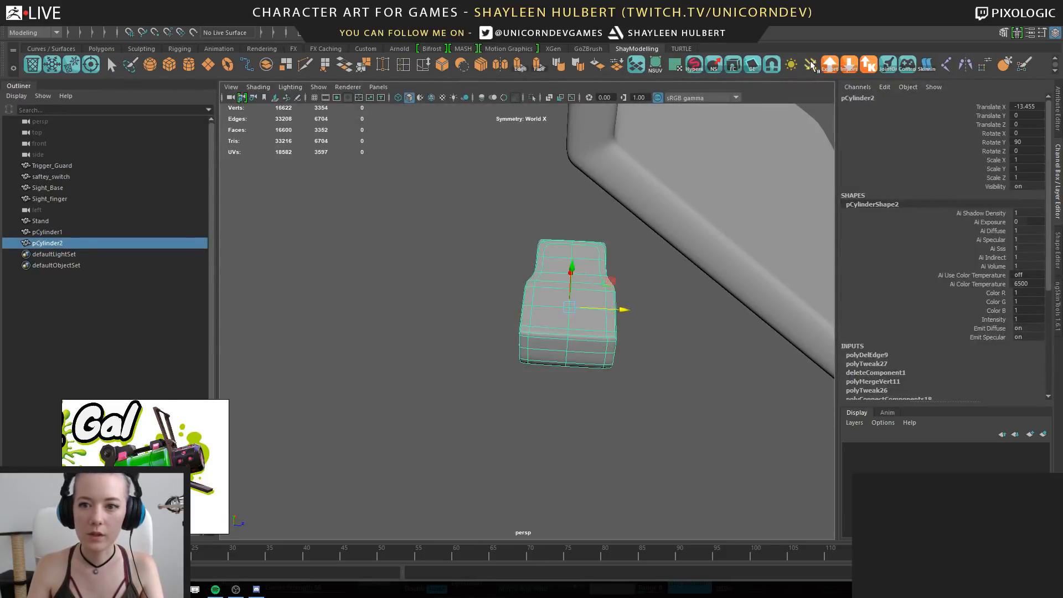
# Freeze the block's transformations, clear its history, and export it as an OBJ named clip to the SplatGun exports folder
pyautogui.click(73, 67)
pyautogui.keyDown('alt'); pyautogui.moveTo(548, 319); pyautogui.dragTo(486, 221); pyautogui.keyUp('alt')
pyautogui.click(830, 65)
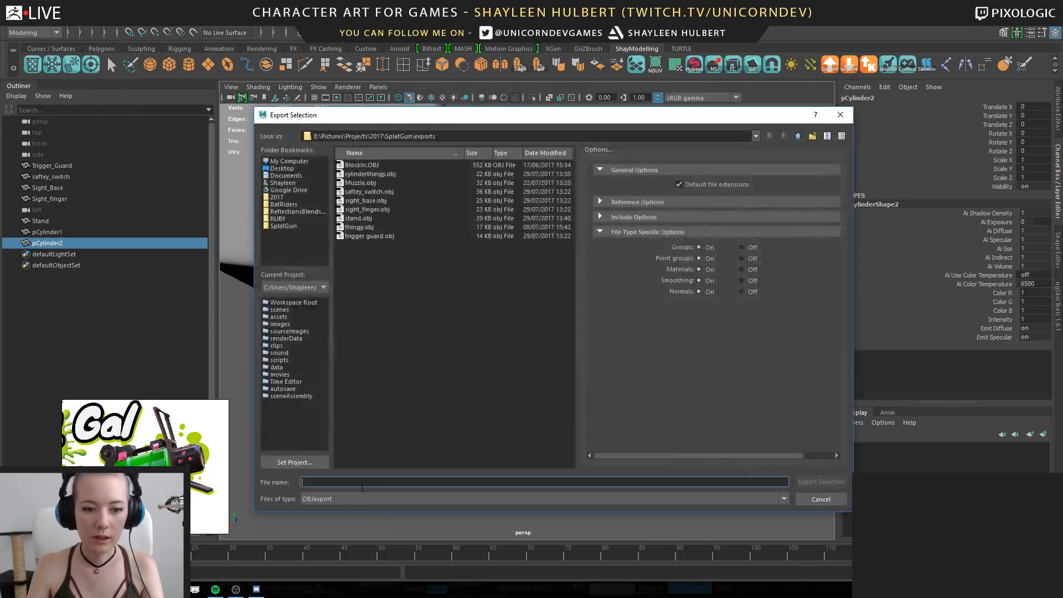
pyautogui.write('clip')
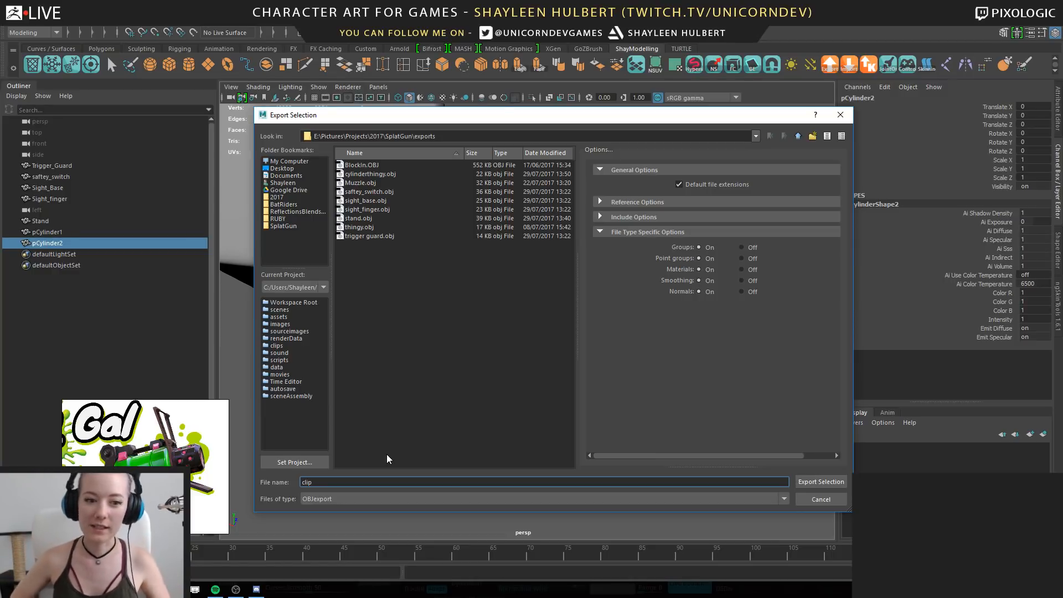
pyautogui.click(818, 483)
# Switch to ZBrush and insert a PolyMesh3D star as a new subtool below UMesh_thingy3
pyautogui.hotkey('alt', 'Tab')
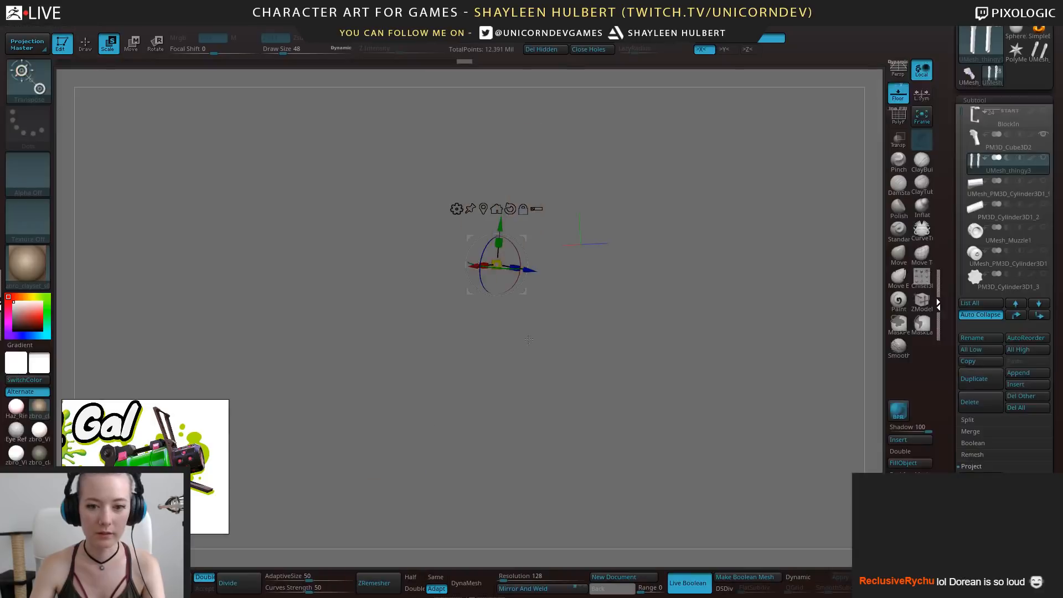
pyautogui.keyDown('ctrl'); pyautogui.moveTo(617, 320); pyautogui.dragTo(674, 373, button='right'); pyautogui.keyUp('ctrl')
pyautogui.moveTo(675, 373); pyautogui.dragTo(637, 377)
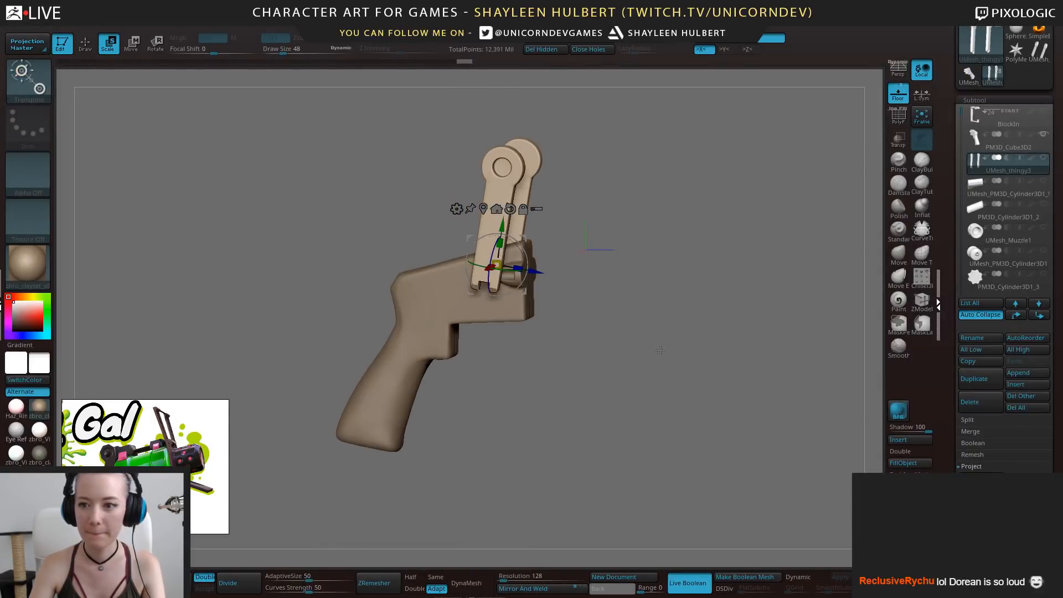
pyautogui.click(908, 439)
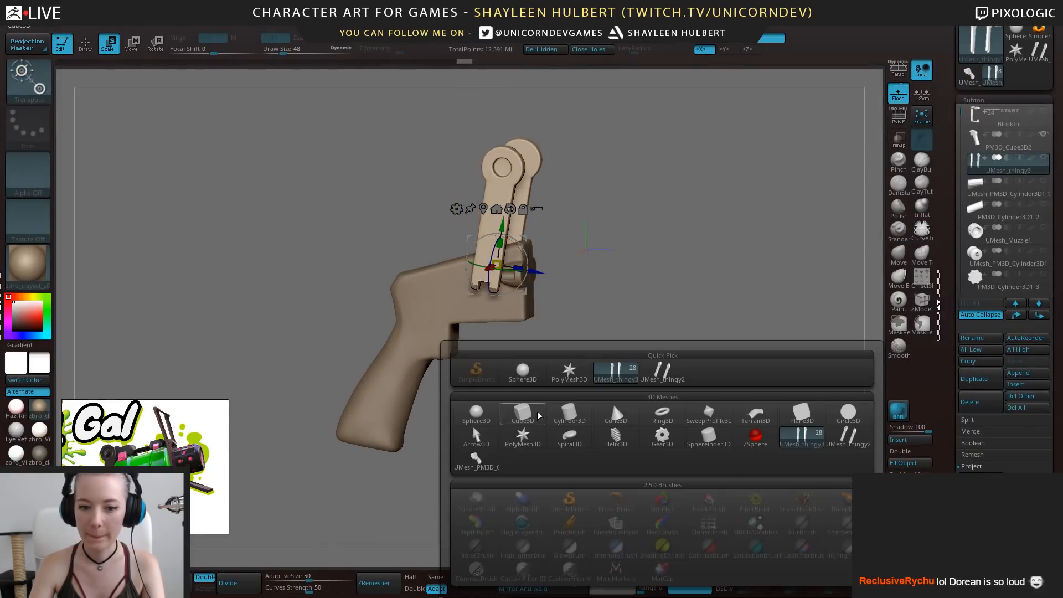
pyautogui.click(525, 436)
# Import clip.obj from the SplatGun exports folder into the new subtool, splitting nonstandard polygons into quads and triangles
pyautogui.moveTo(952, 36); pyautogui.dragTo(953, 131)
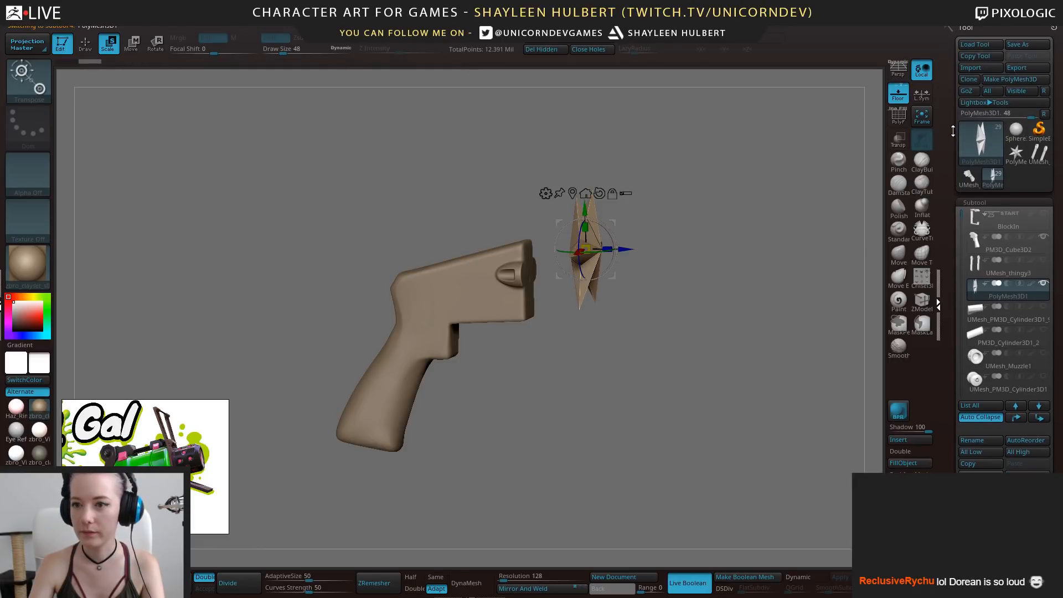
pyautogui.click(983, 68)
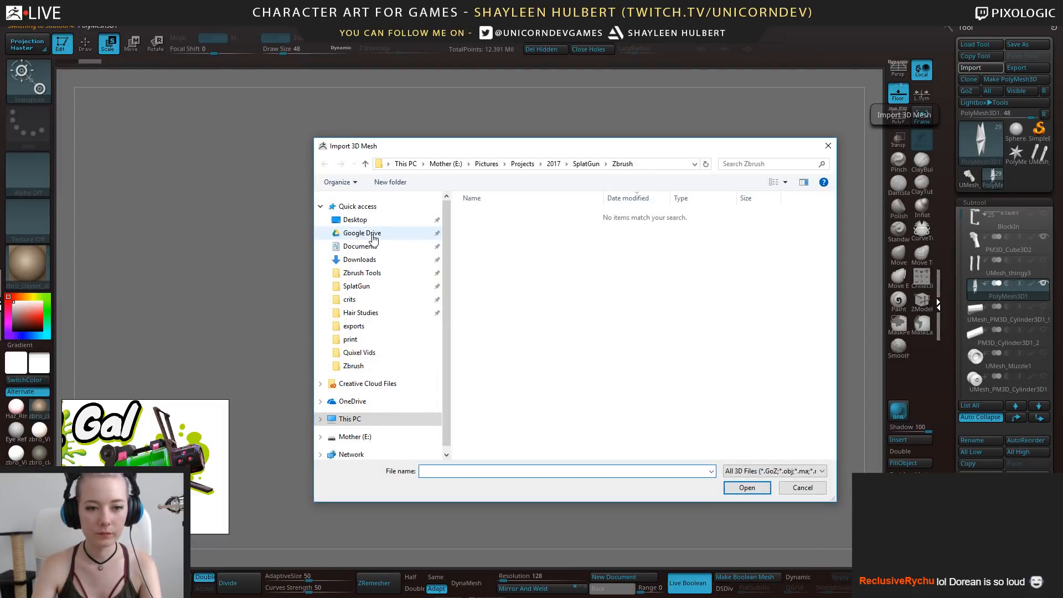
pyautogui.click(365, 286)
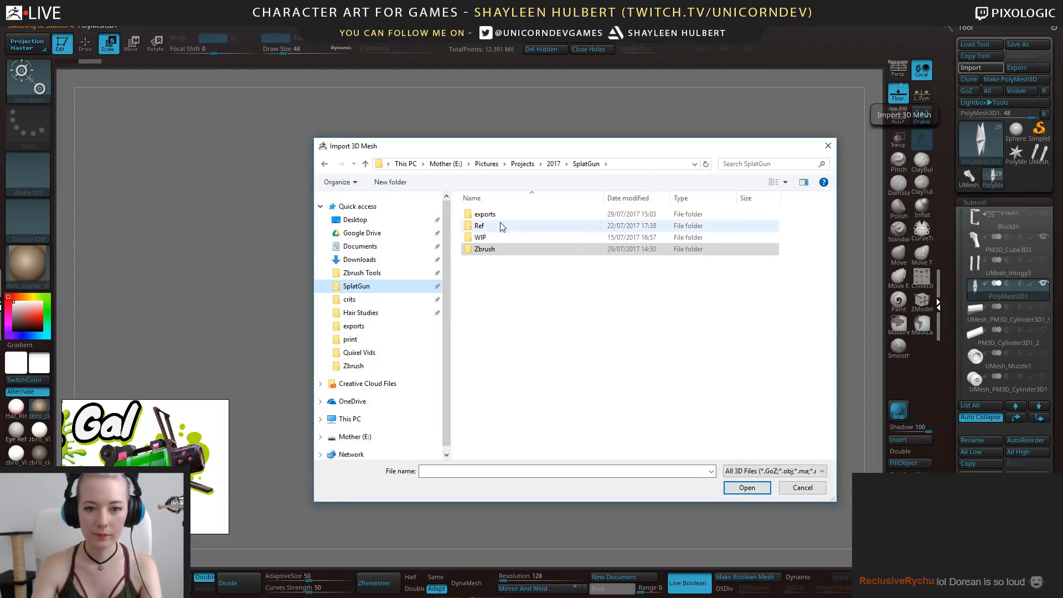
pyautogui.doubleClick(487, 214)
pyautogui.click(552, 227)
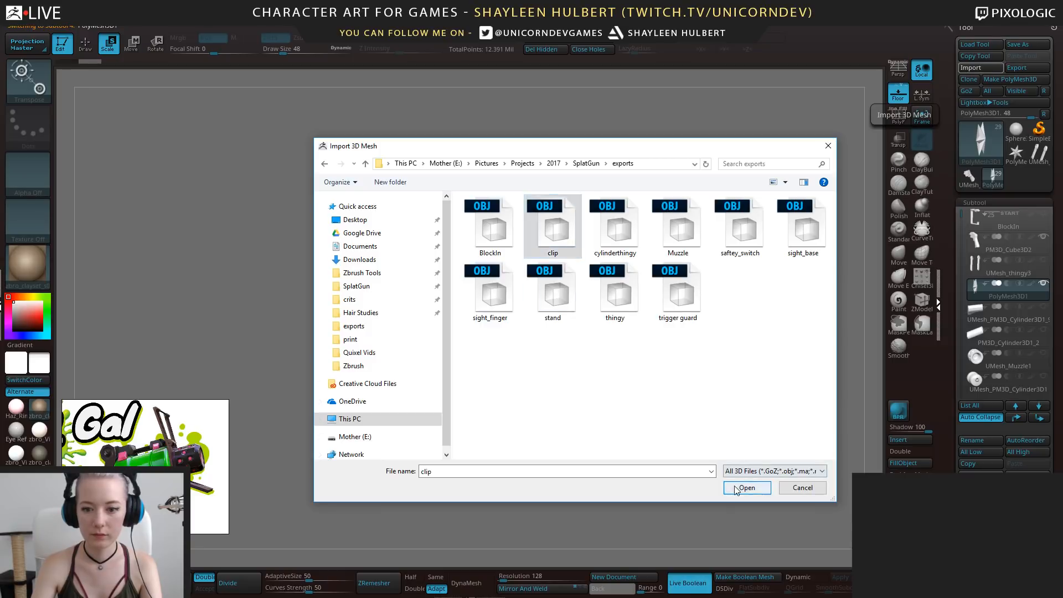
pyautogui.click(736, 488)
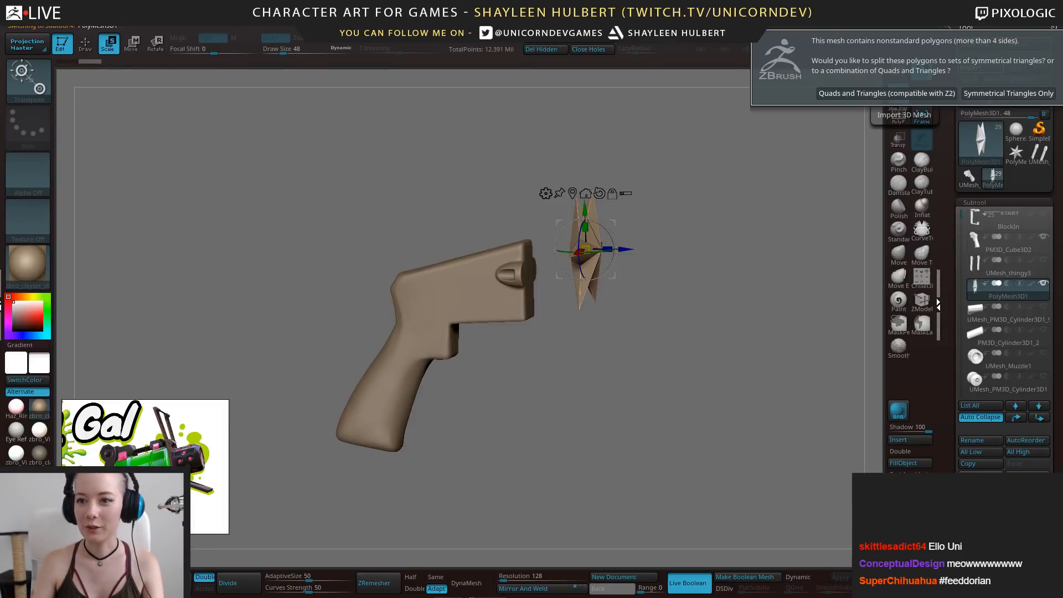
pyautogui.click(908, 93)
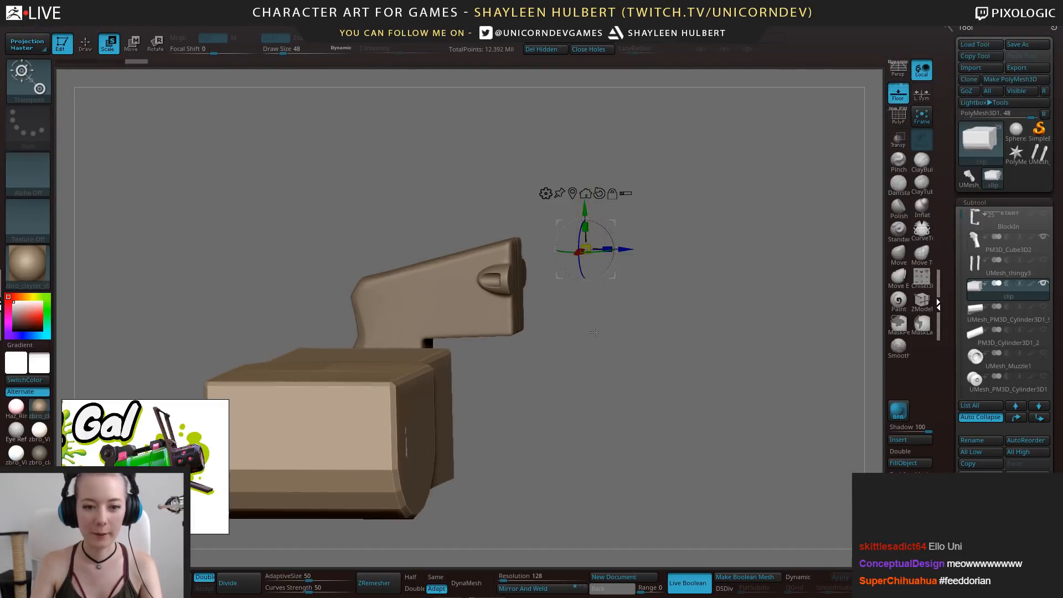
# Frame the imported clip and examine the surface of its rounded end face
pyautogui.moveTo(757, 438); pyautogui.dragTo(571, 439)
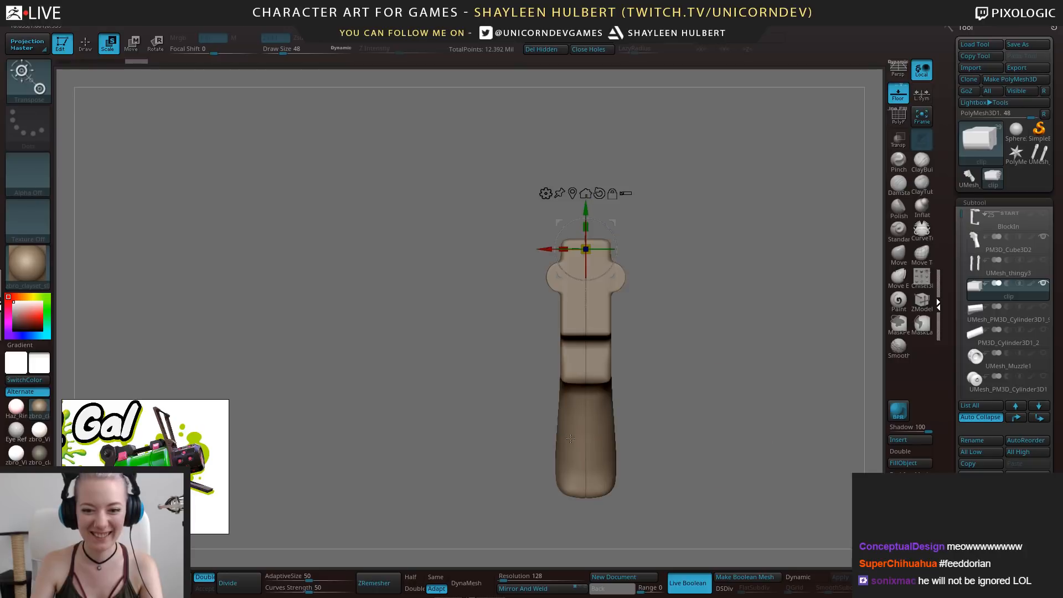
pyautogui.press('f')
pyautogui.keyDown('alt'); pyautogui.moveTo(316, 310); pyautogui.dragTo(708, 357); pyautogui.keyUp('alt')
pyautogui.click(631, 303)
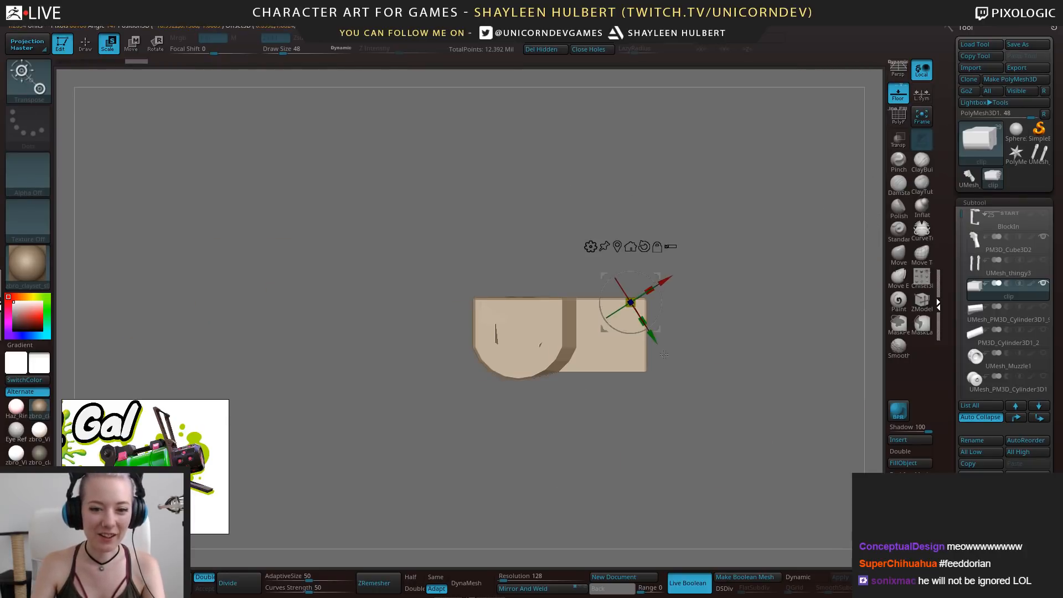
pyautogui.keyDown('ctrl'); pyautogui.moveTo(631, 392); pyautogui.dragTo(579, 470, button='right'); pyautogui.keyUp('ctrl')
pyautogui.keyDown('alt'); pyautogui.moveTo(89, 363); pyautogui.dragTo(442, 326, button='right'); pyautogui.keyUp('alt')
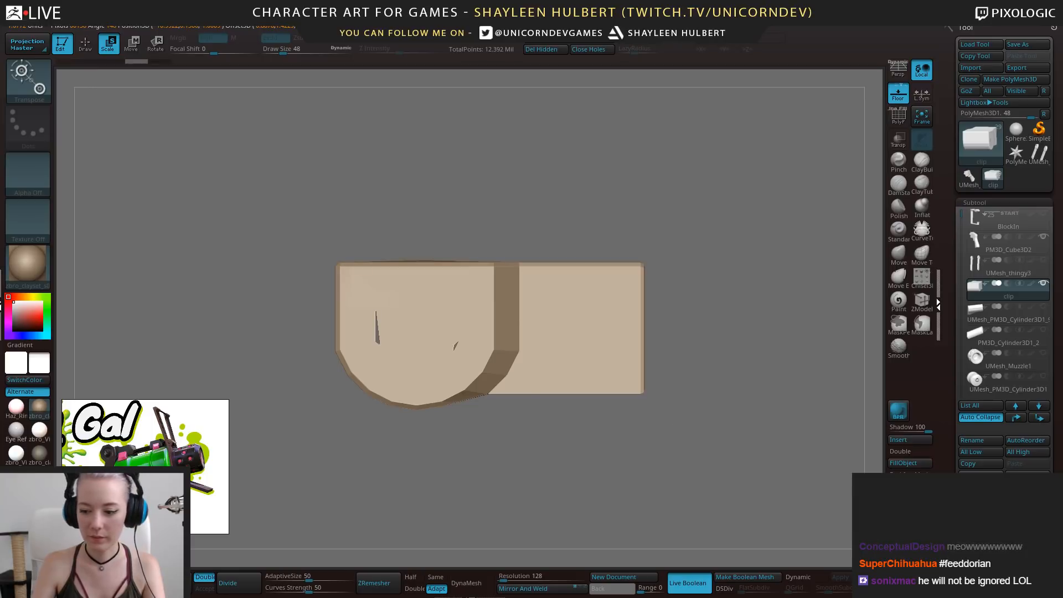
# Switch back to Maya and connect the rounded face's centre vertex to two ring vertices on its lower left
pyautogui.hotkey('alt', 'Tab')
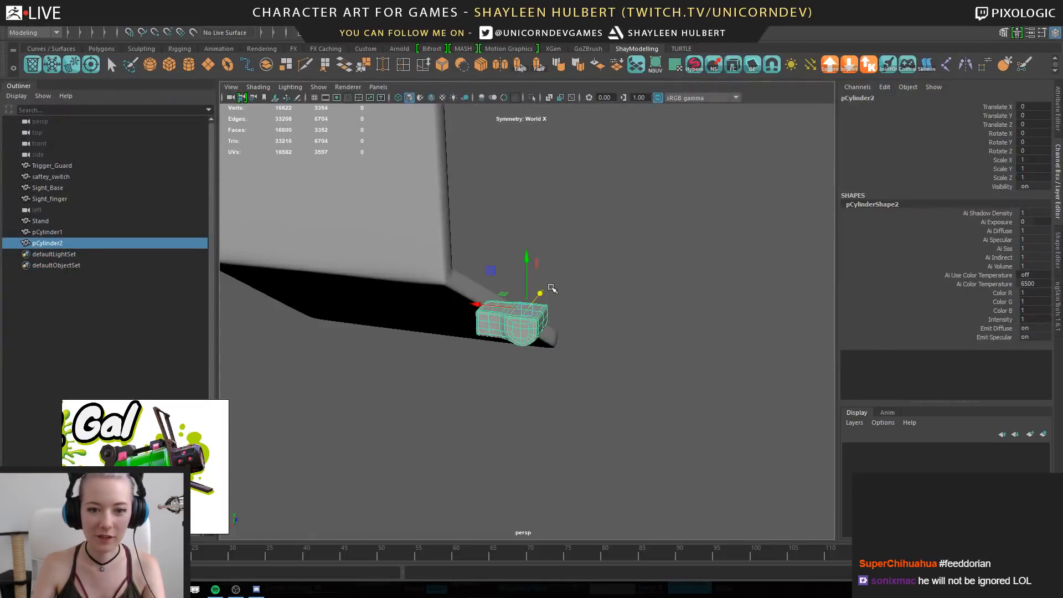
pyautogui.keyDown('alt'); pyautogui.moveTo(551, 288); pyautogui.dragTo(774, 508, button='right'); pyautogui.keyUp('alt')
pyautogui.keyDown('alt'); pyautogui.moveTo(541, 359); pyautogui.dragTo(491, 392, button='right'); pyautogui.keyUp('alt')
pyautogui.moveTo(479, 267); pyautogui.dragTo(445, 270, button='right')
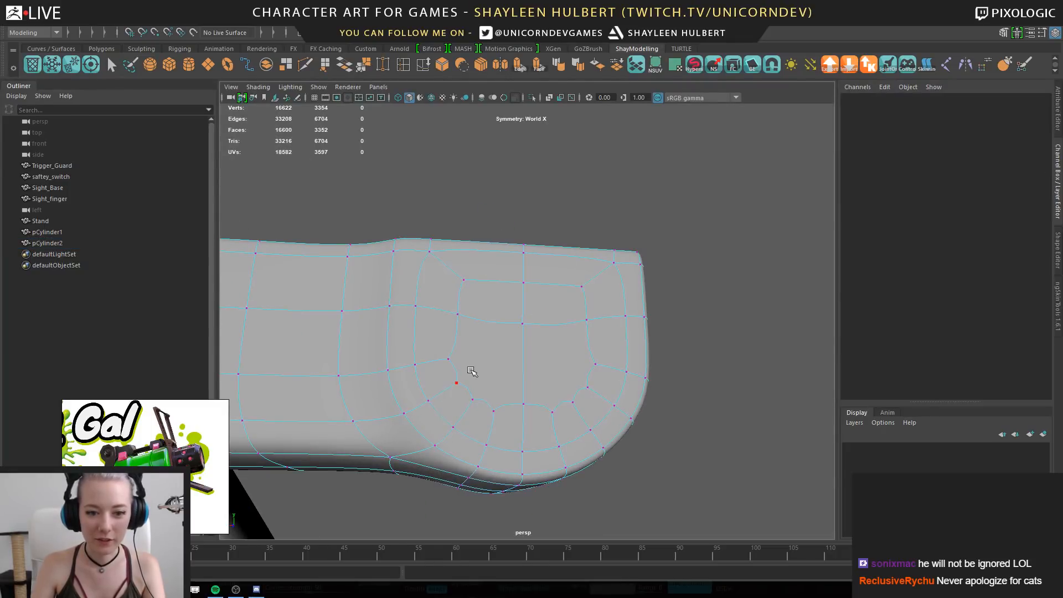
pyautogui.click(471, 371)
pyautogui.keyDown('shift'); pyautogui.click(502, 344); pyautogui.keyUp('shift')
pyautogui.click(457, 361)
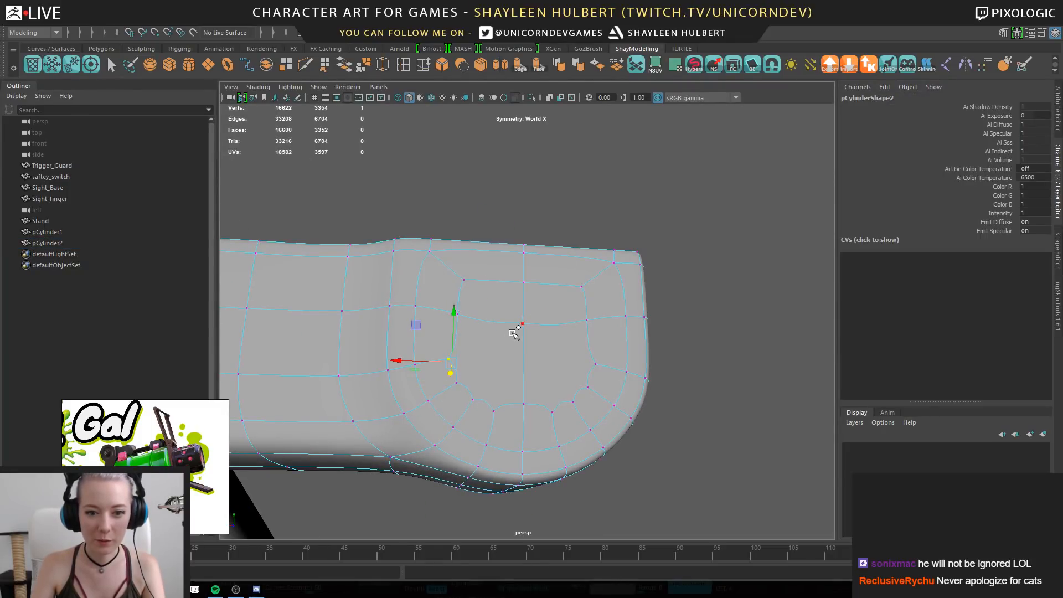
pyautogui.keyDown('shift'); pyautogui.click(514, 330); pyautogui.keyUp('shift')
pyautogui.keyDown('shift'); pyautogui.click(475, 388); pyautogui.keyUp('shift')
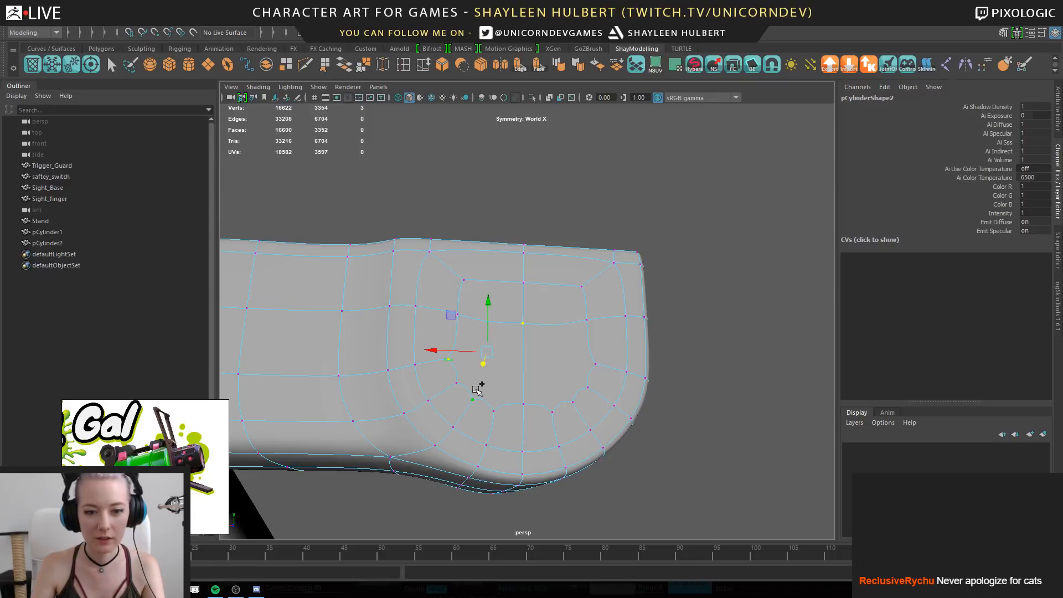
pyautogui.keyDown('shift'); pyautogui.moveTo(617, 197); pyautogui.dragTo(609, 262, button='right'); pyautogui.keyUp('shift')
# Connect the same centre vertex to the two matching ring vertices on the face's lower right
pyautogui.keyDown('alt'); pyautogui.moveTo(572, 330); pyautogui.dragTo(539, 369); pyautogui.keyUp('alt')
pyautogui.click(557, 402)
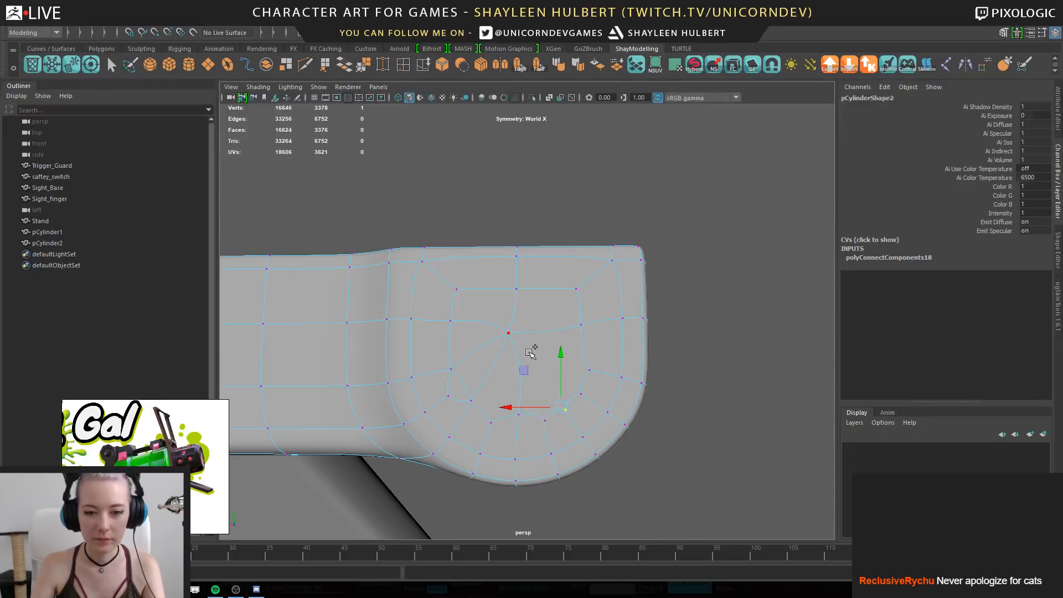
pyautogui.keyDown('shift'); pyautogui.click(528, 350); pyautogui.keyUp('shift')
pyautogui.keyDown('shift'); pyautogui.click(580, 373); pyautogui.keyUp('shift')
pyautogui.press('g')
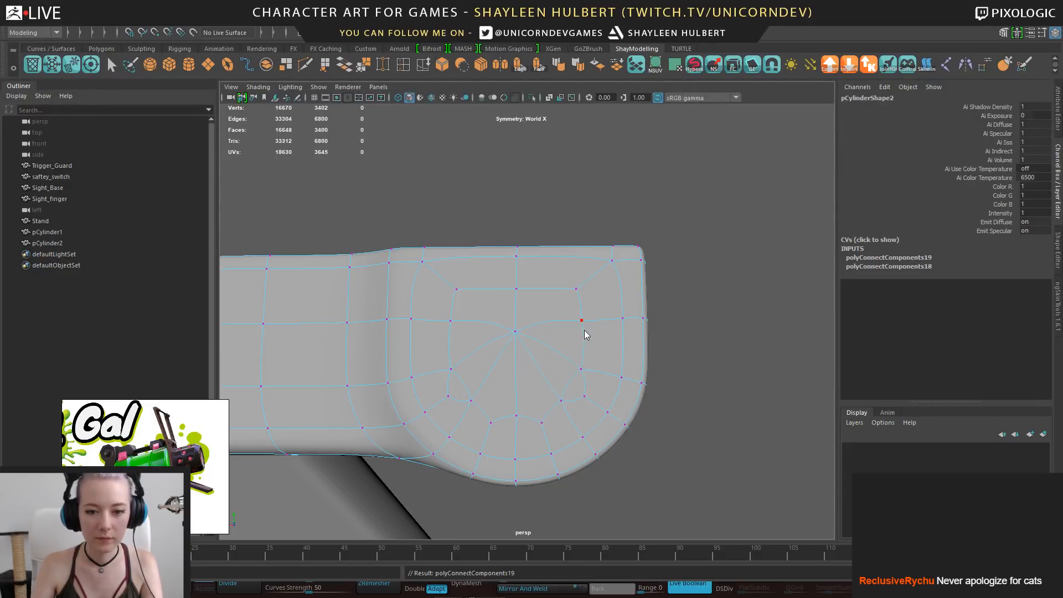
# Delete the extra short edges between the connected ring vertices on both sides of the rounded face
pyautogui.moveTo(584, 330); pyautogui.dragTo(579, 241, button='right')
pyautogui.click(561, 383)
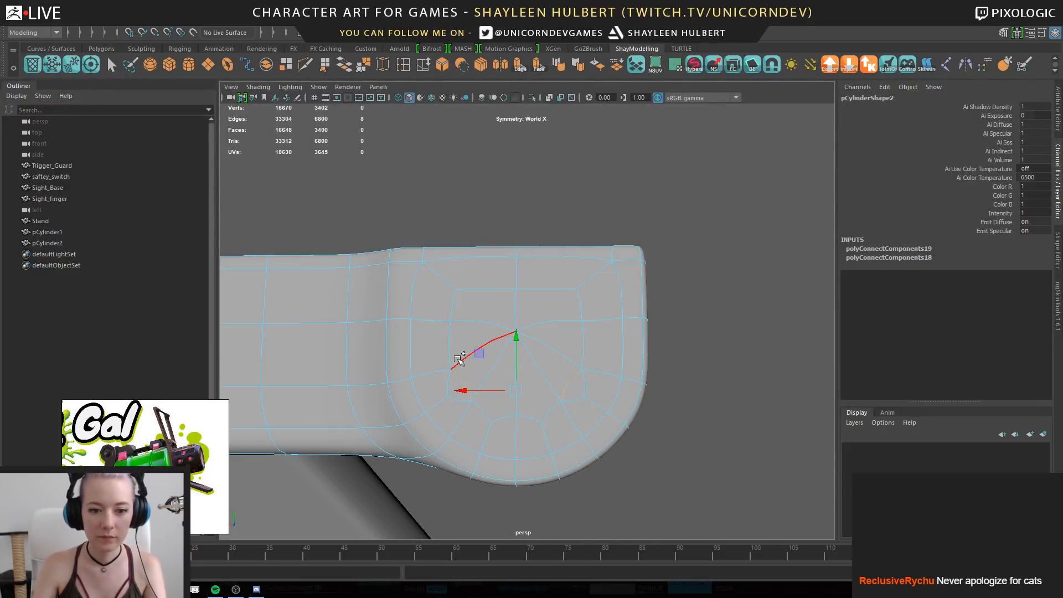
pyautogui.press('Delete')
# On the block's opposite rounded end face, connect the centre vertex together with the two corner ring vertices on each lower side
pyautogui.keyDown('alt'); pyautogui.moveTo(603, 265); pyautogui.dragTo(457, 371); pyautogui.keyUp('alt')
pyautogui.keyDown('alt'); pyautogui.moveTo(458, 371); pyautogui.dragTo(333, 262, button='right'); pyautogui.keyUp('alt')
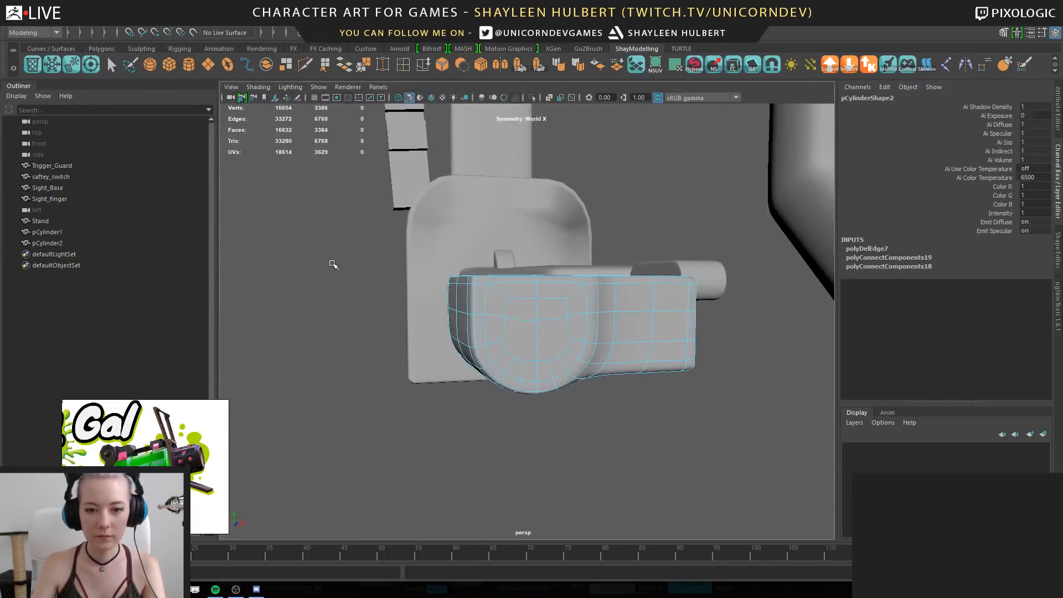
pyautogui.keyDown('alt'); pyautogui.moveTo(474, 296); pyautogui.dragTo(541, 374, button='right'); pyautogui.keyUp('alt')
pyautogui.moveTo(487, 267); pyautogui.dragTo(441, 271, button='right')
pyautogui.keyDown('alt'); pyautogui.moveTo(497, 323); pyautogui.dragTo(477, 328); pyautogui.keyUp('alt')
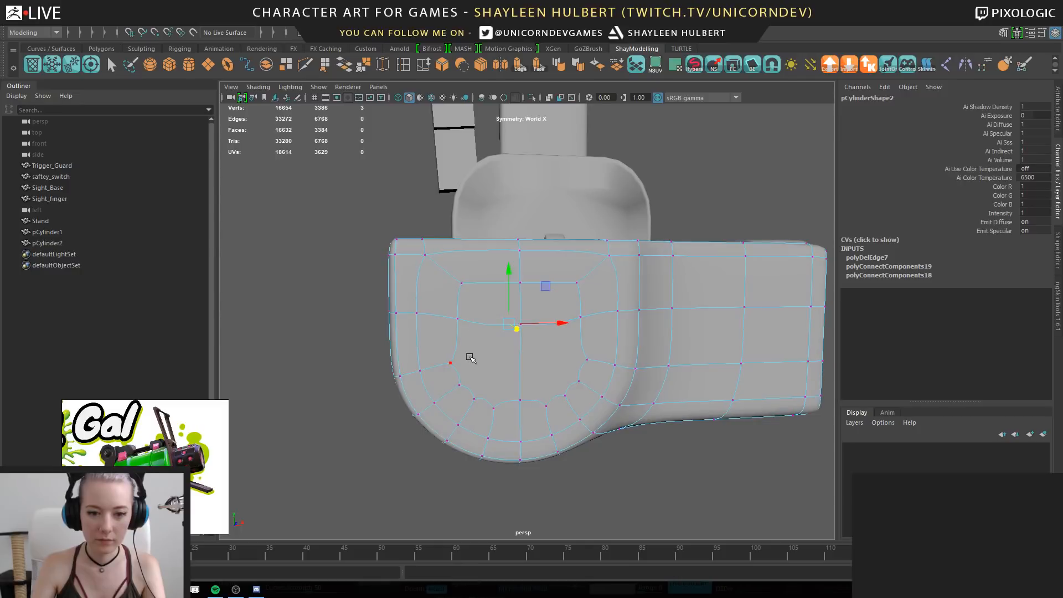
pyautogui.click(466, 361)
pyautogui.keyDown('shift'); pyautogui.click(508, 341); pyautogui.keyUp('shift')
pyautogui.keyDown('shift'); pyautogui.click(475, 399); pyautogui.keyUp('shift')
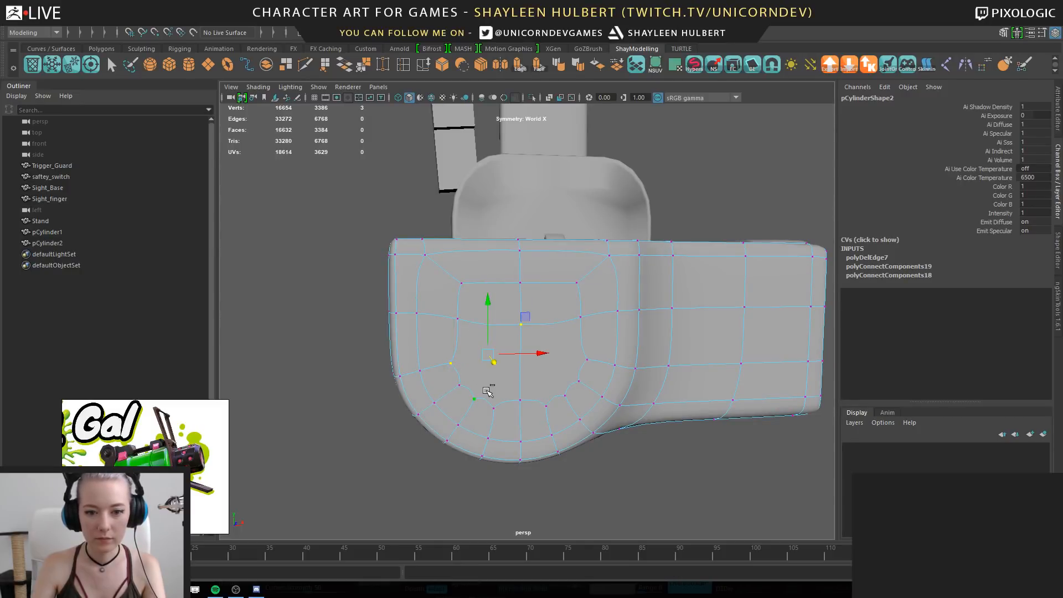
pyautogui.keyDown('shift'); pyautogui.click(565, 395); pyautogui.keyUp('shift')
pyautogui.keyDown('shift'); pyautogui.click(583, 364); pyautogui.keyUp('shift')
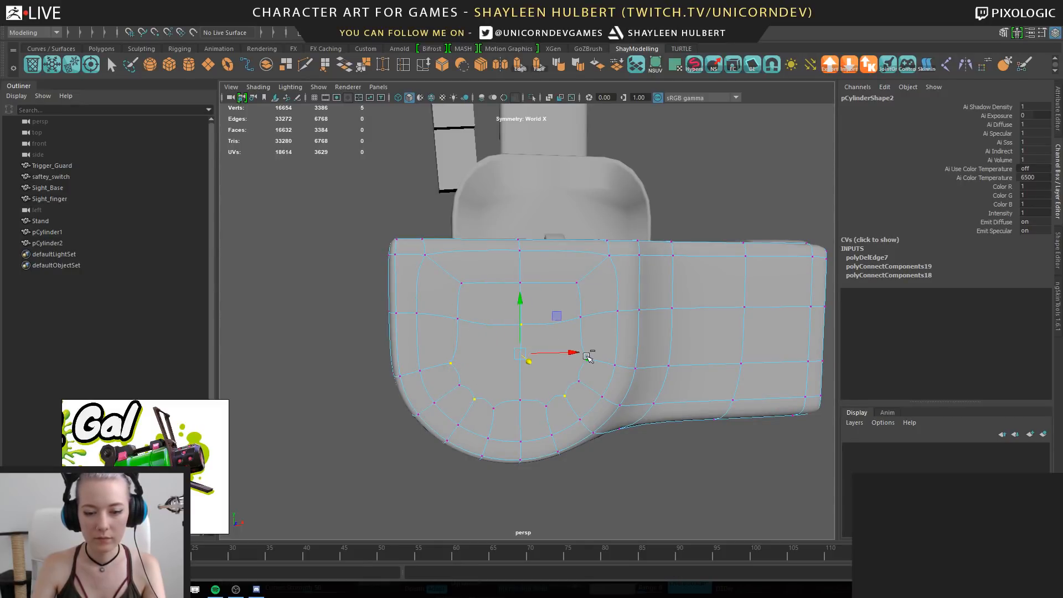
pyautogui.keyDown('shift'); pyautogui.moveTo(626, 257); pyautogui.dragTo(618, 325, button='right'); pyautogui.keyUp('shift')
# Delete the short extra edges between the ring vertices on the lower left and lower right of this end face
pyautogui.moveTo(491, 266); pyautogui.dragTo(491, 237, button='right')
pyautogui.click(466, 371)
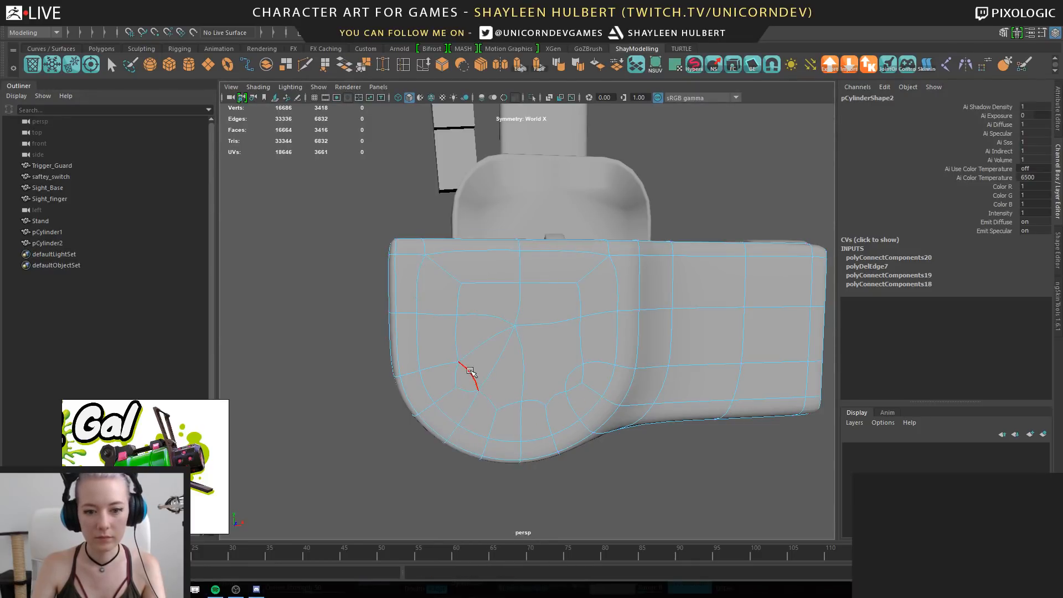
pyautogui.keyDown('shift'); pyautogui.click(566, 376); pyautogui.keyUp('shift')
pyautogui.press('Delete')
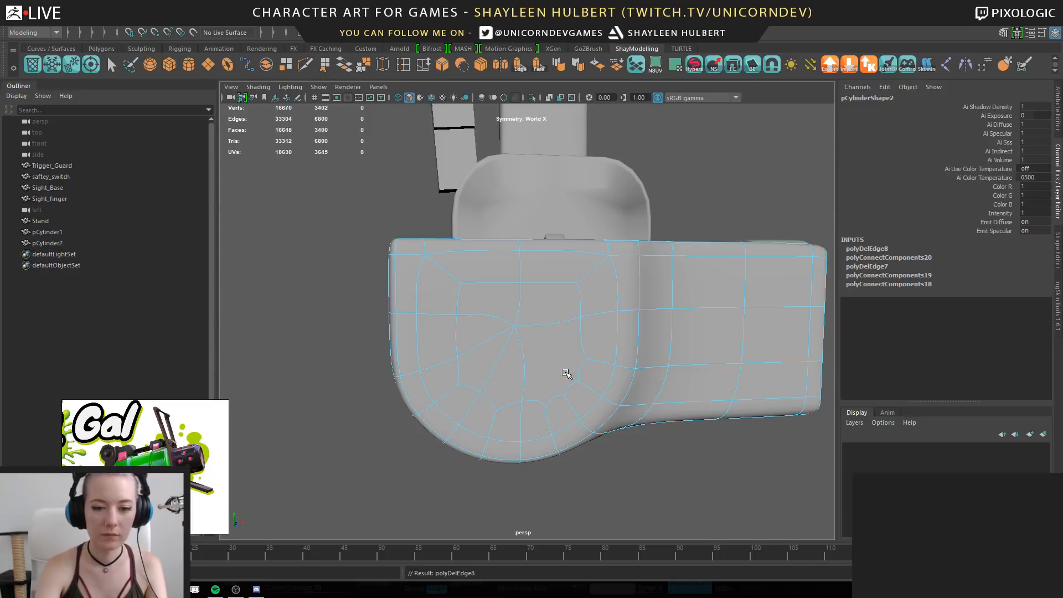
# Connect the end face's centre vertex to the two ring vertices on its lower right
pyautogui.moveTo(542, 267); pyautogui.dragTo(488, 270, button='right')
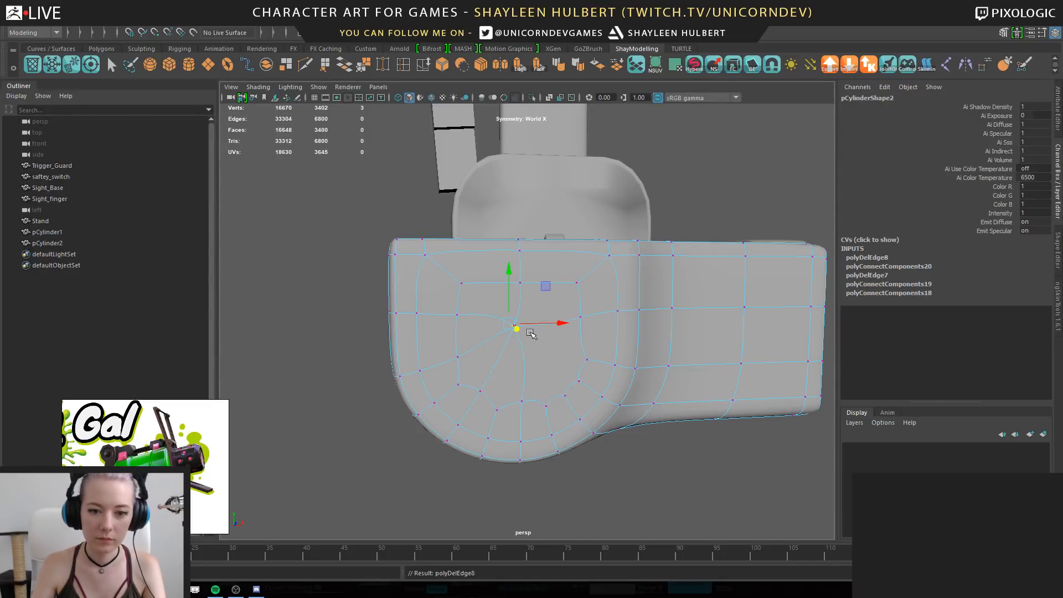
pyautogui.click(544, 397)
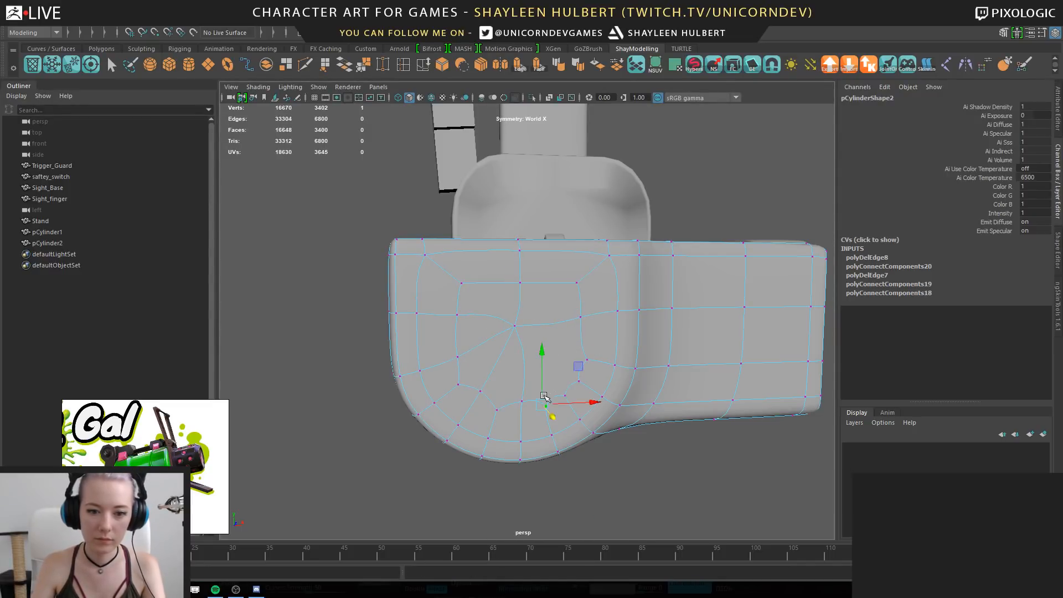
pyautogui.keyDown('shift'); pyautogui.click(529, 325); pyautogui.keyUp('shift')
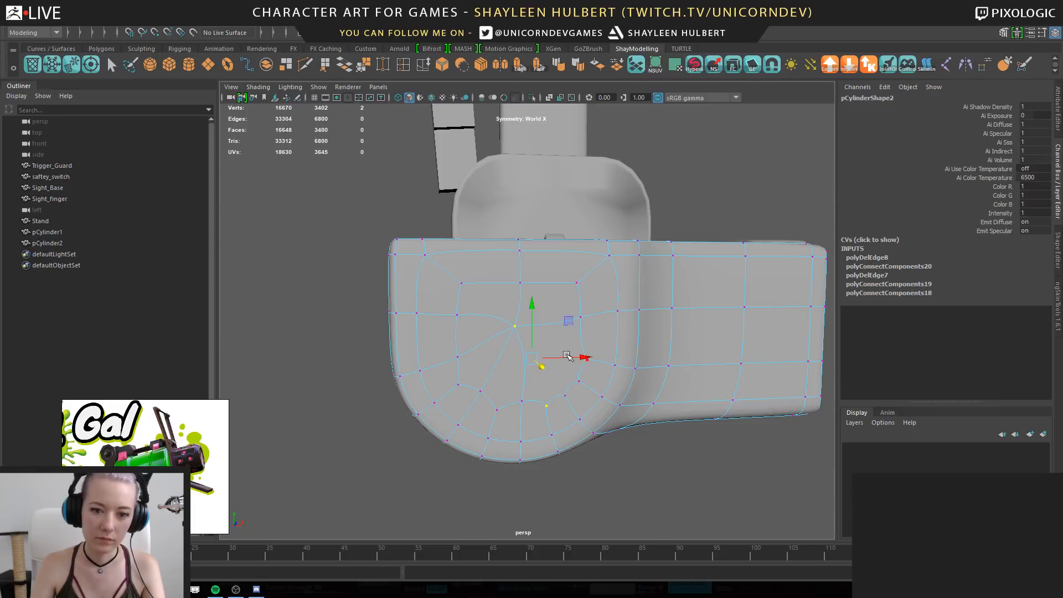
pyautogui.click(561, 390)
pyautogui.keyDown('shift'); pyautogui.click(523, 328); pyautogui.keyUp('shift')
pyautogui.keyDown('shift'); pyautogui.click(576, 362); pyautogui.keyUp('shift')
pyautogui.press('g')
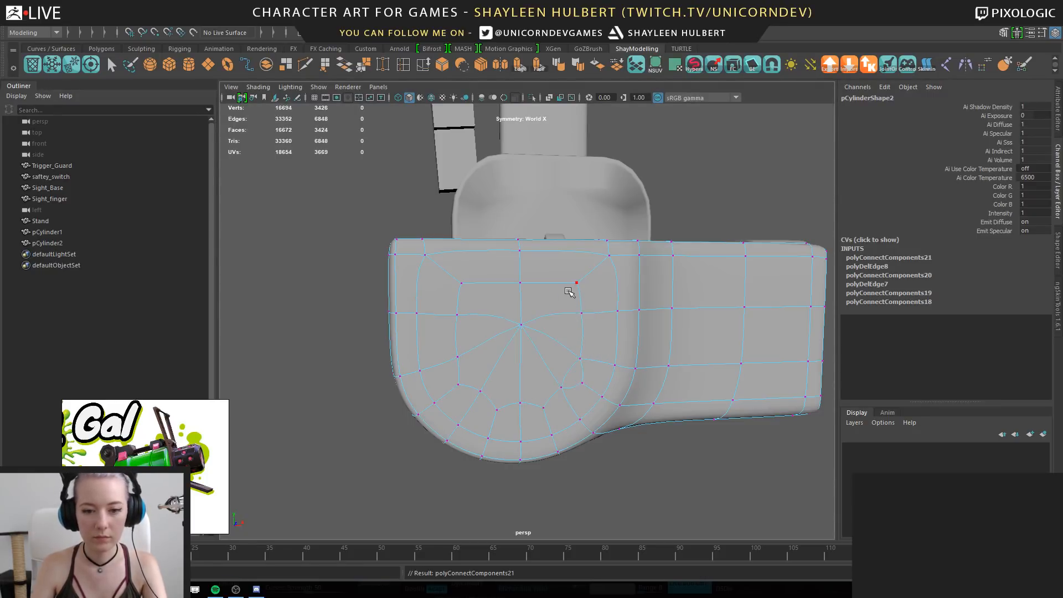
# Delete the leftover short edge between the connected ring vertices on the lower right of the end face
pyautogui.moveTo(557, 319); pyautogui.dragTo(586, 255, button='right')
pyautogui.click(568, 371)
pyautogui.hotkey('ctrl', 'Delete')
# Select the whole pCylinder2 block and export it as OBJ, replacing clip.obj in the SplatGun exports folder
pyautogui.keyDown('alt'); pyautogui.moveTo(648, 360); pyautogui.dragTo(465, 346, button='right'); pyautogui.keyUp('alt')
pyautogui.keyDown('alt'); pyautogui.moveTo(465, 346); pyautogui.dragTo(515, 376); pyautogui.keyUp('alt')
pyautogui.click(487, 404)
pyautogui.click(544, 347)
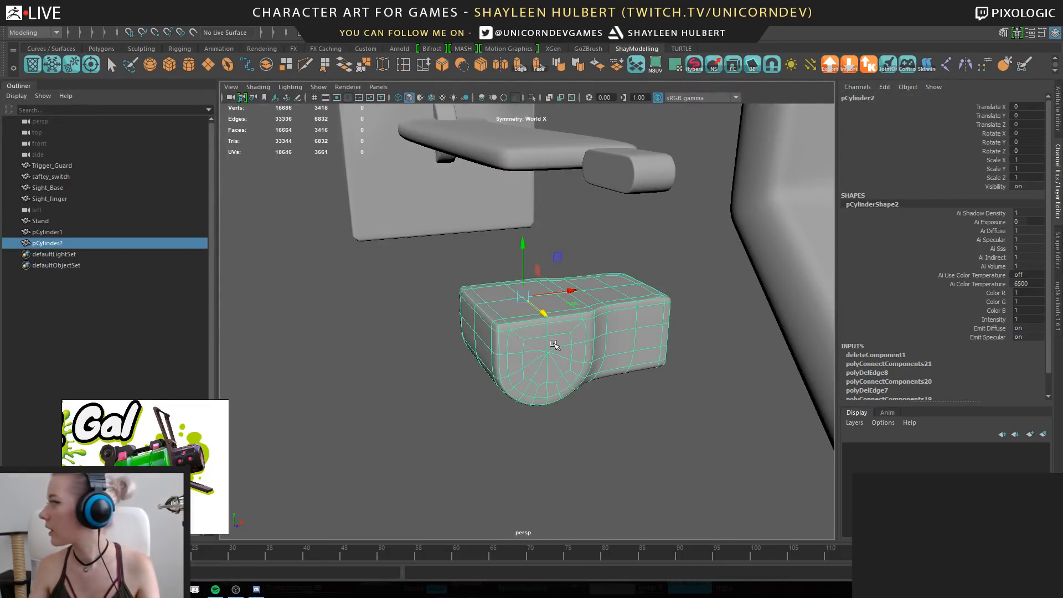
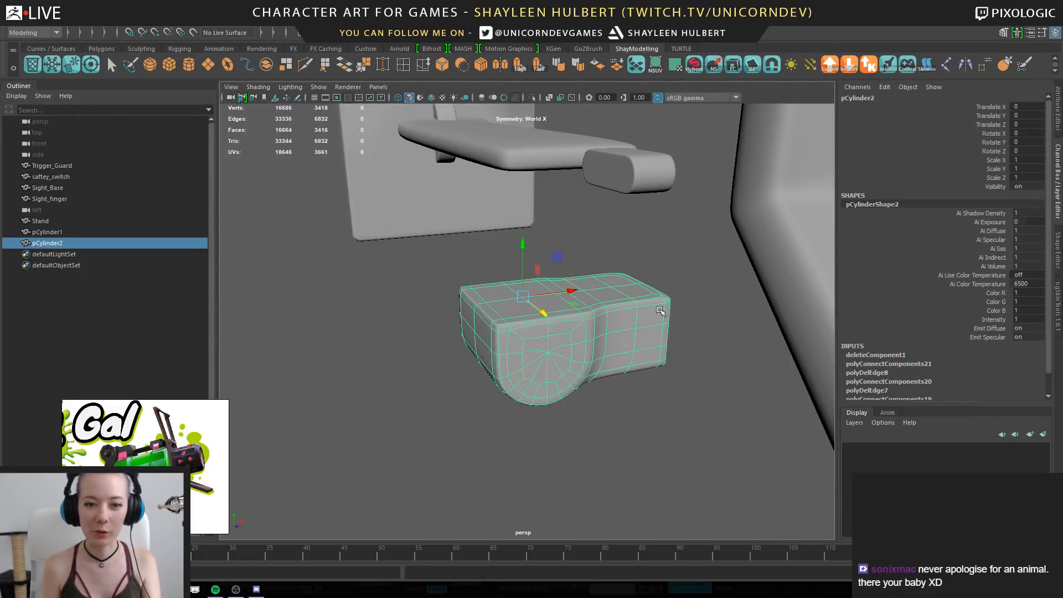
pyautogui.keyDown('alt'); pyautogui.moveTo(673, 413); pyautogui.dragTo(645, 399); pyautogui.keyUp('alt')
pyautogui.moveTo(582, 264); pyautogui.dragTo(619, 249, button='right')
pyautogui.click(825, 68)
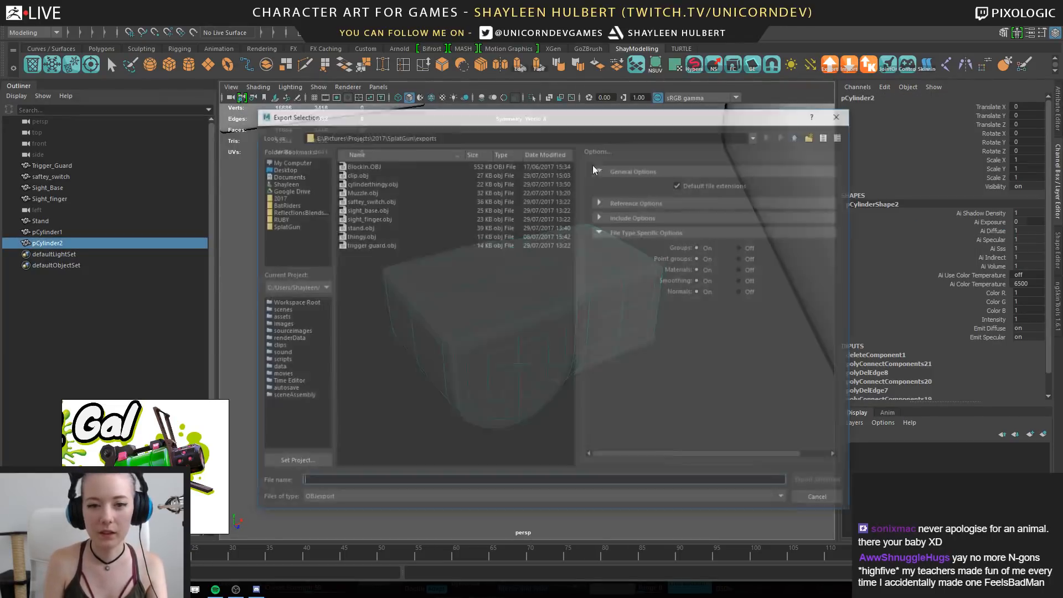
pyautogui.click(361, 174)
pyautogui.click(800, 480)
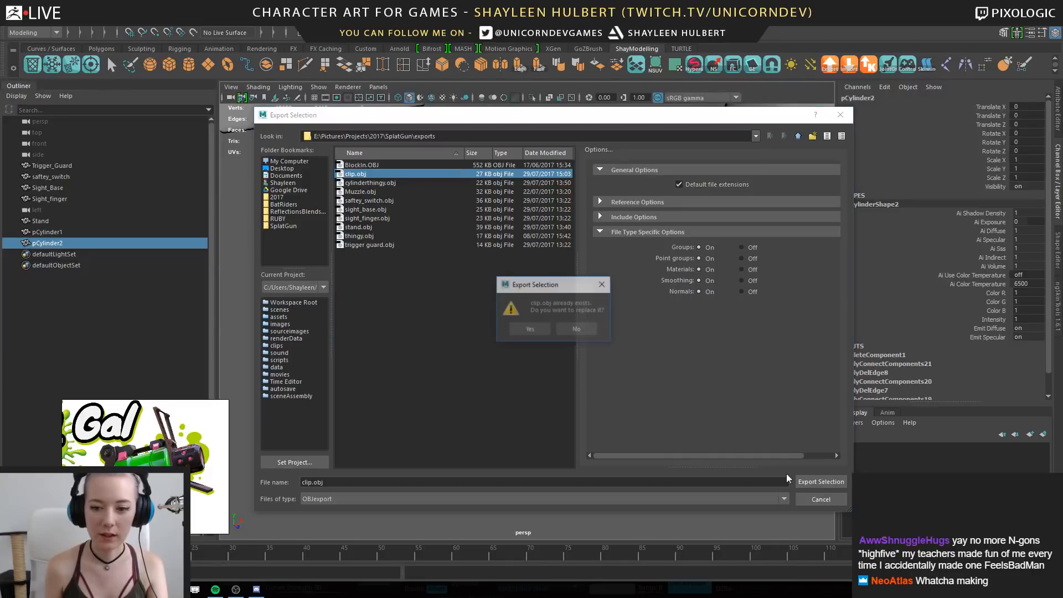
pyautogui.click(526, 327)
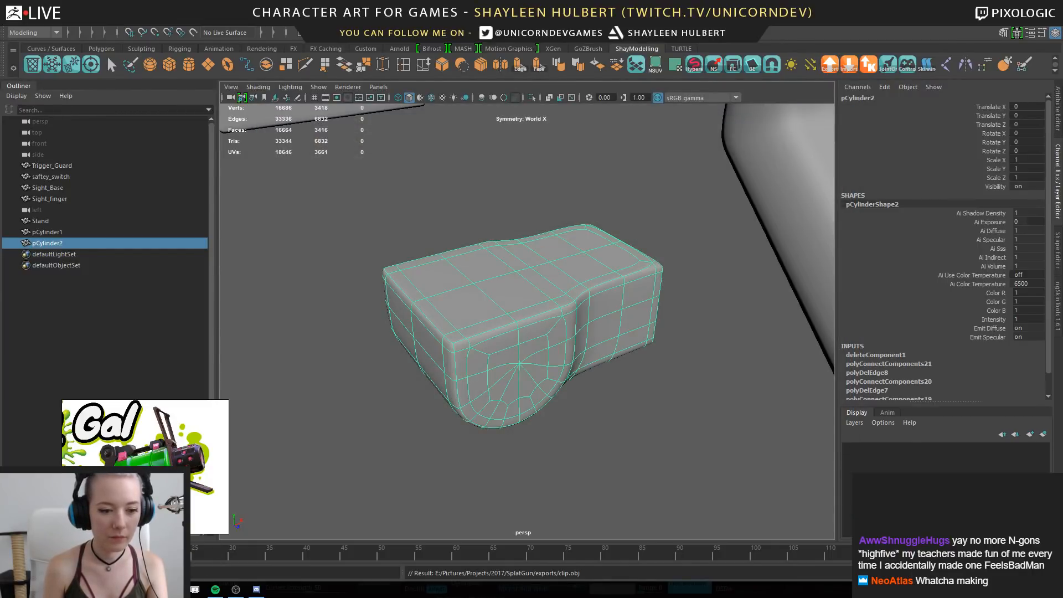
# Switch to ZBrush and re-import clip.obj into the clip subtool, splitting its n-gons into quads and triangles
pyautogui.hotkey('alt', 'Tab')
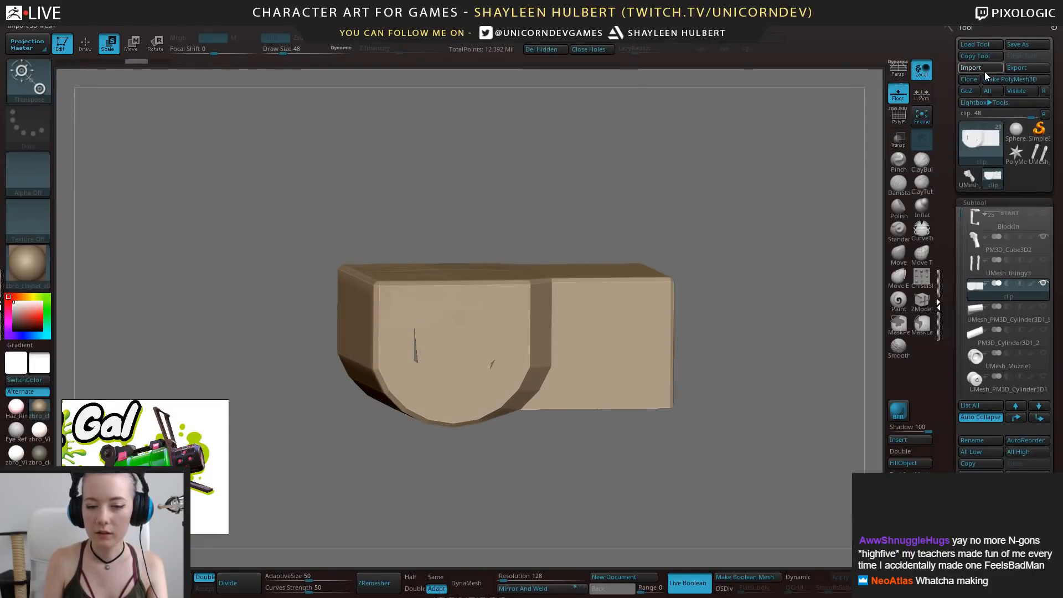
pyautogui.click(974, 67)
pyautogui.click(553, 227)
pyautogui.click(742, 487)
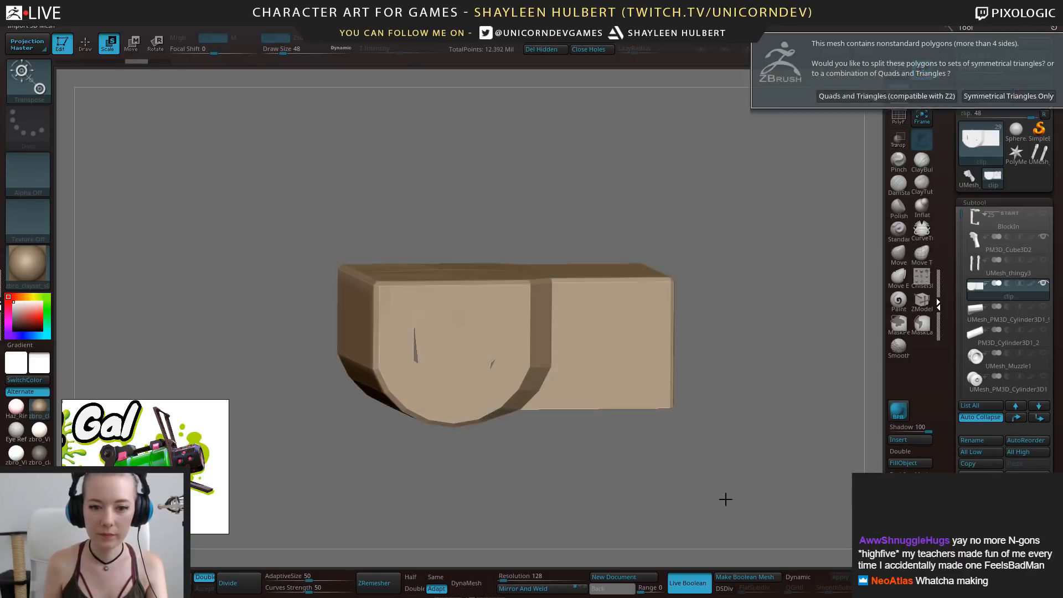
pyautogui.click(887, 96)
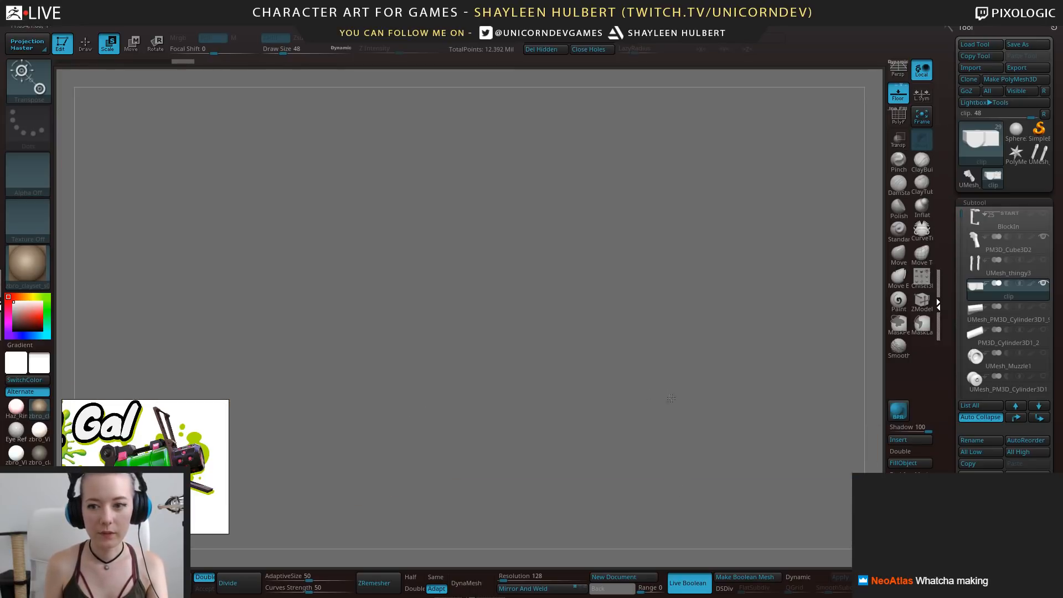
# Centre the move gizmo on the clip and move the clip along X towards the side of the gun's grip
pyautogui.press('w')
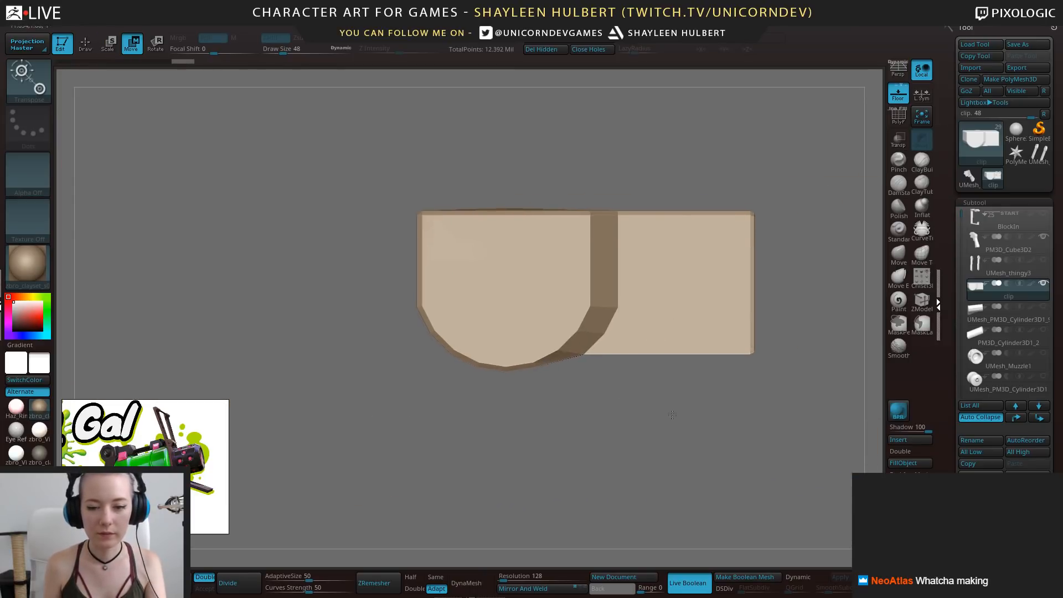
pyautogui.keyDown('alt'); pyautogui.moveTo(672, 414); pyautogui.dragTo(347, 413); pyautogui.keyUp('alt')
pyautogui.click(752, 223)
pyautogui.keyDown('alt'); pyautogui.moveTo(654, 277); pyautogui.dragTo(556, 309); pyautogui.keyUp('alt')
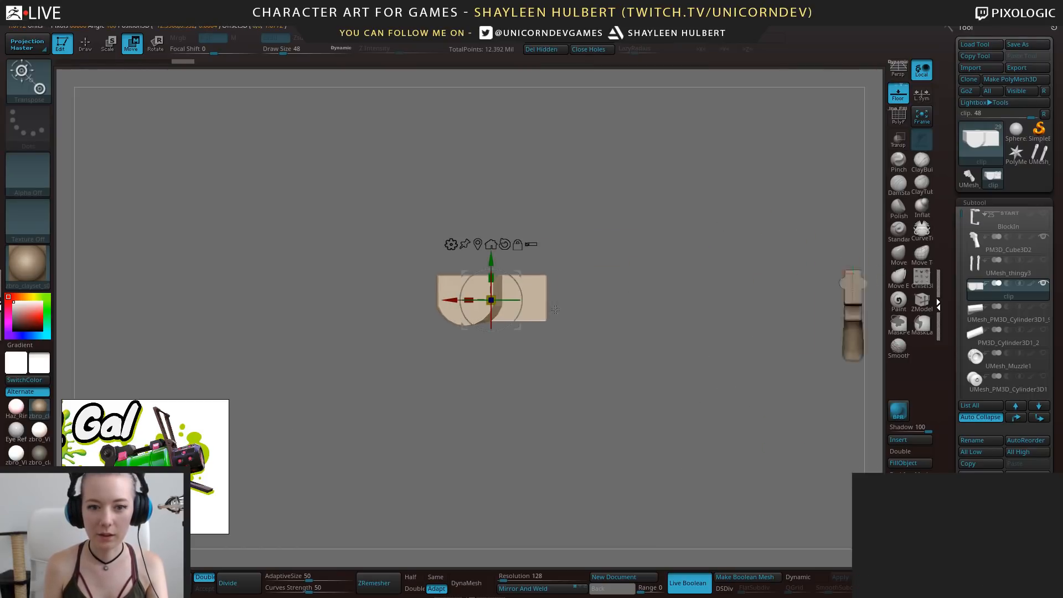
pyautogui.moveTo(491, 303); pyautogui.dragTo(745, 300)
pyautogui.keyDown('alt'); pyautogui.moveTo(825, 353); pyautogui.dragTo(465, 370); pyautogui.keyUp('alt')
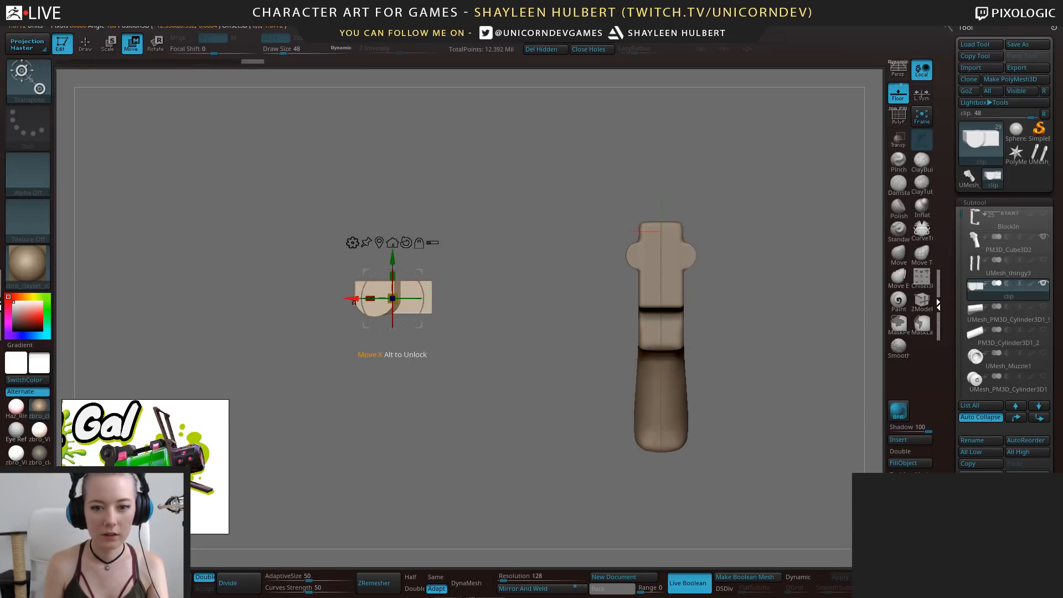
pyautogui.moveTo(354, 301); pyautogui.dragTo(529, 301)
# Mirror and weld the clip to the other side of the gun, and turn on X symmetry
pyautogui.keyDown('shift'); pyautogui.moveTo(496, 375); pyautogui.dragTo(629, 354); pyautogui.keyUp('shift')
pyautogui.keyDown('alt'); pyautogui.moveTo(629, 354); pyautogui.dragTo(526, 384); pyautogui.keyUp('alt')
pyautogui.click(510, 590)
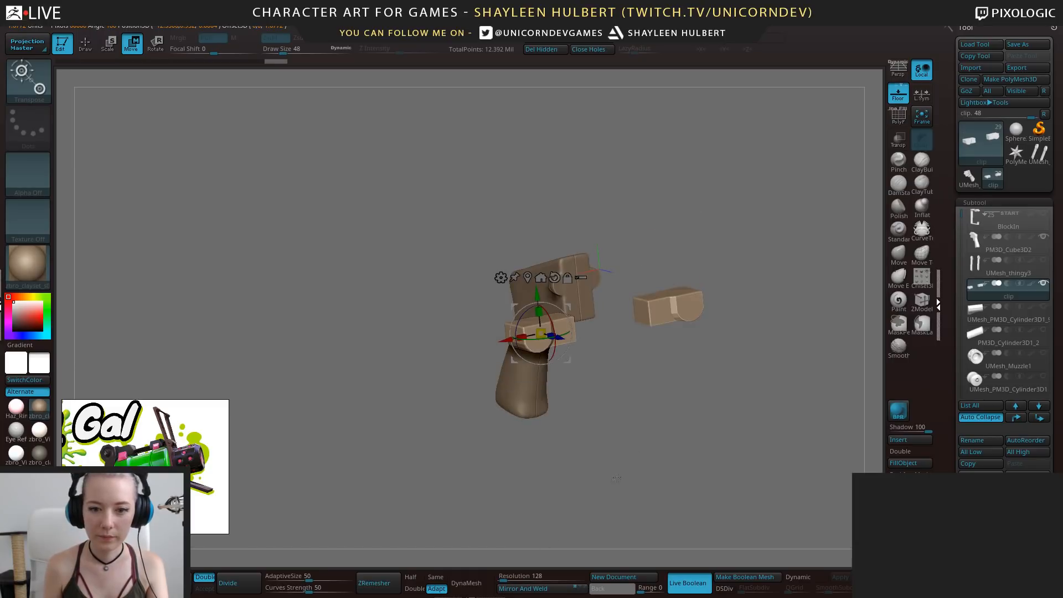
pyautogui.keyDown('shift'); pyautogui.moveTo(617, 477); pyautogui.dragTo(686, 451); pyautogui.keyUp('shift')
pyautogui.press('x')
# Show the UMesh_thingy3 subtool and move the clips into the notches at the lower ends of its side bars
pyautogui.keyDown('alt'); pyautogui.moveTo(679, 318); pyautogui.dragTo(714, 432); pyautogui.keyUp('alt')
pyautogui.click(1044, 260)
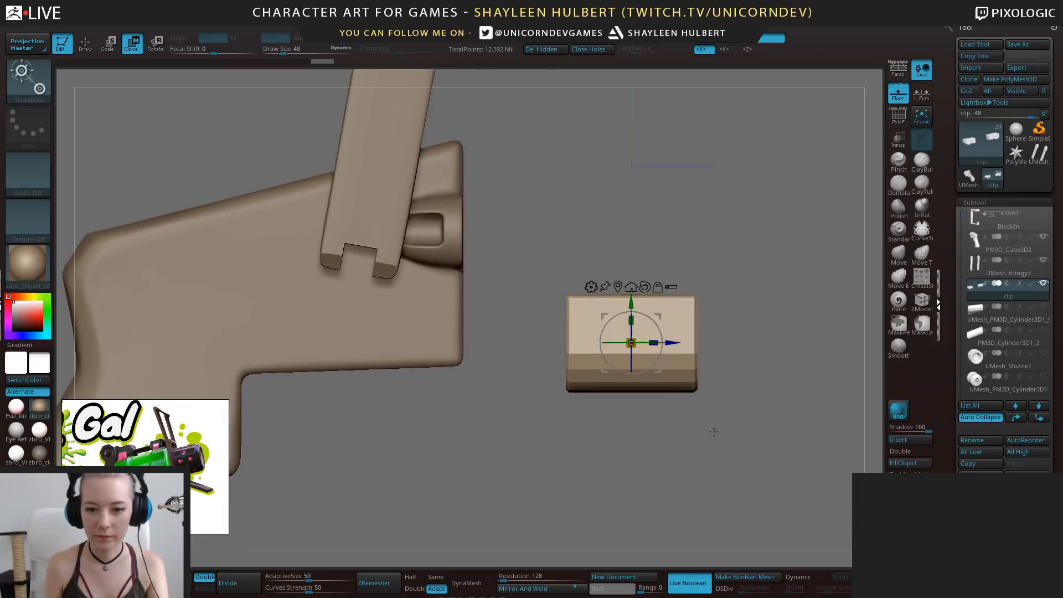
pyautogui.moveTo(672, 343); pyautogui.dragTo(403, 343)
pyautogui.keyDown('alt'); pyautogui.moveTo(489, 386); pyautogui.dragTo(639, 434); pyautogui.keyUp('alt')
pyautogui.moveTo(531, 347); pyautogui.dragTo(509, 357)
pyautogui.hotkey('ctrl', 'z')
pyautogui.moveTo(513, 280); pyautogui.dragTo(511, 167)
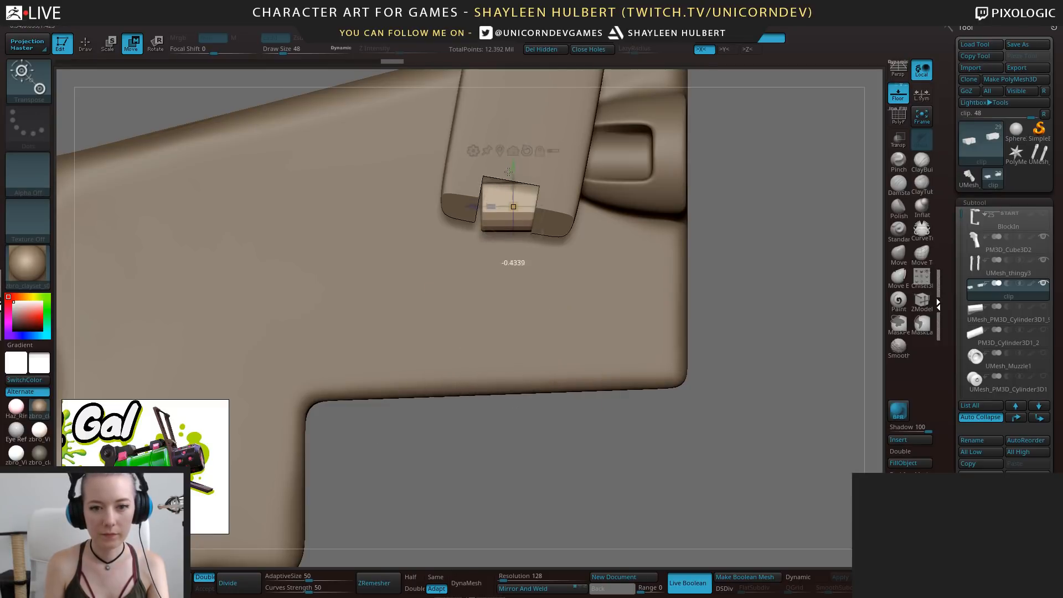
# Rotate the clip to match the slant of the bar's notch and nudge it until it sits centred in the gap
pyautogui.keyDown('alt'); pyautogui.moveTo(510, 169); pyautogui.dragTo(535, 289, button='right'); pyautogui.keyUp('alt')
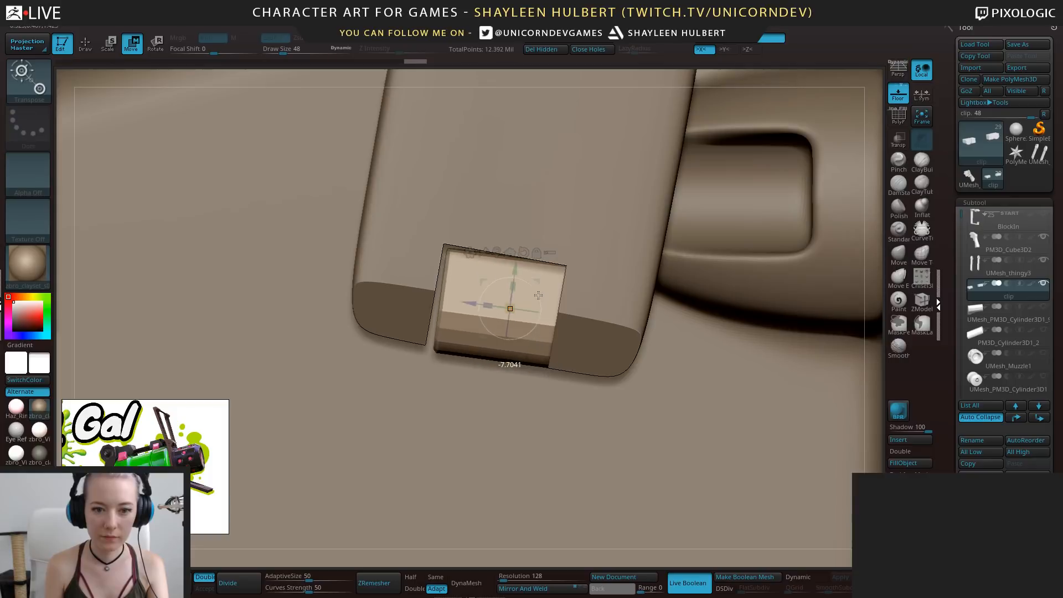
pyautogui.moveTo(538, 295); pyautogui.dragTo(538, 296)
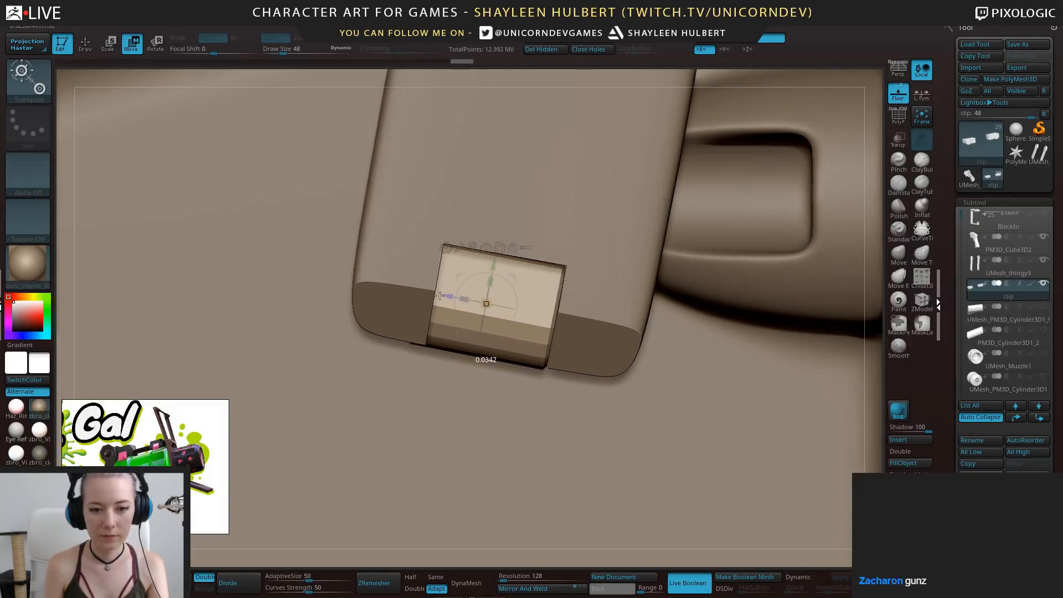
pyautogui.moveTo(439, 296); pyautogui.dragTo(459, 300)
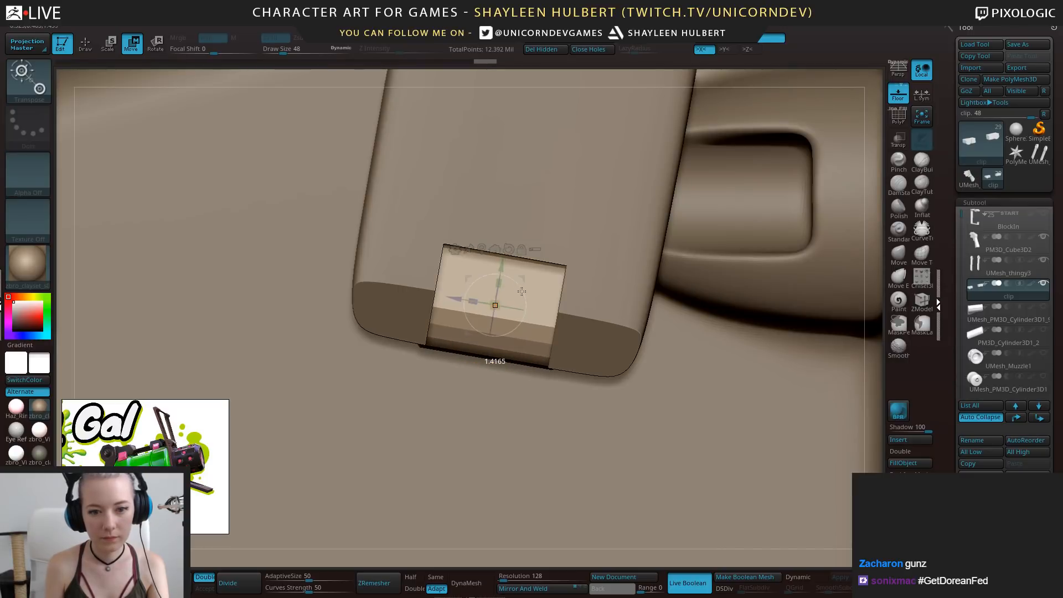
pyautogui.moveTo(522, 291); pyautogui.dragTo(521, 326)
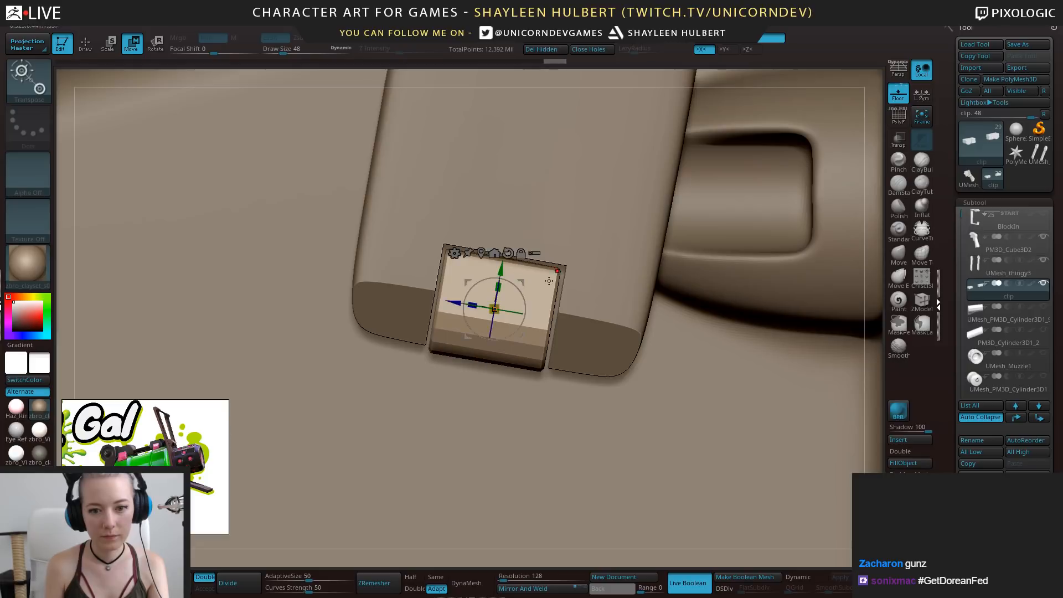
# Recentre the gizmo on one clip and move the mirrored clips outward along X, deeper into the side bars
pyautogui.keyDown('ctrl'); pyautogui.moveTo(554, 326); pyautogui.dragTo(554, 232, button='right'); pyautogui.keyUp('ctrl')
pyautogui.keyDown('shift'); pyautogui.moveTo(604, 438); pyautogui.dragTo(411, 427, button='right'); pyautogui.keyUp('shift')
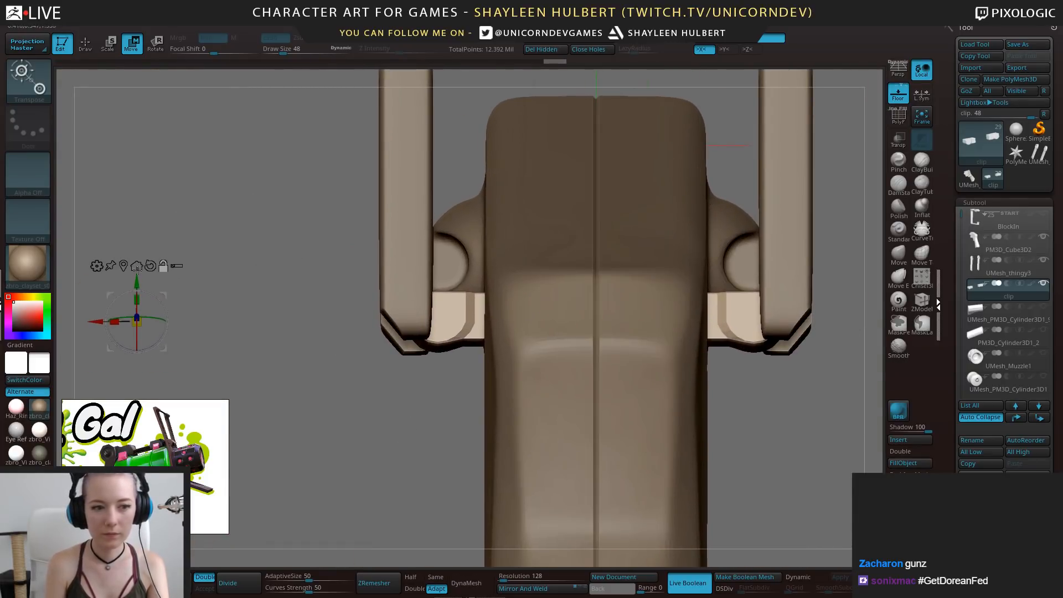
pyautogui.click(123, 266)
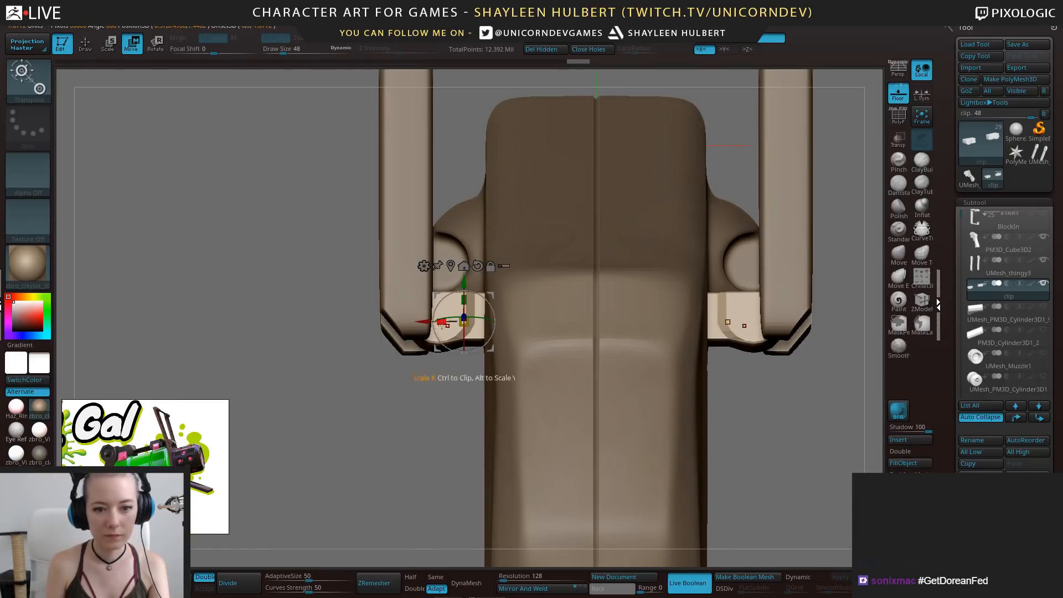
pyautogui.moveTo(421, 322); pyautogui.dragTo(408, 327)
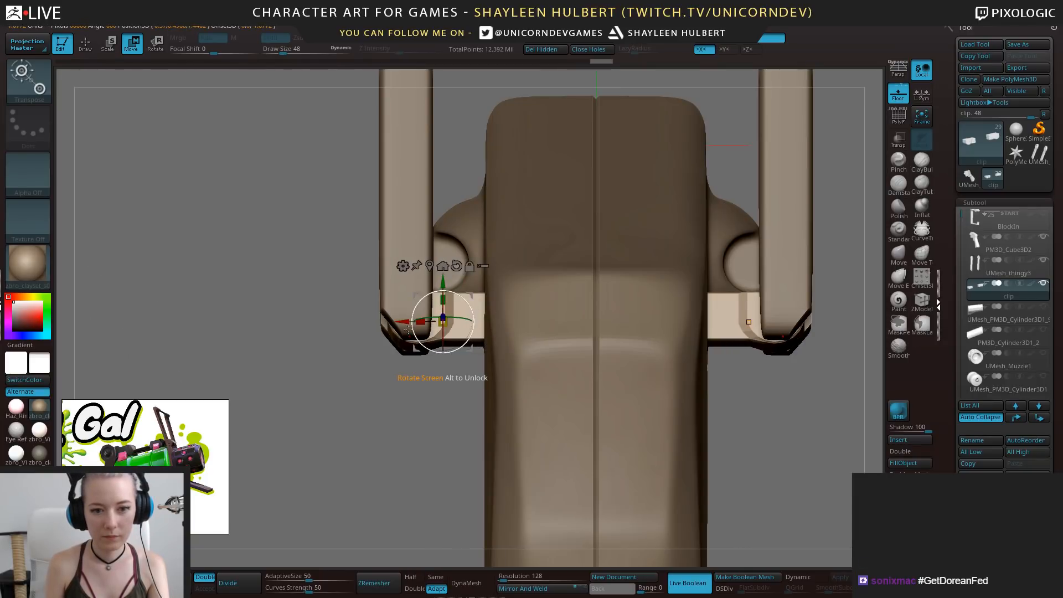
pyautogui.moveTo(422, 412)
pyautogui.keyDown('ctrl'); pyautogui.mouseDown(button='right')
pyautogui.moveTo(414, 386)
pyautogui.moveTo(417, 416)
pyautogui.mouseUp(button='right'); pyautogui.keyUp('ctrl')
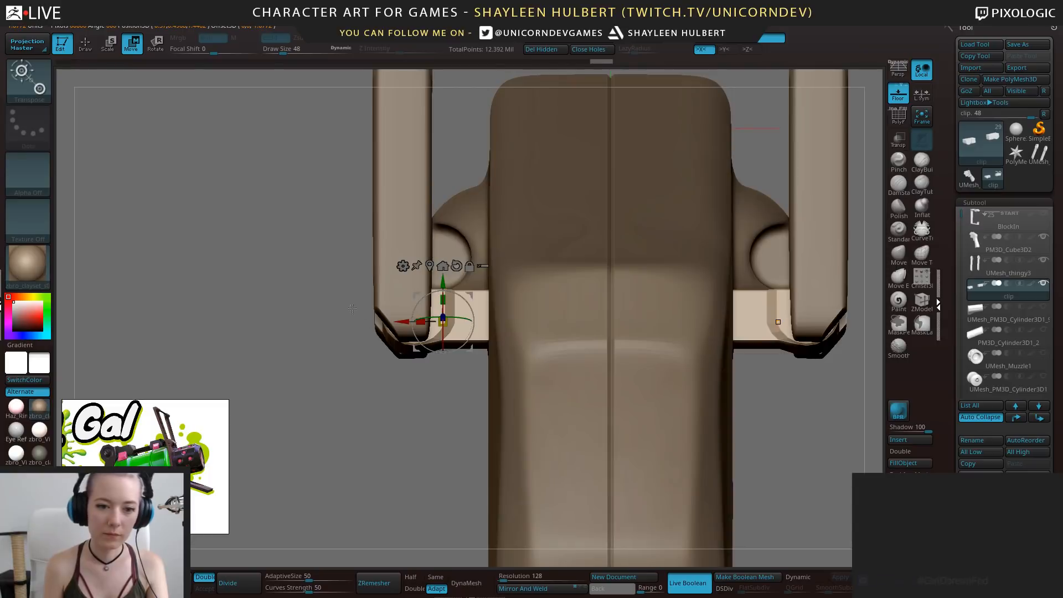
# Mask the inner ends of both clips next to the grip with a straight vertical curve mask
pyautogui.keyDown('ctrl'); pyautogui.moveTo(317, 244); pyautogui.dragTo(459, 404); pyautogui.keyUp('ctrl')
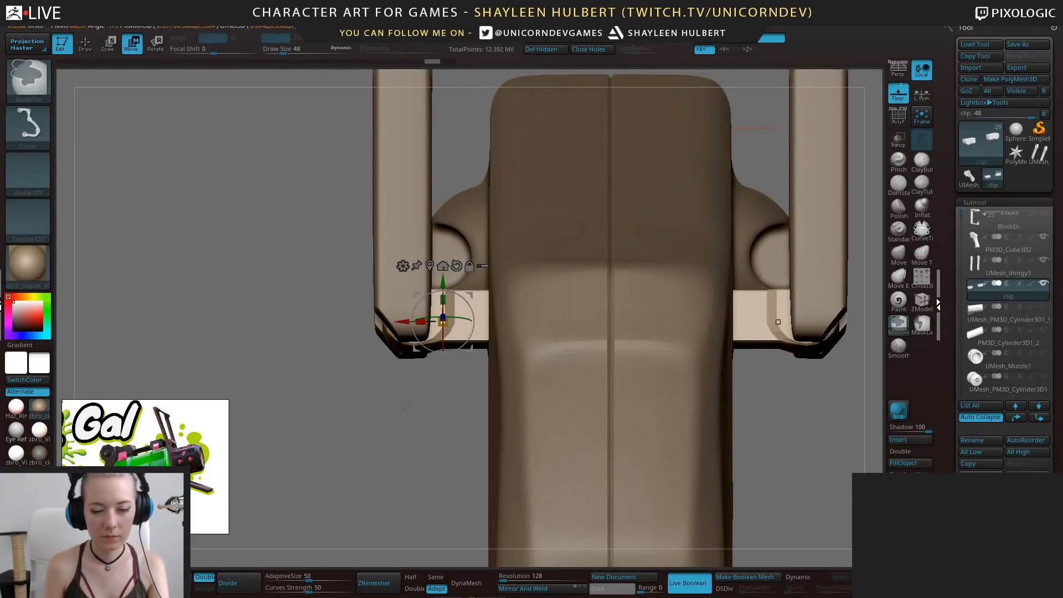
pyautogui.press('q')
pyautogui.keyDown('ctrl'); pyautogui.moveTo(455, 380); pyautogui.dragTo(454, 282); pyautogui.keyUp('ctrl')
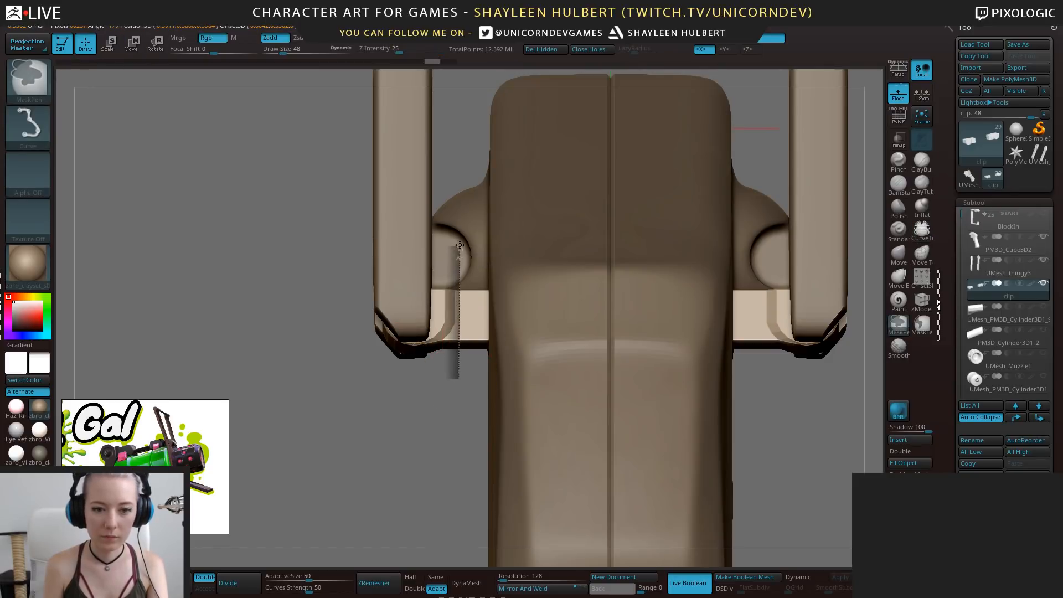
pyautogui.keyDown('ctrl'); pyautogui.moveTo(459, 245); pyautogui.dragTo(459, 247); pyautogui.keyUp('ctrl')
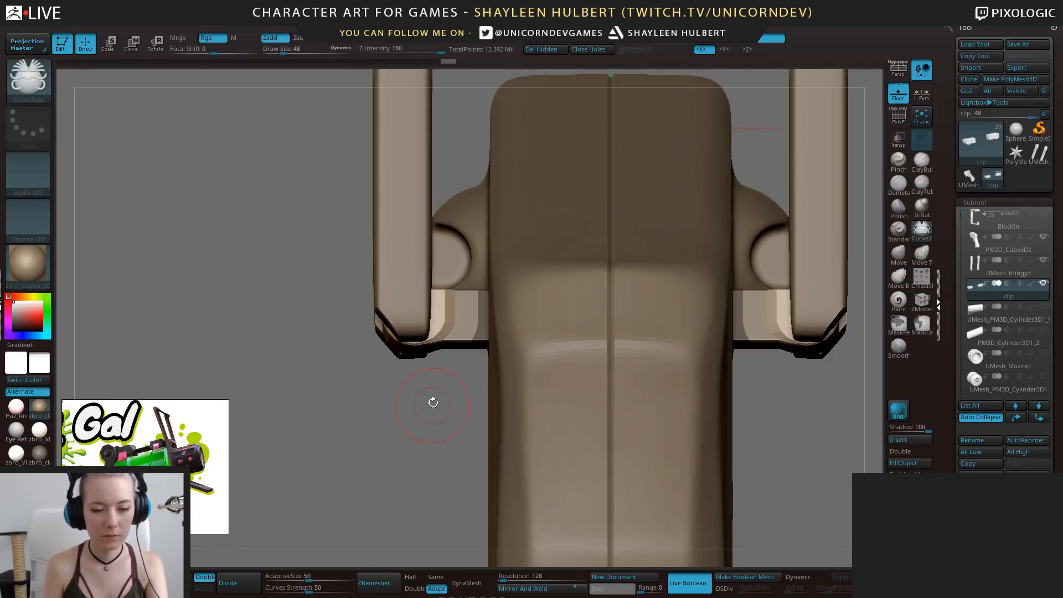
# Move the unmasked outer ends of both clips outward along X and check how they fill the side bar's notch
pyautogui.press('w')
pyautogui.moveTo(404, 320); pyautogui.dragTo(395, 315)
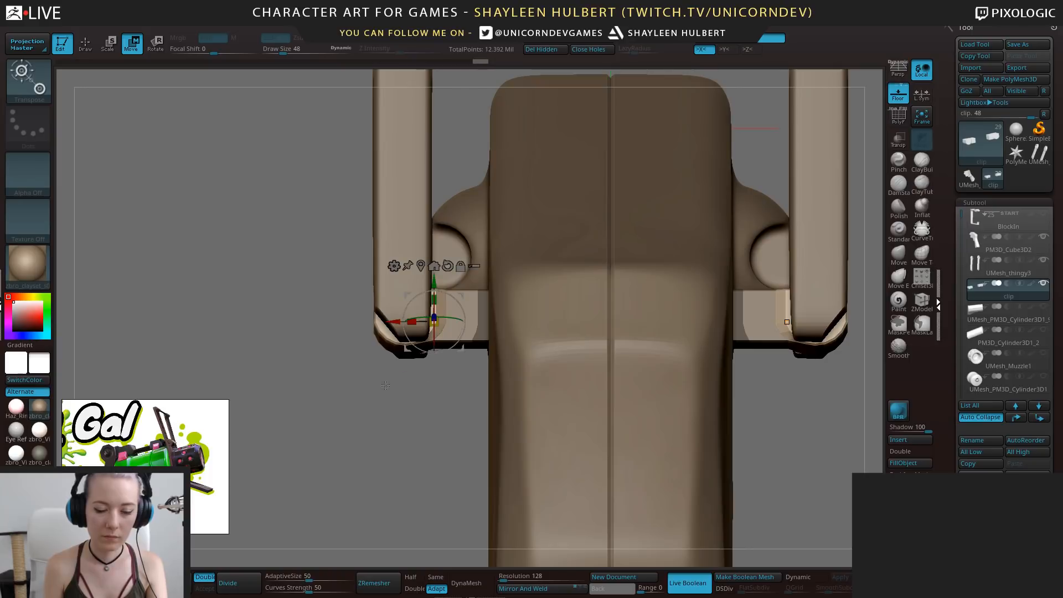
pyautogui.keyDown('ctrl'); pyautogui.moveTo(399, 387); pyautogui.dragTo(397, 338, button='right'); pyautogui.keyUp('ctrl')
pyautogui.moveTo(354, 382); pyautogui.dragTo(536, 355, button='right')
pyautogui.moveTo(536, 354); pyautogui.dragTo(412, 338, button='right')
pyautogui.keyDown('ctrl'); pyautogui.moveTo(413, 338); pyautogui.dragTo(407, 383, button='right'); pyautogui.keyUp('ctrl')
pyautogui.moveTo(392, 332); pyautogui.dragTo(344, 375, button='right')
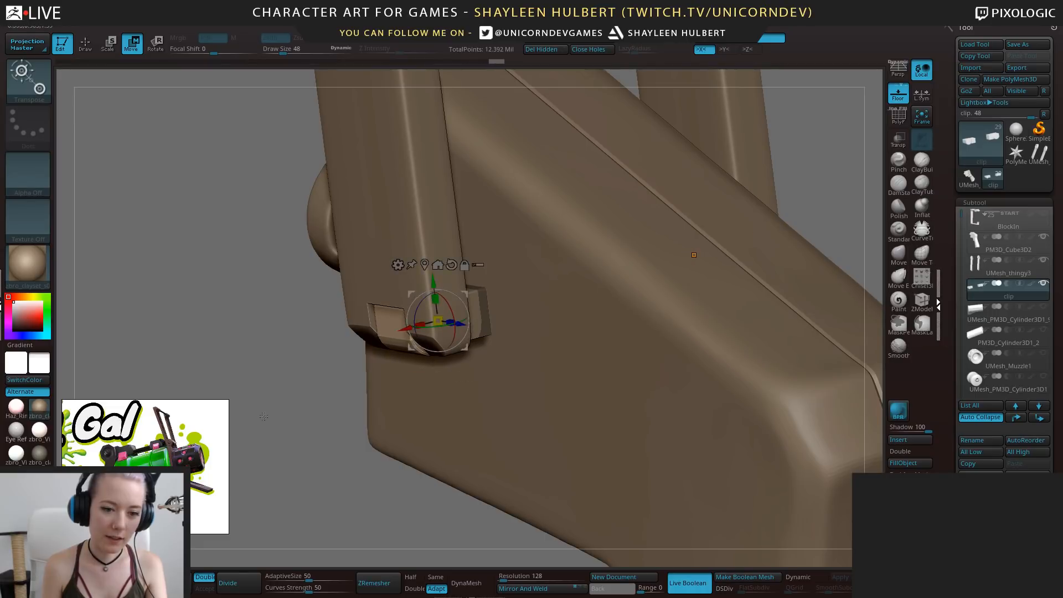
pyautogui.moveTo(264, 417)
pyautogui.mouseDown(button='right')
pyautogui.moveTo(665, 332)
pyautogui.moveTo(809, 221)
pyautogui.moveTo(792, 199)
pyautogui.moveTo(721, 226)
pyautogui.moveTo(367, 452)
pyautogui.moveTo(399, 432)
pyautogui.mouseUp(button='right')
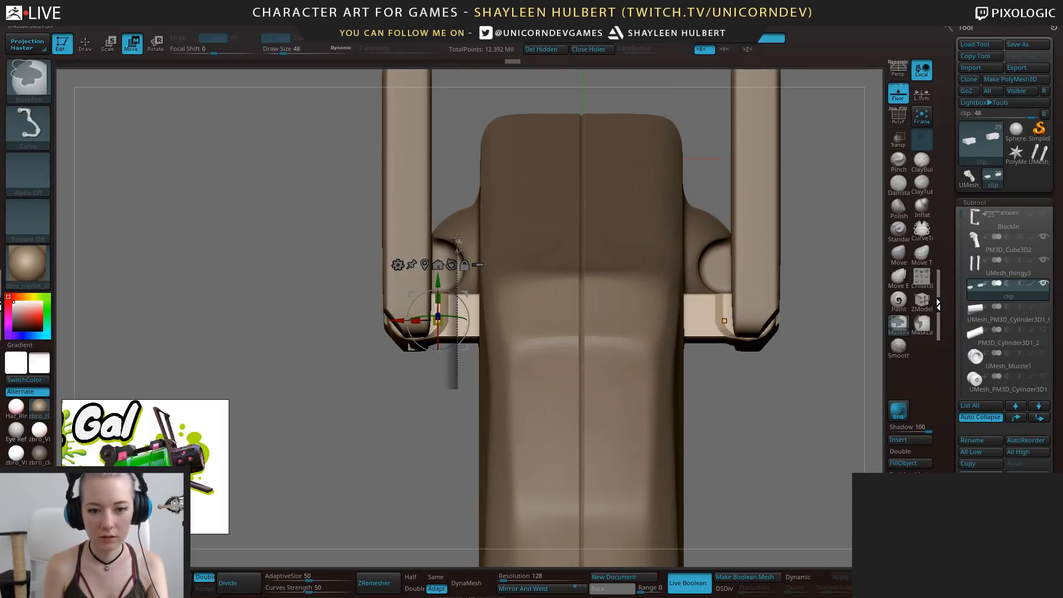
# Split the clips with a vertical curve mask, invert it, shift the unmasked ends slightly inward along X, and clear the mask
pyautogui.press('q')
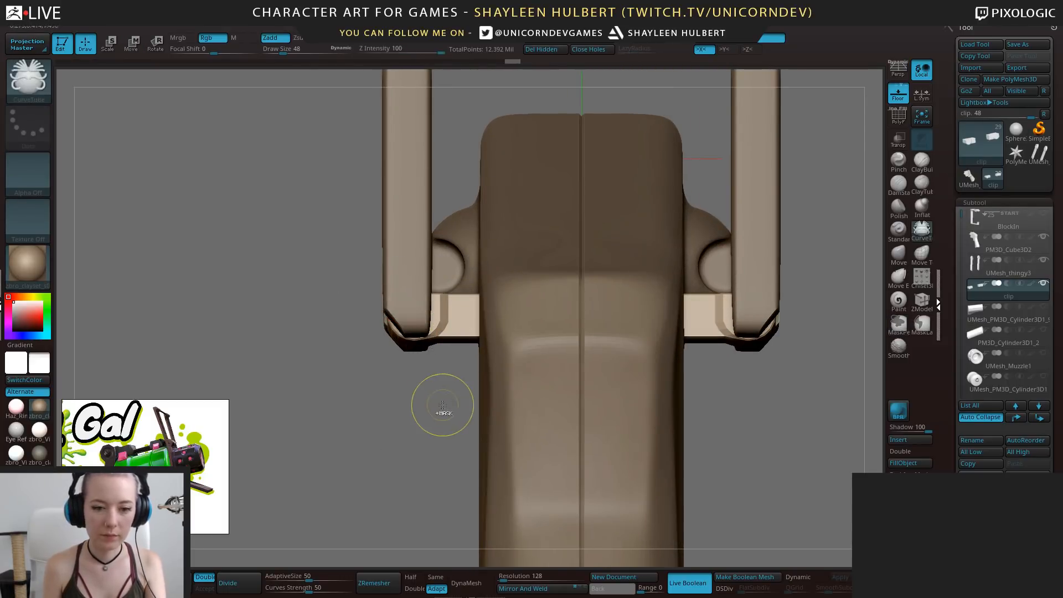
pyautogui.keyDown('ctrl'); pyautogui.moveTo(457, 237); pyautogui.dragTo(463, 241); pyautogui.keyUp('ctrl')
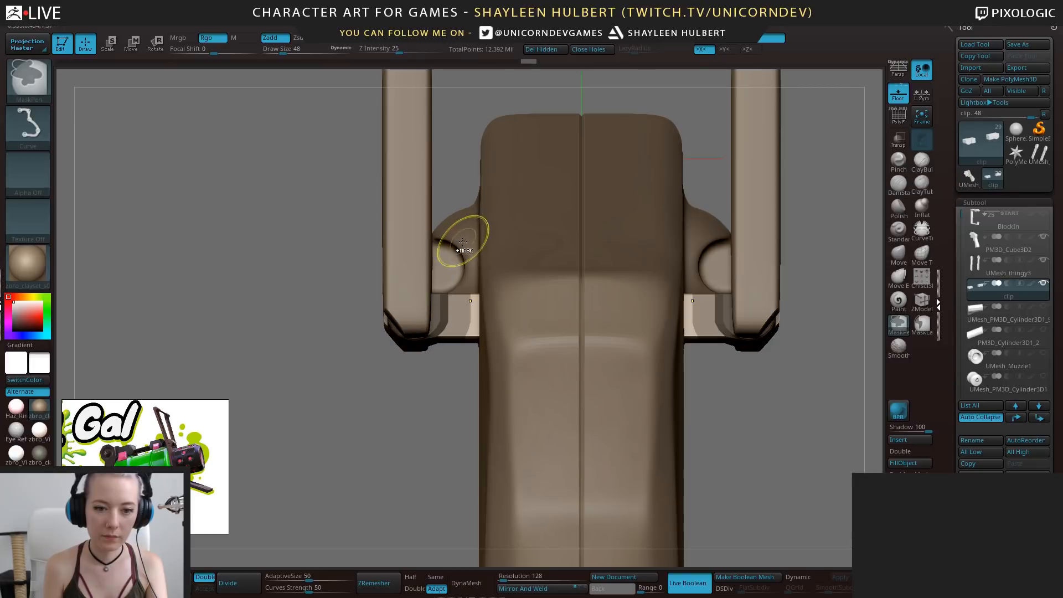
pyautogui.keyDown('ctrl'); pyautogui.click(433, 422); pyautogui.keyUp('ctrl')
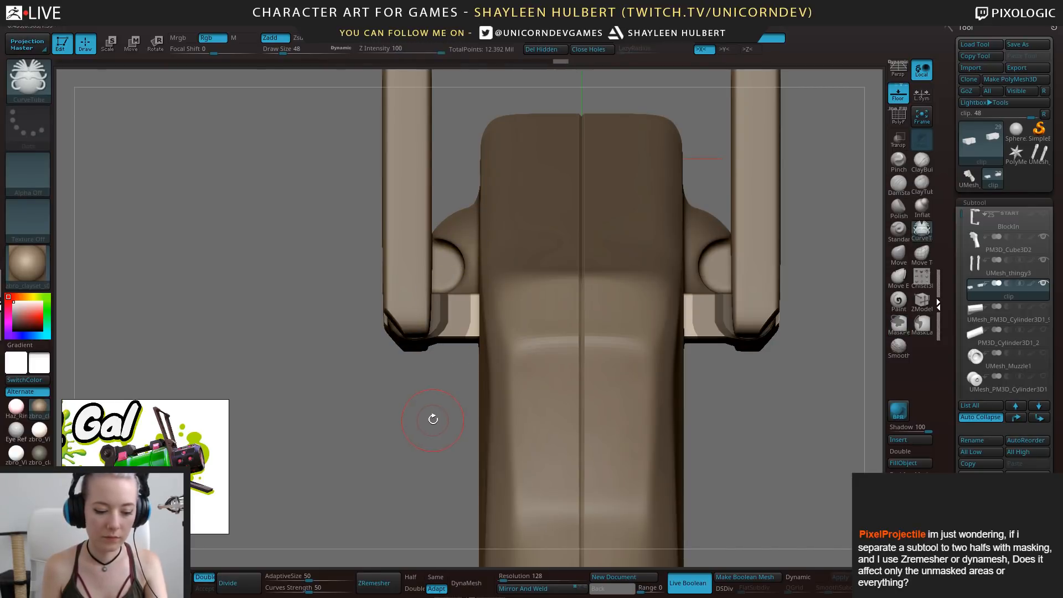
pyautogui.press('w')
pyautogui.moveTo(392, 316); pyautogui.dragTo(400, 316)
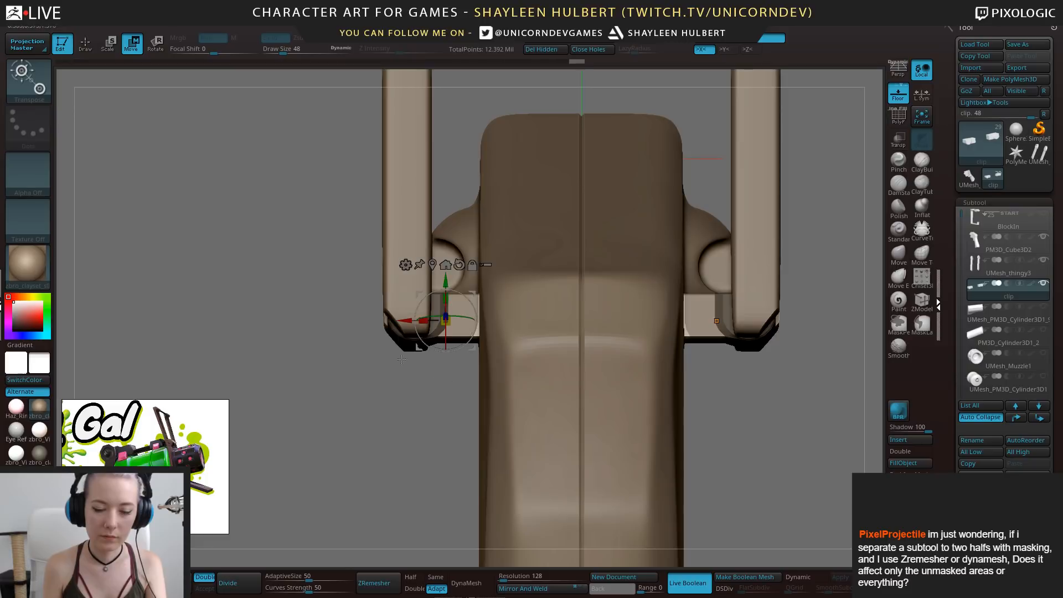
pyautogui.moveTo(398, 413)
pyautogui.keyDown('ctrl'); pyautogui.mouseDown()
pyautogui.moveTo(414, 429)
pyautogui.moveTo(410, 384)
pyautogui.moveTo(400, 469)
pyautogui.moveTo(401, 425)
pyautogui.moveTo(423, 451)
pyautogui.moveTo(397, 496)
pyautogui.moveTo(448, 436)
pyautogui.moveTo(451, 386)
pyautogui.moveTo(403, 419)
pyautogui.mouseUp(); pyautogui.keyUp('ctrl')
pyautogui.press('q')
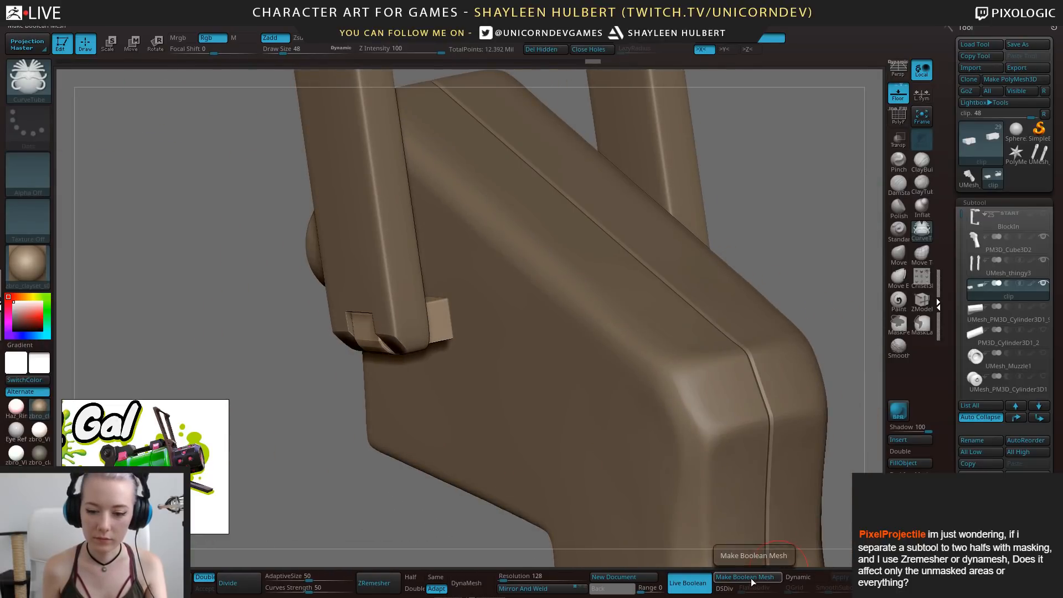
# Turn off Live Boolean and enable Dynamic Subdivision on the clip subtool
pyautogui.click(699, 587)
pyautogui.rightClick(351, 482)
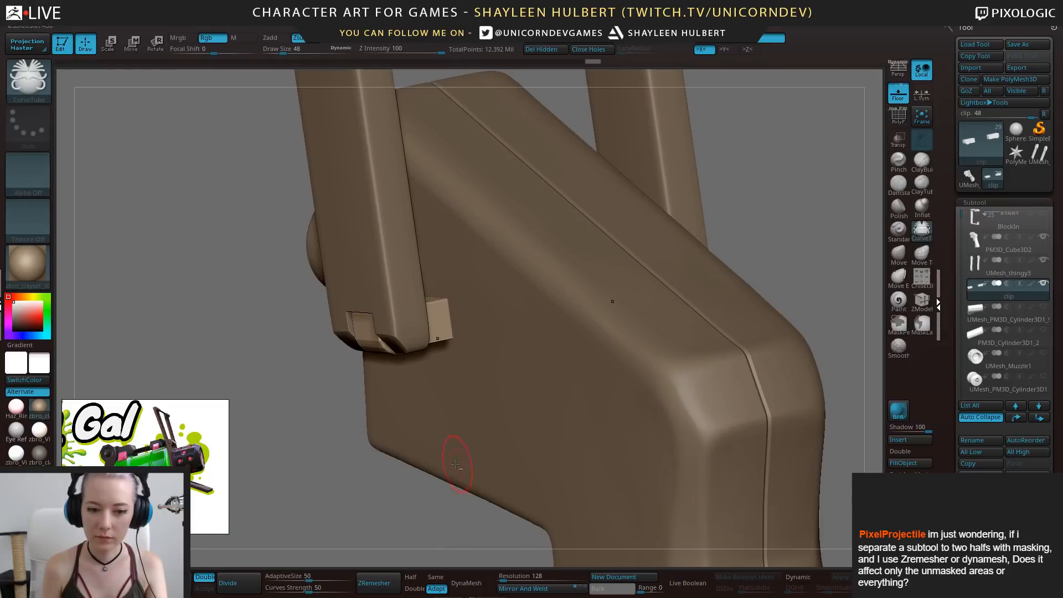
pyautogui.moveTo(410, 486)
pyautogui.mouseDown()
pyautogui.moveTo(388, 462)
pyautogui.moveTo(463, 430)
pyautogui.moveTo(721, 193)
pyautogui.moveTo(681, 209)
pyautogui.mouseUp()
pyautogui.click(815, 577)
pyautogui.click(806, 578)
pyautogui.press('f')
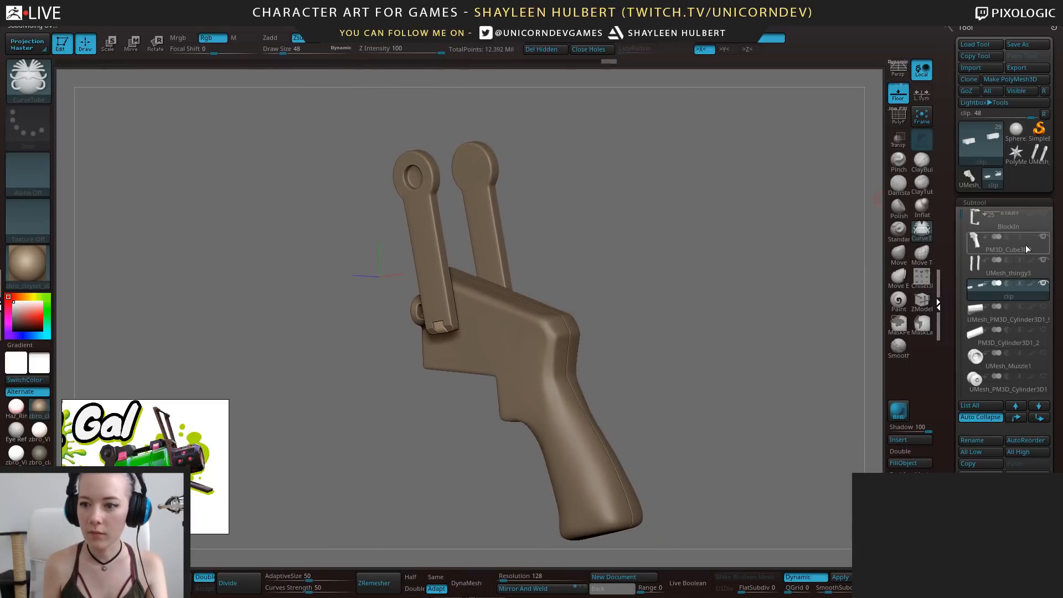
# Show the rest of the gun around the clips, fine-tune the clips along X, and review them from both sides
pyautogui.click(1044, 214)
pyautogui.keyDown('alt'); pyautogui.moveTo(717, 323); pyautogui.dragTo(688, 308); pyautogui.keyUp('alt')
pyautogui.keyDown('shift'); pyautogui.moveTo(625, 397); pyautogui.dragTo(639, 411); pyautogui.keyUp('shift')
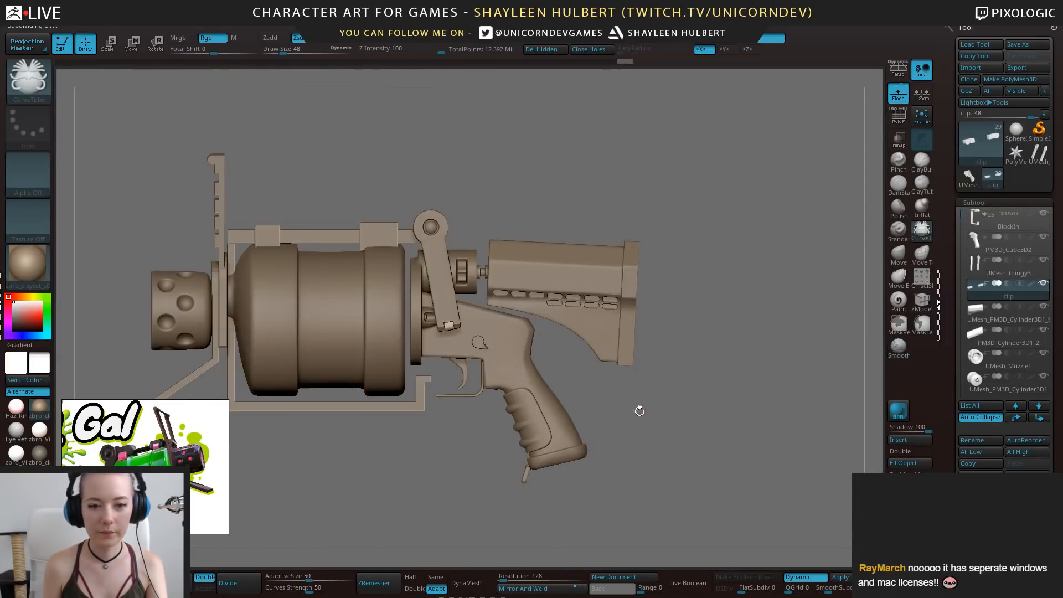
pyautogui.keyDown('alt'); pyautogui.moveTo(435, 470); pyautogui.dragTo(587, 447); pyautogui.keyUp('alt')
pyautogui.moveTo(559, 462); pyautogui.dragTo(590, 490)
pyautogui.press('w')
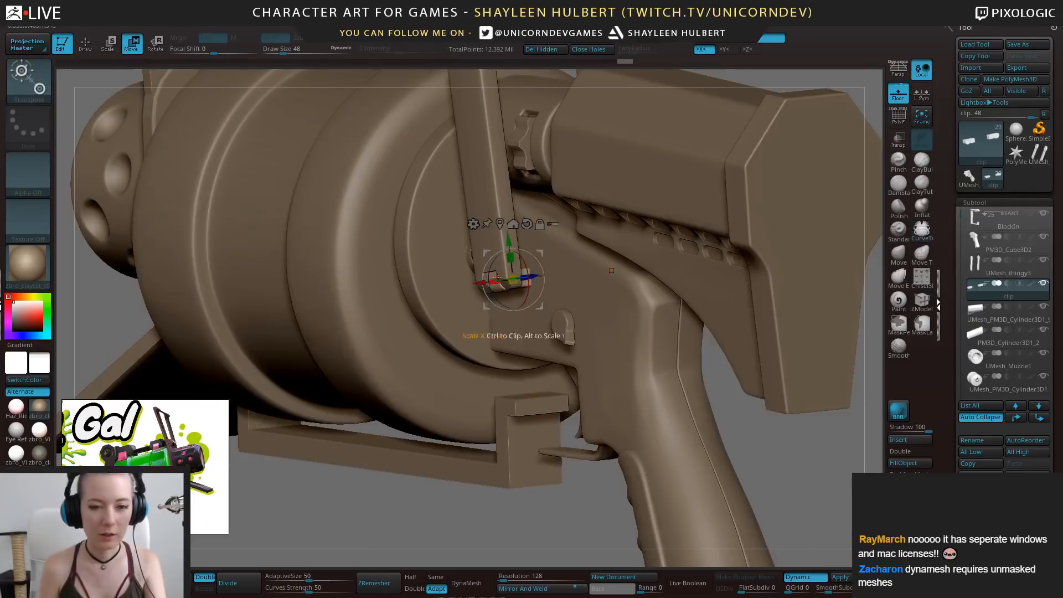
pyautogui.moveTo(479, 283); pyautogui.dragTo(480, 283)
pyautogui.keyDown('alt'); pyautogui.moveTo(492, 523); pyautogui.dragTo(382, 481); pyautogui.keyUp('alt')
pyautogui.moveTo(525, 476)
pyautogui.keyDown('alt'); pyautogui.mouseDown()
pyautogui.moveTo(536, 517)
pyautogui.moveTo(597, 459)
pyautogui.moveTo(576, 486)
pyautogui.moveTo(598, 472)
pyautogui.moveTo(526, 471)
pyautogui.moveTo(536, 487)
pyautogui.moveTo(575, 484)
pyautogui.mouseUp(); pyautogui.keyUp('alt')
pyautogui.press('q')
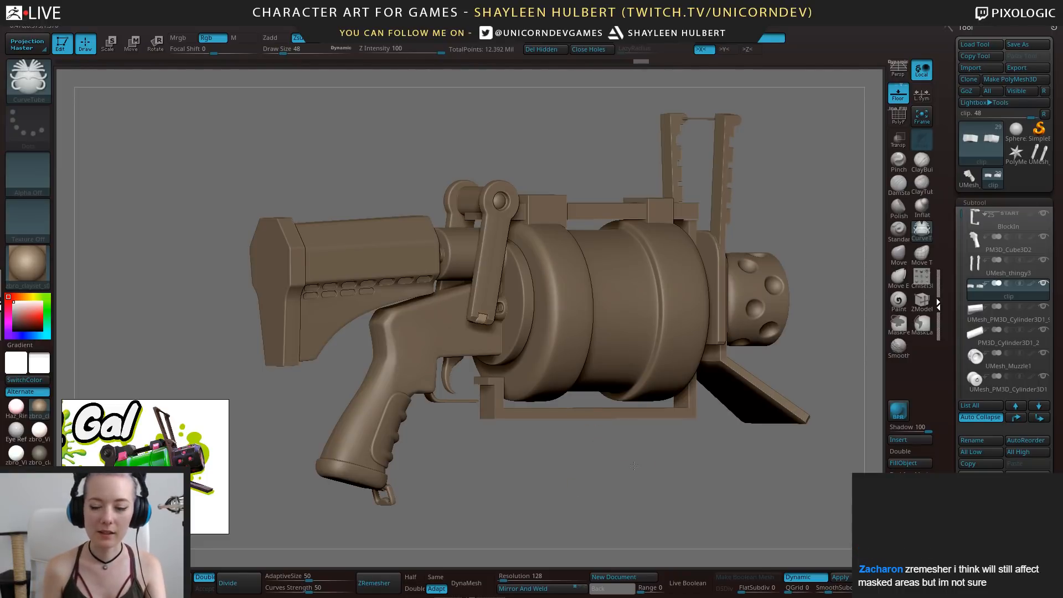
pyautogui.moveTo(634, 467); pyautogui.dragTo(751, 353)
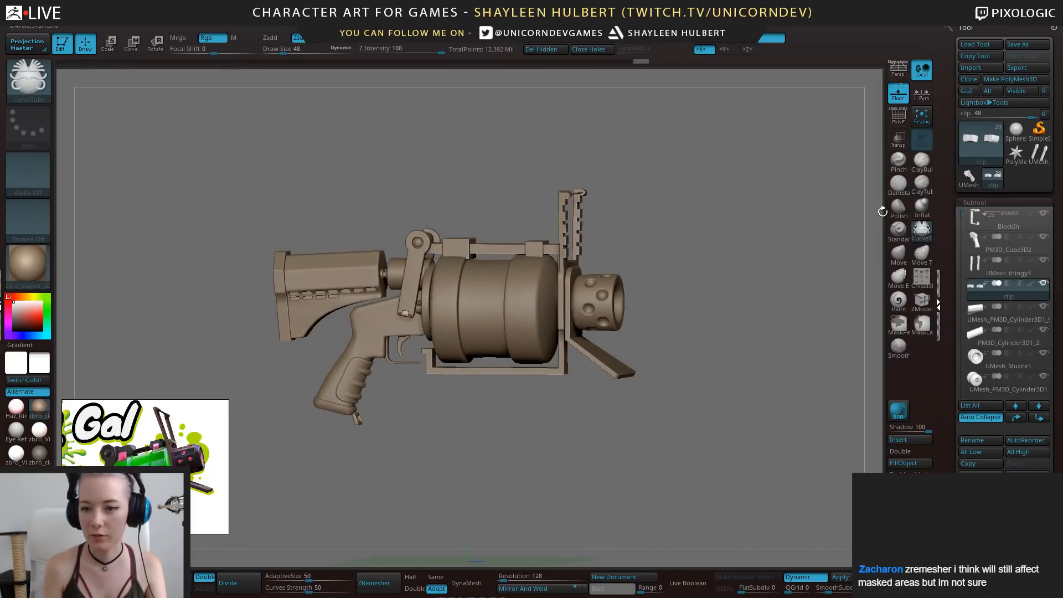
# Insert a Sphere3D as a new subtool and hide all the other subtools to isolate it
pyautogui.click(896, 440)
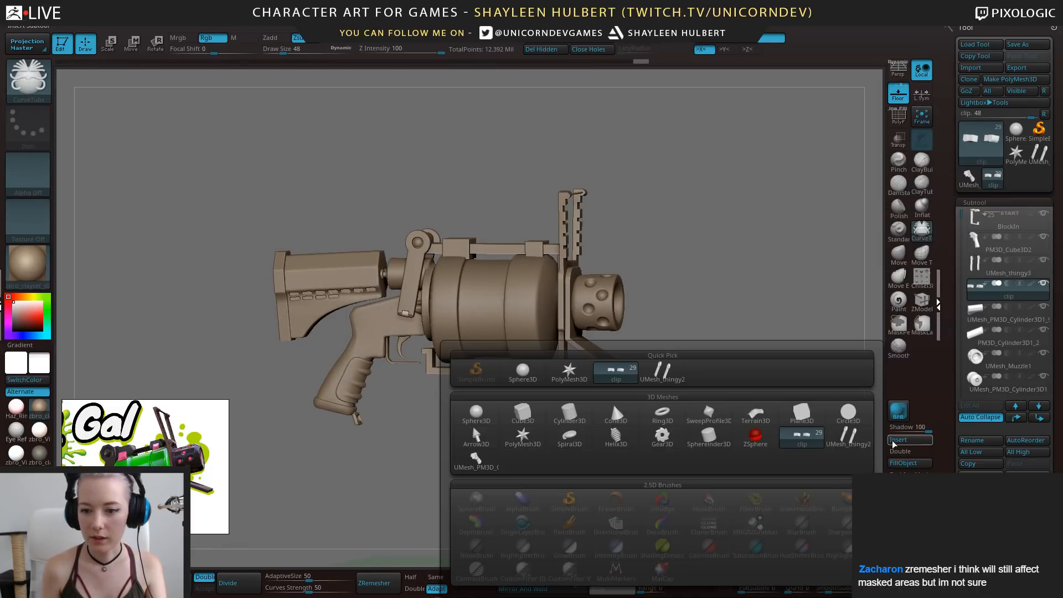
pyautogui.click(473, 415)
pyautogui.keyDown('shift'); pyautogui.moveTo(532, 422); pyautogui.dragTo(545, 420); pyautogui.keyUp('shift')
pyautogui.keyDown('shift'); pyautogui.click(1043, 306); pyautogui.keyUp('shift')
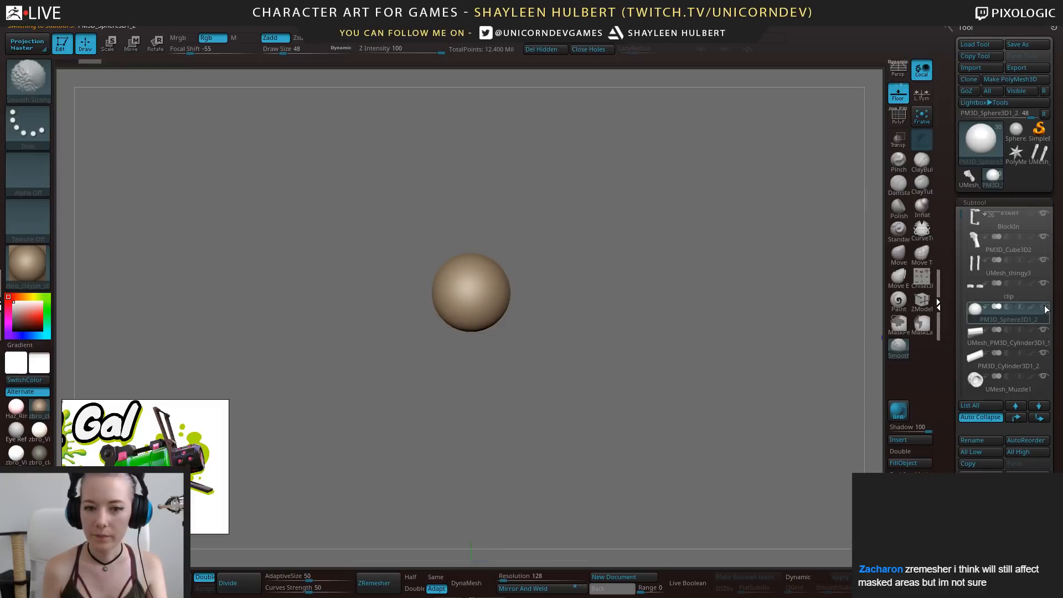
# Mask half of the sphere with a straight vertical curve mask and split the unmasked points into a separate subtool
pyautogui.moveTo(762, 338)
pyautogui.mouseDown()
pyautogui.moveTo(699, 359)
pyautogui.moveTo(527, 296)
pyautogui.moveTo(503, 273)
pyautogui.moveTo(532, 427)
pyautogui.moveTo(619, 463)
pyautogui.mouseUp()
pyautogui.keyDown('alt'); pyautogui.moveTo(738, 444); pyautogui.dragTo(665, 431); pyautogui.keyUp('alt')
pyautogui.moveTo(665, 431)
pyautogui.mouseDown()
pyautogui.moveTo(699, 288)
pyautogui.moveTo(655, 337)
pyautogui.mouseUp()
pyautogui.keyDown('ctrl'); pyautogui.moveTo(593, 305); pyautogui.dragTo(567, 288); pyautogui.keyUp('ctrl')
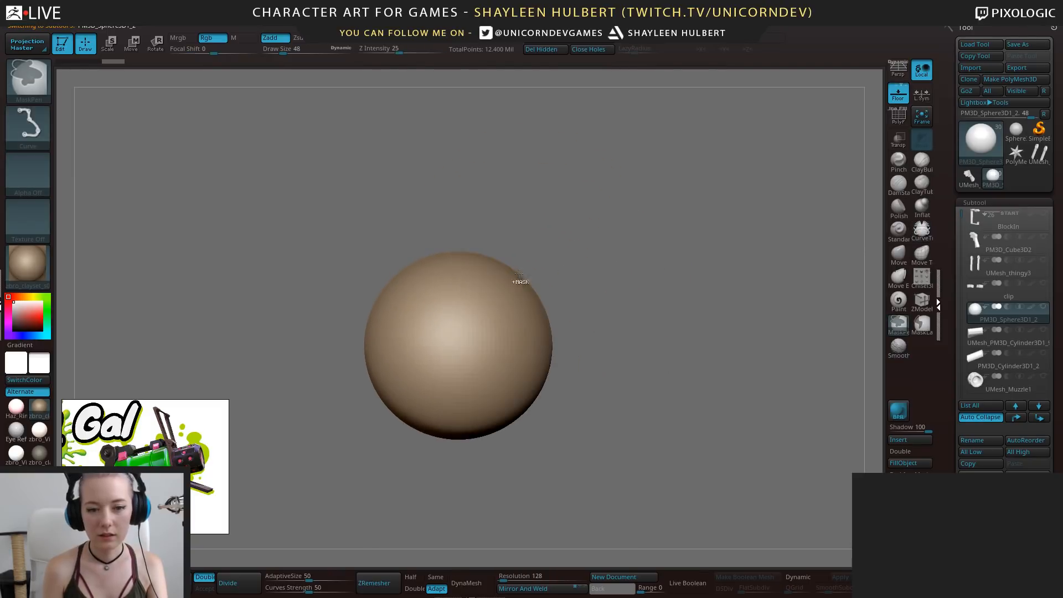
pyautogui.keyDown('ctrl'); pyautogui.moveTo(449, 233); pyautogui.dragTo(453, 490); pyautogui.keyUp('ctrl')
pyautogui.keyDown('alt'); pyautogui.moveTo(612, 396); pyautogui.dragTo(637, 411); pyautogui.keyUp('alt')
pyautogui.keyDown('alt'); pyautogui.moveTo(706, 418); pyautogui.dragTo(756, 393); pyautogui.keyUp('alt')
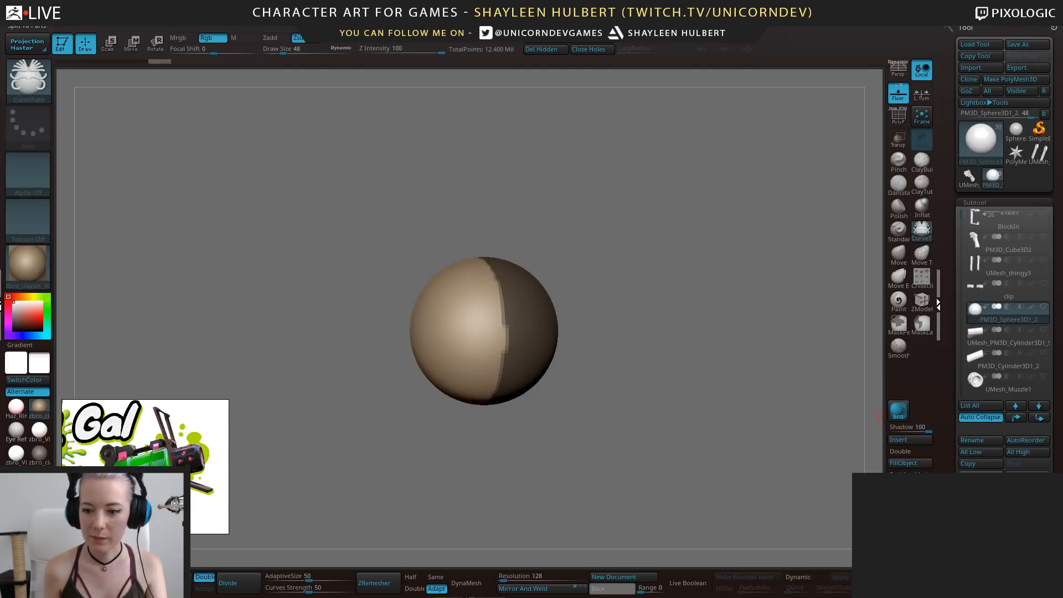
pyautogui.scroll(-3, 1005, 249)
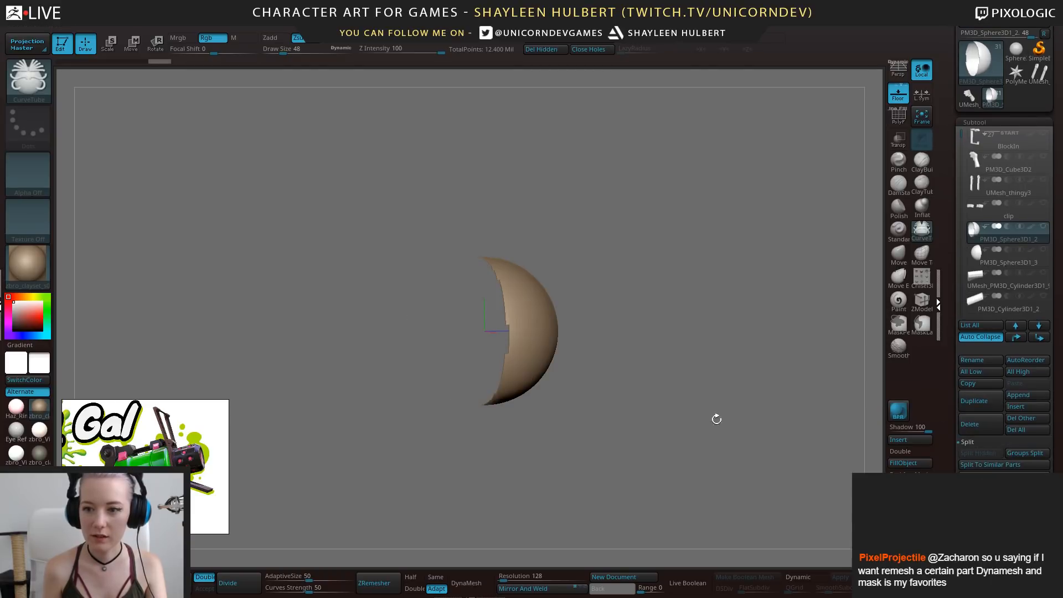
# Switch back and forth between the two sphere halves to compare them as separate subtools
pyautogui.keyDown('alt'); pyautogui.moveTo(717, 419); pyautogui.dragTo(743, 424); pyautogui.keyUp('alt')
pyautogui.moveTo(743, 424); pyautogui.dragTo(695, 417)
pyautogui.press('Down')
pyautogui.press('Up')
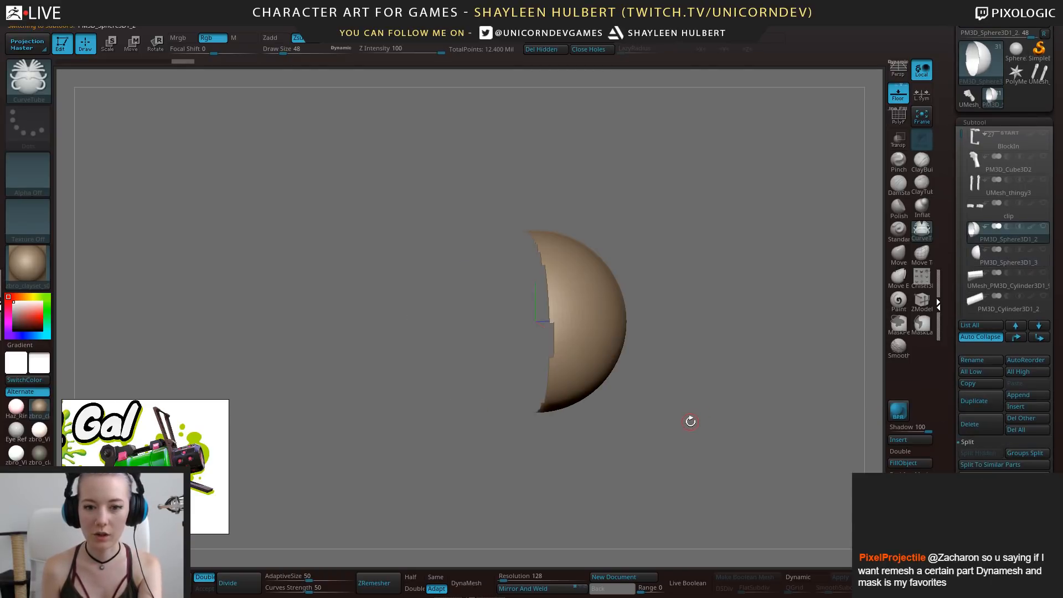
pyautogui.press('Down')
pyautogui.press('Up')
pyautogui.press('Down')
pyautogui.press('Up')
pyautogui.press('Down')
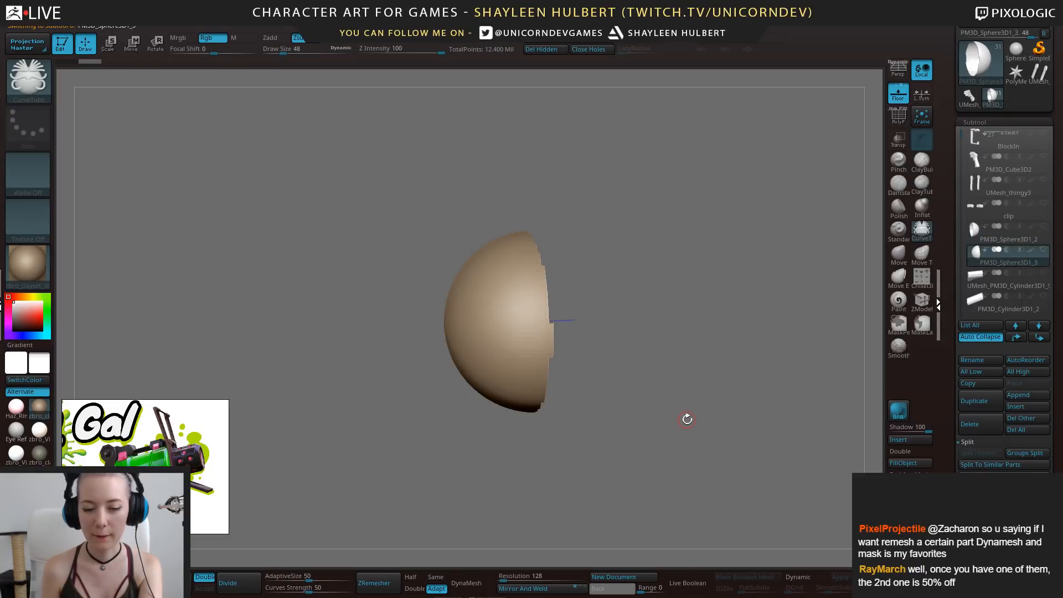
pyautogui.press('Up')
pyautogui.press('Down')
pyautogui.press('Up')
pyautogui.press('Down')
pyautogui.press('Up')
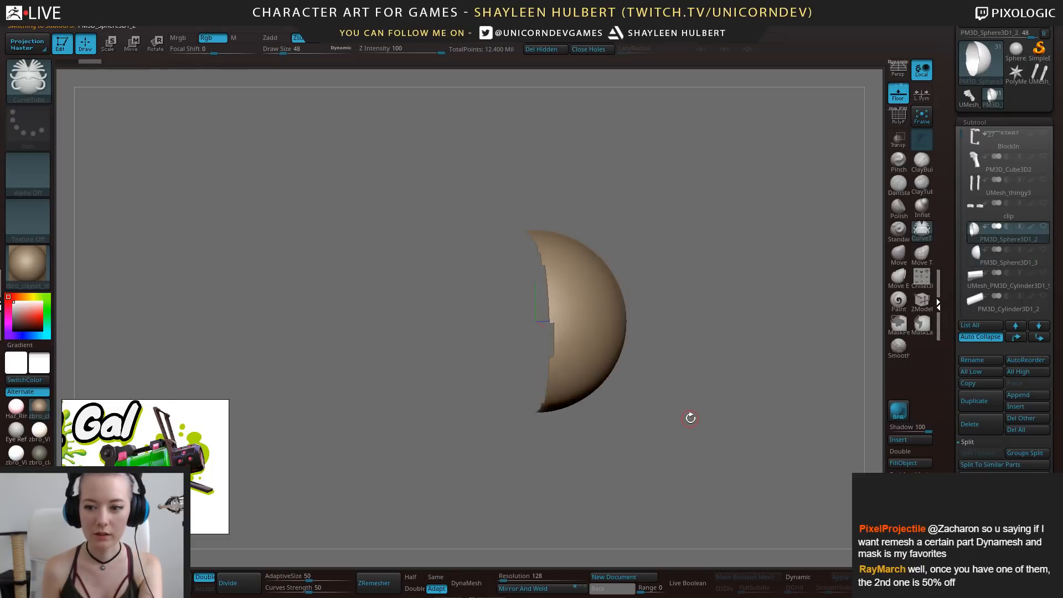
pyautogui.press('Down')
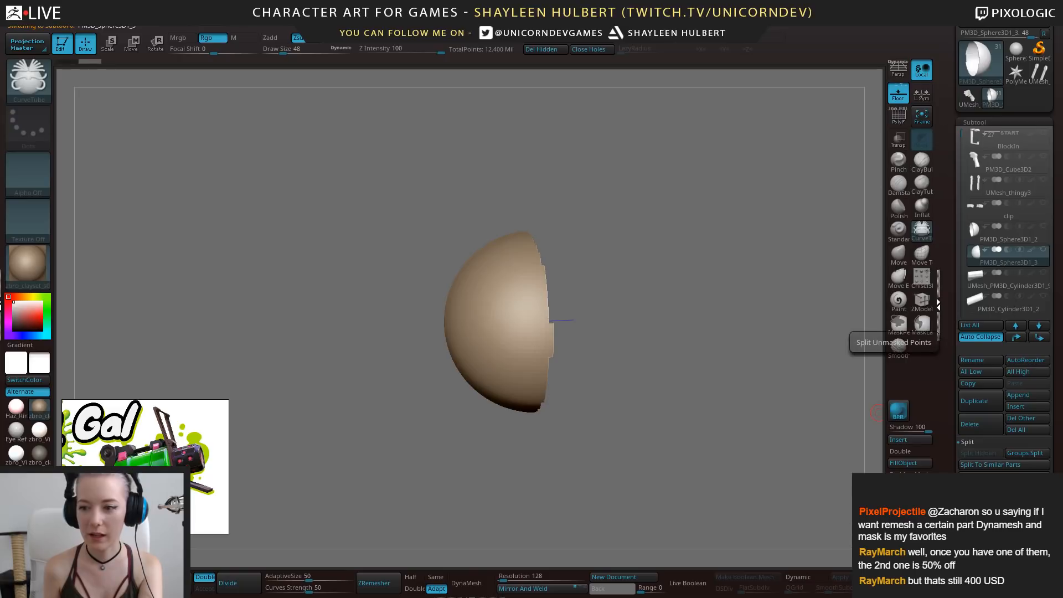
pyautogui.press('Down')
pyautogui.press('Up')
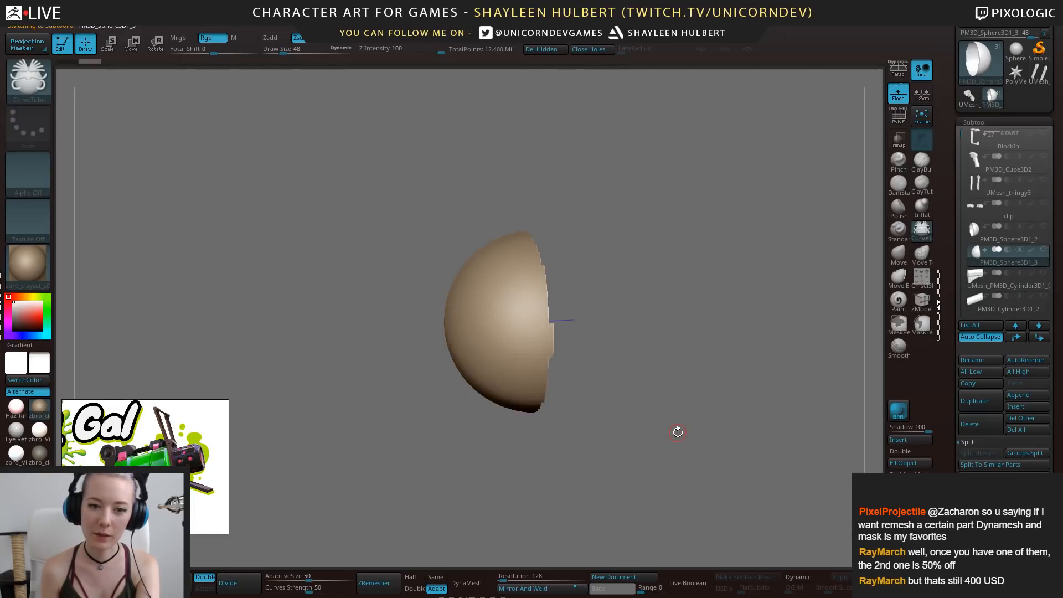
pyautogui.press('Up')
pyautogui.press('Down')
pyautogui.press('Up')
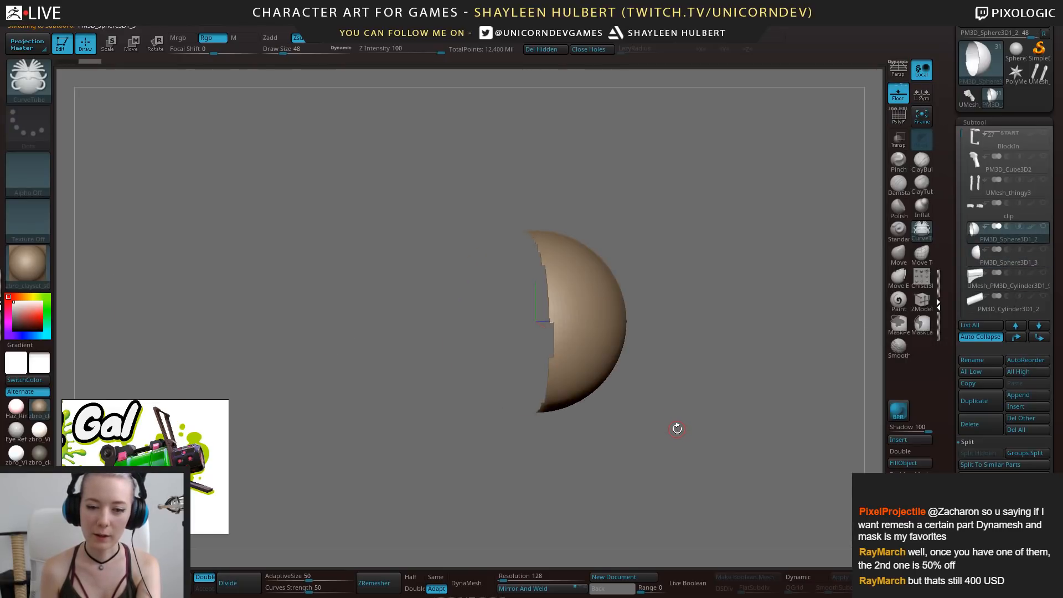
pyautogui.press('Down')
pyautogui.press('Up')
pyautogui.press('Down')
pyautogui.press('Up')
pyautogui.press('Down')
pyautogui.press('Up')
pyautogui.press('Down')
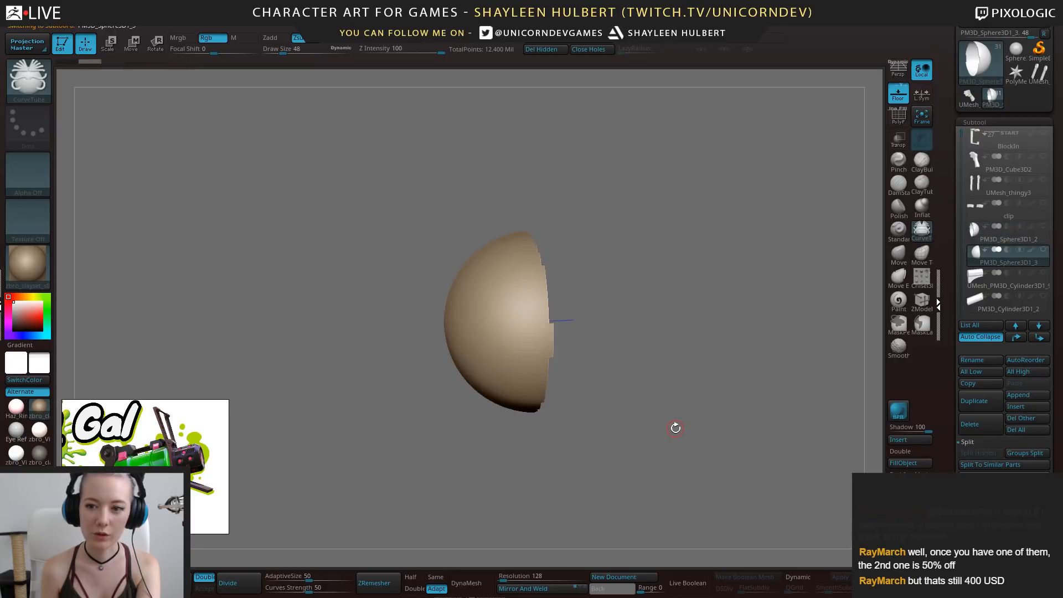
pyautogui.press('Up')
pyautogui.press('Down')
pyautogui.press('Up')
pyautogui.press('Down')
pyautogui.press('Up')
pyautogui.press('Down')
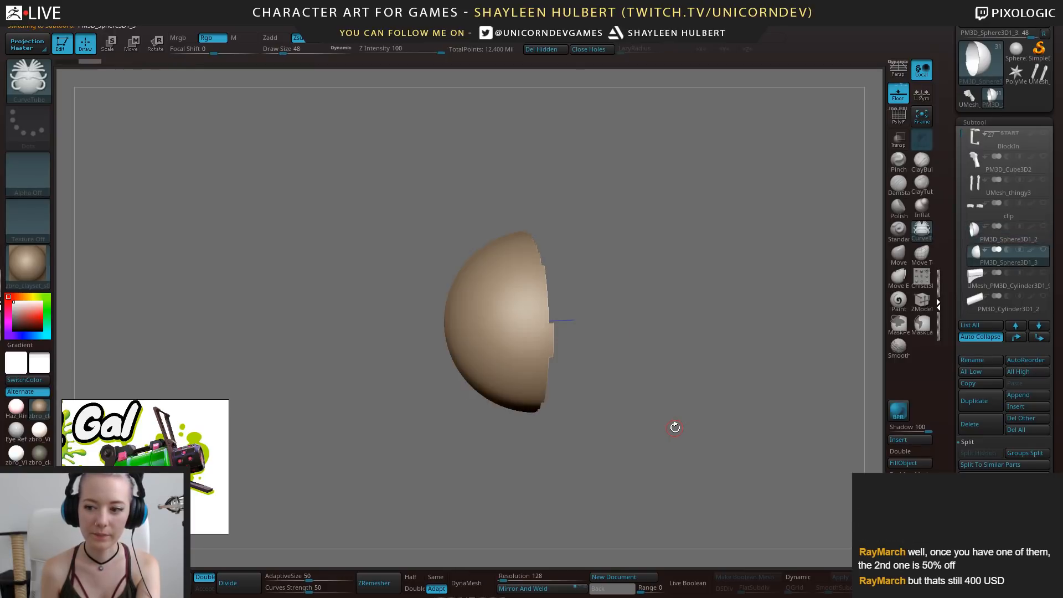
pyautogui.press('Up')
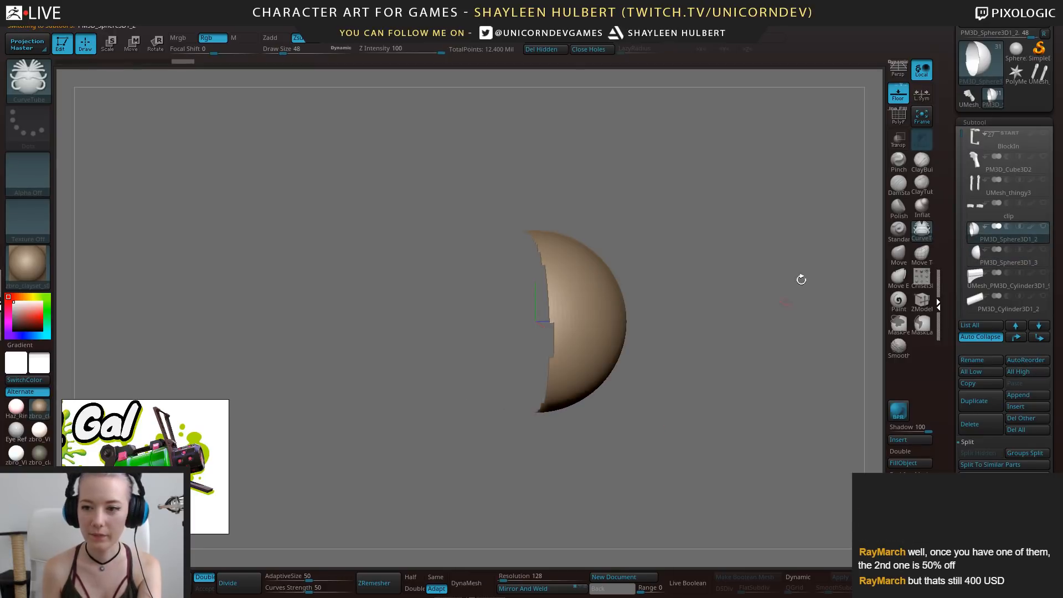
# Delete both sphere halves from the subtool list
pyautogui.click(964, 421)
pyautogui.press('Escape')
pyautogui.click(974, 425)
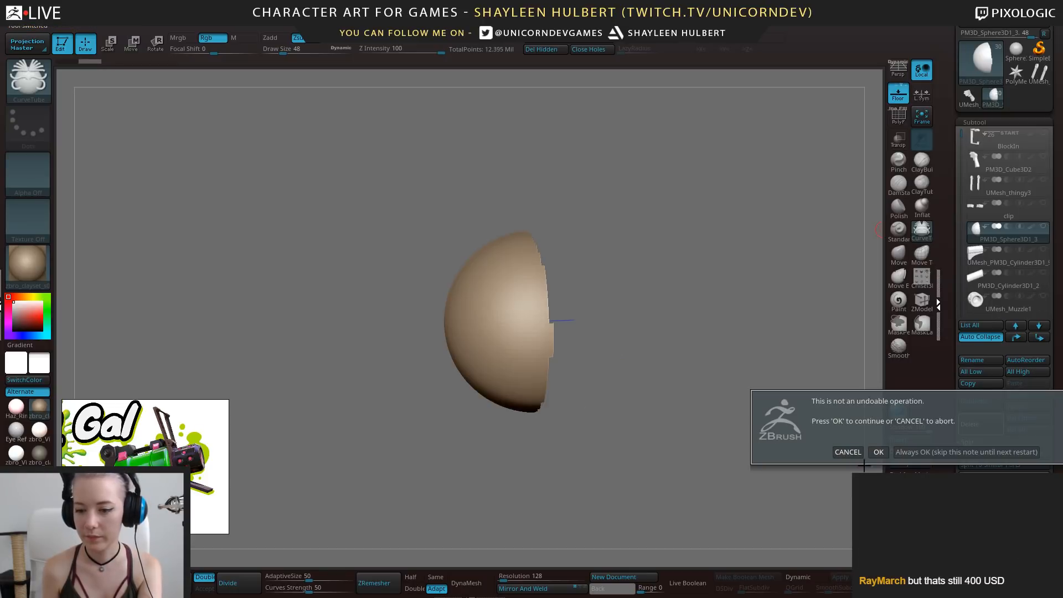
pyautogui.click(879, 452)
# Show all the gun's subtools again and hide the PM3D_Sphere3D1 folder and the folder below it
pyautogui.keyDown('shift'); pyautogui.moveTo(676, 419); pyautogui.dragTo(688, 379); pyautogui.keyUp('shift')
pyautogui.keyDown('shift'); pyautogui.click(1044, 227); pyautogui.keyUp('shift')
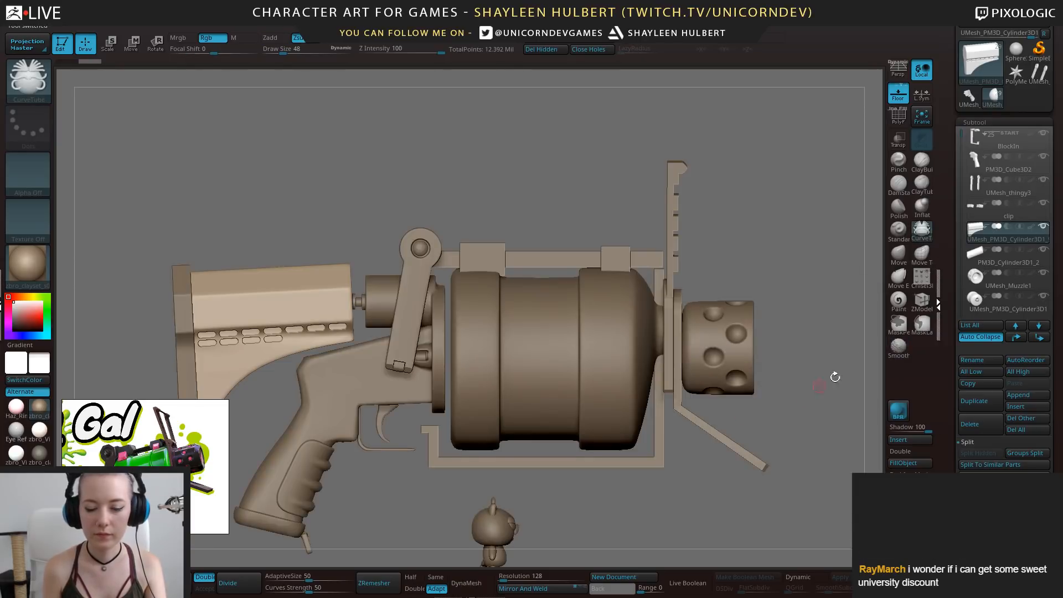
pyautogui.moveTo(960, 135); pyautogui.dragTo(958, 276)
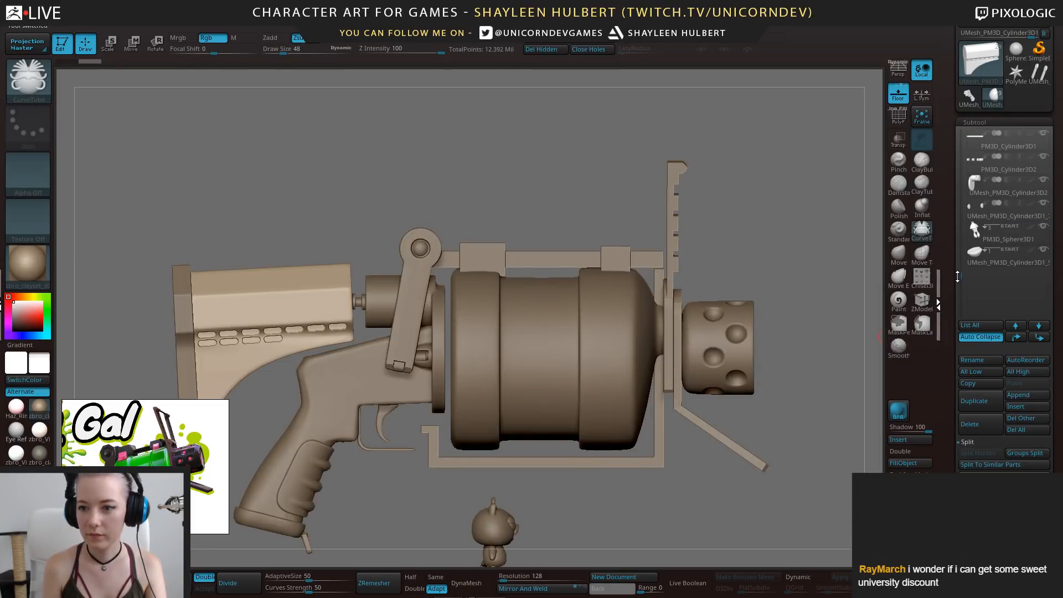
pyautogui.click(1043, 227)
pyautogui.click(1044, 250)
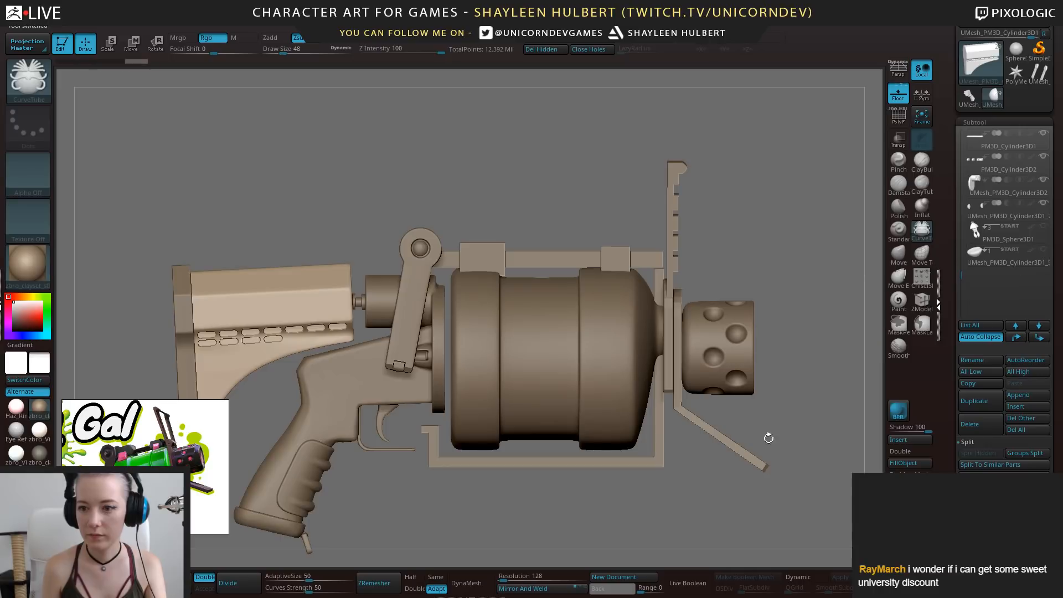
# Review the assembled gun in side view and save the project
pyautogui.moveTo(769, 438)
pyautogui.keyDown('alt'); pyautogui.mouseDown()
pyautogui.moveTo(668, 476)
pyautogui.moveTo(620, 451)
pyautogui.moveTo(702, 422)
pyautogui.moveTo(736, 440)
pyautogui.moveTo(664, 468)
pyautogui.moveTo(577, 446)
pyautogui.moveTo(585, 474)
pyautogui.mouseUp(); pyautogui.keyUp('alt')
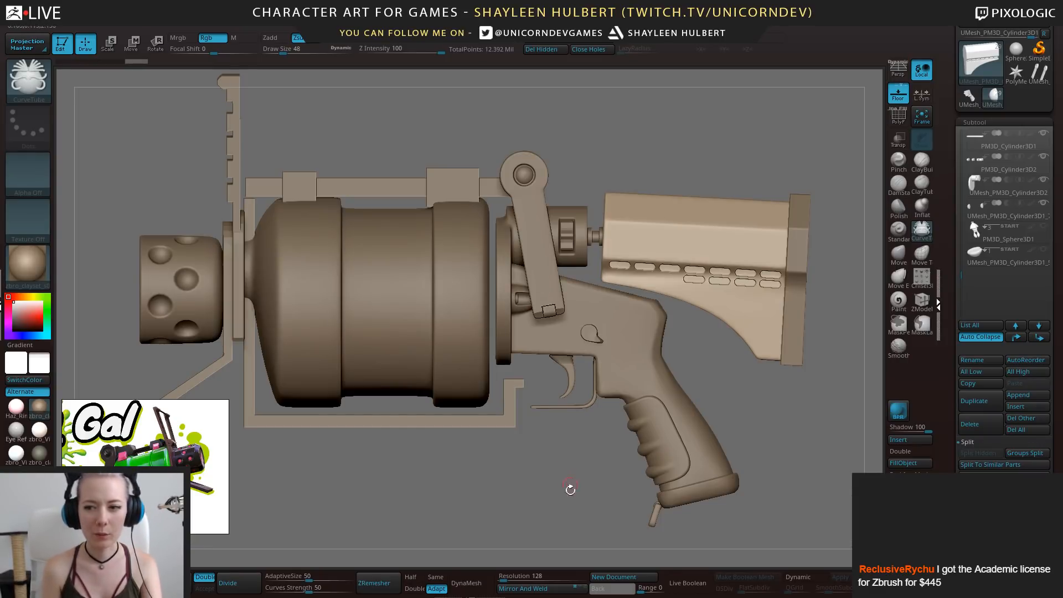
pyautogui.moveTo(571, 489)
pyautogui.mouseDown()
pyautogui.moveTo(582, 505)
pyautogui.moveTo(507, 509)
pyautogui.moveTo(624, 502)
pyautogui.mouseUp()
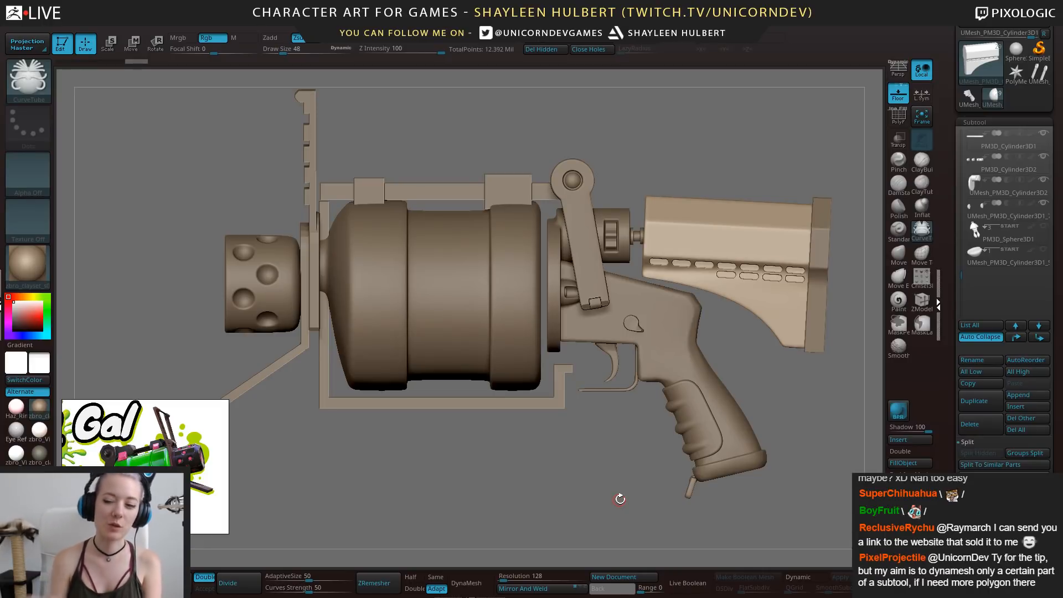
pyautogui.hotkey('ctrl', 's')
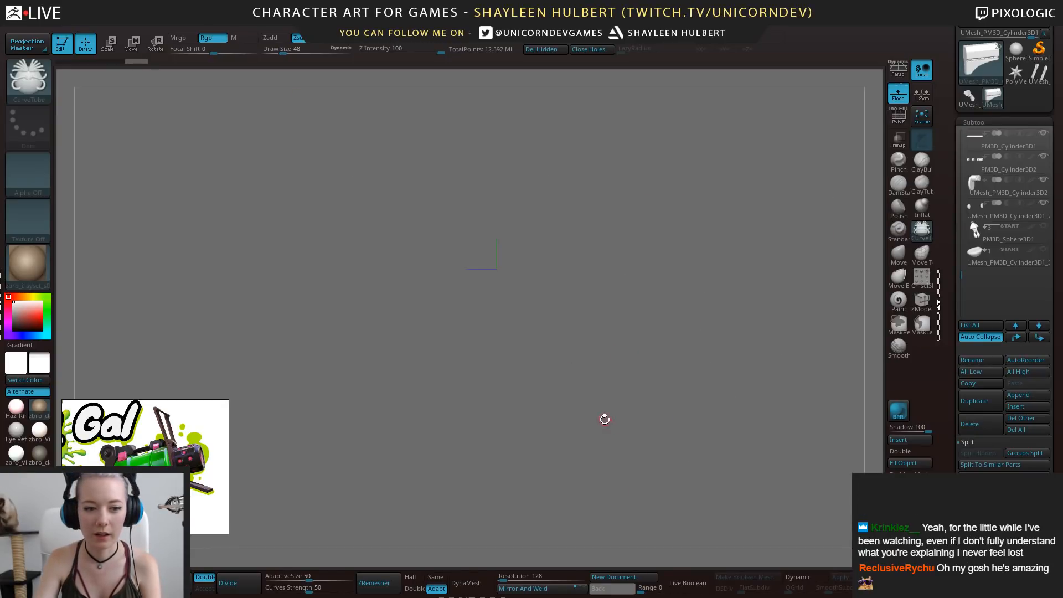
# Examine the assembled gun from both sides, including the area around the trigger and pistol grip
pyautogui.press('f')
pyautogui.moveTo(590, 452); pyautogui.dragTo(547, 231)
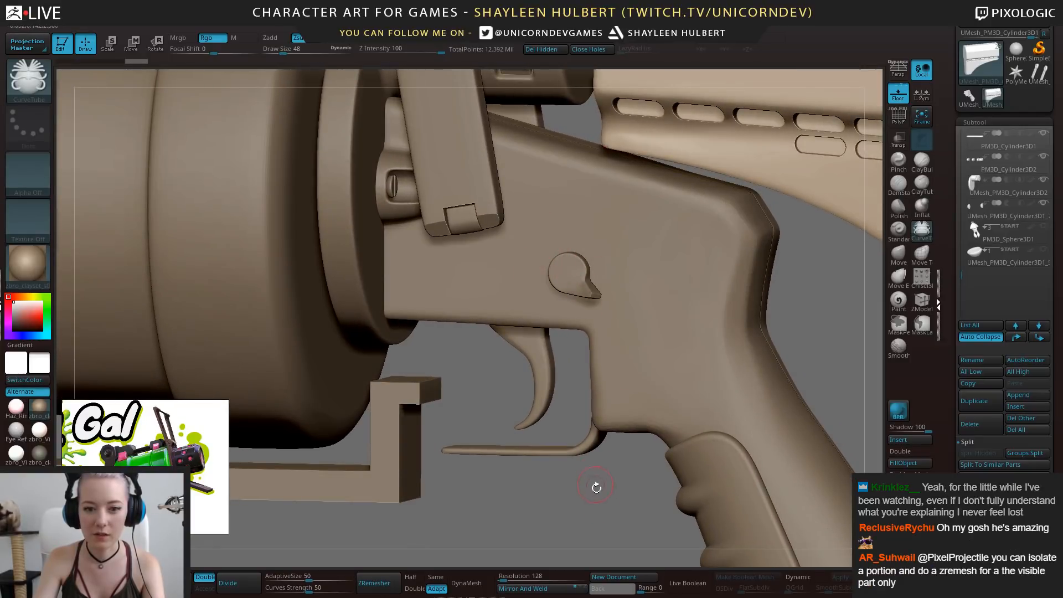
pyautogui.keyDown('alt'); pyautogui.moveTo(596, 487); pyautogui.dragTo(462, 419); pyautogui.keyUp('alt')
pyautogui.moveTo(462, 419)
pyautogui.keyDown('alt'); pyautogui.mouseDown()
pyautogui.moveTo(495, 463)
pyautogui.moveTo(559, 488)
pyautogui.moveTo(537, 463)
pyautogui.moveTo(635, 477)
pyautogui.moveTo(523, 464)
pyautogui.moveTo(679, 473)
pyautogui.moveTo(638, 440)
pyautogui.mouseUp(); pyautogui.keyUp('alt')
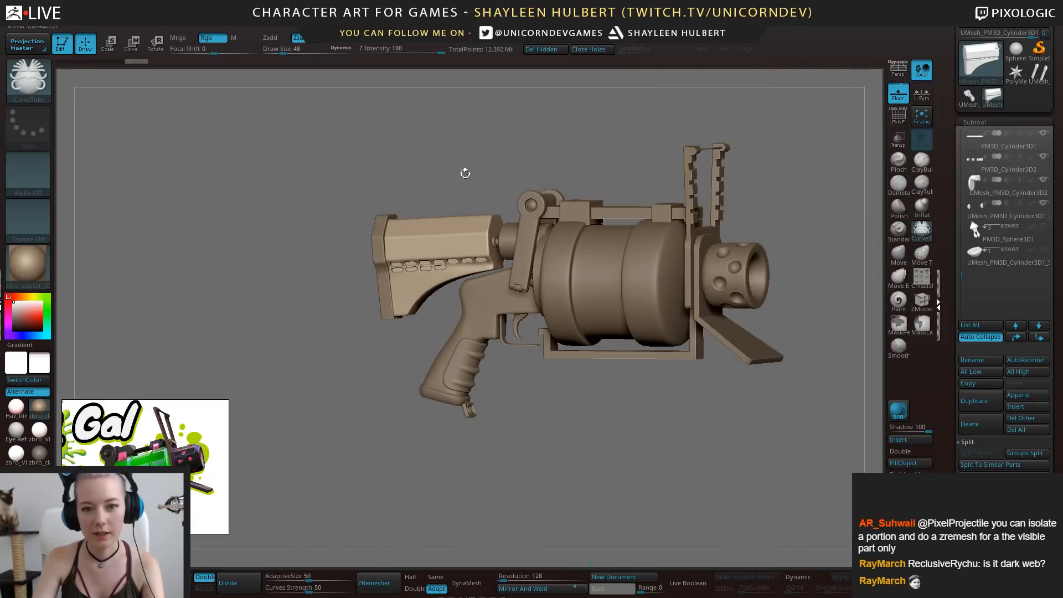
pyautogui.press('shift')
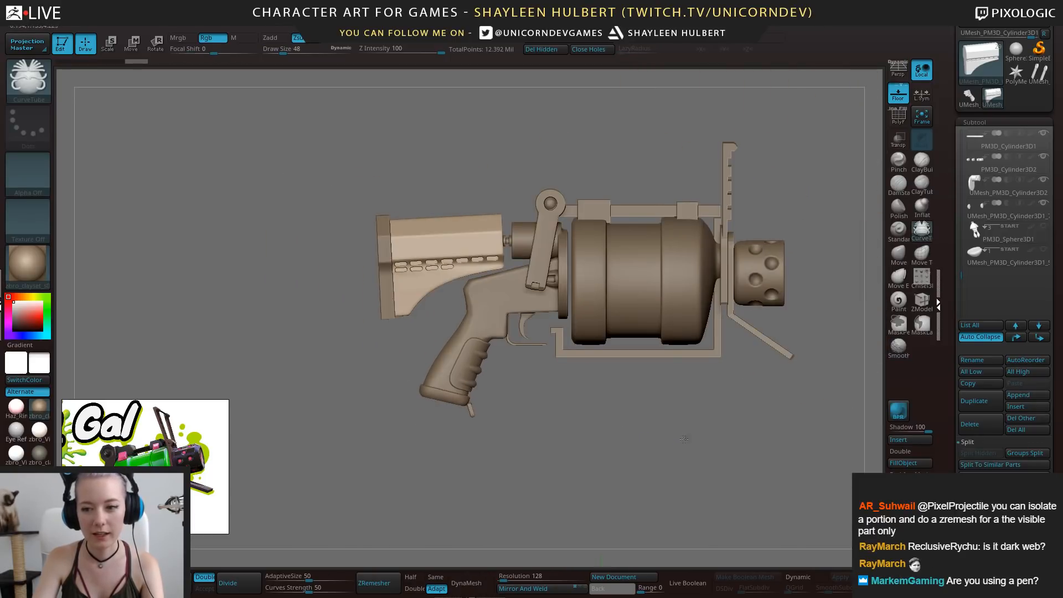
pyautogui.moveTo(681, 438)
pyautogui.mouseDown()
pyautogui.moveTo(710, 451)
pyautogui.moveTo(681, 450)
pyautogui.mouseUp()
pyautogui.moveTo(517, 499); pyautogui.dragTo(558, 398)
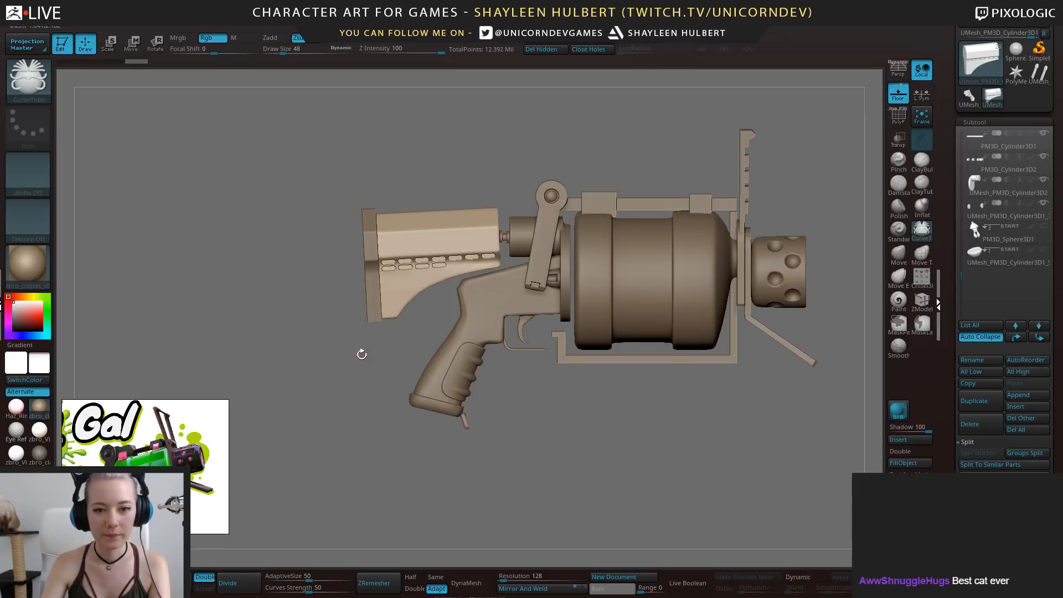
pyautogui.moveTo(360, 354); pyautogui.dragTo(581, 410)
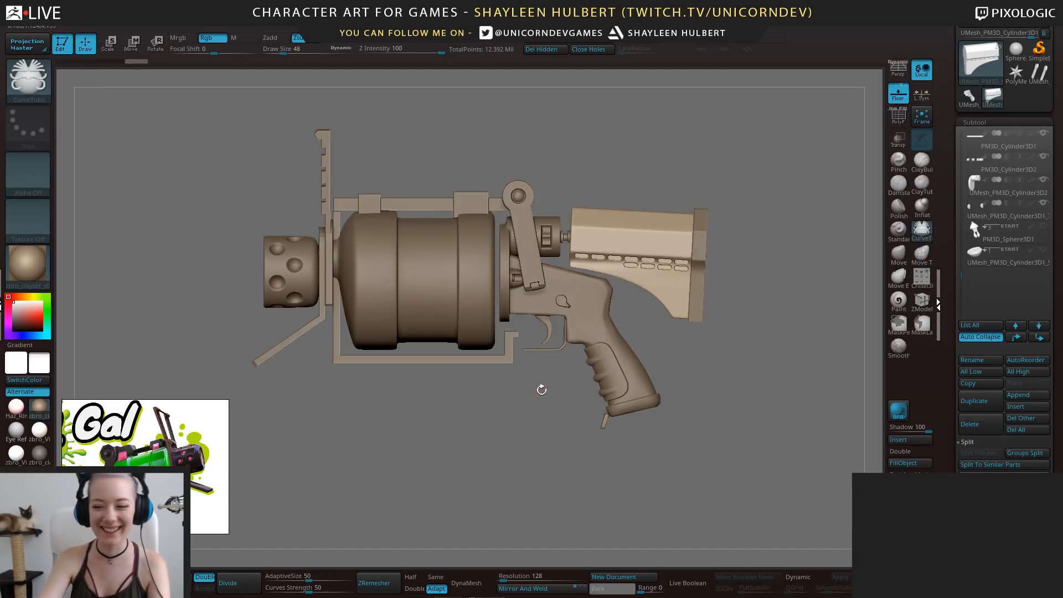
pyautogui.moveTo(513, 377); pyautogui.dragTo(526, 435)
# Duplicate the pistol grip body subtool, move the copy to the start of the subtool list, and hide all other subtools
pyautogui.keyDown('alt'); pyautogui.click(596, 306); pyautogui.keyUp('alt')
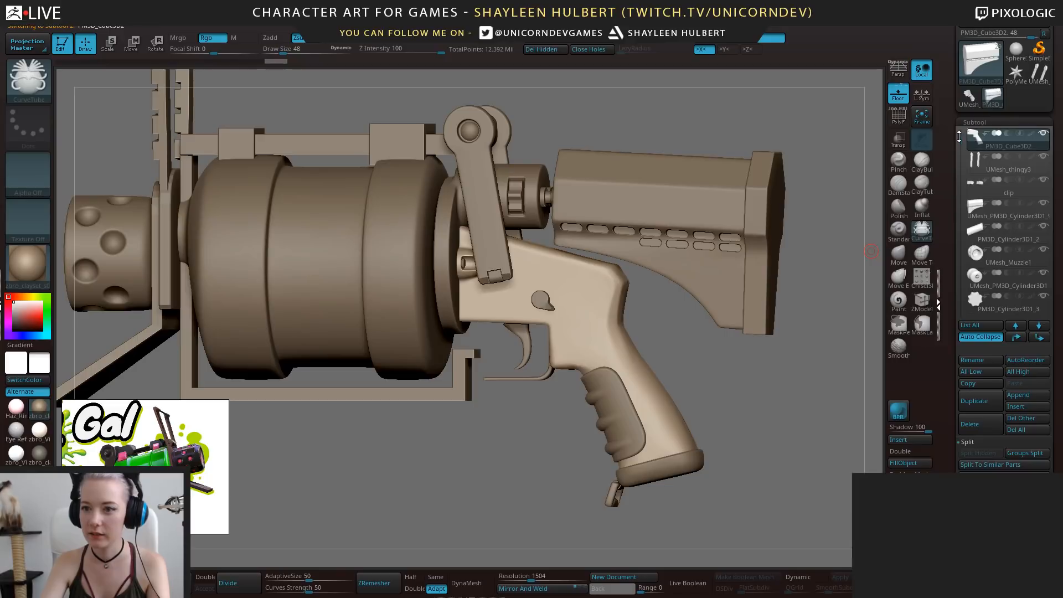
pyautogui.moveTo(961, 139); pyautogui.dragTo(961, 131)
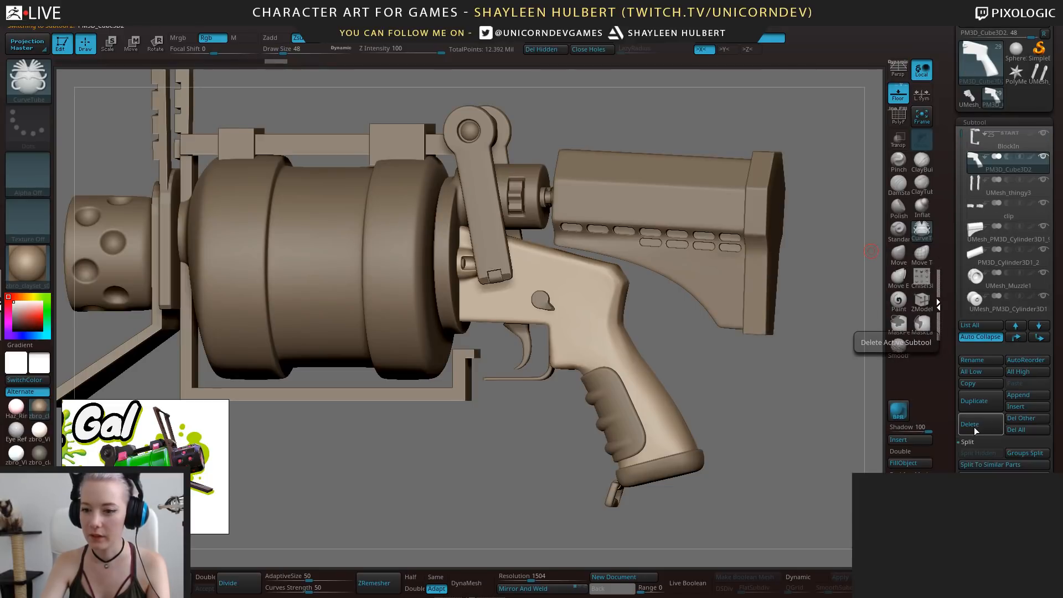
pyautogui.click(970, 398)
pyautogui.click(1016, 336)
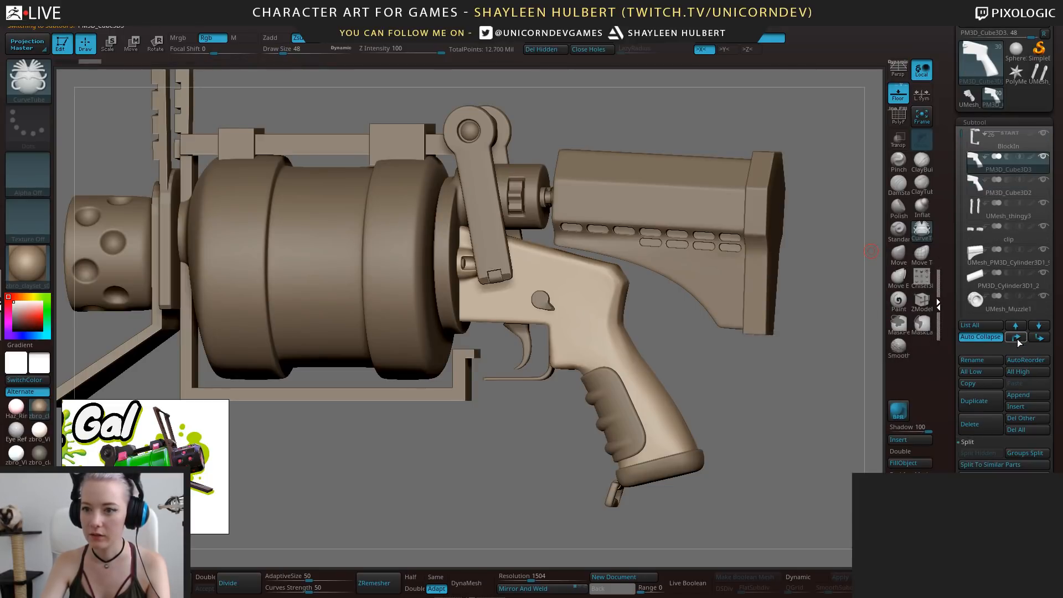
pyautogui.click(1016, 337)
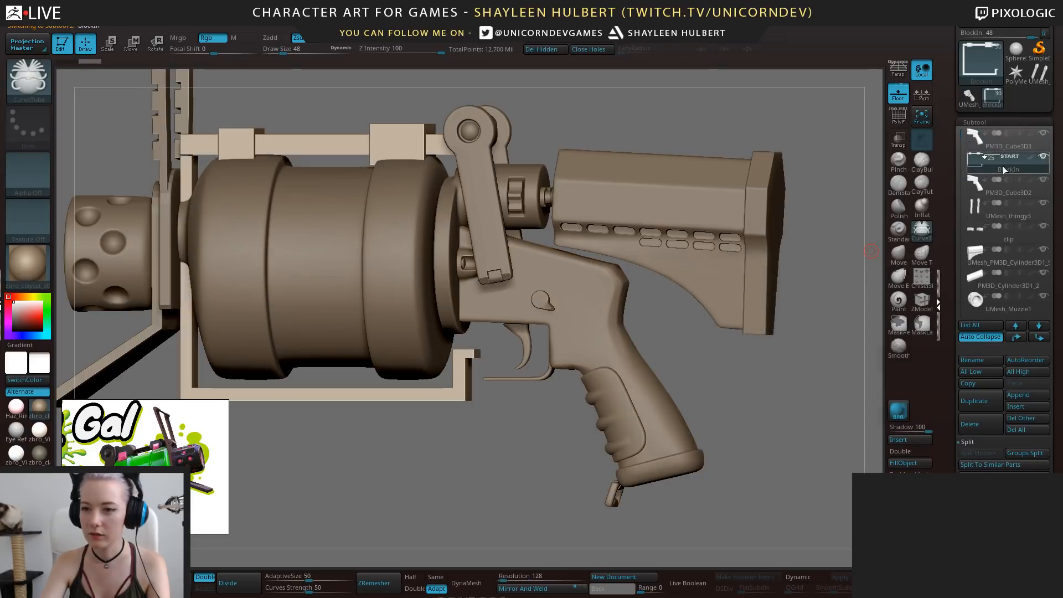
pyautogui.click(1043, 157)
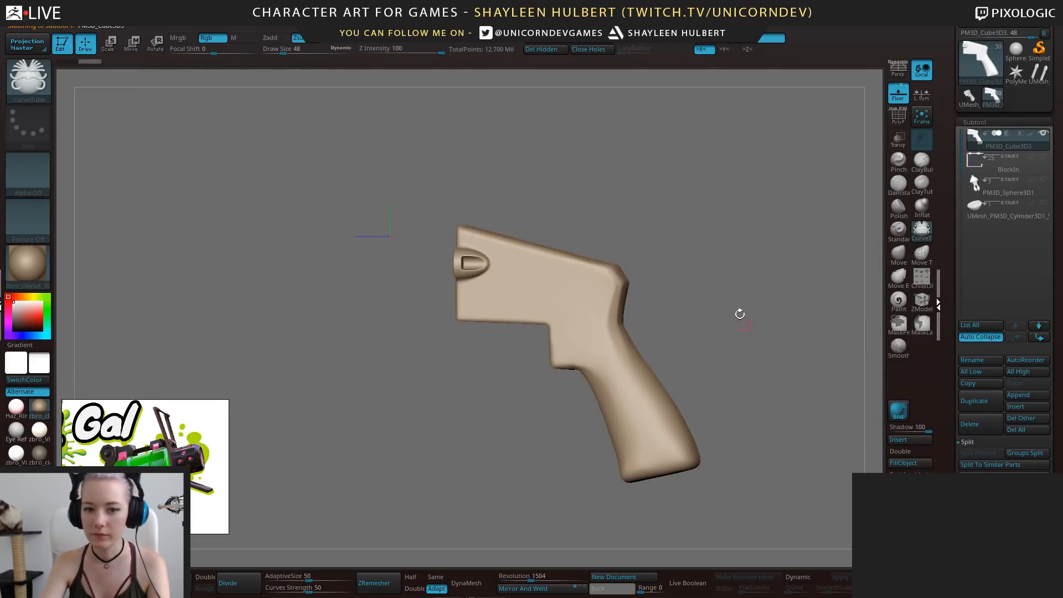
# Insert a cylinder as a new subtool beneath the duplicated grip body
pyautogui.keyDown('alt'); pyautogui.moveTo(740, 313); pyautogui.dragTo(775, 294); pyautogui.keyUp('alt')
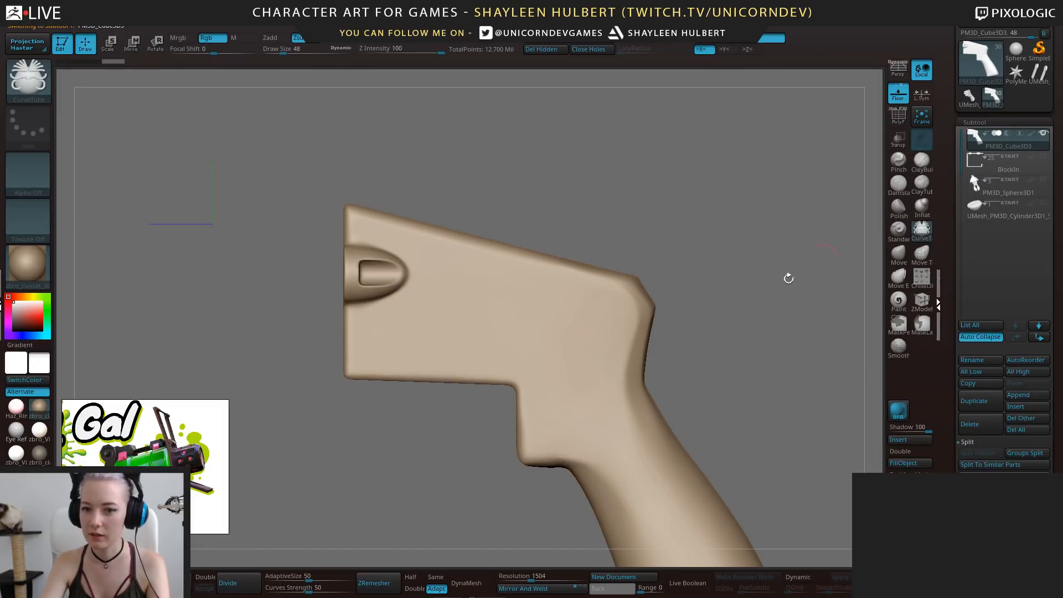
pyautogui.keyDown('alt'); pyautogui.moveTo(774, 306); pyautogui.dragTo(774, 277); pyautogui.keyUp('alt')
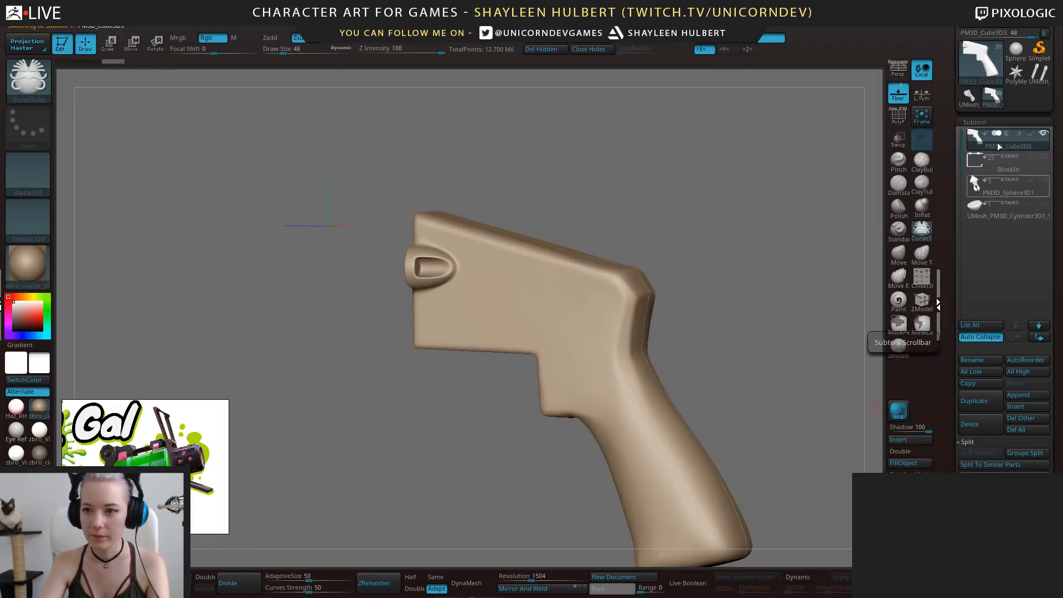
pyautogui.click(898, 439)
pyautogui.click(569, 414)
pyautogui.keyDown('alt'); pyautogui.moveTo(729, 310); pyautogui.dragTo(716, 301); pyautogui.keyUp('alt')
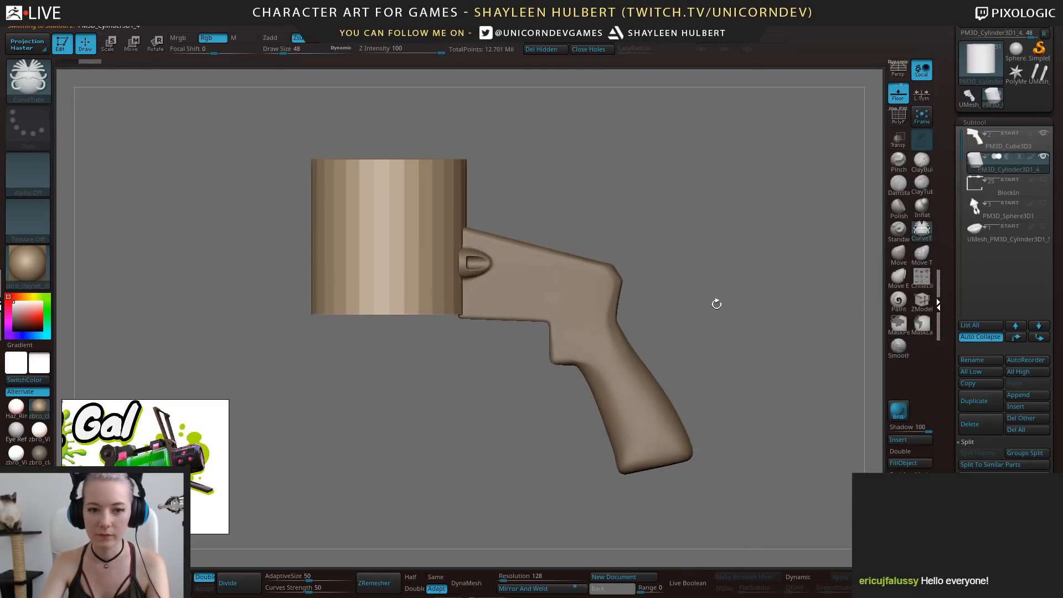
pyautogui.keyDown('alt'); pyautogui.moveTo(561, 240); pyautogui.dragTo(601, 281); pyautogui.keyUp('alt')
# Scale the cylinder down to a small disc diameter, turn its flat end outward, and place it over the grip's side
pyautogui.press('e')
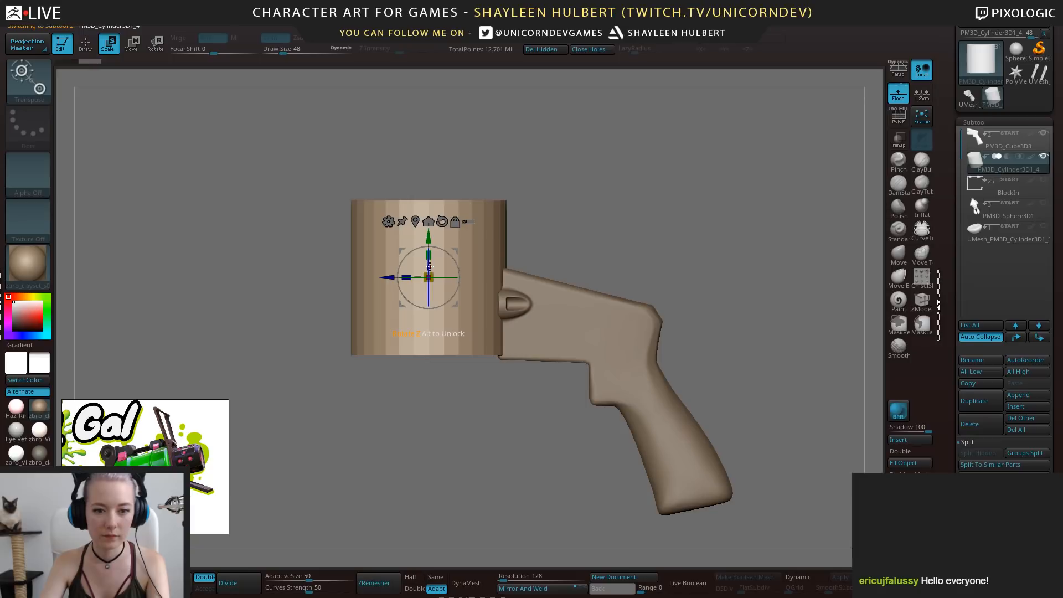
pyautogui.moveTo(429, 266); pyautogui.dragTo(508, 280)
pyautogui.moveTo(470, 235); pyautogui.dragTo(358, 258)
pyautogui.moveTo(358, 312); pyautogui.dragTo(529, 327)
pyautogui.keyDown('alt'); pyautogui.moveTo(523, 376); pyautogui.dragTo(434, 365); pyautogui.keyUp('alt')
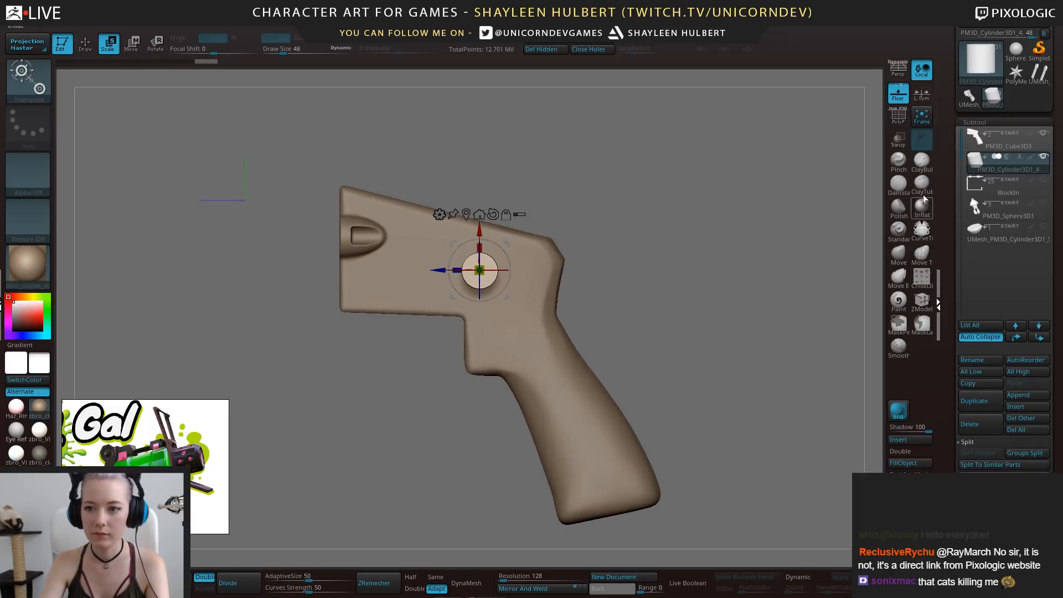
# Show the safety switch subtool and move the cylinder so it sits over the switch's round head
pyautogui.click(985, 181)
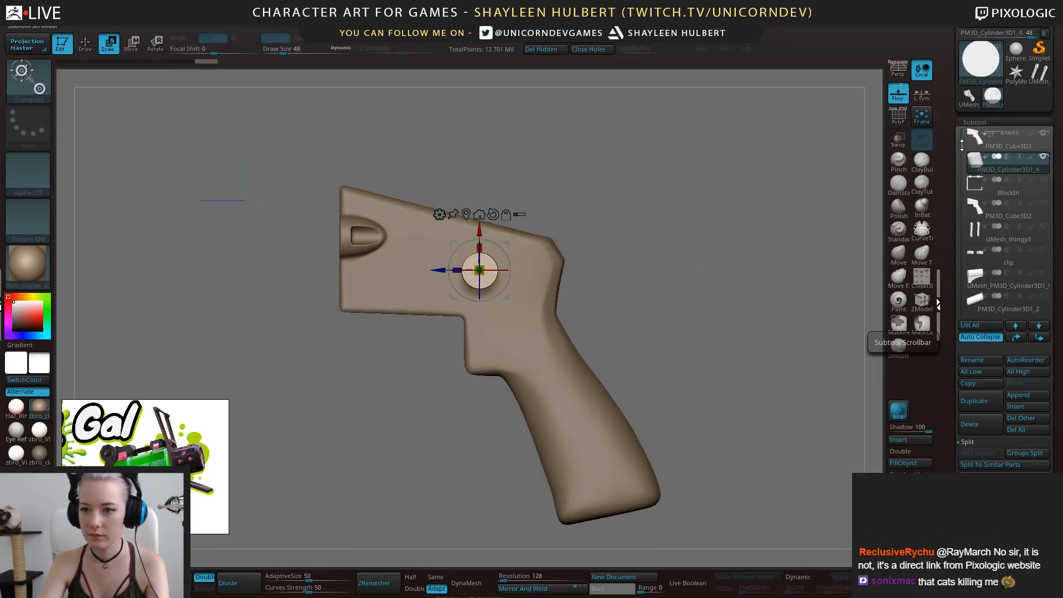
pyautogui.moveTo(963, 145); pyautogui.dragTo(972, 222)
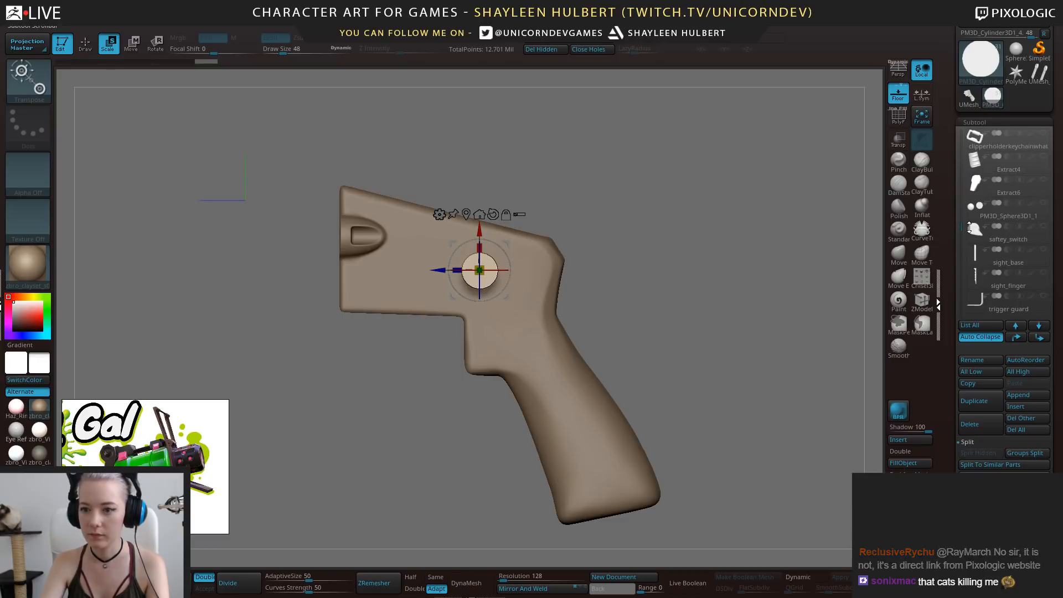
pyautogui.click(1043, 226)
pyautogui.keyDown('ctrl'); pyautogui.moveTo(430, 221); pyautogui.dragTo(430, 266, button='right'); pyautogui.keyUp('ctrl')
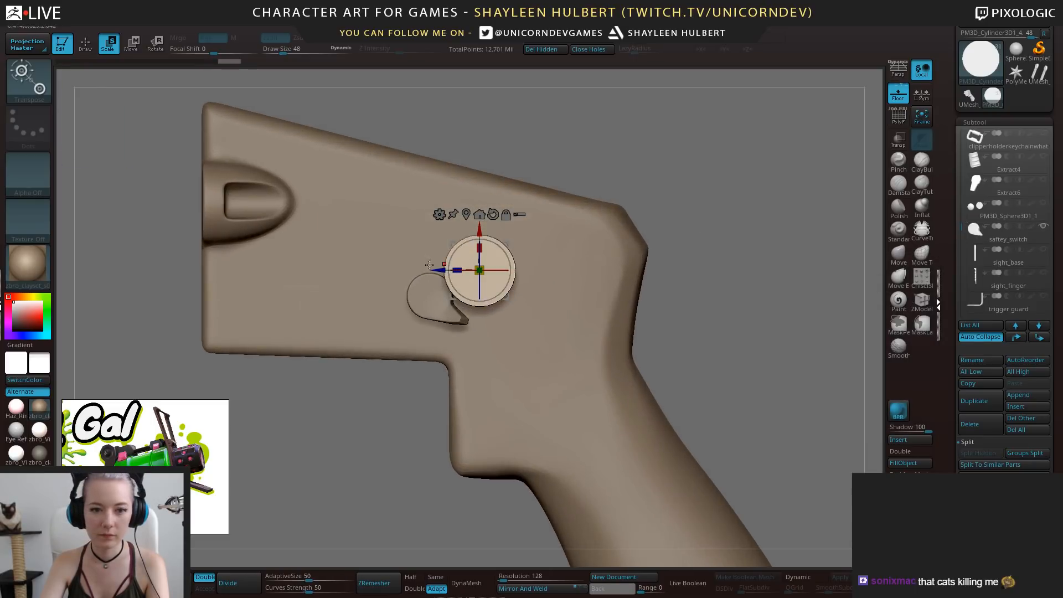
pyautogui.moveTo(438, 271); pyautogui.dragTo(392, 271)
pyautogui.moveTo(433, 226); pyautogui.dragTo(432, 252)
# Shift the cylinder inward along its axis until it passes through the safety switch into the grip's side
pyautogui.moveTo(543, 235); pyautogui.dragTo(351, 349, button='right')
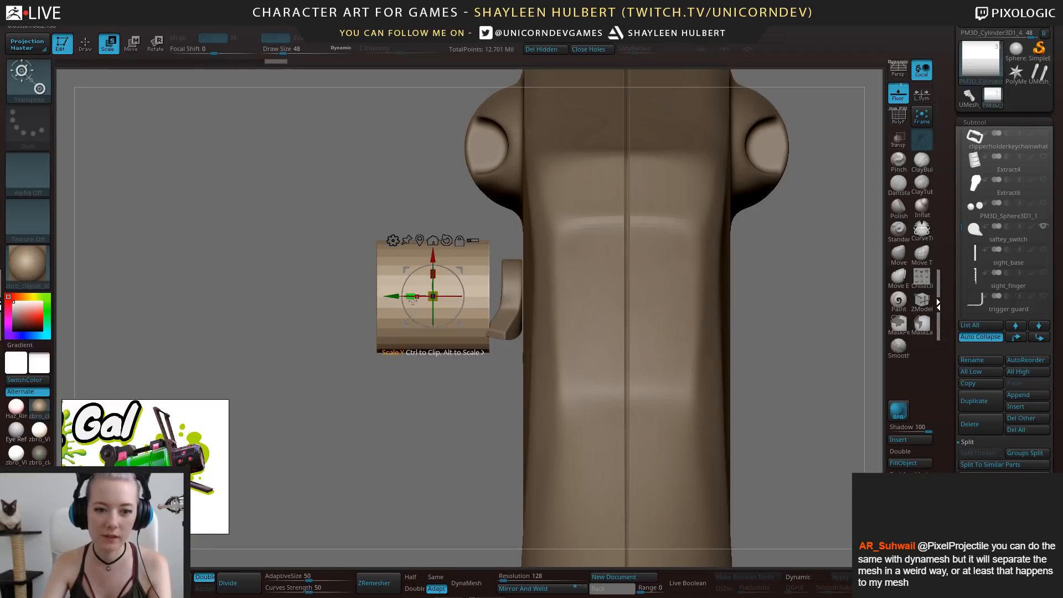
pyautogui.moveTo(392, 297); pyautogui.dragTo(436, 307)
pyautogui.moveTo(742, 310); pyautogui.dragTo(874, 314, button='right')
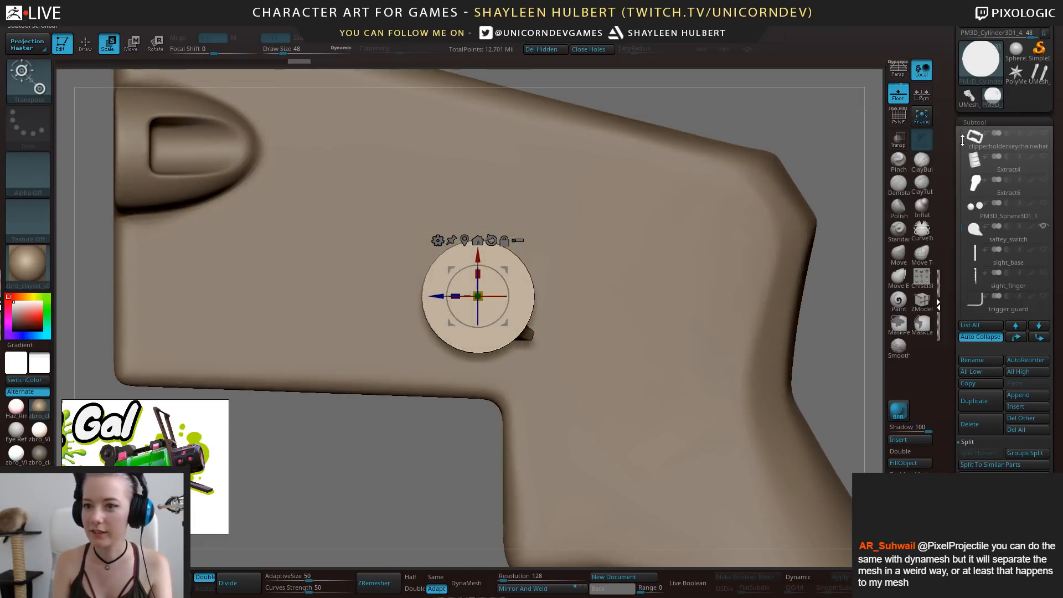
# Turn on Live Boolean and set the cylinder subtool to subtract from the grip body
pyautogui.moveTo(963, 140); pyautogui.dragTo(962, 119)
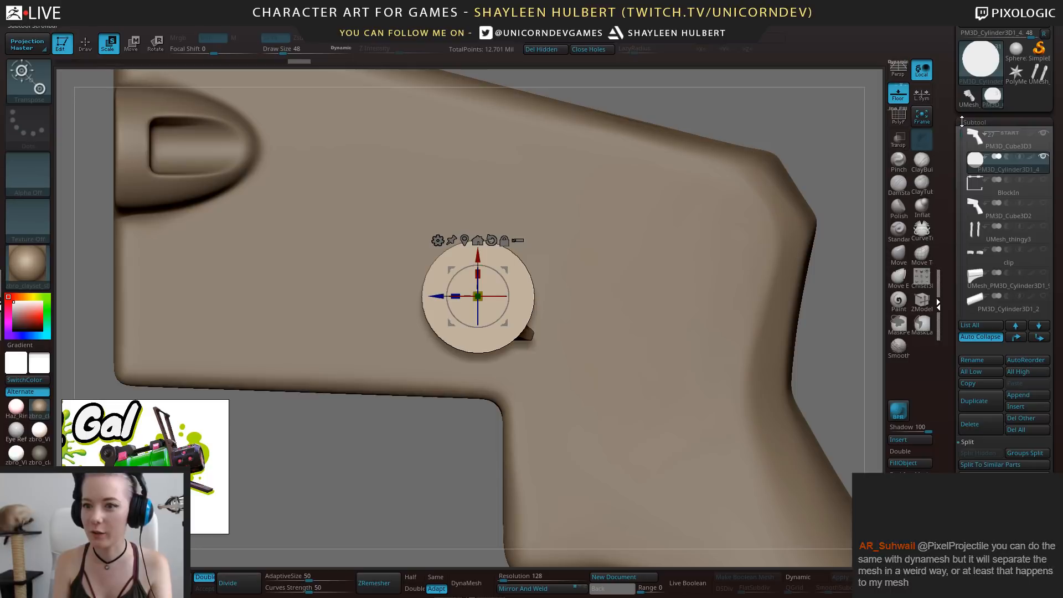
pyautogui.click(1017, 144)
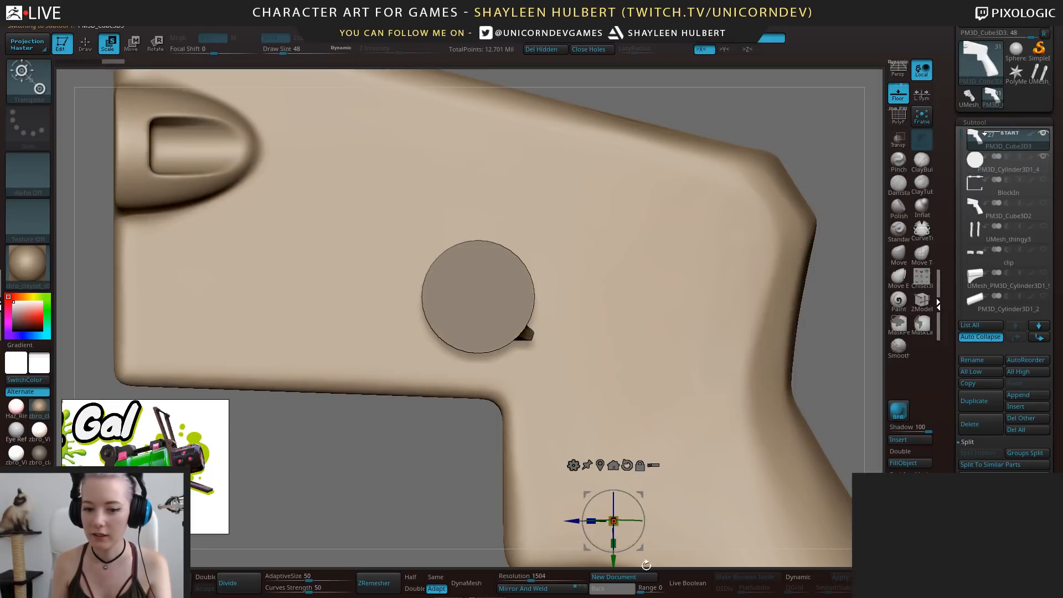
pyautogui.click(688, 583)
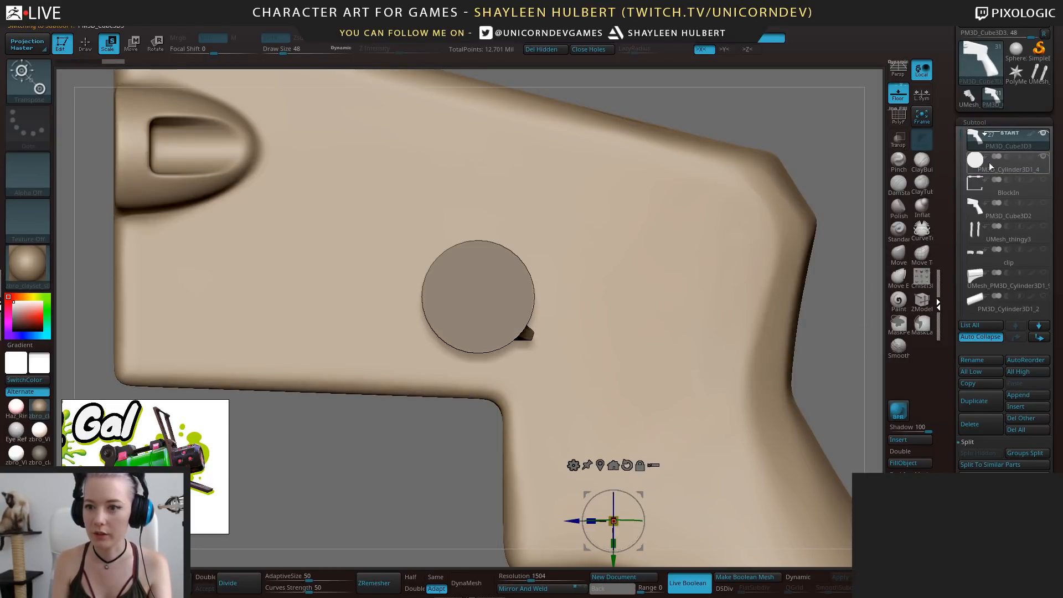
pyautogui.click(1007, 158)
# Resize the subtracting cylinder to fit closely around the switch head and adjust how deep it cuts into the grip
pyautogui.moveTo(472, 413)
pyautogui.mouseDown()
pyautogui.moveTo(404, 443)
pyautogui.moveTo(471, 403)
pyautogui.mouseUp()
pyautogui.click(1016, 170)
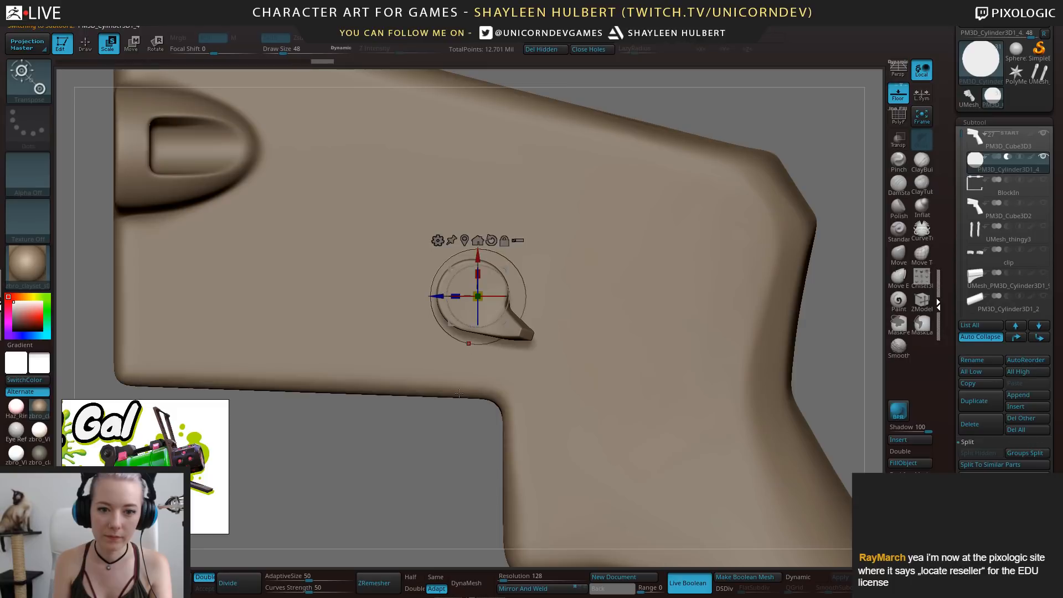
pyautogui.moveTo(460, 432); pyautogui.dragTo(343, 426)
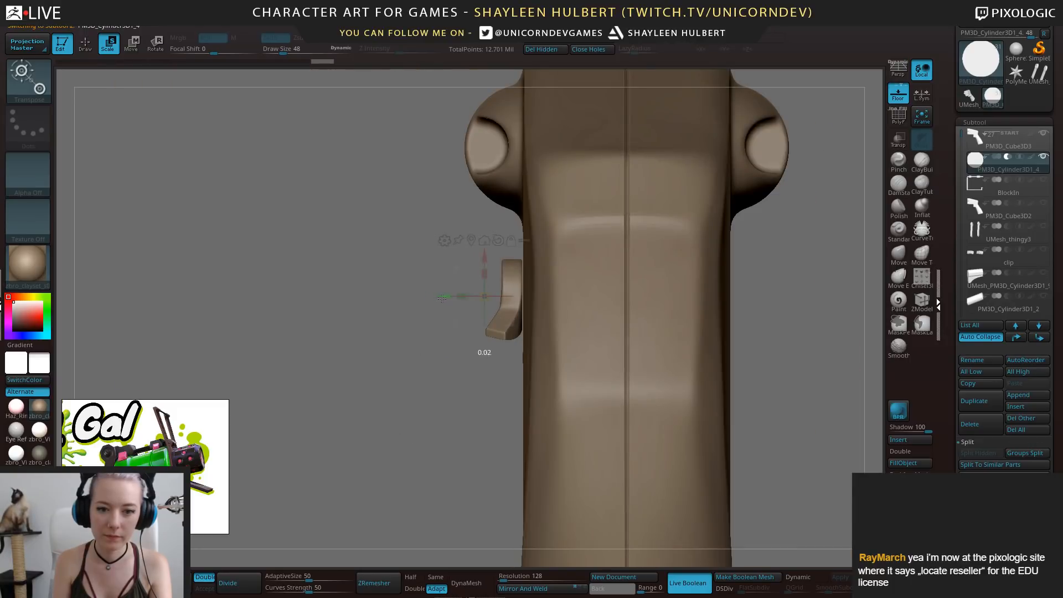
pyautogui.moveTo(390, 293); pyautogui.dragTo(498, 302)
pyautogui.moveTo(423, 443)
pyautogui.mouseDown()
pyautogui.moveTo(373, 477)
pyautogui.moveTo(432, 440)
pyautogui.mouseUp()
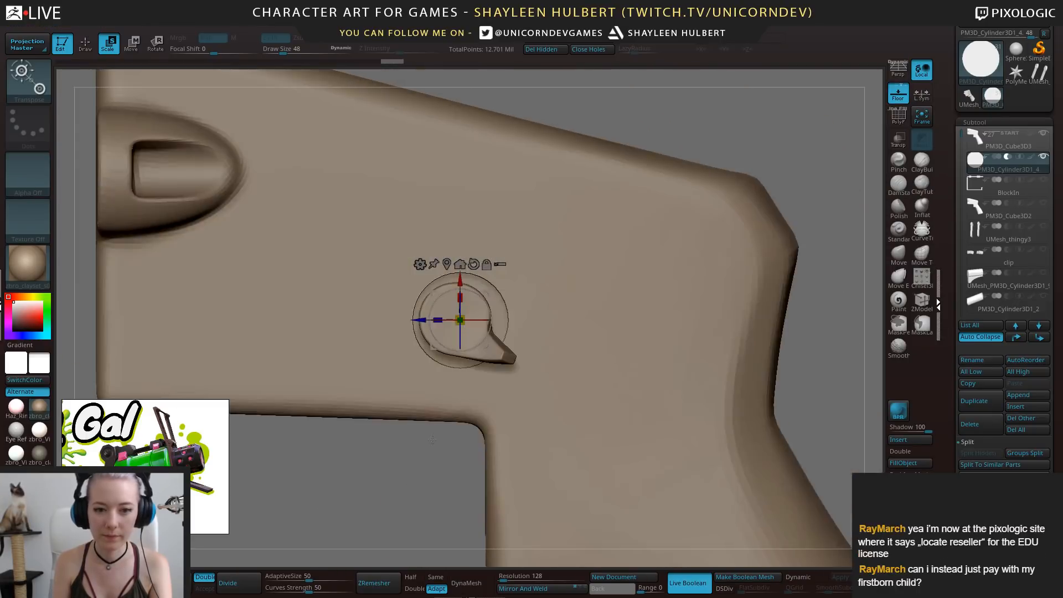
pyautogui.moveTo(460, 320)
pyautogui.mouseDown()
pyautogui.moveTo(417, 320)
pyautogui.moveTo(431, 321)
pyautogui.mouseUp()
# Pull the subtracting cylinder's outline into a teardrop around the safety switch's lever, using an enlarged Move brush
pyautogui.click(898, 253)
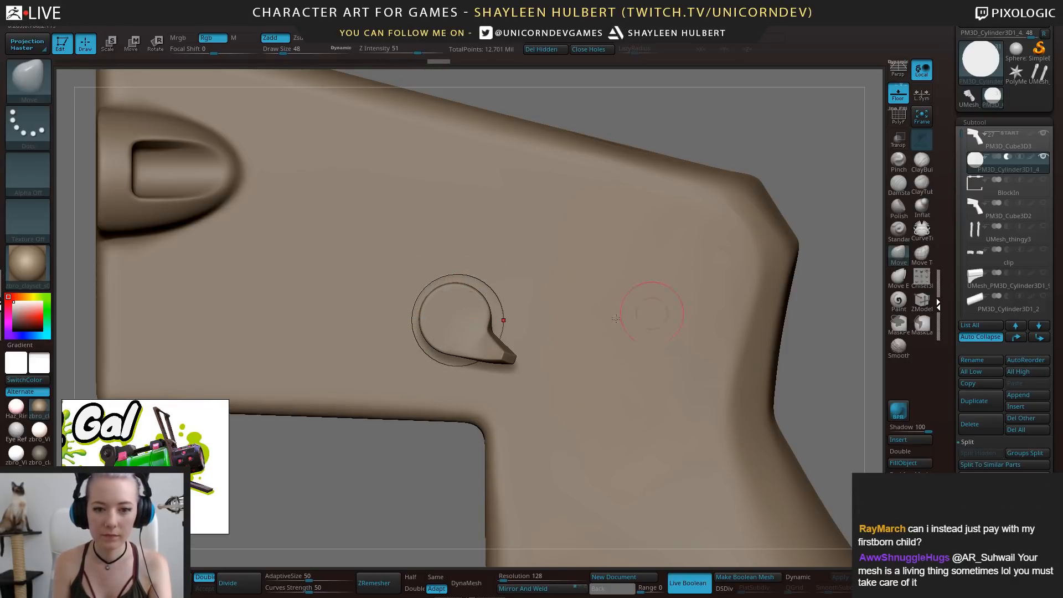
pyautogui.press(']')
pyautogui.press(']')
pyautogui.press(']')
pyautogui.press(']')
pyautogui.press(']')
pyautogui.press(']')
pyautogui.press(']')
pyautogui.press(']')
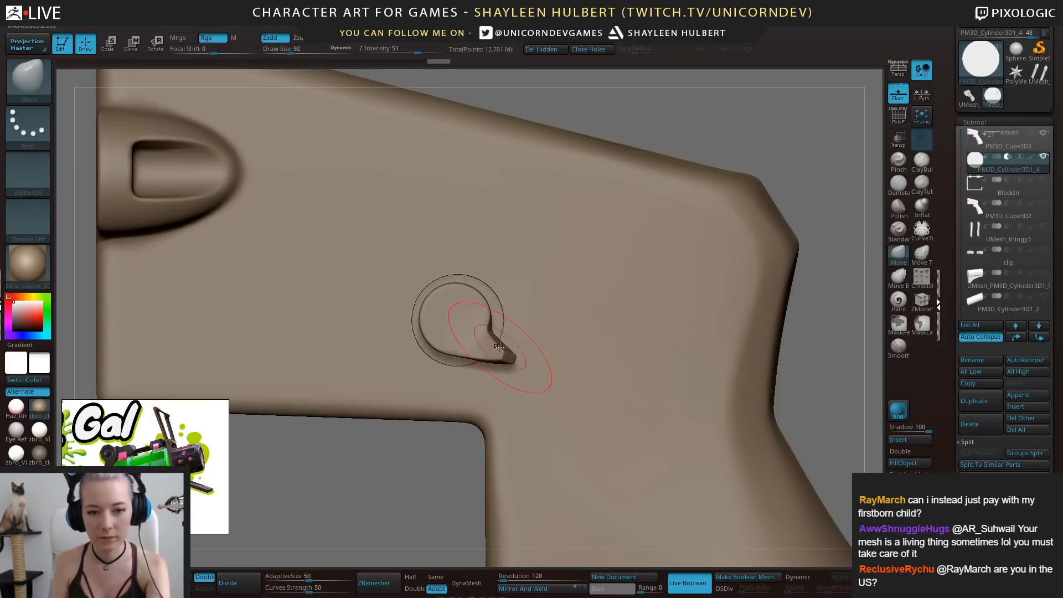
pyautogui.moveTo(500, 344)
pyautogui.mouseDown()
pyautogui.moveTo(552, 387)
pyautogui.moveTo(543, 381)
pyautogui.mouseUp()
pyautogui.moveTo(472, 386); pyautogui.dragTo(479, 374)
pyautogui.moveTo(516, 309); pyautogui.dragTo(503, 313)
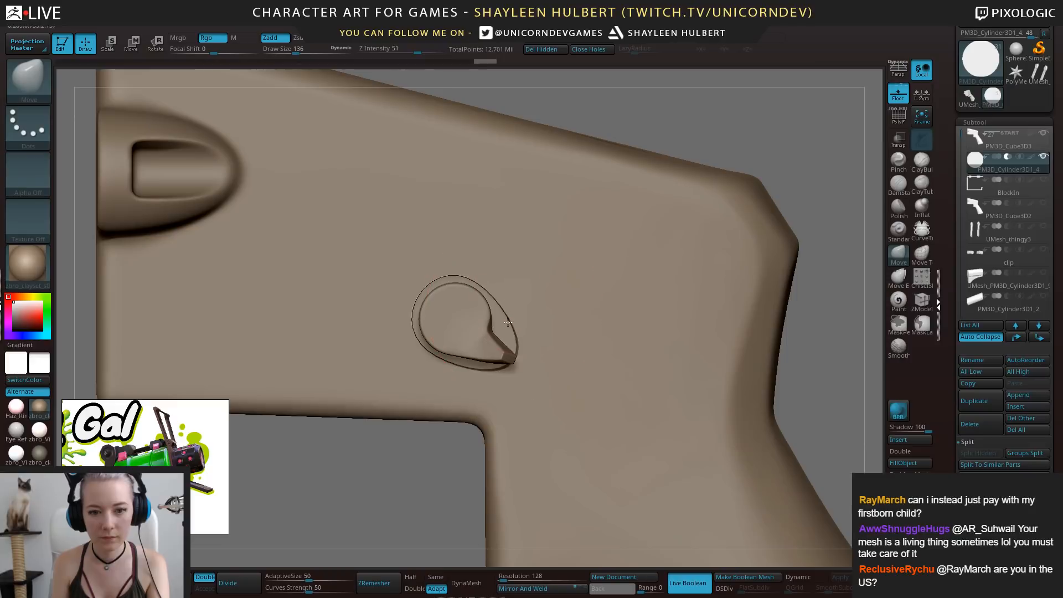
pyautogui.moveTo(474, 379); pyautogui.dragTo(471, 373)
pyautogui.moveTo(446, 468); pyautogui.dragTo(370, 475)
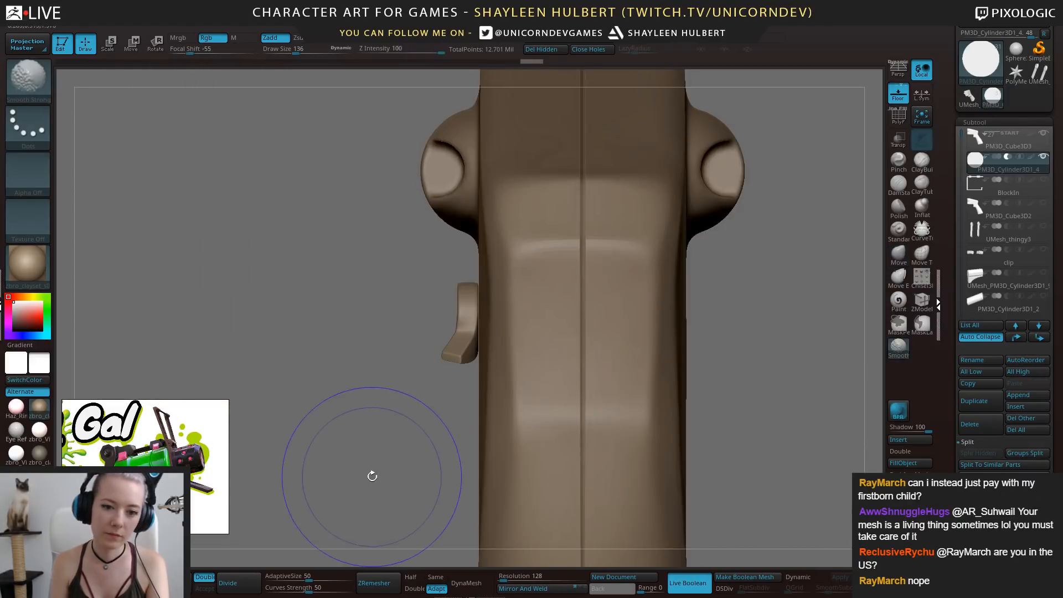
pyautogui.moveTo(324, 438)
pyautogui.mouseDown()
pyautogui.moveTo(373, 455)
pyautogui.moveTo(404, 447)
pyautogui.mouseUp()
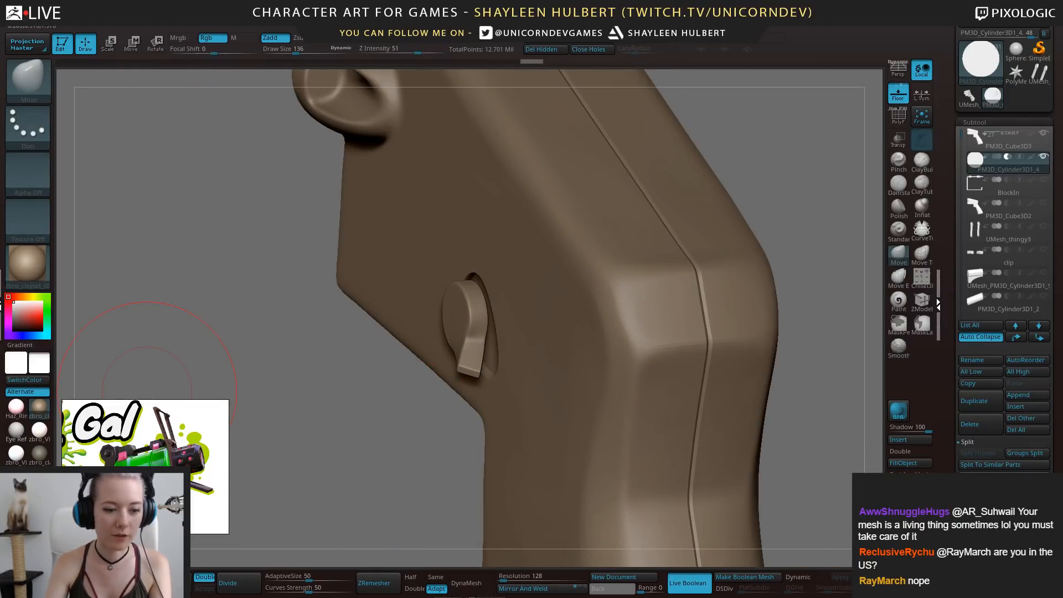
# Enlarge the reference board and zoom in on the rifle photo to examine its safety switch and the surrounding receiver
pyautogui.moveTo(222, 499); pyautogui.dragTo(213, 530, button='middle')
pyautogui.moveTo(213, 530); pyautogui.dragTo(216, 209, button='right')
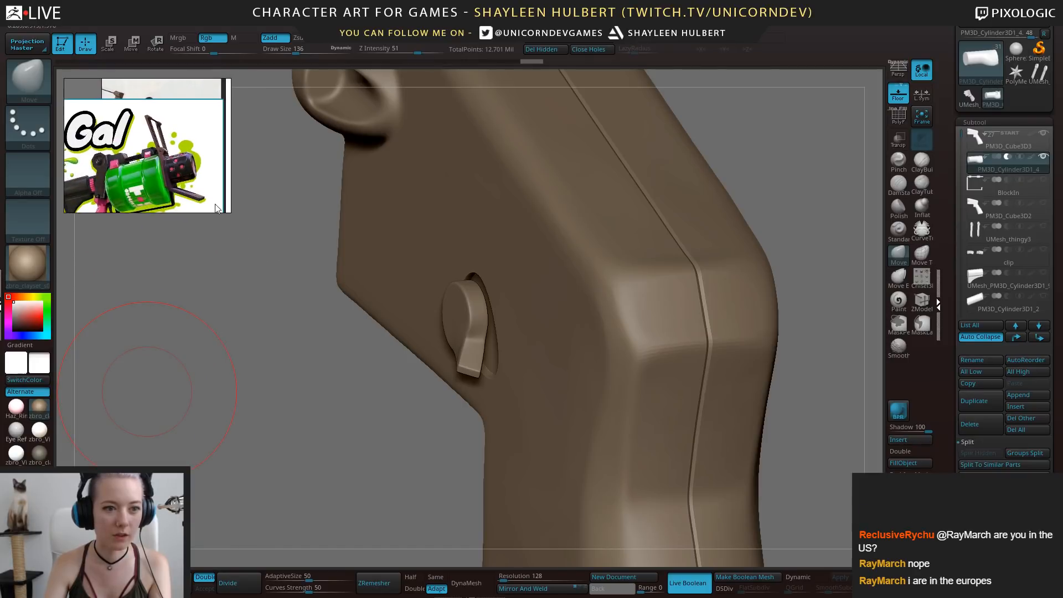
pyautogui.moveTo(232, 210); pyautogui.dragTo(345, 395)
pyautogui.scroll(-4, 268, 199)
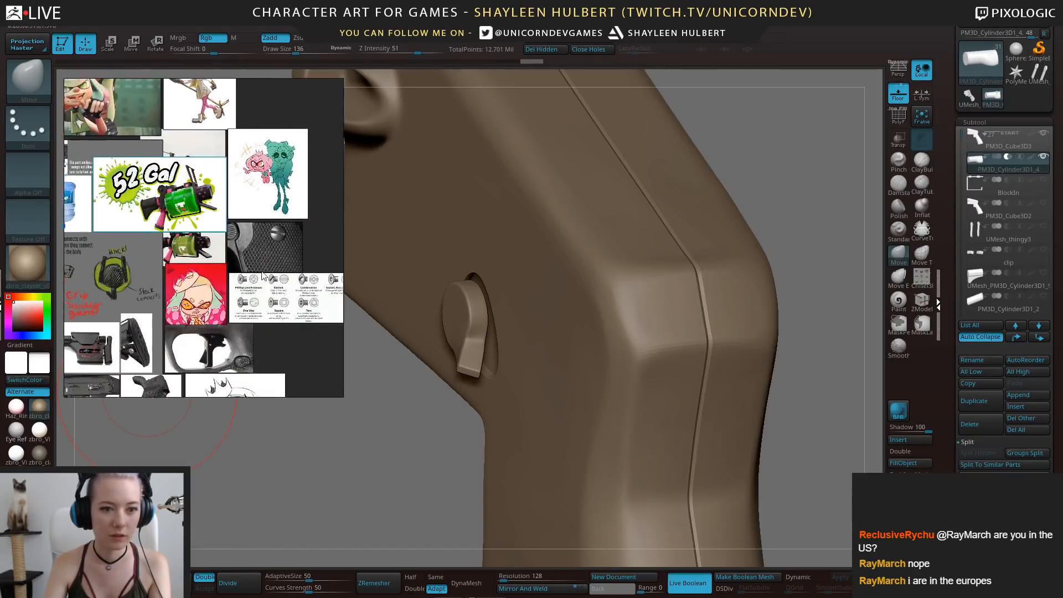
pyautogui.moveTo(194, 277); pyautogui.dragTo(315, 229, button='middle')
pyautogui.moveTo(133, 302); pyautogui.dragTo(156, 245, button='middle')
pyautogui.moveTo(163, 286); pyautogui.dragTo(181, 242, button='middle')
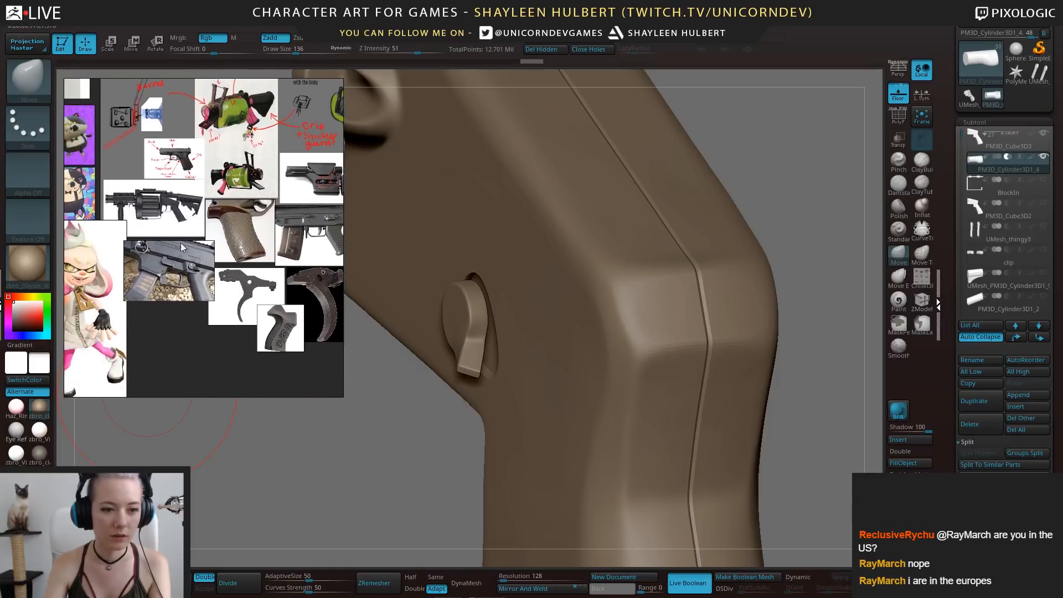
pyautogui.scroll(6, 194, 293)
pyautogui.scroll(8, 194, 293)
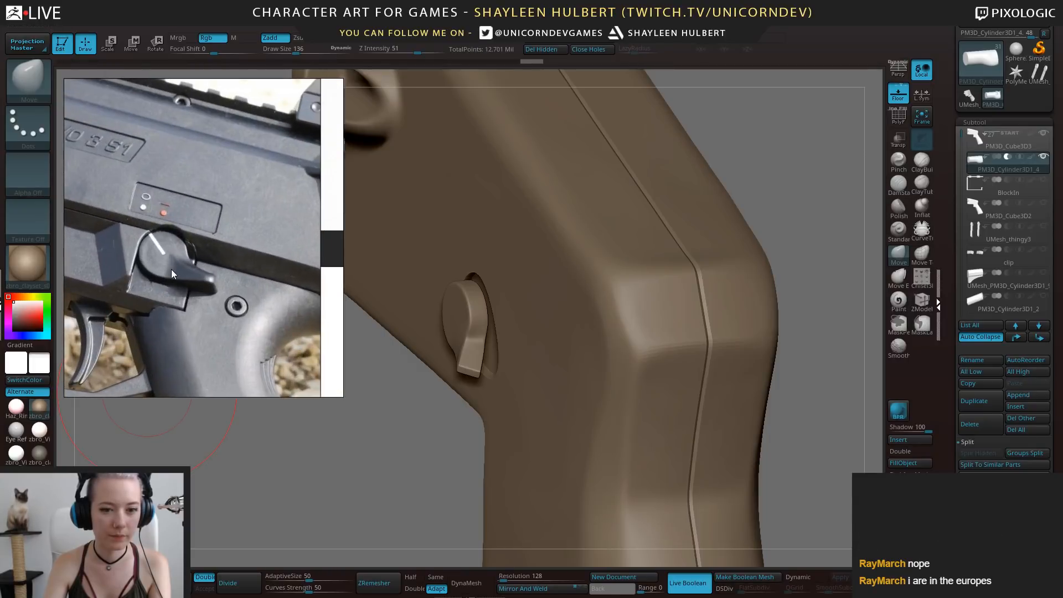
# Try to pull the subtracting cylinder's outline down to the grip body's lower edge with the Move brush
pyautogui.moveTo(397, 493)
pyautogui.keyDown('shift'); pyautogui.mouseDown()
pyautogui.moveTo(440, 475)
pyautogui.moveTo(393, 513)
pyautogui.mouseUp(); pyautogui.keyUp('shift')
pyautogui.moveTo(455, 383); pyautogui.dragTo(415, 508)
pyautogui.moveTo(488, 416)
pyautogui.mouseDown()
pyautogui.moveTo(517, 448)
pyautogui.moveTo(480, 419)
pyautogui.mouseUp()
pyautogui.moveTo(502, 379); pyautogui.dragTo(481, 383)
pyautogui.moveTo(464, 420); pyautogui.dragTo(403, 420)
pyautogui.moveTo(488, 390); pyautogui.dragTo(497, 390)
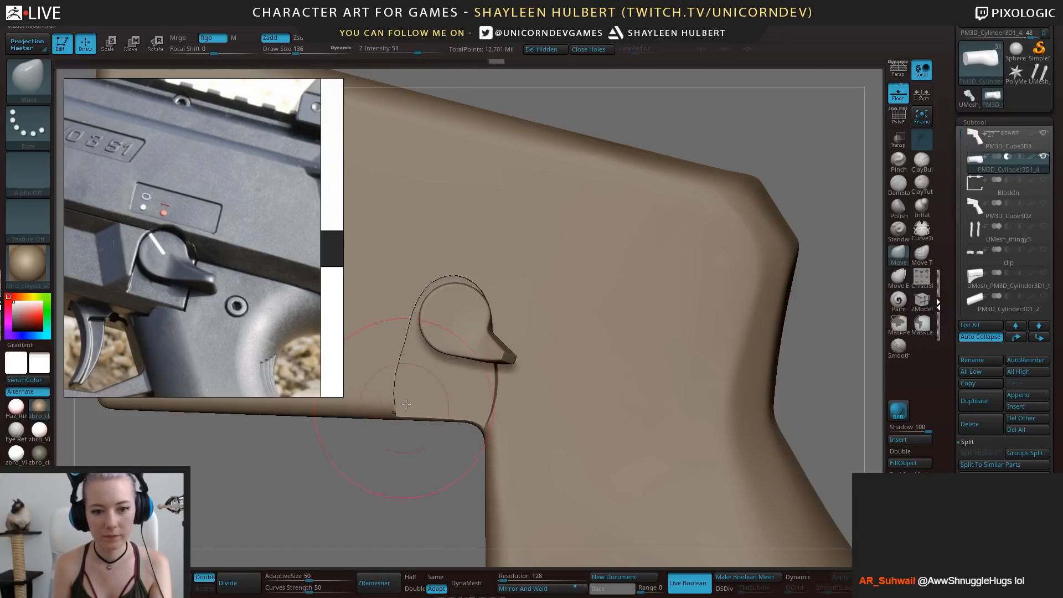
pyautogui.moveTo(396, 392); pyautogui.dragTo(412, 393)
pyautogui.keyDown('shift'); pyautogui.moveTo(422, 338); pyautogui.dragTo(413, 382); pyautogui.keyUp('shift')
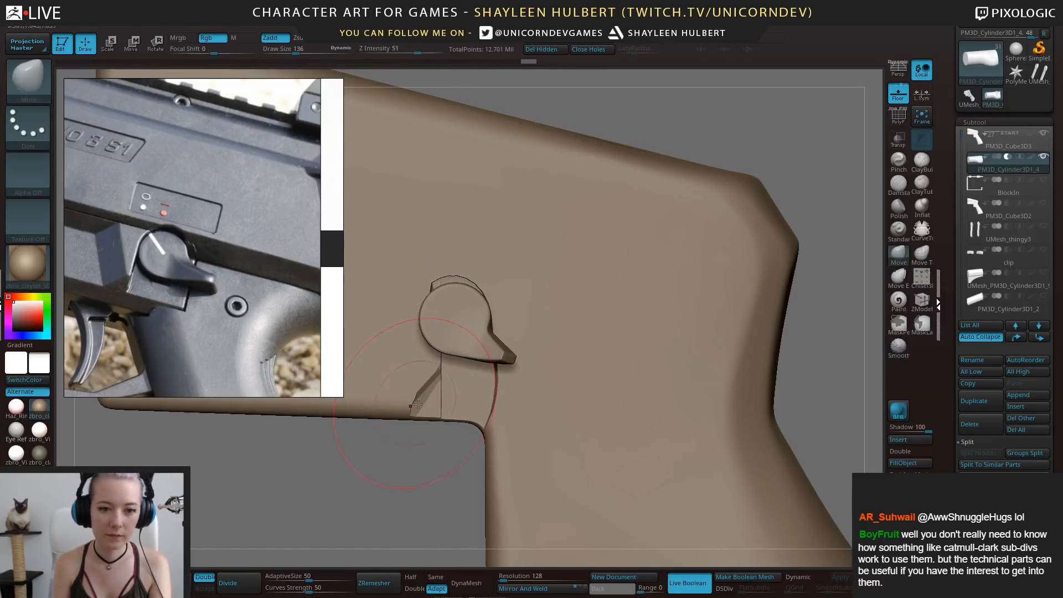
pyautogui.moveTo(426, 449); pyautogui.dragTo(413, 434)
pyautogui.moveTo(412, 434)
pyautogui.mouseDown()
pyautogui.moveTo(310, 435)
pyautogui.moveTo(412, 435)
pyautogui.moveTo(431, 462)
pyautogui.mouseUp()
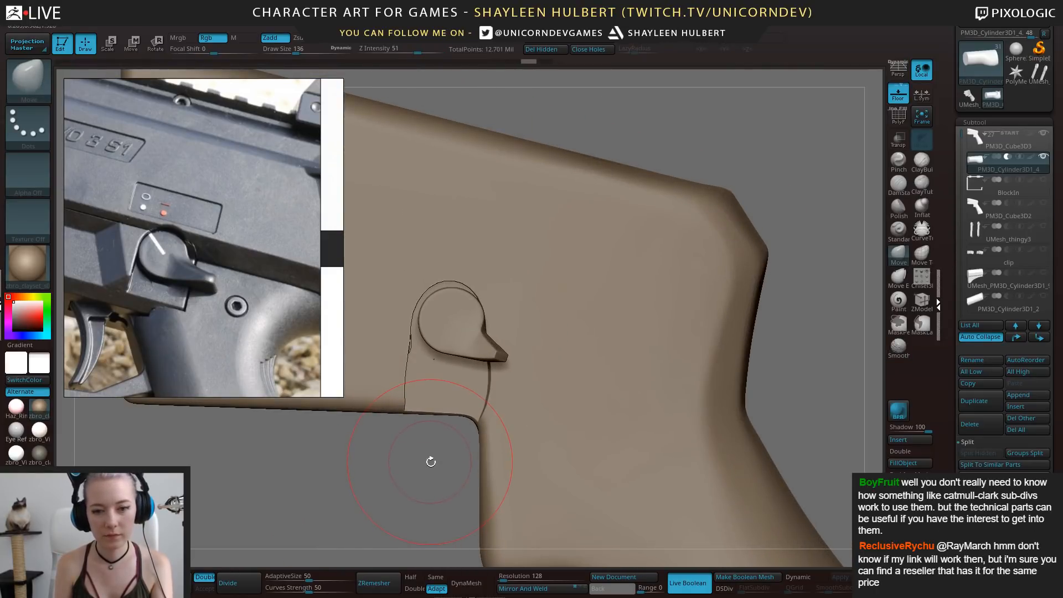
# Undo the Move brush edits on the subtracting cylinder back to its round shape
pyautogui.press('ctrl')
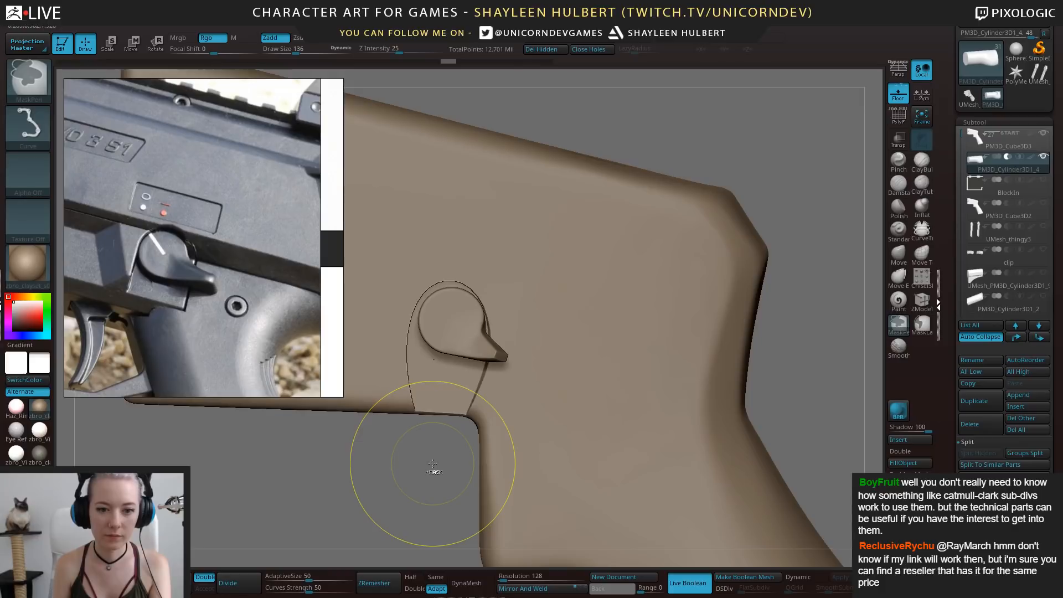
pyautogui.hotkey('ctrl', 'z')
pyautogui.hotkey('ctrl', 'z')
pyautogui.hotkey('ctrl', 'z')
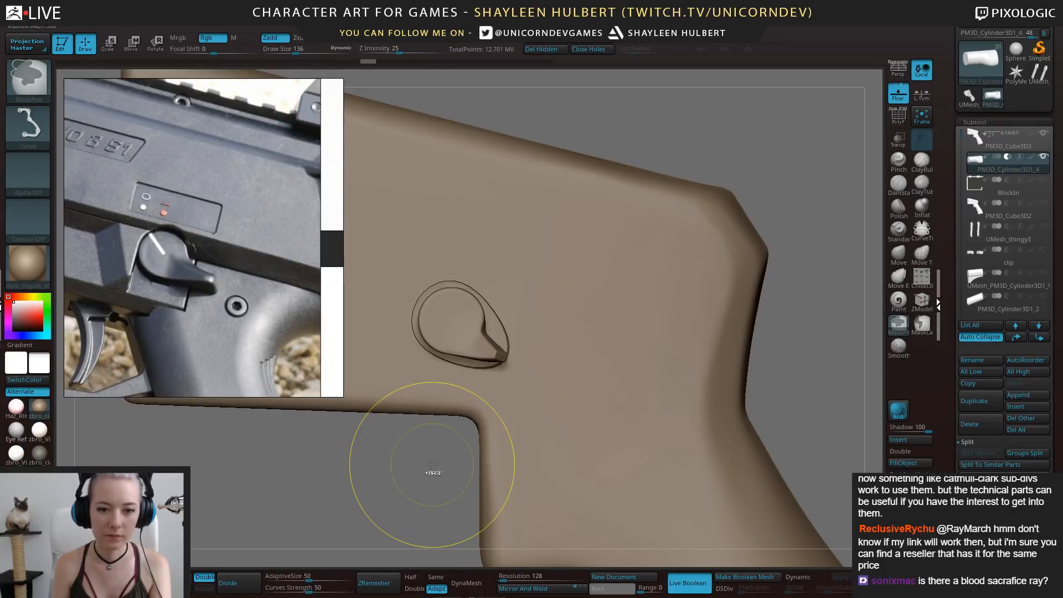
pyautogui.hotkey('ctrl', 'z')
pyautogui.hotkey('ctrl', 'z')
# Show the cylinder's wireframe, mask its upper half and stretch the lower half down past the grip body's lower edge
pyautogui.moveTo(431, 465); pyautogui.dragTo(848, 152)
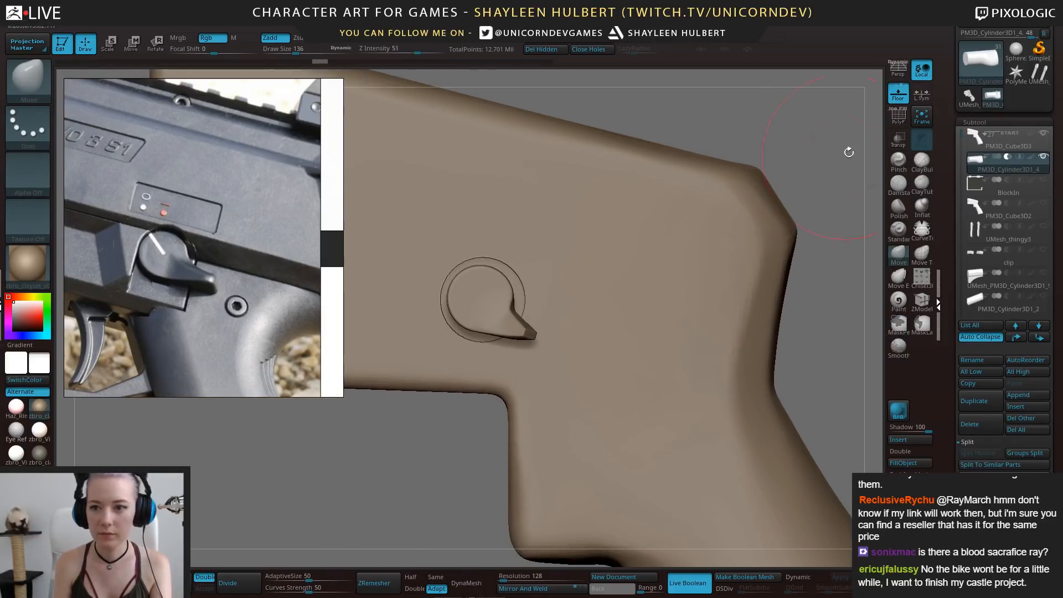
pyautogui.click(897, 118)
pyautogui.moveTo(583, 107); pyautogui.dragTo(632, 124)
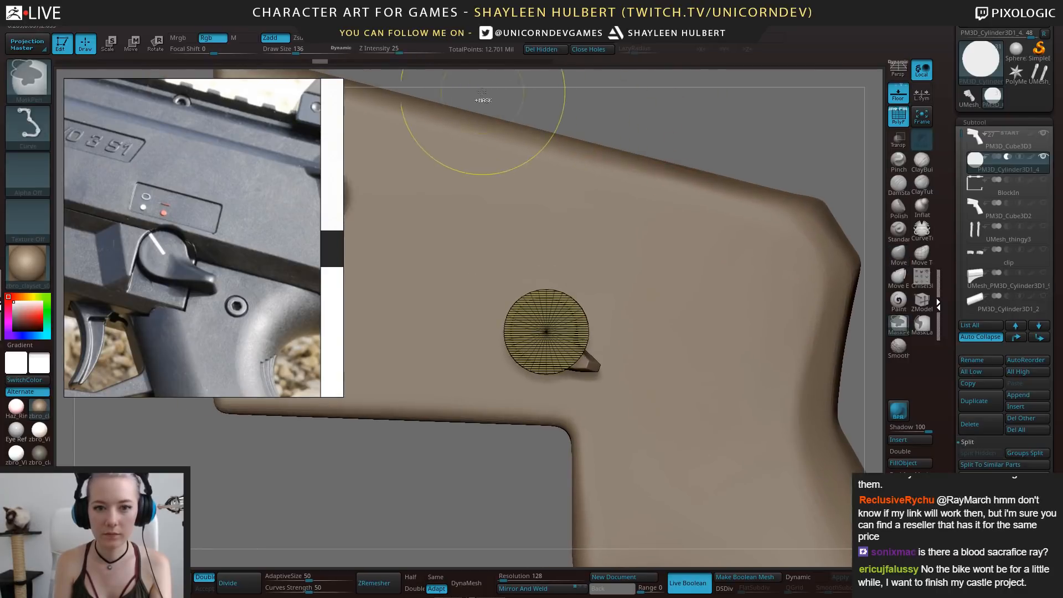
pyautogui.keyDown('ctrl'); pyautogui.moveTo(476, 100); pyautogui.dragTo(540, 244); pyautogui.keyUp('ctrl')
pyautogui.keyDown('ctrl'); pyautogui.moveTo(480, 332); pyautogui.dragTo(621, 336); pyautogui.keyUp('ctrl')
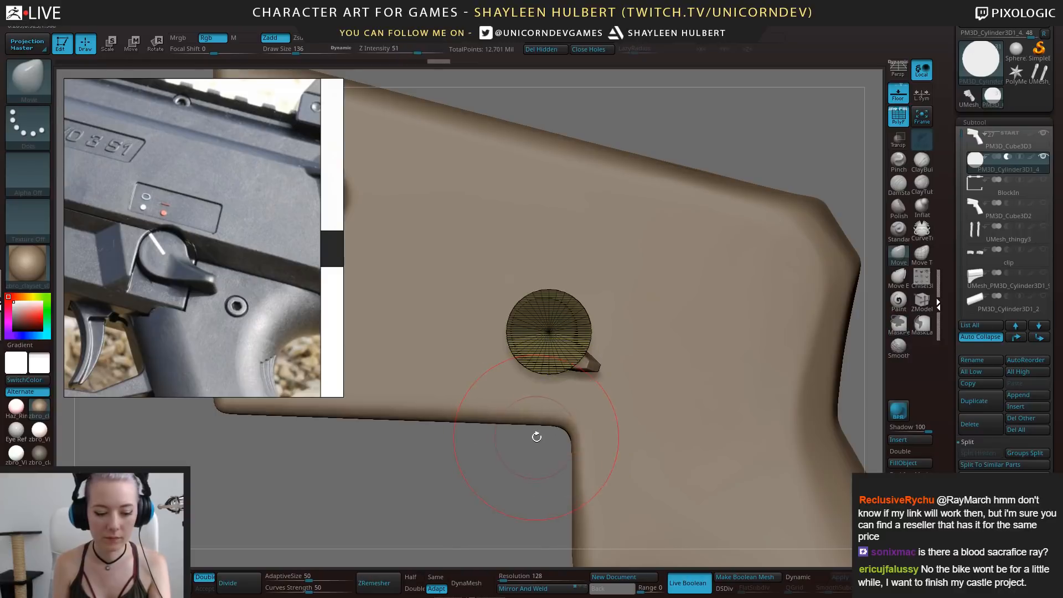
pyautogui.press('w')
pyautogui.moveTo(561, 320); pyautogui.dragTo(548, 402)
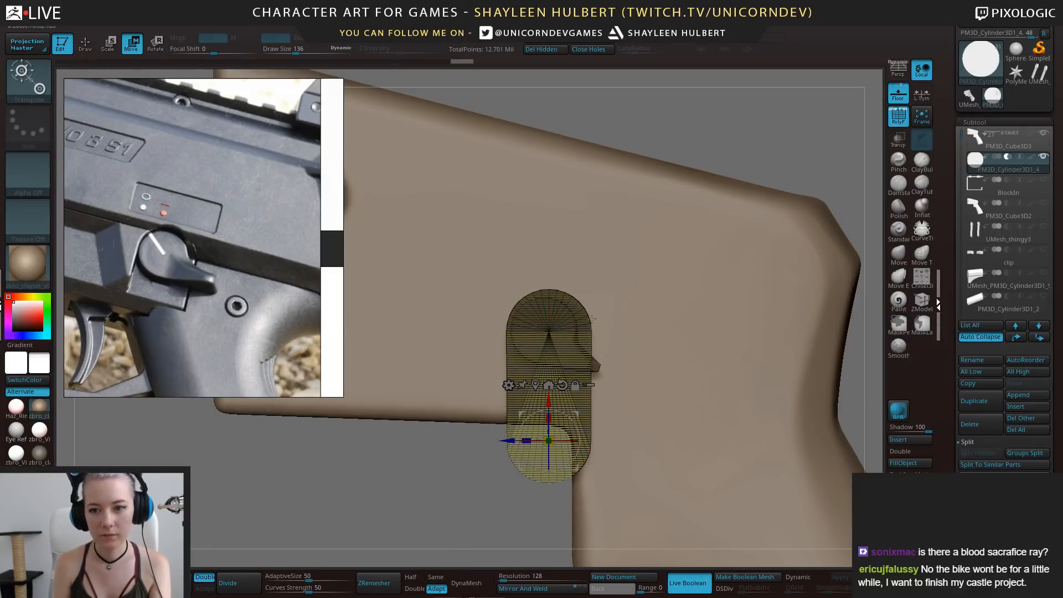
# Clear the mask, hide the wireframe and shift the elongated cutter toward the front of the grip body
pyautogui.keyDown('ctrl'); pyautogui.moveTo(432, 477); pyautogui.dragTo(460, 502); pyautogui.keyUp('ctrl')
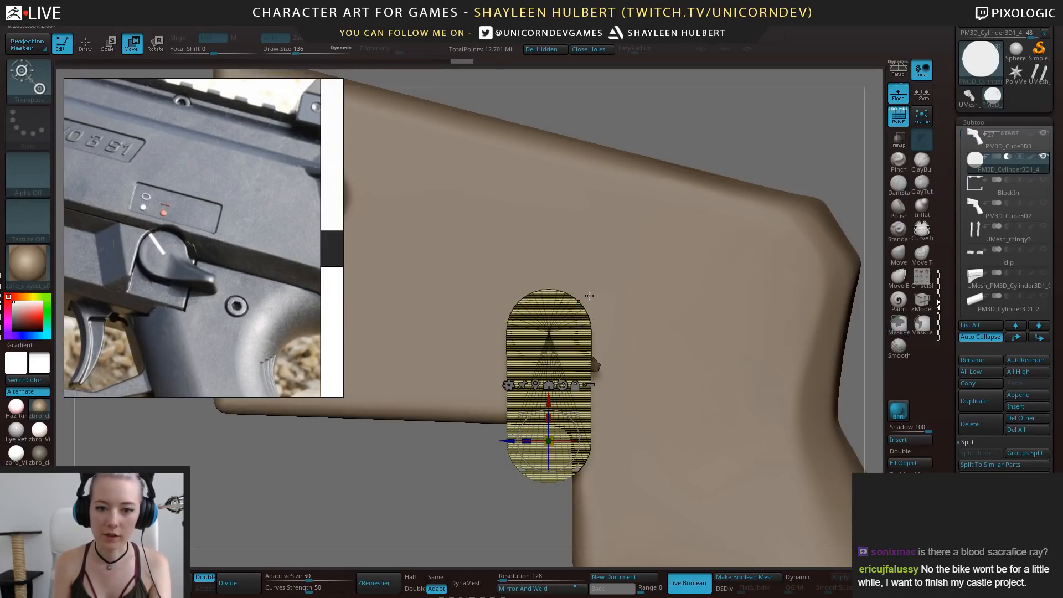
pyautogui.click(897, 117)
pyautogui.moveTo(507, 441); pyautogui.dragTo(481, 444)
pyautogui.moveTo(498, 493)
pyautogui.keyDown('alt'); pyautogui.mouseDown()
pyautogui.moveTo(523, 451)
pyautogui.moveTo(556, 496)
pyautogui.mouseUp(); pyautogui.keyUp('alt')
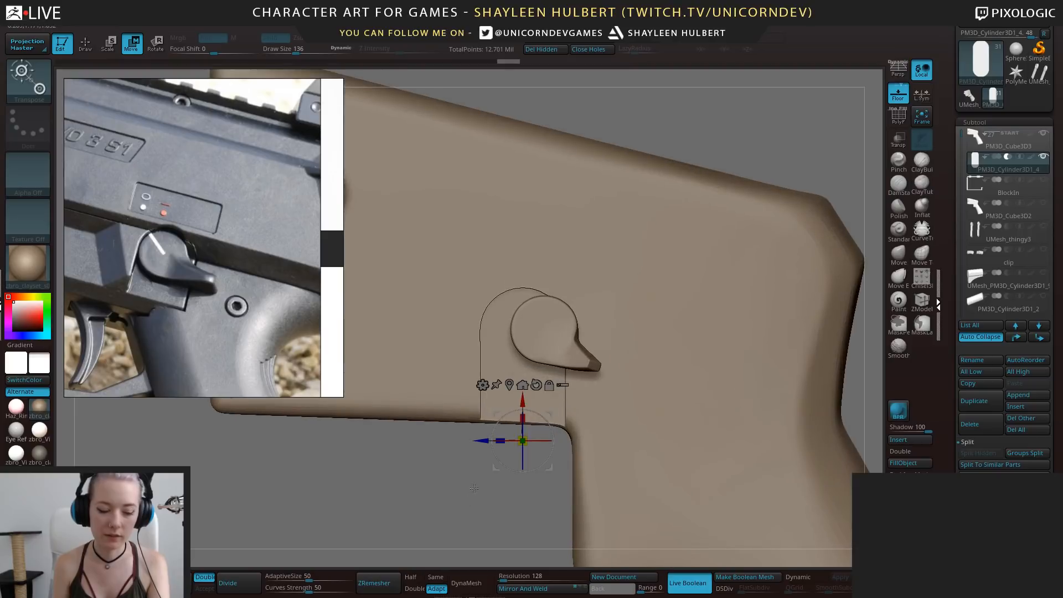
# Select the safety switch and move it forward into the rounded end of the recess, adjusting its depth
pyautogui.press('q')
pyautogui.press('w')
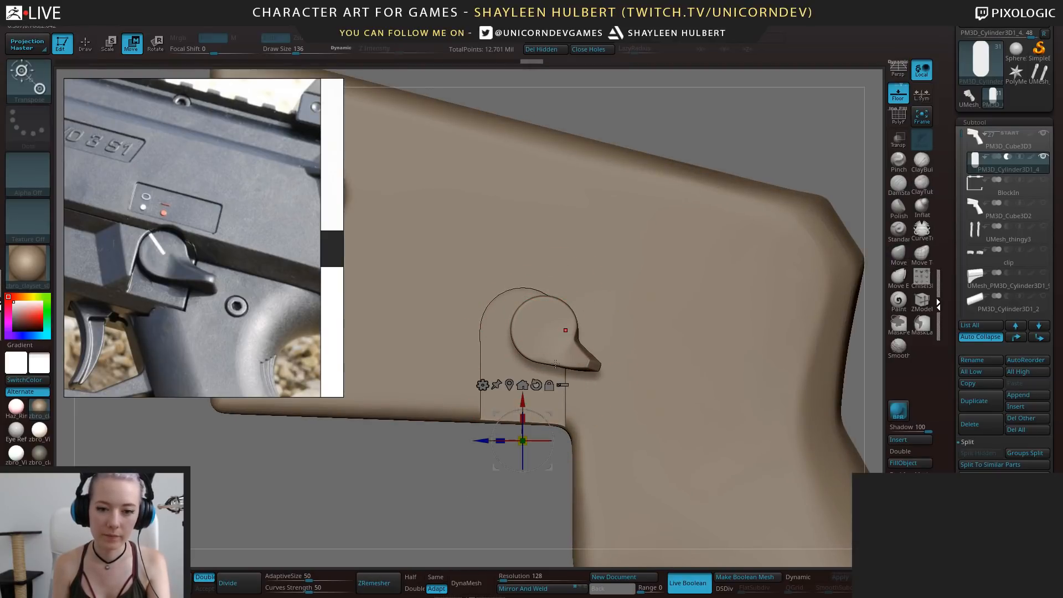
pyautogui.keyDown('alt'); pyautogui.click(551, 321); pyautogui.keyUp('alt')
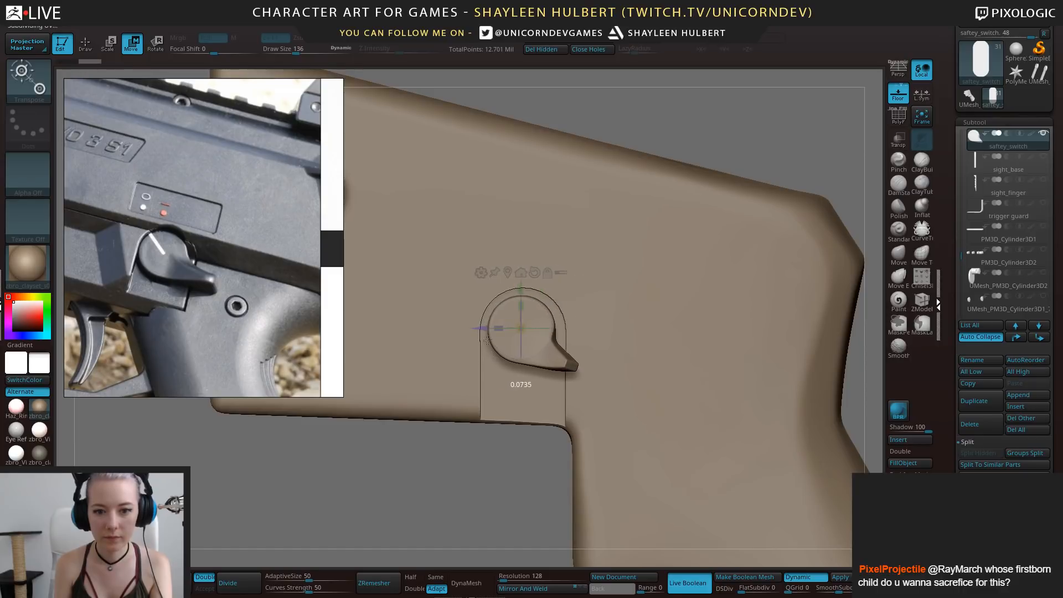
pyautogui.moveTo(512, 473); pyautogui.dragTo(570, 328)
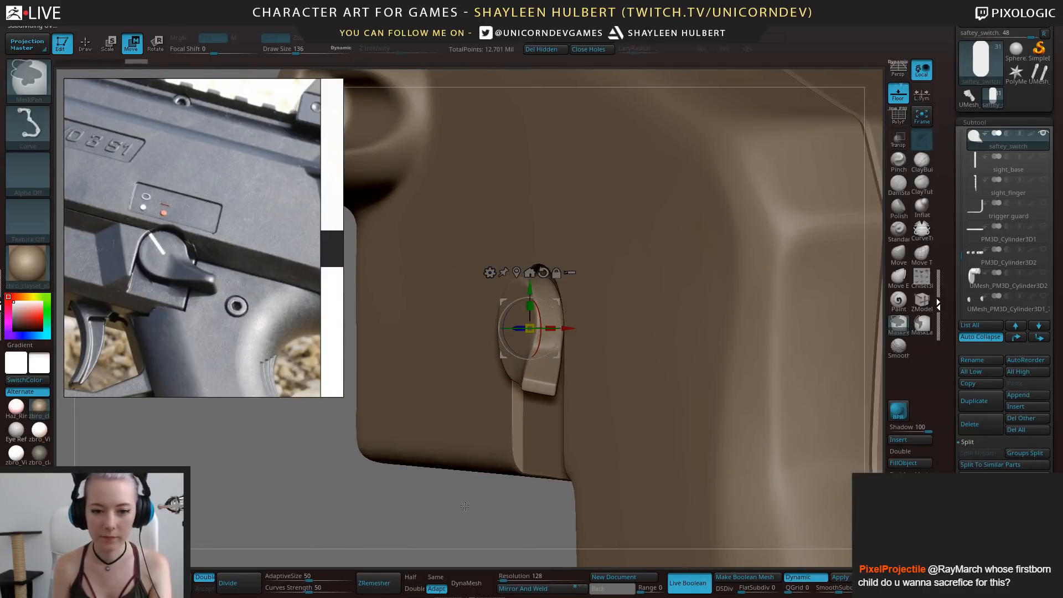
pyautogui.moveTo(461, 498); pyautogui.dragTo(430, 518)
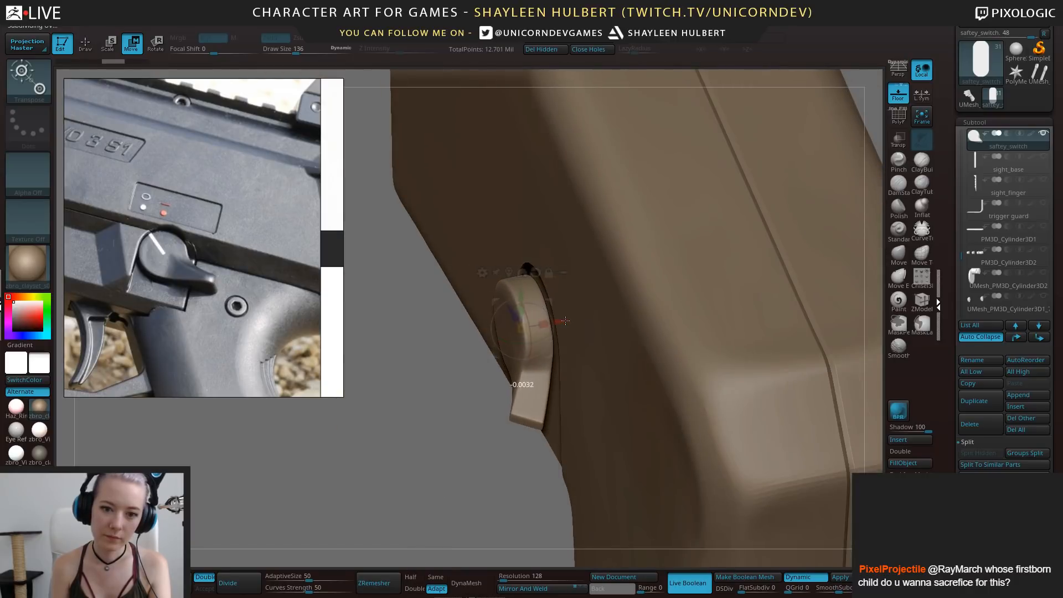
pyautogui.moveTo(463, 452); pyautogui.dragTo(512, 443)
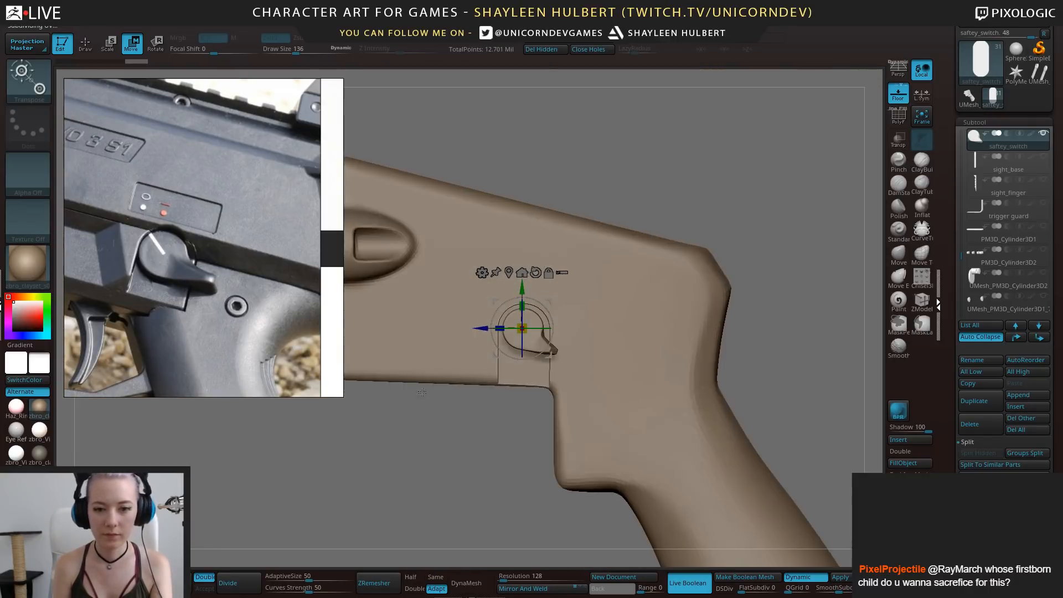
# Try rotating the safety switch so its lever points further down
pyautogui.moveTo(552, 311); pyautogui.dragTo(538, 359)
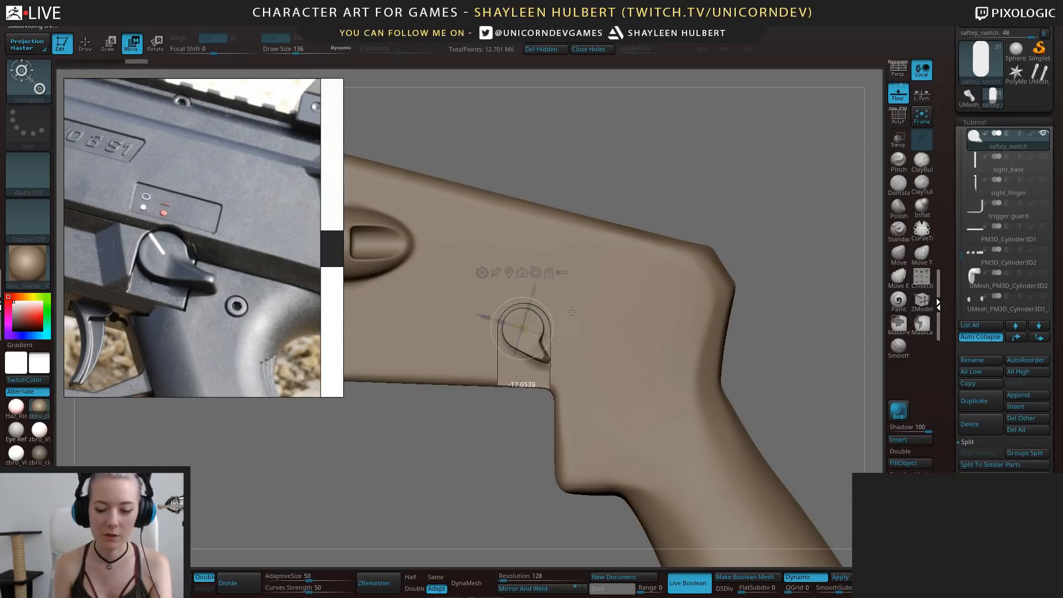
pyautogui.moveTo(572, 311); pyautogui.dragTo(572, 310)
pyautogui.hotkey('ctrl', 'z')
# Inspect the cutter as a solid, restore its subtraction and adjust the safety switch's depth in the recess
pyautogui.keyDown('alt'); pyautogui.moveTo(499, 443); pyautogui.dragTo(551, 399); pyautogui.keyUp('alt')
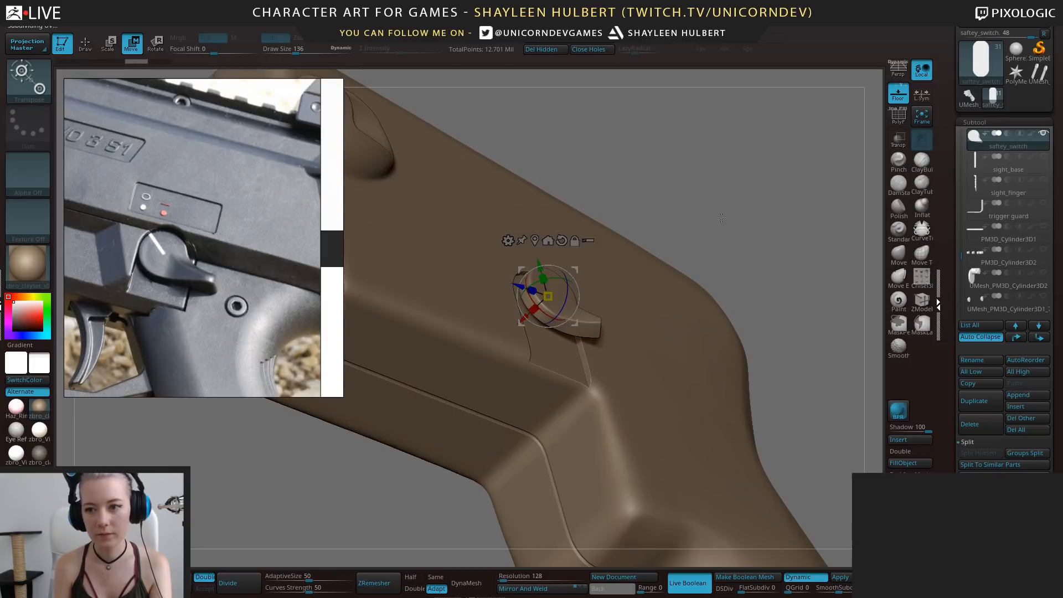
pyautogui.click(960, 138)
pyautogui.click(1044, 157)
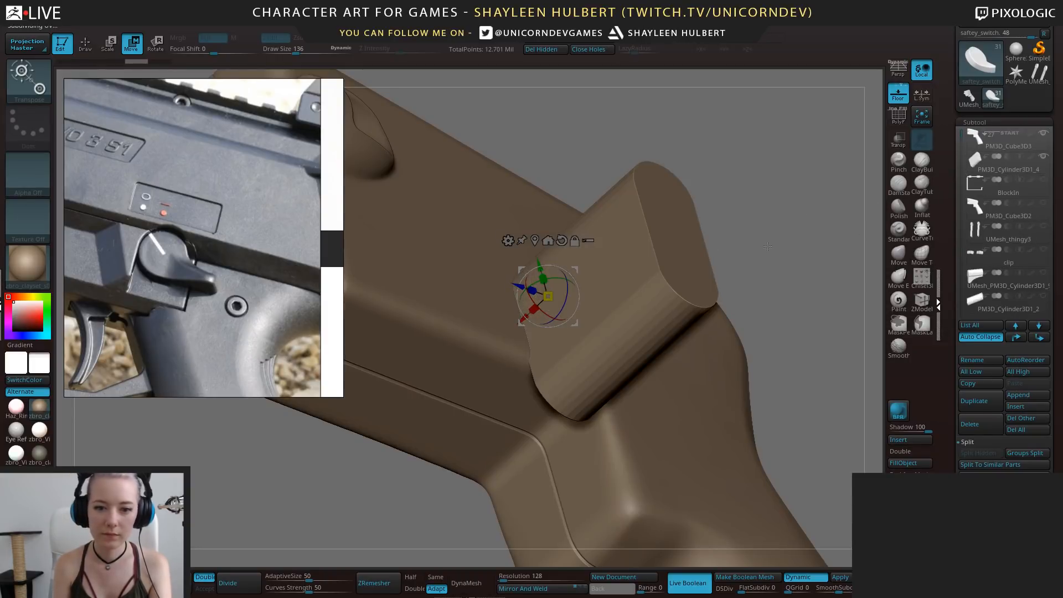
pyautogui.moveTo(797, 166); pyautogui.dragTo(775, 208)
pyautogui.click(1007, 157)
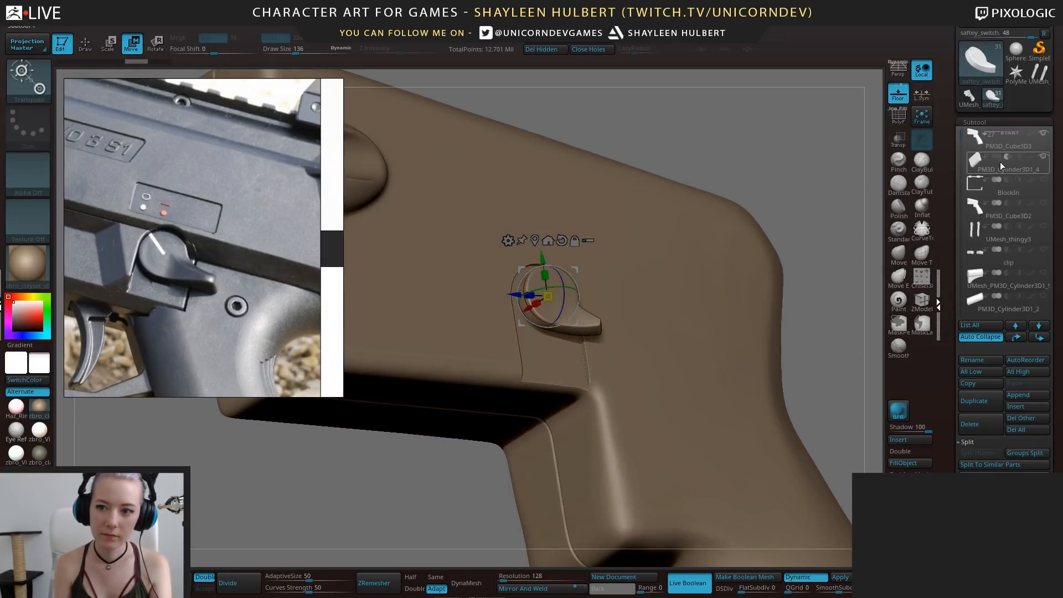
pyautogui.moveTo(797, 272); pyautogui.dragTo(519, 302)
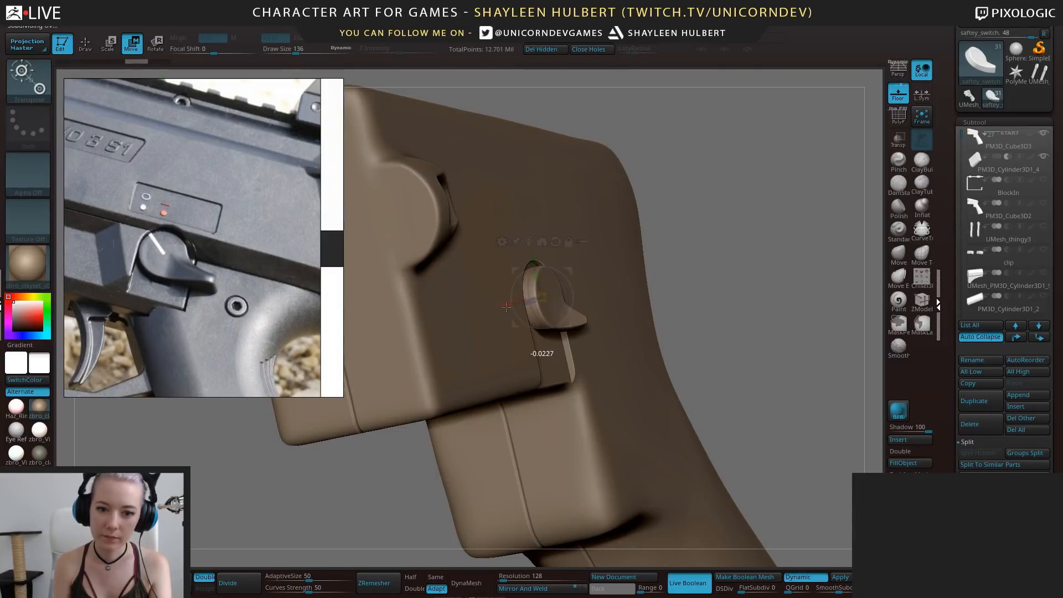
# Select the subtracting cylinder, fine-tune its cutting depth and shift it further toward the front of the grip body
pyautogui.click(1020, 167)
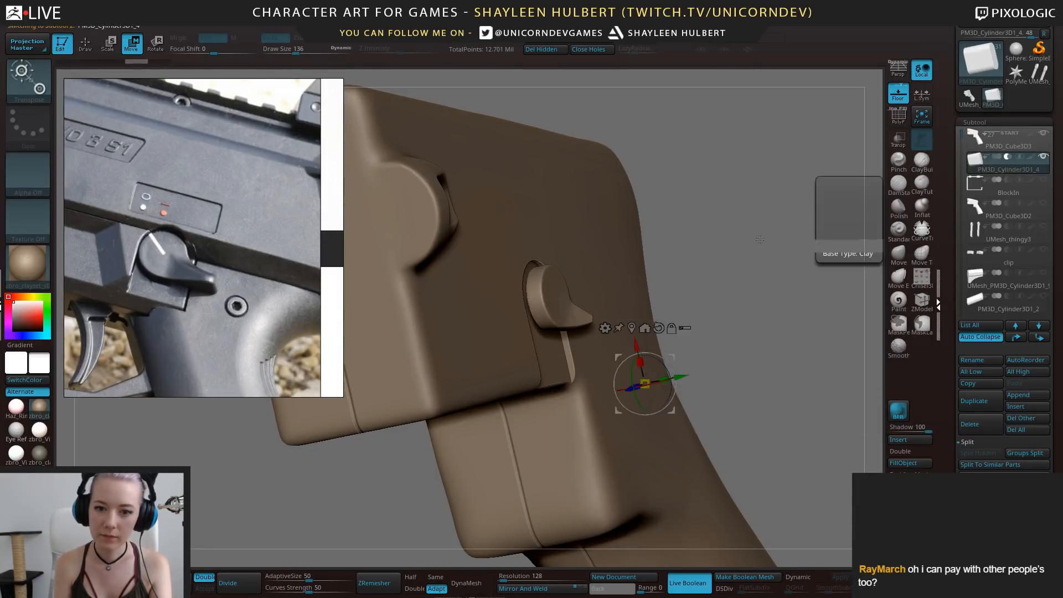
pyautogui.moveTo(682, 378); pyautogui.dragTo(676, 378)
pyautogui.moveTo(739, 432); pyautogui.dragTo(537, 477)
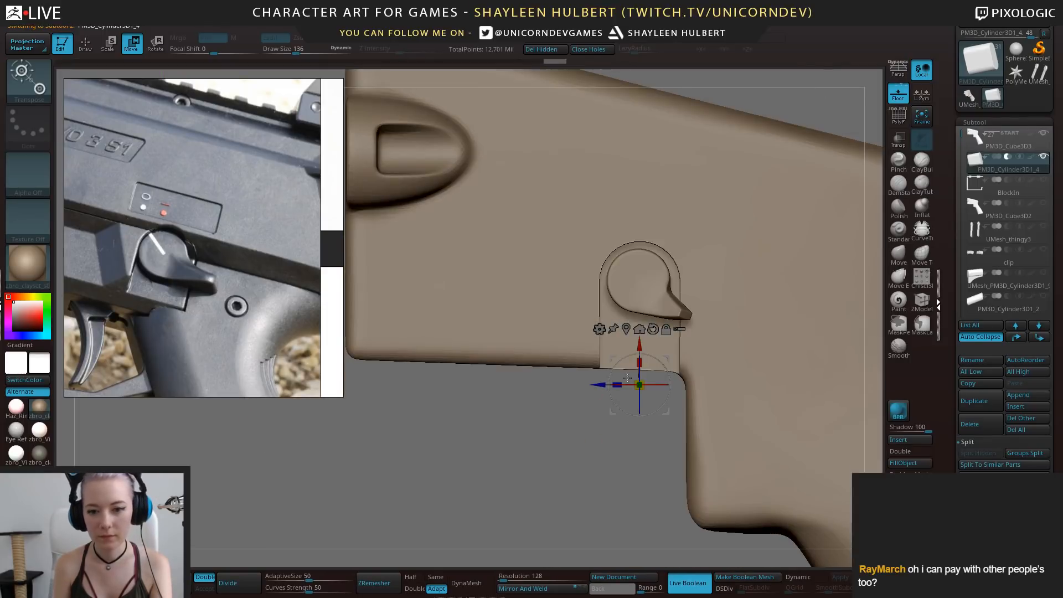
pyautogui.moveTo(628, 384); pyautogui.dragTo(573, 436)
pyautogui.hotkey('ctrl', 'z')
pyautogui.moveTo(586, 397); pyautogui.dragTo(578, 401)
pyautogui.moveTo(443, 443); pyautogui.dragTo(542, 401)
pyautogui.moveTo(533, 463); pyautogui.dragTo(532, 486)
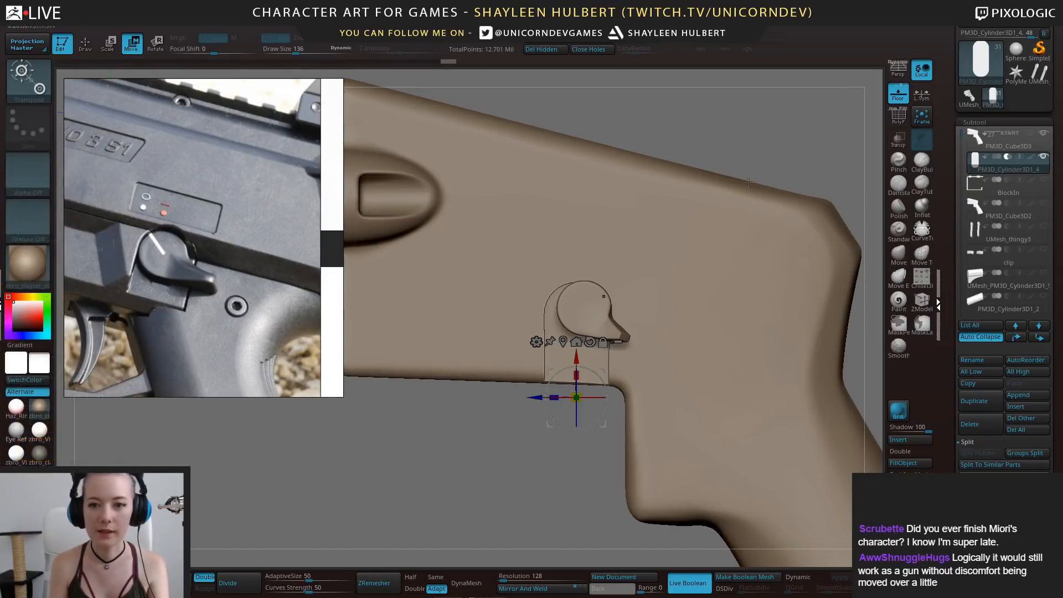
# Select the safety switch, centre it in the rounded end of the recess and adjust how deep it sits
pyautogui.moveTo(749, 183); pyautogui.dragTo(633, 222, button='right')
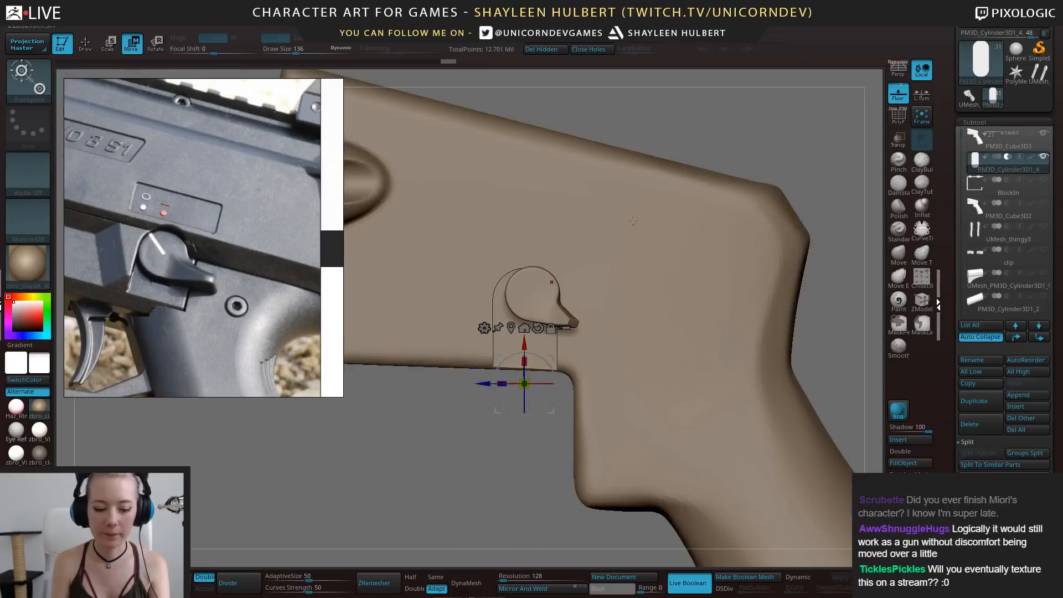
pyautogui.press('q')
pyautogui.keyDown('alt'); pyautogui.click(536, 293); pyautogui.keyUp('alt')
pyautogui.press('w')
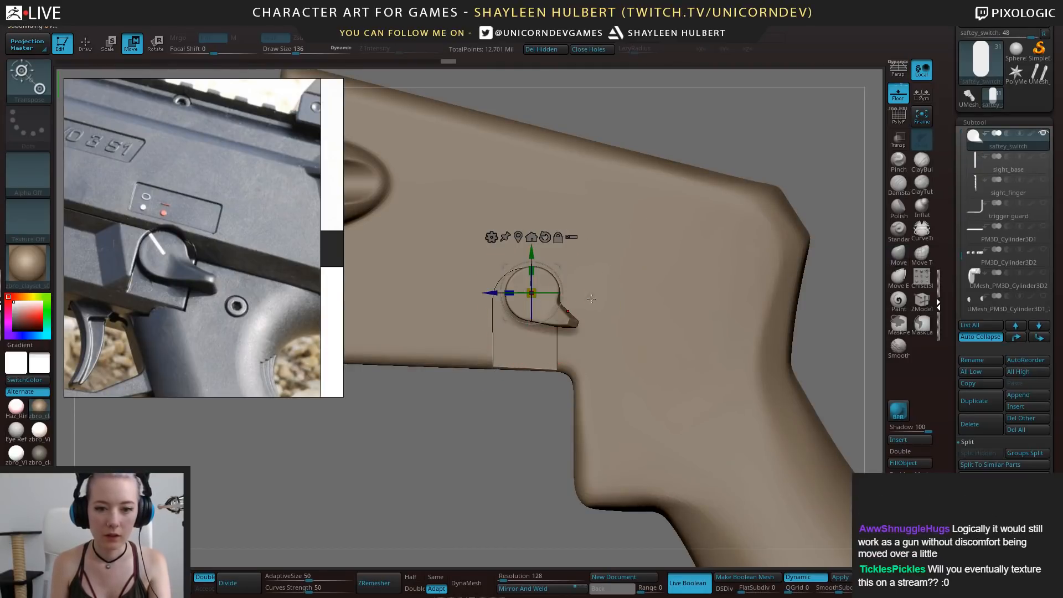
pyautogui.moveTo(490, 293); pyautogui.dragTo(480, 293)
pyautogui.moveTo(524, 251); pyautogui.dragTo(525, 258)
pyautogui.moveTo(481, 301); pyautogui.dragTo(483, 302)
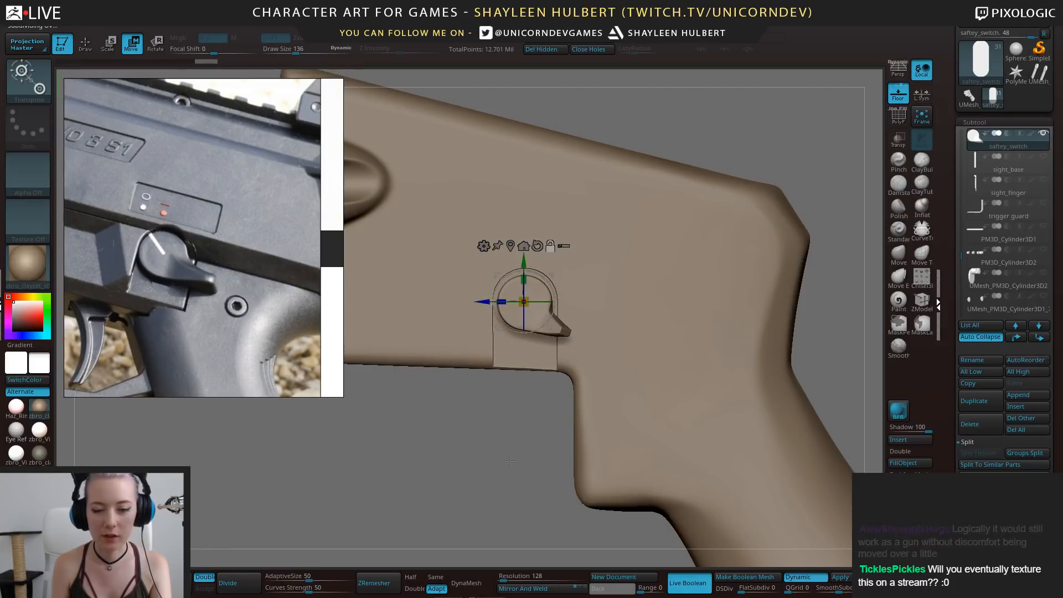
pyautogui.moveTo(510, 461); pyautogui.dragTo(546, 440)
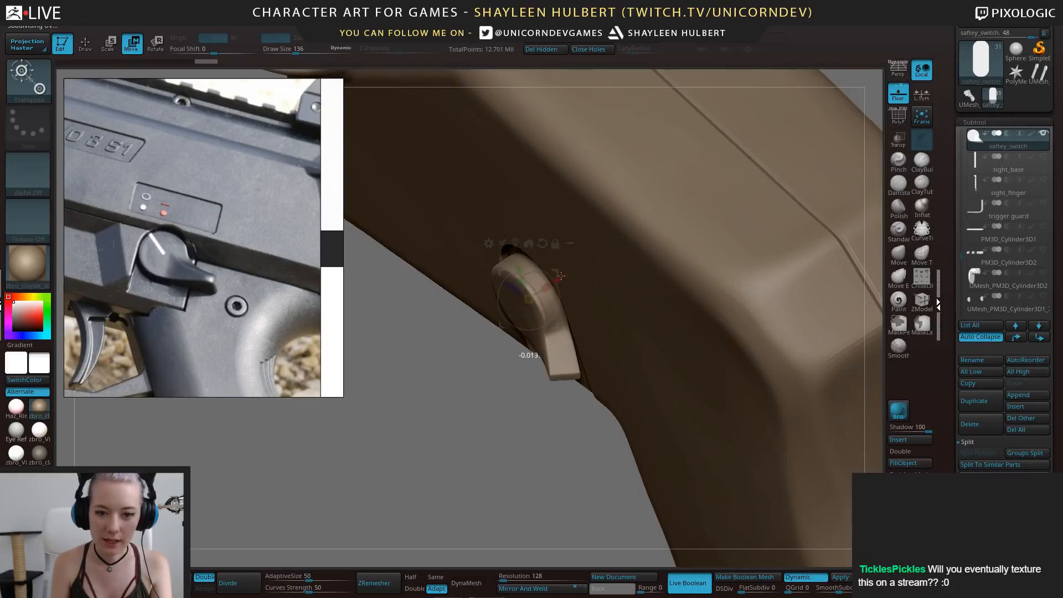
# Try rotating the safety switch's lever downward to check its clearance inside the recess
pyautogui.keyDown('shift'); pyautogui.moveTo(471, 511); pyautogui.dragTo(443, 492); pyautogui.keyUp('shift')
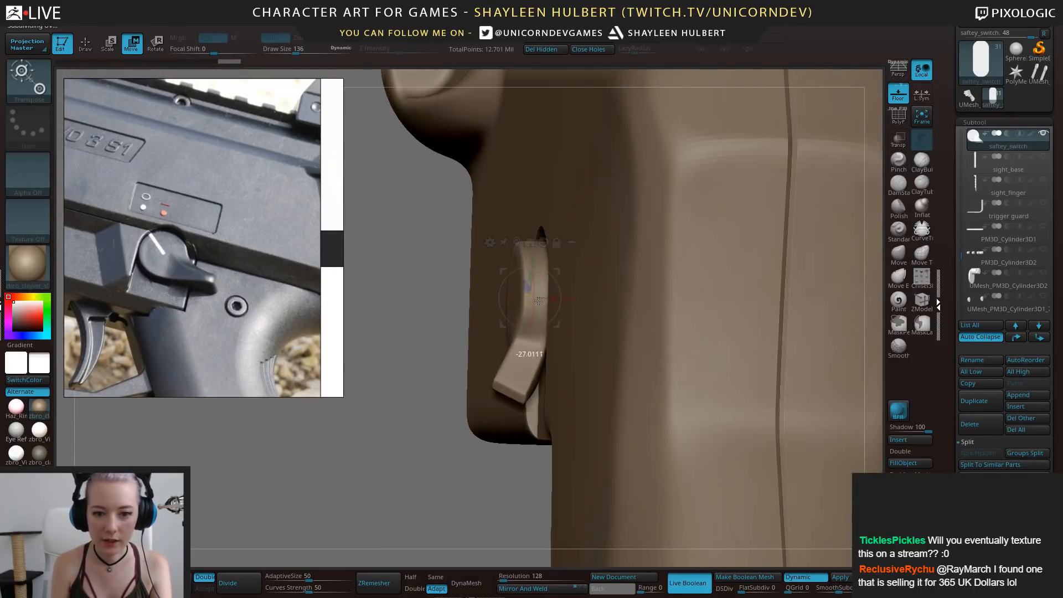
pyautogui.moveTo(538, 301); pyautogui.dragTo(537, 283)
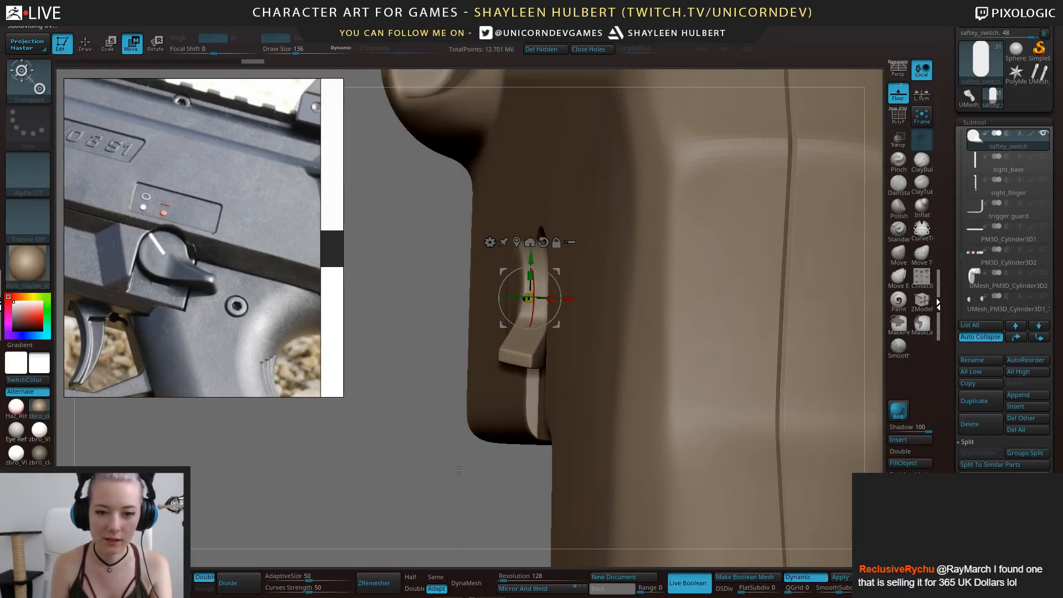
pyautogui.moveTo(458, 470); pyautogui.dragTo(521, 496)
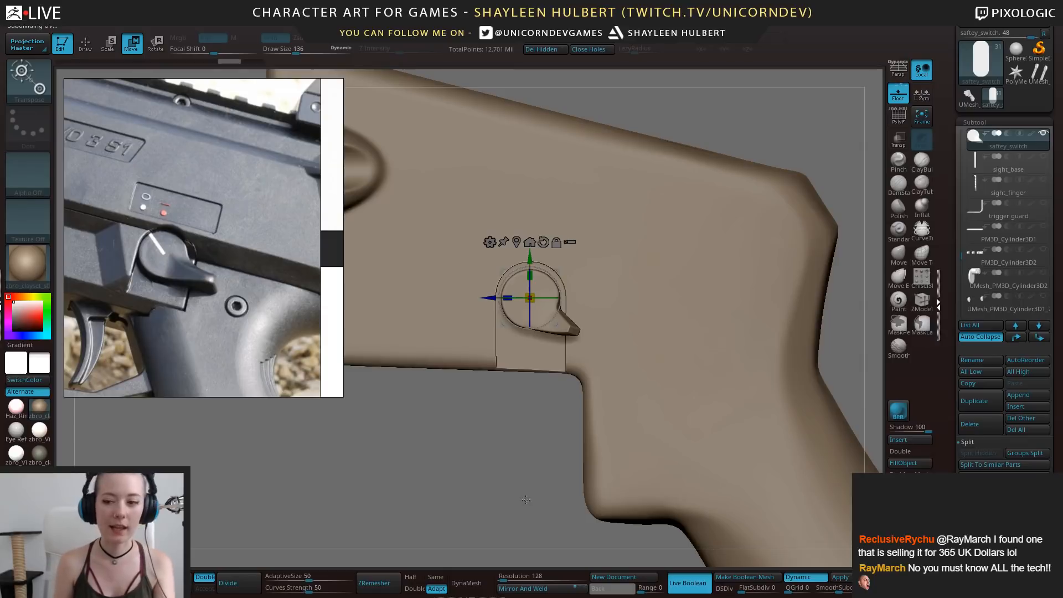
pyautogui.moveTo(522, 475); pyautogui.dragTo(524, 512)
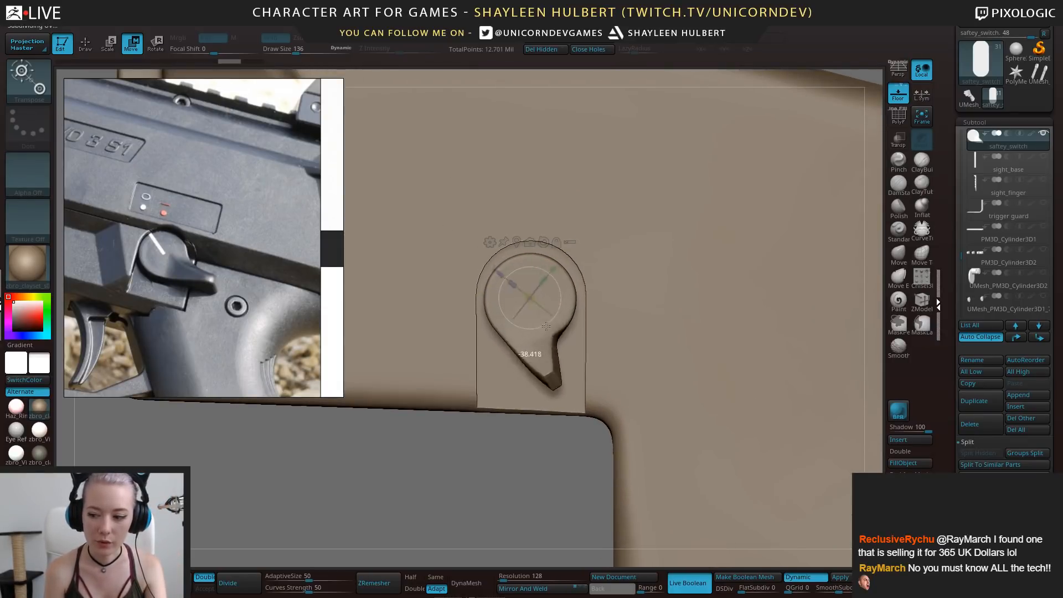
pyautogui.moveTo(546, 327); pyautogui.dragTo(562, 306)
pyautogui.hotkey('ctrl', 'z')
# Shrink the reference board and reframe it on the rifle's safety switch to compare it with the modelled recess
pyautogui.keyDown('alt'); pyautogui.moveTo(466, 464); pyautogui.dragTo(480, 413); pyautogui.keyUp('alt')
pyautogui.moveTo(503, 418); pyautogui.dragTo(423, 406)
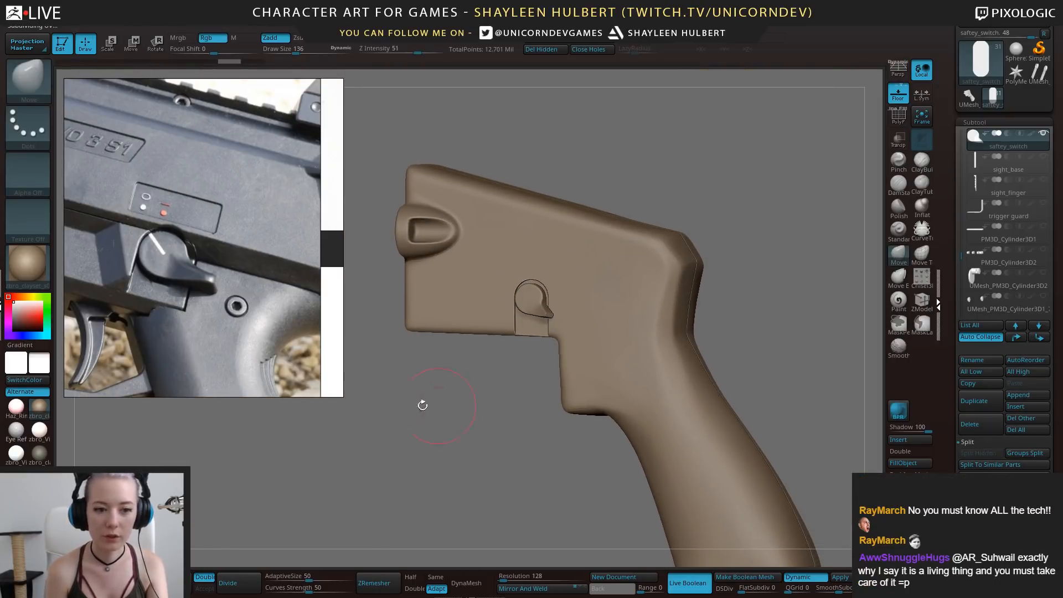
pyautogui.moveTo(340, 394); pyautogui.dragTo(261, 252)
pyautogui.moveTo(209, 221); pyautogui.dragTo(157, 113)
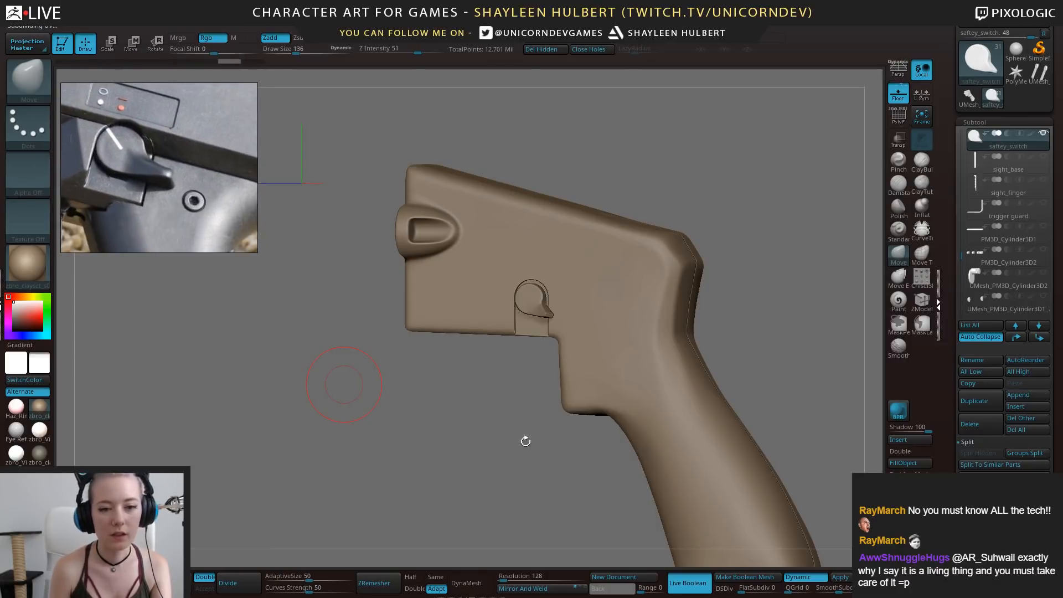
pyautogui.moveTo(505, 430)
pyautogui.keyDown('shift'); pyautogui.mouseDown()
pyautogui.moveTo(513, 405)
pyautogui.moveTo(533, 474)
pyautogui.moveTo(505, 481)
pyautogui.moveTo(482, 427)
pyautogui.moveTo(486, 435)
pyautogui.moveTo(486, 397)
pyautogui.moveTo(486, 446)
pyautogui.mouseUp(); pyautogui.keyUp('shift')
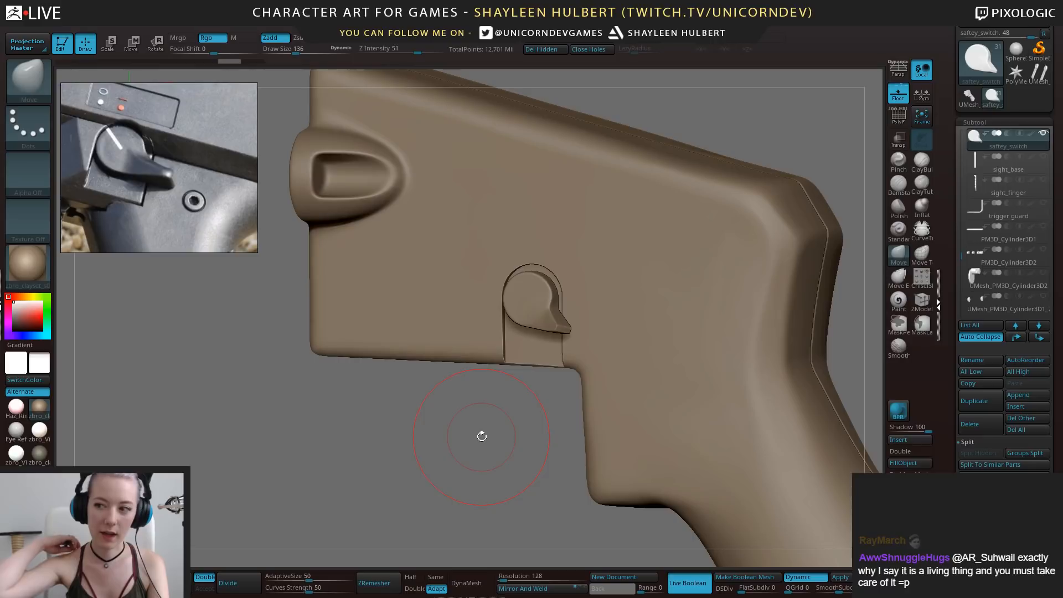
# Save the project as SplatGun_25 in the SplatGun project's Zbrush folder
pyautogui.moveTo(481, 436)
pyautogui.keyDown('alt'); pyautogui.mouseDown()
pyautogui.moveTo(532, 392)
pyautogui.moveTo(517, 444)
pyautogui.moveTo(498, 442)
pyautogui.moveTo(510, 482)
pyautogui.moveTo(506, 443)
pyautogui.moveTo(507, 452)
pyautogui.mouseUp(); pyautogui.keyUp('alt')
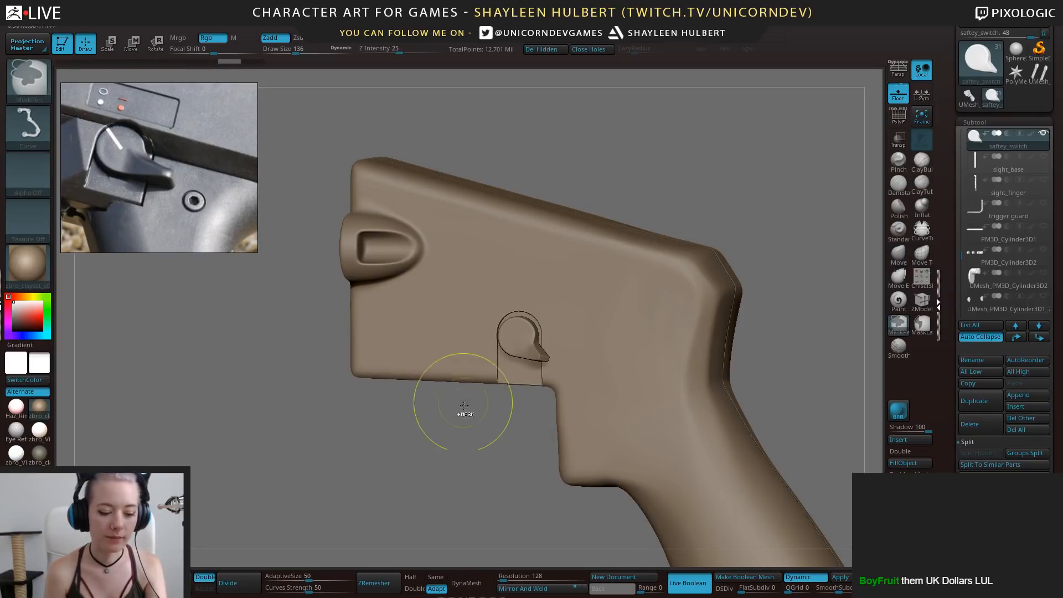
pyautogui.hotkey('ctrl', 's')
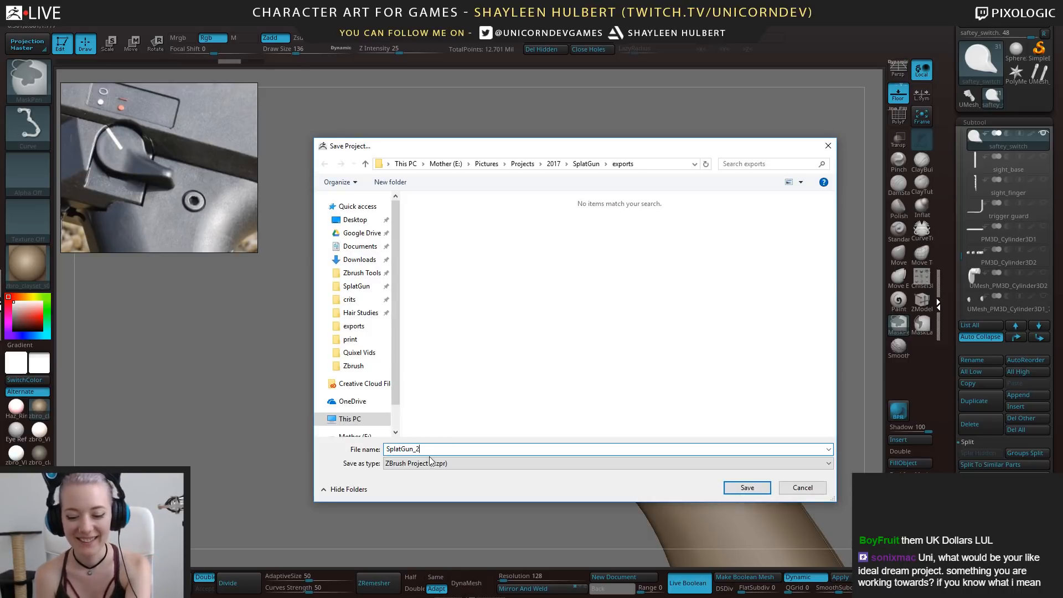
pyautogui.click(357, 285)
pyautogui.doubleClick(448, 248)
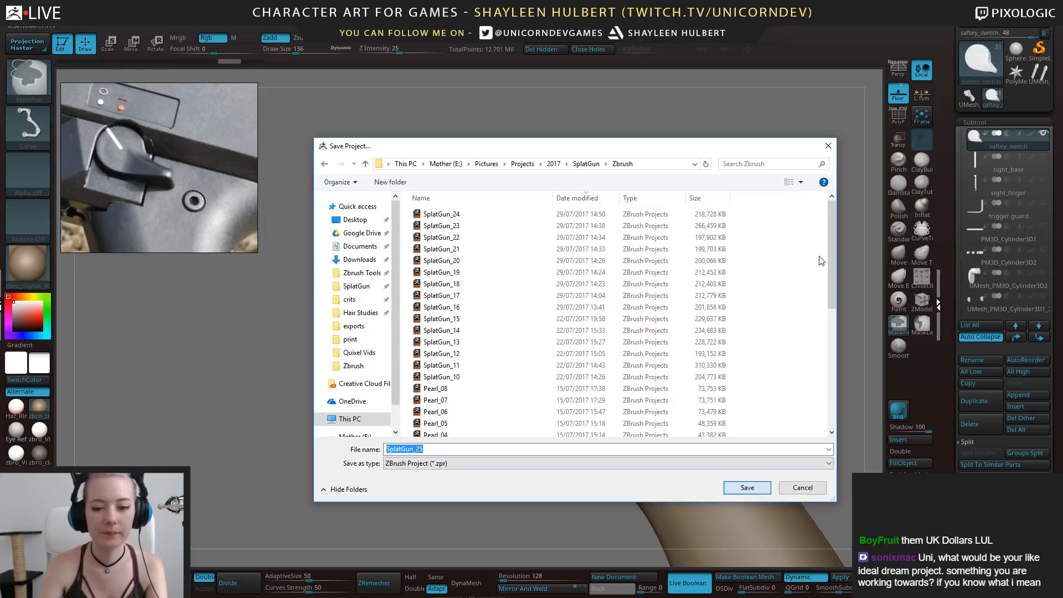
pyautogui.click(745, 488)
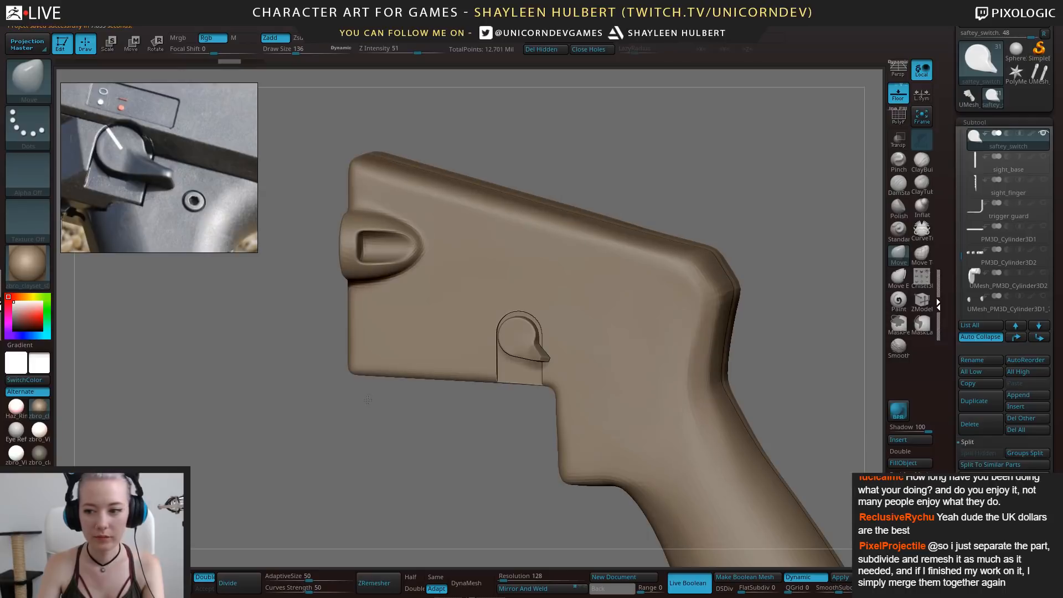
# Open the project Milo_sculpt_64 from the 2017 Milo project's zbrush File folder, without saving changes to the gun project
pyautogui.moveTo(427, 415); pyautogui.dragTo(410, 427)
pyautogui.hotkey('ctrl', 'o')
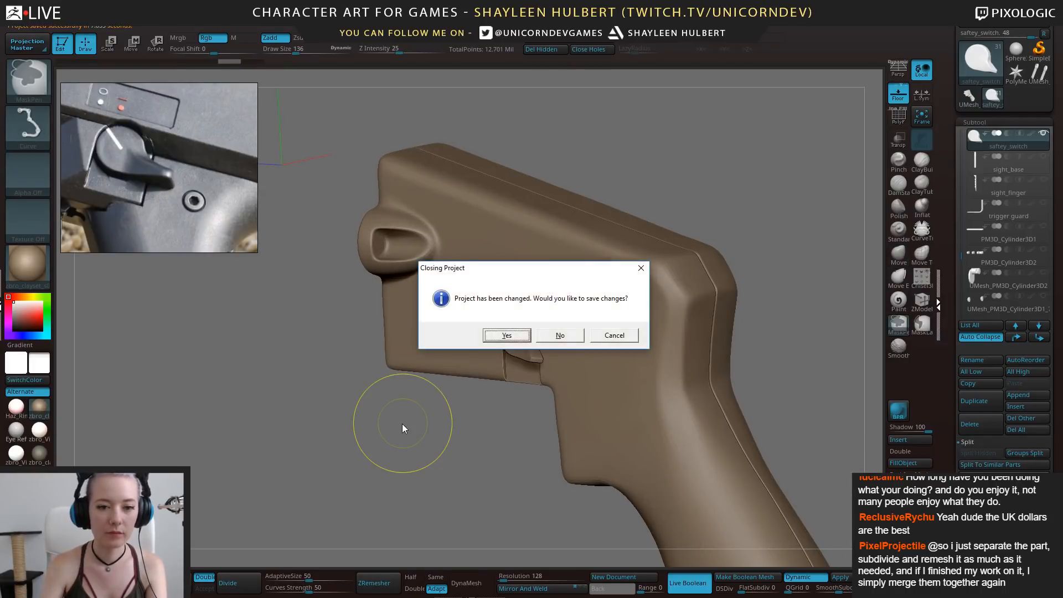
pyautogui.click(559, 336)
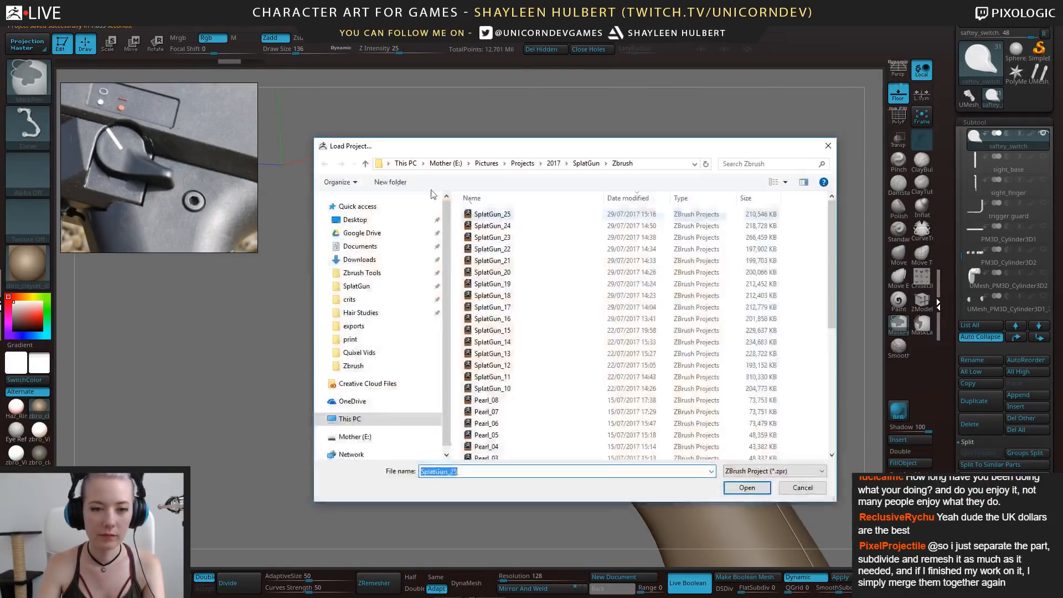
pyautogui.click(363, 285)
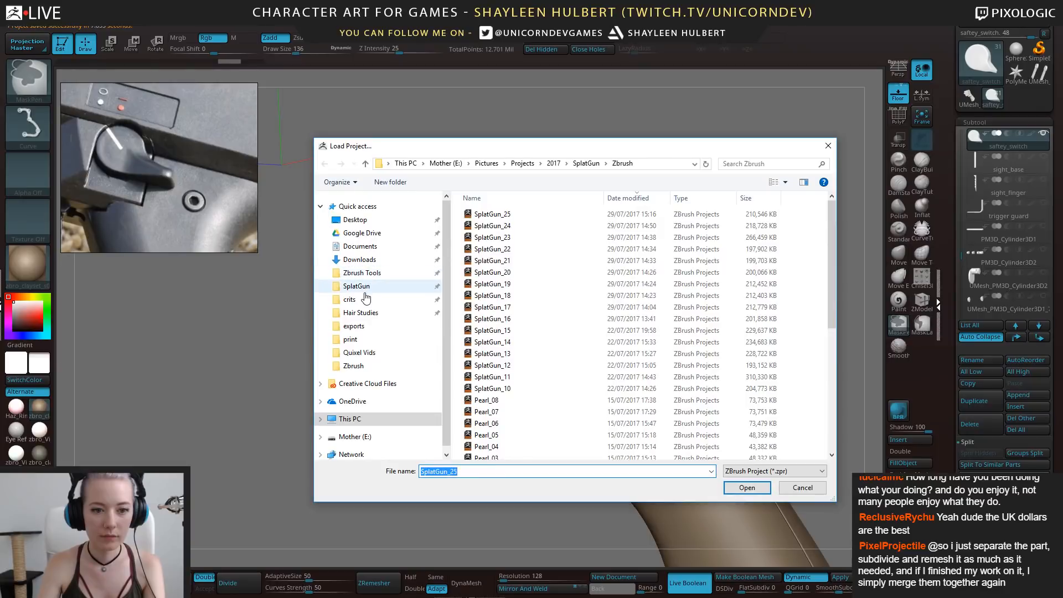
pyautogui.click(522, 164)
pyautogui.doubleClick(480, 237)
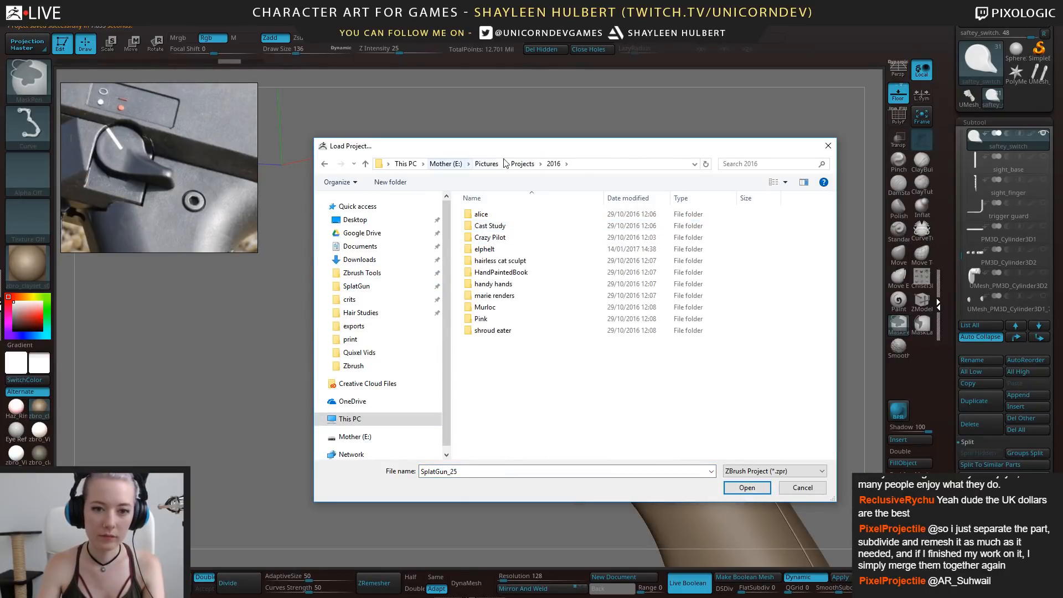
pyautogui.click(521, 164)
pyautogui.doubleClick(507, 237)
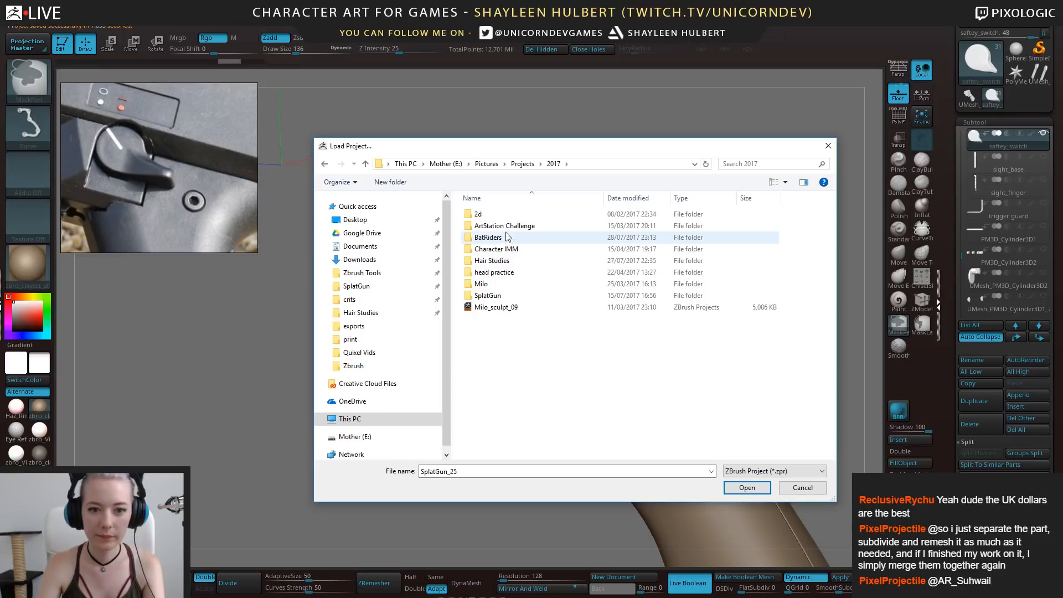
pyautogui.doubleClick(483, 283)
pyautogui.doubleClick(496, 248)
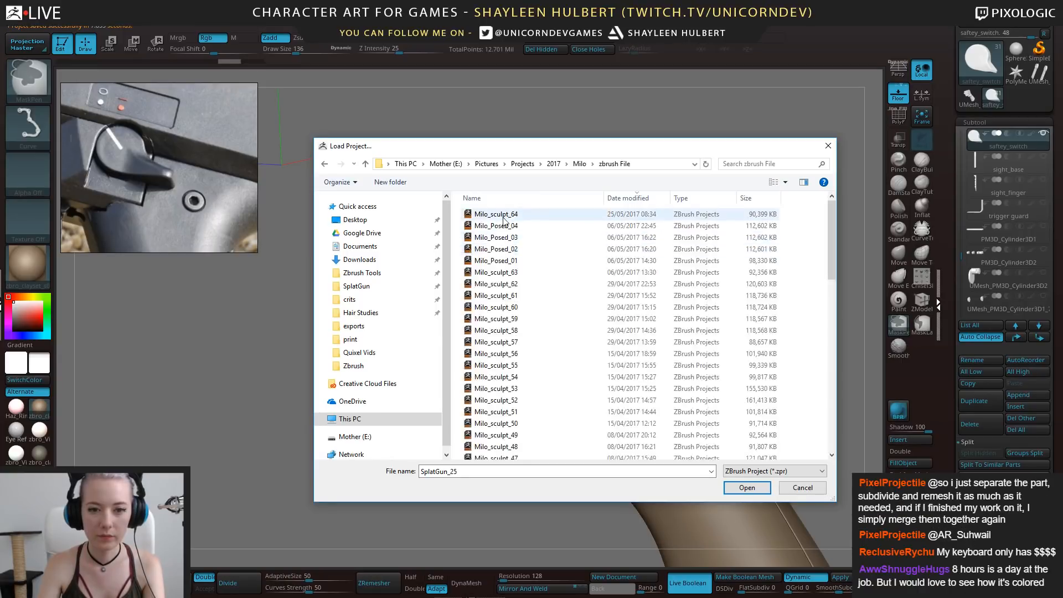
pyautogui.click(498, 215)
pyautogui.click(747, 488)
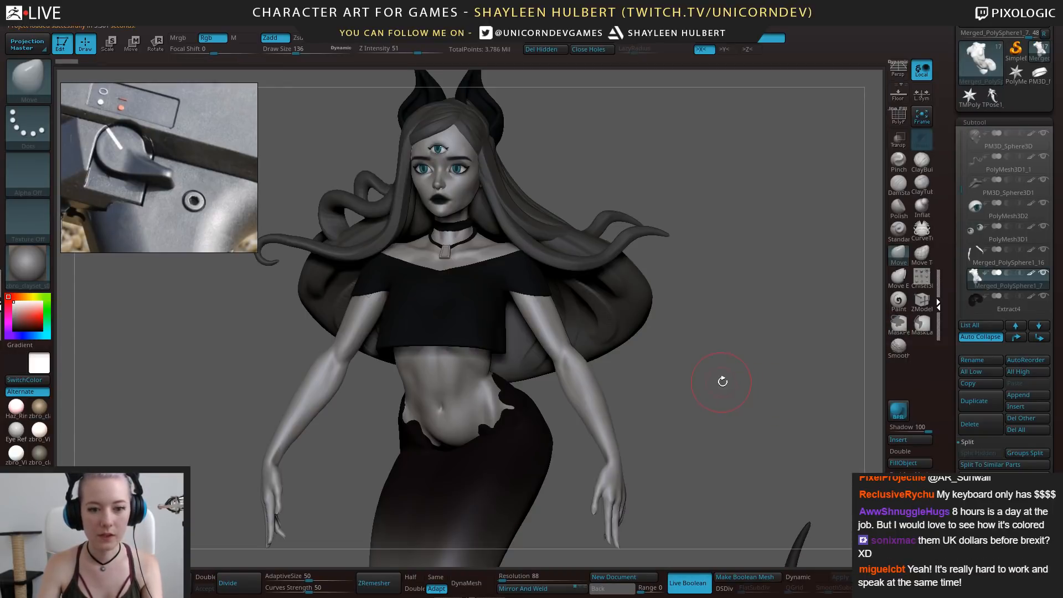
# Examine the mermaid character's face, torso and tail from several angles, close up and at full length
pyautogui.moveTo(722, 382)
pyautogui.mouseDown()
pyautogui.moveTo(755, 382)
pyautogui.moveTo(769, 418)
pyautogui.moveTo(756, 364)
pyautogui.moveTo(701, 334)
pyautogui.moveTo(650, 325)
pyautogui.moveTo(642, 346)
pyautogui.moveTo(655, 357)
pyautogui.moveTo(764, 360)
pyautogui.moveTo(677, 327)
pyautogui.moveTo(721, 346)
pyautogui.moveTo(710, 344)
pyautogui.moveTo(673, 316)
pyautogui.moveTo(658, 346)
pyautogui.moveTo(706, 370)
pyautogui.moveTo(759, 372)
pyautogui.moveTo(774, 394)
pyautogui.moveTo(631, 378)
pyautogui.moveTo(726, 389)
pyautogui.moveTo(753, 334)
pyautogui.moveTo(740, 321)
pyautogui.mouseUp()
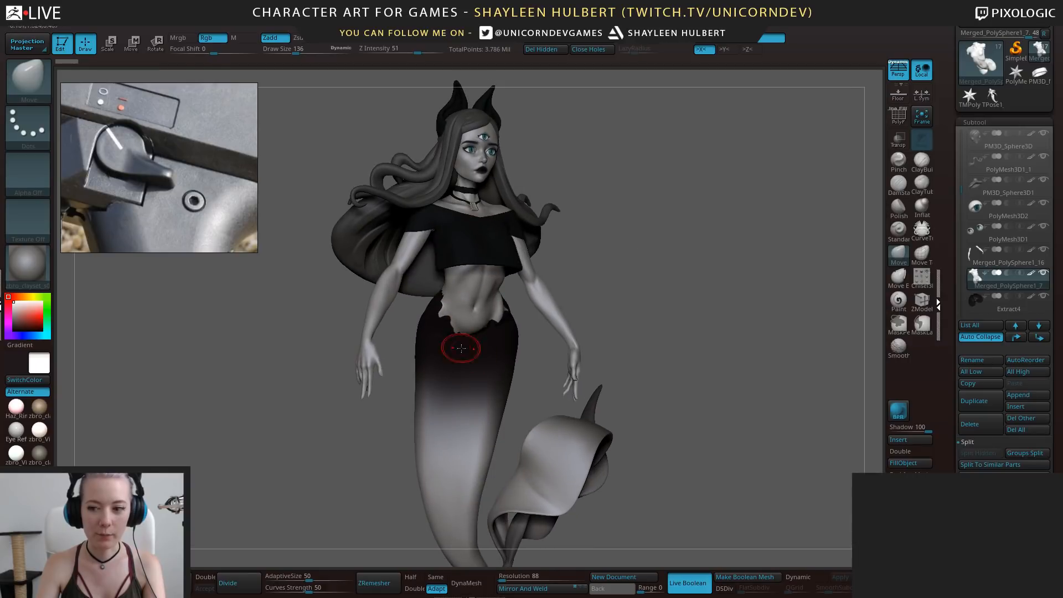
pyautogui.moveTo(460, 348); pyautogui.dragTo(502, 355, button='right')
pyautogui.moveTo(697, 276)
pyautogui.mouseDown()
pyautogui.moveTo(683, 308)
pyautogui.moveTo(565, 304)
pyautogui.moveTo(629, 277)
pyautogui.moveTo(703, 320)
pyautogui.moveTo(670, 322)
pyautogui.moveTo(704, 261)
pyautogui.moveTo(730, 305)
pyautogui.moveTo(707, 300)
pyautogui.mouseUp()
pyautogui.moveTo(326, 322); pyautogui.dragTo(340, 321)
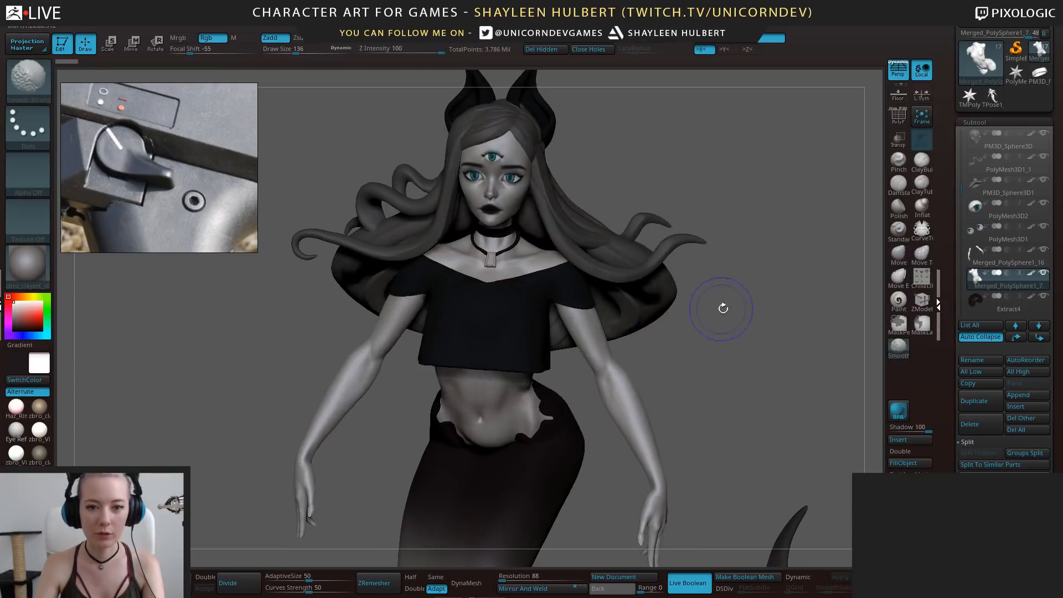
pyautogui.moveTo(724, 306); pyautogui.dragTo(720, 298)
pyautogui.keyDown('alt'); pyautogui.moveTo(772, 369); pyautogui.dragTo(735, 302); pyautogui.keyUp('alt')
pyautogui.hotkey('ctrl', 's')
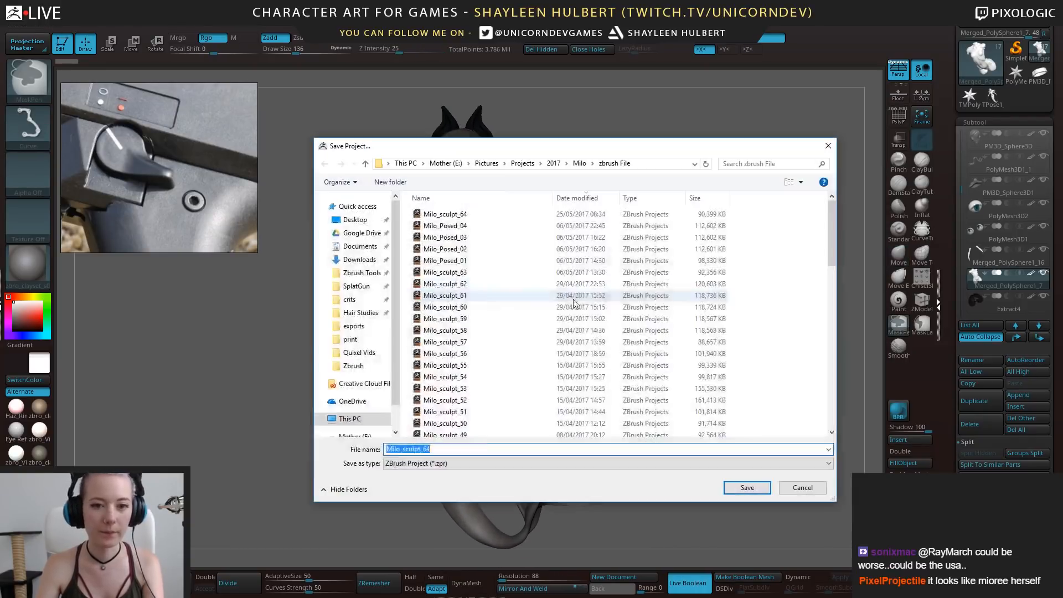
pyautogui.click(361, 288)
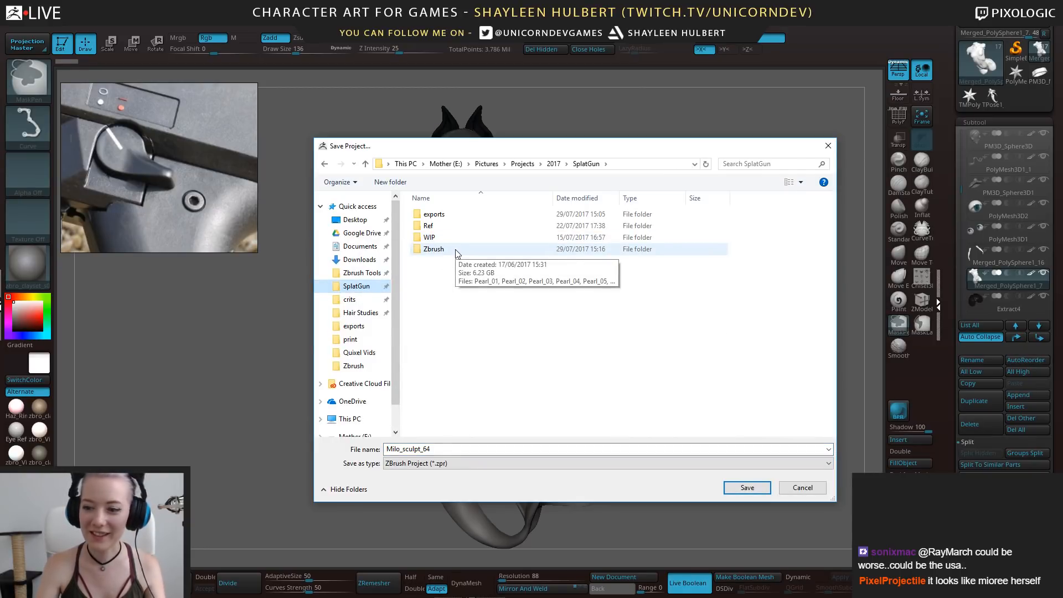
pyautogui.doubleClick(458, 252)
pyautogui.click(446, 214)
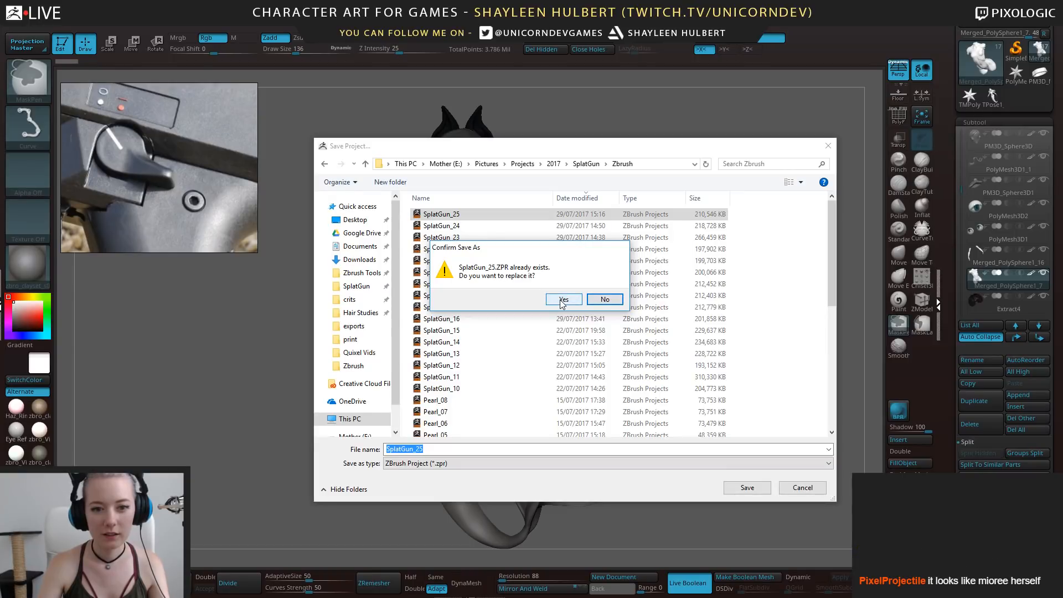
pyautogui.click(605, 300)
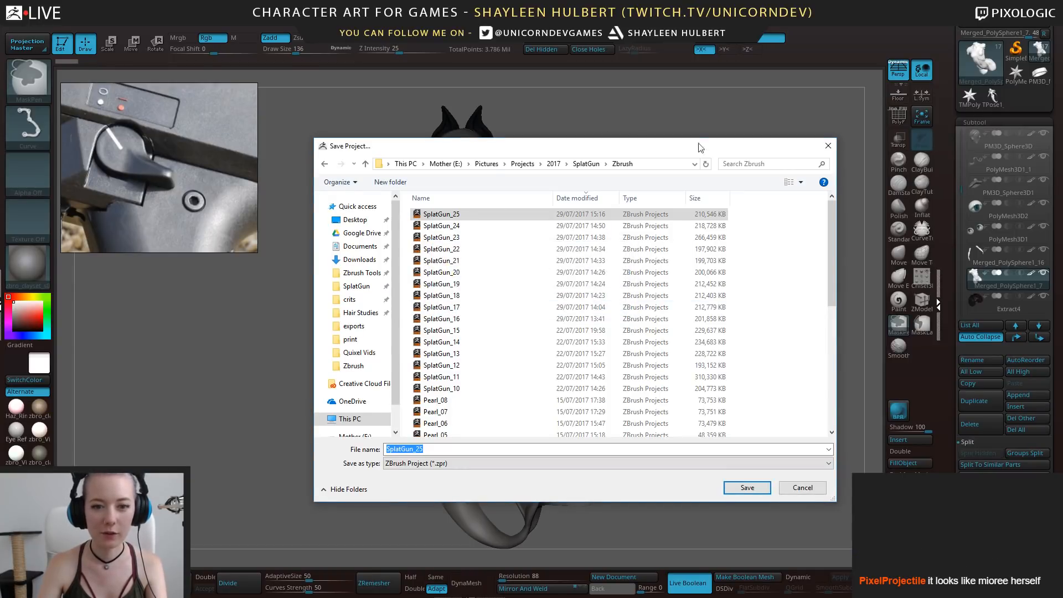
pyautogui.click(804, 488)
# Reopen SplatGun_25 from the SplatGun project's Zbrush folder, discarding any changes to the mermaid project
pyautogui.click(479, 555)
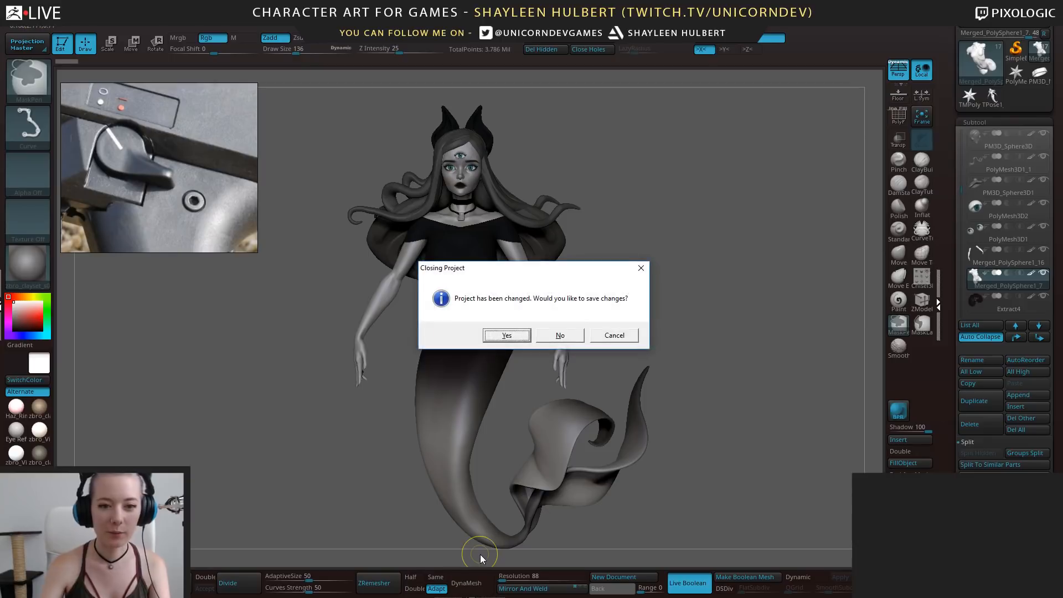
pyautogui.click(559, 336)
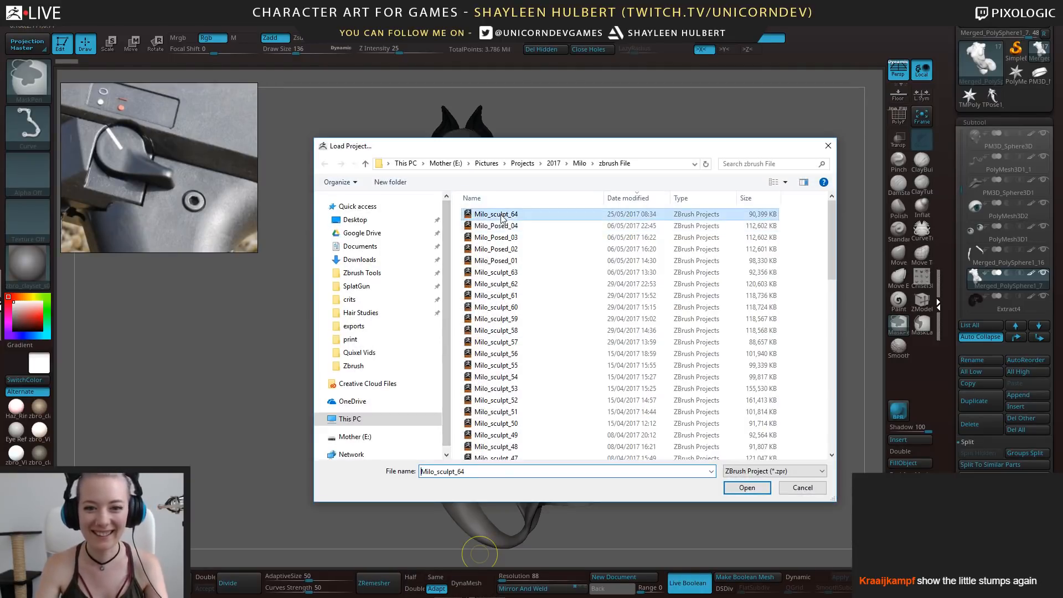
pyautogui.click(356, 286)
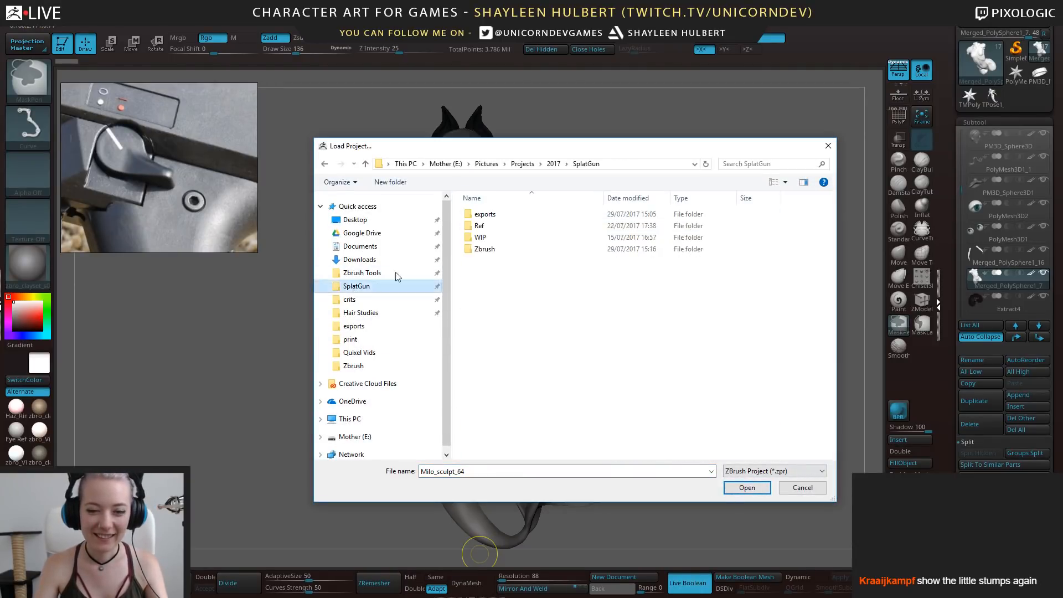
pyautogui.doubleClick(495, 248)
pyautogui.click(492, 214)
pyautogui.click(747, 488)
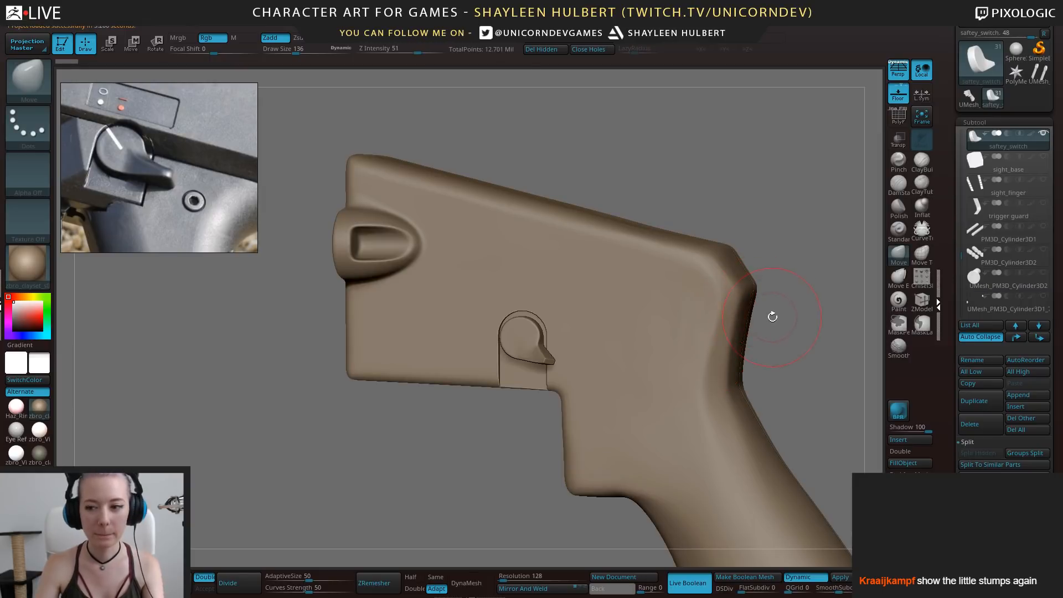
# Select the grip body and mark the BlockIn subtool as the start of a separate Boolean group
pyautogui.moveTo(698, 180); pyautogui.dragTo(709, 181)
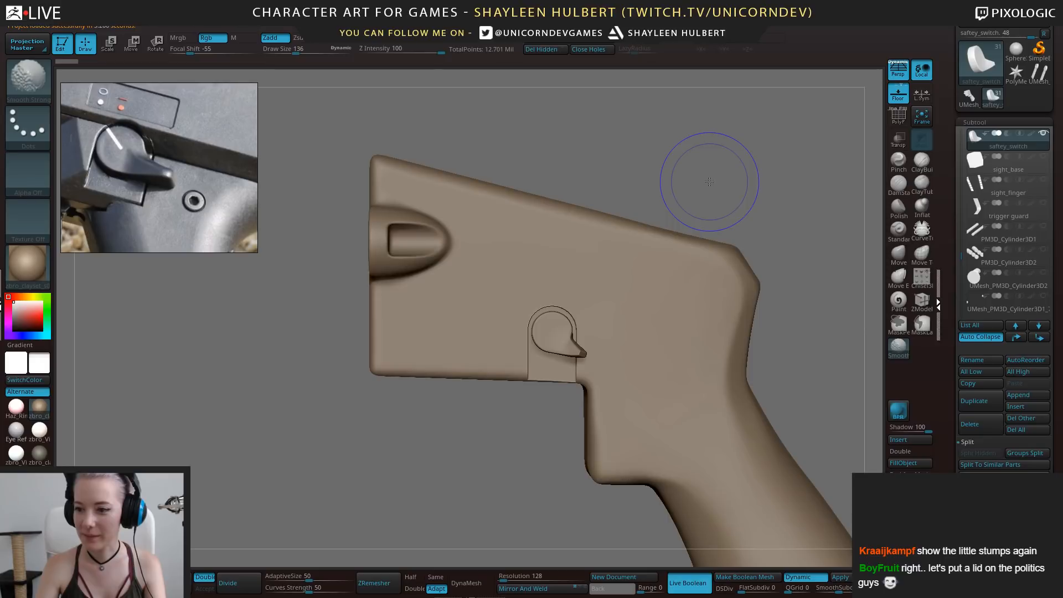
pyautogui.moveTo(652, 173)
pyautogui.mouseDown()
pyautogui.moveTo(691, 164)
pyautogui.moveTo(733, 201)
pyautogui.moveTo(692, 176)
pyautogui.moveTo(752, 161)
pyautogui.moveTo(702, 212)
pyautogui.mouseUp()
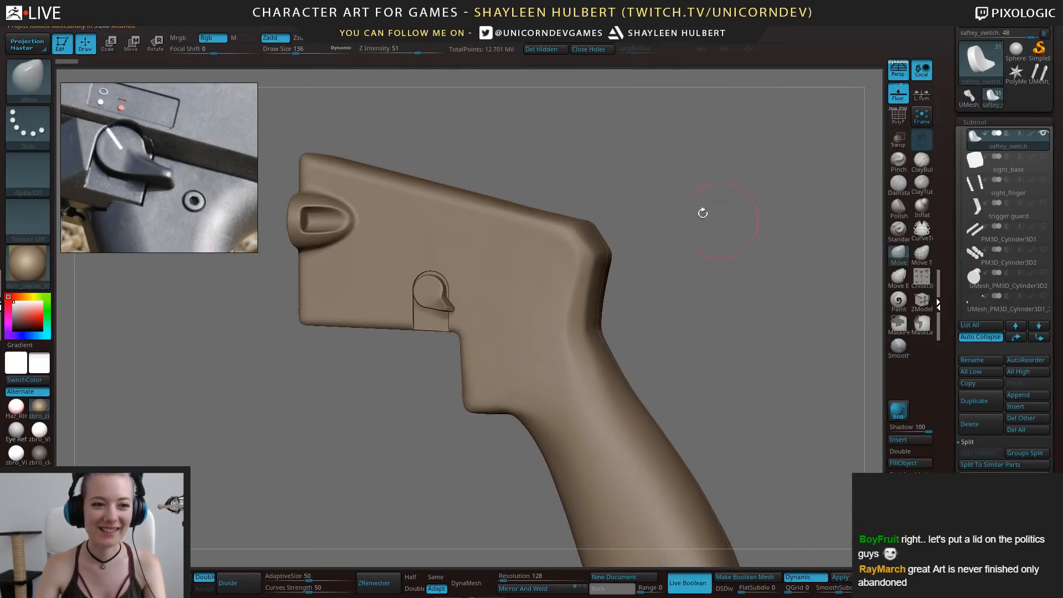
pyautogui.moveTo(604, 170)
pyautogui.keyDown('shift'); pyautogui.mouseDown()
pyautogui.moveTo(585, 152)
pyautogui.moveTo(555, 157)
pyautogui.moveTo(621, 145)
pyautogui.mouseUp(); pyautogui.keyUp('shift')
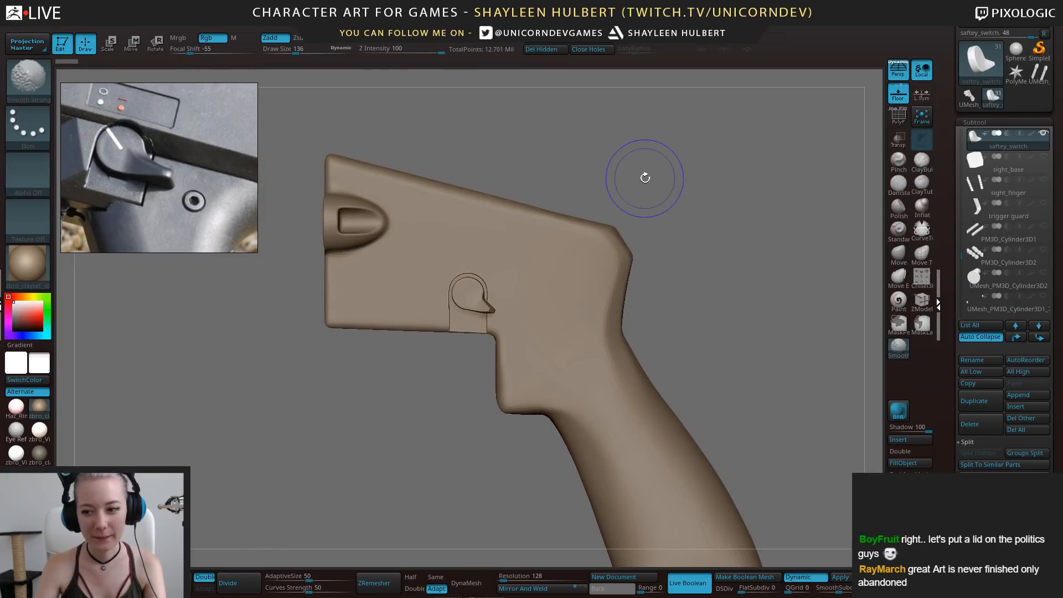
pyautogui.keyDown('alt'); pyautogui.click(621, 271); pyautogui.keyUp('alt')
pyautogui.moveTo(720, 282)
pyautogui.keyDown('alt'); pyautogui.mouseDown()
pyautogui.moveTo(742, 260)
pyautogui.moveTo(657, 277)
pyautogui.moveTo(718, 270)
pyautogui.moveTo(742, 288)
pyautogui.moveTo(708, 293)
pyautogui.mouseUp(); pyautogui.keyUp('alt')
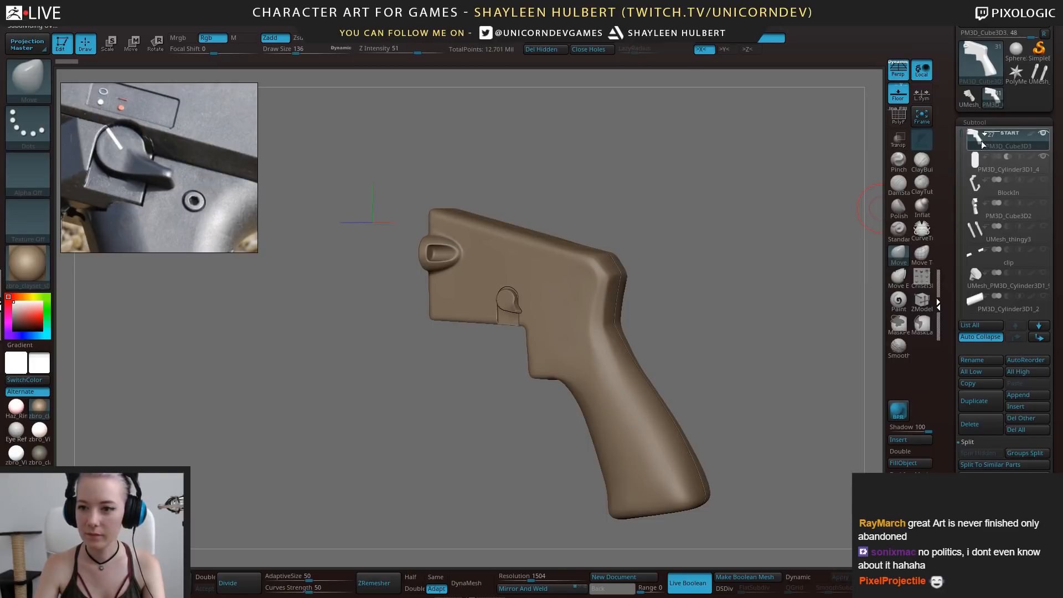
pyautogui.click(988, 184)
# Make a Boolean mesh from the visible grip body and its subtracting cylinder, and turn off Live Boolean
pyautogui.moveTo(782, 254); pyautogui.dragTo(749, 267)
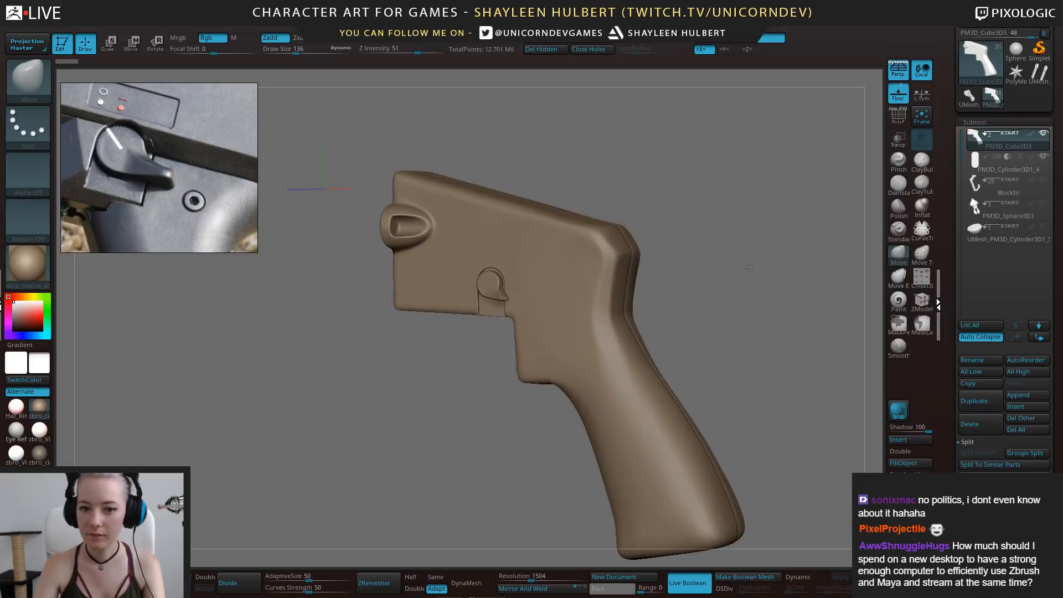
pyautogui.moveTo(772, 337)
pyautogui.keyDown('alt'); pyautogui.mouseDown()
pyautogui.moveTo(741, 310)
pyautogui.moveTo(716, 325)
pyautogui.moveTo(766, 323)
pyautogui.mouseUp(); pyautogui.keyUp('alt')
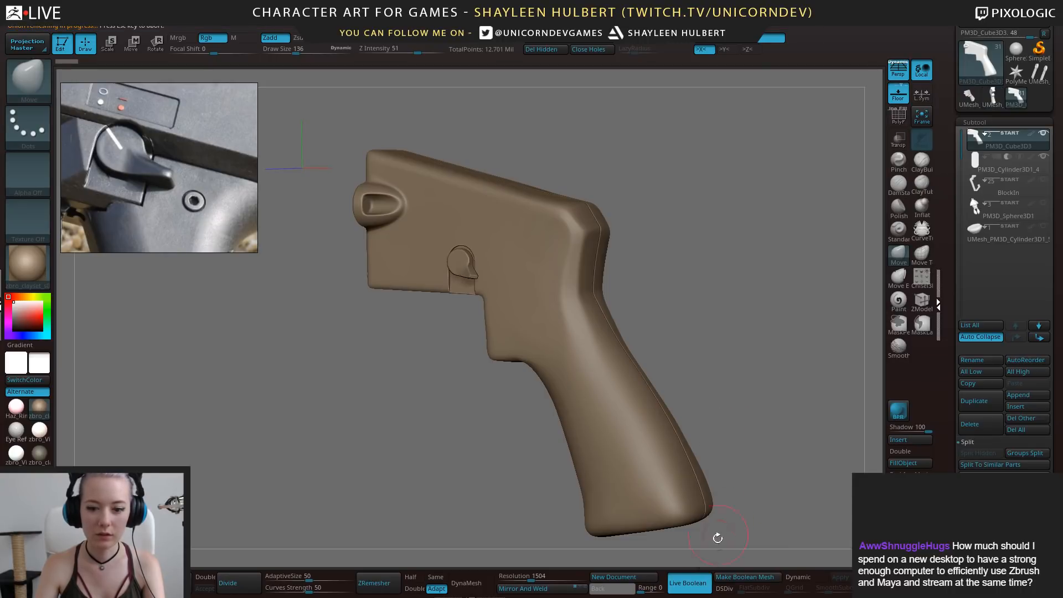
pyautogui.click(701, 586)
# Delete the outdated UMesh_PM3D_Cube3D2 tool without the recess and switch back to the gun tool
pyautogui.click(971, 94)
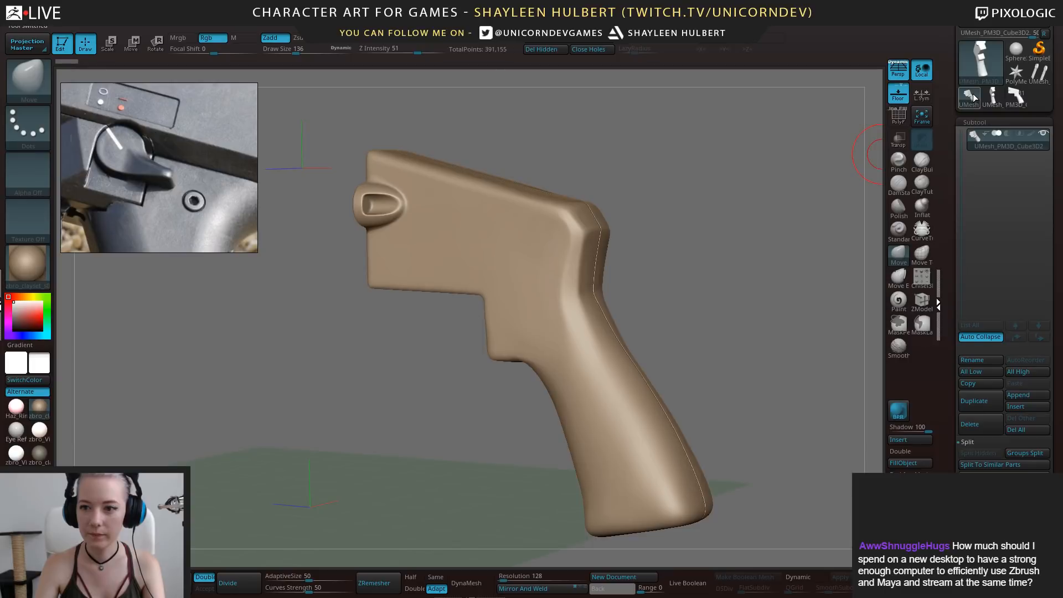
pyautogui.click(1020, 430)
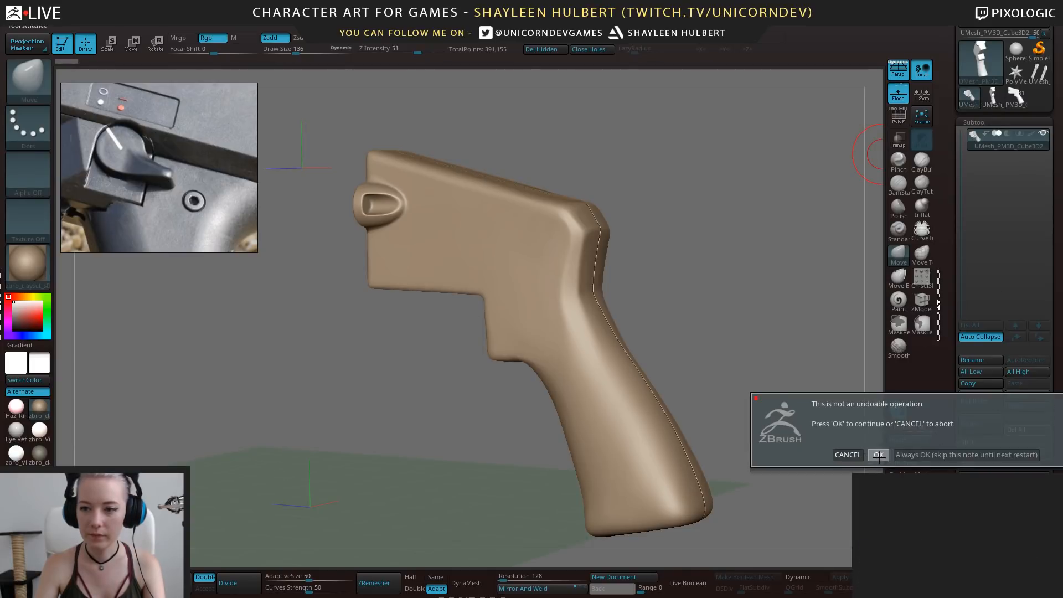
pyautogui.click(877, 455)
pyautogui.click(985, 106)
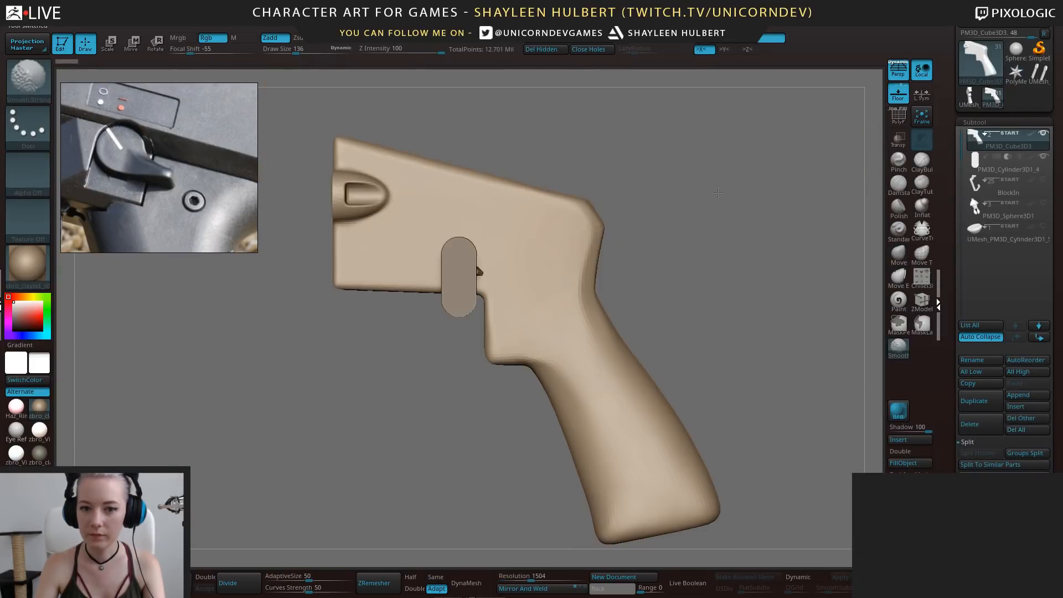
# Delete the elongated subtracting cylinder PM3D_Cylinder3D1_4 from the gun's subtools
pyautogui.click(1013, 174)
pyautogui.click(983, 420)
pyautogui.click(874, 446)
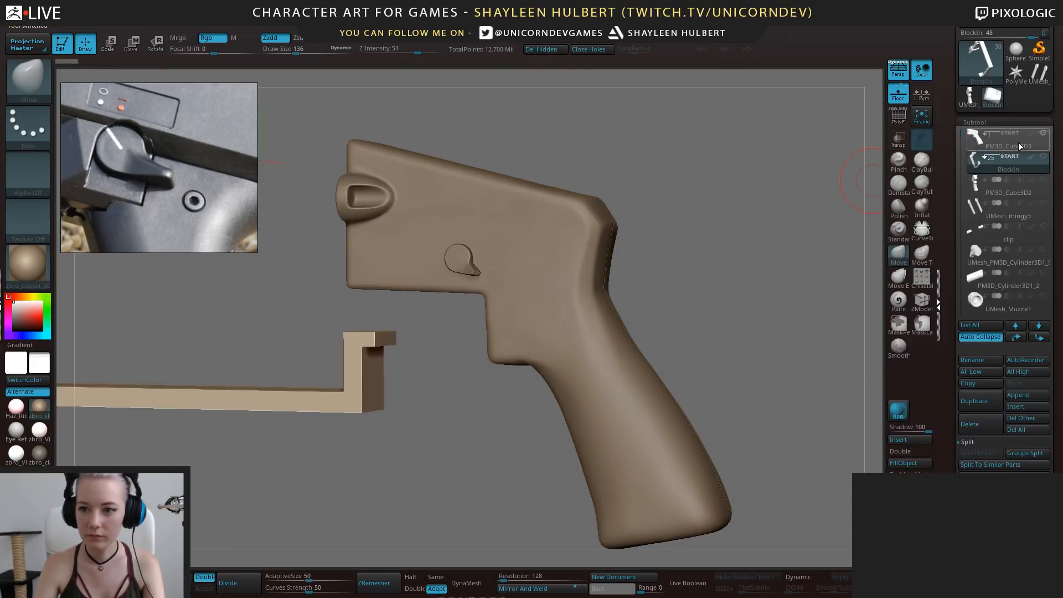
# Isolate the original grip body PM3D_Cube3D3 and insert the newly made recessed Boolean mesh as a subtool
pyautogui.click(1018, 142)
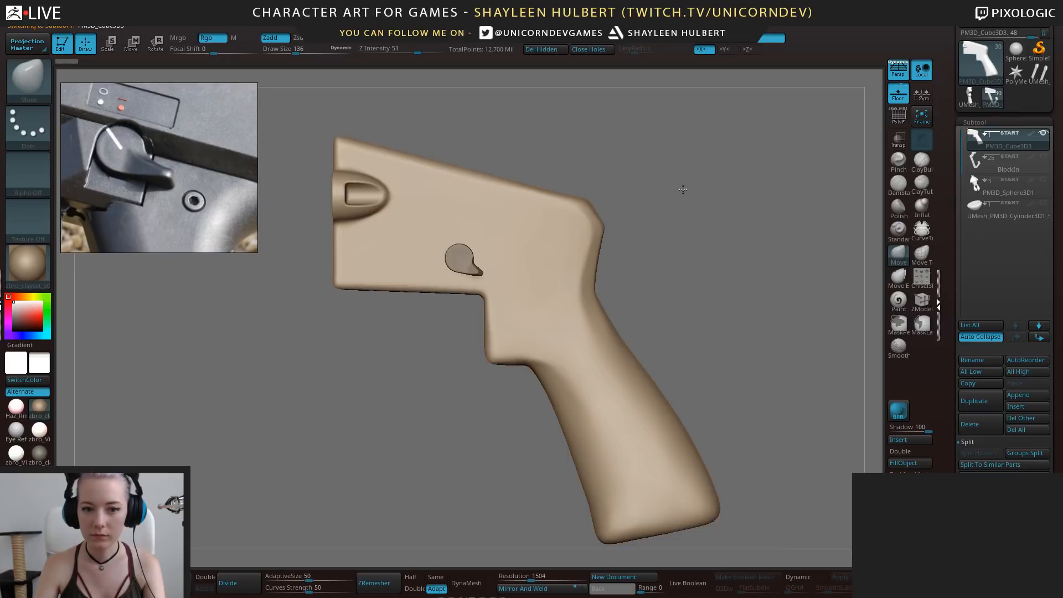
pyautogui.keyDown('alt'); pyautogui.moveTo(683, 189); pyautogui.dragTo(700, 217); pyautogui.keyUp('alt')
pyautogui.click(1044, 134)
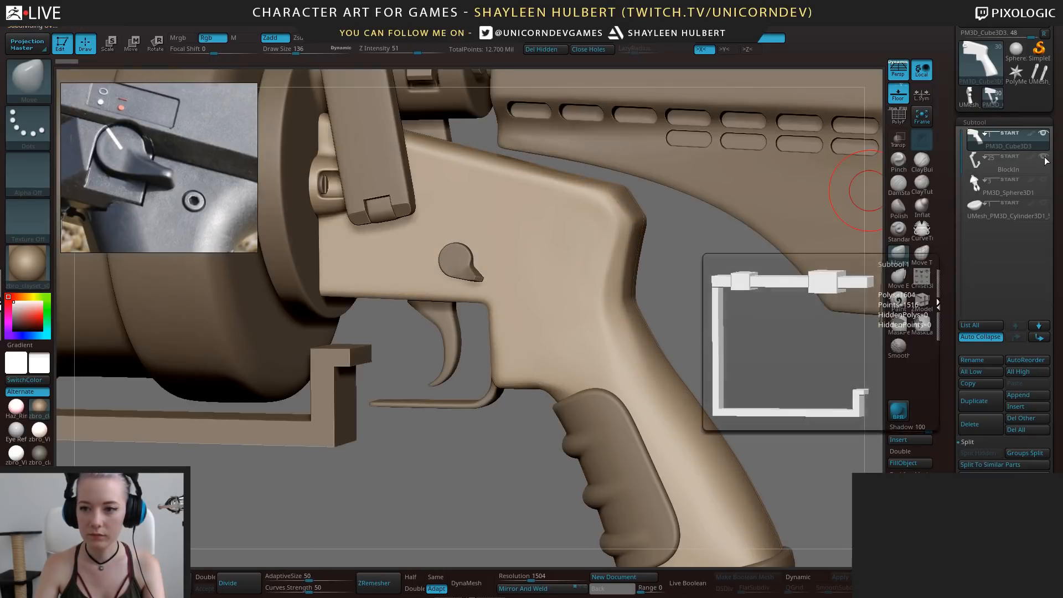
pyautogui.click(1043, 134)
pyautogui.keyDown('shift'); pyautogui.moveTo(758, 236); pyautogui.dragTo(720, 253); pyautogui.keyUp('shift')
pyautogui.moveTo(745, 302); pyautogui.dragTo(691, 270)
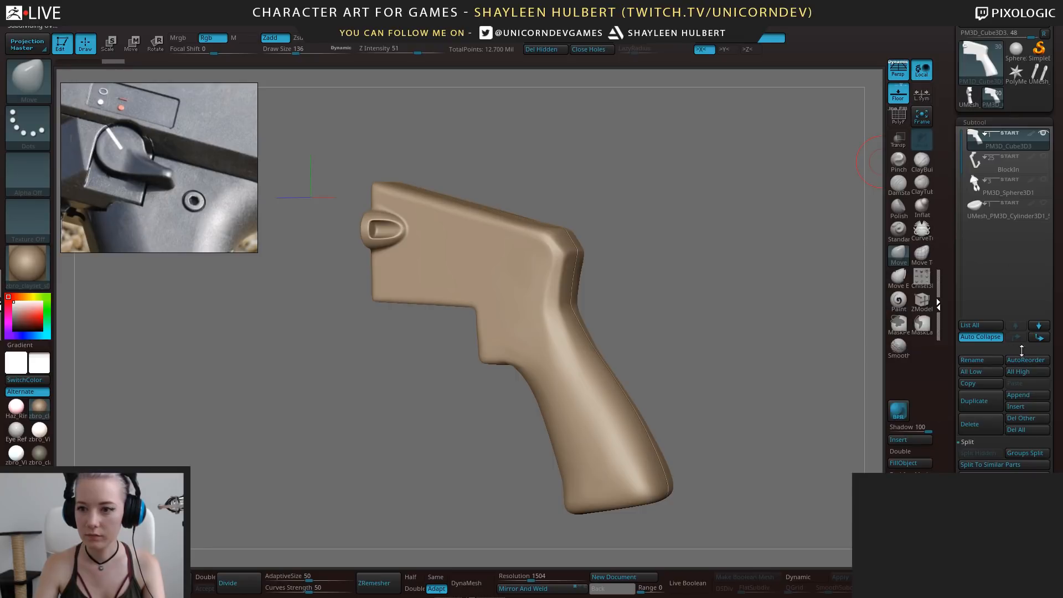
pyautogui.click(1023, 405)
pyautogui.click(608, 465)
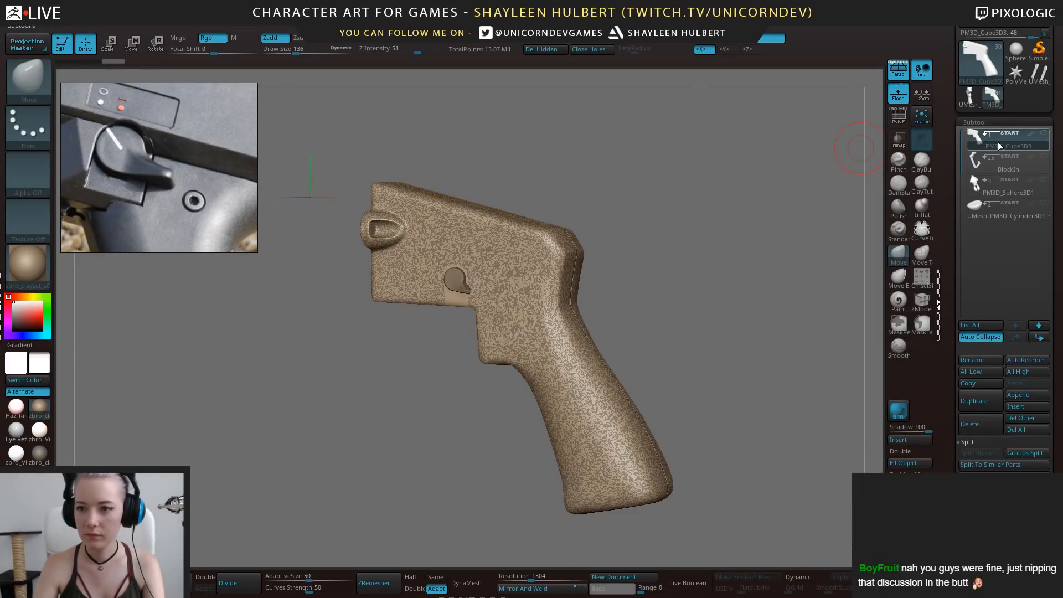
# Select the inserted recessed mesh UMesh_PM3D_Cube3D4 and move it to the very start of the subtool order
pyautogui.moveTo(991, 170)
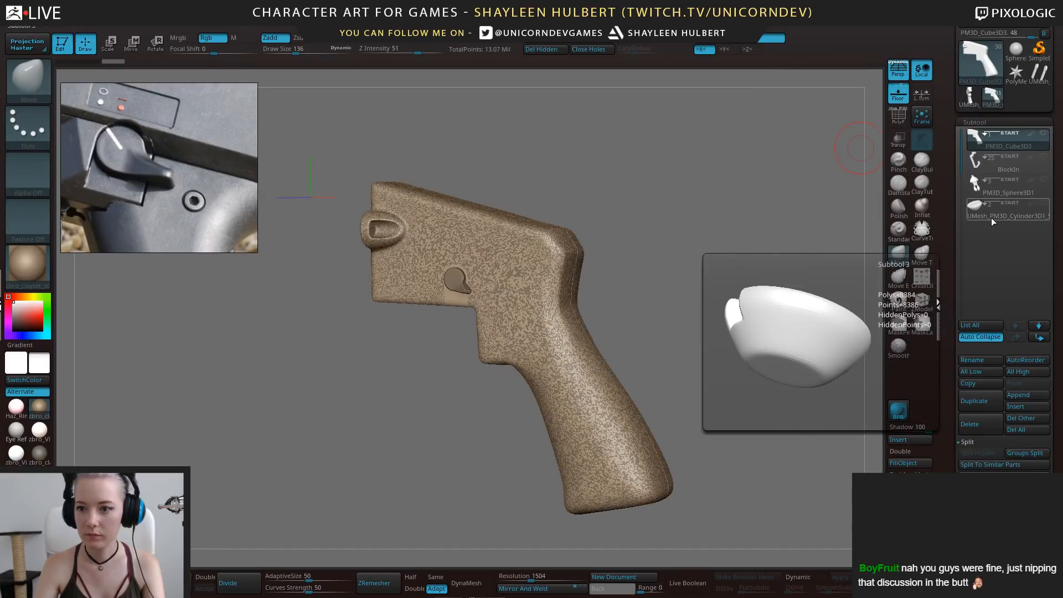
pyautogui.moveTo(973, 187)
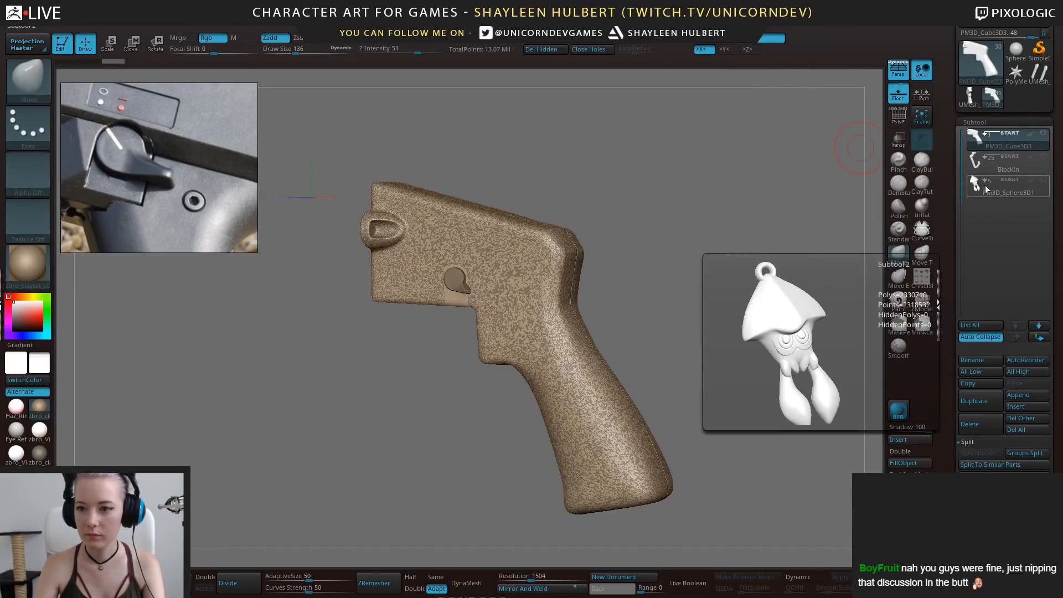
pyautogui.click(1006, 194)
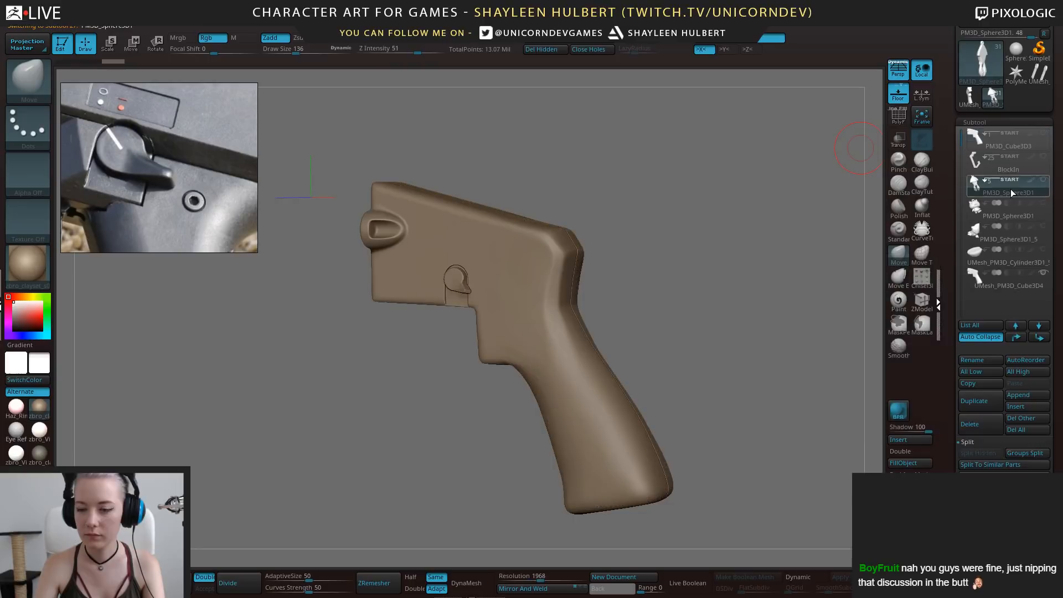
pyautogui.click(995, 278)
pyautogui.click(985, 249)
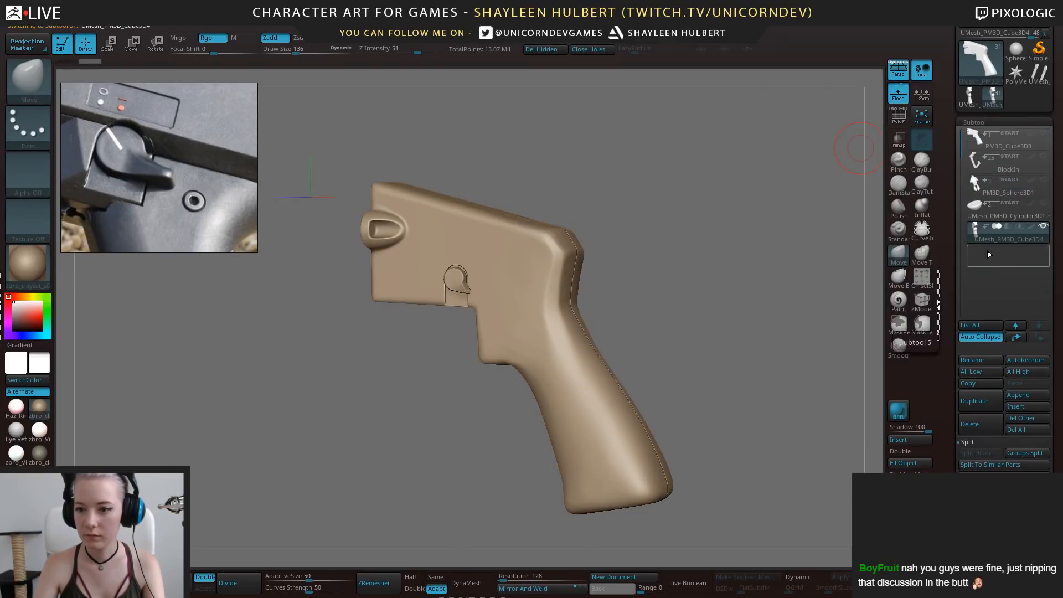
pyautogui.click(1015, 336)
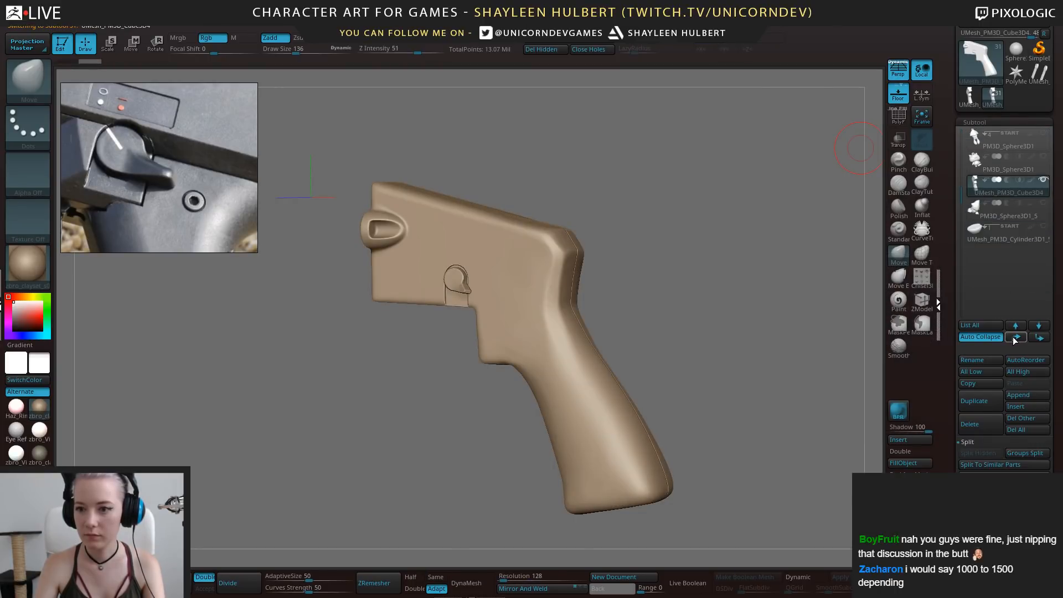
pyautogui.click(1016, 336)
pyautogui.click(1015, 336)
pyautogui.click(1016, 337)
pyautogui.click(1015, 337)
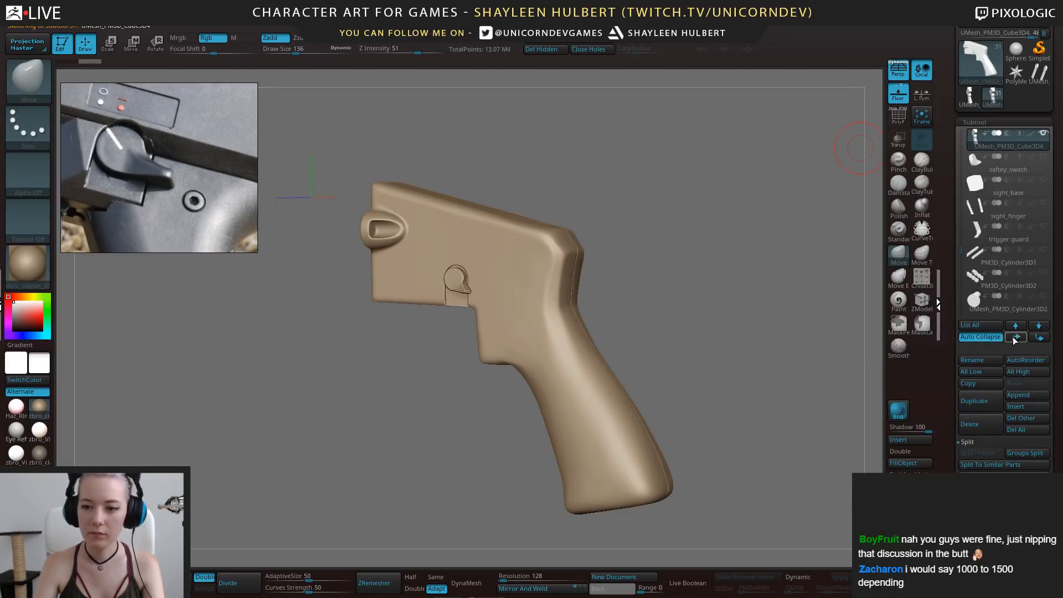
pyautogui.click(1016, 338)
pyautogui.click(1015, 338)
pyautogui.click(1015, 337)
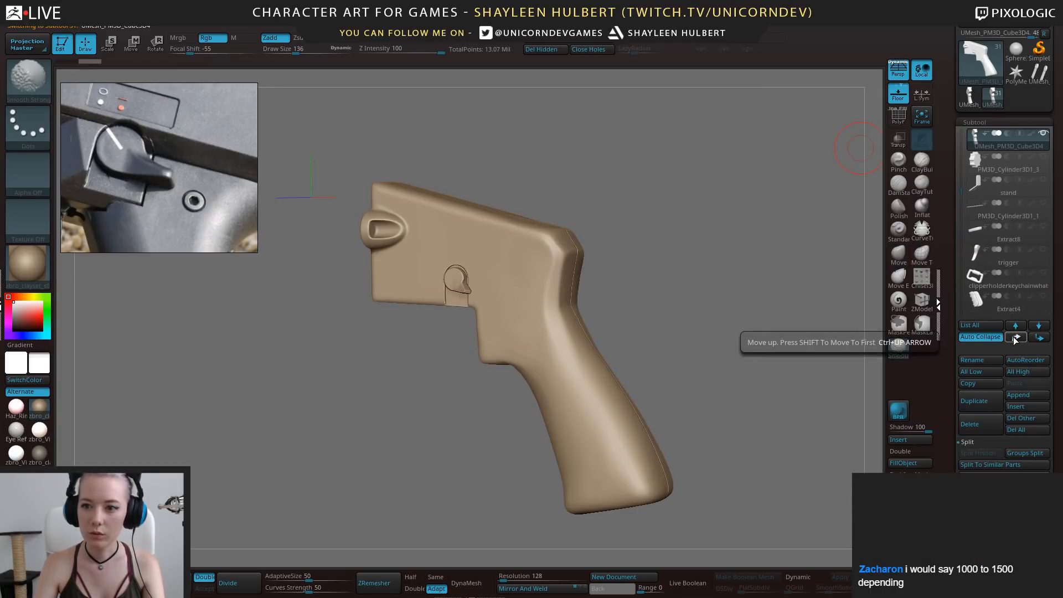
pyautogui.keyDown('shift'); pyautogui.click(1016, 338); pyautogui.keyUp('shift')
# Move UMesh_PM3D_Cube3D4 one place down so it sits directly below the original grip body PM3D_Cube3D3
pyautogui.moveTo(692, 190)
pyautogui.keyDown('shift'); pyautogui.mouseDown()
pyautogui.moveTo(660, 179)
pyautogui.moveTo(711, 188)
pyautogui.moveTo(719, 222)
pyautogui.mouseUp(); pyautogui.keyUp('shift')
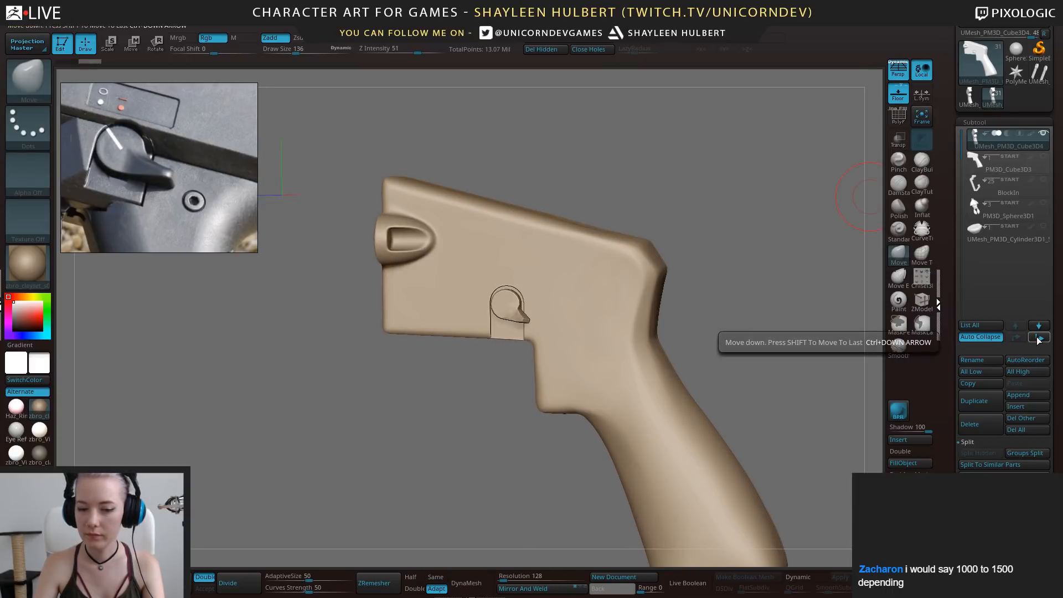
pyautogui.keyDown('alt'); pyautogui.moveTo(729, 292); pyautogui.dragTo(702, 282); pyautogui.keyUp('alt')
pyautogui.click(1039, 360)
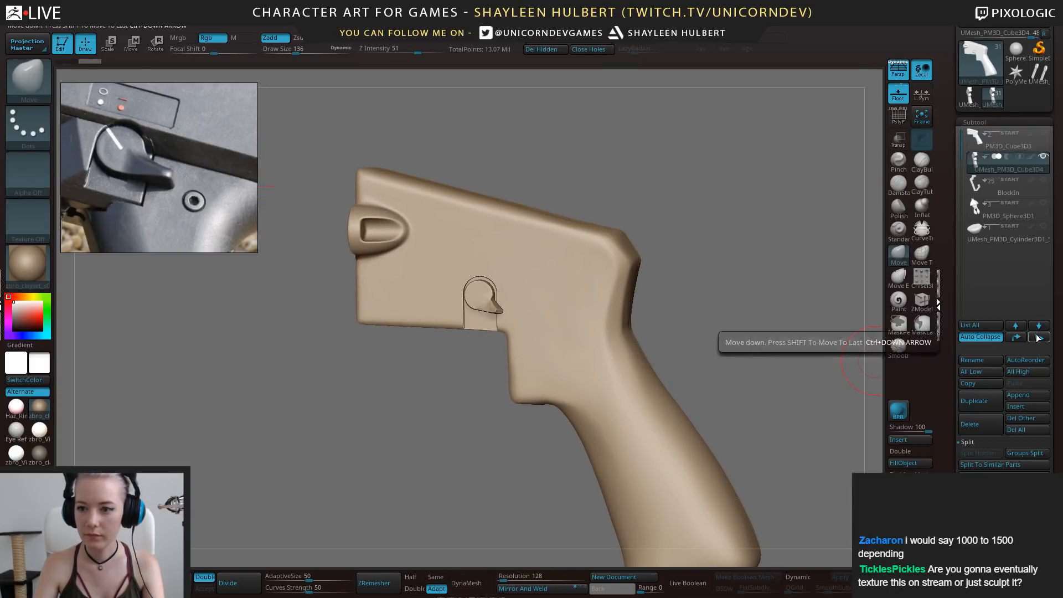
pyautogui.keyDown('shift'); pyautogui.click(1043, 183); pyautogui.keyUp('shift')
pyautogui.keyDown('shift'); pyautogui.click(1044, 183); pyautogui.keyUp('shift')
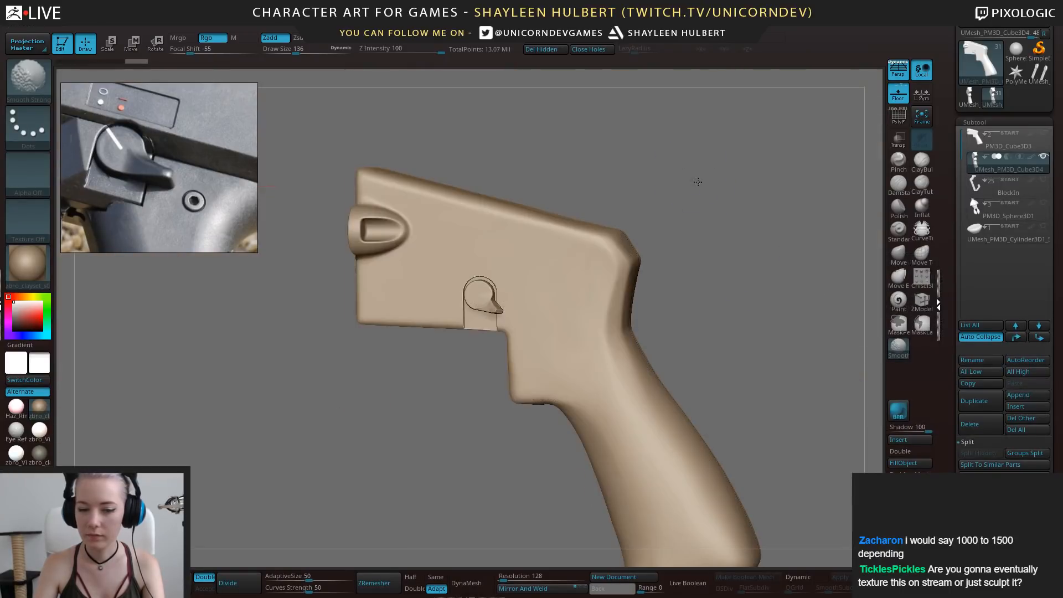
# Hide the safety switch piece within the recessed mesh UMesh_PM3D_Cube3D4 and delete the hidden geometry
pyautogui.keyDown('alt'); pyautogui.moveTo(697, 178); pyautogui.dragTo(678, 249); pyautogui.keyUp('alt')
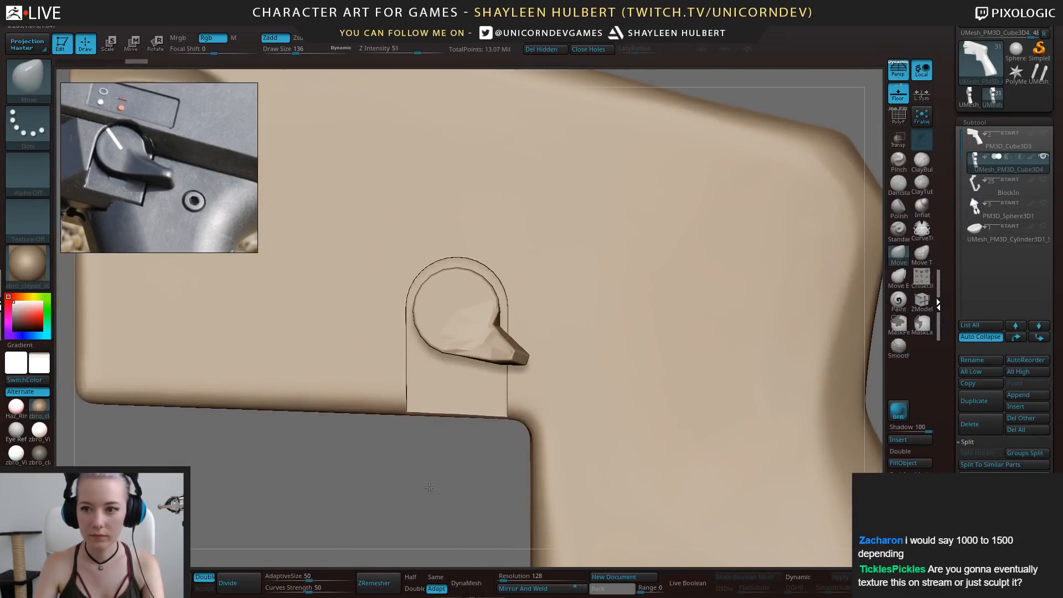
pyautogui.moveTo(366, 460); pyautogui.dragTo(393, 461)
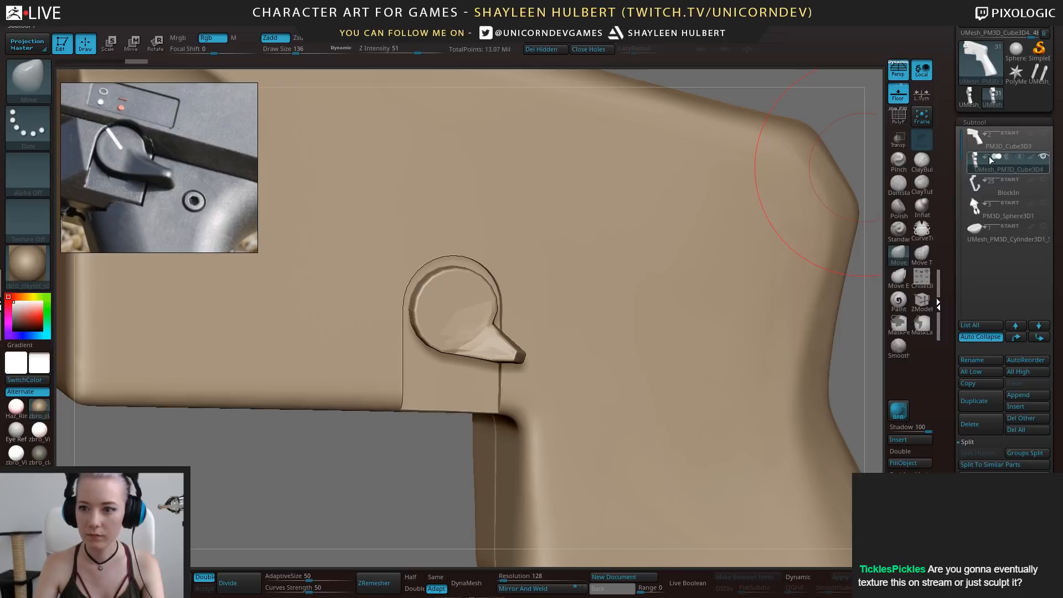
pyautogui.click(986, 181)
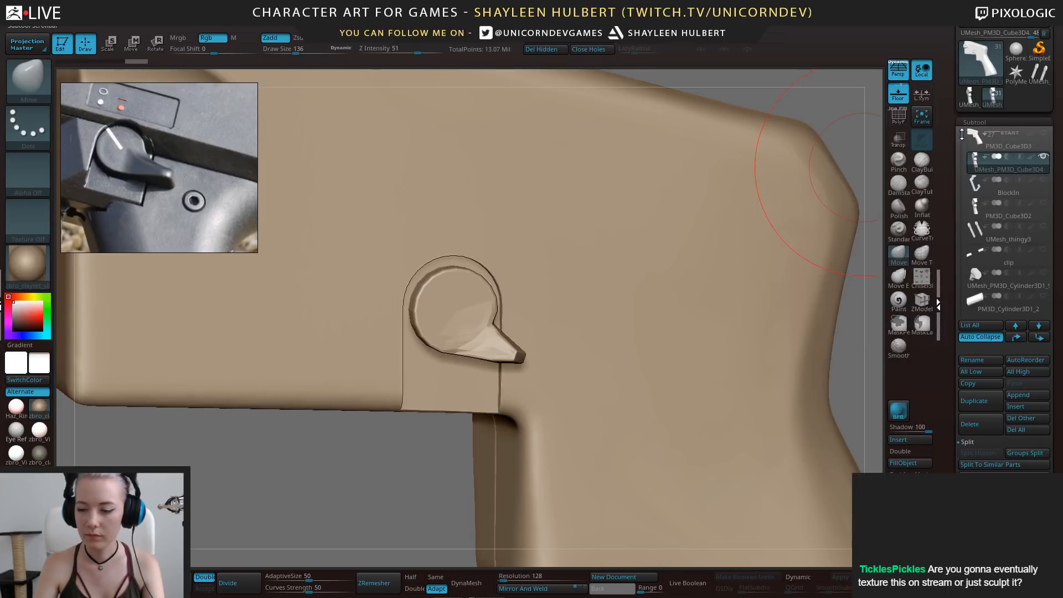
pyautogui.moveTo(960, 180)
pyautogui.mouseDown()
pyautogui.moveTo(968, 222)
pyautogui.moveTo(956, 197)
pyautogui.mouseUp()
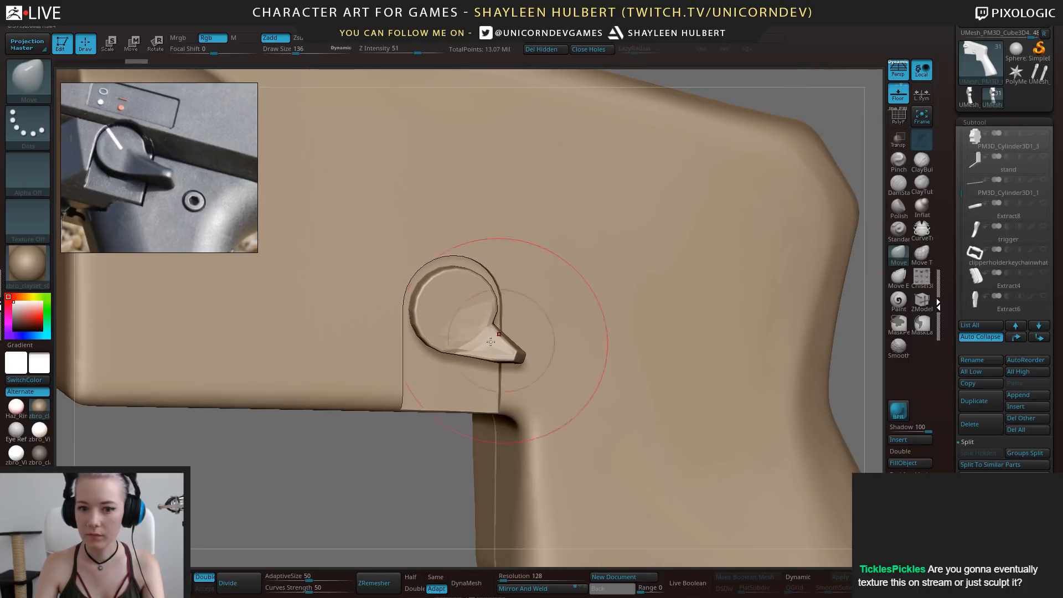
pyautogui.keyDown('shift'); pyautogui.moveTo(397, 471); pyautogui.dragTo(352, 449); pyautogui.keyUp('shift')
pyautogui.moveTo(961, 192); pyautogui.dragTo(966, 166)
pyautogui.moveTo(991, 166)
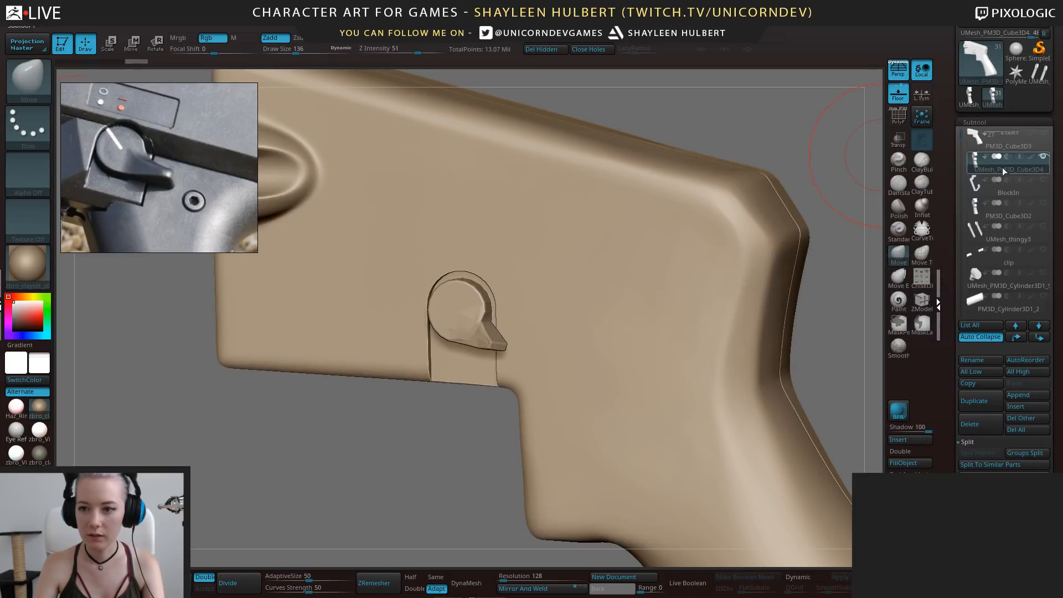
pyautogui.keyDown('ctrl'); pyautogui.keyDown('shift'); pyautogui.click(465, 310); pyautogui.keyUp('shift'); pyautogui.keyUp('ctrl')
pyautogui.keyDown('ctrl'); pyautogui.keyDown('shift'); pyautogui.click(465, 306); pyautogui.keyUp('shift'); pyautogui.keyUp('ctrl')
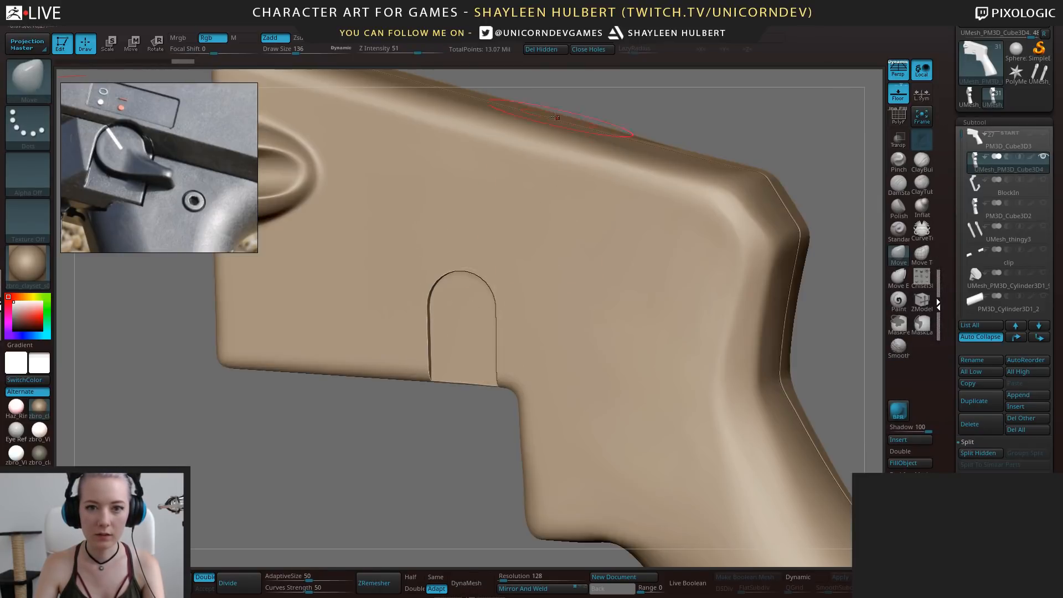
pyautogui.click(548, 49)
pyautogui.moveTo(318, 474)
pyautogui.keyDown('shift'); pyautogui.mouseDown()
pyautogui.moveTo(367, 485)
pyautogui.moveTo(359, 446)
pyautogui.moveTo(318, 462)
pyautogui.mouseUp(); pyautogui.keyUp('shift')
# Make the original grip body PM3D_Cube3D3 the active subtool and save the project as SplatGun_26
pyautogui.click(1018, 145)
pyautogui.moveTo(847, 176); pyautogui.dragTo(694, 240)
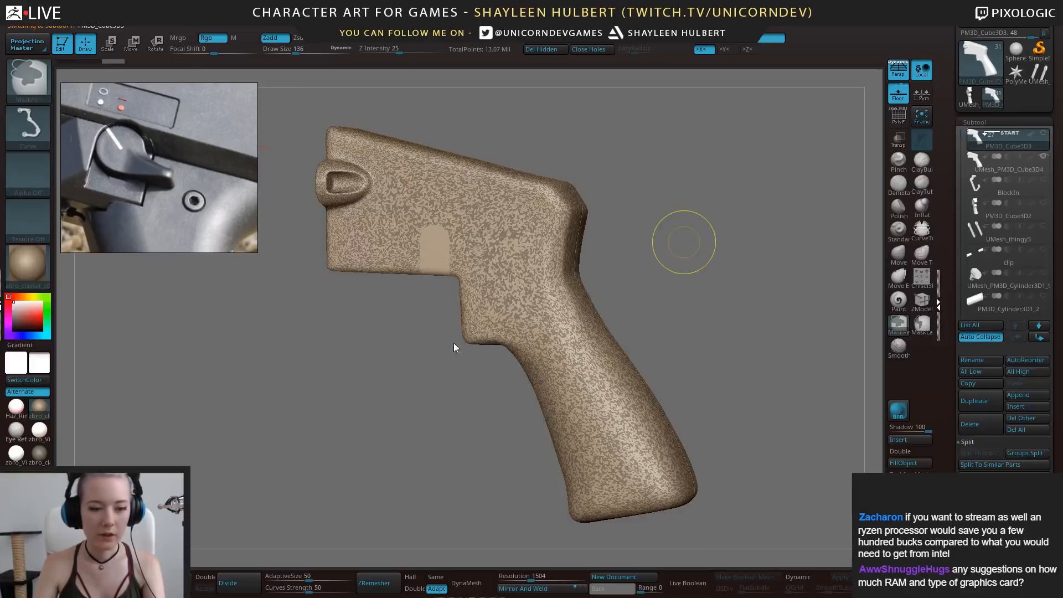
pyautogui.hotkey('ctrl', 's')
pyautogui.write('SplatGun_26')
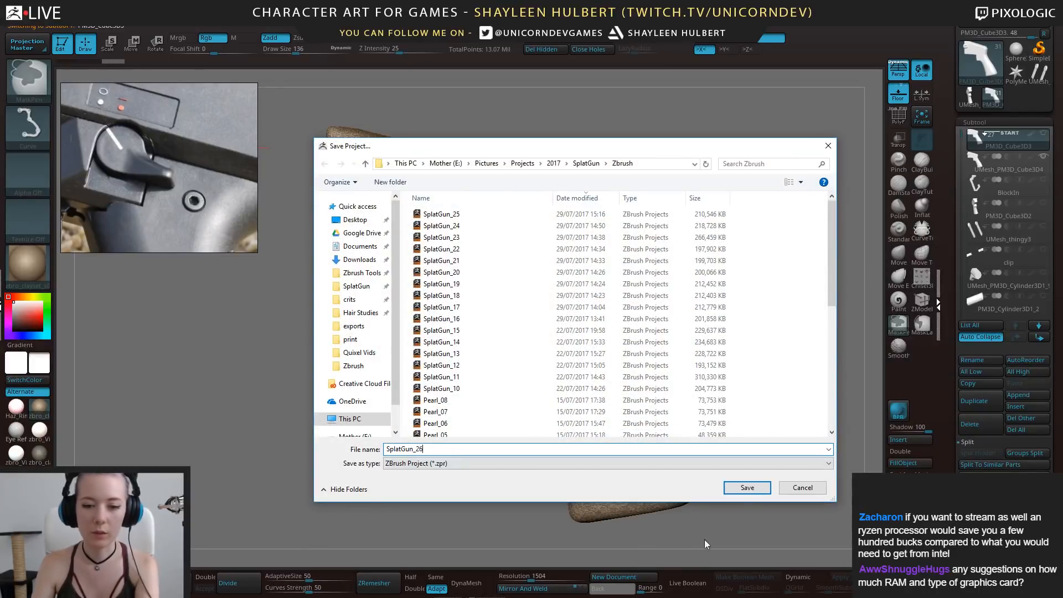
pyautogui.click(742, 489)
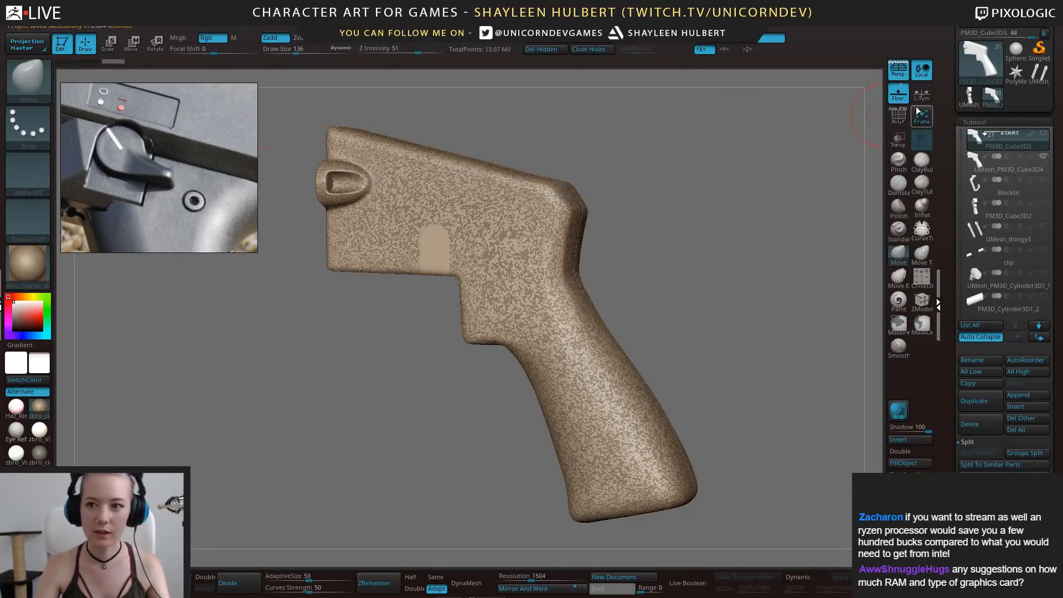
# Save the gun tool as a separate ZTool file named SplatGun_ztool_01 and save the project again
pyautogui.moveTo(949, 72); pyautogui.dragTo(951, 145)
pyautogui.click(1019, 37)
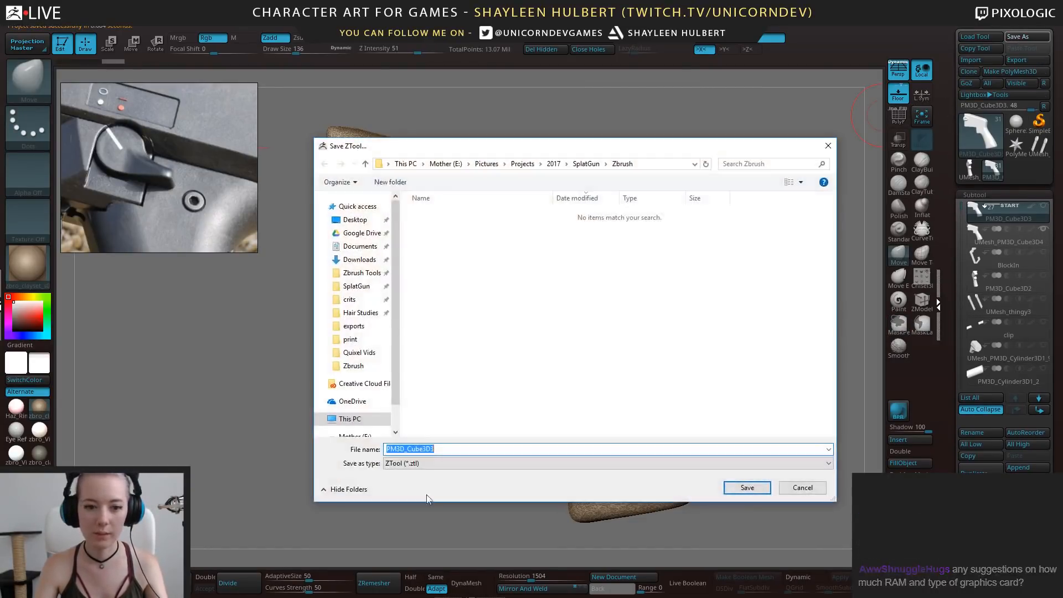
pyautogui.write('Splat')
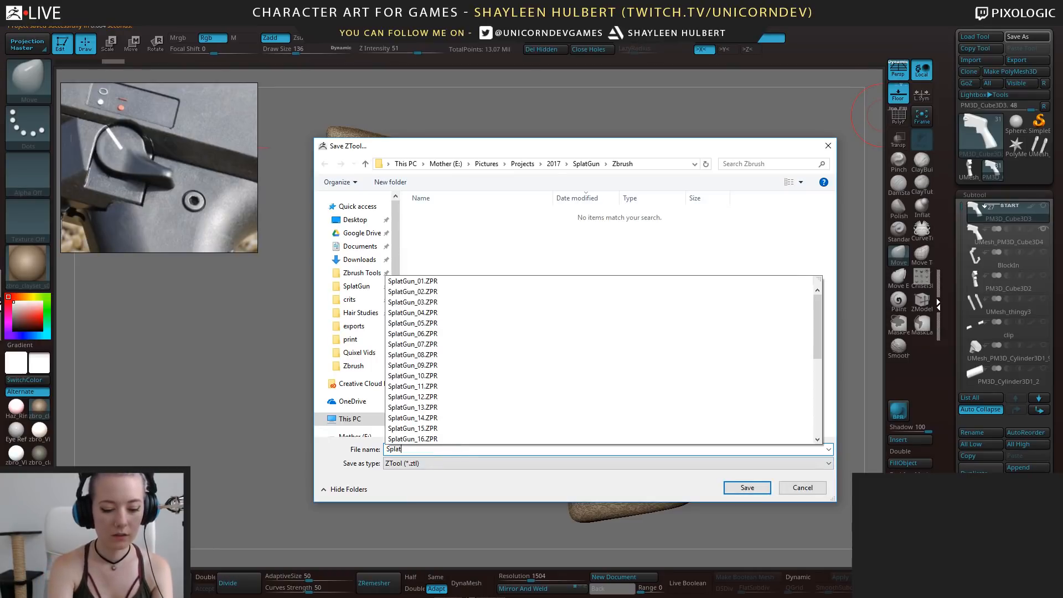
pyautogui.write('Gun_')
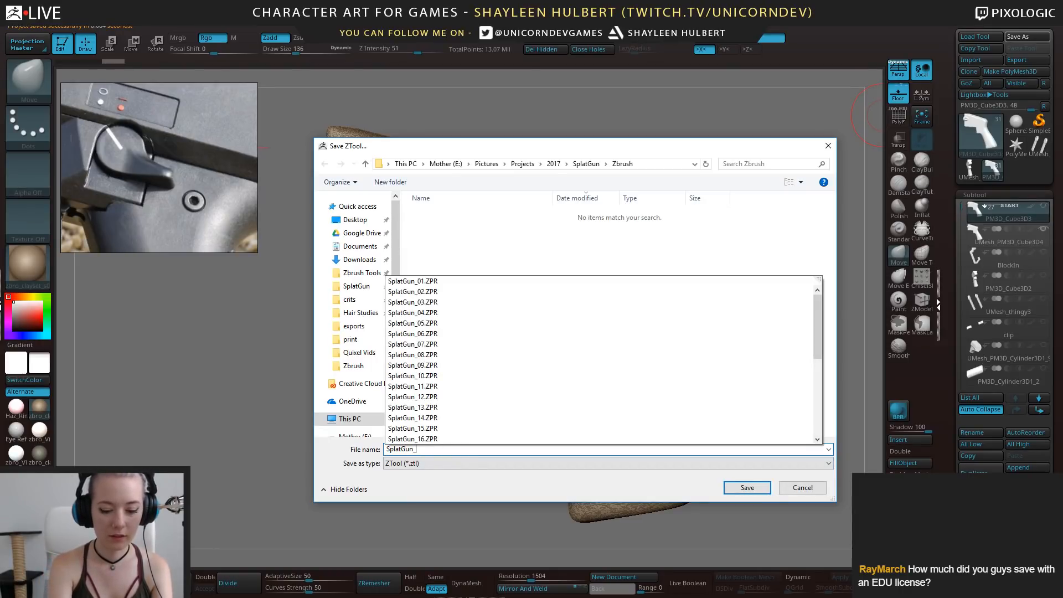
pyautogui.write('ztool_01')
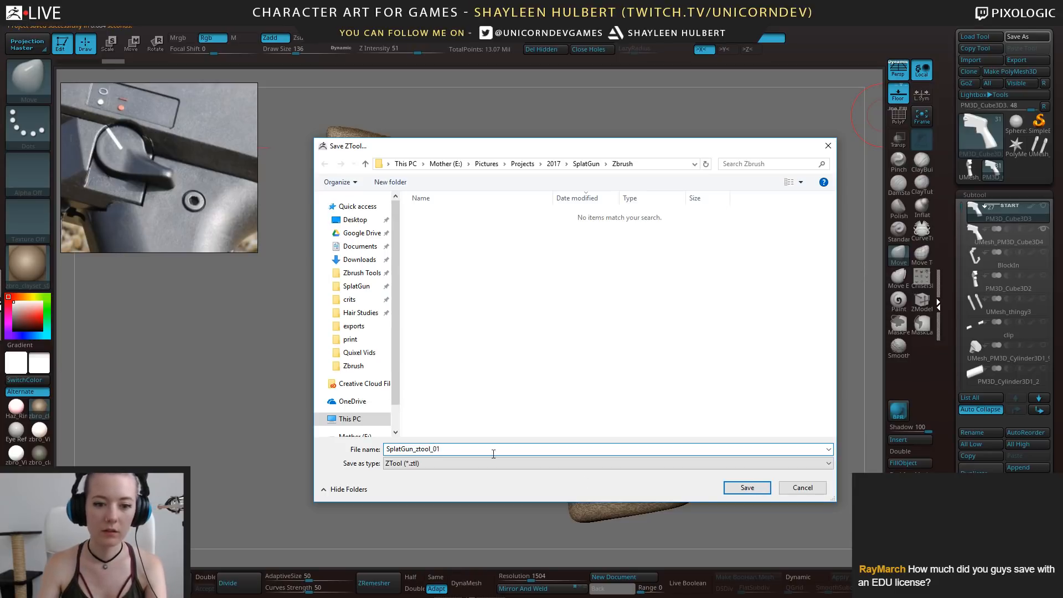
pyautogui.click(742, 487)
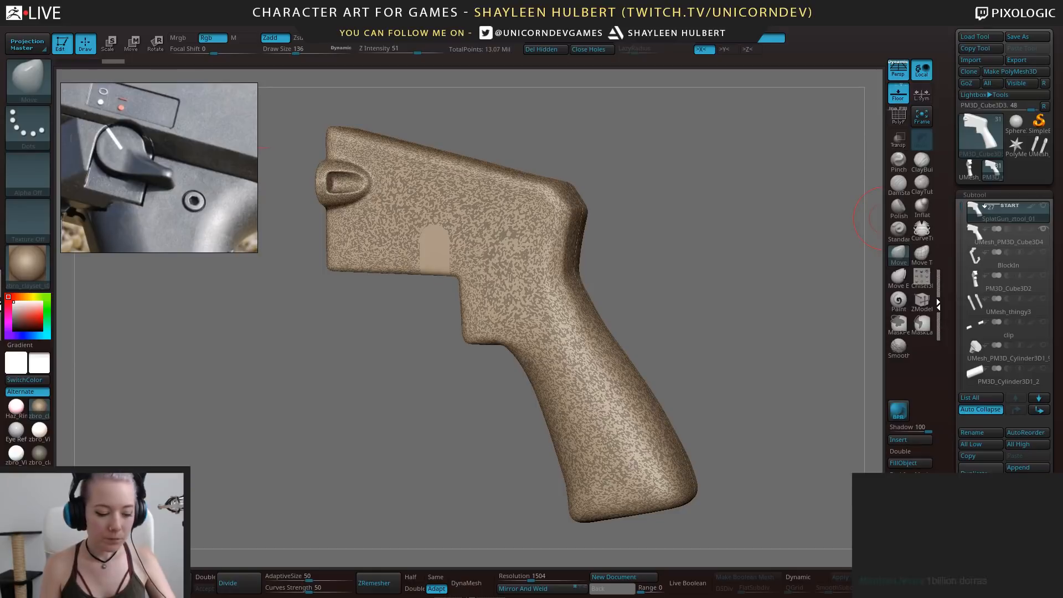
pyautogui.hotkey('ctrl', 's')
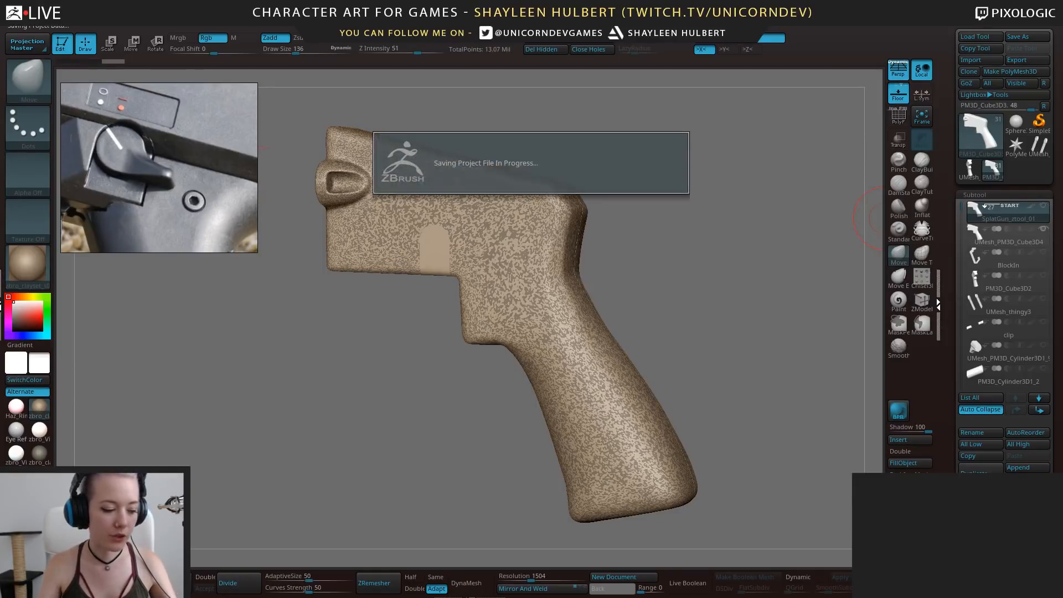
# Open the projection settings for the original grip body and turn off symmetry
pyautogui.moveTo(672, 264); pyautogui.dragTo(707, 225)
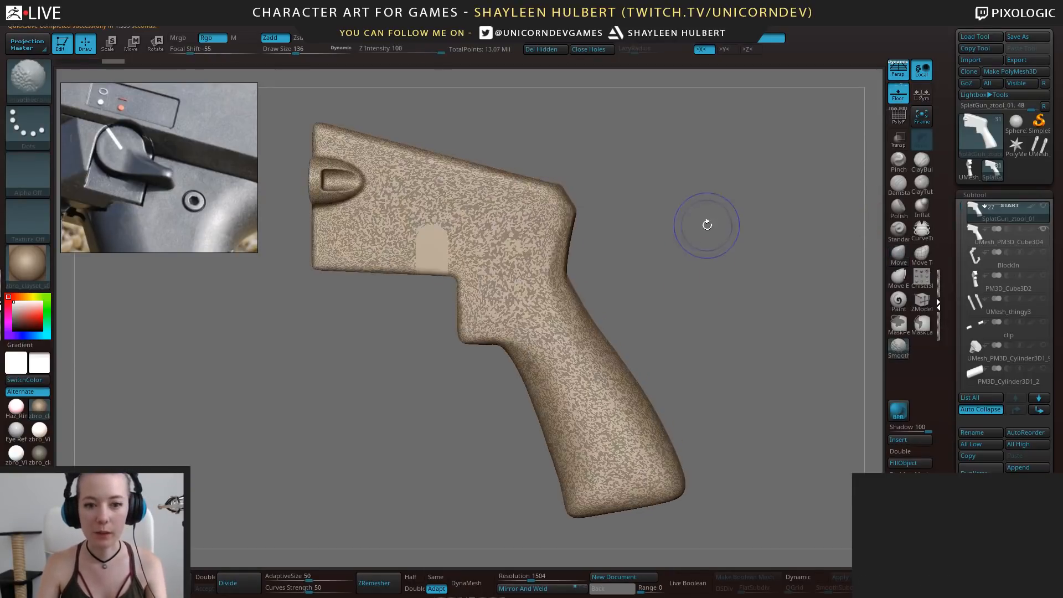
pyautogui.keyDown('alt'); pyautogui.moveTo(724, 266); pyautogui.dragTo(771, 299); pyautogui.keyUp('alt')
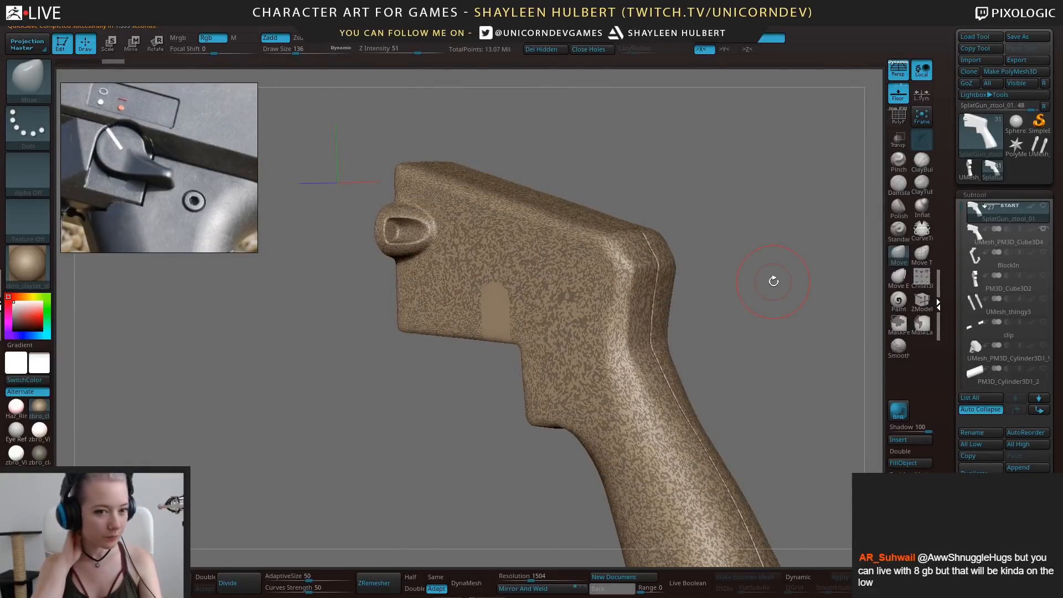
pyautogui.moveTo(408, 452); pyautogui.dragTo(520, 404)
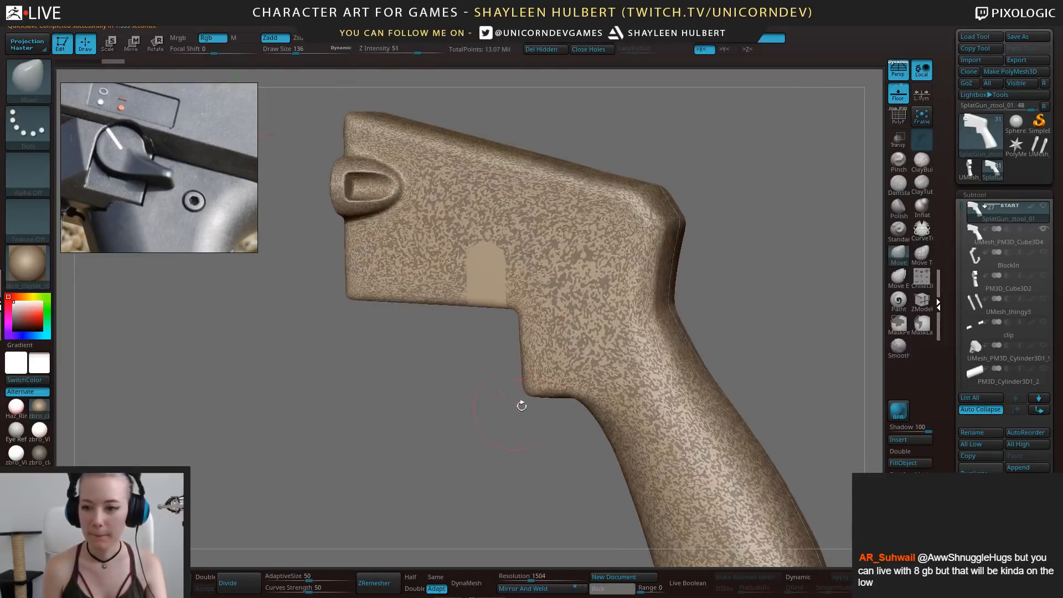
pyautogui.scroll(-5, 962, 355)
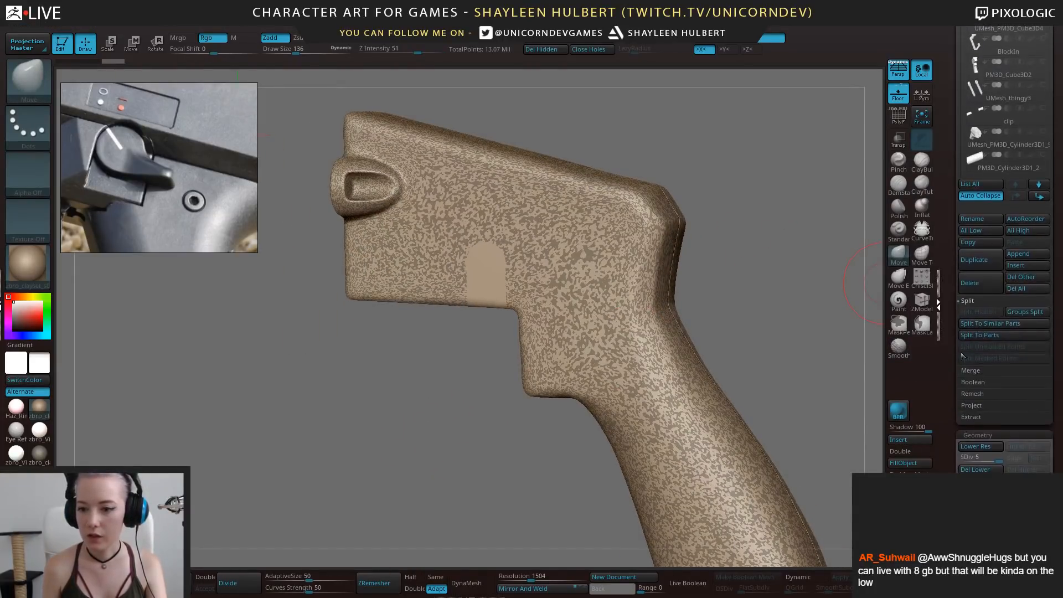
pyautogui.click(971, 405)
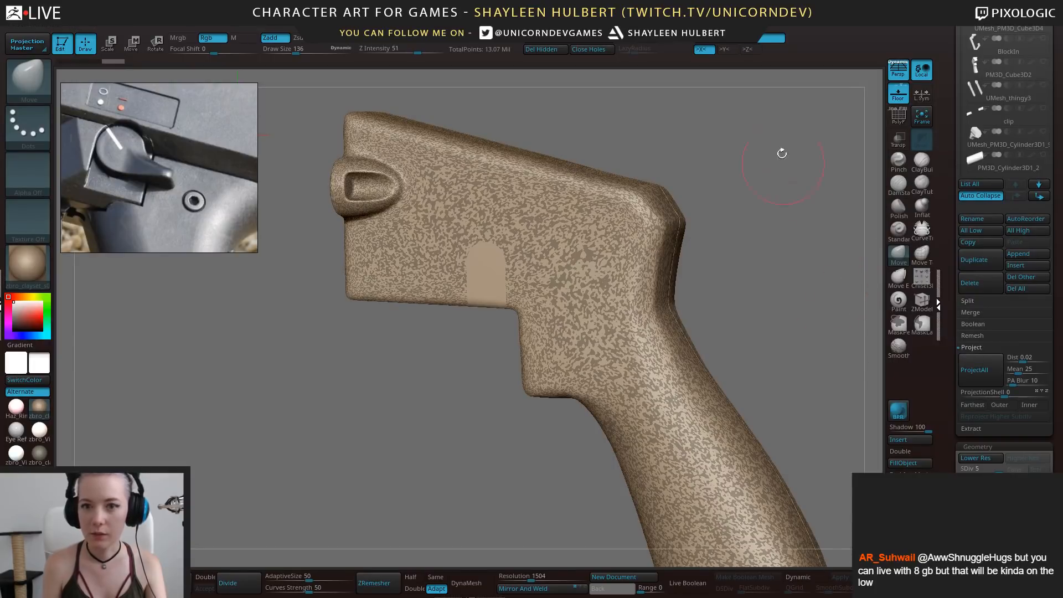
pyautogui.click(769, 41)
# Try projecting the recessed mesh onto the original grip body at a distance of 0.02, inspect the recess edges and undo the projection
pyautogui.moveTo(788, 252); pyautogui.dragTo(703, 244)
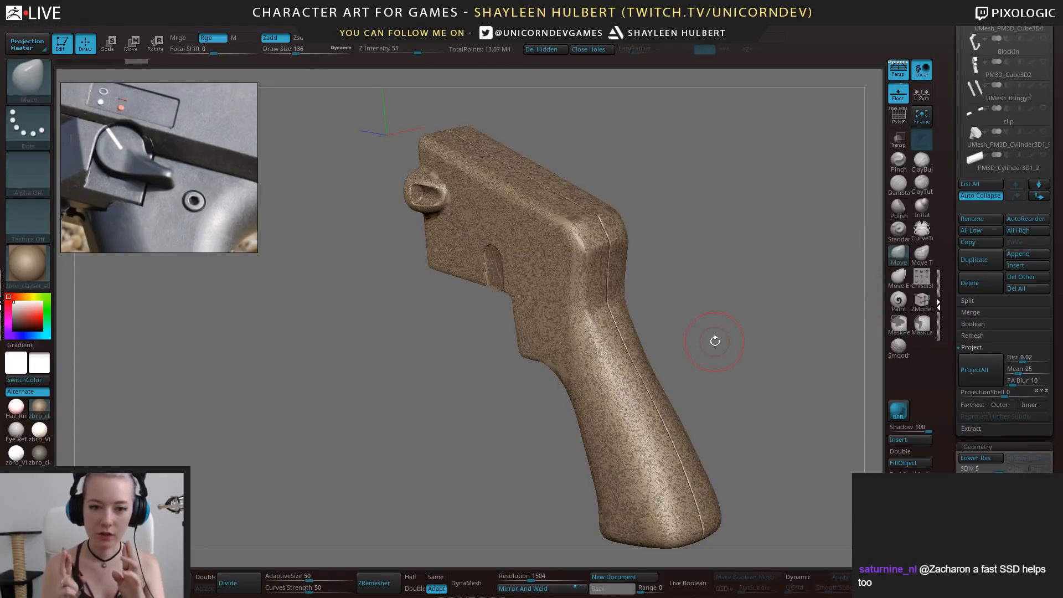
pyautogui.moveTo(743, 288)
pyautogui.mouseDown()
pyautogui.moveTo(664, 313)
pyautogui.moveTo(631, 443)
pyautogui.mouseUp()
pyautogui.moveTo(442, 543); pyautogui.dragTo(384, 478)
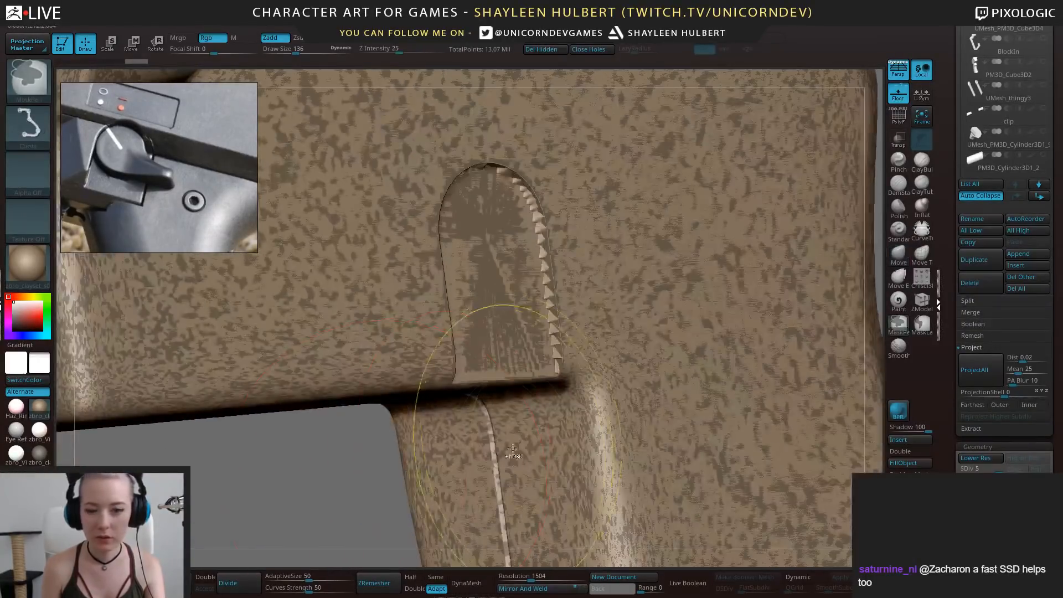
pyautogui.hotkey('ctrl', 'z')
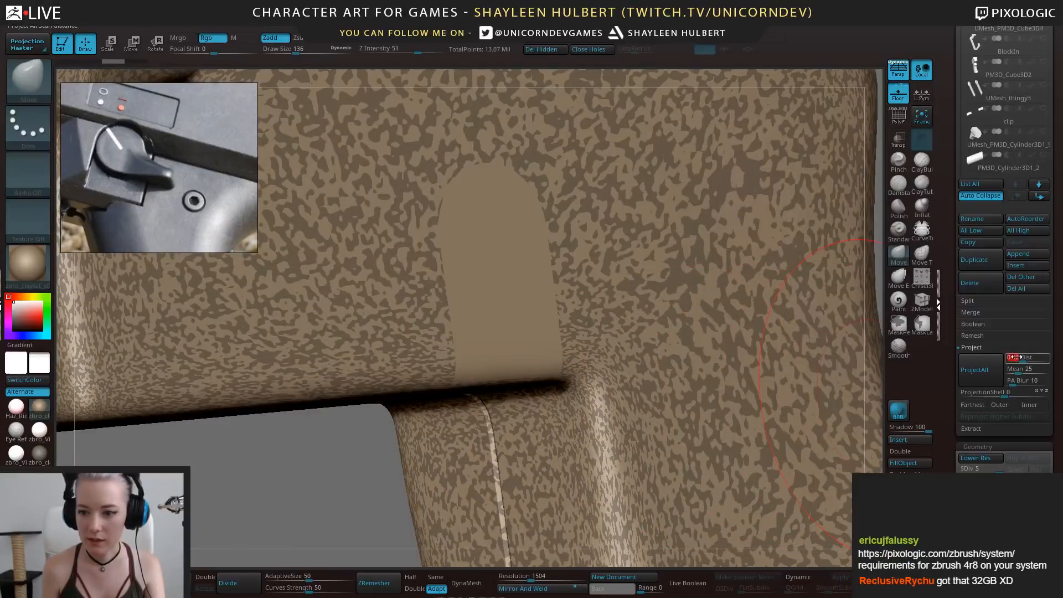
# Try projecting the recessed mesh onto the original grip body at a distance of 0.05 and undo the projection
pyautogui.write('0.05')
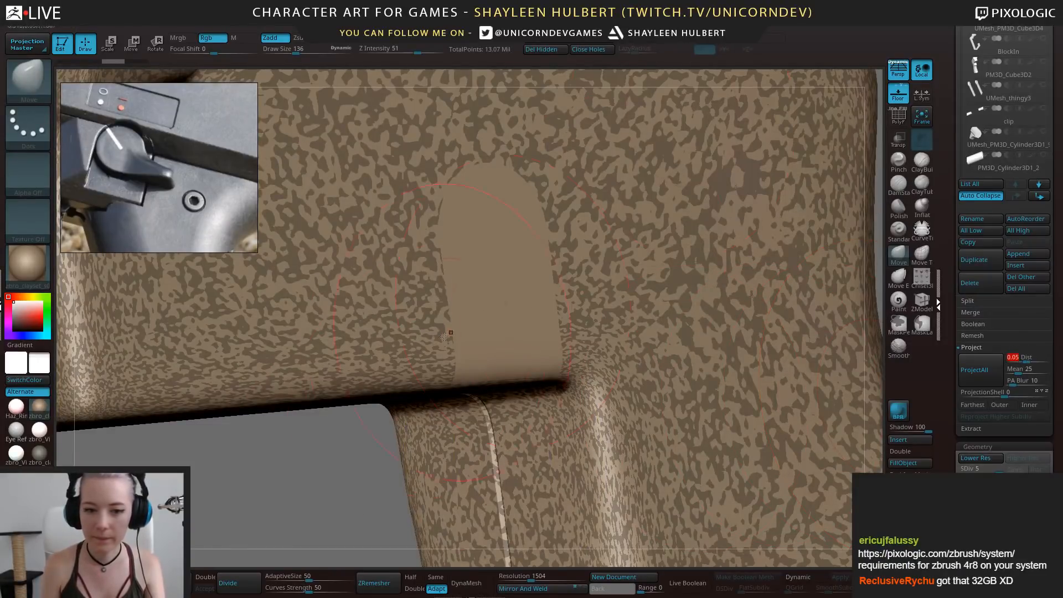
pyautogui.moveTo(391, 492); pyautogui.dragTo(397, 496)
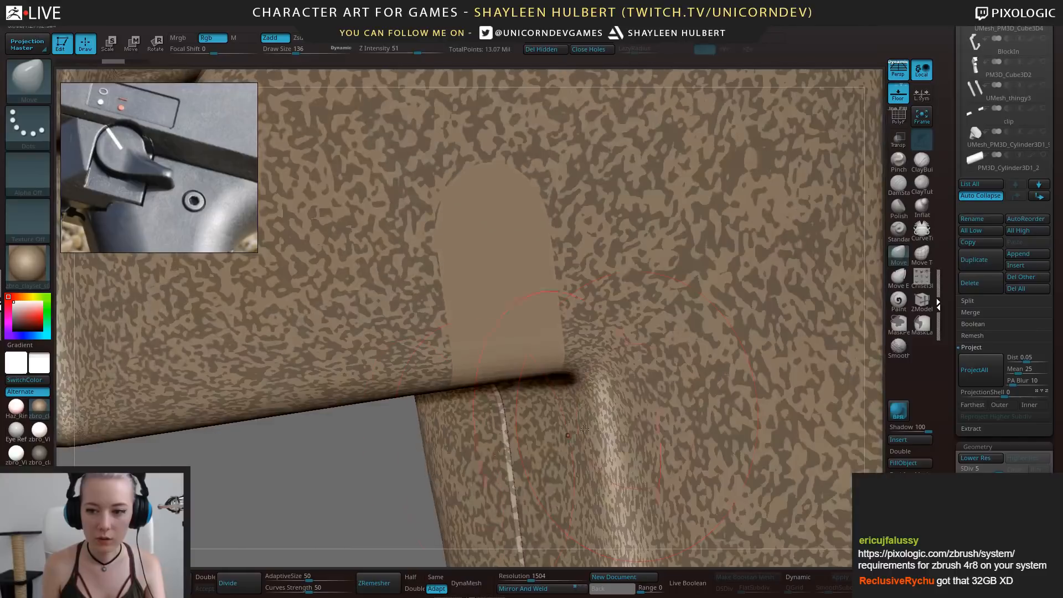
pyautogui.click(975, 369)
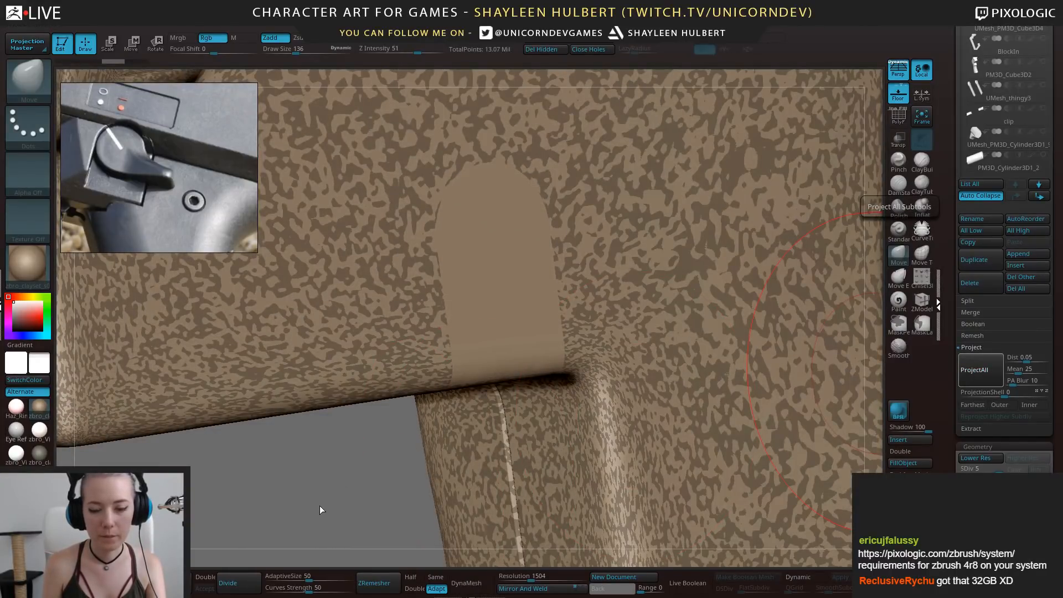
pyautogui.hotkey('ctrl', 'z')
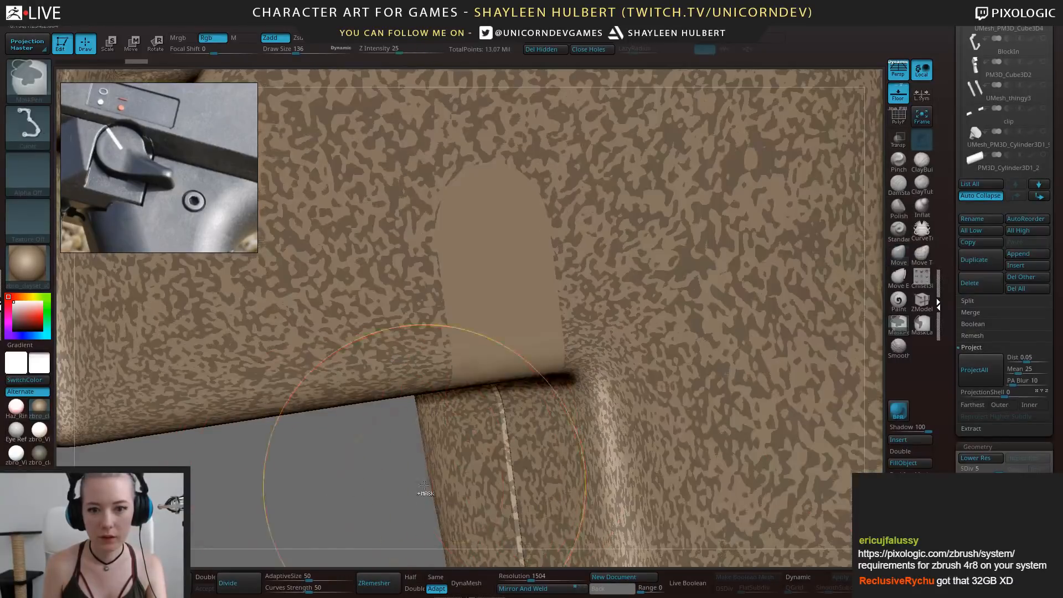
# Set the projection distance for the grip body to 0.01
pyautogui.moveTo(409, 491); pyautogui.dragTo(417, 491)
pyautogui.click(1017, 357)
pyautogui.write('0.01')
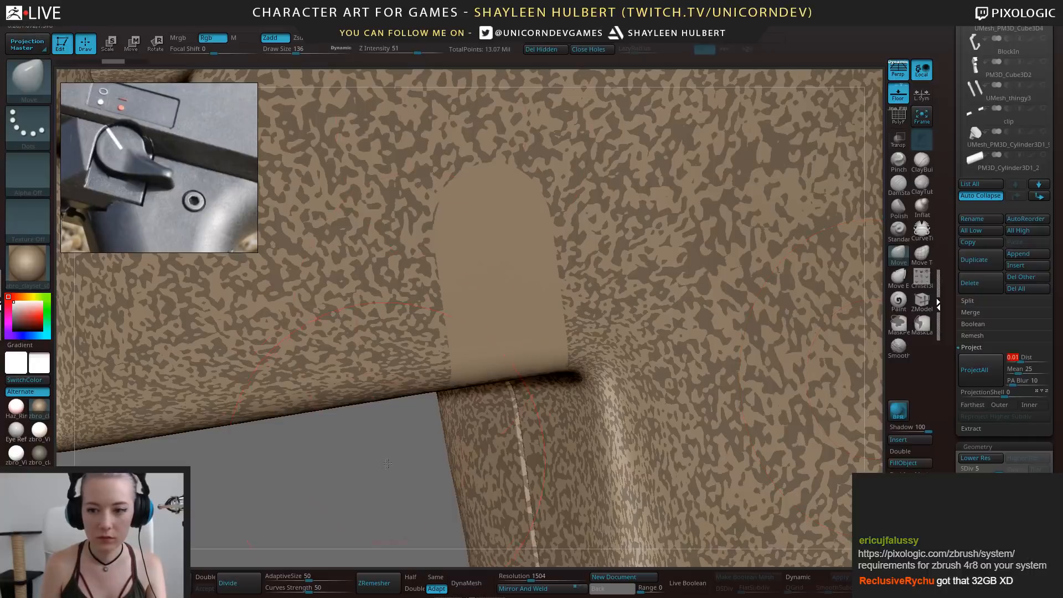
# Try projecting the recessed mesh onto the grip body, inspect the recess edges with the wireframe shown, and undo the projection
pyautogui.click(973, 369)
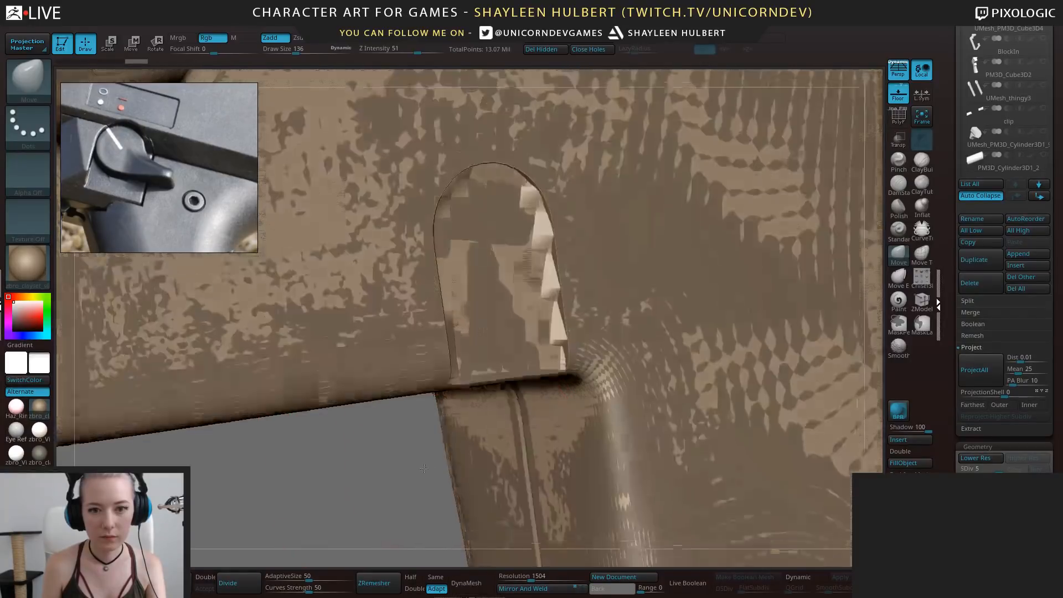
pyautogui.moveTo(425, 469); pyautogui.dragTo(500, 391)
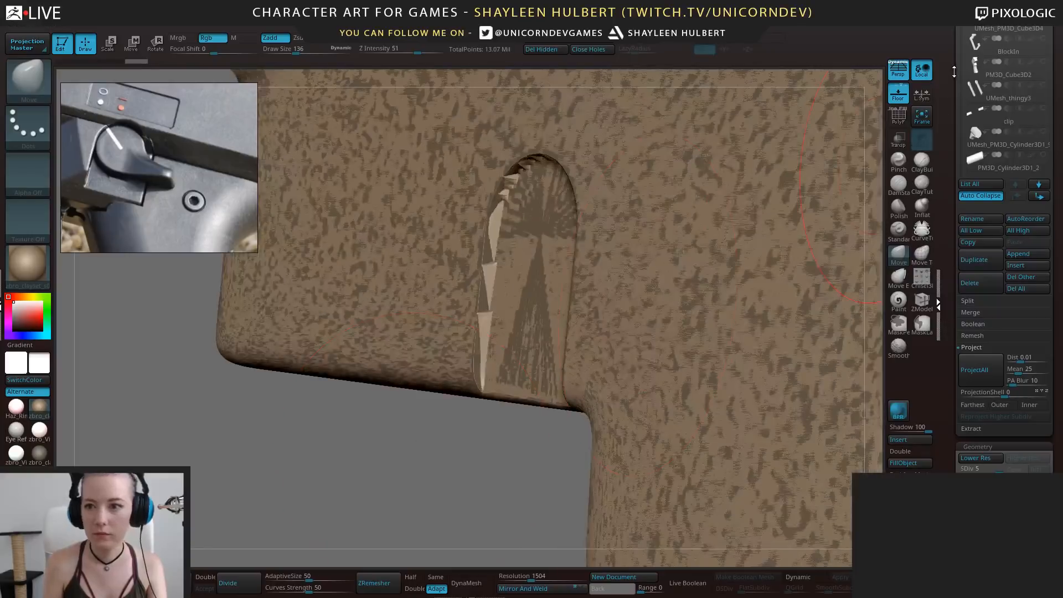
pyautogui.moveTo(954, 72); pyautogui.dragTo(954, 294)
pyautogui.click(1043, 237)
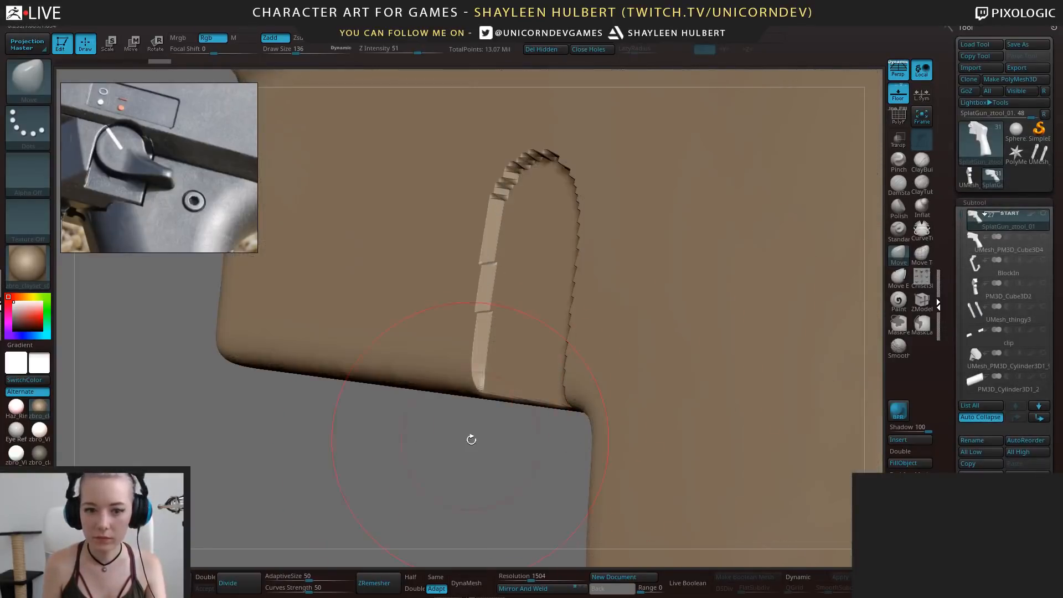
pyautogui.keyDown('shift'); pyautogui.moveTo(471, 439); pyautogui.dragTo(438, 500); pyautogui.keyUp('shift')
pyautogui.keyDown('alt'); pyautogui.moveTo(485, 516); pyautogui.dragTo(548, 468); pyautogui.keyUp('alt')
pyautogui.click(898, 116)
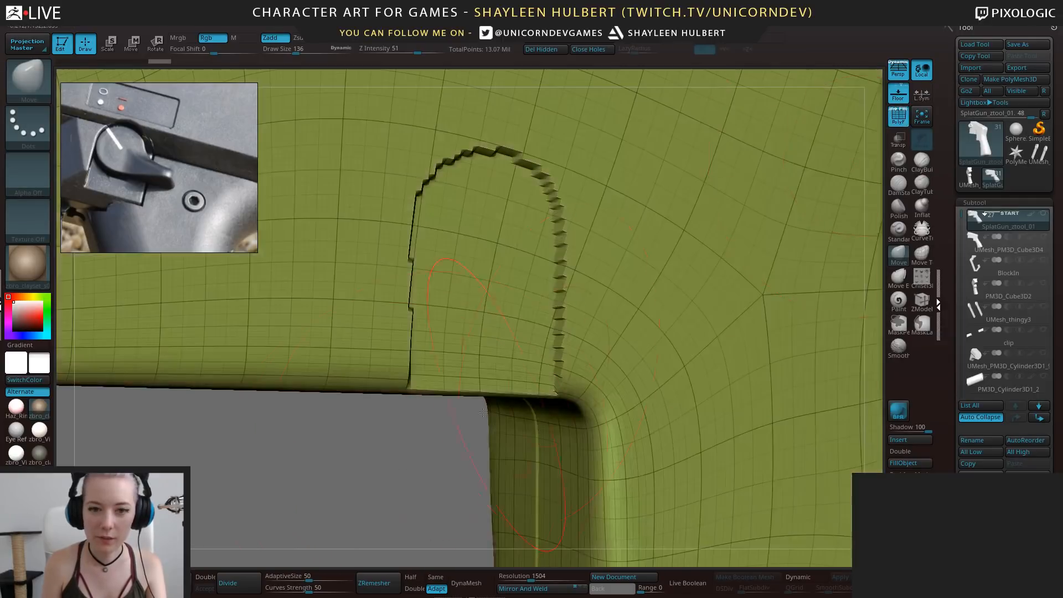
pyautogui.moveTo(392, 476)
pyautogui.mouseDown()
pyautogui.moveTo(376, 382)
pyautogui.moveTo(404, 439)
pyautogui.moveTo(457, 446)
pyautogui.mouseUp()
pyautogui.hotkey('ctrl', 'z')
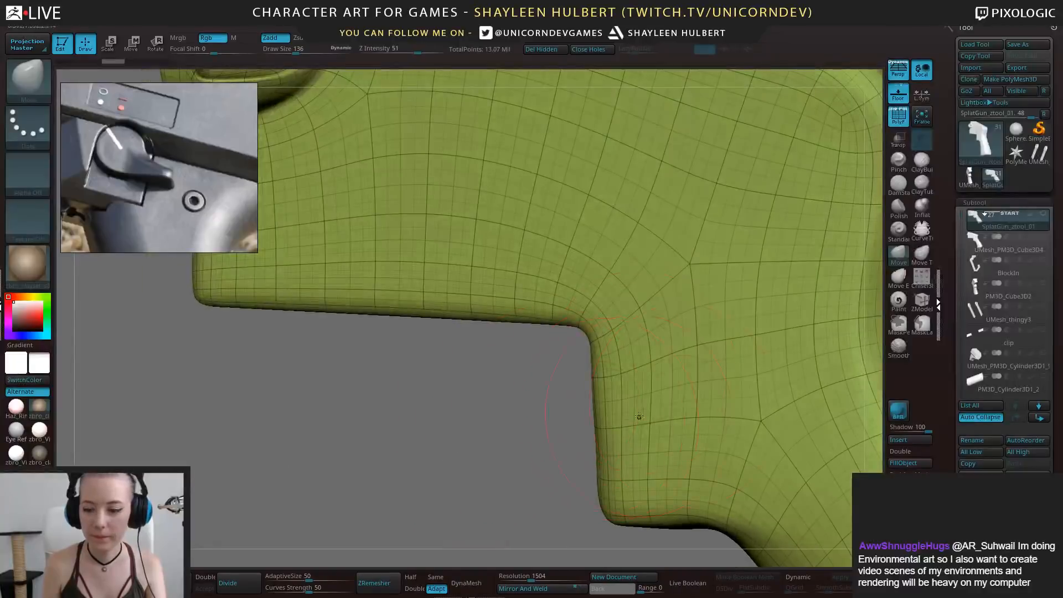
# Divide the original grip body twice more to reach subdivision level 7
pyautogui.scroll(-6, 1002, 276)
pyautogui.click(979, 431)
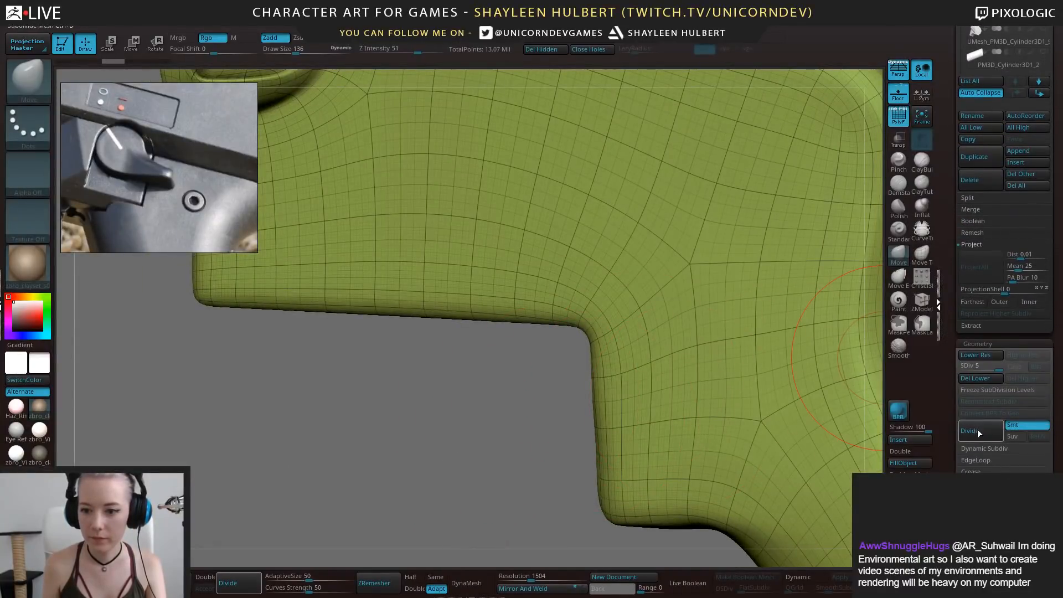
pyautogui.click(980, 433)
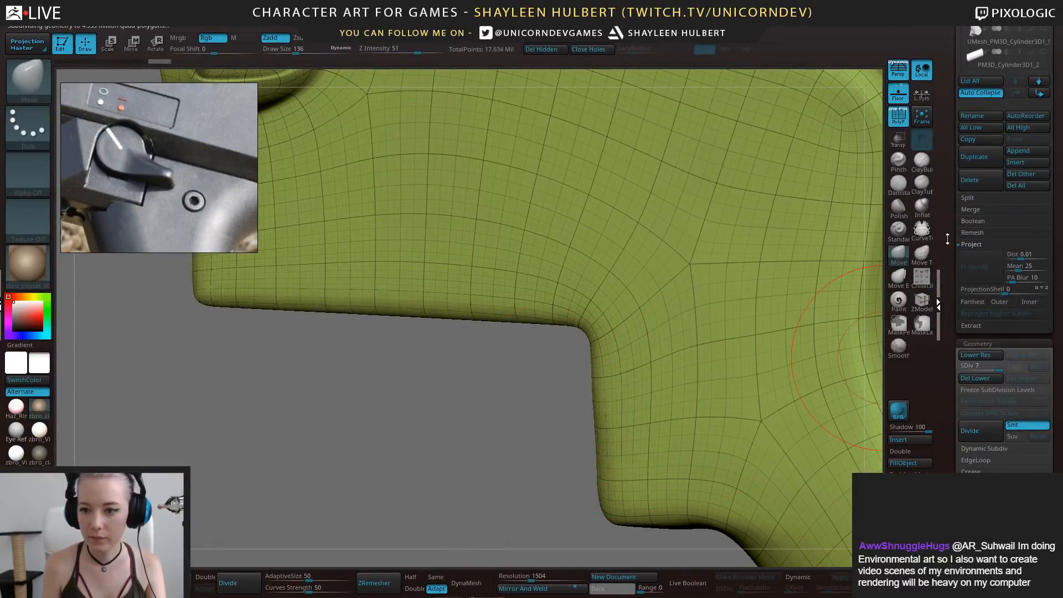
# Show the recessed mesh again and project it onto the subdivided grip body at a distance of 0.01
pyautogui.scroll(5, 949, 312)
pyautogui.scroll(3, 948, 312)
pyautogui.click(1044, 168)
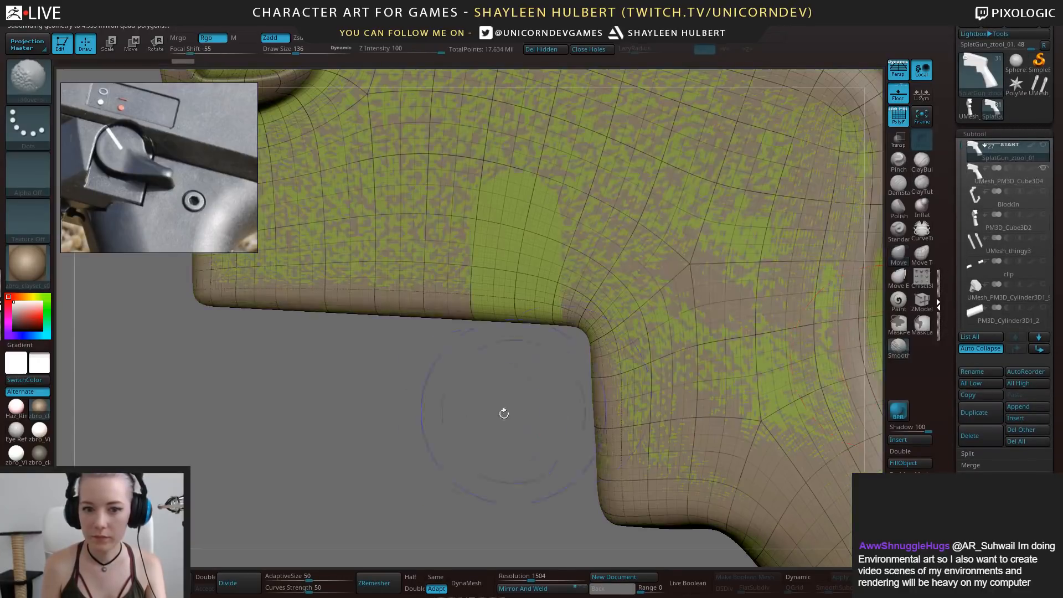
pyautogui.moveTo(503, 413); pyautogui.dragTo(451, 445)
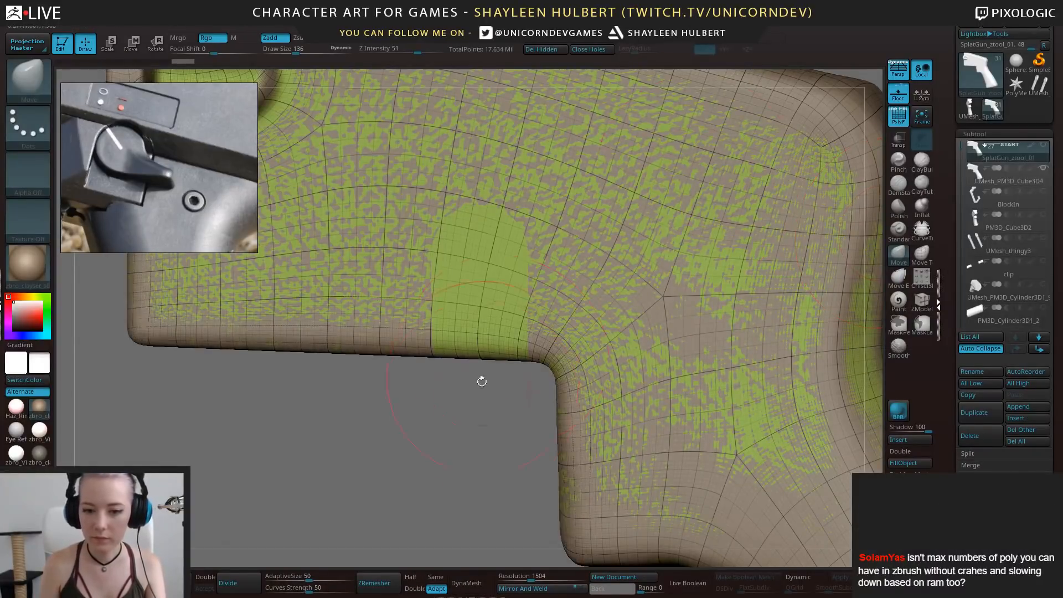
pyautogui.moveTo(492, 441); pyautogui.dragTo(497, 439)
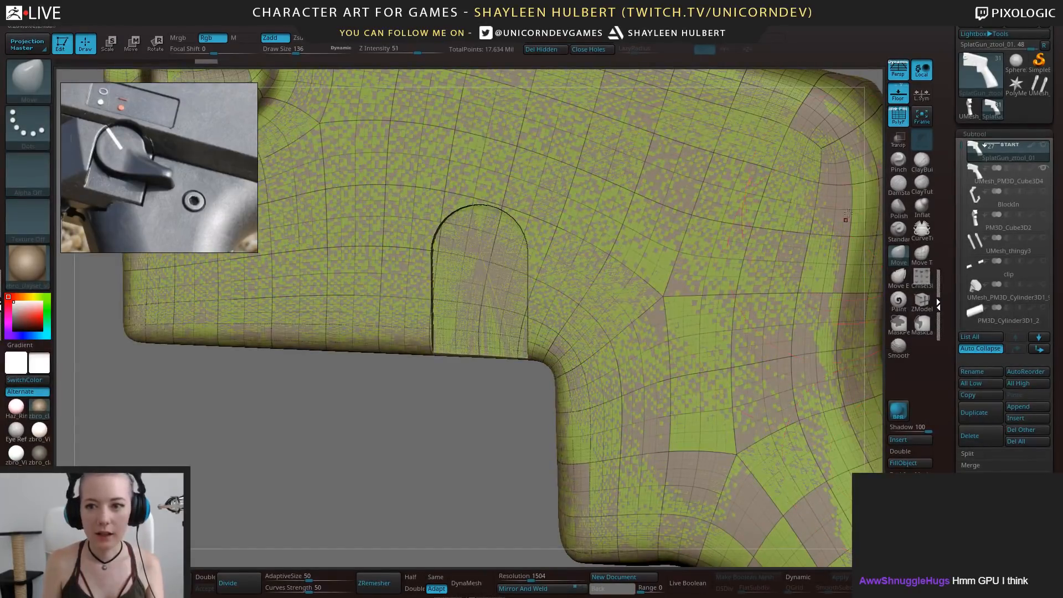
# Hide the wireframe and the recessed mesh, and inspect the projected recess edges on the grip body from several angles
pyautogui.click(898, 116)
pyautogui.click(1031, 145)
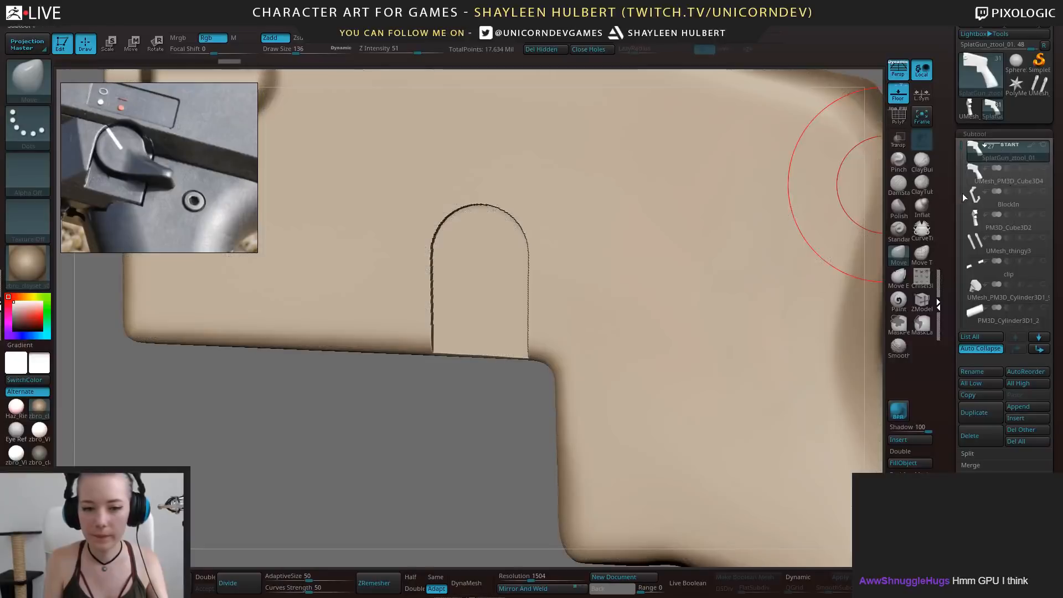
pyautogui.moveTo(470, 450)
pyautogui.keyDown('alt'); pyautogui.mouseDown()
pyautogui.moveTo(470, 480)
pyautogui.moveTo(506, 477)
pyautogui.mouseUp(); pyautogui.keyUp('alt')
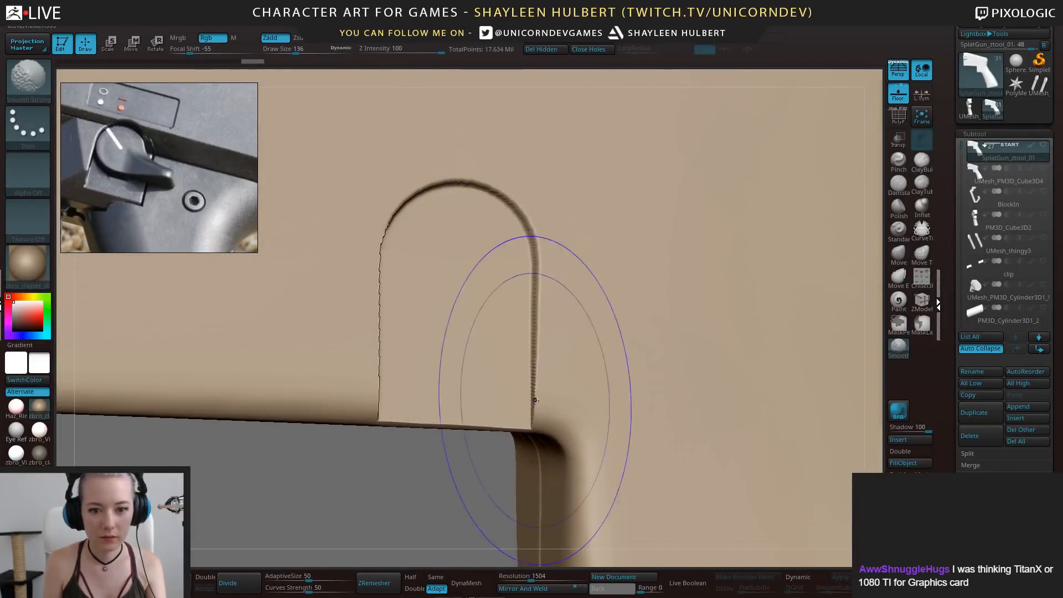
pyautogui.moveTo(462, 491)
pyautogui.mouseDown()
pyautogui.moveTo(368, 282)
pyautogui.moveTo(381, 286)
pyautogui.moveTo(381, 408)
pyautogui.mouseUp()
pyautogui.moveTo(436, 506)
pyautogui.keyDown('alt'); pyautogui.mouseDown()
pyautogui.moveTo(372, 487)
pyautogui.moveTo(417, 504)
pyautogui.moveTo(384, 476)
pyautogui.moveTo(311, 465)
pyautogui.moveTo(427, 522)
pyautogui.moveTo(363, 490)
pyautogui.moveTo(424, 495)
pyautogui.moveTo(407, 499)
pyautogui.moveTo(387, 441)
pyautogui.moveTo(425, 499)
pyautogui.moveTo(397, 475)
pyautogui.moveTo(349, 491)
pyautogui.moveTo(332, 473)
pyautogui.moveTo(369, 443)
pyautogui.moveTo(376, 481)
pyautogui.moveTo(423, 506)
pyautogui.moveTo(488, 505)
pyautogui.mouseUp(); pyautogui.keyUp('alt')
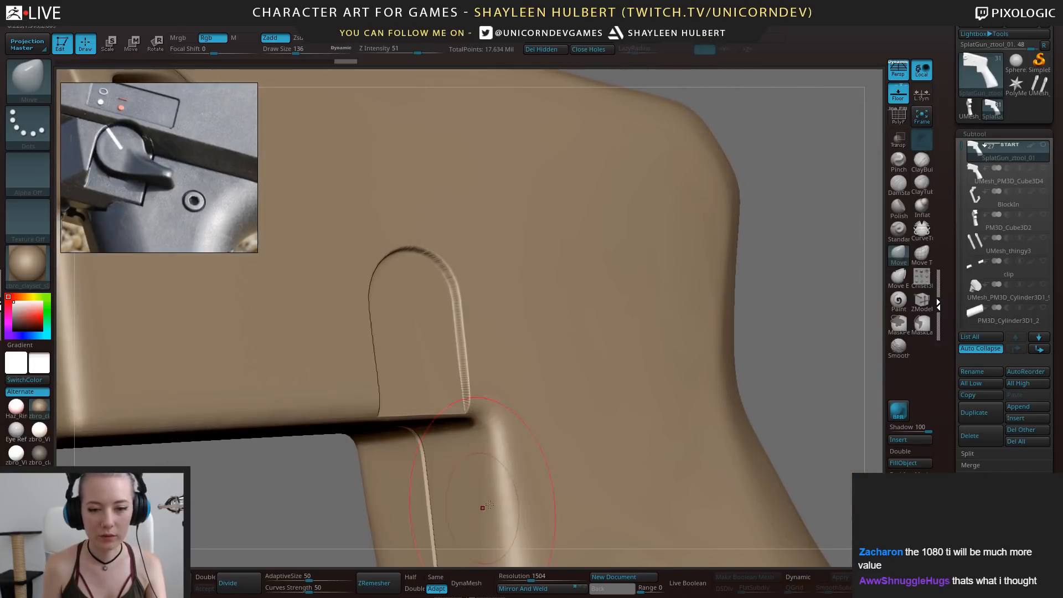
pyautogui.moveTo(750, 347)
pyautogui.keyDown('alt'); pyautogui.mouseDown()
pyautogui.moveTo(743, 299)
pyautogui.moveTo(729, 327)
pyautogui.mouseUp(); pyautogui.keyUp('alt')
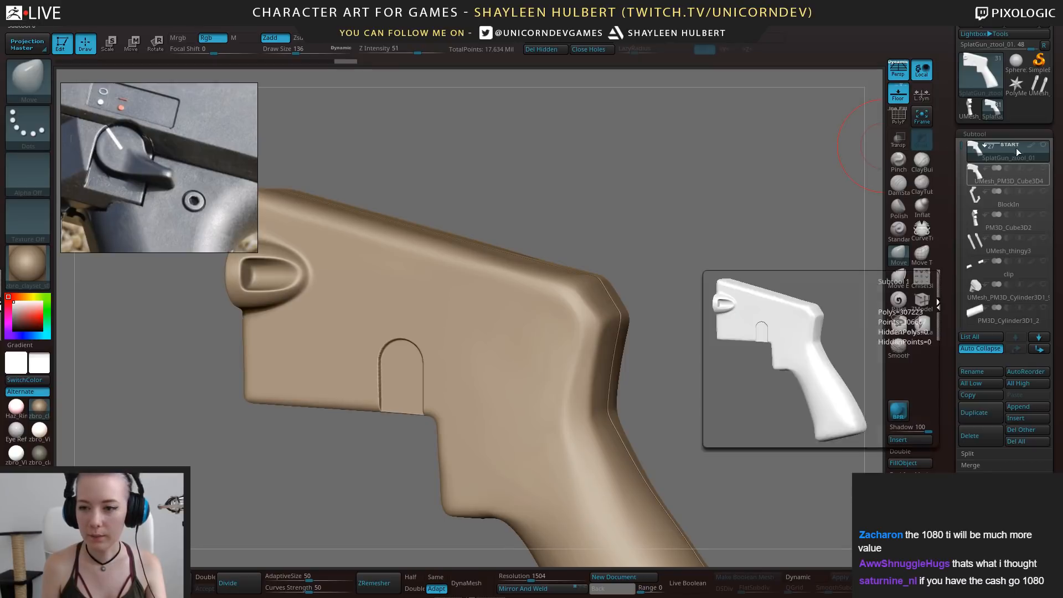
# Start a separate subtool group at BlockIn and save the project as SplatGun_26
pyautogui.click(984, 193)
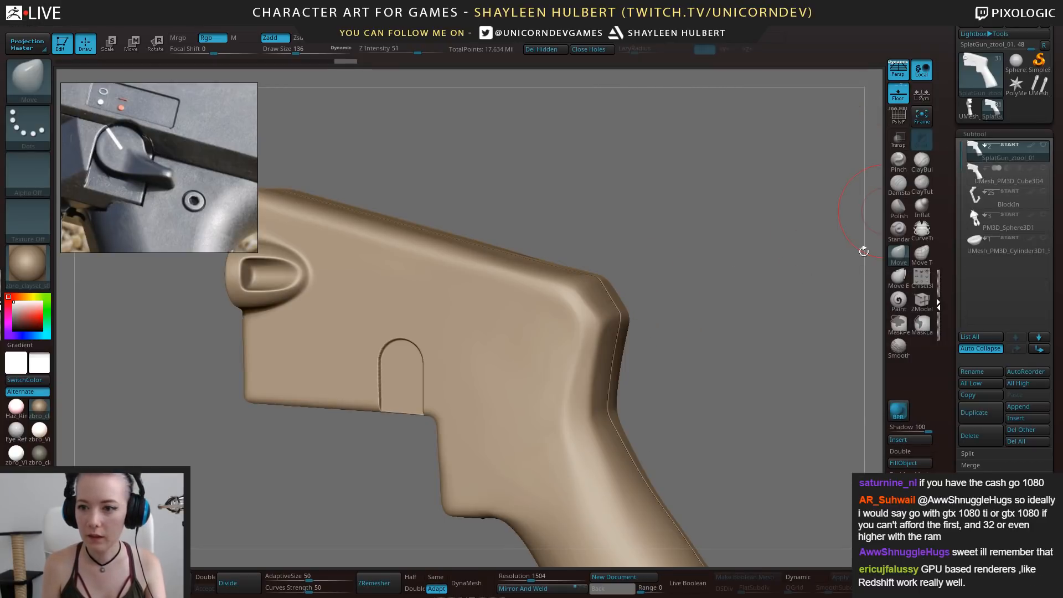
pyautogui.keyDown('alt'); pyautogui.moveTo(720, 296); pyautogui.dragTo(745, 277); pyautogui.keyUp('alt')
pyautogui.keyDown('shift'); pyautogui.moveTo(744, 277); pyautogui.dragTo(753, 278); pyautogui.keyUp('shift')
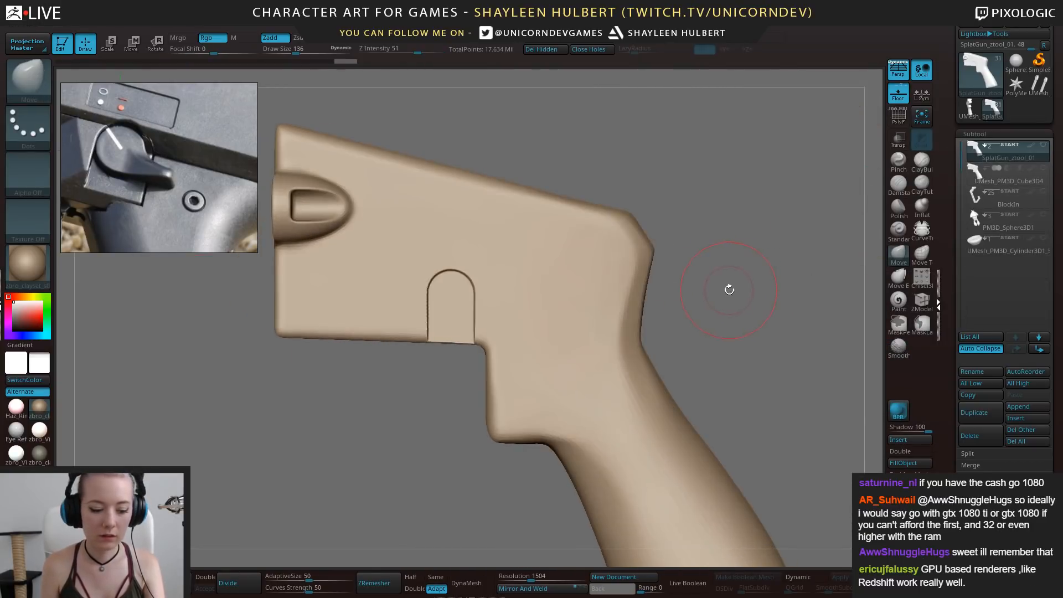
pyautogui.hotkey('ctrl', 's')
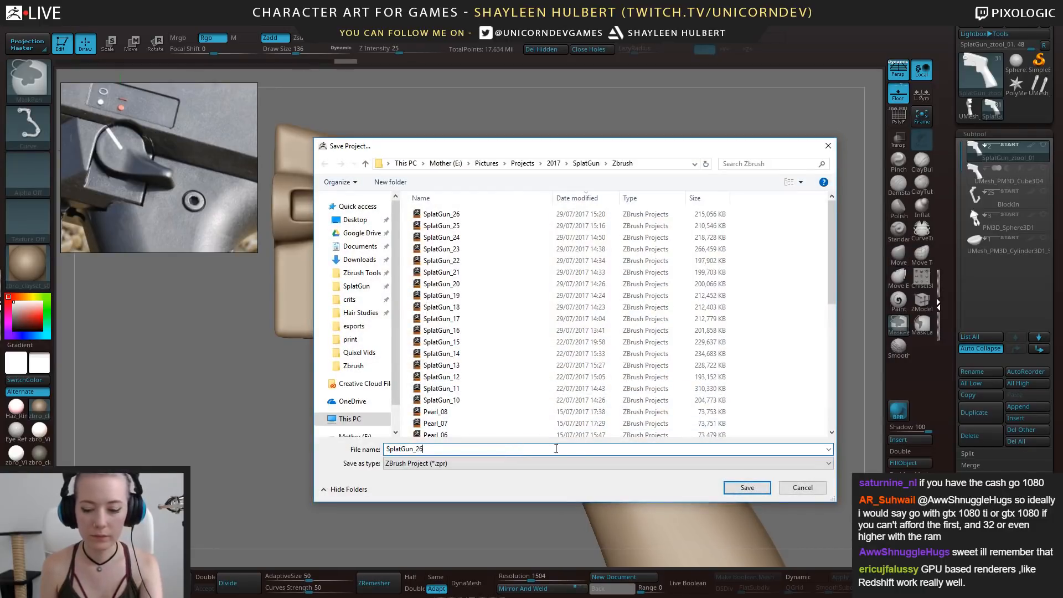
pyautogui.click(760, 490)
pyautogui.click(564, 300)
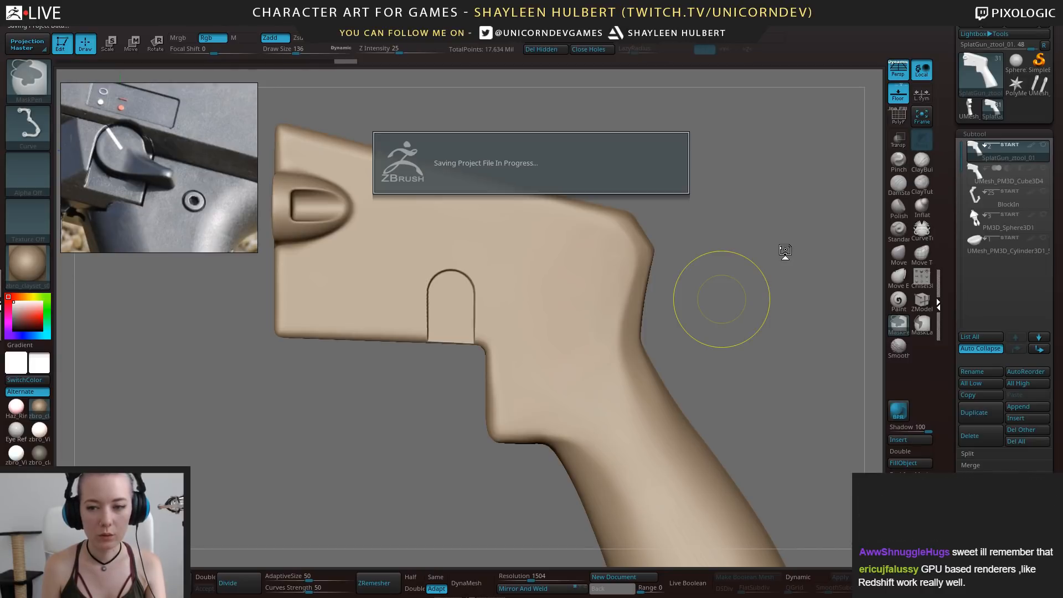
# Switch to the separate UMesh_PM3D_Cube3D3 tool, hide the safety switch lever and delete that hidden geometry
pyautogui.moveTo(783, 253); pyautogui.dragTo(789, 265)
pyautogui.click(968, 109)
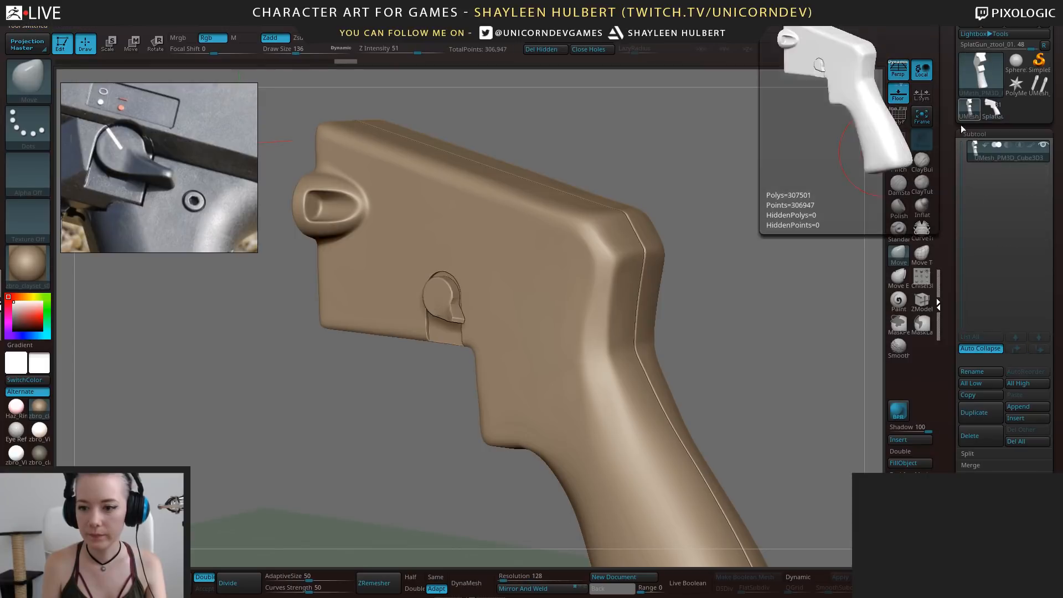
pyautogui.keyDown('shift'); pyautogui.moveTo(786, 381); pyautogui.dragTo(768, 356); pyautogui.keyUp('shift')
pyautogui.keyDown('ctrl'); pyautogui.keyDown('shift'); pyautogui.click(645, 384); pyautogui.keyUp('shift'); pyautogui.keyUp('ctrl')
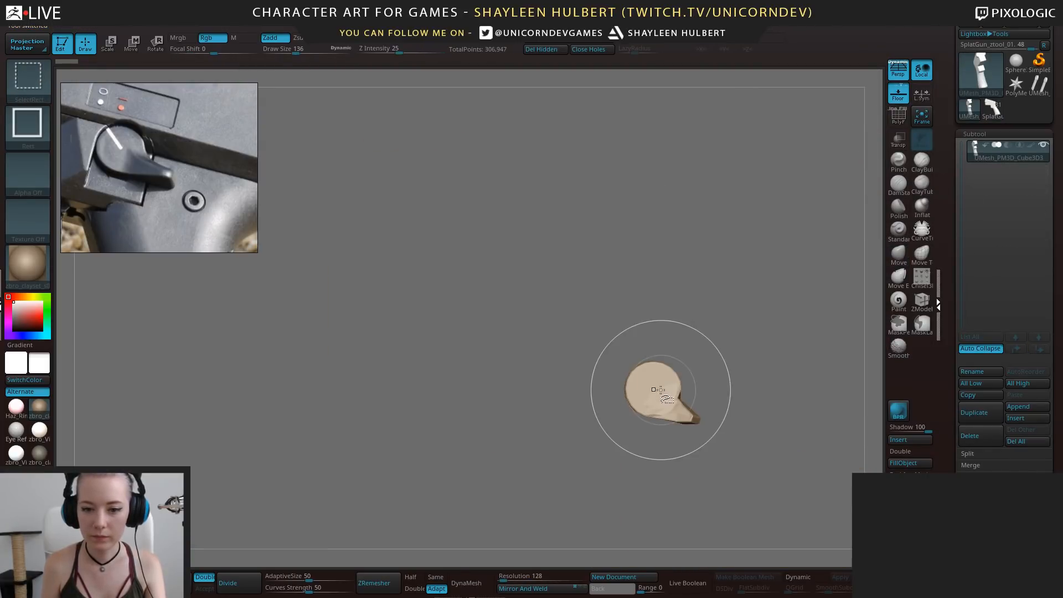
pyautogui.keyDown('ctrl'); pyautogui.keyDown('shift'); pyautogui.click(646, 386); pyautogui.keyUp('shift'); pyautogui.keyUp('ctrl')
pyautogui.click(547, 49)
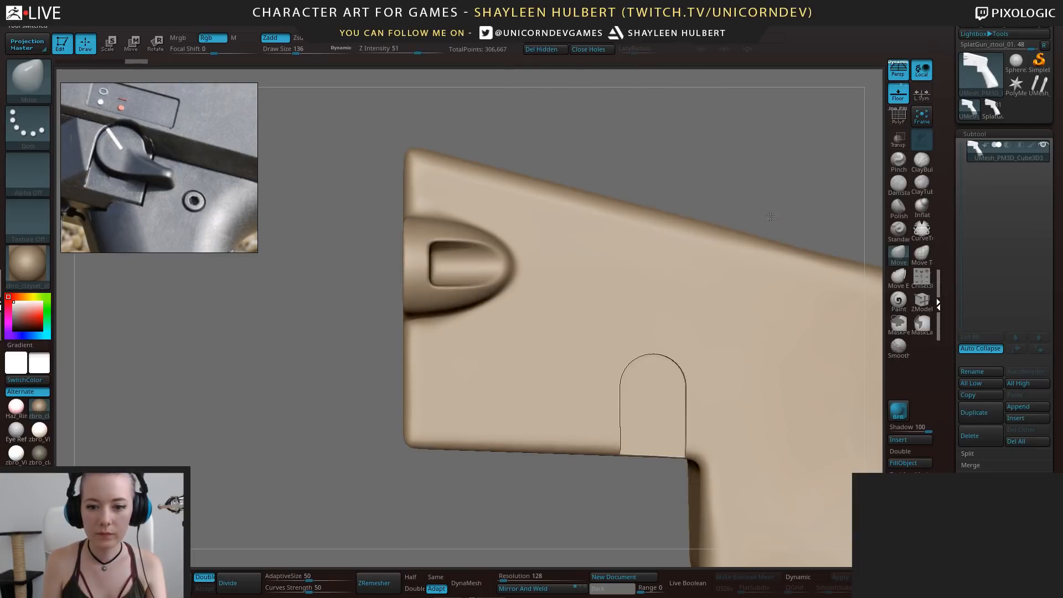
# Duplicate the recessed grip mesh, make the first of the two subtools active and set its ZRemesher target polygon count to 0.5
pyautogui.keyDown('alt'); pyautogui.moveTo(770, 216); pyautogui.dragTo(764, 304); pyautogui.keyUp('alt')
pyautogui.click(974, 412)
pyautogui.click(996, 151)
pyautogui.moveTo(949, 314); pyautogui.dragTo(947, 179)
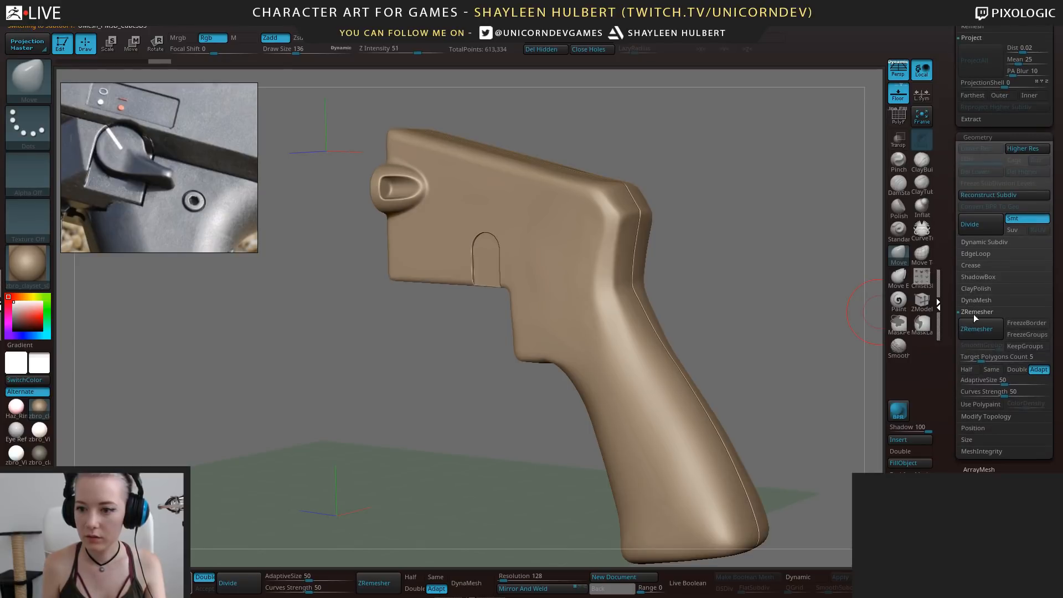
pyautogui.click(965, 358)
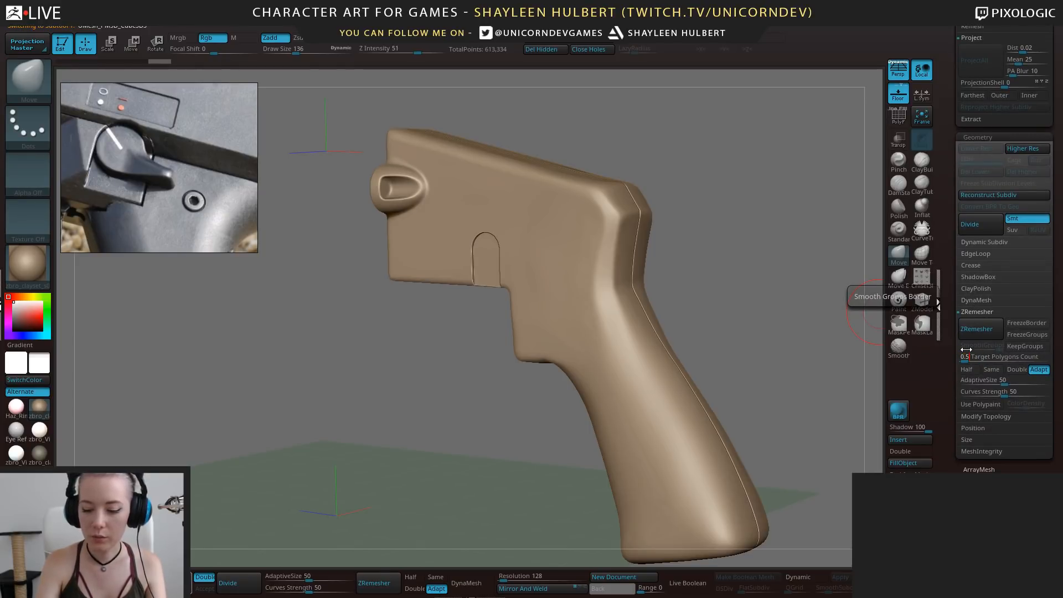
pyautogui.moveTo(686, 170); pyautogui.dragTo(749, 240)
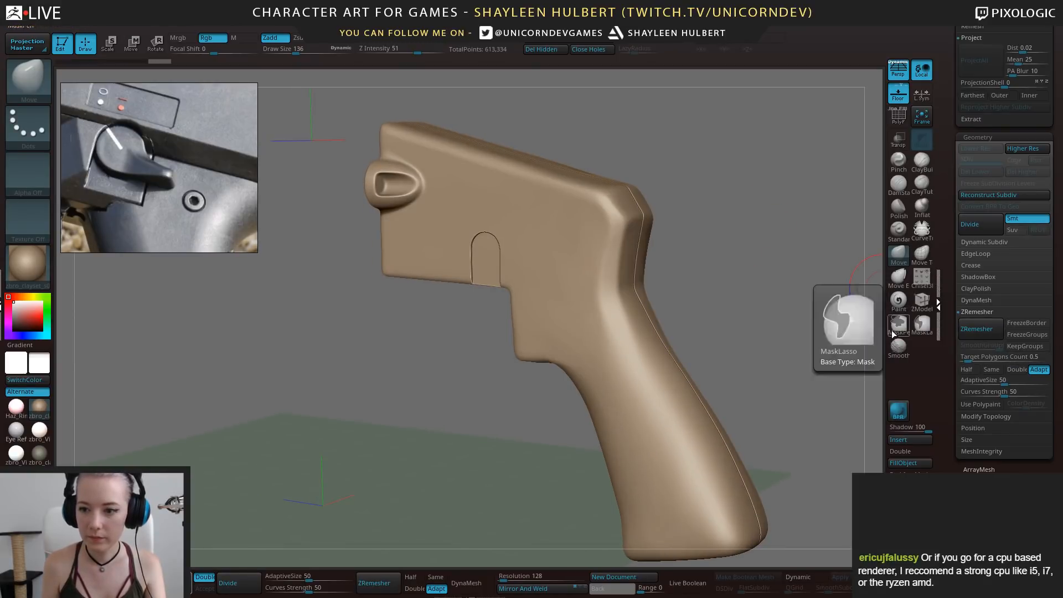
pyautogui.keyDown('shift'); pyautogui.moveTo(810, 292); pyautogui.dragTo(770, 290); pyautogui.keyUp('shift')
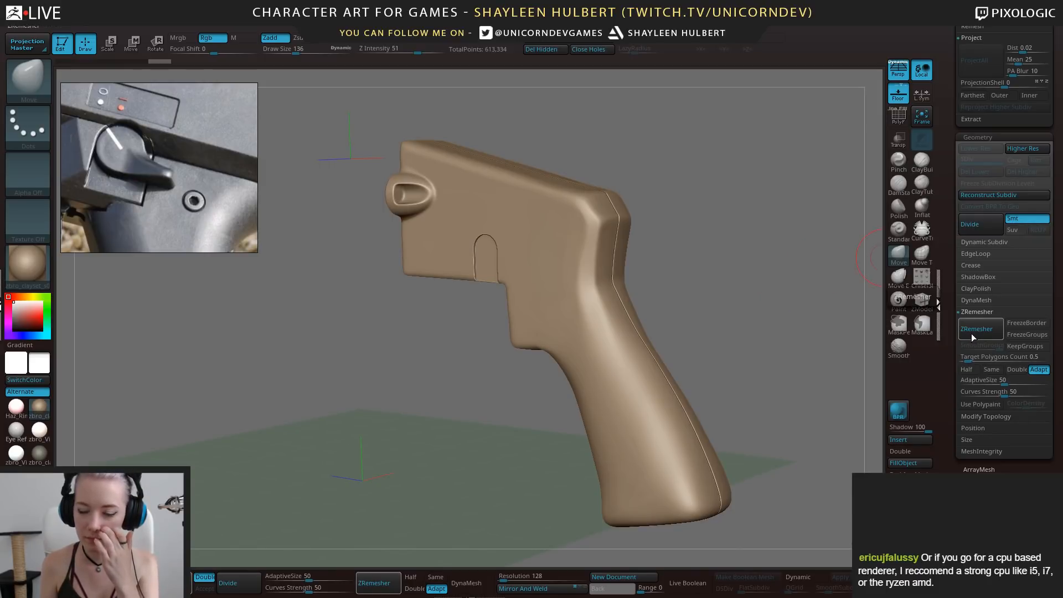
# With the Paint brush, paint red polypaint over the switch recess and the oval boss at the front of the grip
pyautogui.moveTo(721, 275)
pyautogui.mouseDown()
pyautogui.moveTo(786, 292)
pyautogui.moveTo(732, 285)
pyautogui.mouseUp()
pyautogui.keyDown('alt'); pyautogui.moveTo(392, 356); pyautogui.dragTo(430, 409); pyautogui.keyUp('alt')
pyautogui.moveTo(233, 382); pyautogui.dragTo(190, 380)
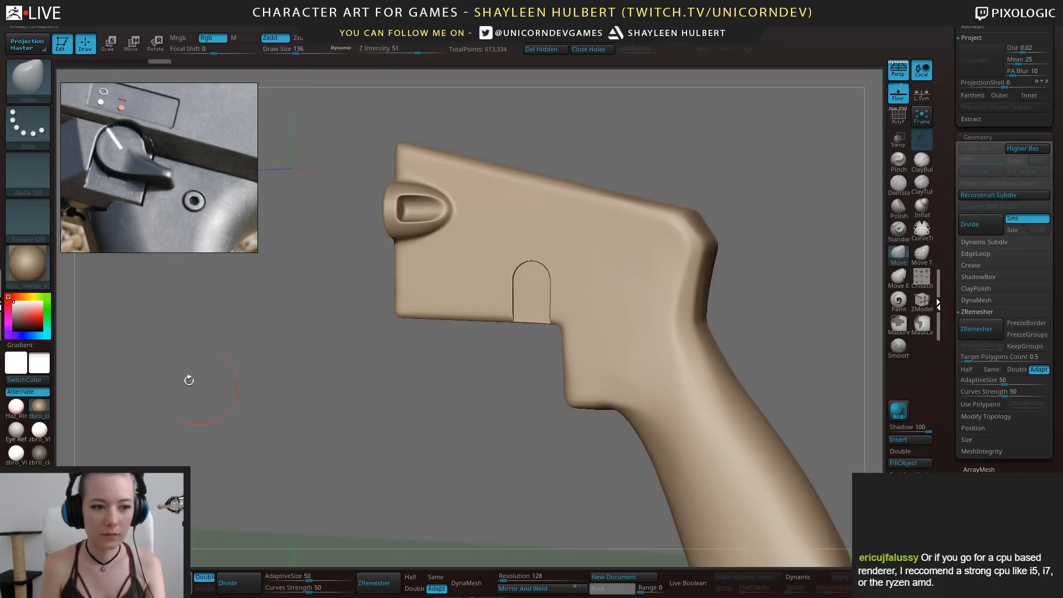
pyautogui.moveTo(34, 320); pyautogui.dragTo(49, 317)
pyautogui.moveTo(479, 399); pyautogui.dragTo(536, 368)
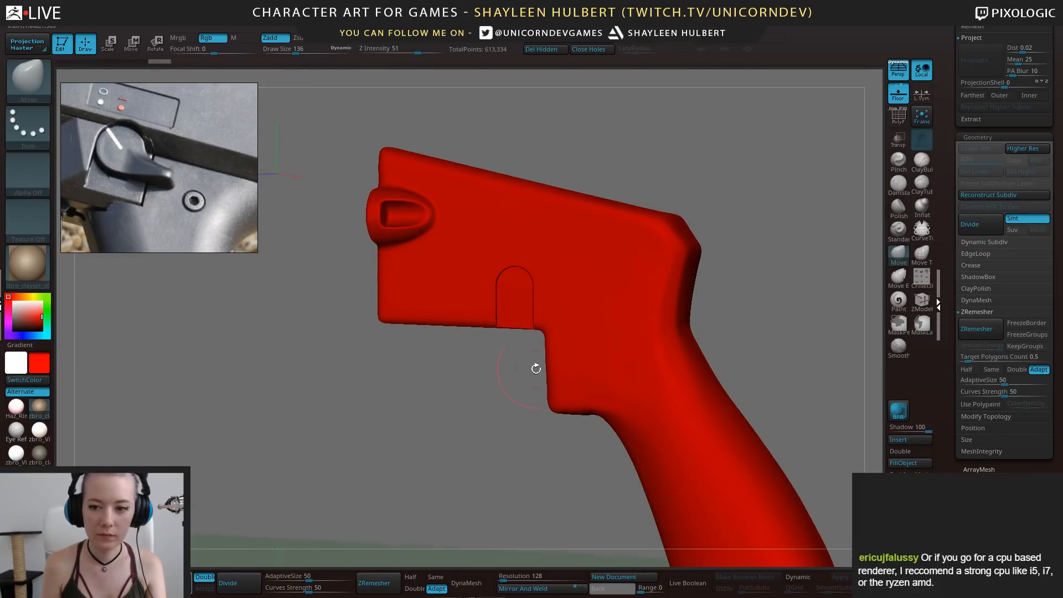
pyautogui.click(898, 304)
pyautogui.keyDown('shift'); pyautogui.moveTo(474, 381); pyautogui.dragTo(498, 373); pyautogui.keyUp('shift')
pyautogui.moveTo(516, 278)
pyautogui.mouseDown()
pyautogui.moveTo(492, 310)
pyautogui.moveTo(519, 332)
pyautogui.mouseUp()
pyautogui.moveTo(501, 368); pyautogui.dragTo(460, 377)
pyautogui.moveTo(417, 219)
pyautogui.mouseDown()
pyautogui.moveTo(409, 224)
pyautogui.moveTo(400, 209)
pyautogui.mouseUp()
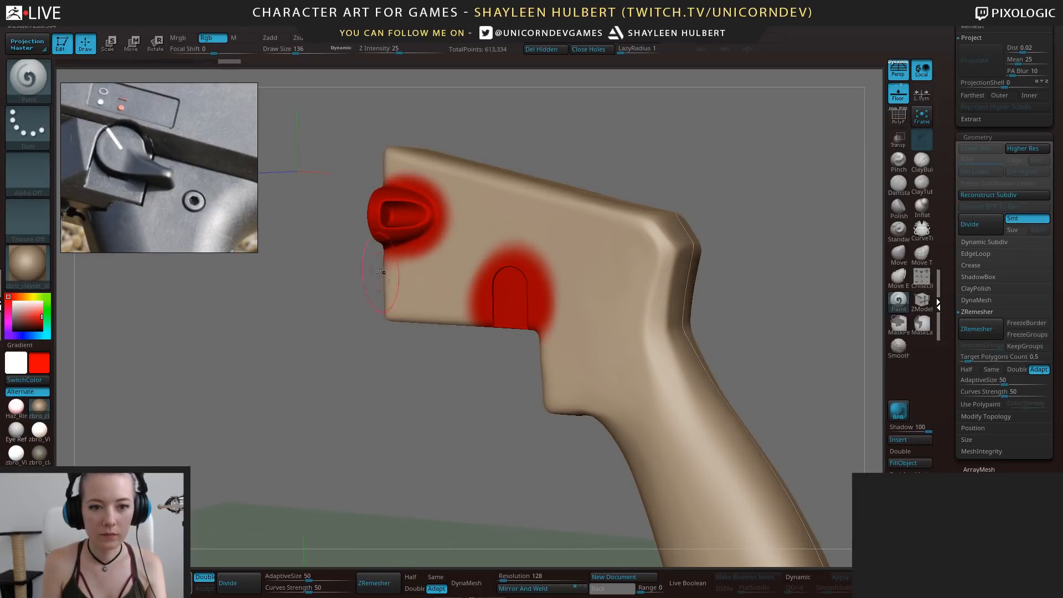
# Finish painting the front boss red, turn on Use Polypaint for ZRemesher and check the mesh's wireframe
pyautogui.moveTo(332, 285)
pyautogui.mouseDown()
pyautogui.moveTo(416, 292)
pyautogui.moveTo(555, 222)
pyautogui.moveTo(515, 235)
pyautogui.mouseUp()
pyautogui.moveTo(396, 214)
pyautogui.mouseDown()
pyautogui.moveTo(388, 238)
pyautogui.moveTo(424, 261)
pyautogui.mouseUp()
pyautogui.keyDown('shift'); pyautogui.moveTo(533, 283); pyautogui.dragTo(673, 296); pyautogui.keyUp('shift')
pyautogui.moveTo(820, 327); pyautogui.dragTo(720, 339)
pyautogui.rightClick(720, 339)
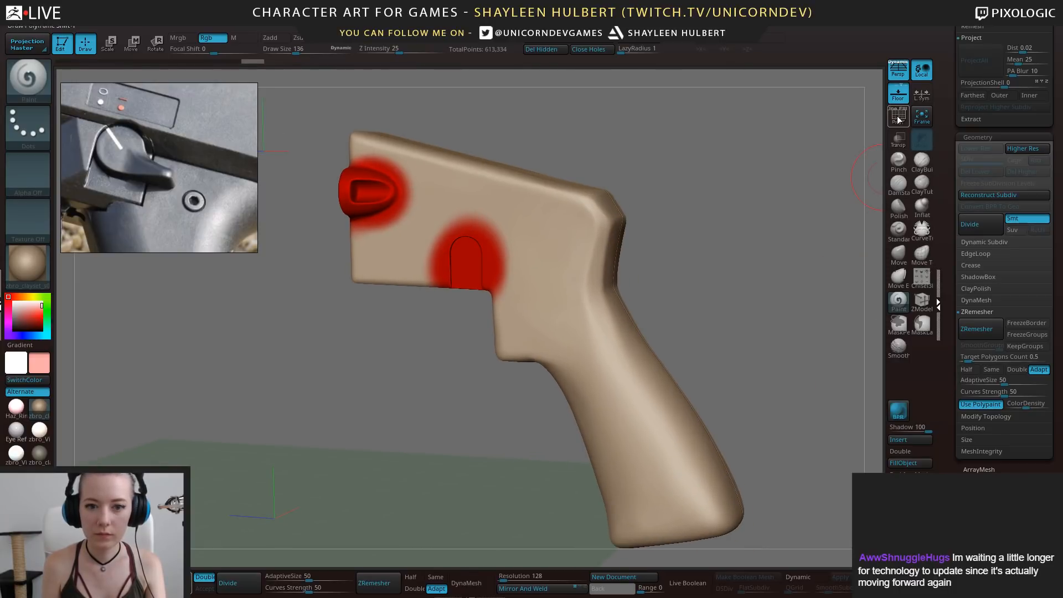
pyautogui.click(898, 116)
pyautogui.click(898, 116)
pyautogui.moveTo(789, 280); pyautogui.dragTo(782, 280)
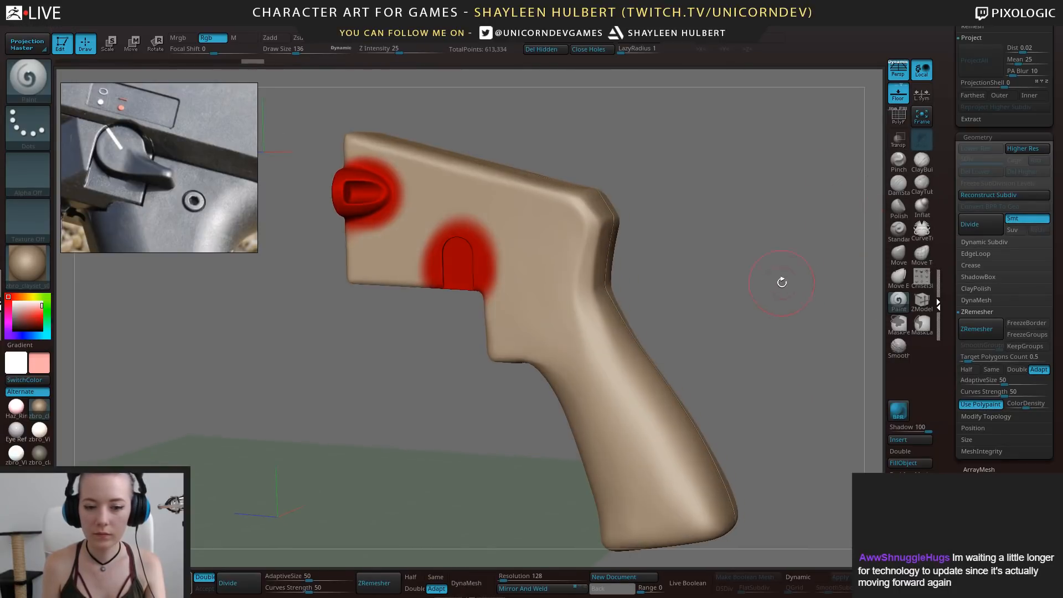
# ZRemesh the red-painted grip mesh with the polypaint density and check its new wireframe
pyautogui.click(981, 329)
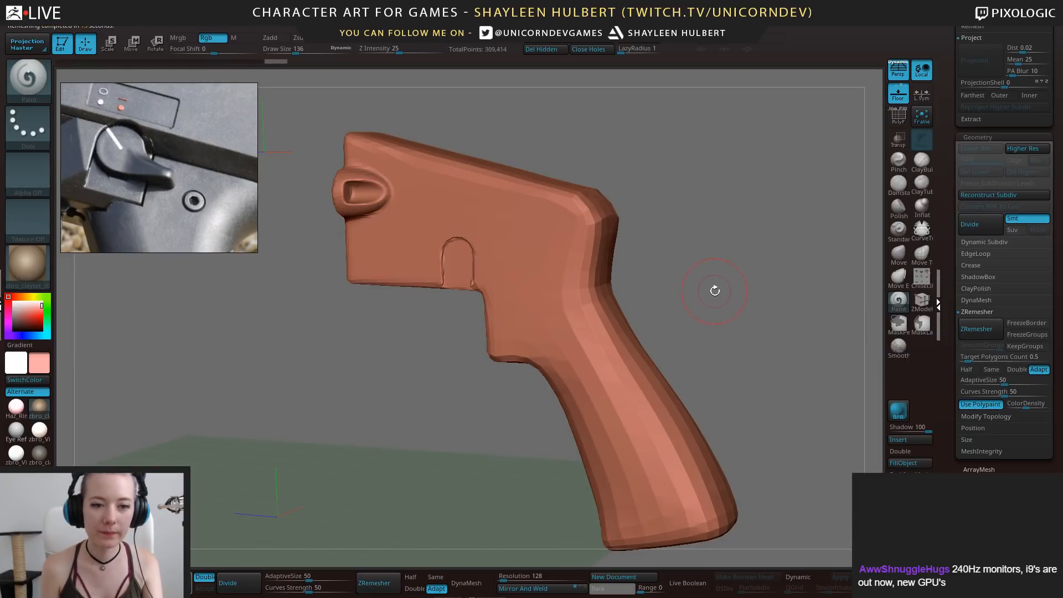
pyautogui.keyDown('shift'); pyautogui.moveTo(715, 290); pyautogui.dragTo(838, 219); pyautogui.keyUp('shift')
pyautogui.click(899, 117)
pyautogui.moveTo(819, 161)
pyautogui.keyDown('alt'); pyautogui.mouseDown()
pyautogui.moveTo(751, 224)
pyautogui.moveTo(816, 173)
pyautogui.mouseUp(); pyautogui.keyUp('alt')
pyautogui.click(899, 116)
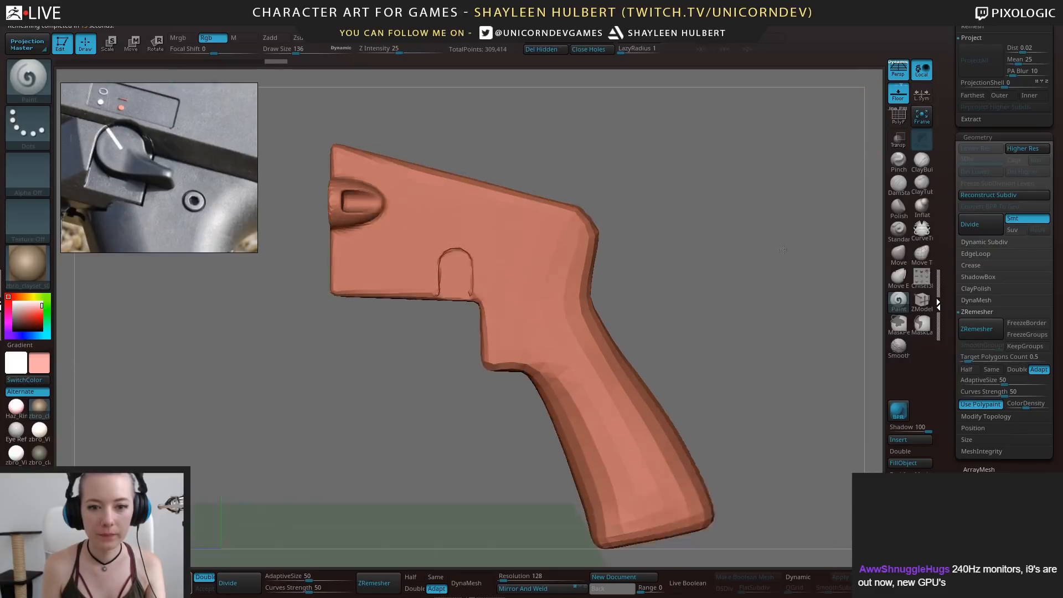
# Set the active colour to white so the remeshed grip displays without the red tint
pyautogui.moveTo(783, 250)
pyautogui.mouseDown()
pyautogui.moveTo(728, 287)
pyautogui.moveTo(790, 262)
pyautogui.mouseUp()
pyautogui.click(13, 302)
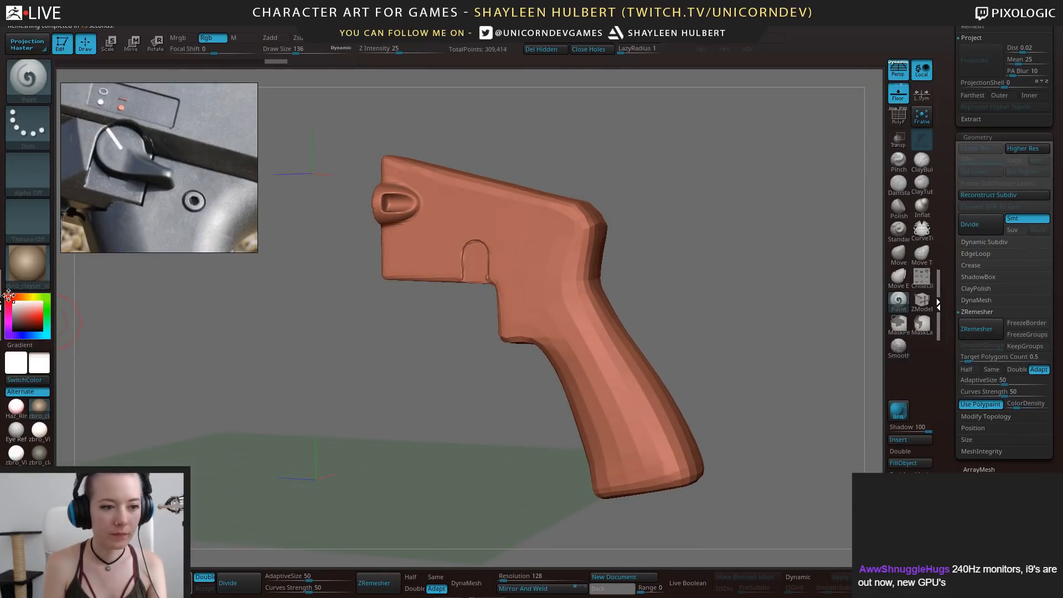
pyautogui.keyDown('alt'); pyautogui.moveTo(717, 250); pyautogui.dragTo(764, 242); pyautogui.keyUp('alt')
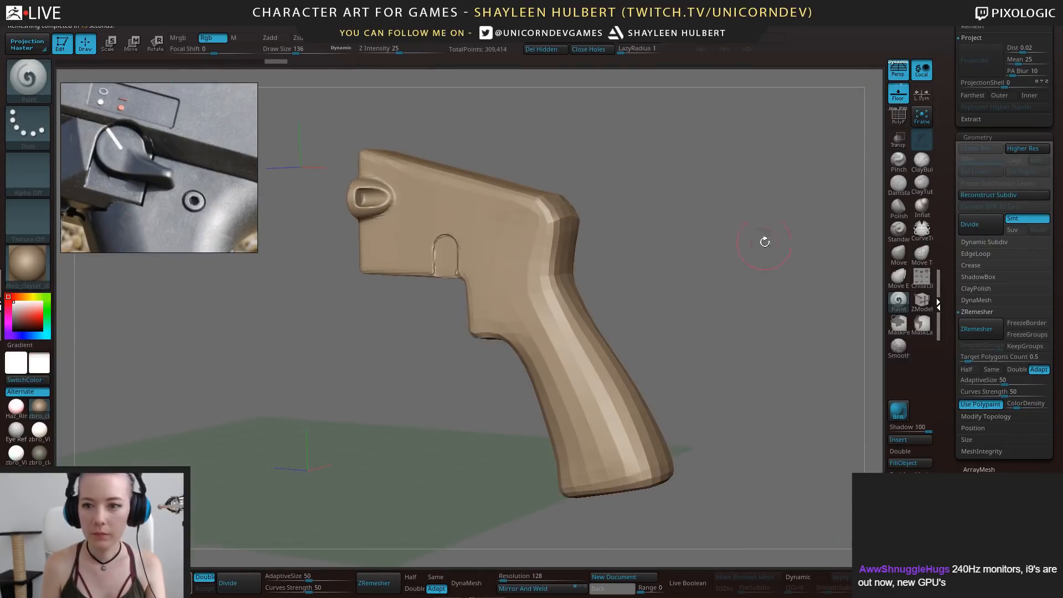
# Divide the remeshed grip up to subdivision level 5 and check its wireframe
pyautogui.click(978, 224)
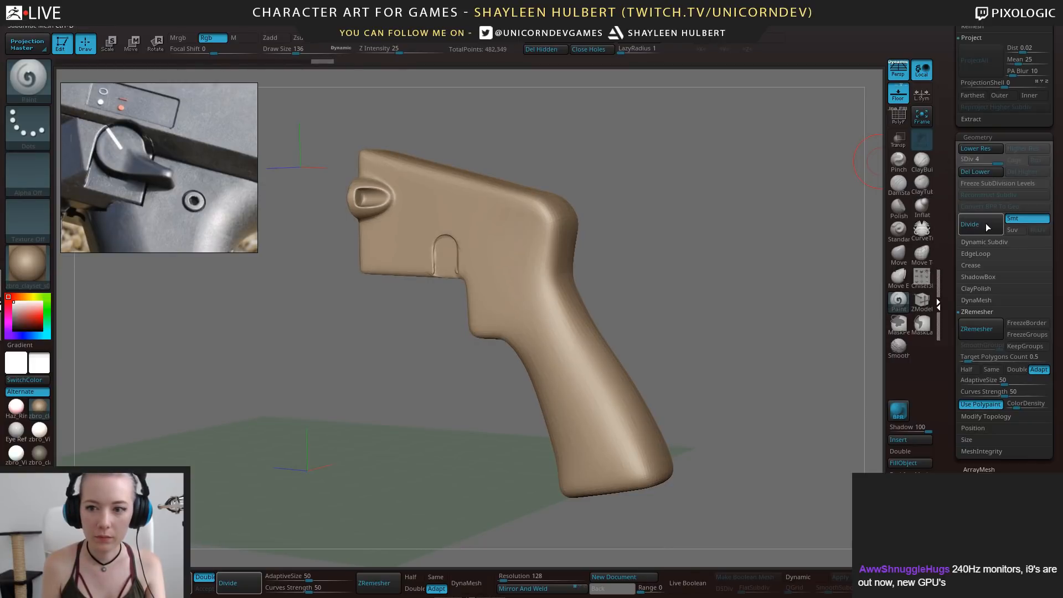
pyautogui.moveTo(692, 248); pyautogui.dragTo(648, 265)
pyautogui.keyDown('alt'); pyautogui.moveTo(712, 232); pyautogui.dragTo(722, 251); pyautogui.keyUp('alt')
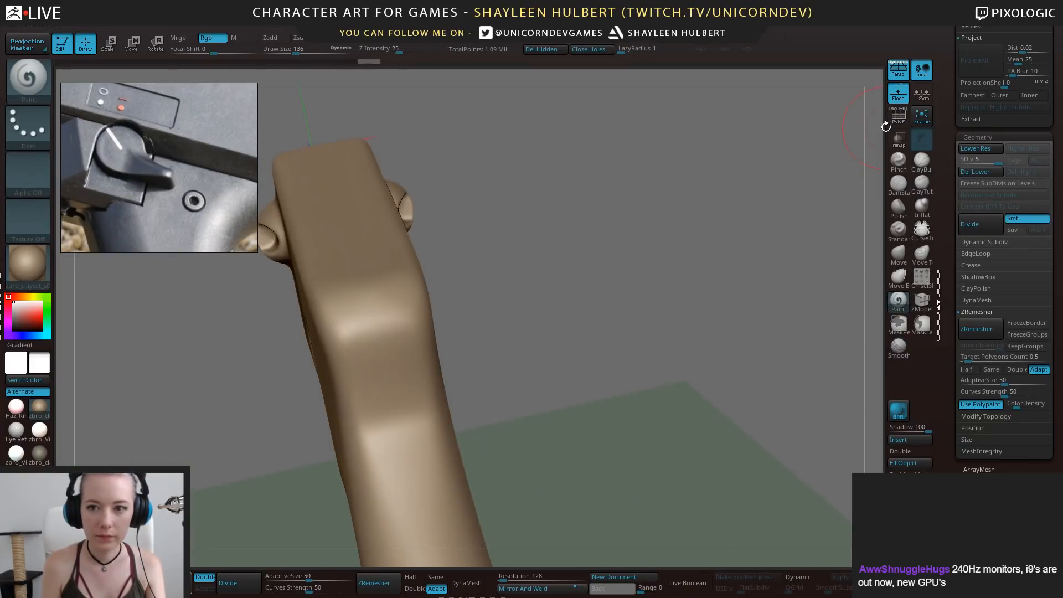
pyautogui.click(899, 122)
pyautogui.click(899, 122)
# Show the UMesh_PM3D_Cube3D4 duplicate, project all of its detail onto the remeshed grip and hide the duplicate again
pyautogui.moveTo(836, 164); pyautogui.dragTo(851, 233)
pyautogui.moveTo(944, 95); pyautogui.dragTo(949, 218)
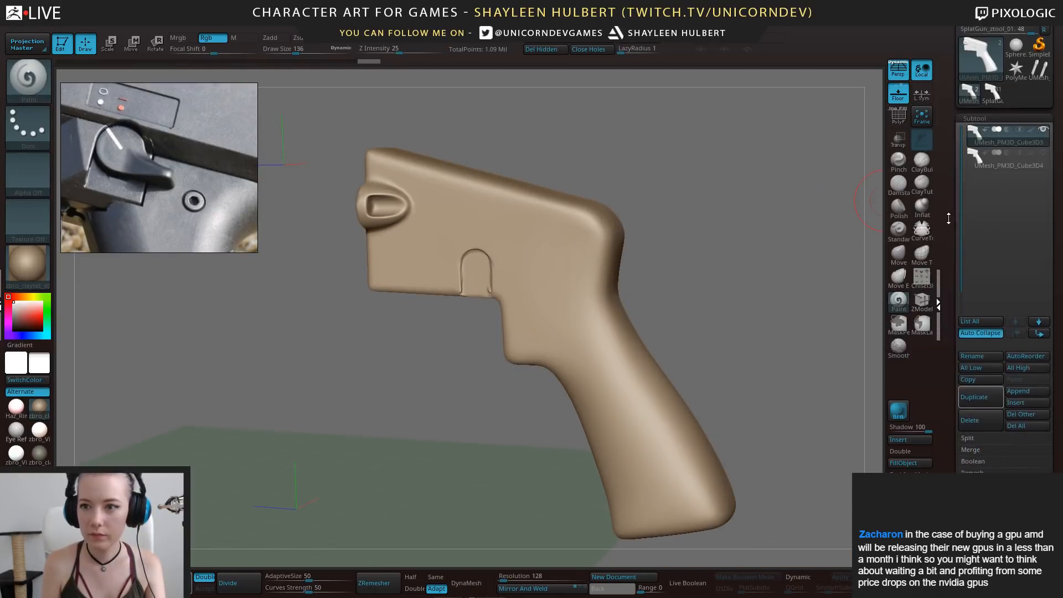
pyautogui.click(1043, 148)
pyautogui.scroll(-5, 986, 249)
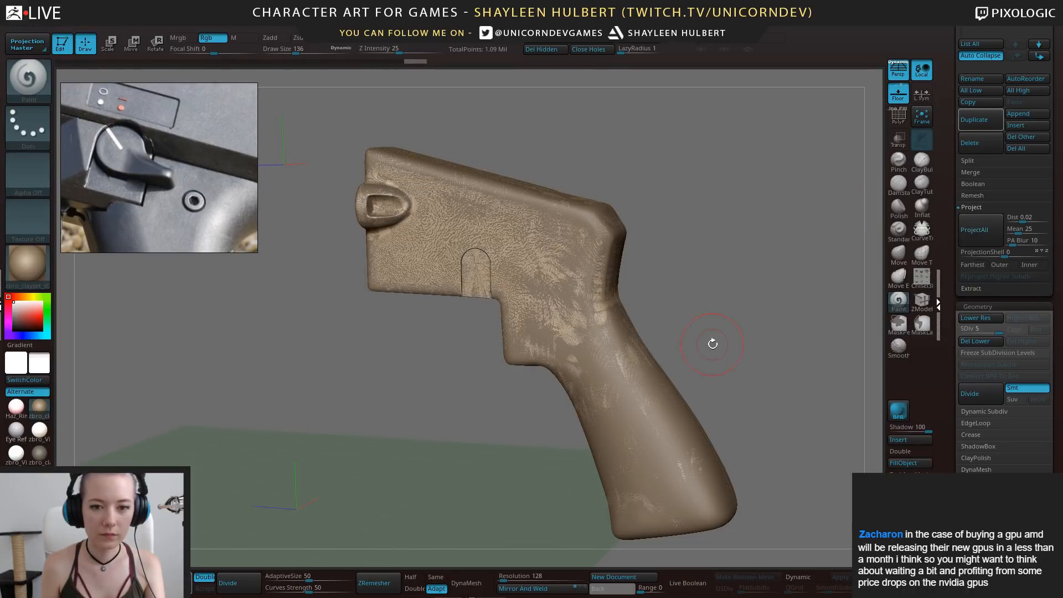
pyautogui.scroll(10, 944, 87)
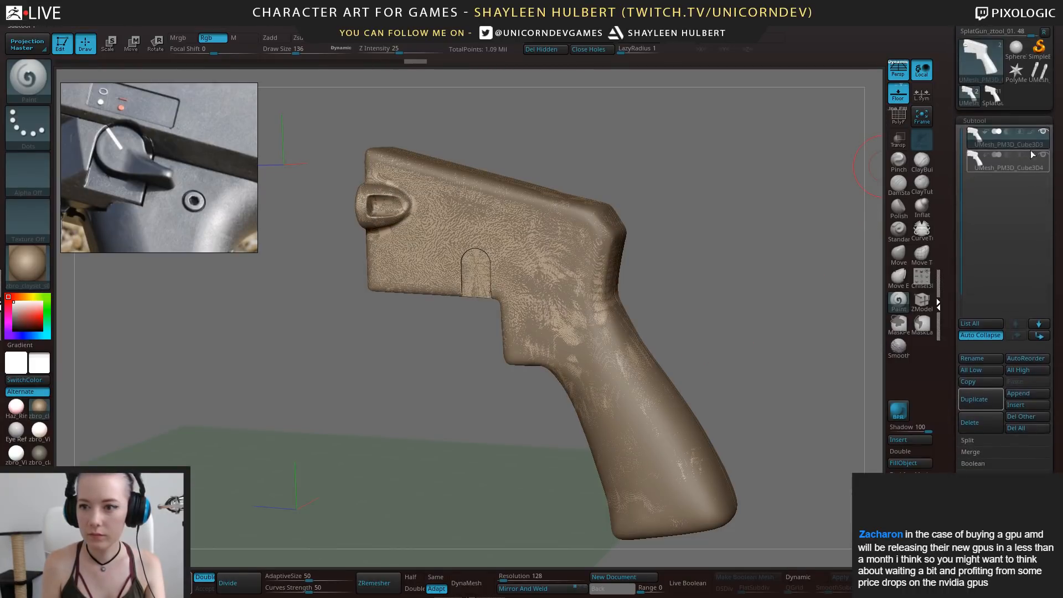
pyautogui.hotkey('ctrl', 'z')
# Shrink the brush and smooth away the projection artifact beside the recess edge near the grip's inner corner
pyautogui.keyDown('ctrl'); pyautogui.moveTo(767, 204); pyautogui.dragTo(721, 454, button='right'); pyautogui.keyUp('ctrl')
pyautogui.keyDown('alt'); pyautogui.moveTo(635, 450); pyautogui.dragTo(356, 237, button='right'); pyautogui.keyUp('alt')
pyautogui.moveTo(537, 365)
pyautogui.keyDown('ctrl'); pyautogui.mouseDown(button='right')
pyautogui.moveTo(502, 332)
pyautogui.moveTo(549, 360)
pyautogui.mouseUp(button='right'); pyautogui.keyUp('ctrl')
pyautogui.moveTo(548, 360)
pyautogui.keyDown('ctrl'); pyautogui.mouseDown(button='right')
pyautogui.moveTo(417, 271)
pyautogui.moveTo(558, 429)
pyautogui.moveTo(554, 397)
pyautogui.moveTo(570, 473)
pyautogui.moveTo(537, 317)
pyautogui.mouseUp(button='right'); pyautogui.keyUp('ctrl')
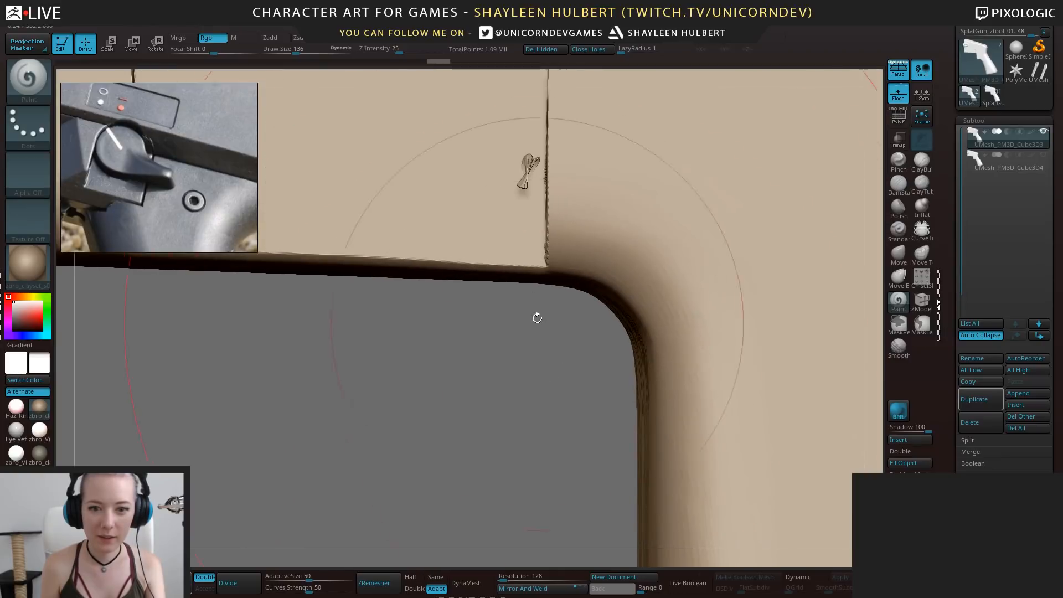
pyautogui.press('[')
pyautogui.press('[')
pyautogui.press('[')
pyautogui.press('[')
pyautogui.press('[')
pyautogui.press('[')
pyautogui.press('[')
pyautogui.press('[')
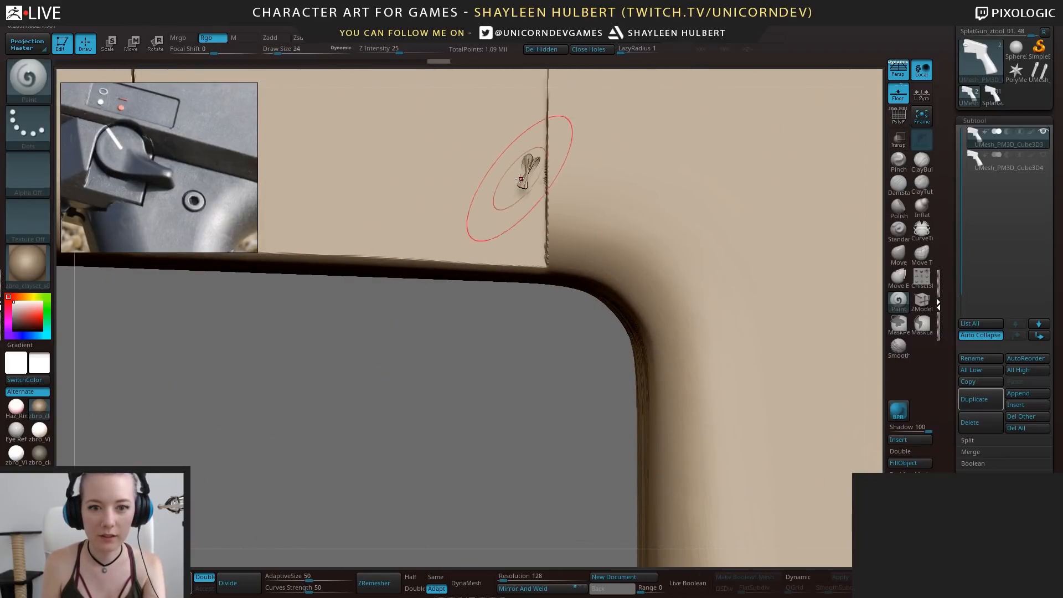
pyautogui.keyDown('shift'); pyautogui.moveTo(524, 180); pyautogui.dragTo(527, 173); pyautogui.keyUp('shift')
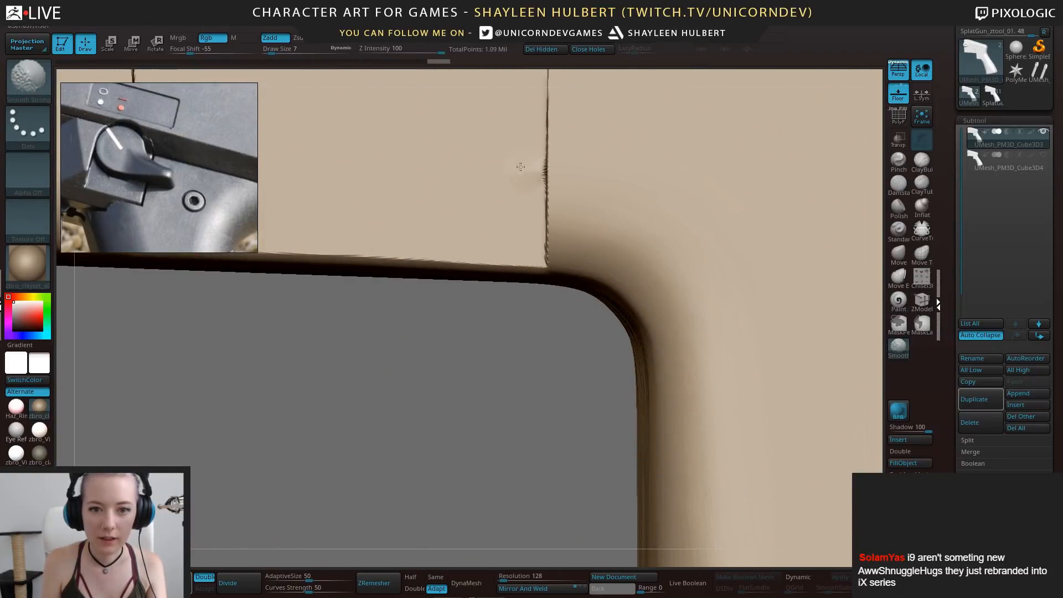
# Smooth the remaining unevenness along the lower recess edge and examine the opposite edge of the recess
pyautogui.moveTo(512, 232); pyautogui.dragTo(546, 192, button='right')
pyautogui.keyDown('shift'); pyautogui.moveTo(529, 147); pyautogui.dragTo(529, 176); pyautogui.keyUp('shift')
pyautogui.moveTo(510, 237)
pyautogui.keyDown('shift'); pyautogui.mouseDown()
pyautogui.moveTo(518, 245)
pyautogui.moveTo(553, 184)
pyautogui.mouseUp(); pyautogui.keyUp('shift')
pyautogui.moveTo(883, 288); pyautogui.dragTo(790, 190, button='right')
pyautogui.moveTo(295, 405); pyautogui.dragTo(482, 438, button='right')
pyautogui.press('shift')
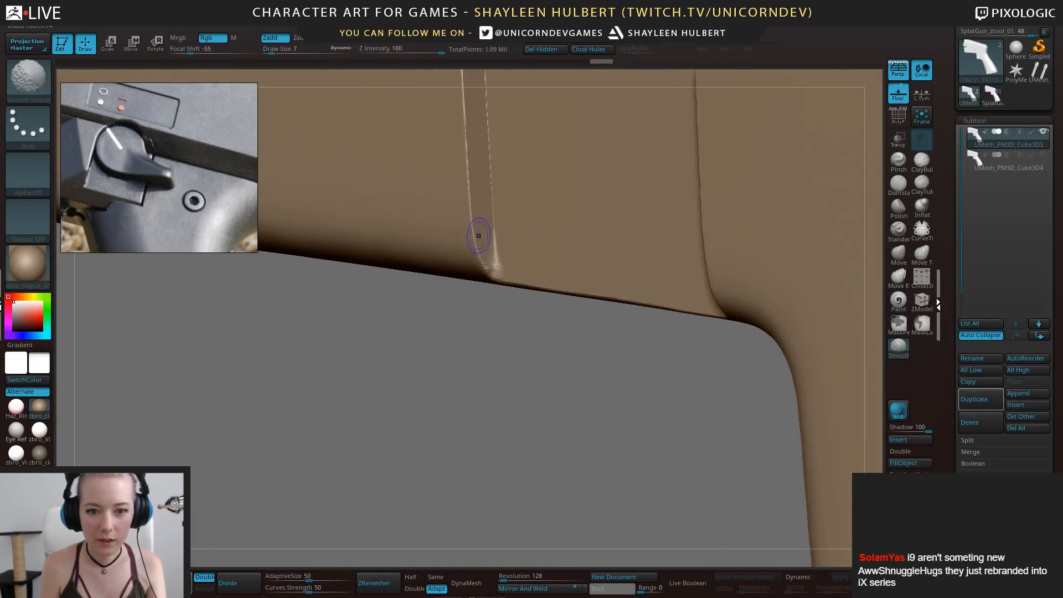
# Inspect the cleaned recess across the grip and divide the mesh to subdivision level 6
pyautogui.keyDown('ctrl'); pyautogui.moveTo(488, 282); pyautogui.dragTo(554, 343, button='right'); pyautogui.keyUp('ctrl')
pyautogui.moveTo(653, 360)
pyautogui.mouseDown(button='right')
pyautogui.moveTo(508, 370)
pyautogui.moveTo(438, 332)
pyautogui.moveTo(521, 335)
pyautogui.mouseUp(button='right')
pyautogui.keyDown('alt'); pyautogui.moveTo(673, 333); pyautogui.dragTo(742, 260); pyautogui.keyUp('alt')
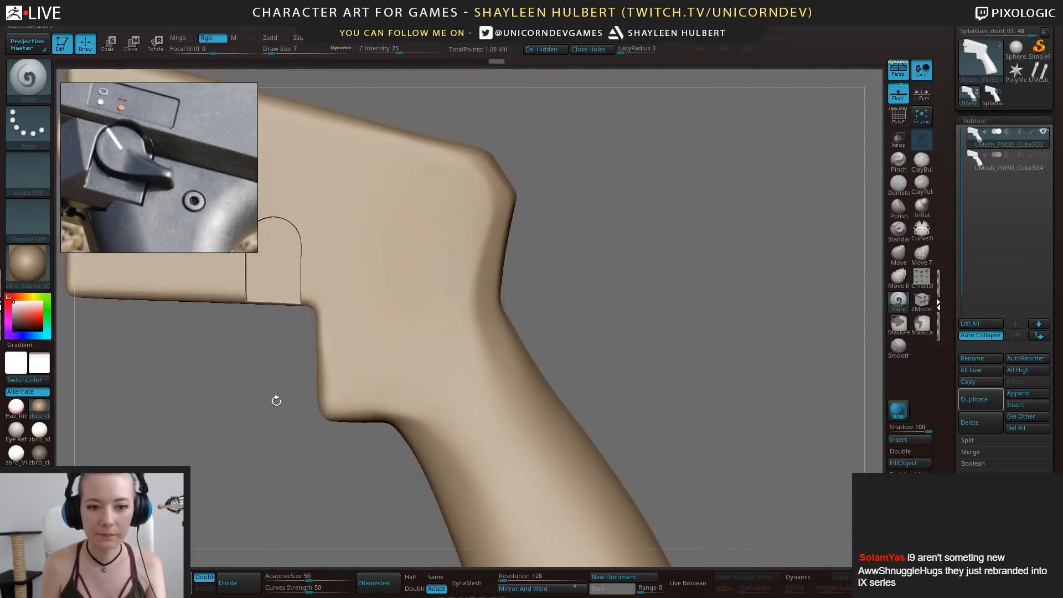
pyautogui.keyDown('alt'); pyautogui.moveTo(275, 399); pyautogui.dragTo(432, 443); pyautogui.keyUp('alt')
pyautogui.moveTo(432, 443)
pyautogui.mouseDown()
pyautogui.moveTo(487, 444)
pyautogui.moveTo(482, 423)
pyautogui.moveTo(435, 425)
pyautogui.mouseUp()
pyautogui.moveTo(498, 416); pyautogui.dragTo(439, 369)
pyautogui.moveTo(977, 347); pyautogui.dragTo(977, 55)
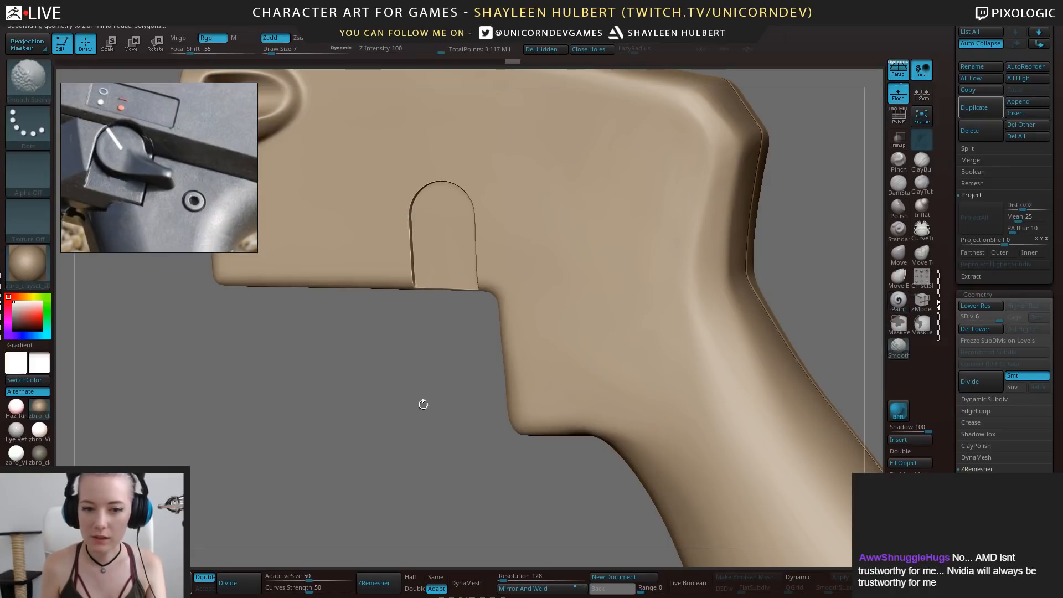
# Make the UMesh_PM3D_Cube3D4 duplicate visible and reproject its detail onto the level 6 grip mesh
pyautogui.moveTo(422, 404); pyautogui.dragTo(580, 363)
pyautogui.moveTo(952, 93); pyautogui.dragTo(953, 397)
pyautogui.click(1044, 168)
pyautogui.moveTo(778, 252); pyautogui.dragTo(709, 237)
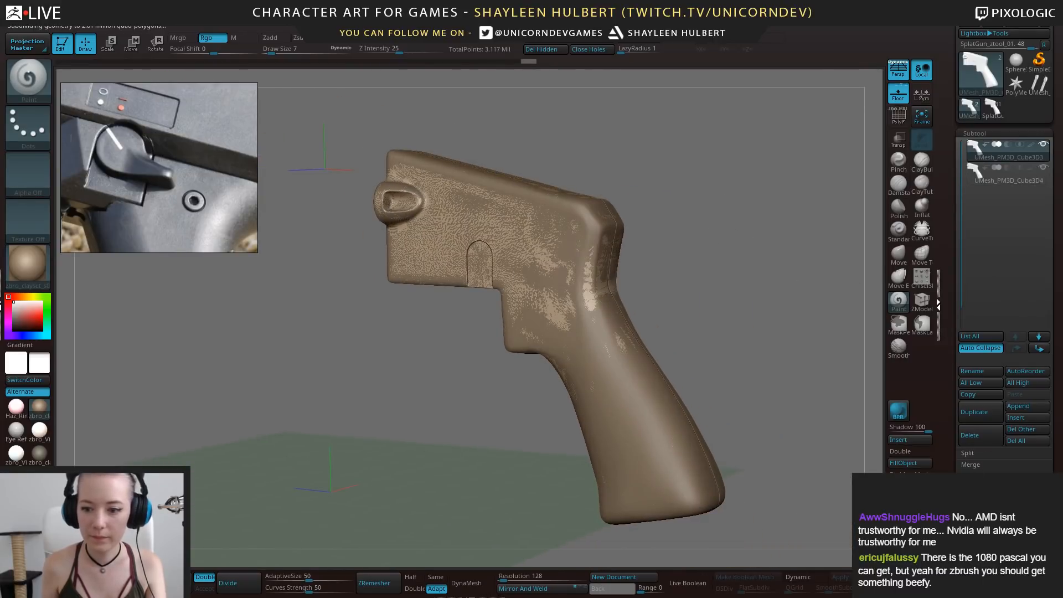
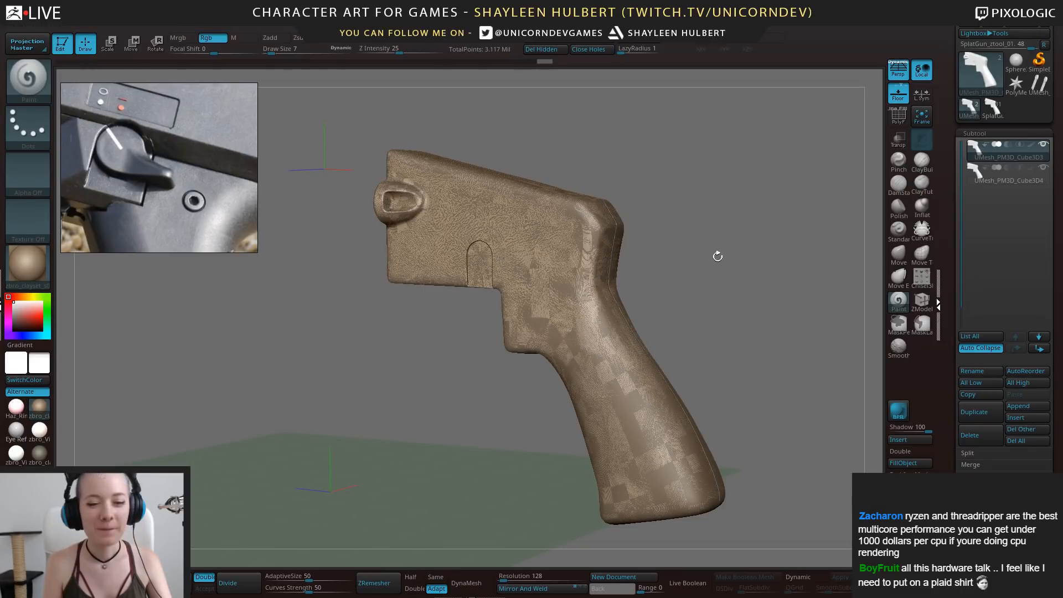
# Hide the duplicate and examine the lower end of the recess groove on the reprojected grip up close
pyautogui.keyDown('alt'); pyautogui.moveTo(382, 344); pyautogui.dragTo(583, 431); pyautogui.keyUp('alt')
pyautogui.click(1043, 167)
pyautogui.keyDown('alt'); pyautogui.moveTo(492, 377); pyautogui.dragTo(494, 487); pyautogui.keyUp('alt')
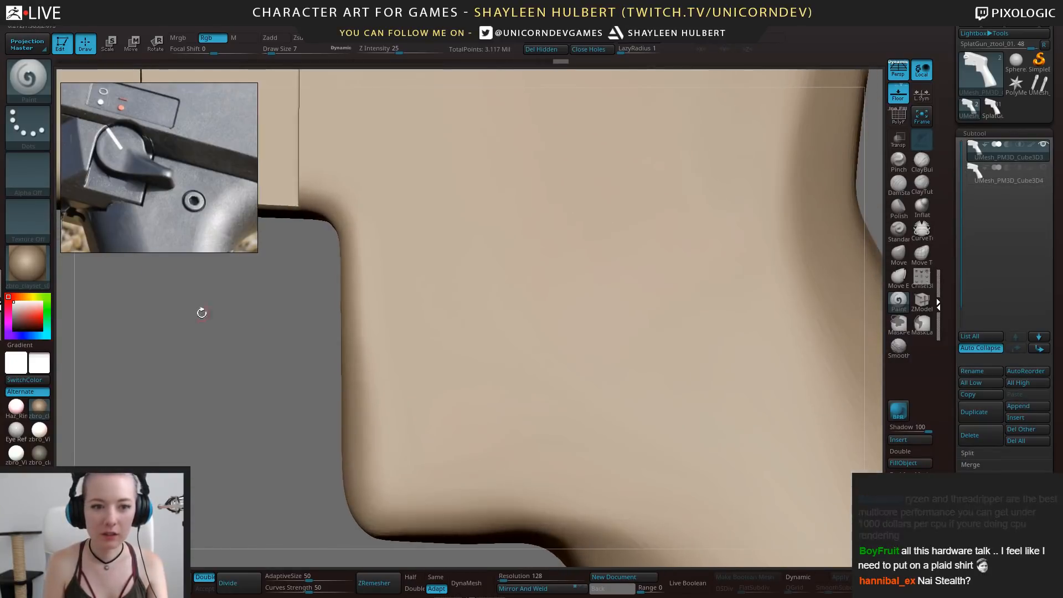
pyautogui.keyDown('alt'); pyautogui.moveTo(202, 311); pyautogui.dragTo(597, 483); pyautogui.keyUp('alt')
pyautogui.keyDown('alt'); pyautogui.moveTo(127, 332); pyautogui.dragTo(486, 291); pyautogui.keyUp('alt')
pyautogui.click(335, 183)
pyautogui.moveTo(310, 272)
pyautogui.keyDown('alt'); pyautogui.mouseDown()
pyautogui.moveTo(485, 408)
pyautogui.moveTo(531, 404)
pyautogui.moveTo(446, 390)
pyautogui.moveTo(460, 487)
pyautogui.mouseUp(); pyautogui.keyUp('alt')
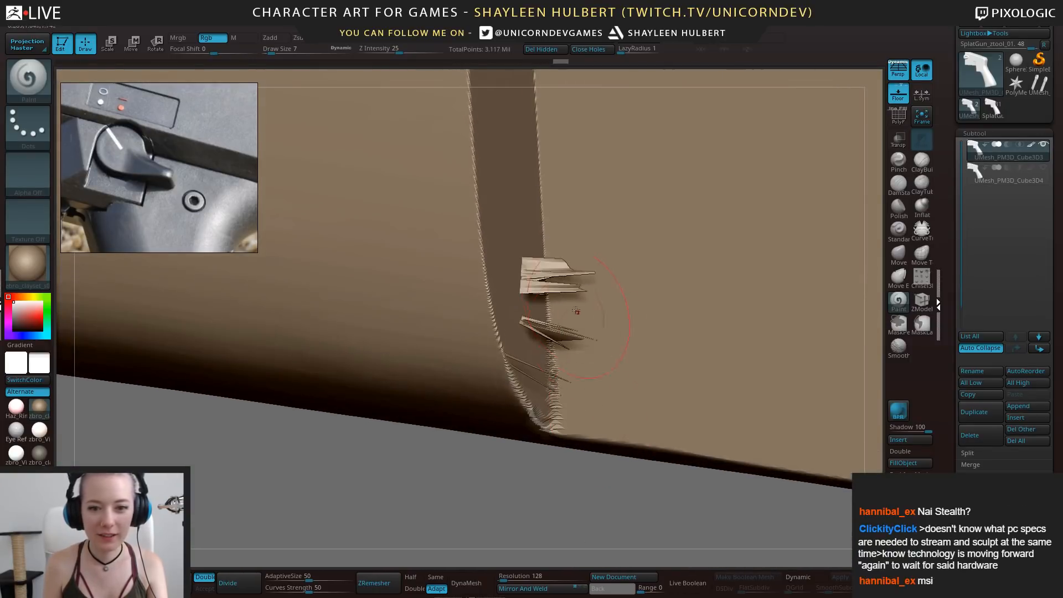
# Smooth the projection spikes and jagged edge at the lower end of the recess groove, adjusting the brush size
pyautogui.keyDown('shift'); pyautogui.moveTo(554, 278); pyautogui.dragTo(550, 289); pyautogui.keyUp('shift')
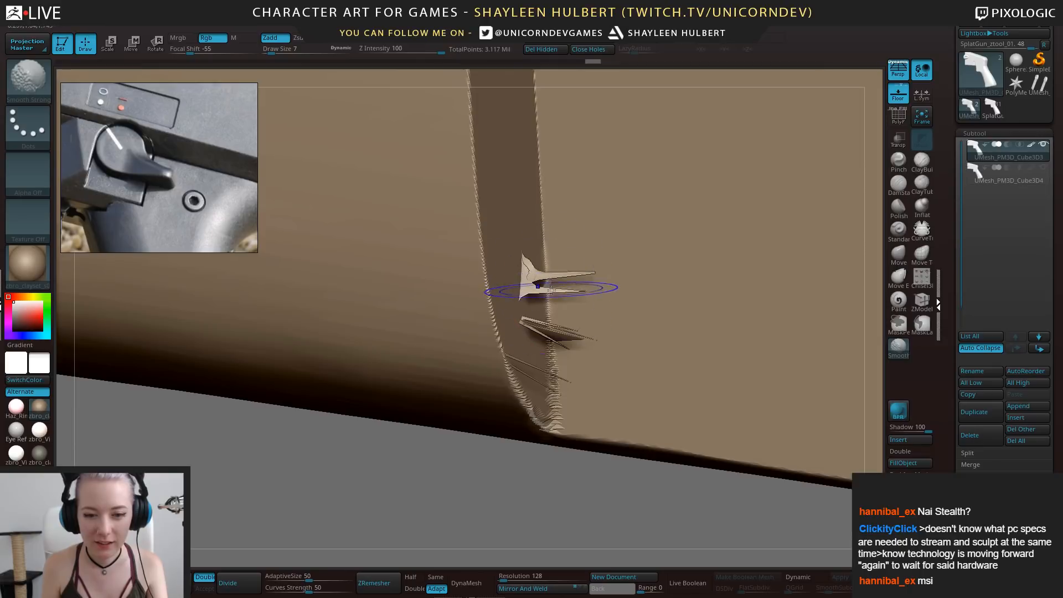
pyautogui.moveTo(568, 501)
pyautogui.mouseDown()
pyautogui.moveTo(538, 534)
pyautogui.moveTo(299, 492)
pyautogui.mouseUp()
pyautogui.moveTo(121, 410)
pyautogui.mouseDown()
pyautogui.moveTo(161, 471)
pyautogui.moveTo(229, 489)
pyautogui.mouseUp()
pyautogui.keyDown('shift'); pyautogui.moveTo(538, 300); pyautogui.dragTo(540, 305); pyautogui.keyUp('shift')
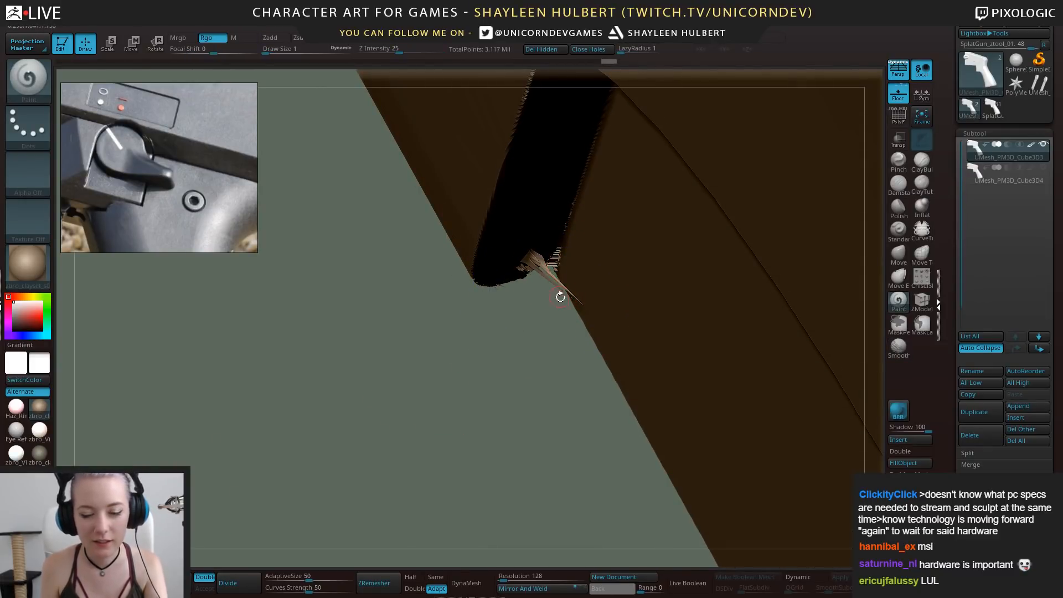
pyautogui.press('shift')
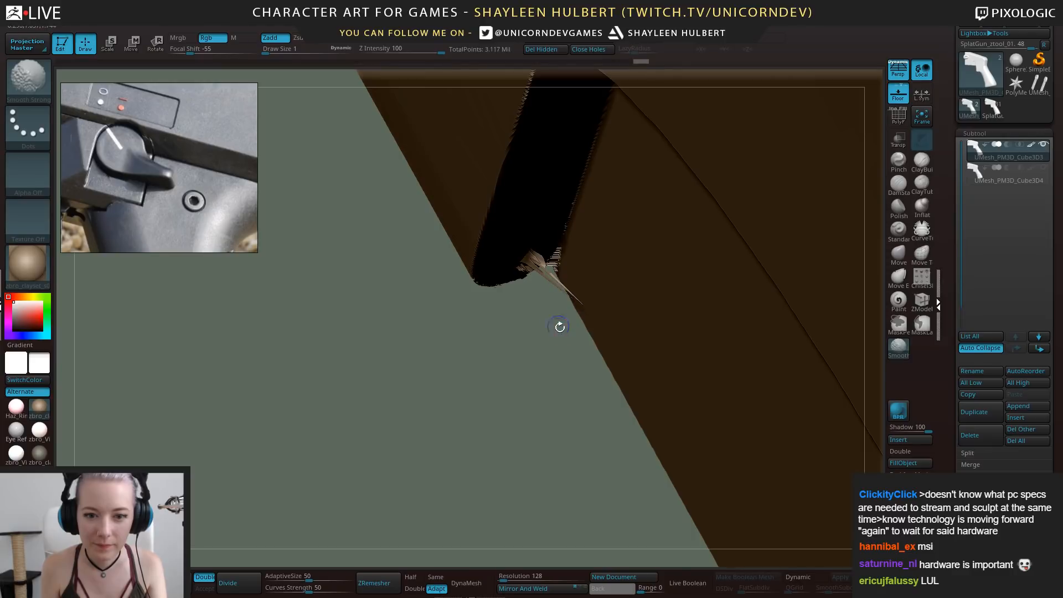
pyautogui.moveTo(560, 327); pyautogui.dragTo(571, 290)
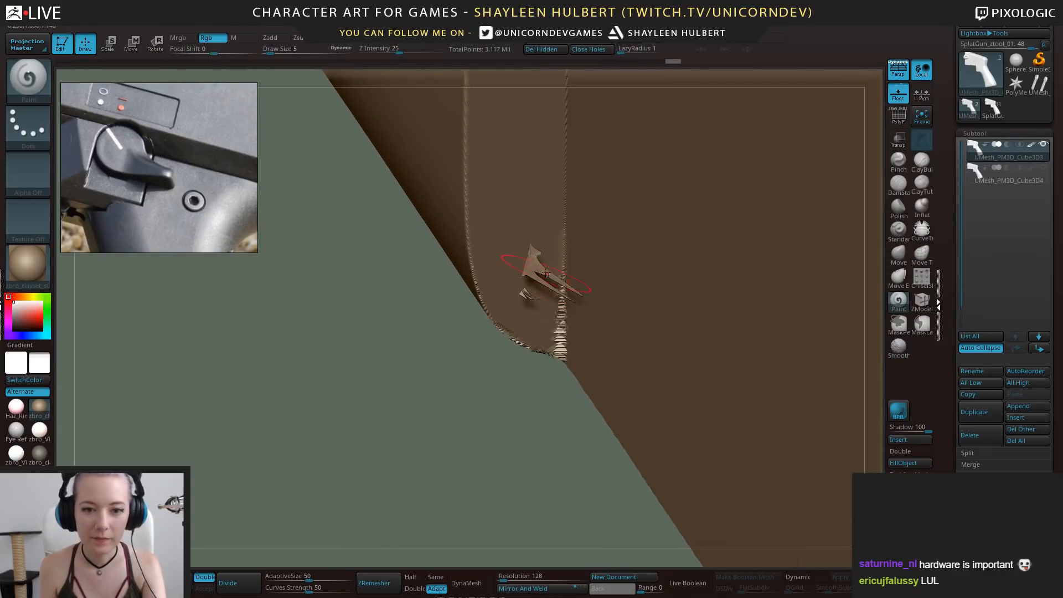
pyautogui.press('shift')
pyautogui.keyDown('shift'); pyautogui.moveTo(561, 305); pyautogui.dragTo(558, 358); pyautogui.keyUp('shift')
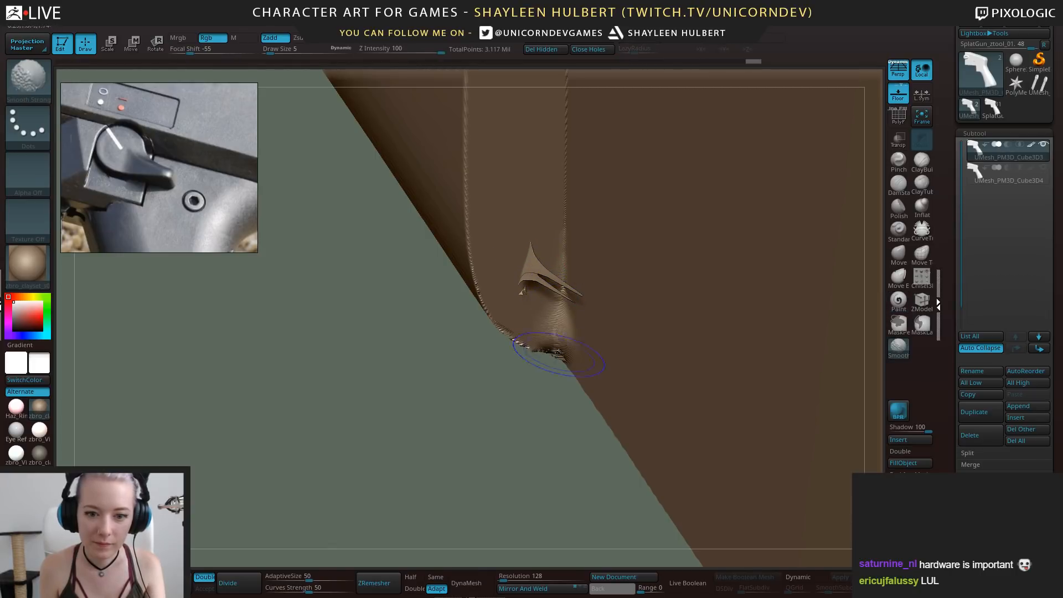
# Smooth the leftover spike inside the recess groove from a steeper viewing angle
pyautogui.keyDown('shift'); pyautogui.moveTo(523, 390); pyautogui.dragTo(391, 369); pyautogui.keyUp('shift')
pyautogui.keyDown('ctrl'); pyautogui.moveTo(392, 368); pyautogui.dragTo(354, 340, button='right'); pyautogui.keyUp('ctrl')
pyautogui.keyDown('alt'); pyautogui.moveTo(355, 340); pyautogui.dragTo(332, 319); pyautogui.keyUp('alt')
pyautogui.keyDown('alt'); pyautogui.moveTo(338, 370); pyautogui.dragTo(372, 382); pyautogui.keyUp('alt')
pyautogui.keyDown('alt'); pyautogui.moveTo(444, 369); pyautogui.dragTo(429, 333); pyautogui.keyUp('alt')
pyautogui.moveTo(429, 334); pyautogui.dragTo(382, 365, button='right')
pyautogui.moveTo(418, 396)
pyautogui.keyDown('shift'); pyautogui.mouseDown()
pyautogui.moveTo(434, 354)
pyautogui.moveTo(411, 404)
pyautogui.moveTo(549, 332)
pyautogui.mouseUp(); pyautogui.keyUp('shift')
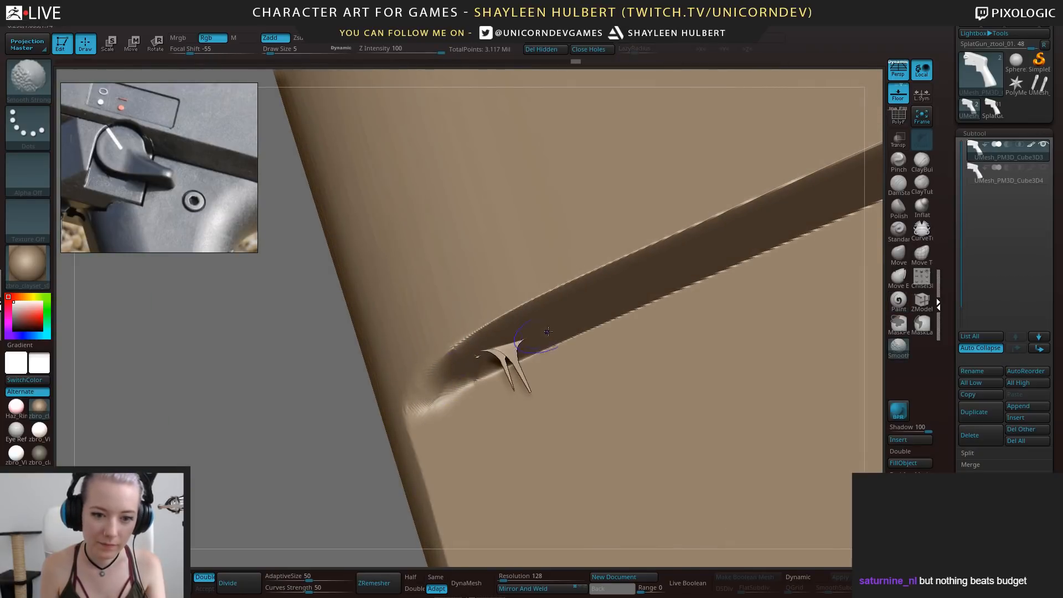
pyautogui.moveTo(490, 357)
pyautogui.keyDown('shift'); pyautogui.mouseDown()
pyautogui.moveTo(510, 355)
pyautogui.moveTo(493, 360)
pyautogui.mouseUp(); pyautogui.keyUp('shift')
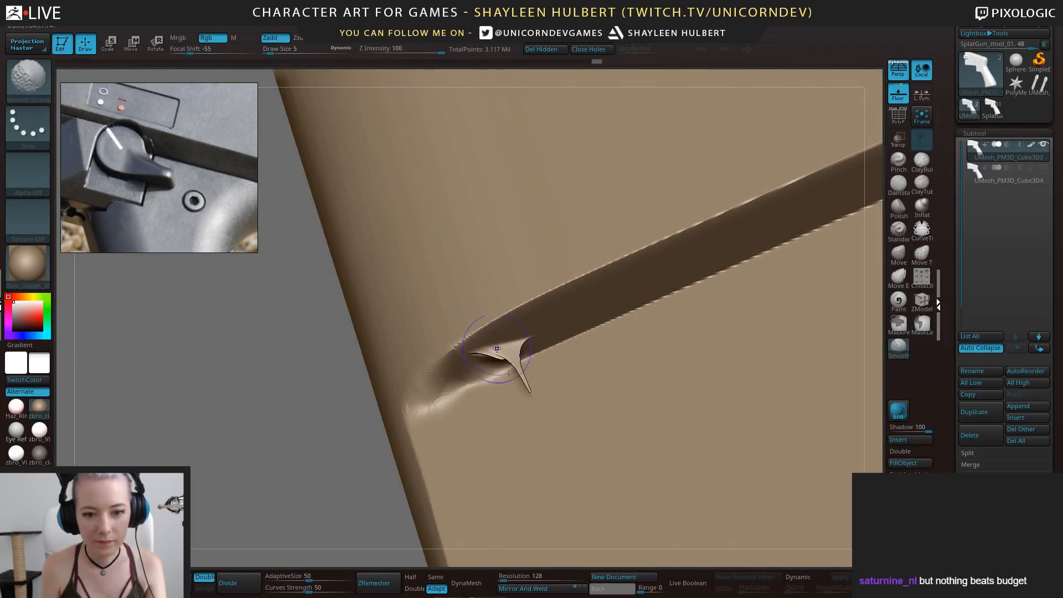
# Drop the gun mesh to subdivision level 4 and smooth away the pinched spike at the groove's end near the edge
pyautogui.moveTo(334, 413); pyautogui.dragTo(388, 407)
pyautogui.keyDown('shift'); pyautogui.moveTo(446, 342); pyautogui.dragTo(435, 352); pyautogui.keyUp('shift')
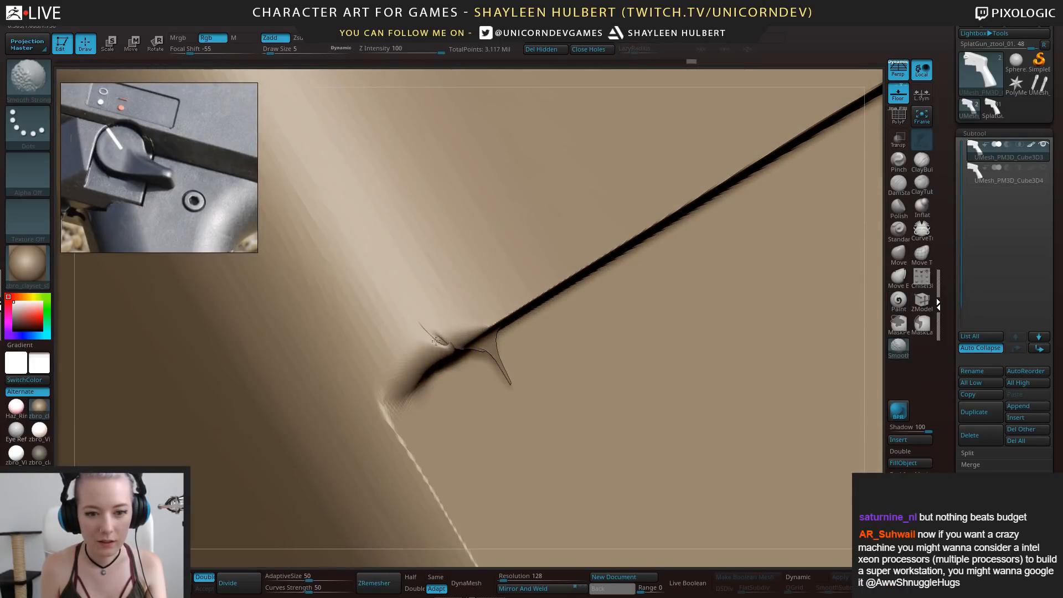
pyautogui.click(892, 125)
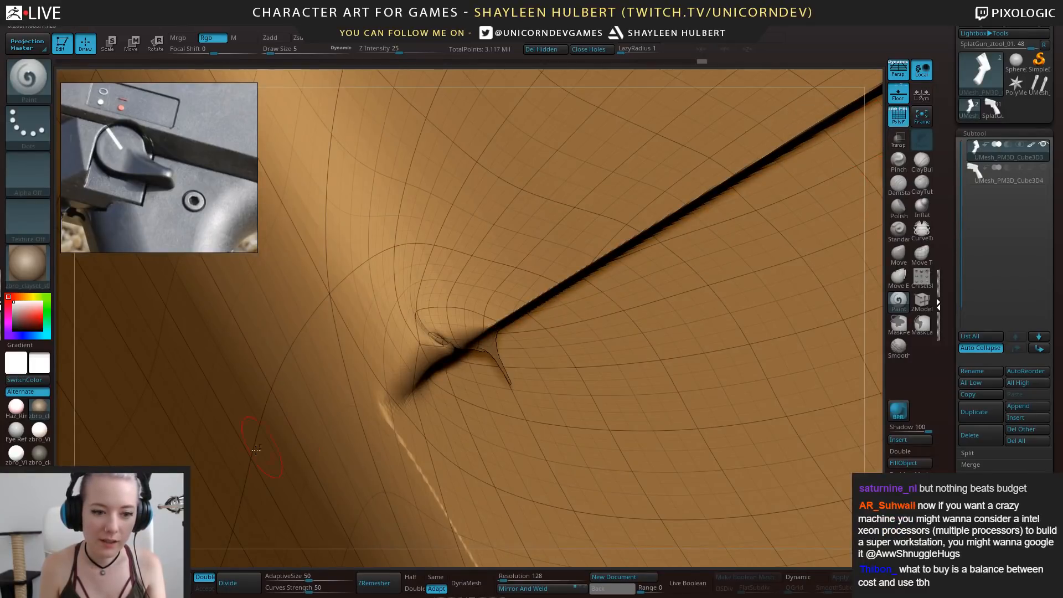
pyautogui.moveTo(69, 424); pyautogui.dragTo(55, 444)
pyautogui.keyDown('shift'); pyautogui.moveTo(459, 352); pyautogui.dragTo(492, 362); pyautogui.keyUp('shift')
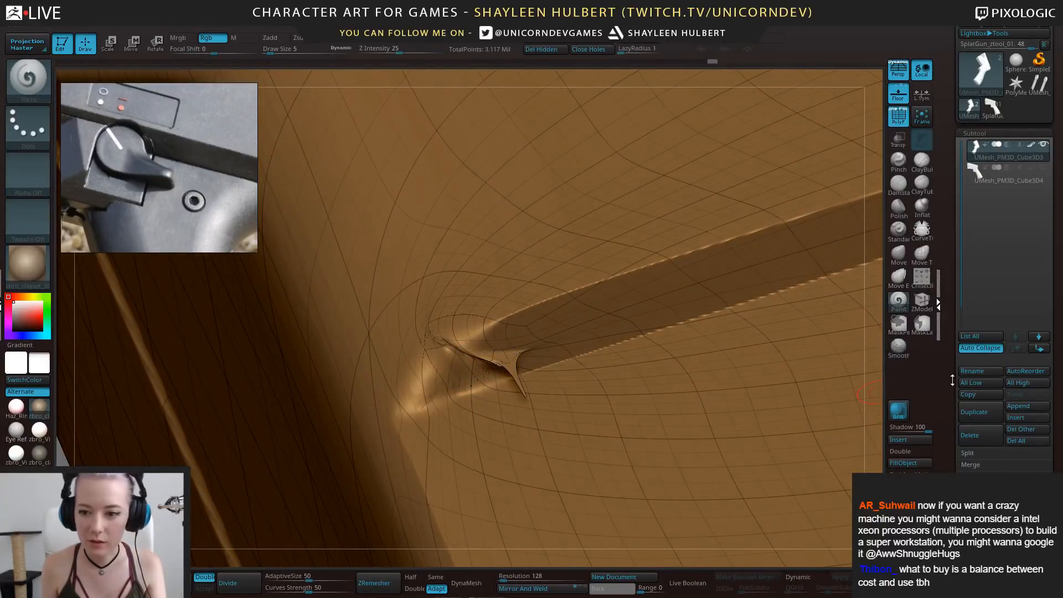
pyautogui.scroll(-5, 953, 380)
pyautogui.click(981, 388)
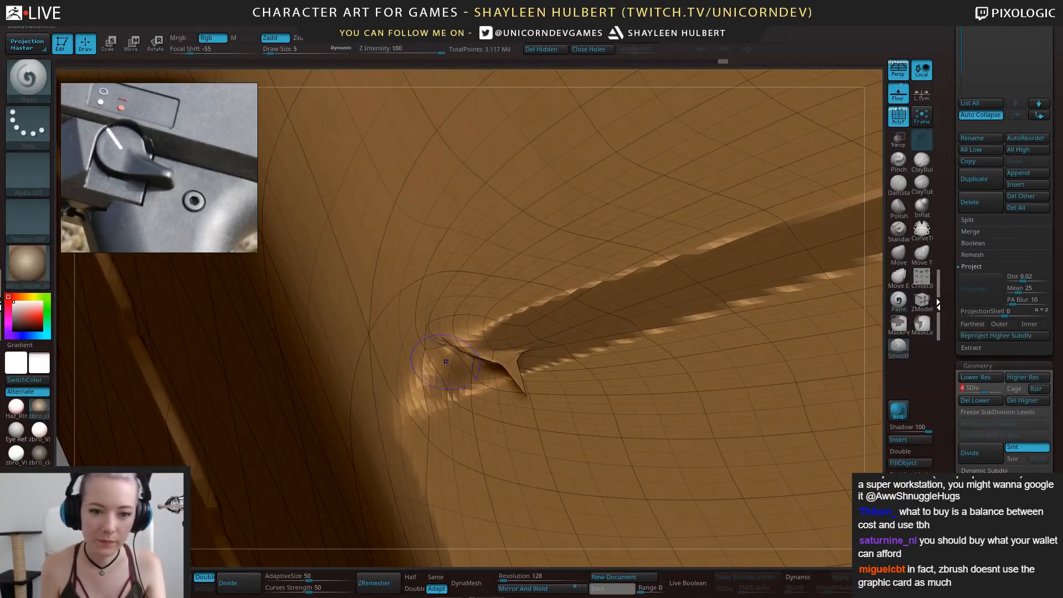
pyautogui.moveTo(453, 351)
pyautogui.keyDown('shift'); pyautogui.mouseDown()
pyautogui.moveTo(524, 348)
pyautogui.moveTo(428, 381)
pyautogui.moveTo(538, 365)
pyautogui.moveTo(522, 370)
pyautogui.moveTo(501, 333)
pyautogui.moveTo(529, 310)
pyautogui.moveTo(528, 331)
pyautogui.moveTo(556, 328)
pyautogui.mouseUp(); pyautogui.keyUp('shift')
# At subdivision level 6 with the wireframe hidden, flatten the groove's end with the hPolish brush, ending at draw size 7
pyautogui.press('b')
pyautogui.press('h')
pyautogui.press('p')
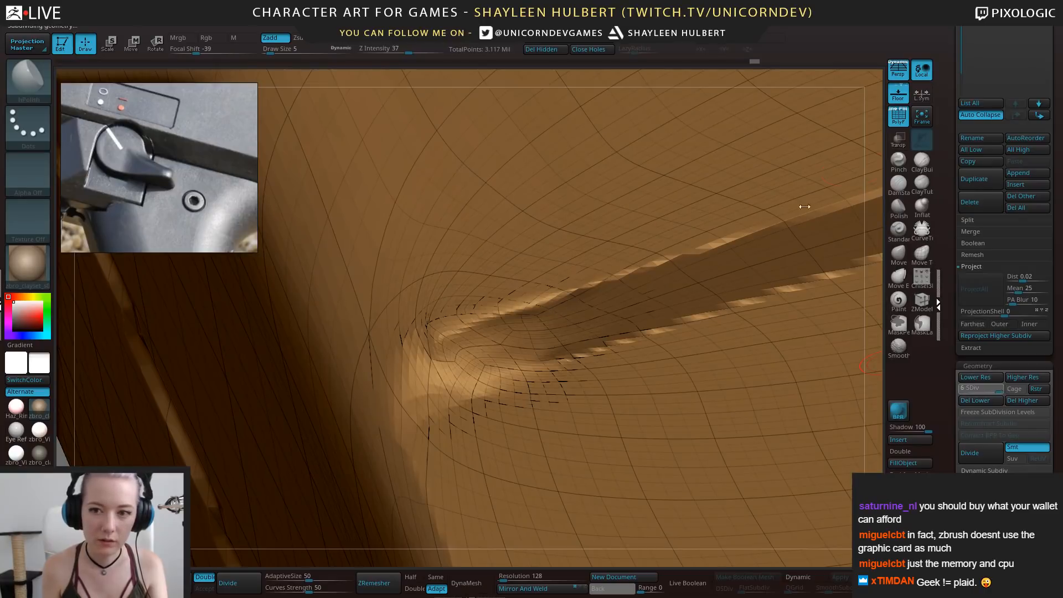
pyautogui.hotkey('shift', 'f')
pyautogui.moveTo(515, 346)
pyautogui.mouseDown()
pyautogui.moveTo(531, 346)
pyautogui.moveTo(432, 395)
pyautogui.moveTo(612, 320)
pyautogui.mouseUp()
pyautogui.moveTo(506, 323)
pyautogui.keyDown('shift'); pyautogui.mouseDown()
pyautogui.moveTo(581, 296)
pyautogui.moveTo(564, 302)
pyautogui.moveTo(600, 309)
pyautogui.mouseUp(); pyautogui.keyUp('shift')
pyautogui.press(']')
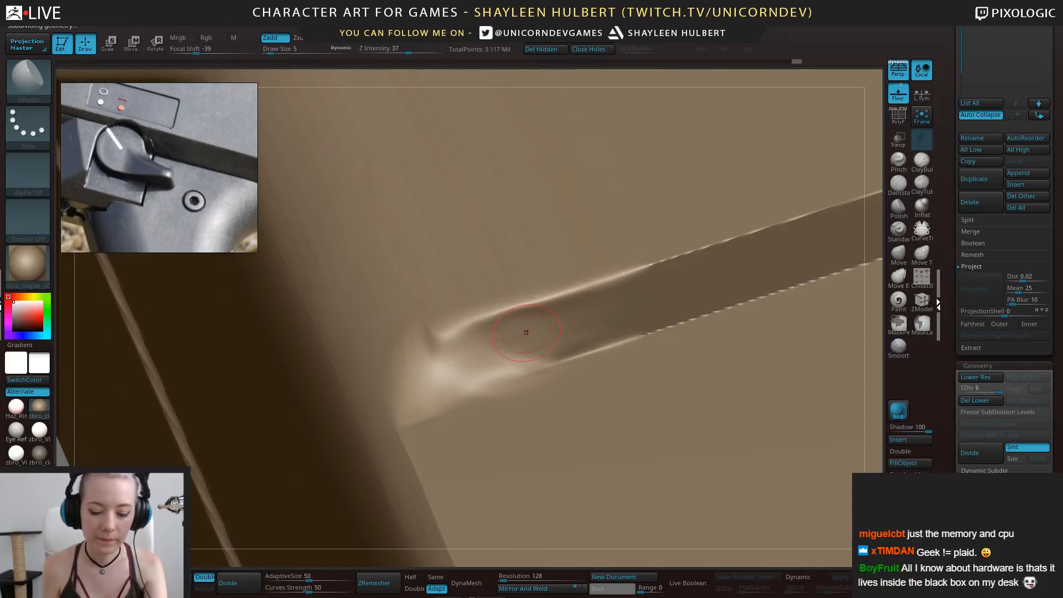
pyautogui.moveTo(527, 352); pyautogui.dragTo(432, 382)
pyautogui.moveTo(521, 374)
pyautogui.mouseDown()
pyautogui.moveTo(414, 398)
pyautogui.moveTo(434, 391)
pyautogui.mouseUp()
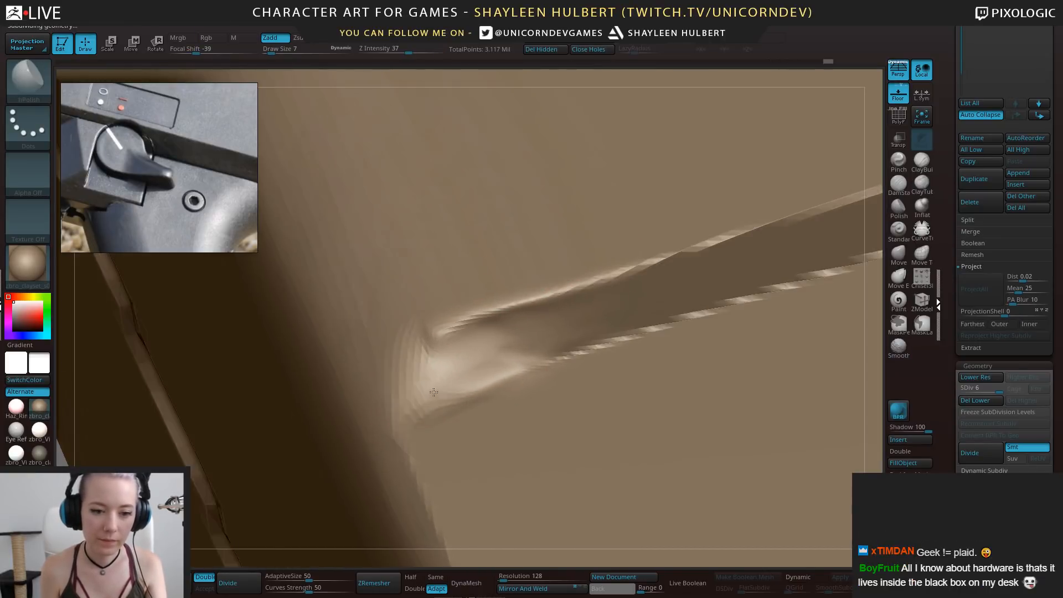
# Pull the groove's upper end inward from the gun's edge with the Move brush
pyautogui.moveTo(434, 392)
pyautogui.keyDown('ctrl'); pyautogui.mouseDown(button='right')
pyautogui.moveTo(226, 479)
pyautogui.moveTo(251, 456)
pyautogui.mouseUp(button='right'); pyautogui.keyUp('ctrl')
pyautogui.click(898, 255)
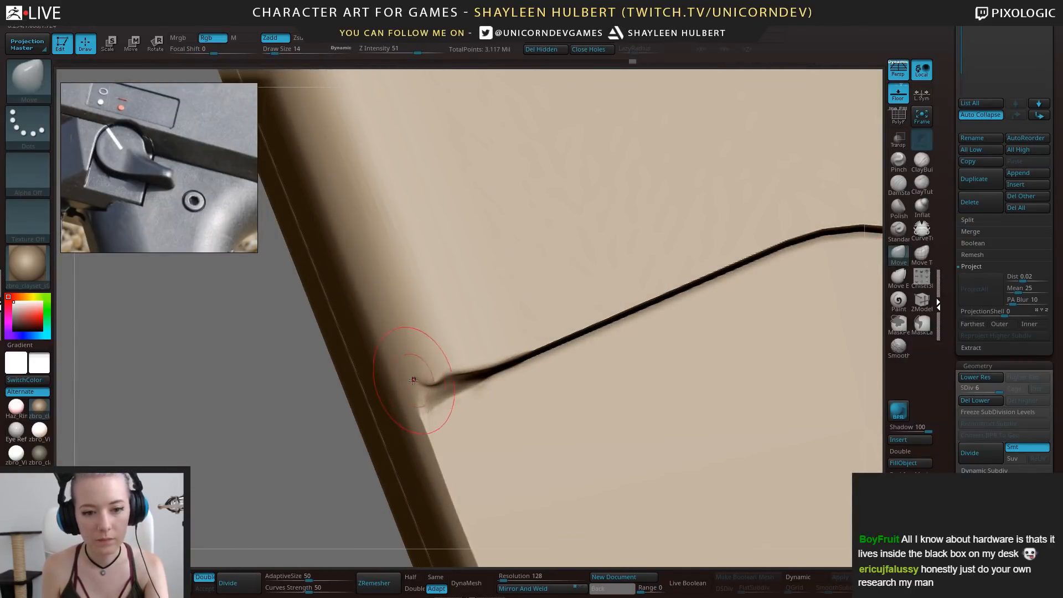
pyautogui.moveTo(414, 381); pyautogui.dragTo(439, 381)
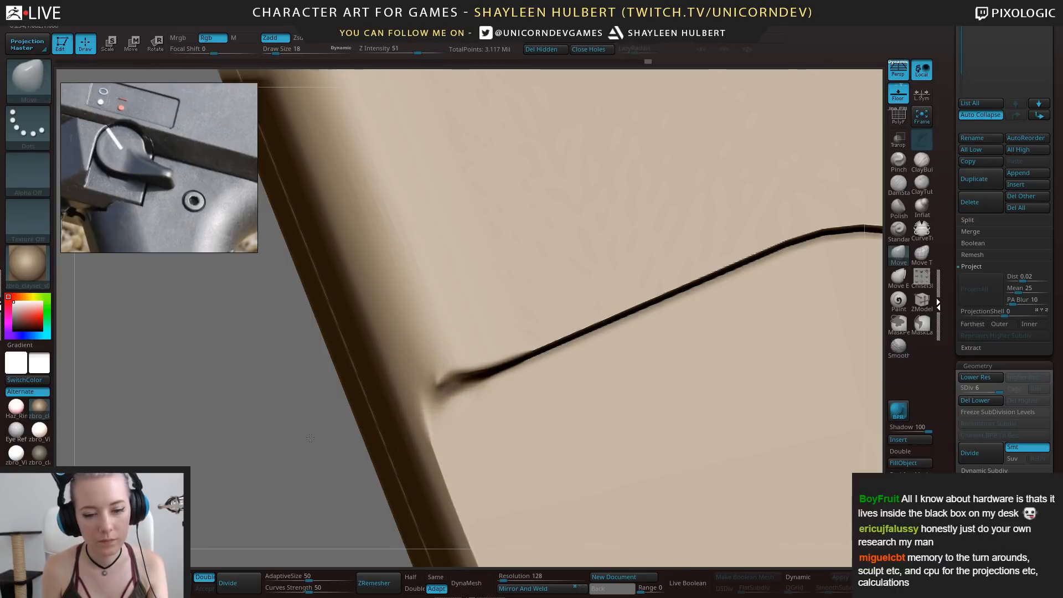
# Set the Smooth brush's intensity to 9 and soften the ends and edges of the rounded panel's groove
pyautogui.moveTo(314, 432)
pyautogui.keyDown('ctrl'); pyautogui.mouseDown(button='right')
pyautogui.moveTo(320, 334)
pyautogui.moveTo(329, 366)
pyautogui.moveTo(366, 359)
pyautogui.mouseUp(button='right'); pyautogui.keyUp('ctrl')
pyautogui.keyDown('shift'); pyautogui.moveTo(489, 395); pyautogui.dragTo(506, 397); pyautogui.keyUp('shift')
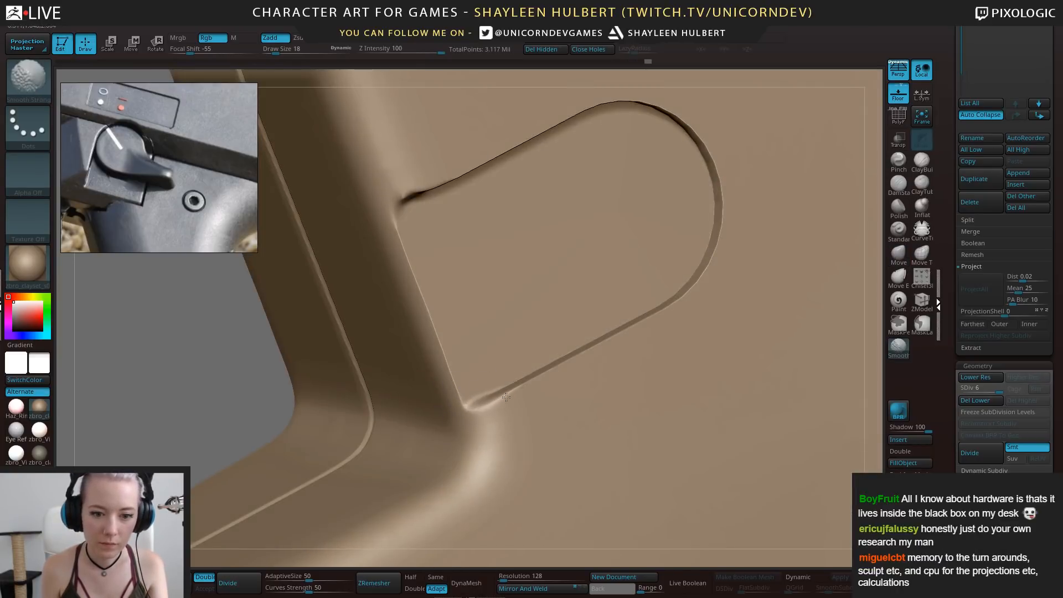
pyautogui.click(392, 49)
pyautogui.write('50')
pyautogui.press('Return')
pyautogui.click(391, 49)
pyautogui.write('5')
pyautogui.keyDown('shift'); pyautogui.moveTo(391, 49); pyautogui.dragTo(383, 49); pyautogui.keyUp('shift')
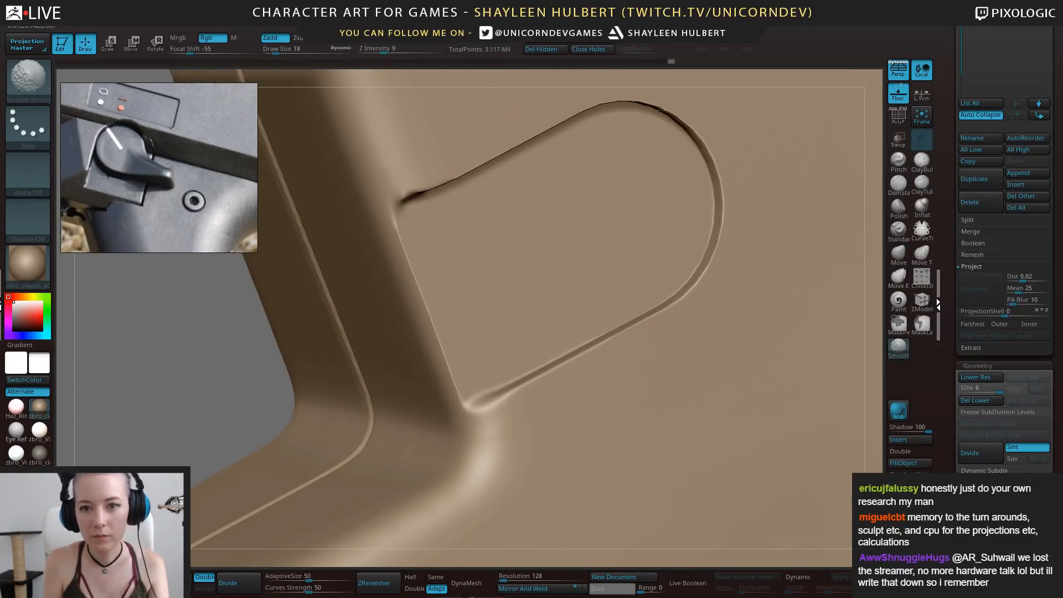
pyautogui.moveTo(263, 365); pyautogui.dragTo(191, 327)
pyautogui.keyDown('shift'); pyautogui.moveTo(533, 247); pyautogui.dragTo(492, 269); pyautogui.keyUp('shift')
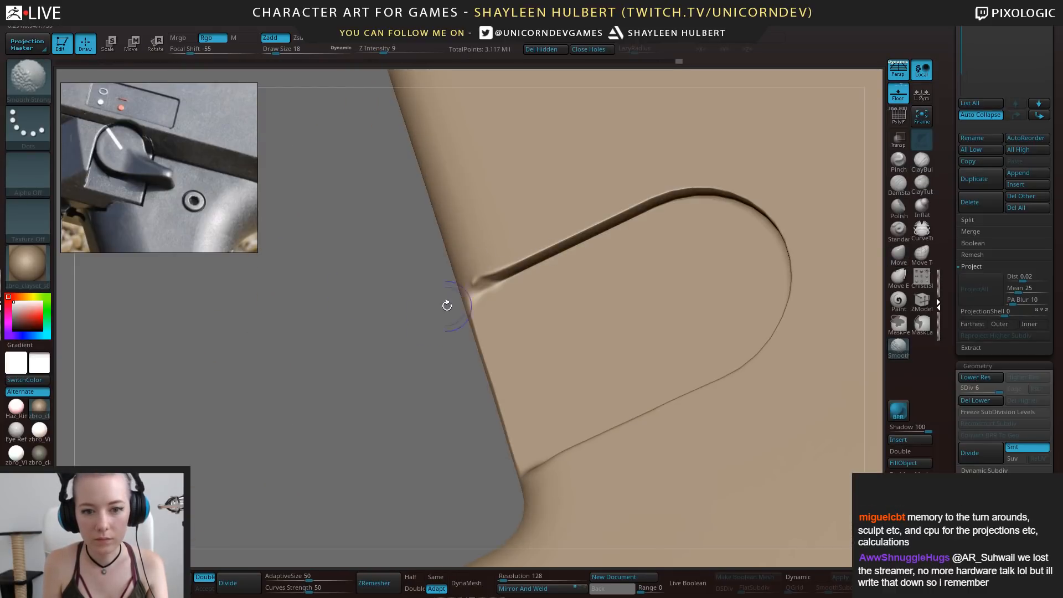
# Build up the groove's upper end with ClayBuildup and smooth it at subdivision level 4
pyautogui.moveTo(447, 306)
pyautogui.keyDown('alt'); pyautogui.mouseDown()
pyautogui.moveTo(360, 362)
pyautogui.moveTo(407, 349)
pyautogui.mouseUp(); pyautogui.keyUp('alt')
pyautogui.click(920, 162)
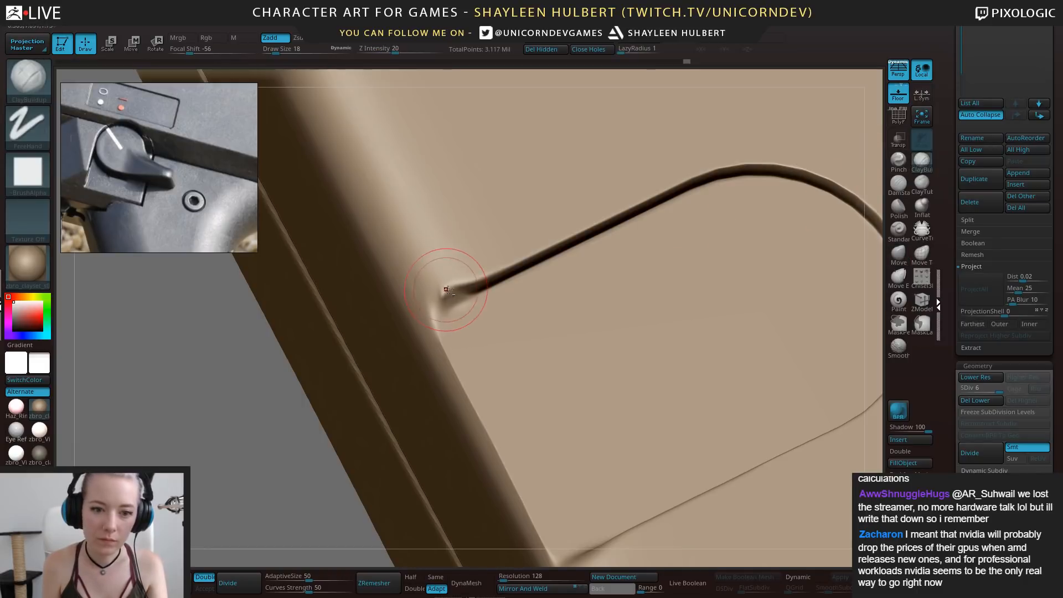
pyautogui.moveTo(446, 289)
pyautogui.mouseDown()
pyautogui.moveTo(454, 281)
pyautogui.moveTo(440, 288)
pyautogui.moveTo(441, 325)
pyautogui.moveTo(433, 297)
pyautogui.moveTo(448, 302)
pyautogui.mouseUp()
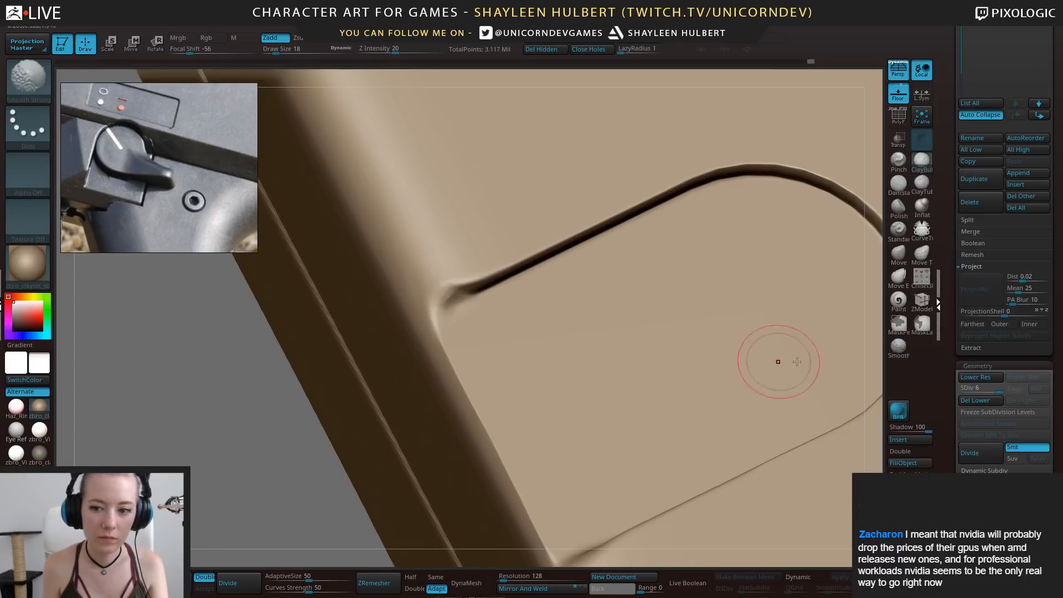
pyautogui.hotkey('shift', 'd')
pyautogui.hotkey('shift', 'd')
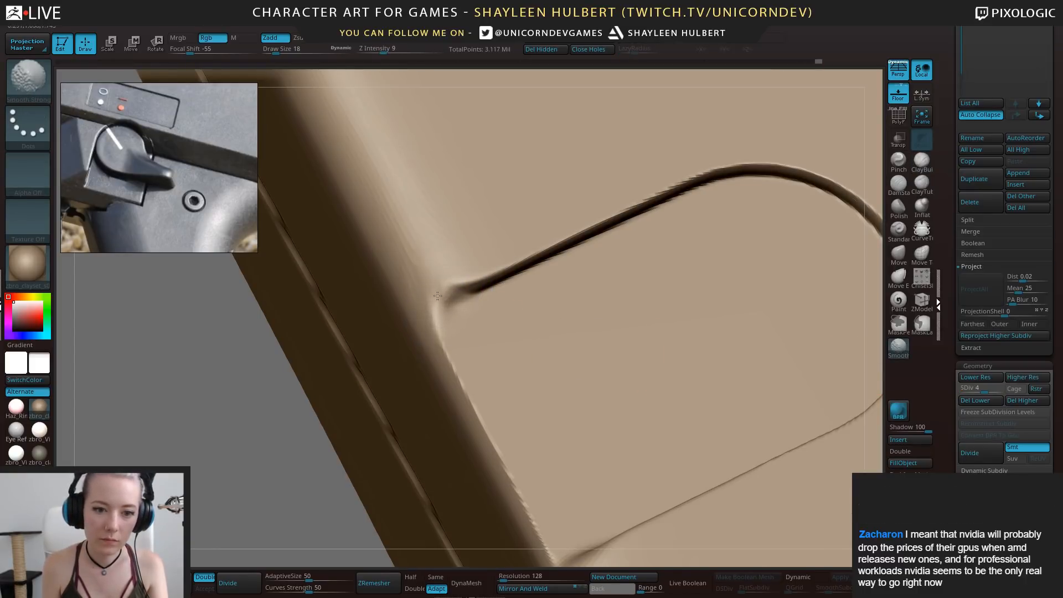
pyautogui.keyDown('shift'); pyautogui.moveTo(438, 296); pyautogui.dragTo(443, 298); pyautogui.keyUp('shift')
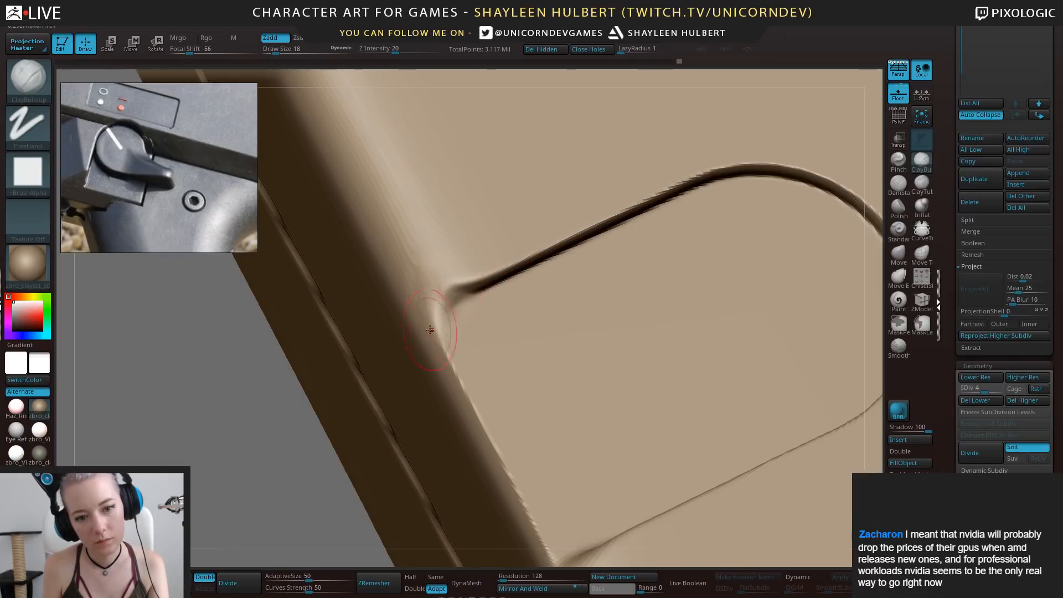
# Smooth the panel's straight edge and lower corner, and return the mesh to subdivision level 6
pyautogui.keyDown('alt'); pyautogui.moveTo(295, 456); pyautogui.dragTo(288, 314); pyautogui.keyUp('alt')
pyautogui.moveTo(249, 392); pyautogui.dragTo(293, 393)
pyautogui.moveTo(609, 389)
pyautogui.keyDown('shift'); pyautogui.mouseDown()
pyautogui.moveTo(593, 422)
pyautogui.moveTo(653, 392)
pyautogui.mouseUp(); pyautogui.keyUp('shift')
pyautogui.keyDown('shift'); pyautogui.moveTo(554, 412); pyautogui.dragTo(451, 214); pyautogui.keyUp('shift')
pyautogui.keyDown('shift'); pyautogui.moveTo(451, 214); pyautogui.dragTo(565, 419); pyautogui.keyUp('shift')
pyautogui.moveTo(960, 386); pyautogui.dragTo(995, 390)
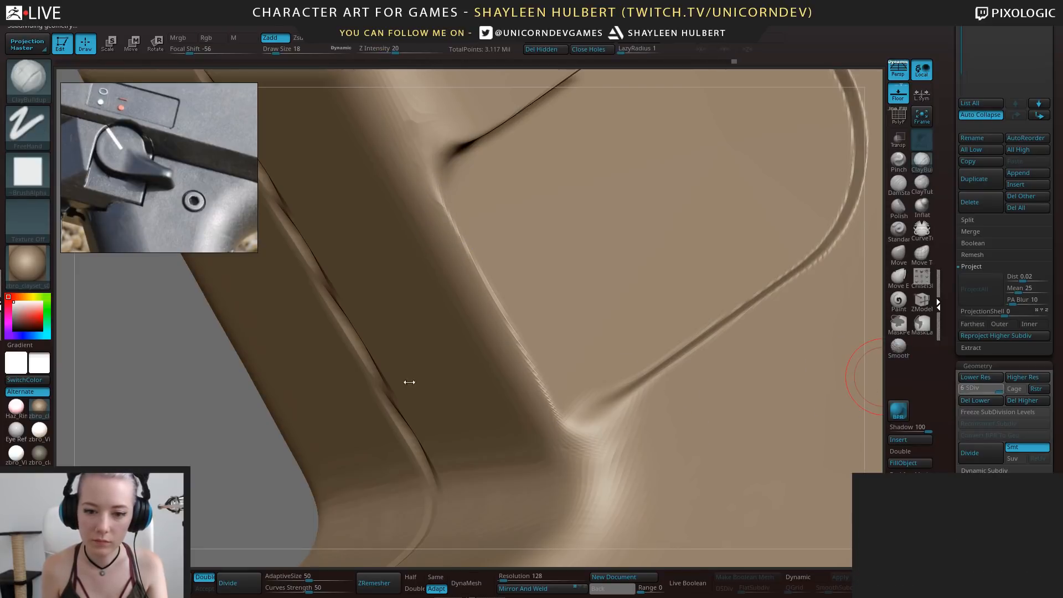
# Lightly smooth the surface along the rounded panel's groove at subdivision level 6
pyautogui.moveTo(228, 456); pyautogui.dragTo(191, 477)
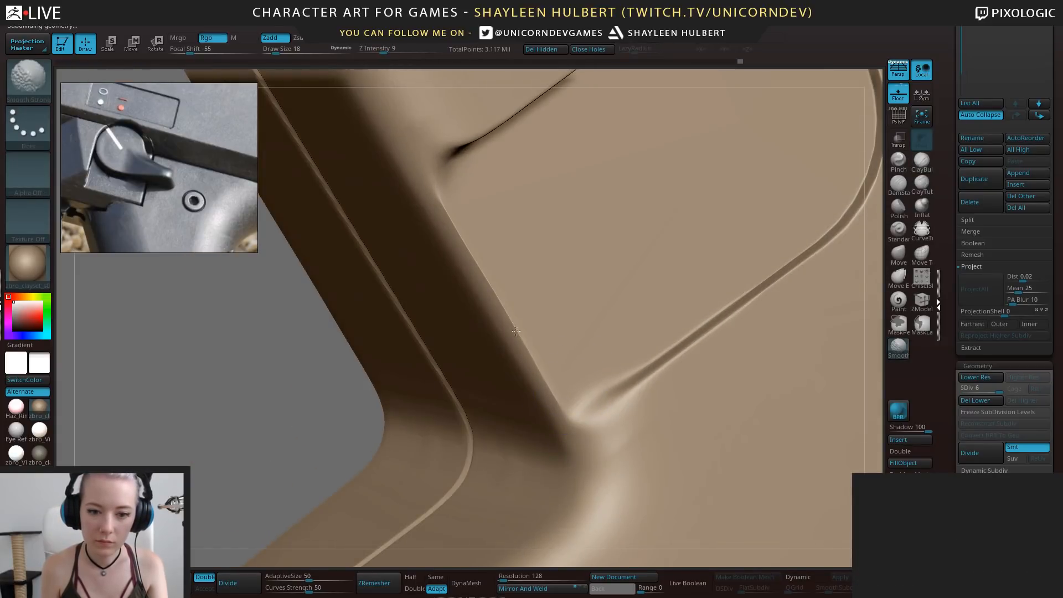
pyautogui.keyDown('alt'); pyautogui.moveTo(332, 437); pyautogui.dragTo(327, 366); pyautogui.keyUp('alt')
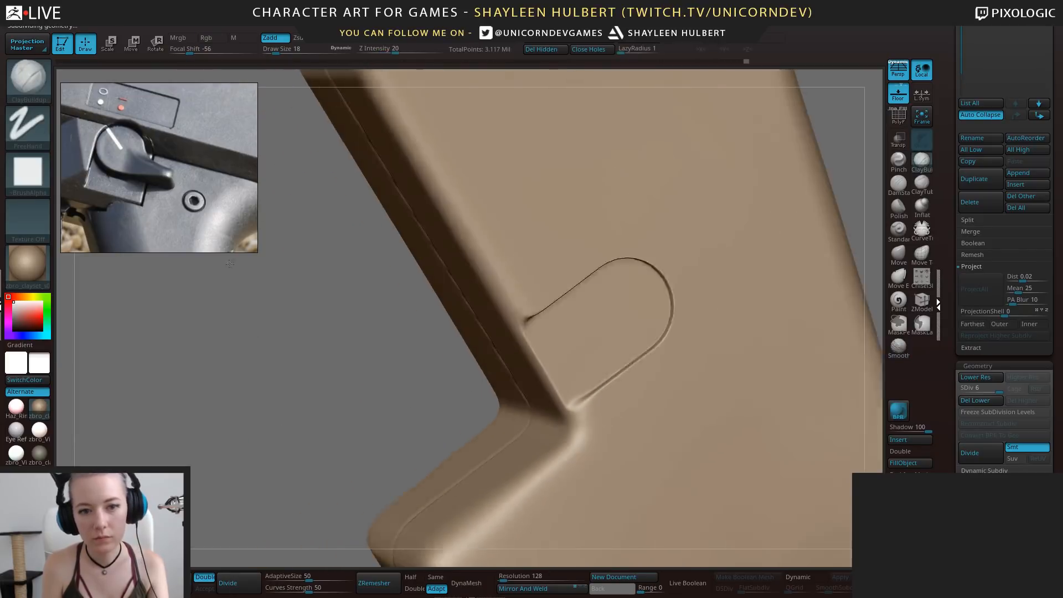
pyautogui.moveTo(398, 410); pyautogui.dragTo(310, 407)
pyautogui.moveTo(382, 388)
pyautogui.keyDown('alt'); pyautogui.mouseDown()
pyautogui.moveTo(390, 419)
pyautogui.moveTo(321, 365)
pyautogui.moveTo(396, 460)
pyautogui.moveTo(428, 528)
pyautogui.moveTo(653, 432)
pyautogui.moveTo(554, 476)
pyautogui.moveTo(503, 518)
pyautogui.moveTo(509, 539)
pyautogui.mouseUp(); pyautogui.keyUp('alt')
pyautogui.keyDown('shift'); pyautogui.moveTo(597, 331); pyautogui.dragTo(572, 349); pyautogui.keyUp('shift')
pyautogui.keyDown('alt'); pyautogui.moveTo(527, 347); pyautogui.dragTo(555, 435, button='right'); pyautogui.keyUp('alt')
pyautogui.keyDown('shift'); pyautogui.moveTo(618, 260); pyautogui.dragTo(612, 190); pyautogui.keyUp('shift')
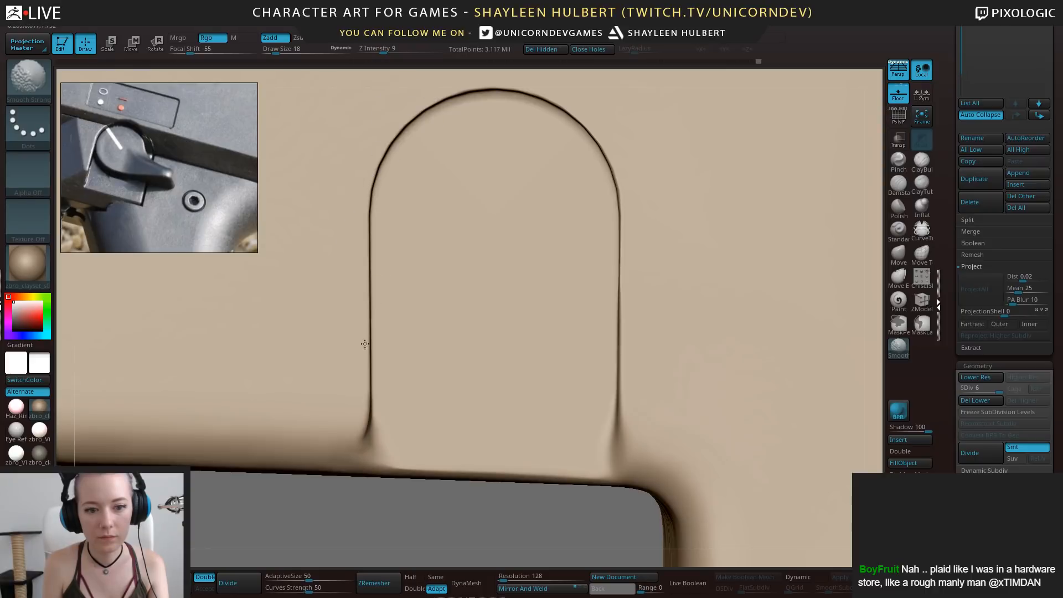
# Refine the edge beside the arched panel's left groove end using ClayBuildup, light smoothing and the hPolish brush
pyautogui.keyDown('alt'); pyautogui.moveTo(370, 496); pyautogui.dragTo(419, 452); pyautogui.keyUp('alt')
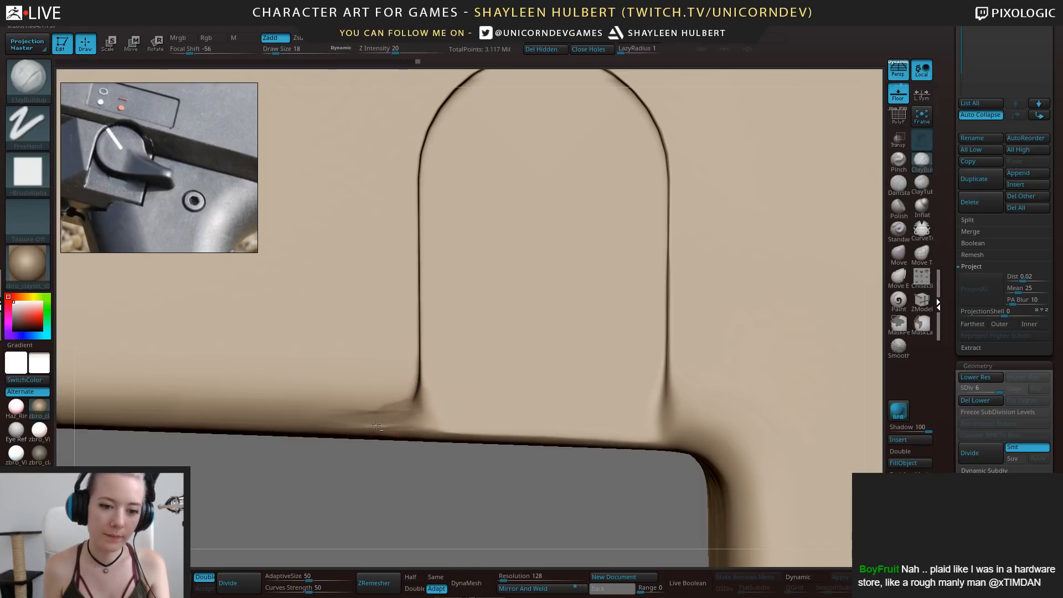
pyautogui.press('shift')
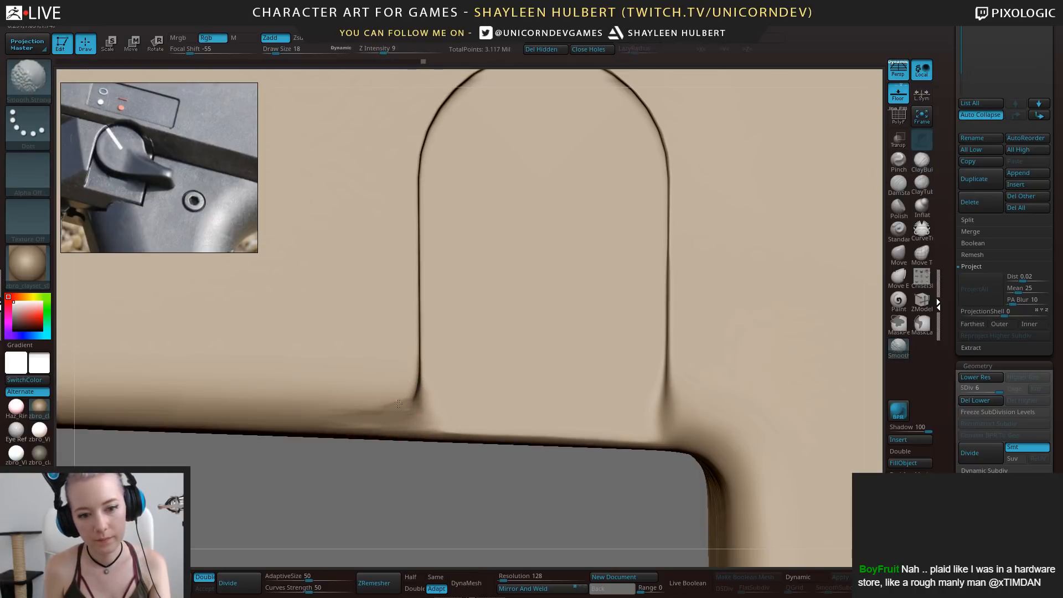
pyautogui.press('b')
pyautogui.press('h')
pyautogui.press('p')
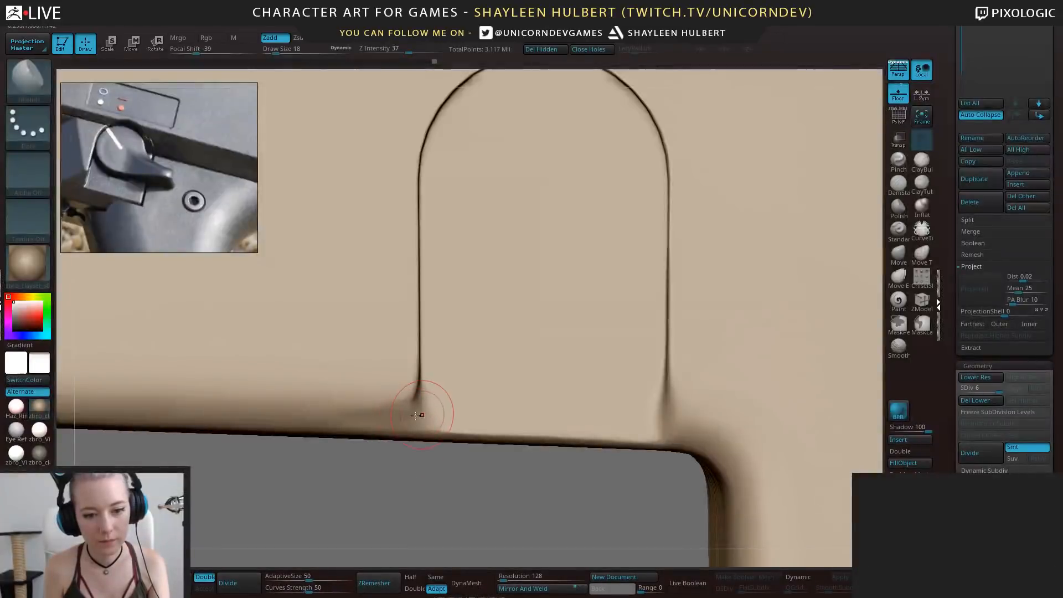
pyautogui.moveTo(310, 415); pyautogui.dragTo(429, 420, button='right')
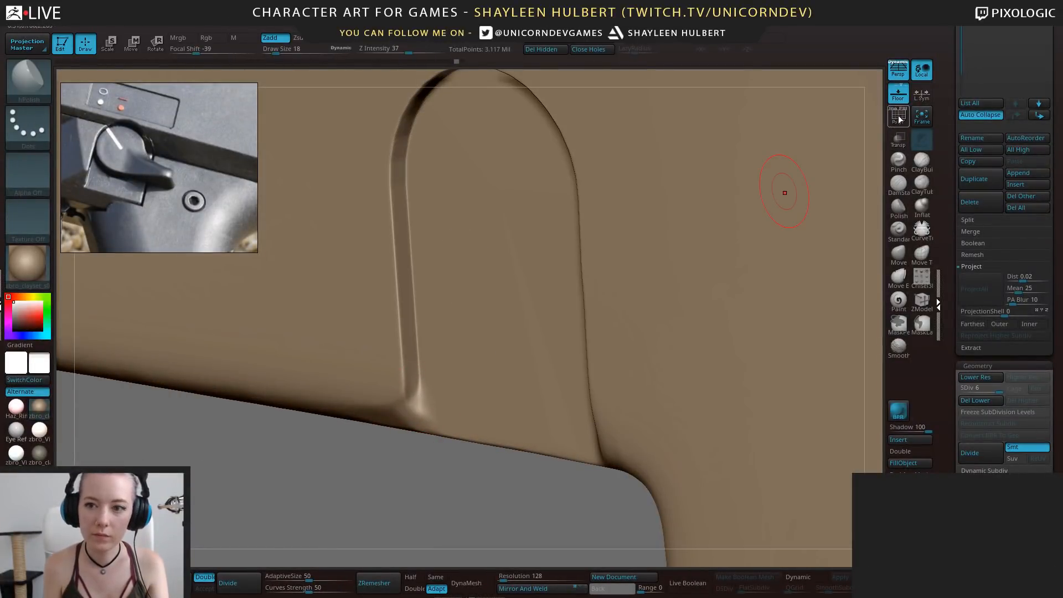
# Build up the arched panel's left groove end with ClayBuildup and blend it with the Smooth brush, raising its intensity to 35
pyautogui.press('b')
pyautogui.press('c')
pyautogui.press('b')
pyautogui.moveTo(391, 472)
pyautogui.mouseDown(button='right')
pyautogui.moveTo(427, 404)
pyautogui.moveTo(417, 414)
pyautogui.mouseUp(button='right')
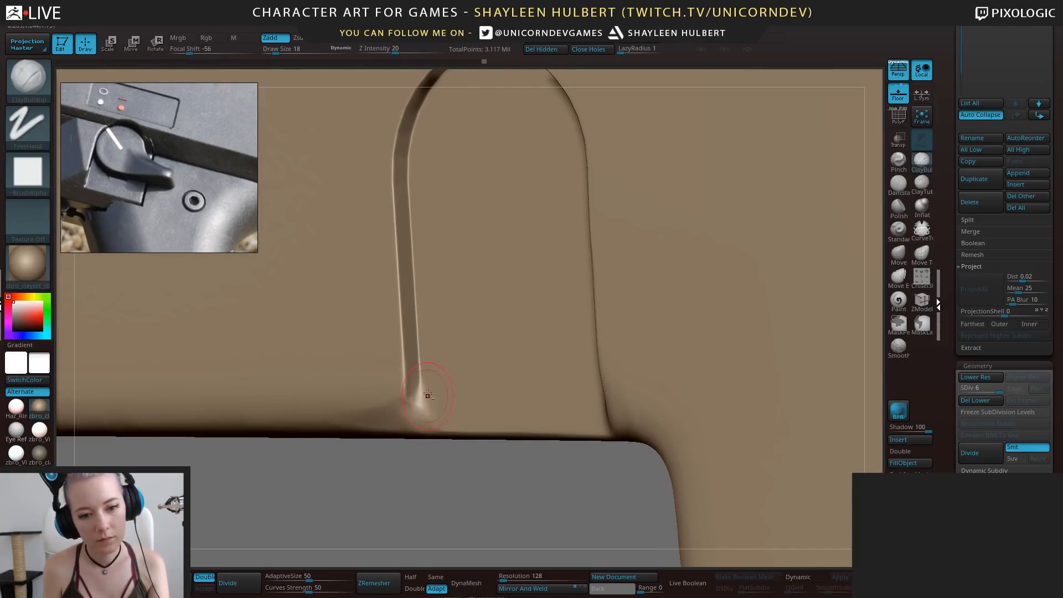
pyautogui.moveTo(430, 464)
pyautogui.keyDown('shift'); pyautogui.mouseDown(button='right')
pyautogui.moveTo(439, 373)
pyautogui.moveTo(397, 426)
pyautogui.mouseUp(button='right'); pyautogui.keyUp('shift')
pyautogui.moveTo(396, 427); pyautogui.dragTo(417, 412)
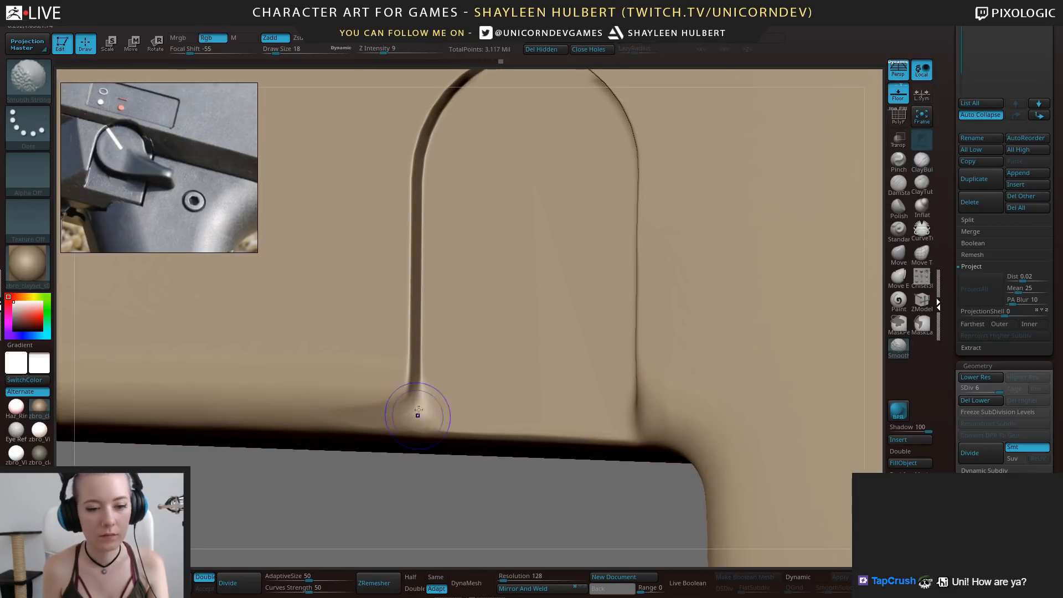
pyautogui.moveTo(423, 491); pyautogui.dragTo(414, 405, button='right')
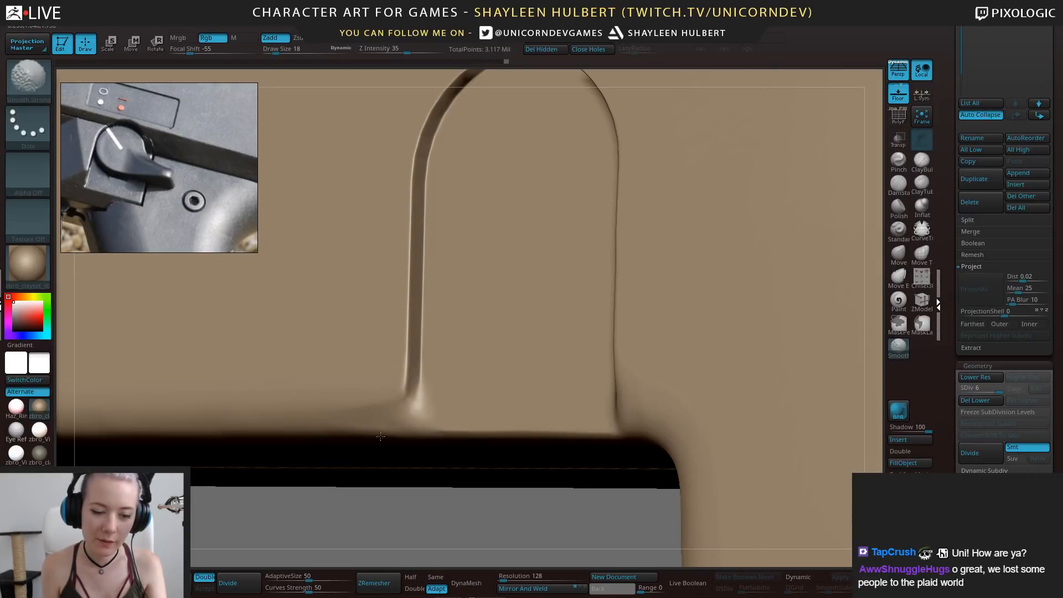
# Reshape the arched panel's right groove end beside the corner with ClayBuildup and smooth it into the edge
pyautogui.moveTo(391, 498)
pyautogui.mouseDown(button='right')
pyautogui.moveTo(438, 500)
pyautogui.moveTo(597, 547)
pyautogui.moveTo(605, 527)
pyautogui.moveTo(482, 481)
pyautogui.moveTo(702, 401)
pyautogui.mouseUp(button='right')
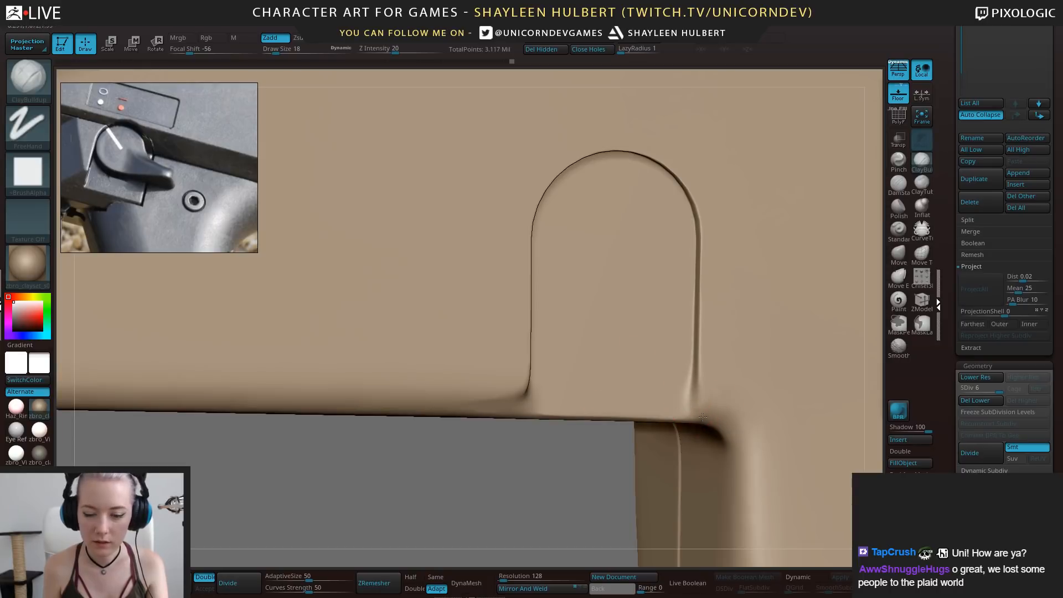
pyautogui.keyDown('alt'); pyautogui.moveTo(705, 408); pyautogui.dragTo(698, 387); pyautogui.keyUp('alt')
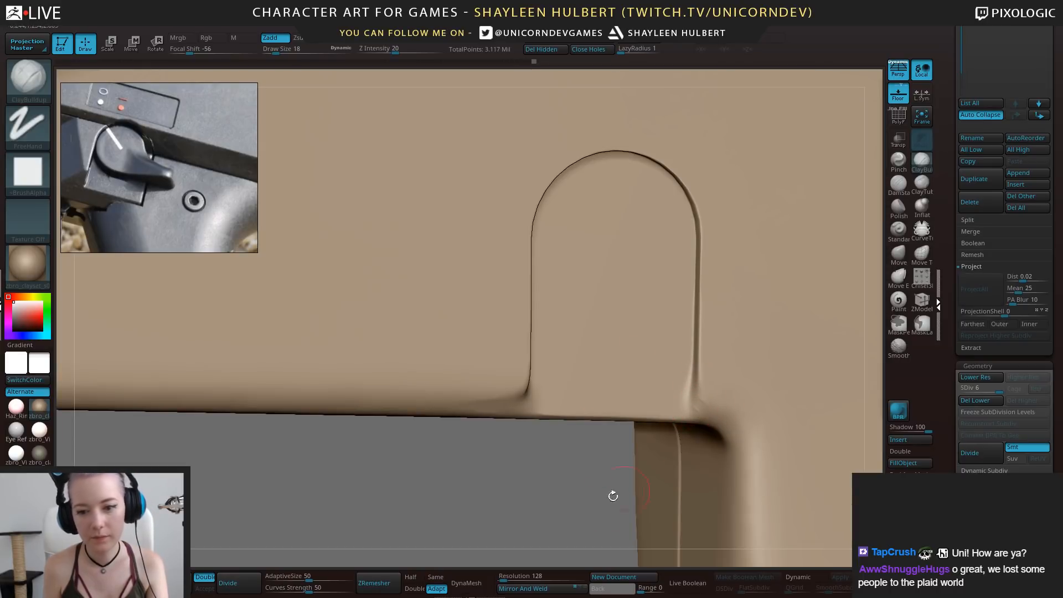
pyautogui.moveTo(612, 497)
pyautogui.mouseDown(button='right')
pyautogui.moveTo(546, 505)
pyautogui.moveTo(358, 477)
pyautogui.mouseUp(button='right')
pyautogui.keyDown('alt'); pyautogui.moveTo(507, 410); pyautogui.dragTo(514, 438); pyautogui.keyUp('alt')
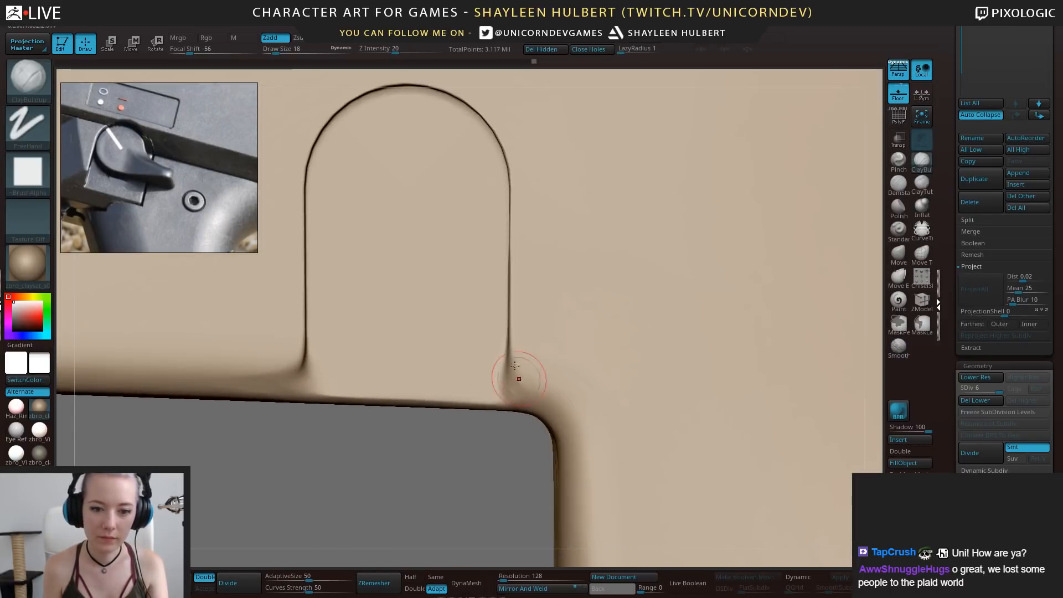
pyautogui.moveTo(460, 465); pyautogui.dragTo(518, 462)
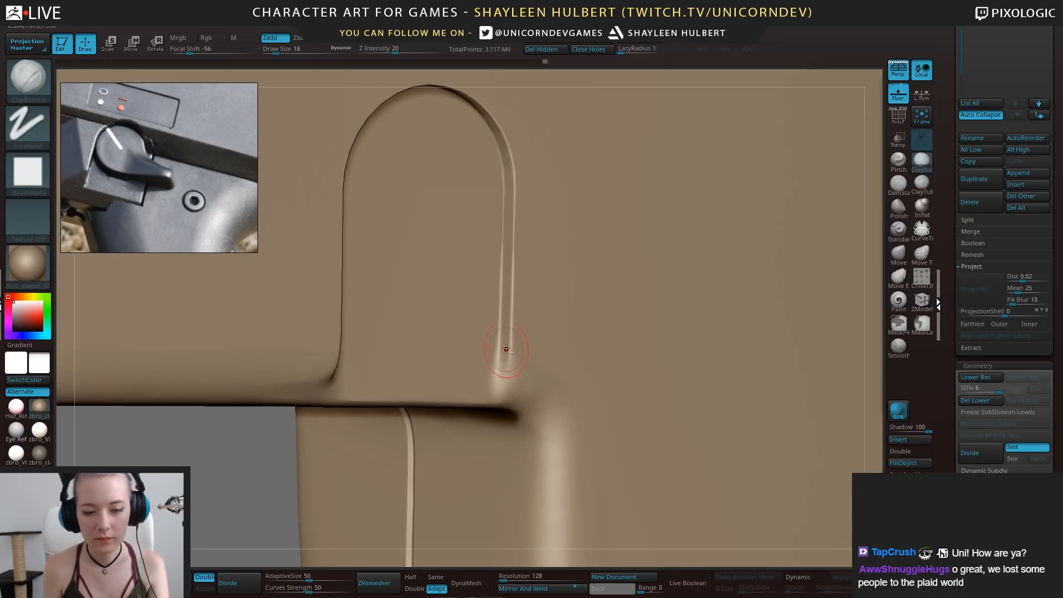
pyautogui.moveTo(256, 521); pyautogui.dragTo(178, 515)
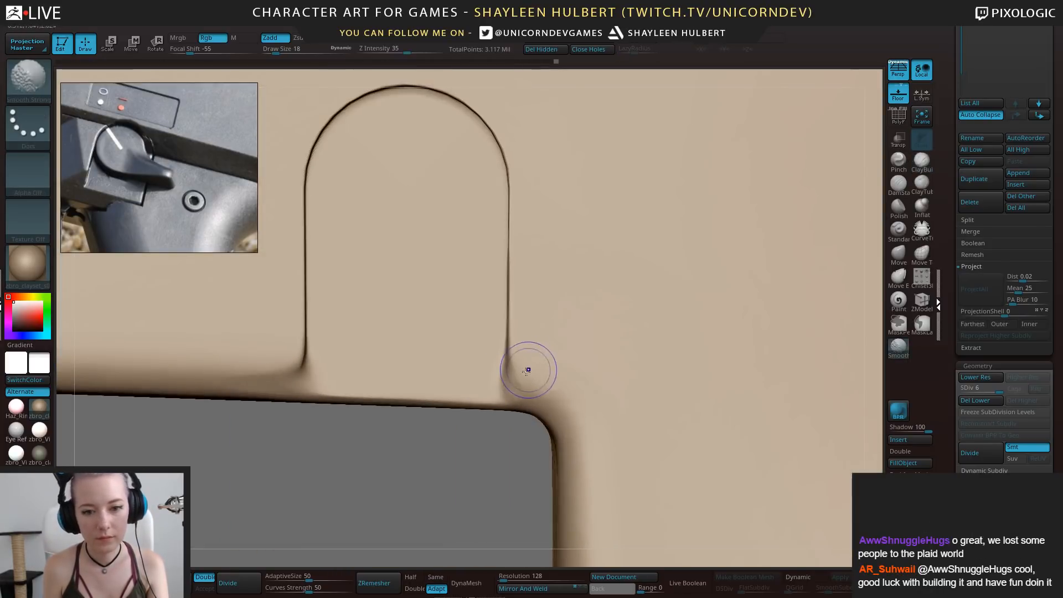
pyautogui.keyDown('shift'); pyautogui.moveTo(507, 391); pyautogui.dragTo(499, 396); pyautogui.keyUp('shift')
# Smooth the groove's rim along the arched panel's left side and around its curved top
pyautogui.moveTo(458, 443)
pyautogui.keyDown('alt'); pyautogui.mouseDown()
pyautogui.moveTo(326, 337)
pyautogui.moveTo(419, 511)
pyautogui.moveTo(396, 500)
pyautogui.moveTo(409, 498)
pyautogui.mouseUp(); pyautogui.keyUp('alt')
pyautogui.moveTo(409, 498); pyautogui.dragTo(355, 434)
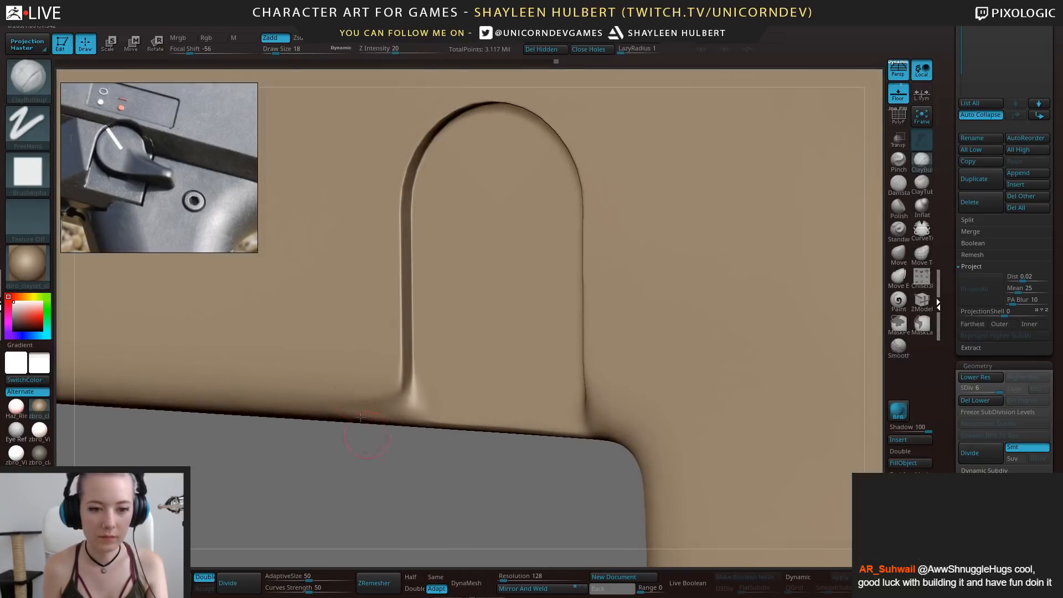
pyautogui.keyDown('shift'); pyautogui.moveTo(409, 355); pyautogui.dragTo(400, 367); pyautogui.keyUp('shift')
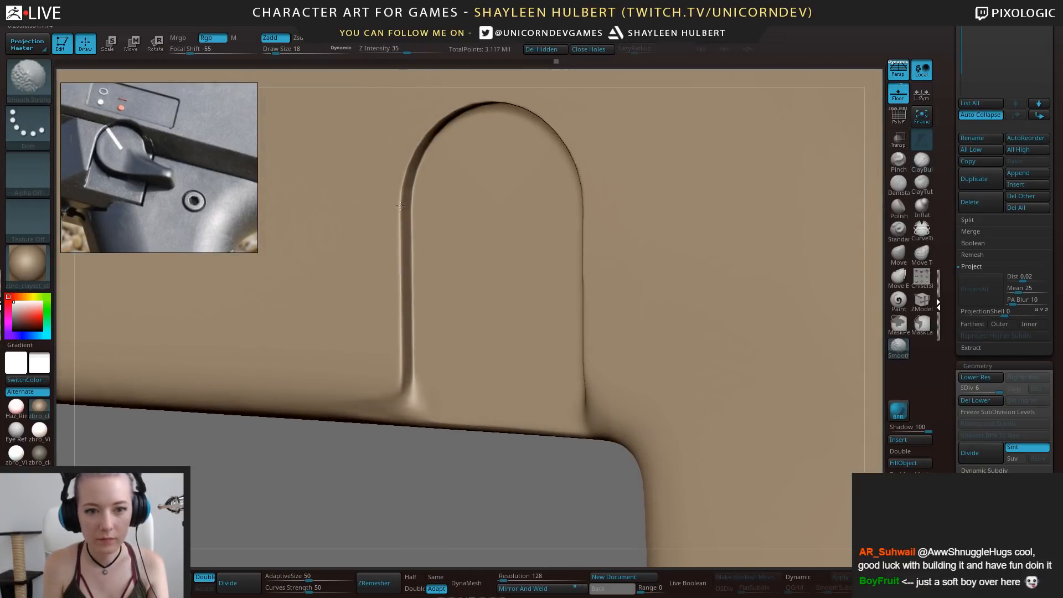
pyautogui.keyDown('shift'); pyautogui.moveTo(400, 206); pyautogui.dragTo(409, 177); pyautogui.keyUp('shift')
pyautogui.moveTo(367, 460); pyautogui.dragTo(378, 396)
pyautogui.moveTo(416, 191)
pyautogui.keyDown('shift'); pyautogui.mouseDown()
pyautogui.moveTo(436, 160)
pyautogui.moveTo(515, 122)
pyautogui.mouseUp(); pyautogui.keyUp('shift')
pyautogui.moveTo(646, 289); pyautogui.dragTo(638, 306)
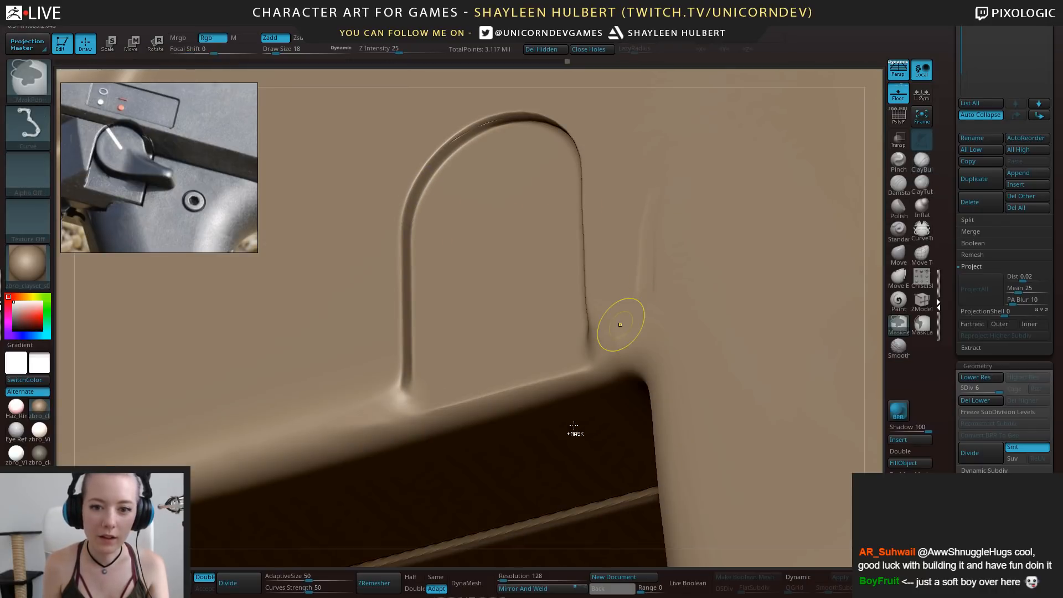
# Undo the last stroke and smooth the groove's rim around the arched panel's top and sides
pyautogui.hotkey('ctrl', 'z')
pyautogui.keyDown('alt'); pyautogui.moveTo(871, 176); pyautogui.dragTo(860, 278); pyautogui.keyUp('alt')
pyautogui.moveTo(674, 80); pyautogui.dragTo(690, 61)
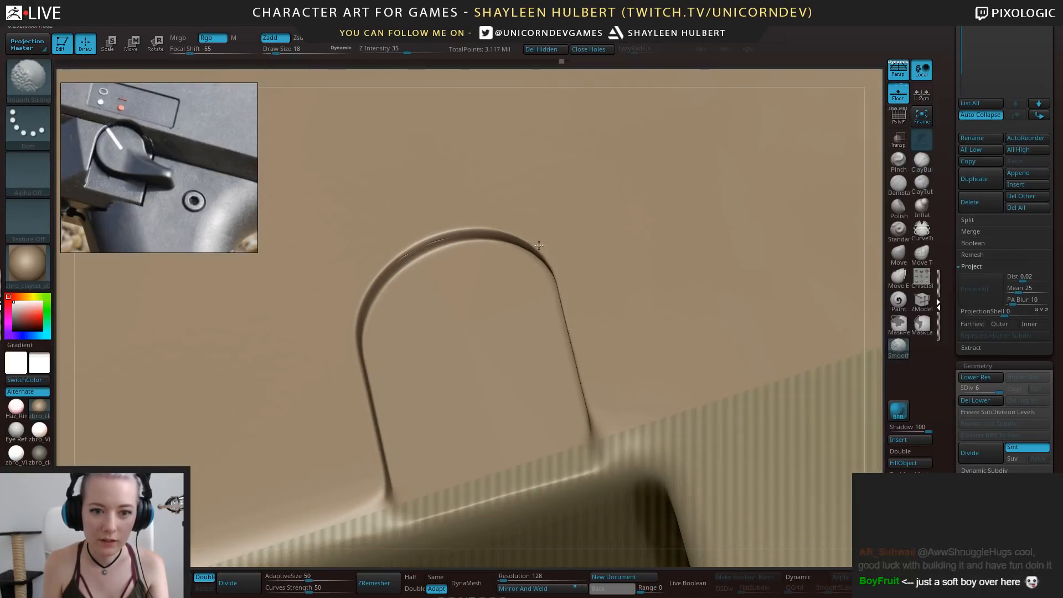
pyautogui.moveTo(832, 78); pyautogui.dragTo(608, 279)
pyautogui.press('shift')
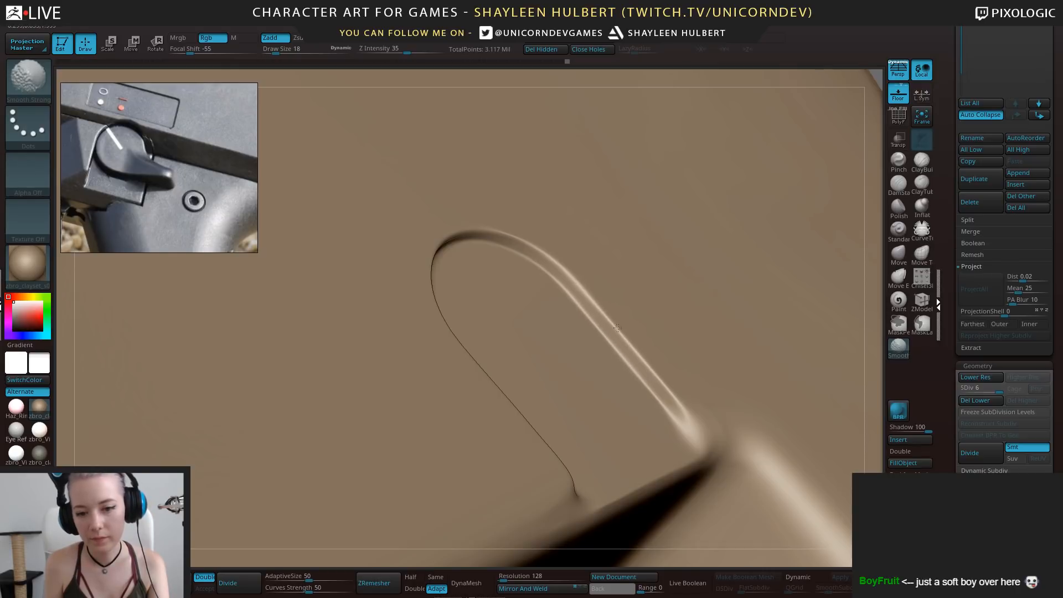
pyautogui.moveTo(866, 281)
pyautogui.mouseDown()
pyautogui.moveTo(688, 199)
pyautogui.moveTo(554, 497)
pyautogui.moveTo(560, 503)
pyautogui.moveTo(467, 480)
pyautogui.moveTo(536, 477)
pyautogui.moveTo(532, 460)
pyautogui.moveTo(532, 507)
pyautogui.moveTo(523, 479)
pyautogui.mouseUp()
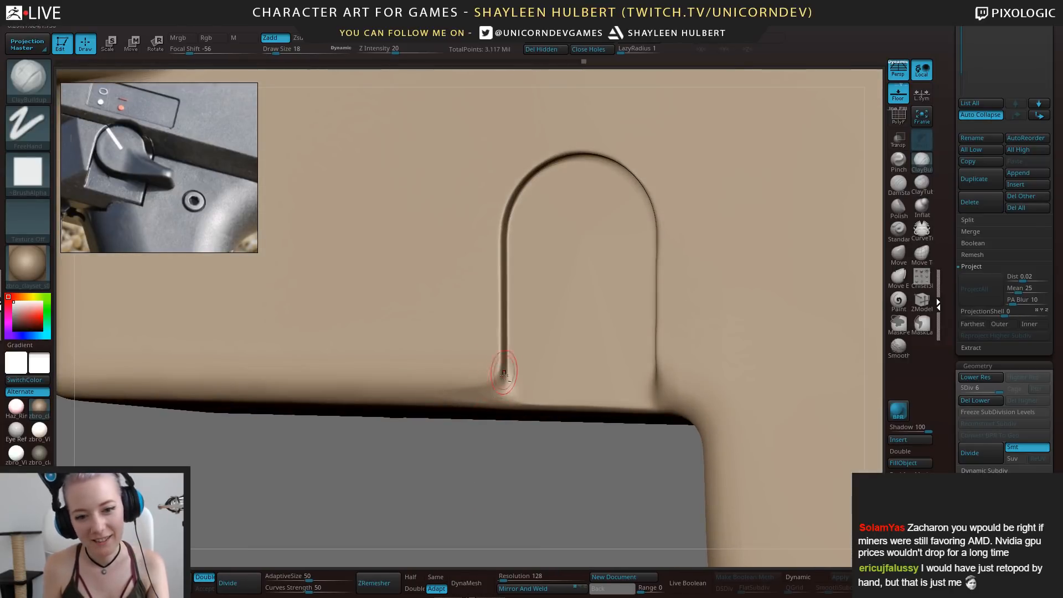
# Build up the arched panel's left groove end at the receiver edge with ClayBuildup and blend it by smoothing
pyautogui.moveTo(478, 468); pyautogui.dragTo(467, 413)
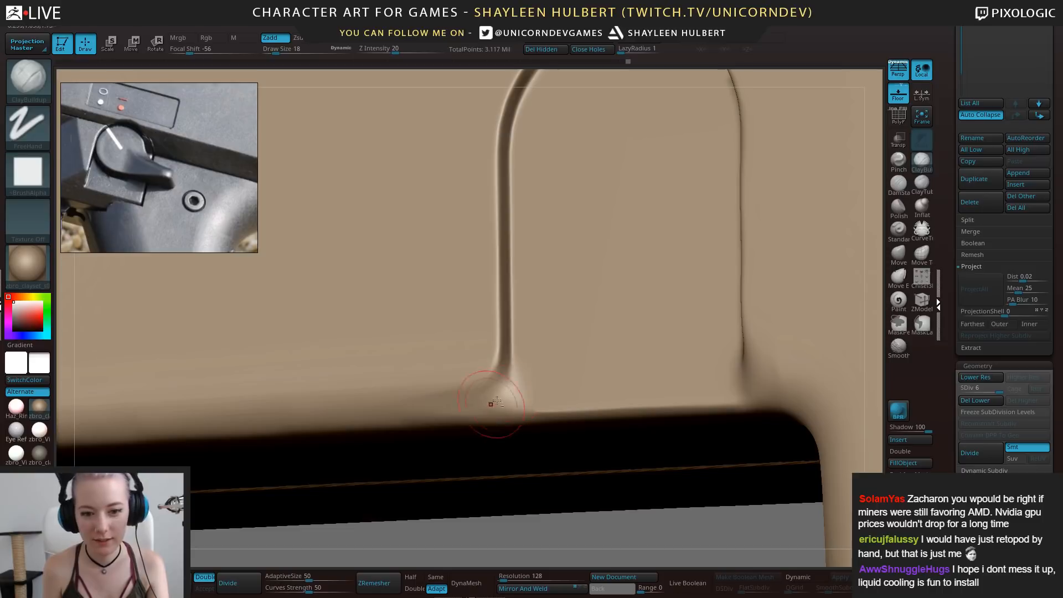
pyautogui.press('shift')
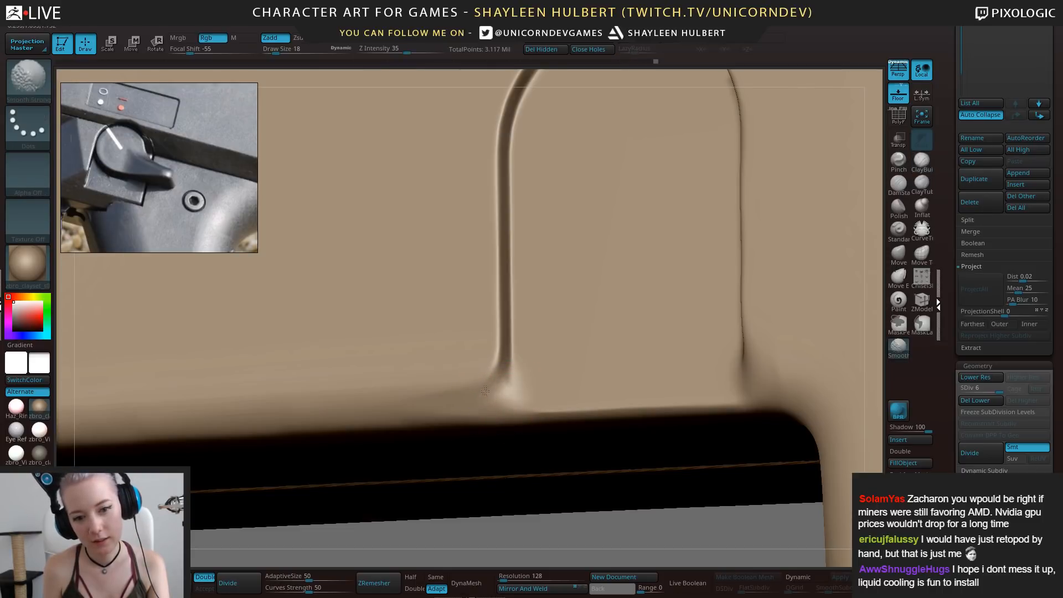
pyautogui.moveTo(526, 514)
pyautogui.mouseDown()
pyautogui.moveTo(491, 448)
pyautogui.moveTo(525, 513)
pyautogui.moveTo(523, 545)
pyautogui.moveTo(483, 471)
pyautogui.mouseUp()
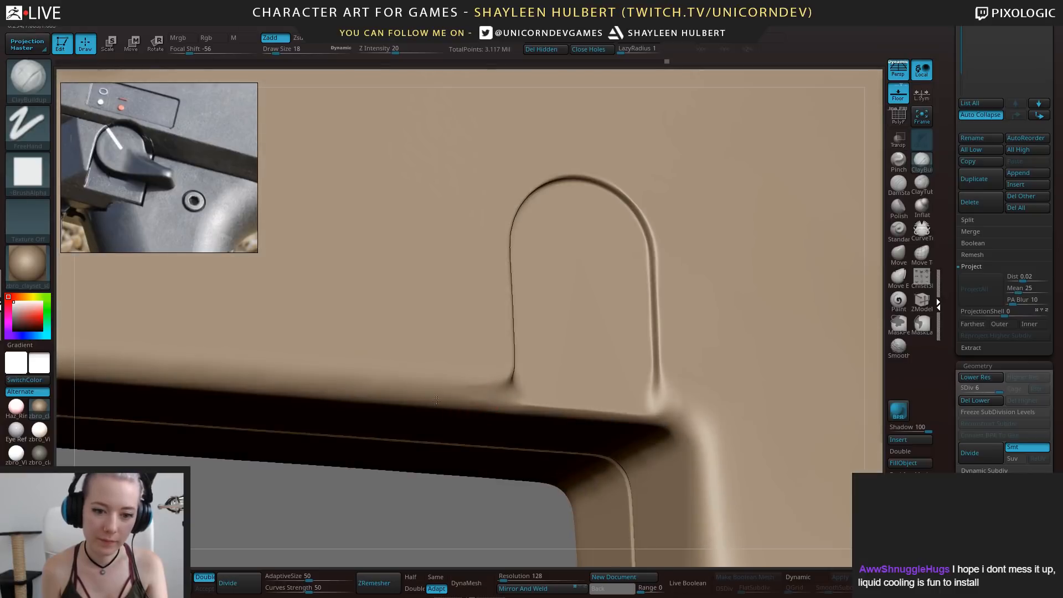
pyautogui.press('shift')
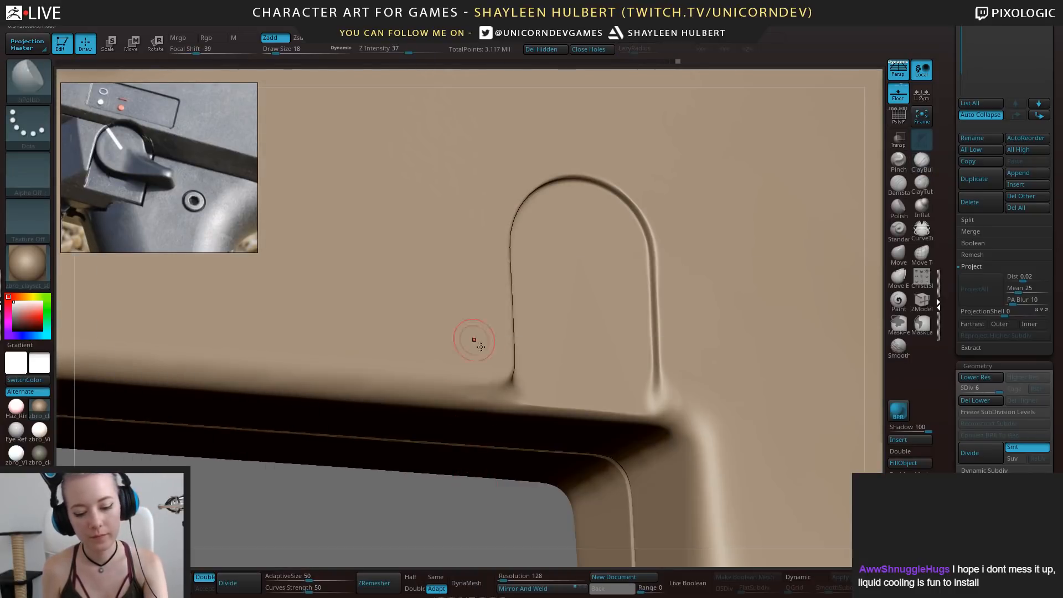
# Flatten the receiver's lower edge beside the left groove end using the hPolish brush at draw size 38
pyautogui.press(']')
pyautogui.press(']')
pyautogui.moveTo(501, 391); pyautogui.dragTo(404, 385)
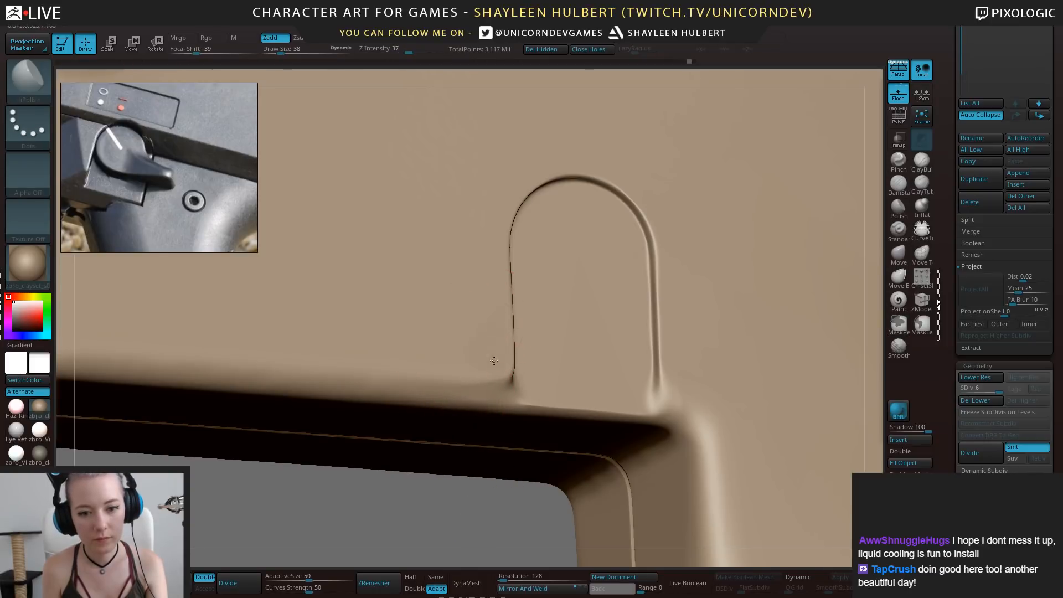
pyautogui.keyDown('shift'); pyautogui.moveTo(472, 325); pyautogui.dragTo(484, 317, button='right'); pyautogui.keyUp('shift')
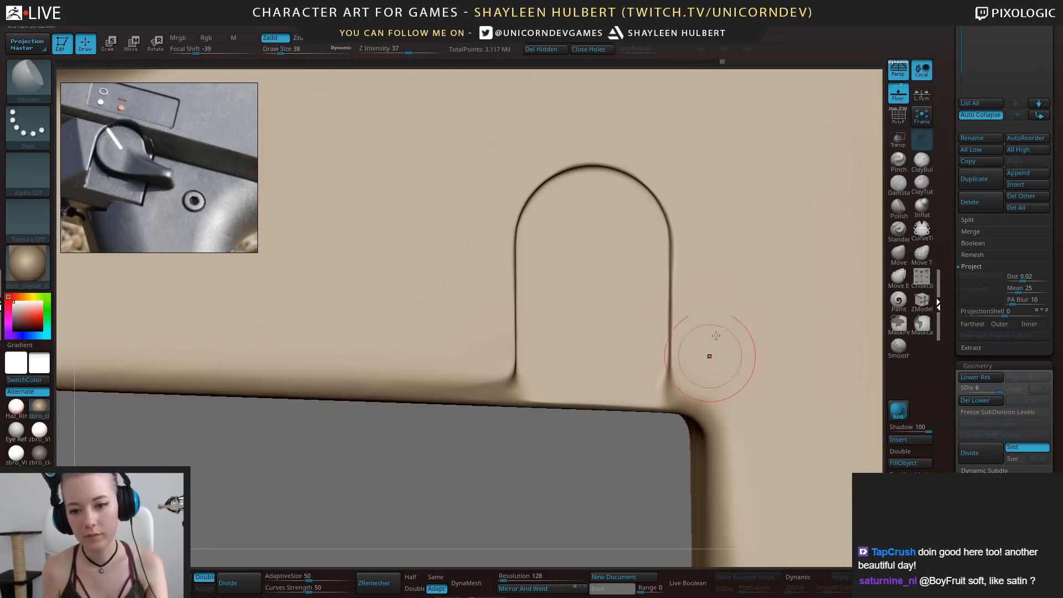
pyautogui.keyDown('alt'); pyautogui.moveTo(570, 492); pyautogui.dragTo(479, 473); pyautogui.keyUp('alt')
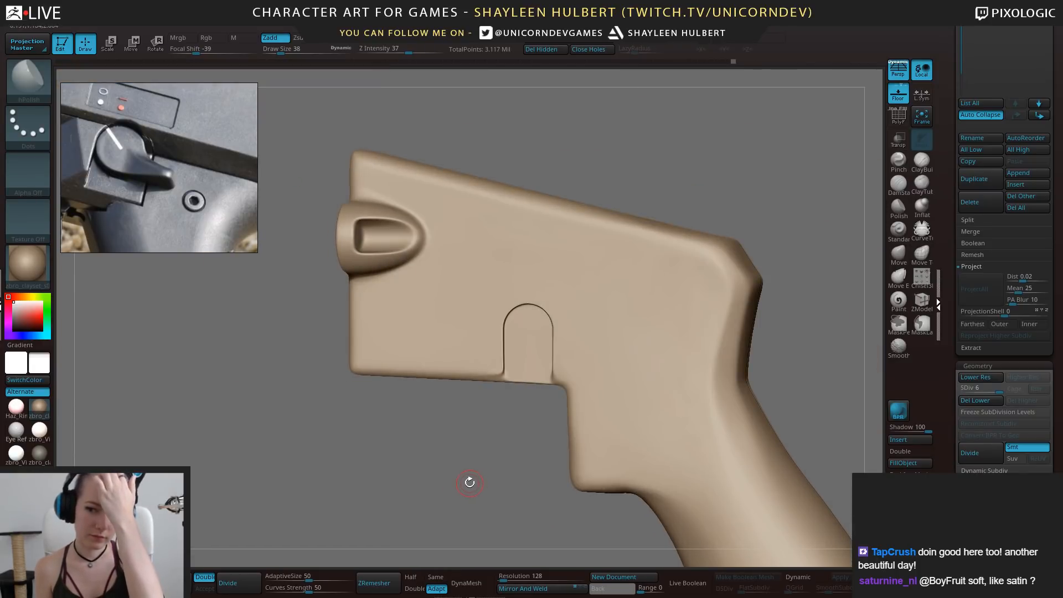
# Delete the UMesh_PM3D_Cube3D4 subtool from the receiver's working tool
pyautogui.moveTo(950, 116); pyautogui.dragTo(956, 216)
pyautogui.click(999, 233)
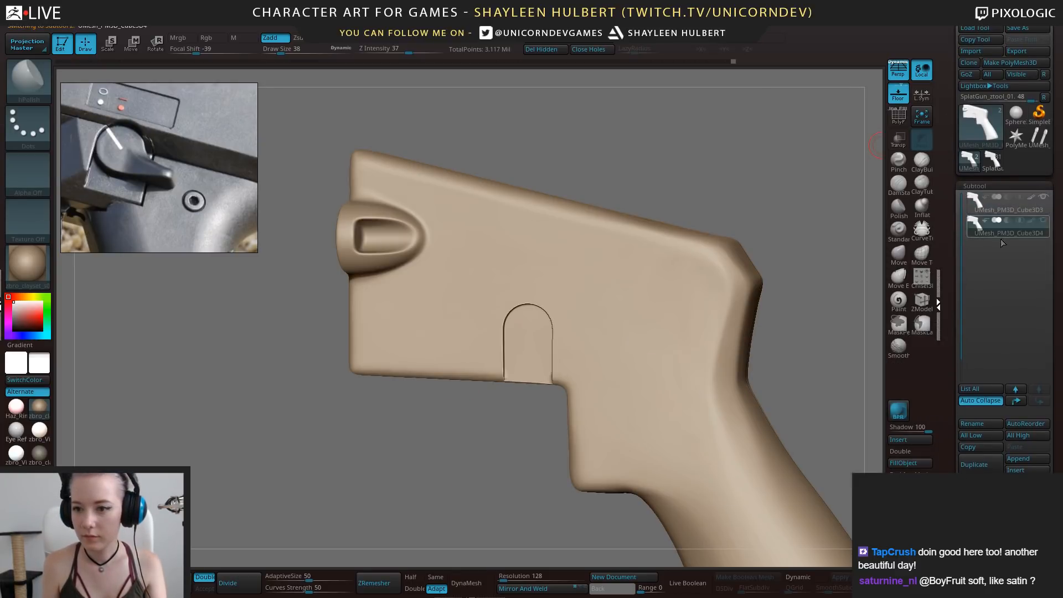
pyautogui.click(975, 488)
pyautogui.click(898, 508)
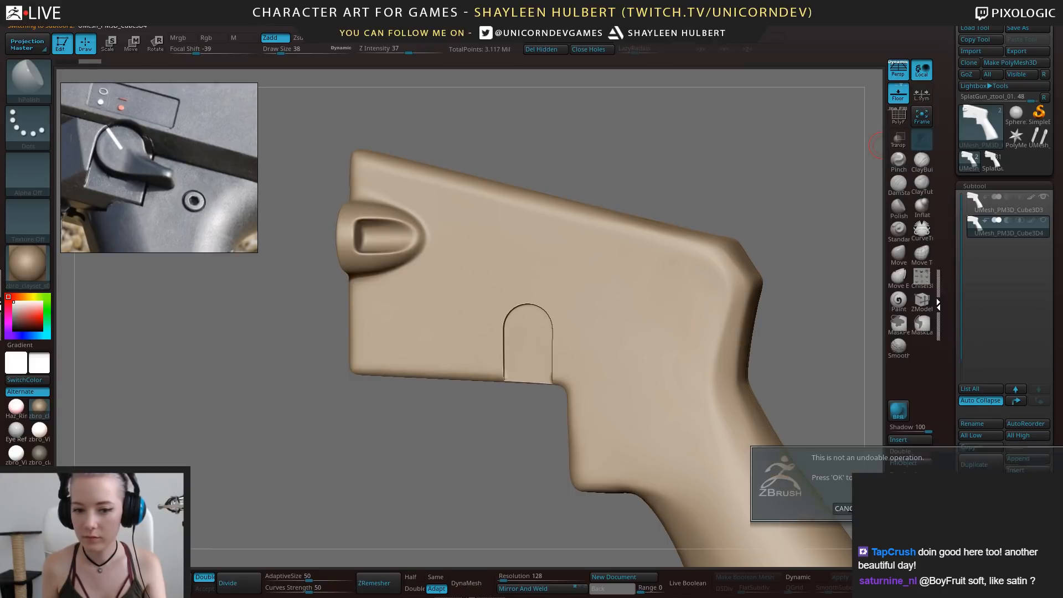
# Smooth the receiver's lower edge around both ends of the arched panel groove
pyautogui.keyDown('alt'); pyautogui.moveTo(474, 436); pyautogui.dragTo(488, 469); pyautogui.keyUp('alt')
pyautogui.keyDown('shift'); pyautogui.moveTo(455, 372); pyautogui.dragTo(414, 376); pyautogui.keyUp('shift')
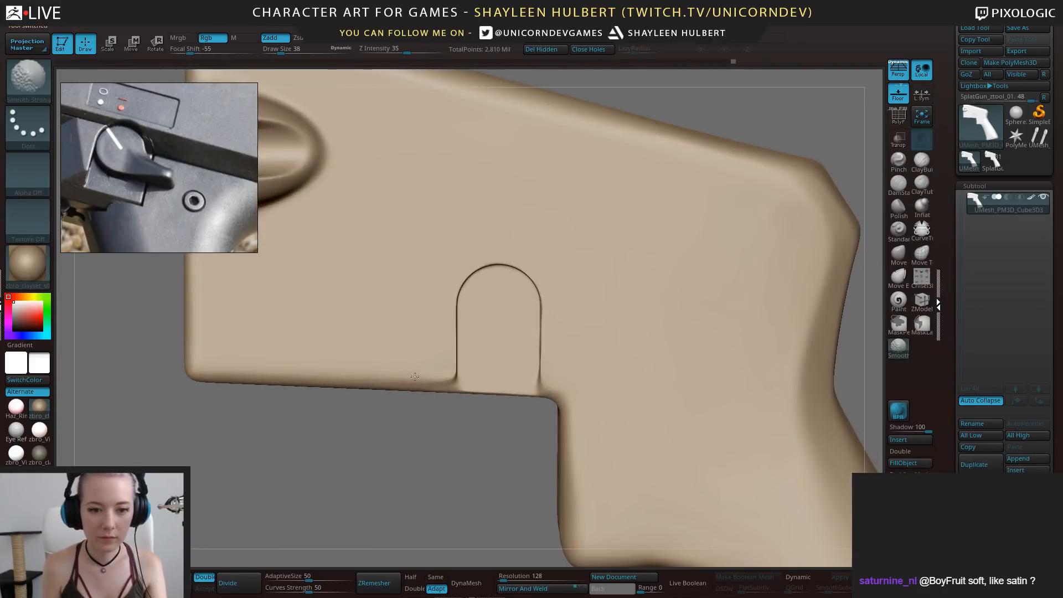
pyautogui.keyDown('alt'); pyautogui.moveTo(422, 450); pyautogui.dragTo(446, 555); pyautogui.keyUp('alt')
pyautogui.keyDown('shift'); pyautogui.moveTo(463, 380); pyautogui.dragTo(437, 384); pyautogui.keyUp('shift')
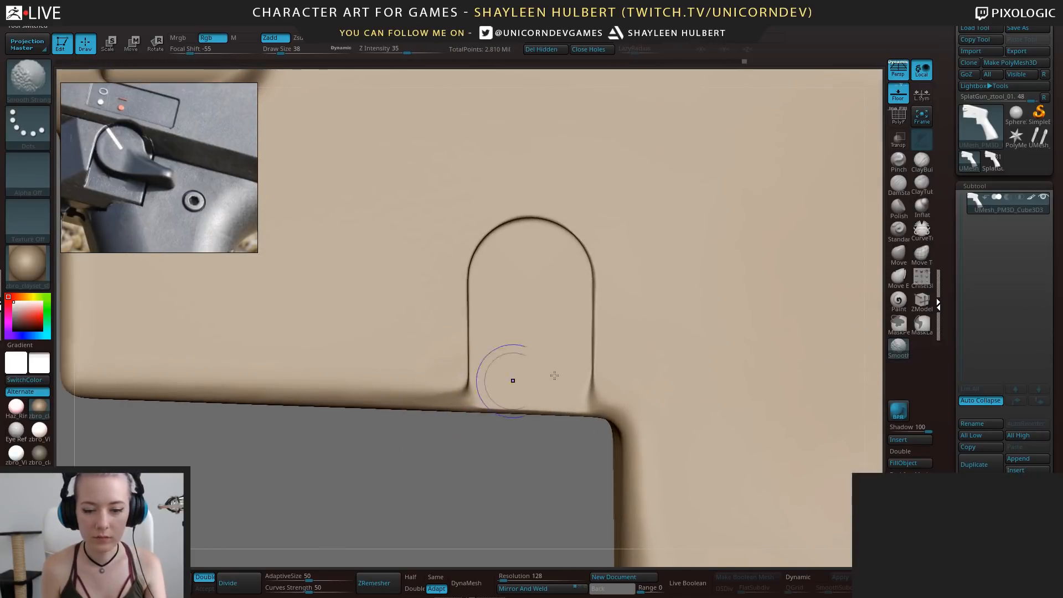
pyautogui.keyDown('shift'); pyautogui.moveTo(592, 380); pyautogui.dragTo(599, 379); pyautogui.keyUp('shift')
pyautogui.moveTo(490, 526)
pyautogui.keyDown('alt'); pyautogui.mouseDown()
pyautogui.moveTo(498, 468)
pyautogui.moveTo(483, 467)
pyautogui.mouseUp(); pyautogui.keyUp('alt')
# Switch to the full gun tool and delete its old receiver subtools, SplatGun_ztool_01 and UMesh_PM3D_Cube3D4
pyautogui.click(991, 165)
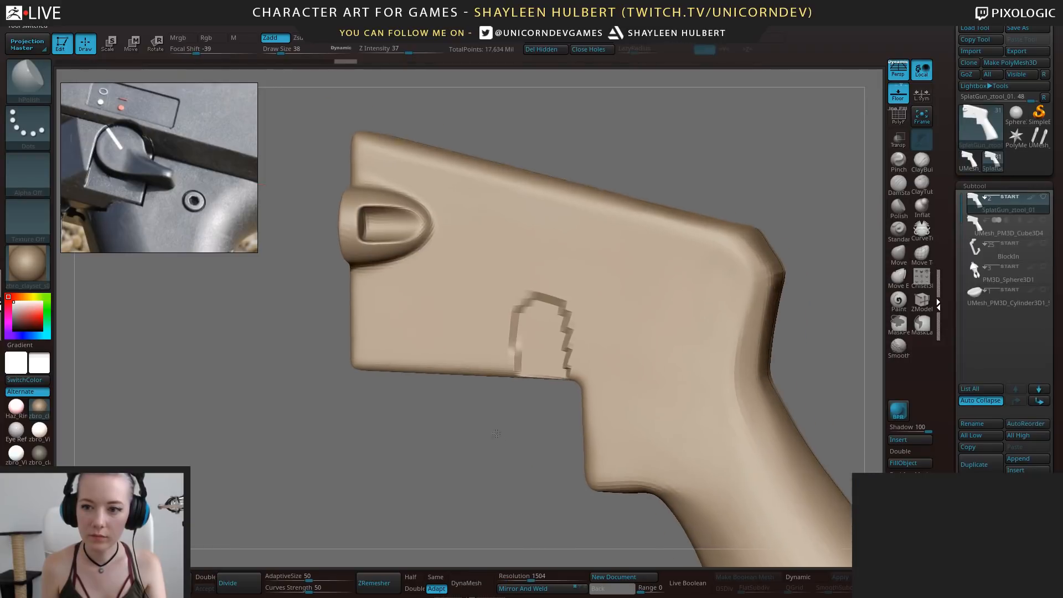
pyautogui.moveTo(555, 472); pyautogui.dragTo(551, 354)
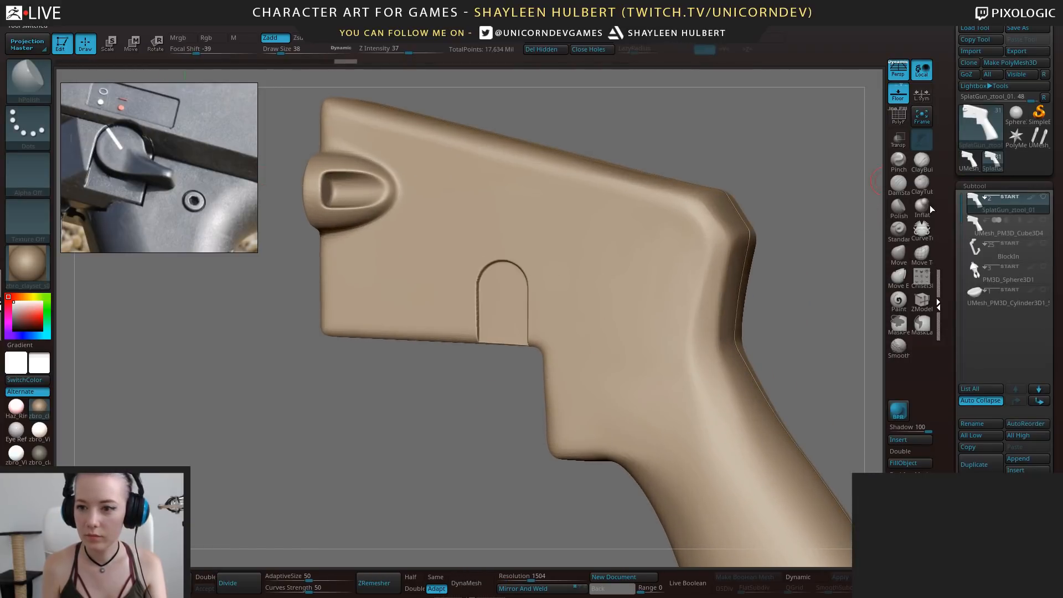
pyautogui.click(980, 487)
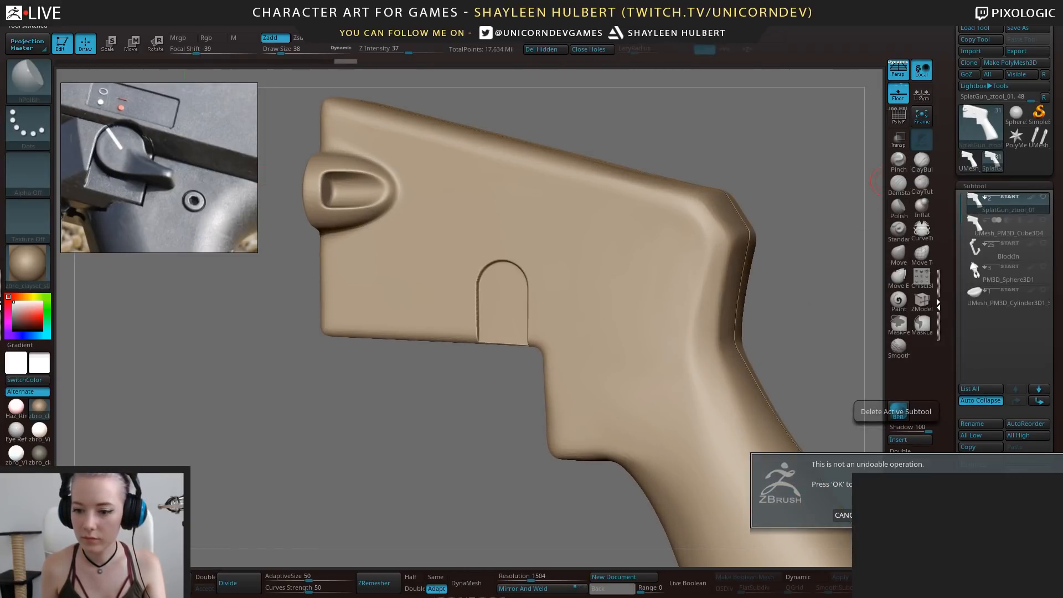
pyautogui.press('Return')
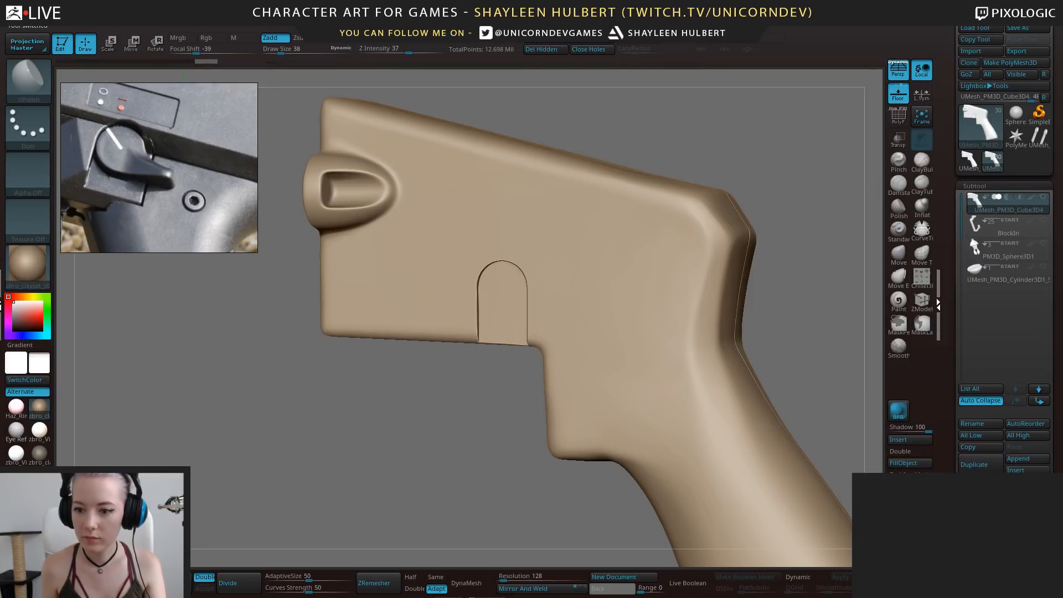
pyautogui.click(981, 488)
pyautogui.press('Return')
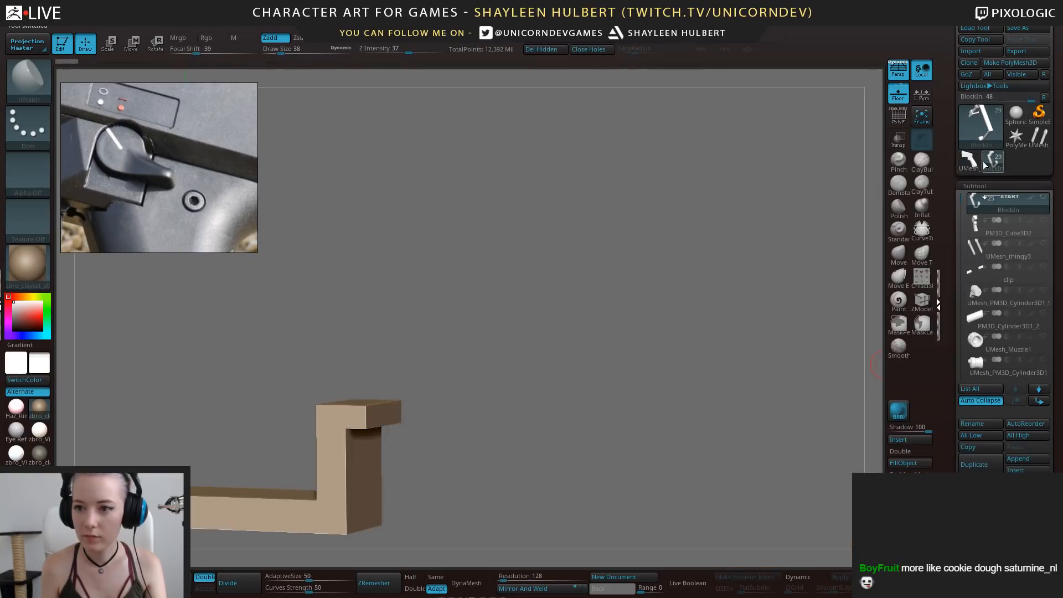
# Append the refined receiver mesh to the full gun tool and select it
pyautogui.click(1020, 460)
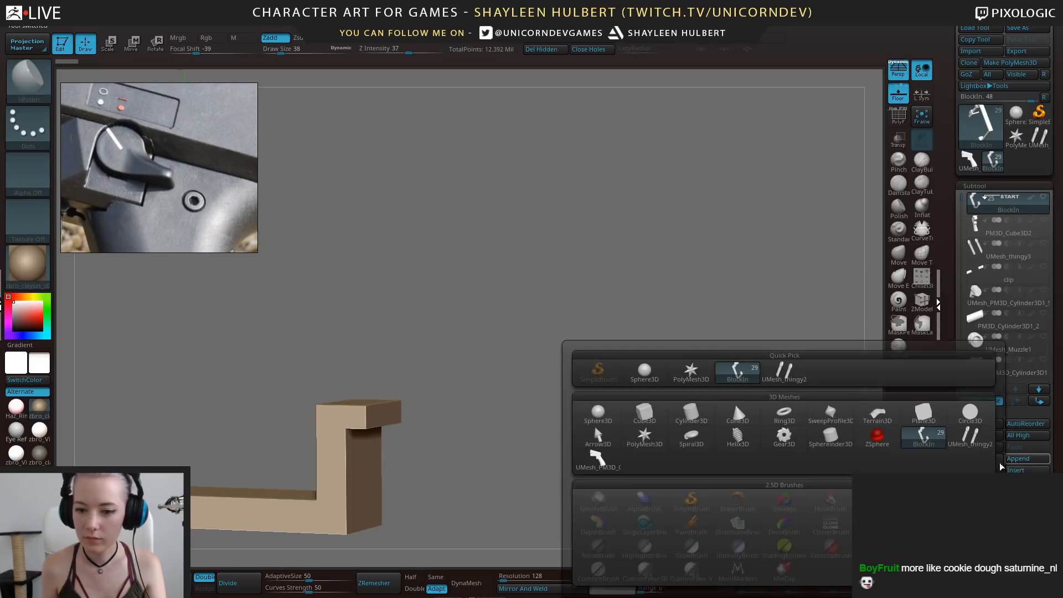
pyautogui.click(598, 459)
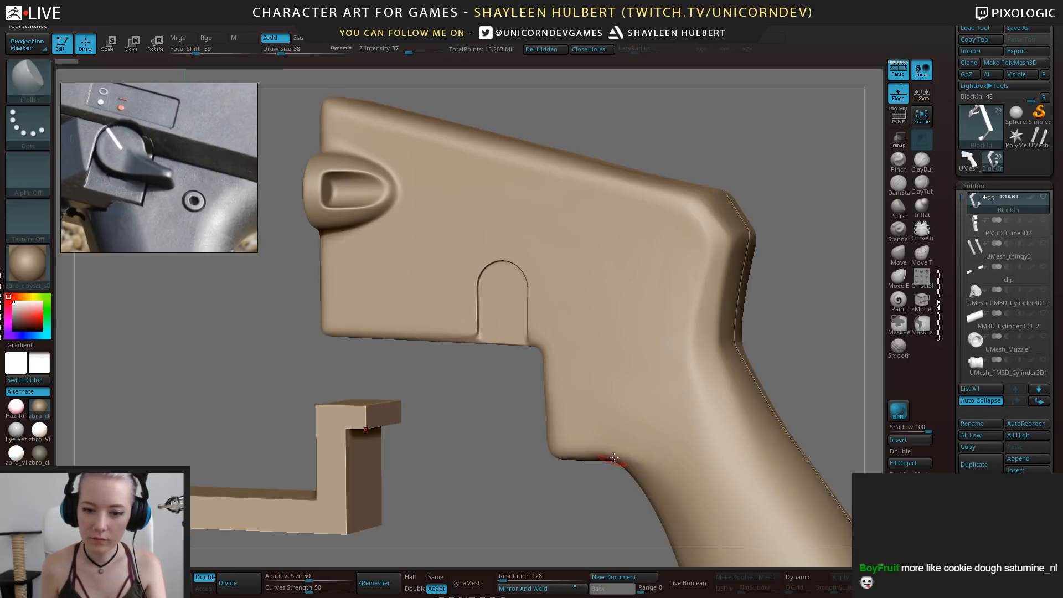
pyautogui.keyDown('alt'); pyautogui.click(649, 399); pyautogui.keyUp('alt')
pyautogui.keyDown('shift'); pyautogui.moveTo(712, 360); pyautogui.dragTo(734, 363); pyautogui.keyUp('shift')
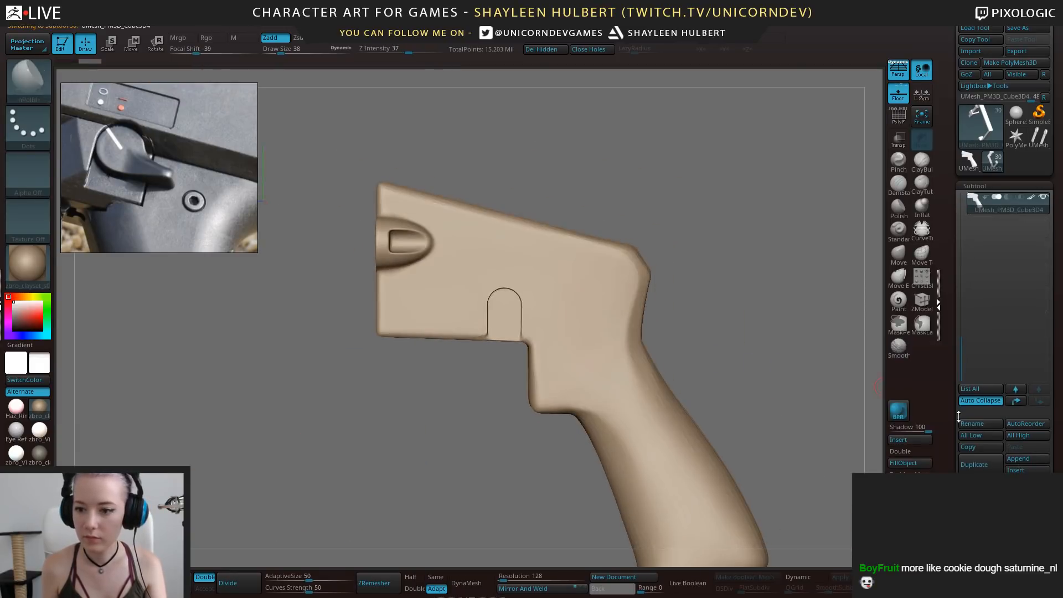
# Move the appended receiver subtool up into the BlockIn folder and show all the gun's parts
pyautogui.click(1016, 405)
pyautogui.click(1017, 404)
pyautogui.click(1017, 404)
pyautogui.click(1018, 404)
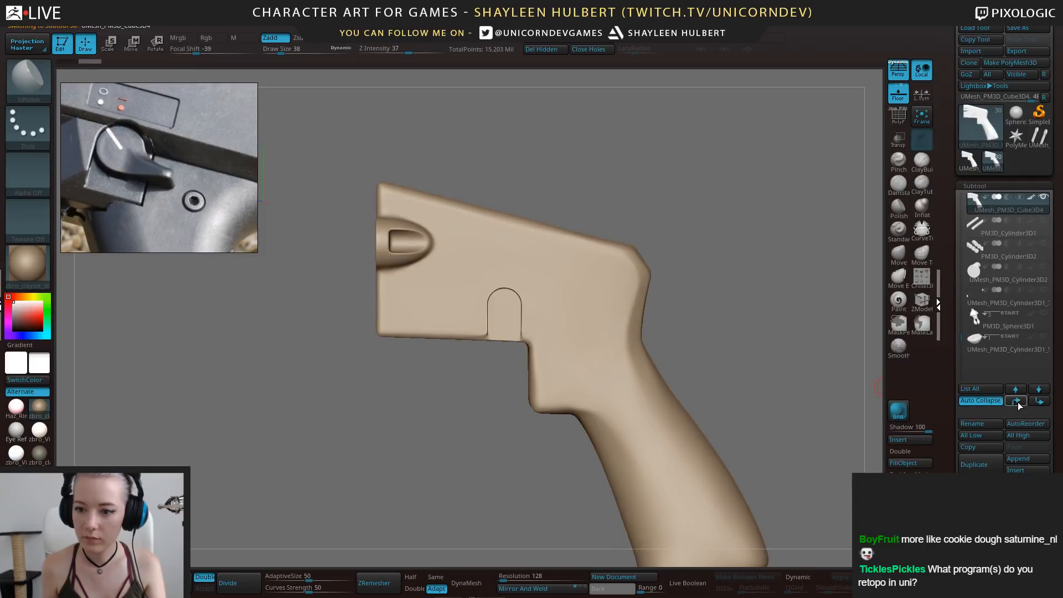
pyautogui.click(1017, 404)
pyautogui.click(1041, 403)
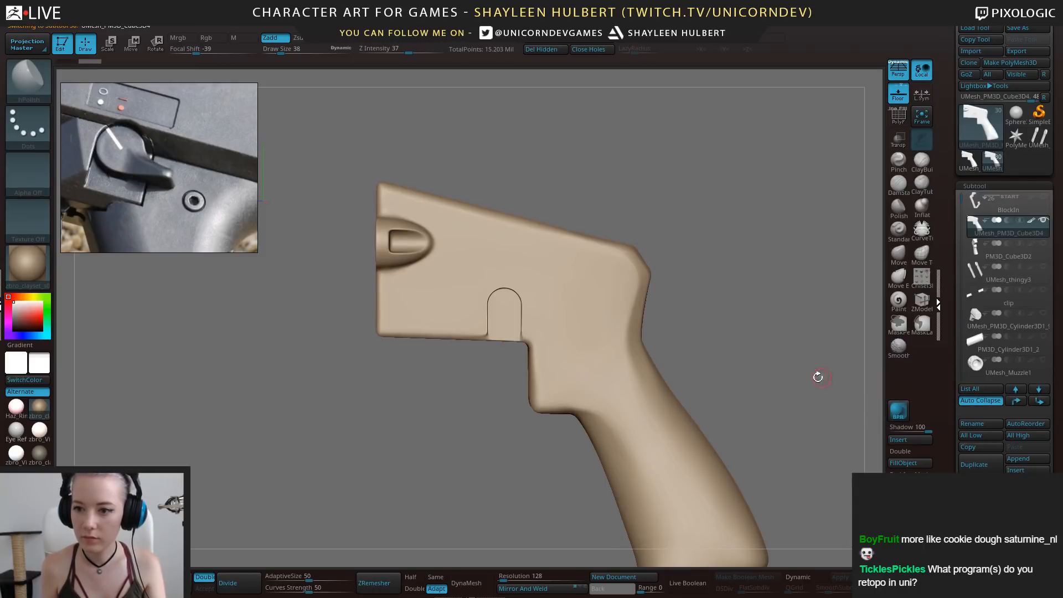
pyautogui.keyDown('alt'); pyautogui.moveTo(818, 376); pyautogui.dragTo(749, 332); pyautogui.keyUp('alt')
pyautogui.keyDown('shift'); pyautogui.click(1044, 196); pyautogui.keyUp('shift')
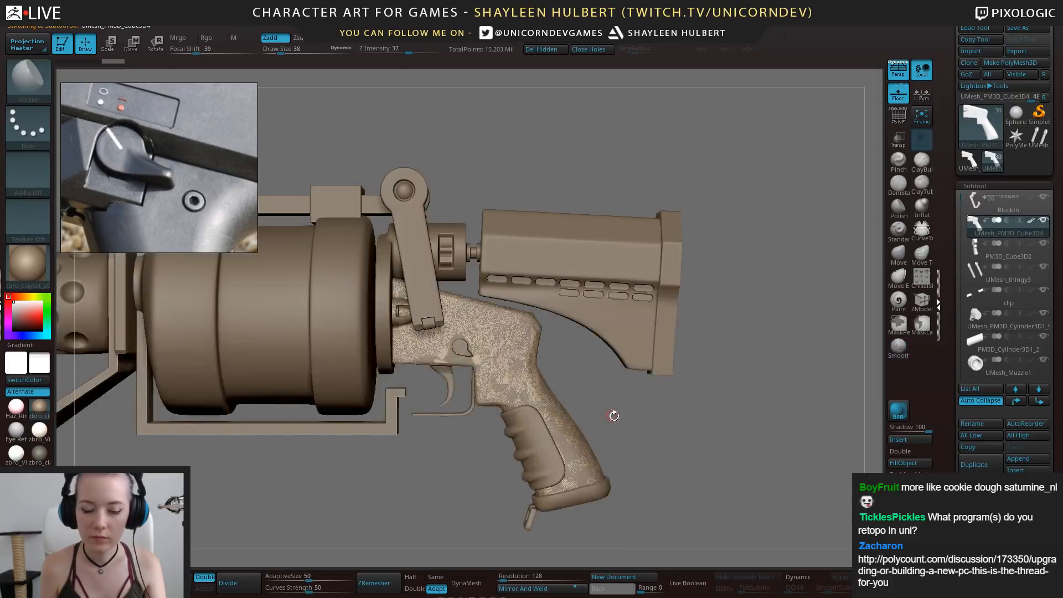
# Select the old PM3D_Cube3D2 piece behind the safety switch and delete that subtool
pyautogui.moveTo(613, 415)
pyautogui.mouseDown()
pyautogui.moveTo(637, 411)
pyautogui.moveTo(628, 393)
pyautogui.mouseUp()
pyautogui.keyDown('alt'); pyautogui.click(529, 329); pyautogui.keyUp('alt')
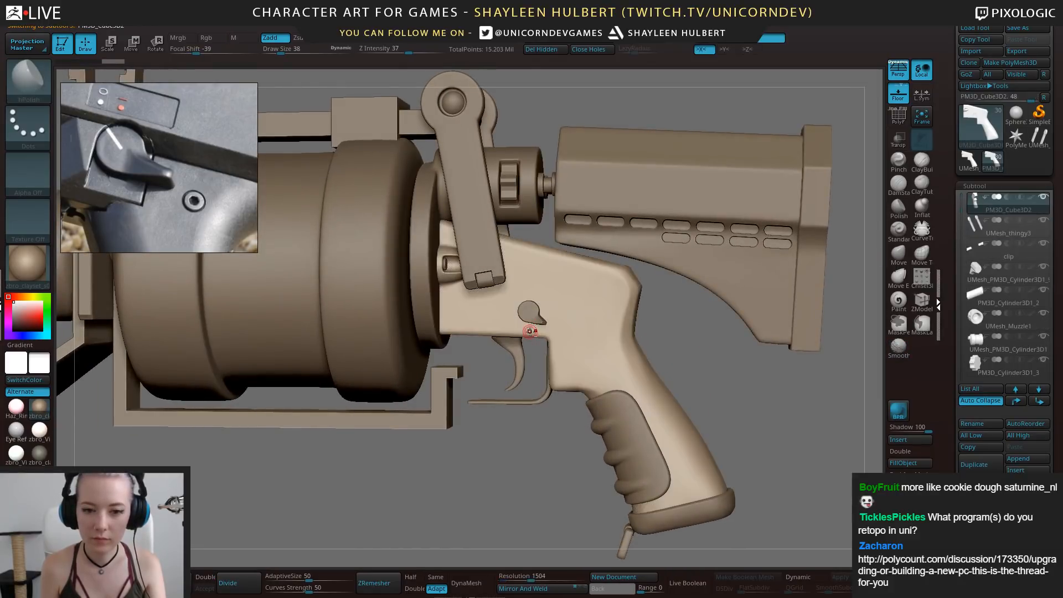
pyautogui.click(976, 488)
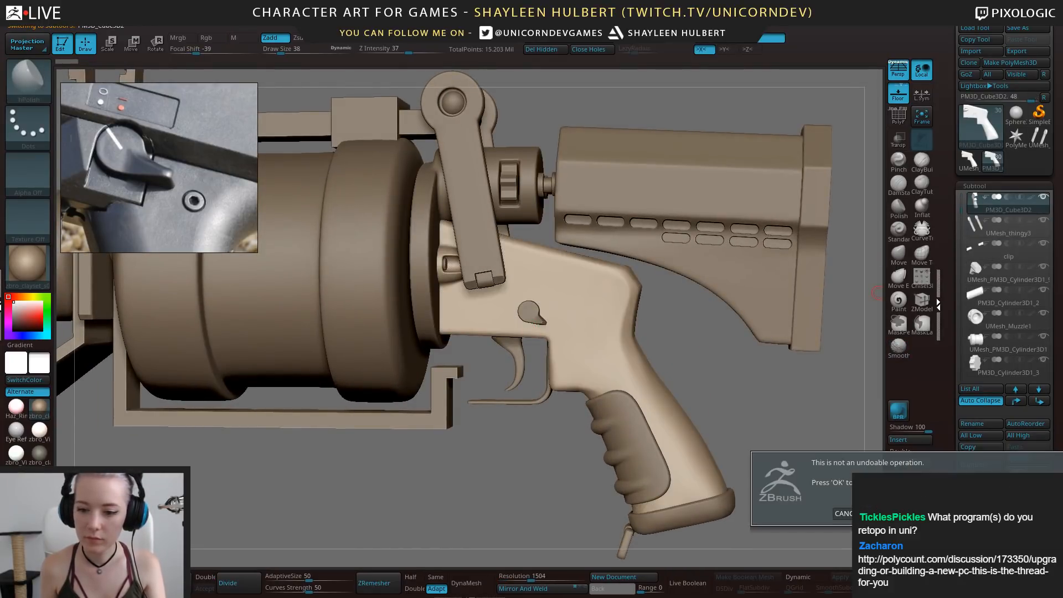
pyautogui.click(874, 512)
pyautogui.keyDown('shift'); pyautogui.rightClick(748, 408); pyautogui.keyUp('shift')
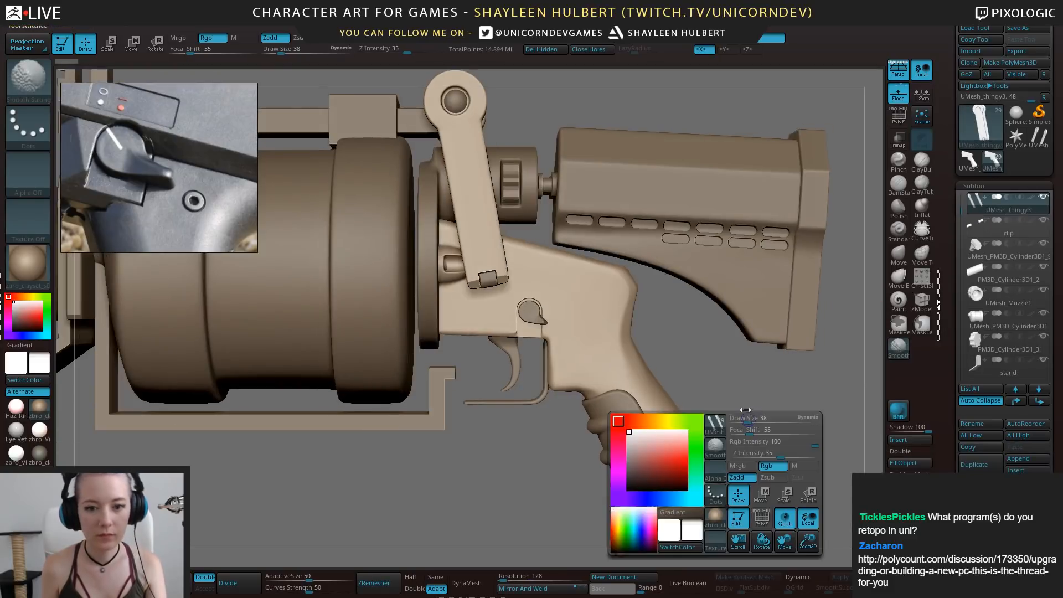
# Select the safety switch and examine how it sits over the arched panel and the rest of the gun
pyautogui.keyDown('alt'); pyautogui.moveTo(673, 319); pyautogui.dragTo(692, 382, button='right'); pyautogui.keyUp('alt')
pyautogui.keyDown('alt'); pyautogui.click(537, 286); pyautogui.keyUp('alt')
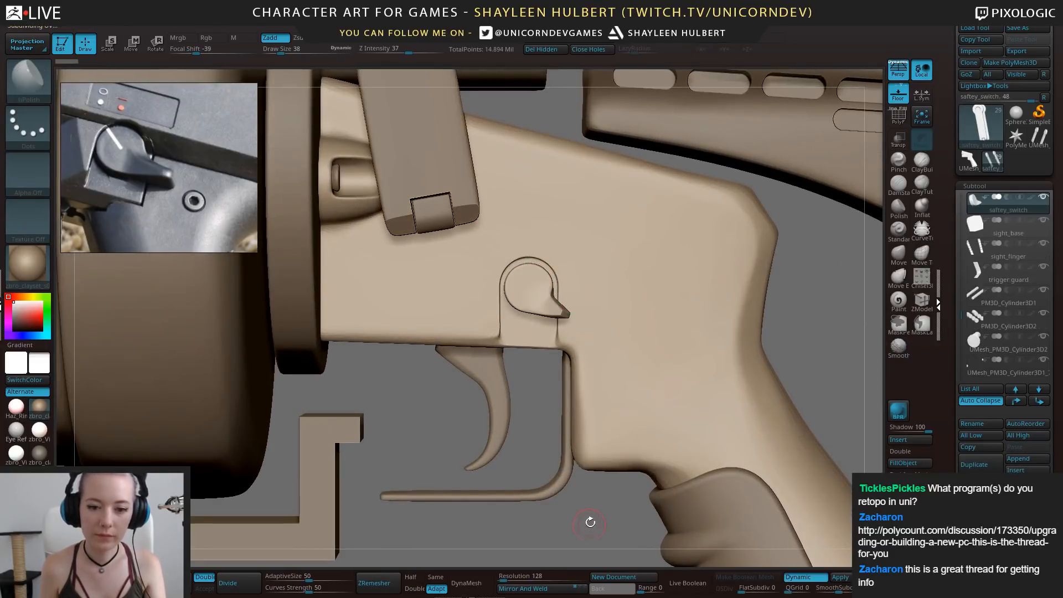
pyautogui.moveTo(588, 520)
pyautogui.keyDown('alt'); pyautogui.mouseDown(button='right')
pyautogui.moveTo(559, 426)
pyautogui.moveTo(485, 425)
pyautogui.moveTo(563, 461)
pyautogui.moveTo(534, 464)
pyautogui.moveTo(556, 477)
pyautogui.mouseUp(button='right'); pyautogui.keyUp('alt')
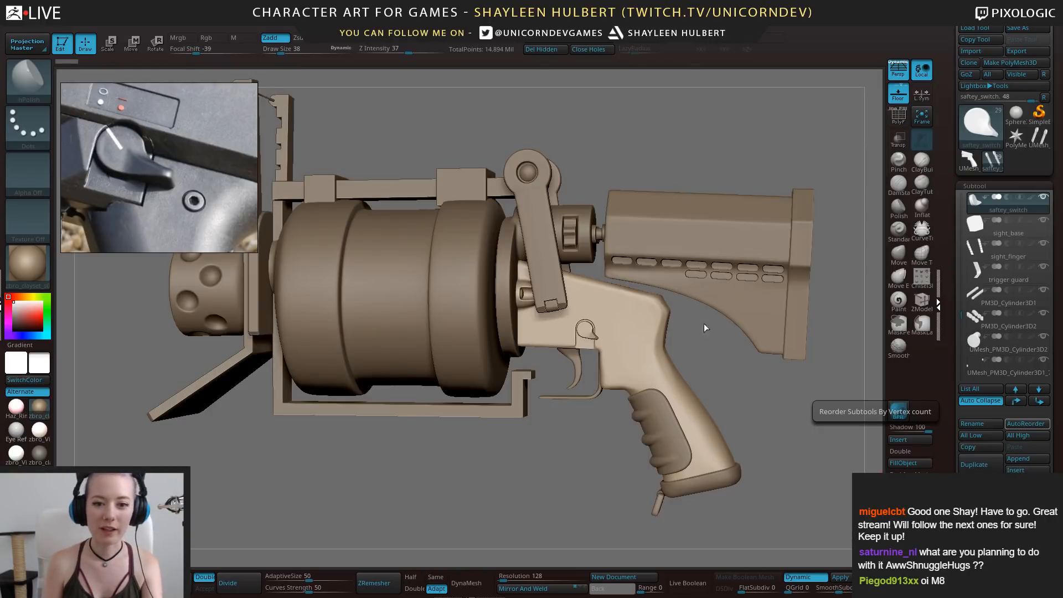
# Select the ribbed grip subtool Extract4, move it out to the top of the subtool list and isolate it
pyautogui.moveTo(543, 481)
pyautogui.keyDown('shift'); pyautogui.mouseDown()
pyautogui.moveTo(570, 470)
pyautogui.moveTo(567, 494)
pyautogui.moveTo(589, 432)
pyautogui.moveTo(587, 476)
pyautogui.moveTo(620, 489)
pyautogui.moveTo(666, 421)
pyautogui.moveTo(693, 429)
pyautogui.moveTo(680, 447)
pyautogui.moveTo(695, 457)
pyautogui.moveTo(676, 441)
pyautogui.moveTo(692, 458)
pyautogui.moveTo(676, 354)
pyautogui.moveTo(604, 366)
pyautogui.moveTo(534, 478)
pyautogui.moveTo(465, 446)
pyautogui.moveTo(557, 472)
pyautogui.moveTo(534, 465)
pyautogui.moveTo(536, 480)
pyautogui.moveTo(551, 478)
pyautogui.moveTo(513, 454)
pyautogui.moveTo(531, 466)
pyautogui.moveTo(513, 455)
pyautogui.moveTo(548, 438)
pyautogui.mouseUp(); pyautogui.keyUp('shift')
pyautogui.keyDown('alt'); pyautogui.click(591, 440); pyautogui.keyUp('alt')
pyautogui.keyDown('alt'); pyautogui.click(637, 392); pyautogui.keyUp('alt')
pyautogui.keyDown('alt'); pyautogui.moveTo(592, 481); pyautogui.dragTo(515, 470); pyautogui.keyUp('alt')
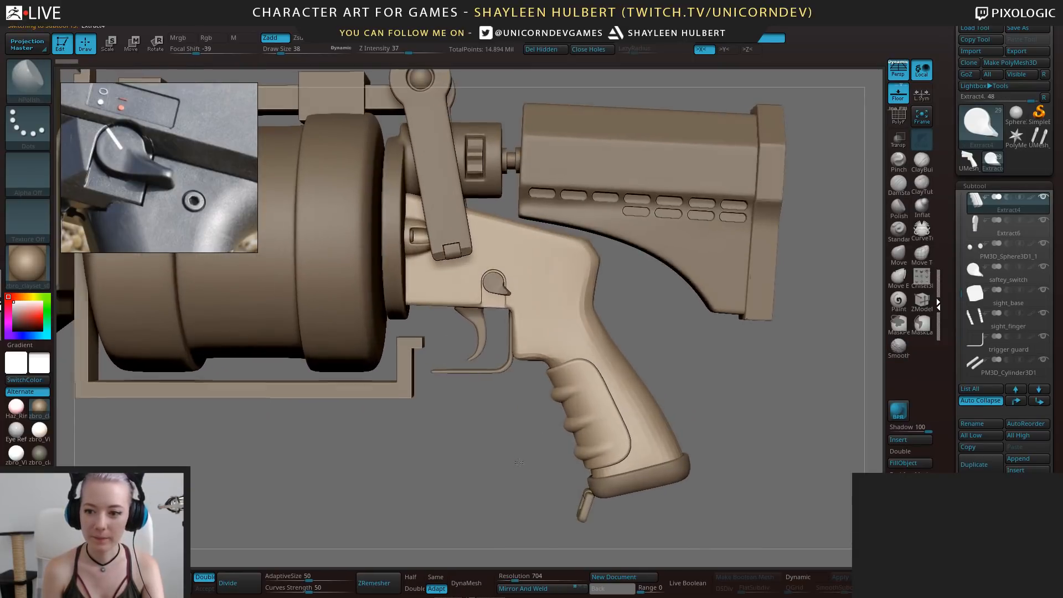
pyautogui.keyDown('shift'); pyautogui.click(1016, 402); pyautogui.keyUp('shift')
pyautogui.click(983, 197)
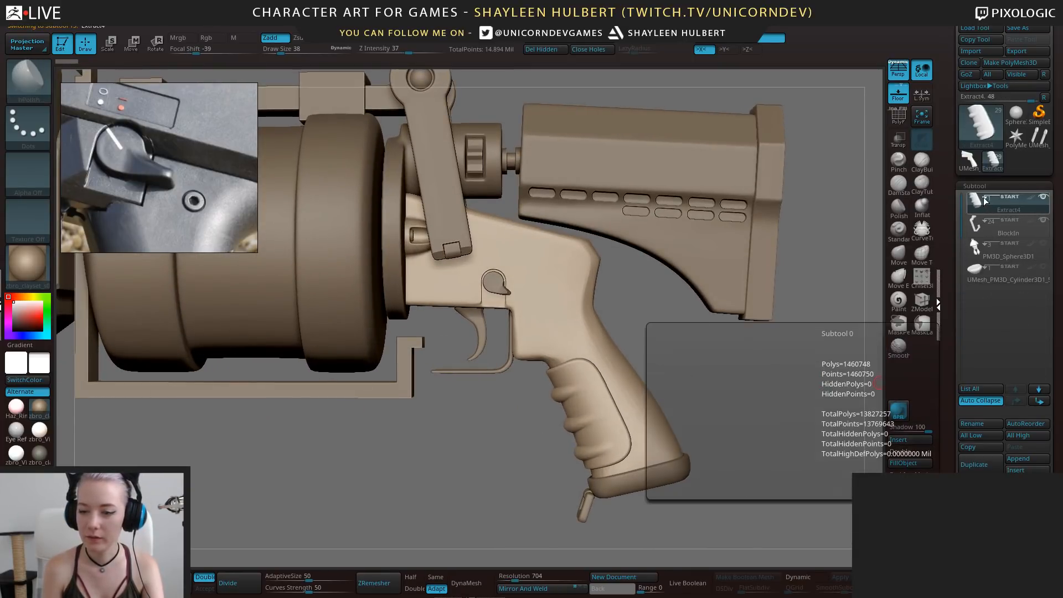
pyautogui.keyDown('alt'); pyautogui.moveTo(782, 356); pyautogui.dragTo(691, 320); pyautogui.keyUp('alt')
pyautogui.click(1044, 221)
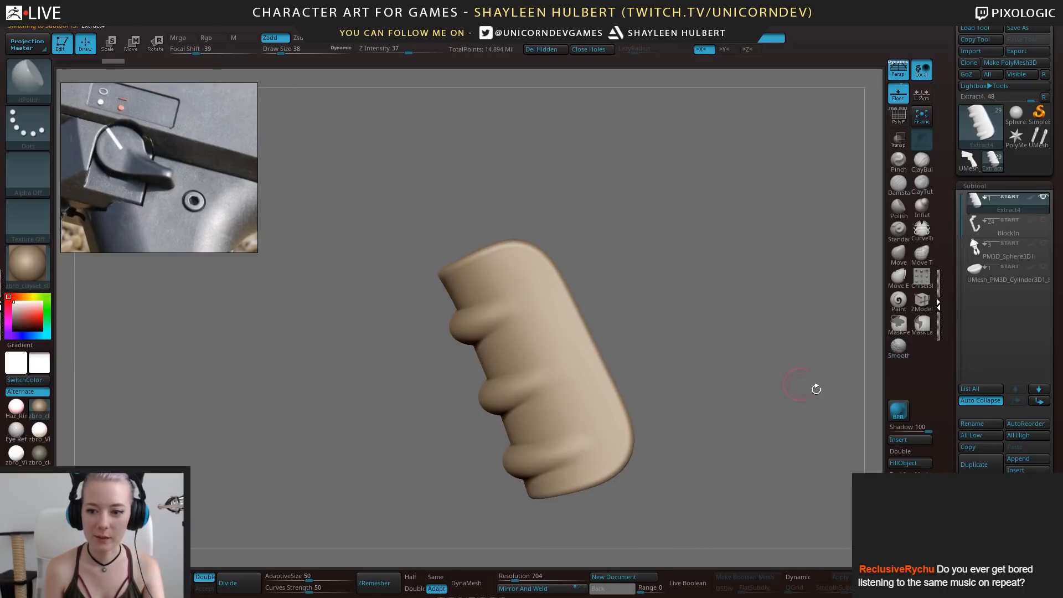
# Insert a cylinder as a new subtool directly below the isolated grip
pyautogui.press('space')
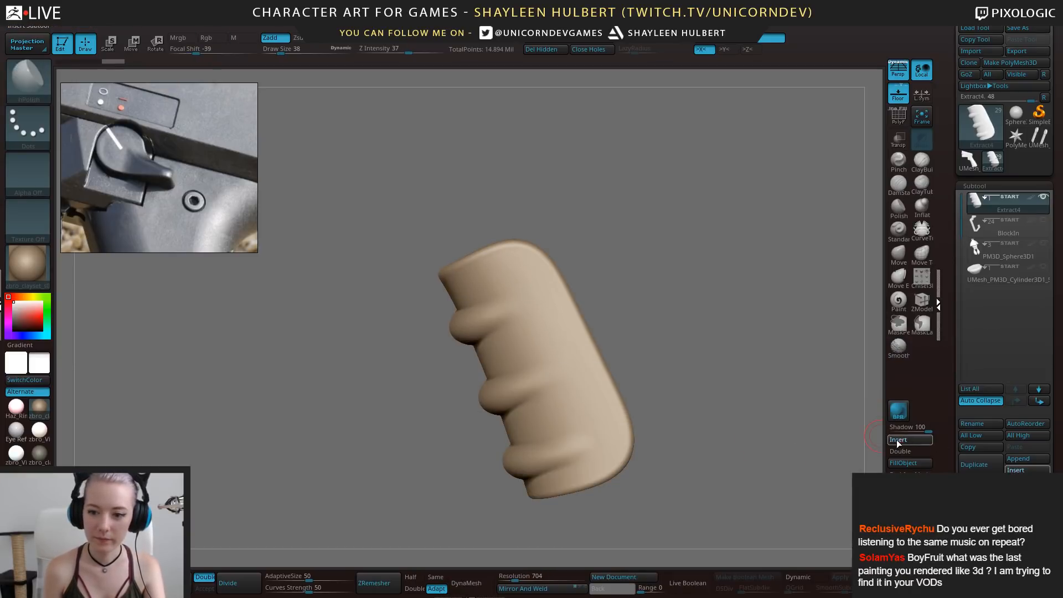
pyautogui.click(898, 440)
pyautogui.click(561, 414)
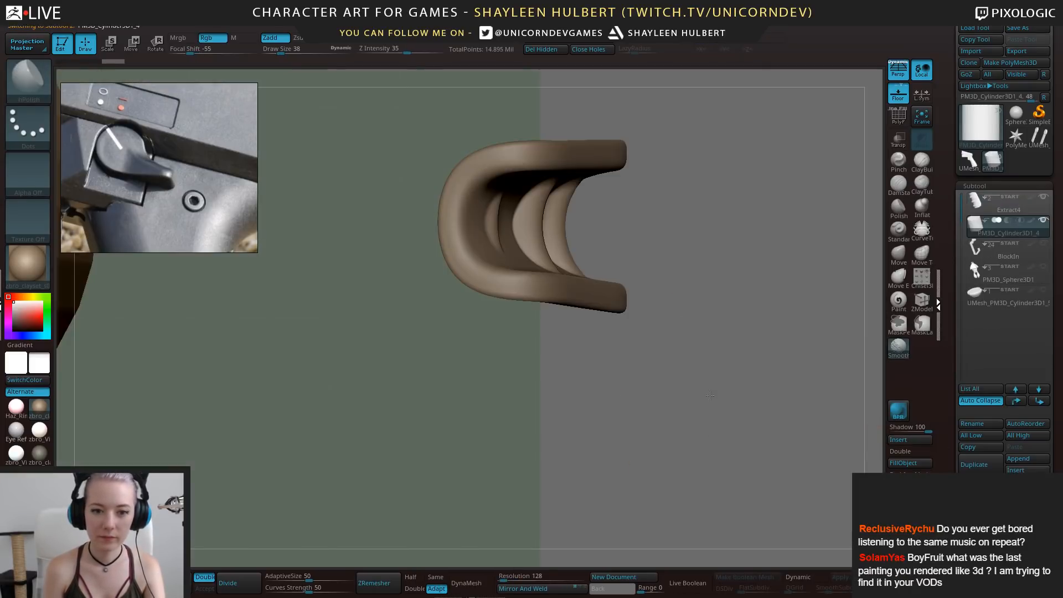
# Scale the new cylinder down to pin size and move it into the upper end of the grip
pyautogui.press('w')
pyautogui.moveTo(677, 438)
pyautogui.mouseDown()
pyautogui.moveTo(594, 377)
pyautogui.moveTo(593, 323)
pyautogui.moveTo(584, 333)
pyautogui.mouseUp()
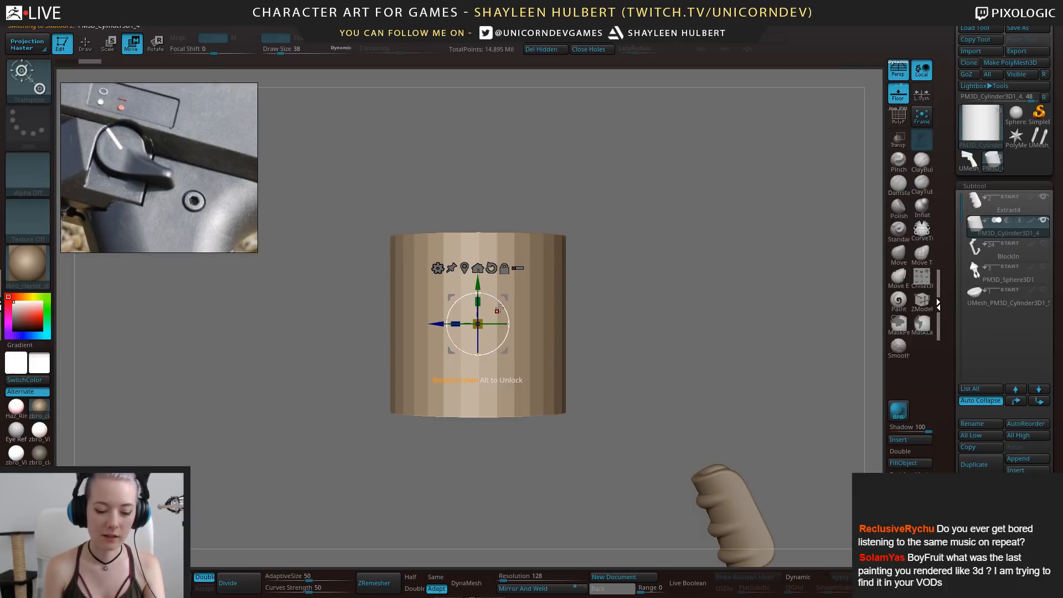
pyautogui.moveTo(502, 307); pyautogui.dragTo(462, 339)
pyautogui.moveTo(515, 365); pyautogui.dragTo(551, 390)
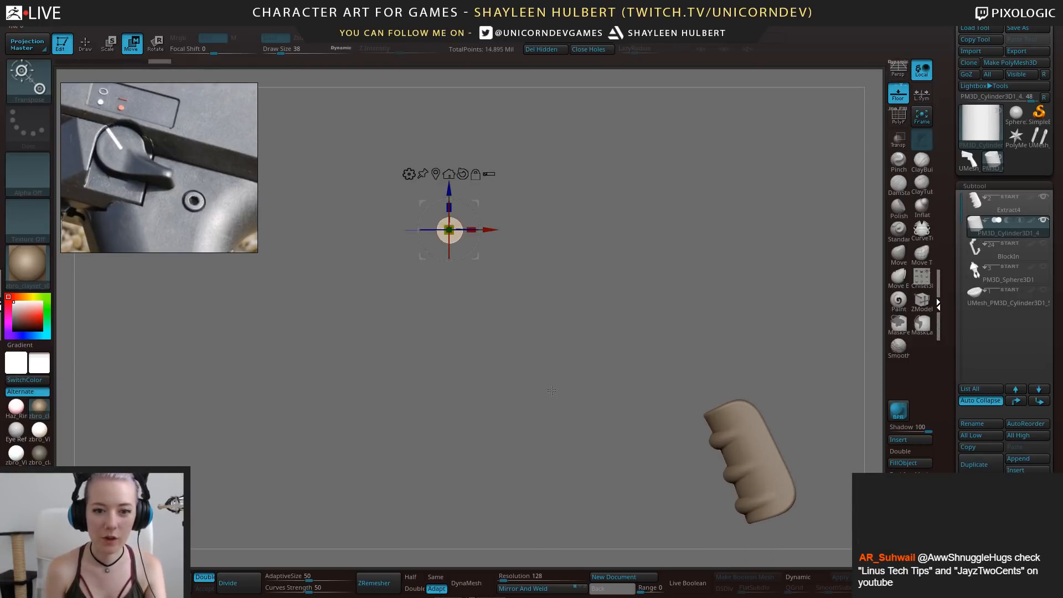
pyautogui.moveTo(491, 227); pyautogui.dragTo(811, 227)
pyautogui.keyDown('alt'); pyautogui.moveTo(797, 183); pyautogui.dragTo(596, 375); pyautogui.keyUp('alt')
pyautogui.keyDown('alt'); pyautogui.moveTo(673, 471); pyautogui.dragTo(677, 434); pyautogui.keyUp('alt')
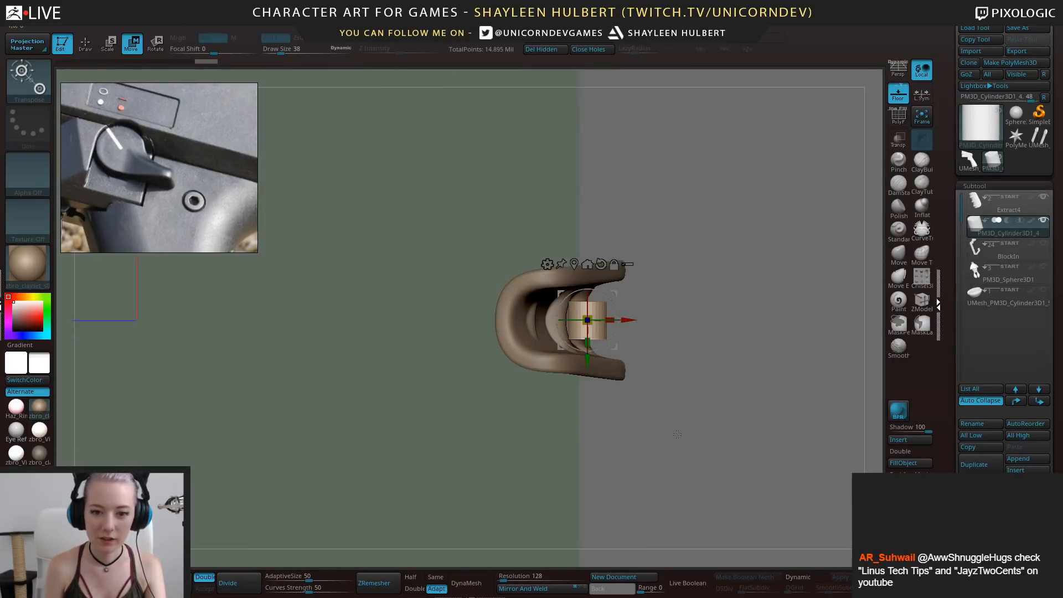
# Slide the small cylinder out through the grip's side wall and position it as a pin near the upper rim
pyautogui.moveTo(587, 365); pyautogui.dragTo(588, 438)
pyautogui.moveTo(664, 443); pyautogui.dragTo(683, 343)
pyautogui.moveTo(683, 343); pyautogui.dragTo(686, 379)
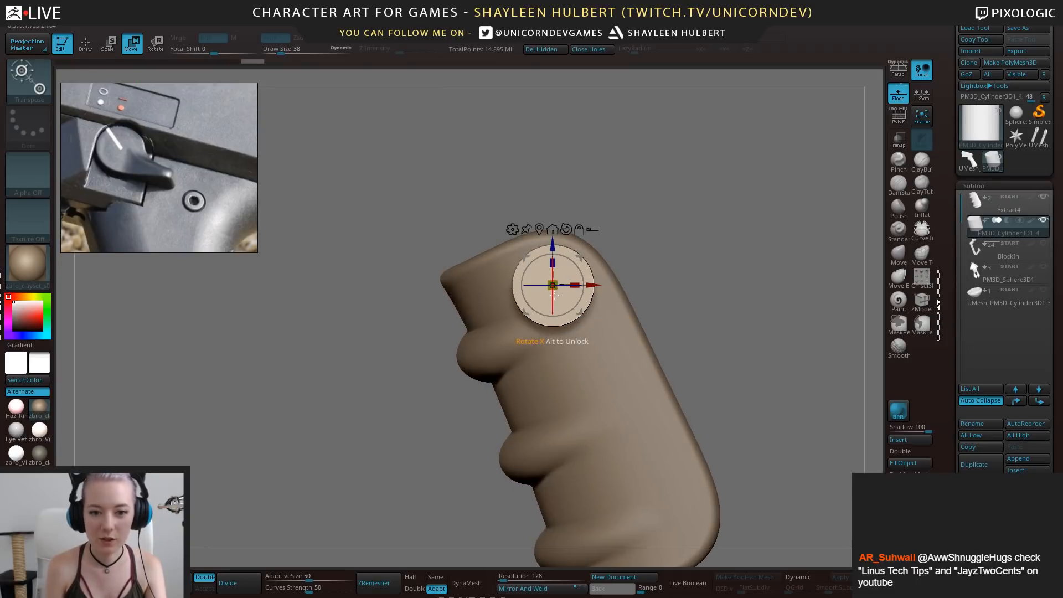
pyautogui.moveTo(555, 284); pyautogui.dragTo(549, 289)
pyautogui.moveTo(692, 199); pyautogui.dragTo(492, 490)
pyautogui.moveTo(512, 286); pyautogui.dragTo(529, 287)
pyautogui.moveTo(399, 471); pyautogui.dragTo(727, 348)
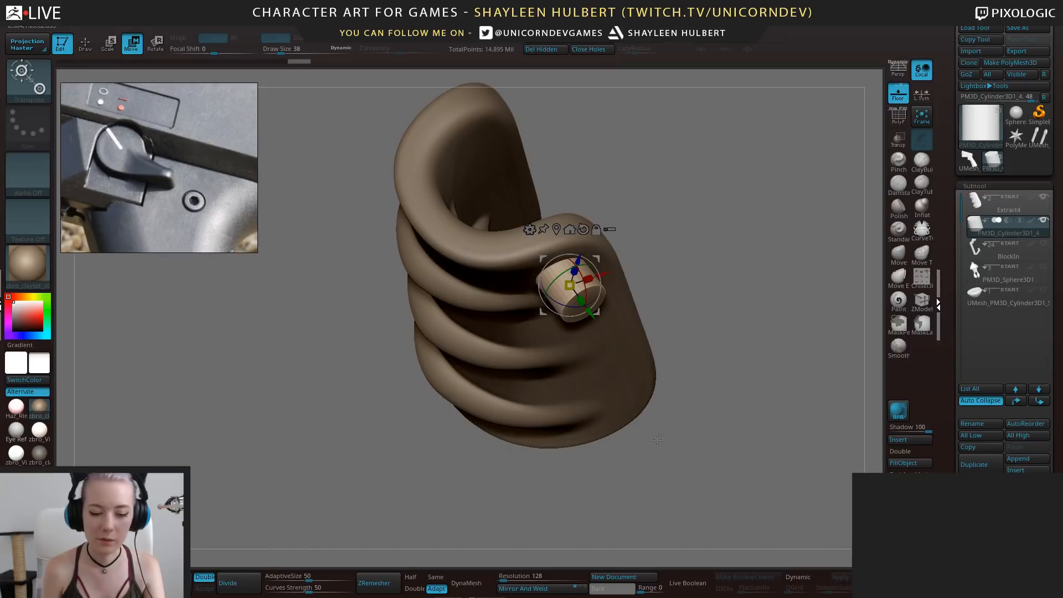
# Mirror and weld the pin to the opposite side of the grip and turn on X symmetry
pyautogui.click(132, 582)
pyautogui.click(510, 589)
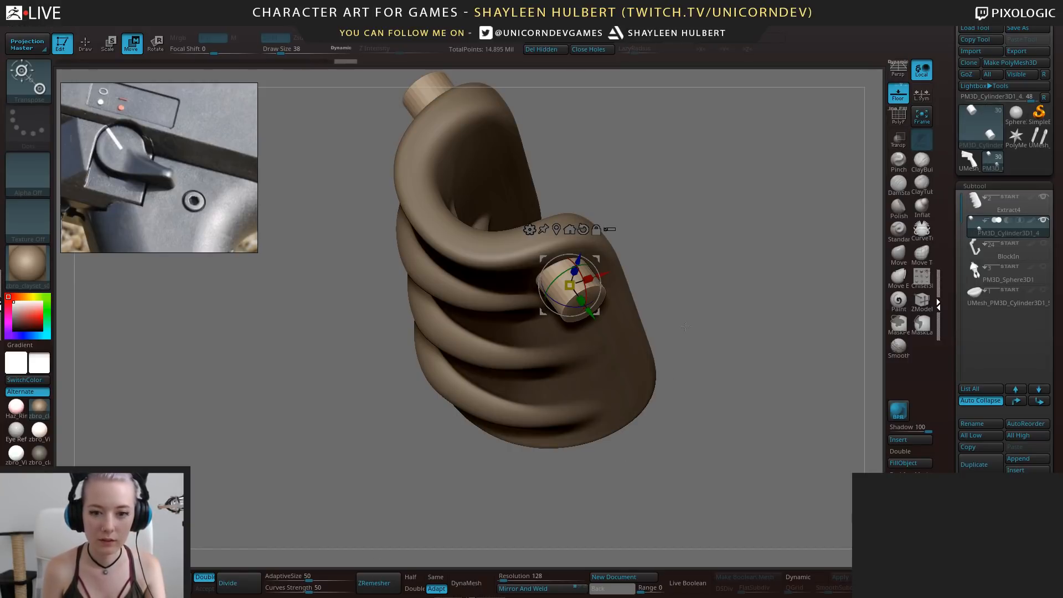
pyautogui.click(744, 38)
pyautogui.moveTo(744, 366); pyautogui.dragTo(768, 339)
# Show the pin's polyframe and set the ZModeler polygon action to Crease with A Single Poly as target
pyautogui.click(900, 117)
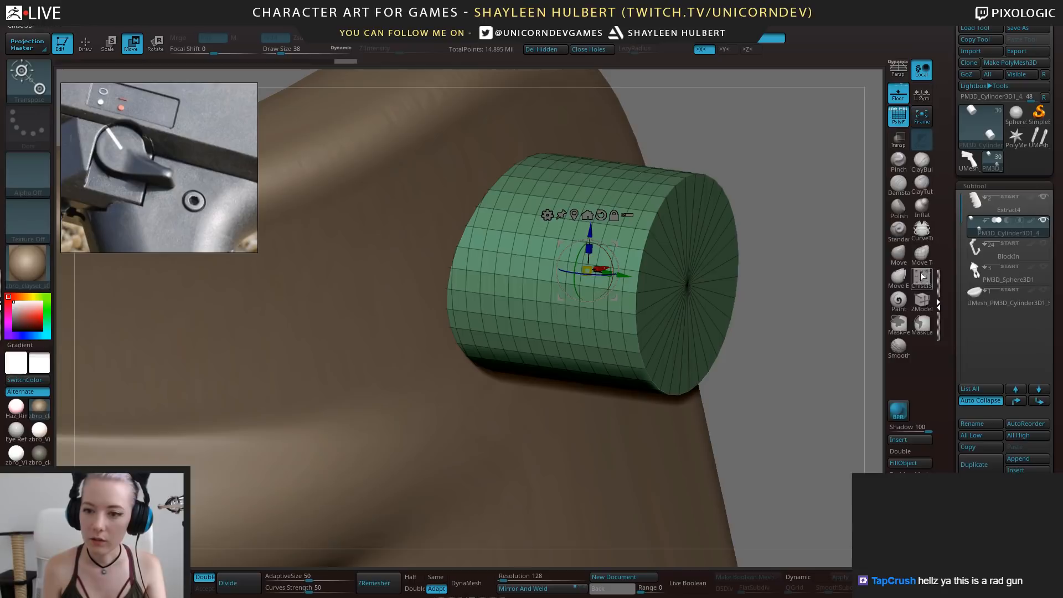
pyautogui.click(922, 302)
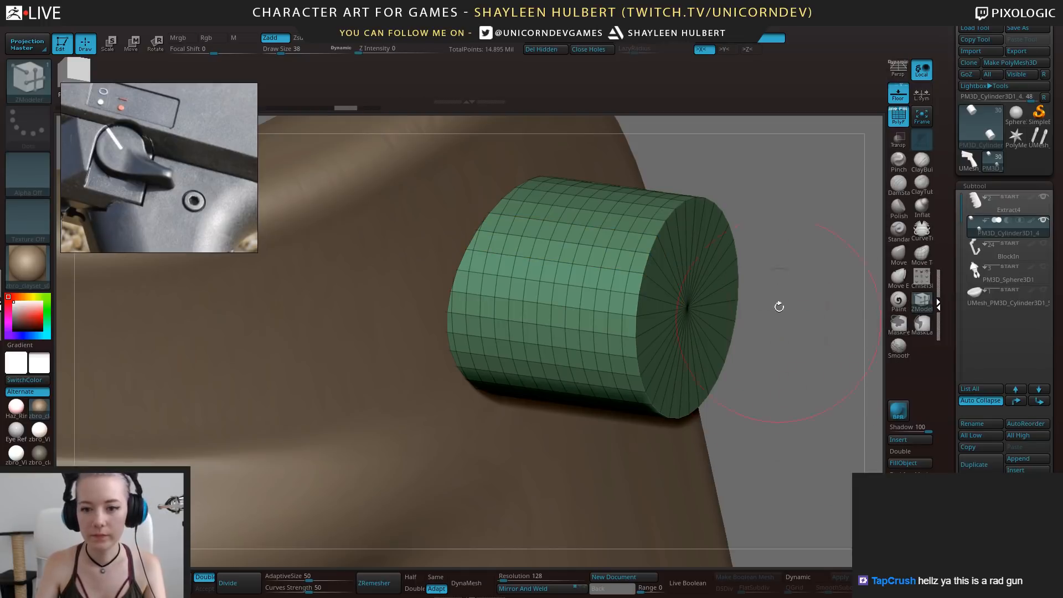
pyautogui.keyDown('alt'); pyautogui.moveTo(779, 307); pyautogui.dragTo(718, 273); pyautogui.keyUp('alt')
pyautogui.press('space')
pyautogui.press('space')
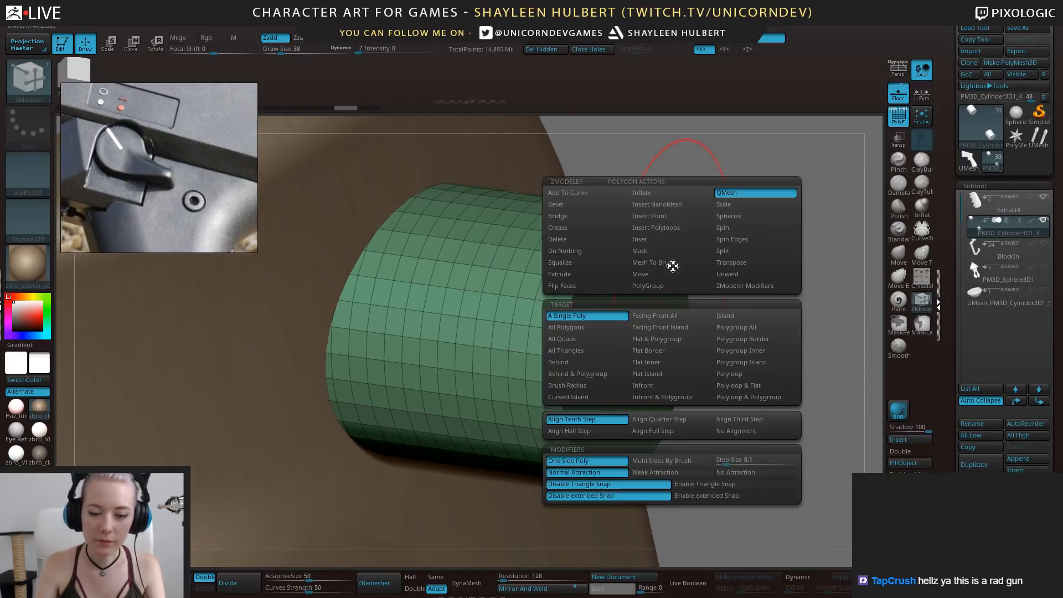
pyautogui.click(576, 205)
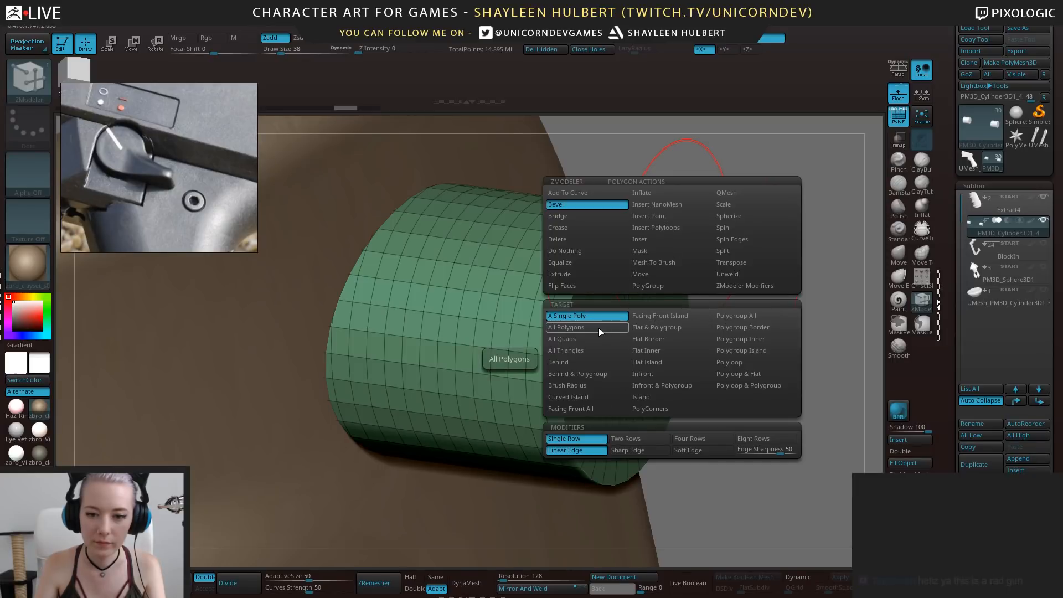
pyautogui.click(575, 226)
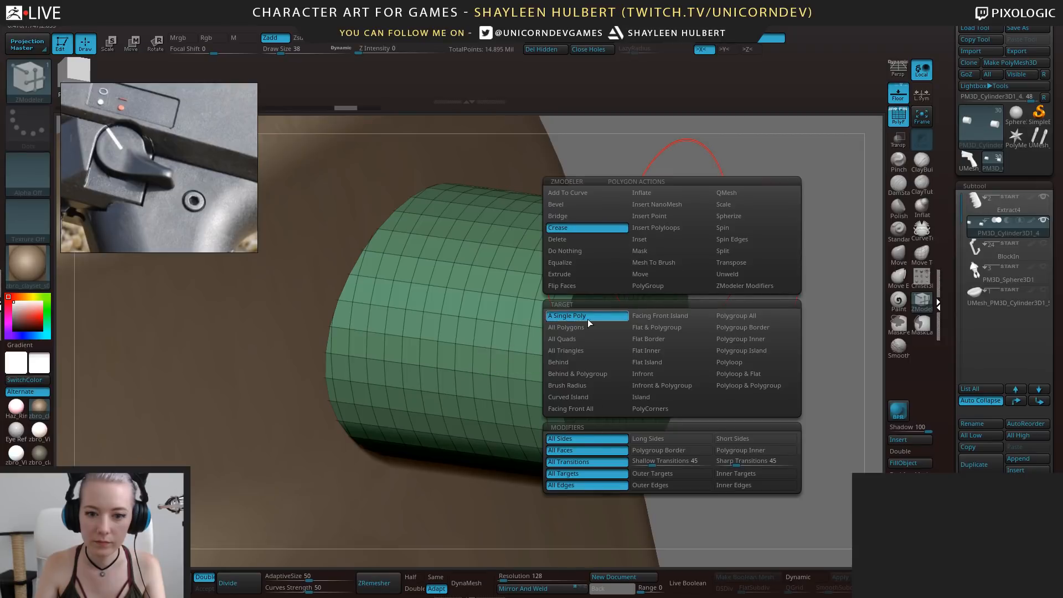
# Set the ZModeler edge action to Bevel with EdgeLoop Complete as target
pyautogui.press('space')
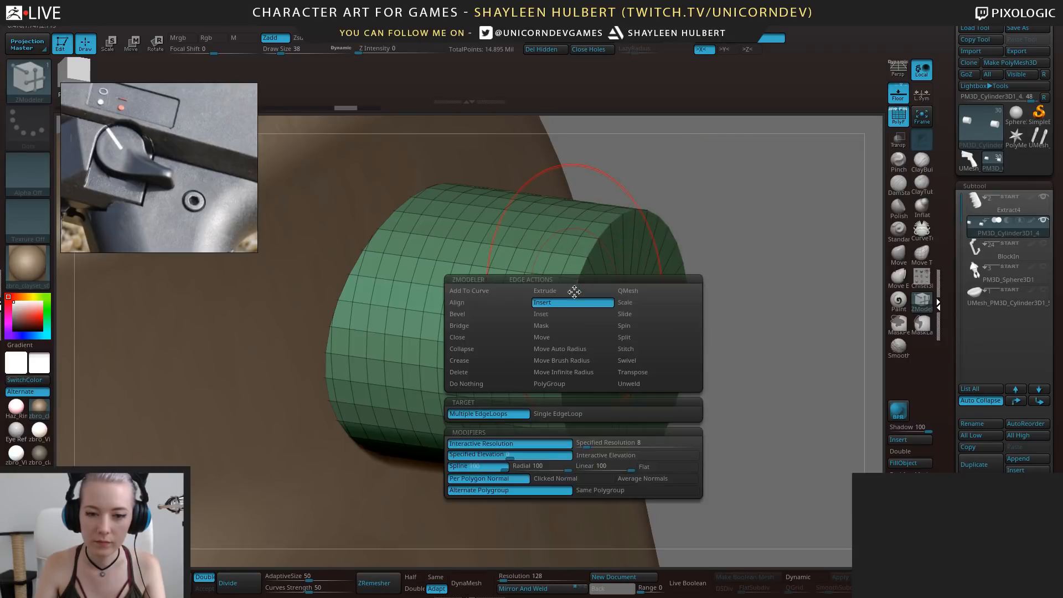
pyautogui.click(482, 315)
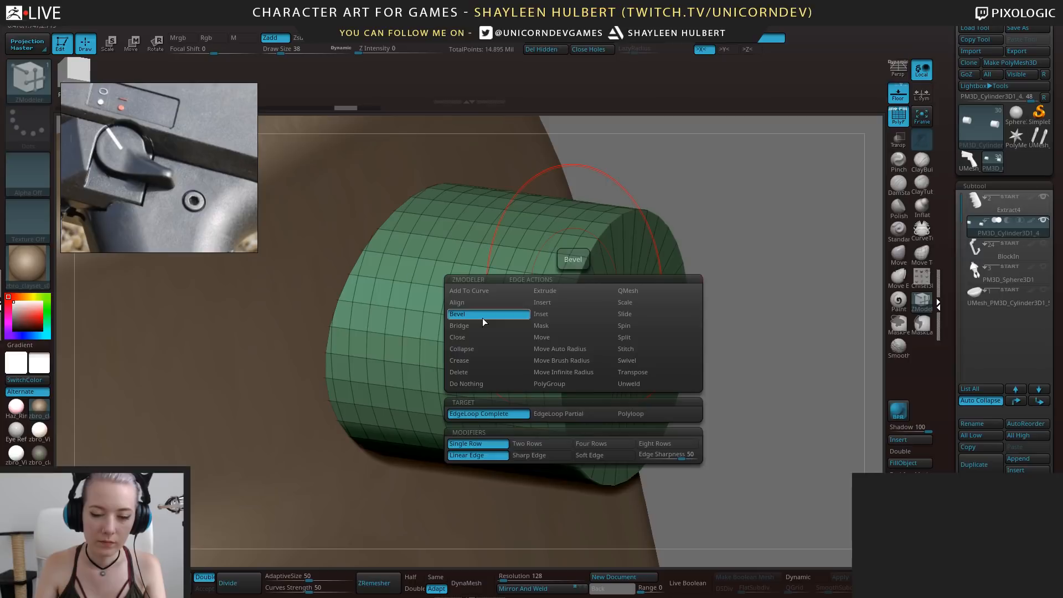
pyautogui.click(545, 413)
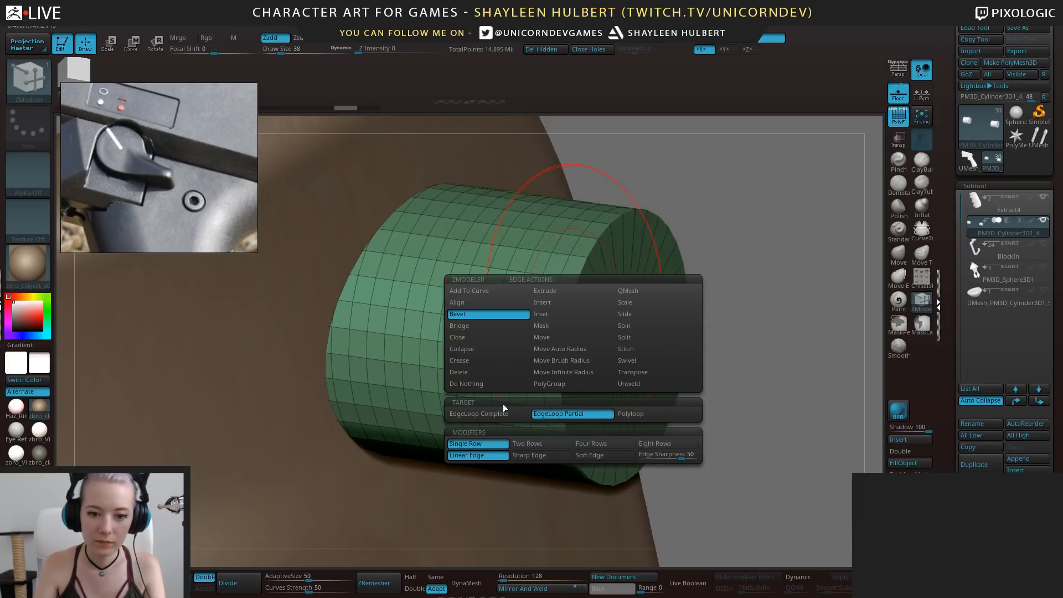
pyautogui.click(646, 415)
pyautogui.keyDown('alt'); pyautogui.moveTo(749, 238); pyautogui.dragTo(706, 288); pyautogui.keyUp('alt')
pyautogui.press('space')
pyautogui.click(491, 388)
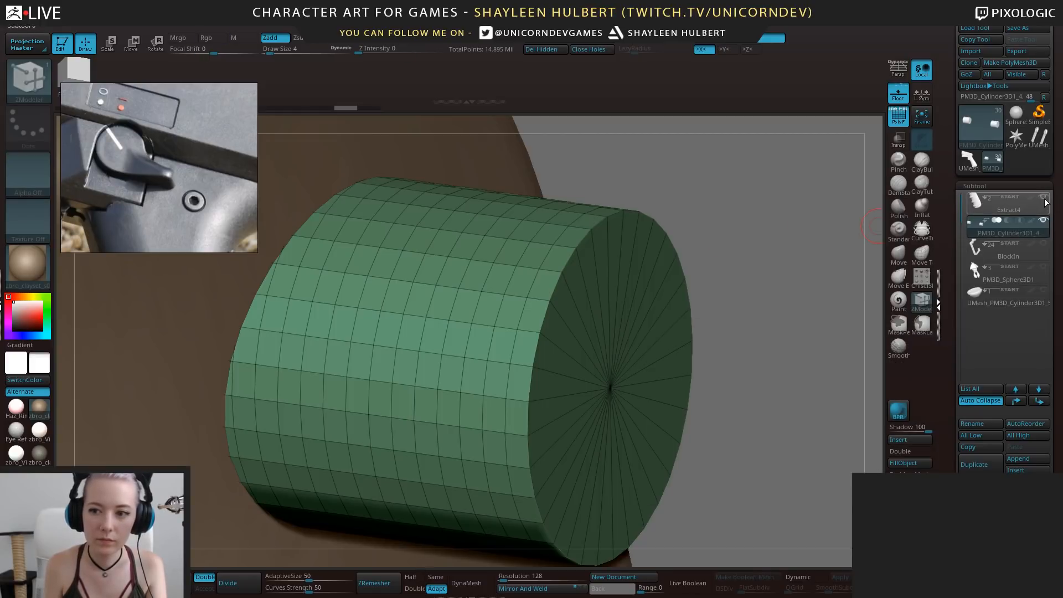
# With the grip hidden, put a narrow bevel on the edge loops around both ends of the pin
pyautogui.moveTo(839, 230); pyautogui.dragTo(541, 302)
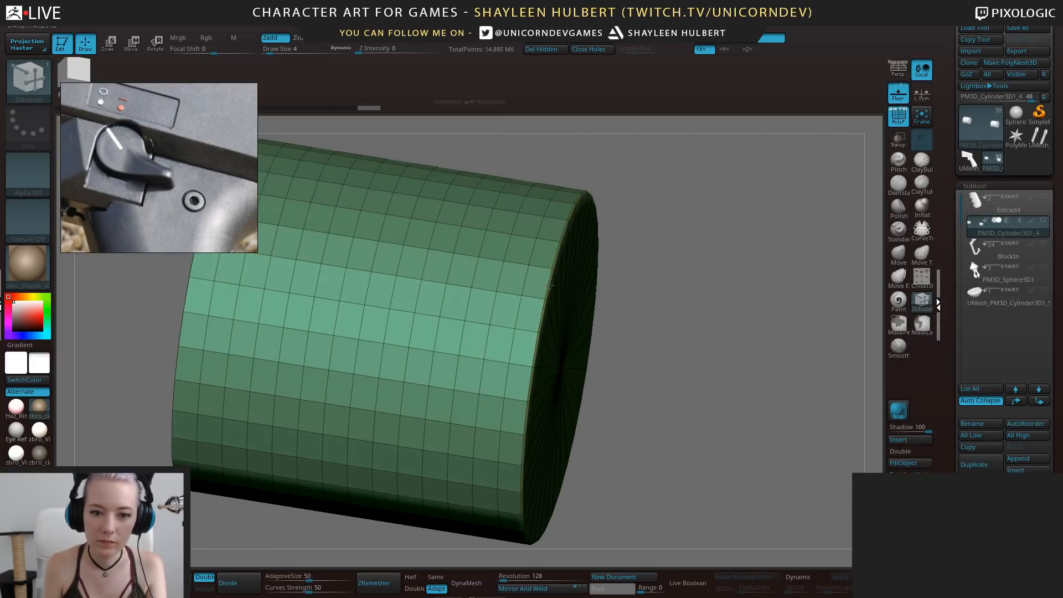
pyautogui.moveTo(616, 287); pyautogui.dragTo(631, 296)
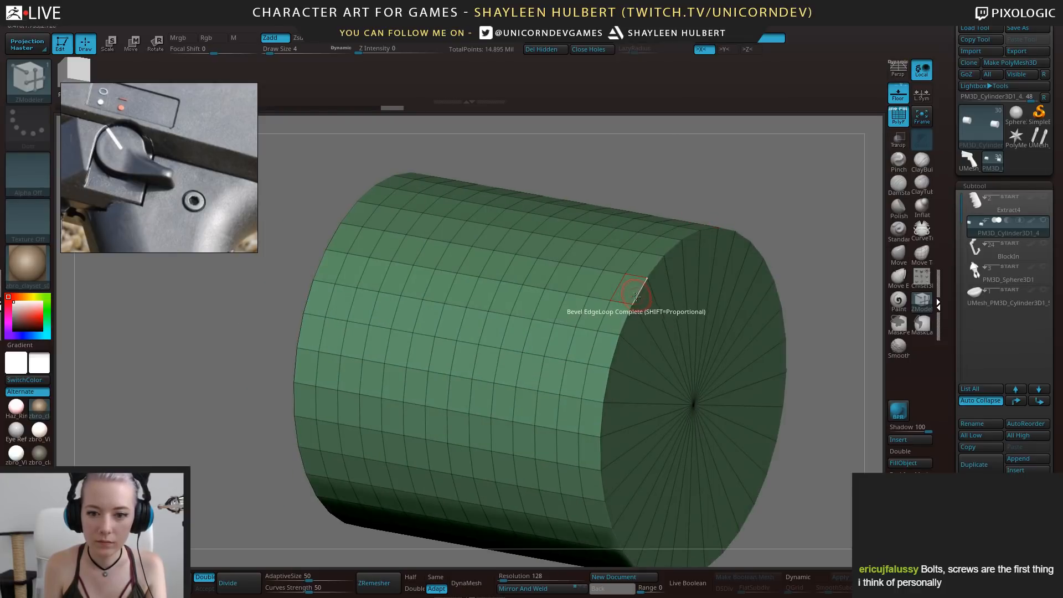
pyautogui.moveTo(636, 359); pyautogui.dragTo(359, 326)
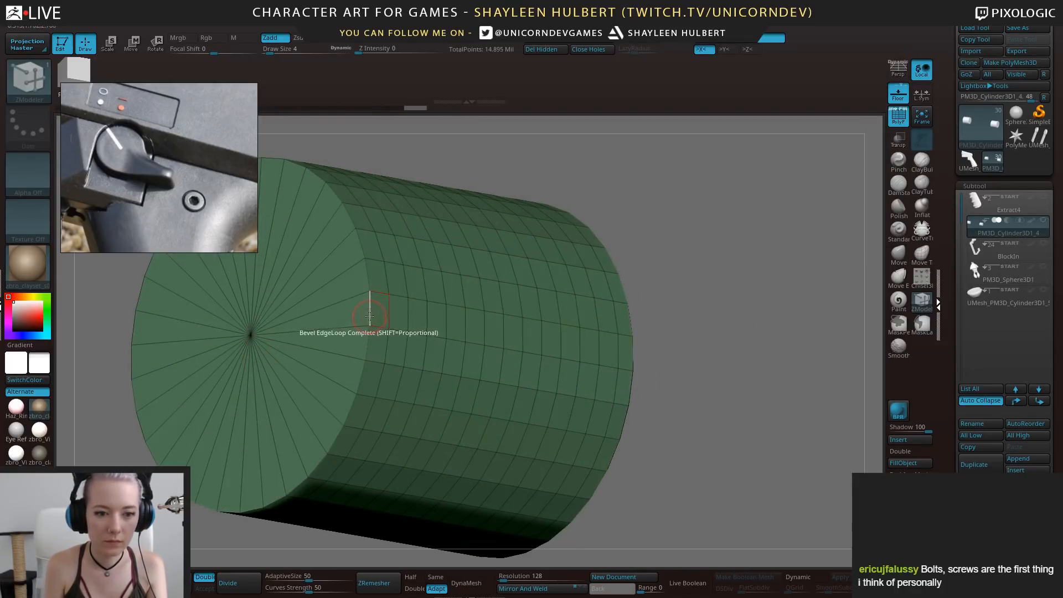
pyautogui.moveTo(716, 334); pyautogui.dragTo(779, 422)
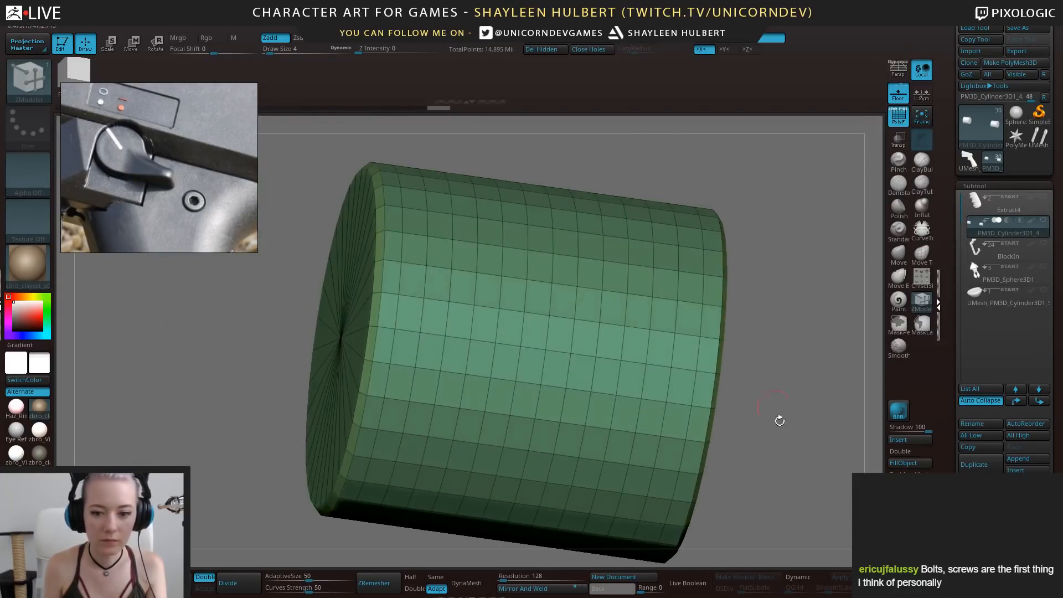
# Preview the bevelled pin with Dynamic Subdivision, with and without polyframe, and return to the unsmoothed mesh
pyautogui.click(797, 577)
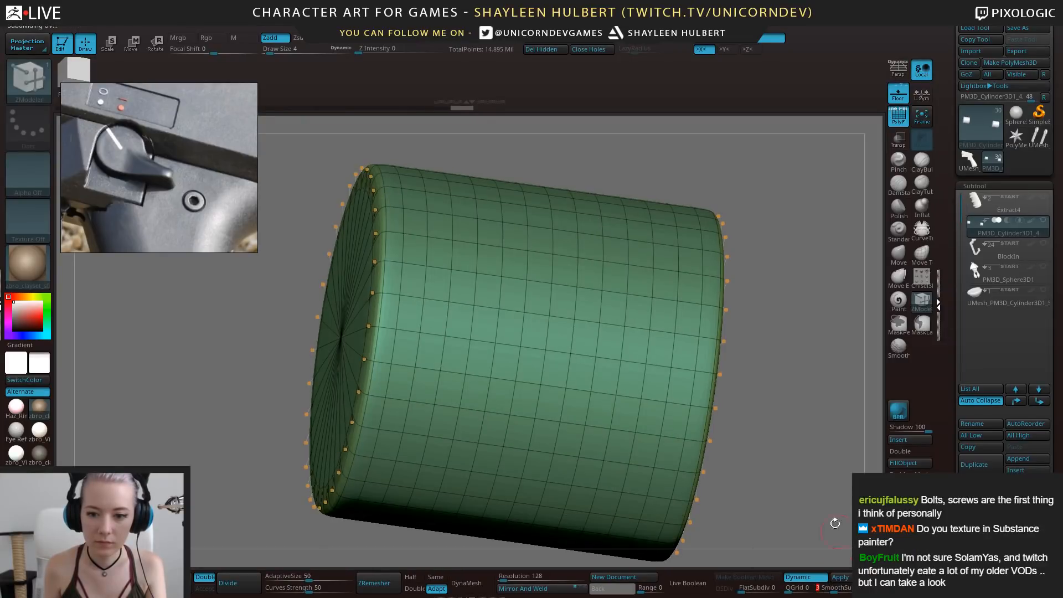
pyautogui.moveTo(778, 454); pyautogui.dragTo(800, 443)
pyautogui.click(895, 116)
pyautogui.moveTo(756, 273); pyautogui.dragTo(820, 285)
pyautogui.click(897, 116)
pyautogui.hotkey('shift', 'd')
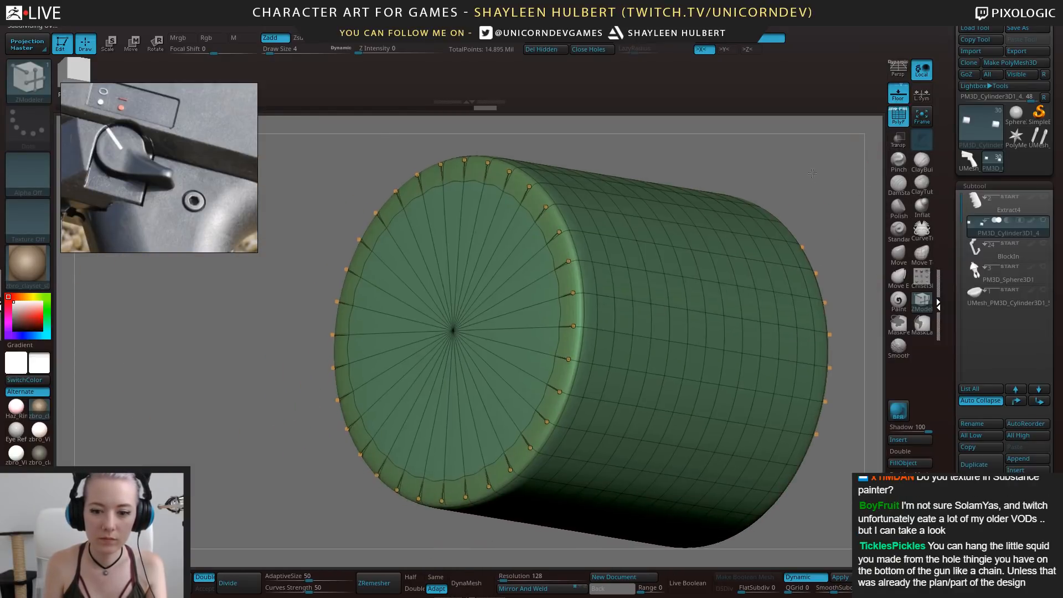
# Insert an extra edge loop around the pin's end cap with the ZModeler Insert Multiple EdgeLoops action
pyautogui.moveTo(216, 459); pyautogui.dragTo(258, 460)
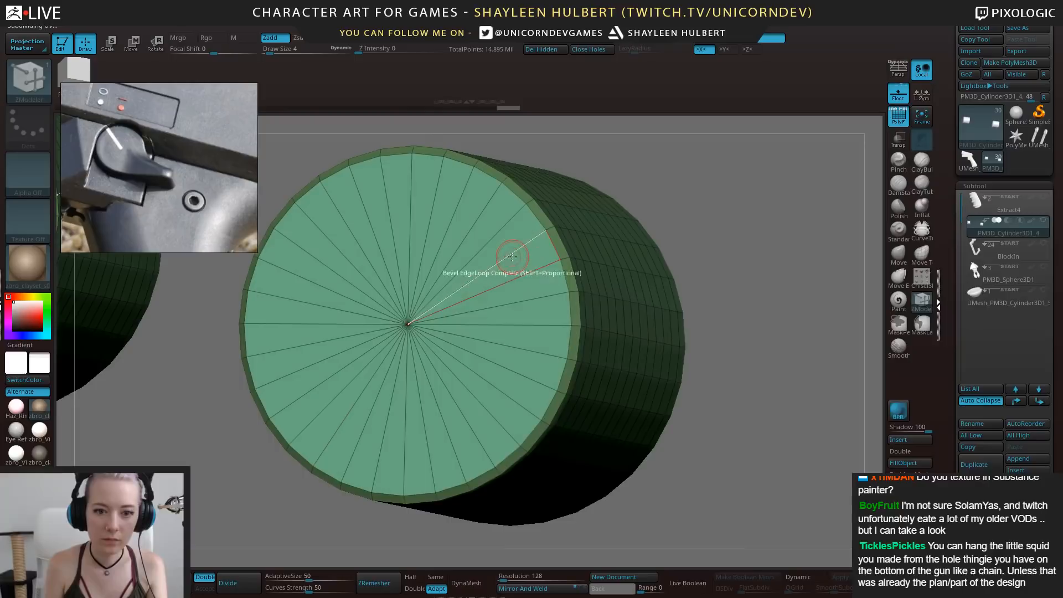
pyautogui.press('space')
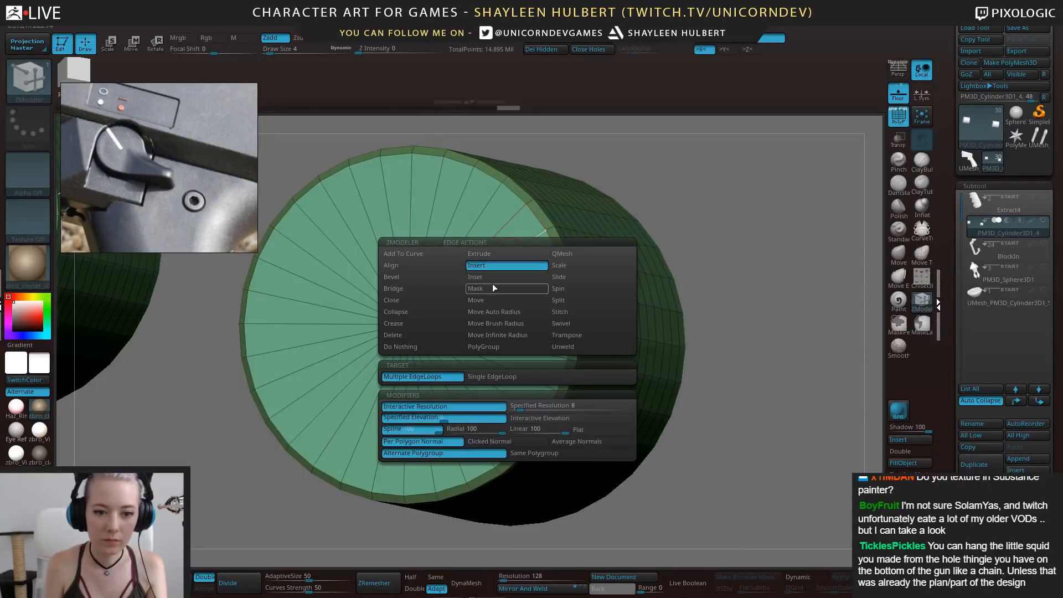
pyautogui.click(493, 266)
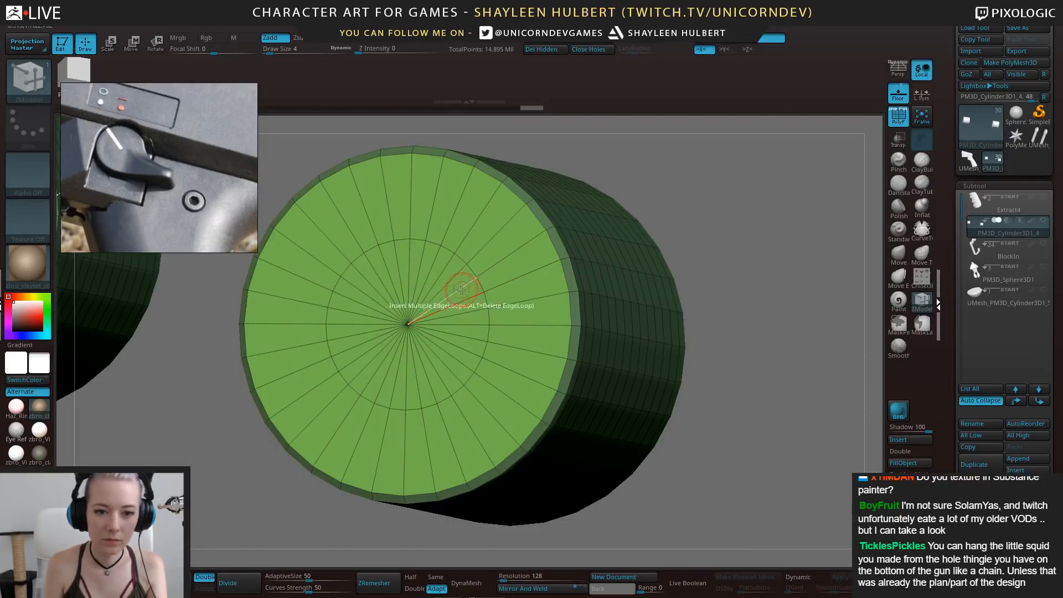
pyautogui.click(501, 260)
pyautogui.moveTo(789, 311); pyautogui.dragTo(731, 310)
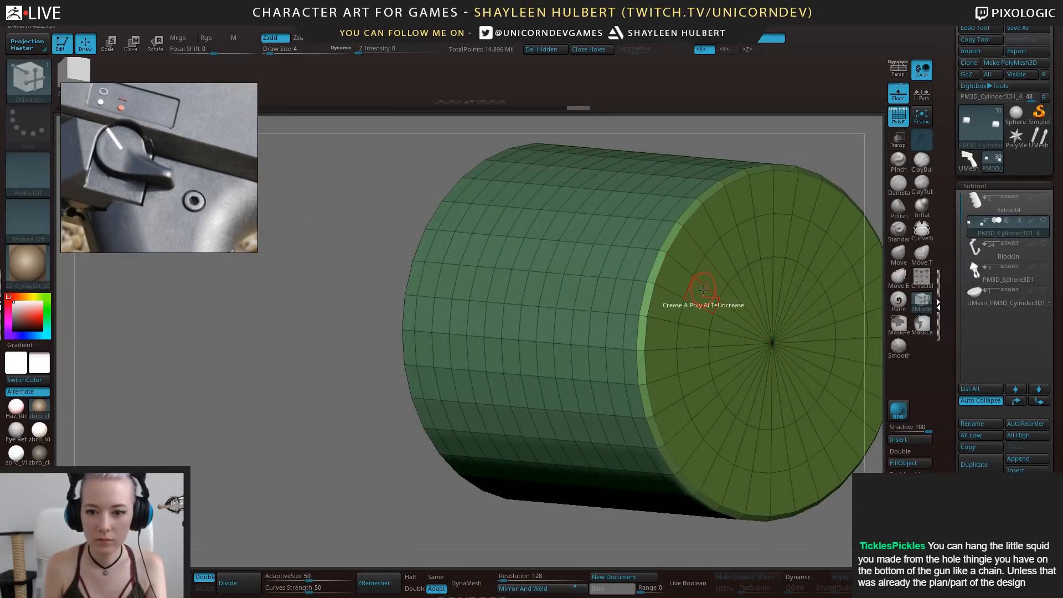
# Turn on Dynamic Subdivision for the pin, hide the polyframe and show the grip again
pyautogui.click(806, 578)
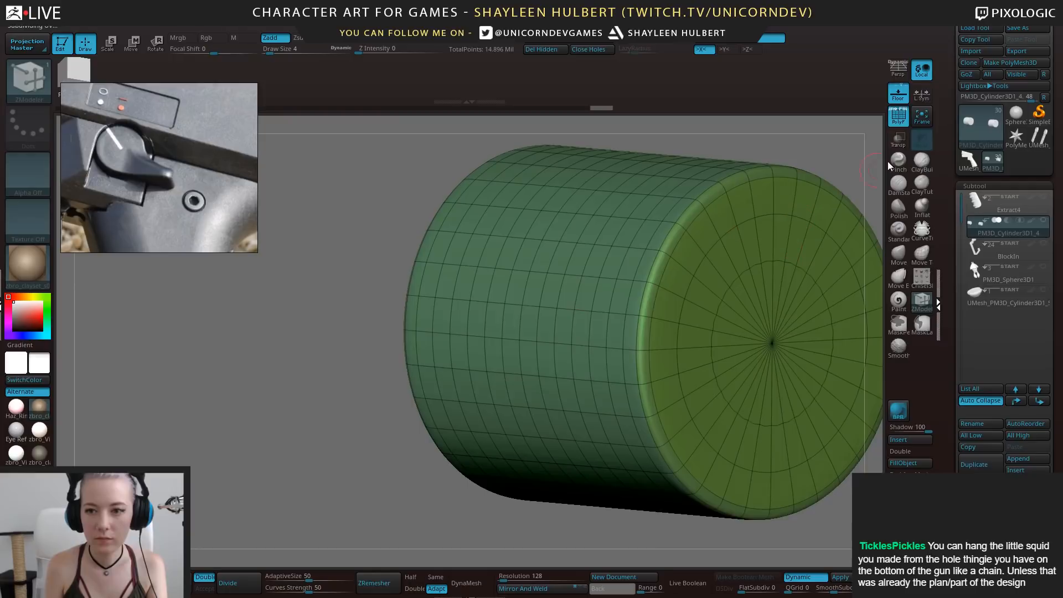
pyautogui.click(899, 117)
pyautogui.keyDown('alt'); pyautogui.moveTo(460, 436); pyautogui.dragTo(377, 413); pyautogui.keyUp('alt')
pyautogui.keyDown('shift'); pyautogui.moveTo(332, 431); pyautogui.dragTo(412, 446); pyautogui.keyUp('shift')
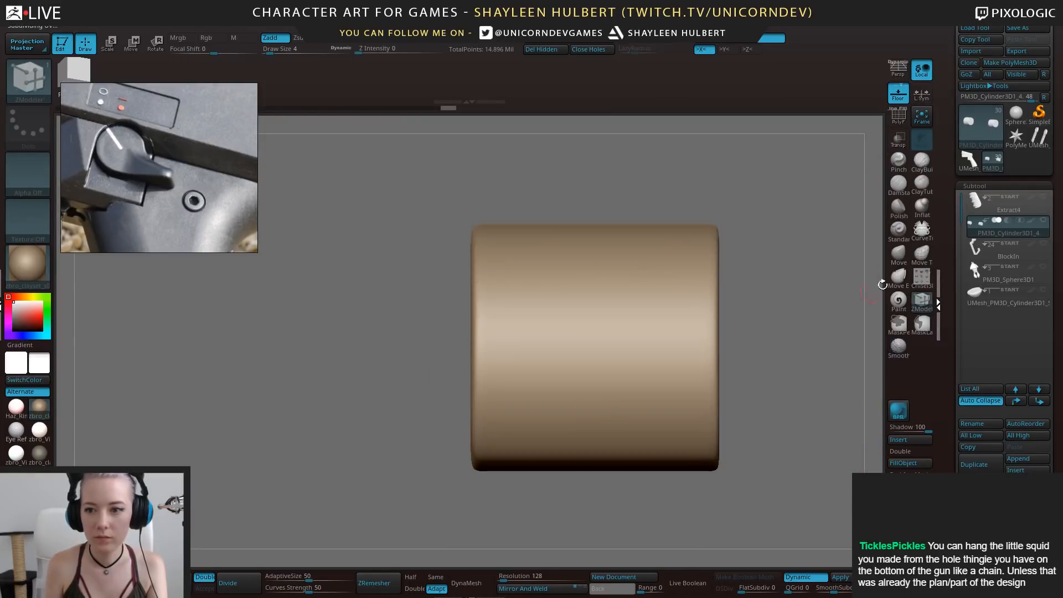
pyautogui.click(1043, 197)
pyautogui.moveTo(873, 301); pyautogui.dragTo(829, 321)
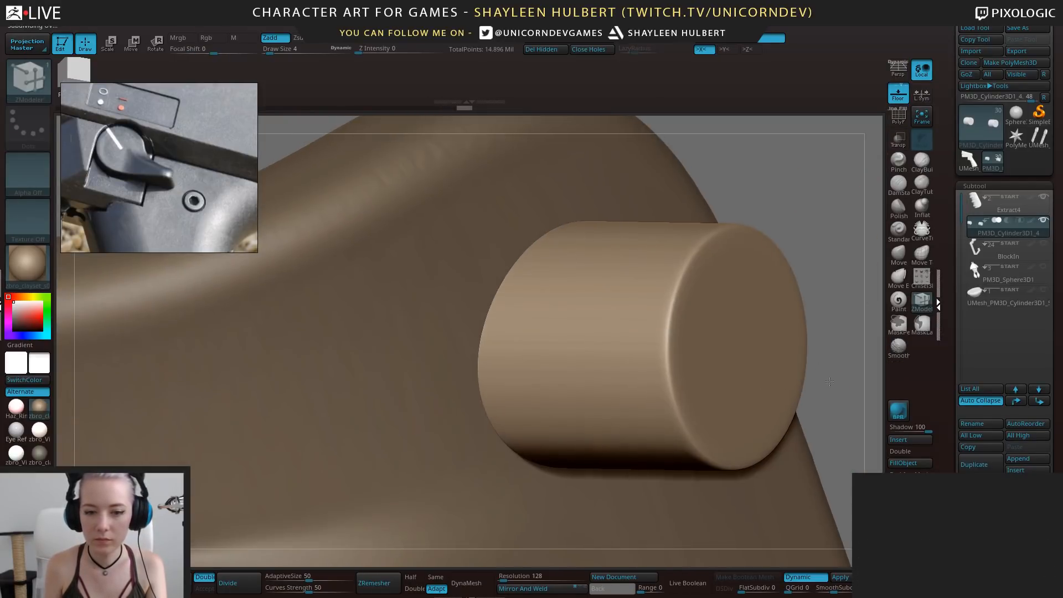
pyautogui.keyDown('alt'); pyautogui.moveTo(830, 381); pyautogui.dragTo(738, 248); pyautogui.keyUp('alt')
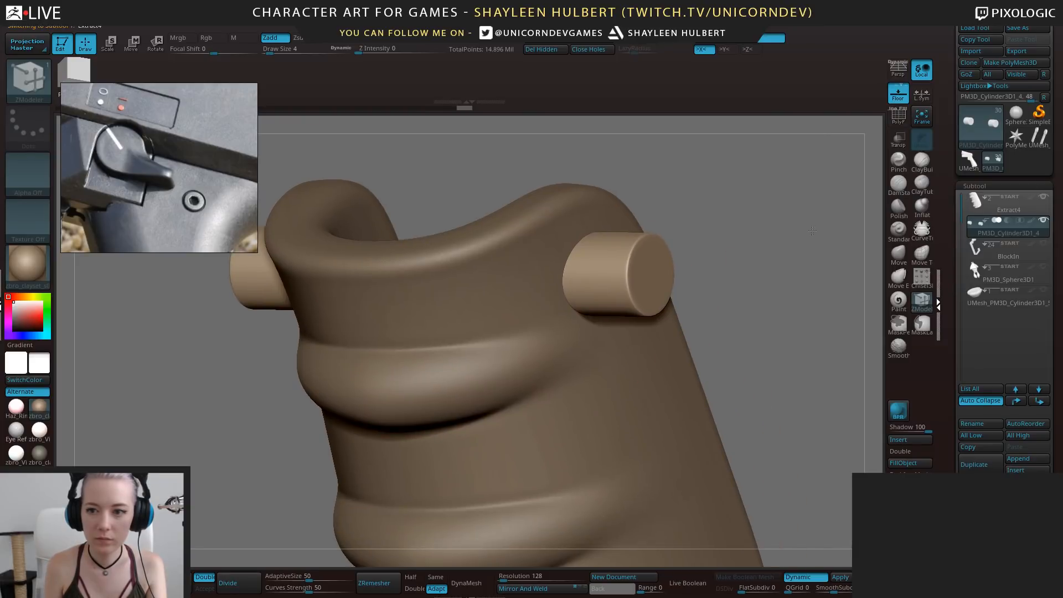
# Select the ribbed grip, choose the Move brush at draw size 58 and smooth the grip's upper rim beside the pin
pyautogui.click(898, 118)
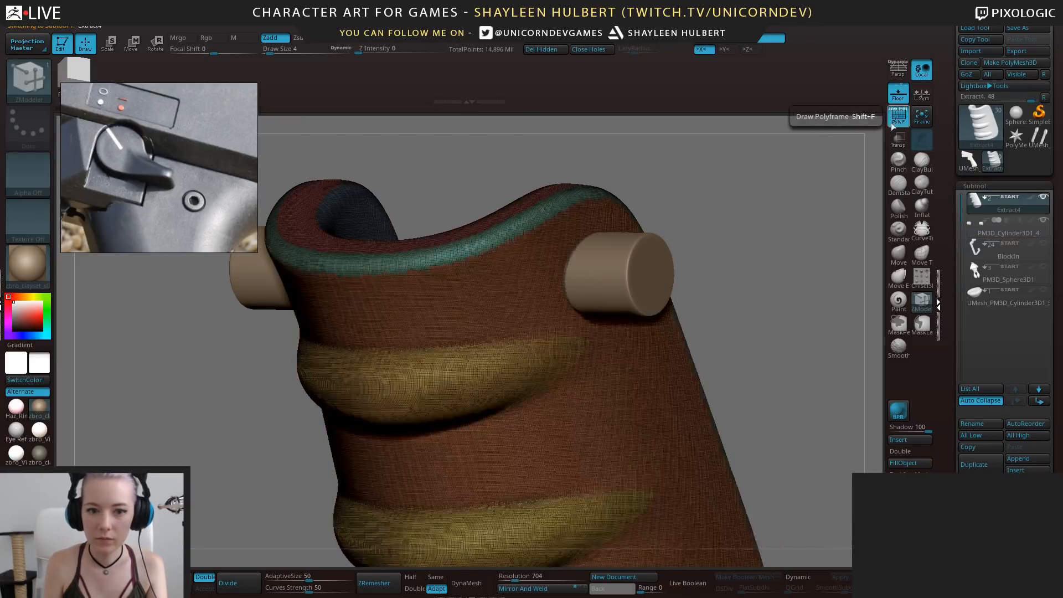
pyautogui.click(898, 117)
pyautogui.click(899, 255)
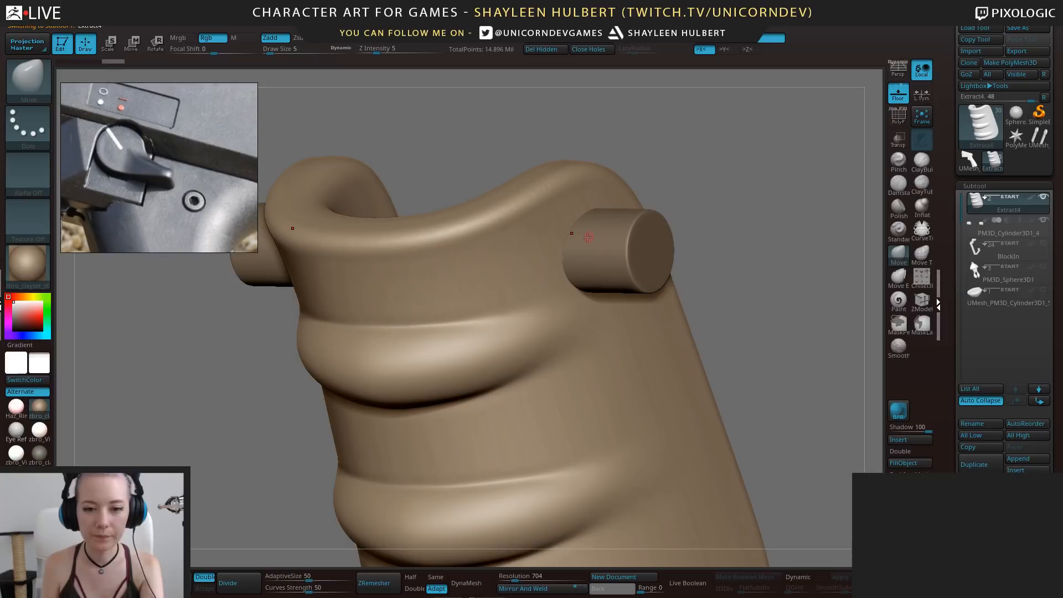
pyautogui.moveTo(574, 227); pyautogui.dragTo(574, 199, button='right')
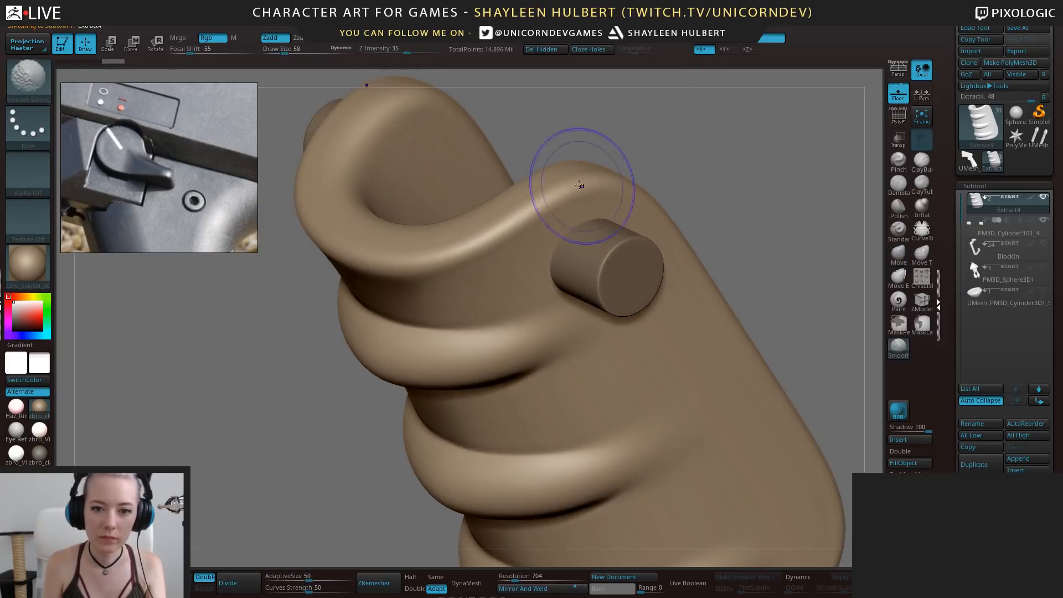
pyautogui.keyDown('shift'); pyautogui.moveTo(581, 188); pyautogui.dragTo(478, 239); pyautogui.keyUp('shift')
pyautogui.moveTo(543, 214)
pyautogui.keyDown('ctrl'); pyautogui.mouseDown(button='right')
pyautogui.moveTo(729, 226)
pyautogui.moveTo(724, 214)
pyautogui.moveTo(695, 241)
pyautogui.moveTo(714, 255)
pyautogui.moveTo(705, 234)
pyautogui.mouseUp(button='right'); pyautogui.keyUp('ctrl')
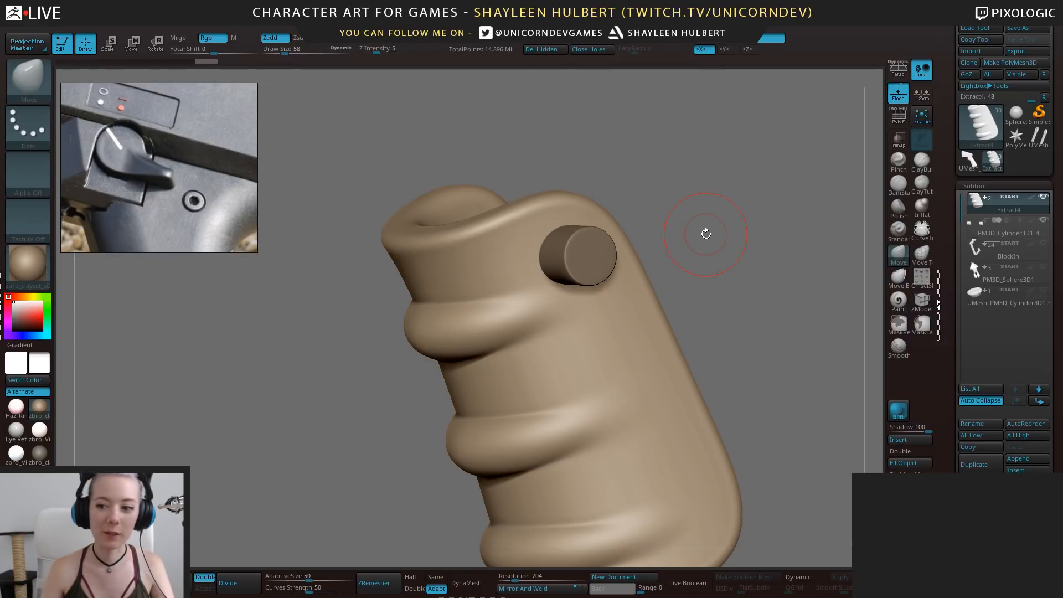
# Enlarge the reference image window and zoom it out to show the grip photos on the board
pyautogui.scroll(-2, 185, 196)
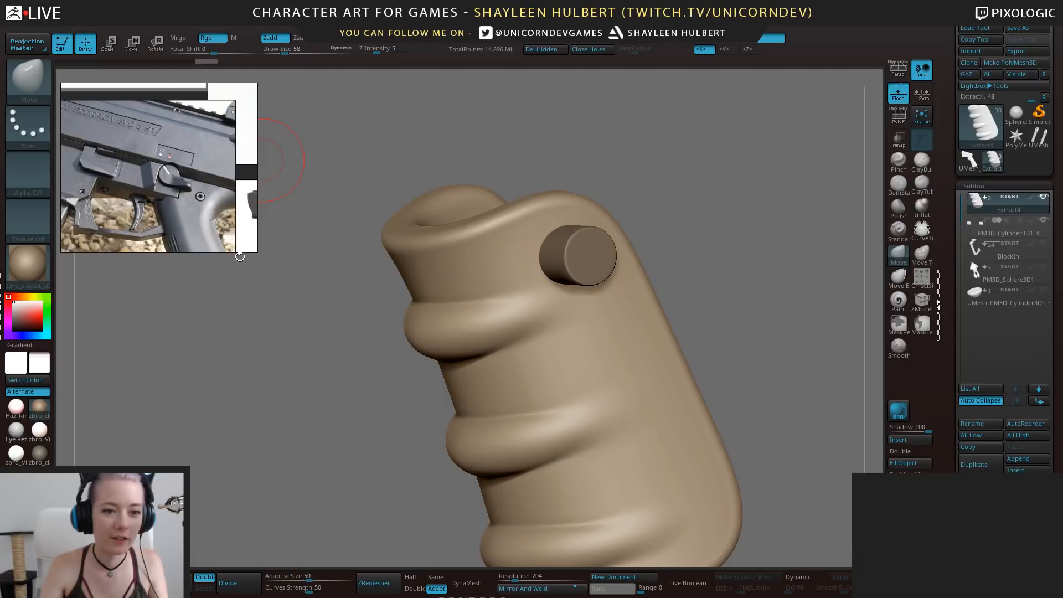
pyautogui.moveTo(256, 252); pyautogui.dragTo(409, 424)
pyautogui.scroll(-7, 287, 229)
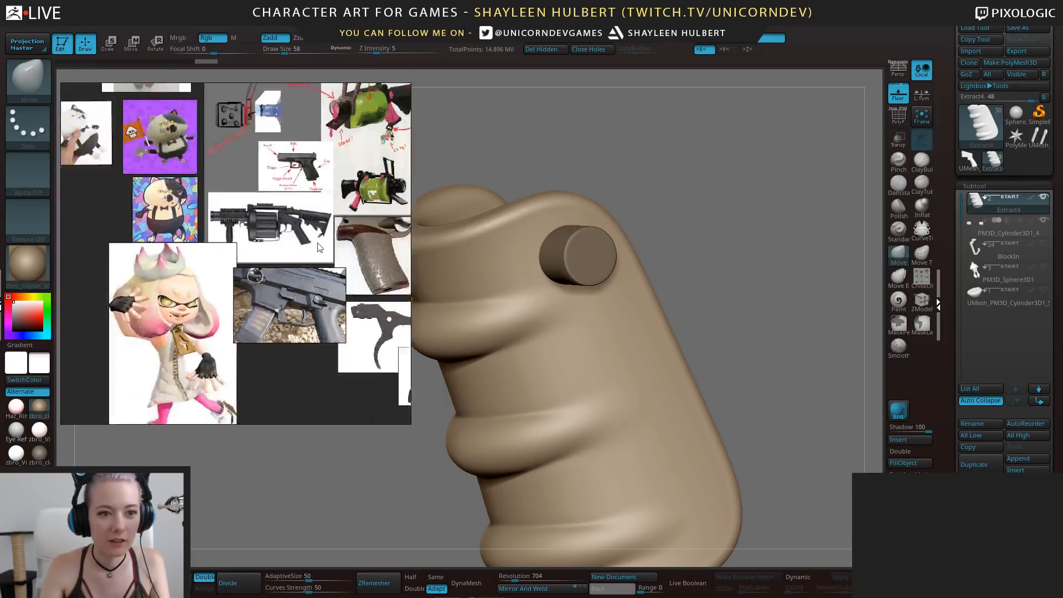
# Examine the keychain charms, the front stand and the sight in the green gun concept art on the reference board
pyautogui.moveTo(355, 218); pyautogui.dragTo(328, 288, button='middle')
pyautogui.scroll(10, 328, 288)
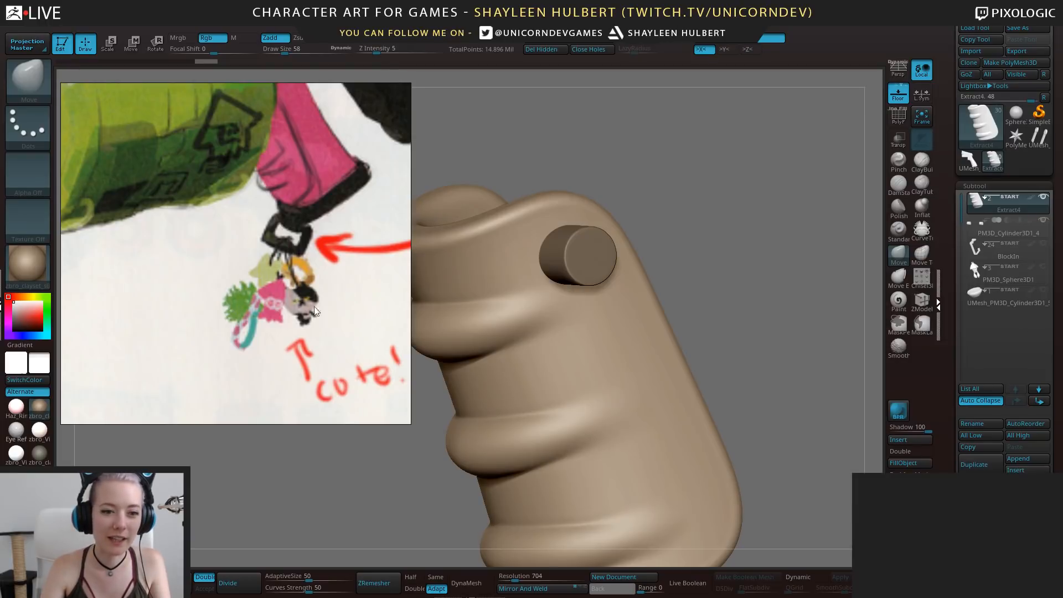
pyautogui.scroll(3, 279, 288)
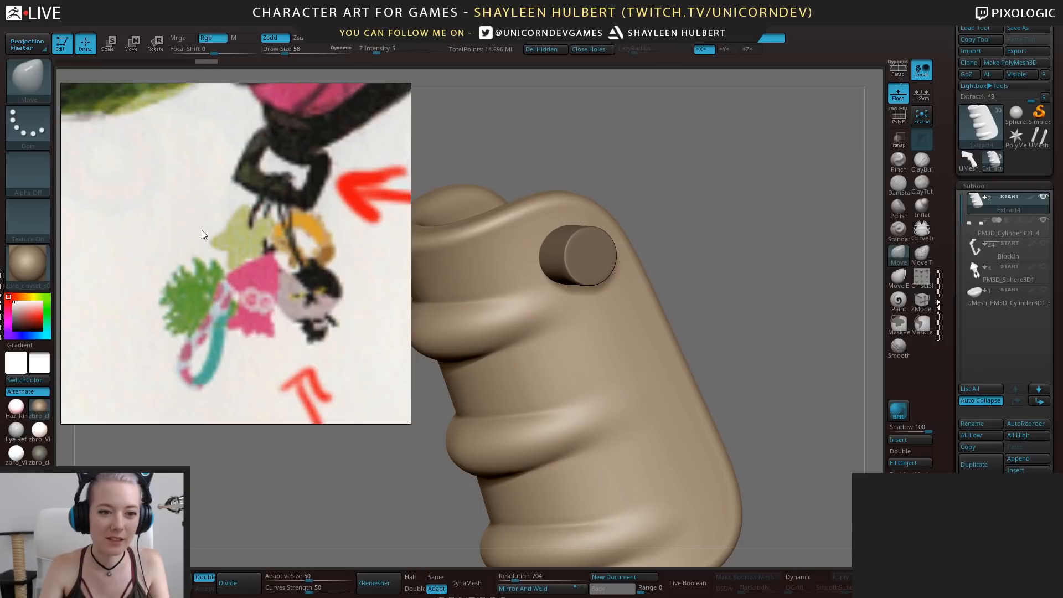
pyautogui.scroll(-8, 204, 233)
pyautogui.moveTo(193, 255); pyautogui.dragTo(272, 317, button='middle')
pyautogui.scroll(5, 289, 306)
pyautogui.moveTo(339, 374); pyautogui.dragTo(288, 303, button='middle')
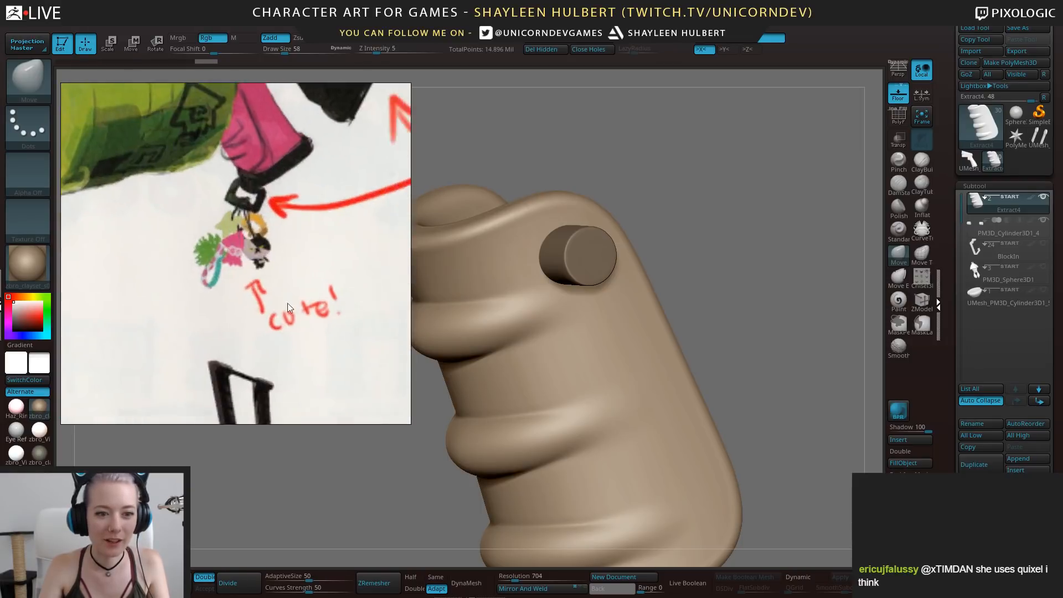
pyautogui.scroll(2, 287, 303)
pyautogui.scroll(2, 260, 215)
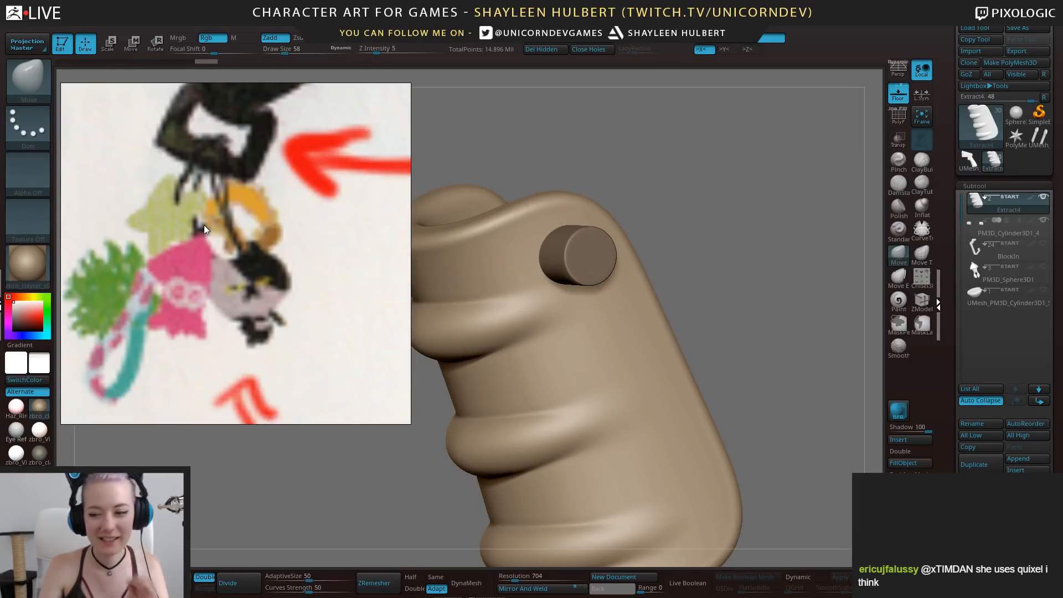
pyautogui.scroll(-8, 204, 225)
pyautogui.scroll(2, 224, 227)
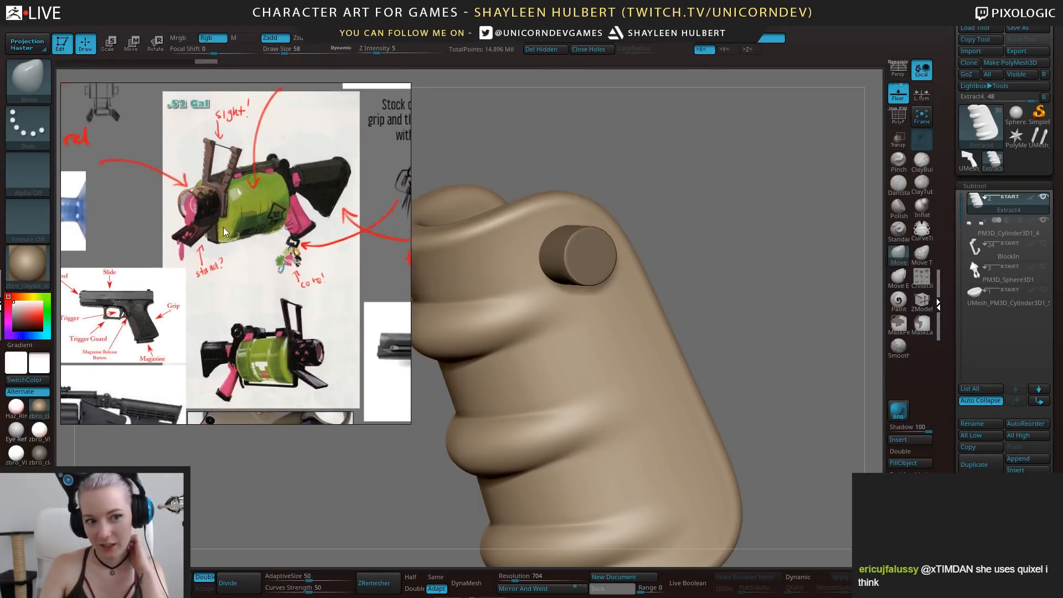
pyautogui.scroll(5, 223, 227)
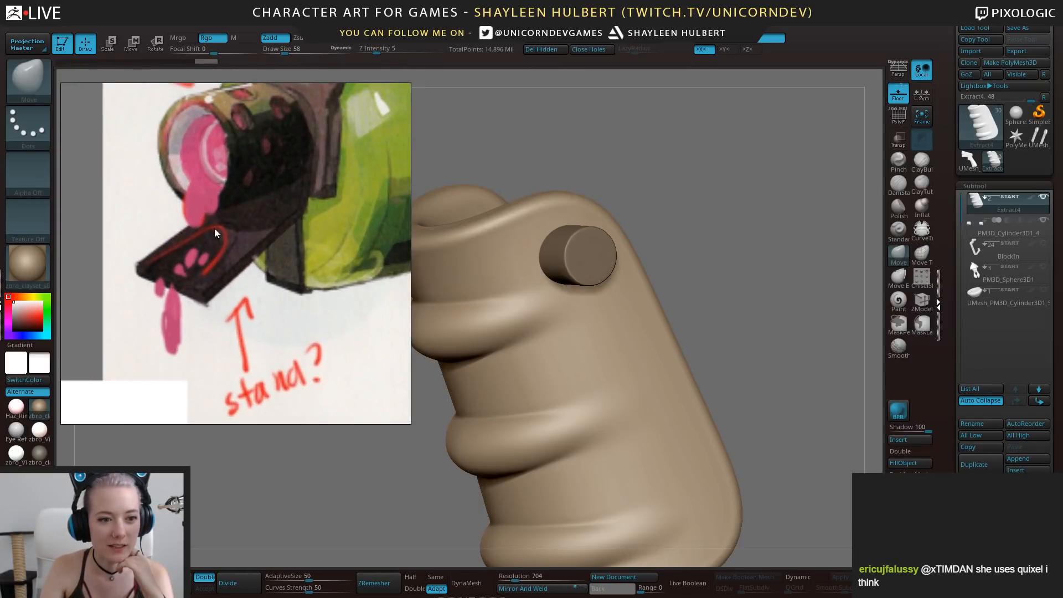
pyautogui.scroll(-3, 164, 348)
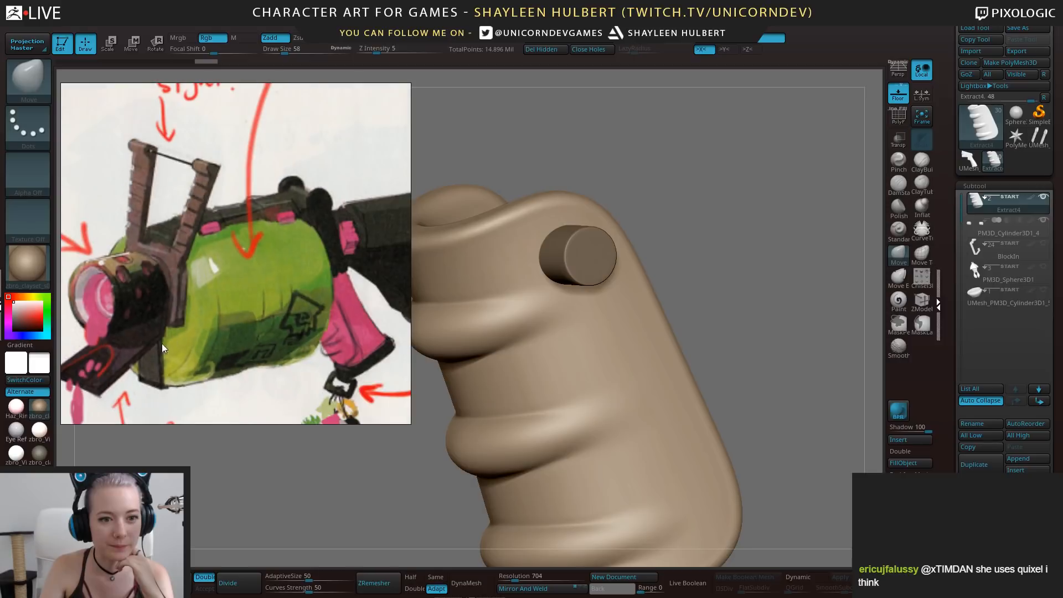
pyautogui.scroll(-3, 222, 291)
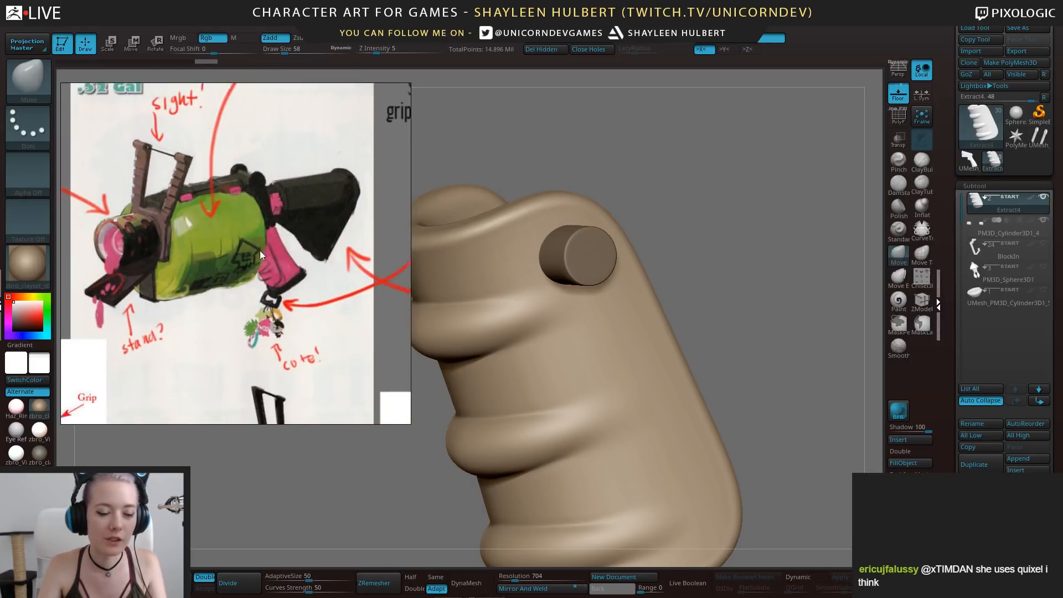
# Shrink the reference image window and frame the green gun concept drawing inside it
pyautogui.scroll(3, 251, 245)
pyautogui.scroll(-1, 206, 252)
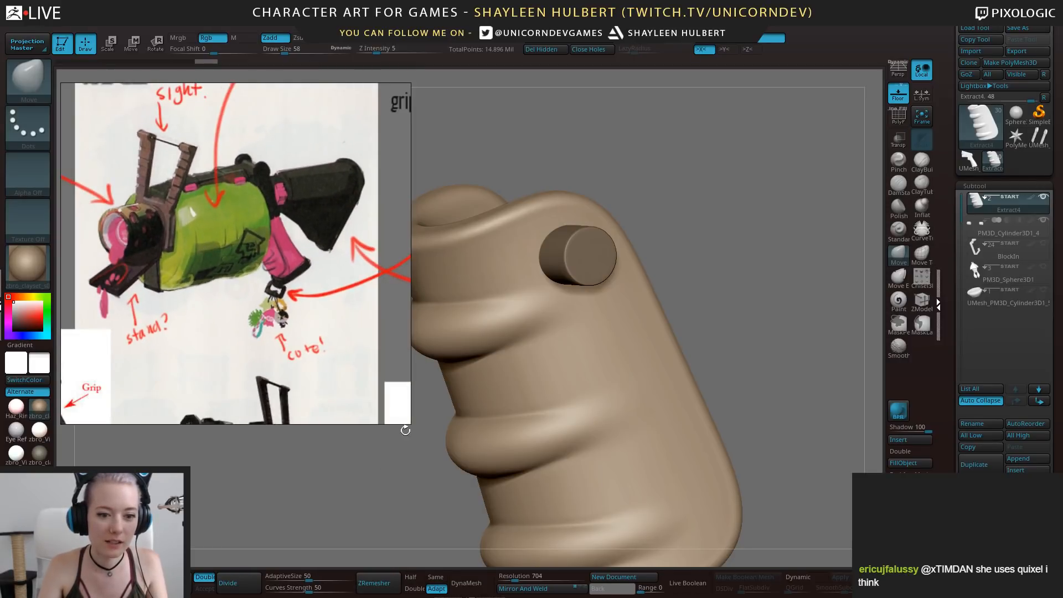
pyautogui.moveTo(408, 423); pyautogui.dragTo(372, 299)
pyautogui.scroll(2, 275, 222)
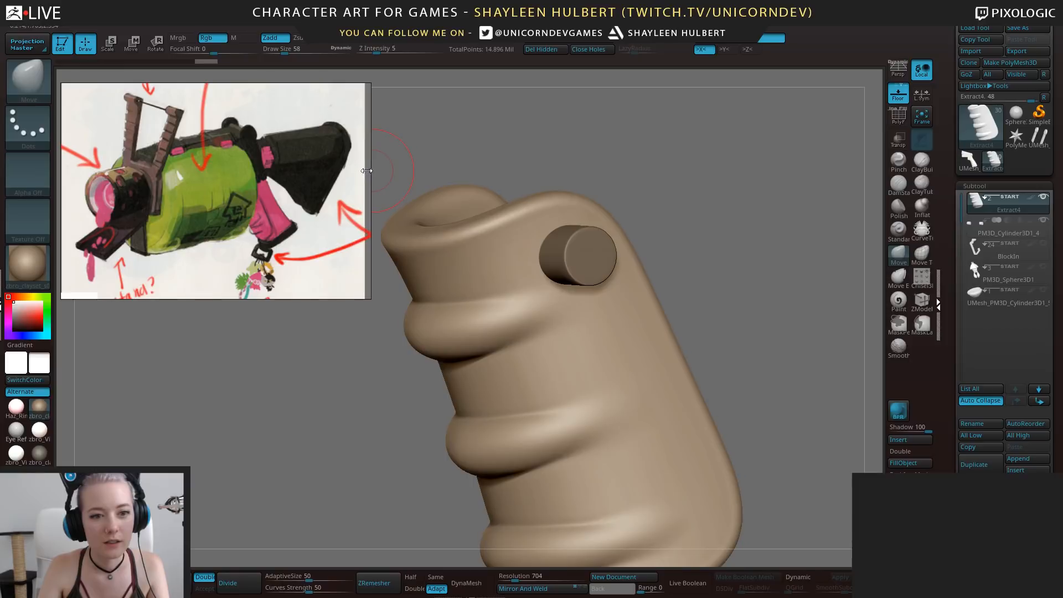
pyautogui.moveTo(366, 170); pyautogui.dragTo(339, 170)
pyautogui.moveTo(270, 197); pyautogui.dragTo(255, 181, button='middle')
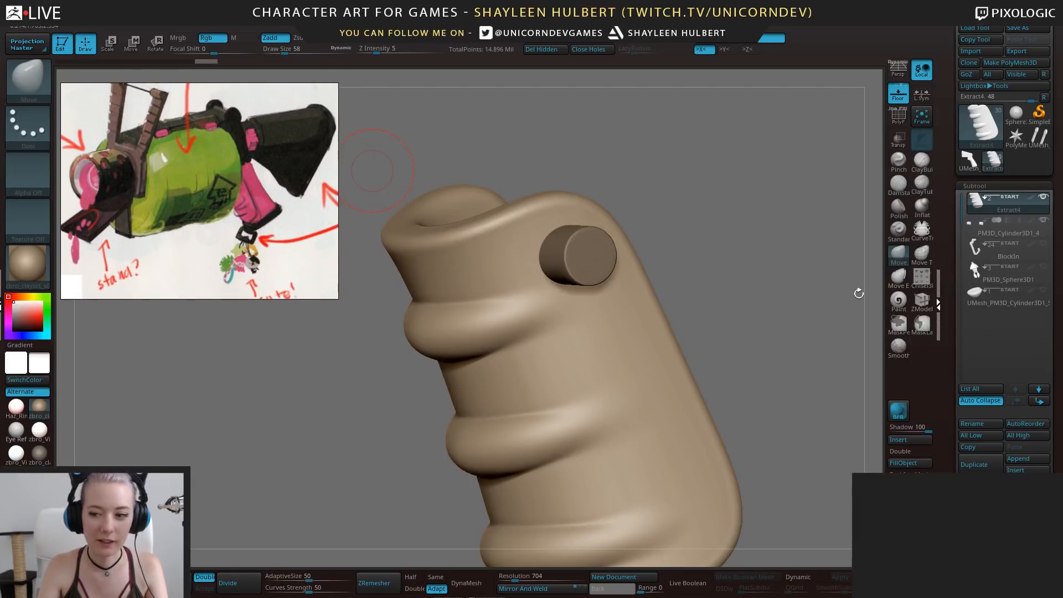
# Select the pin subtool, turn on Live Boolean and set the pins to subtract from the grip
pyautogui.keyDown('alt'); pyautogui.moveTo(798, 320); pyautogui.dragTo(737, 265); pyautogui.keyUp('alt')
pyautogui.keyDown('shift'); pyautogui.moveTo(737, 266); pyautogui.dragTo(705, 290); pyautogui.keyUp('shift')
pyautogui.keyDown('alt'); pyautogui.moveTo(692, 235); pyautogui.dragTo(795, 250); pyautogui.keyUp('alt')
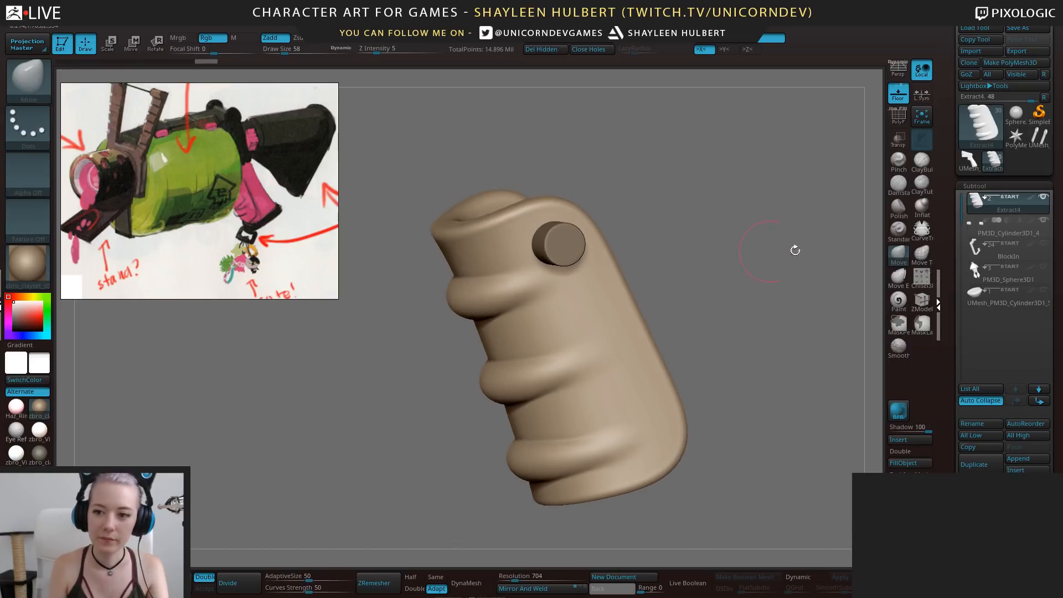
pyautogui.click(1015, 233)
pyautogui.click(701, 585)
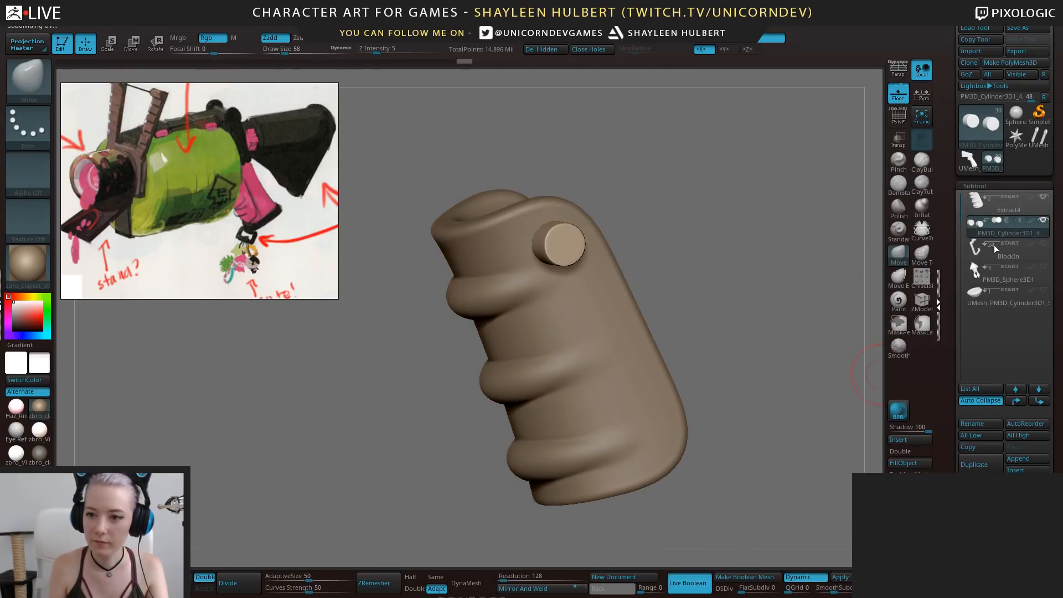
pyautogui.click(1007, 221)
pyautogui.keyDown('alt'); pyautogui.moveTo(705, 247); pyautogui.dragTo(716, 398); pyautogui.keyUp('alt')
# Scale the subtracting pin down uniformly to make a smaller round recess near the grip's upper rim
pyautogui.press('e')
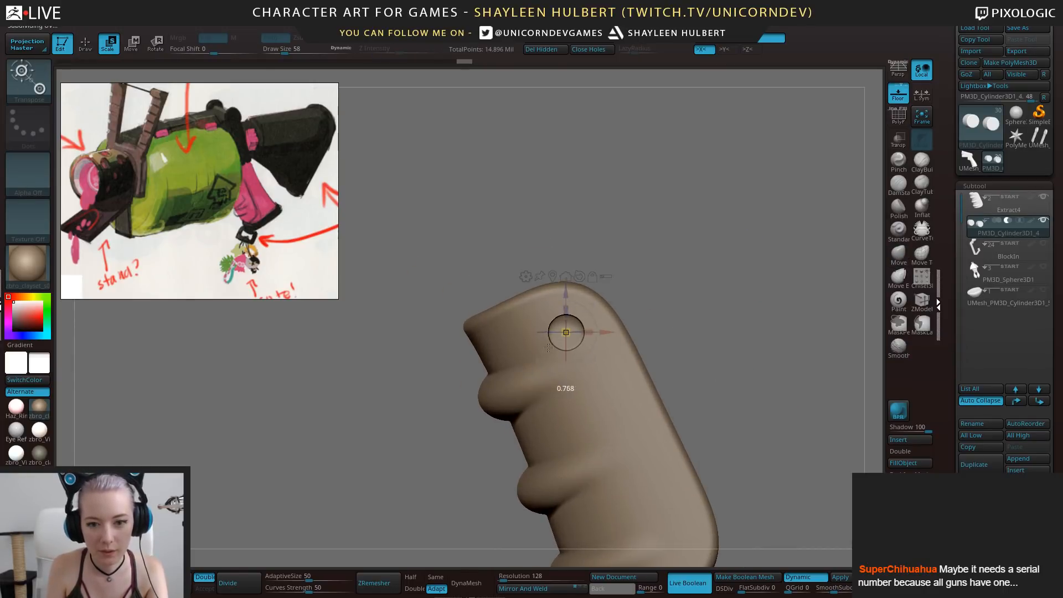
pyautogui.moveTo(587, 322)
pyautogui.mouseDown()
pyautogui.moveTo(599, 350)
pyautogui.moveTo(607, 348)
pyautogui.moveTo(645, 270)
pyautogui.mouseUp()
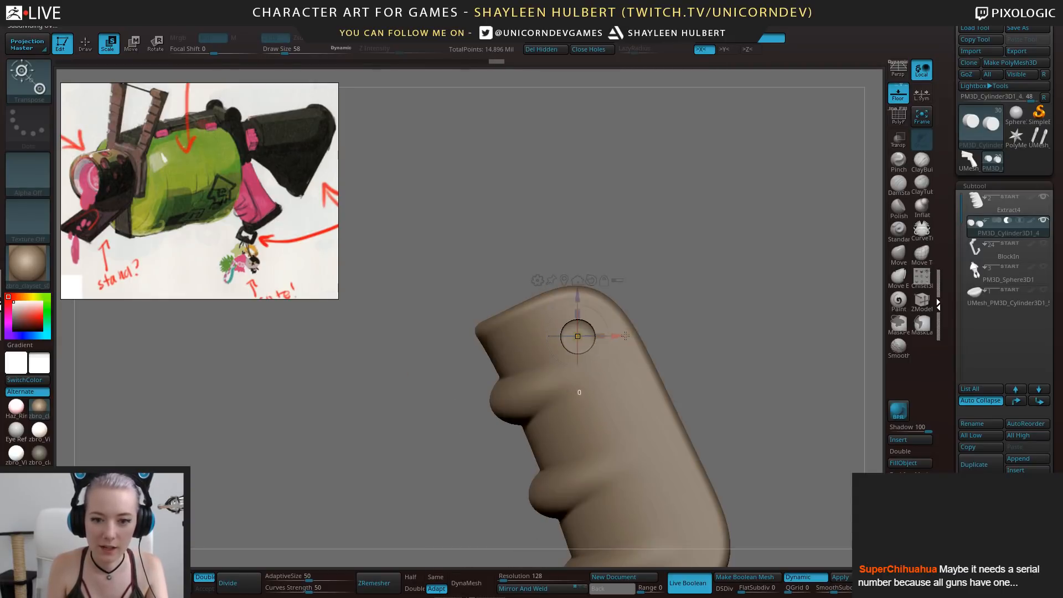
pyautogui.moveTo(587, 296); pyautogui.dragTo(583, 292)
pyautogui.moveTo(715, 345); pyautogui.dragTo(659, 296)
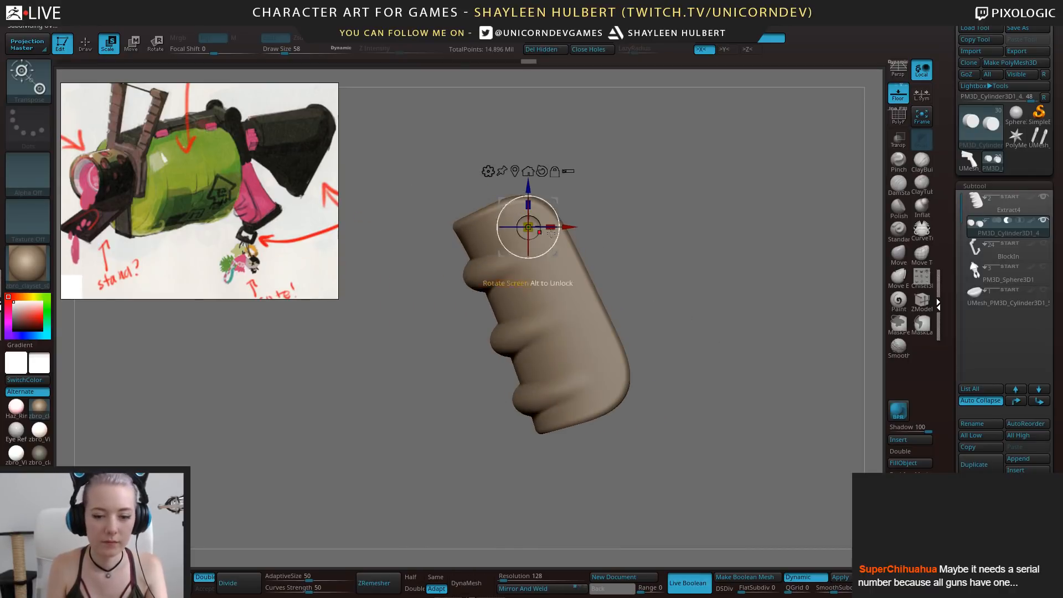
# Duplicate the subtracting cylinder with the gizmo and place the copy at the grip's lower rear corner
pyautogui.moveTo(528, 181); pyautogui.dragTo(543, 304)
pyautogui.hotkey('ctrl', 'z')
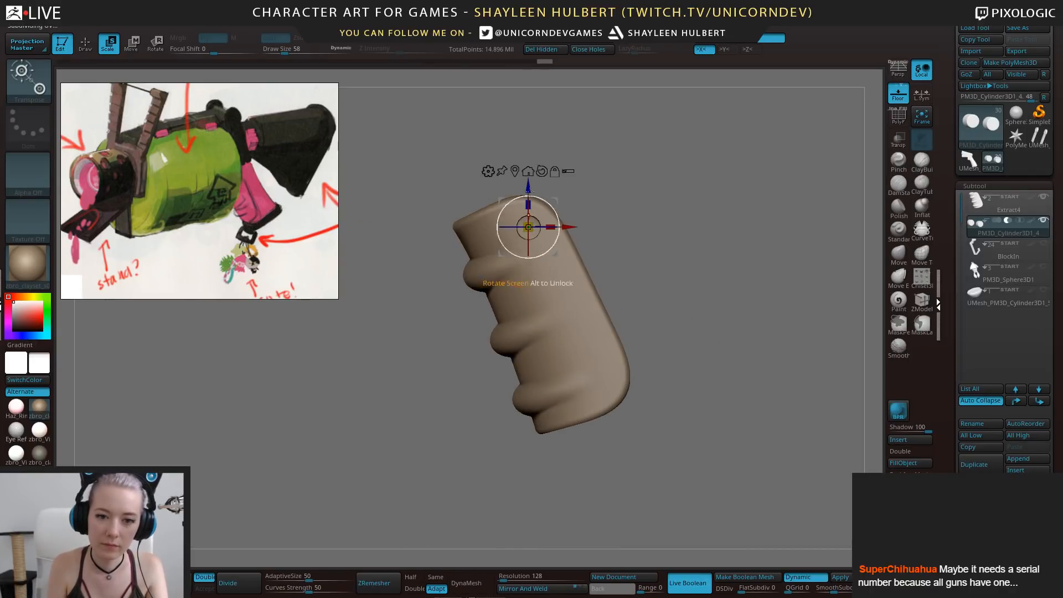
pyautogui.keyDown('ctrl'); pyautogui.moveTo(530, 188); pyautogui.dragTo(537, 271); pyautogui.keyUp('ctrl')
pyautogui.keyDown('ctrl'); pyautogui.moveTo(554, 356); pyautogui.dragTo(555, 360); pyautogui.keyUp('ctrl')
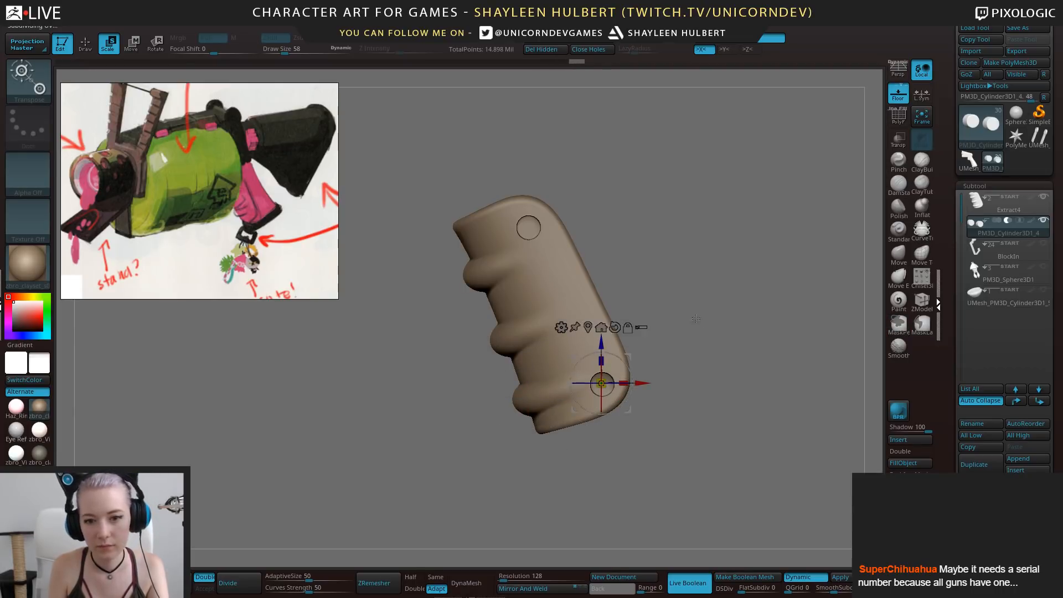
# Adjust the copied cylinder's position at the grip's lower rear corner and scale it down slightly
pyautogui.moveTo(696, 319); pyautogui.dragTo(715, 355)
pyautogui.moveTo(678, 464); pyautogui.dragTo(518, 420)
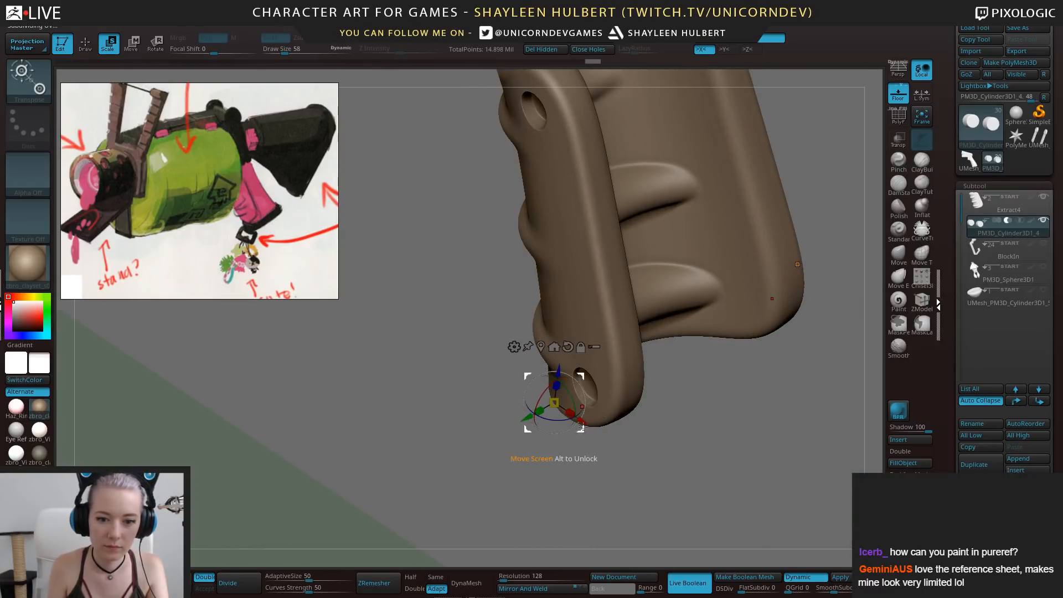
pyautogui.moveTo(590, 430); pyautogui.dragTo(567, 370)
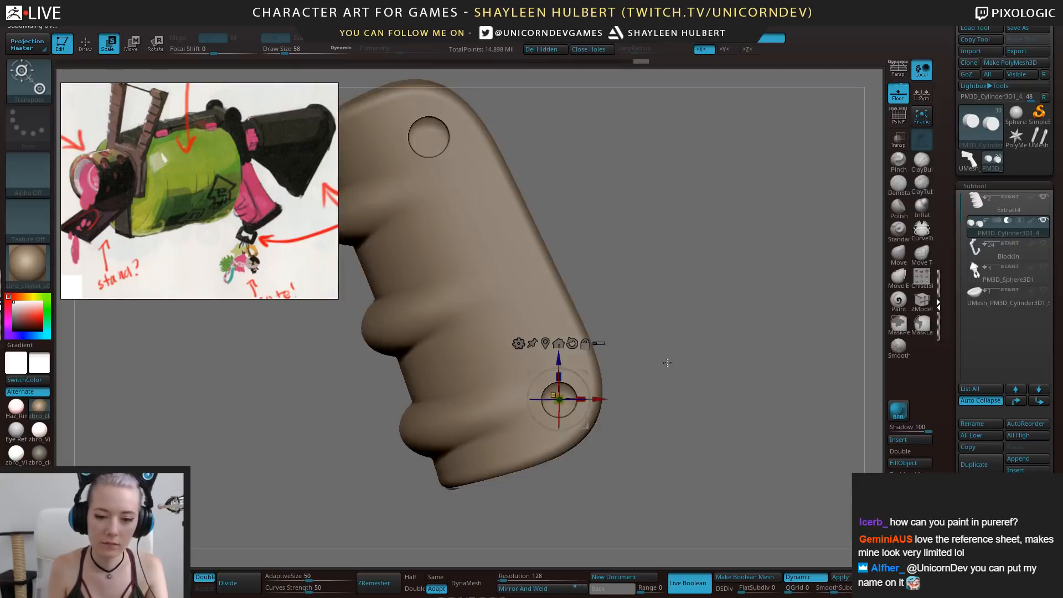
pyautogui.moveTo(548, 413); pyautogui.dragTo(596, 418)
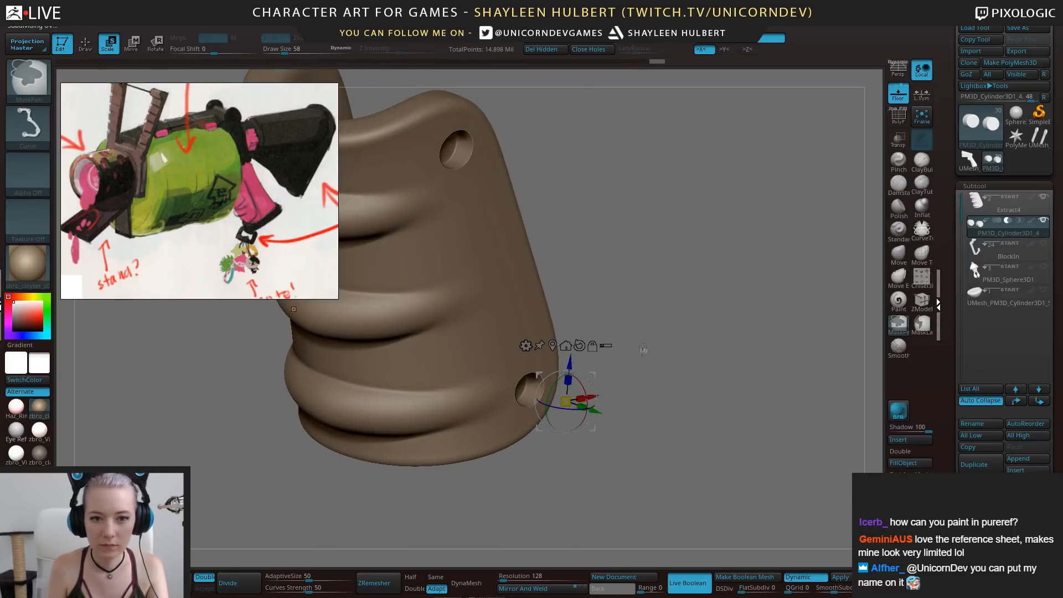
pyautogui.moveTo(564, 177); pyautogui.dragTo(619, 369)
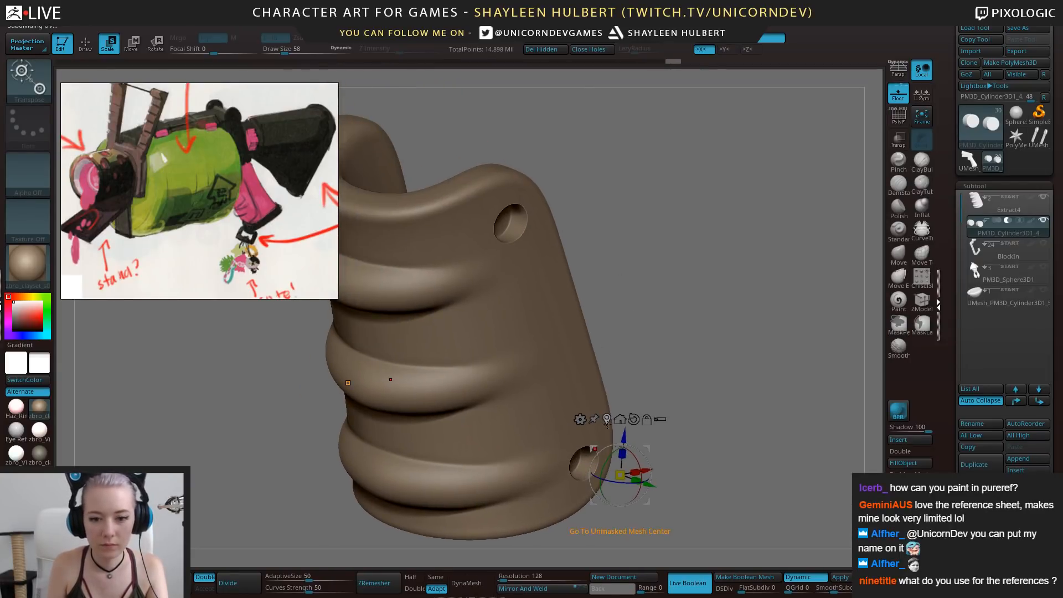
pyautogui.moveTo(625, 279); pyautogui.dragTo(662, 286)
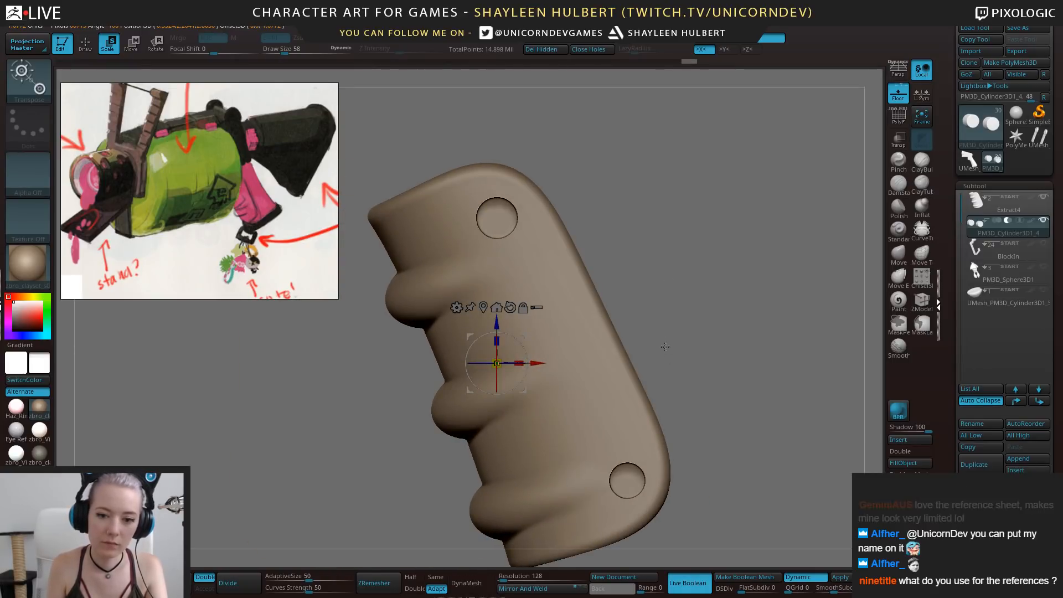
# Turn on the polyframe and hide the stray cylinder over the grip's lowest rib, keeping the other two visible
pyautogui.click(898, 118)
pyautogui.keyDown('alt'); pyautogui.moveTo(742, 402); pyautogui.dragTo(753, 364); pyautogui.keyUp('alt')
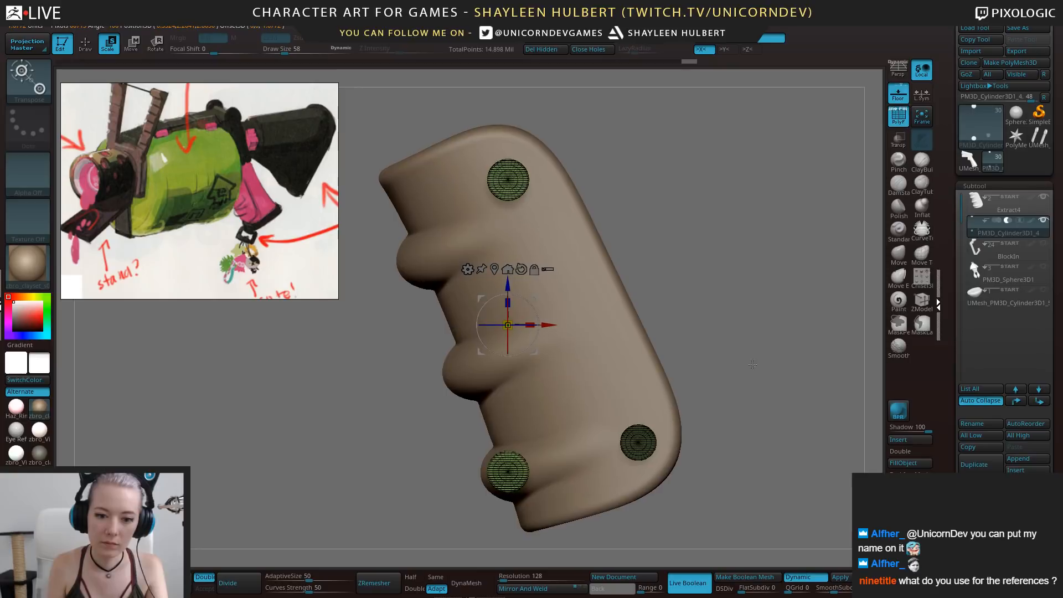
pyautogui.press('q')
pyautogui.keyDown('alt'); pyautogui.moveTo(734, 455); pyautogui.dragTo(744, 410); pyautogui.keyUp('alt')
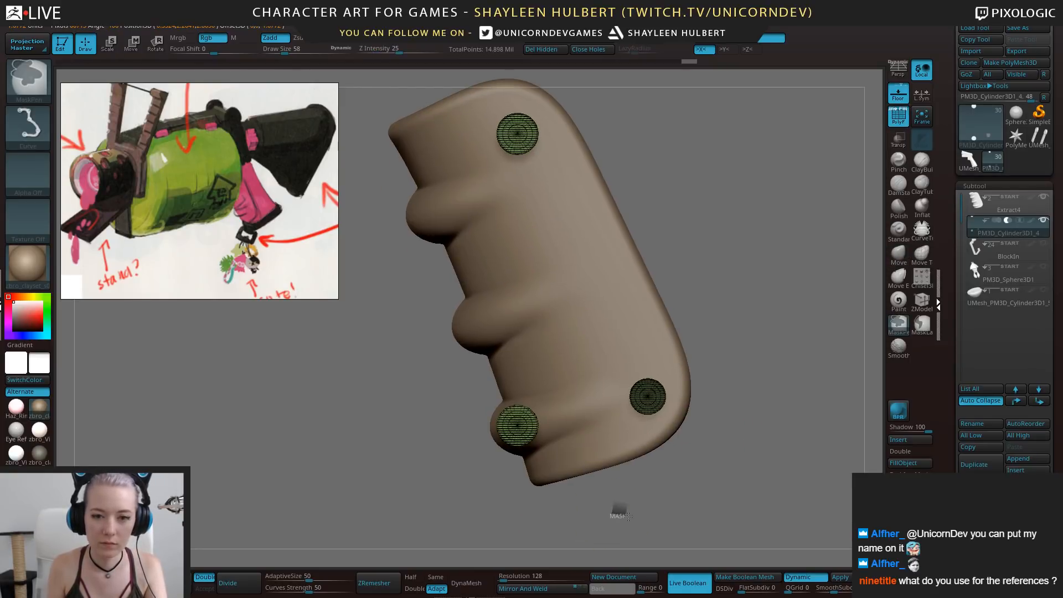
pyautogui.moveTo(600, 519)
pyautogui.keyDown('ctrl'); pyautogui.mouseDown()
pyautogui.moveTo(480, 365)
pyautogui.moveTo(510, 335)
pyautogui.mouseUp(); pyautogui.keyUp('ctrl')
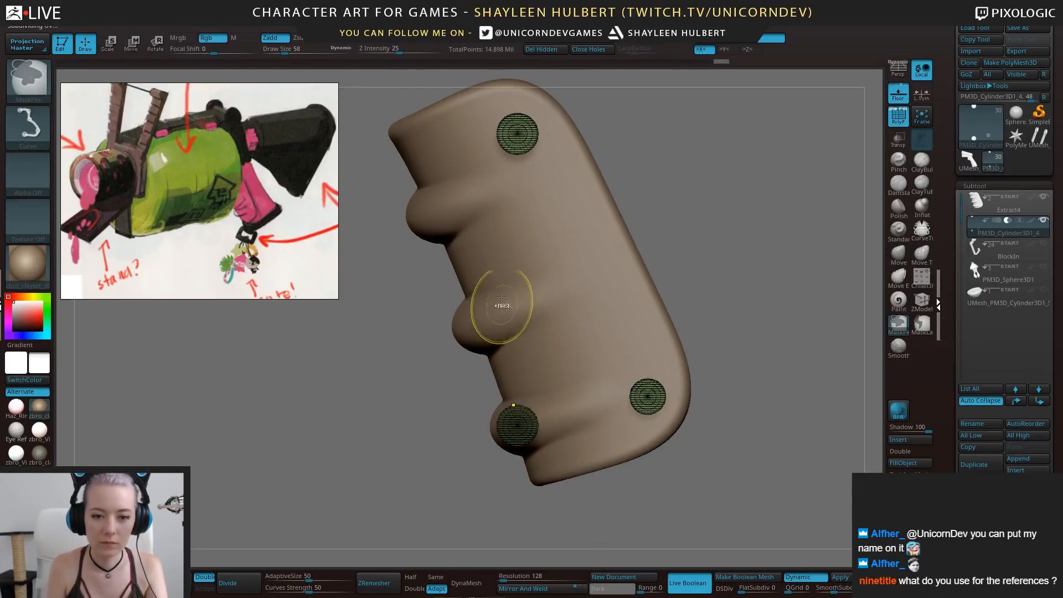
pyautogui.press('b')
pyautogui.press('m')
pyautogui.press('v')
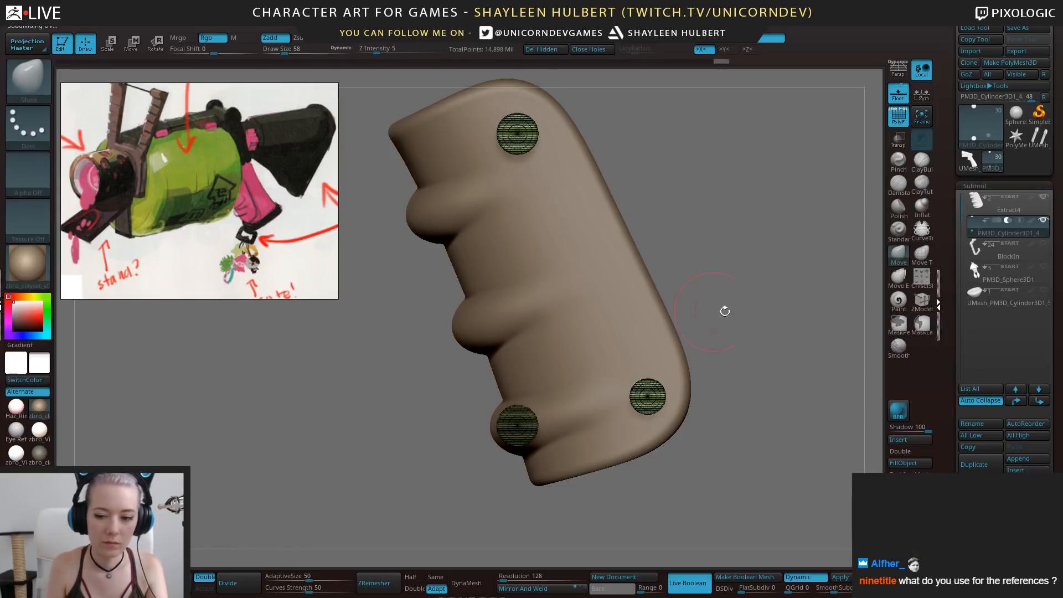
pyautogui.keyDown('ctrl'); pyautogui.keyDown('shift'); pyautogui.click(518, 425); pyautogui.keyUp('shift'); pyautogui.keyUp('ctrl')
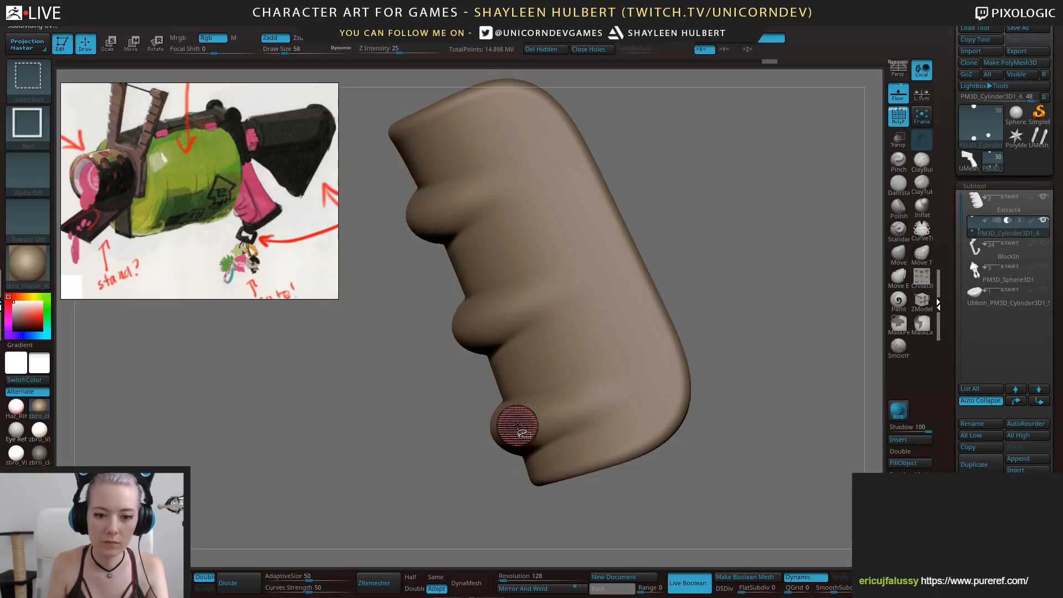
pyautogui.keyDown('ctrl'); pyautogui.keyDown('shift'); pyautogui.click(521, 425); pyautogui.keyUp('shift'); pyautogui.keyUp('ctrl')
# Move the reference window down beside the grip, set the masking stroke to Dots and choose the MaskLasso brush
pyautogui.keyDown('alt'); pyautogui.moveTo(659, 127); pyautogui.dragTo(652, 181); pyautogui.keyUp('alt')
pyautogui.moveTo(200, 179); pyautogui.dragTo(210, 458)
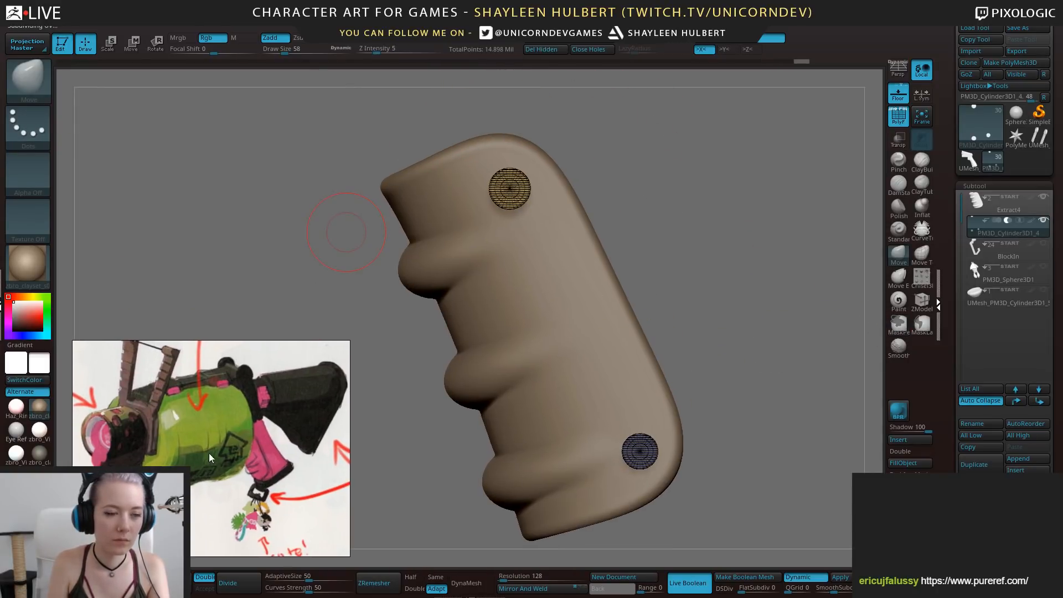
pyautogui.press('ctrl')
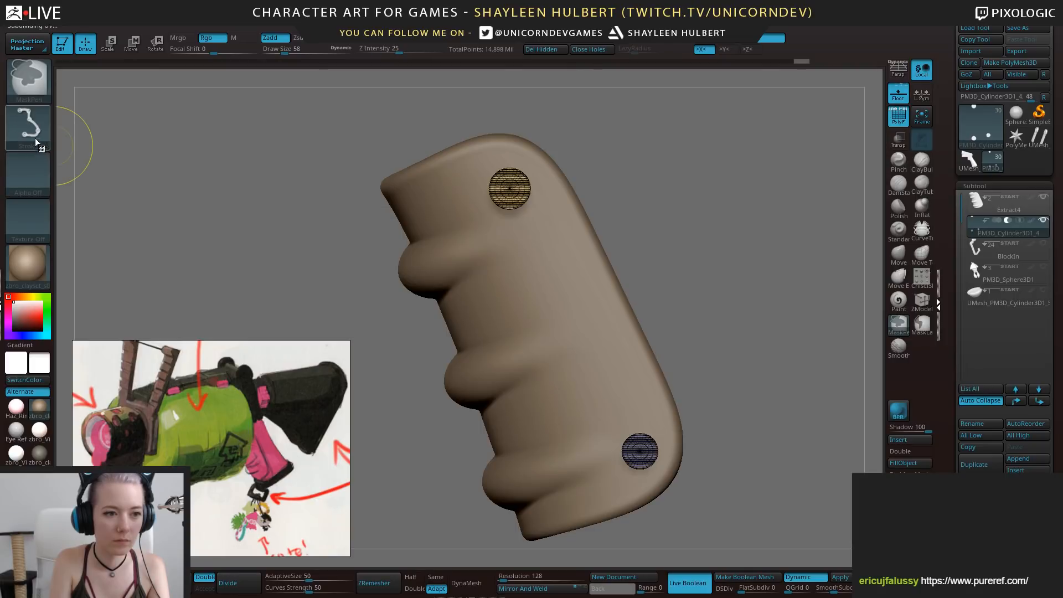
pyautogui.click(31, 131)
pyautogui.keyDown('ctrl'); pyautogui.click(93, 139); pyautogui.keyUp('ctrl')
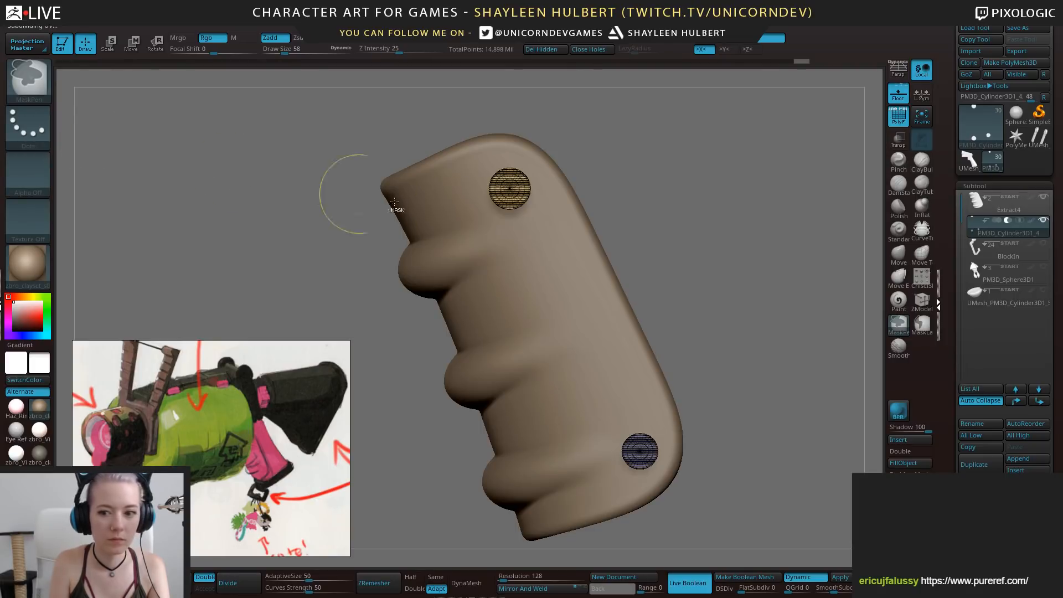
pyautogui.click(922, 326)
pyautogui.click(880, 350)
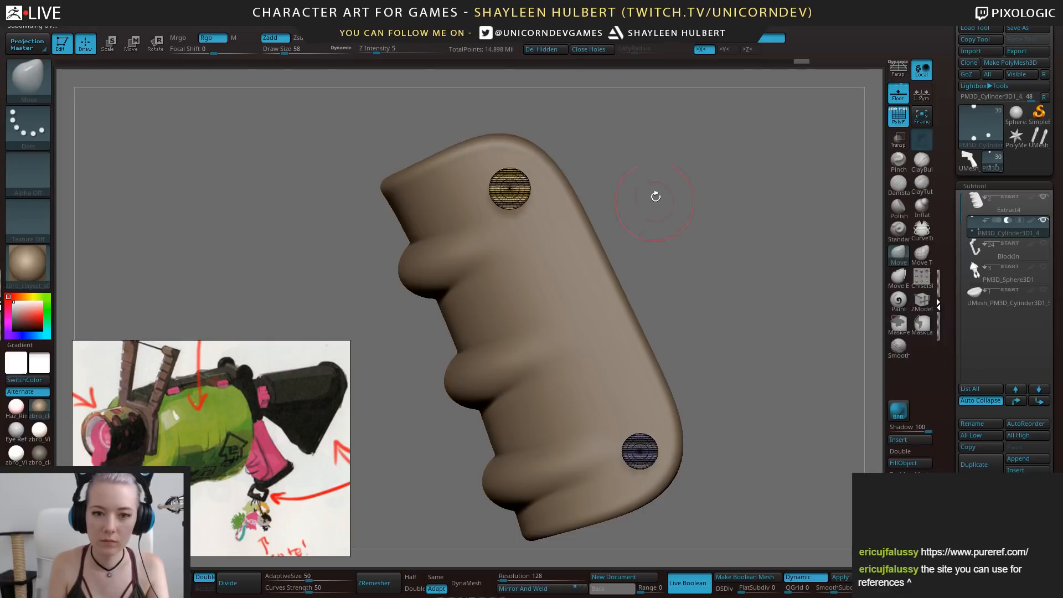
# Lasso-mask the upper cylinder and invert the mask so that only the lower cylinder is masked
pyautogui.press('shift')
pyautogui.moveTo(590, 118)
pyautogui.keyDown('ctrl'); pyautogui.mouseDown()
pyautogui.moveTo(428, 227)
pyautogui.moveTo(446, 282)
pyautogui.mouseUp(); pyautogui.keyUp('ctrl')
pyautogui.keyDown('ctrl'); pyautogui.click(690, 267); pyautogui.keyUp('ctrl')
pyautogui.keyDown('ctrl'); pyautogui.click(688, 280); pyautogui.keyUp('ctrl')
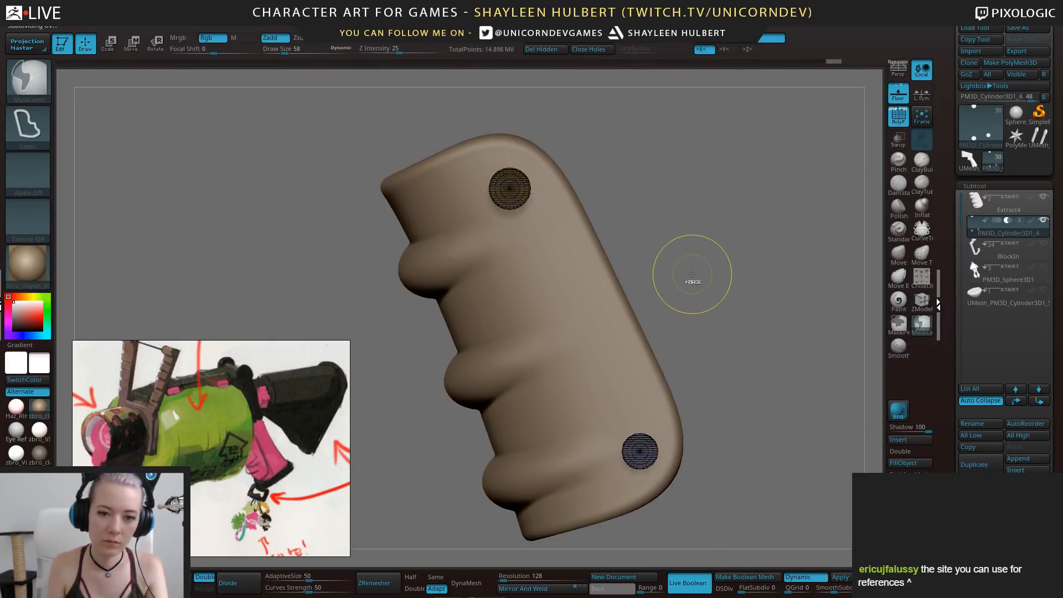
pyautogui.keyDown('ctrl'); pyautogui.click(685, 256); pyautogui.keyUp('ctrl')
# Center the gizmo on the unmasked upper cylinder and scale that cylinder down slightly
pyautogui.press('e')
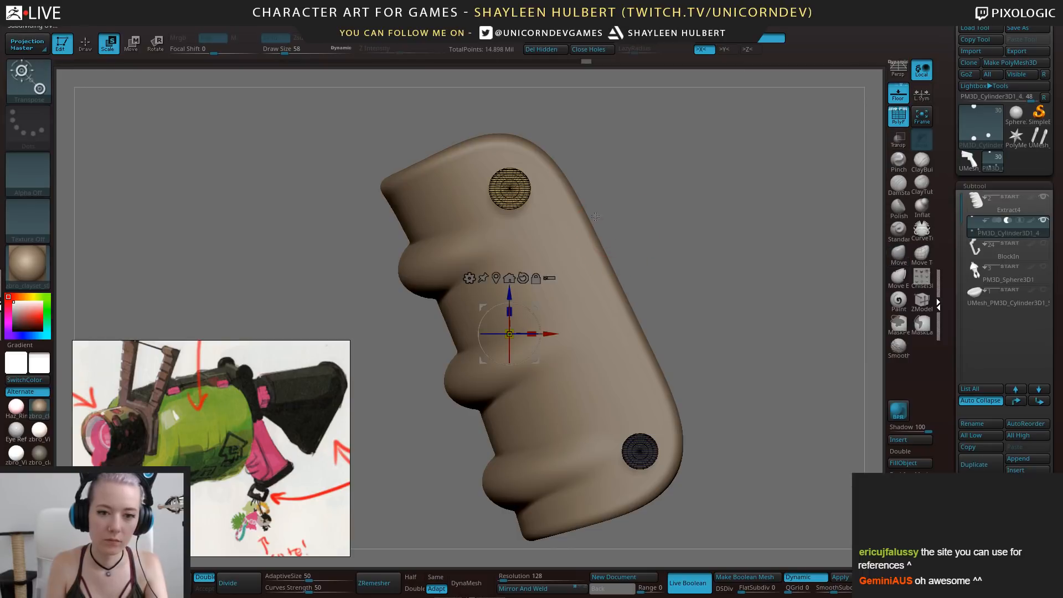
pyautogui.click(509, 278)
pyautogui.moveTo(510, 189); pyautogui.dragTo(504, 190)
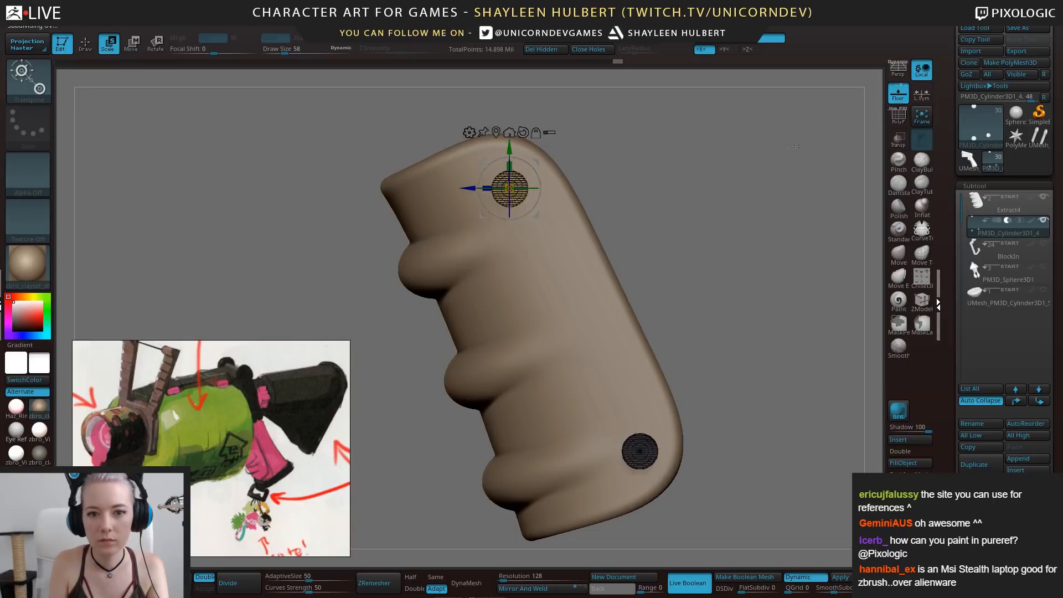
# Examine the two round recesses in the grip from several angles
pyautogui.moveTo(795, 146); pyautogui.dragTo(722, 183)
pyautogui.moveTo(477, 188); pyautogui.dragTo(480, 195)
pyautogui.moveTo(633, 218); pyautogui.dragTo(501, 191)
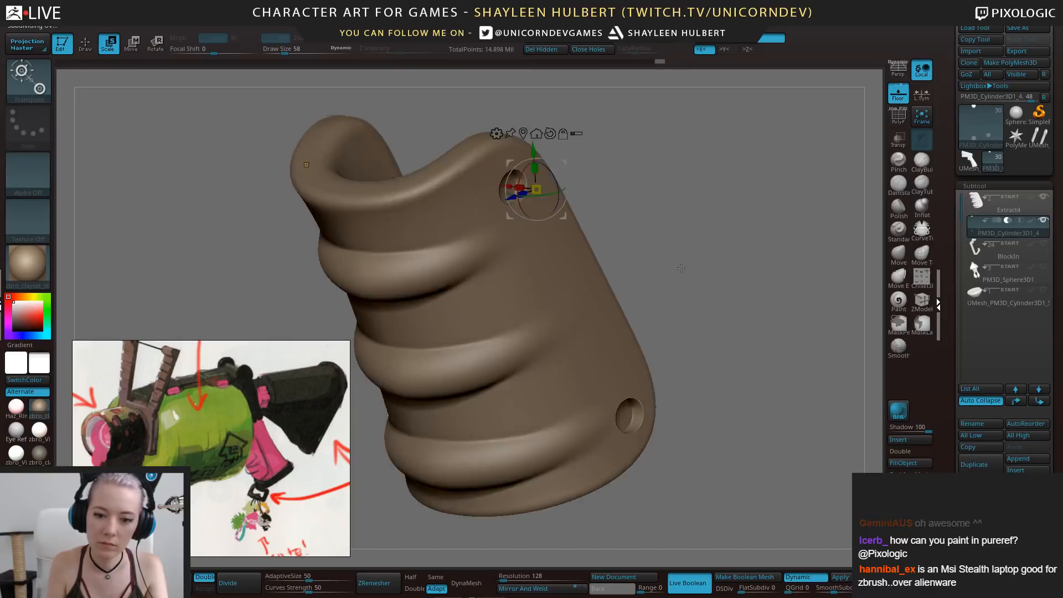
pyautogui.moveTo(678, 268); pyautogui.dragTo(717, 136)
pyautogui.keyDown('shift'); pyautogui.moveTo(679, 426); pyautogui.dragTo(515, 390); pyautogui.keyUp('shift')
# Move the reference window up beside the grip and enlarge it to show the surrounding reference board
pyautogui.moveTo(270, 453); pyautogui.dragTo(258, 192)
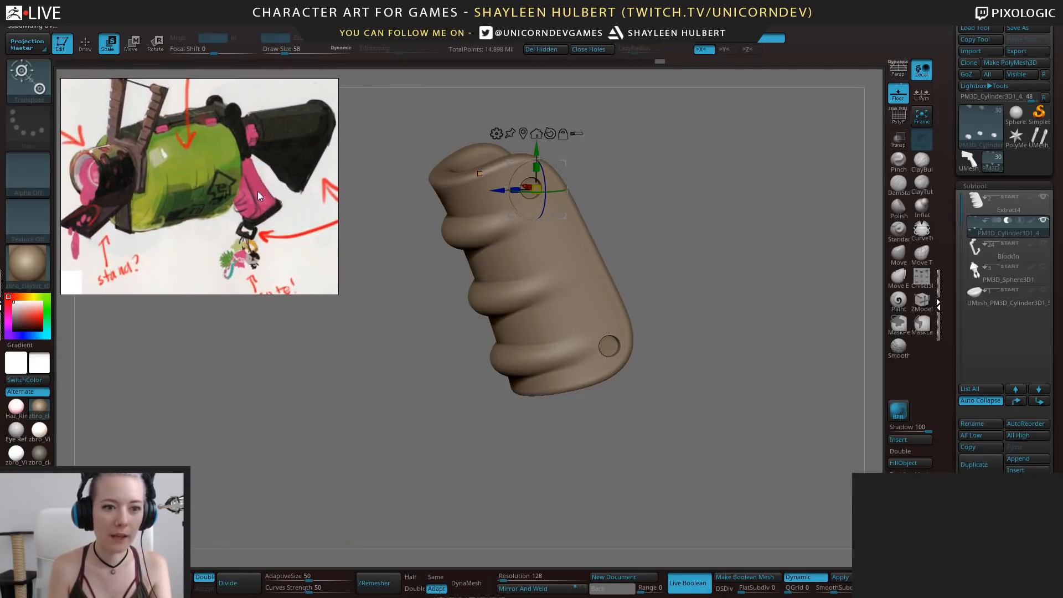
pyautogui.scroll(-5, 171, 153)
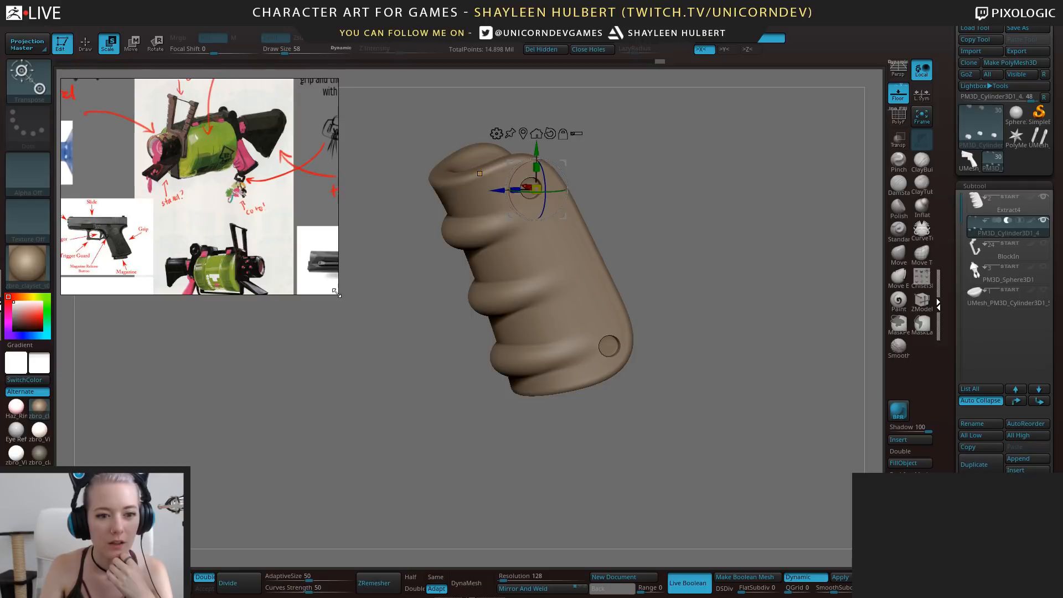
pyautogui.moveTo(336, 292); pyautogui.dragTo(689, 521)
pyautogui.scroll(-4, 505, 246)
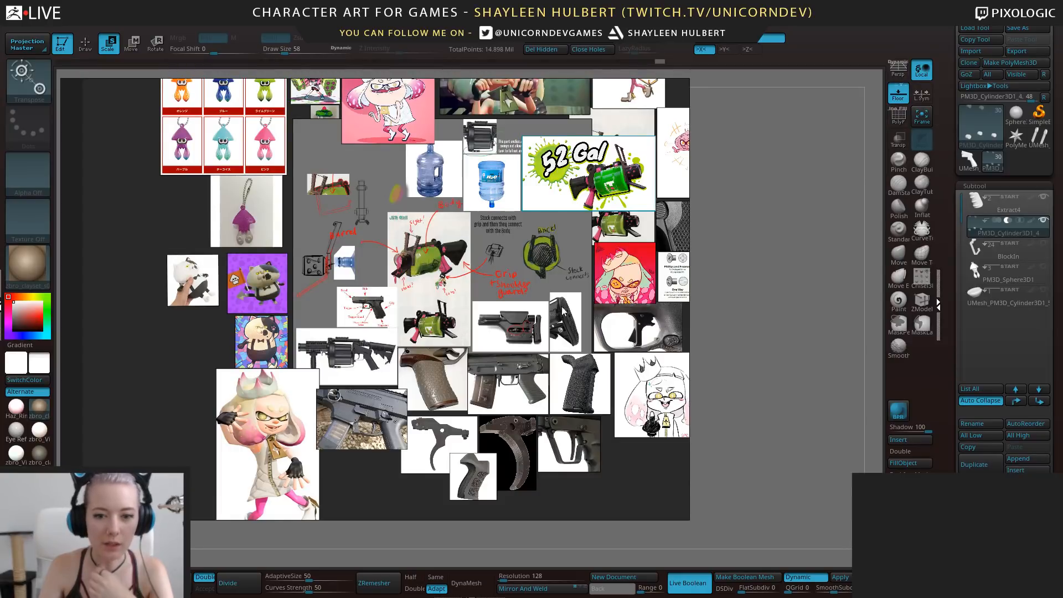
# Look over the whole reference board, including the character artwork on pink and the gun and grip photos
pyautogui.moveTo(563, 289); pyautogui.dragTo(502, 287, button='right')
pyautogui.scroll(-2, 500, 286)
pyautogui.moveTo(311, 107); pyautogui.dragTo(259, 201, button='middle')
pyautogui.scroll(2, 259, 201)
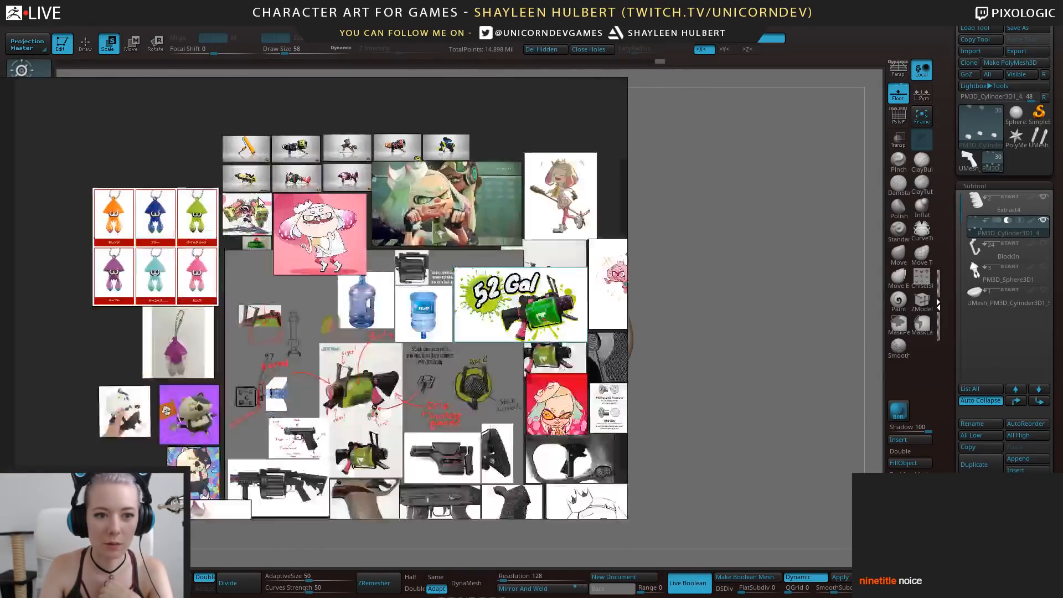
pyautogui.scroll(6, 279, 231)
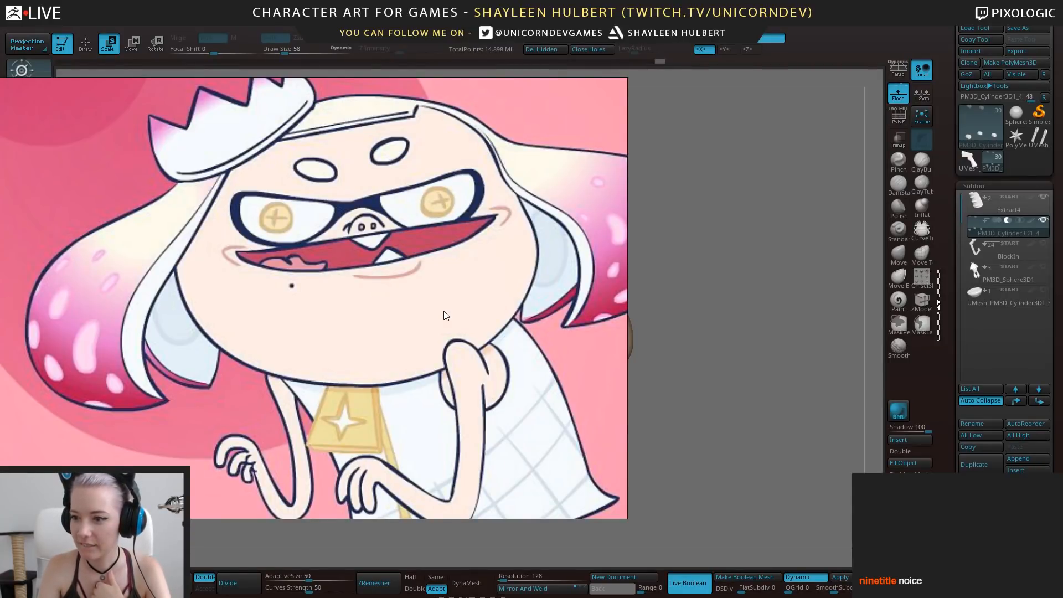
pyautogui.scroll(-8, 447, 315)
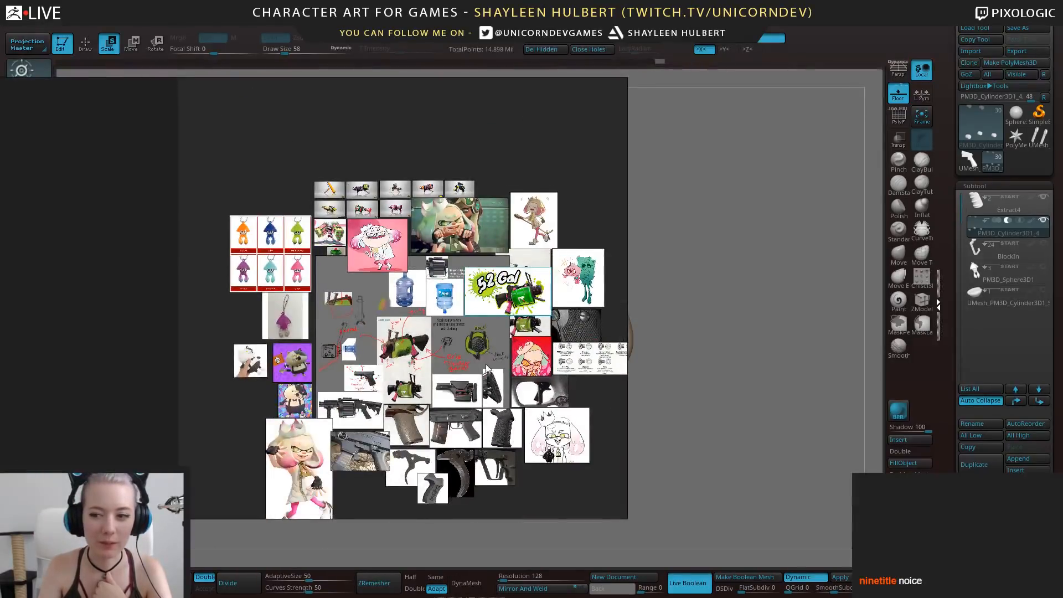
pyautogui.moveTo(461, 359); pyautogui.dragTo(423, 304, button='middle')
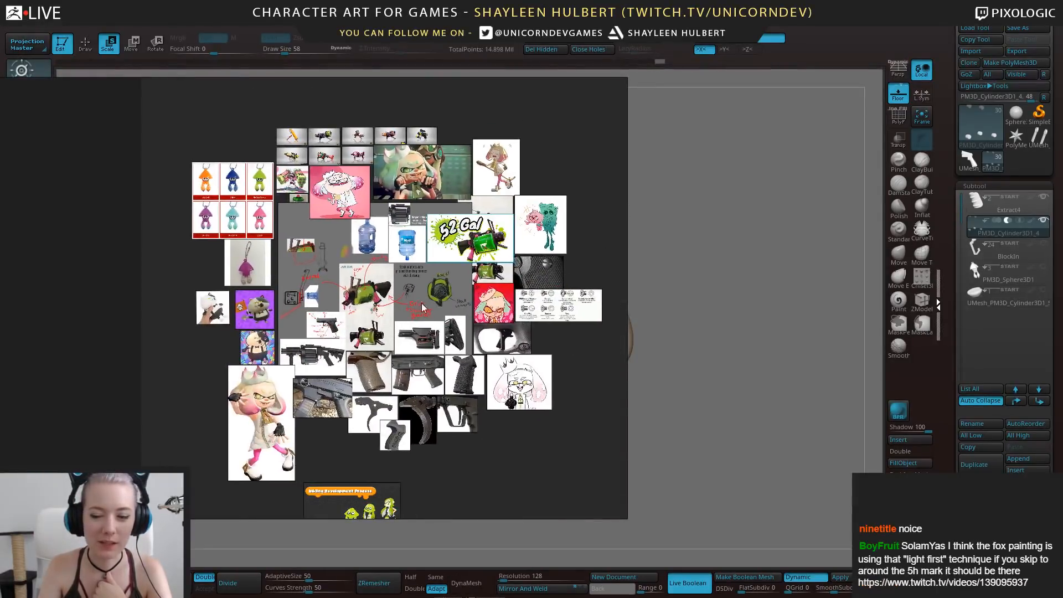
pyautogui.scroll(1, 455, 356)
pyautogui.moveTo(455, 356); pyautogui.dragTo(425, 295, button='middle')
pyautogui.scroll(-1, 441, 315)
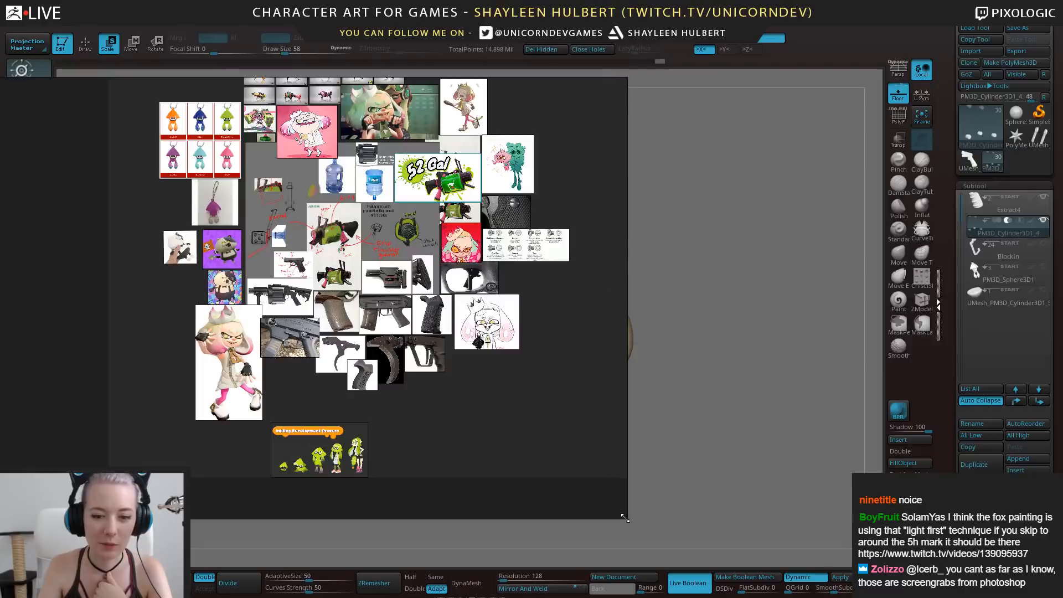
# Shrink the reference window, frame the green gun concept in it and place it beside the grip
pyautogui.moveTo(625, 518); pyautogui.dragTo(448, 343)
pyautogui.scroll(10, 283, 201)
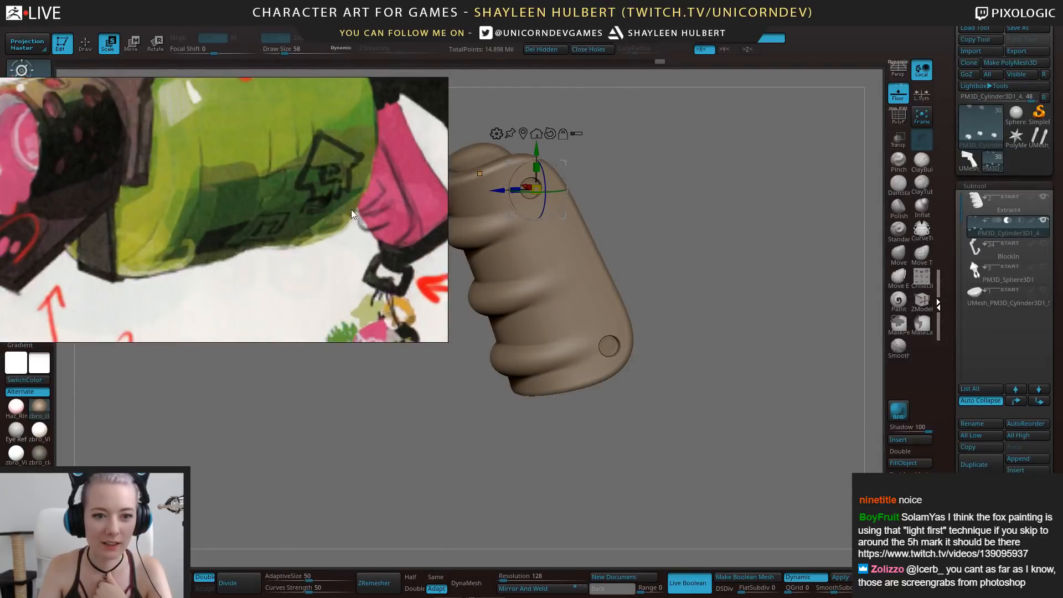
pyautogui.moveTo(351, 209); pyautogui.dragTo(366, 246, button='middle')
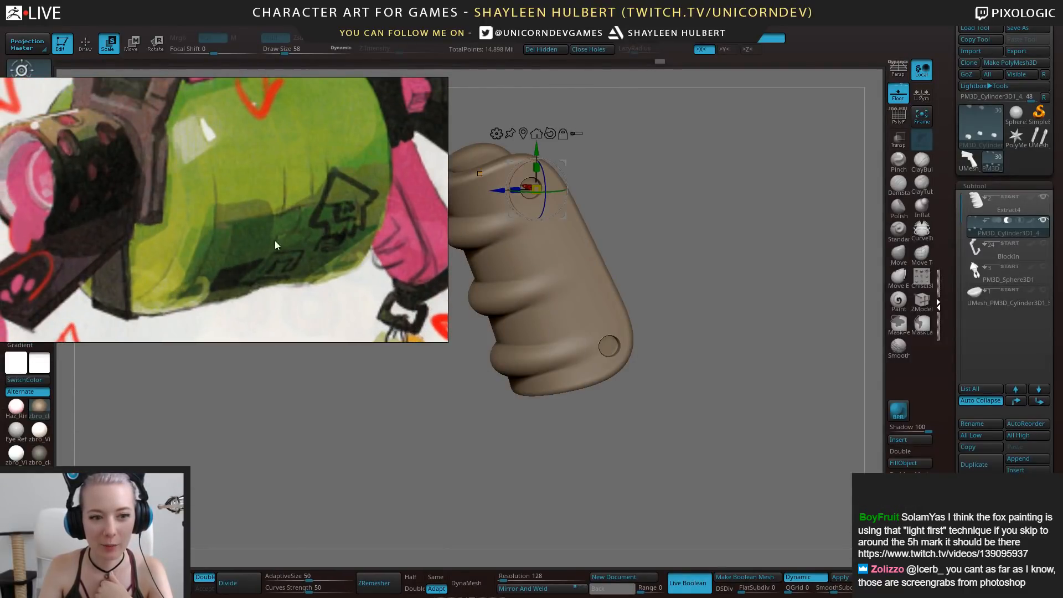
pyautogui.moveTo(448, 342); pyautogui.dragTo(266, 338)
pyautogui.moveTo(130, 222)
pyautogui.mouseDown(button='middle')
pyautogui.moveTo(223, 266)
pyautogui.moveTo(132, 217)
pyautogui.mouseUp(button='middle')
pyautogui.scroll(-2, 126, 210)
pyautogui.moveTo(122, 203); pyautogui.dragTo(217, 207)
pyautogui.scroll(-4, 224, 200)
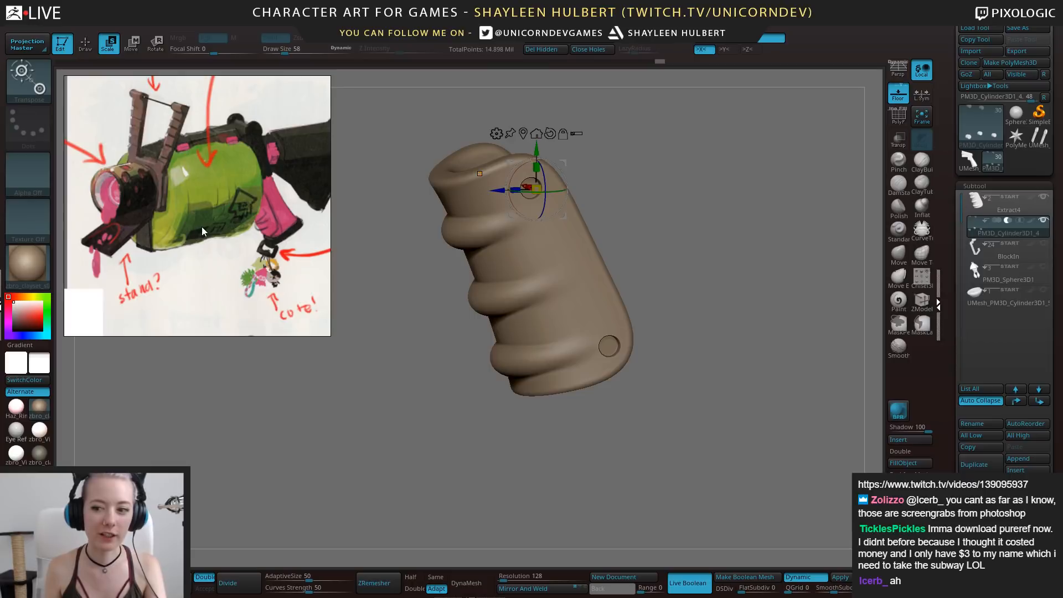
# Turn on DSDiv and generate a Boolean mesh from the grip and its subtracting cylinders
pyautogui.moveTo(714, 320); pyautogui.dragTo(736, 341)
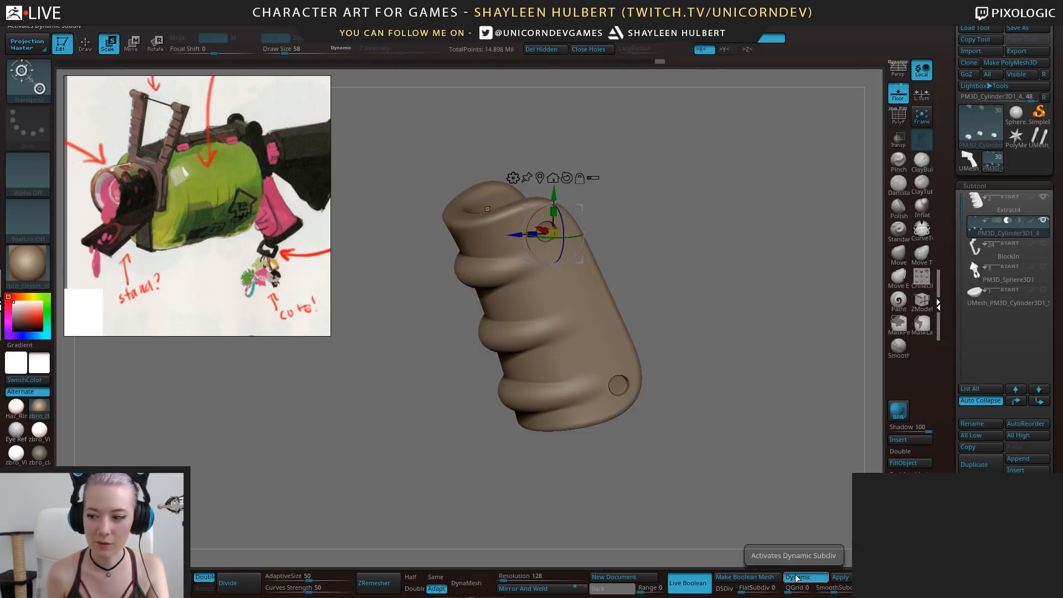
pyautogui.moveTo(719, 332); pyautogui.dragTo(741, 293)
pyautogui.keyDown('alt'); pyautogui.moveTo(741, 294); pyautogui.dragTo(756, 172); pyautogui.keyUp('alt')
pyautogui.click(723, 589)
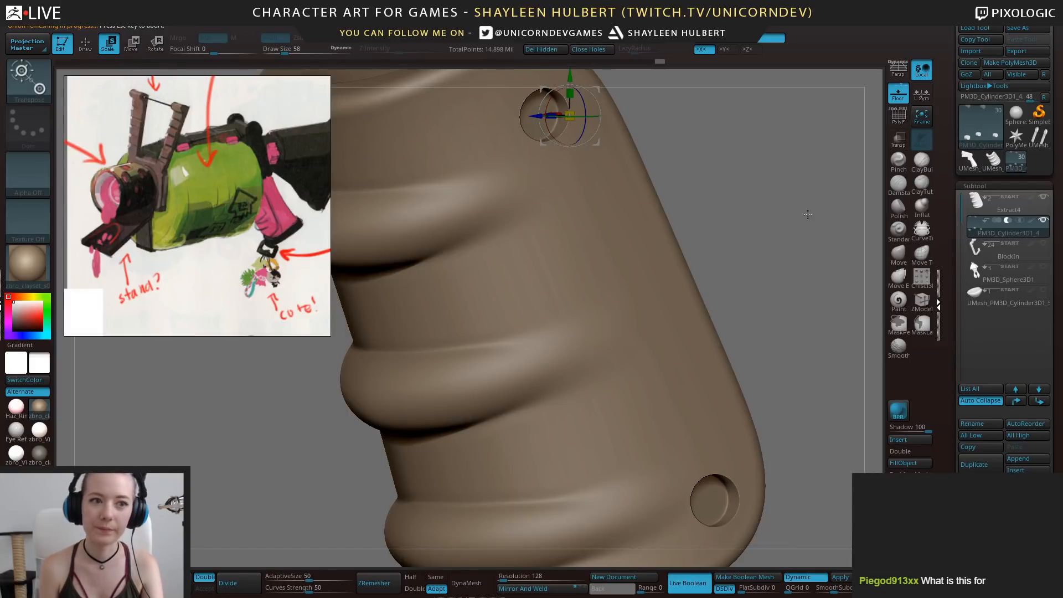
pyautogui.moveTo(783, 245); pyautogui.dragTo(796, 246)
pyautogui.keyDown('alt'); pyautogui.moveTo(720, 277); pyautogui.dragTo(731, 359); pyautogui.keyUp('alt')
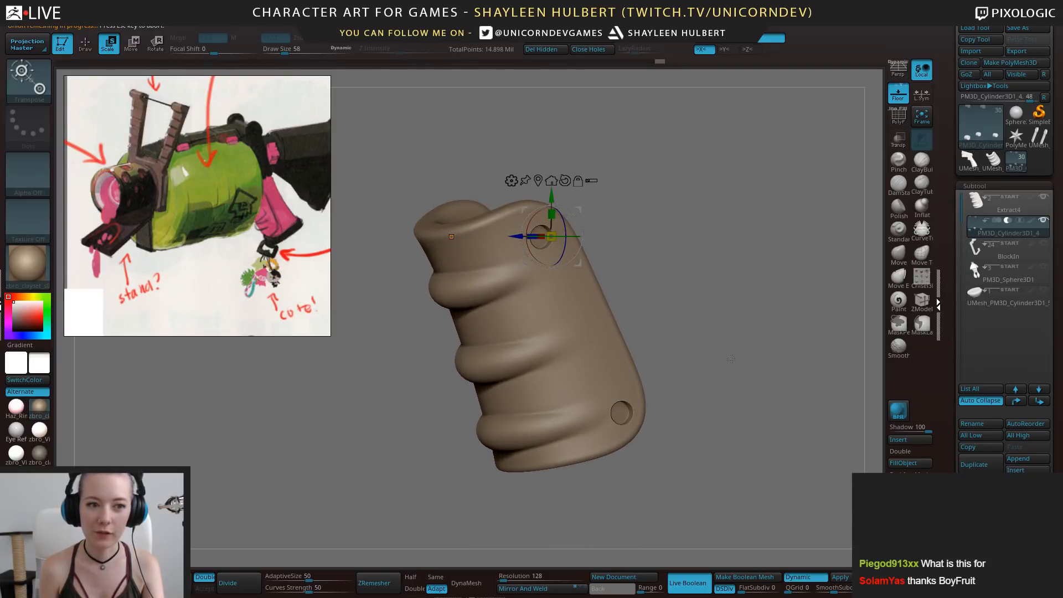
# Bring up the old Boolean mesh tool UMesh_PM3D_Cube3D3 and delete it
pyautogui.click(992, 162)
pyautogui.click(972, 162)
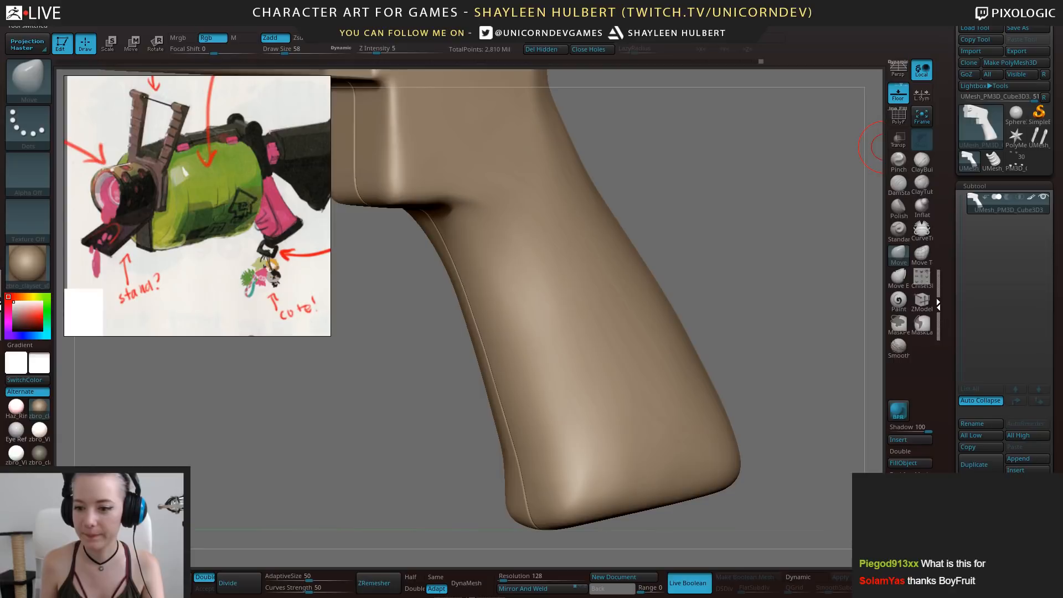
pyautogui.click(980, 487)
pyautogui.click(977, 515)
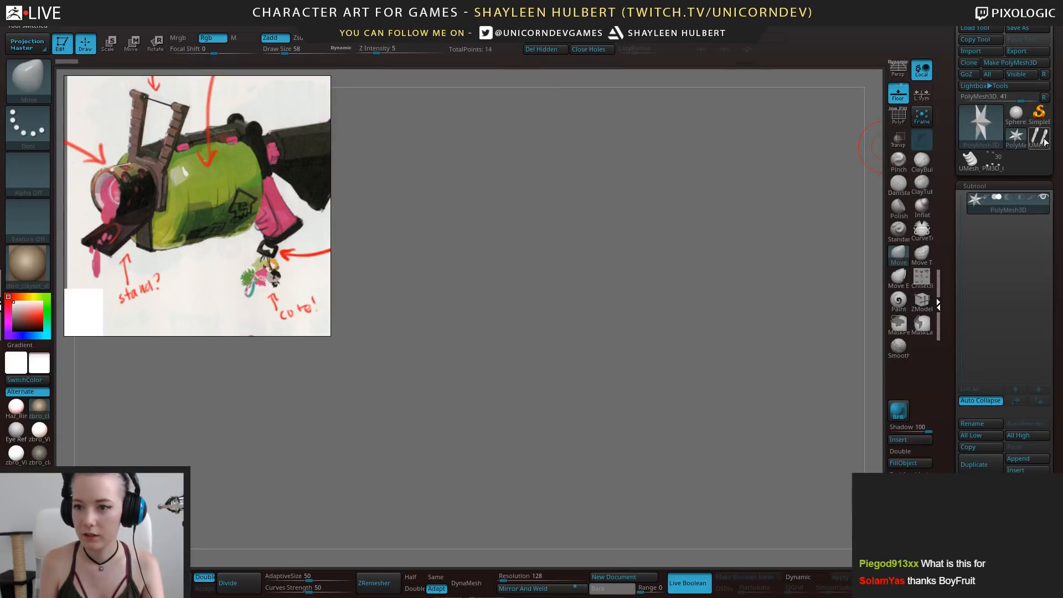
# Switch to the new grip mesh UMesh_Extract4 and check its topology with the polyframe
pyautogui.click(969, 162)
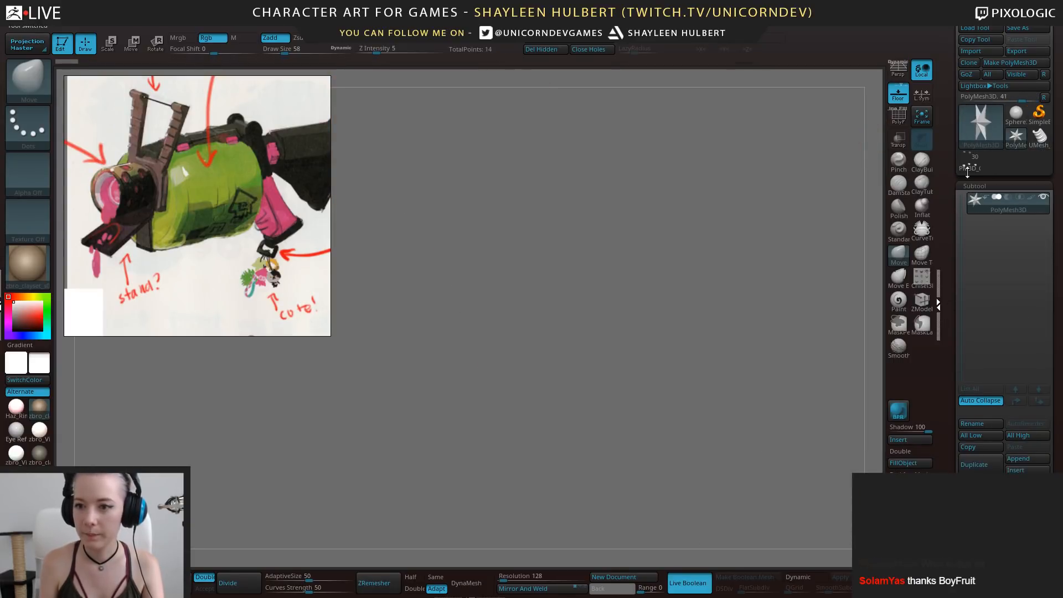
pyautogui.click(1039, 137)
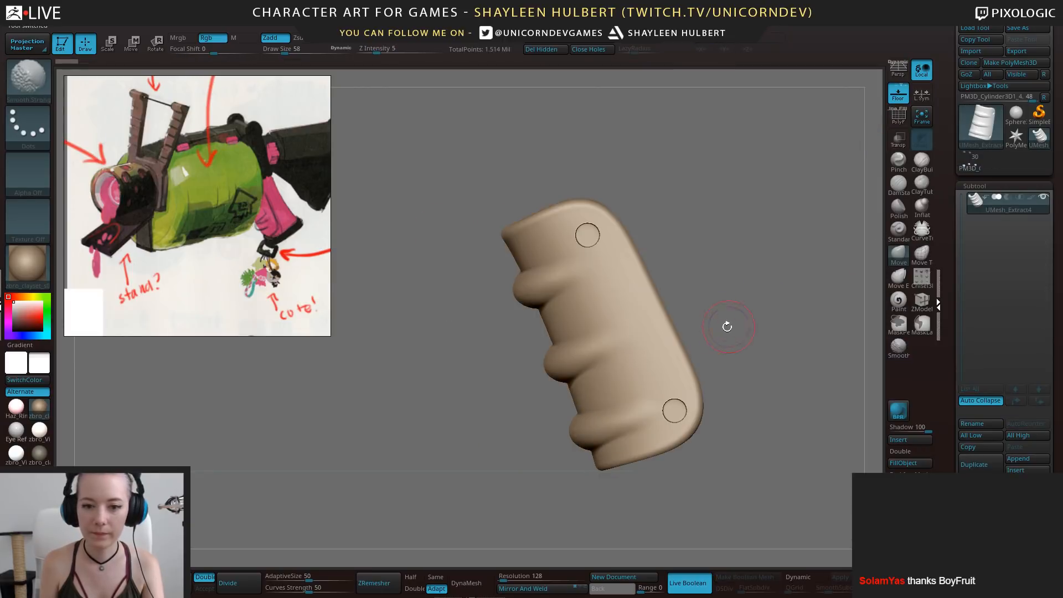
pyautogui.moveTo(452, 176); pyautogui.dragTo(755, 238)
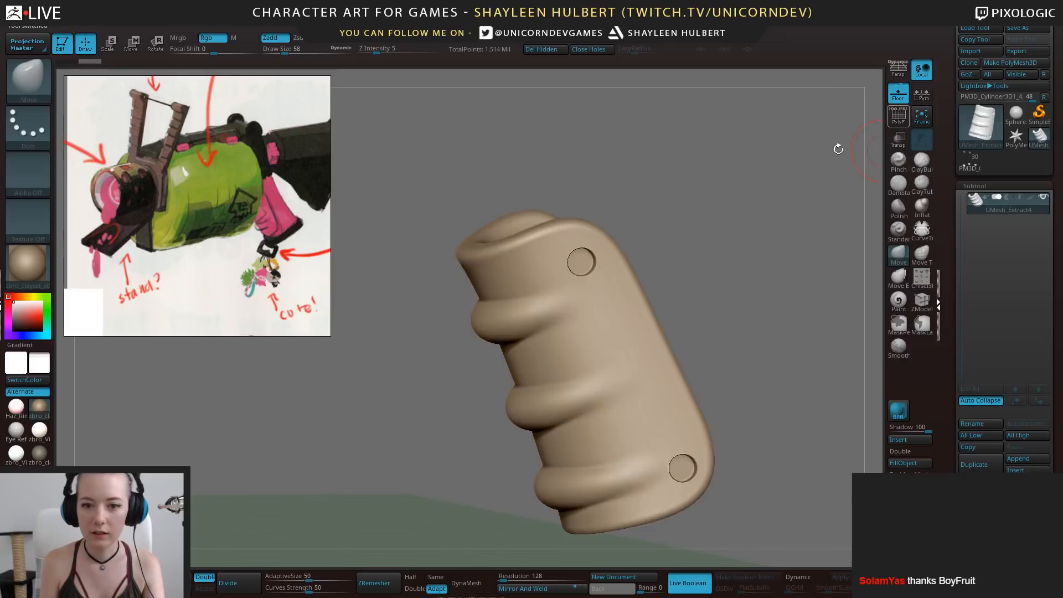
pyautogui.click(898, 117)
pyautogui.moveTo(830, 166)
pyautogui.keyDown('alt'); pyautogui.mouseDown()
pyautogui.moveTo(812, 287)
pyautogui.moveTo(830, 152)
pyautogui.mouseUp(); pyautogui.keyUp('alt')
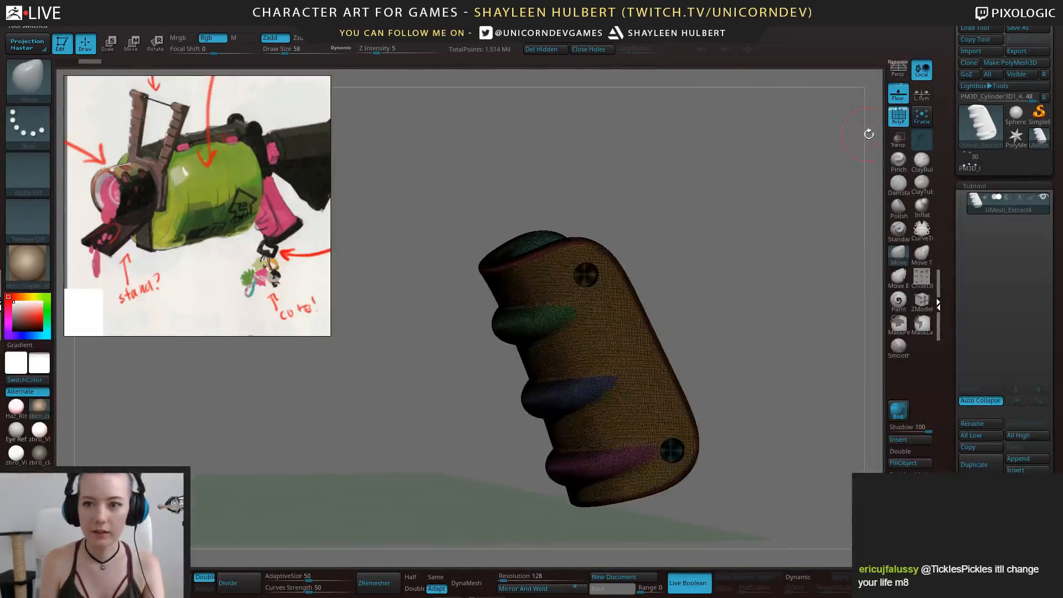
pyautogui.click(898, 117)
# DynaMesh the grip at resolution 800 and check the mesh density around the upper recess with the polyframe
pyautogui.moveTo(790, 280); pyautogui.dragTo(721, 324)
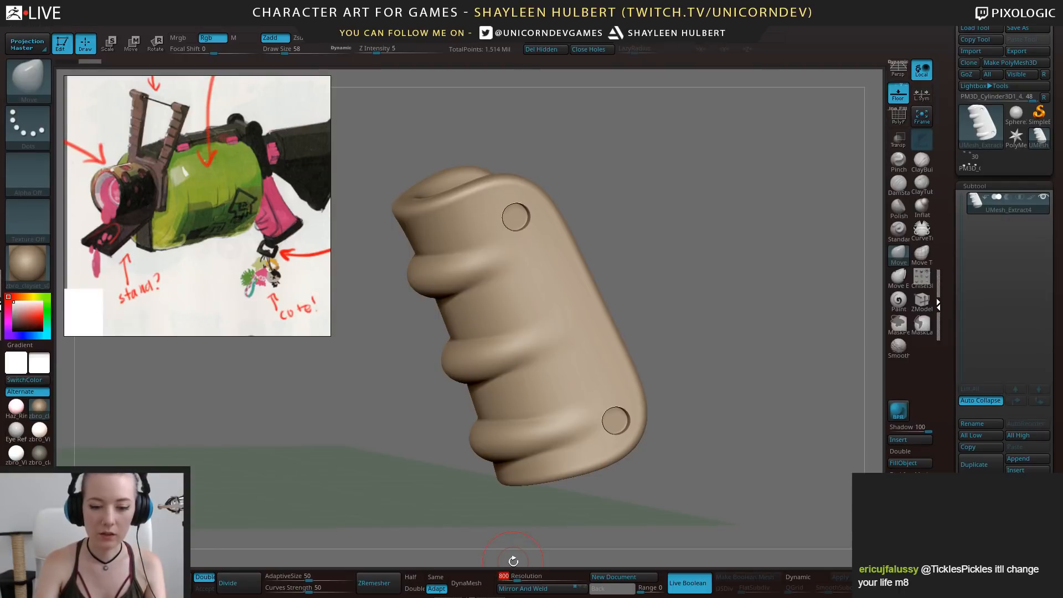
pyautogui.moveTo(775, 244); pyautogui.dragTo(630, 435)
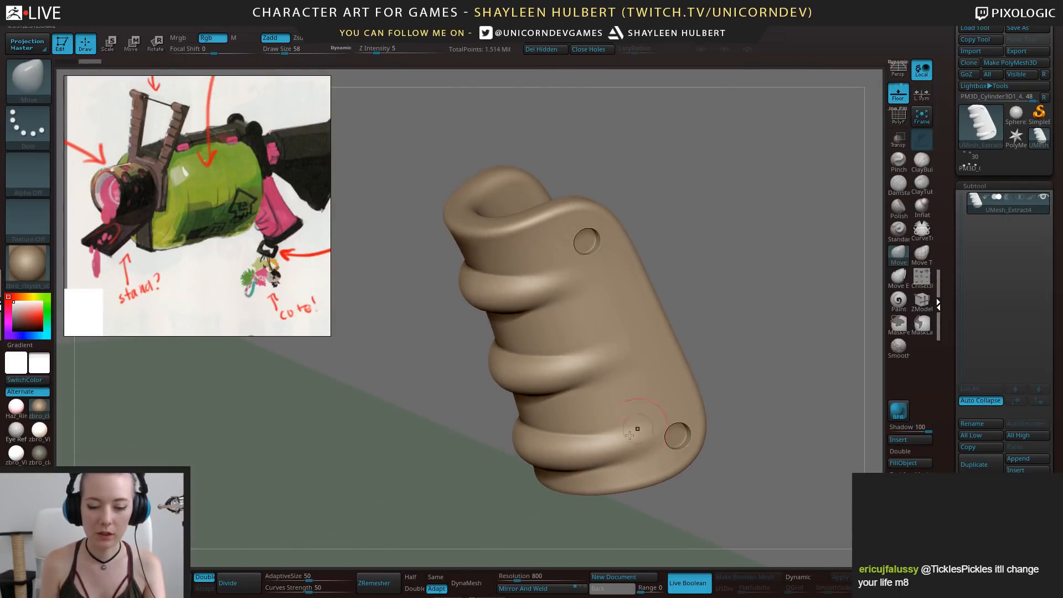
pyautogui.click(471, 581)
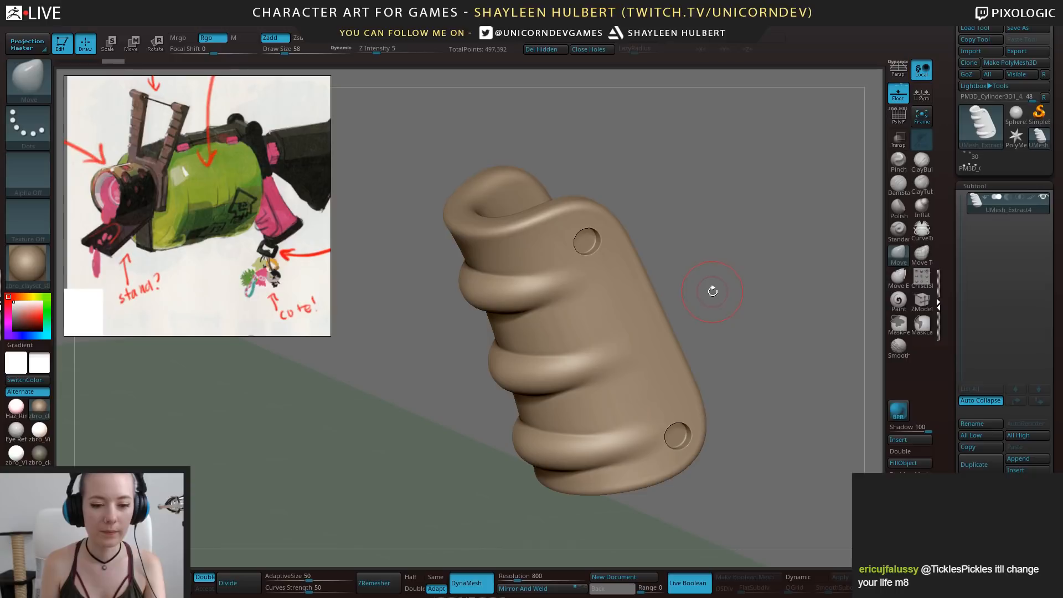
pyautogui.click(900, 118)
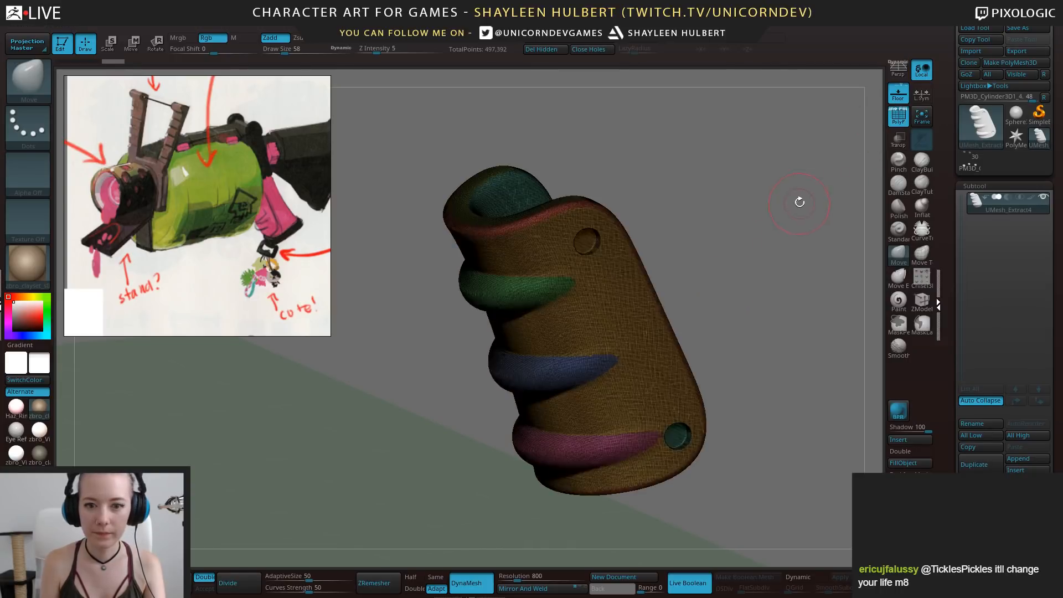
pyautogui.keyDown('alt'); pyautogui.moveTo(765, 222); pyautogui.dragTo(794, 190); pyautogui.keyUp('alt')
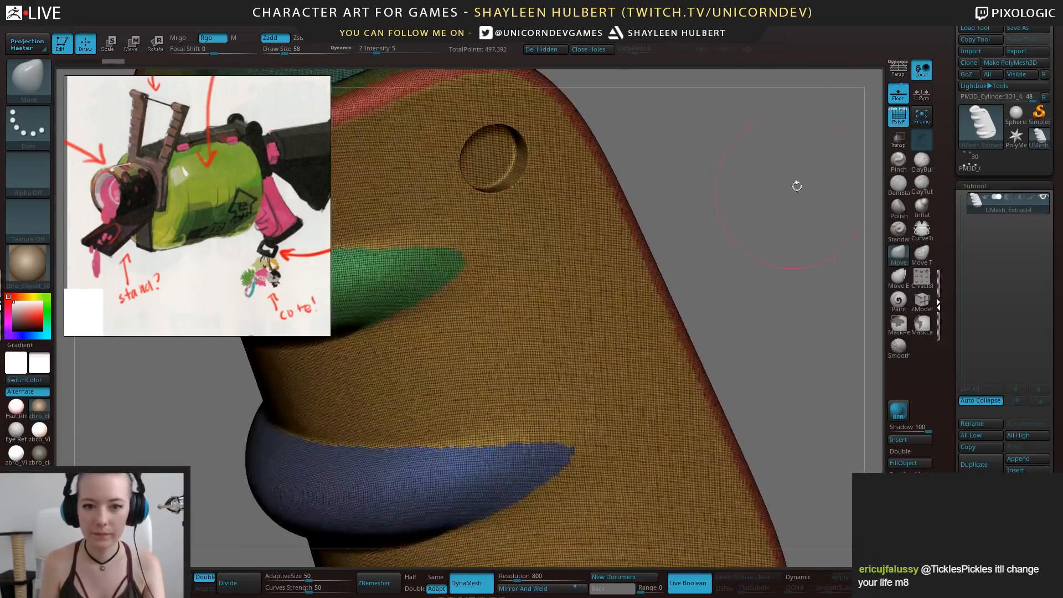
pyautogui.click(900, 123)
# Try smoothing the upper recess's edge, and undo both the smoothing and the DynaMesh
pyautogui.moveTo(501, 152)
pyautogui.keyDown('shift'); pyautogui.mouseDown()
pyautogui.moveTo(479, 147)
pyautogui.moveTo(485, 184)
pyautogui.moveTo(483, 136)
pyautogui.mouseUp(); pyautogui.keyUp('shift')
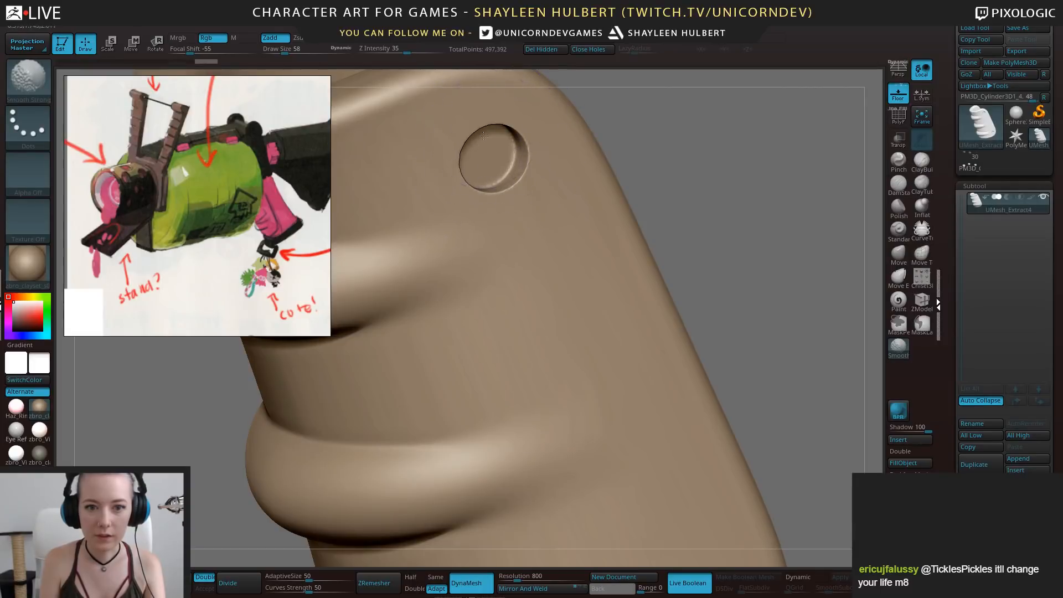
pyautogui.moveTo(635, 130); pyautogui.dragTo(548, 157)
pyautogui.press('ctrl')
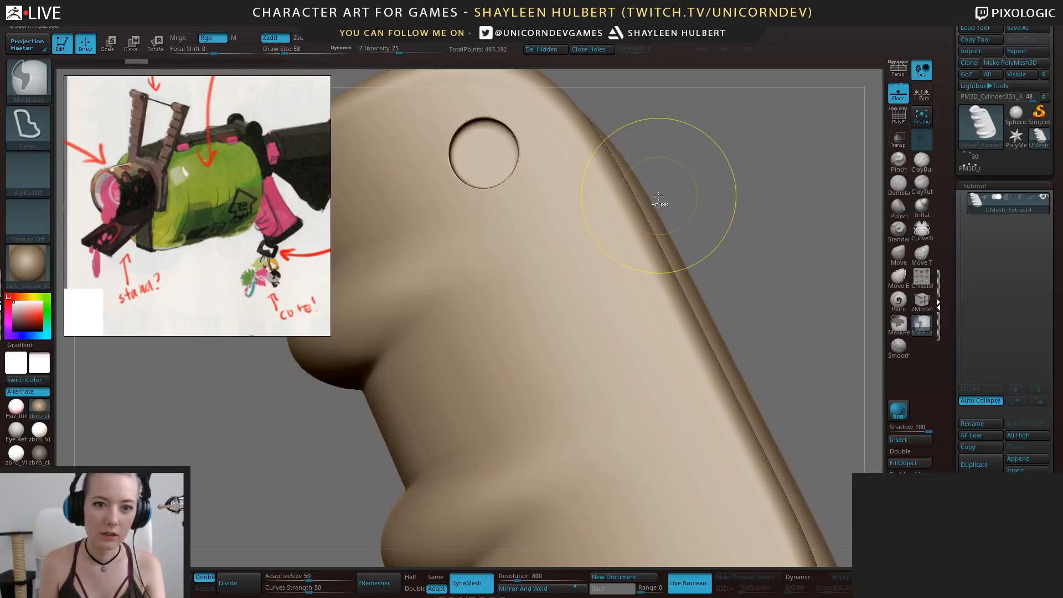
pyautogui.hotkey('ctrl', 'z')
pyautogui.hotkey('ctrl', 'z')
# DynaMesh the grip at resolution 1000
pyautogui.click(506, 577)
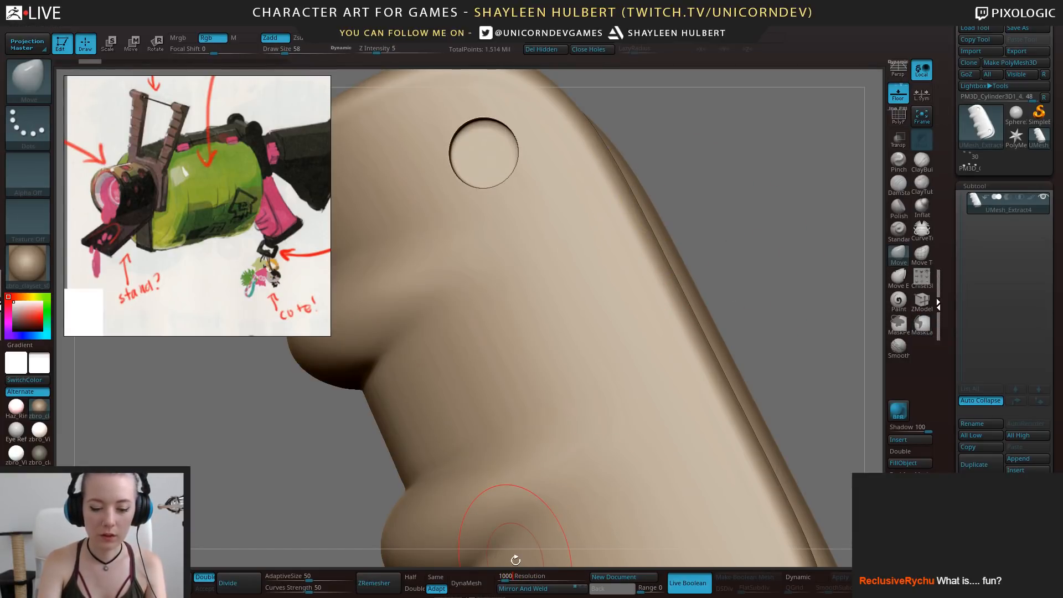
pyautogui.moveTo(759, 196); pyautogui.dragTo(794, 200)
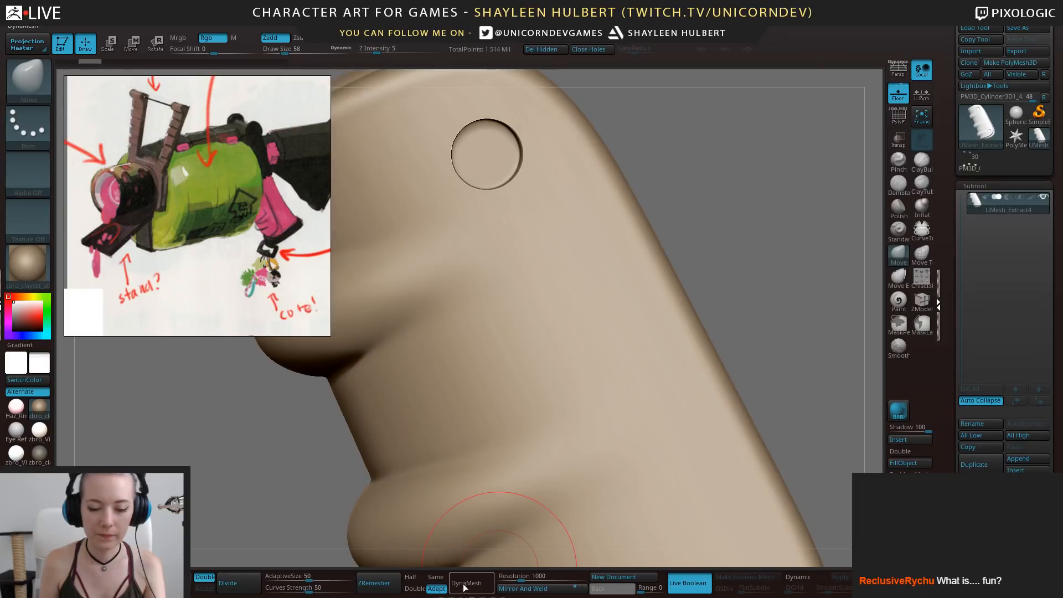
pyautogui.moveTo(759, 235); pyautogui.dragTo(797, 232)
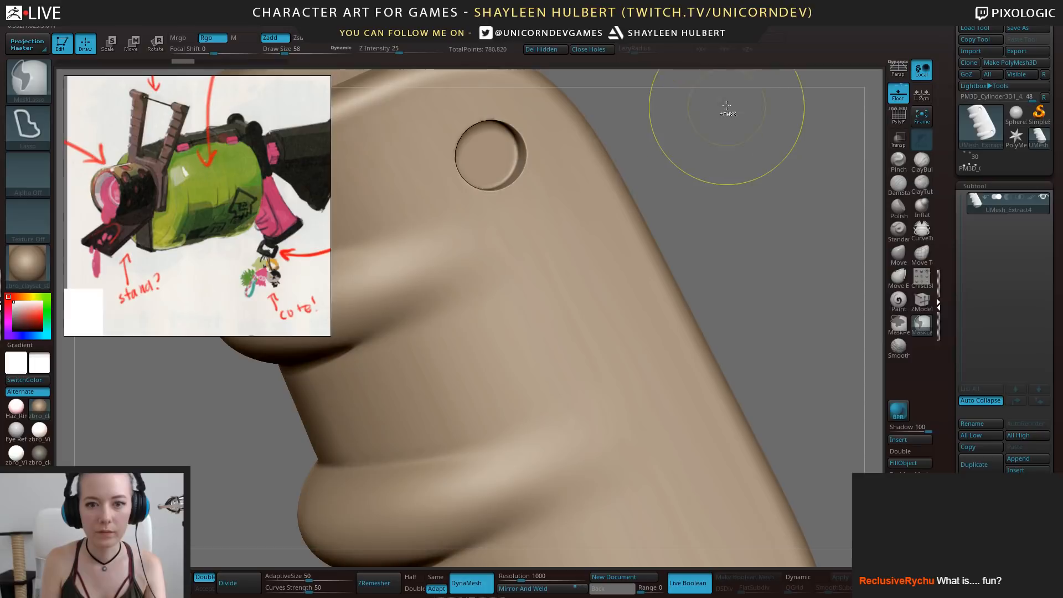
# Turn on X symmetry and smooth the edge of the upper recess all the way round
pyautogui.press('x')
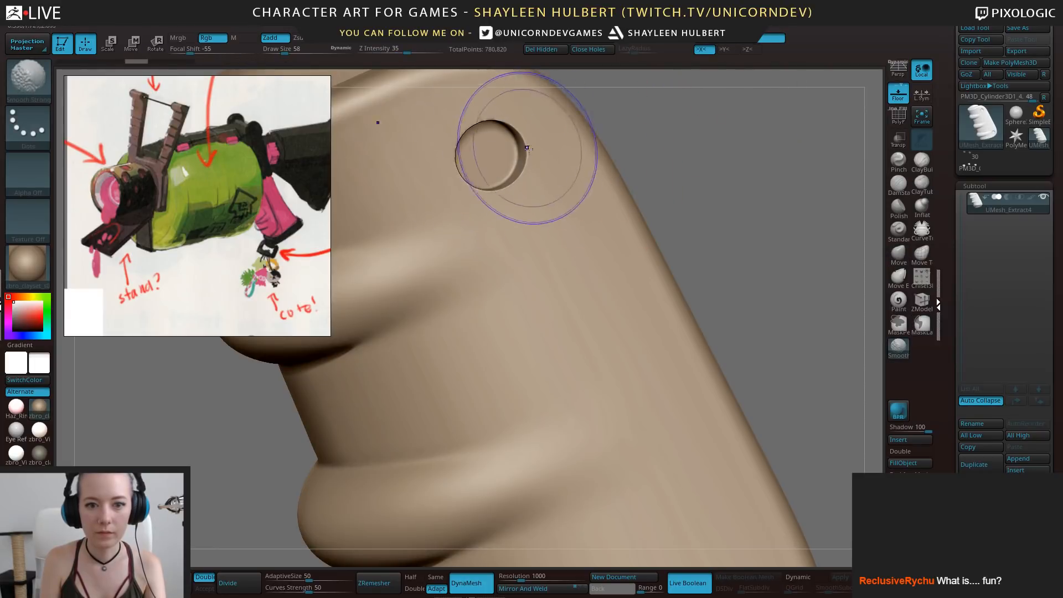
pyautogui.moveTo(454, 162); pyautogui.dragTo(487, 183, button='right')
pyautogui.keyDown('shift'); pyautogui.moveTo(487, 183); pyautogui.dragTo(527, 149); pyautogui.keyUp('shift')
pyautogui.moveTo(561, 151); pyautogui.dragTo(608, 176, button='right')
pyautogui.moveTo(518, 180)
pyautogui.keyDown('shift'); pyautogui.mouseDown()
pyautogui.moveTo(504, 198)
pyautogui.moveTo(530, 205)
pyautogui.mouseUp(); pyautogui.keyUp('shift')
pyautogui.moveTo(686, 119); pyautogui.dragTo(637, 98, button='right')
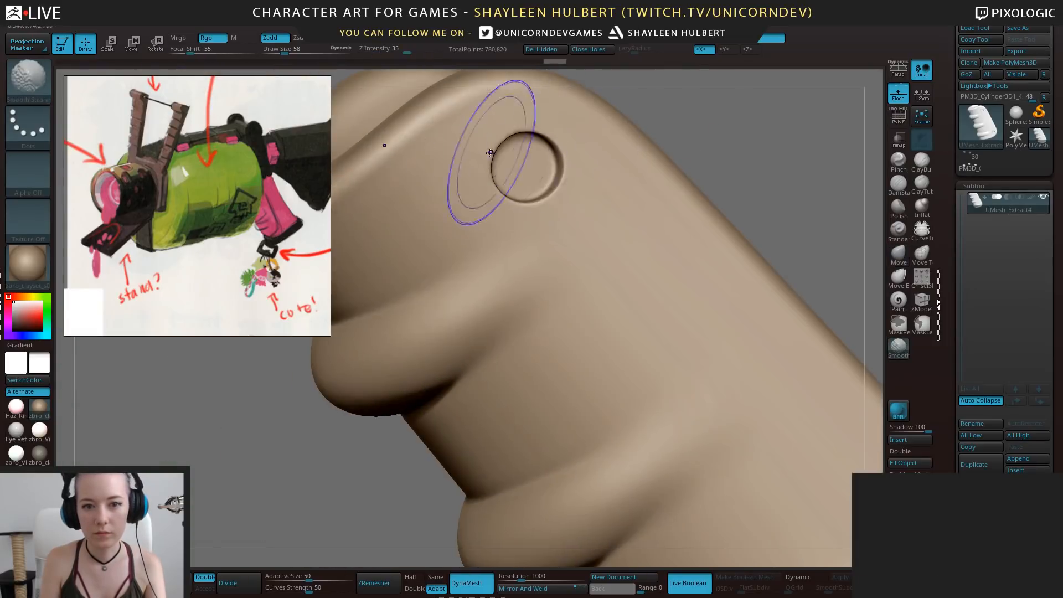
pyautogui.keyDown('shift'); pyautogui.moveTo(491, 154); pyautogui.dragTo(501, 188); pyautogui.keyUp('shift')
# Smooth the edge of the lower recess all the way round
pyautogui.press('f')
pyautogui.moveTo(782, 264)
pyautogui.keyDown('alt'); pyautogui.mouseDown(button='right')
pyautogui.moveTo(669, 226)
pyautogui.moveTo(757, 308)
pyautogui.moveTo(728, 268)
pyautogui.mouseUp(button='right'); pyautogui.keyUp('alt')
pyautogui.keyDown('shift'); pyautogui.moveTo(604, 302); pyautogui.dragTo(597, 330); pyautogui.keyUp('shift')
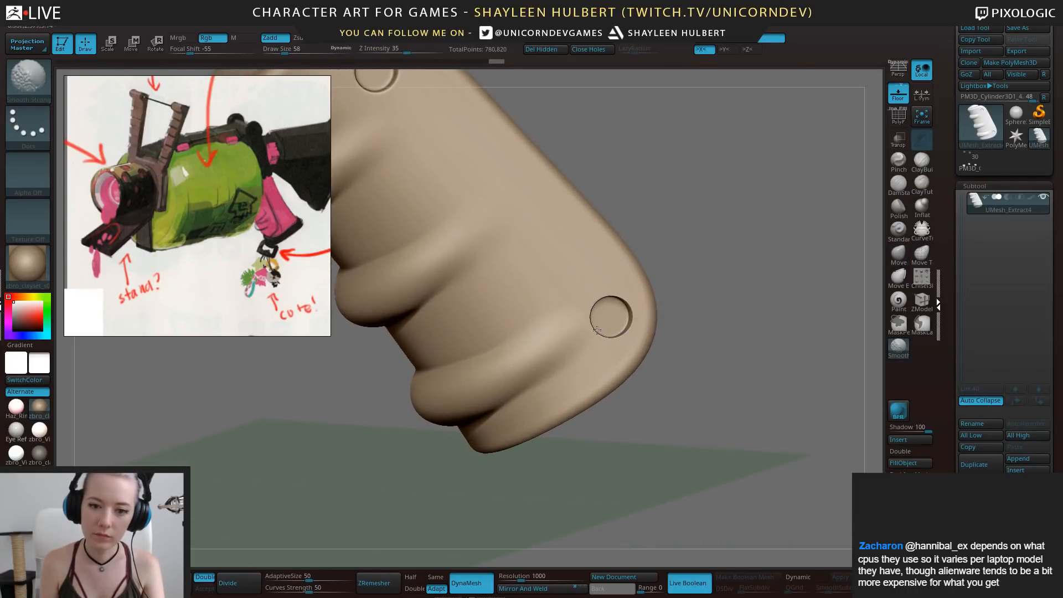
pyautogui.moveTo(622, 329)
pyautogui.mouseDown(button='right')
pyautogui.moveTo(605, 280)
pyautogui.moveTo(530, 298)
pyautogui.mouseUp(button='right')
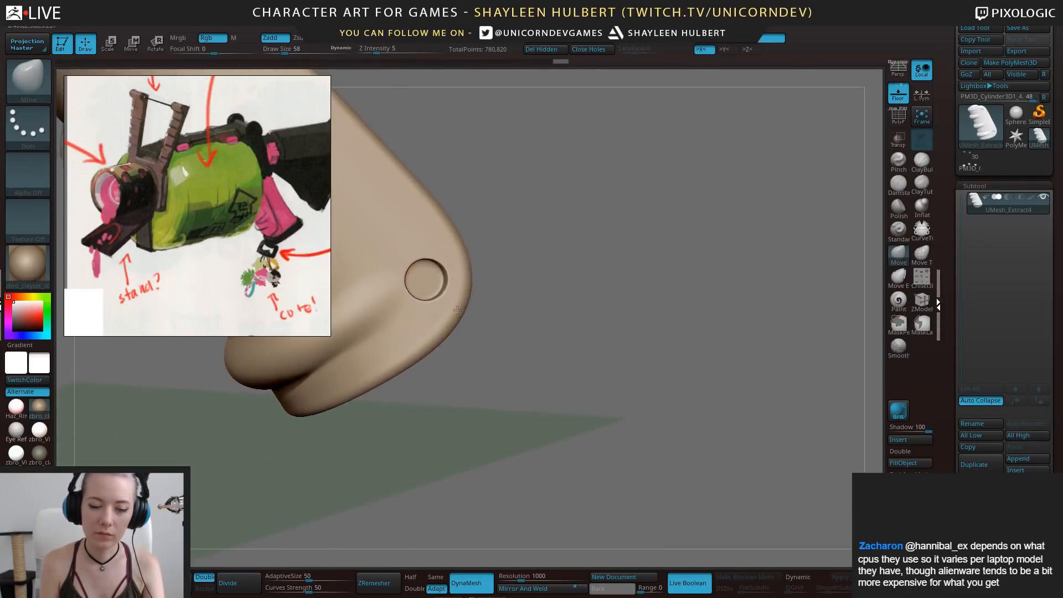
pyautogui.moveTo(457, 310)
pyautogui.keyDown('ctrl'); pyautogui.mouseDown(button='right')
pyautogui.moveTo(577, 337)
pyautogui.moveTo(521, 346)
pyautogui.mouseUp(button='right'); pyautogui.keyUp('ctrl')
pyautogui.keyDown('shift'); pyautogui.moveTo(363, 258); pyautogui.dragTo(447, 251); pyautogui.keyUp('shift')
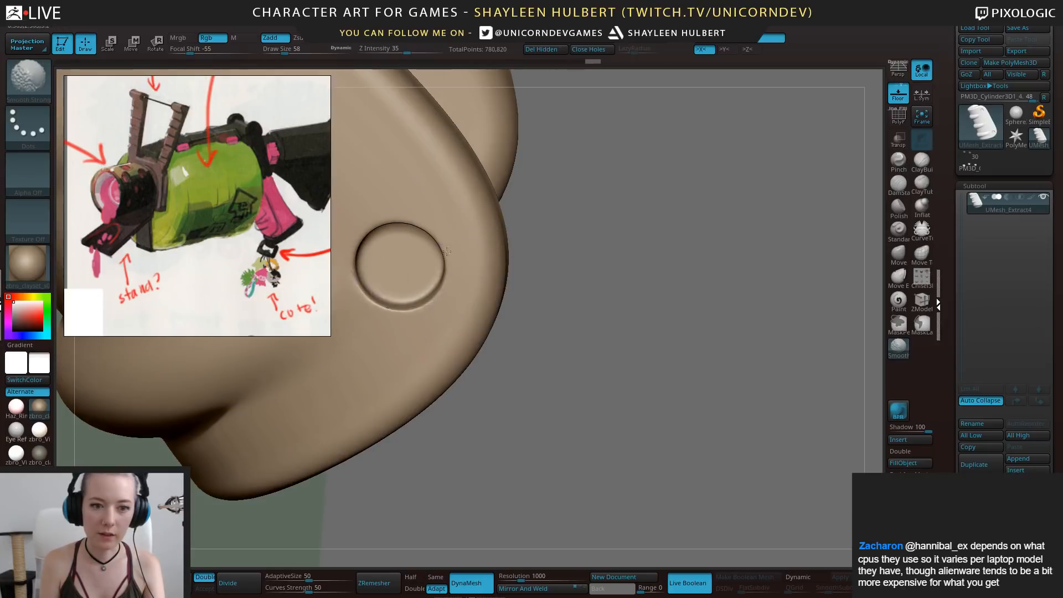
pyautogui.moveTo(532, 310); pyautogui.dragTo(576, 271, button='right')
pyautogui.moveTo(382, 244)
pyautogui.keyDown('shift'); pyautogui.mouseDown()
pyautogui.moveTo(363, 244)
pyautogui.moveTo(413, 301)
pyautogui.mouseUp(); pyautogui.keyUp('shift')
# Go over the edge of the upper recess again with more smoothing
pyautogui.keyDown('alt'); pyautogui.moveTo(505, 175); pyautogui.dragTo(629, 244); pyautogui.keyUp('alt')
pyautogui.keyDown('alt'); pyautogui.moveTo(587, 200); pyautogui.dragTo(767, 404); pyautogui.keyUp('alt')
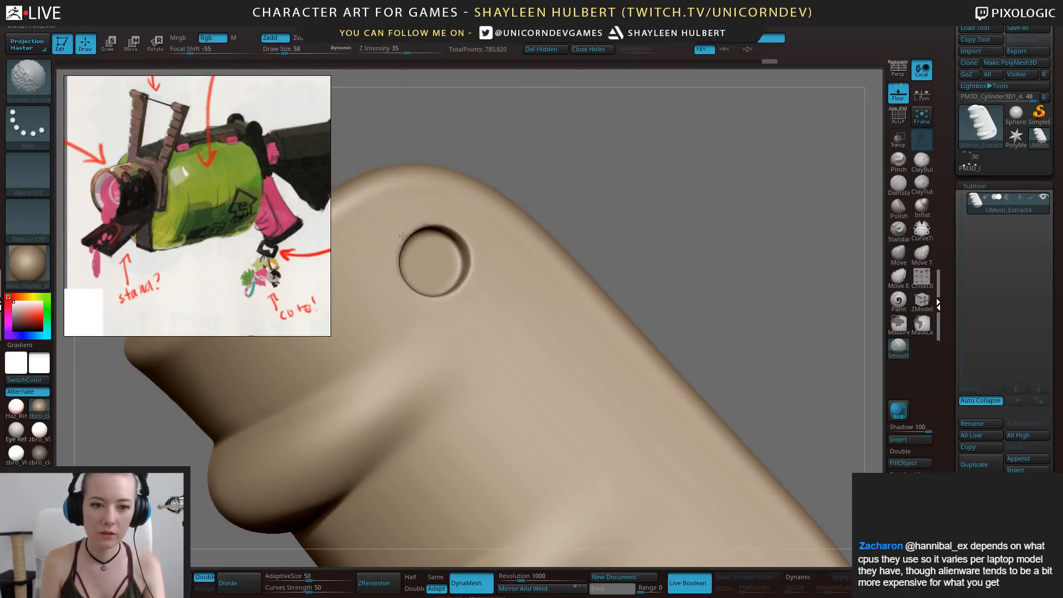
pyautogui.moveTo(659, 271)
pyautogui.mouseDown()
pyautogui.moveTo(598, 214)
pyautogui.moveTo(498, 210)
pyautogui.moveTo(423, 254)
pyautogui.mouseUp()
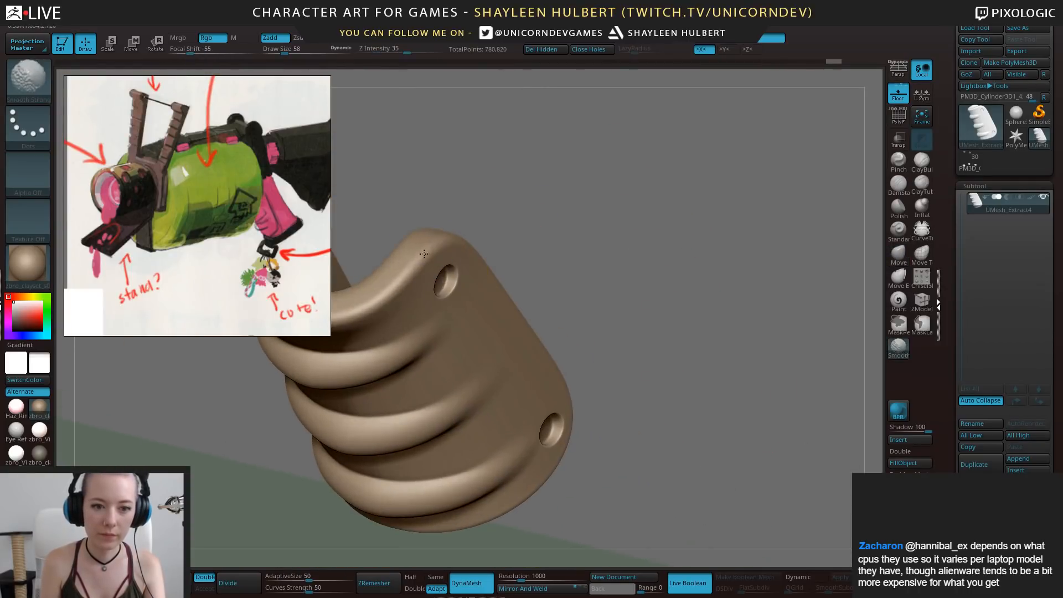
pyautogui.moveTo(496, 224)
pyautogui.keyDown('shift'); pyautogui.mouseDown()
pyautogui.moveTo(427, 237)
pyautogui.moveTo(505, 339)
pyautogui.moveTo(709, 309)
pyautogui.moveTo(664, 285)
pyautogui.moveTo(612, 318)
pyautogui.moveTo(733, 288)
pyautogui.moveTo(676, 266)
pyautogui.moveTo(717, 313)
pyautogui.moveTo(714, 285)
pyautogui.mouseUp(); pyautogui.keyUp('shift')
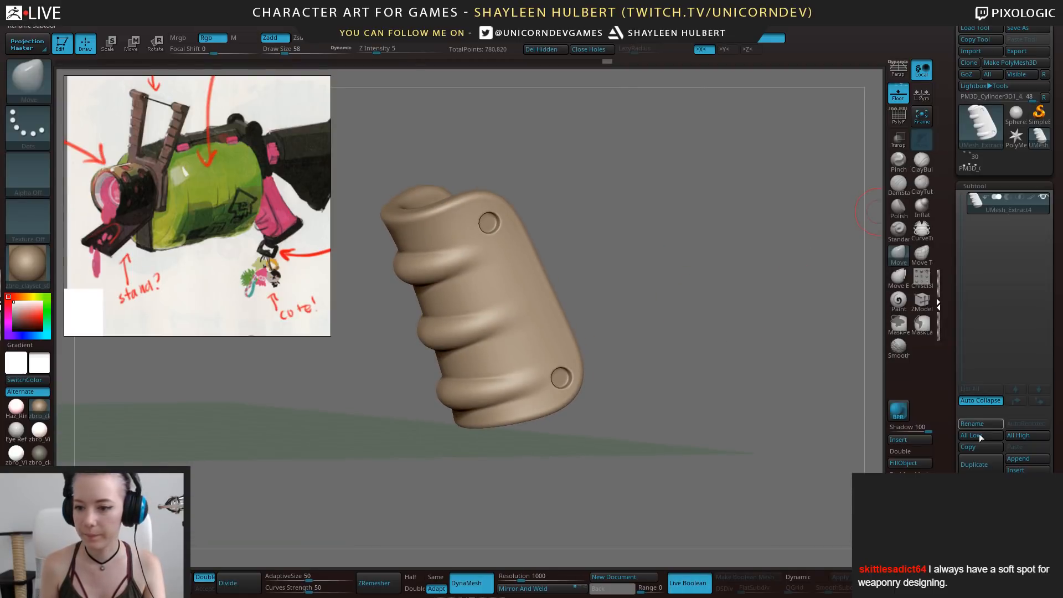
# Duplicate the grip subtool and make the original the active subtool again
pyautogui.click(981, 464)
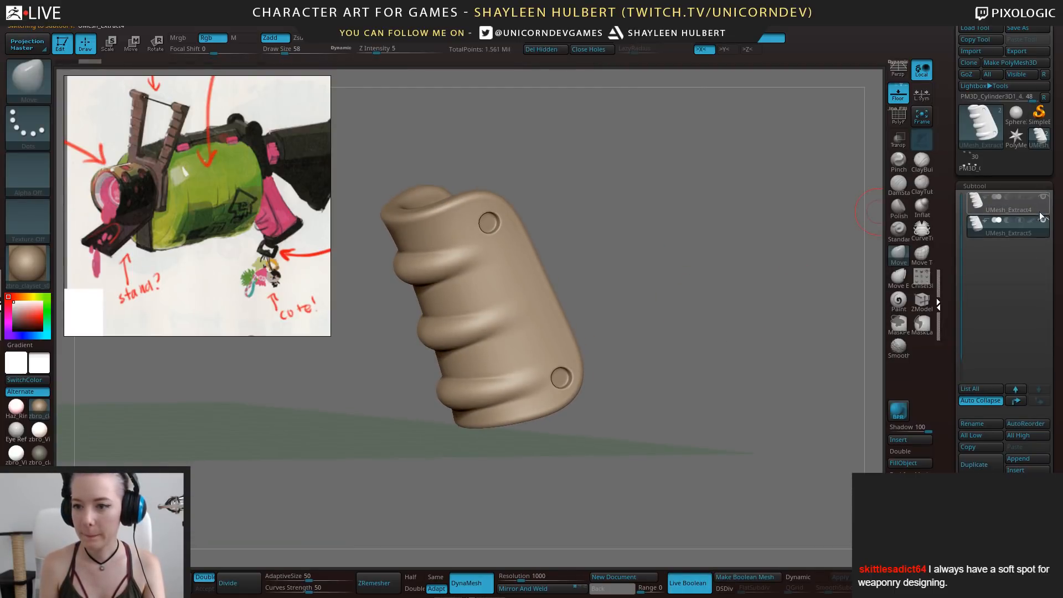
pyautogui.click(1008, 205)
pyautogui.keyDown('alt'); pyautogui.moveTo(656, 341); pyautogui.dragTo(666, 331); pyautogui.keyUp('alt')
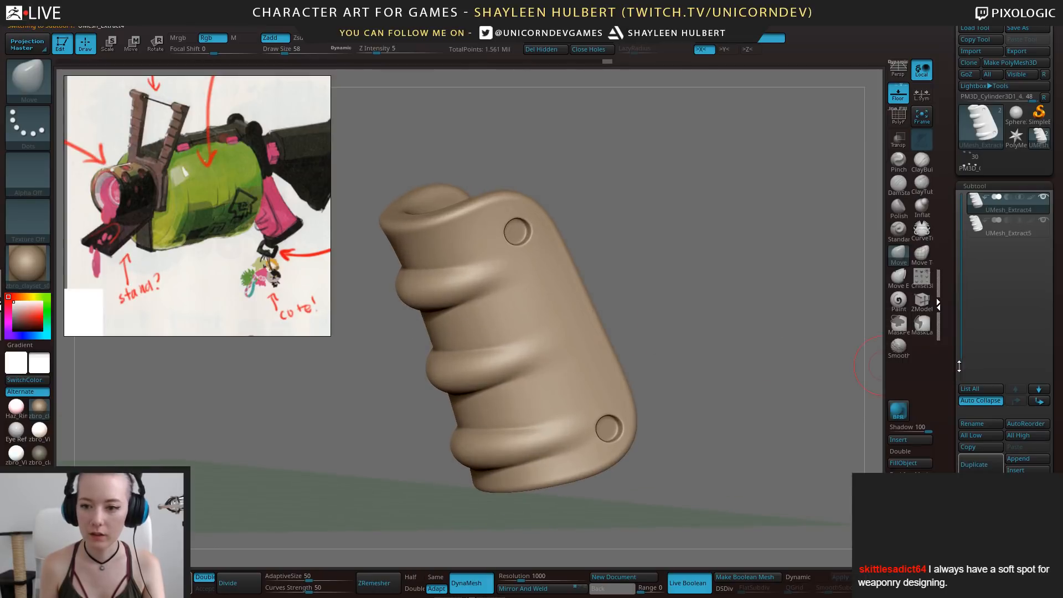
pyautogui.moveTo(635, 281); pyautogui.dragTo(679, 275)
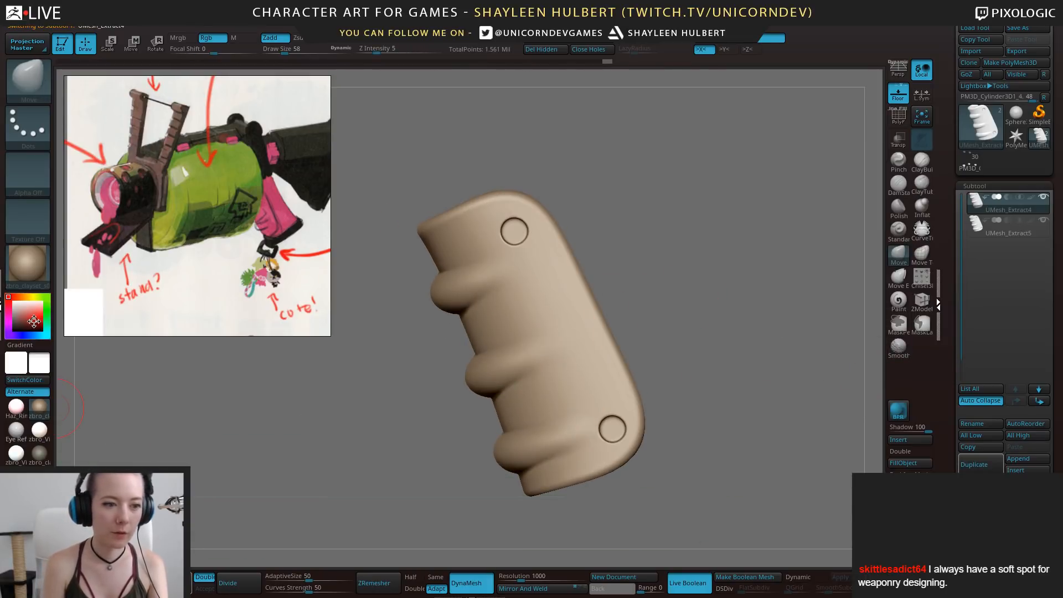
# Pick red and use the Paint brush to cover the areas around the upper and lower recesses
pyautogui.moveTo(34, 321); pyautogui.dragTo(43, 318)
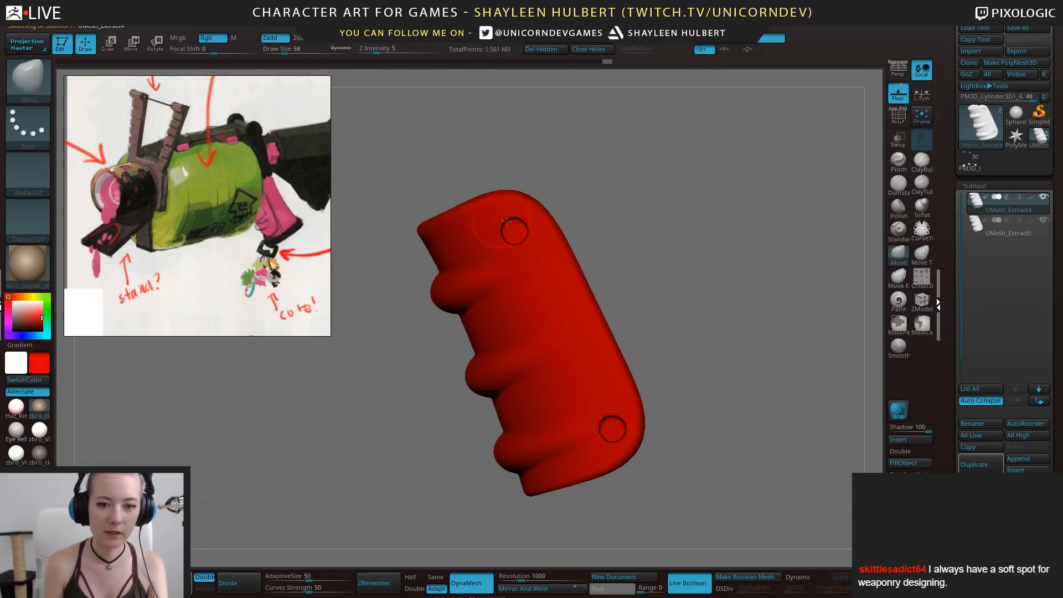
pyautogui.click(898, 298)
pyautogui.moveTo(715, 252); pyautogui.dragTo(733, 271)
pyautogui.moveTo(508, 228)
pyautogui.mouseDown()
pyautogui.moveTo(515, 234)
pyautogui.moveTo(509, 224)
pyautogui.mouseUp()
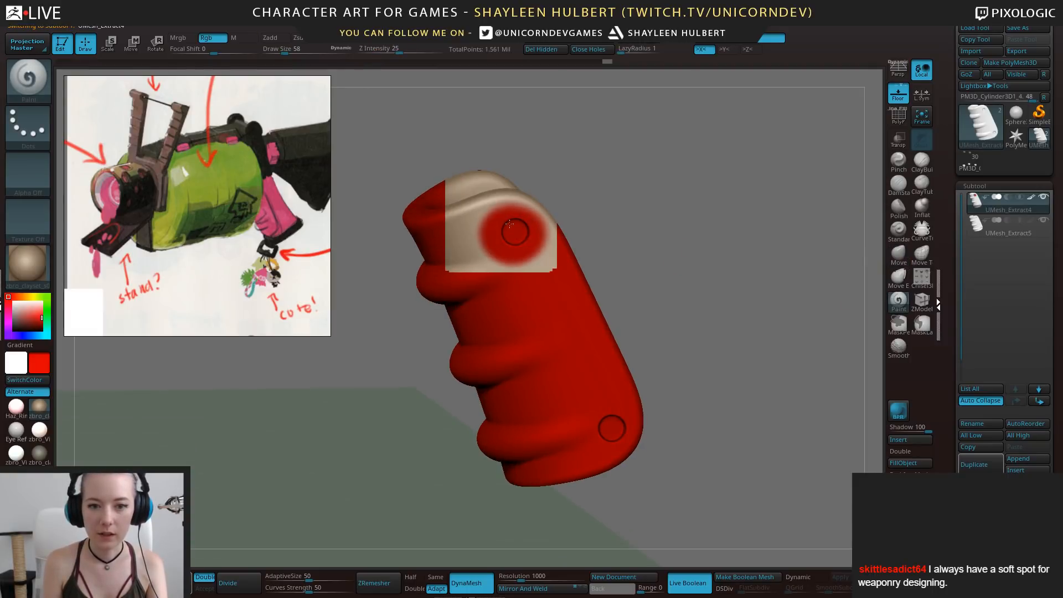
pyautogui.moveTo(606, 428); pyautogui.dragTo(616, 421)
pyautogui.moveTo(709, 320)
pyautogui.mouseDown()
pyautogui.moveTo(706, 367)
pyautogui.moveTo(722, 328)
pyautogui.moveTo(745, 373)
pyautogui.moveTo(747, 421)
pyautogui.mouseUp()
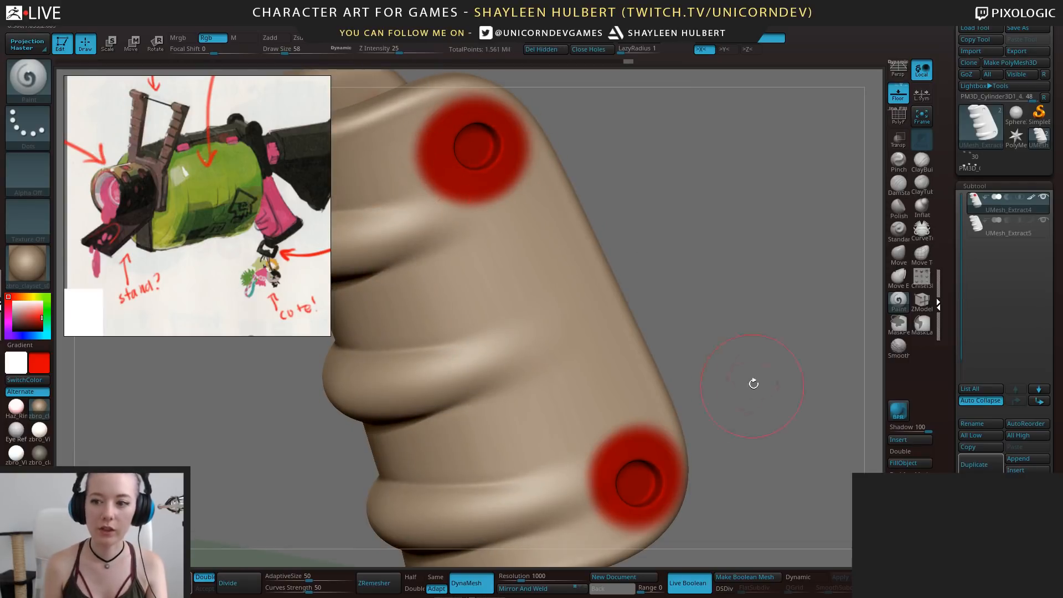
# Turn on Use Polypaint in the ZRemesher settings so the red areas guide the polygon density
pyautogui.keyDown('alt'); pyautogui.moveTo(751, 382); pyautogui.dragTo(708, 271); pyautogui.keyUp('alt')
pyautogui.moveTo(709, 271); pyautogui.dragTo(667, 280)
pyautogui.moveTo(763, 352); pyautogui.dragTo(782, 360)
pyautogui.keyDown('alt'); pyautogui.moveTo(782, 360); pyautogui.dragTo(736, 355); pyautogui.keyUp('alt')
pyautogui.moveTo(961, 468); pyautogui.dragTo(962, 299)
pyautogui.click(980, 245)
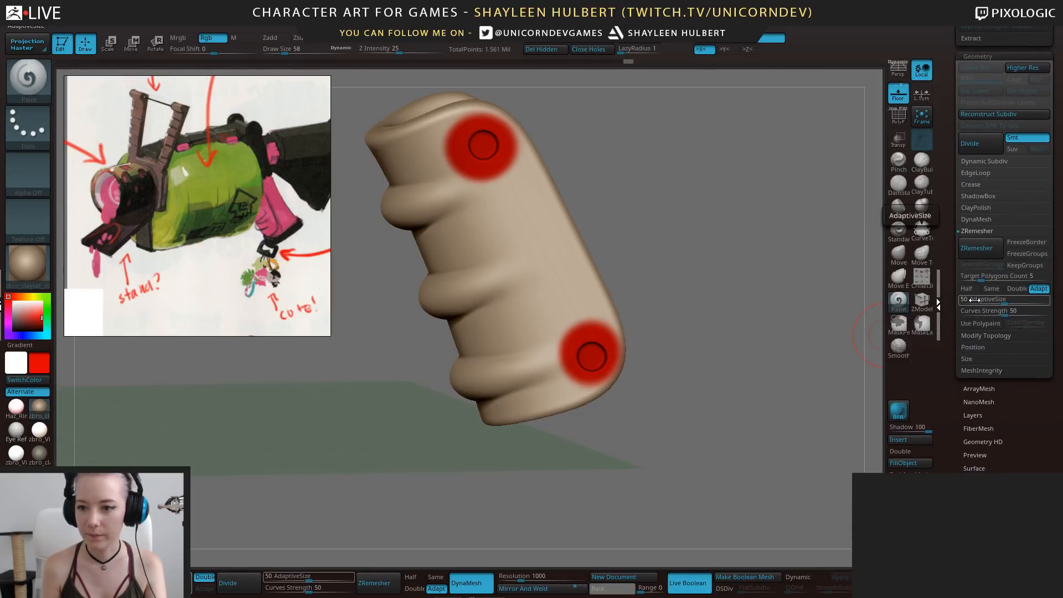
pyautogui.moveTo(960, 265); pyautogui.dragTo(958, 257)
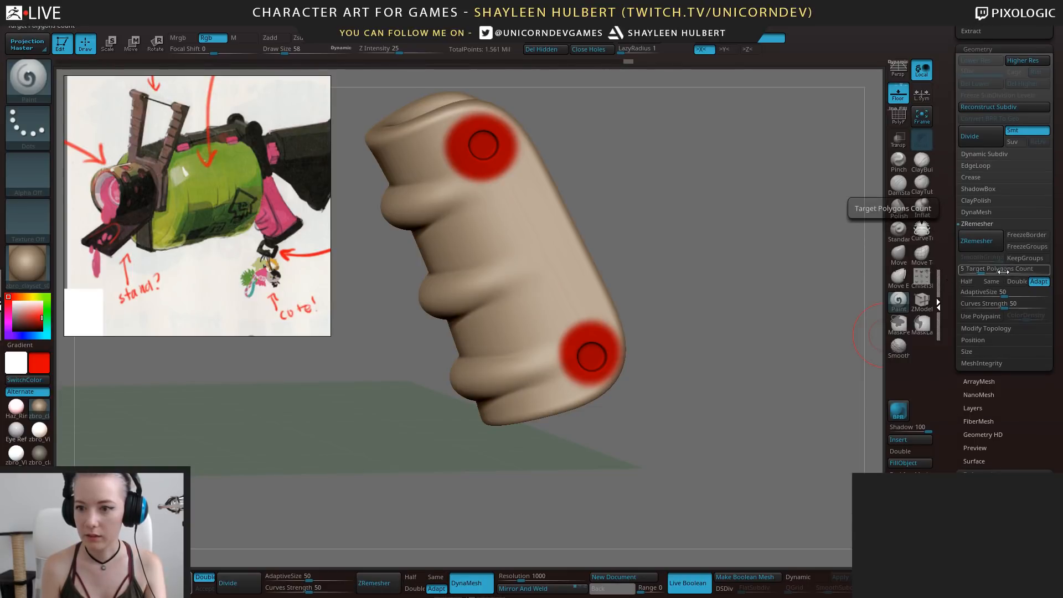
pyautogui.moveTo(831, 316)
pyautogui.mouseDown()
pyautogui.moveTo(748, 316)
pyautogui.moveTo(902, 313)
pyautogui.mouseUp()
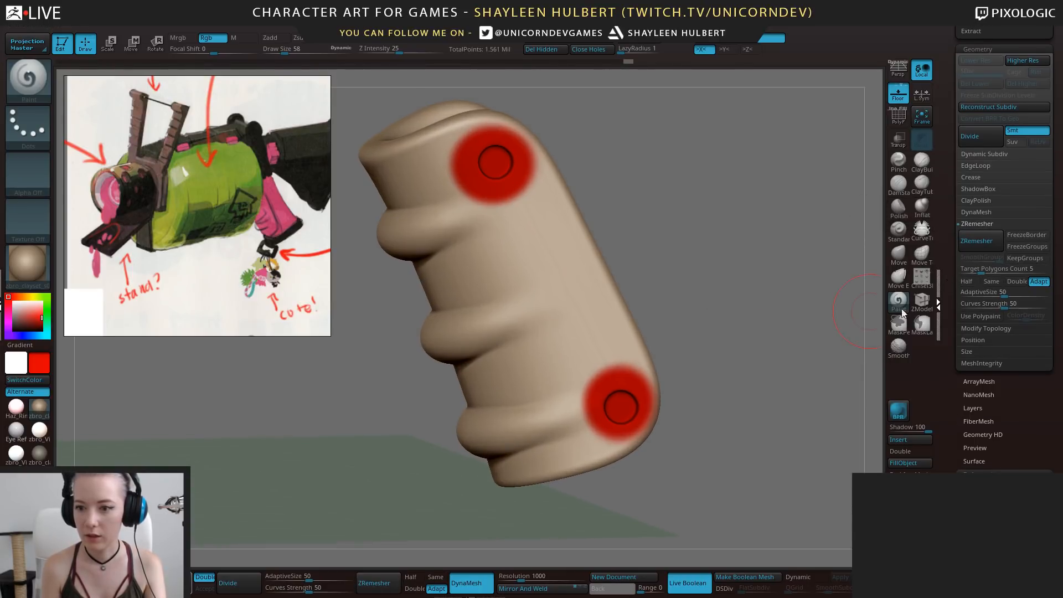
pyautogui.click(992, 318)
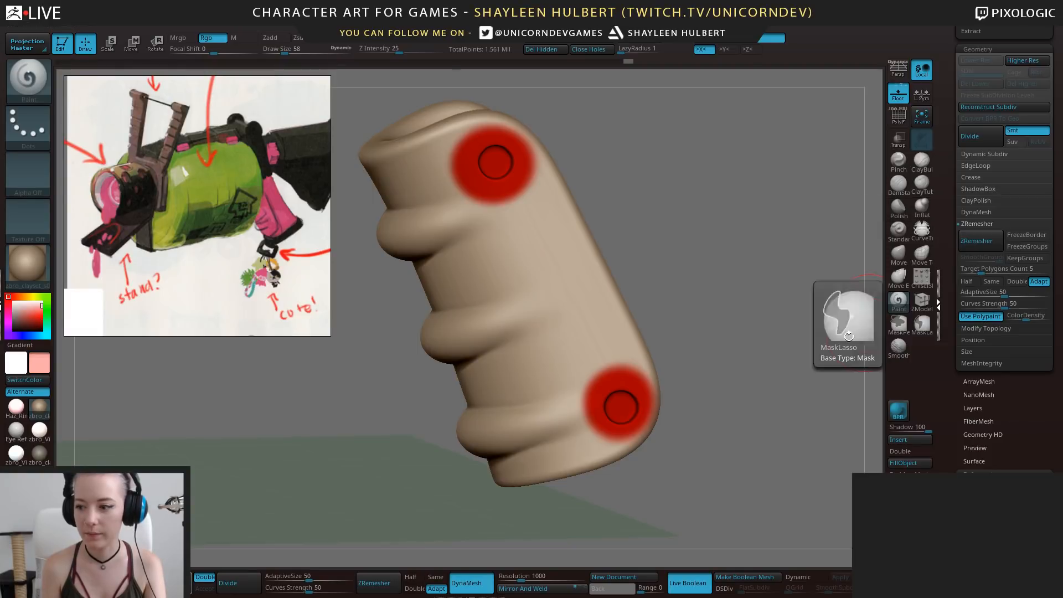
# Set the target polygon count to 0.5 and ZRemesh the grip
pyautogui.moveTo(751, 288)
pyautogui.mouseDown()
pyautogui.moveTo(762, 273)
pyautogui.moveTo(833, 271)
pyautogui.mouseUp()
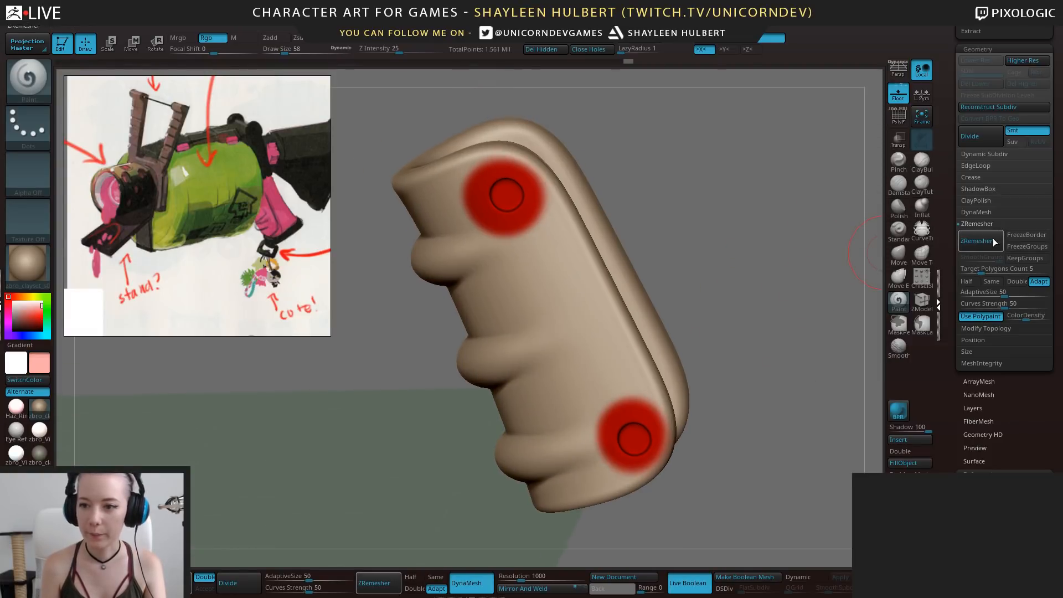
pyautogui.click(975, 270)
pyautogui.click(972, 269)
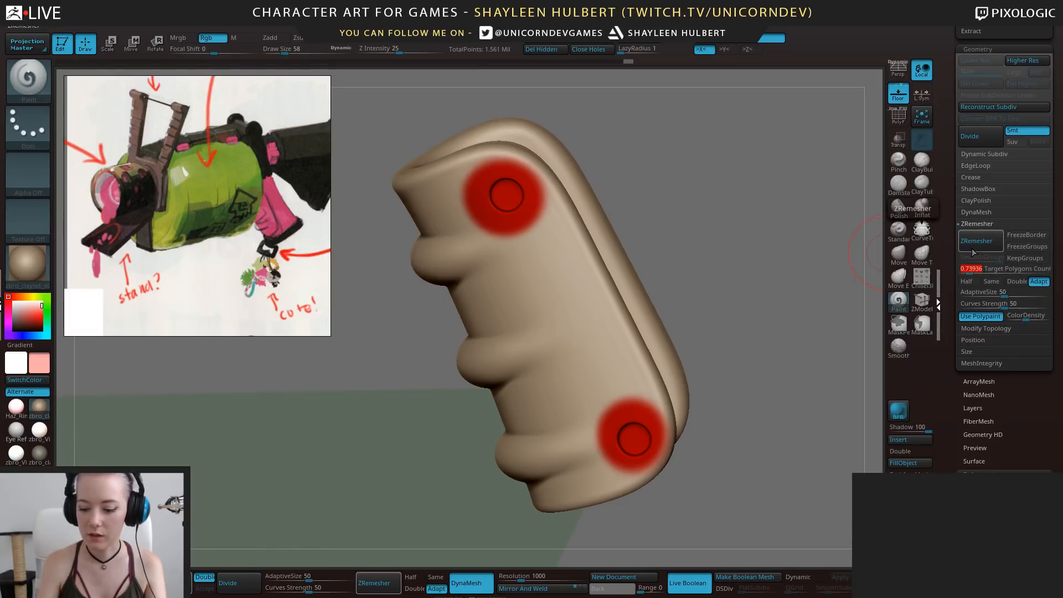
pyautogui.click(973, 248)
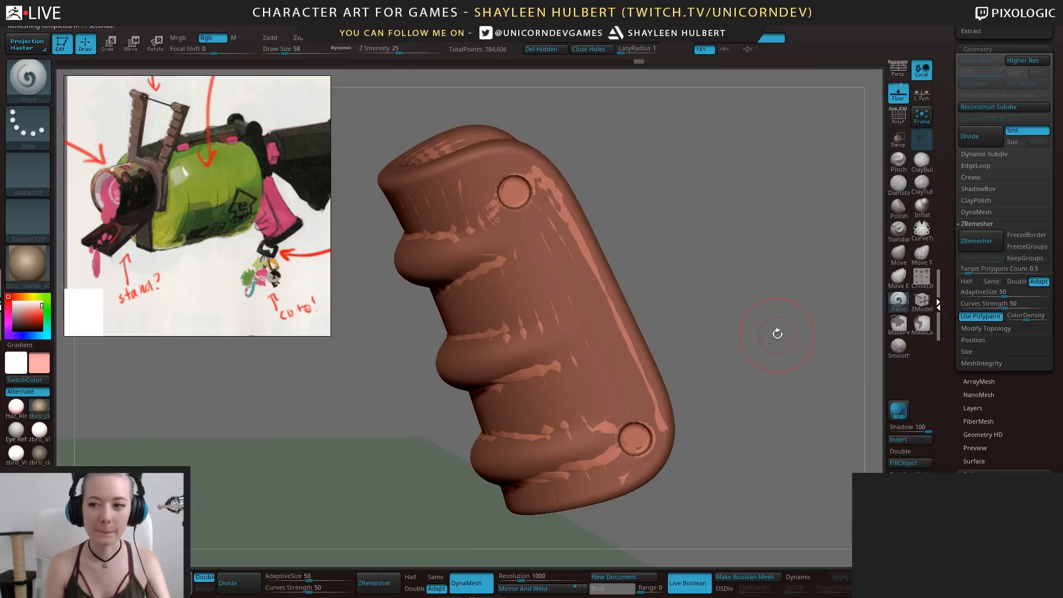
# Set the active colour back to white and hide the duplicate, leaving only the remeshed grip
pyautogui.moveTo(786, 321)
pyautogui.mouseDown()
pyautogui.moveTo(775, 324)
pyautogui.moveTo(785, 315)
pyautogui.mouseUp()
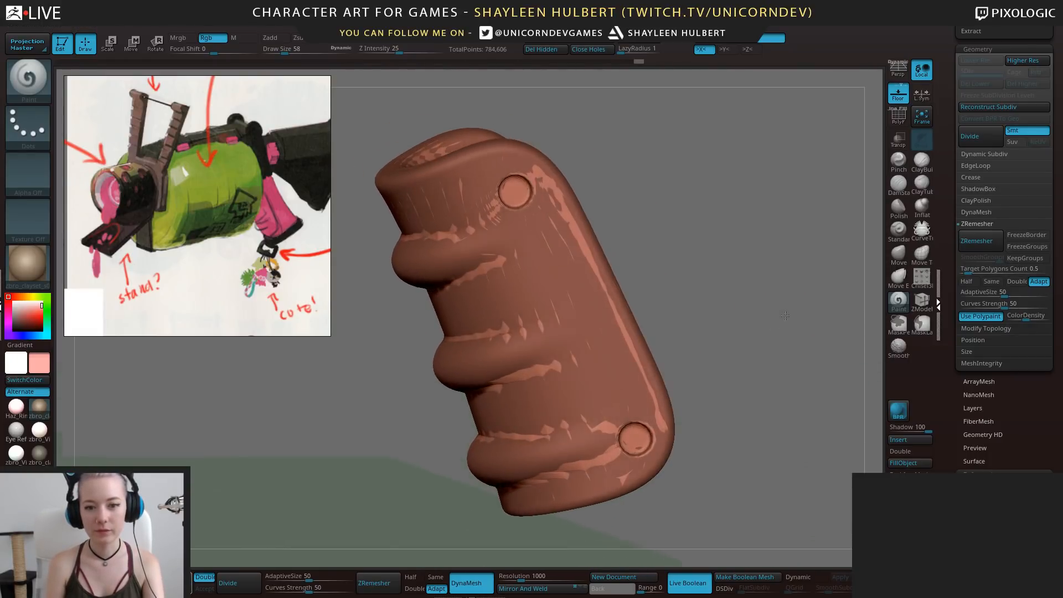
pyautogui.click(14, 302)
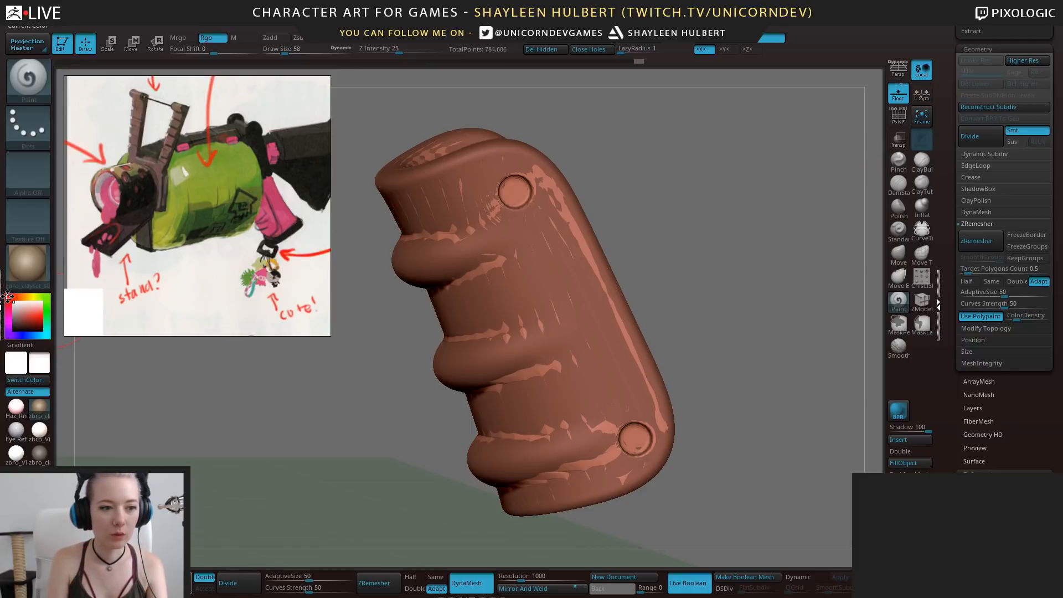
pyautogui.moveTo(948, 100); pyautogui.dragTo(949, 205)
pyautogui.moveTo(718, 267); pyautogui.dragTo(780, 223)
pyautogui.click(1044, 127)
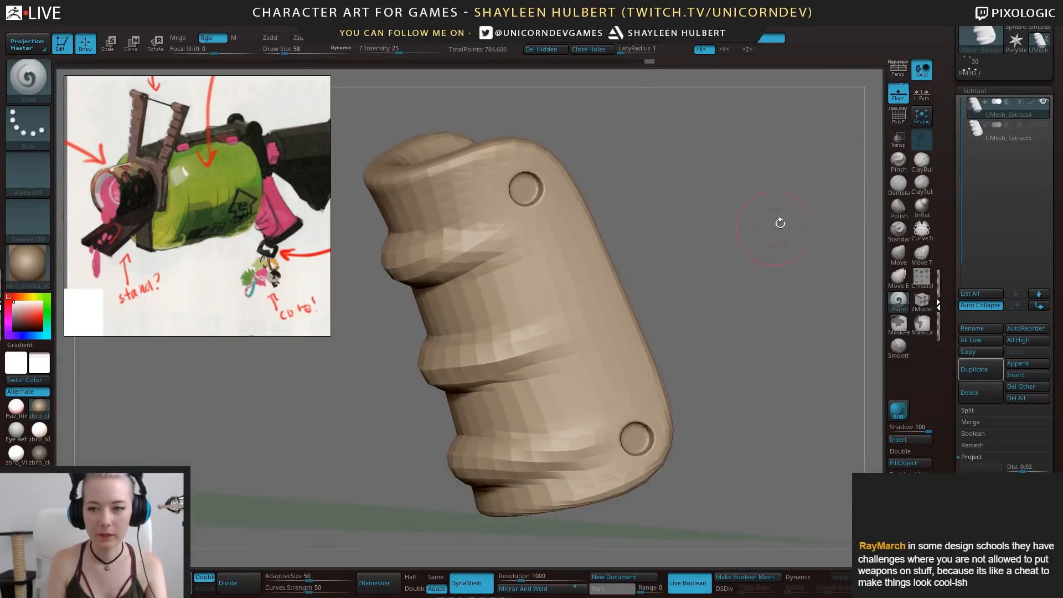
# Examine the remeshed topology around the upper recess with the polyframe, and turn the polyframe off again
pyautogui.keyDown('alt'); pyautogui.moveTo(609, 187); pyautogui.dragTo(656, 510); pyautogui.keyUp('alt')
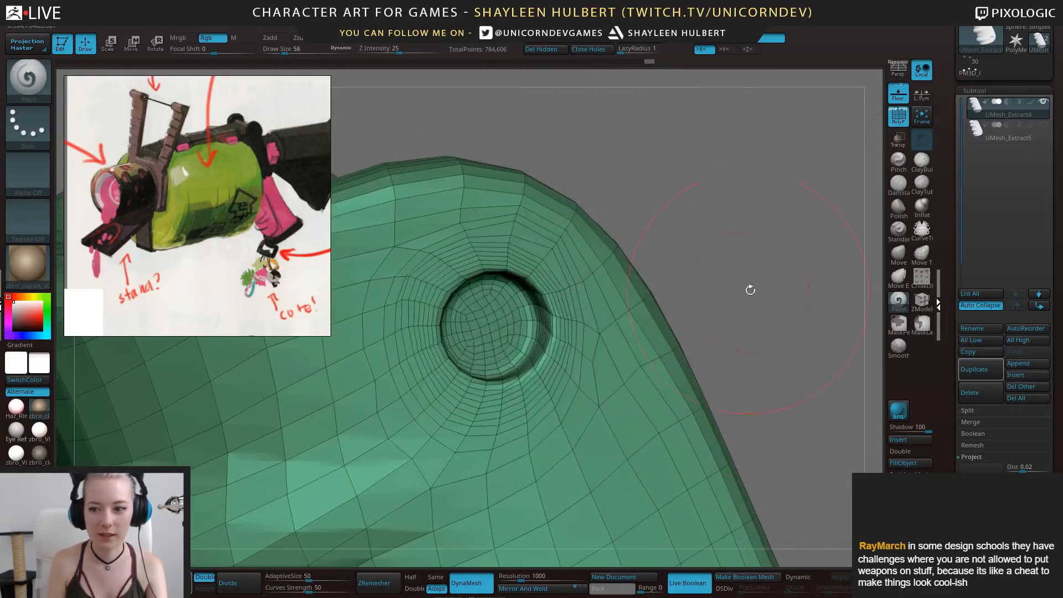
pyautogui.moveTo(749, 290); pyautogui.dragTo(717, 286)
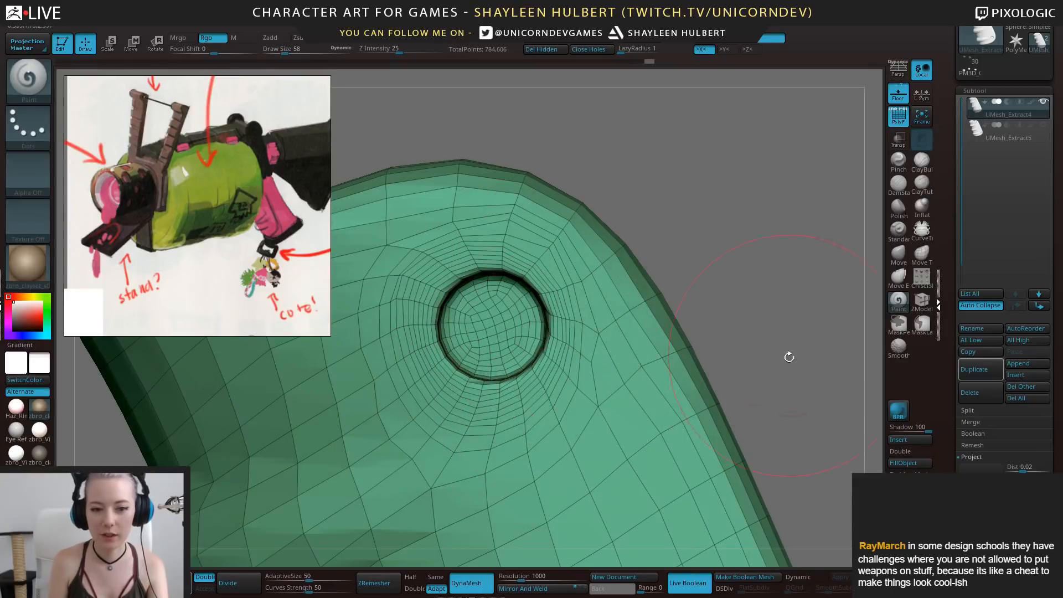
pyautogui.keyDown('alt'); pyautogui.moveTo(789, 358); pyautogui.dragTo(667, 244); pyautogui.keyUp('alt')
pyautogui.keyDown('alt'); pyautogui.moveTo(766, 405); pyautogui.dragTo(726, 316); pyautogui.keyUp('alt')
pyautogui.click(897, 117)
# Divide the remeshed grip up to subdivision level 5
pyautogui.scroll(-6, 969, 333)
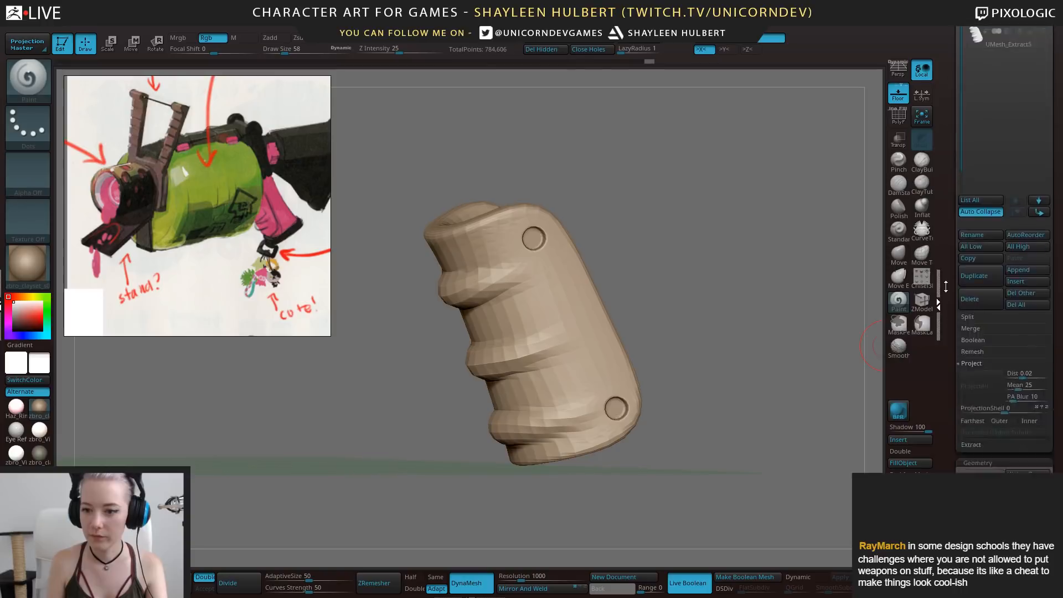
pyautogui.click(975, 293)
pyautogui.click(975, 293)
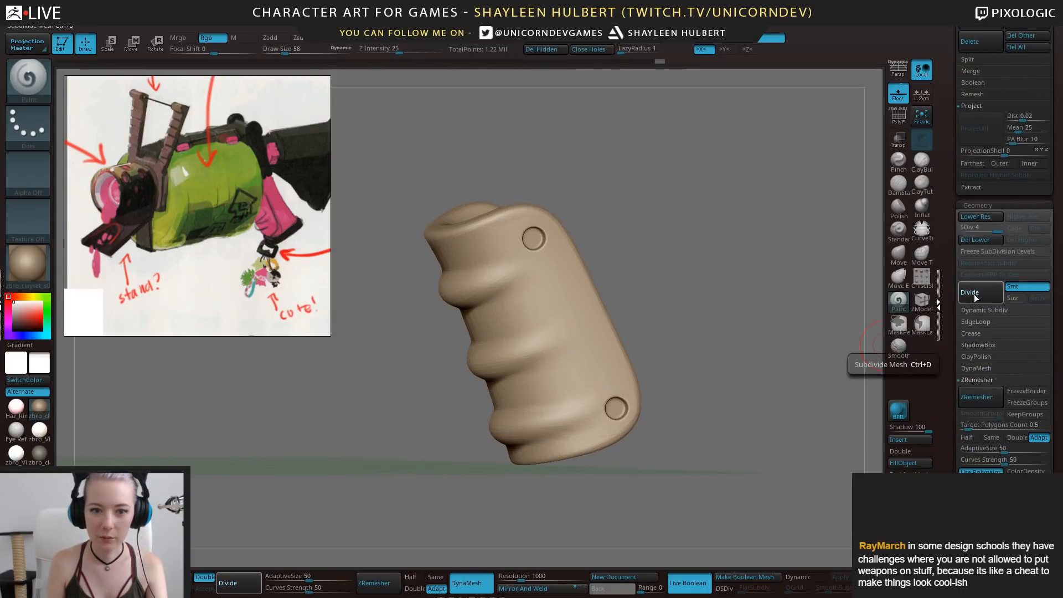
pyautogui.click(975, 294)
pyautogui.keyDown('alt'); pyautogui.moveTo(645, 227); pyautogui.dragTo(689, 346); pyautogui.keyUp('alt')
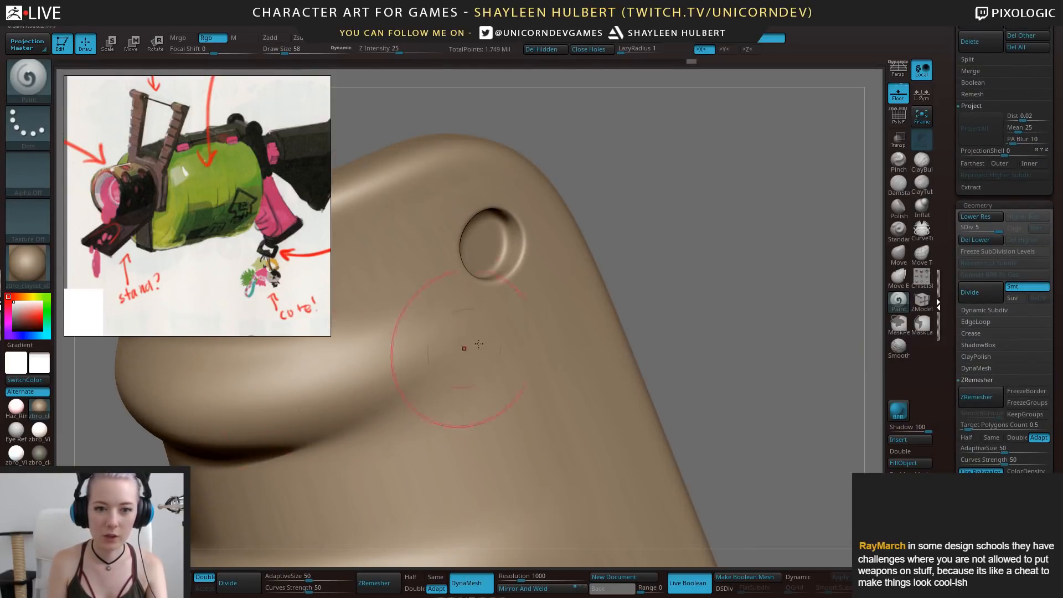
pyautogui.moveTo(806, 285); pyautogui.dragTo(880, 177)
# Project the duplicate's detail onto the subdivided grip, and show only the projected grip
pyautogui.scroll(3, 949, 195)
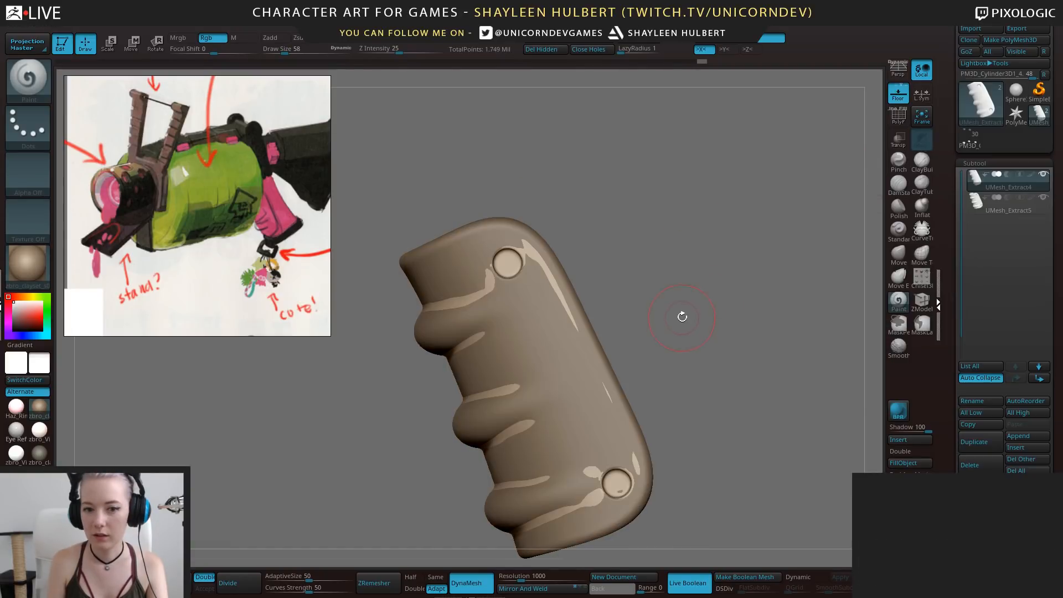
pyautogui.moveTo(681, 316); pyautogui.dragTo(738, 341)
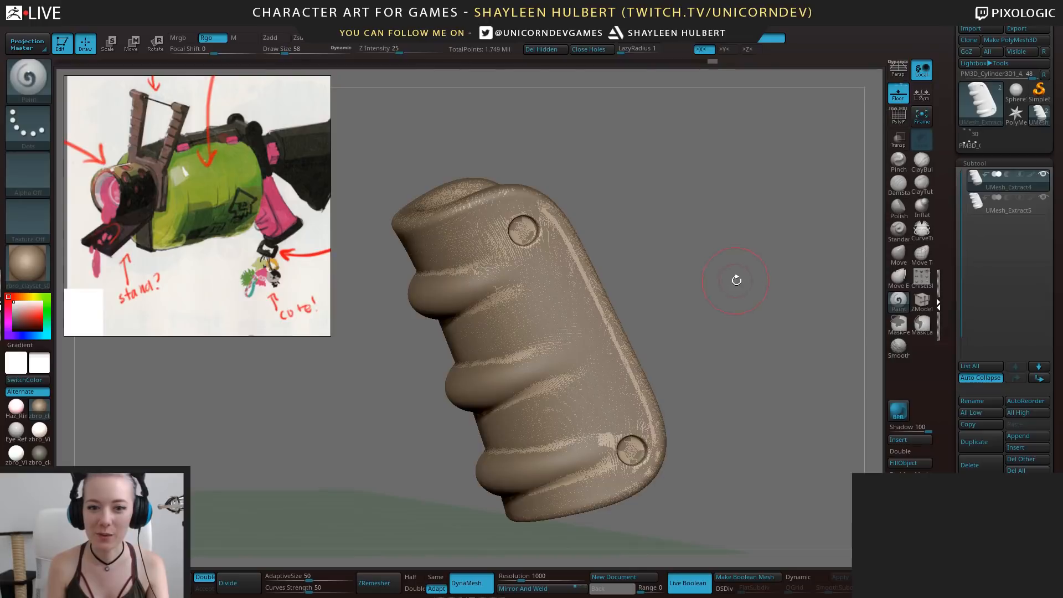
pyautogui.keyDown('shift'); pyautogui.moveTo(736, 280); pyautogui.dragTo(735, 278); pyautogui.keyUp('shift')
pyautogui.click(1023, 209)
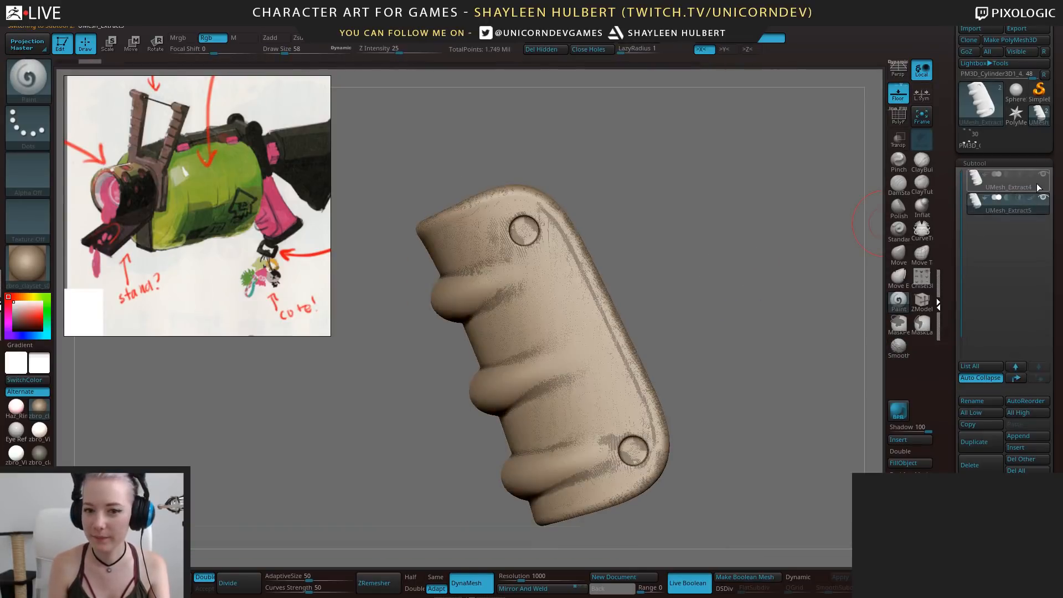
pyautogui.click(1038, 185)
pyautogui.click(1043, 197)
# Smooth the edges of the upper and lower recesses on the projected grip
pyautogui.moveTo(732, 359)
pyautogui.mouseDown()
pyautogui.moveTo(741, 327)
pyautogui.moveTo(746, 397)
pyautogui.moveTo(769, 412)
pyautogui.mouseUp()
pyautogui.moveTo(744, 257); pyautogui.dragTo(725, 254)
pyautogui.moveTo(485, 215)
pyautogui.keyDown('shift'); pyautogui.mouseDown()
pyautogui.moveTo(486, 202)
pyautogui.moveTo(518, 262)
pyautogui.moveTo(557, 263)
pyautogui.mouseUp(); pyautogui.keyUp('shift')
pyautogui.keyDown('alt'); pyautogui.moveTo(726, 362); pyautogui.dragTo(642, 146); pyautogui.keyUp('alt')
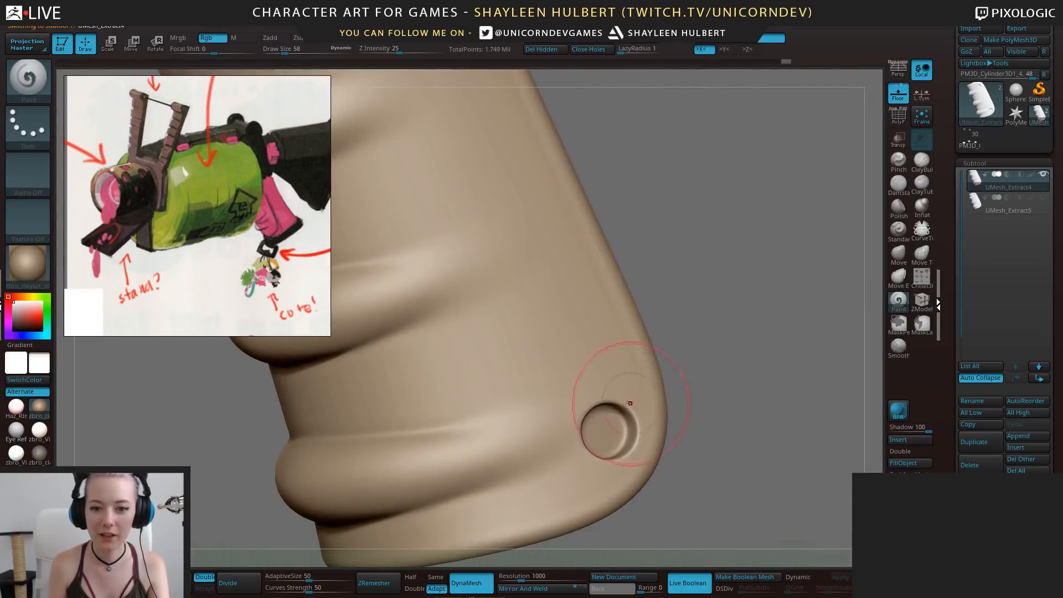
pyautogui.moveTo(629, 399)
pyautogui.keyDown('shift'); pyautogui.mouseDown()
pyautogui.moveTo(634, 443)
pyautogui.moveTo(596, 465)
pyautogui.mouseUp(); pyautogui.keyUp('shift')
pyautogui.keyDown('alt'); pyautogui.moveTo(715, 343); pyautogui.dragTo(681, 258); pyautogui.keyUp('alt')
pyautogui.moveTo(681, 258)
pyautogui.keyDown('shift'); pyautogui.mouseDown()
pyautogui.moveTo(668, 257)
pyautogui.moveTo(707, 257)
pyautogui.moveTo(720, 293)
pyautogui.mouseUp(); pyautogui.keyUp('shift')
pyautogui.moveTo(736, 238); pyautogui.dragTo(786, 266)
# Delete the duplicate grip subtool, keeping only the remeshed and projected version
pyautogui.click(994, 208)
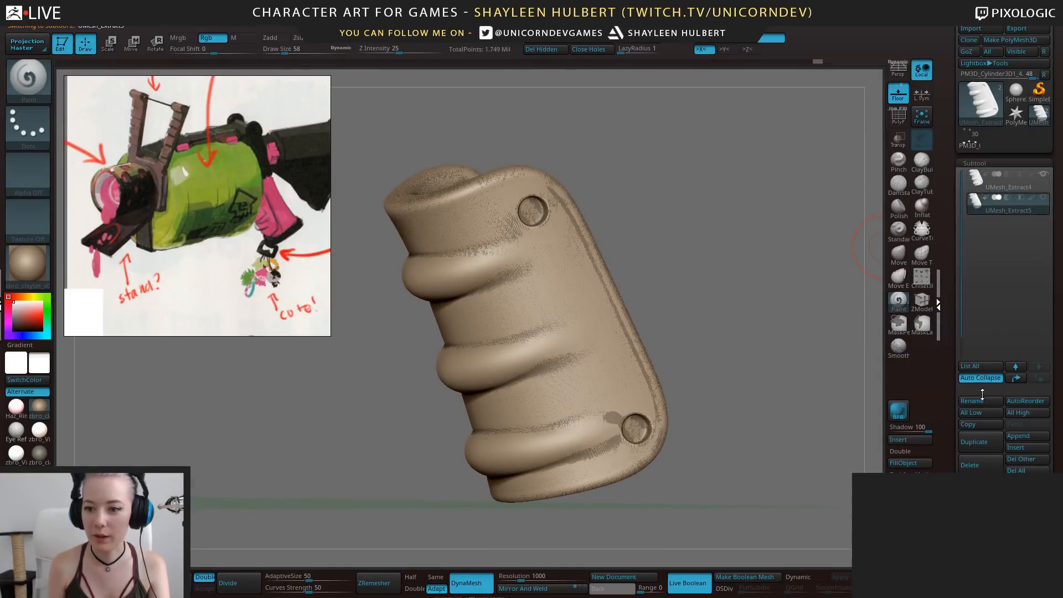
pyautogui.click(975, 465)
pyautogui.click(886, 488)
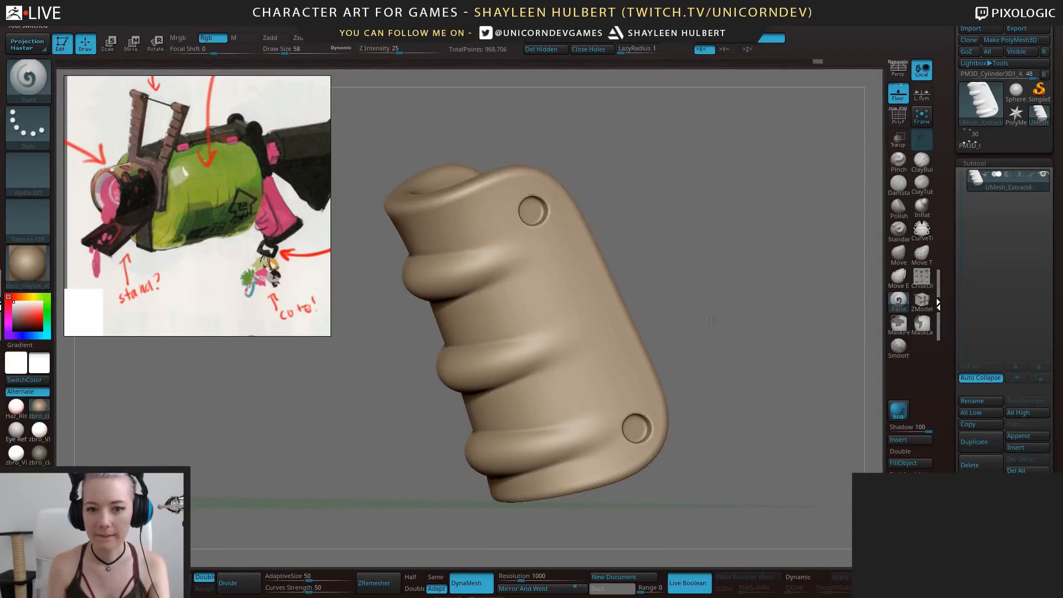
pyautogui.moveTo(711, 321)
pyautogui.mouseDown()
pyautogui.moveTo(726, 268)
pyautogui.moveTo(720, 293)
pyautogui.moveTo(660, 282)
pyautogui.mouseUp()
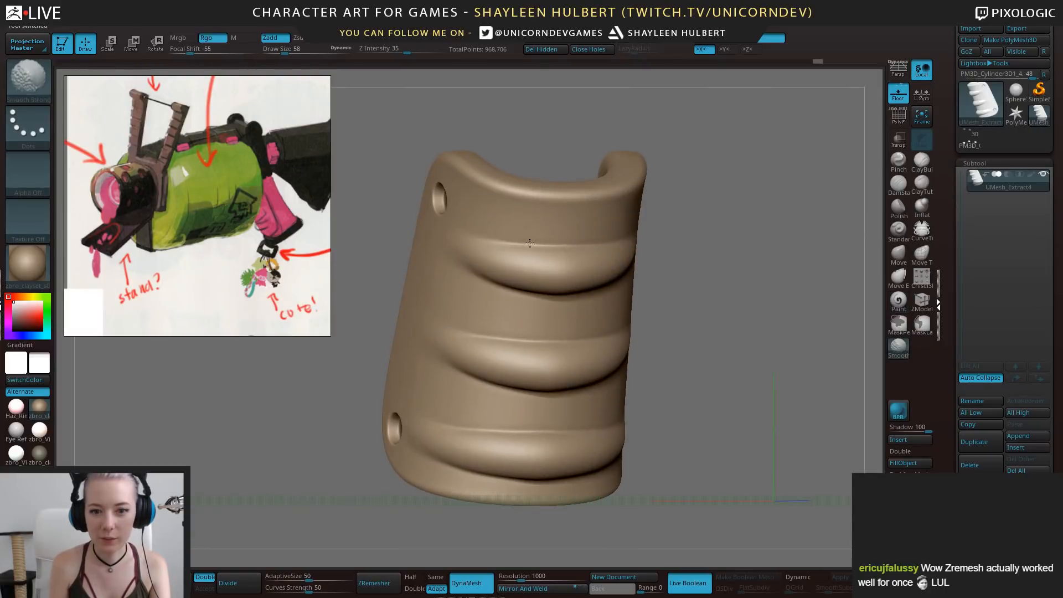
pyautogui.moveTo(646, 244); pyautogui.dragTo(660, 247)
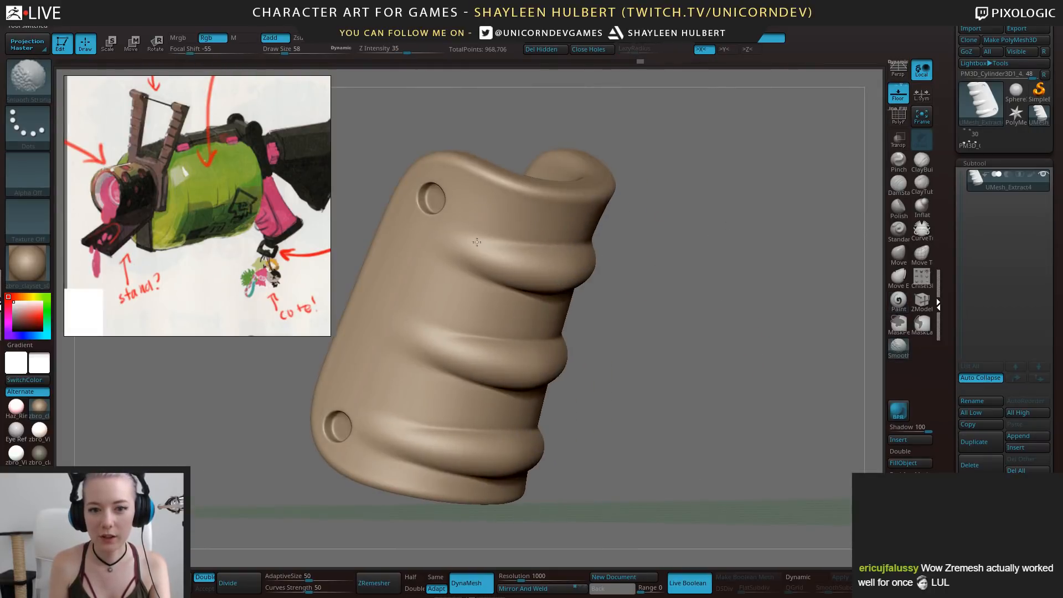
# Smooth the middle finger rib across the side and front of the grip
pyautogui.moveTo(586, 317); pyautogui.dragTo(610, 320)
pyautogui.keyDown('shift'); pyautogui.moveTo(499, 310); pyautogui.dragTo(494, 360); pyautogui.keyUp('shift')
pyautogui.moveTo(608, 324); pyautogui.dragTo(573, 339)
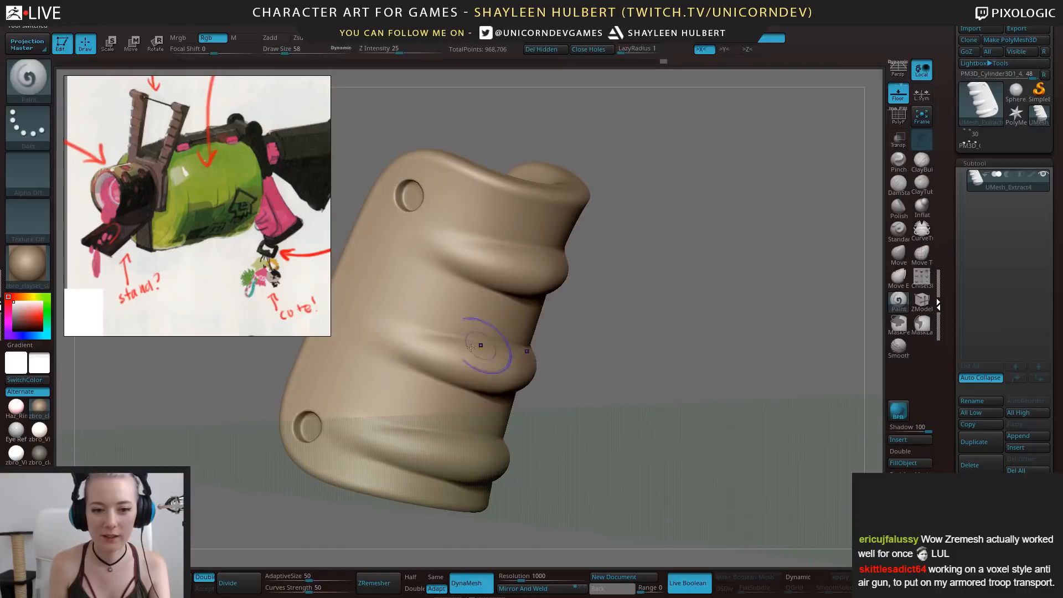
pyautogui.keyDown('shift'); pyautogui.moveTo(432, 344); pyautogui.dragTo(369, 347); pyautogui.keyUp('shift')
pyautogui.moveTo(631, 332); pyautogui.dragTo(540, 348)
pyautogui.moveTo(382, 357); pyautogui.dragTo(439, 371)
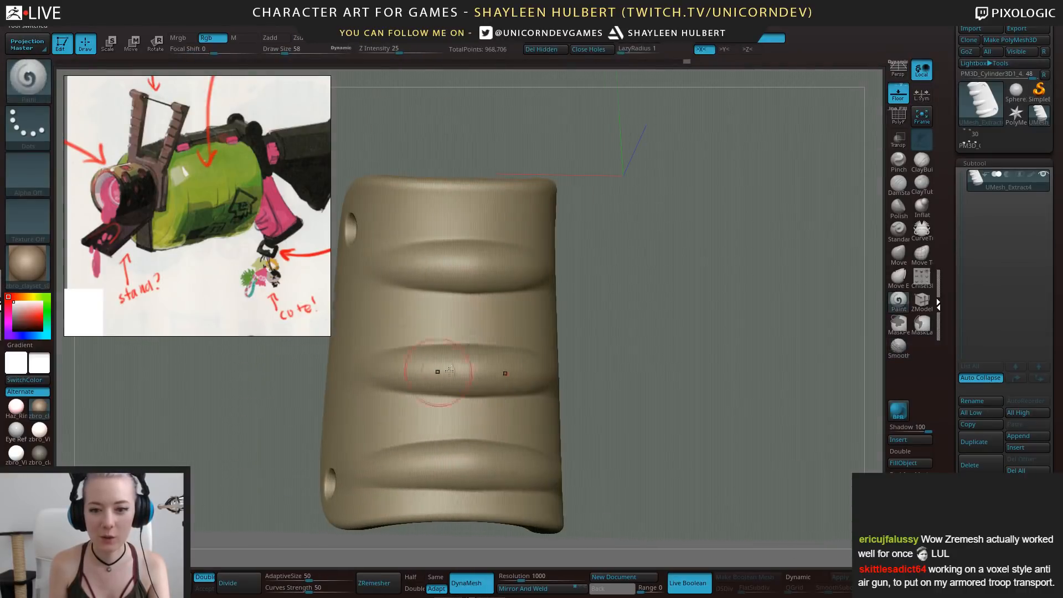
# Smooth the transitions between the finger ribs and the opposite half of the grip's outer face
pyautogui.keyDown('shift'); pyautogui.moveTo(509, 386); pyautogui.dragTo(486, 393); pyautogui.keyUp('shift')
pyautogui.moveTo(576, 377)
pyautogui.mouseDown()
pyautogui.moveTo(731, 380)
pyautogui.moveTo(718, 305)
pyautogui.moveTo(770, 282)
pyautogui.mouseUp()
pyautogui.keyDown('shift'); pyautogui.moveTo(531, 397); pyautogui.dragTo(531, 414); pyautogui.keyUp('shift')
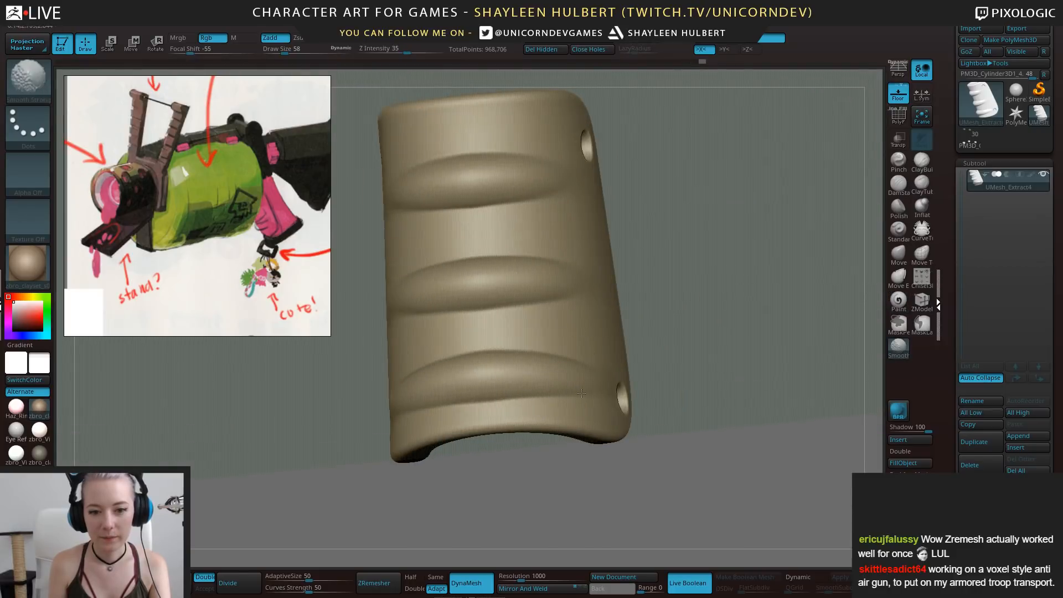
pyautogui.moveTo(659, 356)
pyautogui.mouseDown()
pyautogui.moveTo(606, 380)
pyautogui.moveTo(618, 355)
pyautogui.mouseUp()
pyautogui.moveTo(759, 225); pyautogui.dragTo(669, 304)
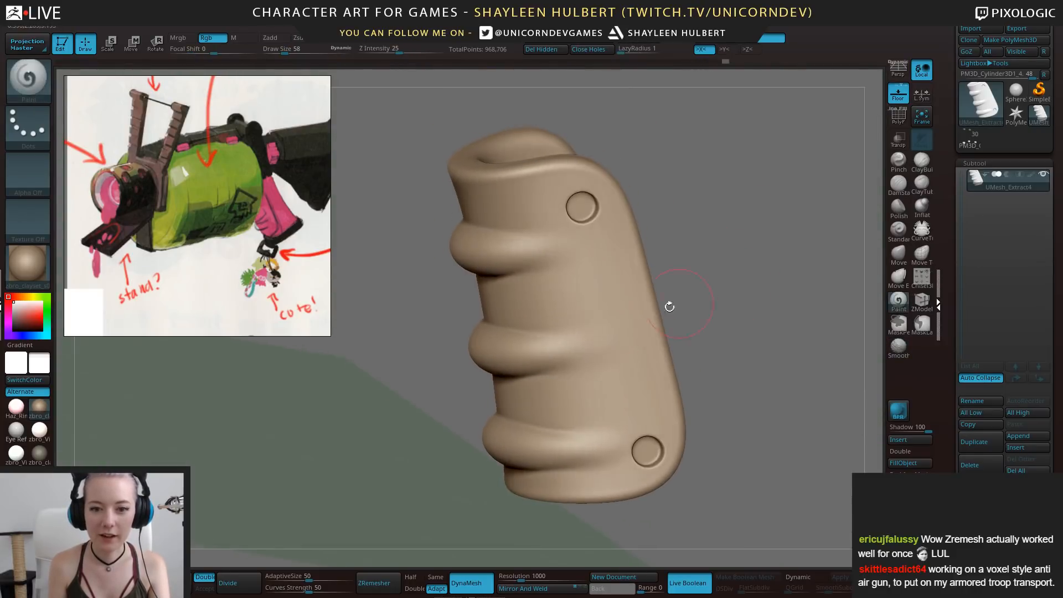
pyautogui.keyDown('shift'); pyautogui.moveTo(712, 255); pyautogui.dragTo(715, 243); pyautogui.keyUp('shift')
pyautogui.moveTo(714, 244)
pyautogui.keyDown('alt'); pyautogui.mouseDown()
pyautogui.moveTo(681, 221)
pyautogui.moveTo(686, 232)
pyautogui.mouseUp(); pyautogui.keyUp('alt')
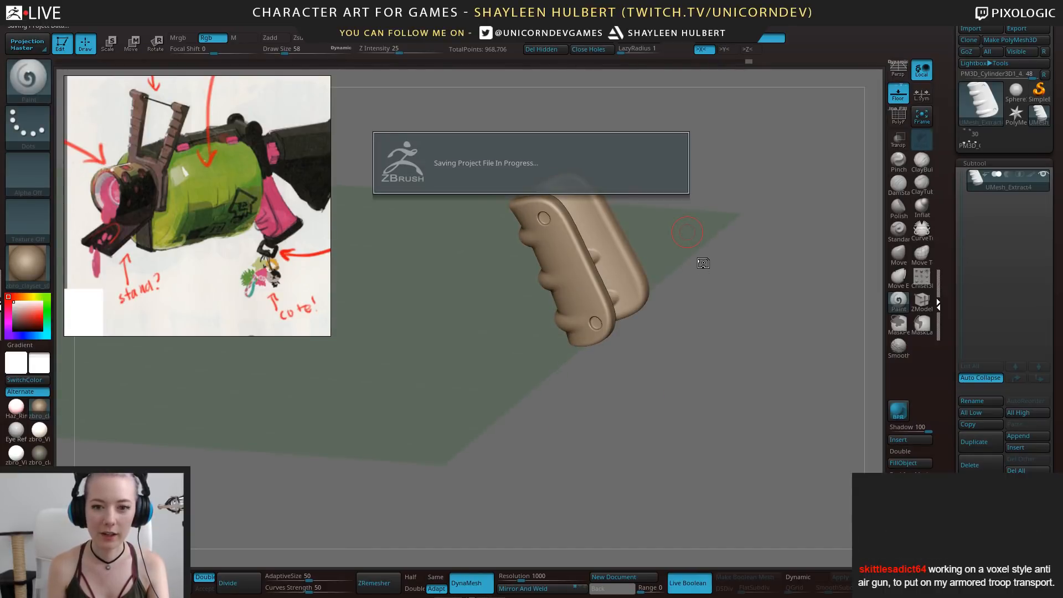
pyautogui.rightClick(671, 267)
# Smooth the hollows that the ribs form on the inner face of the grip
pyautogui.keyDown('alt'); pyautogui.moveTo(675, 238); pyautogui.dragTo(659, 333); pyautogui.keyUp('alt')
pyautogui.moveTo(673, 271)
pyautogui.mouseDown()
pyautogui.moveTo(613, 299)
pyautogui.moveTo(634, 258)
pyautogui.moveTo(642, 292)
pyautogui.mouseUp()
pyautogui.moveTo(664, 277); pyautogui.dragTo(619, 290)
pyautogui.keyDown('shift'); pyautogui.moveTo(496, 257); pyautogui.dragTo(479, 256); pyautogui.keyUp('shift')
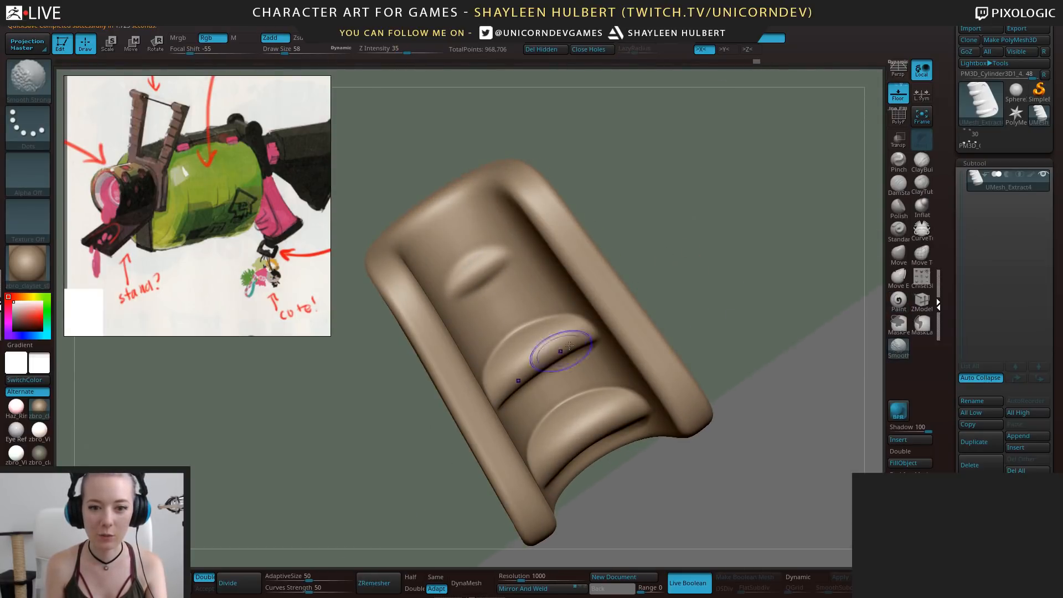
pyautogui.keyDown('shift'); pyautogui.moveTo(569, 346); pyautogui.dragTo(579, 339); pyautogui.keyUp('shift')
pyautogui.moveTo(709, 315)
pyautogui.keyDown('alt'); pyautogui.mouseDown()
pyautogui.moveTo(685, 261)
pyautogui.moveTo(734, 233)
pyautogui.mouseUp(); pyautogui.keyUp('alt')
pyautogui.keyDown('shift'); pyautogui.moveTo(571, 293); pyautogui.dragTo(517, 324); pyautogui.keyUp('shift')
pyautogui.moveTo(706, 275)
pyautogui.mouseDown()
pyautogui.moveTo(686, 329)
pyautogui.moveTo(717, 287)
pyautogui.moveTo(715, 238)
pyautogui.mouseUp()
# Smooth the lowest finger rib on the front of the grip
pyautogui.moveTo(692, 266)
pyautogui.mouseDown()
pyautogui.moveTo(736, 288)
pyautogui.moveTo(750, 331)
pyautogui.moveTo(784, 335)
pyautogui.moveTo(744, 388)
pyautogui.moveTo(792, 382)
pyautogui.mouseUp()
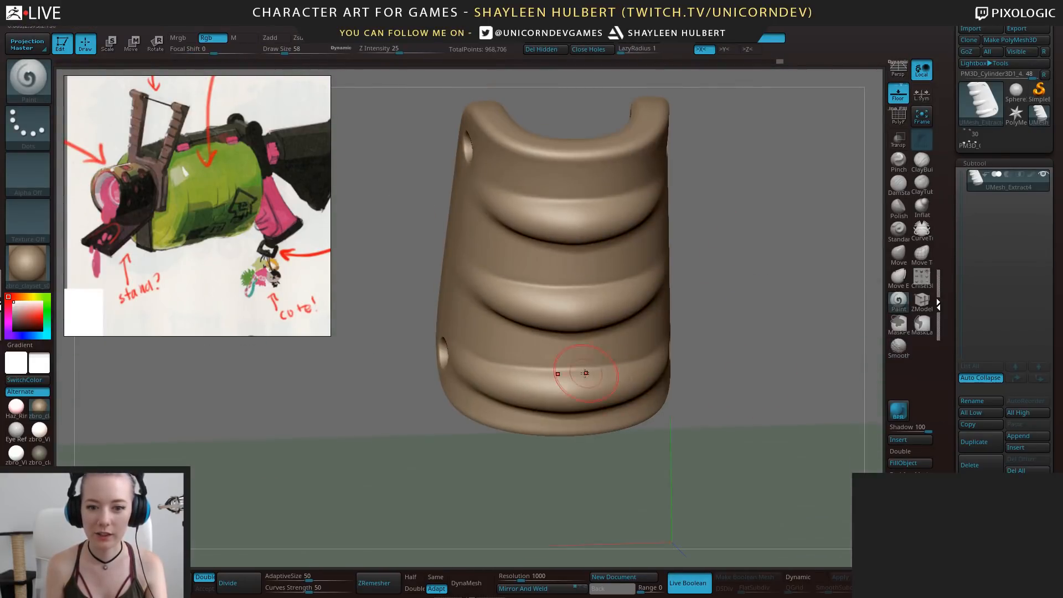
pyautogui.keyDown('shift'); pyautogui.moveTo(569, 372); pyautogui.dragTo(513, 365); pyautogui.keyUp('shift')
pyautogui.moveTo(682, 349)
pyautogui.mouseDown()
pyautogui.moveTo(714, 322)
pyautogui.moveTo(705, 334)
pyautogui.moveTo(692, 310)
pyautogui.mouseUp()
pyautogui.keyDown('shift'); pyautogui.moveTo(692, 310); pyautogui.dragTo(670, 349); pyautogui.keyUp('shift')
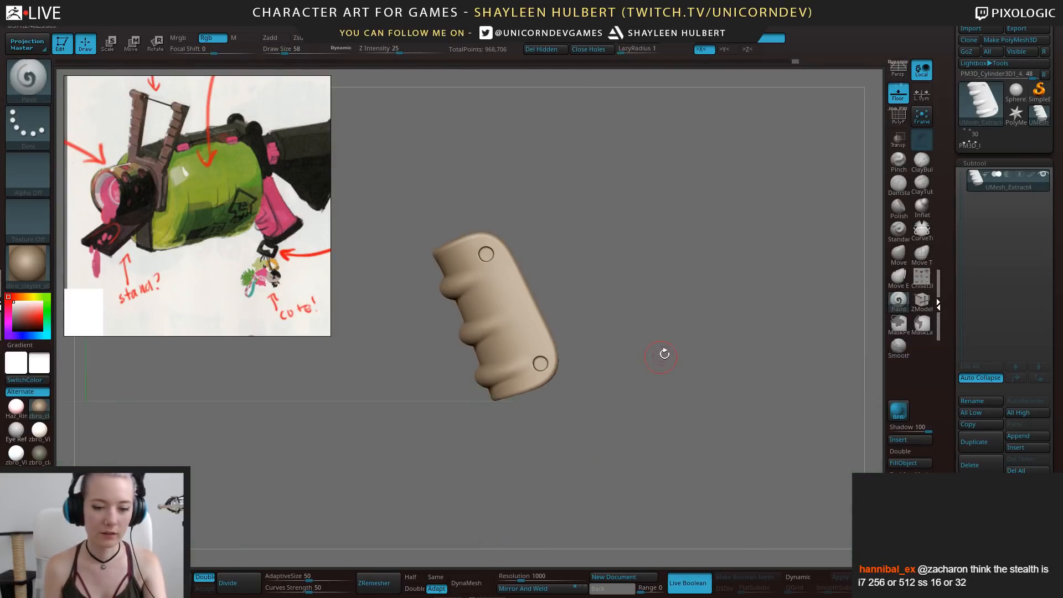
# Return to the full gun tool and delete the old Extract4 grip and its PM3D_Cylinder3D1_4 cutter subtools
pyautogui.press('w')
pyautogui.keyDown('alt'); pyautogui.moveTo(620, 299); pyautogui.dragTo(703, 344); pyautogui.keyUp('alt')
pyautogui.click(973, 146)
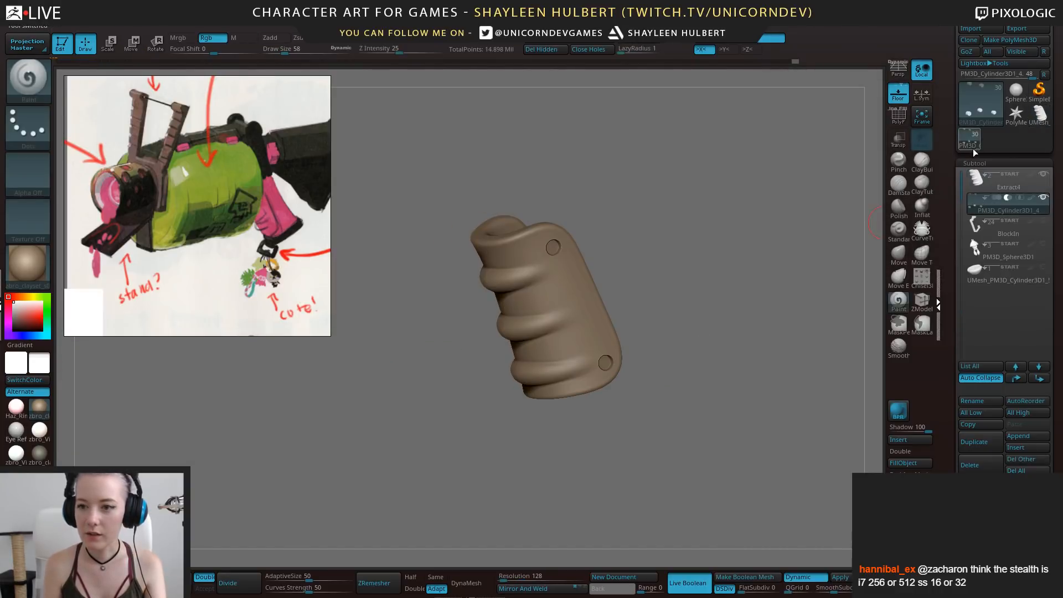
pyautogui.click(1011, 184)
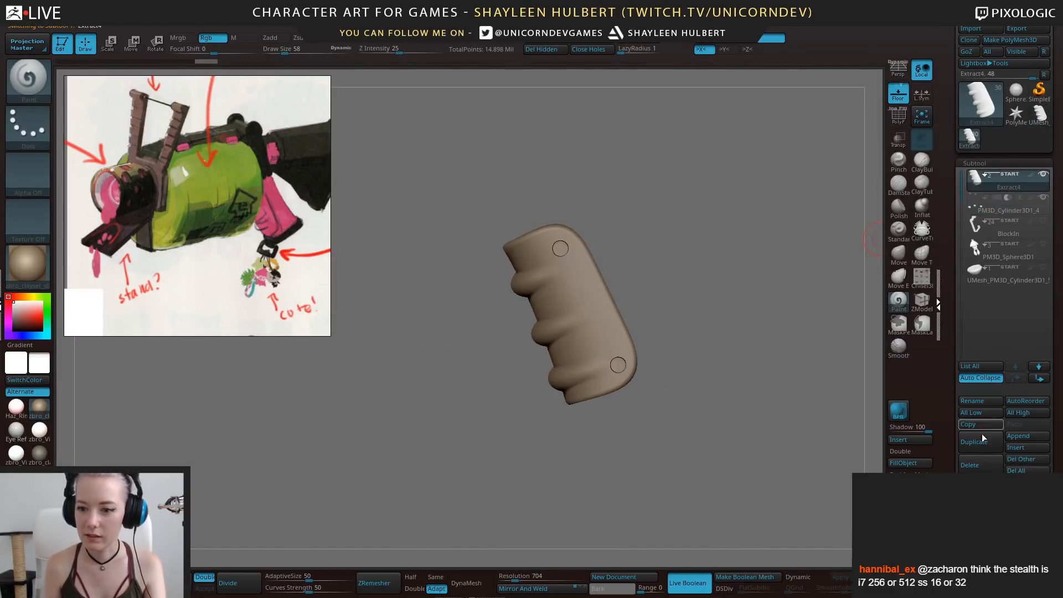
pyautogui.click(976, 465)
pyautogui.click(907, 464)
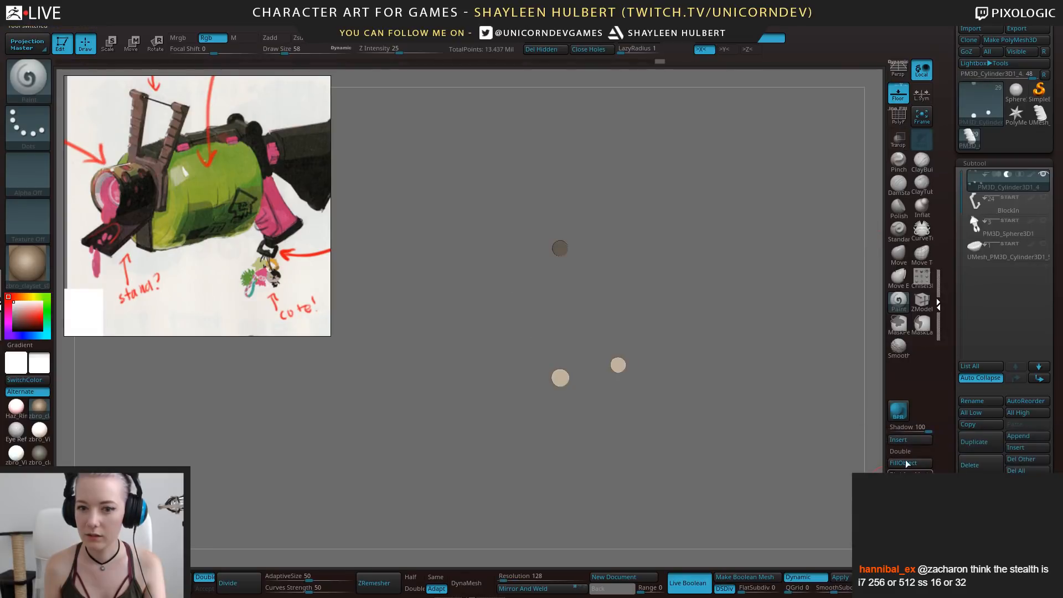
pyautogui.click(983, 469)
pyautogui.click(872, 449)
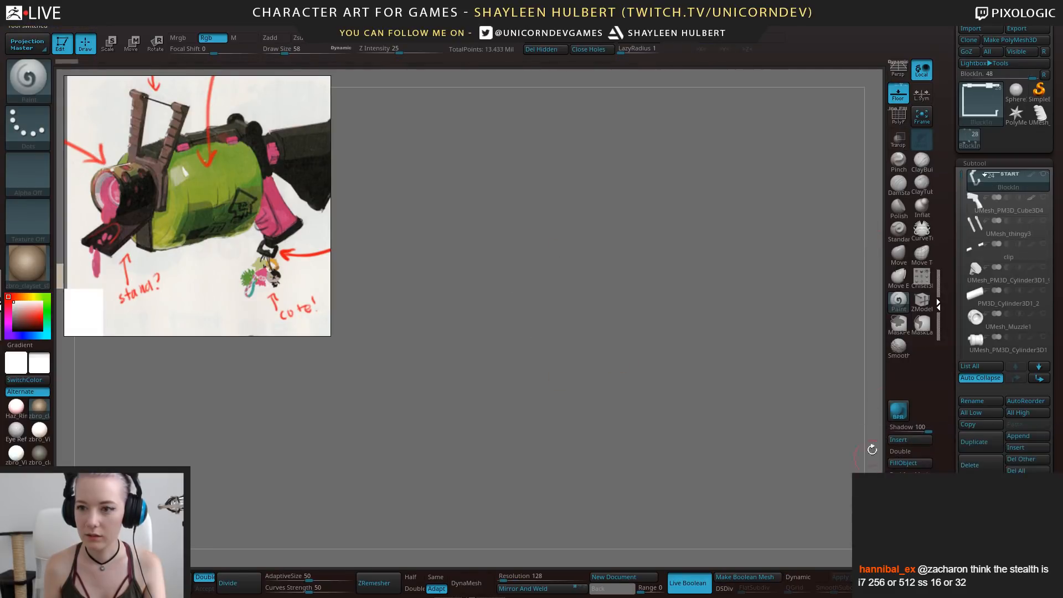
# Append the remeshed grip to the gun tool, select it, and place it first in the subtool list
pyautogui.click(1021, 438)
pyautogui.click(971, 460)
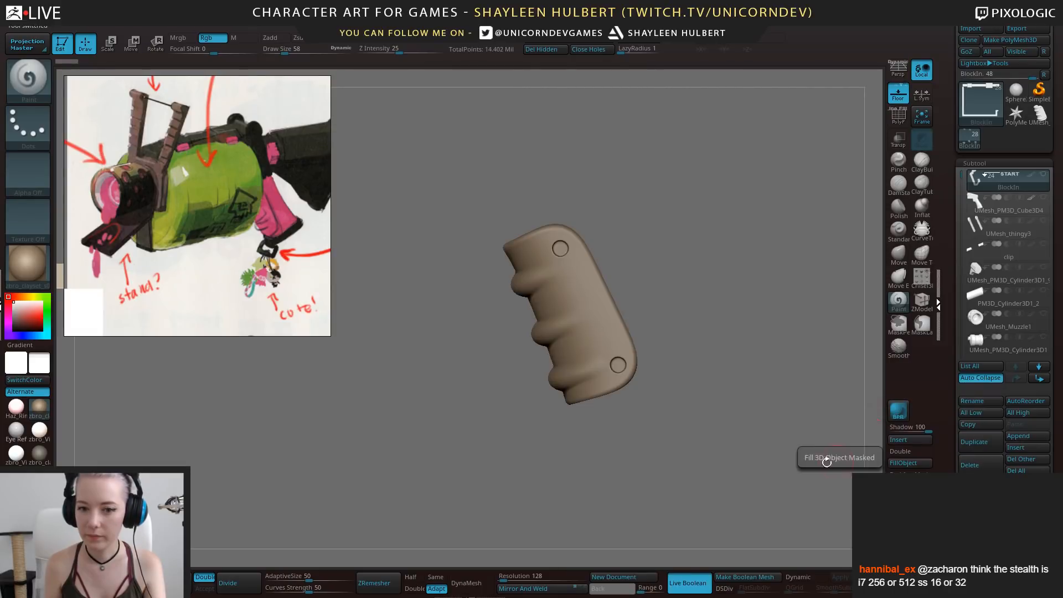
pyautogui.keyDown('alt'); pyautogui.click(578, 315); pyautogui.keyUp('alt')
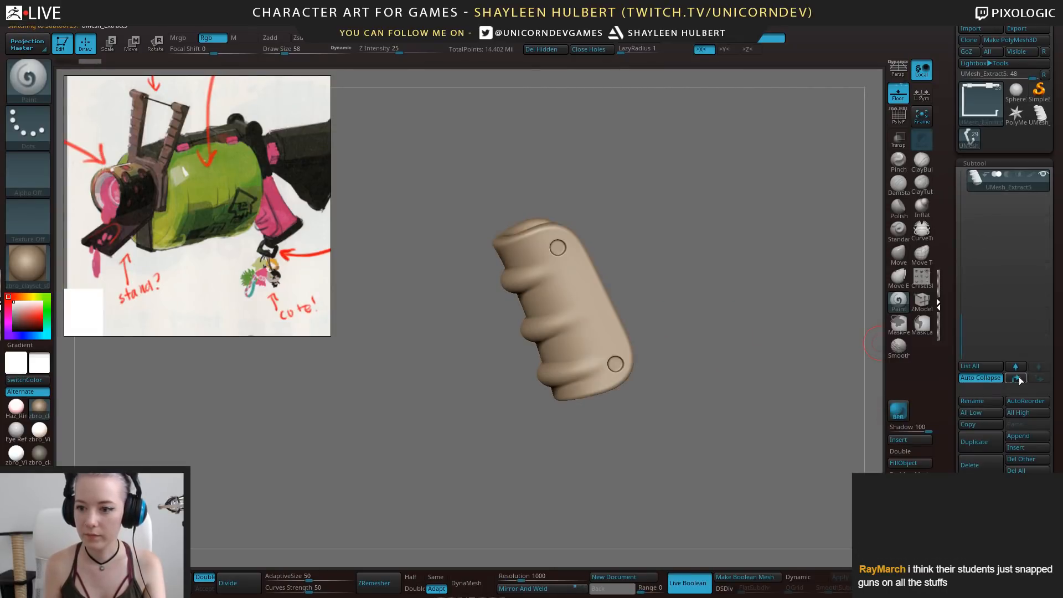
pyautogui.moveTo(685, 309); pyautogui.dragTo(721, 327)
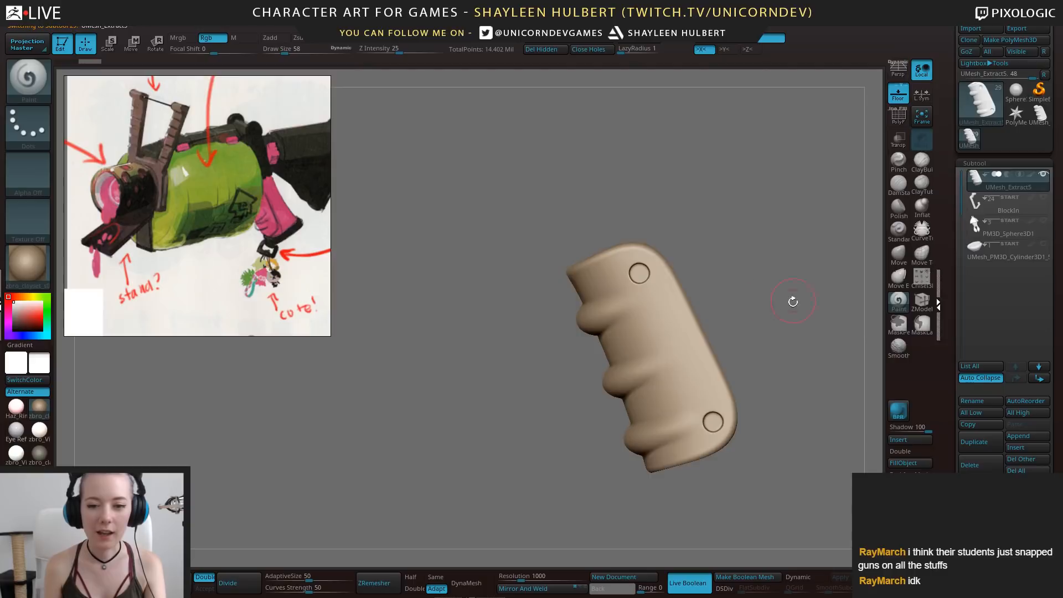
# Shrink the reference image window and reframe the artwork so the whole gun fits inside it
pyautogui.moveTo(793, 301); pyautogui.dragTo(717, 307)
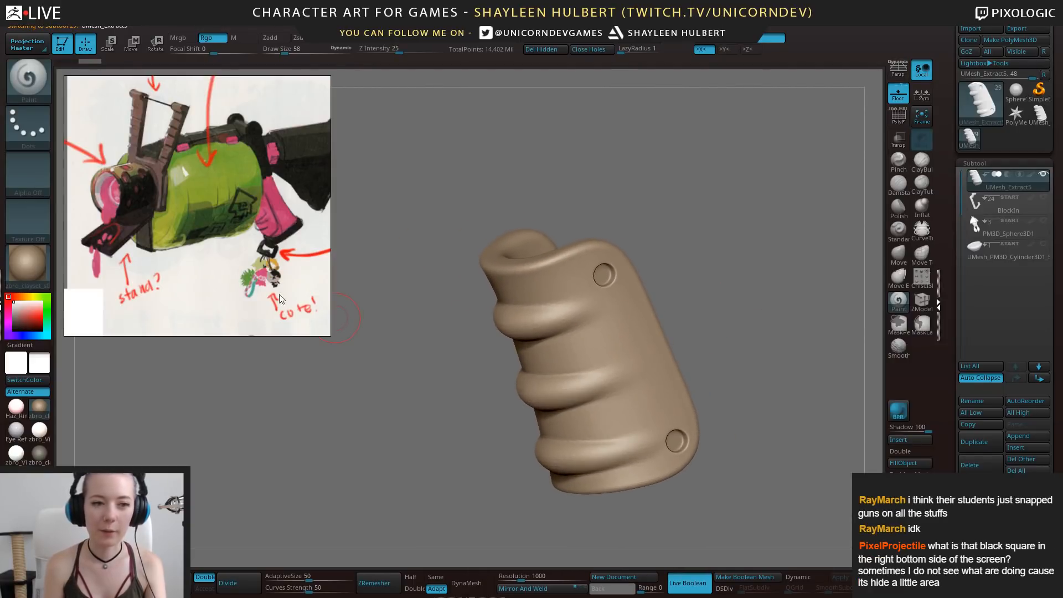
pyautogui.moveTo(326, 333); pyautogui.dragTo(264, 262)
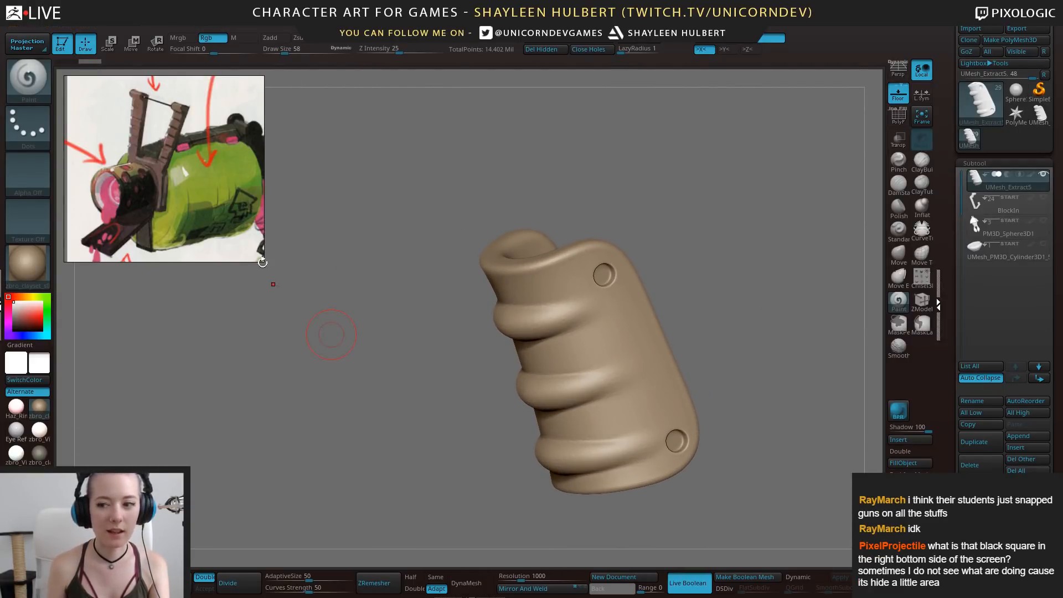
pyautogui.moveTo(171, 214); pyautogui.dragTo(160, 187, button='middle')
pyautogui.scroll(-2, 137, 191)
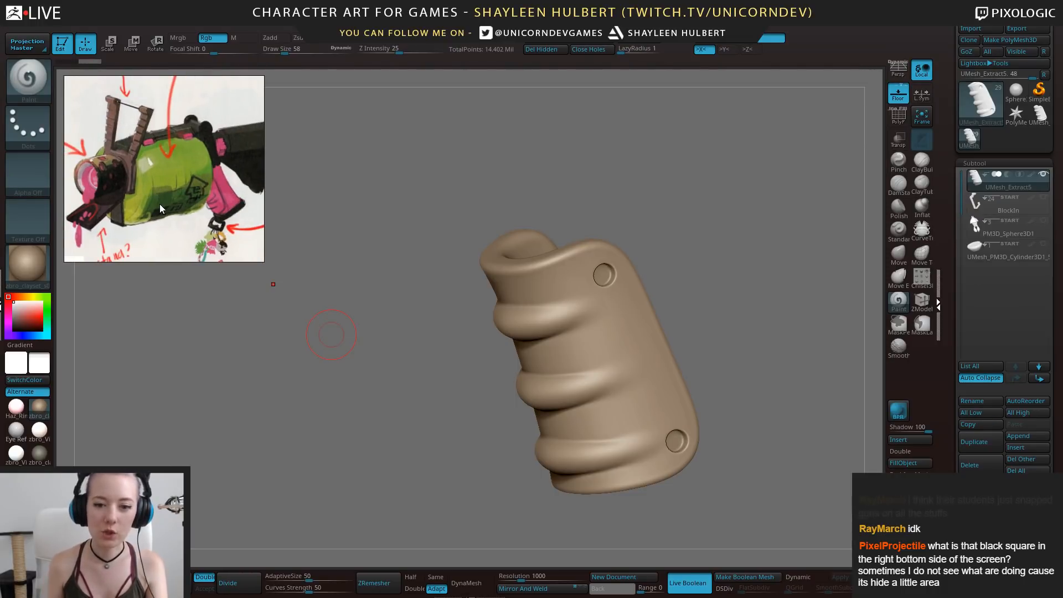
# Sculpt the end of the upper finger rib with the ClayBuildup brush and soften it into the grip's side
pyautogui.moveTo(781, 321)
pyautogui.mouseDown()
pyautogui.moveTo(792, 297)
pyautogui.moveTo(814, 310)
pyautogui.moveTo(765, 321)
pyautogui.mouseUp()
pyautogui.moveTo(720, 355)
pyautogui.keyDown('alt'); pyautogui.mouseDown()
pyautogui.moveTo(734, 361)
pyautogui.moveTo(738, 323)
pyautogui.moveTo(764, 316)
pyautogui.mouseUp(); pyautogui.keyUp('alt')
pyautogui.click(921, 162)
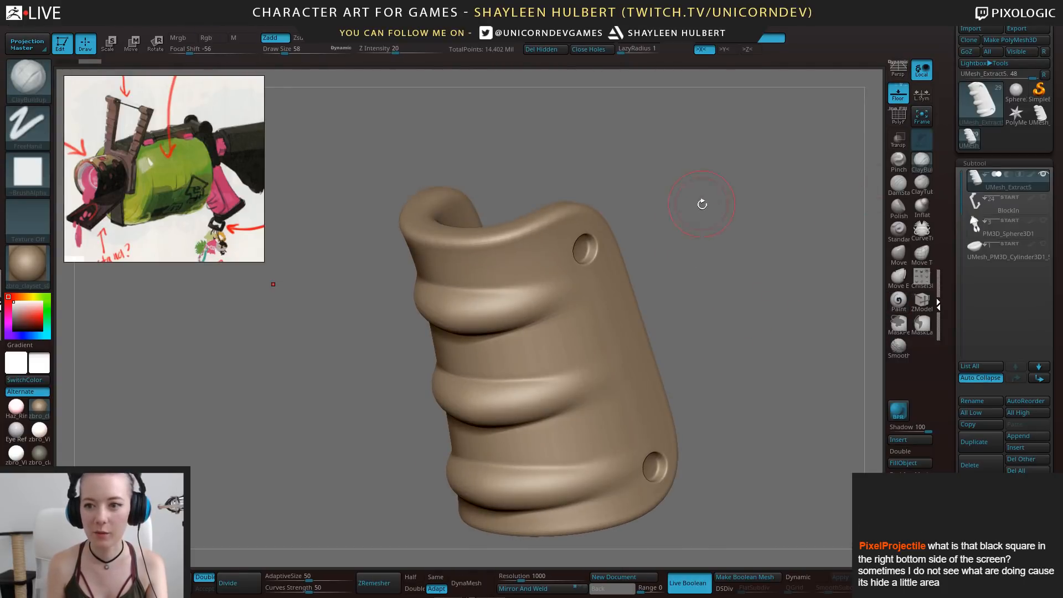
pyautogui.moveTo(528, 324); pyautogui.dragTo(548, 308, button='right')
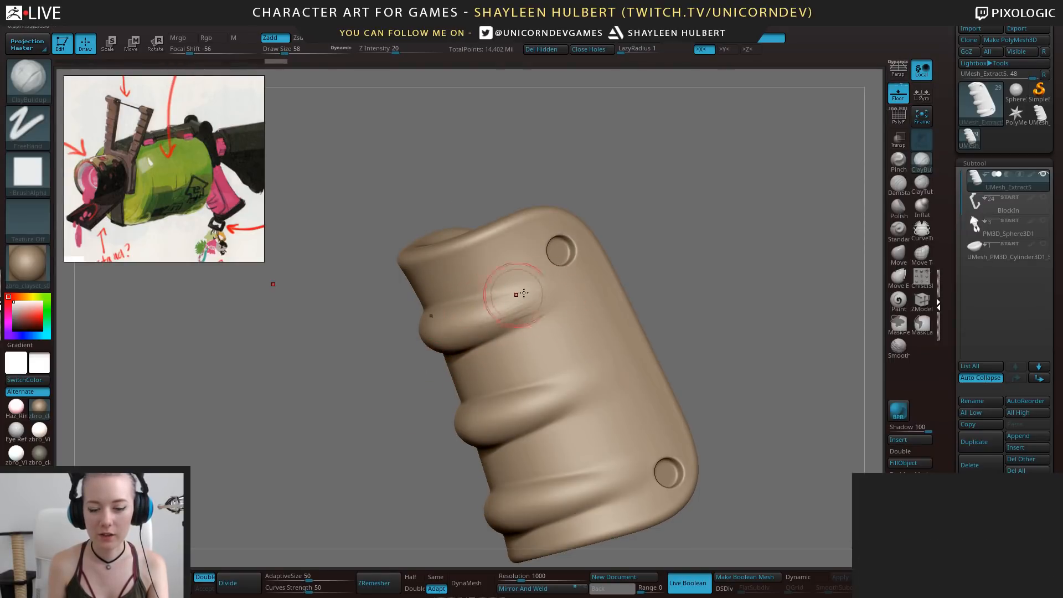
pyautogui.press('shift')
# Sculpt the end of the middle finger rib with ClayBuildup, blending it into the grip's side
pyautogui.moveTo(736, 257); pyautogui.dragTo(569, 379, button='right')
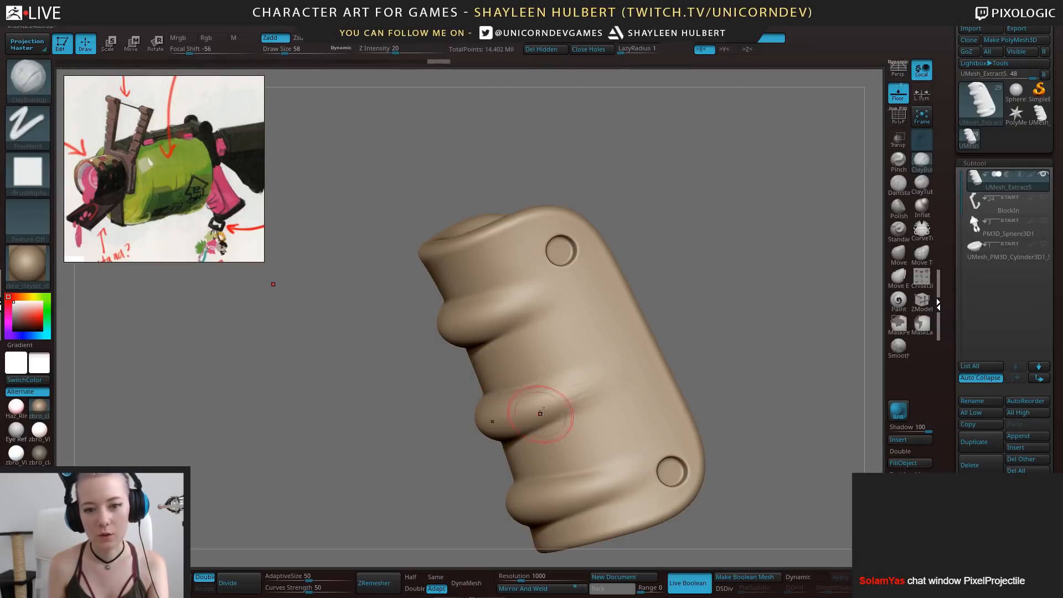
pyautogui.moveTo(541, 413); pyautogui.dragTo(565, 412, button='right')
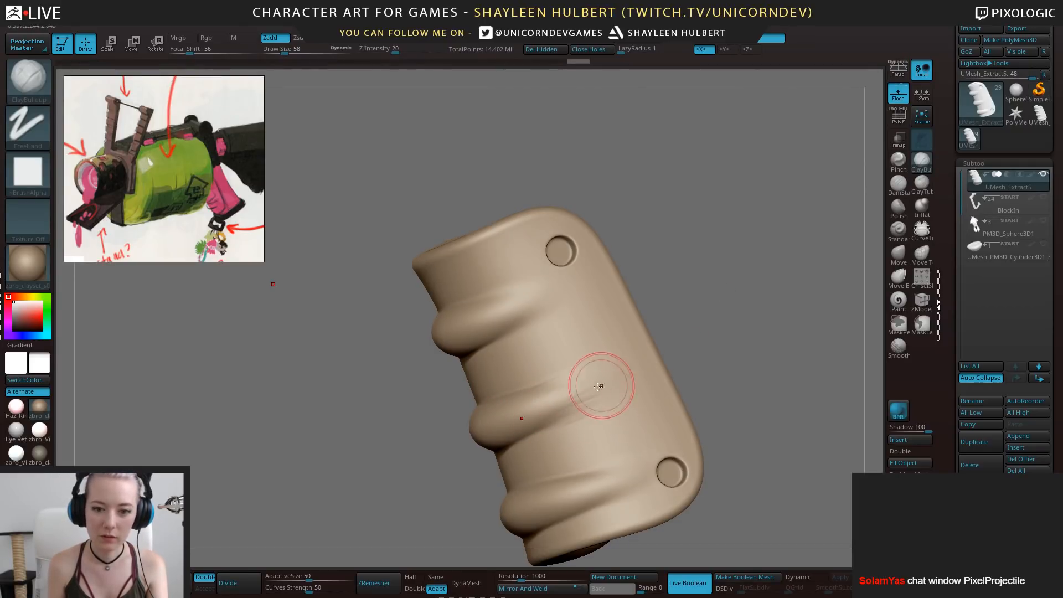
pyautogui.press('shift')
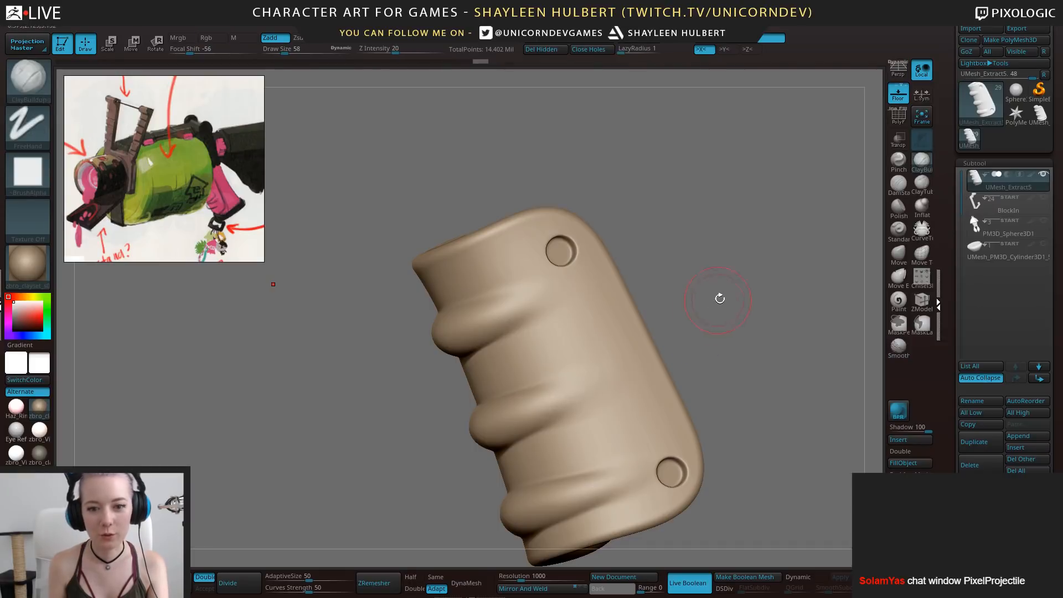
pyautogui.moveTo(716, 297); pyautogui.dragTo(576, 381, button='right')
pyautogui.moveTo(682, 338)
pyautogui.mouseDown(button='right')
pyautogui.moveTo(753, 350)
pyautogui.moveTo(755, 261)
pyautogui.moveTo(773, 257)
pyautogui.mouseUp(button='right')
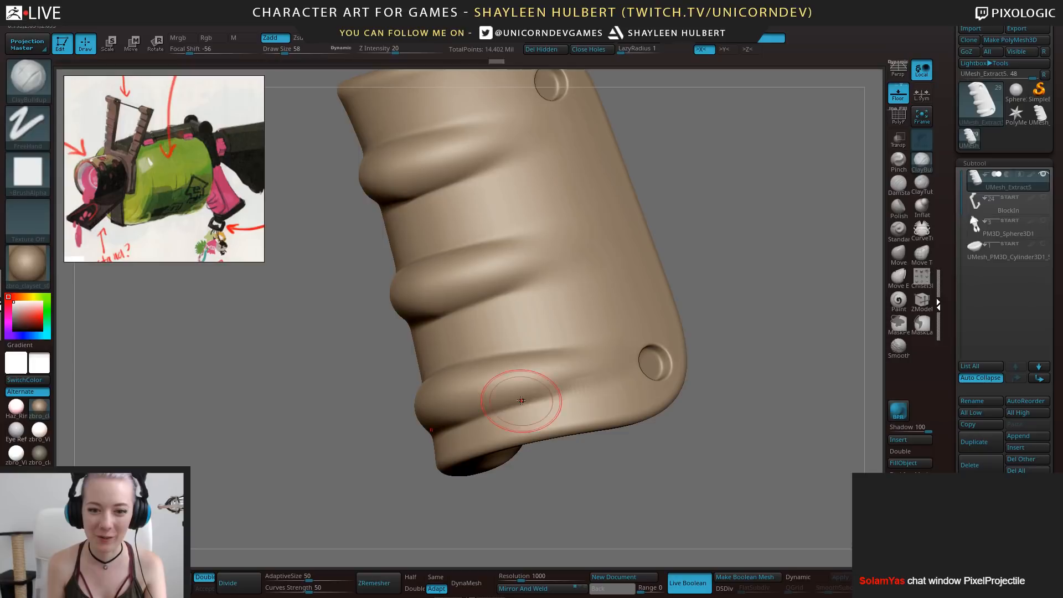
# Shape the end of the lowest finger rib with ClayBuildup and smooth it into the surrounding surface
pyautogui.moveTo(521, 402); pyautogui.dragTo(490, 416)
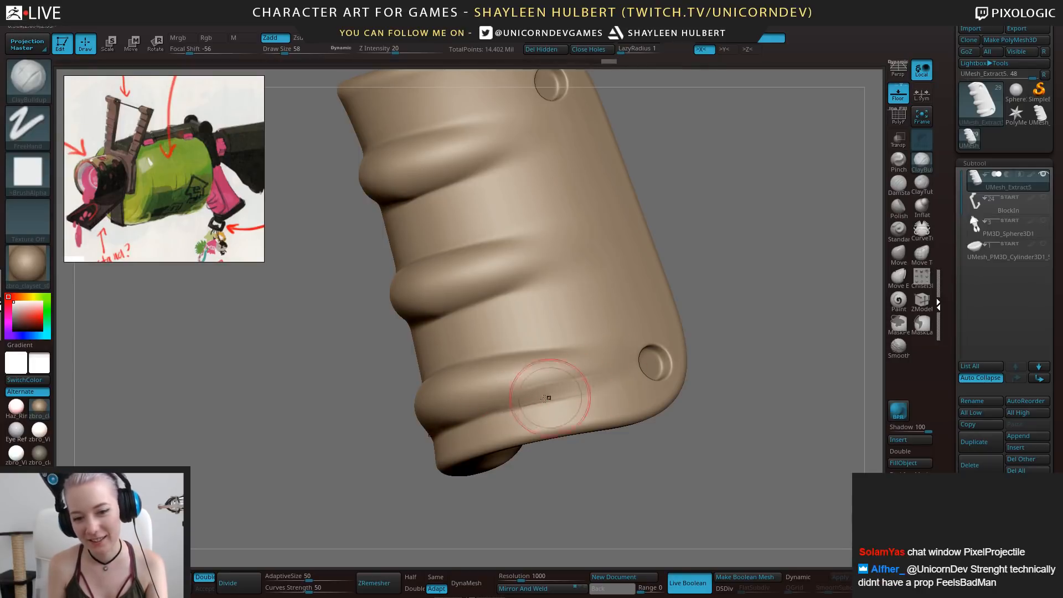
pyautogui.keyDown('shift'); pyautogui.moveTo(577, 372); pyautogui.dragTo(589, 376); pyautogui.keyUp('shift')
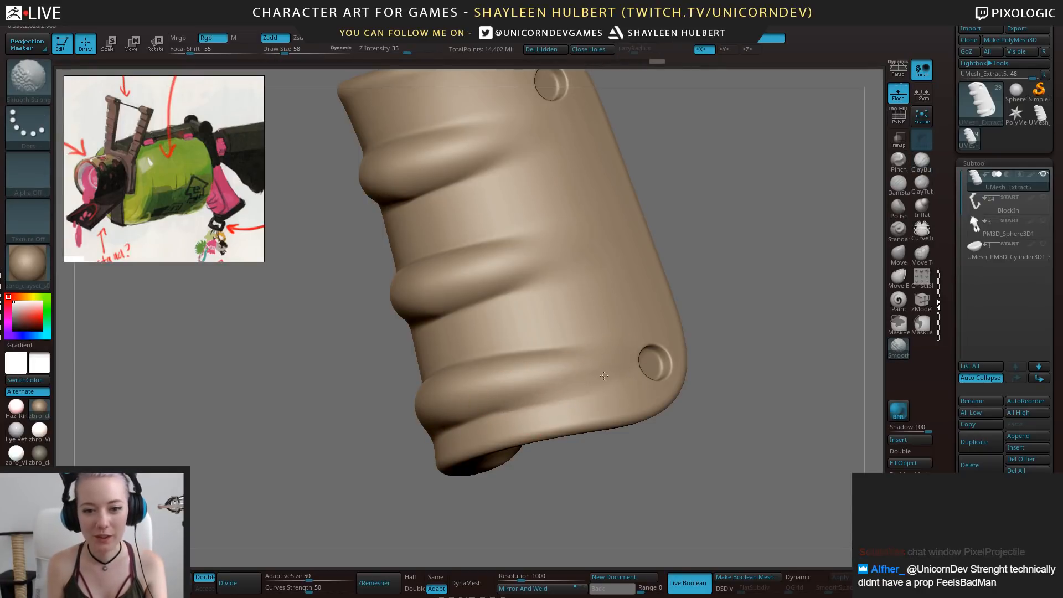
pyautogui.moveTo(759, 232)
pyautogui.mouseDown()
pyautogui.moveTo(674, 289)
pyautogui.moveTo(664, 343)
pyautogui.mouseUp()
pyautogui.moveTo(505, 393)
pyautogui.mouseDown()
pyautogui.moveTo(466, 410)
pyautogui.moveTo(476, 405)
pyautogui.mouseUp()
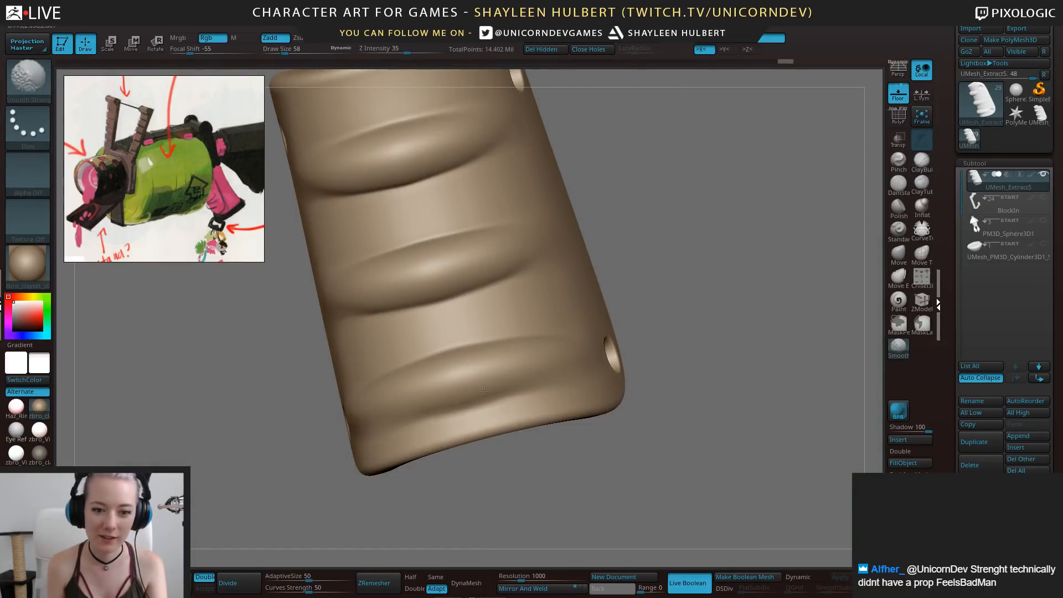
pyautogui.moveTo(686, 218); pyautogui.dragTo(687, 216)
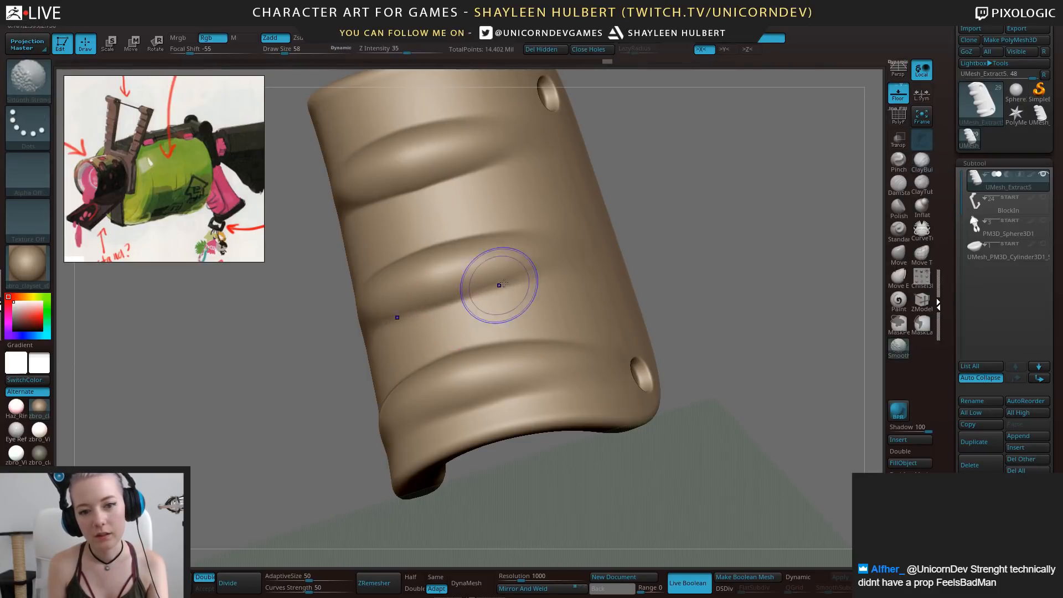
pyautogui.moveTo(721, 197)
pyautogui.keyDown('shift'); pyautogui.mouseDown()
pyautogui.moveTo(768, 238)
pyautogui.moveTo(679, 184)
pyautogui.moveTo(688, 311)
pyautogui.moveTo(698, 297)
pyautogui.moveTo(691, 320)
pyautogui.moveTo(698, 311)
pyautogui.moveTo(716, 405)
pyautogui.mouseUp(); pyautogui.keyUp('shift')
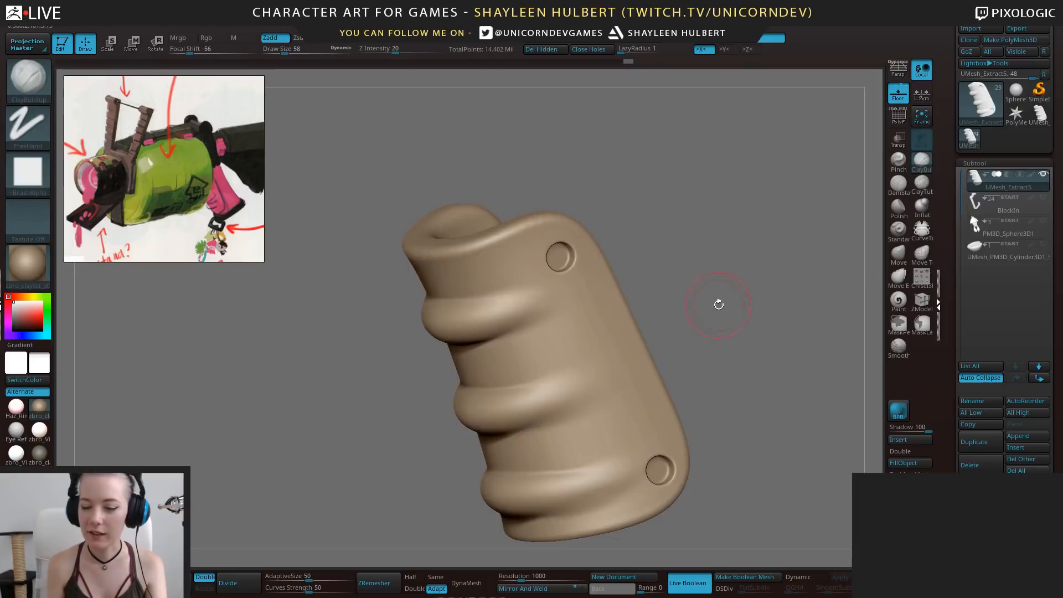
pyautogui.moveTo(719, 303); pyautogui.dragTo(713, 293)
pyautogui.keyDown('alt'); pyautogui.moveTo(712, 293); pyautogui.dragTo(710, 328); pyautogui.keyUp('alt')
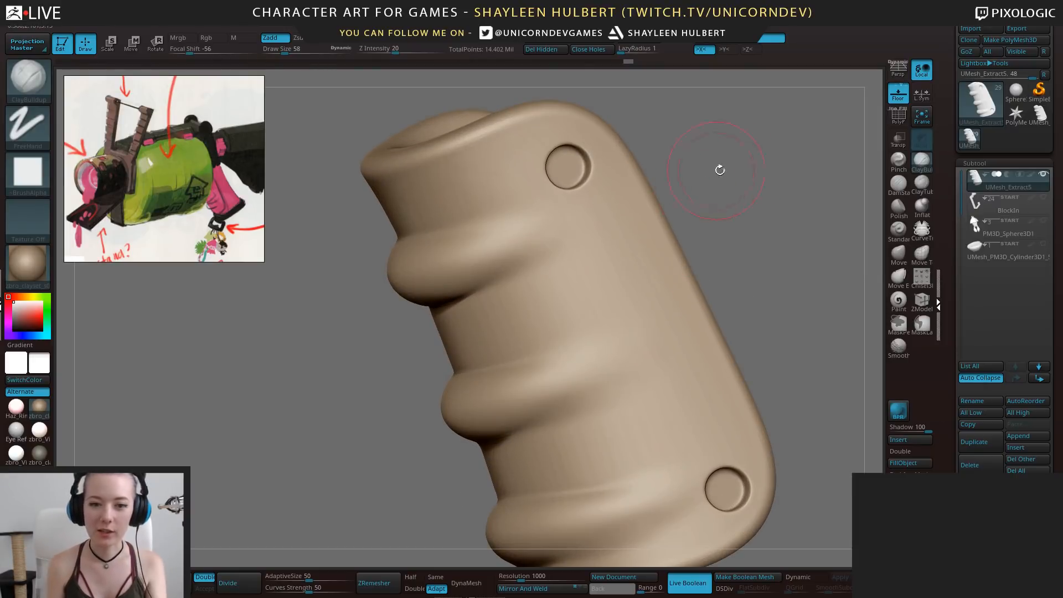
pyautogui.moveTo(720, 170); pyautogui.dragTo(542, 244)
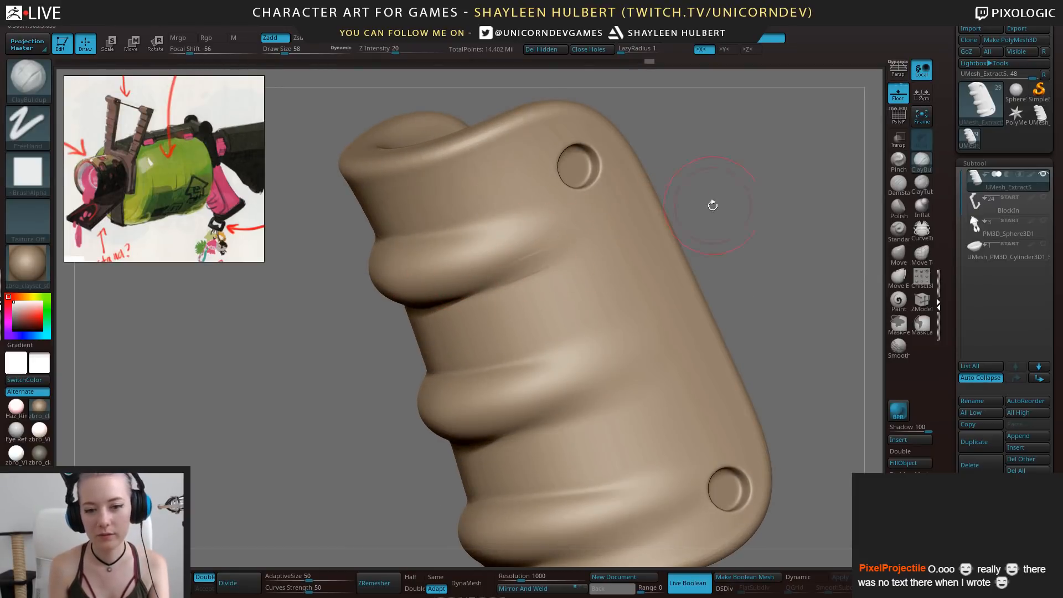
pyautogui.keyDown('alt'); pyautogui.moveTo(736, 280); pyautogui.dragTo(724, 268); pyautogui.keyUp('alt')
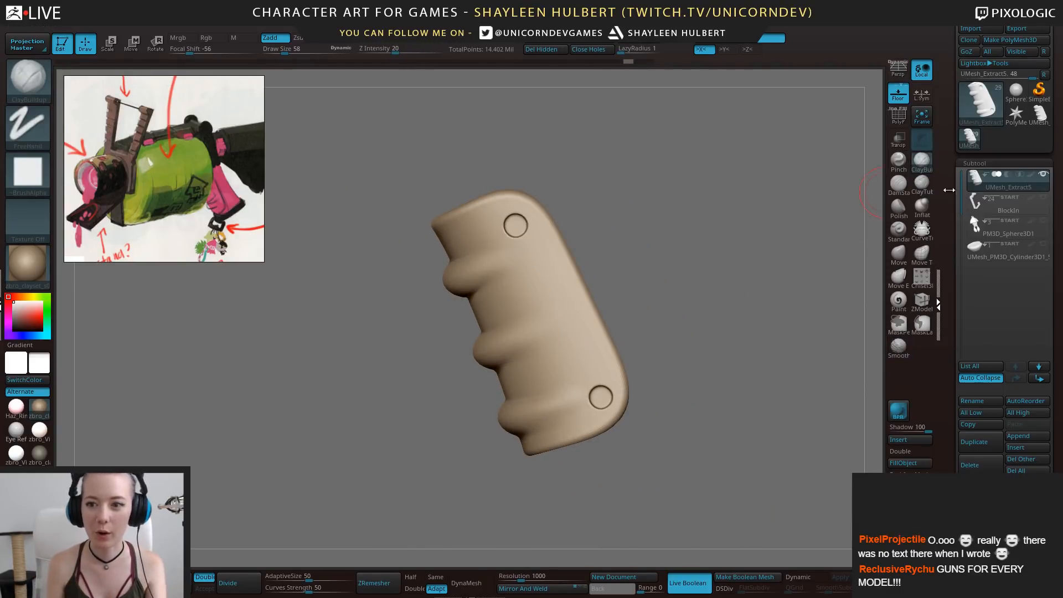
pyautogui.moveTo(947, 199); pyautogui.dragTo(943, 193)
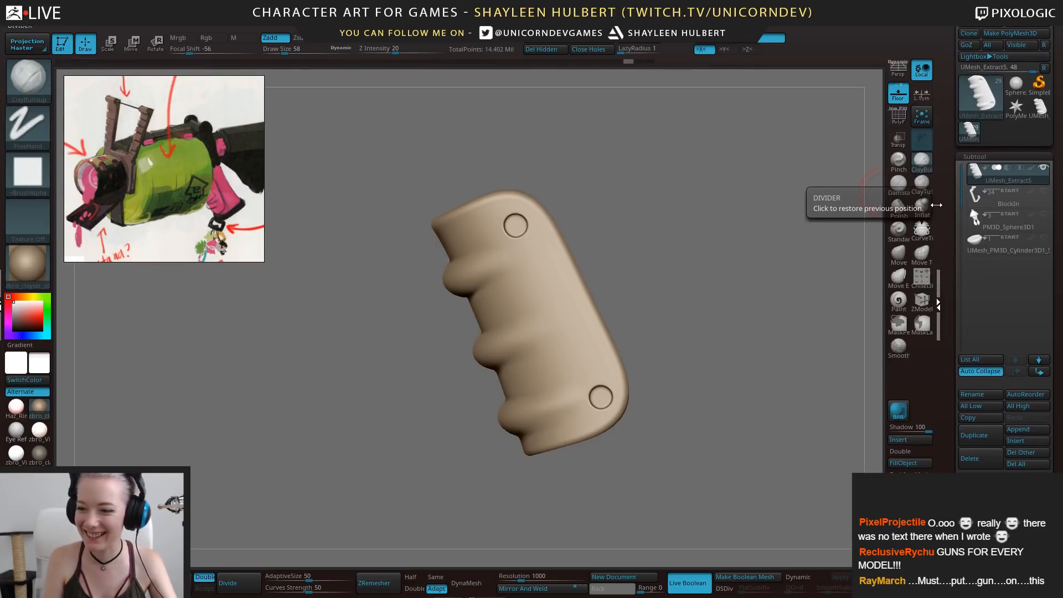
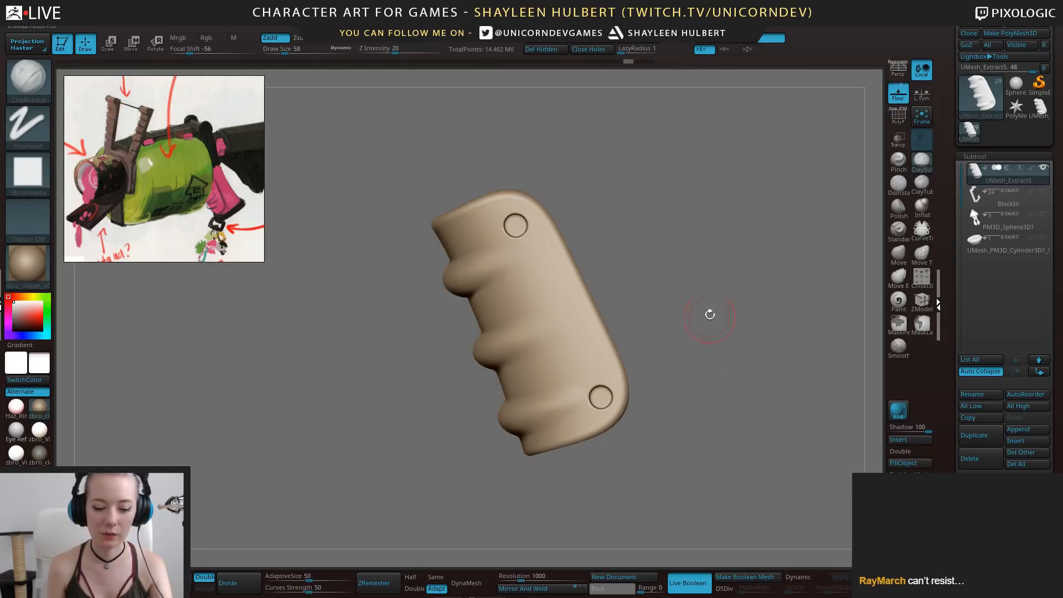
pyautogui.moveTo(741, 351); pyautogui.dragTo(740, 320)
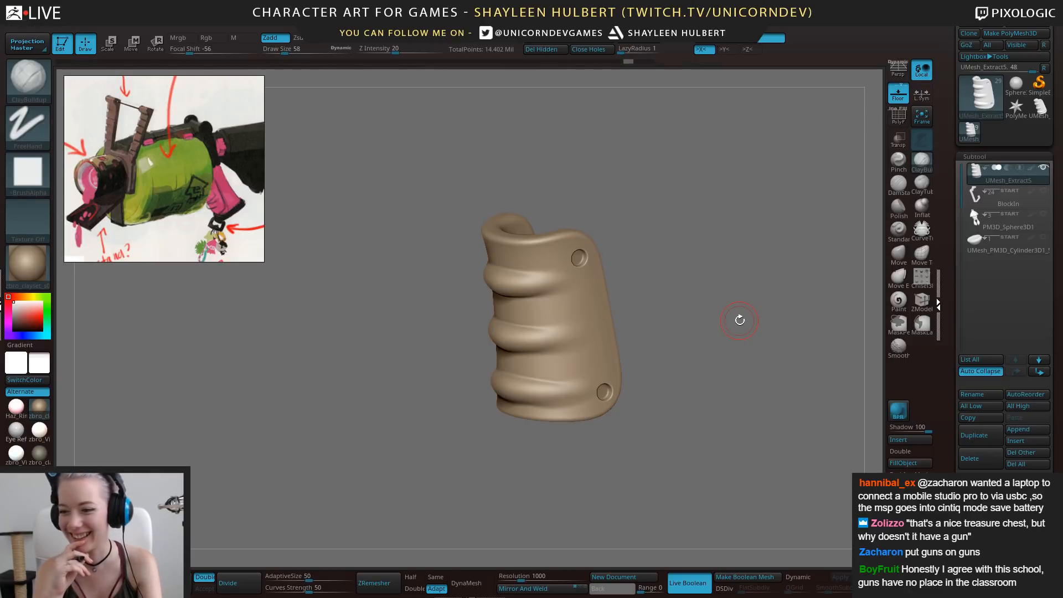
# Move the ribbed grip subtool into the Blockin folder, show all the gun's parts, and check the grip against the full gun
pyautogui.moveTo(758, 313); pyautogui.dragTo(873, 244)
pyautogui.moveTo(1045, 192)
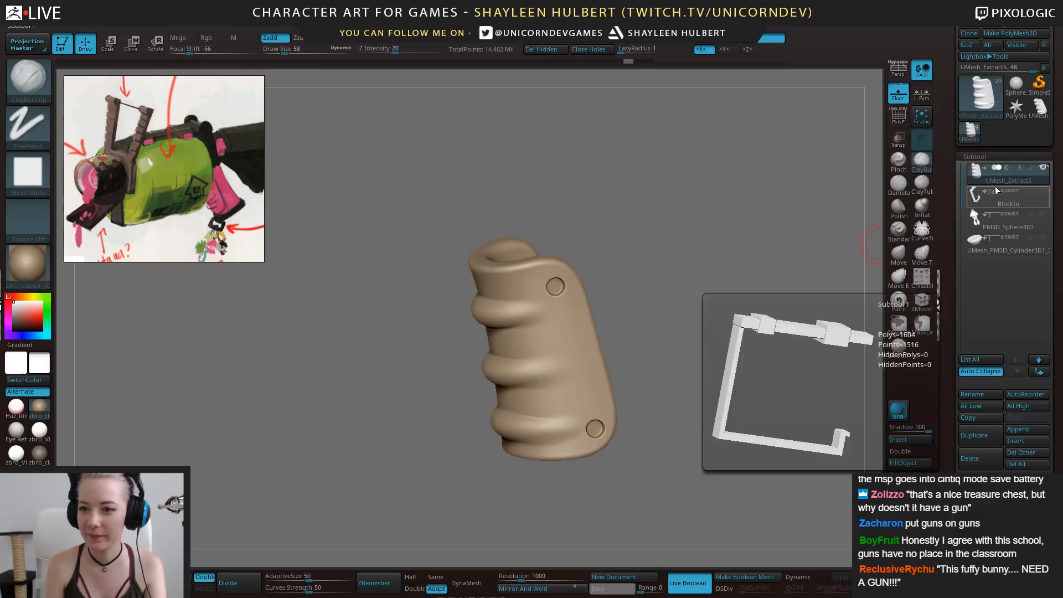
pyautogui.click(1040, 371)
pyautogui.keyDown('shift'); pyautogui.click(1043, 167); pyautogui.keyUp('shift')
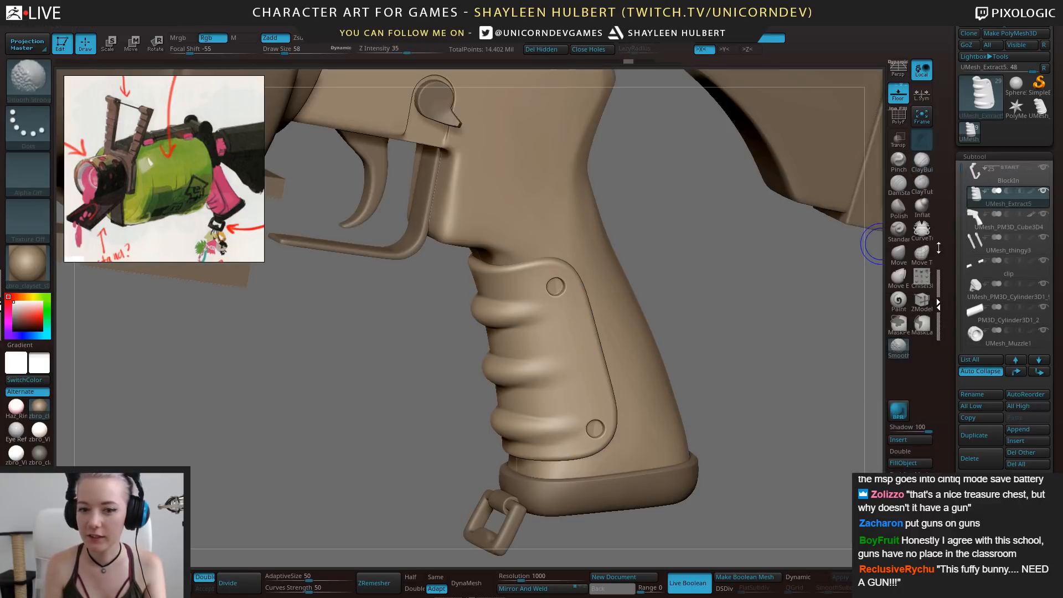
pyautogui.keyDown('alt'); pyautogui.moveTo(770, 376); pyautogui.dragTo(736, 443); pyautogui.keyUp('alt')
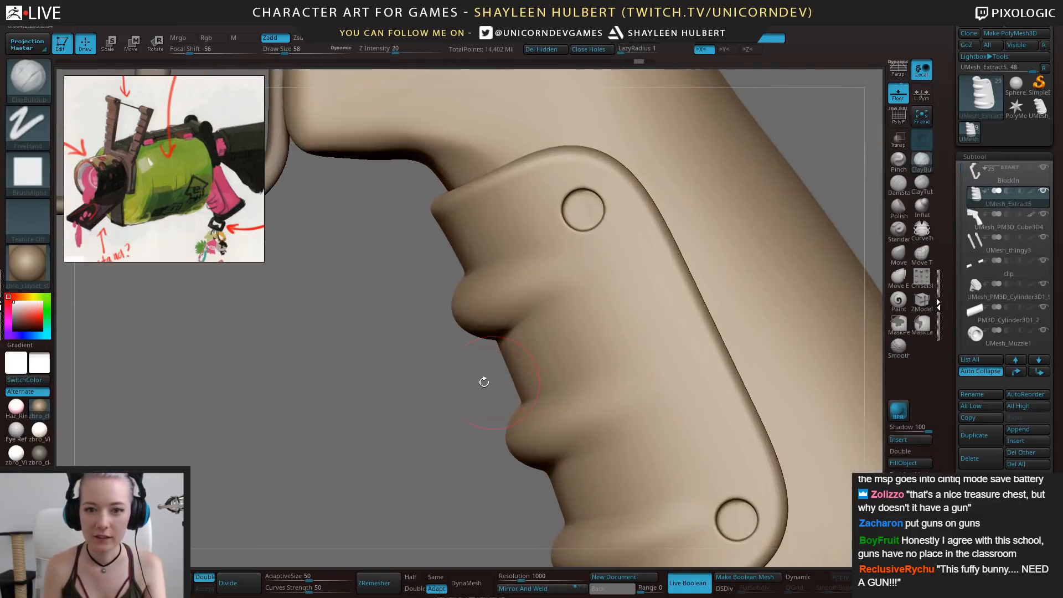
pyautogui.moveTo(390, 399)
pyautogui.mouseDown()
pyautogui.moveTo(408, 427)
pyautogui.moveTo(393, 379)
pyautogui.mouseUp()
pyautogui.moveTo(393, 379)
pyautogui.keyDown('shift'); pyautogui.mouseDown()
pyautogui.moveTo(373, 386)
pyautogui.moveTo(368, 370)
pyautogui.moveTo(438, 446)
pyautogui.moveTo(445, 400)
pyautogui.mouseUp(); pyautogui.keyUp('shift')
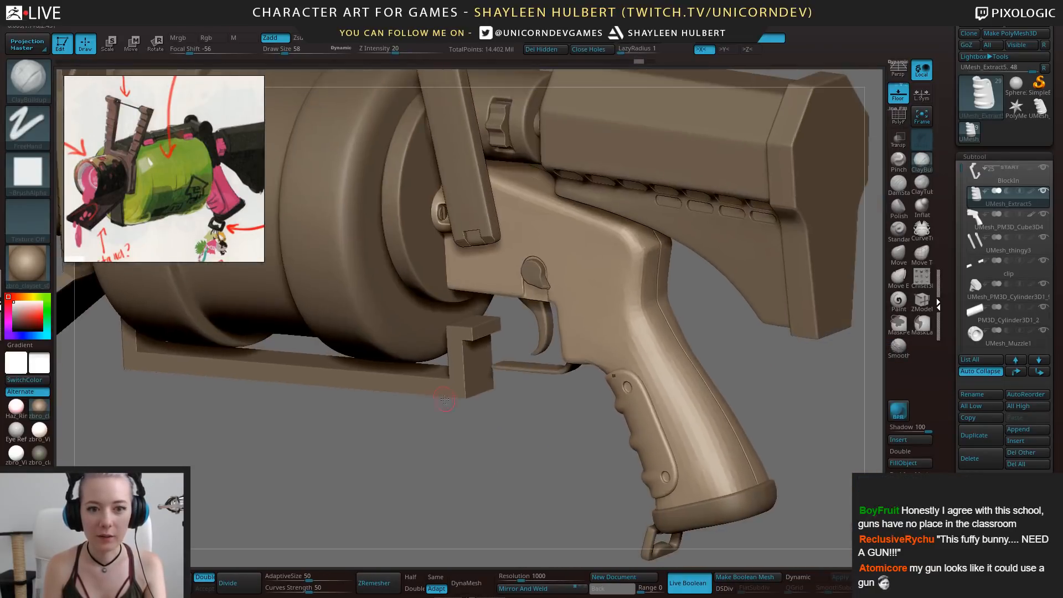
pyautogui.moveTo(540, 465)
pyautogui.keyDown('shift'); pyautogui.mouseDown()
pyautogui.moveTo(589, 471)
pyautogui.moveTo(549, 457)
pyautogui.moveTo(585, 471)
pyautogui.moveTo(546, 470)
pyautogui.moveTo(607, 550)
pyautogui.moveTo(557, 495)
pyautogui.moveTo(557, 455)
pyautogui.moveTo(607, 490)
pyautogui.moveTo(590, 391)
pyautogui.moveTo(636, 382)
pyautogui.mouseUp(); pyautogui.keyUp('shift')
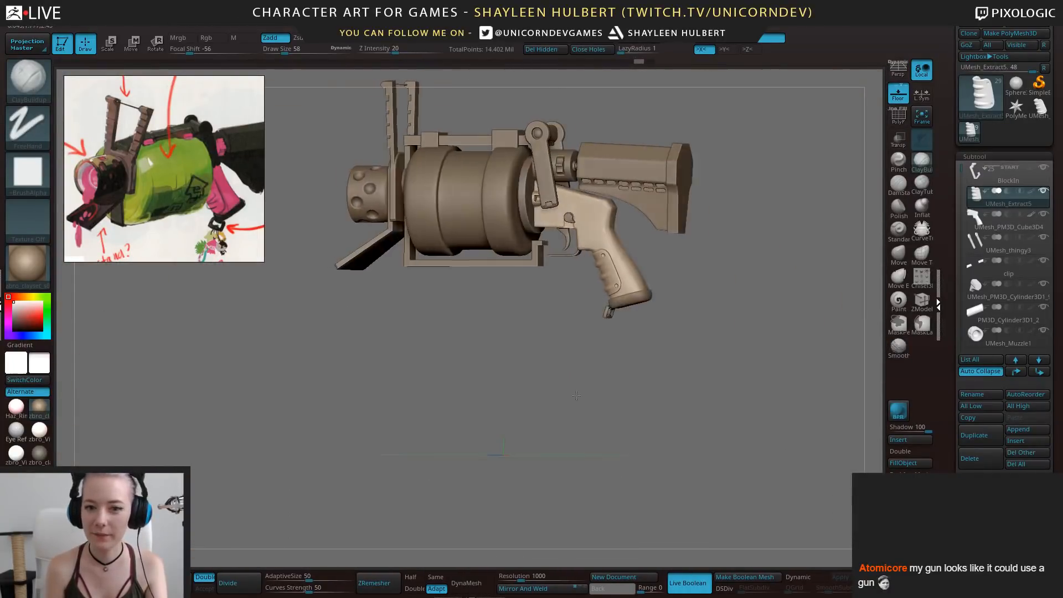
# Duplicate the slotted screw head subtool beneath the gun and place the copy first in the subtool list
pyautogui.moveTo(957, 180); pyautogui.dragTo(960, 310)
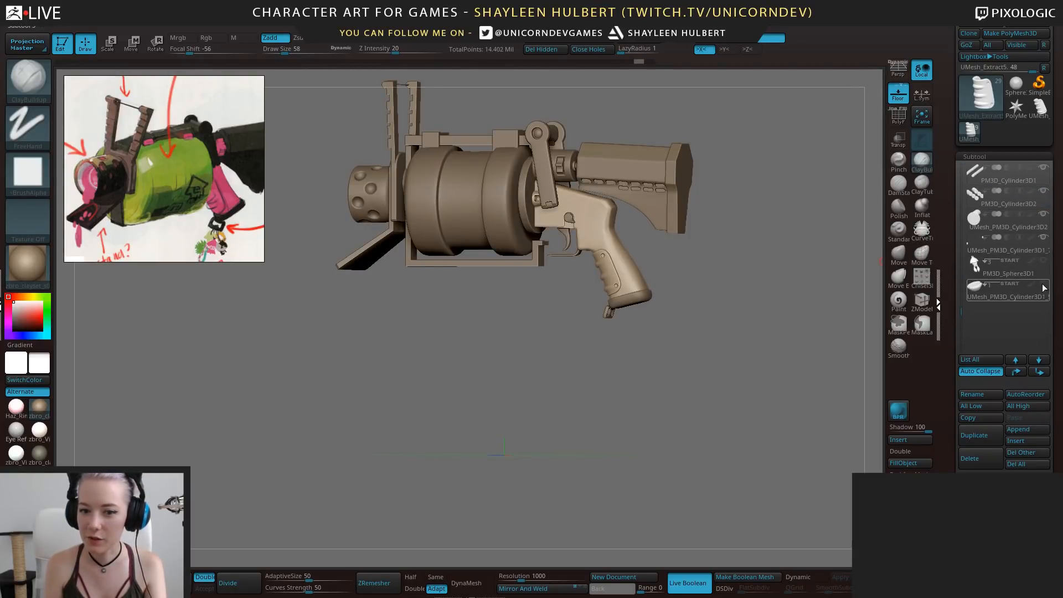
pyautogui.moveTo(606, 427); pyautogui.dragTo(562, 411)
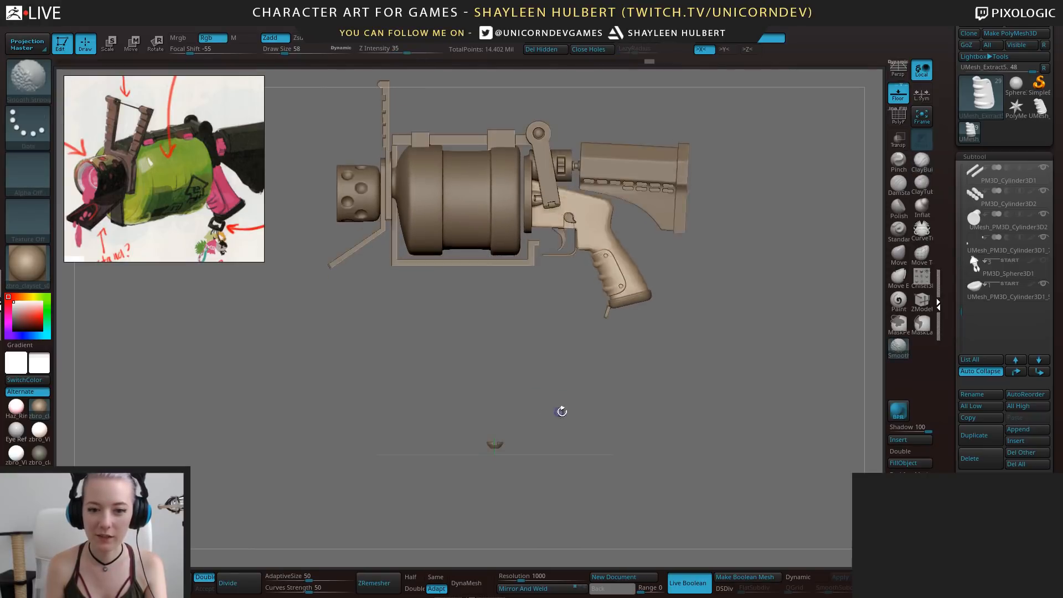
pyautogui.click(995, 289)
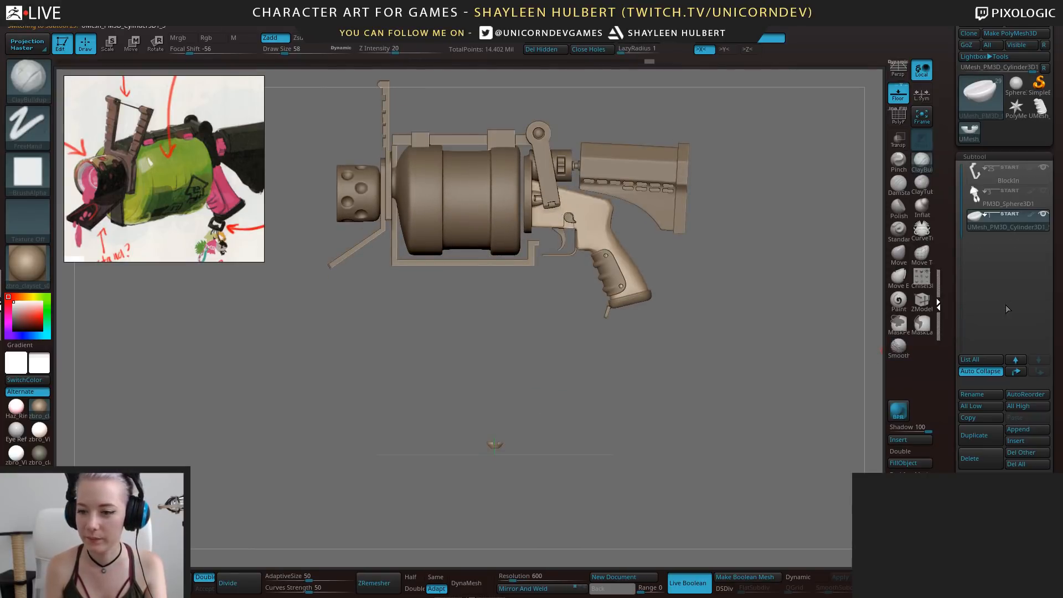
pyautogui.click(981, 437)
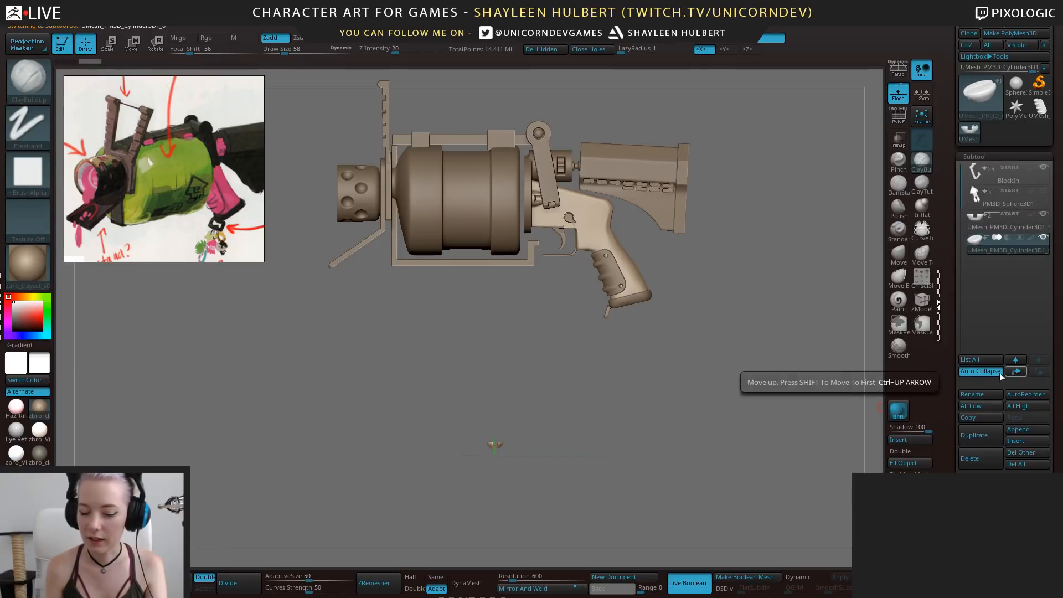
pyautogui.keyDown('shift'); pyautogui.click(1013, 372); pyautogui.keyUp('shift')
# Raise the duplicated screw head beneath the gun and rotate it so its slotted face points sideways
pyautogui.keyDown('alt'); pyautogui.moveTo(612, 446); pyautogui.dragTo(624, 462); pyautogui.keyUp('alt')
pyautogui.press('w')
pyautogui.moveTo(500, 436); pyautogui.dragTo(495, 380)
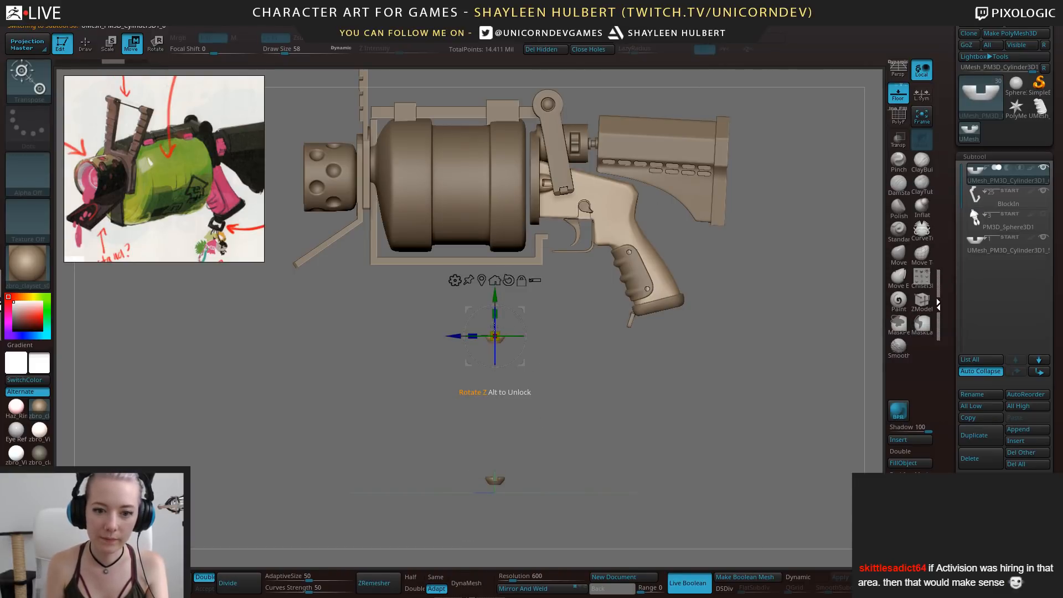
pyautogui.moveTo(494, 326); pyautogui.dragTo(606, 330)
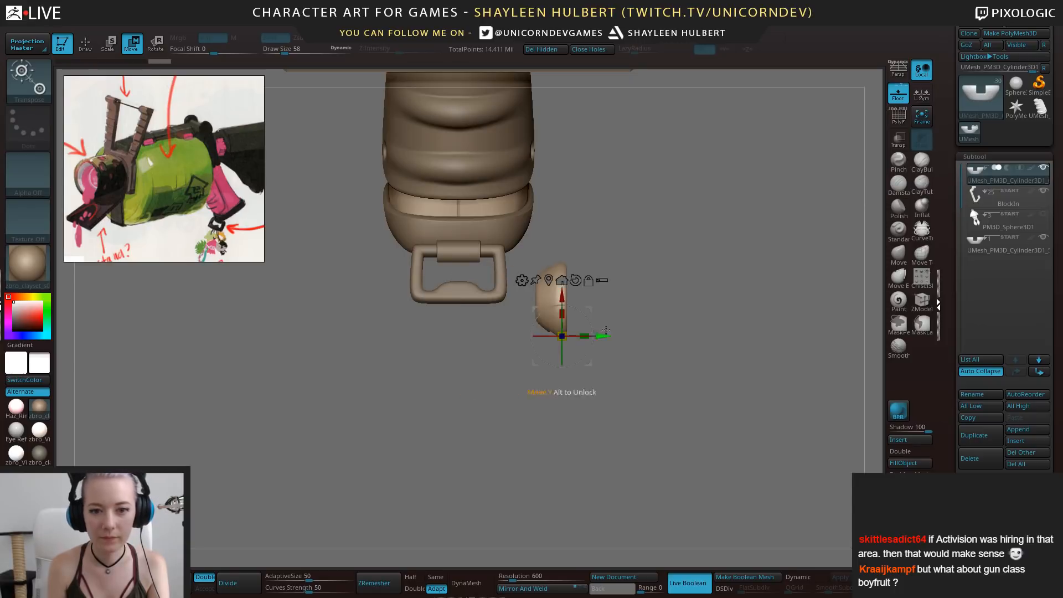
pyautogui.moveTo(687, 382); pyautogui.dragTo(521, 406)
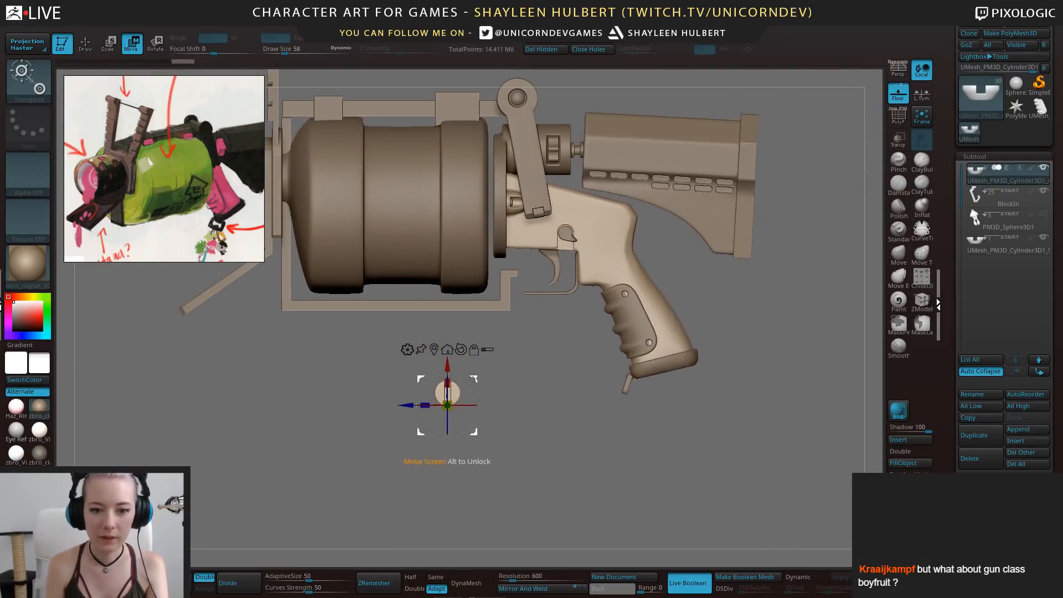
# Move the duplicated screw head up to the grip's upper screw hole
pyautogui.moveTo(473, 378); pyautogui.dragTo(652, 279)
pyautogui.keyDown('alt'); pyautogui.moveTo(603, 382); pyautogui.dragTo(637, 288); pyautogui.keyUp('alt')
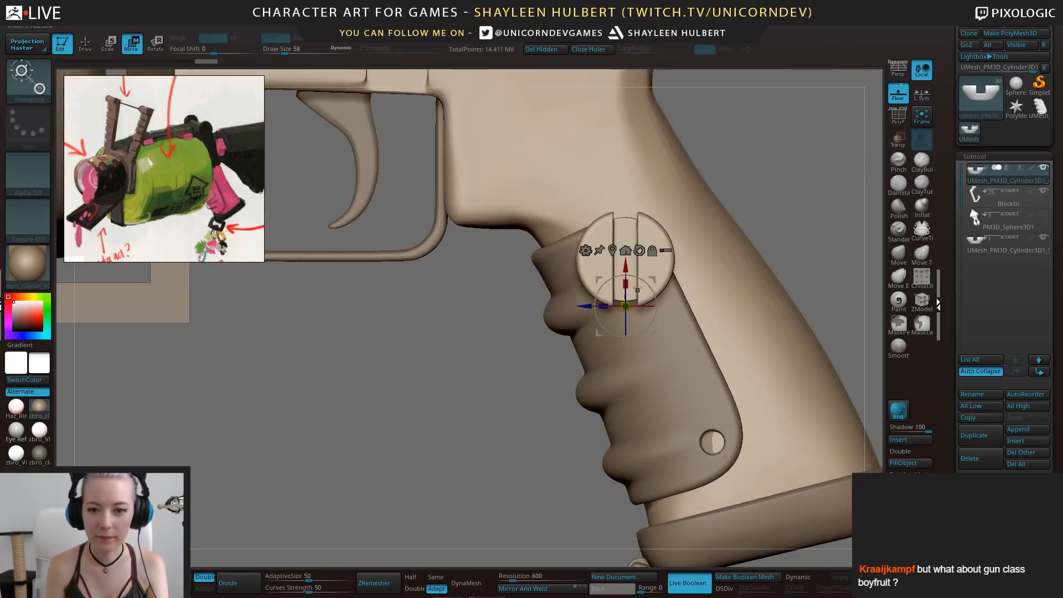
pyautogui.moveTo(522, 417); pyautogui.dragTo(476, 435)
pyautogui.keyDown('alt'); pyautogui.moveTo(477, 435); pyautogui.dragTo(205, 559); pyautogui.keyUp('alt')
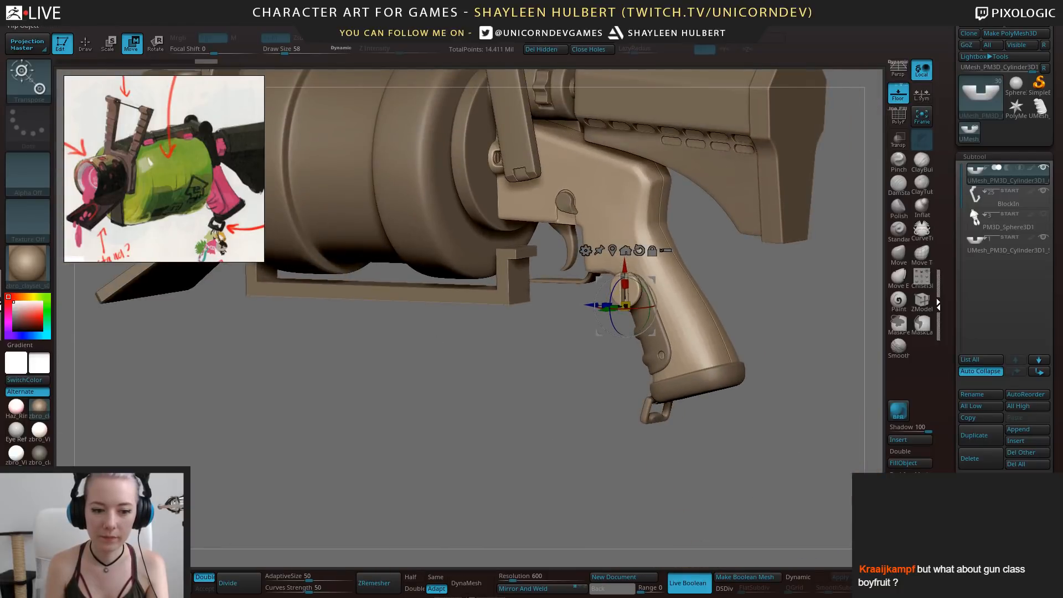
pyautogui.keyDown('alt'); pyautogui.moveTo(853, 390); pyautogui.dragTo(826, 401); pyautogui.keyUp('alt')
# Save the project as SplatGun_27
pyautogui.scroll(-6, 985, 342)
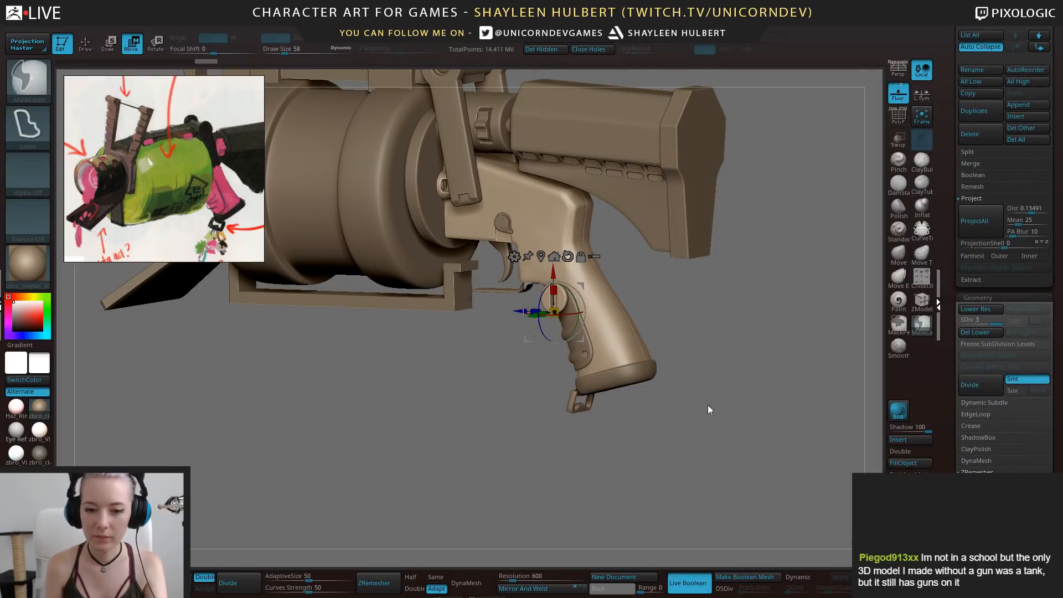
pyautogui.hotkey('ctrl', 's')
pyautogui.press('BackSpace')
pyautogui.write('7')
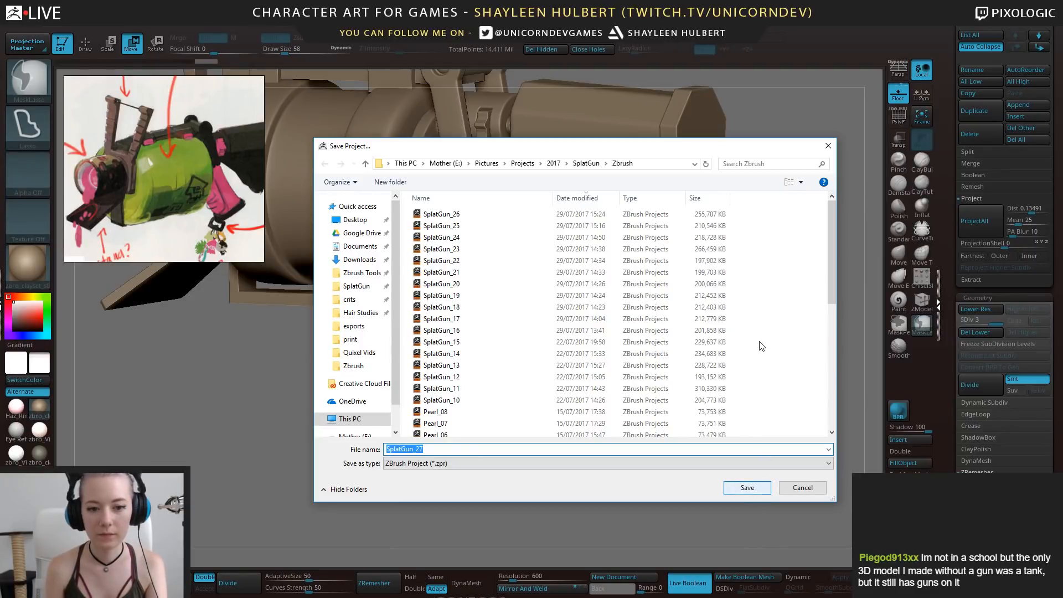
pyautogui.press('Return')
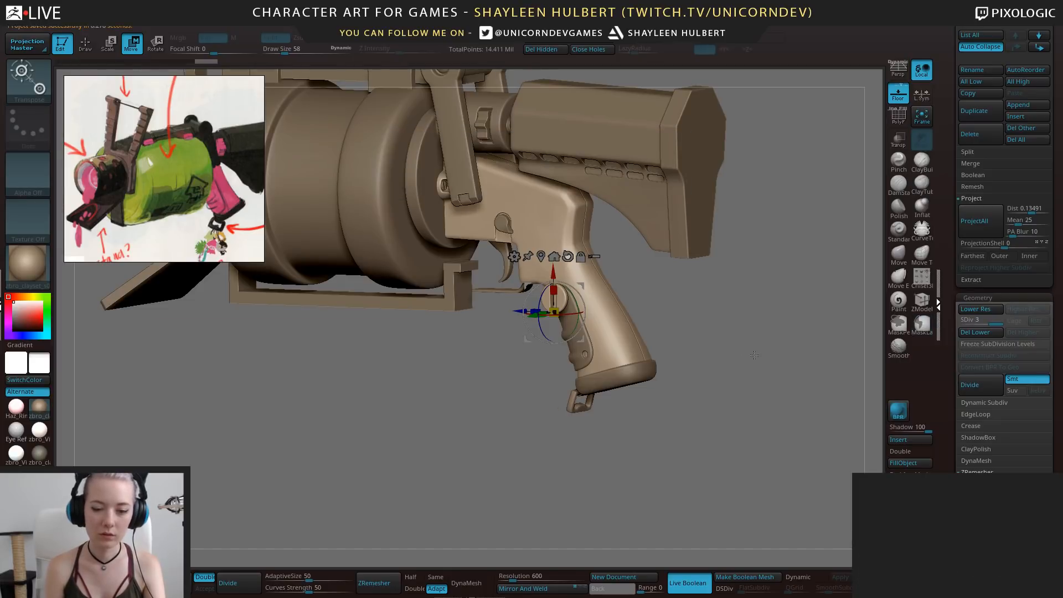
# Mirror and weld the screw head to the grip's other side with its subdivision levels frozen, and unfreeze them
pyautogui.keyDown('shift'); pyautogui.moveTo(754, 355); pyautogui.dragTo(822, 375); pyautogui.keyUp('shift')
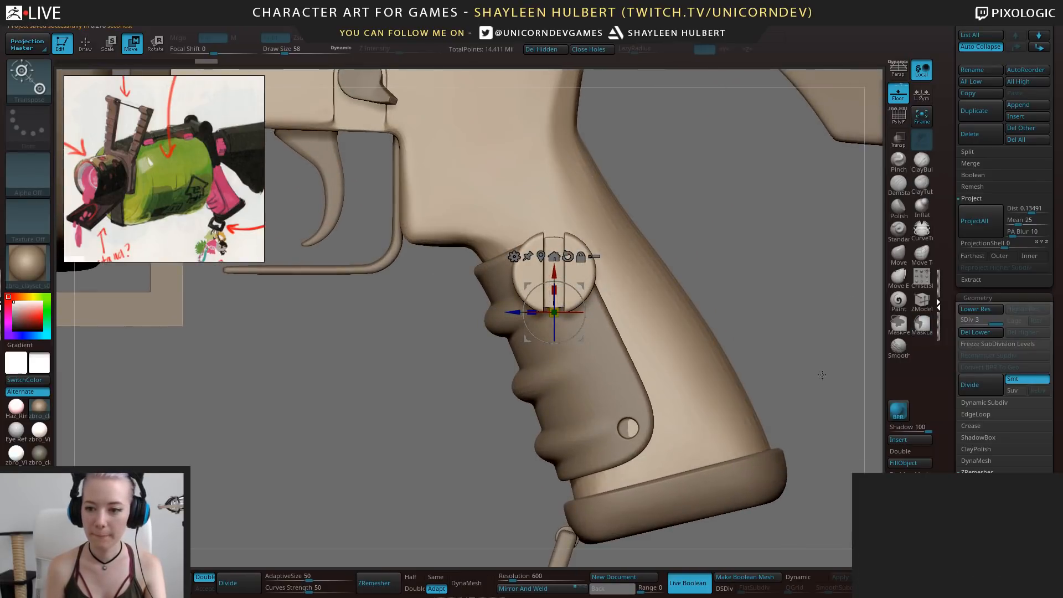
pyautogui.click(994, 344)
pyautogui.moveTo(787, 310); pyautogui.dragTo(398, 310)
pyautogui.keyDown('alt'); pyautogui.moveTo(238, 466); pyautogui.dragTo(218, 515); pyautogui.keyUp('alt')
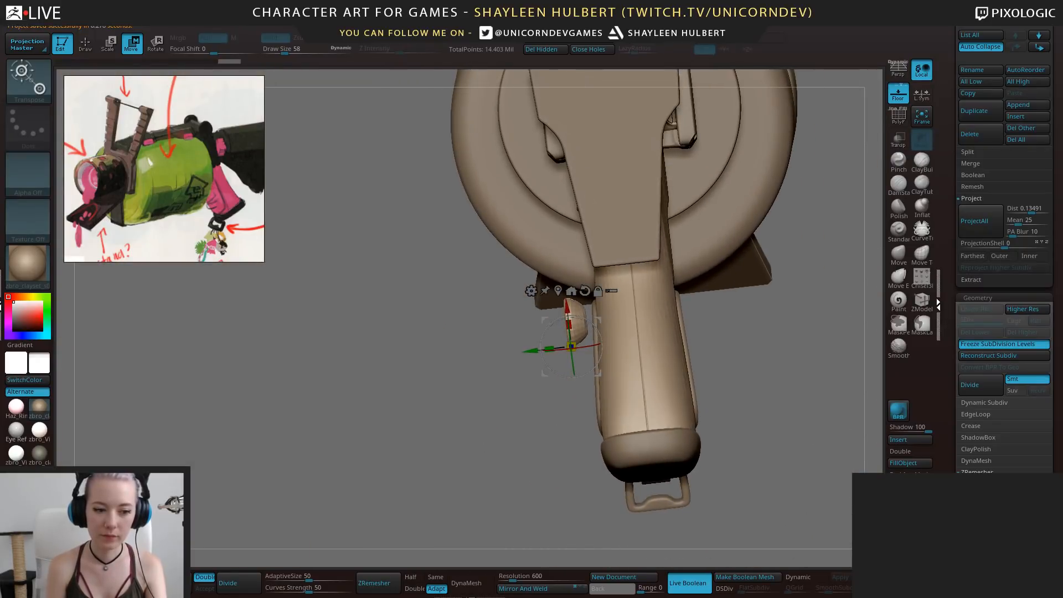
pyautogui.click(524, 589)
pyautogui.click(540, 592)
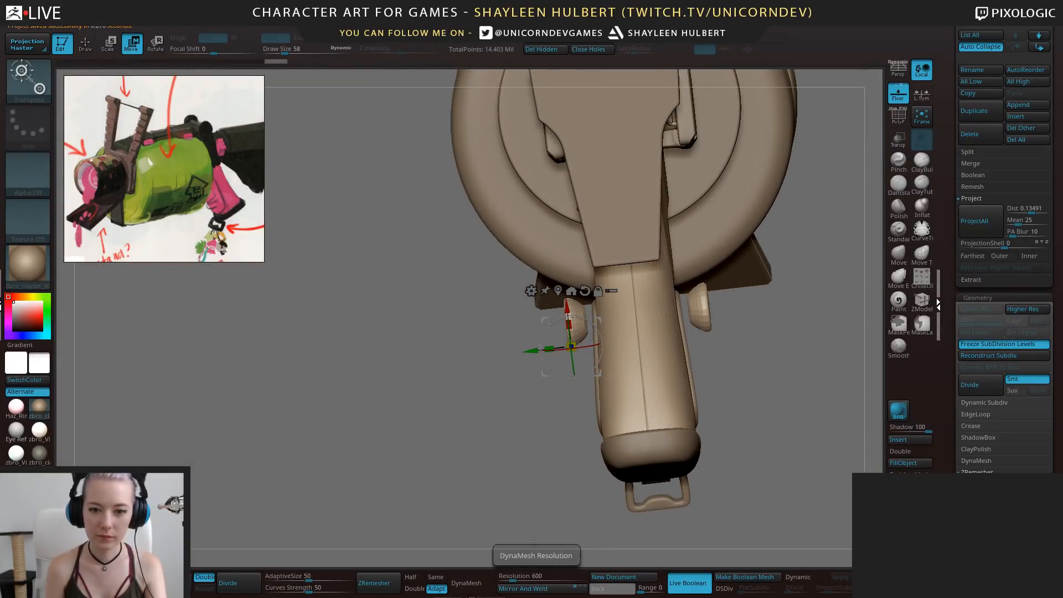
pyautogui.moveTo(581, 523); pyautogui.dragTo(778, 151)
pyautogui.click(974, 347)
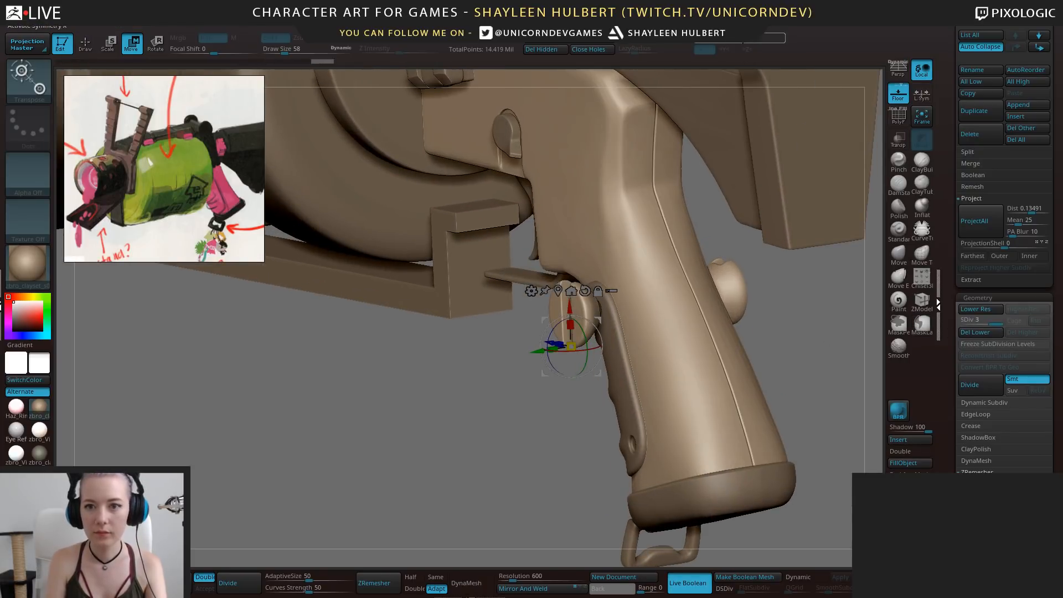
# With X symmetry on, scale down both screw heads, align them with the upper holes, and move them inward
pyautogui.moveTo(521, 438); pyautogui.dragTo(575, 303)
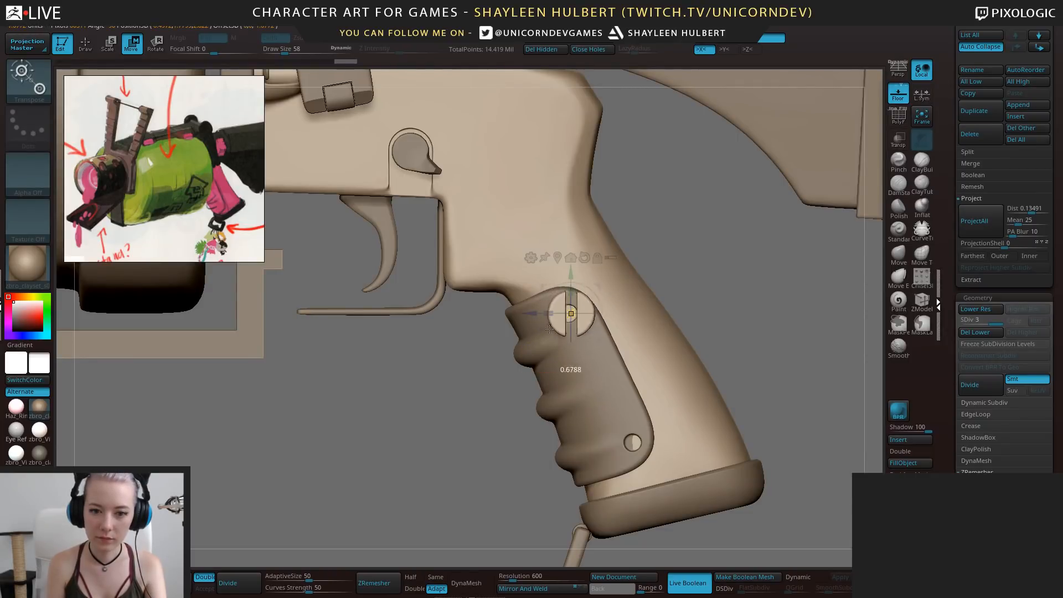
pyautogui.moveTo(498, 370); pyautogui.dragTo(651, 284)
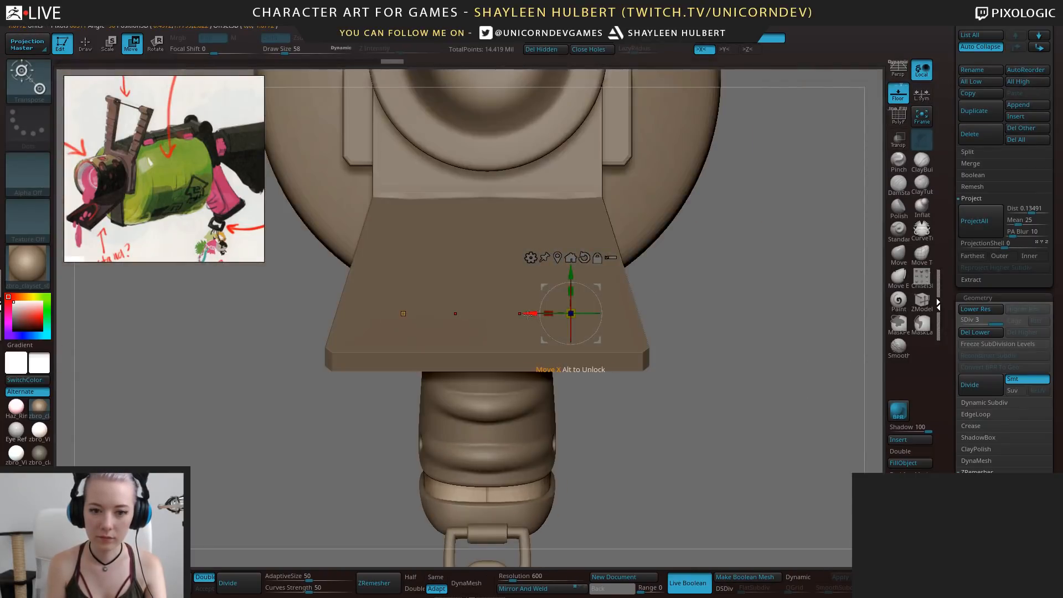
pyautogui.moveTo(656, 332); pyautogui.dragTo(332, 265)
# Use transparency to resize and centre the screw heads in the grip's upper holes, and restore the solid view
pyautogui.click(900, 140)
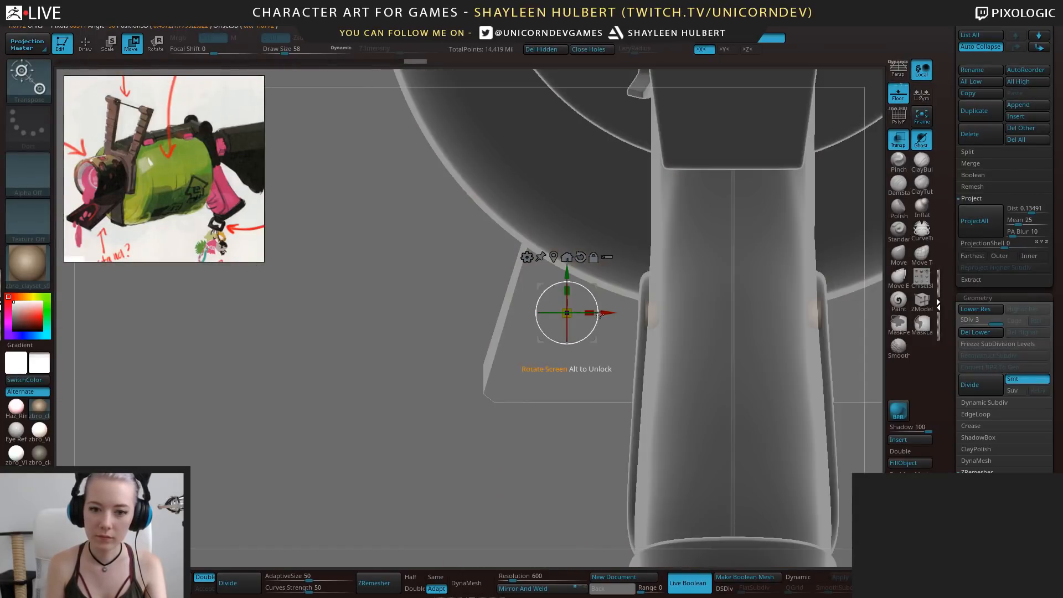
pyautogui.moveTo(518, 439); pyautogui.dragTo(645, 371)
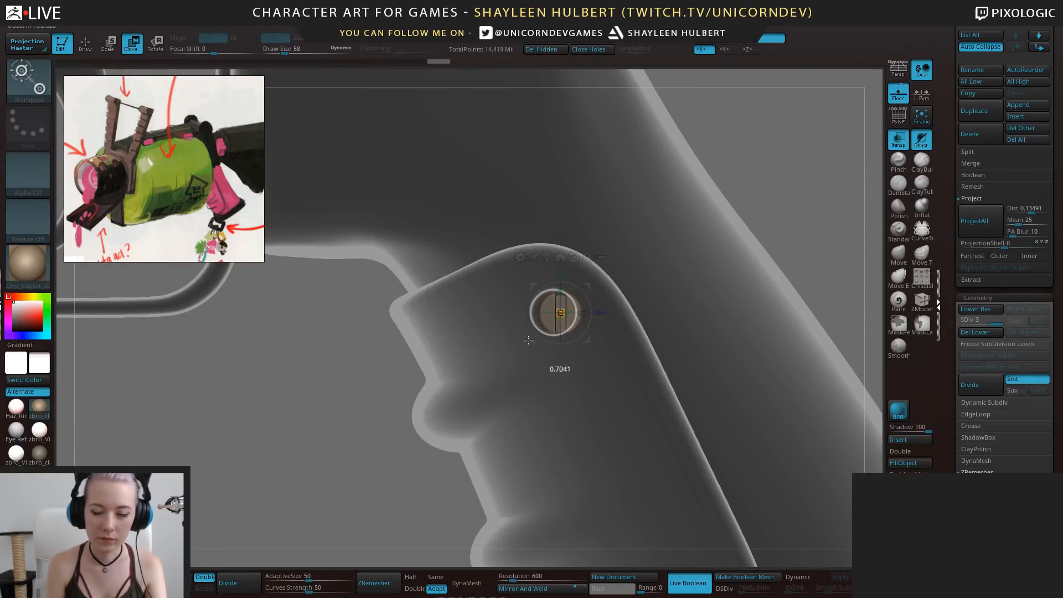
pyautogui.moveTo(591, 313); pyautogui.dragTo(591, 314)
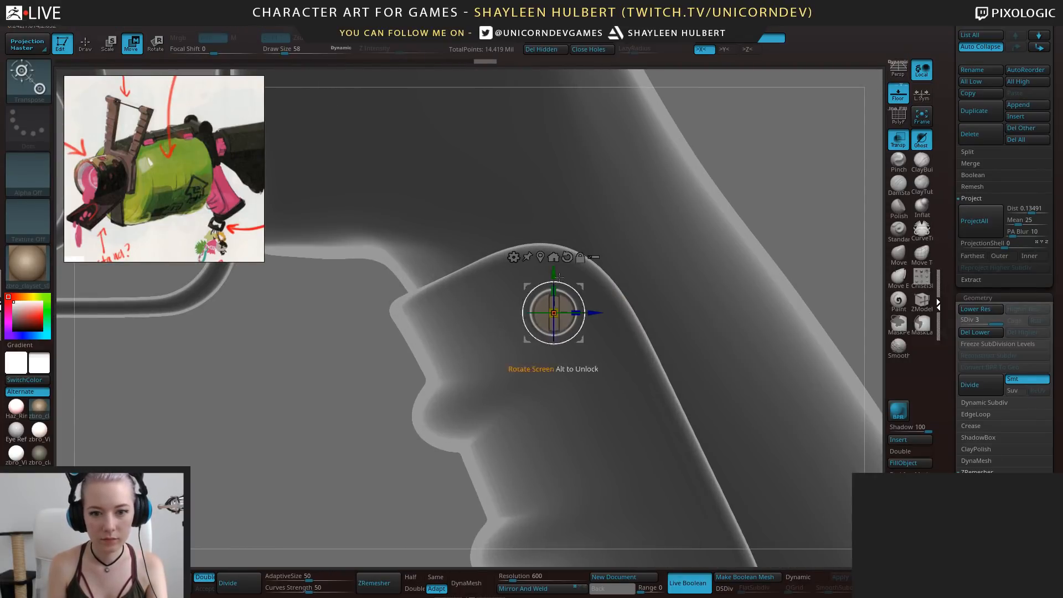
pyautogui.moveTo(553, 275); pyautogui.dragTo(554, 275)
pyautogui.moveTo(595, 294); pyautogui.dragTo(529, 303, button='right')
pyautogui.click(363, 312)
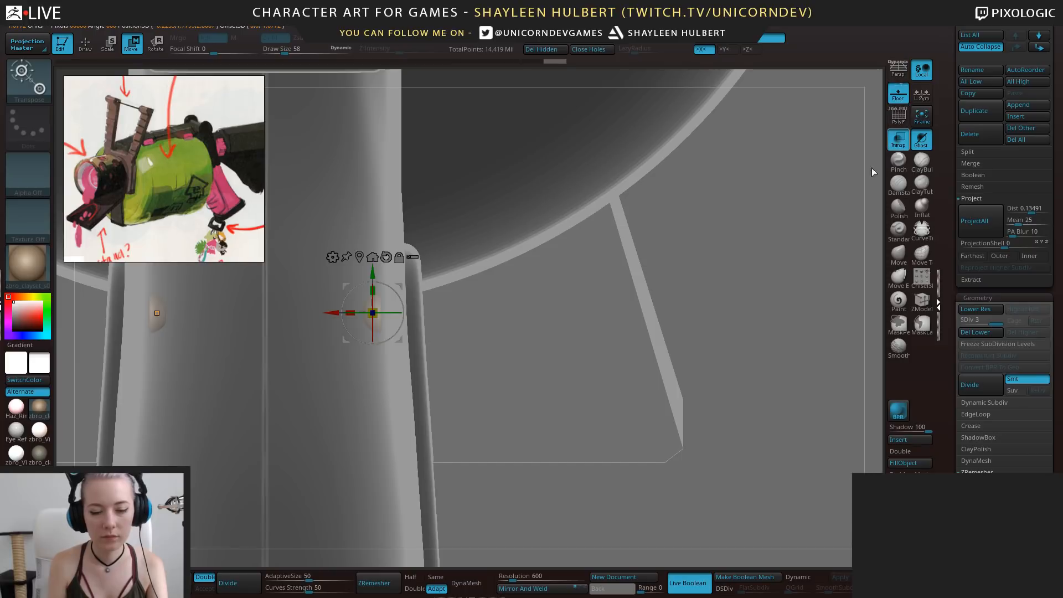
pyautogui.click(898, 140)
# Nudge the screw heads within the grip's upper holes and adjust their depth so they sit in the recesses
pyautogui.moveTo(819, 194); pyautogui.dragTo(487, 276, button='right')
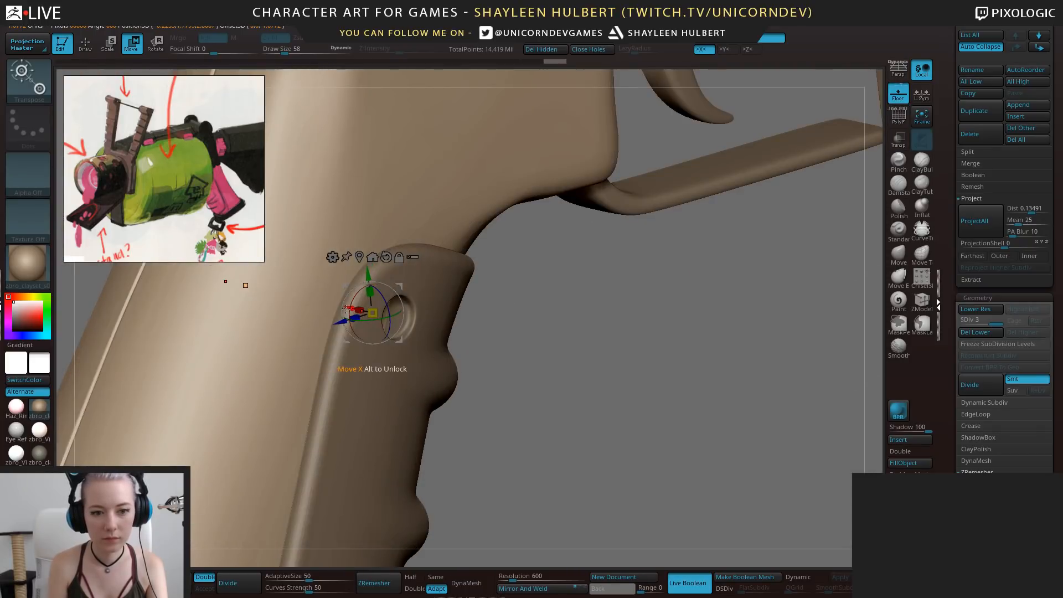
pyautogui.moveTo(366, 322); pyautogui.dragTo(392, 274, button='right')
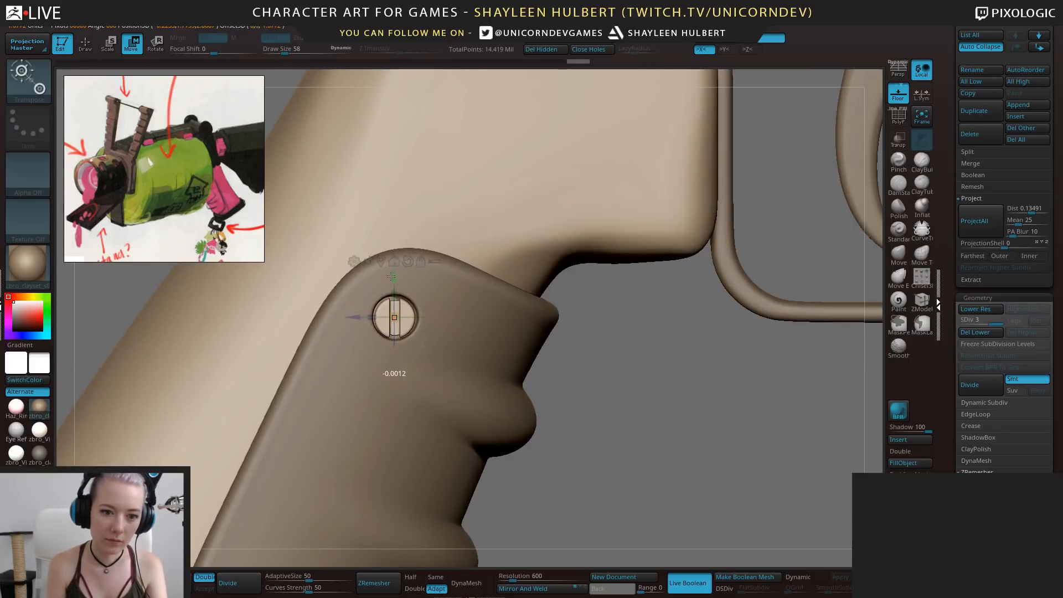
pyautogui.moveTo(390, 276); pyautogui.dragTo(398, 277)
pyautogui.moveTo(594, 393); pyautogui.dragTo(471, 377, button='right')
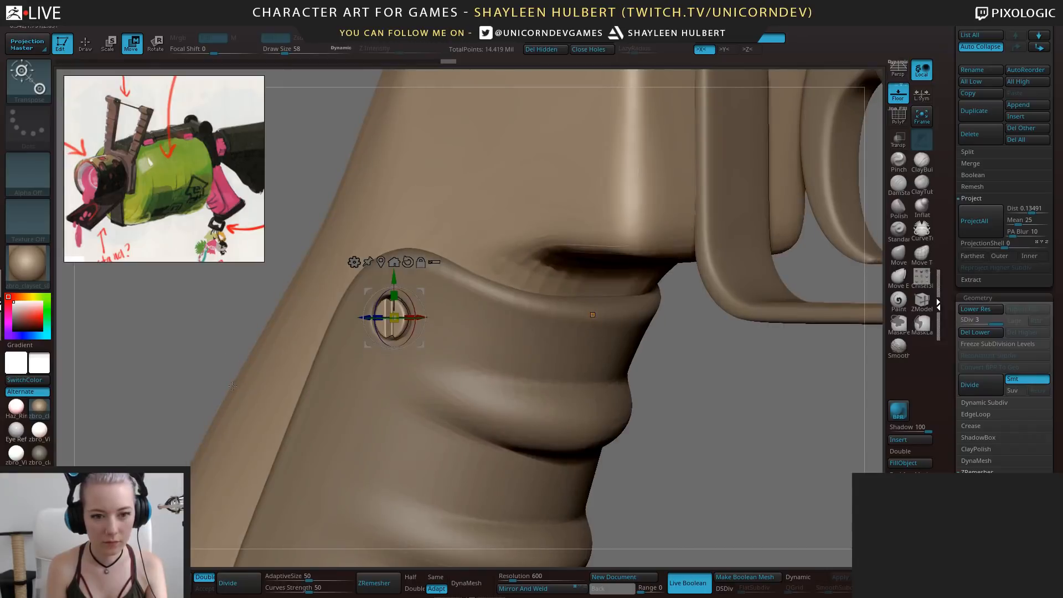
pyautogui.keyDown('ctrl'); pyautogui.moveTo(387, 354); pyautogui.dragTo(246, 315, button='right'); pyautogui.keyUp('ctrl')
pyautogui.moveTo(431, 317); pyautogui.dragTo(441, 317)
pyautogui.keyDown('alt'); pyautogui.moveTo(189, 442); pyautogui.dragTo(122, 393); pyautogui.keyUp('alt')
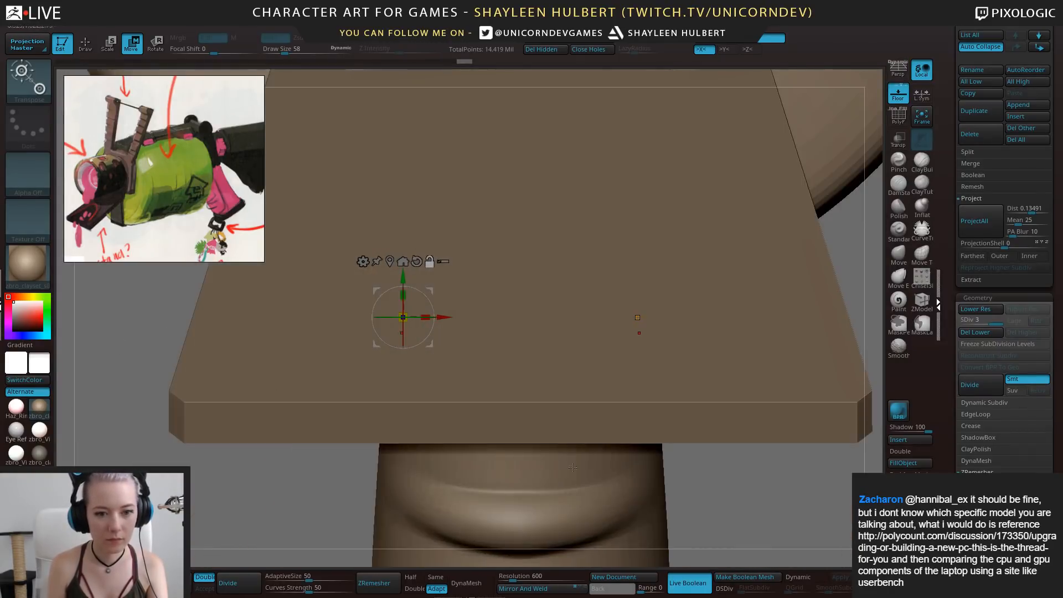
pyautogui.moveTo(255, 487); pyautogui.dragTo(667, 339)
pyautogui.moveTo(496, 145); pyautogui.dragTo(495, 142)
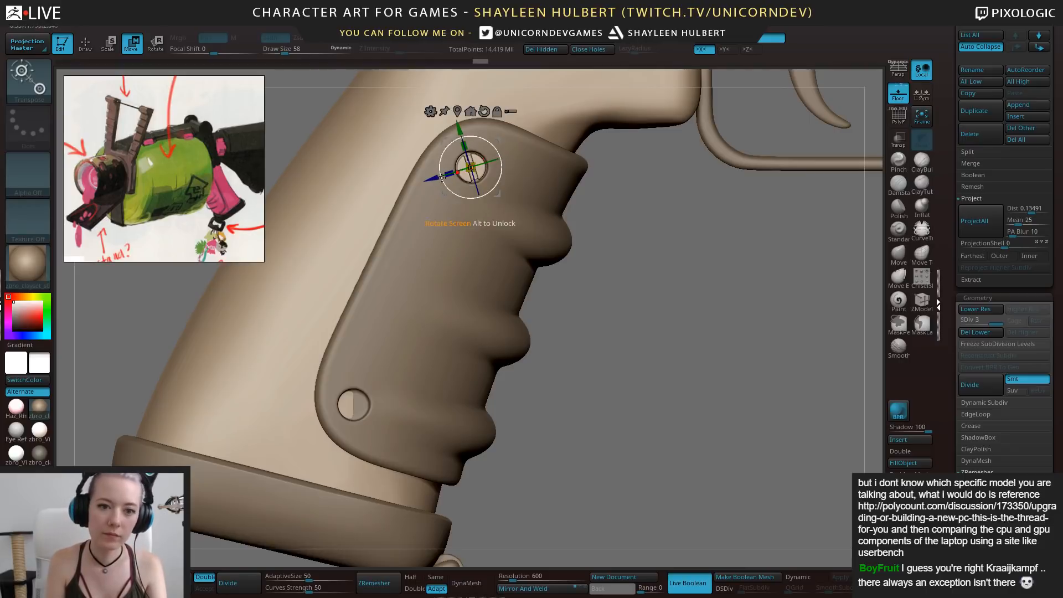
# Try to drag out a copy of the upper screw head with the transform gizmo, and undo each attempt
pyautogui.keyDown('ctrl'); pyautogui.moveTo(441, 199); pyautogui.dragTo(356, 225); pyautogui.keyUp('ctrl')
pyautogui.hotkey('ctrl', 'z')
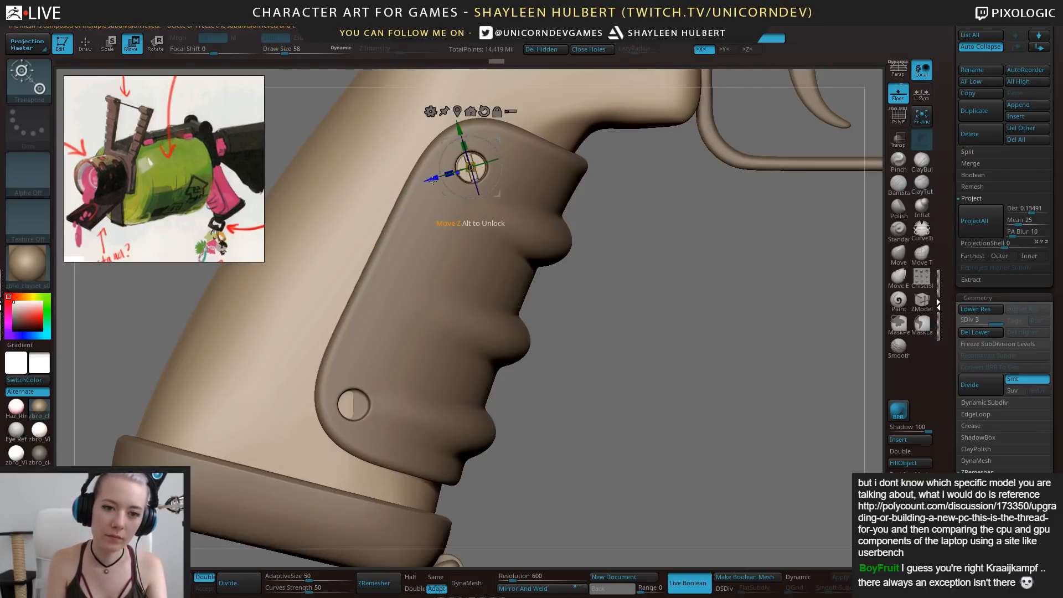
pyautogui.moveTo(444, 194); pyautogui.dragTo(377, 216)
pyautogui.hotkey('ctrl', 'z')
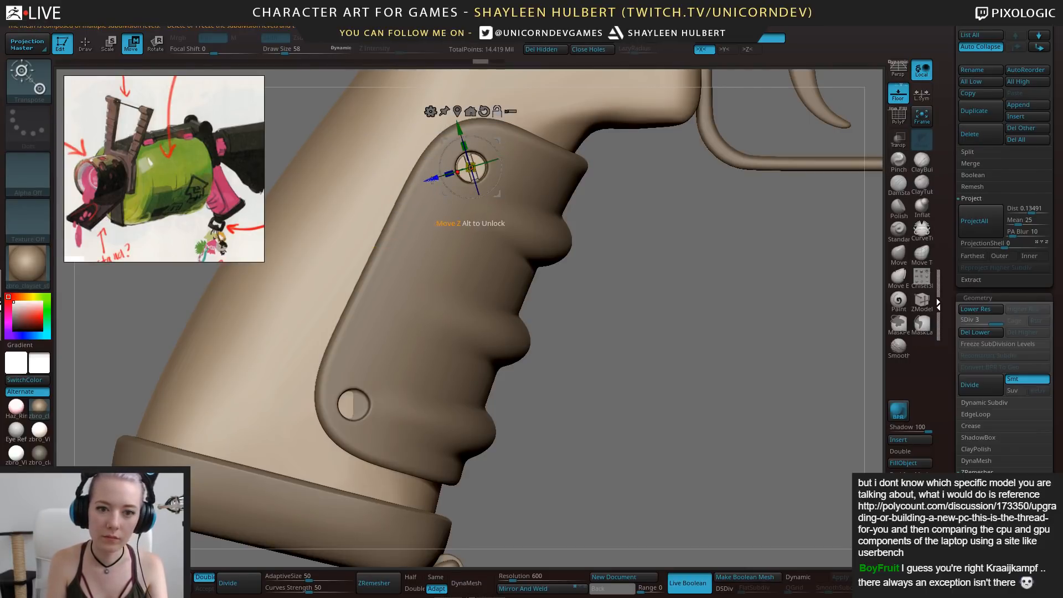
# Move the slotted screw heads from the upper holes of the grip down to the lower holes
pyautogui.keyDown('alt'); pyautogui.moveTo(432, 179); pyautogui.dragTo(329, 210); pyautogui.keyUp('alt')
pyautogui.moveTo(357, 162); pyautogui.dragTo(447, 409)
pyautogui.click(430, 393)
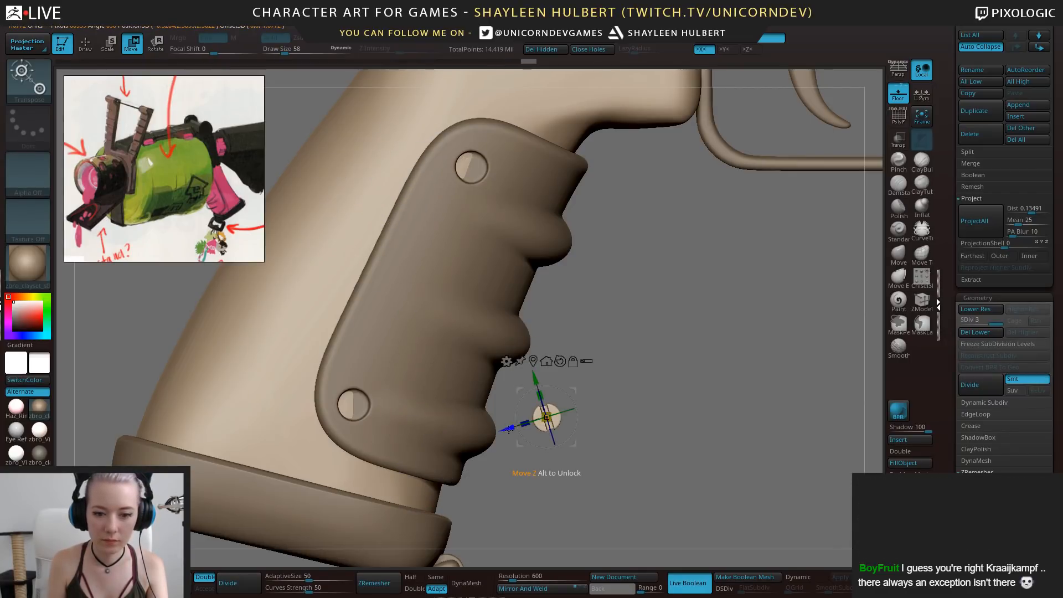
pyautogui.moveTo(509, 430); pyautogui.dragTo(330, 488)
pyautogui.moveTo(356, 436); pyautogui.dragTo(336, 366)
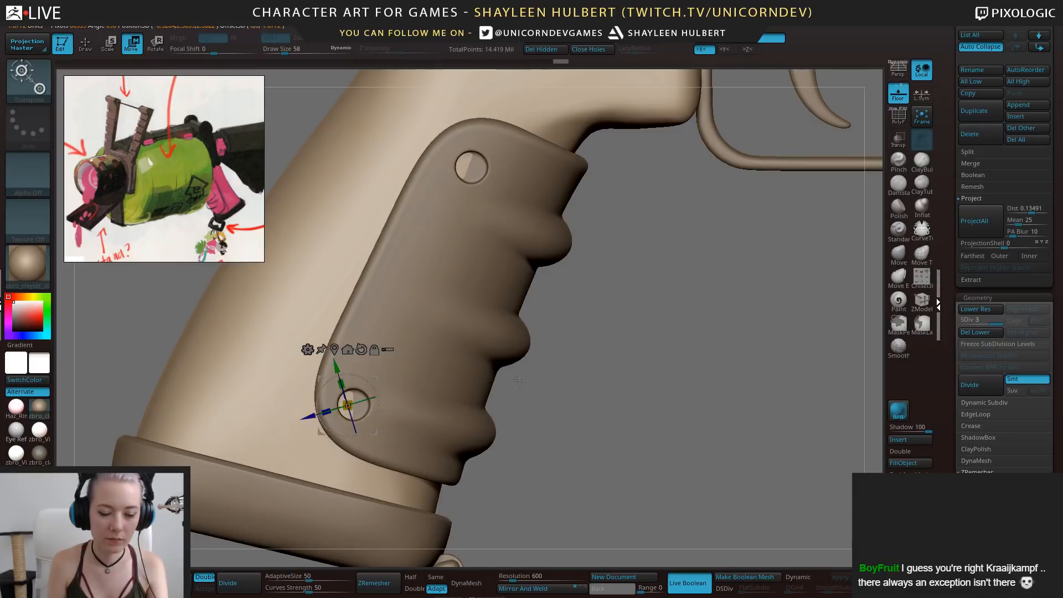
# Centre the screw heads in the grip's lower holes and rotate their slots to a crosswise angle
pyautogui.moveTo(517, 381); pyautogui.dragTo(369, 407)
pyautogui.moveTo(271, 407); pyautogui.dragTo(410, 405)
pyautogui.keyDown('alt'); pyautogui.moveTo(542, 438); pyautogui.dragTo(629, 443); pyautogui.keyUp('alt')
pyautogui.moveTo(372, 384); pyautogui.dragTo(380, 381)
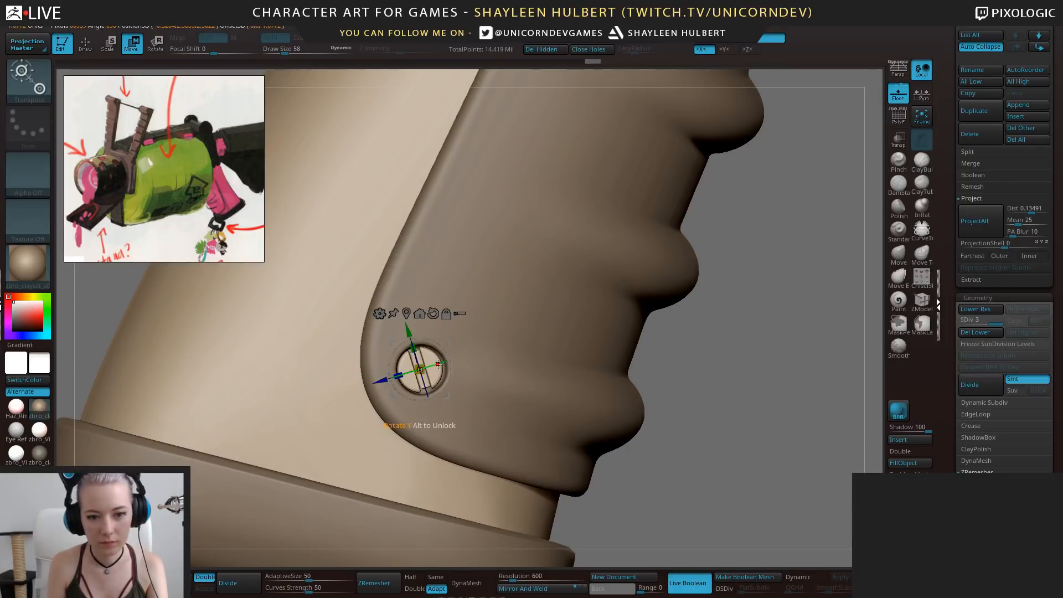
pyautogui.moveTo(437, 364); pyautogui.dragTo(419, 338)
pyautogui.moveTo(748, 354); pyautogui.dragTo(625, 387)
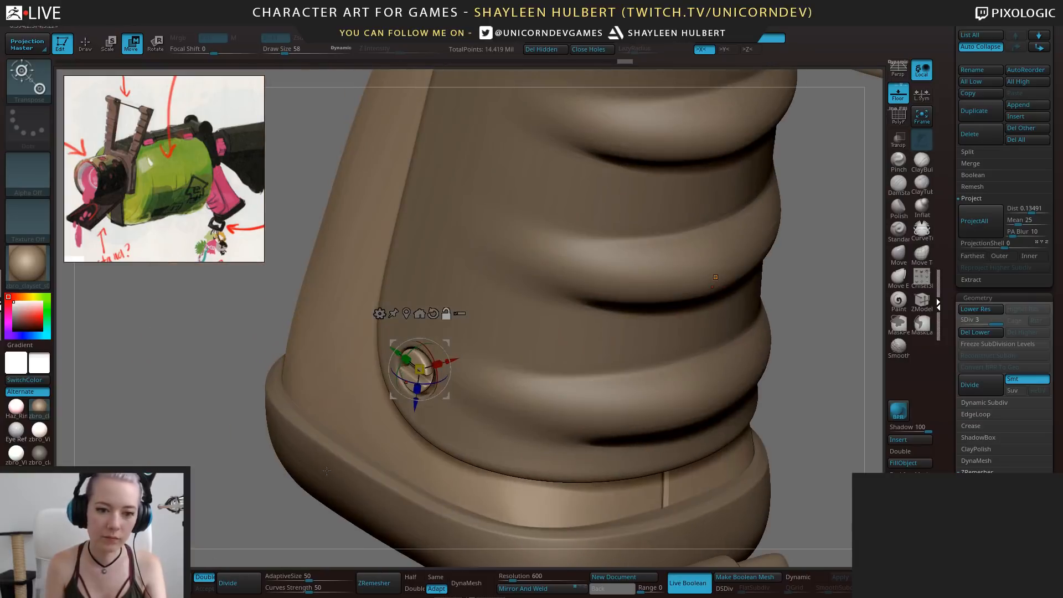
# Fine-tune the tilt and depth of the lower screw heads so they sit inside their recesses
pyautogui.keyDown('alt'); pyautogui.moveTo(803, 354); pyautogui.dragTo(806, 404); pyautogui.keyUp('alt')
pyautogui.moveTo(463, 355); pyautogui.dragTo(463, 356)
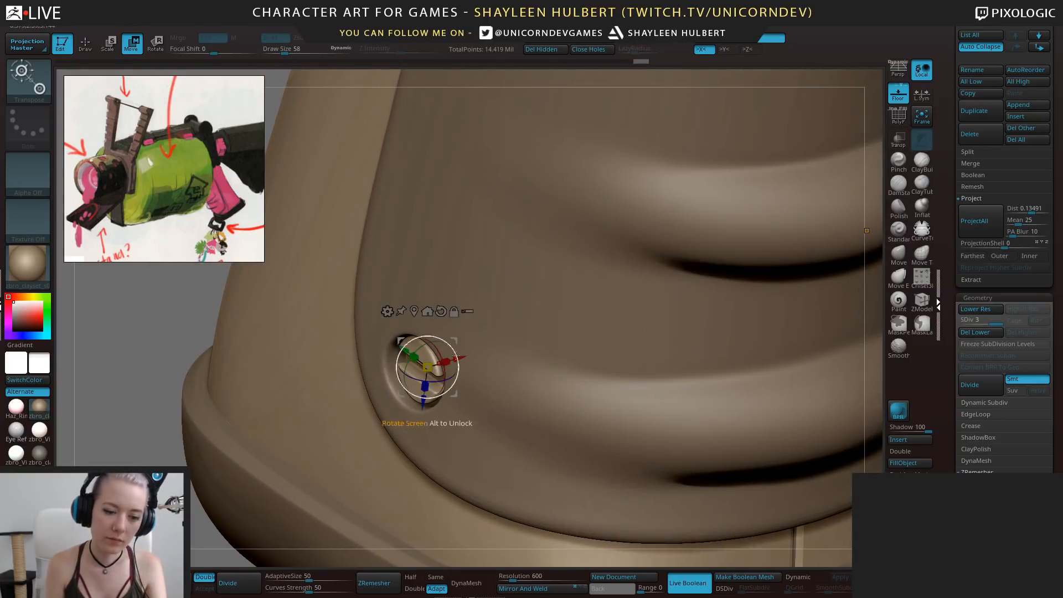
pyautogui.moveTo(874, 324); pyautogui.dragTo(543, 327)
pyautogui.moveTo(787, 488); pyautogui.dragTo(720, 504)
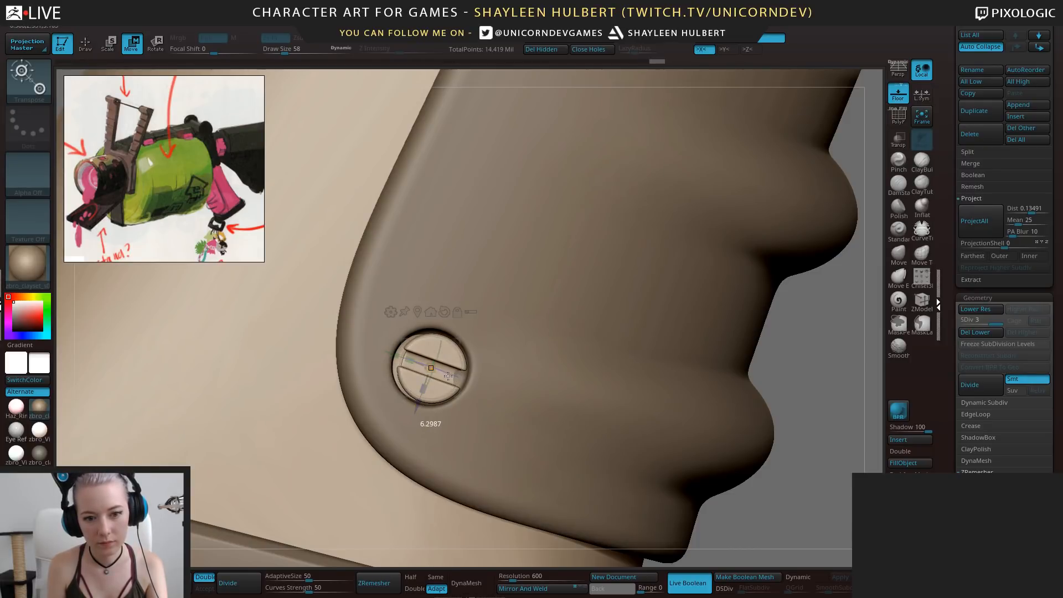
pyautogui.moveTo(628, 436); pyautogui.dragTo(393, 381)
pyautogui.moveTo(456, 360); pyautogui.dragTo(454, 361)
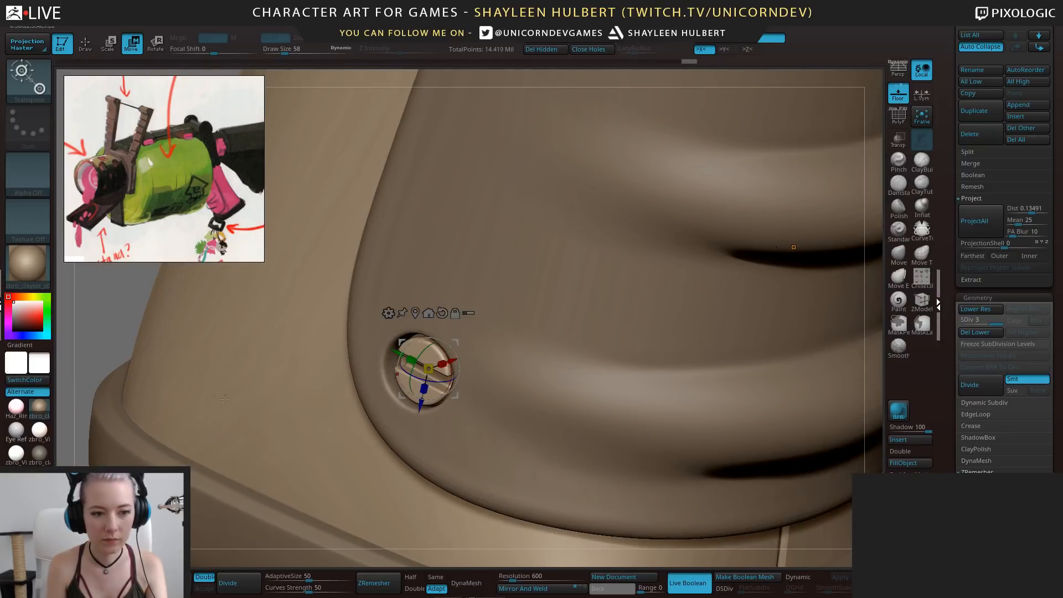
pyautogui.moveTo(115, 301); pyautogui.dragTo(616, 401)
pyautogui.moveTo(386, 344); pyautogui.dragTo(390, 355)
pyautogui.keyDown('alt'); pyautogui.moveTo(814, 398); pyautogui.dragTo(669, 402); pyautogui.keyUp('alt')
pyautogui.moveTo(694, 351); pyautogui.dragTo(666, 355)
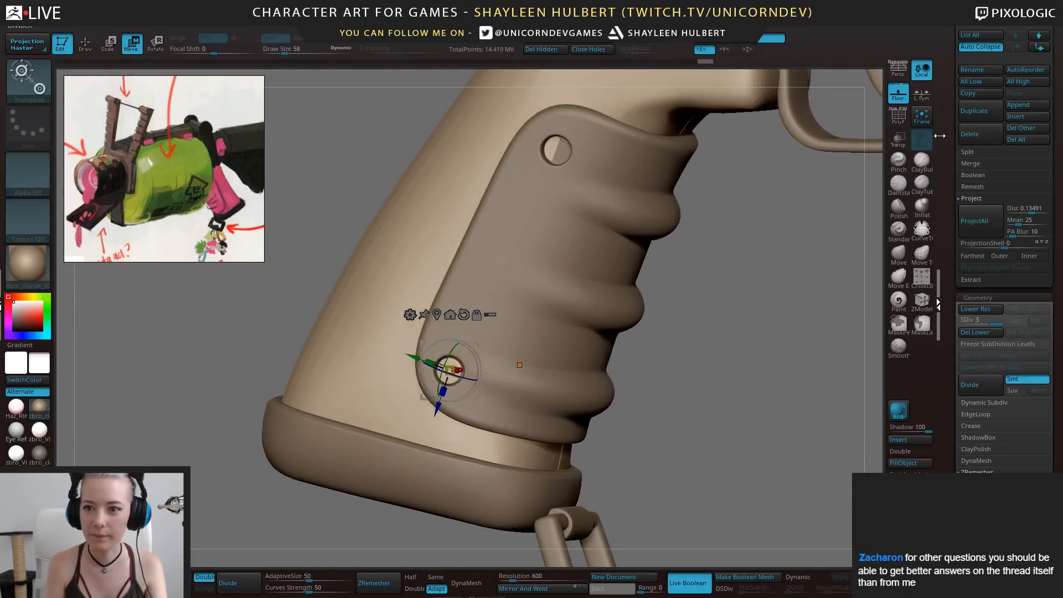
# Isolate the screw heads to inspect them on their own, and show the rest of the gun again
pyautogui.moveTo(946, 72); pyautogui.dragTo(947, 182)
pyautogui.click(1043, 164)
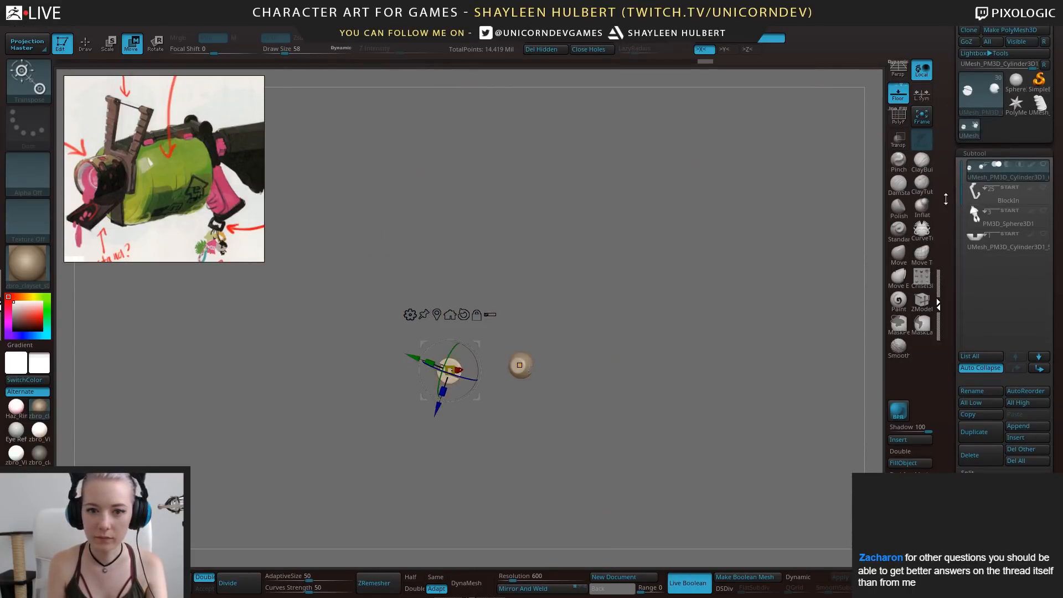
pyautogui.moveTo(686, 336); pyautogui.dragTo(702, 346)
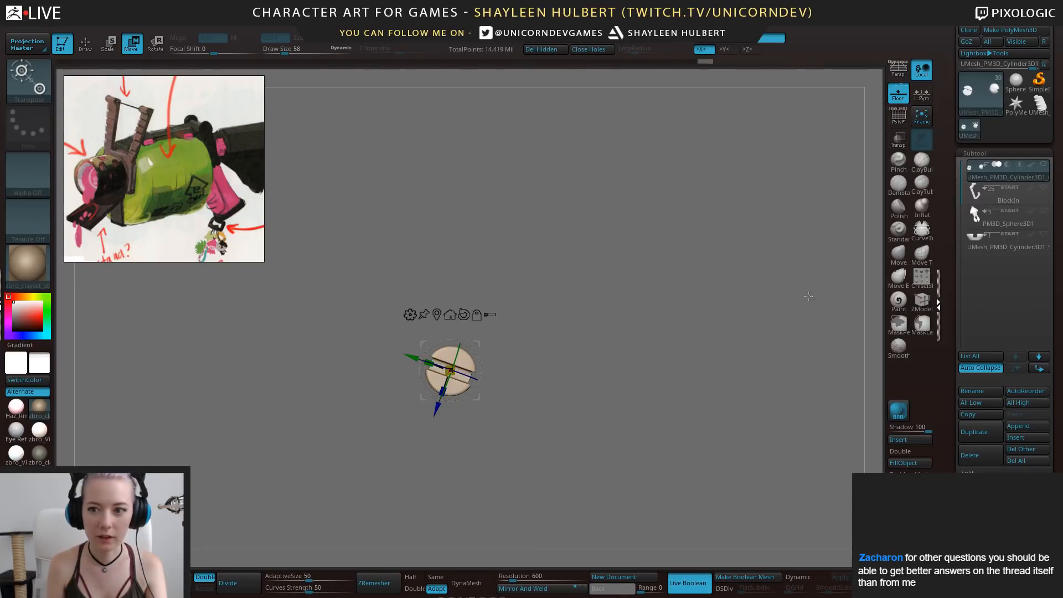
pyautogui.click(1043, 165)
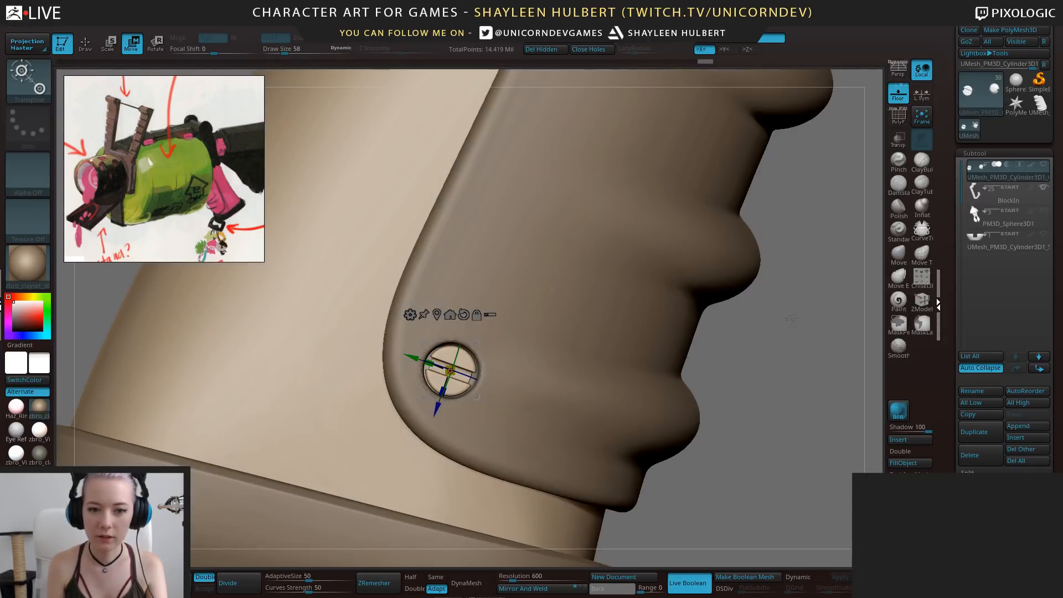
# Try to pull a copy off the lower screw heads with the transform gizmo, and undo the attempt
pyautogui.keyDown('alt'); pyautogui.moveTo(716, 319); pyautogui.dragTo(705, 277); pyautogui.keyUp('alt')
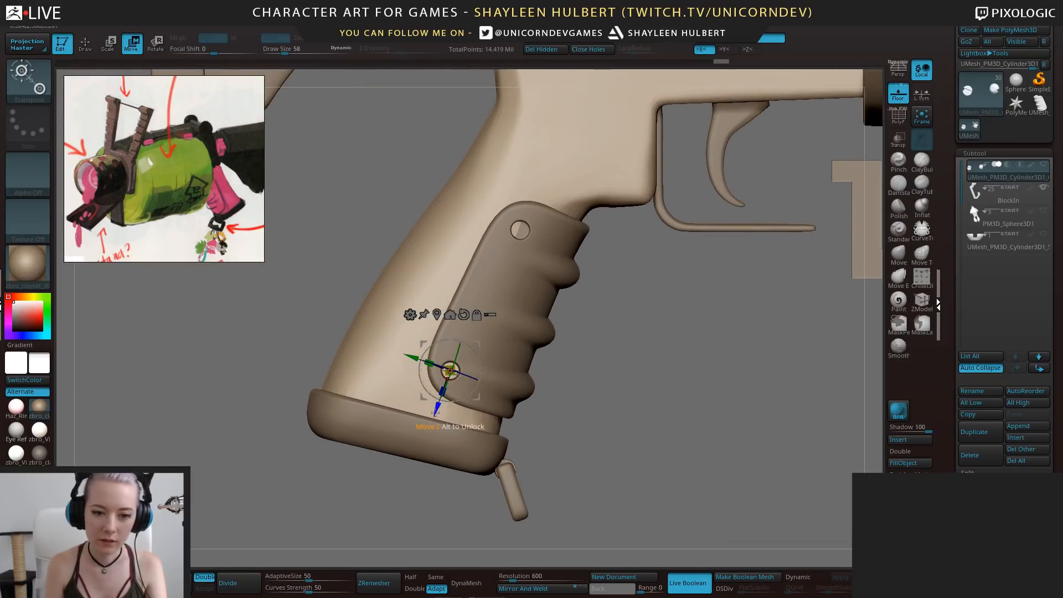
pyautogui.keyDown('ctrl'); pyautogui.moveTo(434, 410); pyautogui.dragTo(461, 361); pyautogui.keyUp('ctrl')
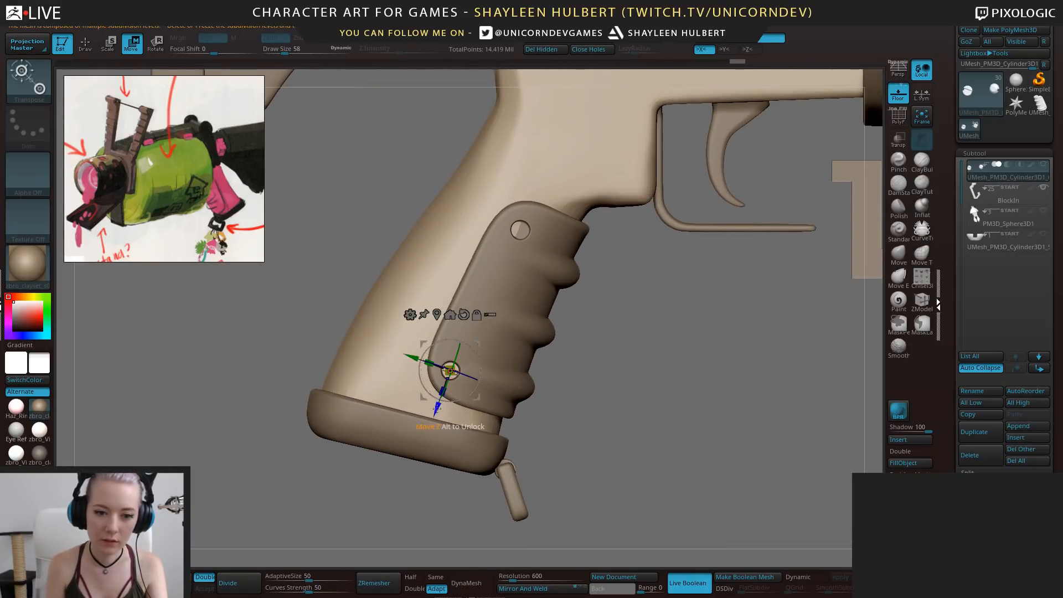
pyautogui.keyDown('ctrl'); pyautogui.moveTo(437, 409); pyautogui.dragTo(450, 388); pyautogui.keyUp('ctrl')
pyautogui.hotkey('ctrl', 'z')
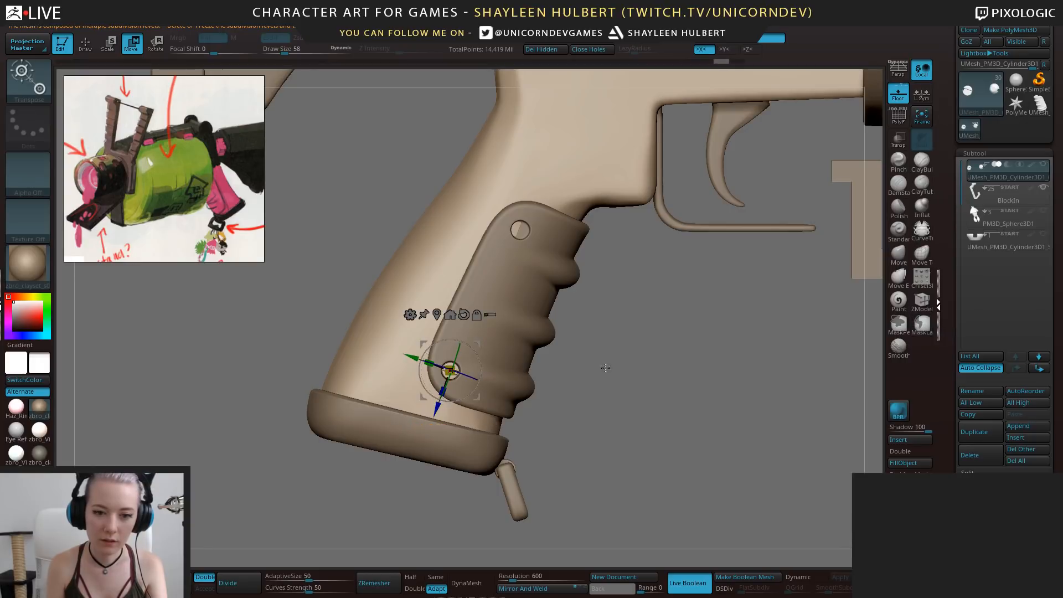
pyautogui.moveTo(626, 370)
pyautogui.mouseDown()
pyautogui.moveTo(595, 378)
pyautogui.moveTo(611, 374)
pyautogui.mouseUp()
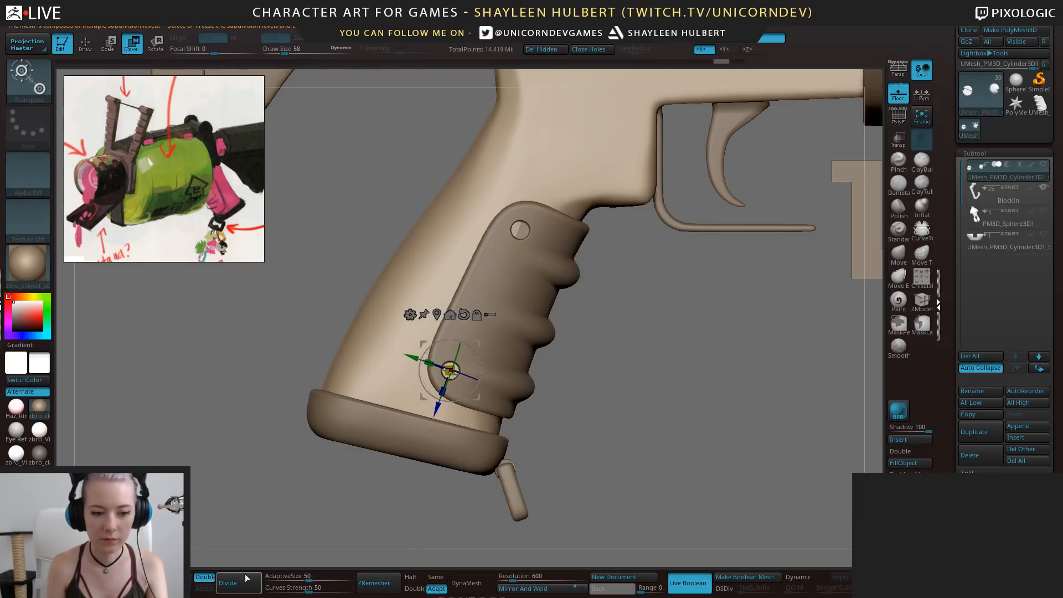
# Duplicate the screw head subtool and move one pair up into the grip's upper holes
pyautogui.click(974, 432)
pyautogui.moveTo(443, 390)
pyautogui.mouseDown()
pyautogui.moveTo(454, 387)
pyautogui.moveTo(481, 310)
pyautogui.moveTo(488, 253)
pyautogui.mouseUp()
pyautogui.click(1044, 164)
pyautogui.keyDown('alt'); pyautogui.moveTo(667, 305); pyautogui.dragTo(643, 435); pyautogui.keyUp('alt')
pyautogui.moveTo(459, 295); pyautogui.dragTo(495, 305)
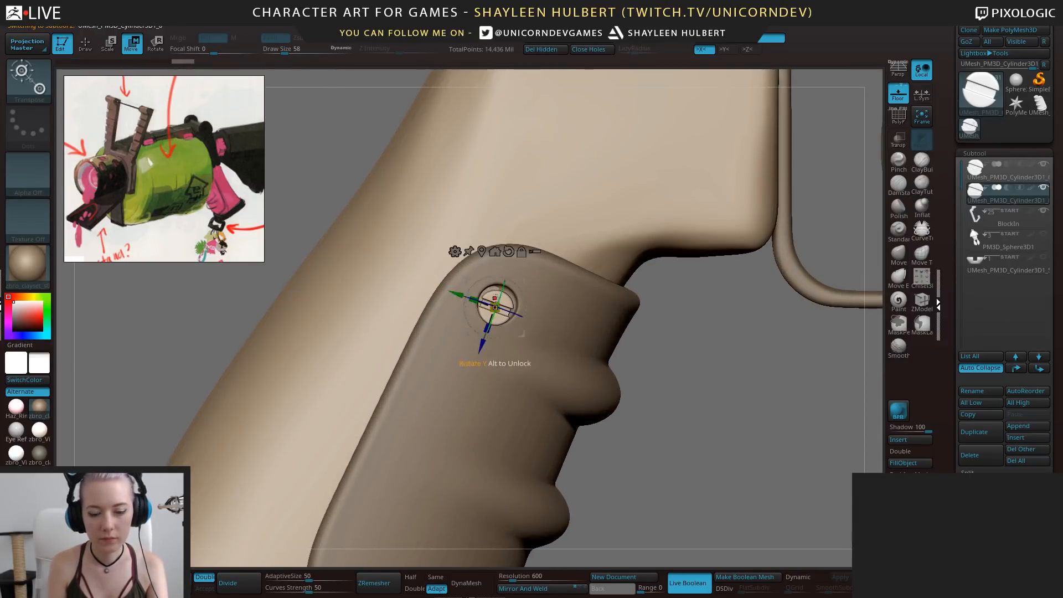
pyautogui.moveTo(481, 352); pyautogui.dragTo(483, 348)
# Turn the upper screw heads to a steeper slot angle and check their fit on both sides of the grip
pyautogui.moveTo(712, 368); pyautogui.dragTo(344, 338)
pyautogui.moveTo(554, 305); pyautogui.dragTo(781, 456)
pyautogui.moveTo(730, 242); pyautogui.dragTo(642, 260)
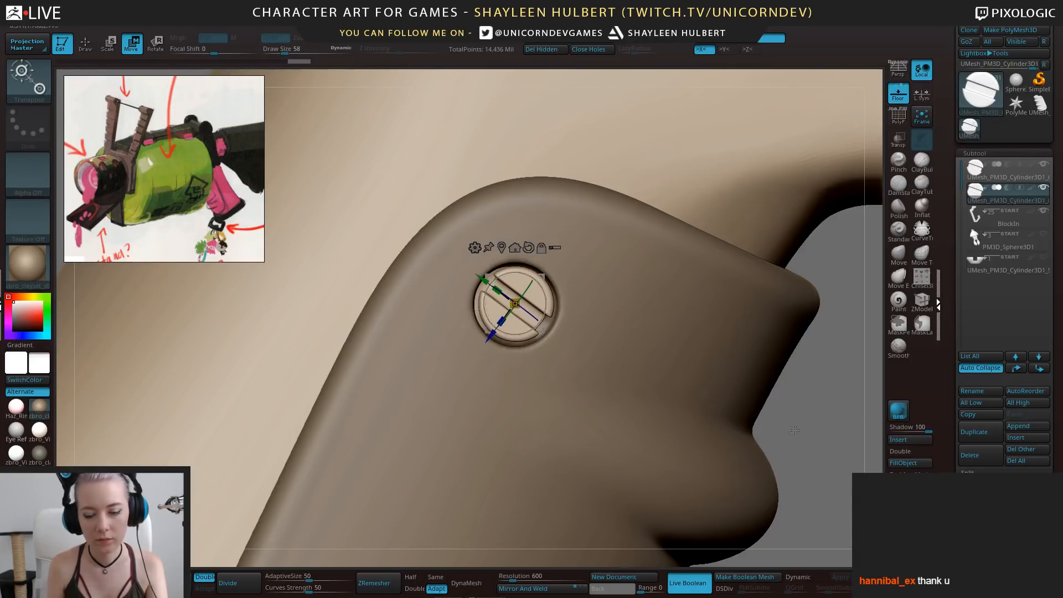
pyautogui.keyDown('alt'); pyautogui.moveTo(795, 430); pyautogui.dragTo(778, 310); pyautogui.keyUp('alt')
pyautogui.moveTo(324, 331); pyautogui.dragTo(470, 338)
pyautogui.keyDown('alt'); pyautogui.moveTo(590, 205); pyautogui.dragTo(587, 311); pyautogui.keyUp('alt')
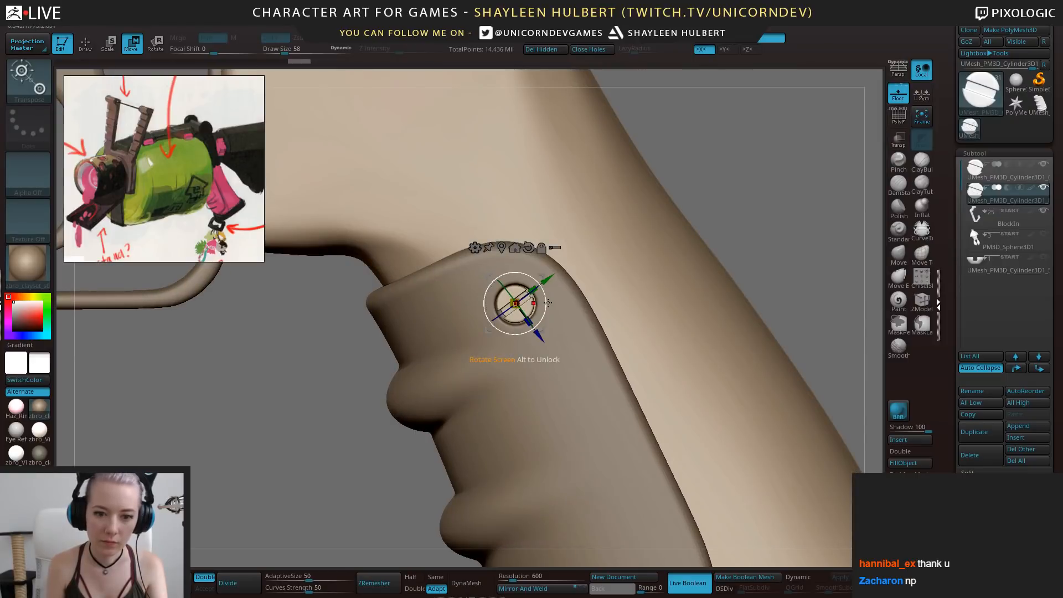
pyautogui.keyDown('alt'); pyautogui.moveTo(310, 508); pyautogui.dragTo(687, 385); pyautogui.keyUp('alt')
# Merge the two screw head subtools into one with MergeDown and accept the non-undoable operation
pyautogui.click(1022, 173)
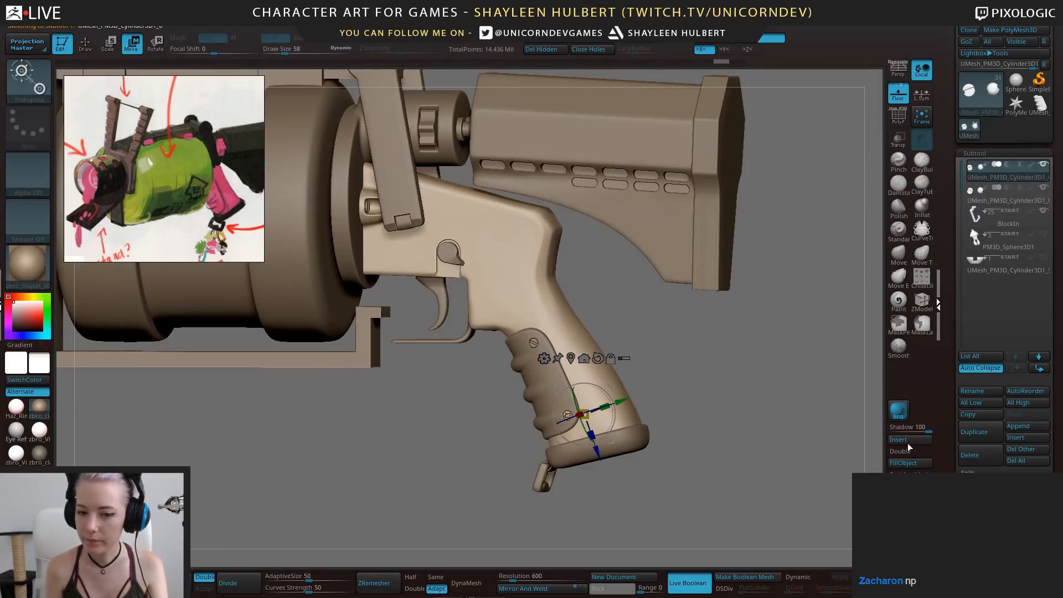
pyautogui.keyDown('alt'); pyautogui.moveTo(699, 413); pyautogui.dragTo(756, 437); pyautogui.keyUp('alt')
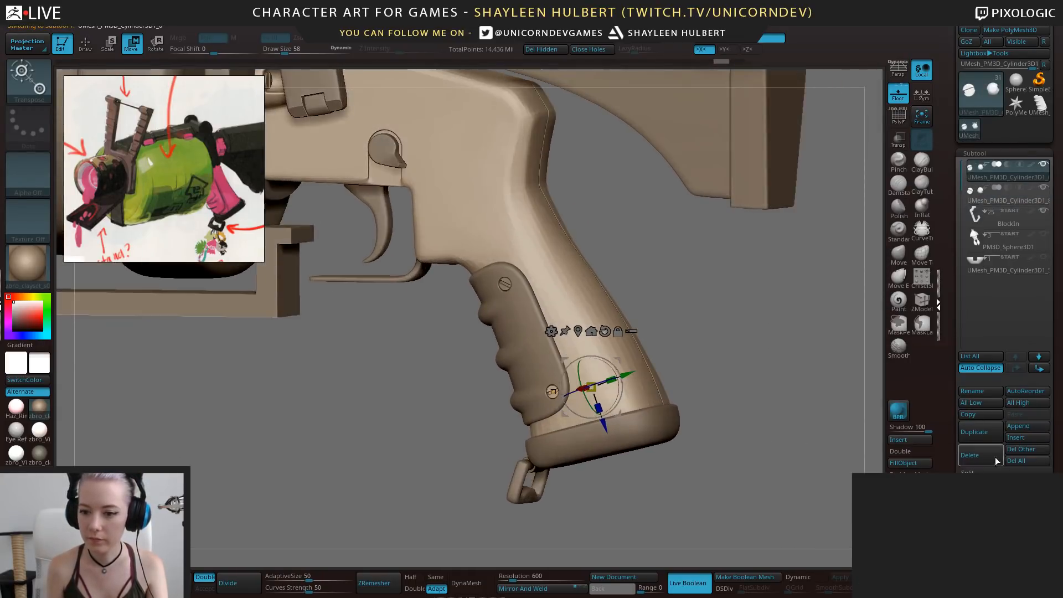
pyautogui.moveTo(949, 433); pyautogui.dragTo(947, 359)
pyautogui.moveTo(949, 404); pyautogui.dragTo(950, 432)
pyautogui.click(979, 358)
pyautogui.click(978, 368)
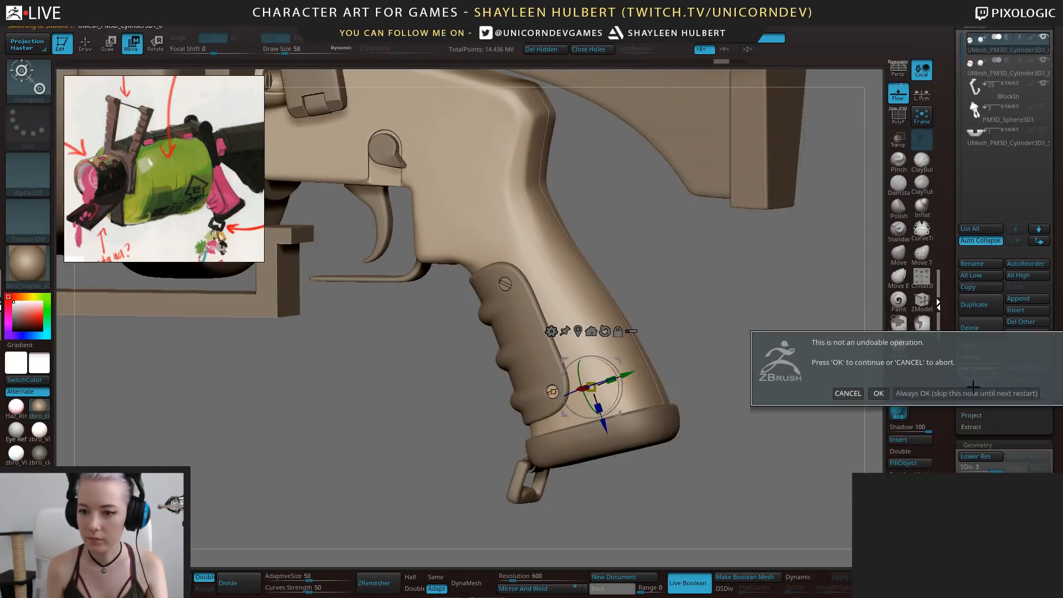
pyautogui.click(878, 393)
pyautogui.keyDown('alt'); pyautogui.moveTo(732, 354); pyautogui.dragTo(750, 401); pyautogui.keyUp('alt')
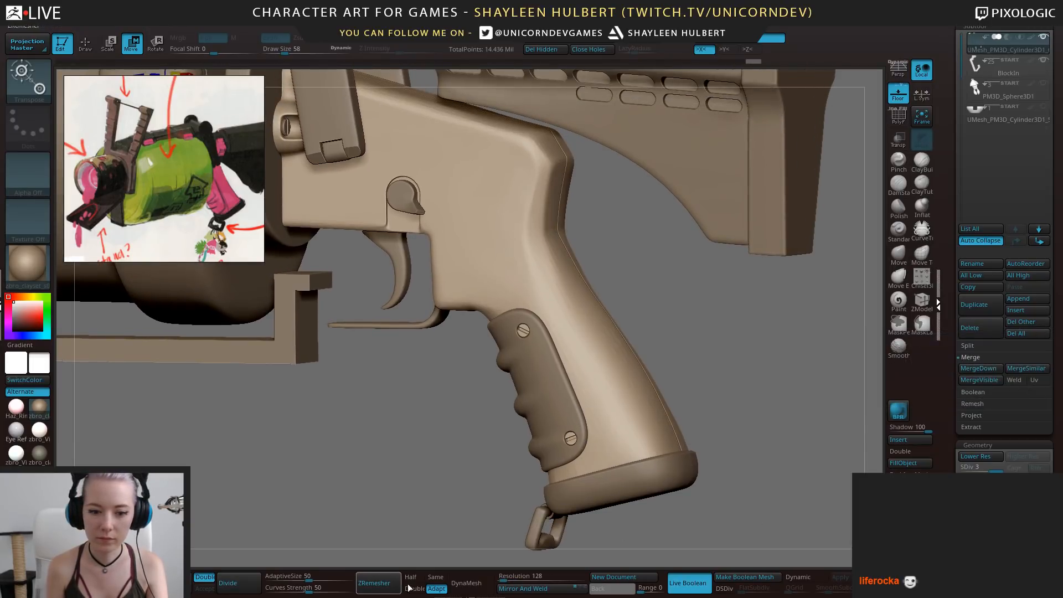
pyautogui.moveTo(729, 425)
pyautogui.mouseDown()
pyautogui.moveTo(711, 421)
pyautogui.moveTo(732, 424)
pyautogui.mouseUp()
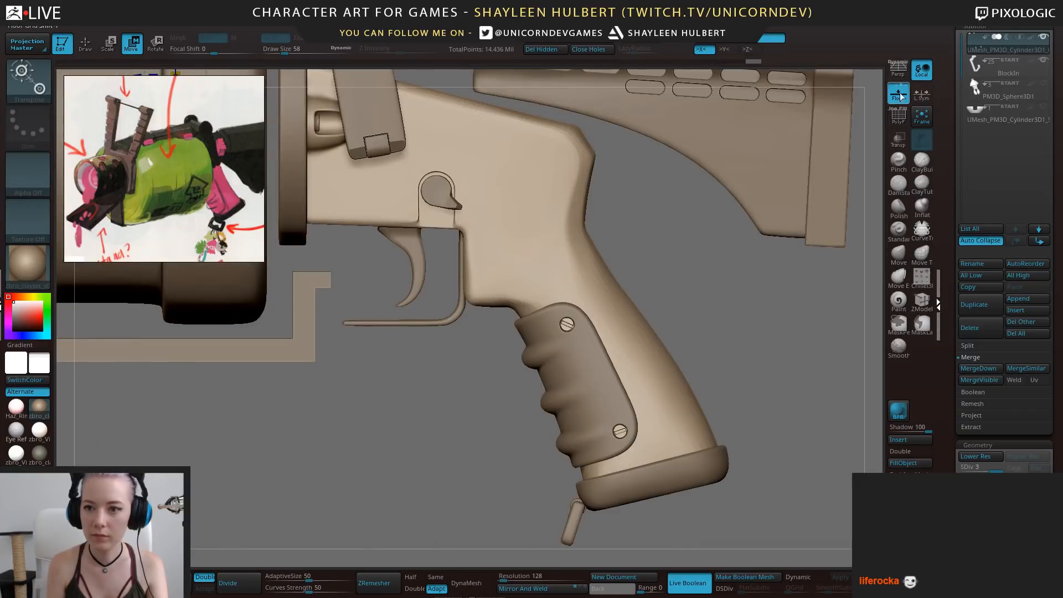
# Isolate the merged screw heads to inspect all four, and bring the whole gun back into view
pyautogui.click(1044, 37)
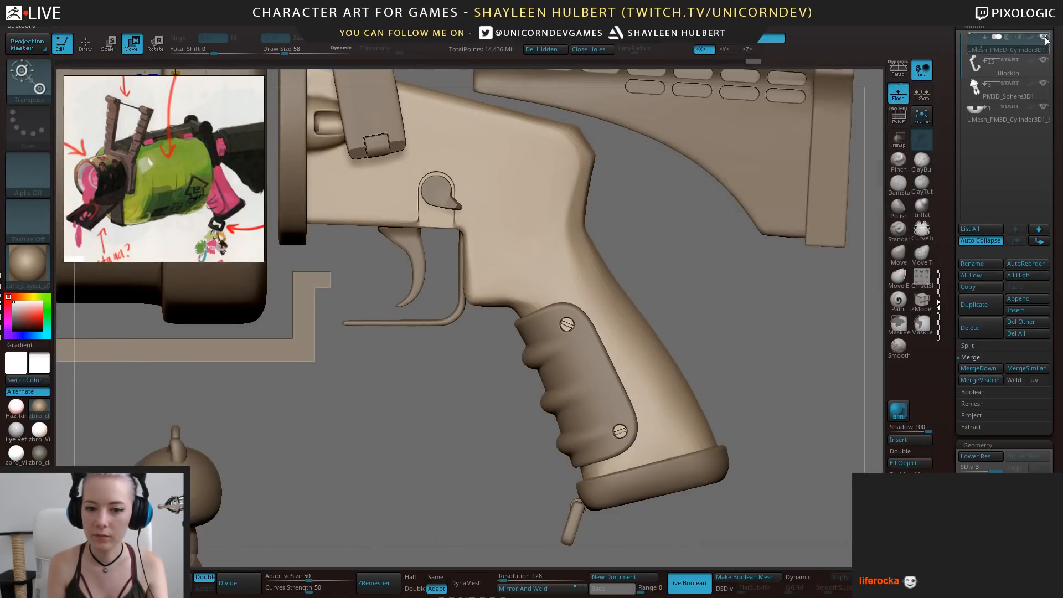
pyautogui.click(1044, 37)
pyautogui.moveTo(475, 457)
pyautogui.keyDown('ctrl'); pyautogui.mouseDown()
pyautogui.moveTo(615, 520)
pyautogui.moveTo(485, 520)
pyautogui.moveTo(604, 434)
pyautogui.moveTo(546, 530)
pyautogui.moveTo(595, 482)
pyautogui.mouseUp(); pyautogui.keyUp('ctrl')
pyautogui.keyDown('ctrl'); pyautogui.moveTo(667, 414); pyautogui.dragTo(662, 422); pyautogui.keyUp('ctrl')
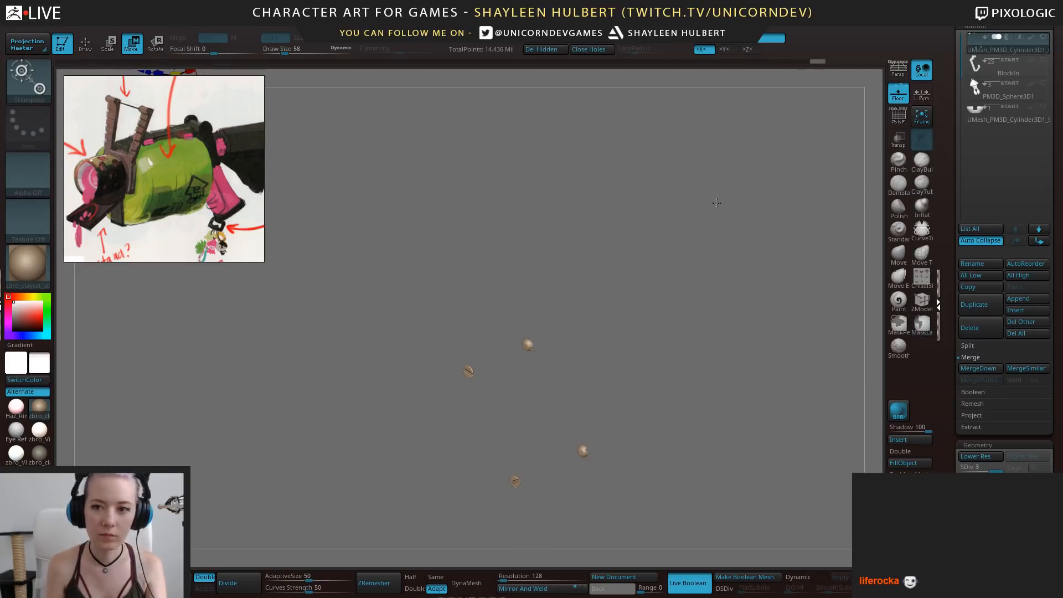
pyautogui.keyDown('ctrl'); pyautogui.moveTo(562, 297); pyautogui.dragTo(563, 354); pyautogui.keyUp('ctrl')
pyautogui.keyDown('ctrl'); pyautogui.moveTo(643, 317); pyautogui.dragTo(657, 314); pyautogui.keyUp('ctrl')
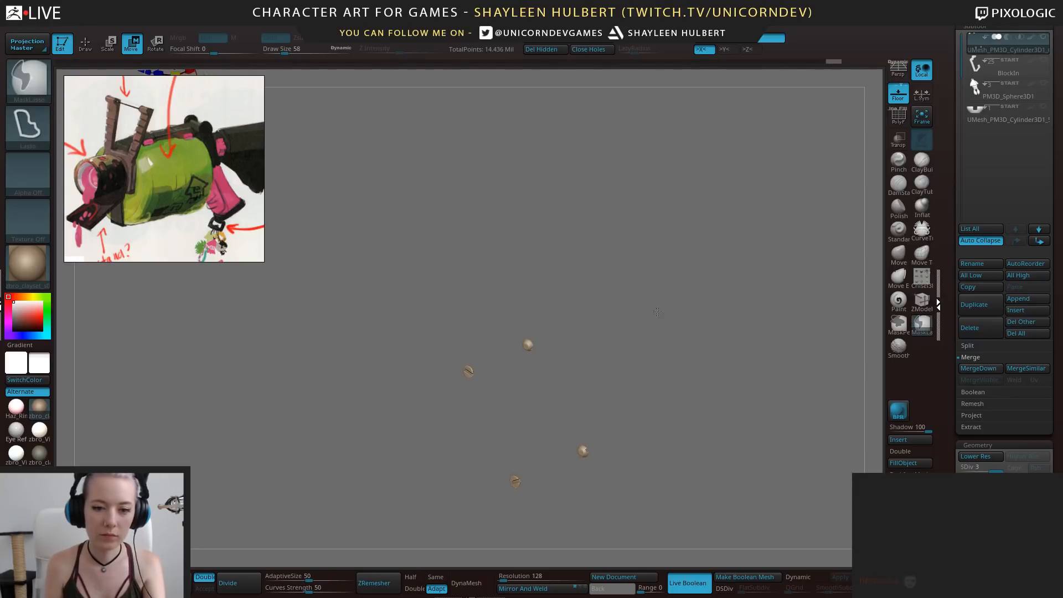
pyautogui.click(921, 116)
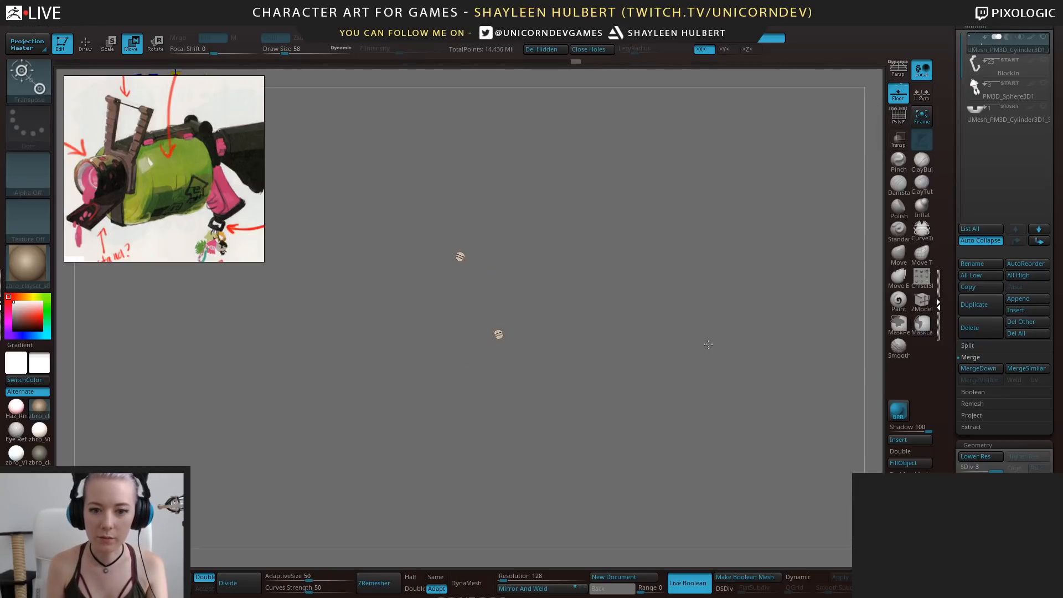
pyautogui.keyDown('alt'); pyautogui.moveTo(708, 344); pyautogui.dragTo(789, 438); pyautogui.keyUp('alt')
pyautogui.keyDown('alt'); pyautogui.moveTo(786, 360); pyautogui.dragTo(780, 390); pyautogui.keyUp('alt')
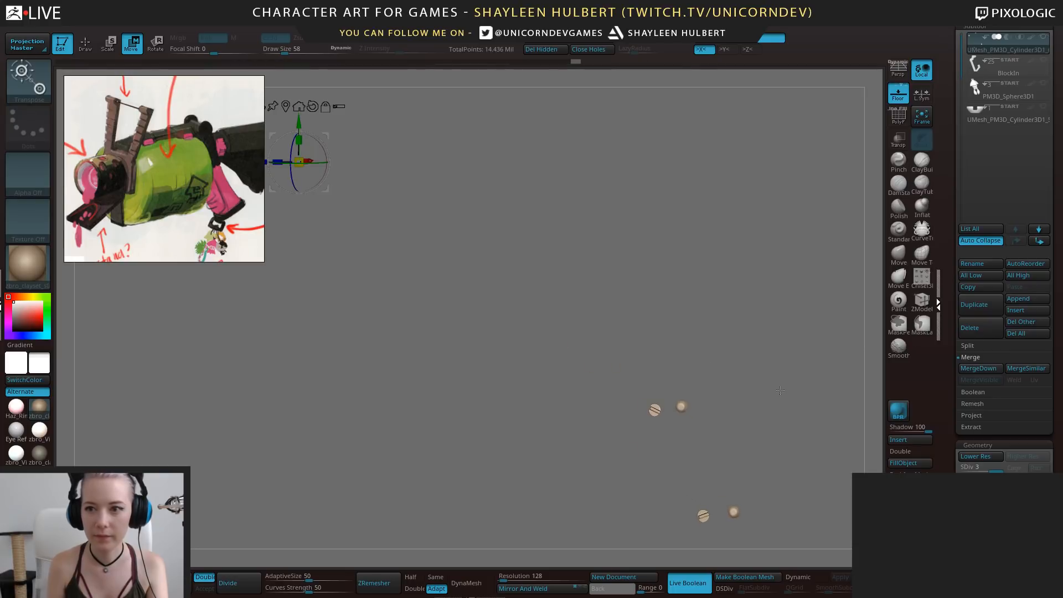
pyautogui.click(1043, 60)
# Examine the full gun from the side and front three-quarter angles, and leave Move mode for Draw mode
pyautogui.keyDown('alt'); pyautogui.moveTo(443, 470); pyautogui.dragTo(403, 403); pyautogui.keyUp('alt')
pyautogui.keyDown('alt'); pyautogui.moveTo(411, 366); pyautogui.dragTo(532, 446); pyautogui.keyUp('alt')
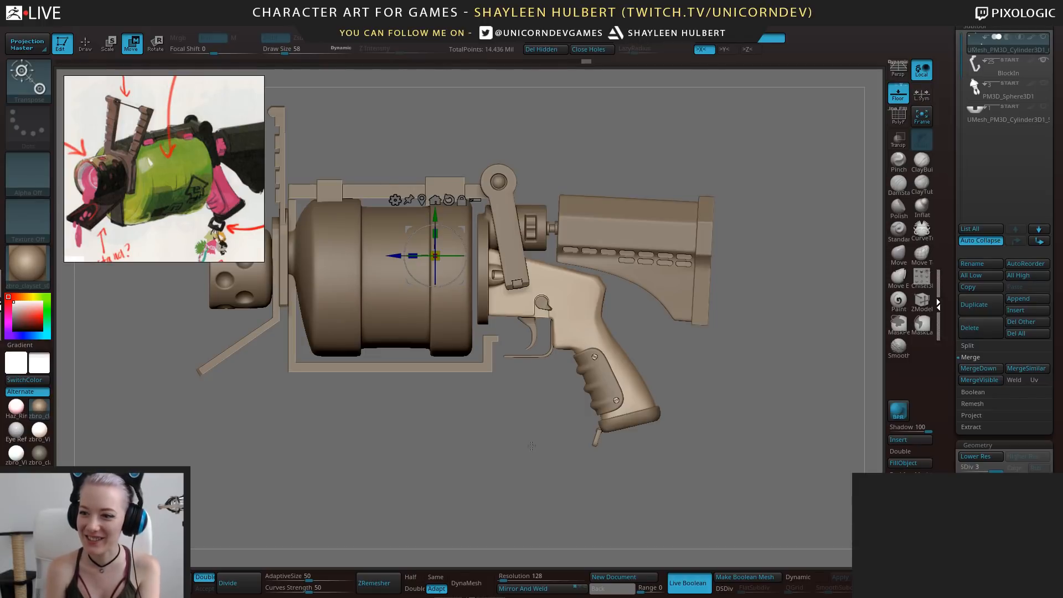
pyautogui.moveTo(433, 382)
pyautogui.mouseDown()
pyautogui.moveTo(490, 412)
pyautogui.moveTo(482, 407)
pyautogui.moveTo(485, 442)
pyautogui.moveTo(524, 483)
pyautogui.moveTo(523, 467)
pyautogui.moveTo(556, 483)
pyautogui.mouseUp()
pyautogui.press('q')
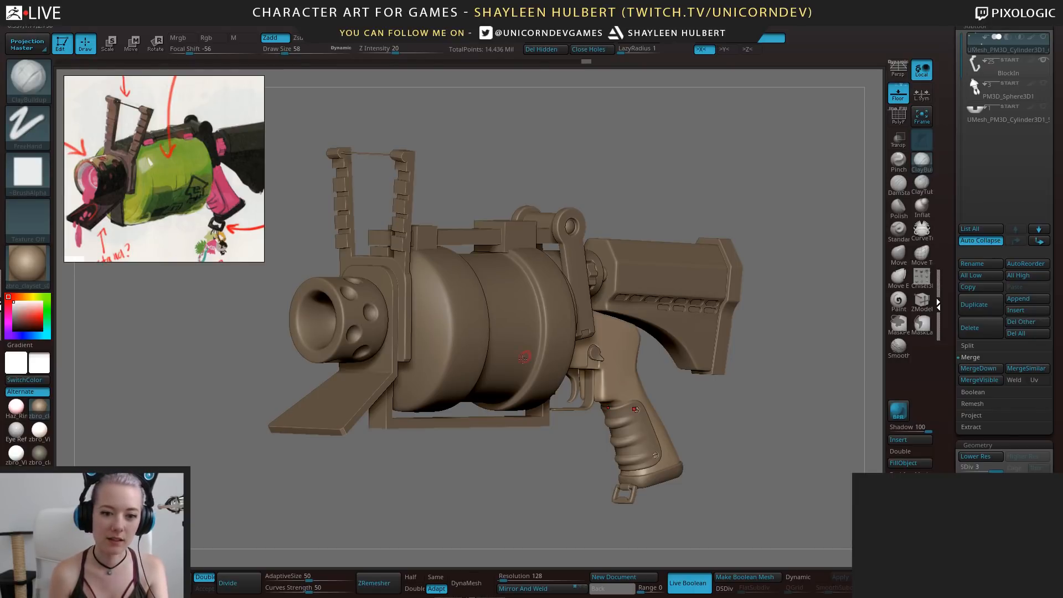
pyautogui.moveTo(561, 467); pyautogui.dragTo(545, 487)
pyautogui.moveTo(546, 487)
pyautogui.keyDown('alt'); pyautogui.mouseDown()
pyautogui.moveTo(556, 498)
pyautogui.moveTo(513, 420)
pyautogui.moveTo(541, 480)
pyautogui.mouseUp(); pyautogui.keyUp('alt')
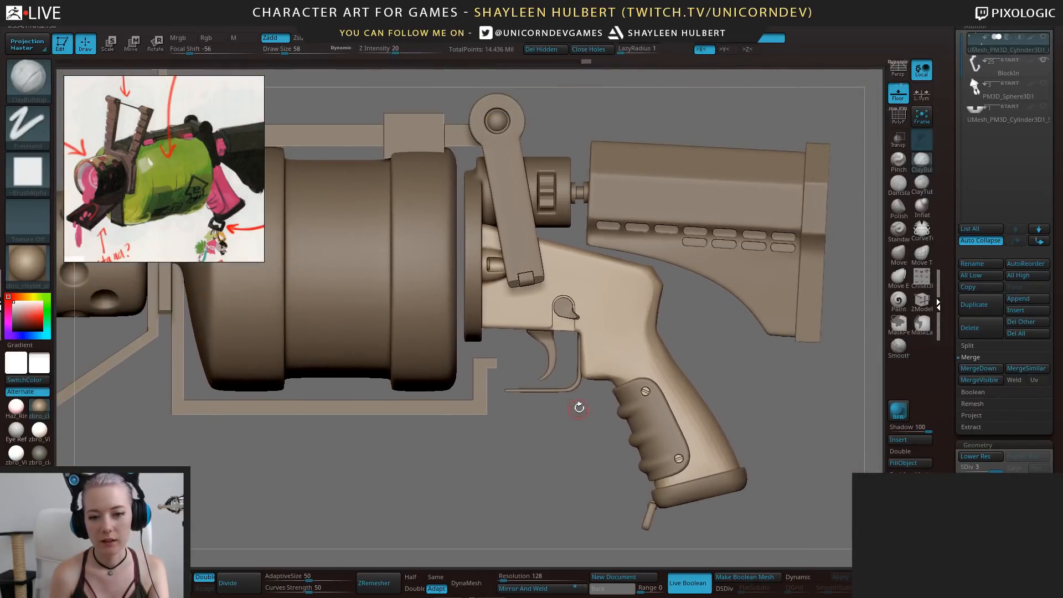
# Select the trigger guard subtool and turn off its dynamic subdivision to expose the low-poly shape
pyautogui.keyDown('alt'); pyautogui.moveTo(573, 392); pyautogui.dragTo(503, 489); pyautogui.keyUp('alt')
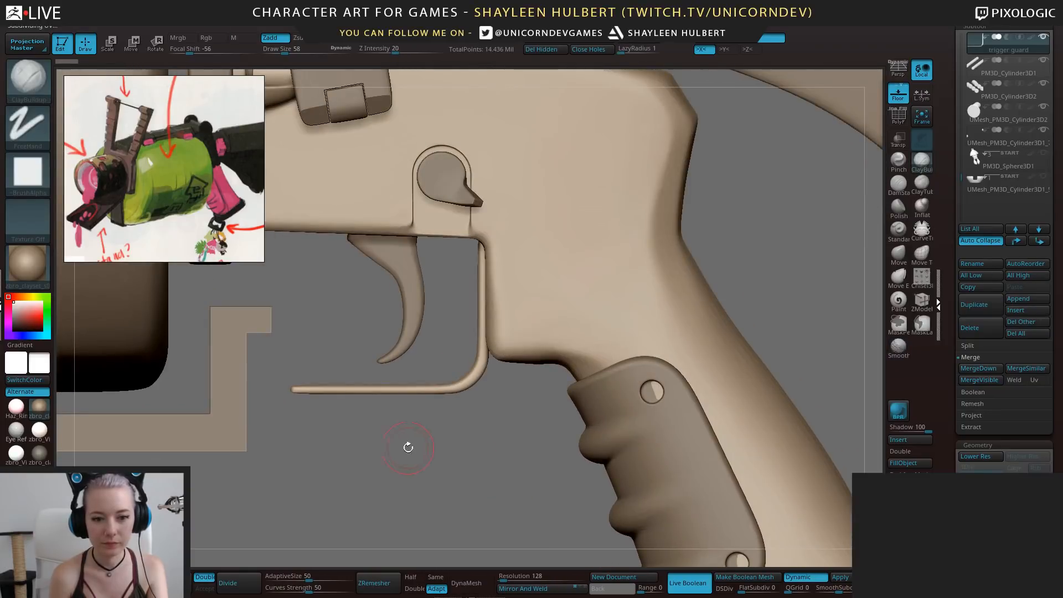
pyautogui.keyDown('alt'); pyautogui.moveTo(408, 446); pyautogui.dragTo(373, 422); pyautogui.keyUp('alt')
pyautogui.keyDown('alt'); pyautogui.moveTo(405, 469); pyautogui.dragTo(583, 392); pyautogui.keyUp('alt')
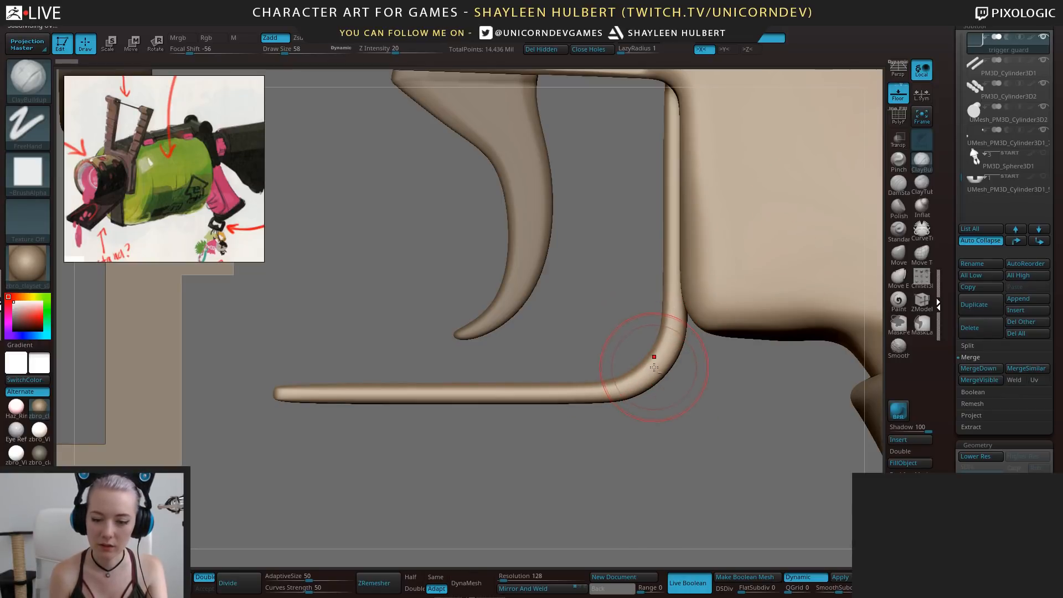
pyautogui.click(798, 577)
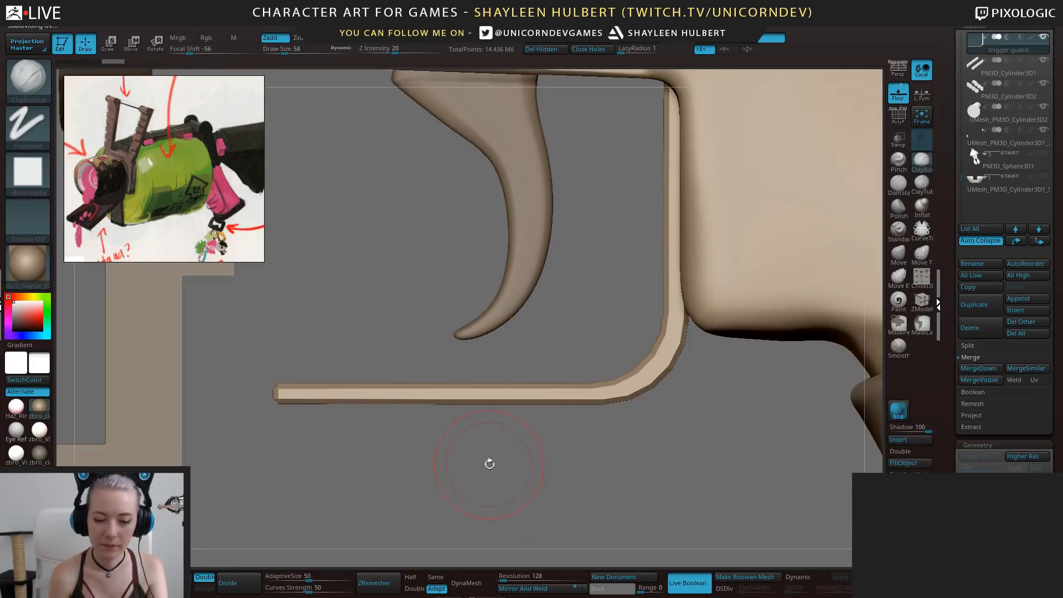
pyautogui.moveTo(490, 464); pyautogui.dragTo(499, 481)
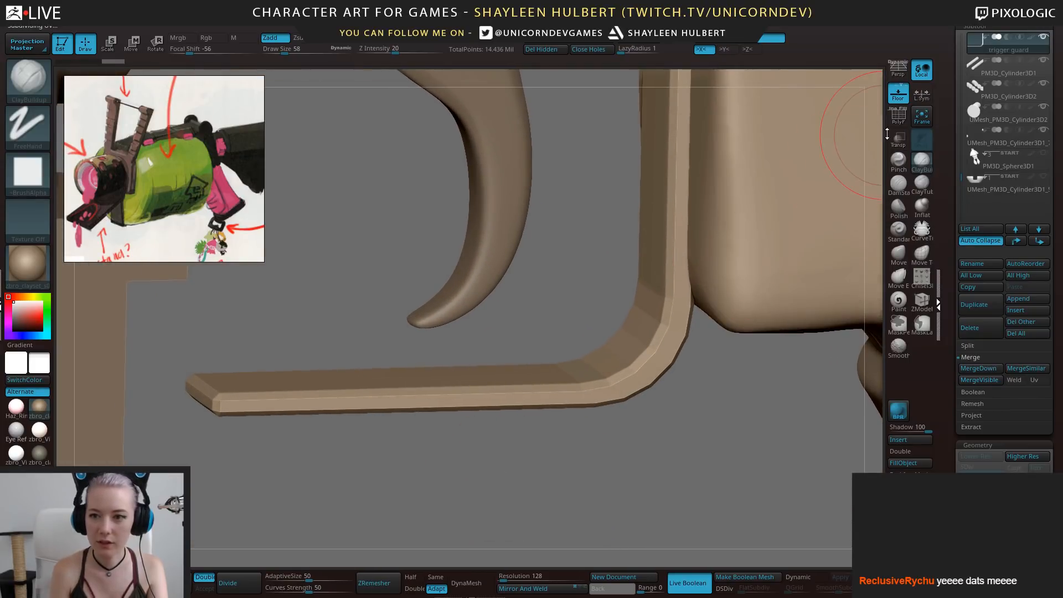
# Insert evenly spaced crosswise edge loops along the trigger guard's lower bar with the ZModeler brush
pyautogui.click(922, 302)
pyautogui.hotkey('shift', 'f')
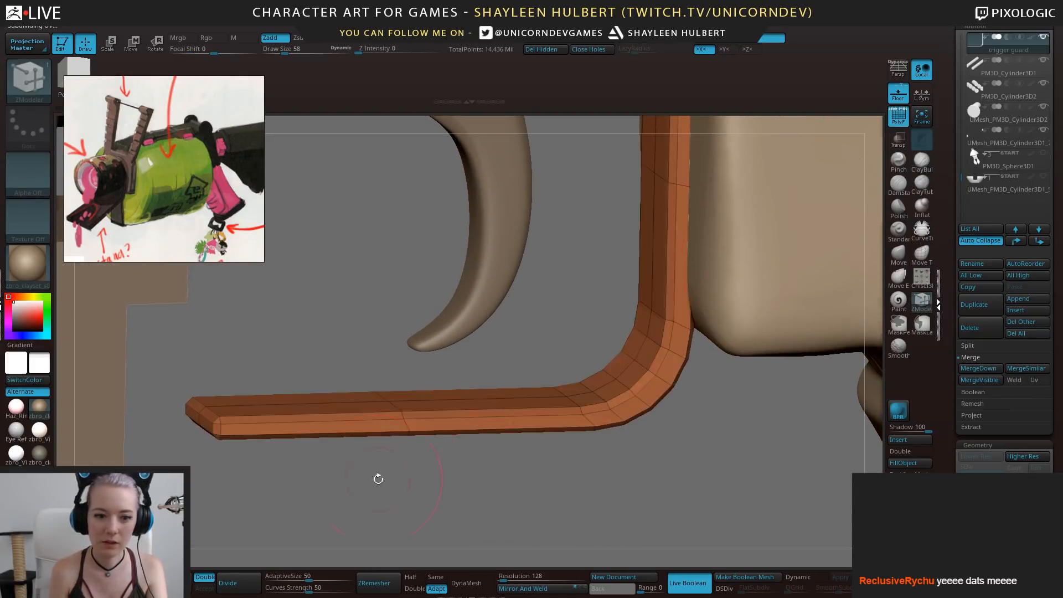
pyautogui.moveTo(377, 477)
pyautogui.keyDown('alt'); pyautogui.mouseDown()
pyautogui.moveTo(538, 458)
pyautogui.moveTo(515, 488)
pyautogui.mouseUp(); pyautogui.keyUp('alt')
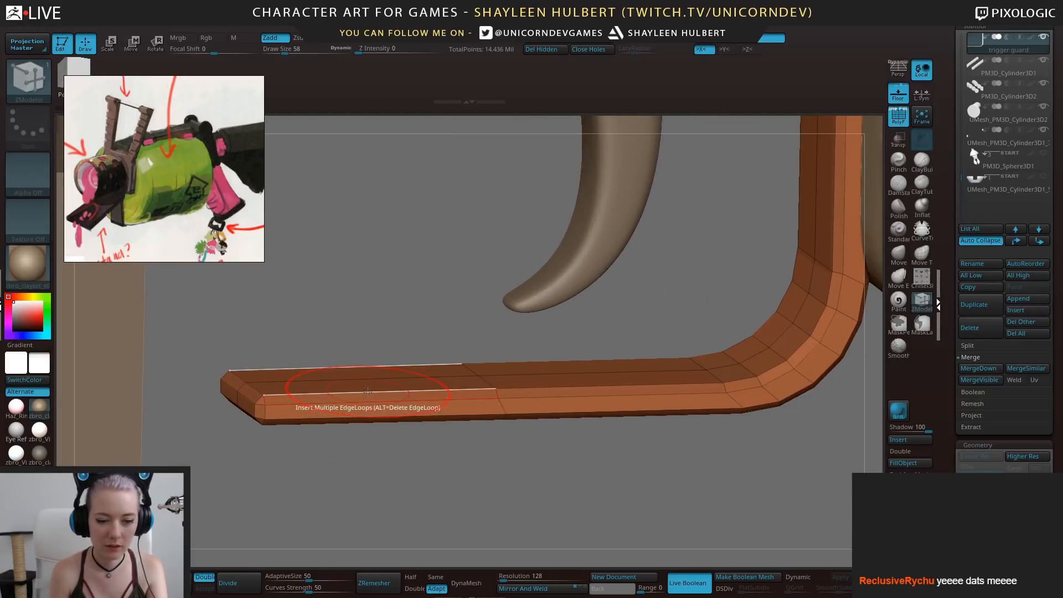
pyautogui.press('space')
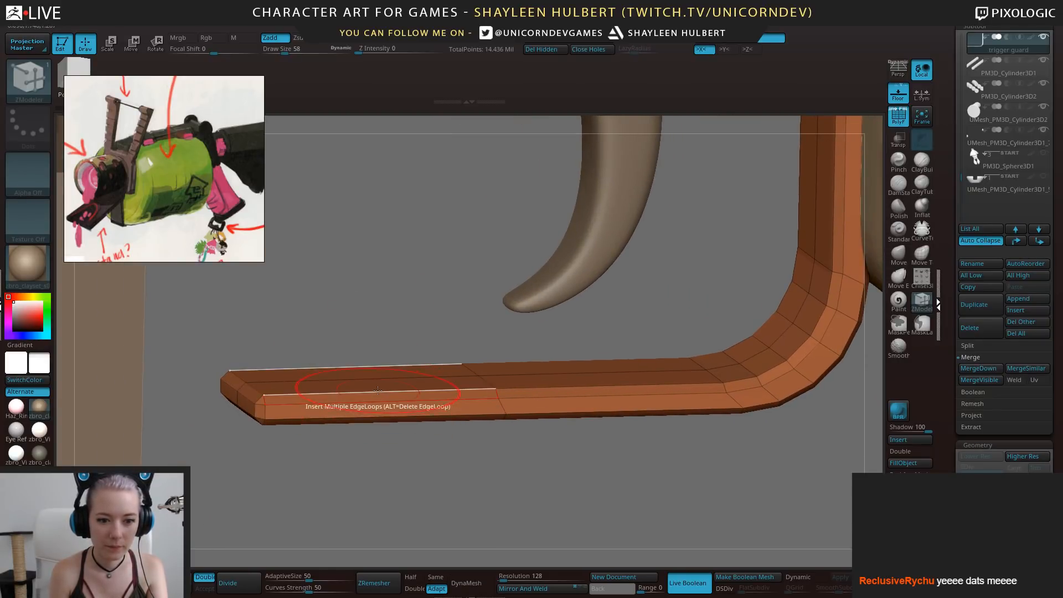
pyautogui.click(323, 392)
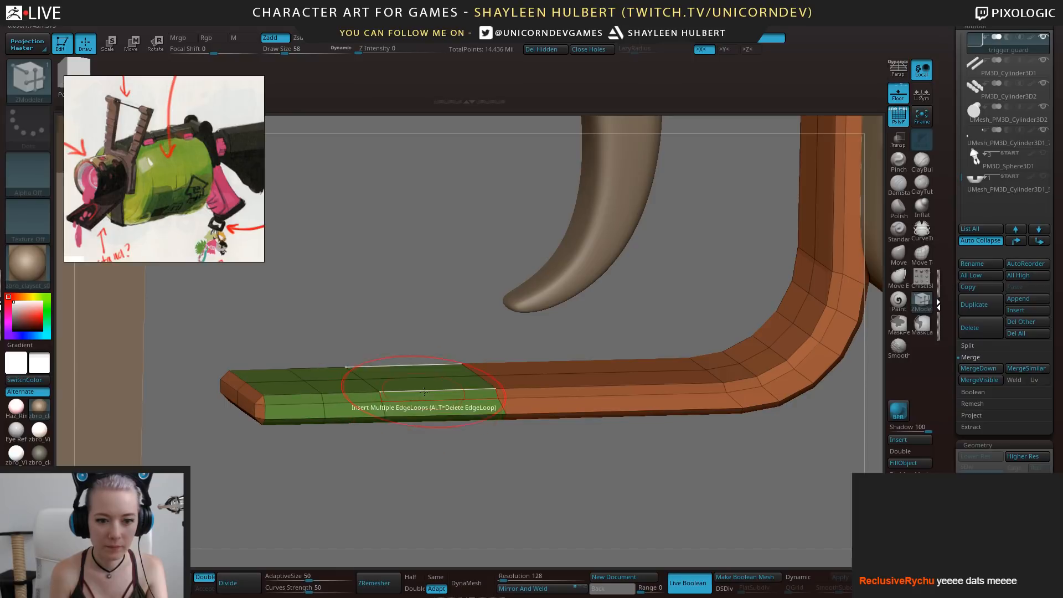
pyautogui.click(425, 392)
pyautogui.moveTo(579, 481); pyautogui.dragTo(545, 491)
pyautogui.click(581, 383)
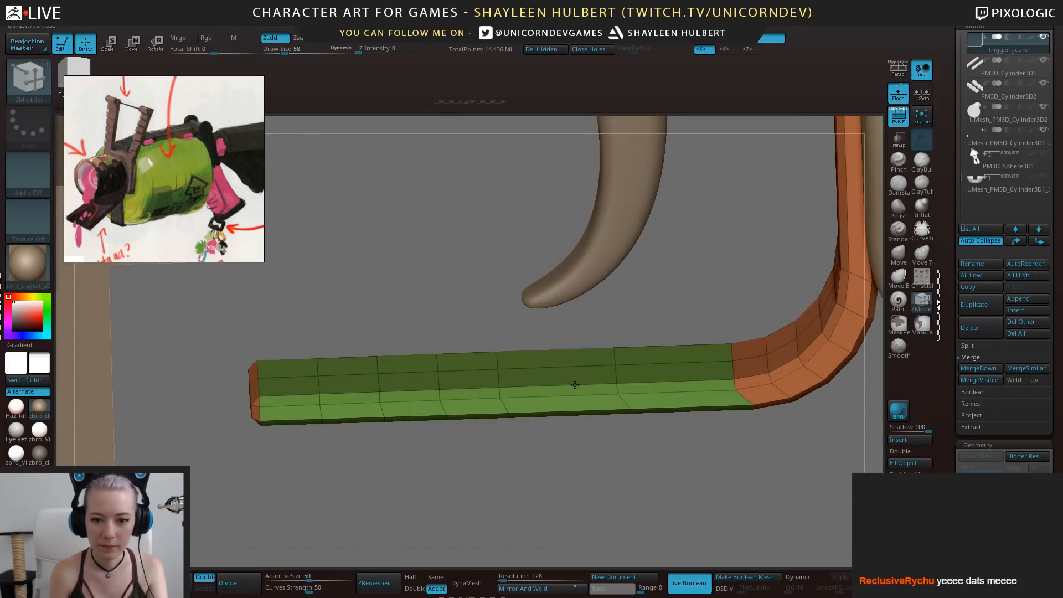
pyautogui.click(673, 382)
pyautogui.click(561, 382)
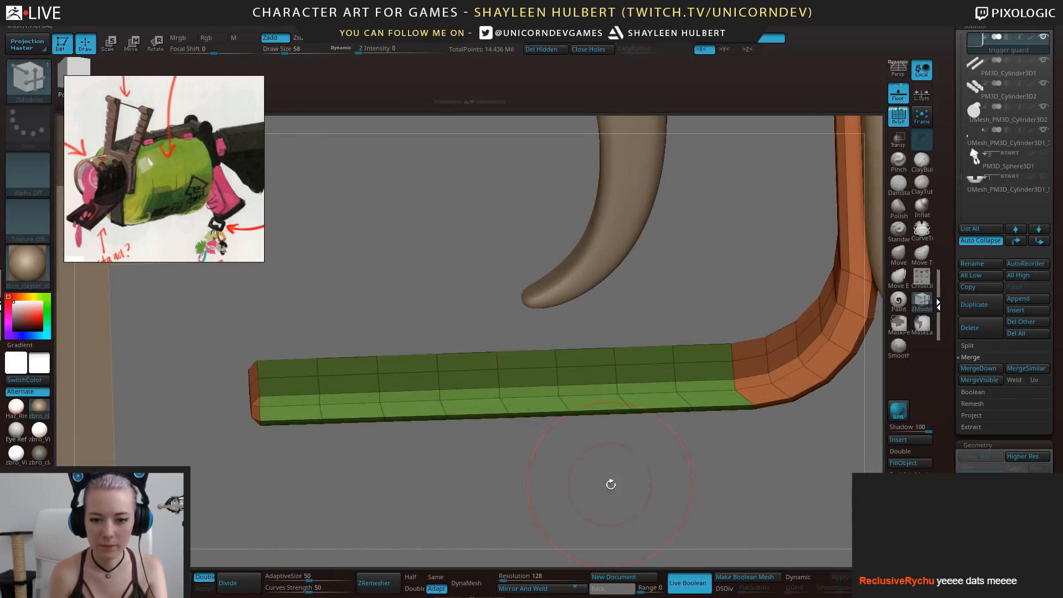
# Insert crosswise edge loops along the trigger guard's upright section to even out its segments
pyautogui.moveTo(609, 484); pyautogui.dragTo(543, 529)
pyautogui.click(666, 276)
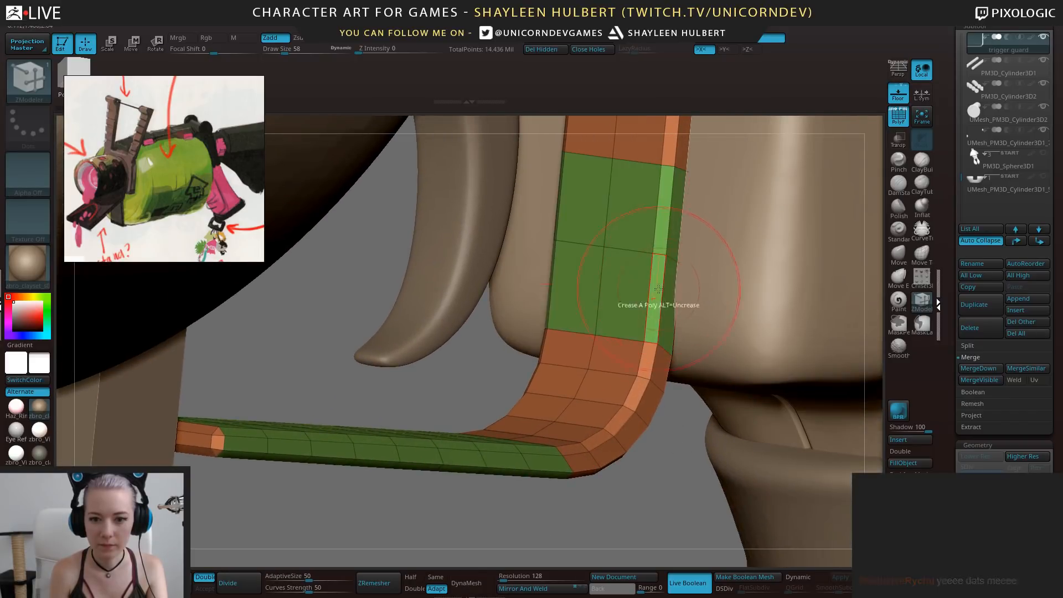
pyautogui.keyDown('alt'); pyautogui.moveTo(695, 287); pyautogui.dragTo(610, 468); pyautogui.keyUp('alt')
pyautogui.click(571, 271)
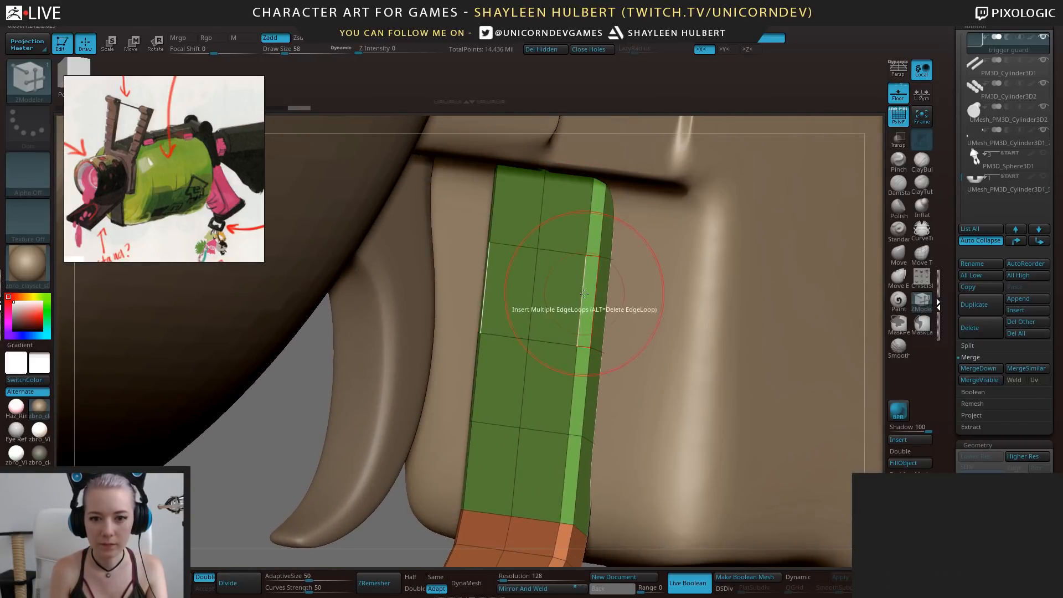
pyautogui.click(572, 400)
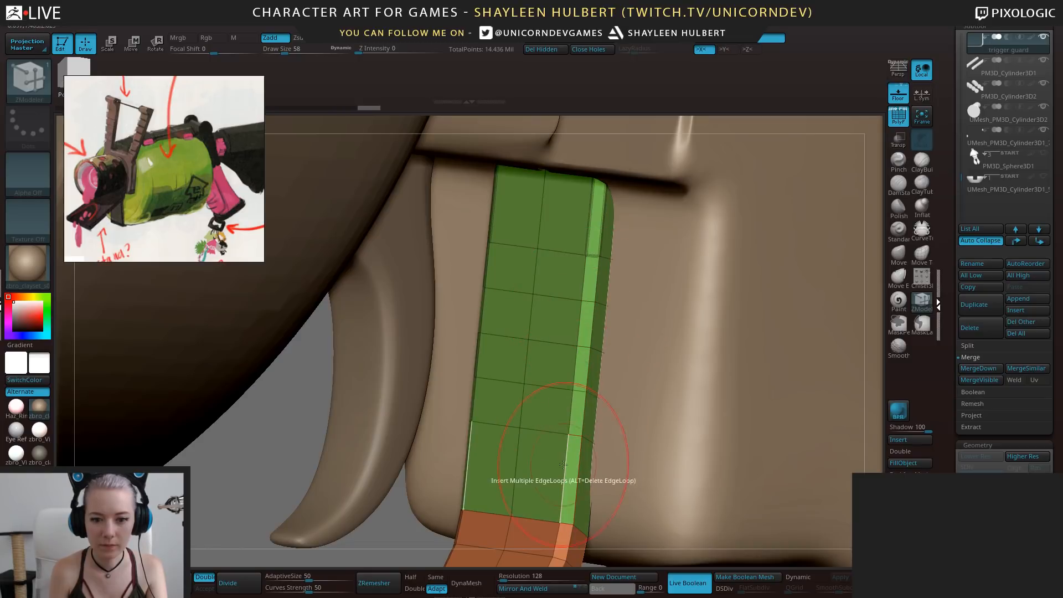
pyautogui.click(563, 465)
pyautogui.press('ctrl')
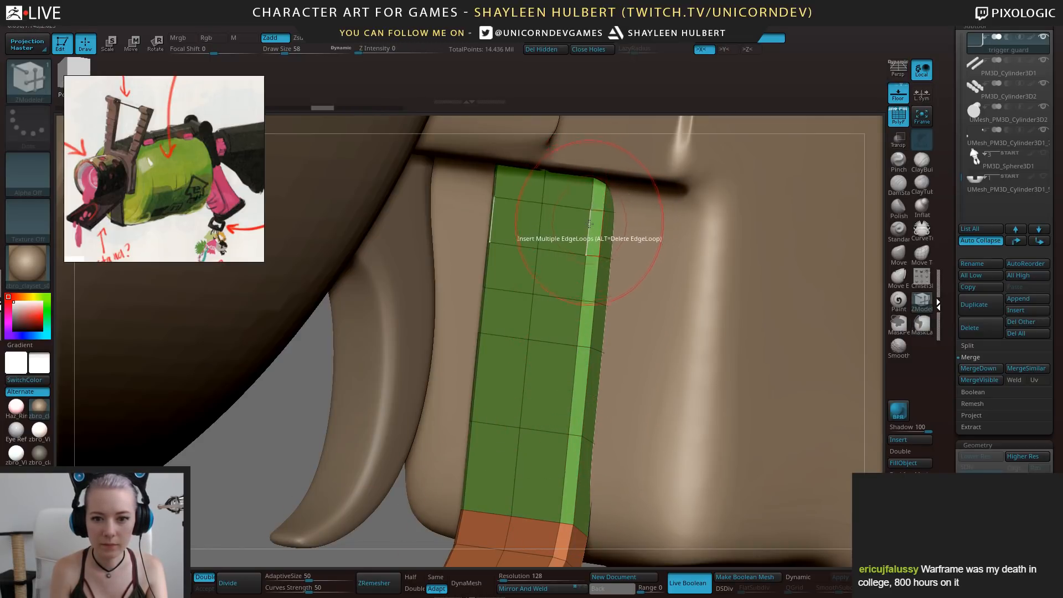
# Insert a lengthwise edge loop along the trigger guard's beveled edge and turn its dynamic subdivision on
pyautogui.moveTo(378, 533)
pyautogui.keyDown('alt'); pyautogui.mouseDown()
pyautogui.moveTo(284, 534)
pyautogui.moveTo(377, 382)
pyautogui.moveTo(464, 202)
pyautogui.moveTo(482, 342)
pyautogui.moveTo(581, 372)
pyautogui.moveTo(566, 382)
pyautogui.mouseUp(); pyautogui.keyUp('alt')
pyautogui.click(615, 300)
pyautogui.click(795, 576)
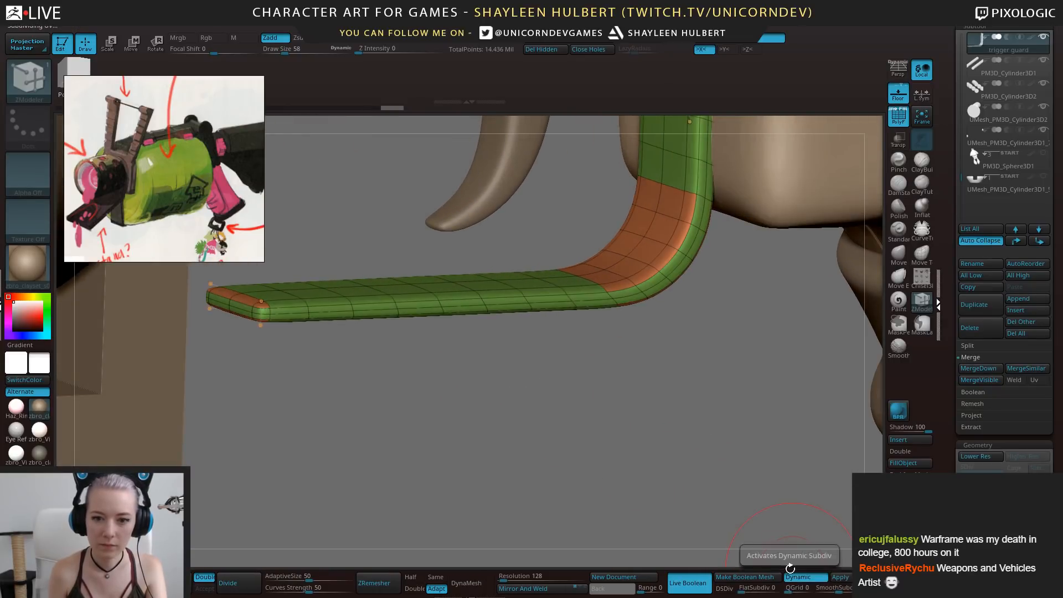
# Hide the polyframe and switch back to the ClayBuildup brush
pyautogui.keyDown('shift'); pyautogui.moveTo(676, 420); pyautogui.dragTo(533, 509); pyautogui.keyUp('shift')
pyautogui.hotkey('shift', 'f')
pyautogui.click(928, 165)
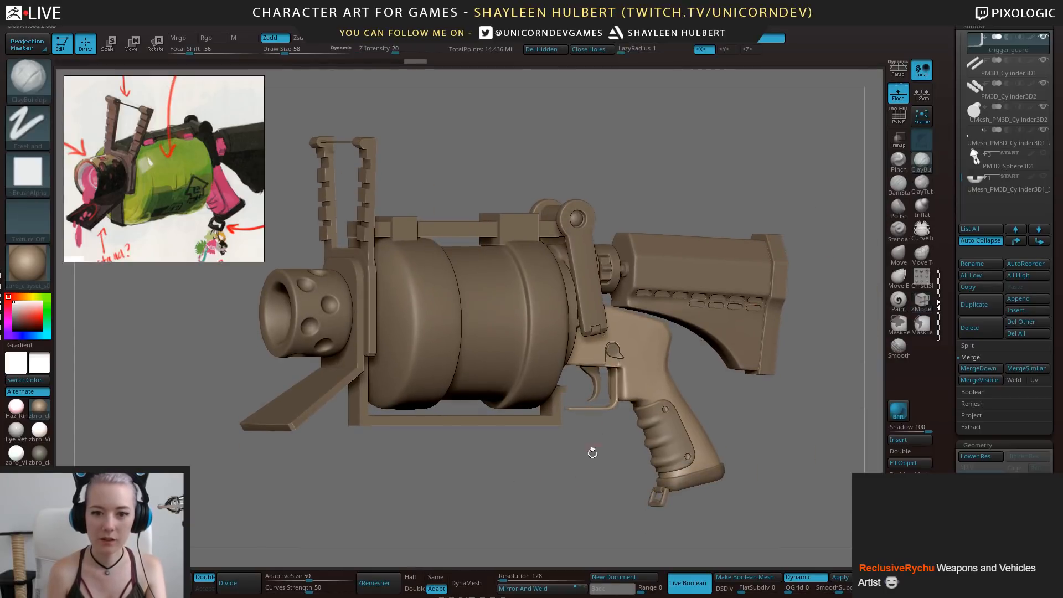
# Select the grip panel subtool and turn on polypaint display for all subtools of the gun
pyautogui.moveTo(593, 451)
pyautogui.mouseDown()
pyautogui.moveTo(562, 465)
pyautogui.moveTo(573, 508)
pyautogui.moveTo(542, 507)
pyautogui.moveTo(562, 542)
pyautogui.mouseUp()
pyautogui.moveTo(951, 142); pyautogui.dragTo(951, 194)
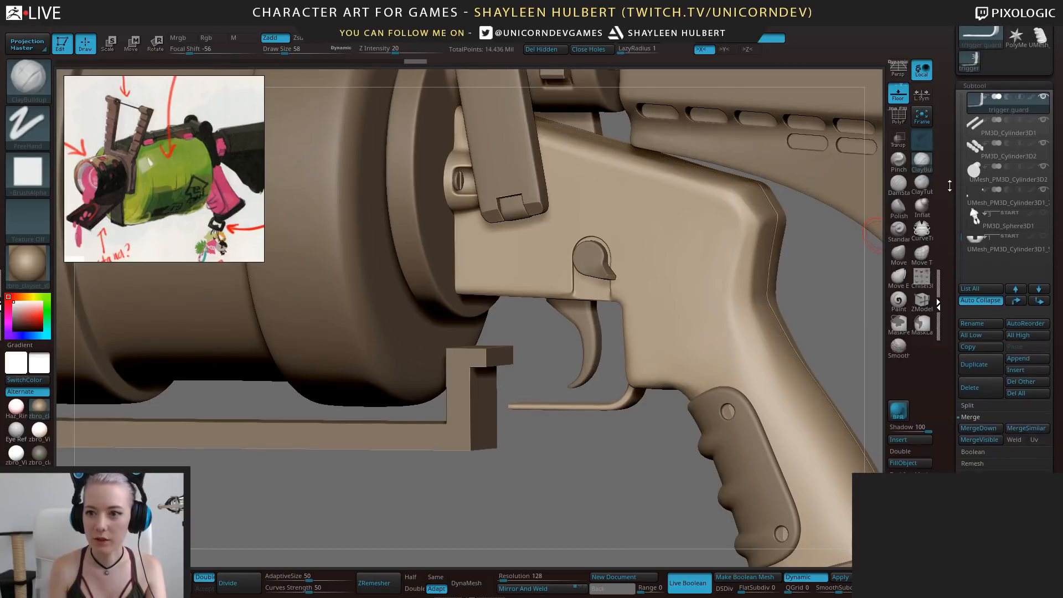
pyautogui.moveTo(961, 237); pyautogui.dragTo(959, 93)
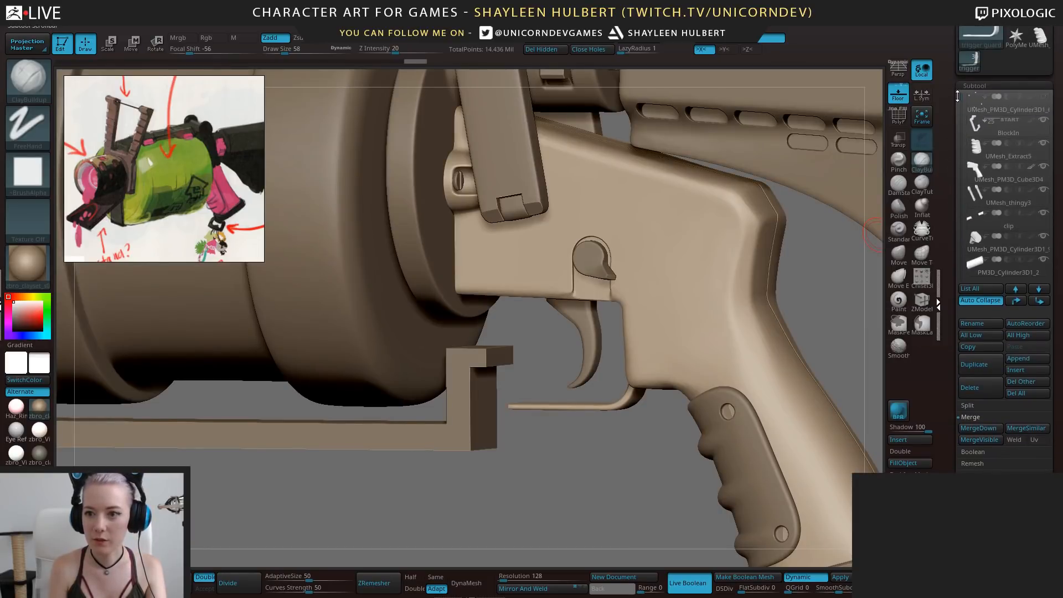
pyautogui.click(1044, 97)
pyautogui.keyDown('shift'); pyautogui.moveTo(600, 430); pyautogui.dragTo(525, 456); pyautogui.keyUp('shift')
pyautogui.keyDown('alt'); pyautogui.moveTo(525, 455); pyautogui.dragTo(567, 417); pyautogui.keyUp('alt')
pyautogui.keyDown('alt'); pyautogui.click(653, 404); pyautogui.keyUp('alt')
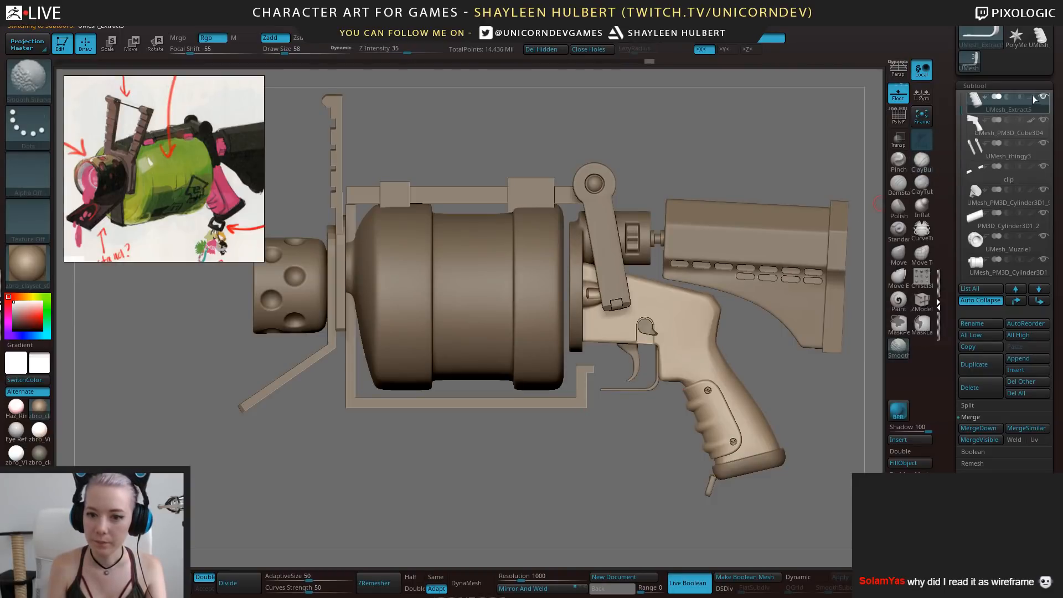
pyautogui.keyDown('shift'); pyautogui.click(1032, 95); pyautogui.keyUp('shift')
# Select the main grip body and fill it with a bright pink using the Paint brush
pyautogui.moveTo(637, 481)
pyautogui.keyDown('alt'); pyautogui.mouseDown()
pyautogui.moveTo(654, 491)
pyautogui.moveTo(697, 404)
pyautogui.mouseUp(); pyautogui.keyUp('alt')
pyautogui.keyDown('alt'); pyautogui.click(709, 335); pyautogui.keyUp('alt')
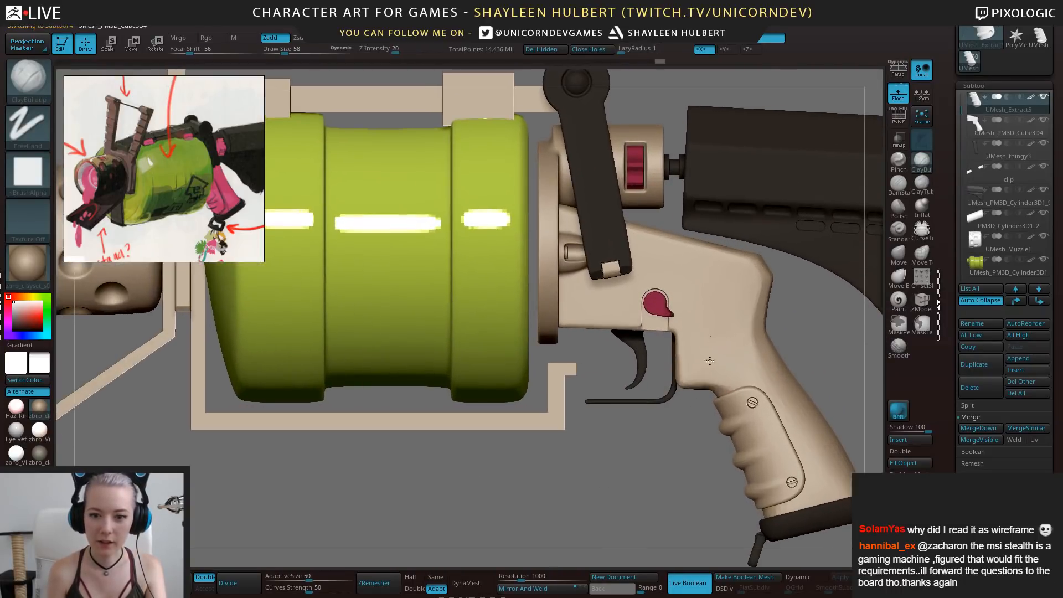
pyautogui.keyDown('alt'); pyautogui.moveTo(695, 455); pyautogui.dragTo(545, 445); pyautogui.keyUp('alt')
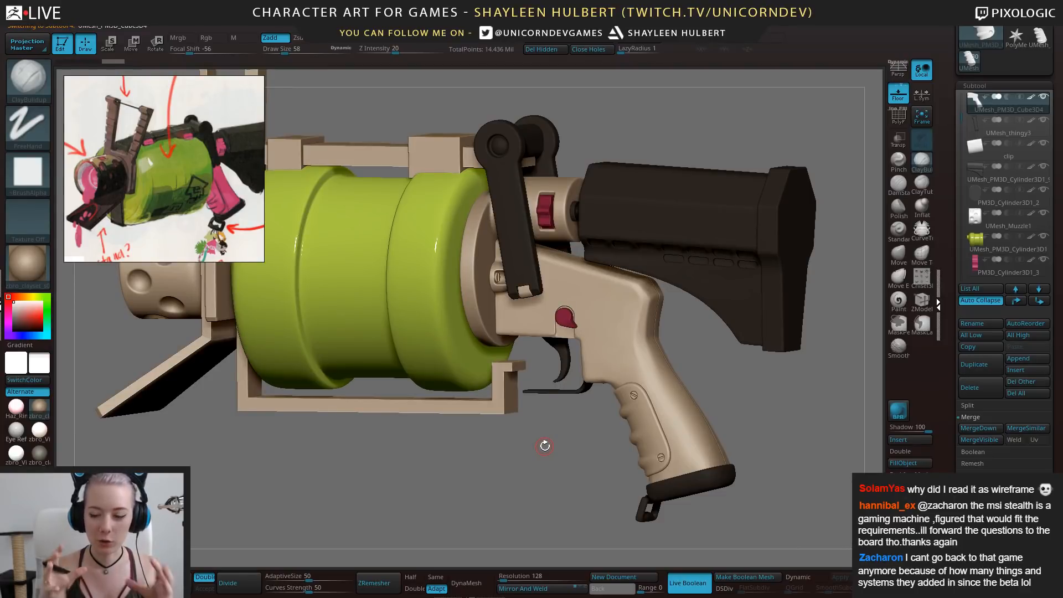
pyautogui.keyDown('alt'); pyautogui.moveTo(595, 467); pyautogui.dragTo(568, 368); pyautogui.keyUp('alt')
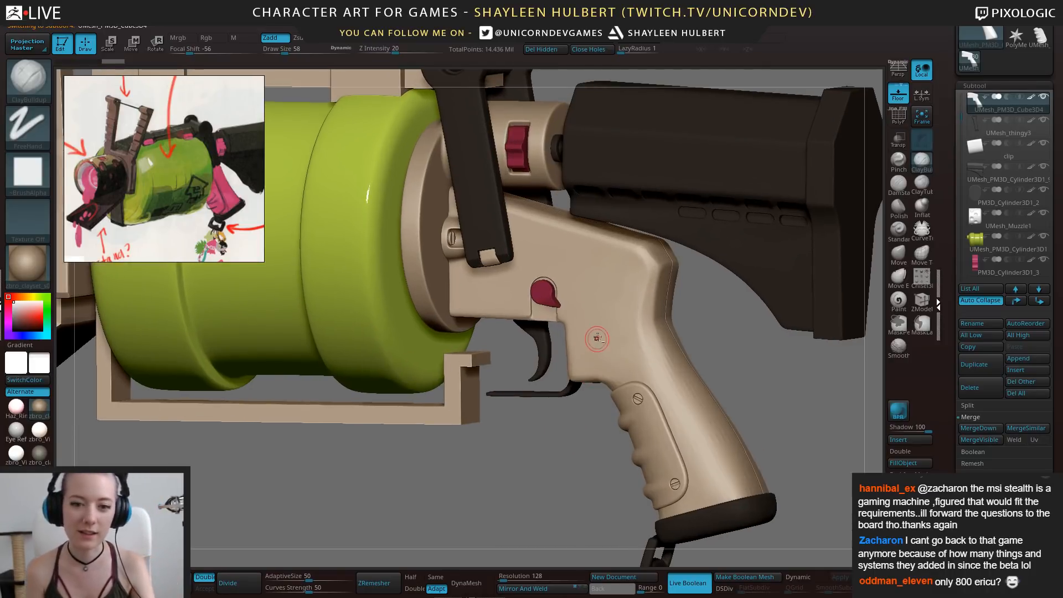
pyautogui.click(8, 303)
pyautogui.moveTo(25, 307); pyautogui.dragTo(36, 313)
pyautogui.press('c')
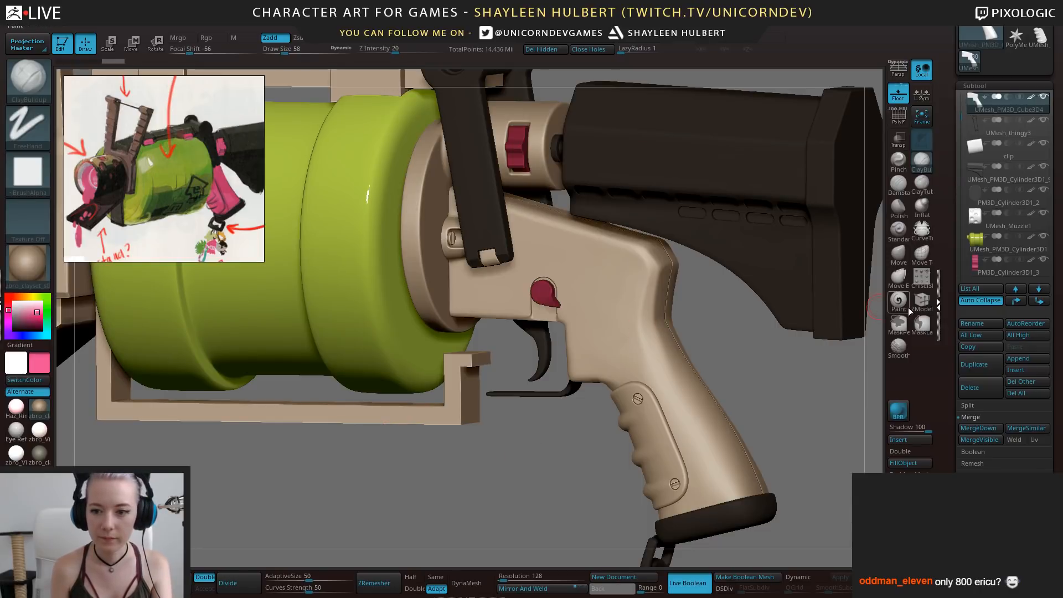
pyautogui.click(909, 309)
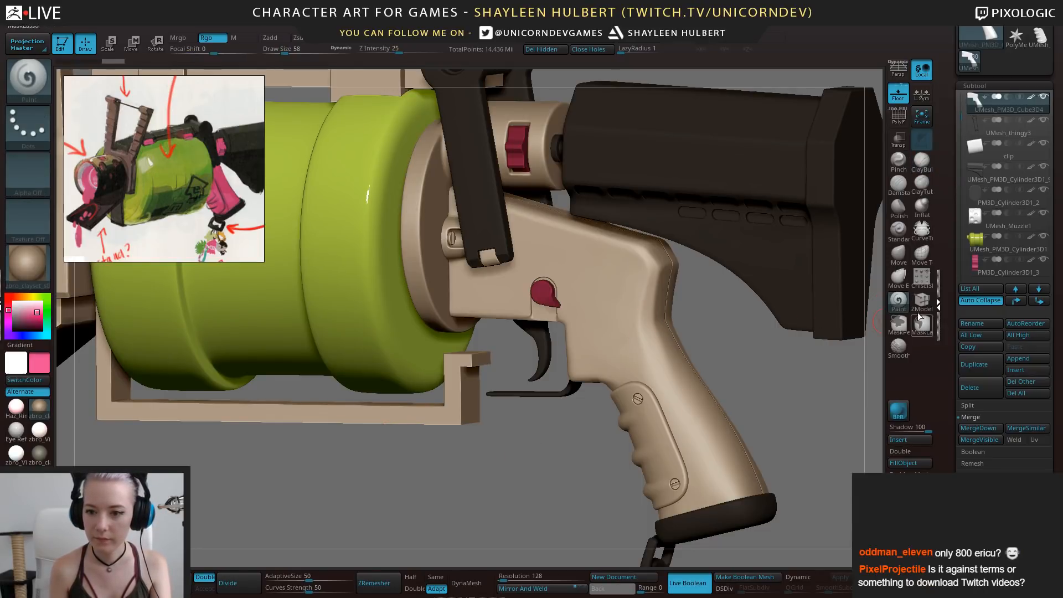
pyautogui.click(909, 464)
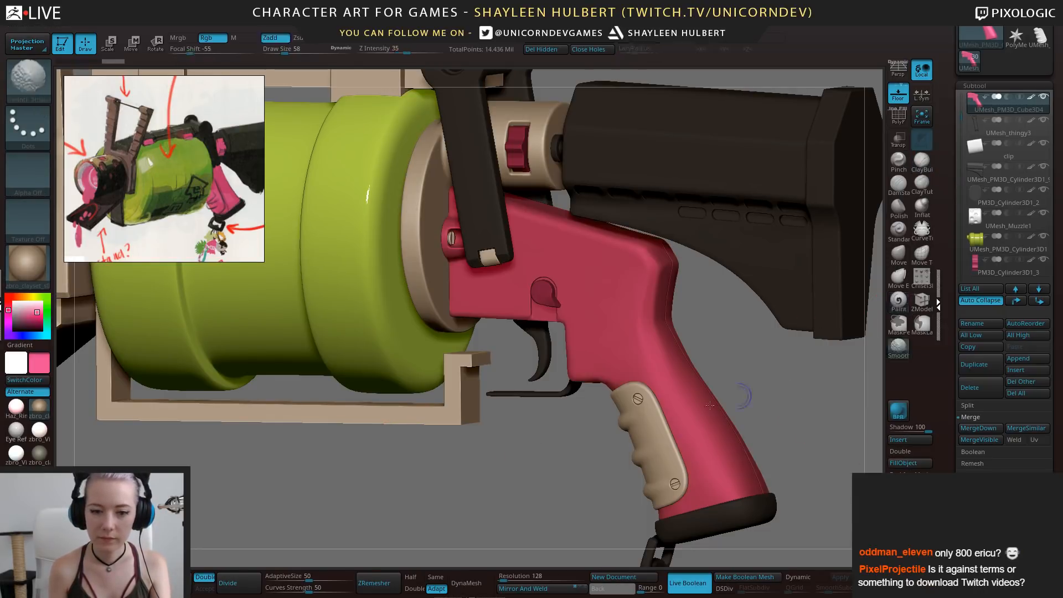
# Select the ridged grip panel and fill it with the dark pink sampled from the small switch above the trigger
pyautogui.moveTo(576, 471); pyautogui.dragTo(548, 476)
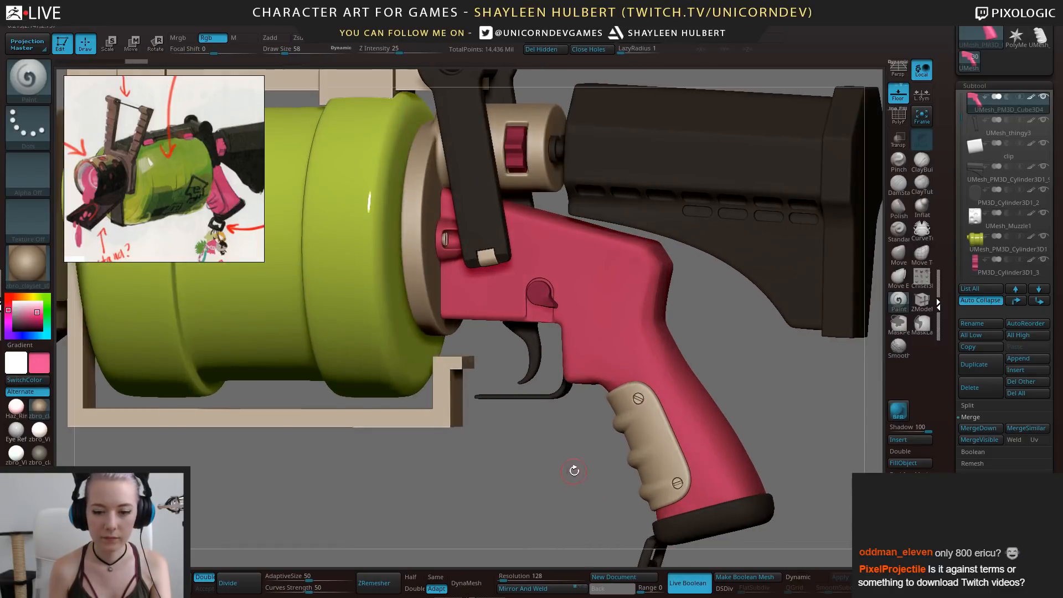
pyautogui.keyDown('alt'); pyautogui.click(637, 418); pyautogui.keyUp('alt')
pyautogui.press('c')
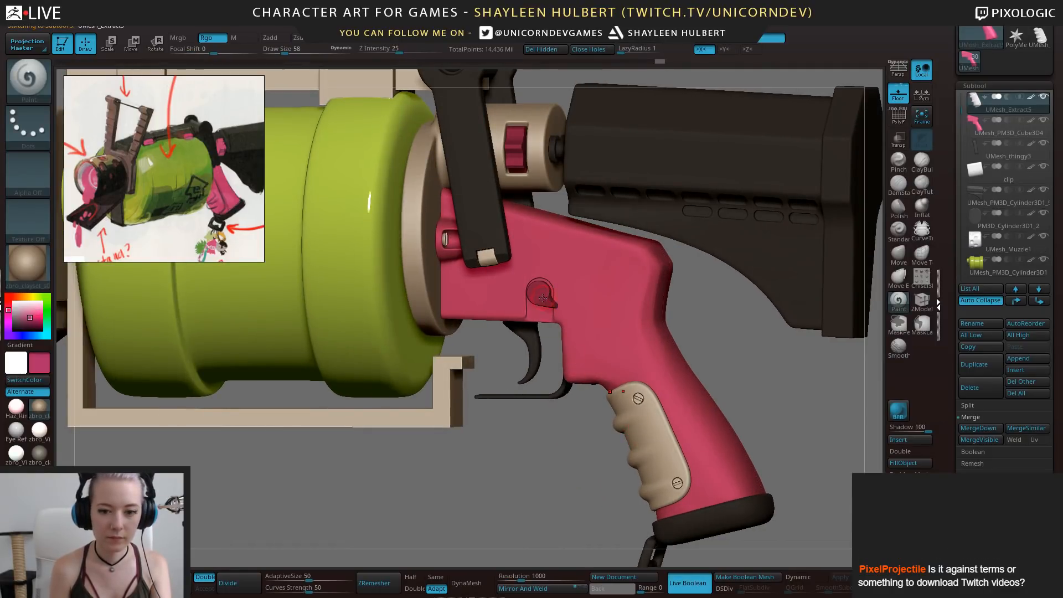
pyautogui.click(898, 464)
# Fill the connector cylinder behind the canister and the small clip on the hinge arm with a sampled dark grey
pyautogui.moveTo(548, 490); pyautogui.dragTo(523, 468)
pyautogui.moveTo(552, 206); pyautogui.dragTo(517, 225)
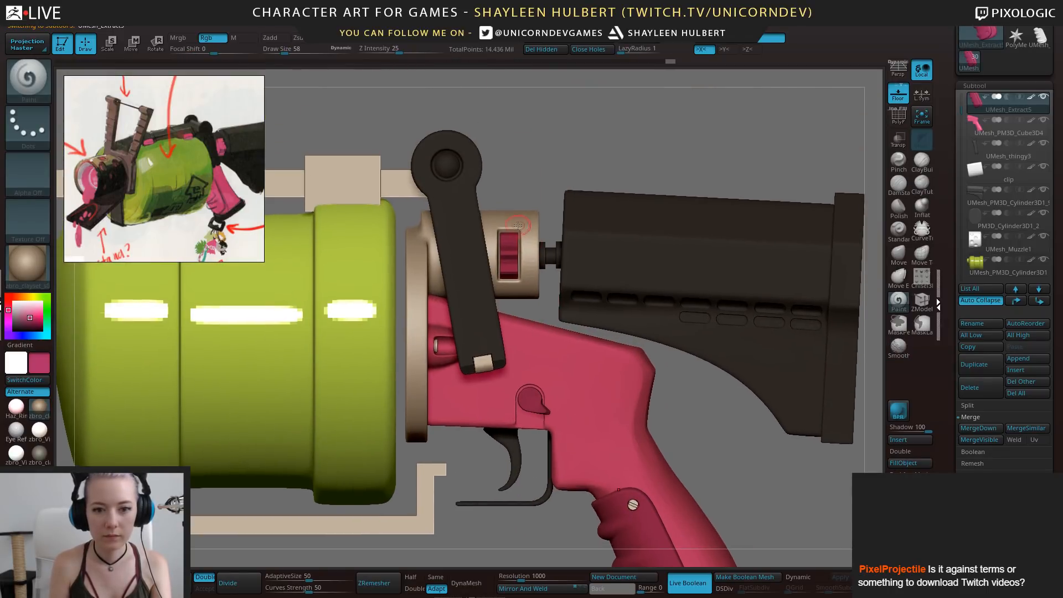
pyautogui.press('c')
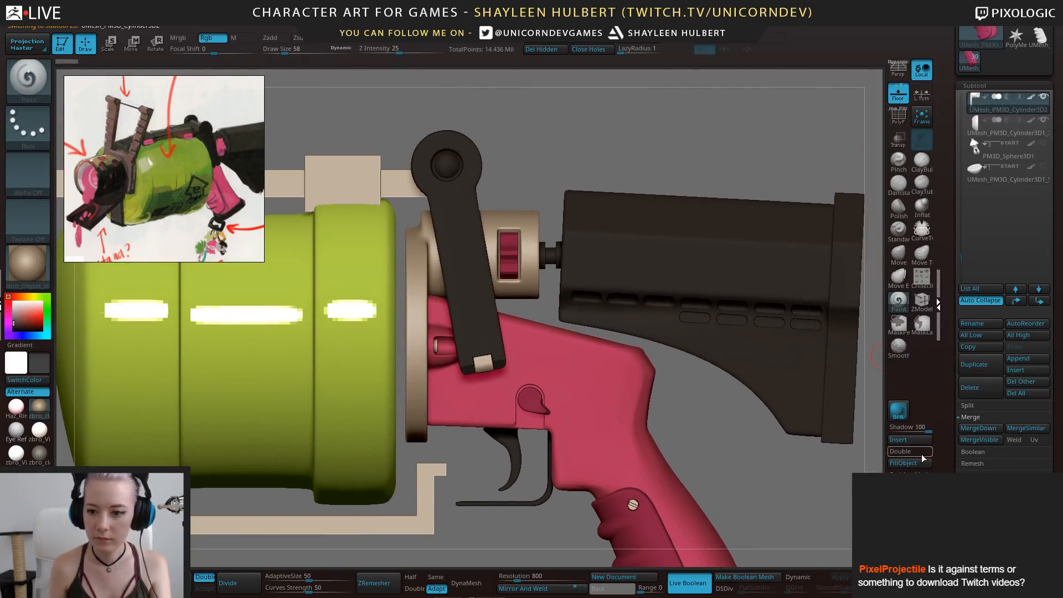
pyautogui.click(906, 464)
pyautogui.keyDown('alt'); pyautogui.click(484, 363); pyautogui.keyUp('alt')
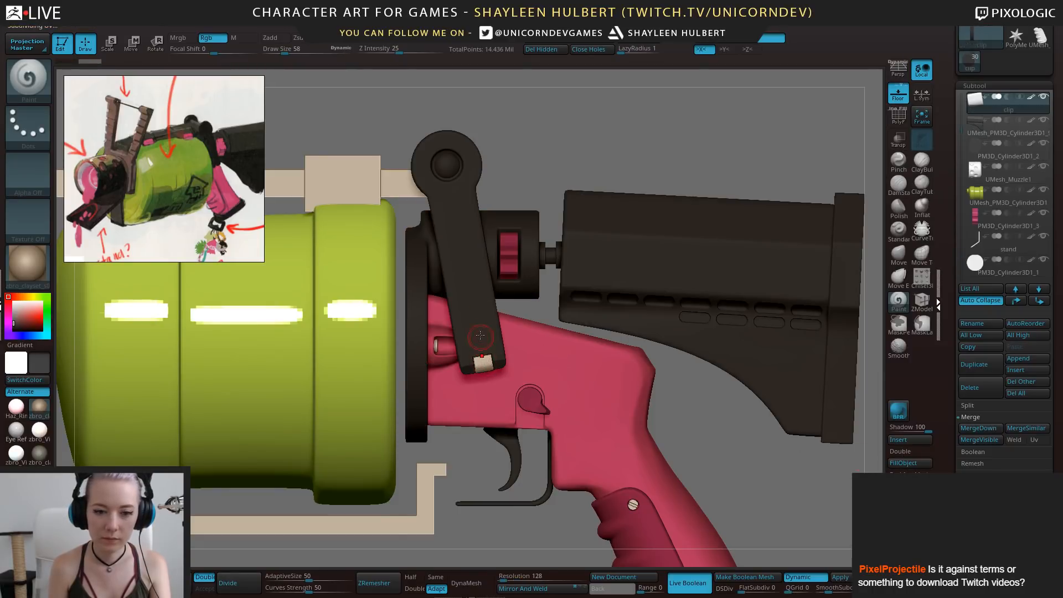
pyautogui.click(903, 464)
# Try filling the green canister with white, undo the fill, and turn off the canister's polypaint
pyautogui.keyDown('alt'); pyautogui.moveTo(783, 472); pyautogui.dragTo(541, 442); pyautogui.keyUp('alt')
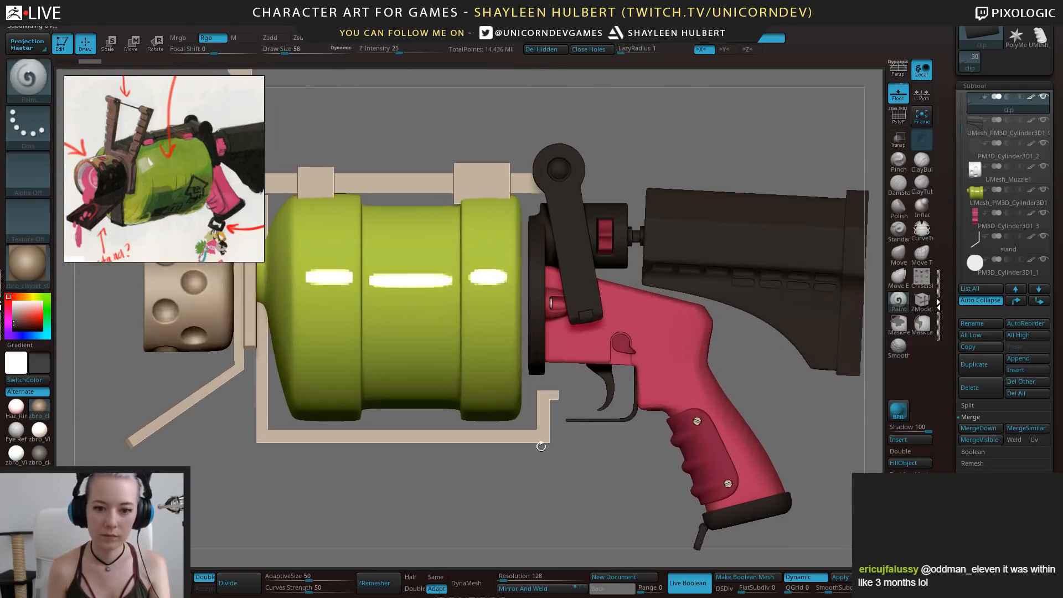
pyautogui.keyDown('alt'); pyautogui.click(457, 332); pyautogui.keyUp('alt')
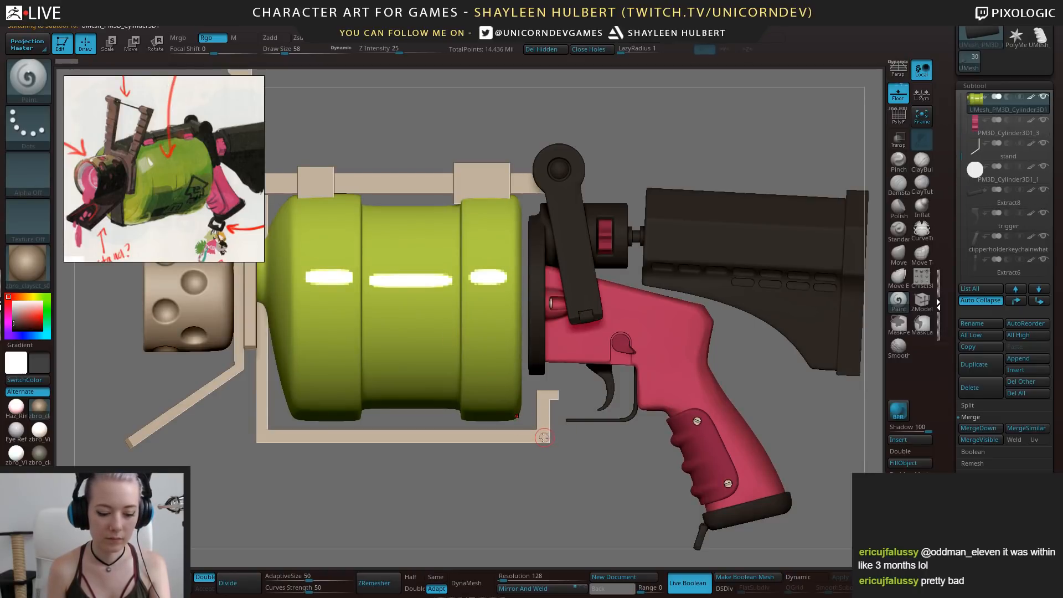
pyautogui.press('c')
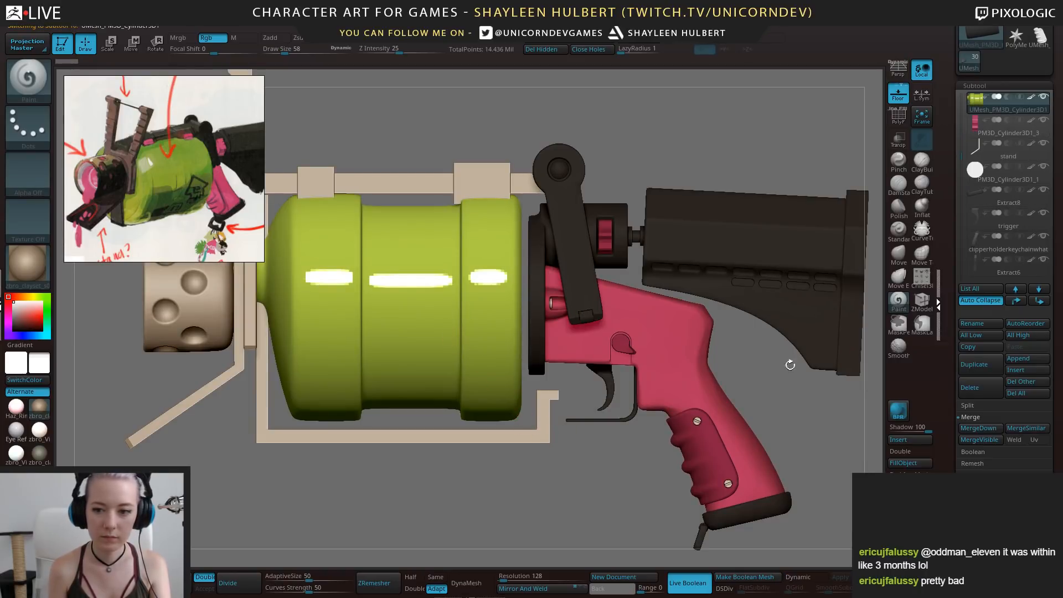
pyautogui.click(903, 463)
pyautogui.moveTo(544, 507); pyautogui.dragTo(567, 497)
pyautogui.hotkey('ctrl', 'z')
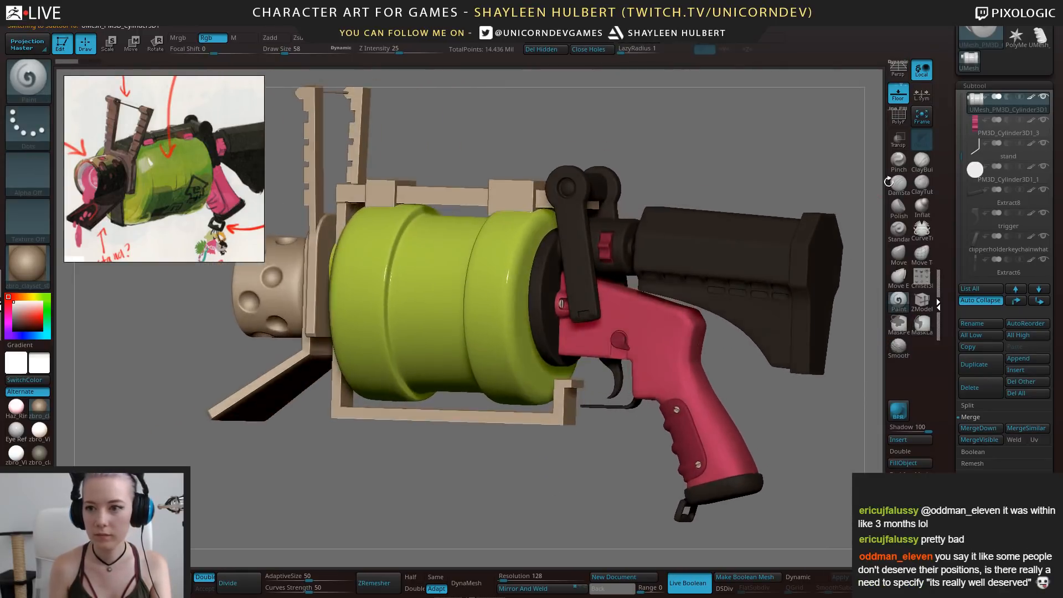
pyautogui.click(1029, 98)
# Preview the gun with a different material from several angles and switch back to the tan clay material
pyautogui.moveTo(144, 338); pyautogui.dragTo(125, 347)
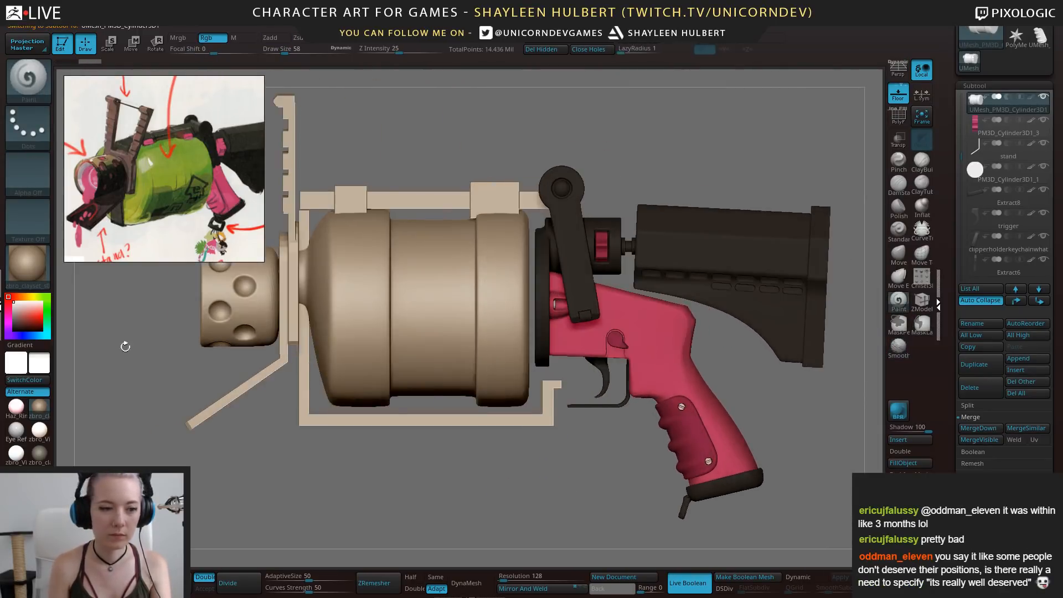
pyautogui.click(41, 453)
pyautogui.moveTo(542, 478); pyautogui.dragTo(578, 478)
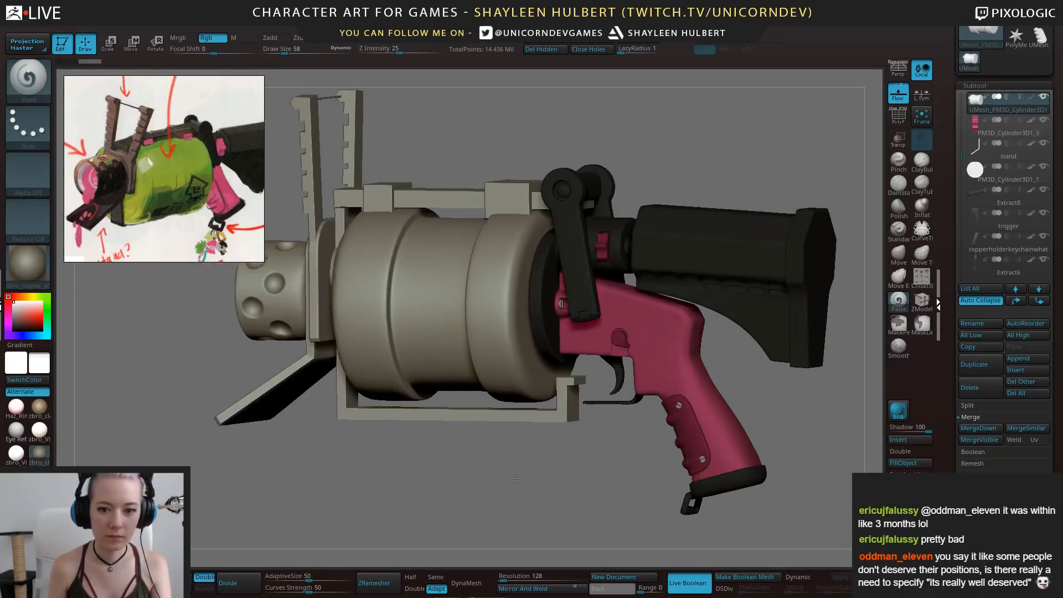
pyautogui.keyDown('alt'); pyautogui.moveTo(437, 460); pyautogui.dragTo(406, 426); pyautogui.keyUp('alt')
pyautogui.moveTo(327, 425); pyautogui.dragTo(296, 425)
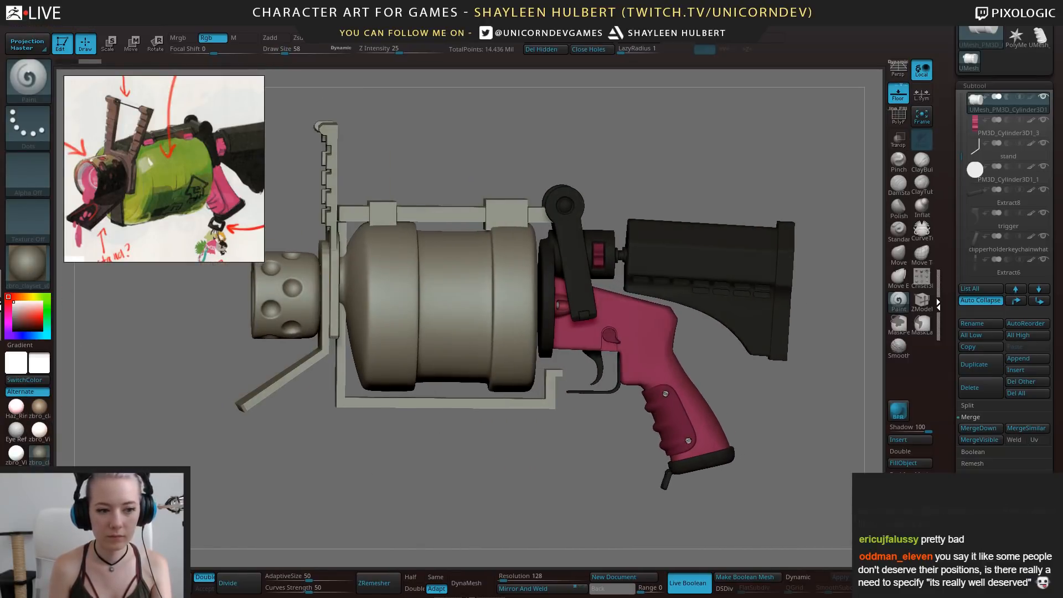
pyautogui.click(39, 408)
pyautogui.moveTo(432, 489); pyautogui.dragTo(576, 479)
pyautogui.moveTo(477, 492)
pyautogui.mouseDown()
pyautogui.moveTo(545, 492)
pyautogui.moveTo(477, 492)
pyautogui.mouseUp()
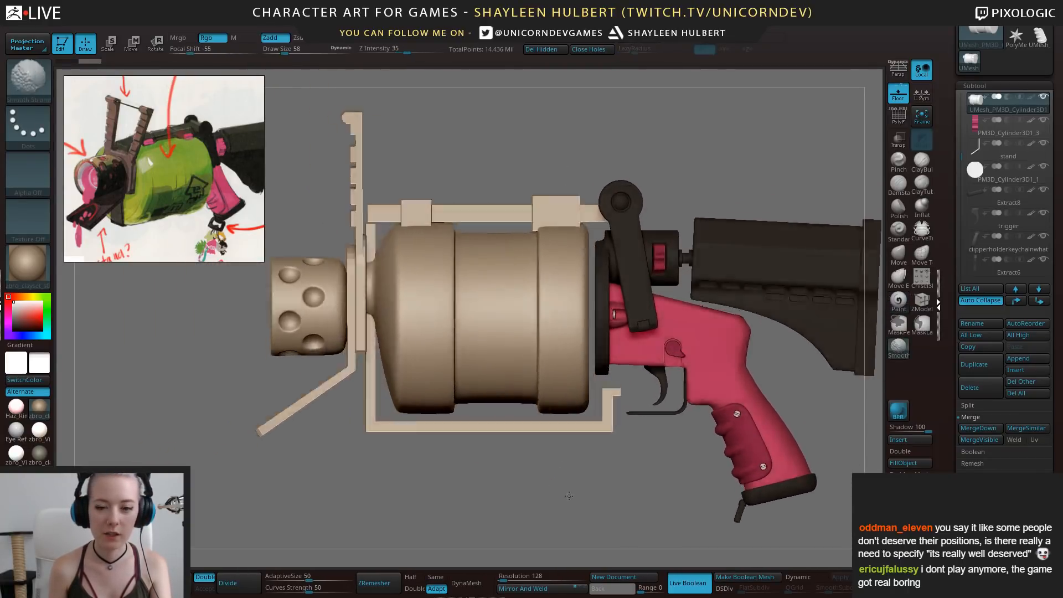
# Turn on perspective and view the whole gun from its opposite side
pyautogui.keyDown('alt'); pyautogui.moveTo(587, 473); pyautogui.dragTo(481, 526); pyautogui.keyUp('alt')
pyautogui.moveTo(531, 501); pyautogui.dragTo(485, 469)
pyautogui.press('p')
pyautogui.moveTo(485, 469); pyautogui.dragTo(576, 486)
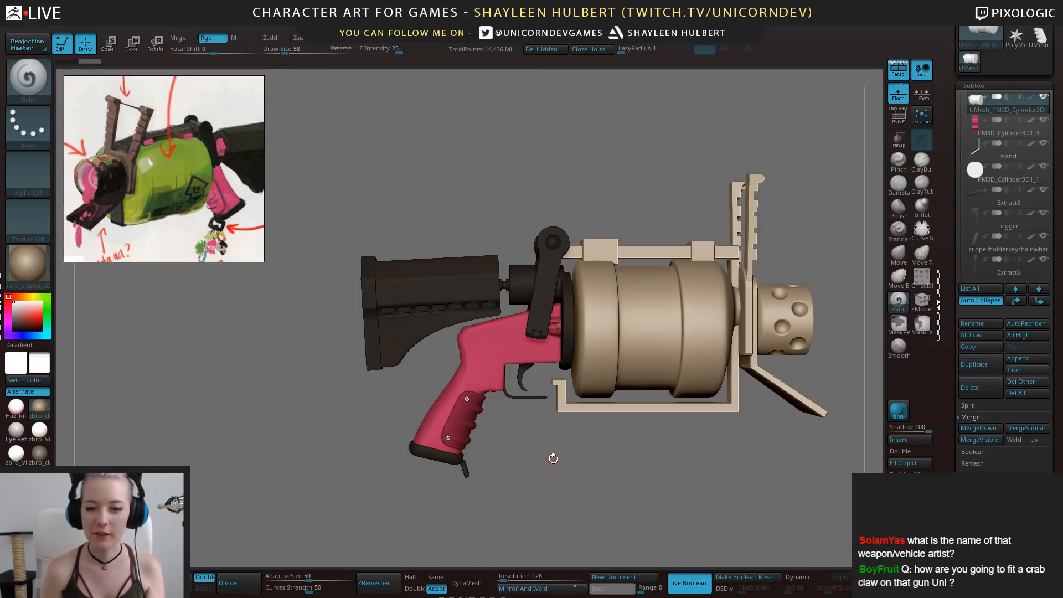
# Save the project and view the whole gun from both sides
pyautogui.hotkey('ctrl', 's')
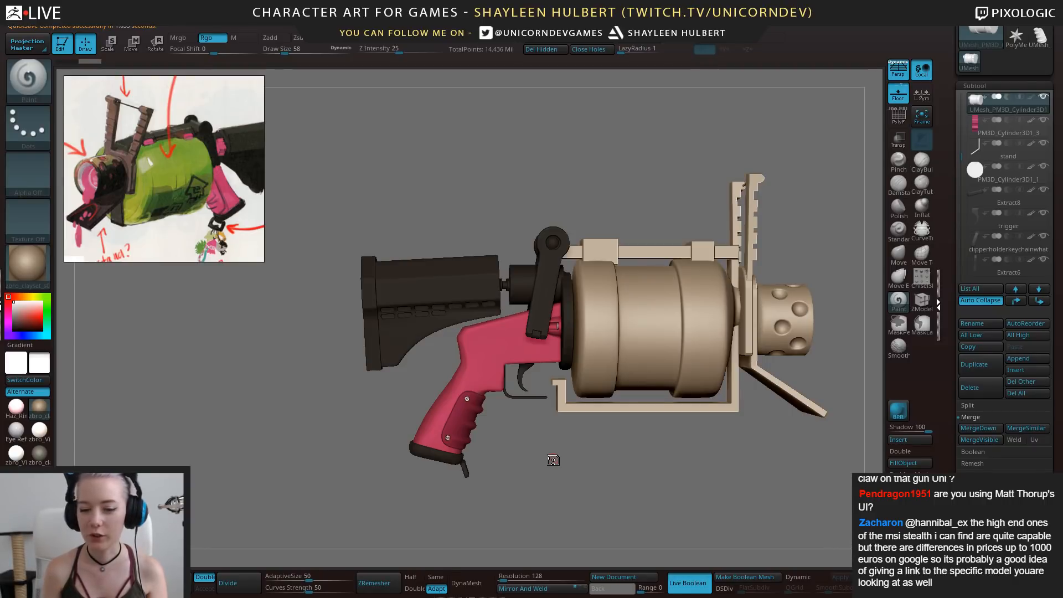
pyautogui.moveTo(555, 463); pyautogui.dragTo(449, 391)
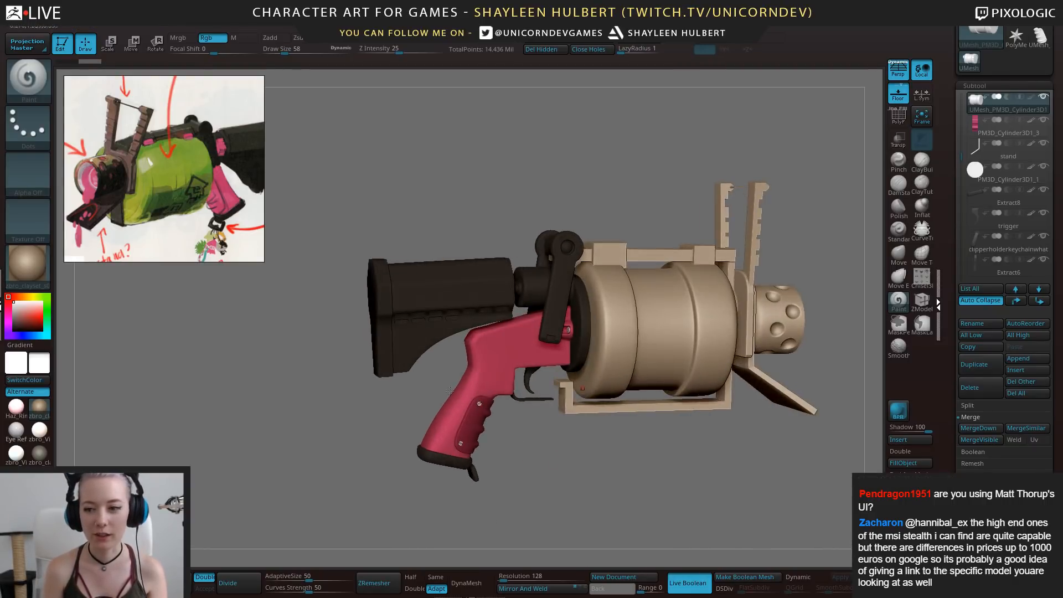
pyautogui.moveTo(725, 498); pyautogui.dragTo(496, 491)
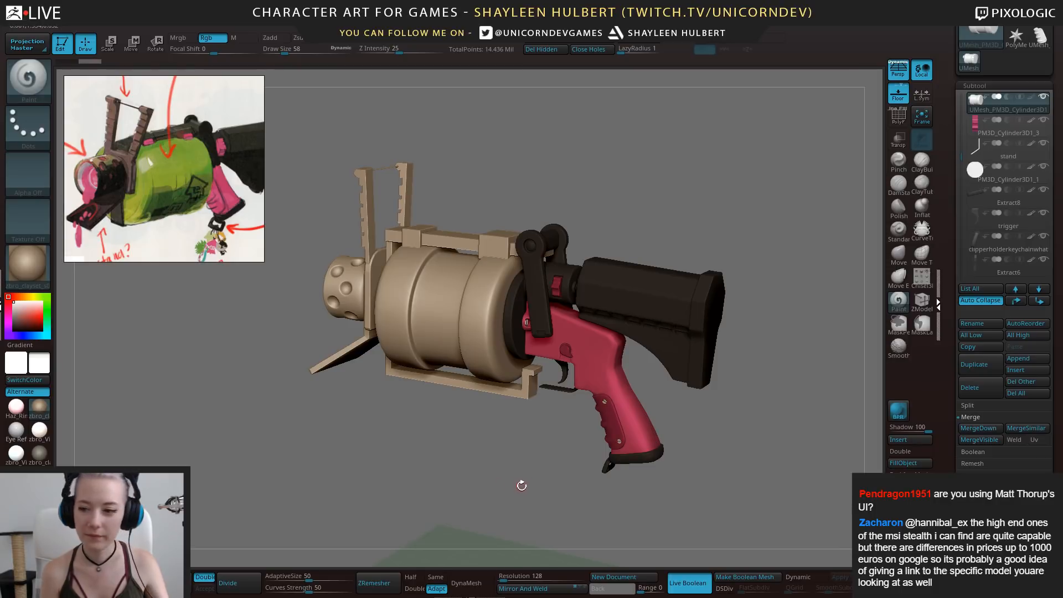
# Show the polypaint on all subtools to check the colours, turn it off on all of them, and view the uncoloured gun from behind
pyautogui.moveTo(558, 460)
pyautogui.keyDown('alt'); pyautogui.mouseDown()
pyautogui.moveTo(589, 513)
pyautogui.moveTo(517, 457)
pyautogui.moveTo(507, 441)
pyautogui.moveTo(516, 418)
pyautogui.moveTo(507, 461)
pyautogui.moveTo(497, 447)
pyautogui.moveTo(500, 456)
pyautogui.moveTo(529, 449)
pyautogui.moveTo(520, 451)
pyautogui.mouseUp(); pyautogui.keyUp('alt')
pyautogui.keyDown('shift'); pyautogui.click(1031, 98); pyautogui.keyUp('shift')
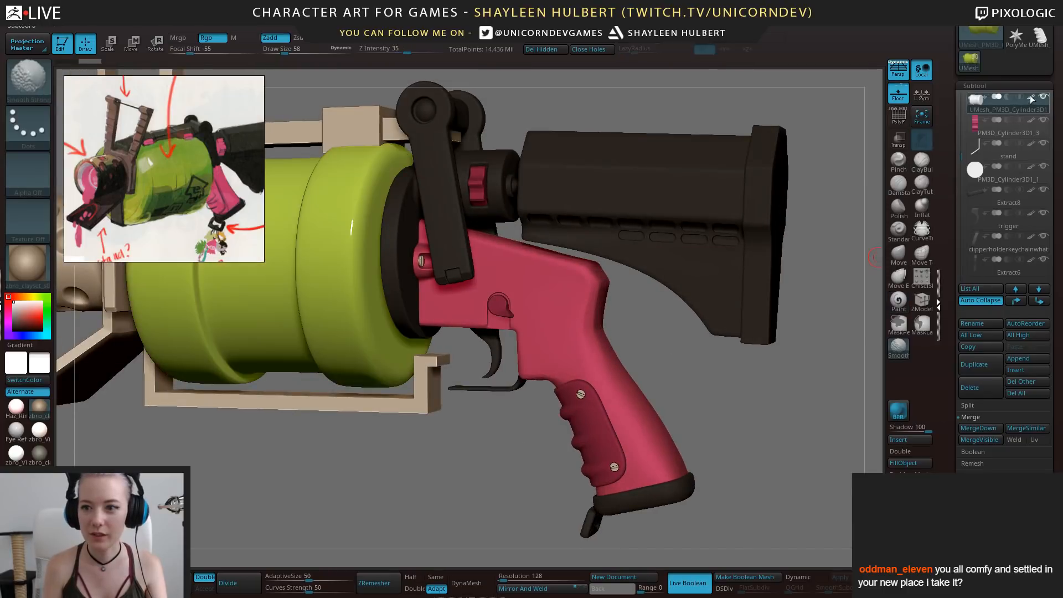
pyautogui.keyDown('shift'); pyautogui.click(1031, 98); pyautogui.keyUp('shift')
pyautogui.moveTo(492, 492); pyautogui.dragTo(515, 457)
pyautogui.keyDown('alt'); pyautogui.moveTo(506, 405); pyautogui.dragTo(505, 235); pyautogui.keyUp('alt')
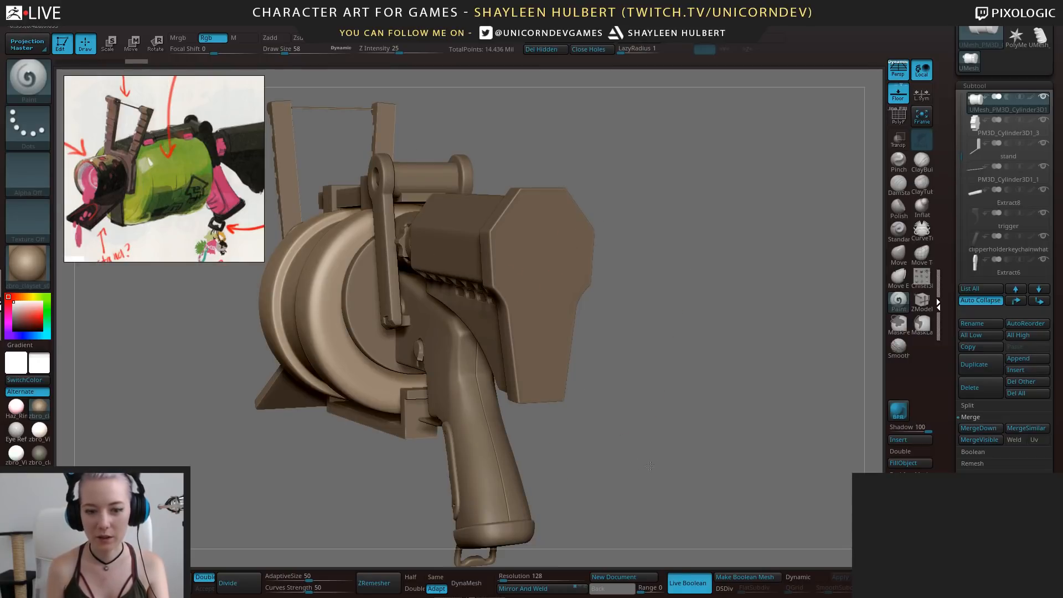
pyautogui.moveTo(598, 455)
pyautogui.mouseDown()
pyautogui.moveTo(648, 467)
pyautogui.moveTo(643, 452)
pyautogui.moveTo(720, 422)
pyautogui.mouseUp()
pyautogui.press('space')
pyautogui.moveTo(769, 391)
pyautogui.mouseDown()
pyautogui.moveTo(743, 393)
pyautogui.moveTo(757, 405)
pyautogui.moveTo(717, 426)
pyautogui.moveTo(718, 416)
pyautogui.mouseUp()
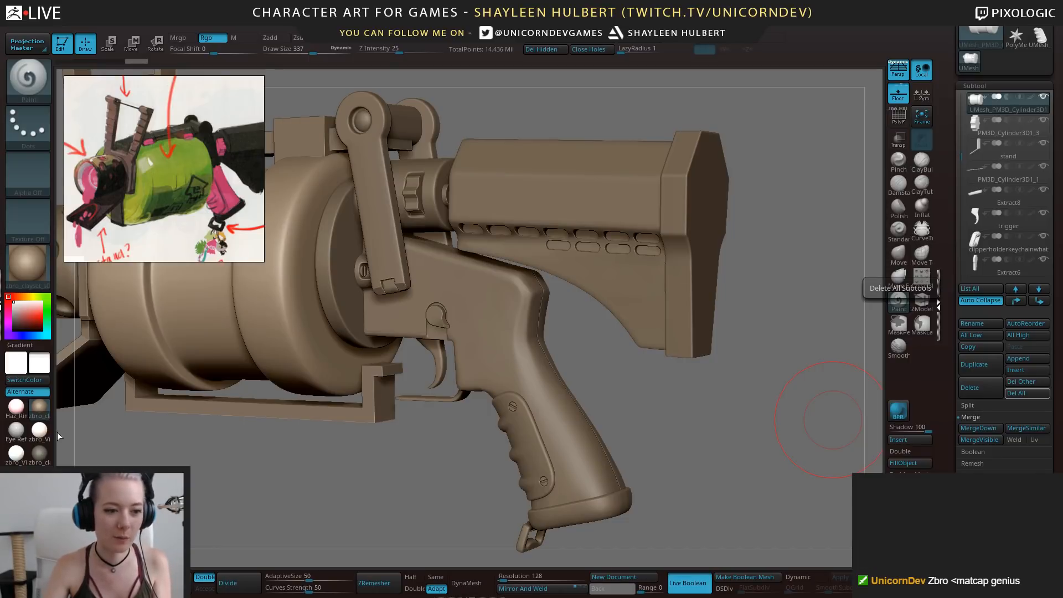
# Compare the gun in white, reddish clay, pink and glossy grey Eye Reflection materials, and return to the tan clay material
pyautogui.click(39, 431)
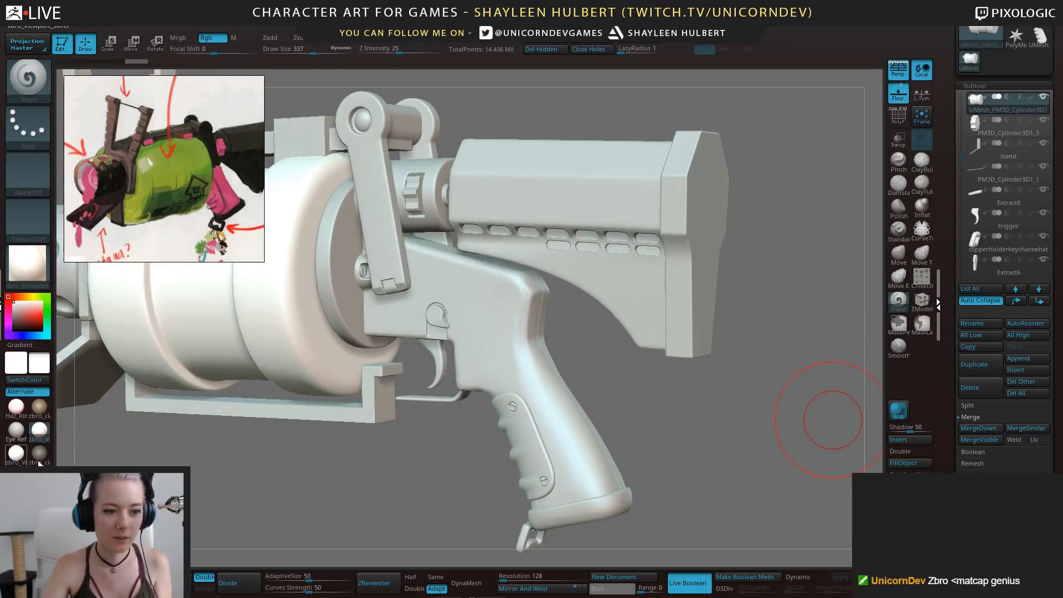
pyautogui.click(38, 453)
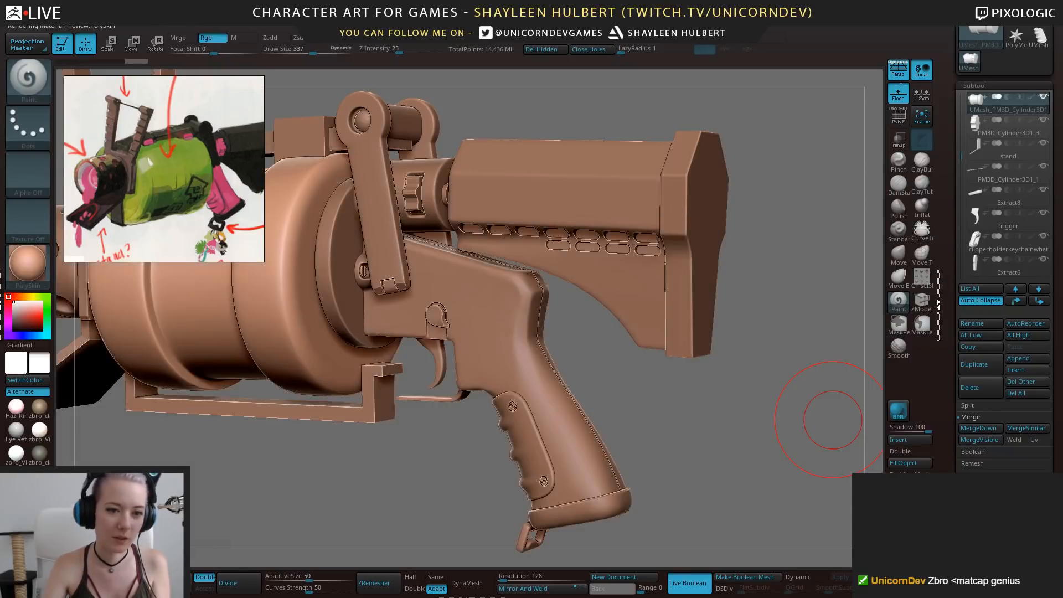
pyautogui.click(40, 431)
pyautogui.click(38, 408)
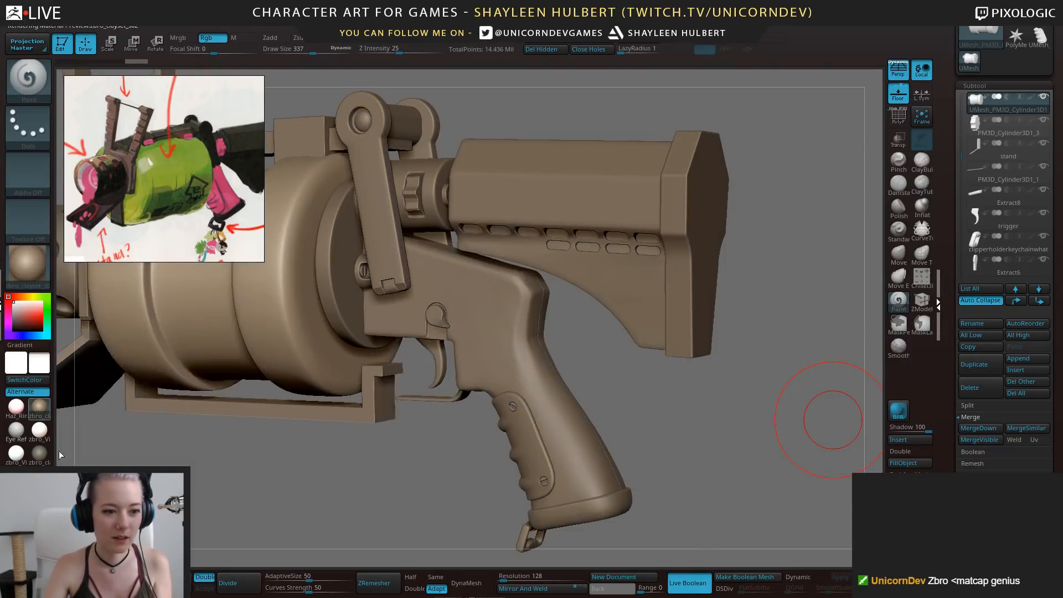
pyautogui.click(13, 410)
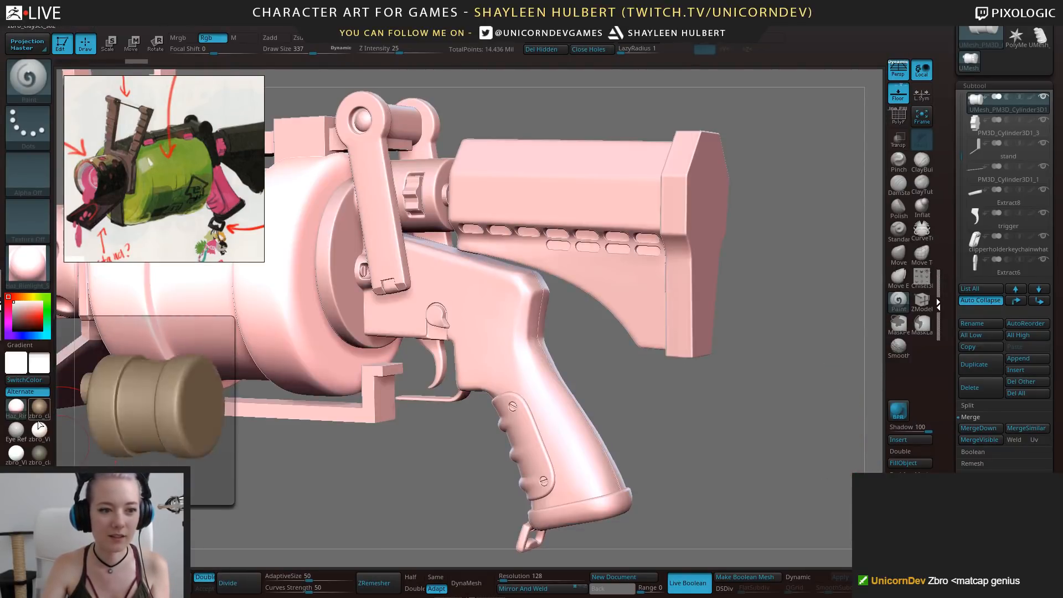
pyautogui.click(39, 409)
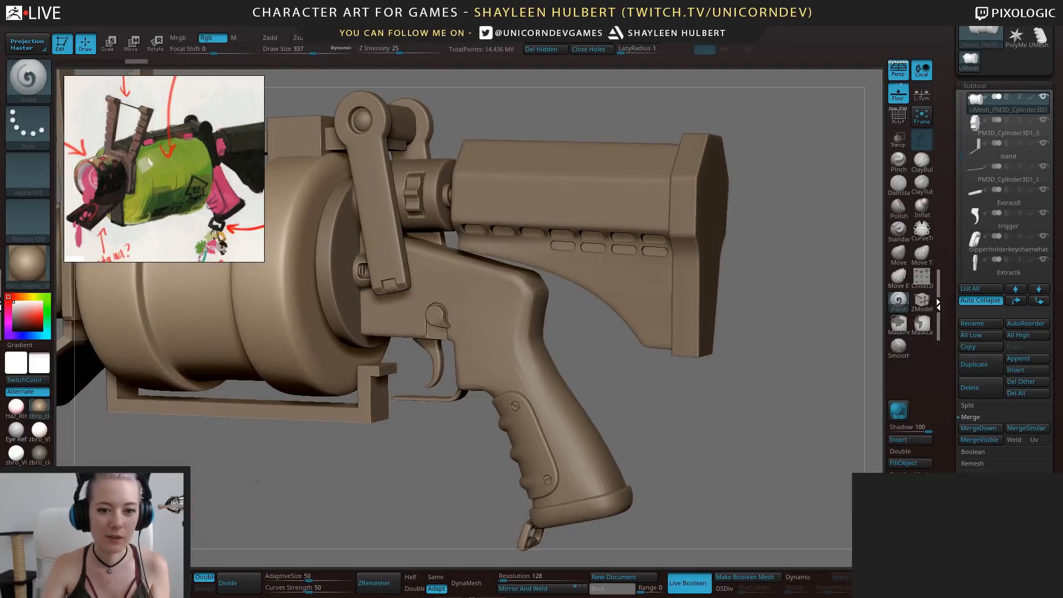
pyautogui.click(20, 434)
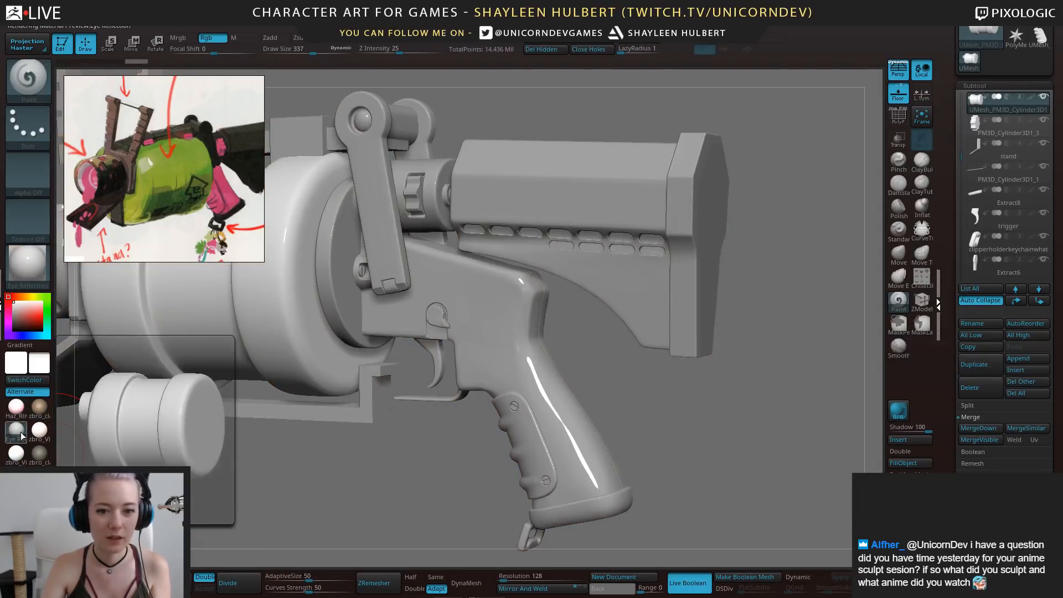
pyautogui.click(39, 408)
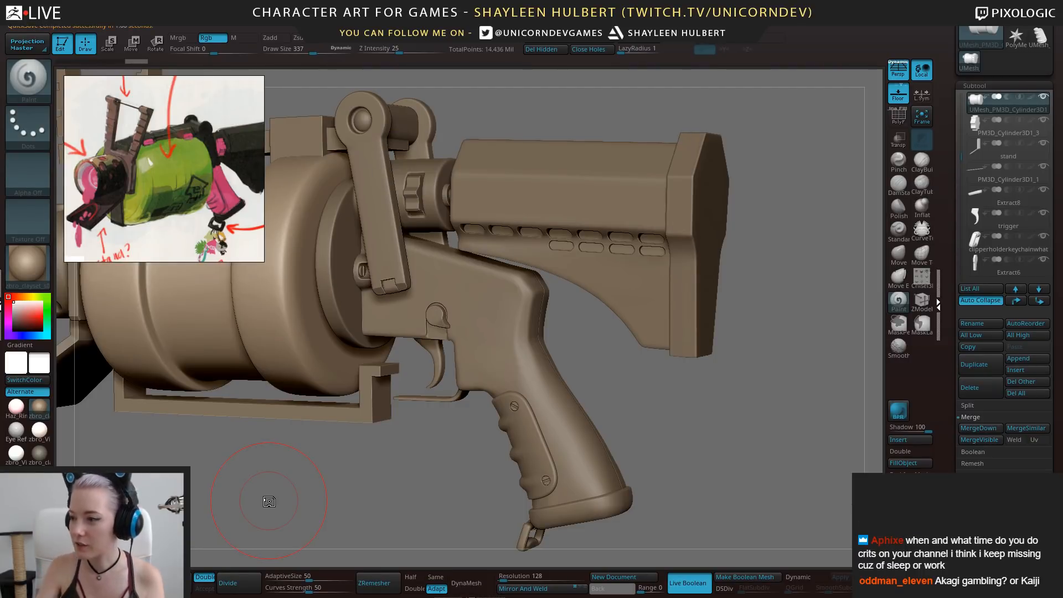
# Examine the uncoloured gun from the side, the muzzle end and the stock end
pyautogui.moveTo(992, 102)
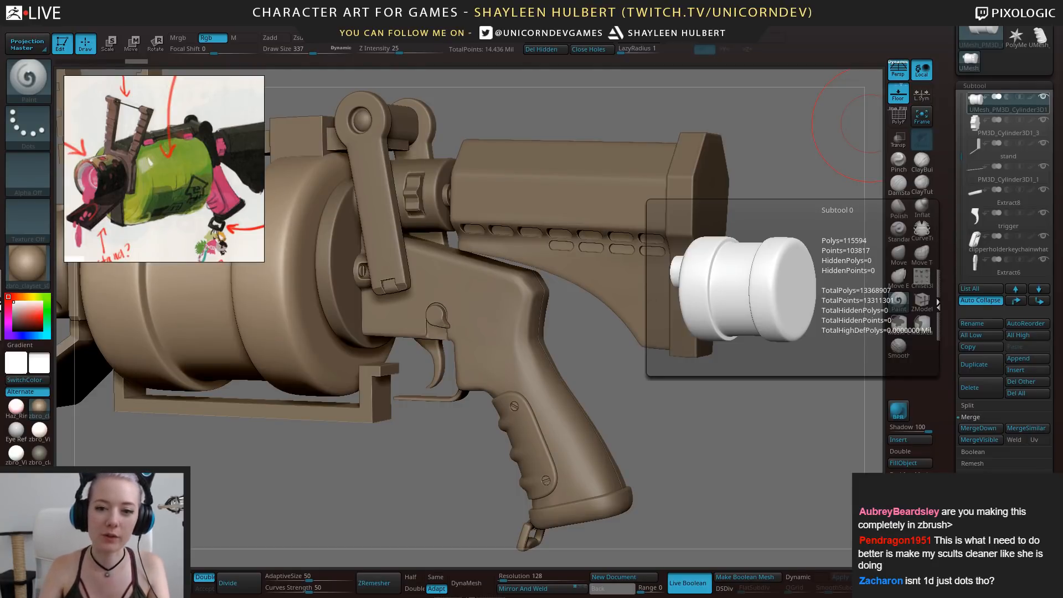
pyautogui.moveTo(703, 456)
pyautogui.keyDown('alt'); pyautogui.mouseDown()
pyautogui.moveTo(666, 411)
pyautogui.moveTo(699, 436)
pyautogui.moveTo(716, 497)
pyautogui.mouseUp(); pyautogui.keyUp('alt')
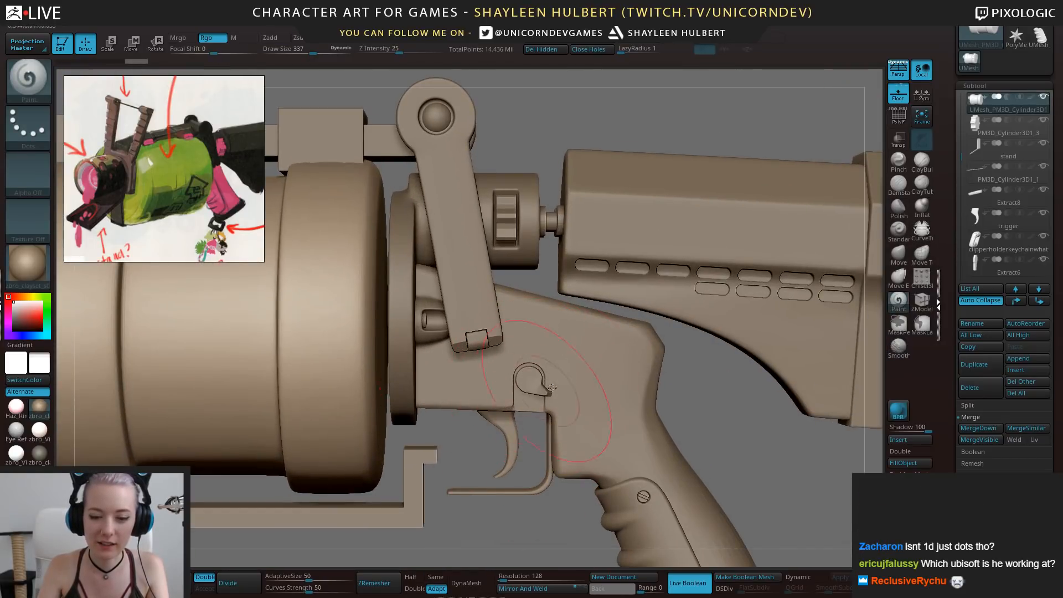
pyautogui.moveTo(546, 534)
pyautogui.mouseDown()
pyautogui.moveTo(523, 465)
pyautogui.moveTo(374, 471)
pyautogui.moveTo(389, 490)
pyautogui.moveTo(492, 443)
pyautogui.moveTo(461, 432)
pyautogui.mouseUp()
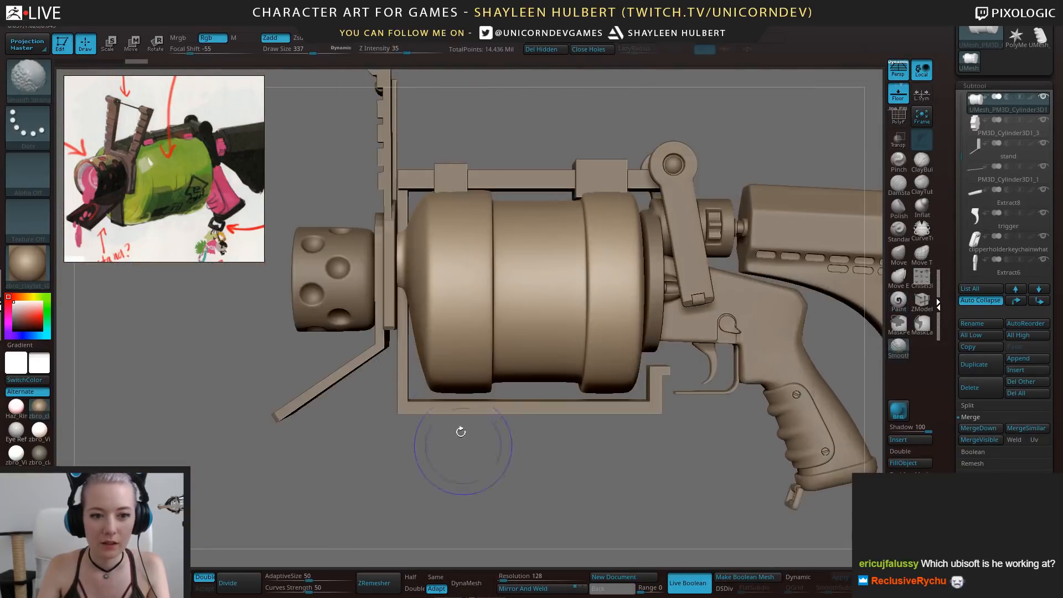
pyautogui.moveTo(201, 507); pyautogui.dragTo(311, 517)
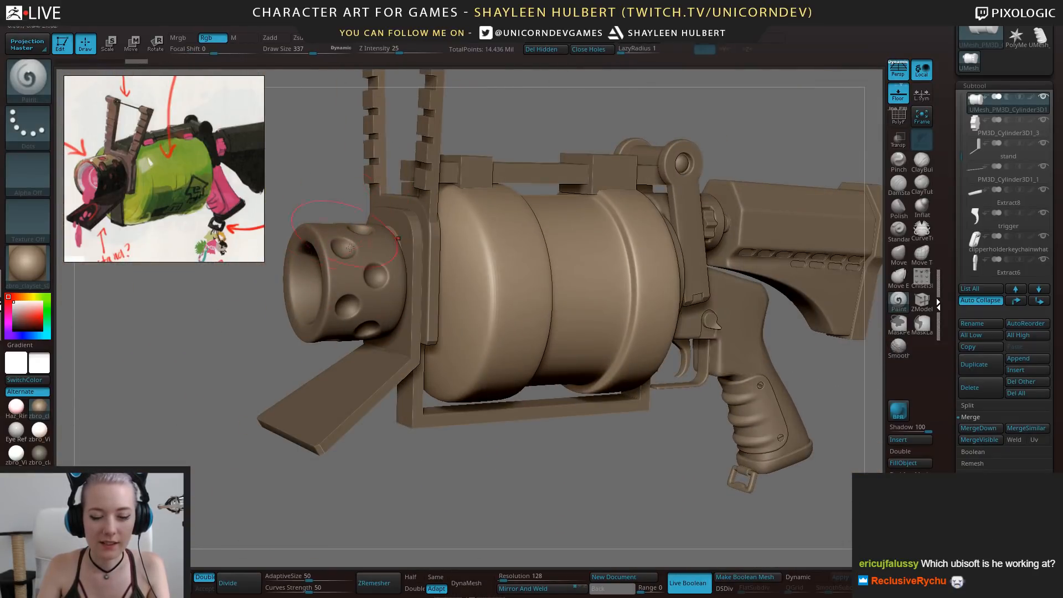
pyautogui.moveTo(577, 539)
pyautogui.keyDown('shift'); pyautogui.mouseDown()
pyautogui.moveTo(576, 509)
pyautogui.moveTo(614, 475)
pyautogui.moveTo(482, 481)
pyautogui.moveTo(521, 518)
pyautogui.moveTo(483, 469)
pyautogui.mouseUp(); pyautogui.keyUp('shift')
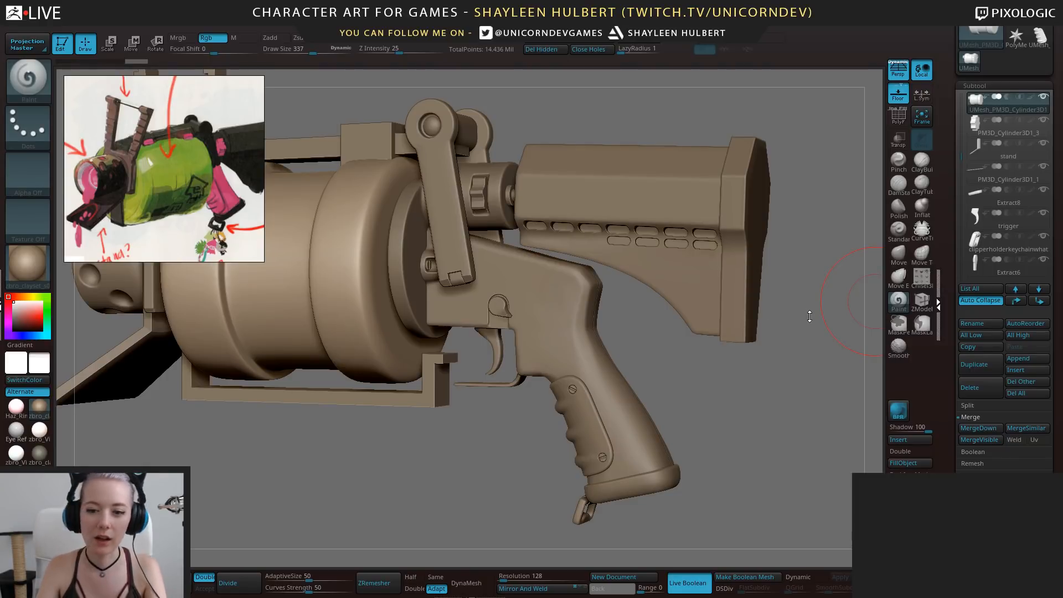
# Select the grip body subtool and compare its faceted low-poly shape with its dynamic subdivision smoothing, leaving the smoothing on
pyautogui.moveTo(764, 406); pyautogui.dragTo(731, 405)
pyautogui.keyDown('alt'); pyautogui.click(580, 329); pyautogui.keyUp('alt')
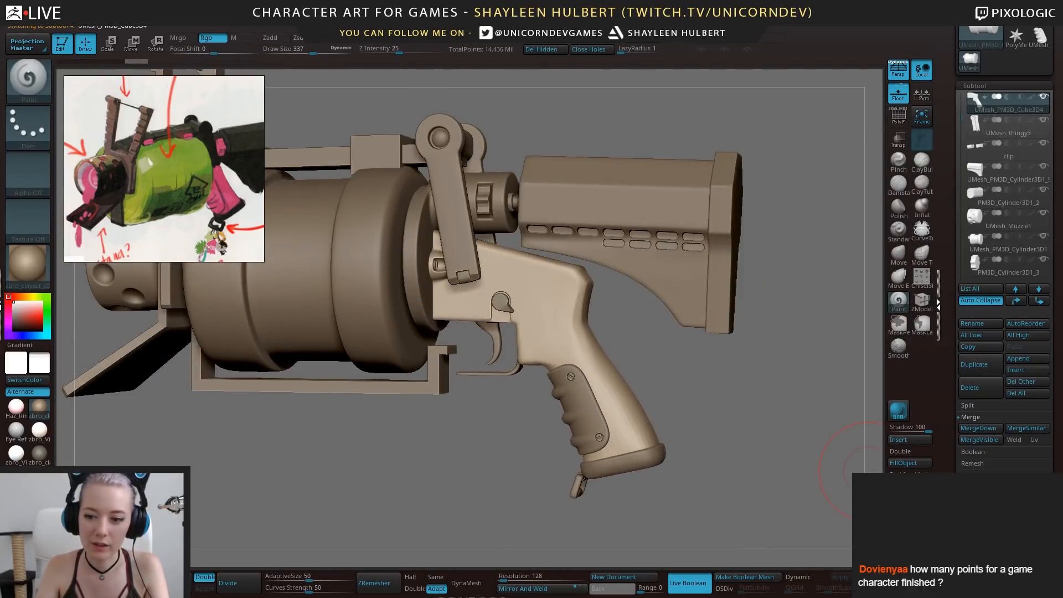
pyautogui.hotkey('shift', 'd')
pyautogui.keyDown('alt'); pyautogui.moveTo(770, 456); pyautogui.dragTo(792, 427); pyautogui.keyUp('alt')
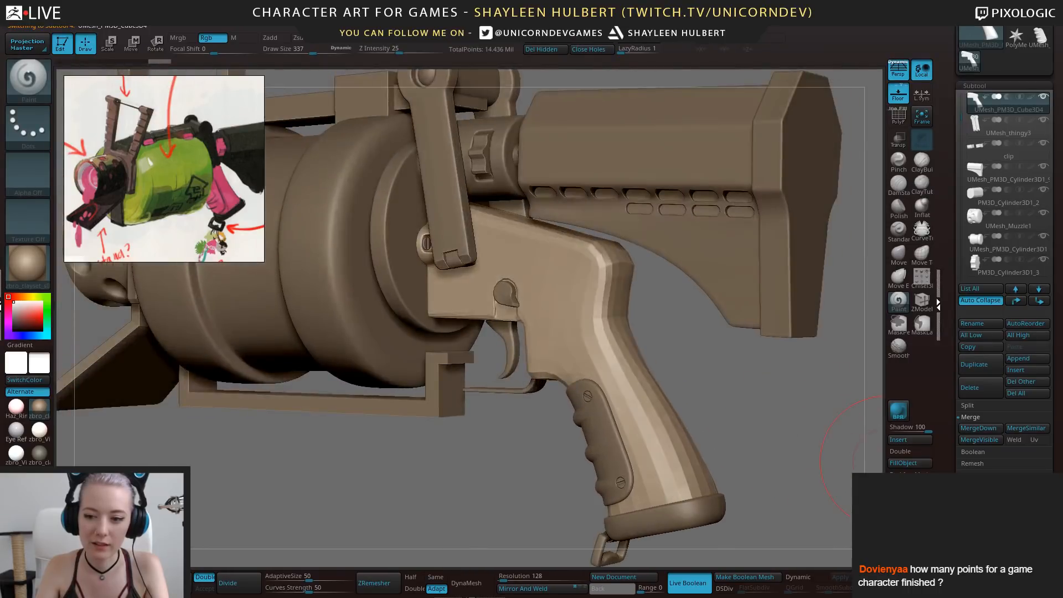
pyautogui.press('d')
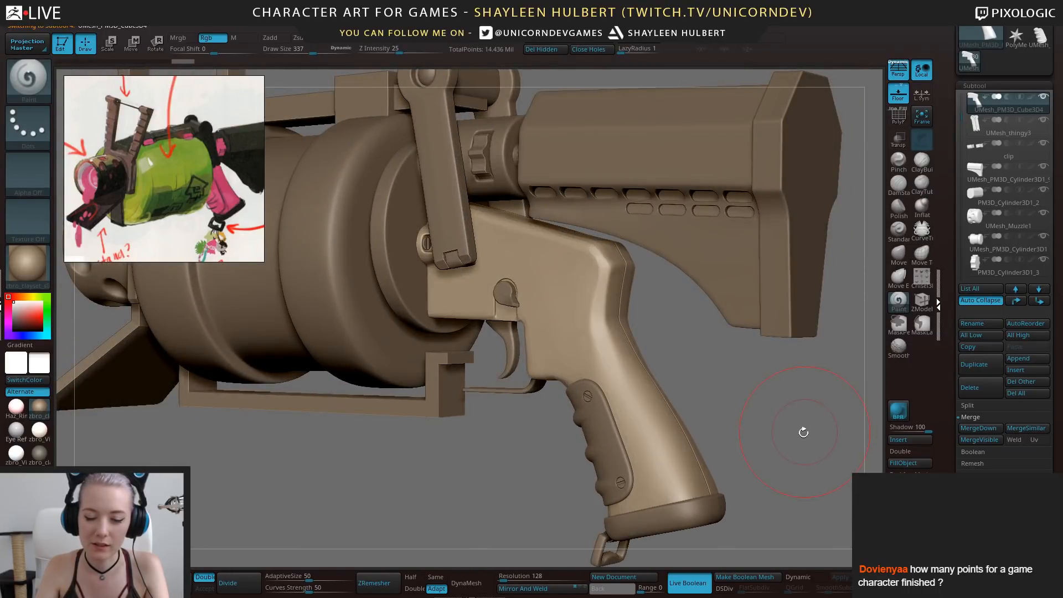
# Frame the gun in a rear three-quarter view and start a best preview render
pyautogui.keyDown('alt'); pyautogui.moveTo(803, 434); pyautogui.dragTo(750, 429); pyautogui.keyUp('alt')
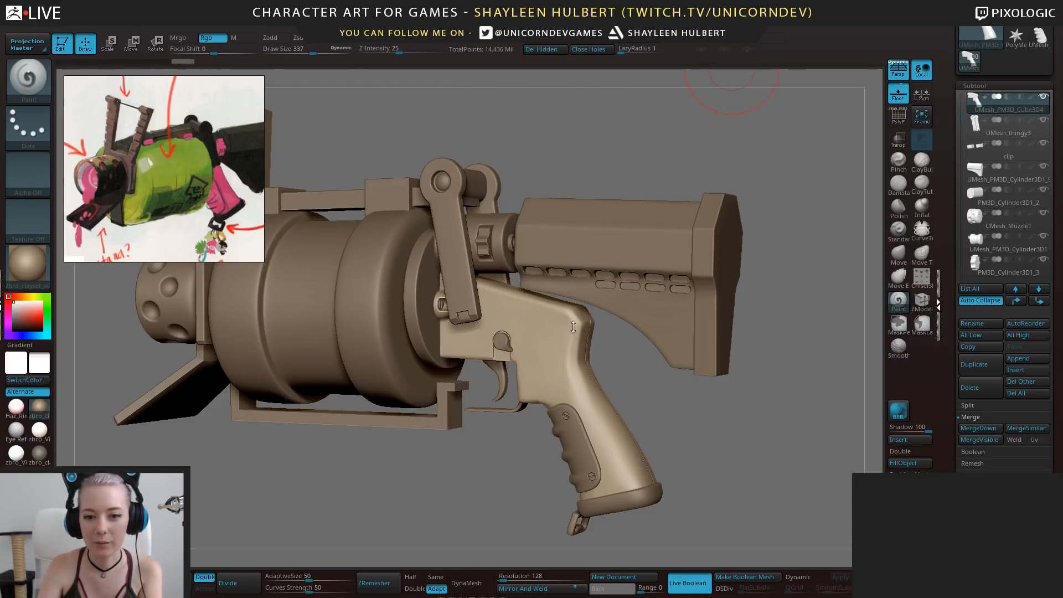
pyautogui.moveTo(689, 453)
pyautogui.mouseDown()
pyautogui.moveTo(684, 466)
pyautogui.moveTo(703, 466)
pyautogui.mouseUp()
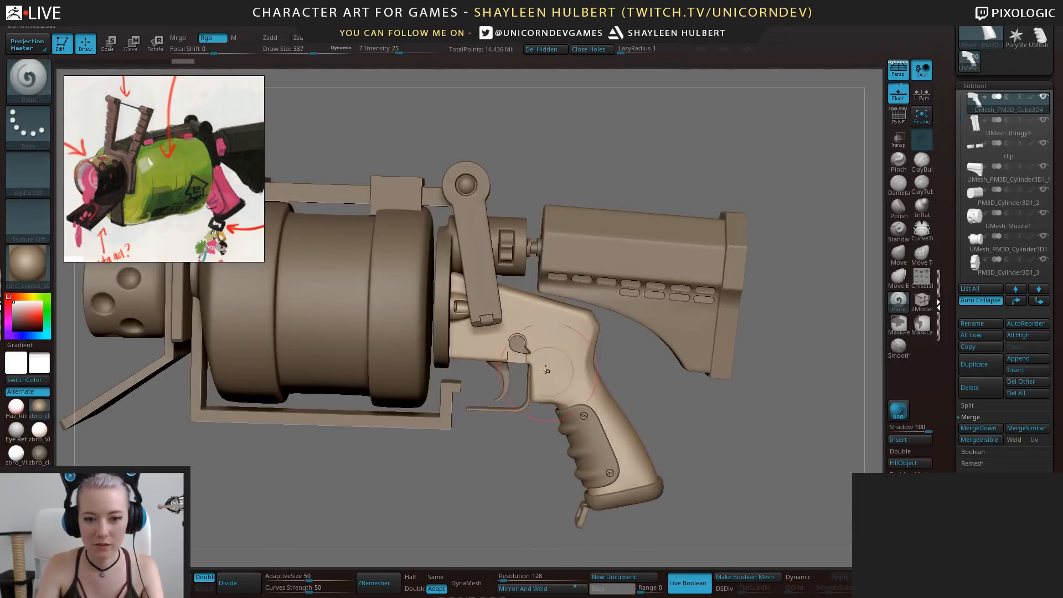
pyautogui.moveTo(775, 447)
pyautogui.keyDown('shift'); pyautogui.mouseDown()
pyautogui.moveTo(755, 457)
pyautogui.moveTo(731, 422)
pyautogui.moveTo(743, 446)
pyautogui.moveTo(730, 435)
pyautogui.mouseUp(); pyautogui.keyUp('shift')
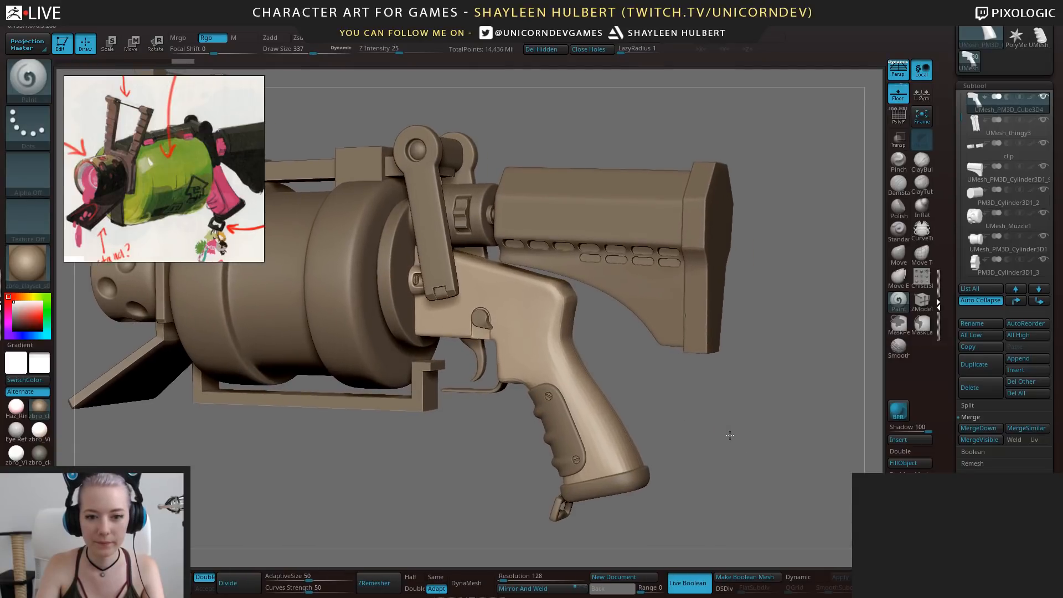
pyautogui.click(901, 411)
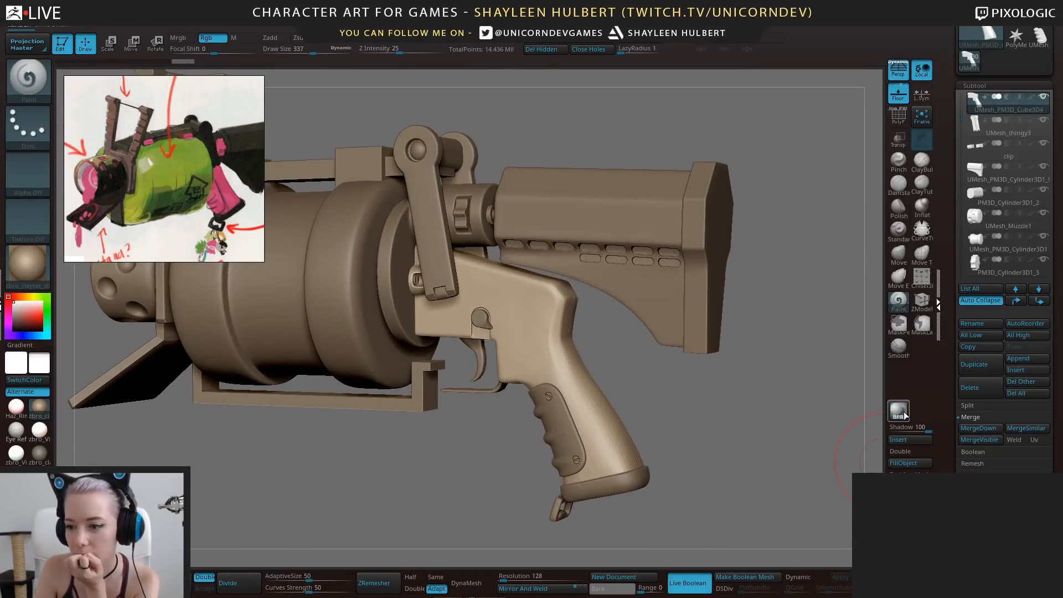